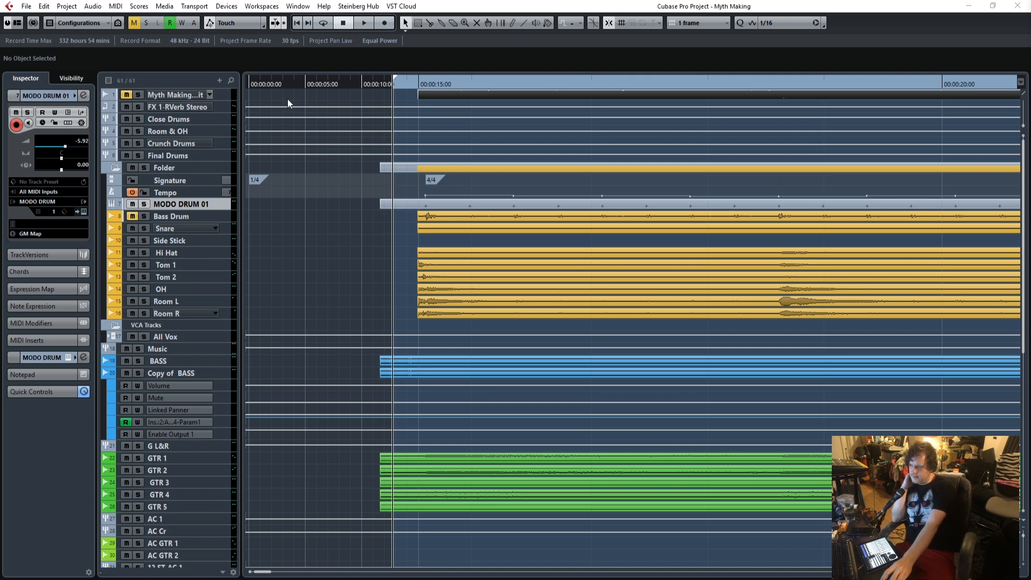
Play the full mix from just before the 15-second mark and stop playback past the end of the drum recordings.
drag(398, 85, 396, 86)
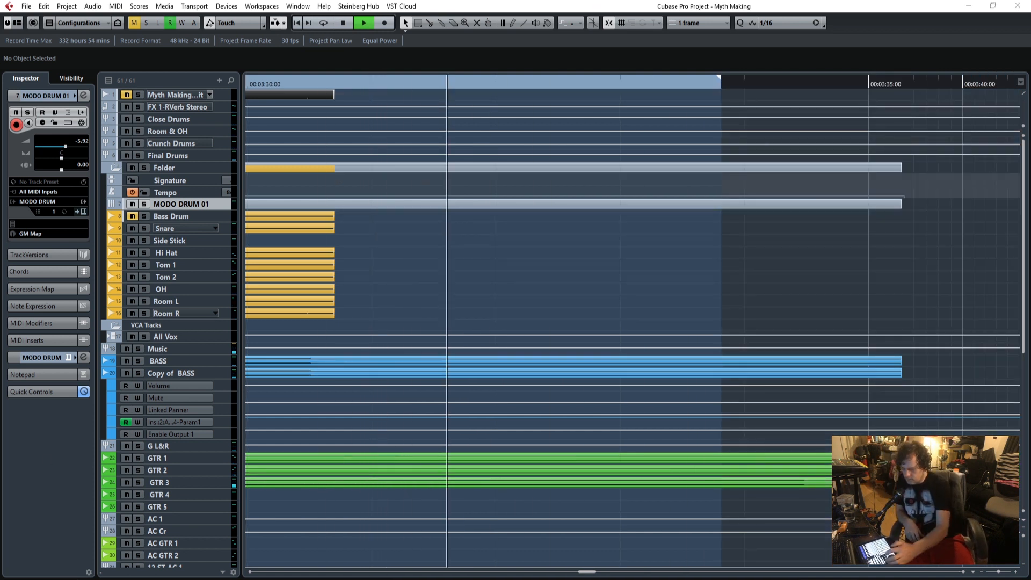
key(space)
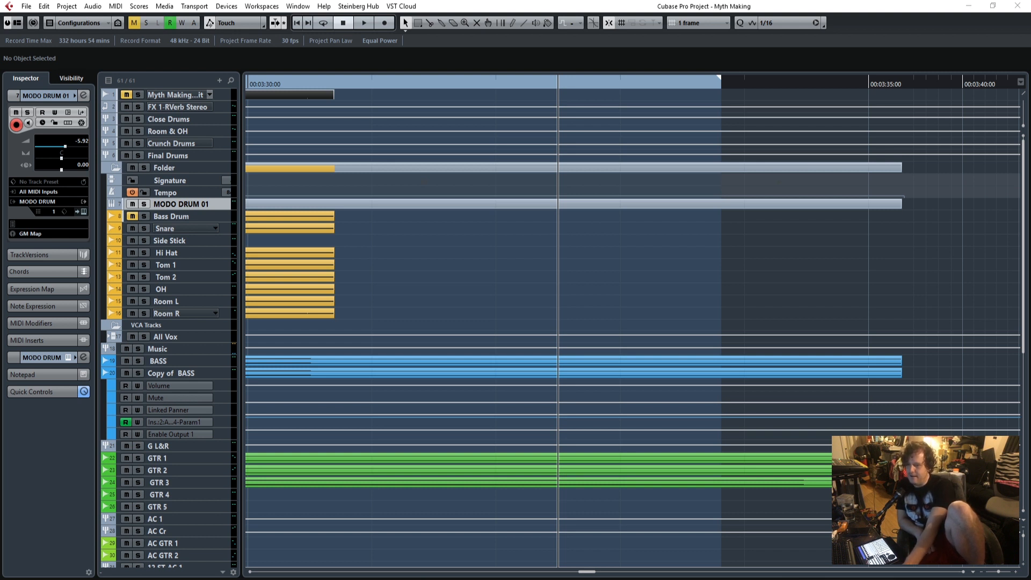
click(512, 8)
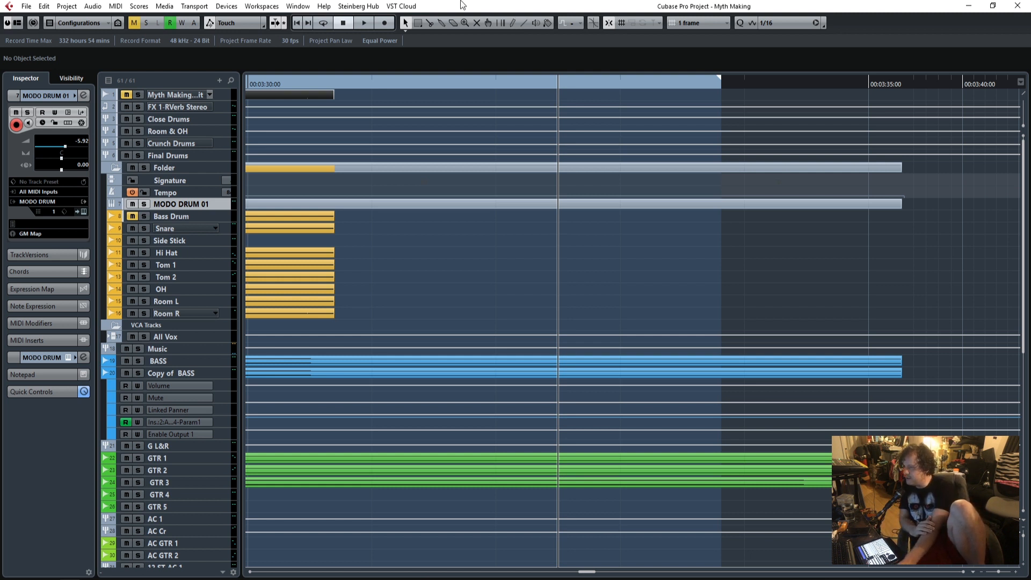
Return to the song start, position playback just before the 15-second mark, and audition the opening moment.
click(298, 22)
click(406, 82)
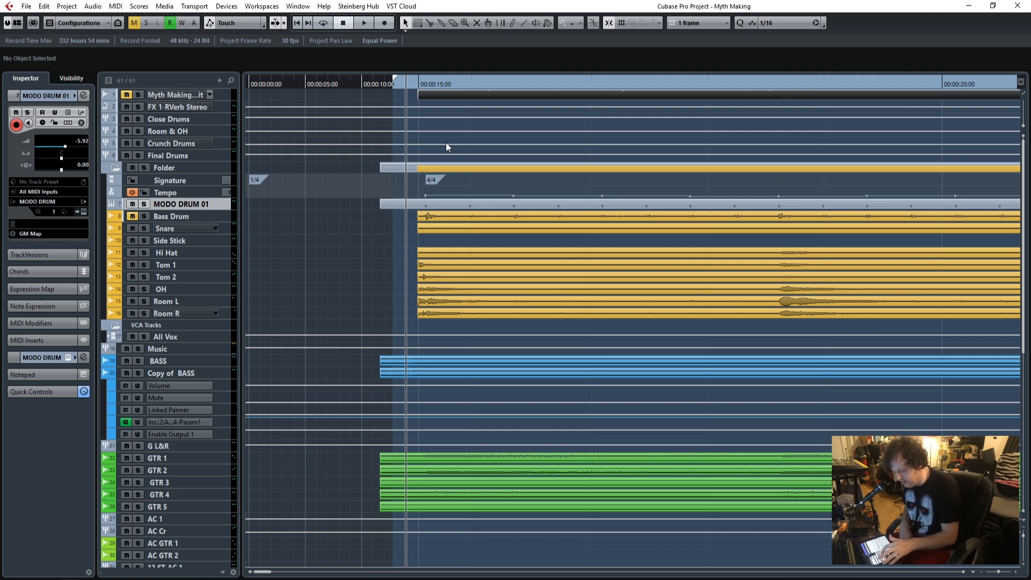
key(space)
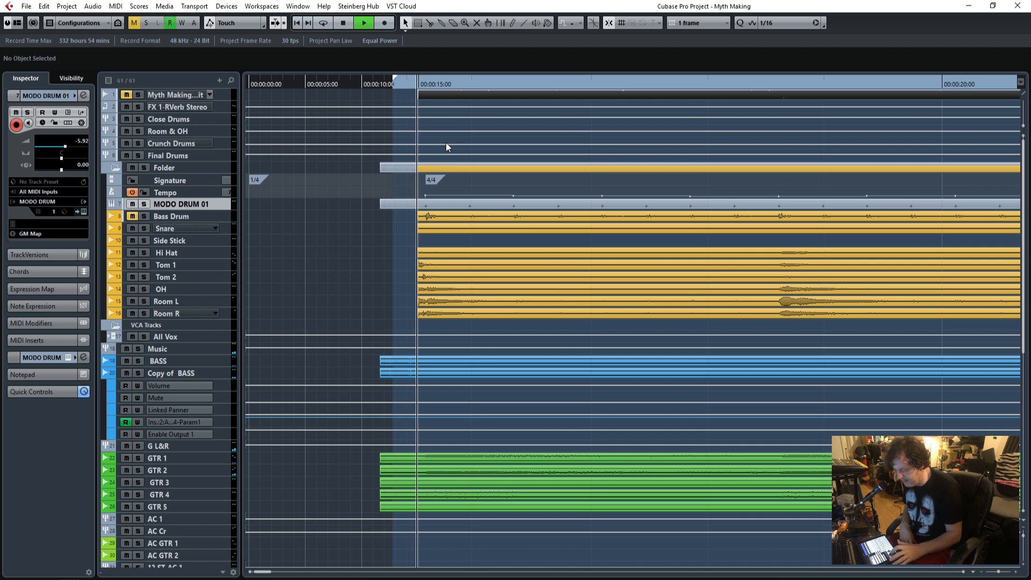
key(space)
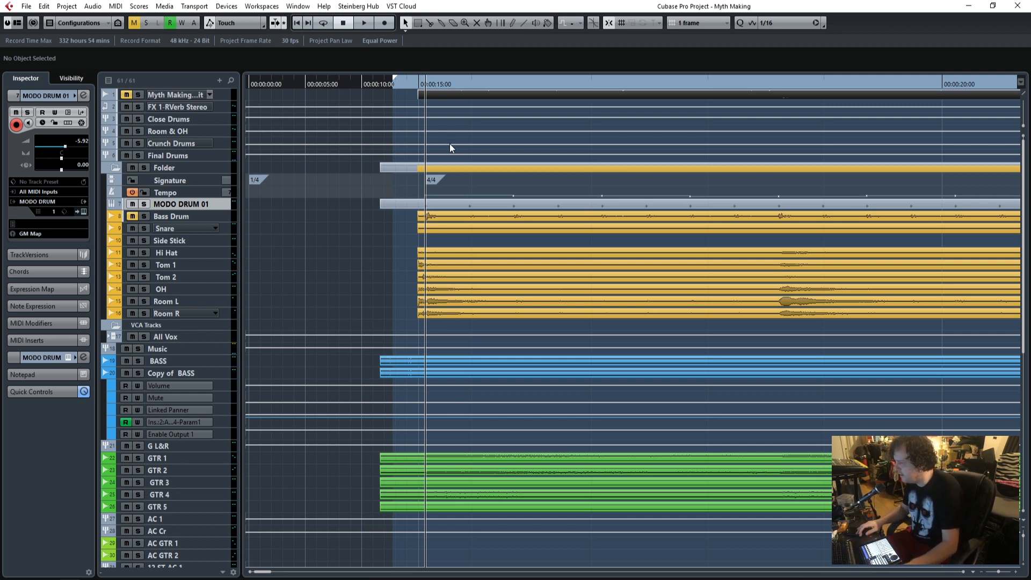
Deactivate the RVerb insert on FX 1-RVerb Stereo, mute that track, and deactivate the SSLComp insert on Close Drums.
click(222, 105)
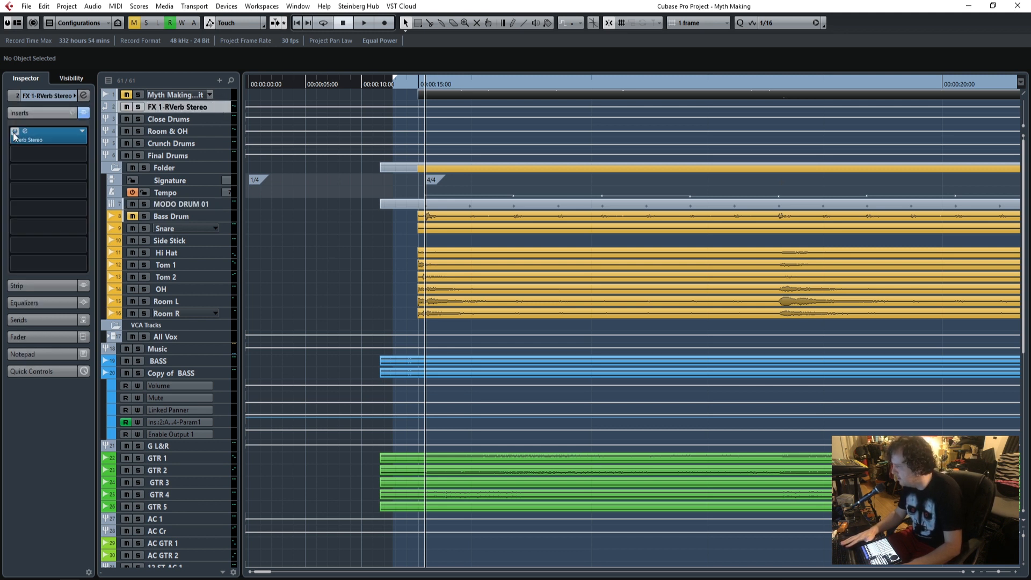
click(127, 108)
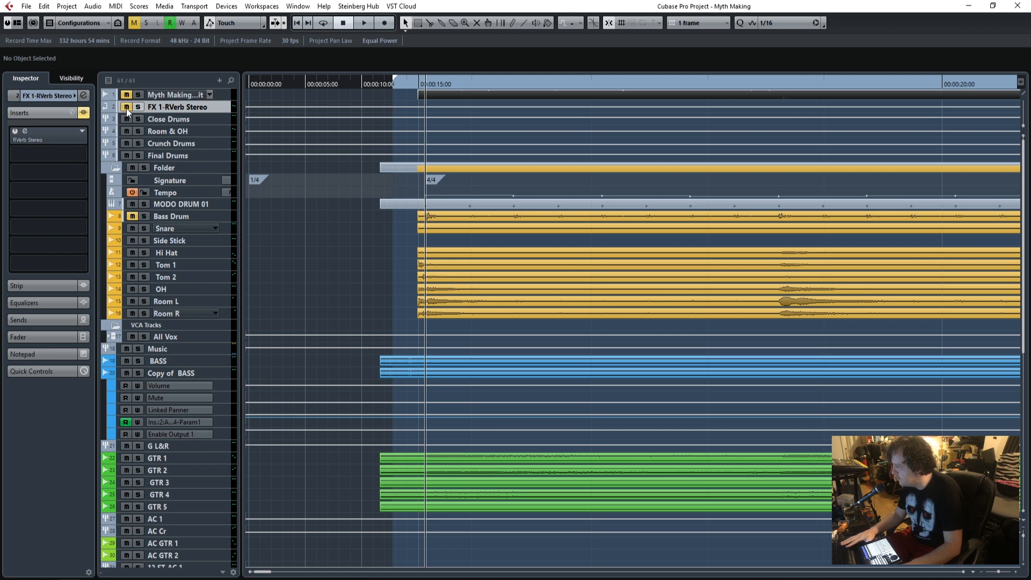
click(192, 117)
click(15, 131)
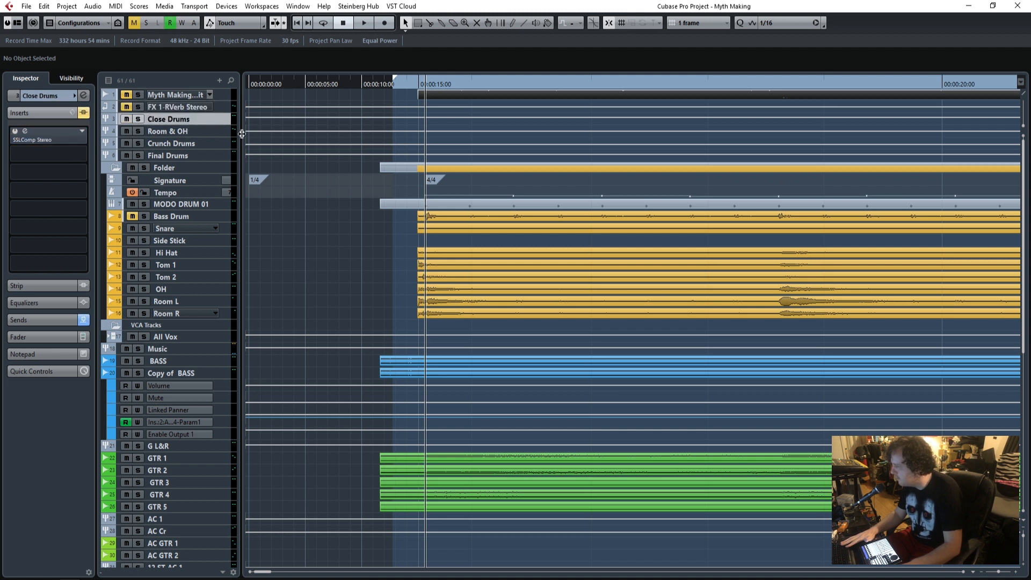
Deactivate the insert on Room & OH and the Q1 and Maserati GRP inserts on Crunch Drums.
click(209, 135)
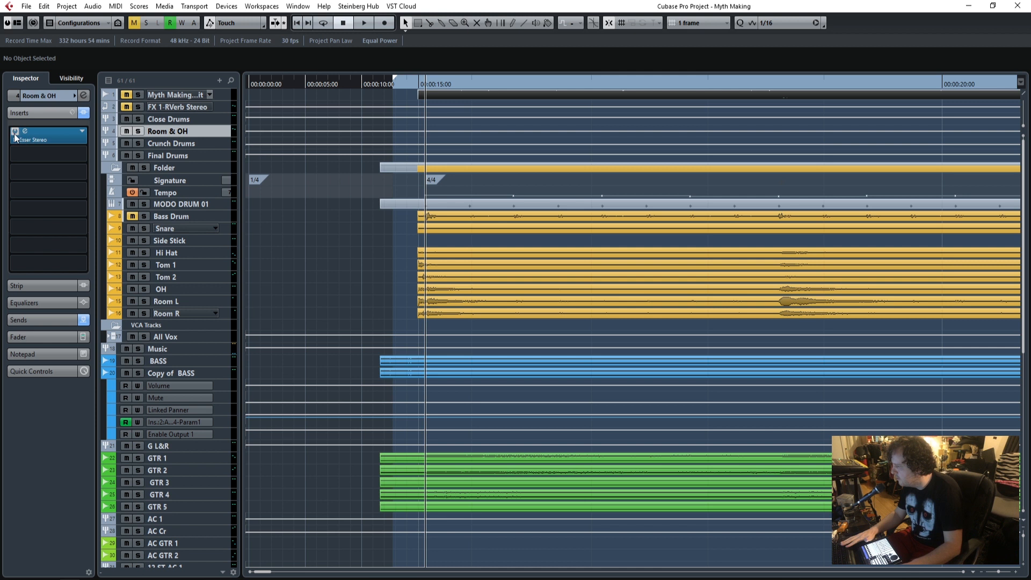
click(207, 142)
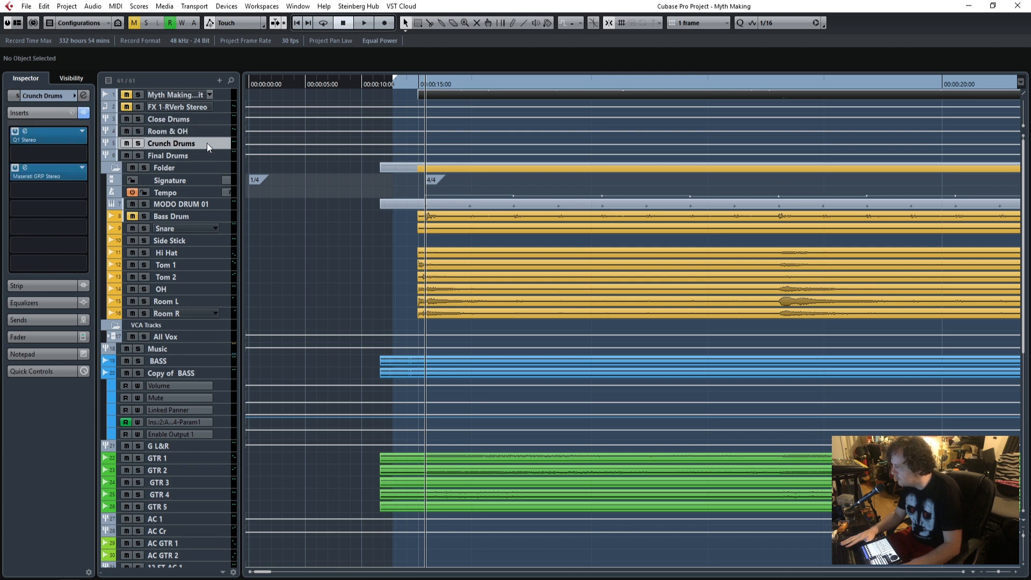
click(15, 134)
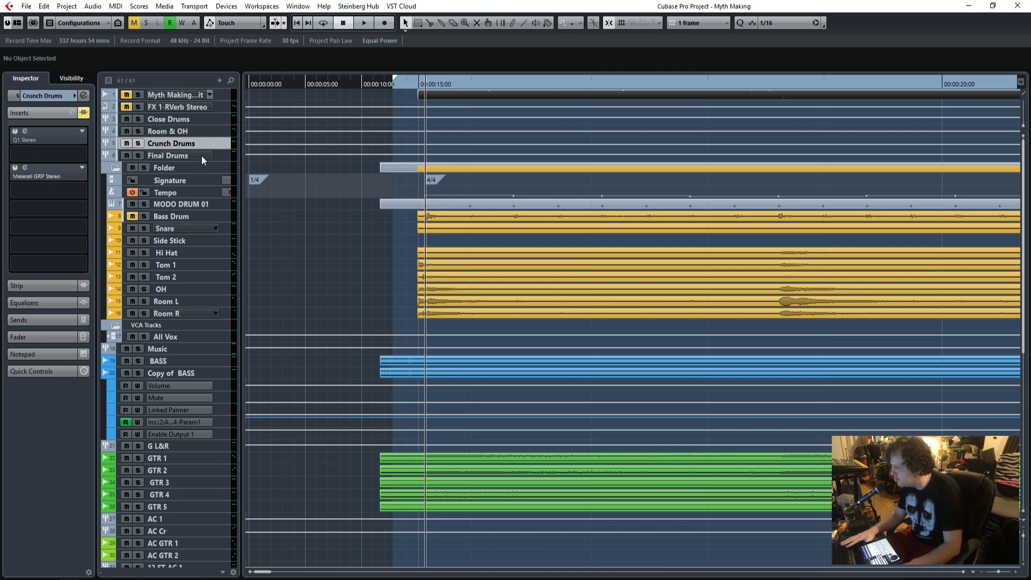
Deactivate the Q10, Gate, Maserati DRM and TR5 Metering inserts on the Bass Drum track.
click(217, 204)
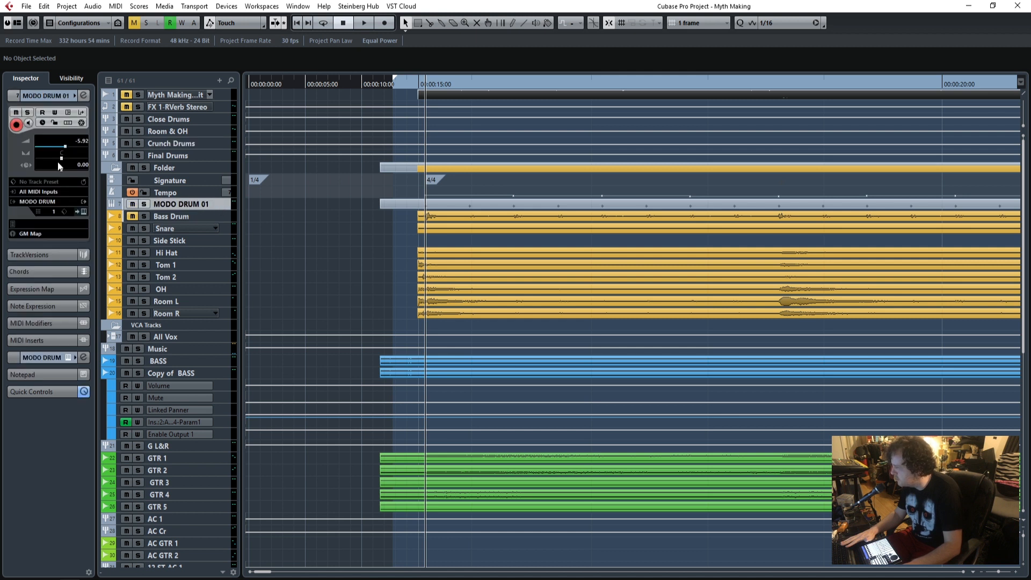
click(200, 217)
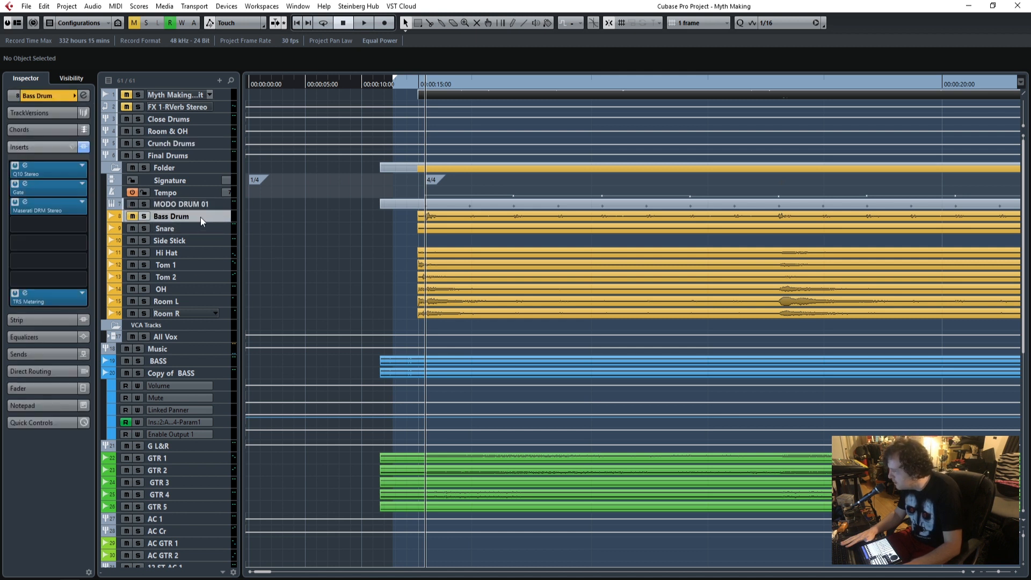
click(15, 165)
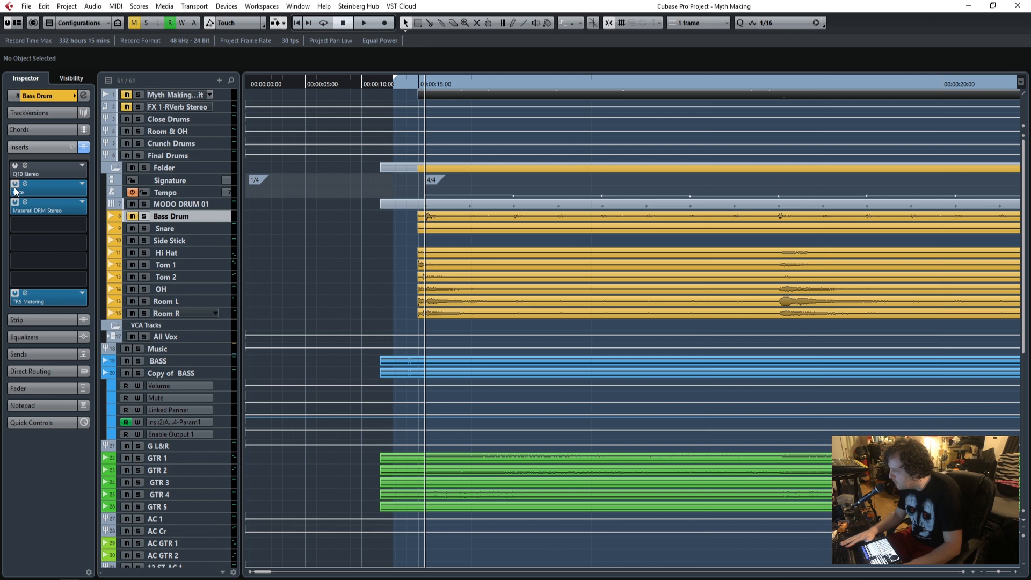
click(15, 184)
click(15, 202)
click(15, 292)
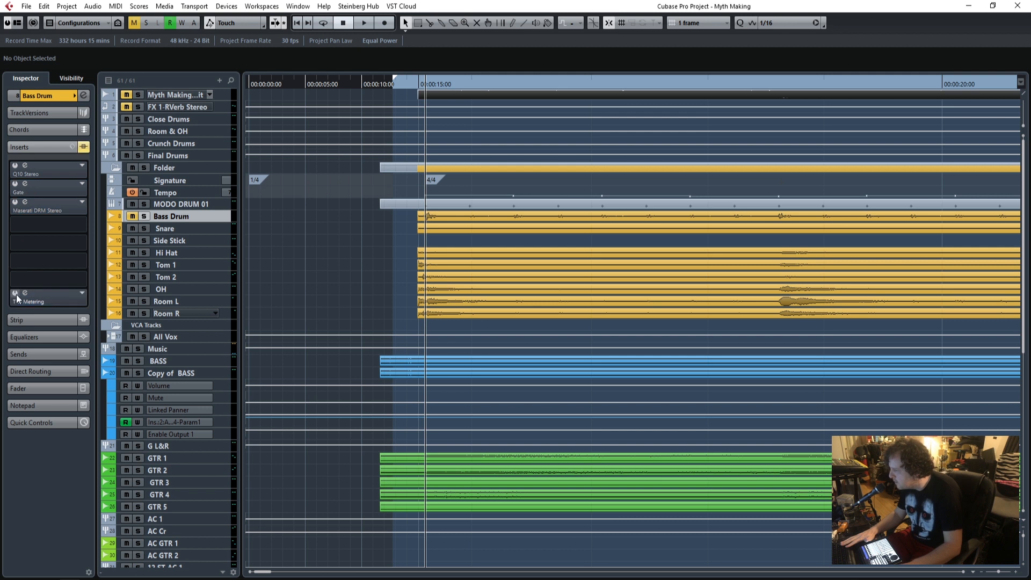
Deactivate both Q10 inserts, the SSLChannel and the MultibandCompressor on the Snare track.
click(194, 229)
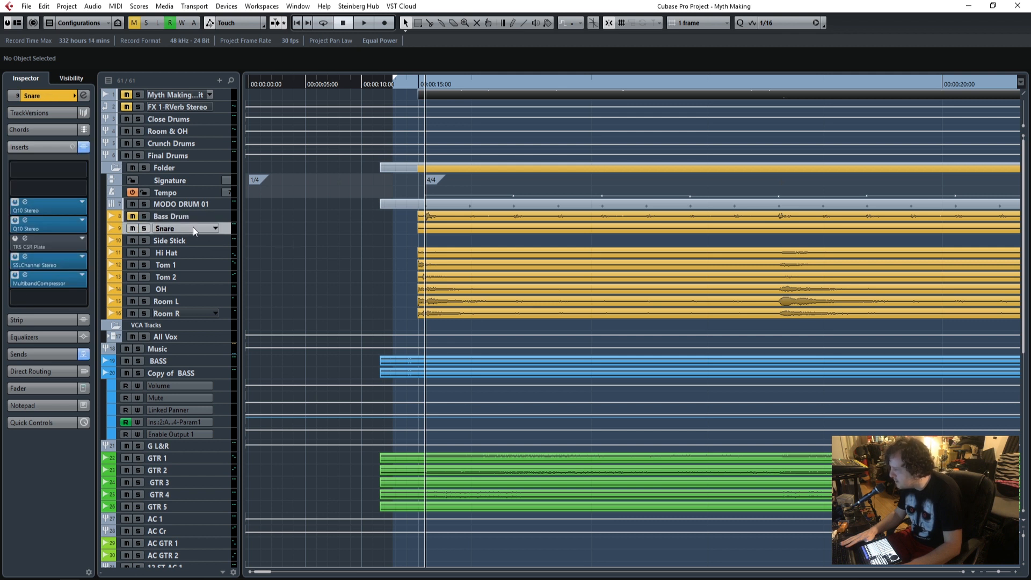
click(15, 219)
click(15, 202)
click(15, 256)
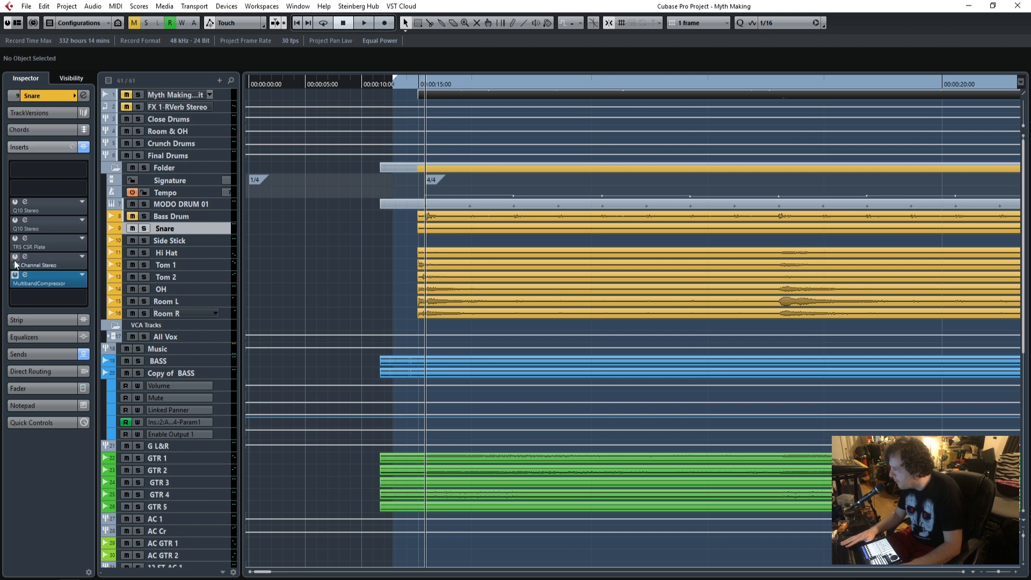
click(15, 274)
Deactivate the SSLChannel, RVerb and first Q10 inserts on Side Stick and the S1 Imager insert on Hi Hat.
click(195, 241)
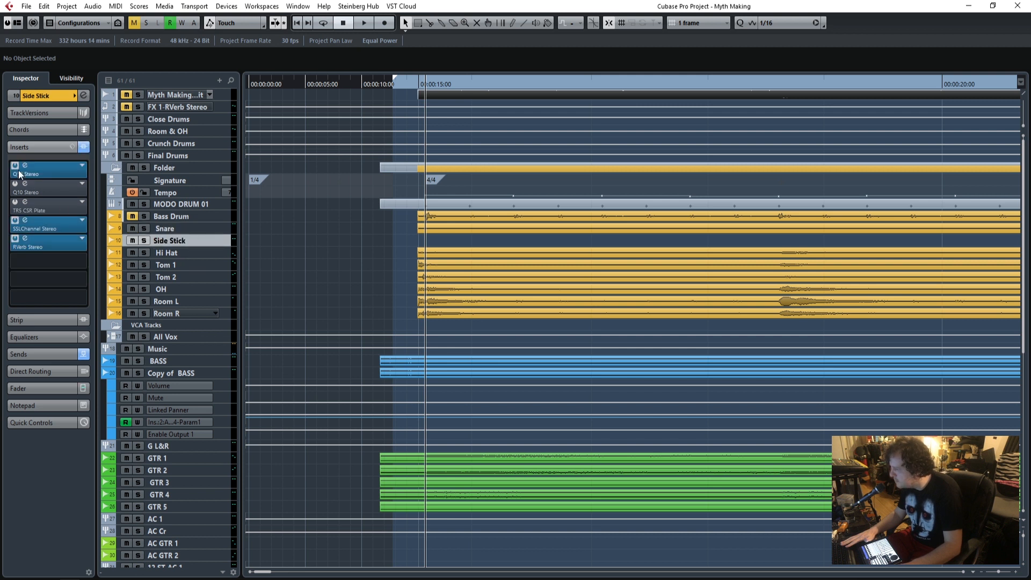
click(15, 219)
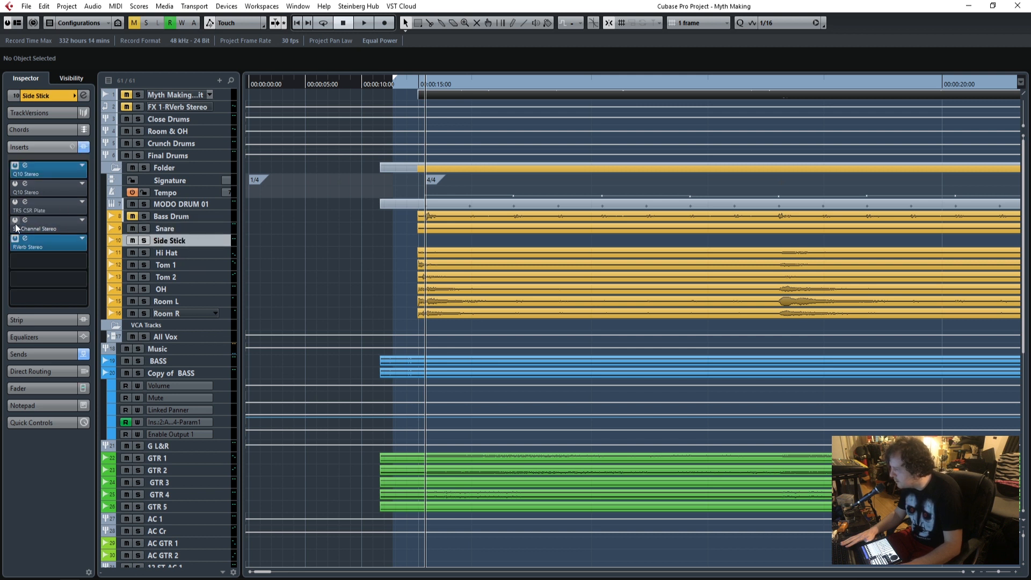
click(203, 256)
click(15, 165)
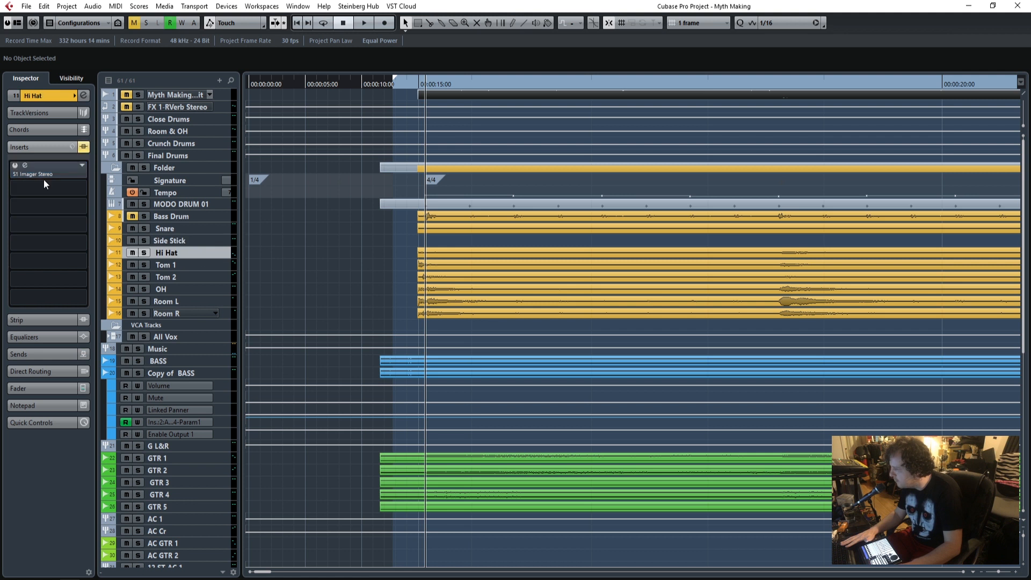
click(209, 239)
click(15, 238)
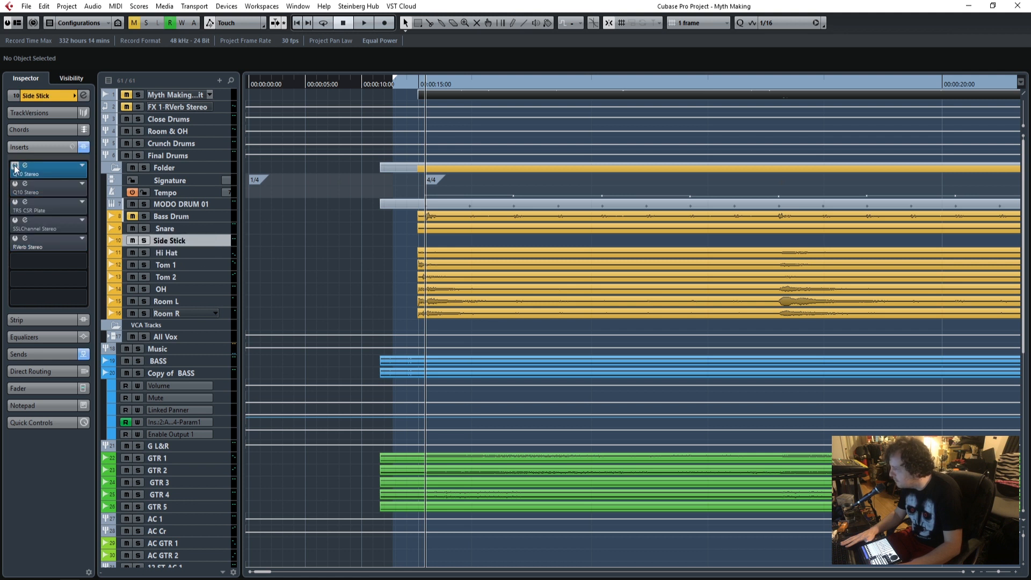
click(15, 165)
Deactivate the Q10 insert on both the Tom 1 and Tom 2 tracks.
click(201, 266)
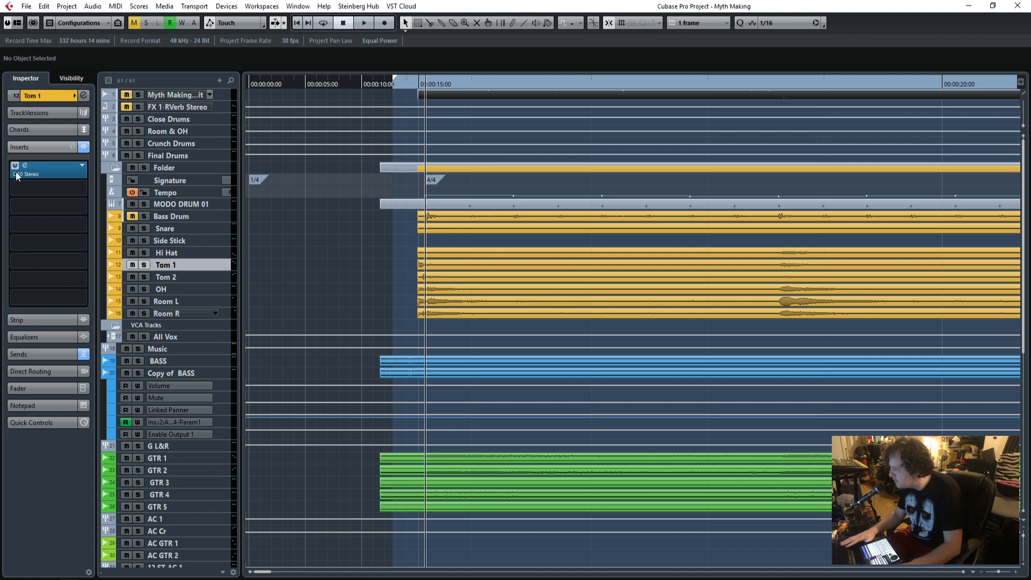
click(189, 276)
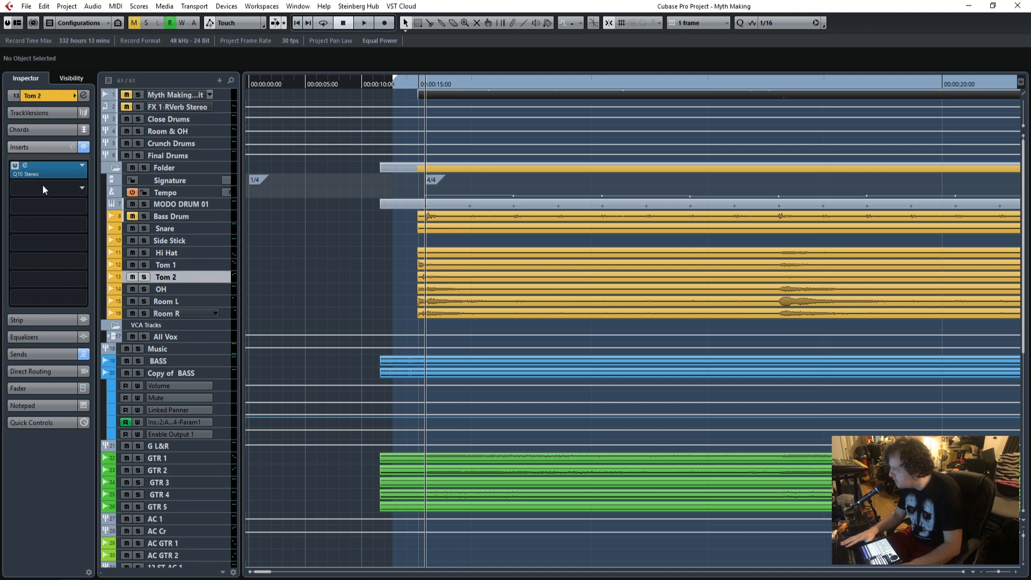
click(16, 167)
Deactivate the Q10 and TR5 British Channel inserts on the OH, Room L and Room R tracks.
click(178, 289)
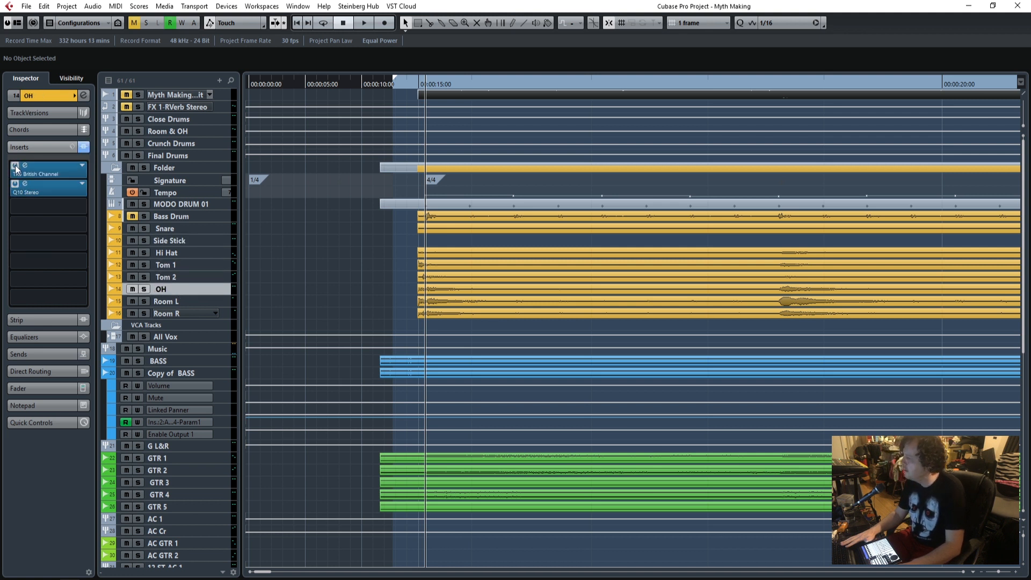
click(194, 298)
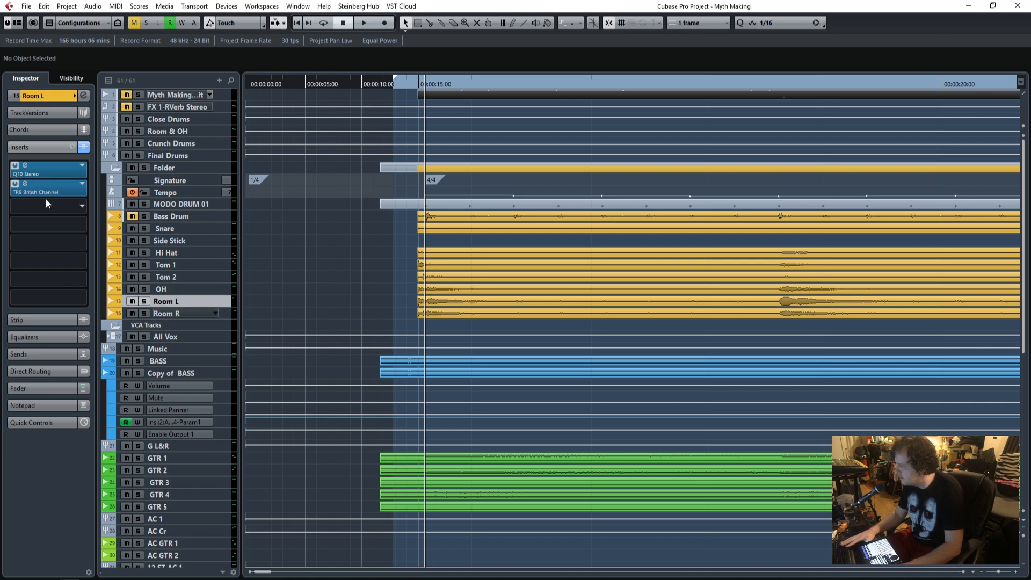
click(14, 183)
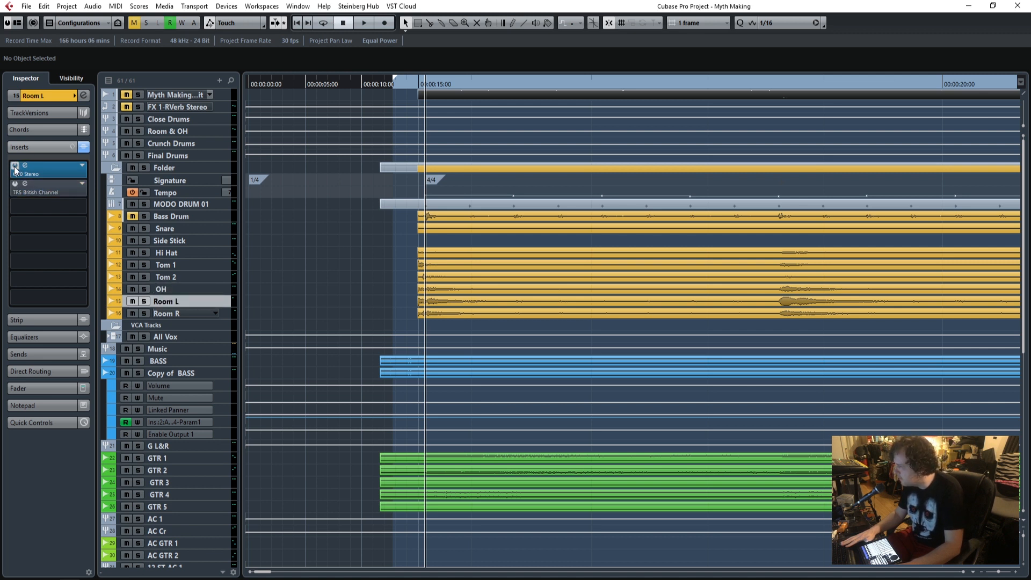
click(15, 166)
click(226, 314)
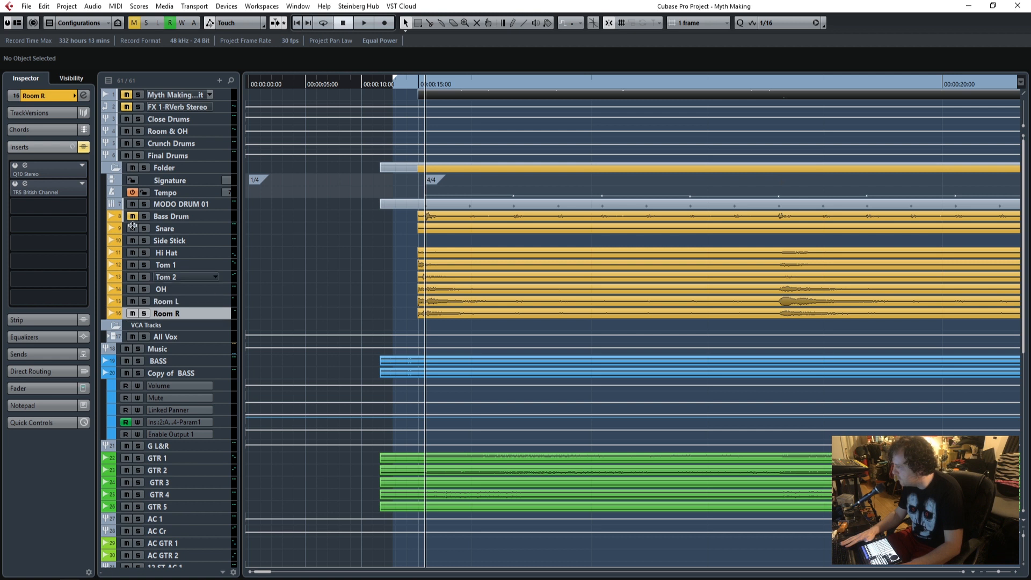
Deactivate the inserts on BASS and Copy of BASS, including AmpliTube 4, and mute the Copy of BASS track.
click(199, 359)
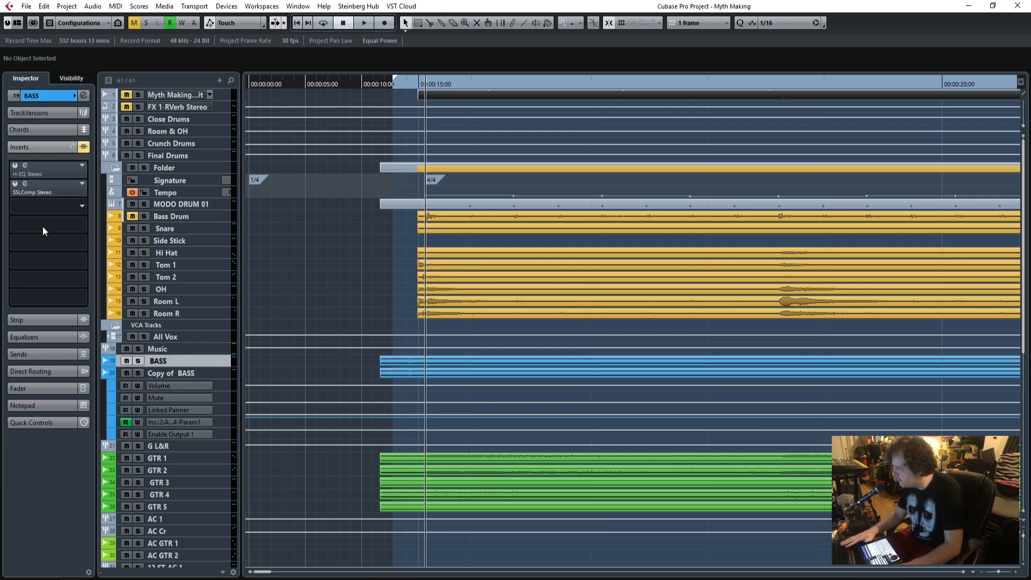
click(189, 375)
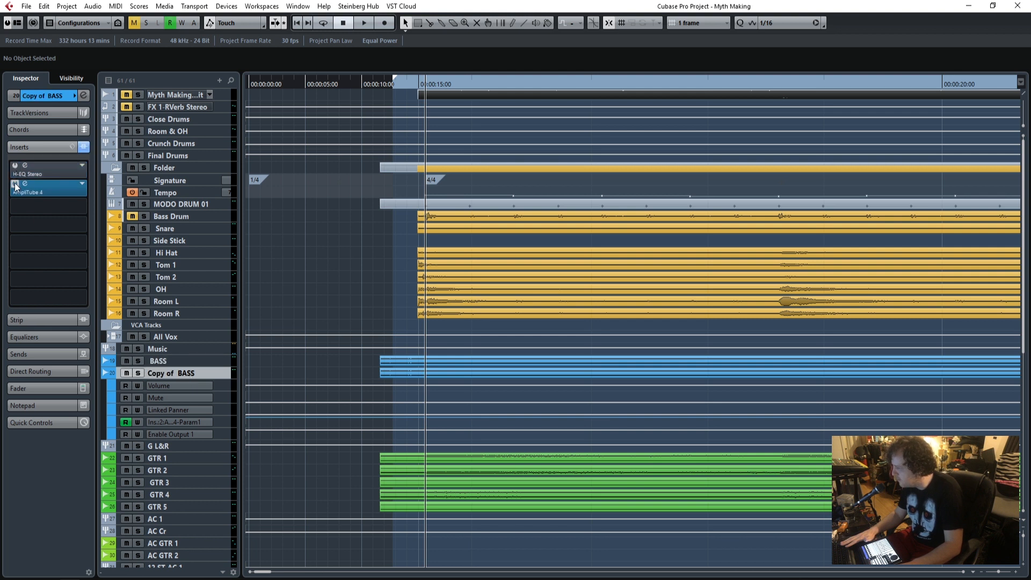
click(126, 372)
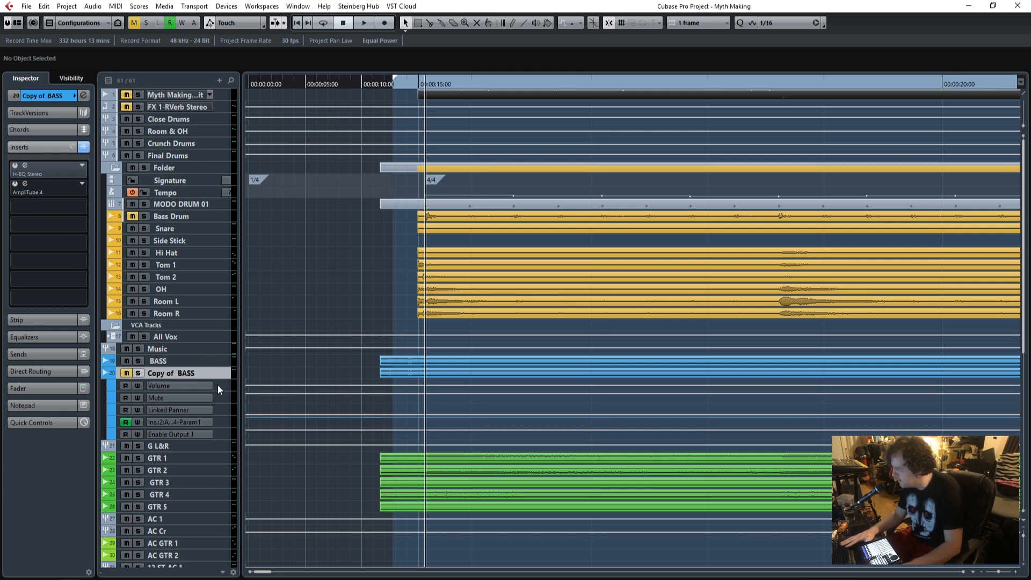
Deactivate the Q10 and CLA-2A inserts on the G L&R group.
scroll(222, 395, down, 8)
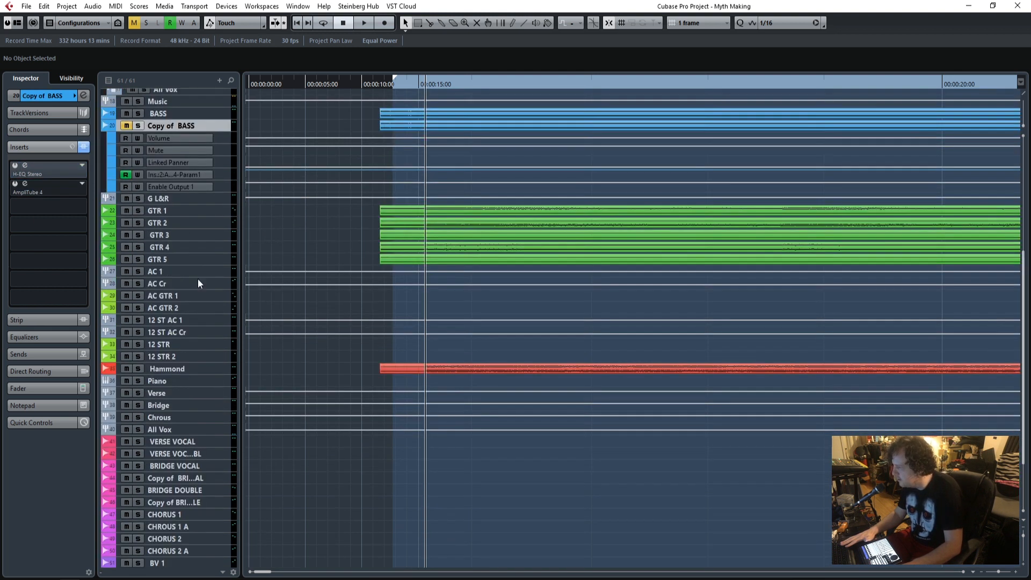
click(178, 197)
click(16, 150)
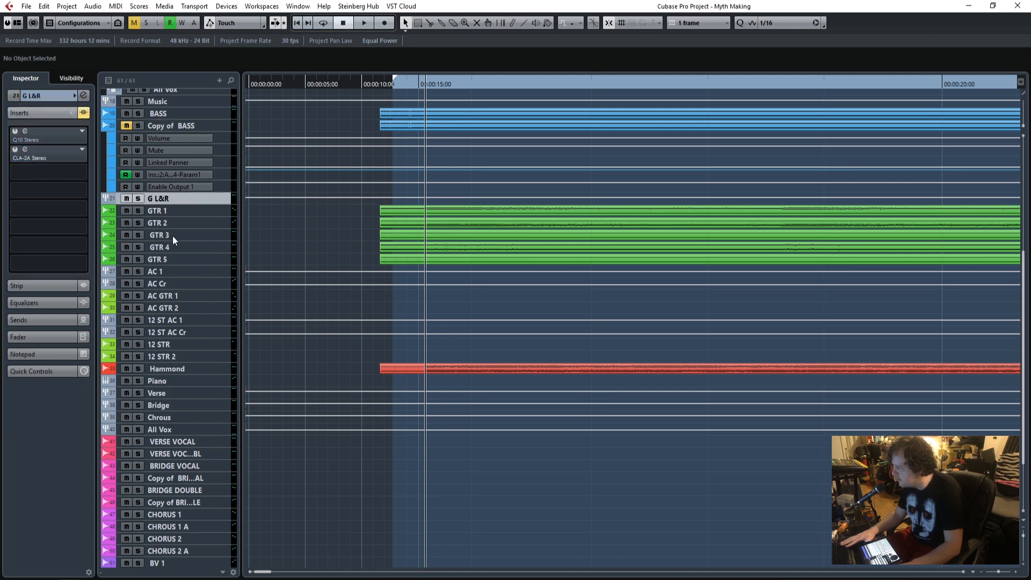
Deactivate the inserts on GTR 4 and GTR 3, and the Q10 and SSLComp inserts on AC 1.
click(185, 245)
click(185, 235)
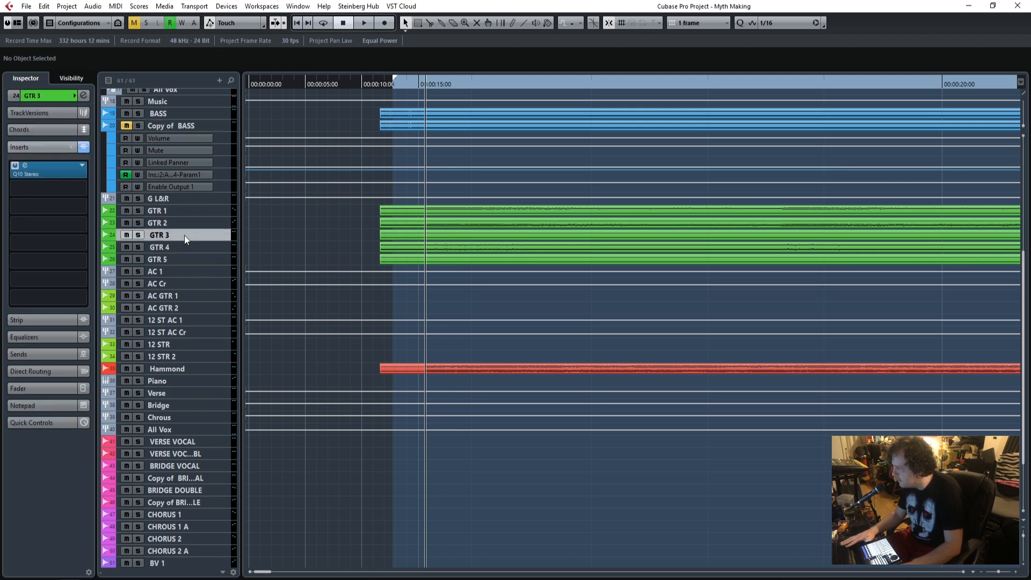
click(176, 270)
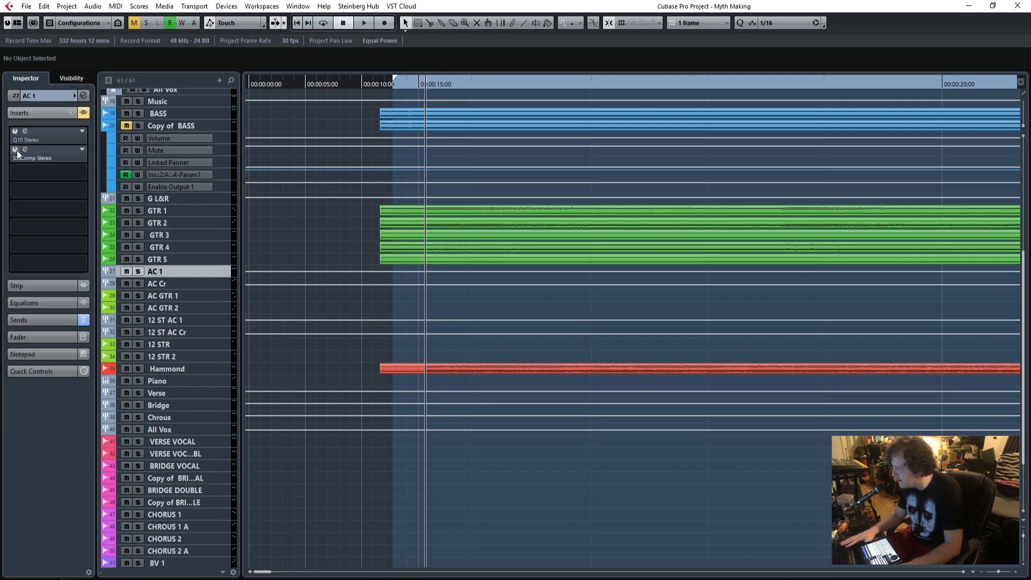
Mute the AC Cr group and the AC GTR 2 track.
click(126, 283)
click(169, 296)
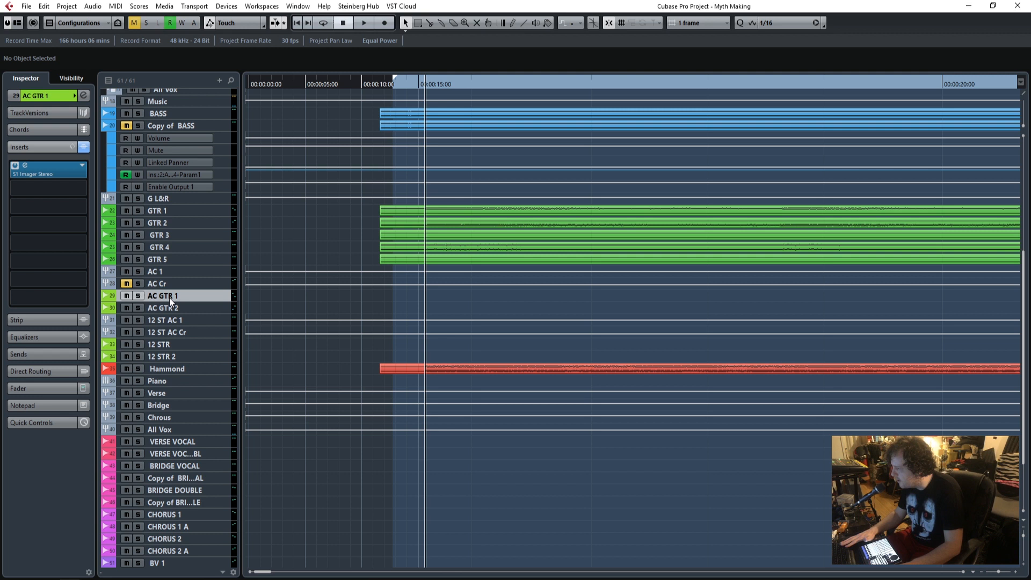
click(166, 306)
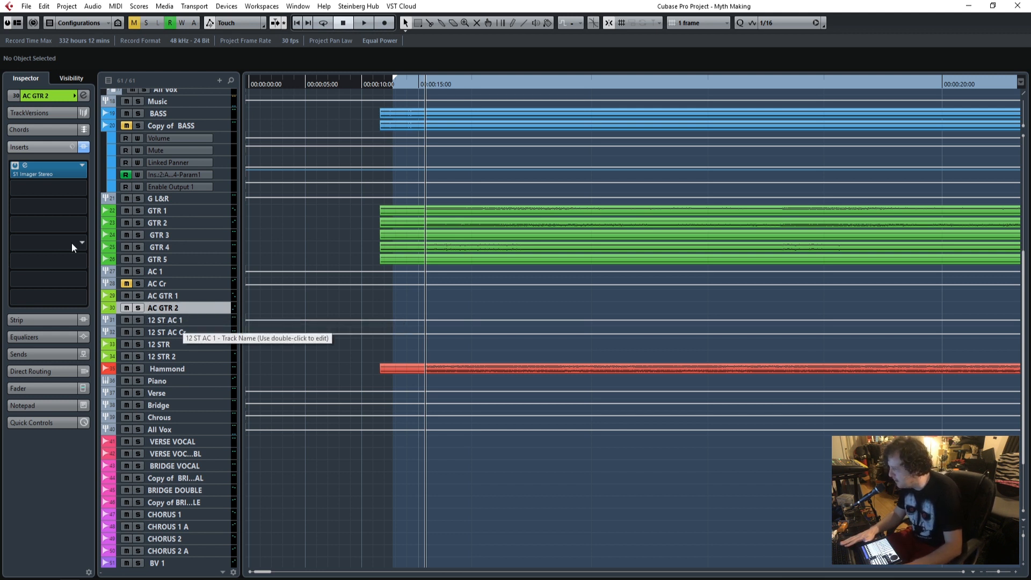
click(127, 307)
Deactivate Q10 and SSLComp on 12 ST AC 1, Q1 and CLA-2A on 12 ST AC Cr, and S1 Imager on 12 STR.
click(174, 322)
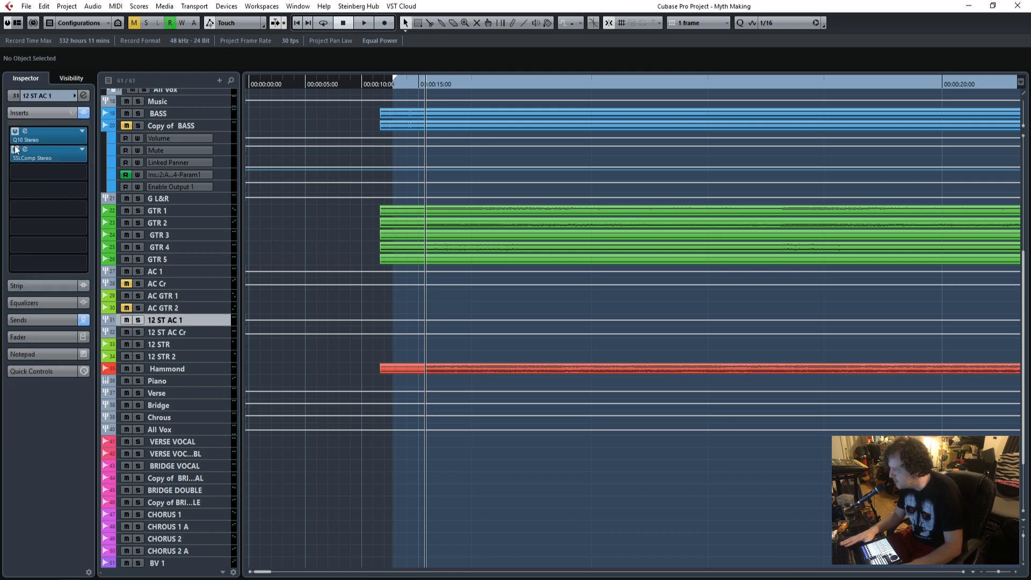
click(202, 333)
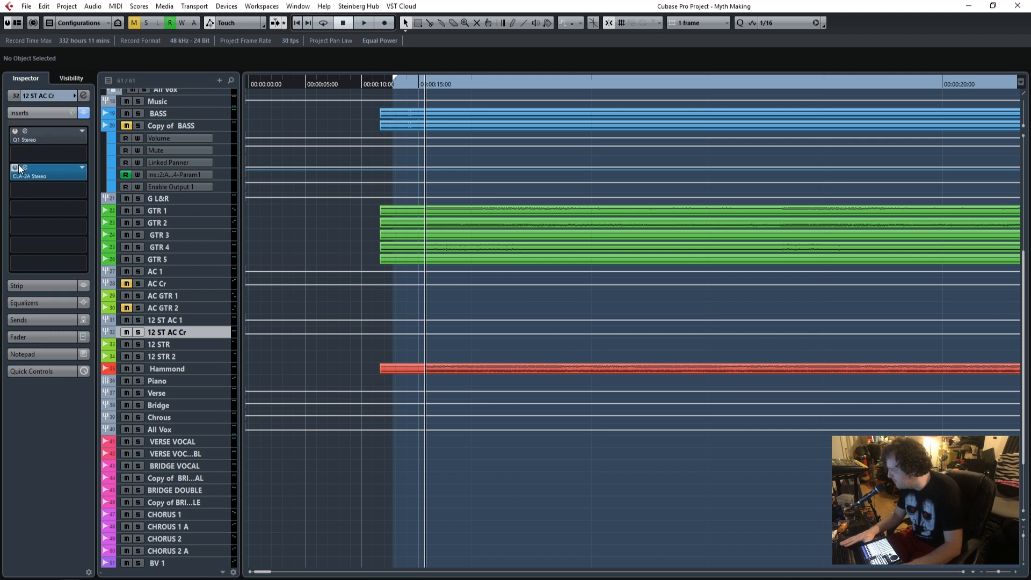
click(193, 347)
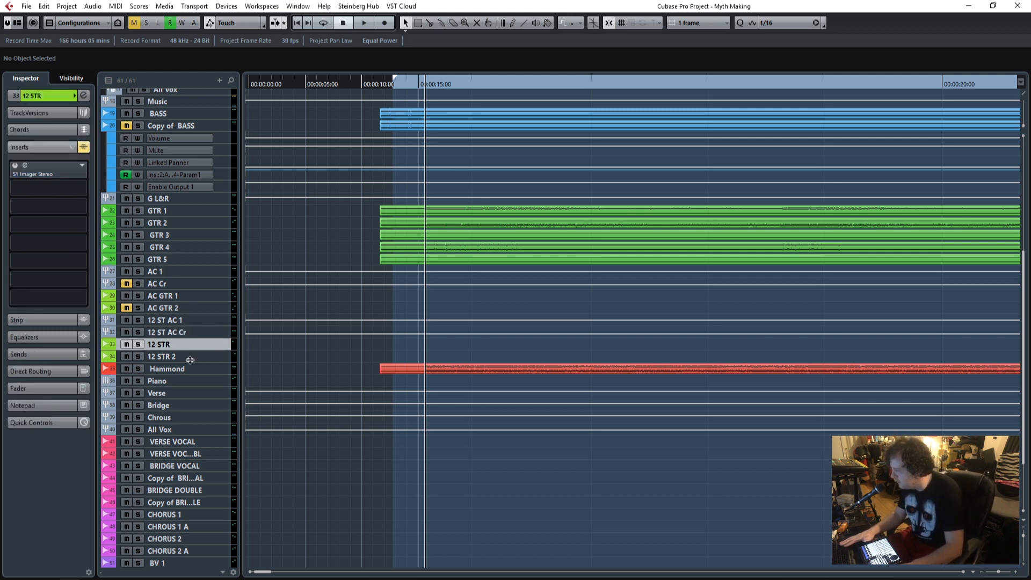
Unmute the AC GTR 2 track and mute the 12 ST AC Cr group.
click(190, 358)
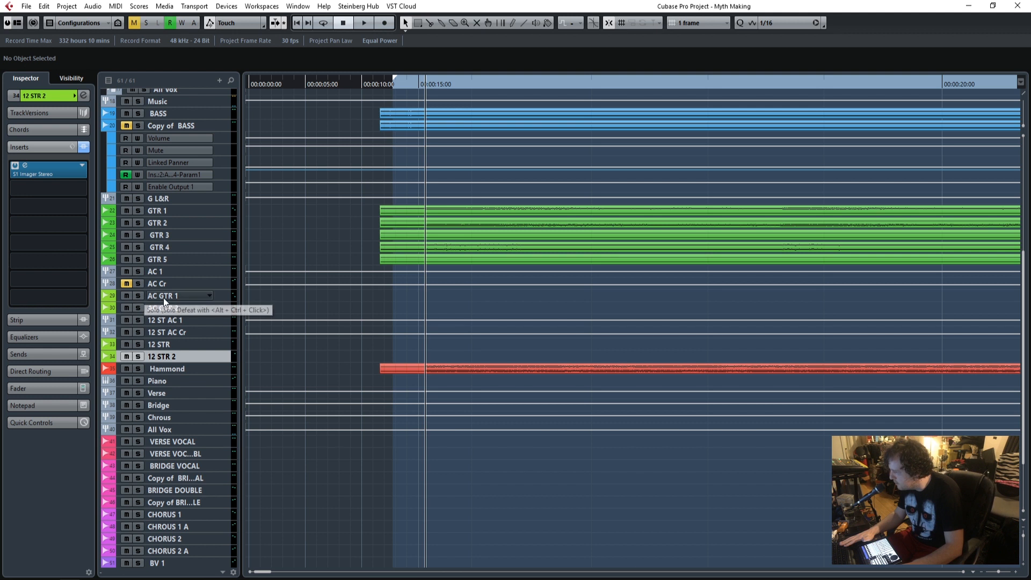
click(171, 320)
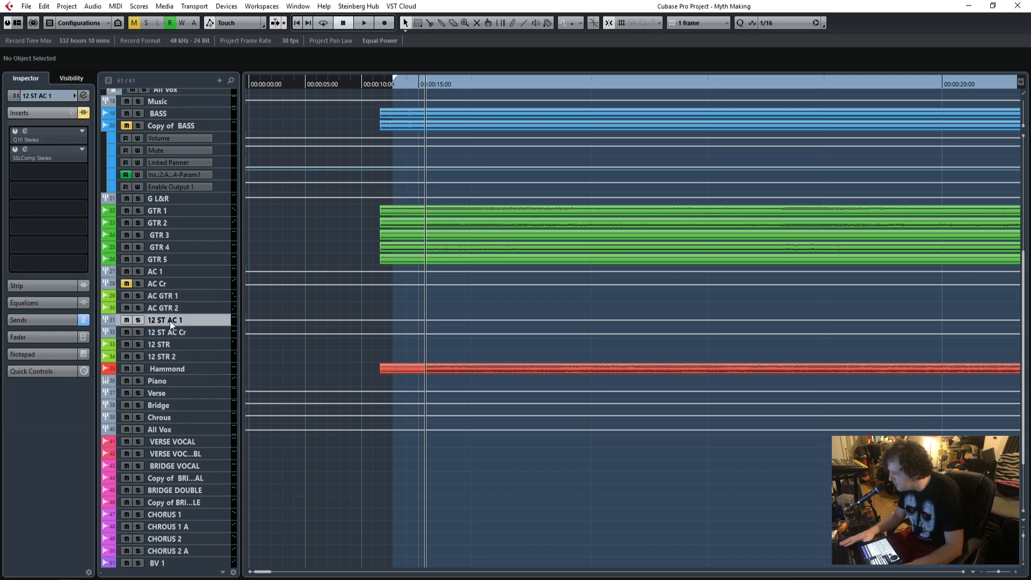
click(127, 333)
Deactivate the Q10 and RoomMachine844 inserts on Hammond and the S1 Imager insert on 12 STR 2.
click(169, 355)
click(170, 368)
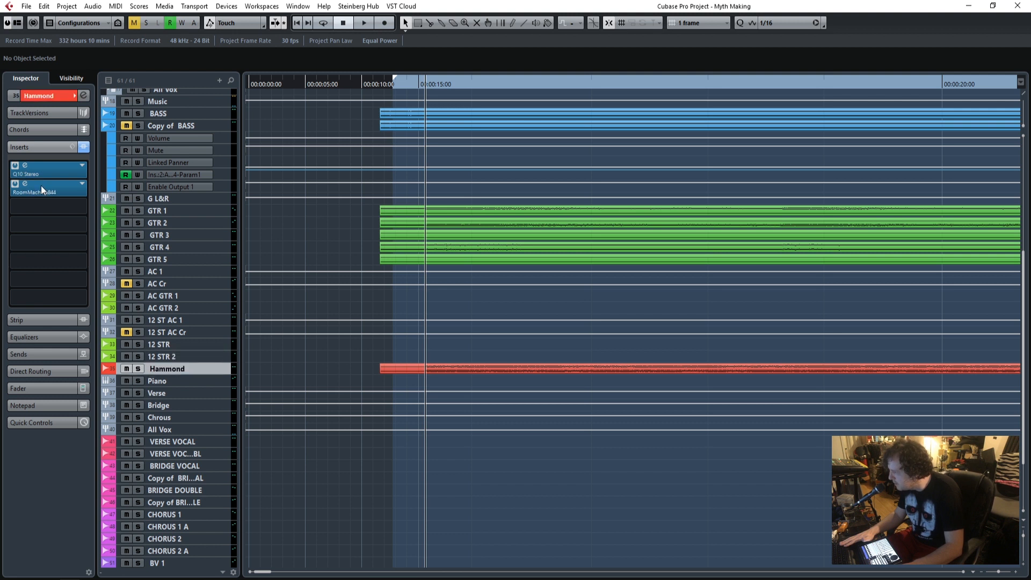
click(185, 359)
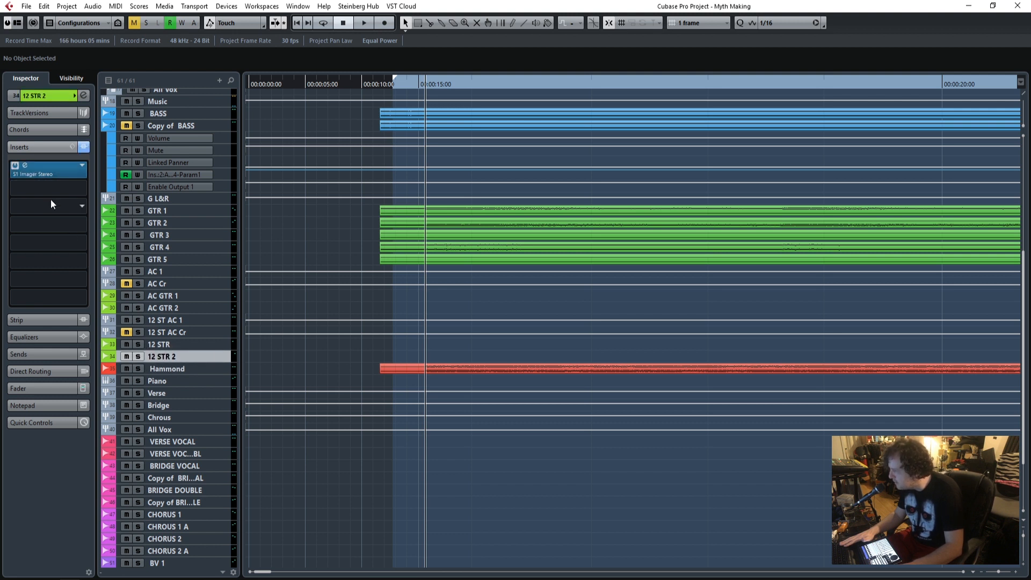
Deactivate all inserts on the Verse and Bridge vocal groups, including Q10, CLA-2A, SSLComp, H-Delay and RoomMachine844.
click(178, 380)
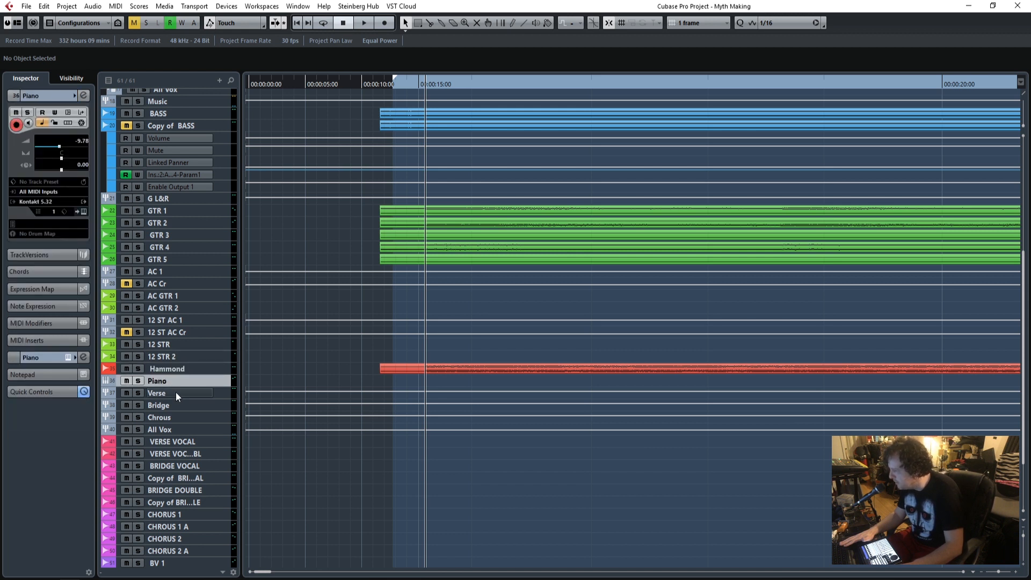
click(175, 396)
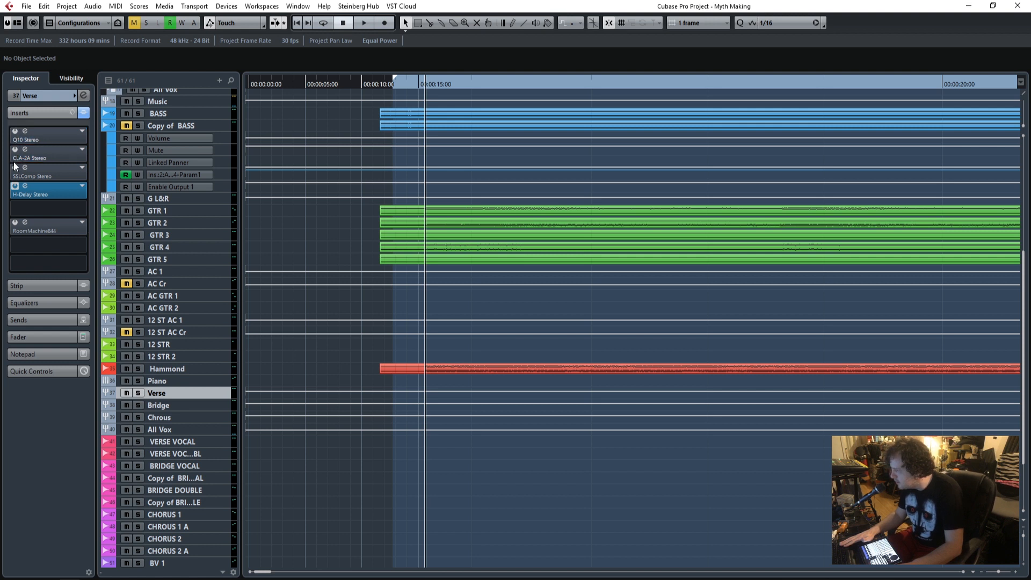
click(201, 408)
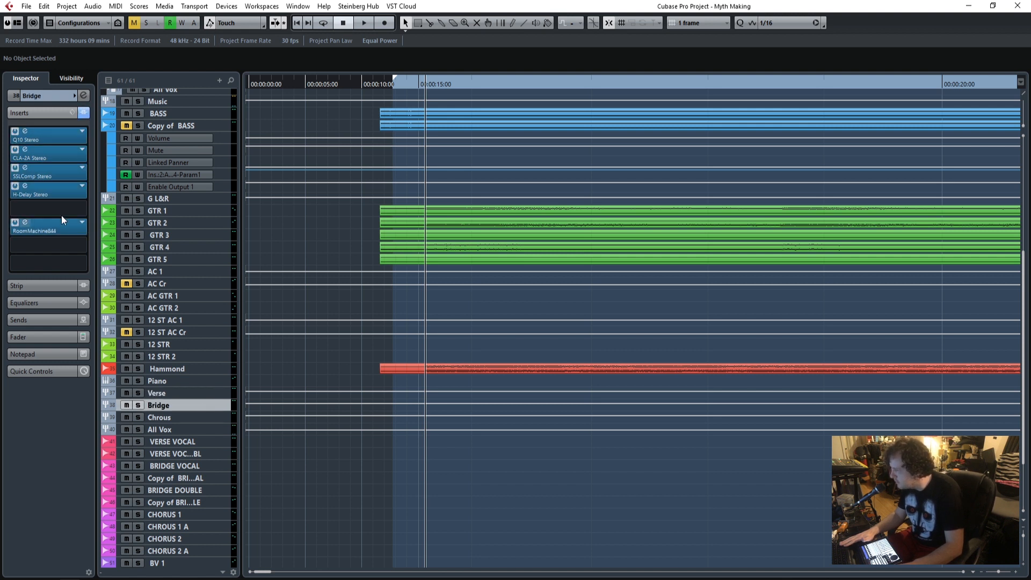
click(84, 113)
Bypass all inserts on the Chrous vocal group and on the All Vox group.
click(213, 420)
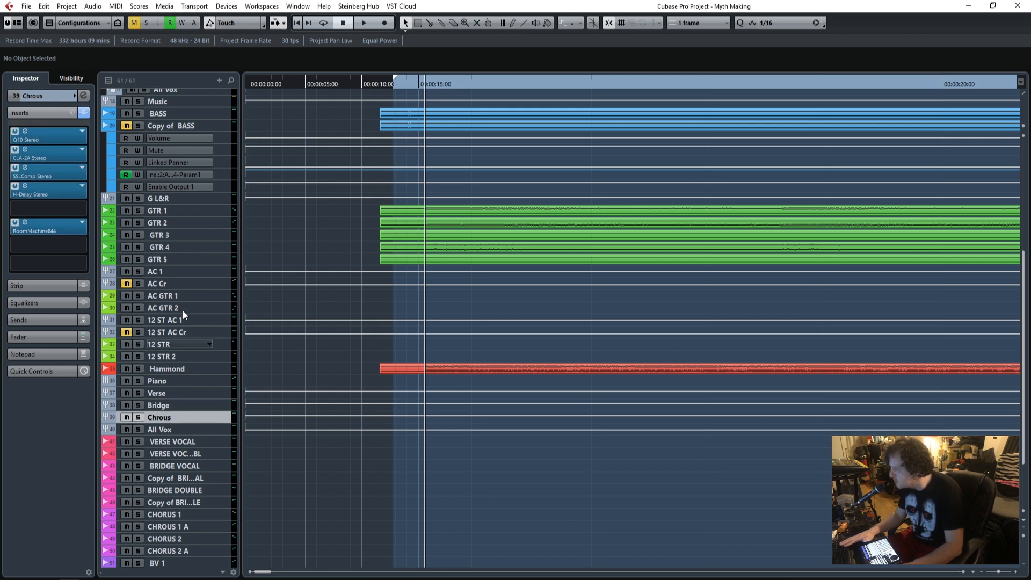
click(83, 112)
click(200, 432)
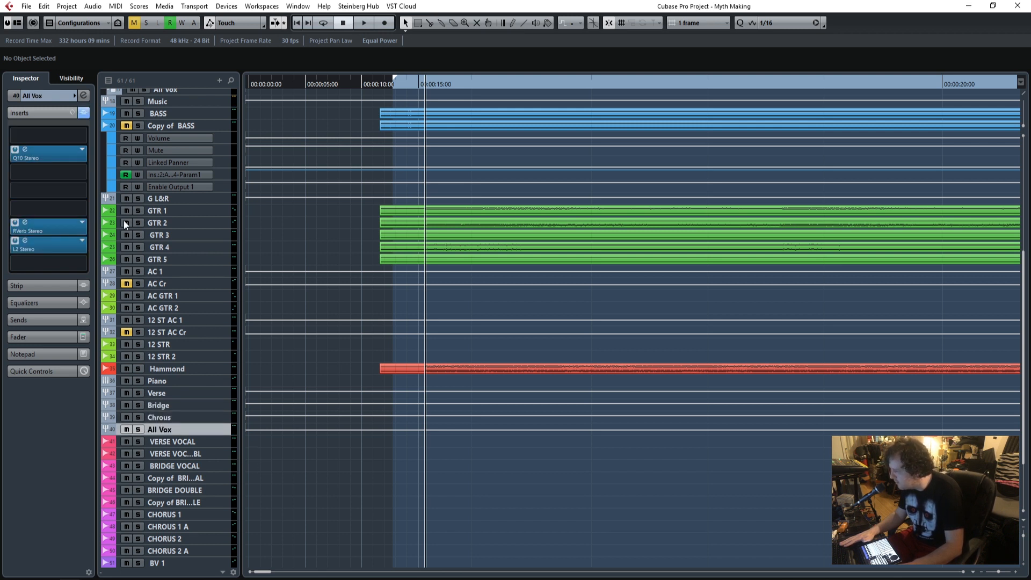
click(84, 113)
Try to bypass the S1 Imager insert on the VERSE VOCAL track.
click(183, 442)
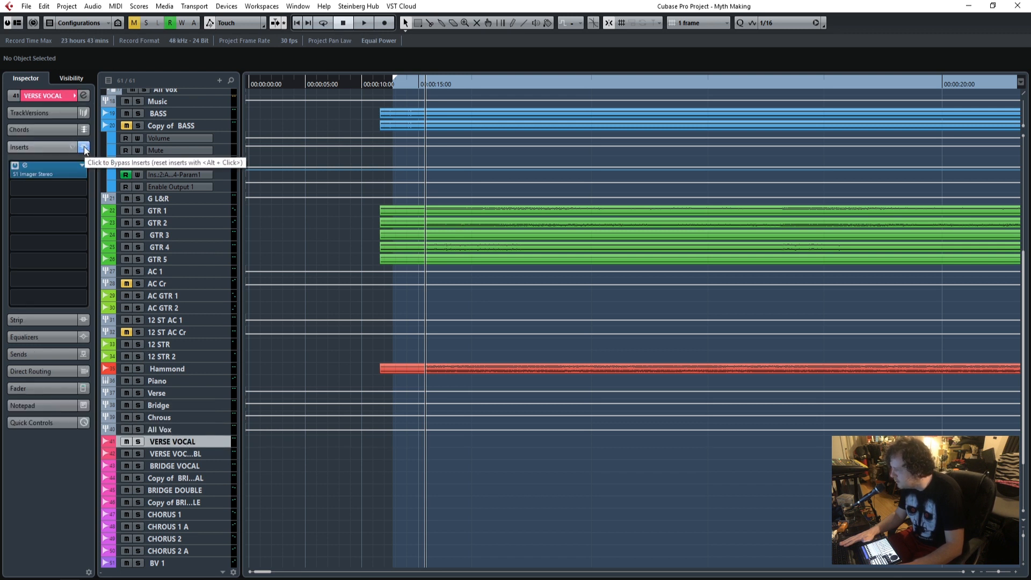
click(84, 147)
scroll(261, 416, down, 3)
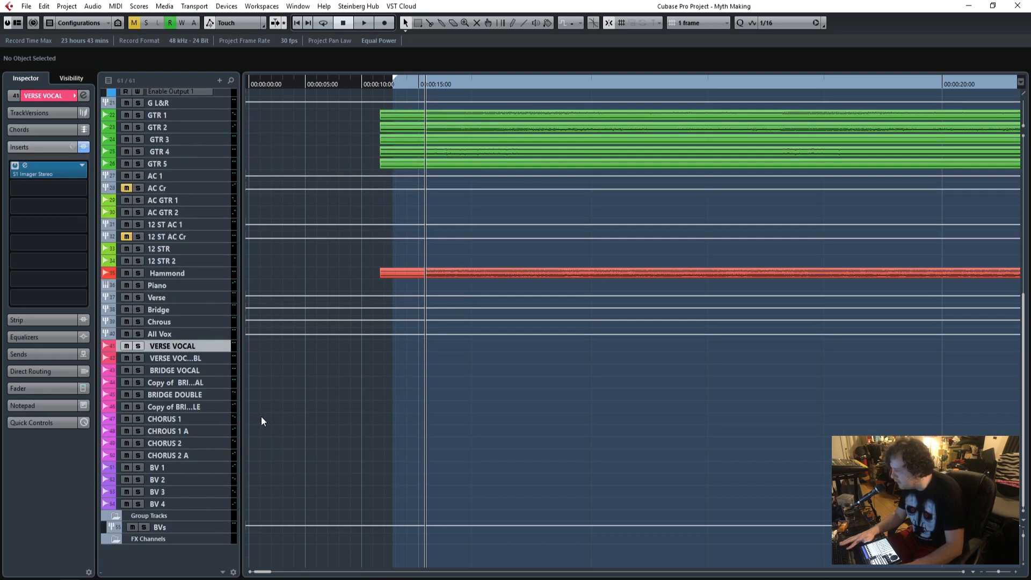
scroll(381, 183, up, 10)
Play the stripped mix from the start of the instrument parts with more of the song's timeline in view.
click(397, 83)
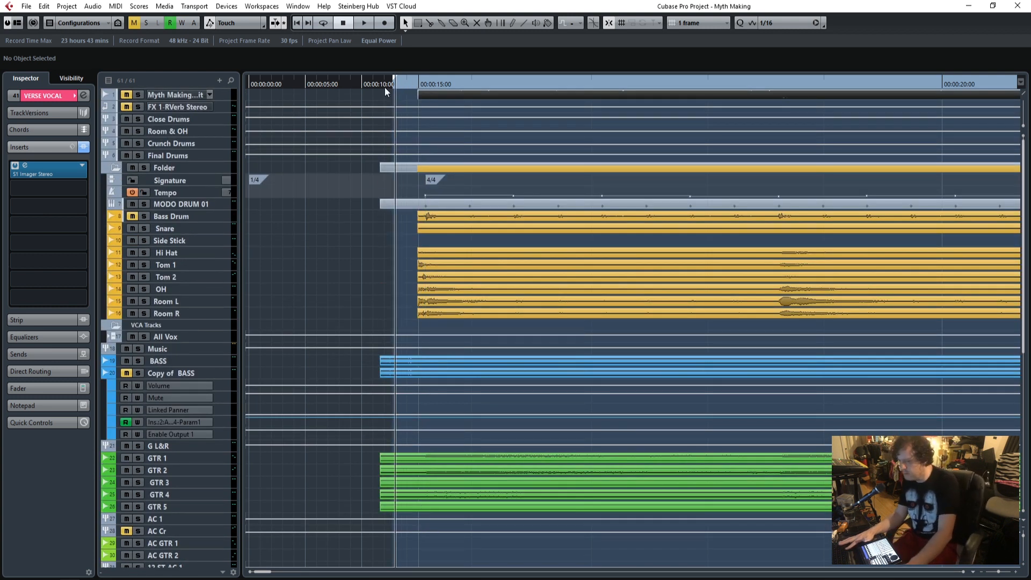
key(space)
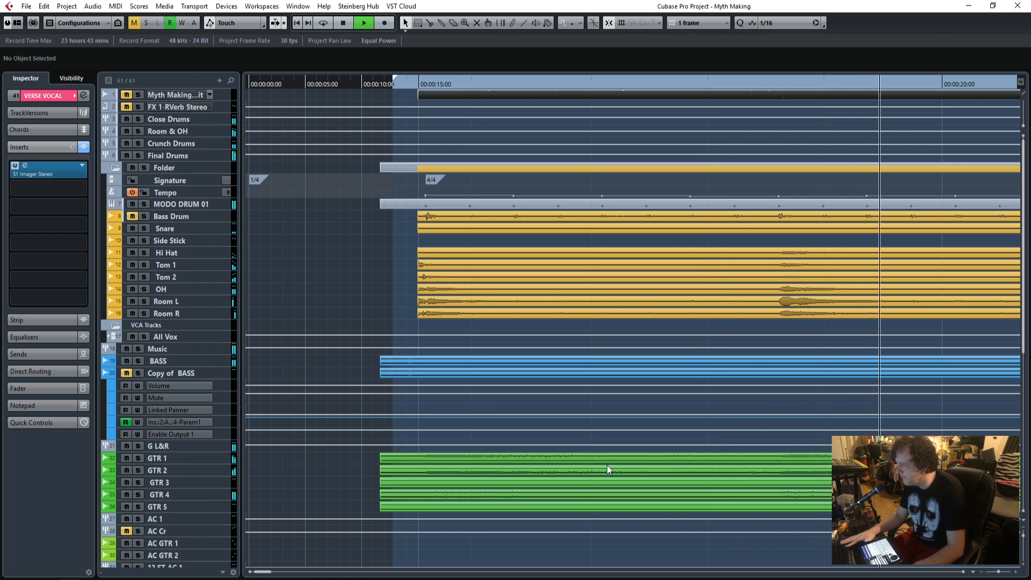
drag(999, 572, 996, 573)
scroll(557, 456, down, 6)
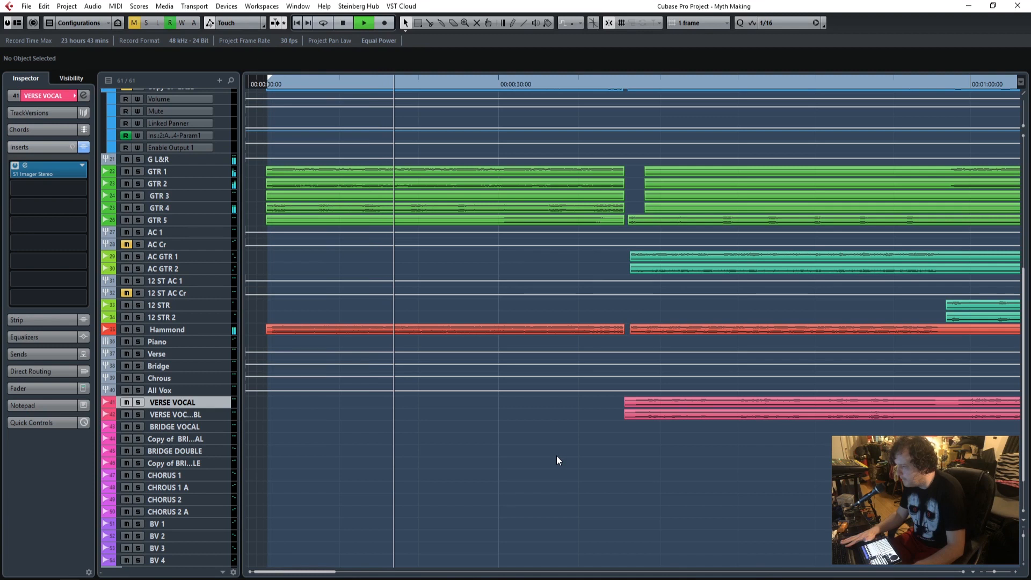
Check the insert states of G L&R, Hammond, Piano, Verse, Bridge, Chrous, All Vox and VERSE VOCAL during playback.
click(188, 159)
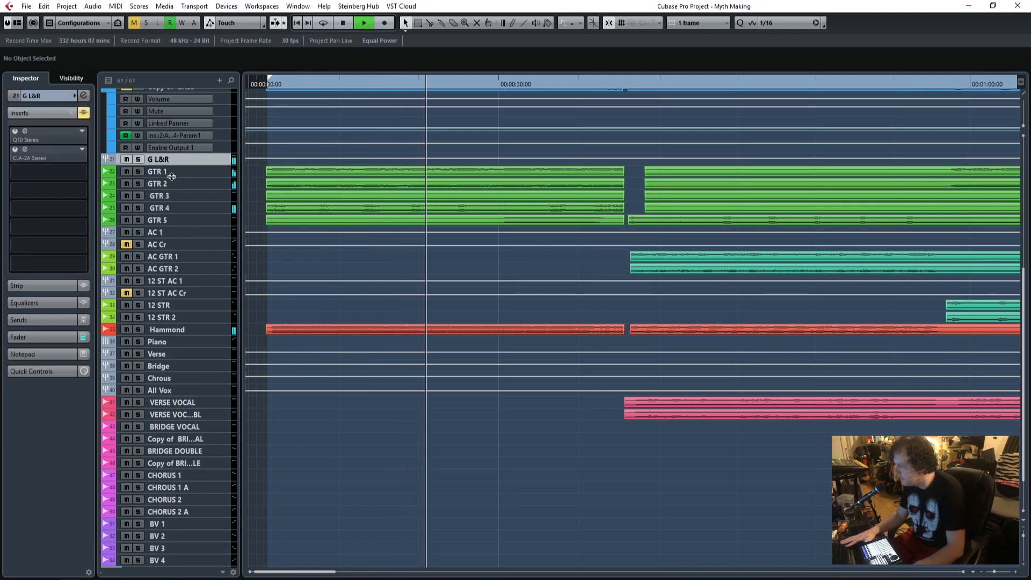
click(175, 339)
click(182, 329)
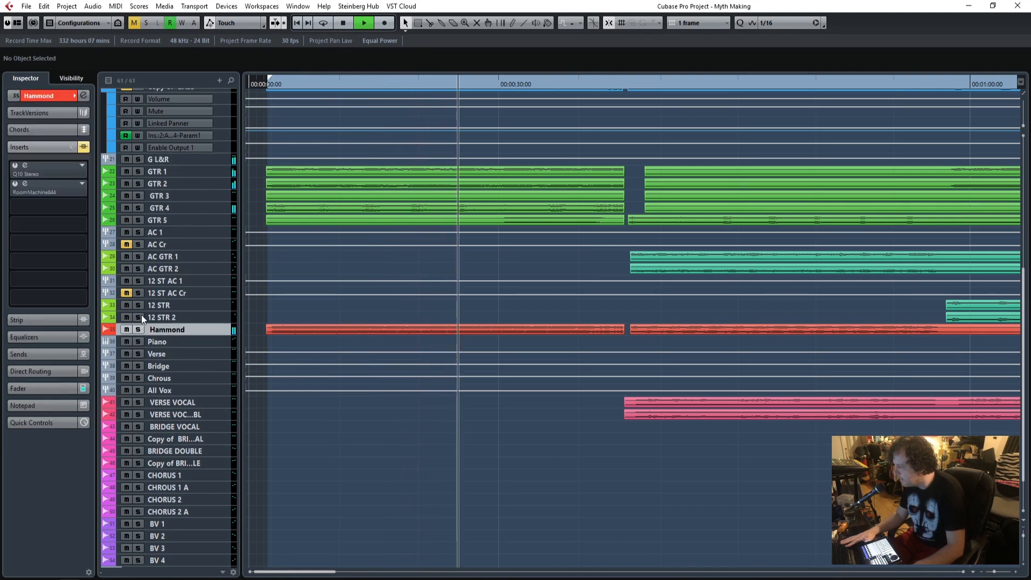
click(173, 341)
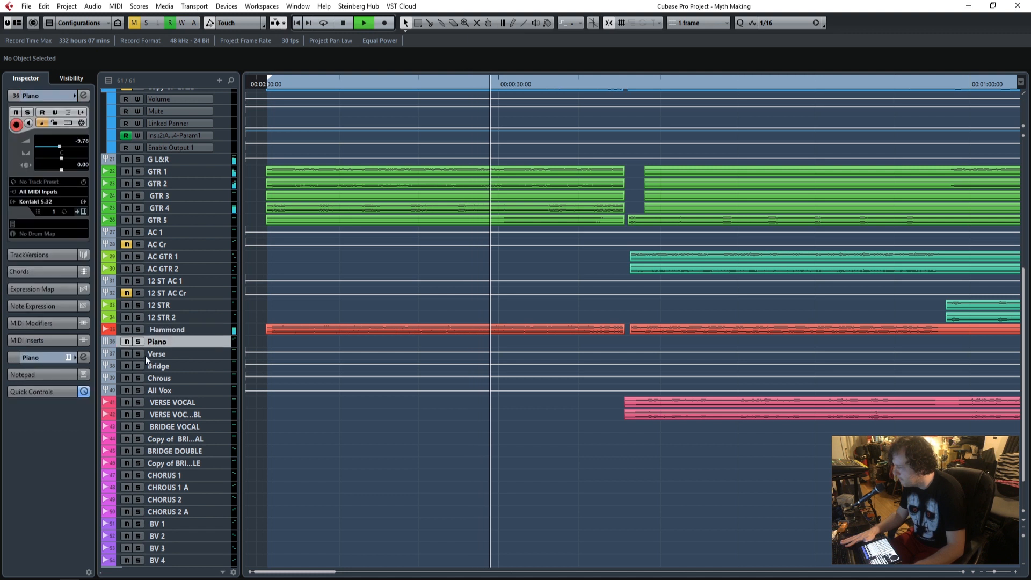
click(161, 355)
click(166, 367)
click(165, 378)
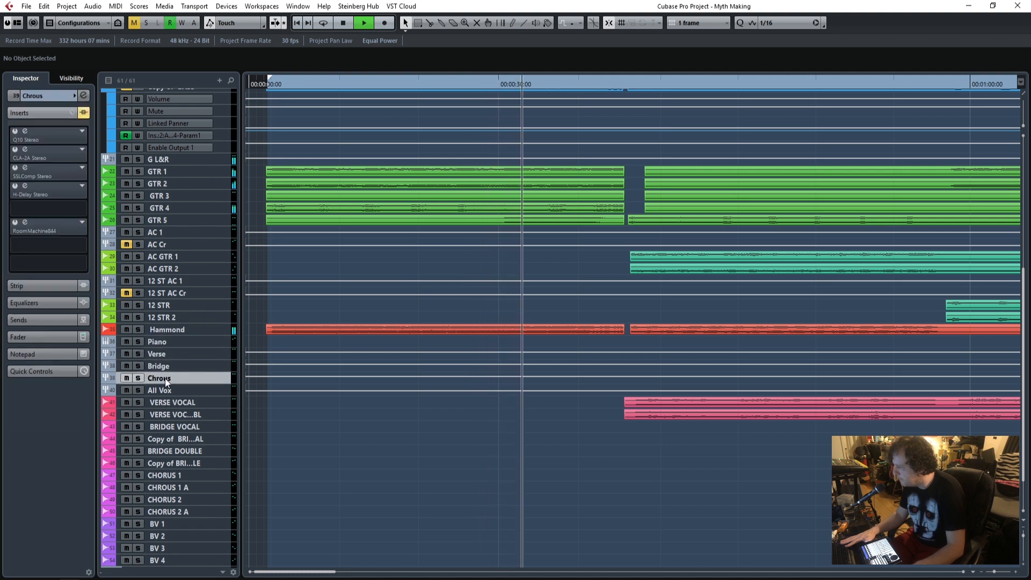
click(166, 388)
click(187, 404)
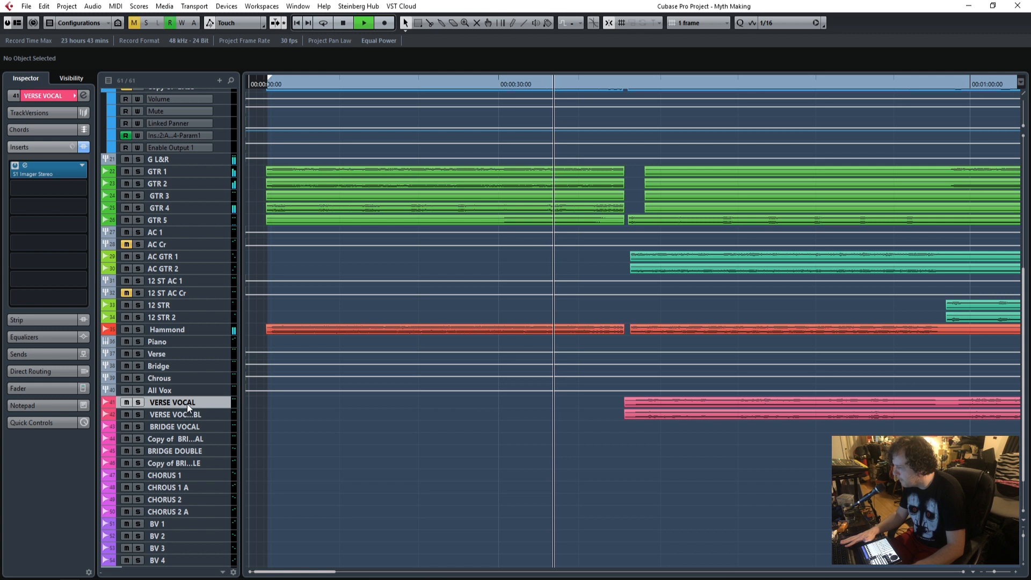
Bypass all inserts on the BVs group, including Q10, CLA-2A, SSLComp, the doubler and H-Delay.
scroll(189, 430, up, 2)
scroll(190, 433, up, 10)
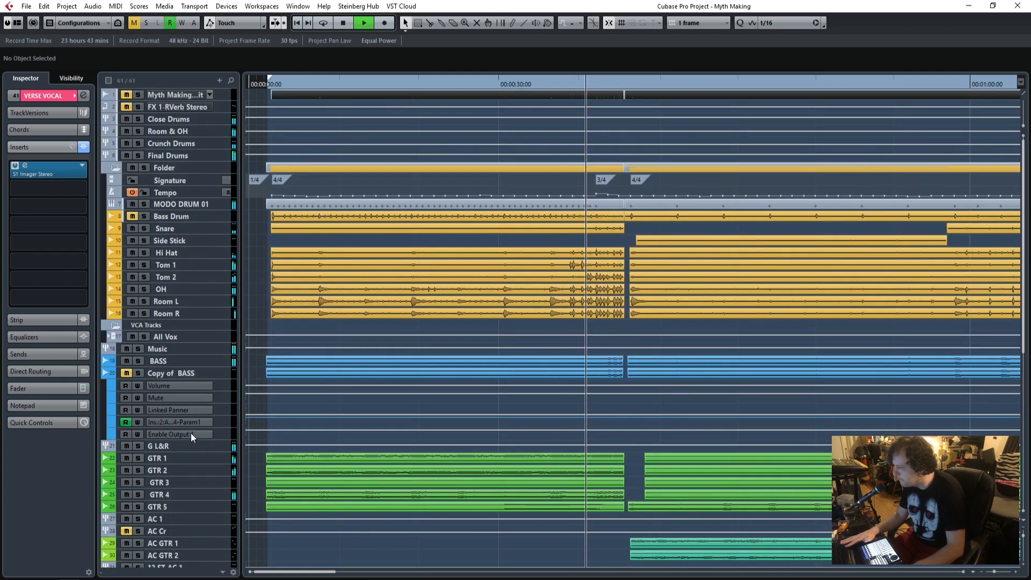
scroll(190, 433, down, 12)
scroll(185, 491, down, 3)
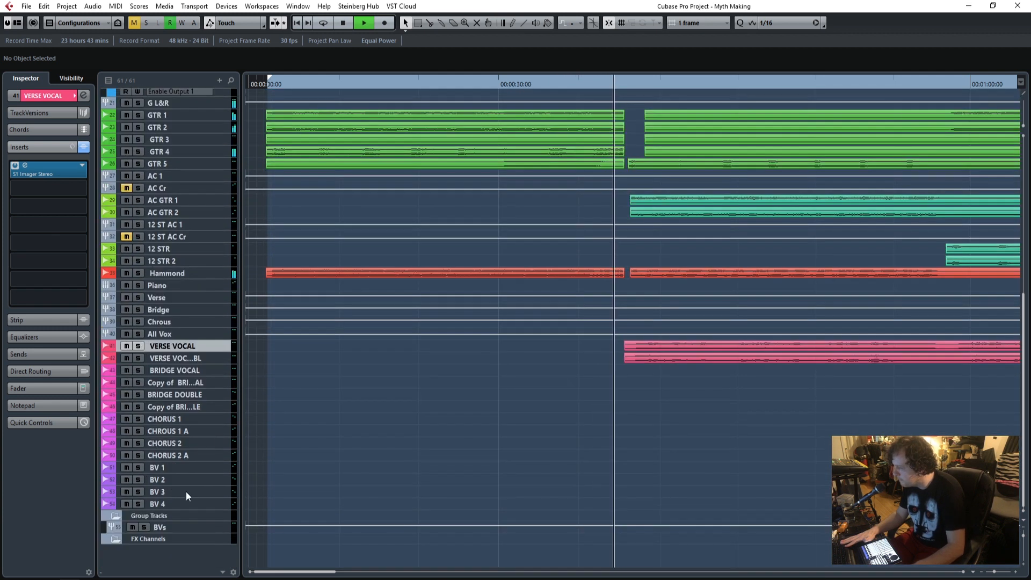
click(182, 528)
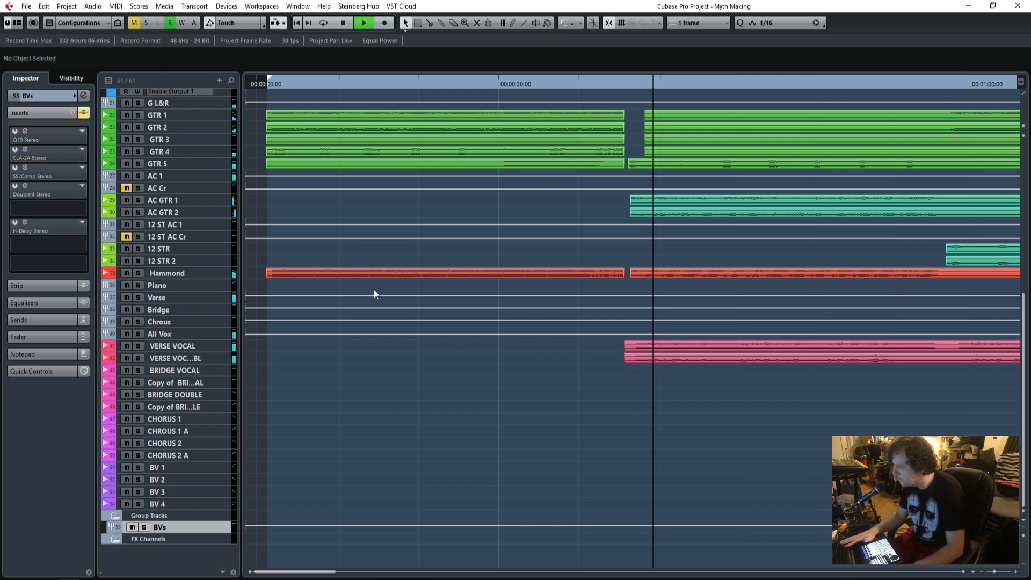
Raise the fader of the All Vox group to 3.45 dB during playback.
click(172, 334)
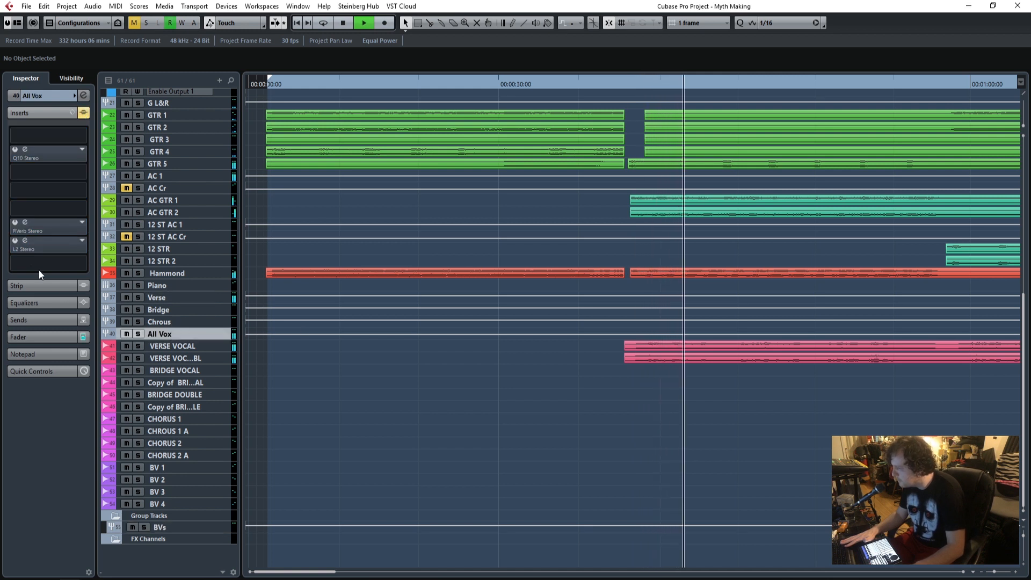
click(36, 343)
drag(34, 289, 33, 261)
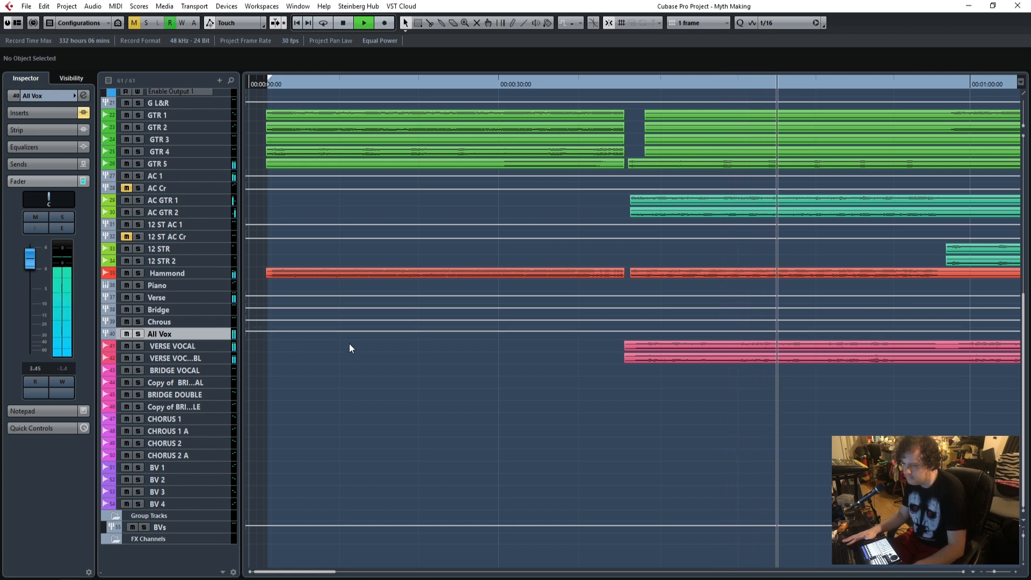
Raise the fader of the Snare track to 4.30 dB during playback.
scroll(435, 378, up, 5)
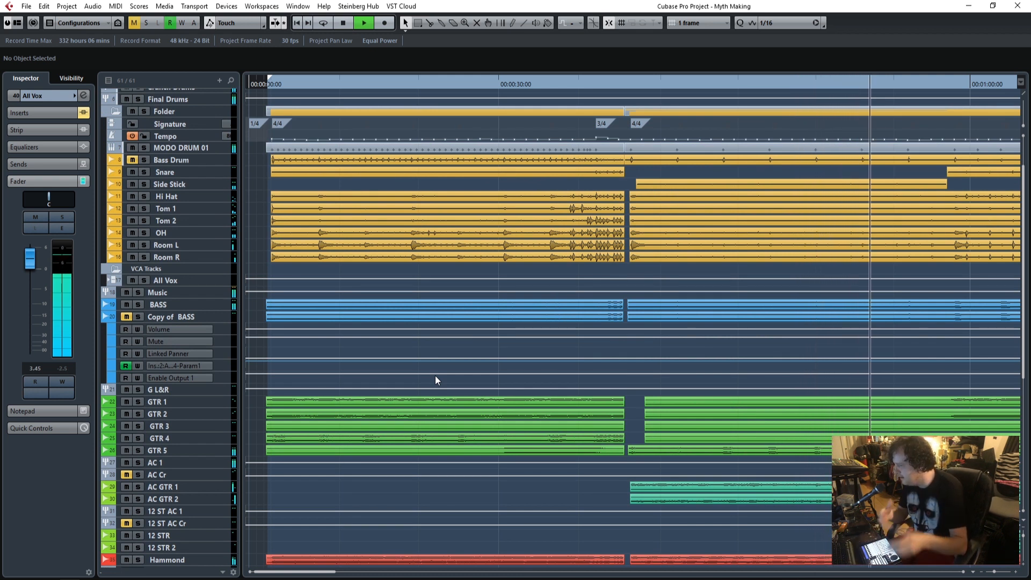
click(191, 175)
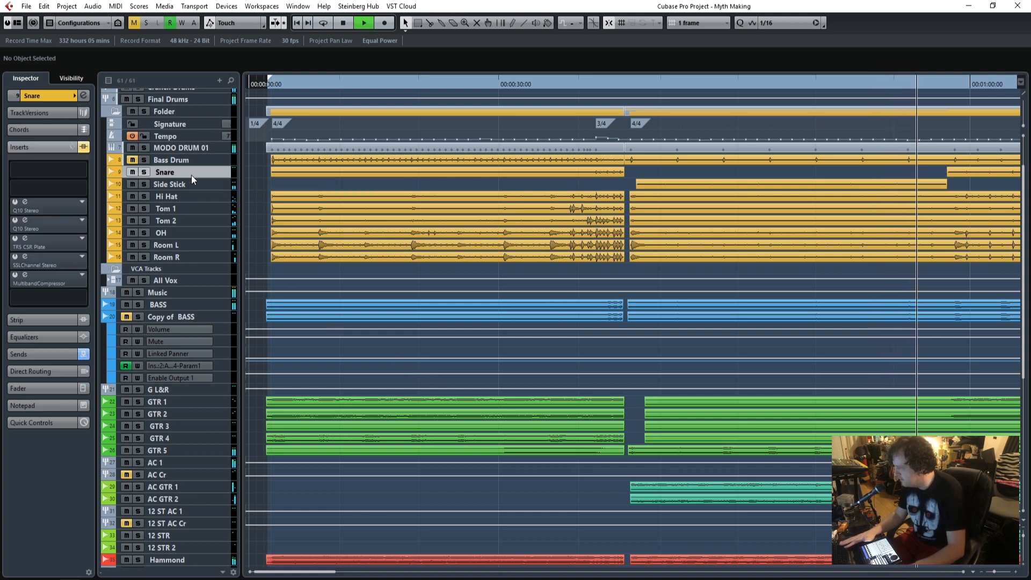
click(45, 385)
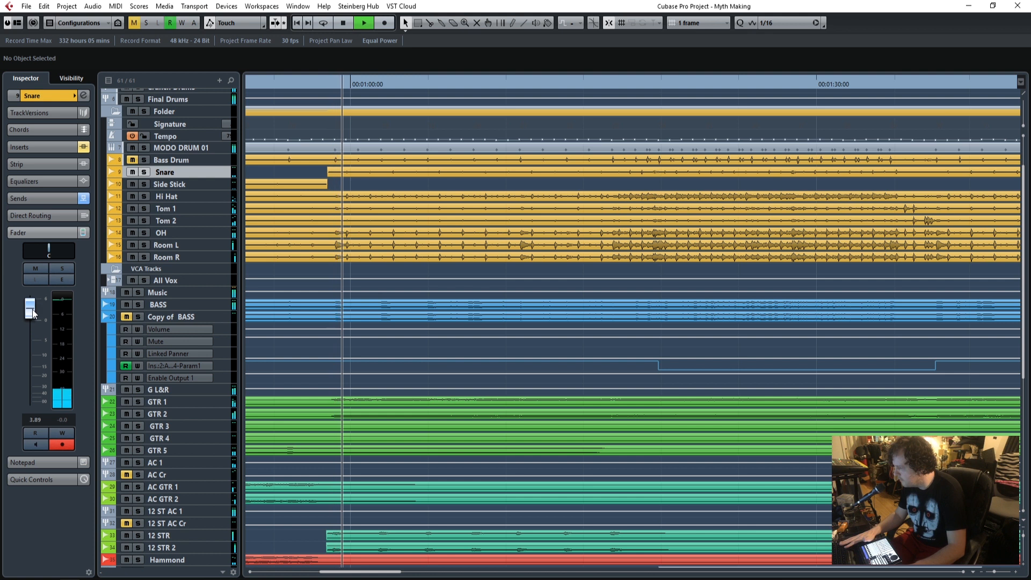
drag(33, 309, 33, 307)
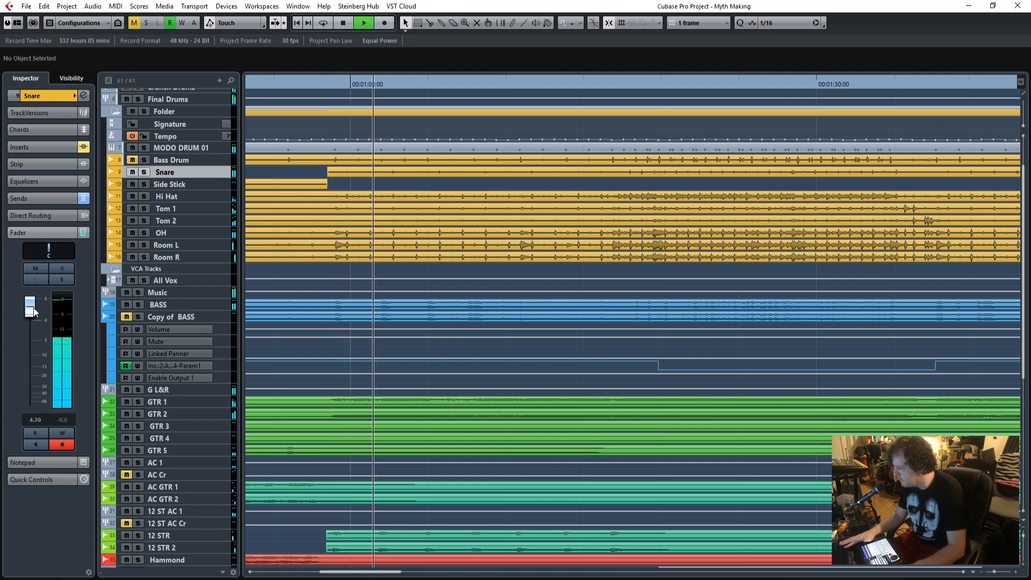
scroll(411, 383, down, 5)
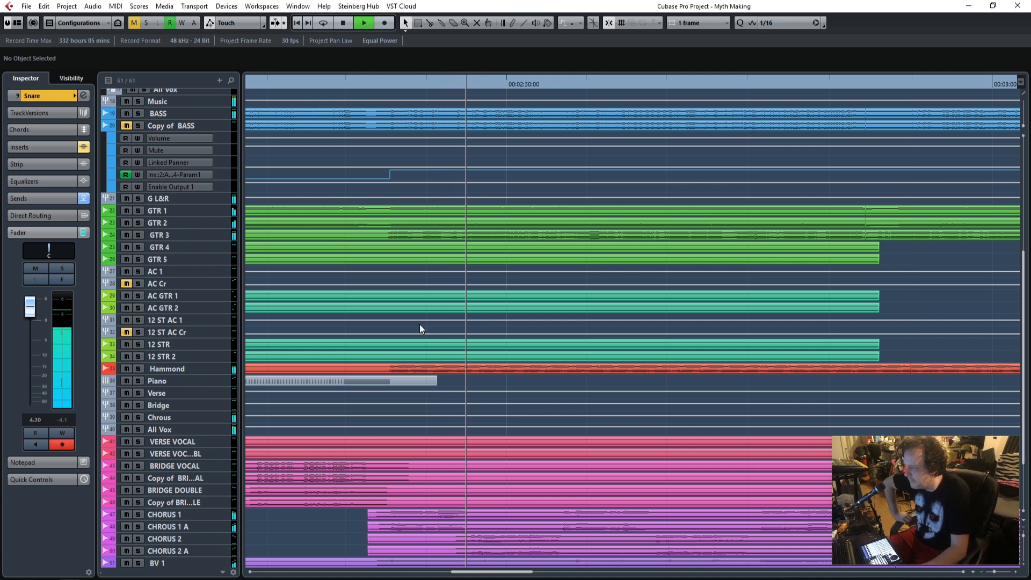
scroll(440, 321, up, 6)
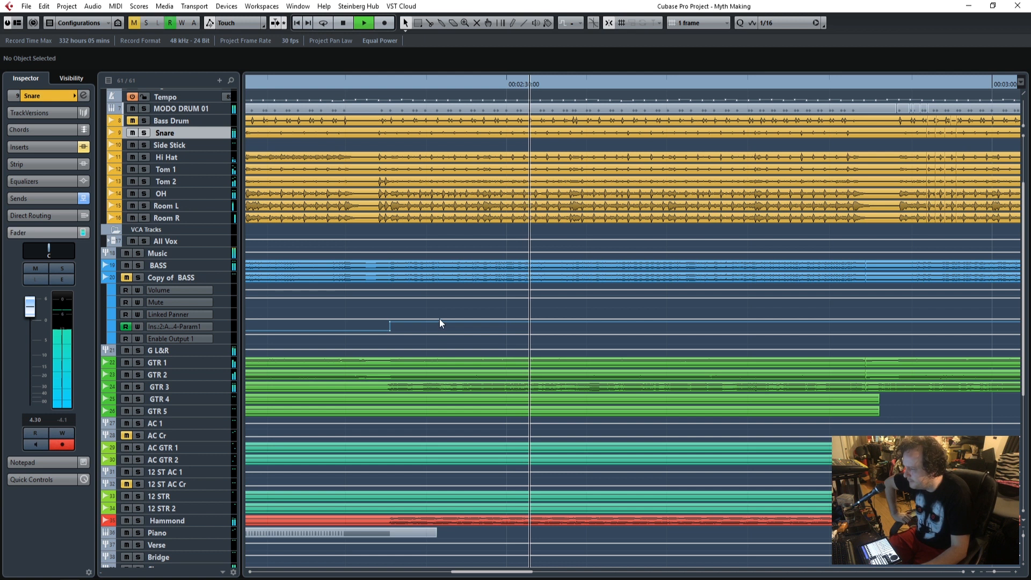
Compare the Final Drums group with its Q10 and Maserati GRP inserts bypassed and active during playback.
scroll(440, 316, up, 4)
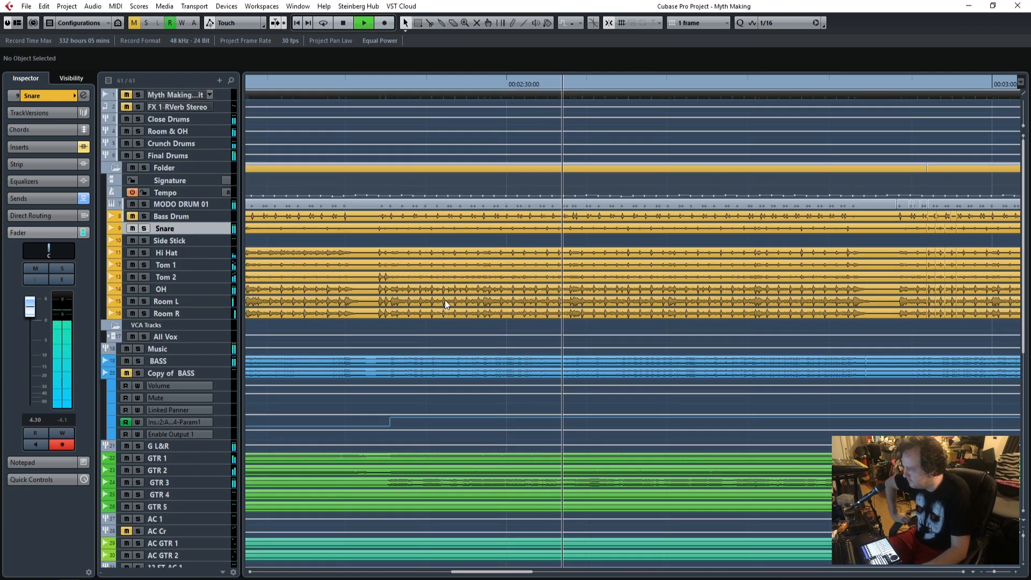
click(180, 128)
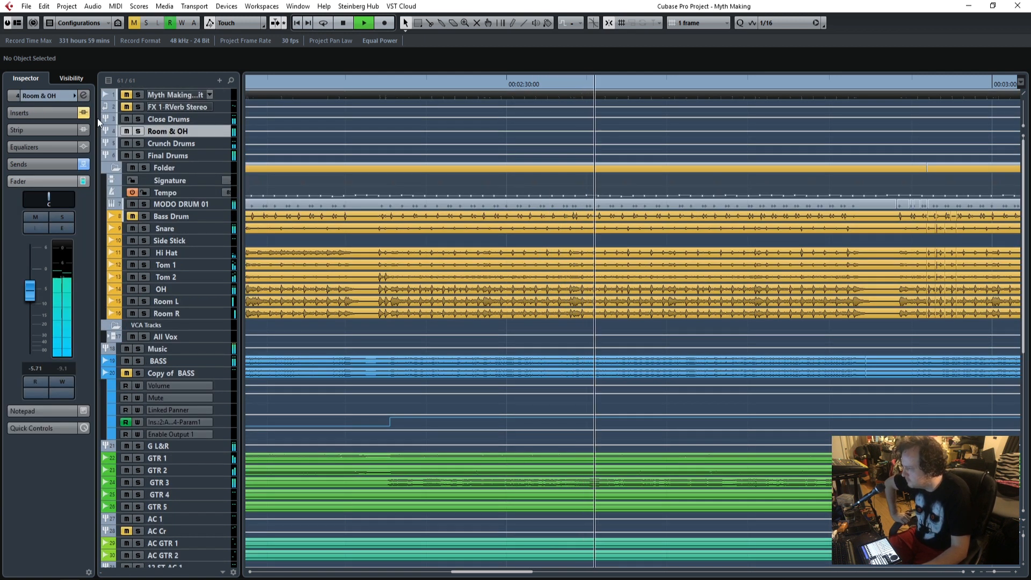
click(169, 121)
click(182, 154)
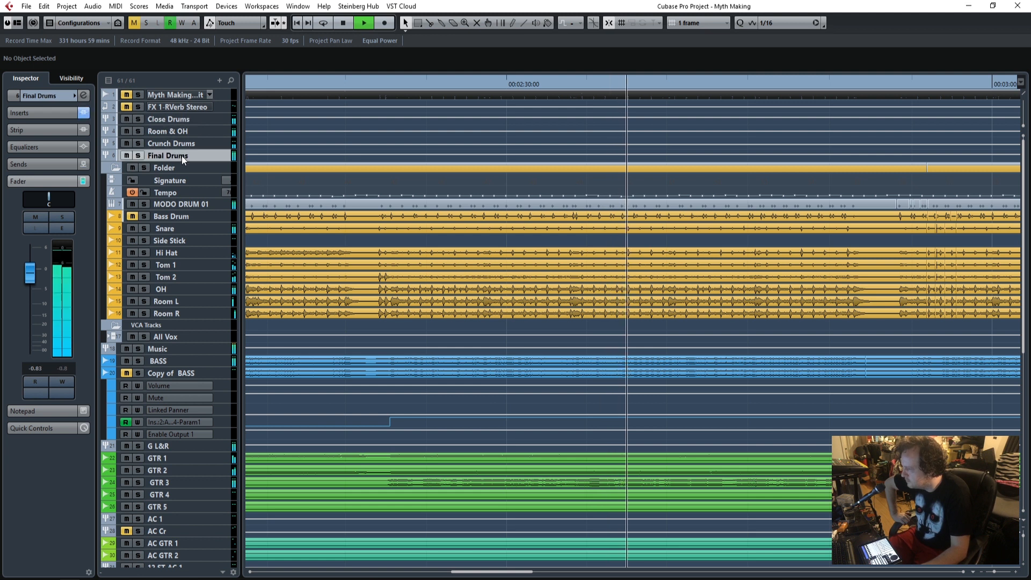
click(47, 114)
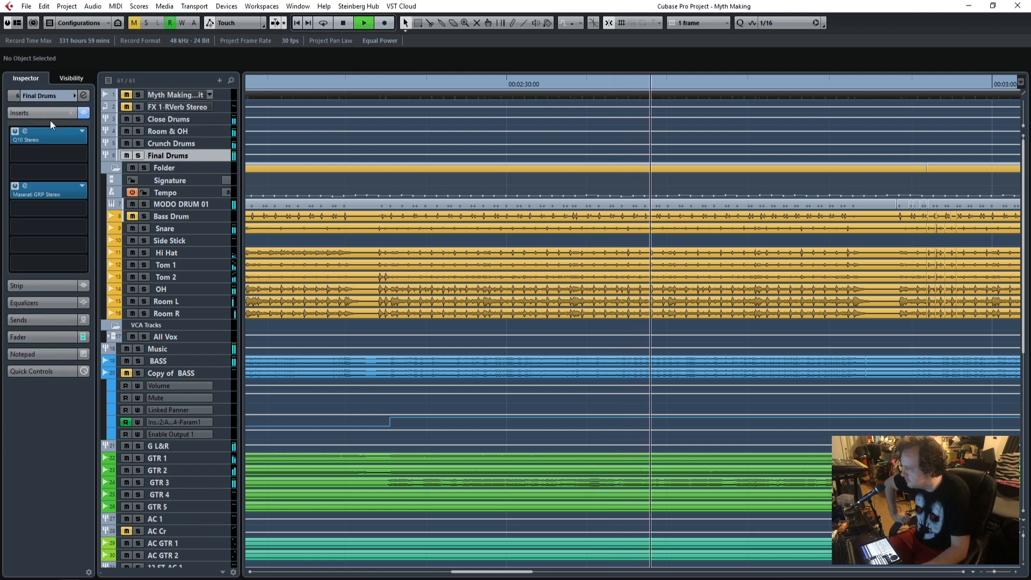
click(83, 113)
click(82, 113)
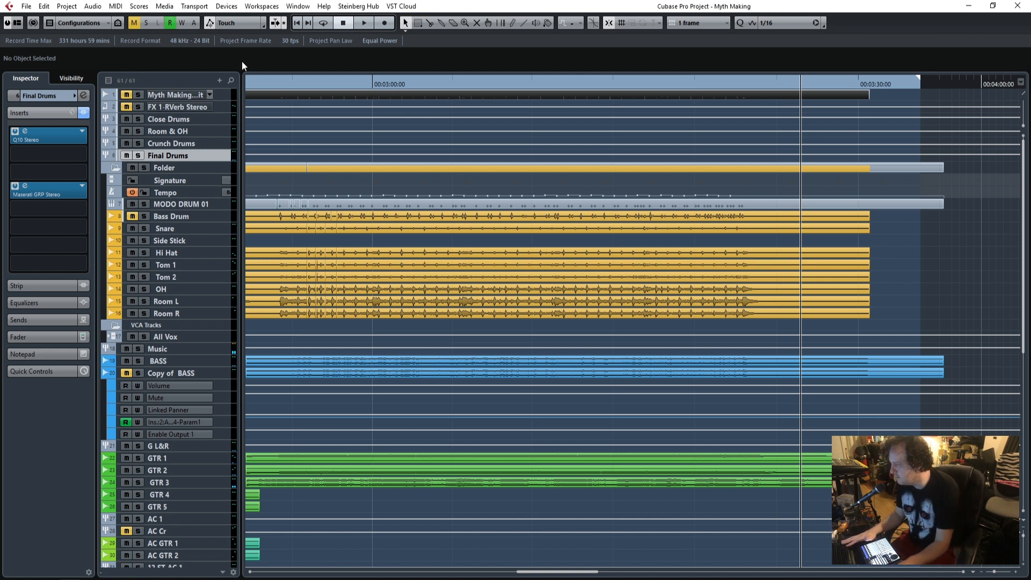
Return to the song start and examine the Q10 and Maserati GRP plug-ins on the Final Drums group.
click(296, 23)
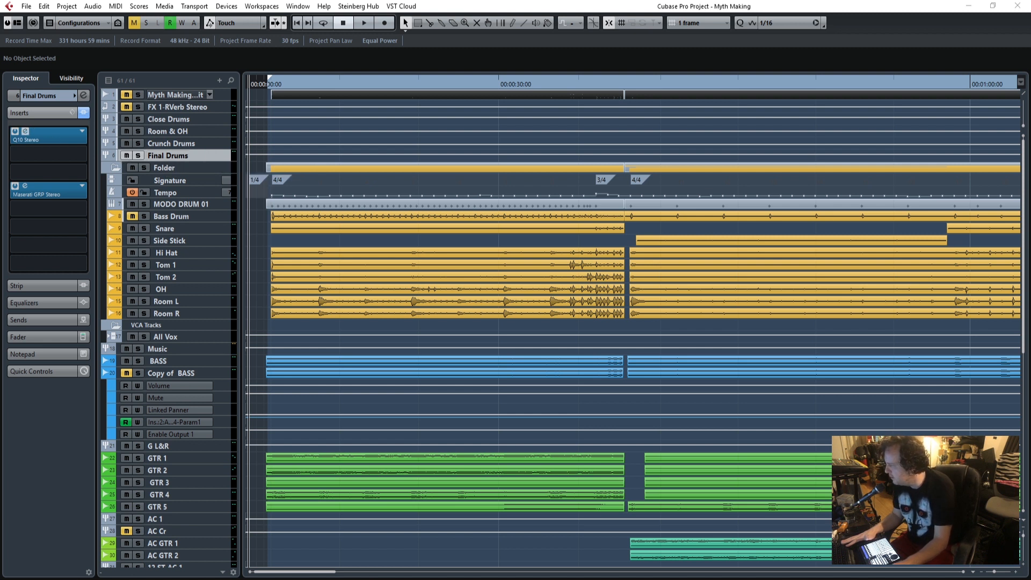
drag(539, 137, 721, 112)
click(794, 110)
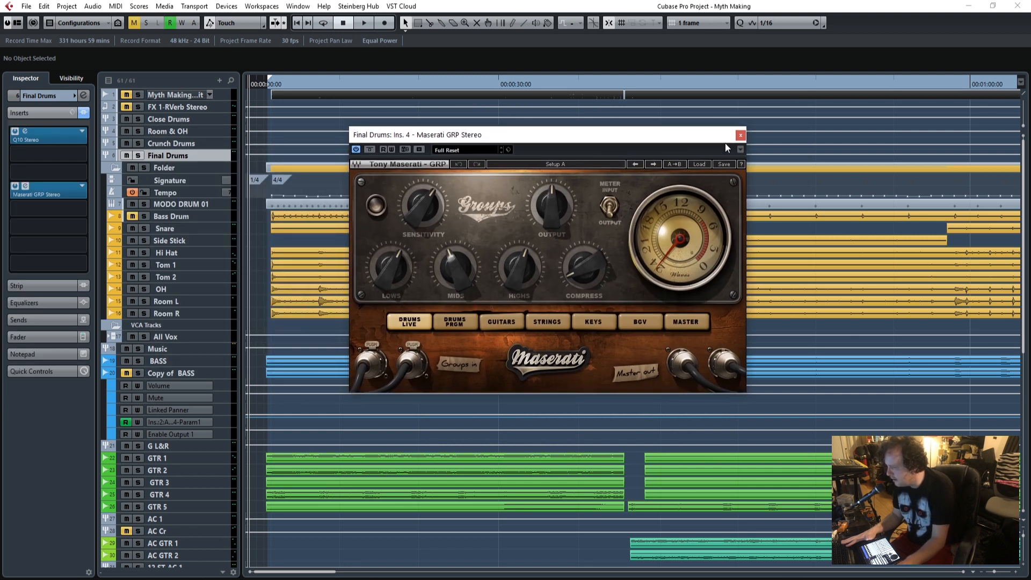
click(741, 135)
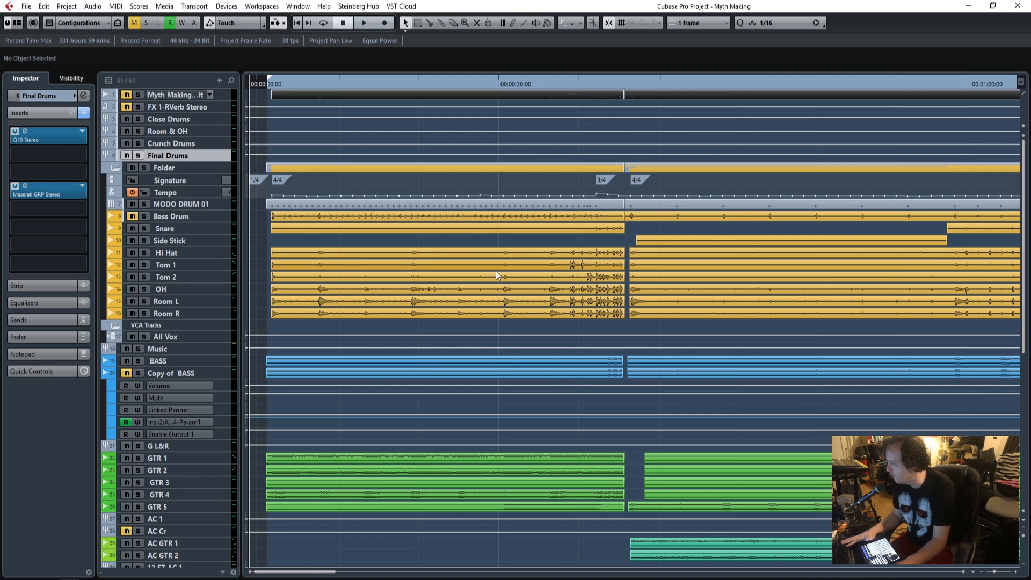
scroll(487, 385, down, 10)
scroll(488, 385, up, 10)
scroll(487, 385, down, 8)
scroll(487, 384, up, 8)
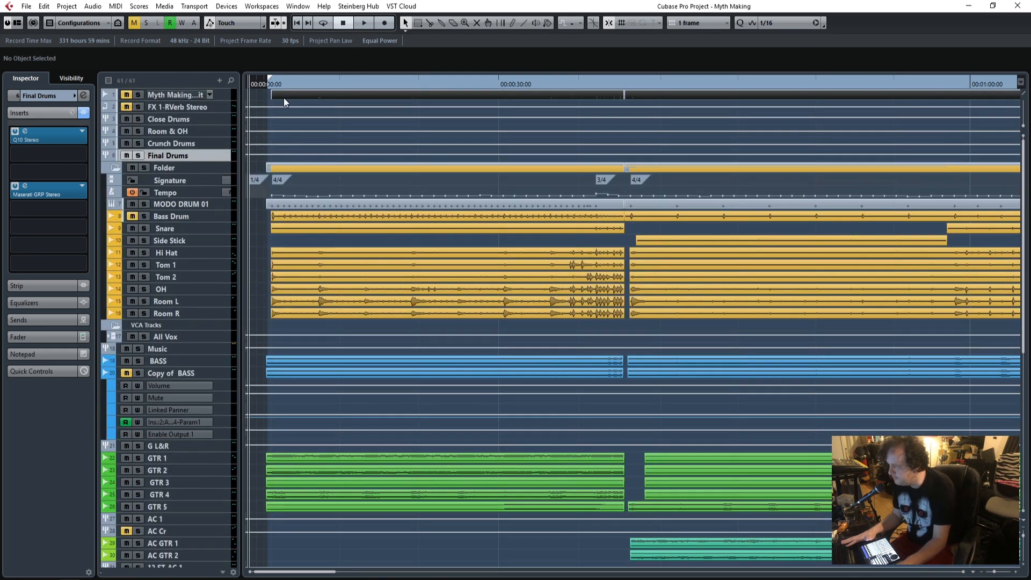
Play the drums from the start of the song with only the Final Drums group soloed.
click(271, 84)
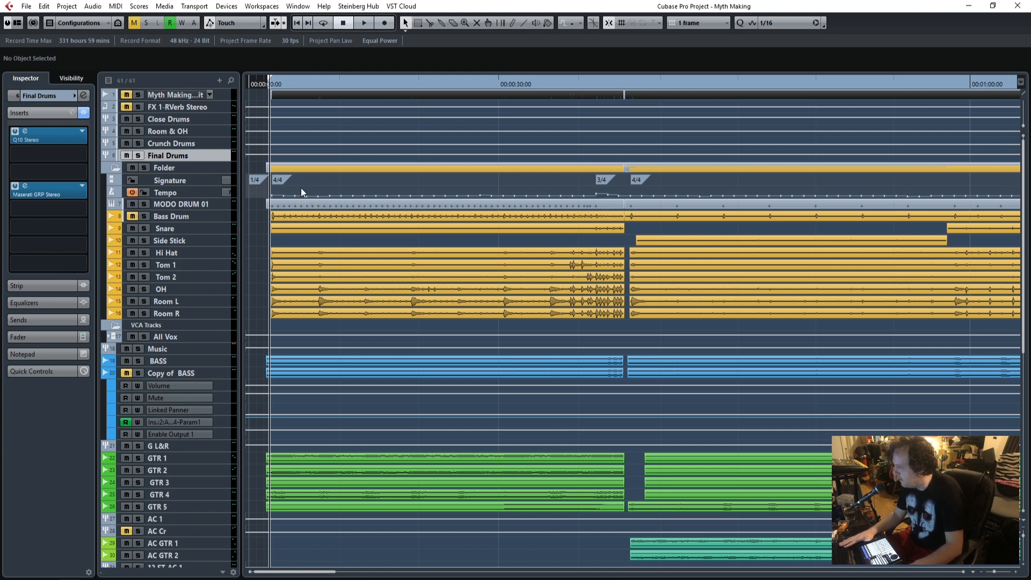
click(208, 221)
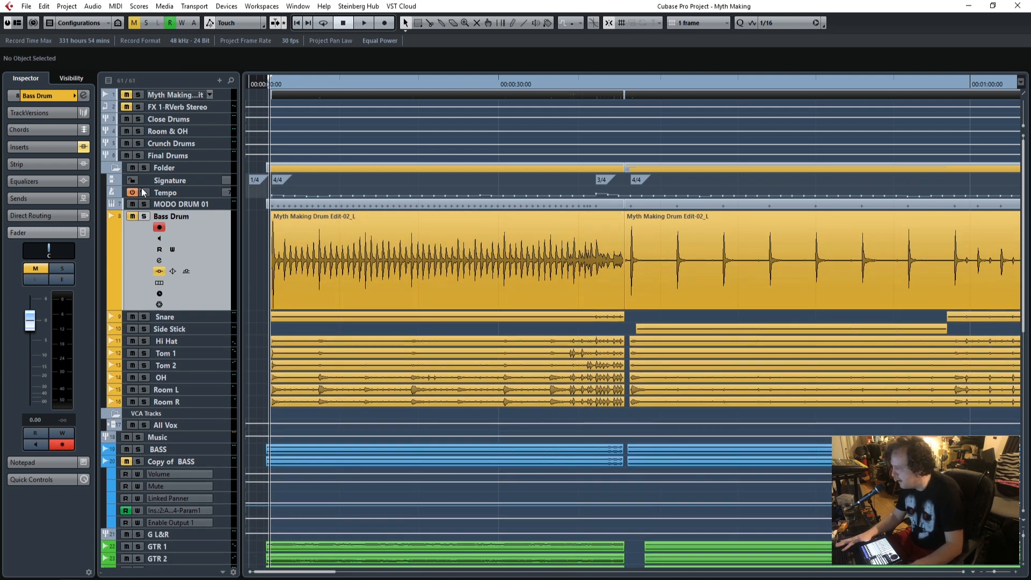
click(143, 155)
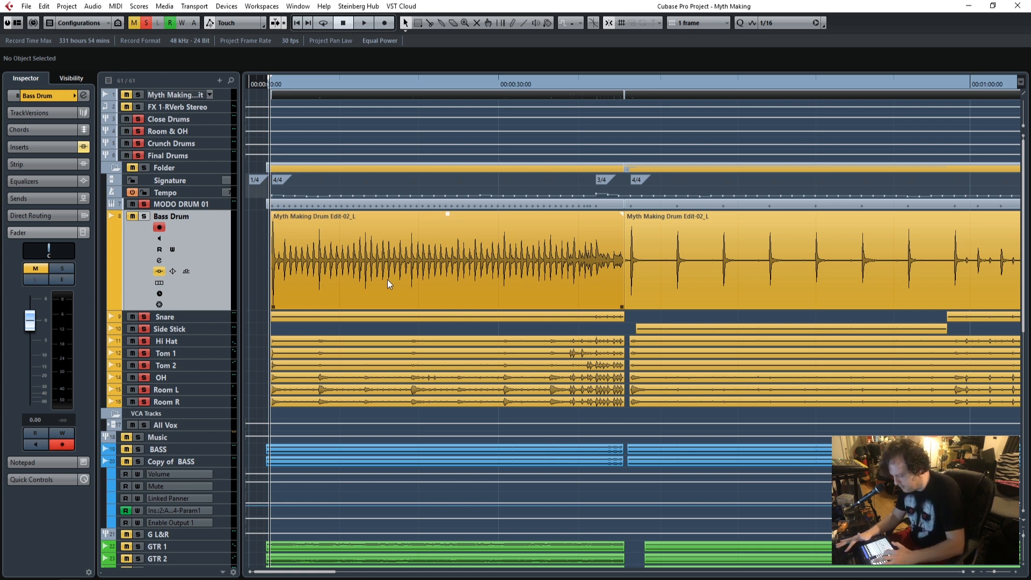
key(KP_1)
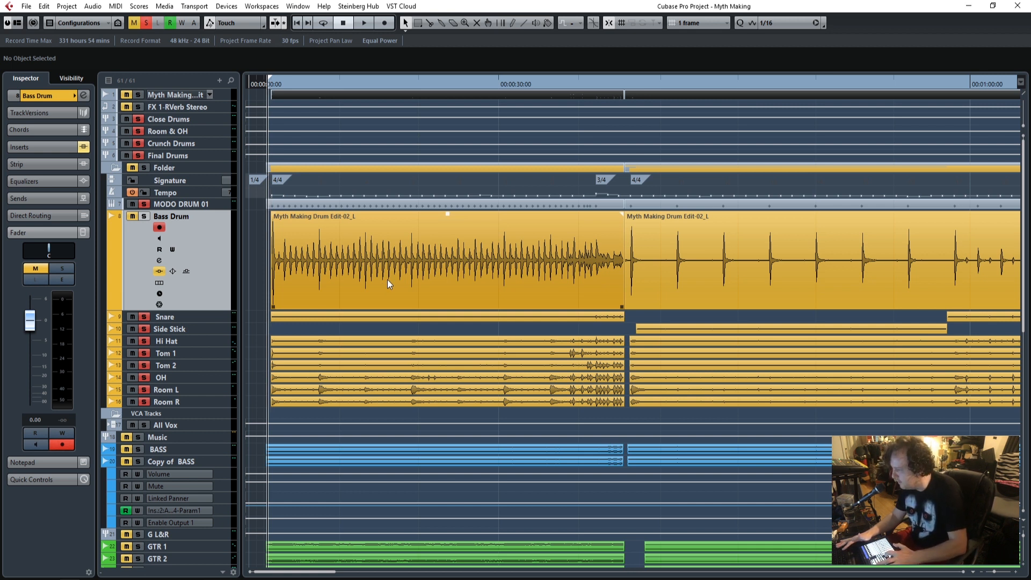
key(space)
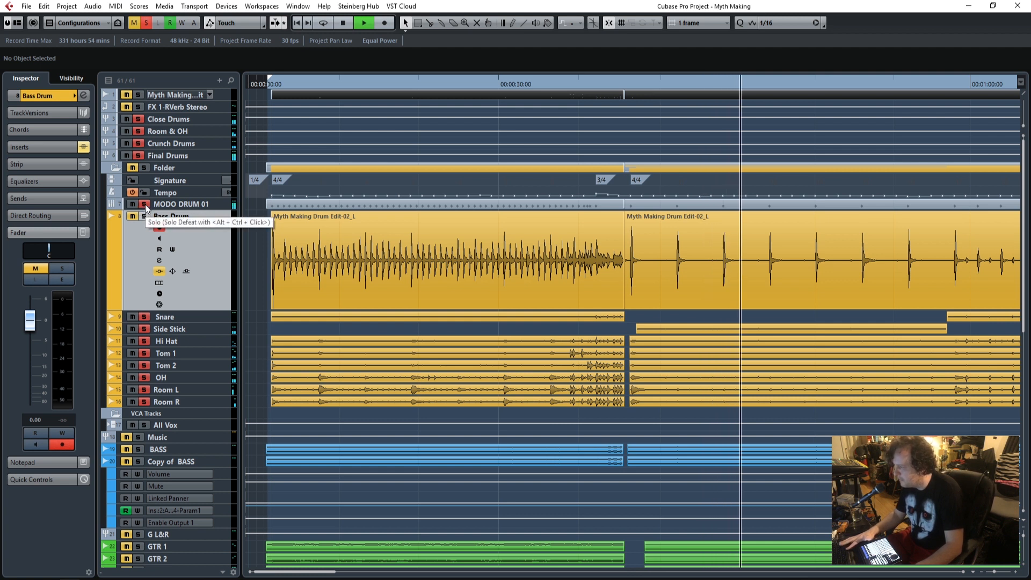
key(space)
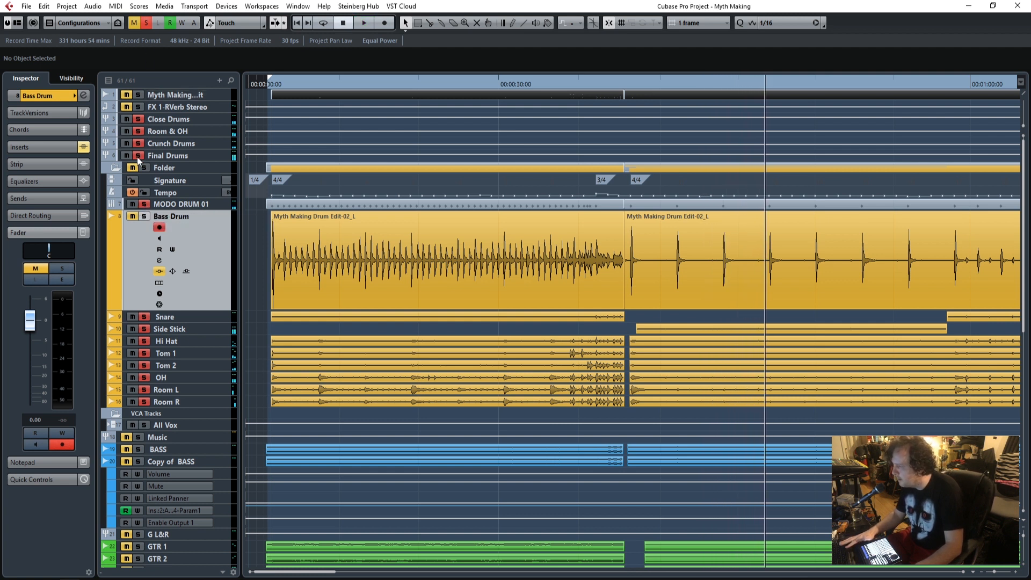
click(137, 157)
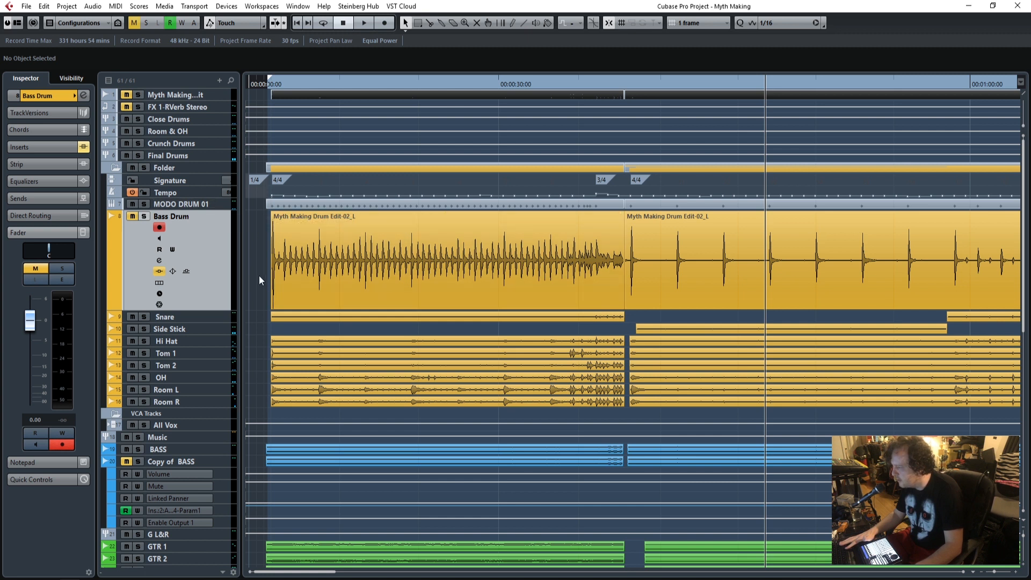
Solo the Bass Drum track and play it from the start of its first clip.
click(145, 217)
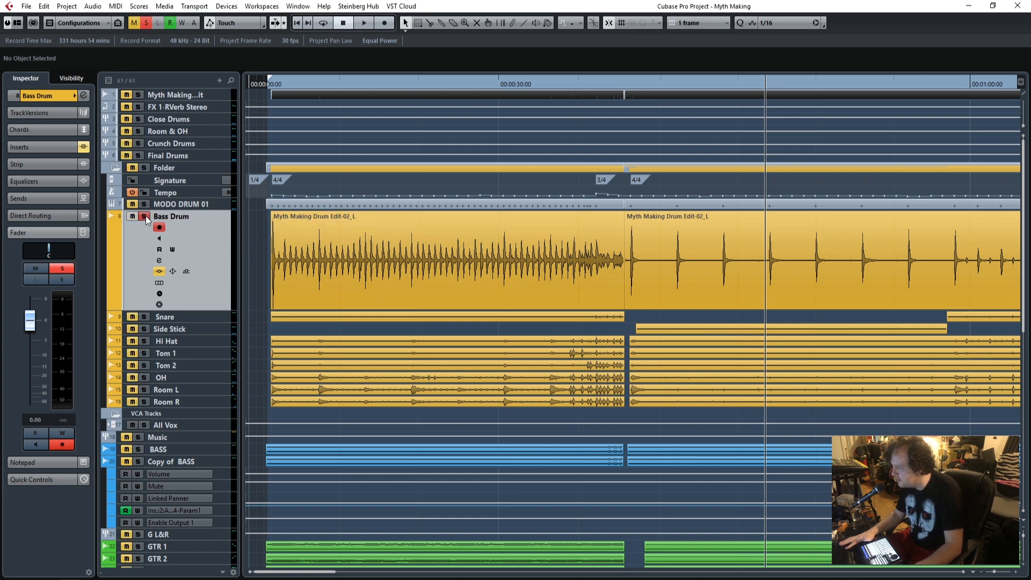
click(269, 85)
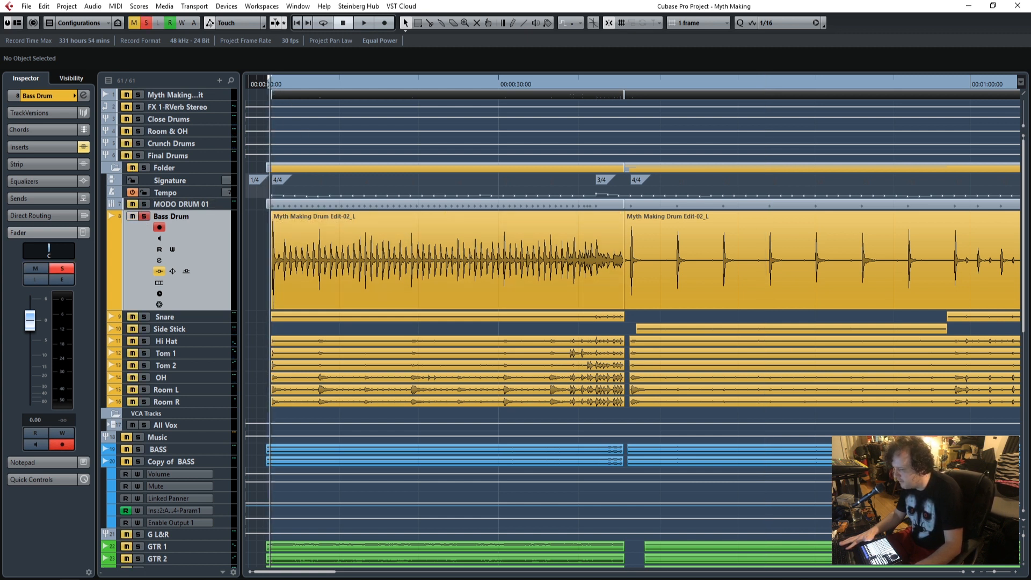
click(1015, 573)
click(1014, 573)
click(1015, 572)
click(1015, 573)
click(1015, 573)
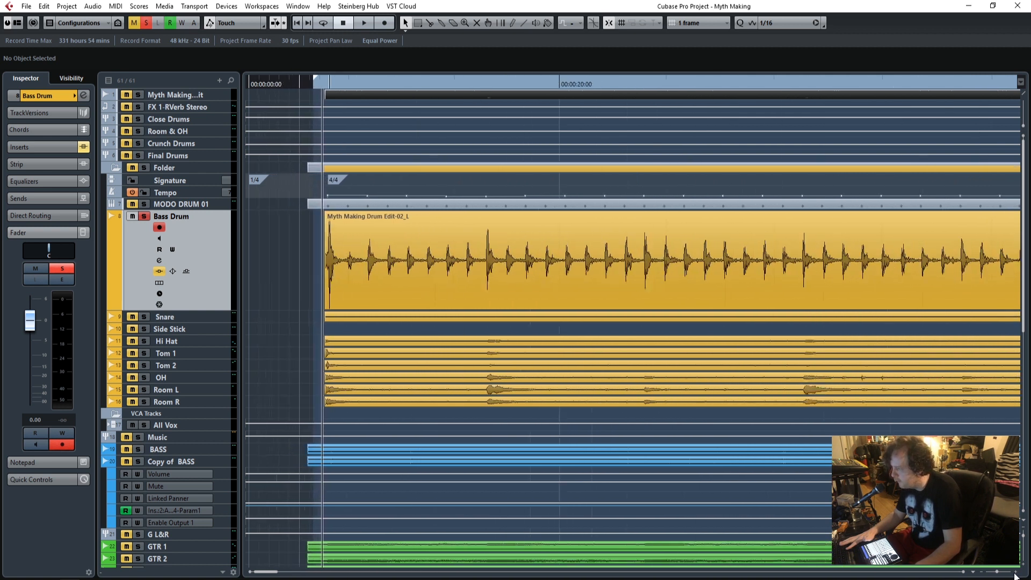
click(1014, 573)
key(space)
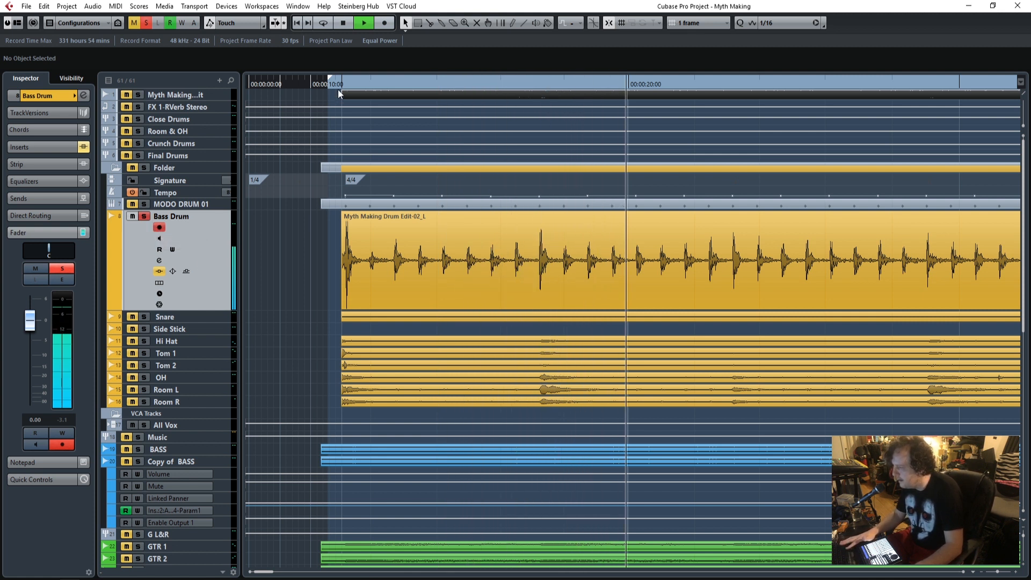
Raise the fader of the Bass Drum track to 4.83 dB and end its soloed playback.
drag(29, 321, 29, 308)
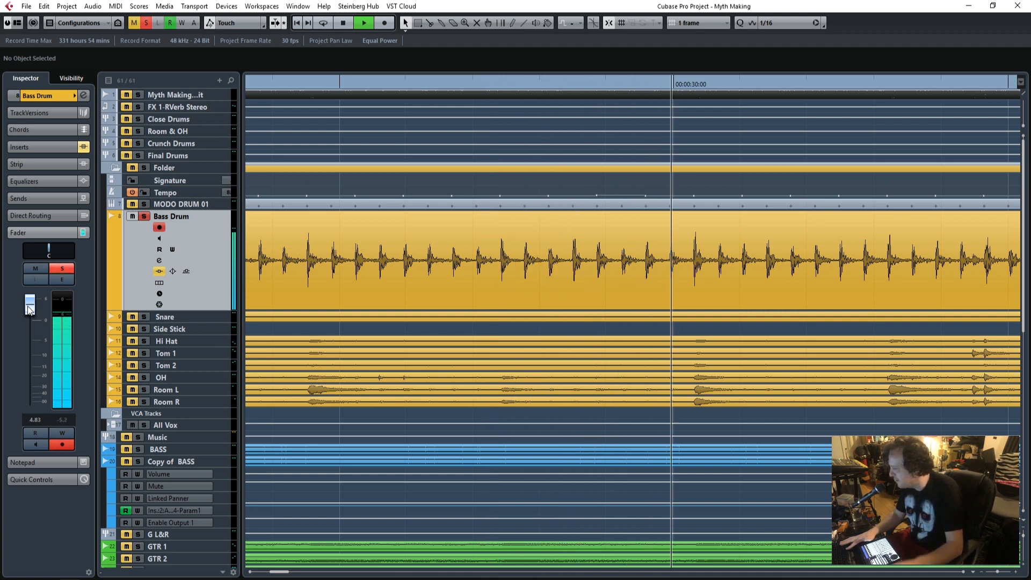
key(space)
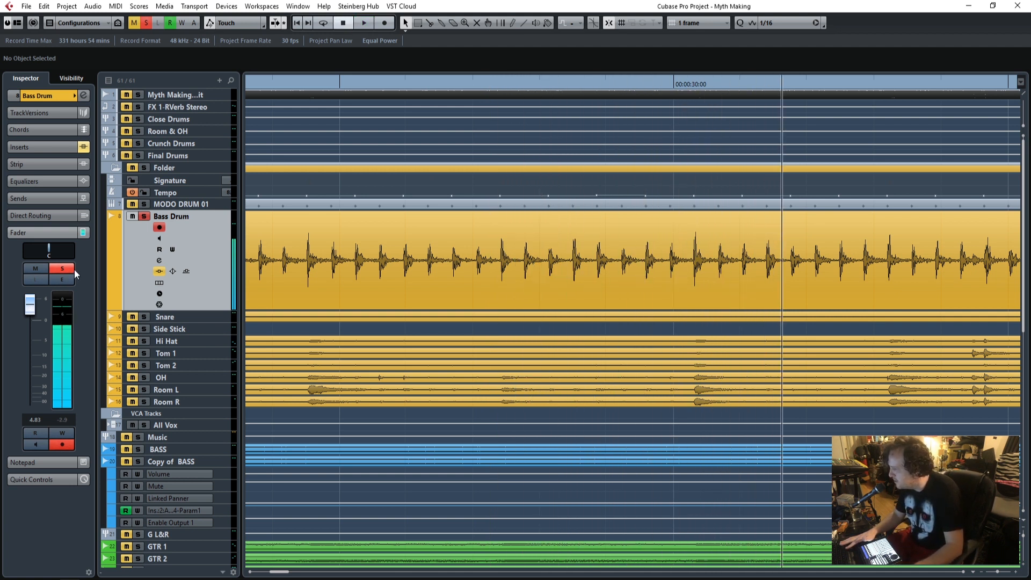
click(72, 269)
Lower the hitpoint threshold of the first Bass Drum clip in the Sample Editor until each kick hit is marked.
drag(285, 573, 264, 572)
double_click(435, 260)
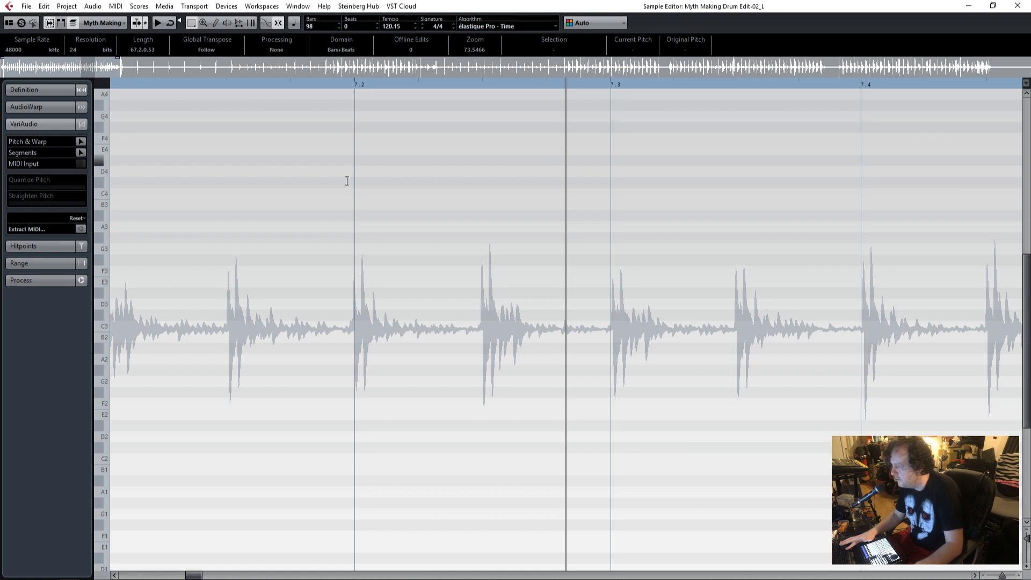
click(40, 247)
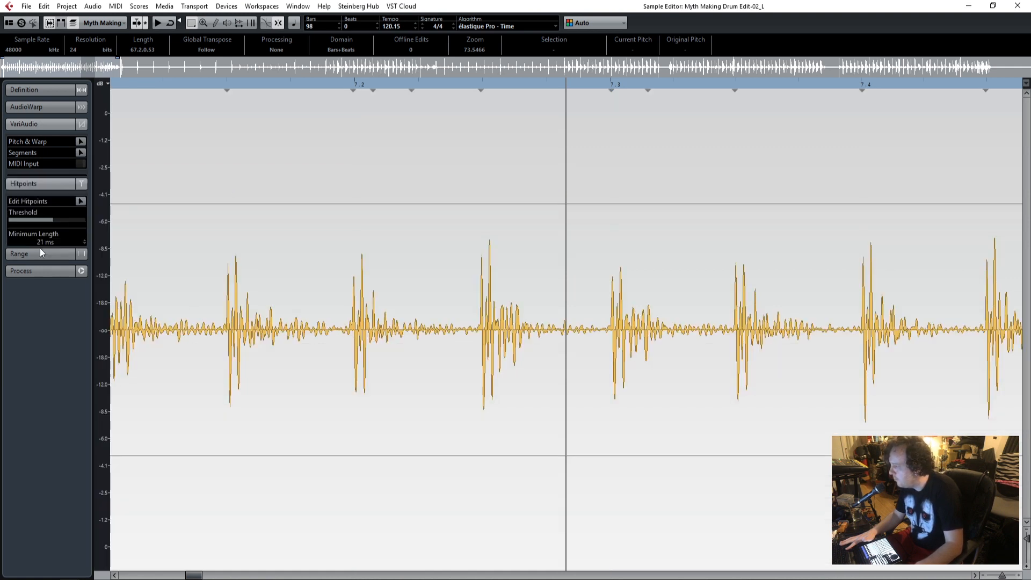
drag(51, 179, 27, 185)
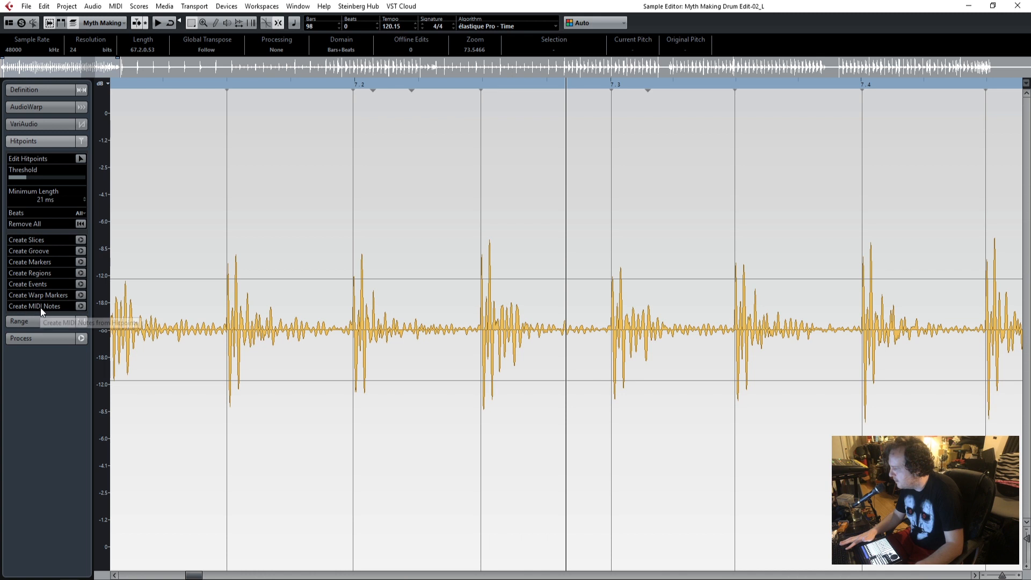
click(1016, 8)
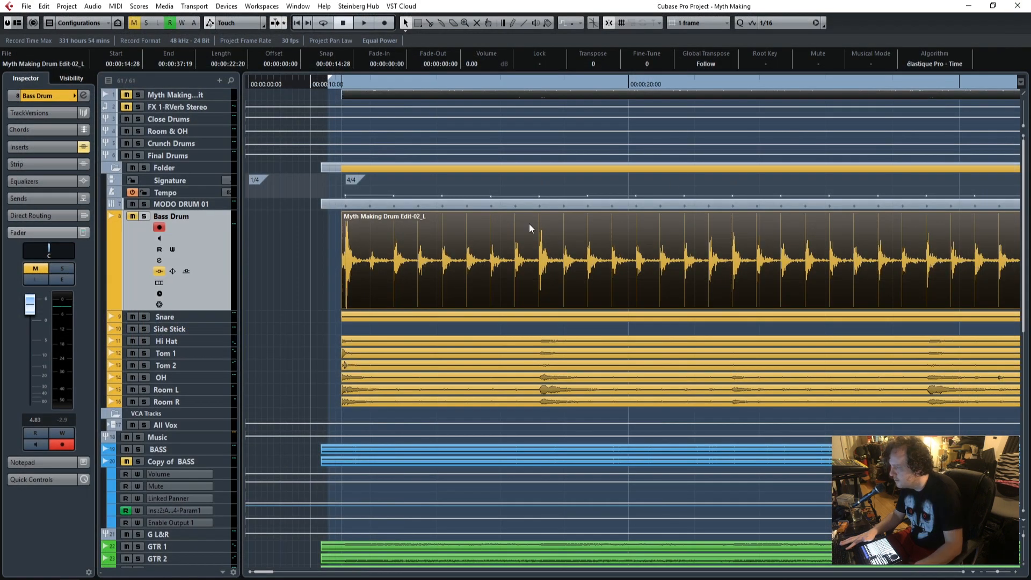
Examine the bass drum notes of the MODO DRUM 01 MIDI part in the Drum Editor.
click(334, 265)
double_click(349, 206)
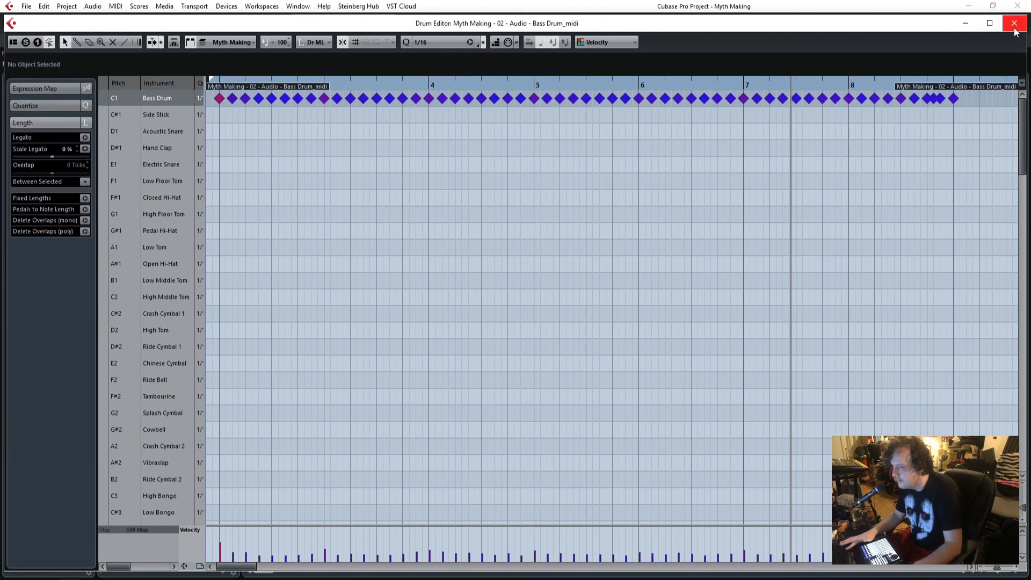
click(1014, 24)
Place the playhead at the start of the Bass Drum clip and inspect the MODO DRUM instrument's mixer.
click(342, 81)
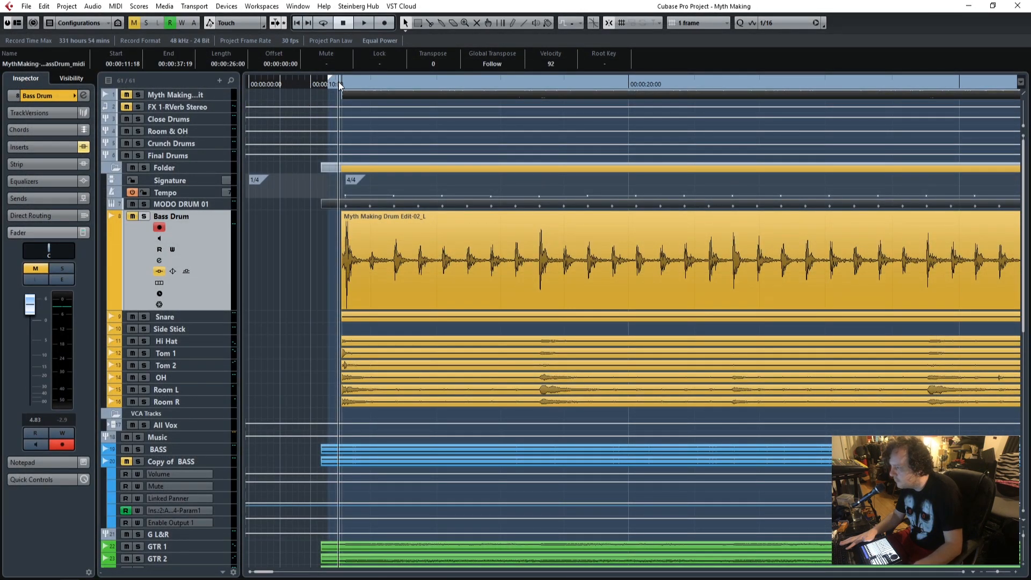
click(167, 205)
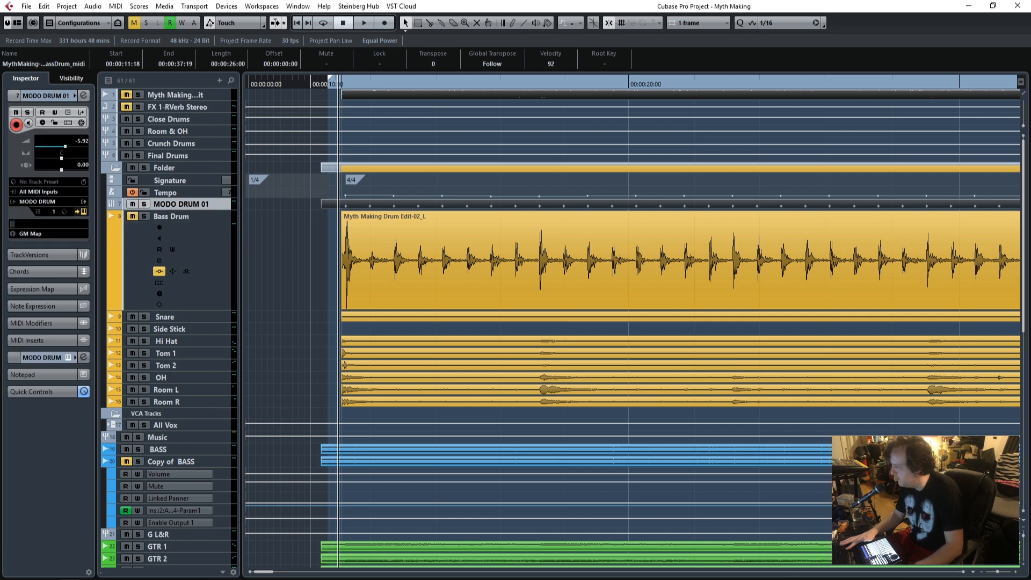
drag(0, 31, 758, 40)
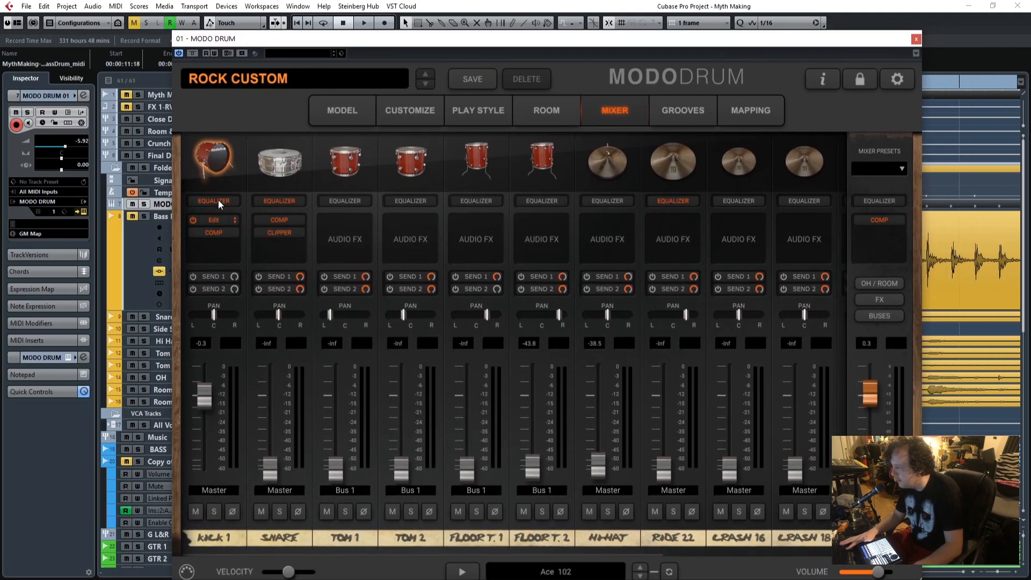
click(916, 39)
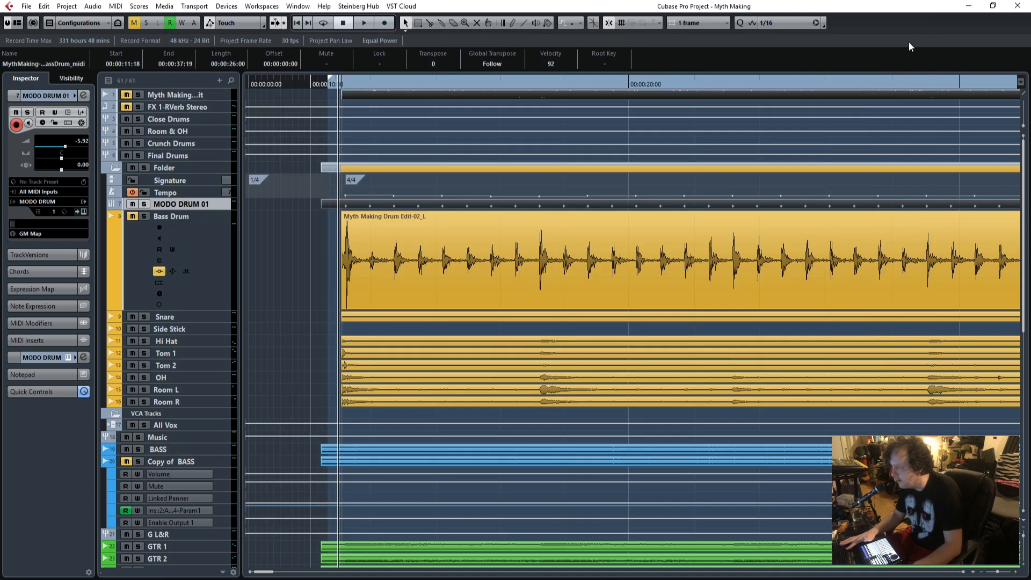
Solo the MODO DRUM 01 track and listen to it from the start of the drum part.
click(144, 204)
key(space)
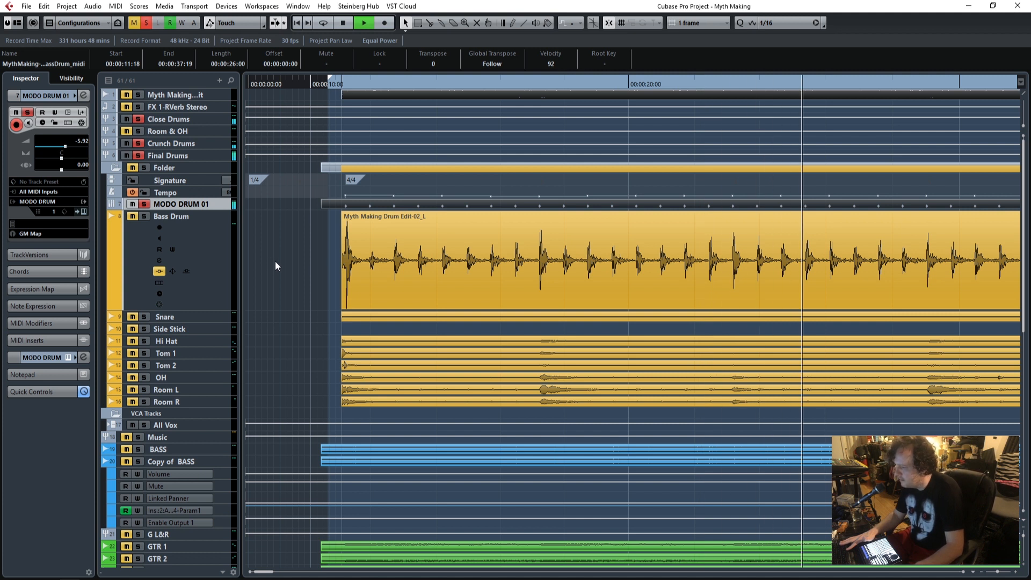
key(space)
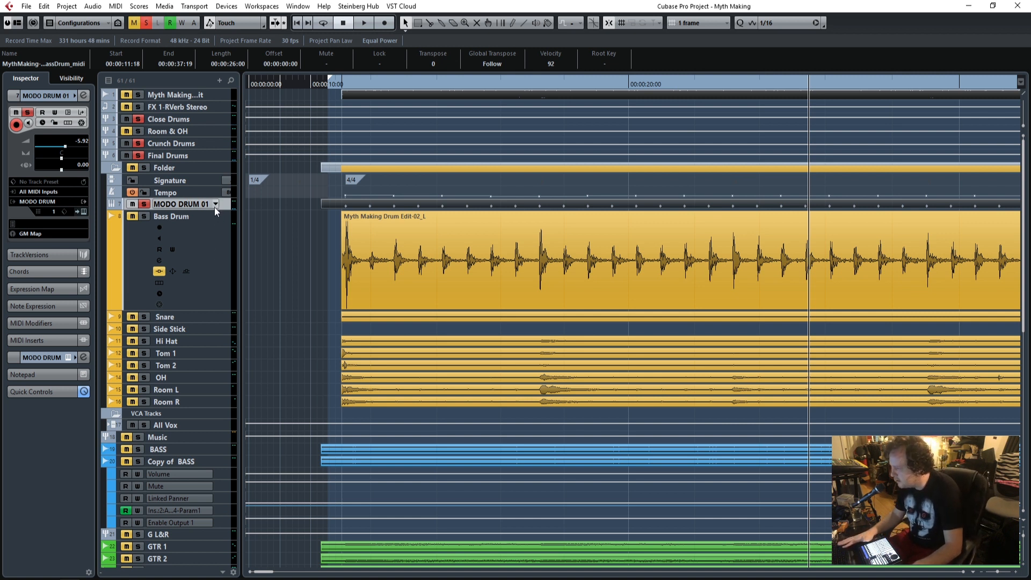
Enlarge the MODO DRUM 01 track and compare its first MIDI hits with the start of the Bass Drum waveform.
drag(215, 210, 218, 264)
click(339, 65)
click(342, 84)
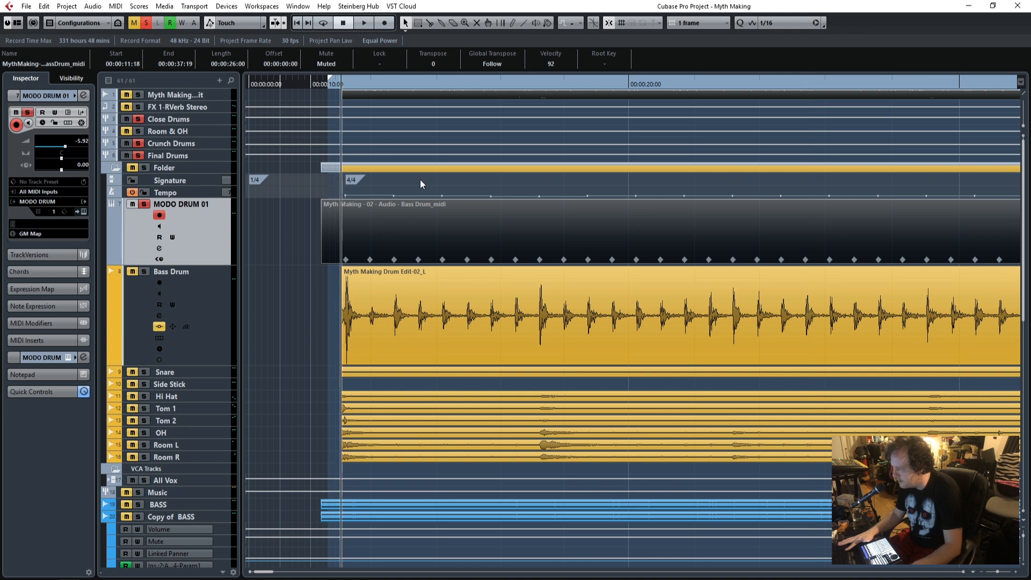
key(h)
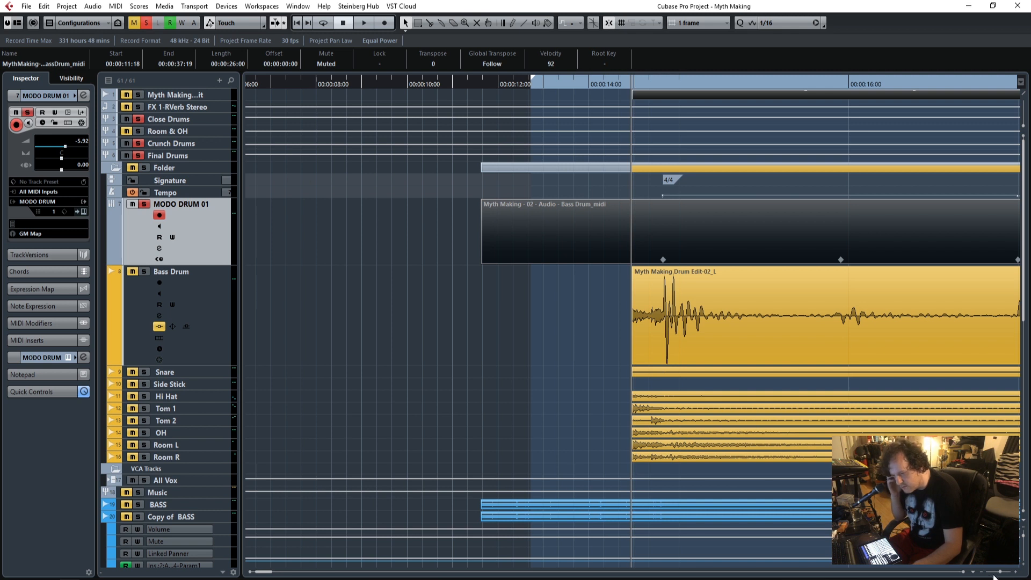
Add TransX Wide Stereo to the first audio insert slot of the MODO DRUM 01 track.
click(964, 573)
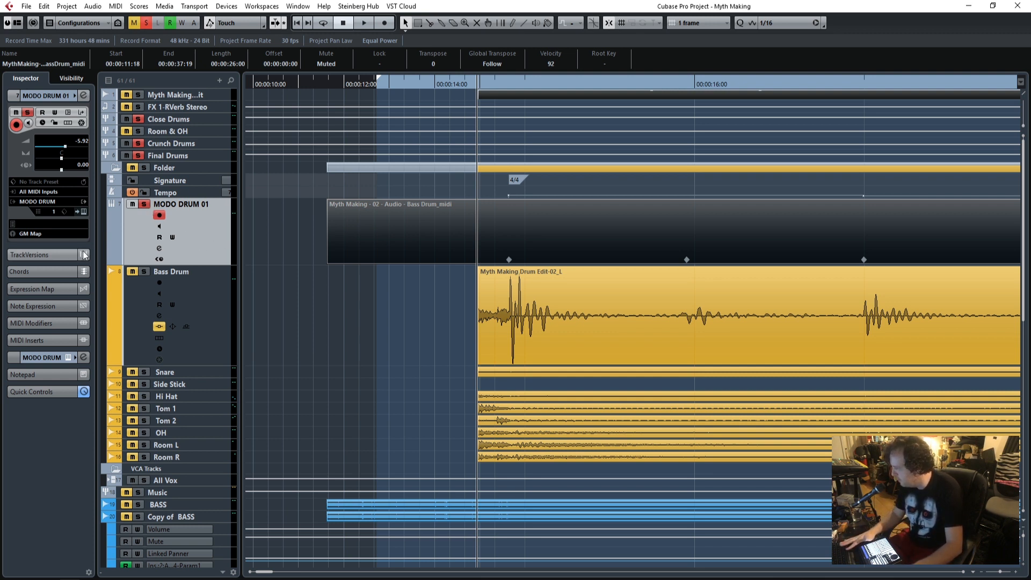
click(41, 353)
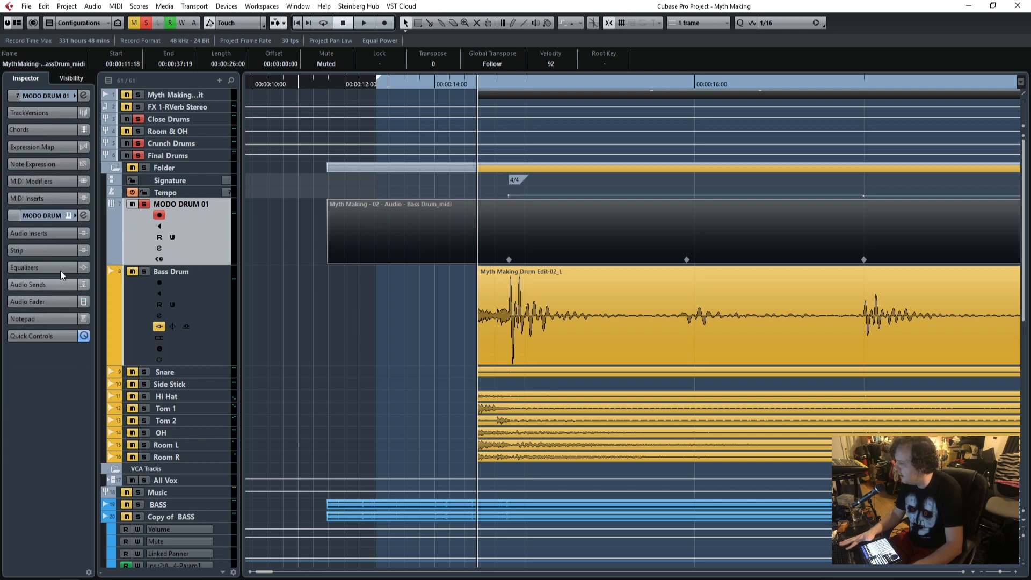
click(44, 234)
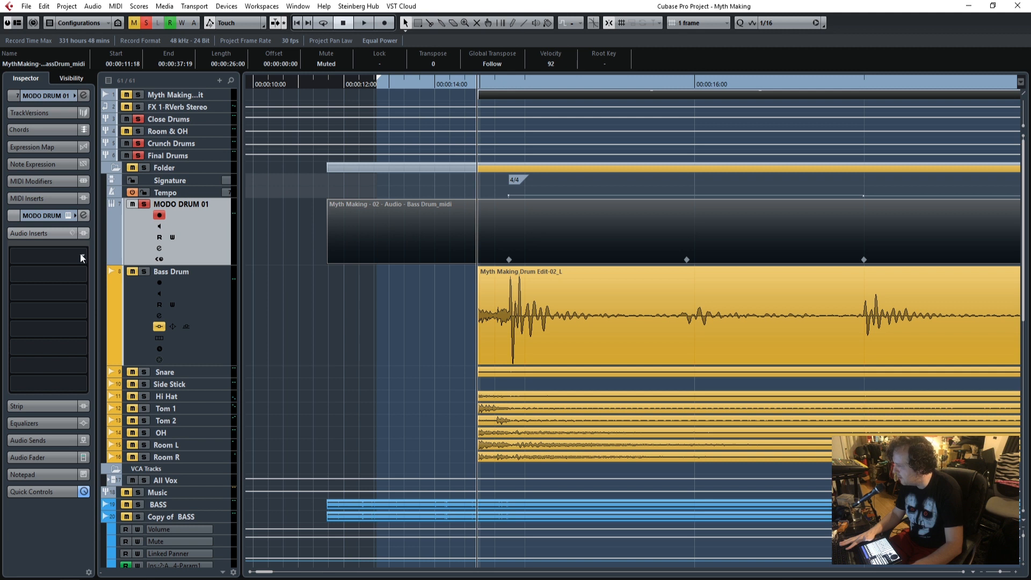
click(82, 258)
click(108, 256)
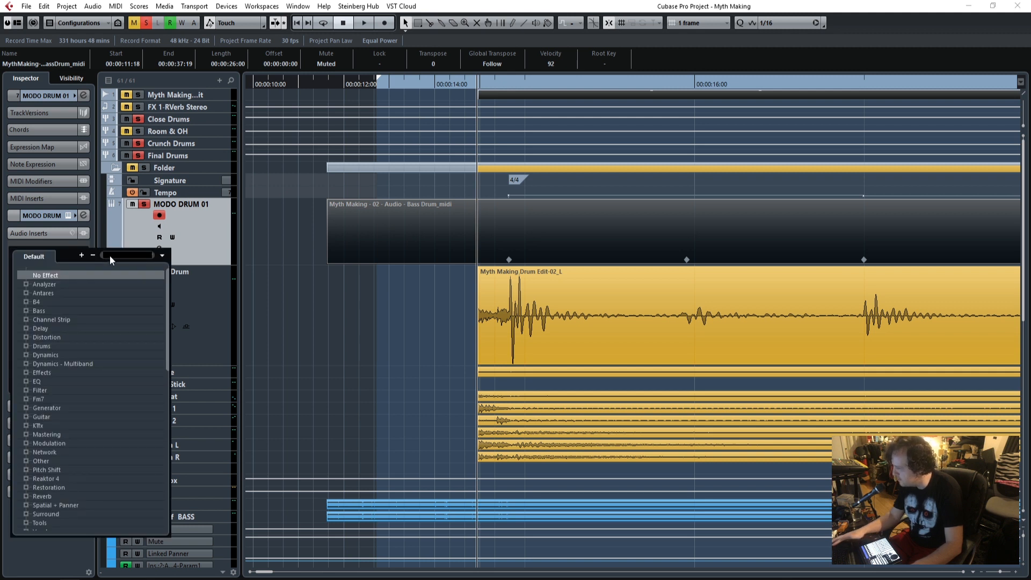
text(trans)
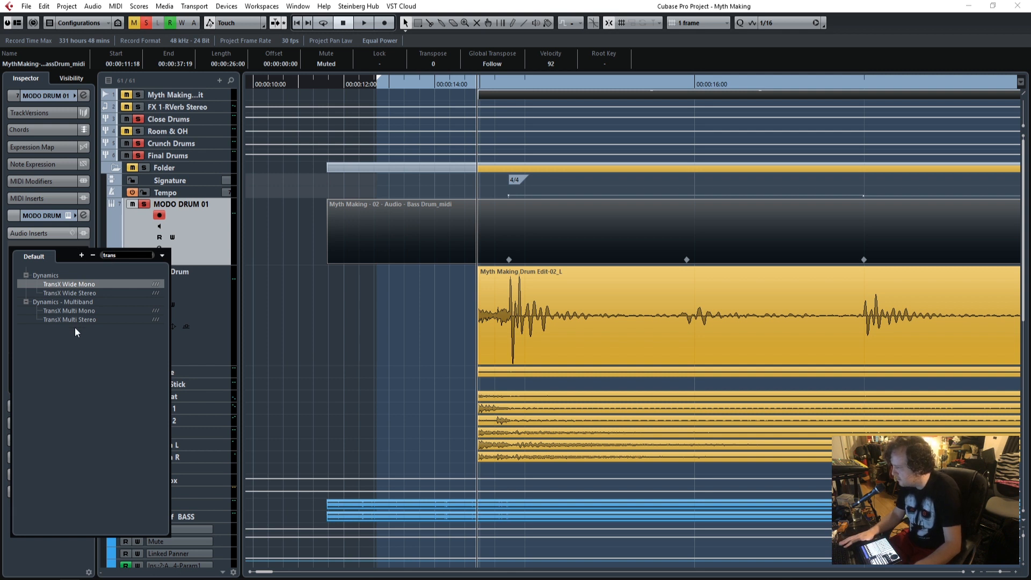
click(77, 293)
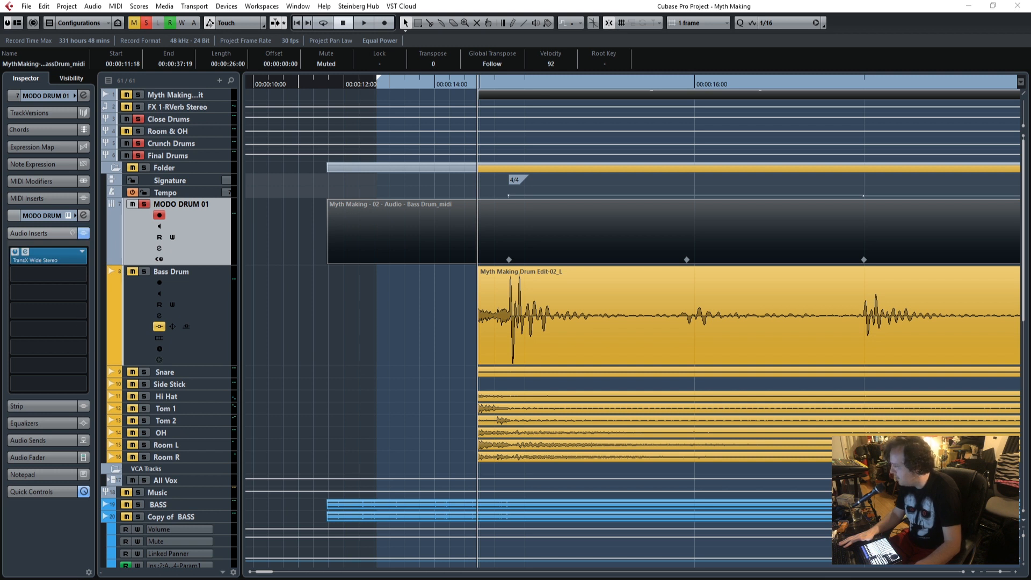
drag(454, 185, 332, 186)
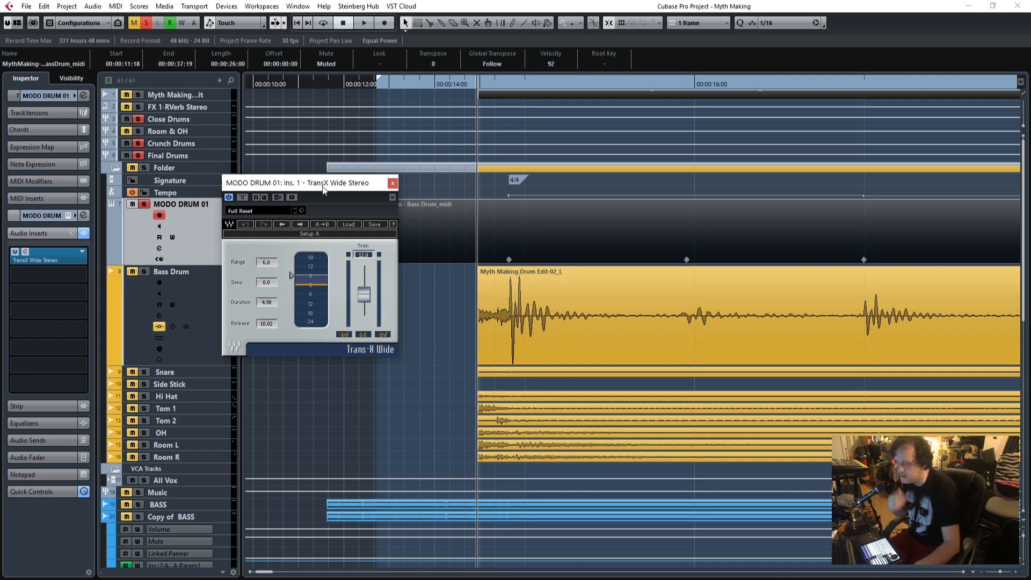
drag(352, 183, 332, 184)
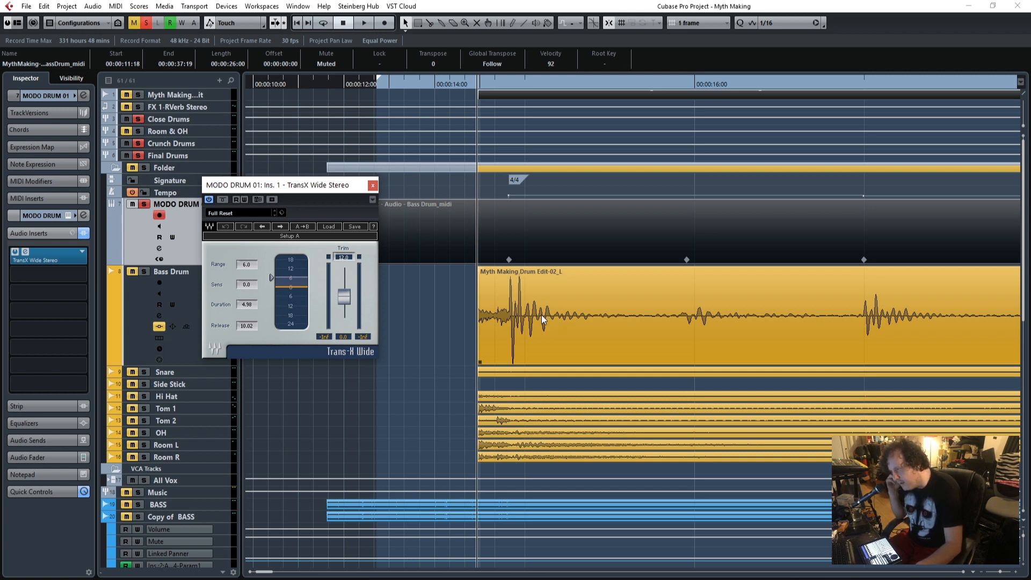
Load the Mega Kick factory preset in the TransX Wide Stereo insert.
click(332, 227)
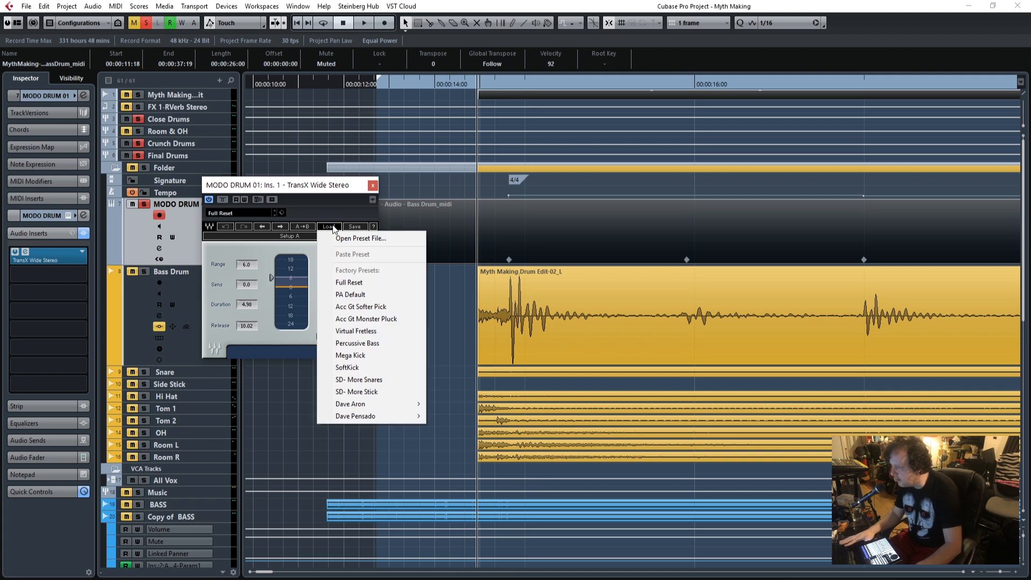
click(326, 190)
drag(326, 191, 380, 208)
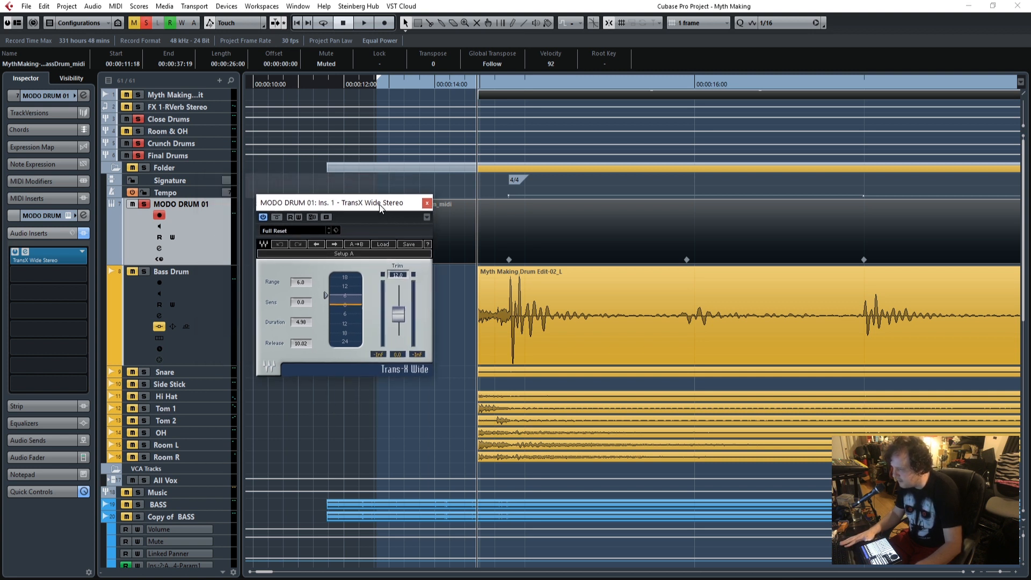
click(389, 245)
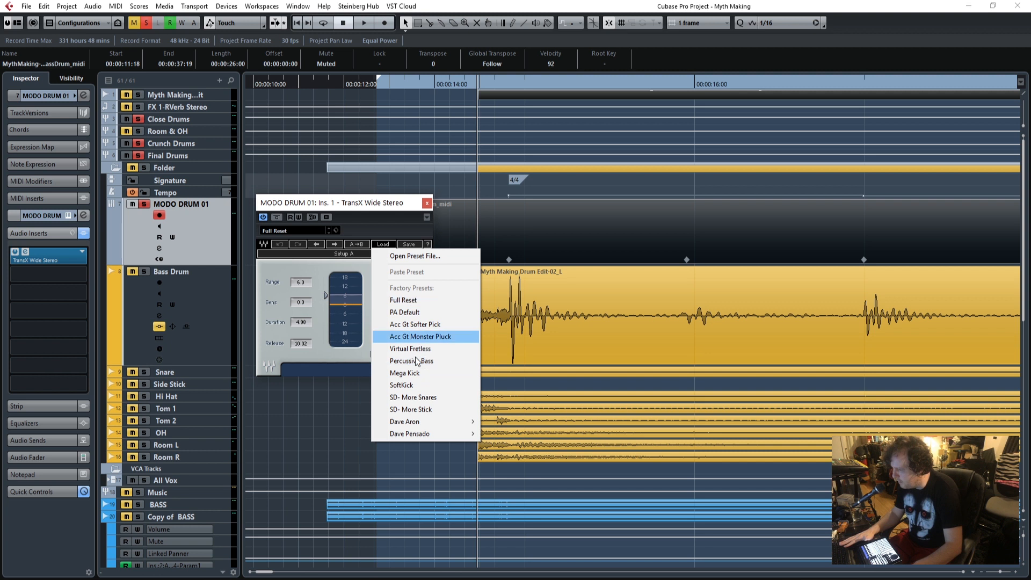
click(413, 373)
Play the soloed MODO DRUM 01 track from just before the Bass Drum clip and compare it with TransX Wide bypassed.
drag(373, 205, 321, 166)
key(space)
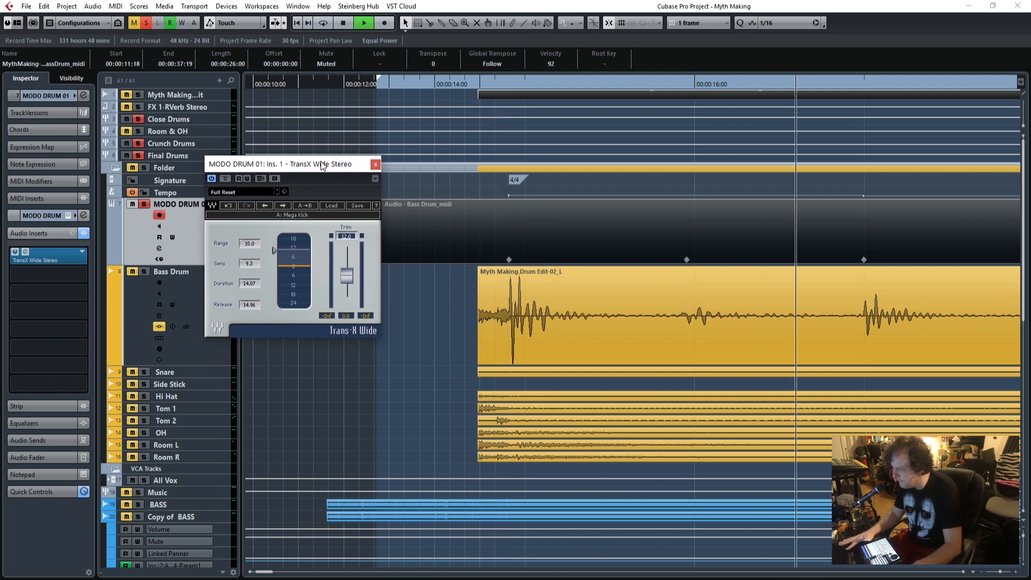
key(space)
click(471, 81)
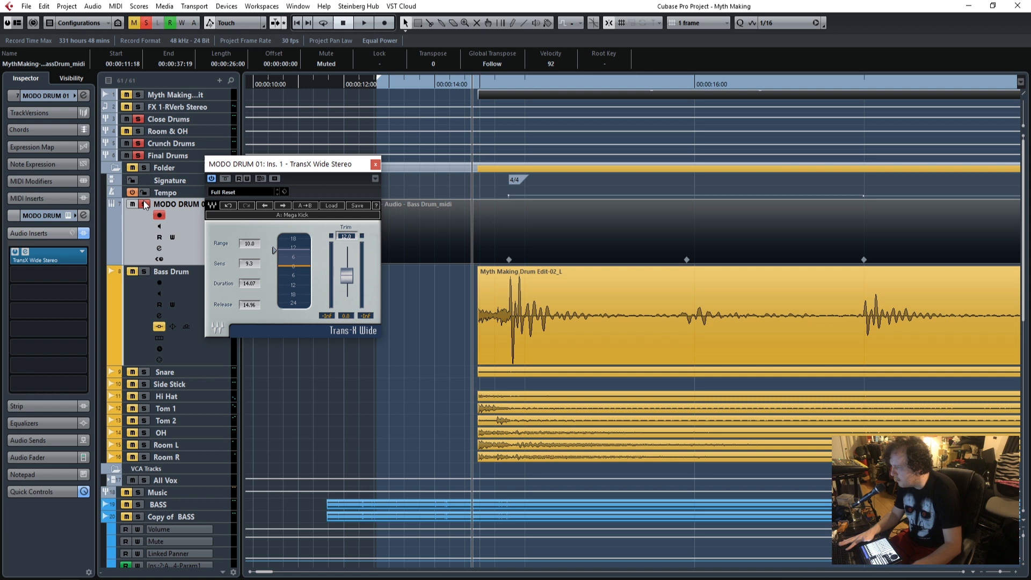
key(space)
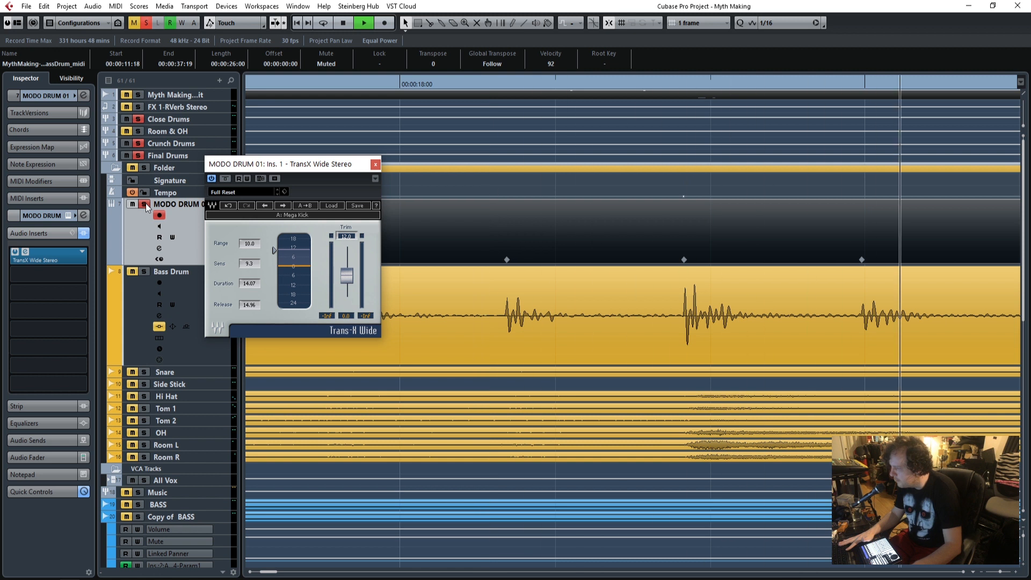
click(225, 179)
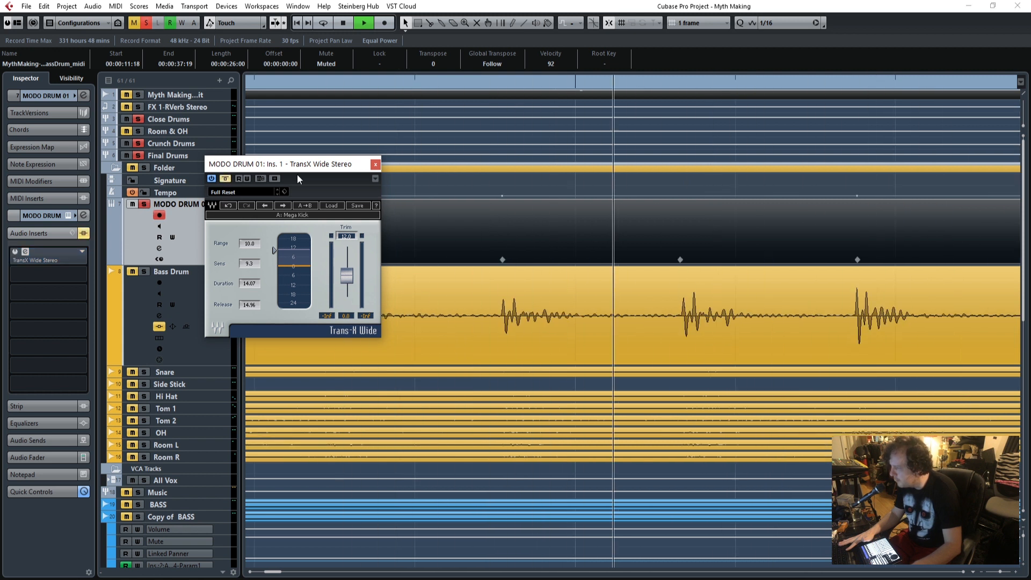
key(space)
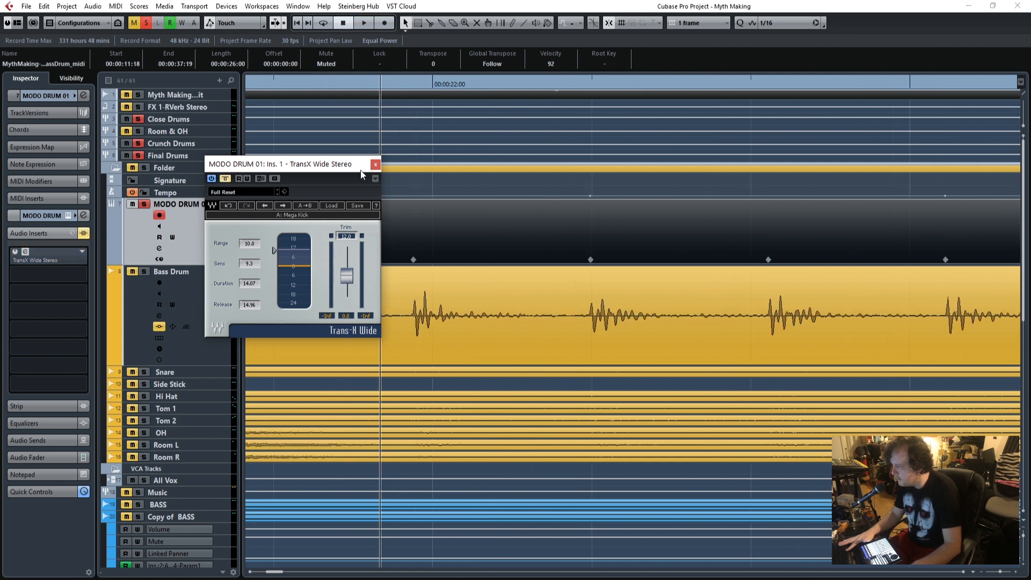
Clear all solos to listen to the full mix, and unmute the MODO DRUM 01 MIDI part.
click(147, 25)
key(space)
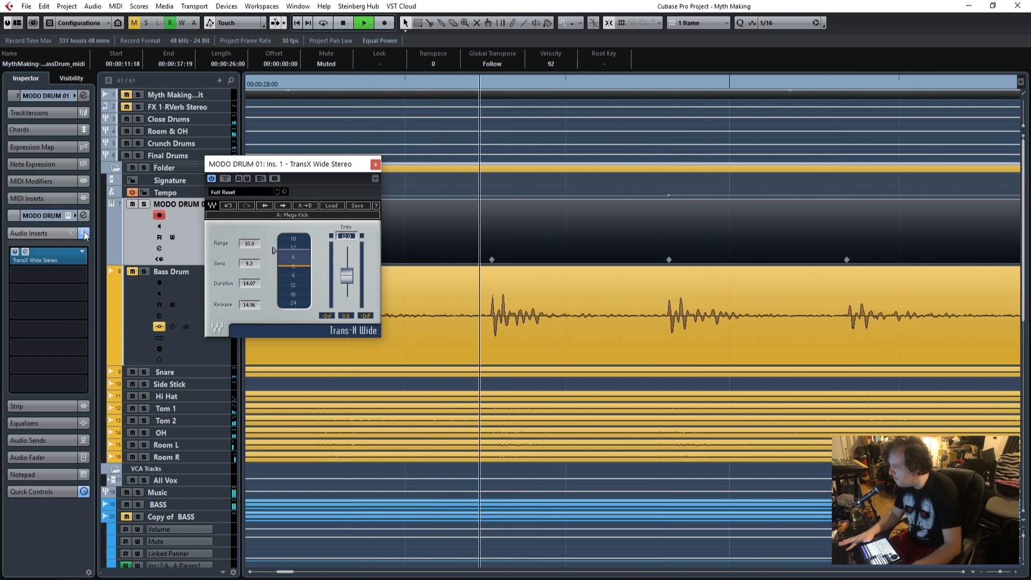
key(space)
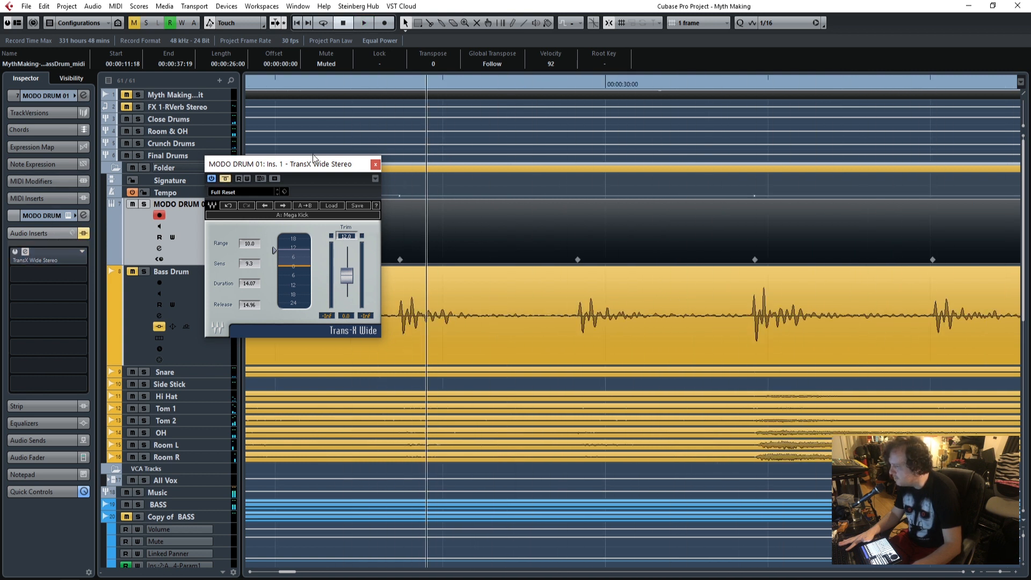
drag(295, 167, 594, 327)
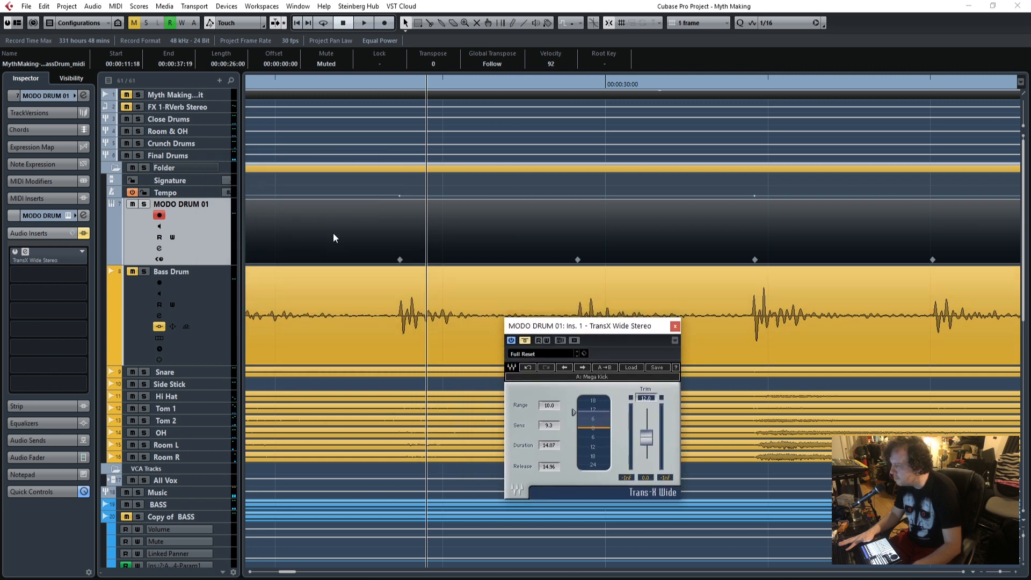
click(328, 63)
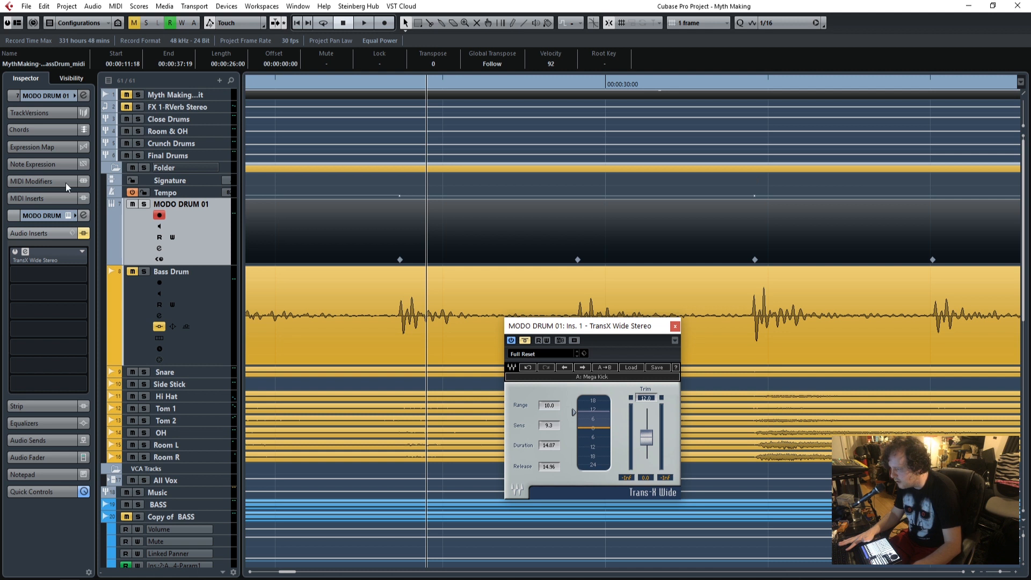
Solo MODO DRUM 01 and play it from just before the Bass Drum clip while checking TransX Wide's output level.
drag(290, 573, 264, 573)
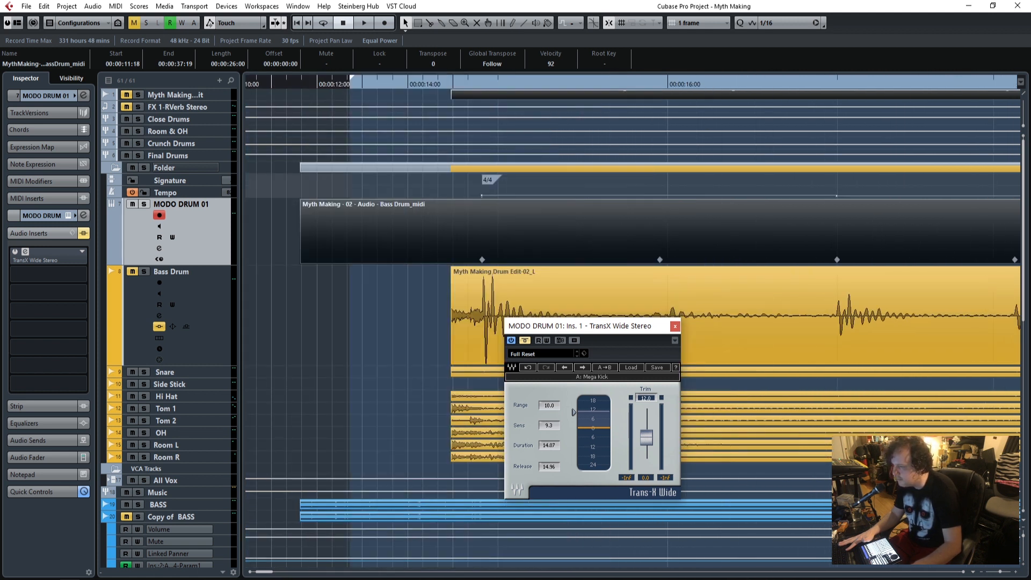
click(436, 85)
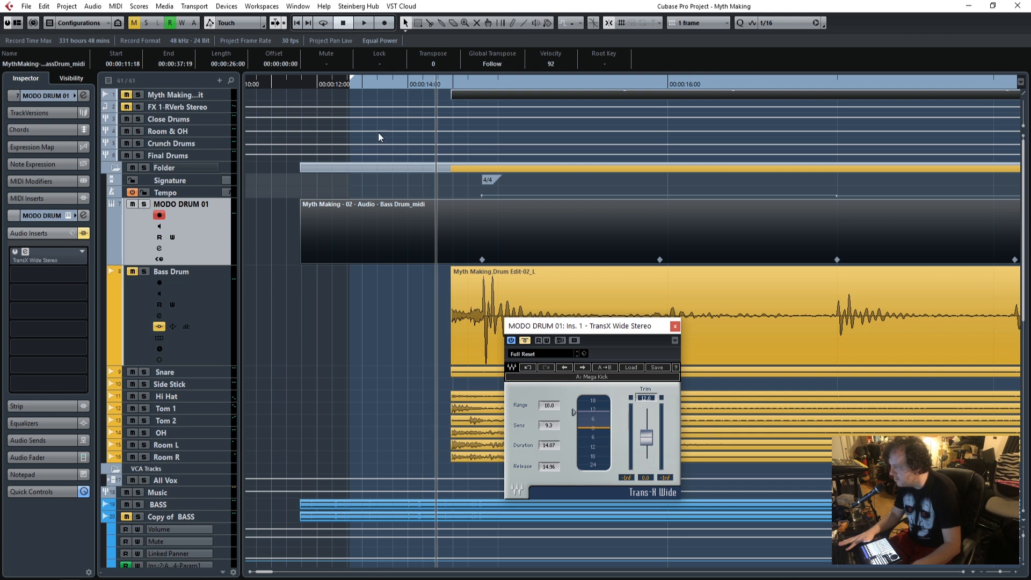
click(144, 204)
key(space)
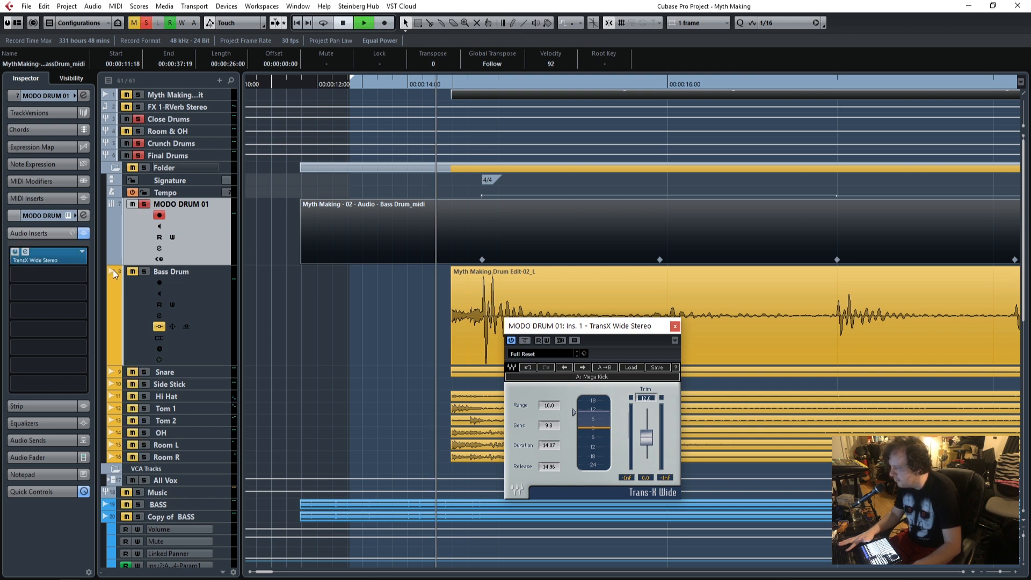
drag(605, 326, 407, 159)
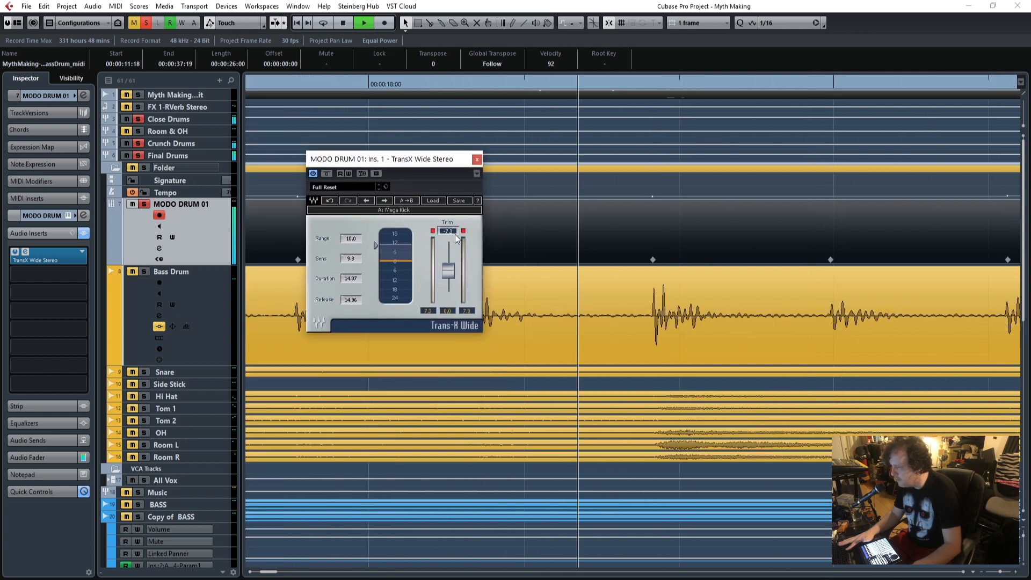
click(433, 232)
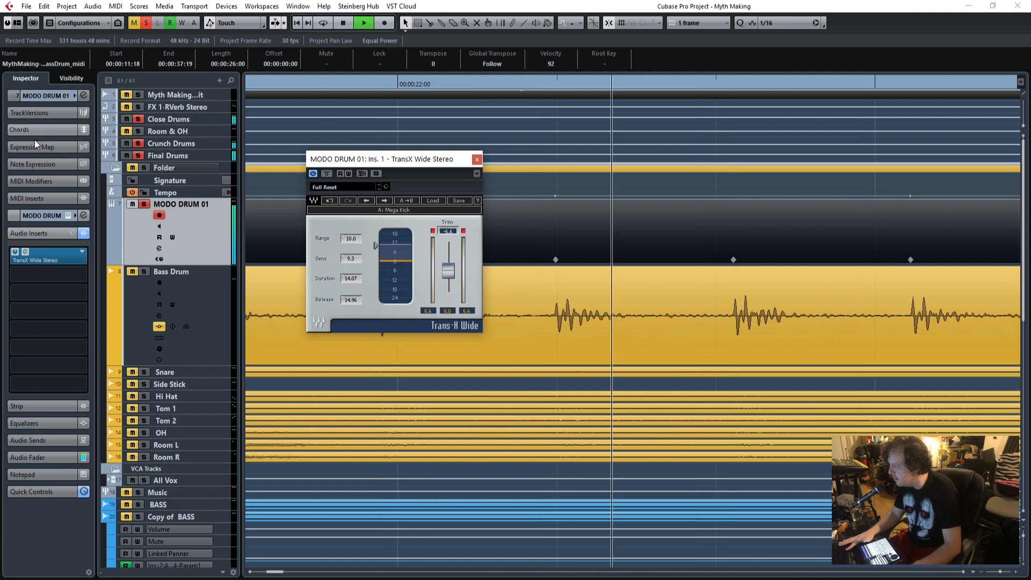
Lower the Kick 1 level to -1.6 in MODO DRUM's mixer and reduce the Range in TransX Wide.
click(53, 96)
click(84, 212)
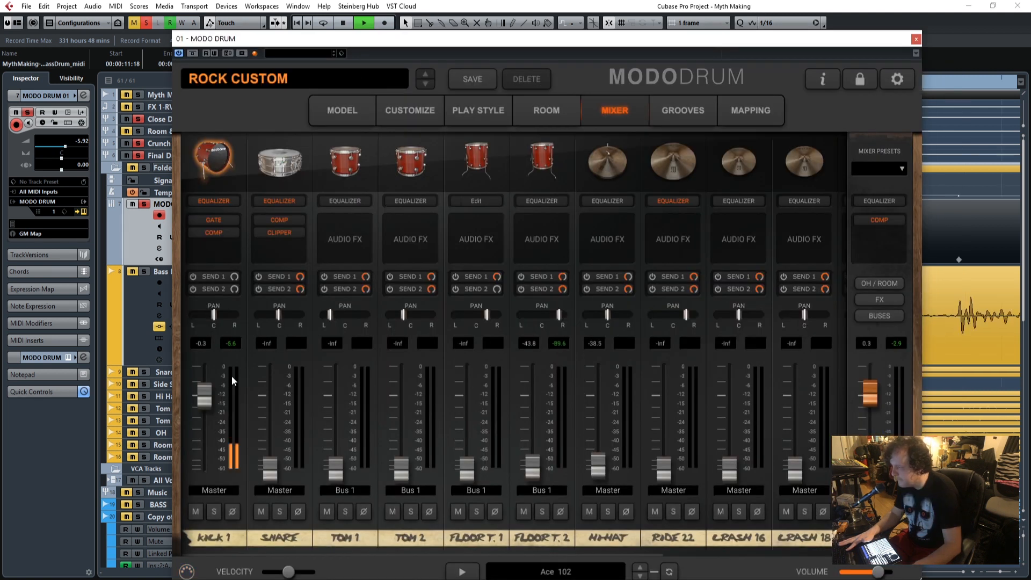
drag(204, 396, 204, 401)
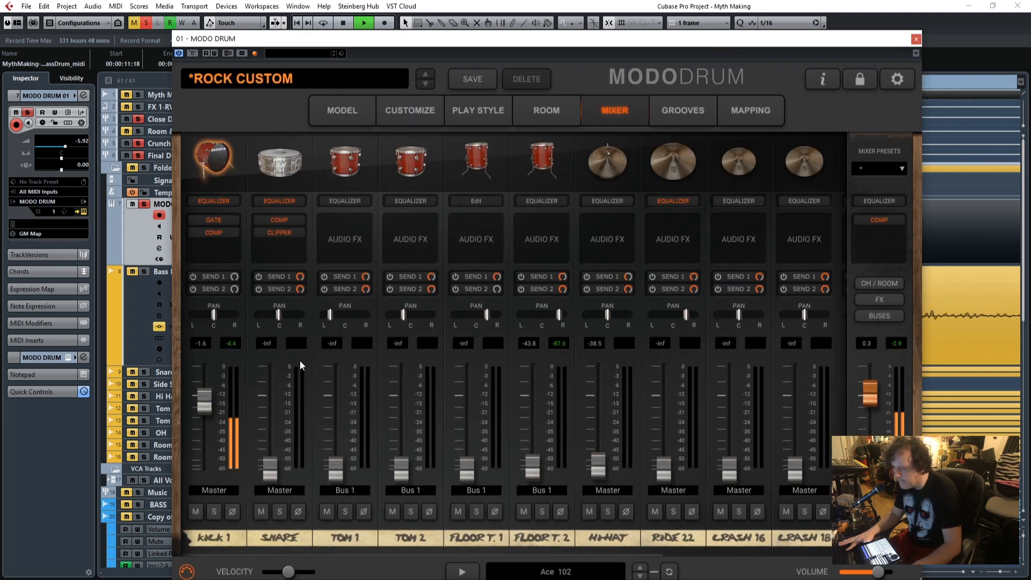
click(915, 40)
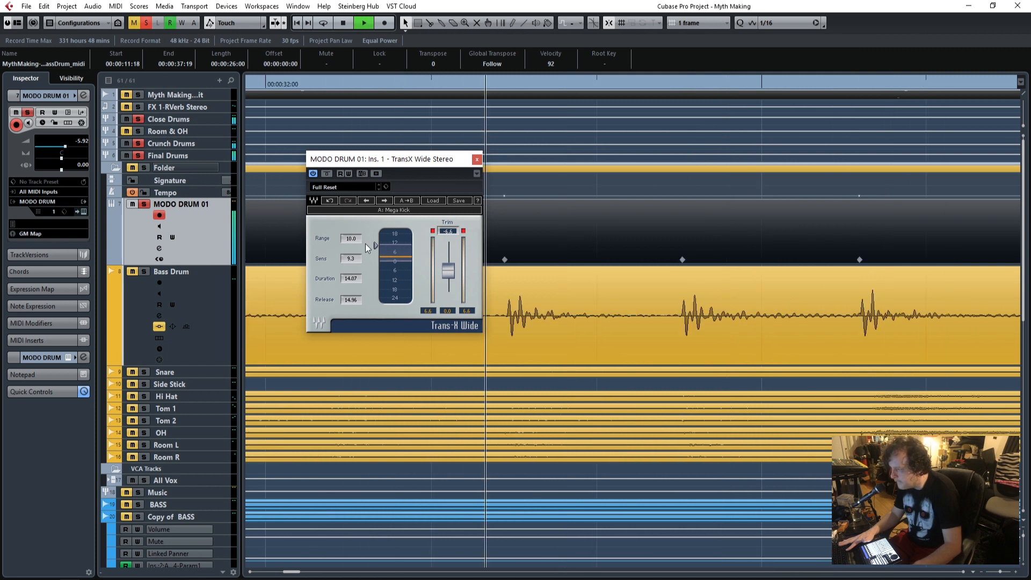
drag(375, 246, 375, 254)
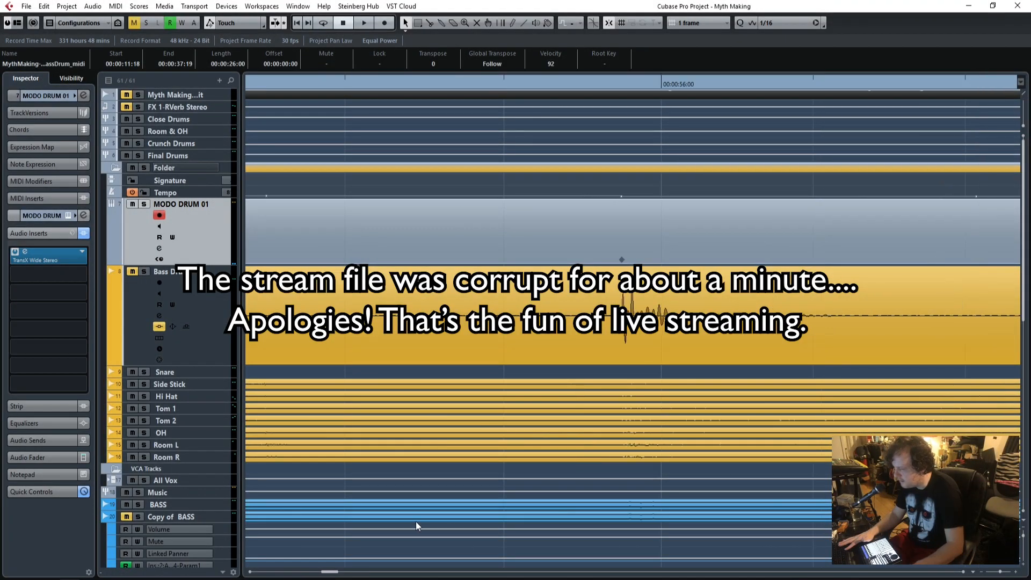
Solo the Snare track and play it from the loud section after the first minute.
drag(1002, 573, 989, 574)
drag(427, 84, 410, 84)
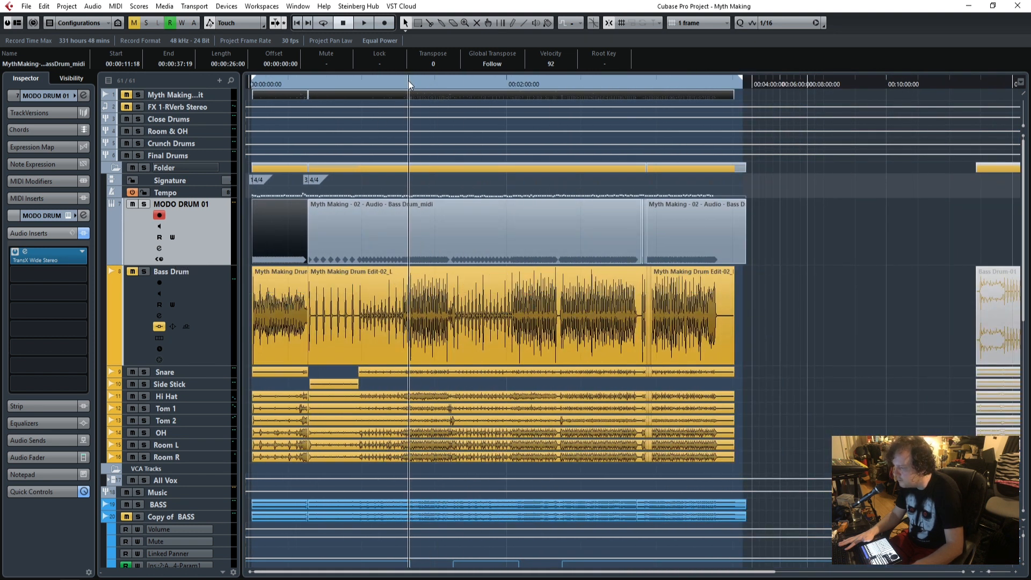
click(143, 372)
key(space)
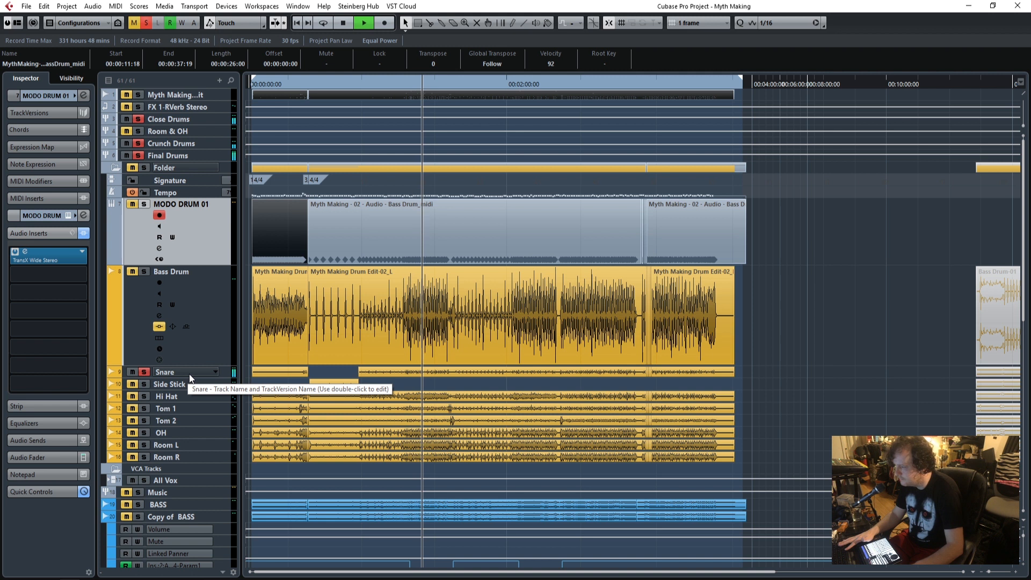
Select and enlarge the Snare track and examine its waveform closely during playback.
click(225, 375)
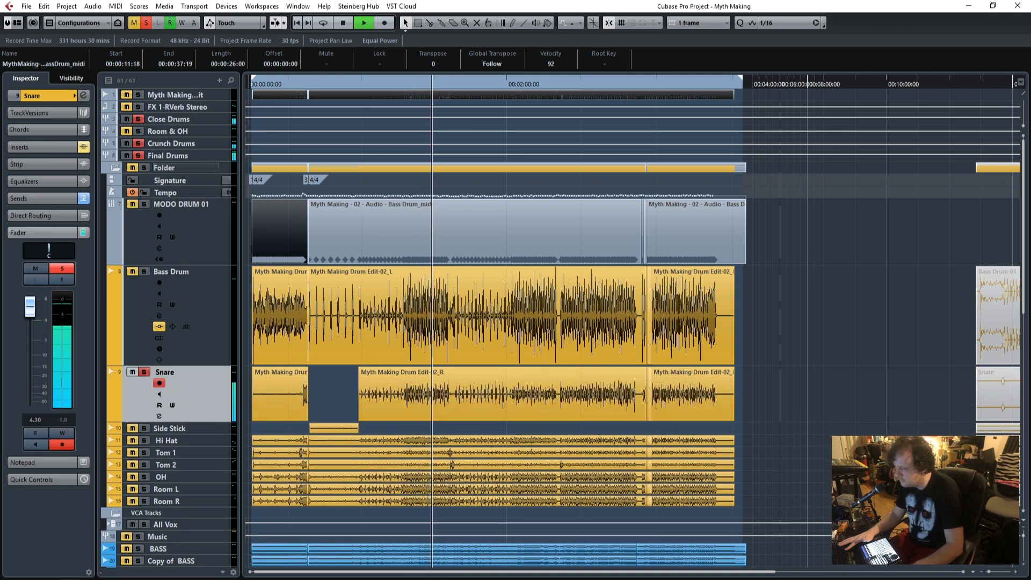
click(1016, 572)
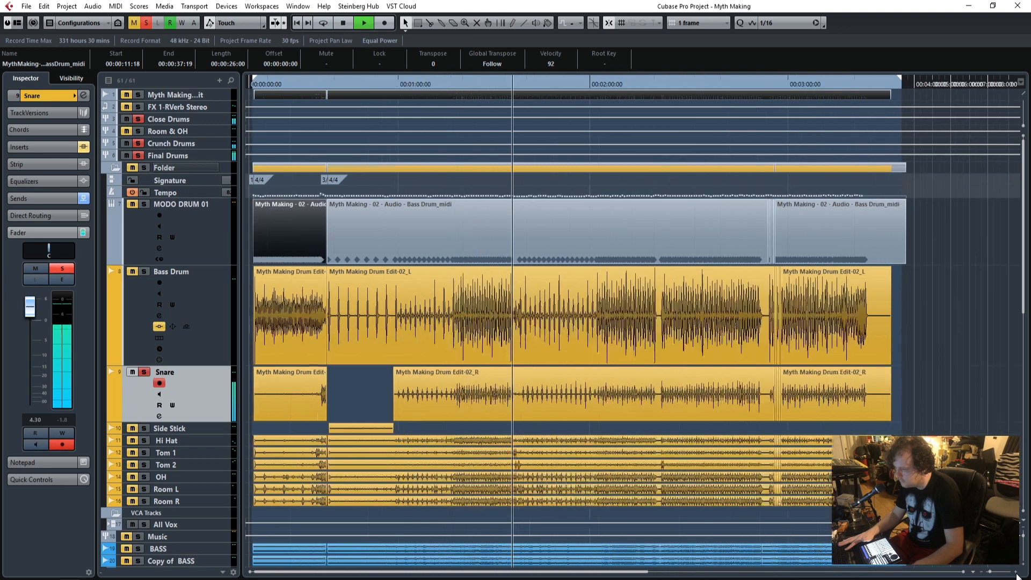
click(1016, 574)
click(1015, 573)
click(1016, 573)
click(1016, 574)
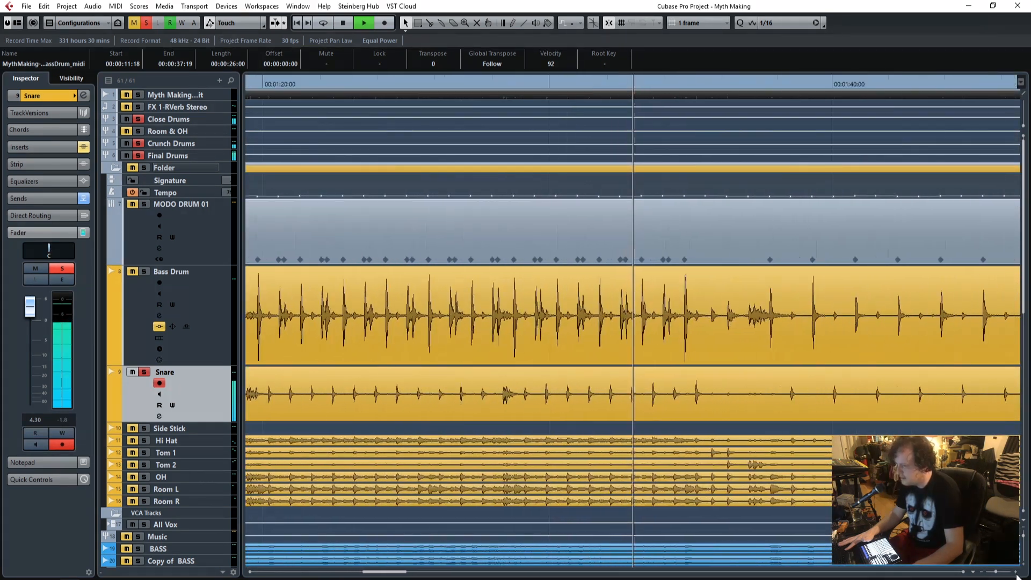
click(1016, 573)
key(space)
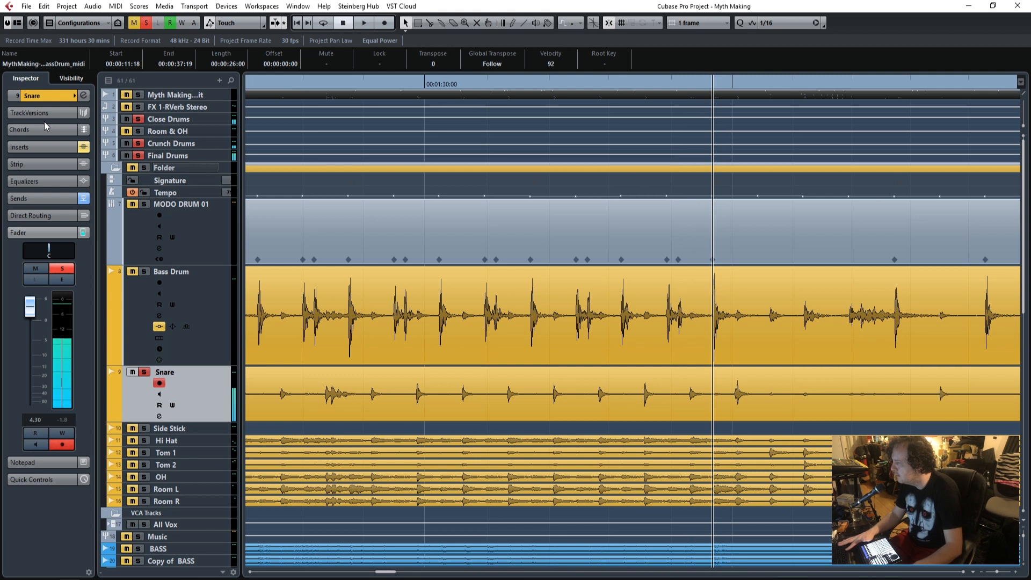
Open the Snare's first Q10 equalizer and enable it while playing from the loud section after the first minute.
click(40, 148)
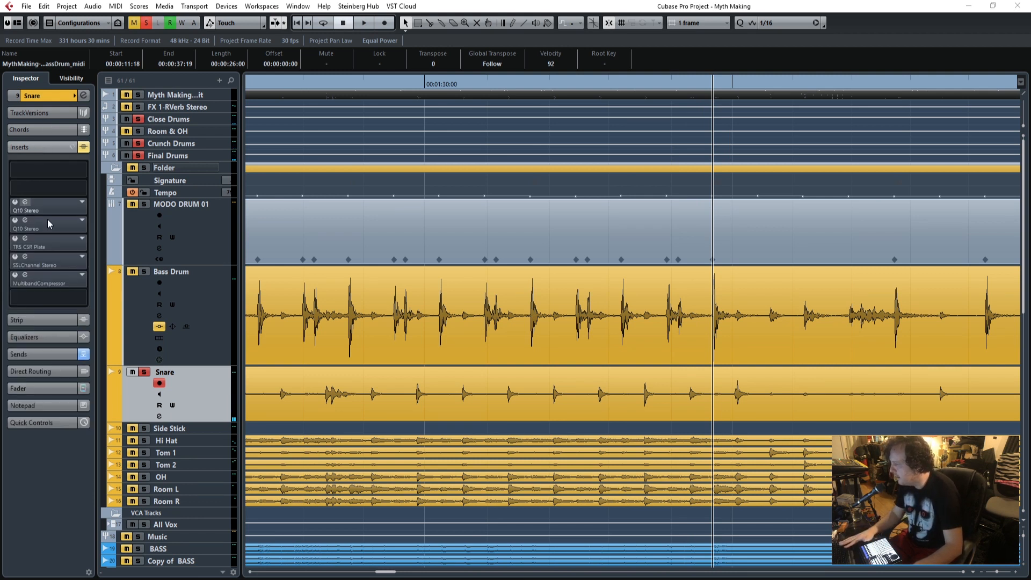
drag(332, 117, 611, 89)
click(320, 99)
drag(360, 85, 614, 101)
drag(272, 84, 256, 90)
key(space)
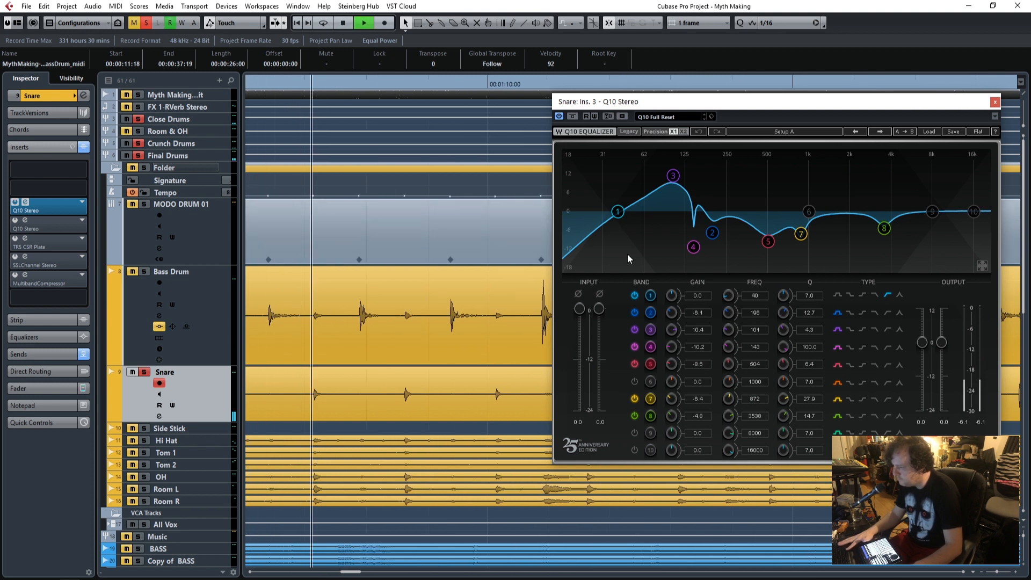
click(573, 117)
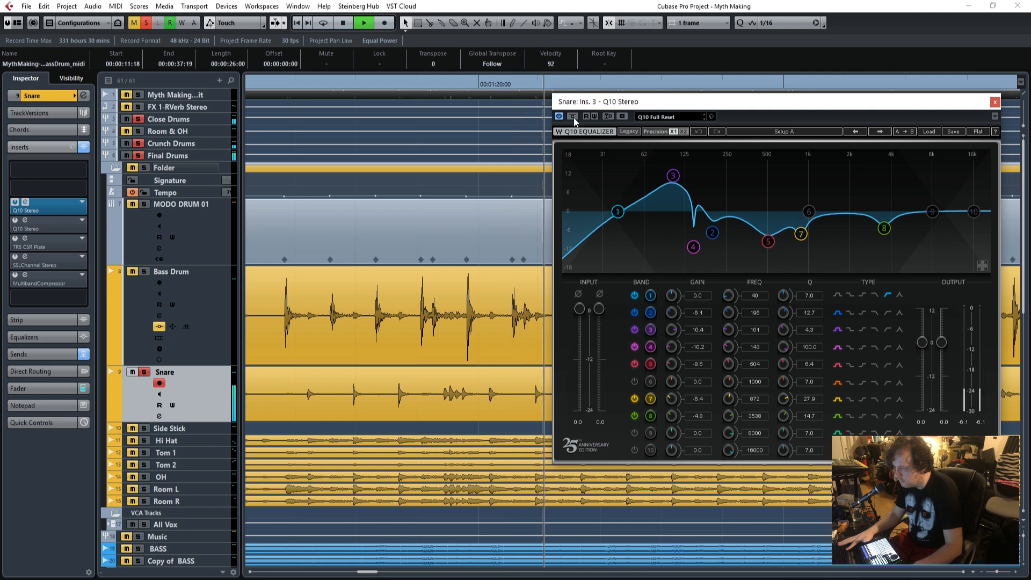
Sweep the 143 Hz band 4 gain up to 16.3 in the Snare's first Q10, finishing with a cut of -11.5.
drag(646, 103, 426, 69)
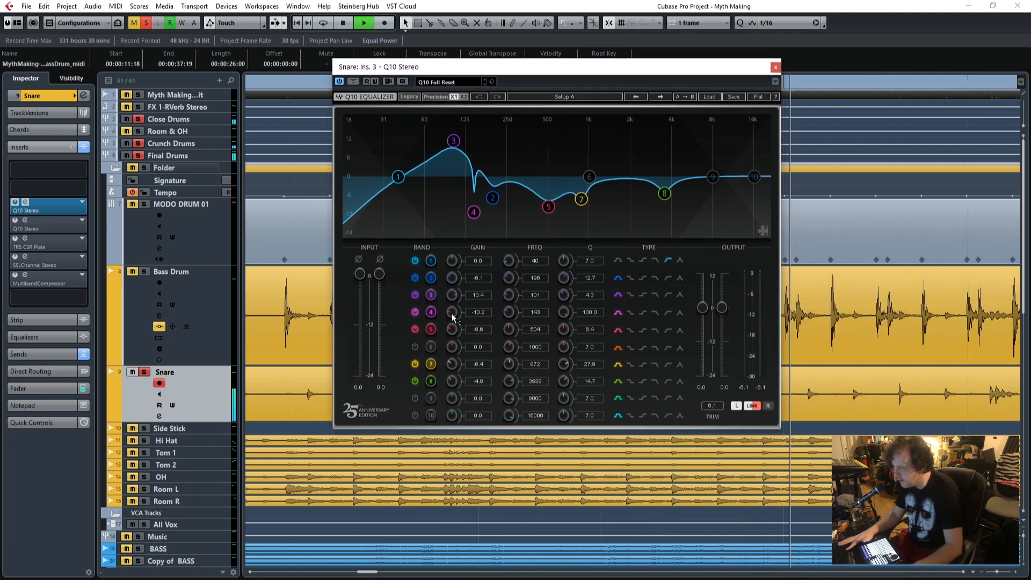
drag(479, 312, 480, 258)
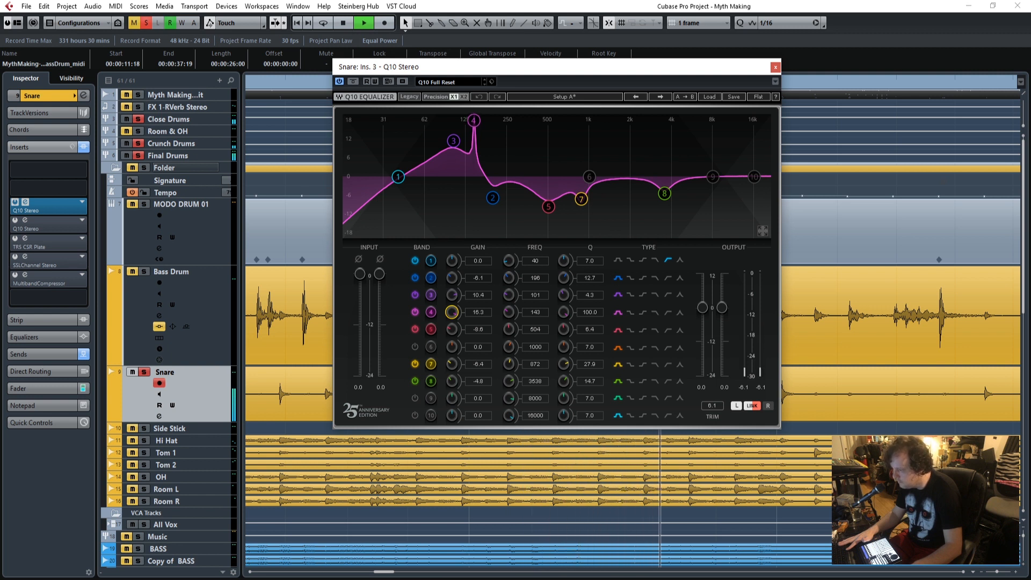
drag(479, 241, 480, 315)
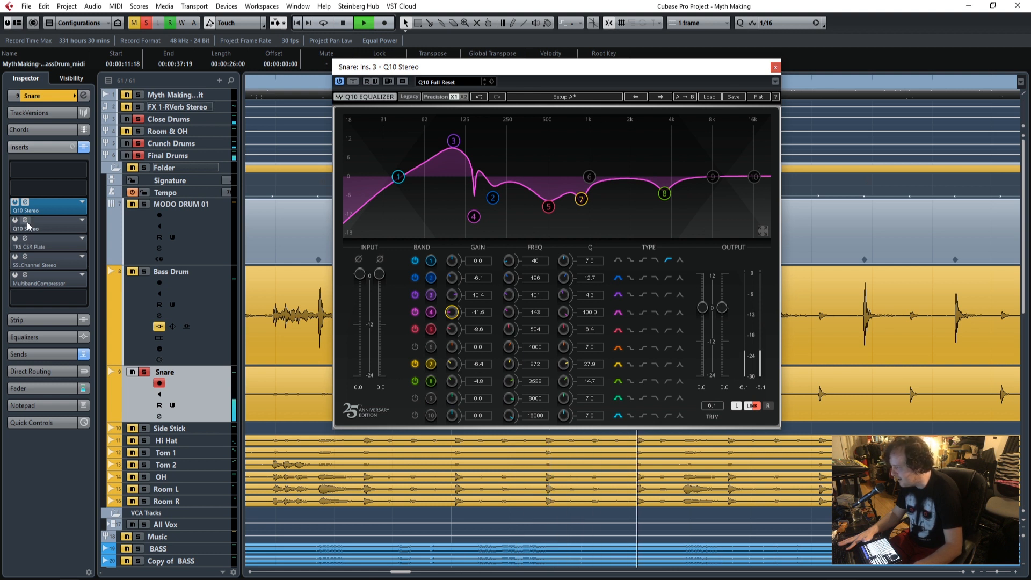
Enable the Snare's second Q10 with band 1's frequency at 42 Hz, and close both equalizer windows.
drag(0, 97, 724, 66)
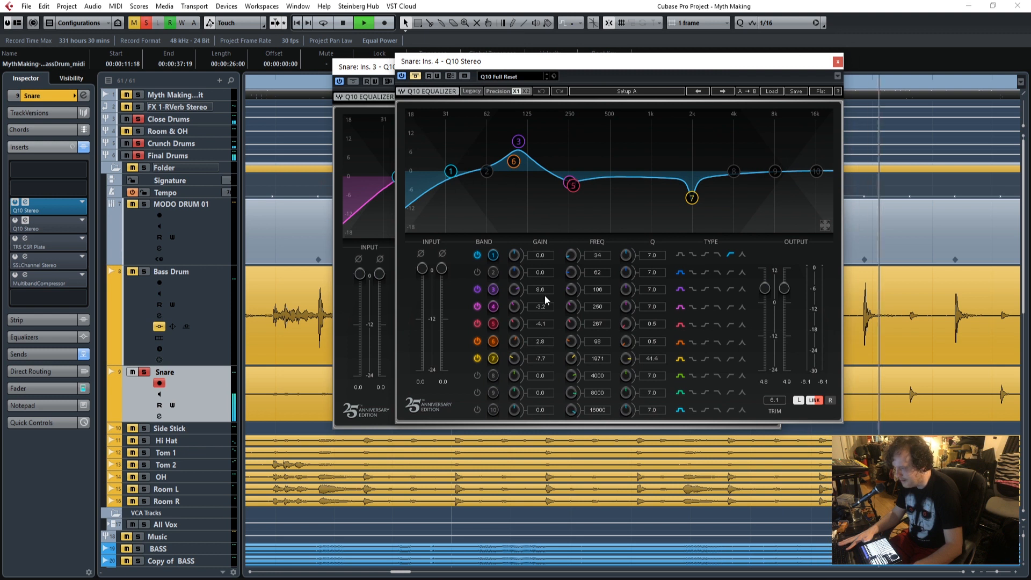
click(415, 77)
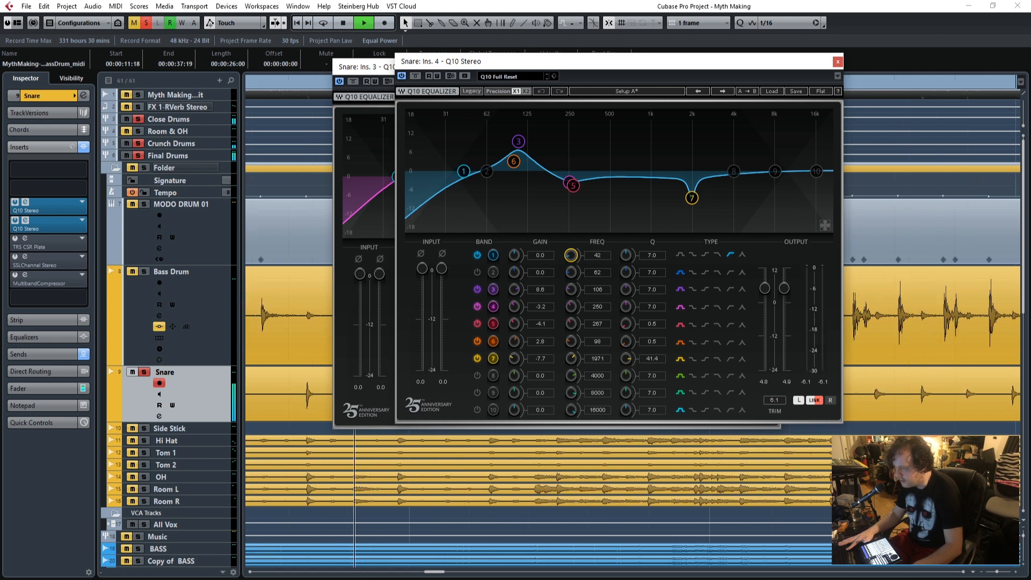
click(837, 62)
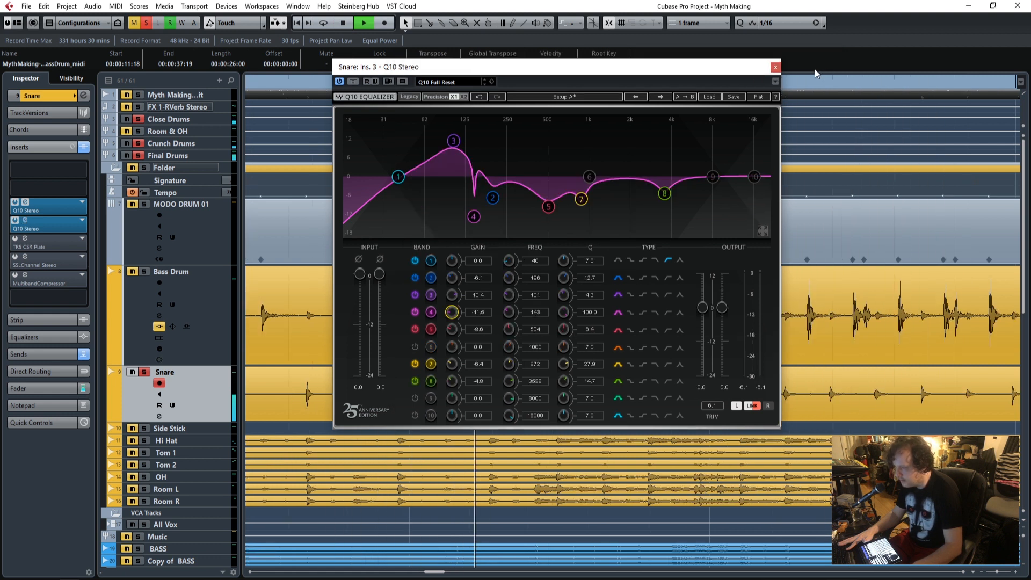
click(775, 69)
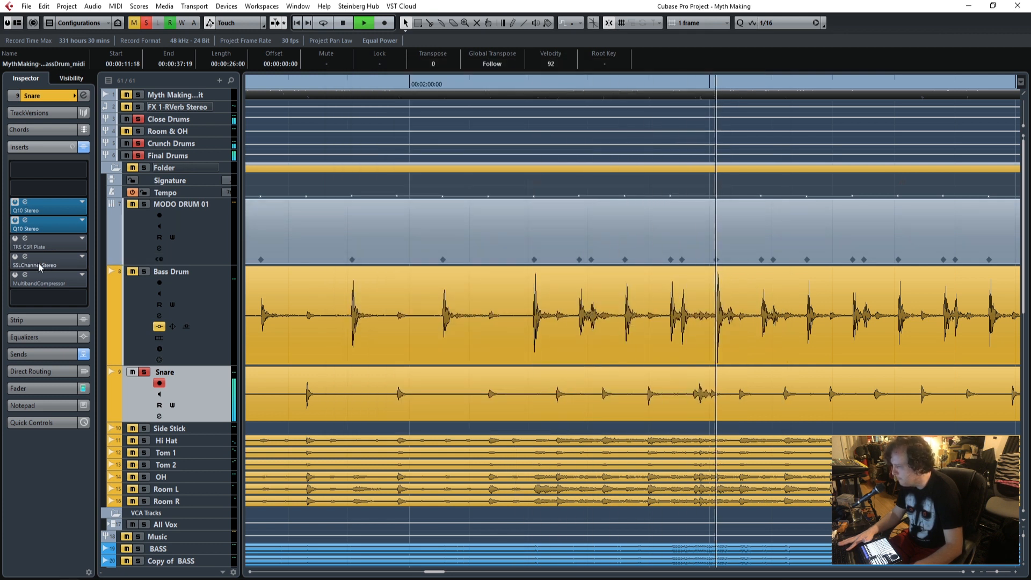
Enable SSLChannel on the Snare and replay an earlier section, comparing the sound with all inserts bypassed and active.
key(space)
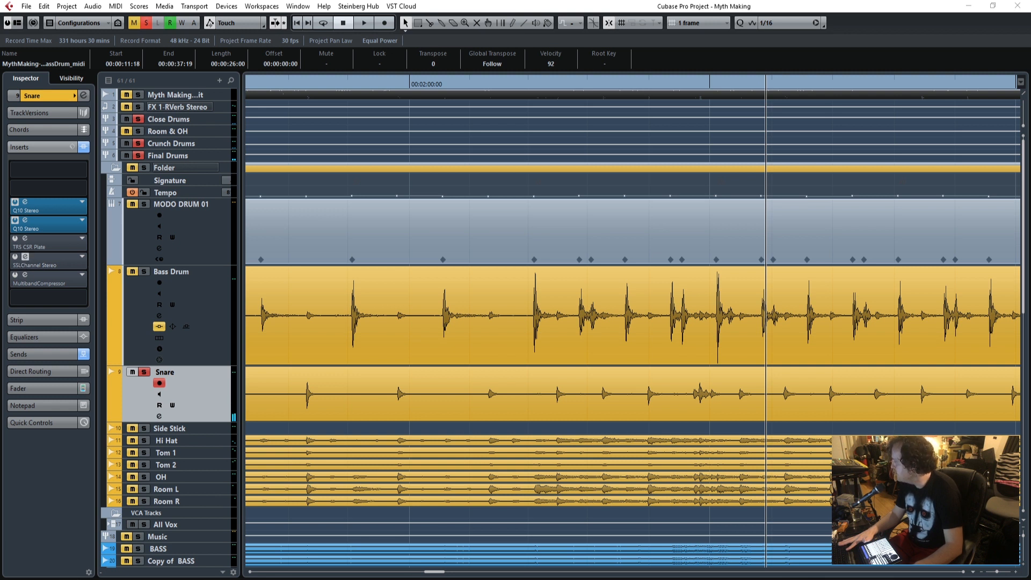
drag(202, 14, 738, 75)
drag(434, 572, 353, 573)
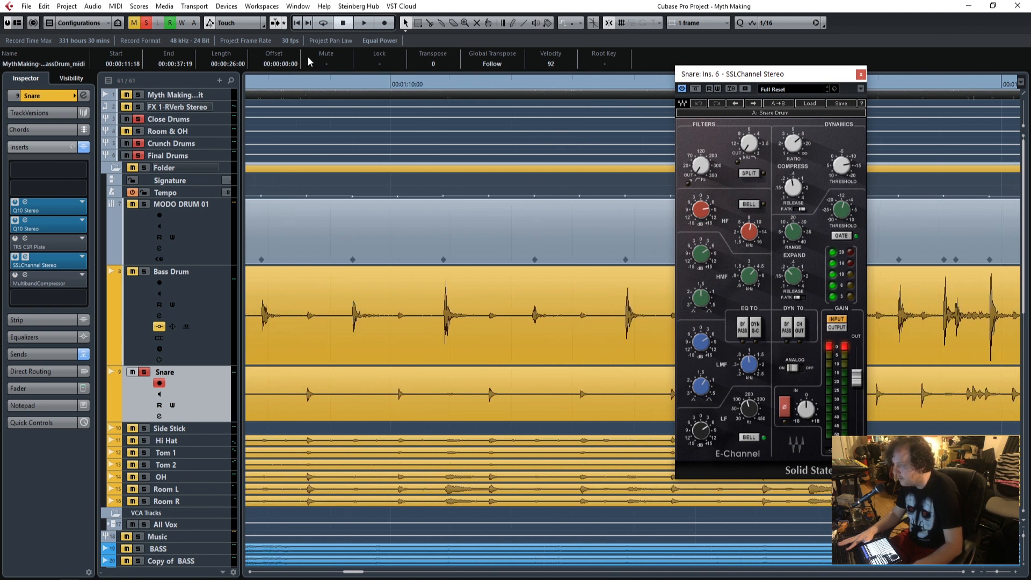
drag(775, 74, 459, 55)
key(space)
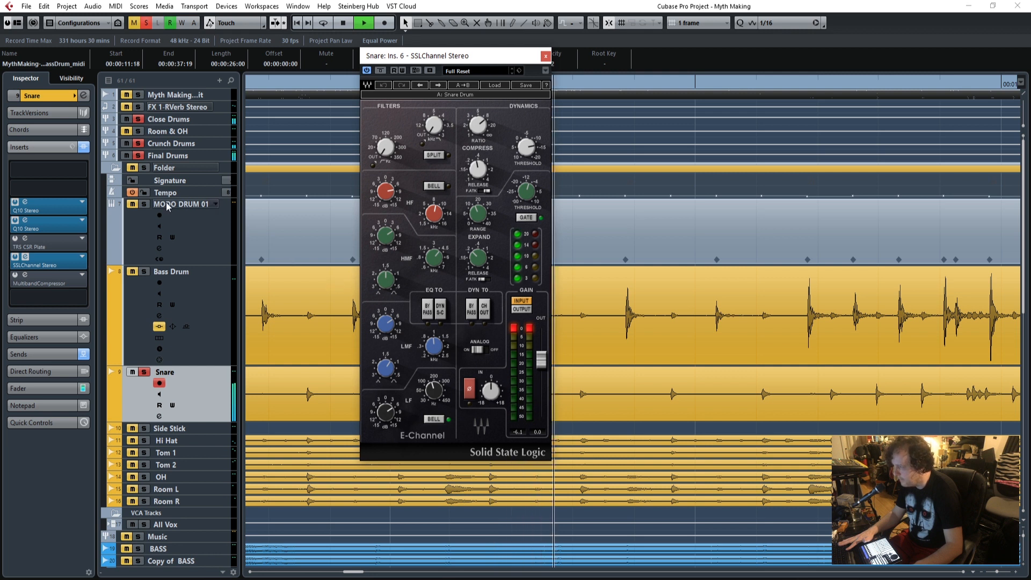
click(84, 147)
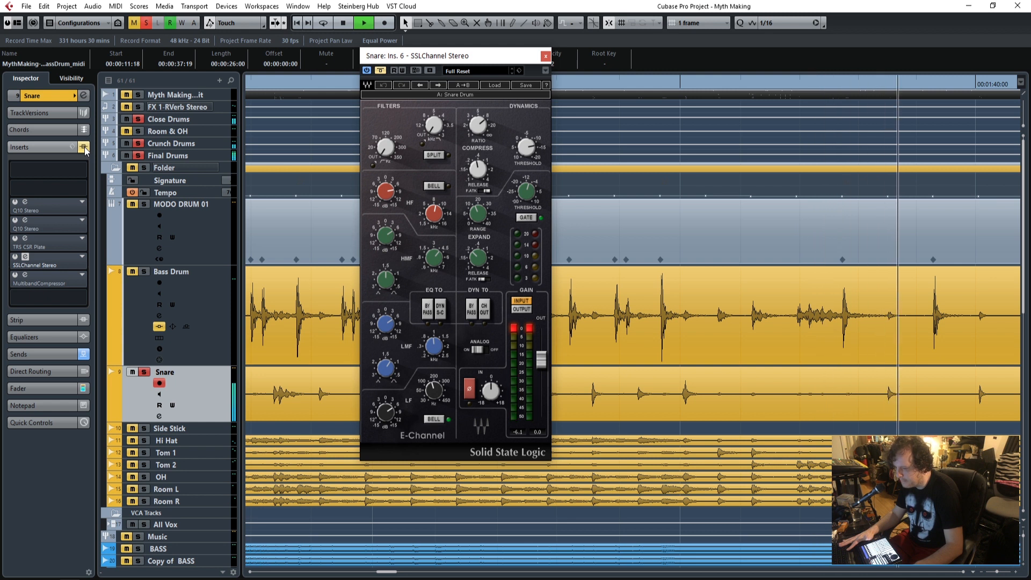
click(84, 148)
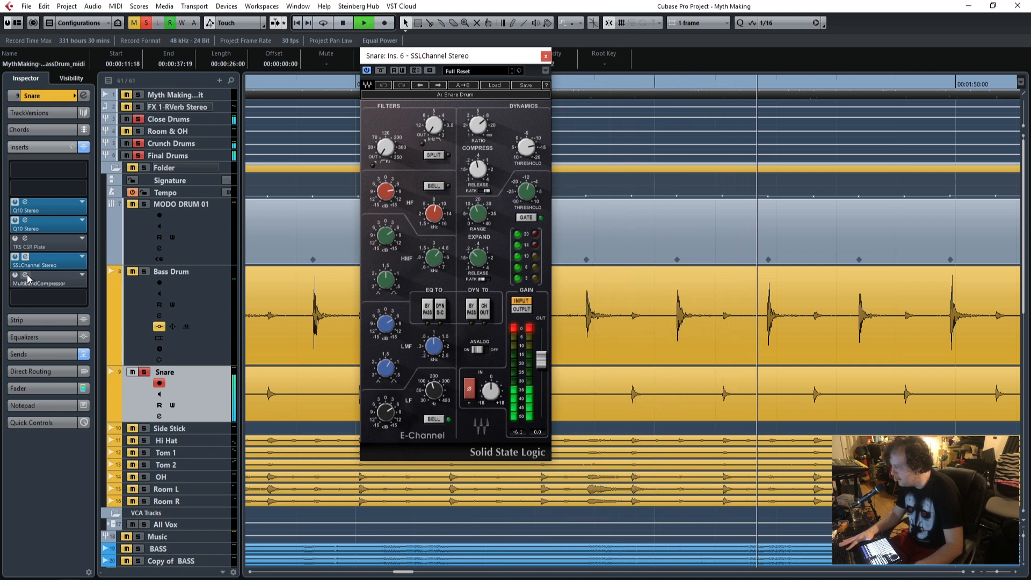
Compare the Snare with its MultibandCompressor active and bypassed, and stop playback and close both plug-in windows.
drag(0, 119, 723, 97)
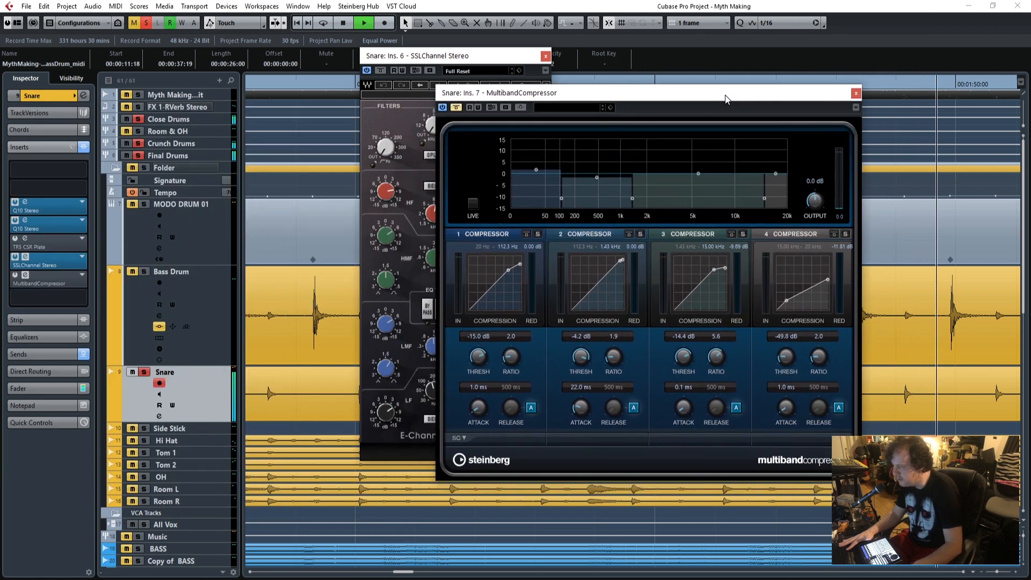
click(453, 108)
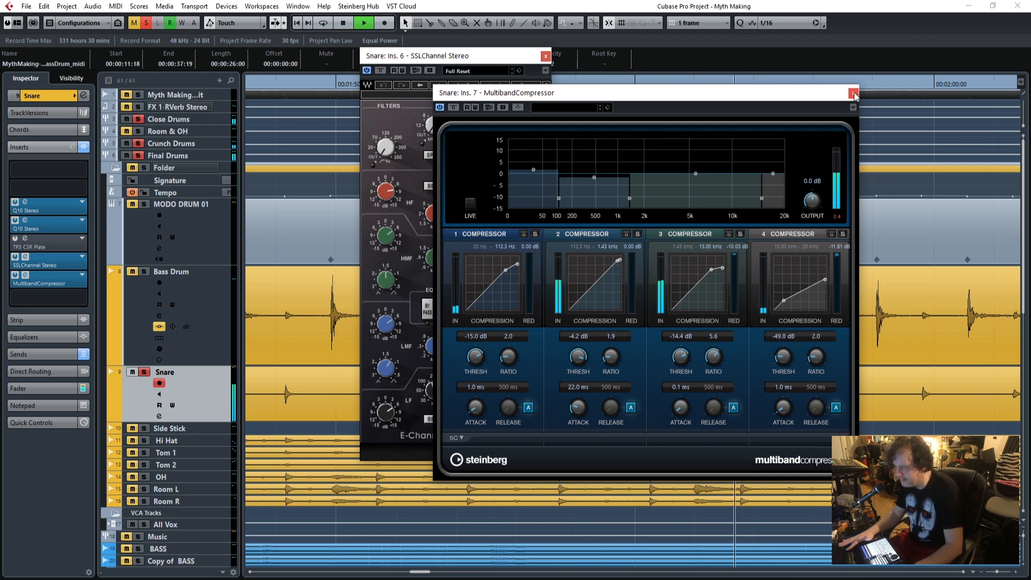
click(457, 107)
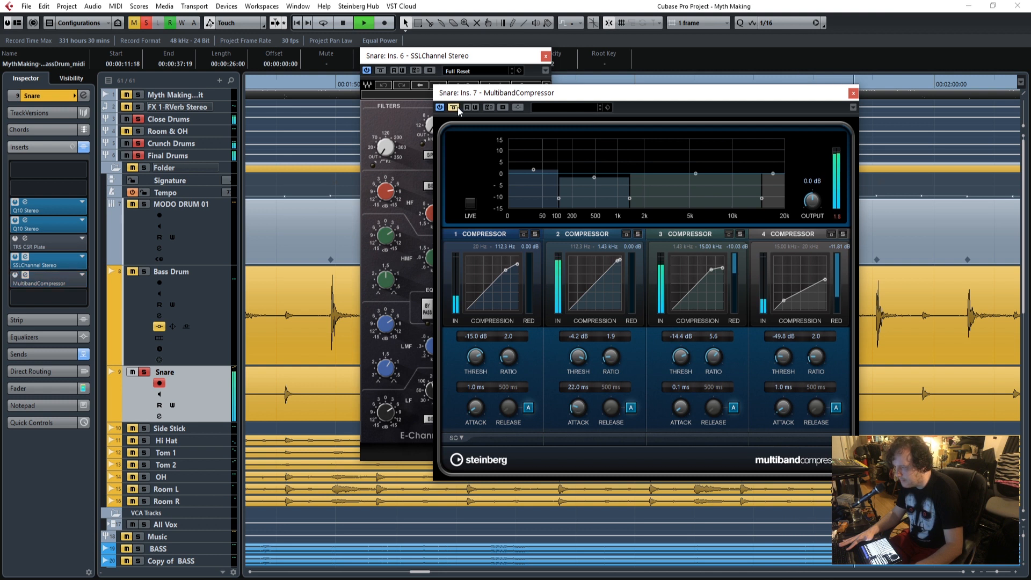
key(space)
click(853, 92)
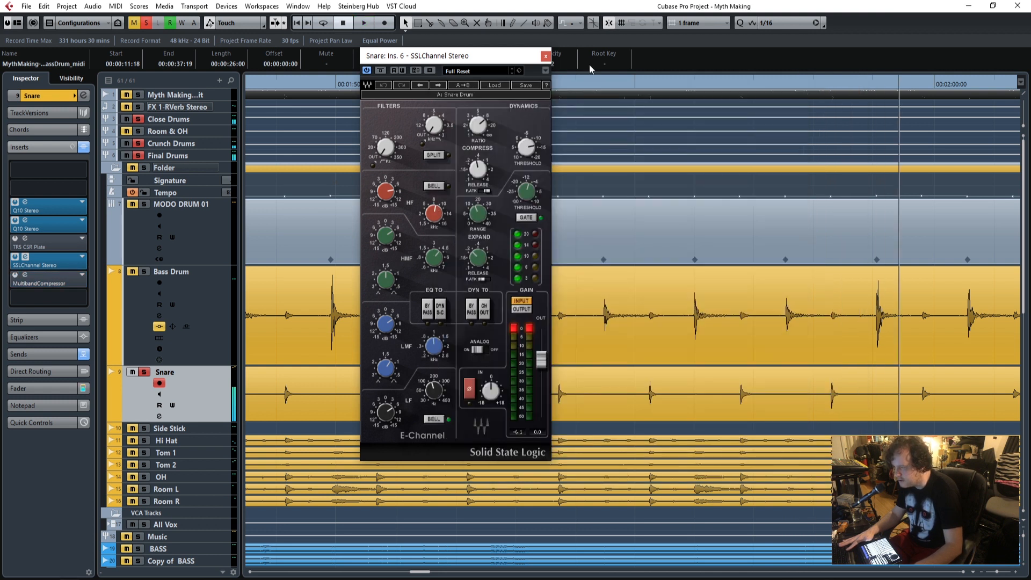
click(545, 56)
Play soloed MODO DRUM 01 and Snare together from before the Snare clip near one minute, with MultibandCompressor enabled.
drag(421, 573, 314, 523)
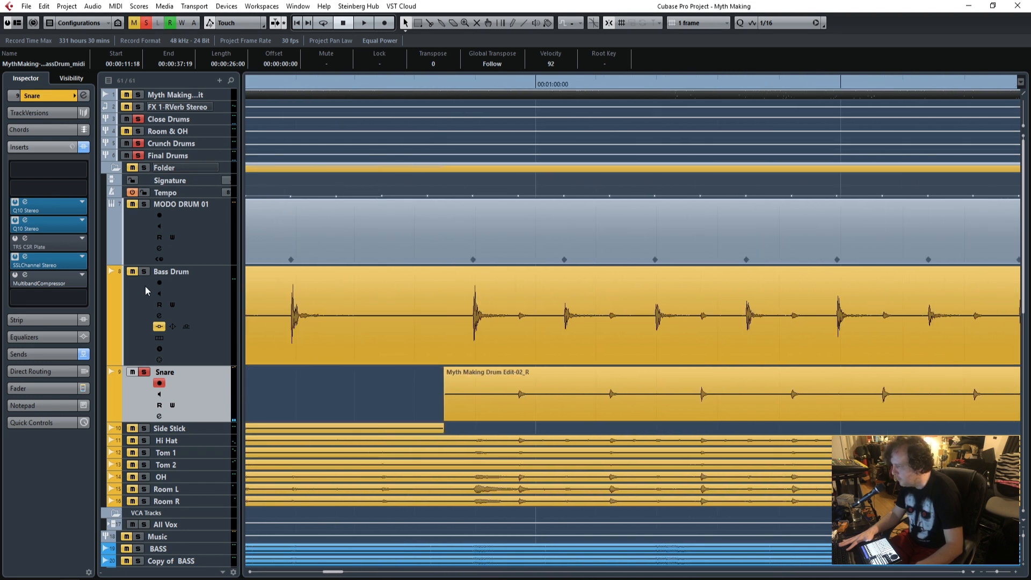
drag(283, 86, 274, 90)
key(space)
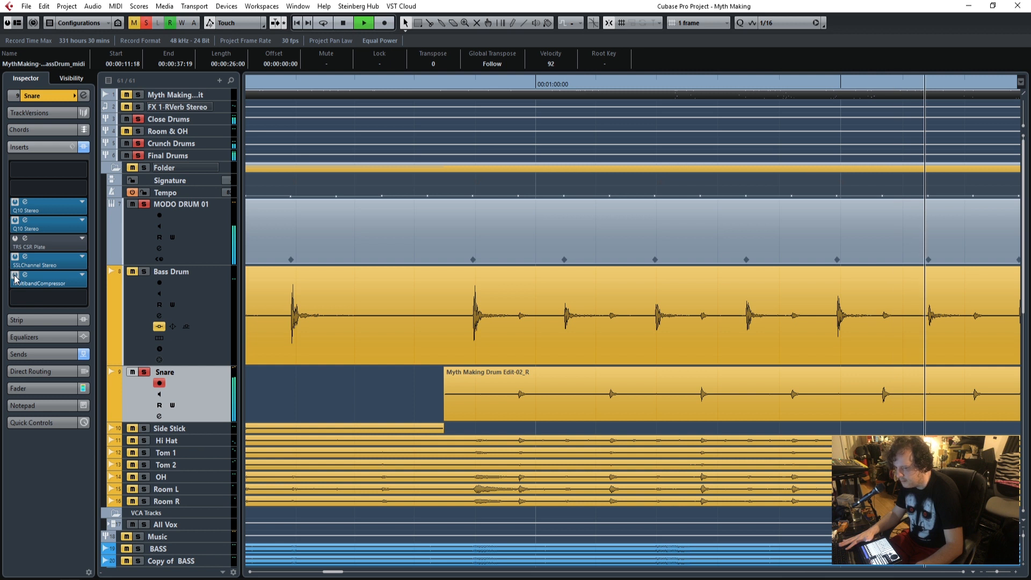
Solo Room L and Room R instead of MODO DRUM 01 and Snare, and play from before the second Bass Drum clip and near one minute.
scroll(551, 358, down, 3)
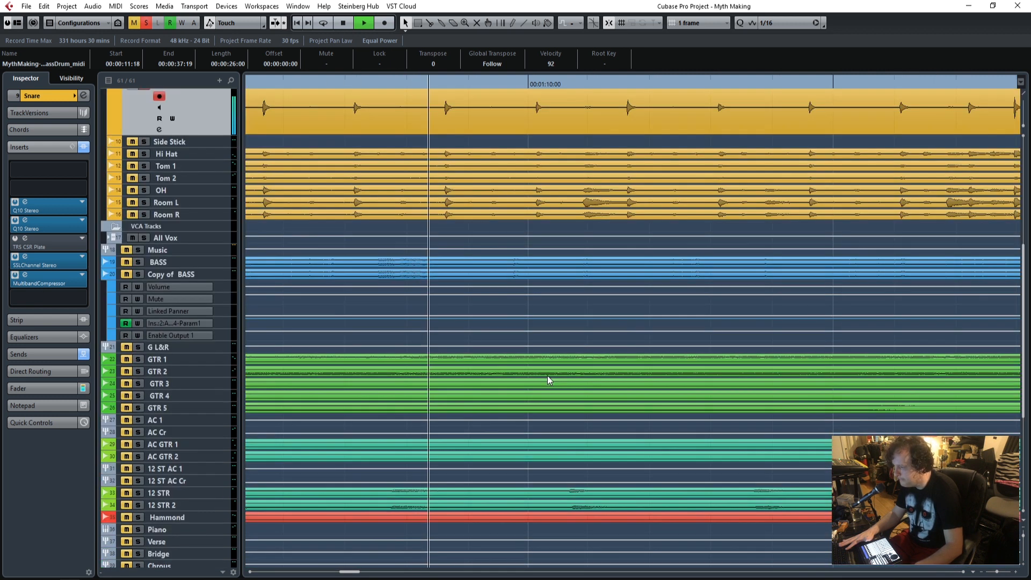
scroll(548, 376, up, 2)
key(space)
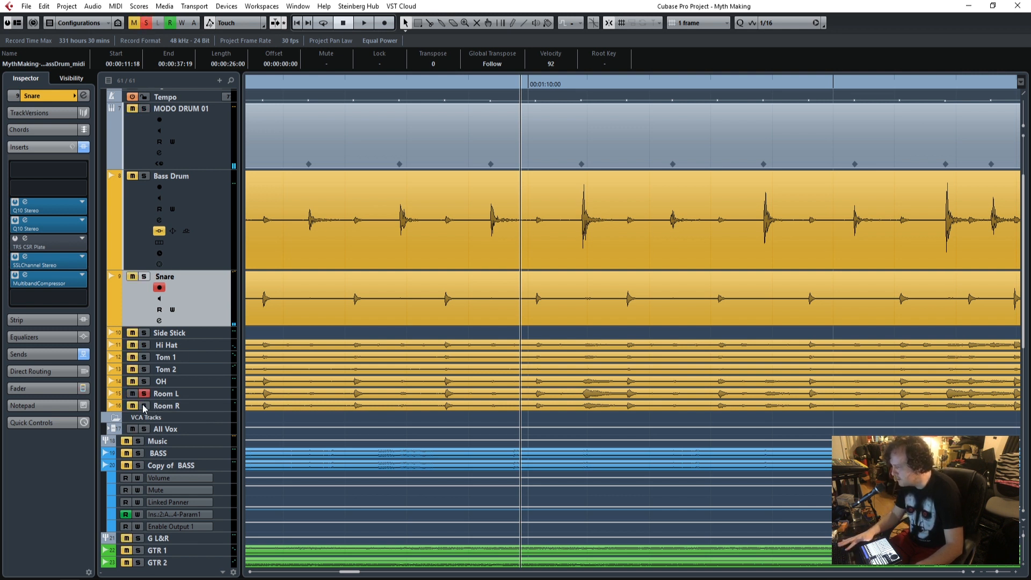
drag(350, 572, 299, 572)
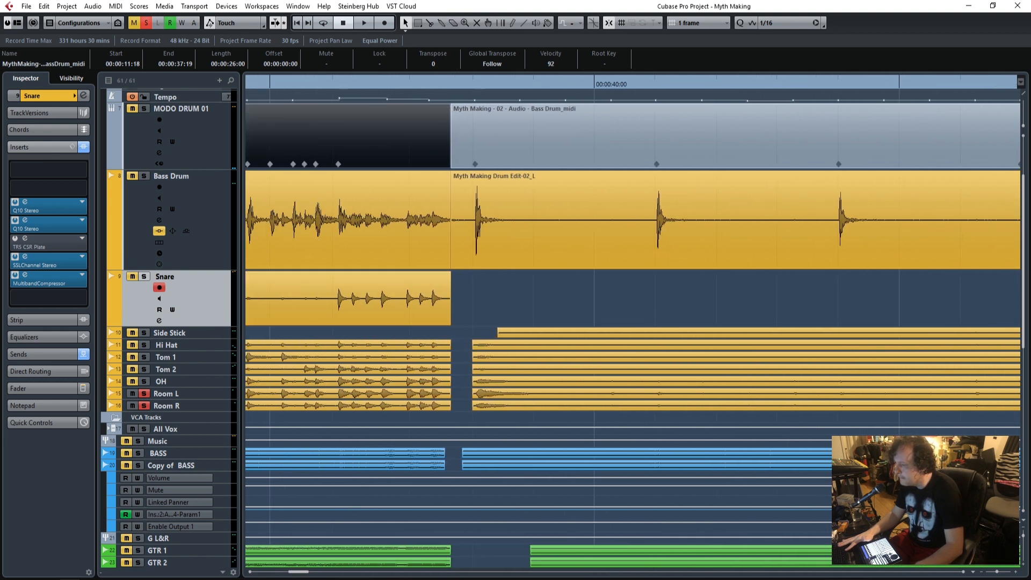
click(466, 95)
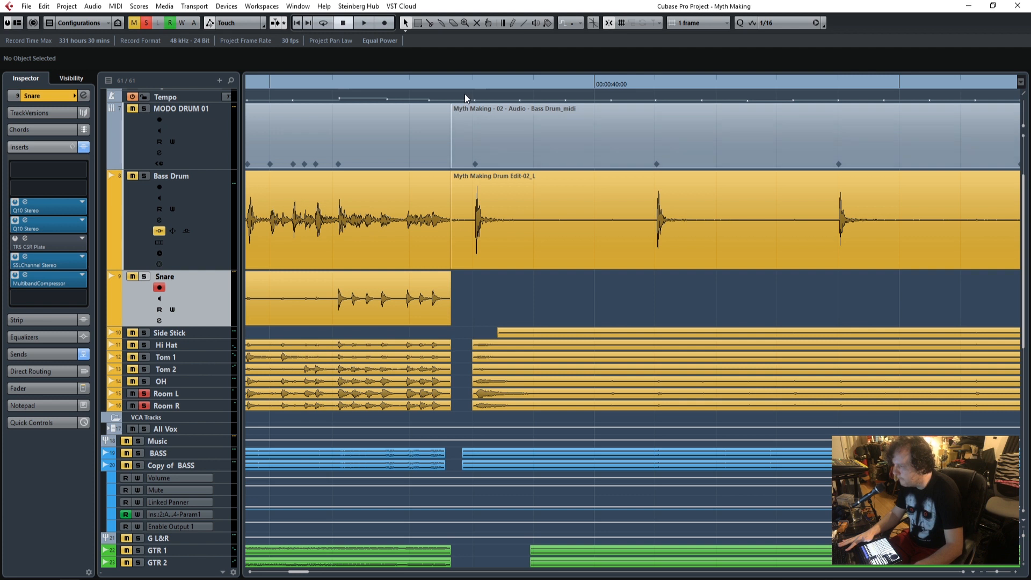
click(402, 81)
key(space)
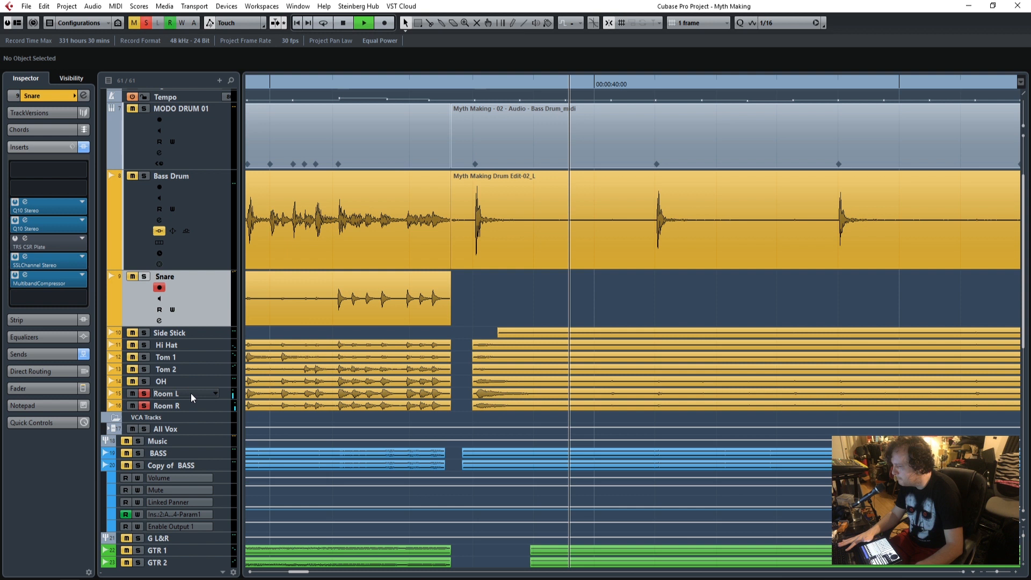
drag(996, 572, 992, 573)
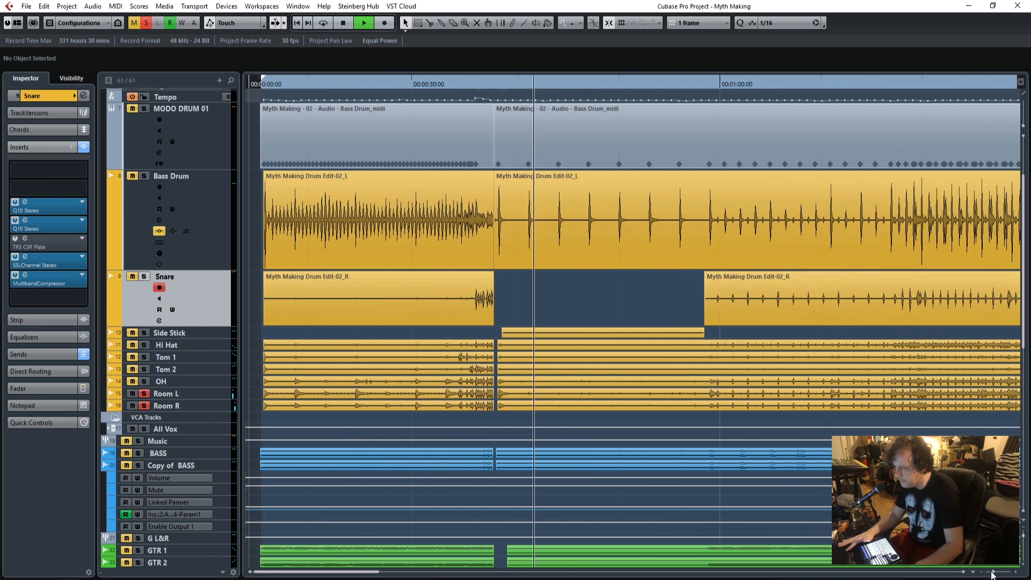
click(719, 91)
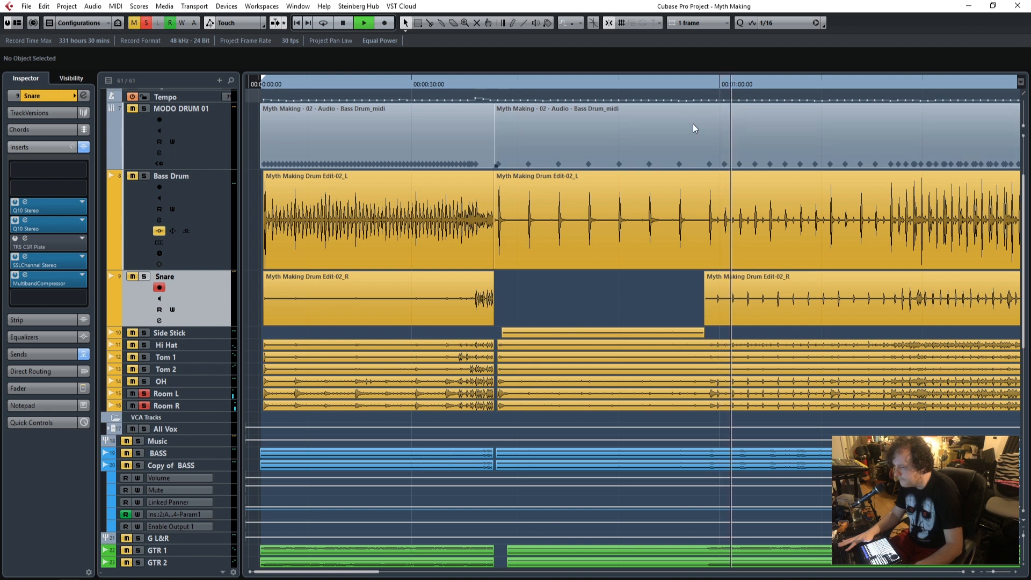
Select Room L, enable its Q10 insert and open the equalizer to examine its curve during playback.
click(194, 393)
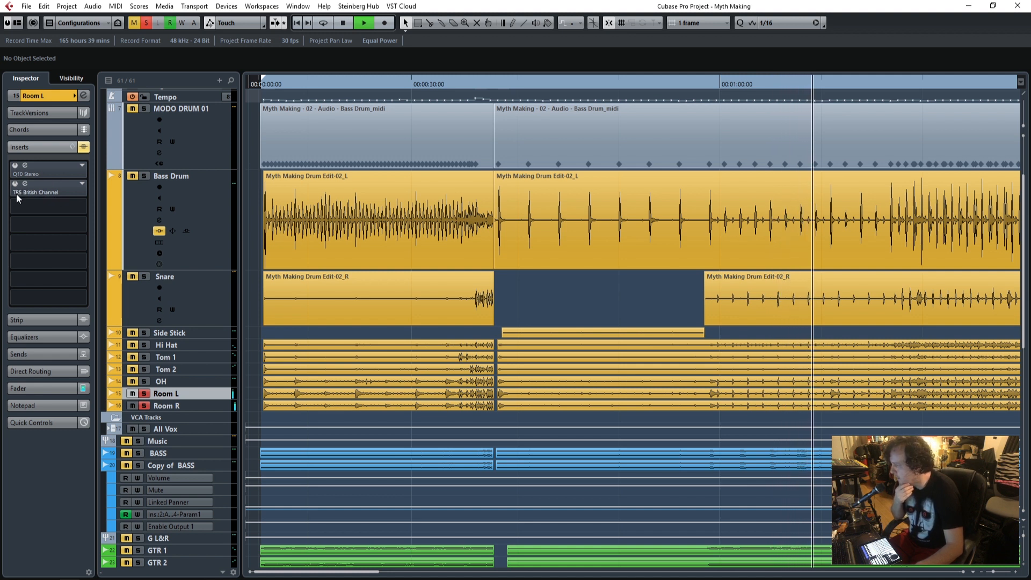
click(15, 166)
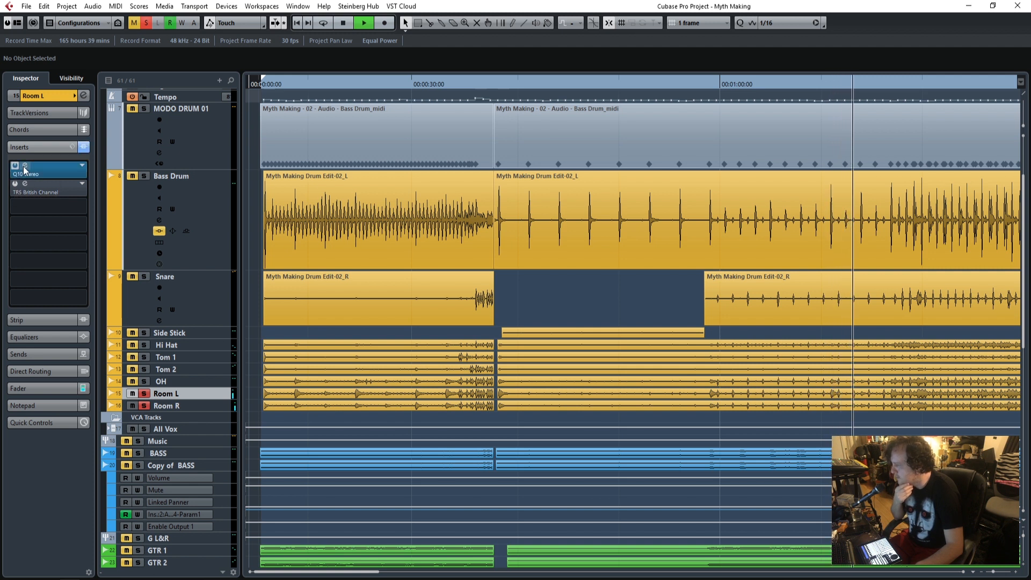
drag(0, 132, 658, 126)
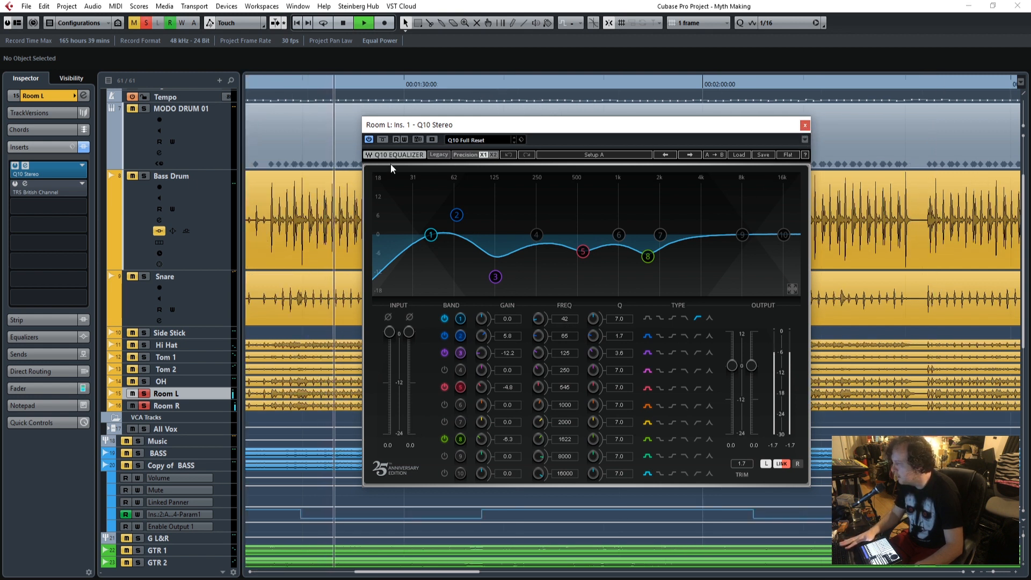
Open the TR5 British Channel insert on Room L and close the Q10 window.
click(25, 183)
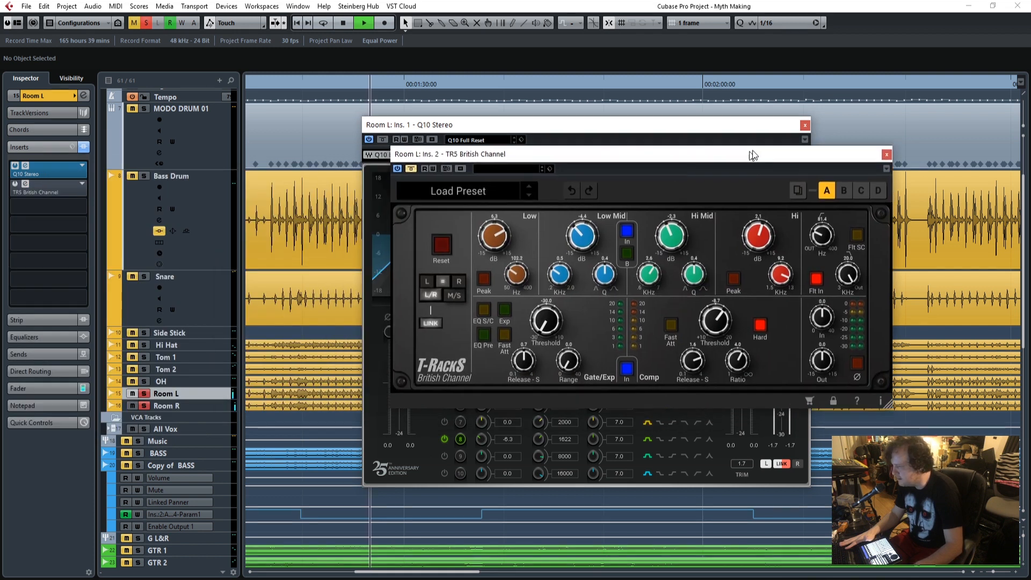
drag(751, 155, 689, 97)
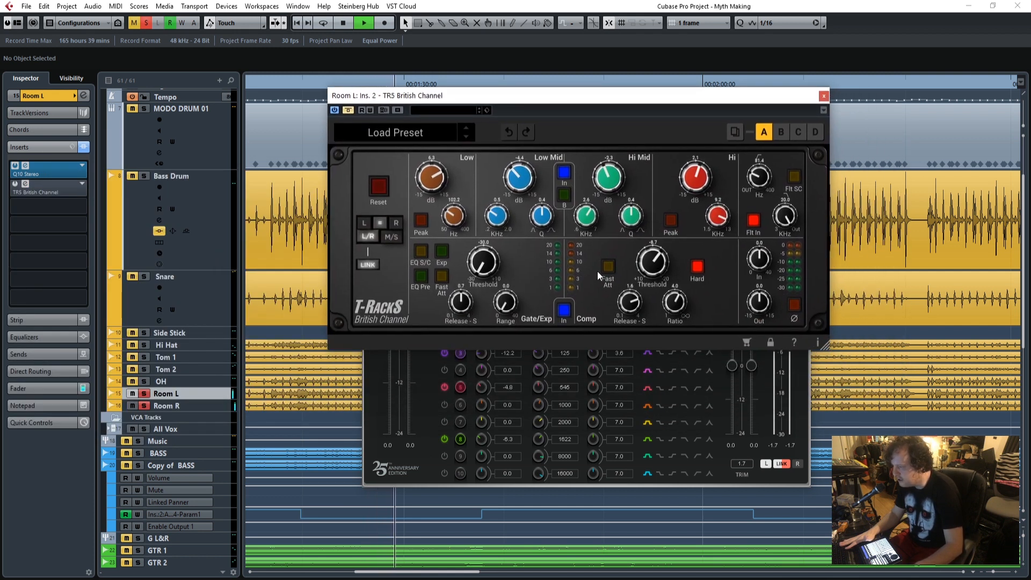
click(373, 417)
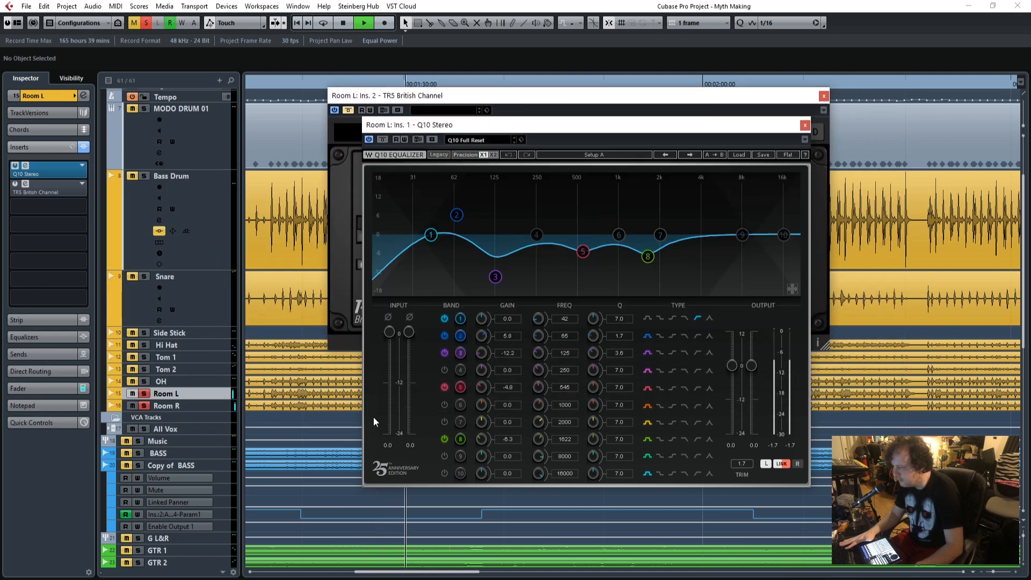
click(805, 126)
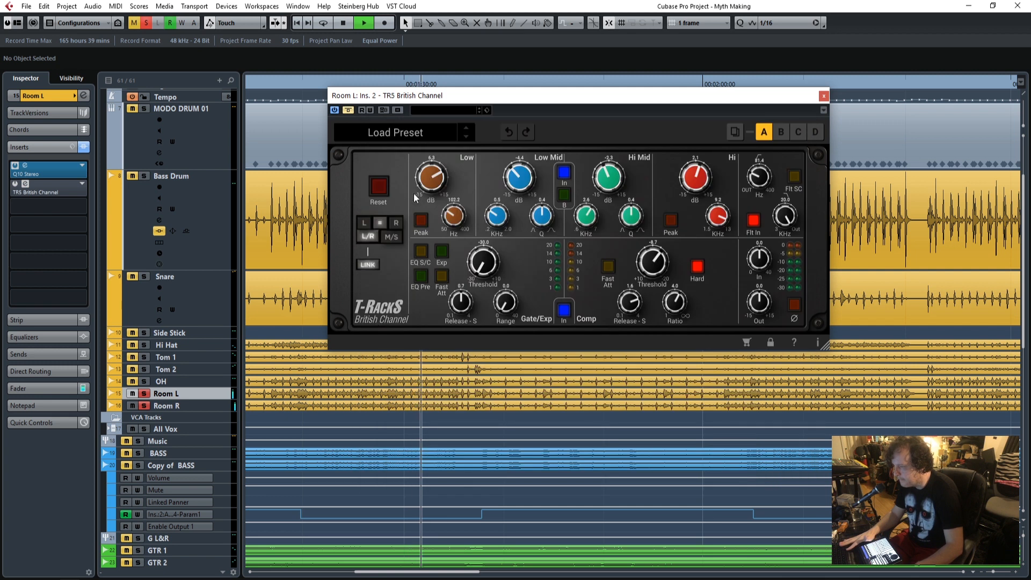
Take the TR5 British Channel on Room L out of bypass and move its window down during playback.
click(347, 110)
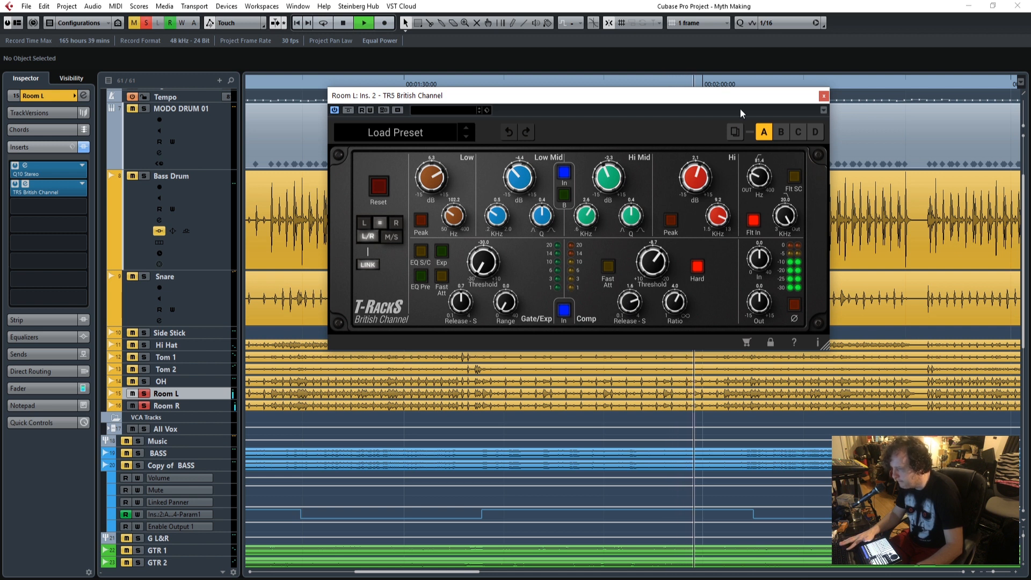
drag(805, 102, 851, 147)
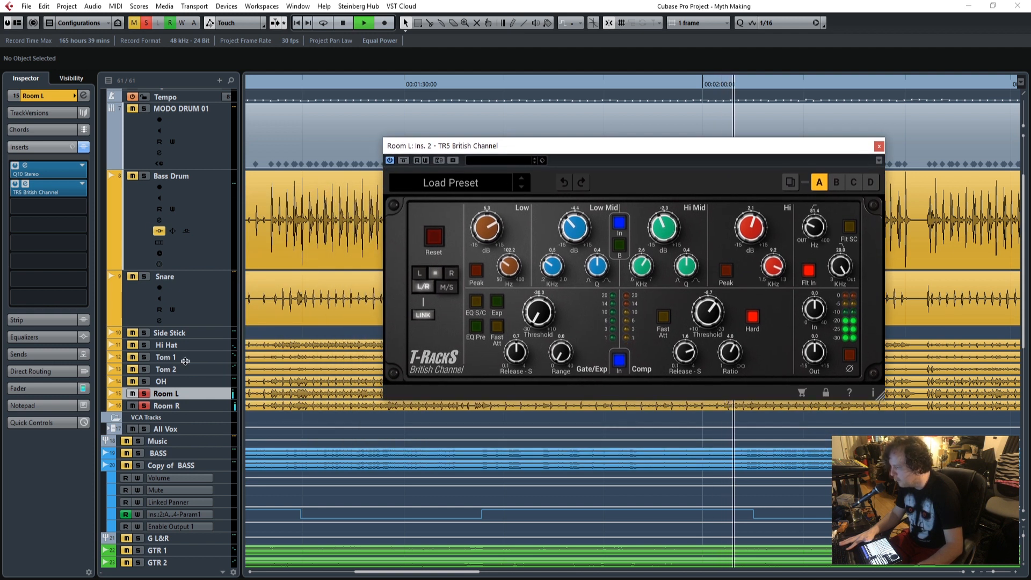
Clear the Room L and Room R solos, solo OH instead, and play from before 00:01:30.
key(space)
click(146, 22)
click(143, 380)
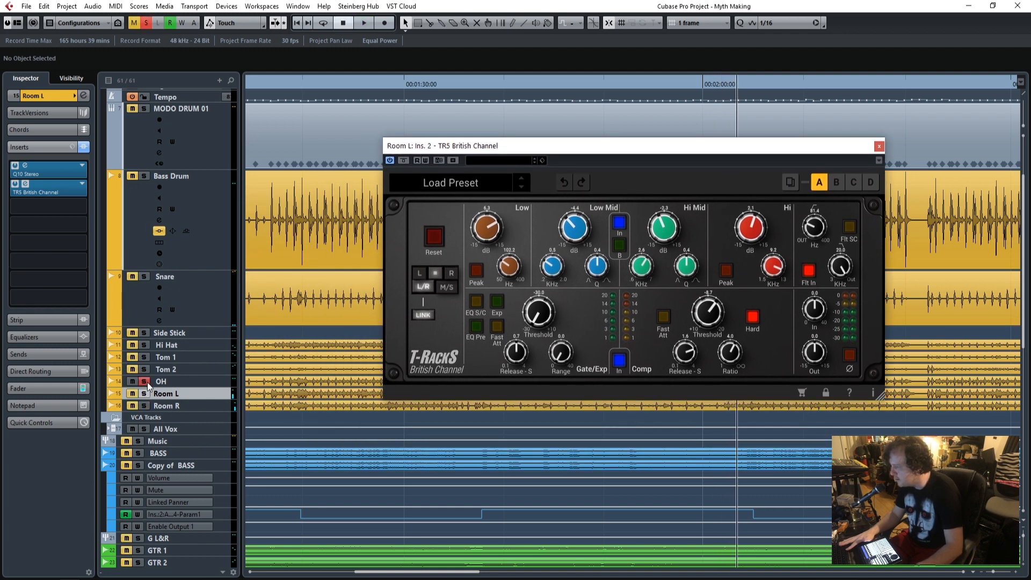
drag(563, 149, 618, 181)
click(278, 81)
key(space)
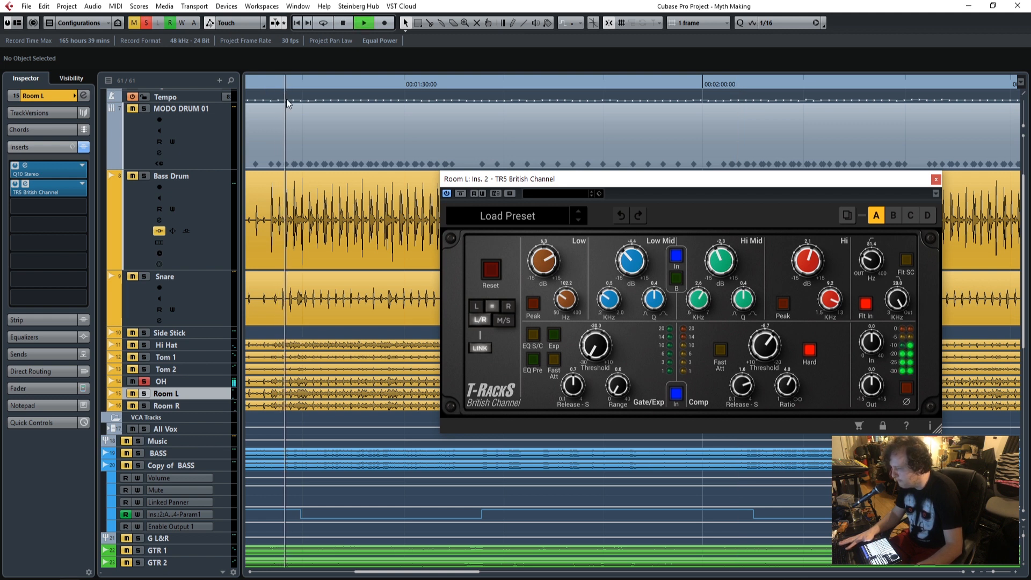
Select OH, open its TR5 British Channel insert to examine the settings, and close the Room L plugin window.
click(182, 381)
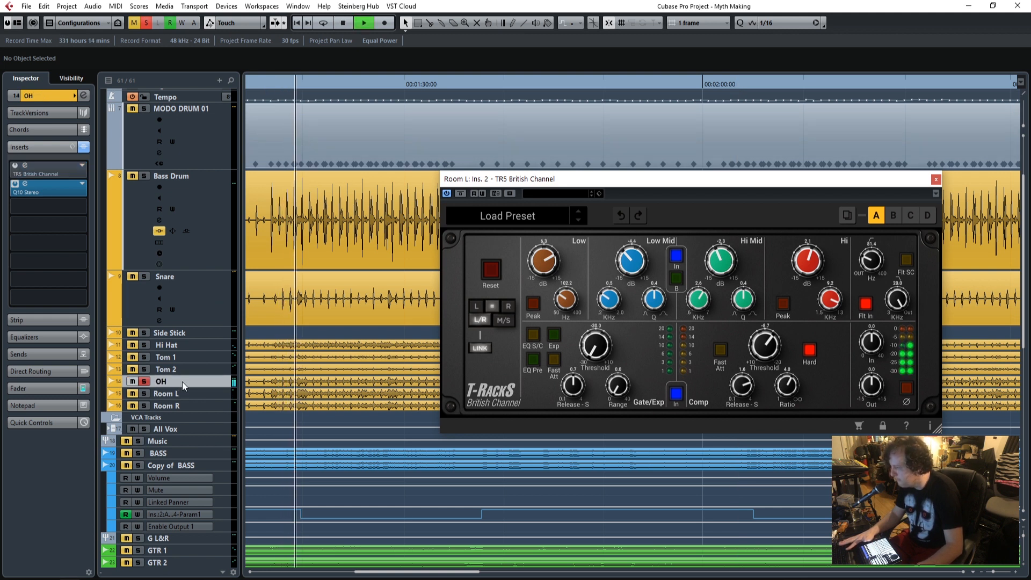
click(25, 166)
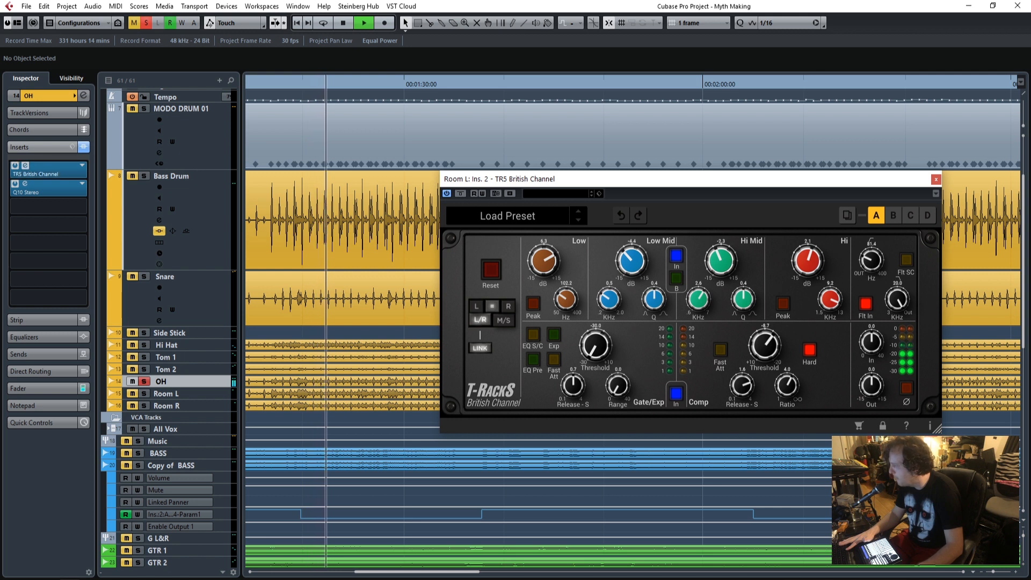
drag(681, 141, 787, 75)
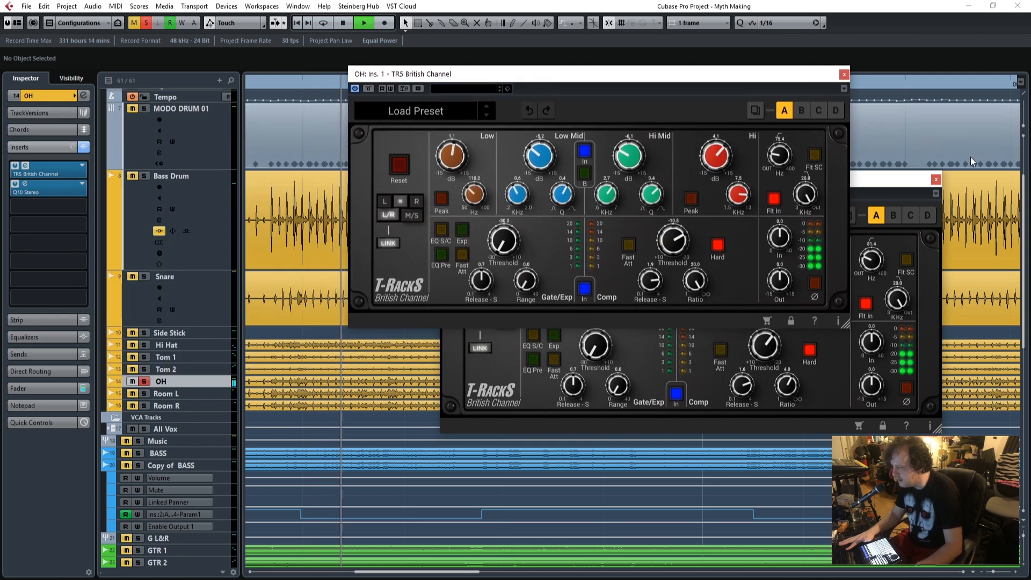
click(936, 181)
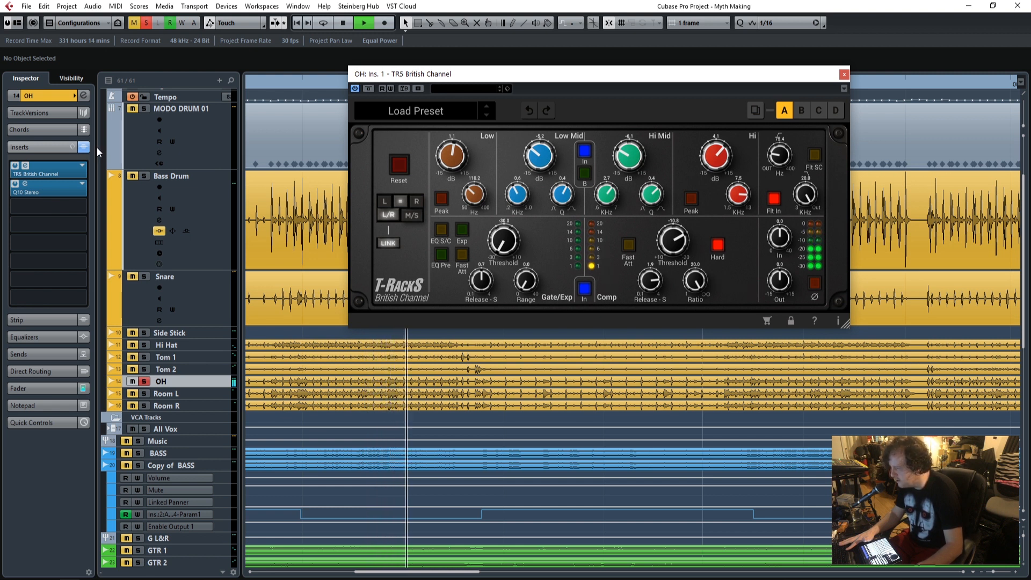
Open the Q10 Stereo insert on OH to examine its curve, and close both OH plugin windows.
click(32, 189)
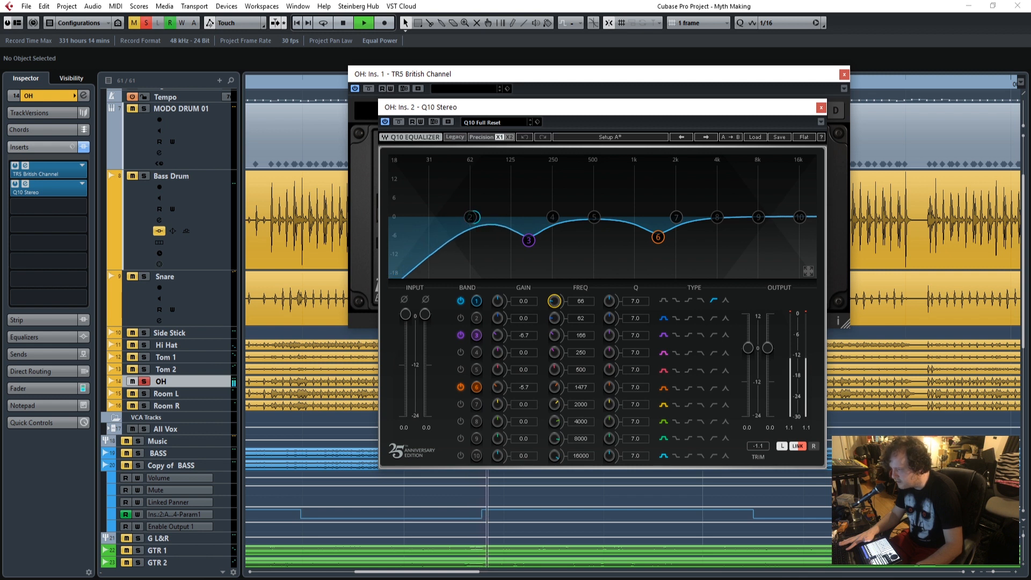
click(821, 107)
click(844, 75)
scroll(371, 276, up, 4)
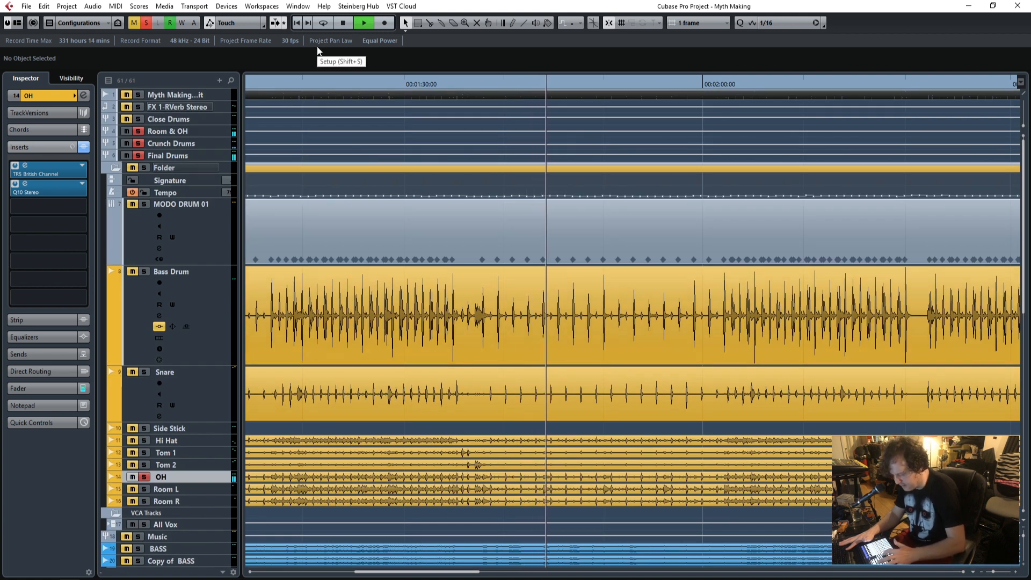
Solo MODO DRUM 01, Snare, Room L and Room R alongside OH, playing from the project start and from the second Snare clip.
key(KP_Decimal)
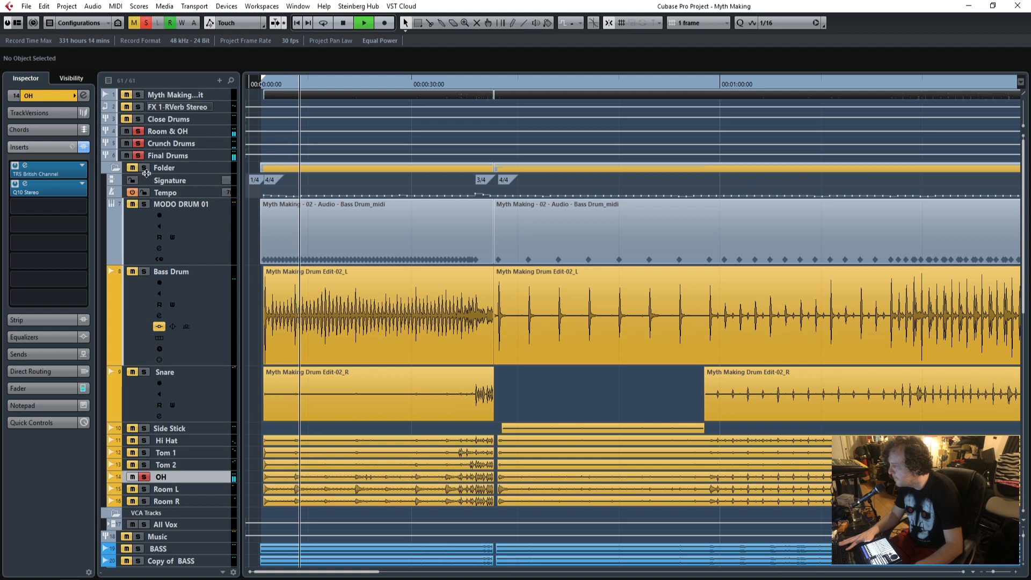
click(144, 205)
click(144, 372)
scroll(330, 394, down, 2)
scroll(329, 394, down, 2)
click(145, 298)
click(144, 310)
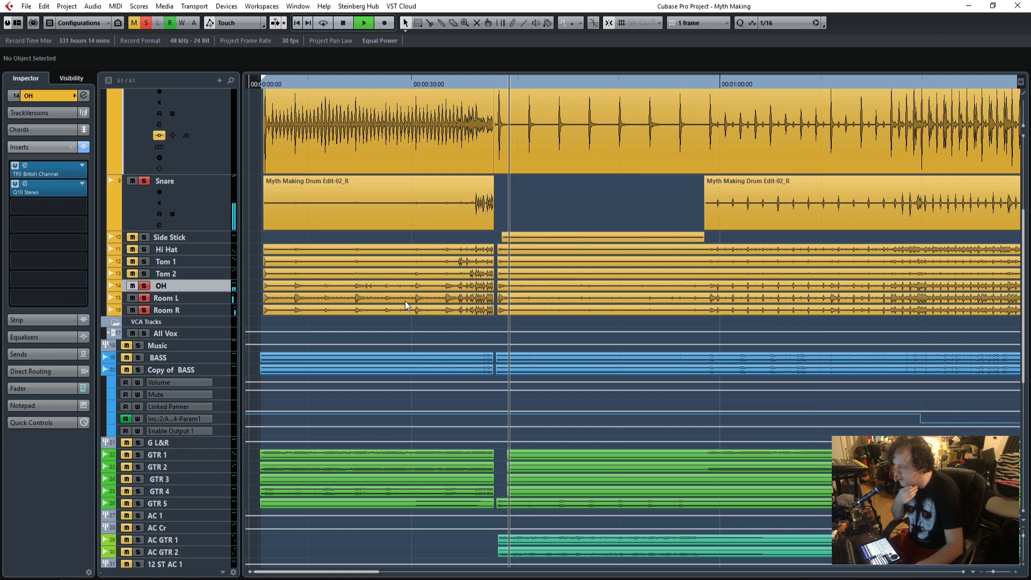
click(703, 84)
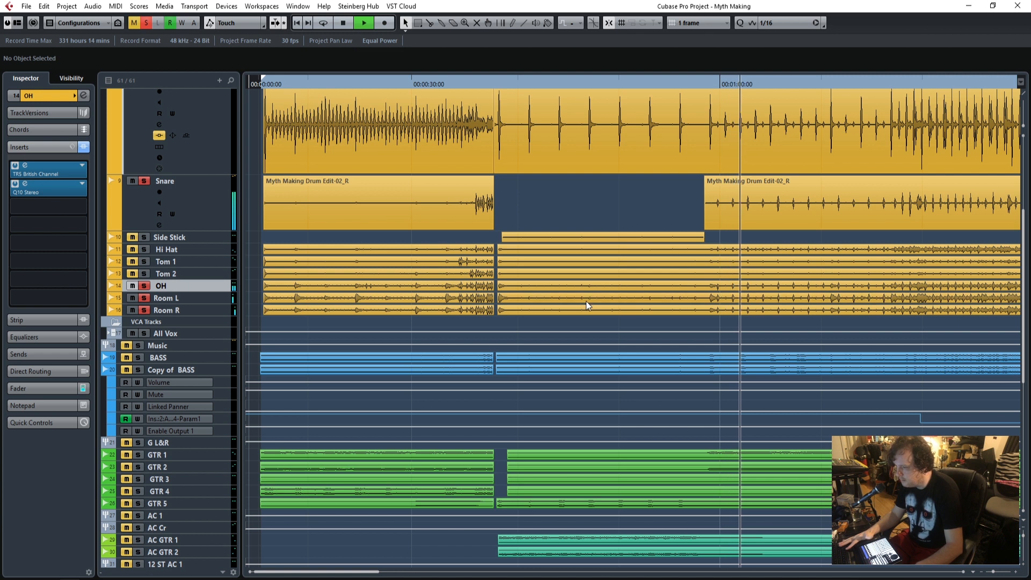
Find the FX 1-RVerb Stereo channel above the drum tracks and open its RVerb Stereo insert.
scroll(585, 303, up, 3)
scroll(480, 297, up, 3)
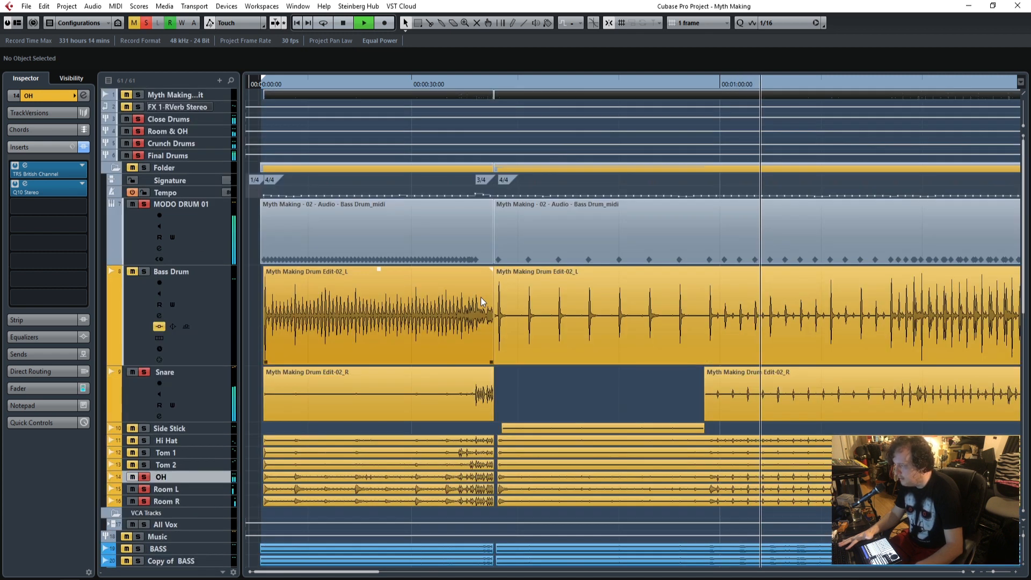
click(200, 388)
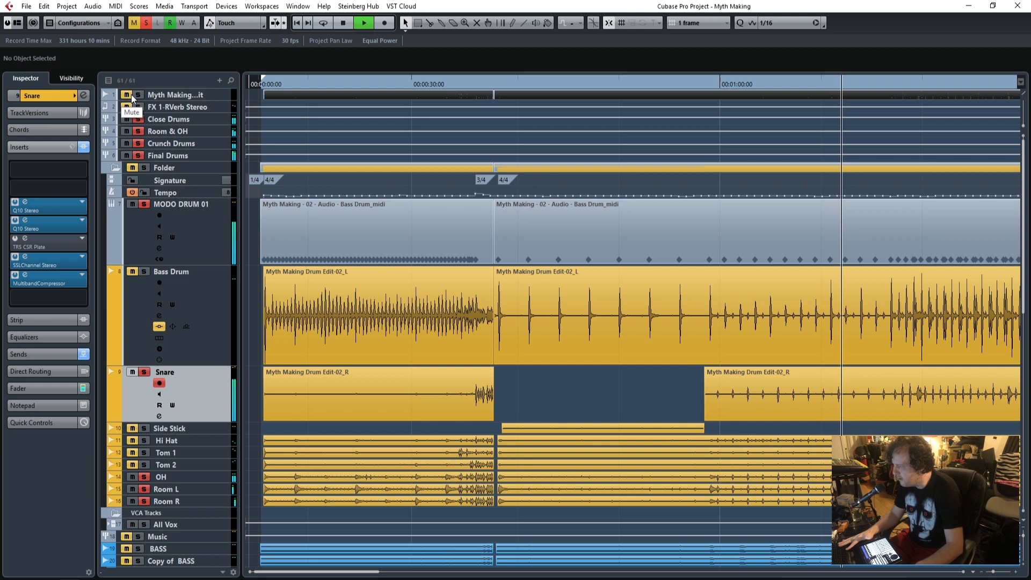
click(179, 95)
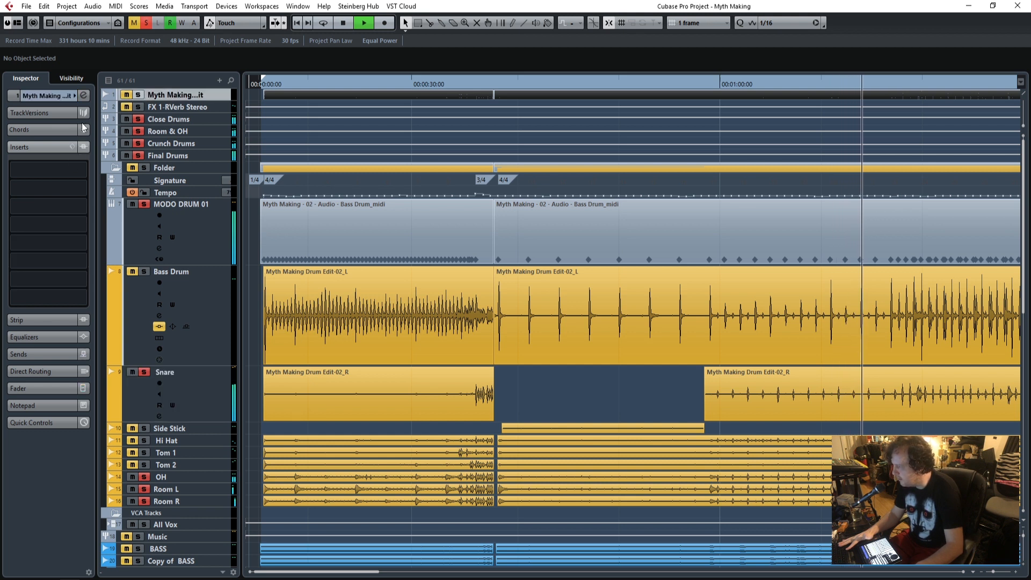
click(189, 108)
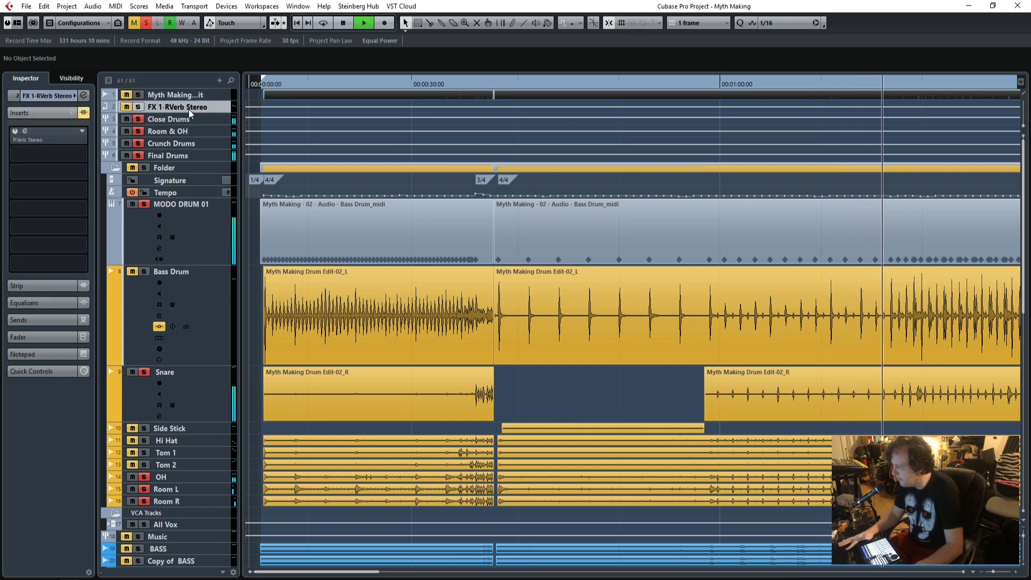
click(26, 135)
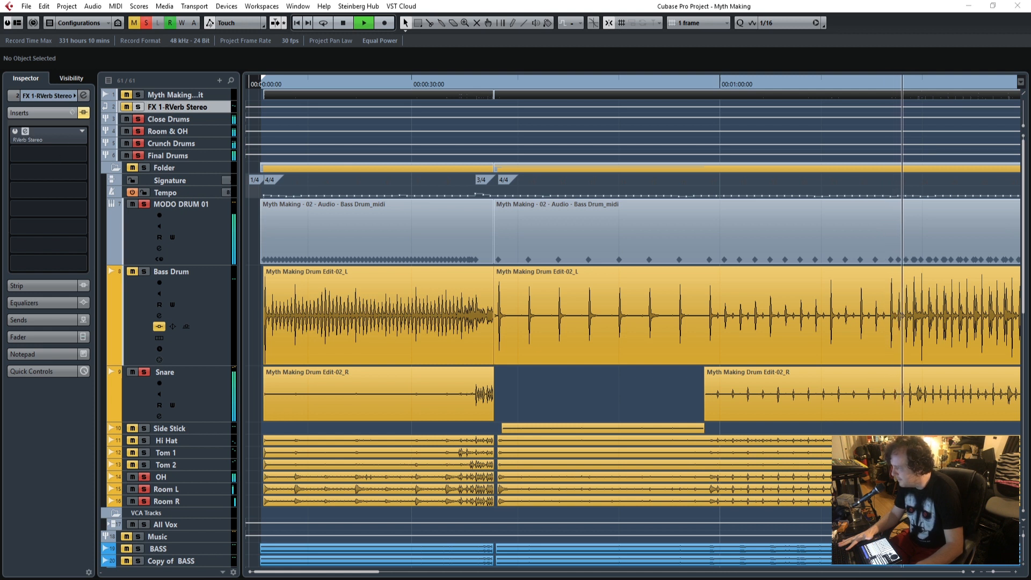
drag(140, 195, 700, 122)
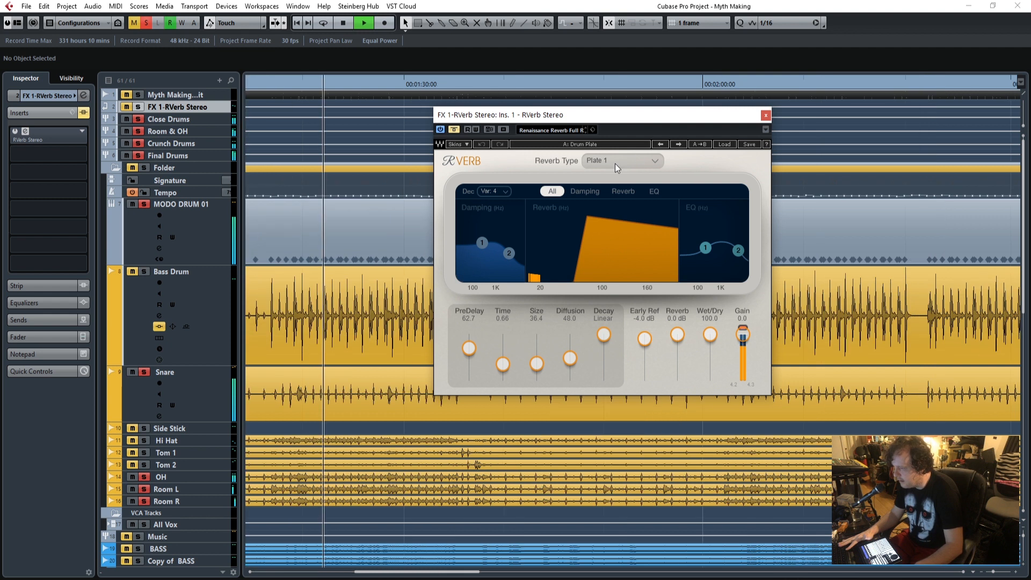
Enable the RVerb Stereo insert, solo the FX 1-RVerb Stereo channel and close the reverb window.
click(43, 134)
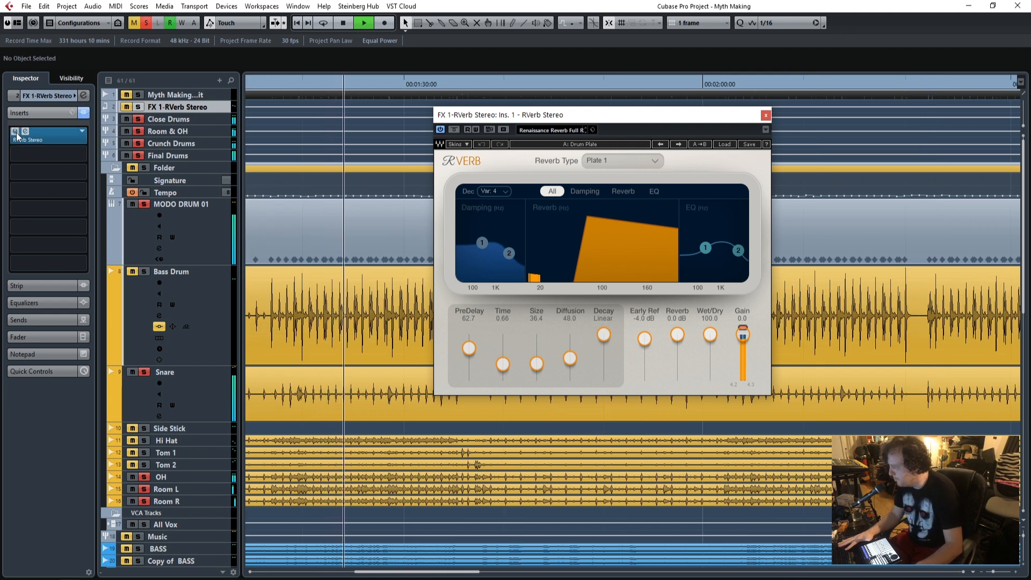
click(126, 107)
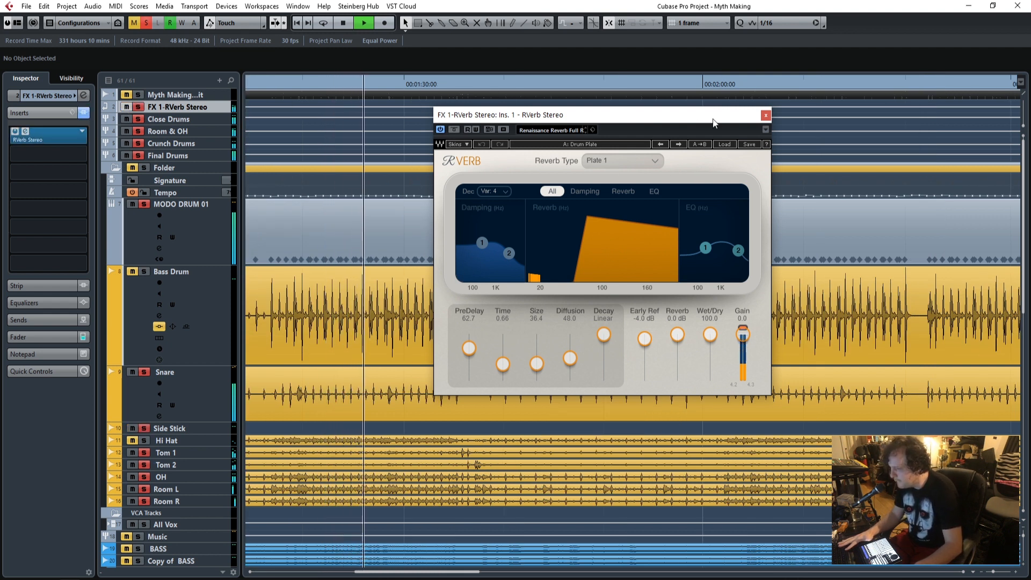
click(766, 115)
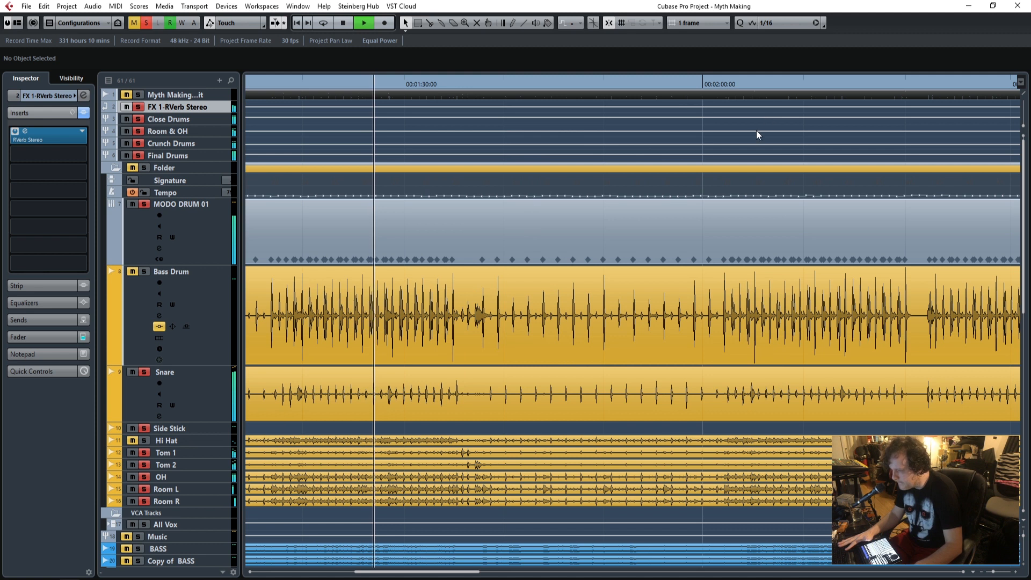
Set the Snare track's send level to FX 1-RVerb Stereo to -6.80.
click(211, 394)
click(33, 353)
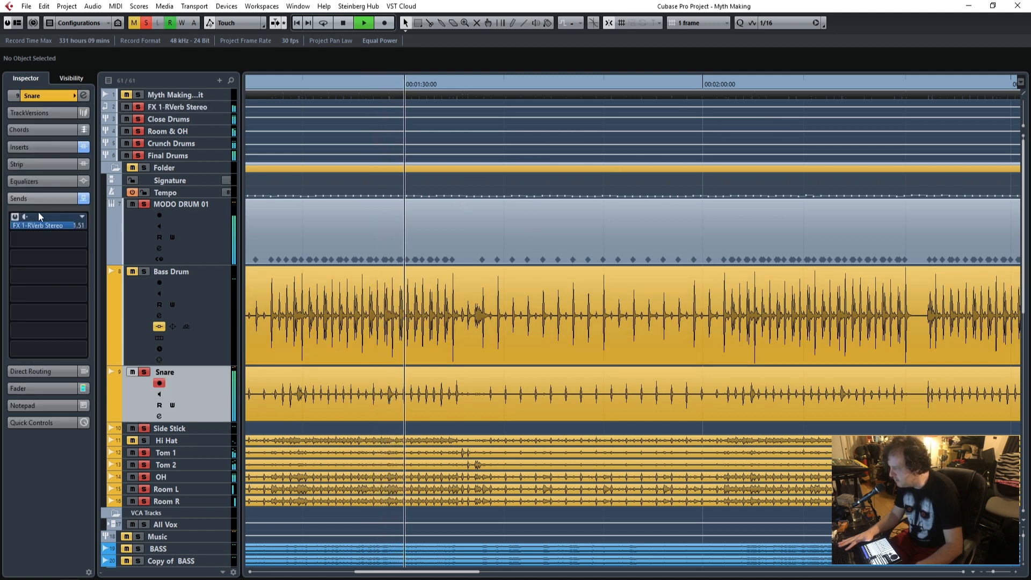
mouse_move(70, 225)
mouse_down()
mouse_move(18, 227)
mouse_move(50, 230)
mouse_up()
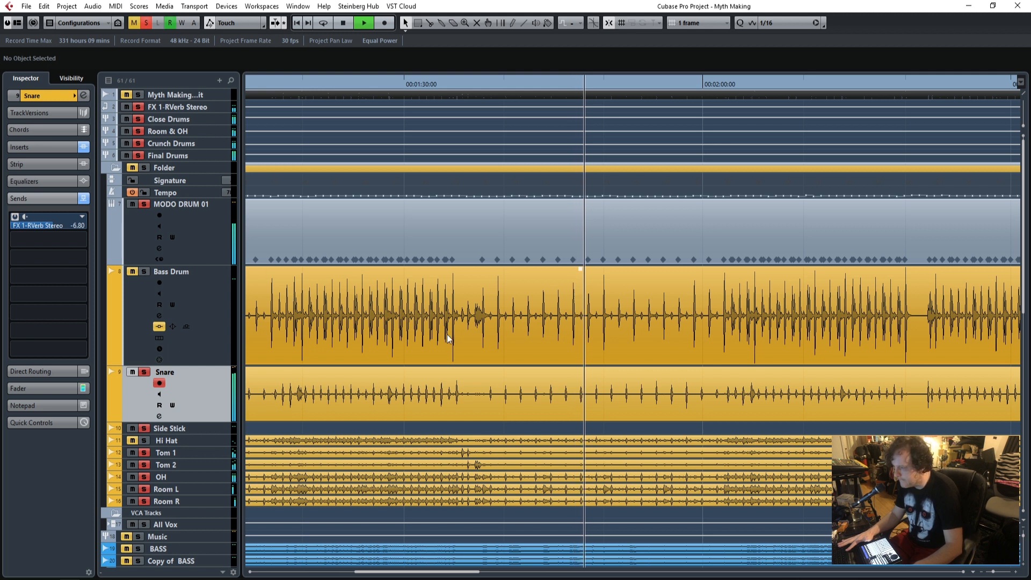
Set the locators around the tom fill shortly after 00:01:30, turn on cycle and play the loop.
scroll(335, 382, down, 4)
scroll(335, 381, down, 2)
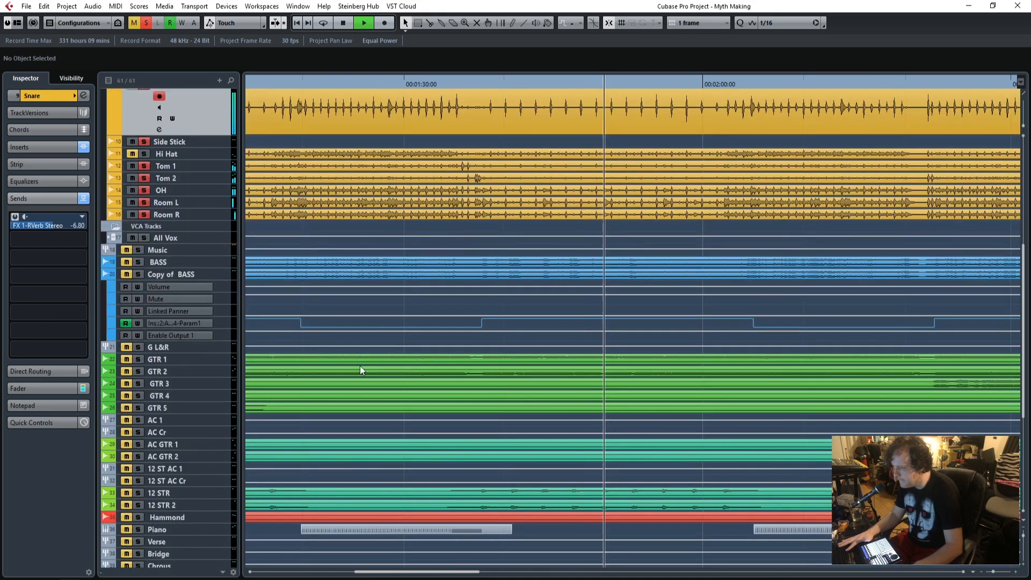
click(448, 82)
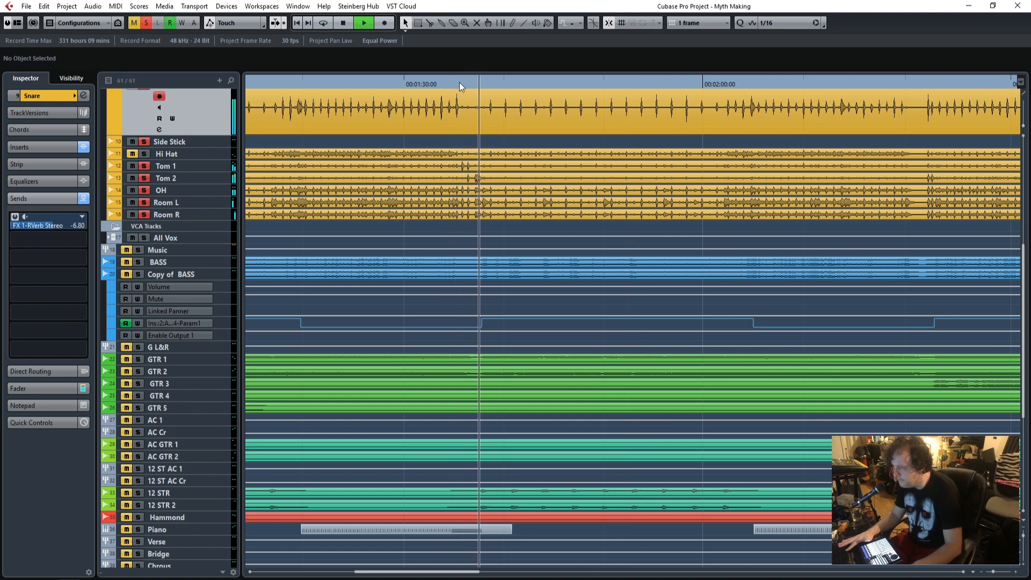
key(space)
click(459, 82)
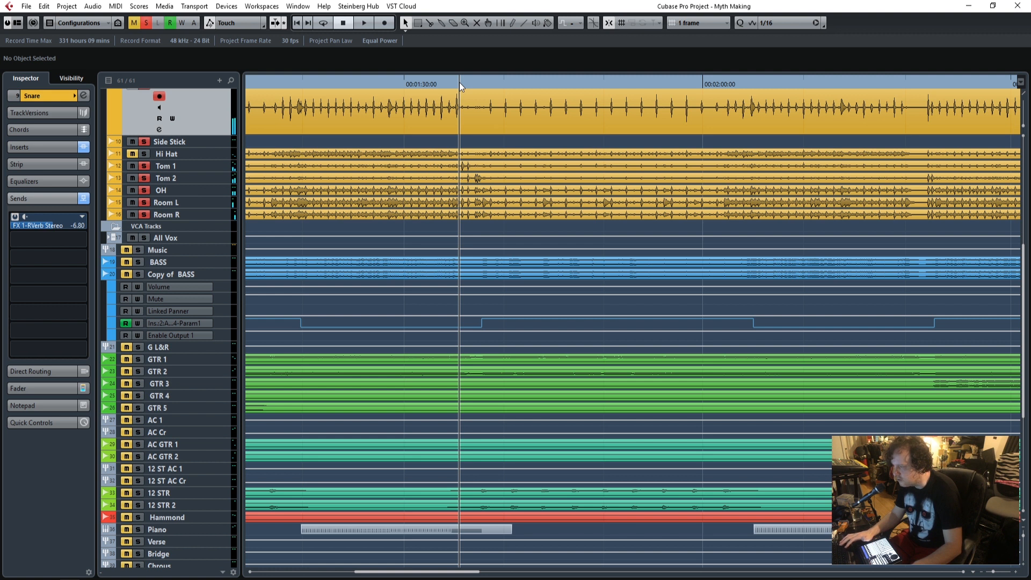
ctrl+click(459, 82)
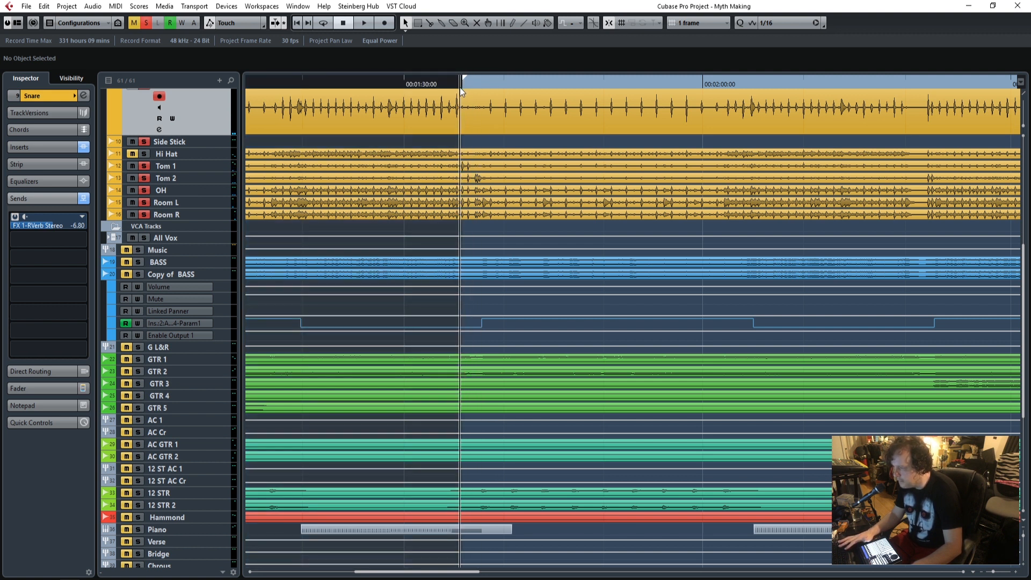
mouse_move(478, 79)
mouse_down()
mouse_move(493, 77)
mouse_move(484, 79)
mouse_up()
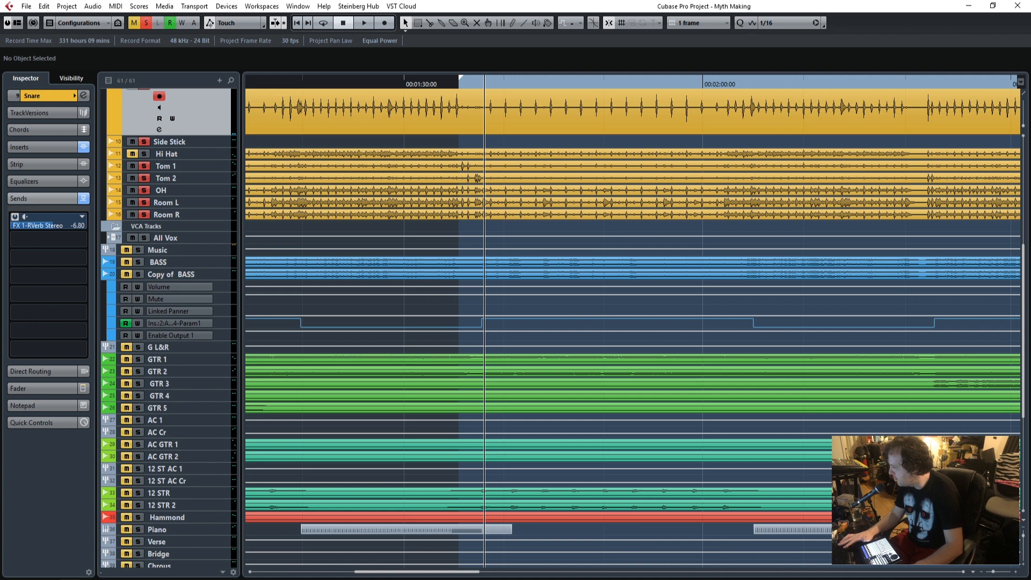
key(ctrl+KP_2)
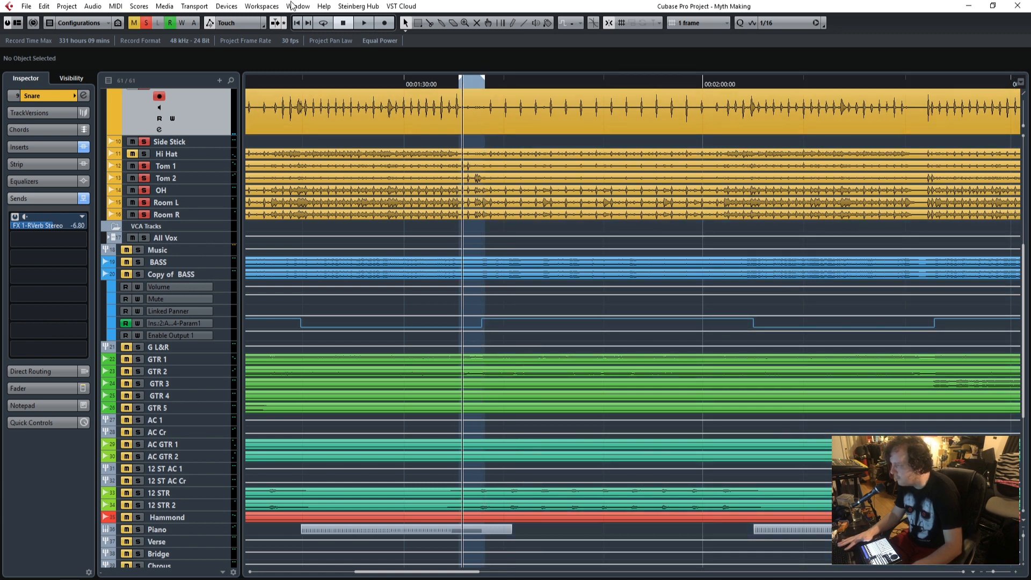
click(323, 23)
key(space)
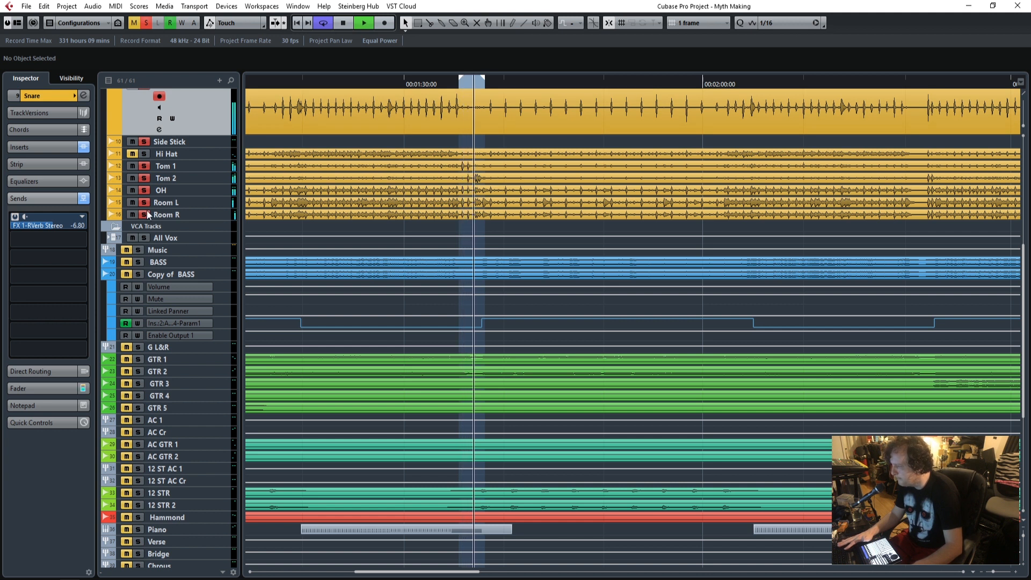
Solo only Tom 1 and Tom 2 while the tom fill loops.
ctrl+click(145, 166)
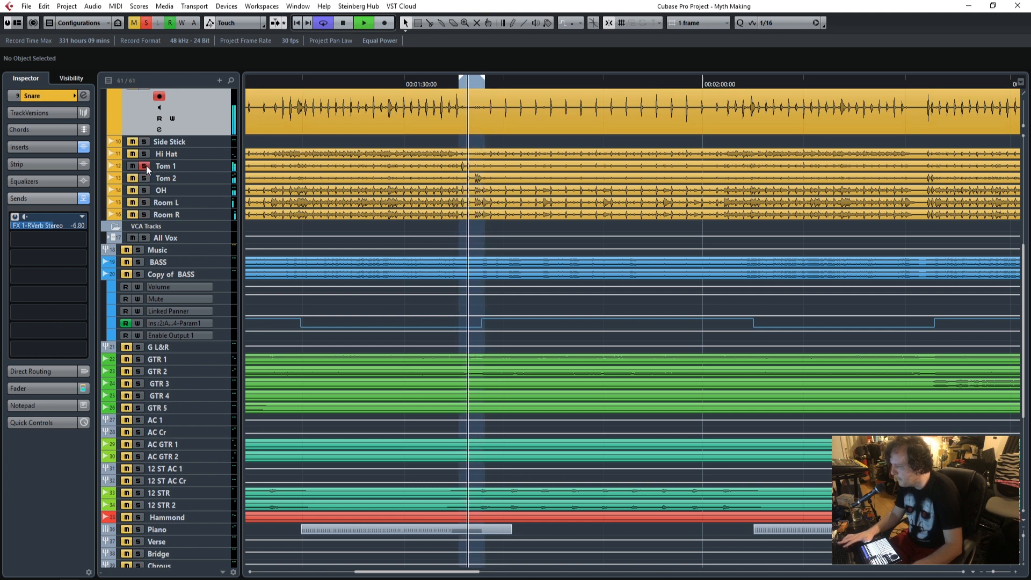
ctrl+click(144, 178)
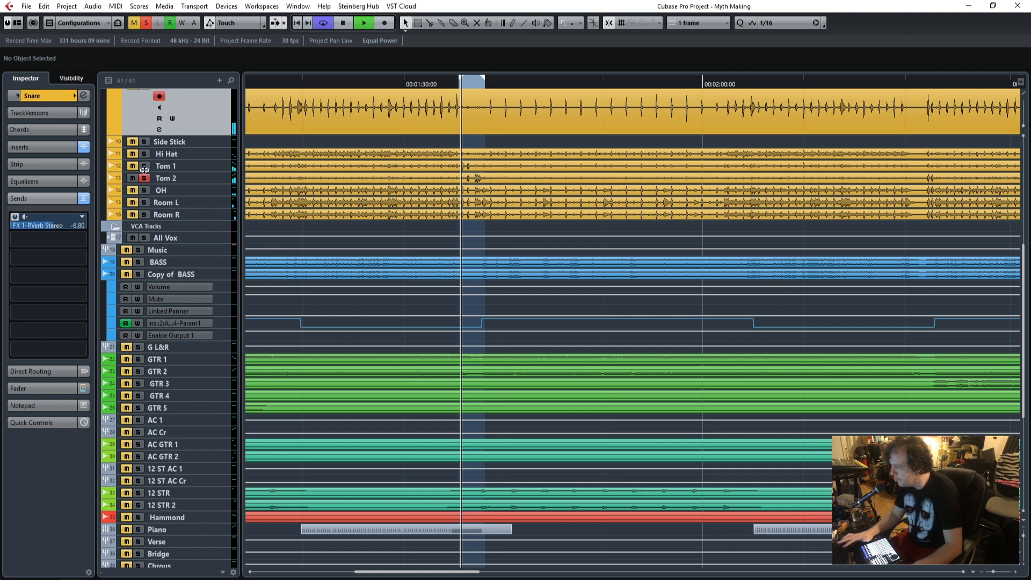
scroll(204, 175, up, 3)
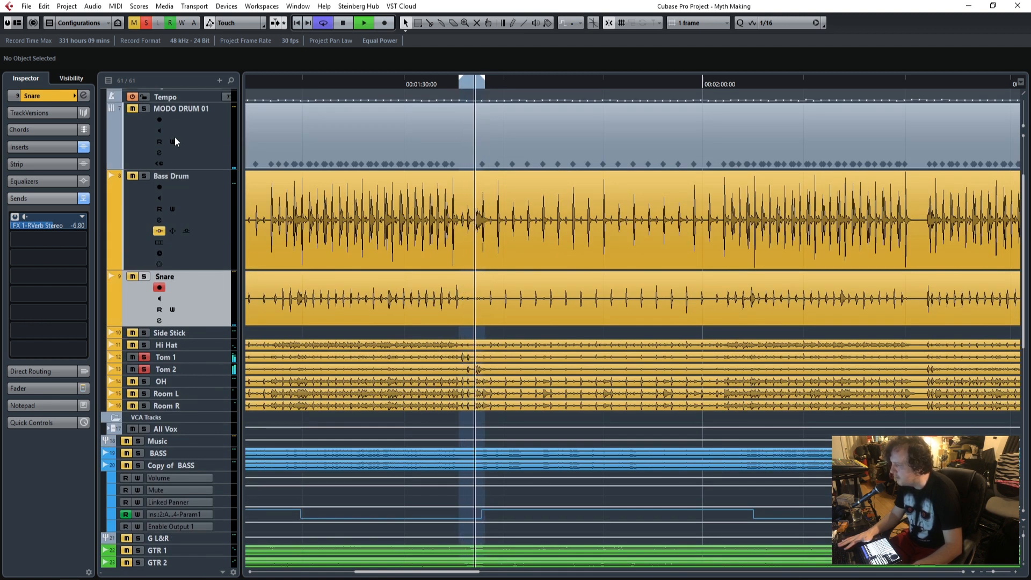
scroll(401, 345, down, 3)
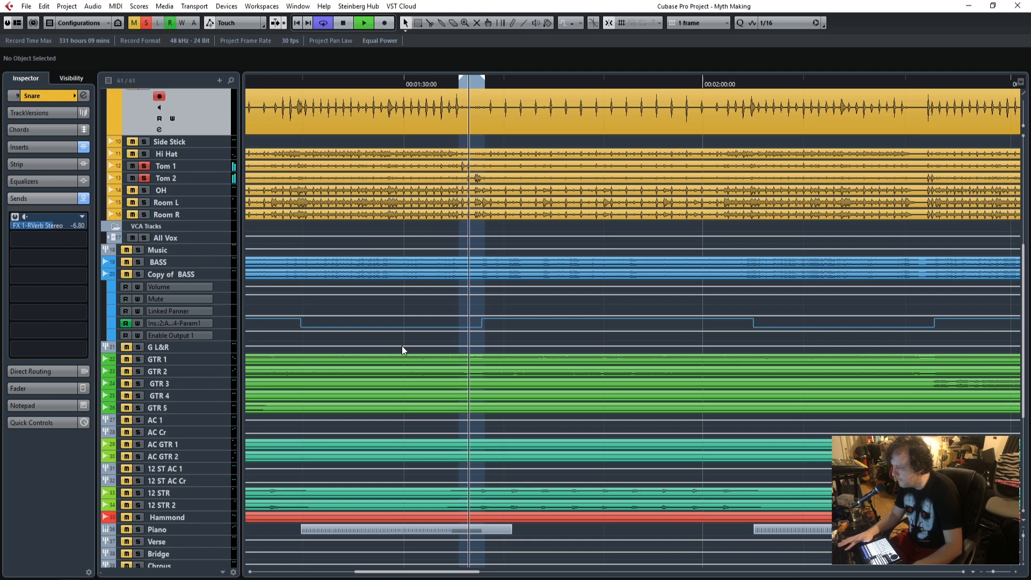
Open the Tom 2 track's Q10 Stereo insert window and place it clear of the track list while the fill loops.
key(space)
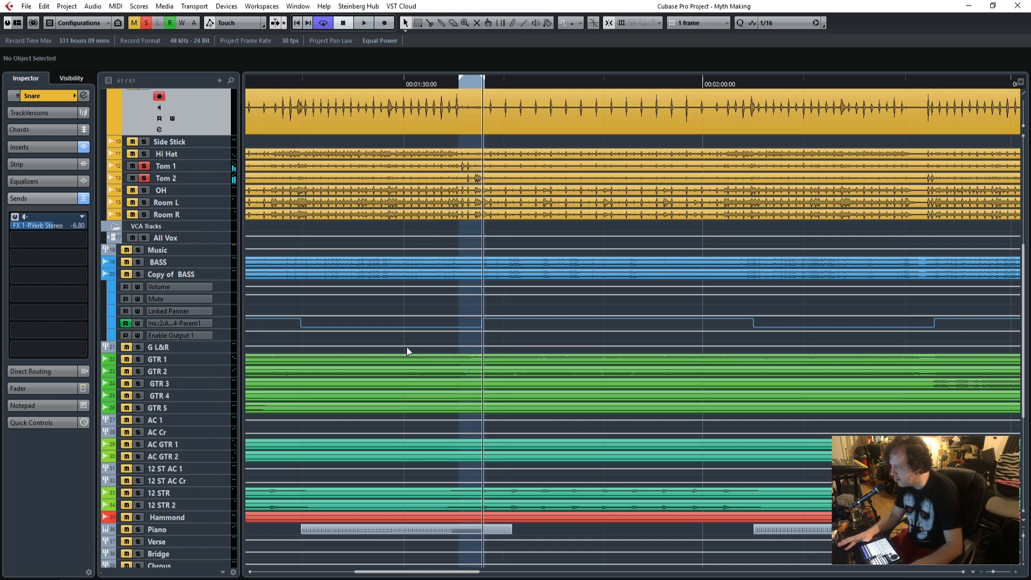
key(space)
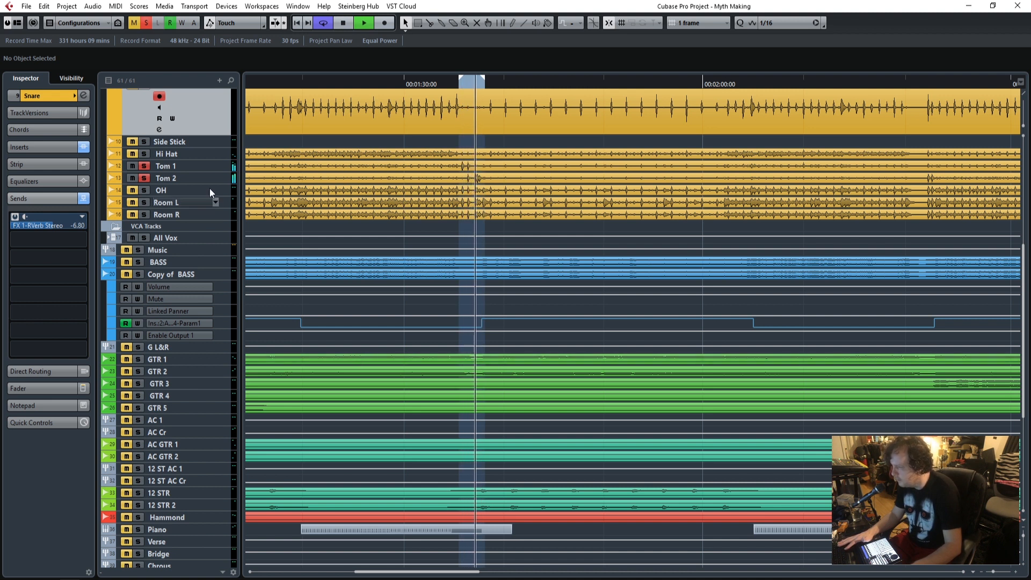
click(179, 166)
click(184, 176)
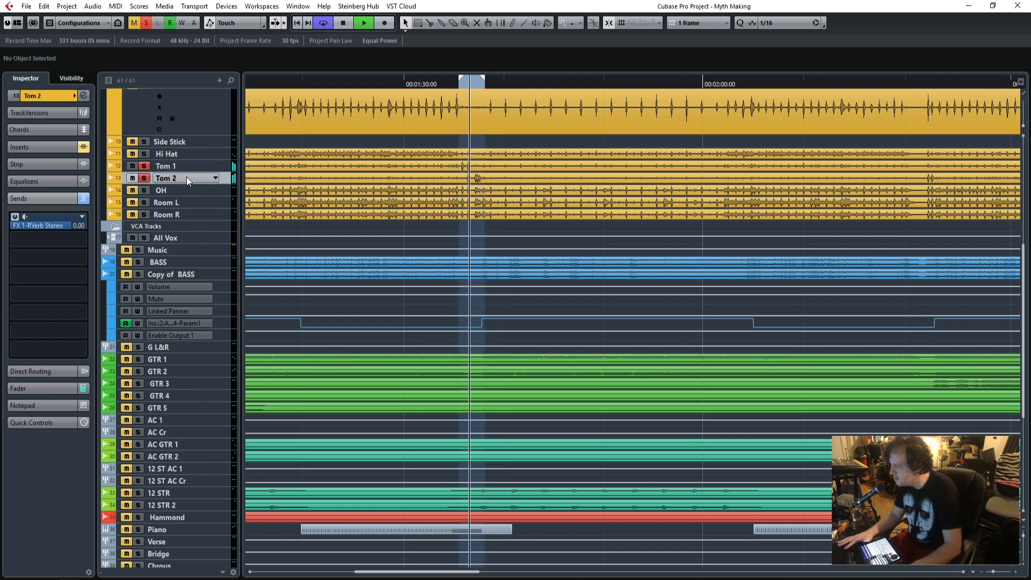
click(55, 146)
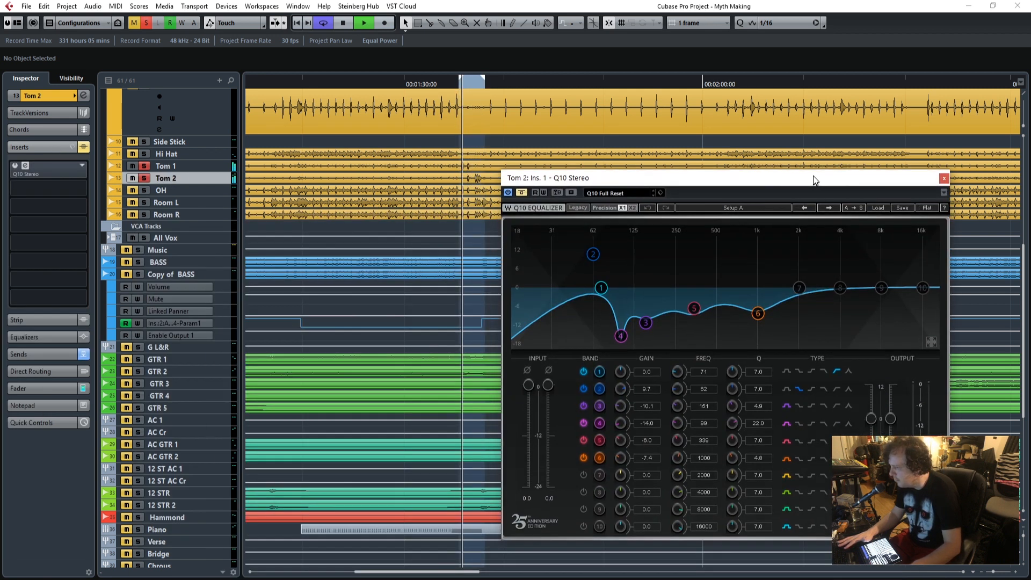
drag(813, 176, 824, 113)
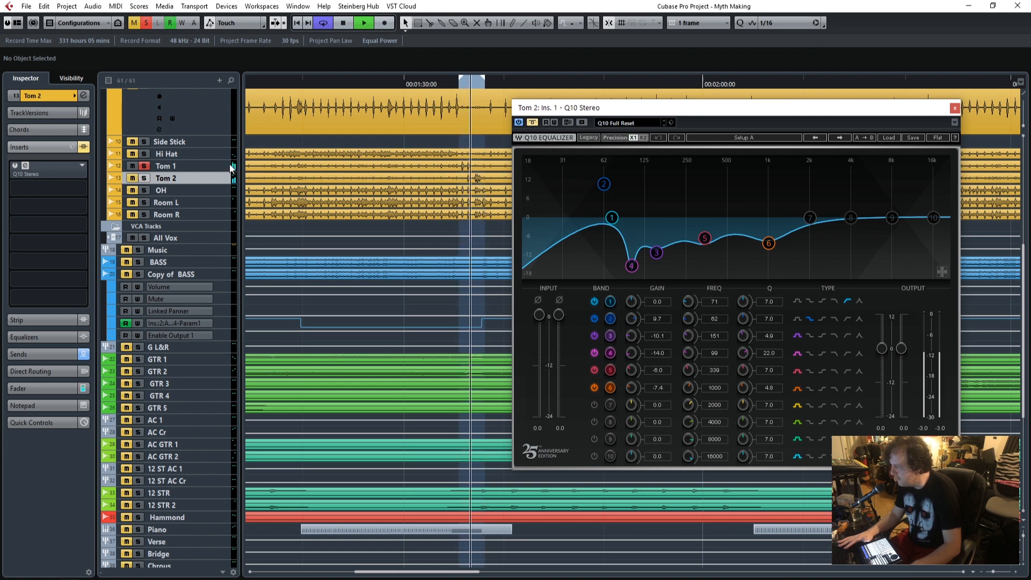
Open the Q10 Stereo insert of Tom 1 and compare the looping fill with the EQ bypassed and active.
click(188, 163)
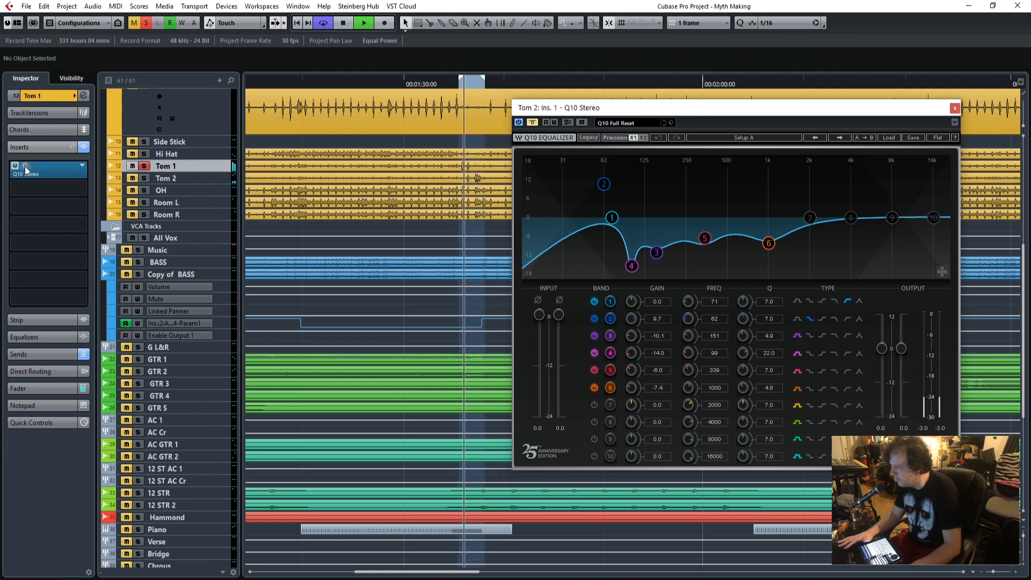
click(25, 166)
drag(287, 164, 597, 118)
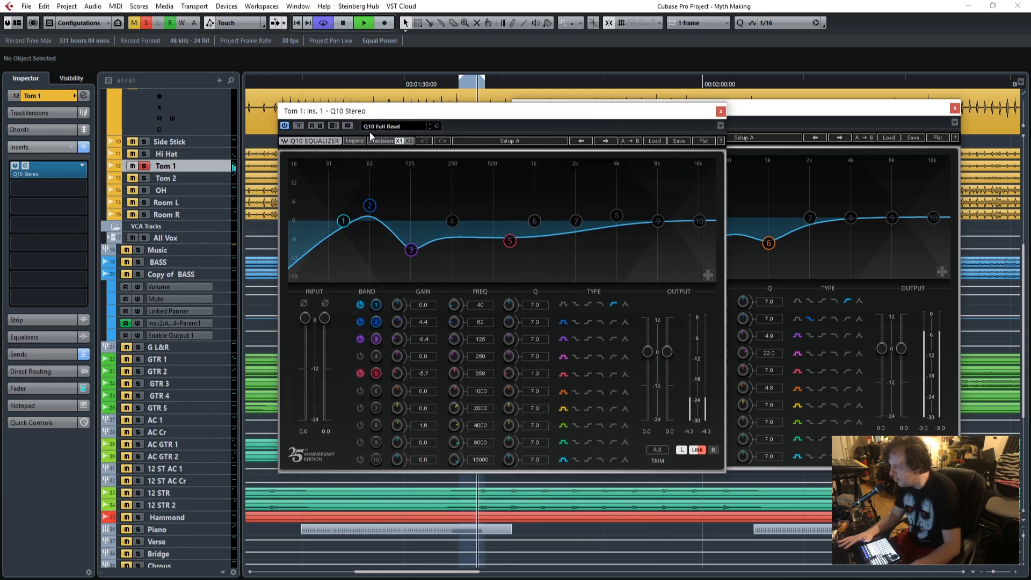
click(298, 126)
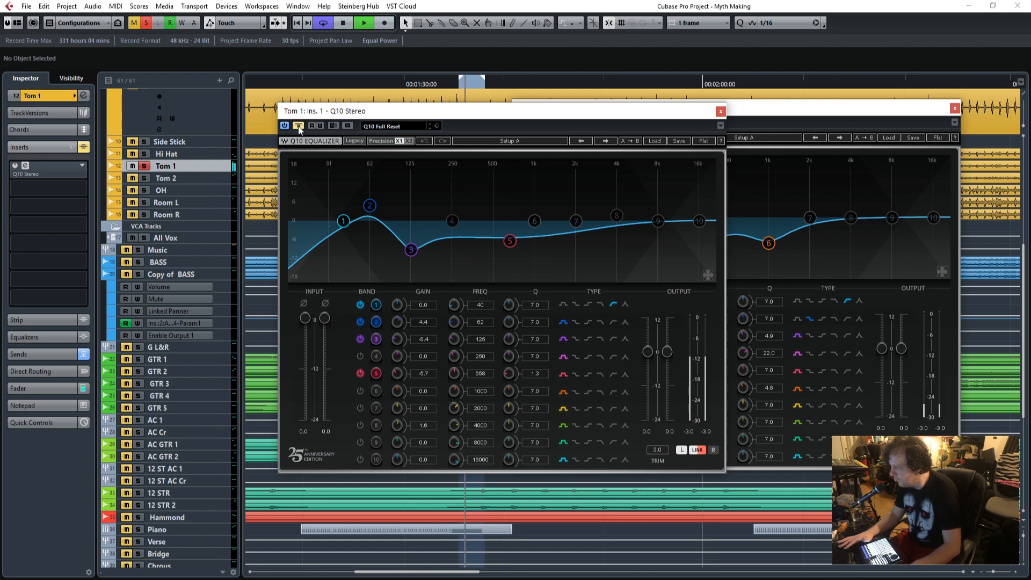
click(297, 125)
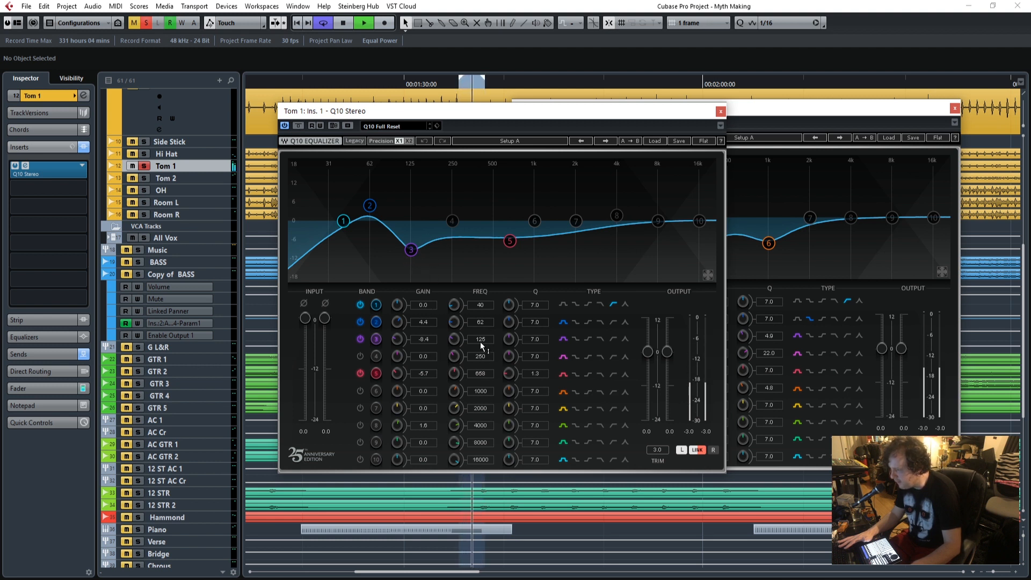
Set the band 3 gain of Tom 1's Q10 to -8.5, audition the loop and close that EQ window.
mouse_move(426, 338)
mouse_down()
mouse_move(427, 282)
mouse_move(426, 339)
mouse_up()
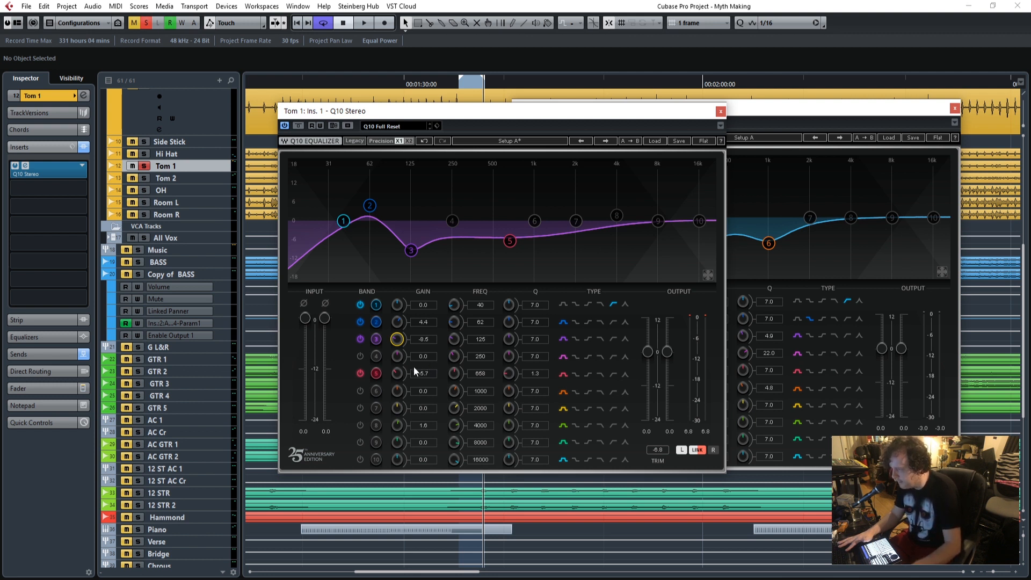
key(space)
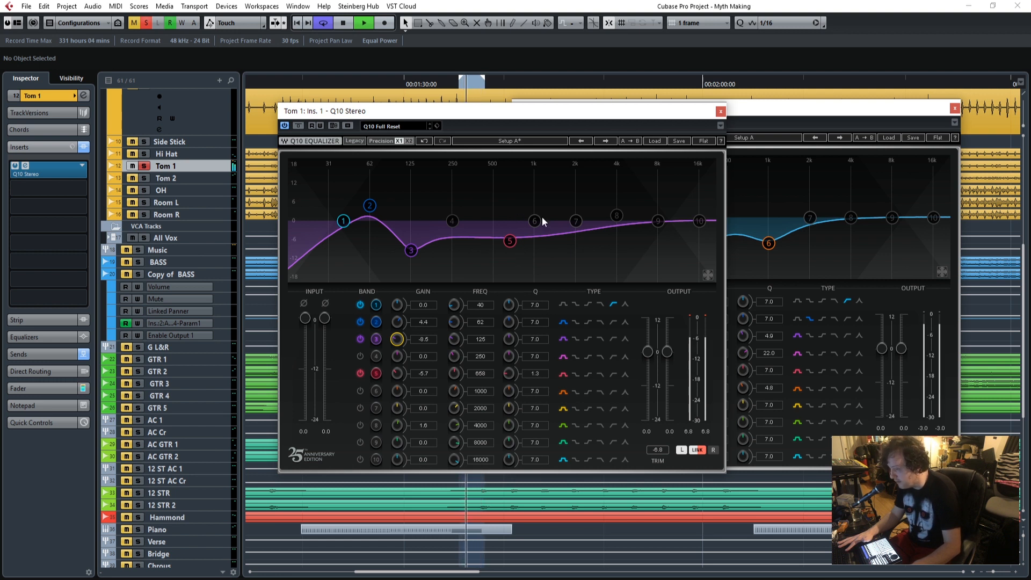
key(space)
click(720, 111)
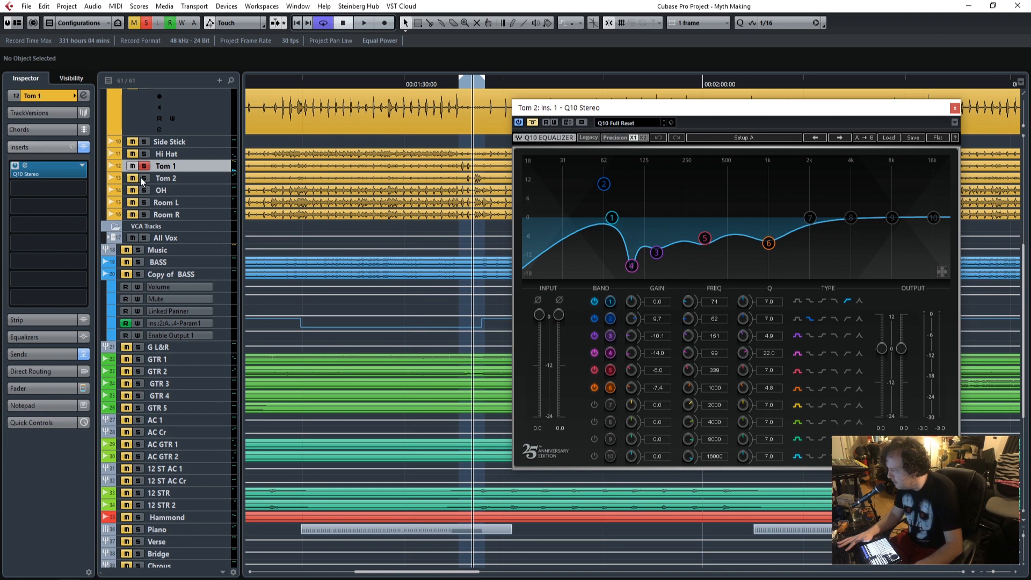
Solo Tom 2 alongside Tom 1, re-enable Tom 2's Q10 Stereo EQ and replay the fill from the loop start.
drag(932, 112, 655, 111)
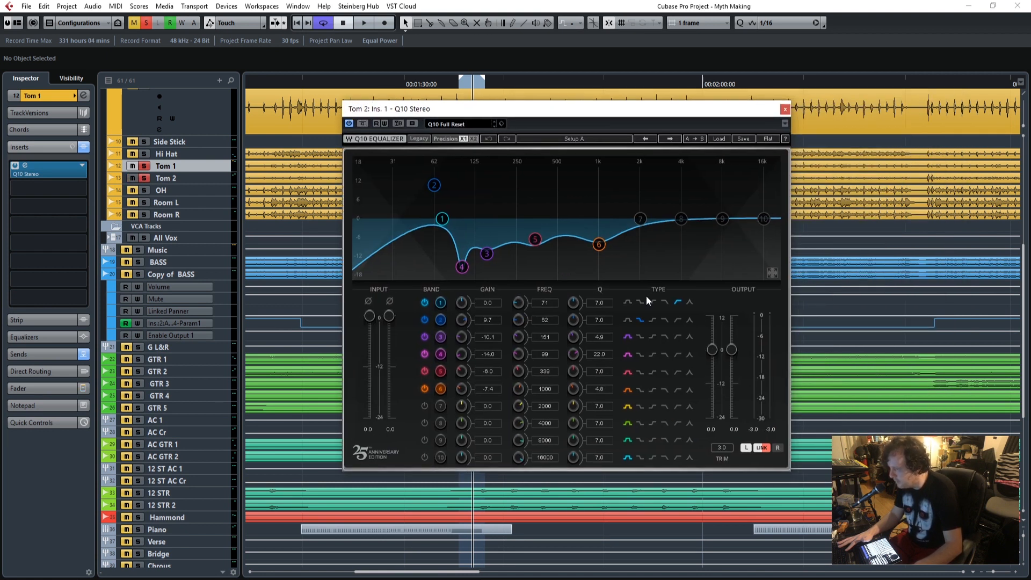
drag(510, 117, 691, 125)
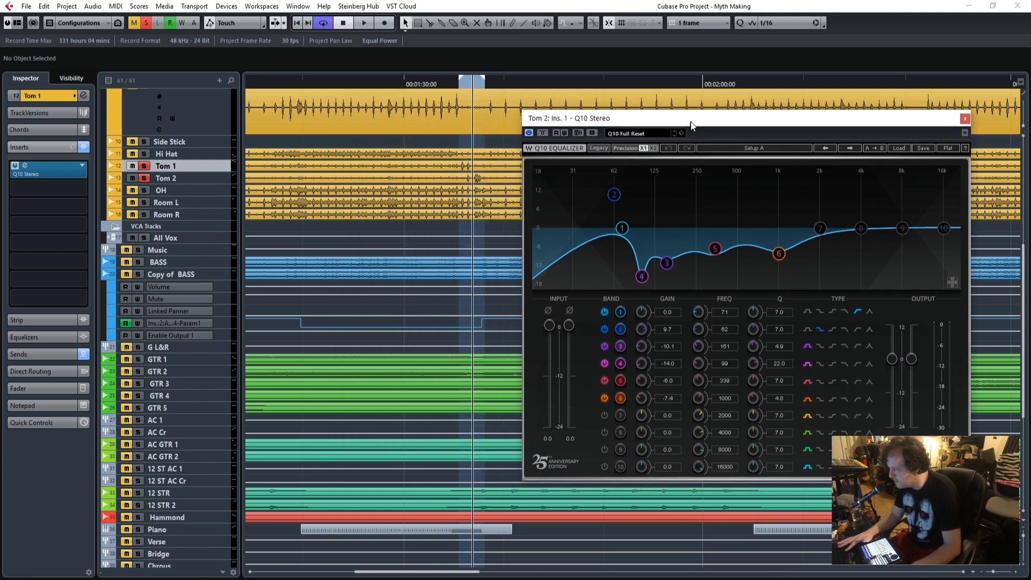
drag(460, 86, 456, 88)
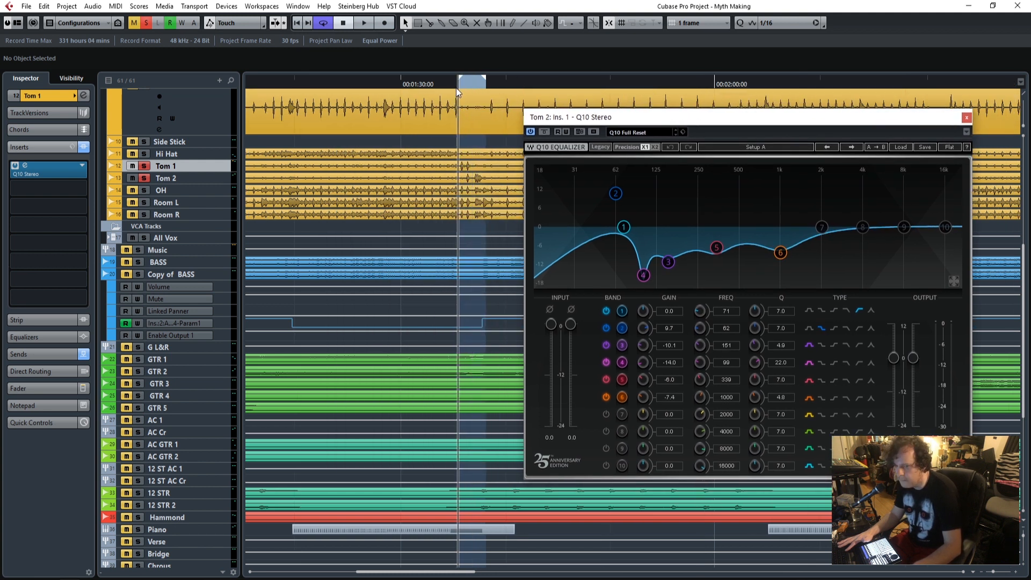
key(space)
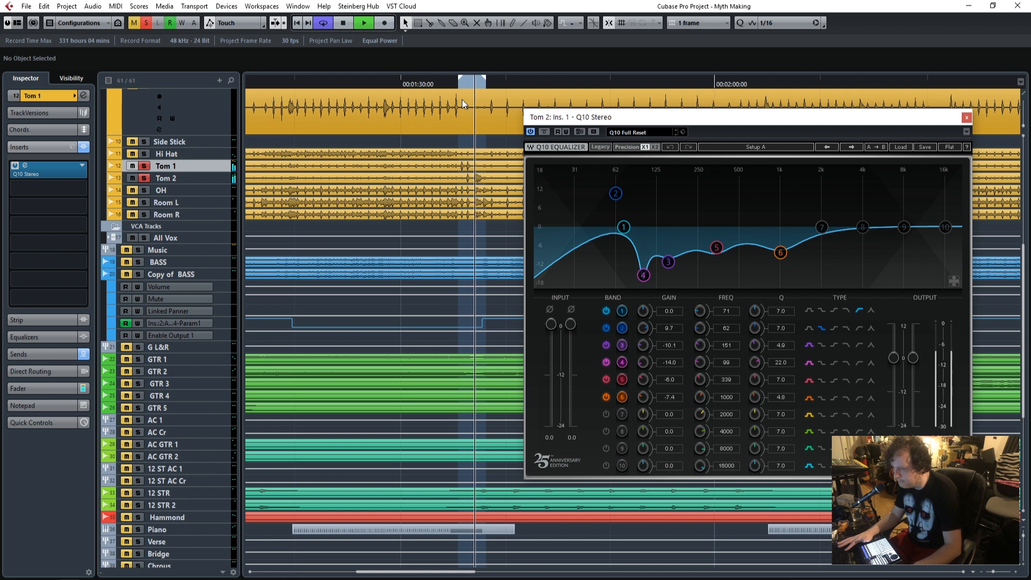
Solo the Final Drums group with all its source drum channels, select Crunch Drums and close the Tom 2 EQ window.
scroll(299, 238, up, 4)
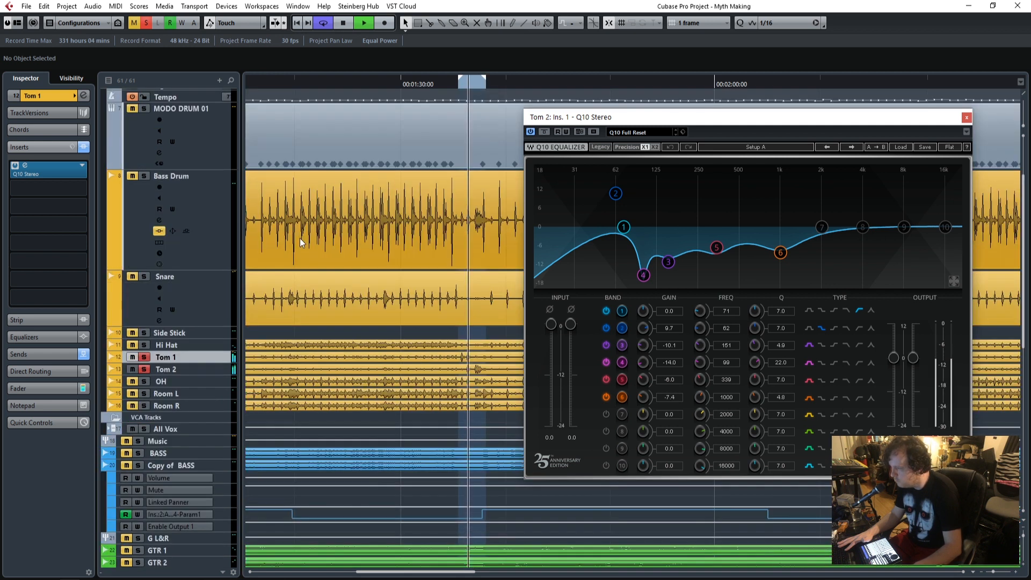
scroll(340, 340, up, 2)
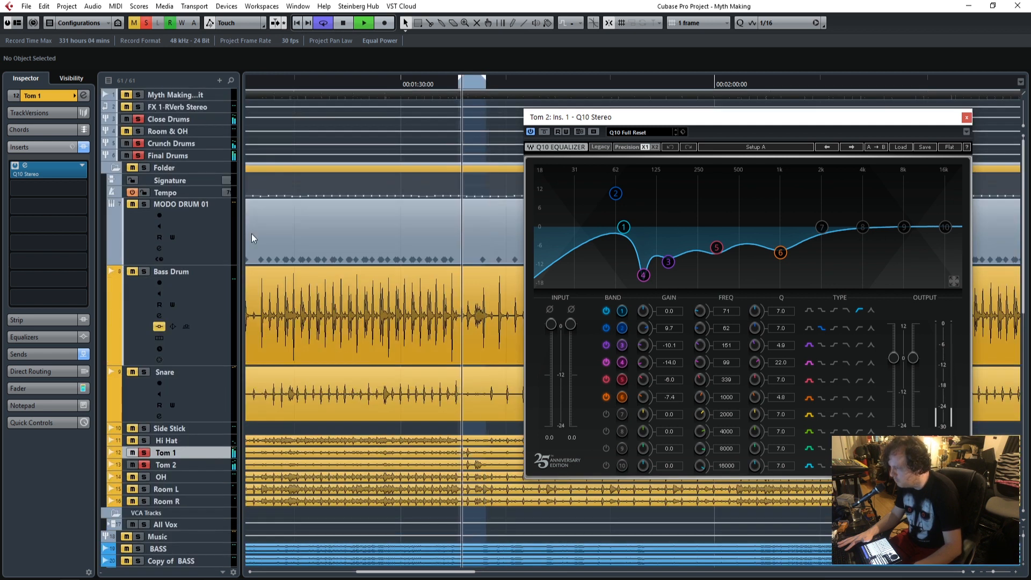
click(139, 155)
click(168, 144)
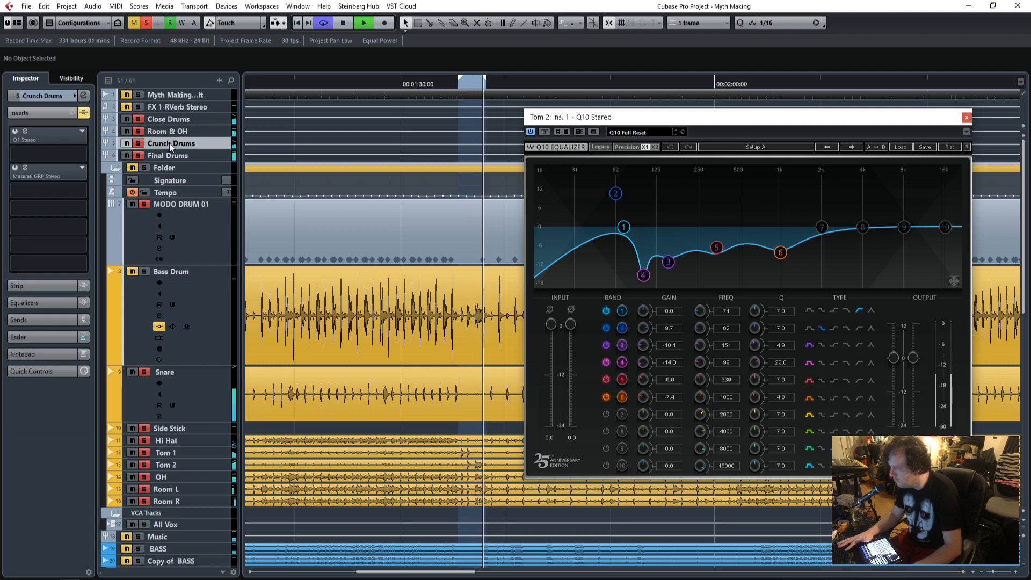
click(967, 118)
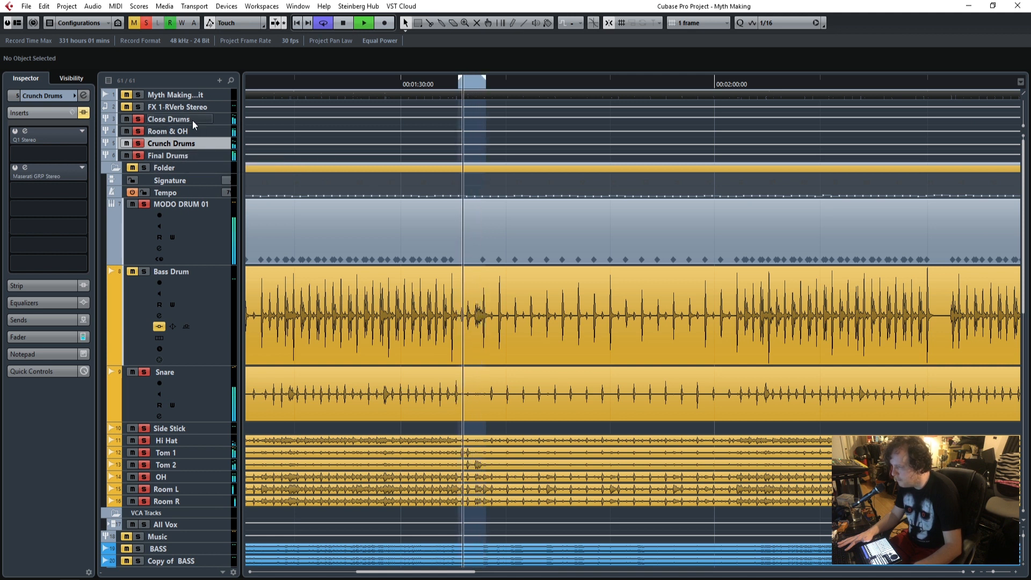
Solo Close Drums and Crunch Drums through Final Drums, leaving Room & OH out of the solo.
click(139, 143)
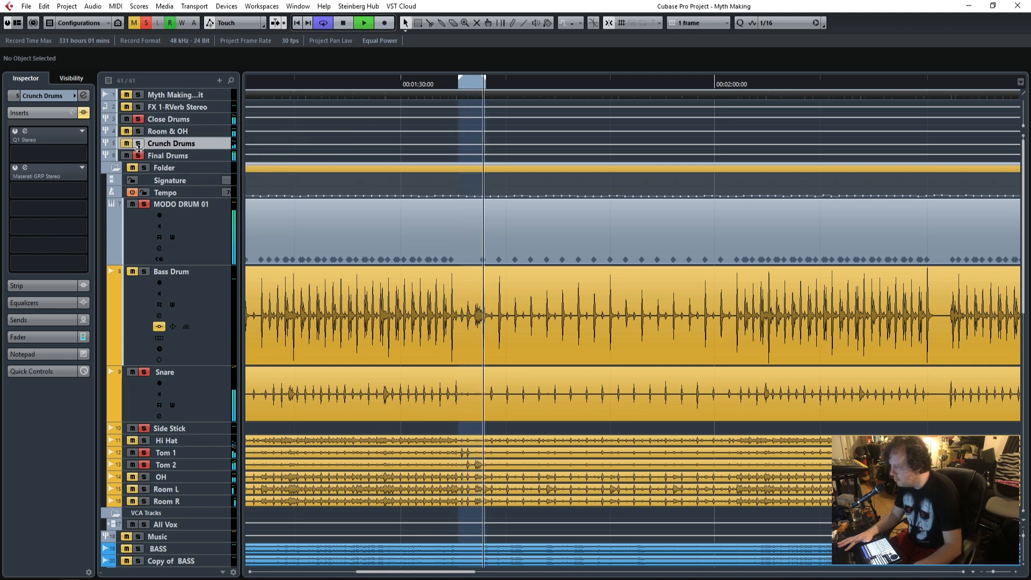
click(140, 154)
click(140, 120)
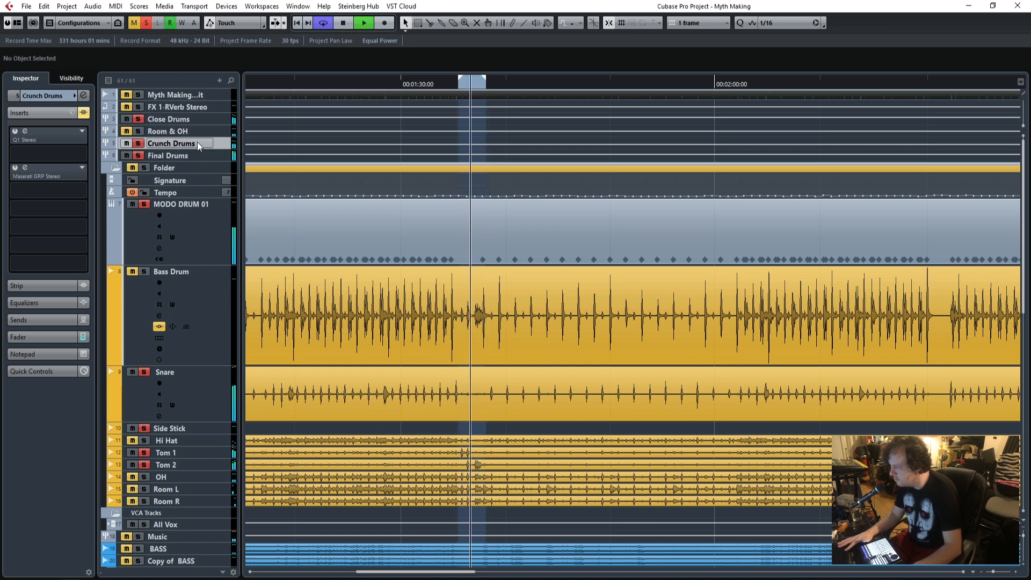
Lower the Crunch Drums fader, and view the Final Drums and Close Drums faders while the loop plays.
click(43, 337)
drag(35, 308, 32, 356)
click(195, 157)
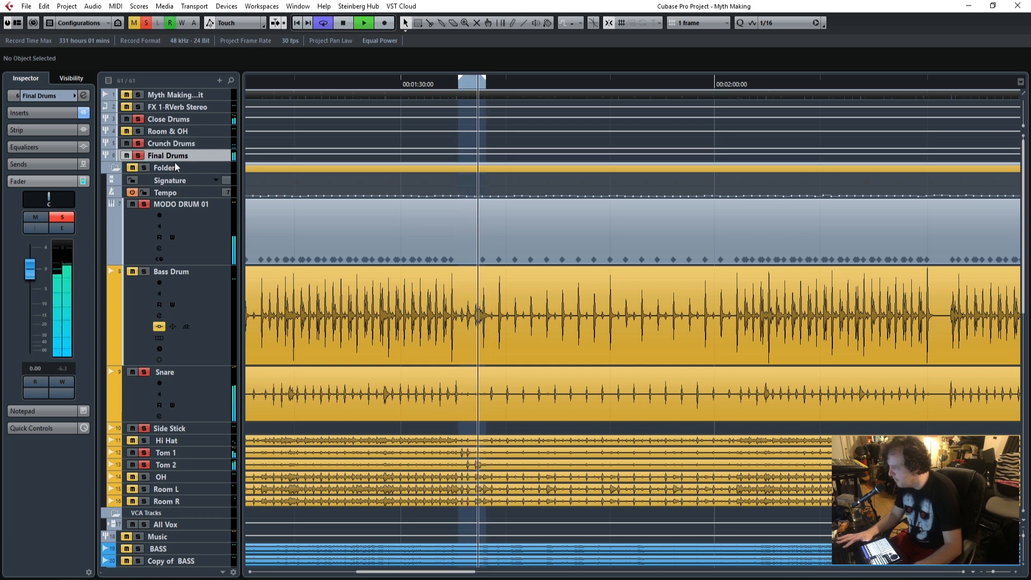
click(194, 119)
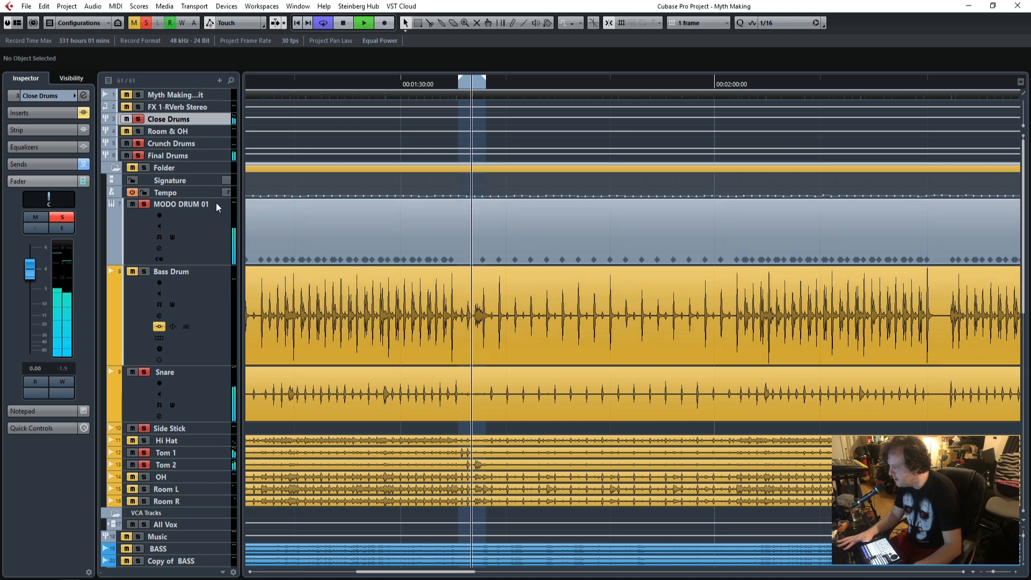
Stop playback and review the close drum sources in turn: MODO DRUM 01, Snare, Side Stick, Tom 1 and Tom 2.
key(space)
scroll(365, 357, down, 3)
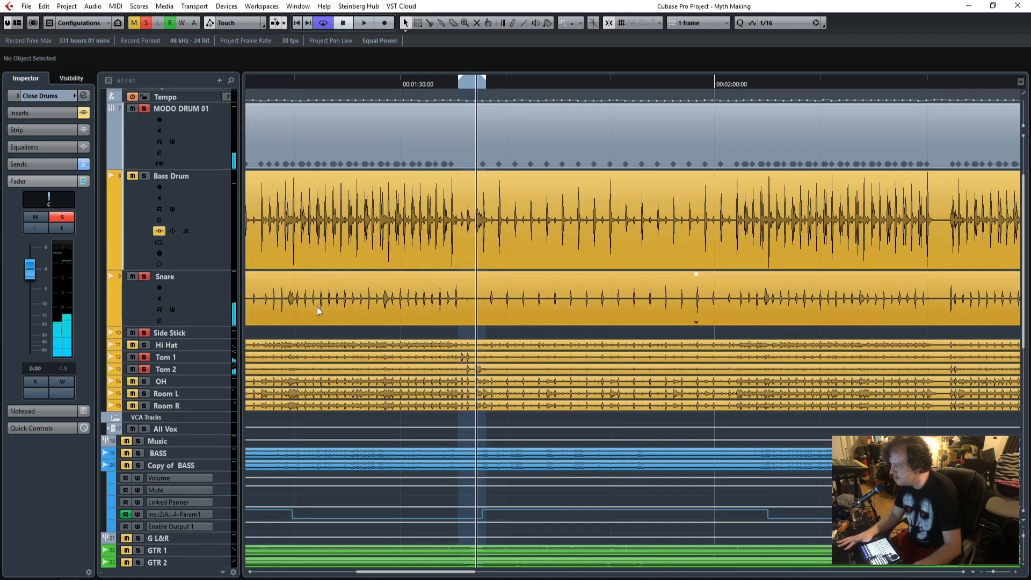
click(210, 151)
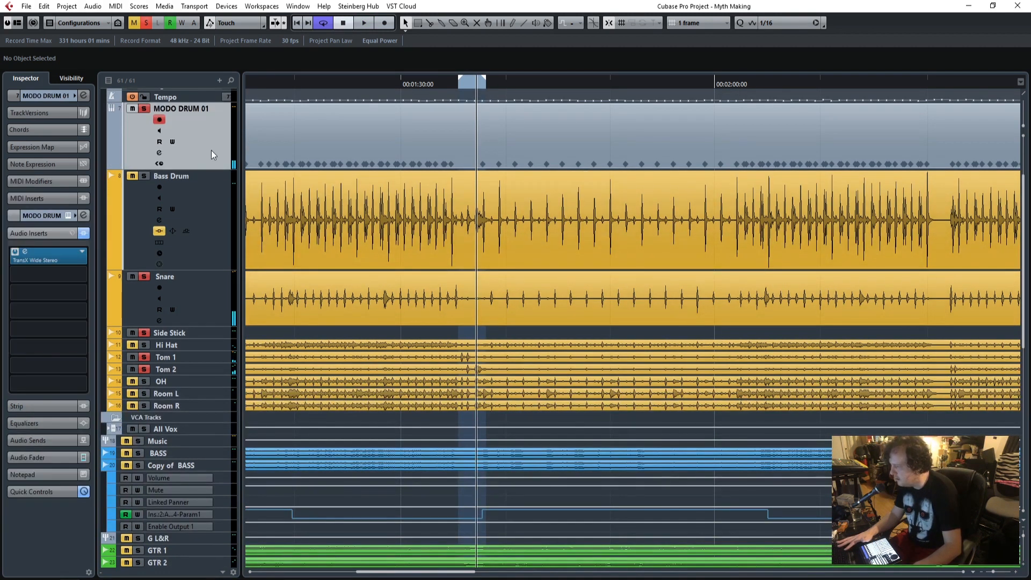
click(219, 300)
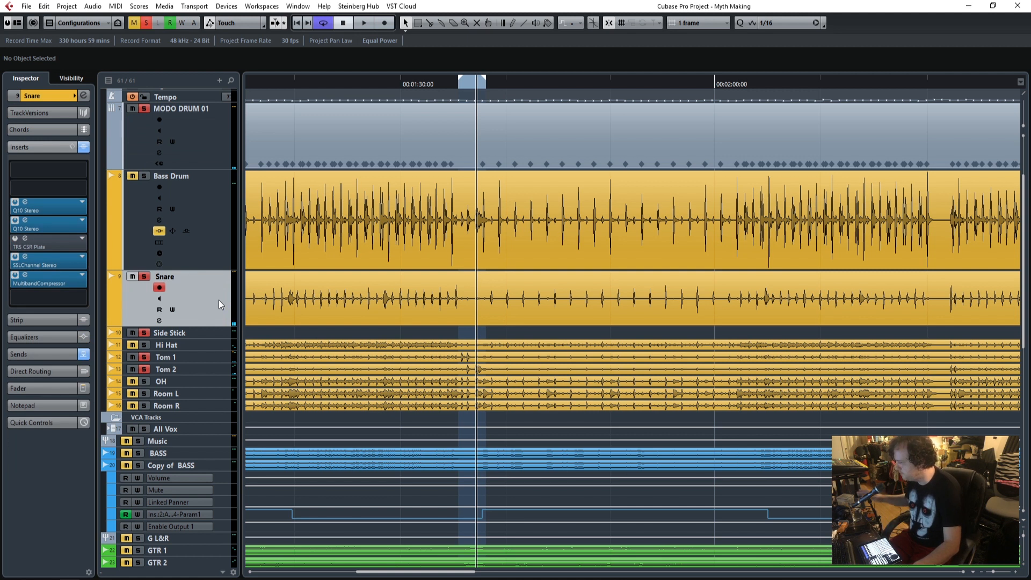
click(209, 333)
click(211, 356)
click(208, 369)
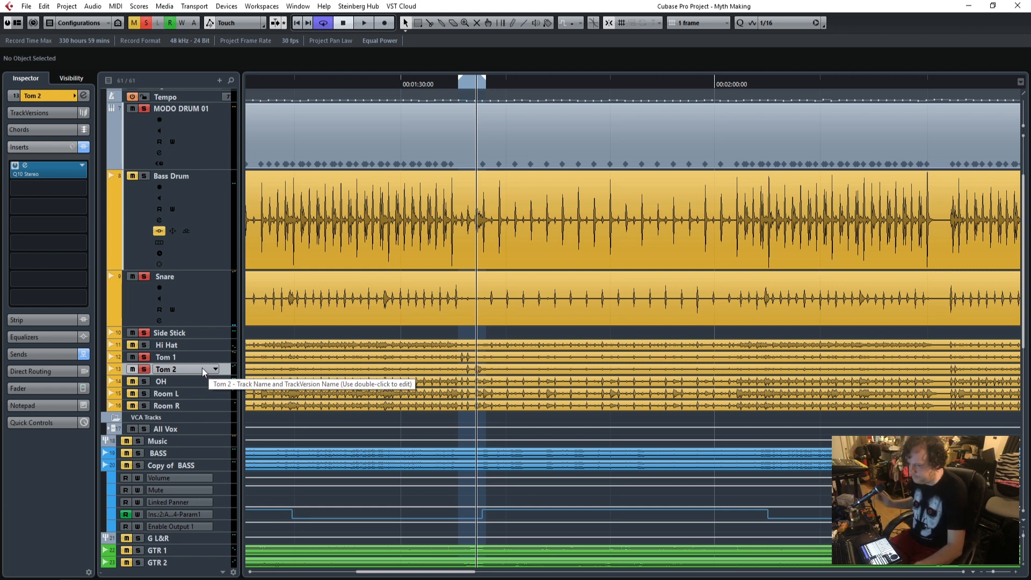
Return the playhead to the loop start and show the sends and inserts of the Close Drums group.
click(458, 86)
scroll(233, 228, up, 3)
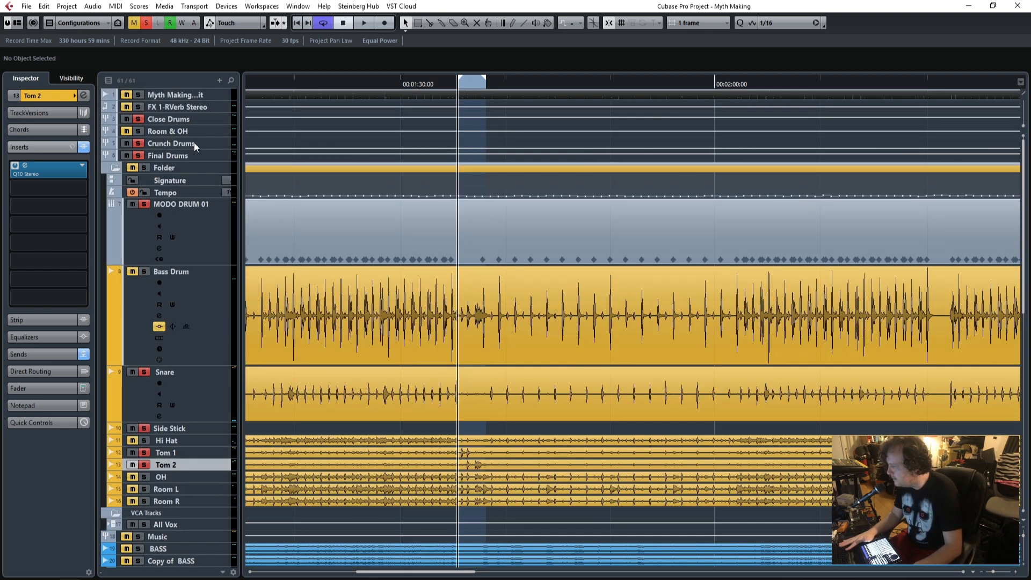
click(193, 119)
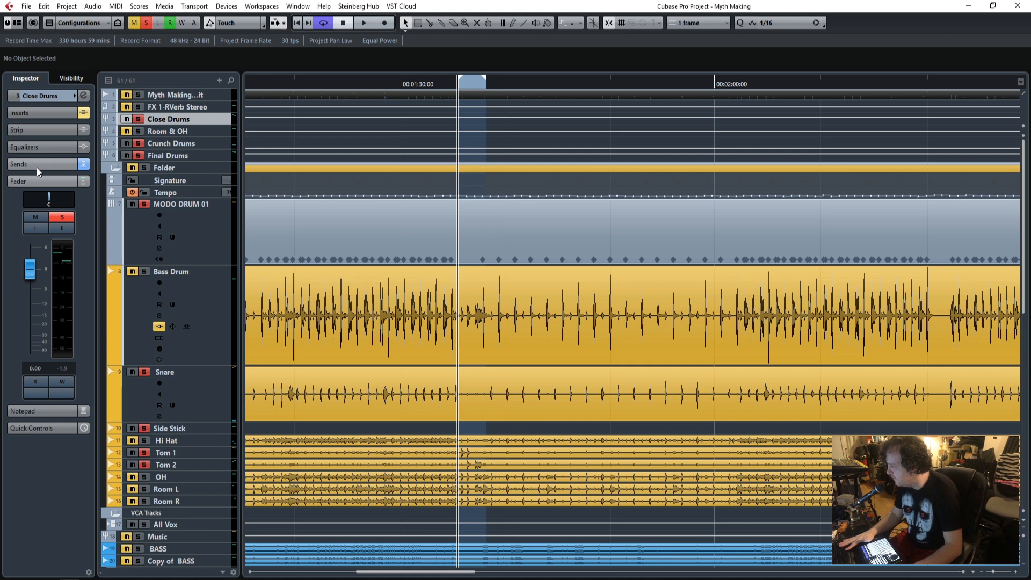
click(54, 164)
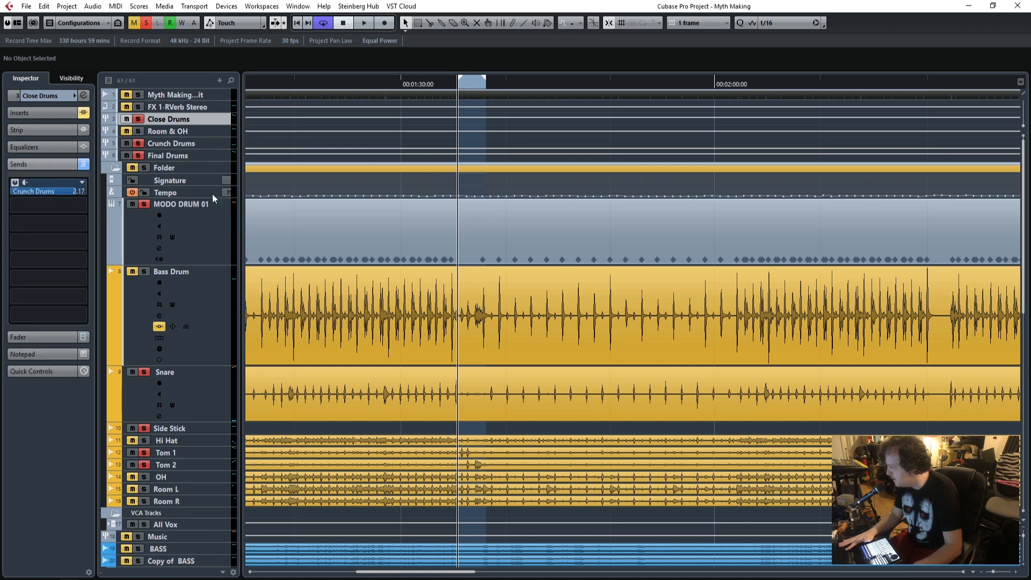
click(37, 113)
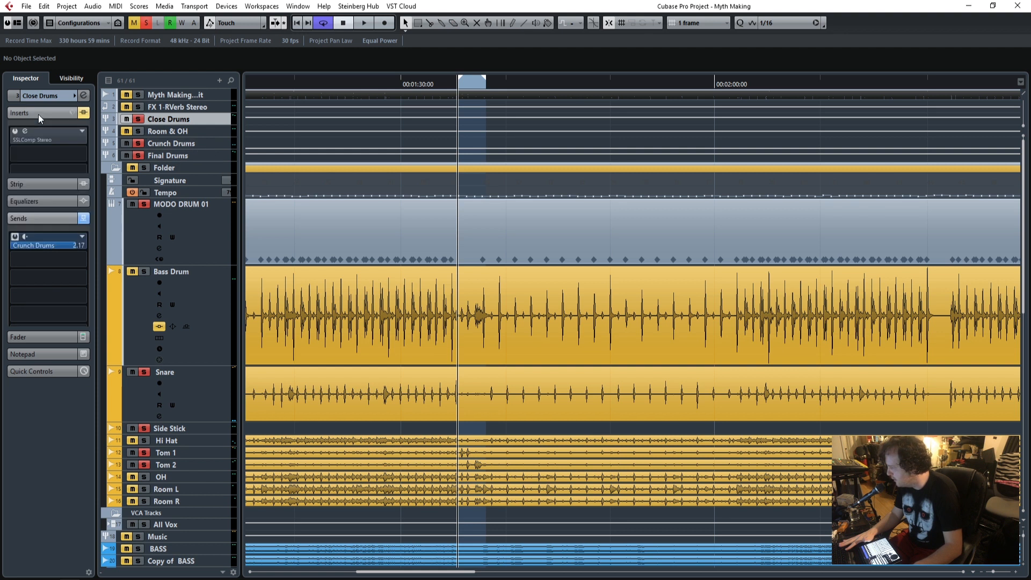
Enable the SSLComp Stereo insert on Close Drums, open its window over the arrangement and play the loop.
click(15, 132)
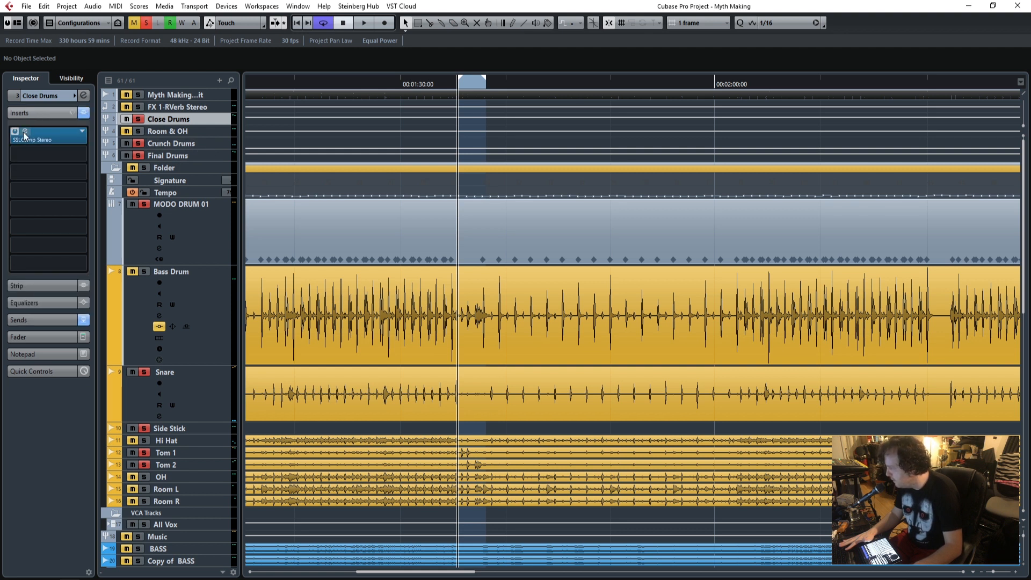
click(25, 132)
drag(72, 119, 721, 121)
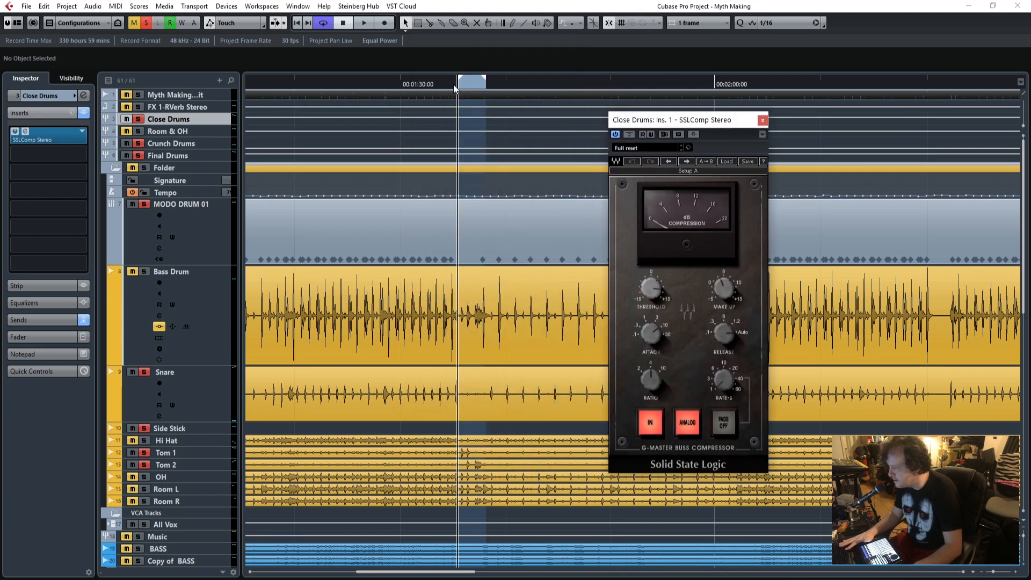
key(space)
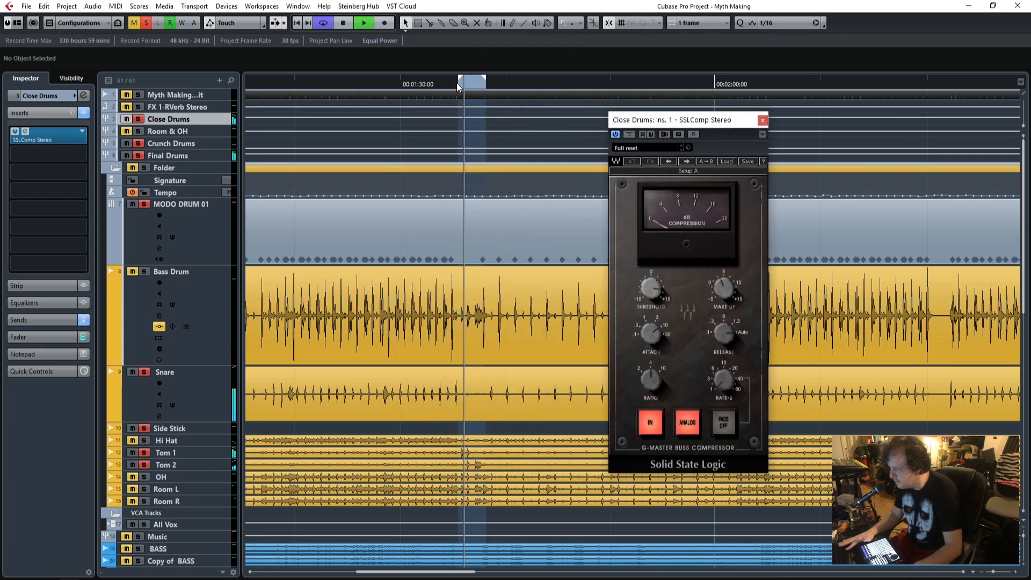
Adjust the SSLComp threshold on Close Drums while the loop plays, and stop with the playhead back at the loop start.
drag(646, 122, 460, 105)
drag(467, 274, 467, 280)
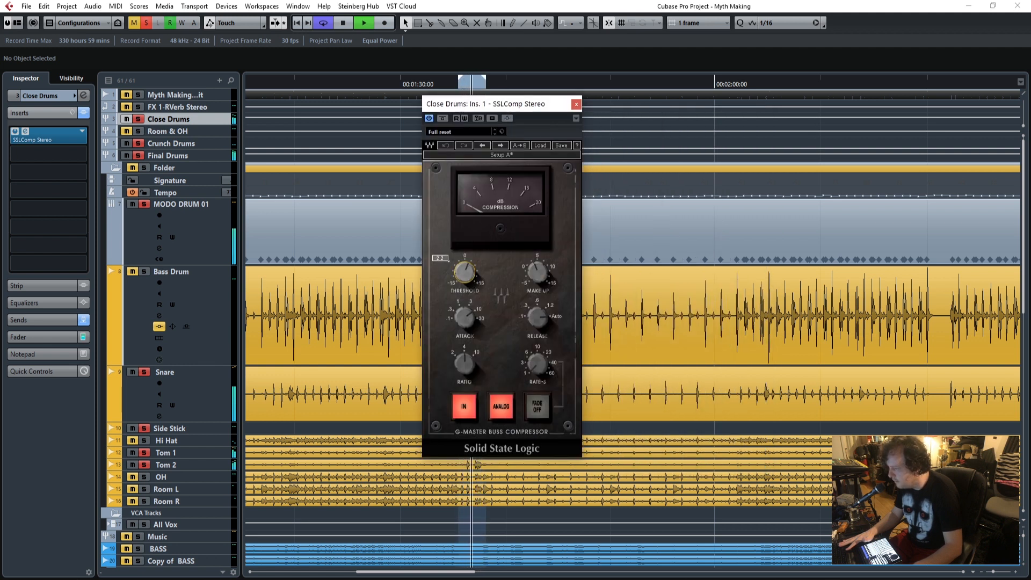
drag(466, 273, 466, 244)
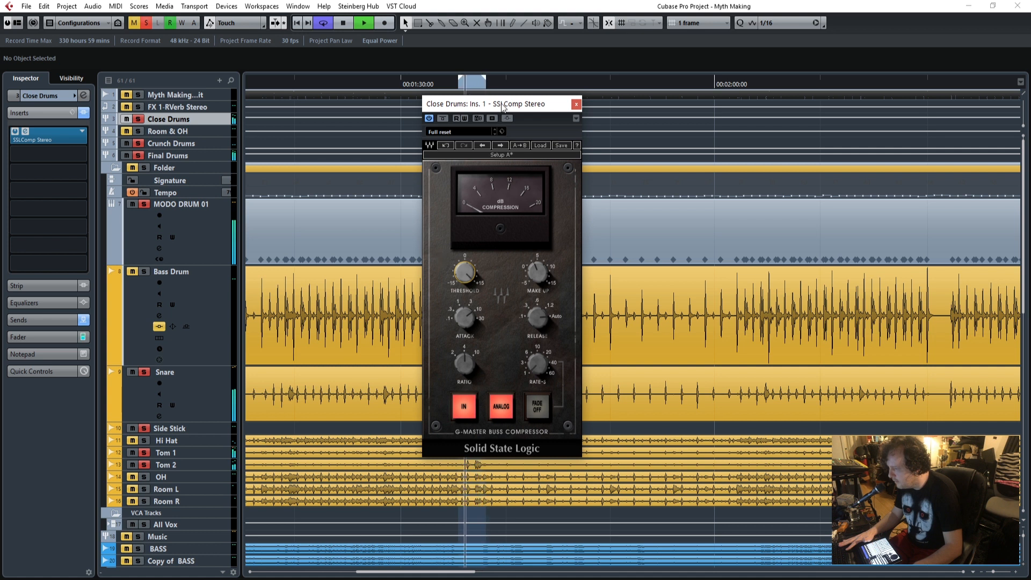
drag(500, 105, 674, 104)
key(space)
click(459, 85)
drag(648, 105, 589, 136)
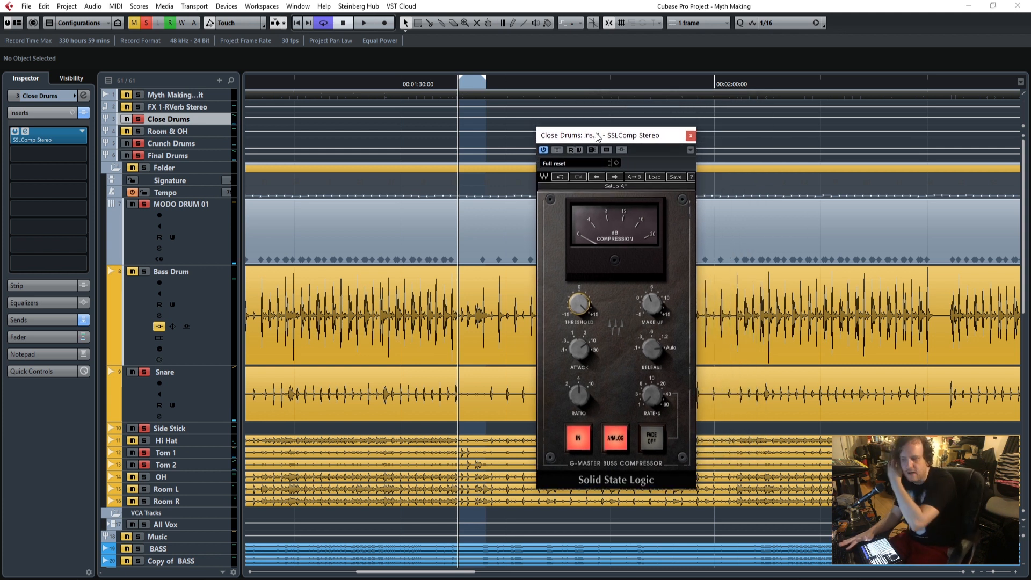
Play the loop and compare the close drums with the SSLComp bypassed and active.
key(space)
click(559, 149)
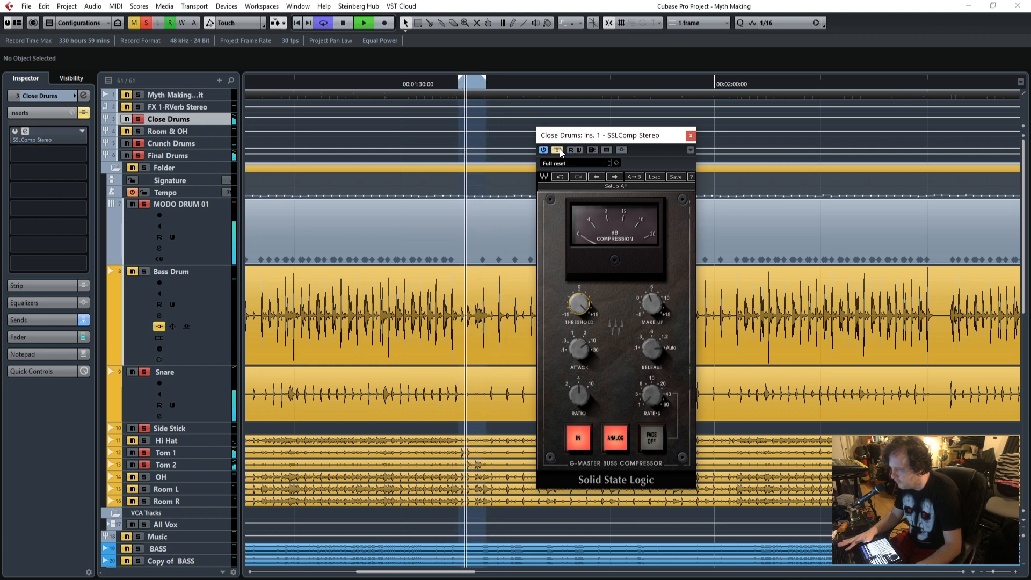
click(559, 149)
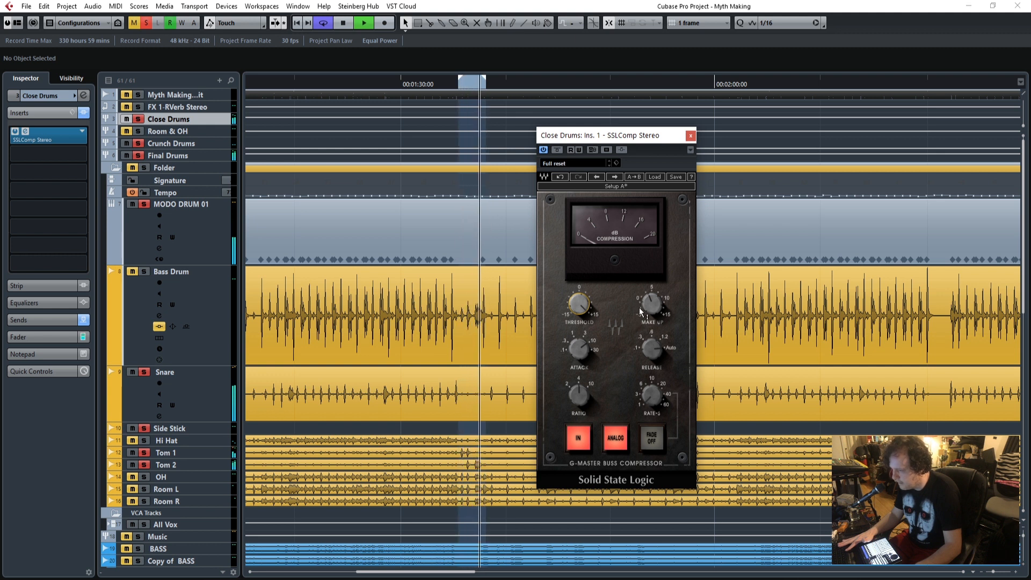
Lower the SSLComp make-up gain slightly and compare the bypassed and compressed sound again over the loop.
key(space)
drag(650, 302, 651, 306)
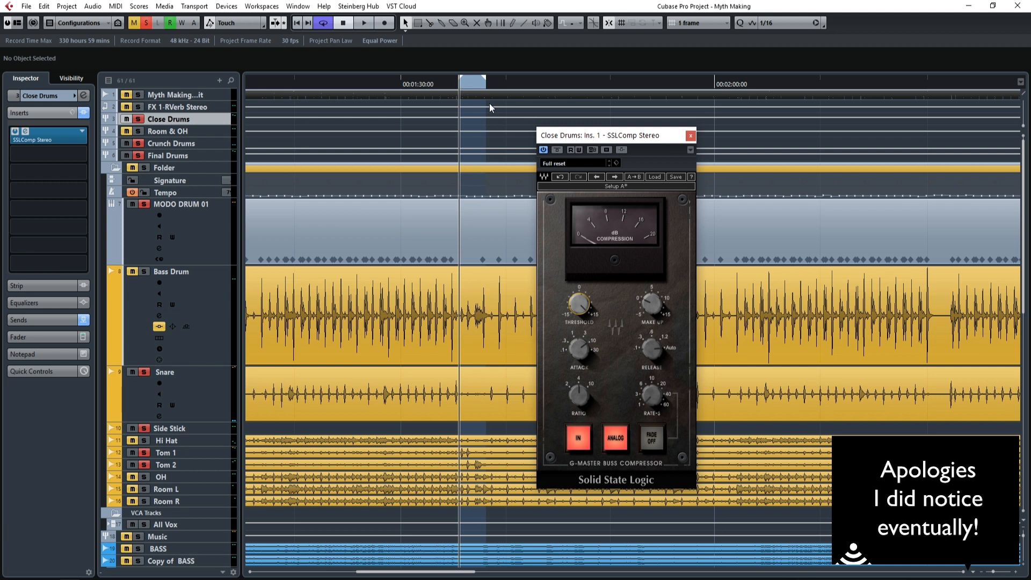
key(space)
click(558, 149)
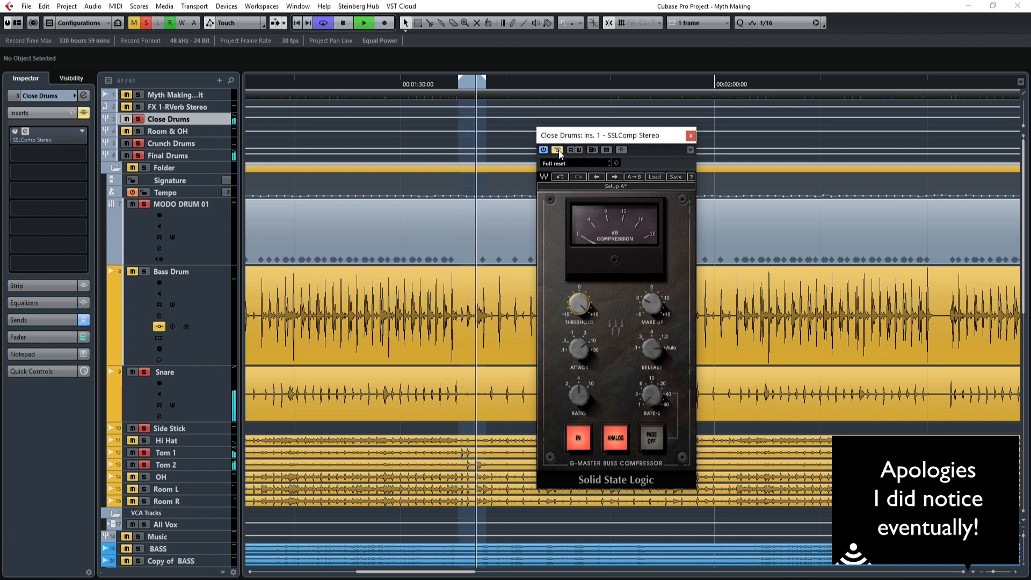
click(559, 150)
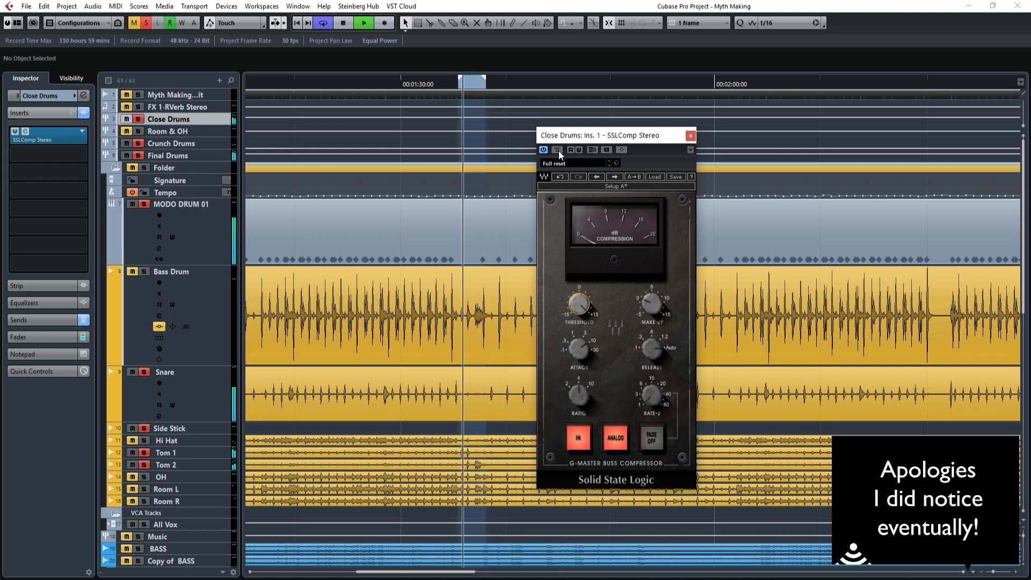
key(space)
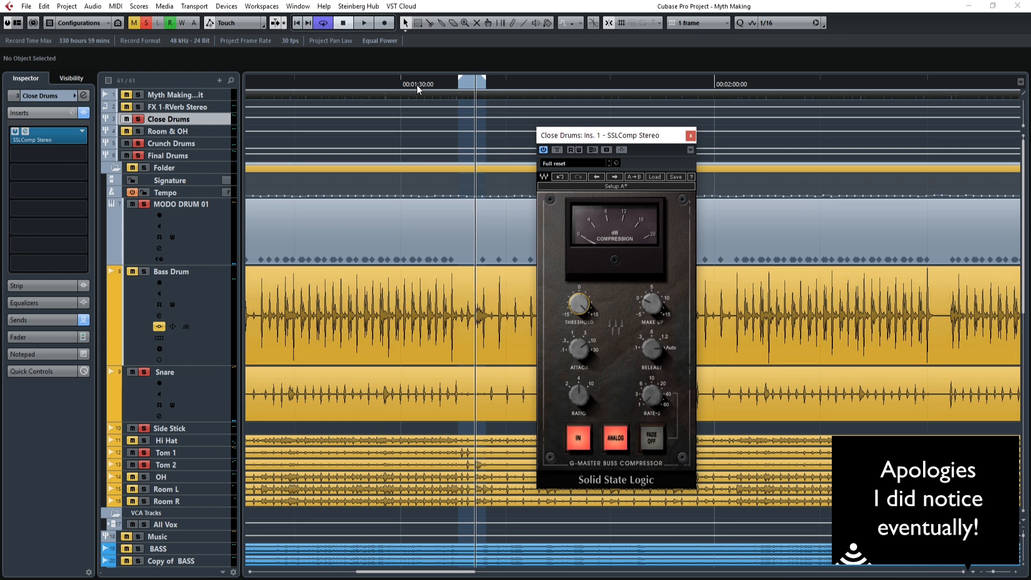
Play an earlier section of the song while reviewing the SSLComp threshold, ratio and make-up settings, and close the compressor window.
drag(292, 79, 723, 106)
key(space)
drag(599, 137, 379, 102)
mouse_move(358, 269)
mouse_move(358, 269)
mouse_down()
mouse_move(359, 292)
mouse_move(357, 269)
mouse_up()
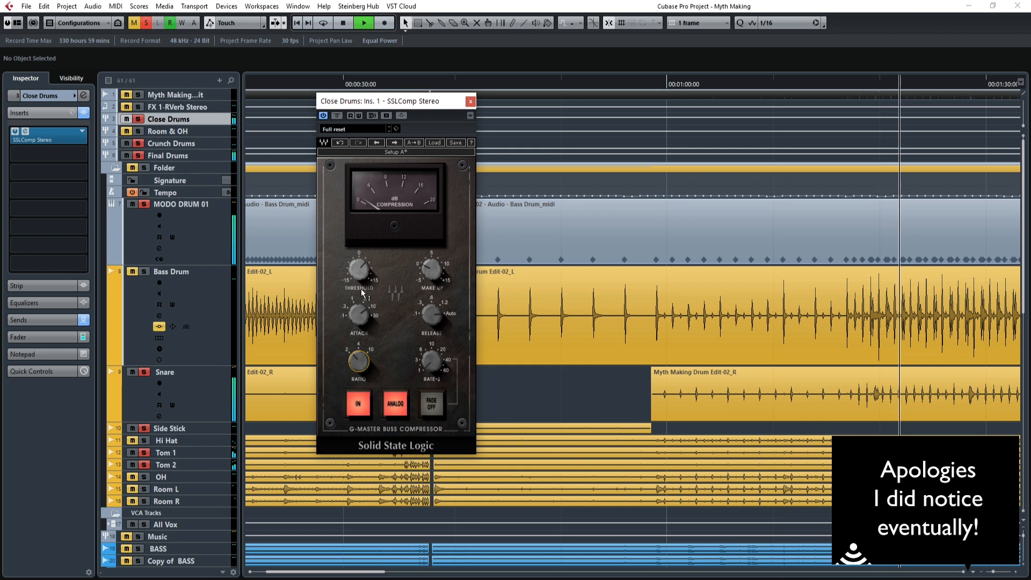
mouse_move(362, 288)
drag(358, 272, 360, 272)
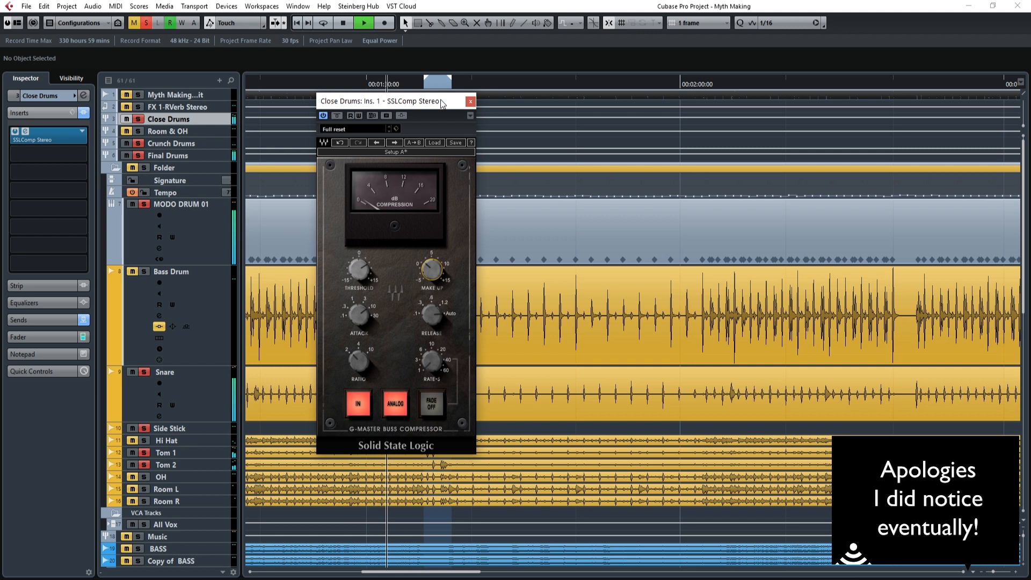
drag(440, 99, 500, 103)
click(530, 106)
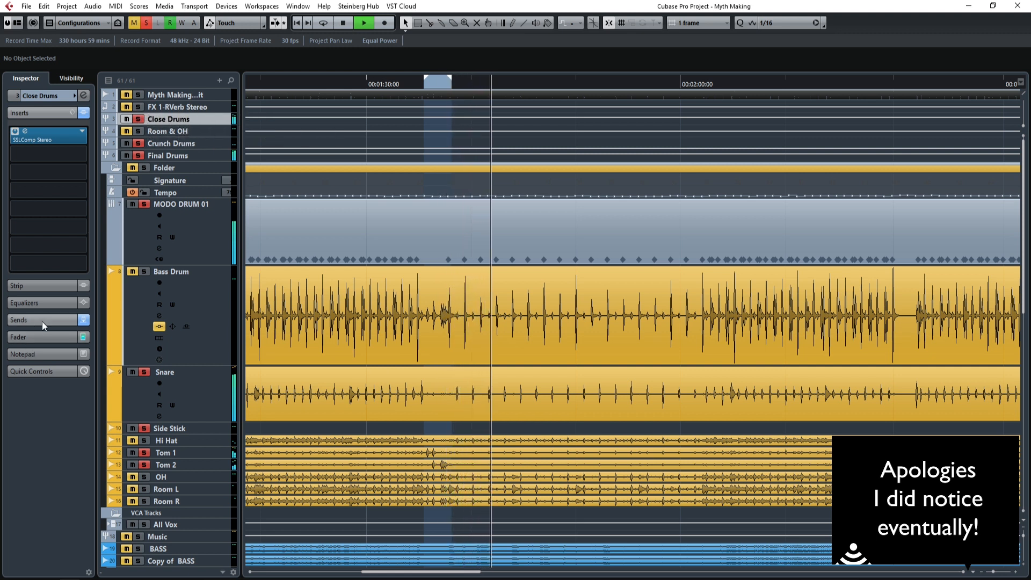
Pull the Close Drums fader all the way down and switch its send to Crunch Drums to pre-fader.
click(42, 337)
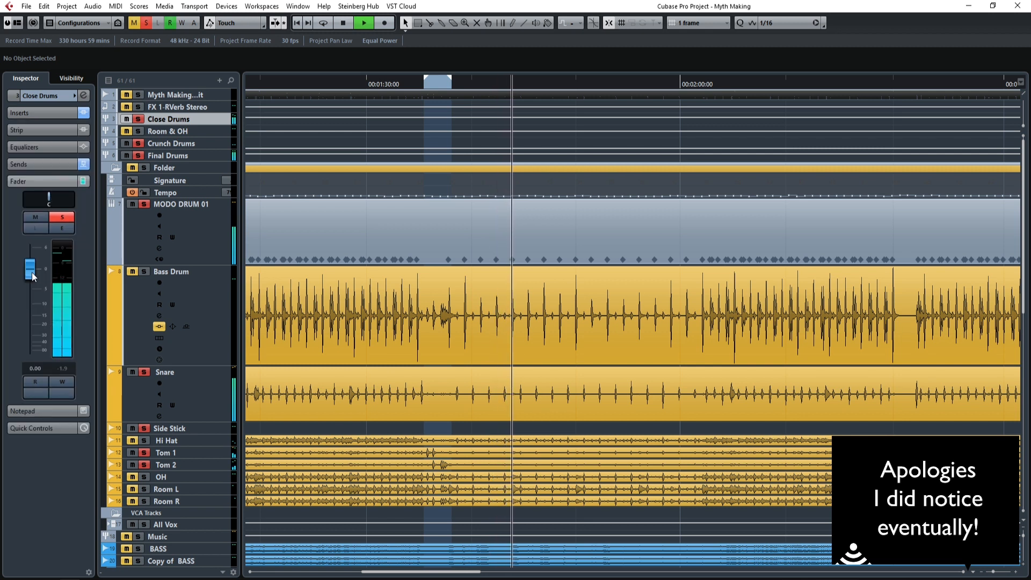
drag(31, 272, 37, 344)
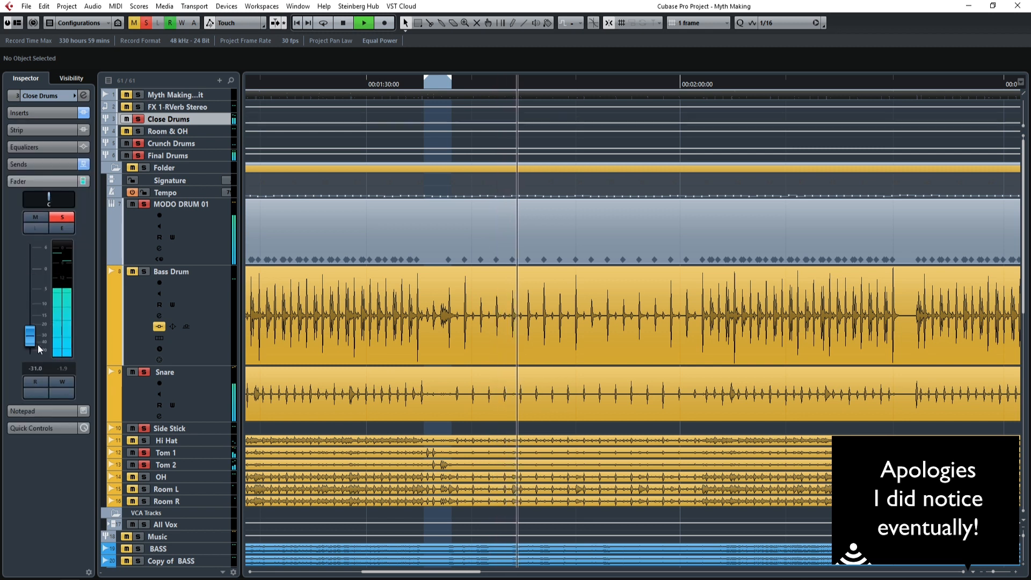
click(216, 143)
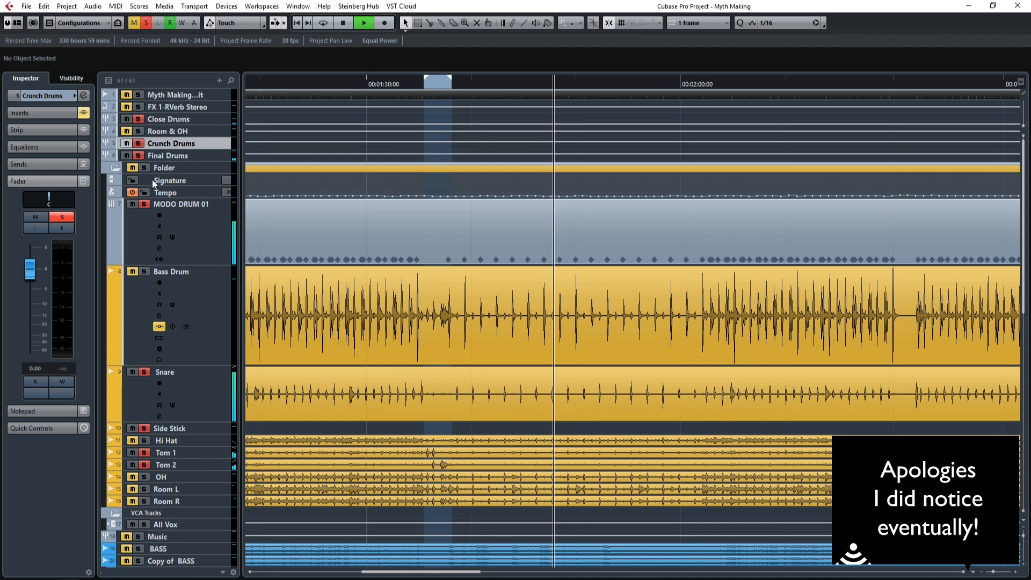
click(212, 118)
click(34, 162)
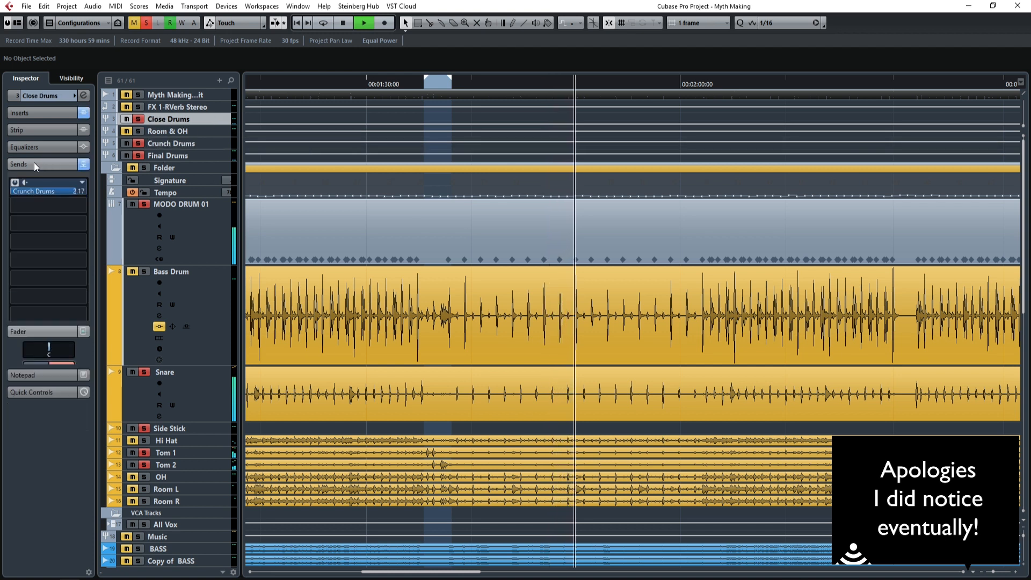
click(15, 182)
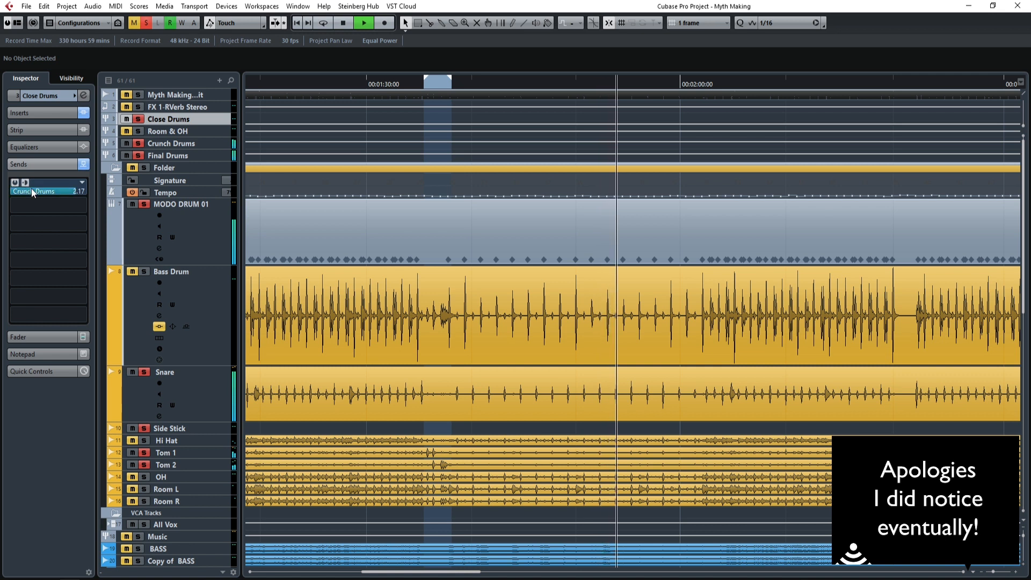
Show the Crunch Drums inserts and view the low-cut curve of the Q1 Stereo equalizer.
click(209, 143)
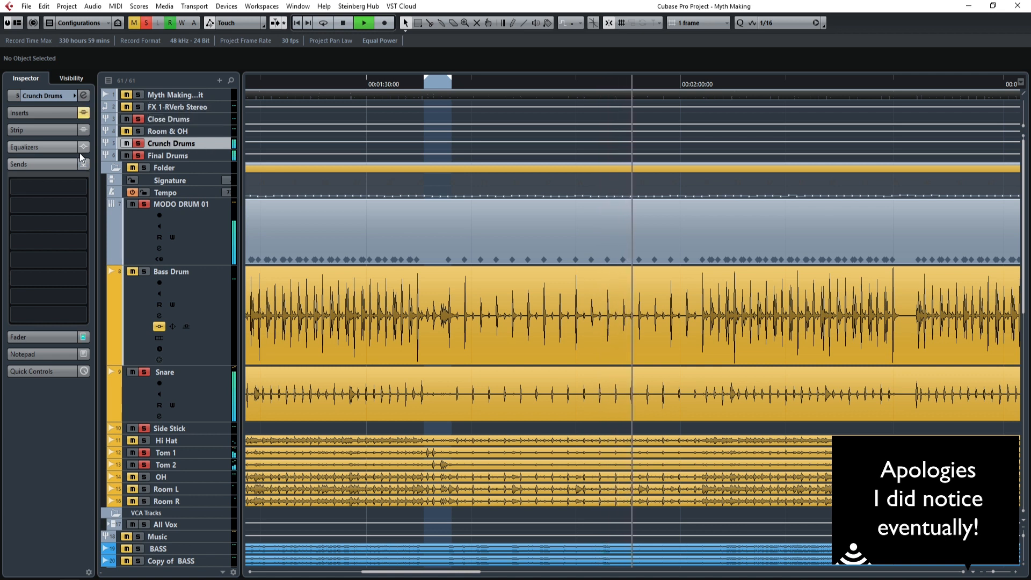
click(37, 112)
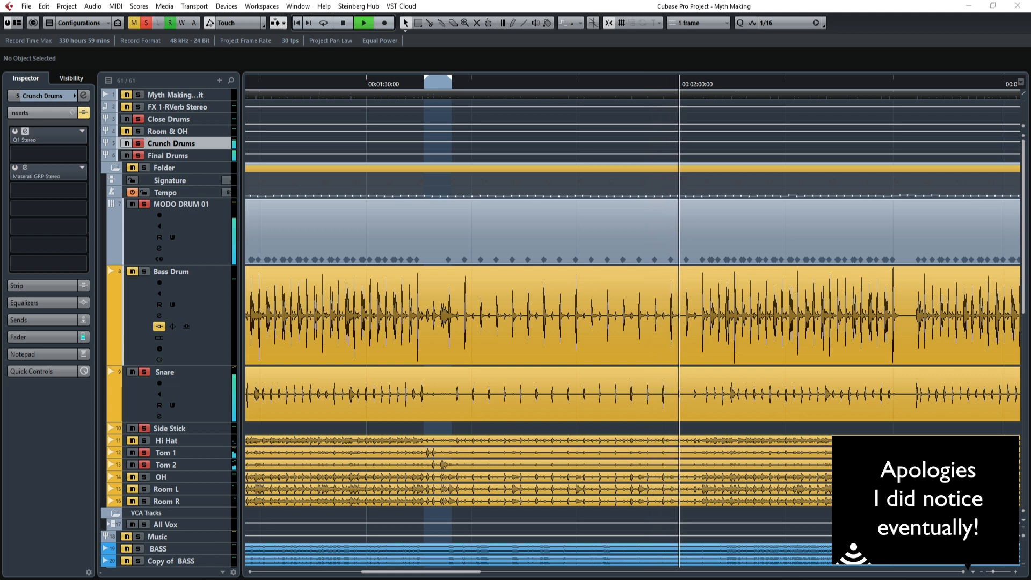
click(25, 131)
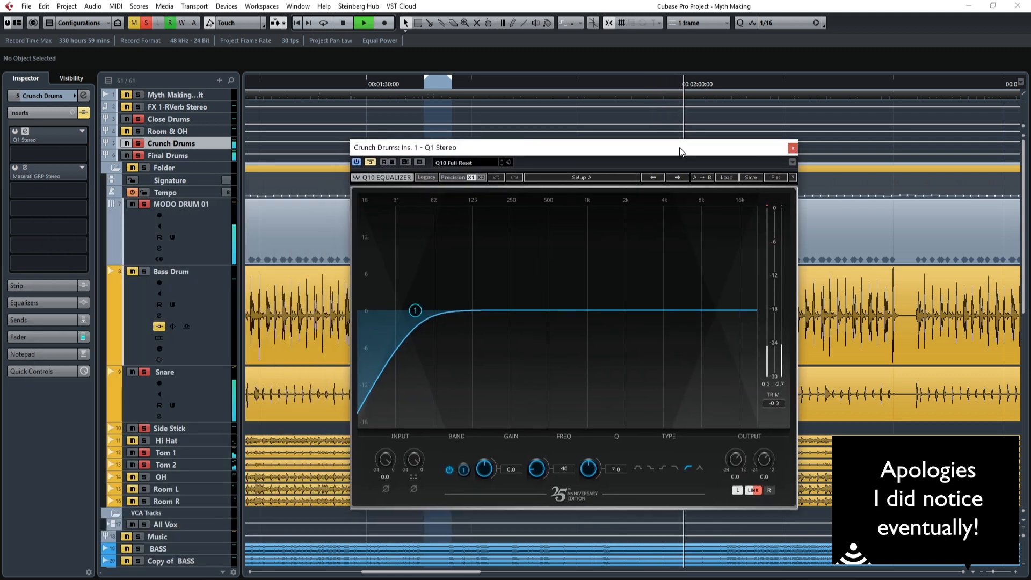
click(793, 148)
Activate the Maserati GRP Stereo insert on Crunch Drums, review its Compress and Mids controls, close its window and stop playback.
click(27, 169)
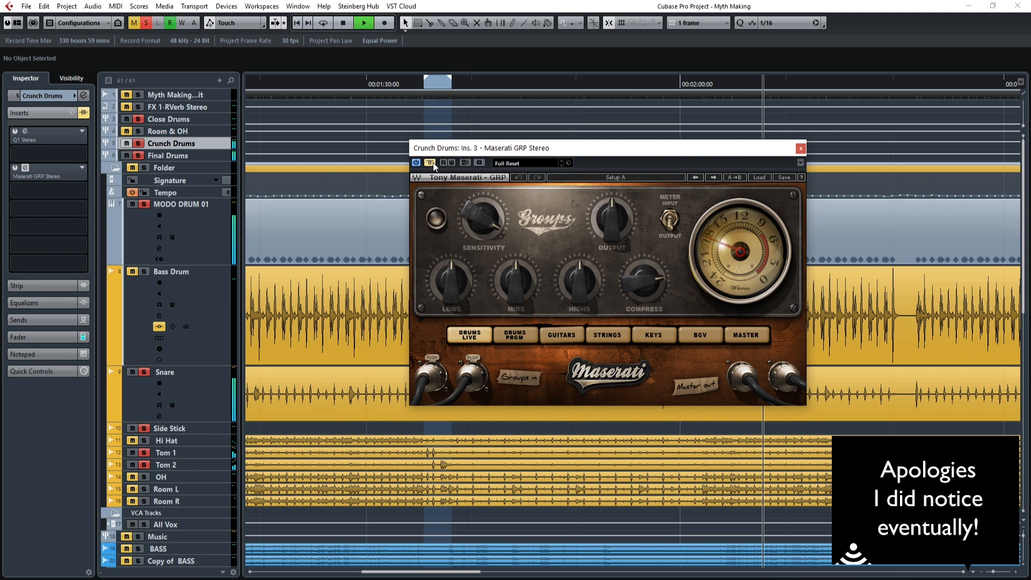
click(433, 162)
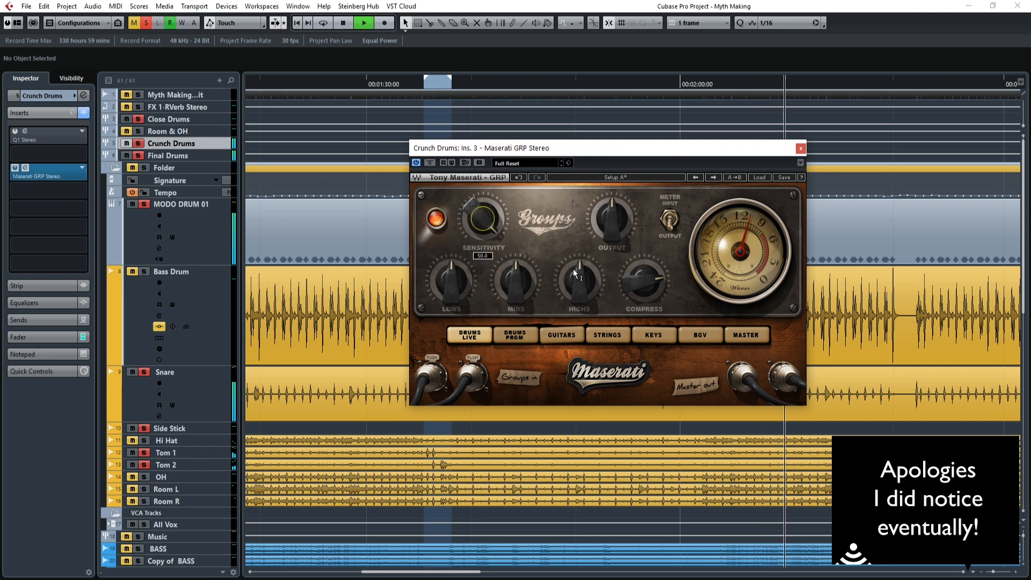
drag(639, 292, 639, 288)
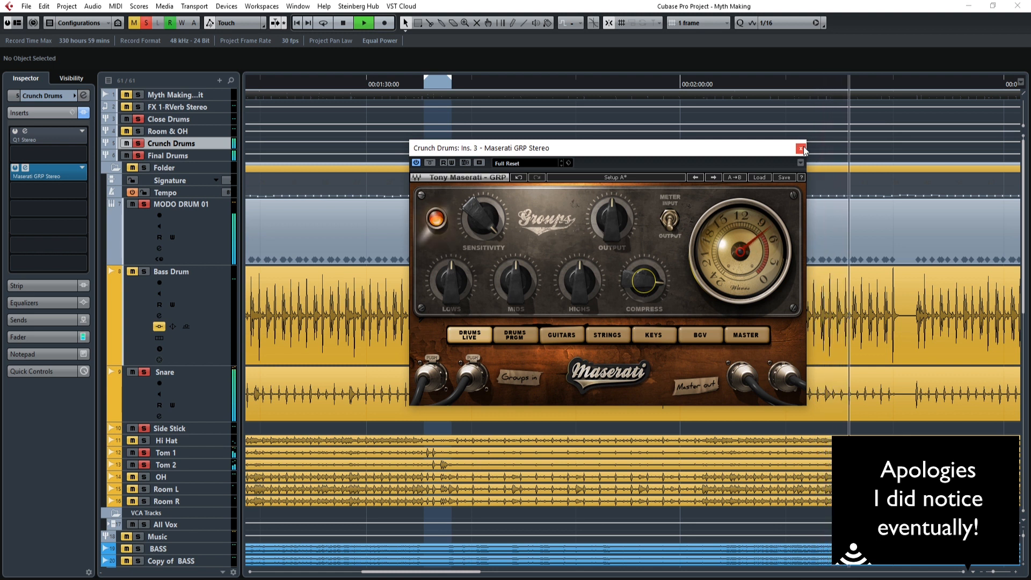
click(515, 280)
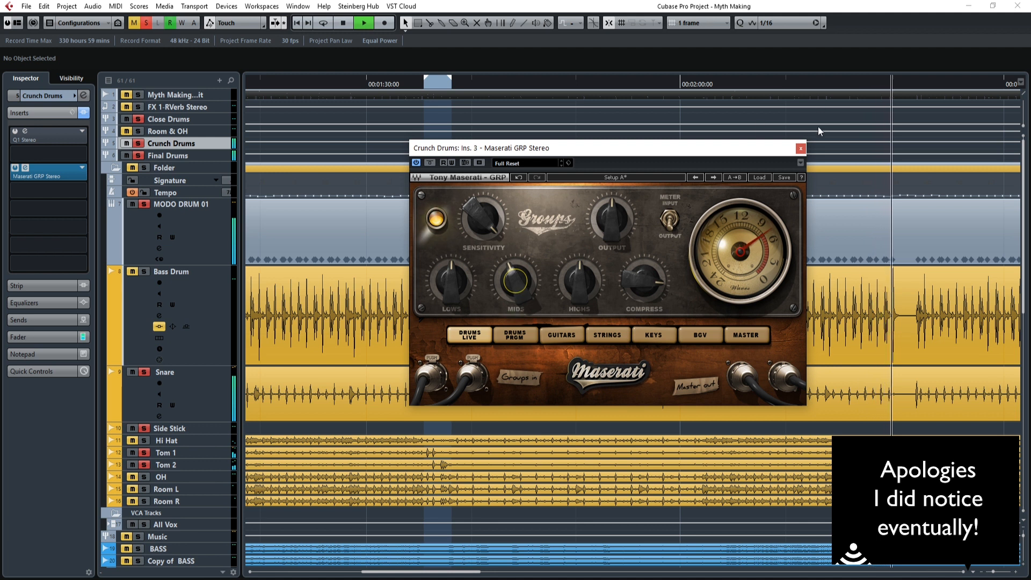
click(800, 148)
key(space)
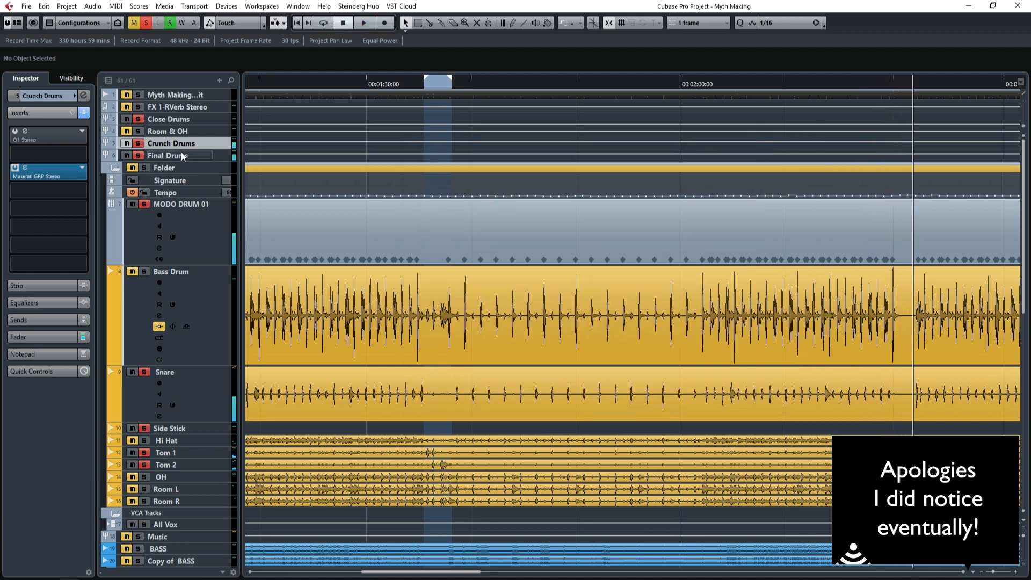
Remove the solo from Crunch Drums and Close Drums, solo Room & OH instead and play from before the loop.
click(139, 143)
click(126, 143)
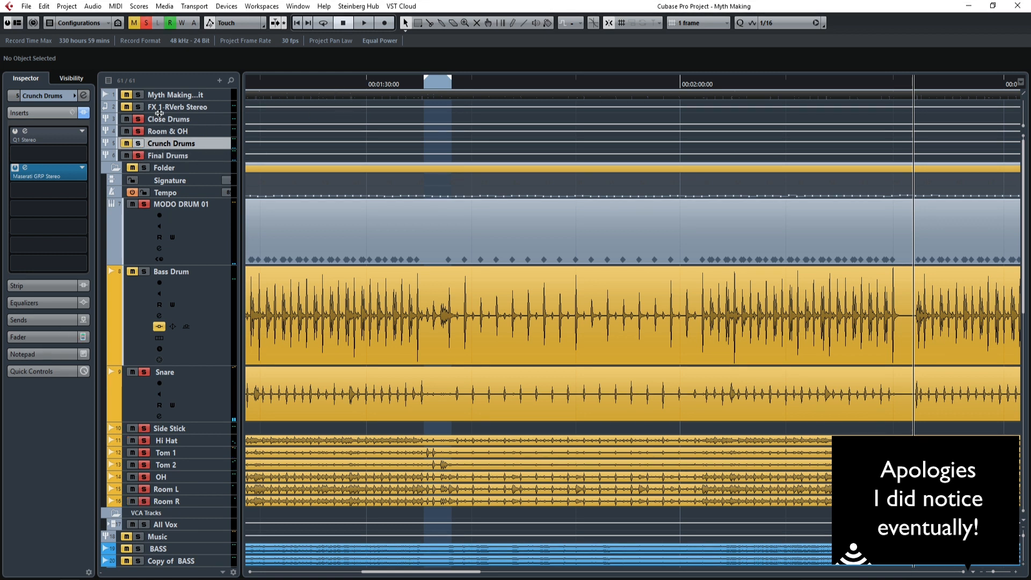
click(292, 83)
key(space)
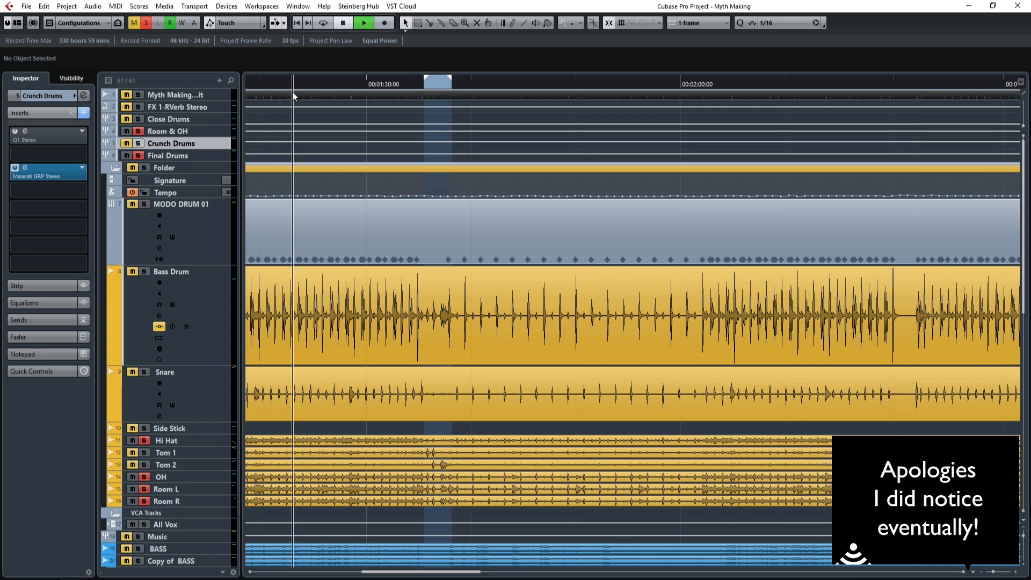
Enable the DeEsser Stereo insert on the Room & OH group, watch its attenuation during playback and stop.
click(211, 129)
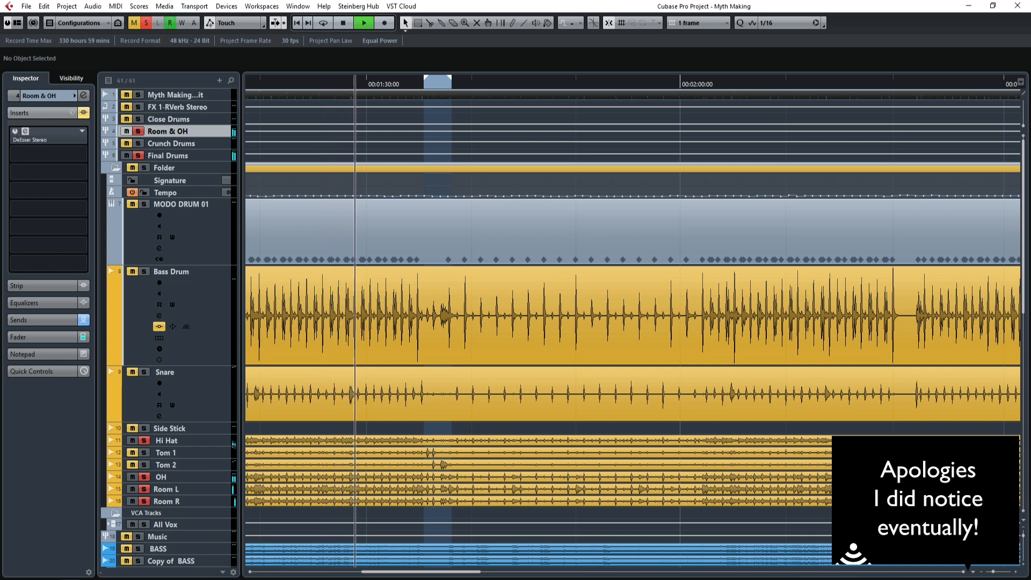
click(18, 136)
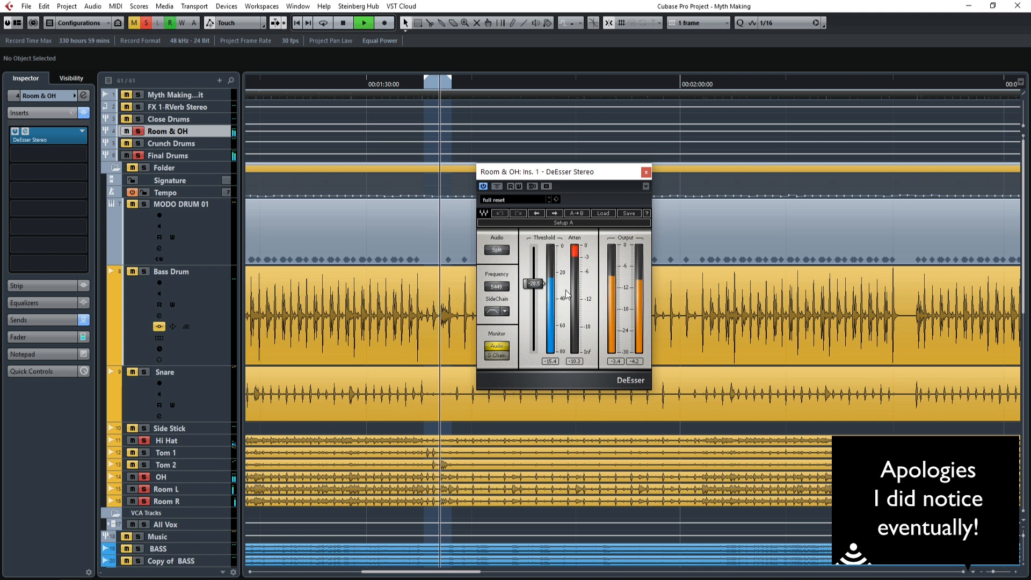
key(space)
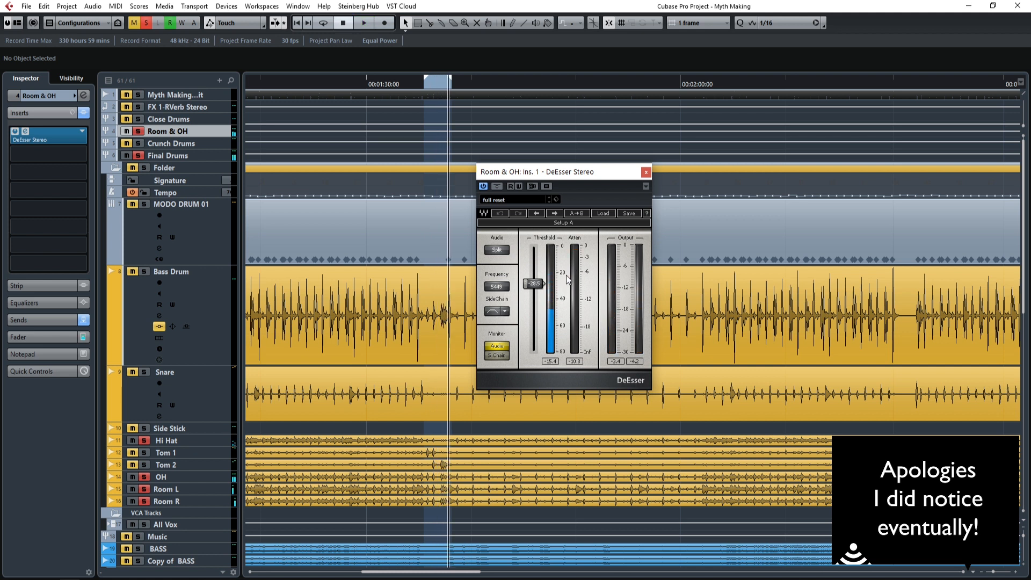
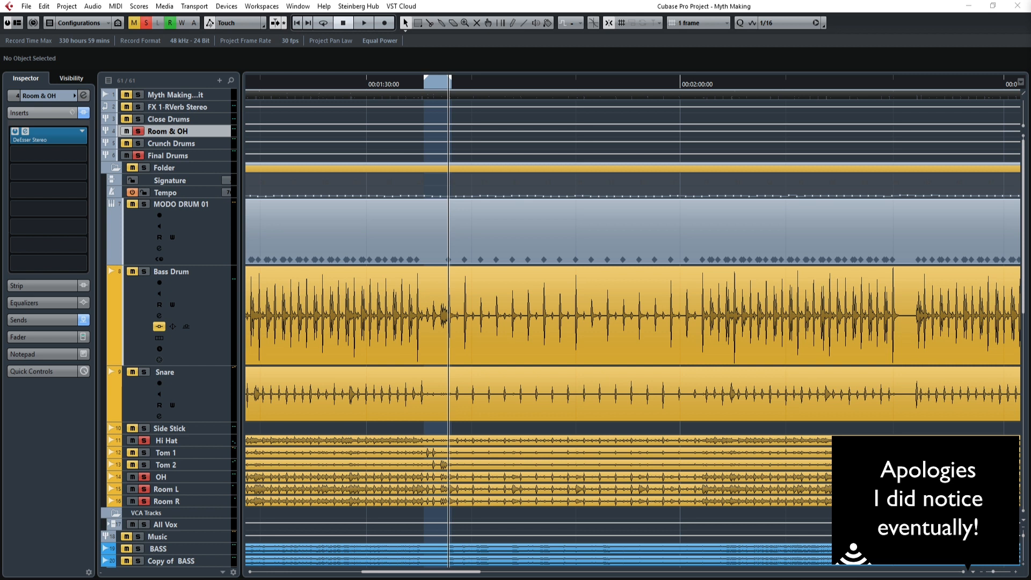
Play the Room & OH group from before the loop with the DeEsser Stereo window open, close the window and stop playback.
click(406, 85)
key(space)
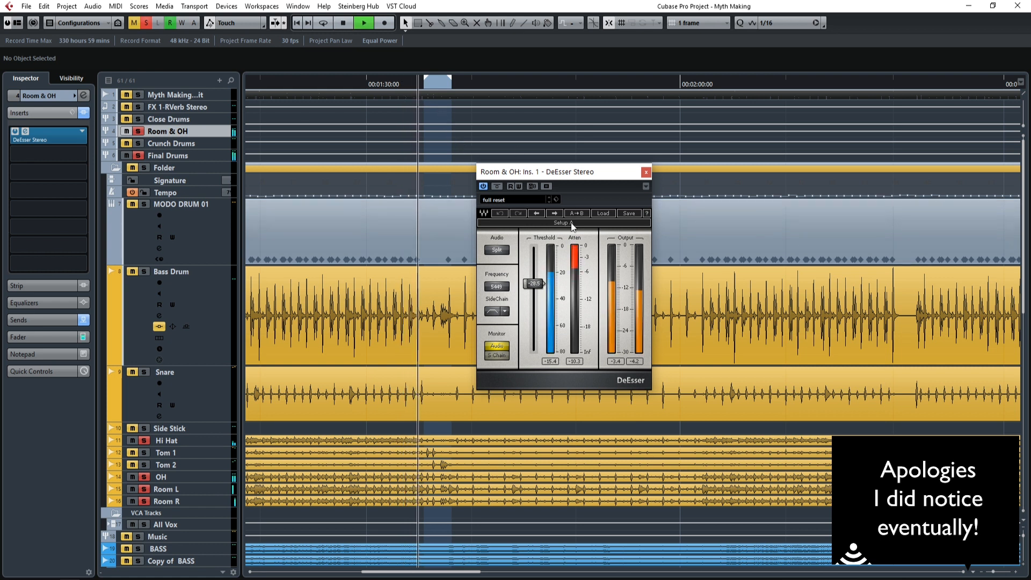
drag(542, 175, 424, 180)
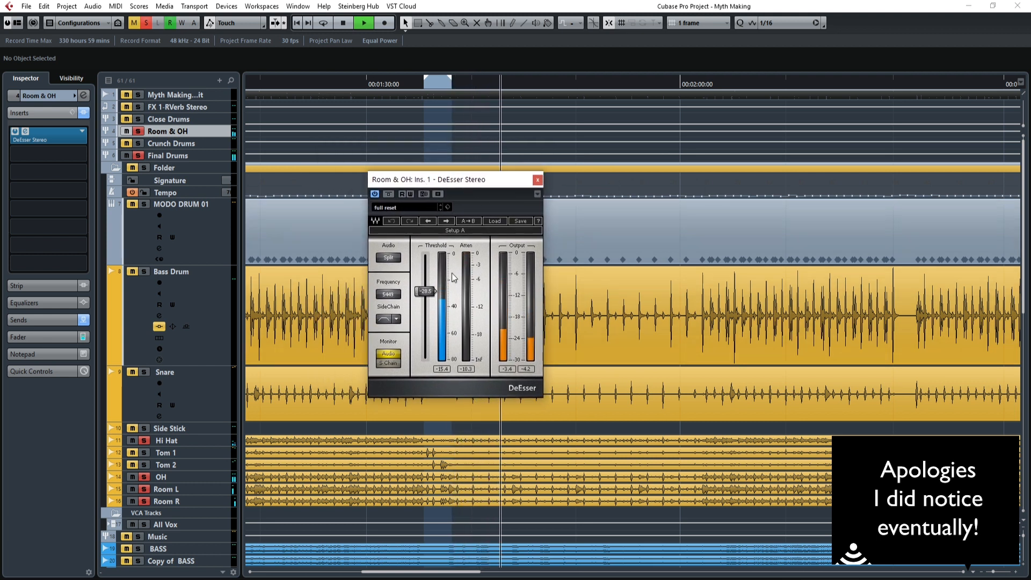
click(537, 180)
key(space)
Show the Room & OH group's send to Crunch Drums and pull the group's fader all the way down.
click(34, 320)
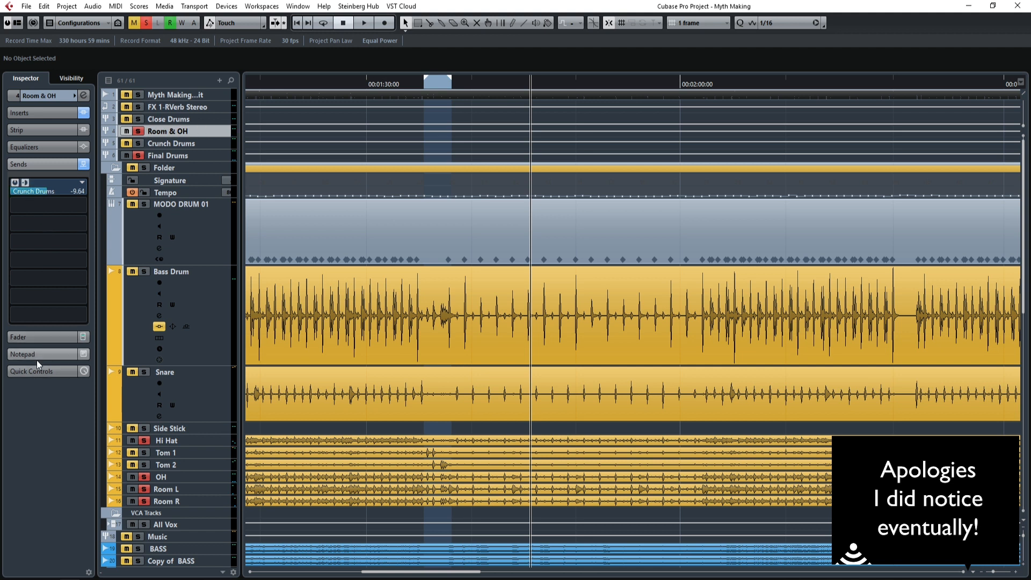
click(40, 337)
drag(30, 290, 37, 377)
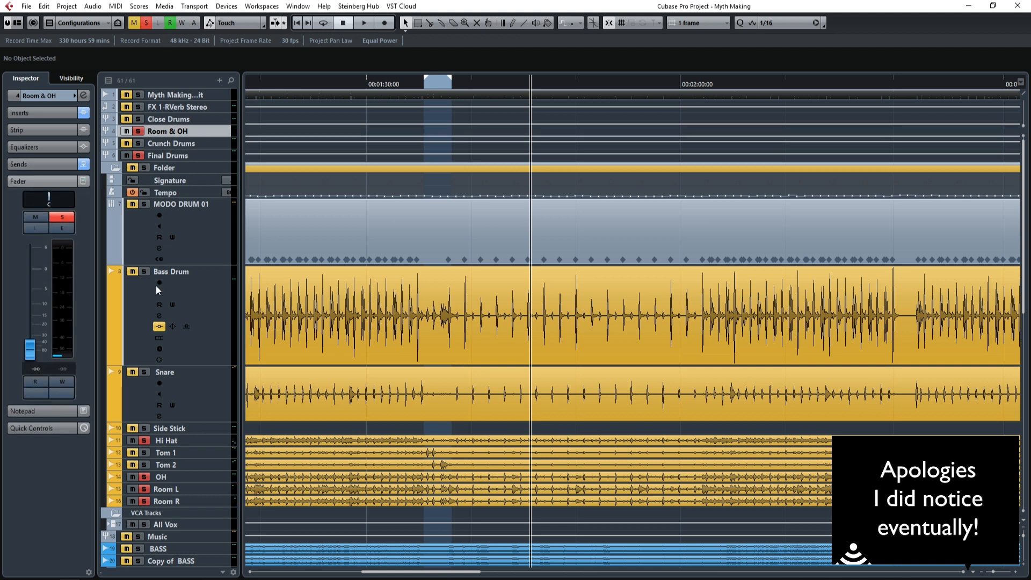
Solo all drum tracks and groups, play from the start of the song and pull the Crunch Drums fader all the way down.
click(139, 131)
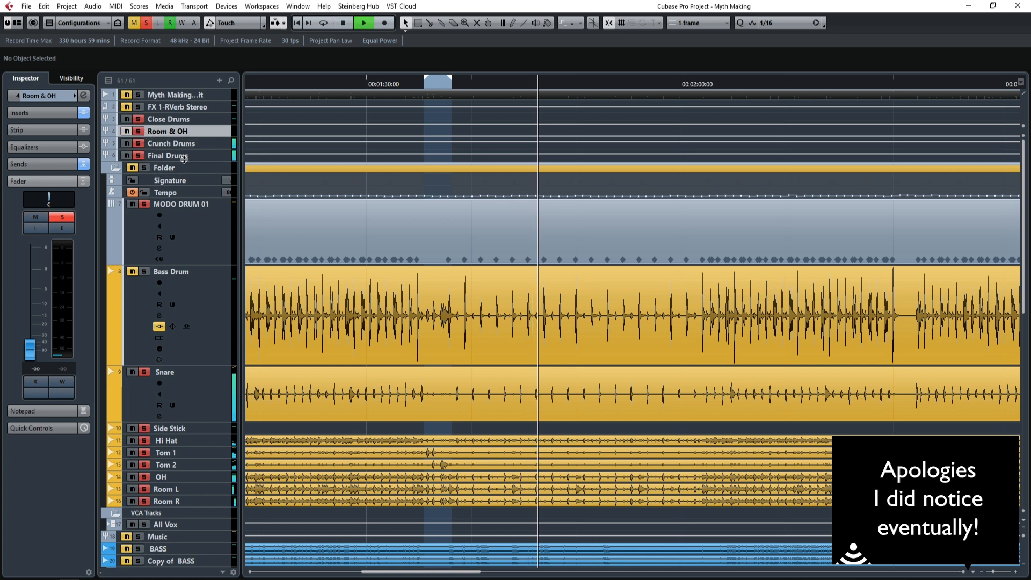
click(188, 144)
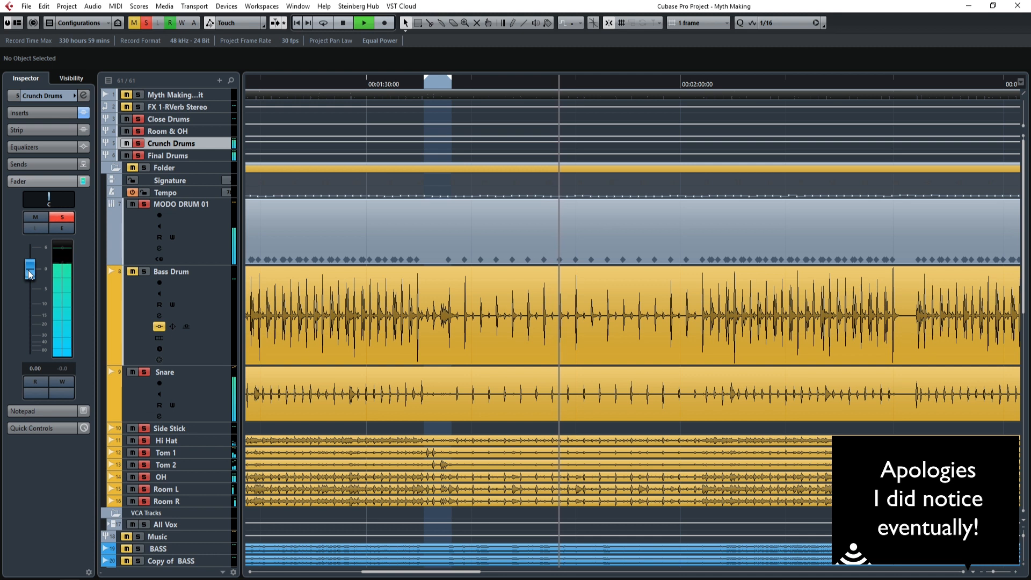
drag(438, 572, 330, 572)
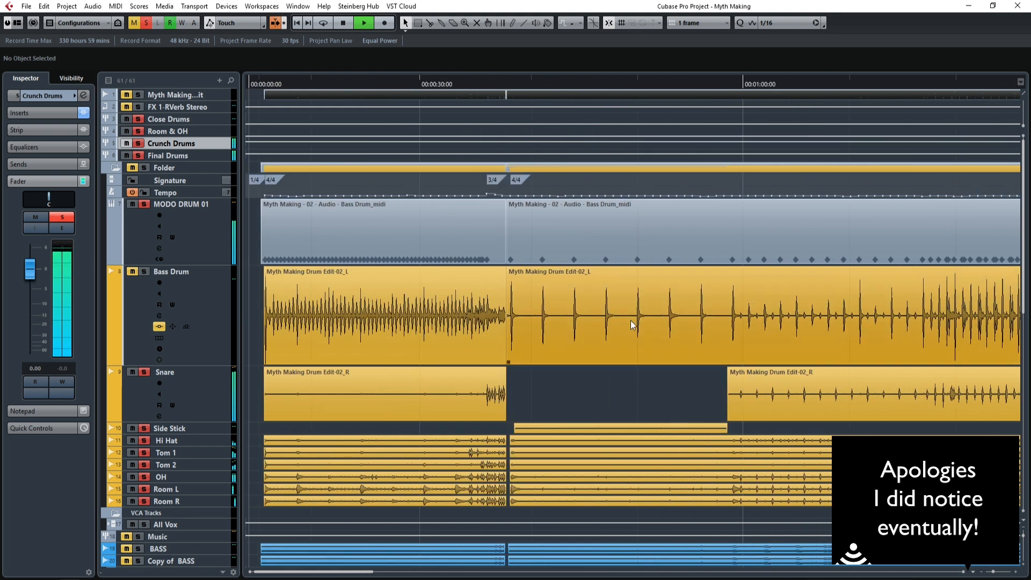
click(265, 86)
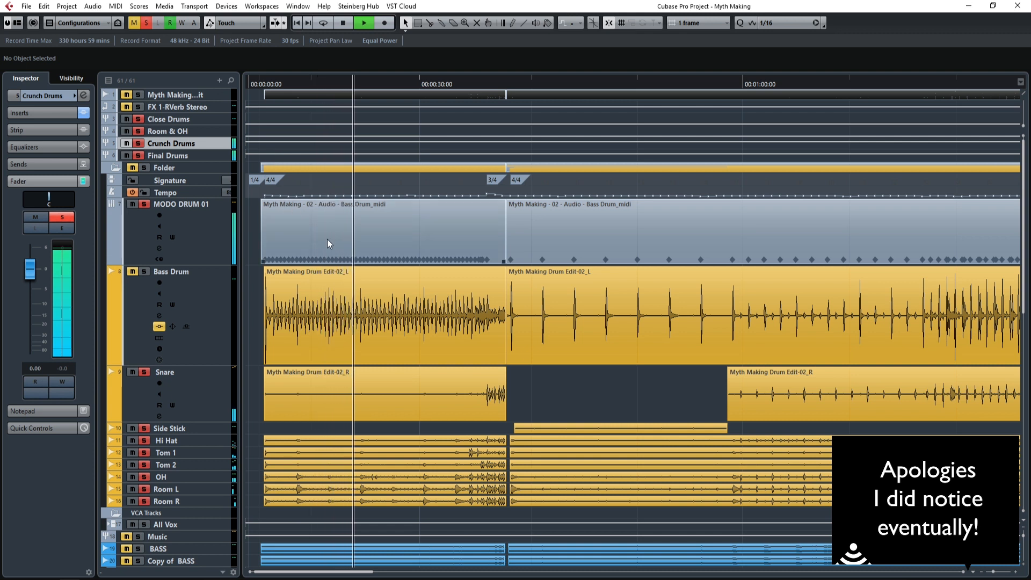
drag(31, 274, 36, 377)
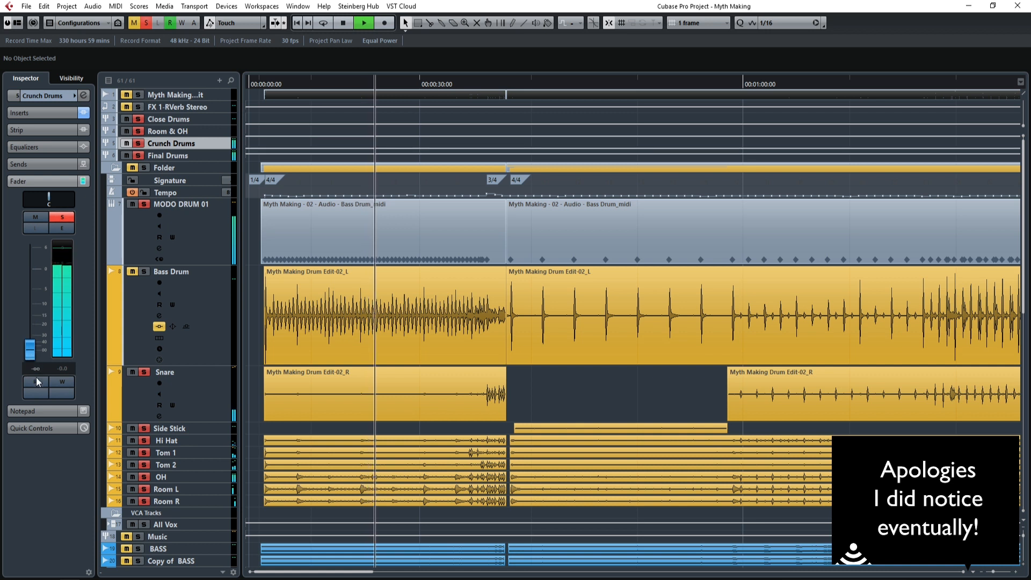
Raise the Close Drums fader to 0.00 and set the Room & OH fader to -3.68 during playback.
click(191, 121)
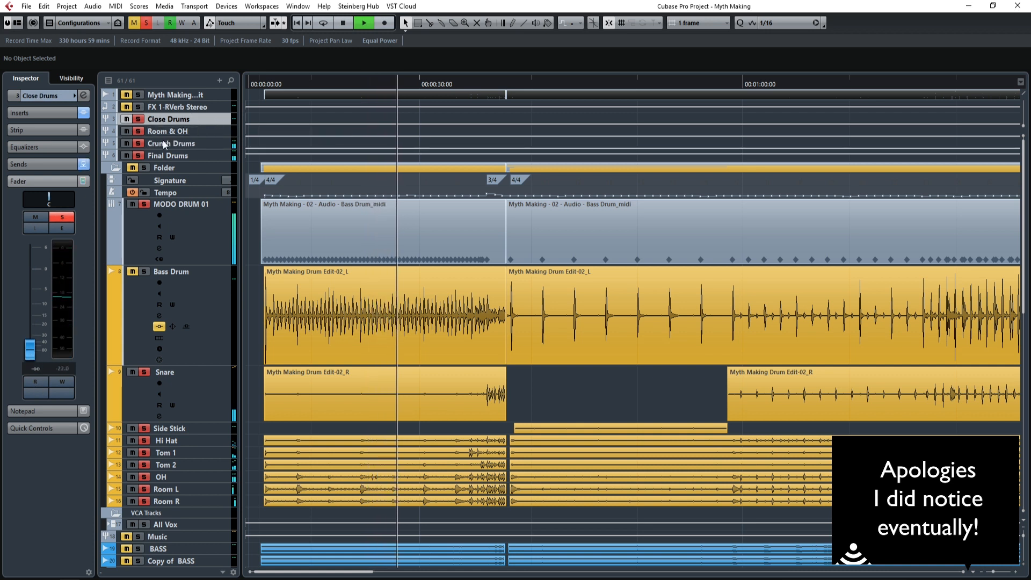
ctrl+click(27, 285)
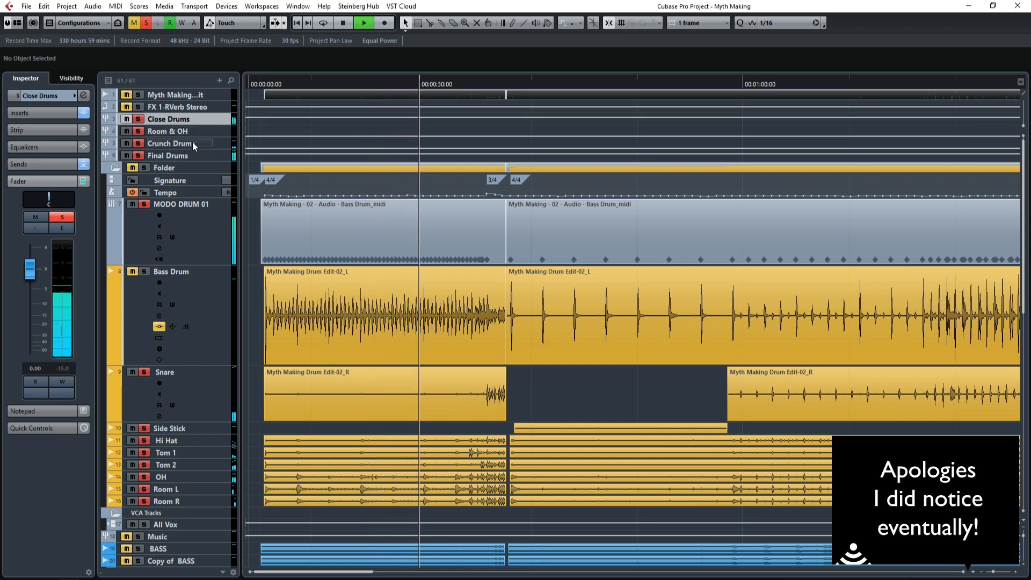
click(217, 129)
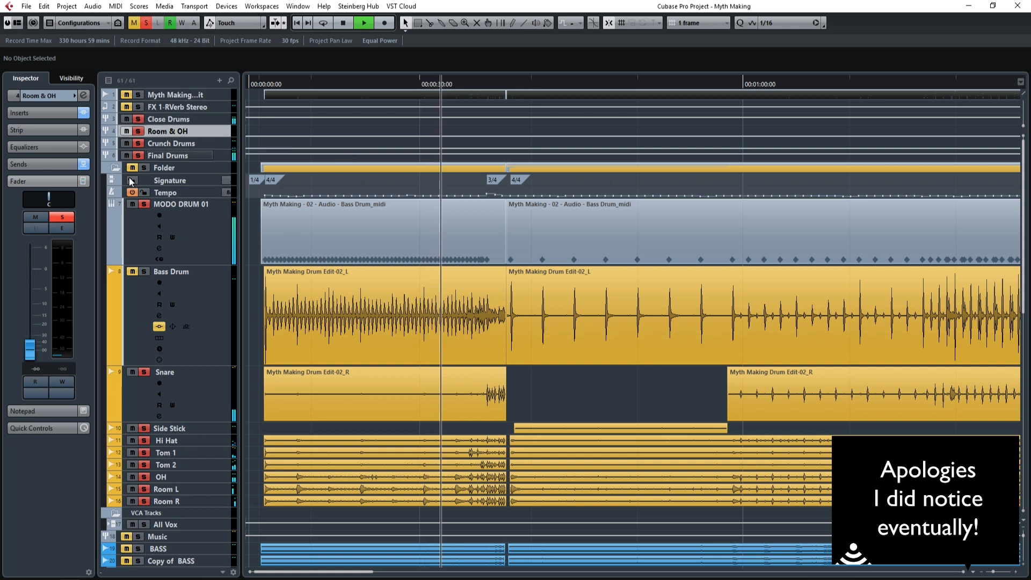
click(28, 290)
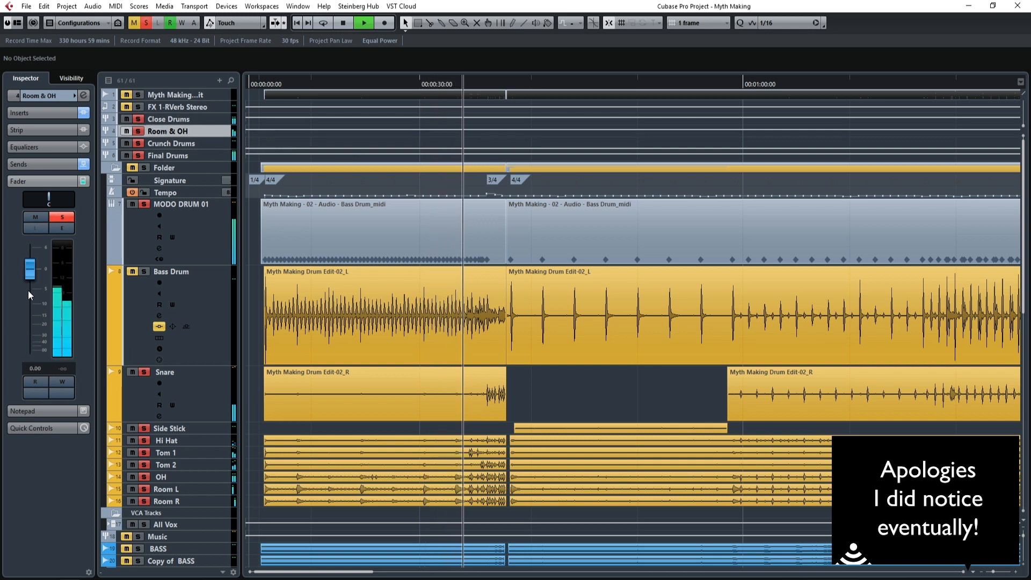
drag(31, 281, 31, 284)
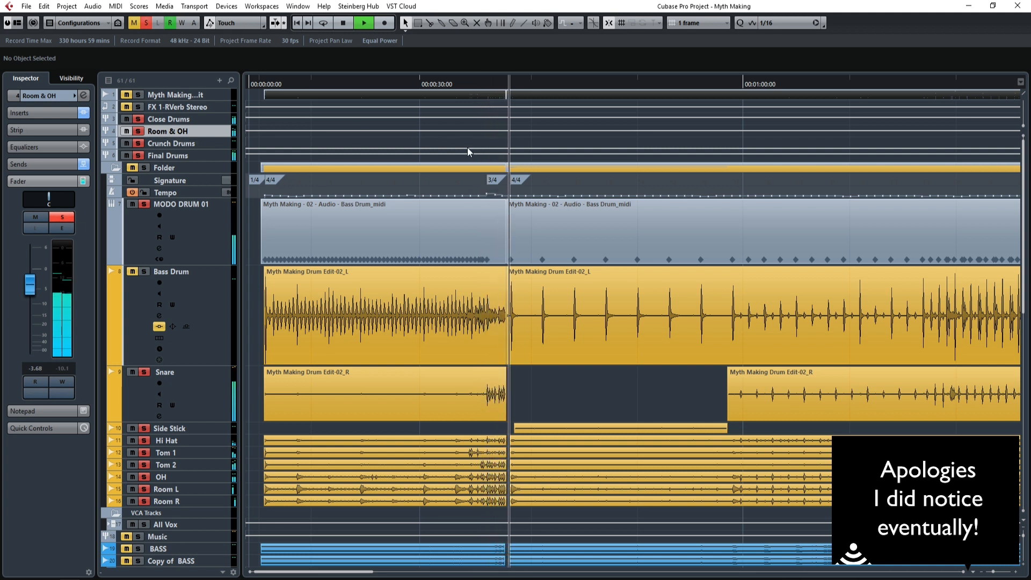
Play from about 1:17 in the song and bring the Crunch Drums fader up to -15.5.
click(923, 83)
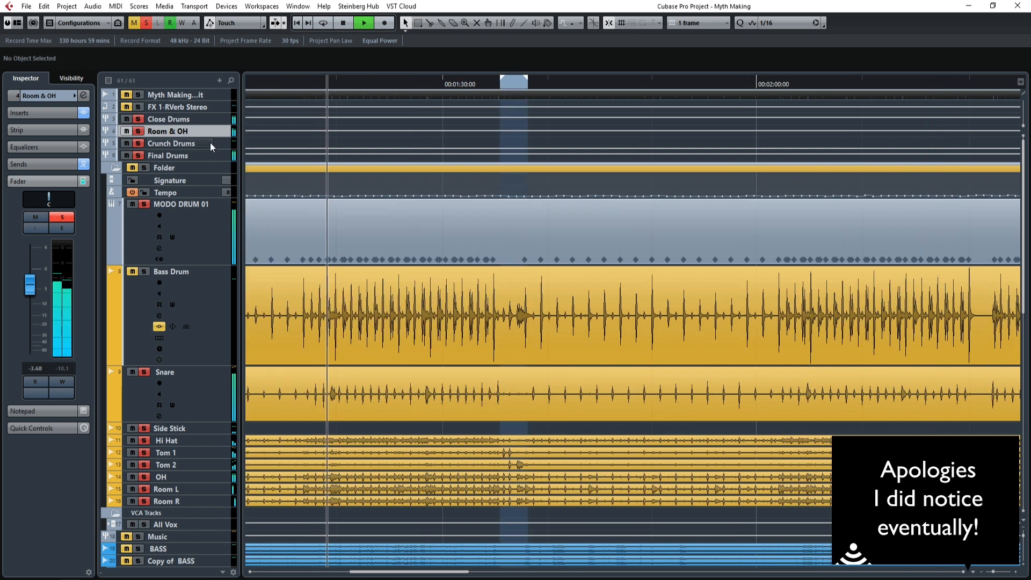
click(215, 143)
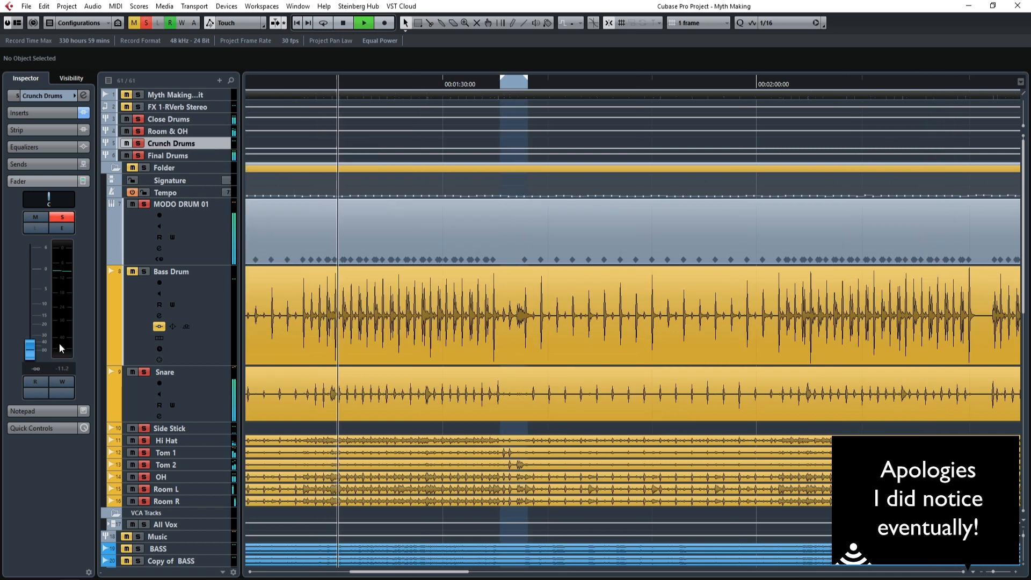
drag(30, 351, 34, 314)
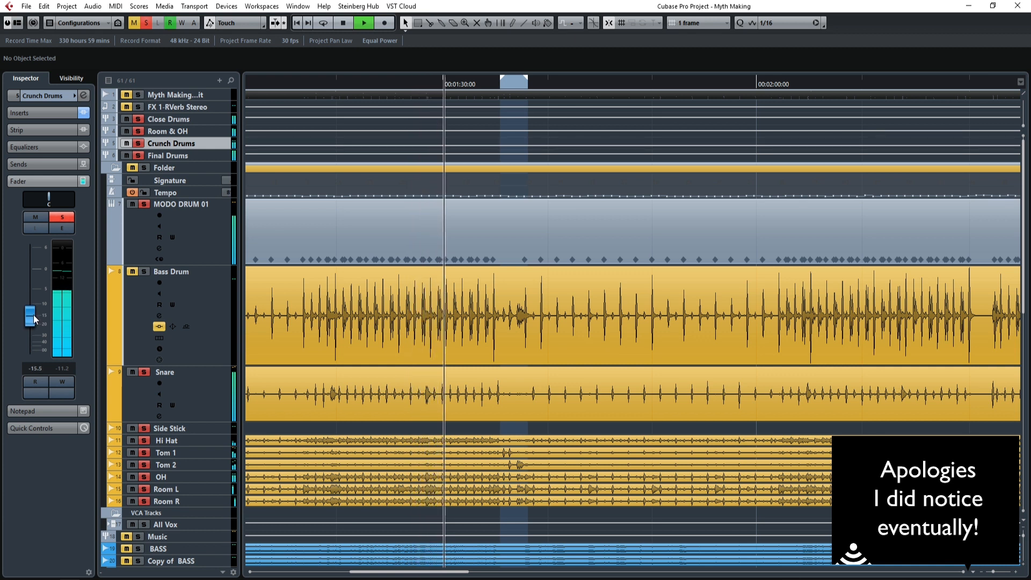
Show the Final Drums inserts, review the Maserati GRP Stereo settings during playback and close its window.
click(196, 154)
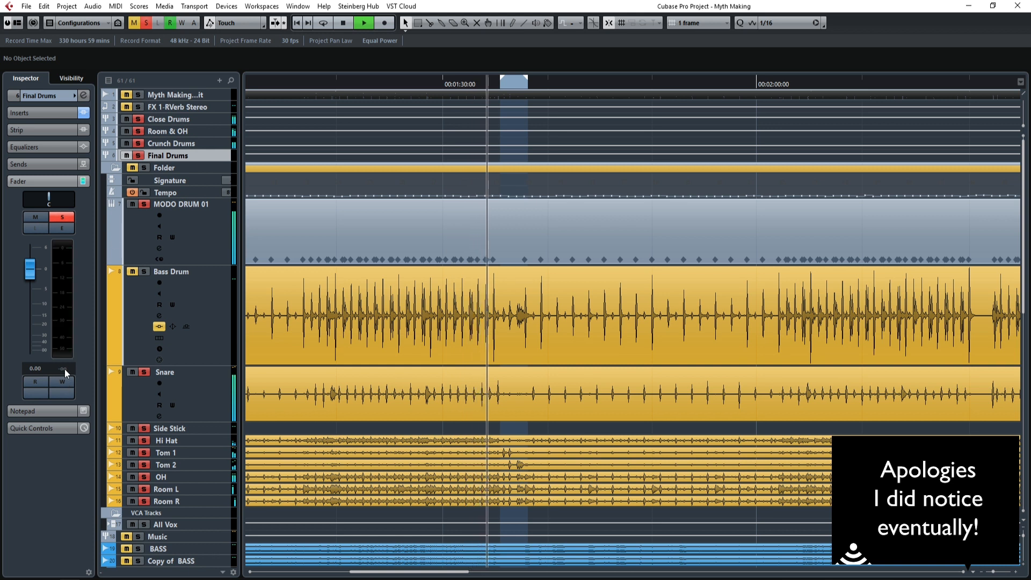
click(37, 112)
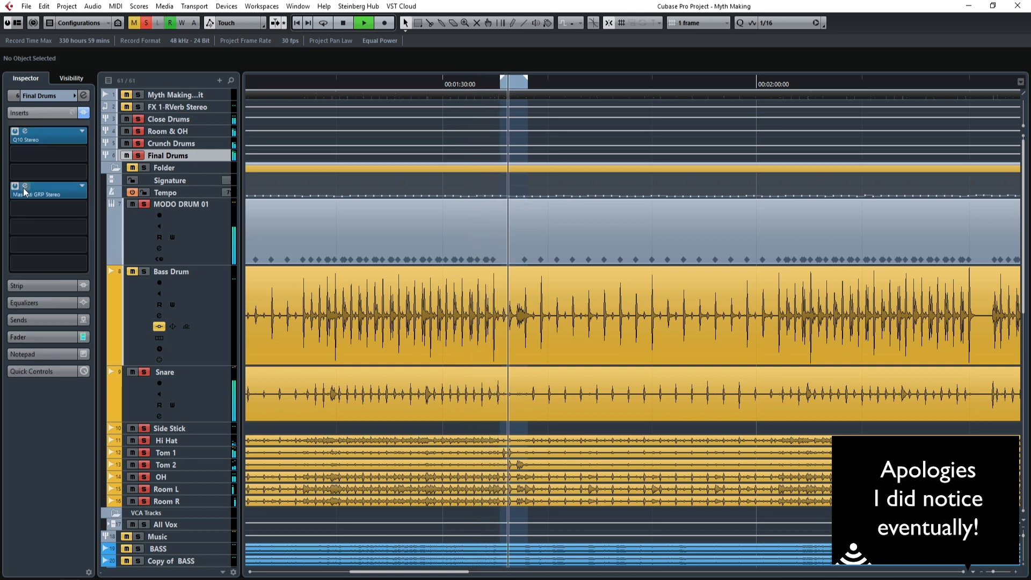
click(39, 197)
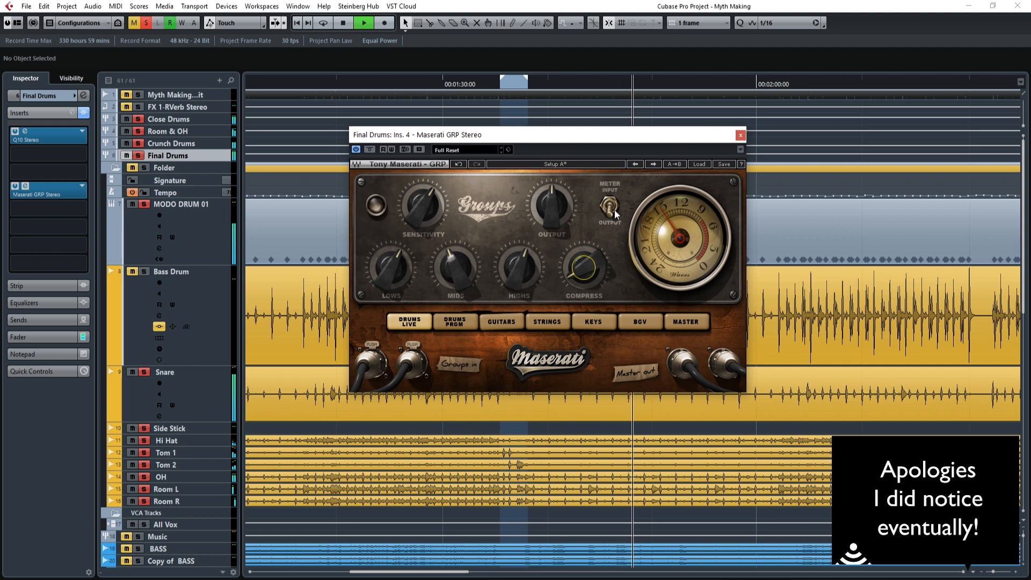
click(740, 135)
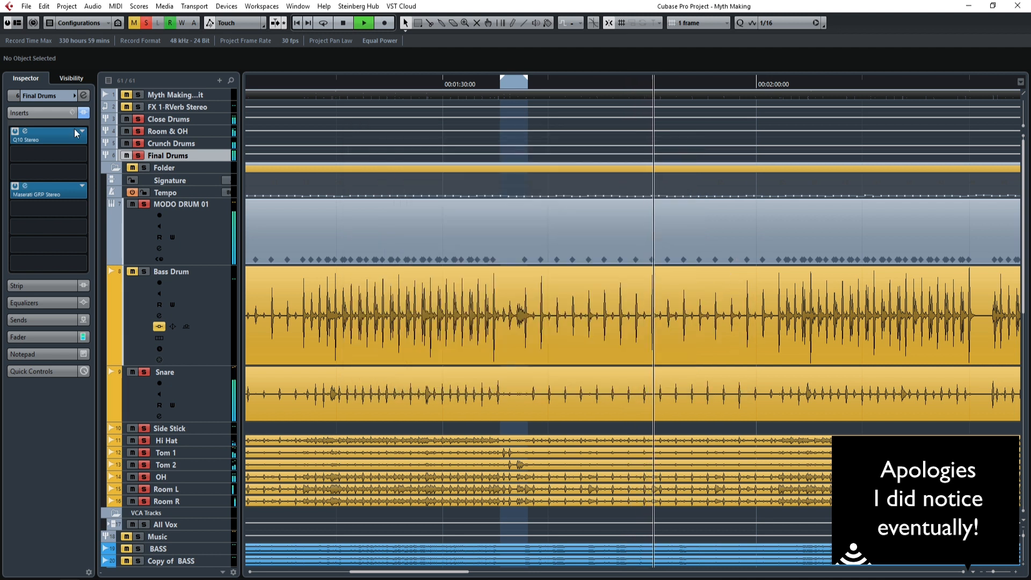
Solo FX 1-RVerb Stereo and set the Snare track's send to it to -6.14.
click(140, 105)
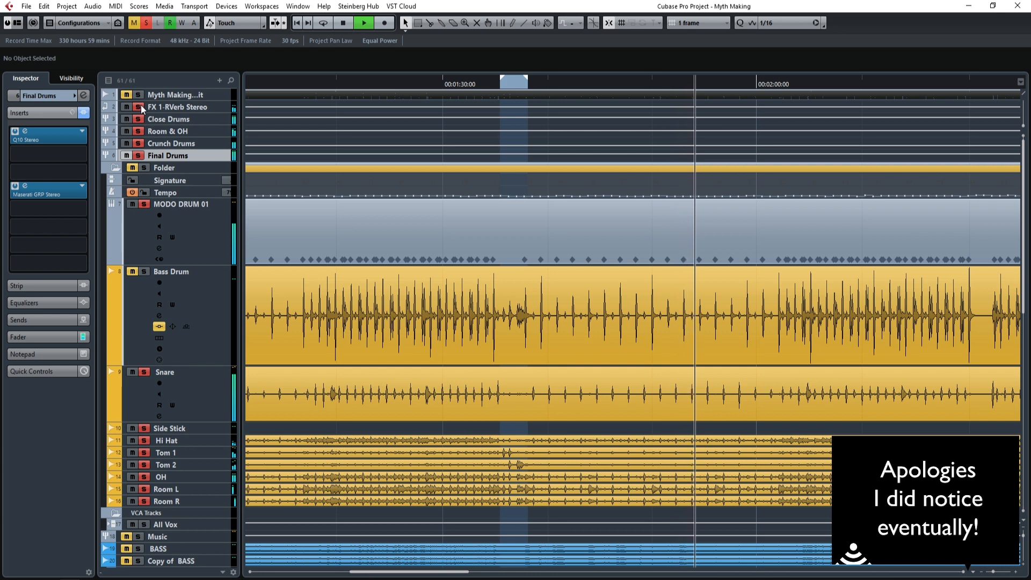
click(216, 393)
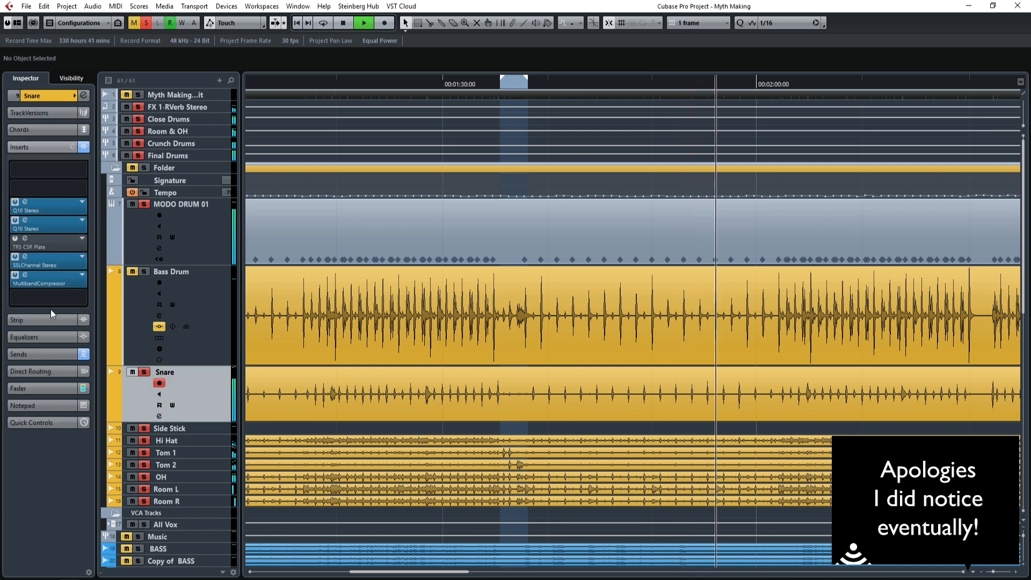
click(40, 353)
drag(53, 226, 57, 224)
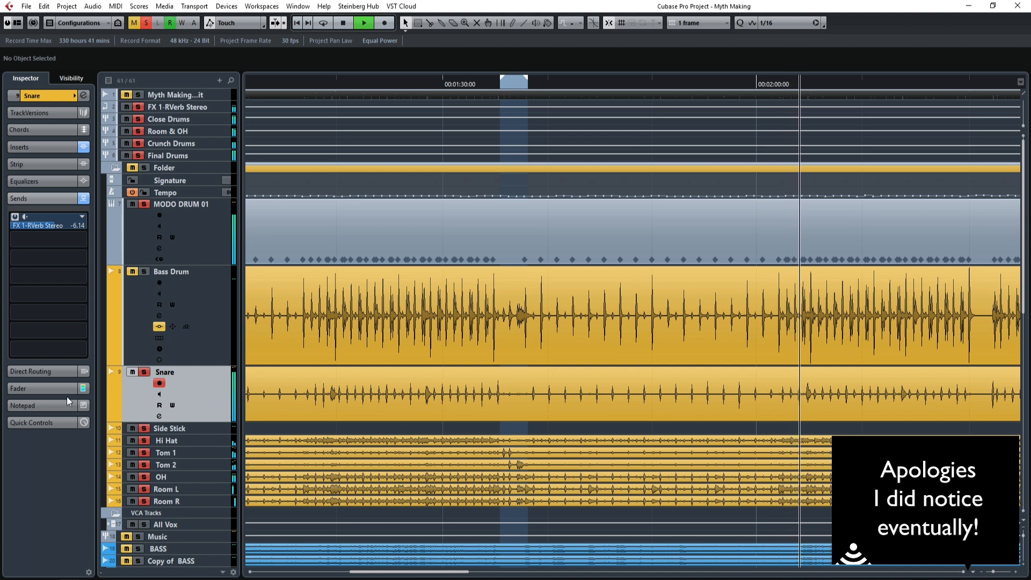
Set the Snare fader to 0.00 and the MODO DRUM 01 audio fader to -8.40.
click(53, 388)
drag(34, 312, 41, 323)
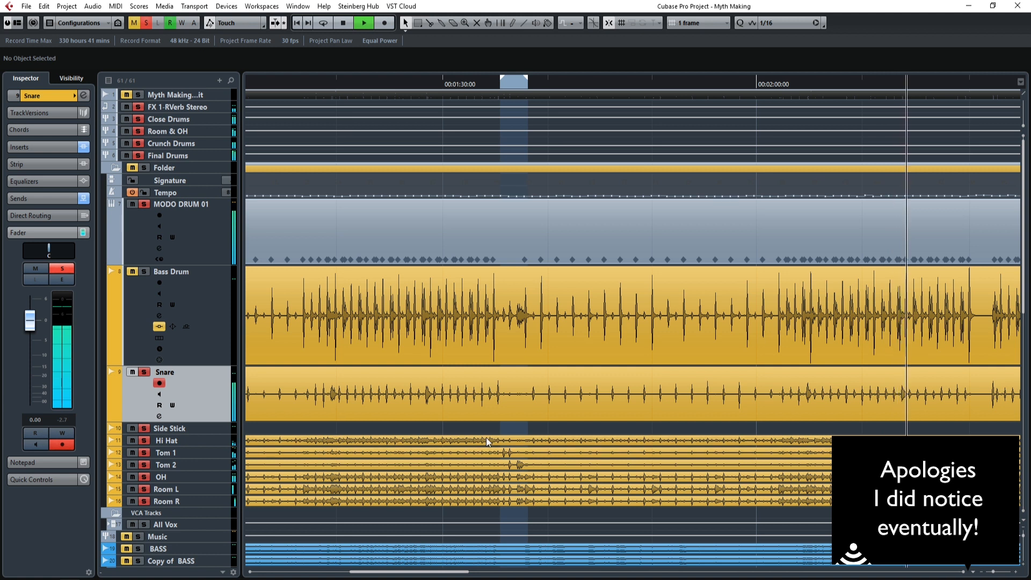
click(192, 239)
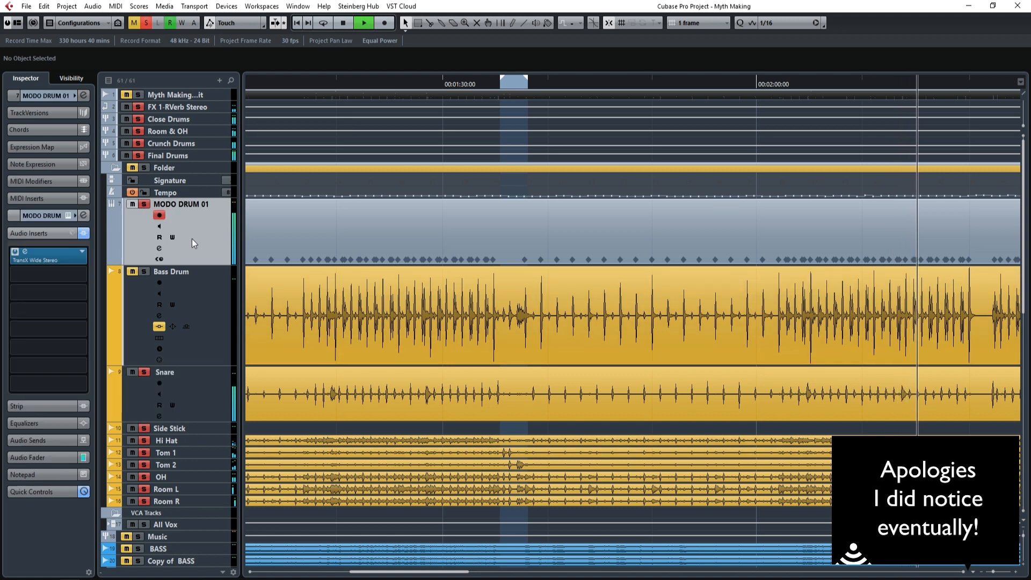
click(34, 456)
drag(32, 428, 32, 426)
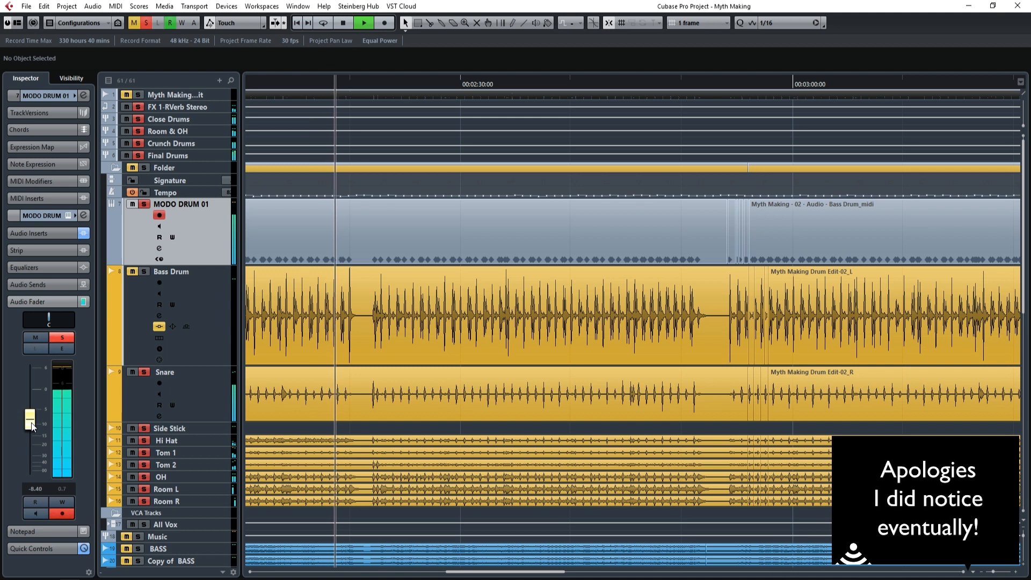
Review the inserts on the Final Drums, Close Drums, Room & OH and Crunch Drums groups during playback.
click(204, 152)
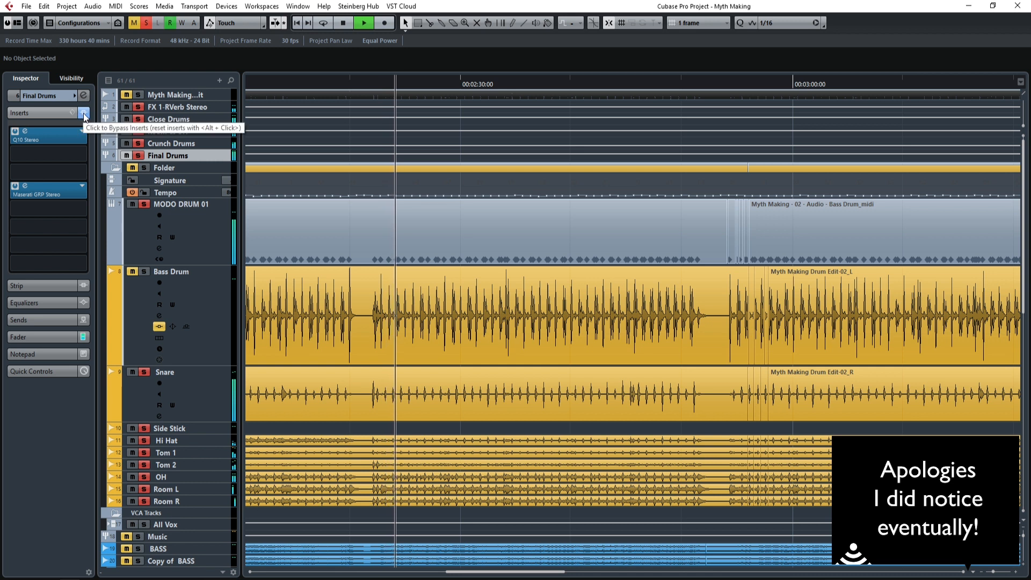
click(189, 118)
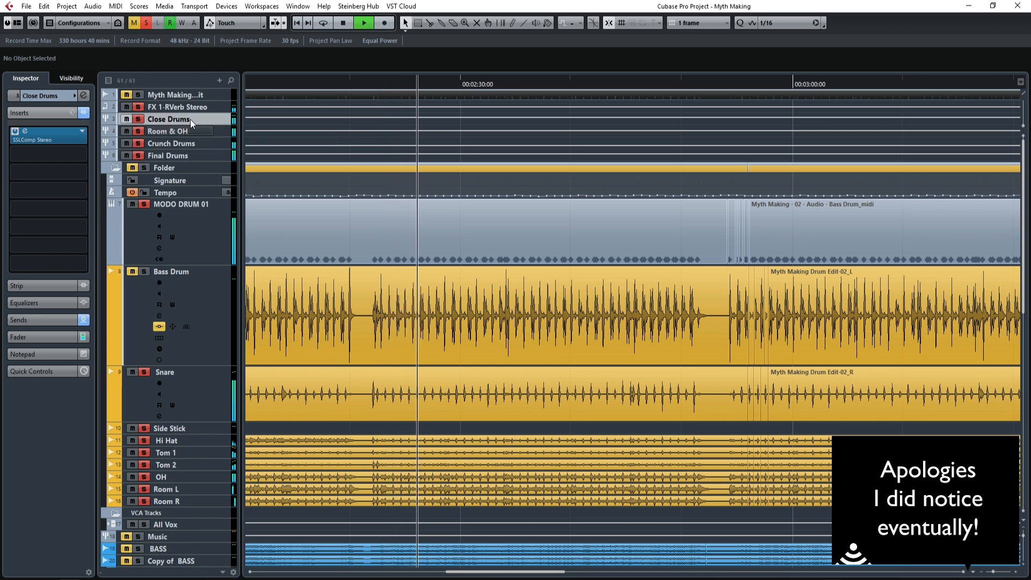
click(218, 131)
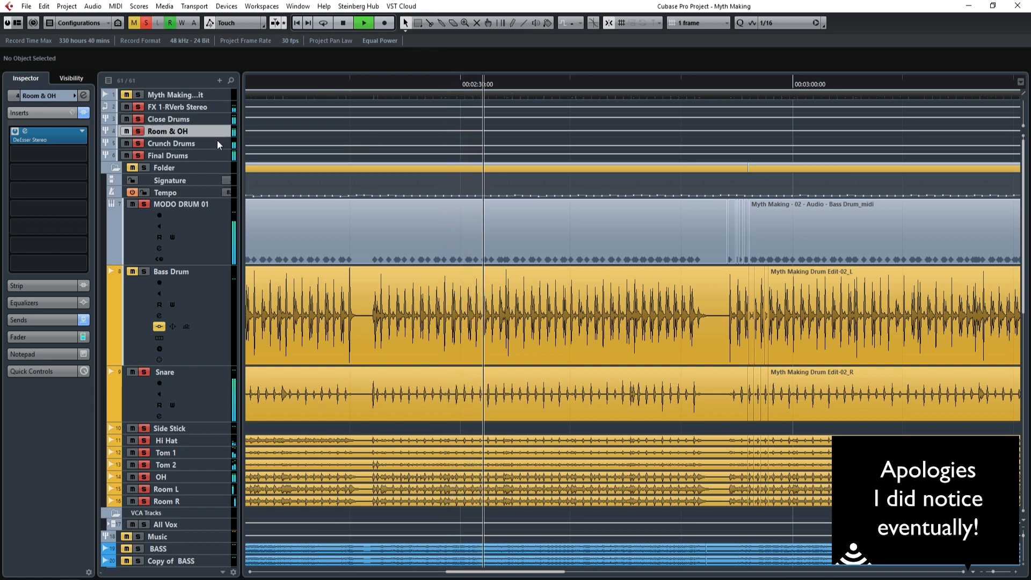
click(217, 141)
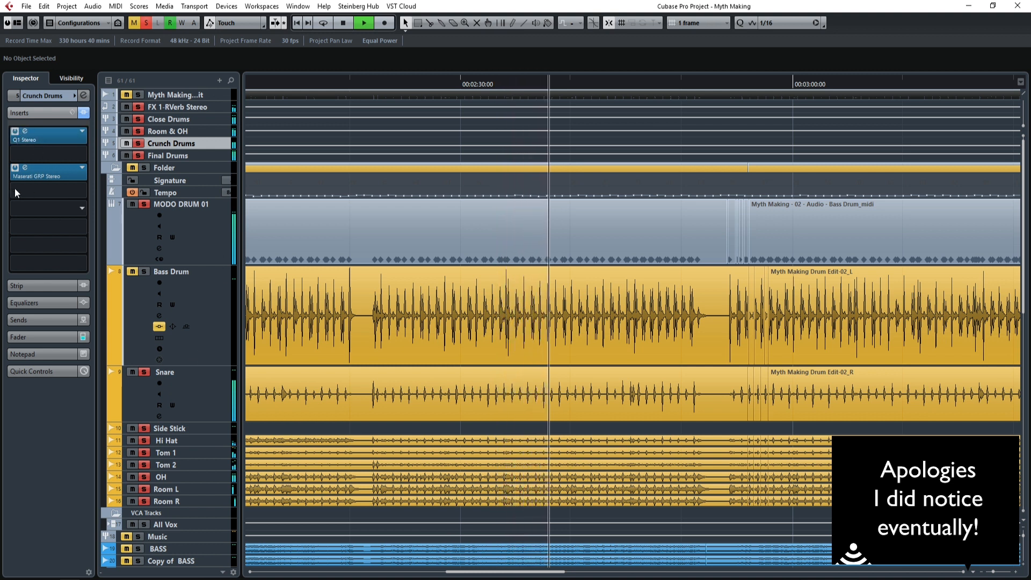
Set the MODO DRUM 01 audio fader to -6.10, stop playback and return to the drum tracks at the start of the song.
click(210, 241)
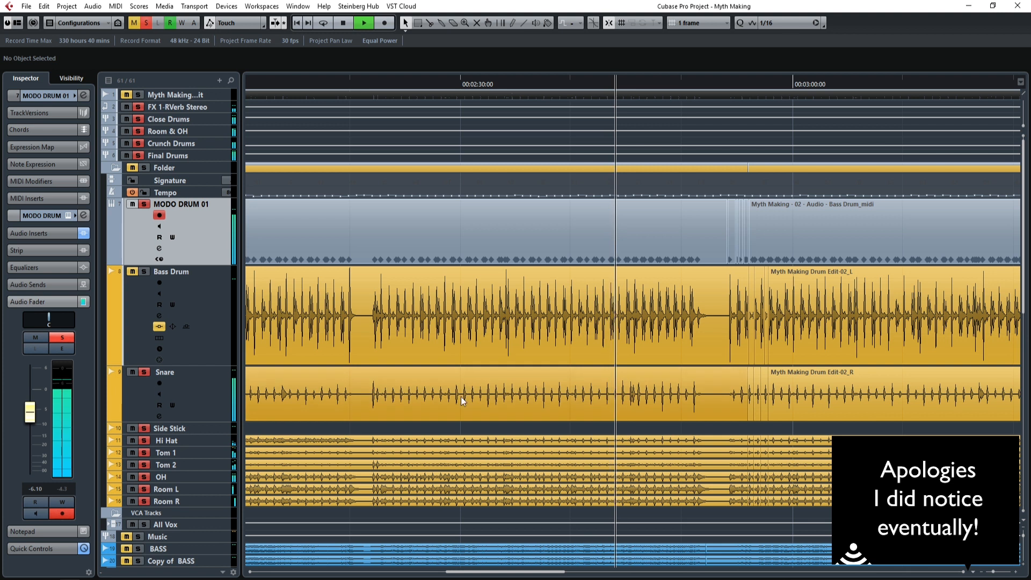
scroll(523, 429, down, 8)
scroll(523, 430, up, 2)
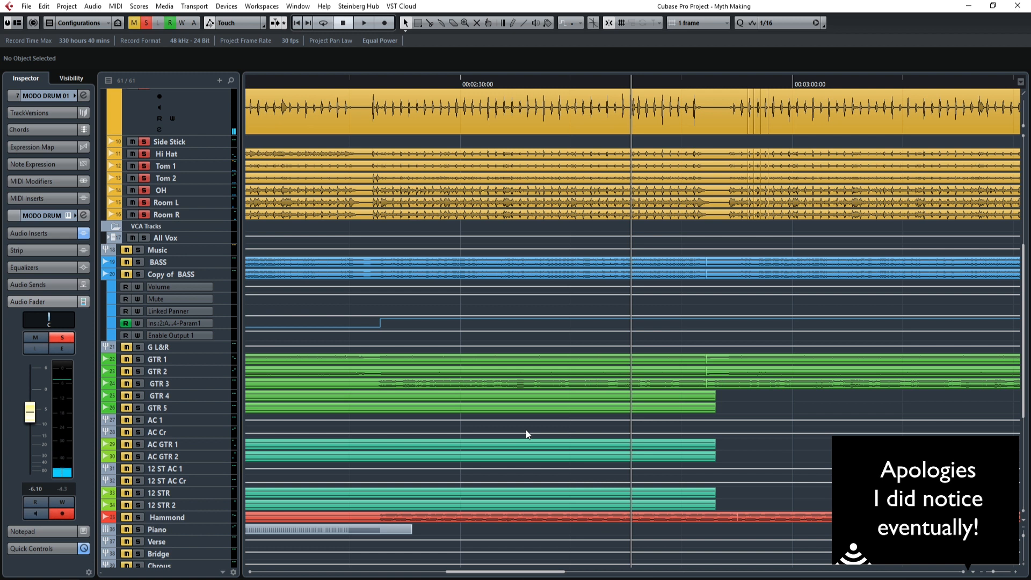
drag(498, 573, 305, 572)
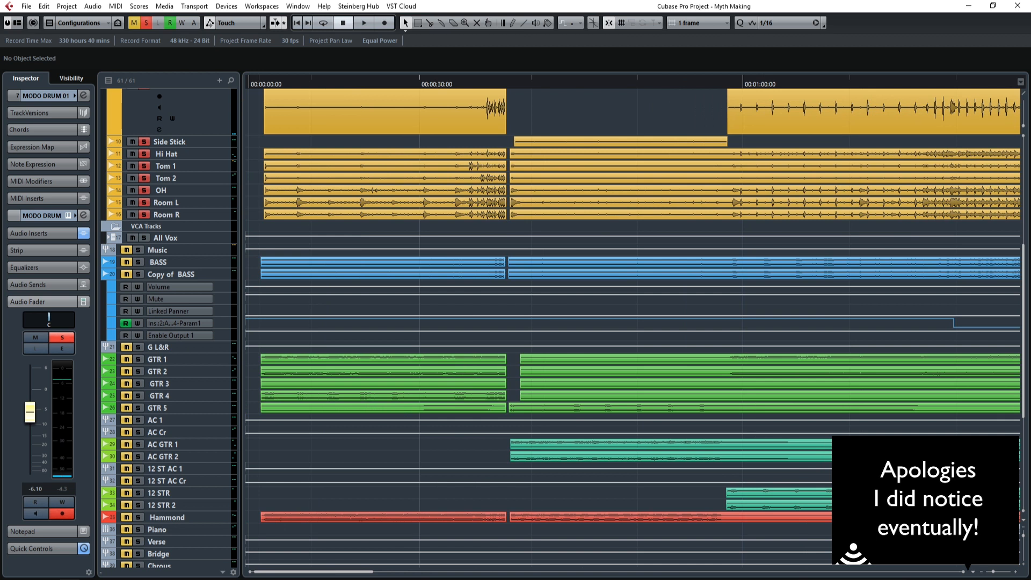
scroll(527, 441, down, 3)
scroll(525, 442, up, 5)
scroll(524, 442, up, 4)
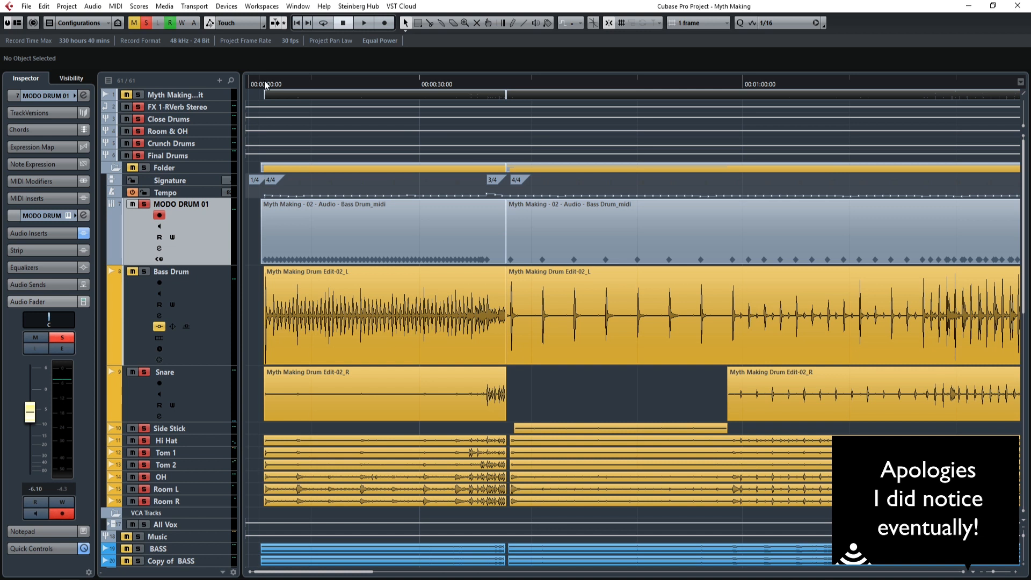
Move the left locator to the start of the song and play the drum tracks from there.
scroll(265, 84, right, 3)
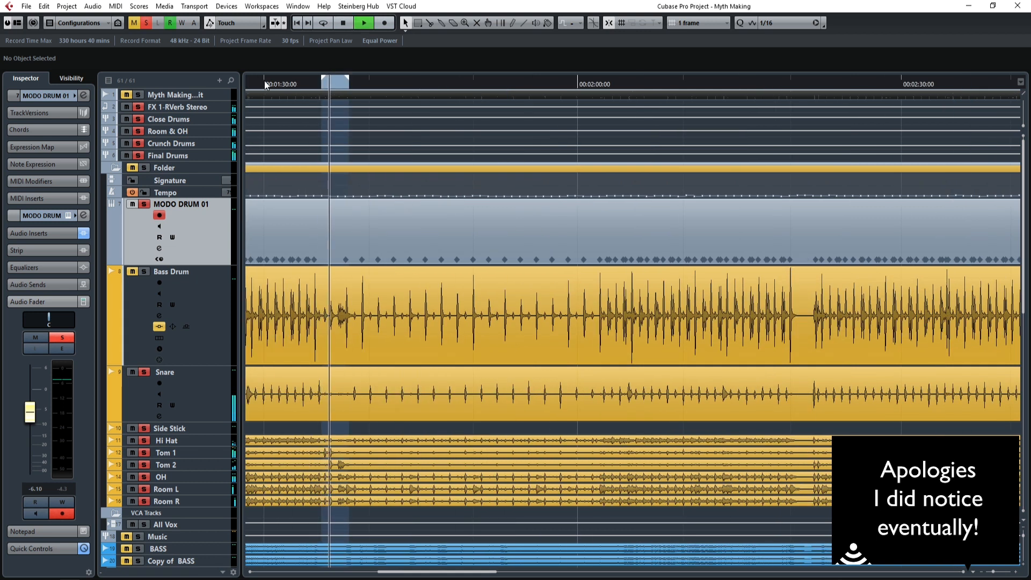
key(space)
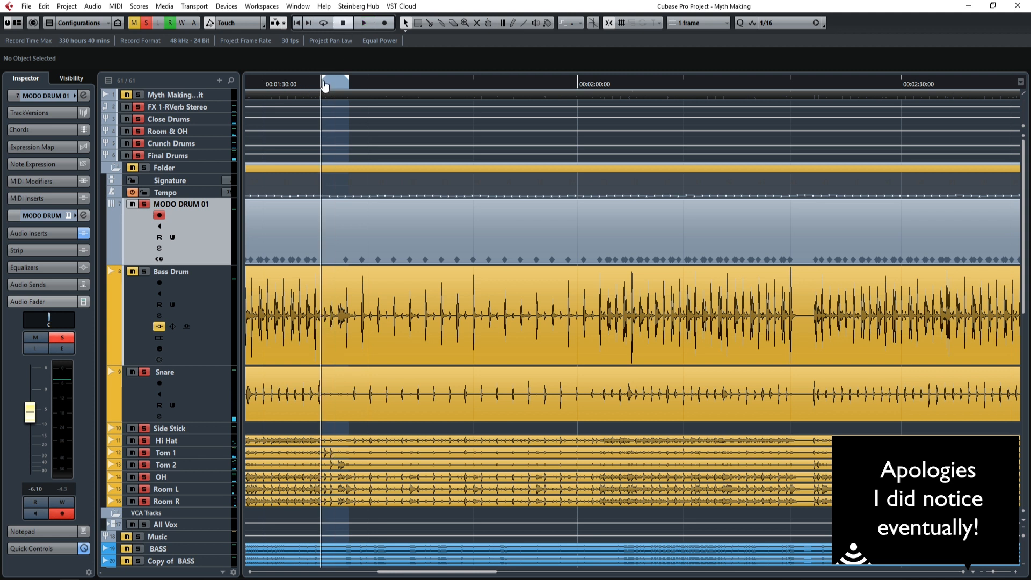
drag(310, 89, 191, 96)
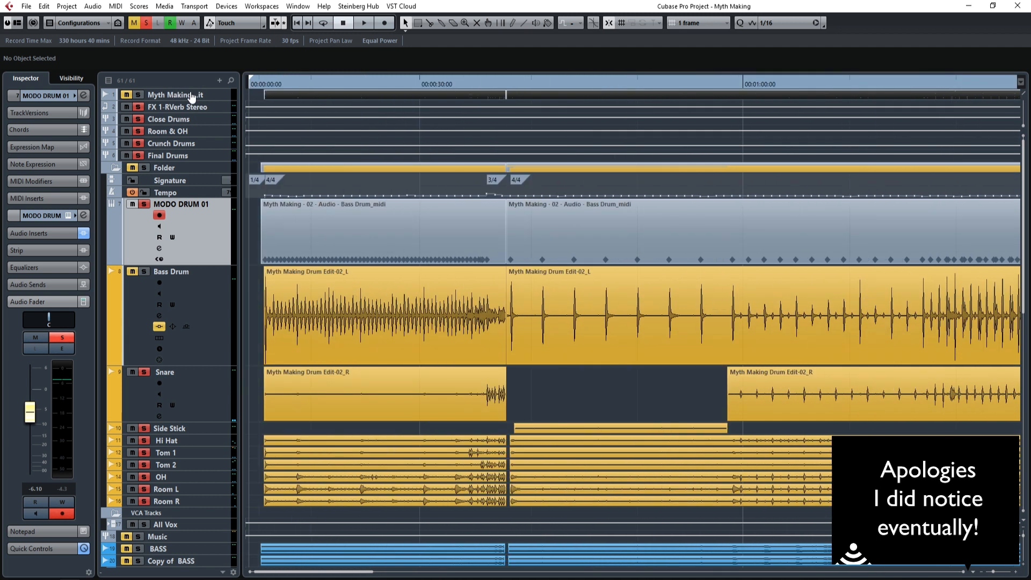
drag(260, 92, 262, 92)
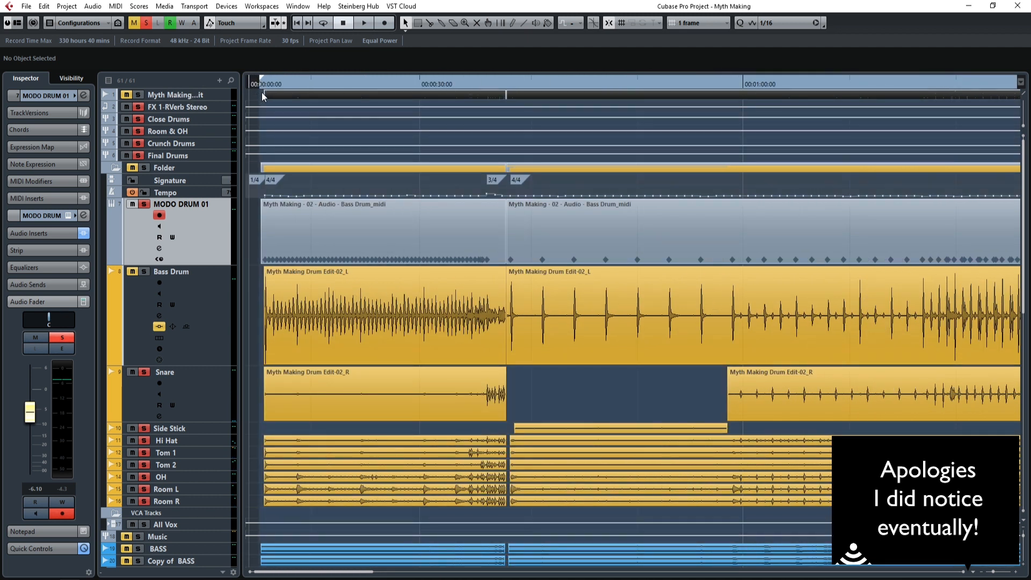
key(space)
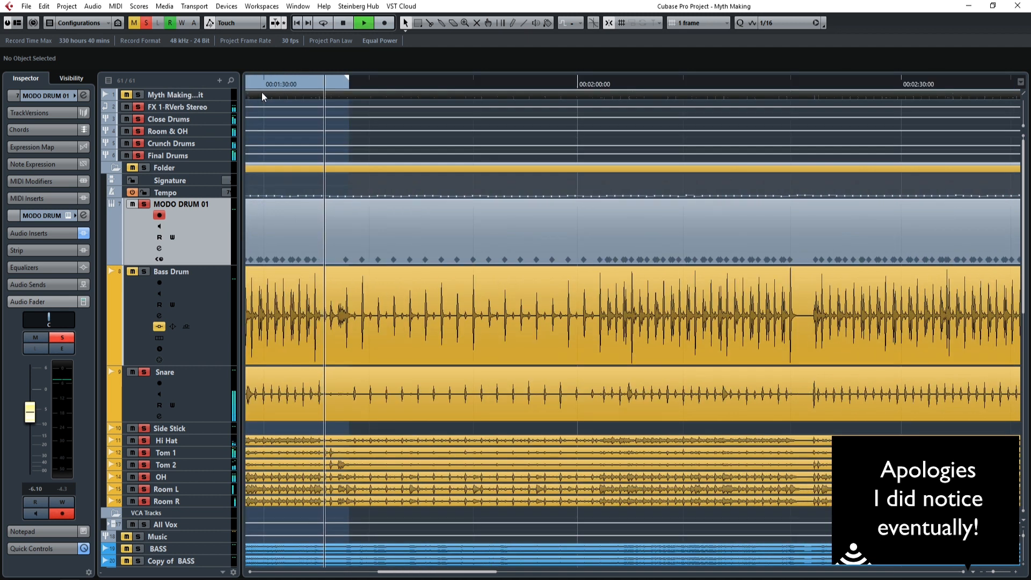
key(KP_1)
key(space)
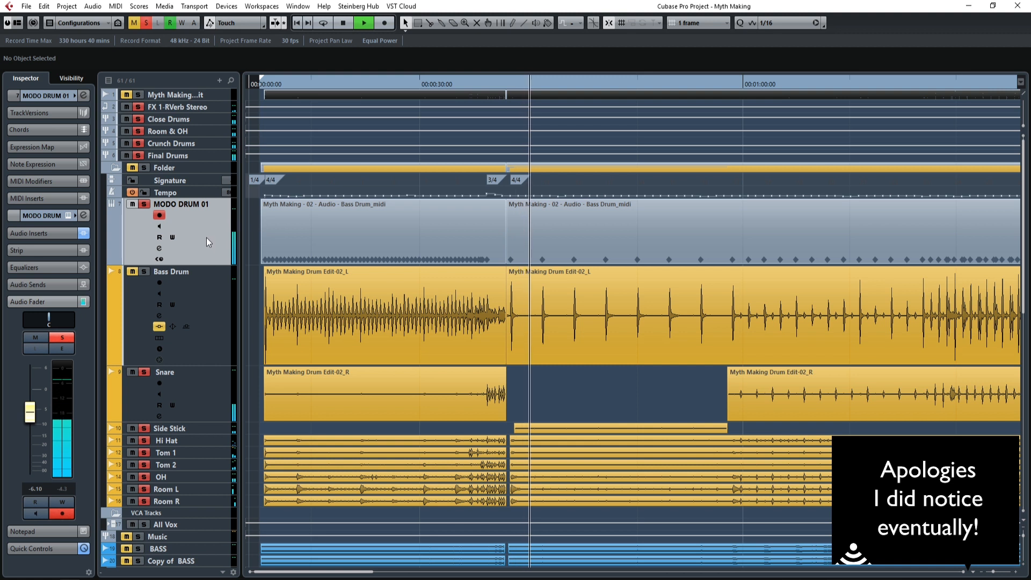
key(space)
Clear the existing solos, solo only the Side Stick track, play its clip and show its inserts.
click(208, 430)
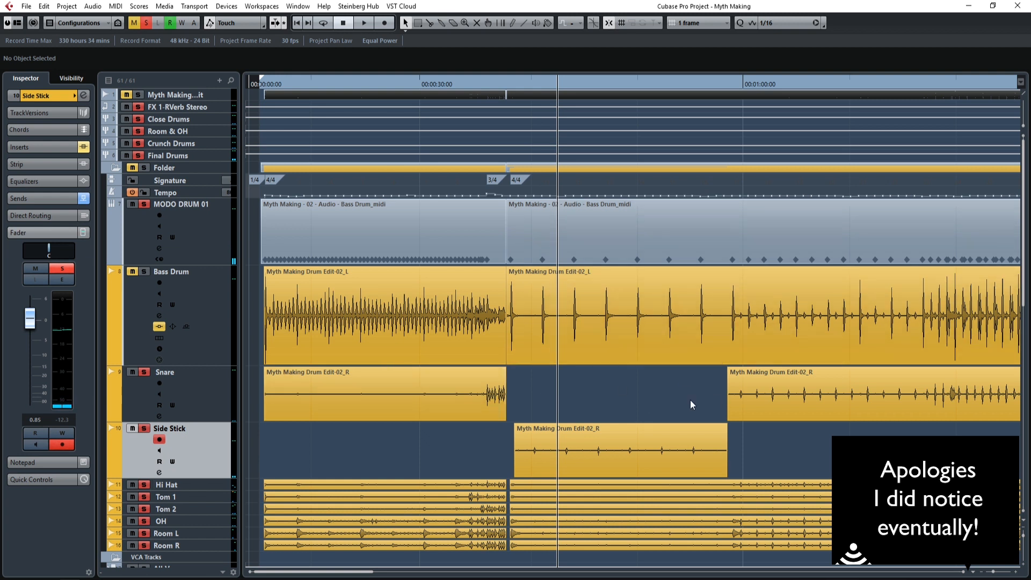
click(1014, 572)
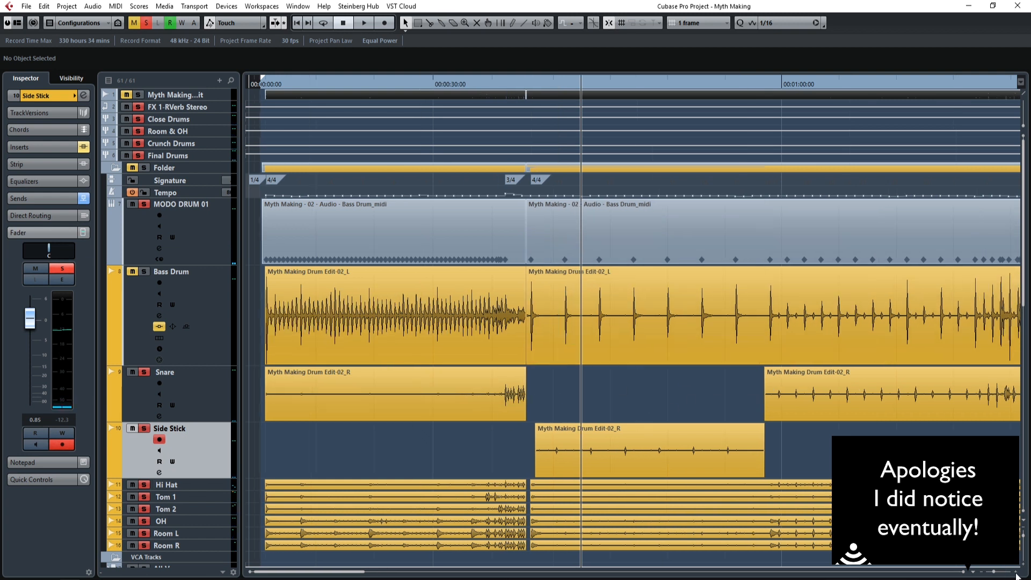
click(964, 572)
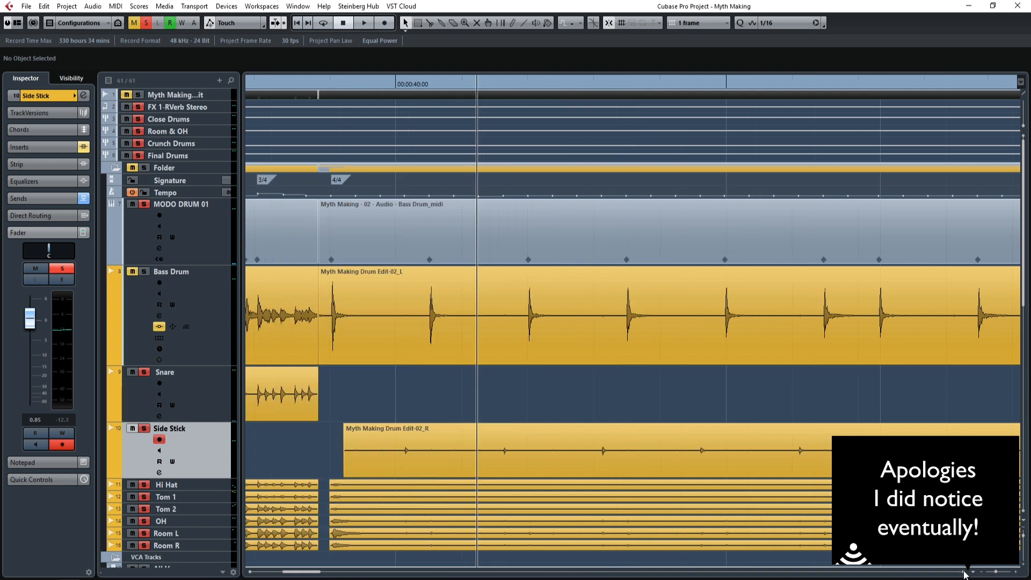
click(380, 84)
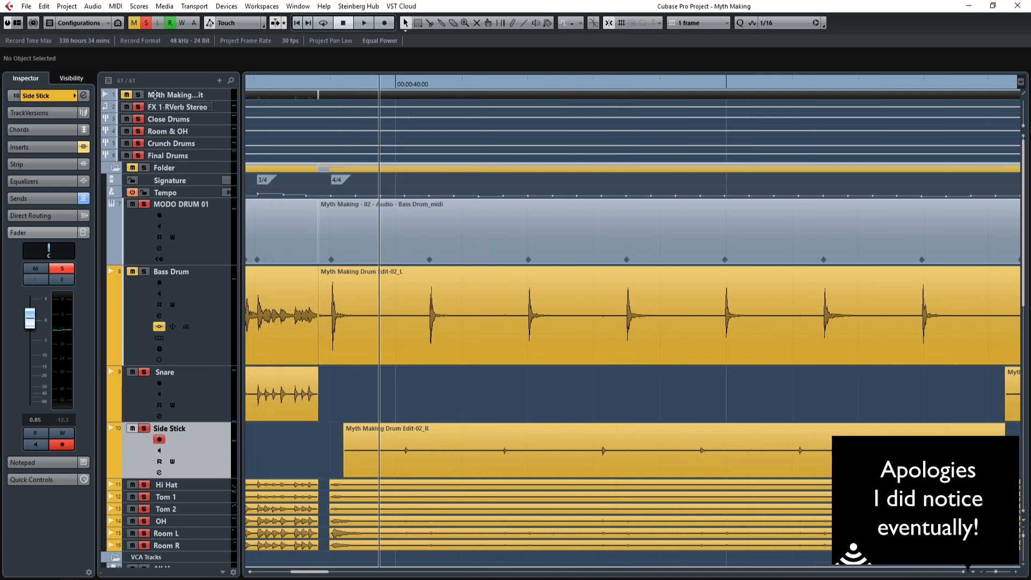
click(146, 23)
key(s)
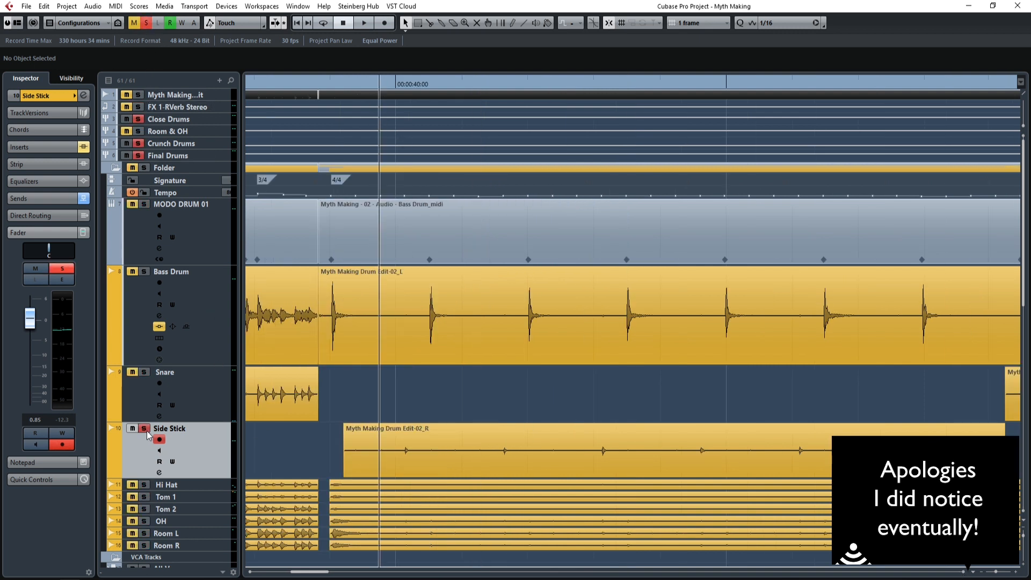
key(space)
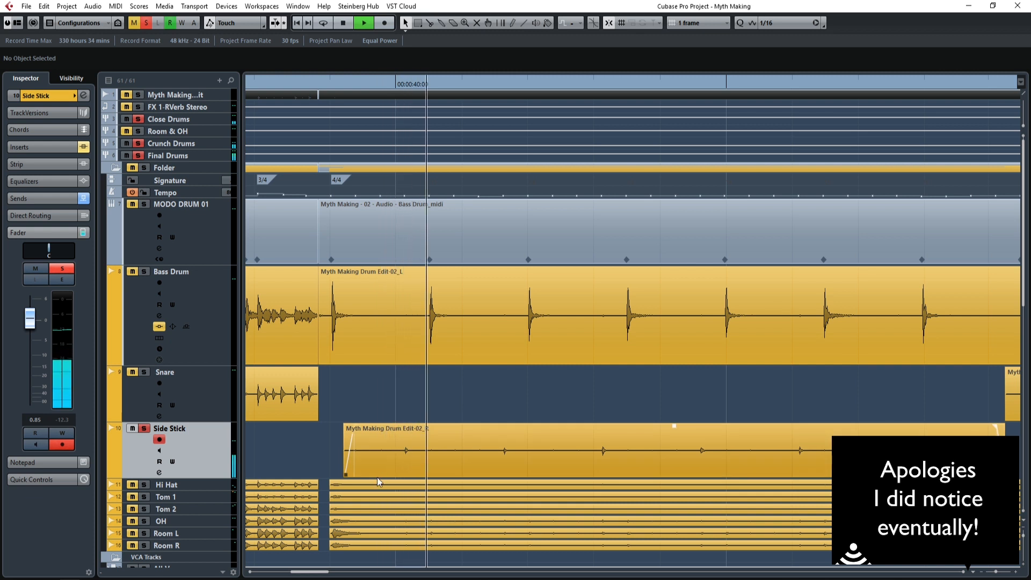
click(54, 145)
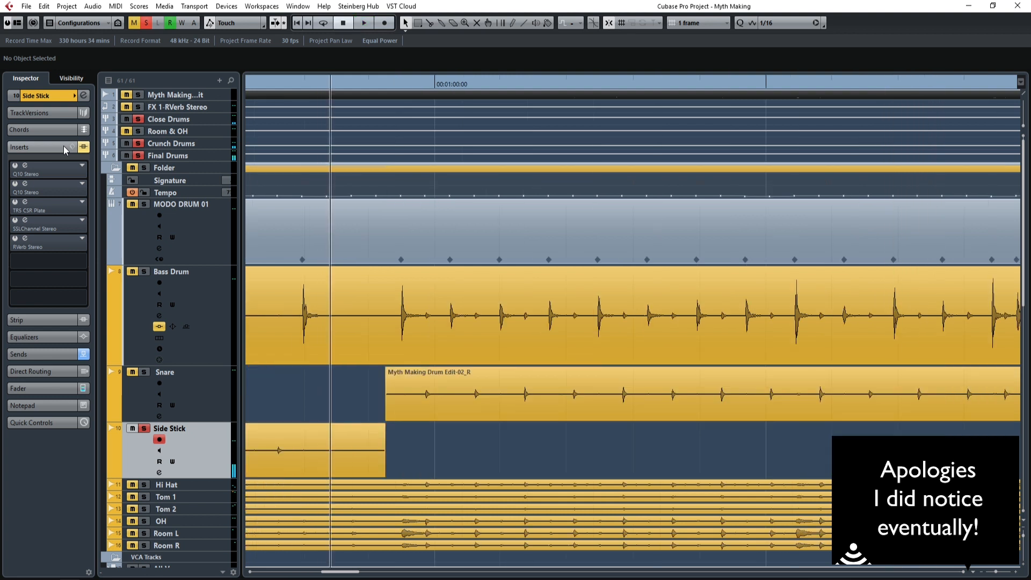
Add an instrument track loaded with MODO DRUM directly below the Side Stick track.
drag(329, 574, 302, 574)
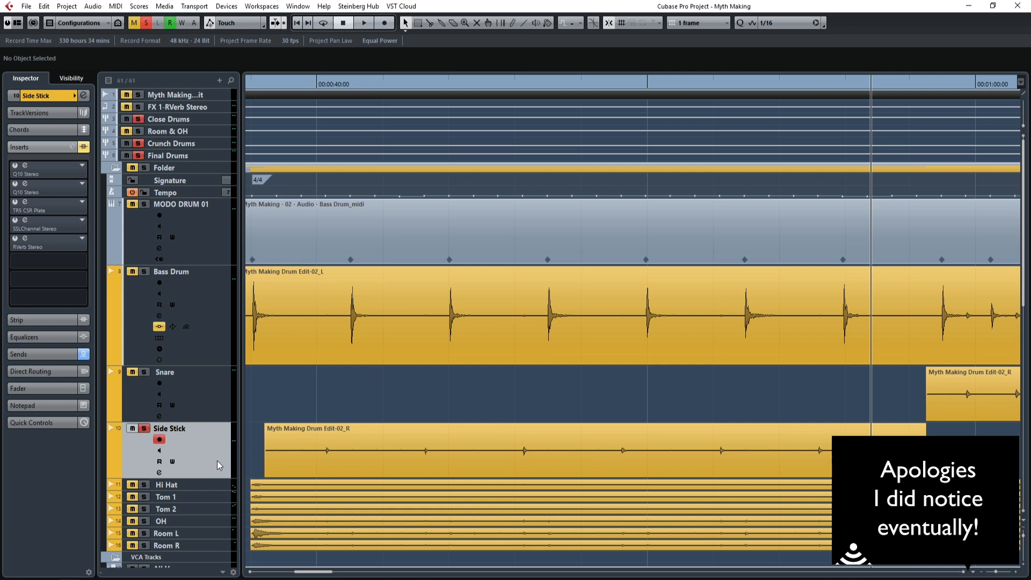
right_click(204, 449)
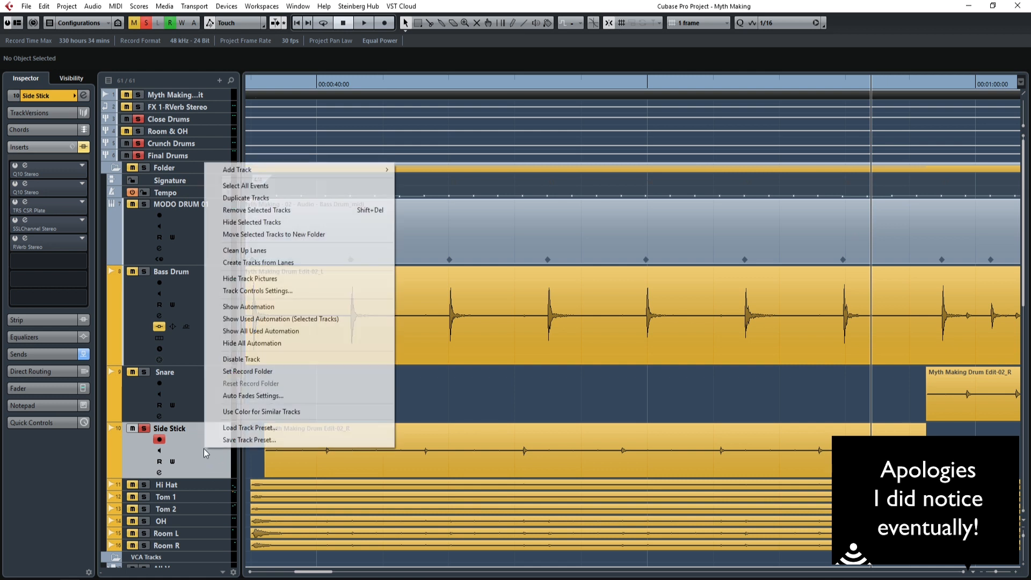
mouse_move(300, 170)
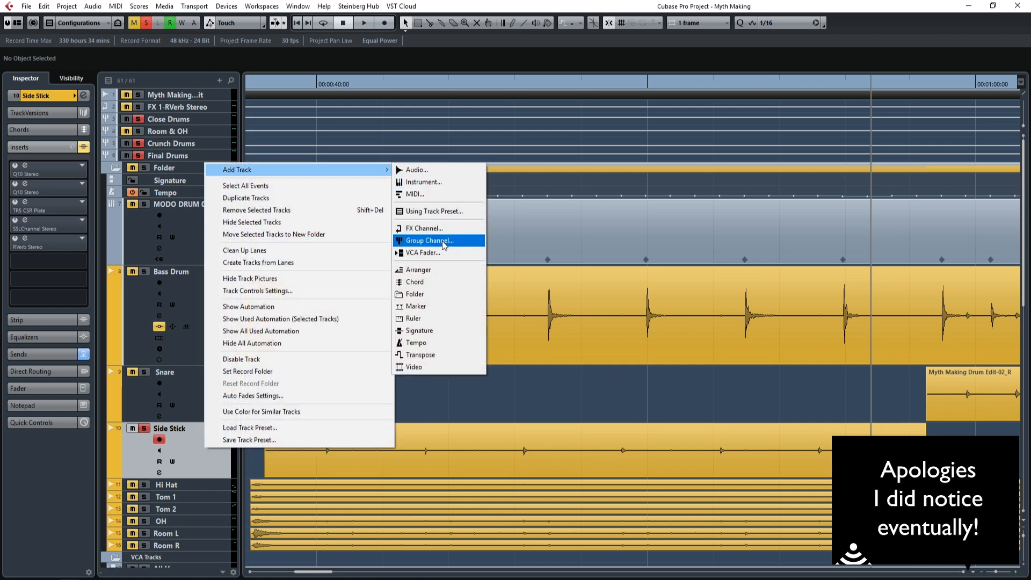
click(450, 183)
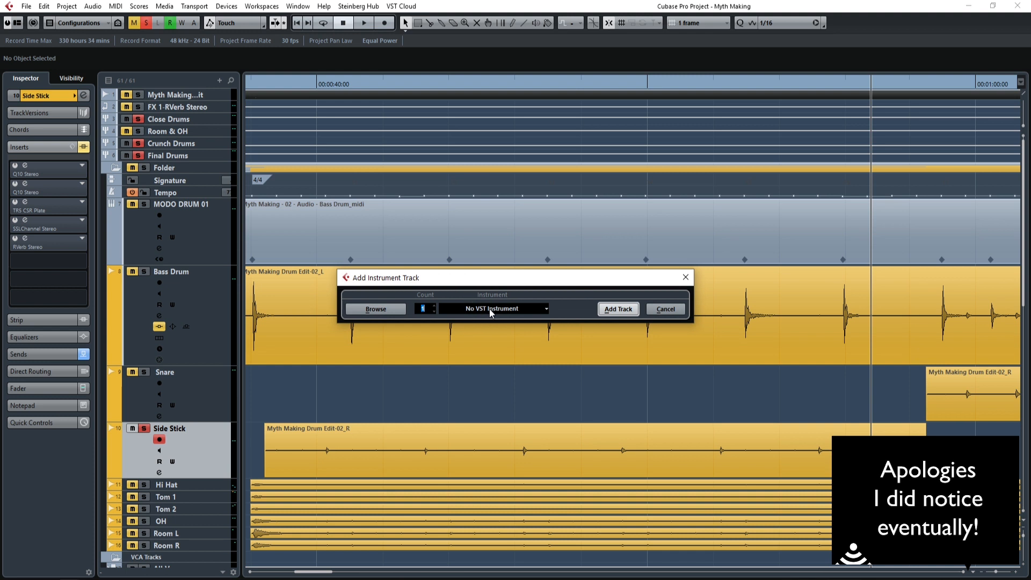
drag(511, 280, 0, 223)
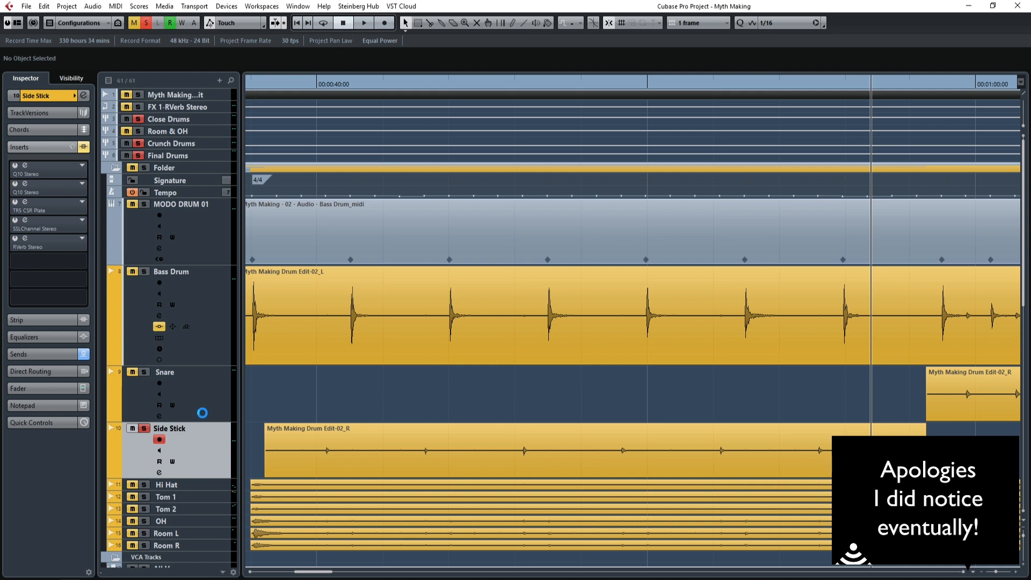
drag(0, 81, 867, 23)
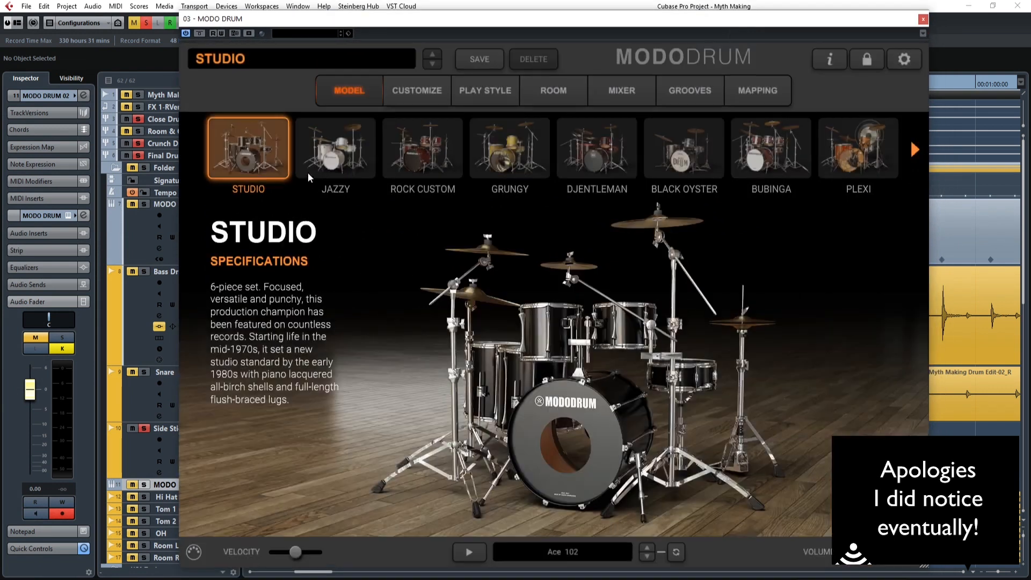
Examine the Studio kit's play style, customization and MIDI mapping, including the Kick 2 and Snare elements.
click(483, 92)
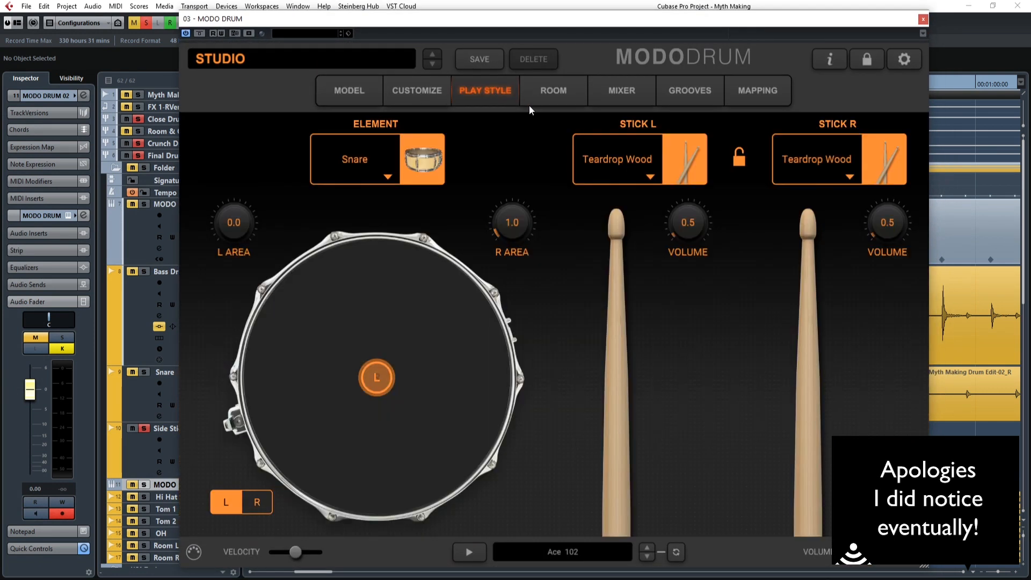
click(414, 97)
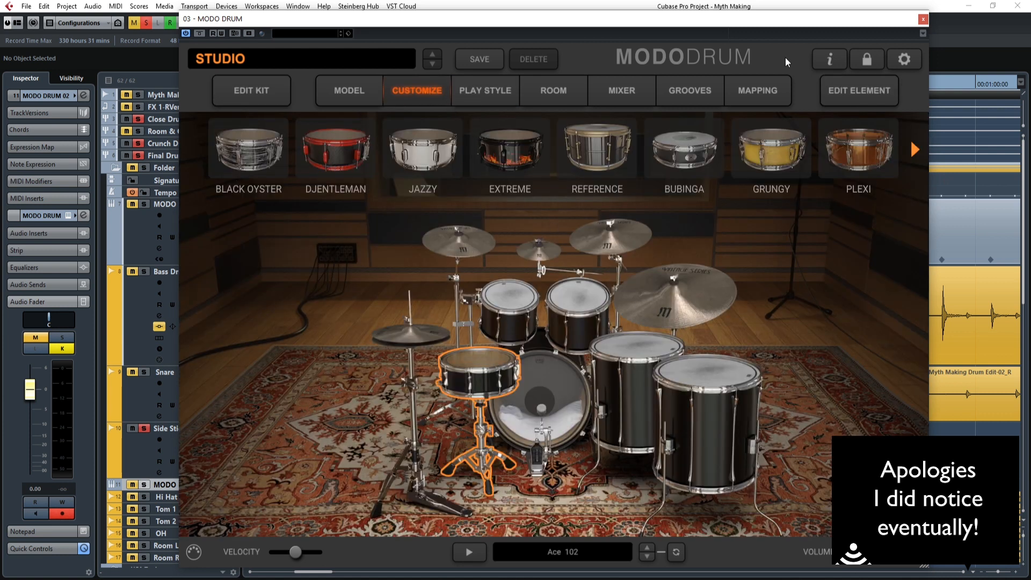
click(771, 96)
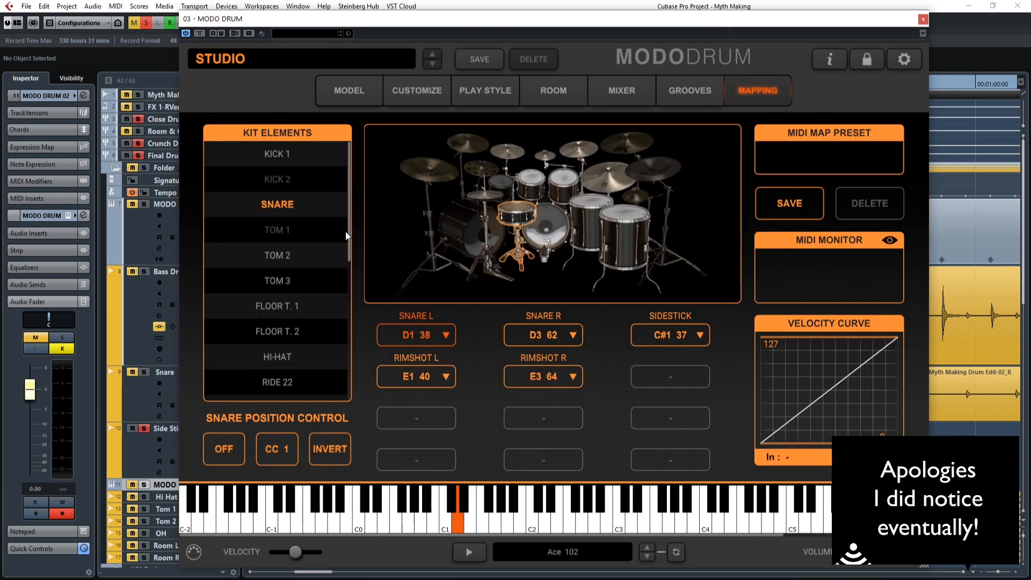
drag(350, 235, 359, 213)
click(281, 182)
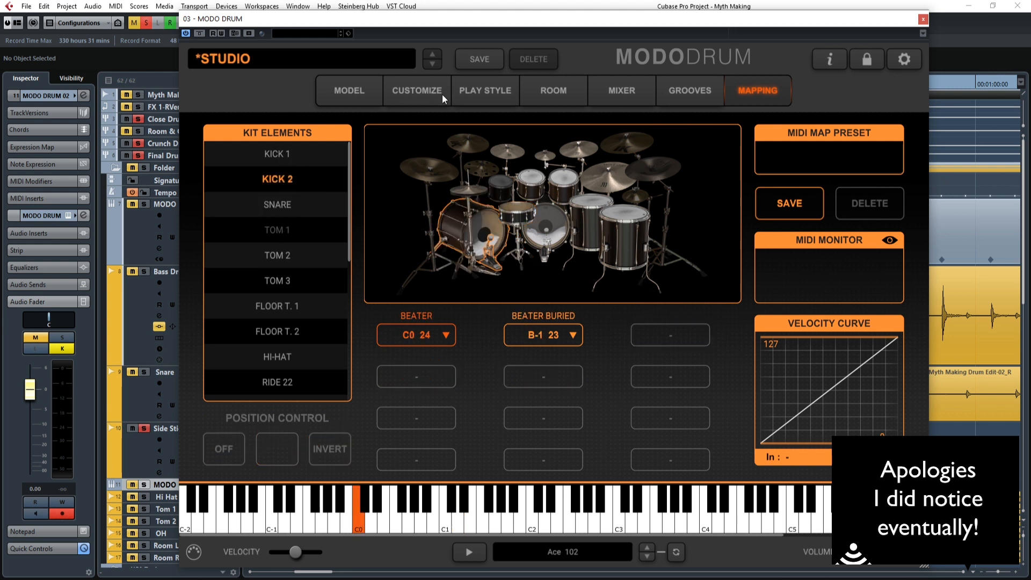
click(286, 212)
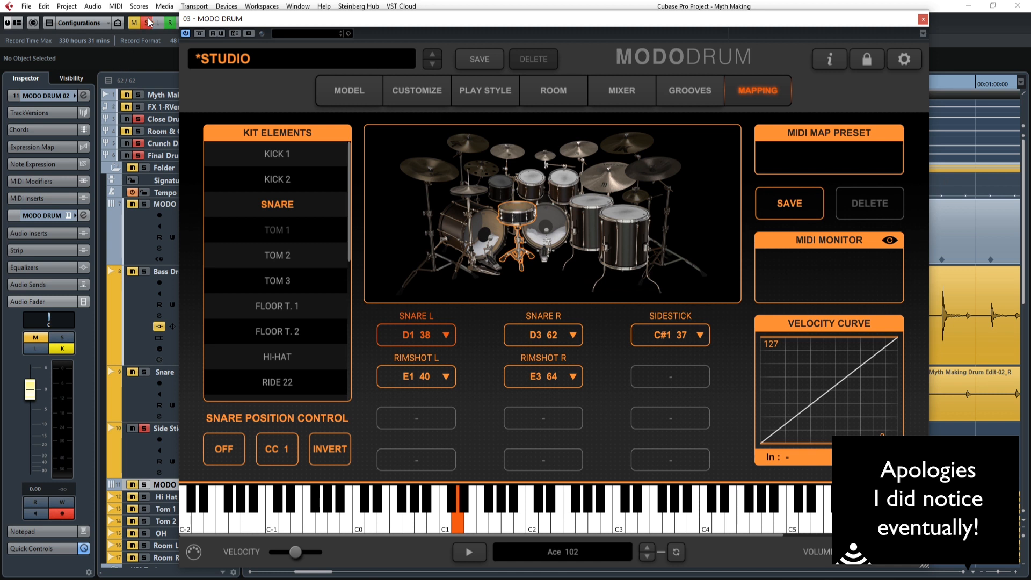
Solo the new MODO DRUM track and audition the snare in the mapping's kit picture.
click(144, 484)
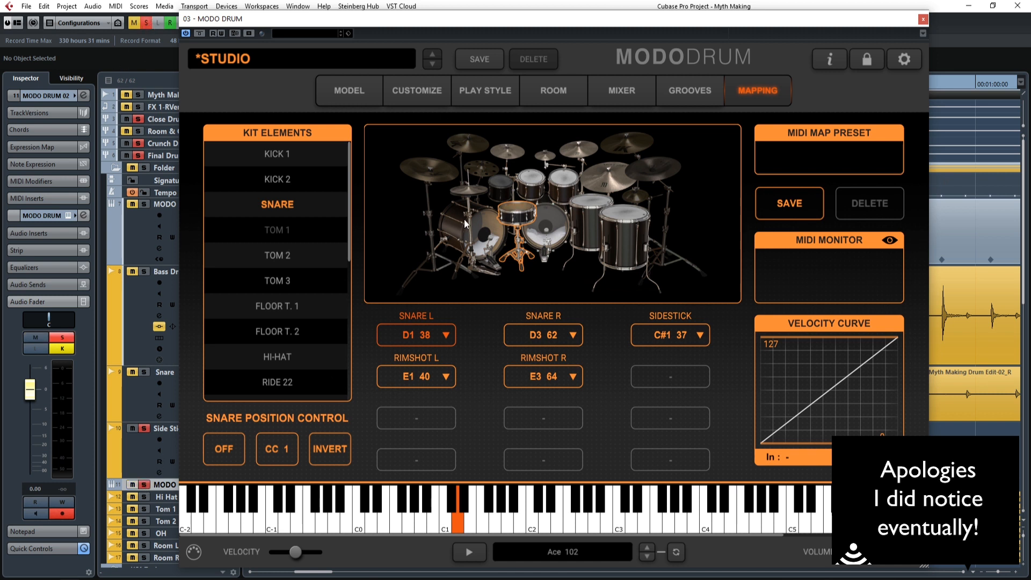
click(506, 206)
click(508, 206)
click(521, 219)
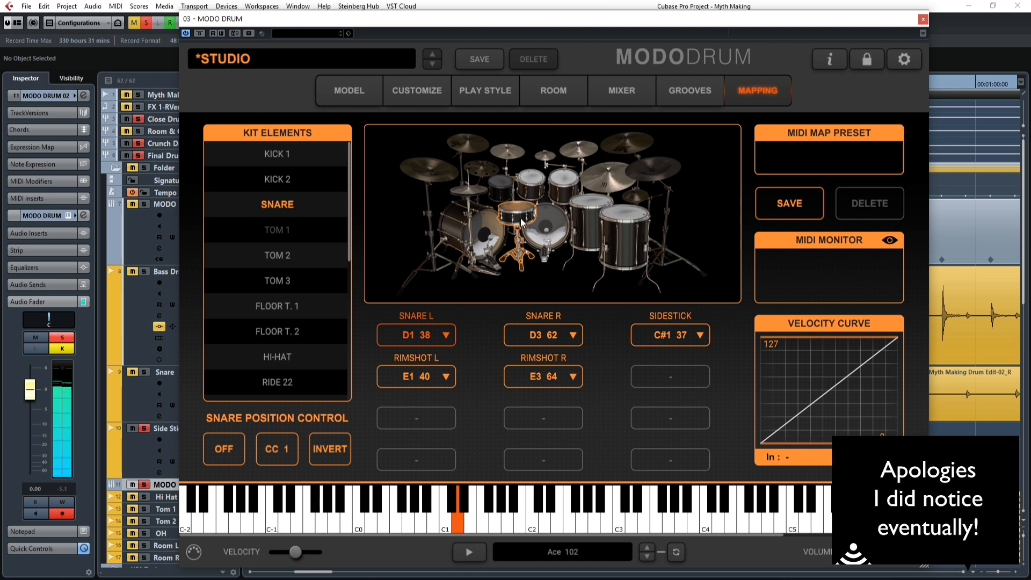
Look up the note mappings of the Clap and Tamb elements in the Studio kit.
drag(350, 229, 353, 395)
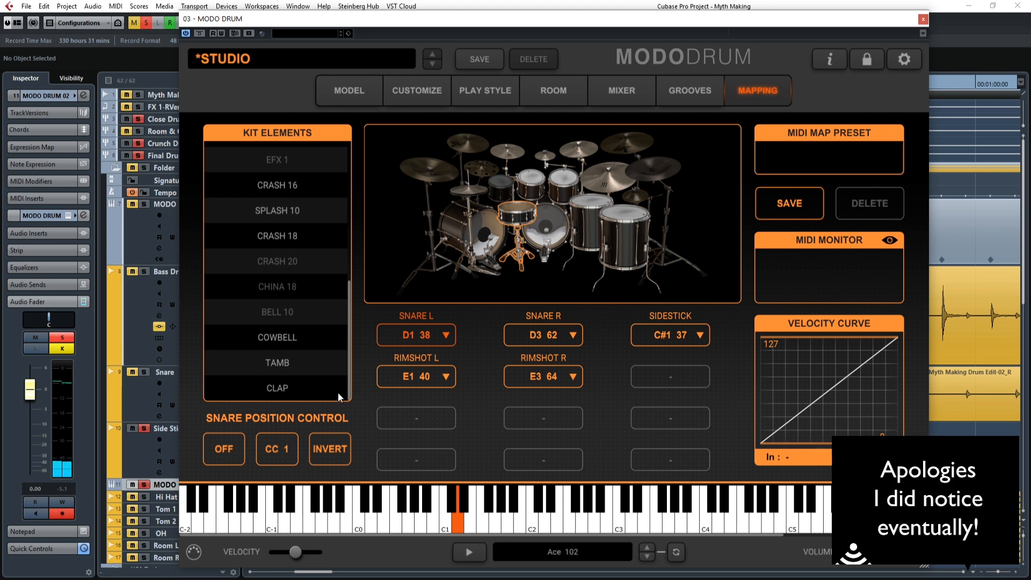
click(288, 388)
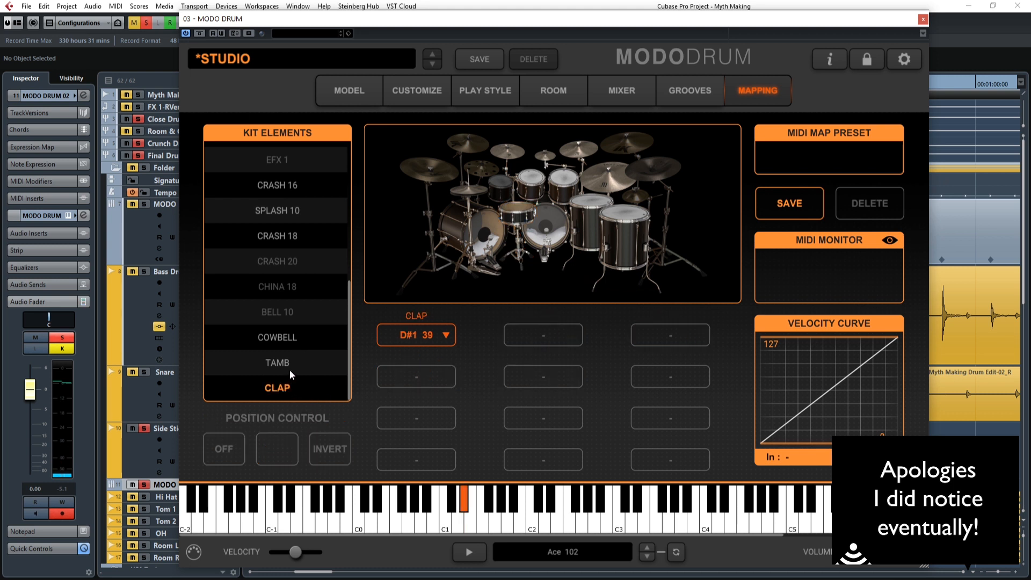
click(289, 370)
drag(349, 282, 353, 151)
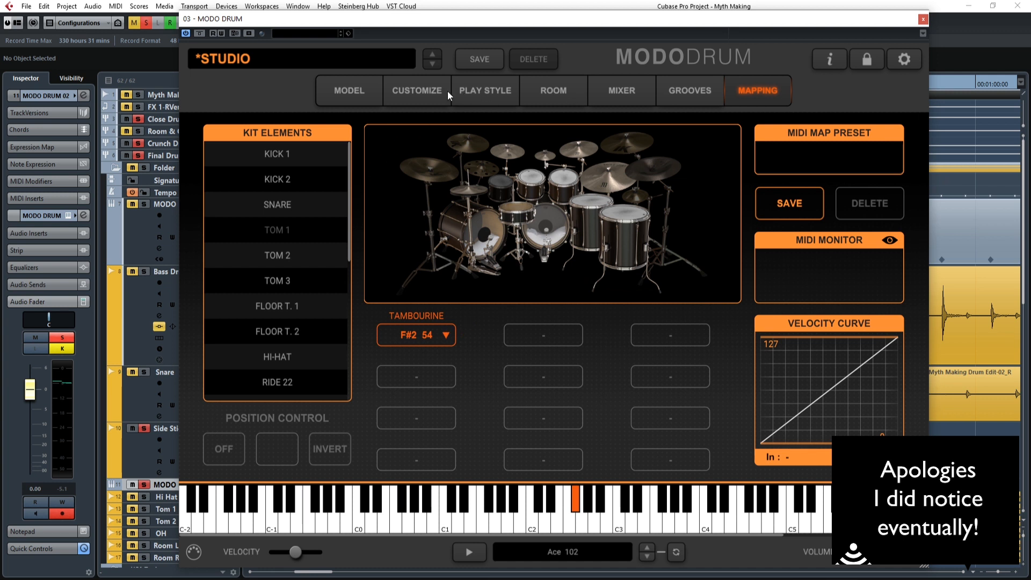
Load the Rock Custom kit model, check its customization and mapping, and return to the drum tracks.
click(349, 92)
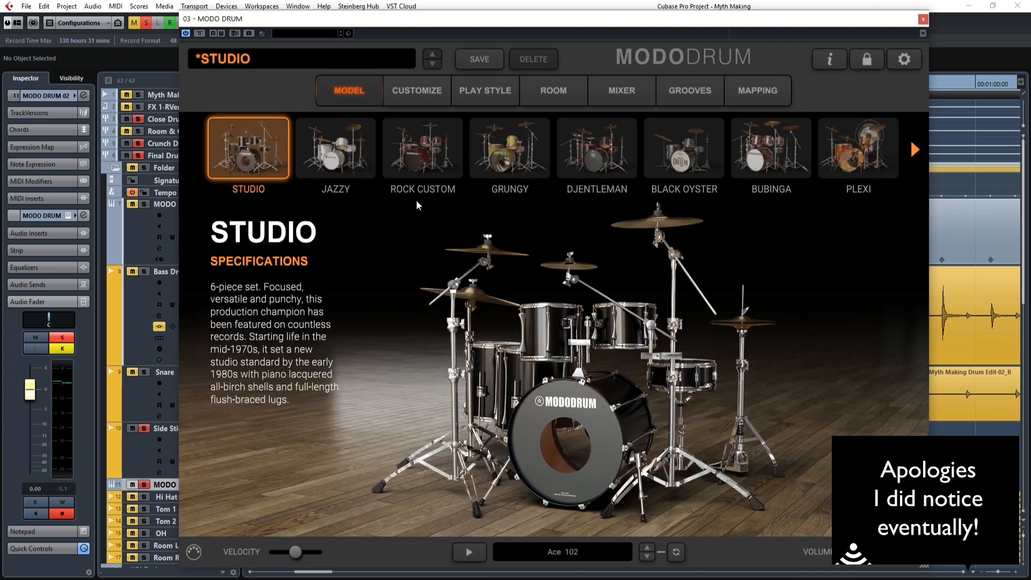
click(424, 156)
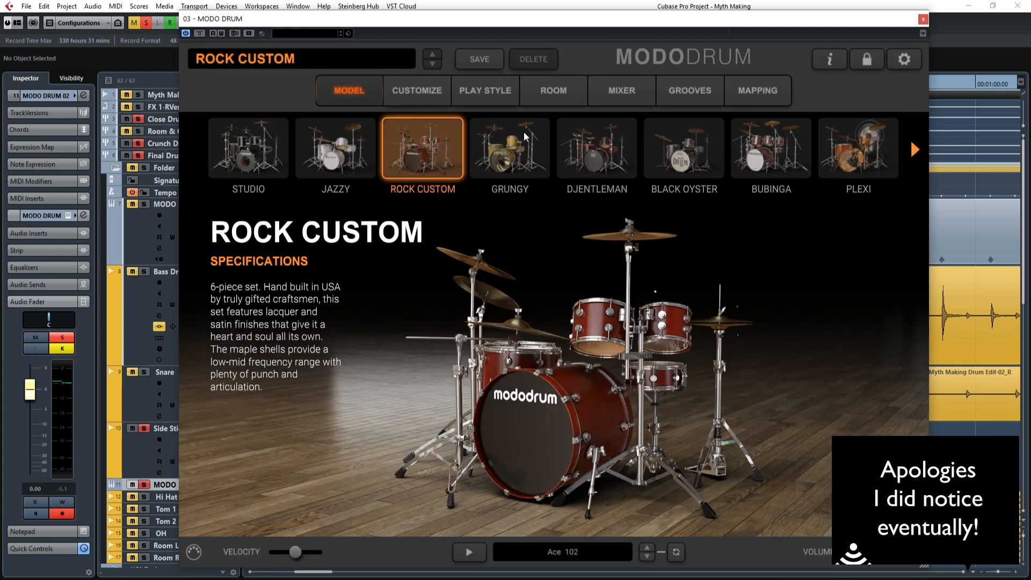
click(424, 88)
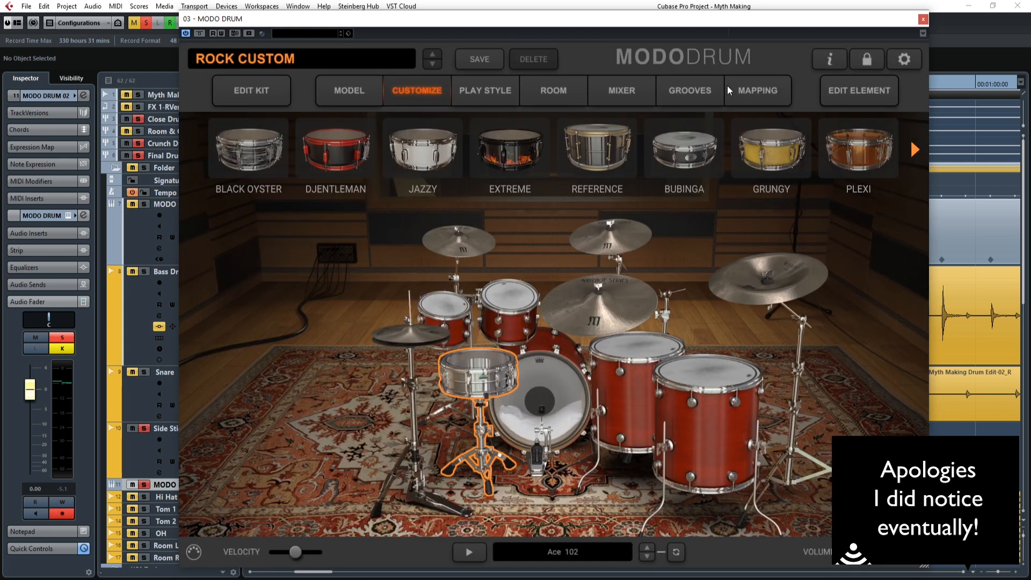
click(743, 89)
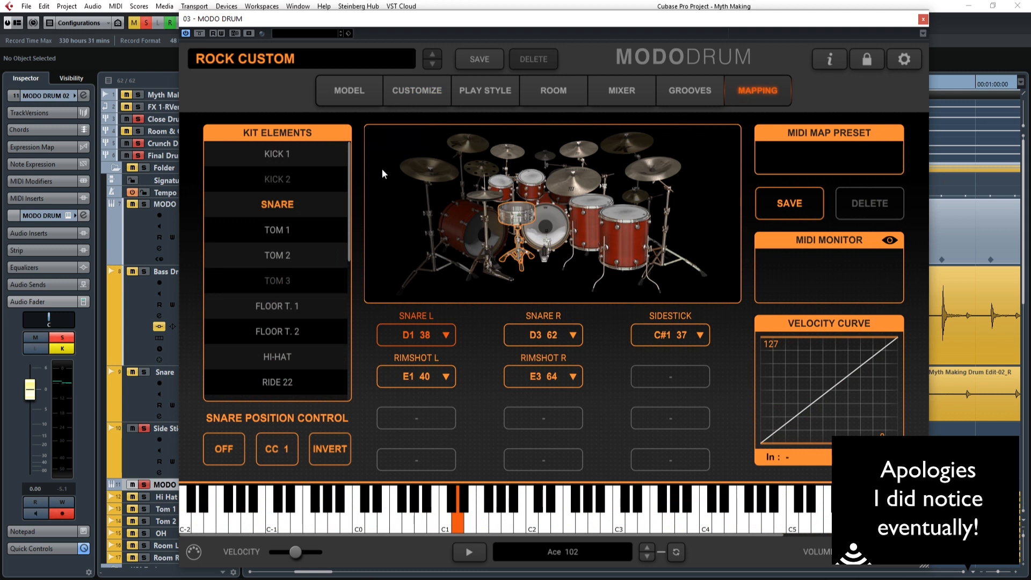
drag(348, 251, 348, 221)
click(922, 21)
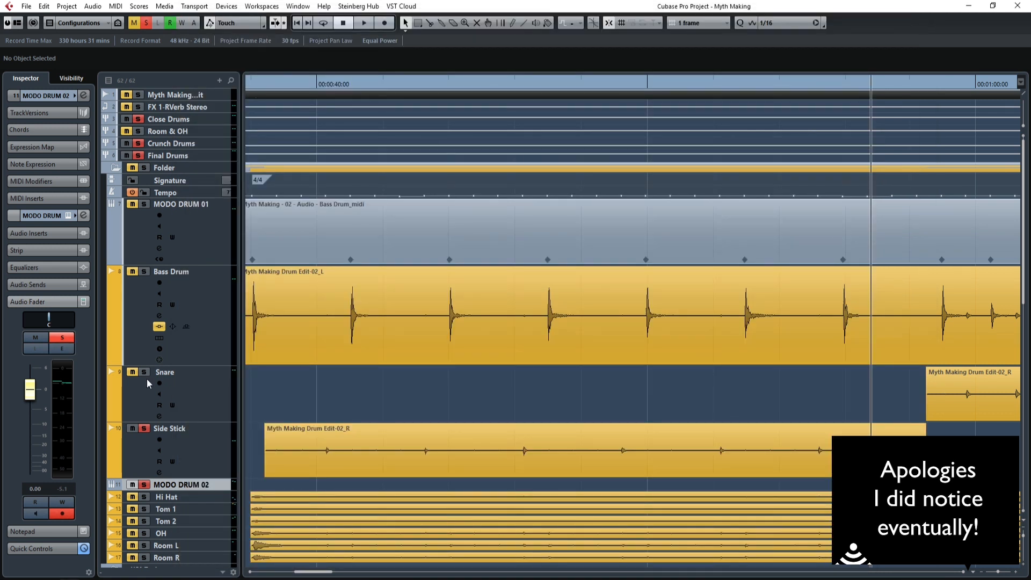
scroll(346, 446, down, 5)
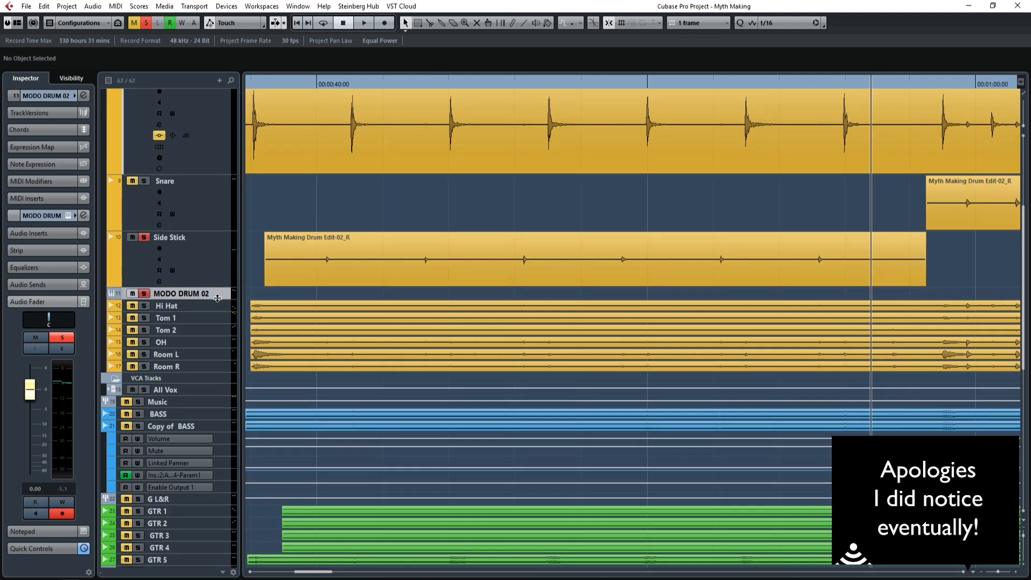
Recheck the MODO DRUM 02 instrument's mapping, close it, and delete the MODO DRUM 02 track.
drag(217, 298, 215, 353)
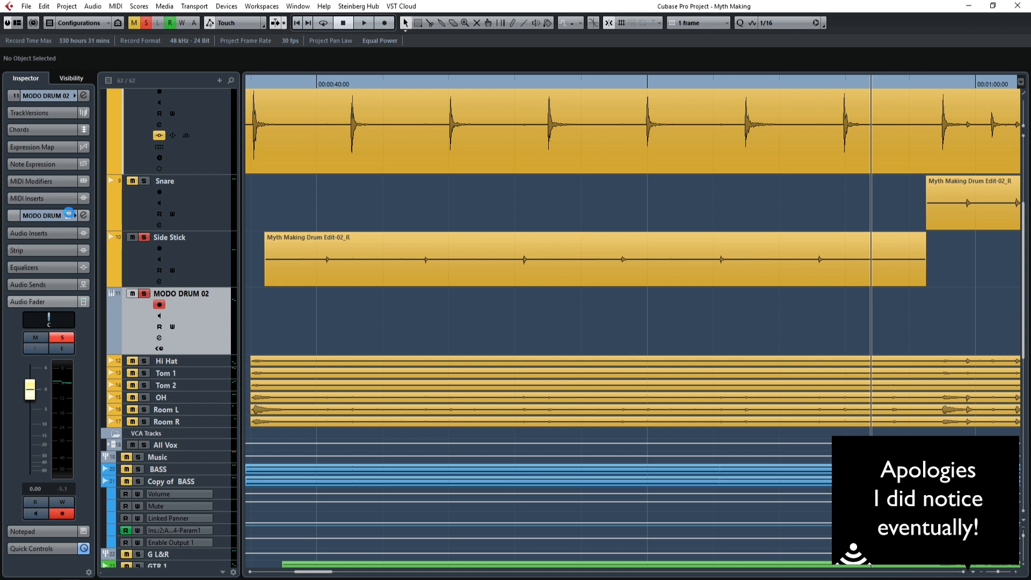
click(69, 214)
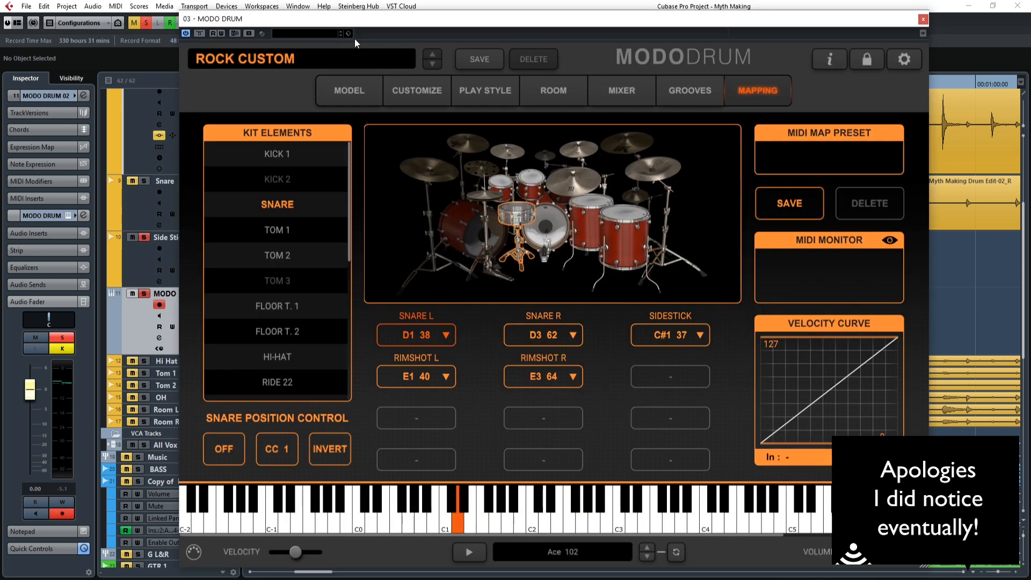
click(922, 20)
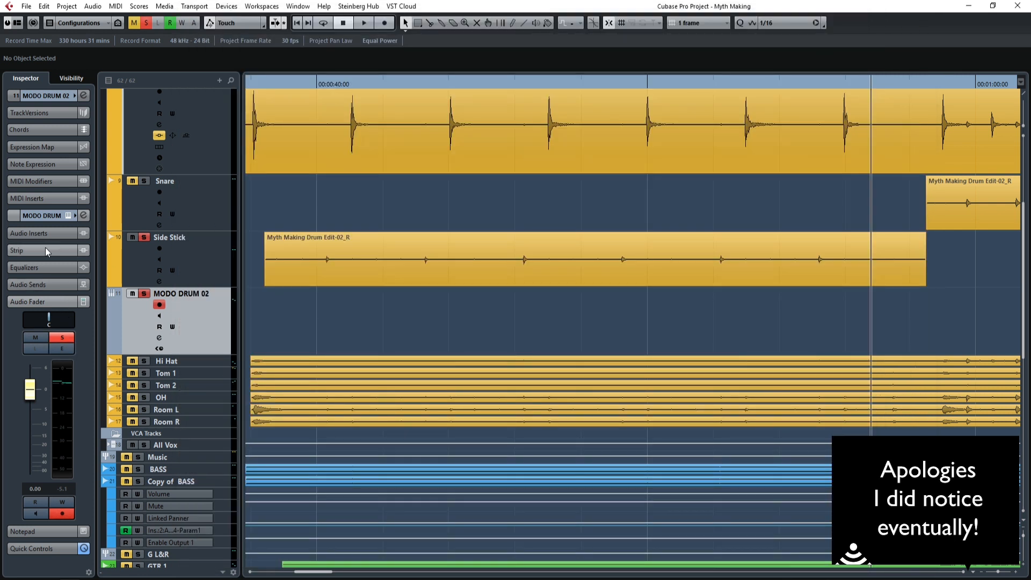
click(193, 267)
click(195, 326)
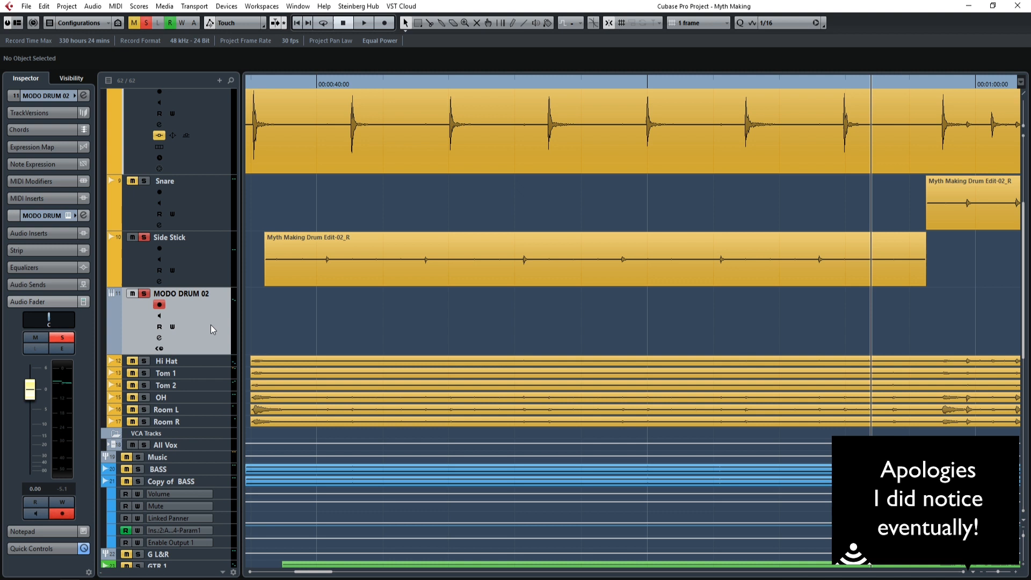
key(Delete)
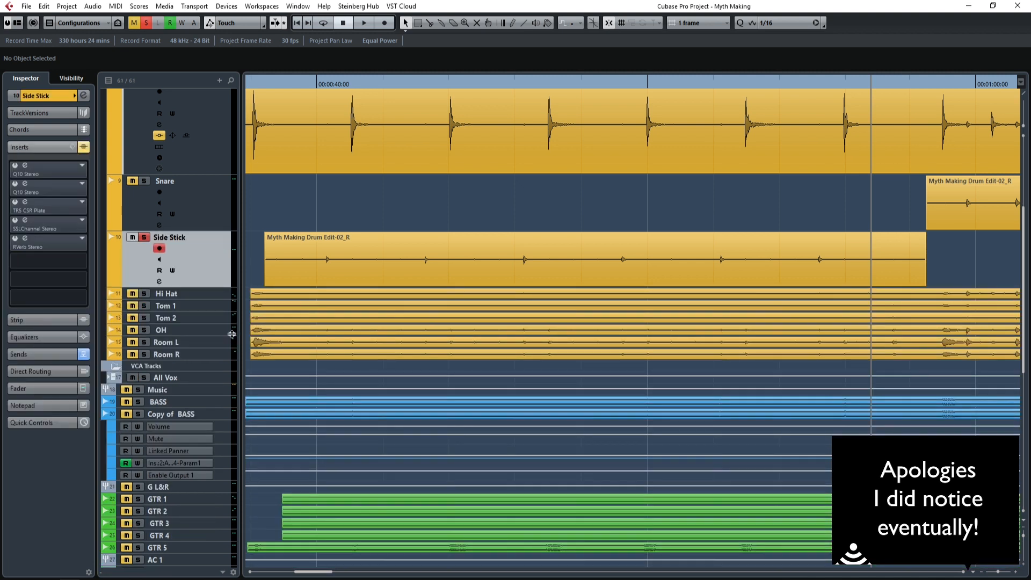
Enlarge the Side Stick track and audition its soloed part from just before 00:00:40:00.
click(1015, 572)
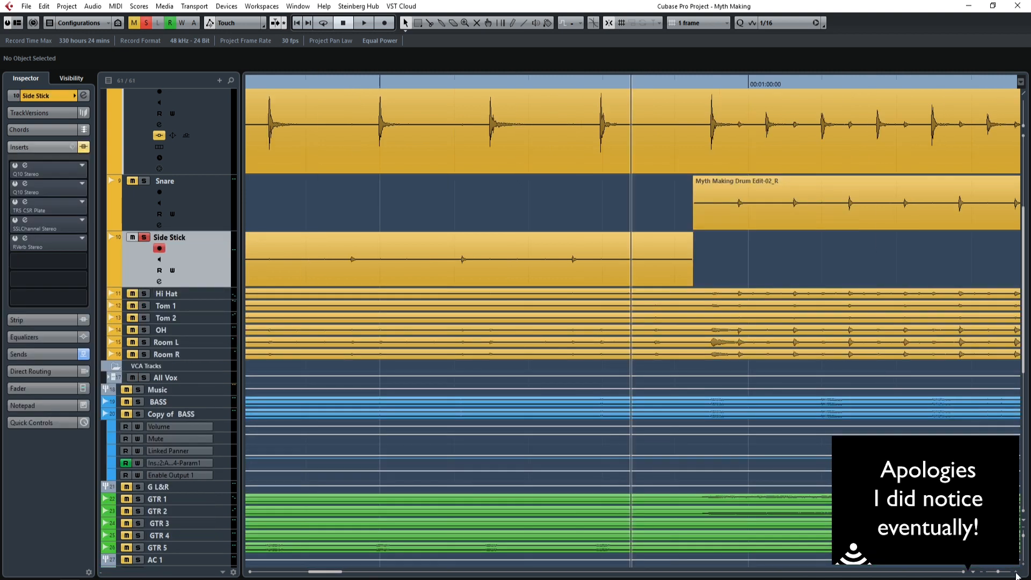
click(1015, 572)
drag(323, 572, 297, 572)
click(568, 84)
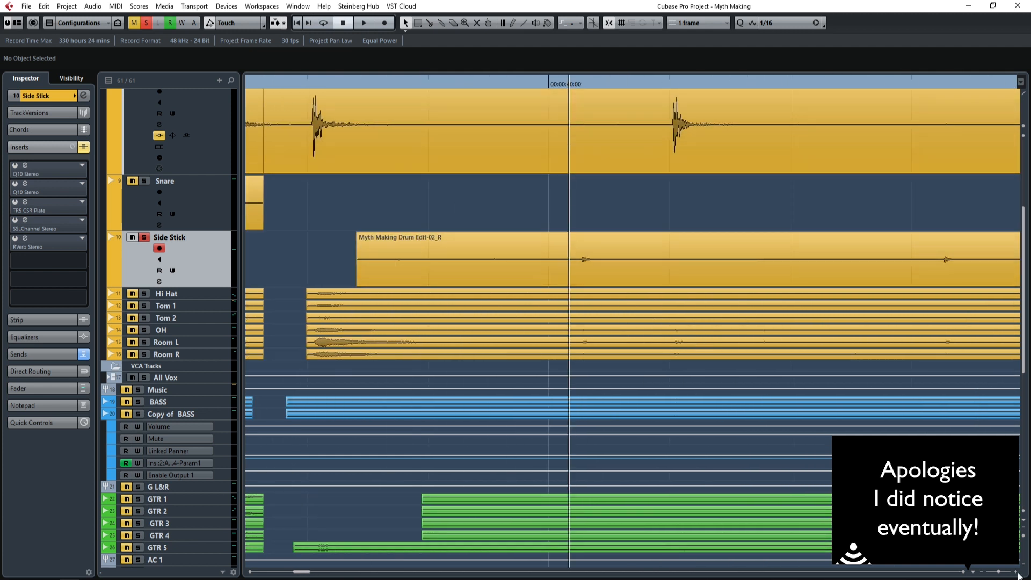
click(1022, 563)
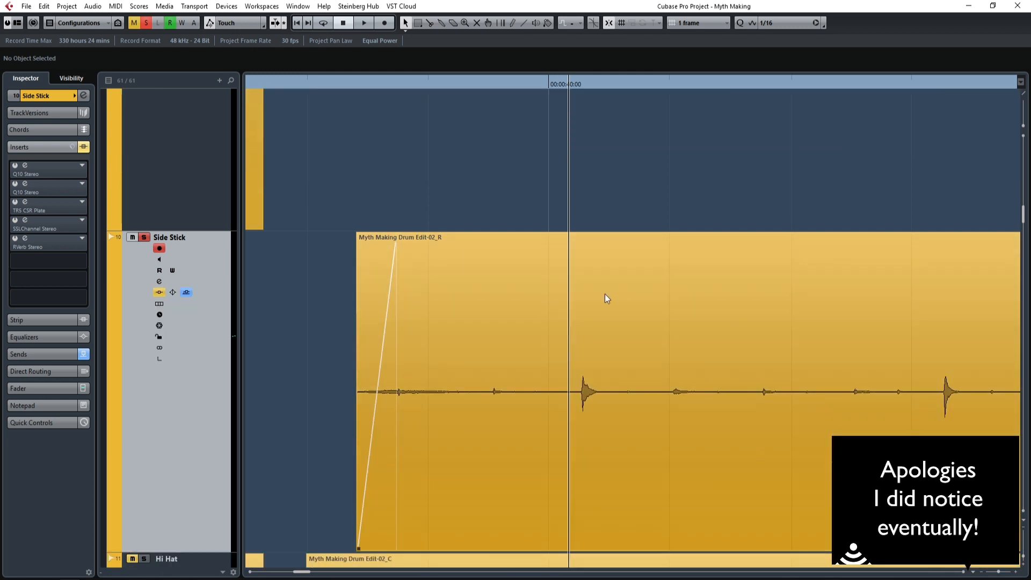
click(529, 84)
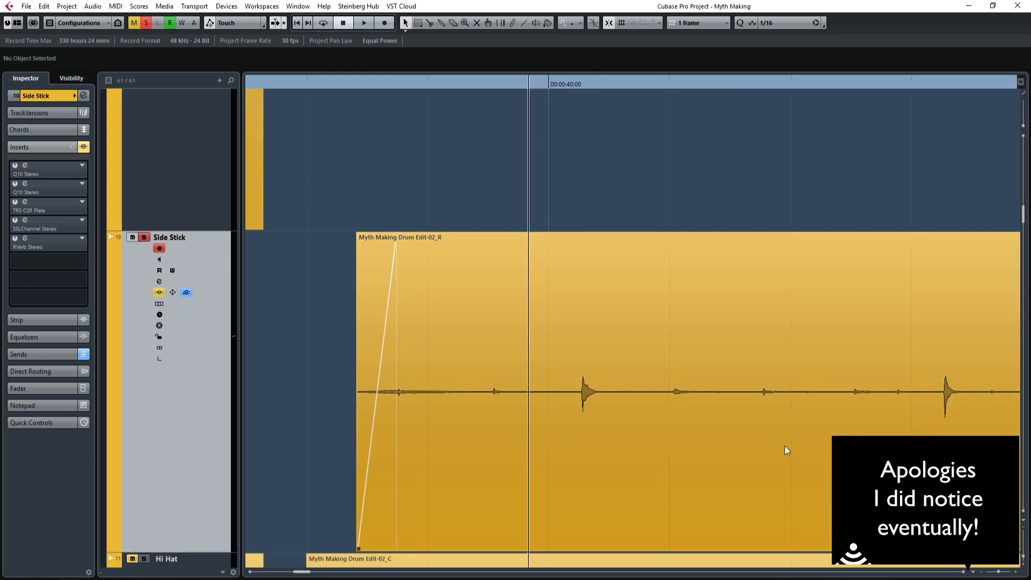
drag(1023, 555, 1023, 540)
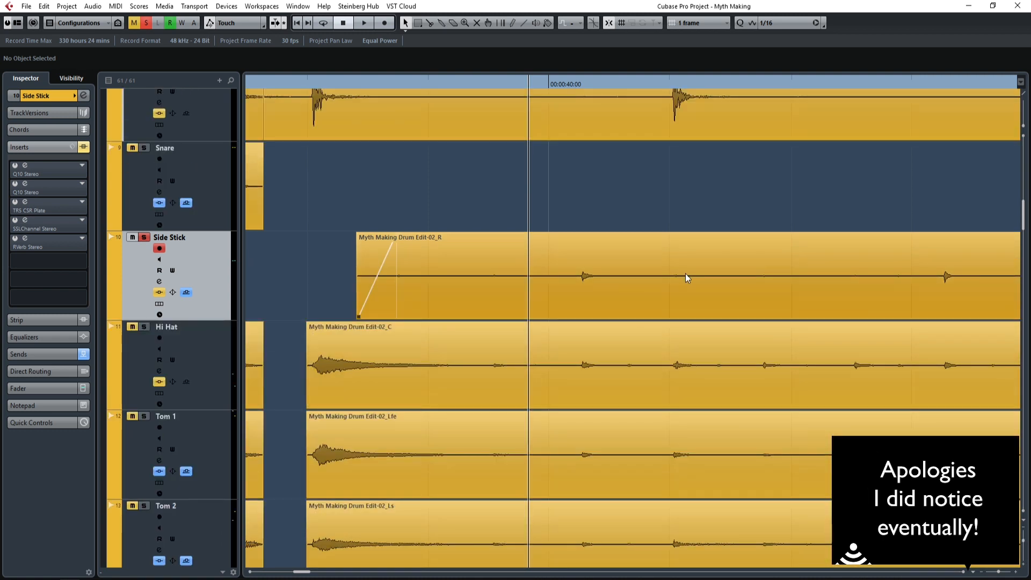
key(space)
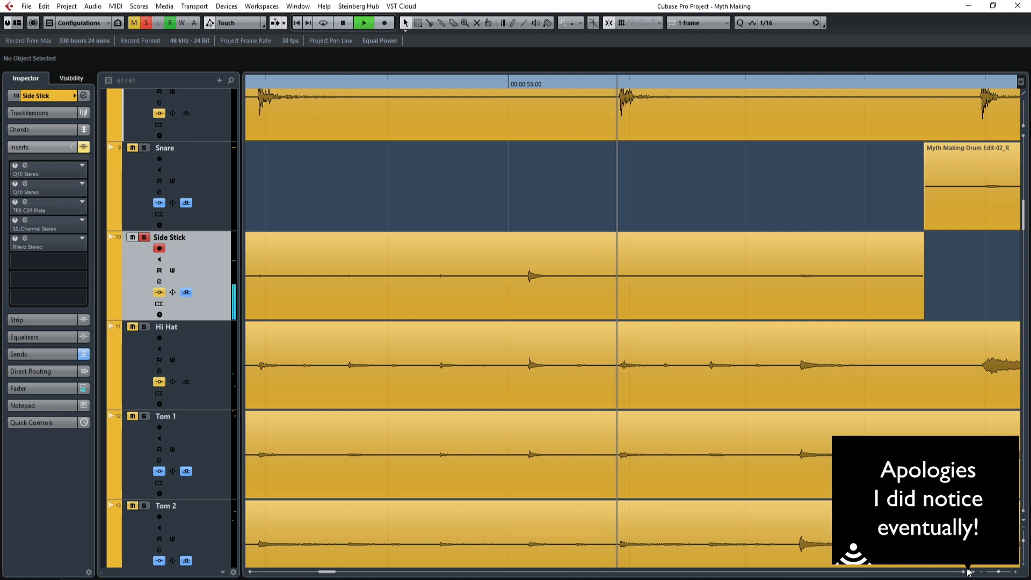
key(space)
Find a clean Side Stick hit just after 00:00:43:00 and audition it close up.
click(982, 572)
click(981, 571)
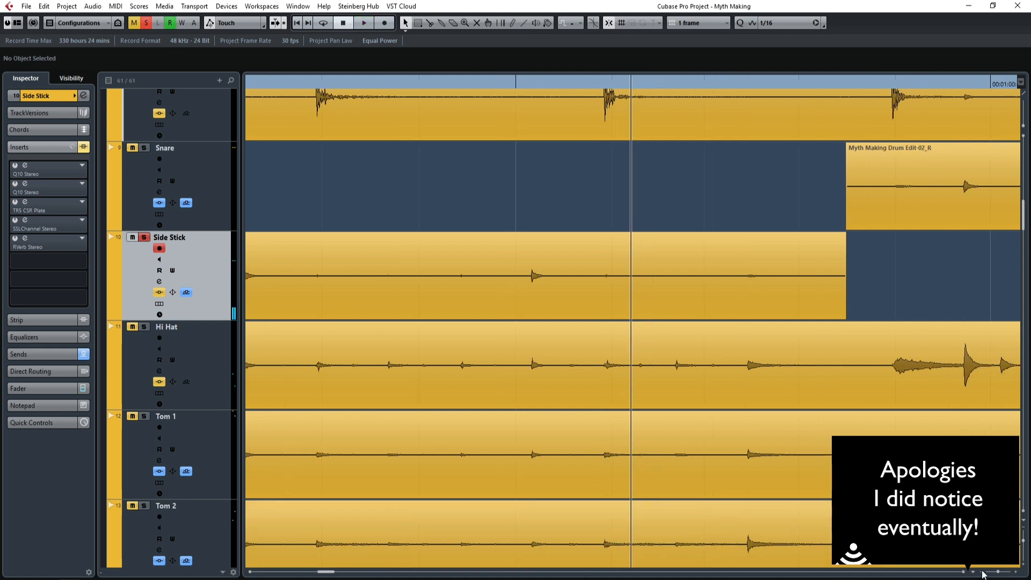
click(982, 571)
click(982, 571)
click(982, 571)
click(982, 571)
click(982, 571)
drag(332, 572, 310, 572)
click(497, 82)
click(1014, 572)
click(1014, 572)
click(1014, 572)
click(1014, 572)
click(1014, 572)
click(1014, 572)
key(space)
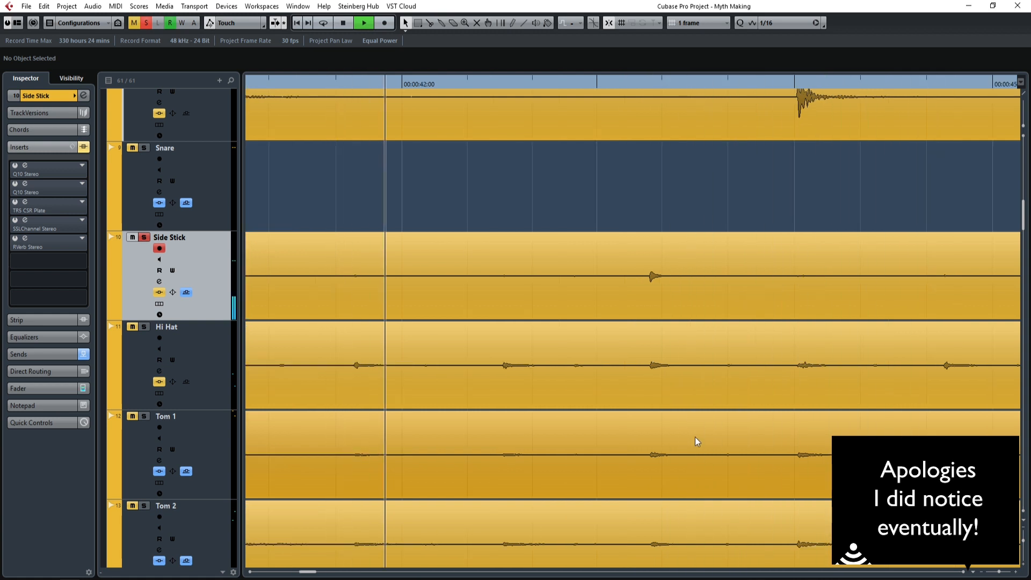
key(space)
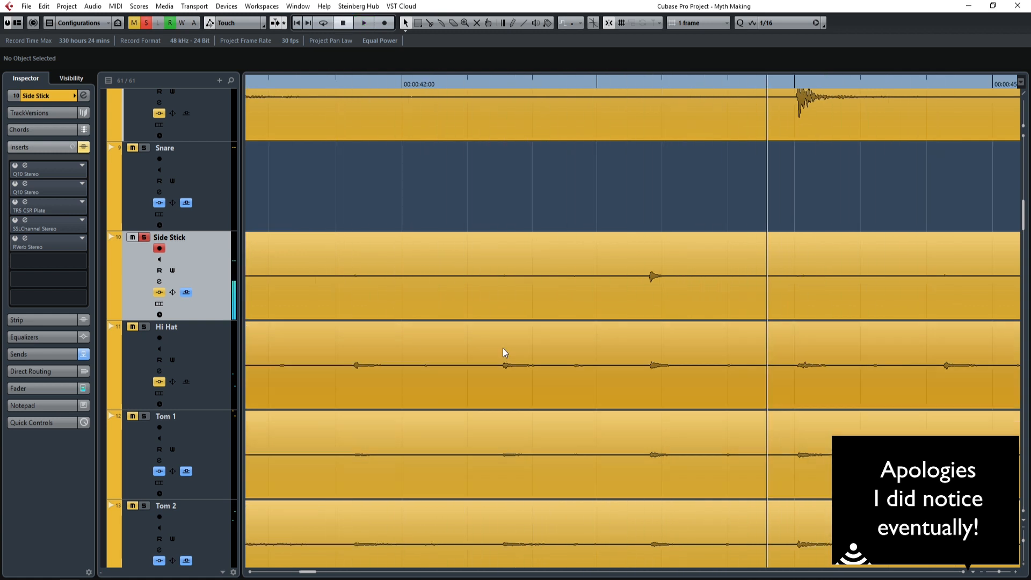
Split the Side Stick event just before and well after the hit following 00:00:43:00.
click(430, 22)
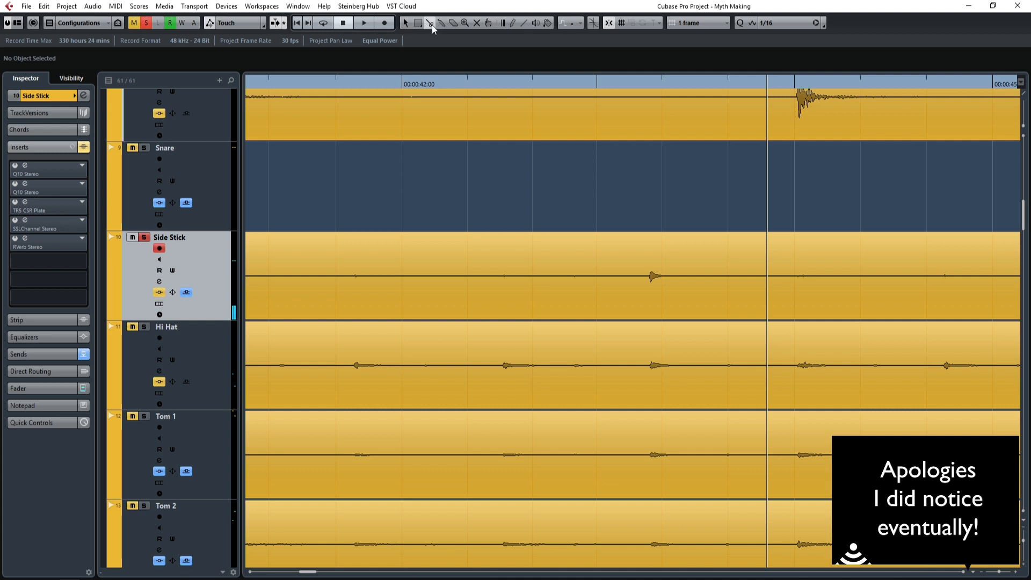
click(636, 276)
click(853, 276)
click(406, 26)
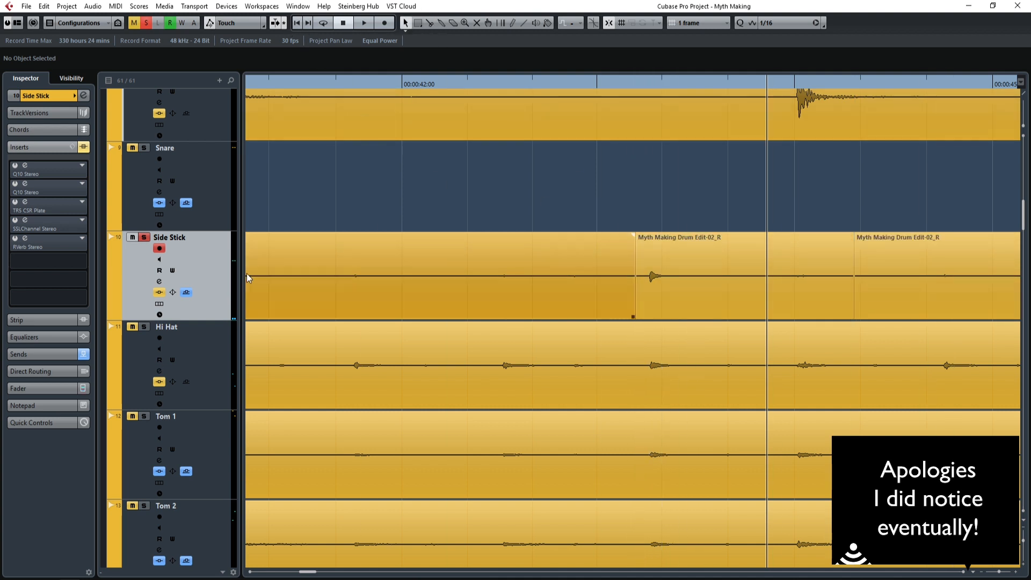
Show the Side Stick track's lanes and copy the isolated hit from Lane 1 to Lane 2 at the same time position.
click(159, 304)
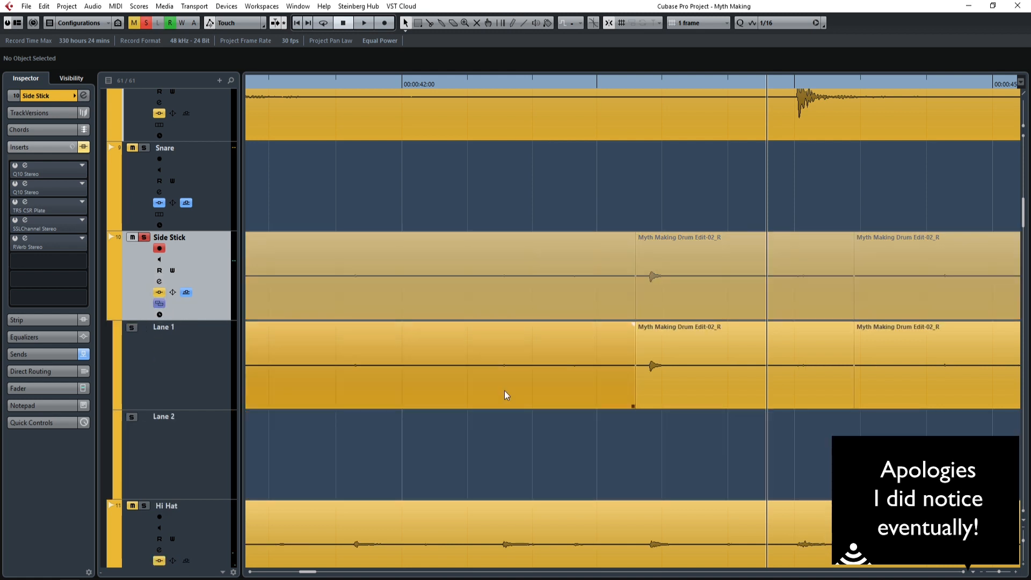
click(699, 404)
scroll(400, 400, down, 4)
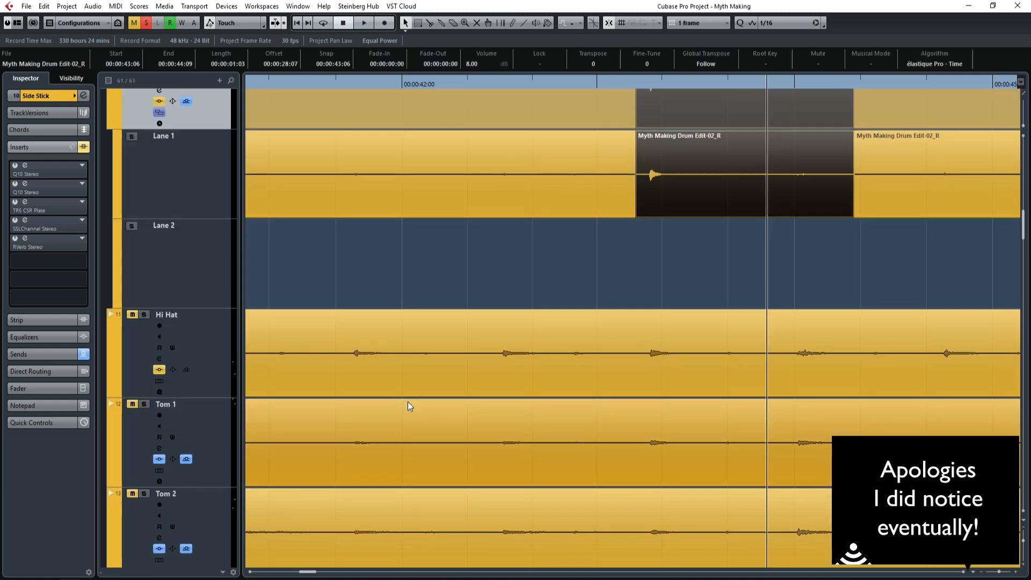
drag(706, 206, 707, 248)
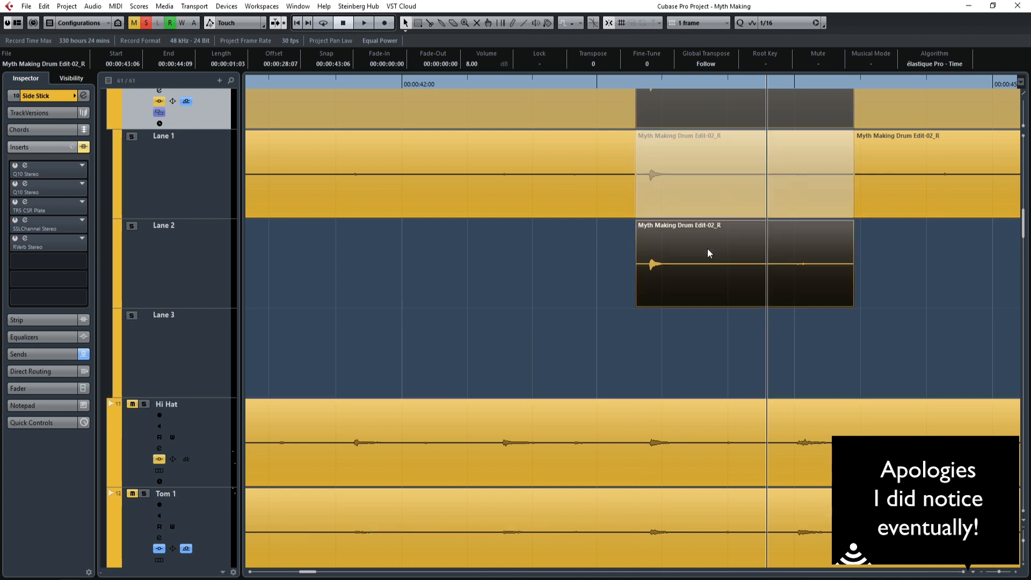
Trim the Lane 2 hit to run from 00:00:43:07 to 00:00:43:16, with a 3-frame fade-out and a tiny fade-in.
click(647, 284)
drag(638, 306, 648, 304)
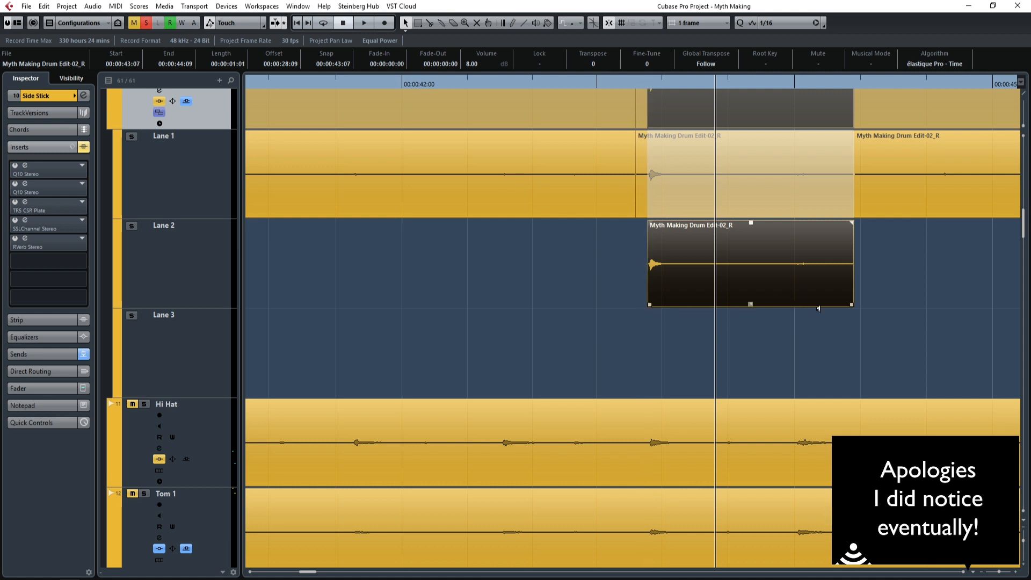
drag(852, 304, 701, 295)
drag(699, 222, 650, 223)
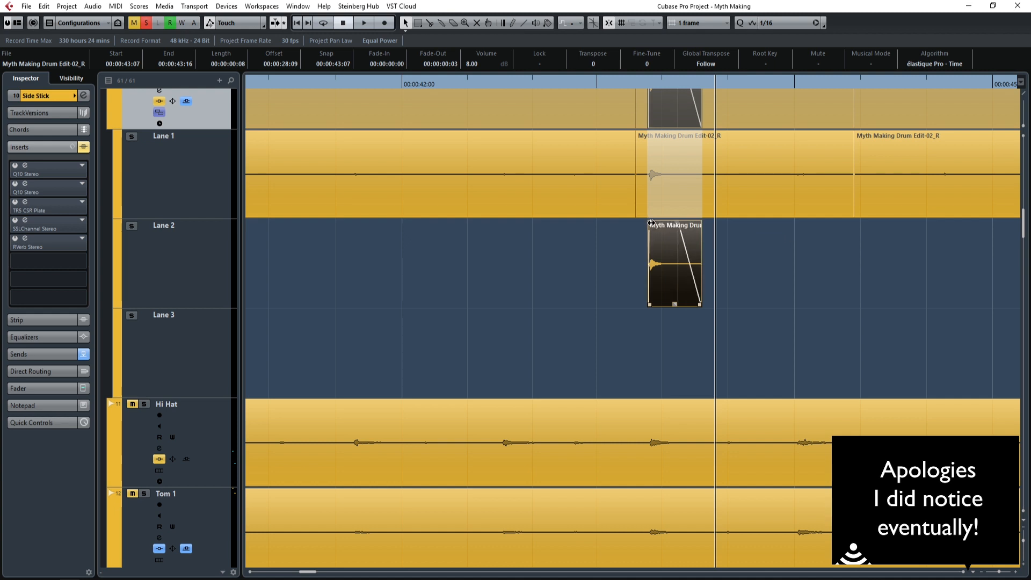
Copy the trimmed hit onto the first Side Stick hit in Lane 2, aligning its start at 00:00:40:07.
click(747, 296)
drag(671, 257, 852, 293)
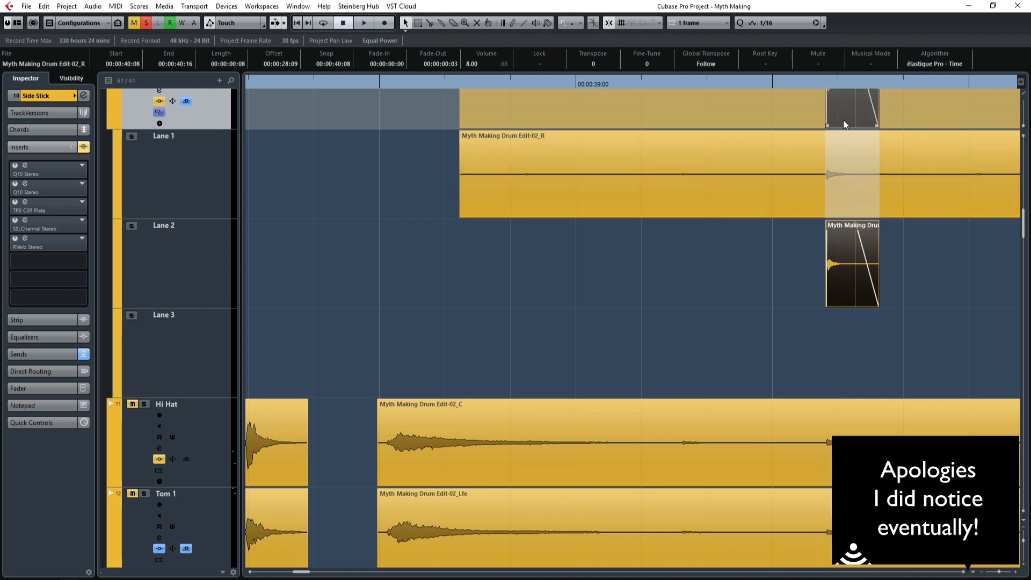
click(829, 86)
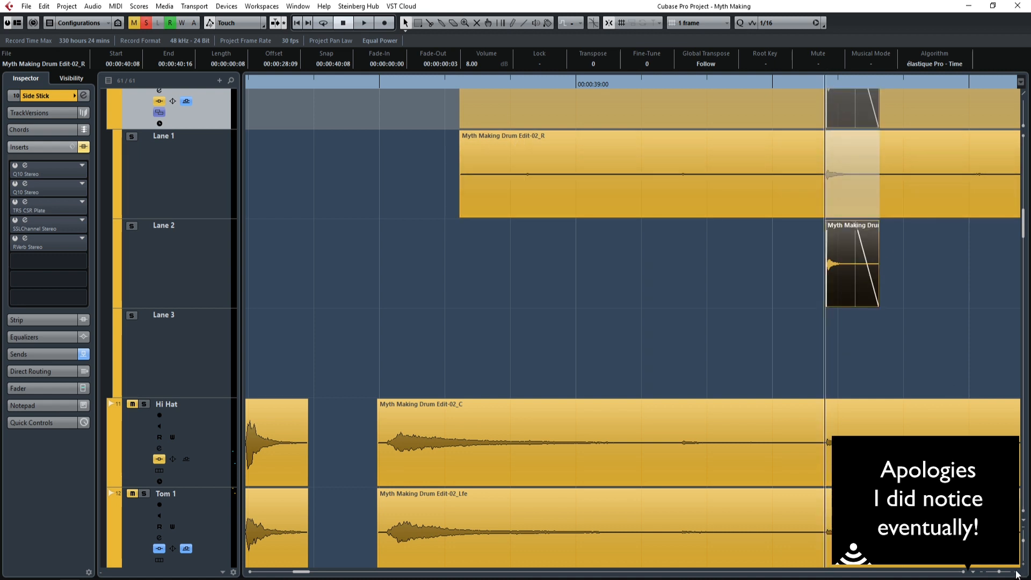
click(1015, 571)
click(1014, 571)
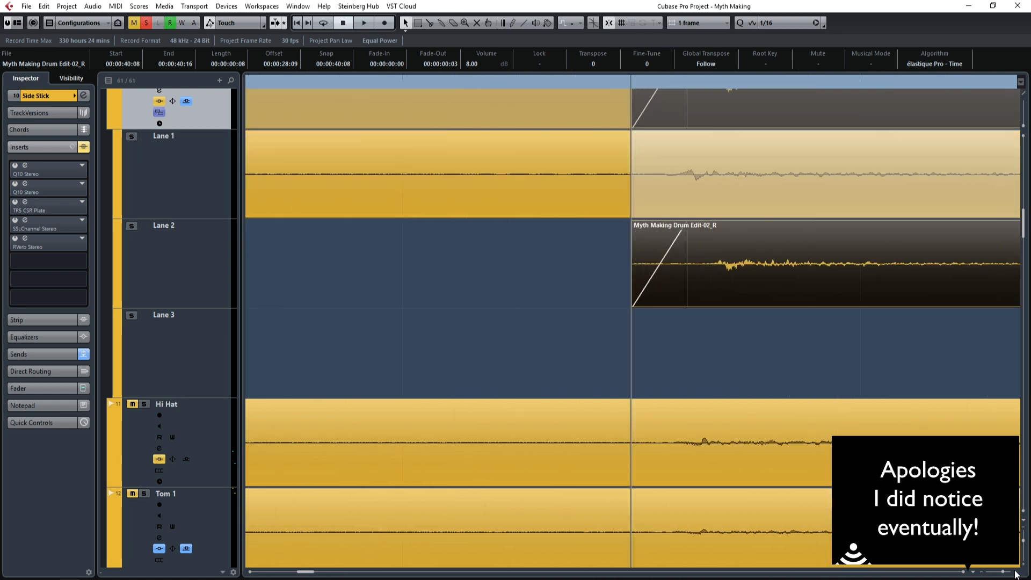
click(785, 384)
click(755, 257)
drag(799, 285, 762, 270)
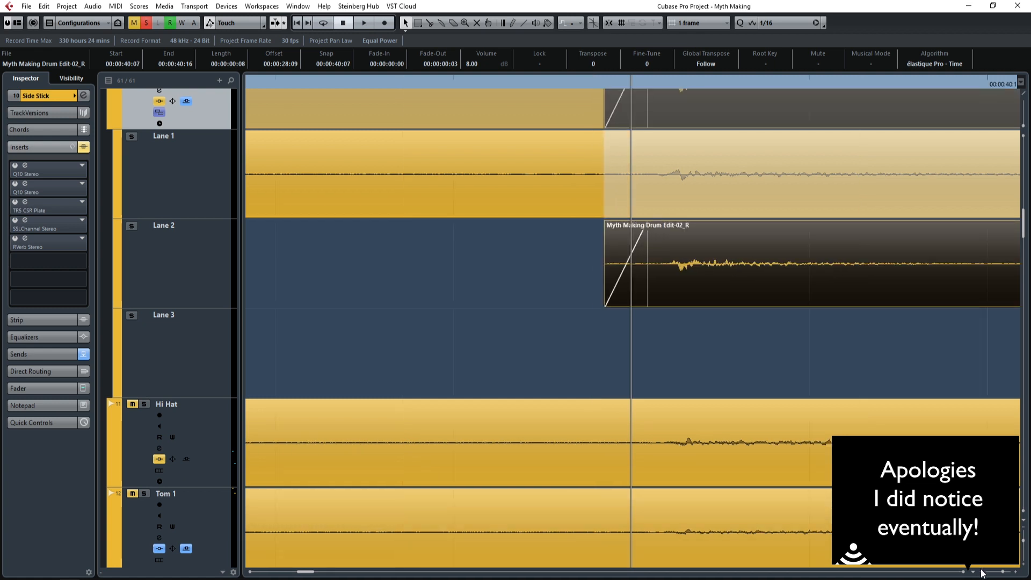
click(981, 574)
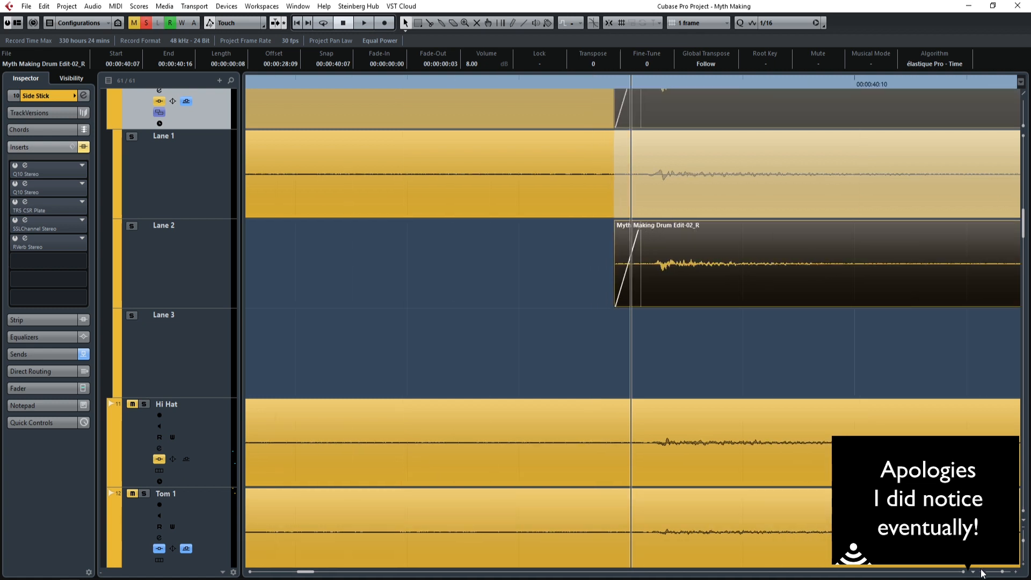
click(1001, 573)
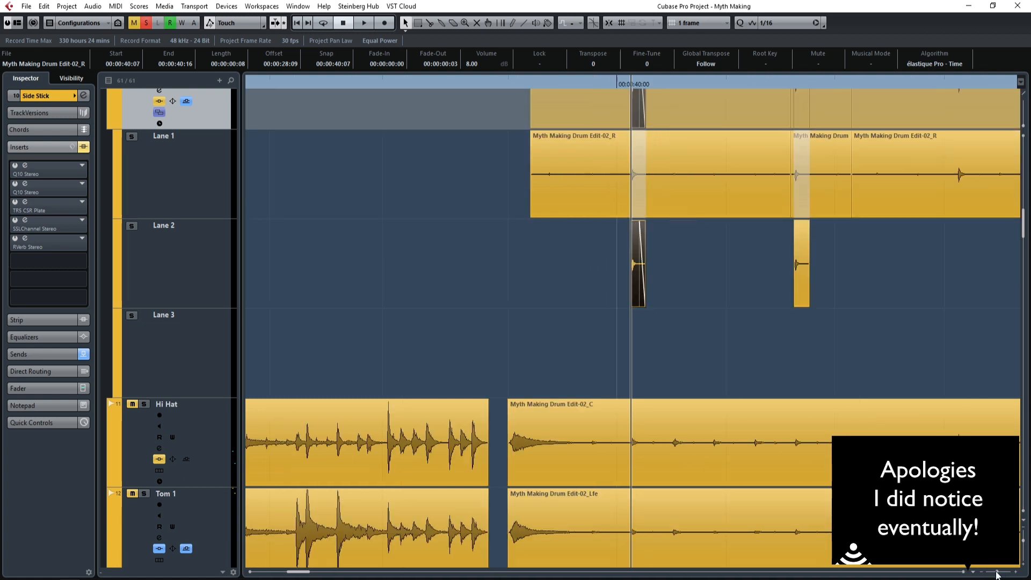
Copy the trimmed hit along Lane 2 for the following Side Stick hits, and undo the surplus copy at 00:00:58:15.
click(759, 309)
drag(678, 259, 830, 254)
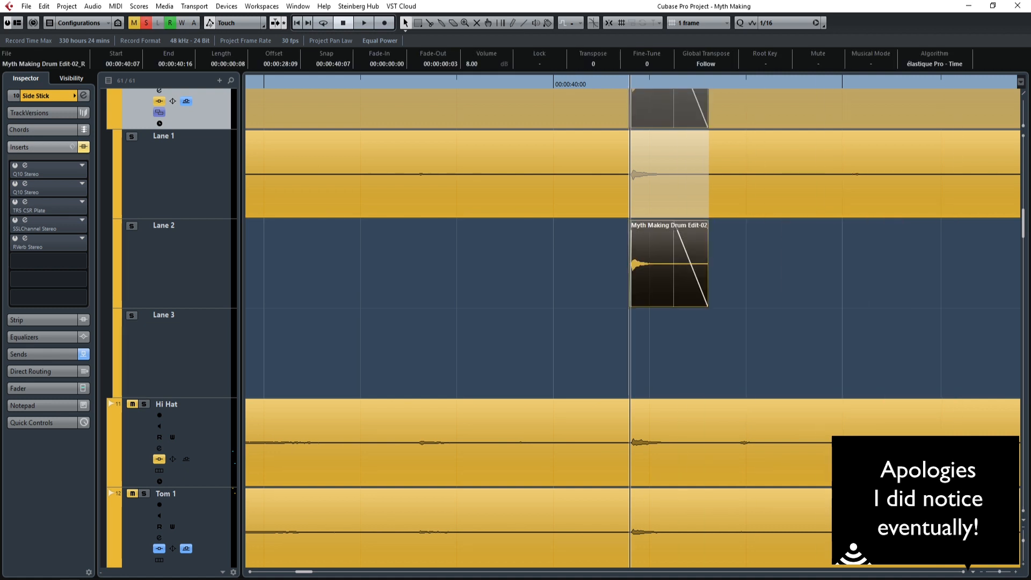
drag(1019, 262, 729, 271)
drag(915, 277, 769, 263)
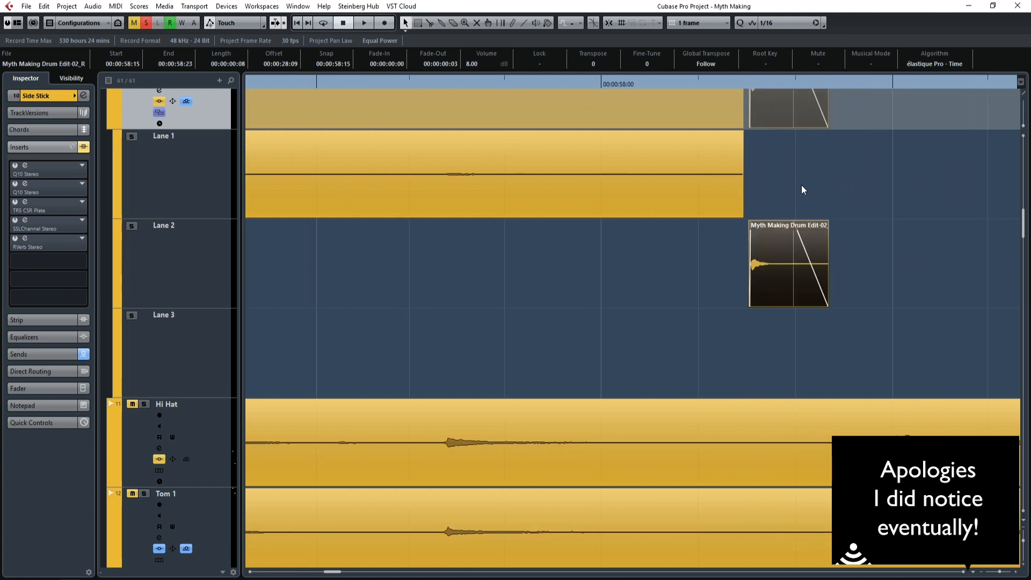
key(ctrl+z)
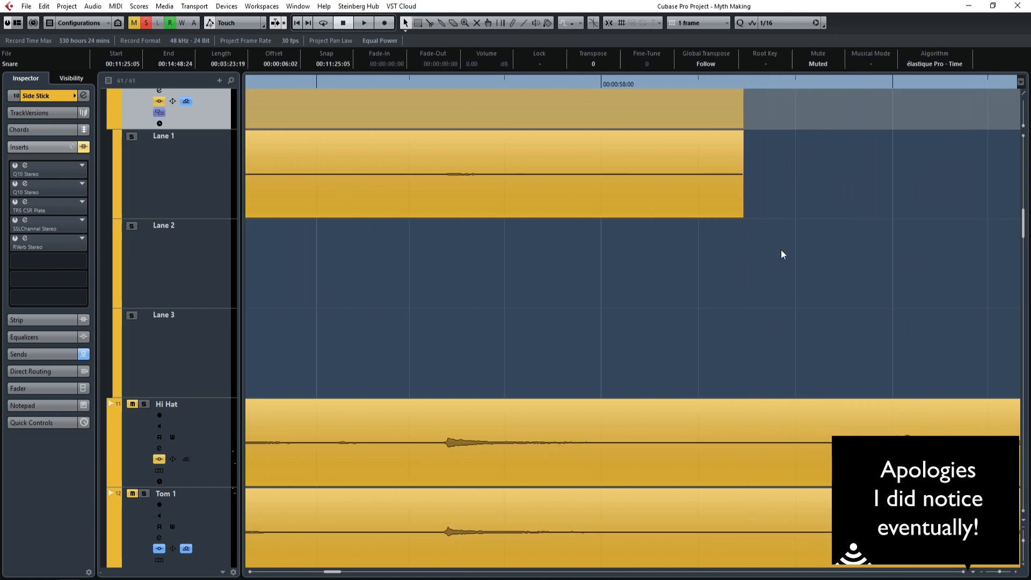
Examine up close how the Lane 2 copies line up with the original Side Stick hits in Lane 1.
drag(338, 574, 309, 573)
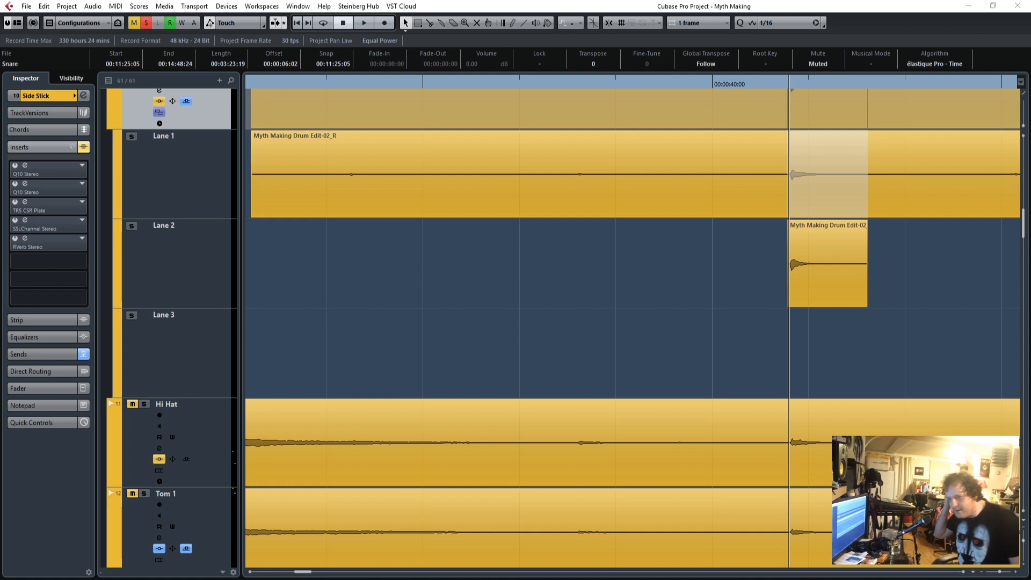
drag(1001, 572, 1003, 572)
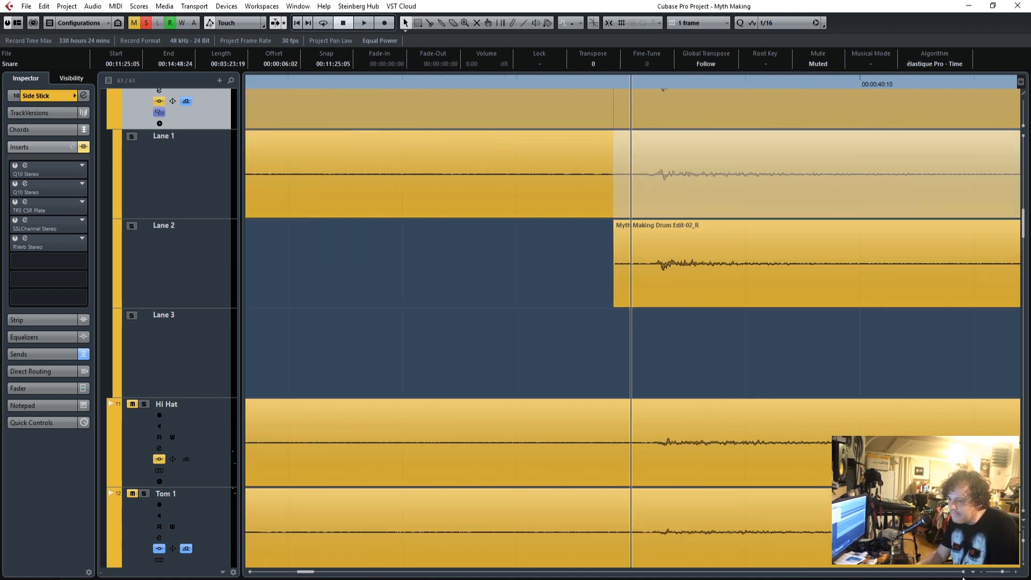
scroll(965, 575, right, 10)
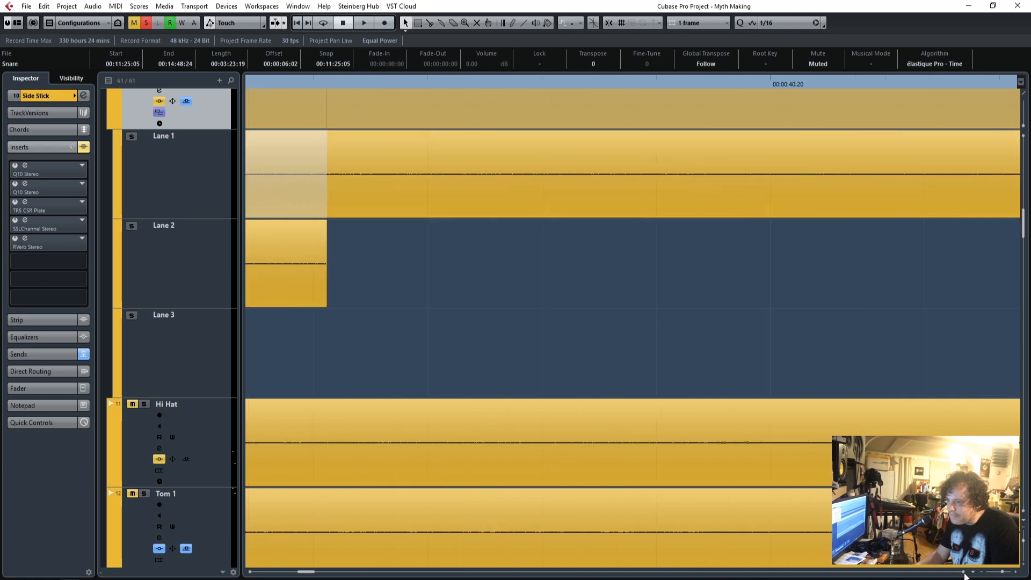
scroll(965, 575, right, 10)
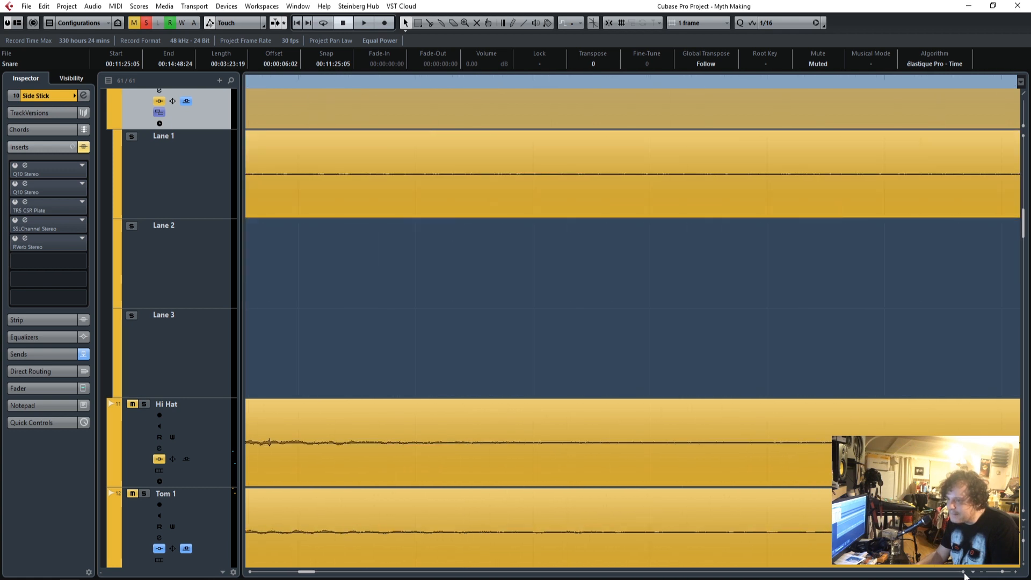
scroll(964, 573, right, 5)
drag(1002, 573, 997, 572)
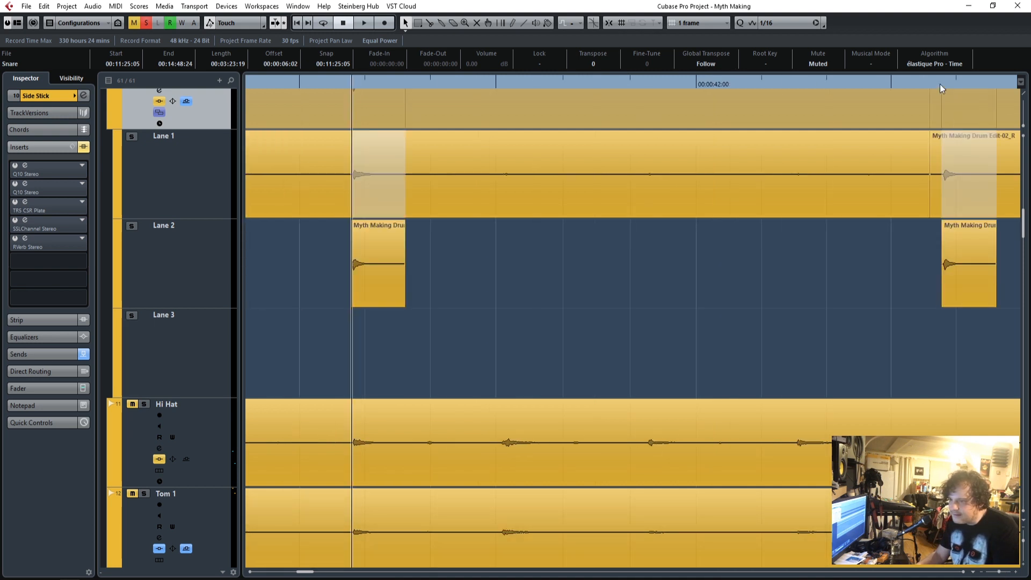
click(1014, 571)
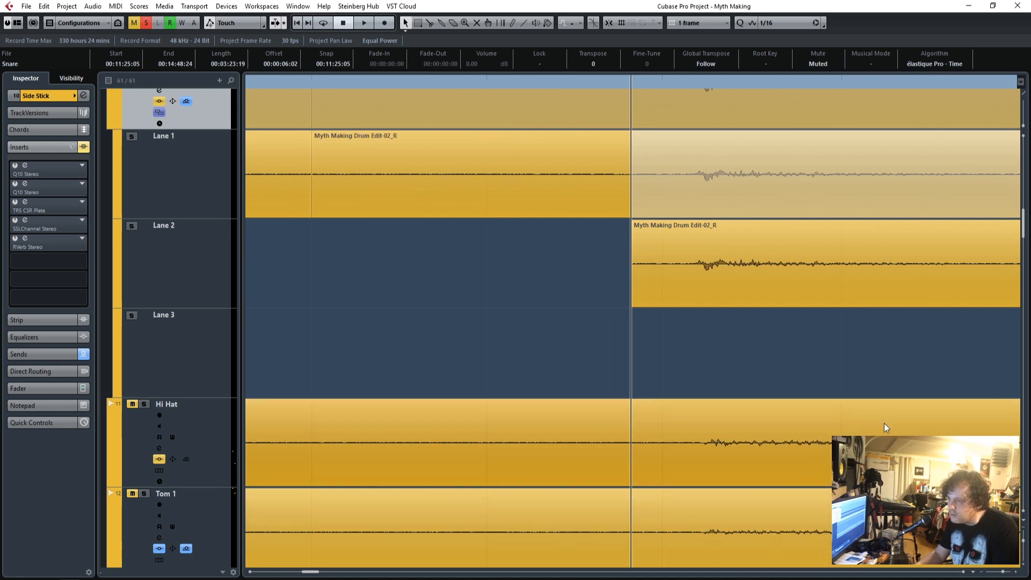
Nudge the Lane 2 copy at 00:00:46:06 slightly earlier to line up with the original Side Stick hit in Lane 1.
click(962, 572)
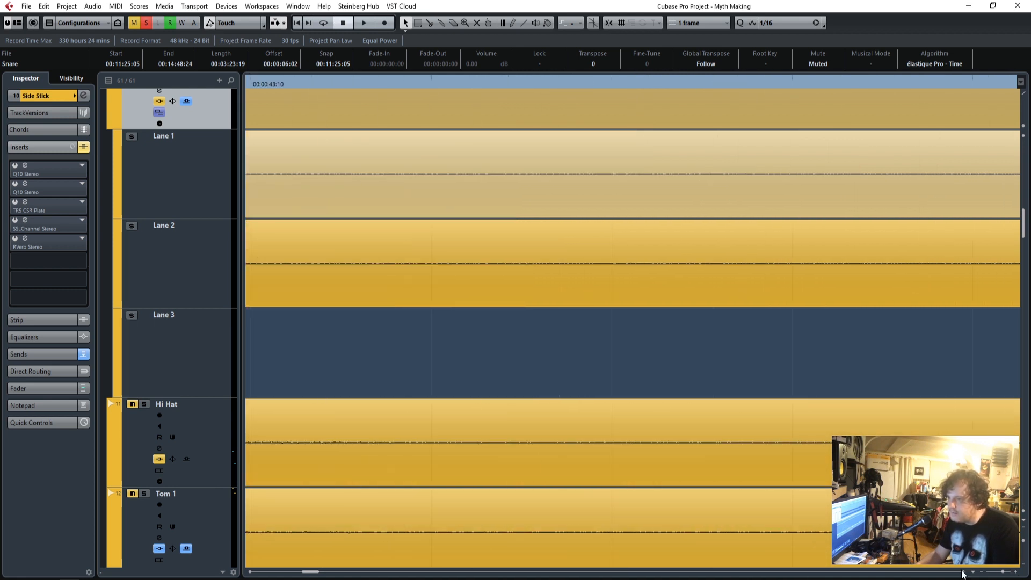
click(962, 572)
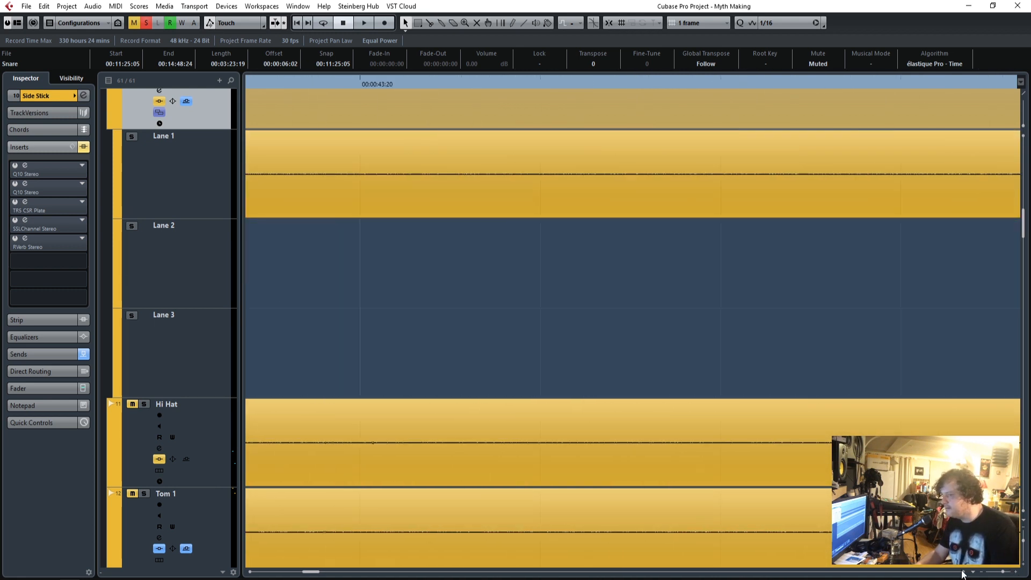
click(962, 572)
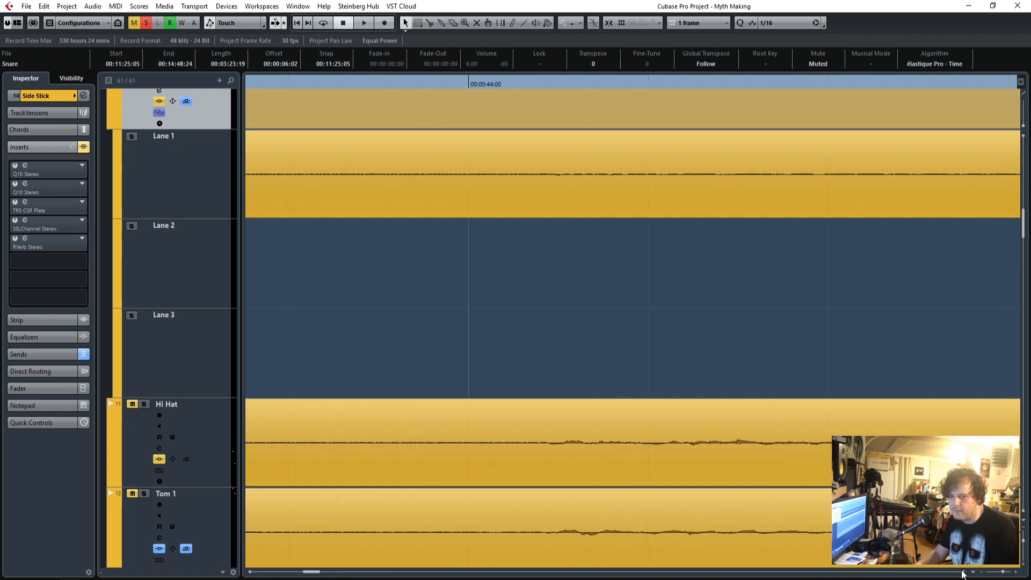
drag(1002, 575, 998, 573)
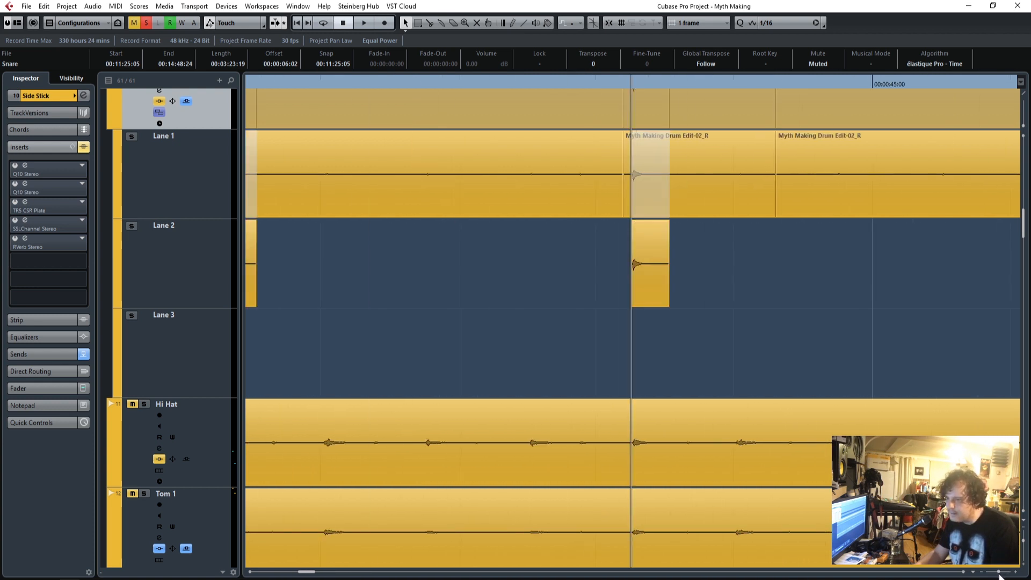
drag(299, 574, 305, 573)
click(621, 82)
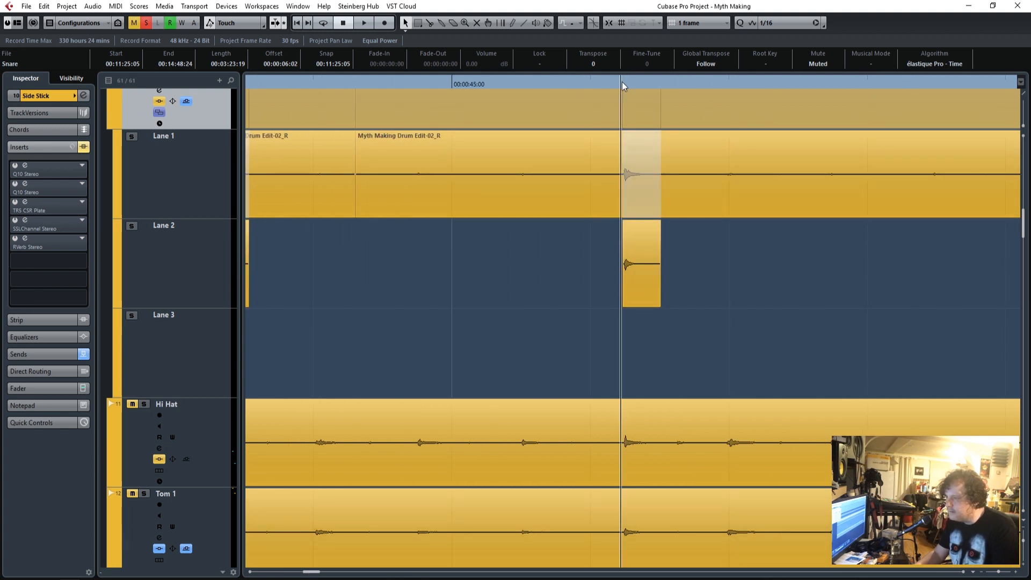
click(1015, 572)
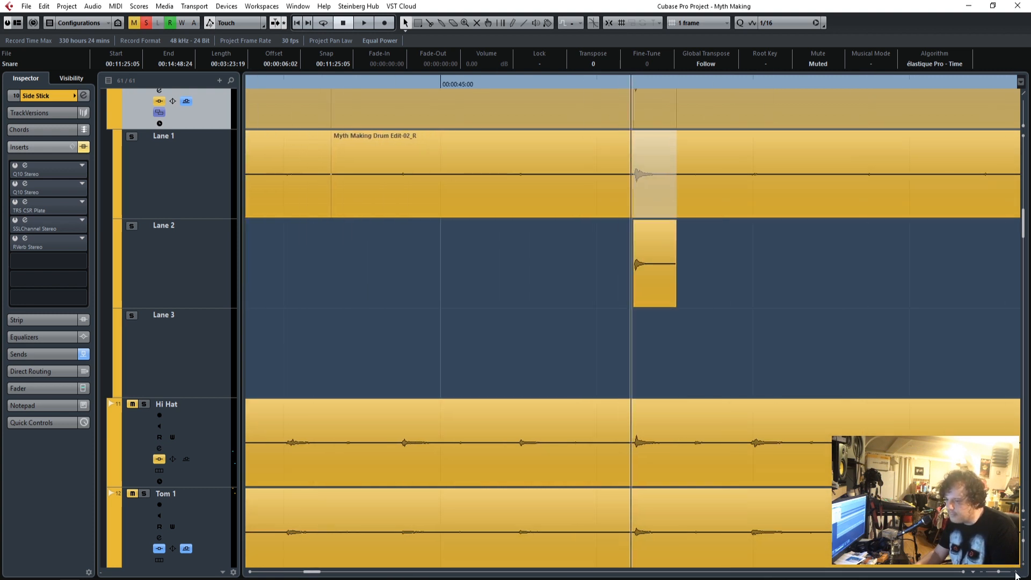
click(1015, 574)
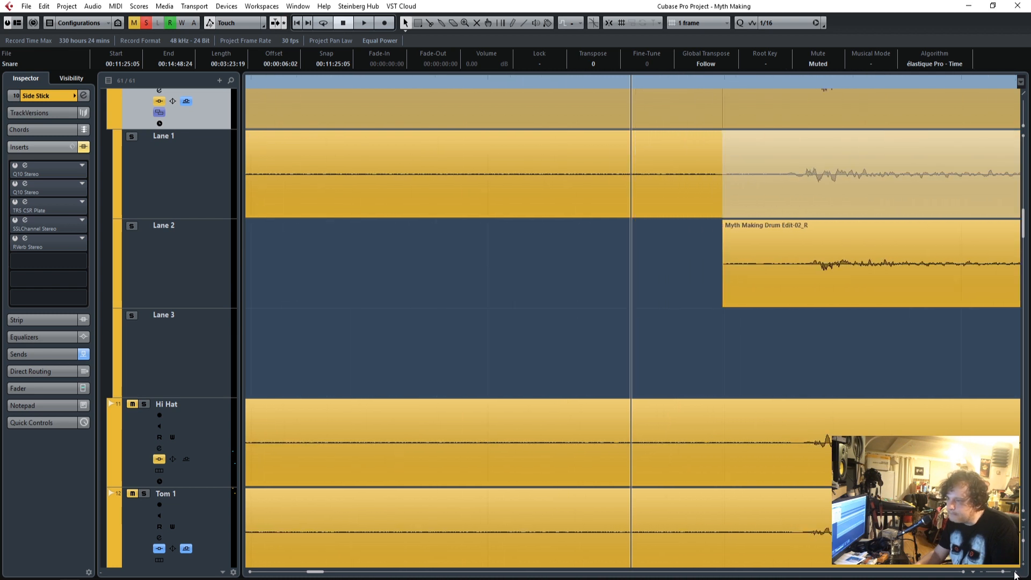
drag(834, 261, 834, 261)
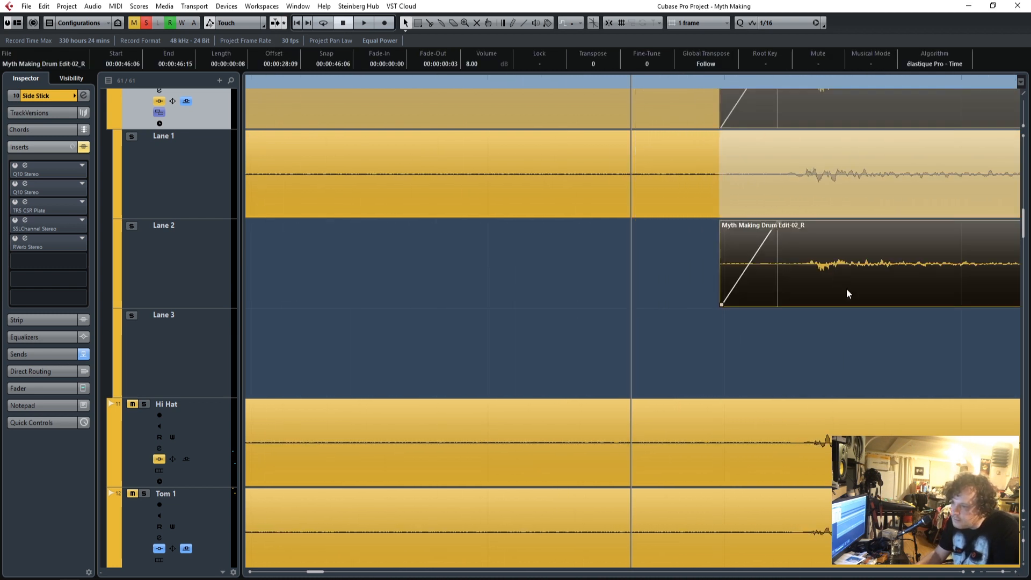
Move the next Lane 2 copy slightly earlier, to start at 00:00:49:05, matching its transient to the Lane 1 hit.
click(944, 573)
click(944, 572)
click(945, 572)
click(944, 572)
click(944, 573)
click(945, 572)
click(944, 572)
click(944, 573)
click(945, 572)
click(944, 573)
click(945, 572)
click(944, 572)
click(944, 572)
click(944, 572)
click(944, 572)
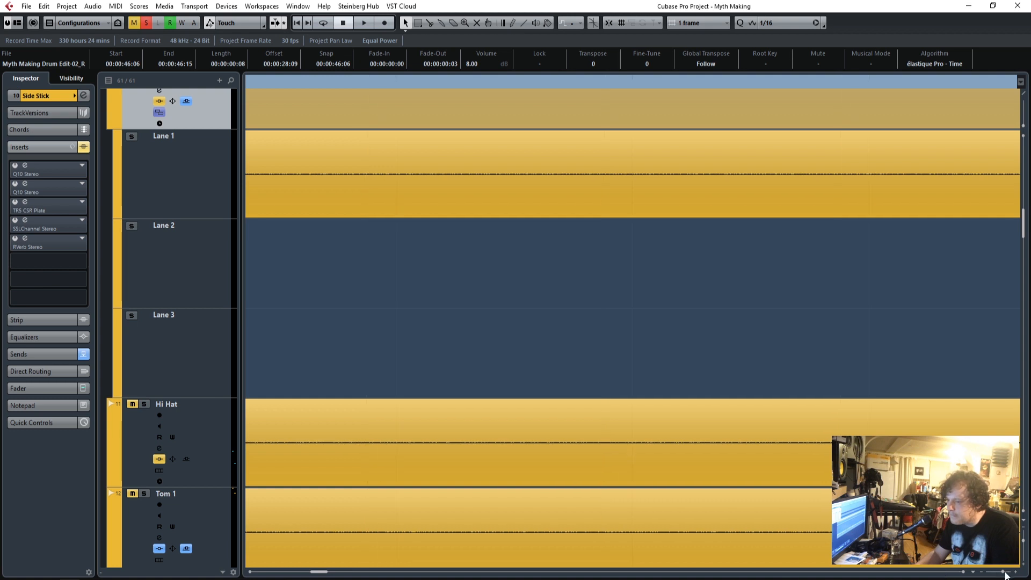
drag(1005, 572, 999, 572)
click(929, 82)
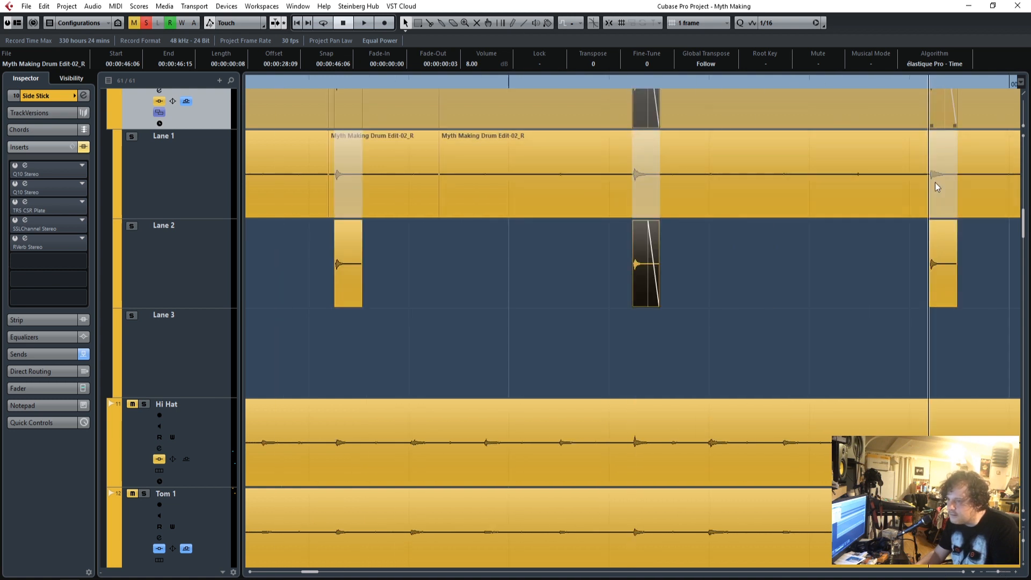
drag(998, 571, 1005, 572)
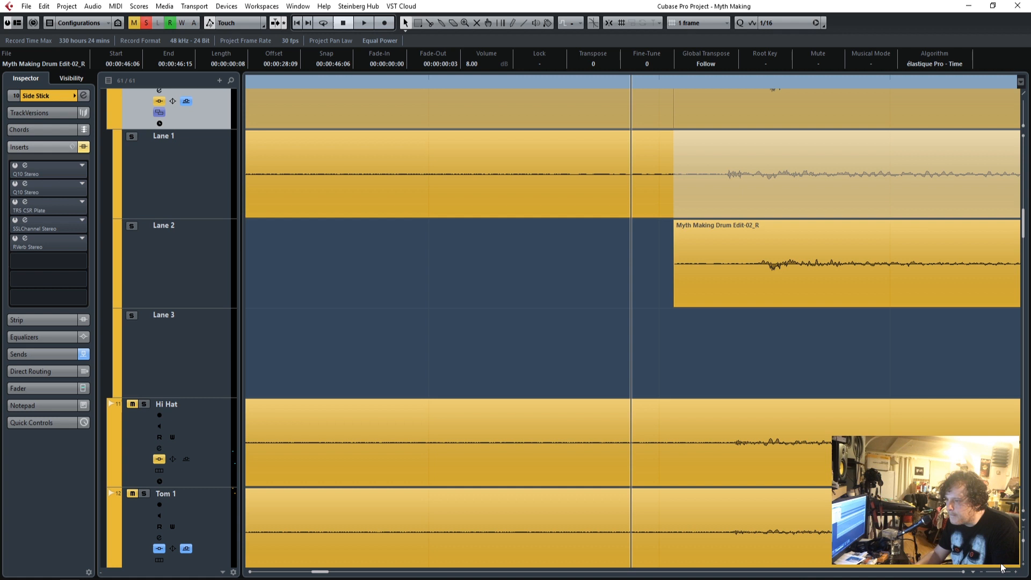
drag(808, 266, 784, 271)
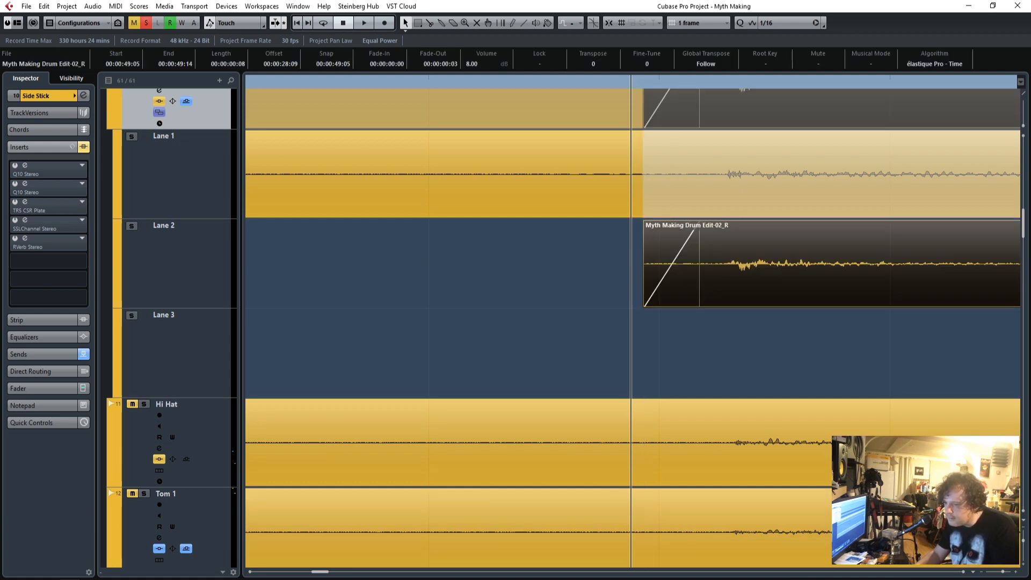
Shift the following Lane 2 copy slightly earlier, to start at 00:00:52:05, in line with the original Side Stick hit.
click(947, 573)
click(947, 573)
drag(997, 573, 994, 573)
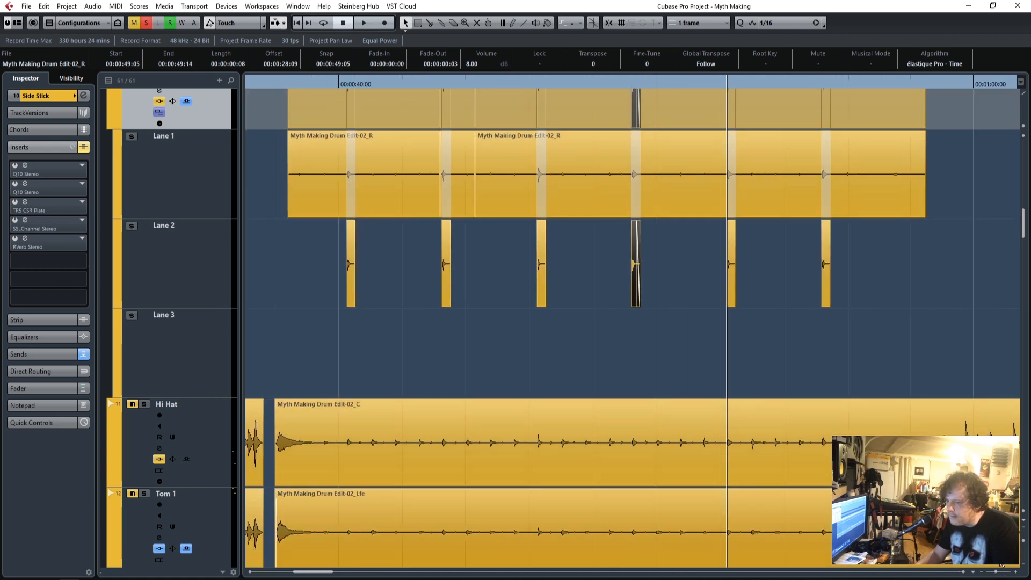
click(1016, 576)
click(1016, 575)
click(1015, 576)
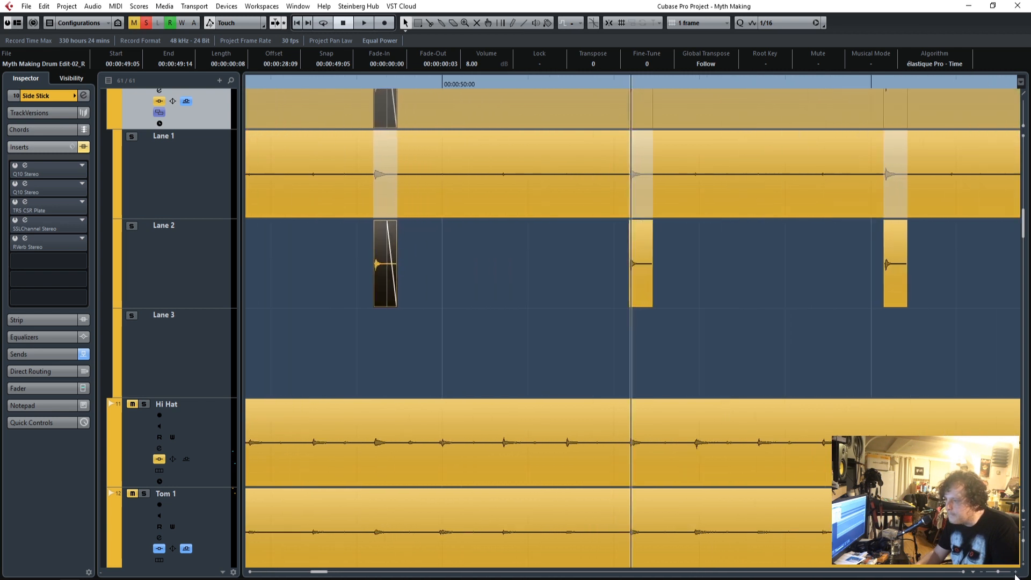
click(1015, 576)
click(1016, 575)
click(1016, 576)
click(1015, 575)
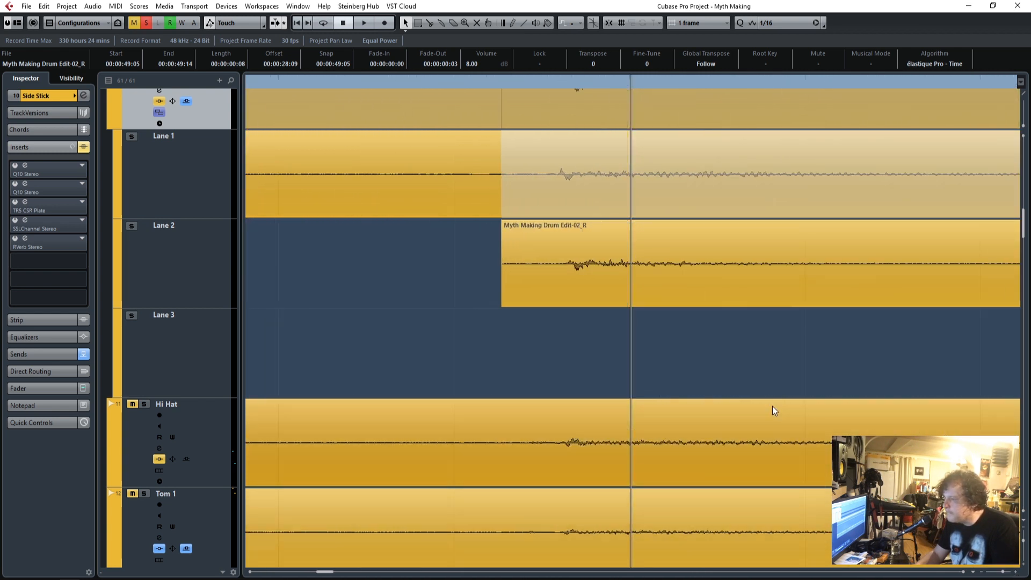
click(626, 267)
drag(626, 268, 621, 269)
Examine up close how the last Lane 2 copy, just before 00:00:55:10, lines up with the Lane 1 hit, and clear the selection.
drag(1004, 576, 996, 575)
click(723, 82)
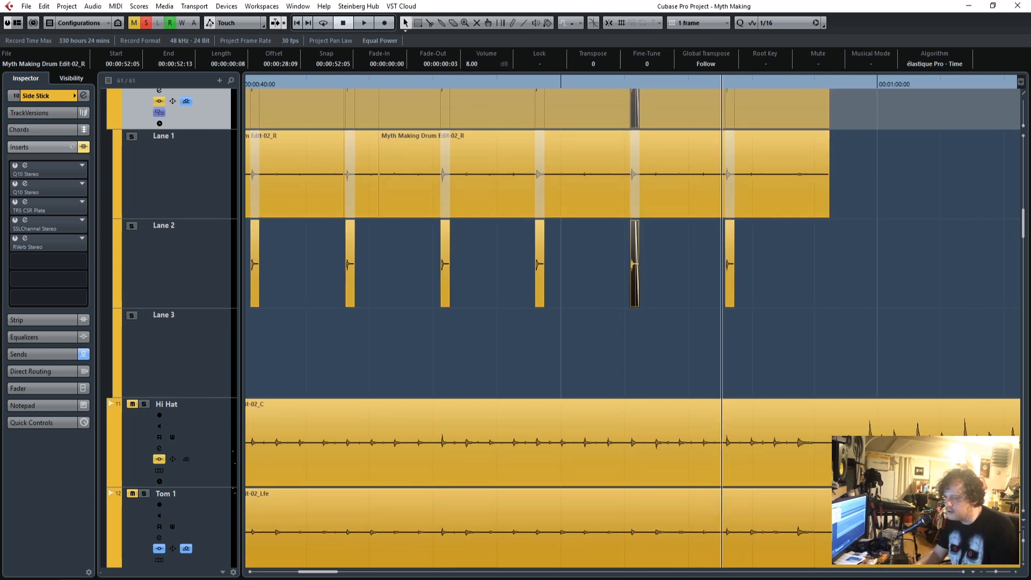
click(1016, 573)
click(1016, 573)
click(1016, 573)
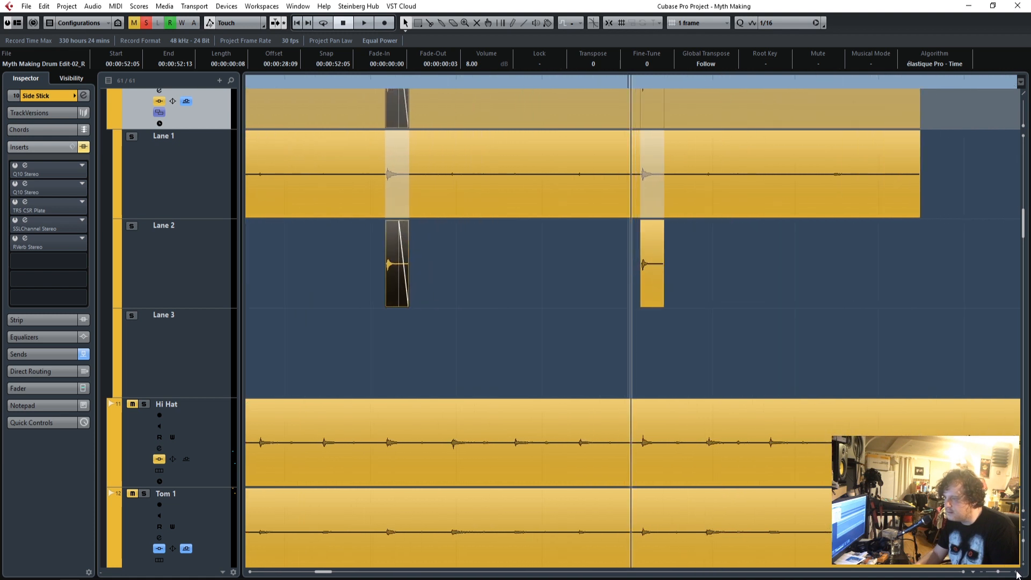
click(1016, 574)
click(1016, 573)
click(1016, 573)
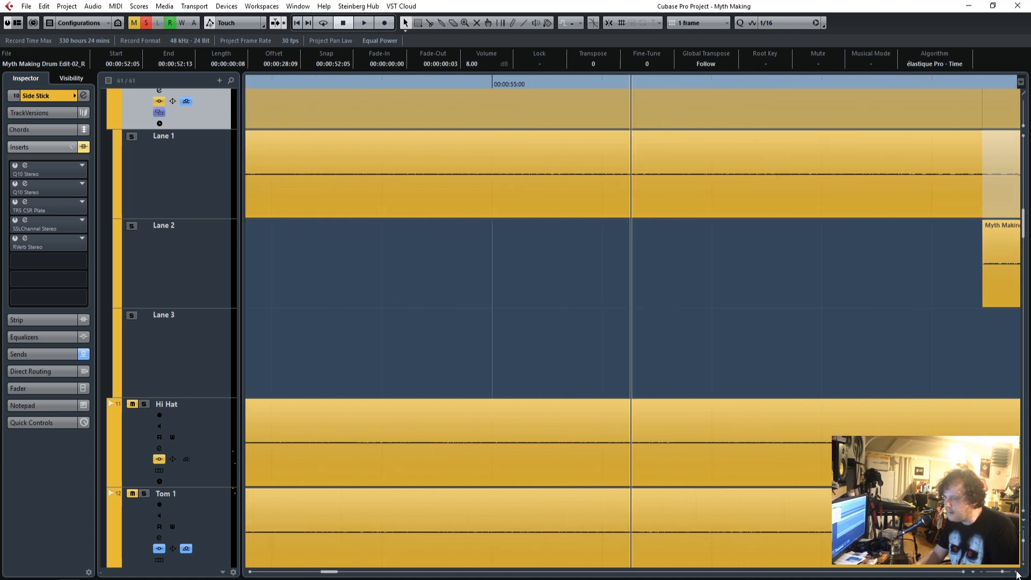
click(964, 573)
click(965, 573)
click(964, 573)
click(964, 573)
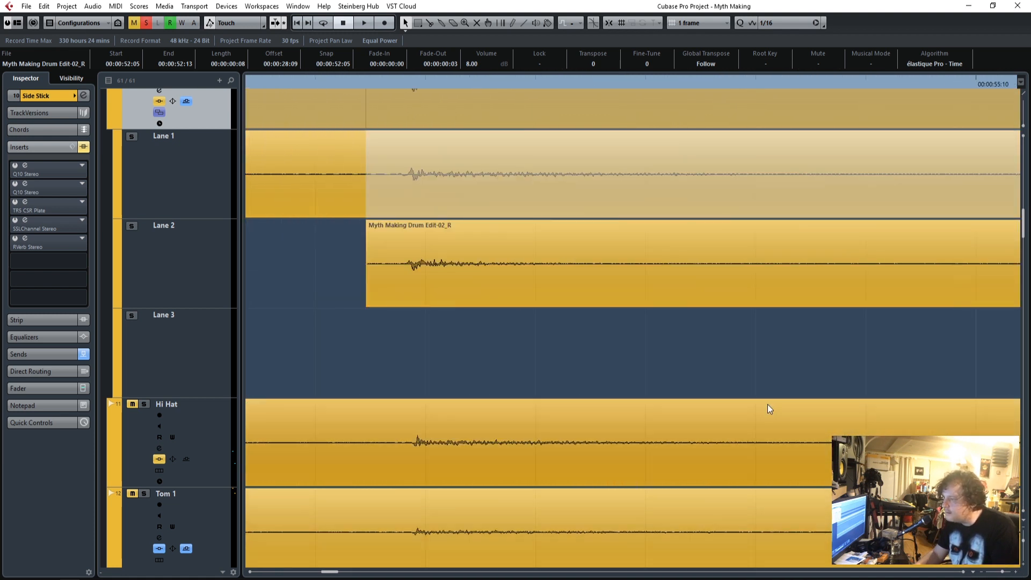
click(505, 341)
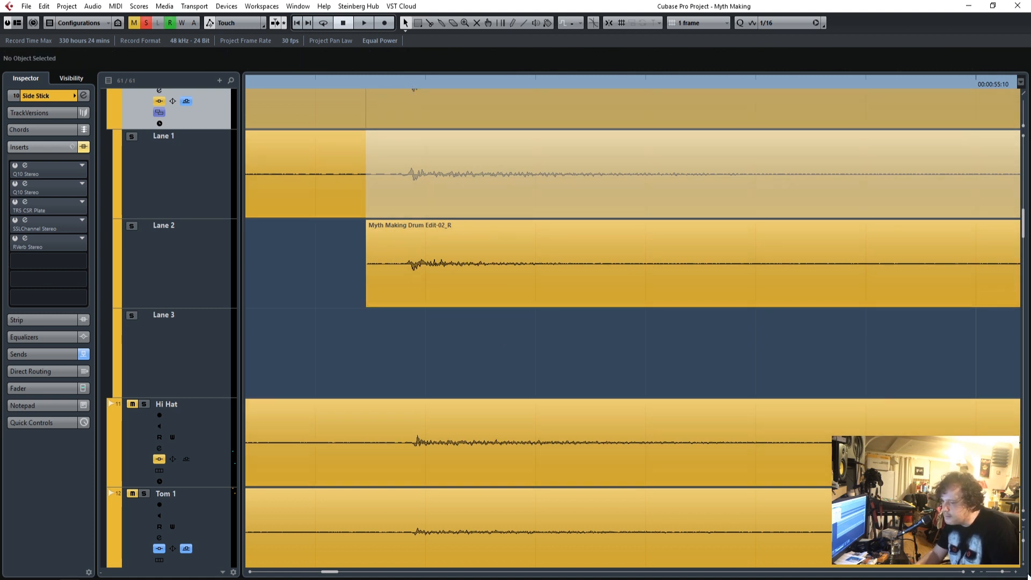
Mute the original Side Stick events in Lane 1.
drag(1004, 573, 993, 576)
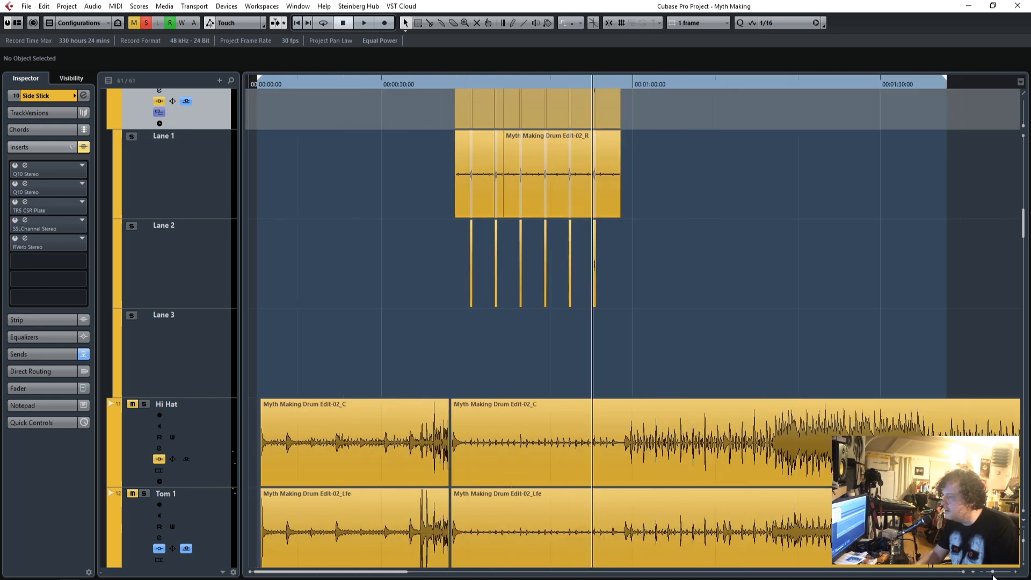
click(482, 169)
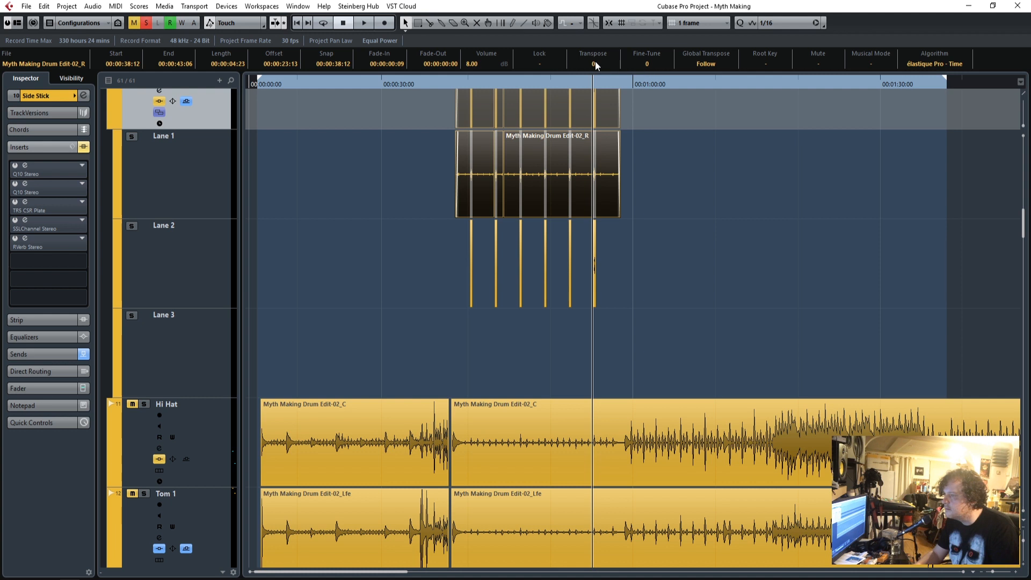
click(822, 63)
Play the Side Stick part from its start to hear the Lane 2 copies alone, and stop playback.
click(457, 82)
key(space)
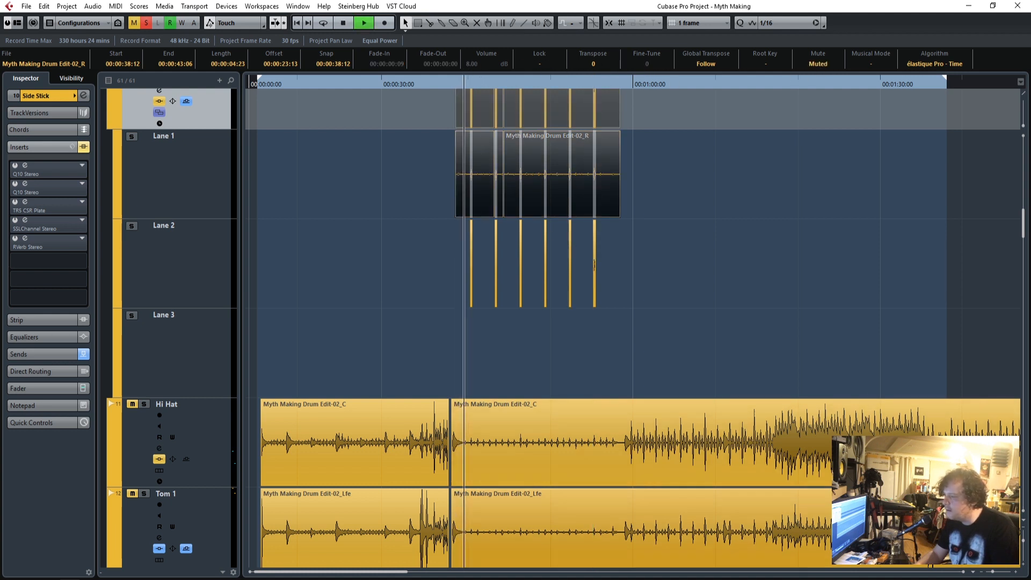
key(h)
key(h)
key(h)
key(h)
key(h)
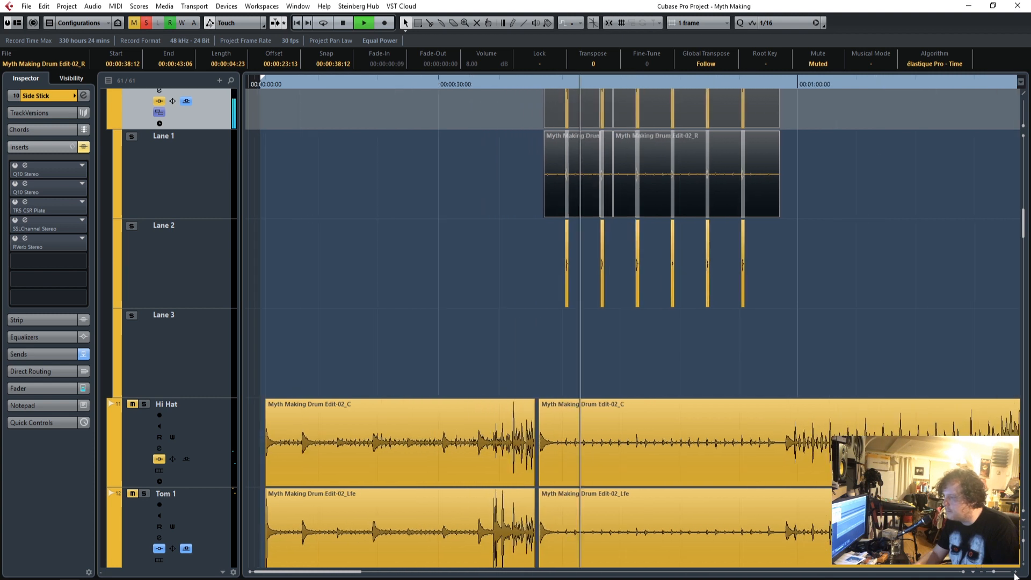
key(h)
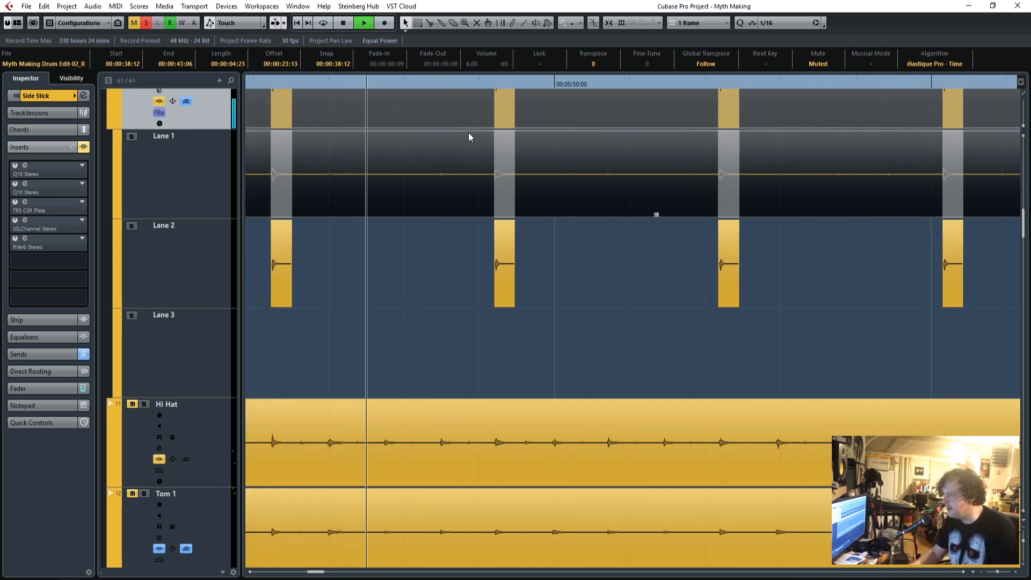
key(space)
Set a short cycle range around the Lane 2 hit at 00:00:49:05 and play it in a loop.
click(489, 82)
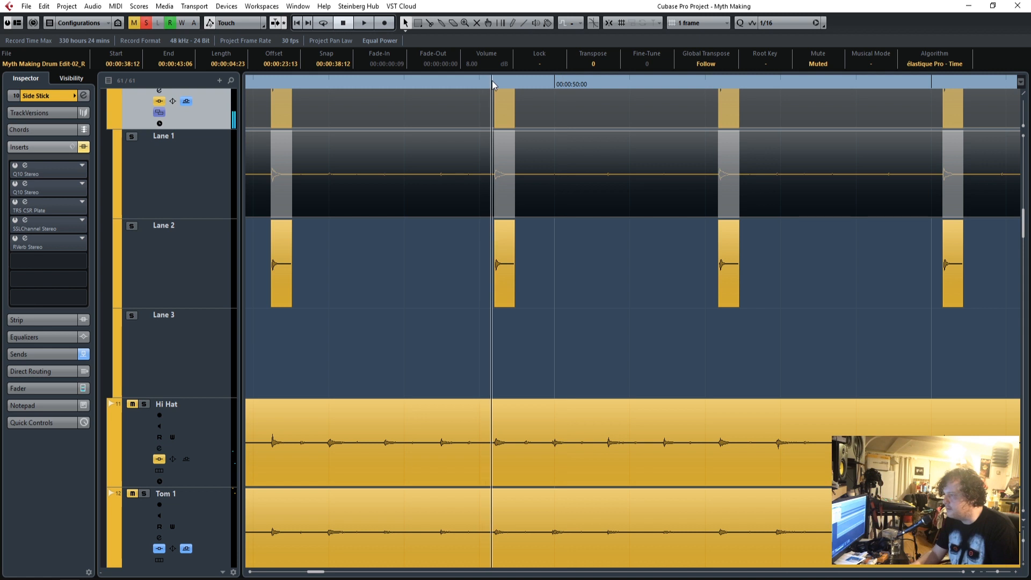
ctrl+click(491, 81)
drag(532, 82, 522, 86)
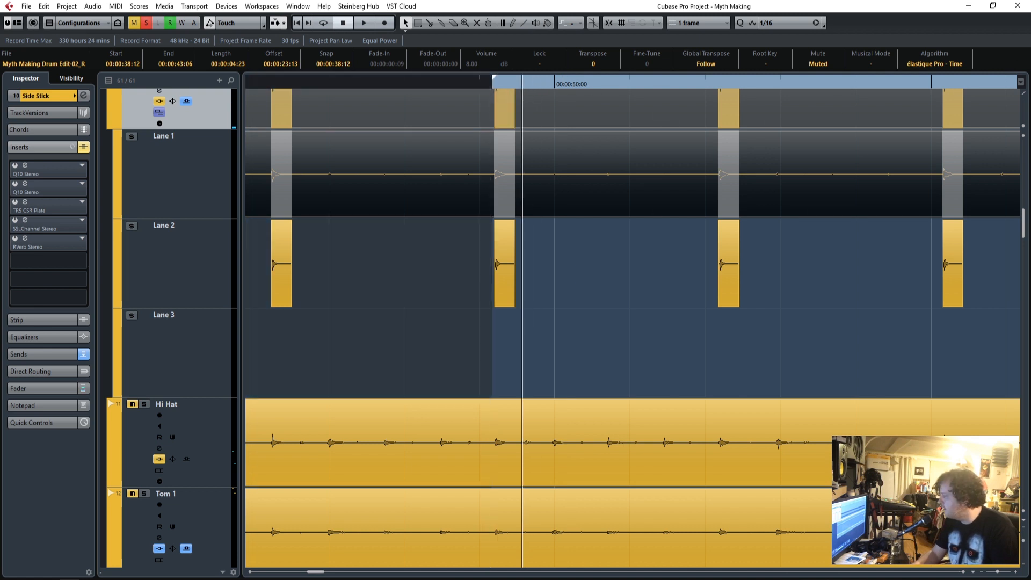
alt+click(522, 85)
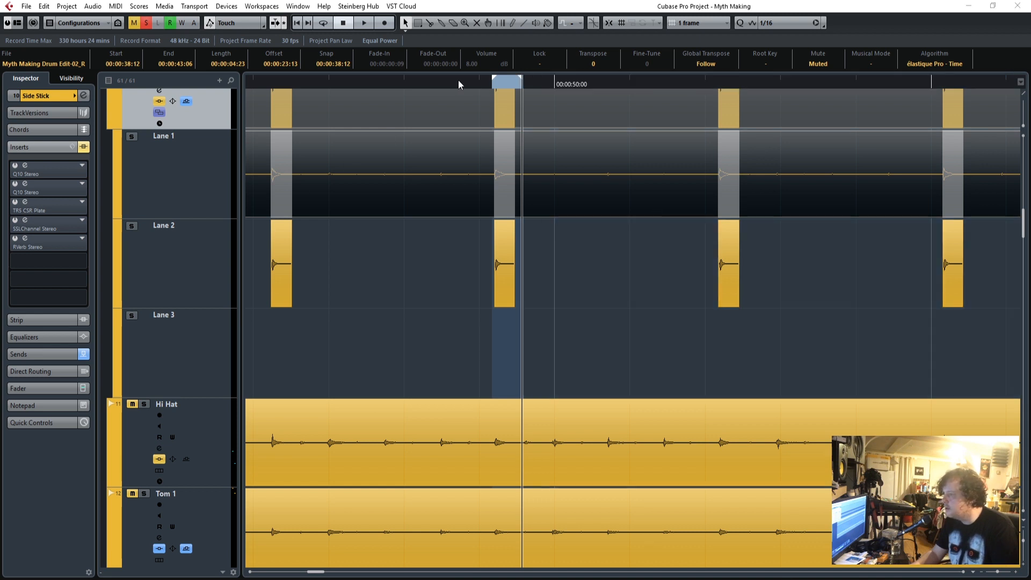
click(492, 84)
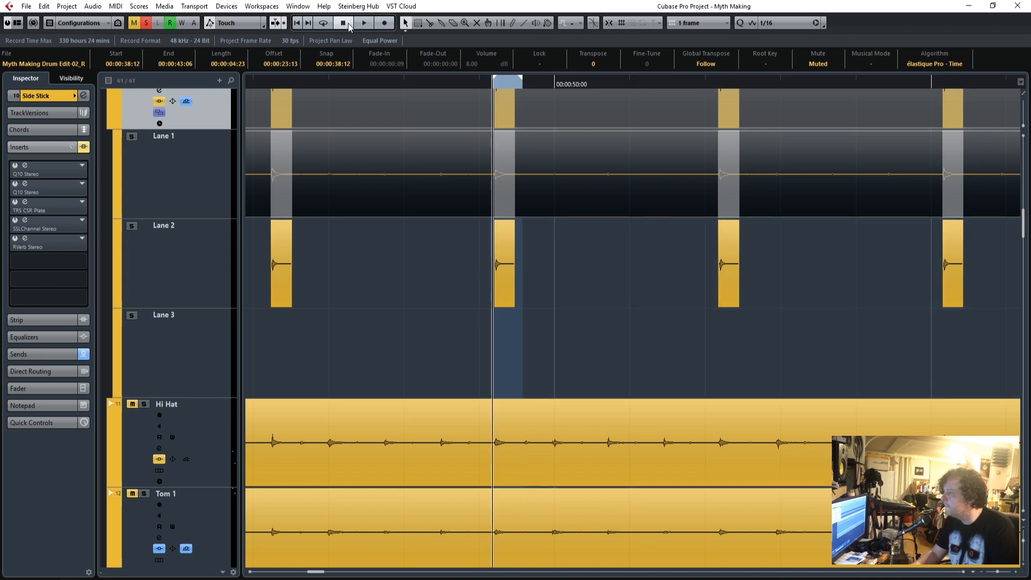
click(325, 24)
key(space)
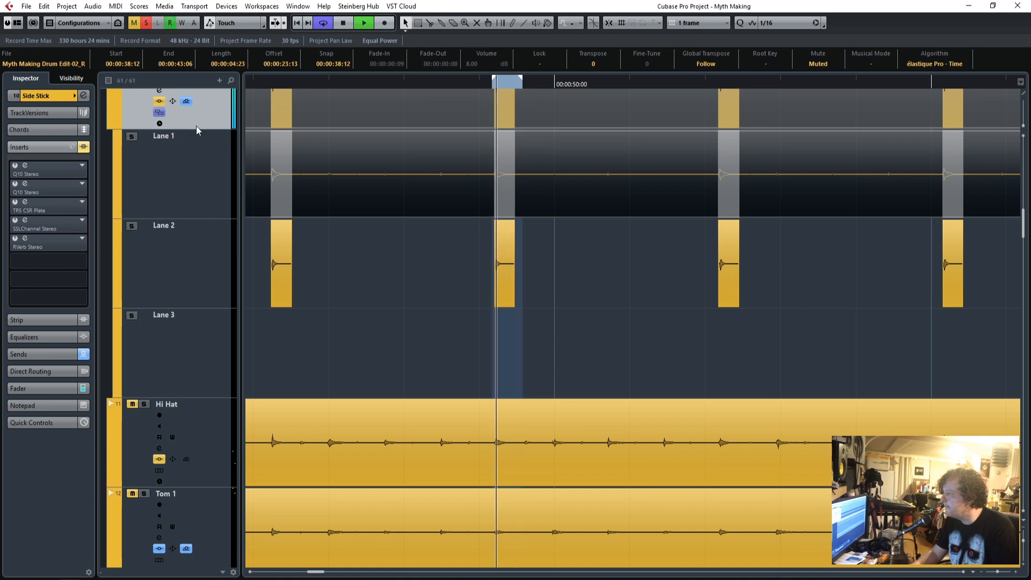
In the first Side Stick Q10, set band 3 to 2.7 dB at 117 Hz and band 7's gain to -4.7 dB.
click(25, 165)
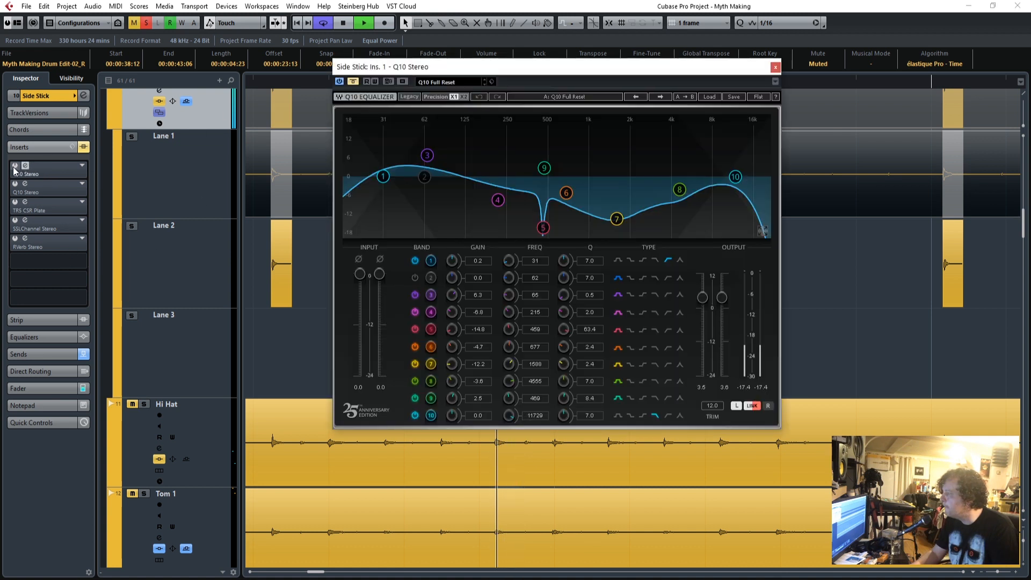
drag(386, 67, 474, 53)
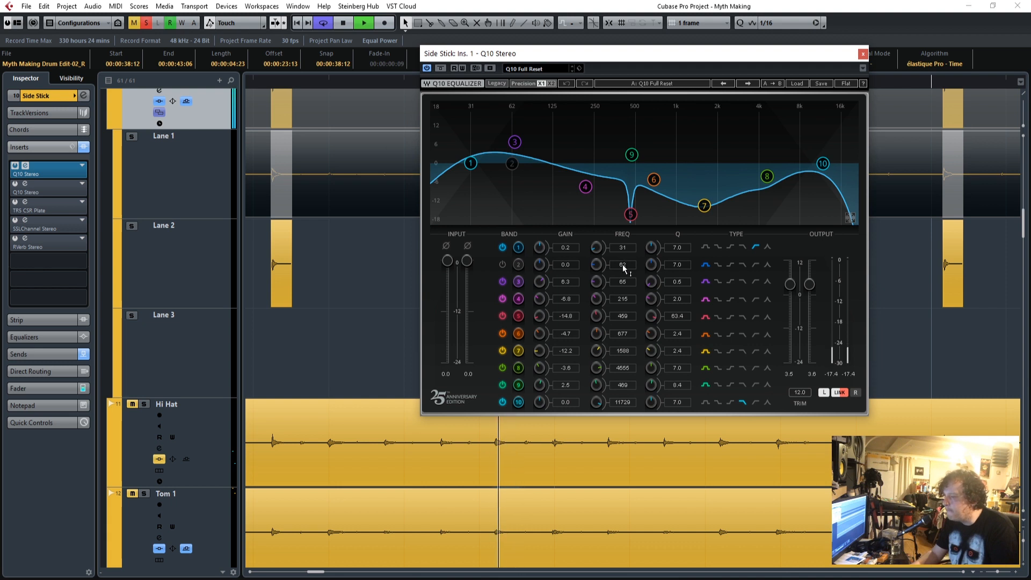
drag(620, 283, 571, 289)
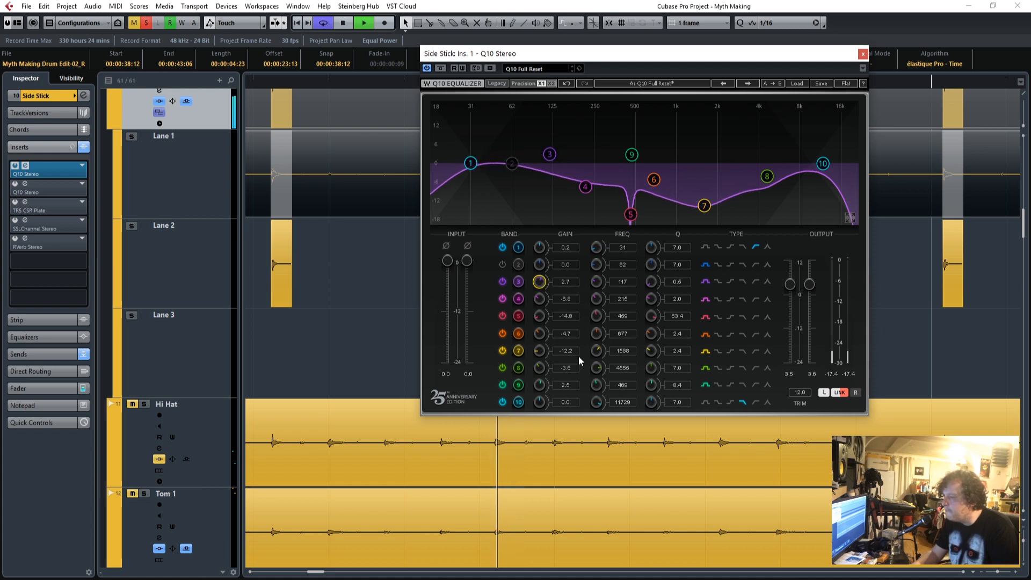
drag(569, 352, 569, 327)
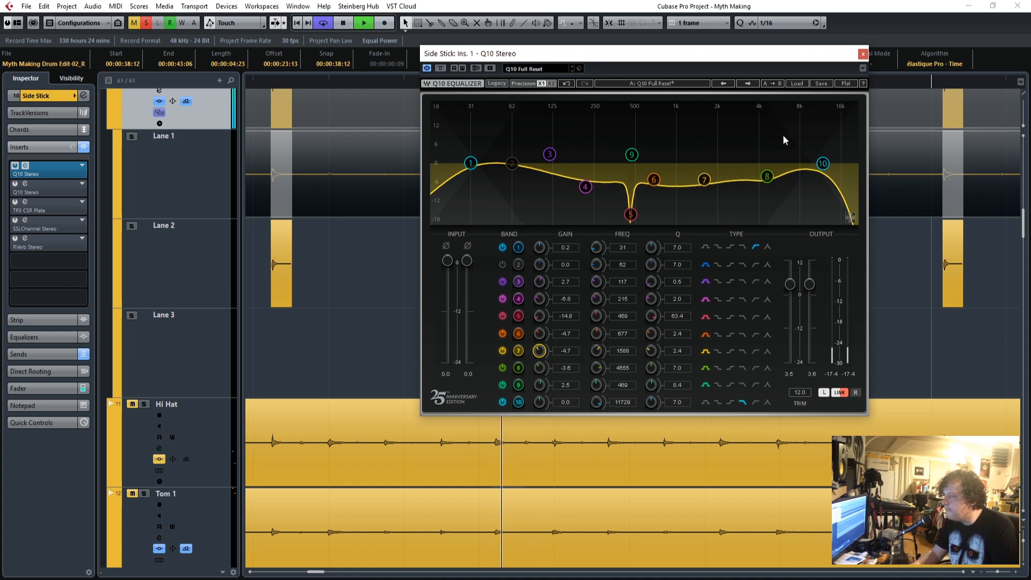
Activate the second Q10 on the Side Stick track and close both Q10 windows.
click(26, 184)
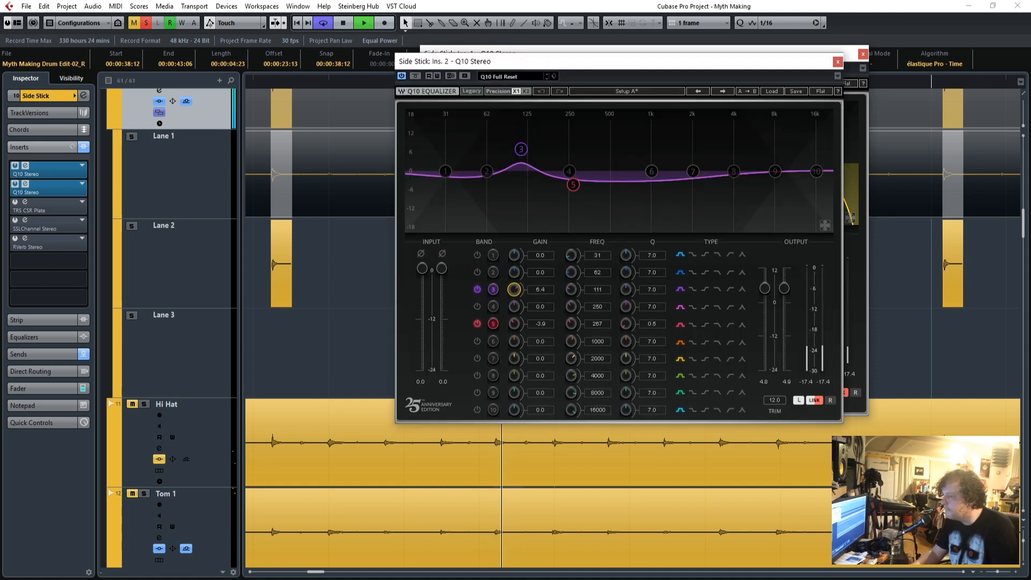
click(836, 62)
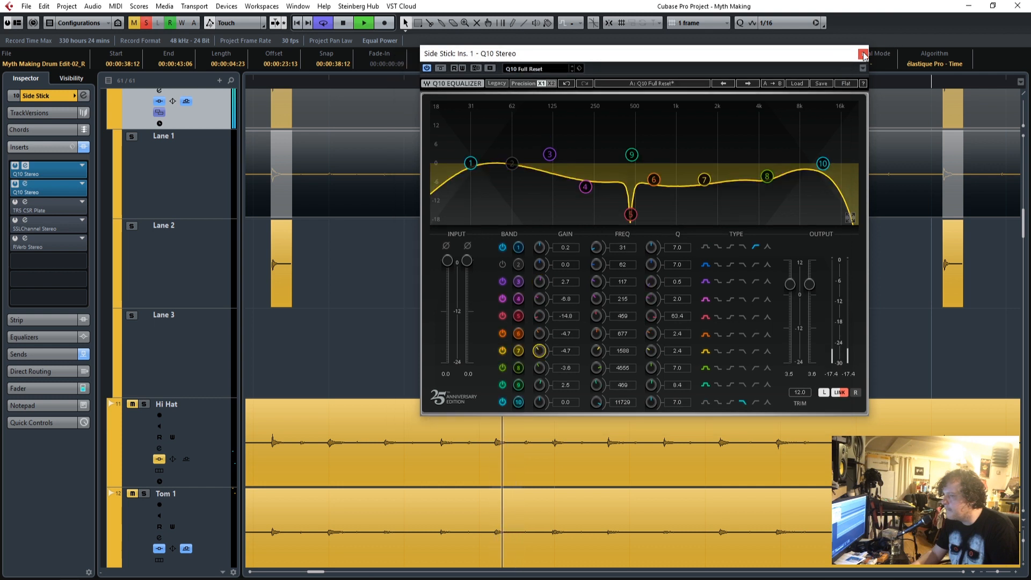
click(862, 53)
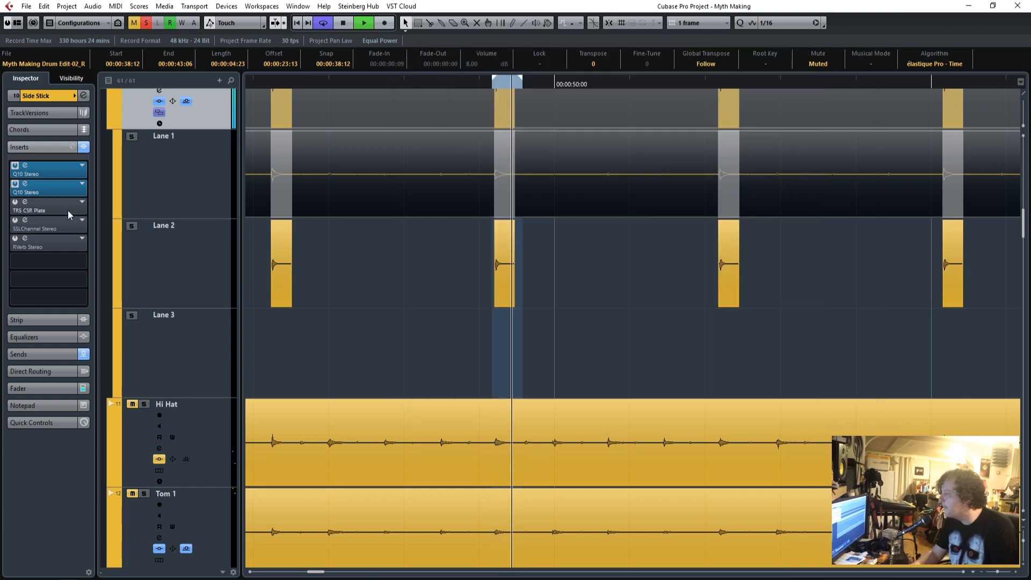
Try the TR5 CSR Plate on the Side Stick over a longer cycle range, with 8% mix, 0.321 s reverb time and 4.2 kHz high frequency.
click(16, 203)
drag(560, 154, 664, 107)
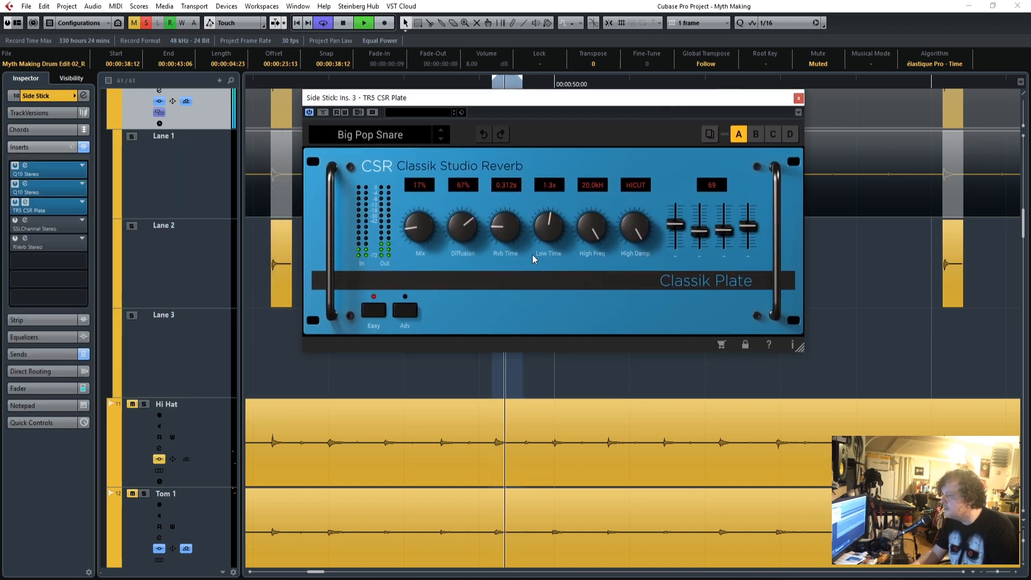
drag(510, 232, 508, 224)
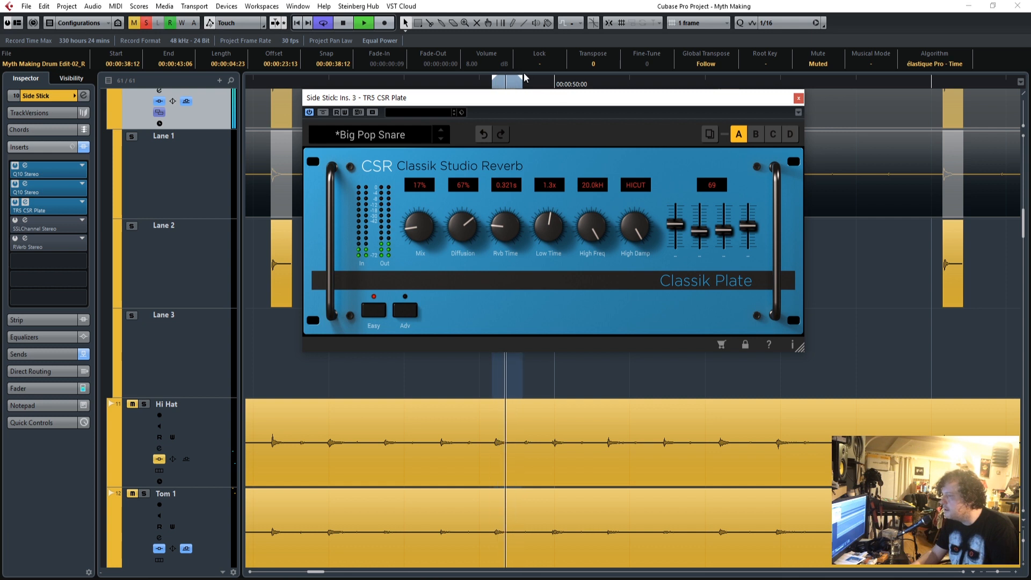
drag(627, 93, 631, 91)
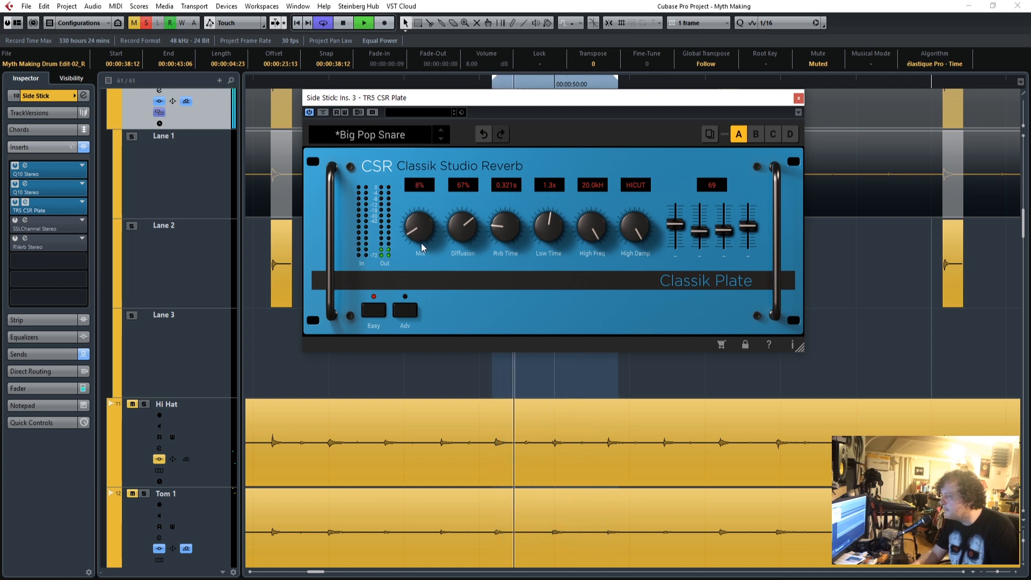
drag(584, 249, 590, 259)
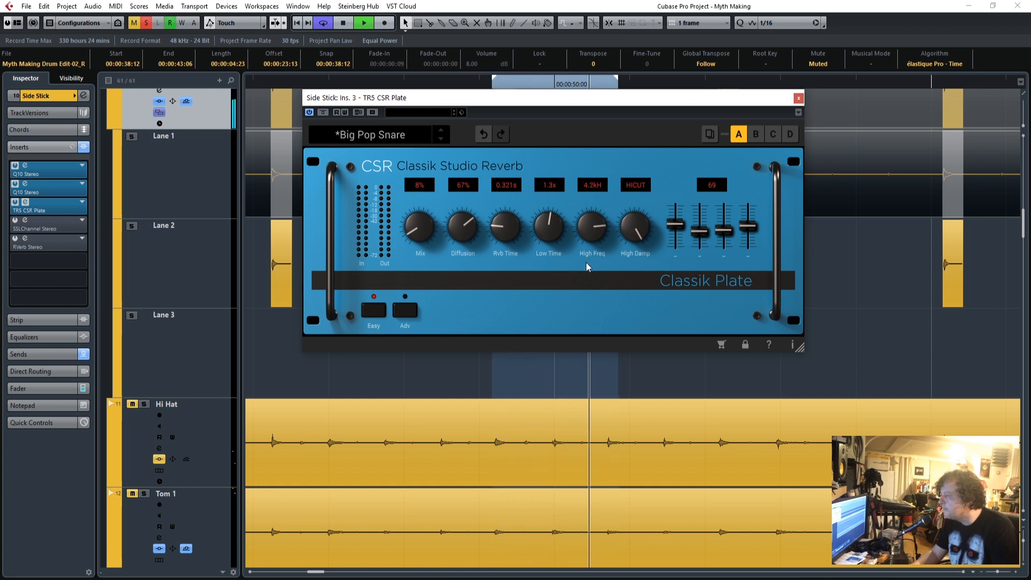
Replace the TR5 CSR Plate on the Side Stick with RVerb Stereo and load its factory Drum Plate preset.
click(82, 203)
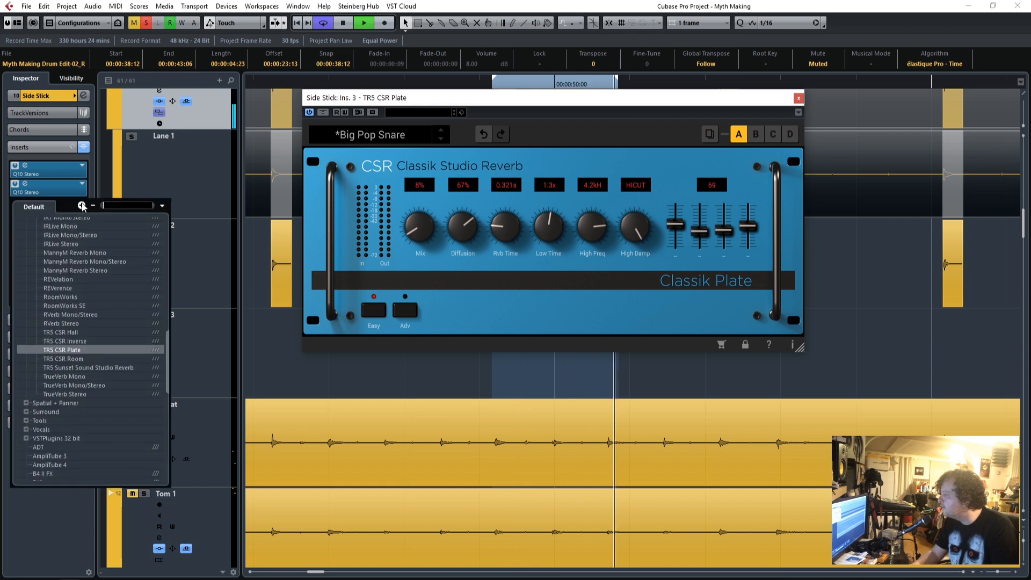
click(61, 323)
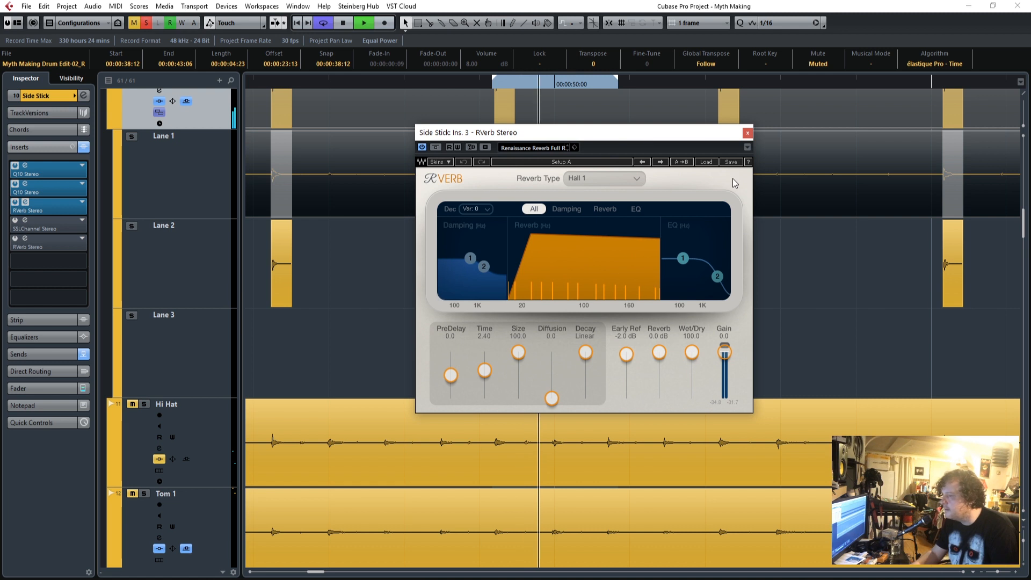
click(706, 162)
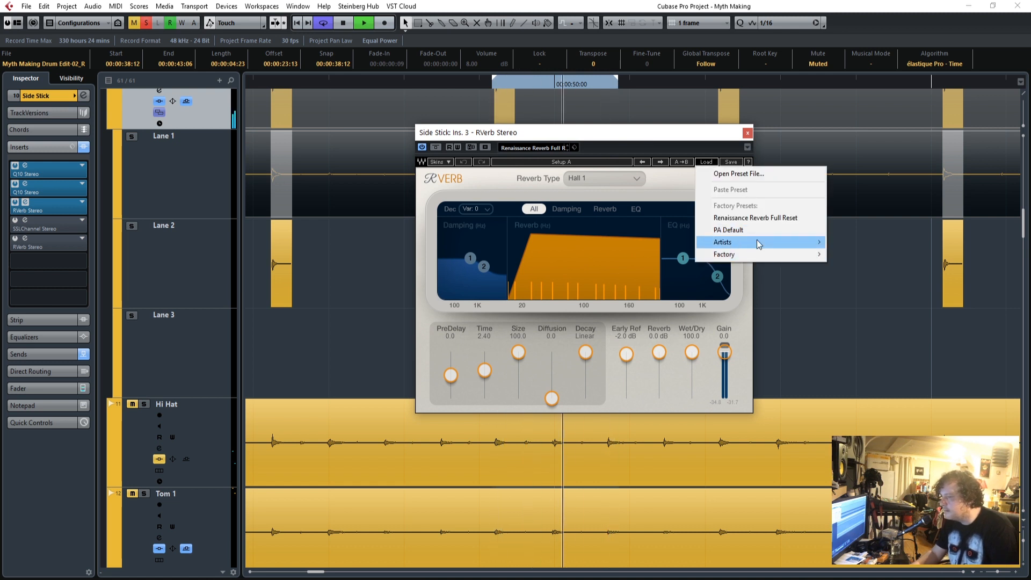
mouse_move(759, 244)
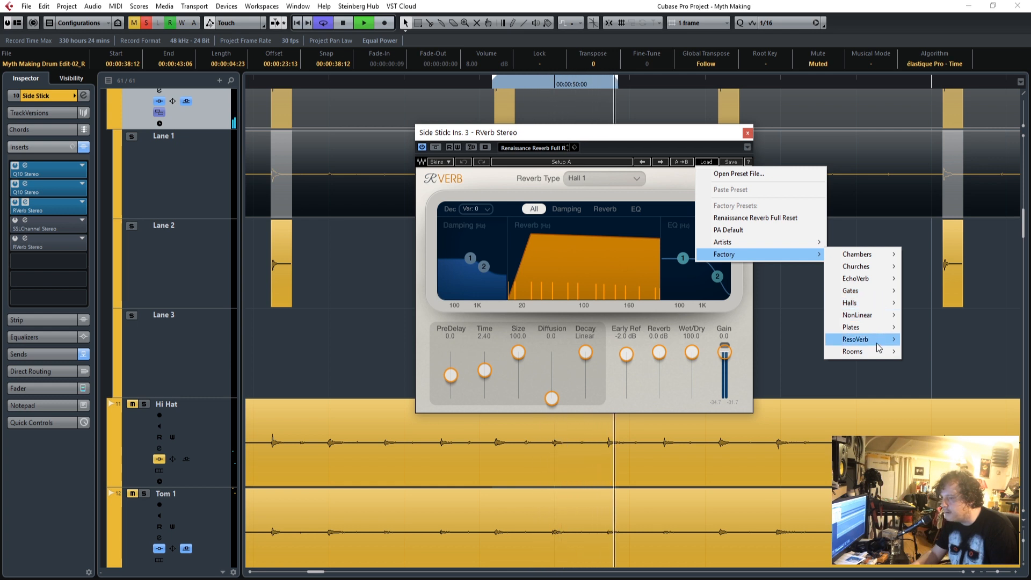
mouse_move(881, 327)
click(936, 339)
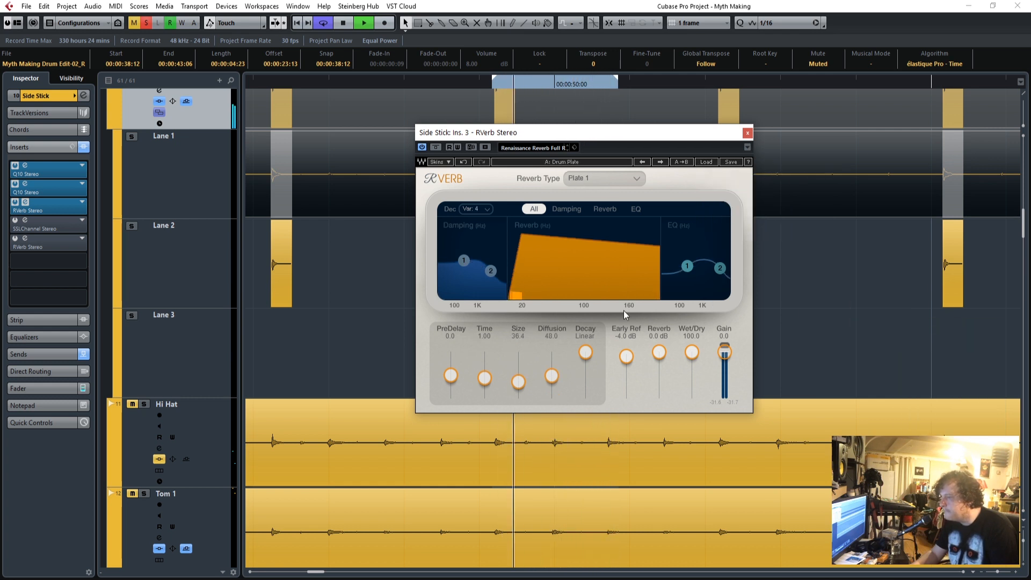
Set the RVerb's predelay to 49.3, time to 1.46 and wet/dry to 18.9, reshape its damping curve, and close it.
drag(455, 373, 455, 369)
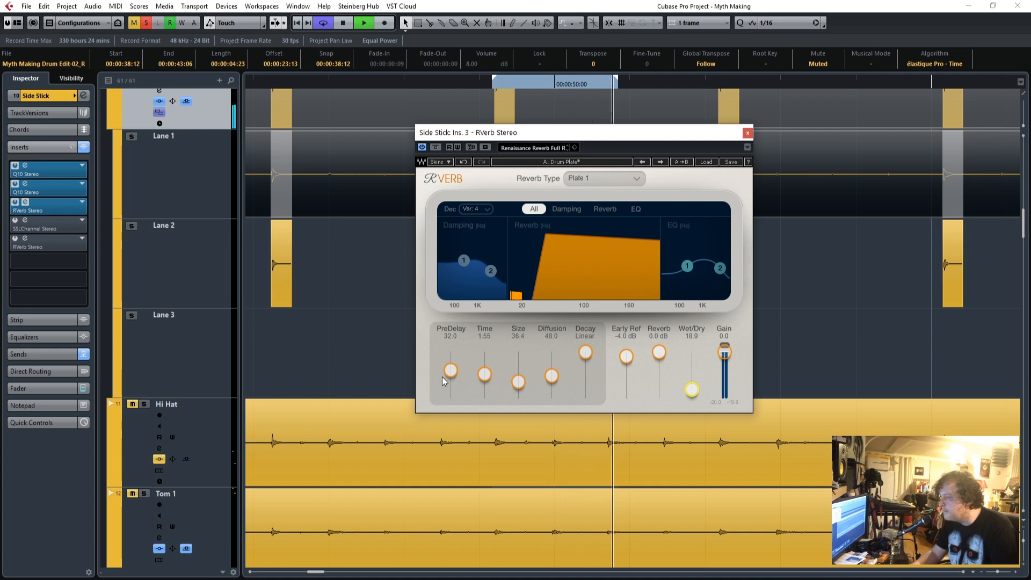
drag(450, 370, 451, 368)
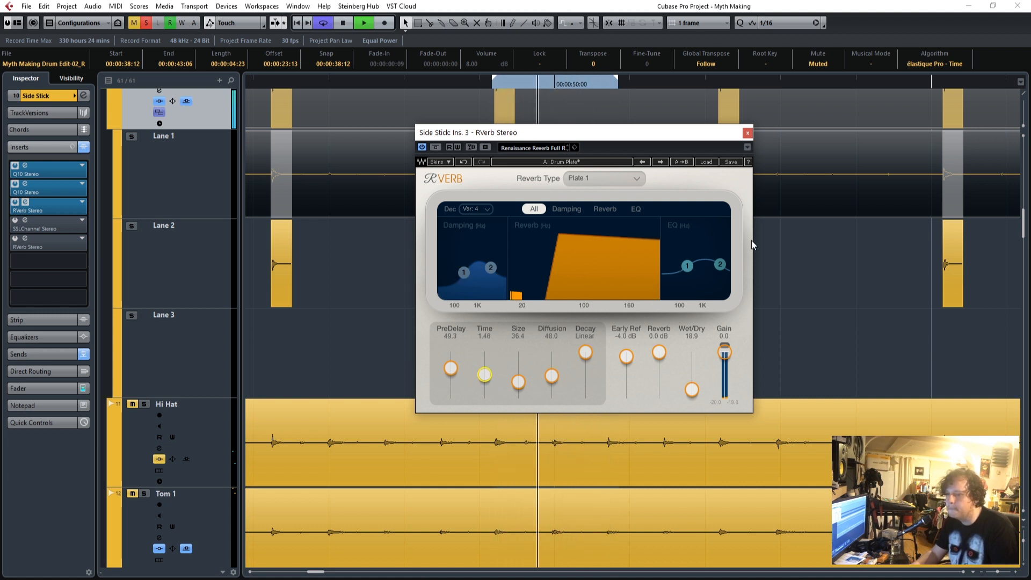
click(747, 132)
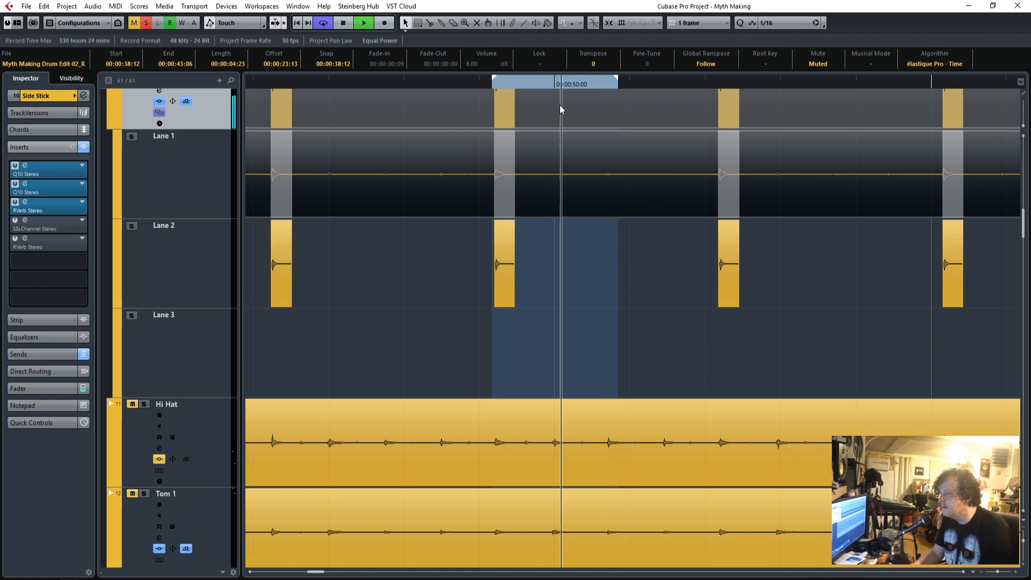
Replay the looped Side Stick hit and activate the SSLChannel Stereo insert with its Snare Drum setting.
key(space)
click(491, 86)
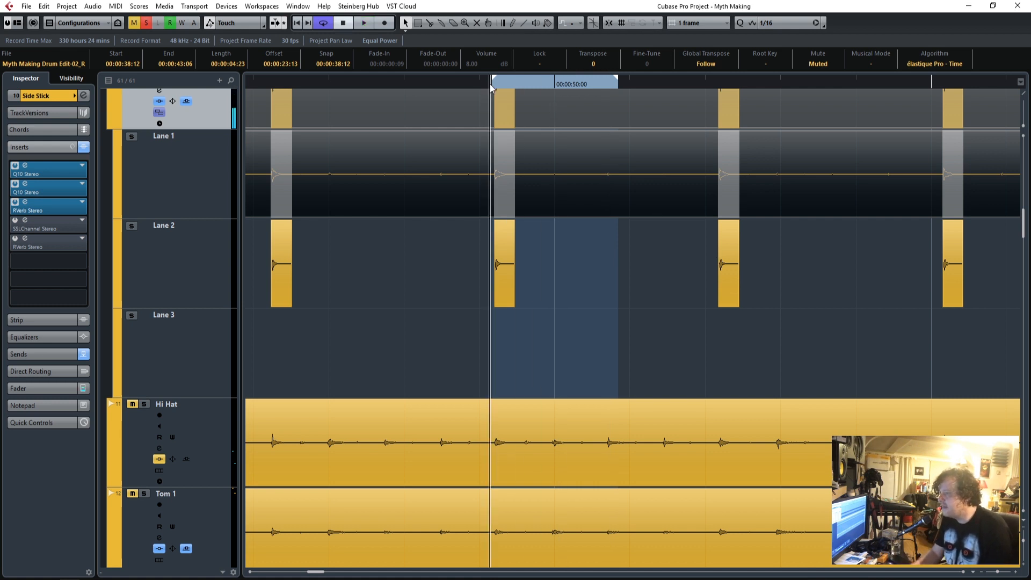
click(24, 221)
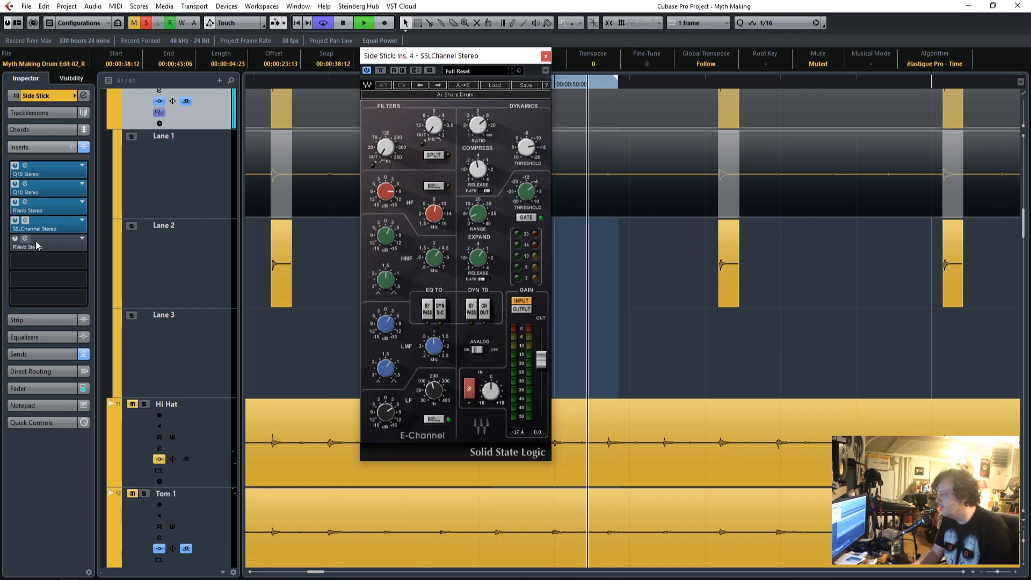
Compare the two Side Stick RVerb inserts, keep the third-slot one active and remove the fifth-slot one, and close the SSLChannel window.
click(16, 203)
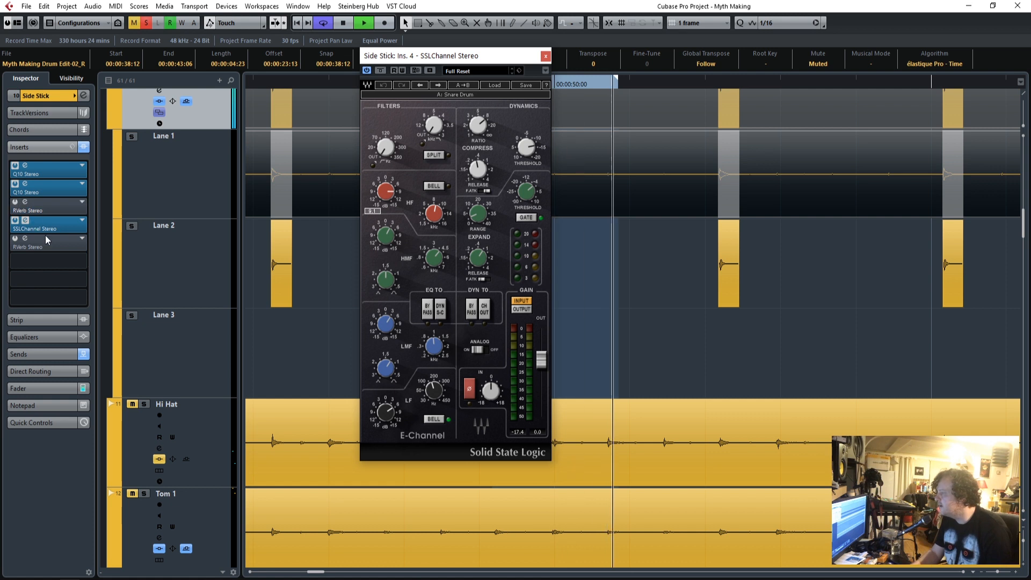
click(15, 239)
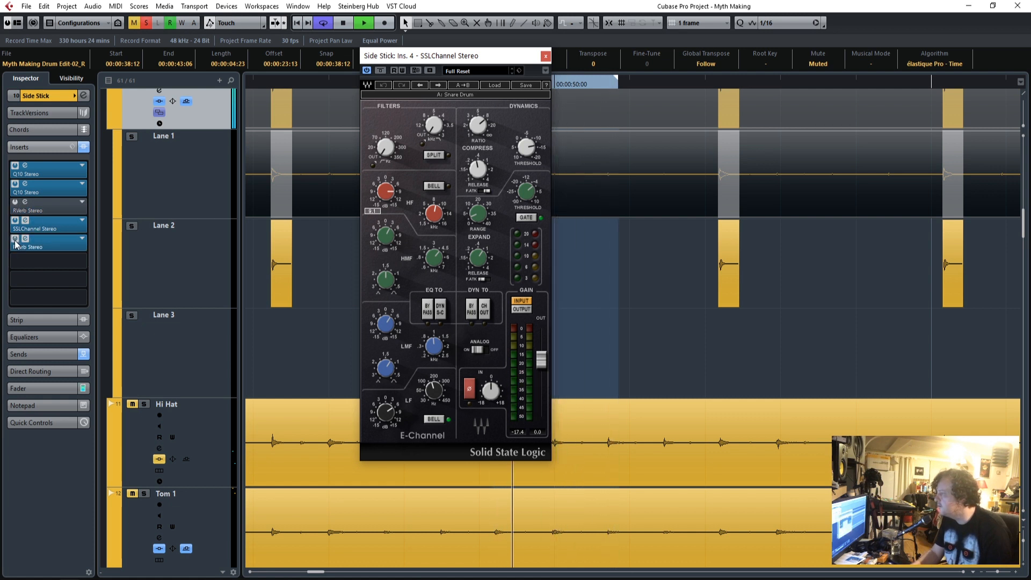
drag(0, 105, 746, 108)
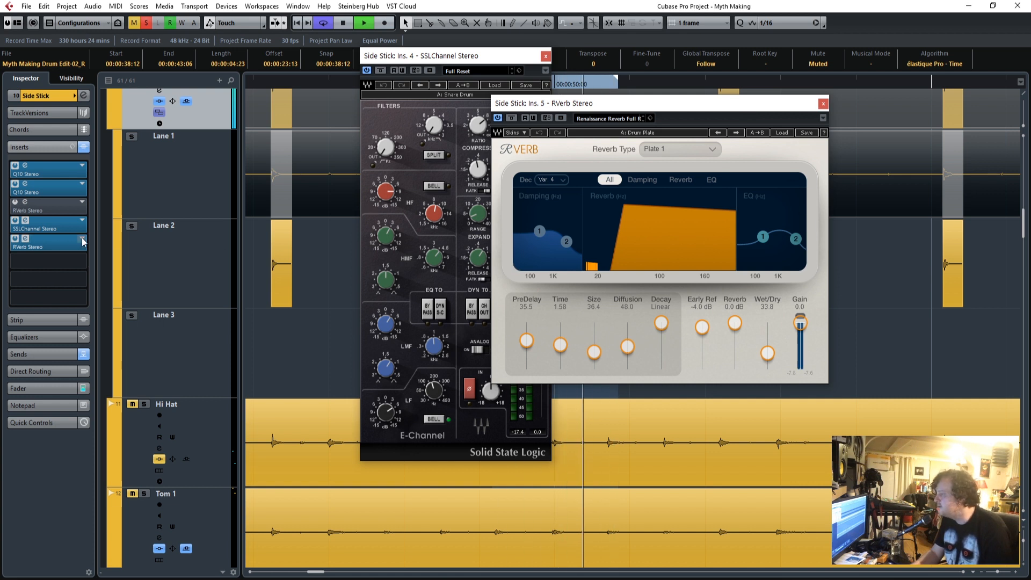
click(58, 245)
scroll(106, 349, up, 5)
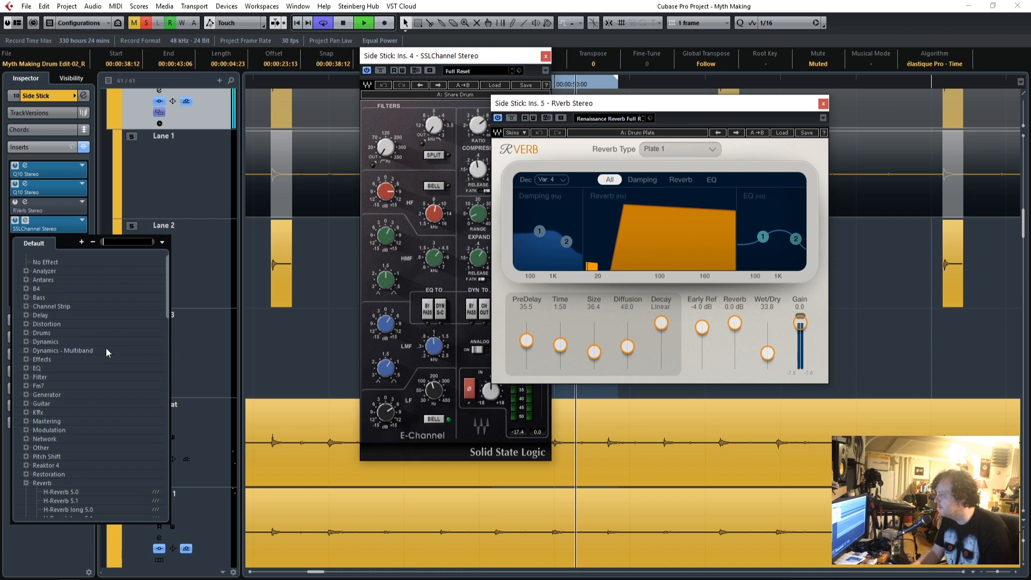
click(55, 262)
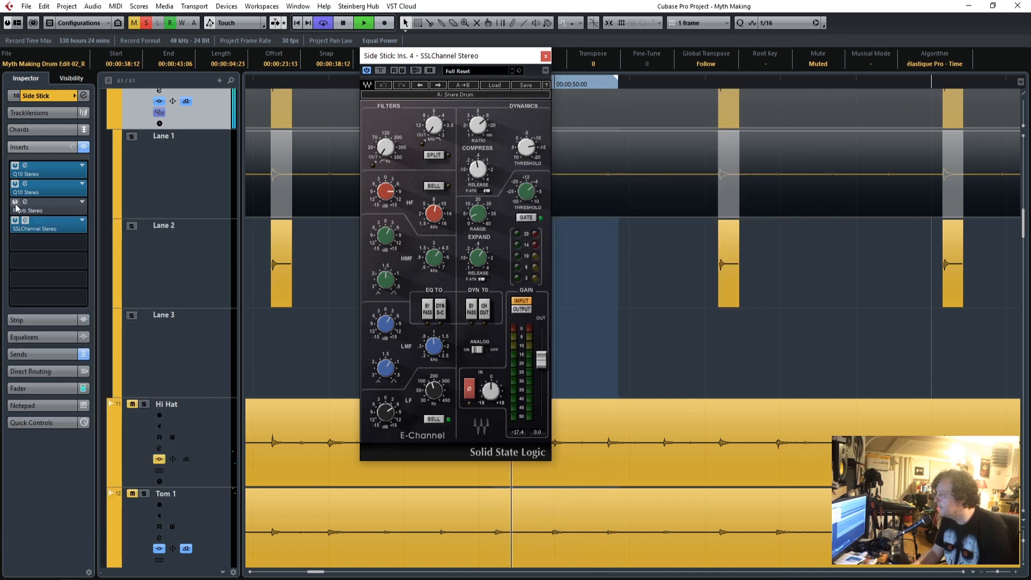
click(546, 56)
Solo Room & OH and the remaining drum tracks, turn off cycling, and play the drums from shortly after 00:00:30:00.
drag(999, 572, 995, 572)
scroll(536, 395, up, 10)
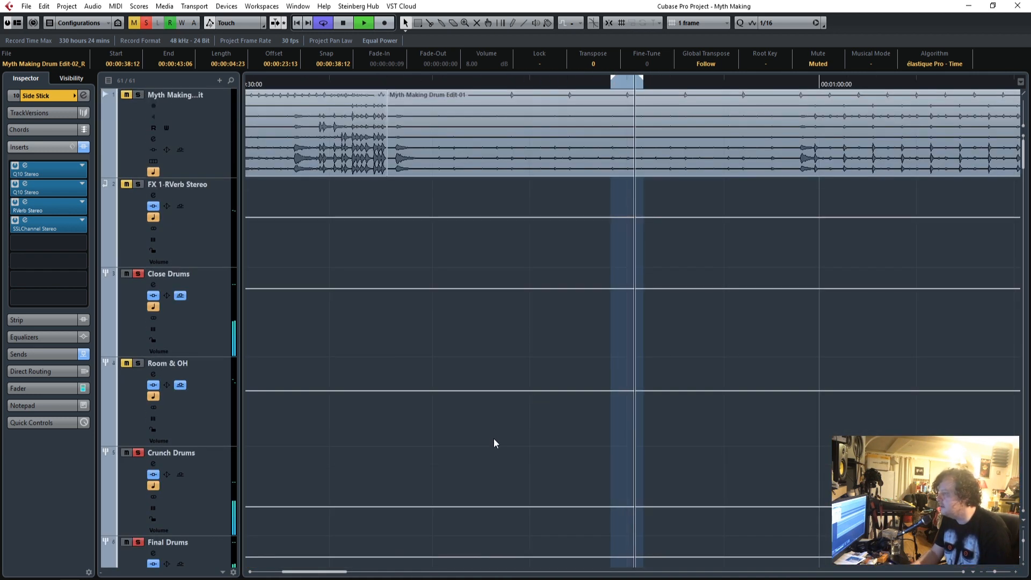
scroll(493, 443, down, 5)
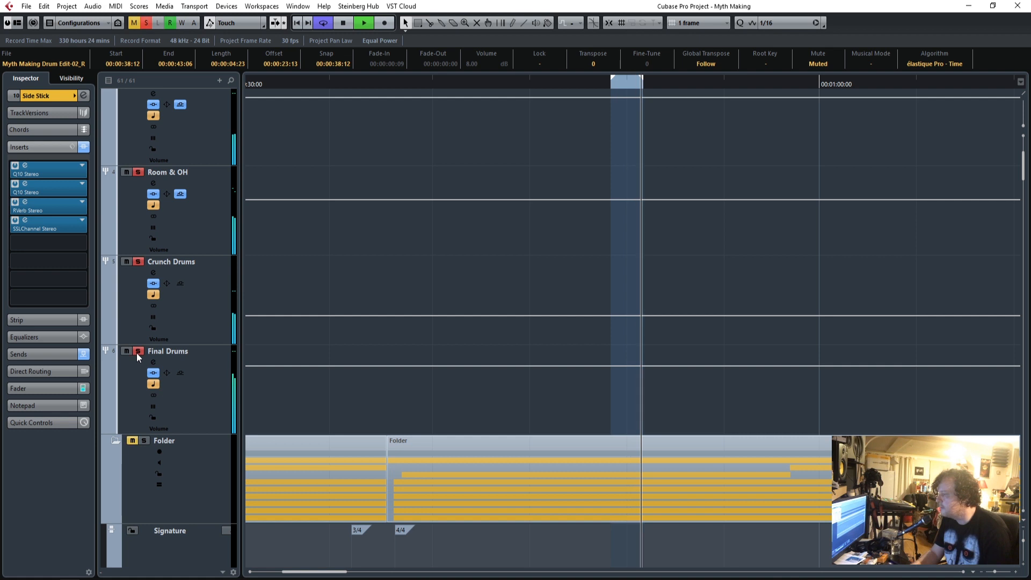
scroll(552, 427, down, 5)
click(311, 84)
click(322, 23)
scroll(576, 373, down, 5)
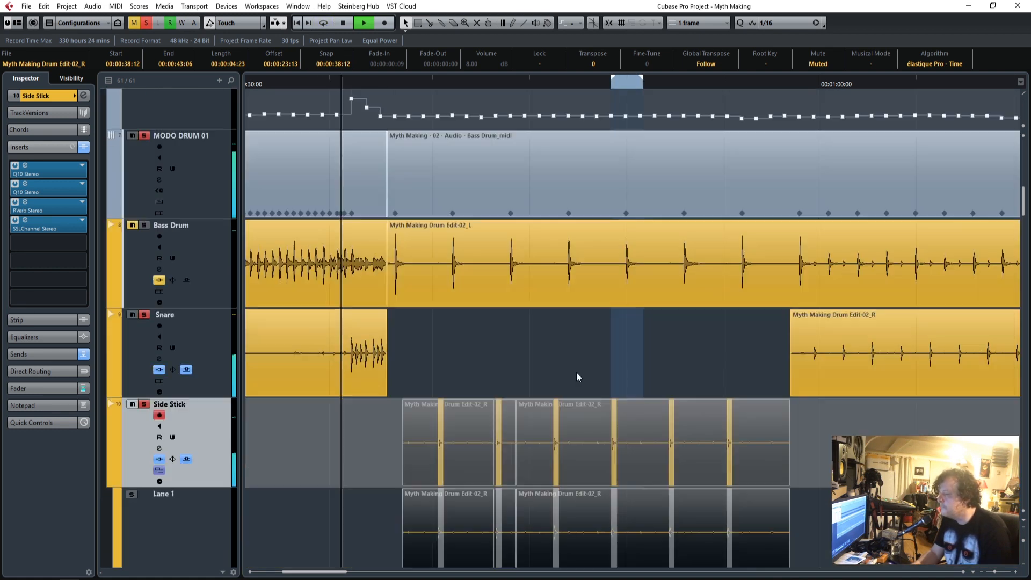
scroll(577, 372, down, 6)
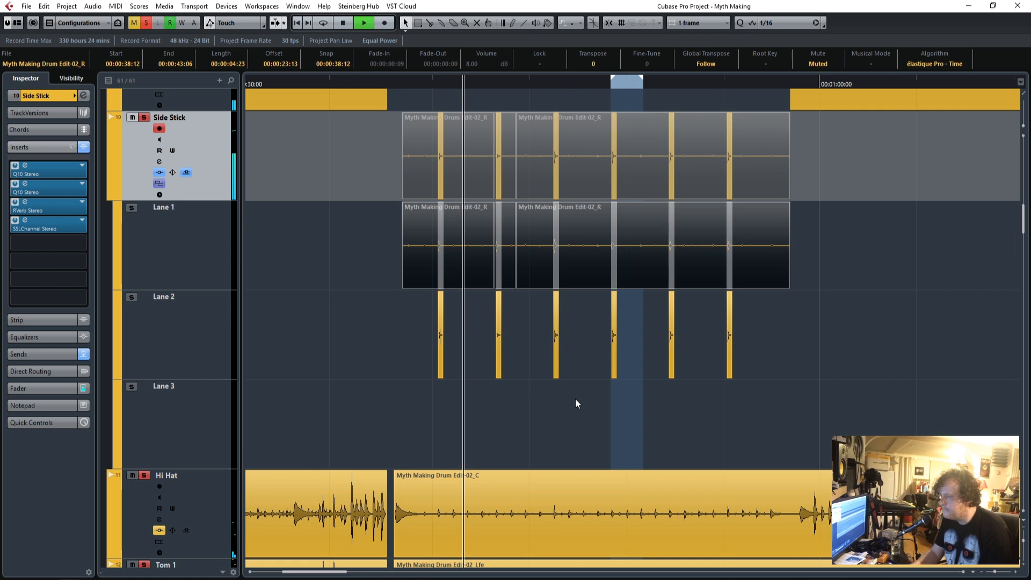
Solo the FX 1-RVerb Stereo track and show its fader level and output routing in the Inspector.
scroll(575, 398, up, 6)
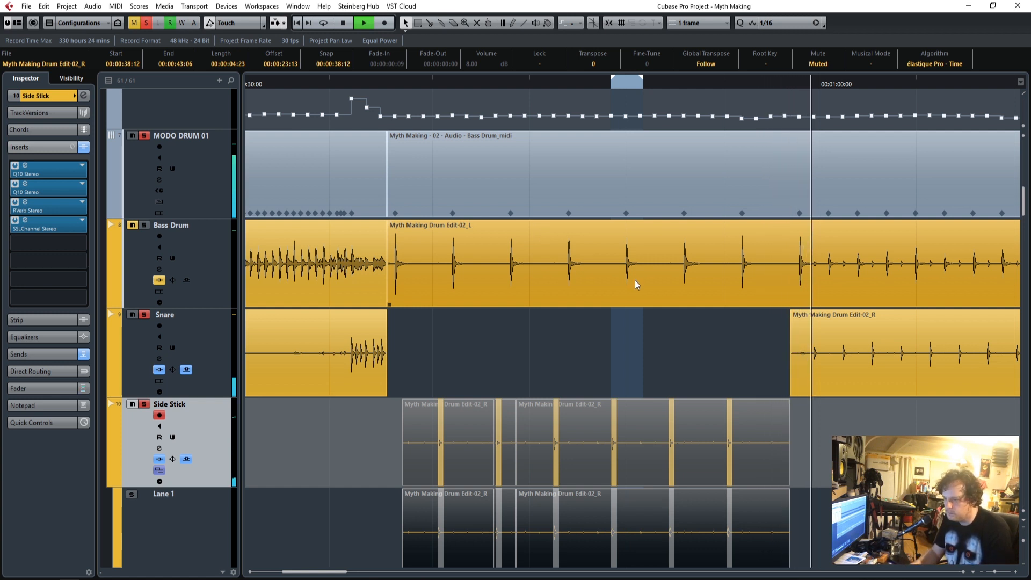
scroll(634, 285, down, 3)
scroll(632, 290, up, 4)
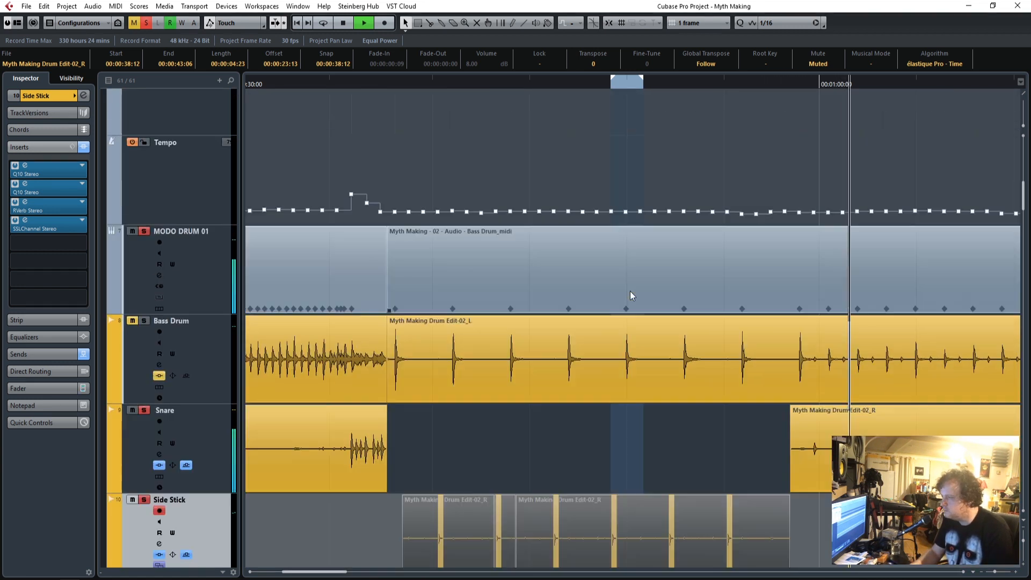
scroll(629, 290, up, 6)
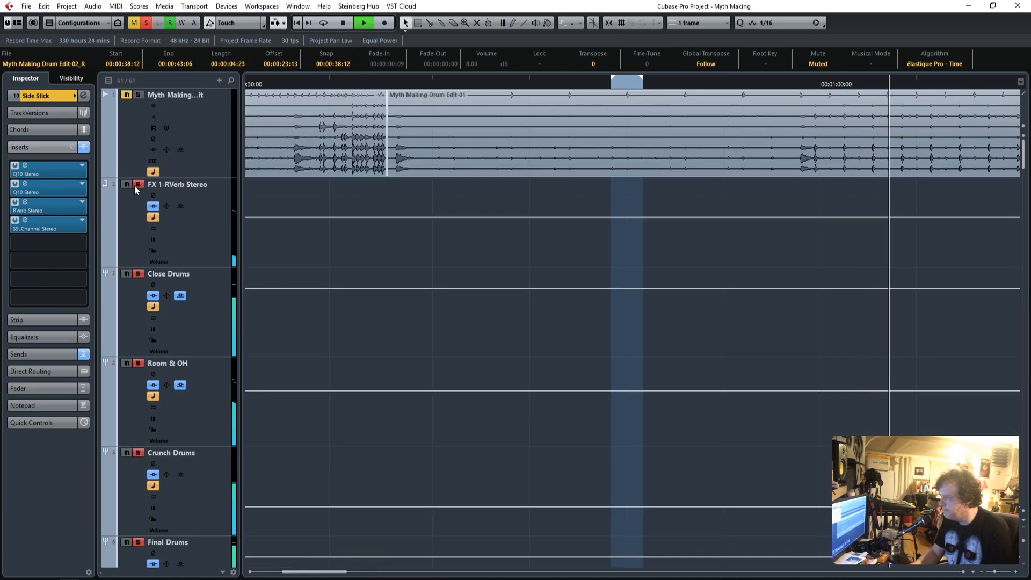
click(184, 214)
click(33, 343)
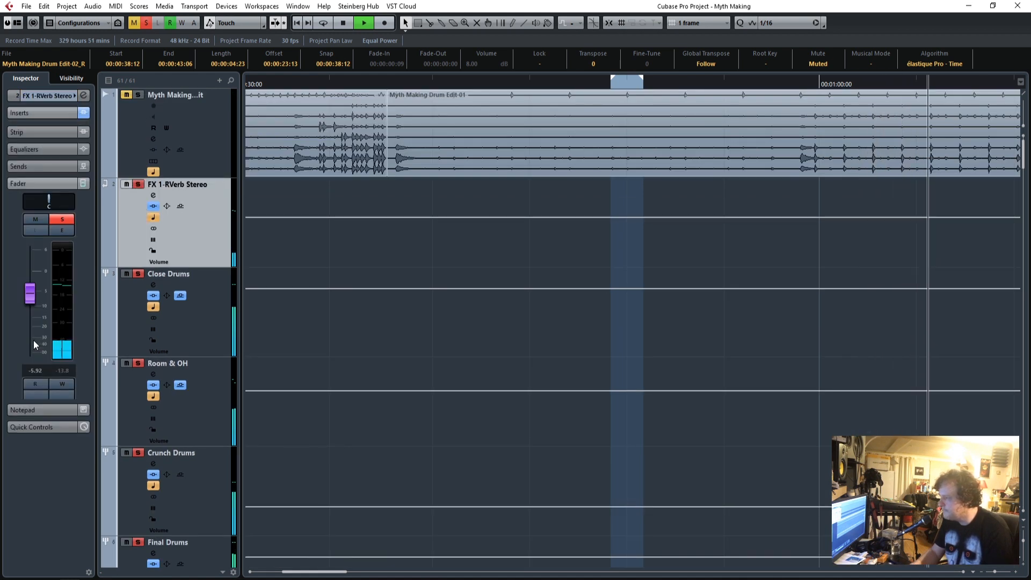
click(47, 95)
Clear all the track solos and stop playback.
scroll(418, 407, down, 3)
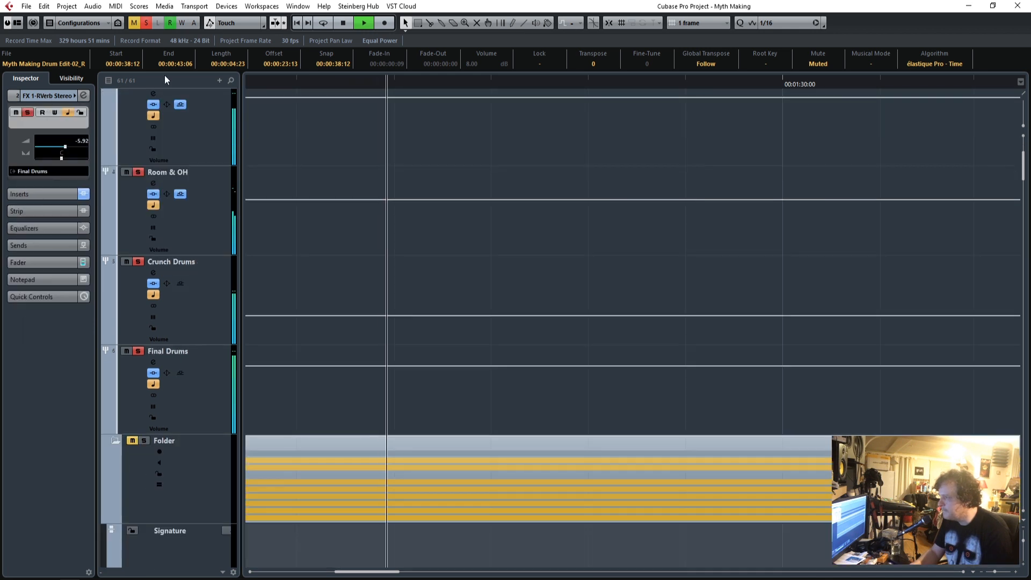
click(146, 23)
key(space)
Examine the project from its start, viewing the whole track list and the enlarged drum tracks down to Room R.
scroll(447, 326, down, 5)
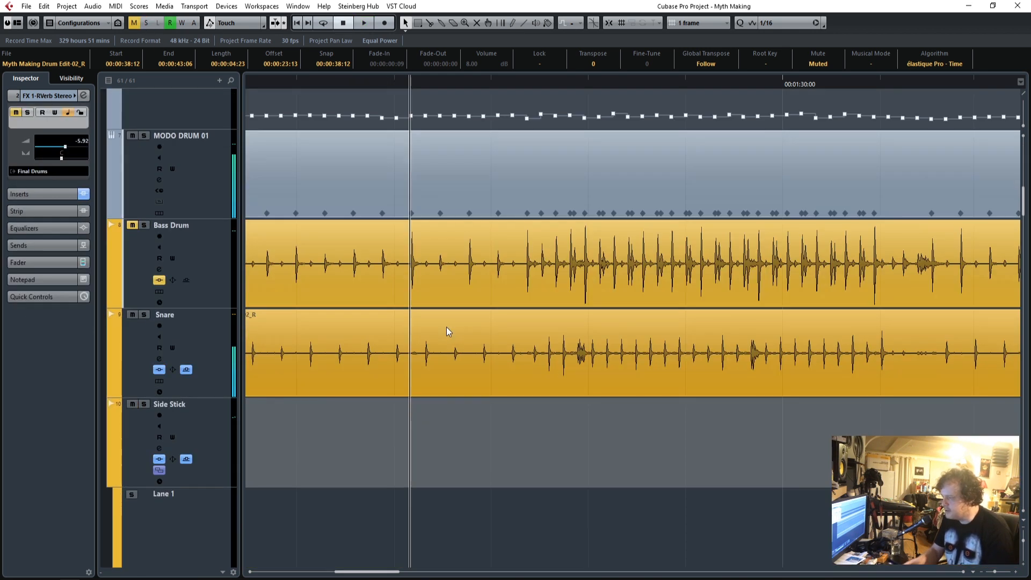
scroll(446, 327, up, 2)
drag(380, 574, 293, 573)
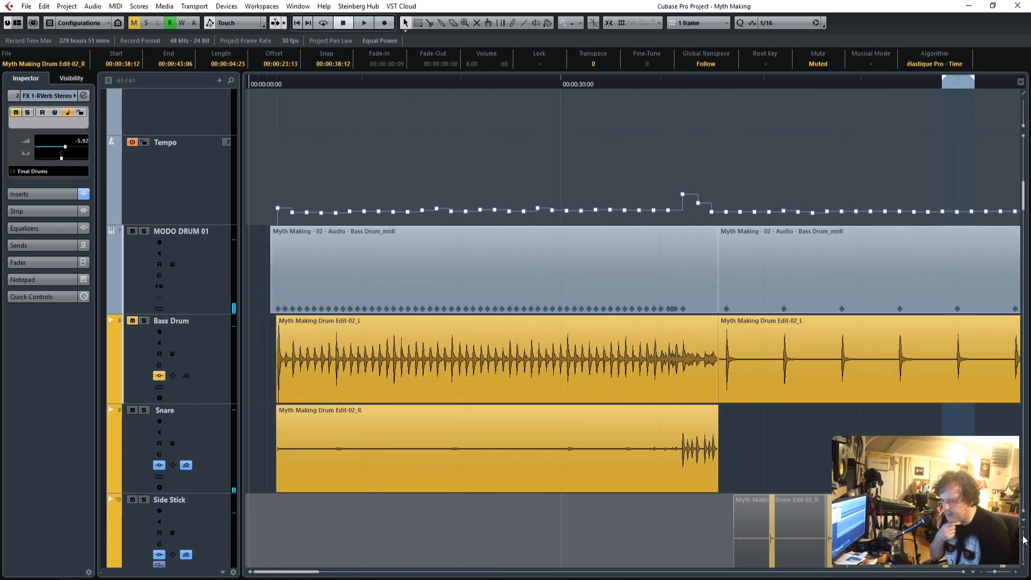
drag(1023, 540, 1023, 536)
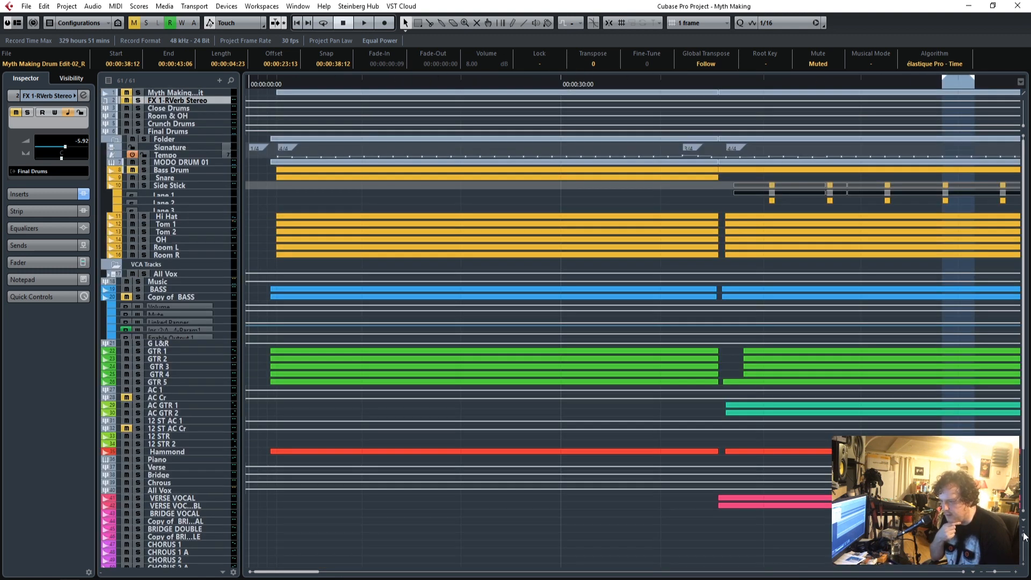
click(1023, 565)
click(1023, 564)
click(1023, 565)
click(1023, 565)
scroll(519, 455, down, 6)
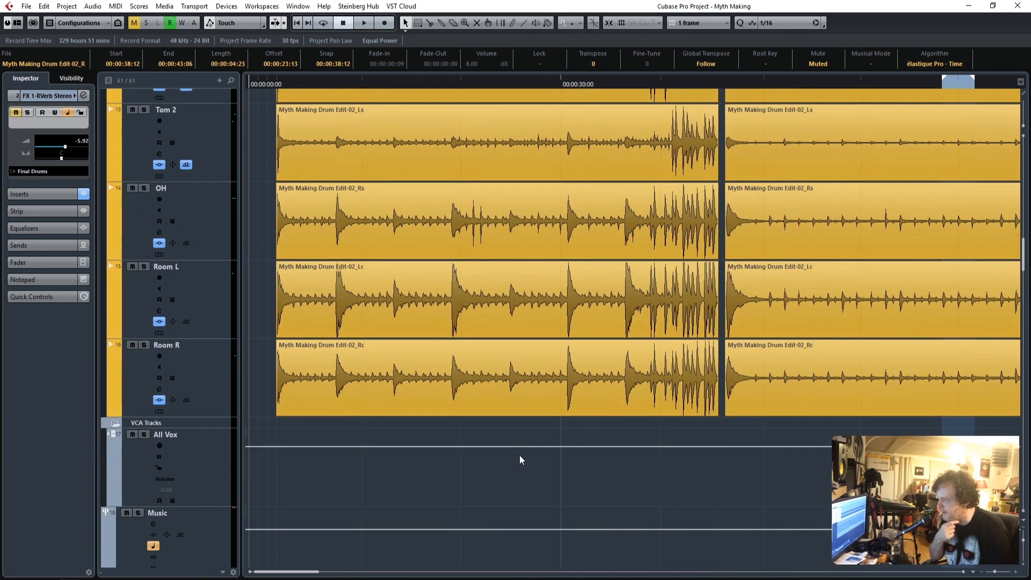
Compare the insert lists of the BASS and Copy of BASS tracks, and rename the BASS track as Bass Sub.
scroll(519, 456, down, 5)
click(259, 81)
click(198, 242)
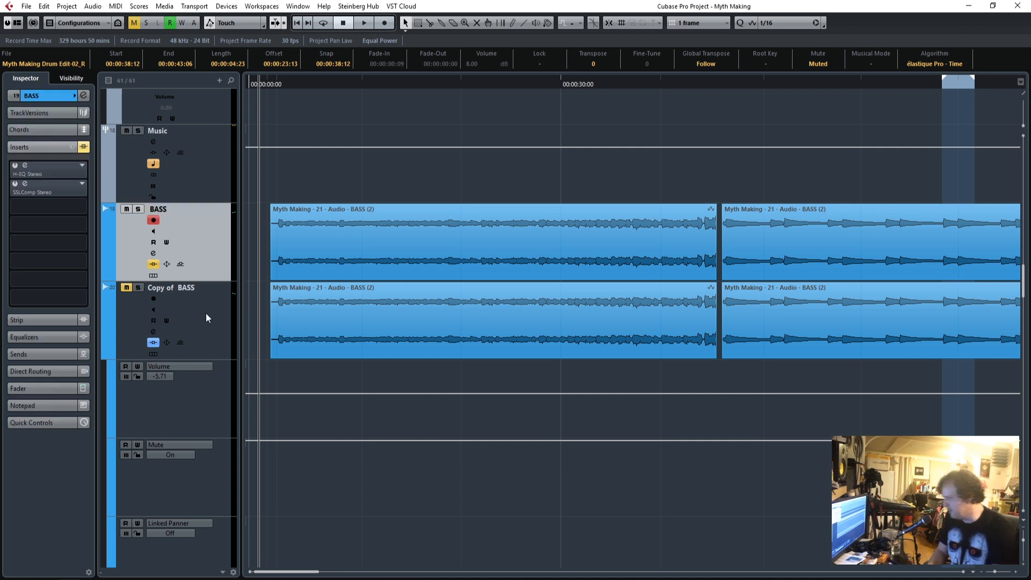
click(205, 314)
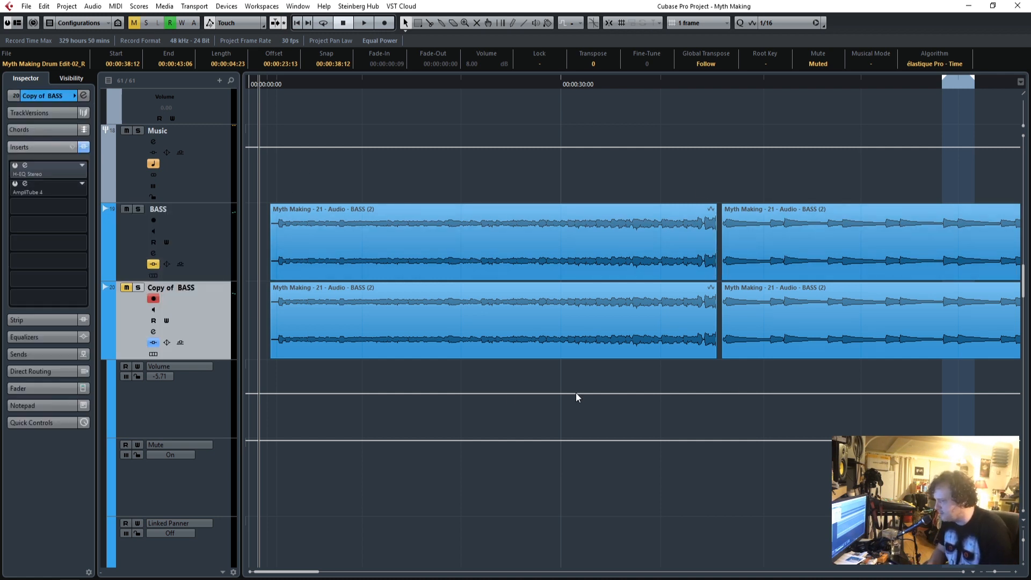
drag(994, 572, 995, 574)
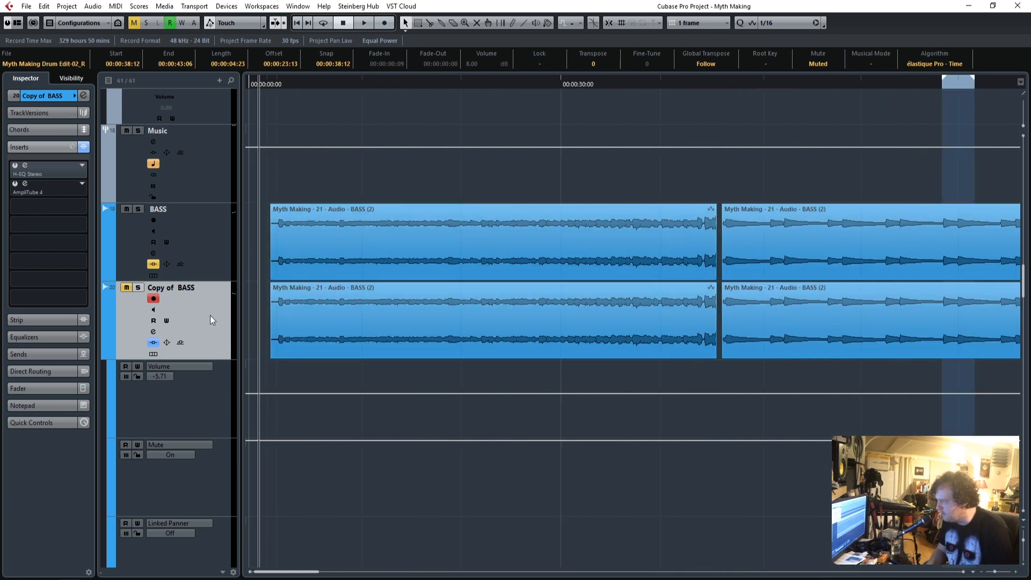
click(161, 219)
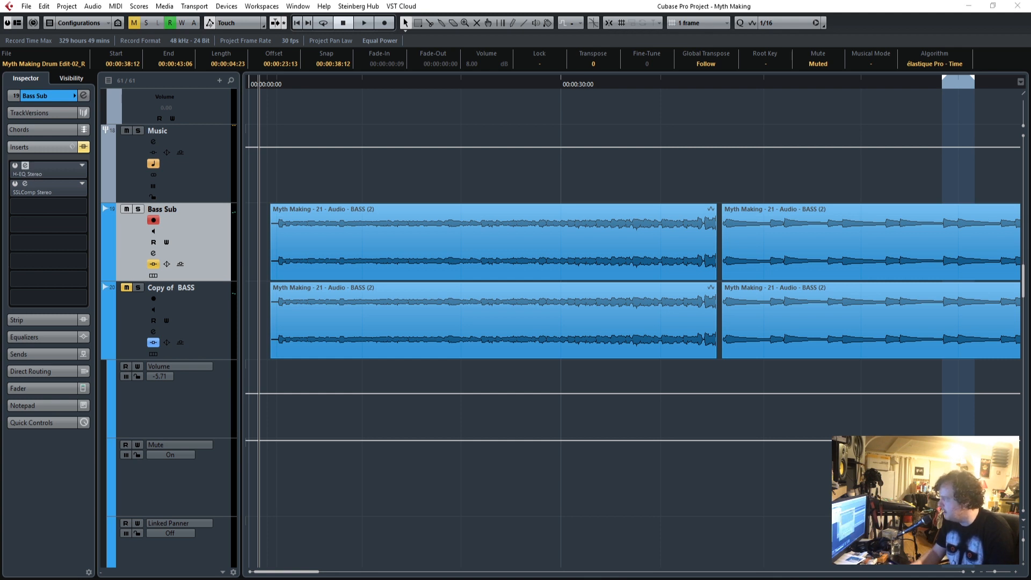
Enable the H-EQ insert on Bass Sub, show its settings window clear of the track list, and play from the start of the bass.
drag(262, 191, 557, 119)
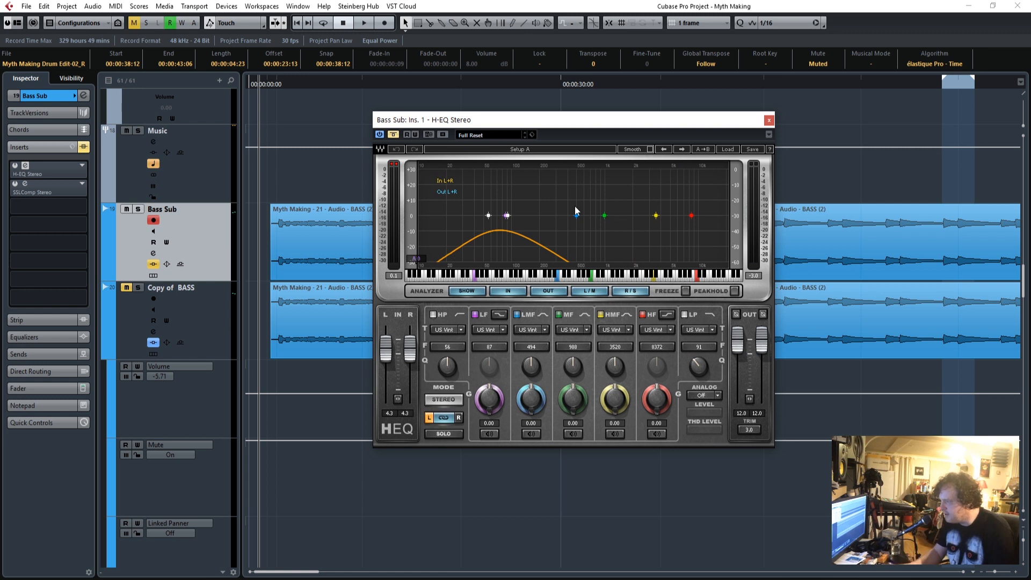
drag(493, 114, 567, 123)
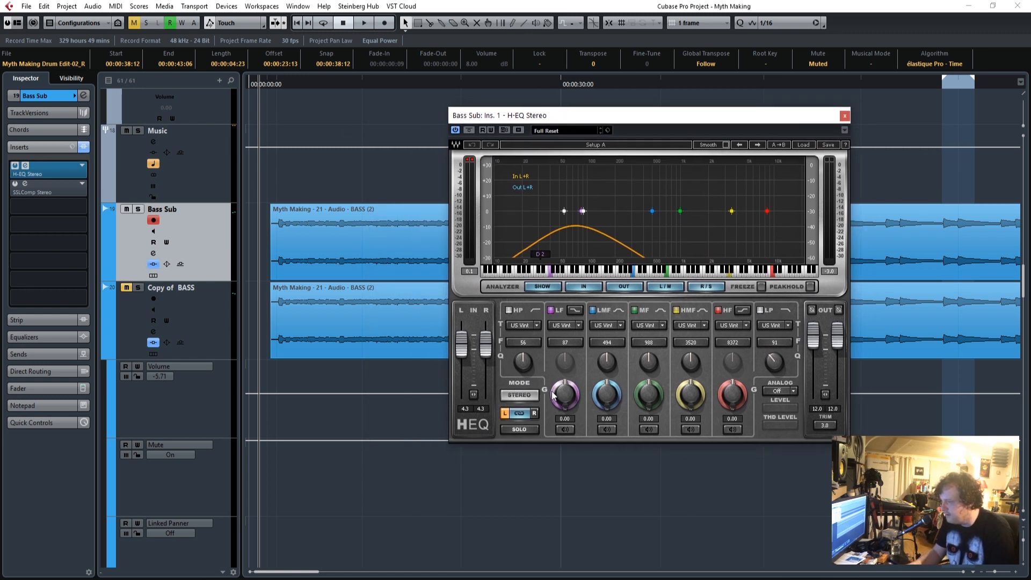
click(271, 85)
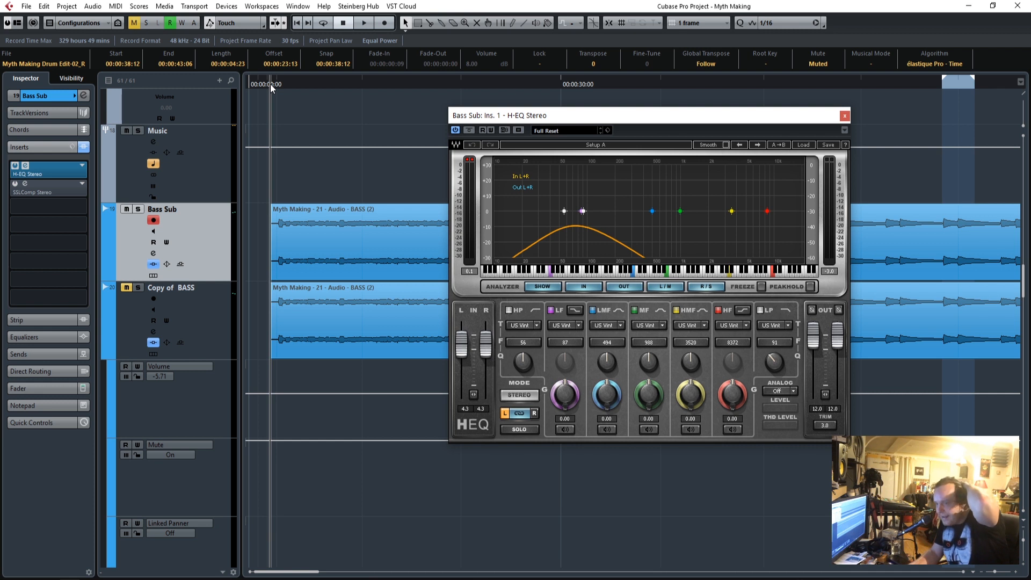
key(space)
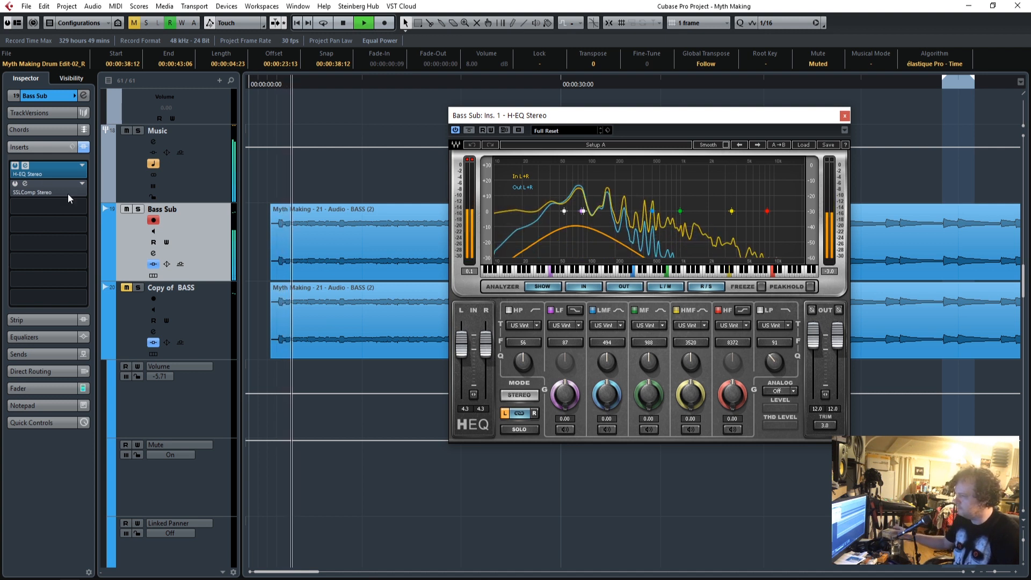
Solo Bass Sub, and set its H-EQ low-pass frequency to 71 and LF gain to 5.10.
click(138, 211)
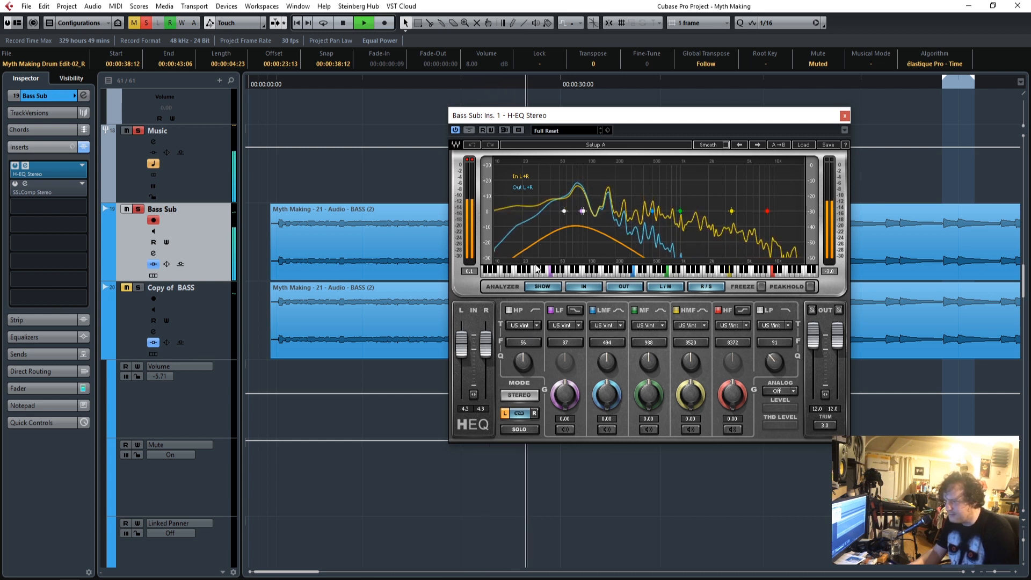
drag(774, 343, 774, 353)
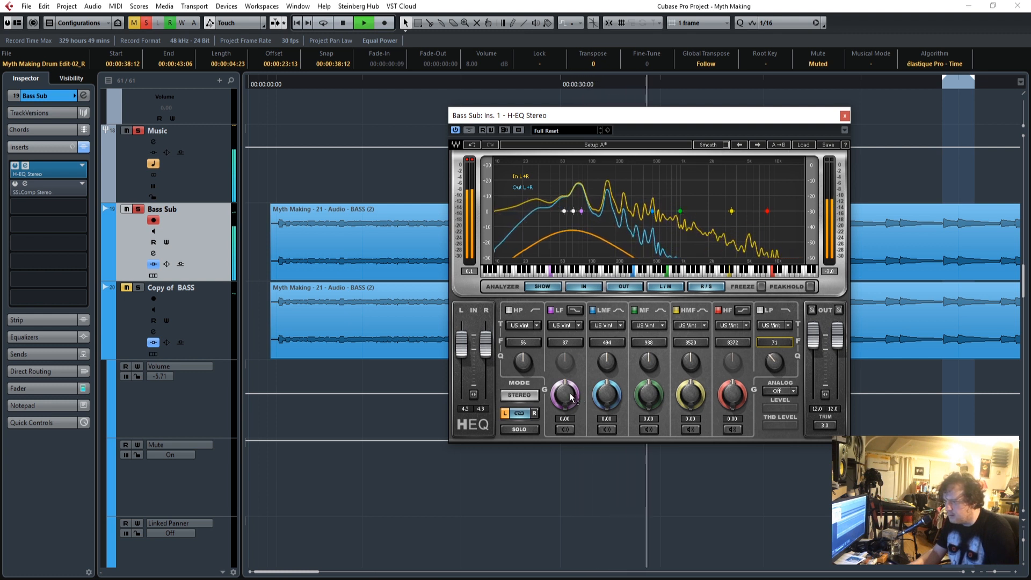
drag(565, 395, 564, 386)
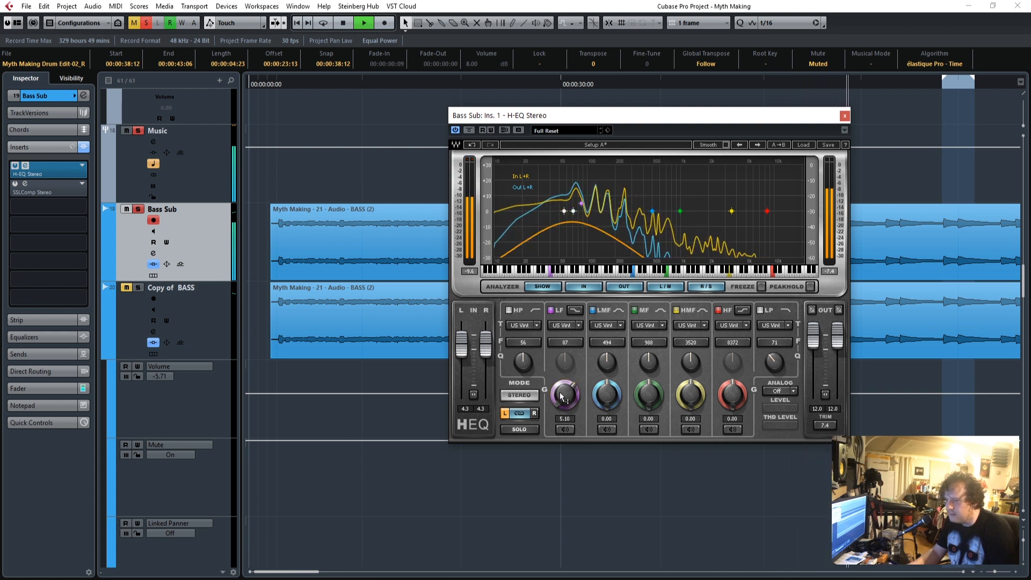
Enable the SSLComp insert on Bass Sub, adjust its threshold, then close both plug-in windows and stop playback.
click(15, 183)
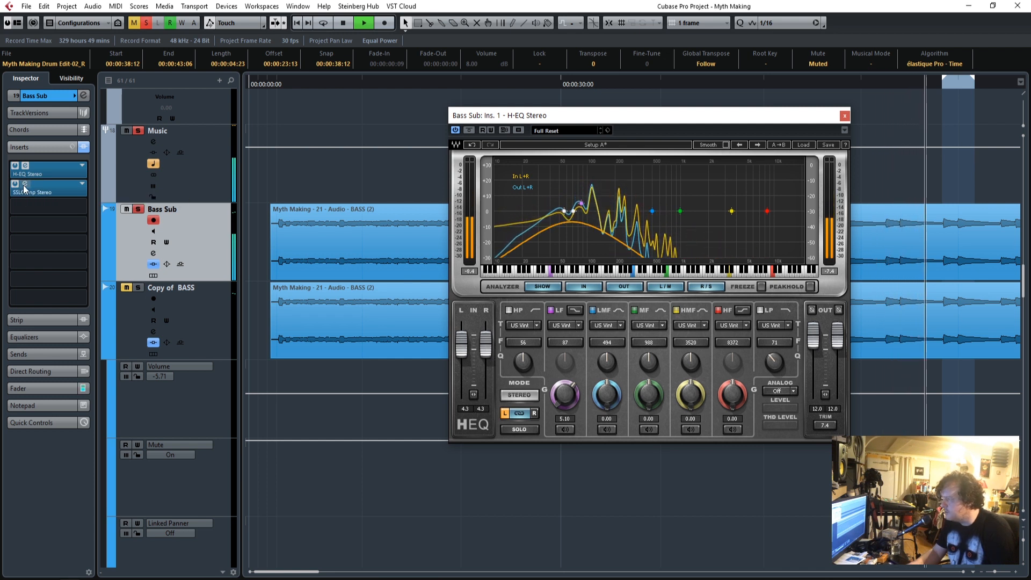
click(32, 191)
drag(690, 265, 393, 64)
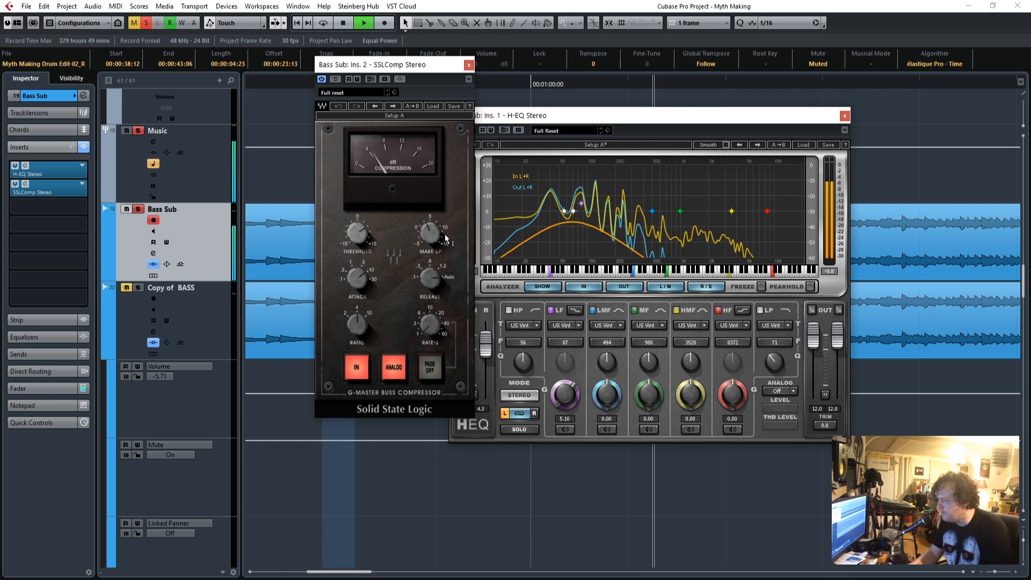
drag(358, 246, 358, 243)
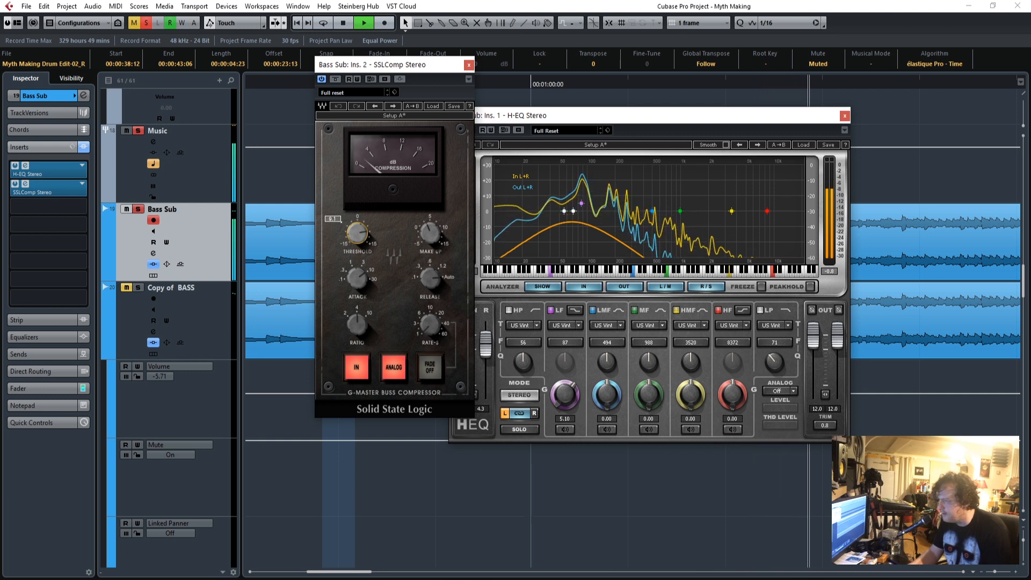
click(469, 64)
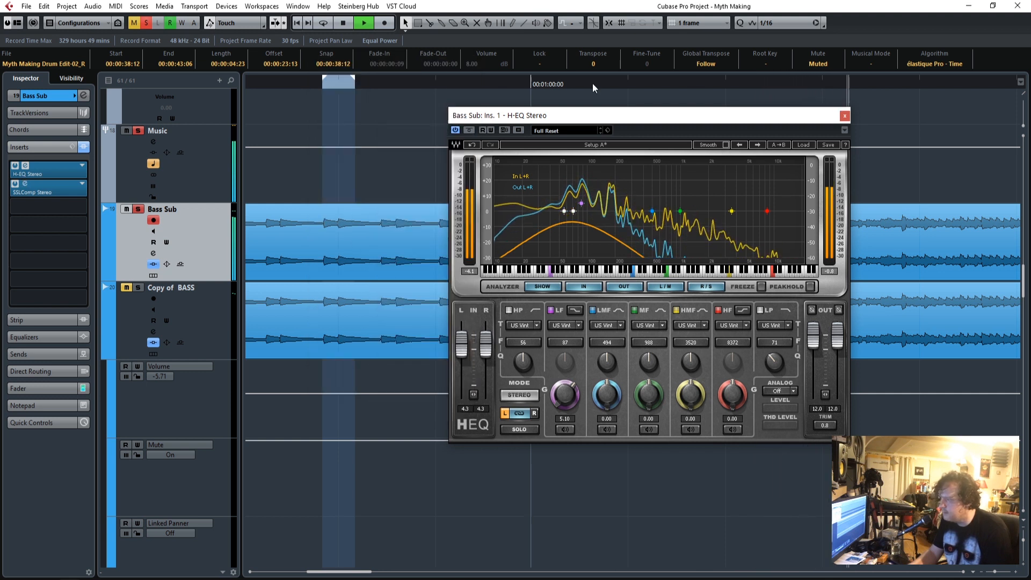
click(844, 115)
key(space)
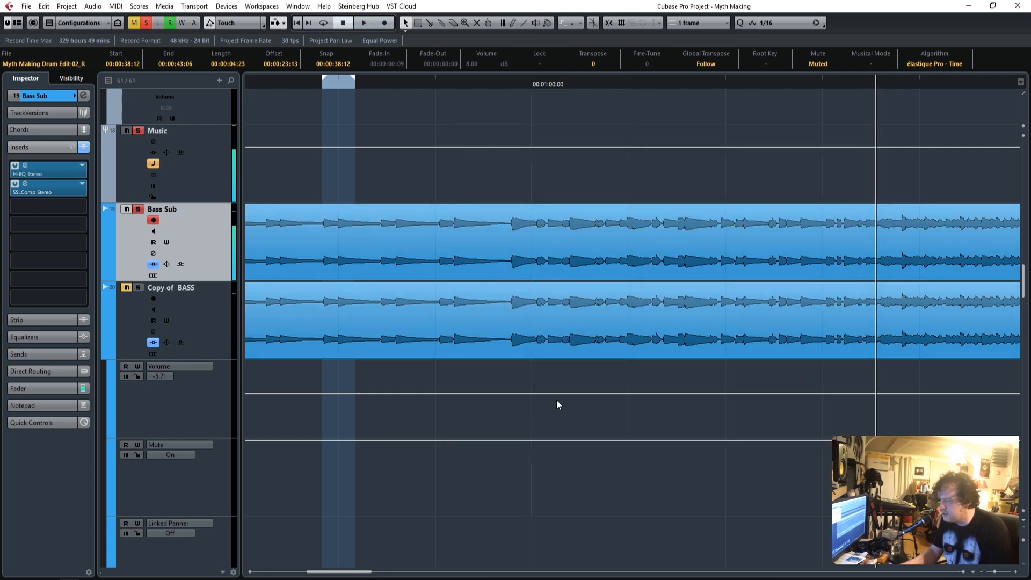
Unmute and solo Copy of BASS, mute Bass Sub, and play from the start of the bass.
drag(364, 575, 311, 574)
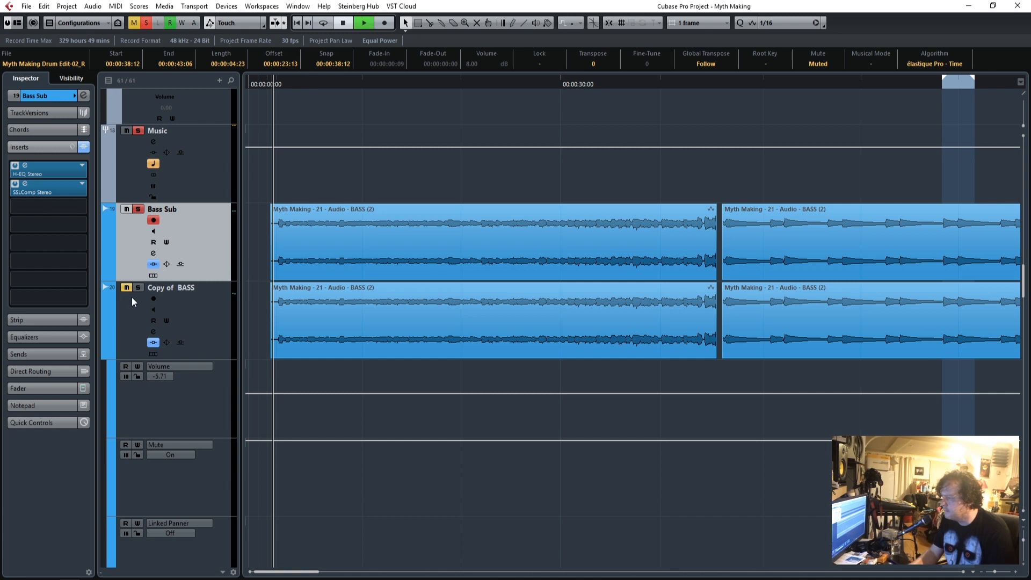
click(127, 288)
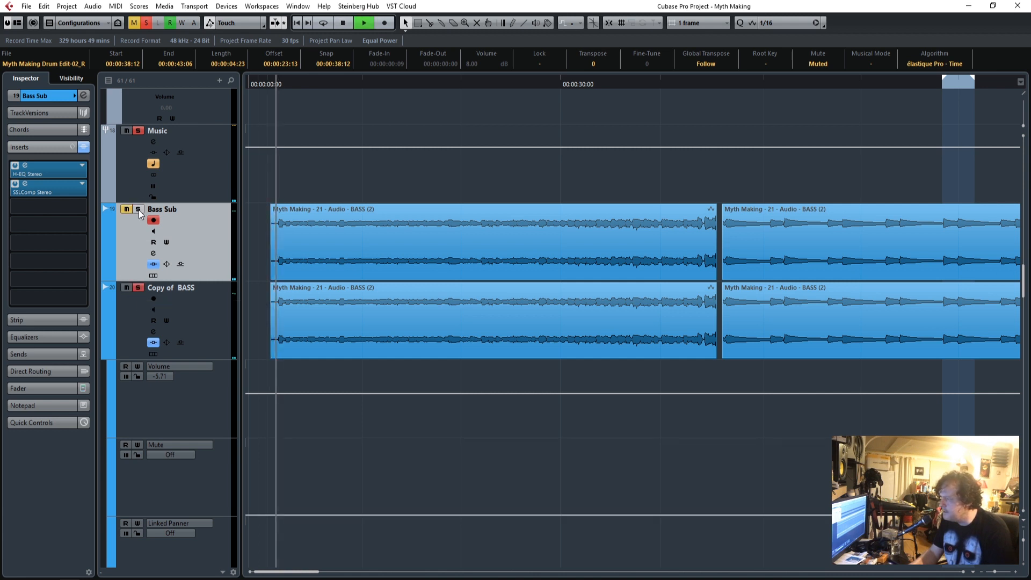
click(209, 320)
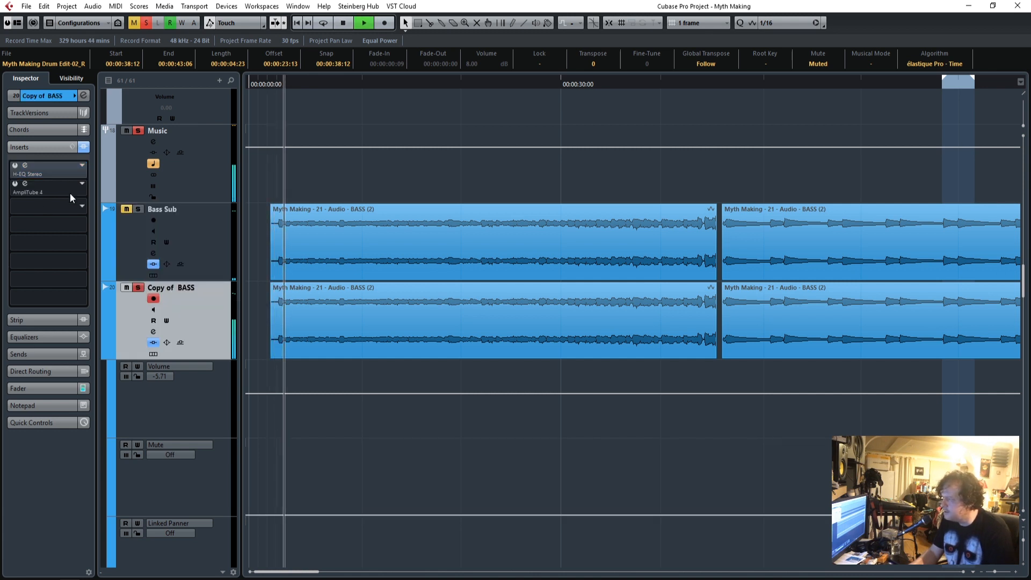
Enable the H-EQ and AmpliTube 4 inserts on Copy of BASS, showing the EQ curve and the Stomp A pedals during playback.
click(16, 166)
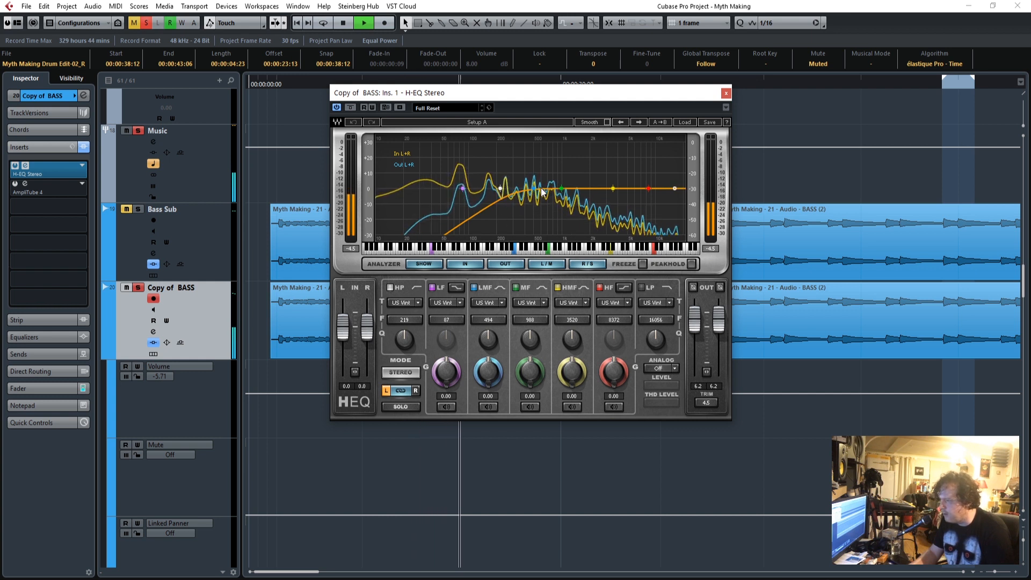
click(725, 92)
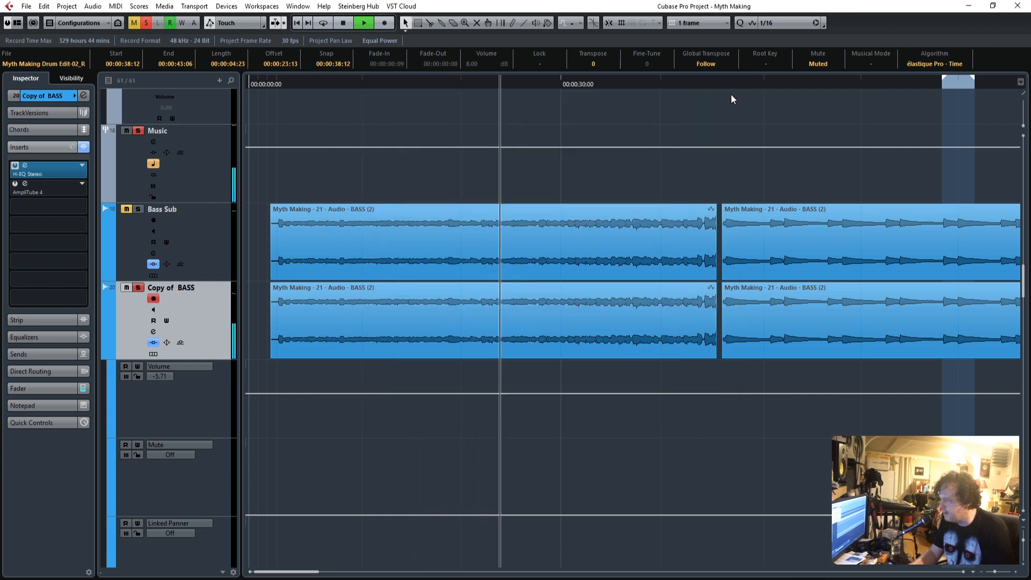
click(16, 185)
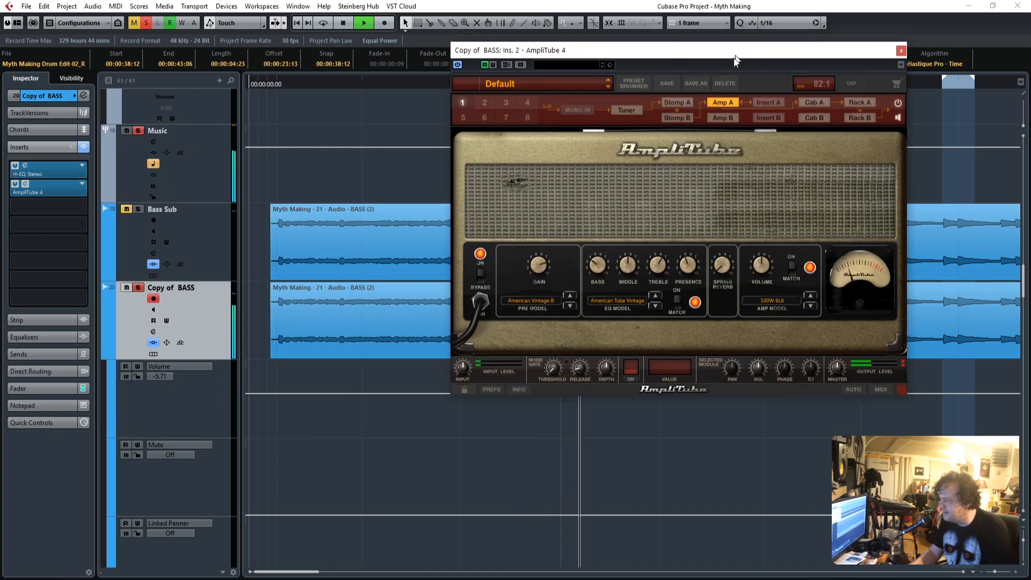
drag(734, 54, 723, 73)
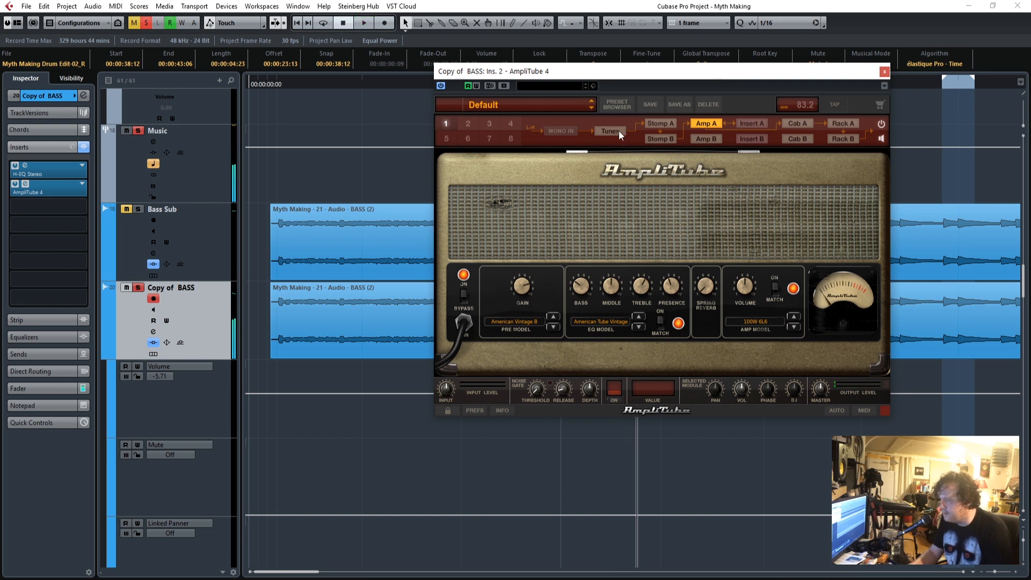
click(665, 124)
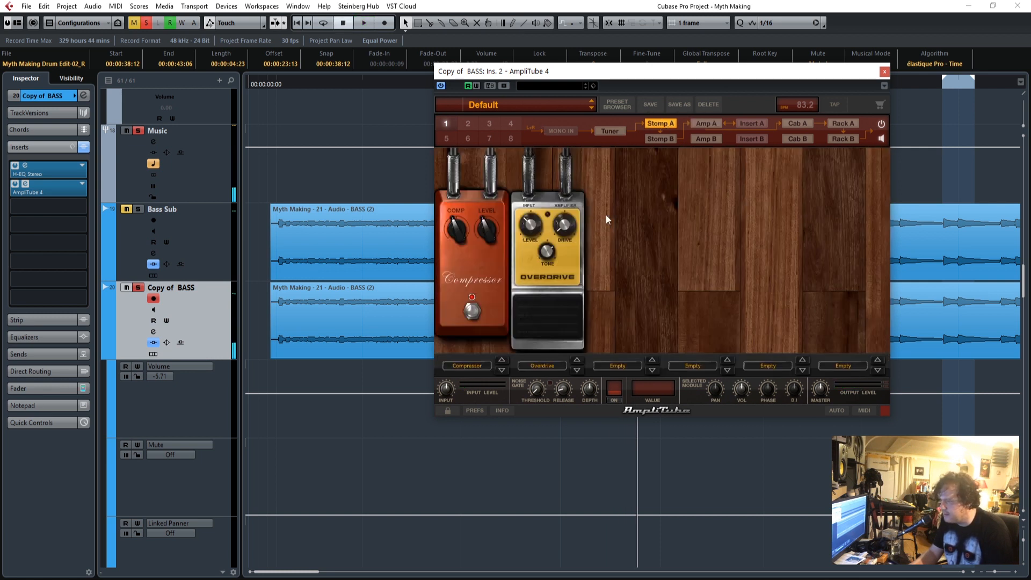
click(276, 79)
key(space)
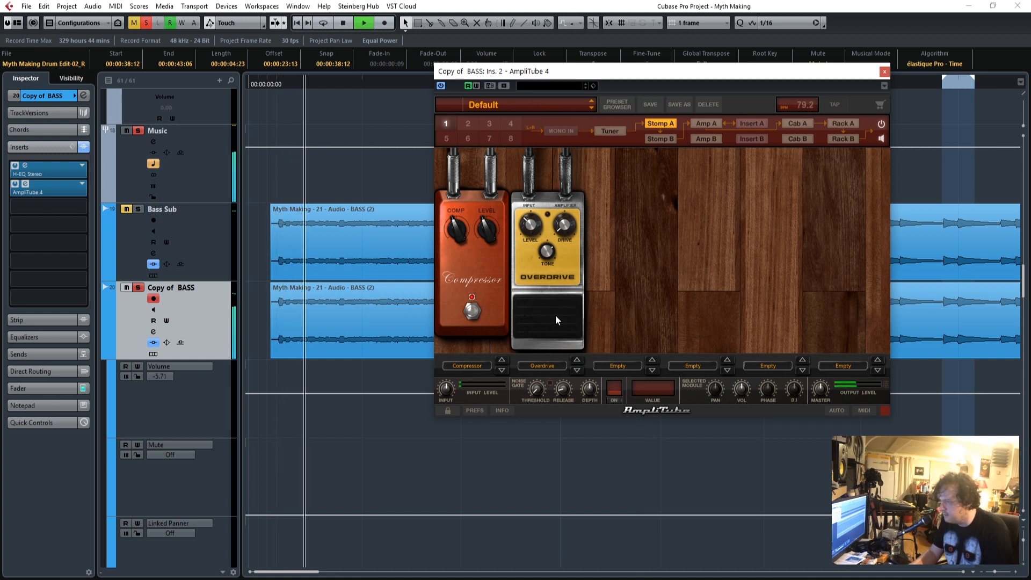
click(884, 71)
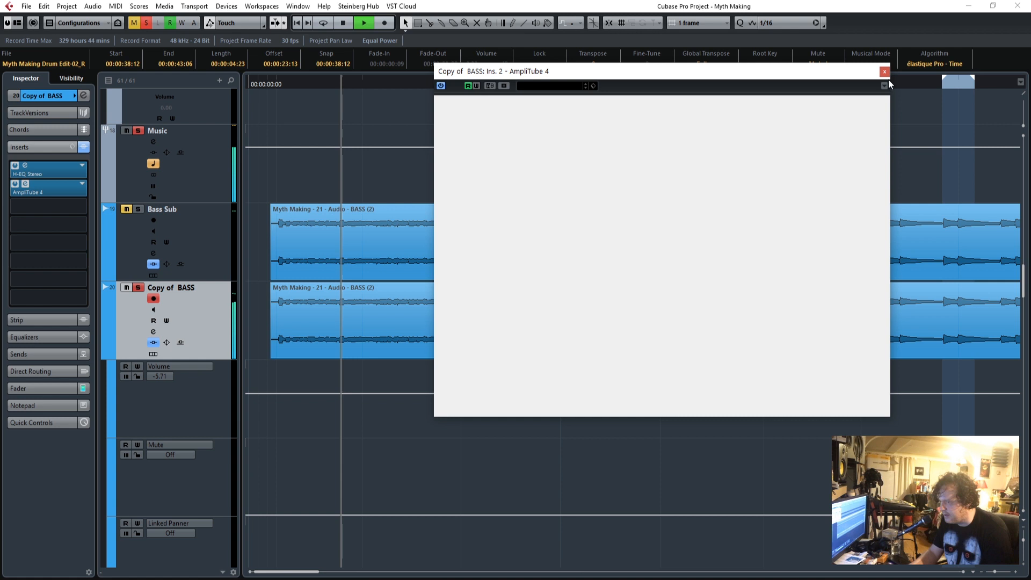
Show the full length of Copy of BASS with its automation lanes, and play across the first AmpliTube parameter switch after 00:01:00:00.
key(g)
key(g)
key(g)
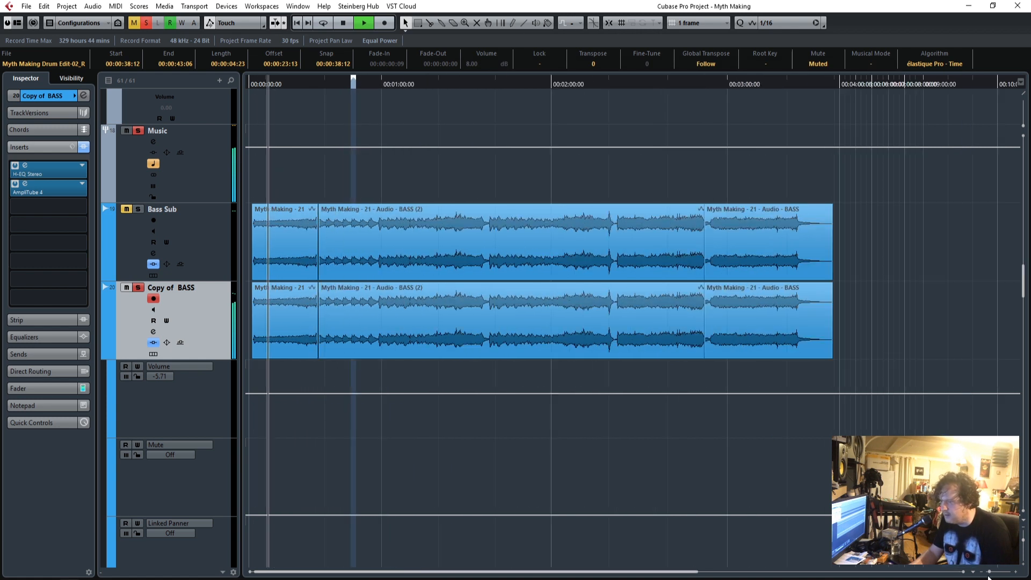
scroll(382, 438, down, 4)
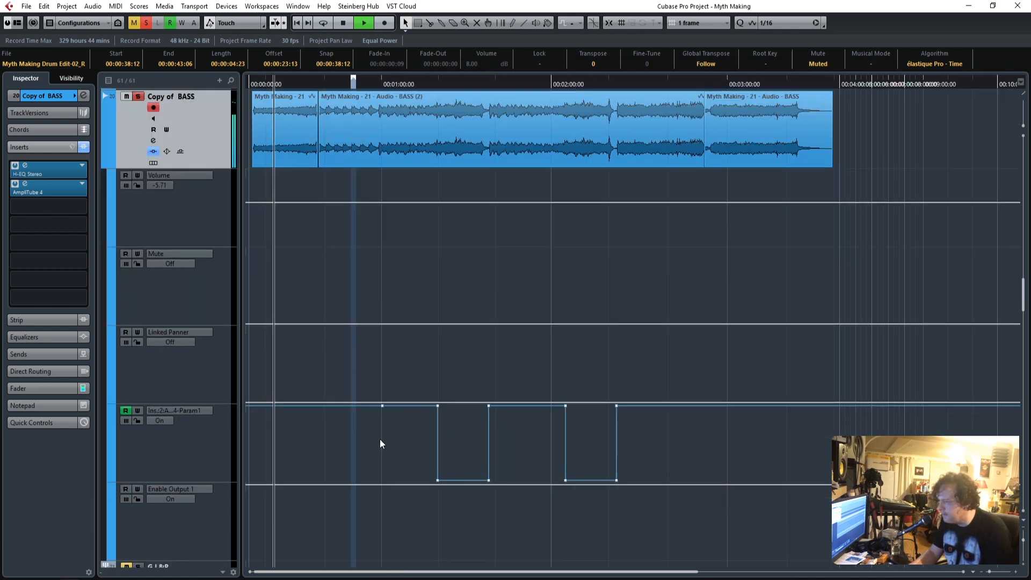
click(427, 82)
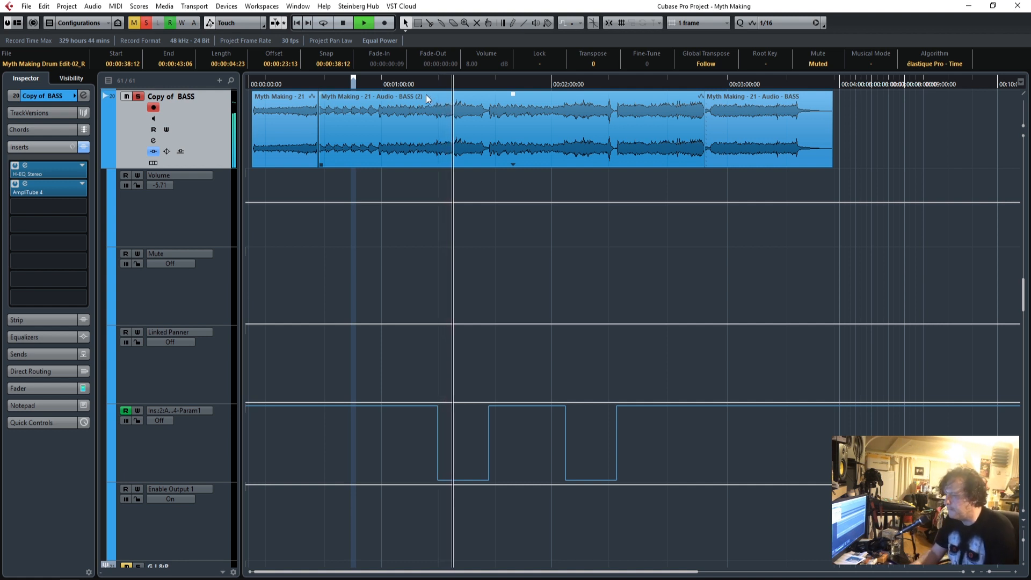
Unmute and solo Bass Sub together with Copy of BASS, and play both from the song's start and from about 00:01:00:00.
scroll(417, 186, up, 5)
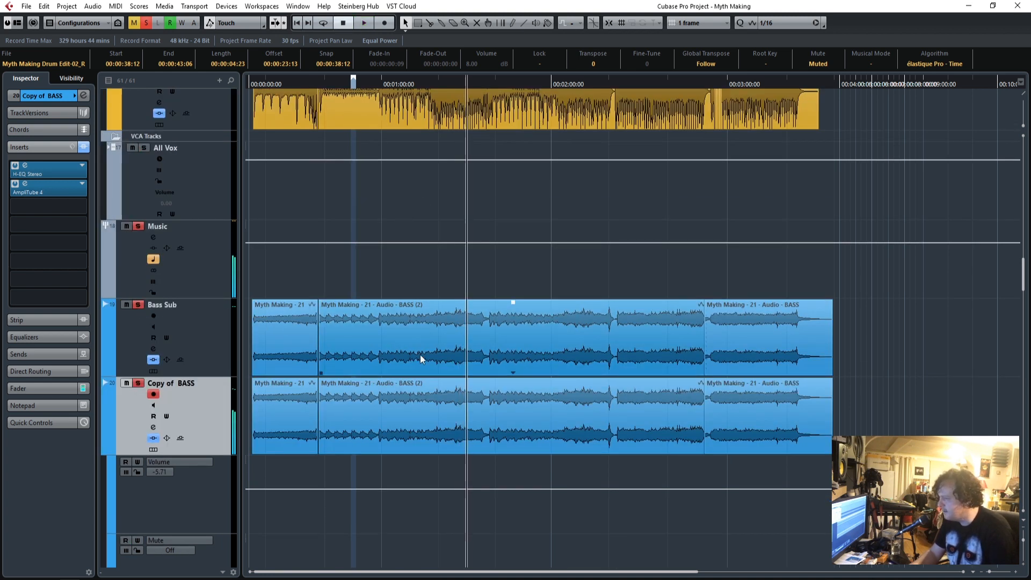
drag(288, 83, 254, 85)
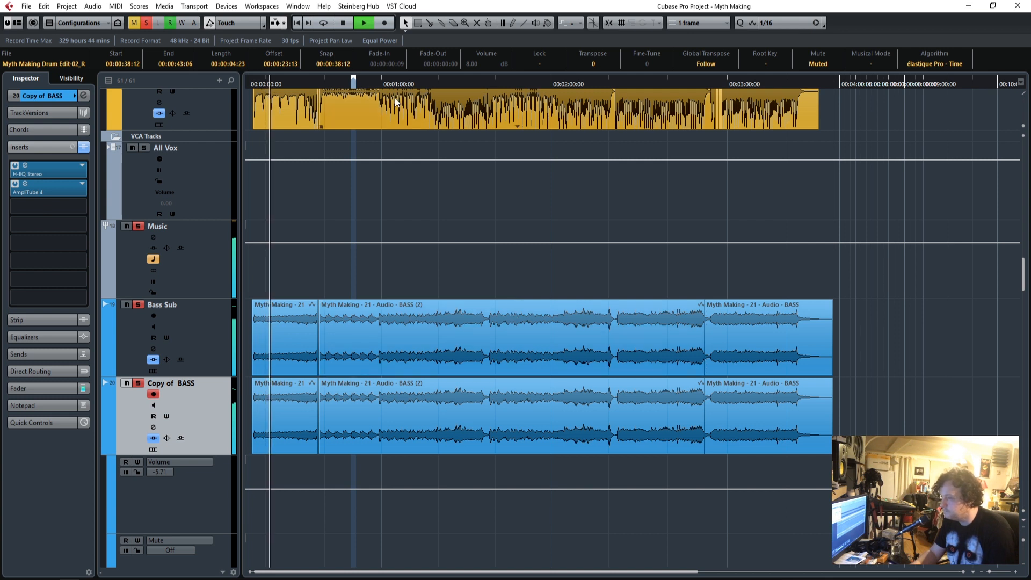
click(385, 85)
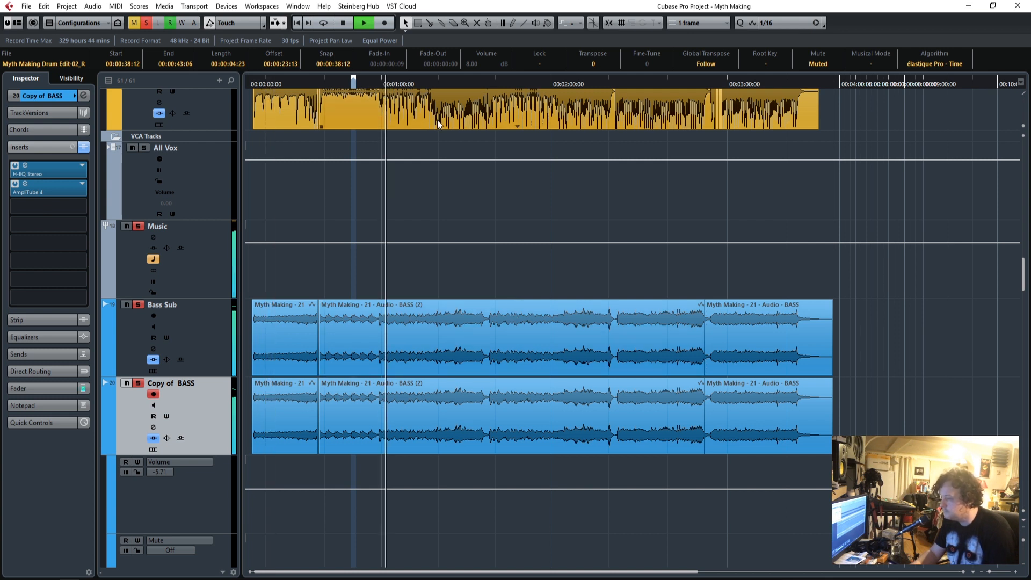
Solo the Close Drums, Room & OH, Crunch Drums and Final Drums groups alongside the two bass tracks.
scroll(484, 428, up, 15)
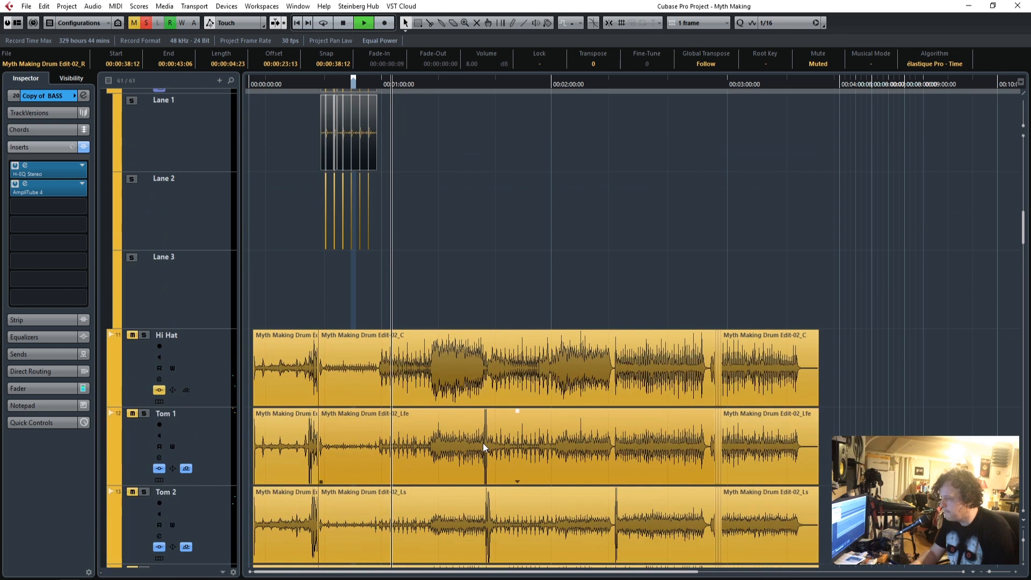
scroll(482, 443, up, 20)
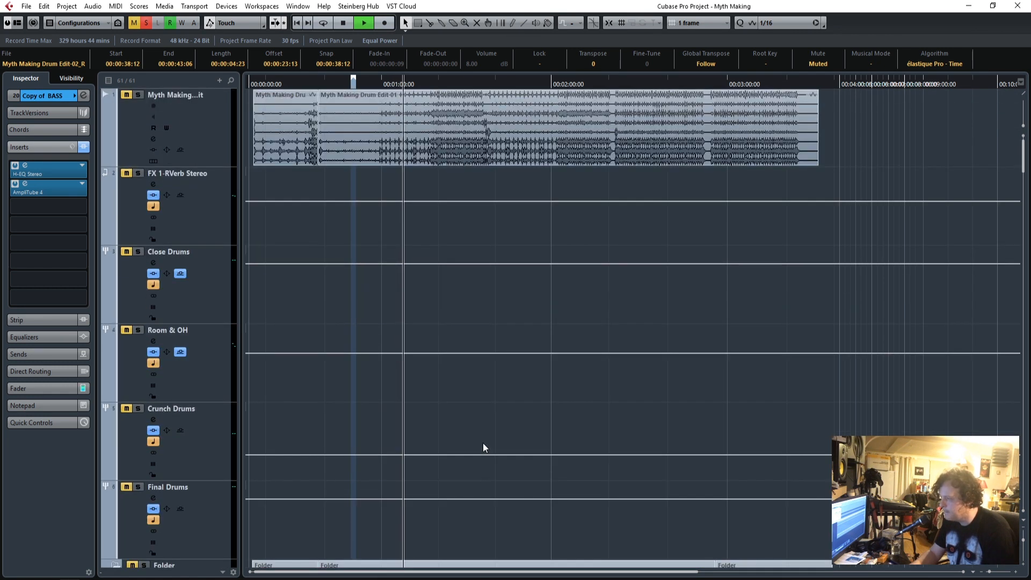
scroll(345, 383, down, 2)
drag(138, 156, 134, 392)
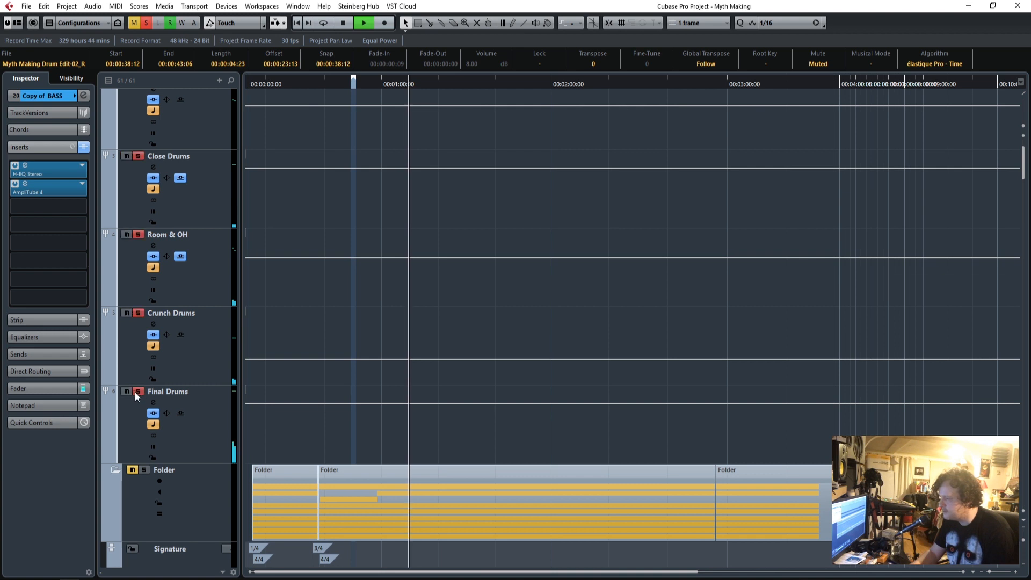
Solo the FX 1-RVerb Stereo channel alongside the drum groups and the two bass tracks.
scroll(421, 389, up, 2)
click(140, 174)
scroll(505, 385, down, 14)
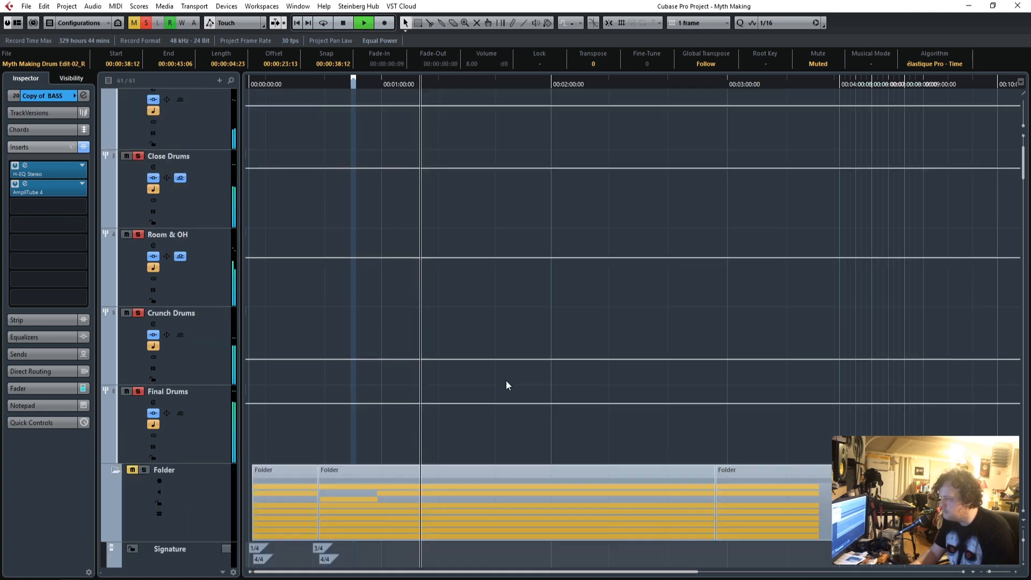
Show the channel fader of Bass Sub and set it to -1.27 dB while the drums and bass play.
scroll(506, 380, down, 15)
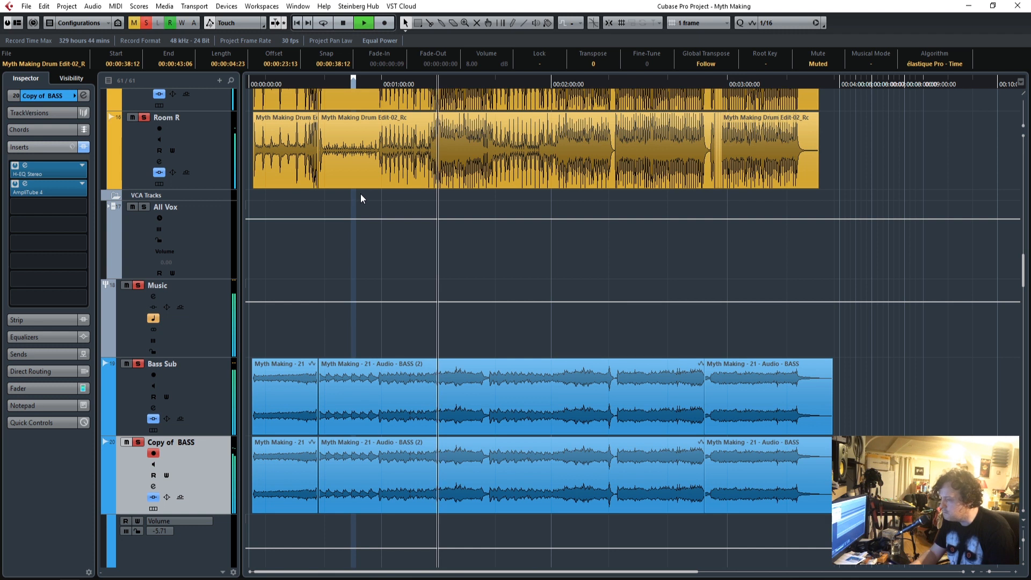
click(210, 404)
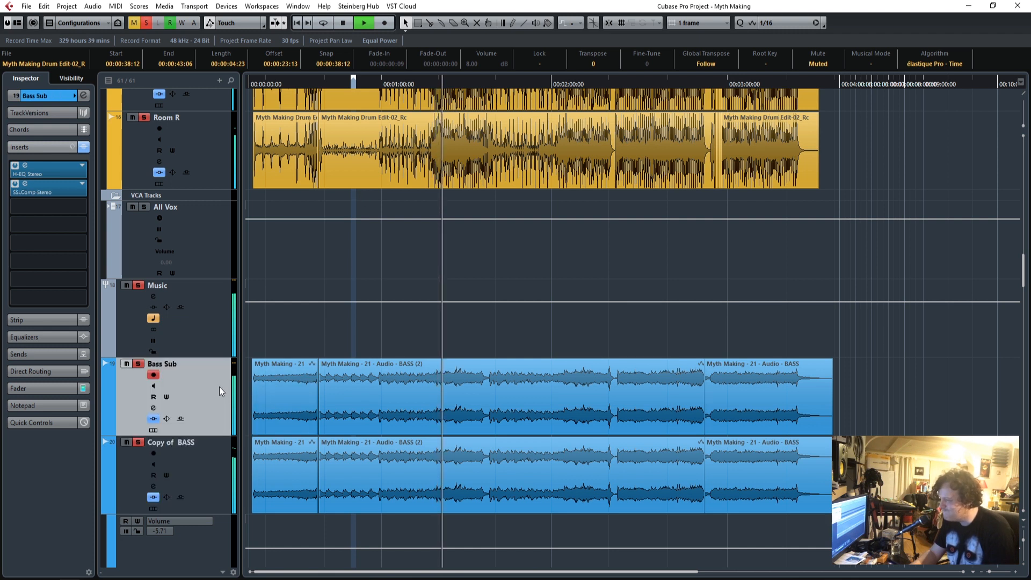
click(53, 390)
mouse_move(29, 321)
mouse_down()
mouse_move(28, 410)
mouse_move(30, 329)
mouse_up()
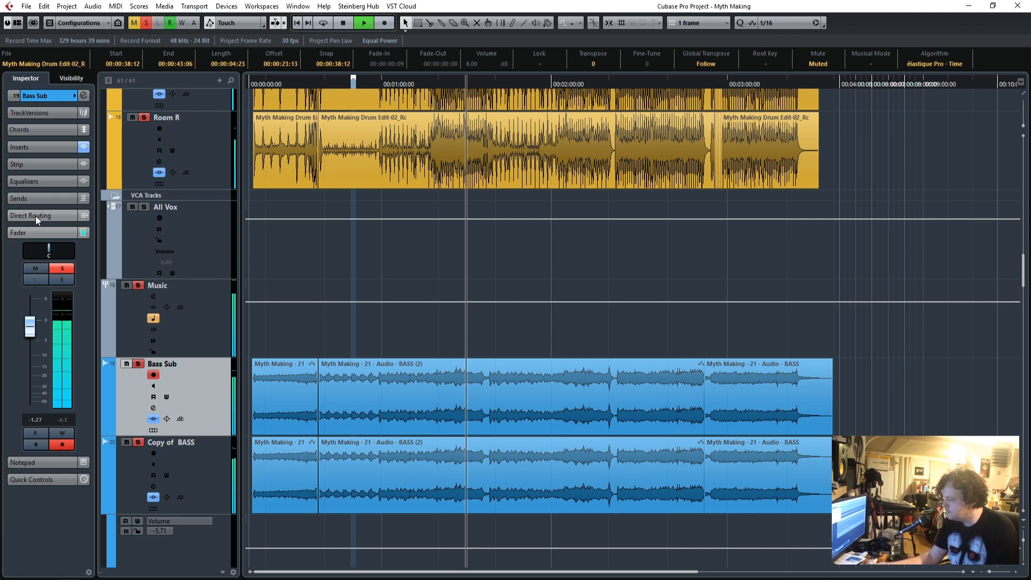
Check the soloed drum and bass levels in the mixer during playback, close it, stop, and return the playhead near the song's start.
key(F3)
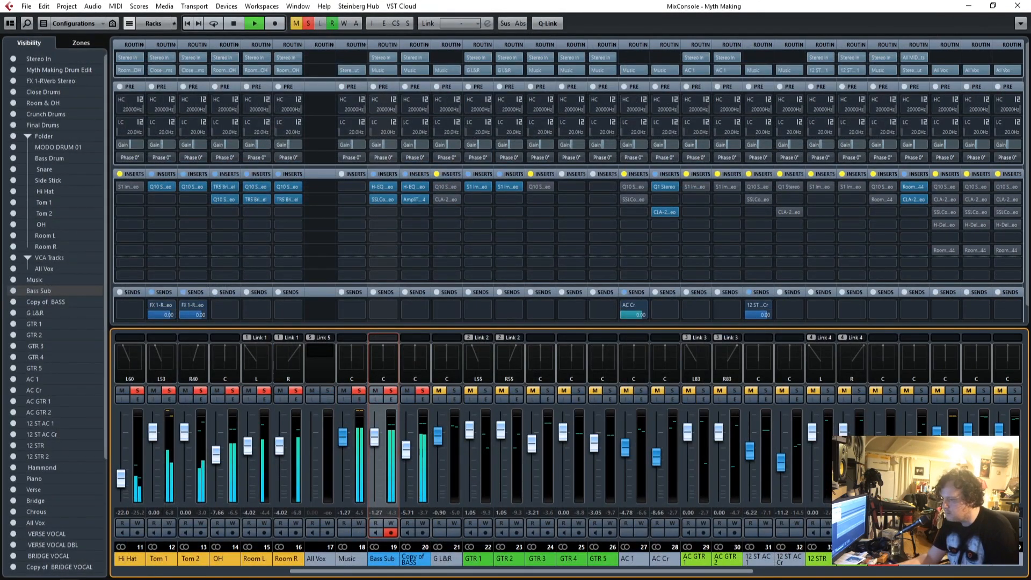
key(F3)
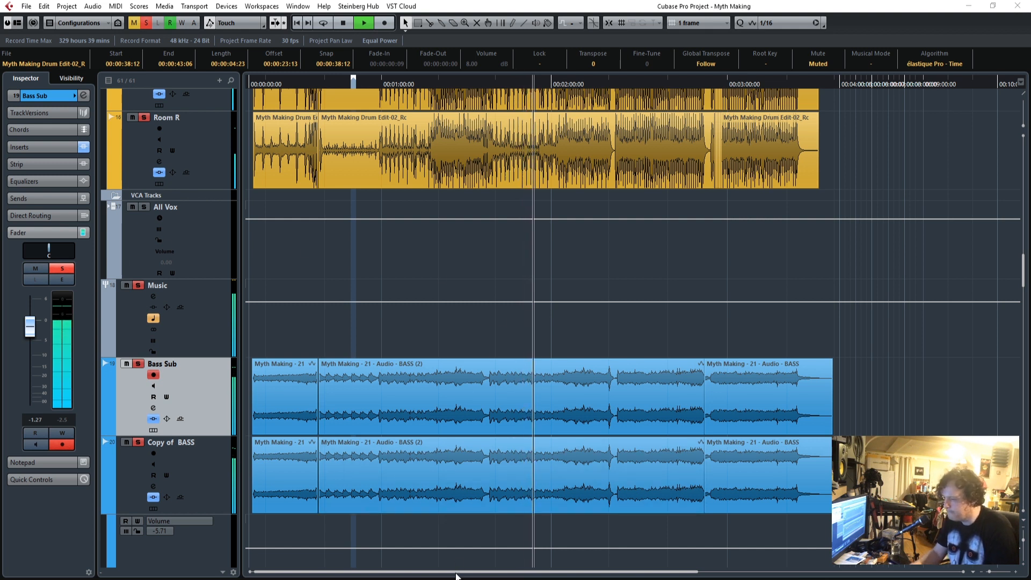
key(space)
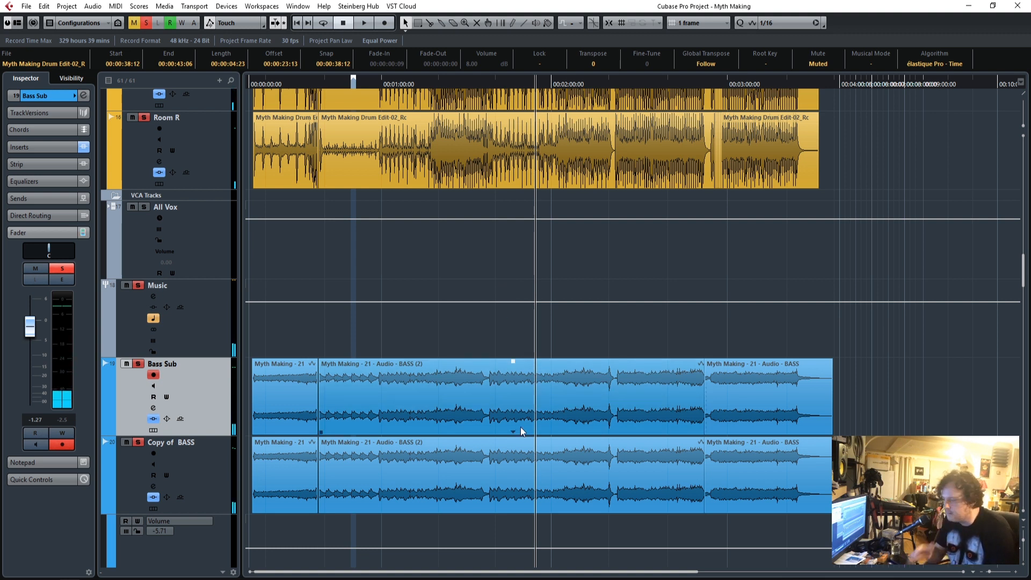
drag(261, 82, 258, 82)
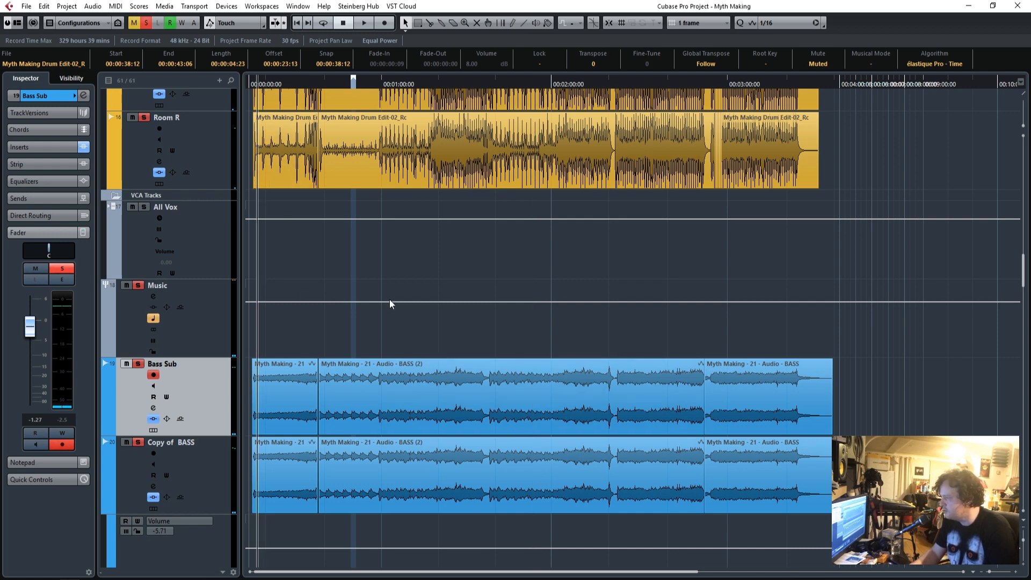
Show the Close Drums, Room & OH, Crunch Drums and Final Drums groups one after another.
scroll(389, 304, up, 15)
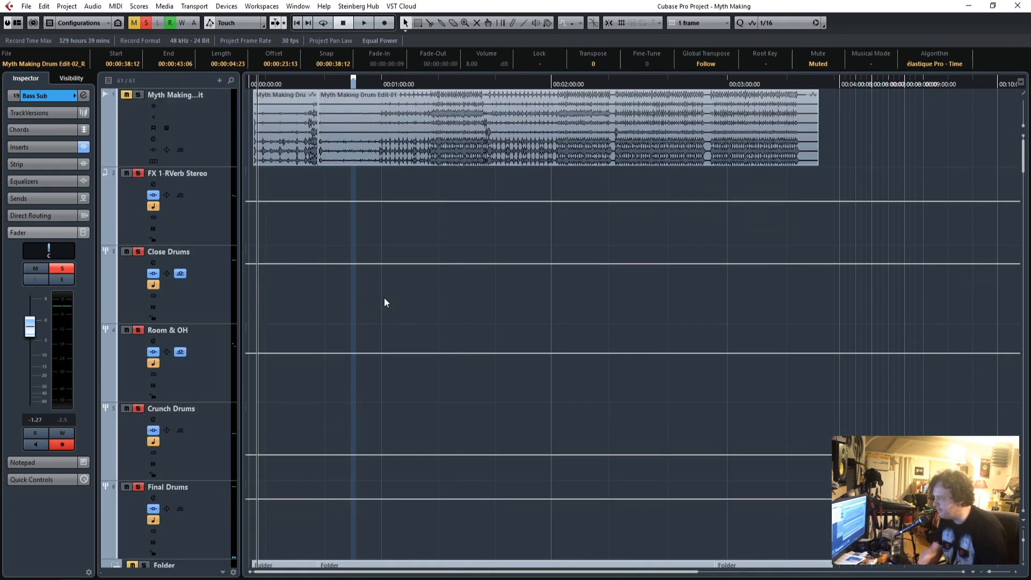
scroll(384, 304, down, 4)
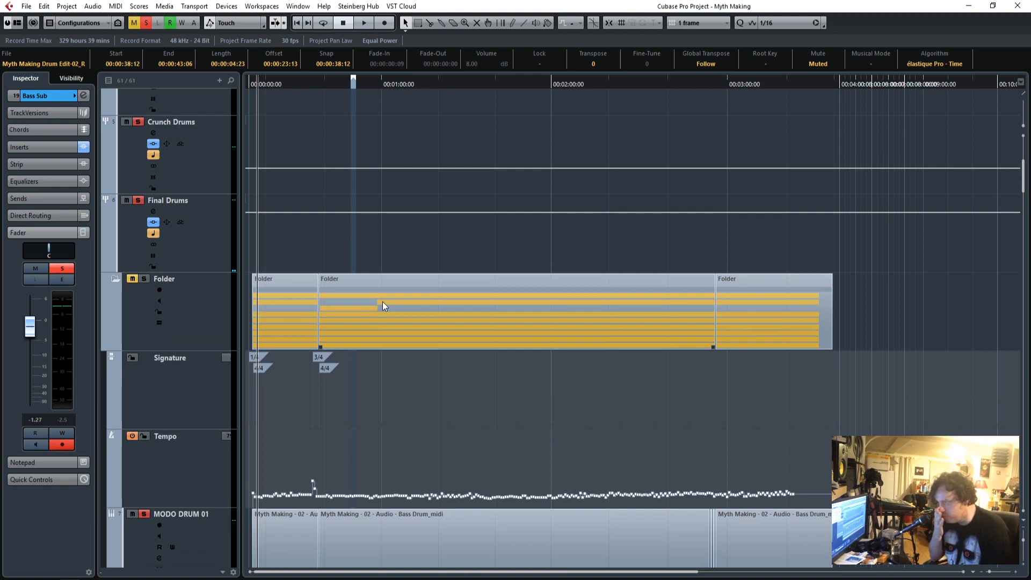
scroll(382, 306, up, 4)
click(217, 310)
click(215, 363)
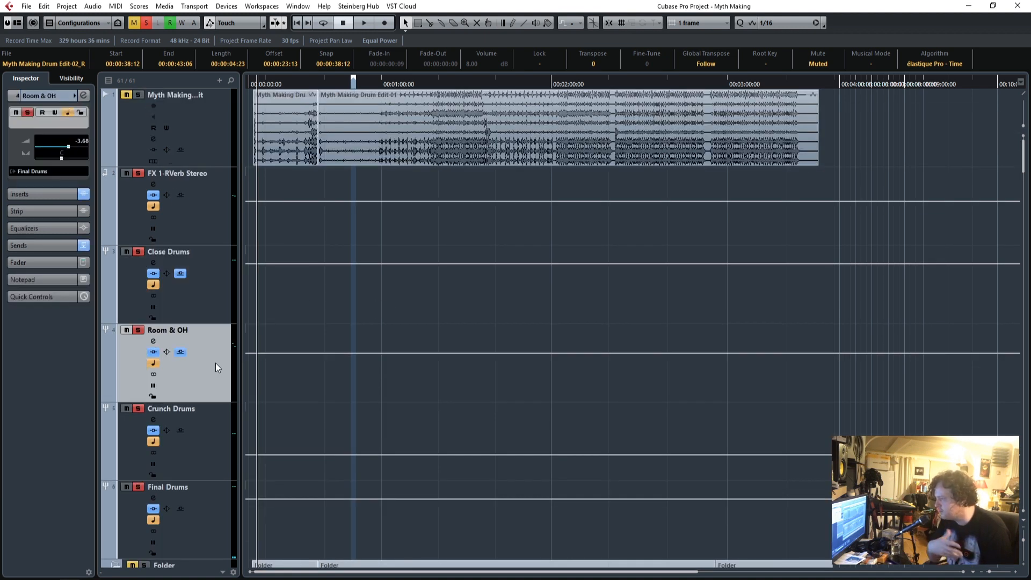
click(207, 446)
click(205, 507)
Select the Music group above the bass tracks and deactivate every solo in the project.
scroll(321, 467, down, 6)
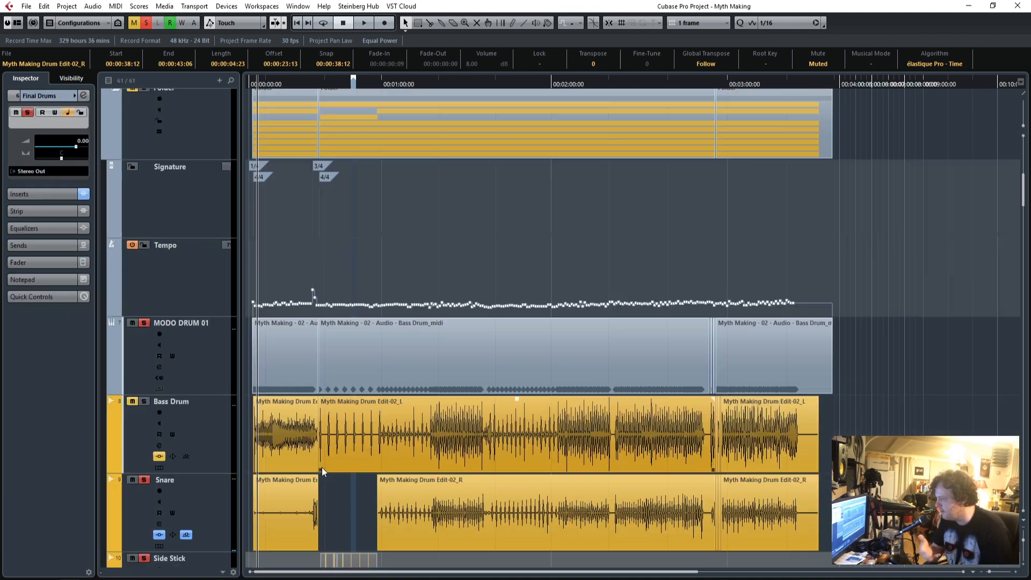
scroll(320, 468, down, 6)
scroll(319, 468, up, 4)
scroll(319, 468, down, 1)
scroll(317, 468, down, 8)
scroll(317, 469, up, 12)
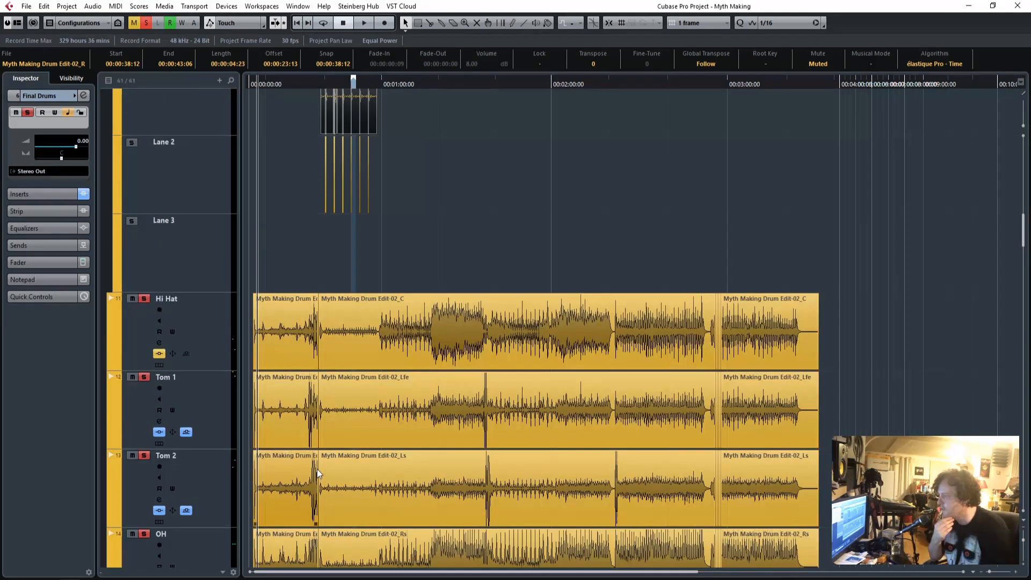
scroll(317, 468, down, 12)
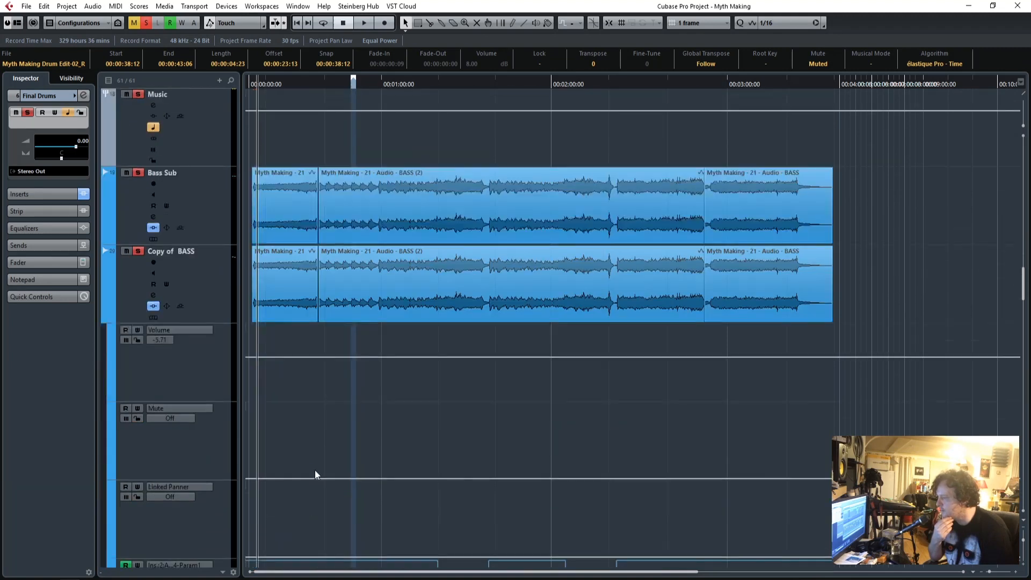
click(205, 220)
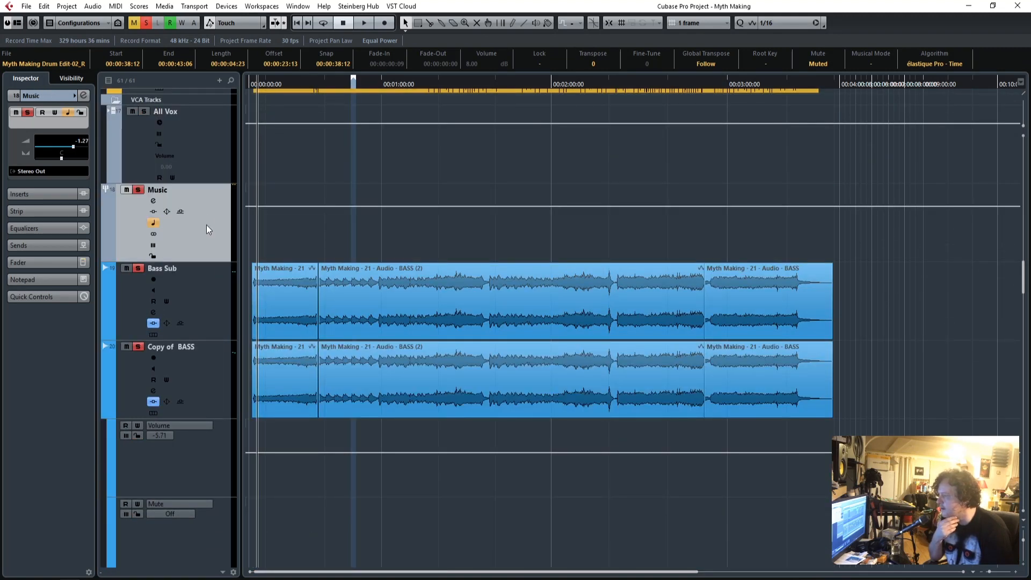
click(145, 23)
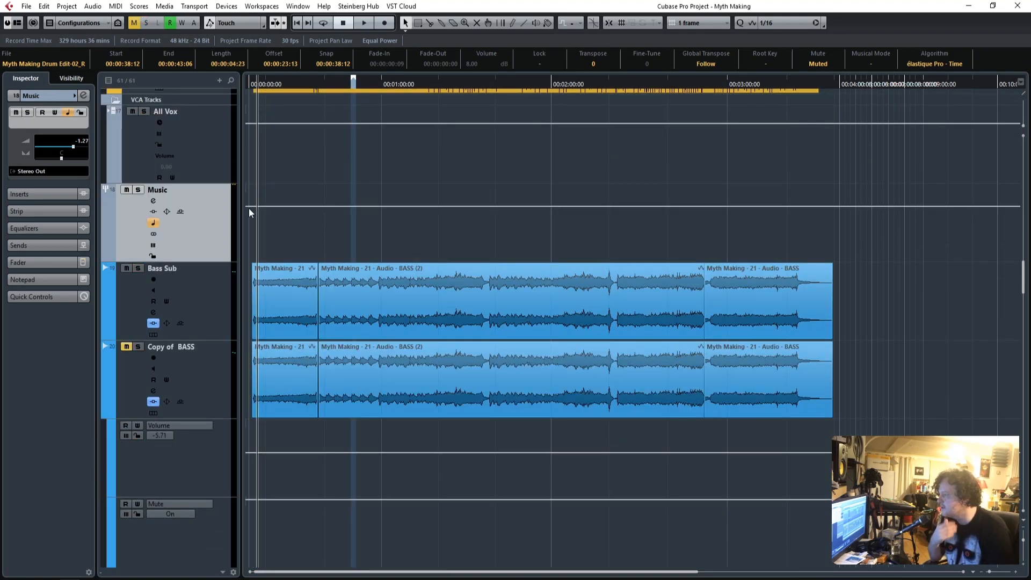
Set the Music group's fader to -1.39 dB while playing the full mix from the start, and stop playback.
click(33, 262)
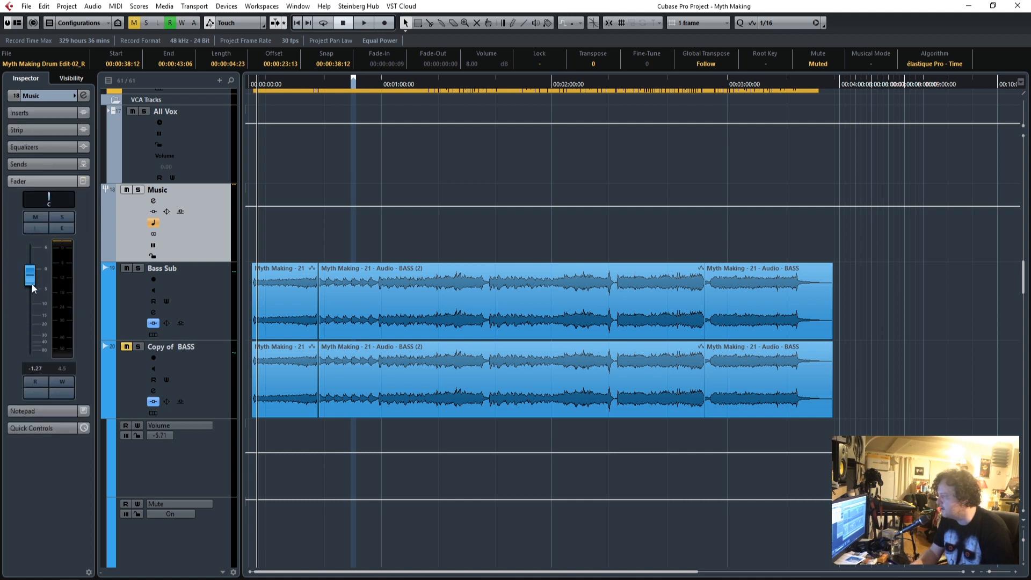
mouse_move(28, 277)
mouse_down()
mouse_move(34, 372)
mouse_move(31, 276)
mouse_up()
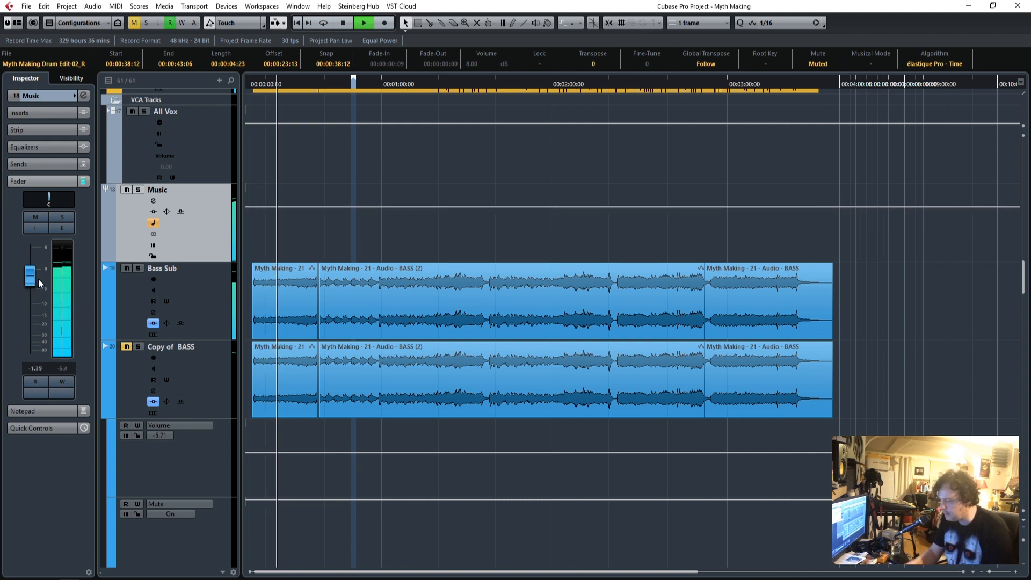
key(space)
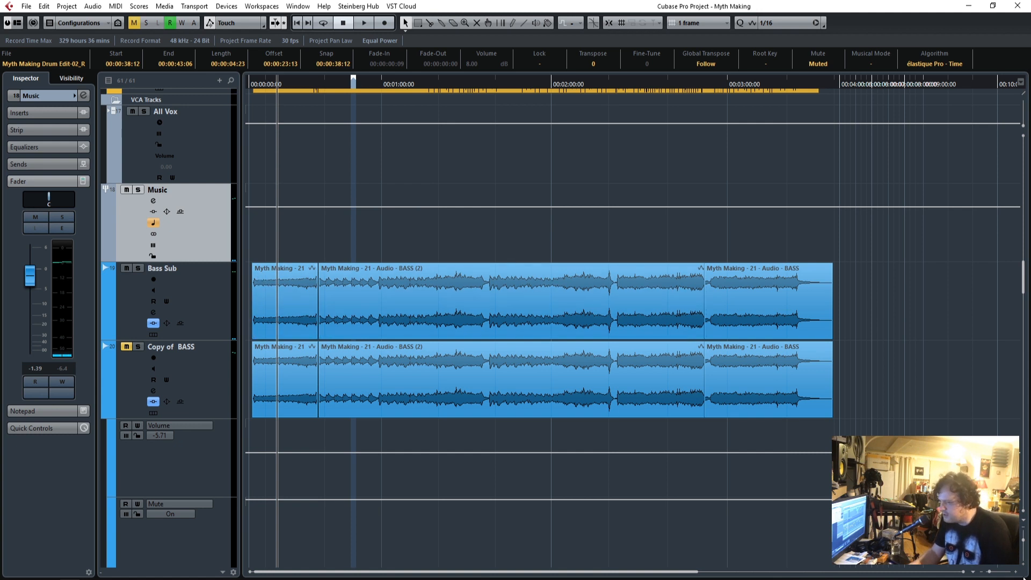
Zoom the timeline in on the song's opening, unmute Copy of BASS, and play from just after the bass clips begin.
drag(990, 574, 1001, 573)
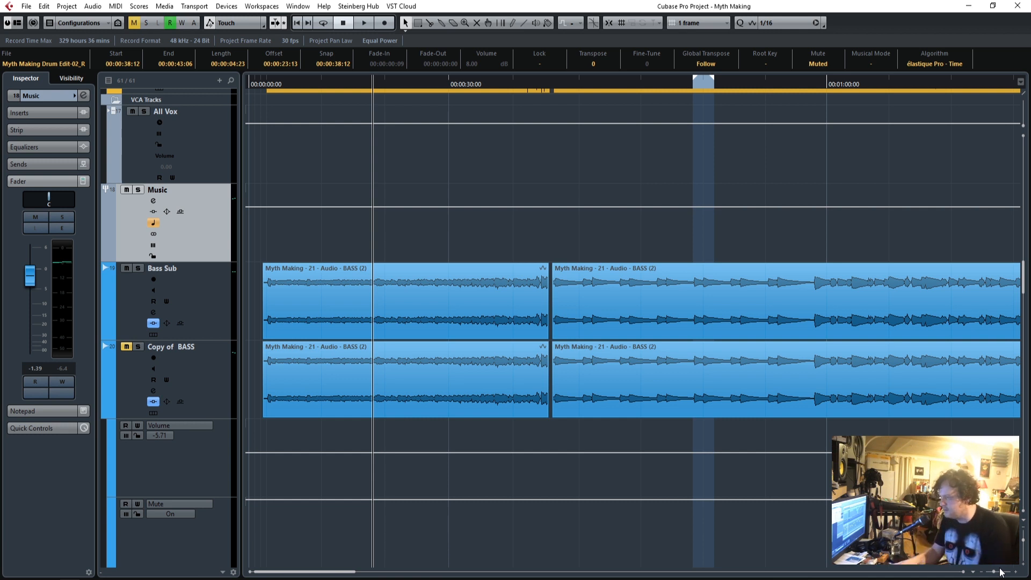
drag(994, 576, 998, 574)
drag(275, 574, 263, 576)
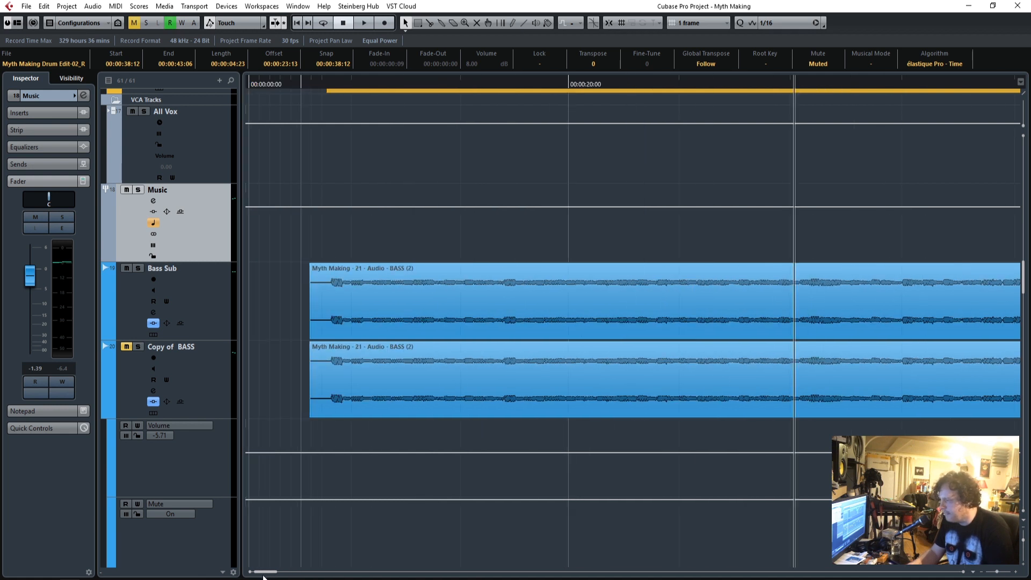
click(126, 347)
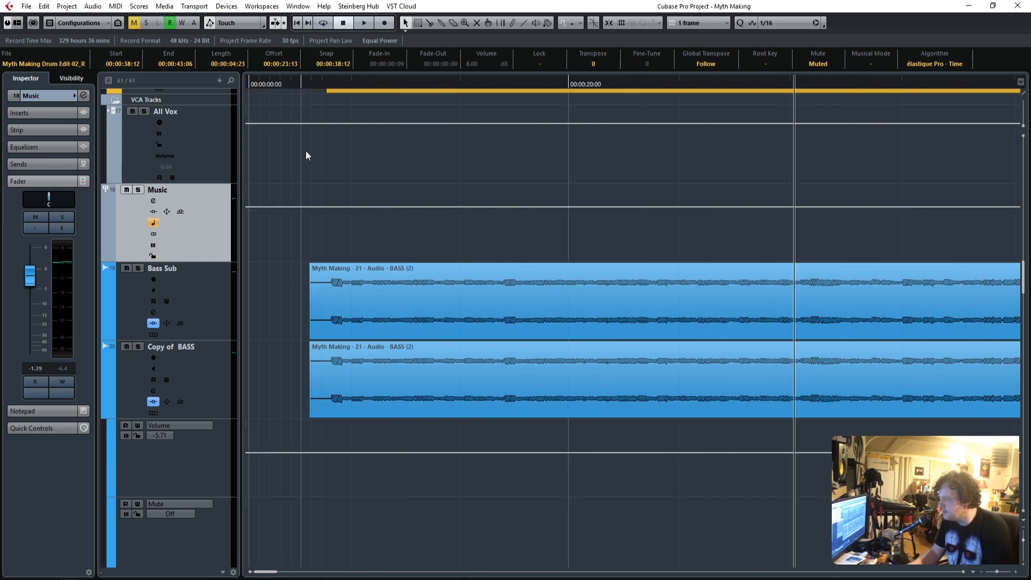
click(322, 88)
key(space)
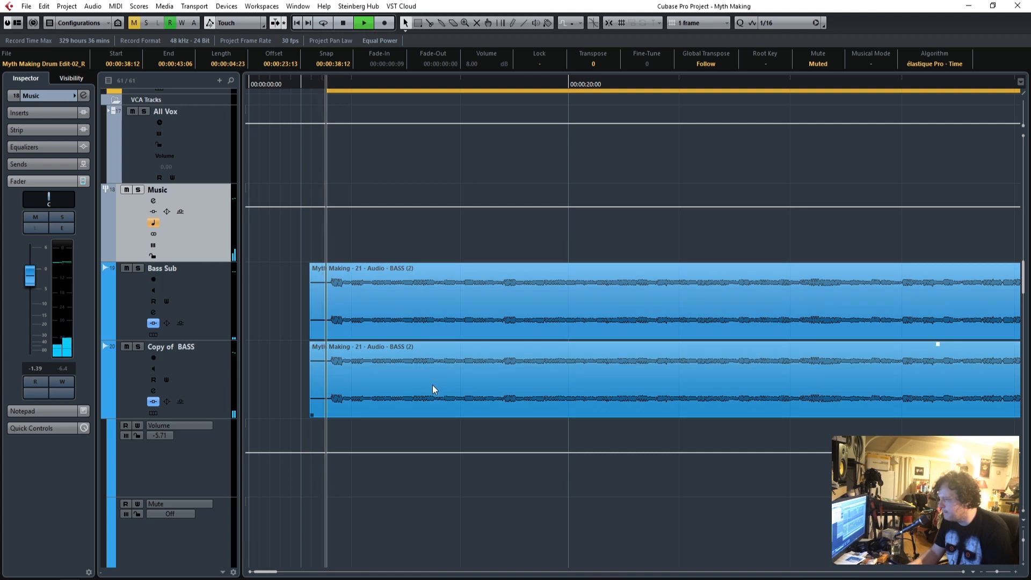
Stop playback and solo the G L&R guitar group that feeds the Music group.
scroll(433, 385, down, 5)
scroll(433, 384, down, 5)
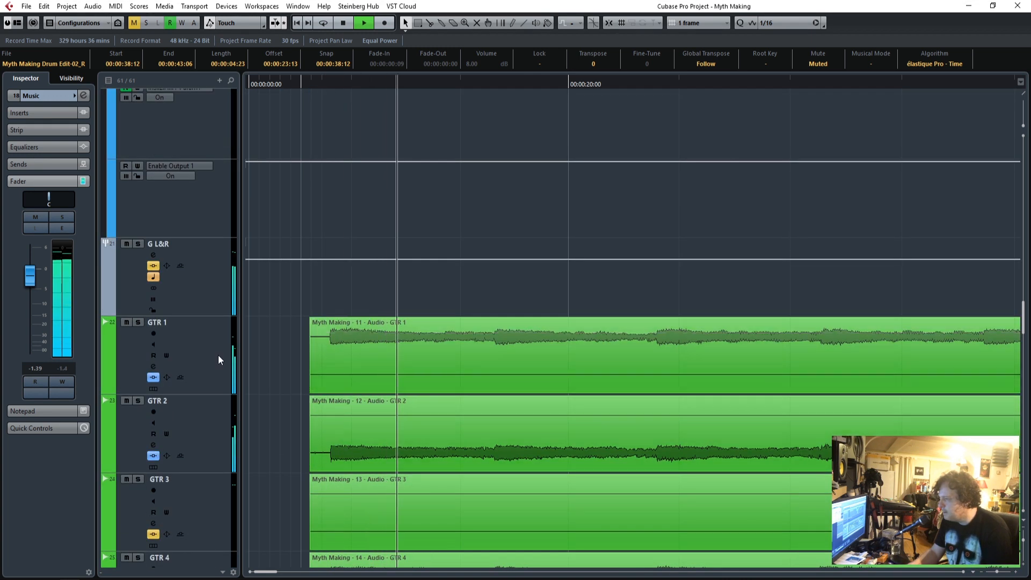
key(space)
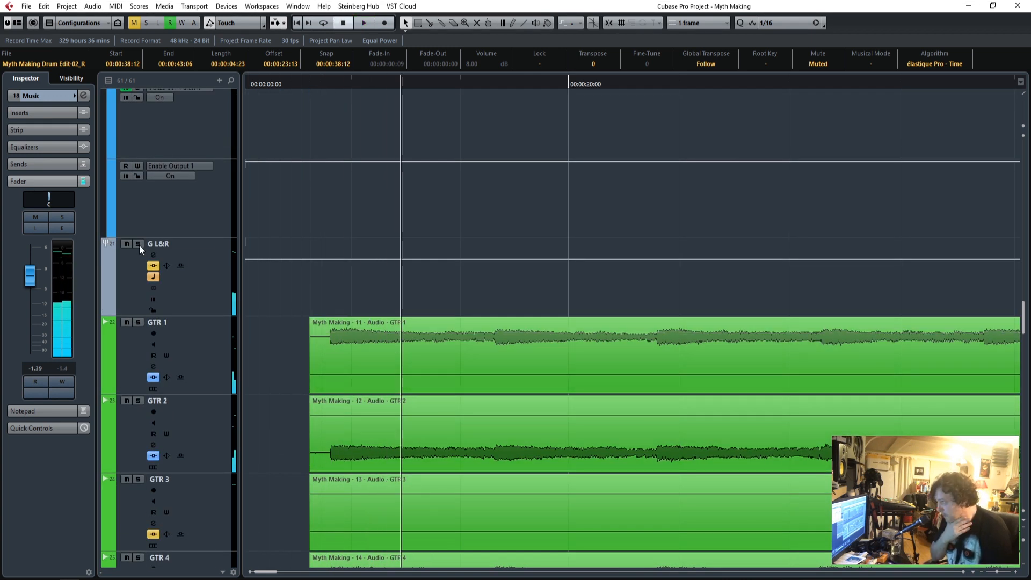
key(s)
scroll(497, 391, up, 9)
scroll(497, 391, down, 5)
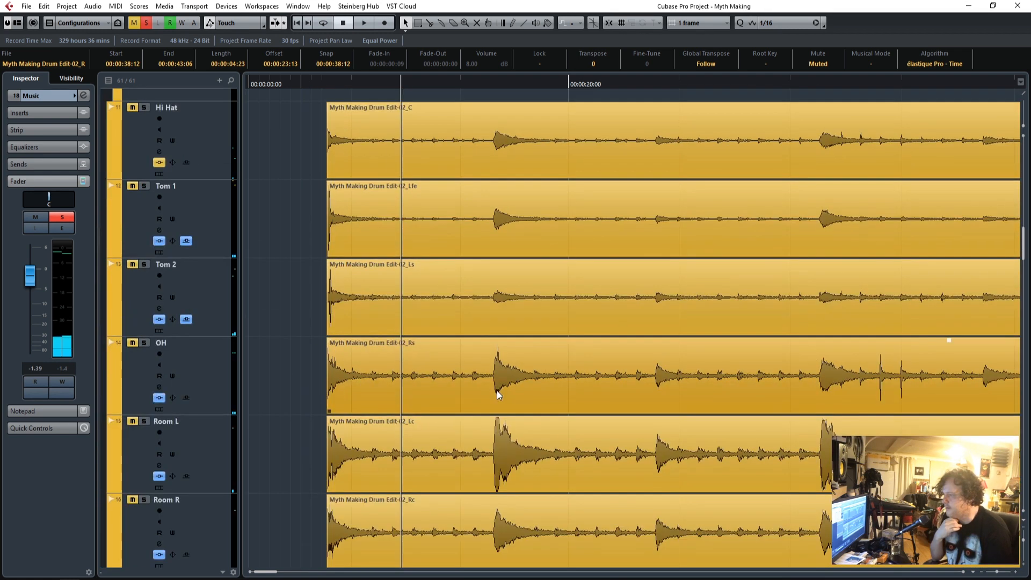
scroll(496, 391, up, 8)
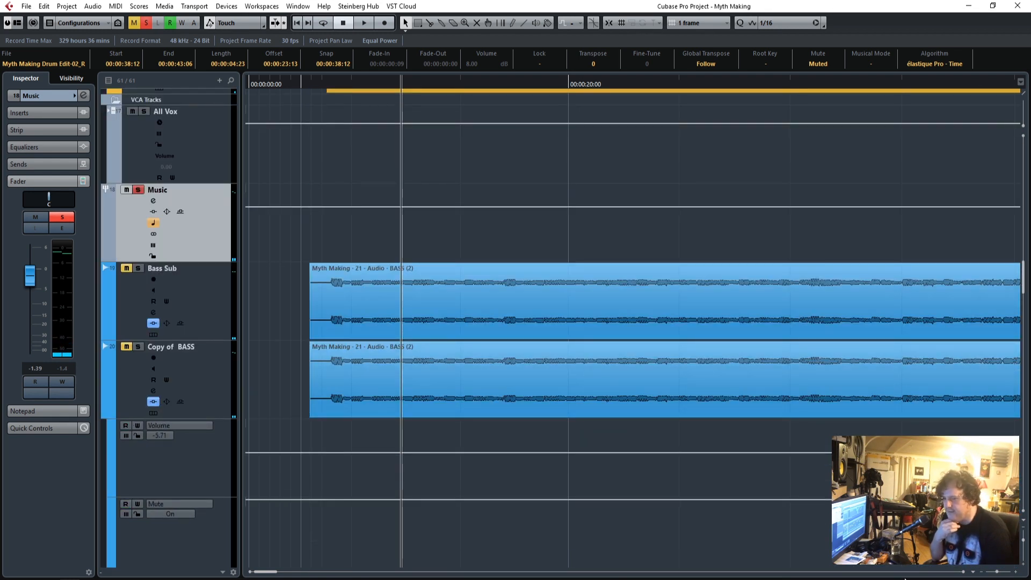
Widen the timeline view to beyond 00:01:30:00 and play the soloed guitars with the GTR tracks shown.
drag(997, 572, 991, 571)
key(space)
scroll(403, 394, up, 5)
scroll(406, 400, down, 11)
scroll(406, 400, down, 6)
scroll(406, 400, up, 4)
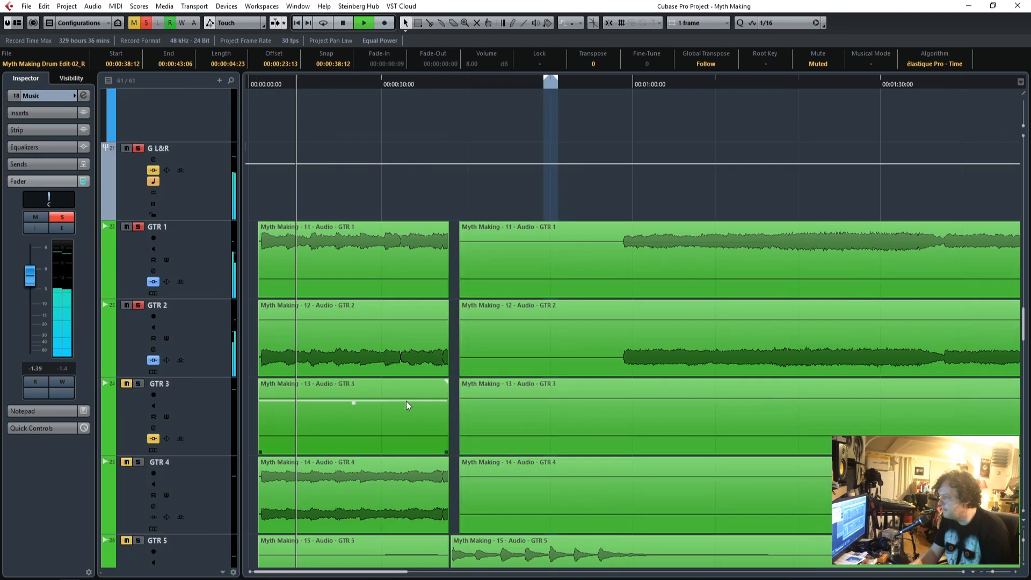
Open the S1 Imager Stereo insert of GTR 1 and move its window clear of the opening guitar clips.
click(197, 249)
click(28, 146)
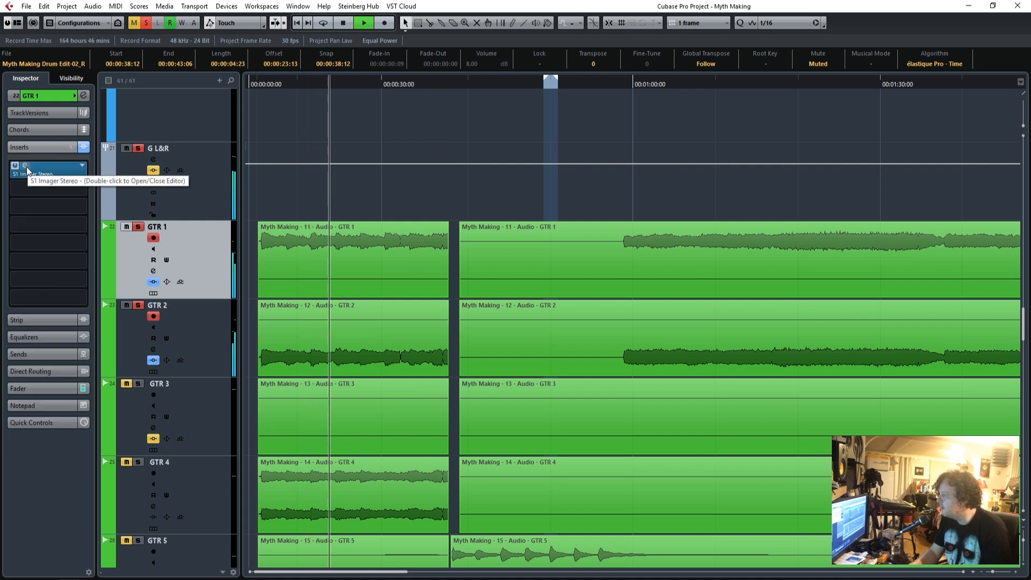
click(25, 165)
drag(478, 155, 618, 105)
Compare the stereo waveforms of the GTR 1 and GTR 2 clips by selecting them in turn.
click(341, 269)
click(354, 344)
click(758, 344)
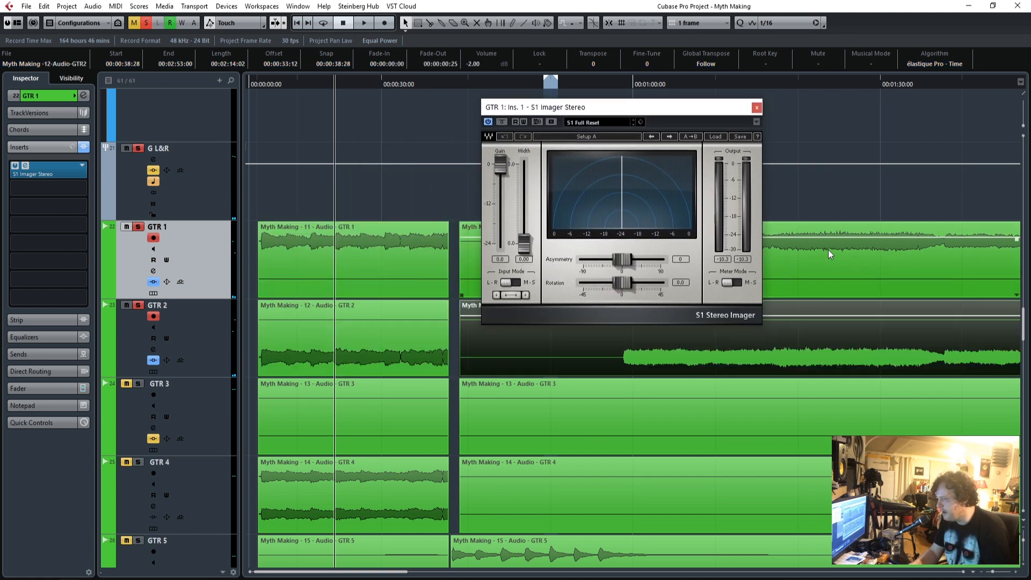
click(828, 250)
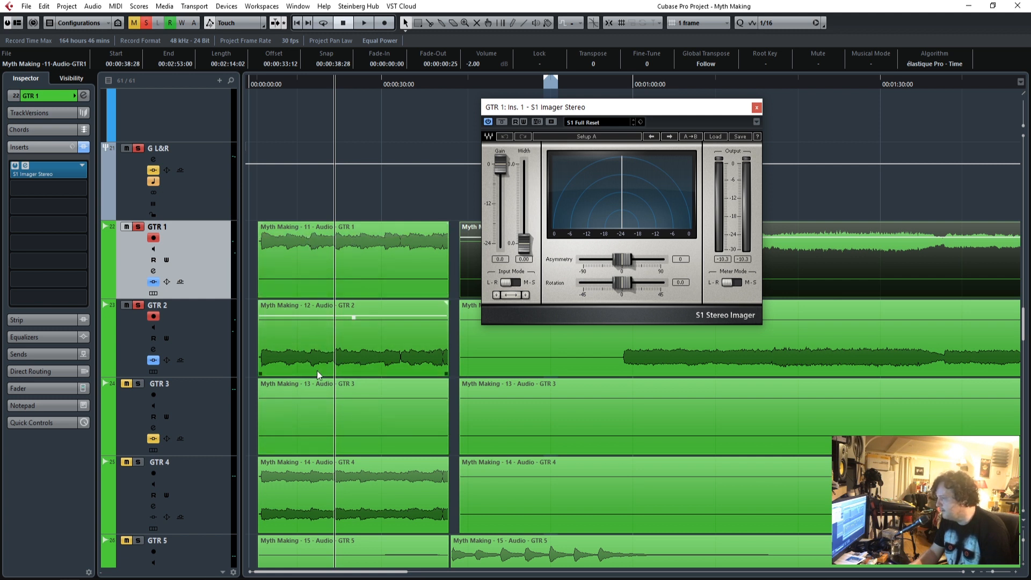
Point out the Width control of the S1 Imager on GTR 1 and close the plug-in window.
drag(554, 114, 493, 124)
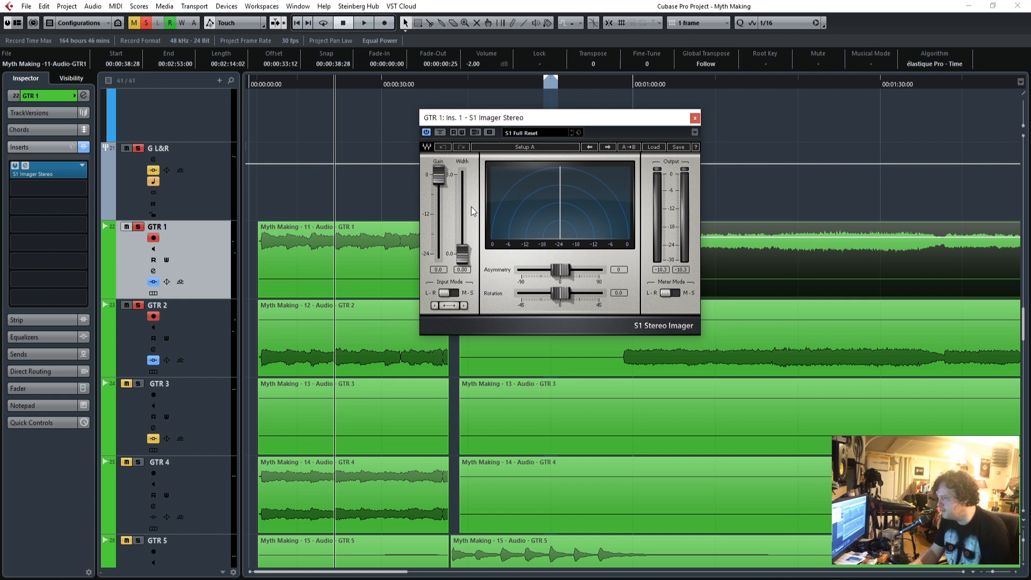
click(463, 259)
click(695, 118)
Show the basic track settings of GTR 1 and centre the pan of both GTR 1 and GTR 2.
click(45, 95)
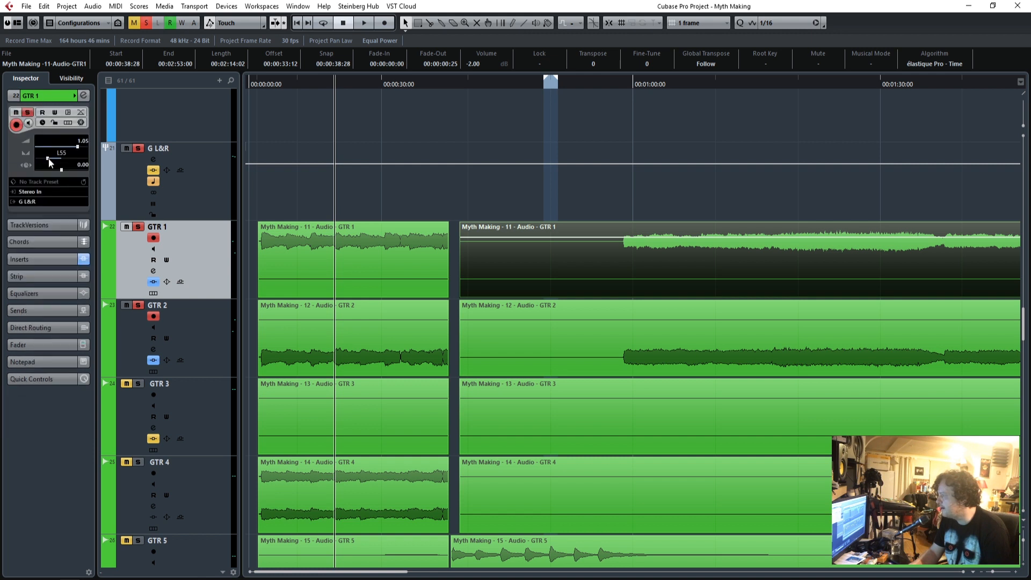
ctrl+click(191, 322)
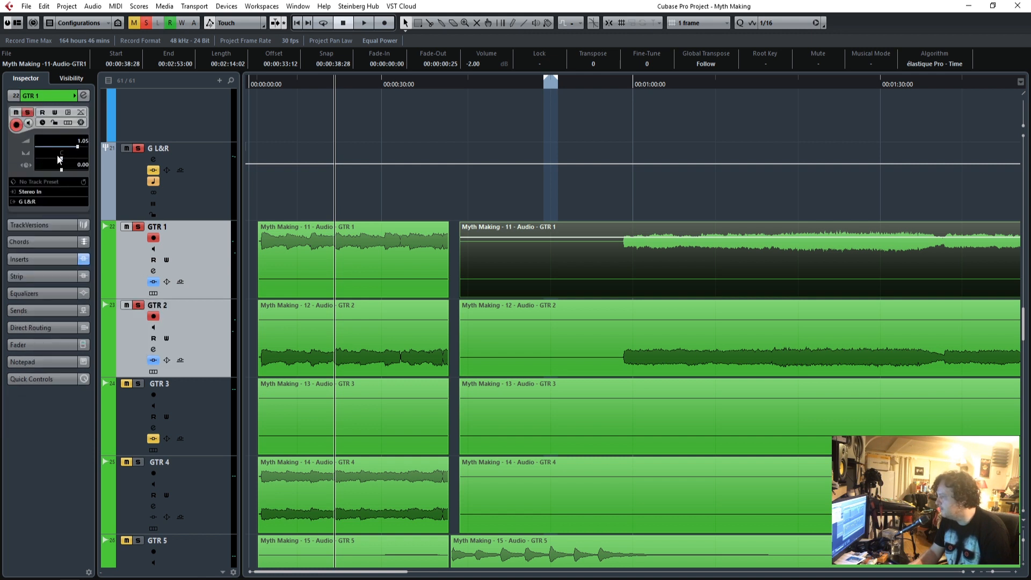
click(198, 330)
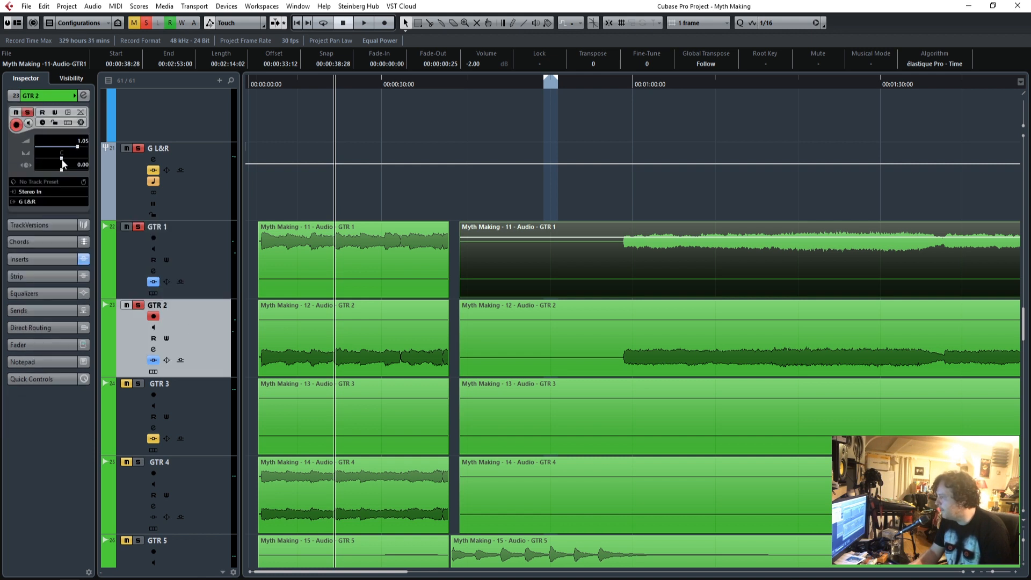
Play the two centre-panned guitars from the song's start, select GTR 1, and stop playback.
click(259, 86)
key(space)
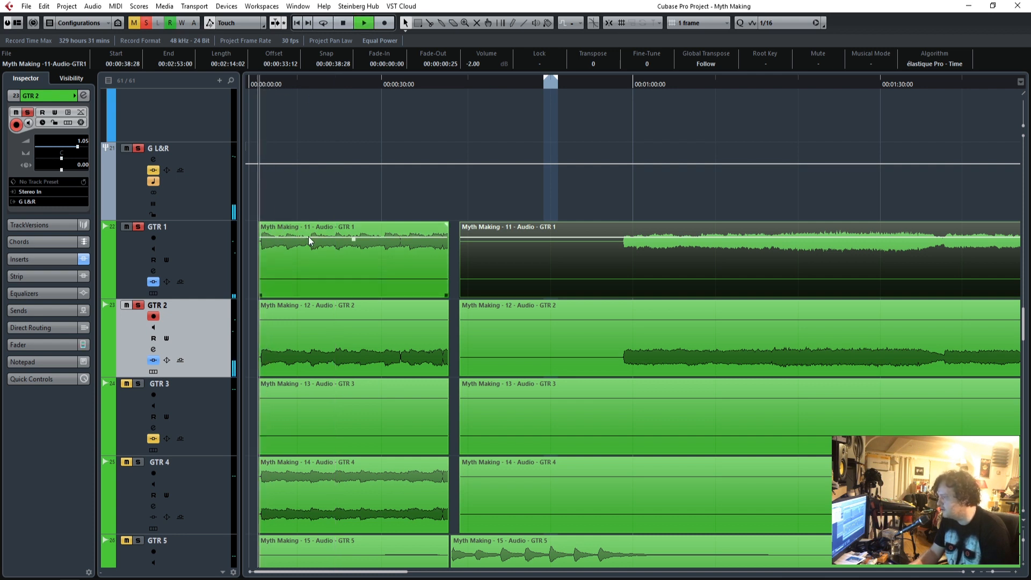
click(208, 243)
key(space)
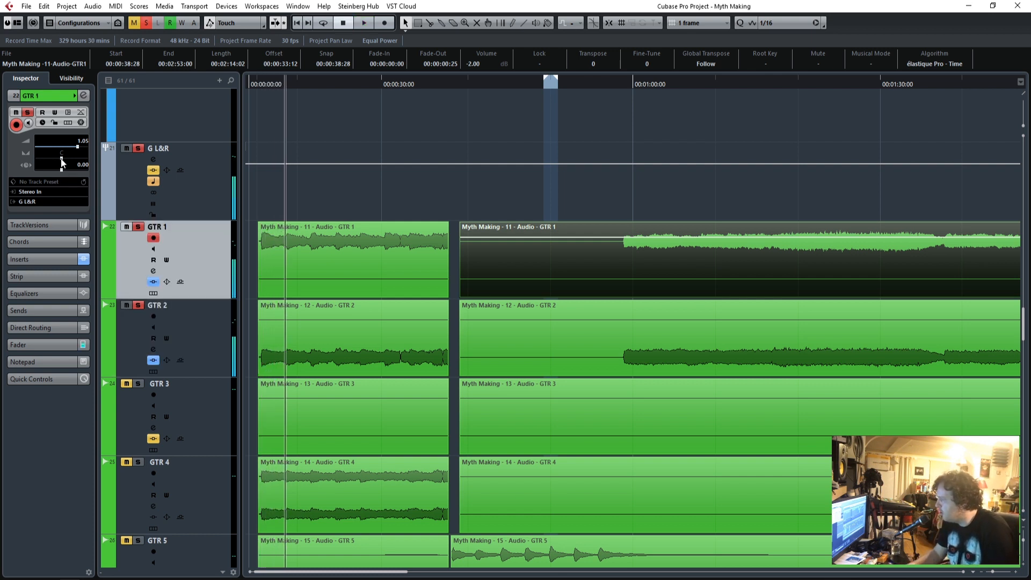
Pan GTR 1 to L60 and GTR 2 to R60, and play the guitars from the song's start.
drag(49, 159, 46, 159)
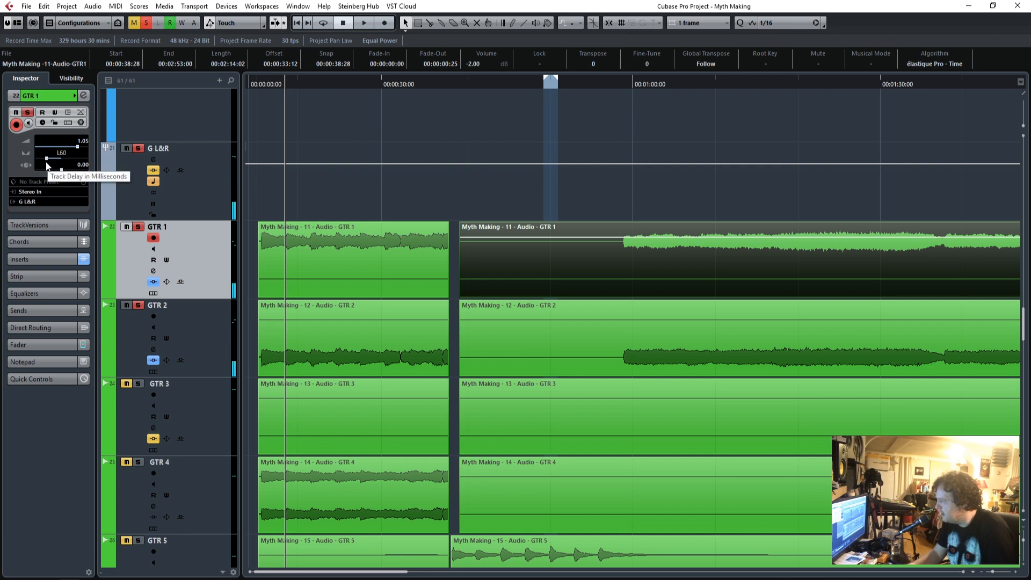
click(195, 324)
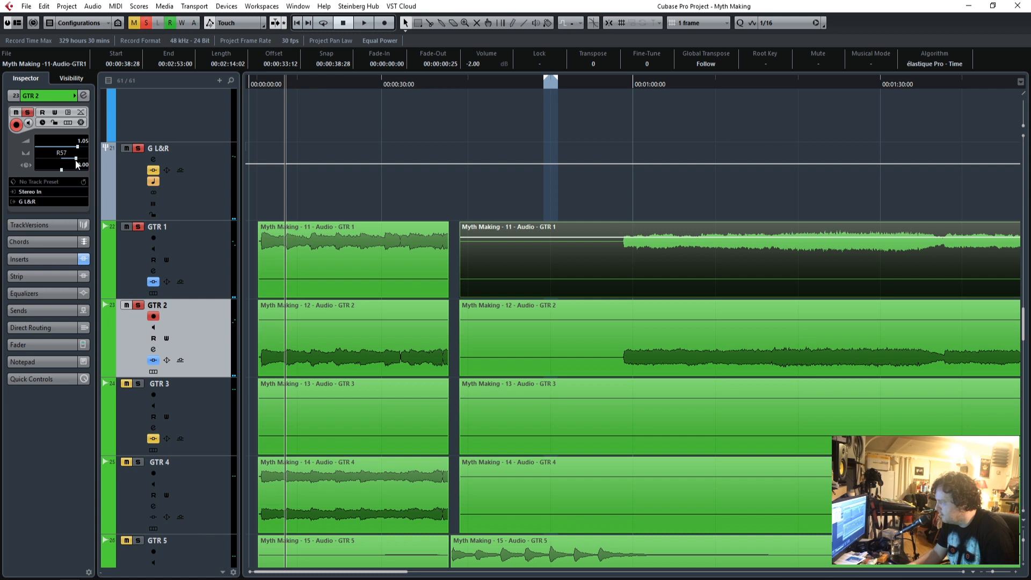
drag(257, 74, 259, 83)
key(space)
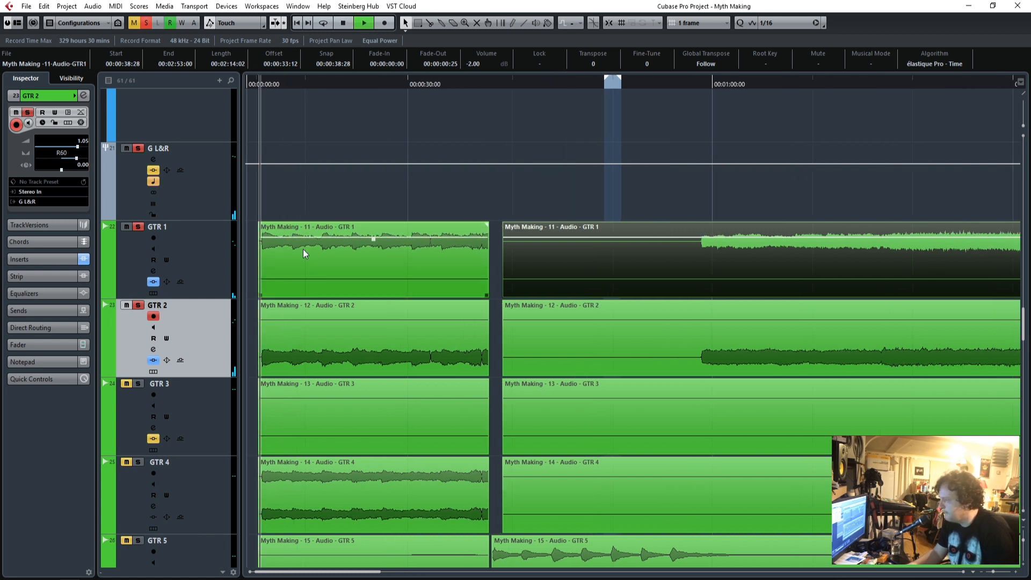
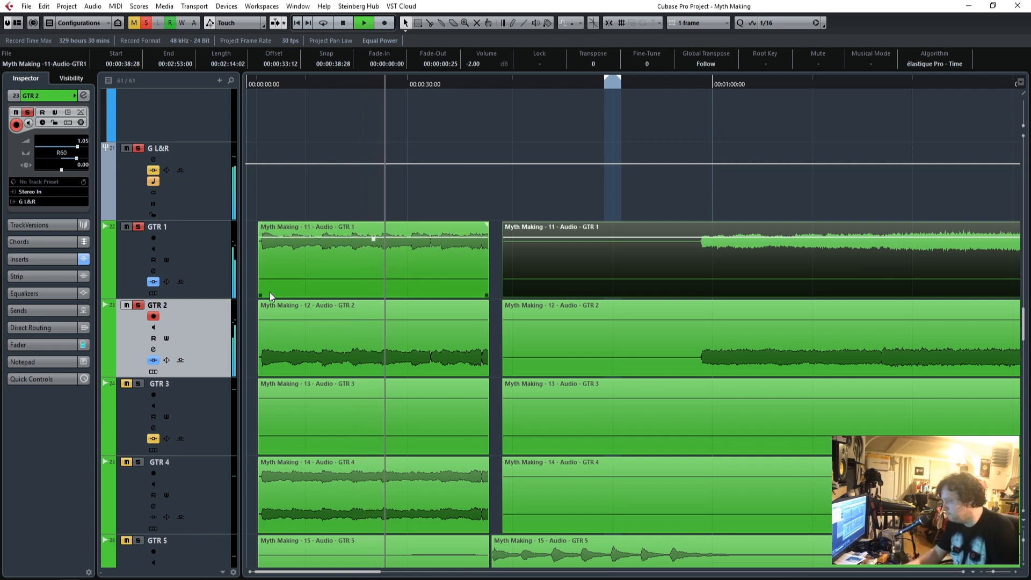
Play the soloed guitars from about the one-minute mark and again from about 1:16, stop playback, and unsolo the G L&R group.
click(708, 81)
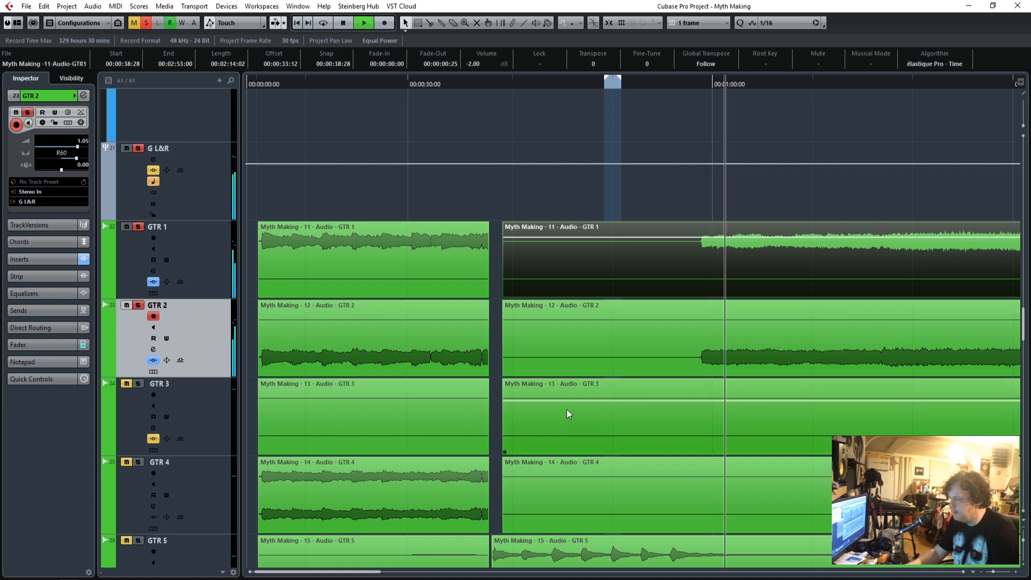
key(space)
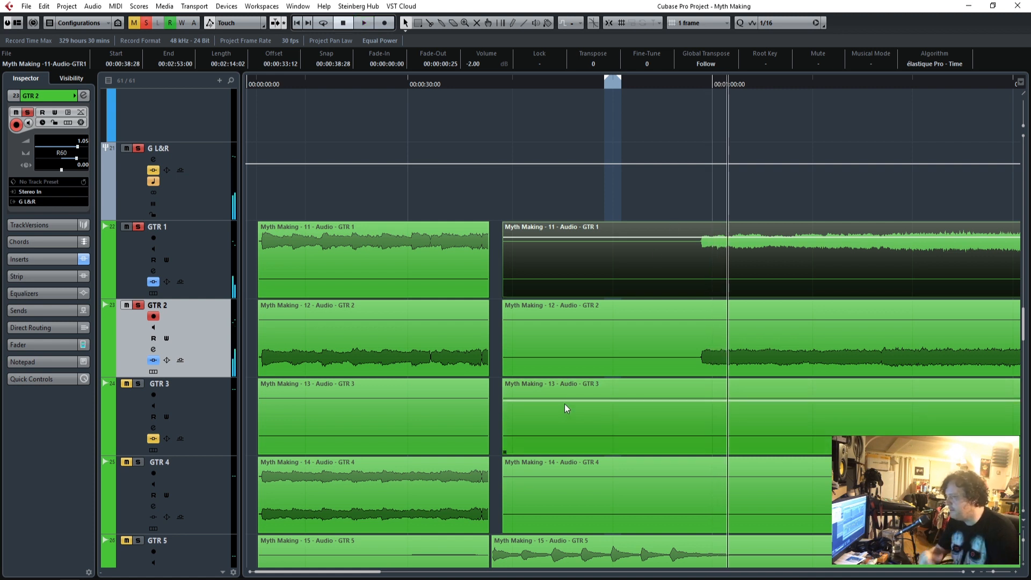
key(space)
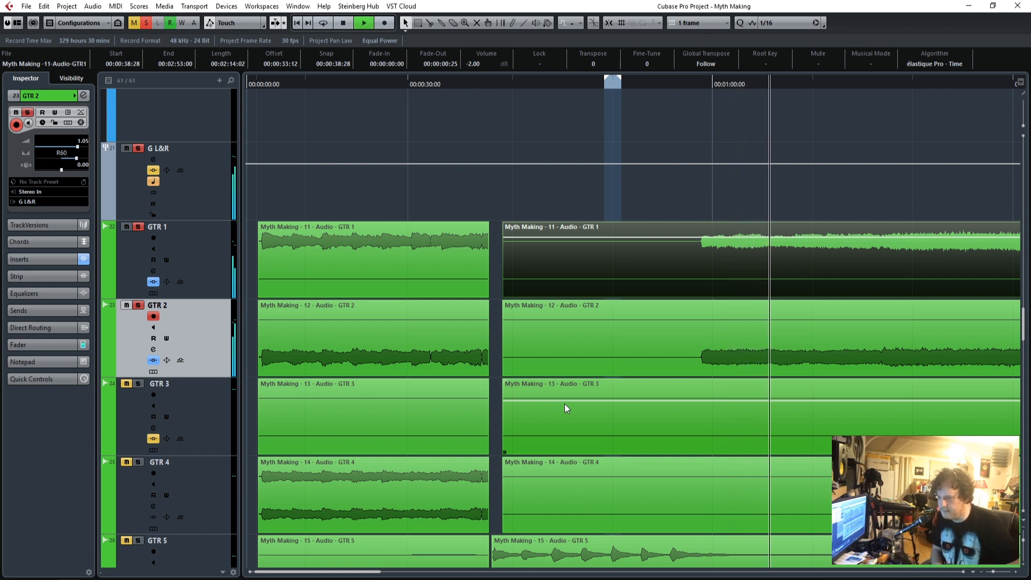
drag(317, 573, 380, 573)
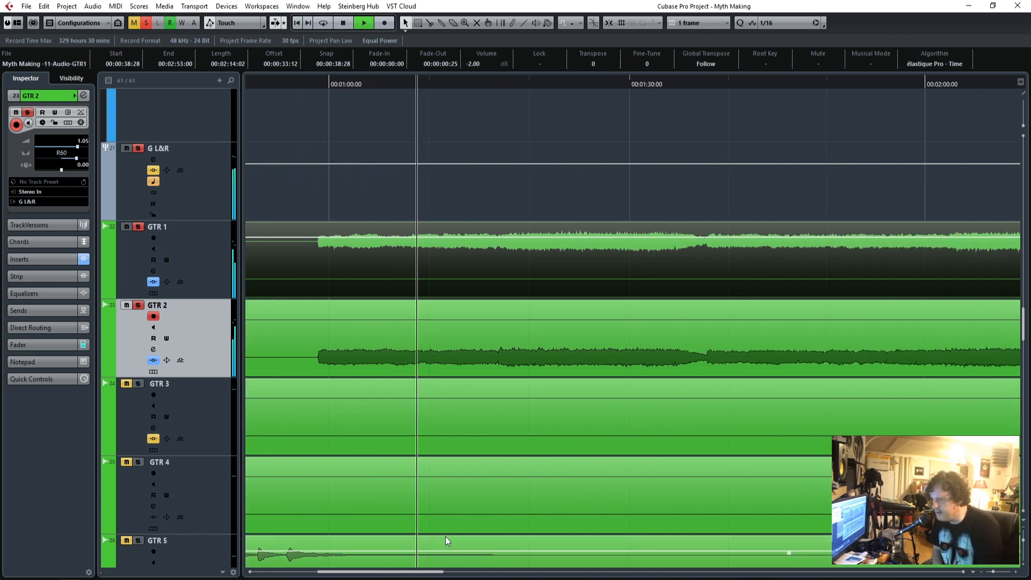
click(495, 80)
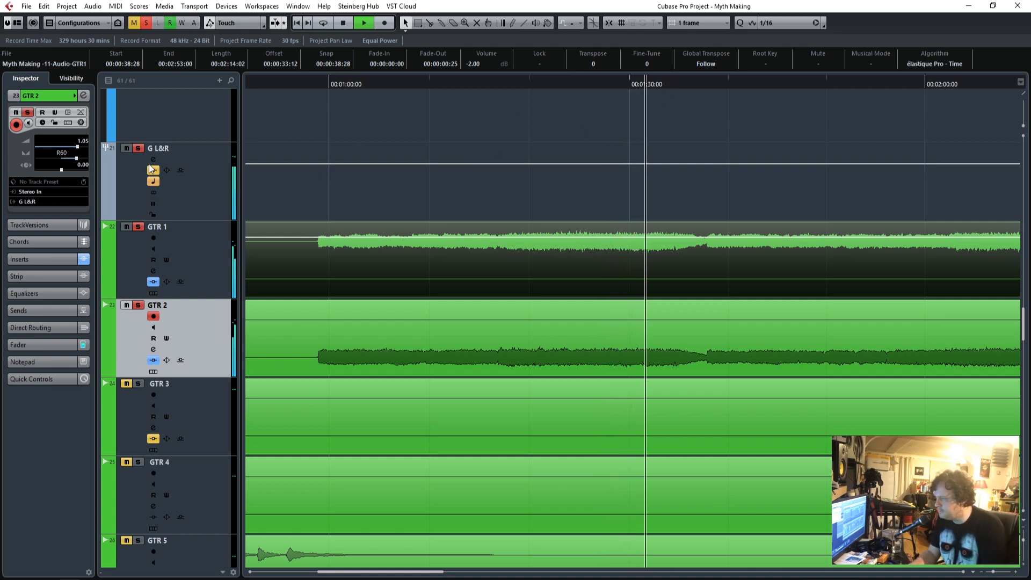
key(space)
click(138, 148)
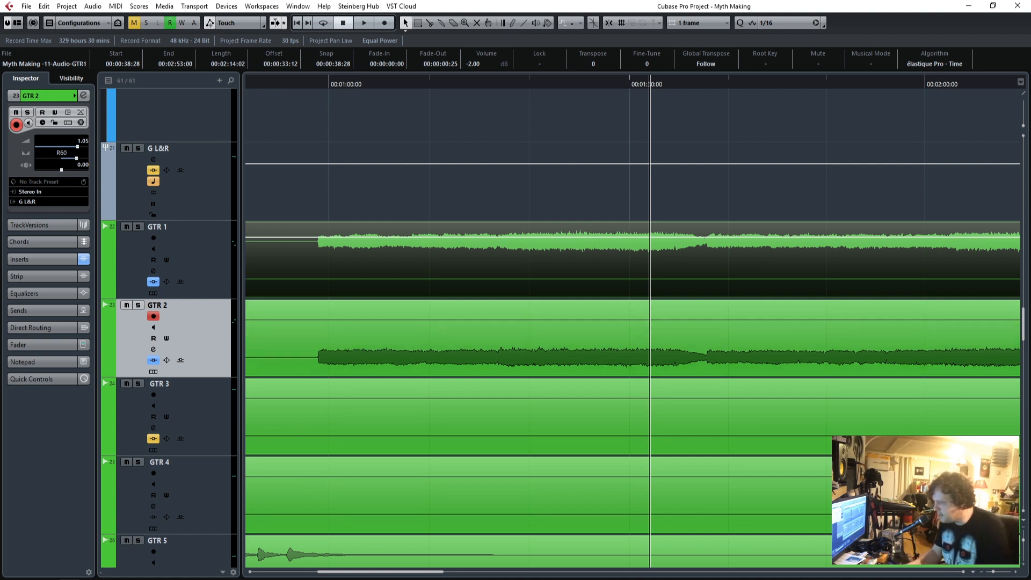
Place the playhead at the start of the first guitar clips and solo the G L&R group.
drag(360, 575, 299, 576)
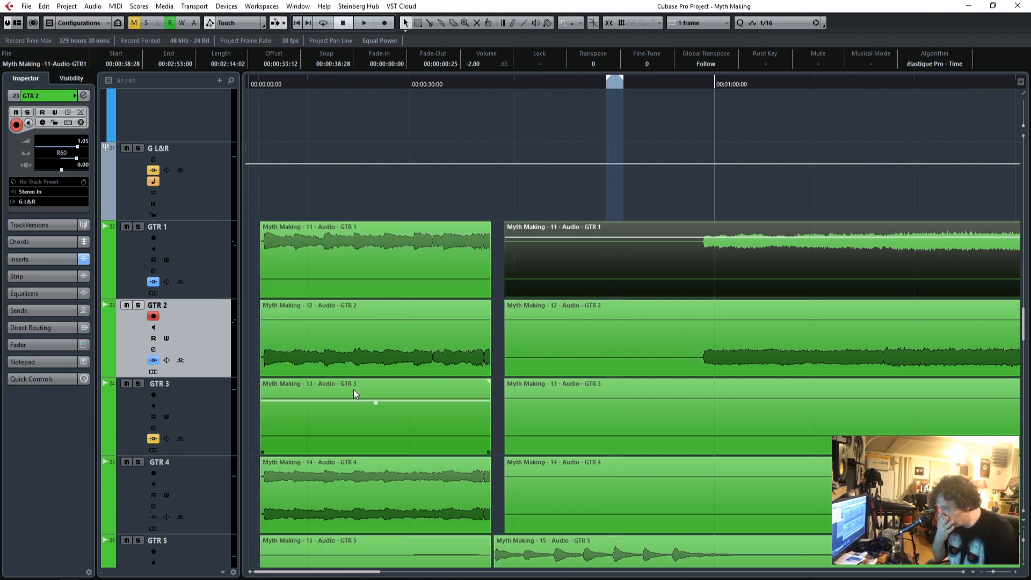
click(259, 83)
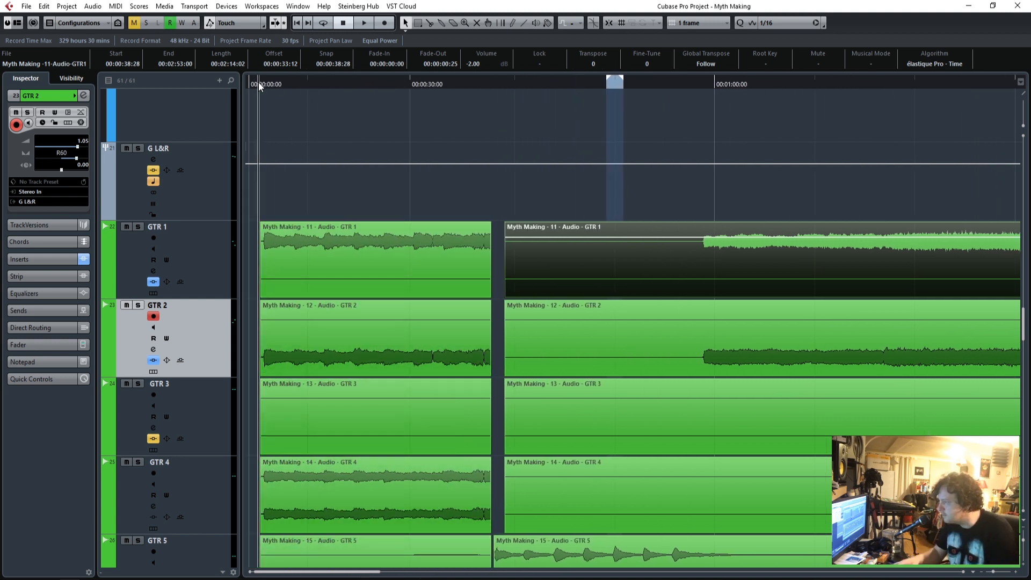
click(138, 148)
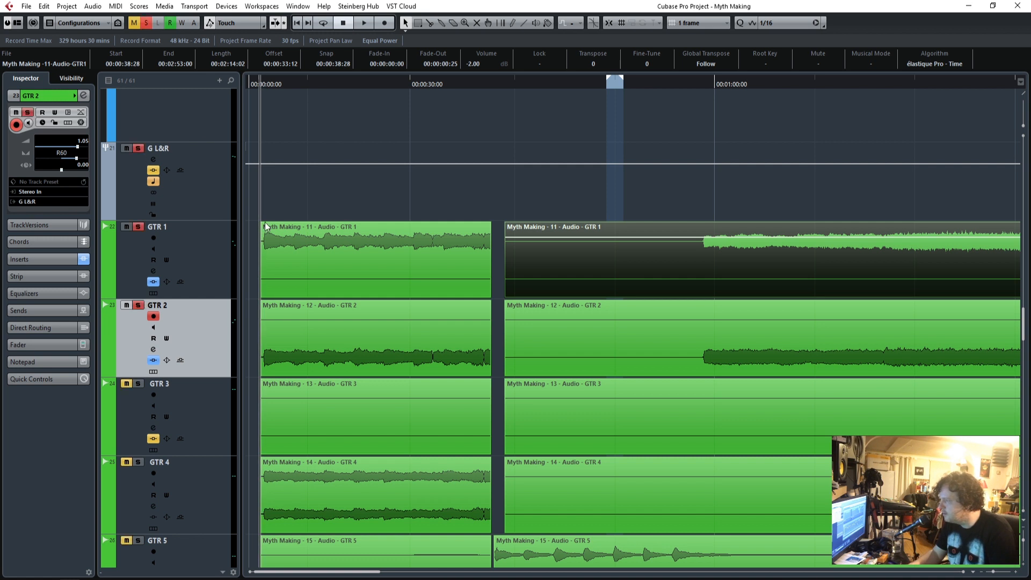
Select the G L&R group, lower its volume fader to about -3.85 dB, and bring it back up.
click(336, 264)
click(194, 185)
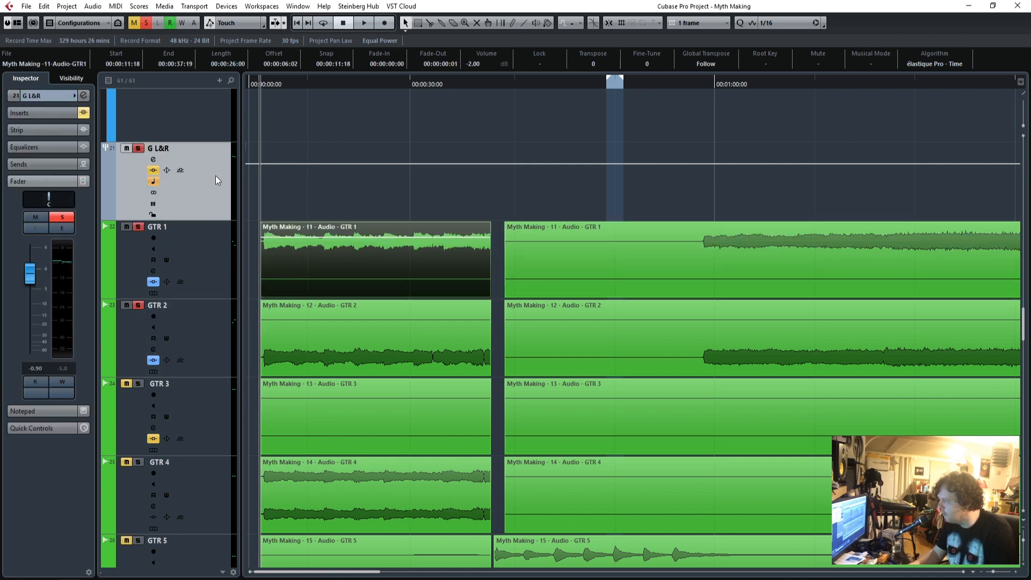
drag(29, 275, 31, 303)
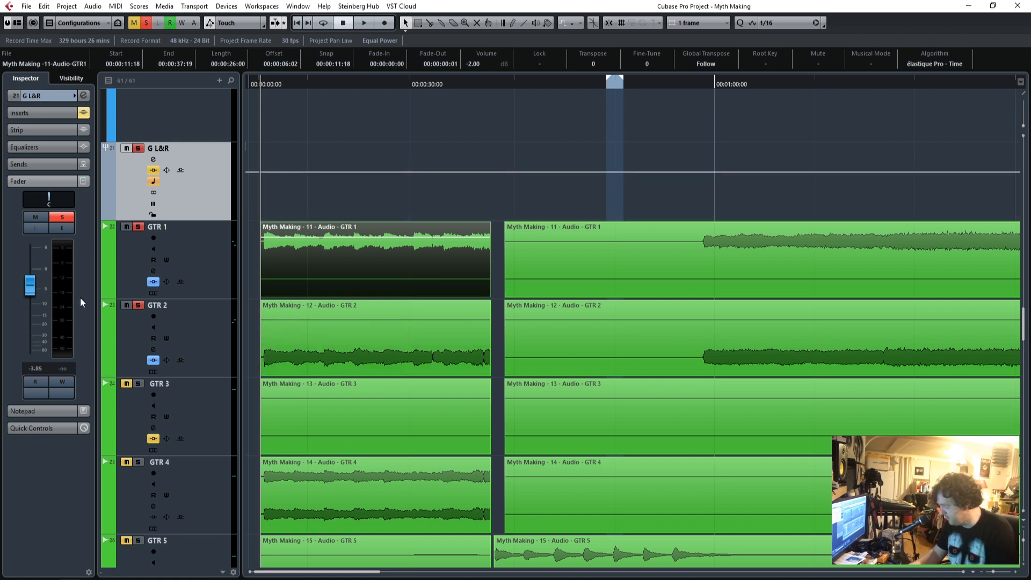
ctrl+click(30, 288)
Show the G L&R group's inserts, activate the Q10 Stereo equalizer, and open its window clear of the track list.
click(39, 117)
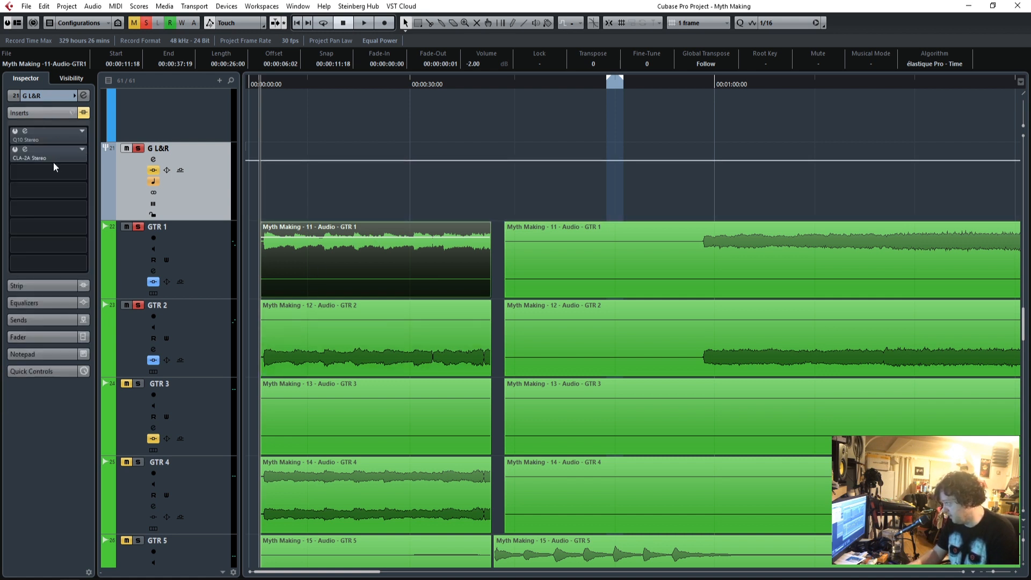
click(25, 135)
click(26, 133)
drag(562, 108, 601, 82)
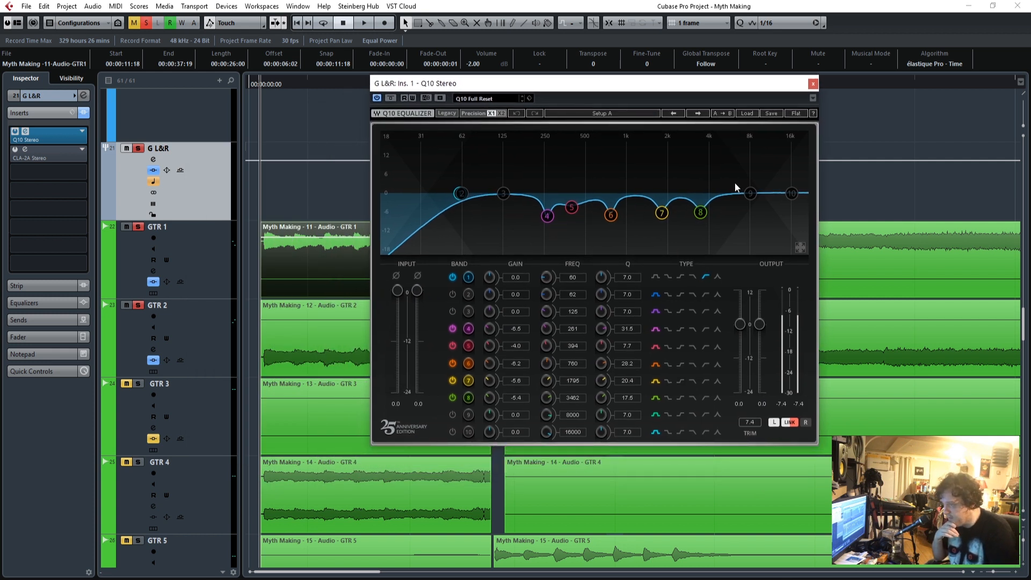
drag(618, 86, 641, 82)
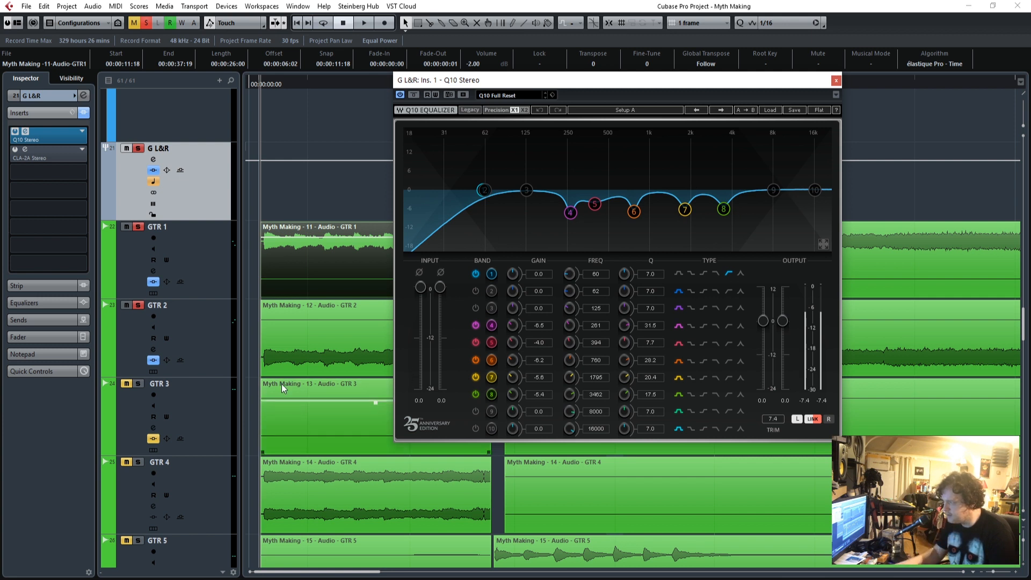
Play the guitars, compare the Q10 bypassed and active on G L&R, and close the equalizer window.
key(space)
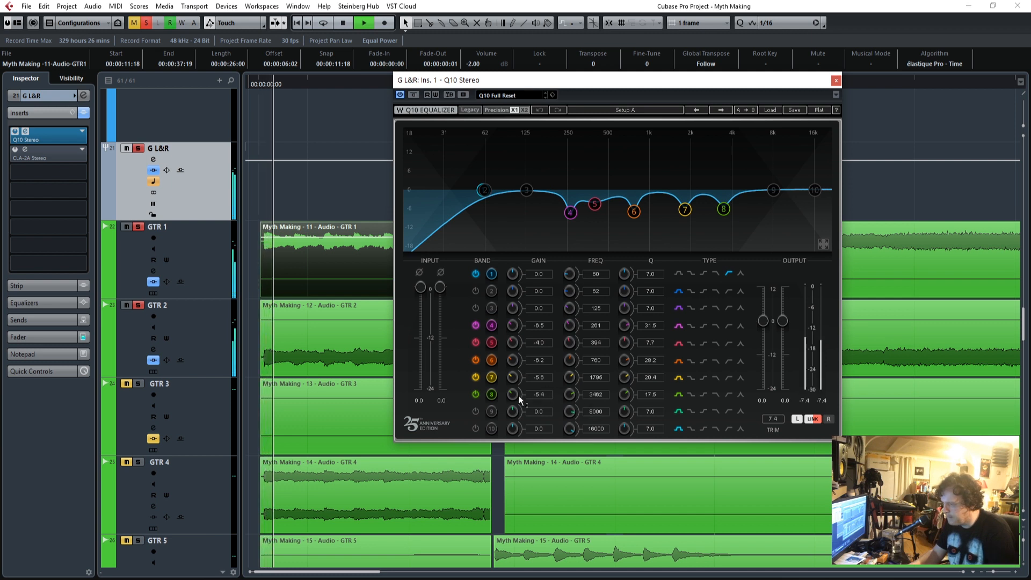
click(414, 94)
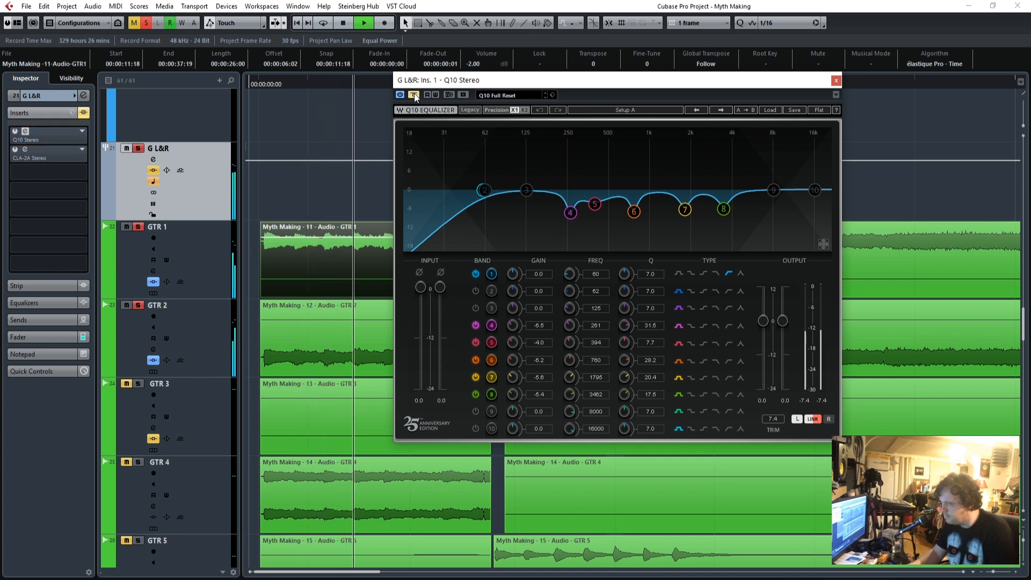
click(414, 95)
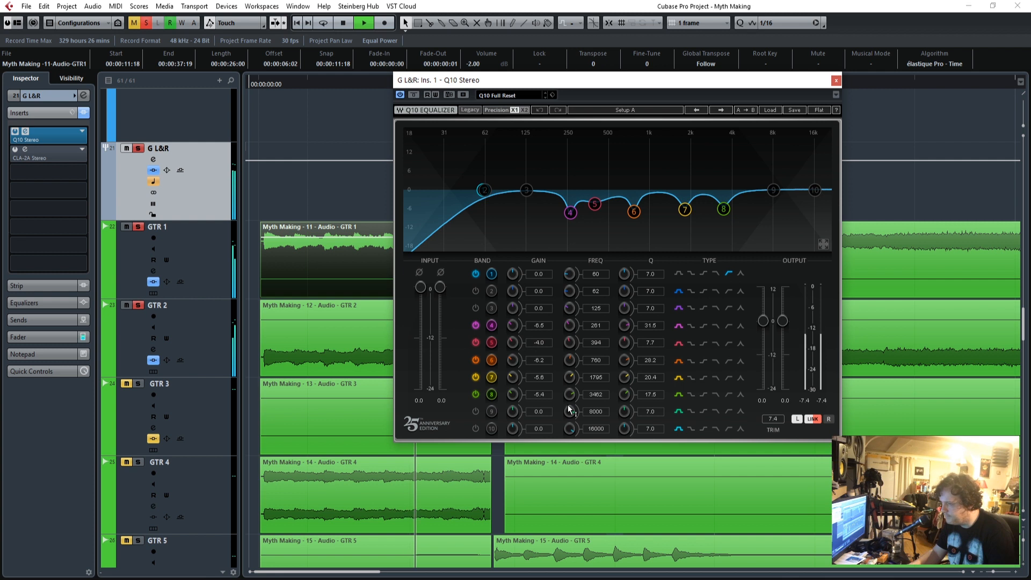
click(836, 81)
Open the bypassed CLA-2A on G L&R, adjust its Peak Reduction while playing the guitars from their start, and close the plug-in window.
drag(260, 79, 263, 80)
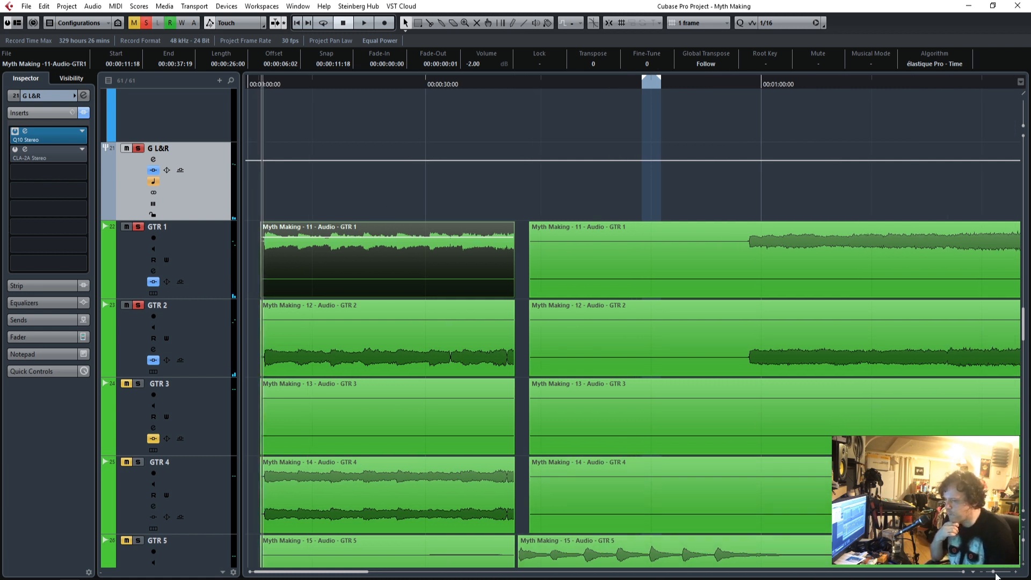
drag(994, 574, 995, 574)
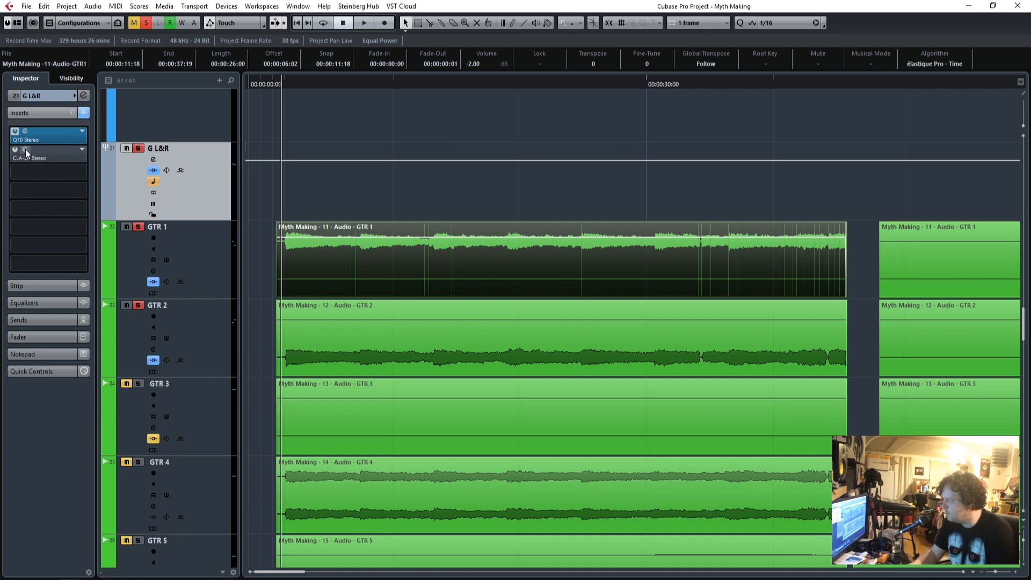
drag(579, 173, 646, 159)
key(space)
mouse_move(662, 259)
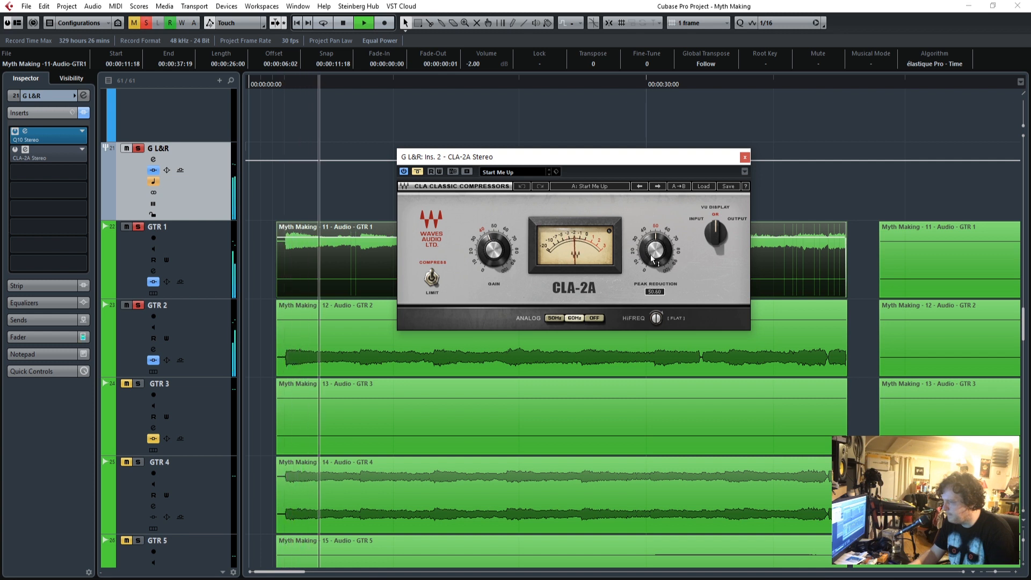
drag(661, 260, 661, 264)
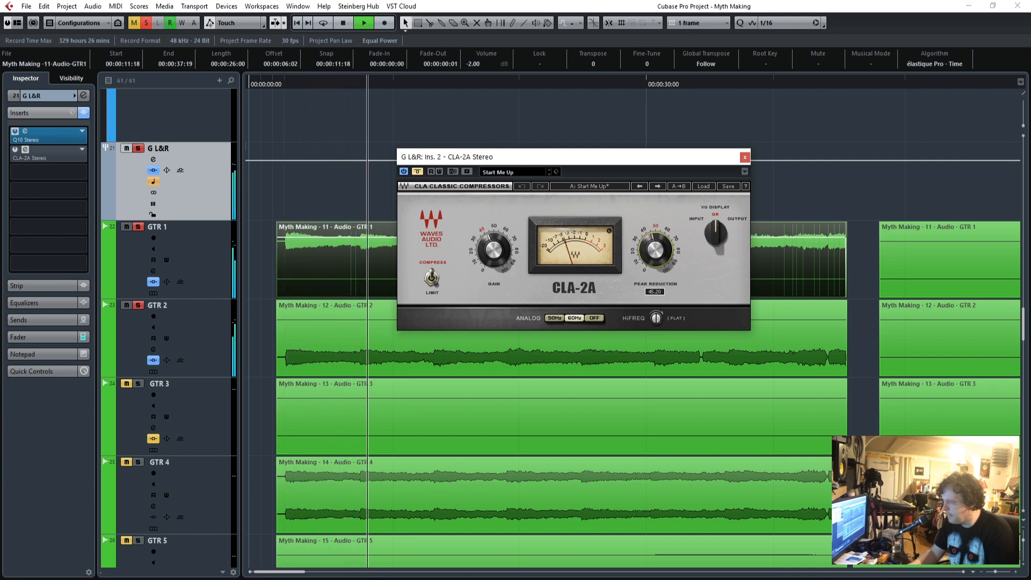
click(745, 158)
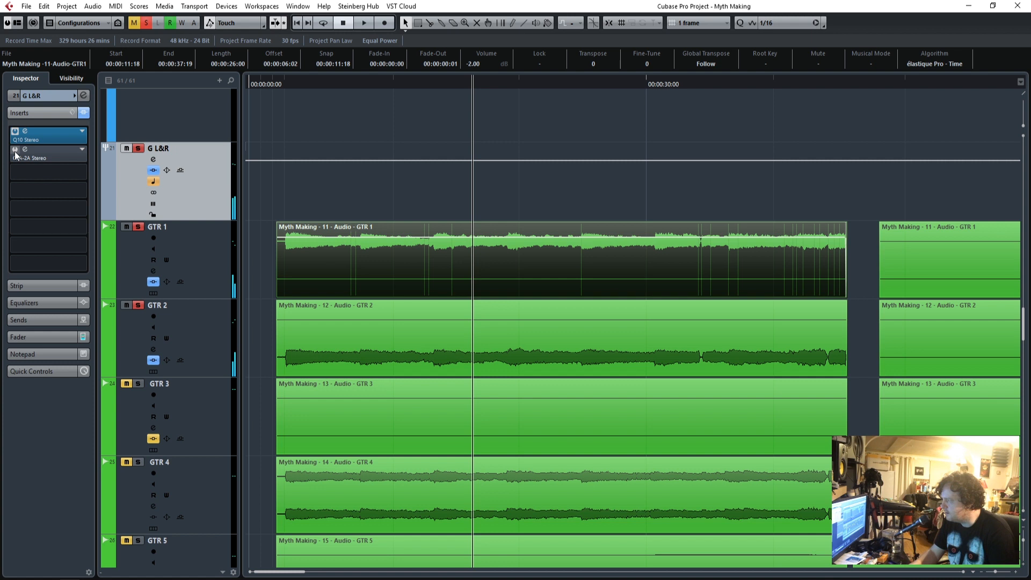
Activate the CLA-2A on G L&R, fine-tune its Peak Reduction while replaying the opening guitars, and close the plug-in window.
click(308, 85)
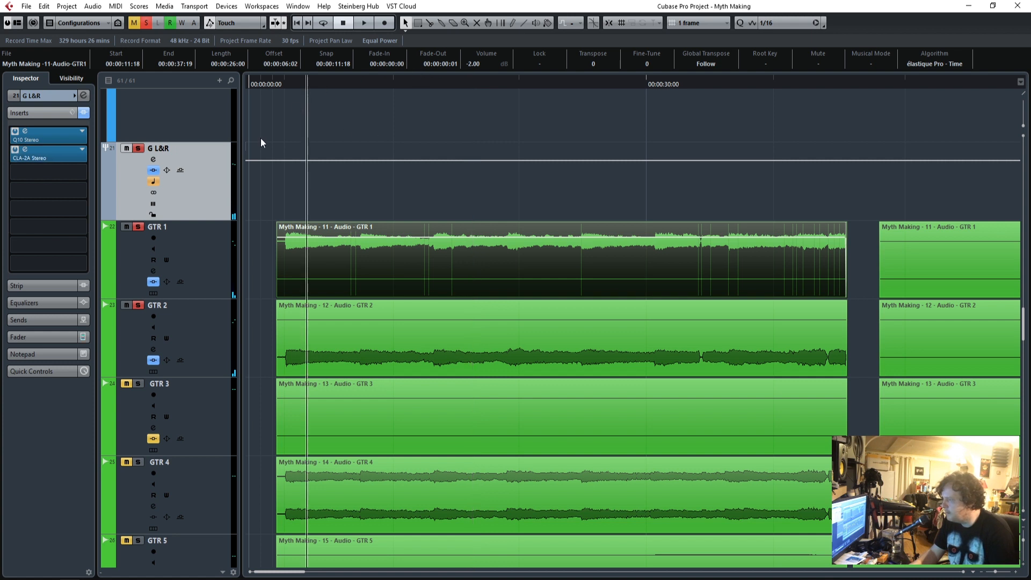
click(39, 157)
key(space)
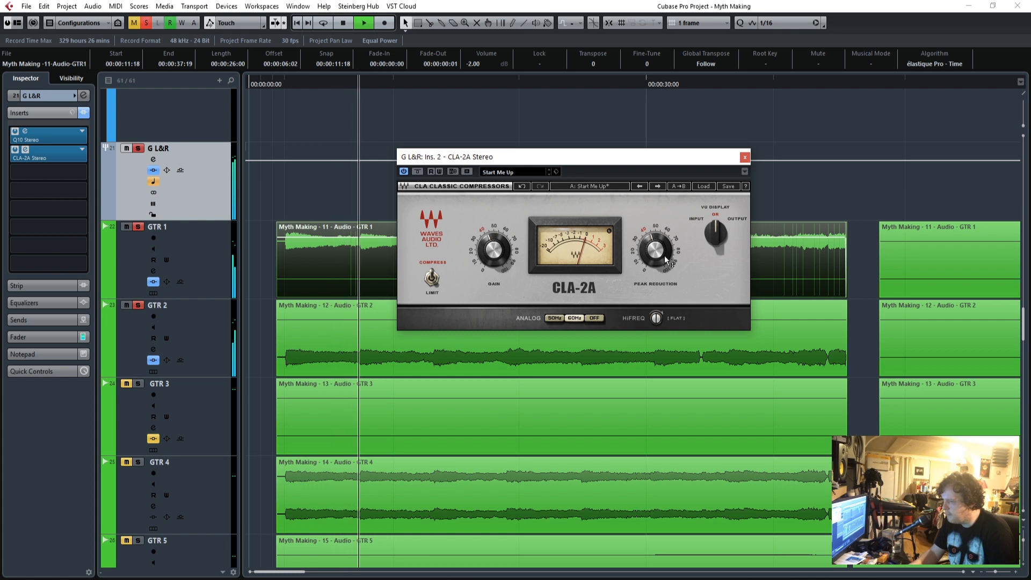
drag(662, 253, 663, 251)
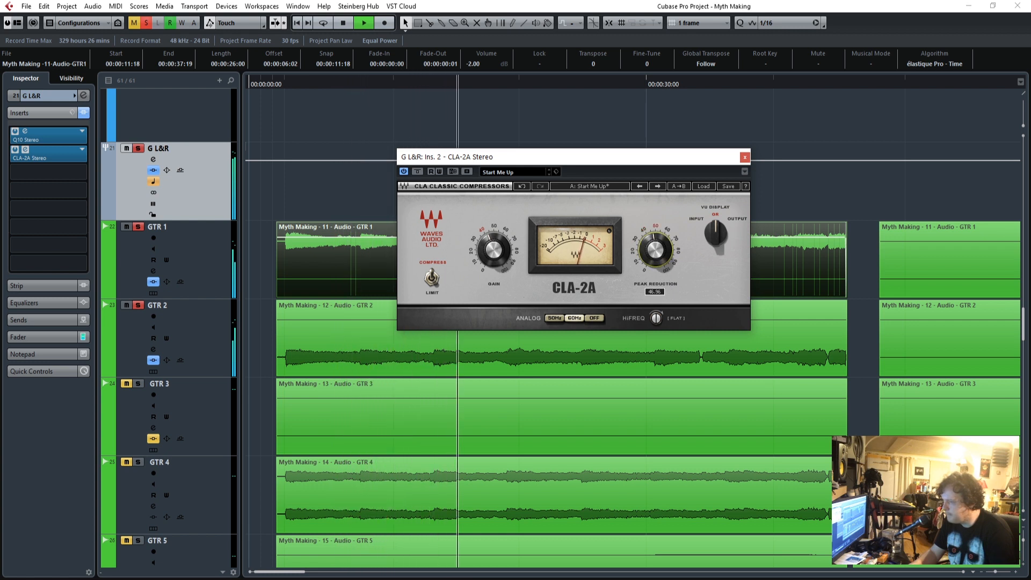
click(745, 158)
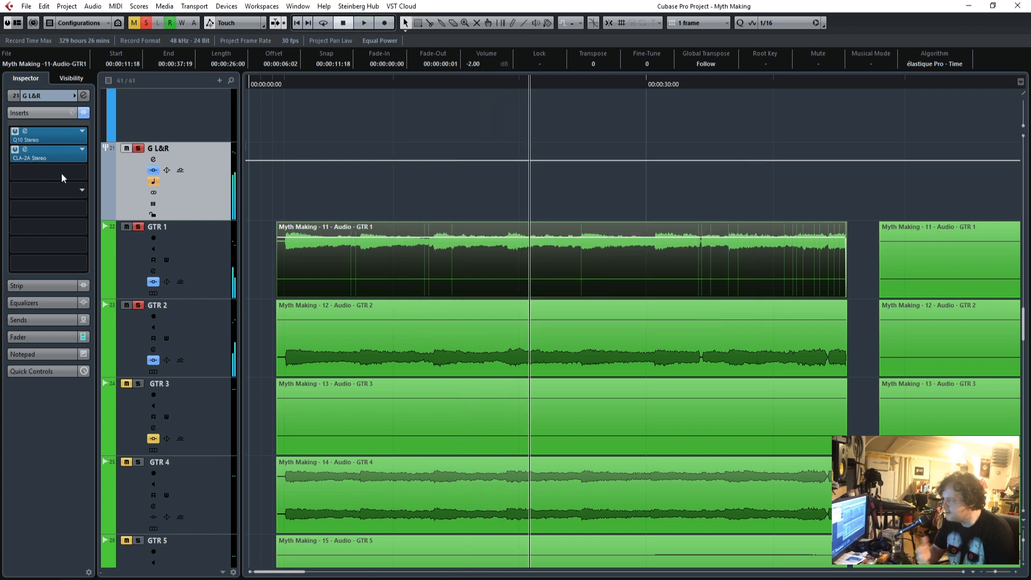
Remove the CLA-2A from the G L&R group's second insert slot and return the playhead to the guitars' start.
click(83, 152)
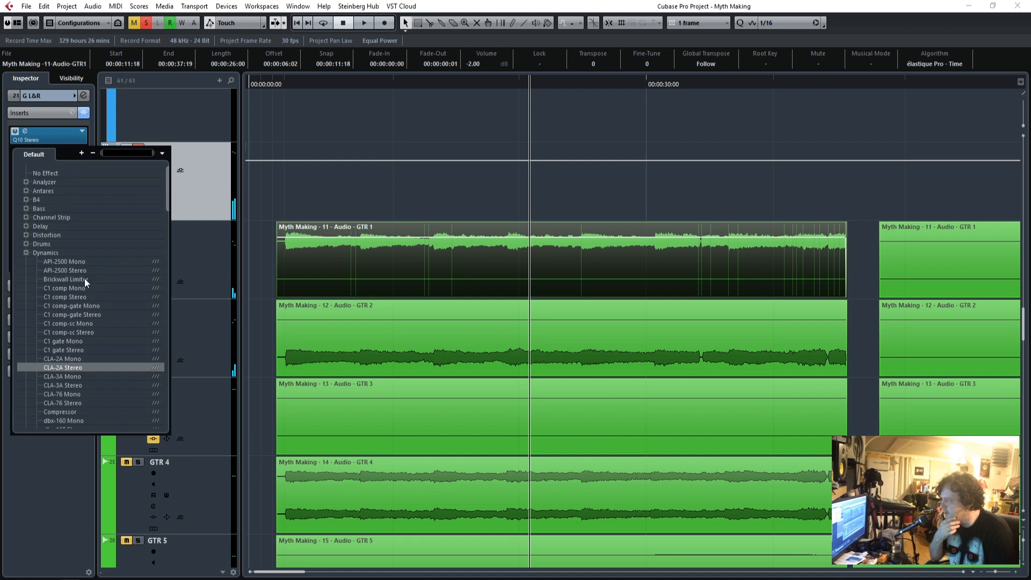
click(47, 172)
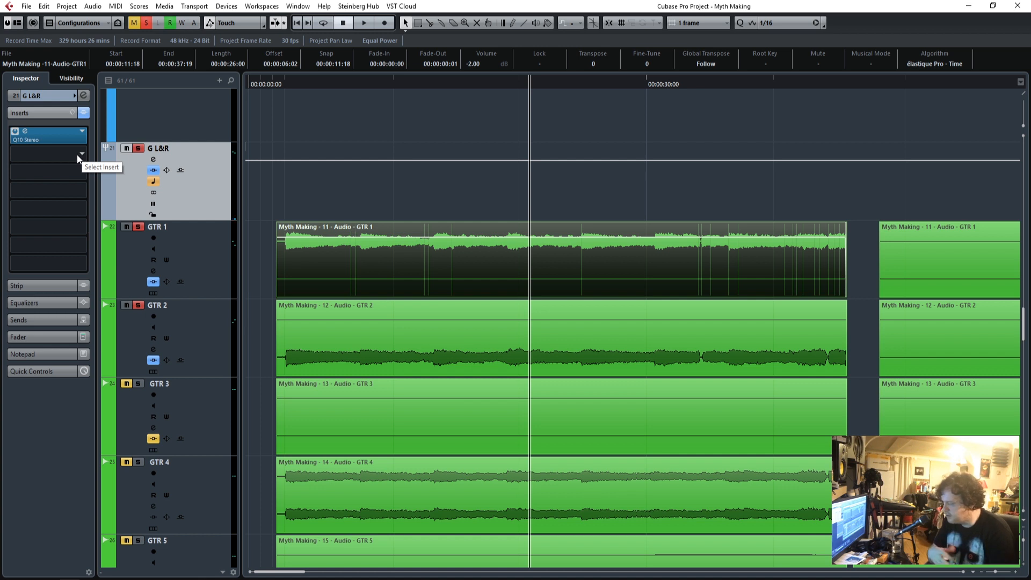
drag(283, 82, 284, 82)
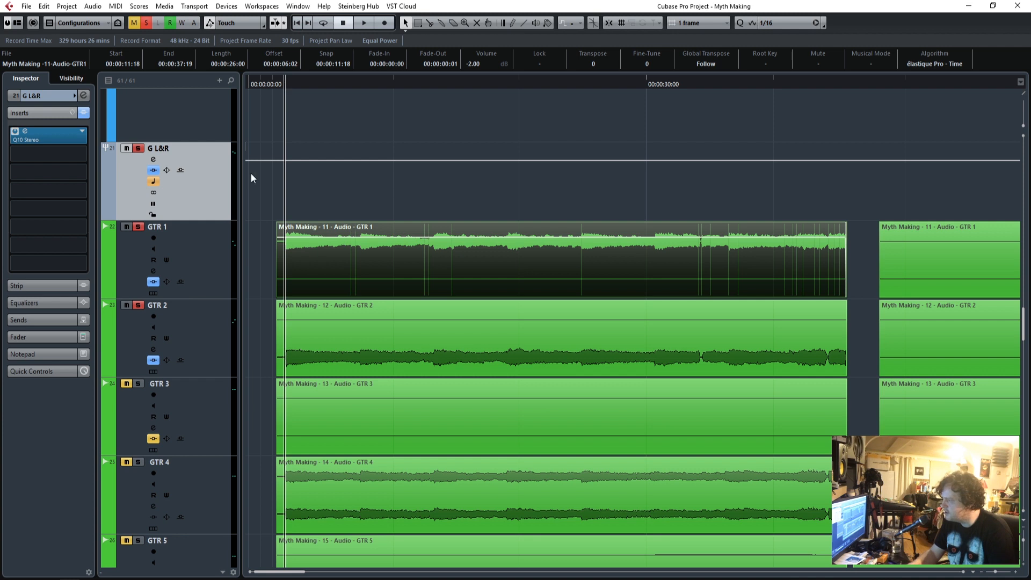
Search the effects for "cla" and load CLA Effects Stereo into the second insert slot of G L&R.
click(81, 153)
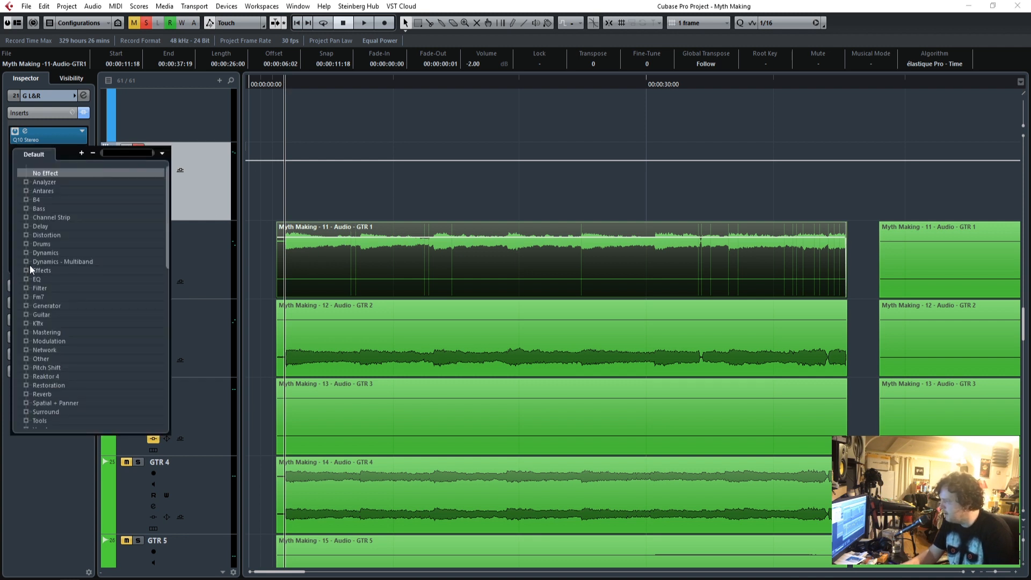
text(cla)
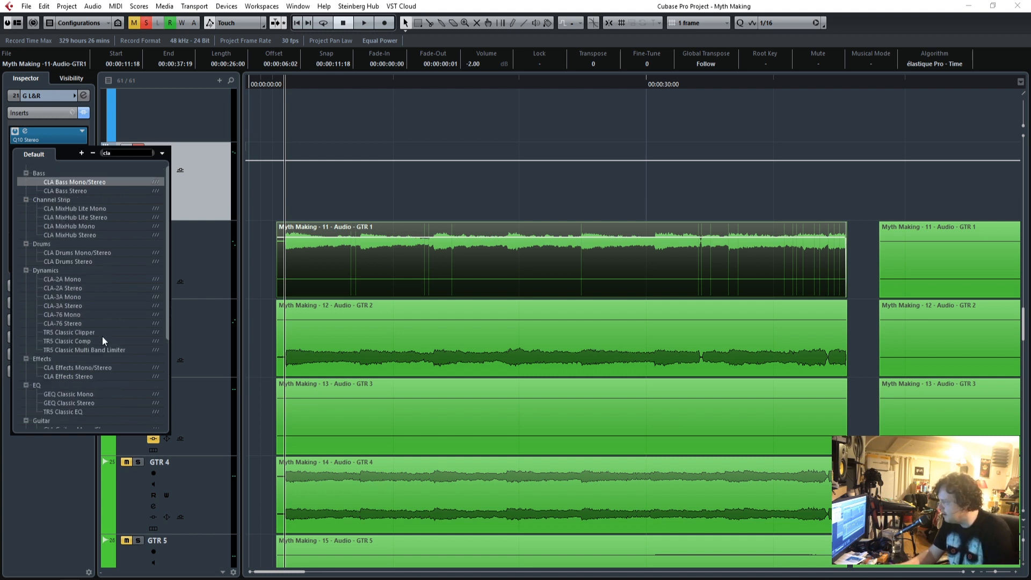
scroll(102, 336, down, 4)
scroll(58, 331, up, 2)
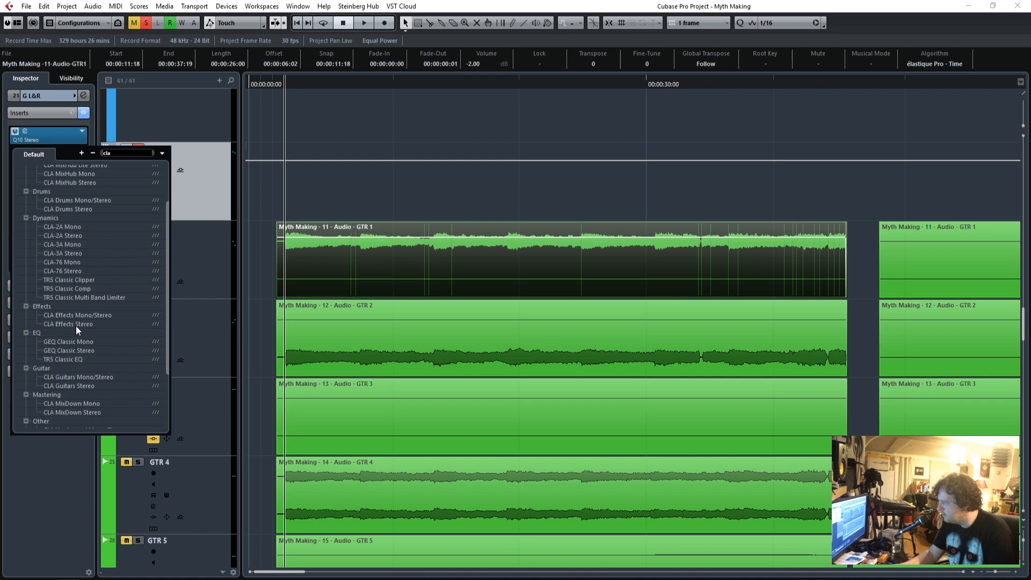
click(76, 324)
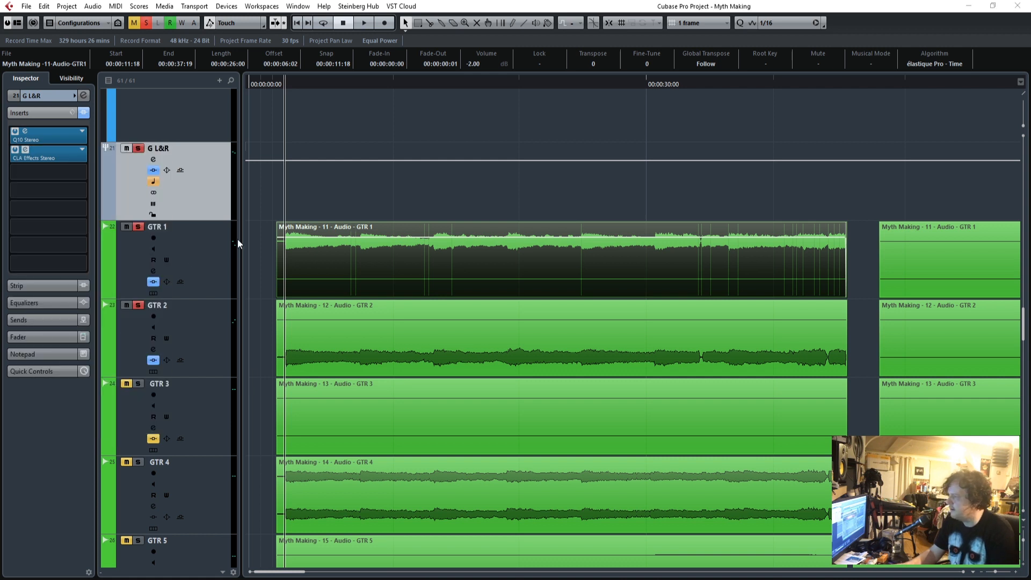
Move the CLA Effects window up out of the way and play the guitars through it from their start.
drag(618, 333, 599, 121)
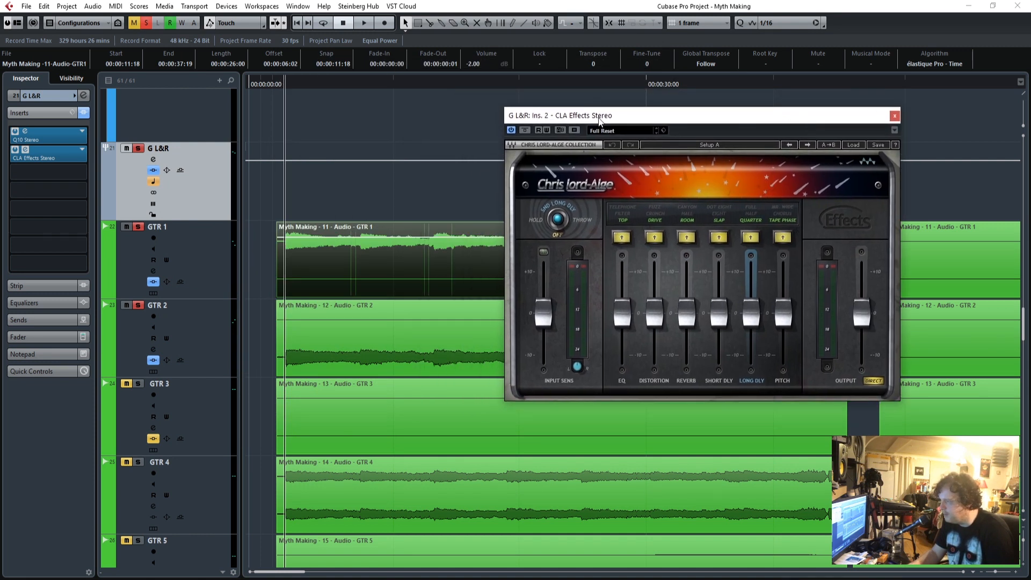
click(281, 81)
key(space)
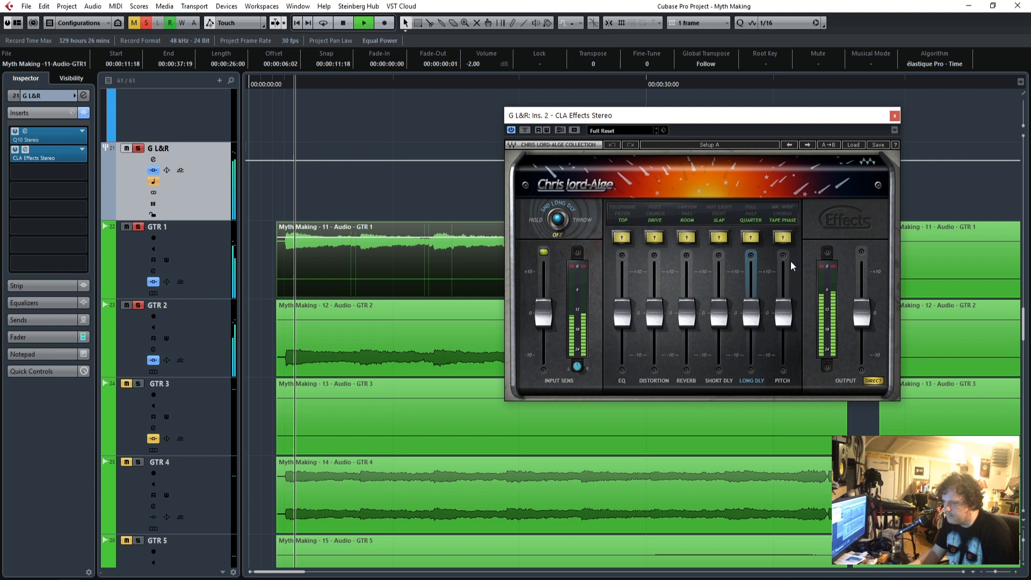
Switch off the EQ, Distortion, Reverb, Short Dly, Long Dly and Pitch sections of CLA Effects and stop playback.
click(749, 220)
click(718, 220)
click(686, 220)
click(654, 220)
click(622, 221)
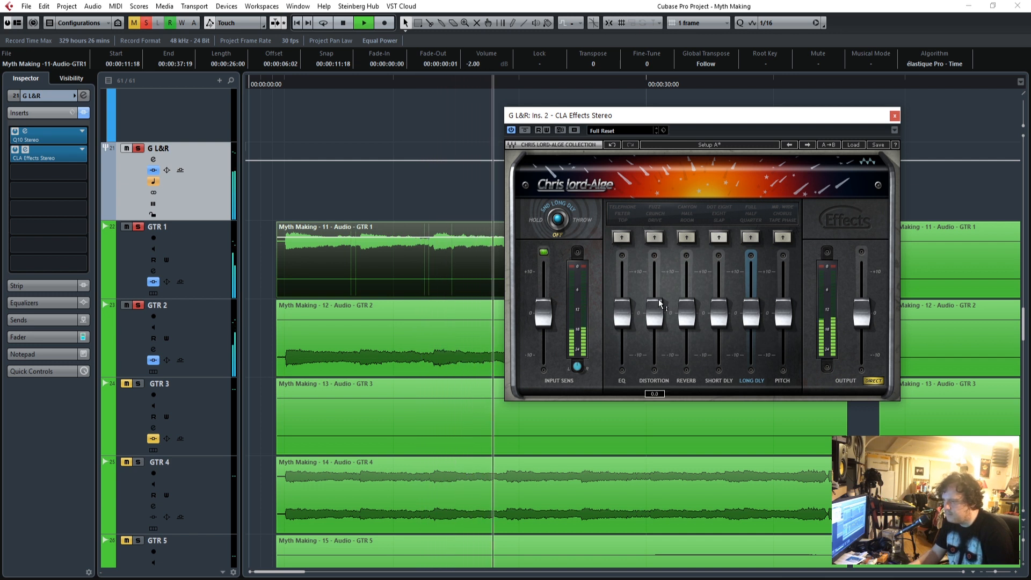
key(space)
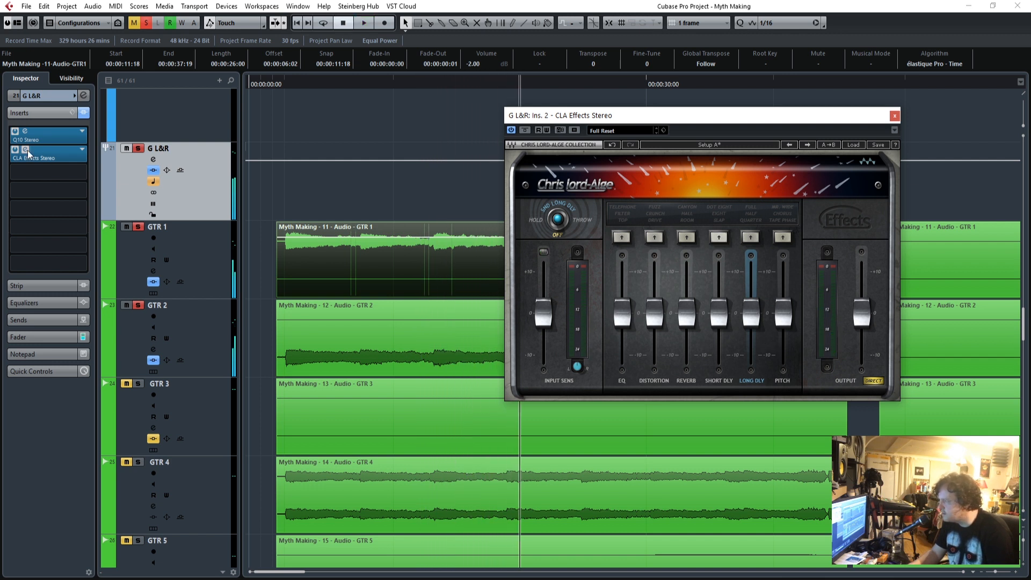
Search the effects for "cla" and replace CLA Effects in the second insert slot of G L&R with CLA Guitars Stereo.
click(84, 151)
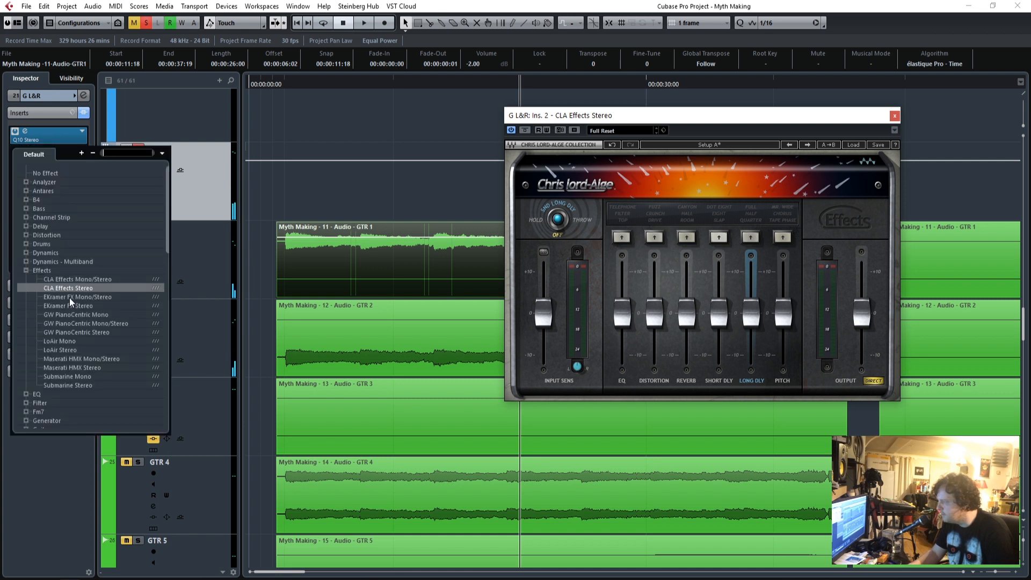
text(cla)
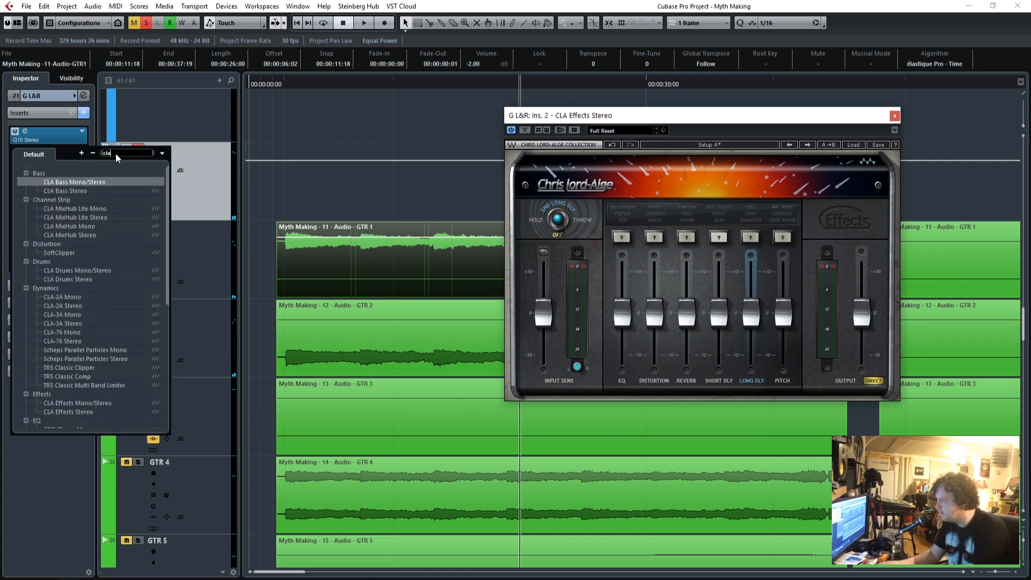
scroll(76, 328, down, 5)
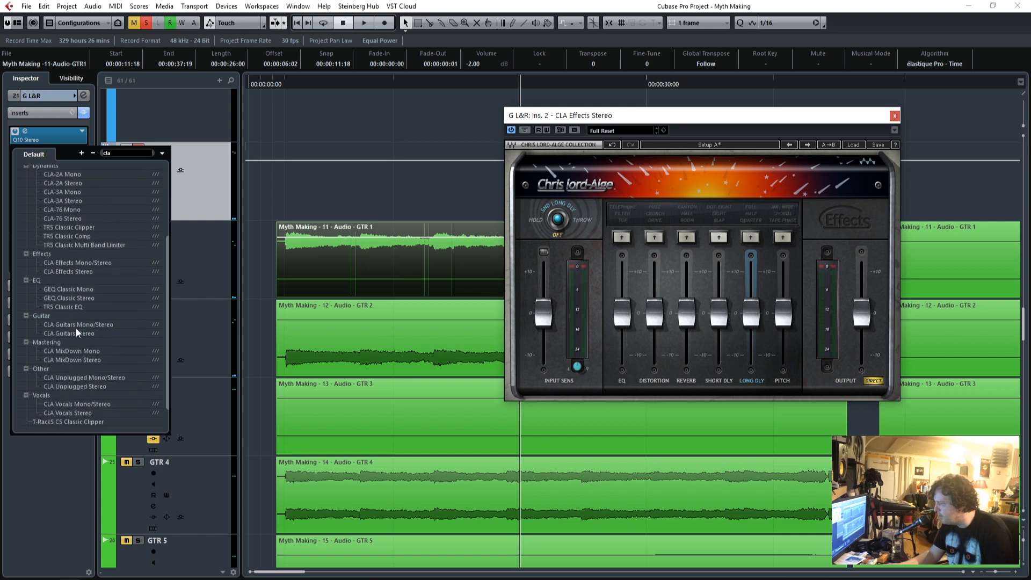
double_click(56, 308)
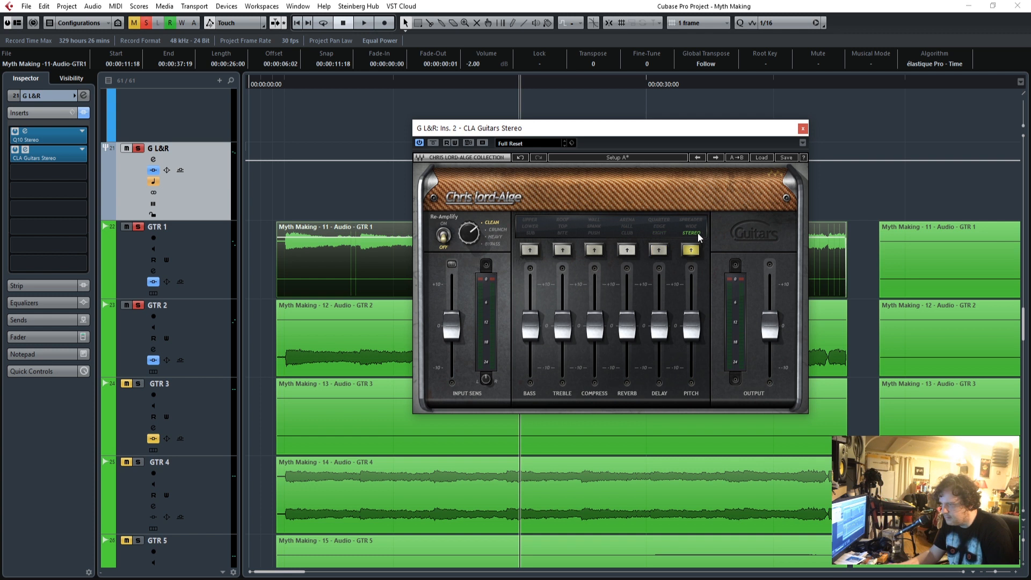
Replay the guitars from their start, set the Compress section of CLA Guitars to Push and raise its fader.
click(284, 82)
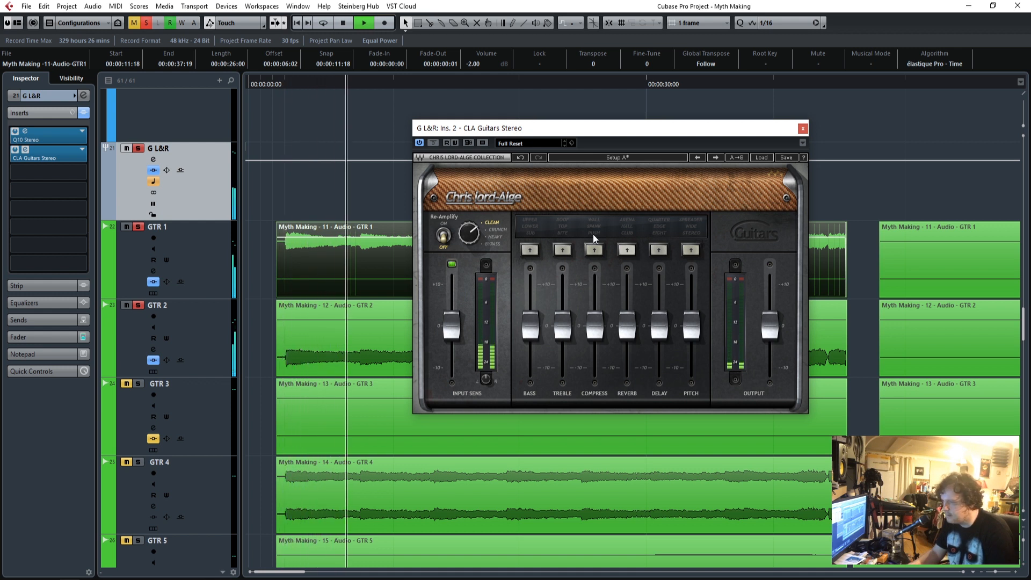
click(594, 250)
drag(594, 326, 594, 303)
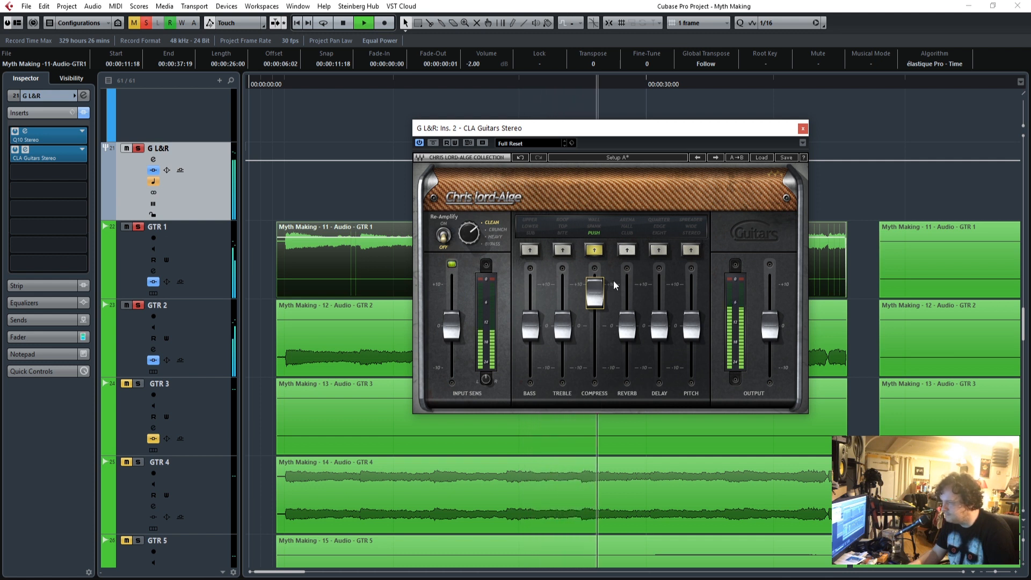
Try the Reverb section of CLA Guitars with its fader slightly raised on the guitars around 00:01:00, and switch it off again.
drag(660, 135, 378, 132)
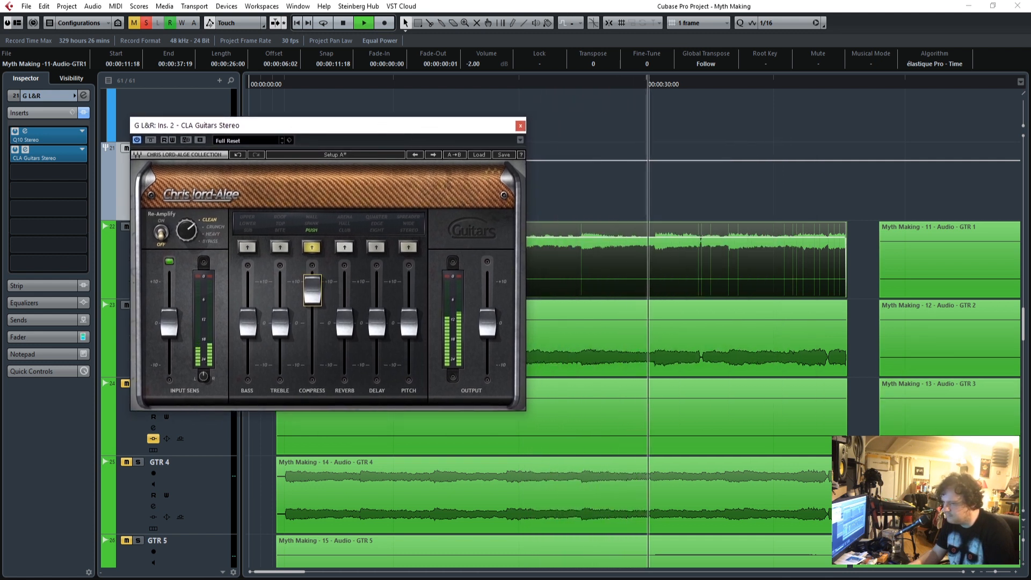
drag(994, 573, 992, 573)
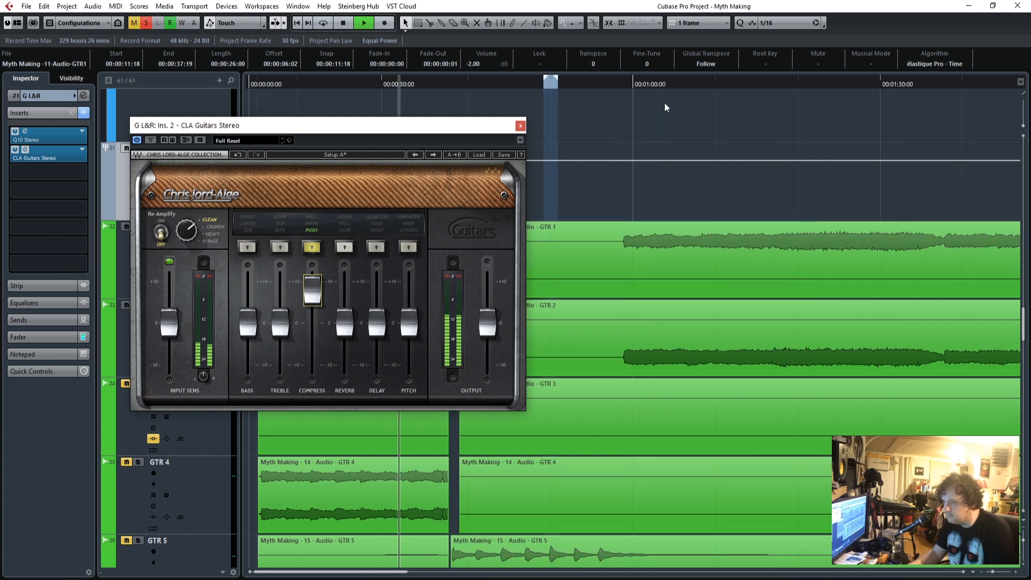
drag(420, 133, 553, 160)
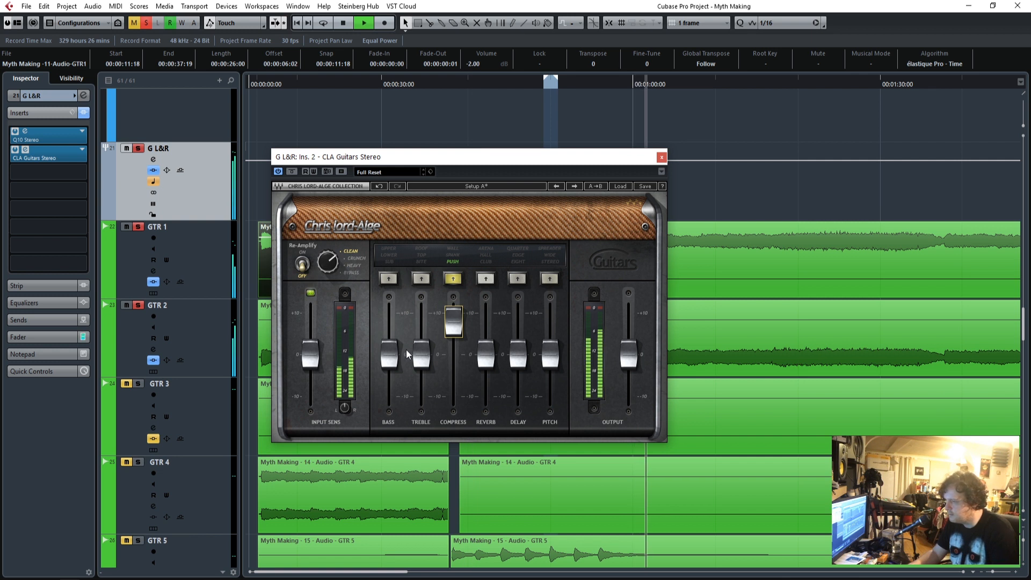
click(487, 260)
mouse_move(485, 354)
mouse_down()
mouse_move(485, 325)
mouse_move(486, 352)
mouse_up()
click(486, 262)
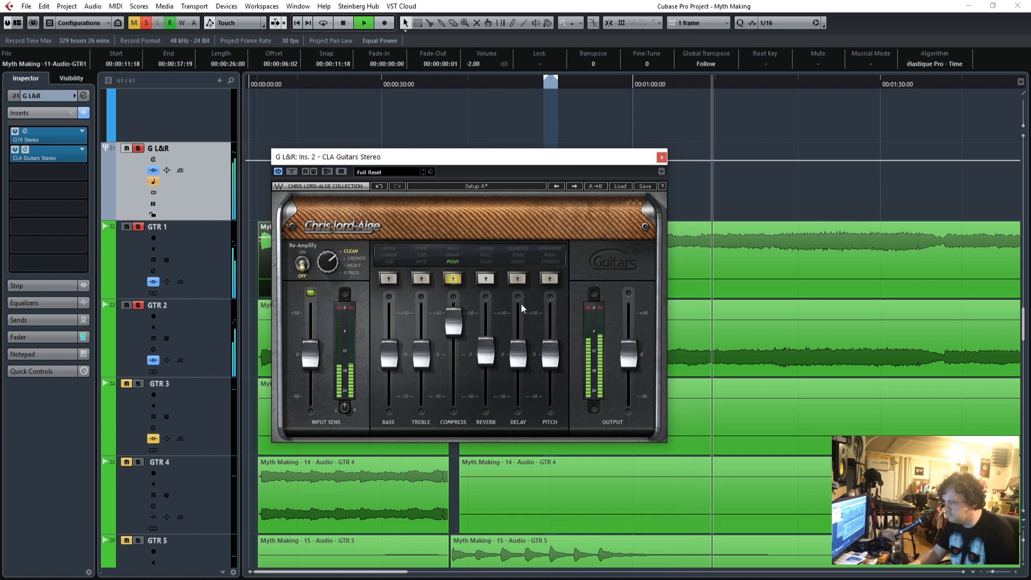
Try the Delay section of CLA Guitars with a small fader adjustment, stop playback and switch the section off.
click(518, 261)
mouse_move(517, 347)
mouse_down()
mouse_move(517, 330)
mouse_move(518, 349)
mouse_up()
key(space)
click(518, 264)
Replay the guitars from about 00:01:00, try the Pitch section on Stereo with its fader raised, and switch it off.
drag(532, 157, 299, 140)
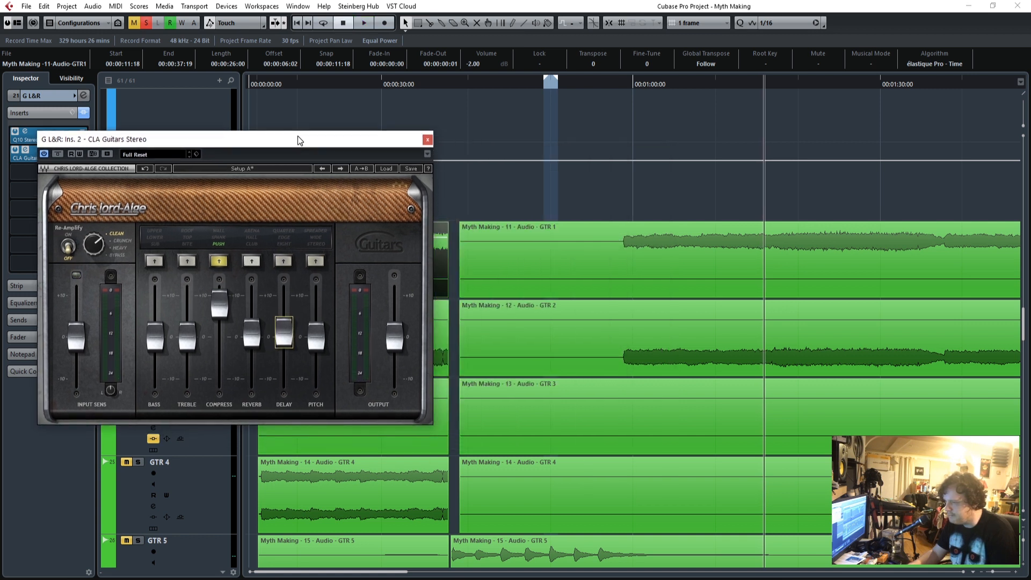
drag(636, 81, 618, 85)
click(321, 243)
drag(323, 336, 322, 324)
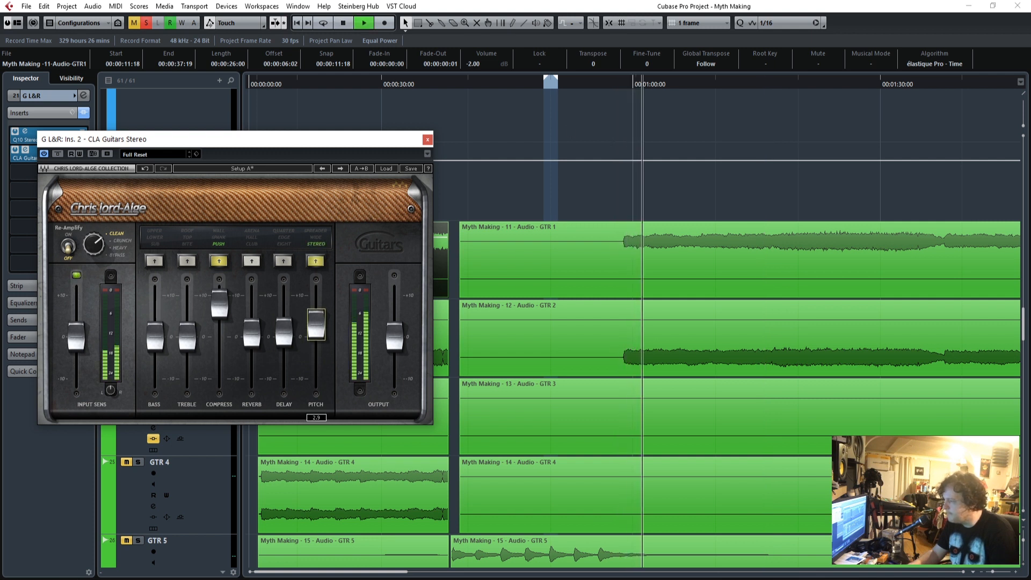
click(321, 244)
Lower the Compress fader slightly, compare the guitars with CLA Guitars bypassed and active, and close its window.
drag(279, 143, 422, 149)
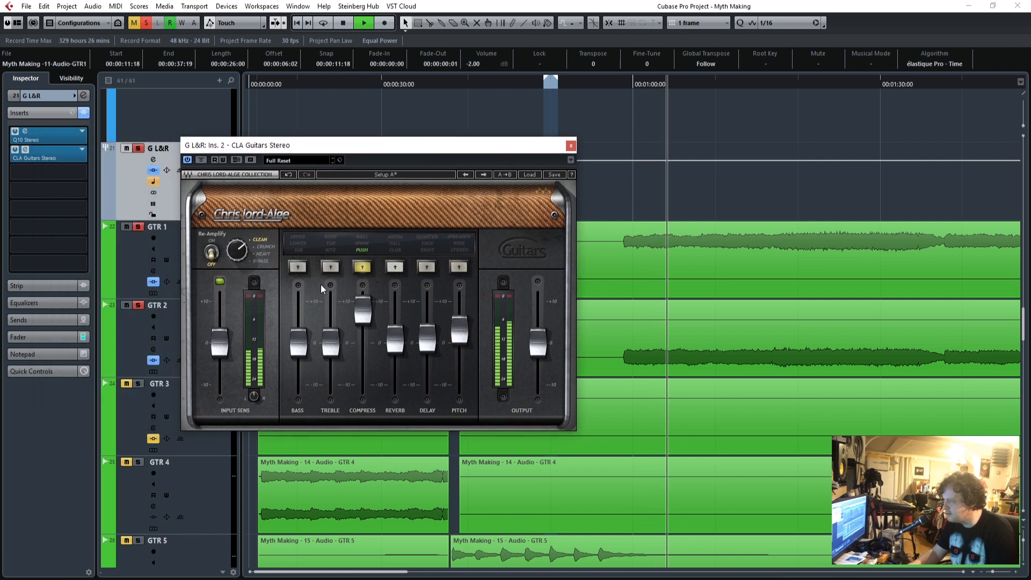
drag(365, 313, 365, 314)
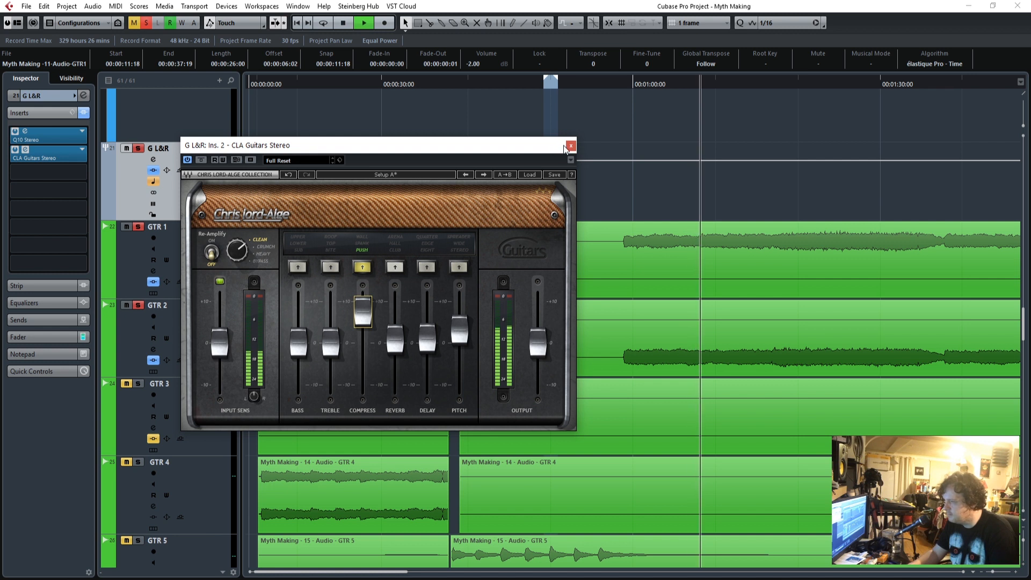
click(201, 160)
click(200, 161)
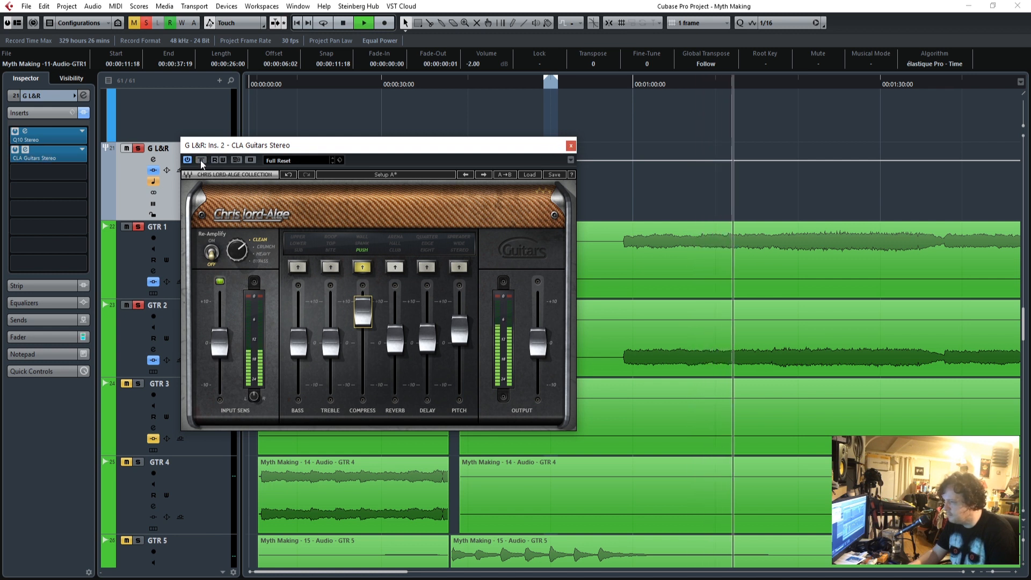
drag(362, 319, 362, 322)
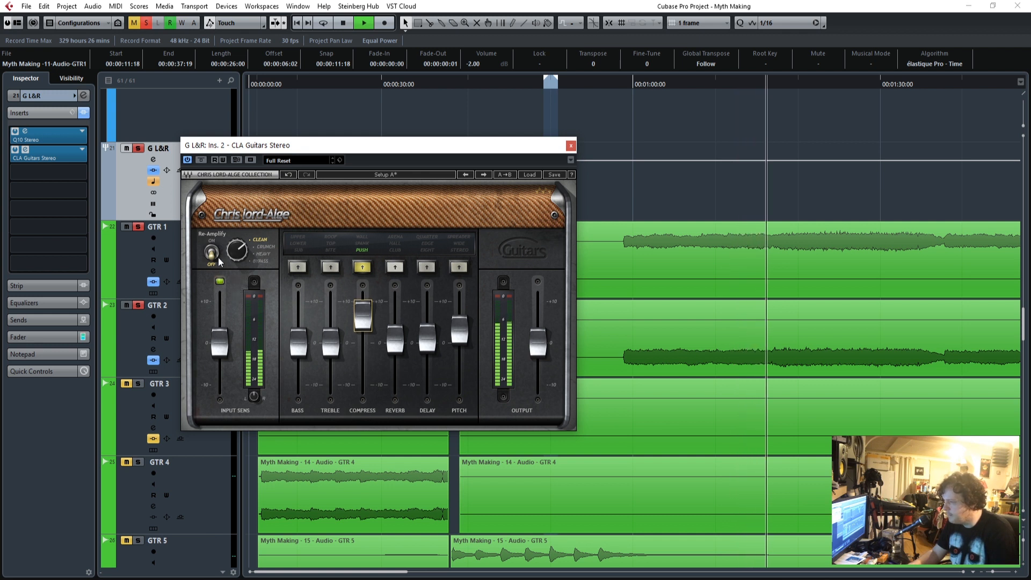
click(570, 146)
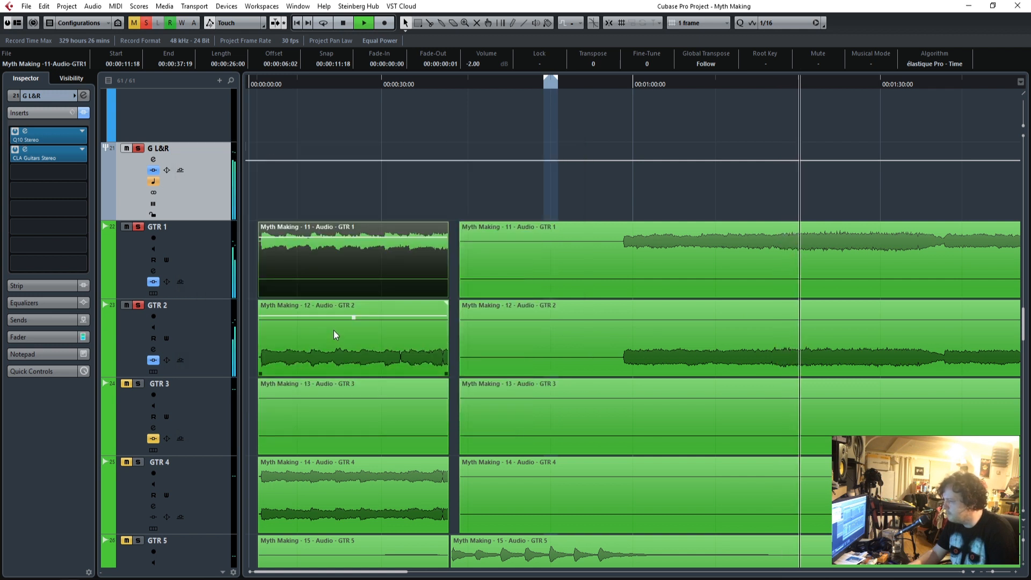
Solo the Bass Sub track and the Final Drums group so bass and drums play along with the guitars.
scroll(270, 182, up, 8)
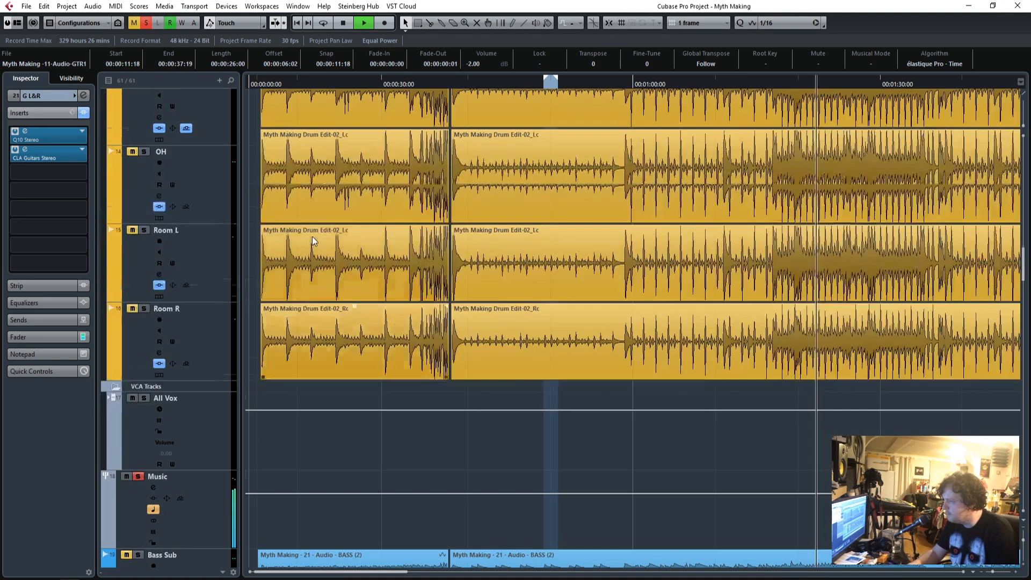
scroll(311, 237, down, 6)
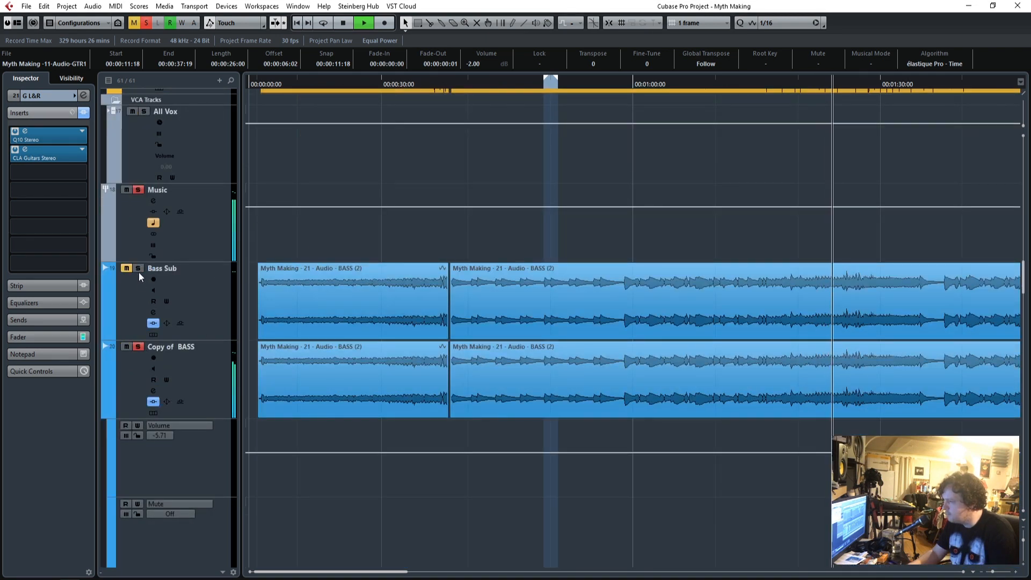
scroll(352, 296, up, 10)
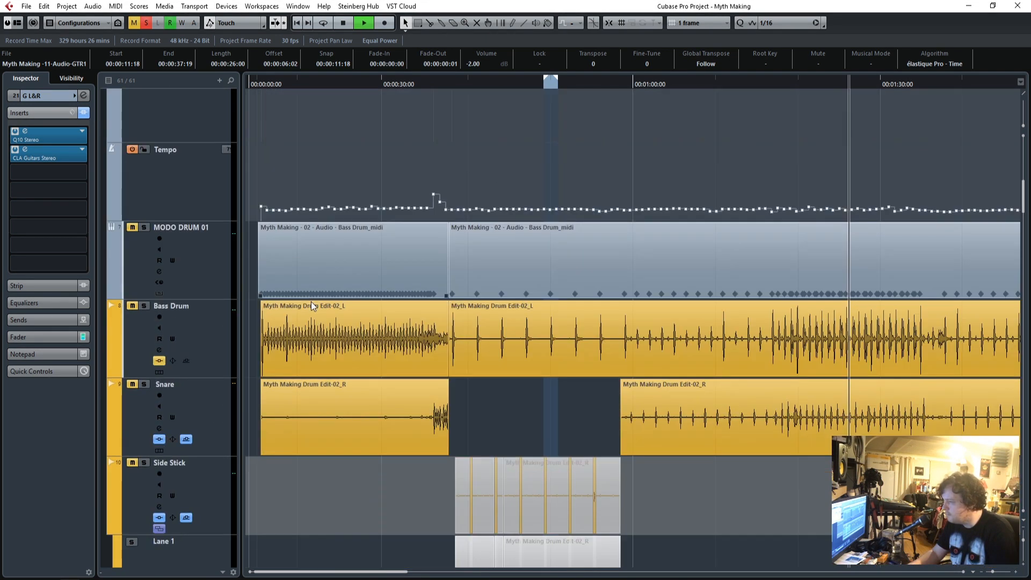
scroll(392, 245, up, 5)
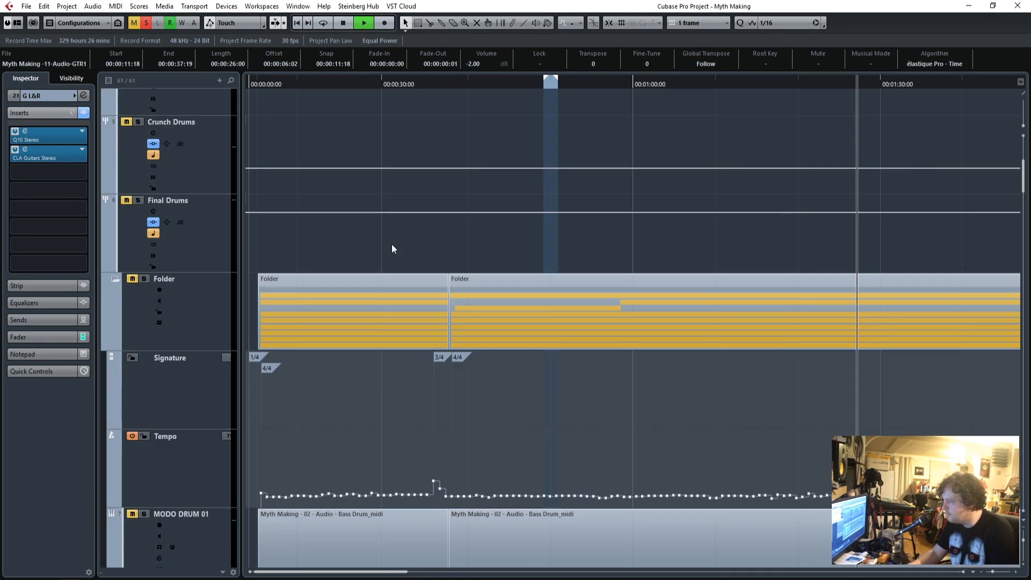
click(139, 198)
scroll(405, 348, down, 5)
scroll(405, 353, down, 10)
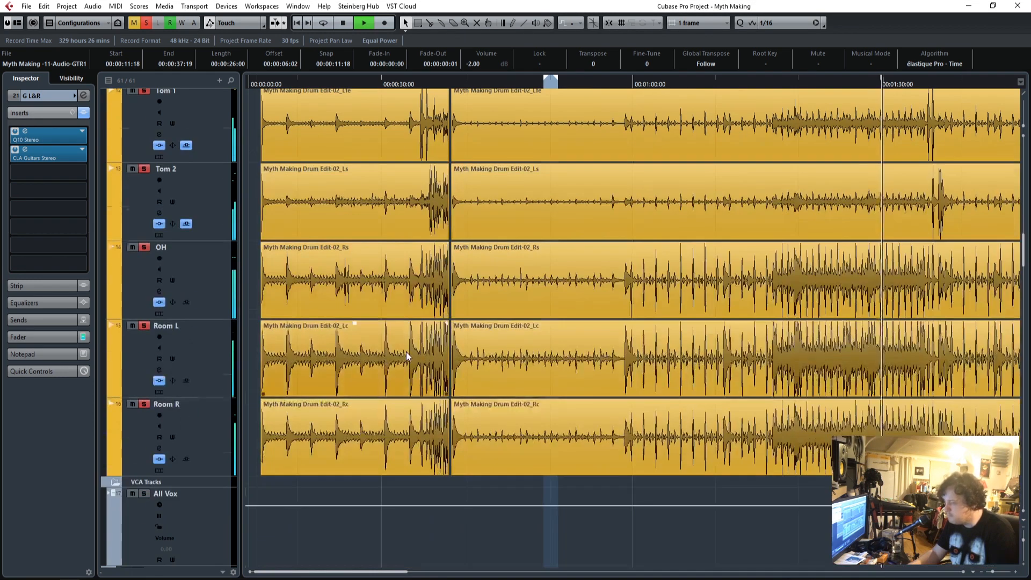
Check the fader level of the G L&R group and reopen CLA Guitars from its inserts.
scroll(405, 353, up, 2)
scroll(437, 321, down, 8)
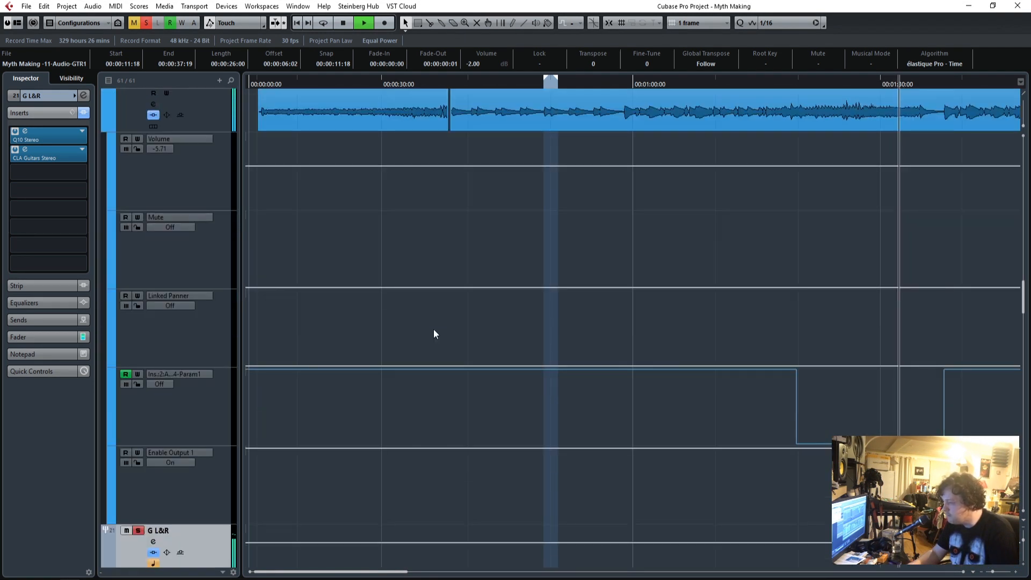
click(41, 337)
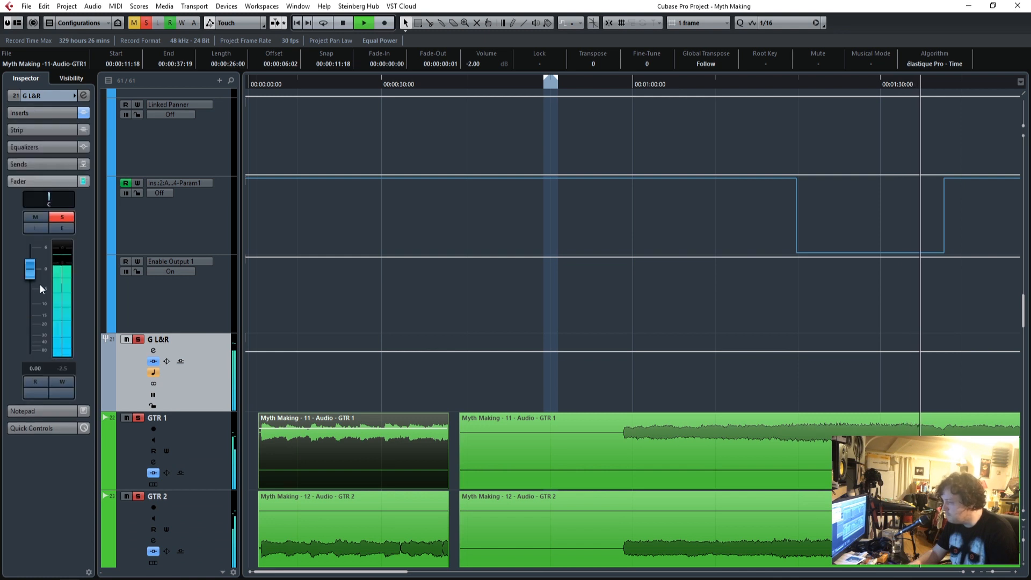
click(40, 114)
click(24, 151)
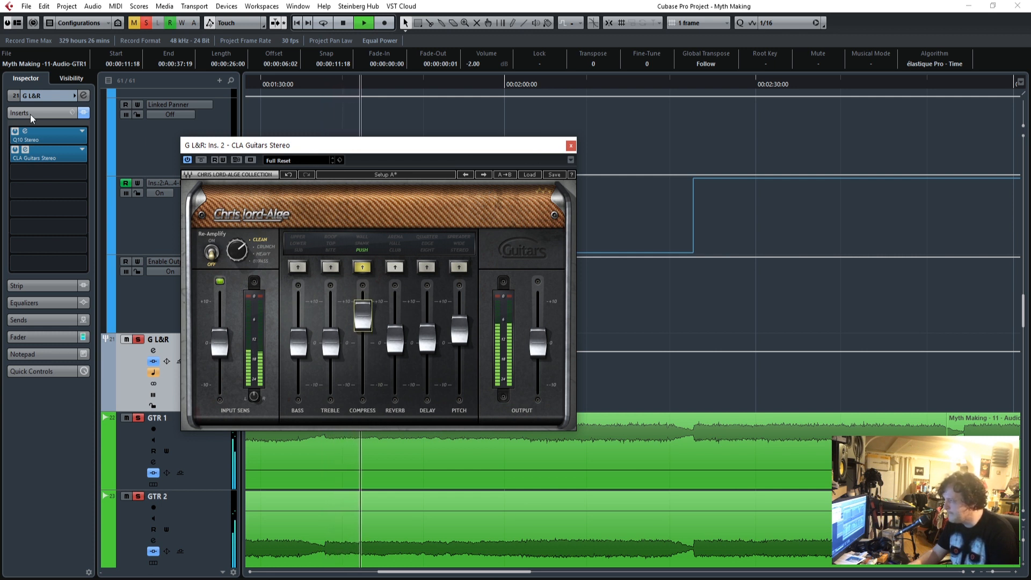
Enable band 9 of the G L&R Q10, set it to gain -3.3, frequency 1269 and Q 77.6, and close both plug-in windows.
click(25, 132)
click(475, 411)
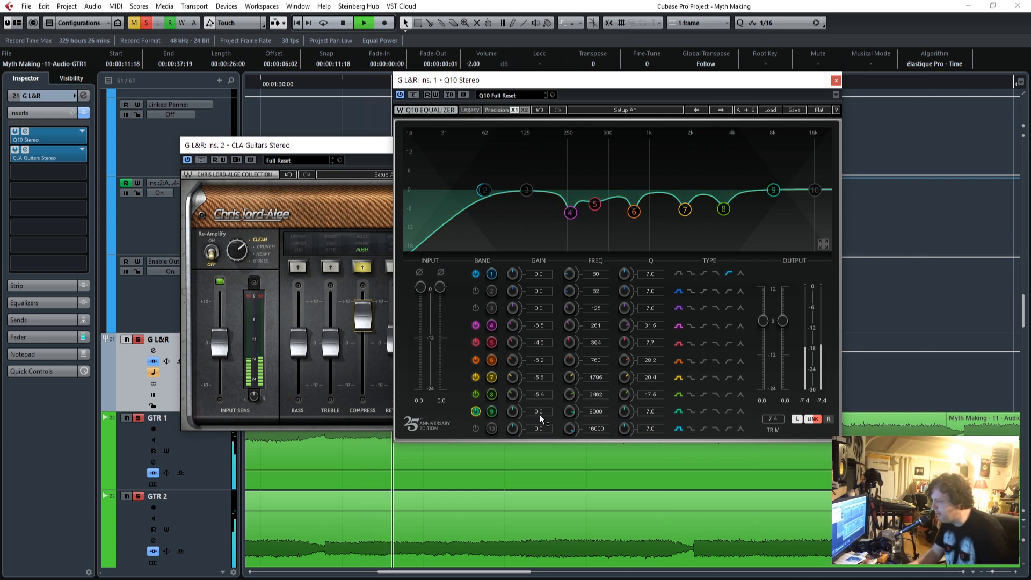
drag(623, 412, 623, 397)
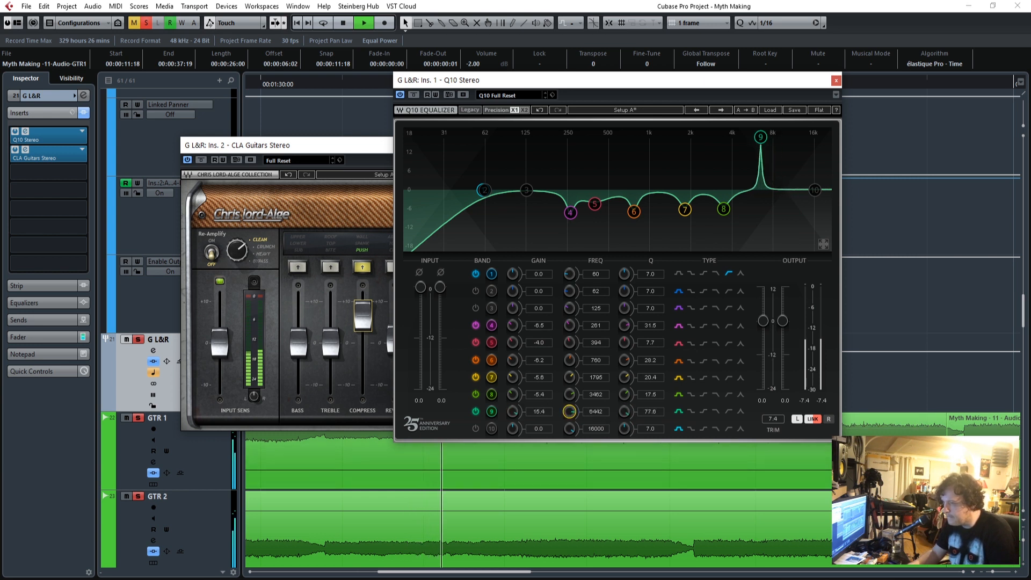
drag(569, 411, 569, 415)
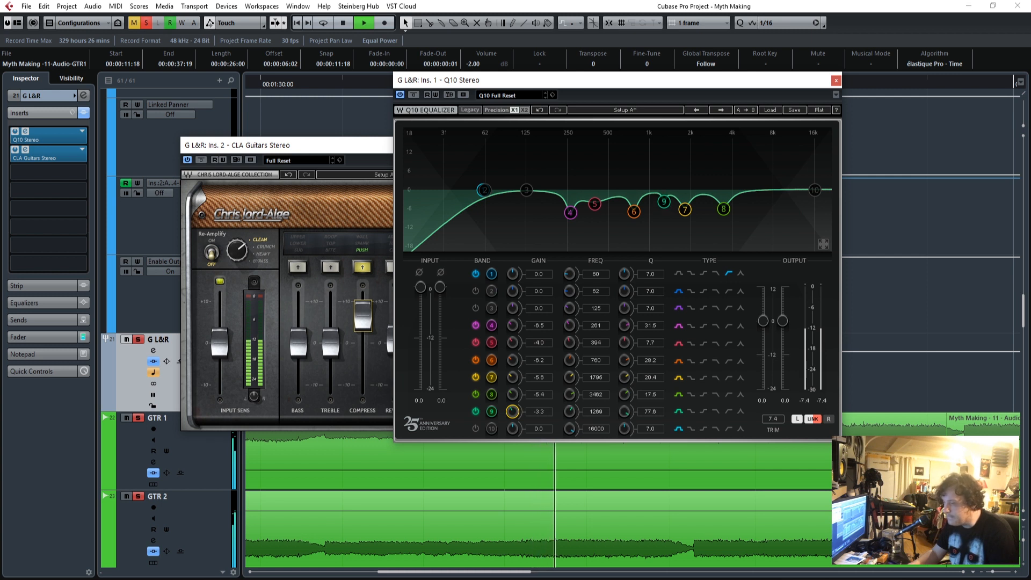
click(835, 80)
click(570, 145)
Show the fader and level meter of the G L&R group while the guitars play with the bass and drums.
scroll(652, 416, down, 6)
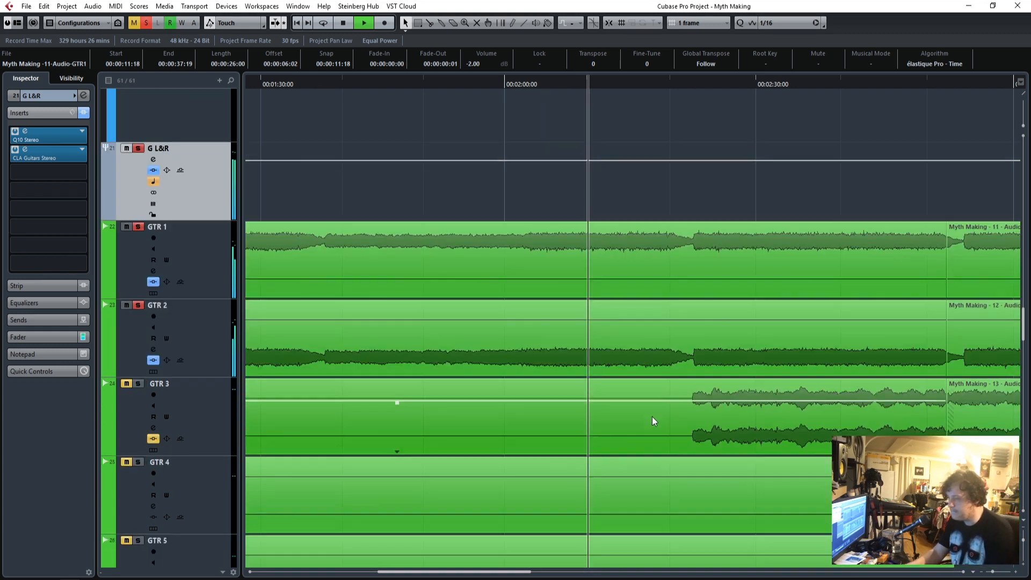
scroll(652, 416, up, 3)
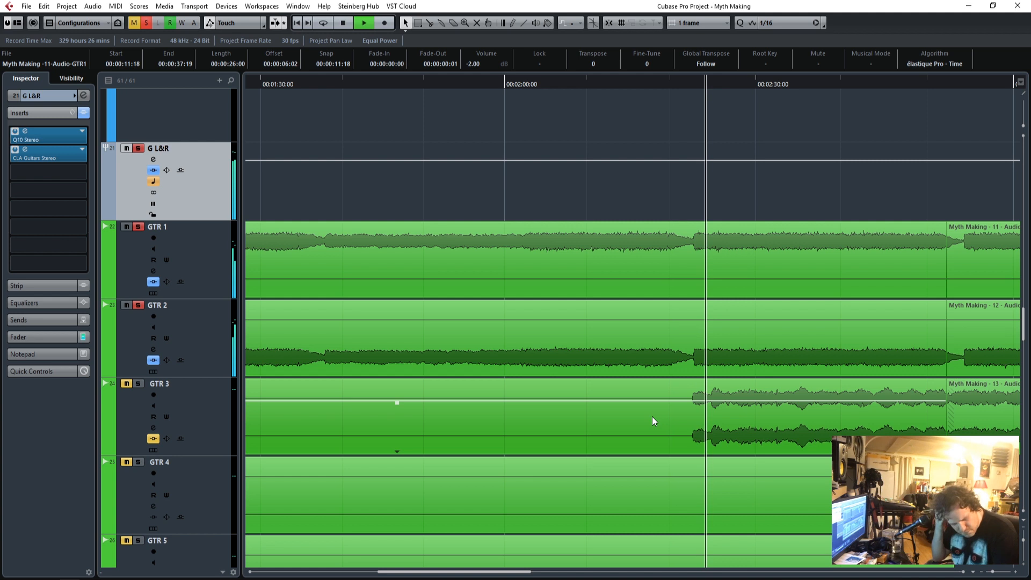
scroll(651, 417, up, 3)
scroll(216, 393, down, 2)
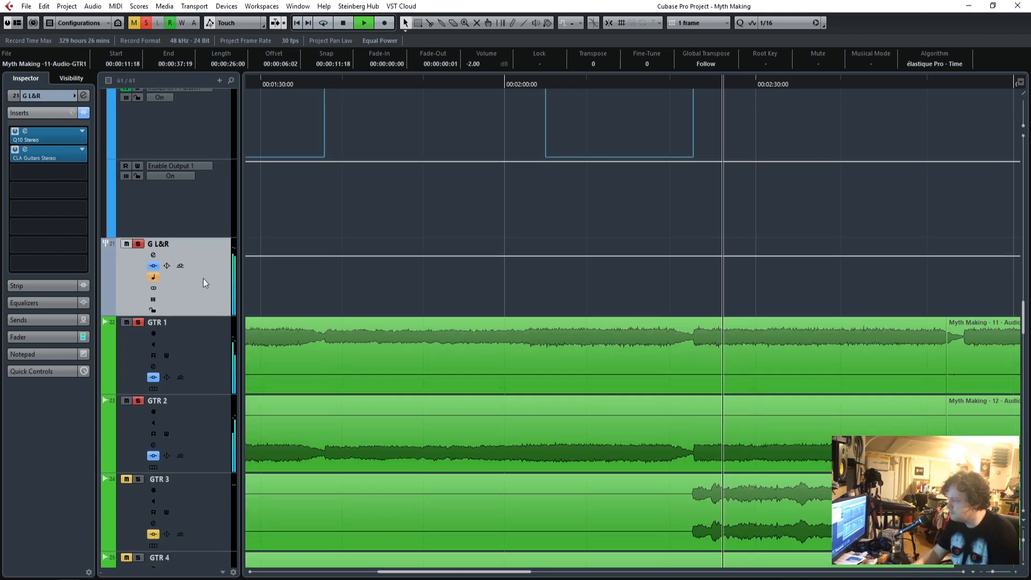
click(34, 334)
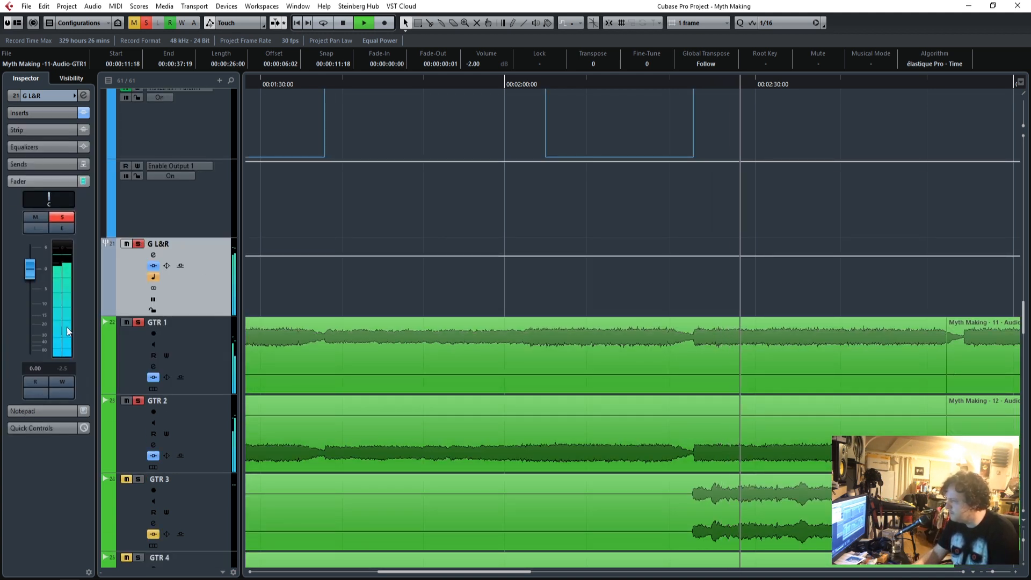
scroll(419, 330, up, 5)
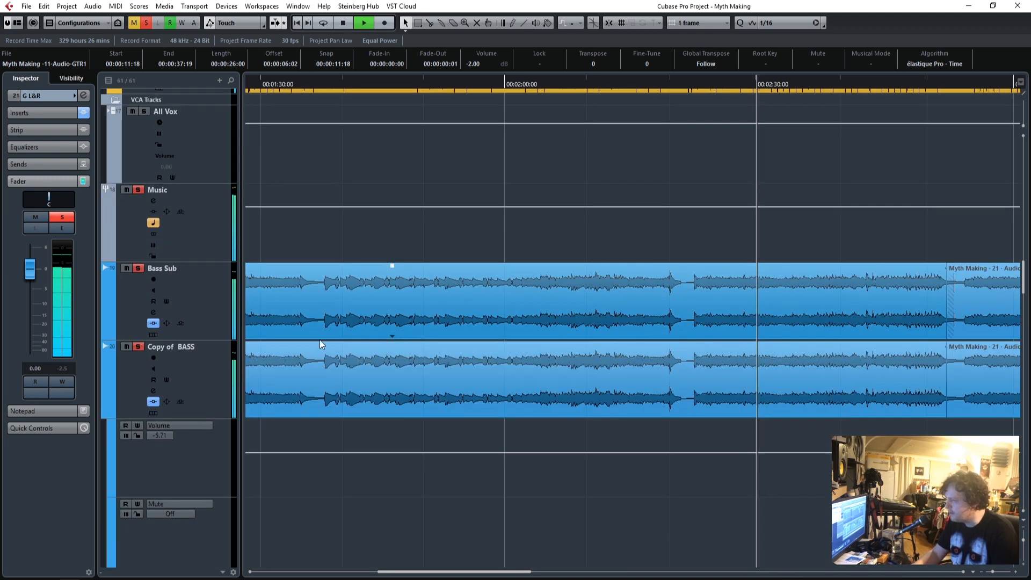
Lower the Copy of BASS track's fader to -6.95.
click(207, 377)
click(30, 347)
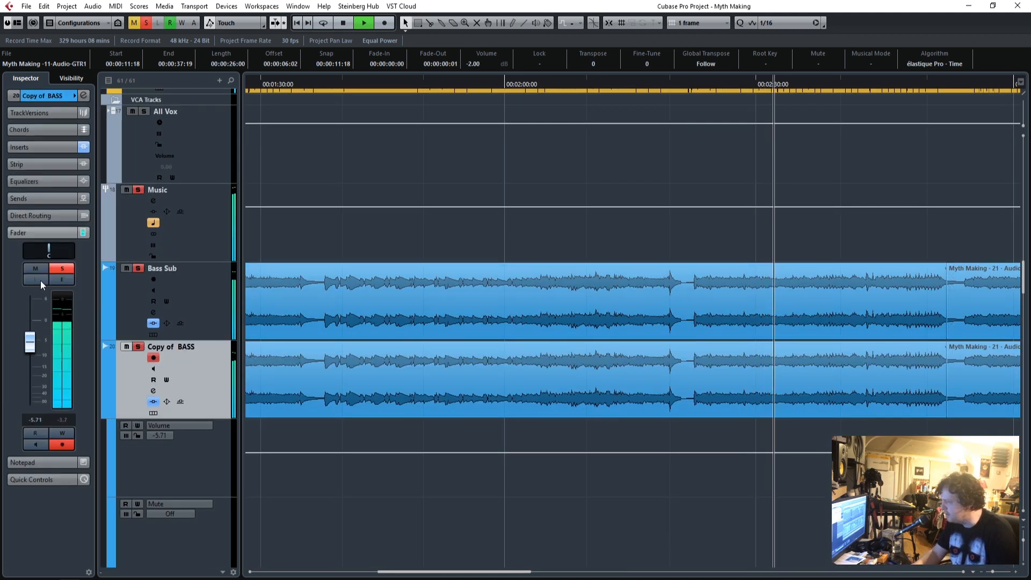
drag(30, 343, 32, 347)
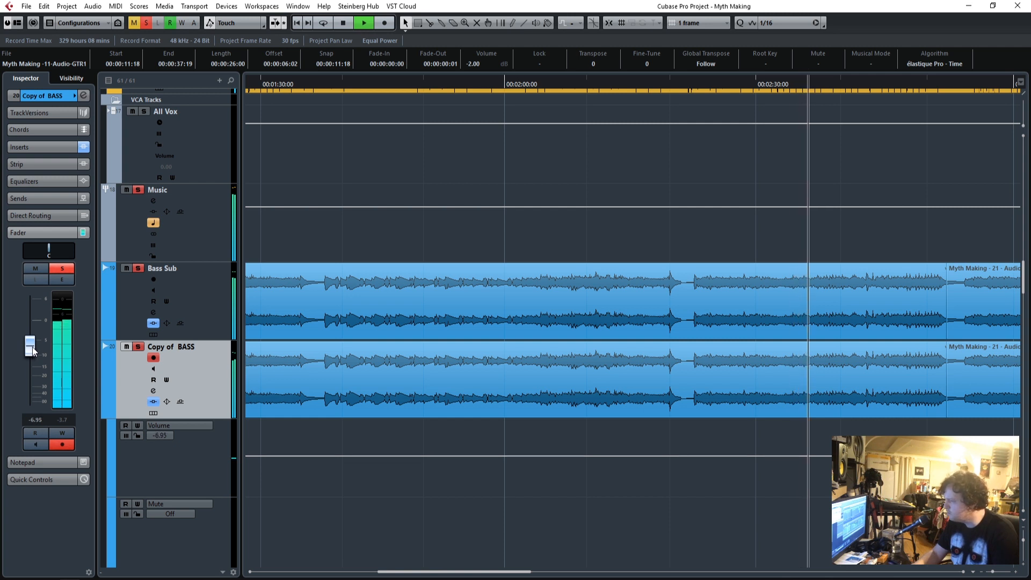
Look over the electric, acoustic and 12-string guitar tracks across the whole song.
scroll(393, 346, down, 2)
scroll(393, 346, down, 6)
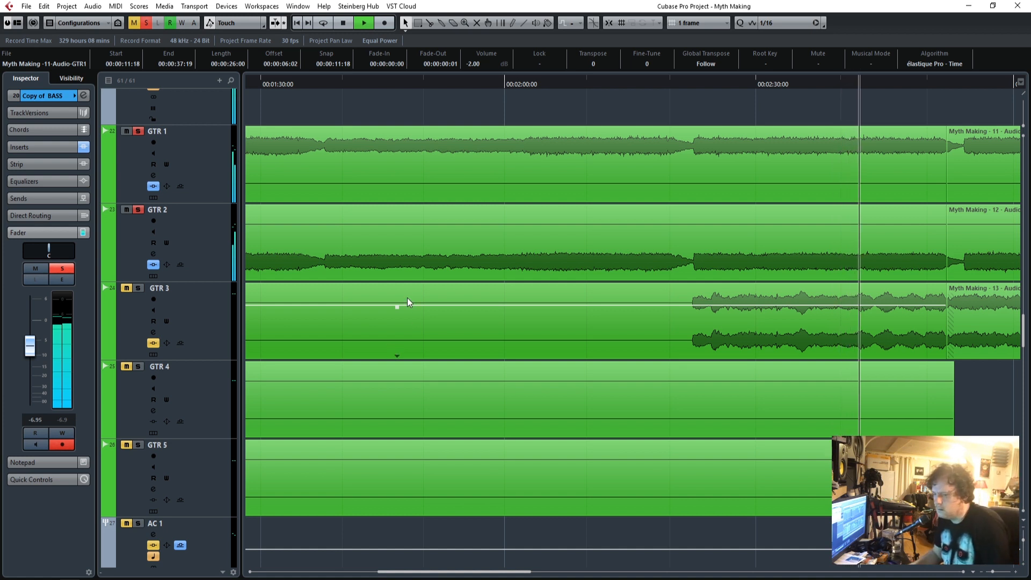
scroll(408, 304, down, 7)
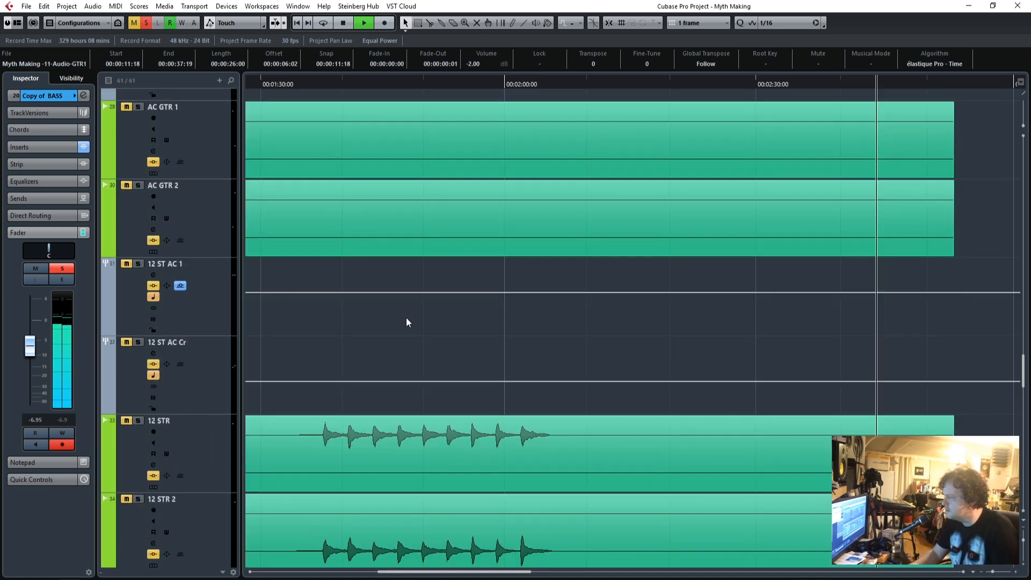
drag(992, 572, 989, 573)
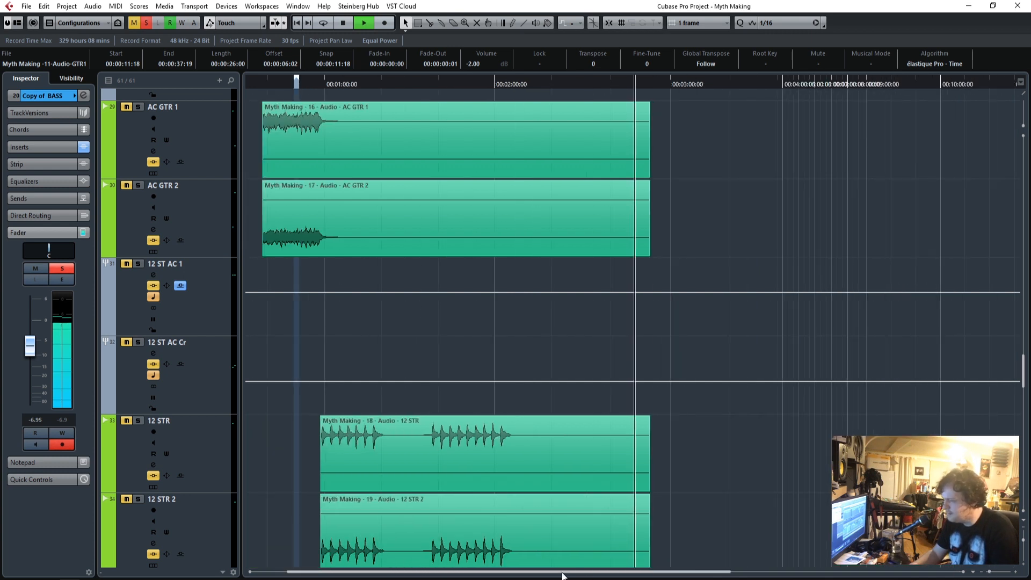
drag(562, 576, 524, 573)
scroll(341, 382, up, 7)
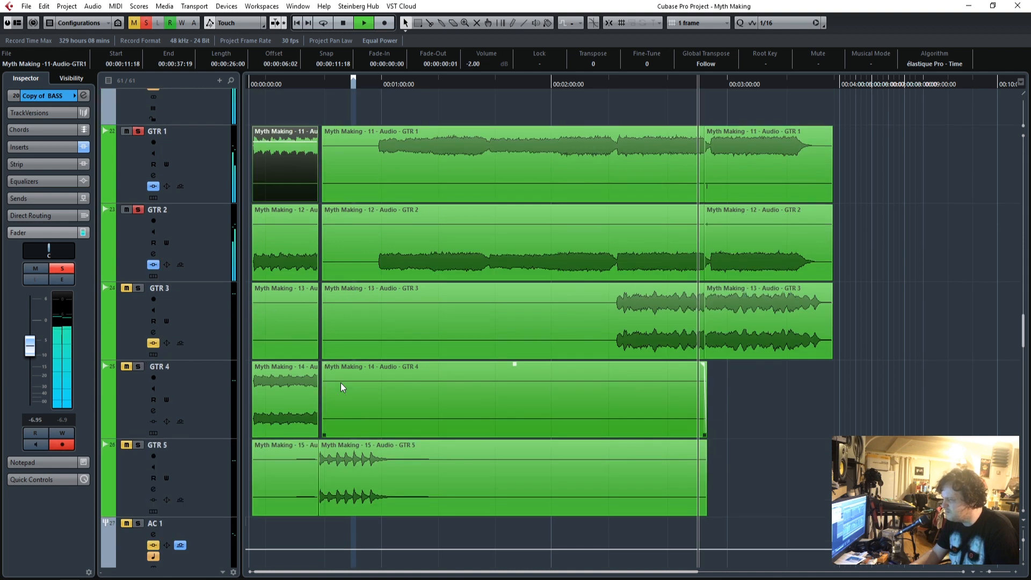
scroll(341, 387, up, 2)
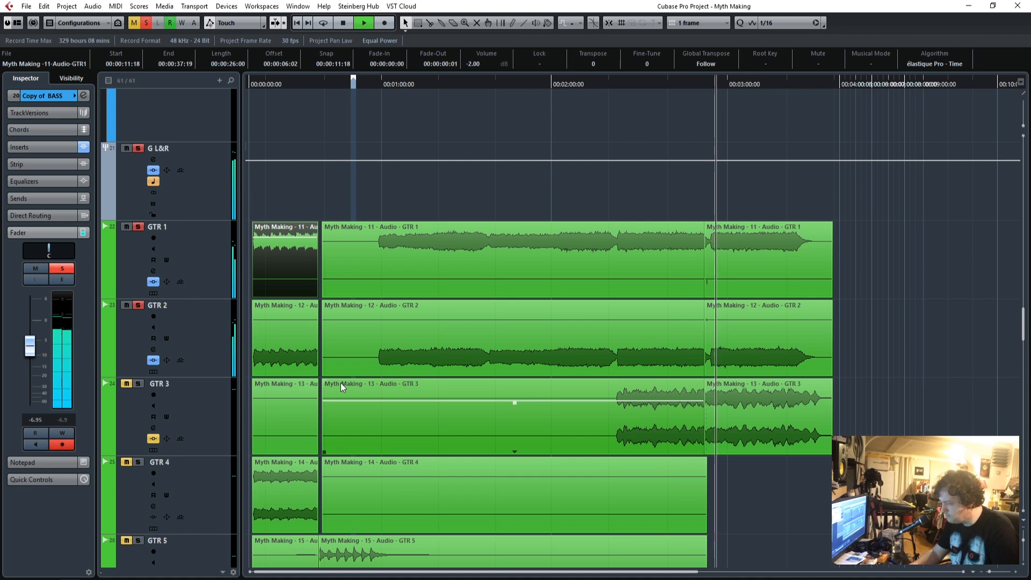
Select the G L&R group, stop playback and place the playhead just before the guitars enter, shortly before 00:01:00:00.
click(1015, 572)
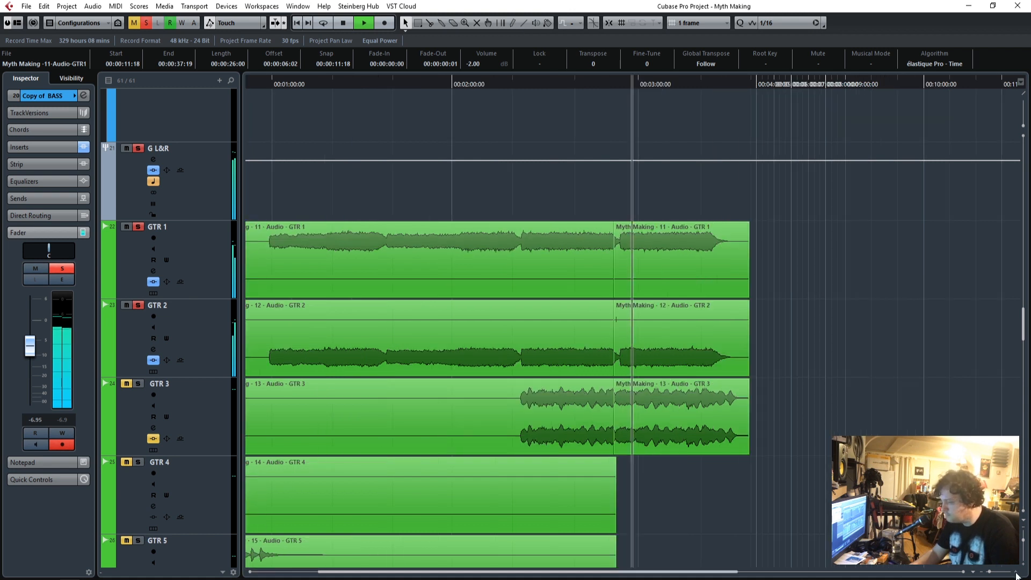
click(1015, 572)
click(1015, 573)
click(1015, 572)
click(1016, 573)
click(1015, 572)
click(1016, 573)
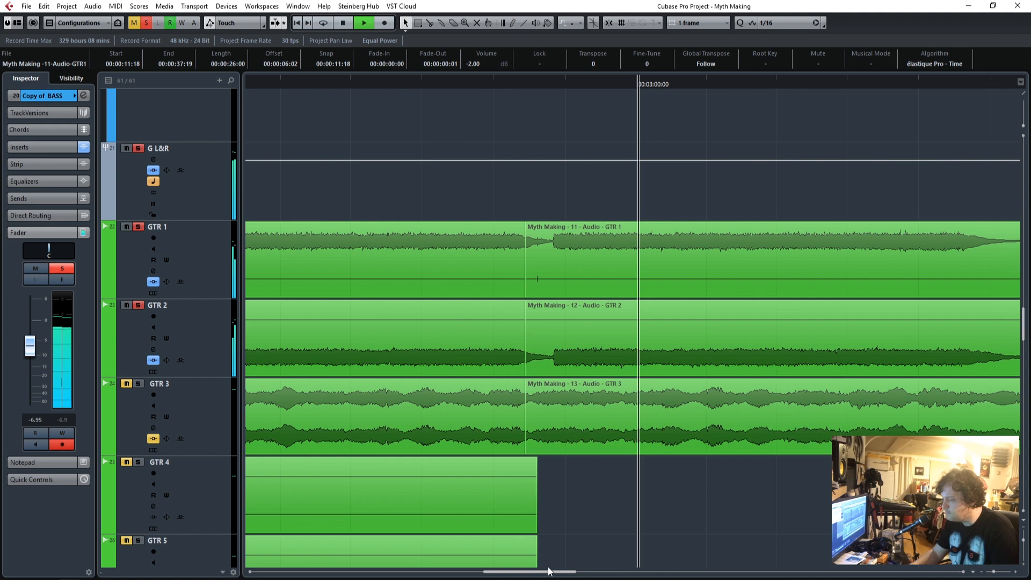
drag(537, 572, 321, 573)
scroll(172, 378, up, 4)
click(213, 381)
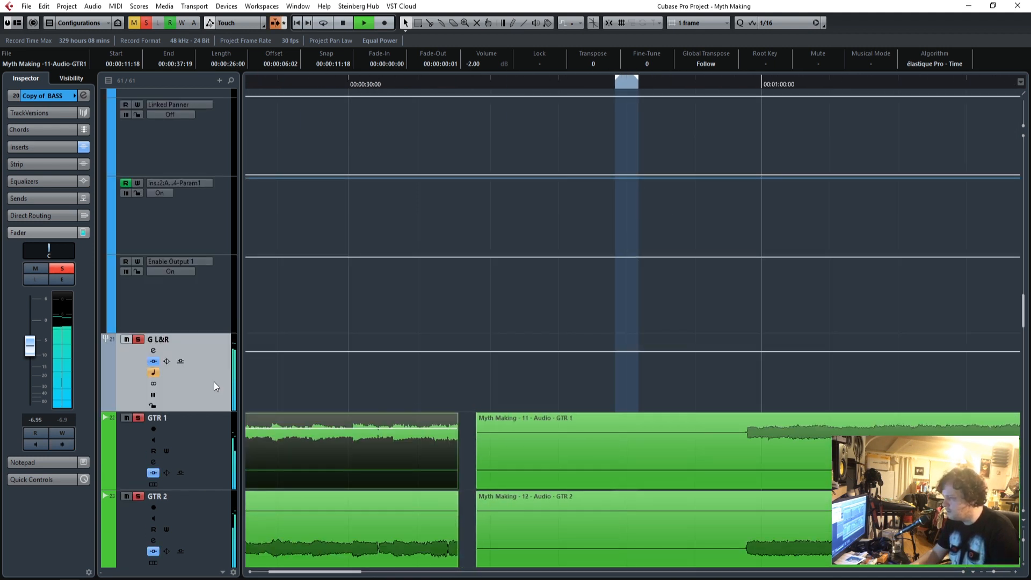
key(space)
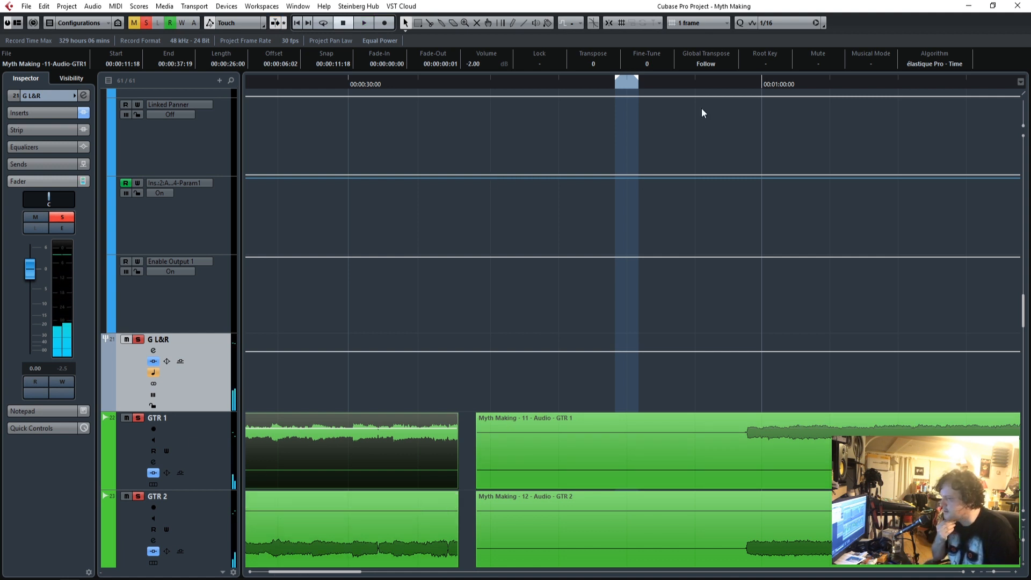
click(733, 85)
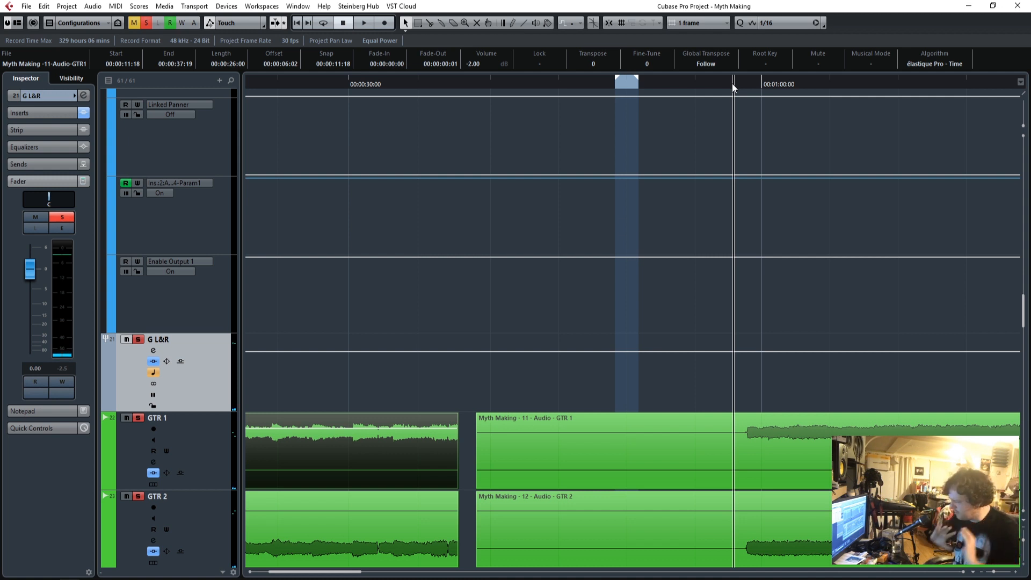
Add the SSLEQ Stereo equalizer to the third insert slot of the G L&R group.
click(38, 113)
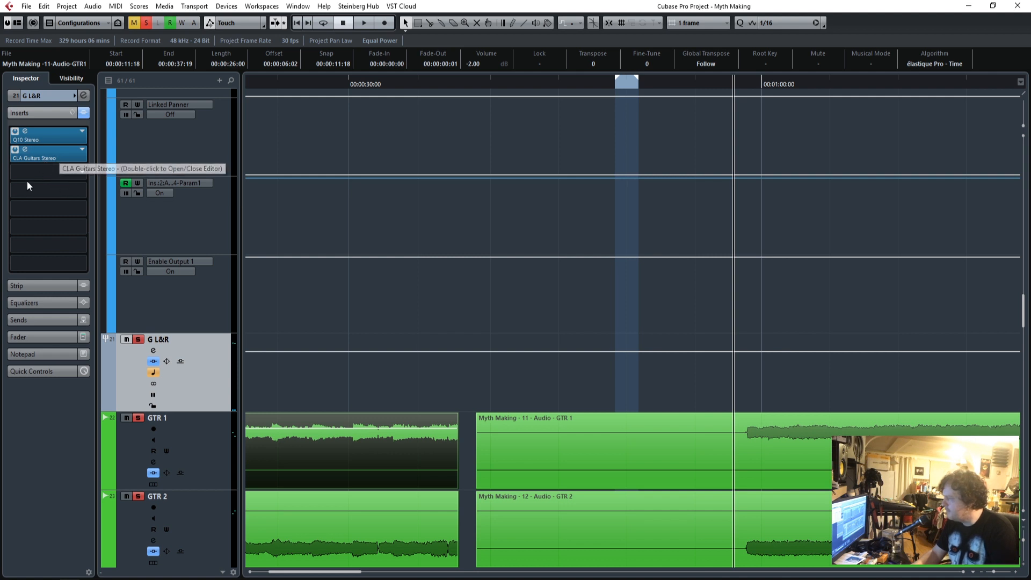
click(82, 173)
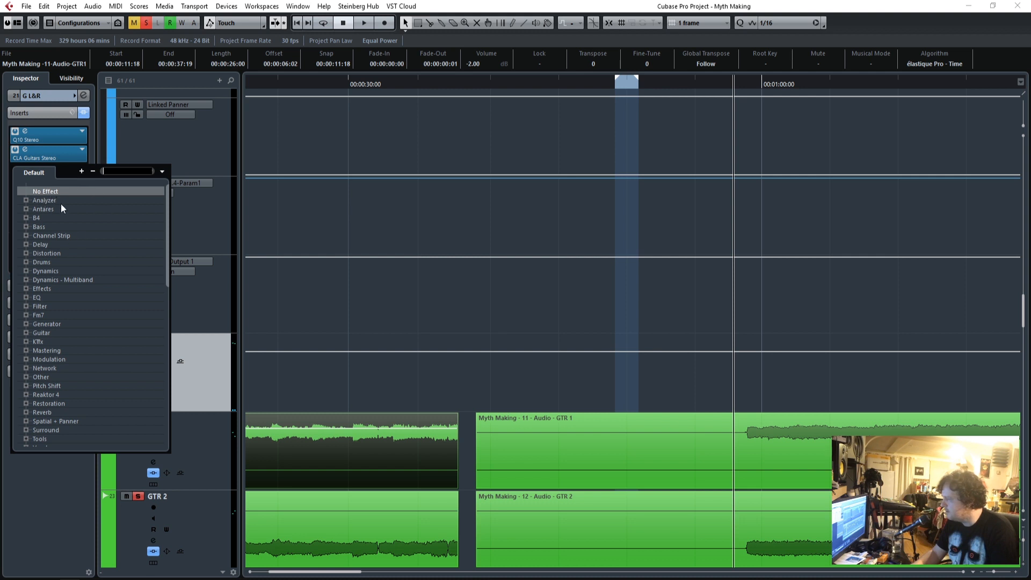
click(26, 298)
scroll(81, 291, down, 4)
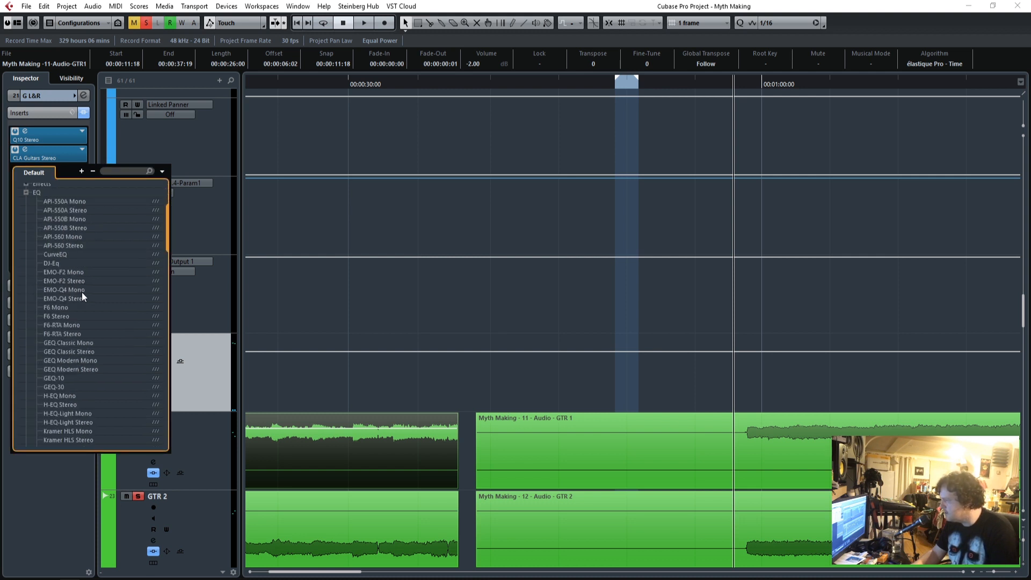
scroll(82, 295, down, 6)
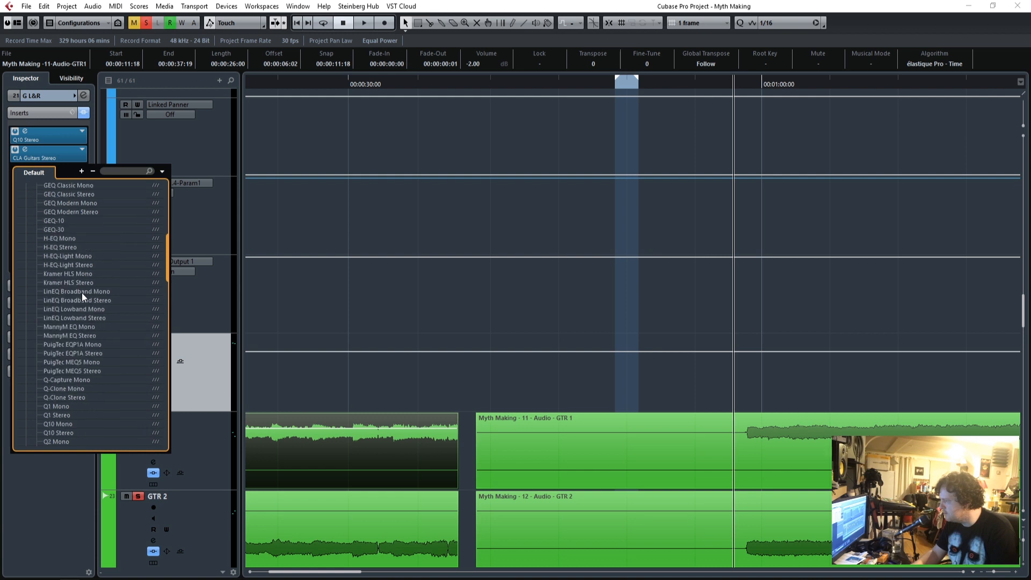
scroll(82, 292, down, 9)
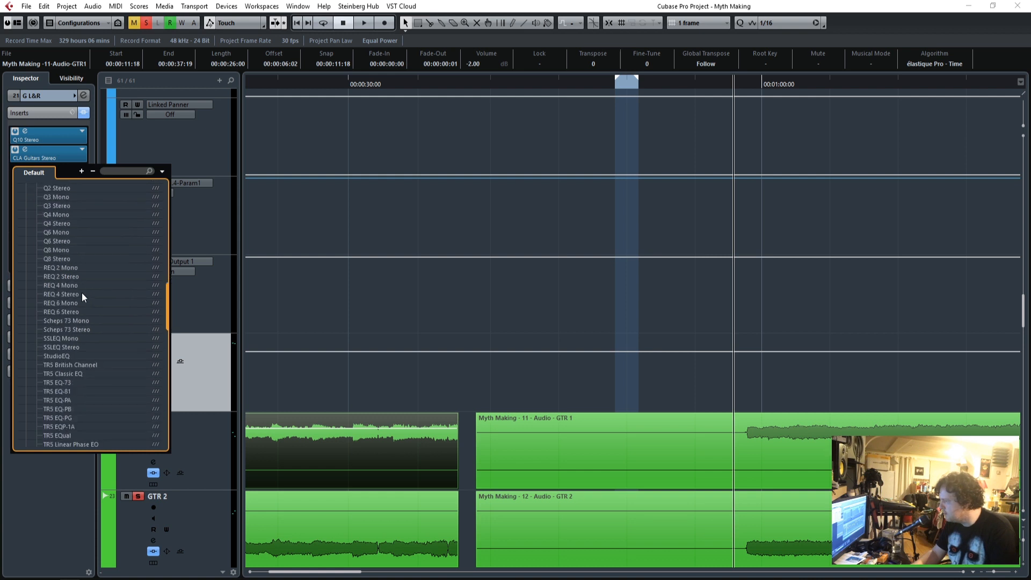
click(72, 346)
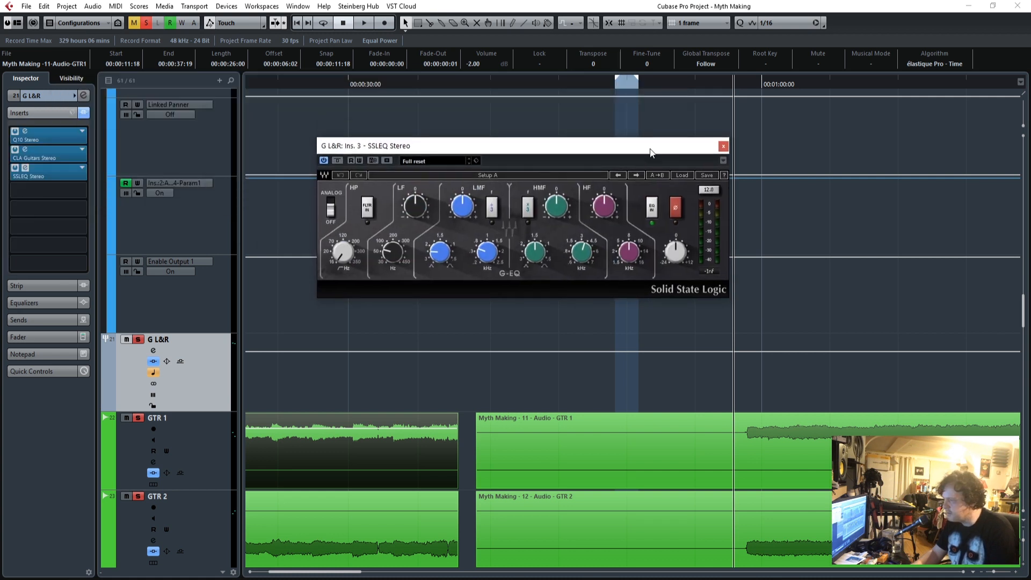
drag(515, 155, 486, 143)
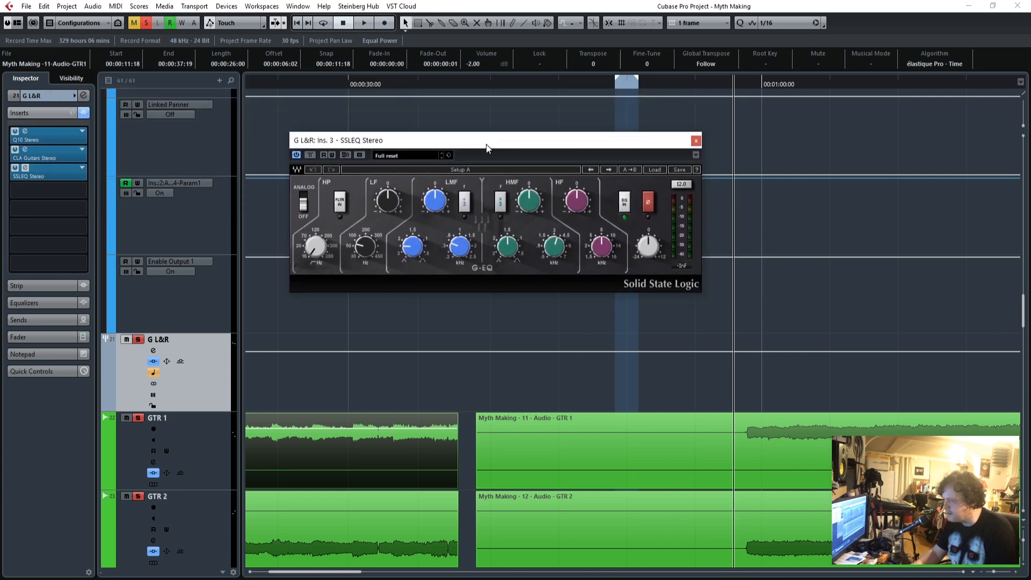
Play from the guitar entry, shape the SSLEQ's LMF band with its Q, frequency and gain, and compare against bypass.
click(740, 85)
key(space)
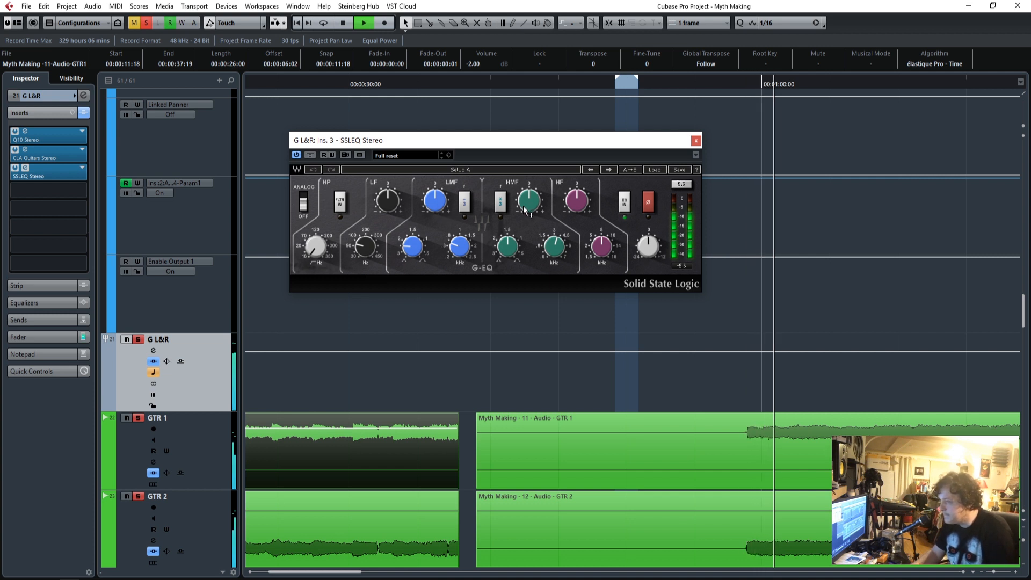
drag(413, 252, 435, 196)
drag(459, 248, 459, 255)
drag(435, 201, 434, 204)
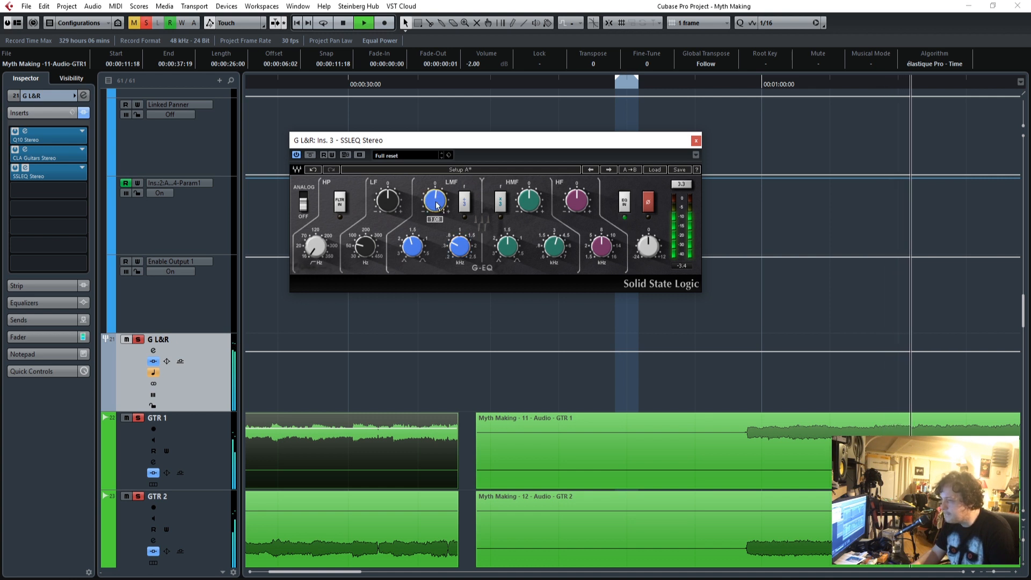
click(310, 156)
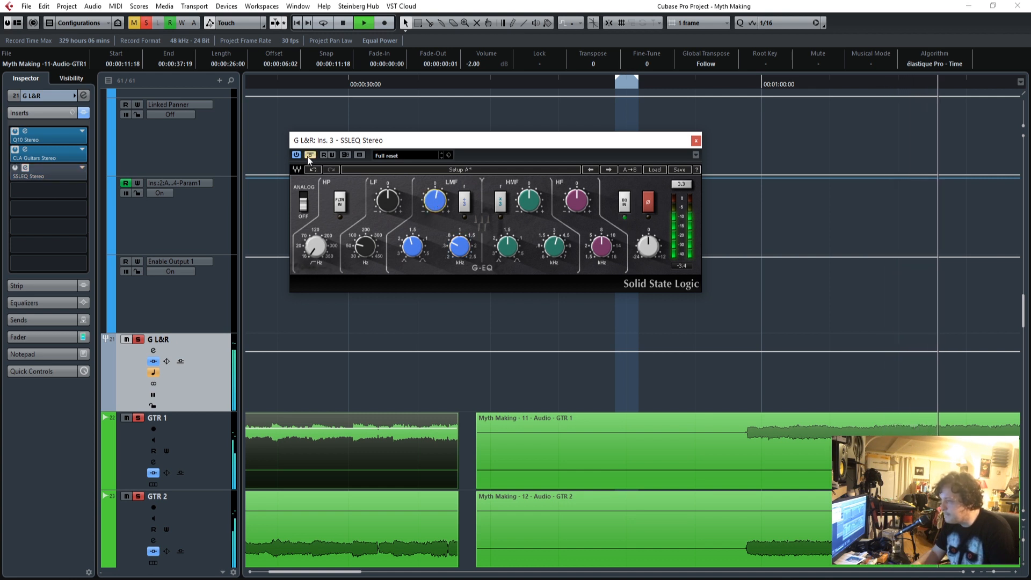
click(309, 155)
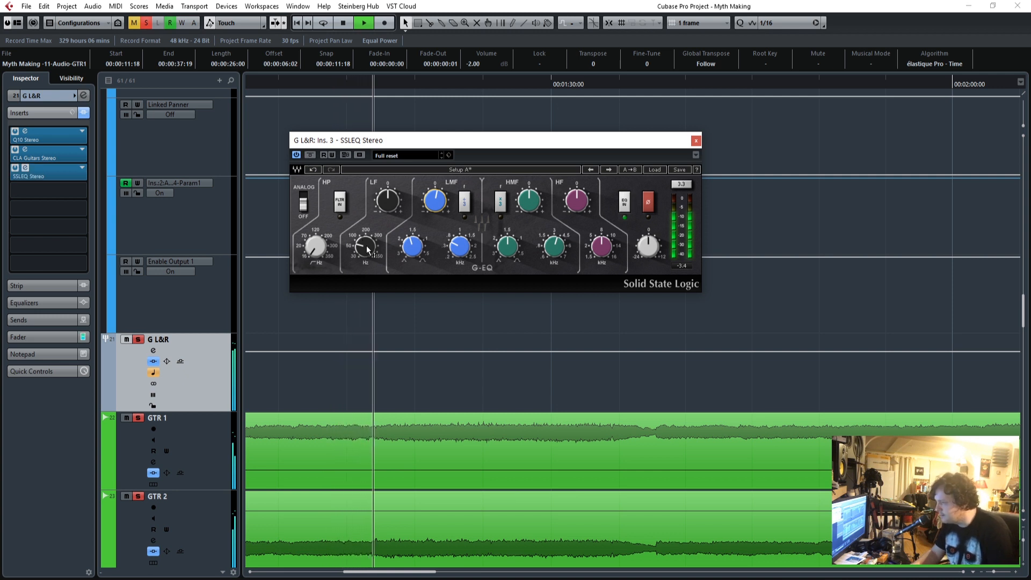
Switch on the SSLEQ's high-pass filter, raise its cutoff frequency, and compare the guitars with the EQ bypassed and active.
click(340, 209)
drag(316, 247, 316, 228)
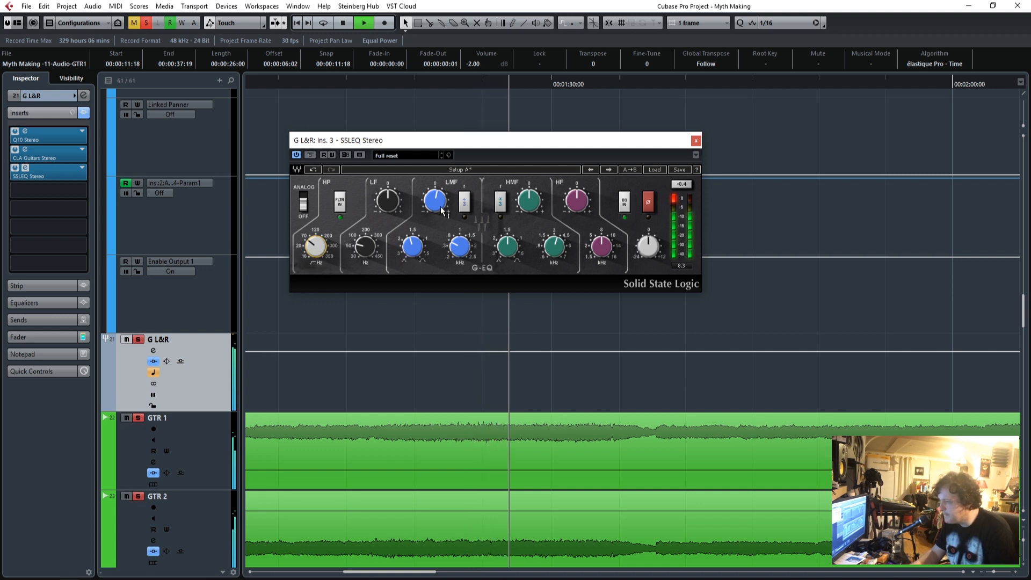
click(311, 155)
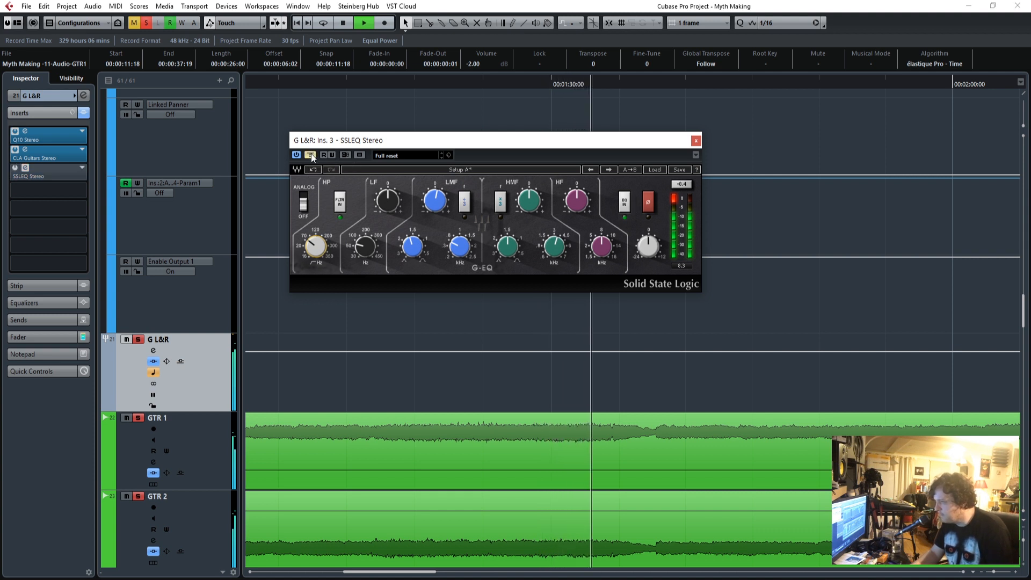
click(312, 155)
click(312, 155)
click(311, 154)
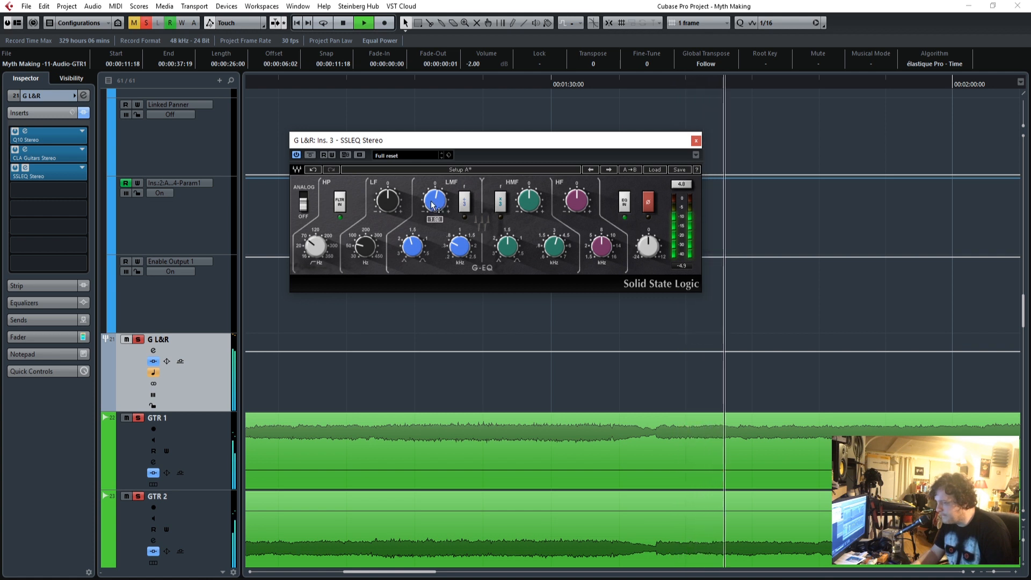
click(313, 155)
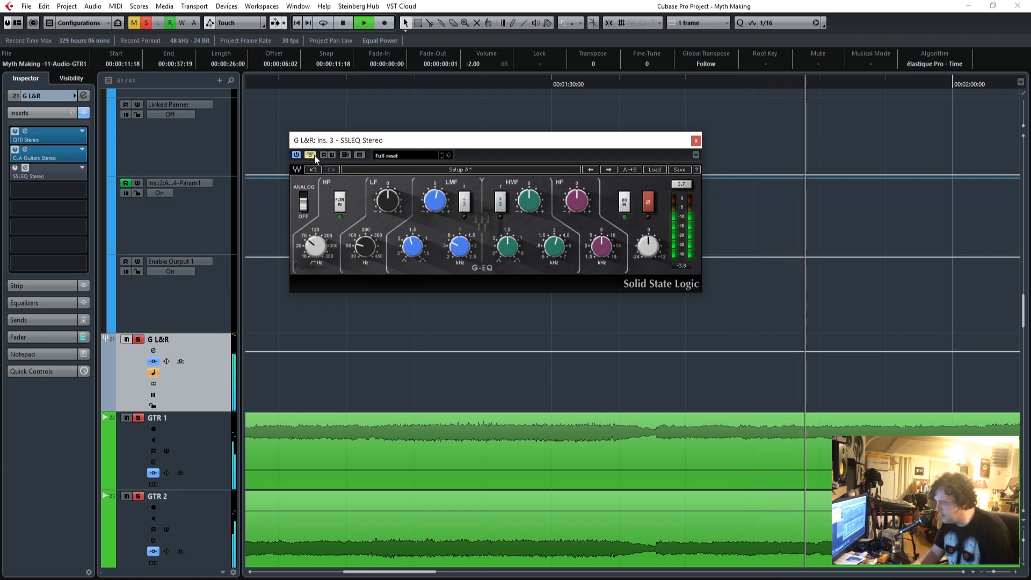
click(314, 154)
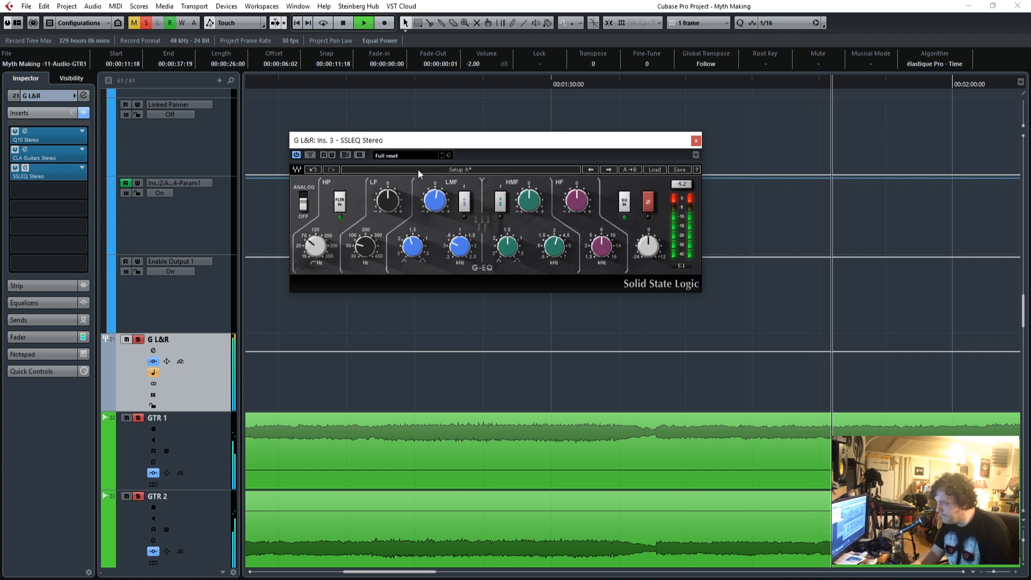
Fine-tune the gain and frequency of the SSLEQ's LMF band while the mix plays.
click(464, 203)
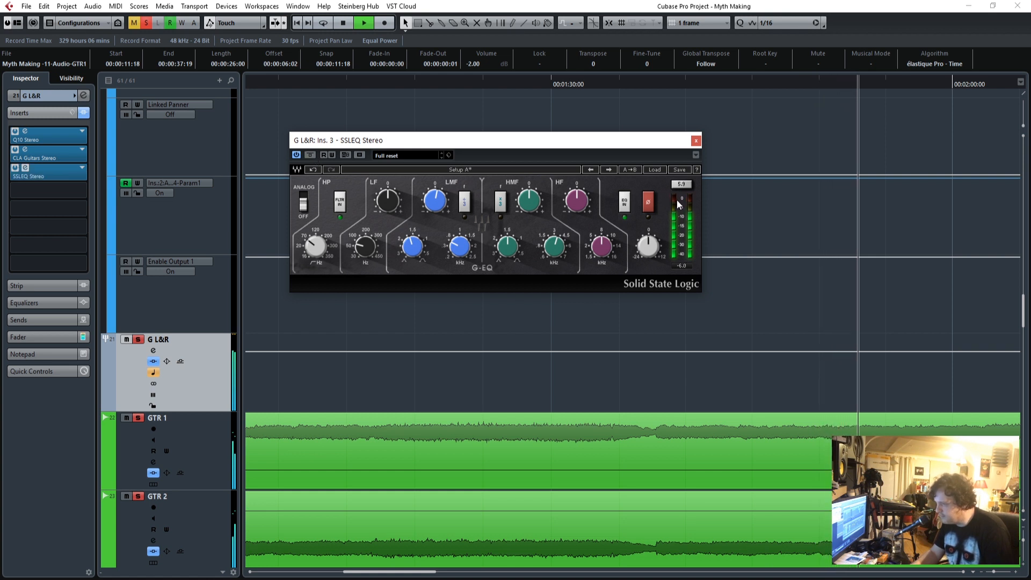
mouse_move(439, 206)
mouse_down()
mouse_move(439, 183)
mouse_move(439, 201)
mouse_up()
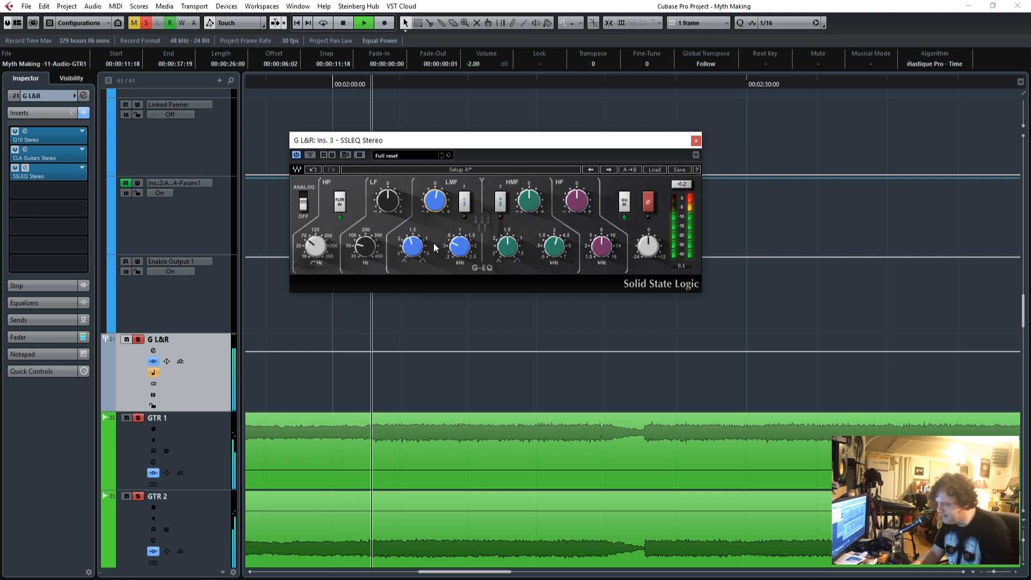
drag(460, 246, 465, 246)
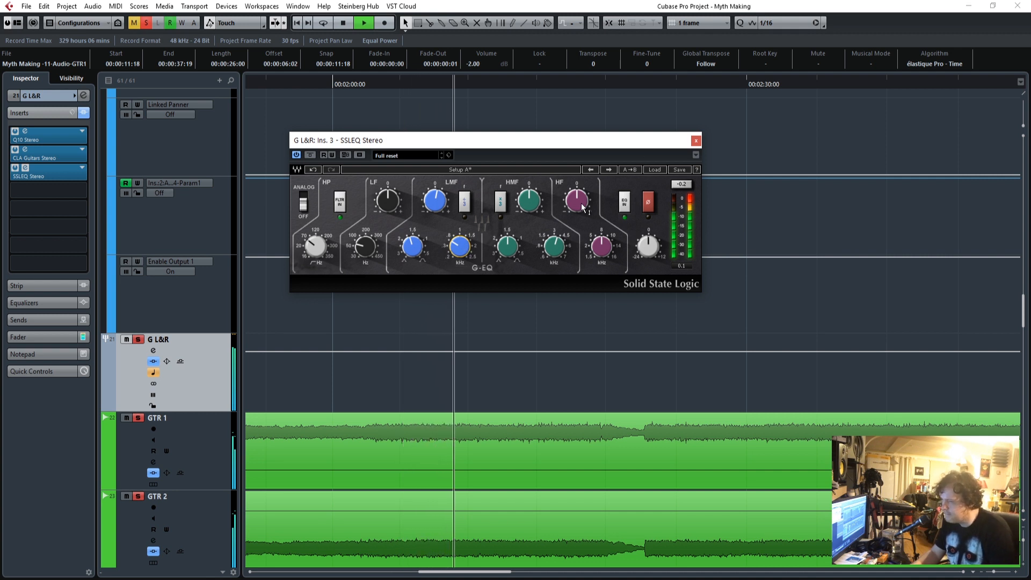
Boost the SSLEQ's HMF band slightly and adjust its Q and frequency.
mouse_move(577, 209)
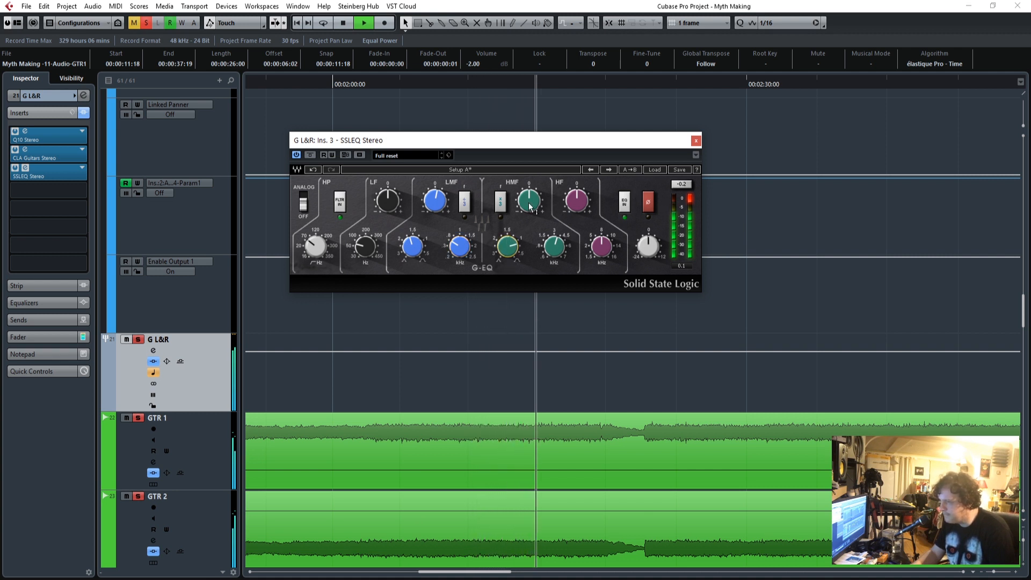
drag(528, 201, 529, 192)
drag(554, 247, 554, 250)
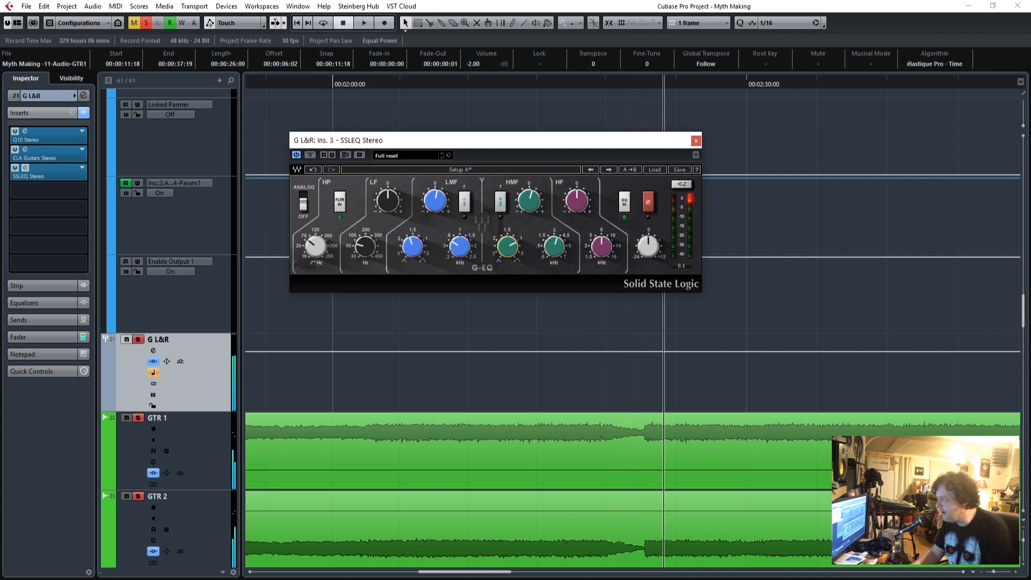
Open the G L&R group's Q10 to check its band cuts, and bring the SSLEQ window back to the front.
click(26, 136)
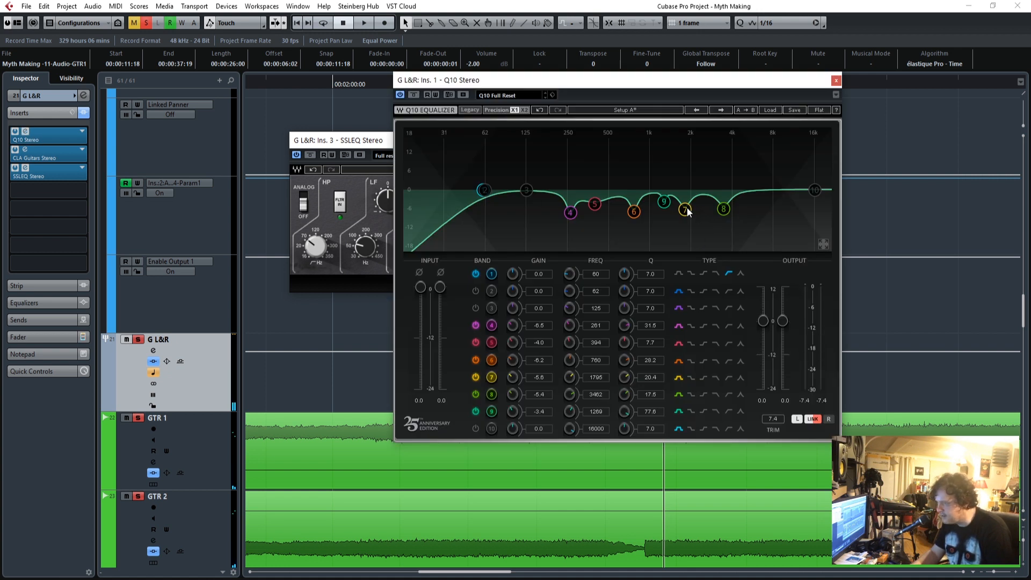
click(361, 143)
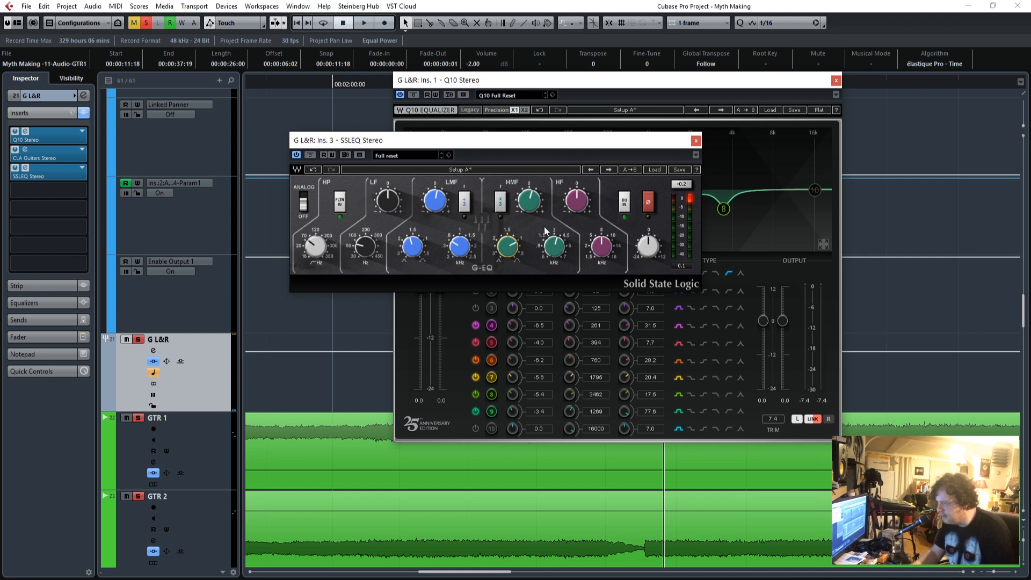
Recheck the Q10's band cuts, close its window, and move the SSLEQ window clear of the tracks.
click(693, 79)
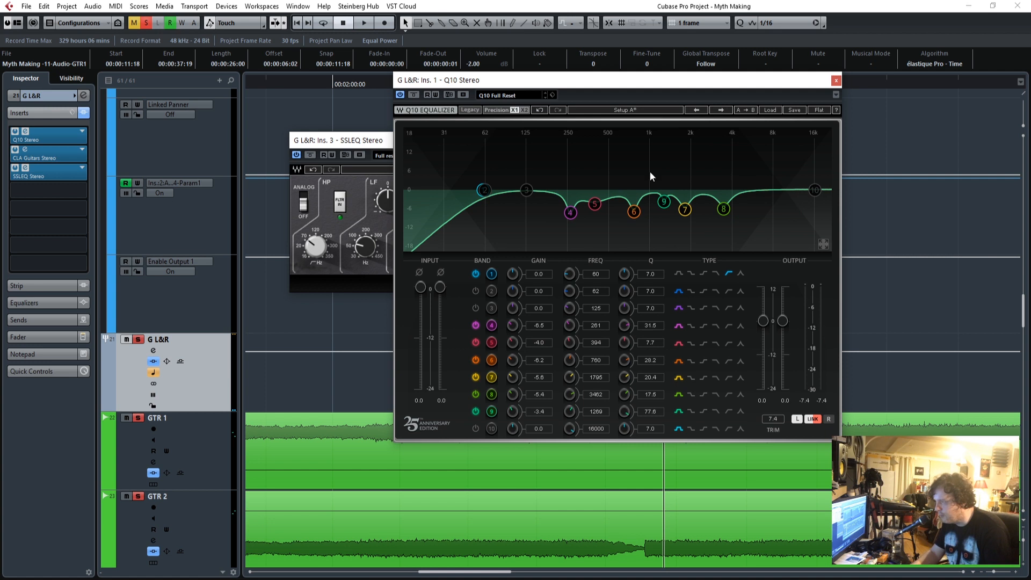
click(389, 142)
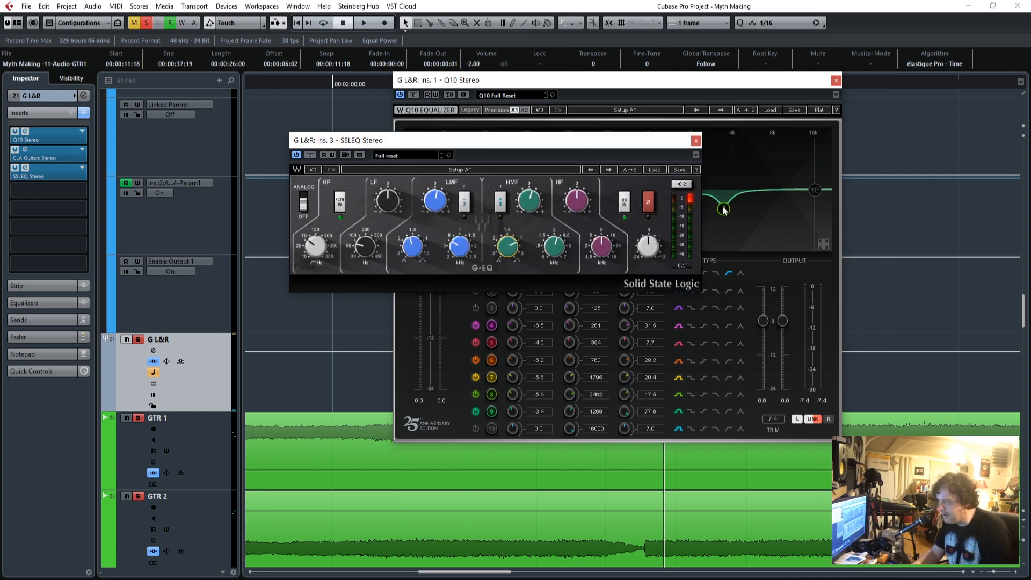
click(835, 81)
drag(494, 146, 528, 142)
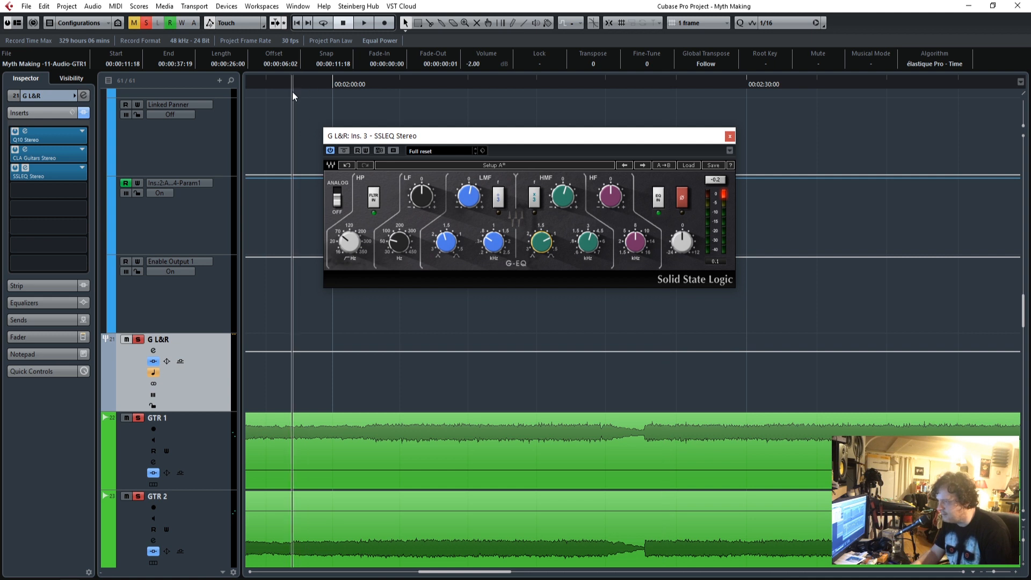
Play the guitars from just before 00:02:00:00 and compare them with the SSLEQ bypassed and active.
key(space)
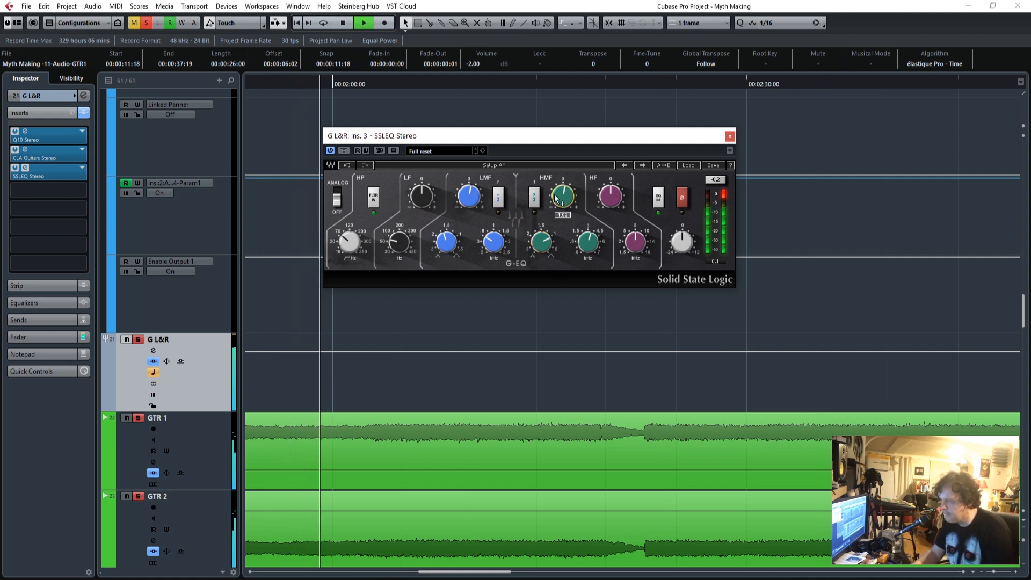
click(343, 151)
click(344, 150)
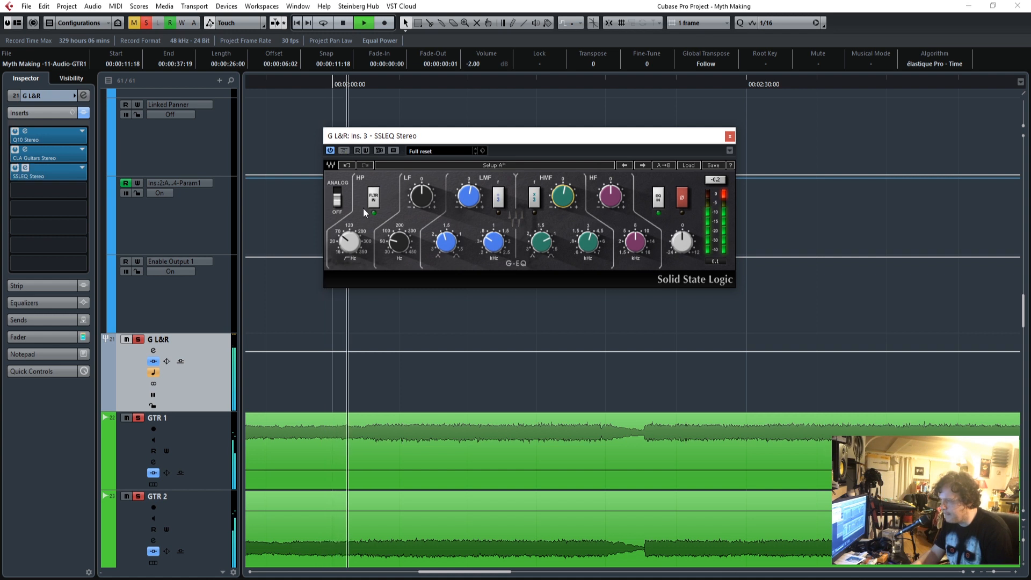
Add the Copy of BASS track and the Close, Room & OH, Crunch and Final Drums groups to the soloed guitars during playback.
scroll(268, 387, up, 5)
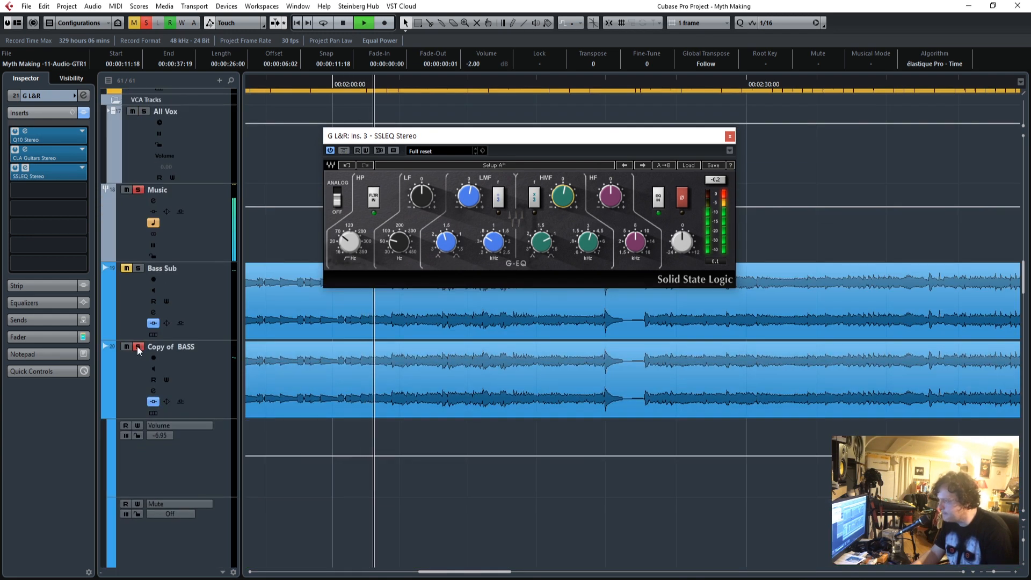
scroll(365, 395, up, 5)
scroll(363, 396, up, 10)
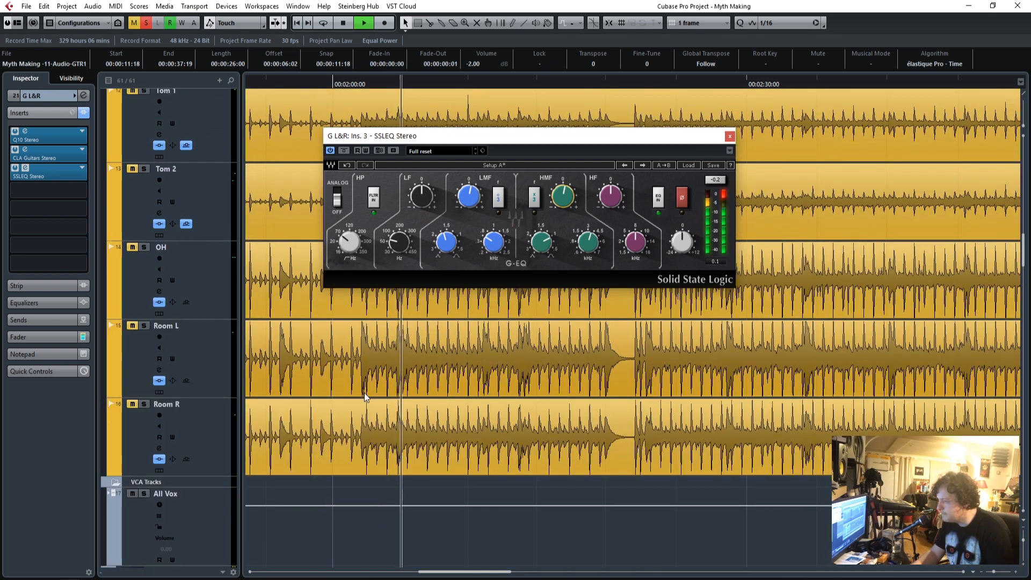
scroll(364, 398, up, 5)
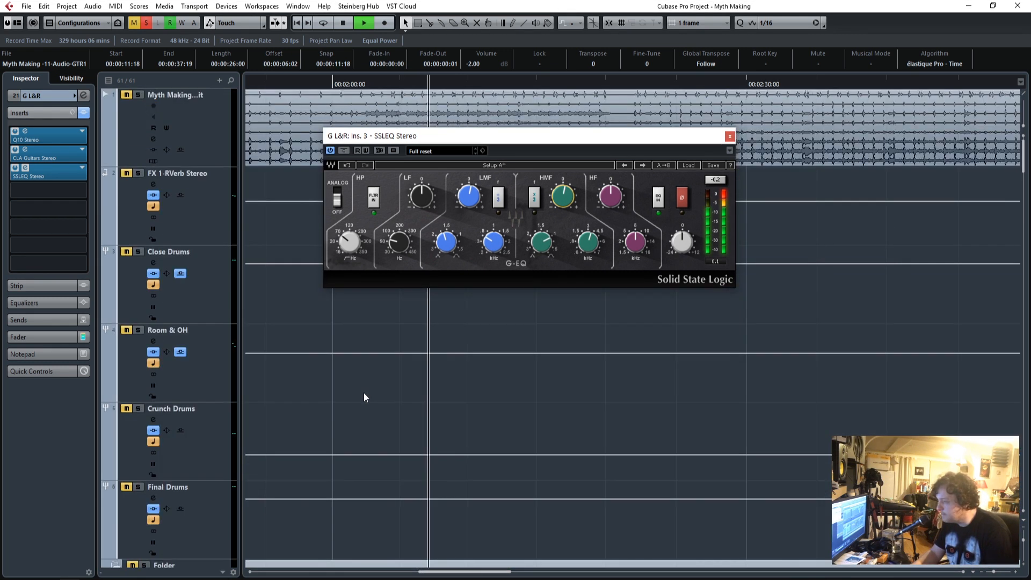
scroll(319, 425, down, 7)
scroll(311, 427, up, 7)
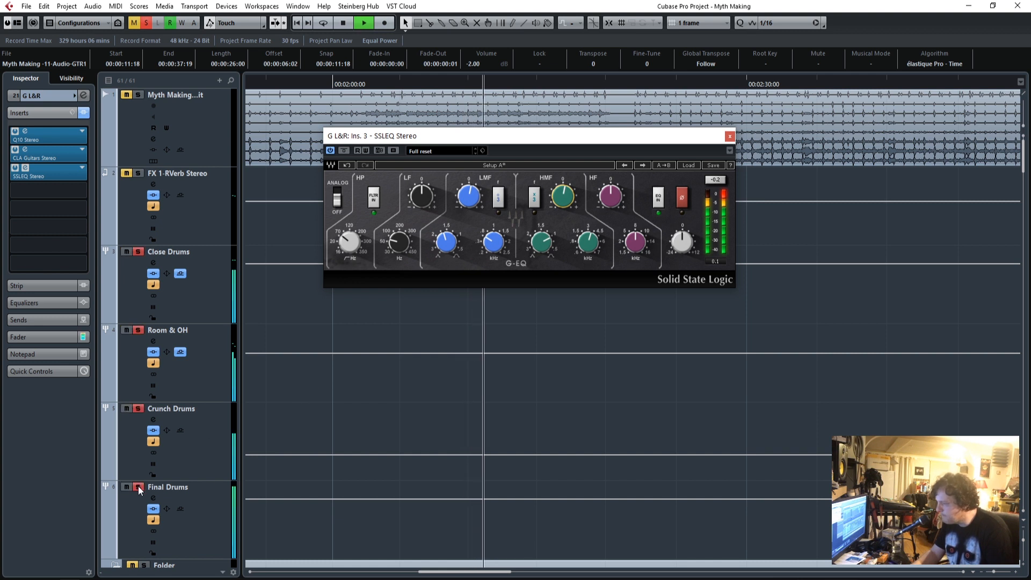
scroll(492, 459, down, 10)
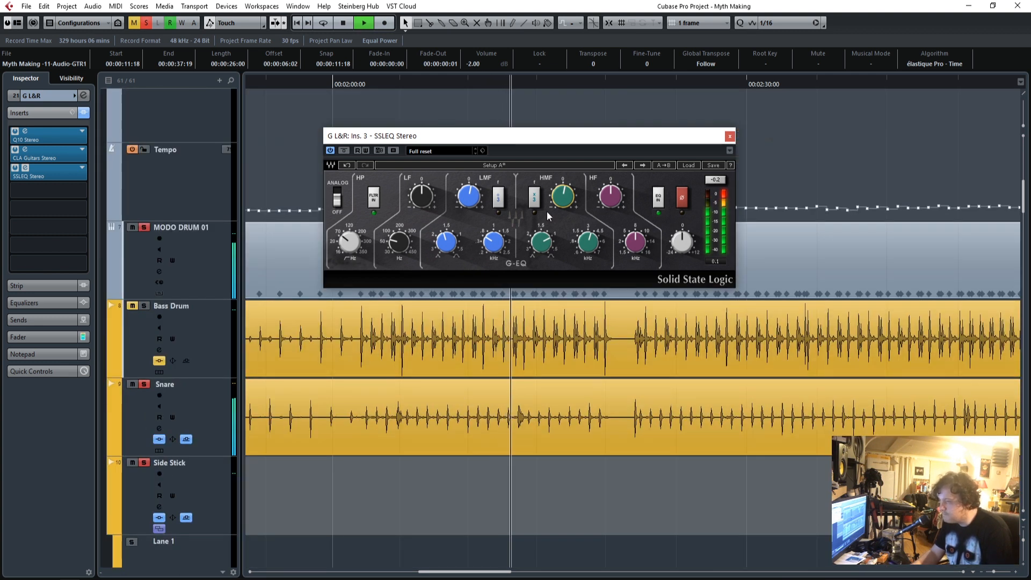
scroll(470, 409, down, 7)
scroll(470, 409, down, 15)
key(space)
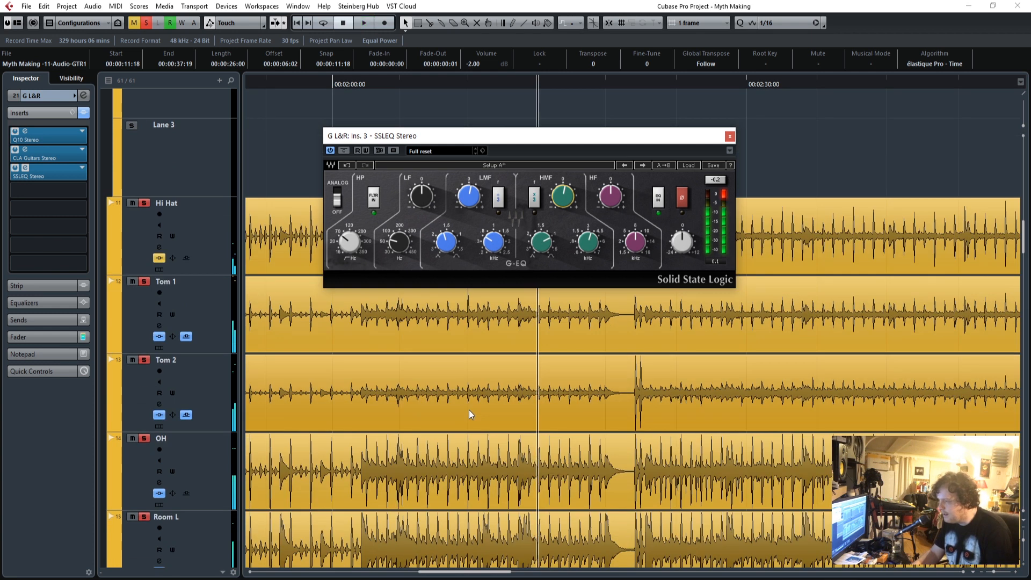
Lower the G L&R group's fader to -4.02 while playing an earlier section shortly before 00:01:00:00.
scroll(436, 438, up, 2)
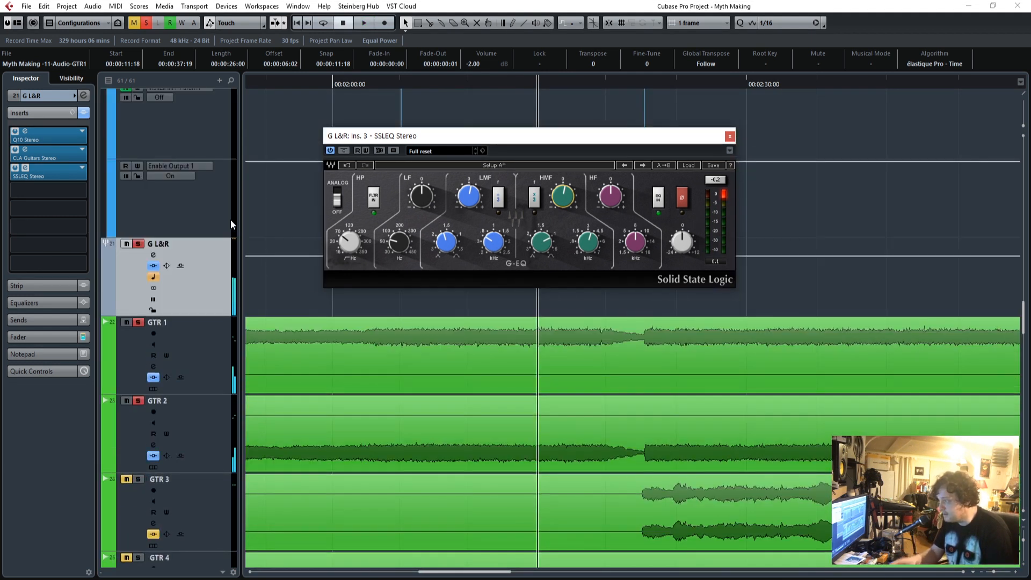
click(29, 341)
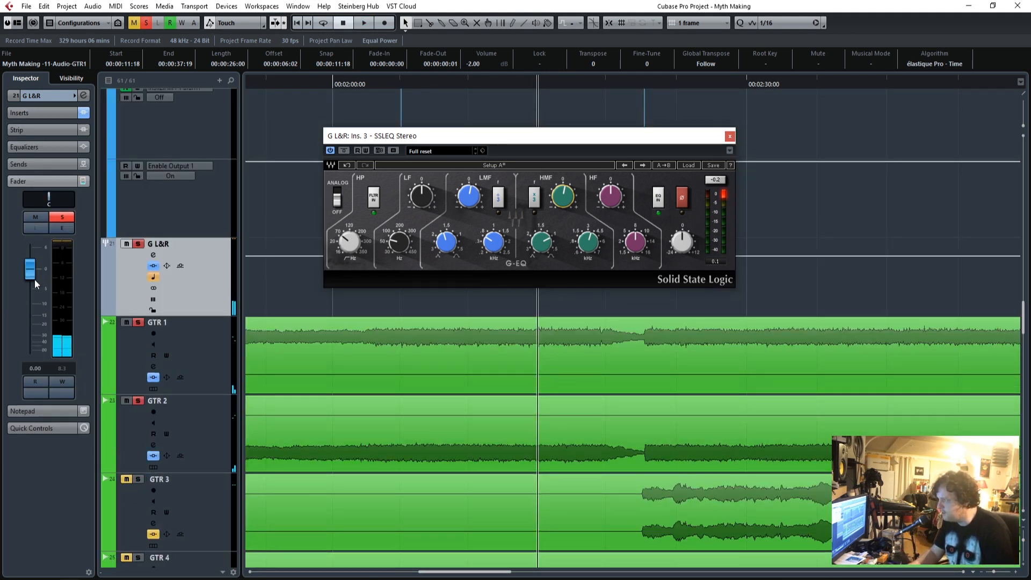
drag(356, 82, 764, 124)
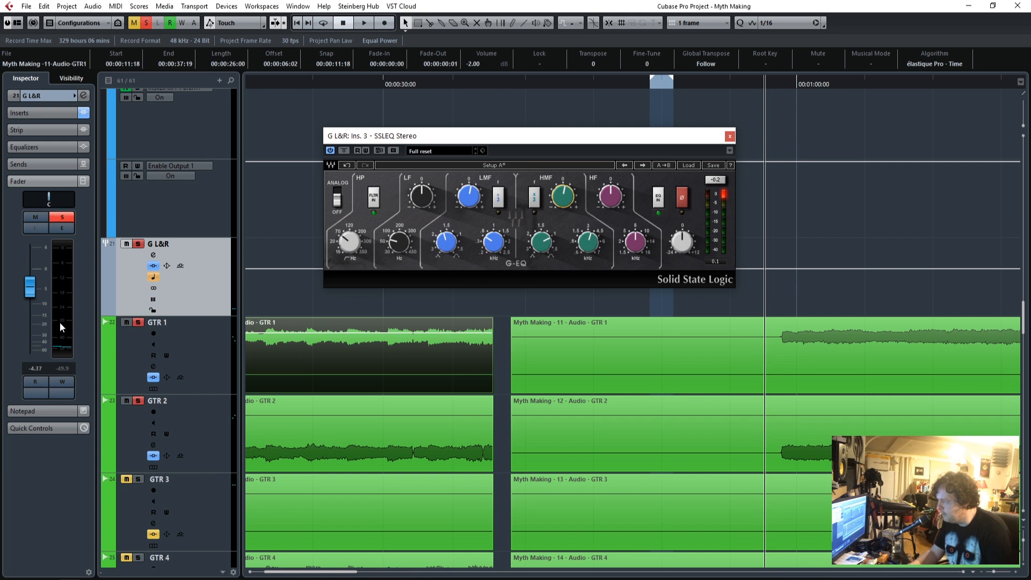
key(space)
drag(32, 289, 31, 288)
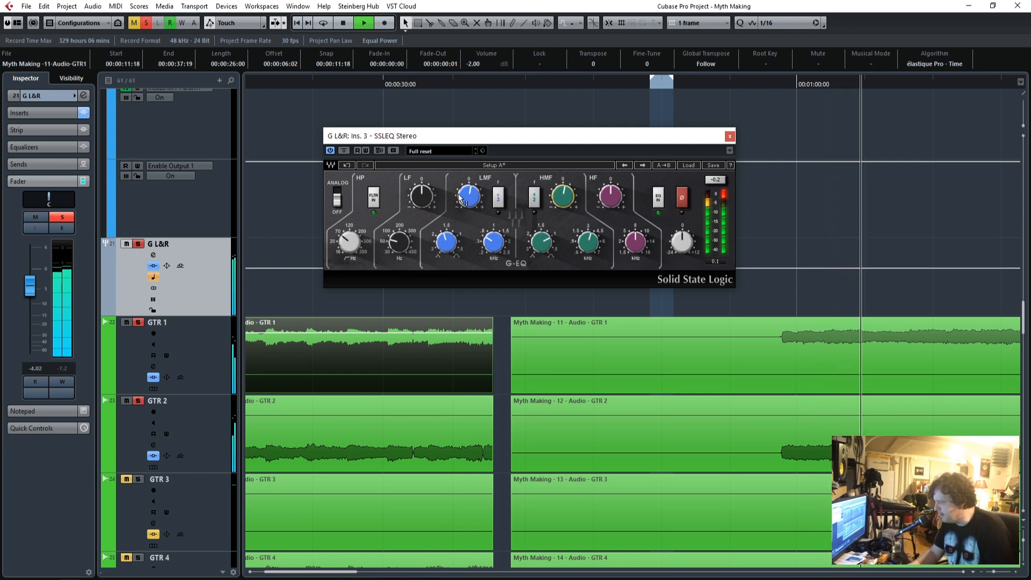
Reduce the SSLEQ's output level, compare the EQ bypassed and active, and rebalance the G L&R fader to -3.52.
drag(681, 242, 681, 245)
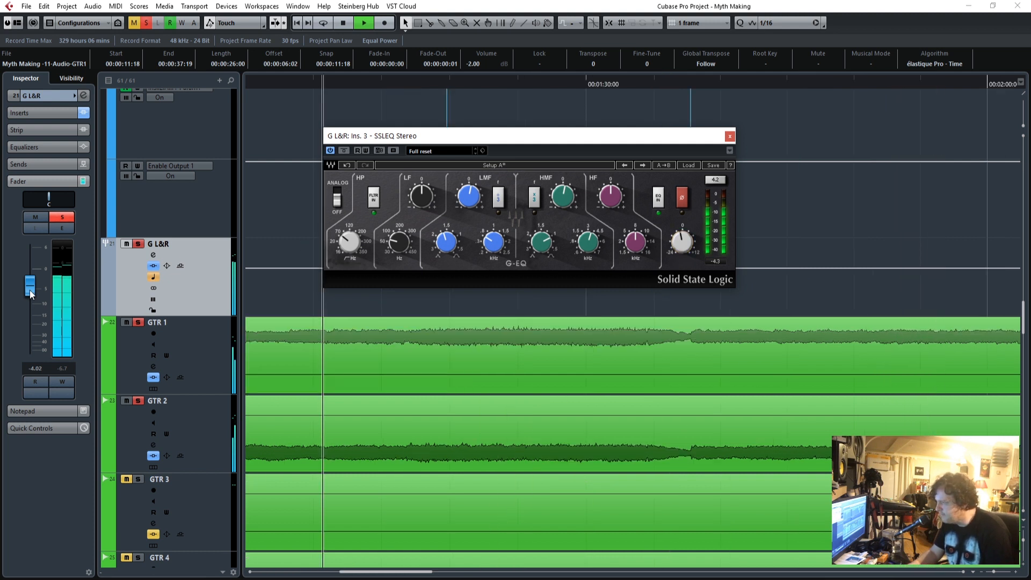
drag(30, 290, 31, 286)
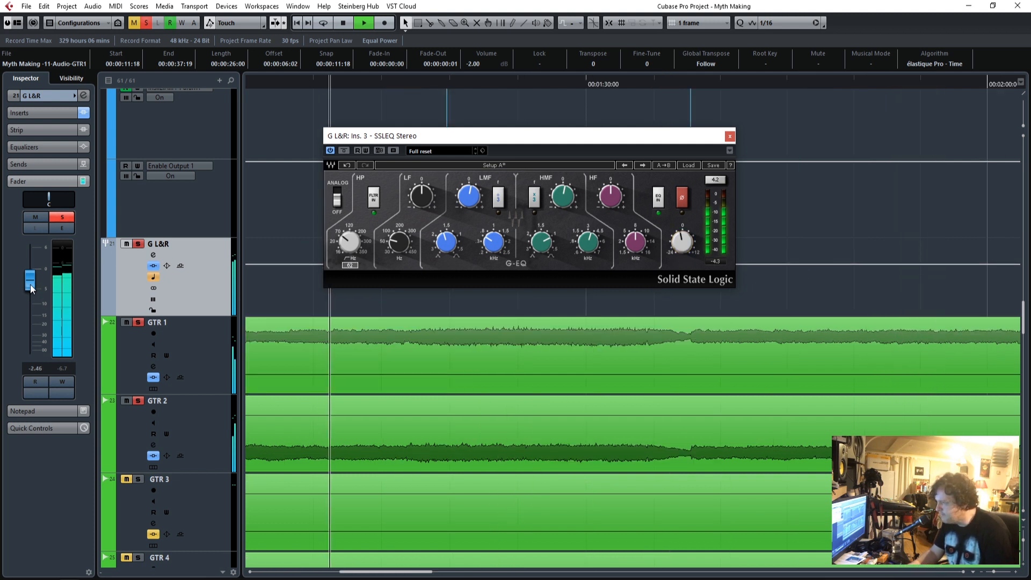
click(344, 151)
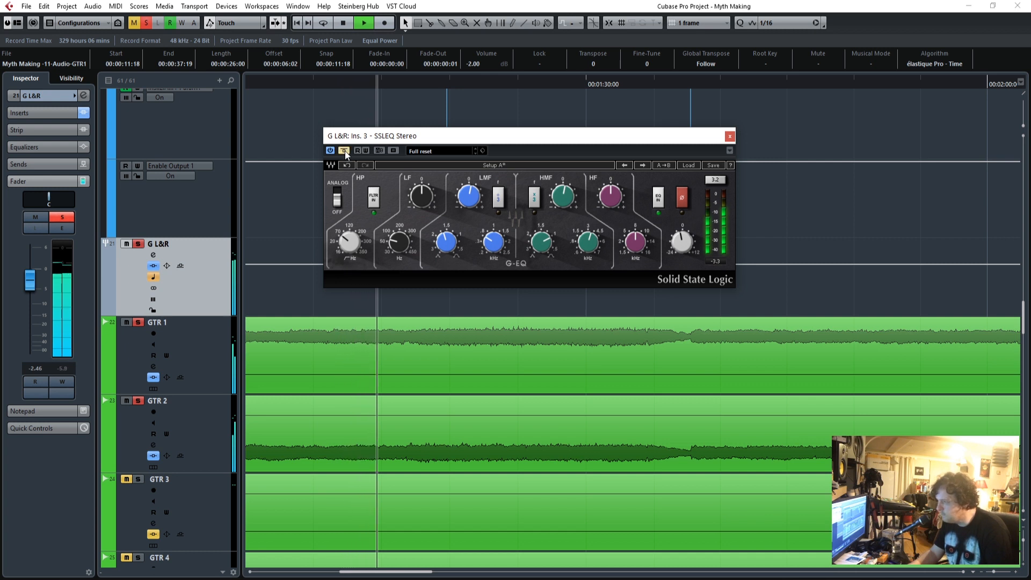
click(343, 151)
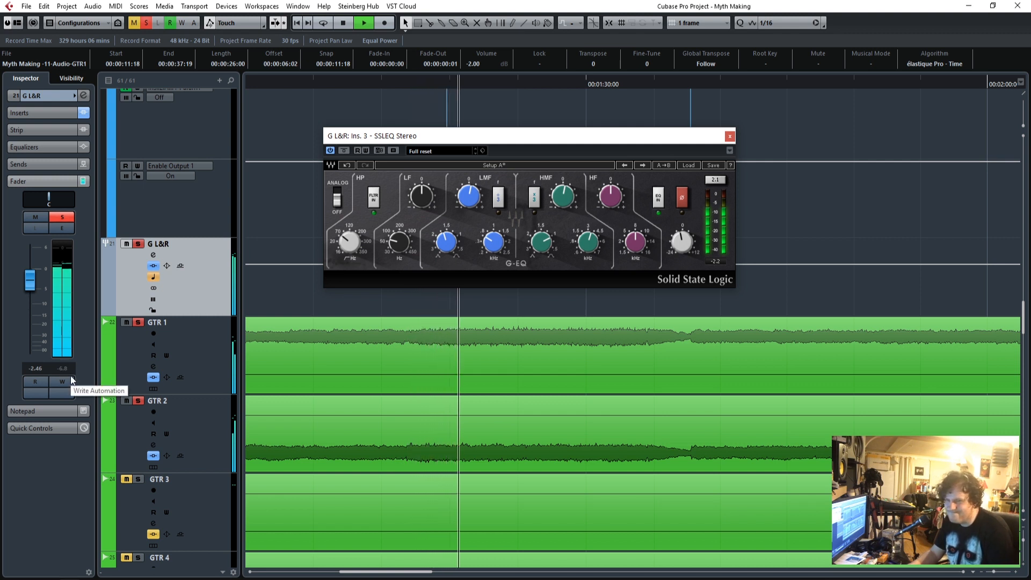
drag(33, 280, 36, 282)
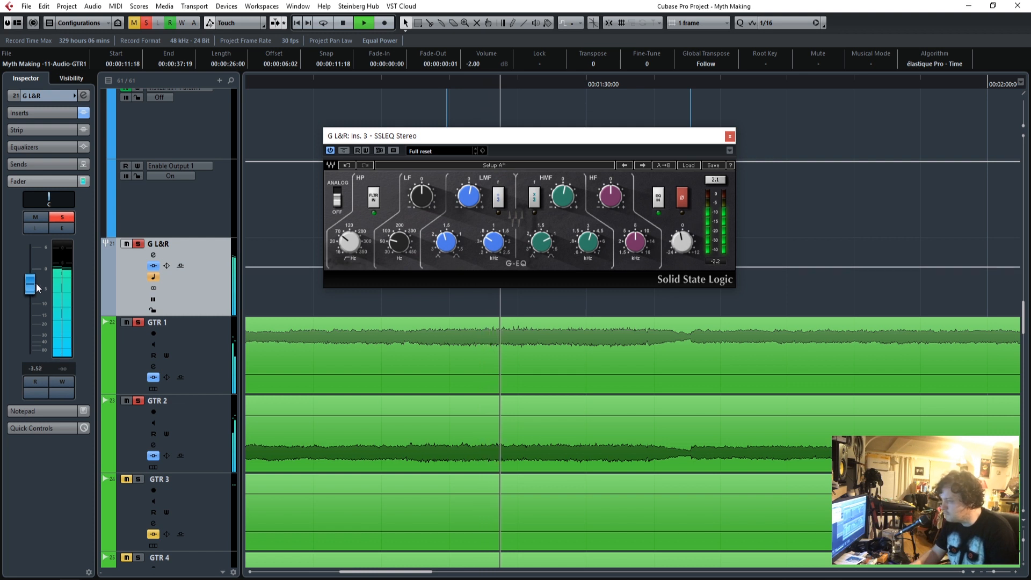
click(729, 137)
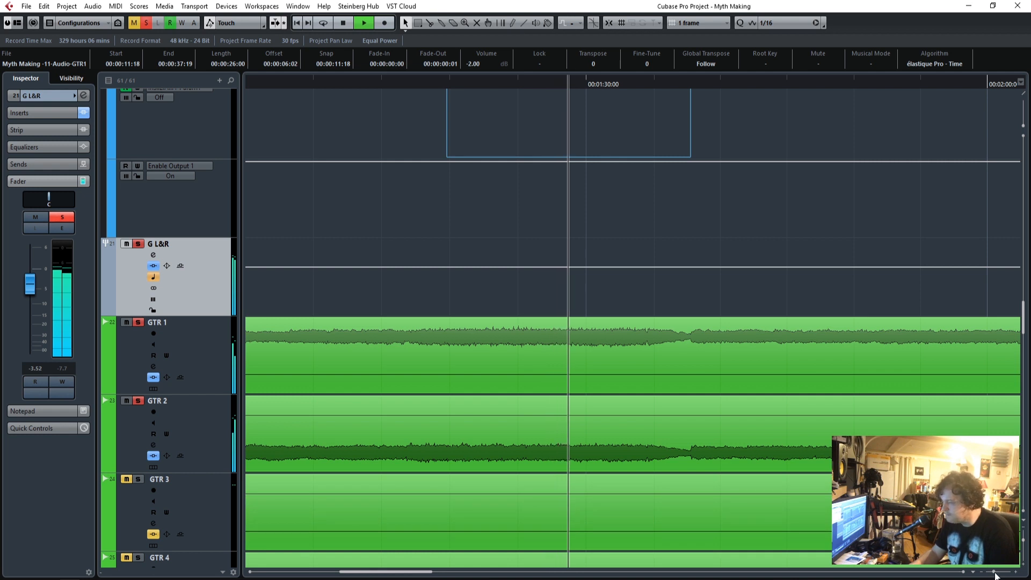
Select the Snare track and set its send to FX 1-RVerb Stereo to -2.72.
scroll(611, 420, up, 5)
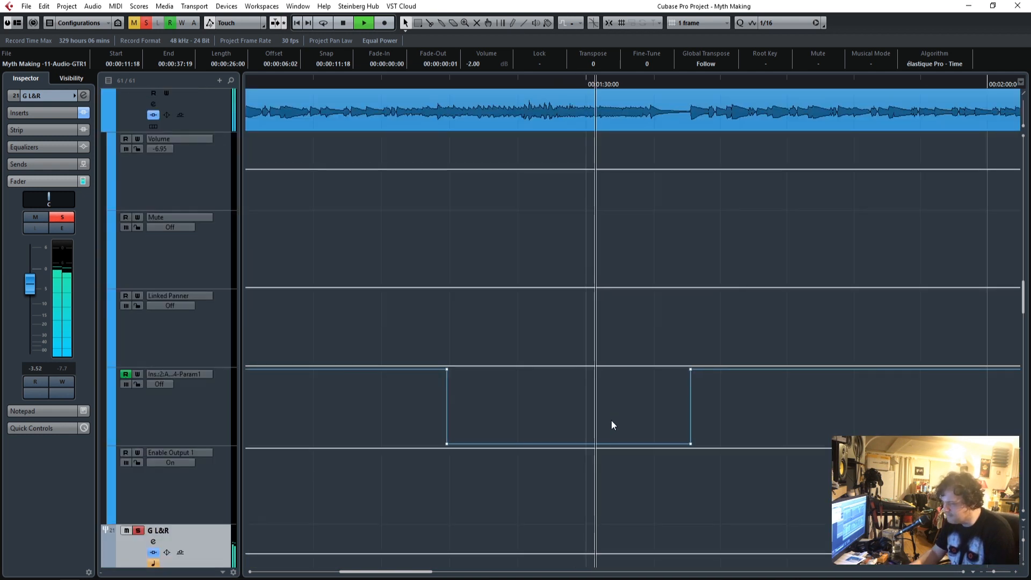
scroll(611, 420, down, 3)
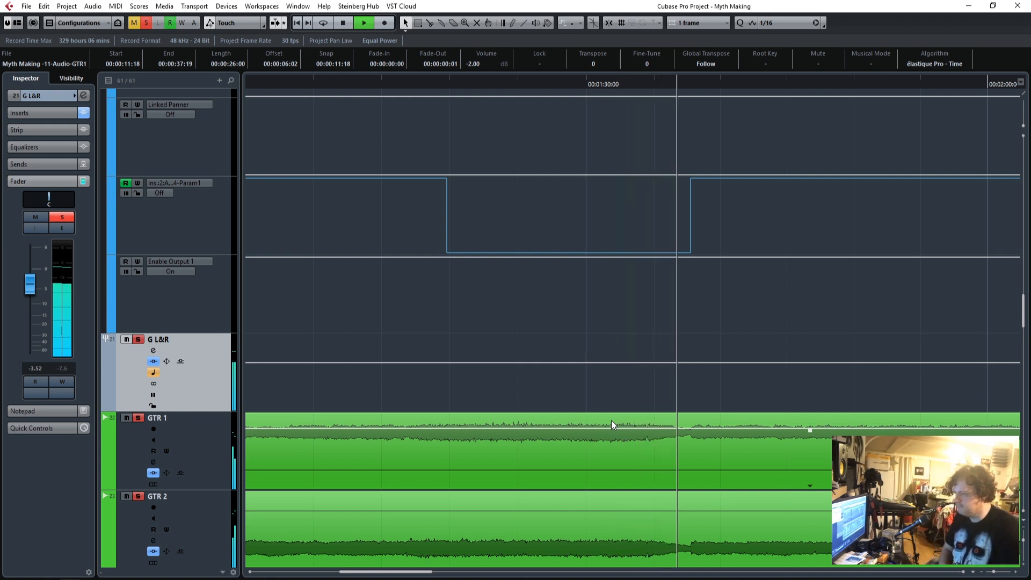
scroll(571, 434, up, 15)
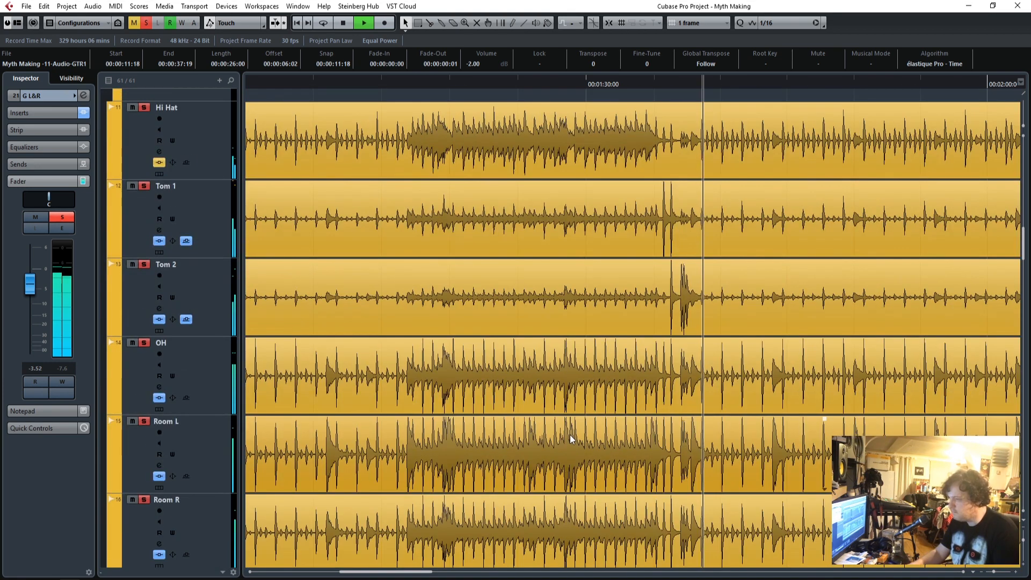
scroll(569, 435, up, 3)
scroll(327, 456, down, 3)
scroll(327, 455, up, 6)
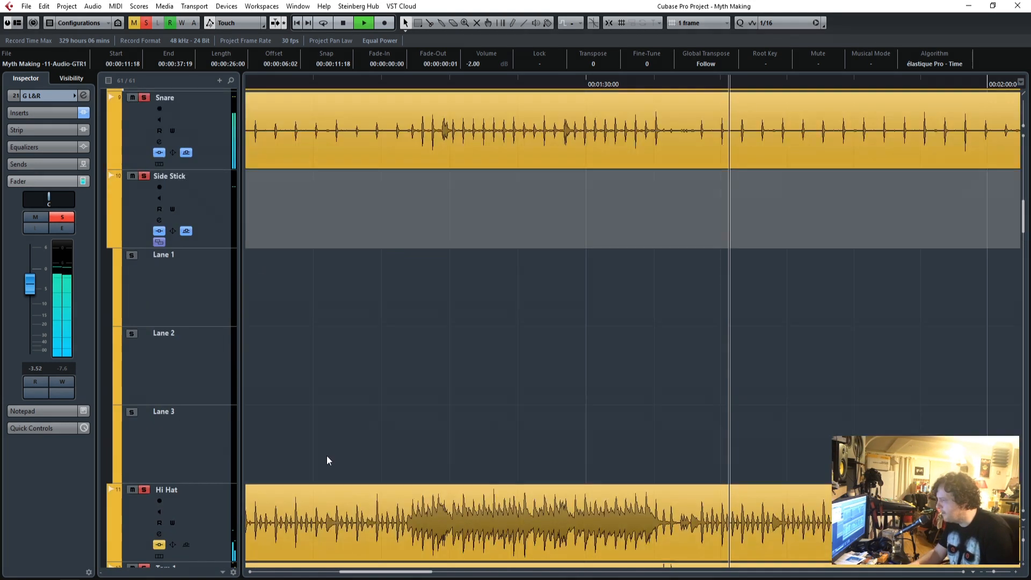
scroll(327, 455, up, 3)
click(201, 311)
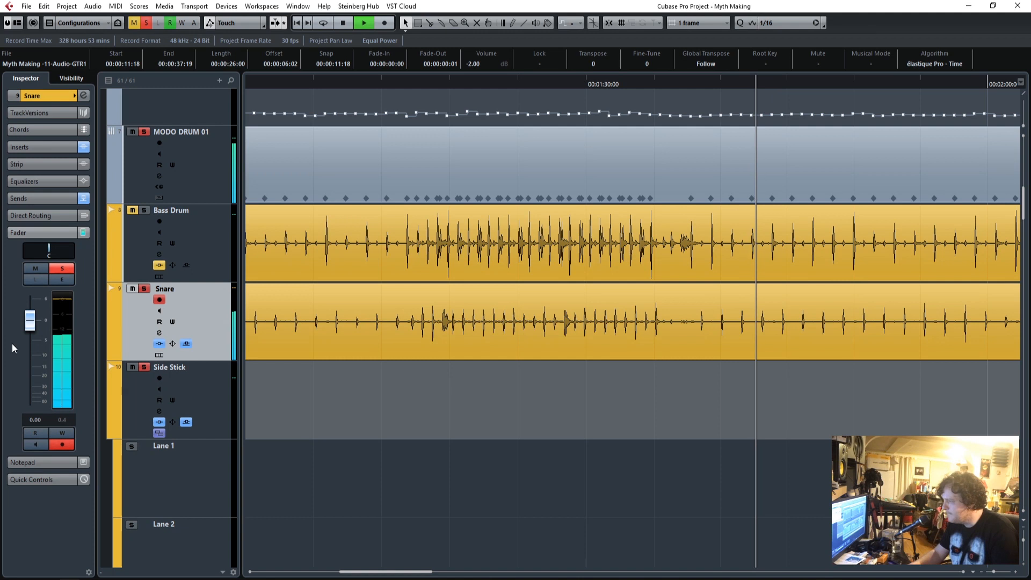
click(43, 198)
drag(44, 218, 66, 226)
Solo the FX 1-RVerb Stereo channel, set the snare's reverb send to -3.52, and clear all solos.
scroll(449, 403, up, 6)
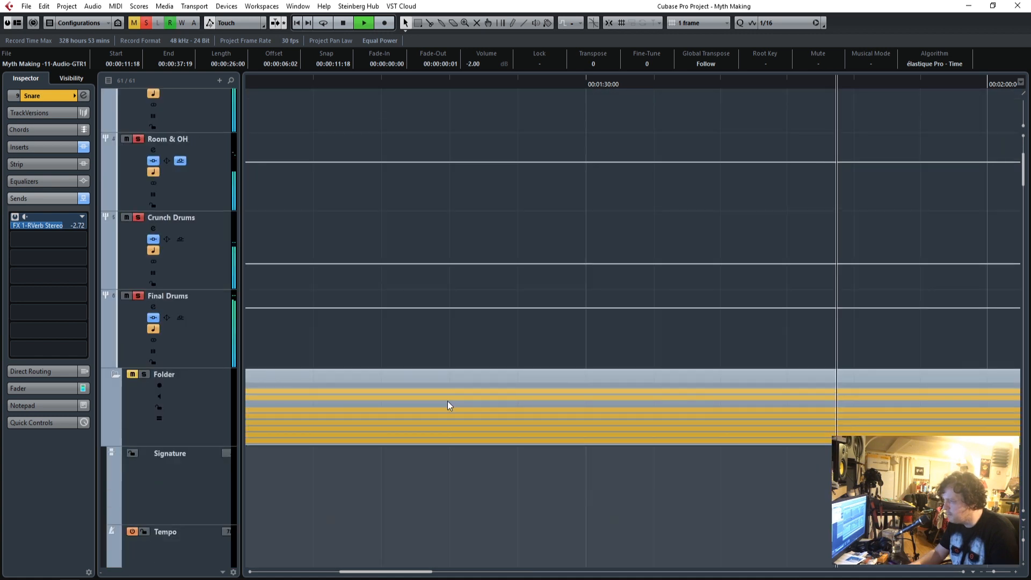
scroll(447, 401, up, 3)
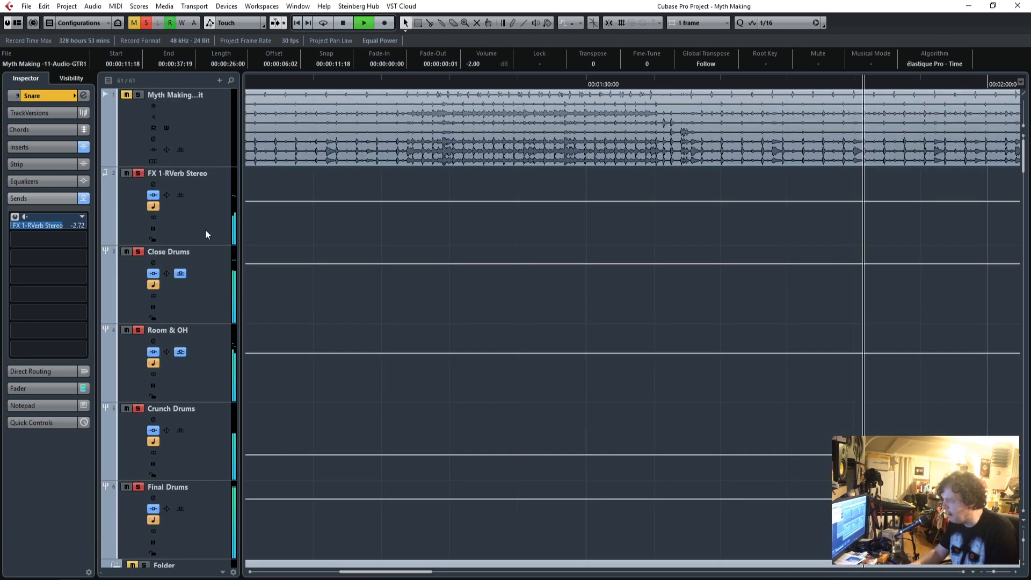
drag(56, 226, 55, 228)
click(145, 25)
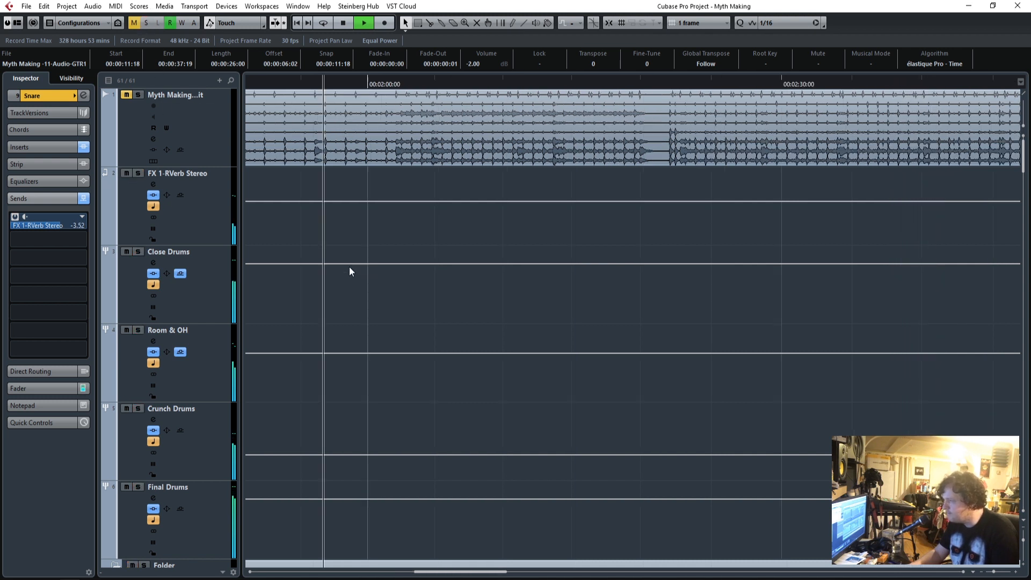
Stop playback and mute the additional electric guitar tracks, including GTR 3 and GTR 5.
scroll(387, 398, down, 15)
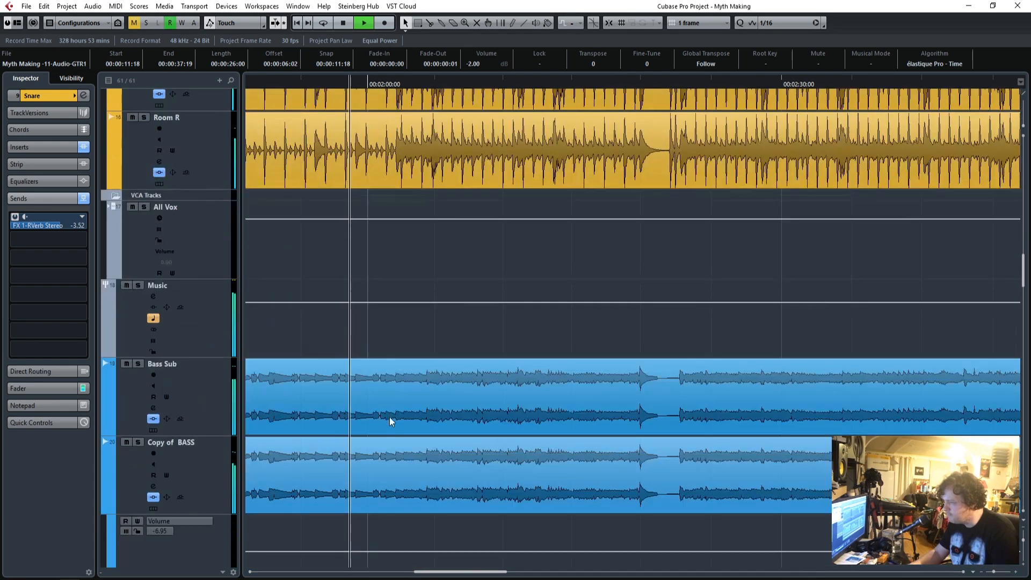
scroll(391, 425, down, 8)
key(space)
scroll(393, 430, up, 4)
scroll(393, 430, down, 5)
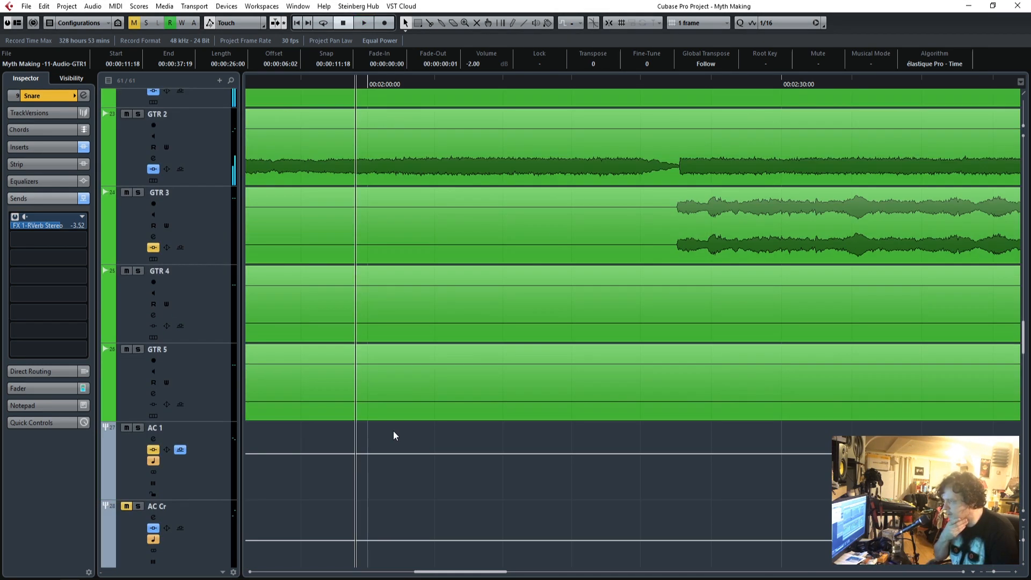
scroll(393, 430, up, 3)
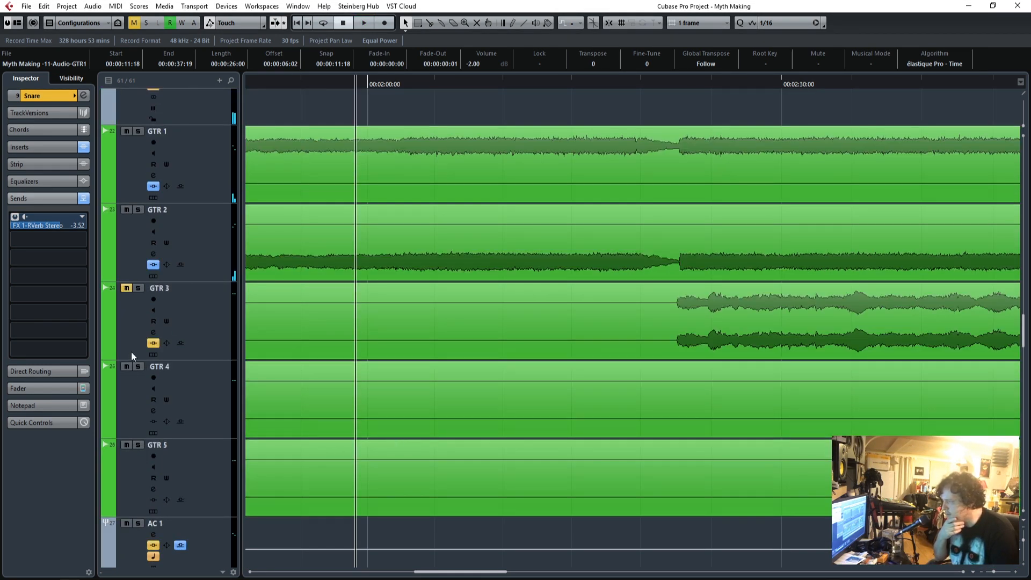
scroll(426, 408, down, 15)
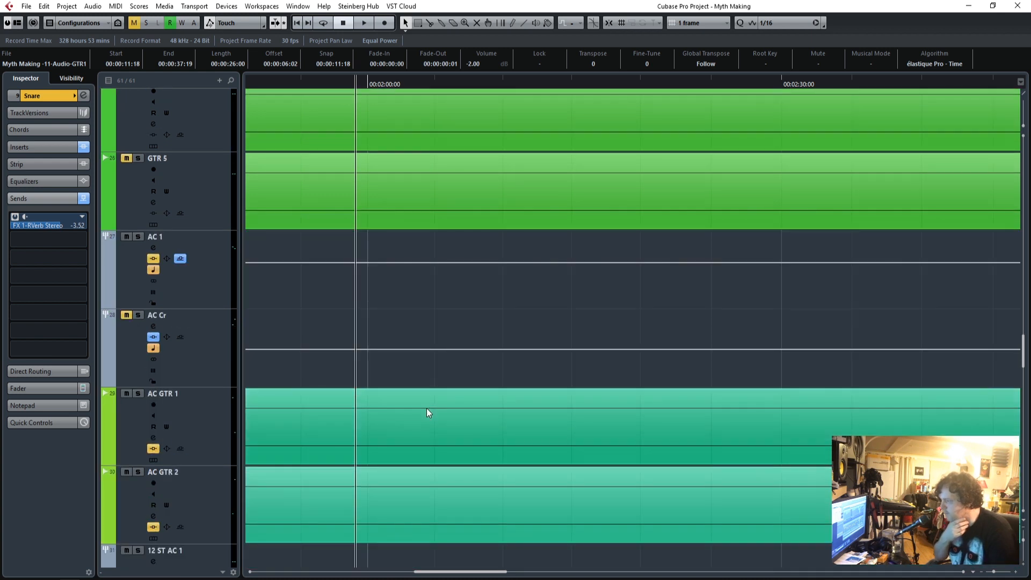
Place the playback position at the start of the AC GTR 1 and AC GTR 2 clips.
scroll(427, 408, up, 4)
drag(993, 573, 987, 573)
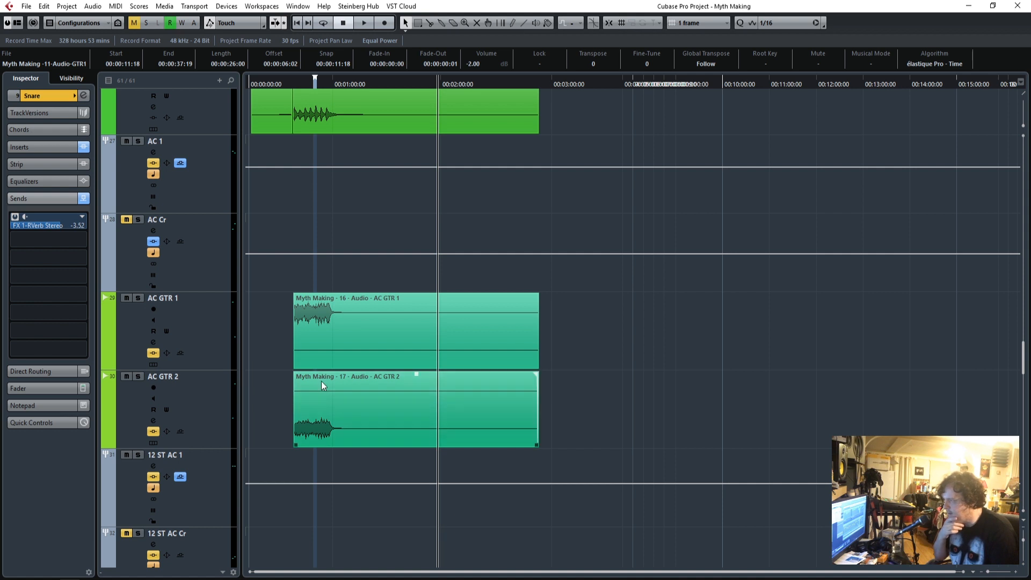
scroll(321, 382, up, 2)
click(294, 83)
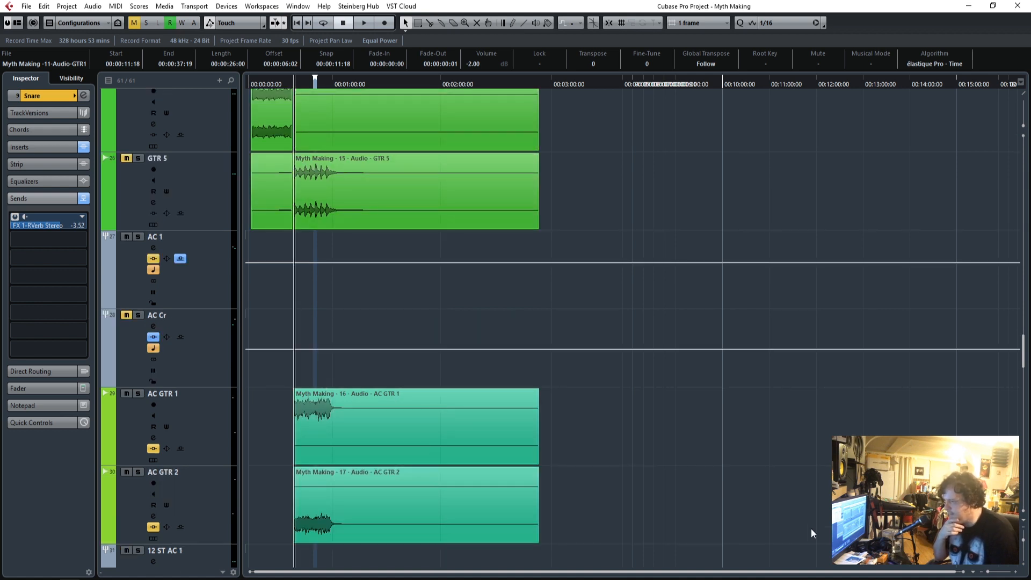
Place the playback position at about 00:00:38:00, just before the AC GTR 1 and AC GTR 2 clips begin.
drag(988, 574, 997, 573)
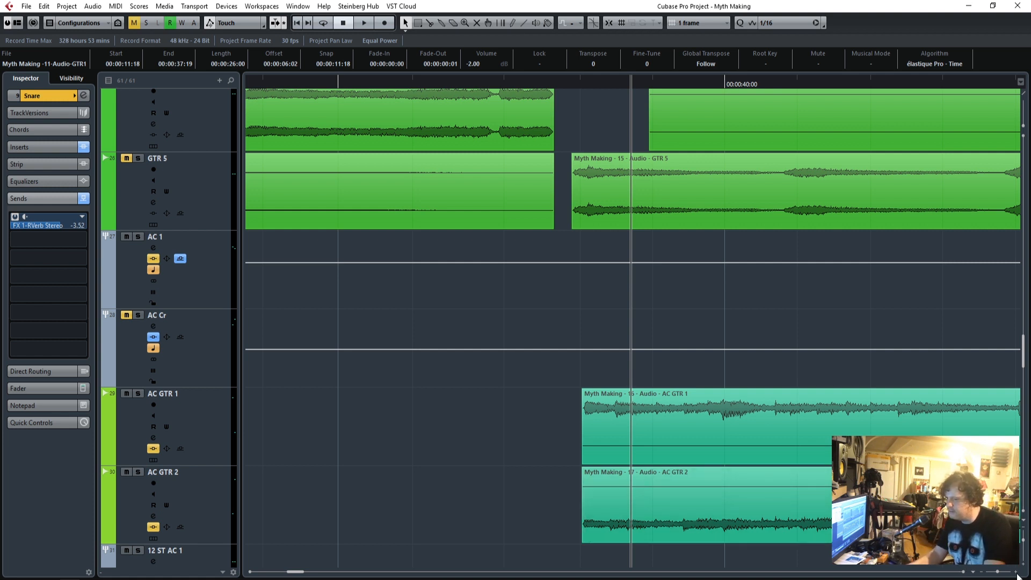
click(1016, 573)
click(1016, 572)
click(1015, 573)
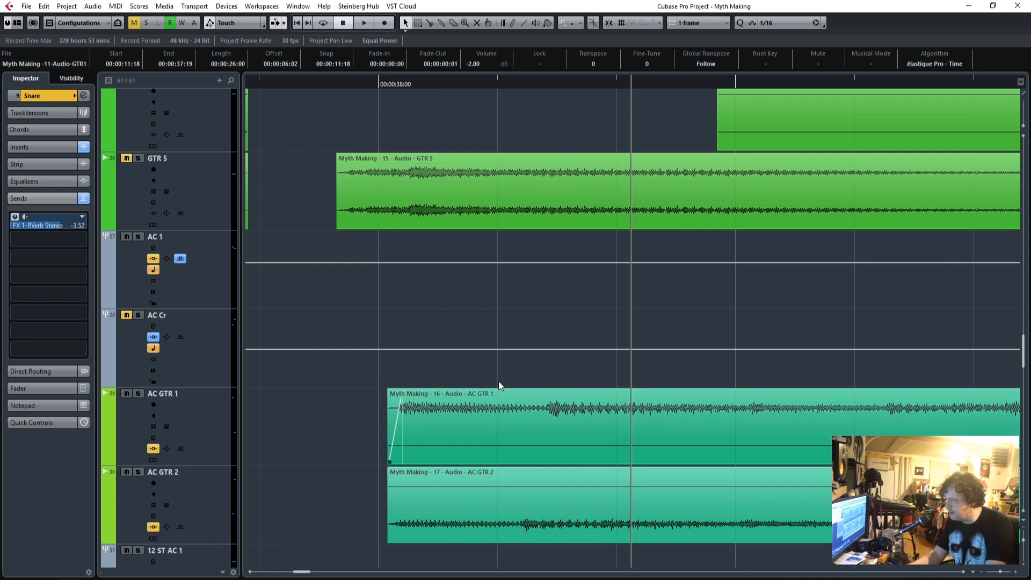
click(339, 88)
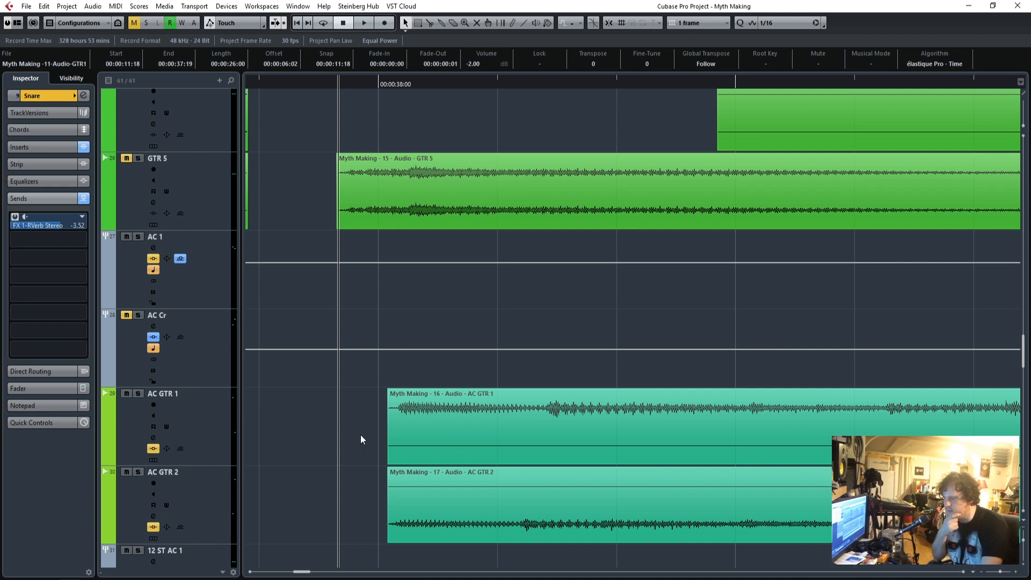
drag(377, 84, 385, 82)
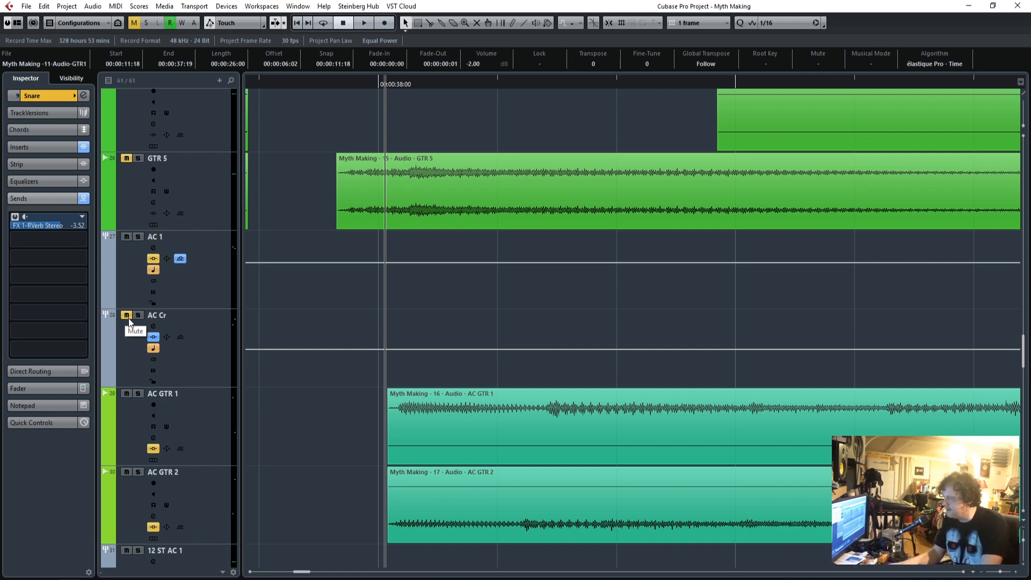
Solo the AC 1 group and play the acoustic guitars from just before the start of their clips.
click(201, 237)
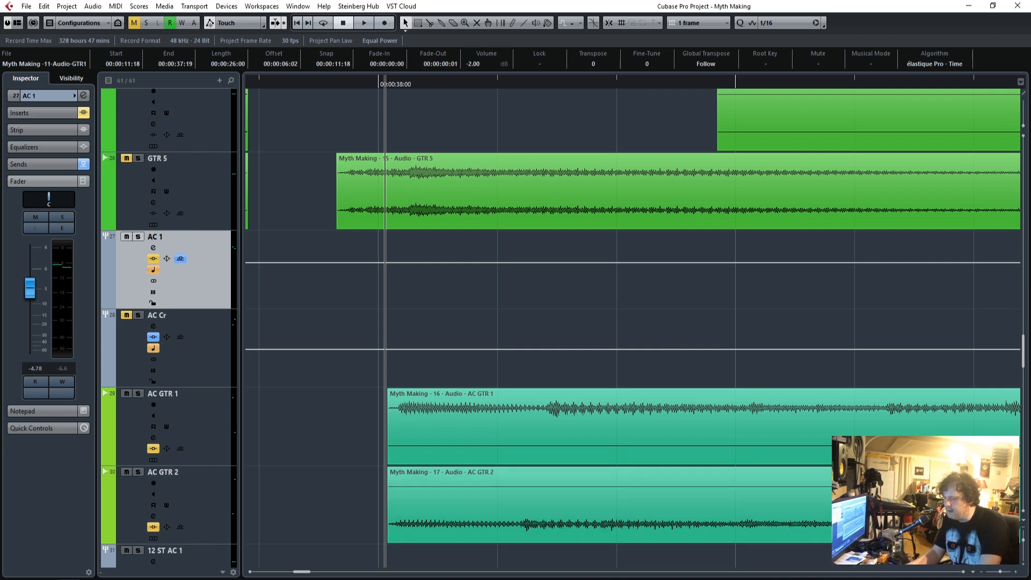
drag(998, 570, 998, 571)
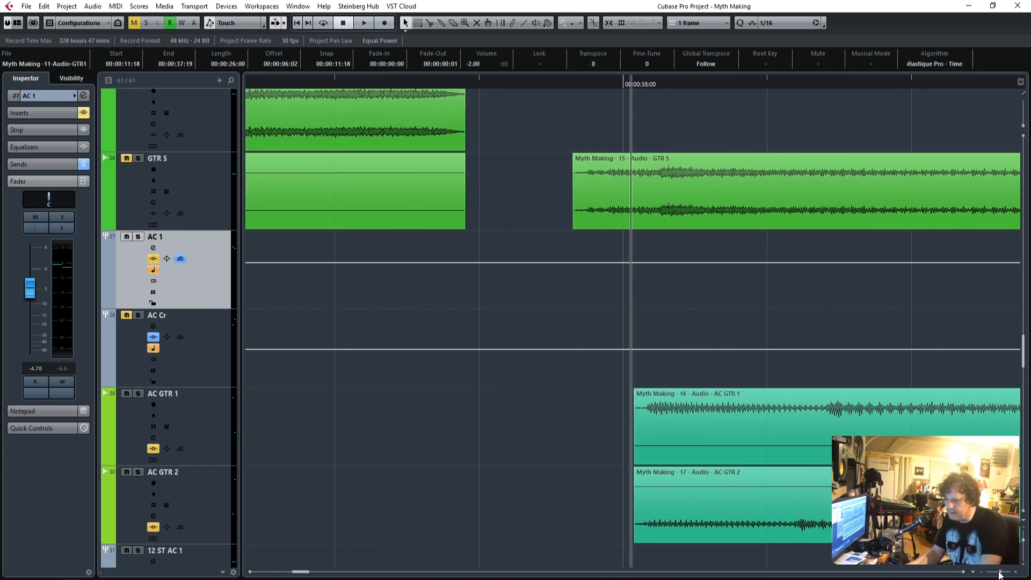
click(962, 572)
click(962, 572)
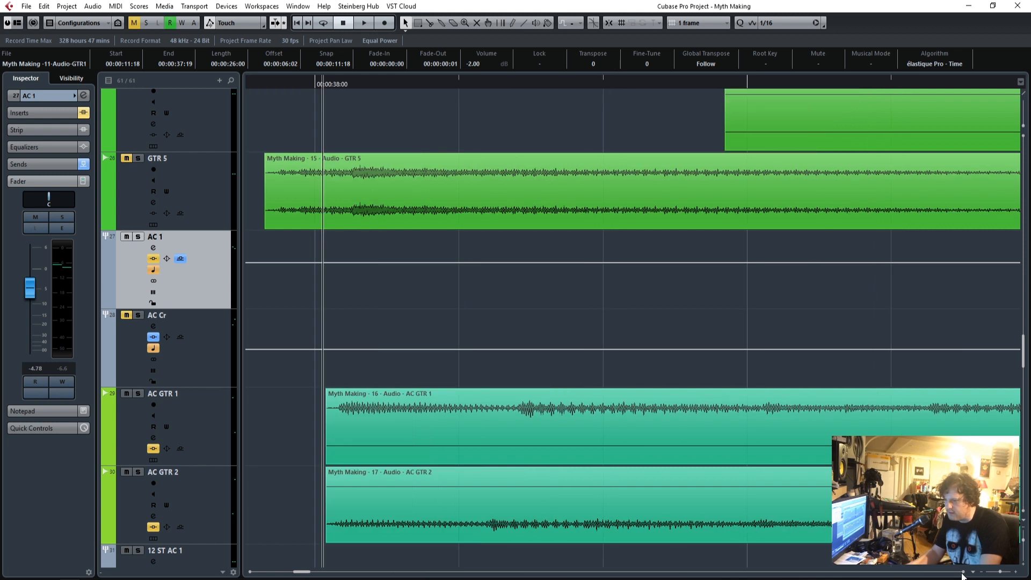
click(138, 236)
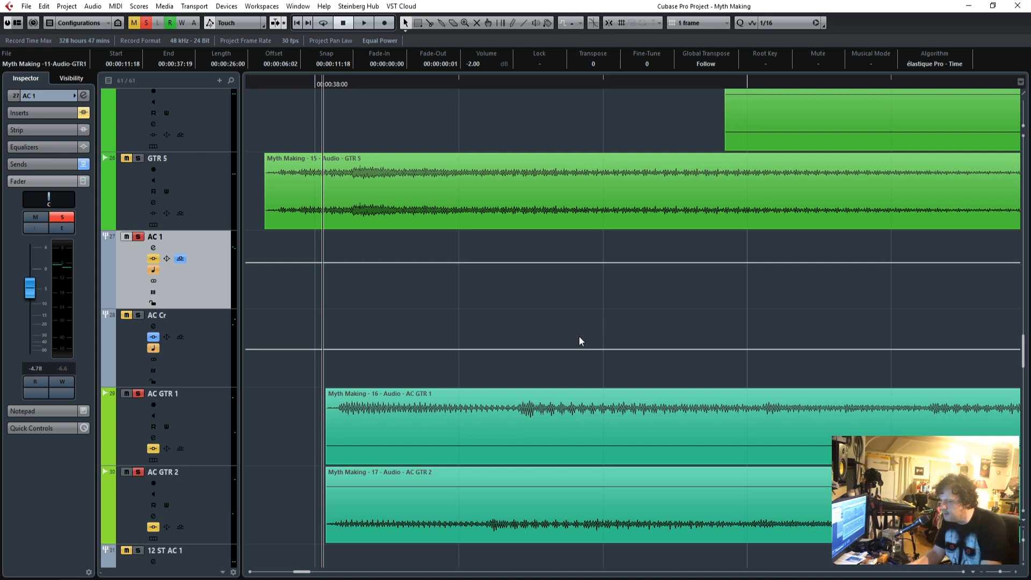
click(1015, 572)
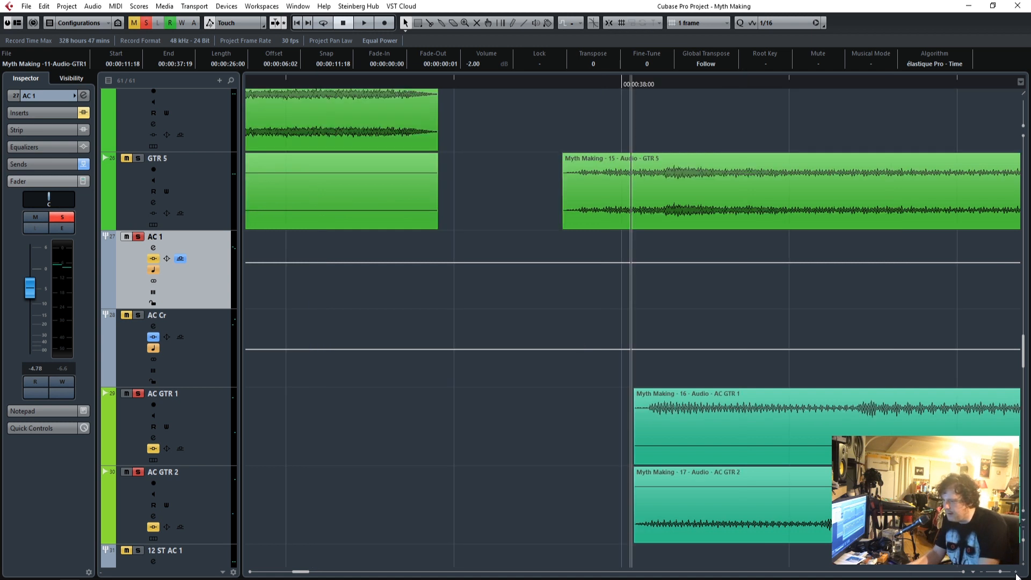
click(1015, 573)
click(964, 573)
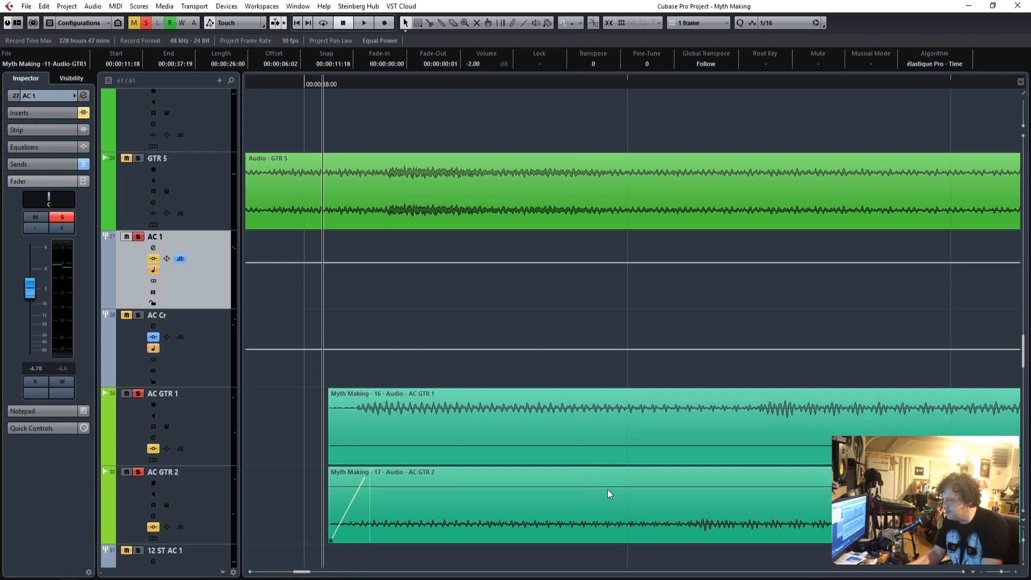
key(space)
Loop playback from the start of the AC GTR 1 and AC GTR 2 clips to about 00:01:00:00.
drag(1000, 572, 996, 574)
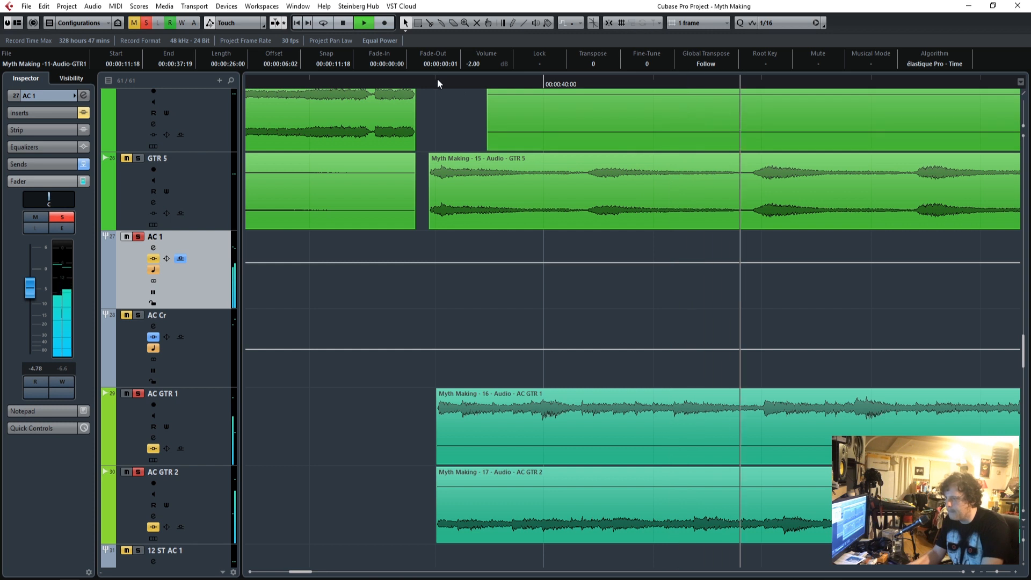
drag(437, 78, 676, 242)
drag(640, 192, 640, 192)
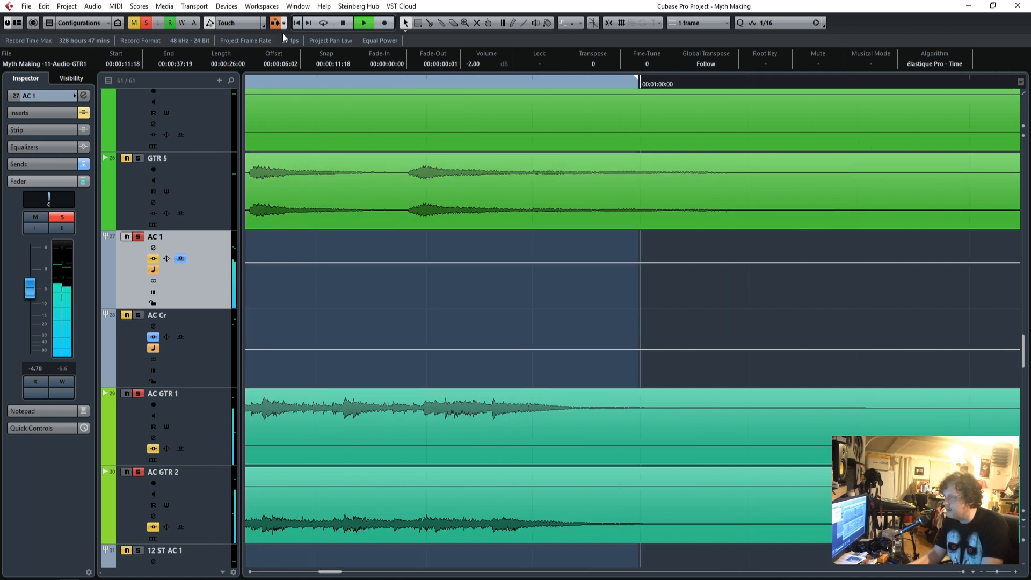
drag(331, 573, 305, 572)
Activate the S1 Imager Stereo insert on both the AC GTR 1 and AC GTR 2 tracks.
click(218, 426)
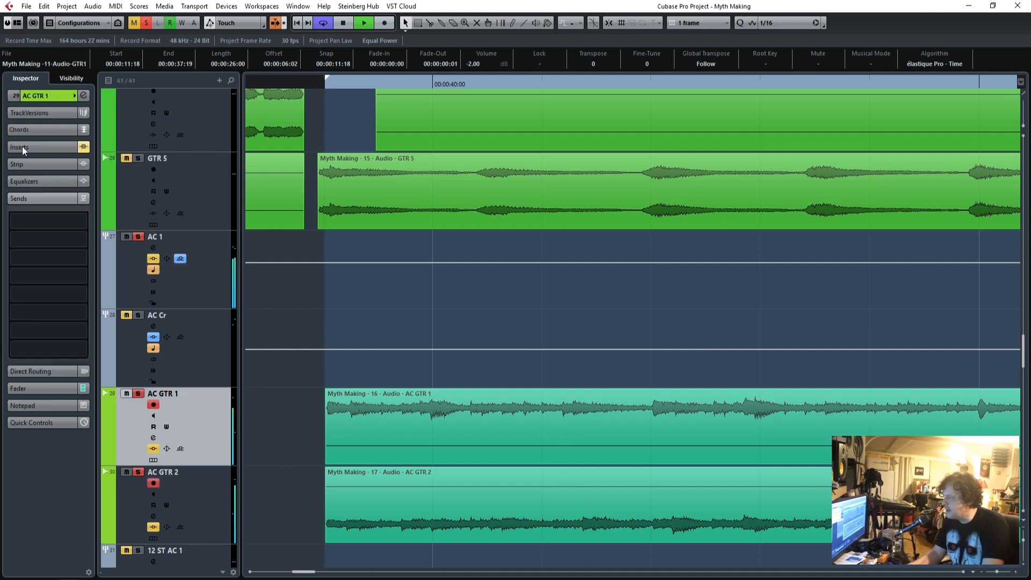
click(40, 146)
click(16, 167)
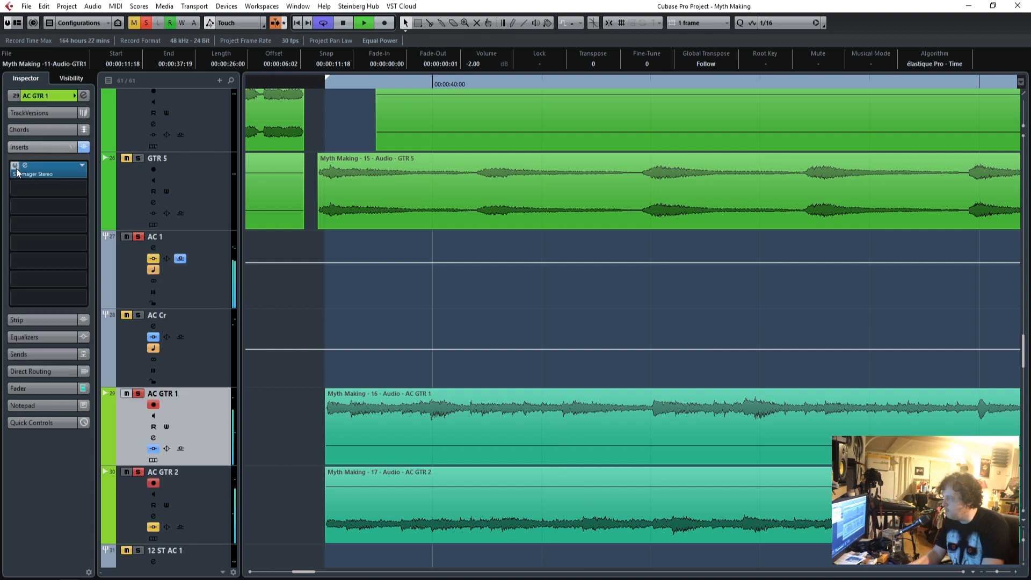
click(199, 501)
click(14, 166)
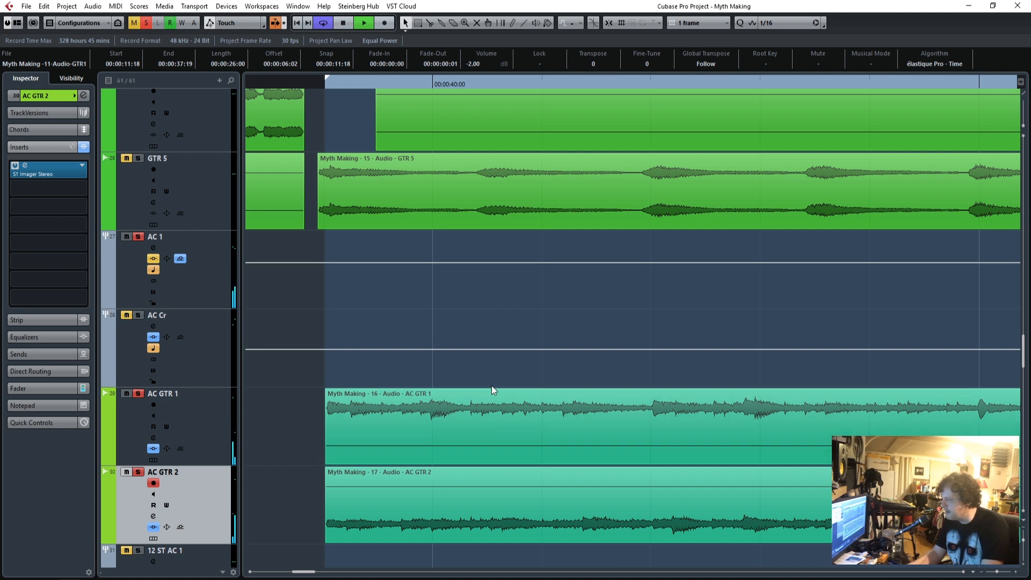
Stop playback, select the AC GTR 1 and AC GTR 2 clips in turn, and replay them from the loop start.
key(space)
click(372, 446)
click(386, 504)
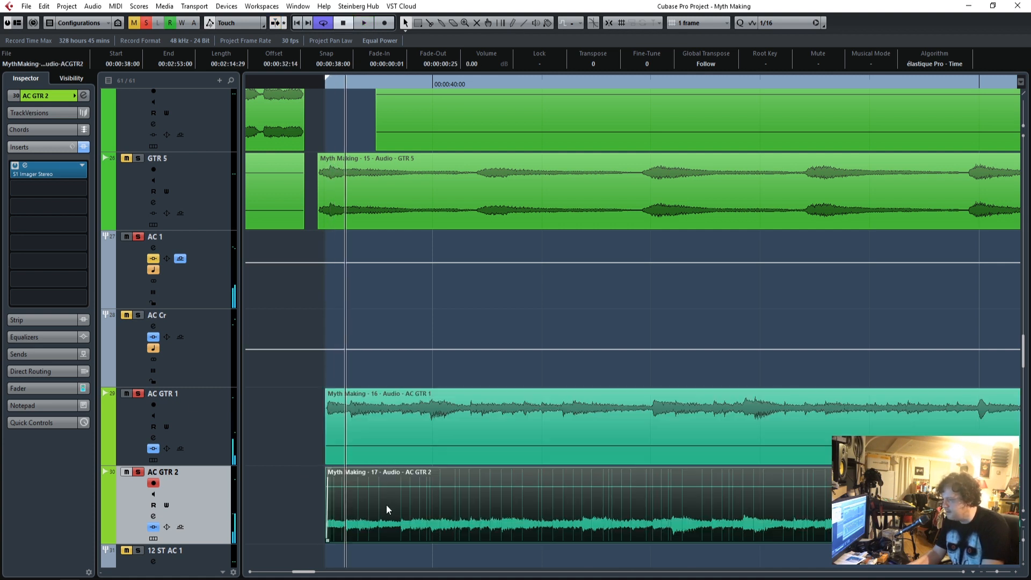
click(374, 432)
click(381, 497)
click(324, 82)
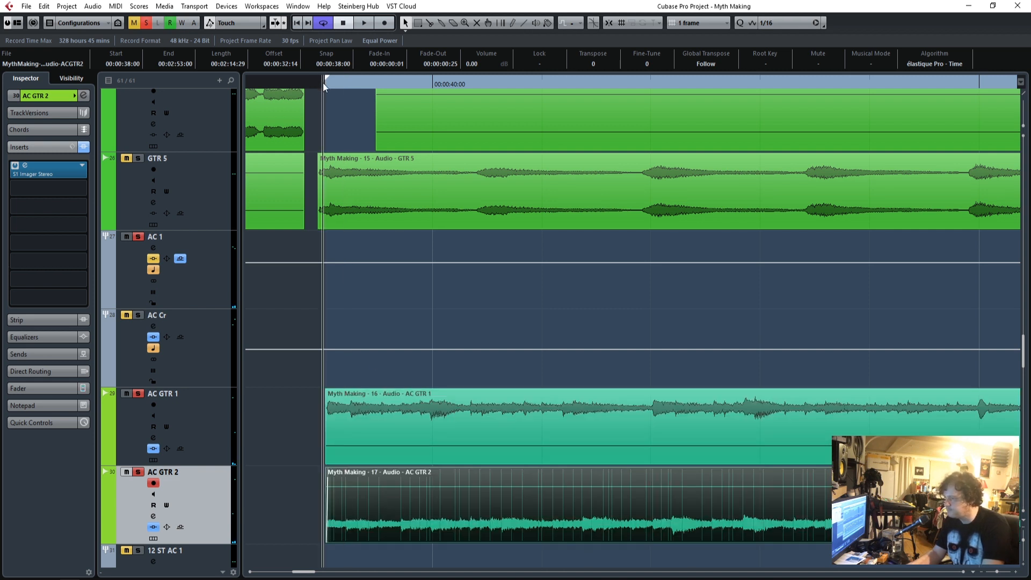
key(space)
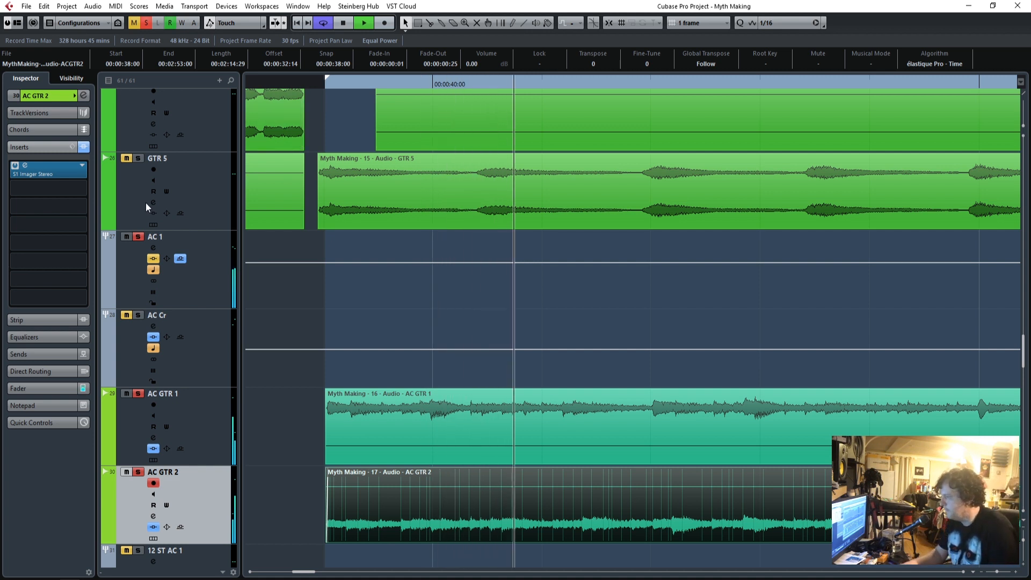
Examine the pan settings of AC GTR 1 and AC GTR 2, and return the stopped playback position to just before the loop.
click(207, 407)
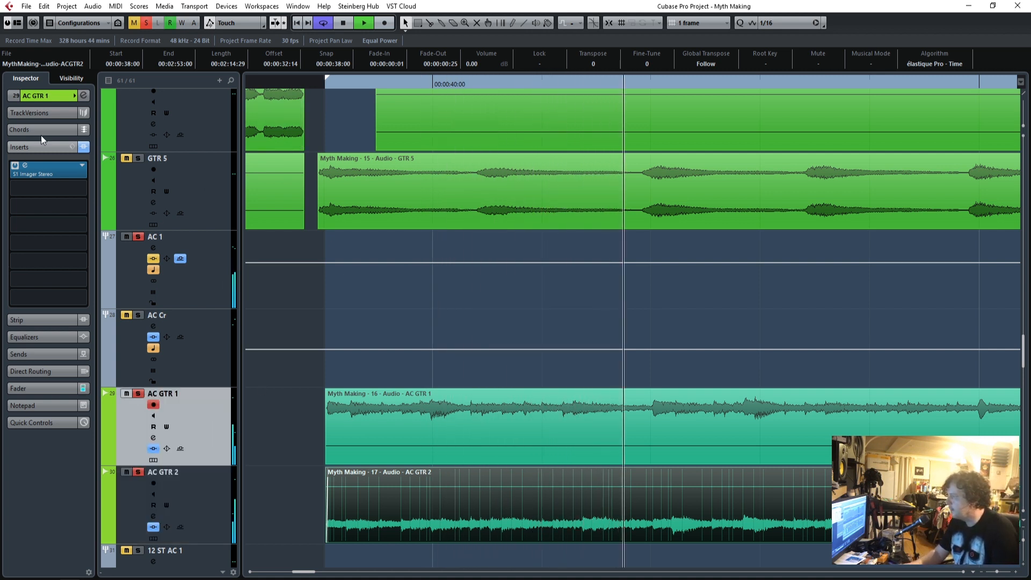
click(49, 97)
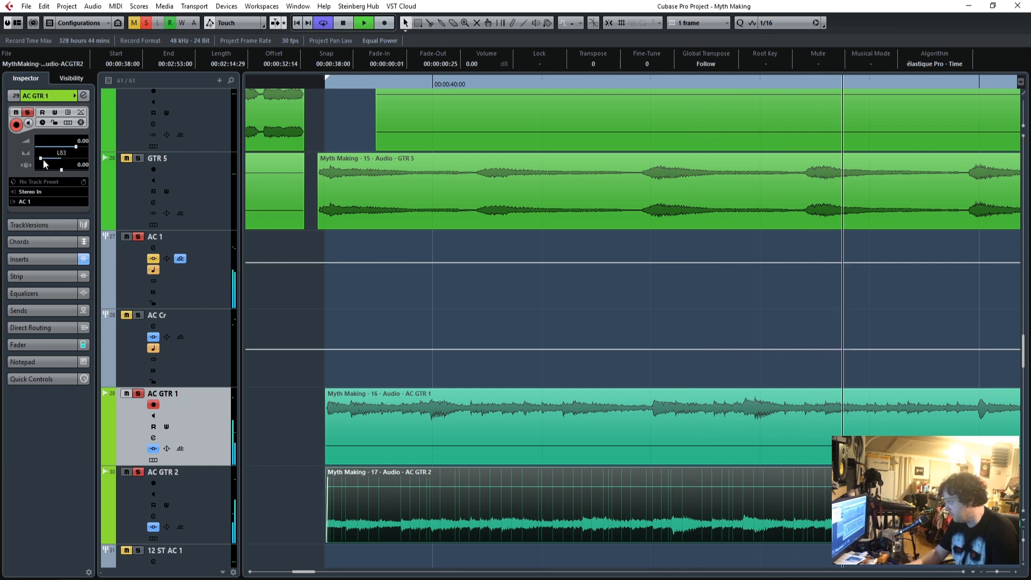
click(198, 495)
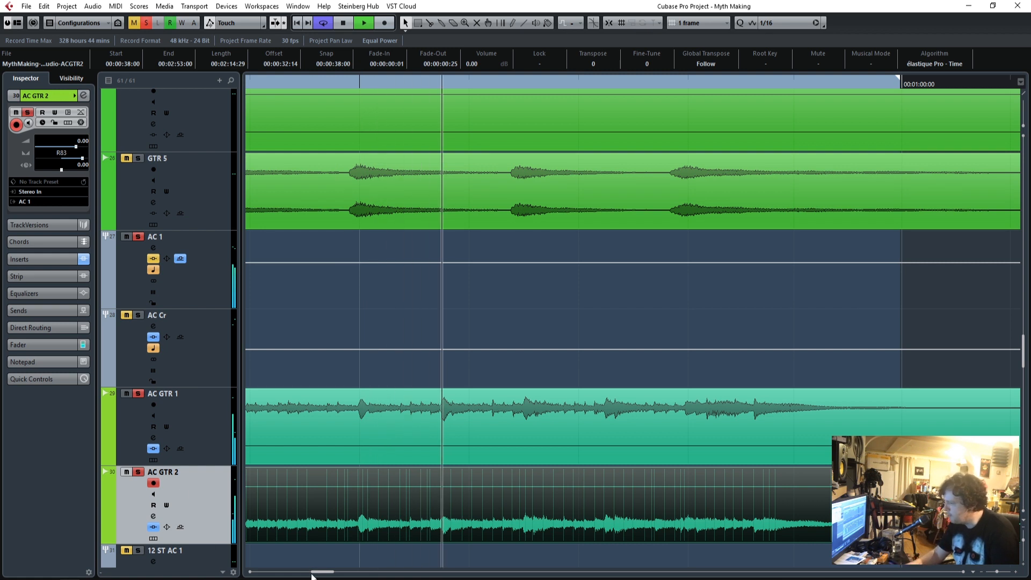
drag(322, 571, 301, 578)
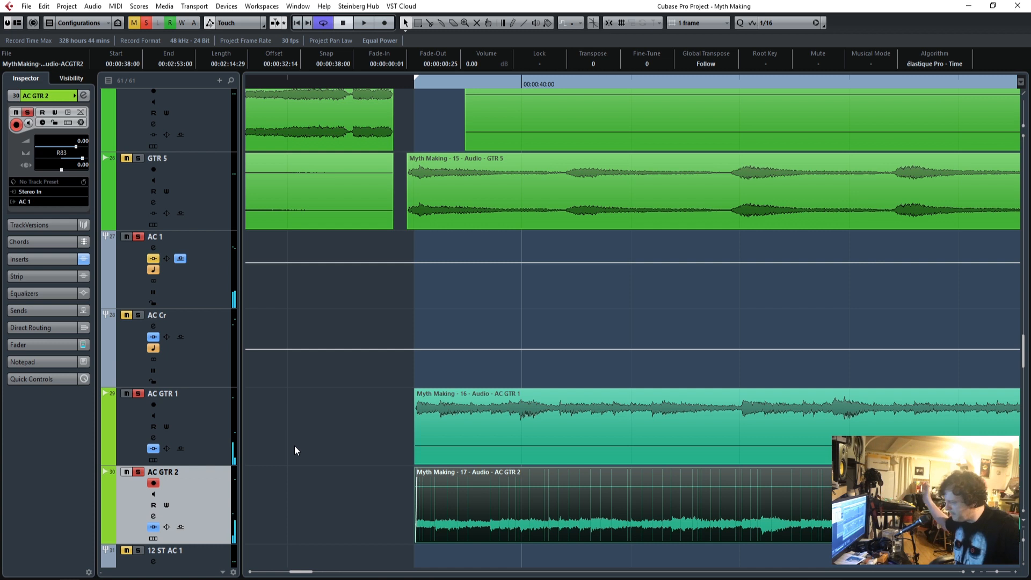
click(403, 86)
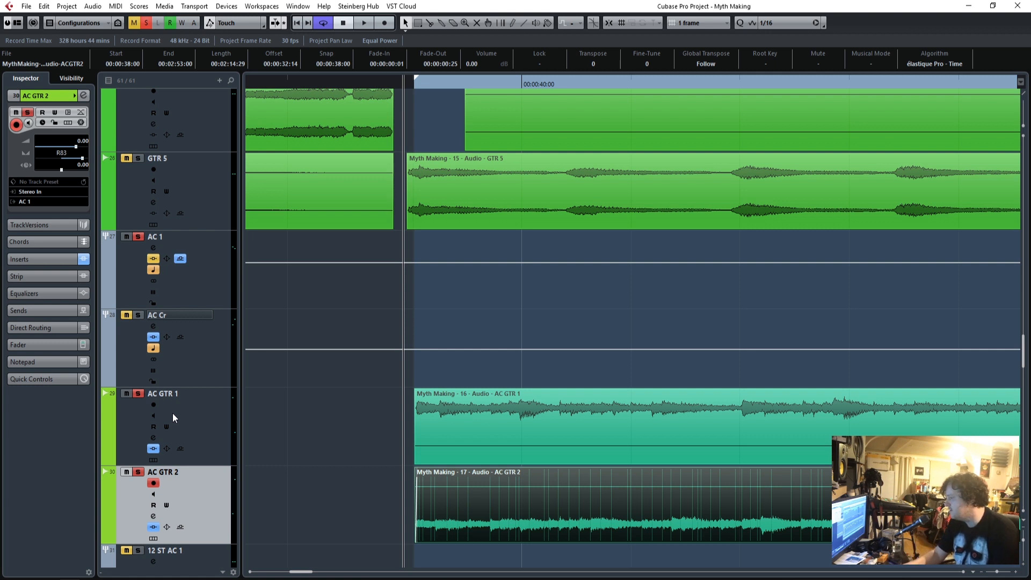
Play the acoustic loop, activate the Q10 Stereo insert on the AC 1 group and open its equalizer.
click(199, 409)
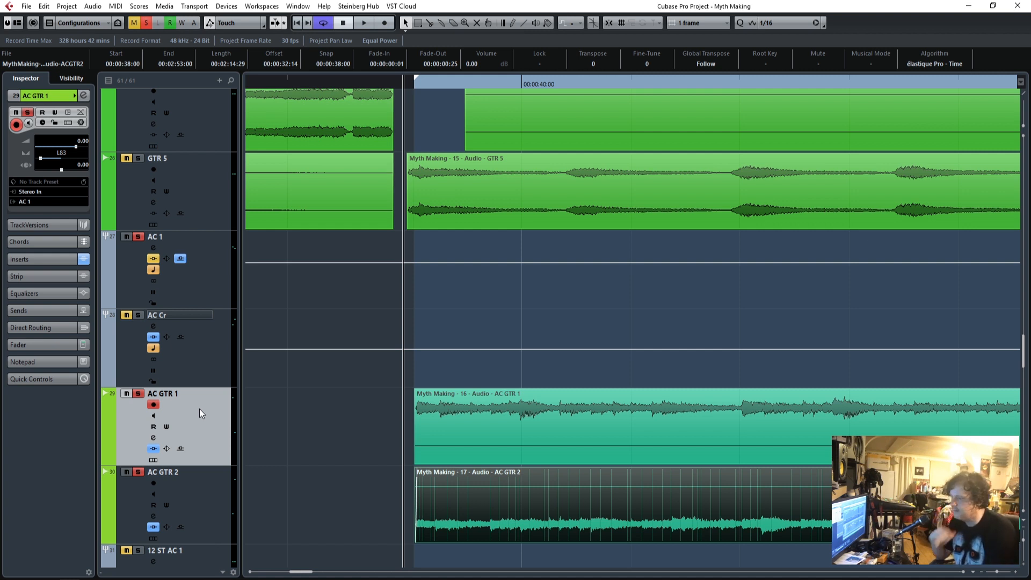
key(space)
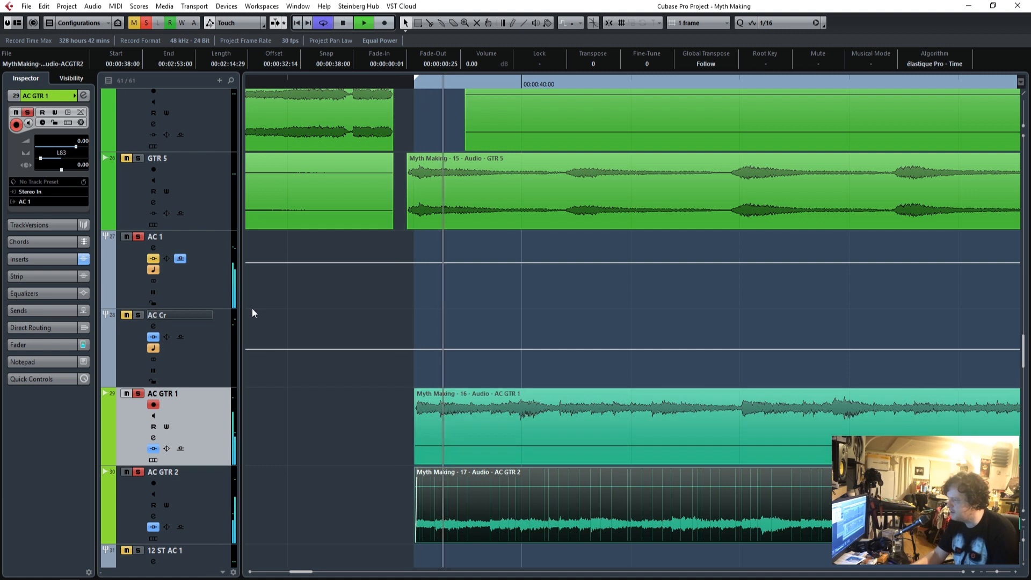
click(215, 260)
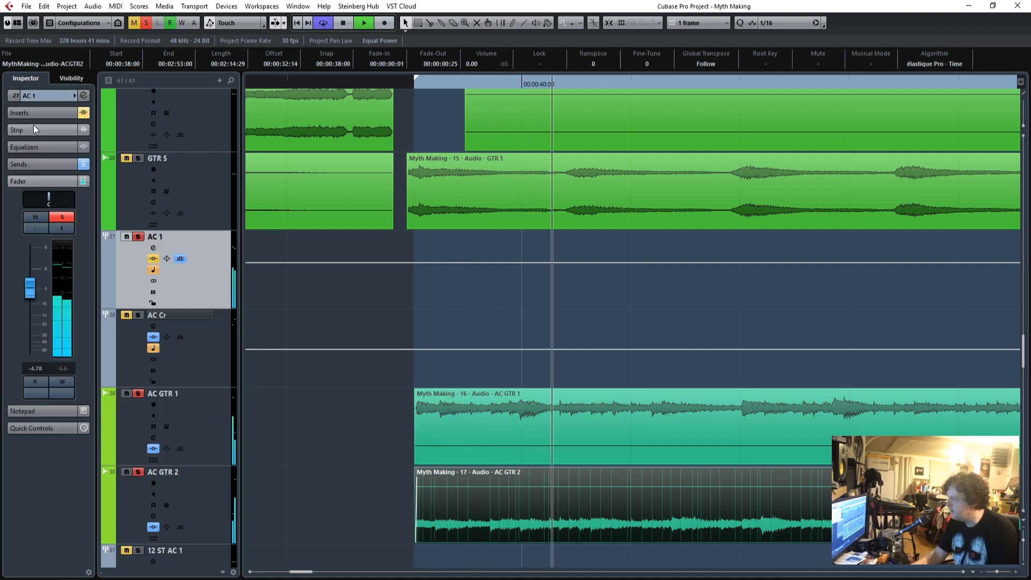
click(45, 115)
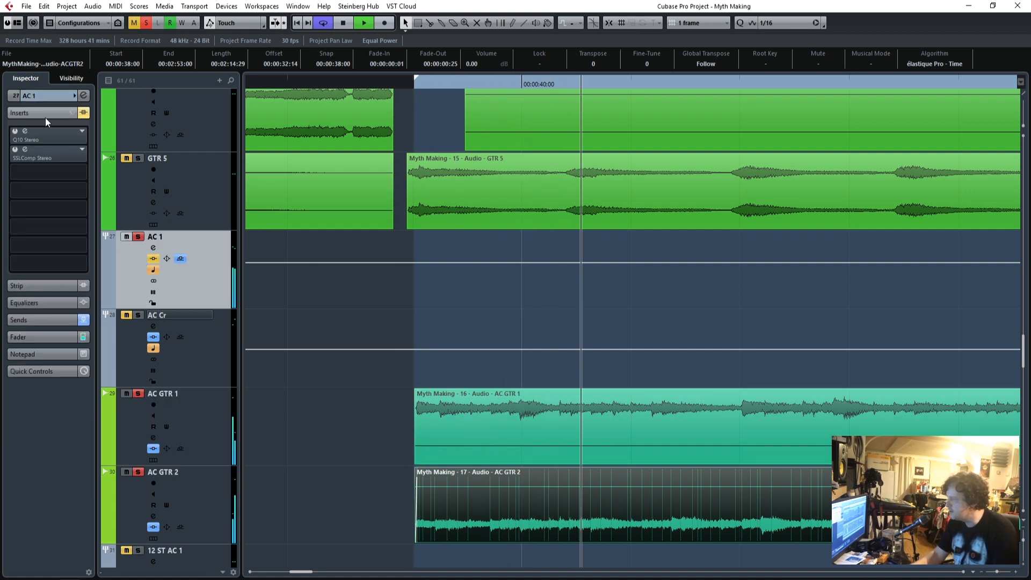
click(15, 132)
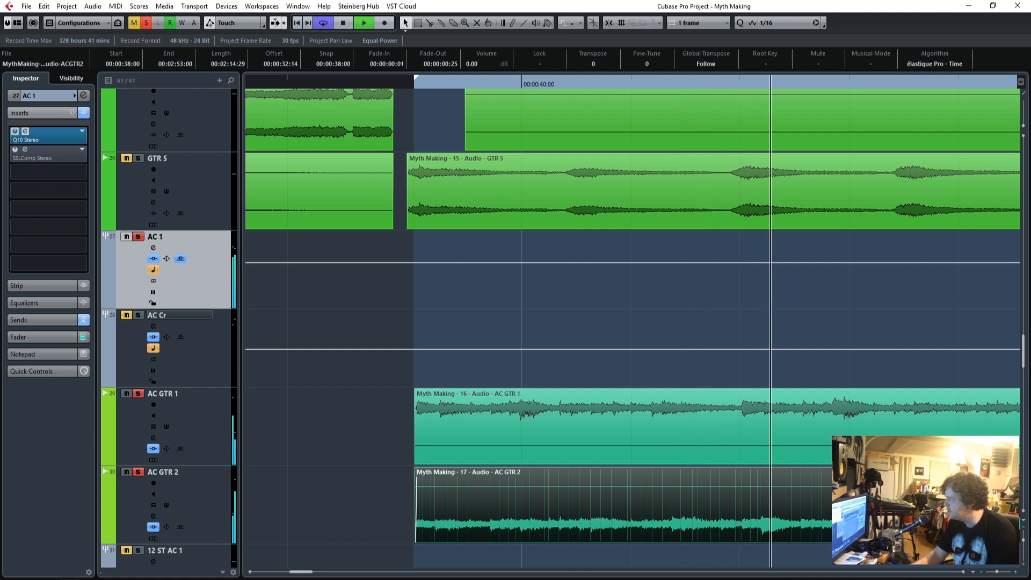
drag(0, 343, 522, 128)
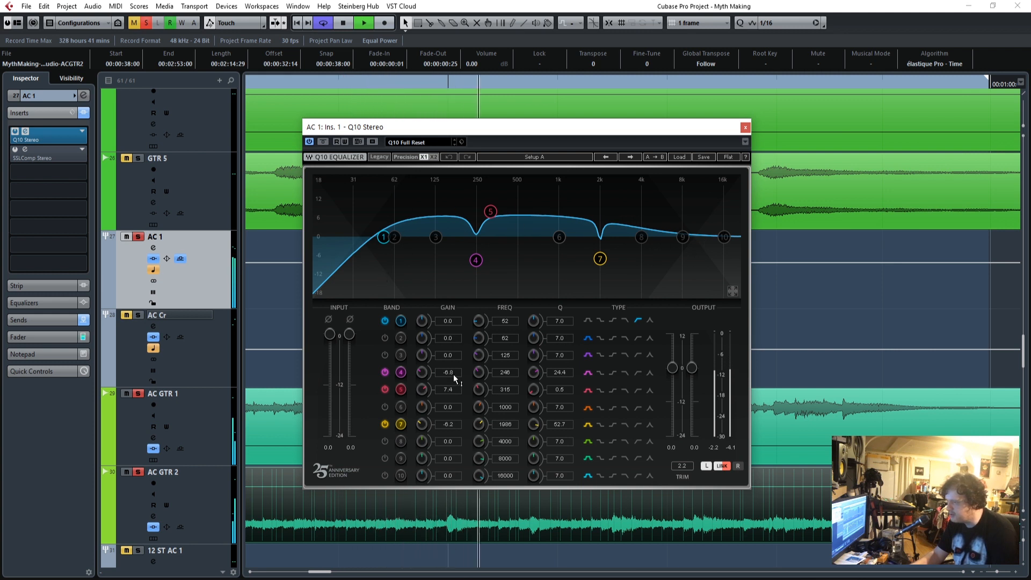
Set the Q10 band 4 gain to -8.1, and raise band 5 to a gain of 15.8 at frequency 153.
mouse_move(450, 373)
mouse_down()
mouse_move(450, 287)
mouse_move(450, 380)
mouse_up()
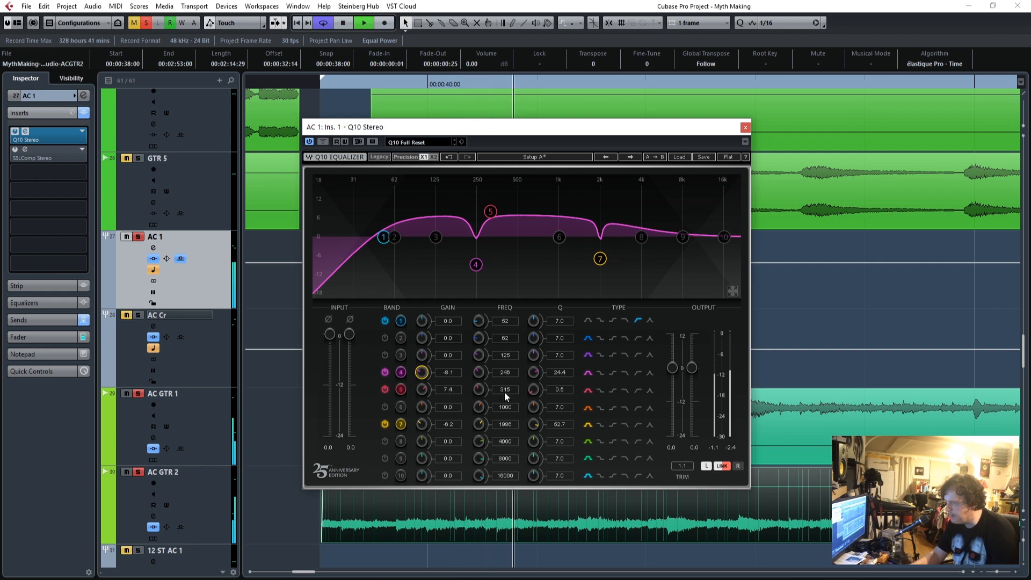
key(space)
drag(448, 391, 448, 354)
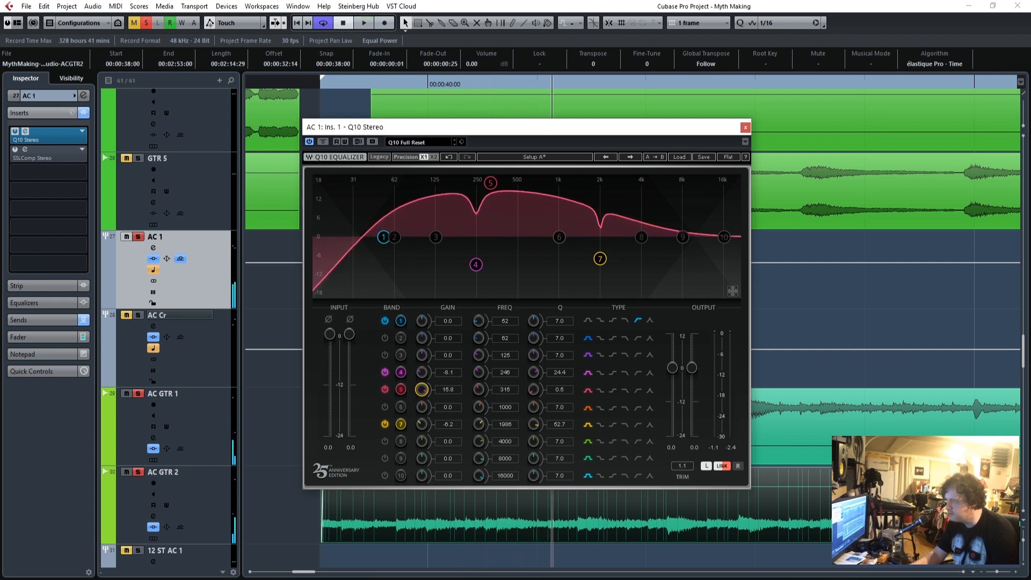
mouse_move(504, 393)
mouse_down()
mouse_move(504, 342)
mouse_move(504, 409)
mouse_up()
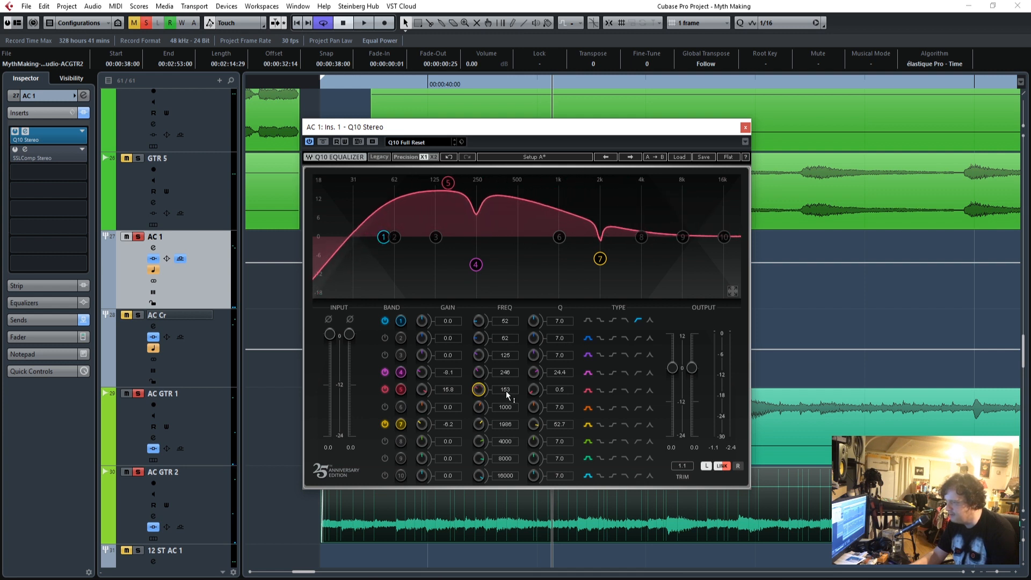
Sweep the Q10 band 5 frequency to 617 during playback, reduce its gain to 11.5 and stop playback.
key(space)
drag(504, 390, 505, 369)
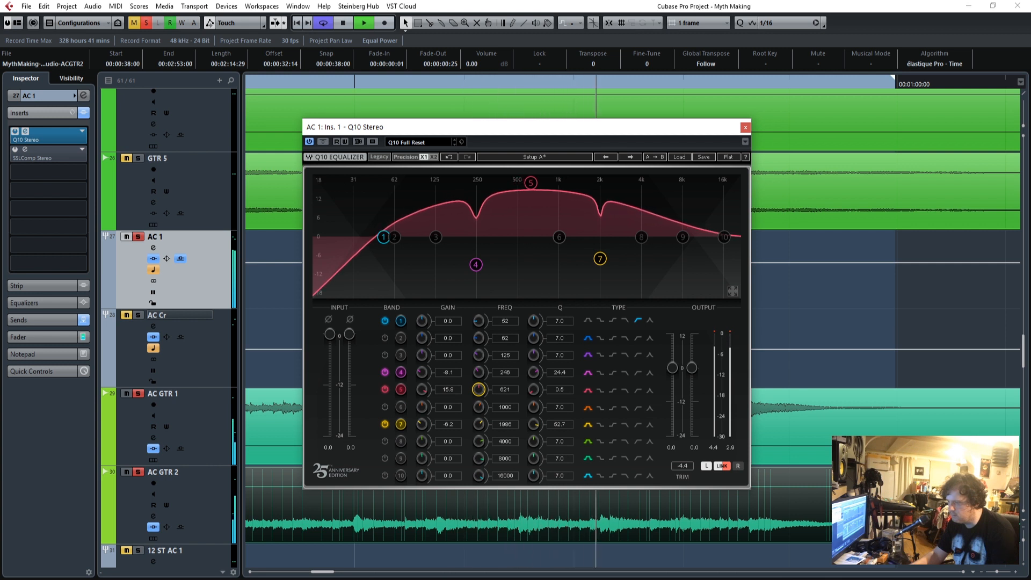
drag(422, 389, 421, 397)
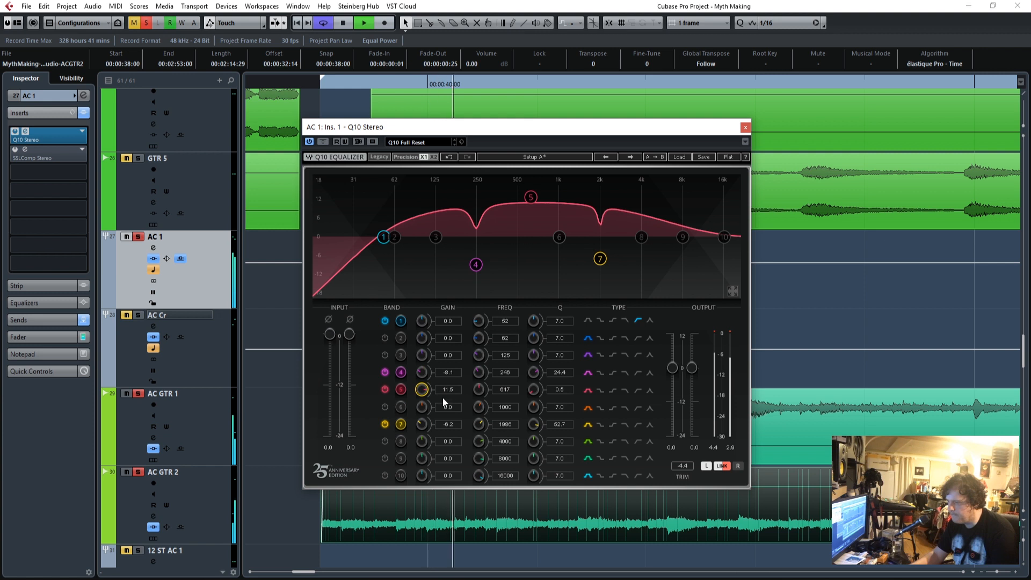
key(space)
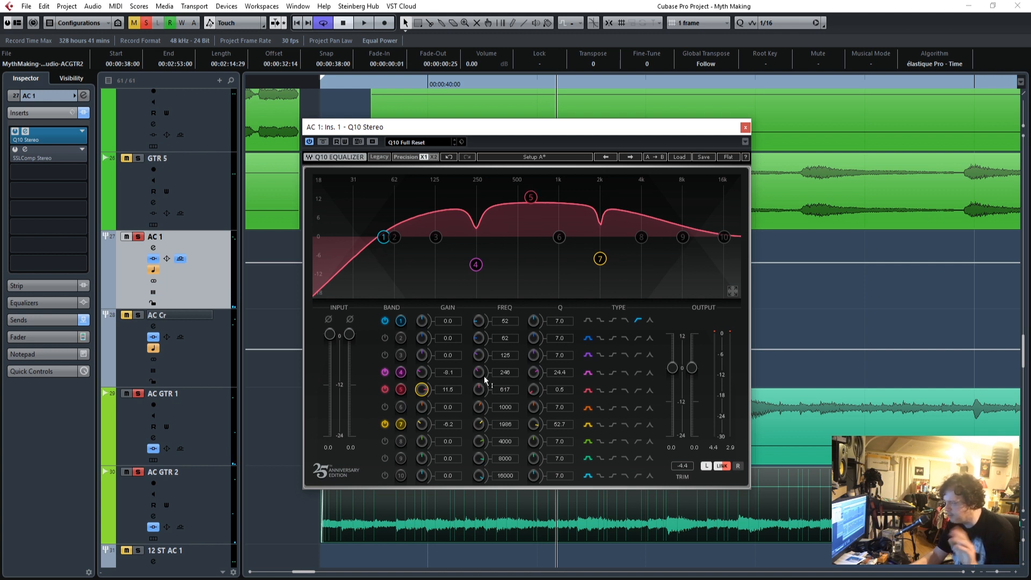
Replay the acoustic loop from its start, set the Q10 band 7 gain to -7.4, close the equalizer and stop playback.
drag(674, 133, 934, 63)
click(318, 84)
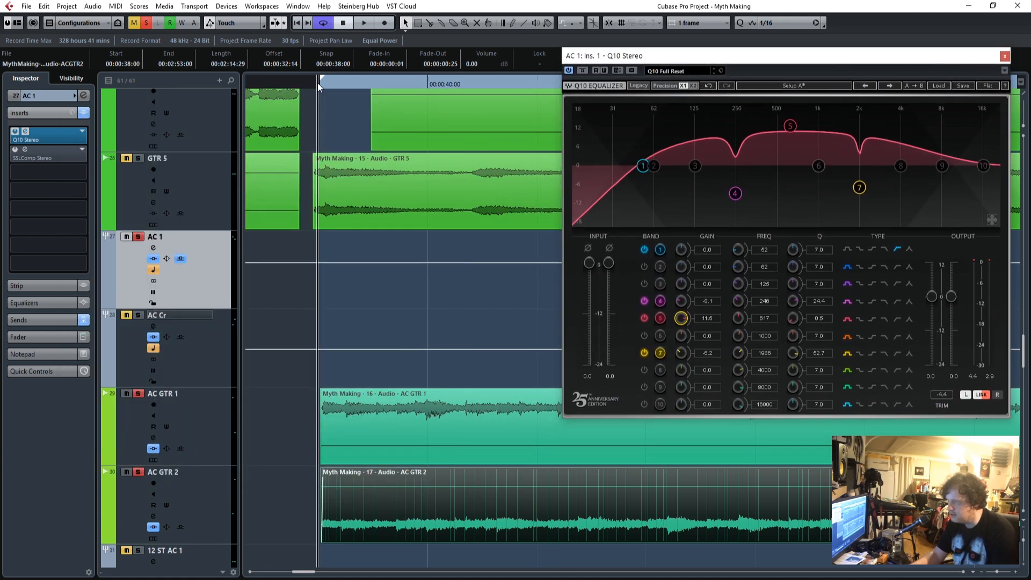
drag(638, 63, 341, 113)
key(space)
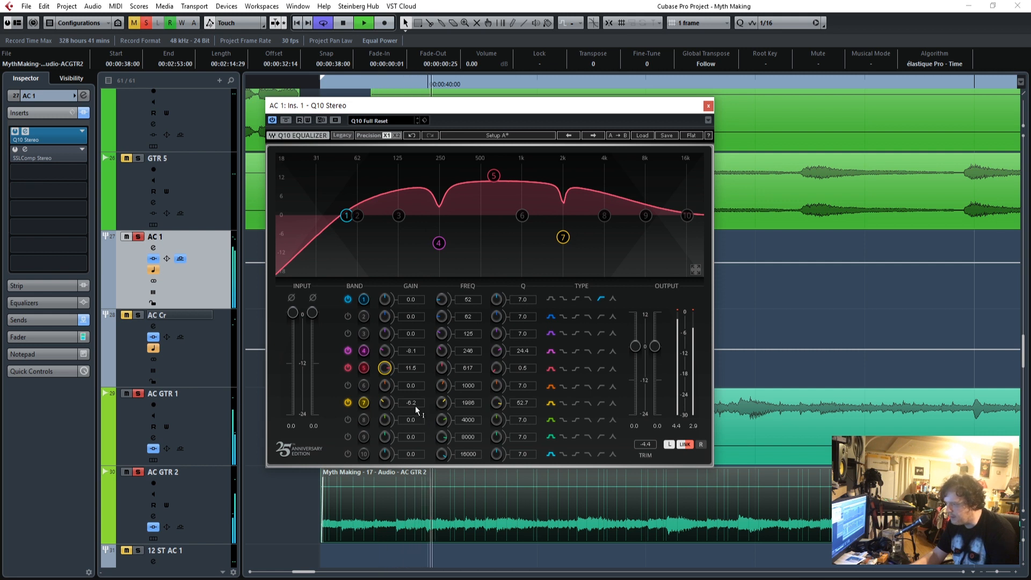
mouse_move(414, 403)
mouse_down()
mouse_move(413, 342)
mouse_move(414, 408)
mouse_up()
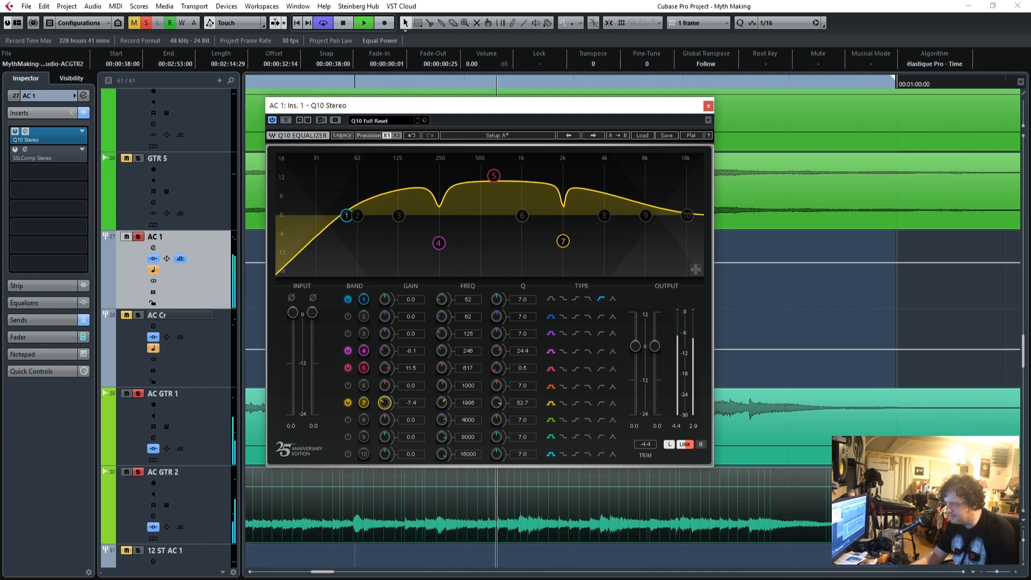
click(709, 105)
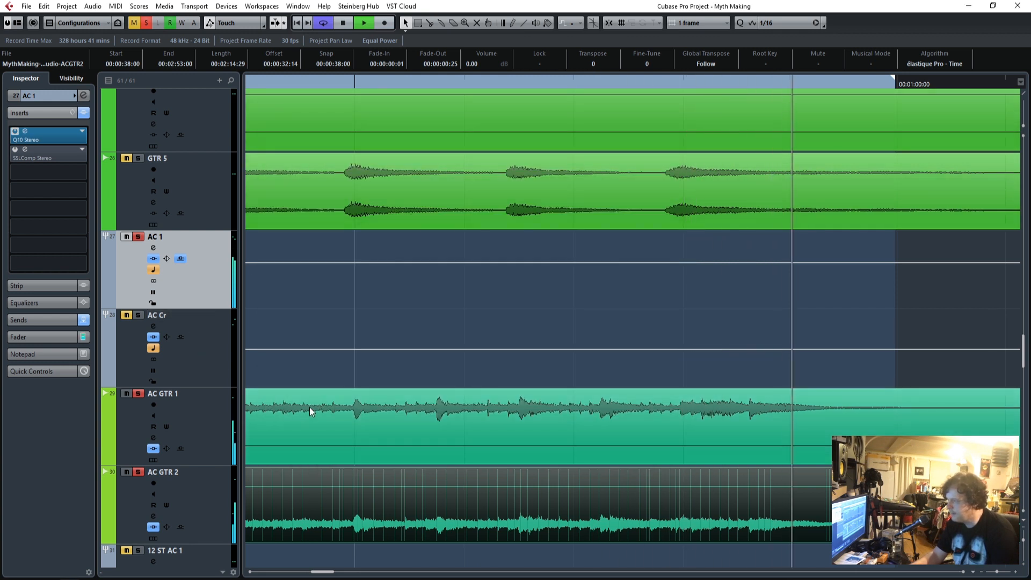
key(space)
click(346, 431)
click(350, 488)
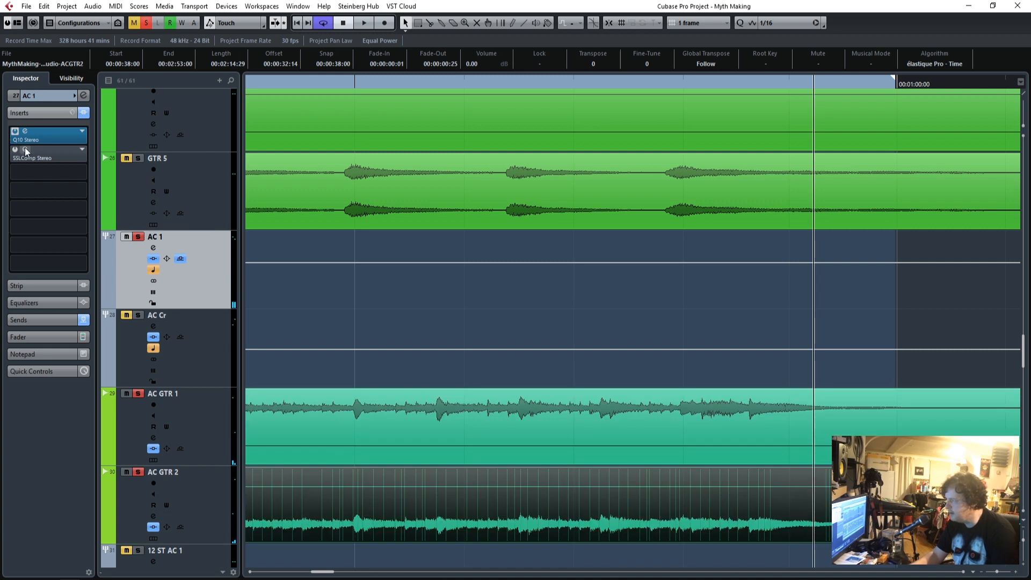
Open and activate the SSLComp Stereo insert on the AC 1 group, and play the acoustic loop from its start.
drag(560, 113, 628, 105)
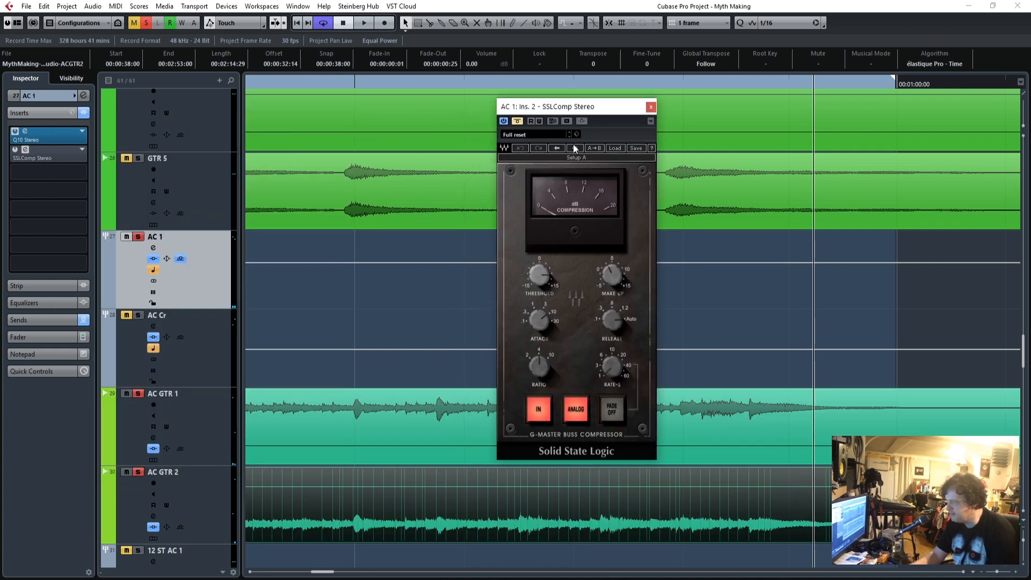
click(516, 122)
drag(333, 573, 303, 577)
click(326, 85)
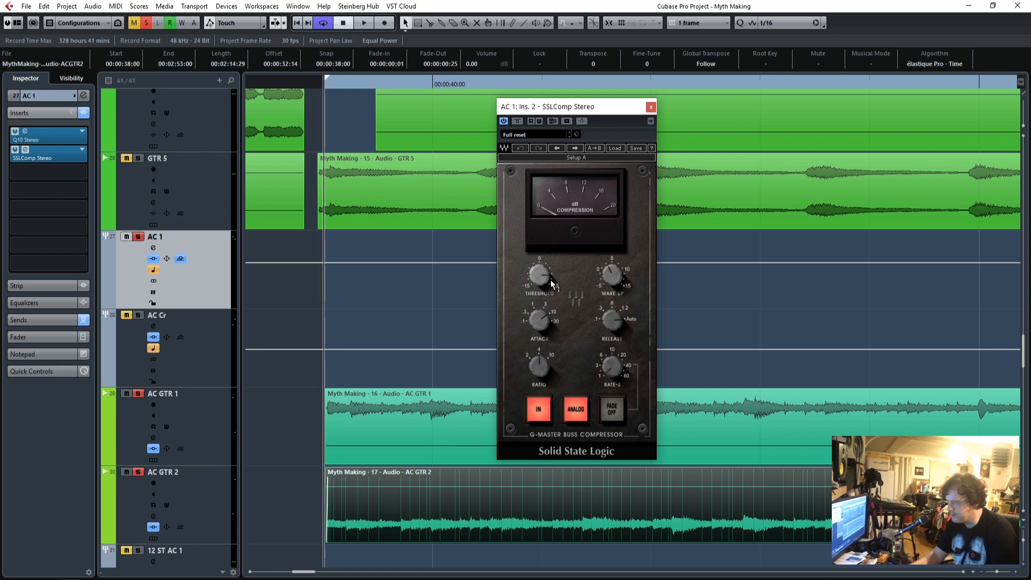
key(space)
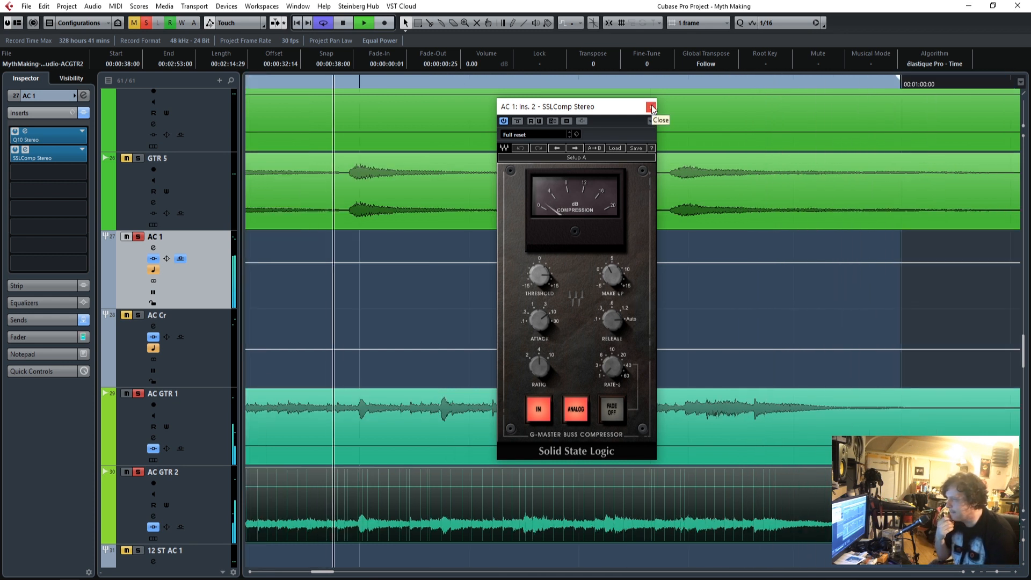
Show the AC 1 group's send to AC Cr and pull the AC 1 fader all the way down.
click(36, 320)
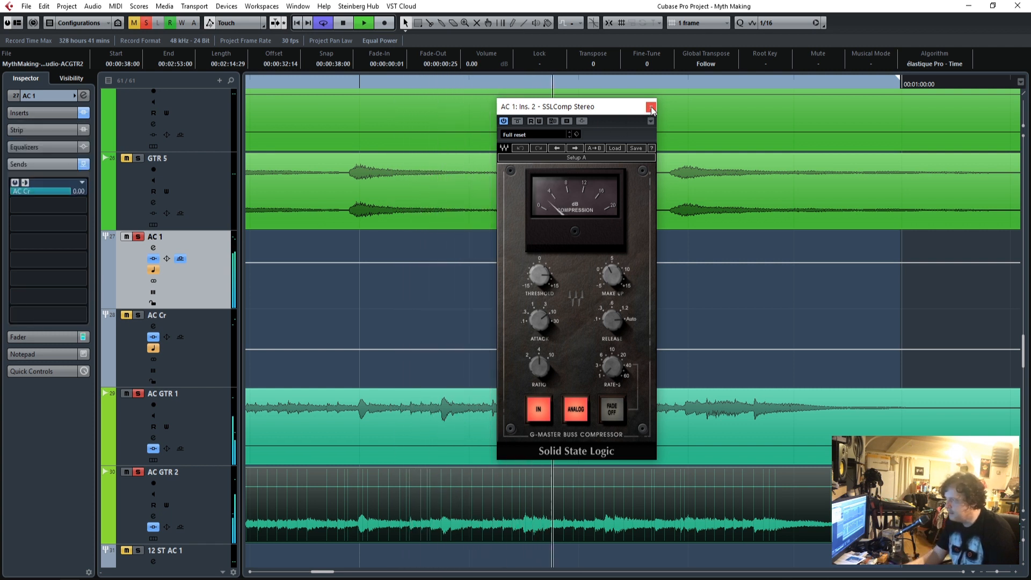
click(38, 336)
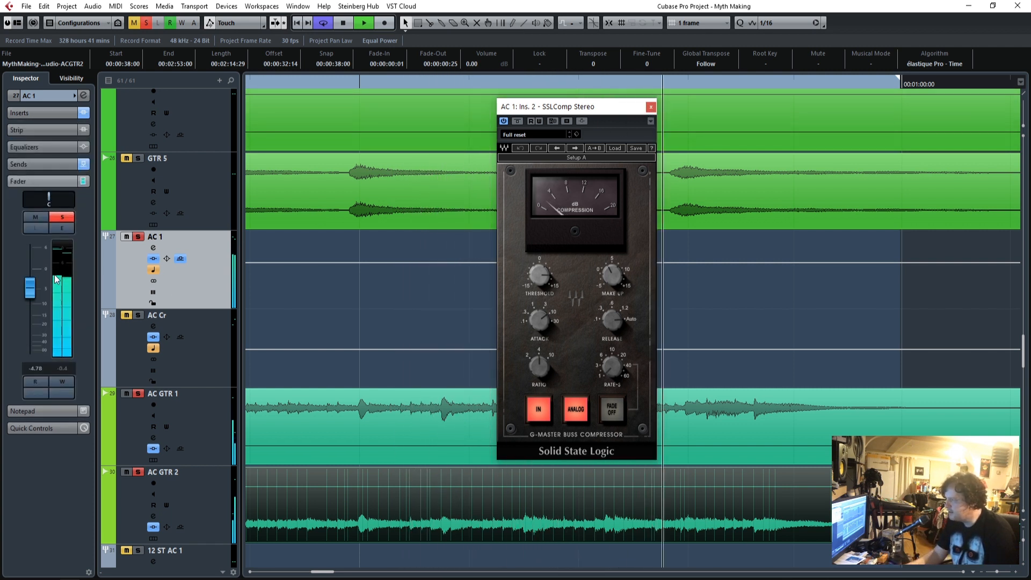
drag(36, 292, 28, 365)
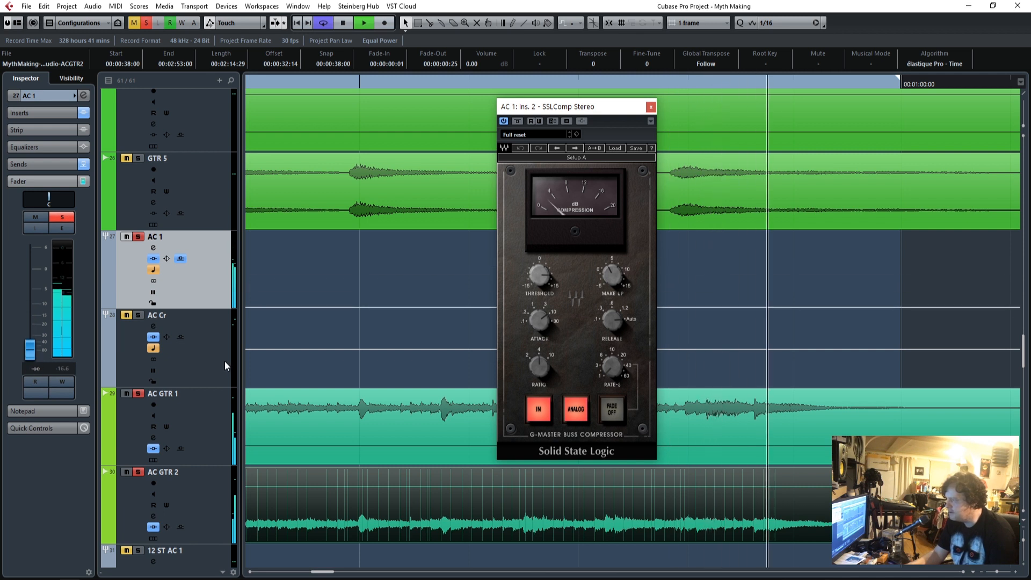
Solo the AC Cr group, set its fader to 0.00, and return the stopped playback position to the loop start.
click(135, 320)
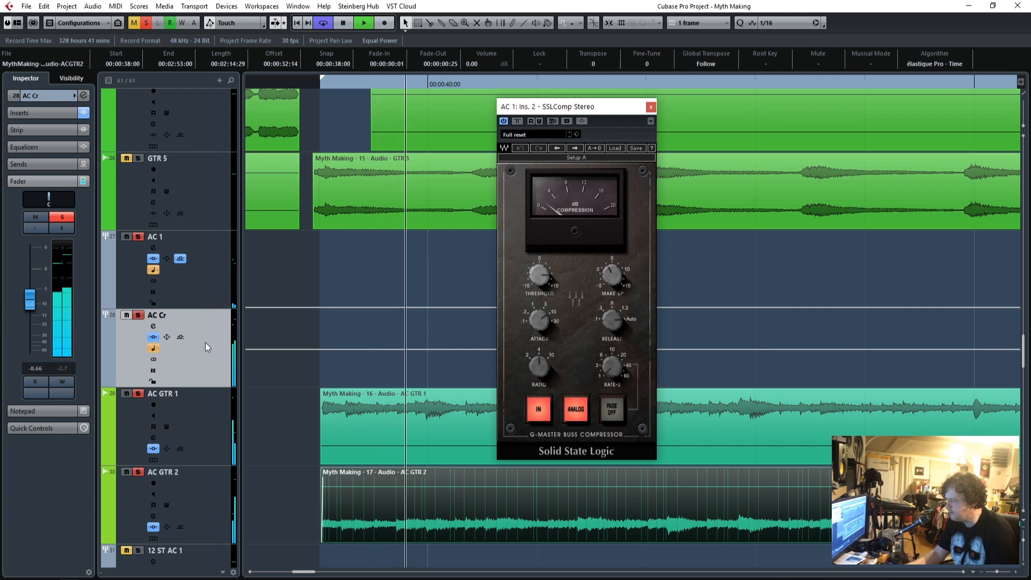
ctrl+click(29, 299)
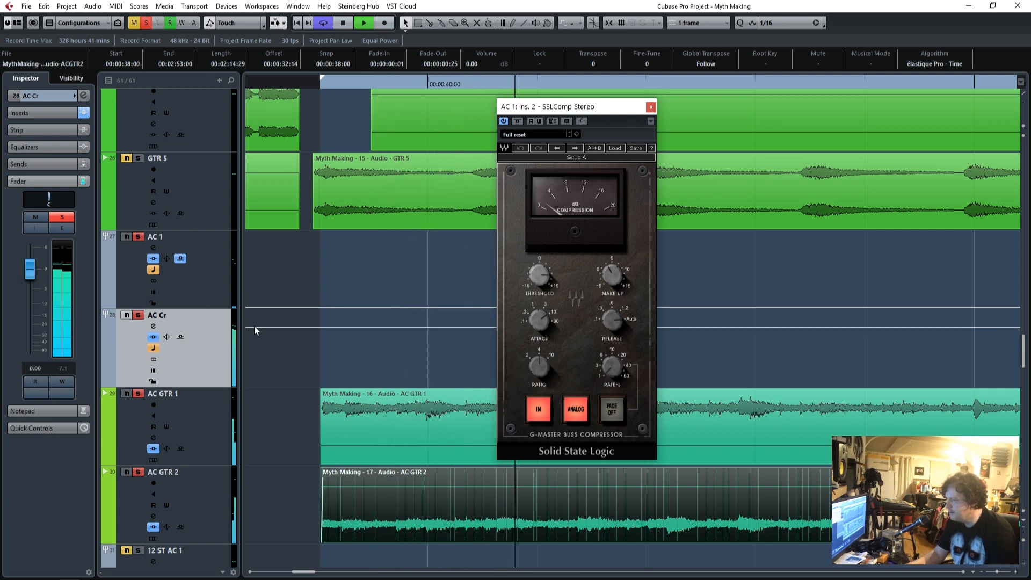
click(321, 83)
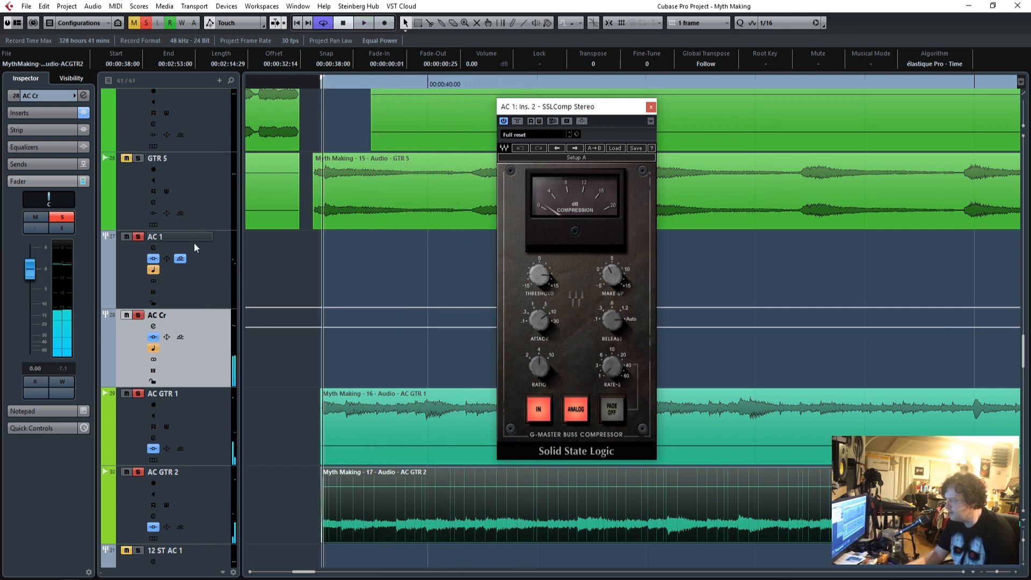
Examine the Q1 Stereo equalizer on AC Cr, open its CLA-2A Stereo compressor, and close the AC 1 SSLComp window.
click(48, 112)
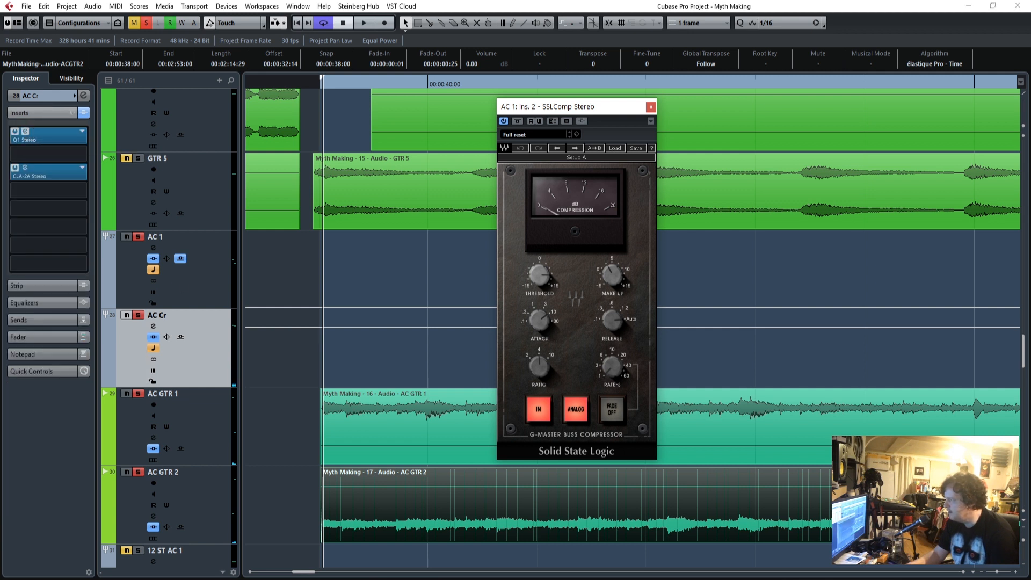
click(25, 131)
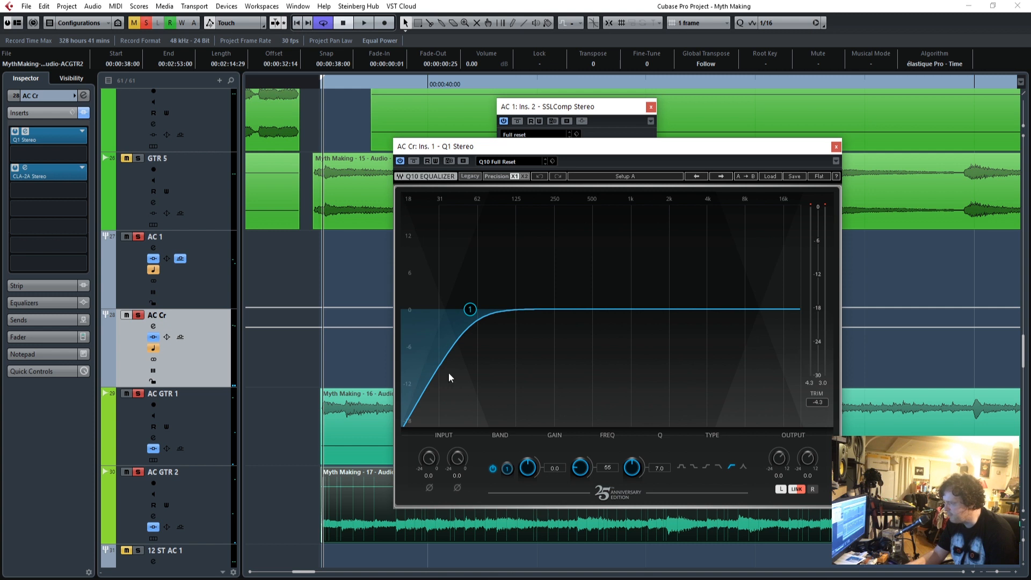
click(836, 146)
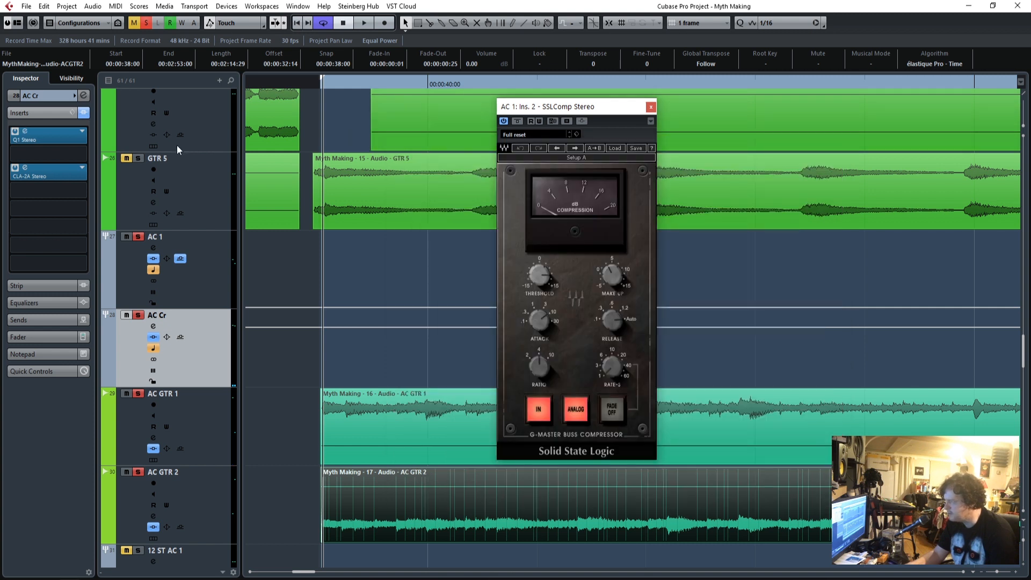
click(25, 168)
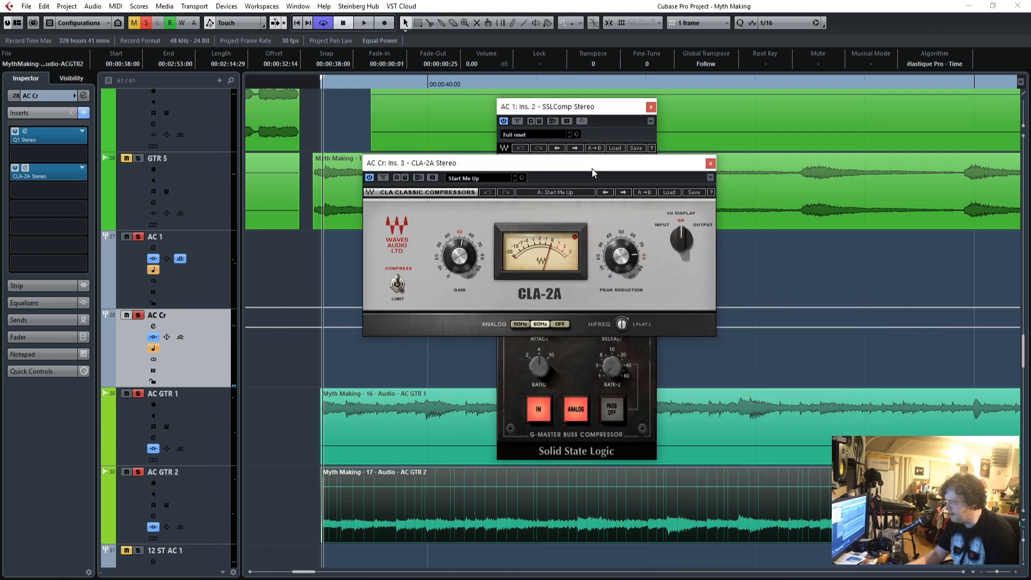
drag(634, 153, 600, 177)
click(650, 107)
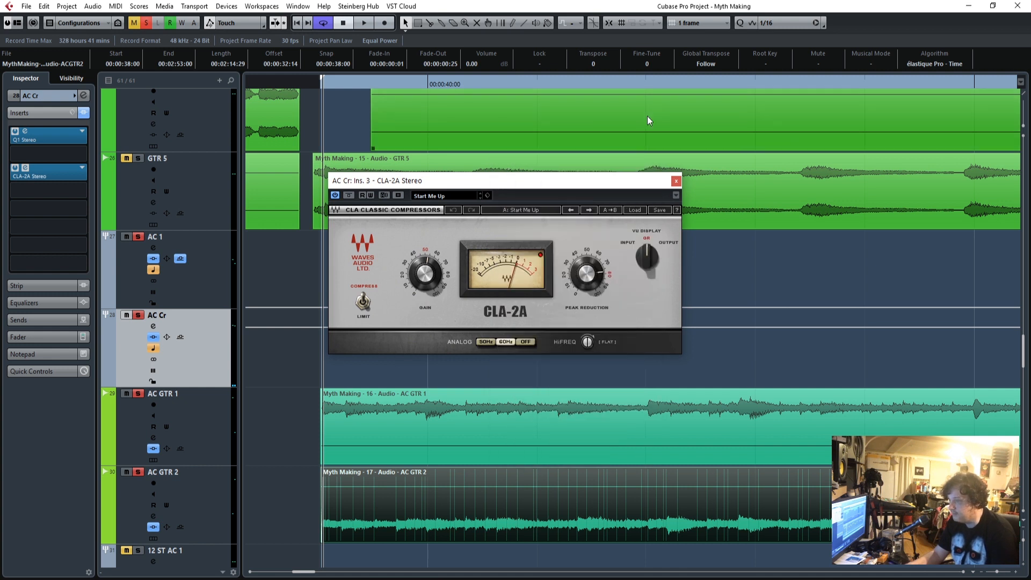
drag(400, 178, 542, 168)
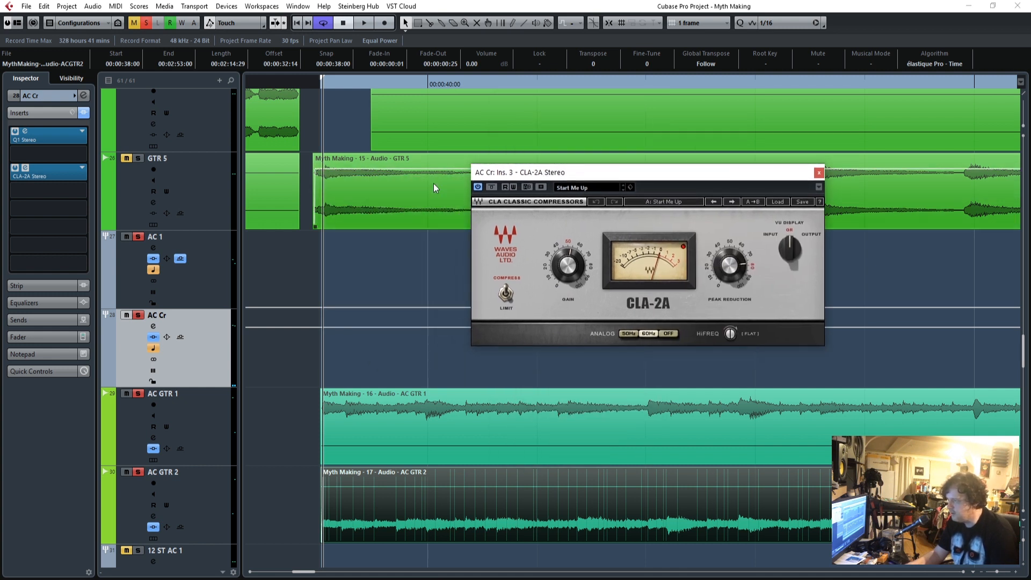
Play the loop through AC Cr, raise the CLA-2A peak reduction slightly, close the compressor and return the stopped playback to before the loop.
drag(321, 85, 318, 87)
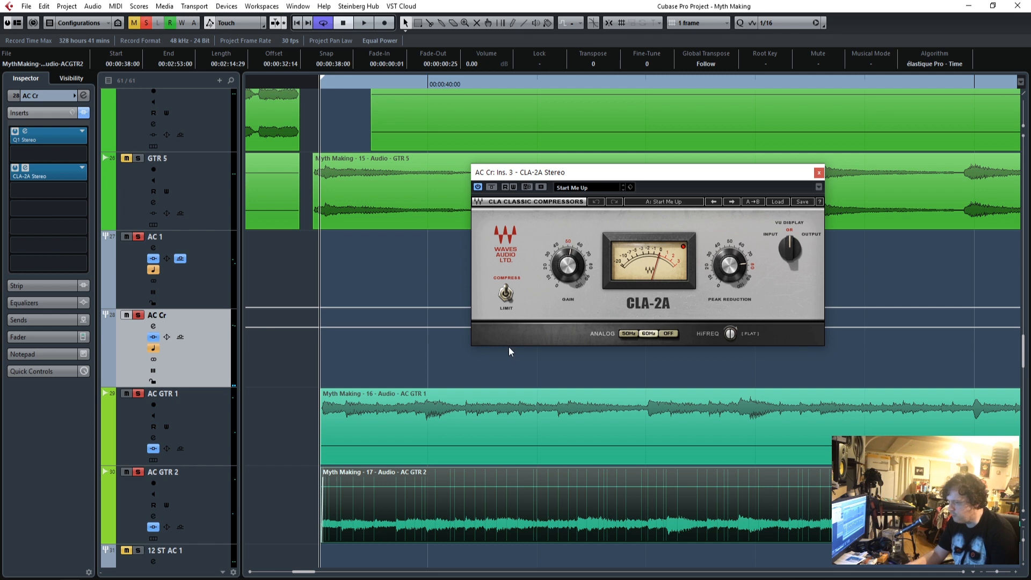
mouse_move(733, 269)
mouse_down()
mouse_move(733, 239)
mouse_move(734, 262)
mouse_up()
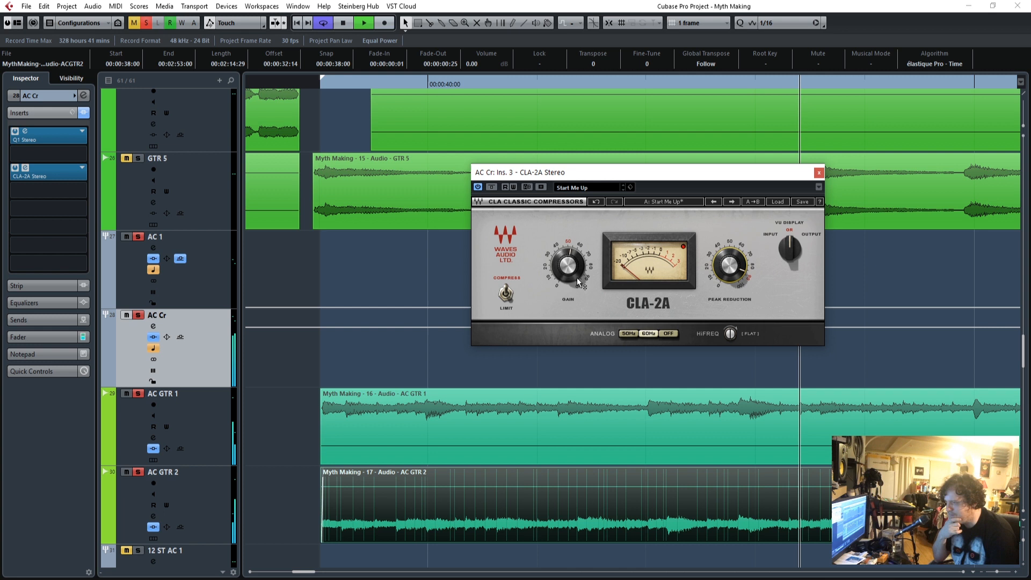
click(819, 172)
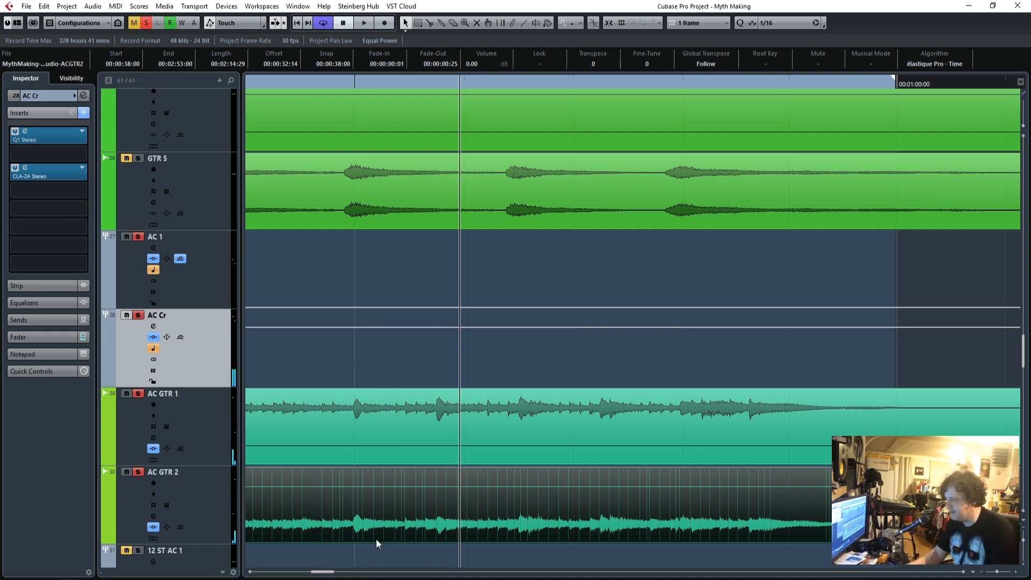
drag(319, 573, 300, 573)
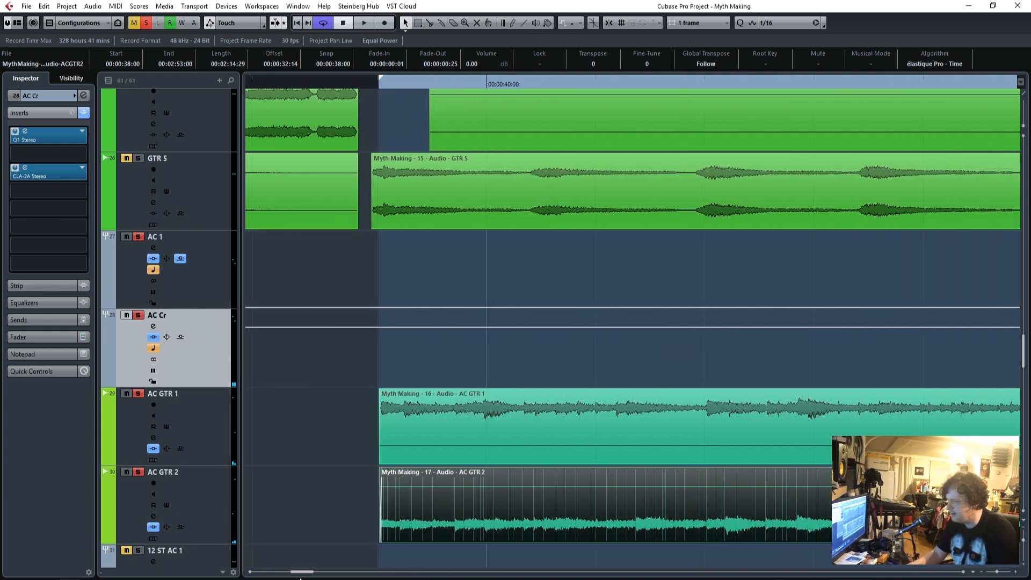
click(376, 86)
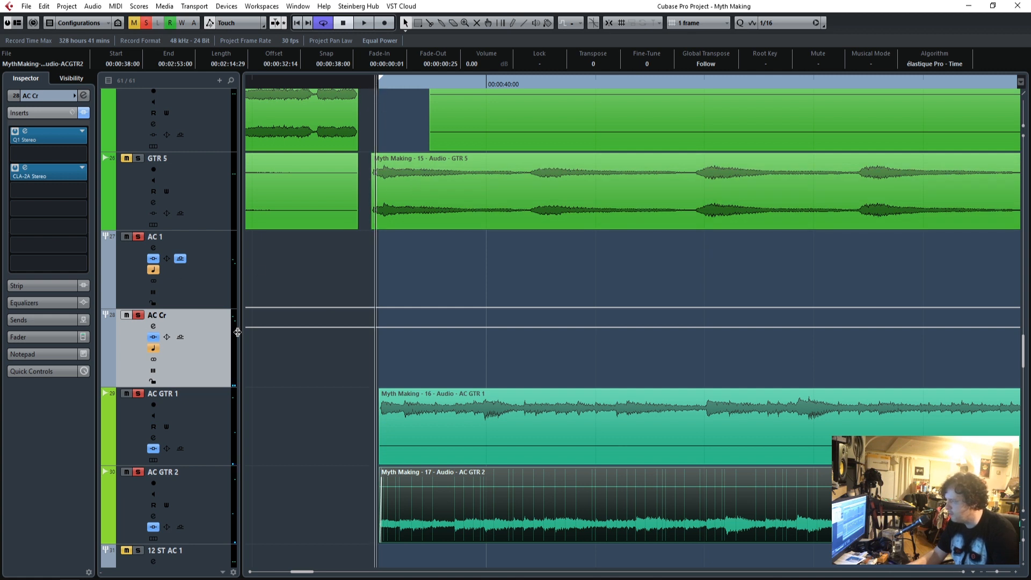
Set the AC 1 group's fader to 0.00 and pull the AC Cr fader all the way down.
click(206, 255)
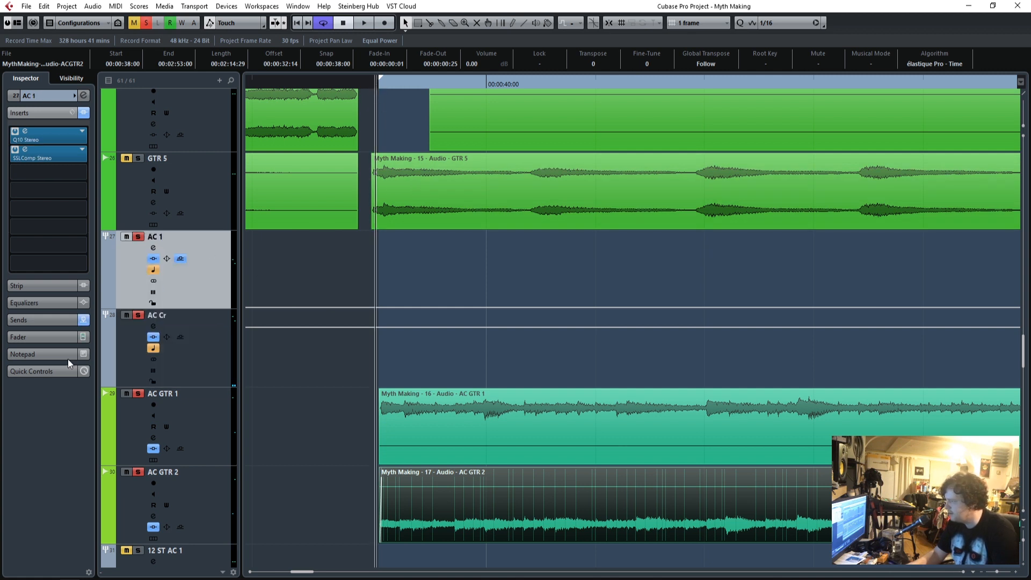
click(39, 321)
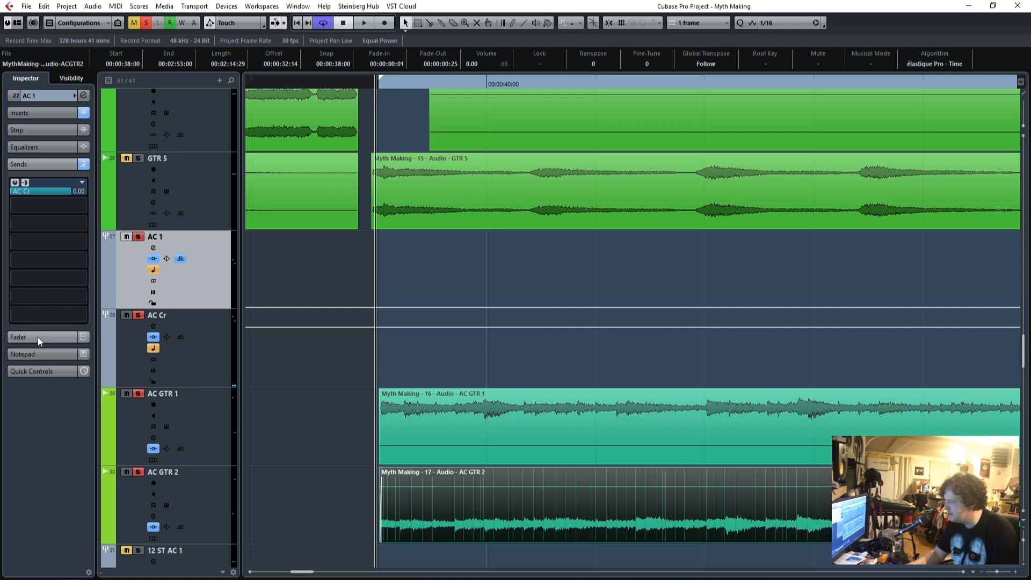
click(37, 336)
ctrl+click(29, 297)
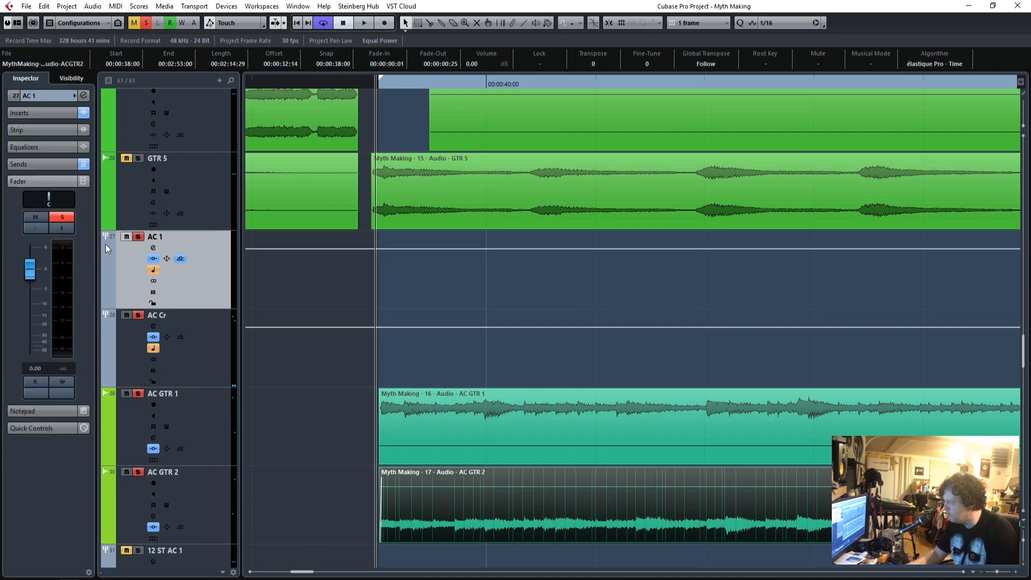
click(189, 329)
drag(29, 269, 29, 377)
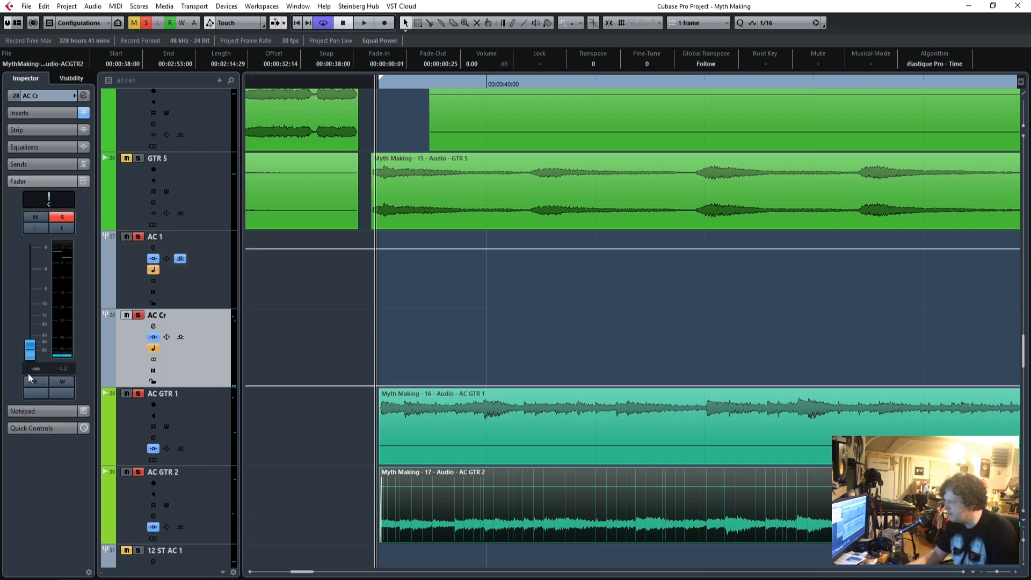
Play the loop from its start, blend in AC Cr at a fader level of -10.4, and compare the sound with AC Cr muted.
click(380, 84)
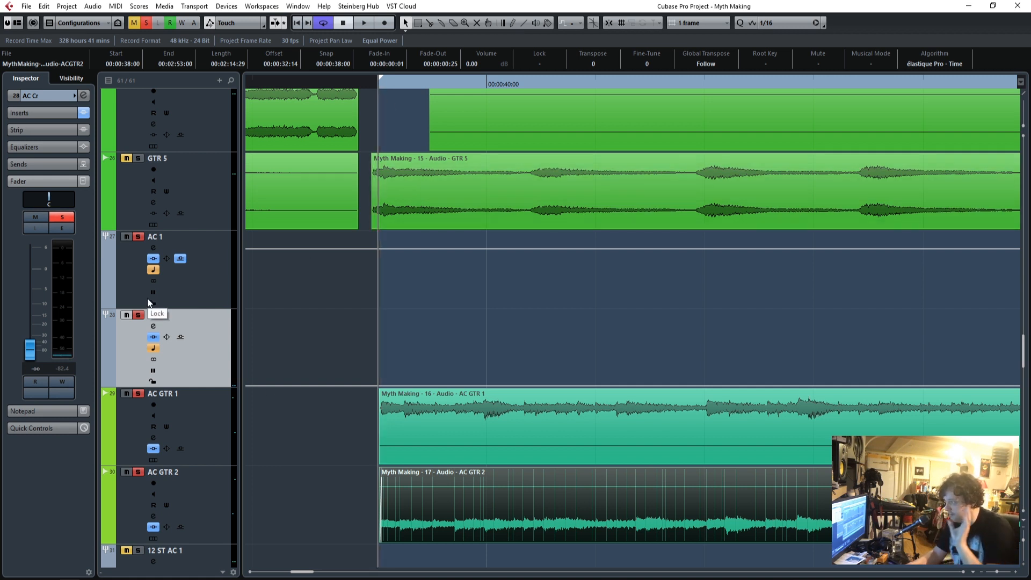
key(space)
drag(30, 356, 30, 303)
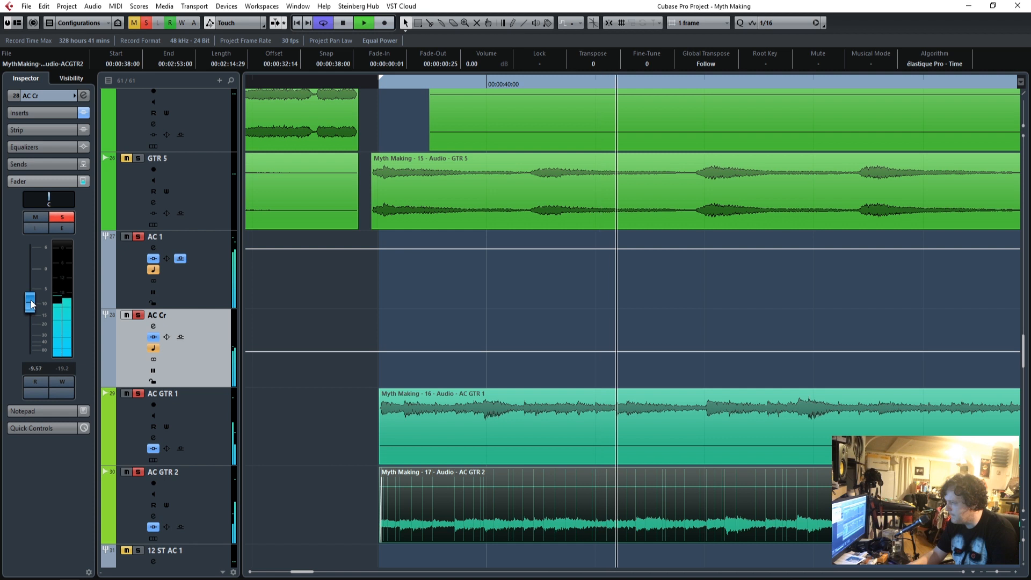
click(40, 217)
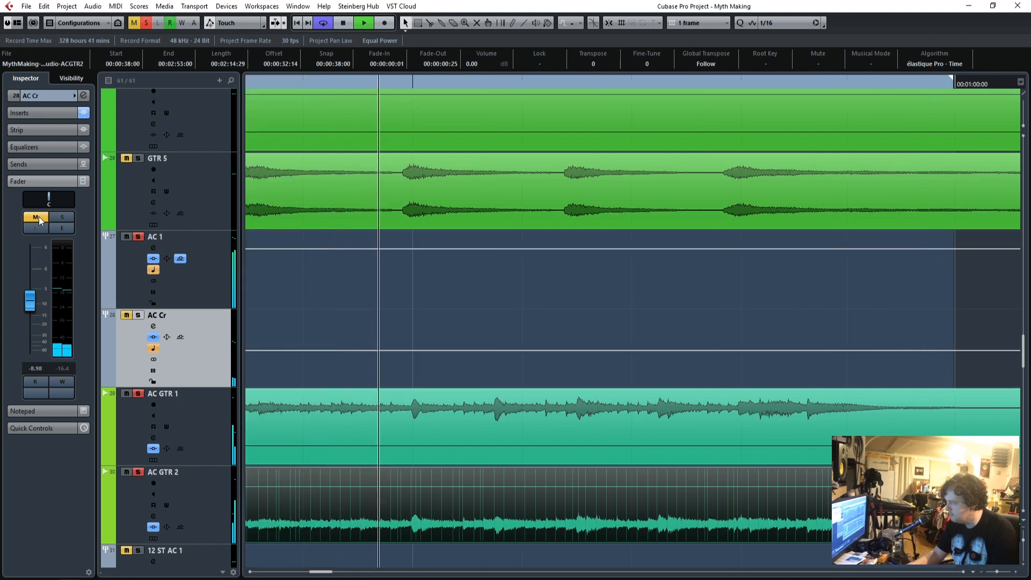
click(39, 217)
drag(30, 299, 30, 302)
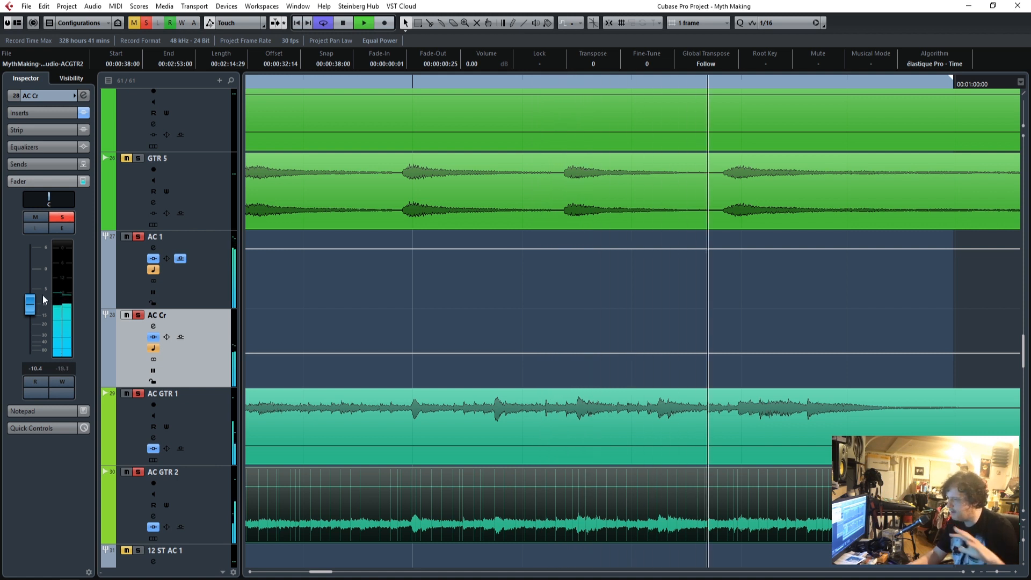
Stop playback and deactivate all solo states in the project.
key(space)
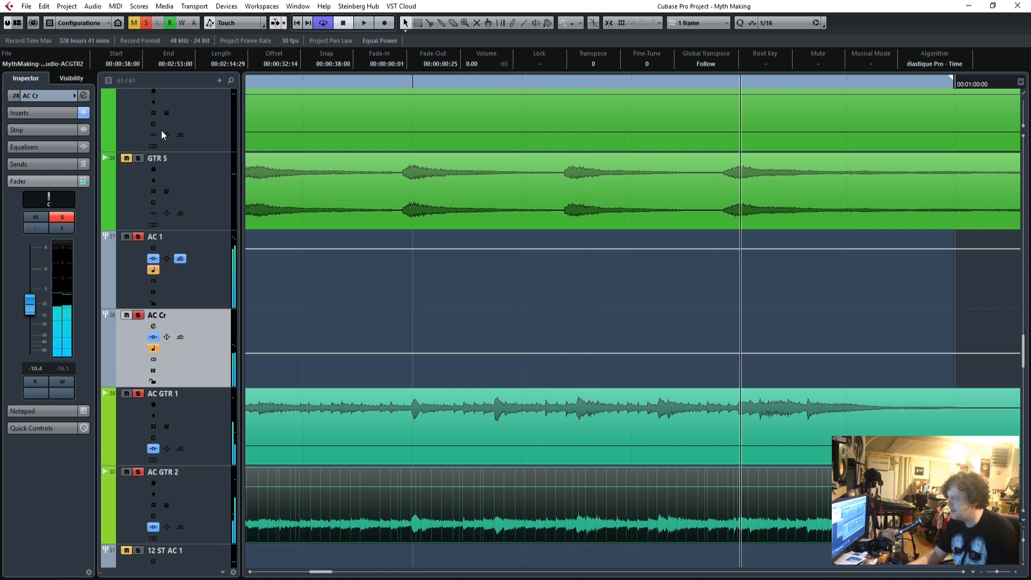
click(148, 25)
scroll(341, 429, down, 7)
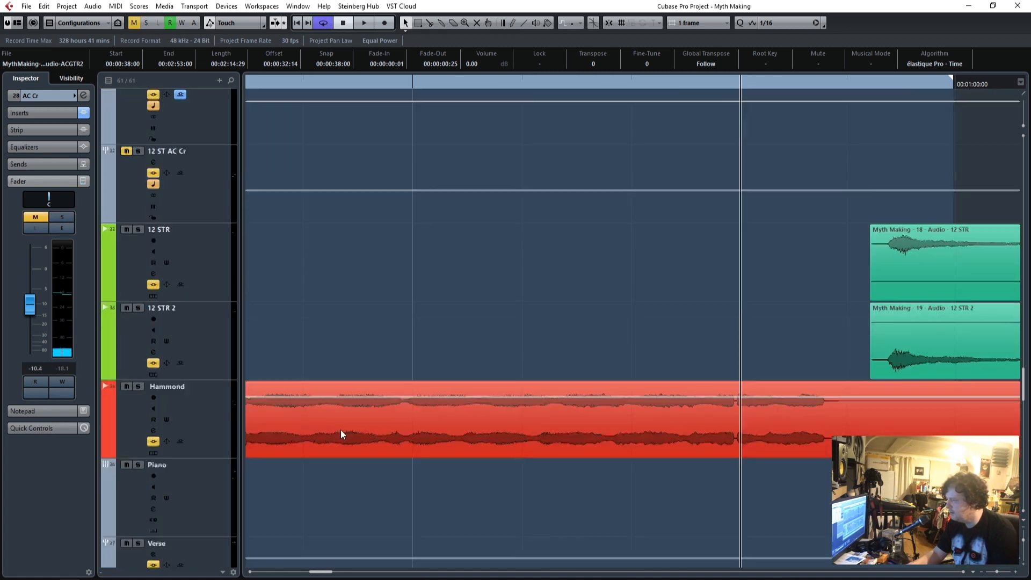
Mute the Hammond, Piano and Verse tracks and check the neighbouring tracks' mute states.
click(126, 291)
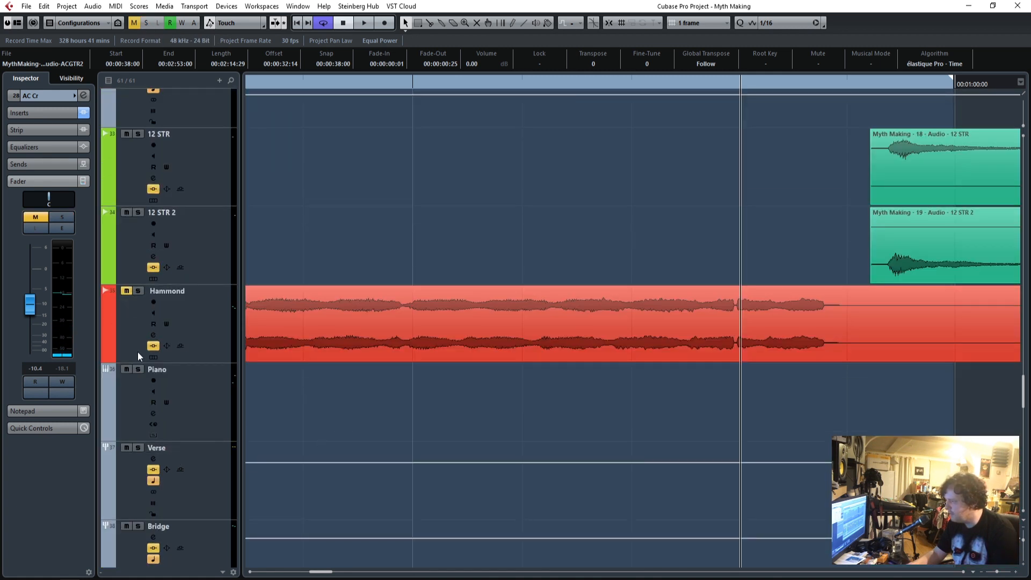
click(126, 448)
scroll(337, 486, down, 5)
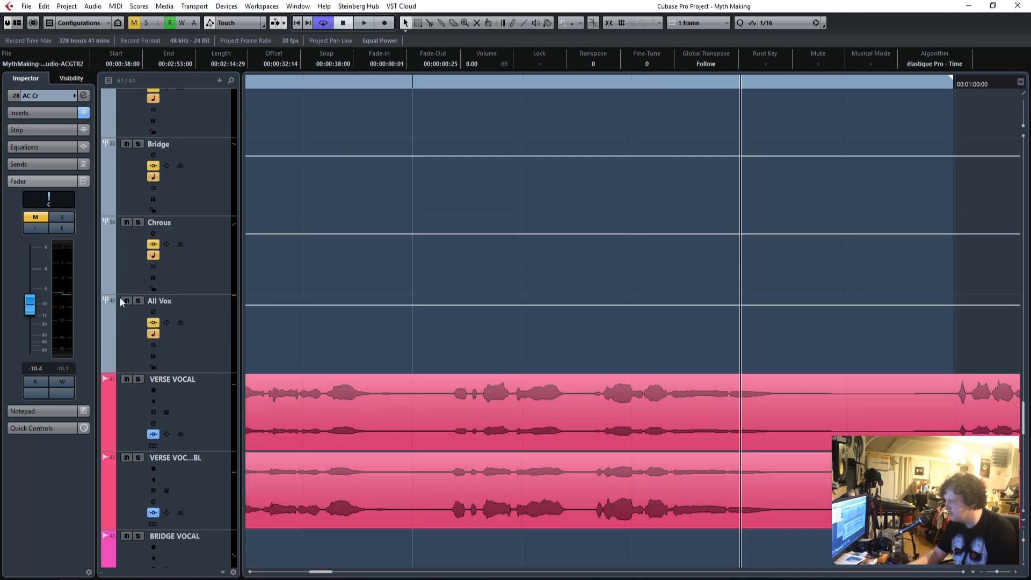
scroll(375, 418, up, 15)
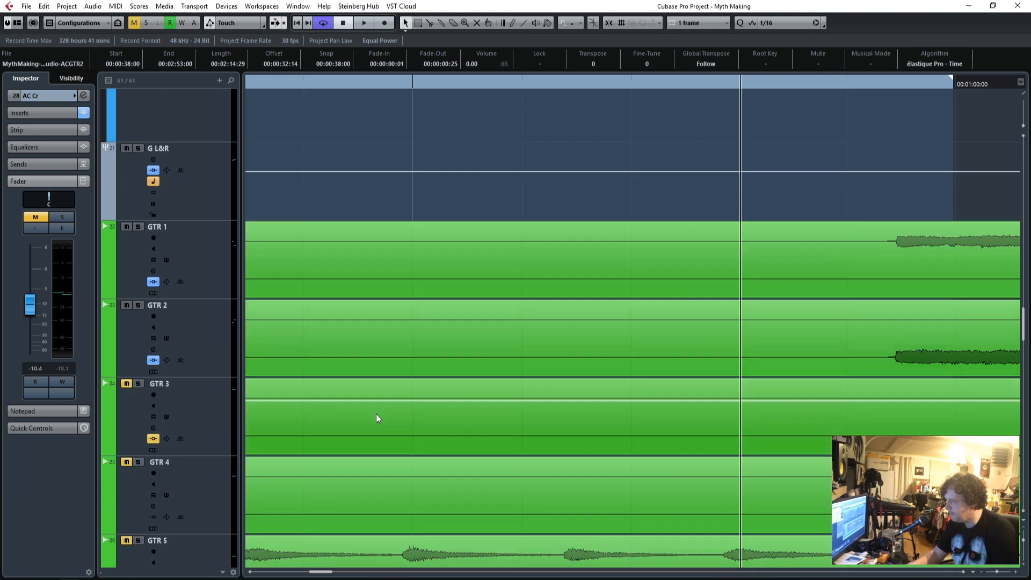
Play the mix from the start of the loop, unmute the AC Cr group and lower its fader to -12.9.
scroll(375, 419, down, 4)
drag(373, 83, 580, 115)
key(space)
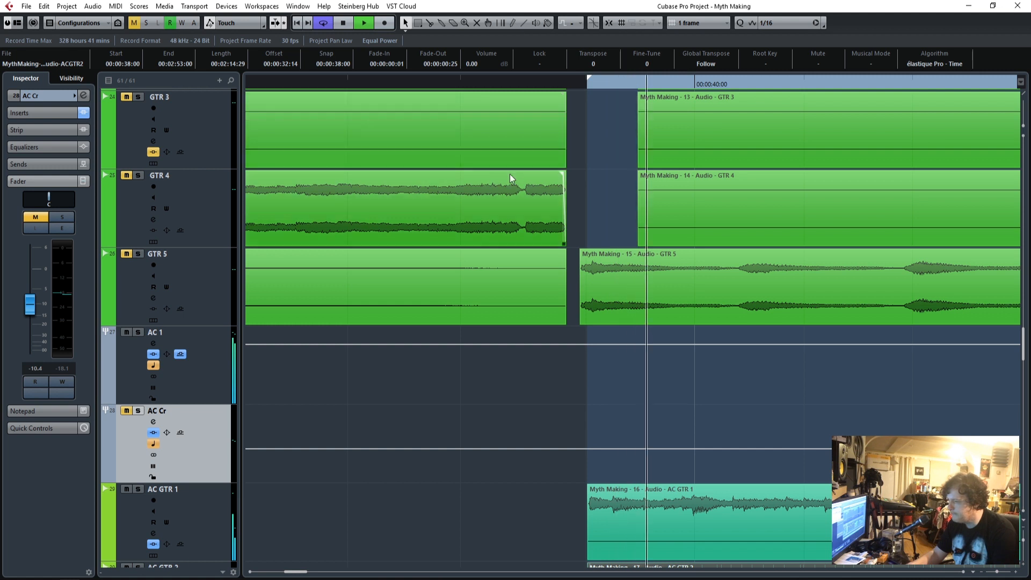
click(126, 410)
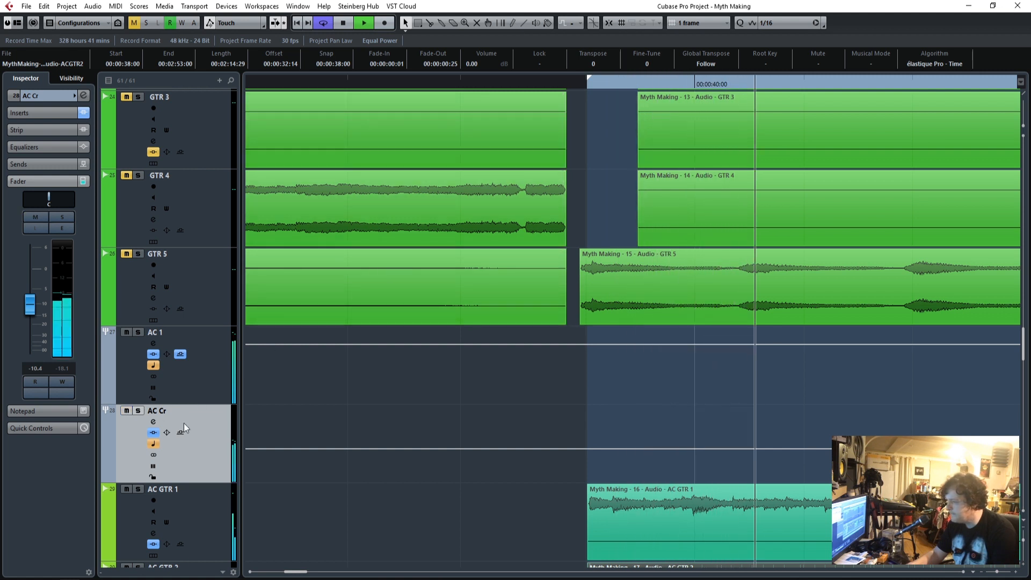
drag(33, 307, 31, 312)
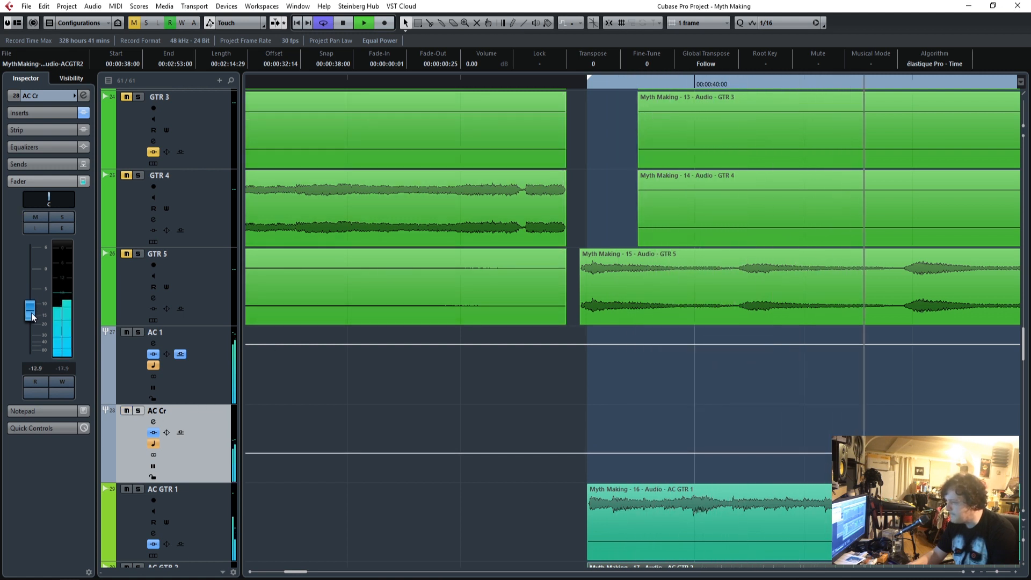
Open the mixer during playback and set the AC Cr channel's fader to -10.7.
click(211, 384)
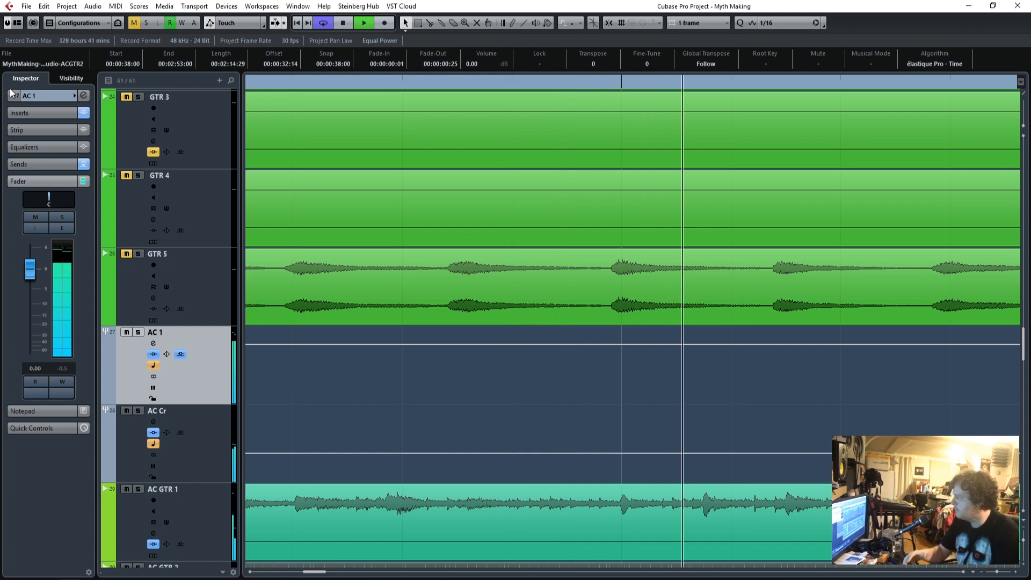
key(F3)
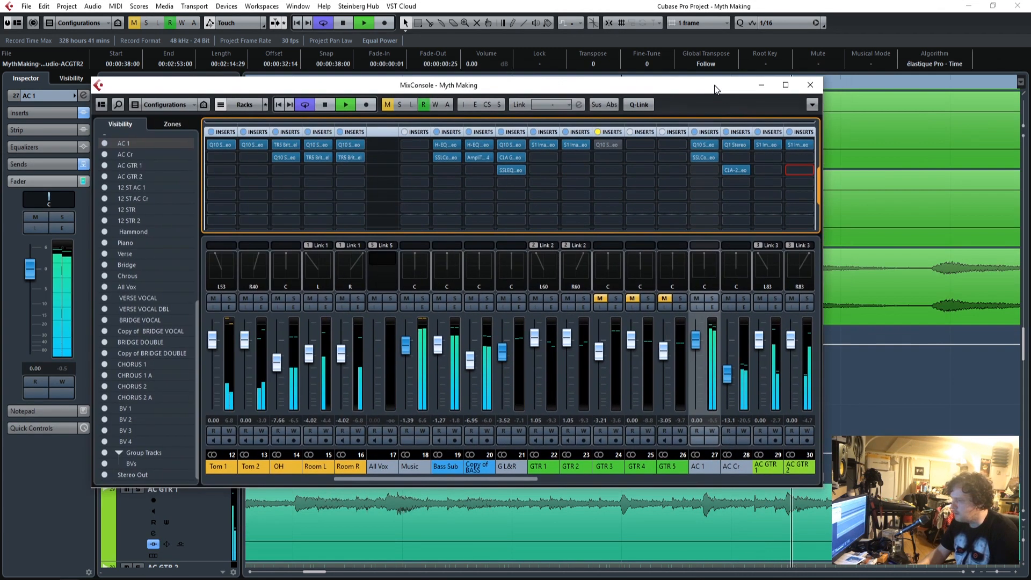
drag(715, 89, 724, 87)
click(739, 375)
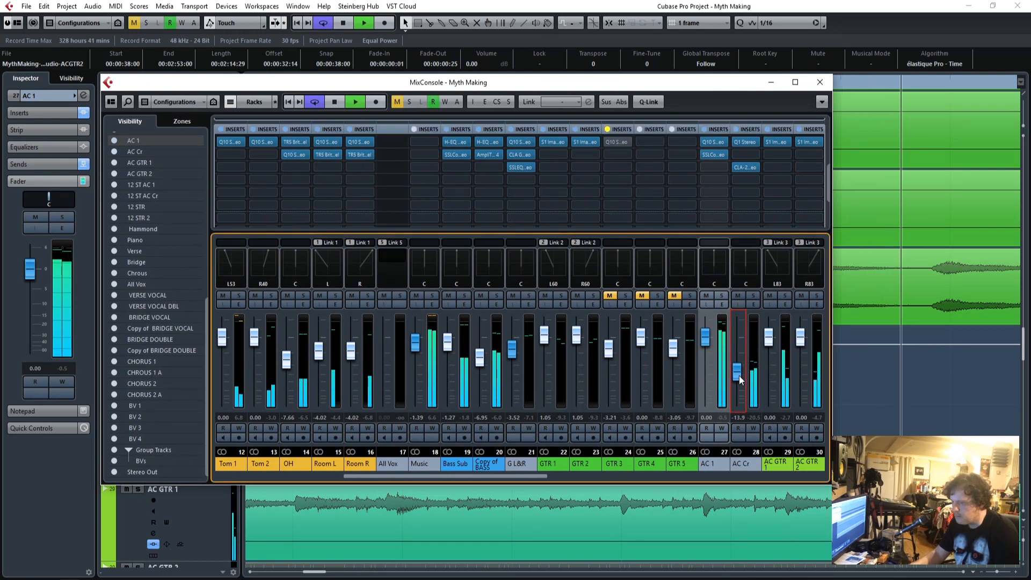
drag(739, 372, 741, 369)
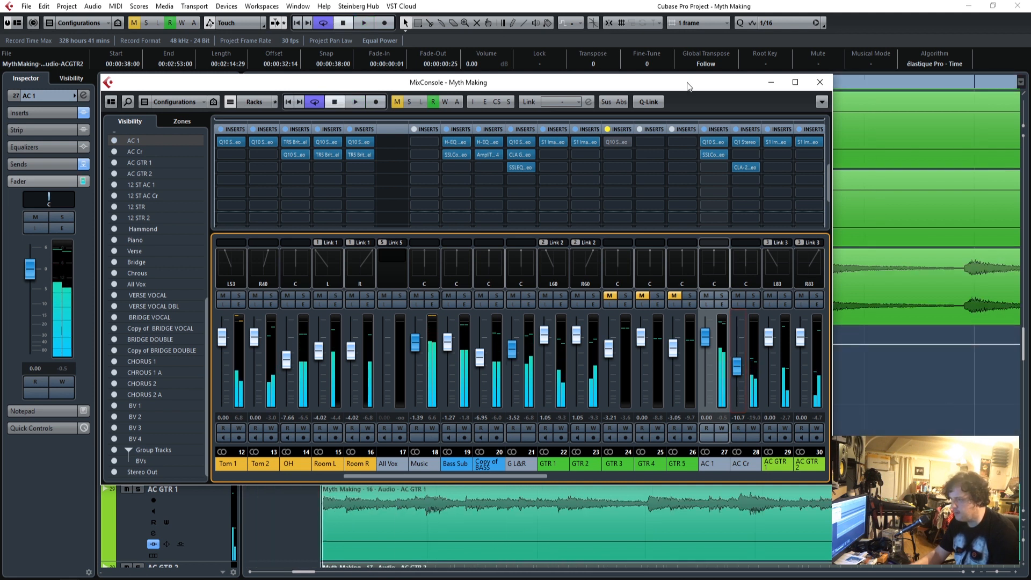
Close the mixer, replay the loop, move its start slightly earlier to the beginning of the GTR 5 clip, and stop playback.
click(702, 5)
click(344, 23)
key(space)
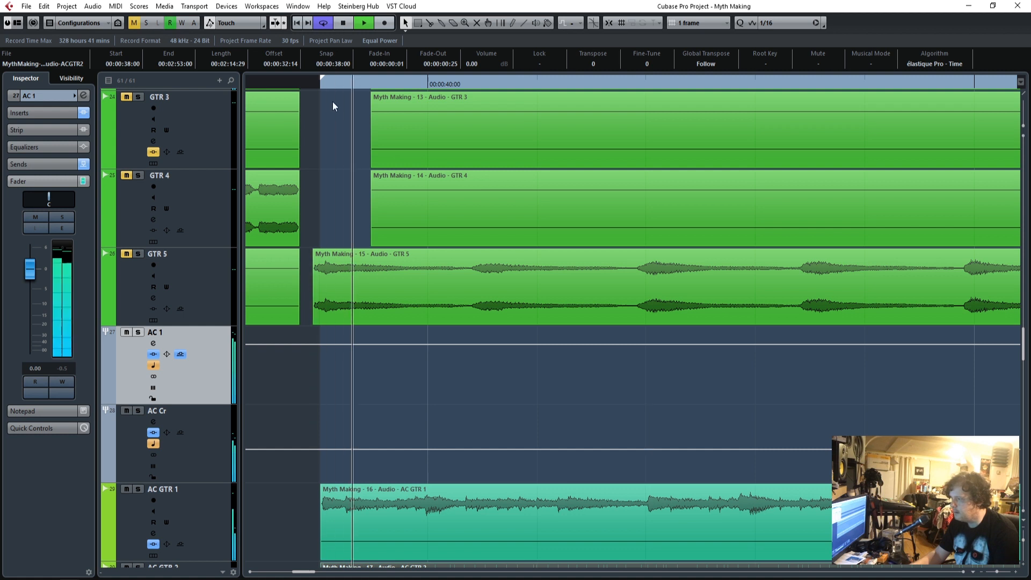
drag(322, 84, 314, 85)
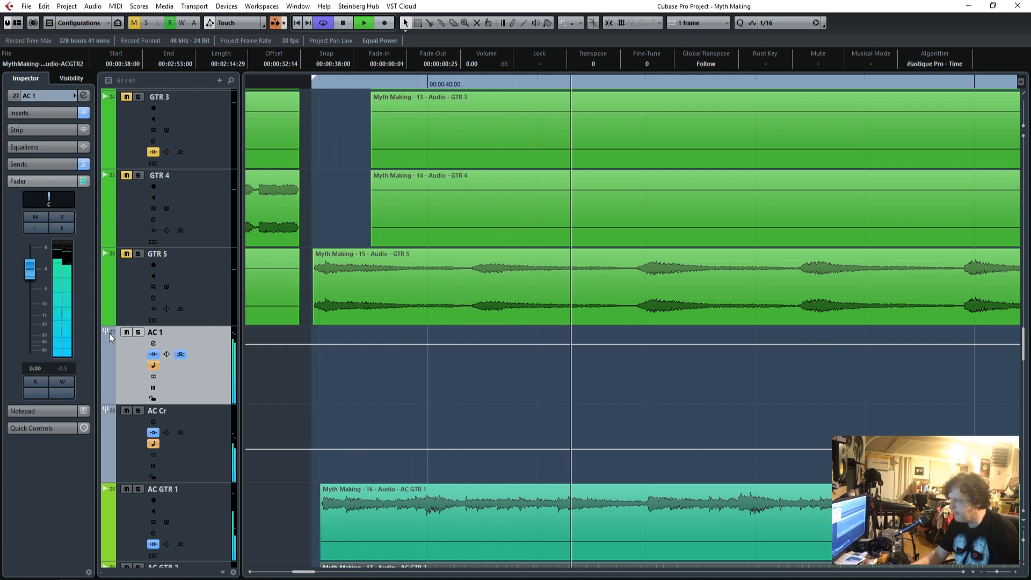
key(space)
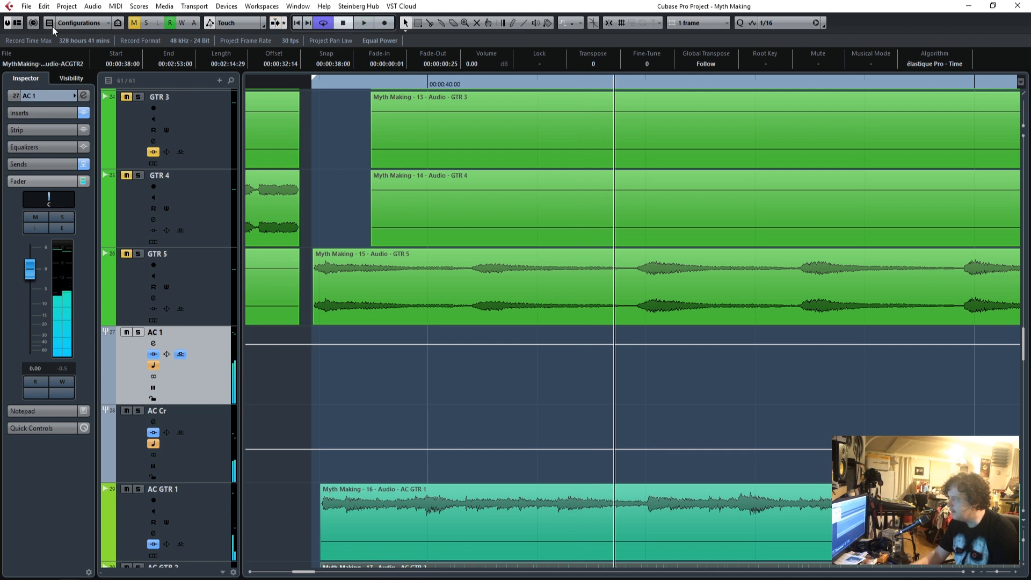
Link the AC 1 and AC Cr mixer channels with Volume, Automation Read/Write and Selection enabled, and close the mixer.
key(F3)
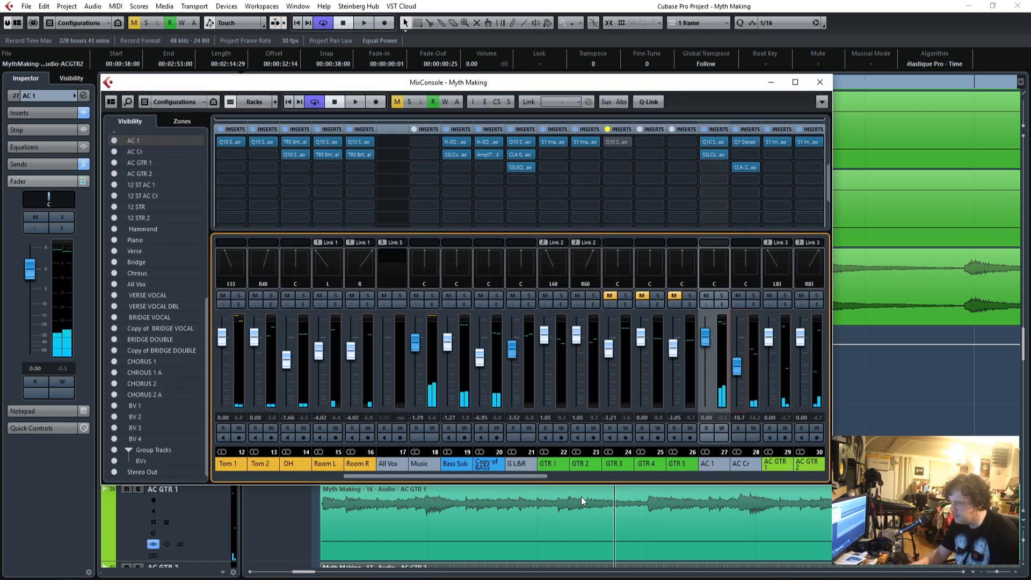
drag(482, 480, 563, 480)
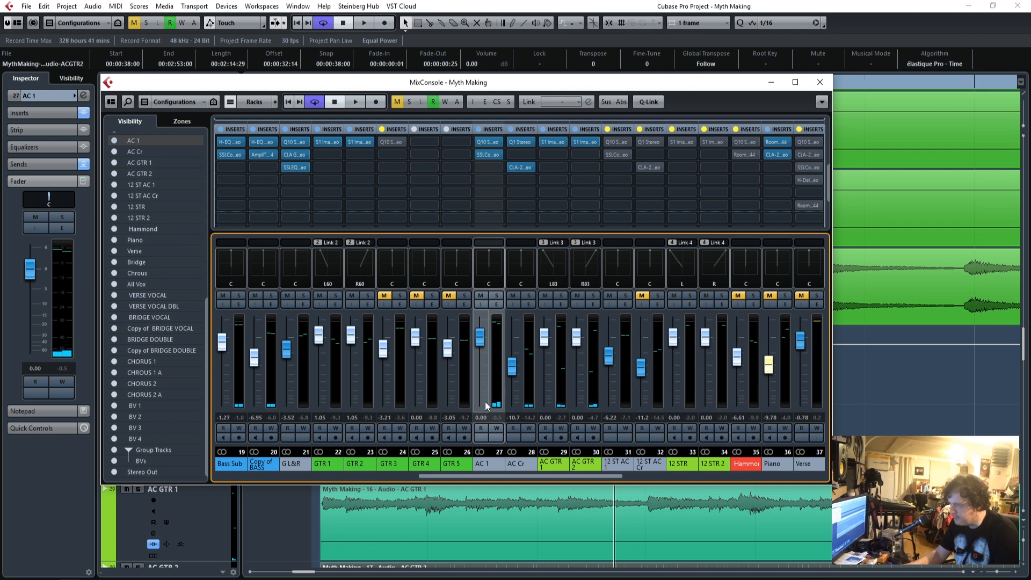
right_click(490, 465)
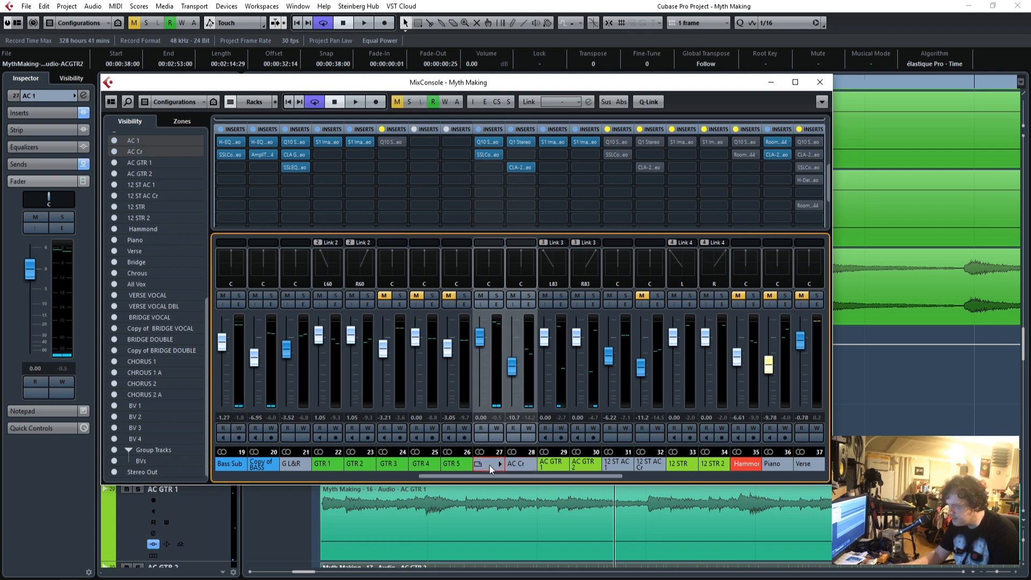
click(551, 224)
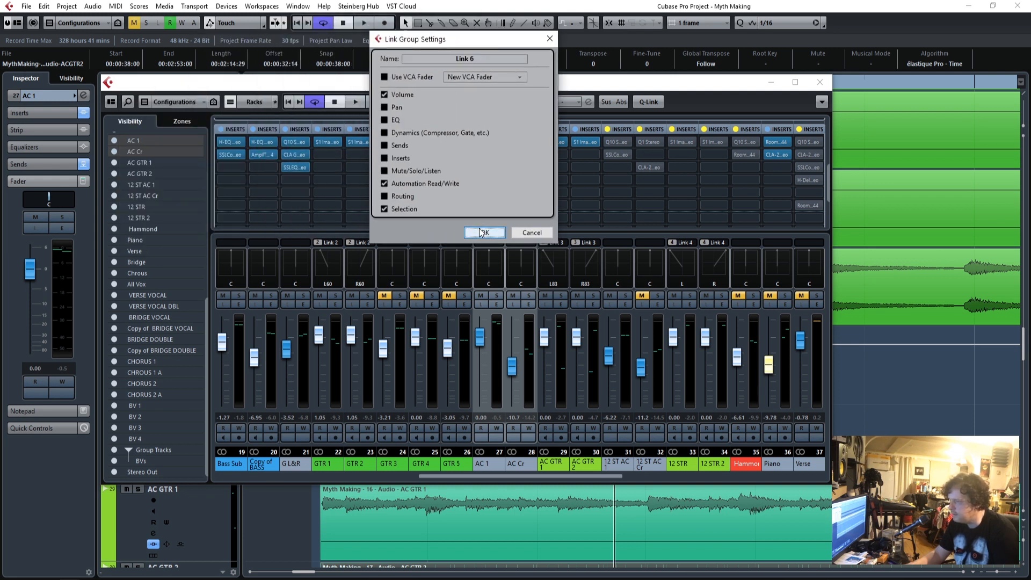
click(483, 232)
click(823, 86)
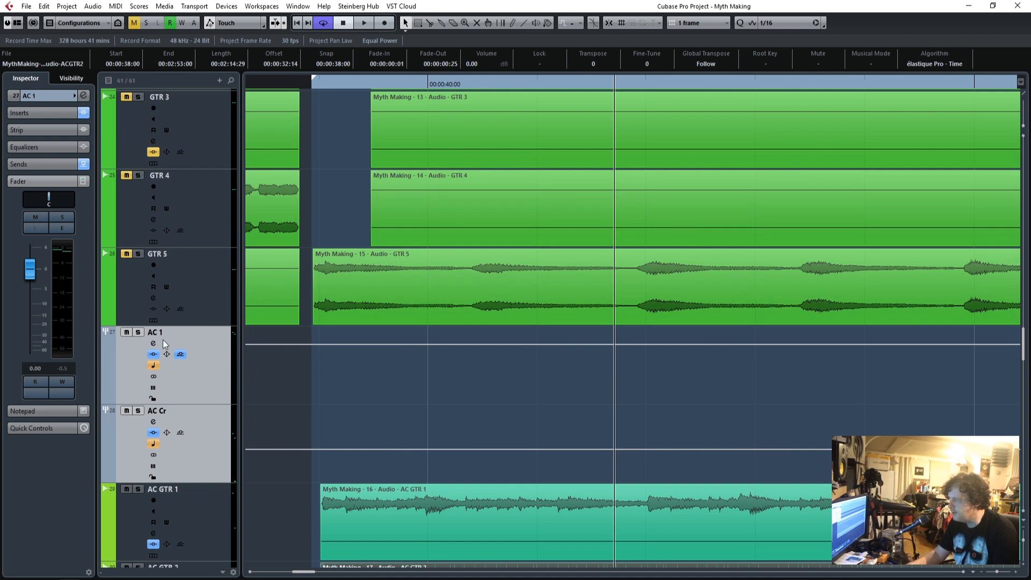
Test the linked faders by moving AC Cr to -11.5, and return AC 1 to 0.00.
click(206, 436)
drag(29, 269, 30, 309)
click(153, 366)
click(209, 456)
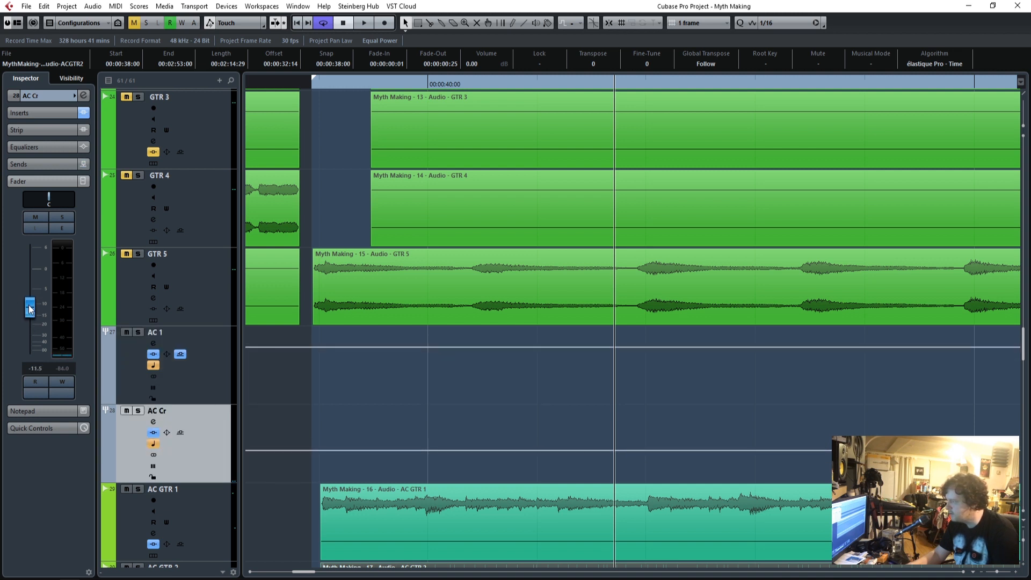
click(209, 374)
ctrl+click(31, 276)
Play the loop from its start, lower the linked AC 1 fader to -3.21, and stop playback where the 12-string guitars enter.
click(307, 85)
key(space)
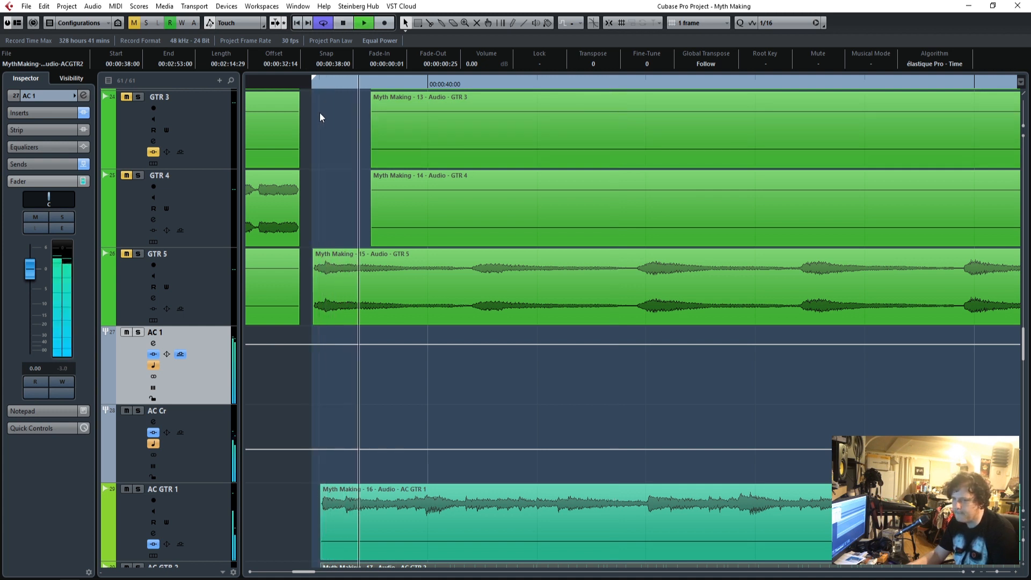
drag(32, 275, 30, 289)
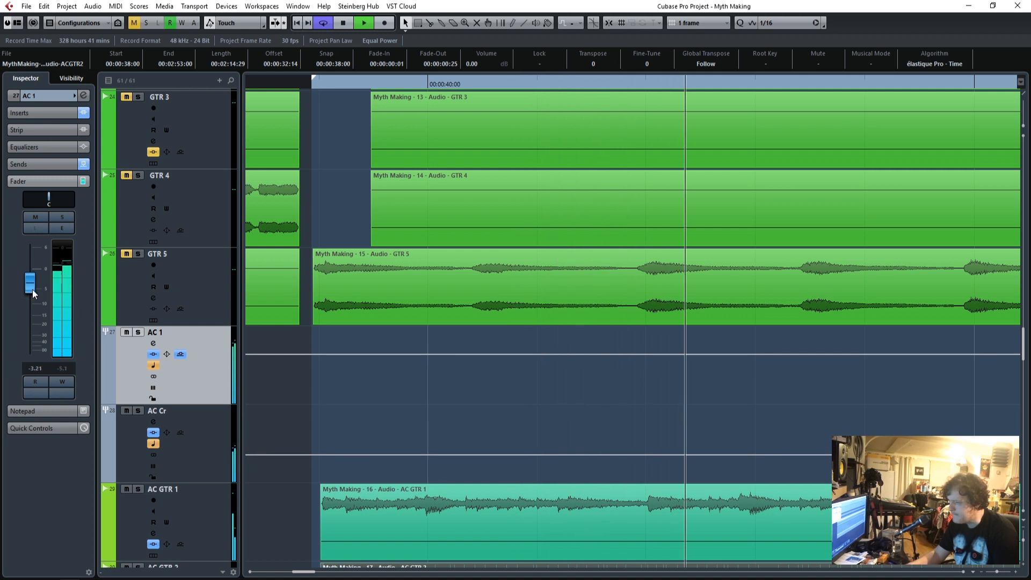
scroll(378, 331, up, 1)
scroll(380, 338, down, 5)
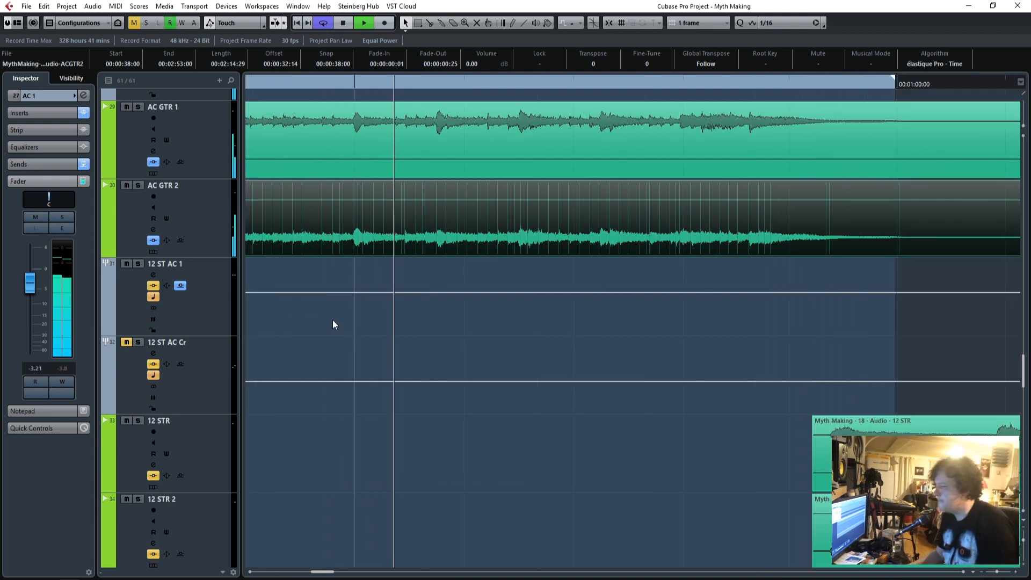
drag(997, 571, 995, 570)
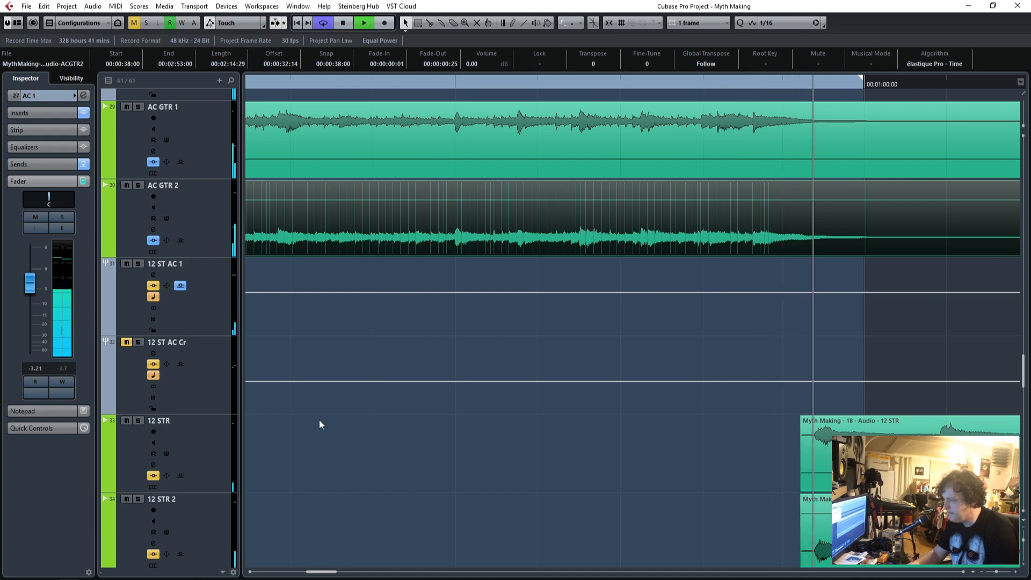
key(space)
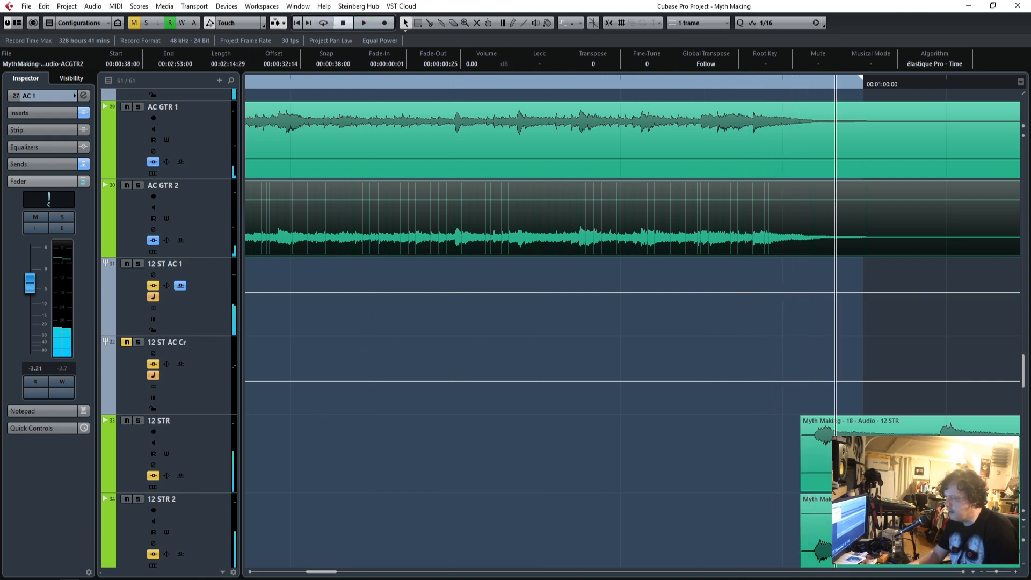
Set the loop range to start at the 12-string guitars' entry and end at about 00:01:20:00.
drag(329, 571, 348, 571)
click(342, 85)
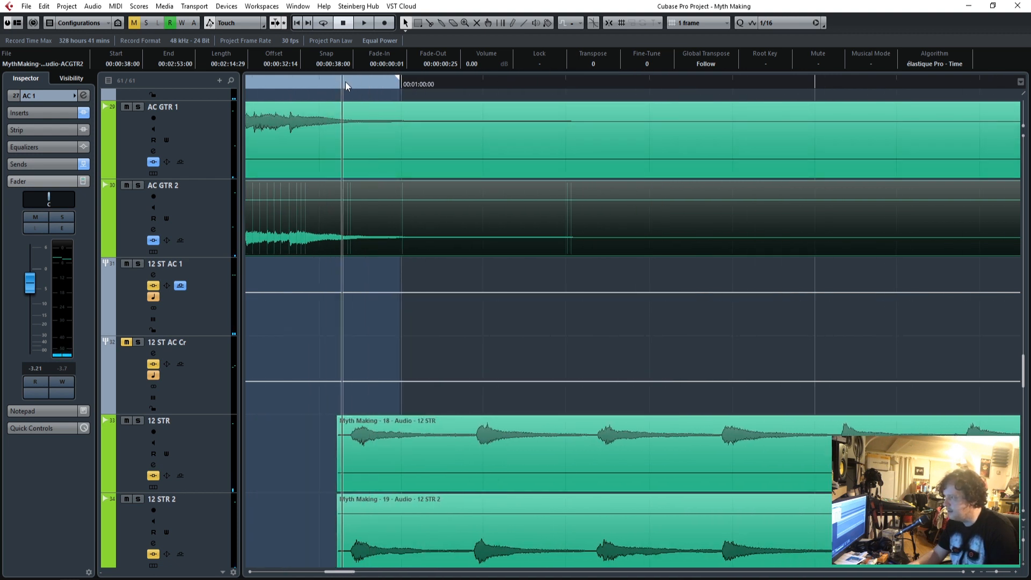
ctrl+click(343, 81)
mouse_move(400, 85)
mouse_down()
mouse_move(1022, 93)
mouse_move(810, 233)
mouse_move(340, 434)
mouse_move(624, 431)
mouse_up()
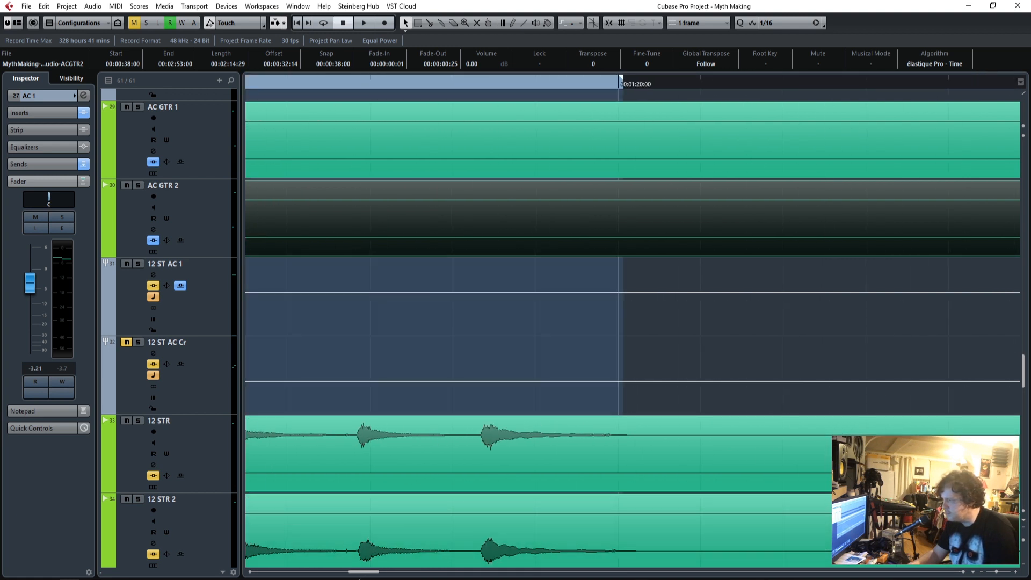
drag(368, 573, 344, 573)
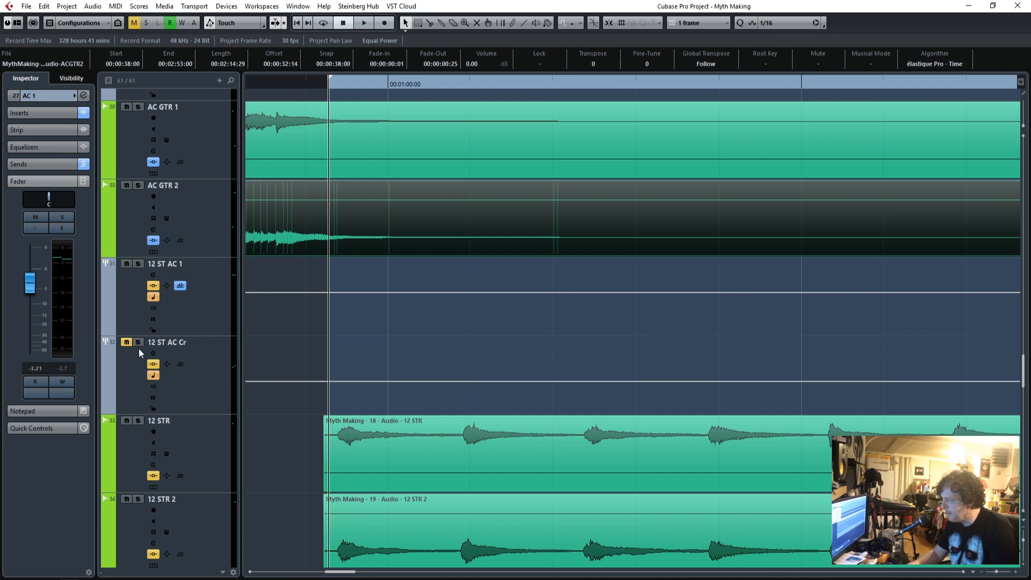
Turn the bypassed inserts back on for the 12 STR 2 and 12 STR tracks, activating their S1 Imager Stereo.
click(218, 446)
click(217, 525)
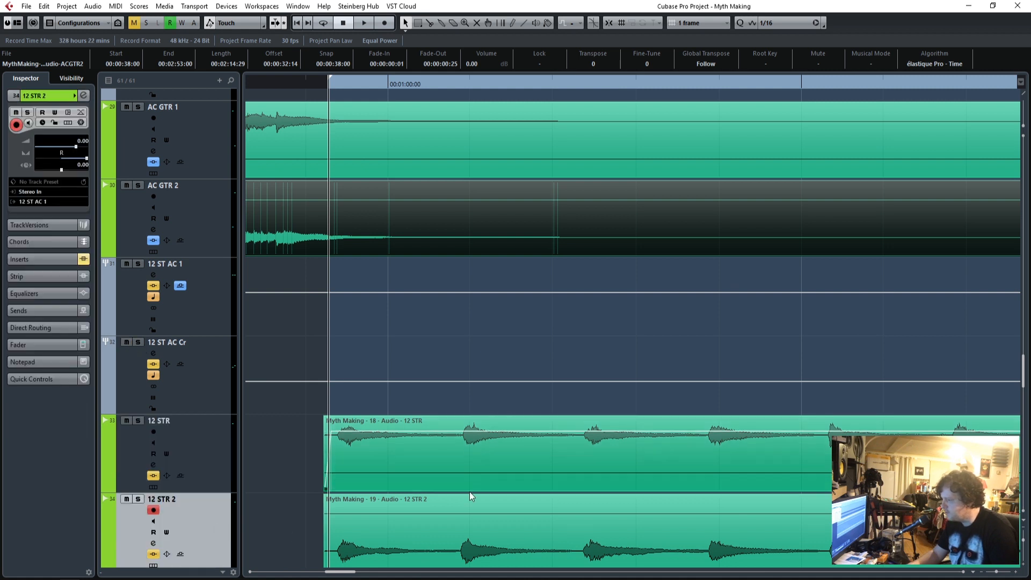
click(56, 258)
click(84, 147)
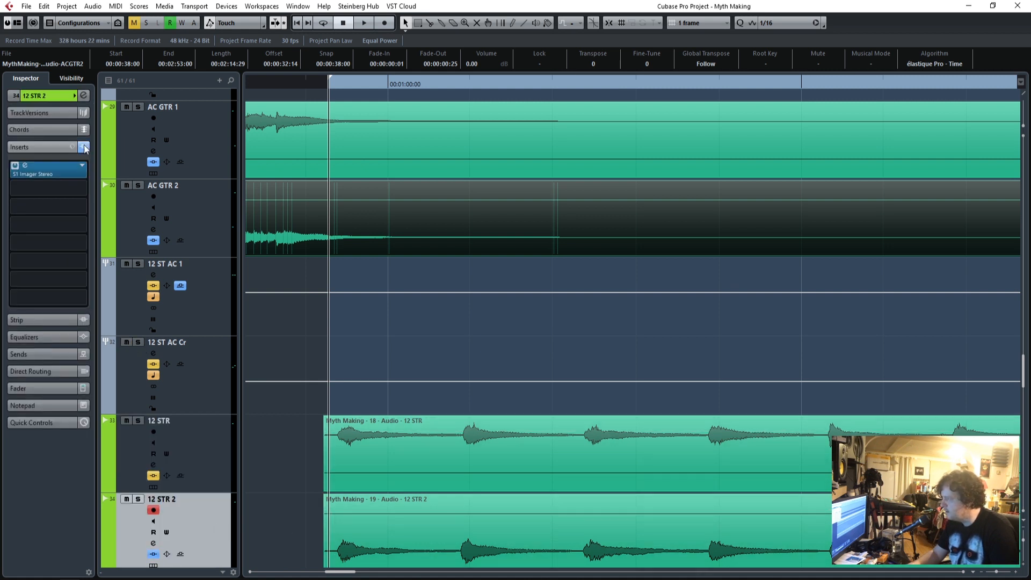
click(208, 455)
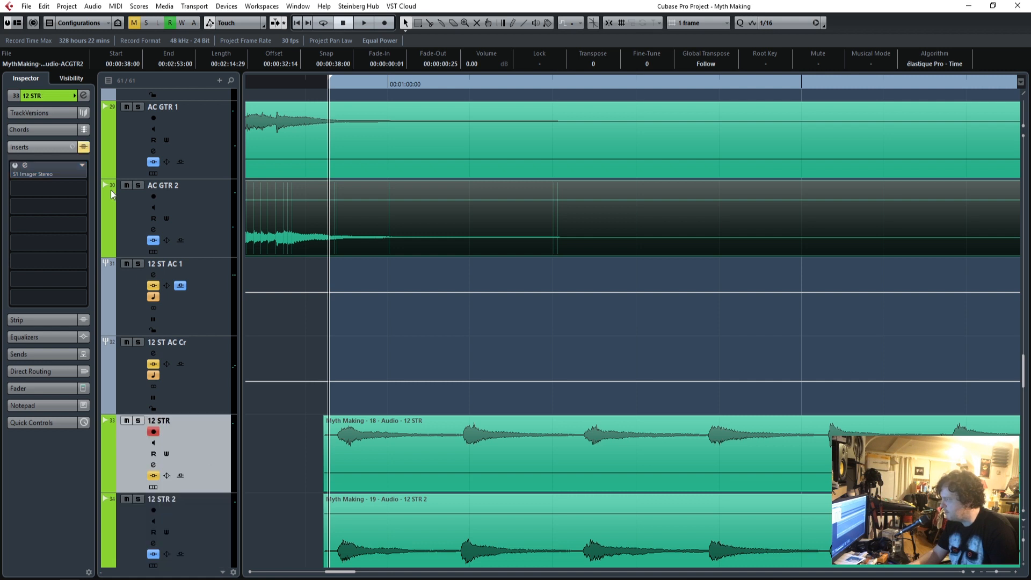
click(84, 148)
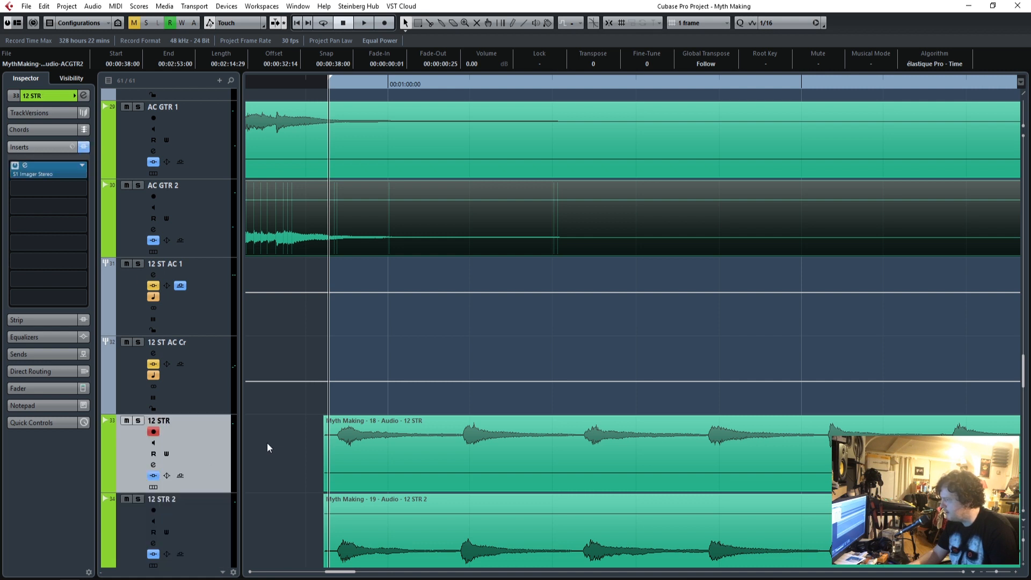
Examine the panning and output routing of 12 STR and 12 STR 2, and place the playback cursor shortly before the loop.
click(13, 97)
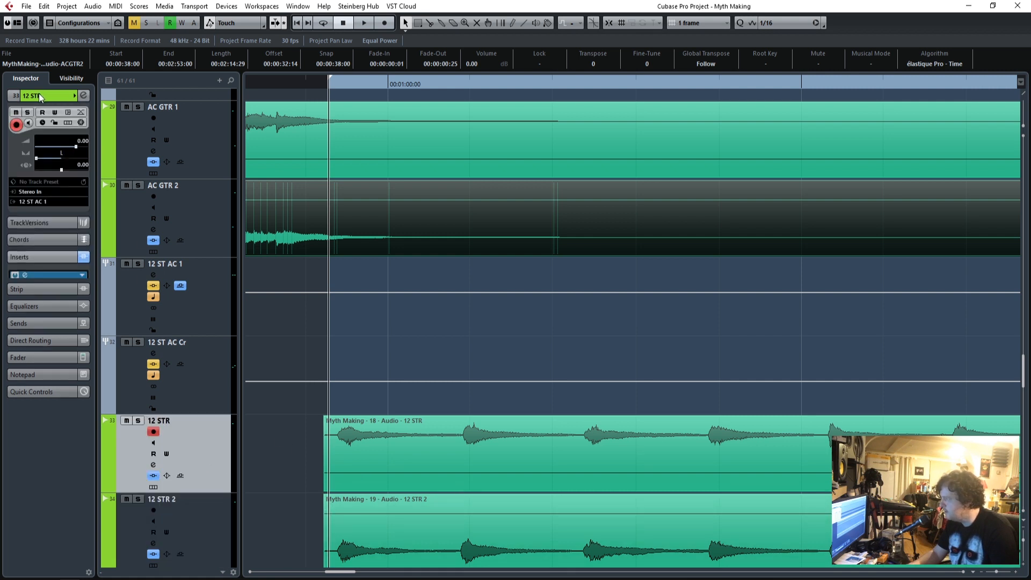
click(200, 526)
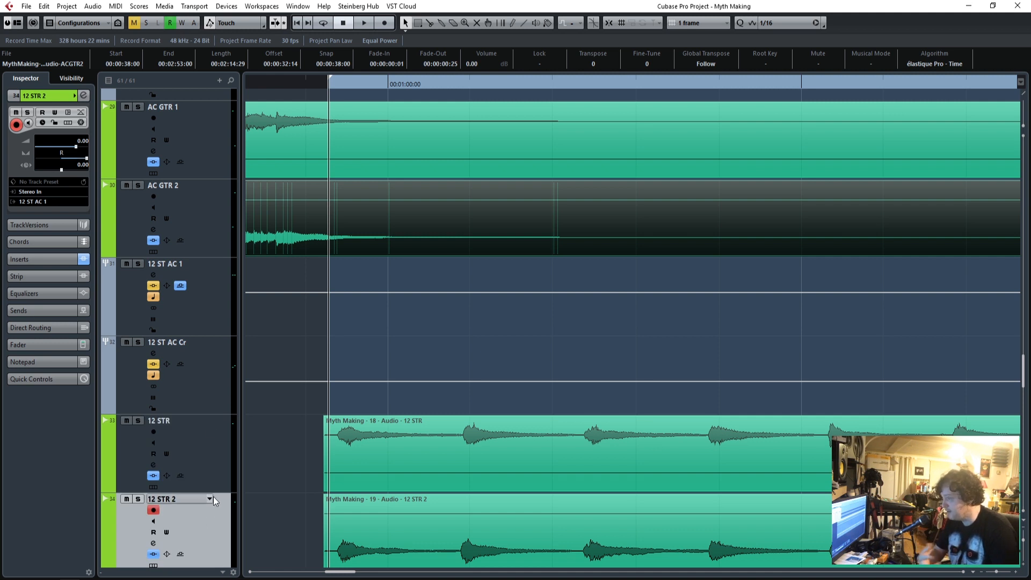
click(320, 84)
key(h)
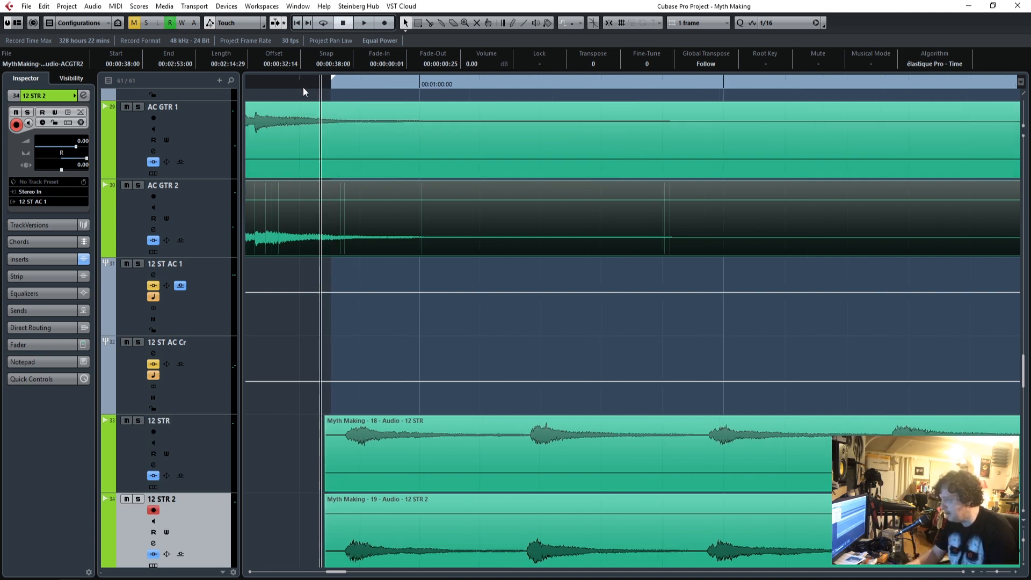
drag(284, 81, 271, 86)
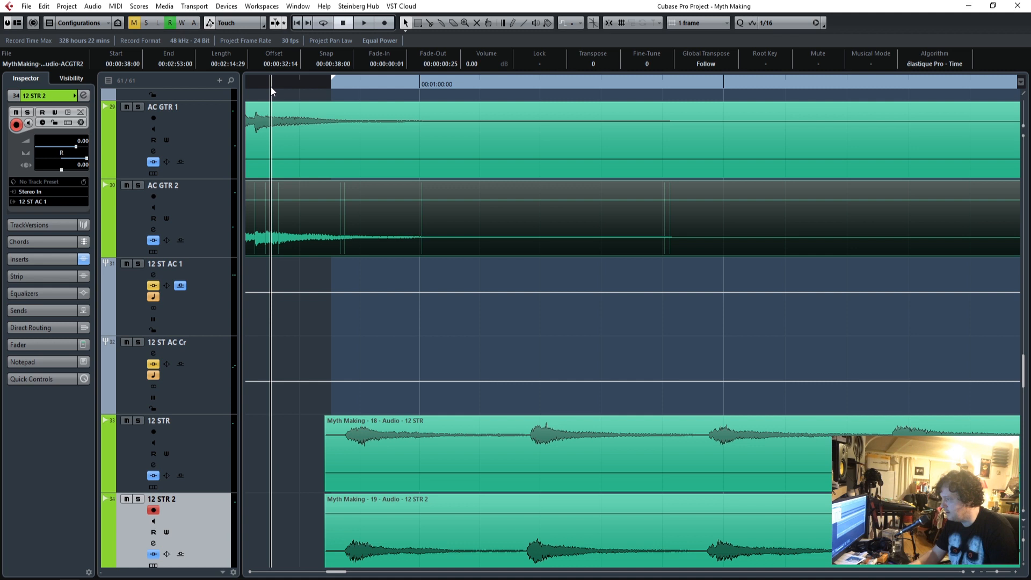
Turn the bypassed inserts back on for the 12 ST AC 1 group and review its Q10 Stereo and SSLComp Stereo settings.
click(218, 447)
click(215, 391)
click(206, 301)
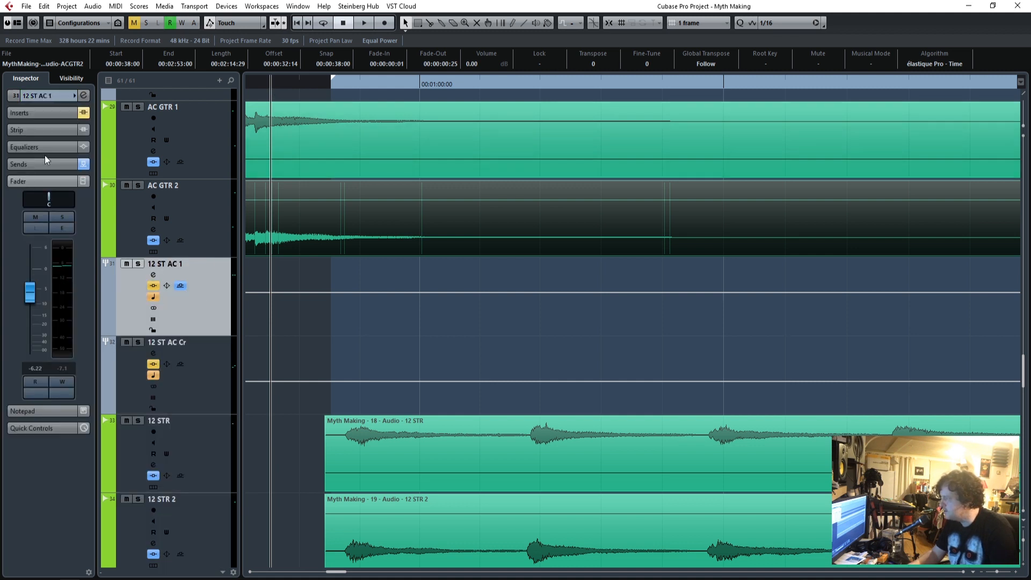
click(36, 113)
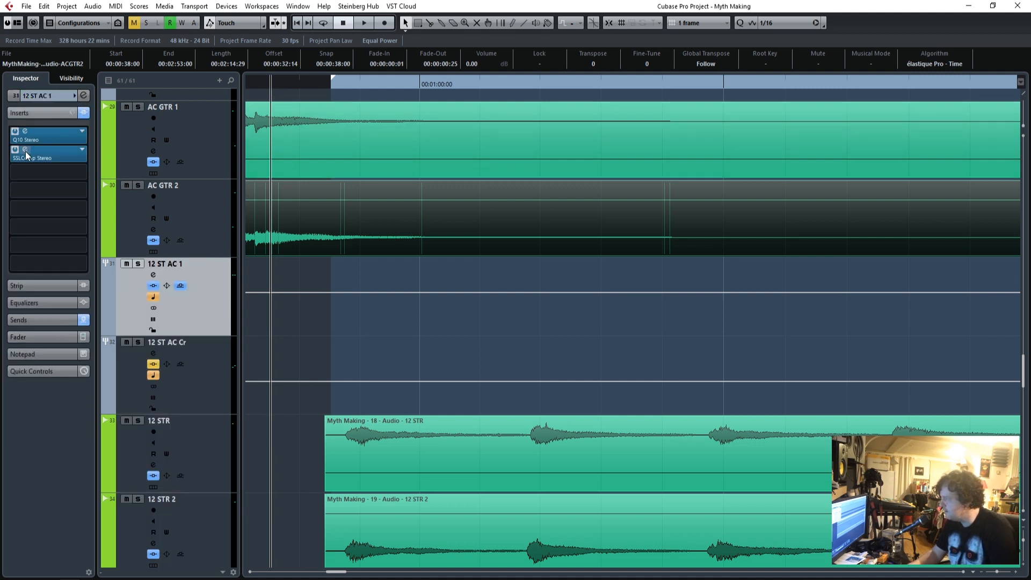
click(25, 132)
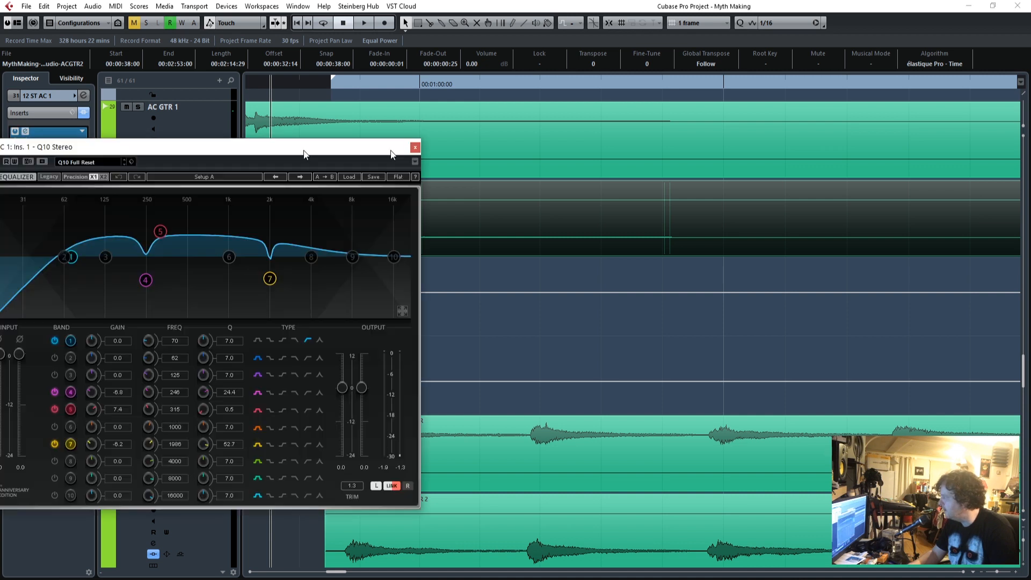
drag(357, 153, 757, 142)
click(842, 136)
click(25, 149)
drag(75, 132, 676, 134)
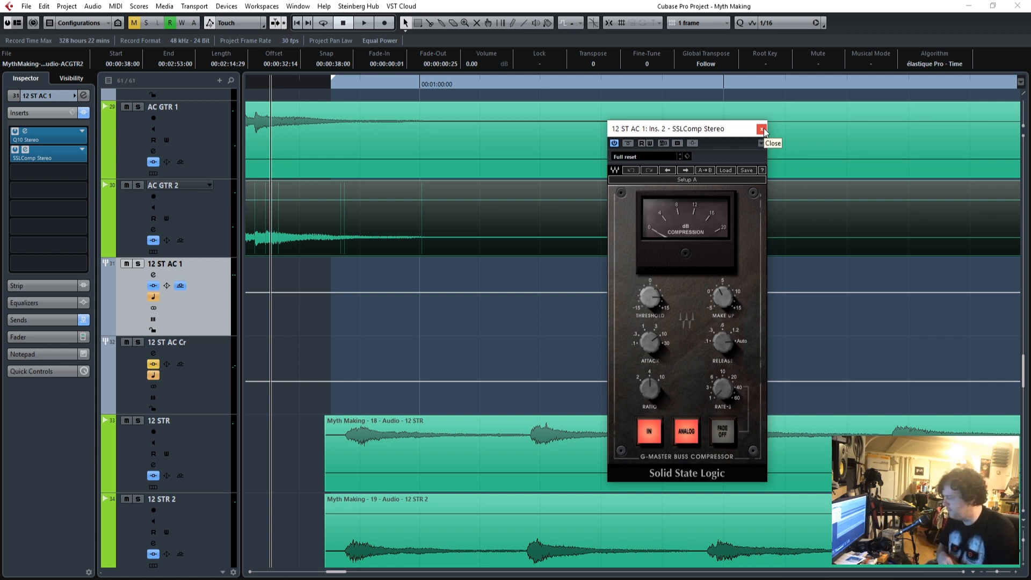
click(761, 129)
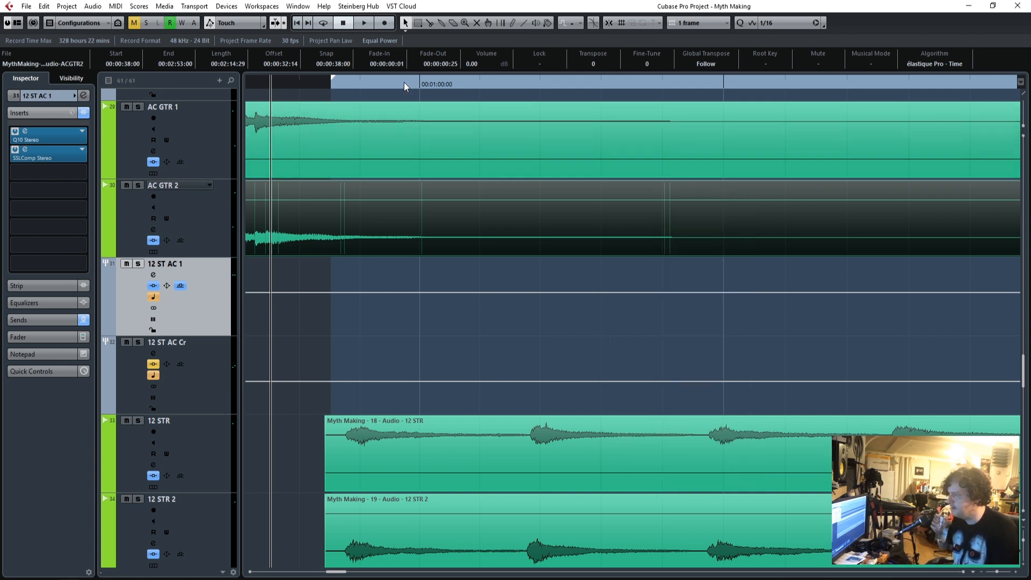
Place the playback cursor at the loop start and check the sends of AC GTR 2 and 12 ST AC 1.
click(333, 85)
click(200, 220)
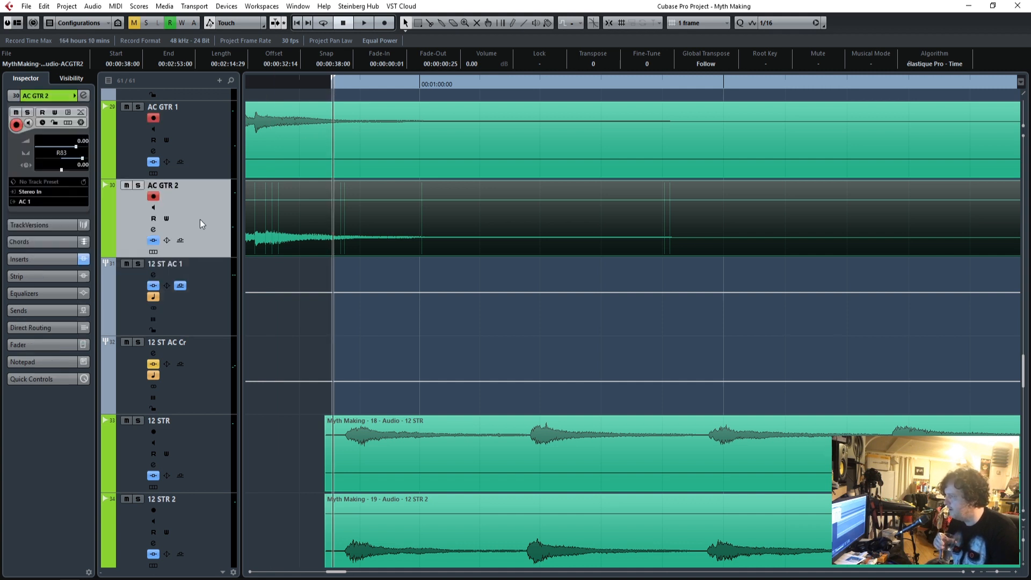
click(36, 312)
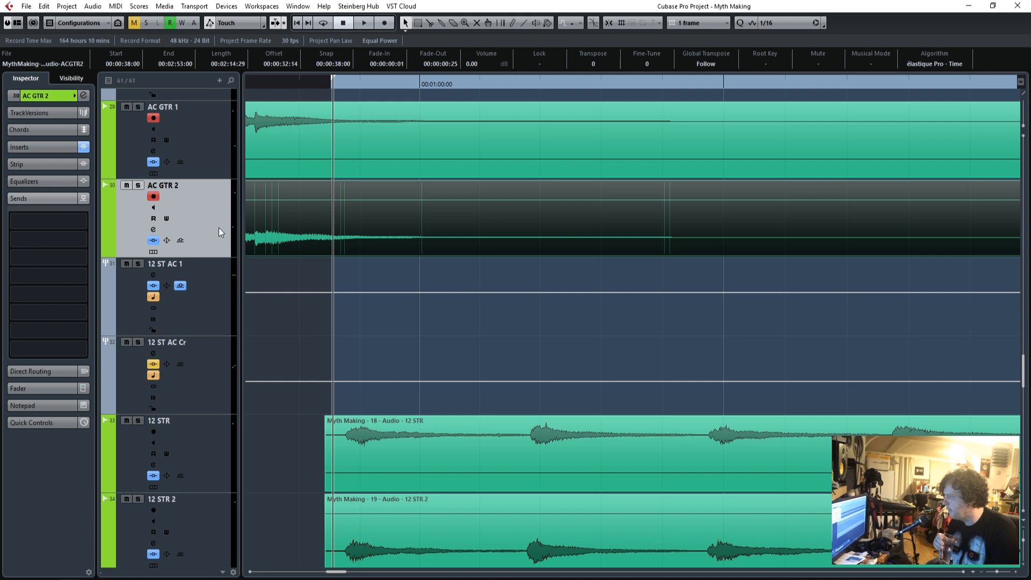
click(211, 302)
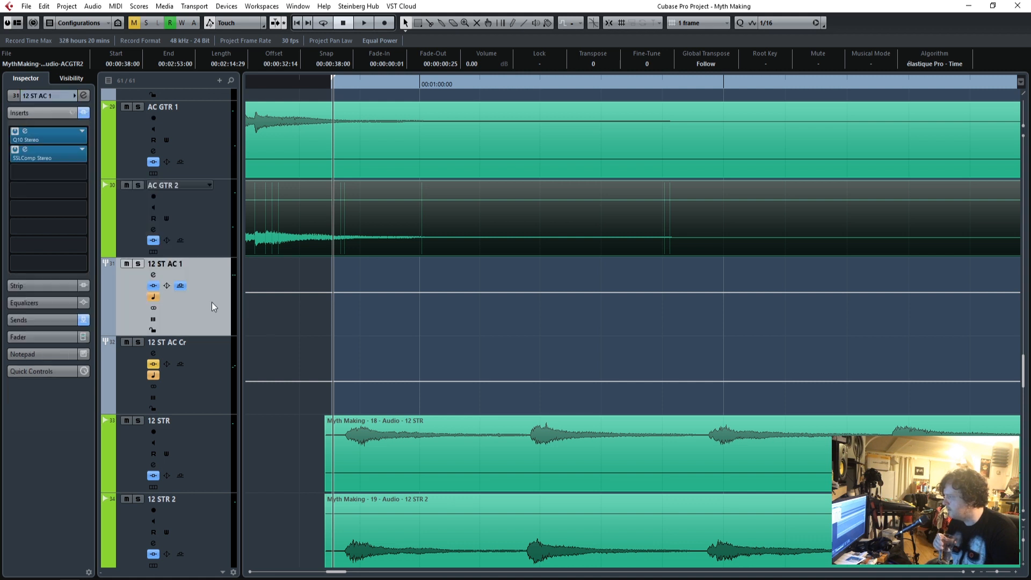
click(35, 317)
Turn the bypassed inserts back on for the 12 ST AC Cr group and review its CLA-2A Stereo and Q1 Stereo settings.
click(216, 375)
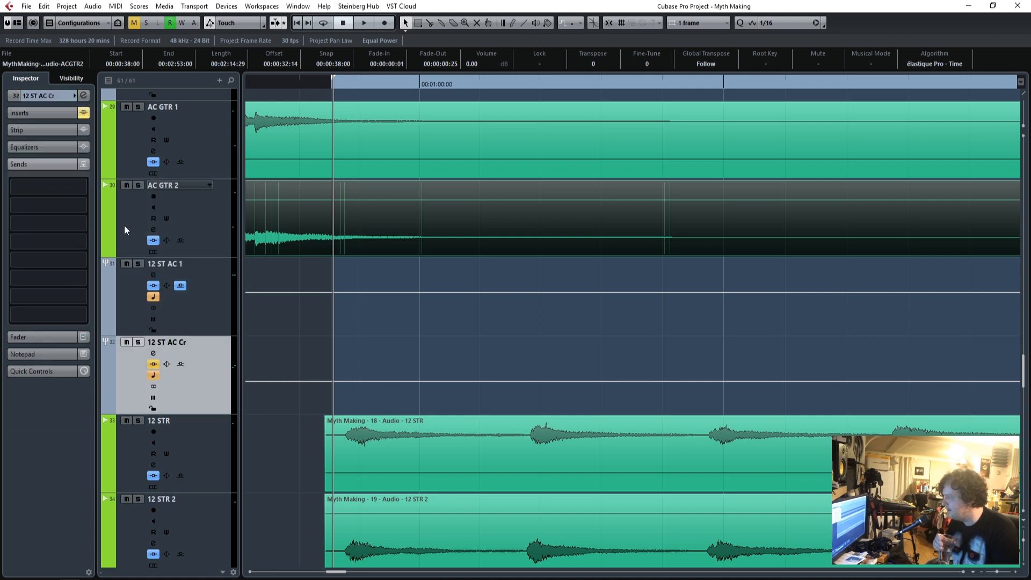
click(48, 114)
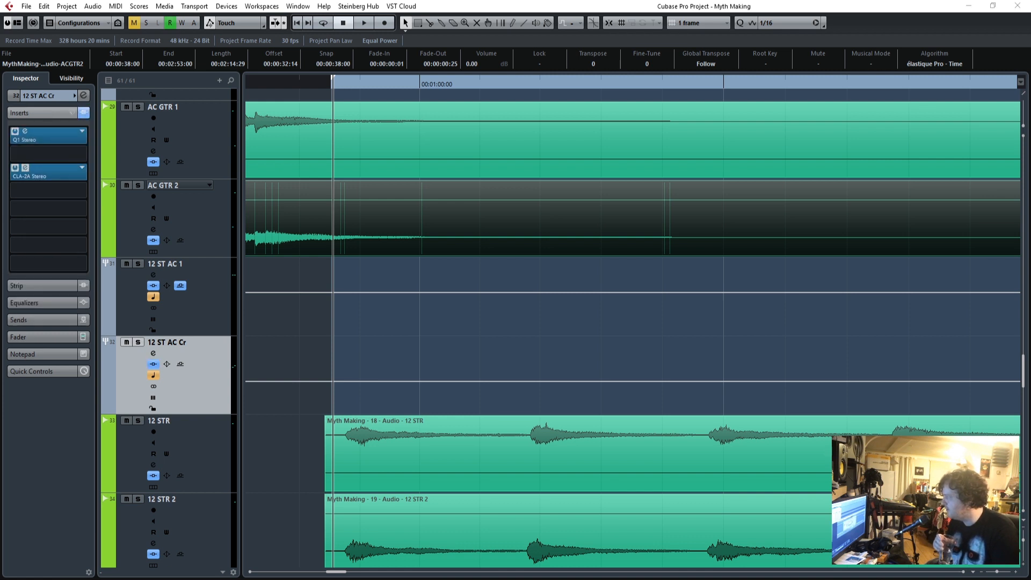
drag(1, 200, 678, 201)
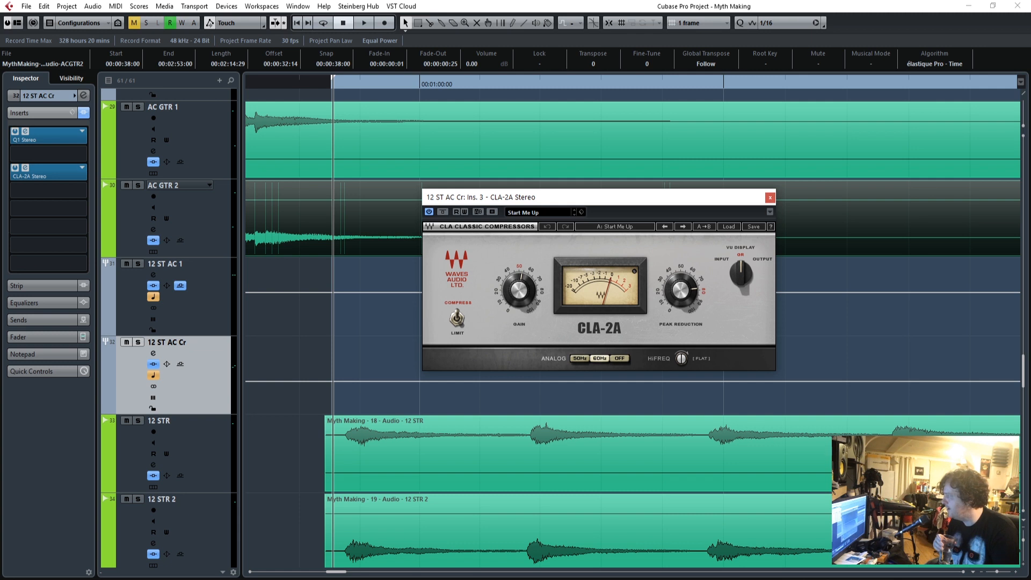
drag(1, 121, 567, 86)
click(744, 202)
click(768, 198)
click(693, 82)
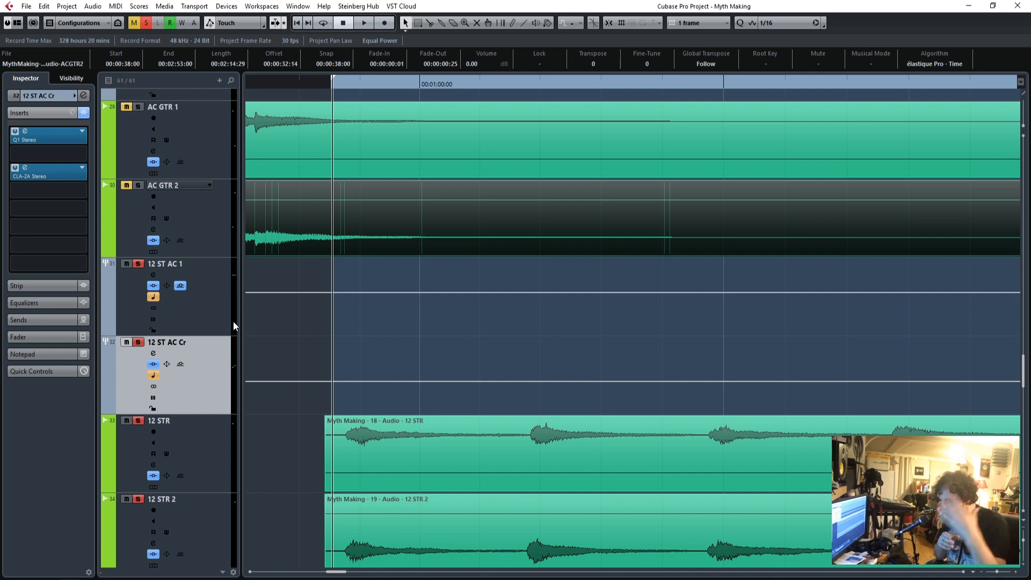
Play the soloed 12-string tracks and groups, and examine band 5's gain in the Q10 Stereo on 12 ST AC 1.
key(space)
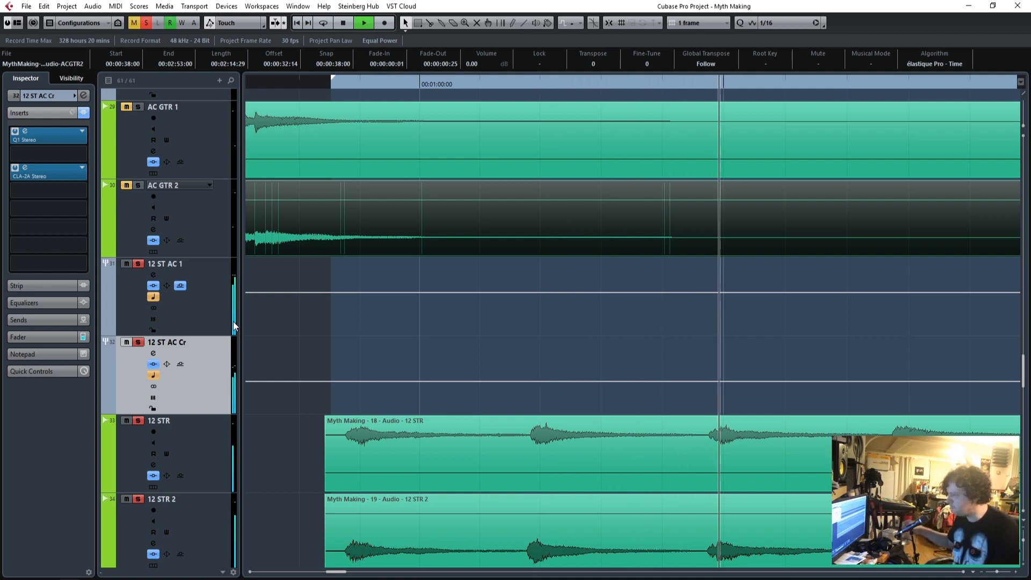
click(214, 306)
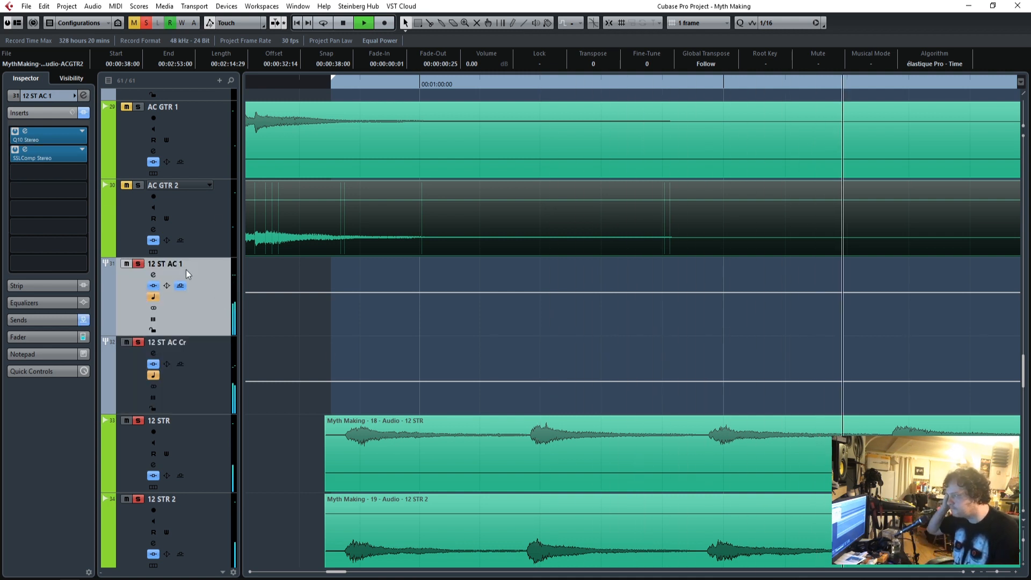
click(201, 228)
click(211, 310)
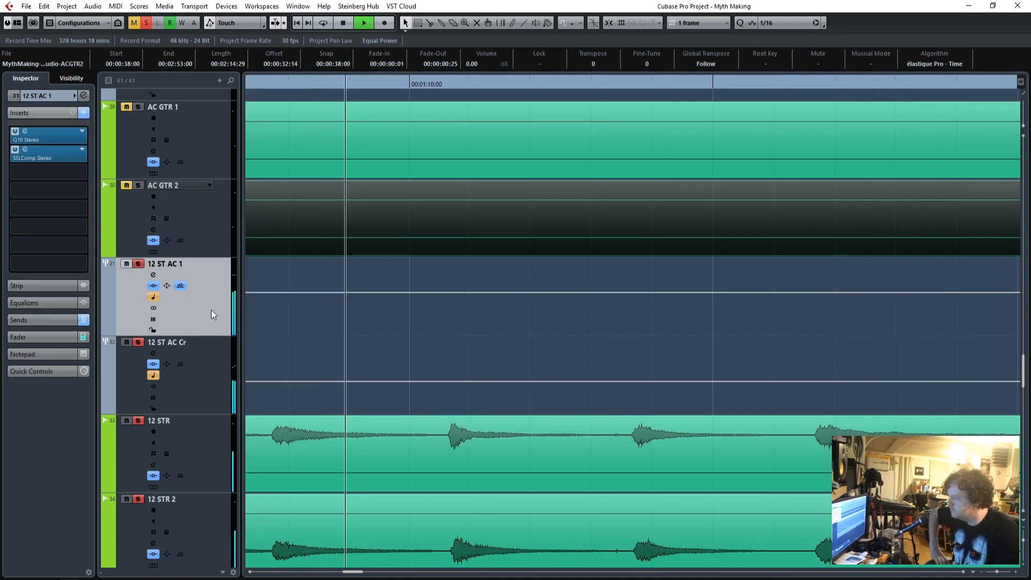
click(13, 135)
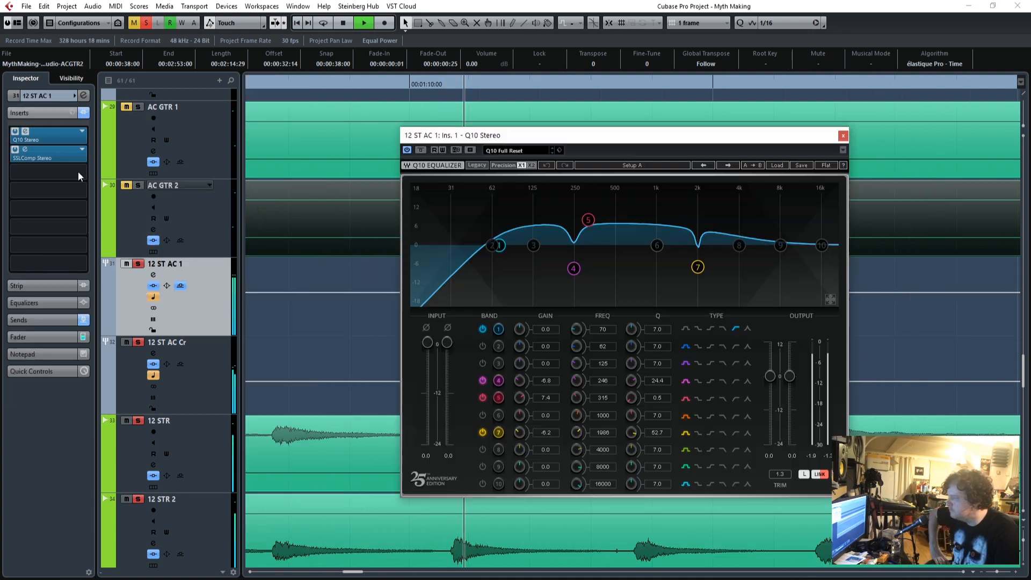
click(547, 399)
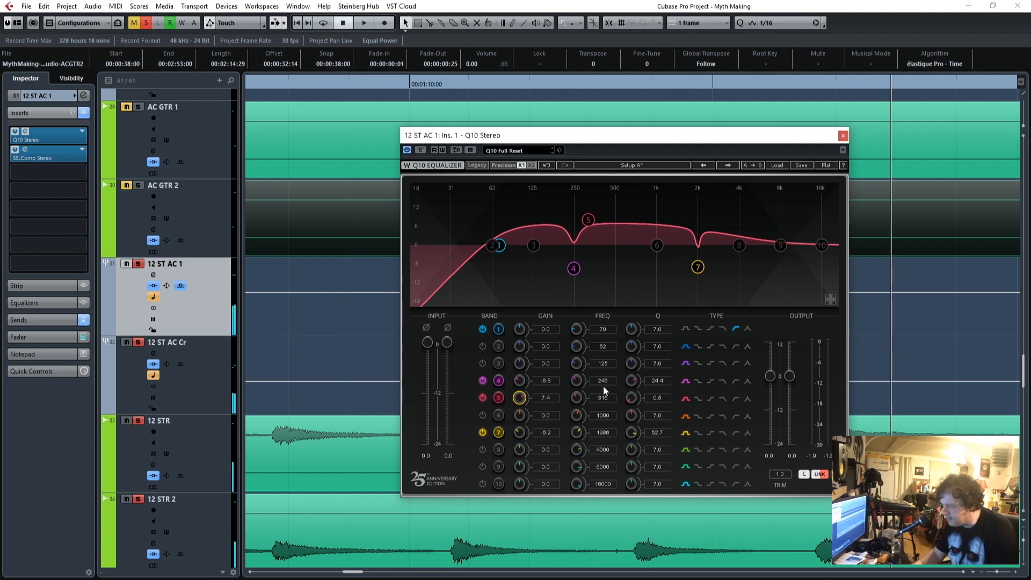
drag(650, 136, 0, 140)
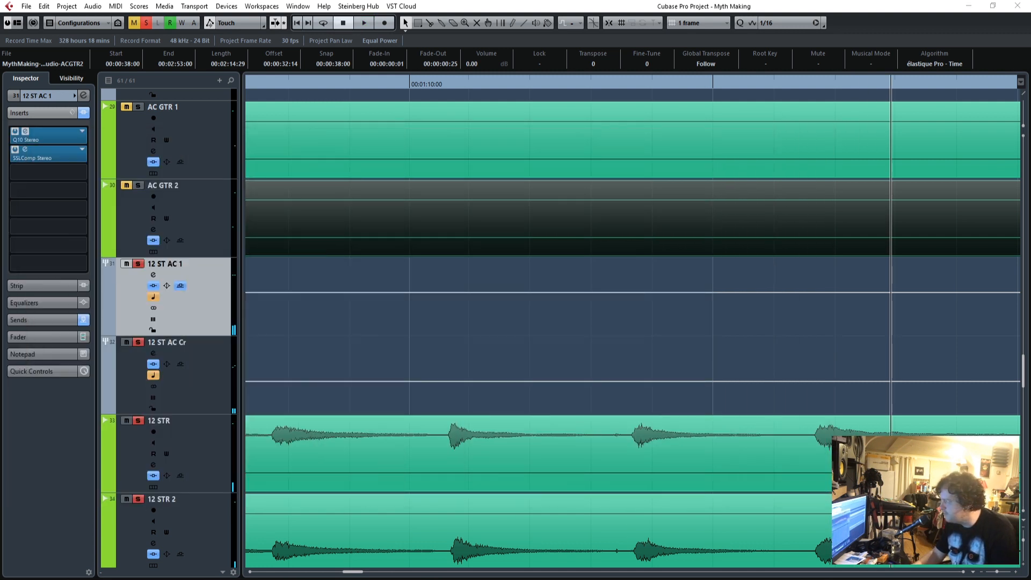
Turn on cycle playback and place the playback cursor just before the 12-string guitars' entry.
drag(334, 82, 314, 85)
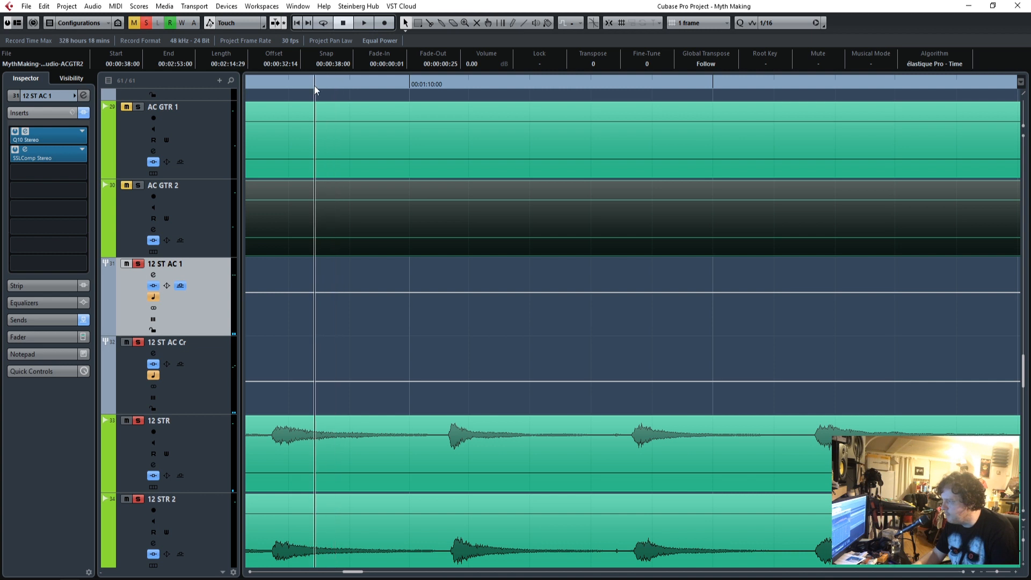
click(319, 25)
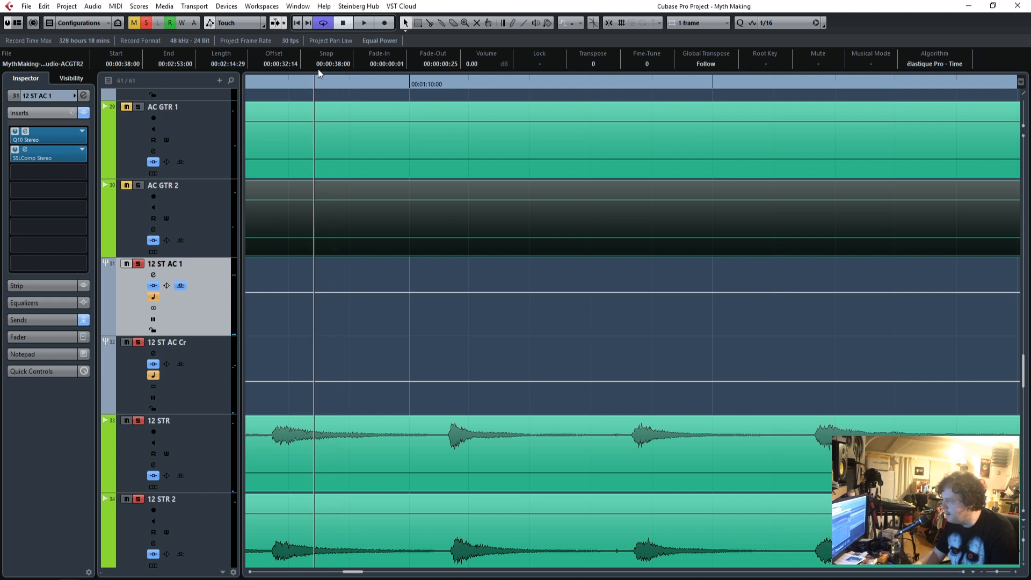
drag(278, 81, 363, 131)
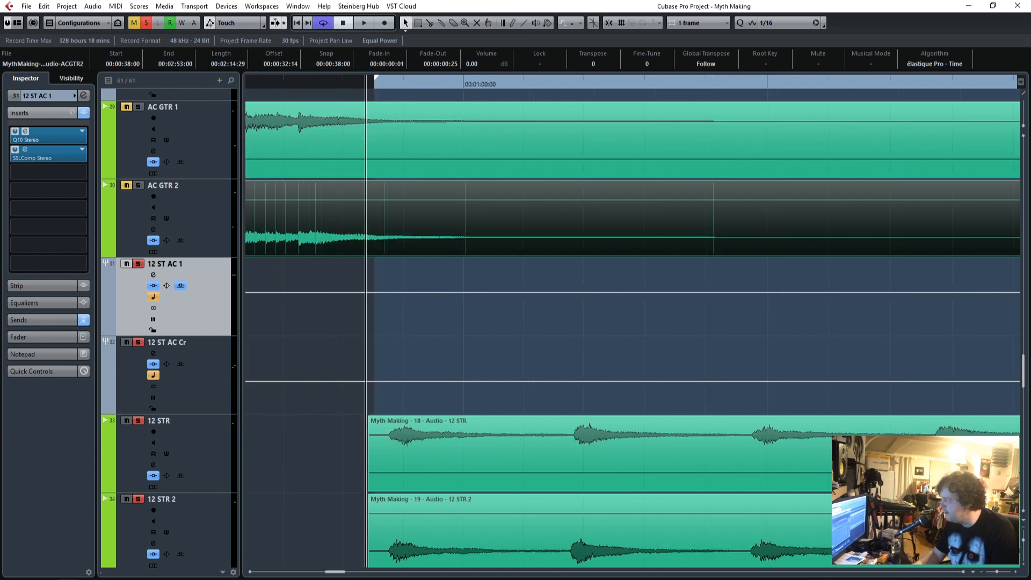
Adjust the frequency of band 5 in the Q10 Stereo on 12 ST AC 1 and close the equalizer.
click(25, 131)
drag(475, 135, 671, 115)
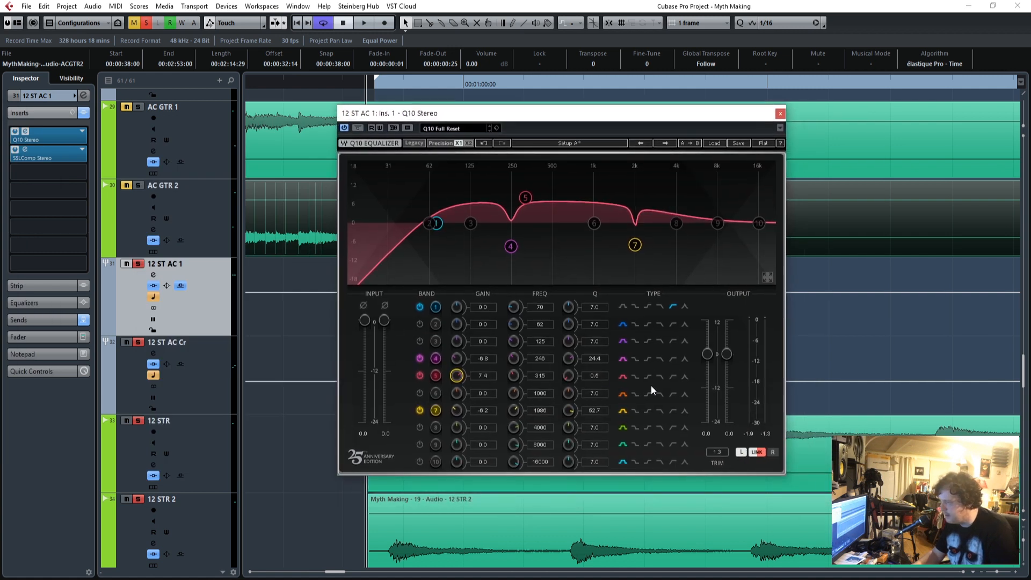
mouse_move(540, 376)
mouse_down()
mouse_move(539, 310)
mouse_move(547, 378)
mouse_up()
click(779, 114)
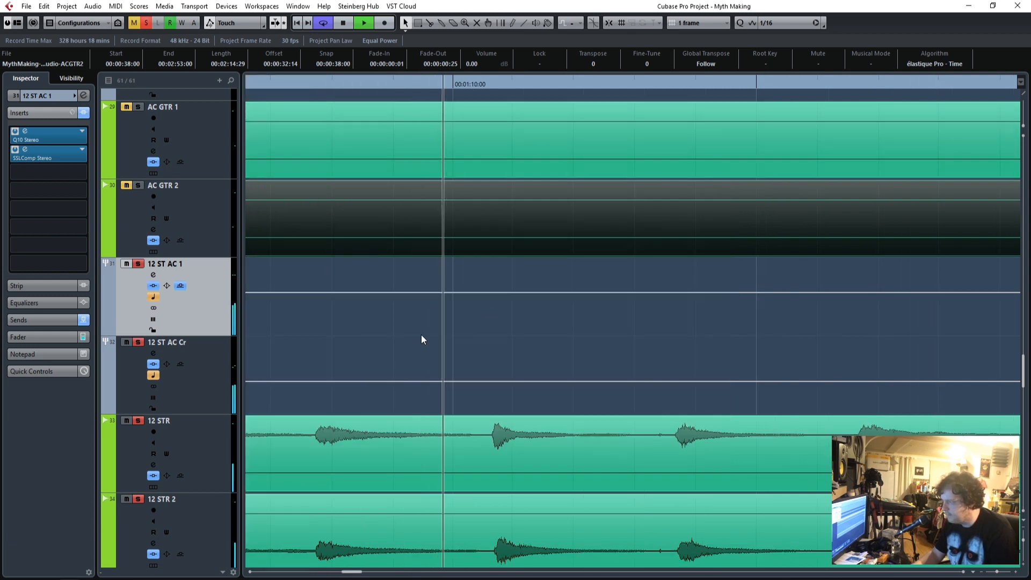
Raise the 12 ST AC Cr fader to -8.40 and the 12 ST AC 1 fader to -5.50 during playback, then stop.
scroll(421, 334, down, 3)
click(203, 316)
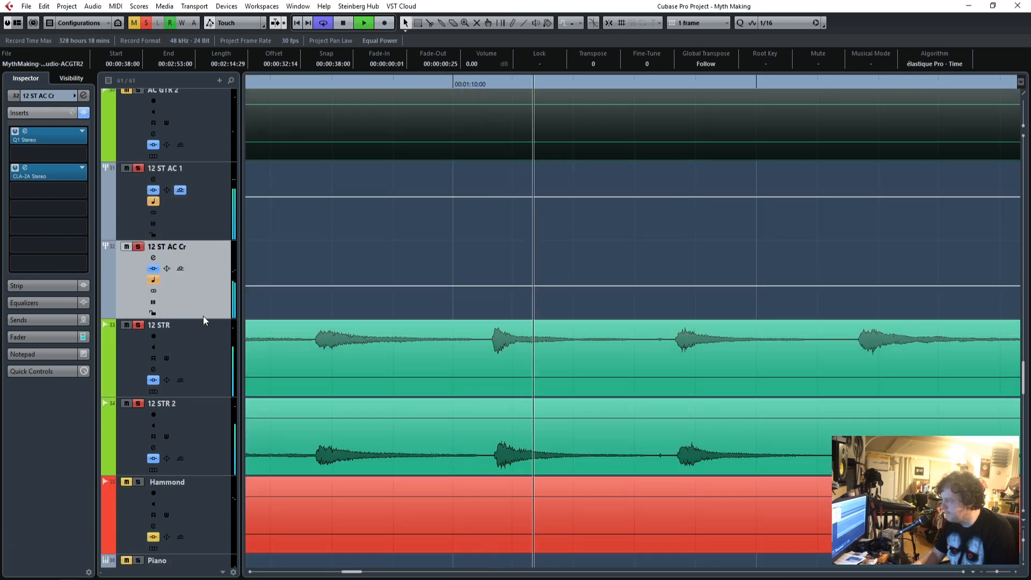
click(16, 338)
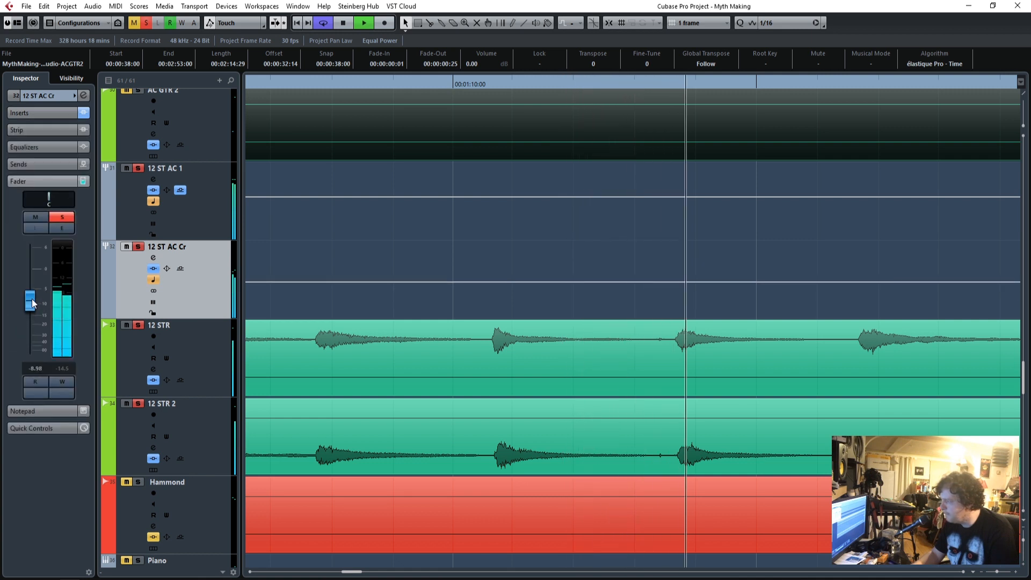
drag(32, 300, 30, 289)
click(217, 218)
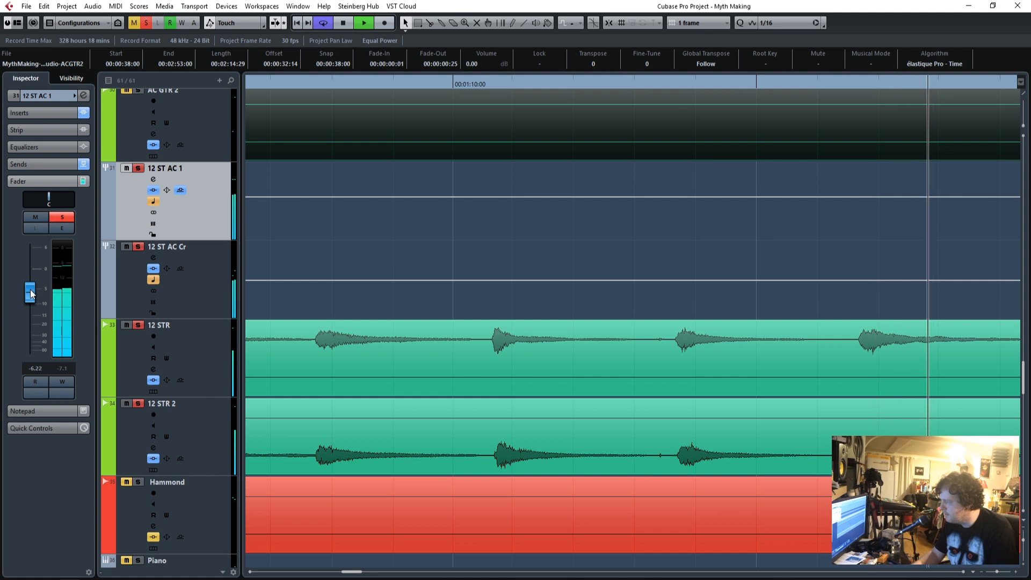
key(space)
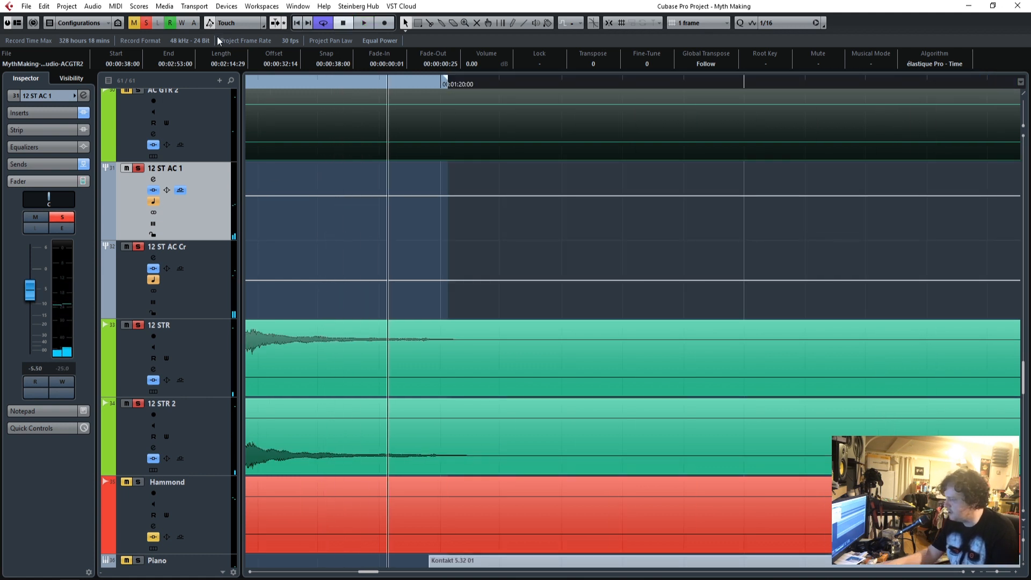
Open the MixConsole and check the linked faders of 12 STR and 12 STR 2.
key(F3)
drag(608, 476, 672, 477)
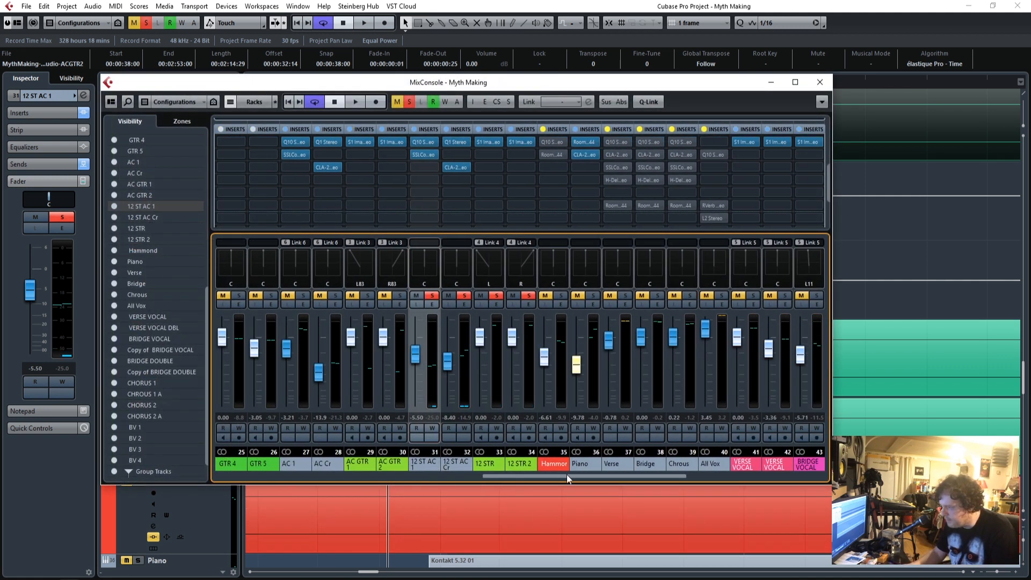
click(498, 467)
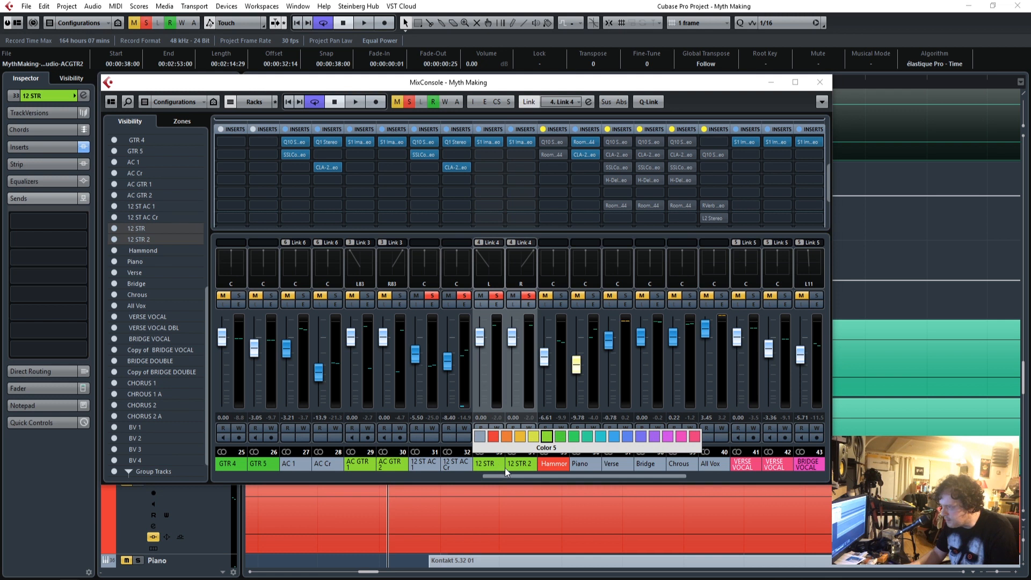
click(501, 467)
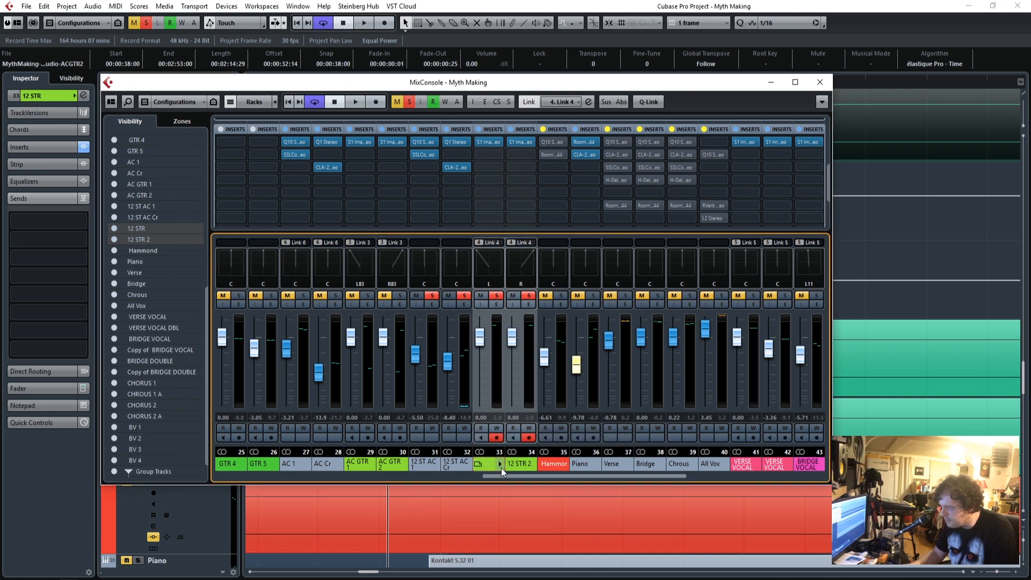
drag(511, 344, 511, 343)
ctrl+click(511, 343)
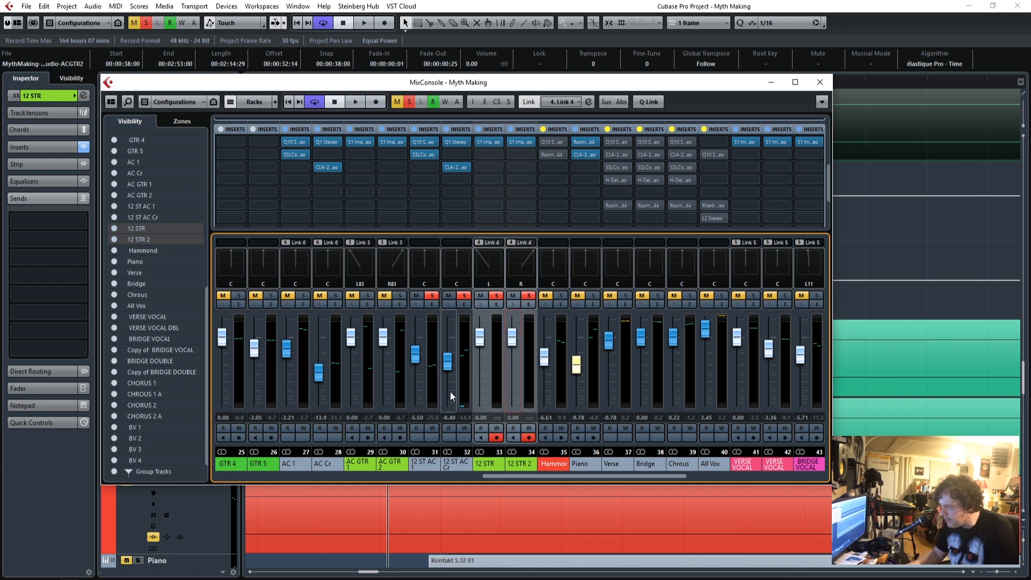
Link the 12 ST AC 1 and 12 ST AC Cr channels, test their linked faders, and close the MixConsole.
click(417, 464)
ctrl+click(457, 468)
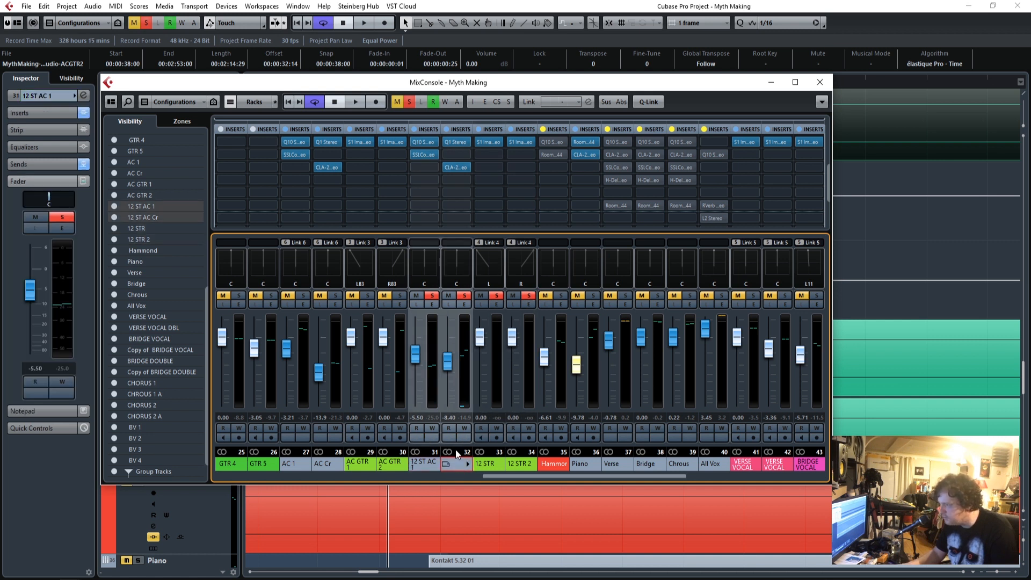
right_click(423, 473)
click(552, 224)
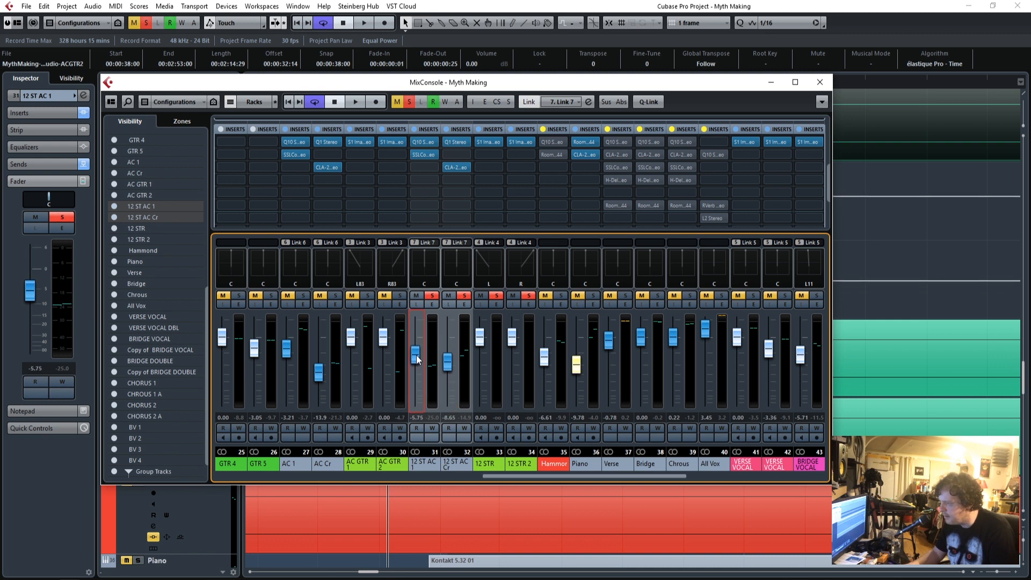
click(825, 82)
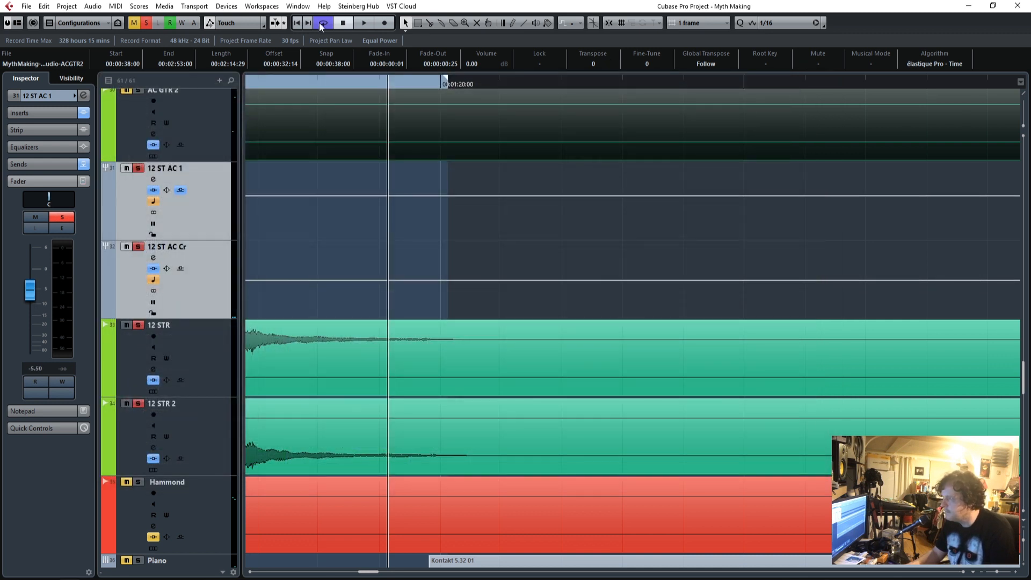
Play the loop with the linked 12 ST AC 1 fader at -5.58 and clear the solo on all tracks.
click(363, 24)
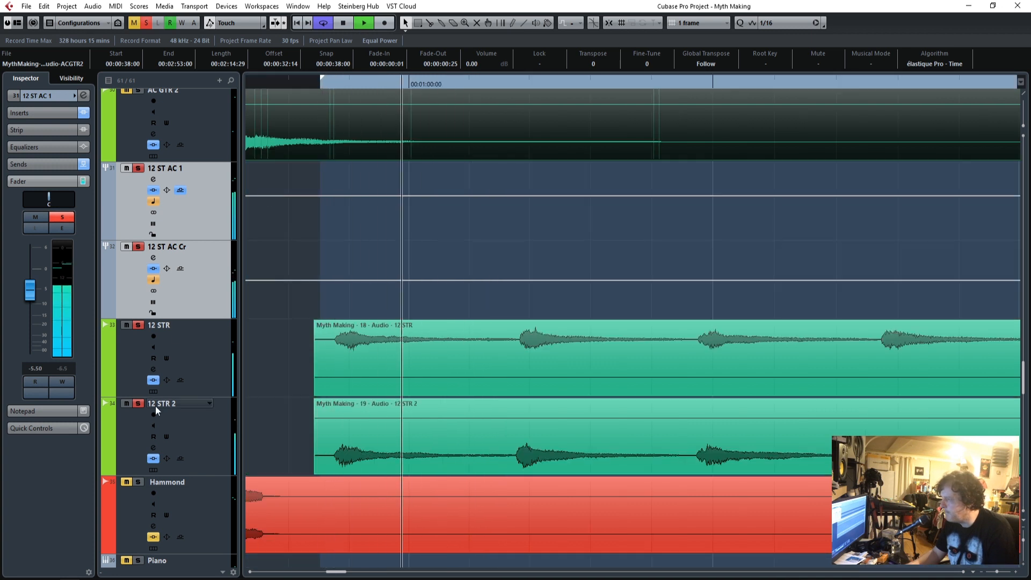
scroll(326, 314, up, 5)
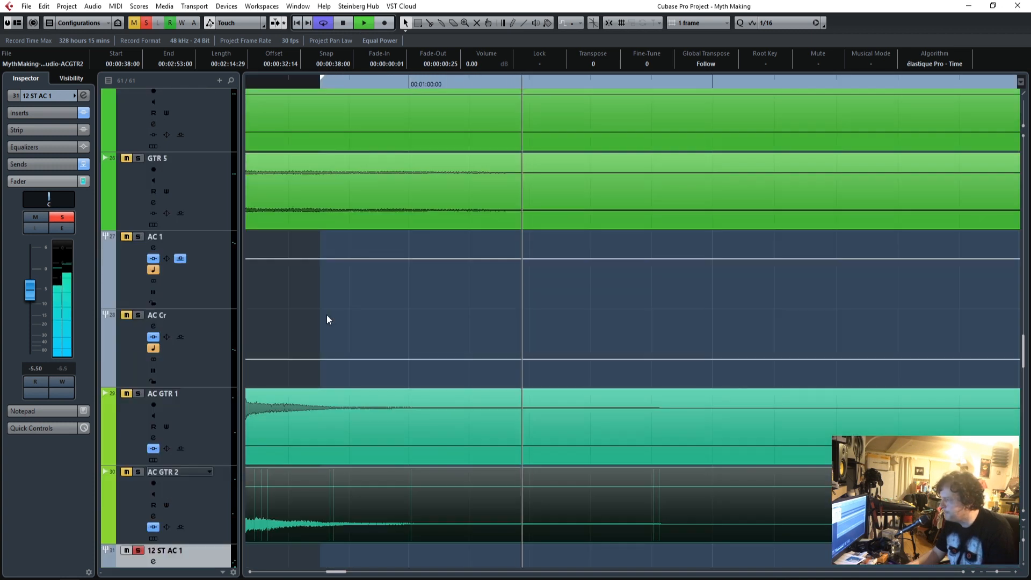
scroll(247, 288, up, 5)
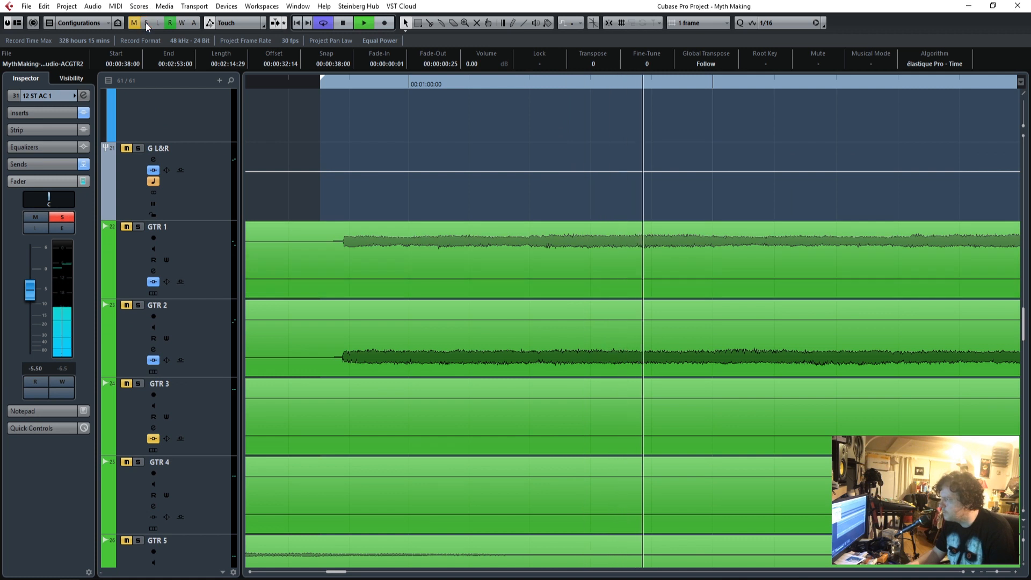
Zoom the timeline out and examine the tracks below the 12-string guitars to locate where the Piano part enters.
scroll(422, 258, down, 8)
scroll(420, 258, down, 5)
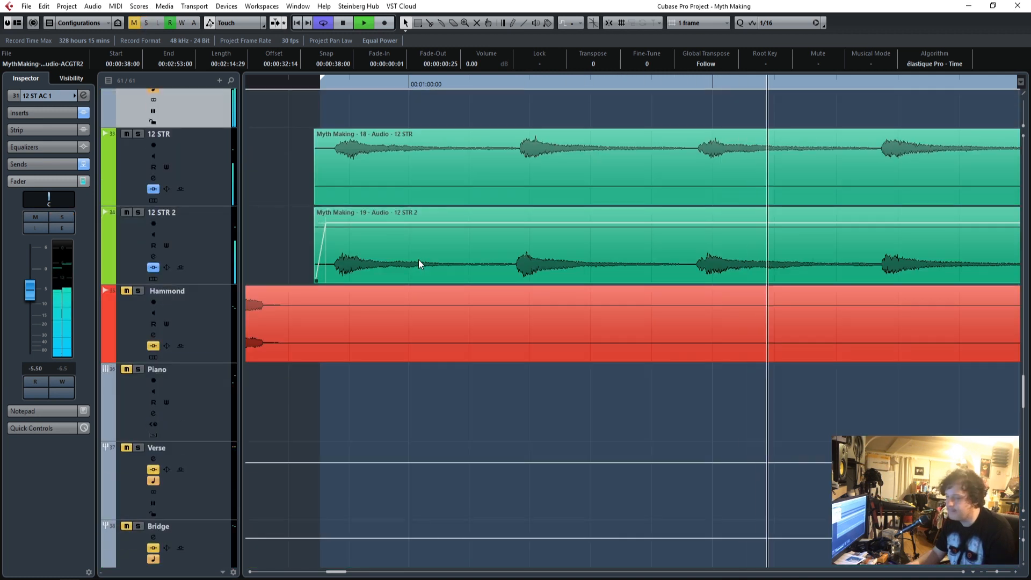
scroll(391, 256, up, 4)
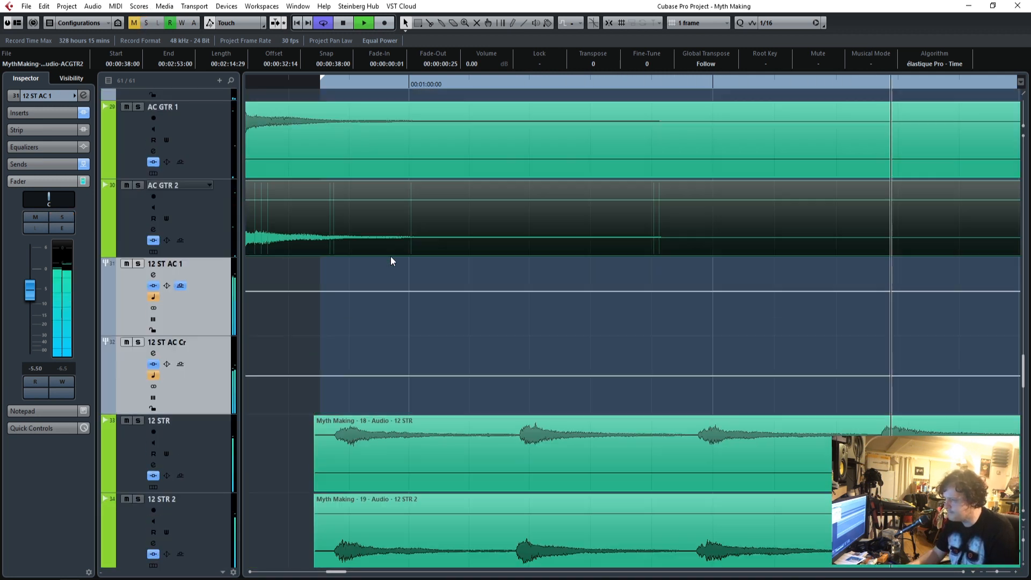
drag(997, 572, 995, 573)
scroll(637, 454, down, 5)
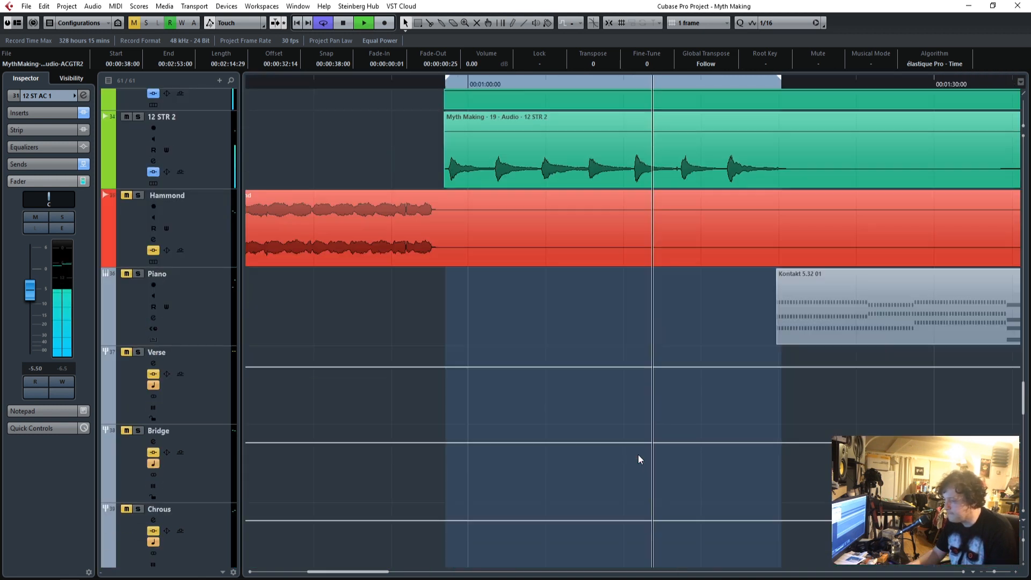
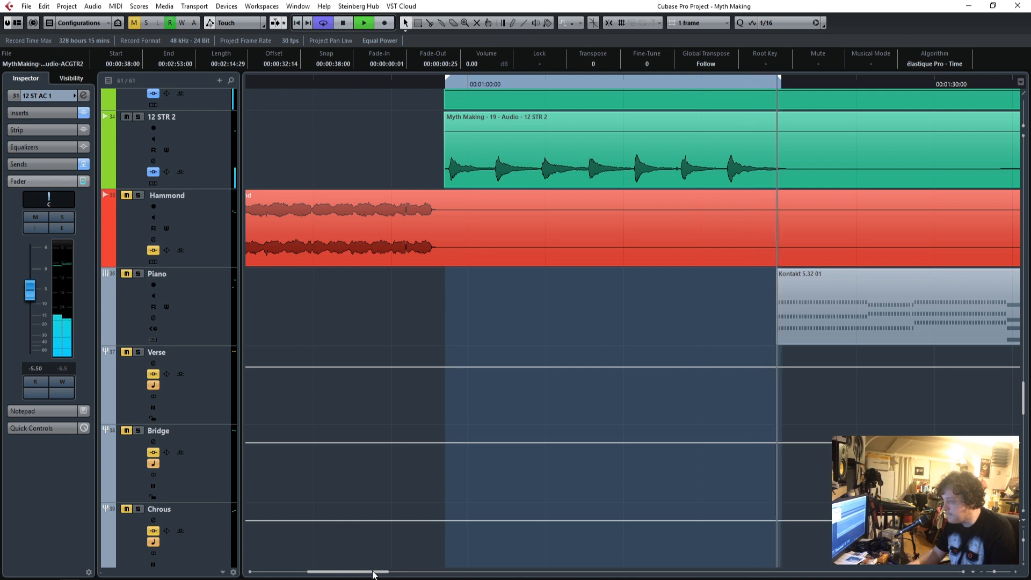
In the 12 ST AC 1 track's Q10 equalizer, set band 5 to 1075 Hz, band 4 gain to -7.8 and band 1 to 76 Hz.
click(324, 23)
scroll(465, 367, up, 4)
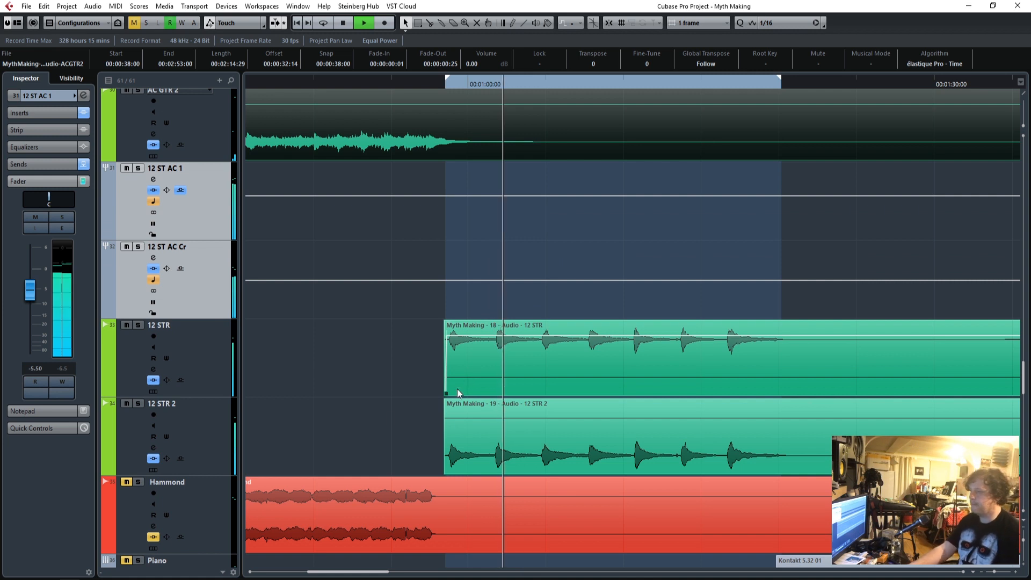
click(205, 213)
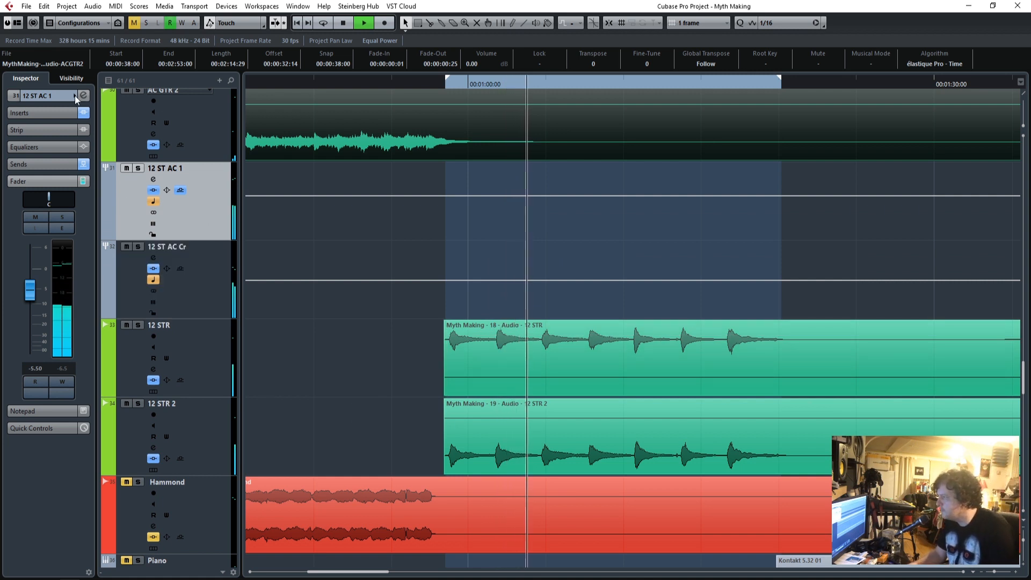
click(35, 113)
click(25, 139)
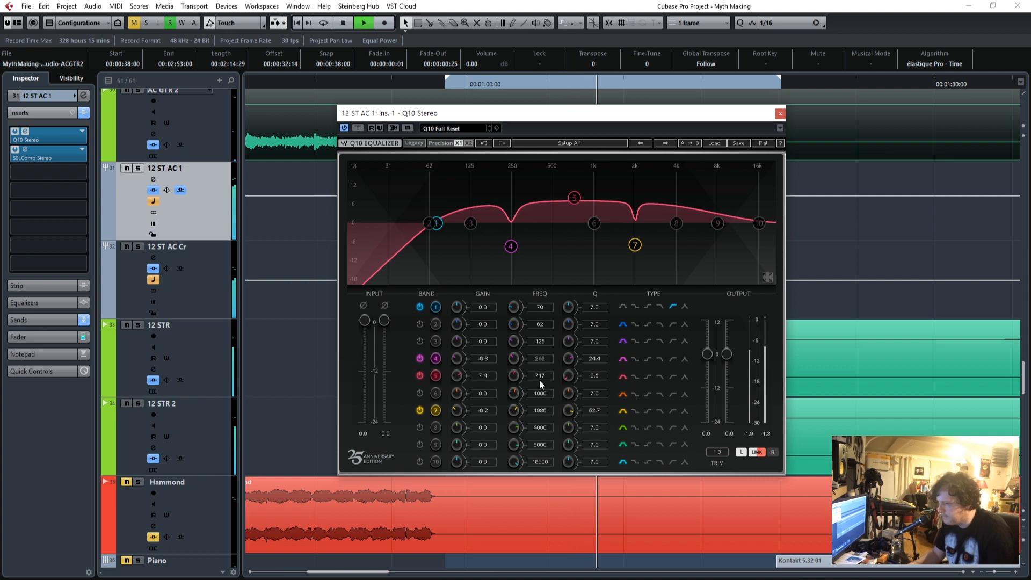
drag(538, 379, 539, 362)
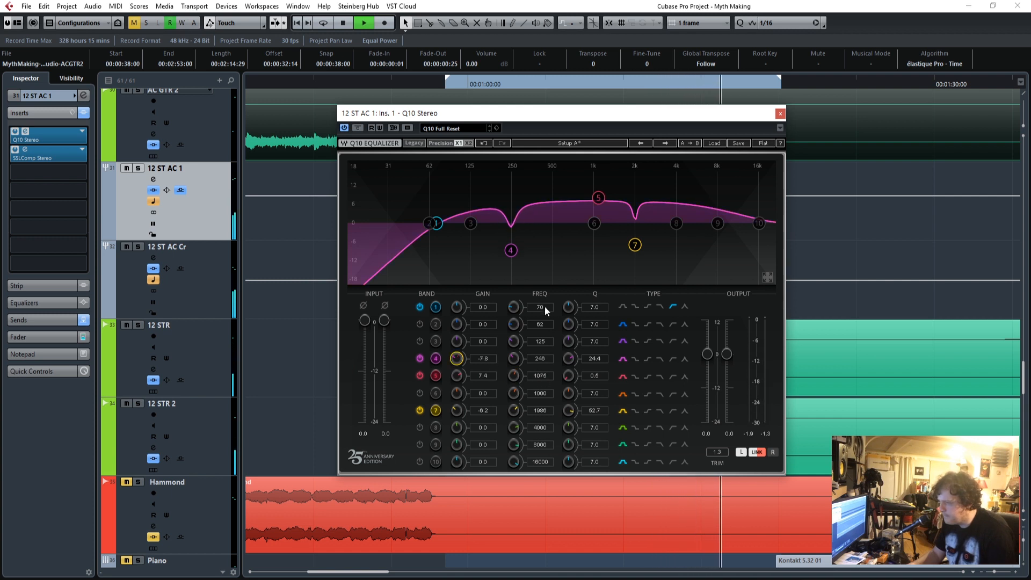
drag(544, 307, 545, 304)
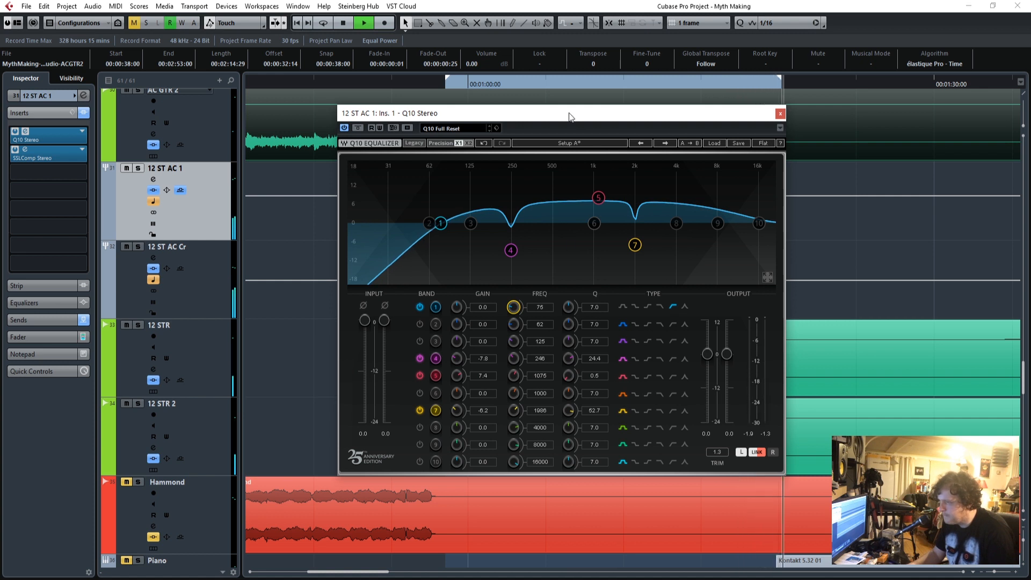
Turn looped playback on, set band 5's frequency to 1288 Hz in the Q10, and close the equalizer.
click(322, 23)
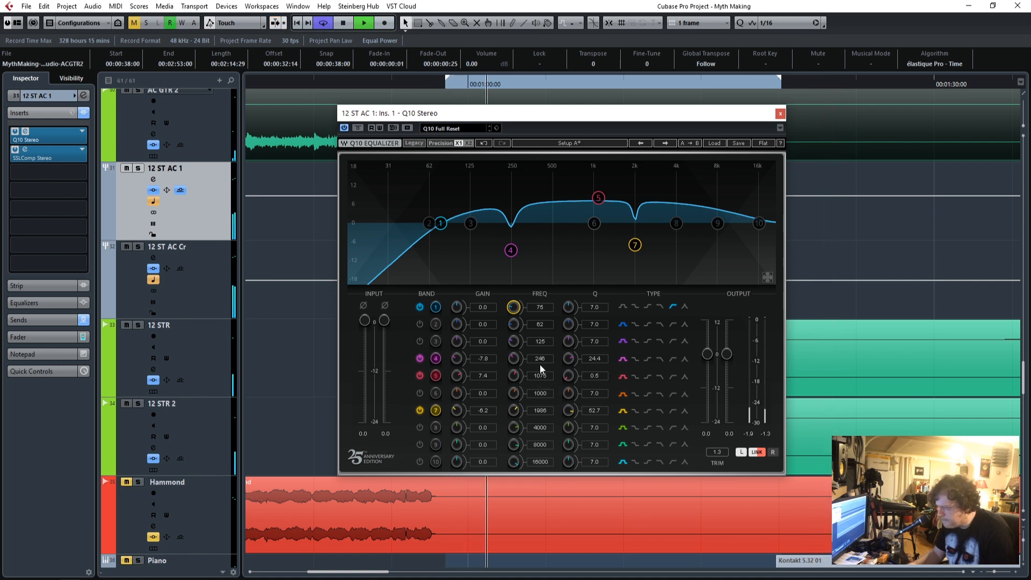
drag(549, 378, 550, 372)
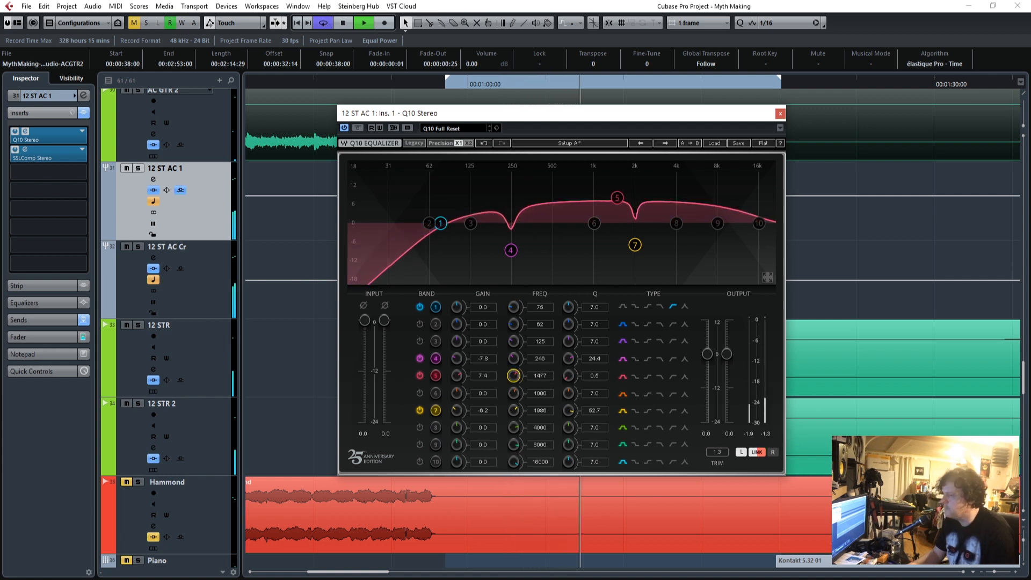
drag(549, 372, 543, 383)
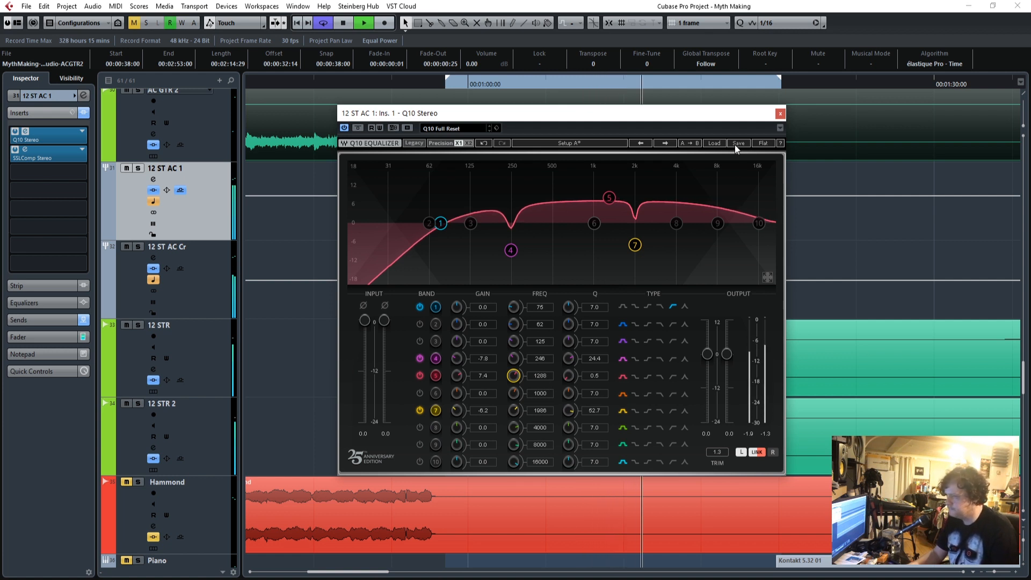
click(780, 114)
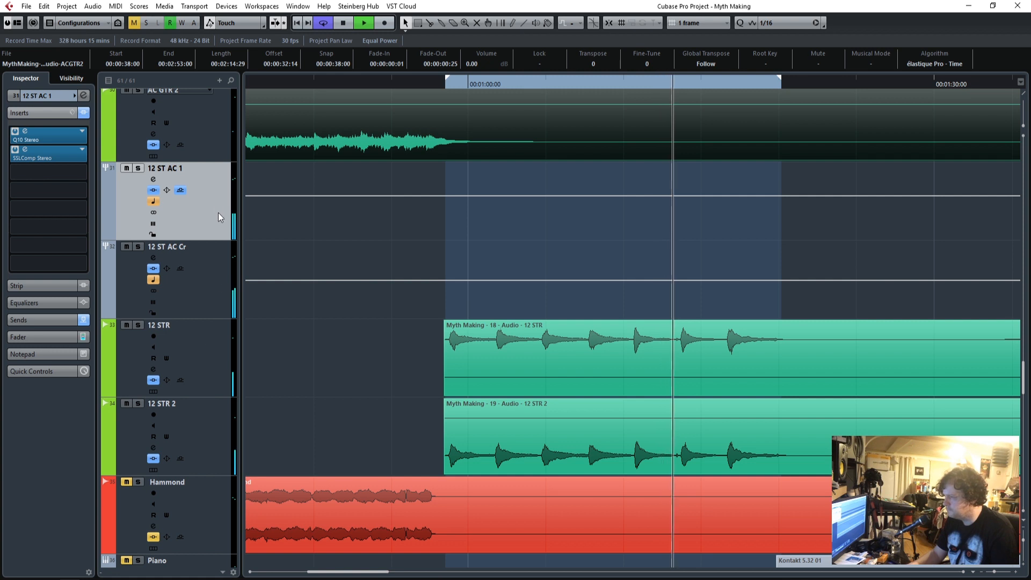
Lower the 12 ST AC 1 channel volume to -6.61 dB and move playback to before the loop region.
click(41, 337)
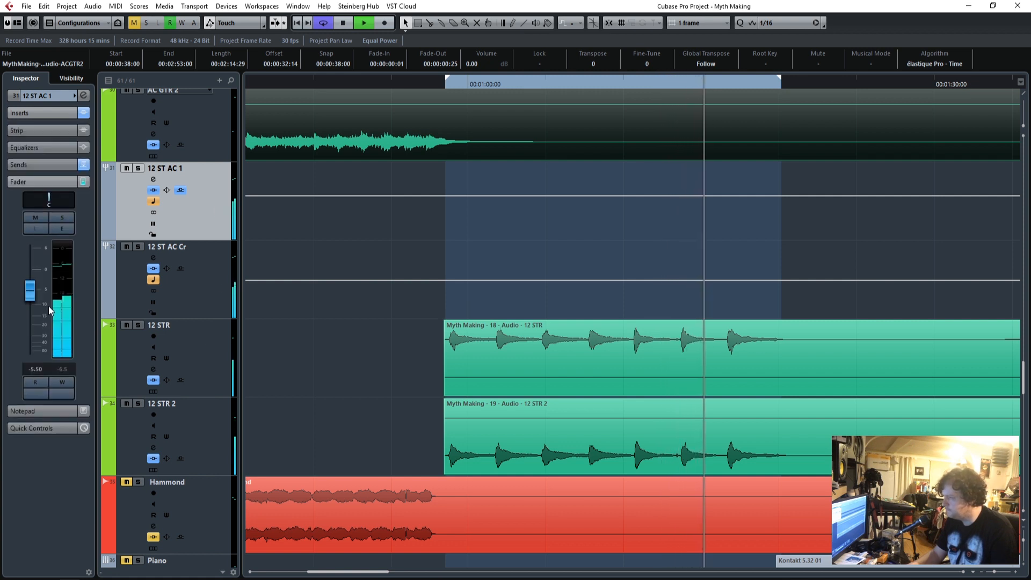
drag(34, 293, 34, 297)
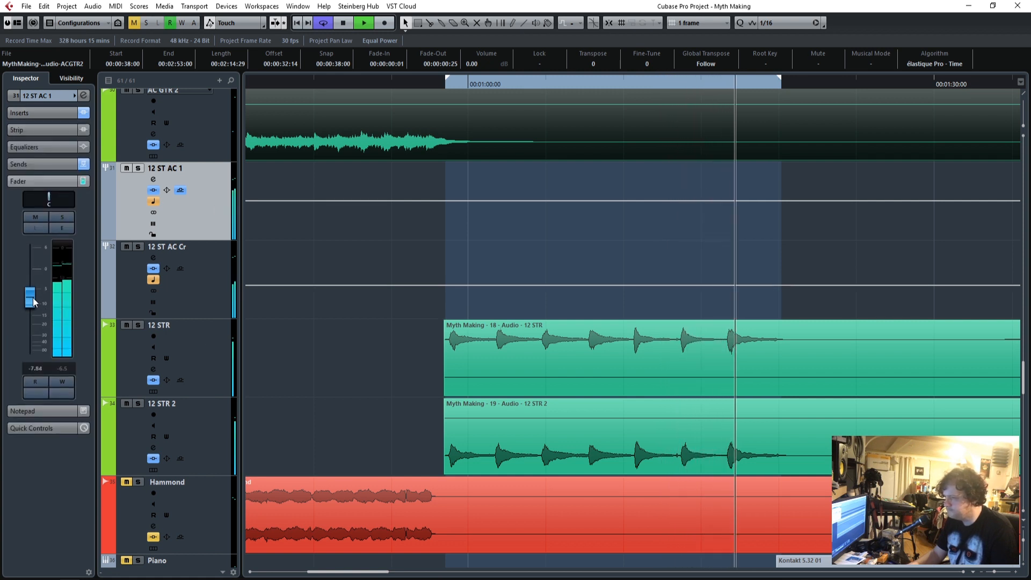
click(327, 84)
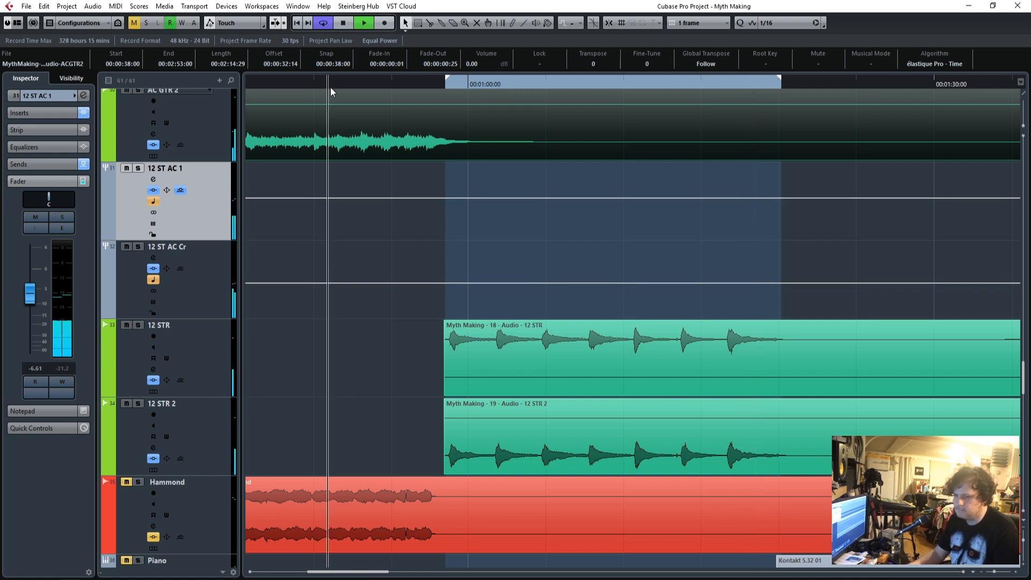
Lower the AC Cr group track's volume to -15.3 dB.
scroll(298, 263, up, 3)
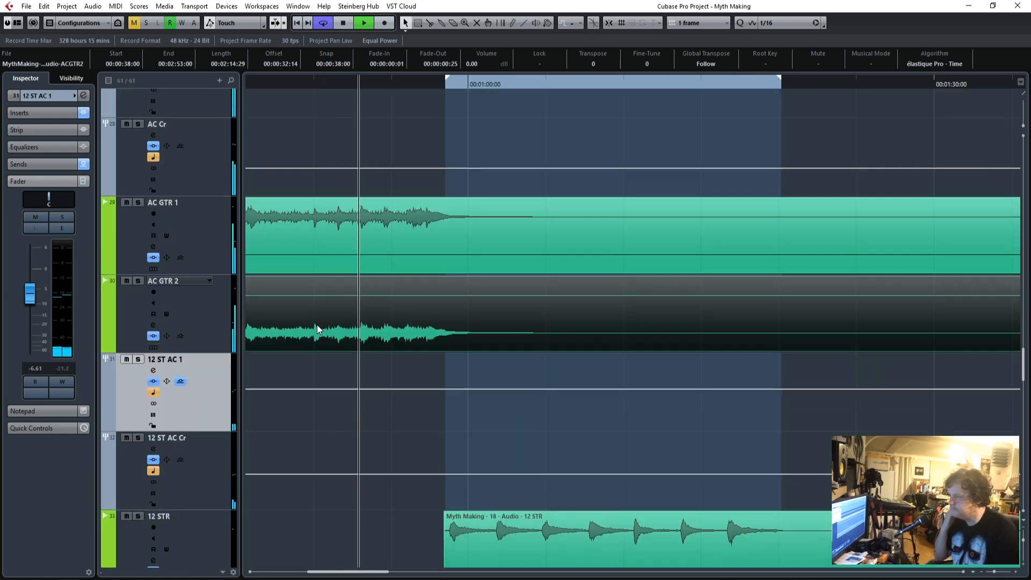
click(195, 189)
drag(34, 291, 31, 314)
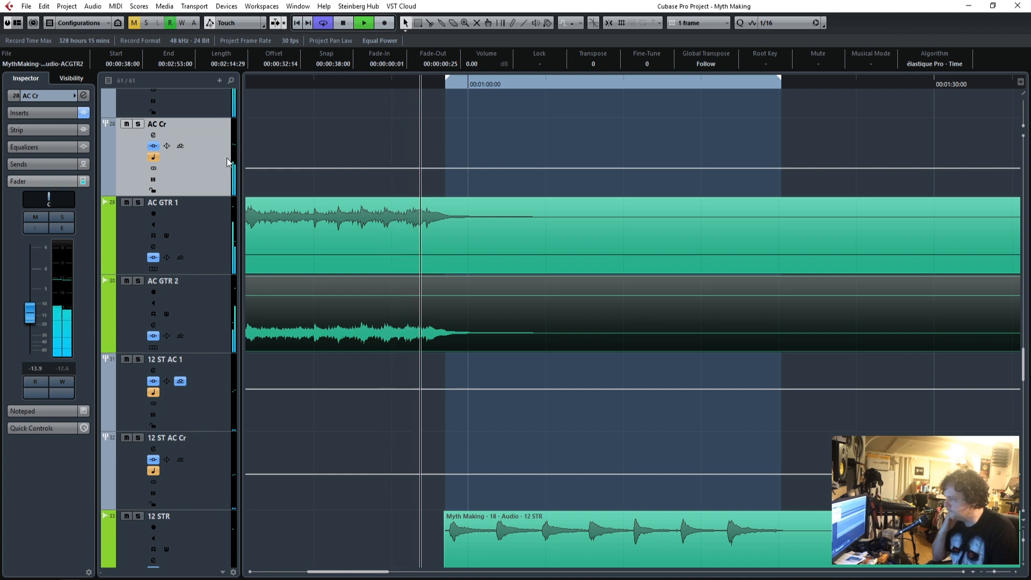
drag(31, 316, 31, 320)
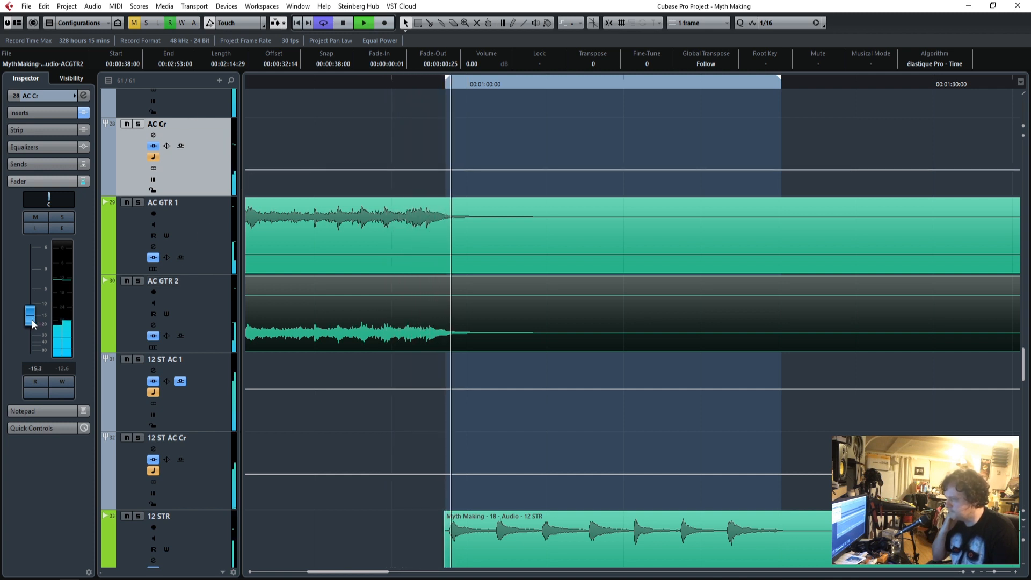
Reduce the 12 ST AC 1 track's volume slightly to -6.95 dB.
scroll(506, 430, down, 3)
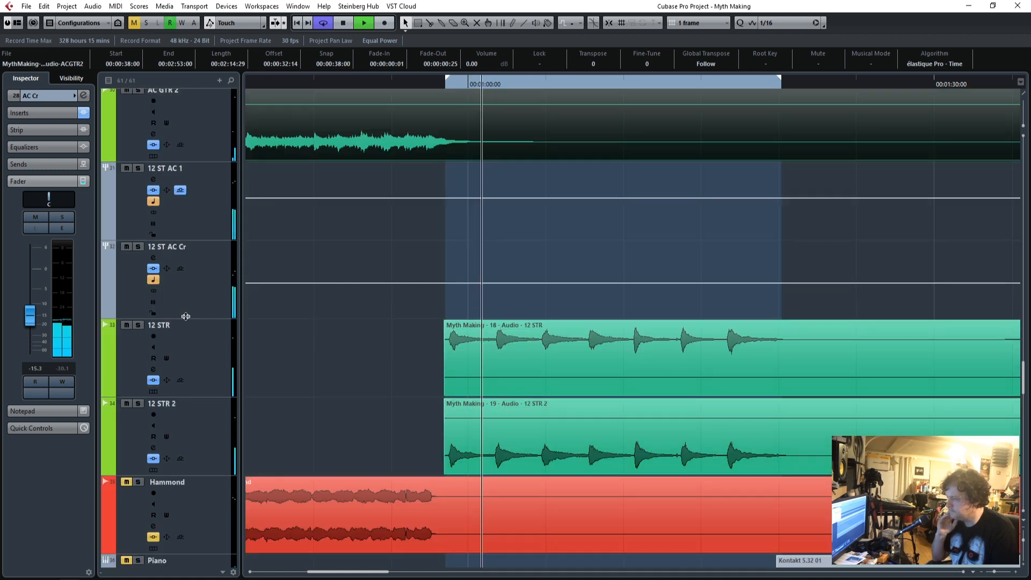
click(214, 215)
drag(31, 295, 31, 298)
Unmute and solo the Hammond track and play it from the start of its first clip.
scroll(429, 305, down, 3)
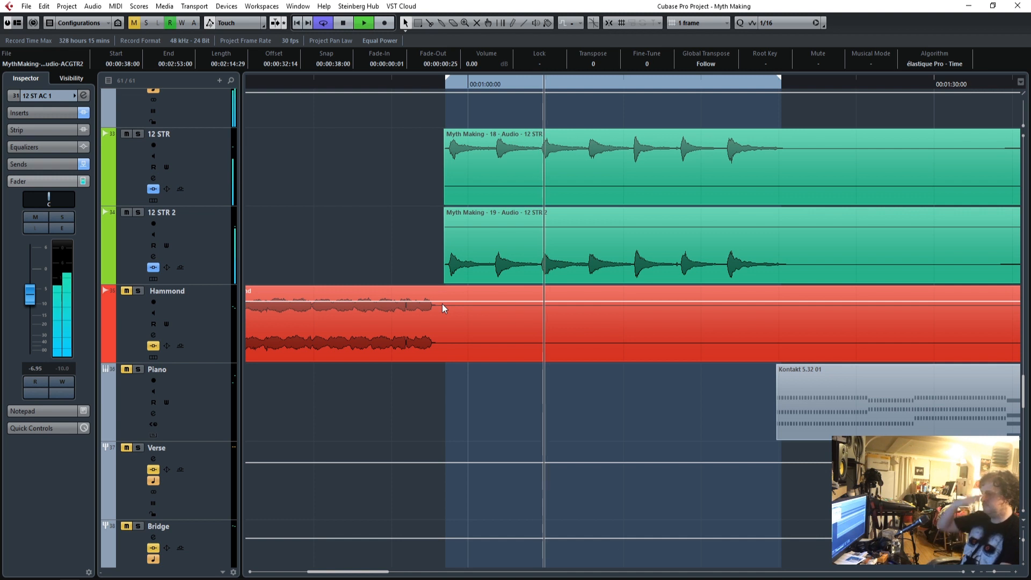
scroll(443, 304, down, 3)
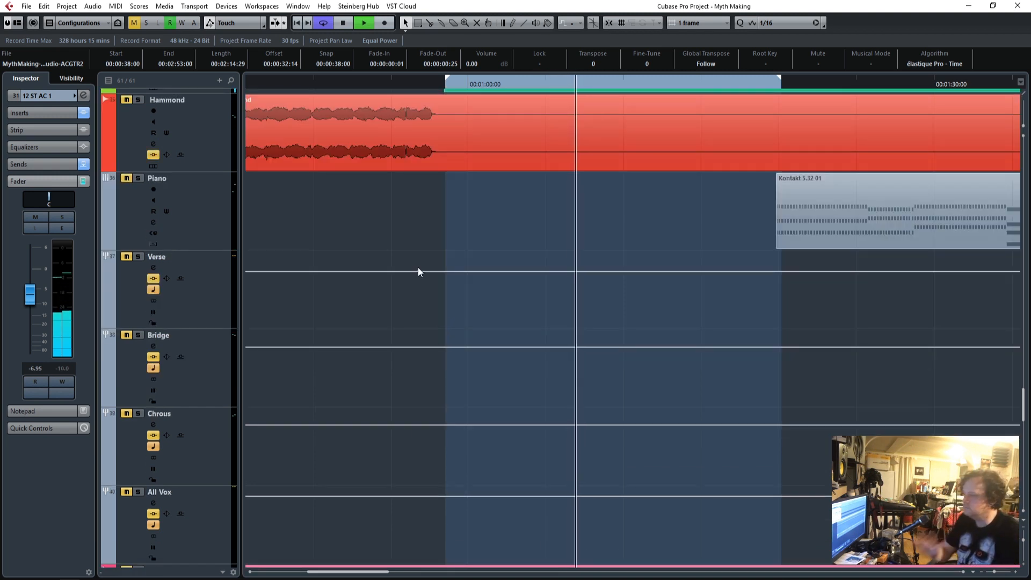
drag(335, 573, 280, 574)
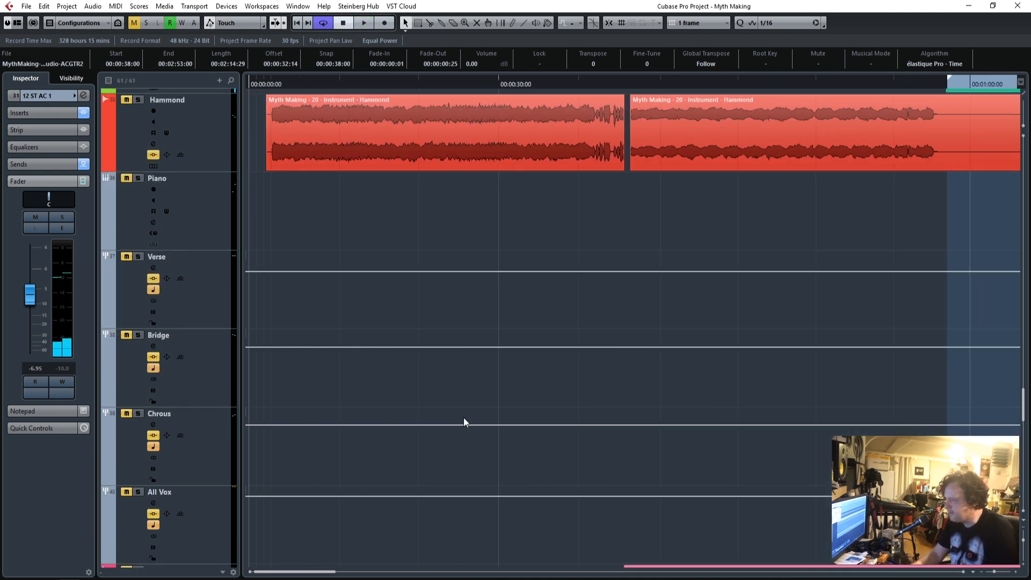
scroll(462, 402, up, 6)
key(space)
scroll(462, 401, down, 1)
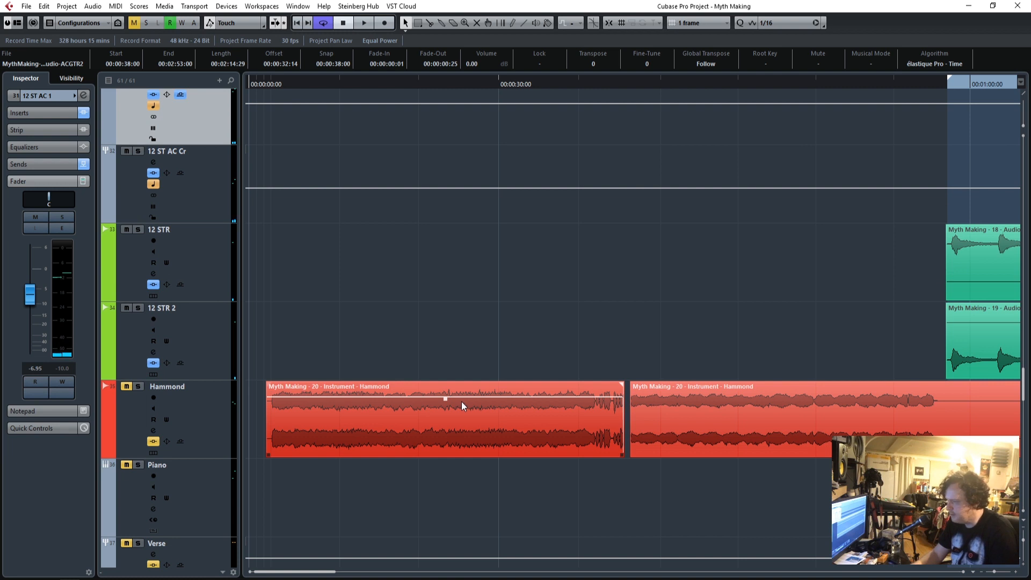
click(267, 85)
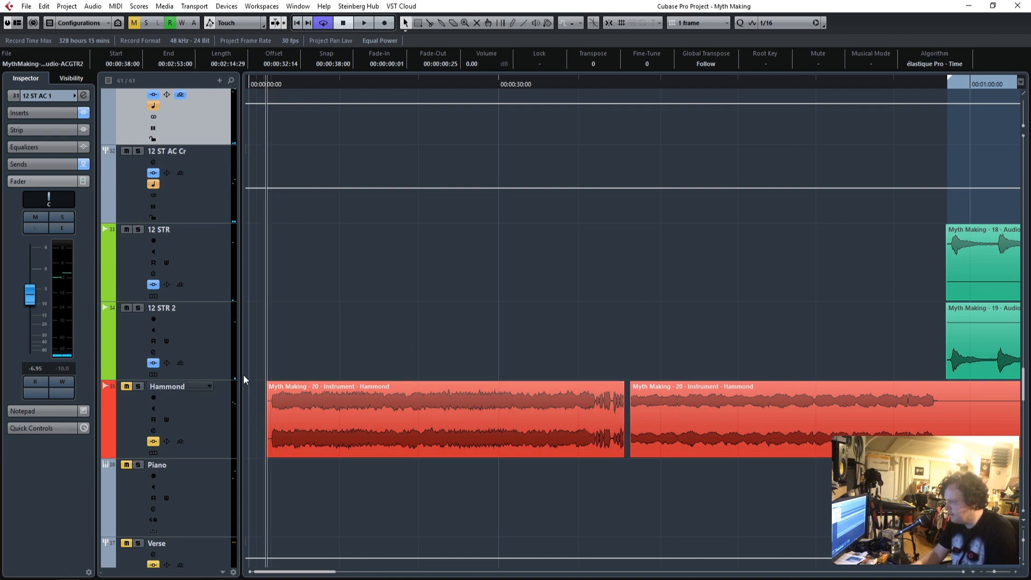
click(126, 386)
click(138, 386)
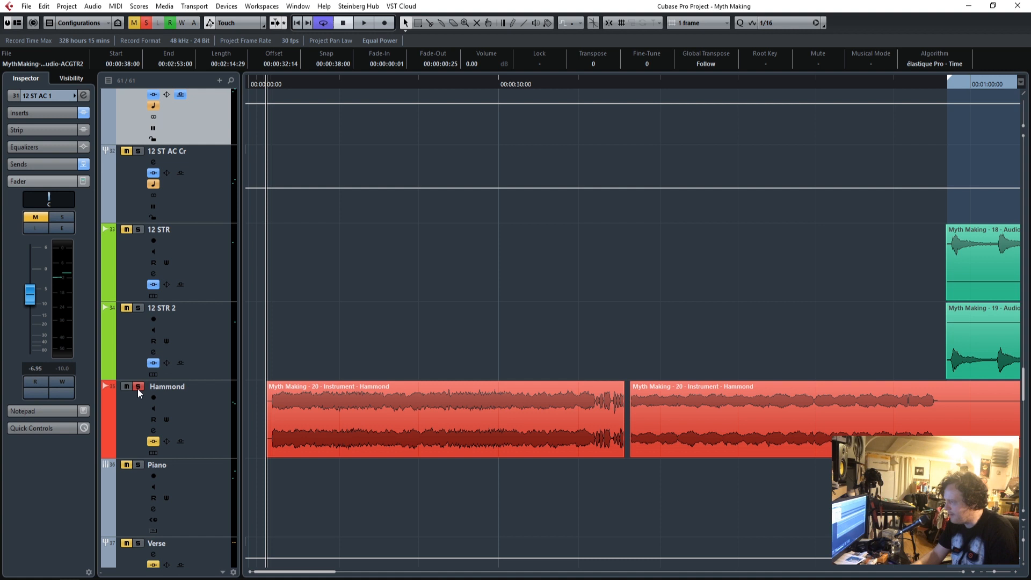
key(space)
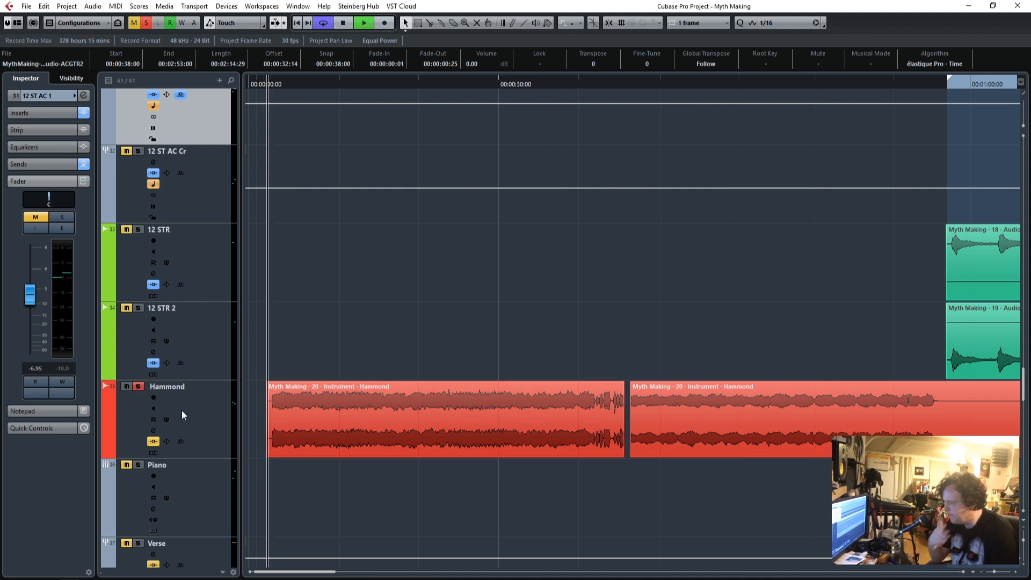
Select the Hammond track, stop playback and return the playhead to the beginning of its first clip.
click(202, 414)
drag(994, 572, 999, 572)
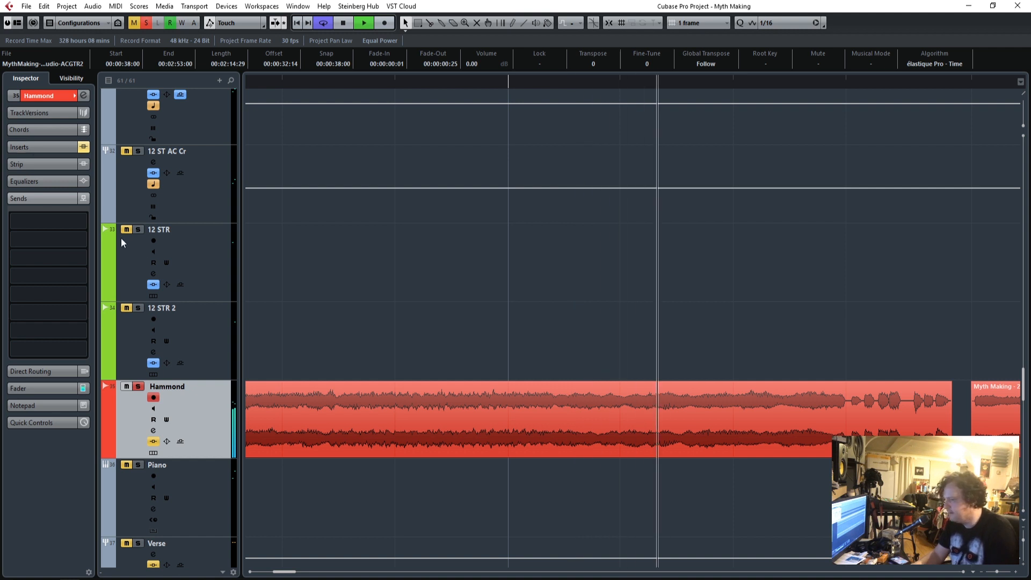
key(space)
drag(997, 572, 993, 573)
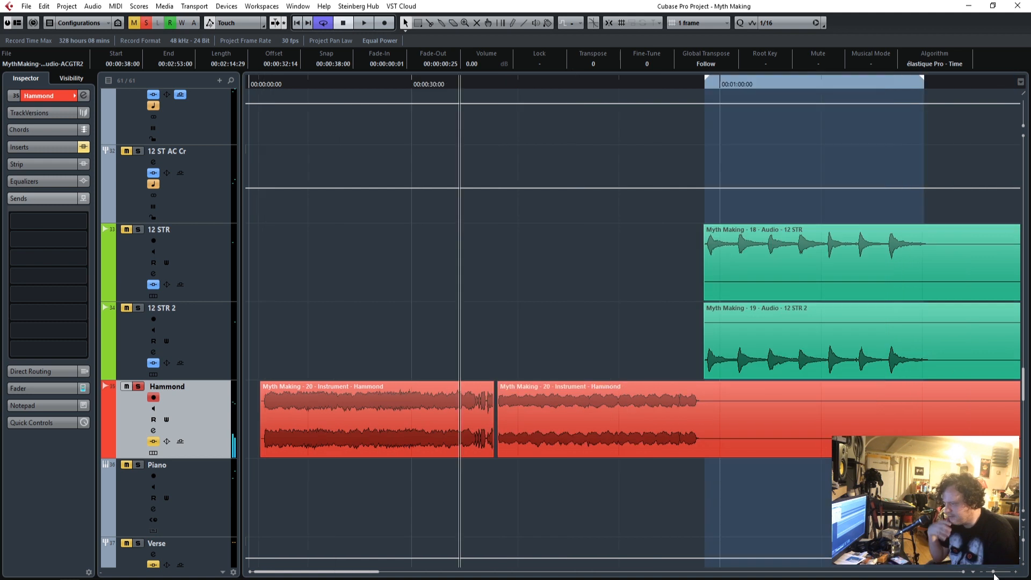
drag(260, 85, 266, 83)
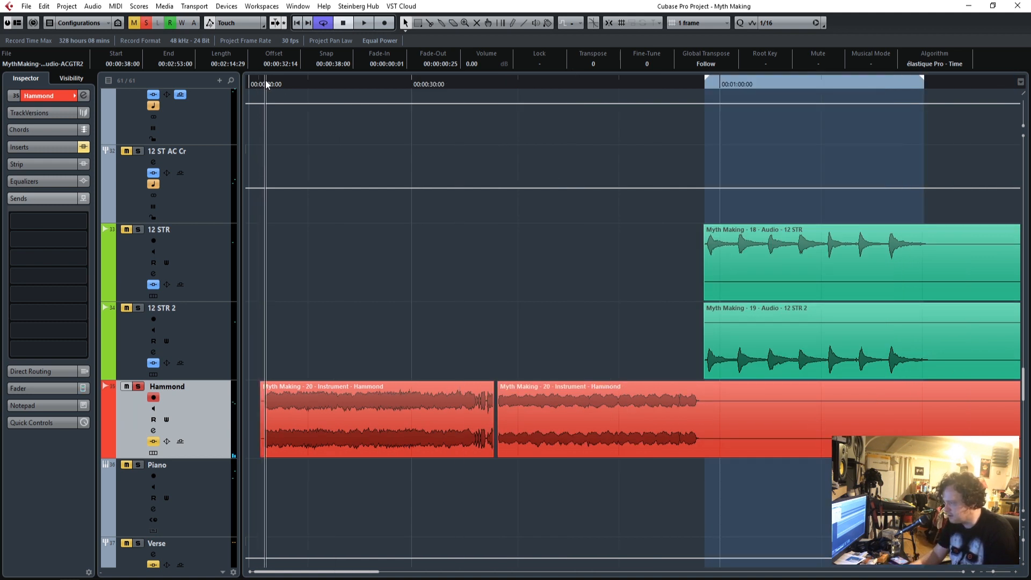
Activate the Q10 Stereo insert on the Hammond track and open its editor beside the start of the first clip.
click(46, 97)
click(35, 260)
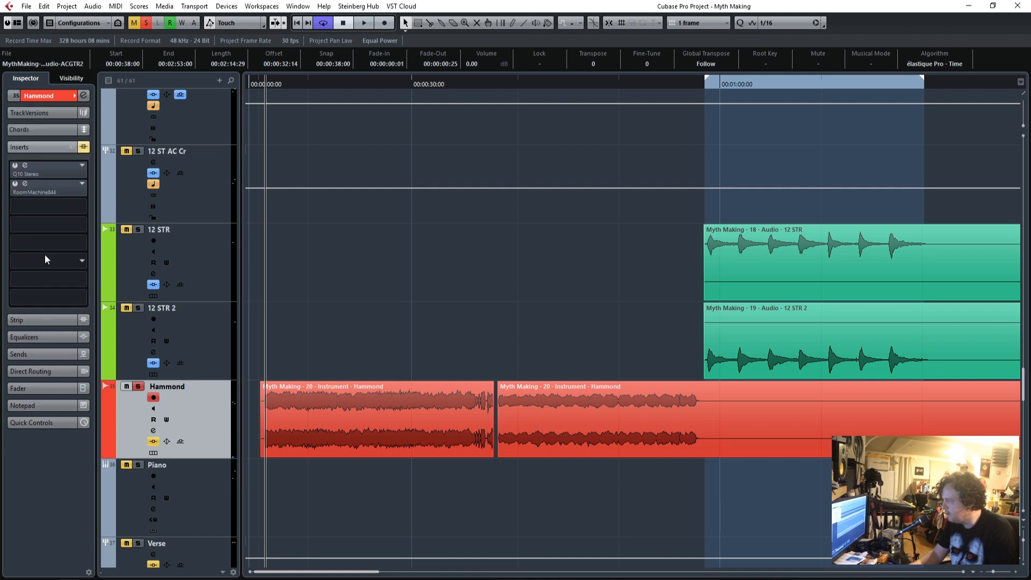
click(15, 165)
click(32, 173)
drag(688, 80, 752, 97)
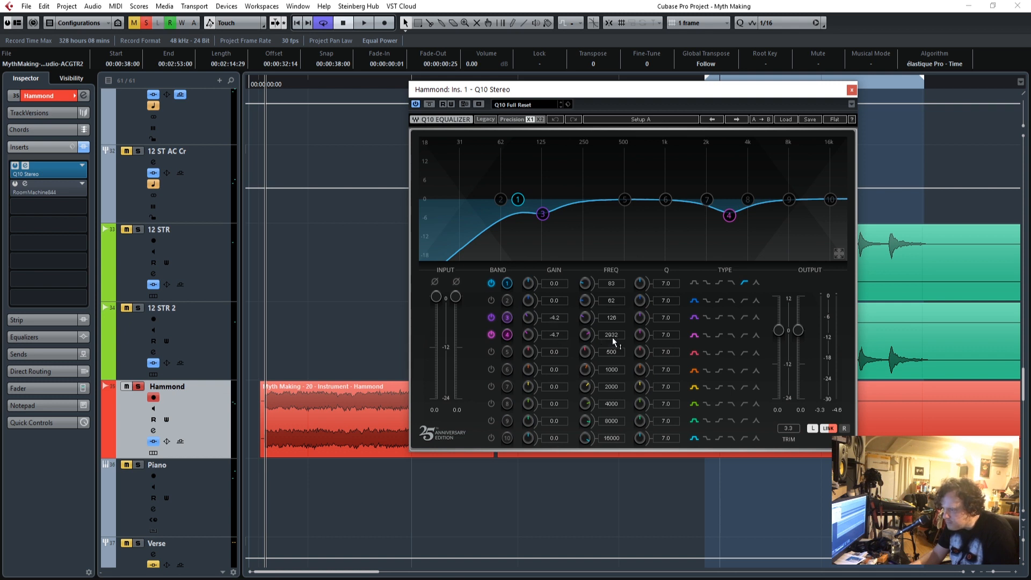
drag(569, 96, 574, 96)
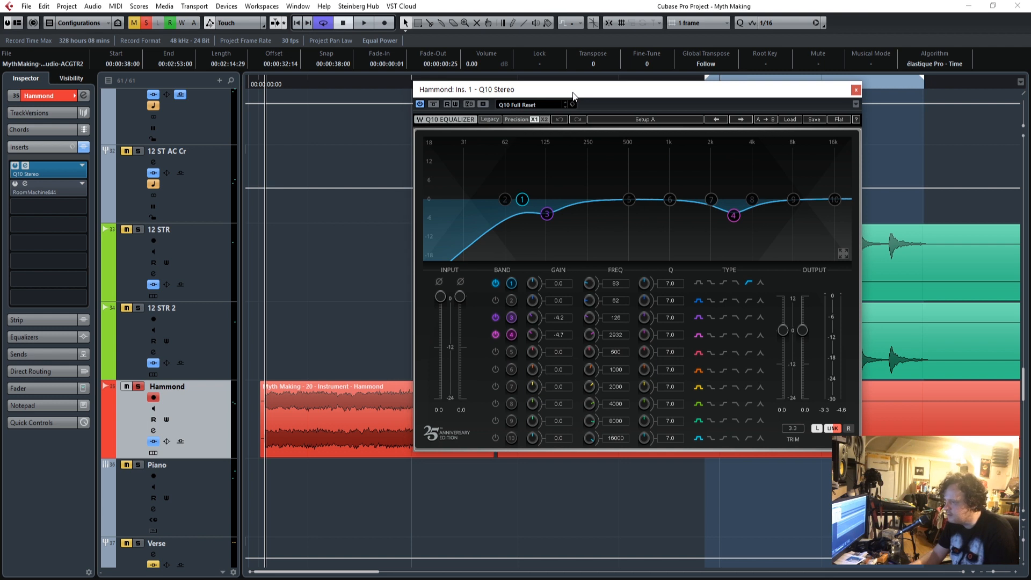
Play the soloed Hammond and compare its sound with the Q10 equalizer bypassed and active.
key(space)
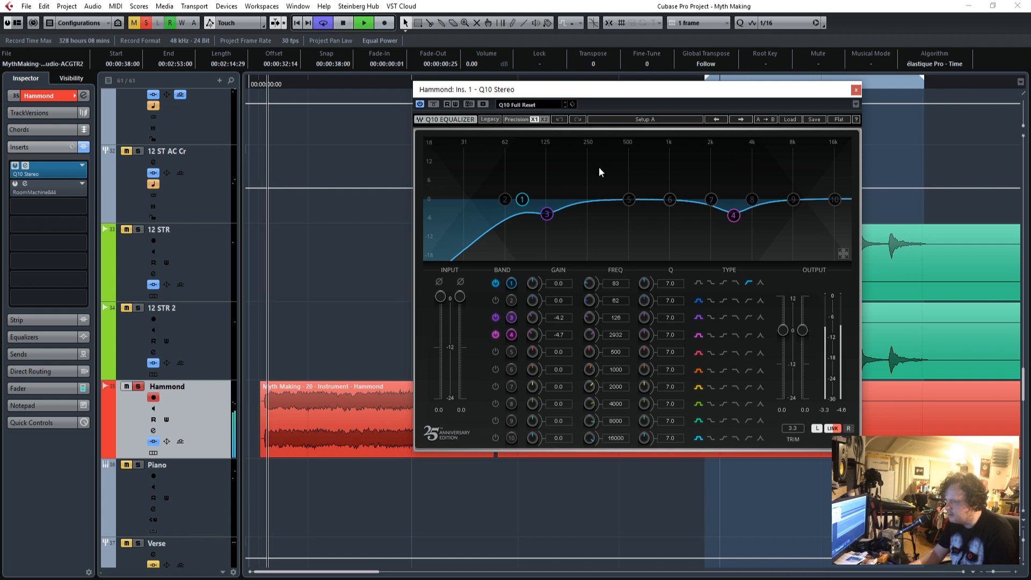
click(435, 105)
click(435, 104)
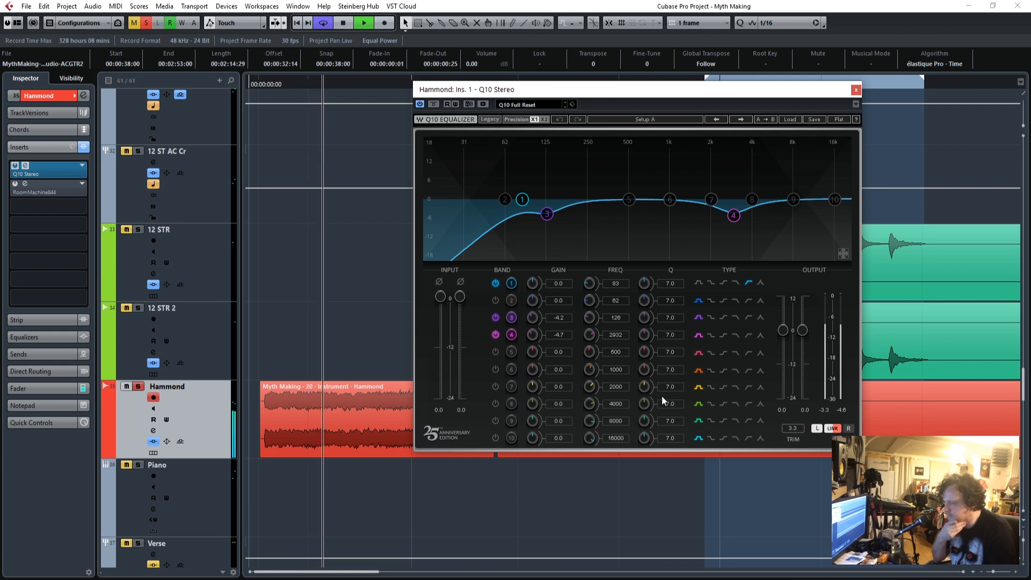
Boost band 4 to find the harsh frequency, then set it to 2728 Hz with a gain of -3.7.
drag(558, 335, 559, 288)
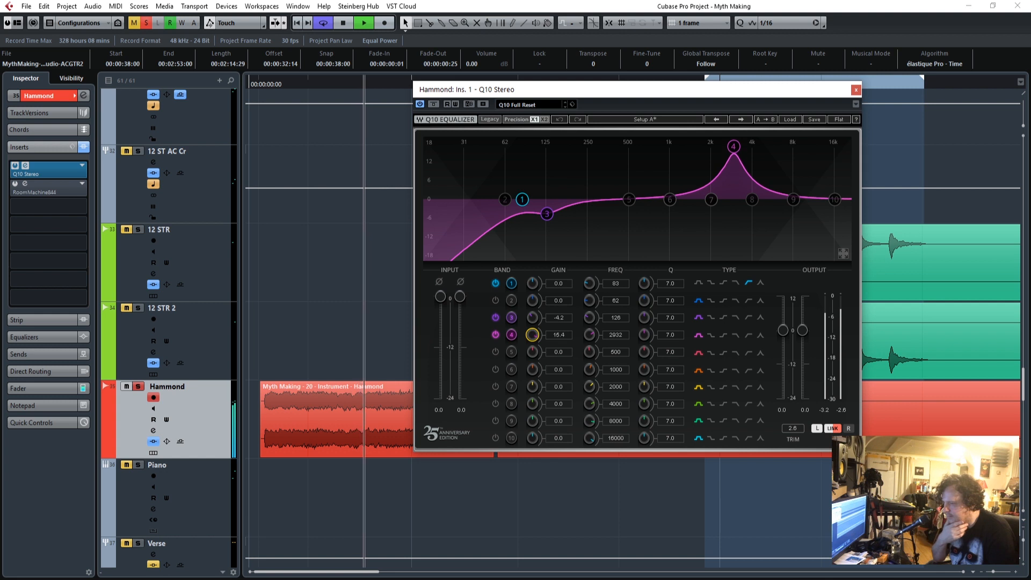
drag(614, 337, 614, 337)
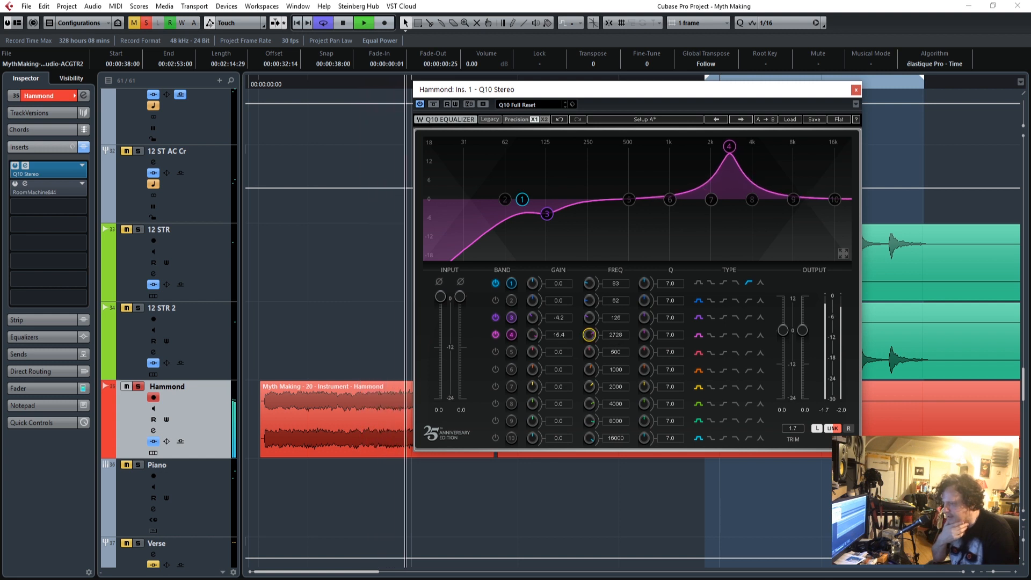
drag(595, 334, 560, 349)
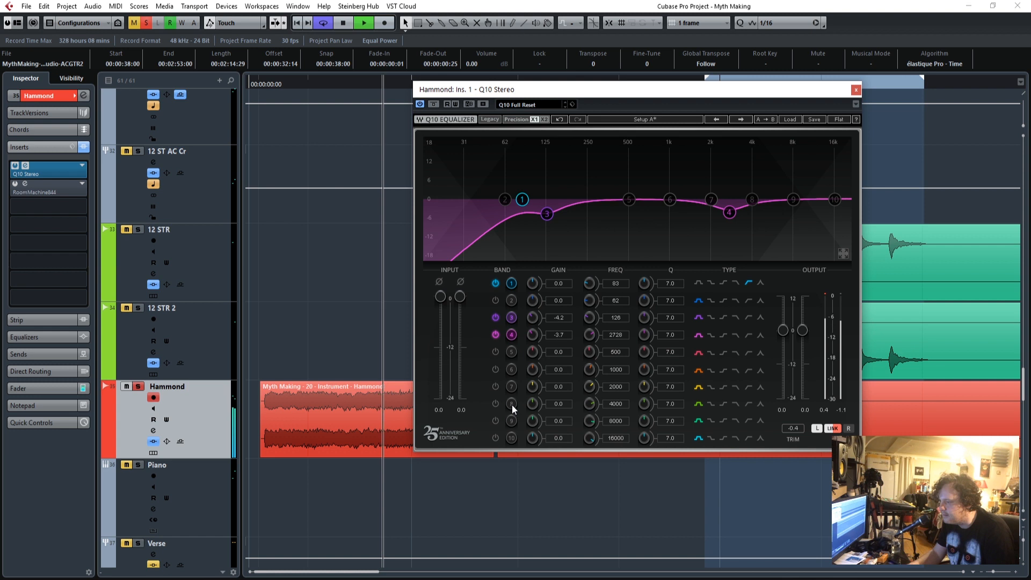
Activate band 8 as a narrow boost with gain 13.5 and Q 57.7 at 3943 Hz, and replay the Hammond from its start.
click(496, 403)
drag(558, 405, 558, 357)
drag(669, 405, 669, 354)
drag(620, 404, 620, 399)
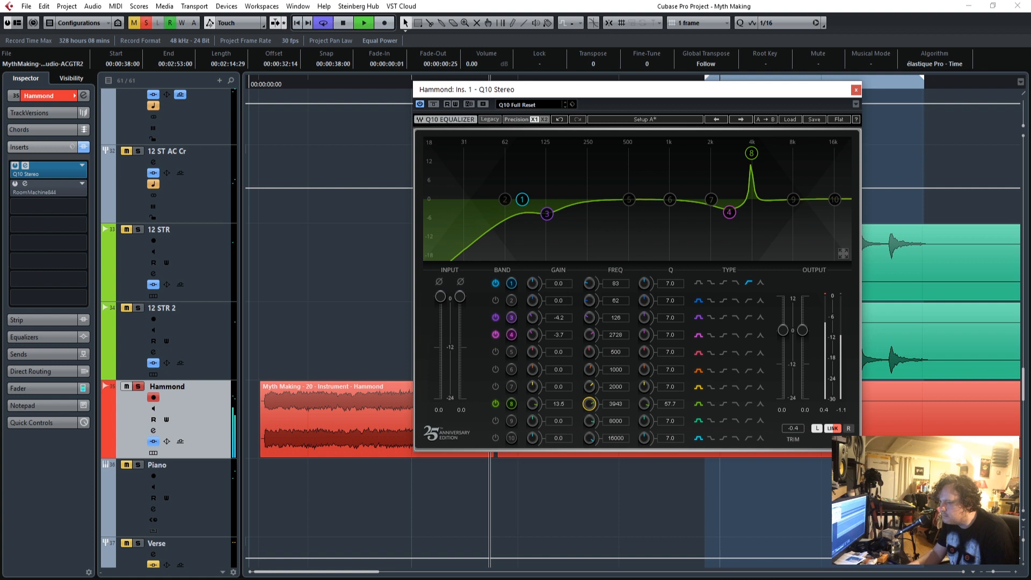
click(268, 82)
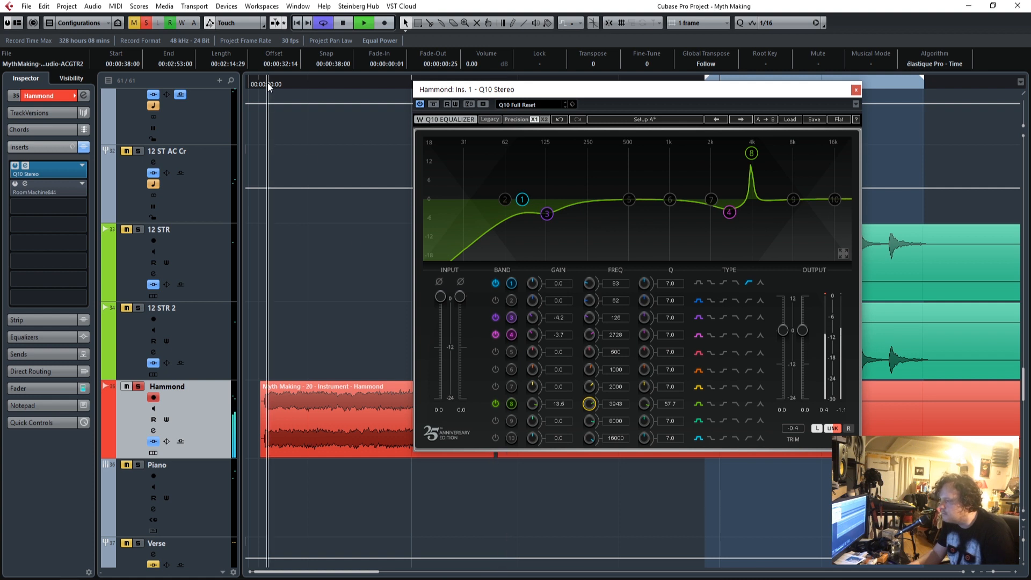
Sweep boosted band 8 to find the harsh frequency, then set it to 1542 Hz with Q 46.1 and gain -5.8.
click(644, 404)
drag(644, 403, 644, 379)
drag(589, 403, 589, 431)
drag(643, 405, 589, 407)
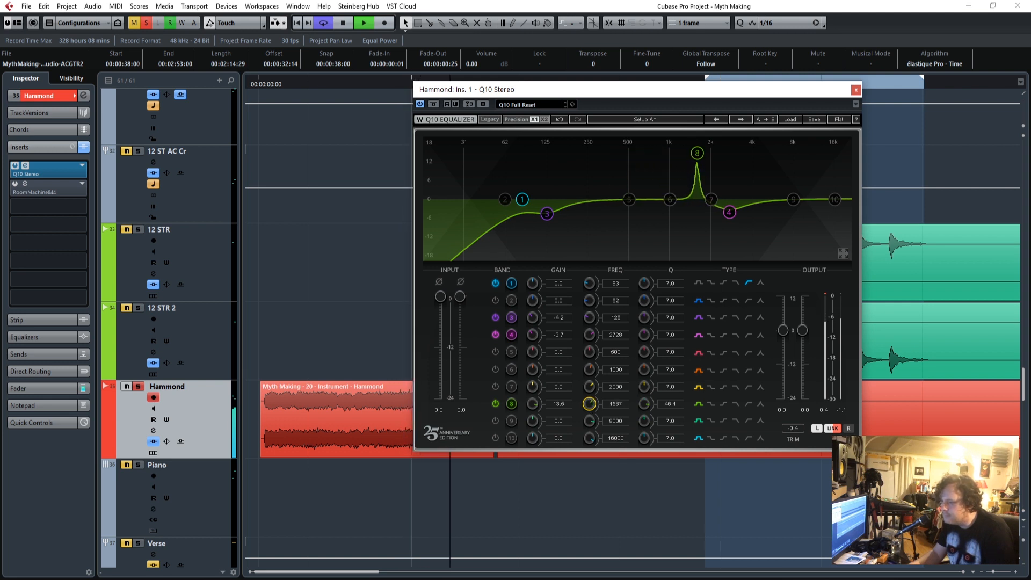
drag(589, 404, 589, 402)
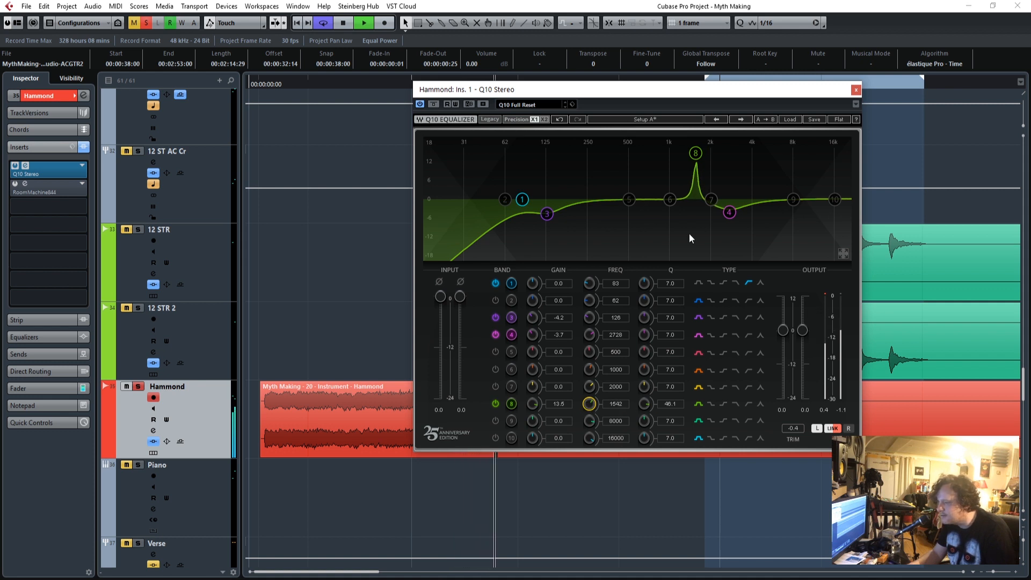
click(271, 84)
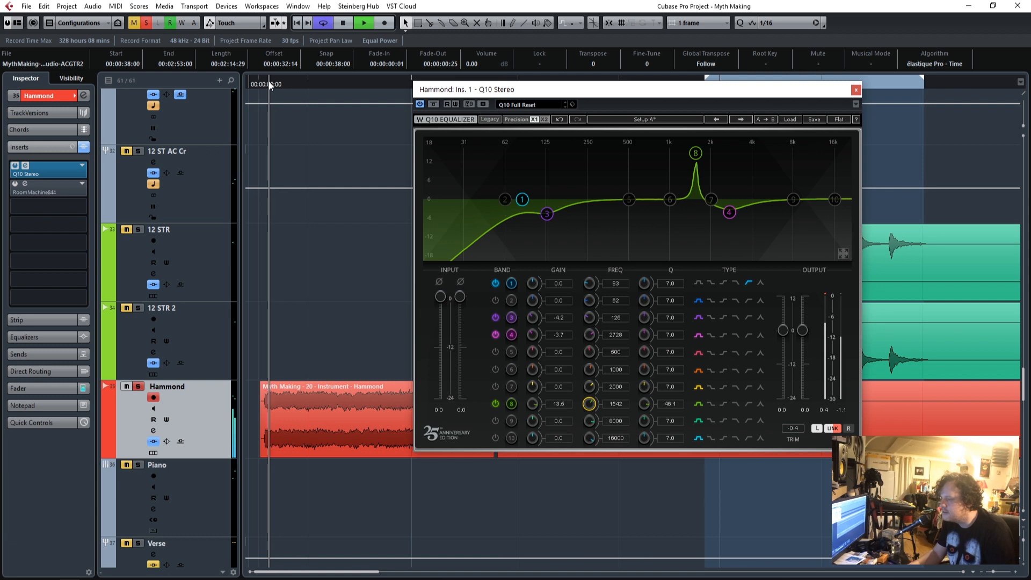
drag(564, 401, 564, 443)
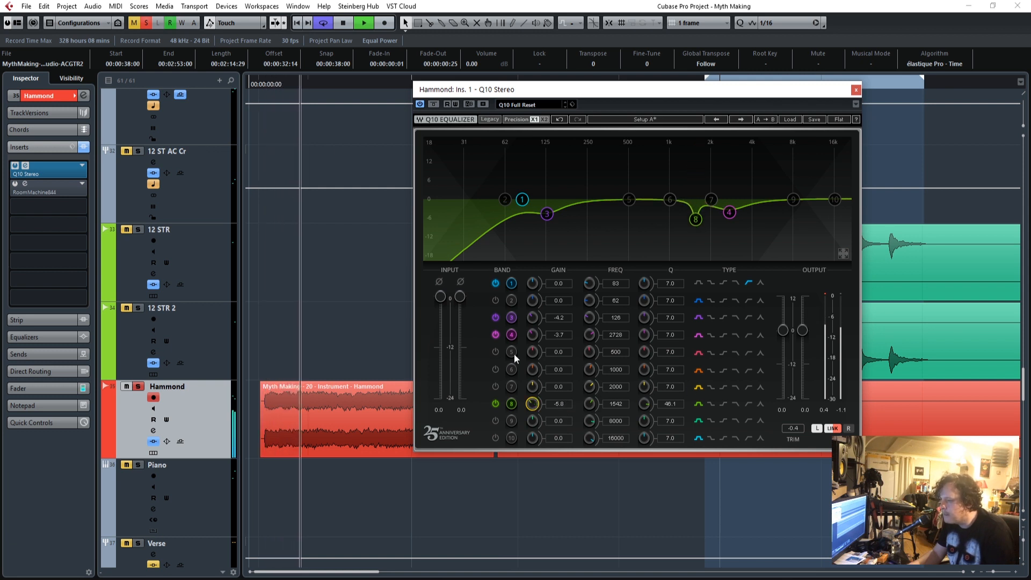
Activate band 6 and set it as a narrow cut at 500 Hz with Q 28.6 and gain -5.7.
mouse_move(559, 367)
mouse_down()
mouse_move(559, 333)
mouse_move(560, 367)
mouse_up()
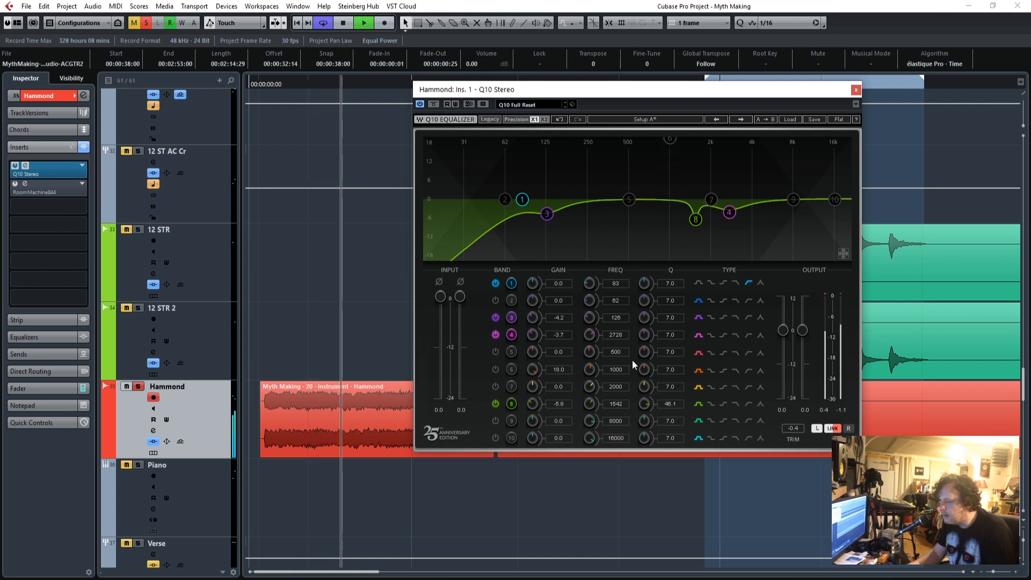
drag(671, 367, 616, 379)
click(495, 369)
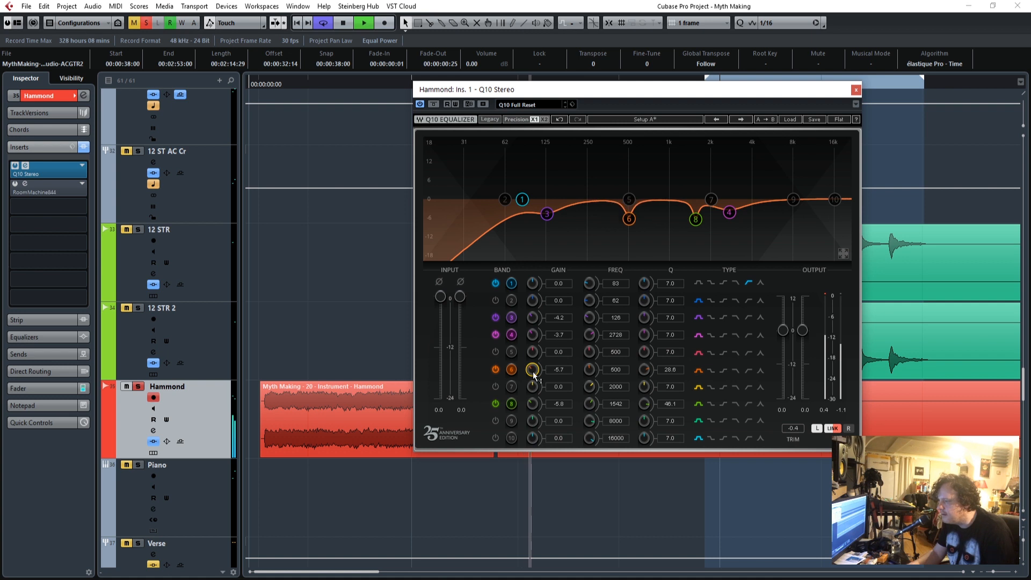
Replay the Hammond from its start and set band 5 to a broad boost at 1233 Hz with Q 0.8 and gain 4.0.
drag(274, 85, 260, 88)
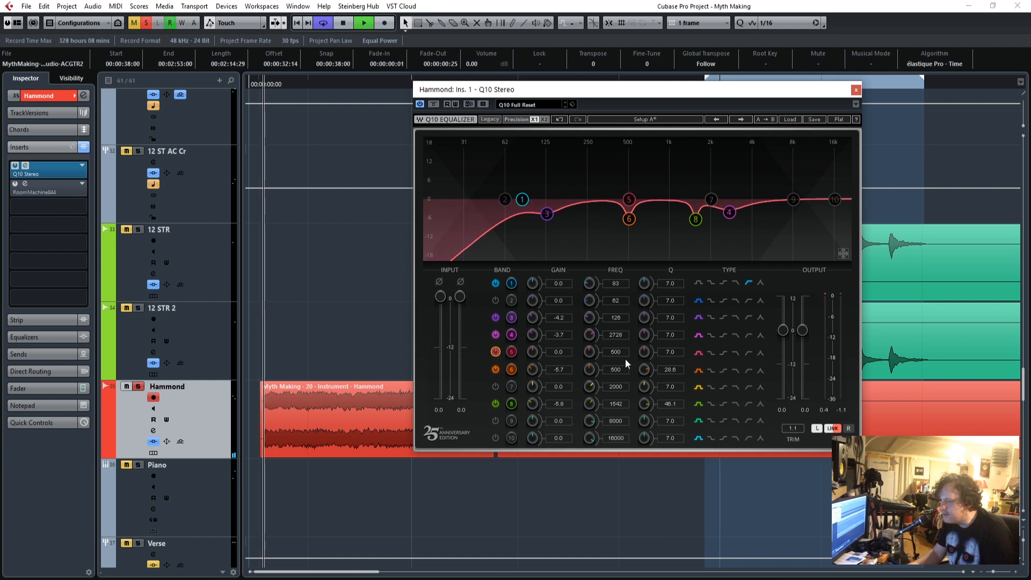
drag(645, 352, 646, 379)
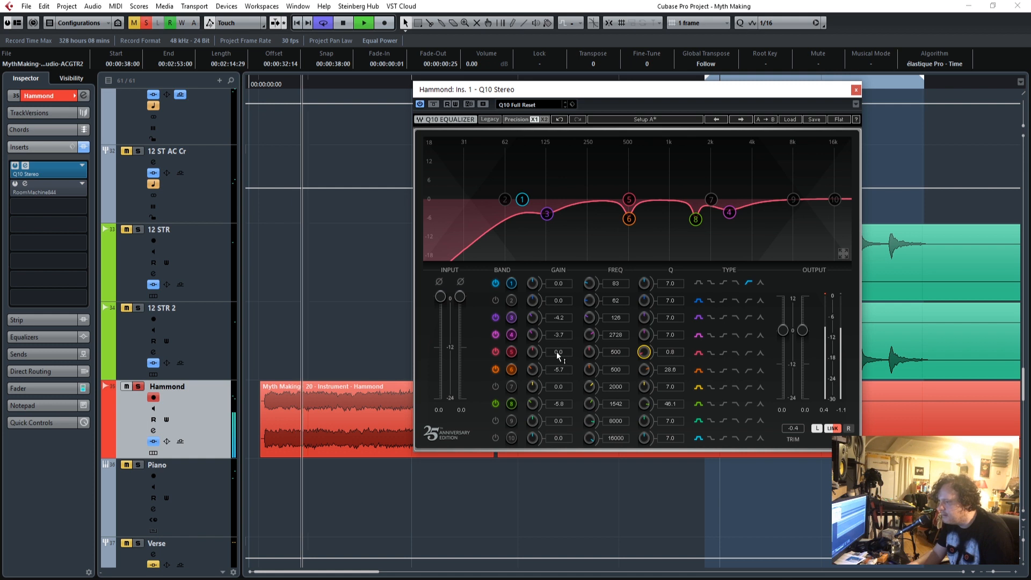
drag(558, 355, 558, 340)
drag(616, 354, 616, 331)
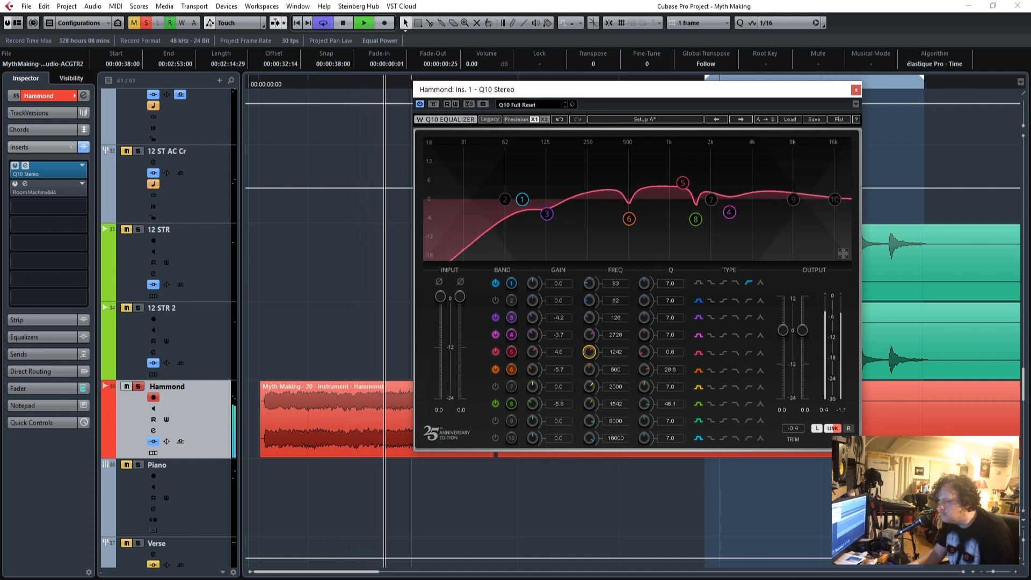
drag(533, 352, 590, 355)
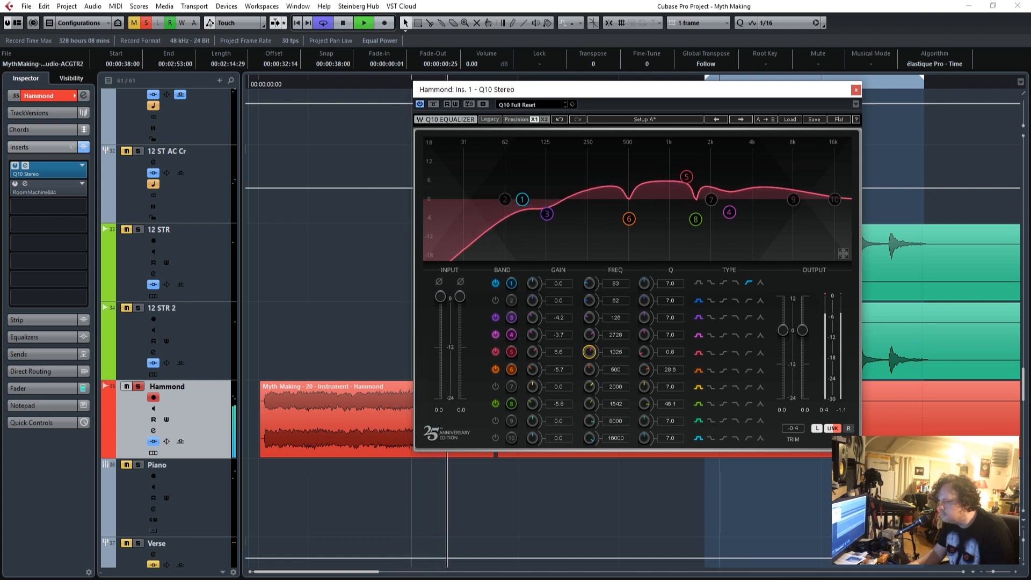
drag(564, 355, 564, 367)
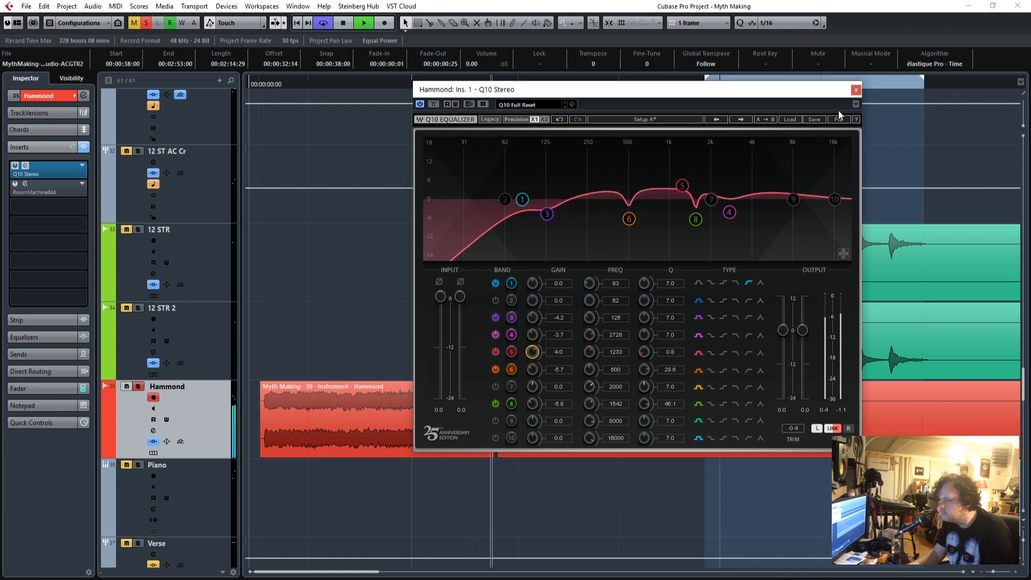
Close the equalizer, play the full mix from the start and lower the Hammond fader to -9.17.
click(855, 90)
click(260, 85)
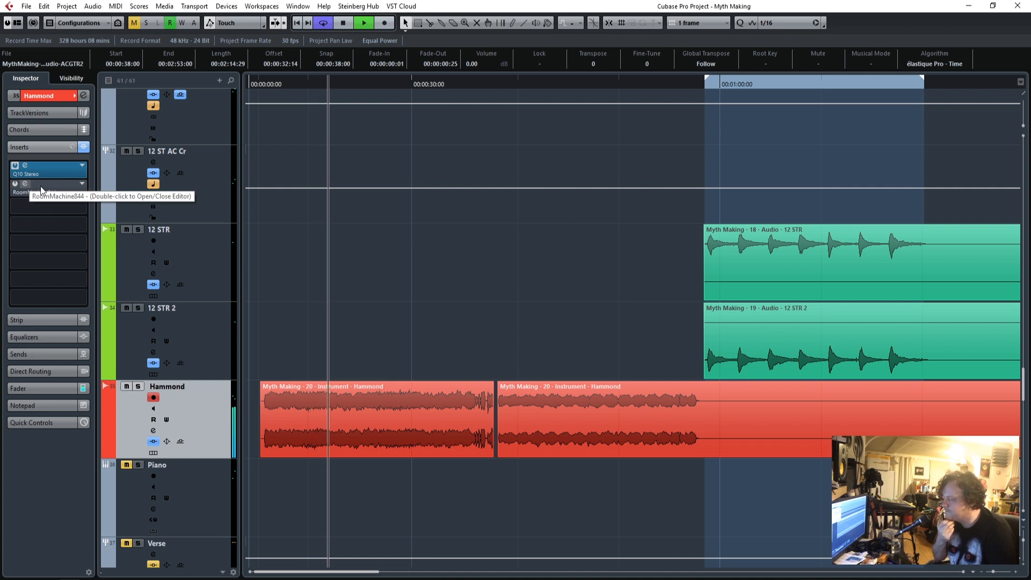
click(44, 388)
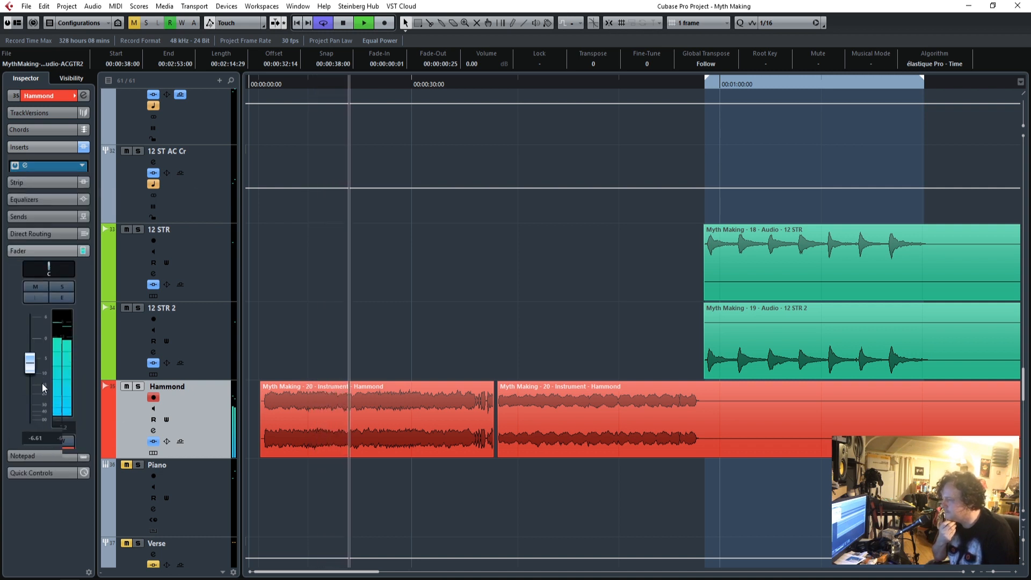
drag(33, 347, 34, 354)
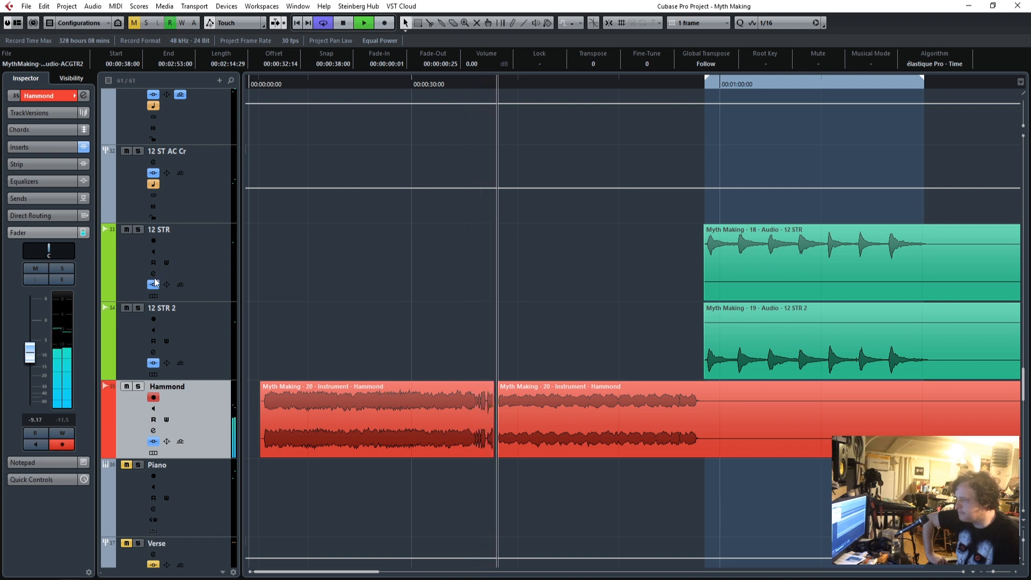
Reopen the Q10 editor with the Hammond soloed from its start, and set band 2 to 224 Hz with gain -5.4.
click(255, 82)
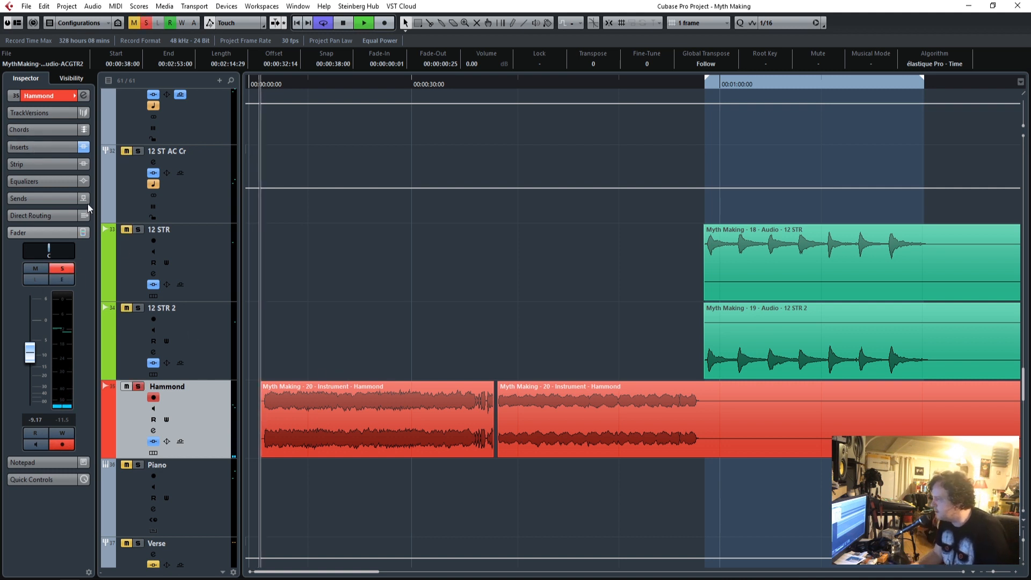
click(39, 145)
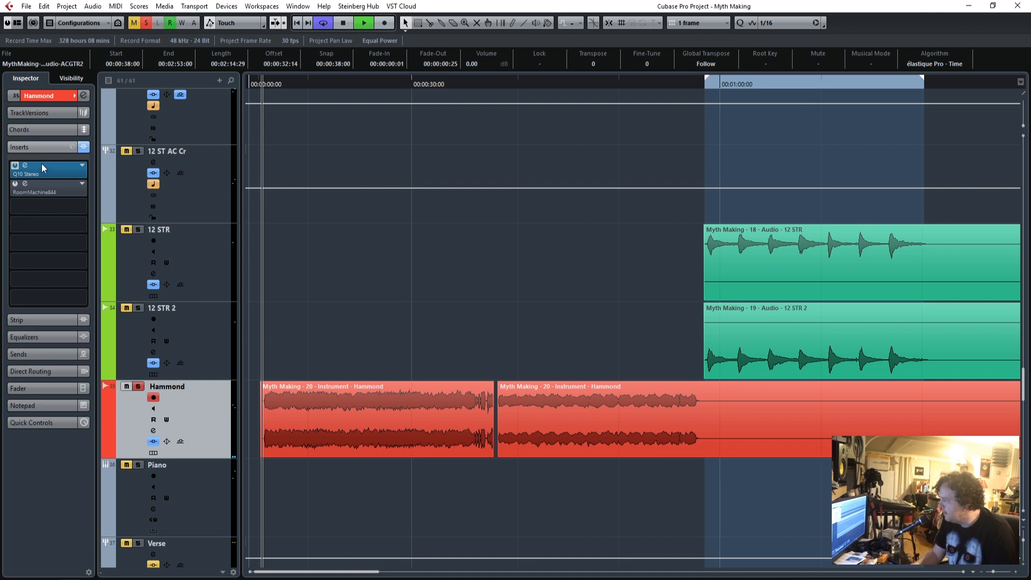
click(24, 167)
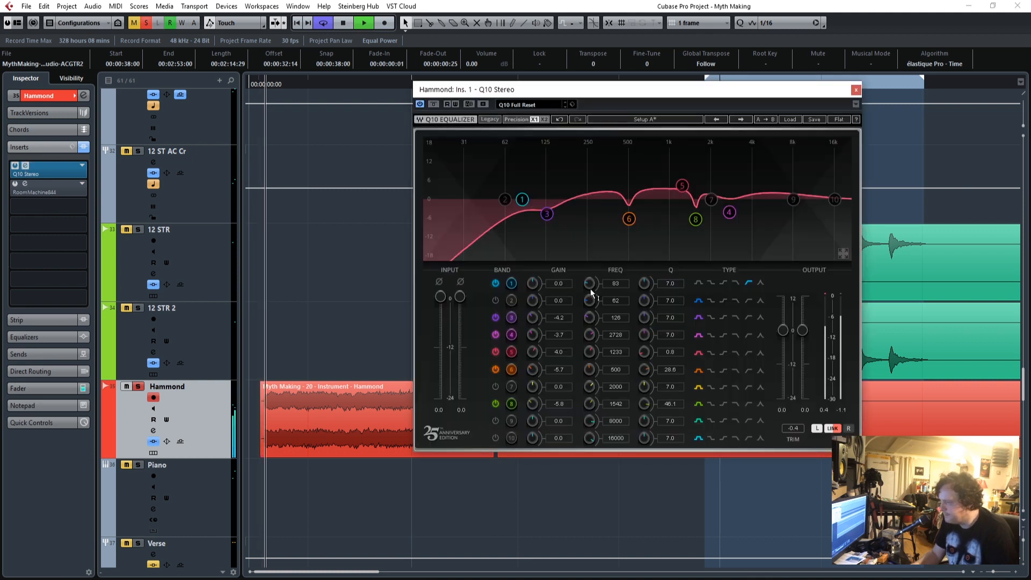
click(495, 300)
drag(532, 300, 589, 280)
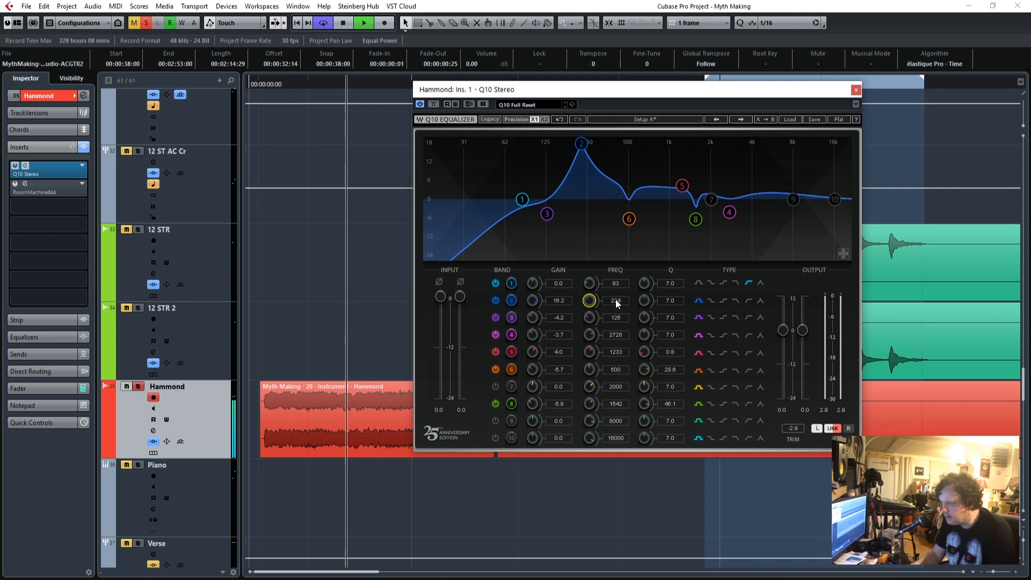
drag(532, 300, 532, 326)
Boost and sweep band 7, then set it to 2134 Hz with Q 24.1 and gain -5.8, and return to the clip's start.
drag(542, 364, 616, 385)
click(495, 387)
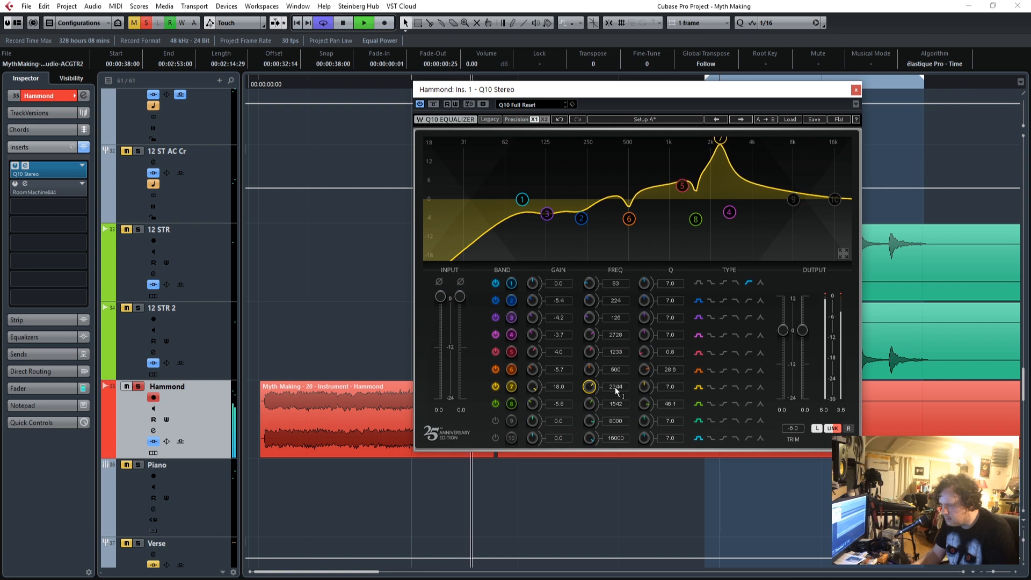
drag(645, 390, 646, 375)
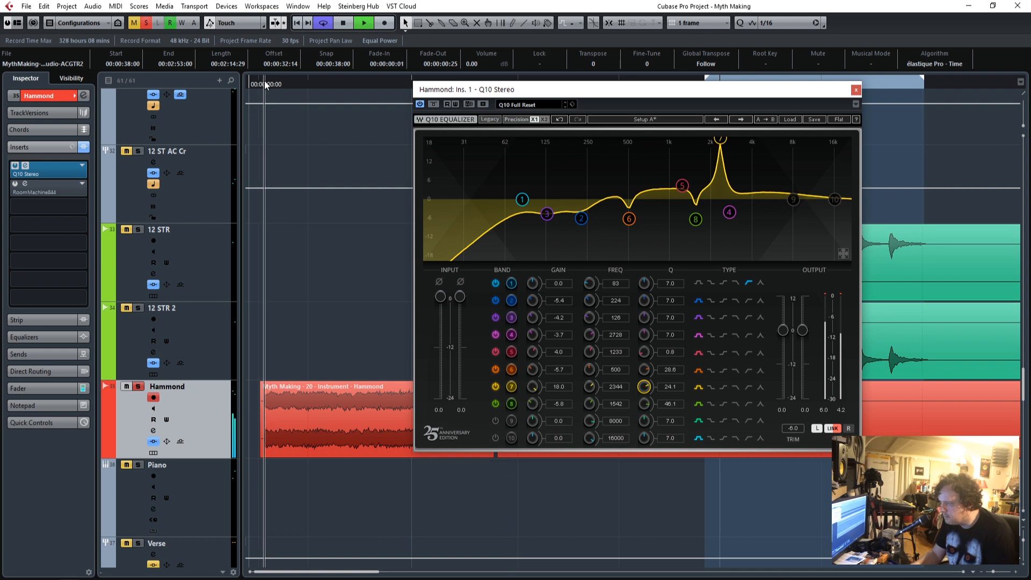
mouse_move(597, 388)
mouse_down()
mouse_move(597, 366)
mouse_move(597, 380)
mouse_up()
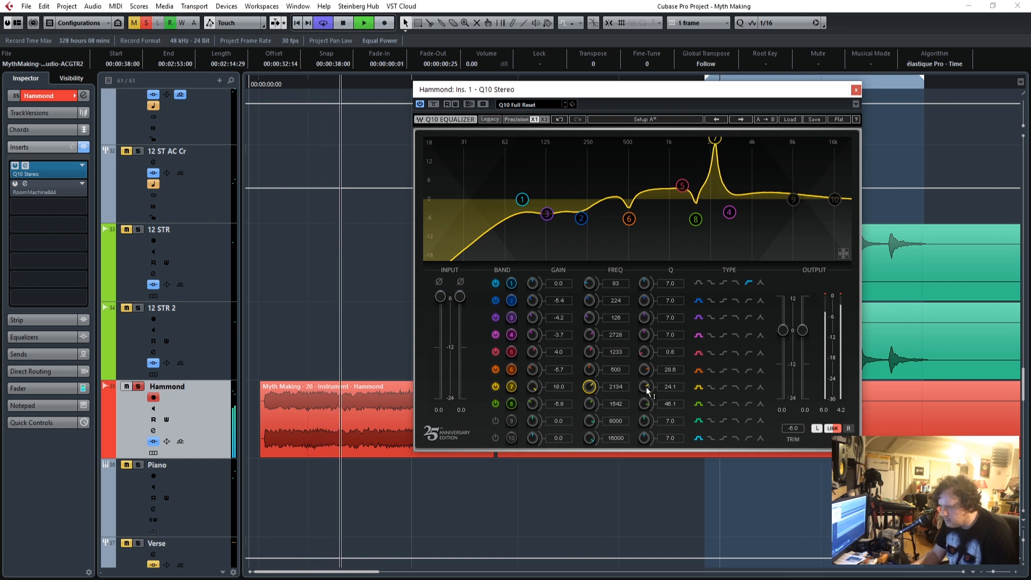
drag(532, 387, 532, 416)
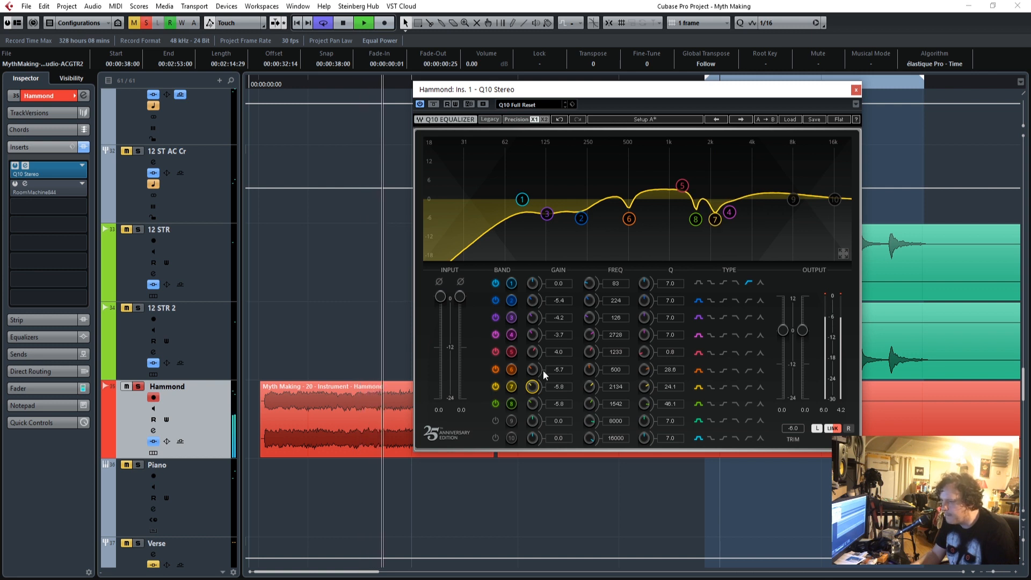
drag(279, 85, 261, 87)
Activate the RoomMachine844 insert on the Hammond, play the track with its editor open, then close that editor.
key(space)
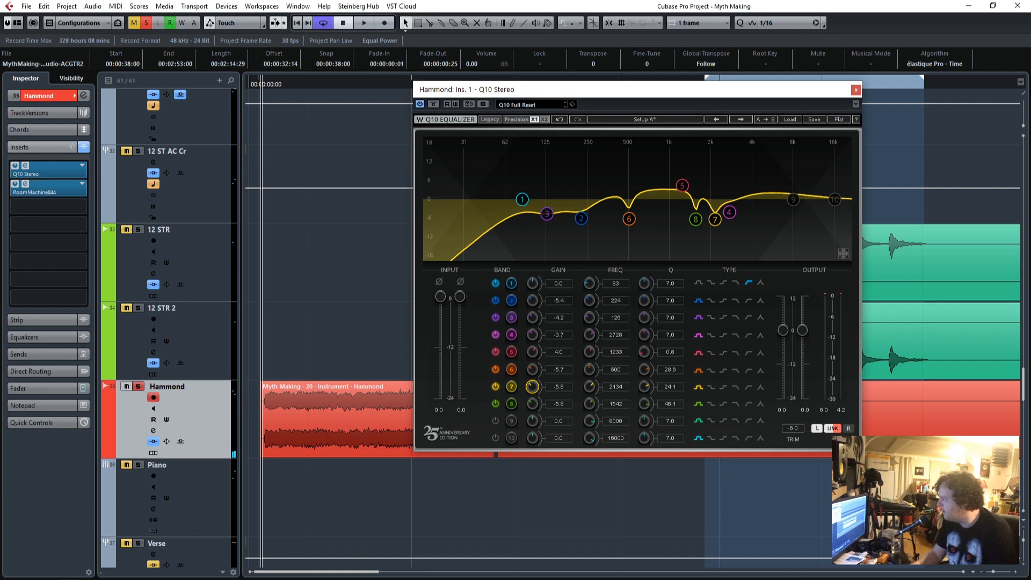
click(25, 184)
drag(464, 254, 421, 202)
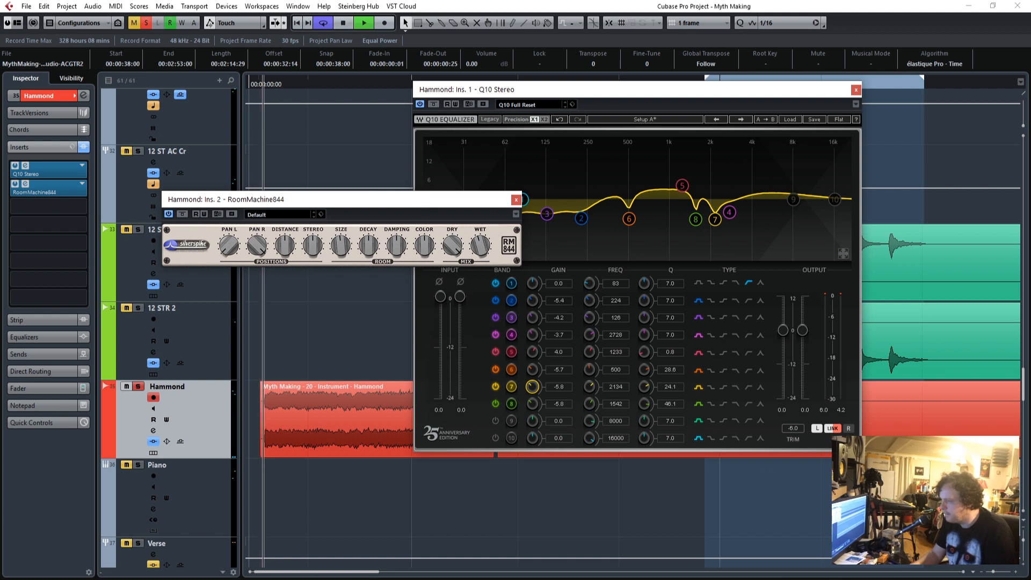
click(1015, 573)
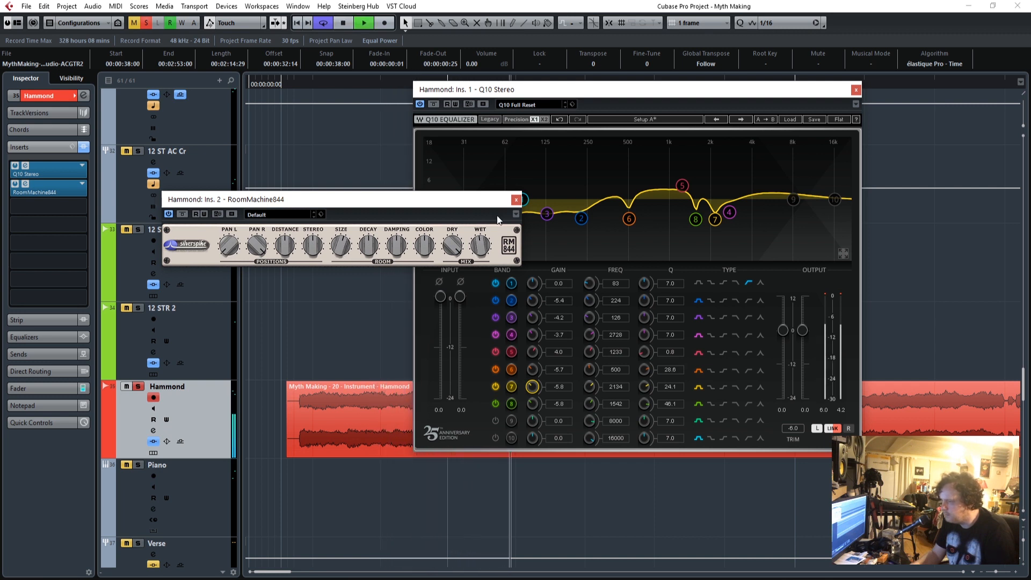
click(515, 200)
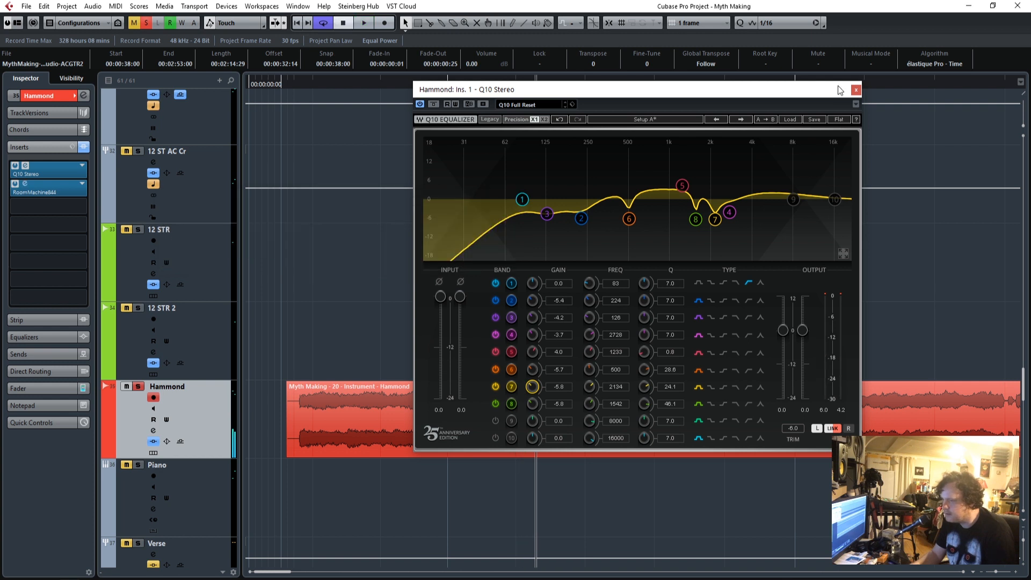
Close the equalizer, play the Hammond in the full mix from the start without solo and set its fader to -7.66.
click(856, 89)
click(286, 84)
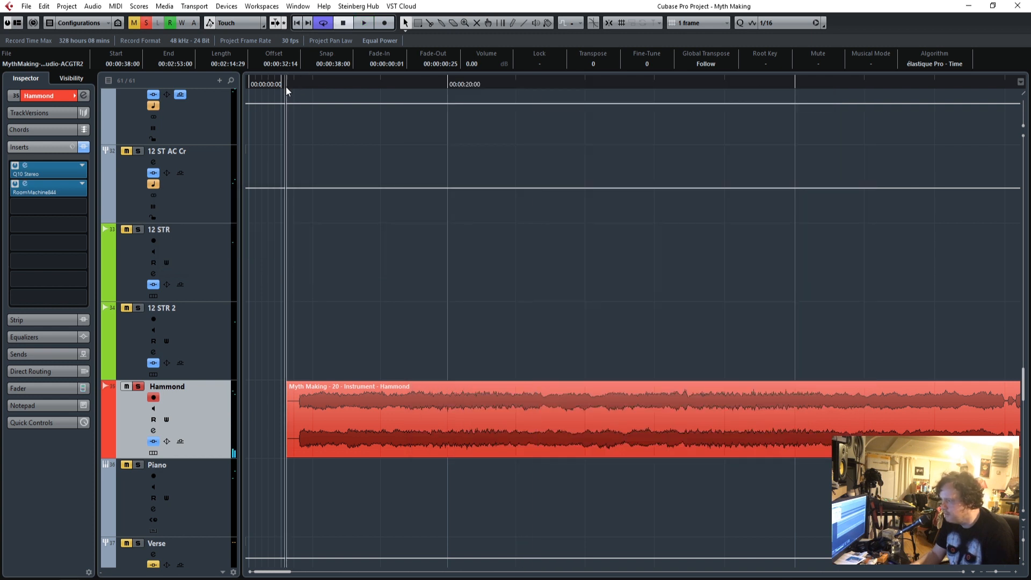
click(146, 22)
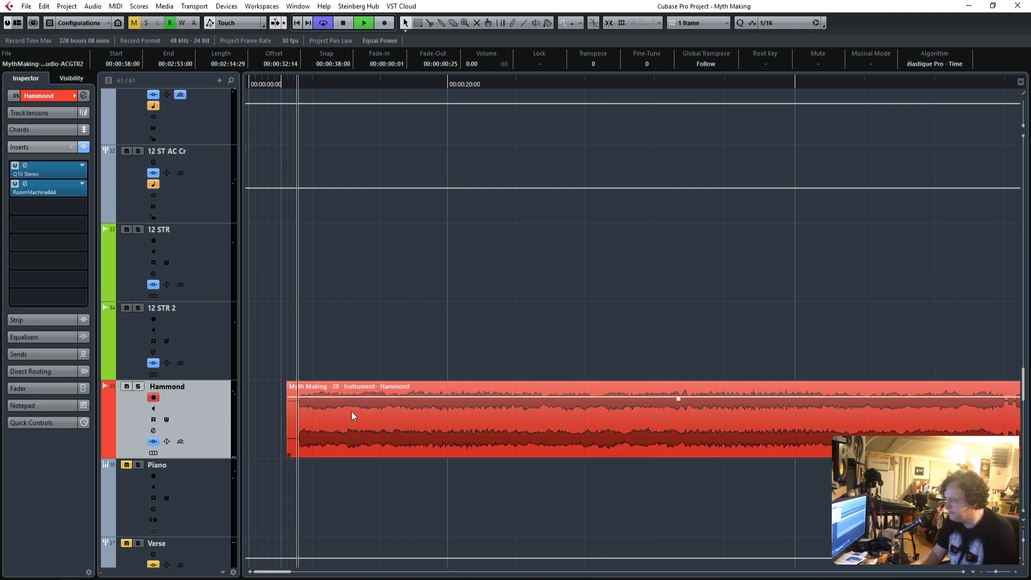
click(37, 388)
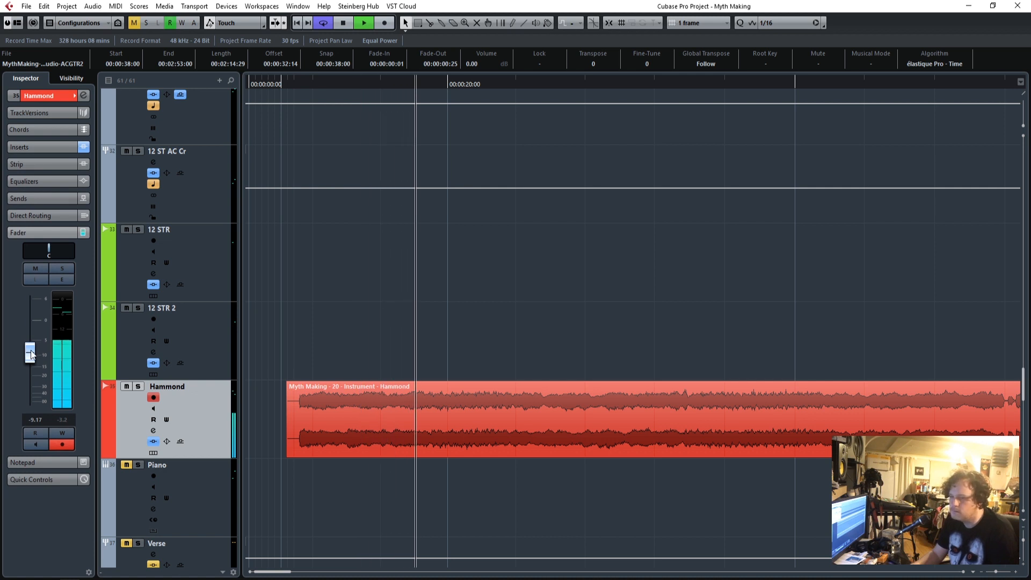
drag(30, 353, 31, 348)
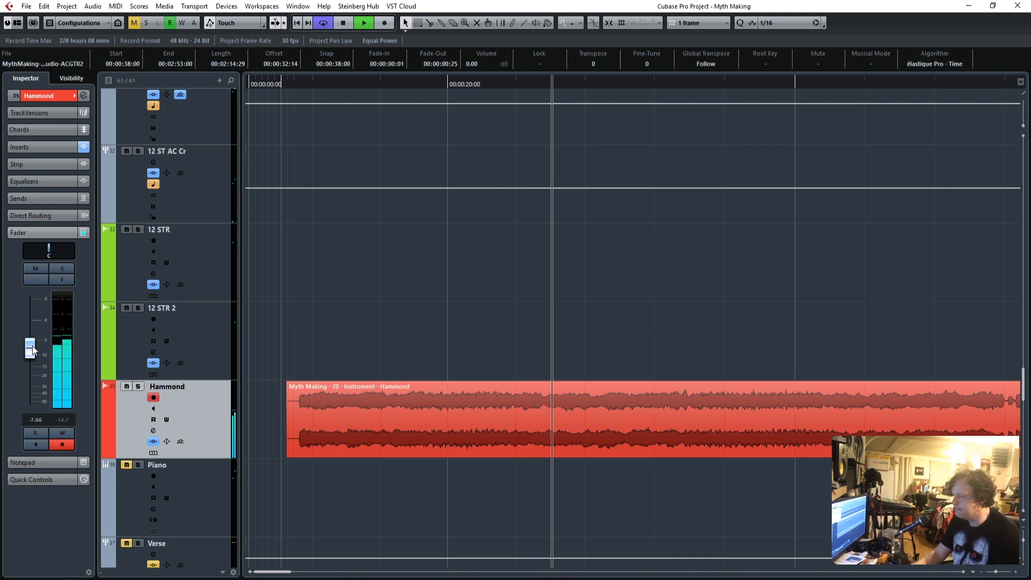
Stop playback, unmute the GTR 4 track and return the playhead to the start of the guitar clips.
scroll(479, 336, up, 2)
scroll(479, 330, up, 14)
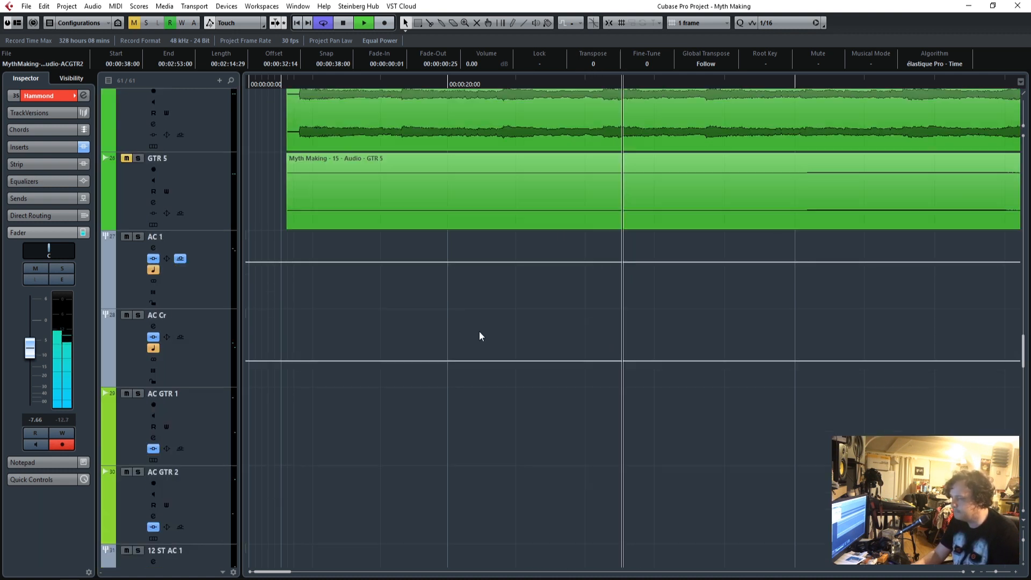
key(space)
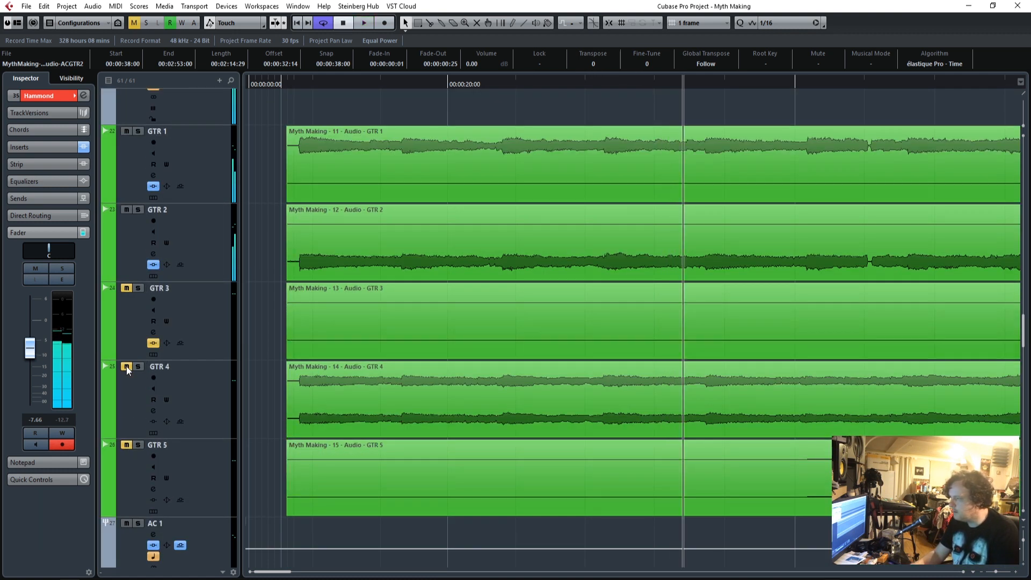
click(301, 83)
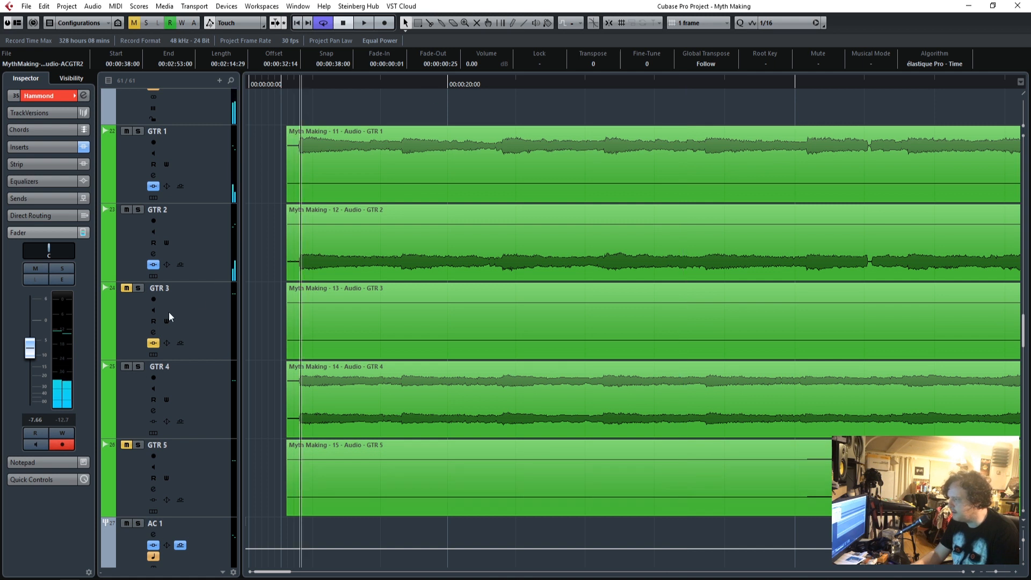
Solo the GTR 4 track and delete its silent second clip.
click(215, 394)
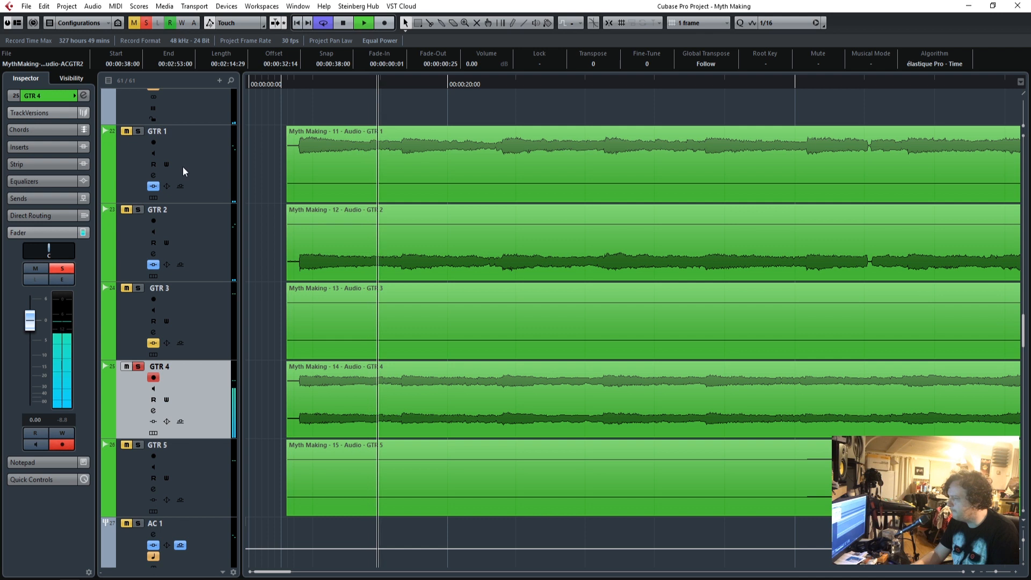
drag(998, 572, 992, 572)
click(554, 403)
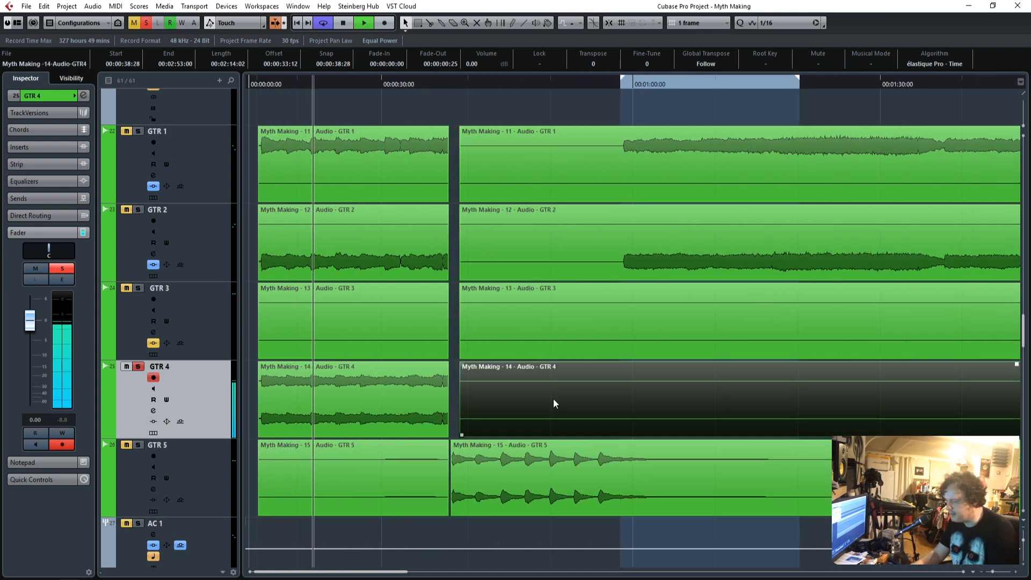
key(Delete)
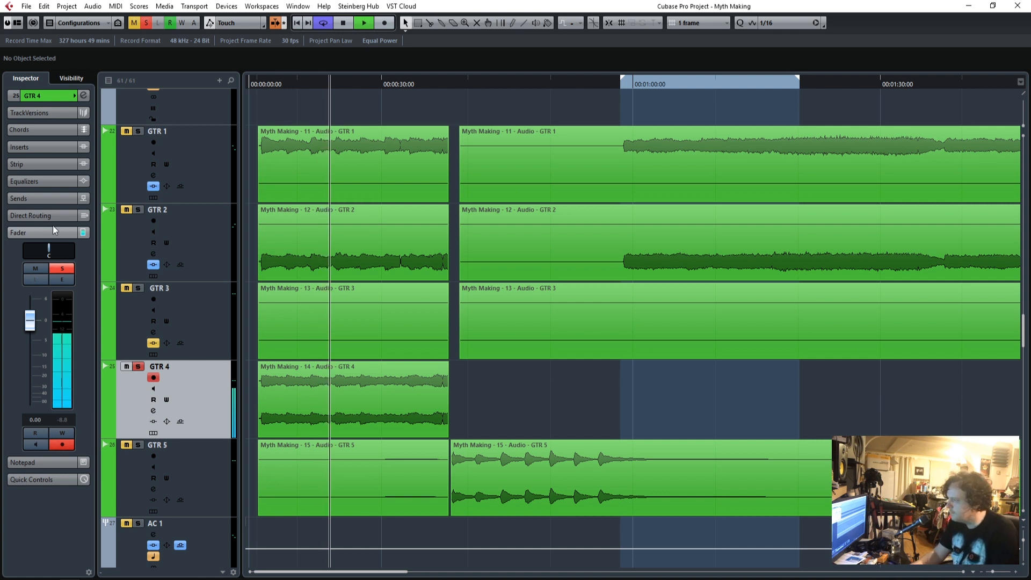
Check GTR 4's output routing, stop playback and set the locator range across the first guitar clips.
click(52, 96)
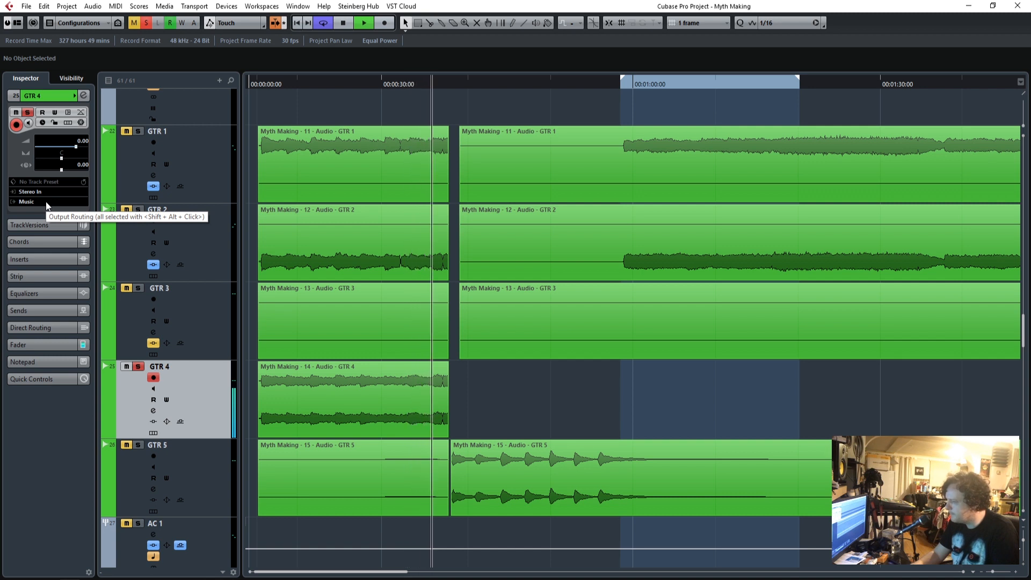
key(space)
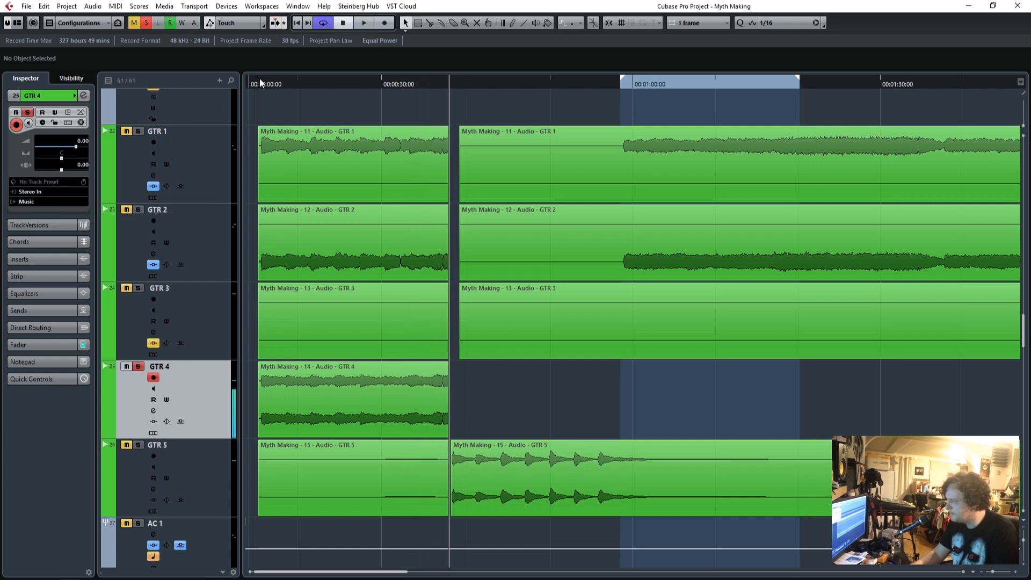
drag(259, 78, 344, 79)
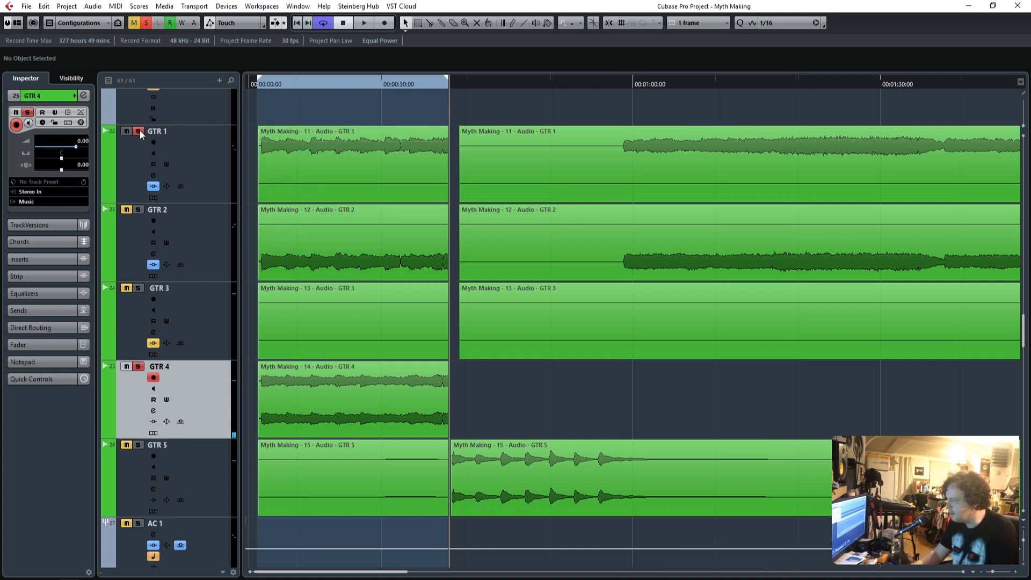
Play GTR 1 and GTR 2 soloed from the clips' start without GTR 4, and compare them with GTR 4 soloed.
click(139, 210)
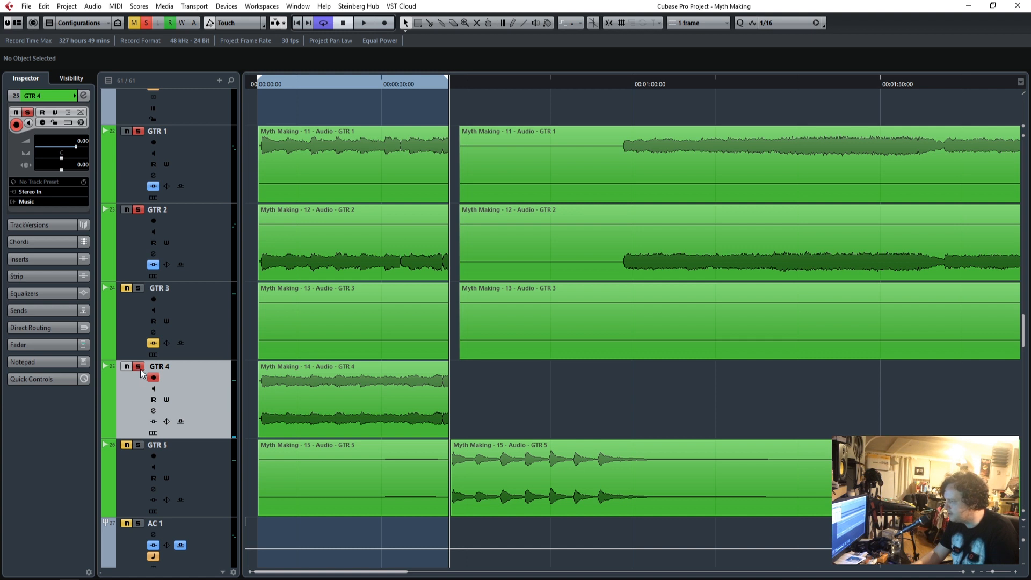
click(260, 85)
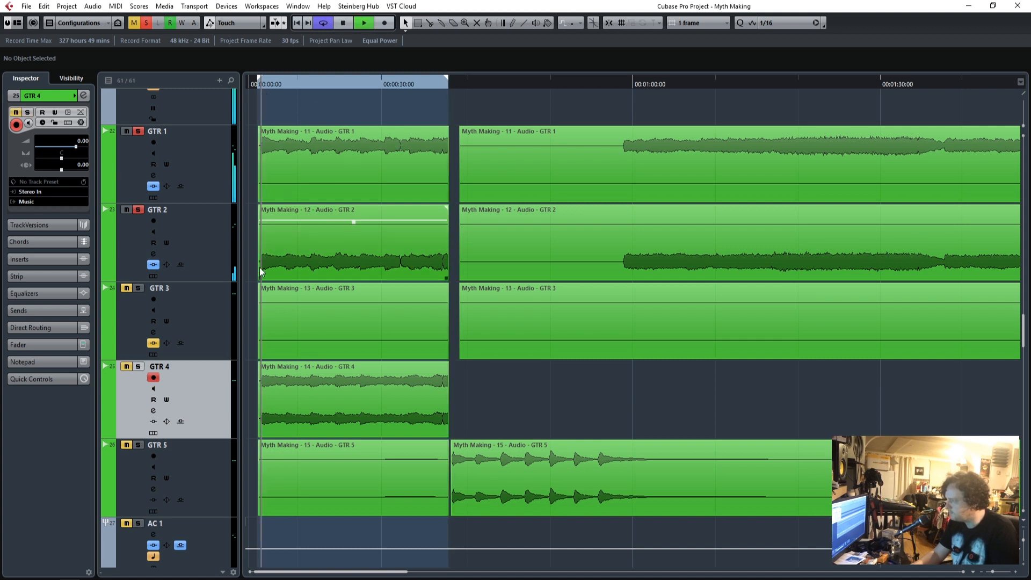
scroll(335, 324, up, 2)
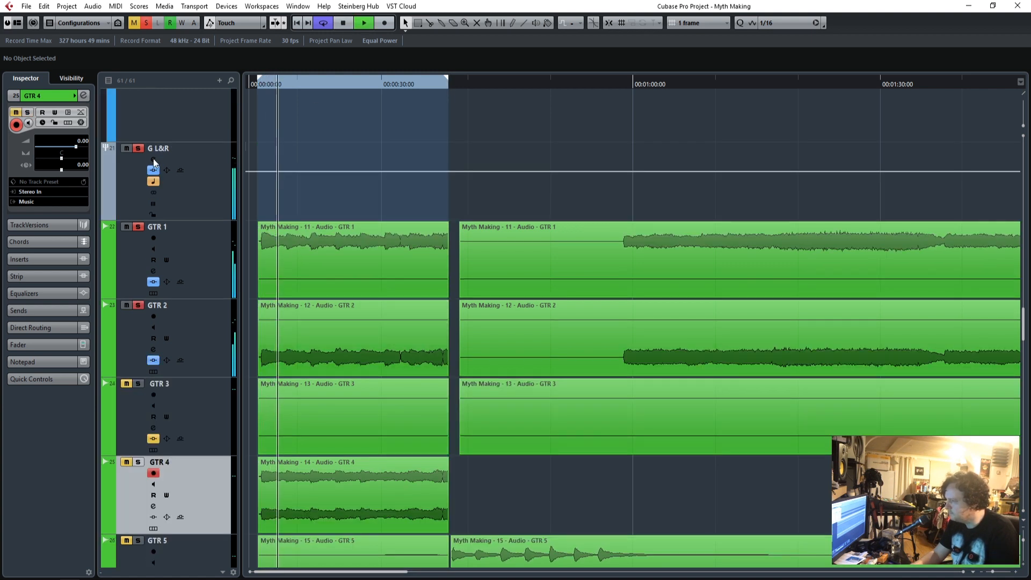
scroll(300, 323, down, 4)
click(138, 270)
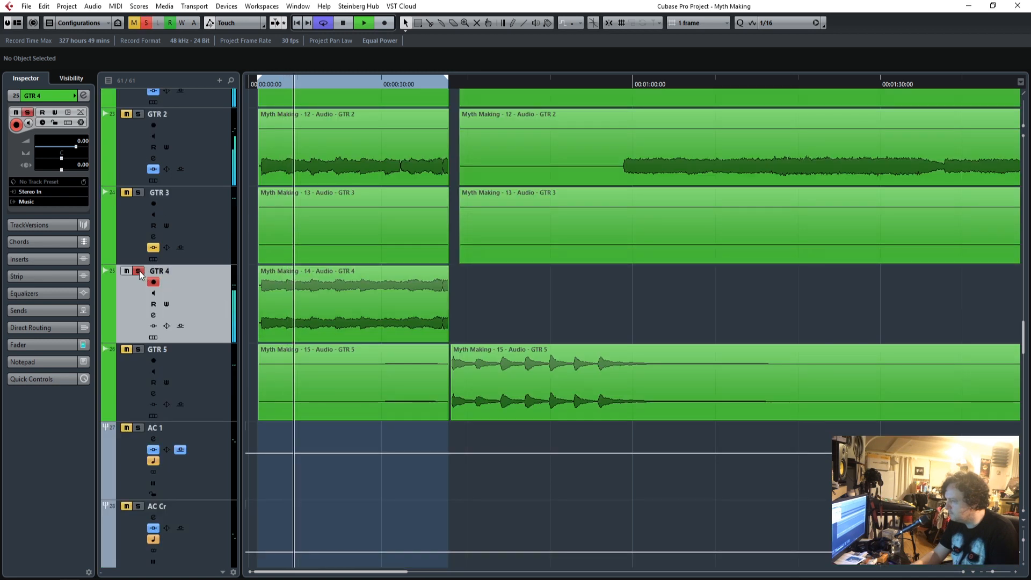
Add the SSLEQ Stereo plug-in to GTR 4's first insert slot and move its editor clear of the track's controls.
click(37, 260)
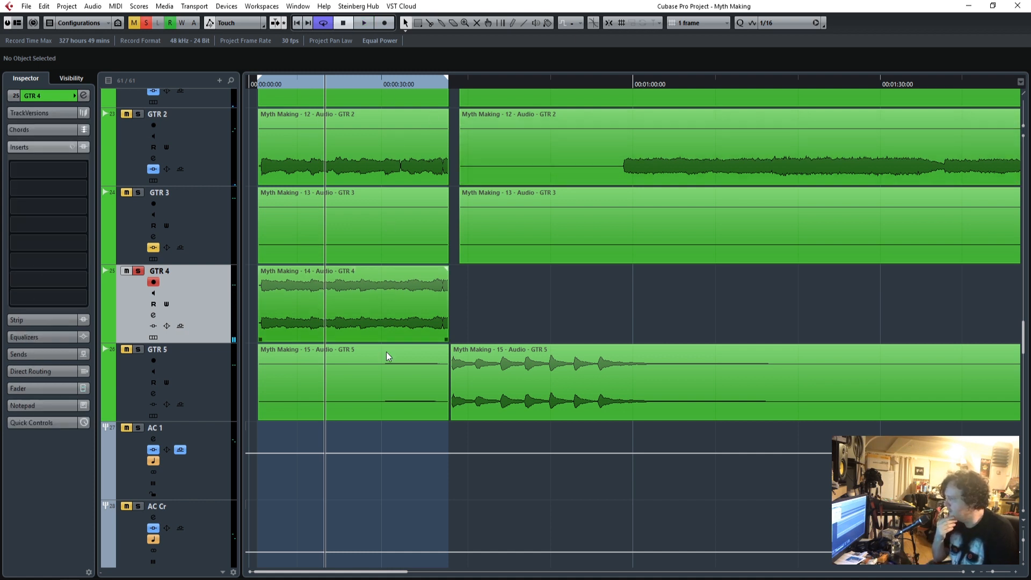
click(83, 170)
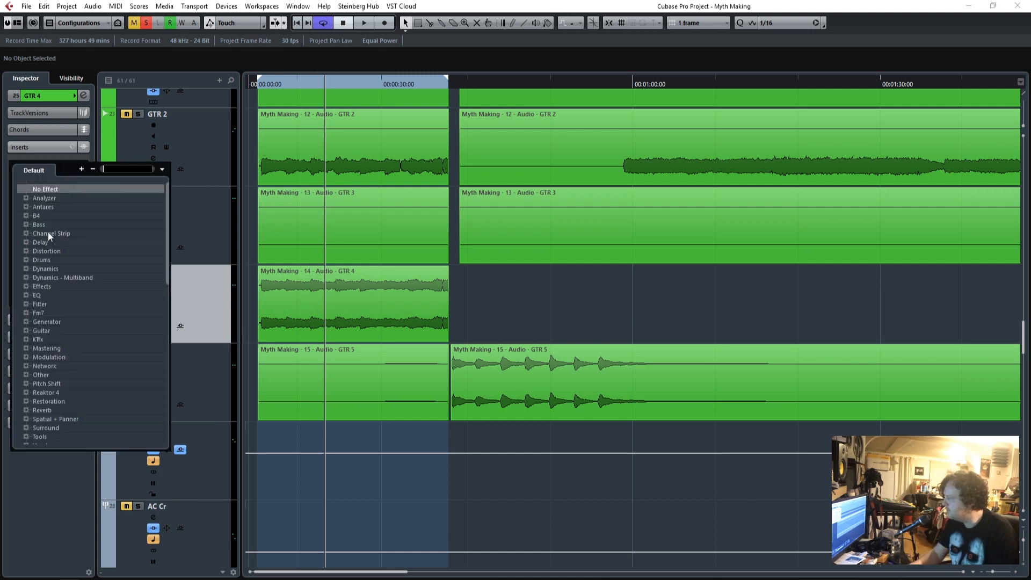
click(25, 294)
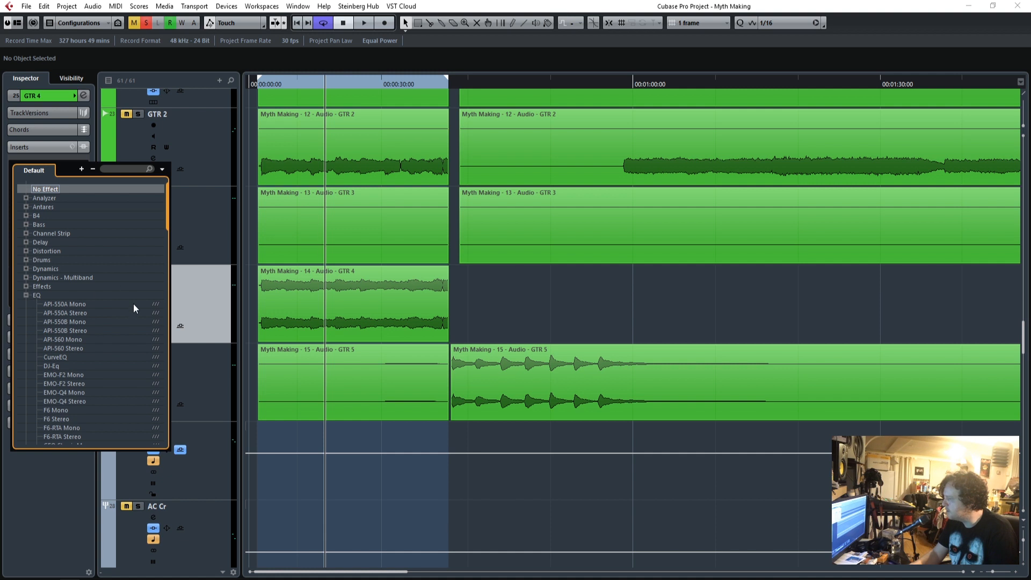
scroll(107, 322, down, 5)
scroll(98, 320, down, 15)
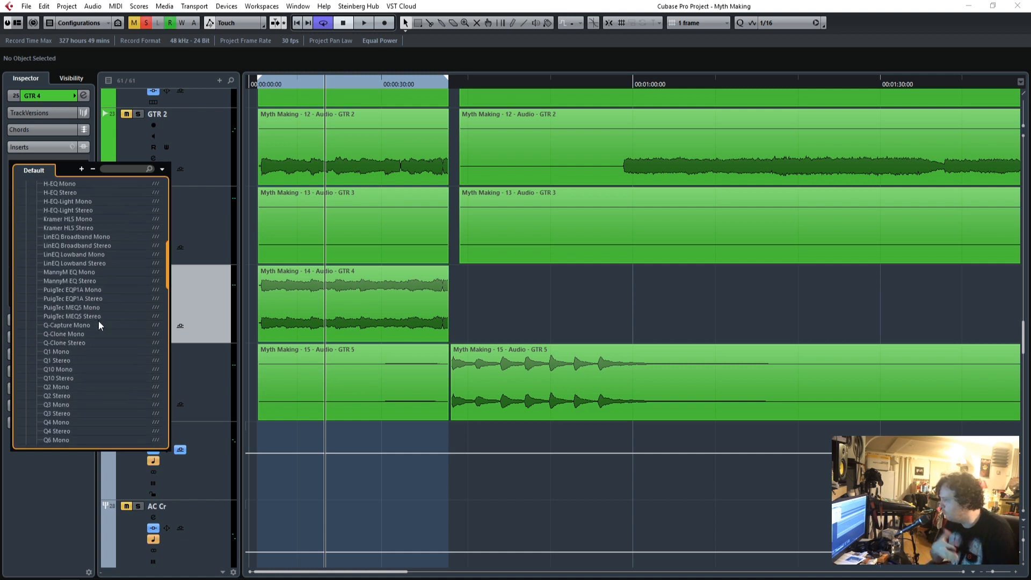
scroll(95, 320, up, 10)
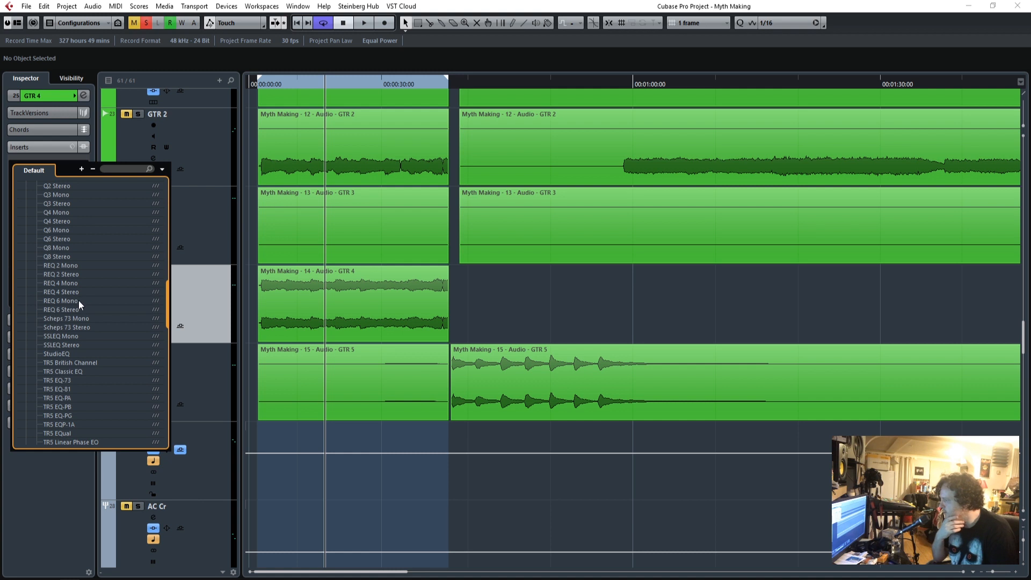
click(110, 169)
text(ssl)
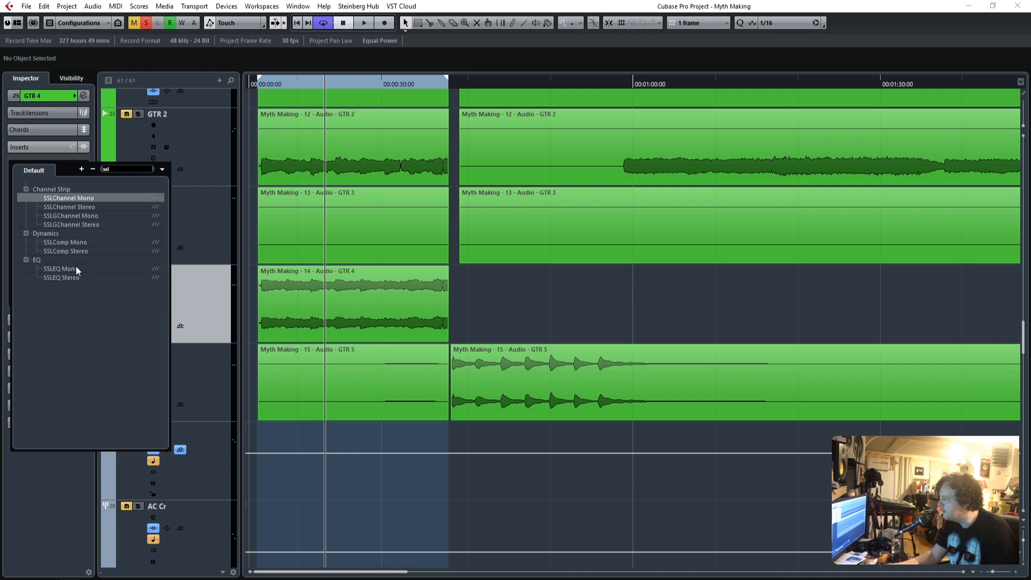
click(65, 277)
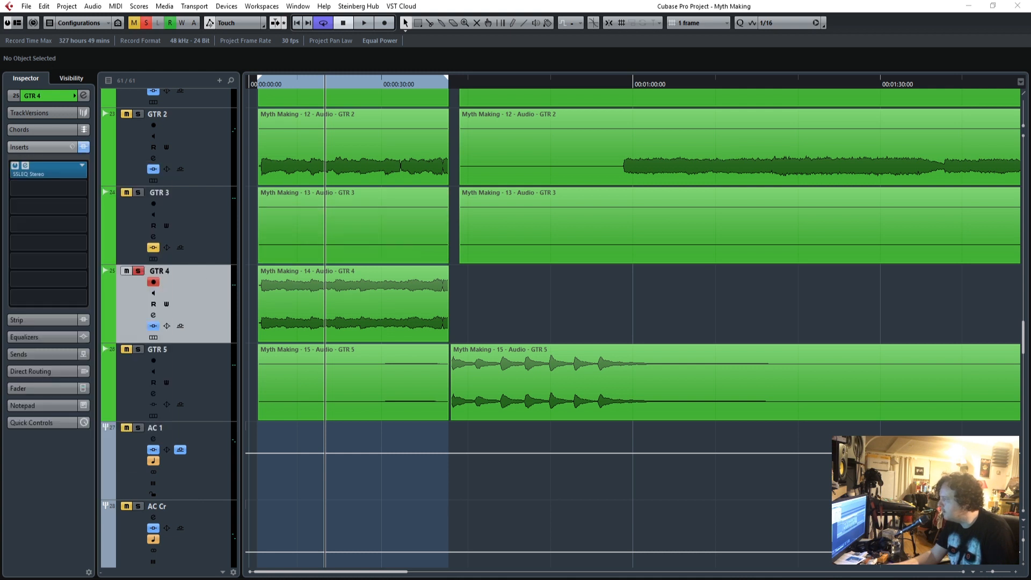
drag(628, 185, 697, 185)
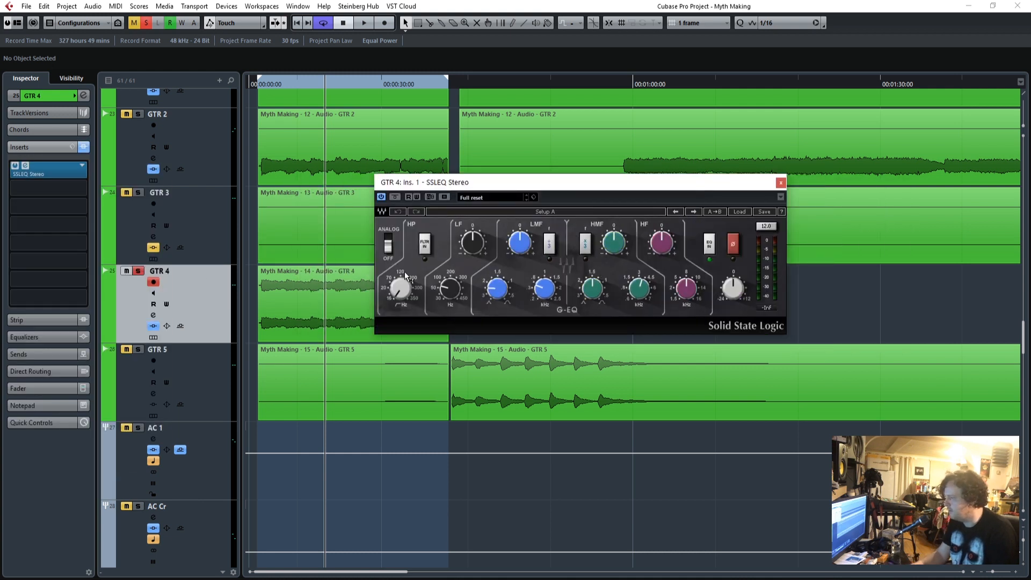
While playing GTR 4 from the start, enable and raise the SSLEQ high-pass filter and boost the LMF band, adjusting its Q and frequency.
click(259, 84)
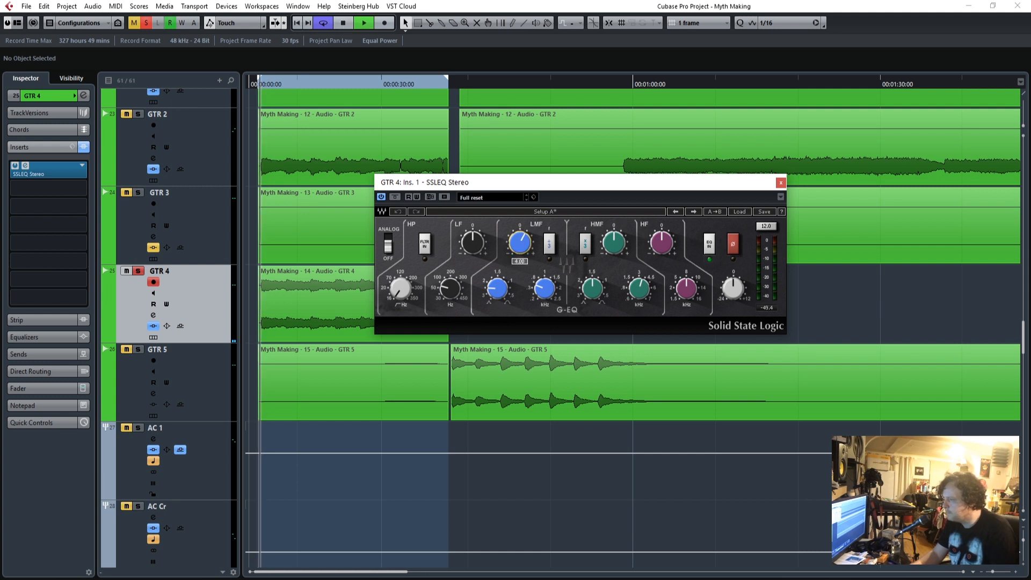
drag(398, 293, 399, 276)
click(428, 239)
drag(522, 244, 522, 231)
drag(499, 285, 544, 284)
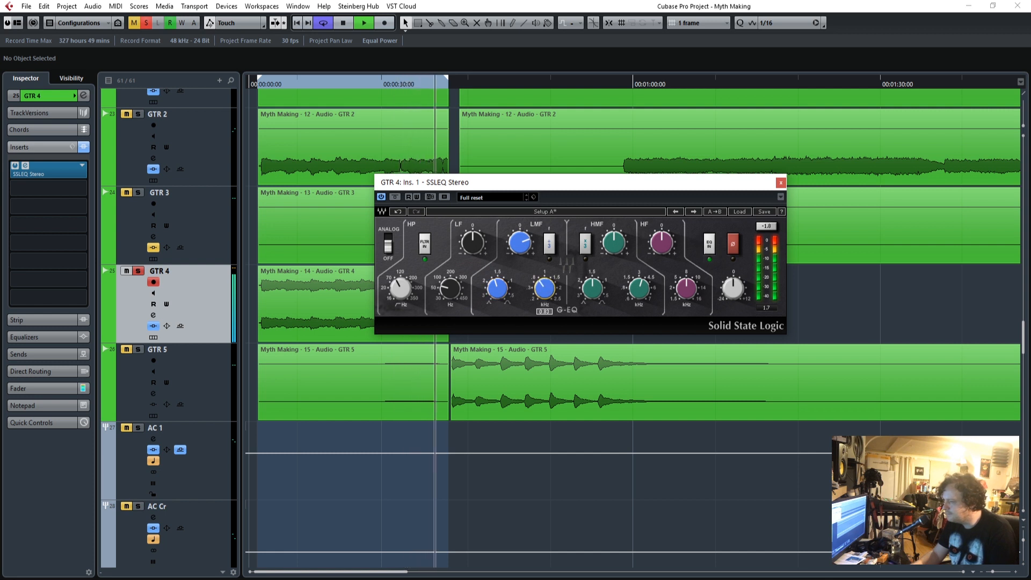
key(space)
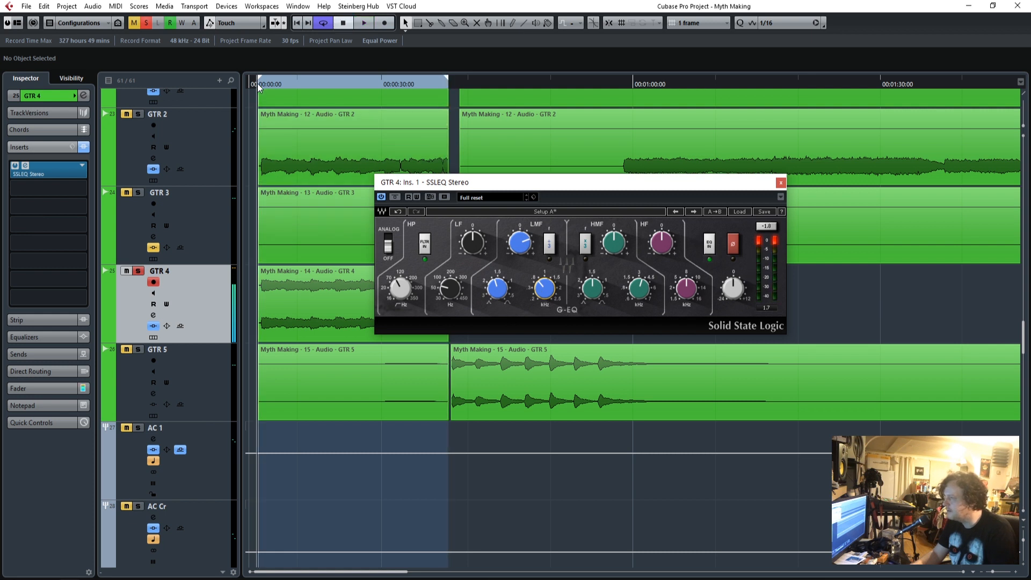
key(space)
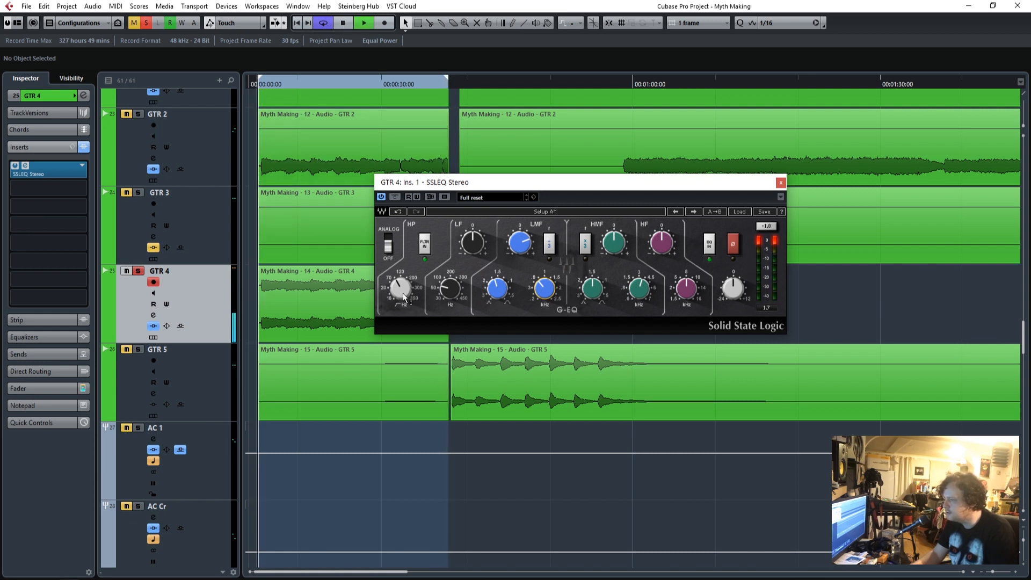
drag(397, 289, 397, 282)
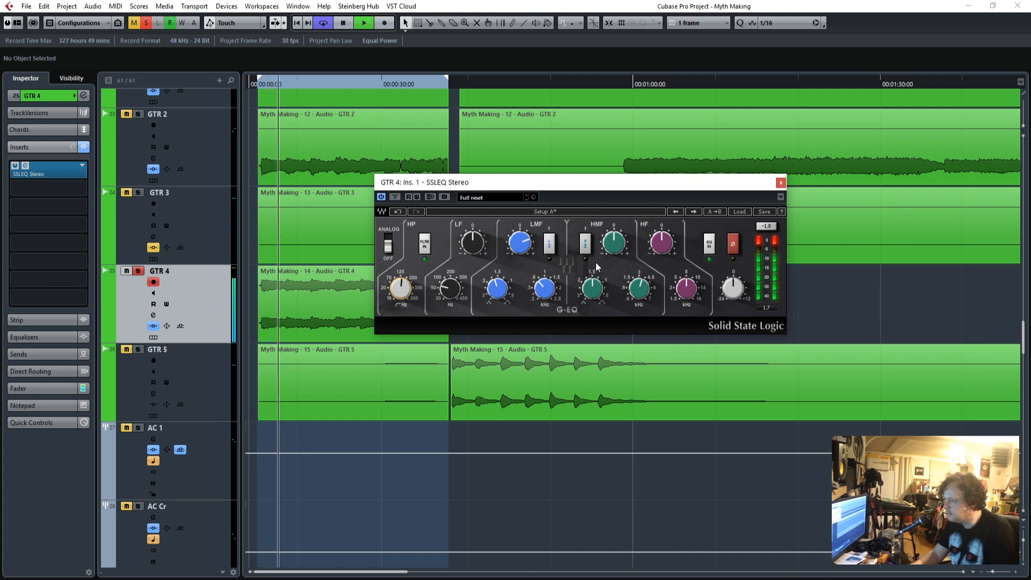
Cut the HMF band and adjust its Q and frequency, fine-tune the LMF frequency, and stop playback.
drag(613, 242, 613, 248)
drag(639, 289, 592, 293)
drag(626, 250, 630, 254)
drag(639, 288, 639, 288)
drag(545, 293, 544, 293)
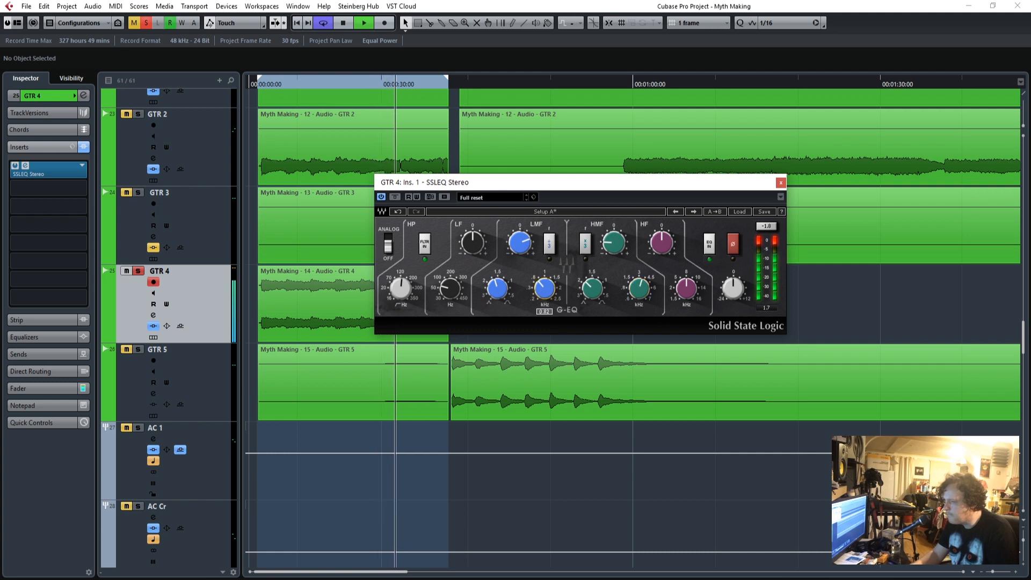
key(space)
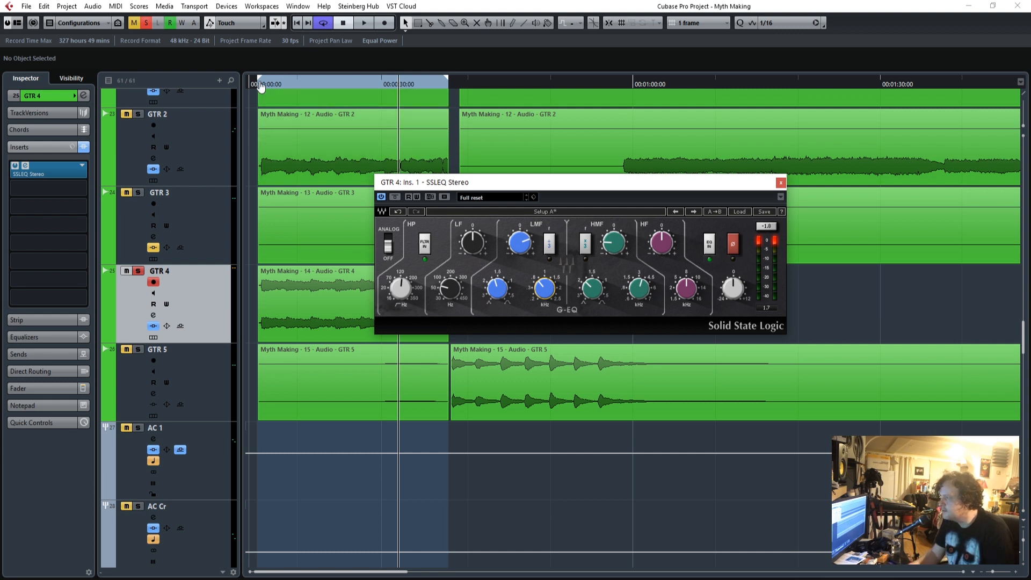
Replay GTR 4 from the start, boost the HF band, cut the LF band with its frequency raised, and close the equalizer.
drag(263, 85, 261, 87)
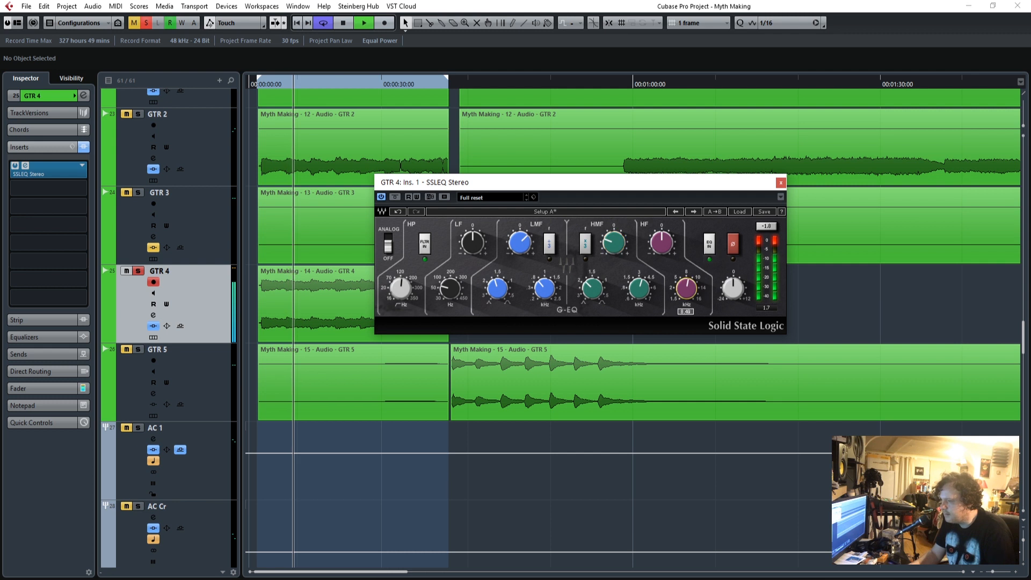
drag(663, 246, 663, 219)
drag(450, 288, 450, 282)
drag(472, 243, 472, 253)
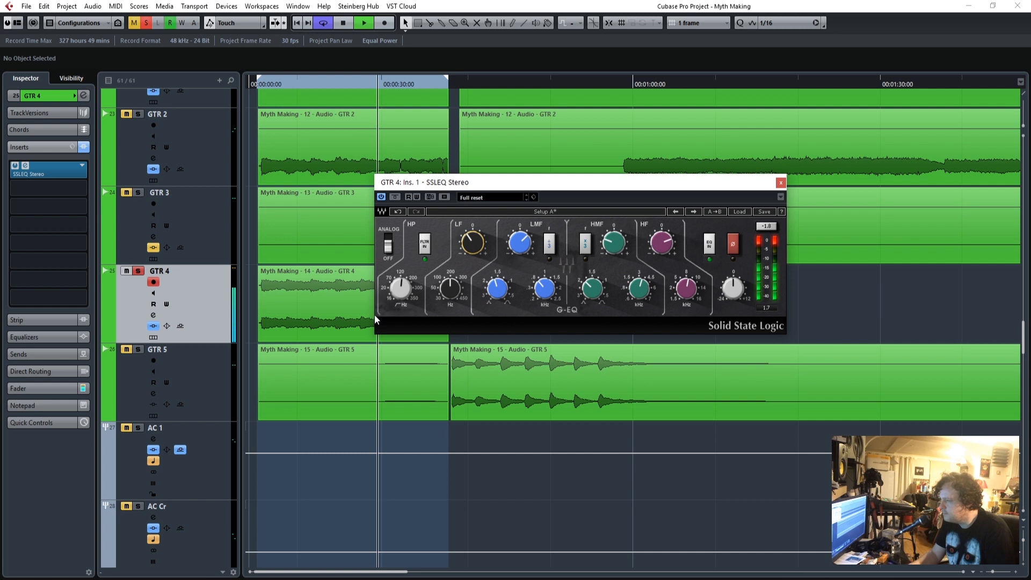
click(782, 183)
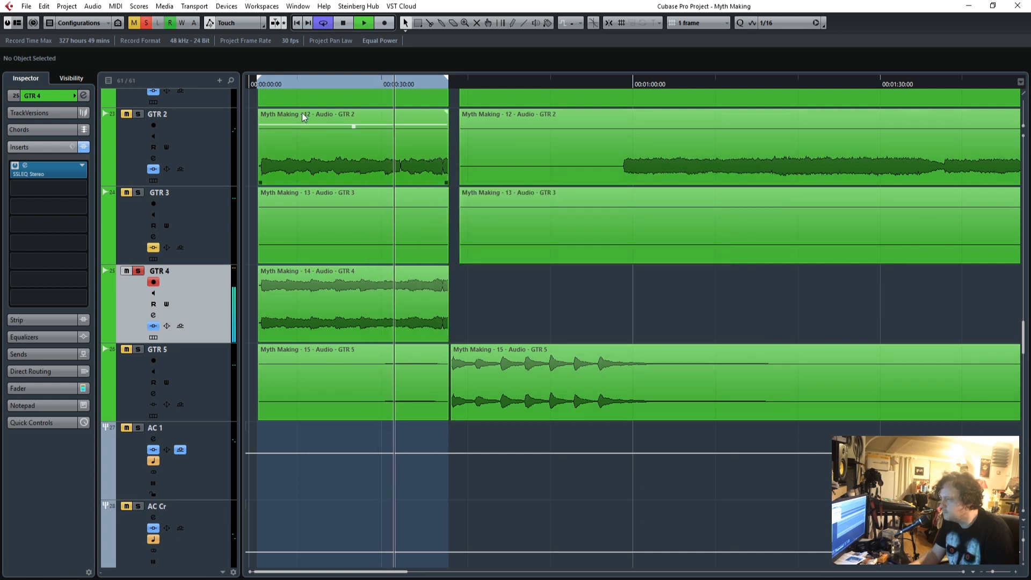
Replay GTR 4 from the start, add CLA-76 Stereo to its second insert slot and move the compressor's editor aside.
click(257, 84)
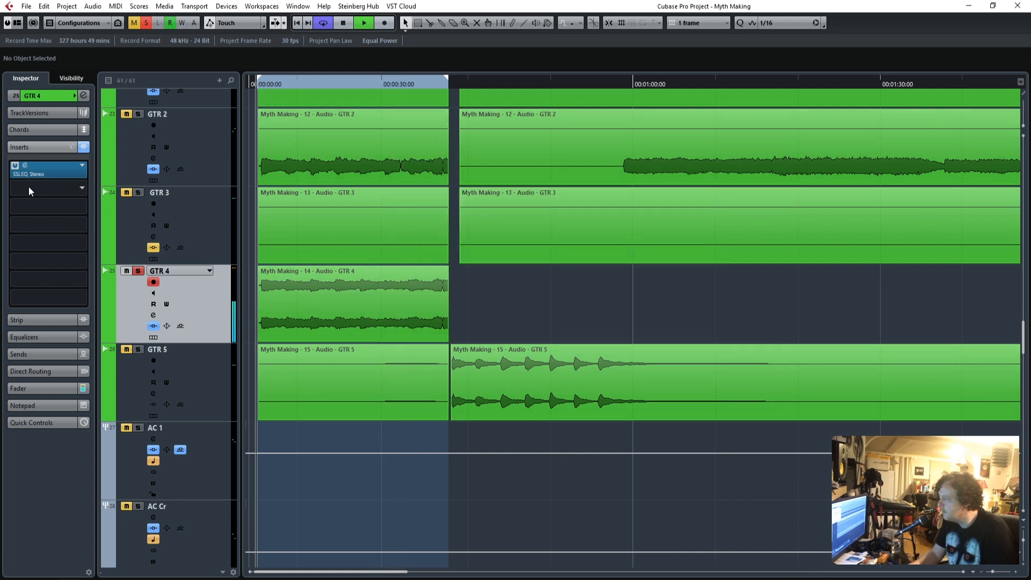
click(80, 189)
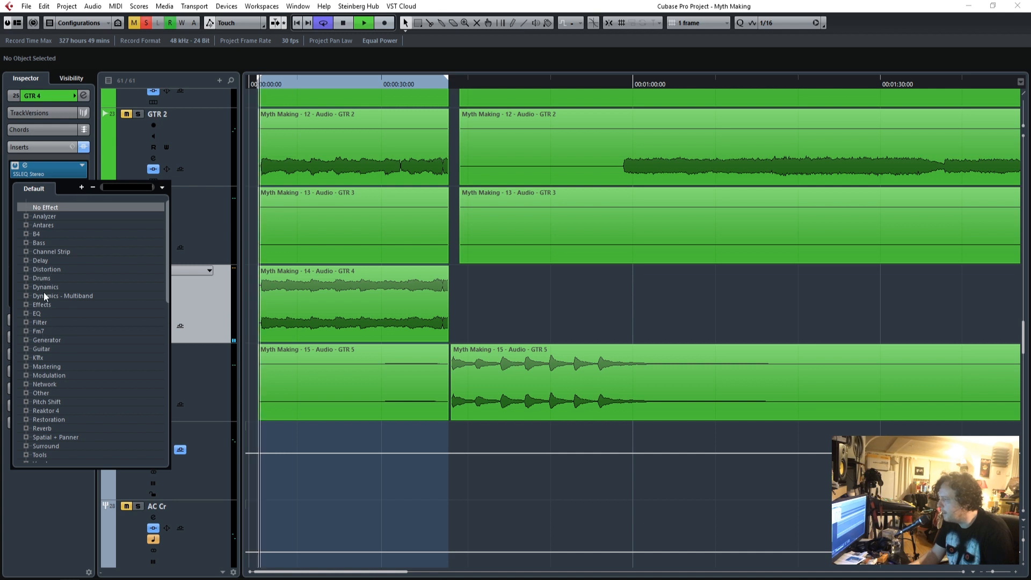
click(82, 170)
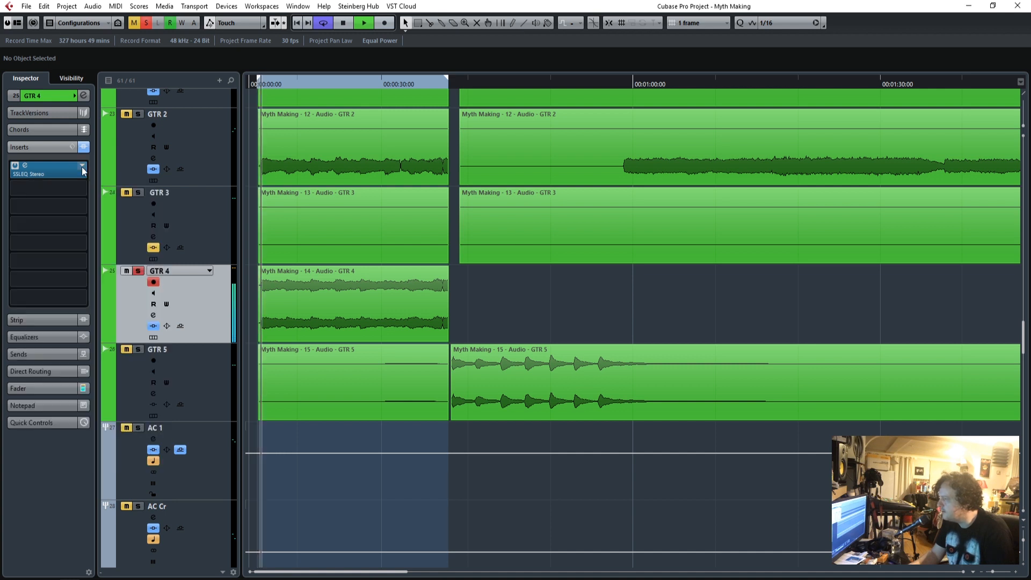
click(80, 189)
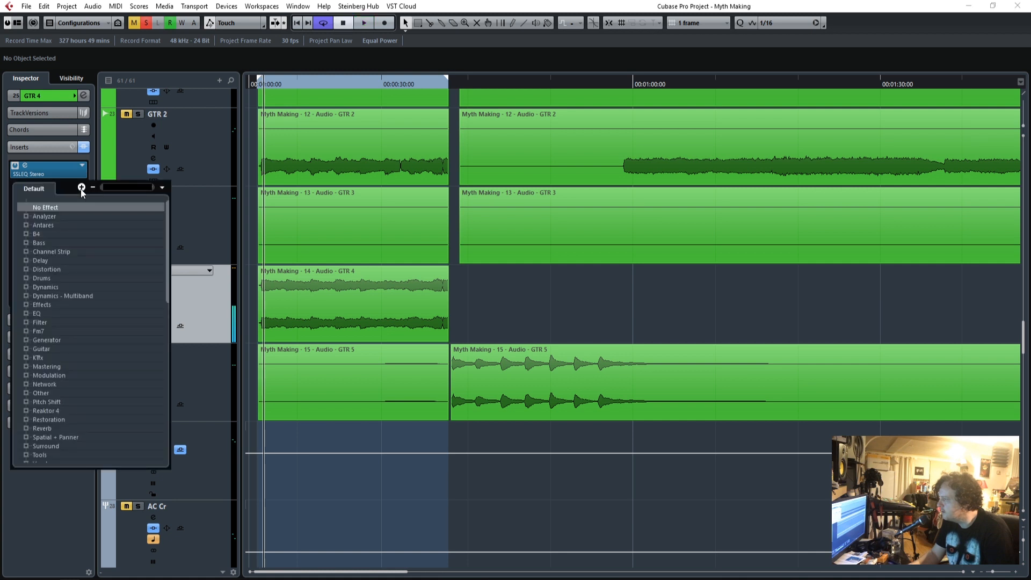
click(26, 287)
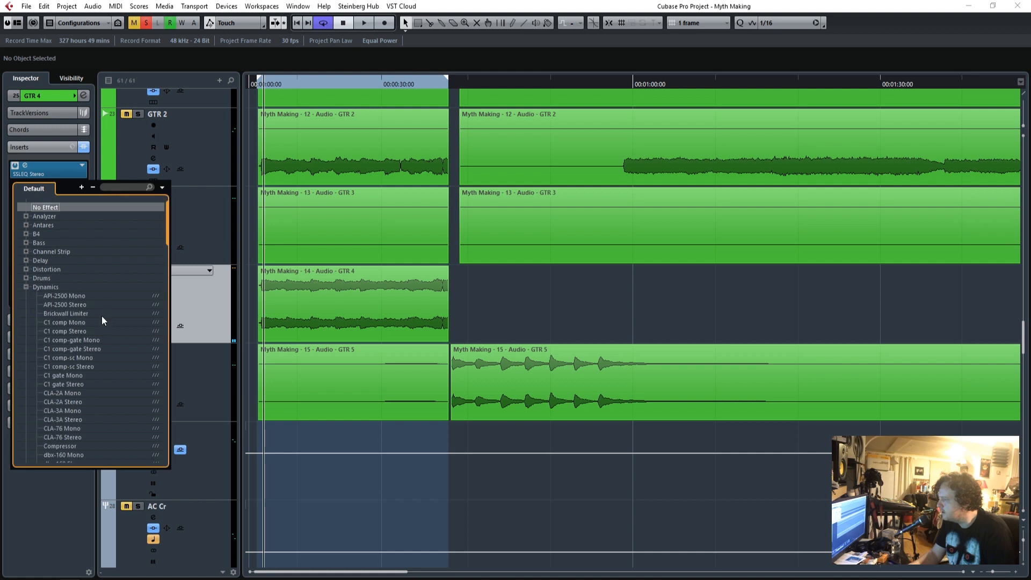
scroll(101, 314, down, 3)
click(70, 279)
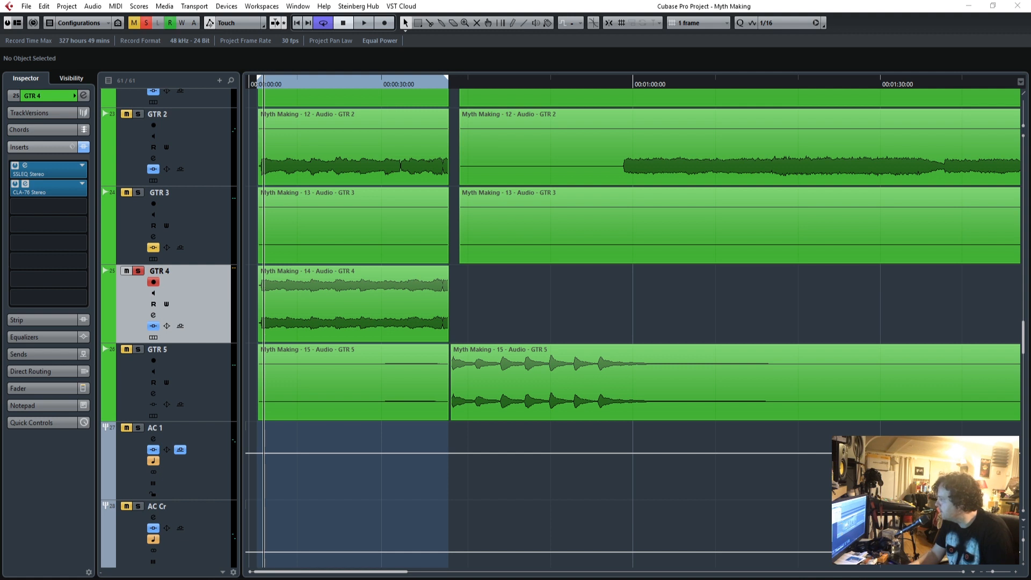
drag(703, 114, 827, 141)
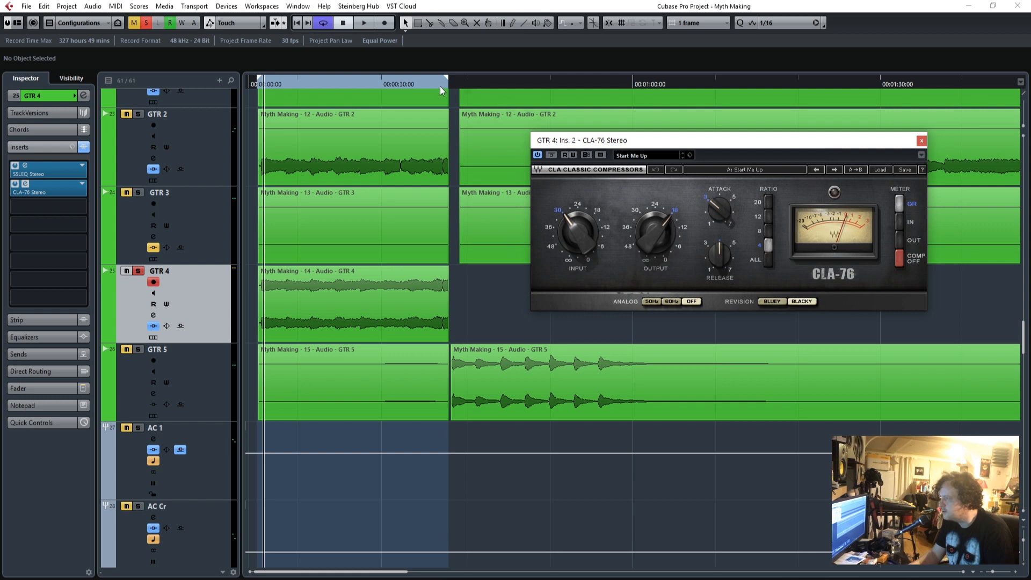
Replay GTR 4 from the start, set the CLA-76 ratio to ALL, lower its input, and adjust its release and attack.
drag(259, 83, 261, 84)
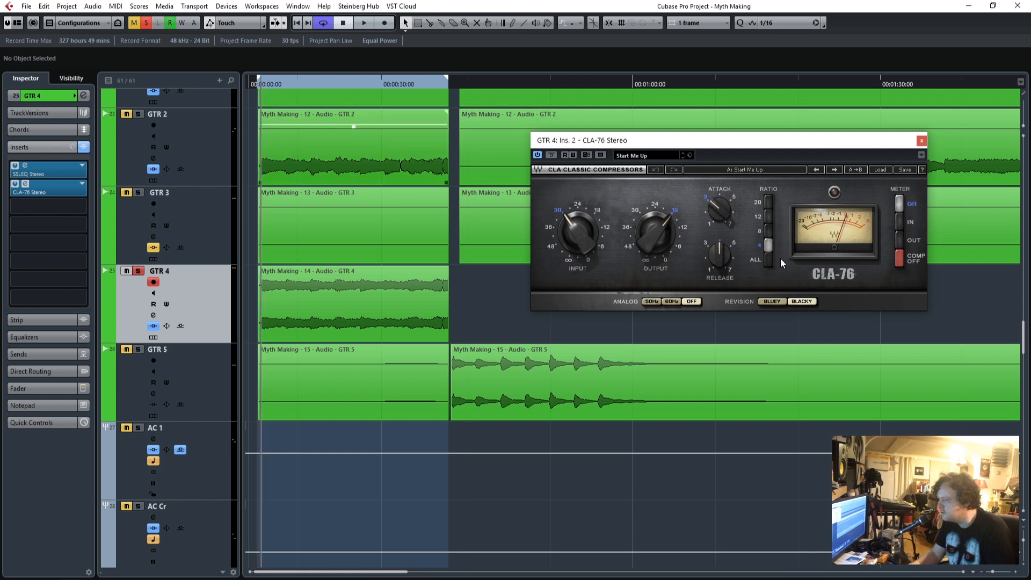
click(767, 261)
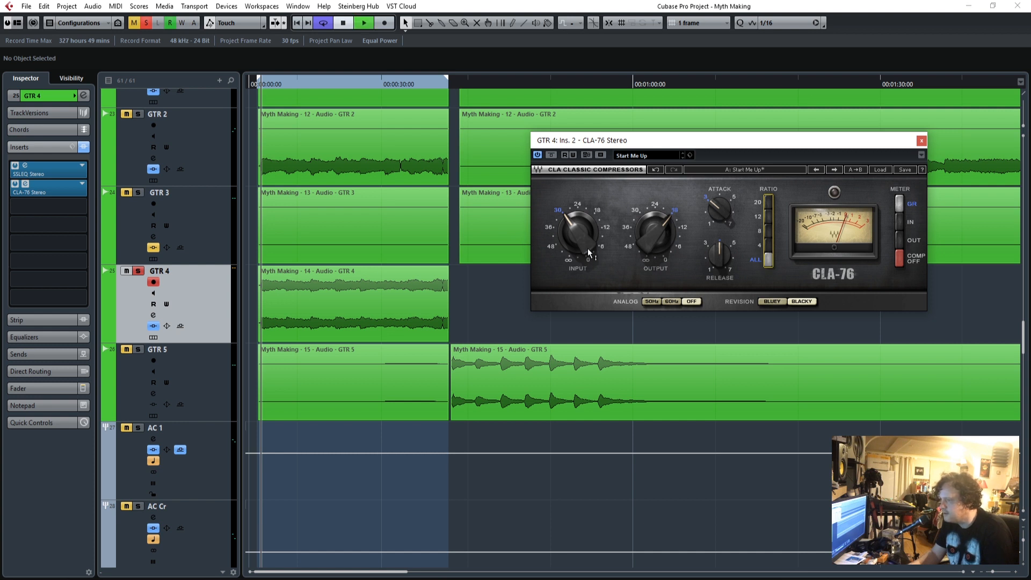
drag(585, 247, 585, 252)
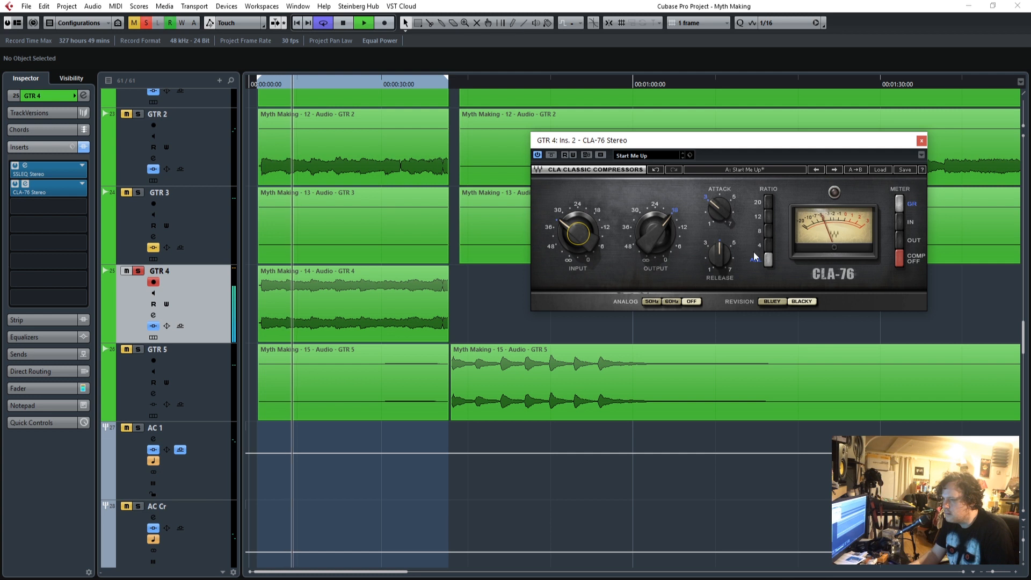
drag(719, 254, 720, 252)
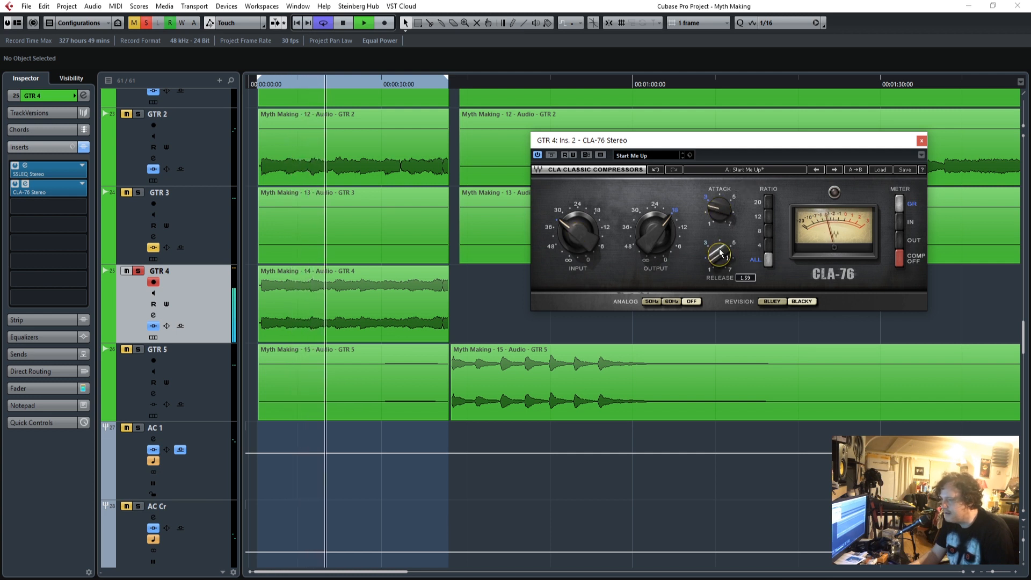
drag(267, 86, 260, 87)
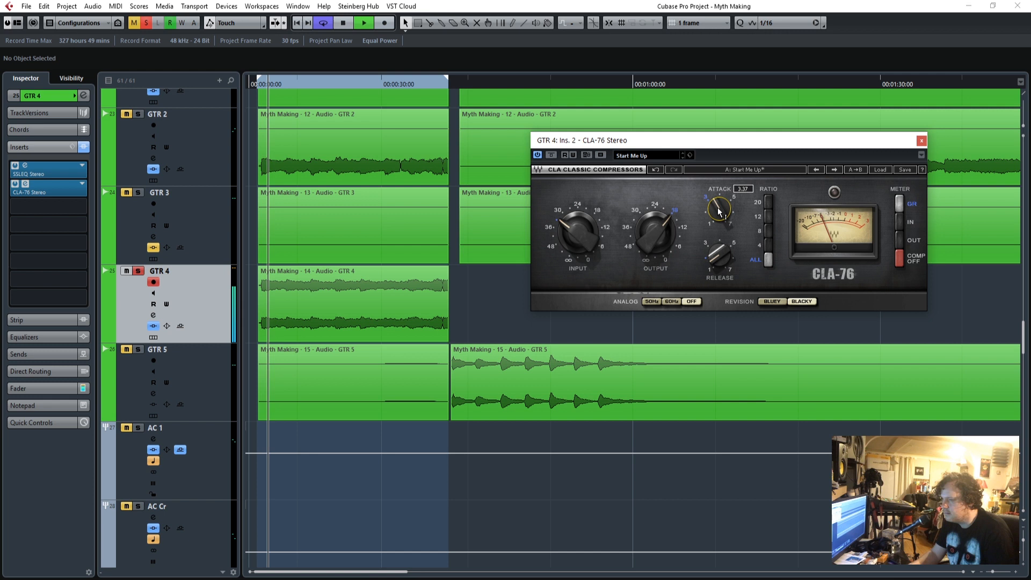
drag(578, 234, 578, 239)
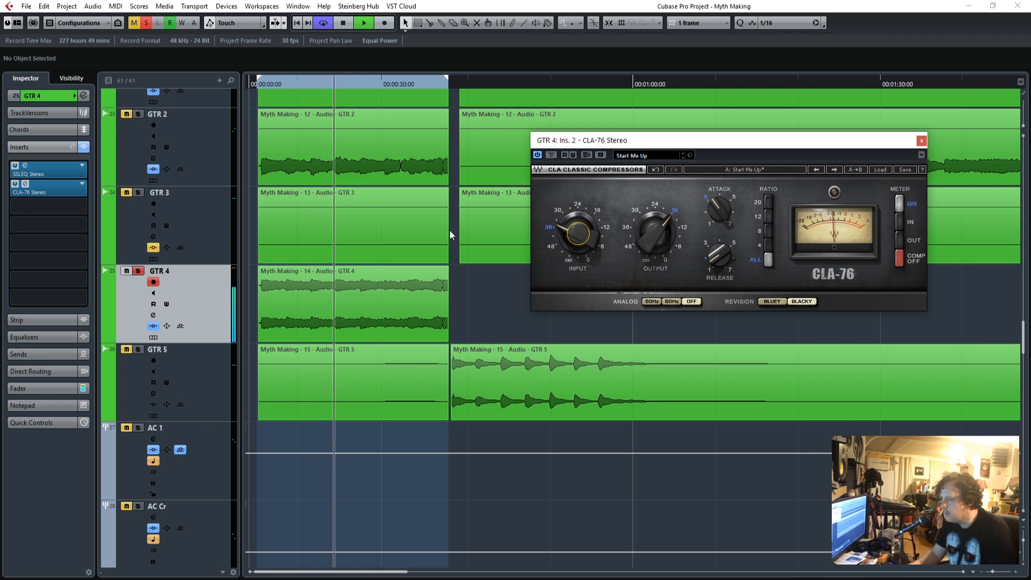
Compare GTR 4 with CLA-76 bypassed and active, return to the start, and close the compressor's editor.
click(551, 155)
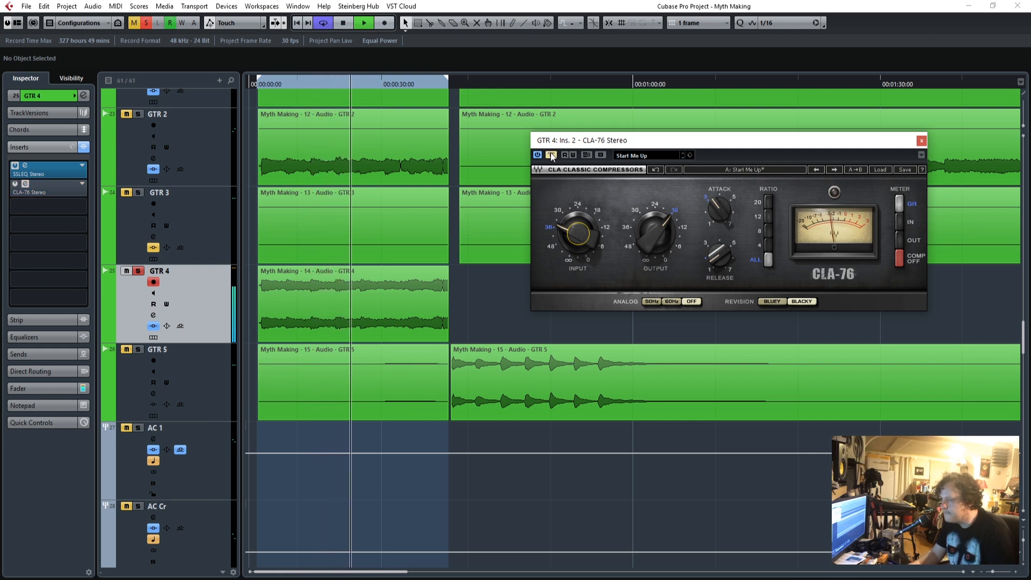
click(551, 155)
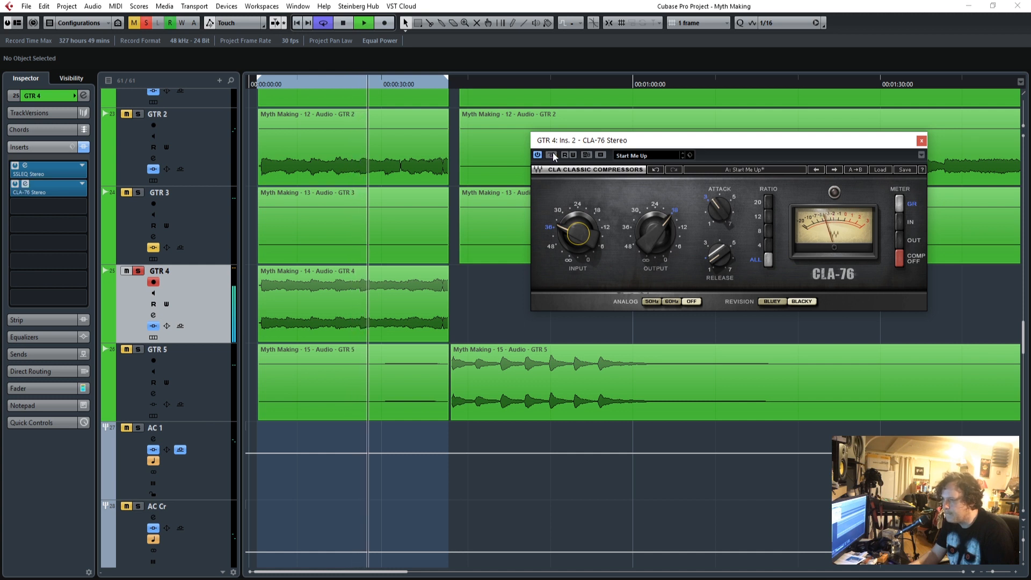
click(260, 87)
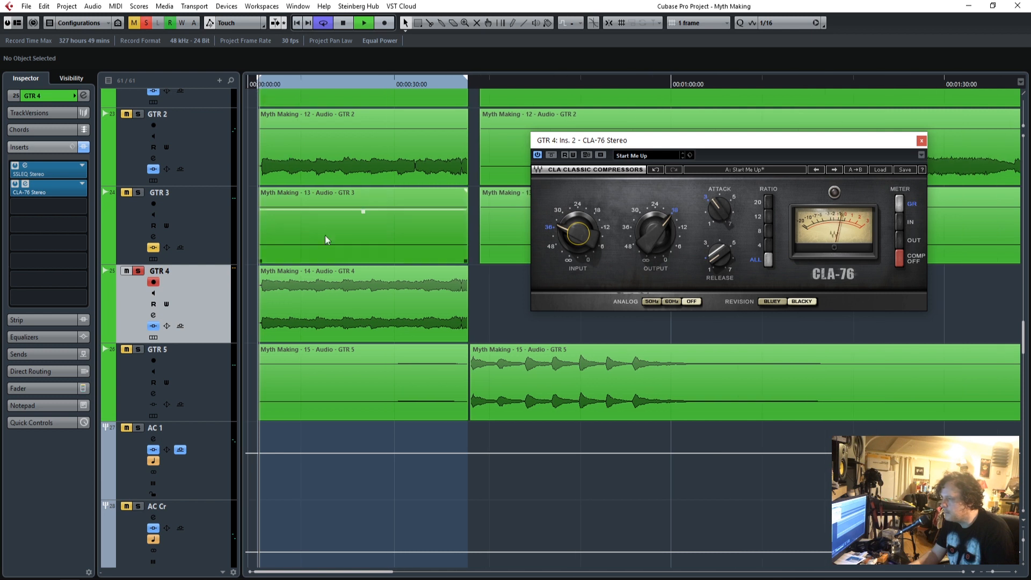
scroll(352, 268, up, 4)
scroll(353, 269, down, 3)
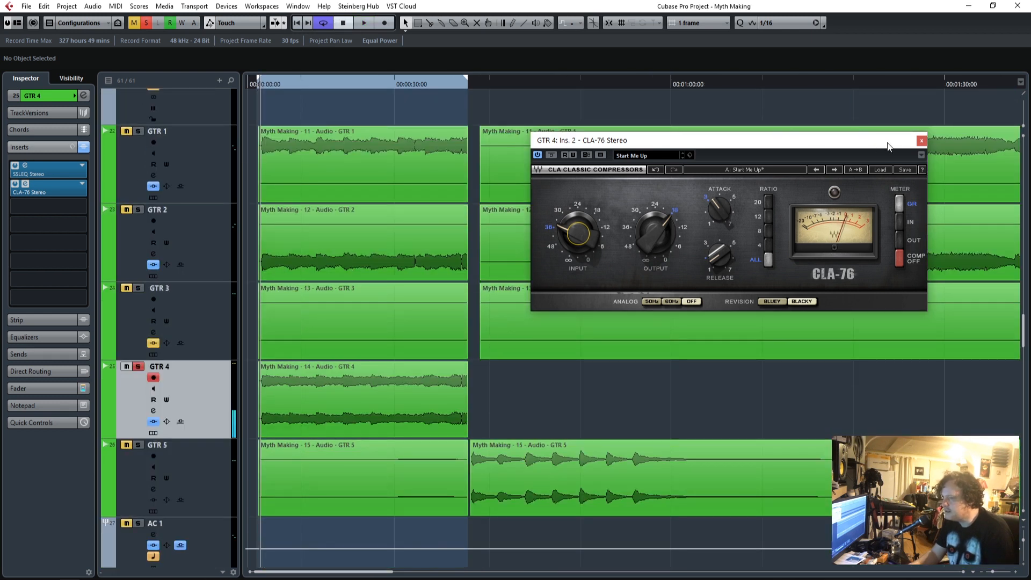
click(920, 141)
scroll(149, 231, up, 3)
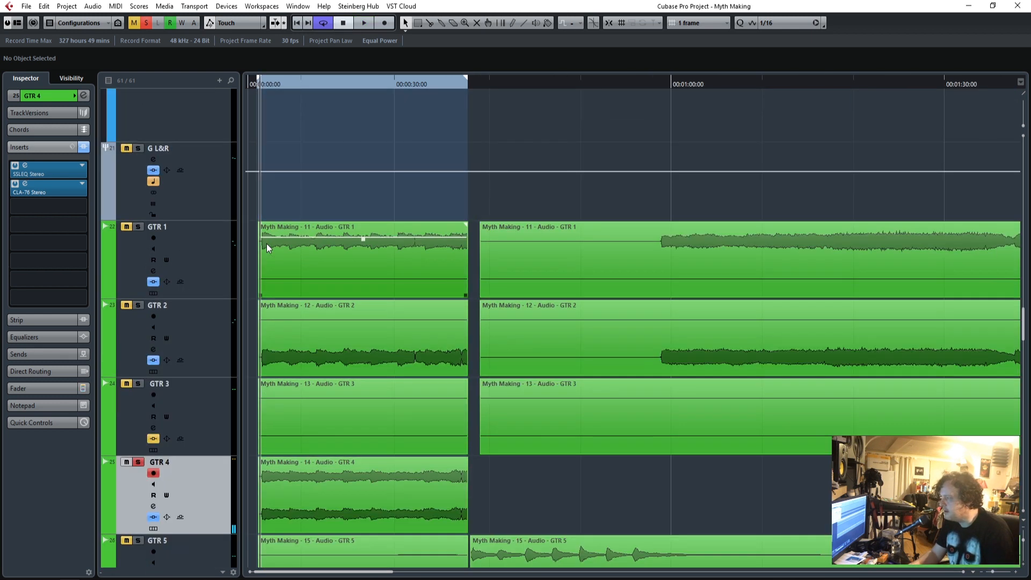
Solo the G L&R group alongside GTR 4, play from the start, and toggle GTR 4's solo off and on to compare.
click(139, 243)
scroll(350, 323, down, 4)
key(space)
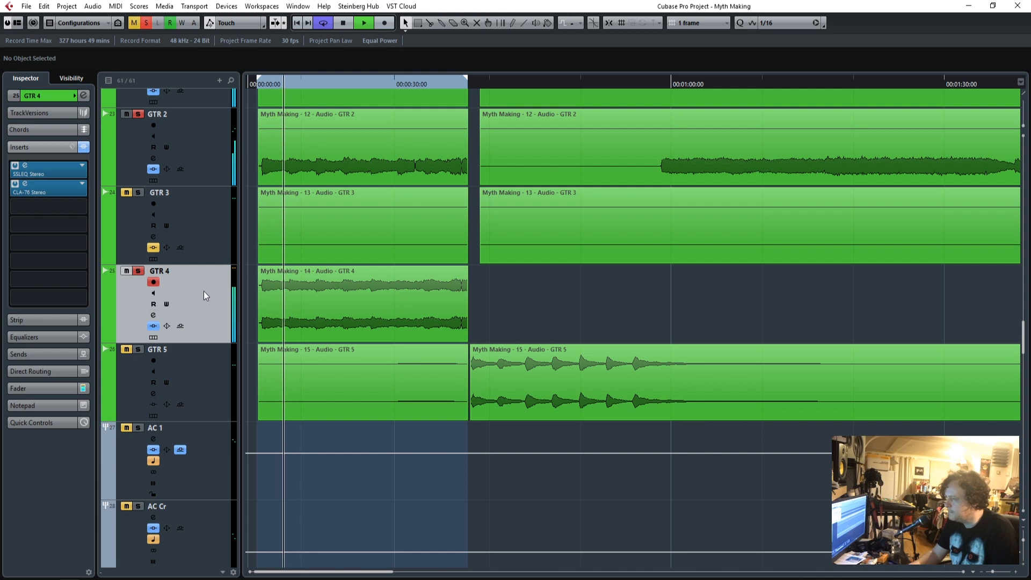
click(138, 271)
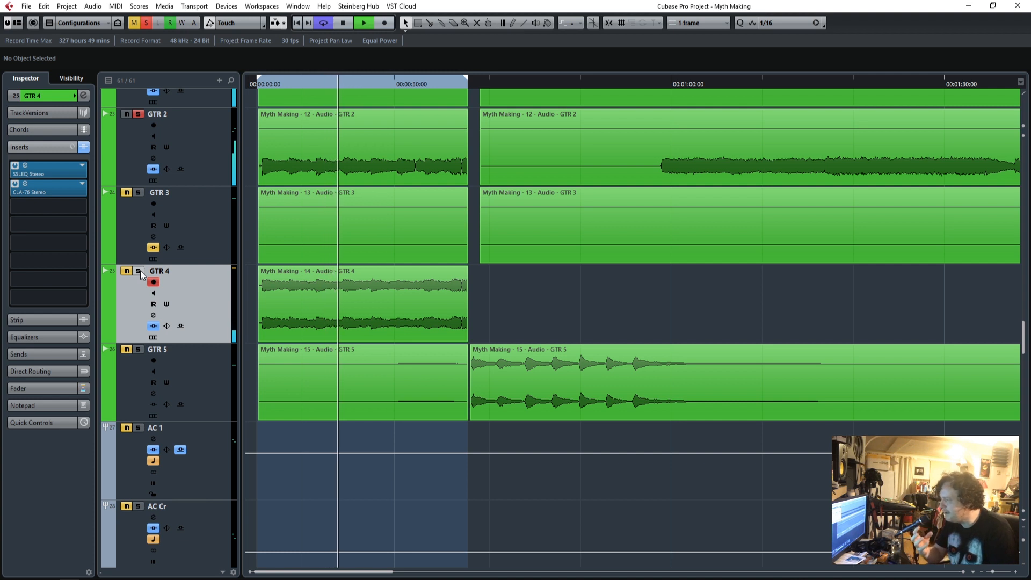
click(140, 271)
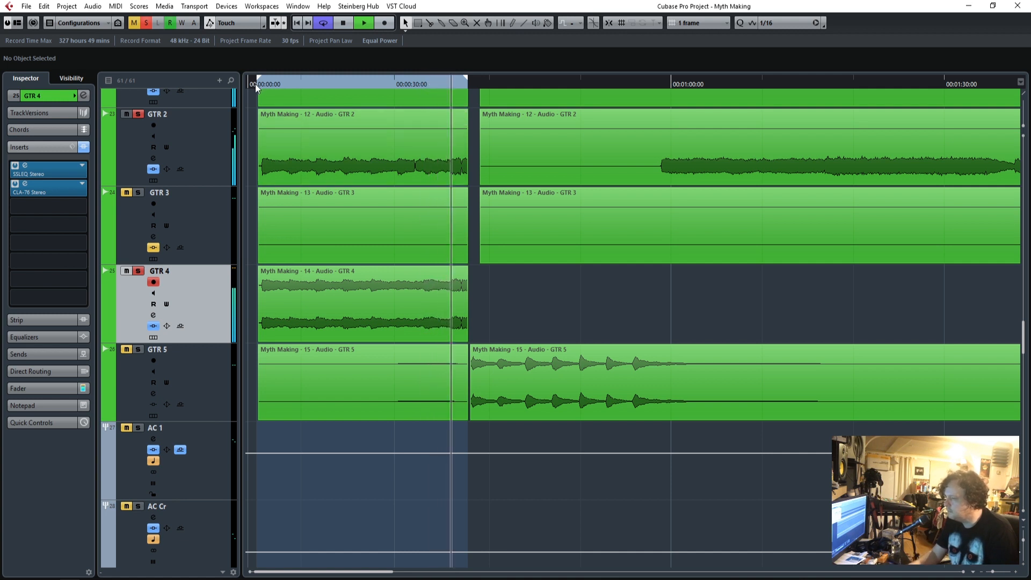
key(space)
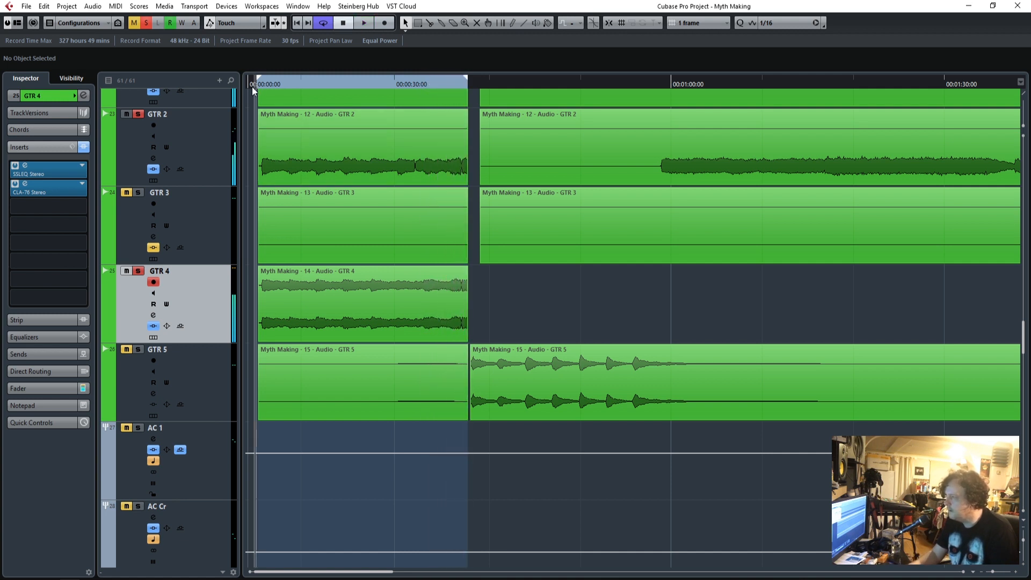
Clear all track solos and play the full mix from the start.
scroll(198, 176, up, 5)
click(147, 21)
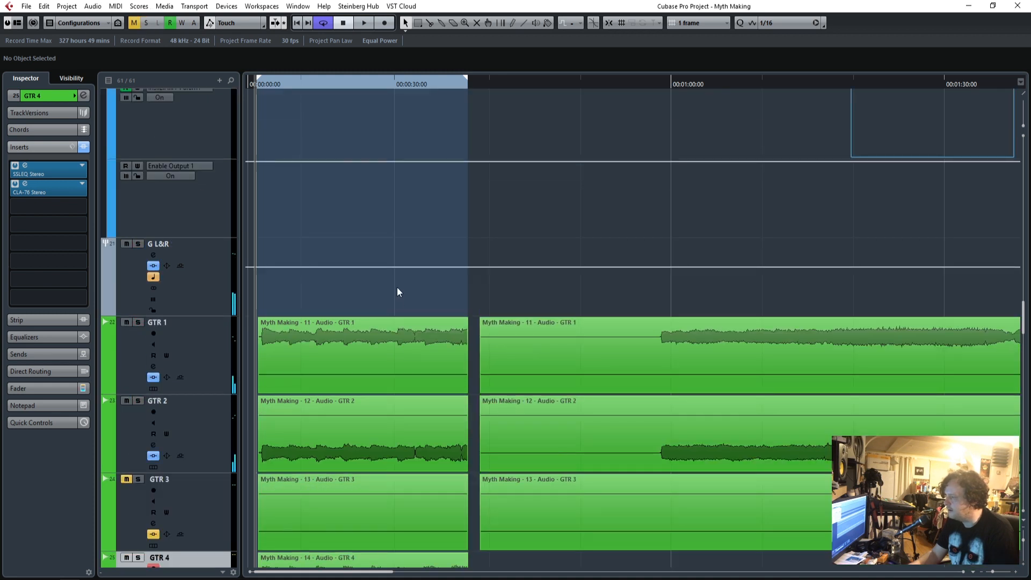
scroll(397, 301, down, 5)
key(space)
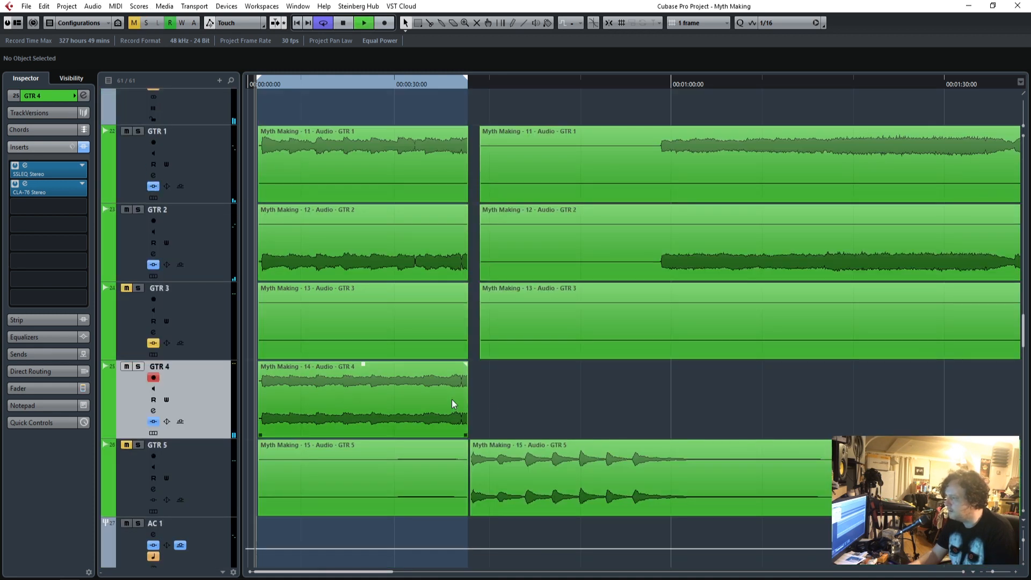
Lower GTR 4's volume fader to -0.67 while the mix plays.
drag(992, 573, 998, 573)
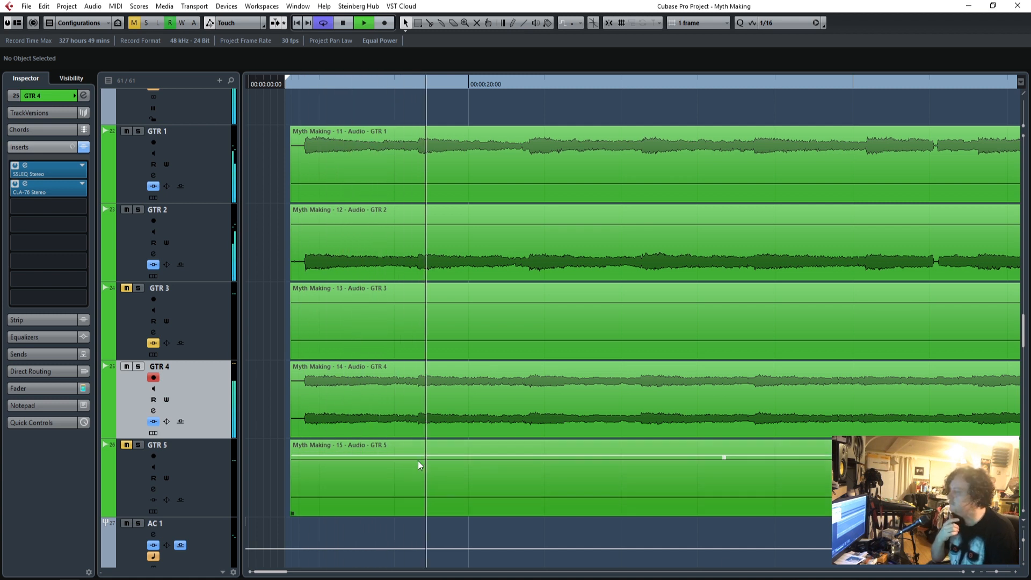
click(41, 388)
drag(34, 328, 31, 330)
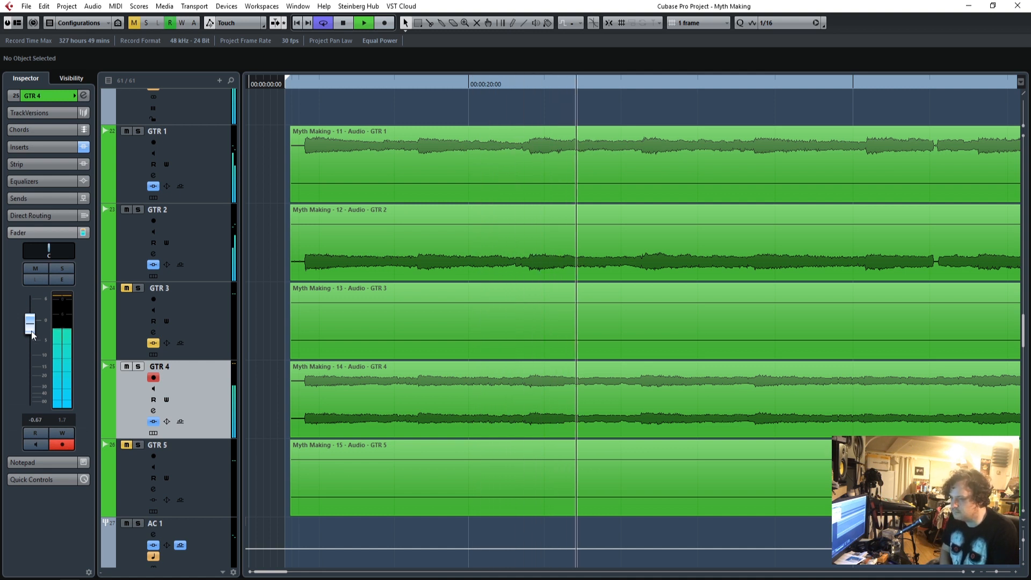
drag(998, 574, 993, 575)
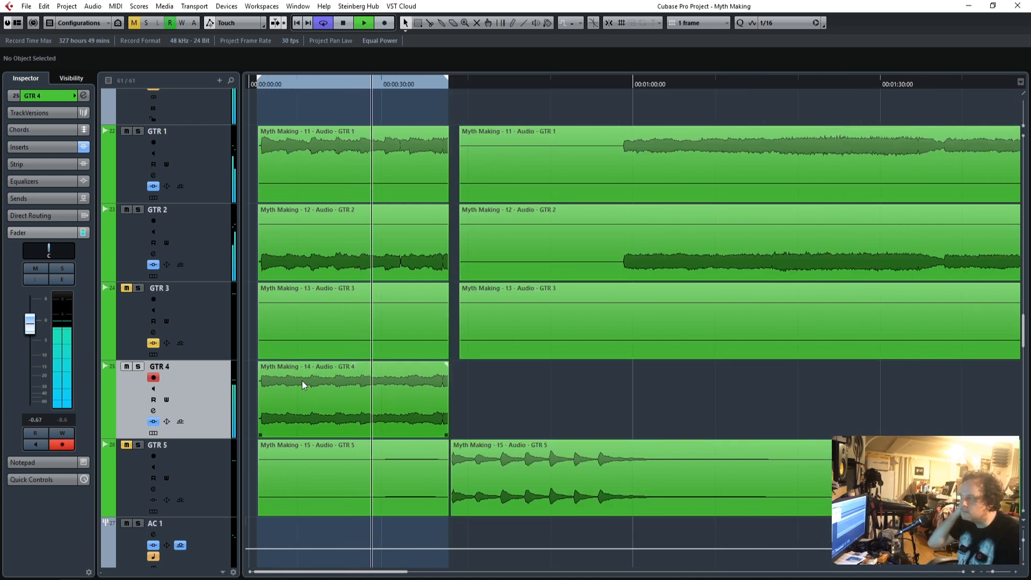
Shift GTR 4's SSLEQ and CLA-76 down one insert slot each and add S1 Imager Stereo to the first slot.
click(37, 146)
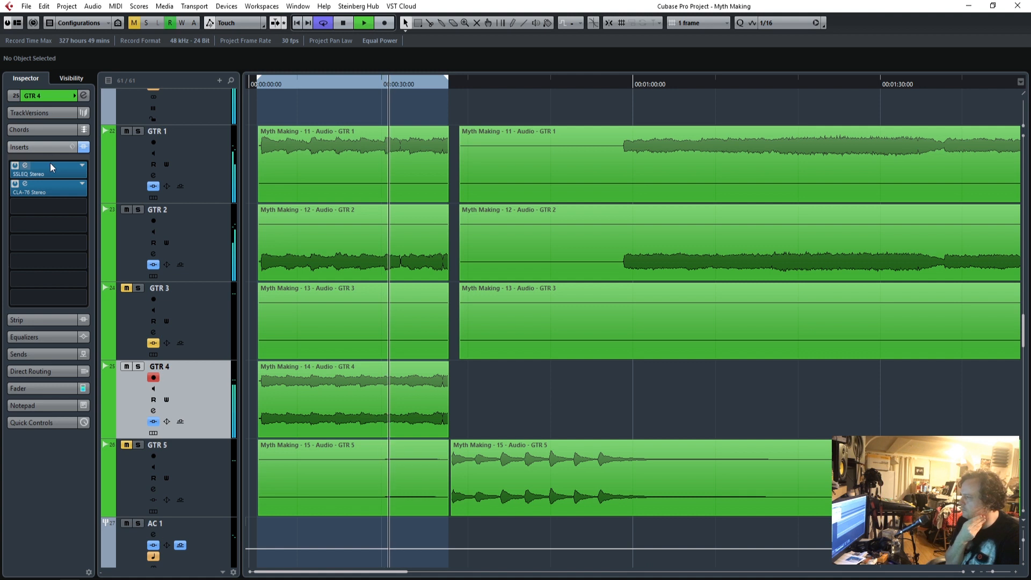
drag(51, 191, 57, 205)
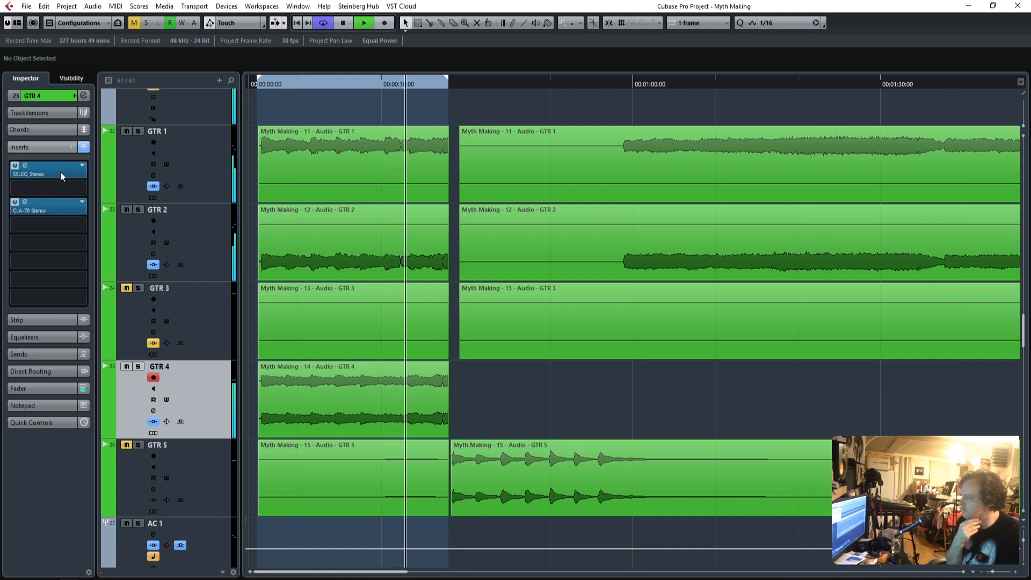
click(81, 168)
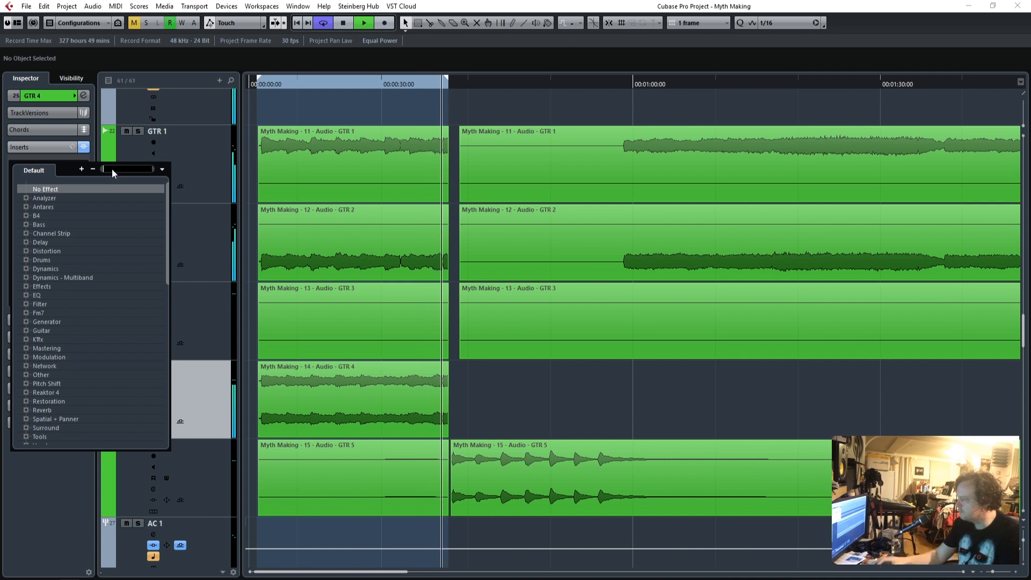
text(s1)
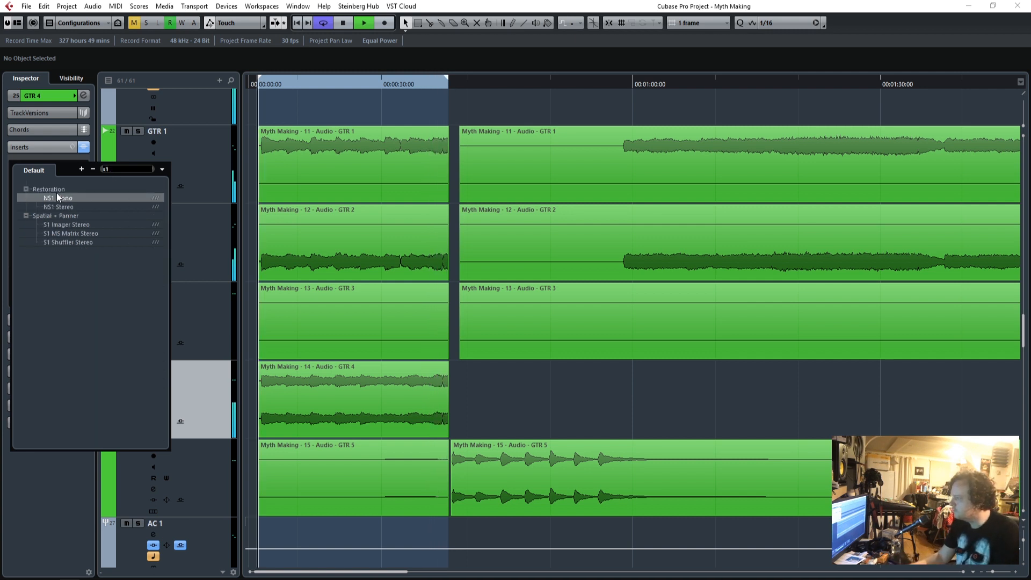
click(70, 224)
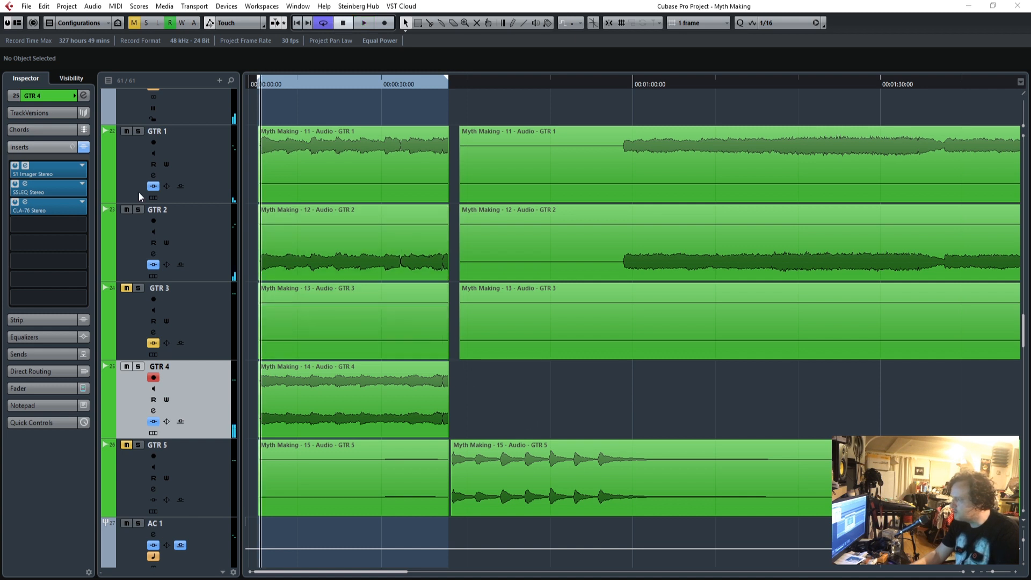
Reduce the S1 Imager's stereo width on GTR 4 to 0.00 and close its editor.
click(25, 166)
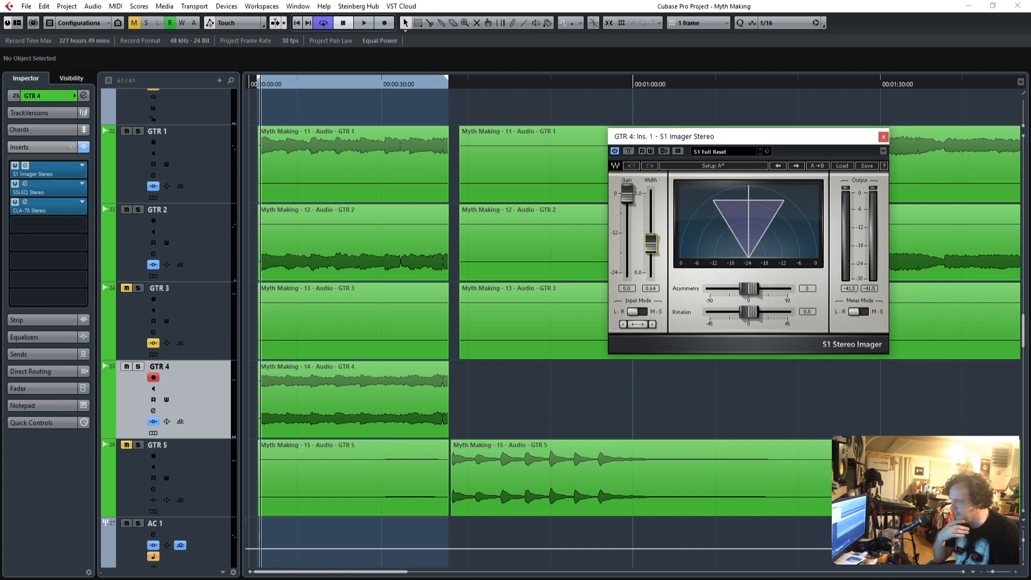
click(882, 137)
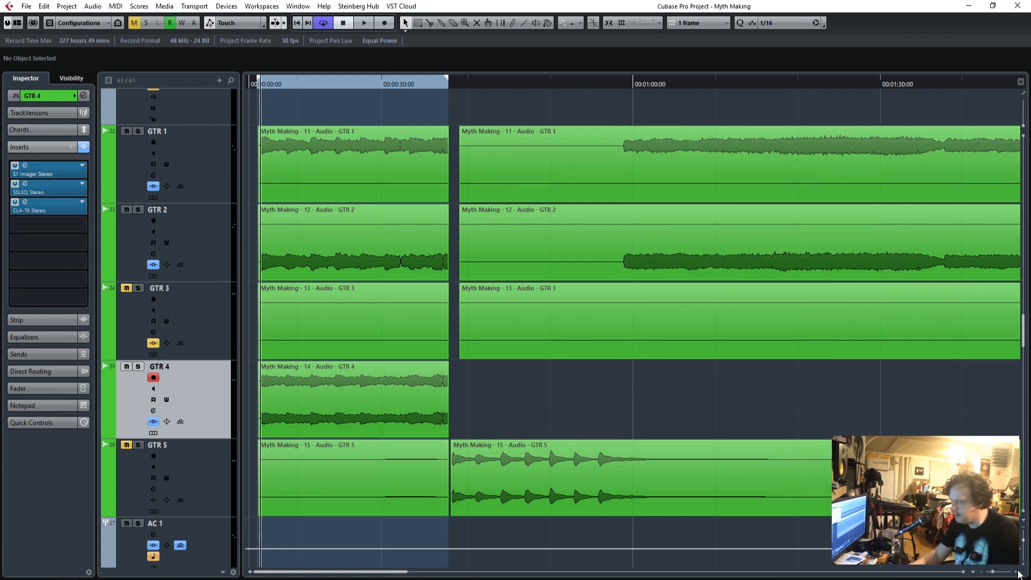
Replay the mix from the start and set GTR 4's volume fader to -2.75.
key(h)
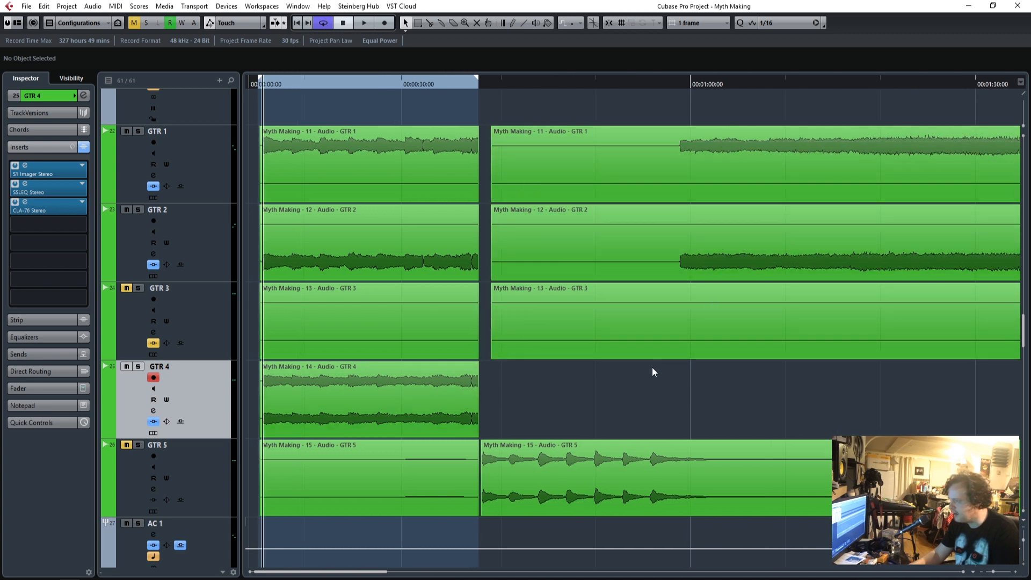
click(260, 84)
key(space)
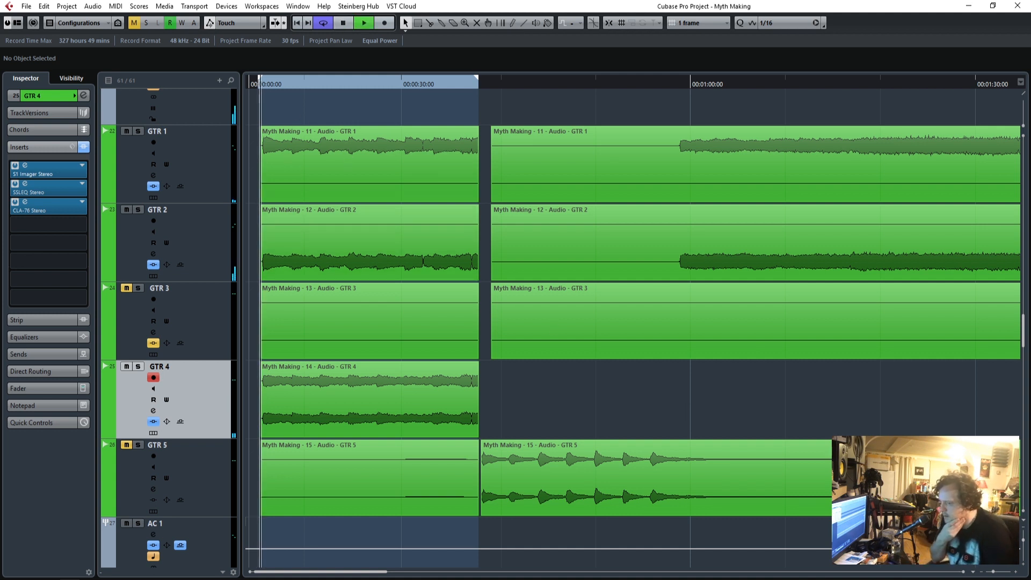
click(1015, 572)
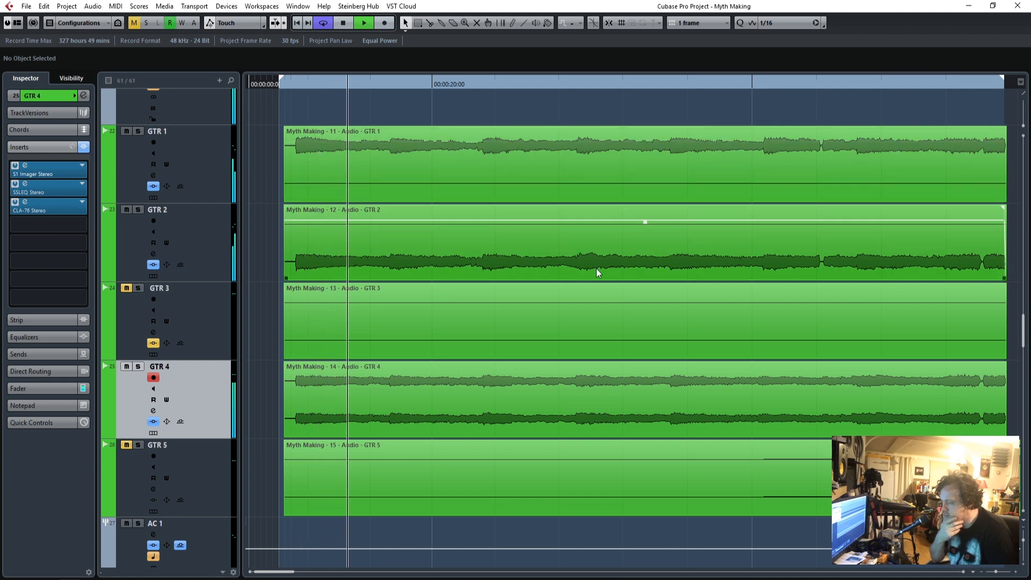
click(995, 573)
drag(995, 572, 993, 572)
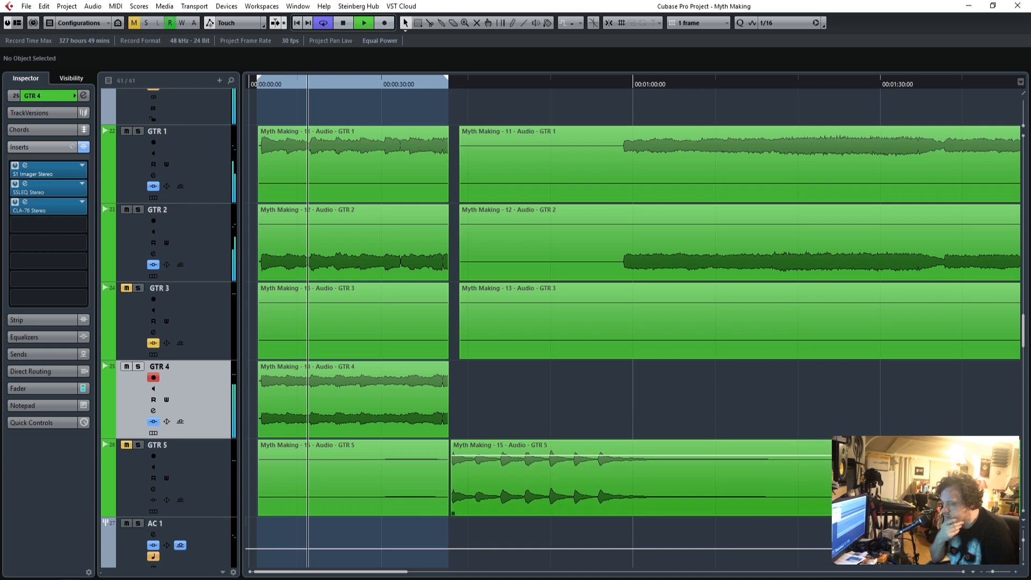
scroll(966, 499, down, 4)
scroll(644, 448, up, 3)
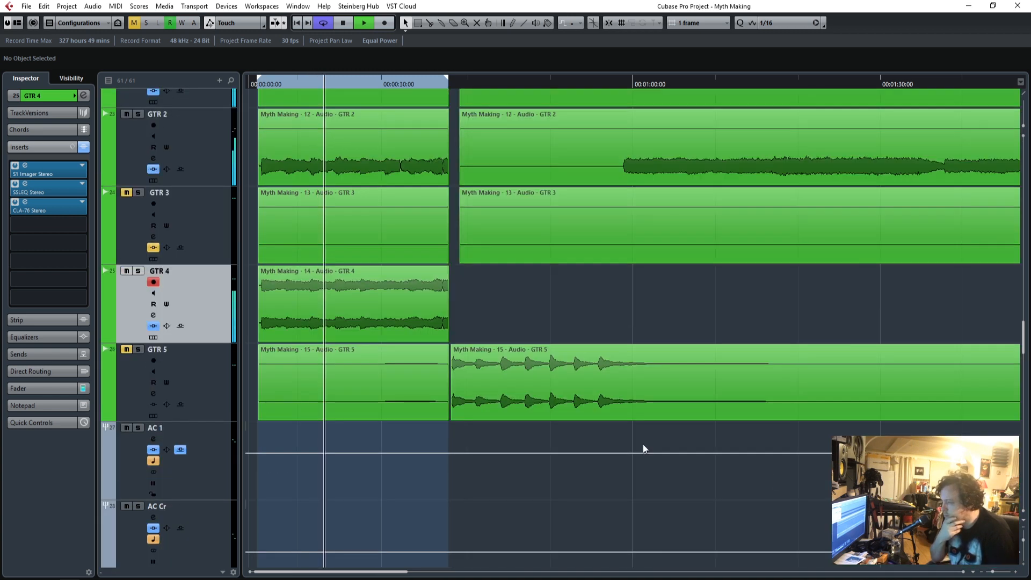
click(46, 388)
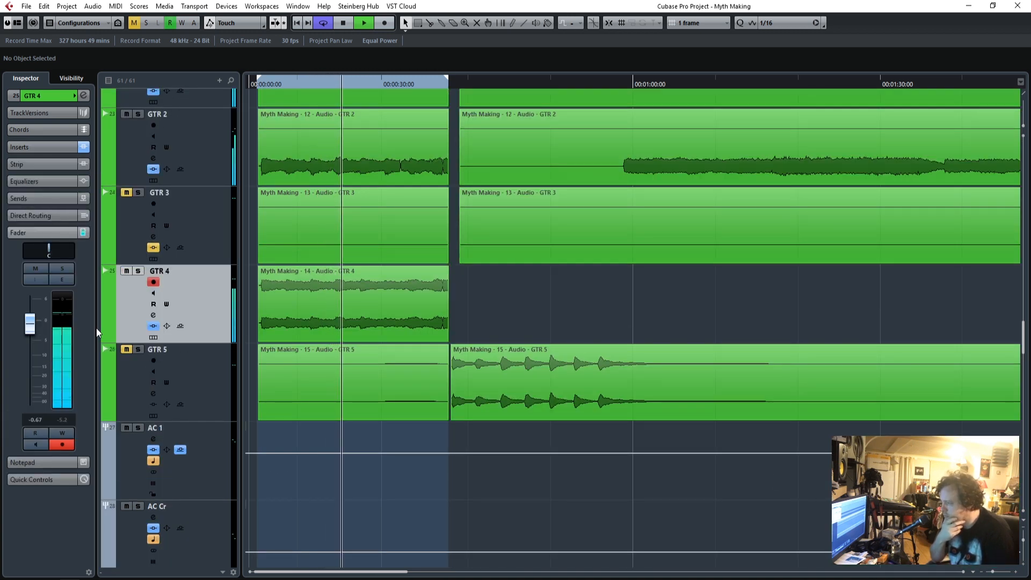
drag(29, 323, 31, 350)
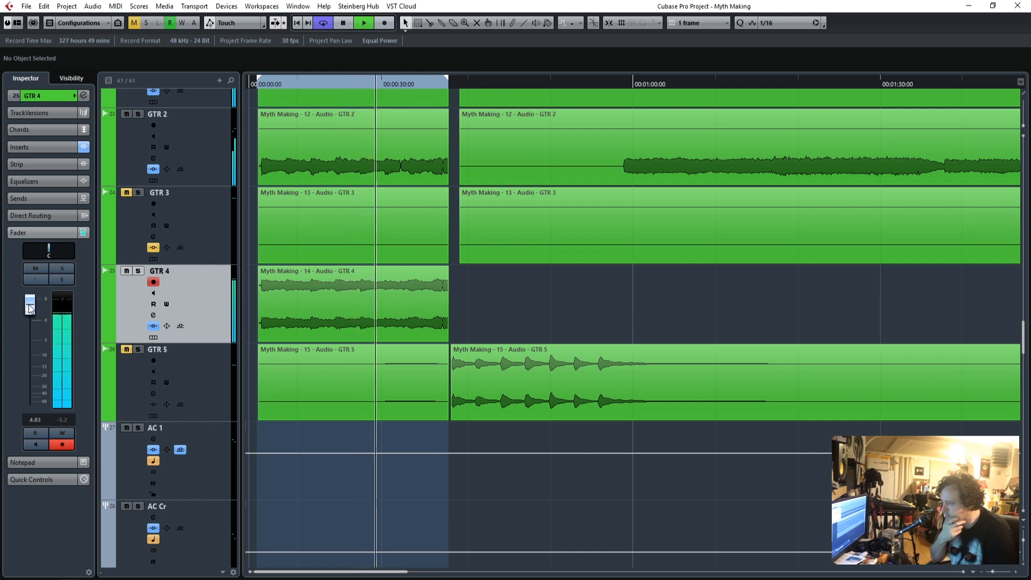
drag(29, 351, 32, 337)
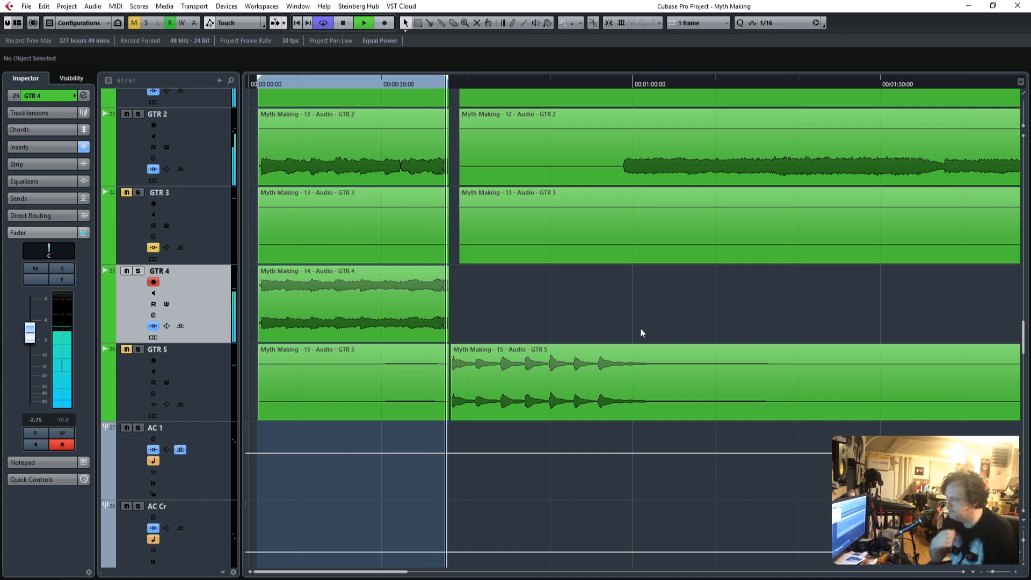
Stop playback and raise the Copy of BASS track's volume fader to -5.30.
key(space)
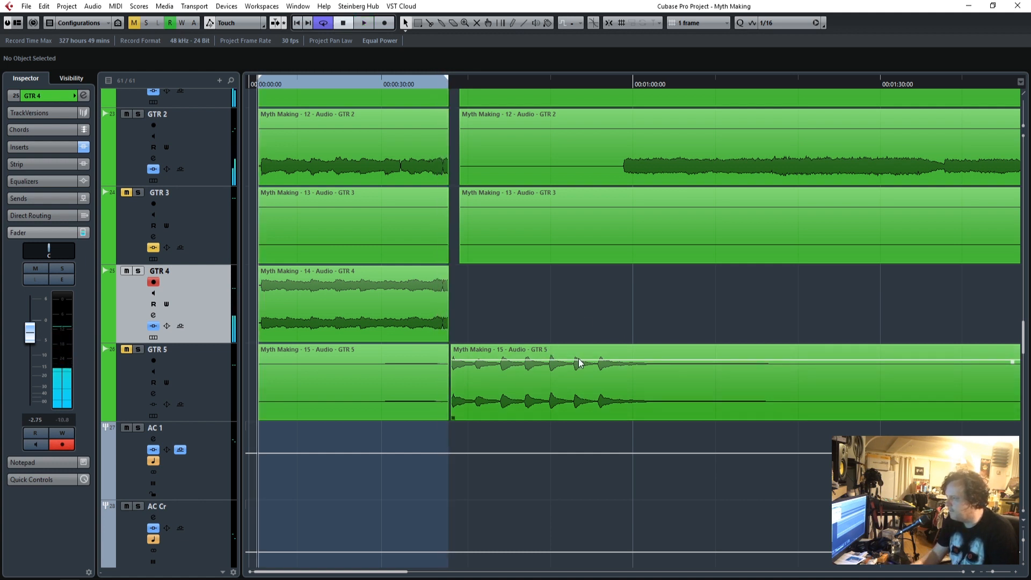
scroll(579, 358, up, 6)
scroll(578, 357, up, 2)
scroll(578, 358, down, 2)
scroll(578, 358, up, 4)
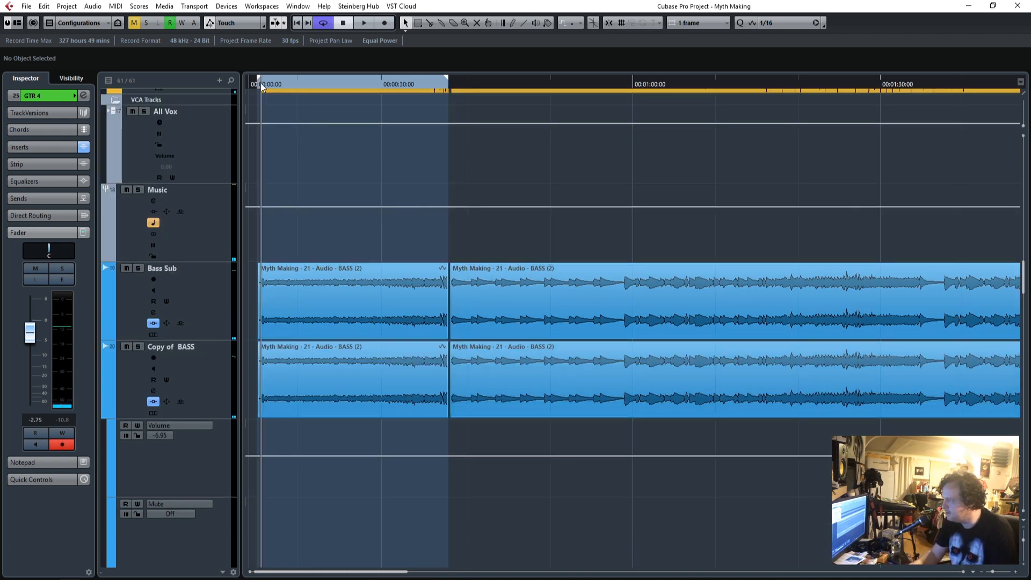
scroll(381, 333, up, 2)
scroll(381, 333, down, 2)
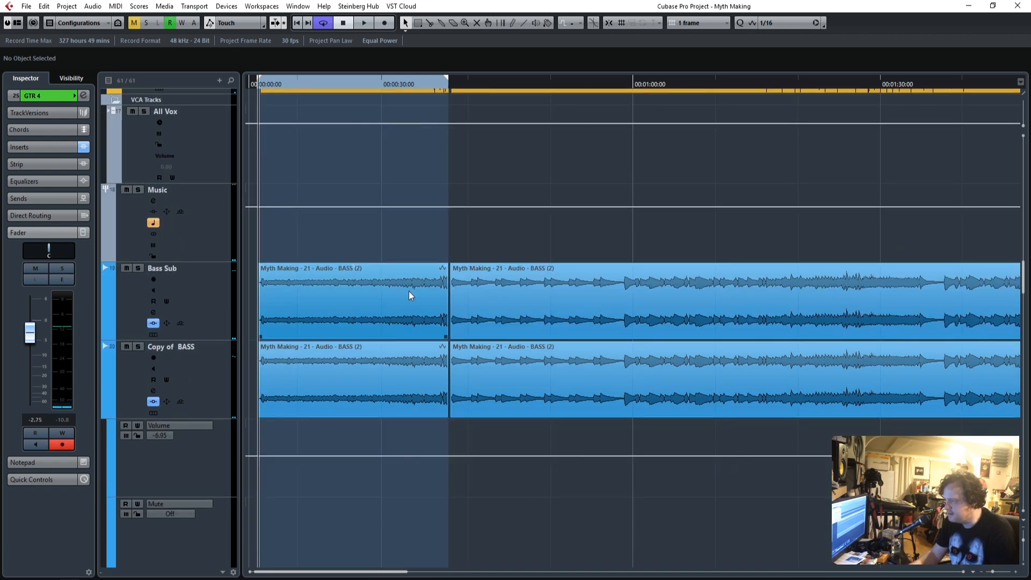
click(212, 291)
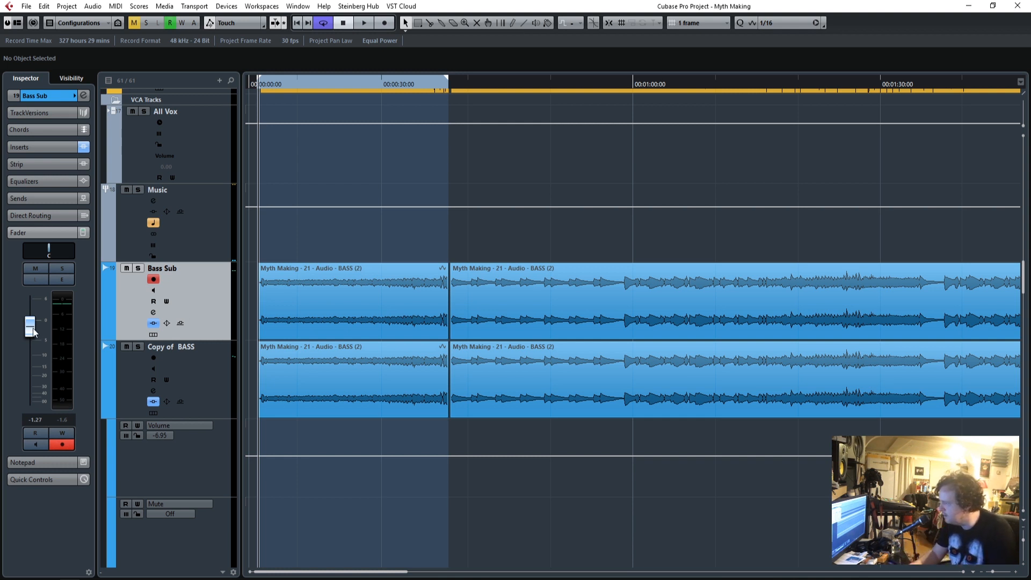
click(205, 375)
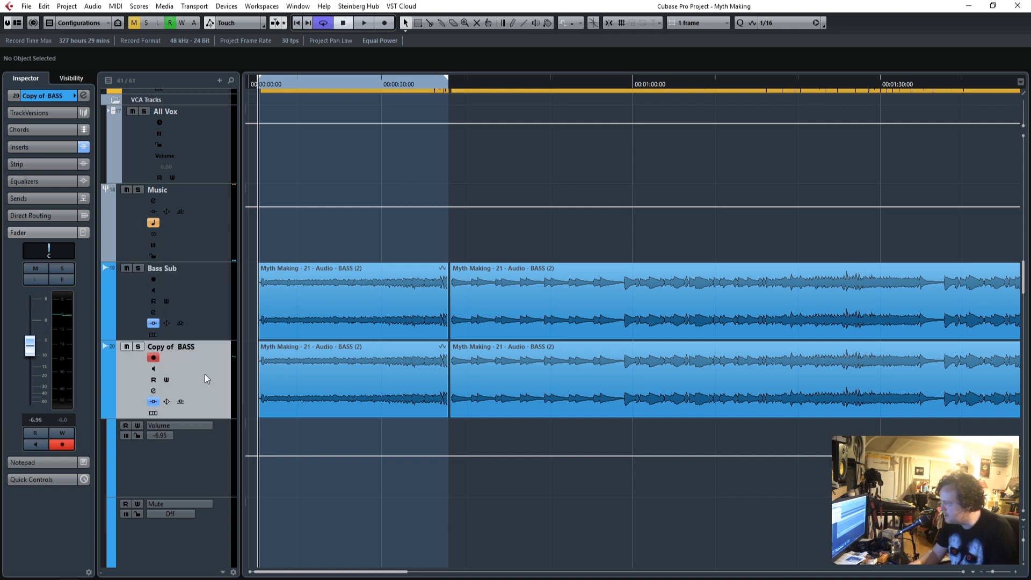
drag(31, 349, 30, 345)
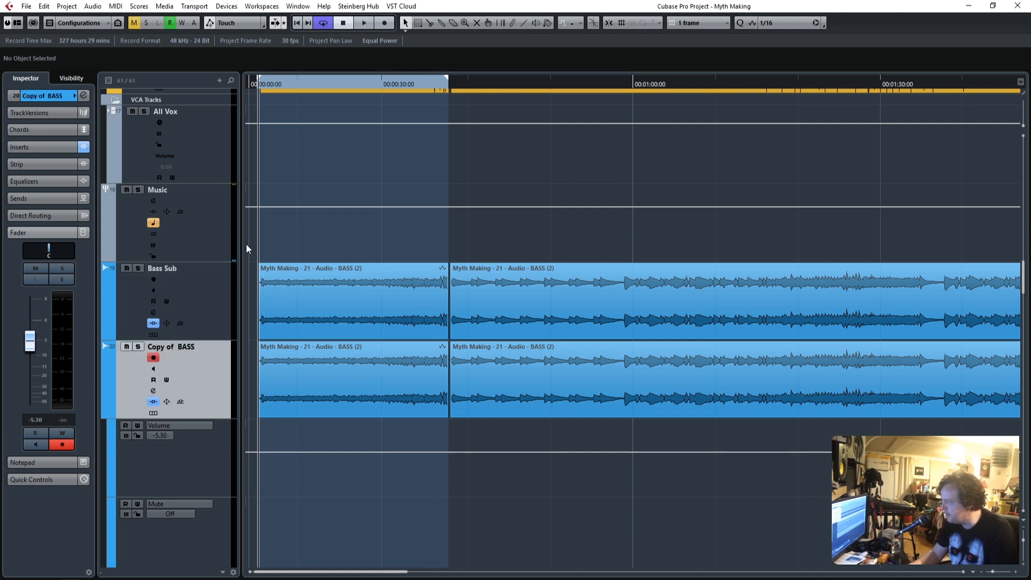
Lower the Music group's volume fader to -2.75 and replay the mix from the start.
click(206, 244)
drag(30, 284, 30, 289)
drag(269, 84, 259, 83)
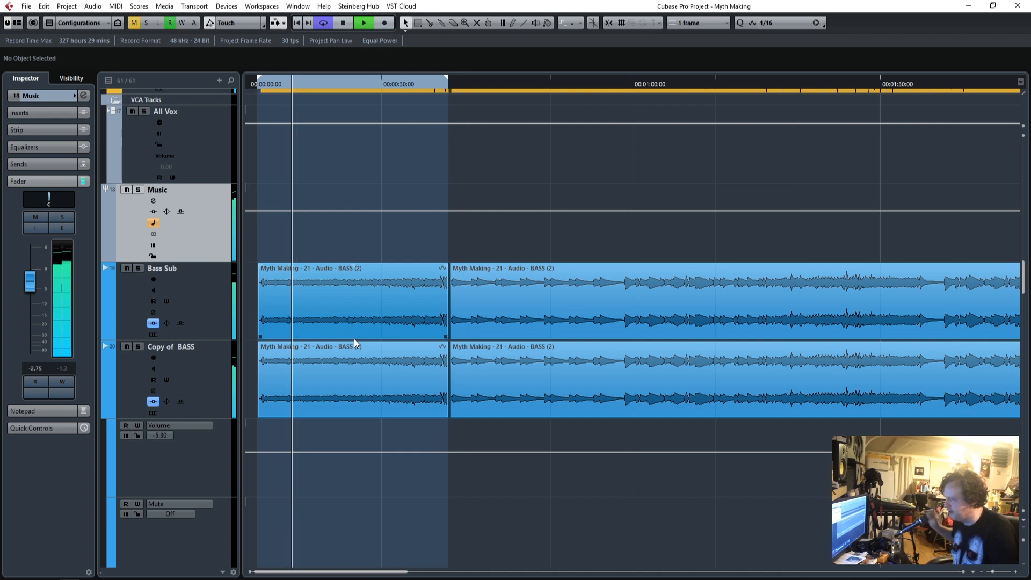
Set GTR 4's volume fader to -2.32 while the mix plays and turn off cycle playback.
scroll(359, 351, down, 5)
scroll(353, 355, down, 3)
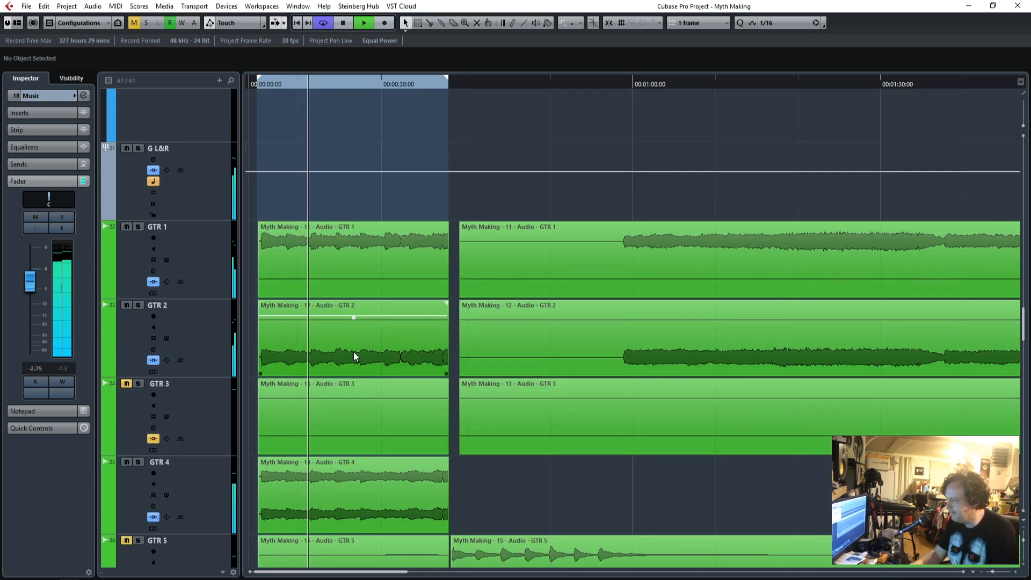
scroll(395, 333, down, 2)
click(221, 303)
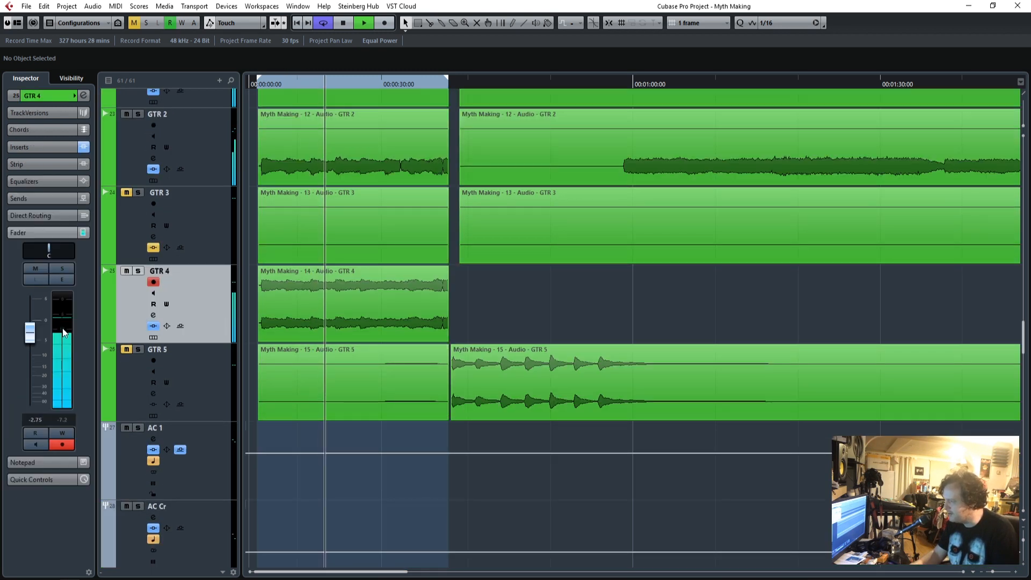
drag(32, 336, 31, 335)
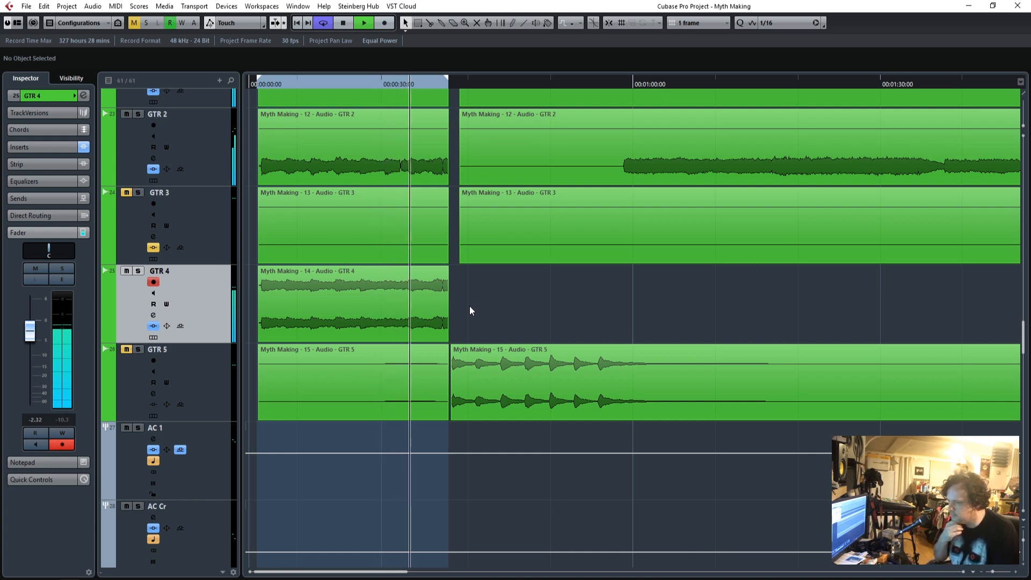
mouse_move(487, 352)
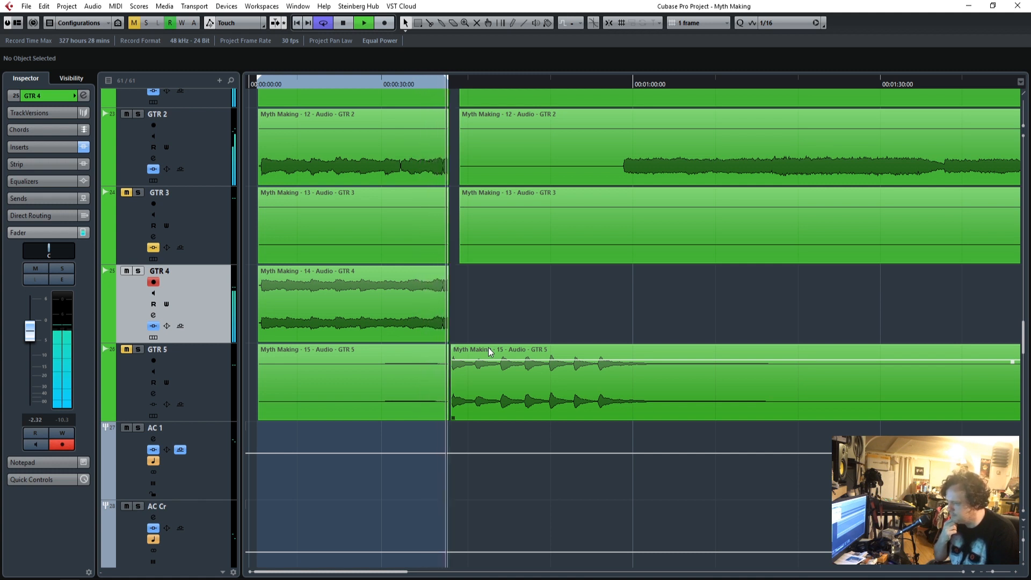
key(space)
click(323, 24)
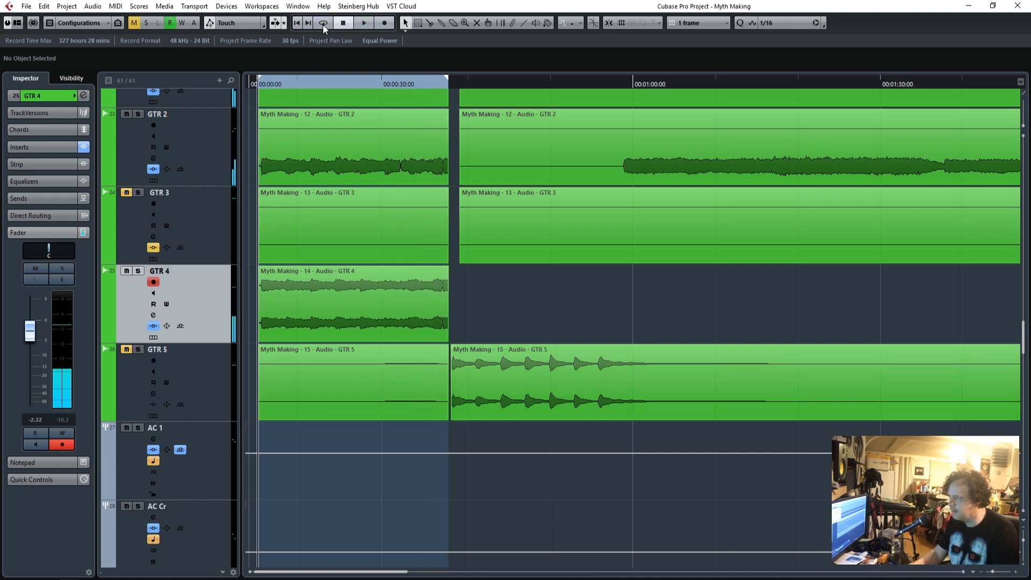
Trim the intro's drum events to end at 00:00:37:15 and play back the drum ending.
scroll(509, 362, up, 3)
scroll(509, 362, down, 3)
scroll(509, 362, up, 4)
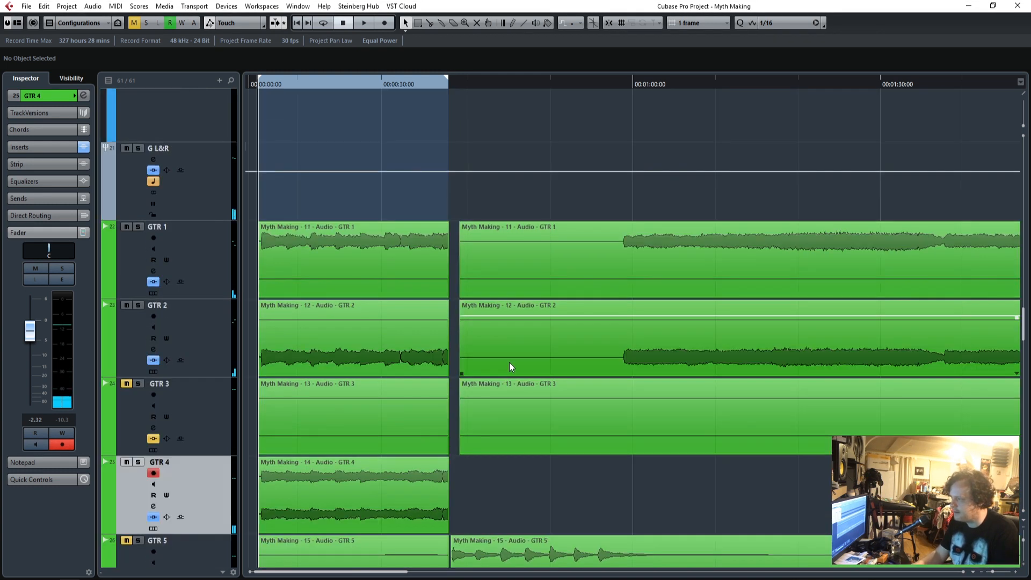
scroll(499, 332, down, 2)
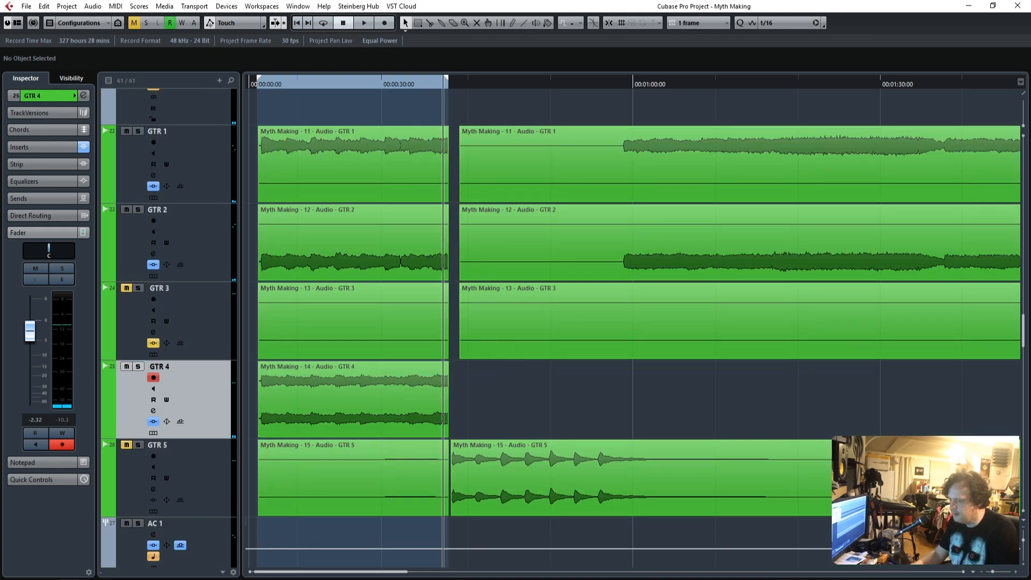
drag(992, 574, 1000, 573)
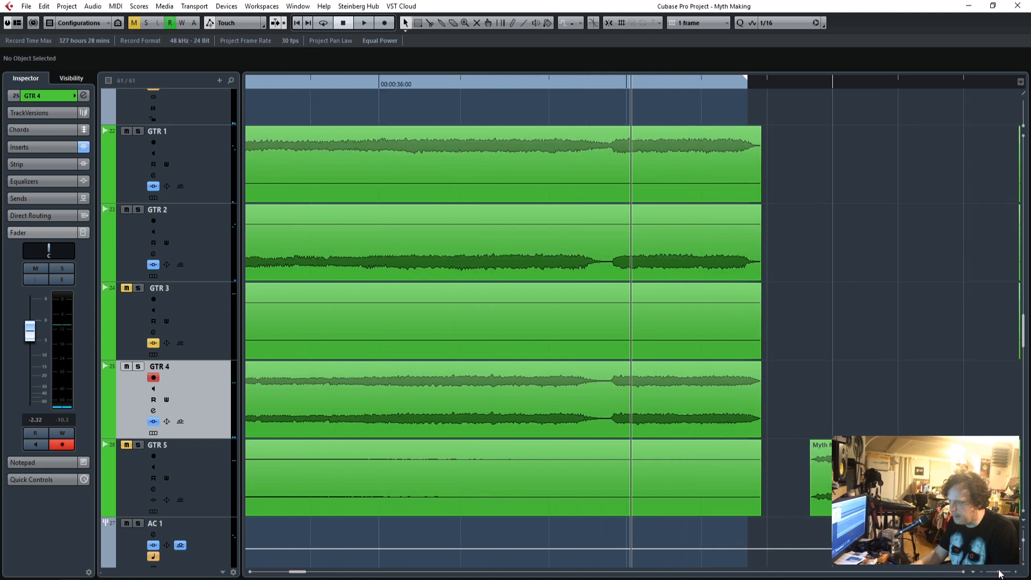
scroll(795, 400, up, 15)
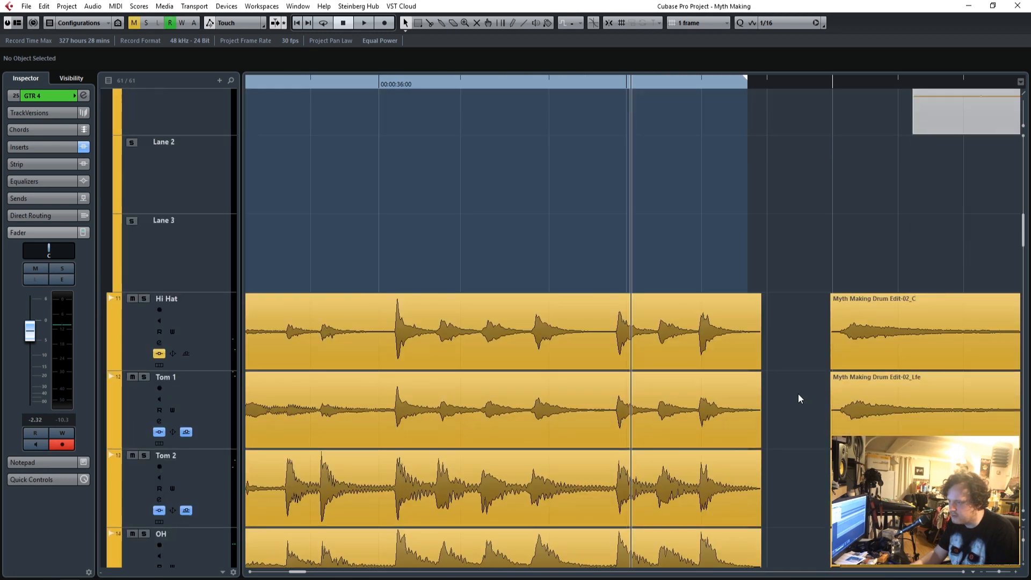
scroll(797, 398, down, 4)
drag(781, 459, 749, 244)
scroll(785, 301, down, 3)
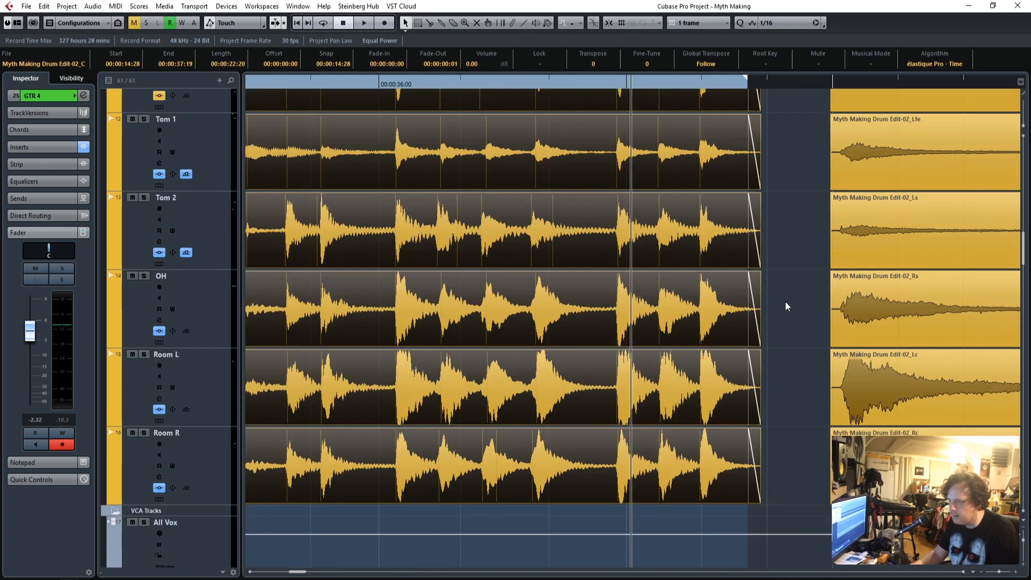
click(670, 81)
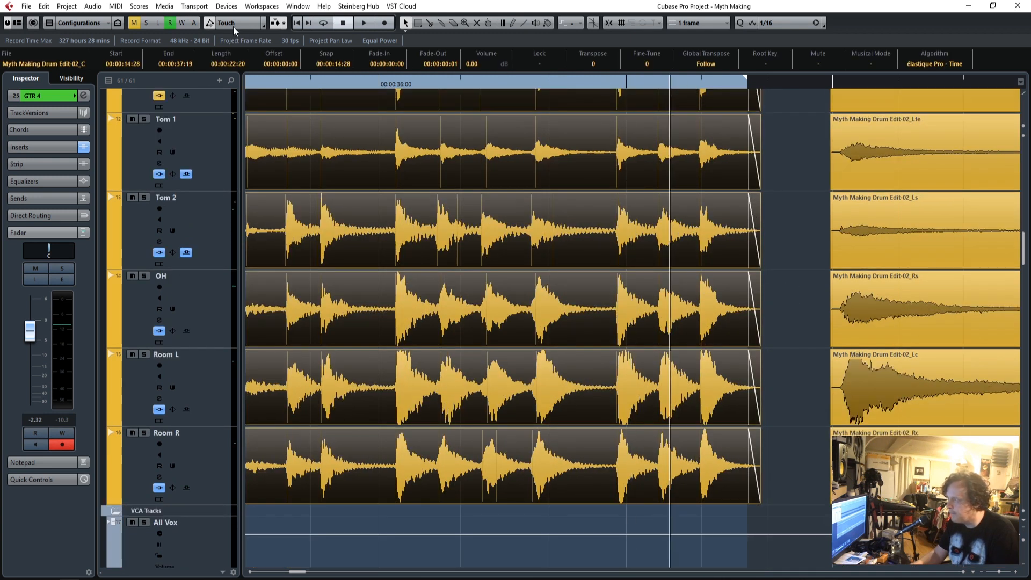
key(space)
scroll(814, 298, down, 2)
scroll(792, 340, up, 2)
drag(783, 462, 740, 301)
click(458, 84)
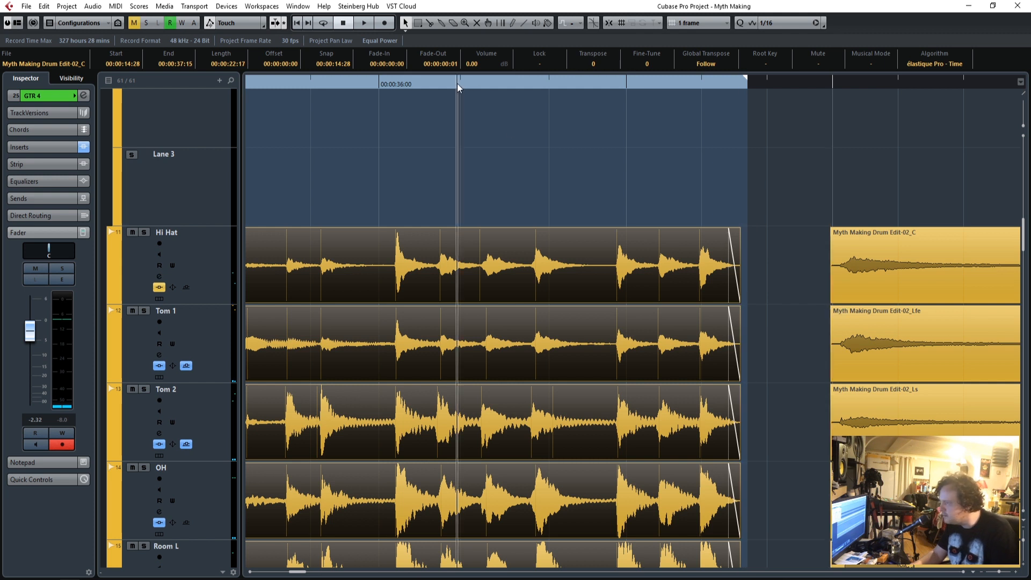
key(space)
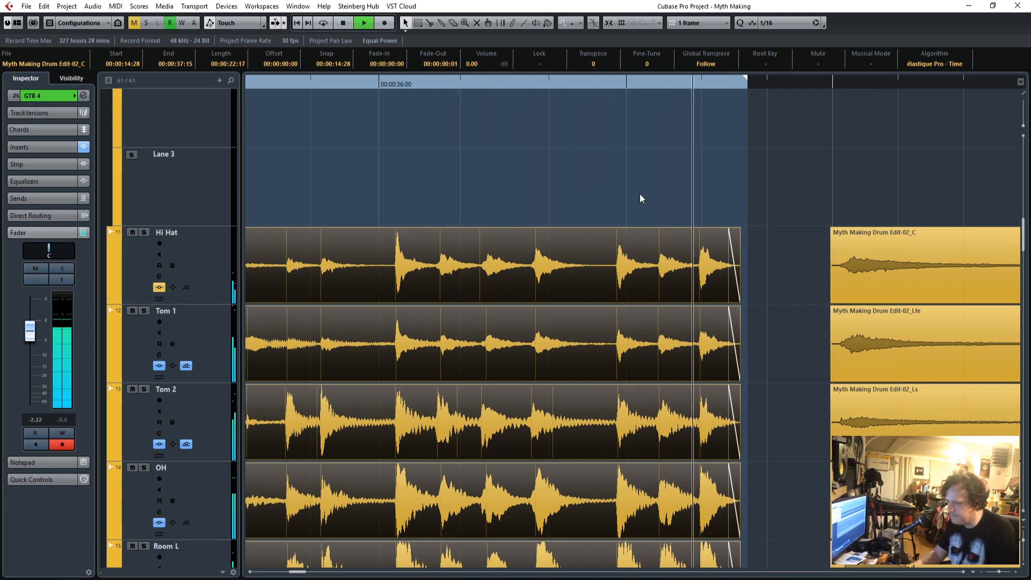
key(space)
Trim the intro's two bass events to end at 00:00:37:14 and the GTR 1 and GTR 2 events to end at 00:00:37:16.
scroll(721, 302, down, 3)
click(734, 85)
scroll(791, 337, down, 8)
drag(754, 345, 736, 262)
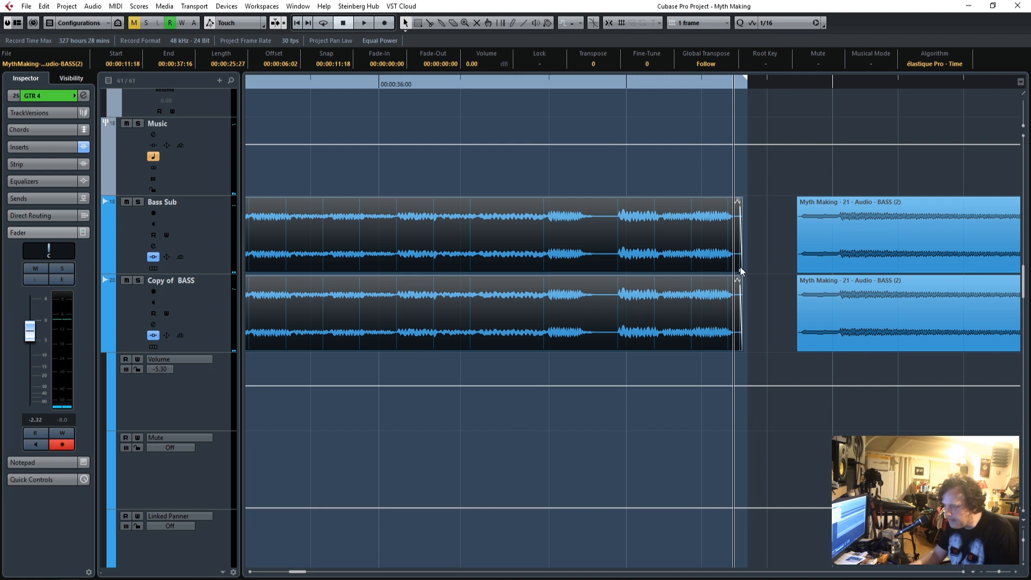
drag(740, 270, 732, 163)
scroll(755, 337, down, 10)
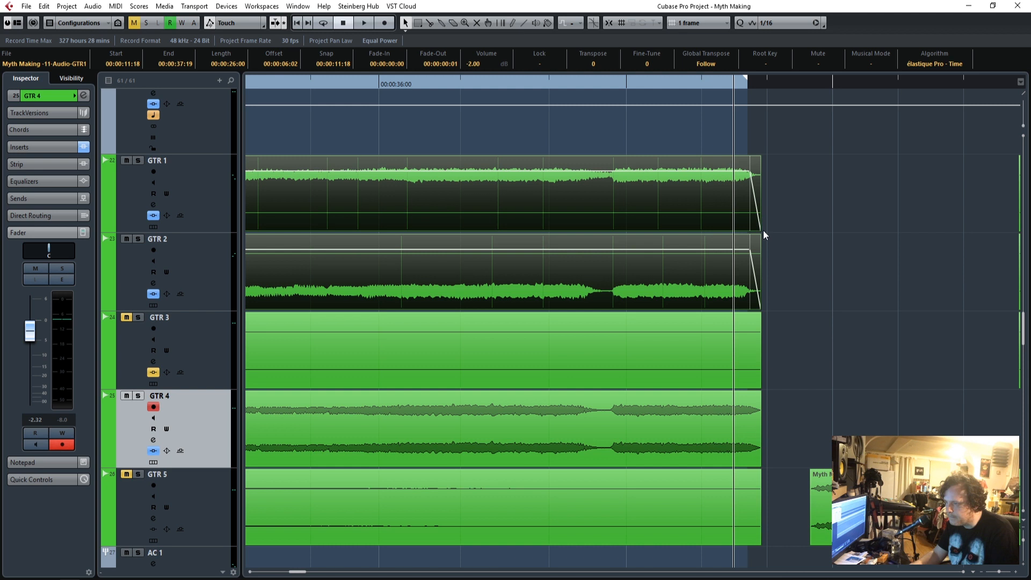
drag(760, 229, 744, 233)
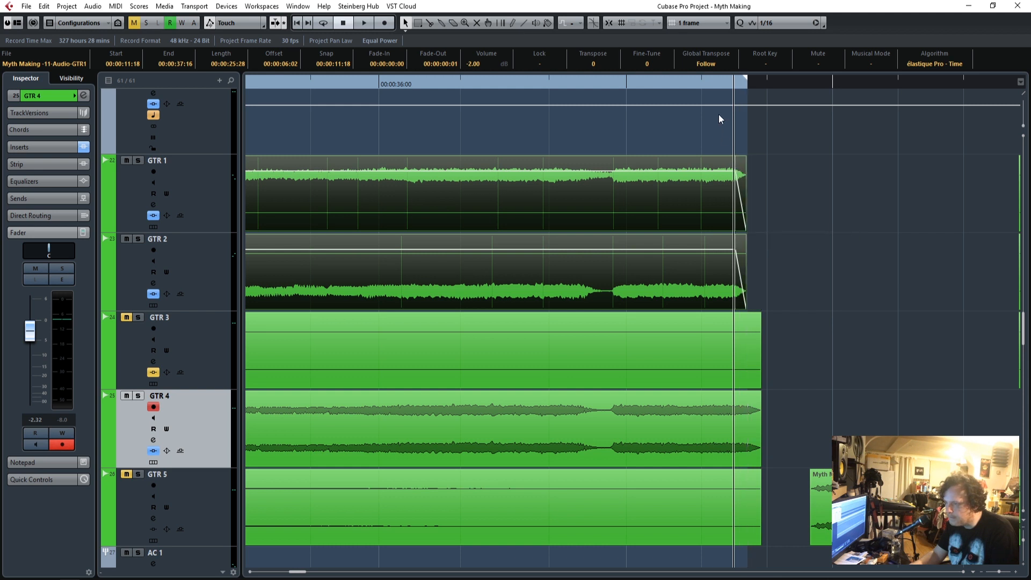
Adjust the fade-outs at the end of the intro events on Bass Sub and Copy of BASS.
scroll(777, 188, up, 15)
click(703, 83)
scroll(733, 327, down, 8)
scroll(728, 341, down, 3)
scroll(727, 341, up, 3)
drag(744, 335, 710, 240)
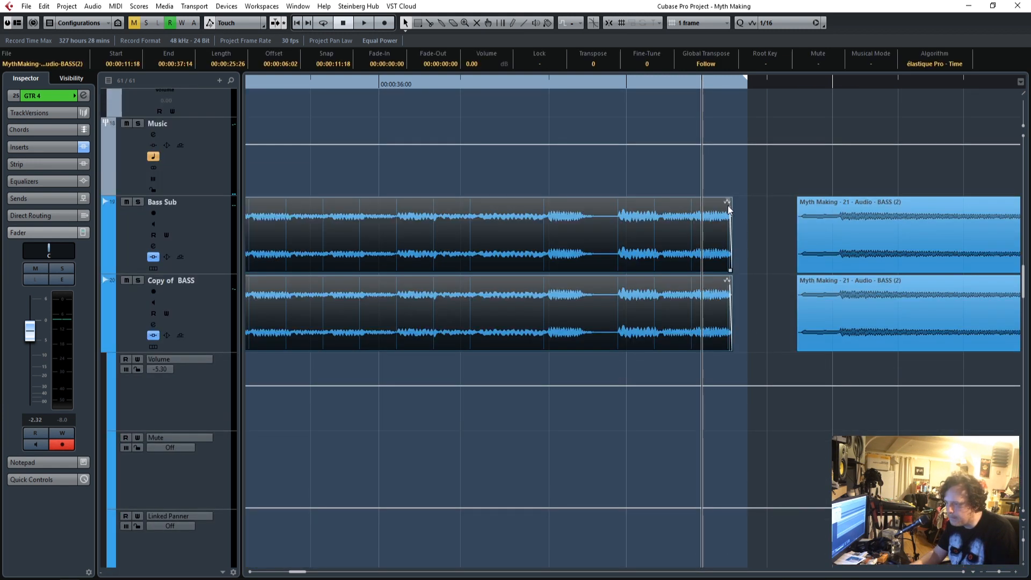
drag(727, 202, 720, 203)
scroll(748, 333, down, 5)
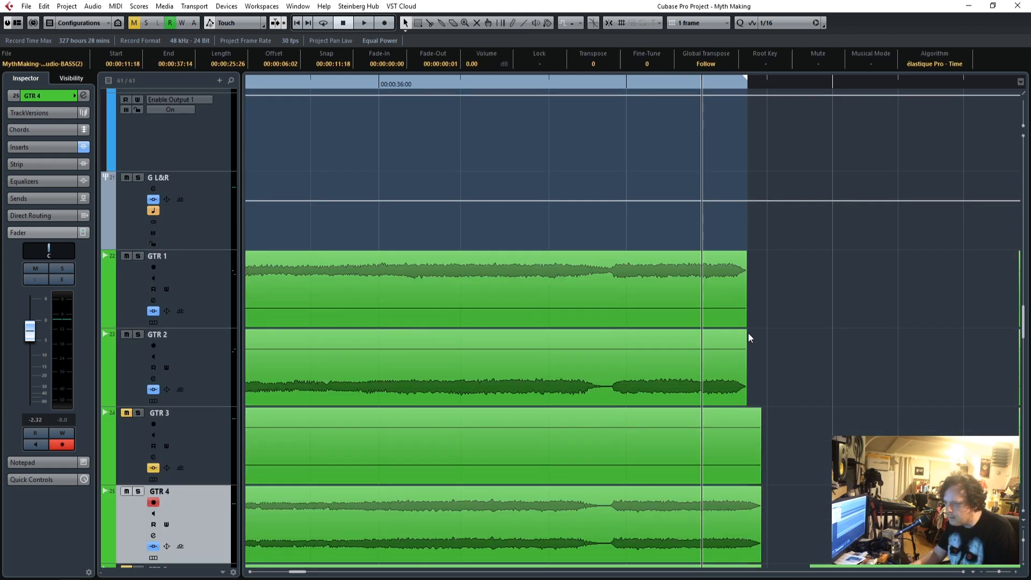
Trim the GTR 1 and GTR 2 intro events to end at 00:00:37:14 and the GTR 4 event to end slightly earlier.
drag(764, 320, 714, 185)
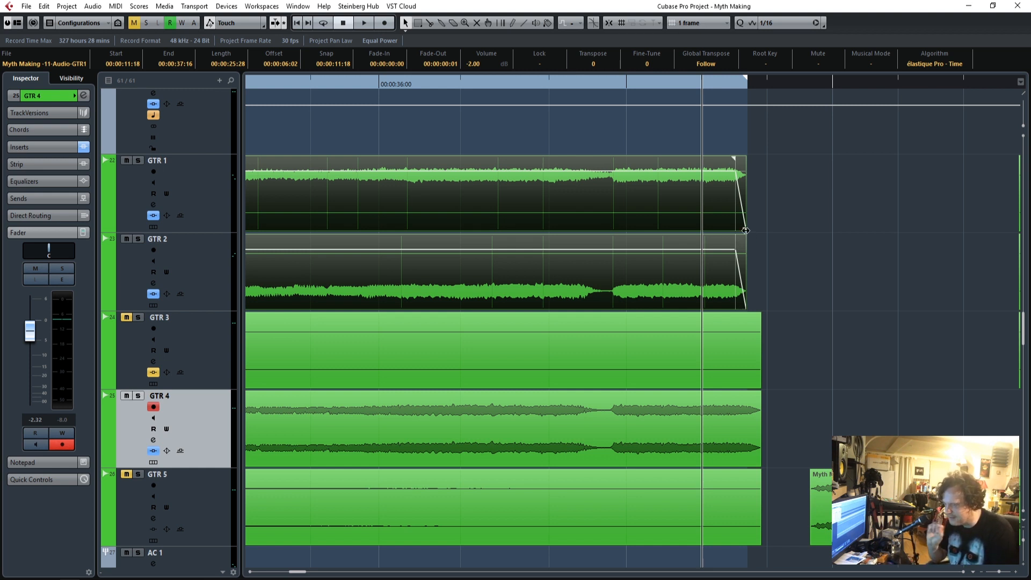
drag(746, 231, 729, 232)
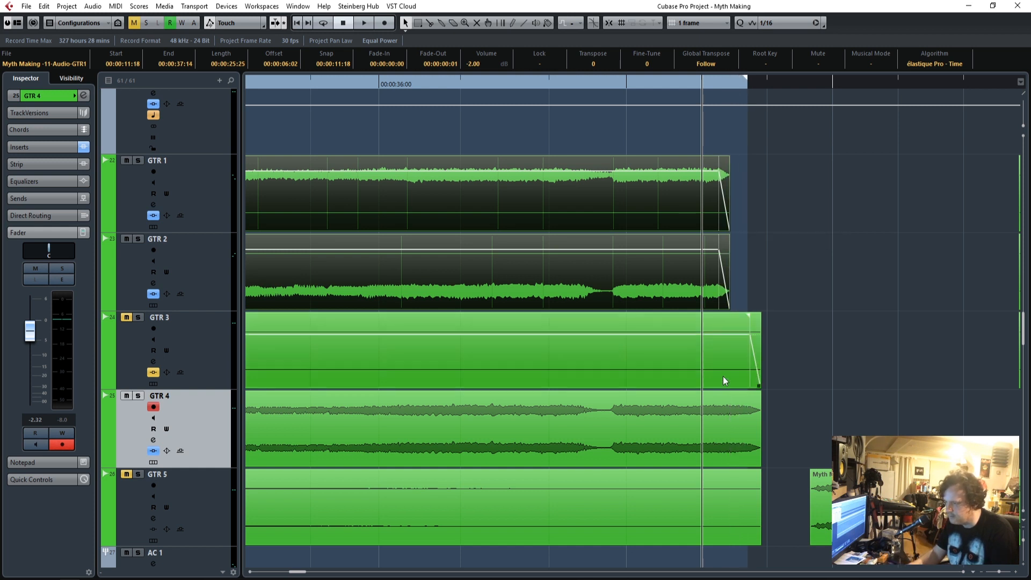
drag(756, 463, 719, 465)
Delete the intro events on the GTR 3 and GTR 5 tracks.
click(736, 363)
drag(999, 572, 993, 572)
click(433, 483)
shift+click(378, 352)
key(Delete)
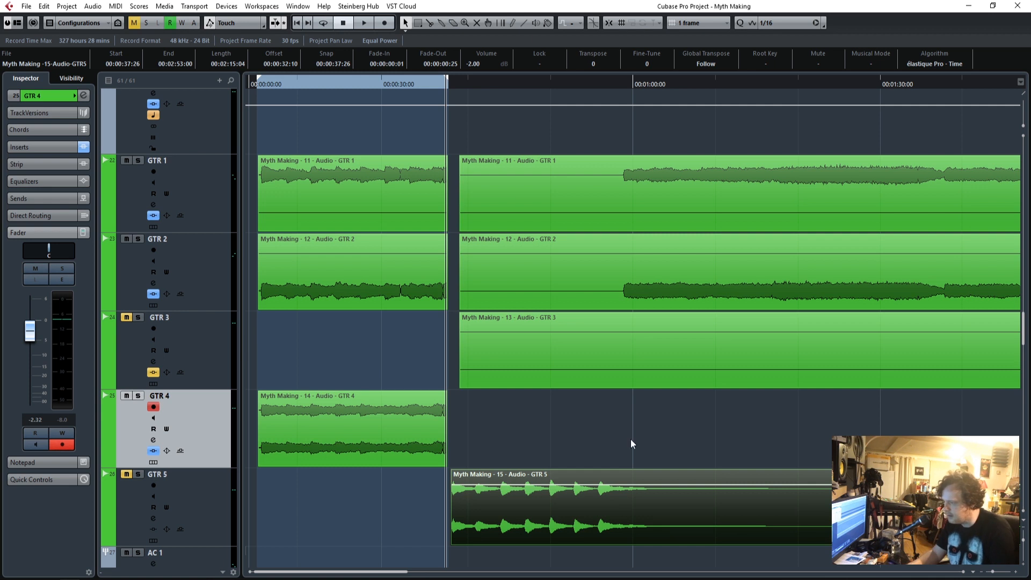
Play back the intro's ending and extend the GTR 1 and GTR 2 events to end at 00:00:37:19.
drag(992, 574, 999, 574)
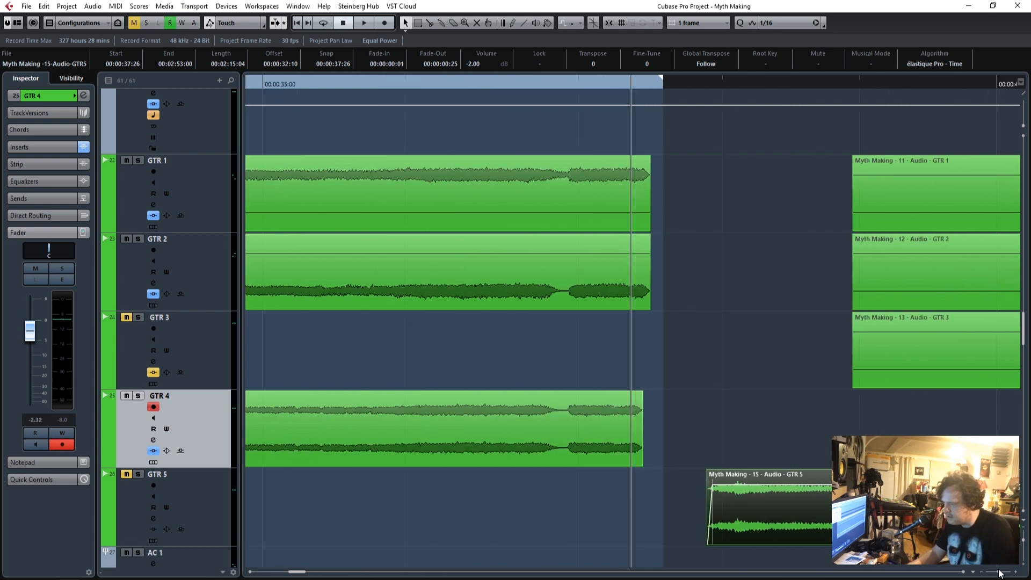
drag(732, 327, 644, 171)
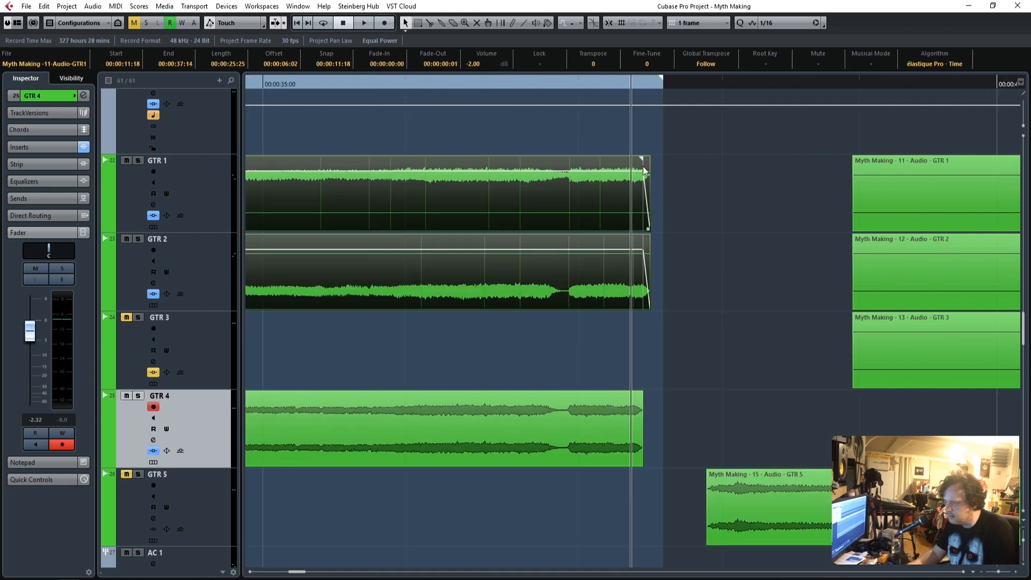
click(324, 82)
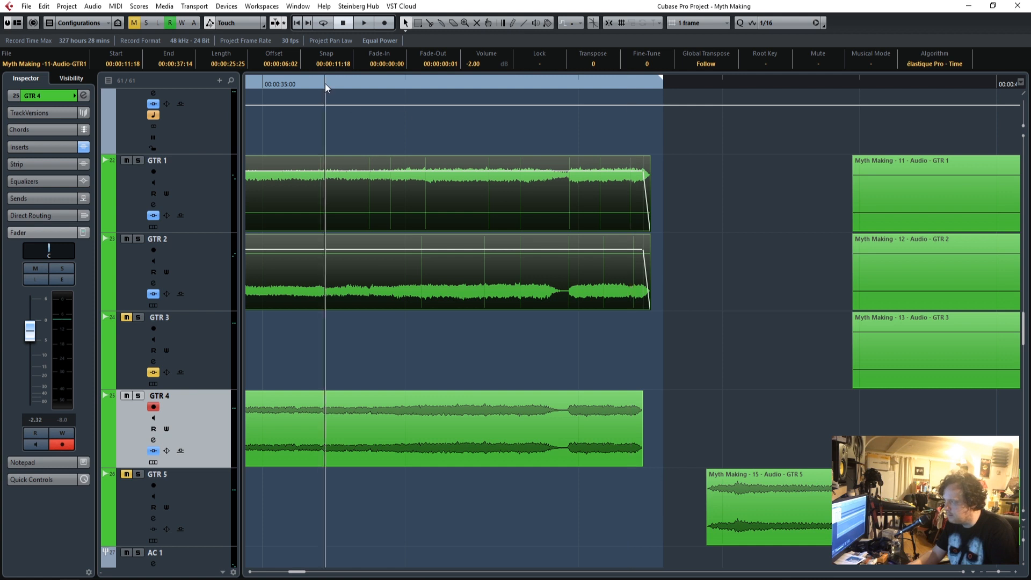
key(space)
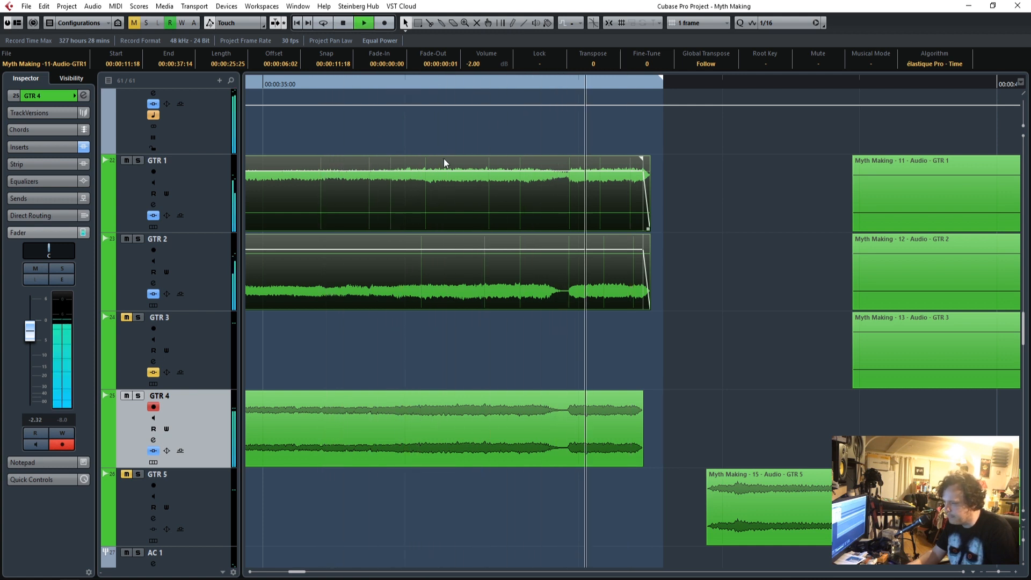
key(space)
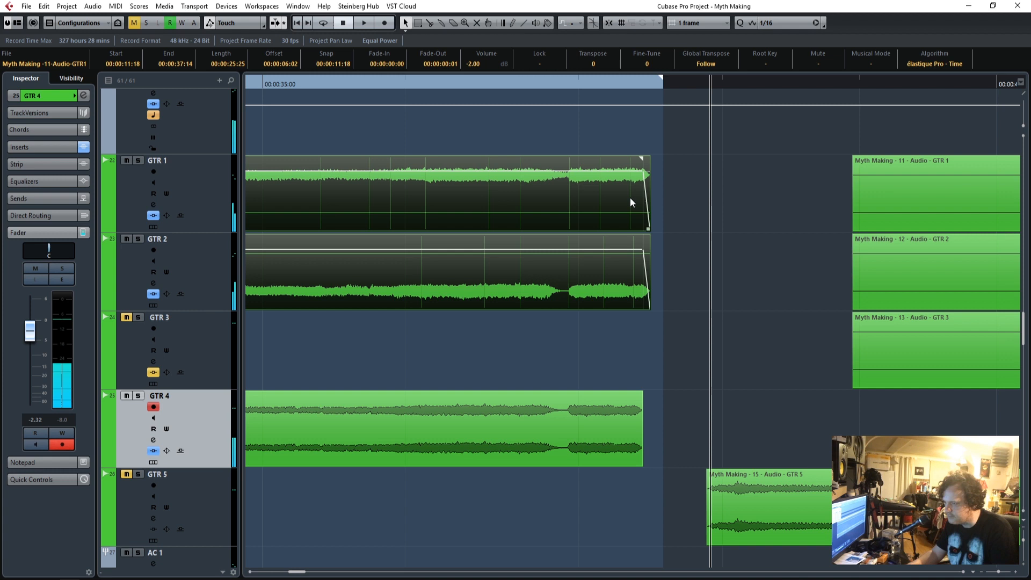
drag(647, 228, 672, 228)
Listen to the intro's ending several times and examine where the bass and guitar events stop.
click(514, 84)
key(space)
scroll(766, 337, up, 6)
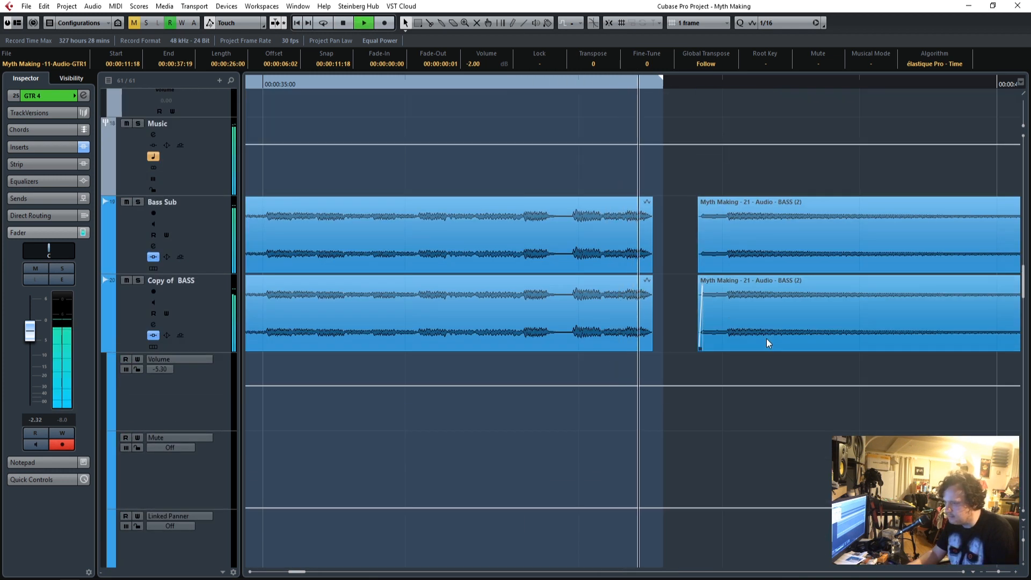
key(space)
scroll(669, 340, down, 3)
scroll(669, 341, up, 3)
scroll(669, 340, down, 6)
scroll(669, 341, down, 3)
scroll(669, 340, up, 2)
click(465, 87)
key(space)
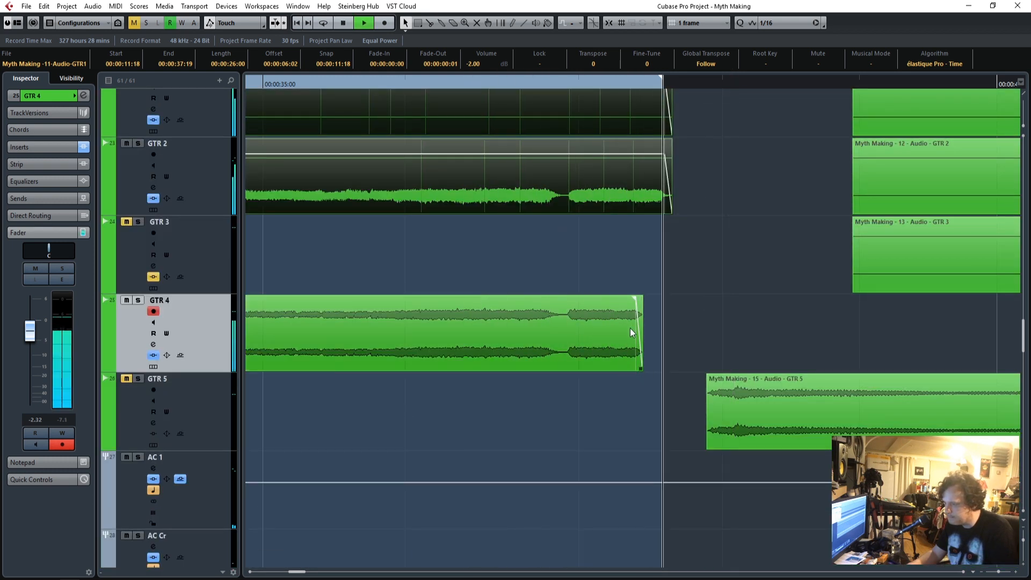
key(space)
scroll(700, 326, up, 3)
click(652, 86)
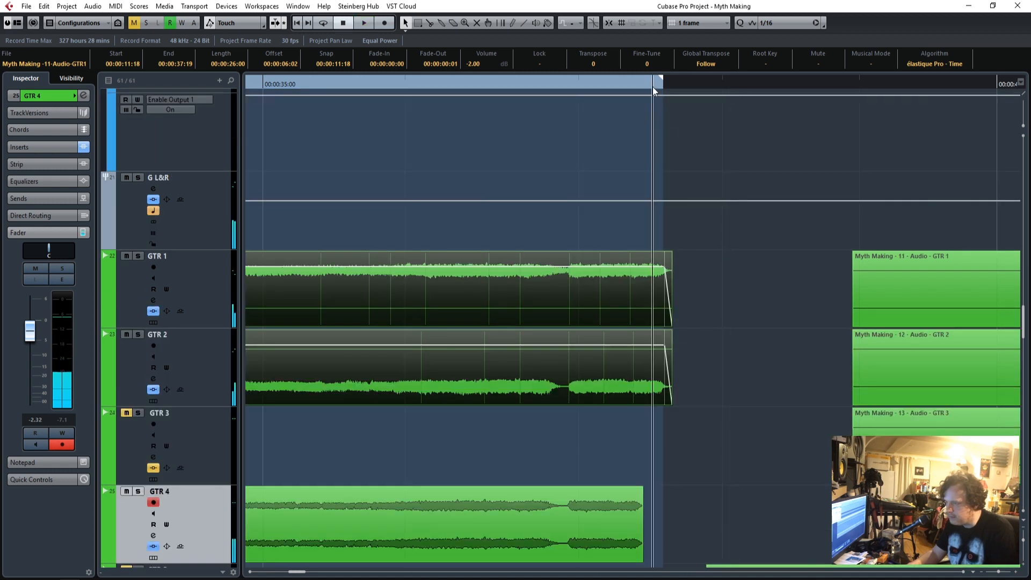
key(space)
key(space)
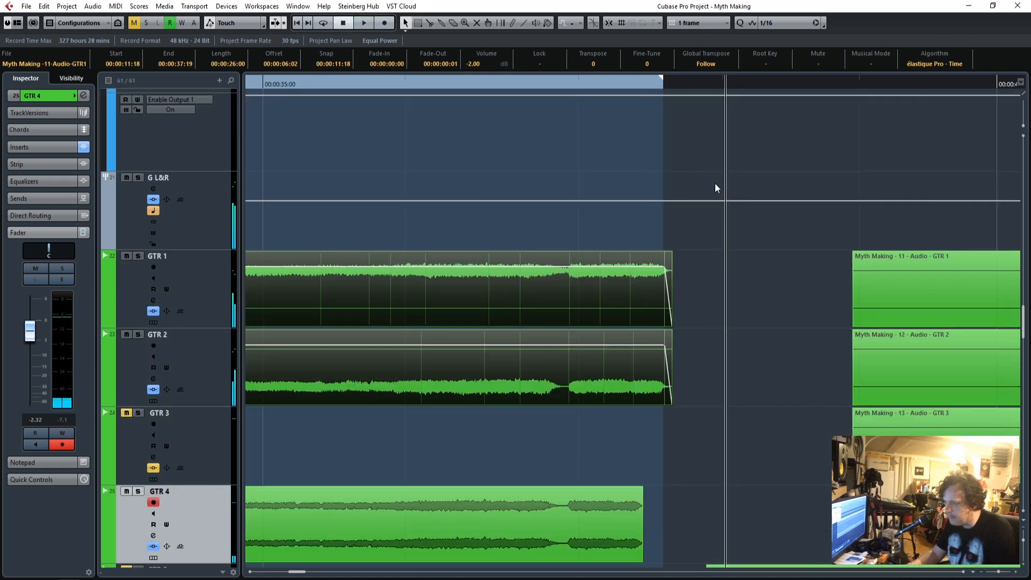
Show the automation lanes of the FX 1-RVerb Stereo track, display its volume parameter and enable automation reading.
scroll(714, 182, up, 3)
scroll(711, 208, up, 10)
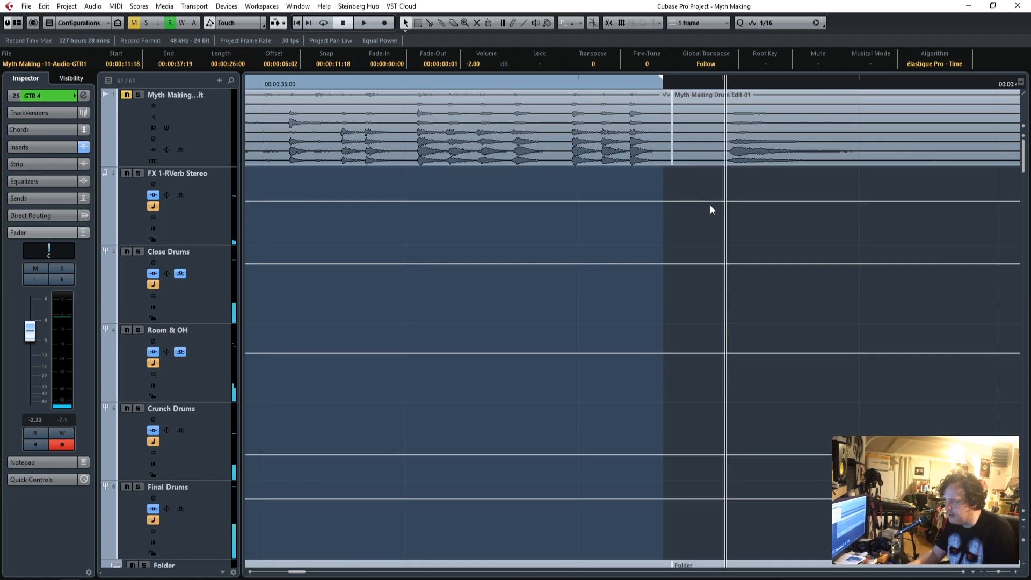
click(199, 218)
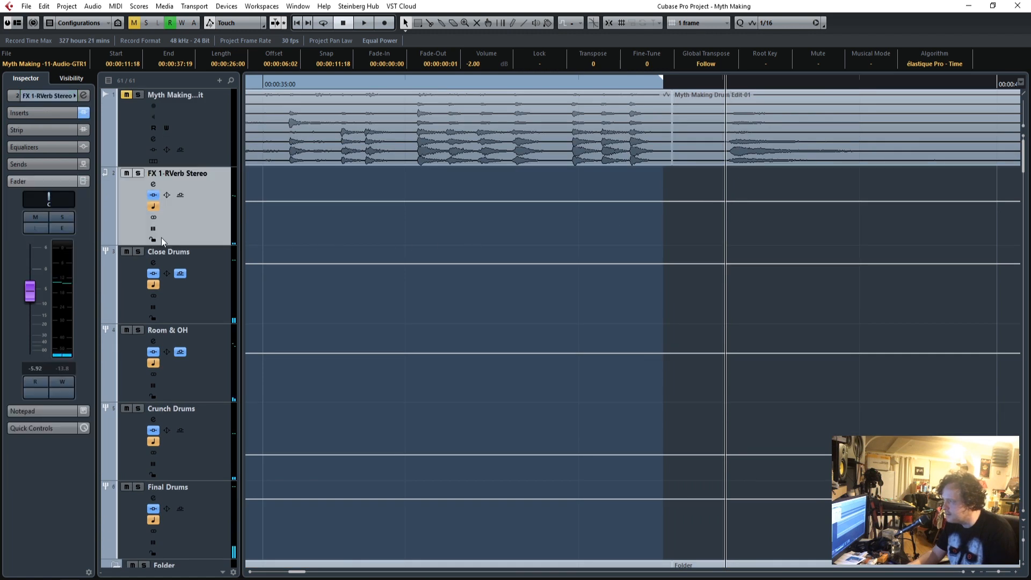
click(108, 239)
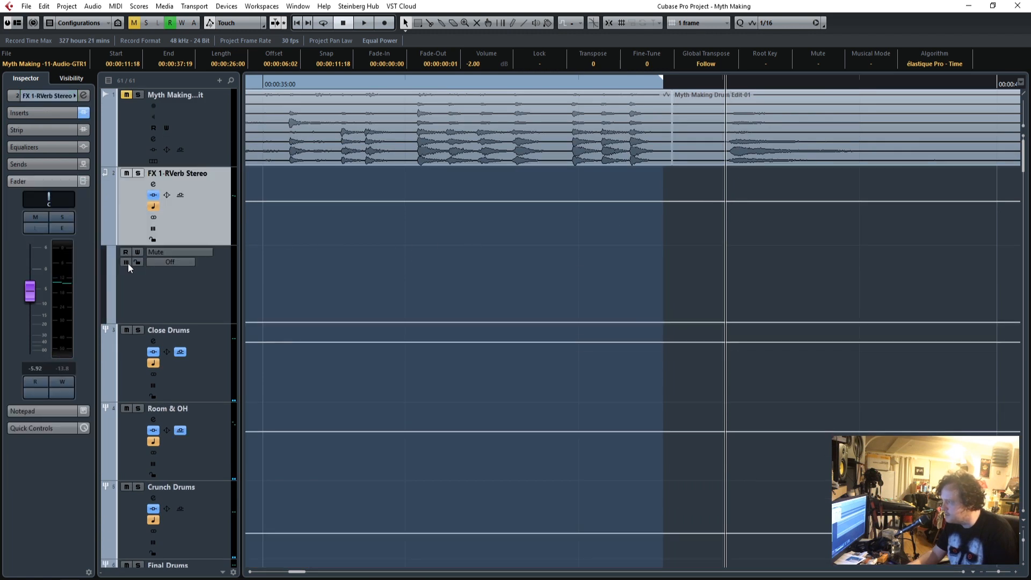
click(109, 324)
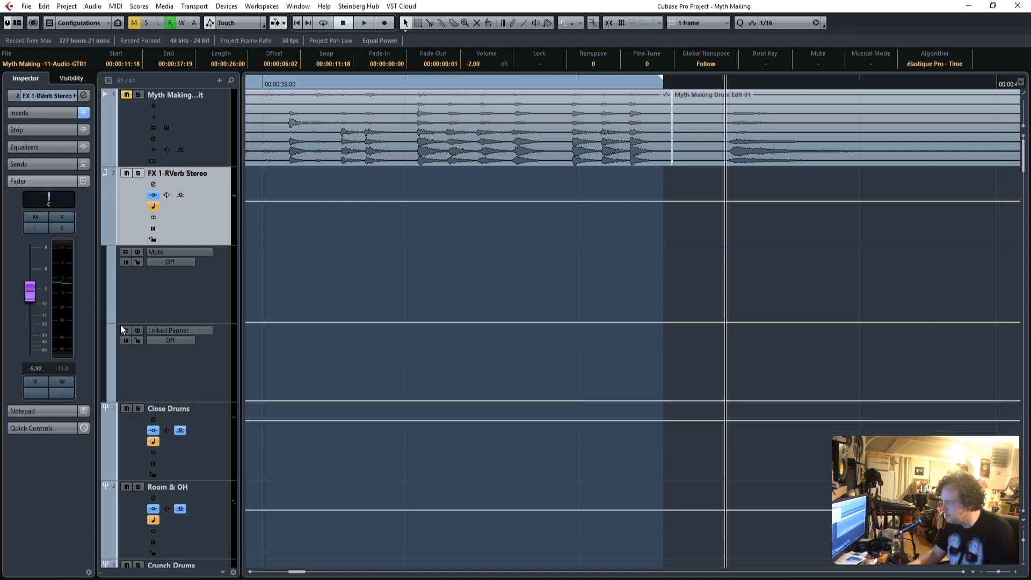
click(112, 319)
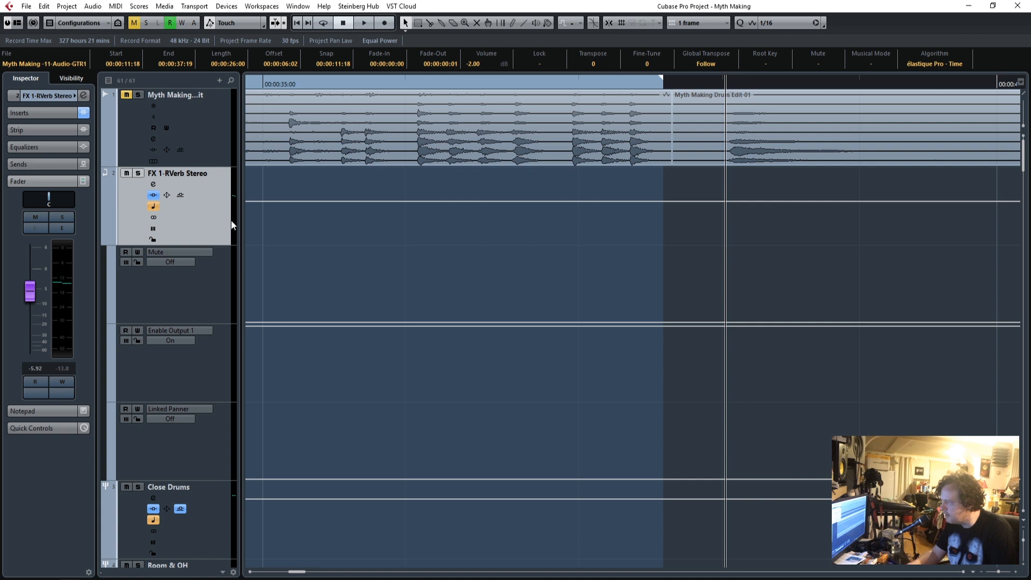
drag(170, 250, 169, 289)
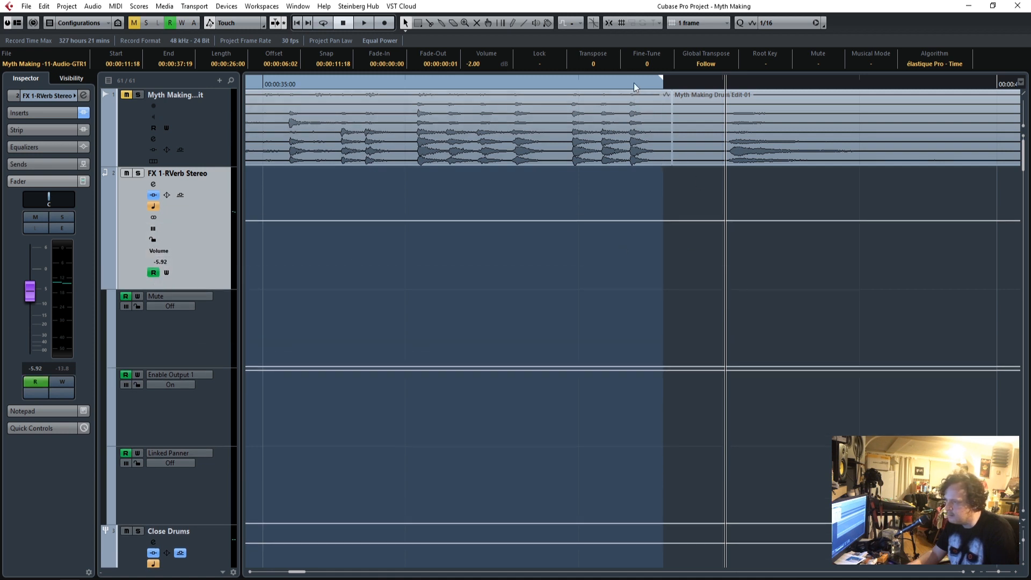
Draw a reverb volume dip from -5.92 at 00:00:37:11 to -∞ at 00:00:37:18, returning before the next section, and play it back.
click(639, 220)
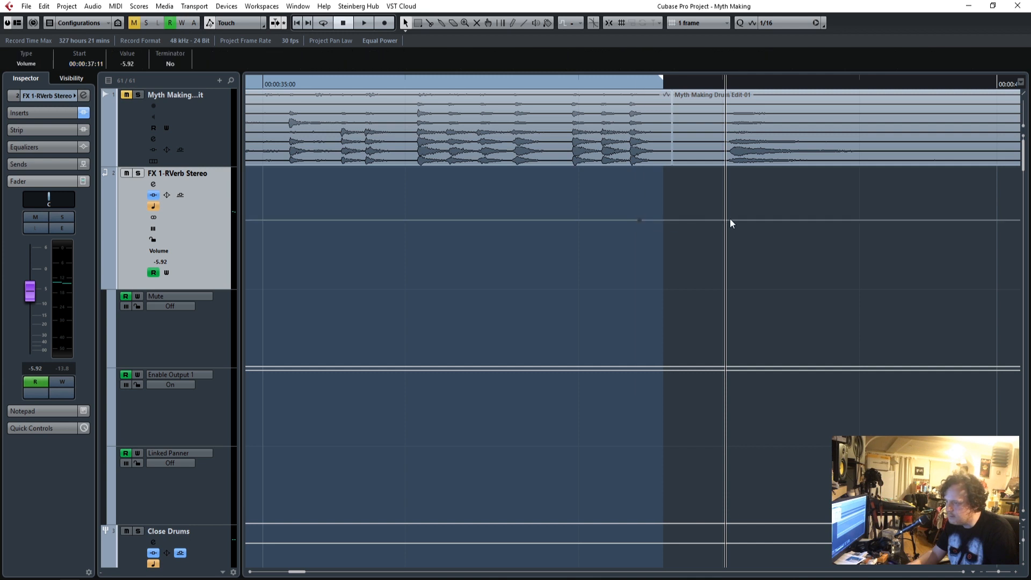
drag(726, 221, 718, 305)
drag(687, 257, 672, 319)
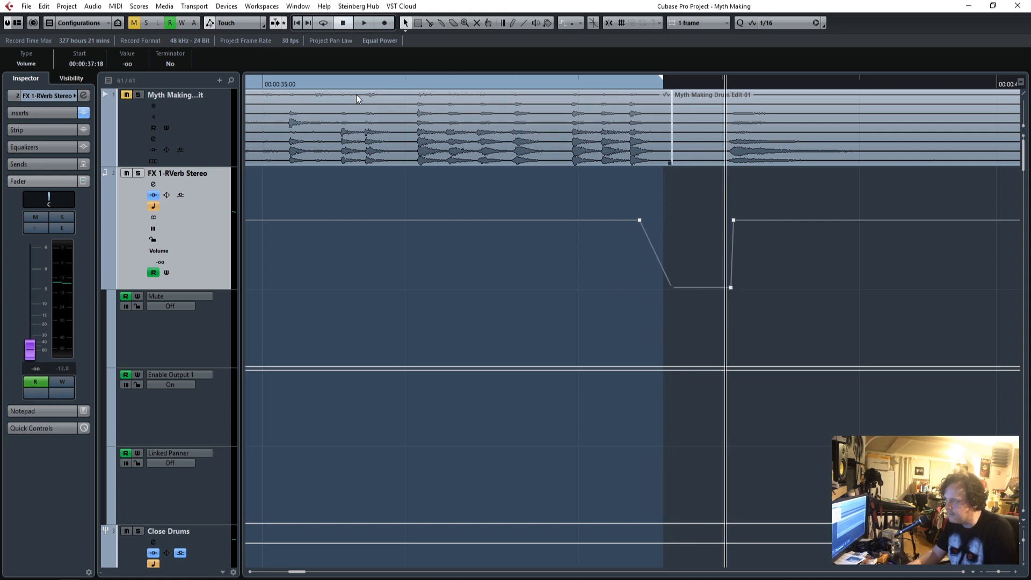
click(259, 85)
key(space)
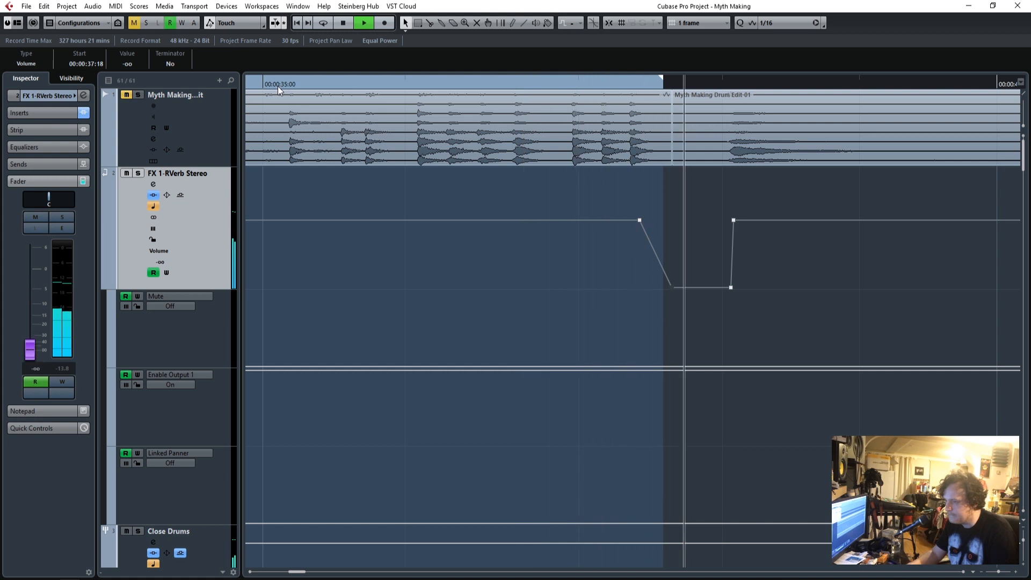
key(space)
Move the reverb dip's first low point slightly later, set the 00:00:37:11 point to -6.17 and play back the ending.
drag(674, 290, 675, 288)
click(639, 222)
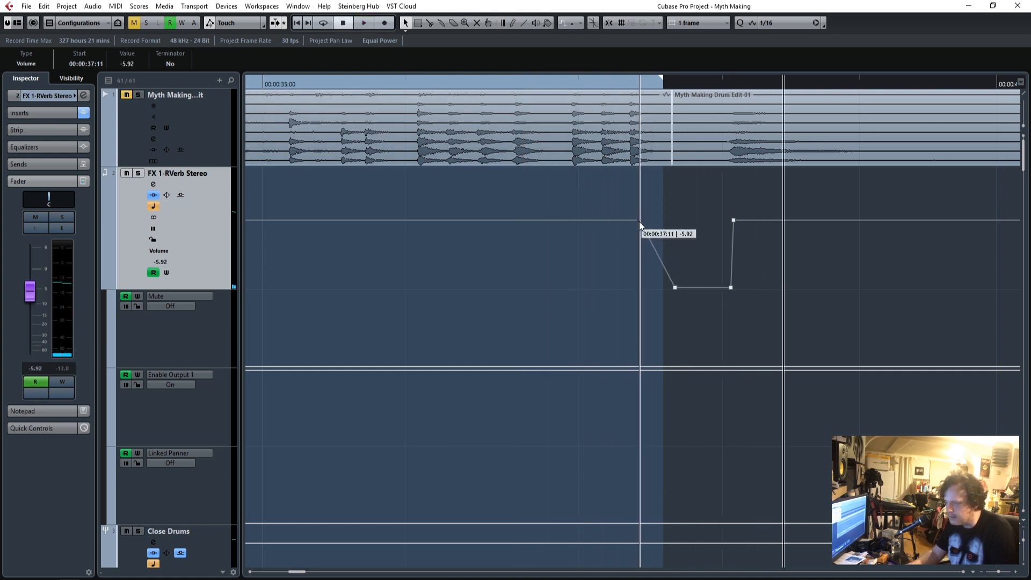
click(260, 84)
key(space)
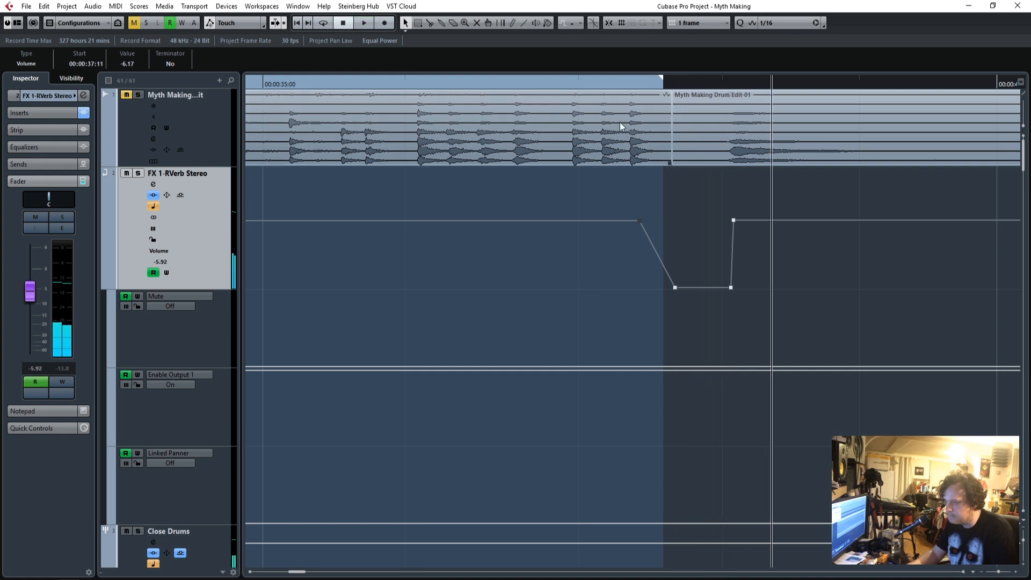
scroll(710, 327, down, 5)
scroll(710, 331, down, 4)
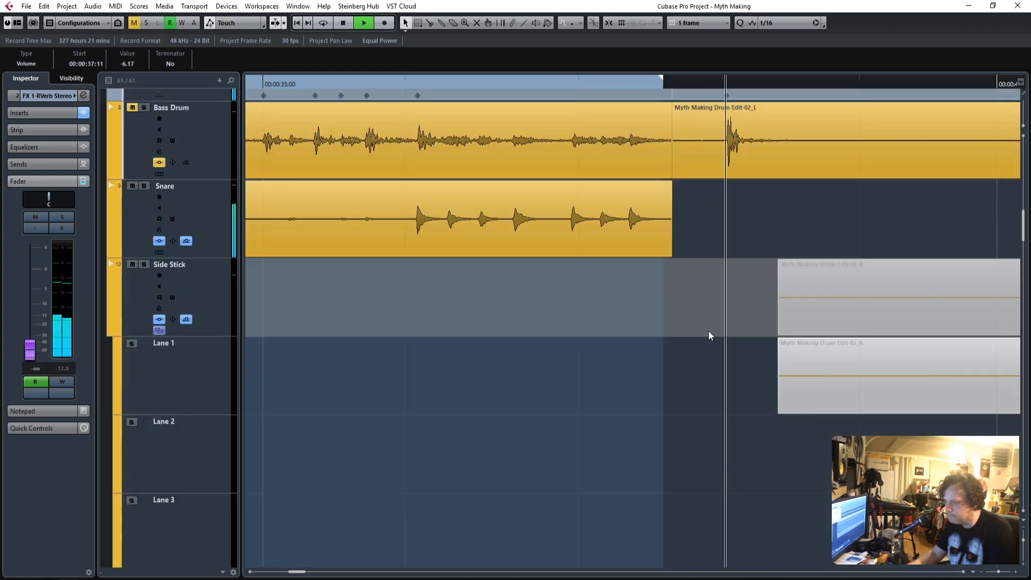
key(space)
Trim the GTR 1 and GTR 2 intro events to end at 00:00:37:17 and play back the ending.
click(667, 240)
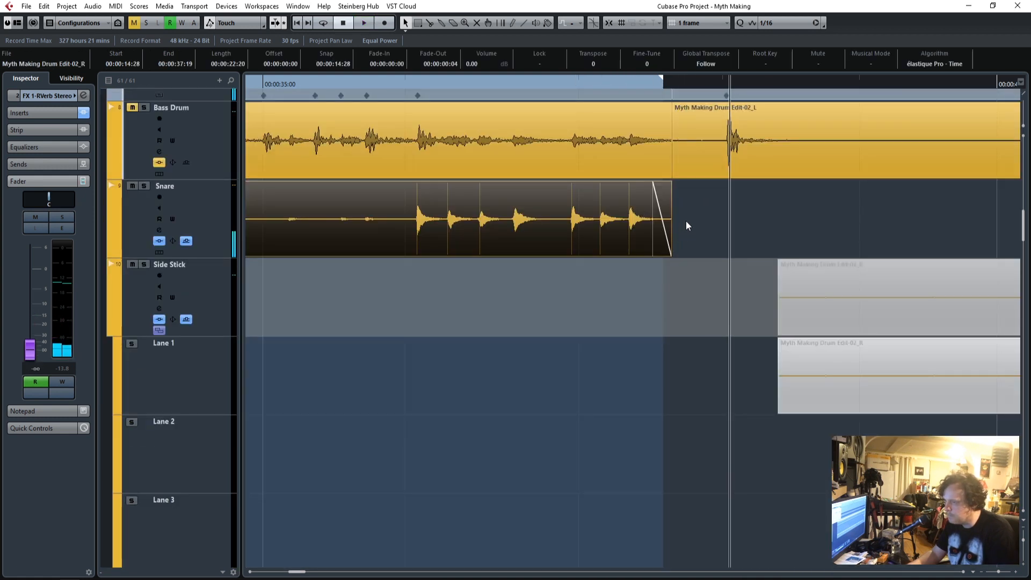
scroll(687, 225, up, 3)
scroll(685, 321, down, 15)
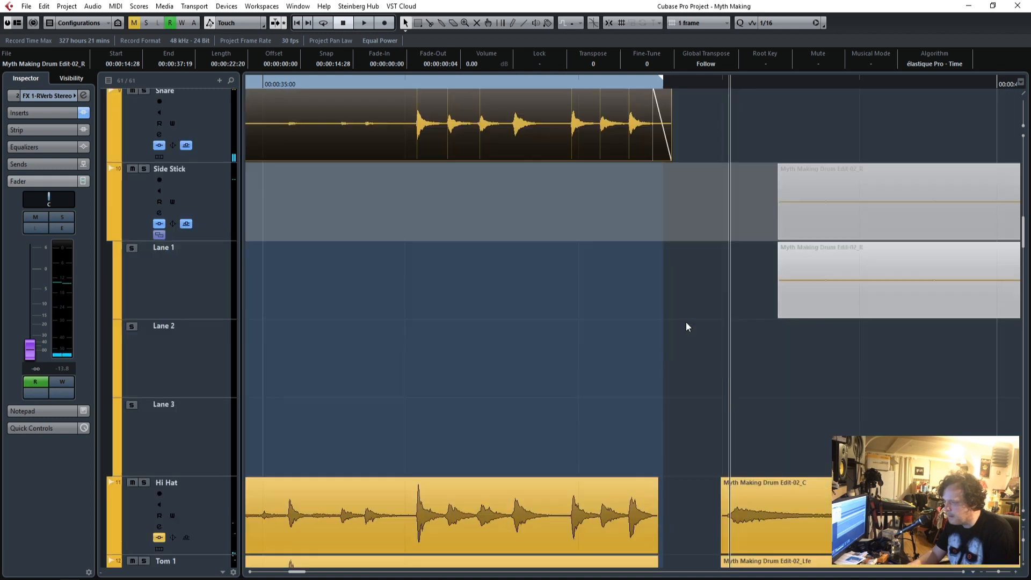
scroll(684, 321, down, 6)
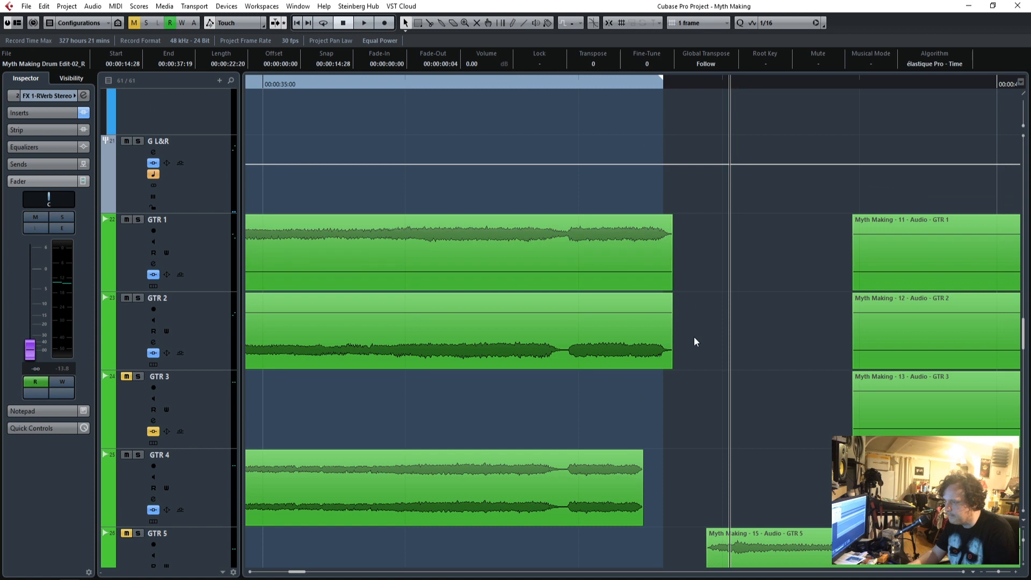
drag(694, 342, 663, 240)
drag(669, 288, 663, 289)
double_click(400, 86)
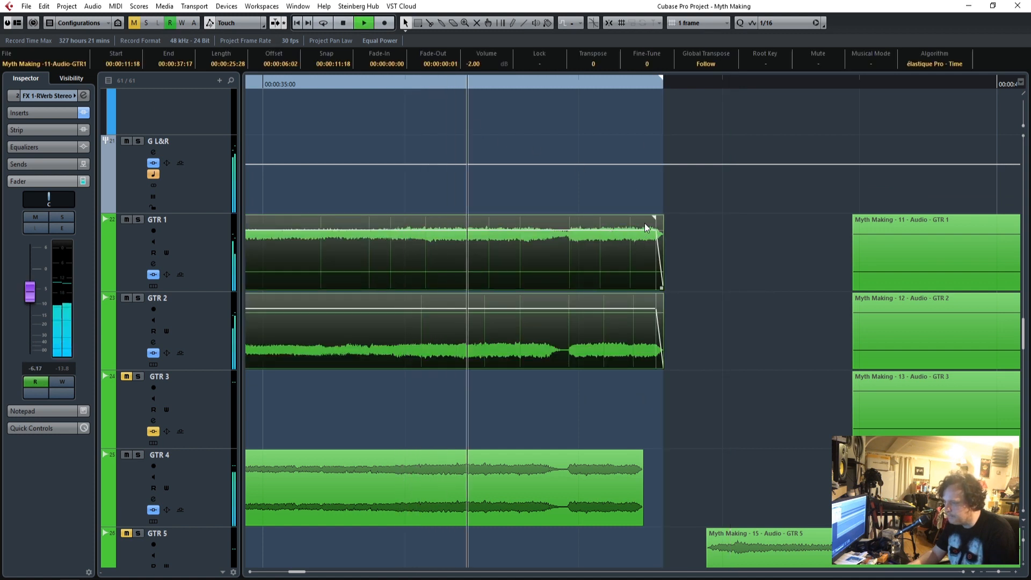
key(space)
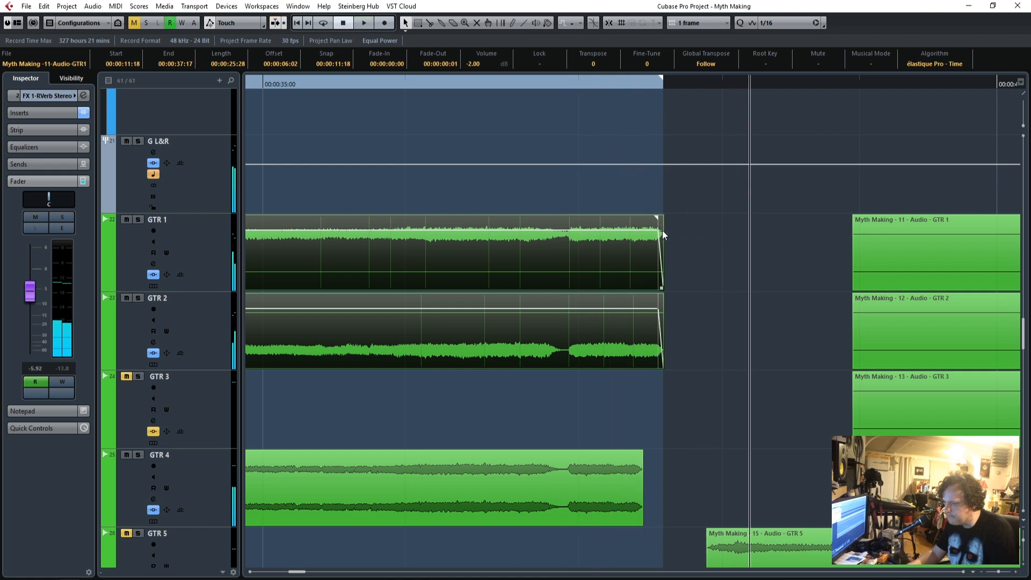
Trim the Hammond intro event to end at 00:00:37:16 and start playback just before the ending.
scroll(692, 263, down, 12)
click(662, 324)
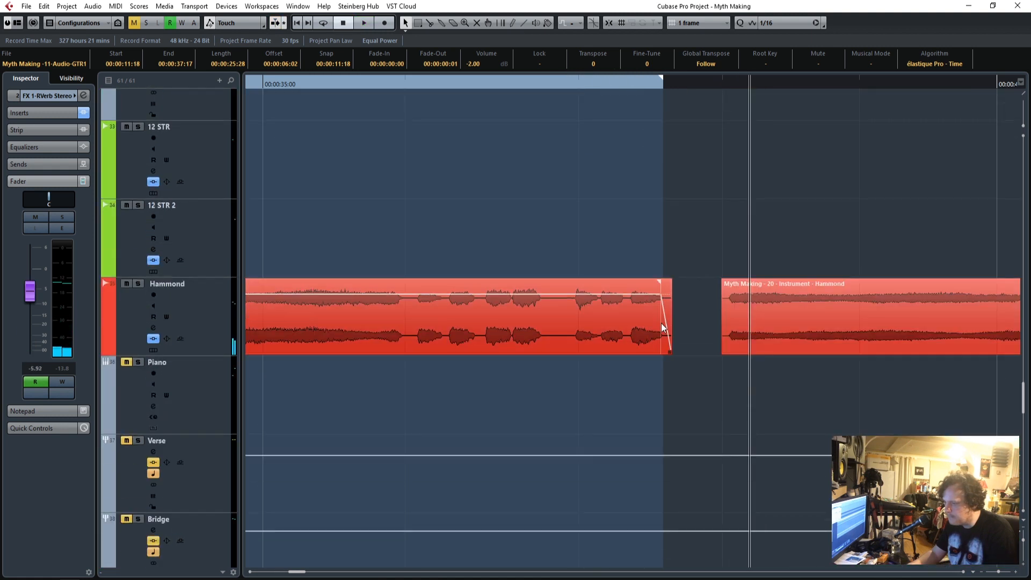
drag(670, 351, 659, 351)
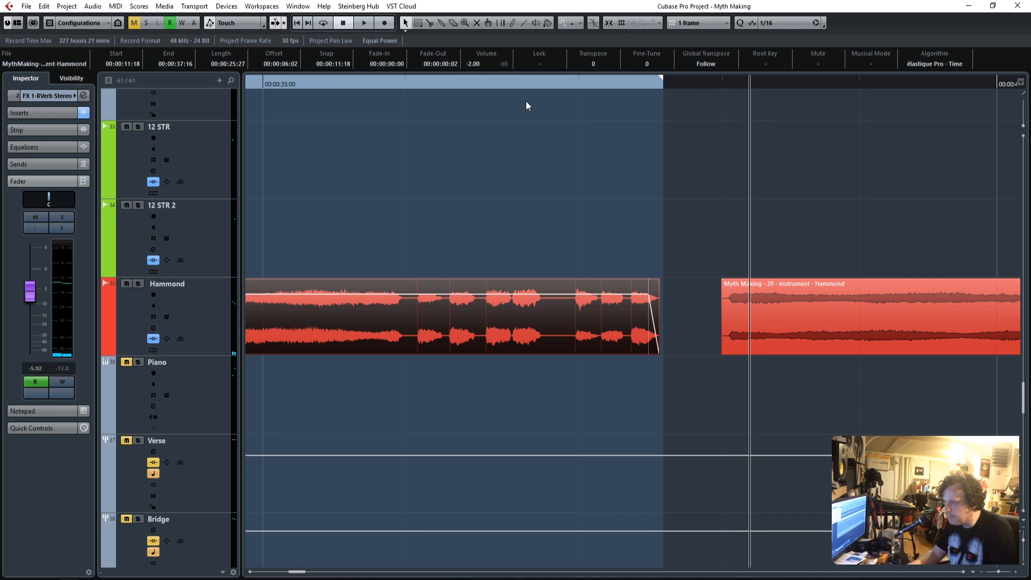
click(488, 87)
key(space)
Listen to the intro and its transition into the next section, examining where the acoustic guitar events begin.
scroll(692, 252, up, 5)
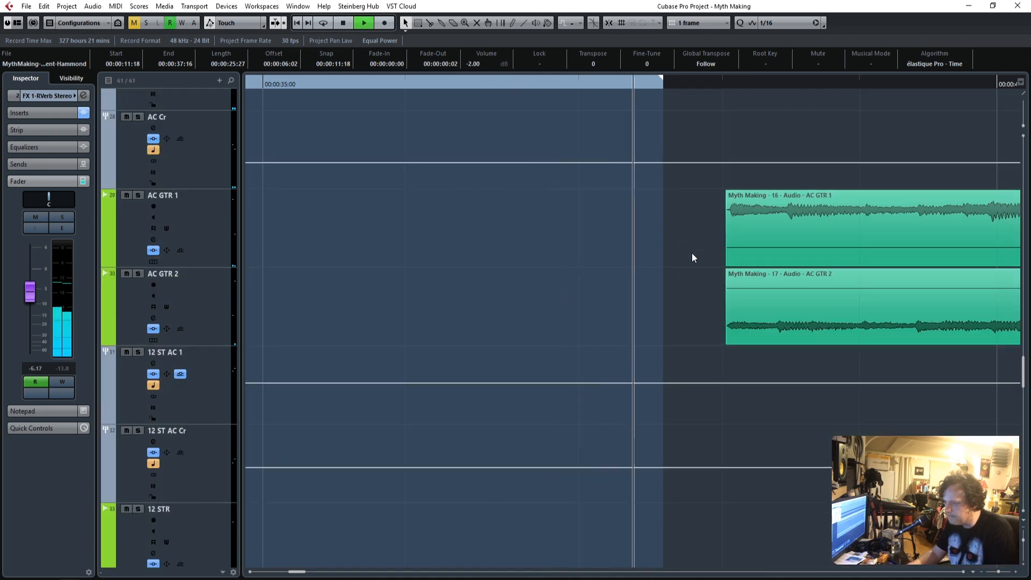
scroll(691, 252, down, 5)
scroll(691, 252, up, 8)
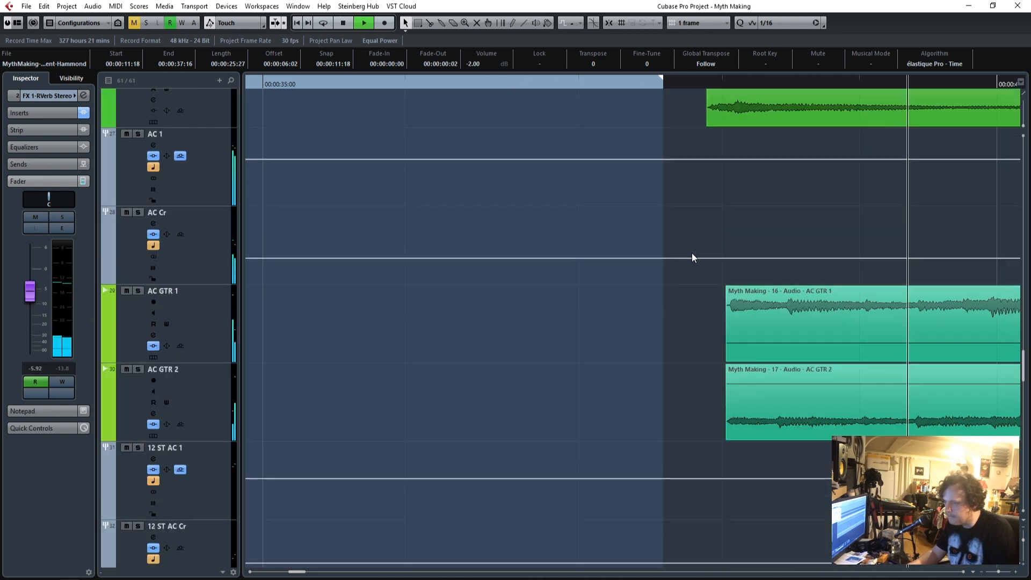
scroll(692, 253, down, 5)
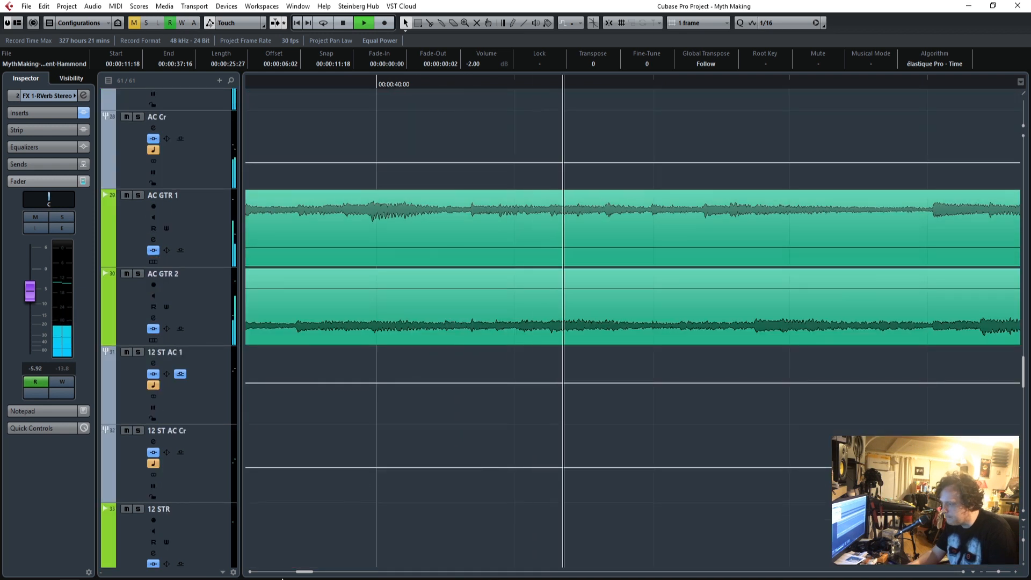
mouse_move(305, 574)
mouse_down()
mouse_move(290, 573)
mouse_move(299, 572)
mouse_up()
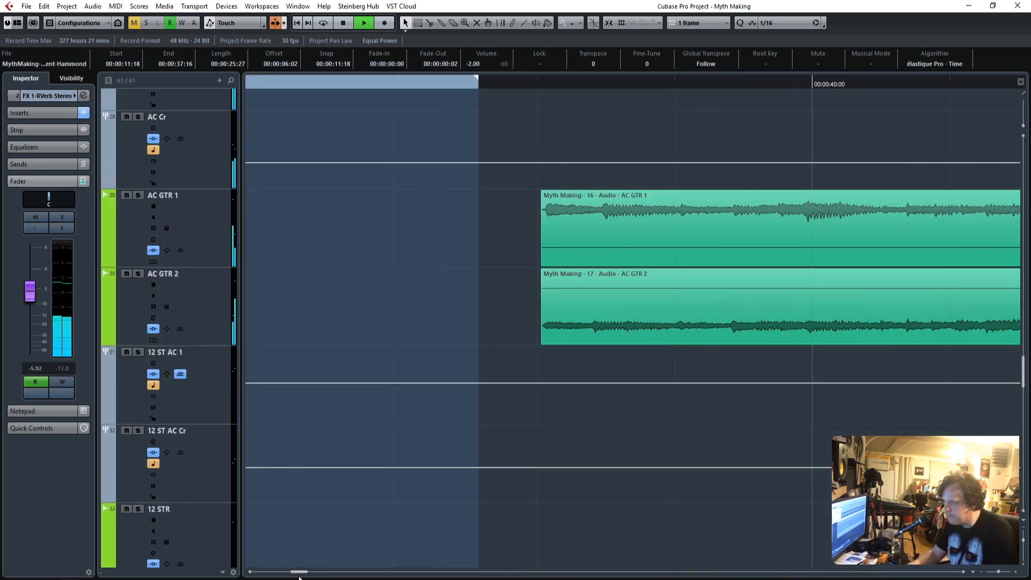
drag(999, 573, 990, 573)
click(298, 83)
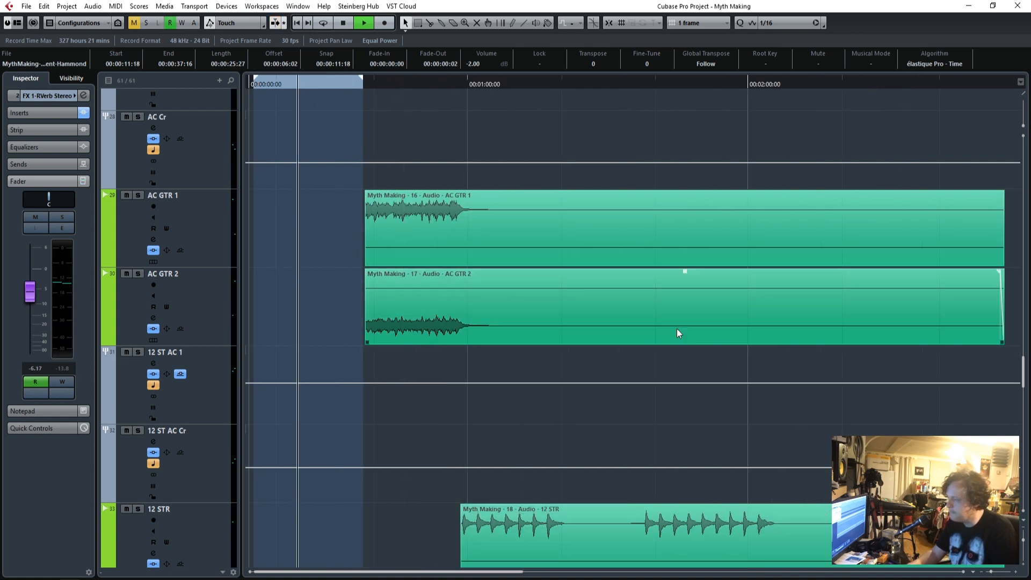
click(1015, 573)
click(1014, 574)
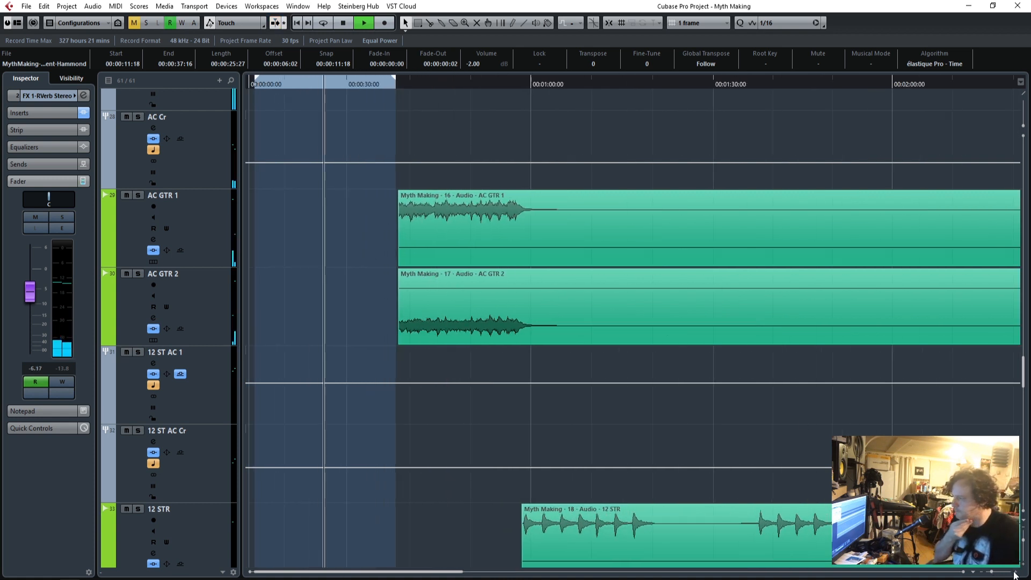
click(1015, 573)
click(1014, 573)
click(1015, 573)
click(1014, 573)
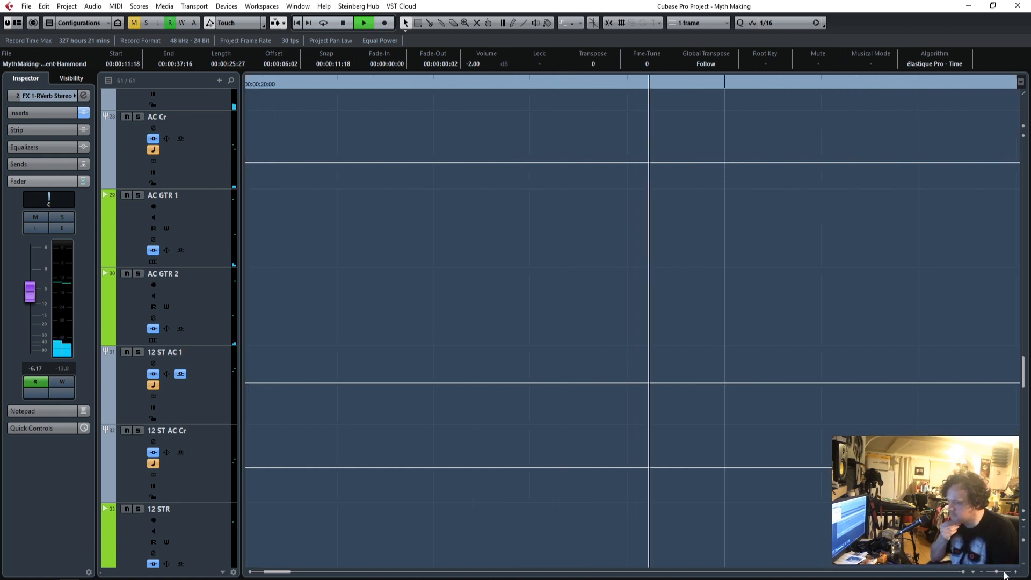
click(963, 573)
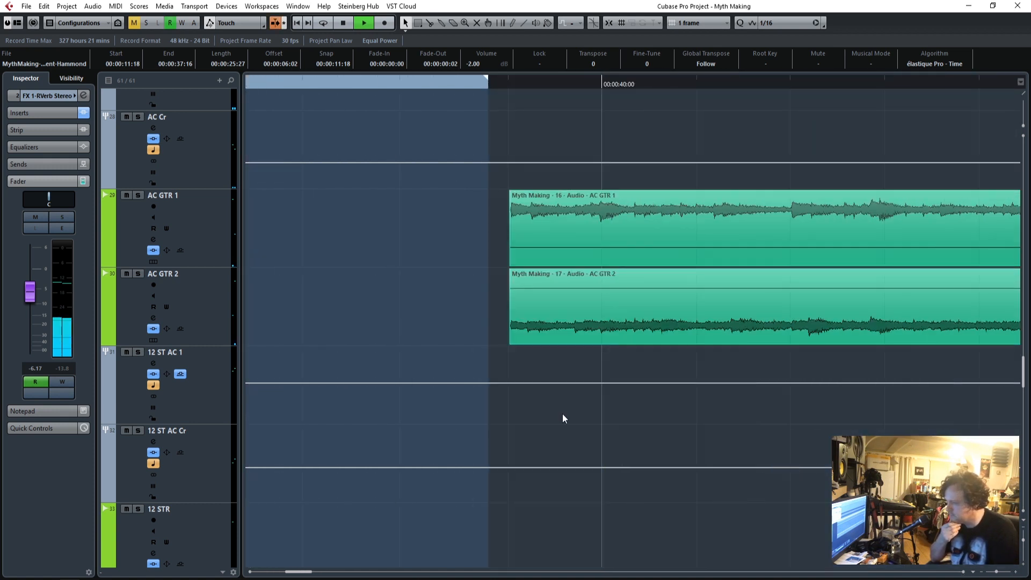
click(347, 83)
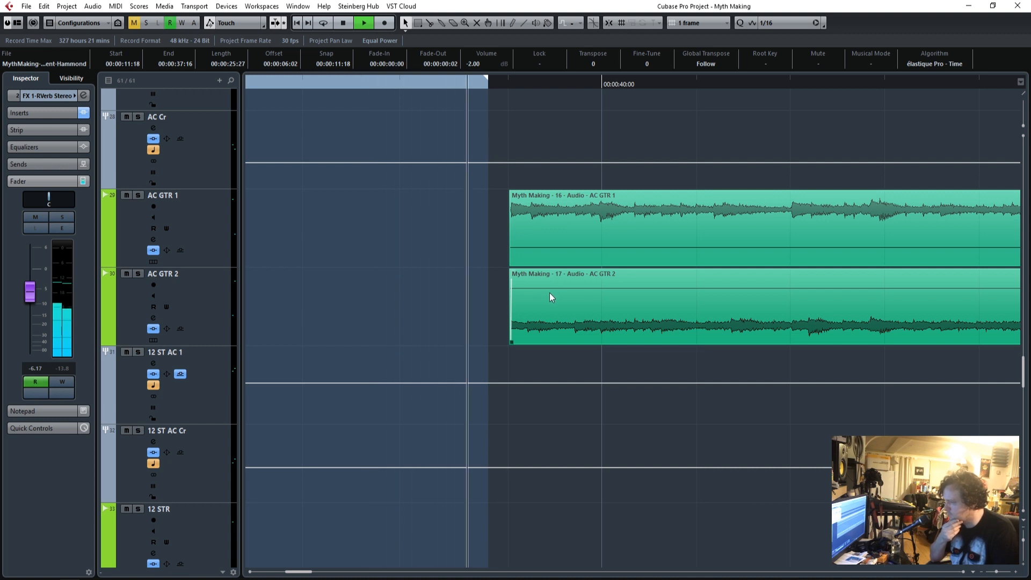
click(433, 81)
key(space)
Extend the GTR 4 intro event to end at 00:00:37:17, level with GTR 1 and GTR 2.
scroll(542, 443, down, 5)
scroll(542, 443, down, 4)
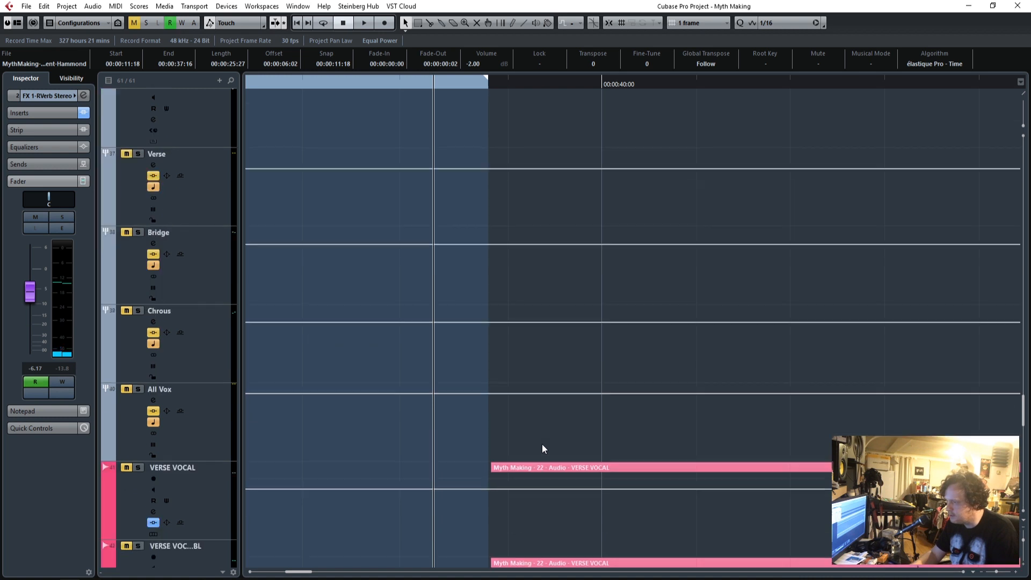
scroll(540, 443, up, 8)
scroll(540, 443, up, 6)
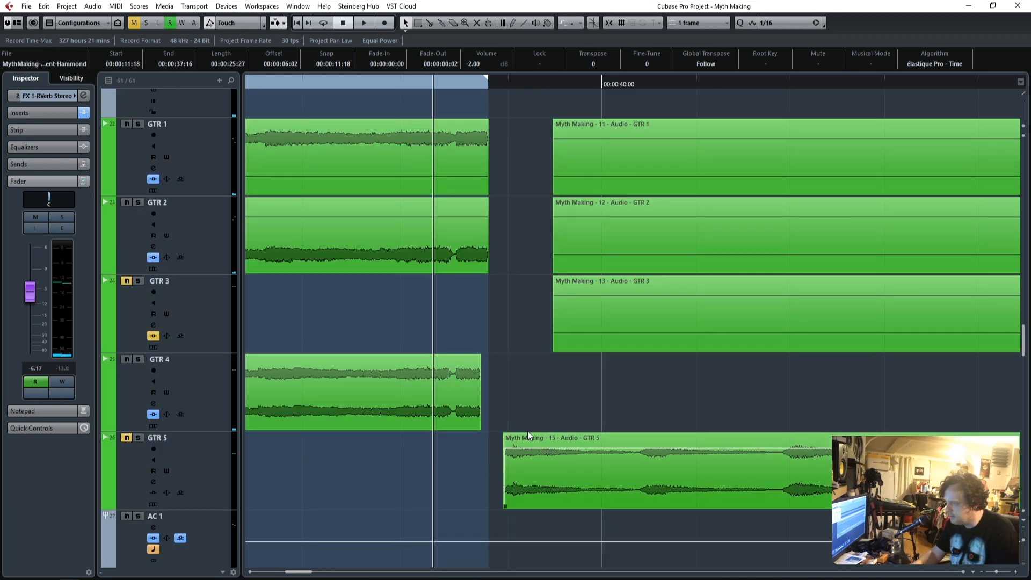
click(469, 396)
drag(478, 429, 487, 429)
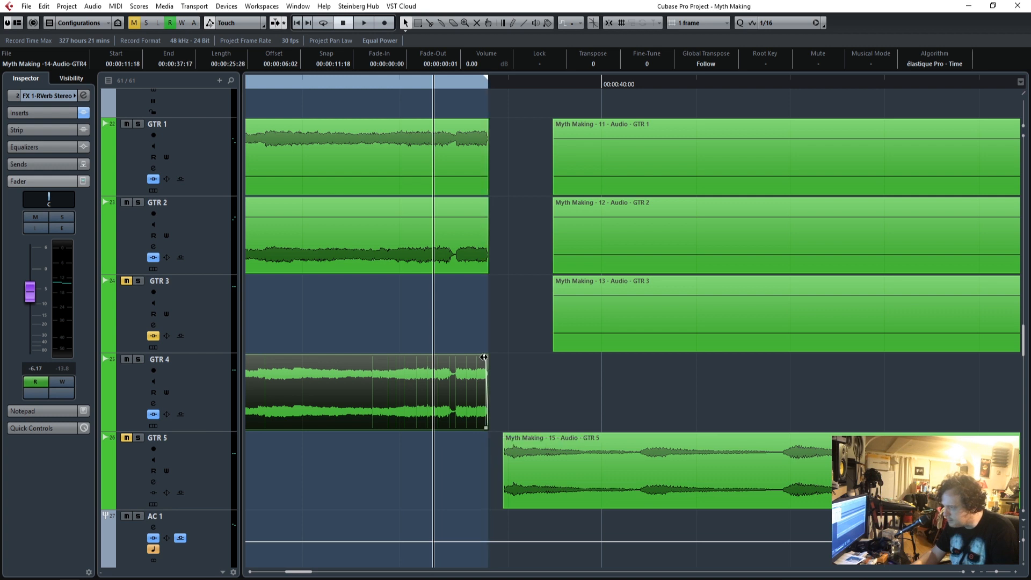
Give the GTR 4 intro event a fade-out of 2 frames and play back its ending.
click(507, 234)
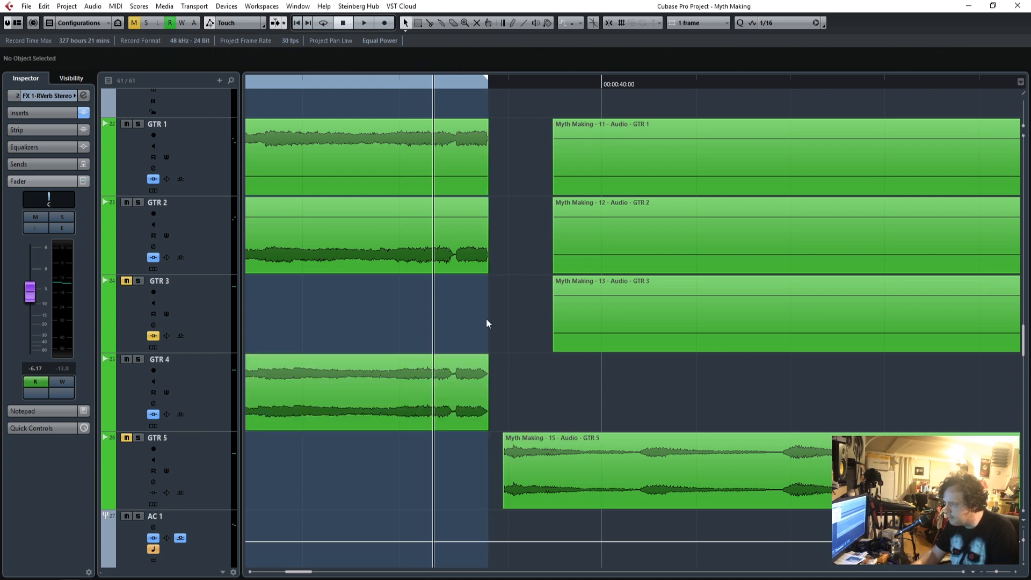
click(479, 366)
key(space)
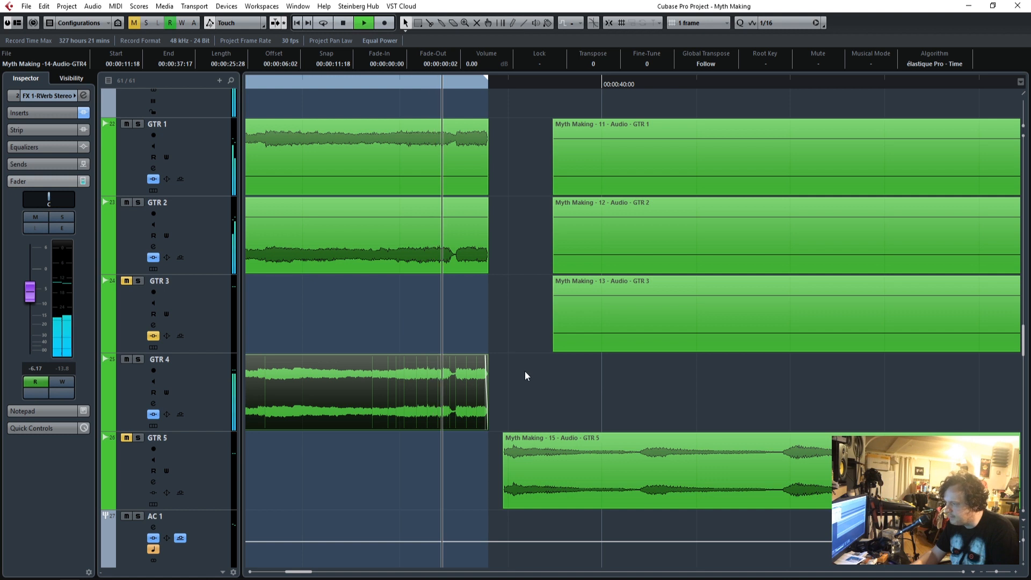
key(space)
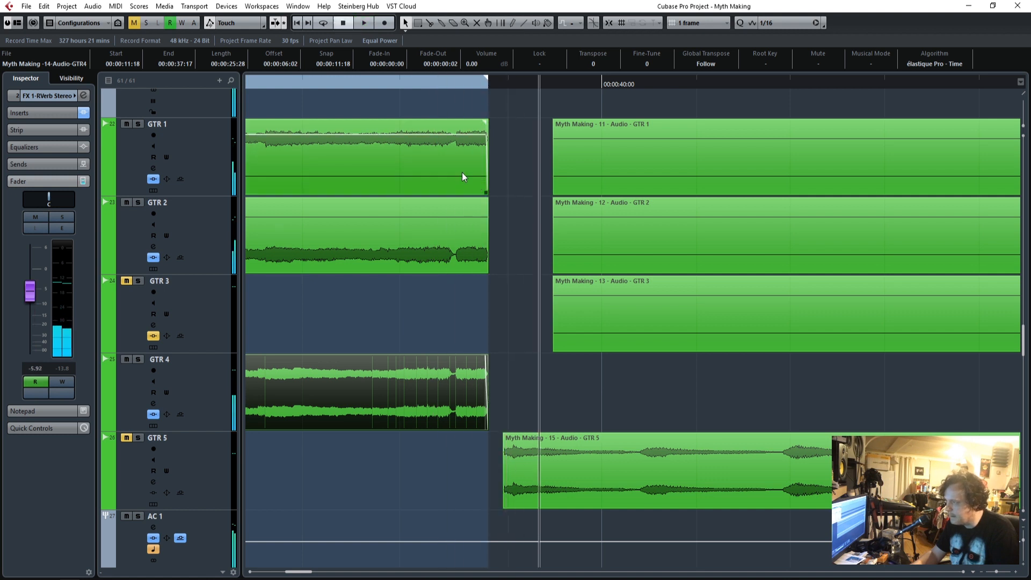
Listen to the intro transition on the Bass Sub and Copy of BASS tracks, examining the gap between their events.
scroll(478, 239, up, 8)
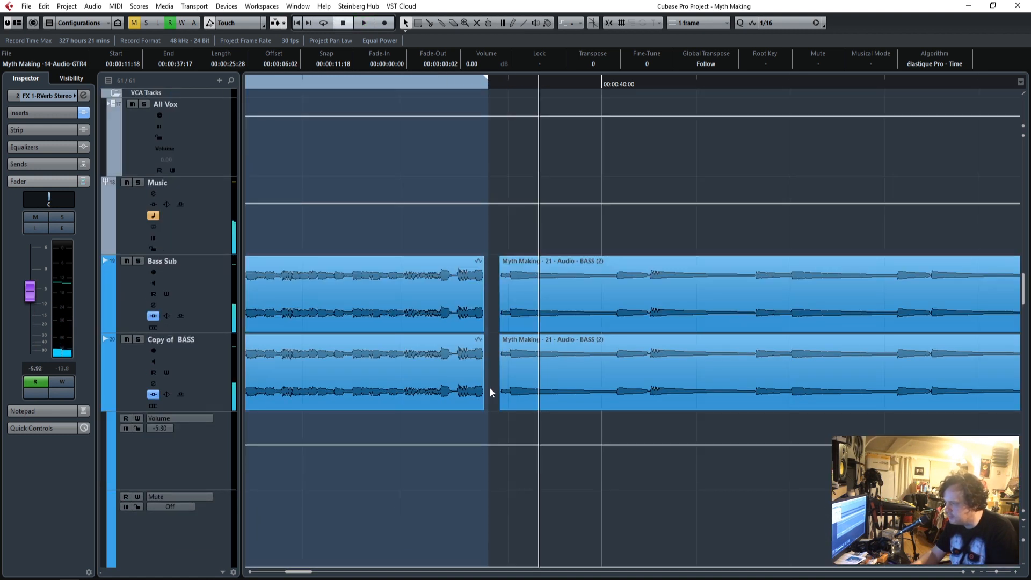
click(478, 424)
click(391, 86)
key(space)
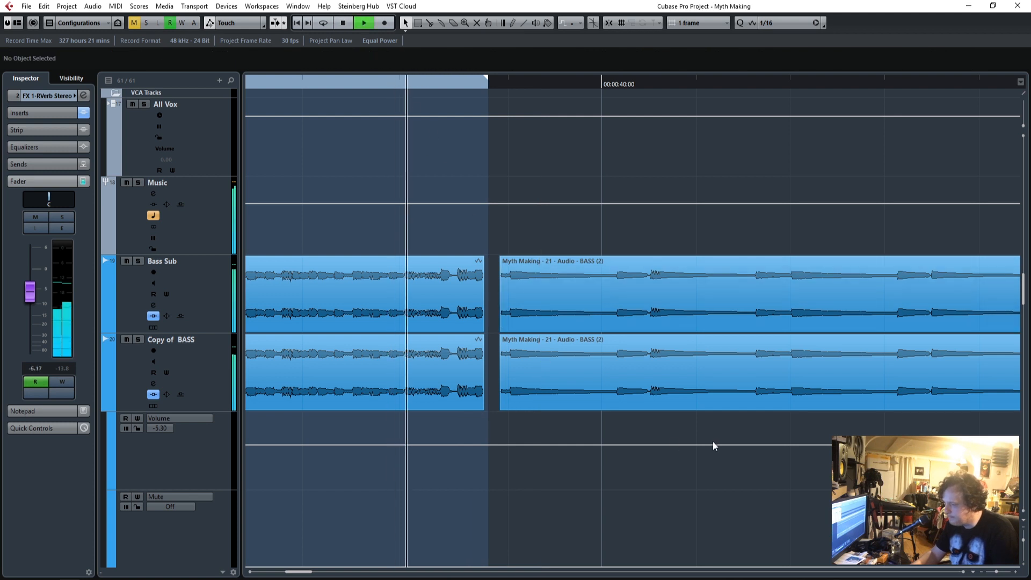
click(1015, 571)
click(1015, 571)
click(1016, 571)
click(1015, 571)
click(1017, 572)
click(1016, 571)
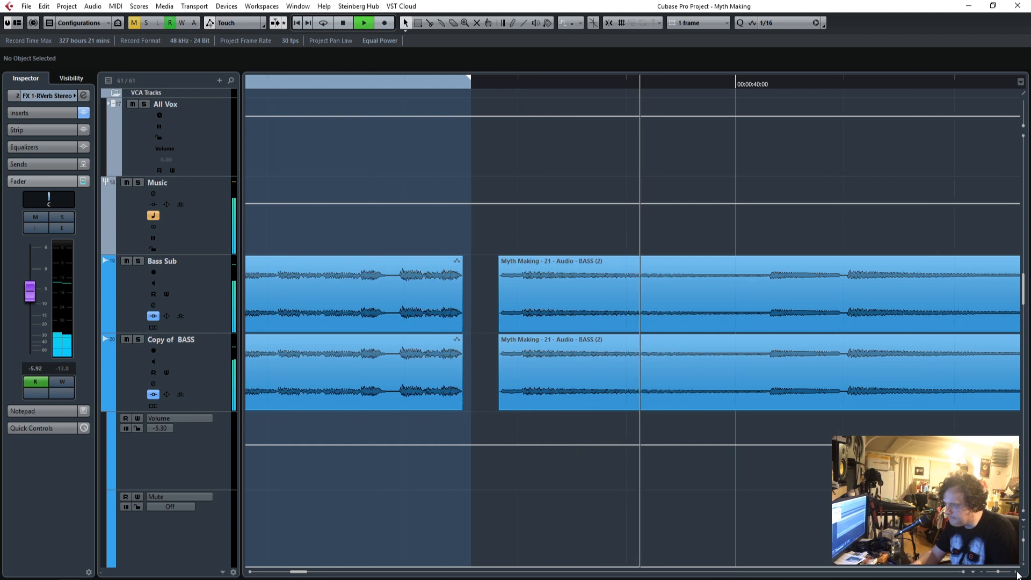
click(1016, 572)
click(1016, 572)
click(1016, 572)
key(space)
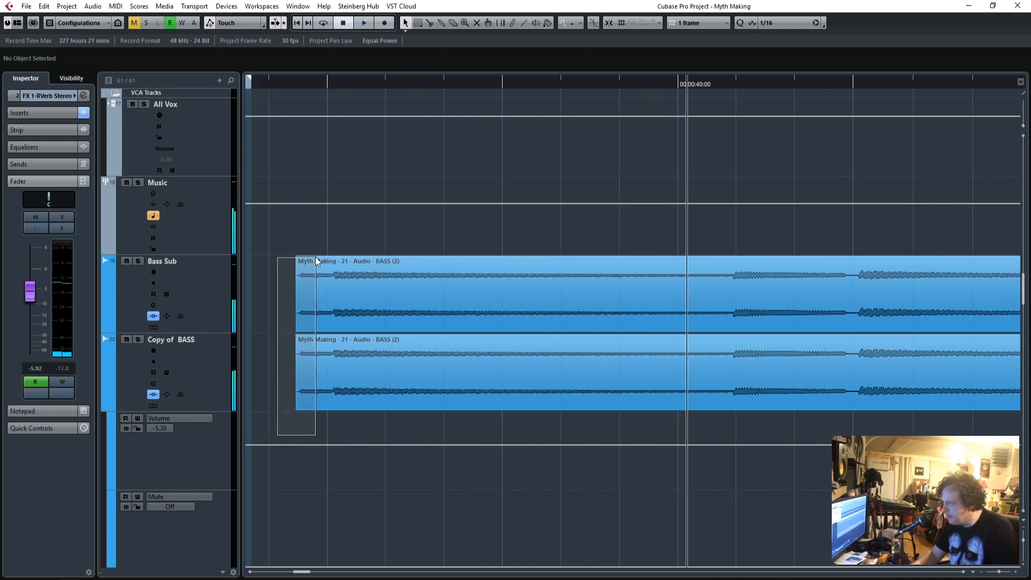
Trim the start of both post-intro bass events to 00:00:38:00 and play back the transition.
drag(315, 262, 313, 304)
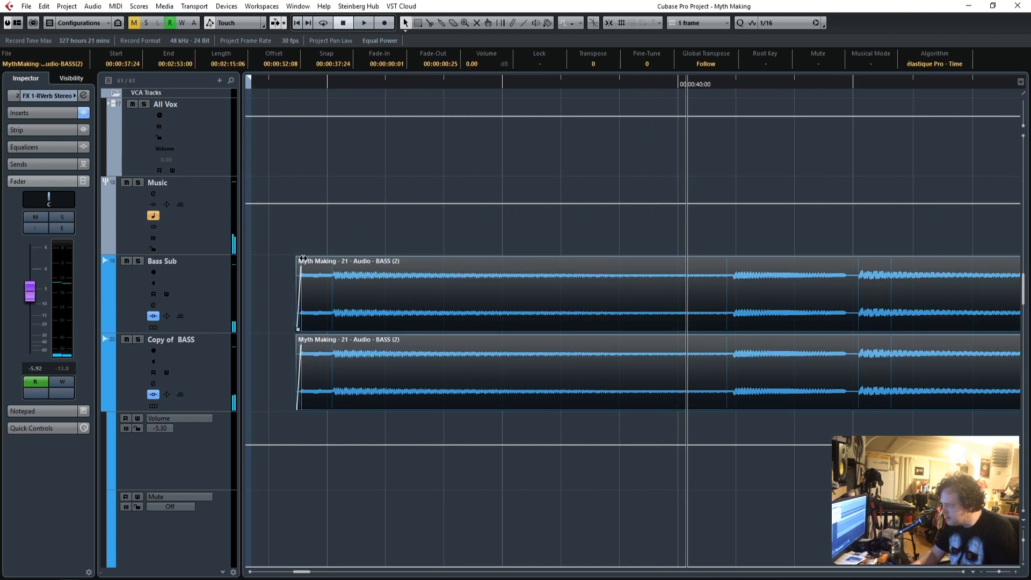
drag(303, 327, 332, 328)
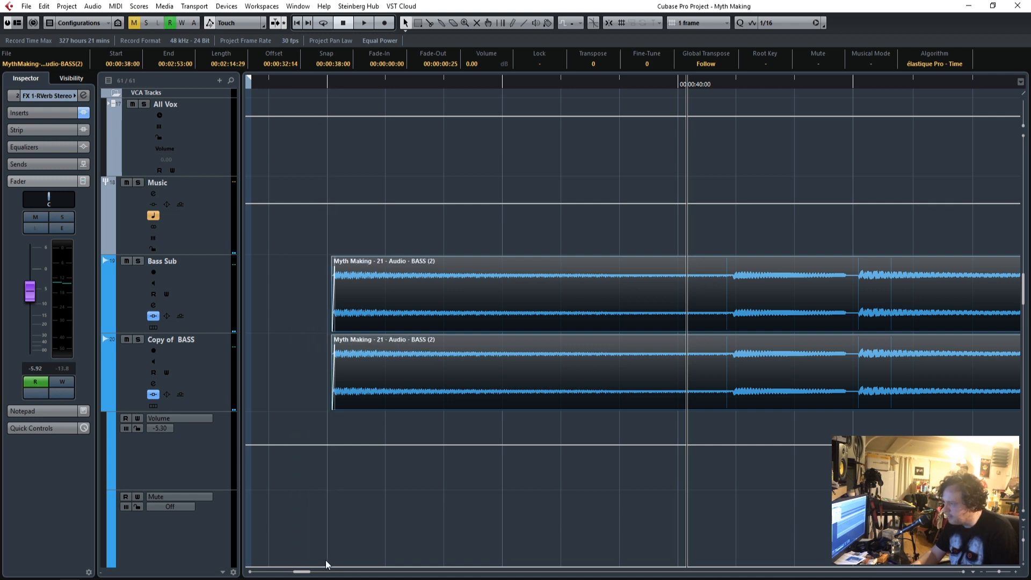
drag(308, 571, 305, 558)
click(307, 82)
key(space)
click(700, 459)
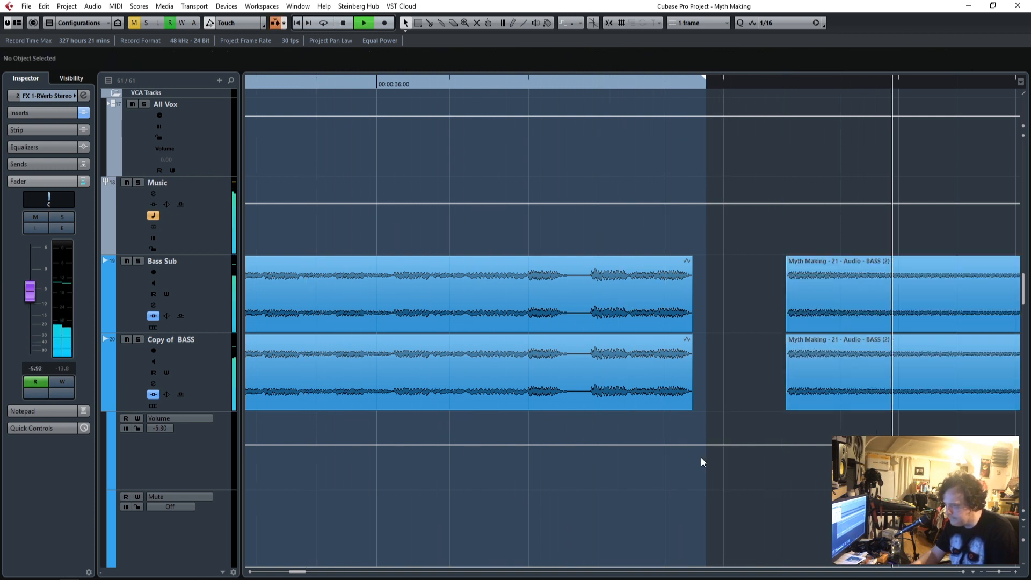
key(space)
Extend both post-intro bass events back to start at 00:00:37:25, add a 2-frame fade-in and play back the transition.
click(816, 364)
drag(786, 339, 757, 336)
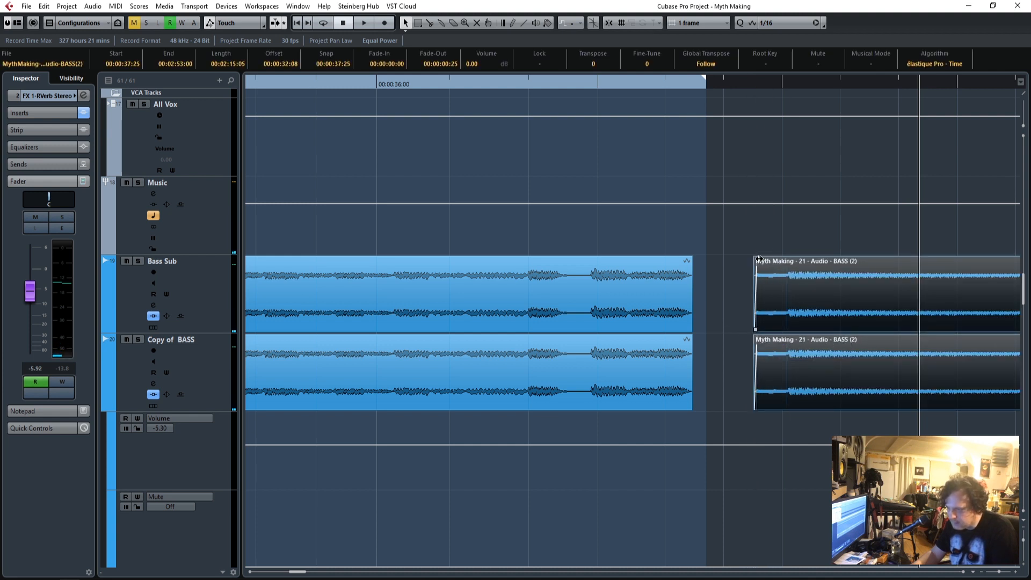
drag(762, 258, 772, 258)
click(505, 82)
key(space)
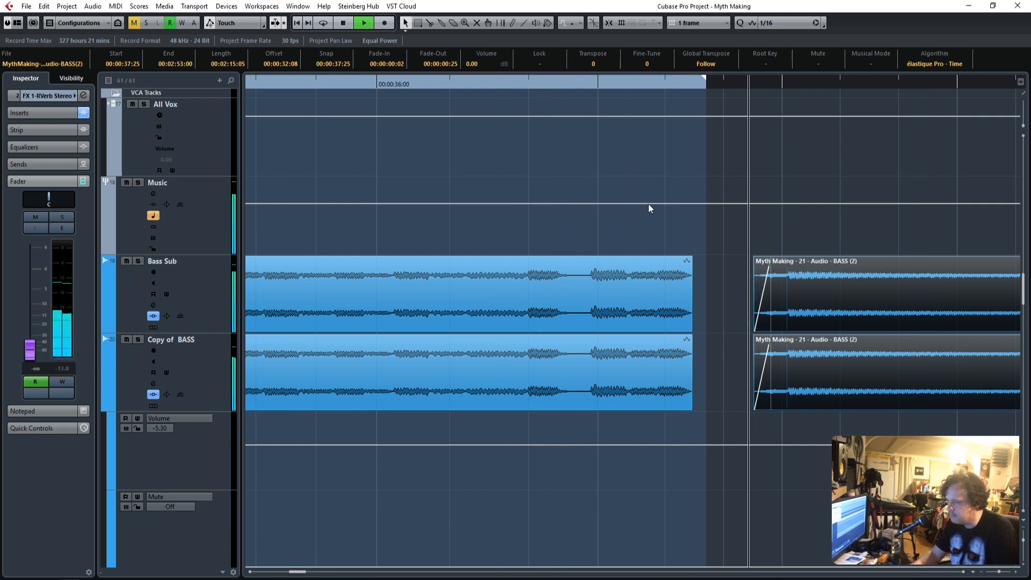
key(space)
Remove the fade-in from both post-intro bass events and listen to the transition.
drag(772, 260, 735, 264)
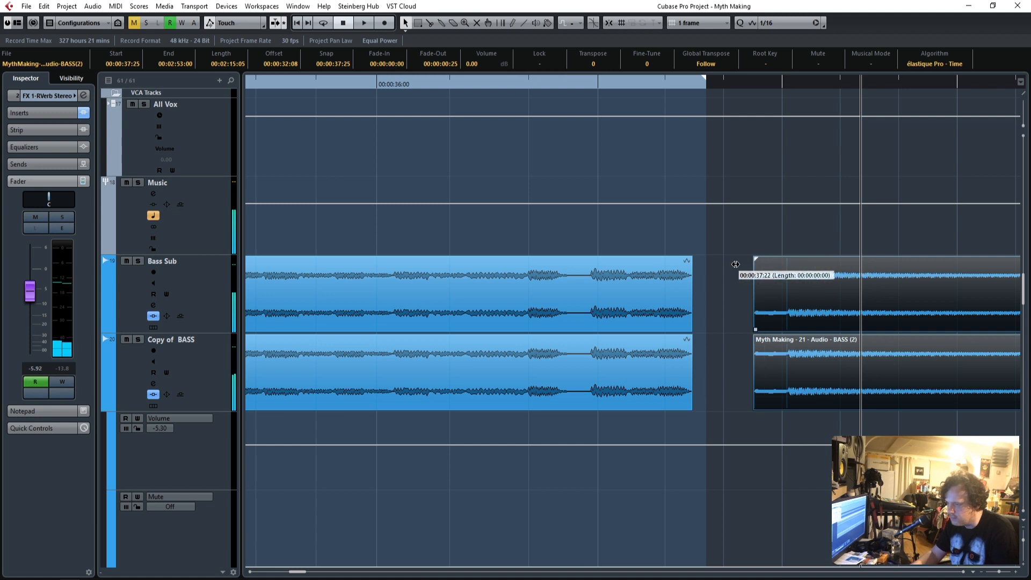
click(510, 85)
key(space)
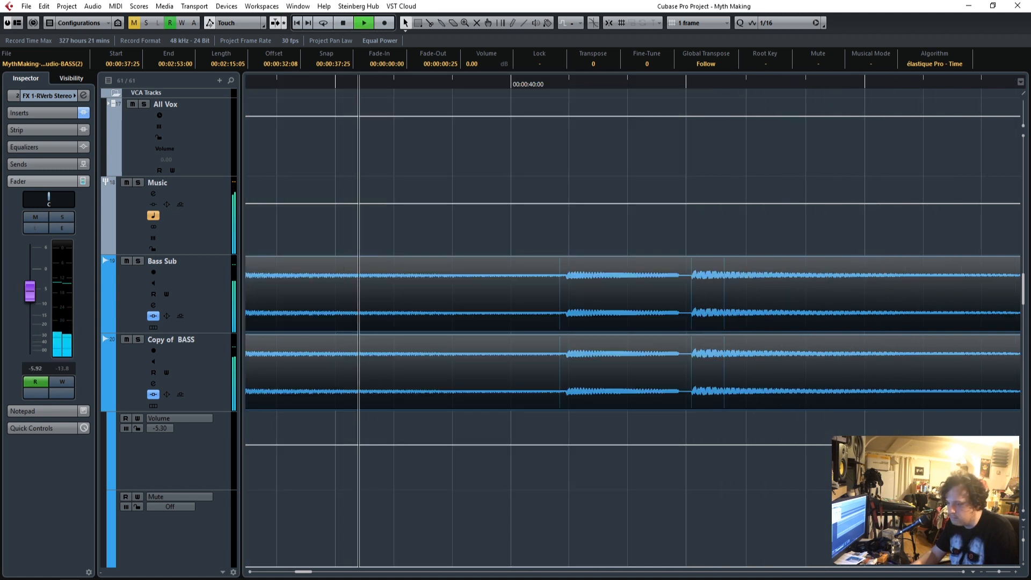
key(space)
Trim the start of the verse vocal part to 00:00:39:03.
drag(1000, 574, 993, 575)
scroll(632, 447, down, 10)
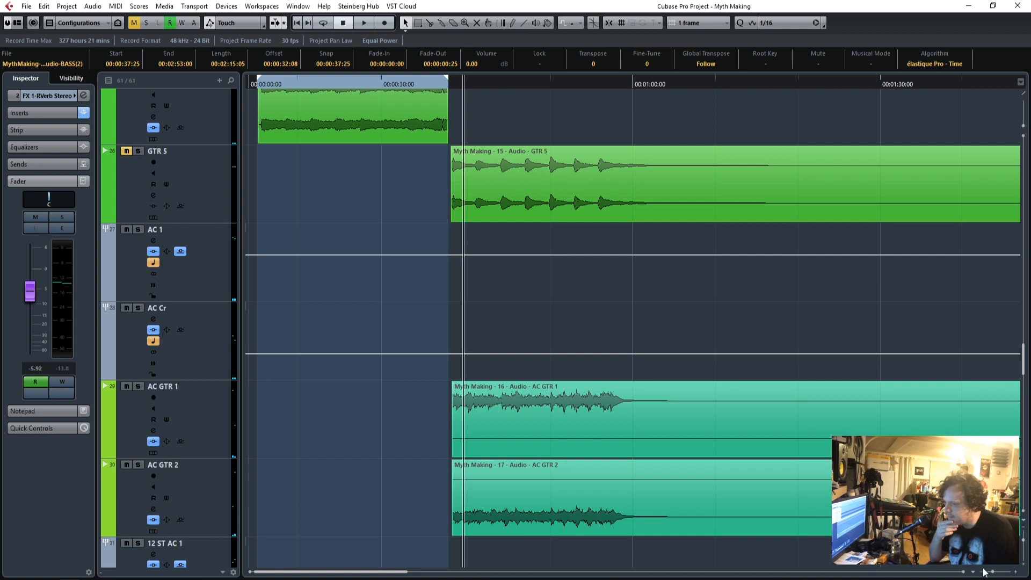
drag(994, 575, 1000, 573)
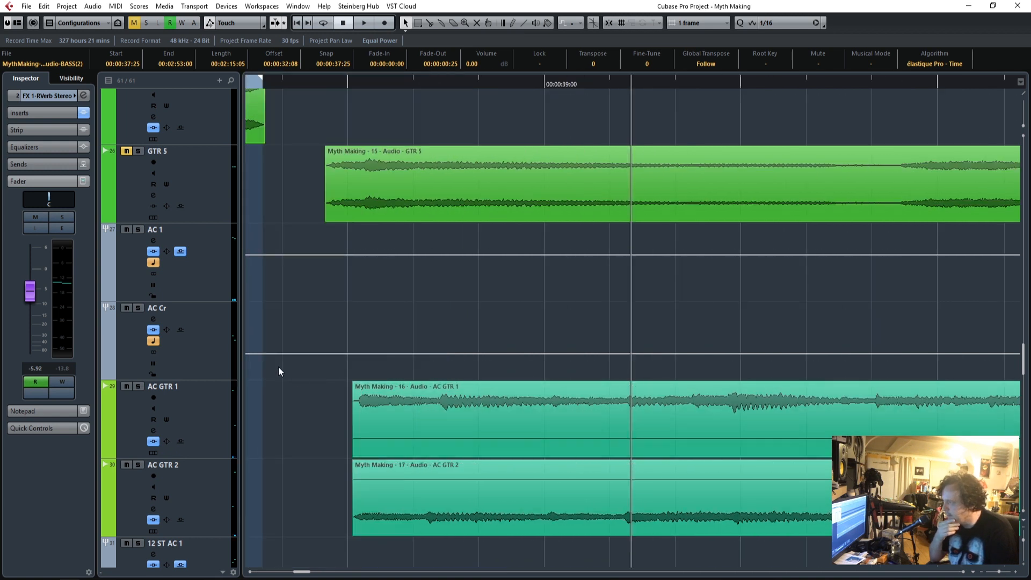
scroll(280, 368, down, 12)
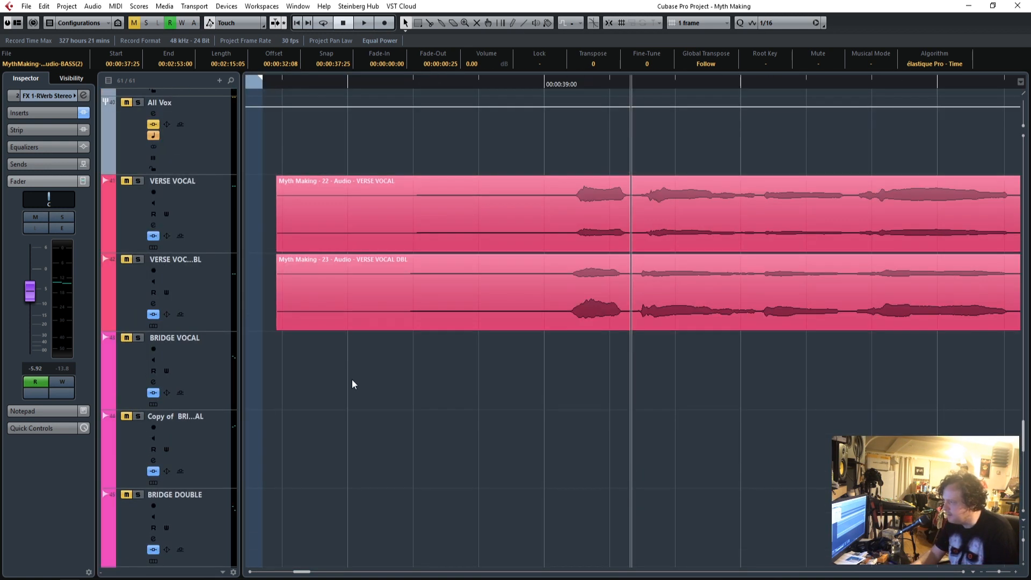
drag(352, 378, 304, 214)
drag(279, 249, 567, 249)
Solo the GTR 5 track and listen to how its part enters after the intro.
drag(998, 572, 991, 572)
scroll(601, 453, up, 6)
scroll(600, 453, up, 6)
scroll(600, 452, up, 3)
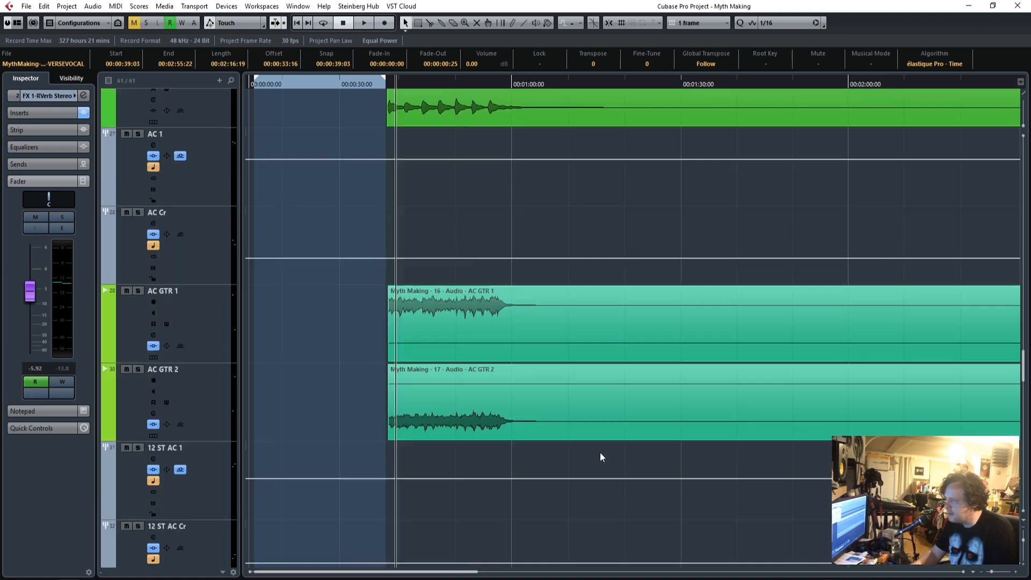
scroll(600, 456, up, 3)
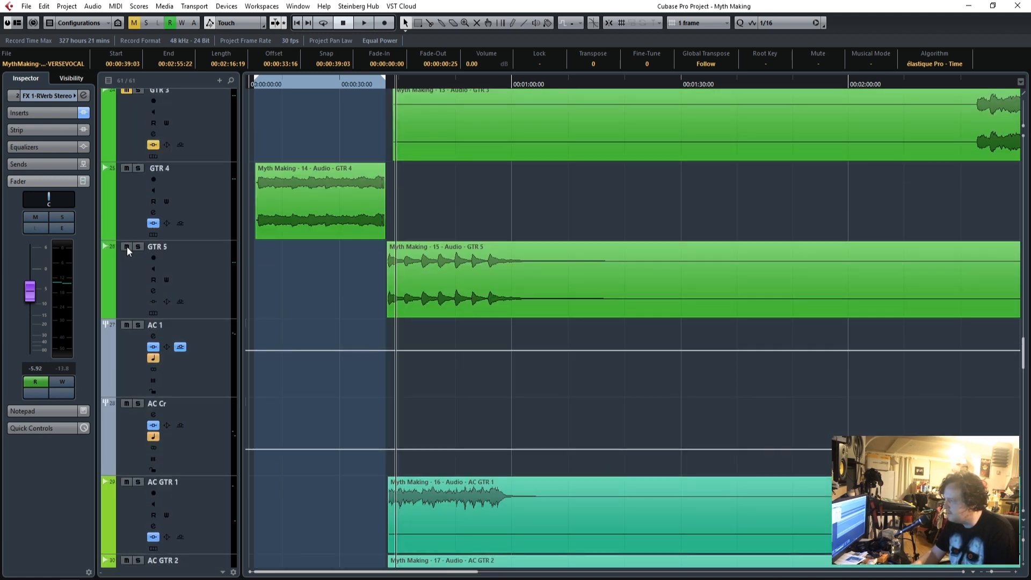
click(1014, 573)
click(1015, 573)
click(1014, 573)
click(1014, 572)
click(1014, 573)
click(1014, 573)
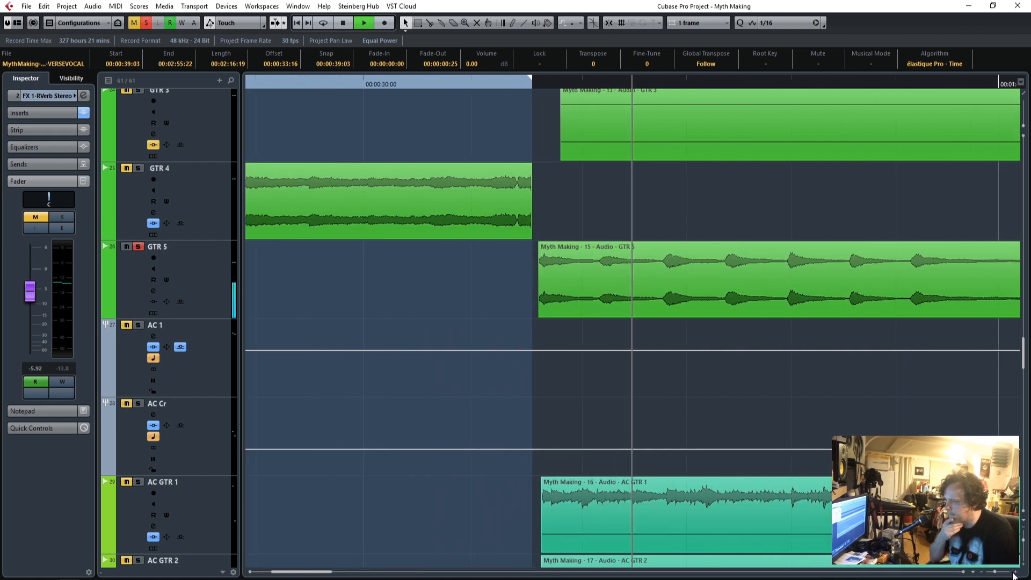
click(1015, 573)
click(1014, 572)
click(1015, 573)
click(366, 82)
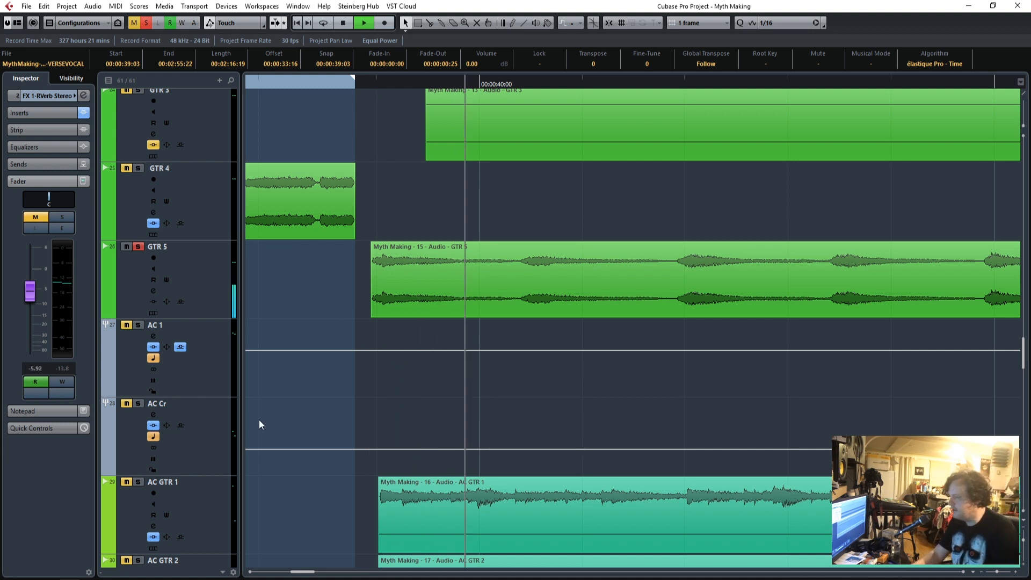
Audition the acoustic guitar tracks from AC 1 to AC GTR 2 in solo, clear all solos and solo GTR 5.
scroll(338, 391, up, 3)
scroll(338, 392, down, 1)
drag(997, 572, 990, 573)
scroll(143, 278, down, 4)
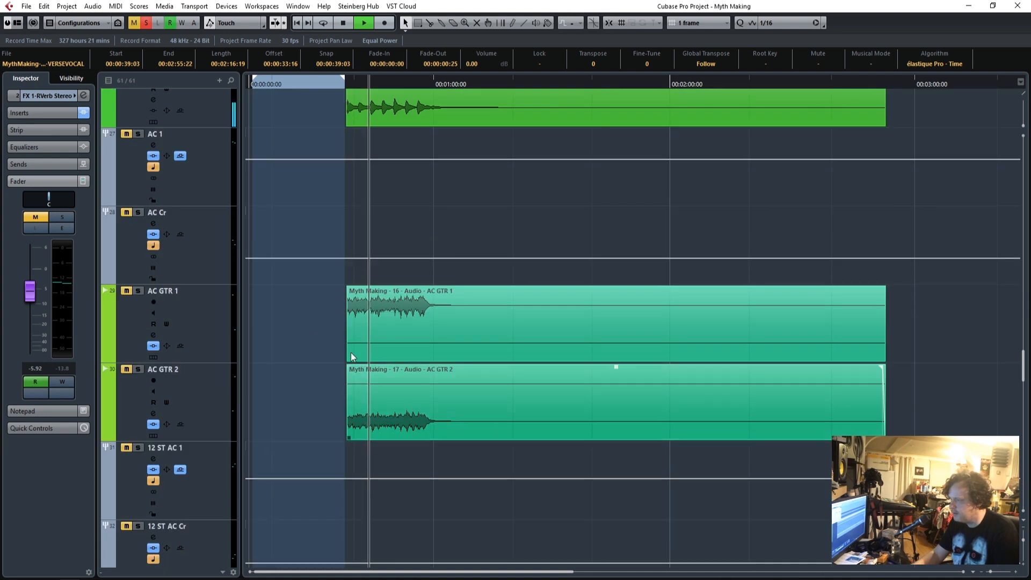
drag(138, 213, 138, 374)
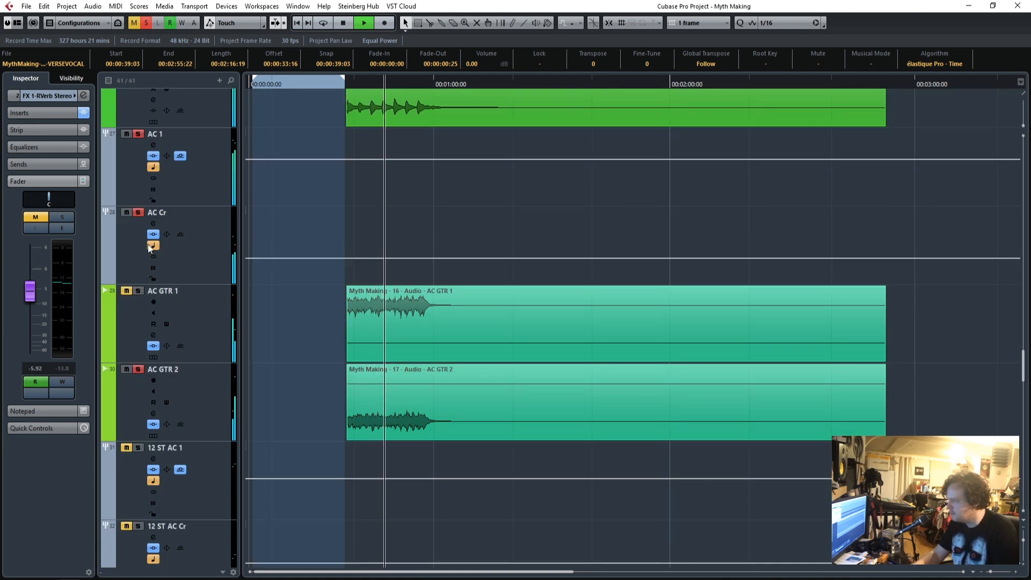
click(146, 23)
click(557, 322)
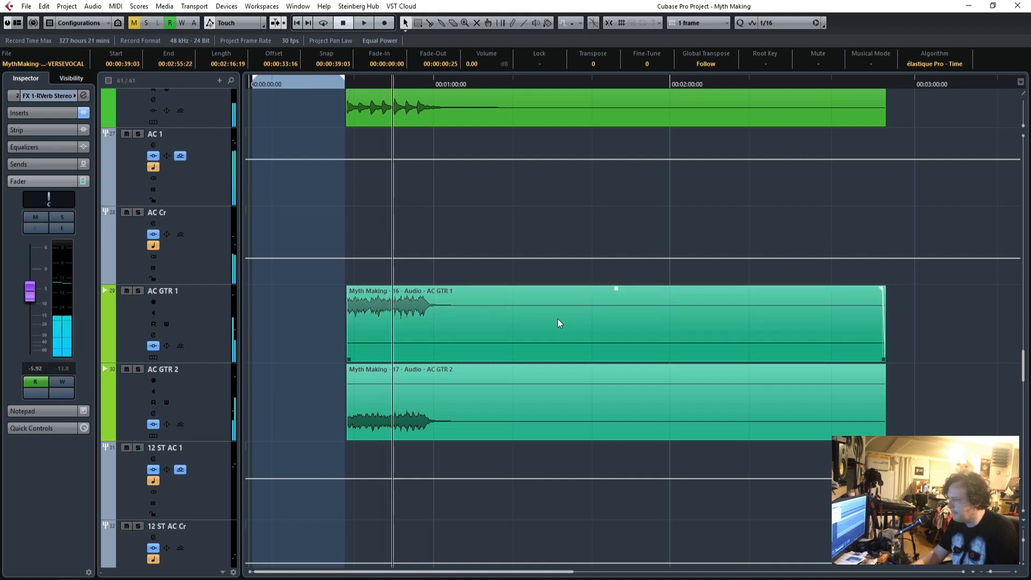
scroll(555, 321, up, 5)
click(138, 343)
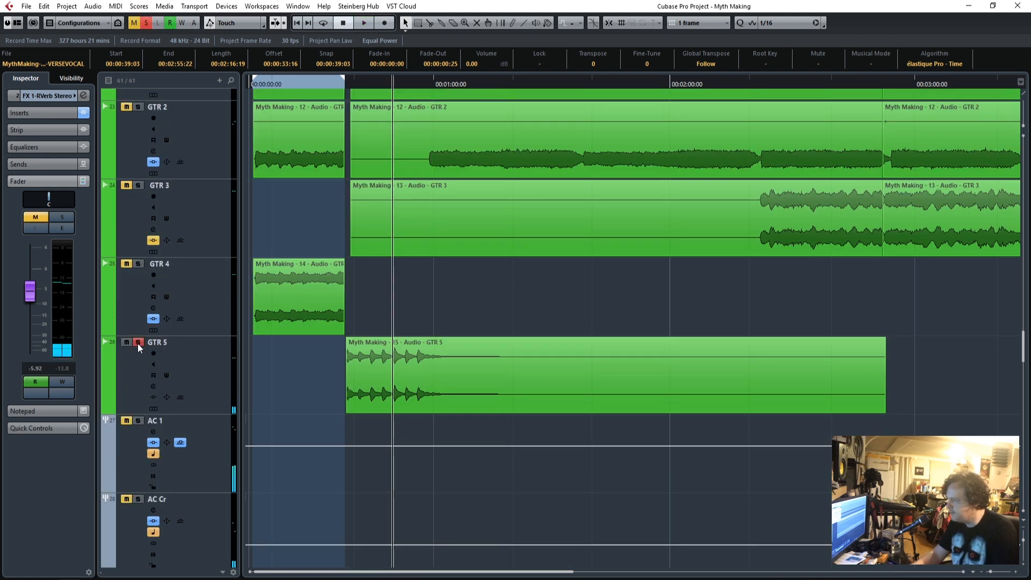
Trim the silent starts of the post-intro guitar events, starting GTR 1 and GTR 2 at 00:00:58:04 and GTR 3 at 00:02:21:17.
drag(460, 278, 412, 152)
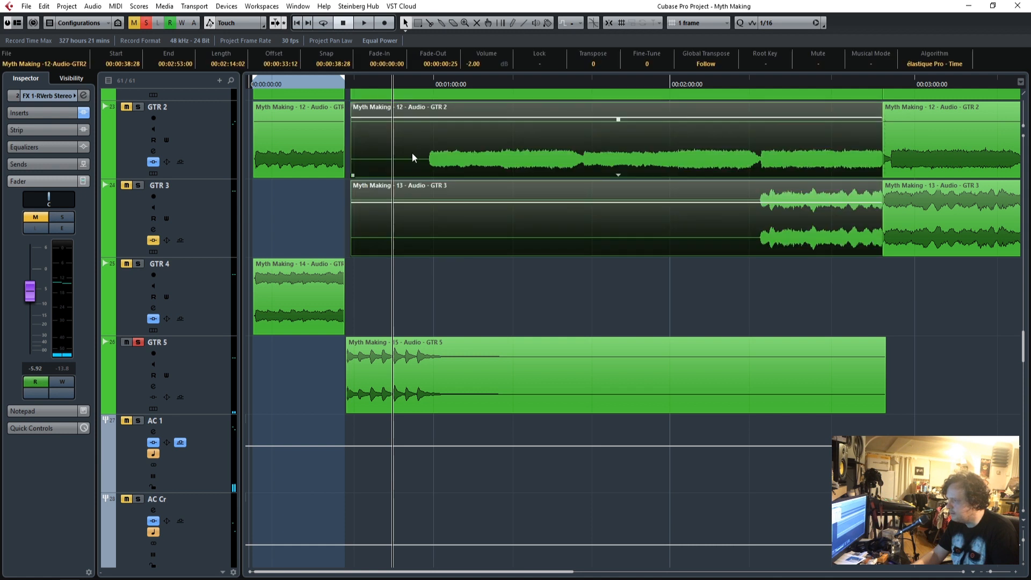
scroll(497, 284, up, 3)
drag(427, 451, 378, 261)
scroll(378, 261, down, 1)
drag(388, 104, 379, 306)
drag(352, 201, 428, 197)
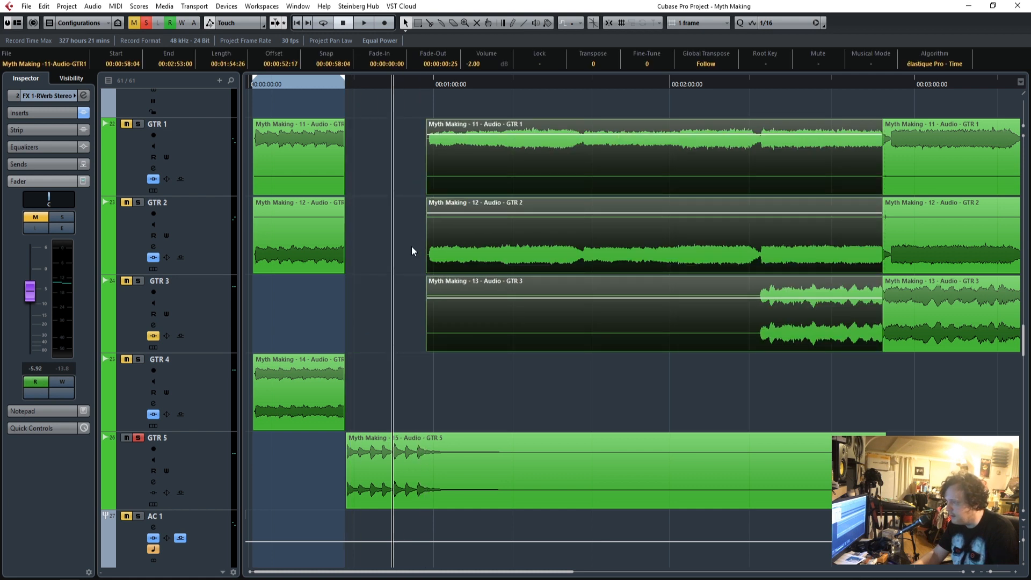
click(480, 329)
drag(424, 349, 759, 363)
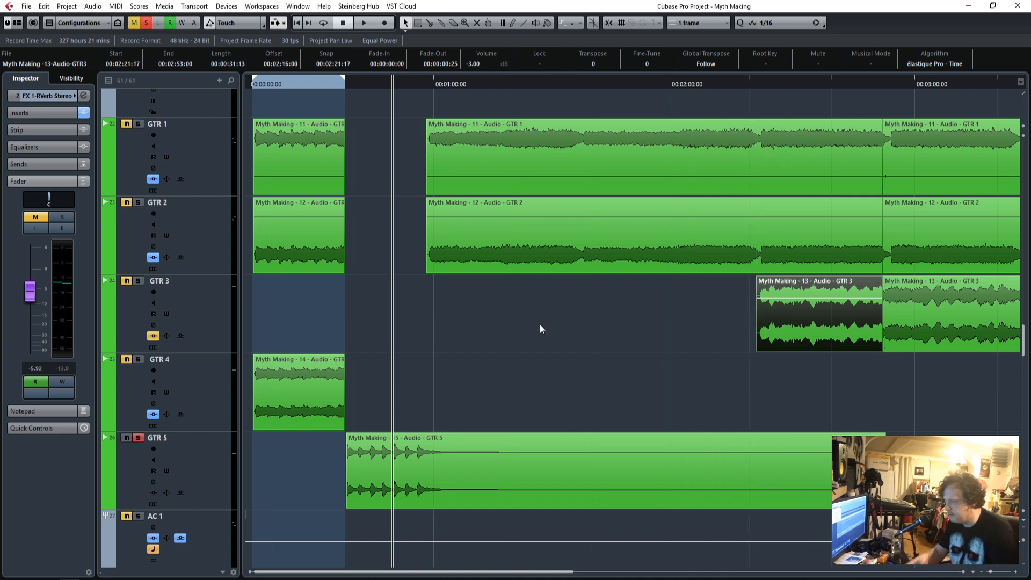
Select the GTR 5 track and its event, and play the soloed part from just before its entry.
scroll(540, 323, down, 2)
click(213, 370)
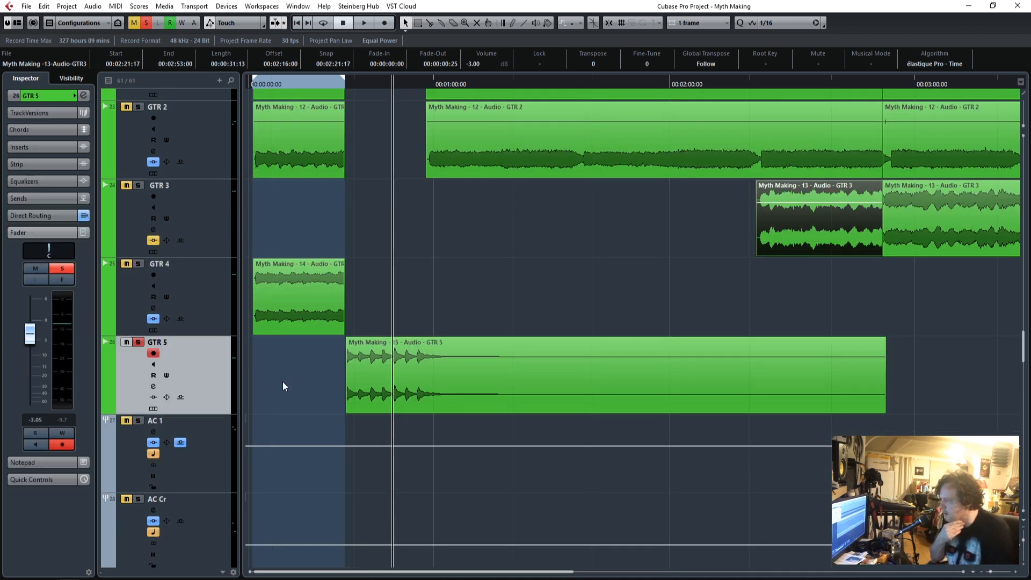
drag(991, 573, 995, 572)
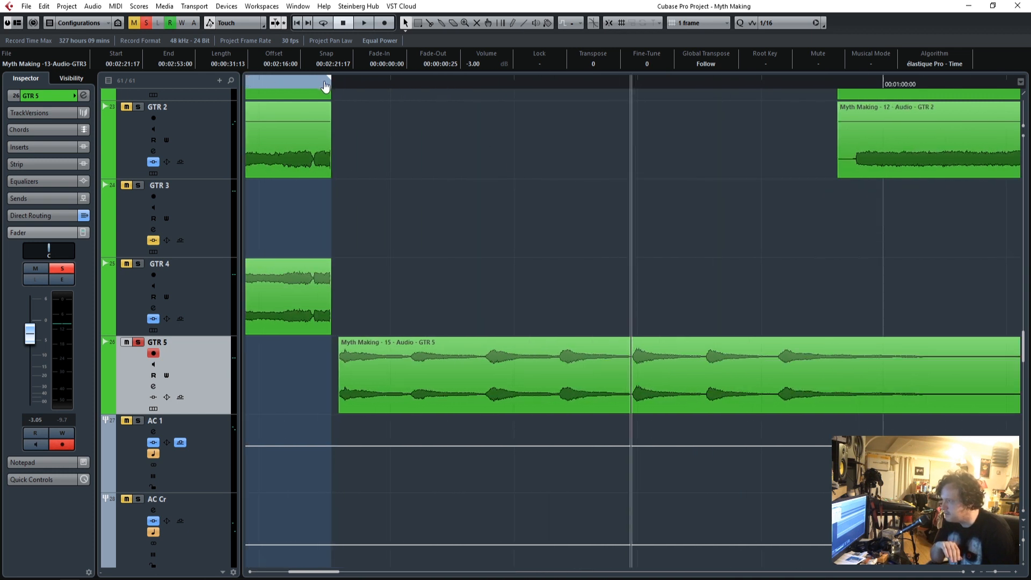
drag(340, 83, 401, 72)
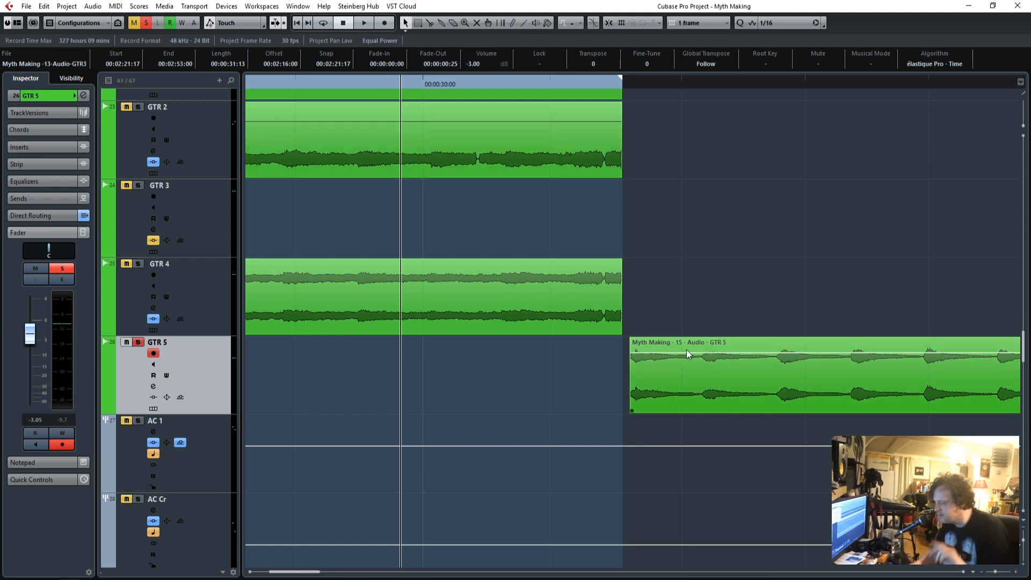
click(665, 385)
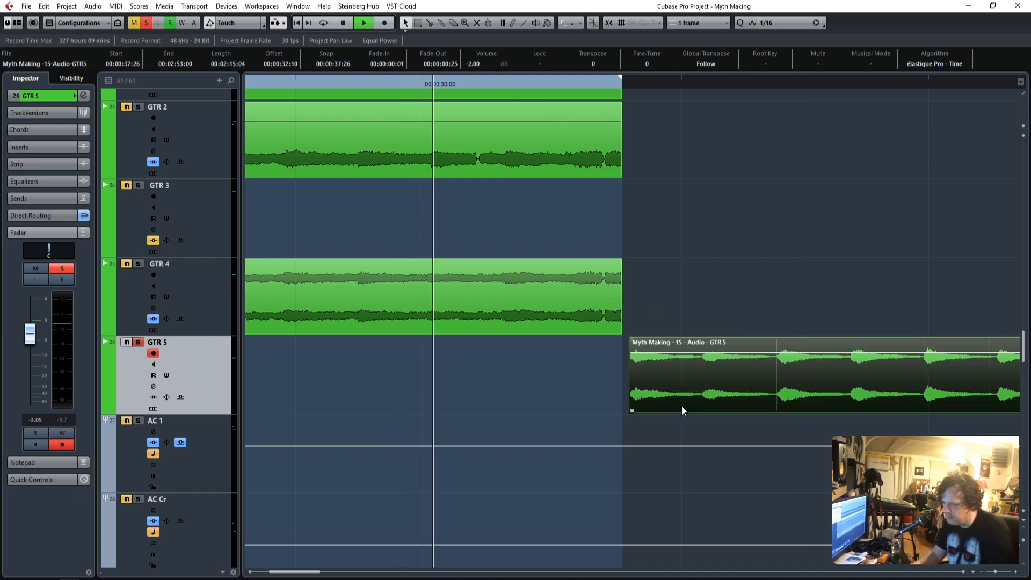
click(615, 84)
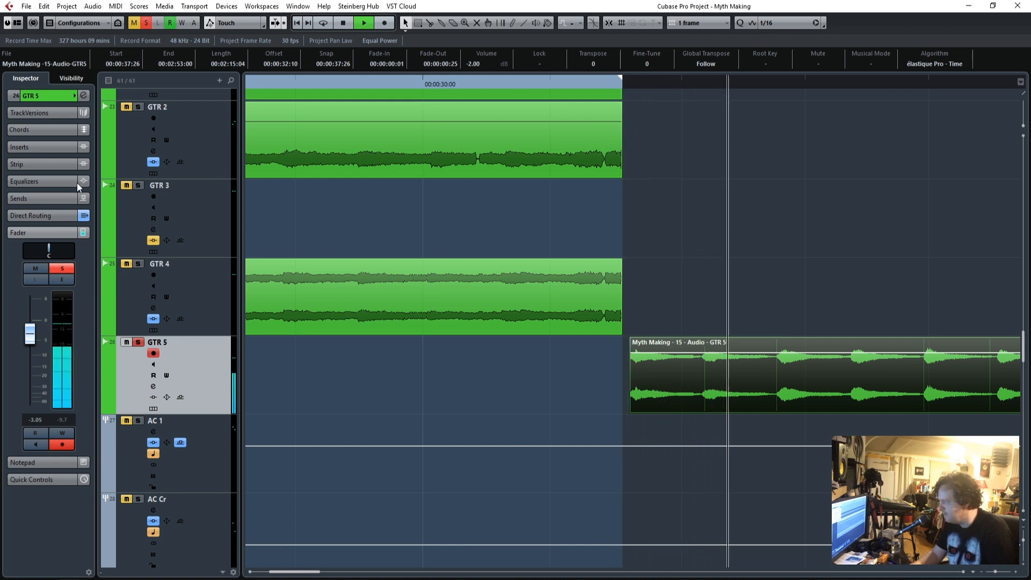
Show the insert slots of the GTR 5 track and set playback to start shortly before its entry.
scroll(419, 421, down, 2)
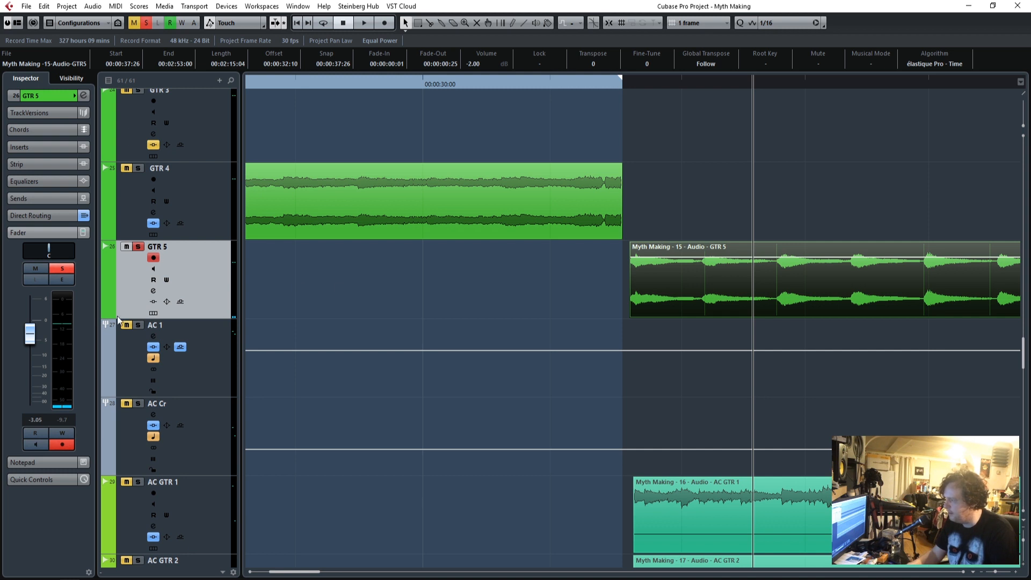
scroll(195, 381, down, 4)
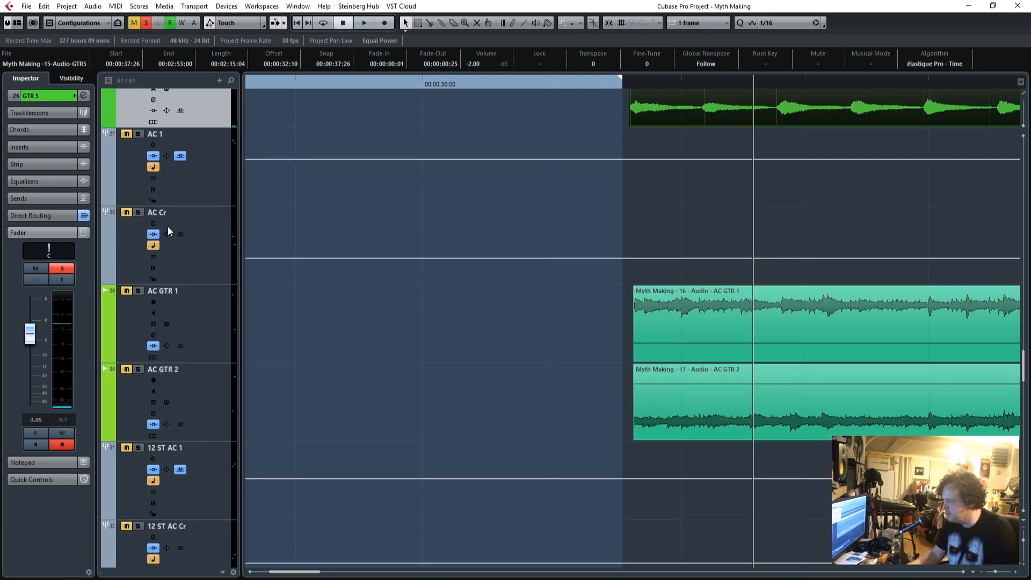
scroll(311, 267, up, 4)
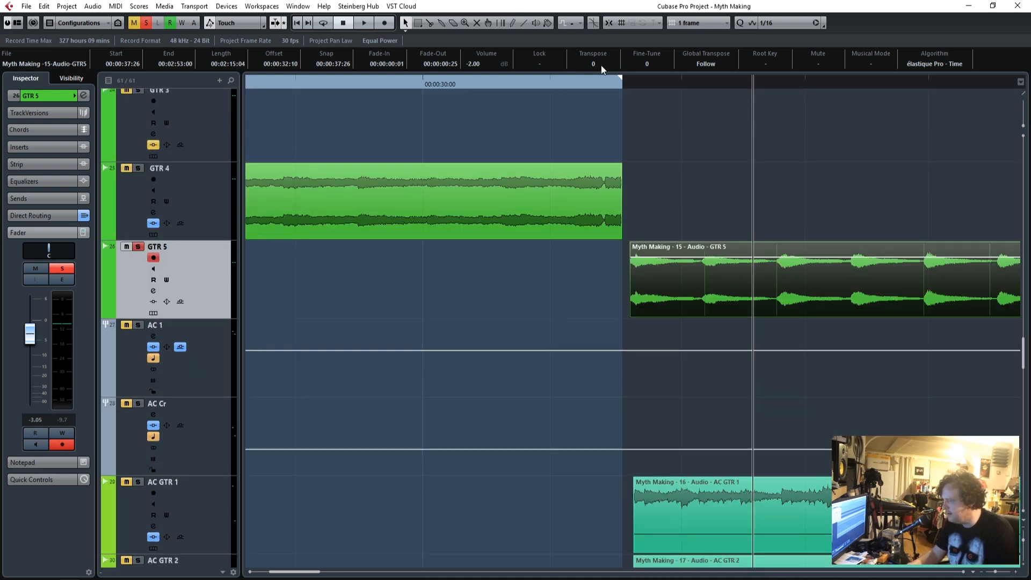
drag(592, 81, 540, 83)
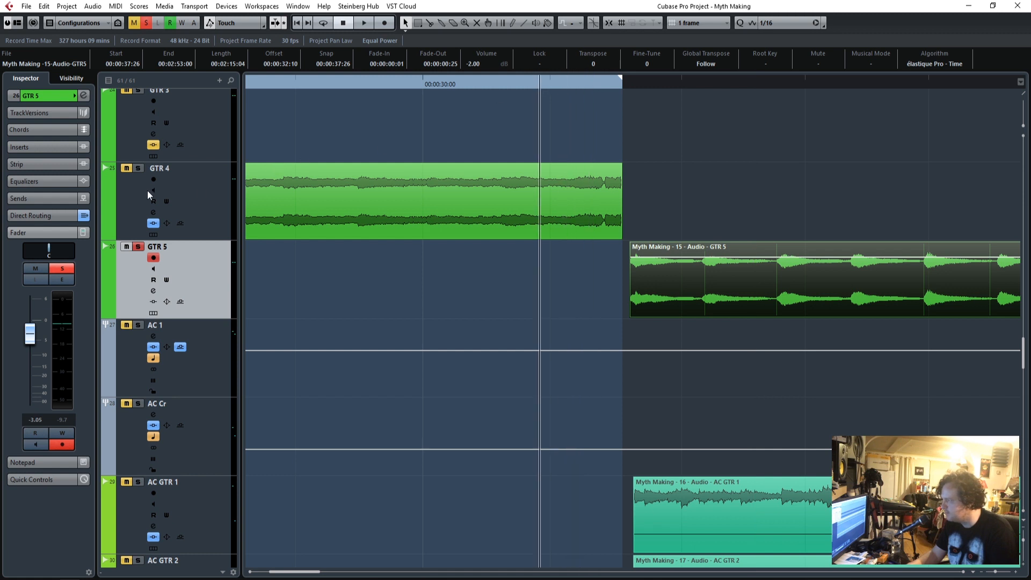
click(25, 145)
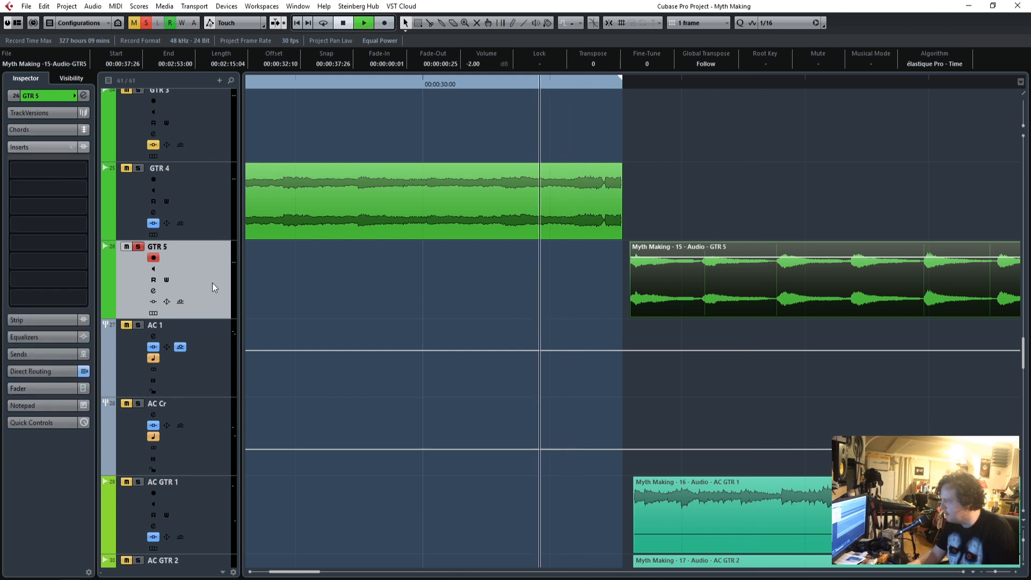
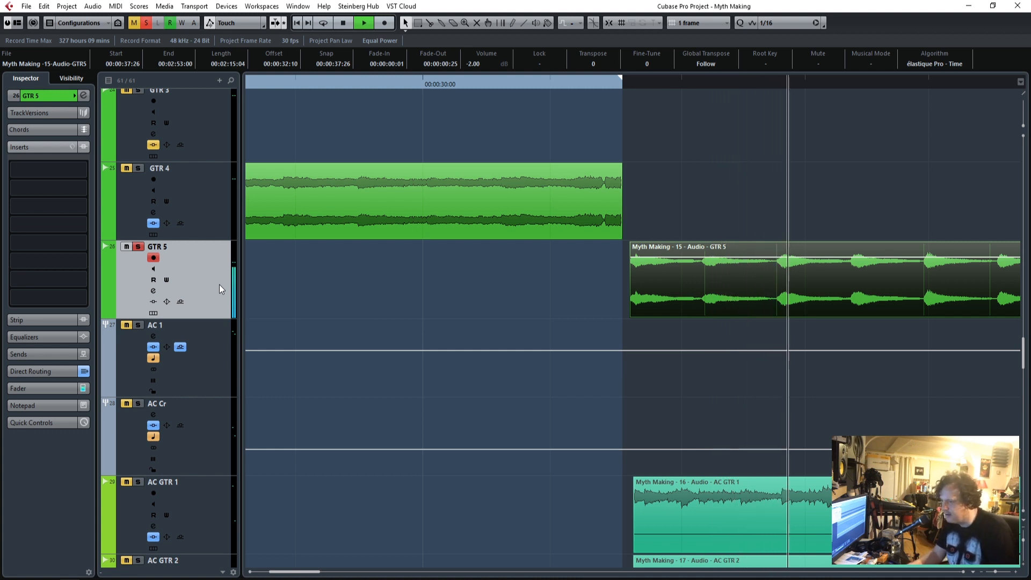
Play the soloed GTR 5 part and return playback to just before its entry.
key(space)
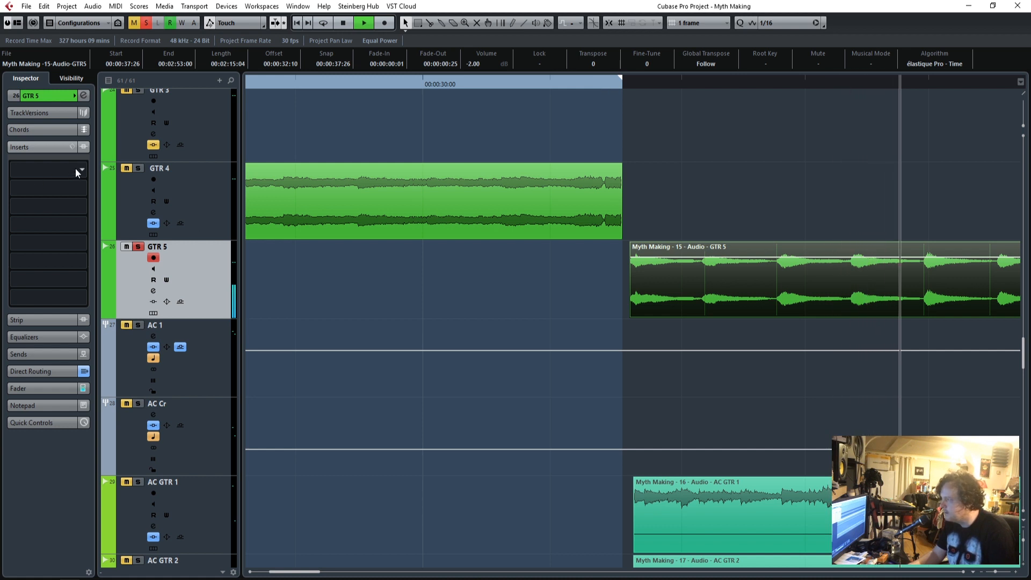
key(space)
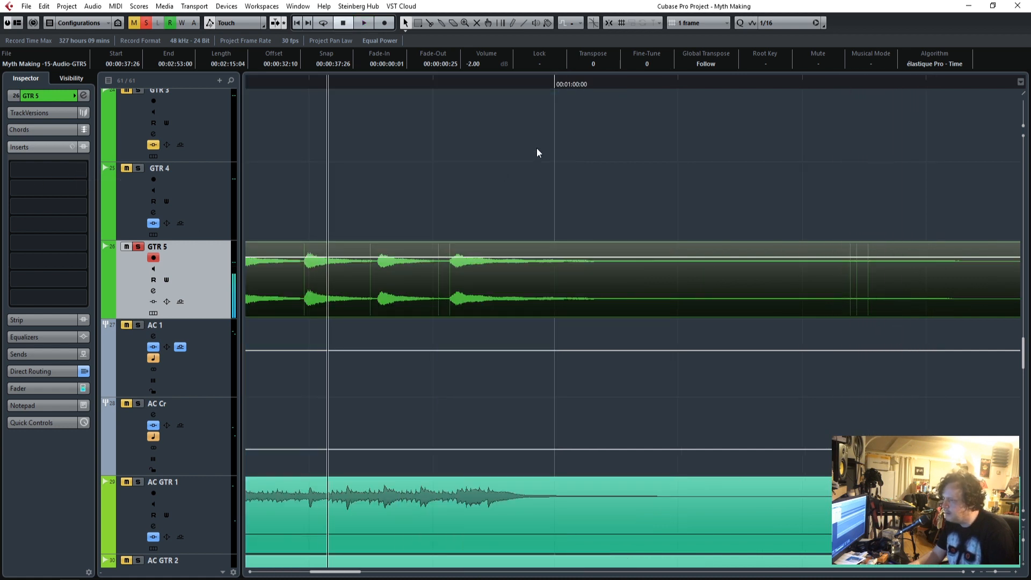
drag(345, 576, 311, 577)
click(487, 86)
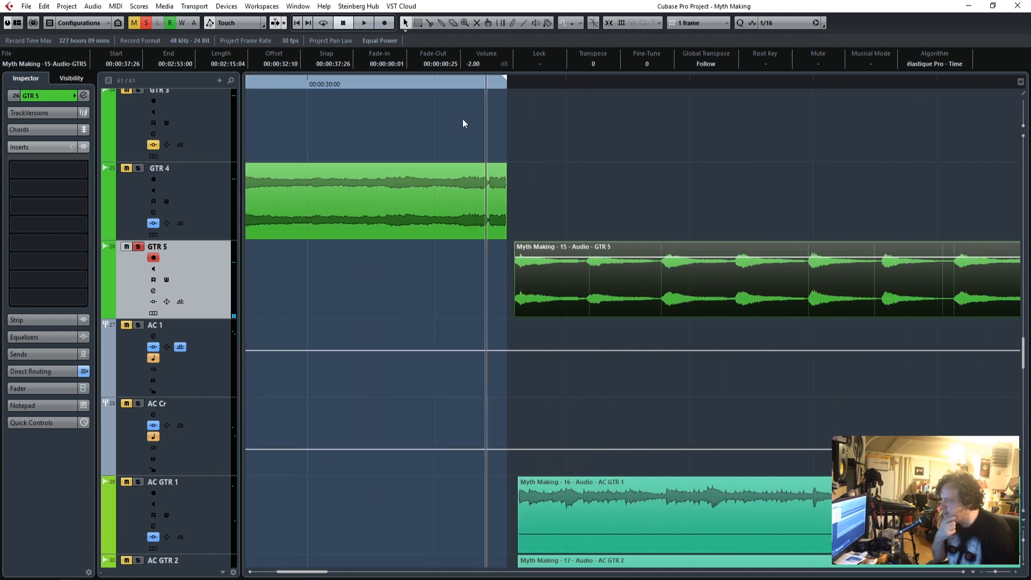
click(82, 170)
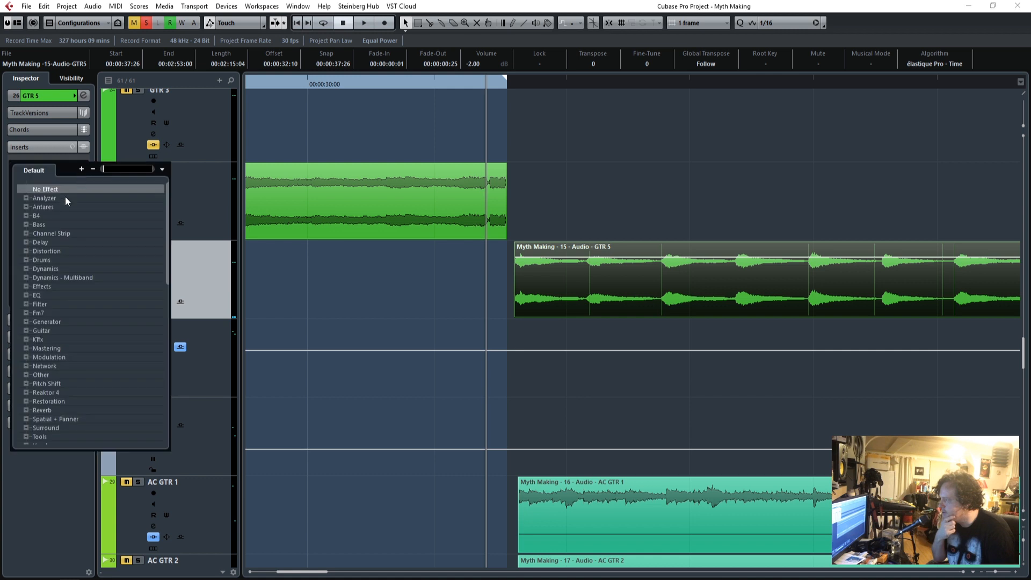
click(27, 295)
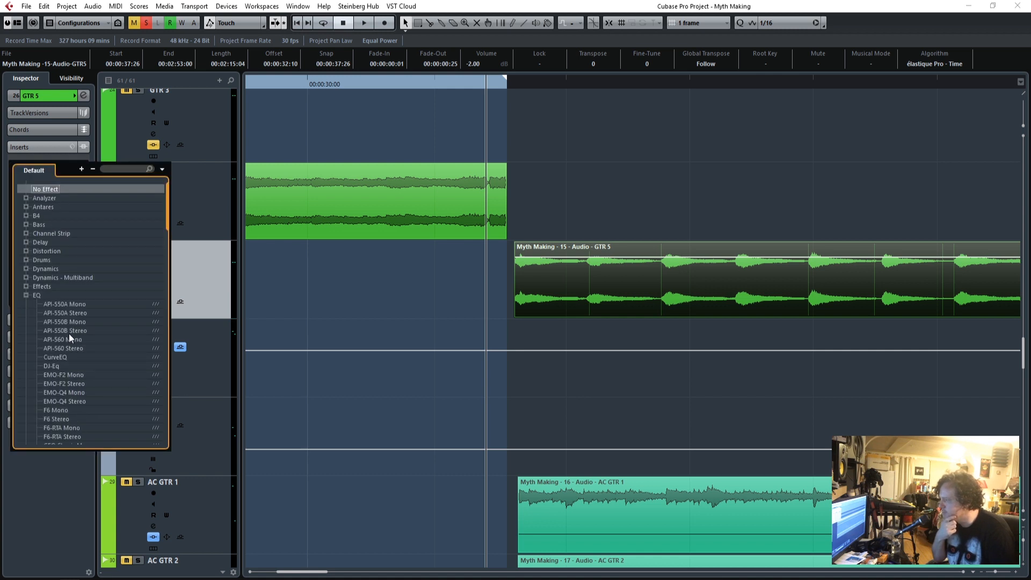
scroll(69, 335, down, 2)
scroll(69, 335, down, 6)
scroll(69, 336, down, 4)
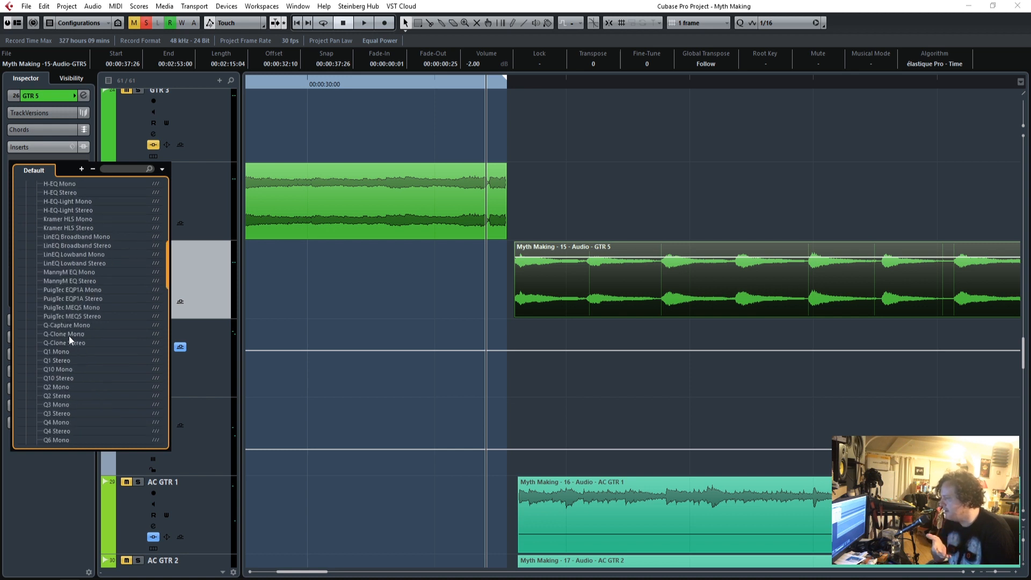
scroll(68, 336, down, 2)
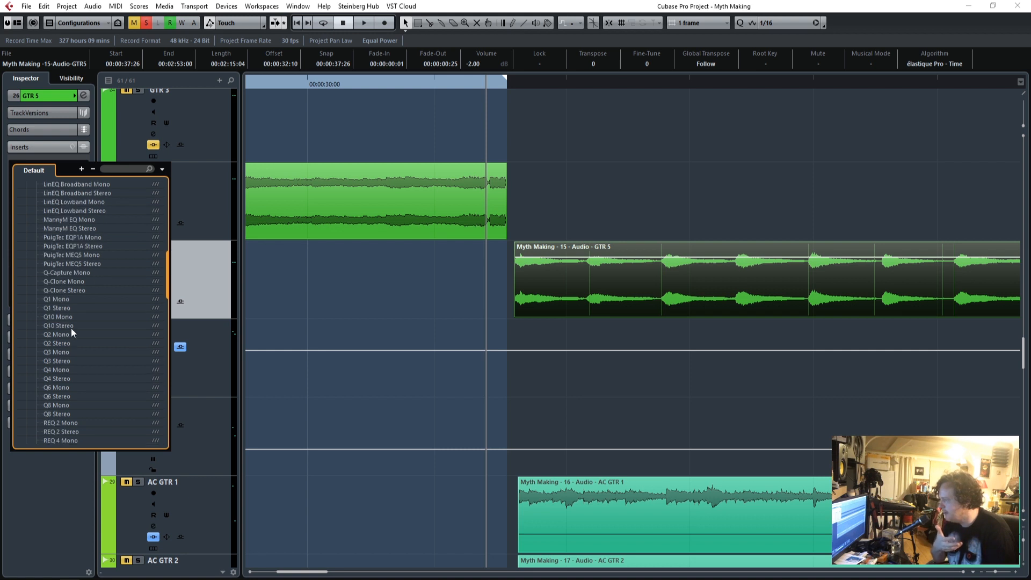
click(368, 263)
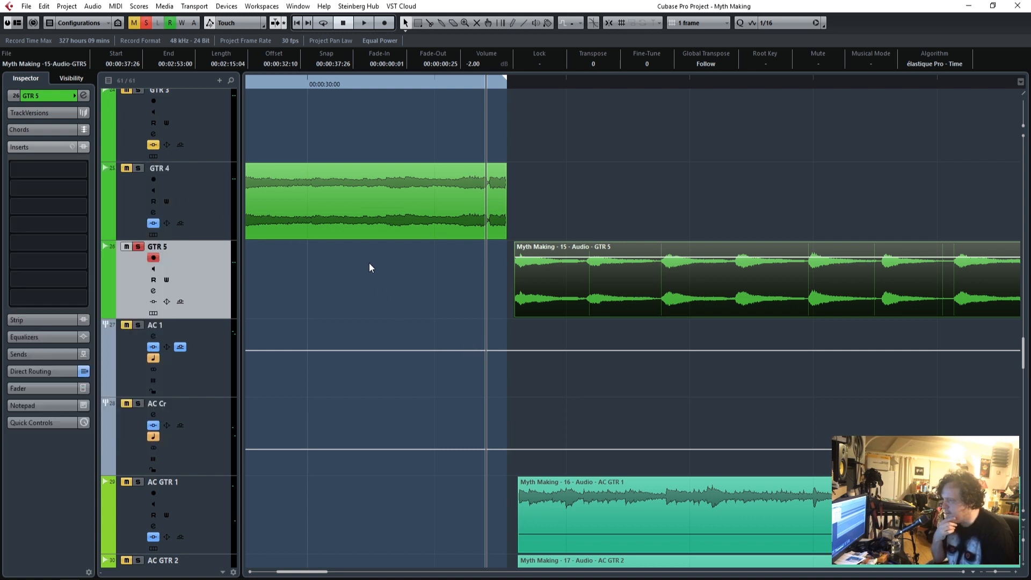
Duplicate the GTR 5 track together with its audio event.
click(374, 288)
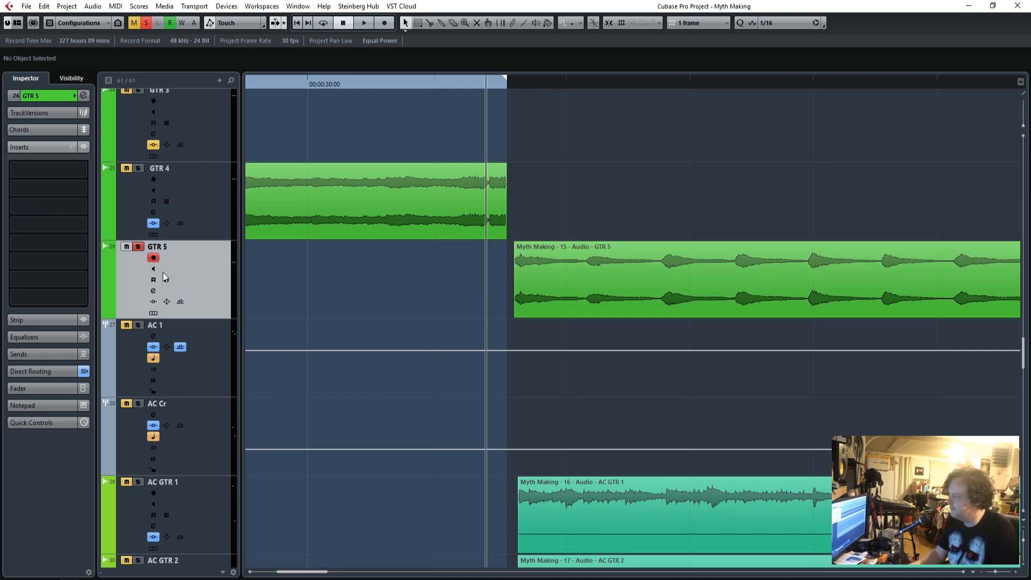
click(205, 192)
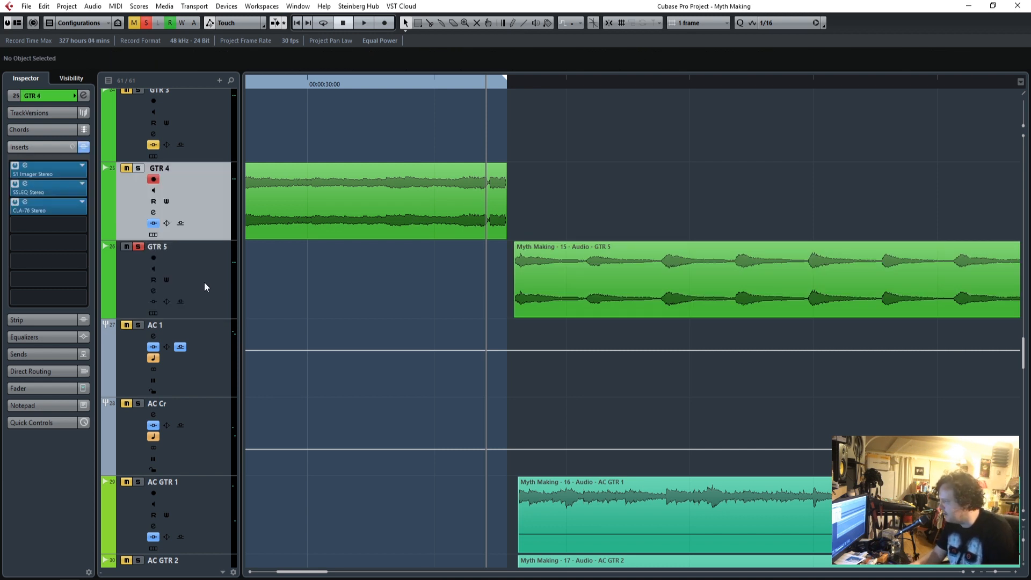
right_click(200, 279)
click(252, 315)
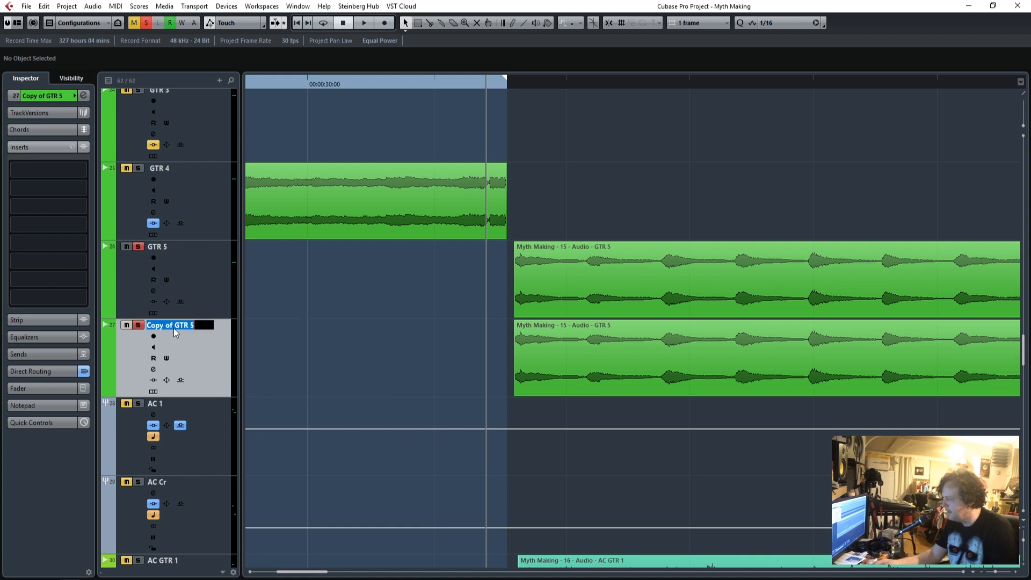
Rename the duplicated track as GTR5 Top and the original track as GTR 5 Bot.
text(GTR% Top)
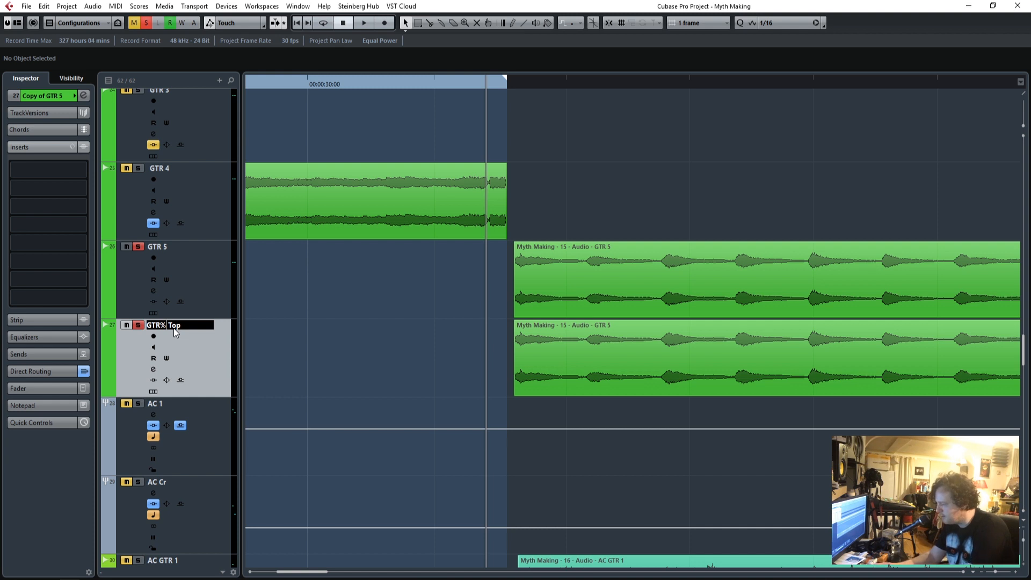
key(BackSpace)
text(5)
key(Return)
click(158, 243)
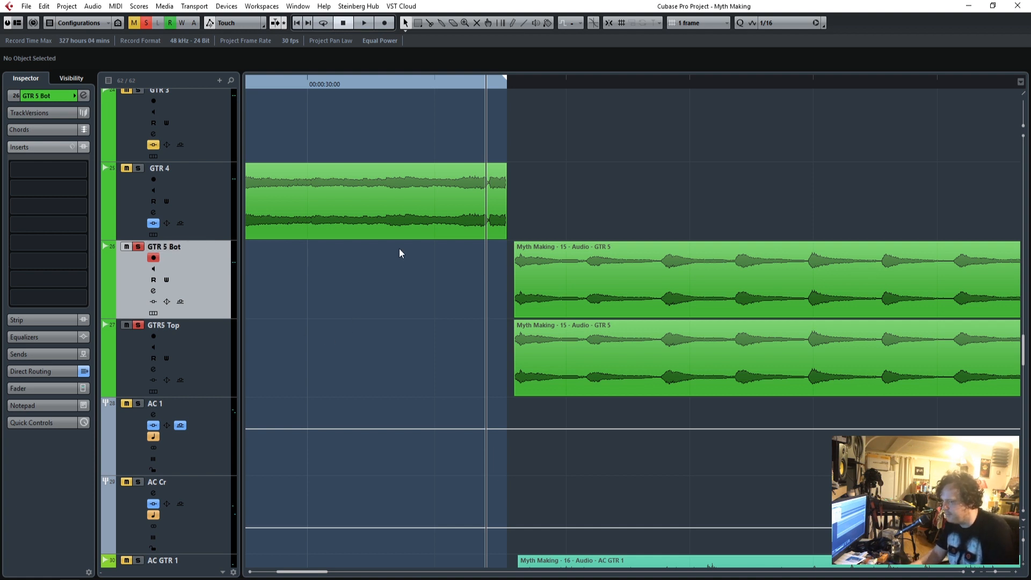
Take the GTR5 Top track out of solo and select the GTR 5 Bot track.
click(137, 331)
click(138, 326)
click(192, 266)
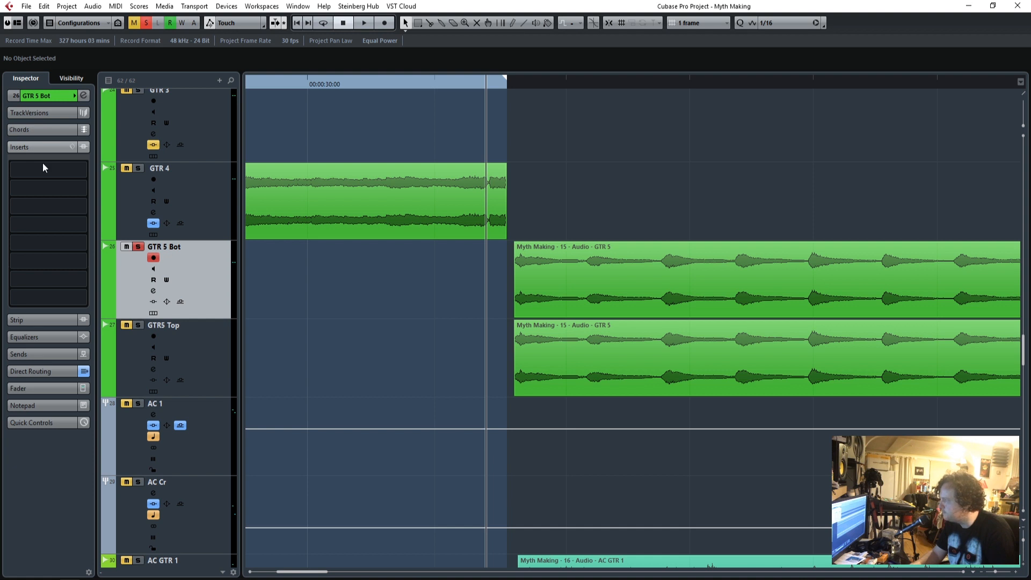
Search the effects for q1 and load Q1 Stereo in the first insert slot of GTR 5 Bot.
click(82, 170)
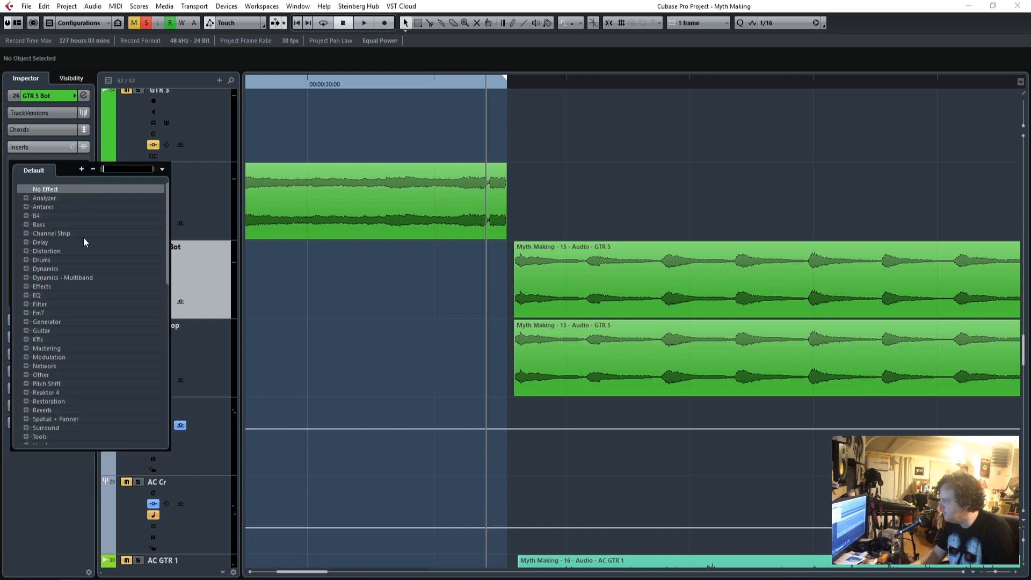
click(26, 296)
scroll(137, 346, down, 6)
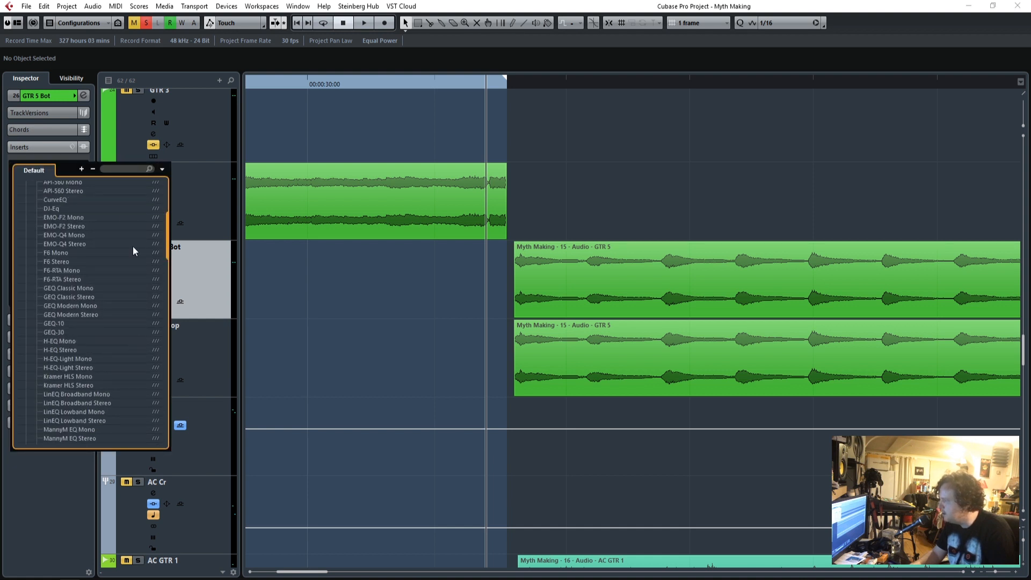
click(122, 169)
text(q1)
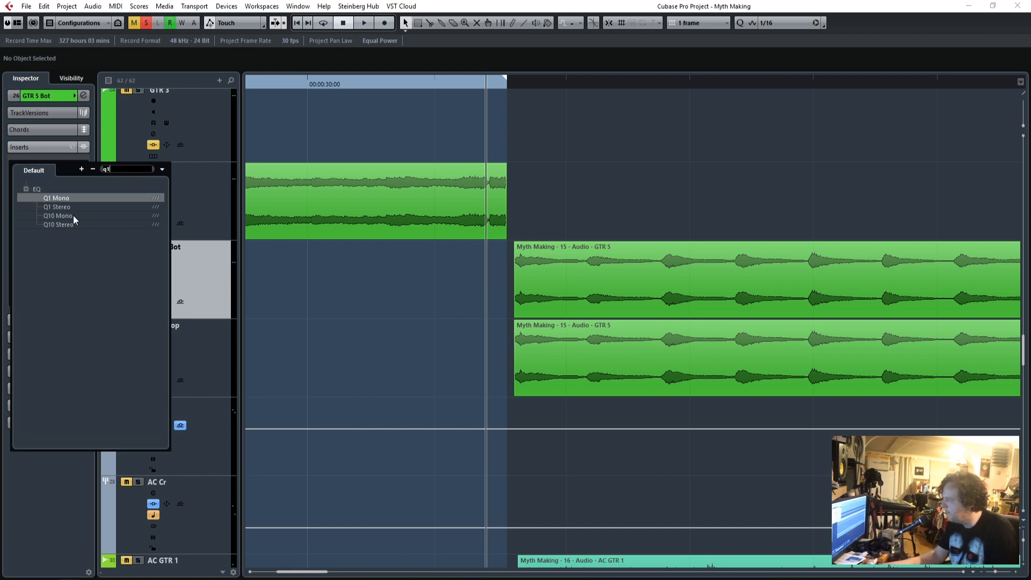
click(57, 207)
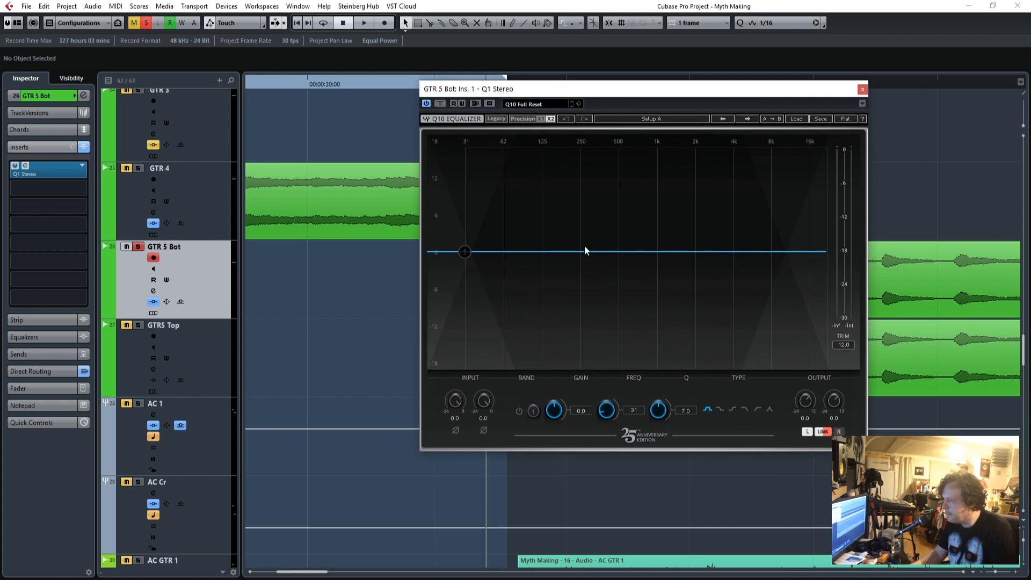
Enable the Q1 band as a low-pass filter and set it to 293 Hz with a Q of 9.0 during playback.
click(746, 409)
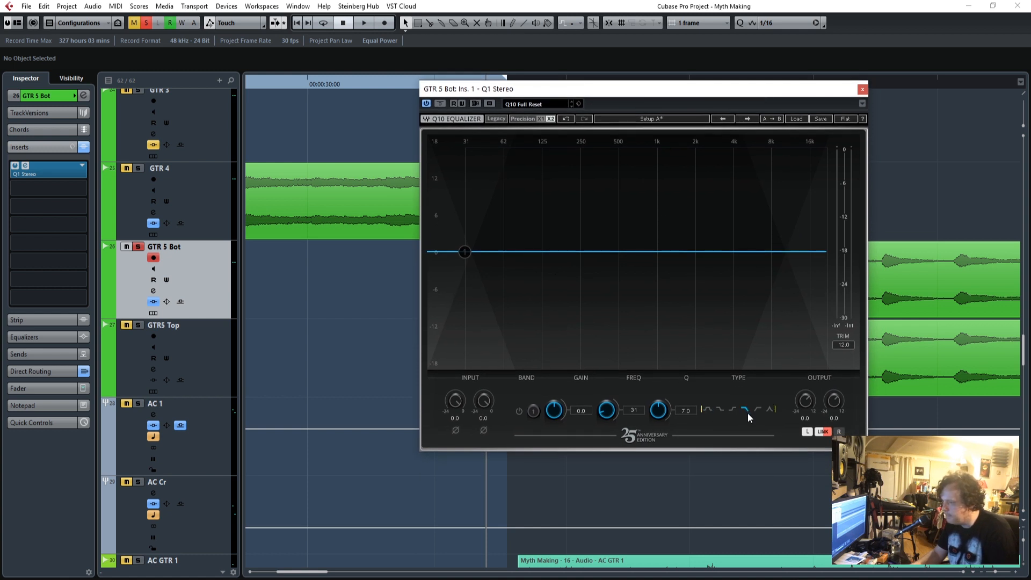
click(518, 411)
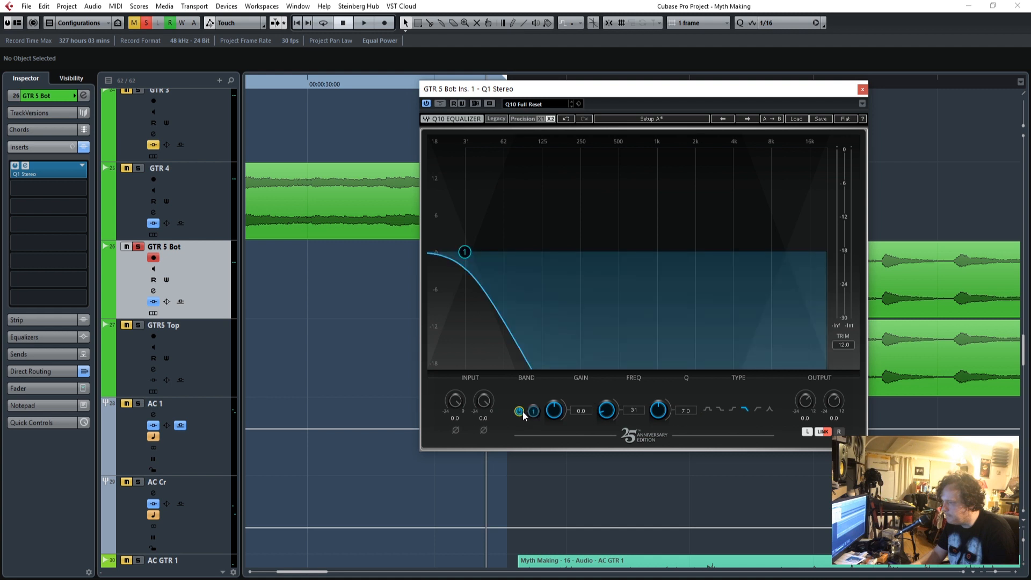
drag(633, 412, 634, 389)
key(space)
drag(605, 92, 339, 116)
drag(393, 433, 341, 419)
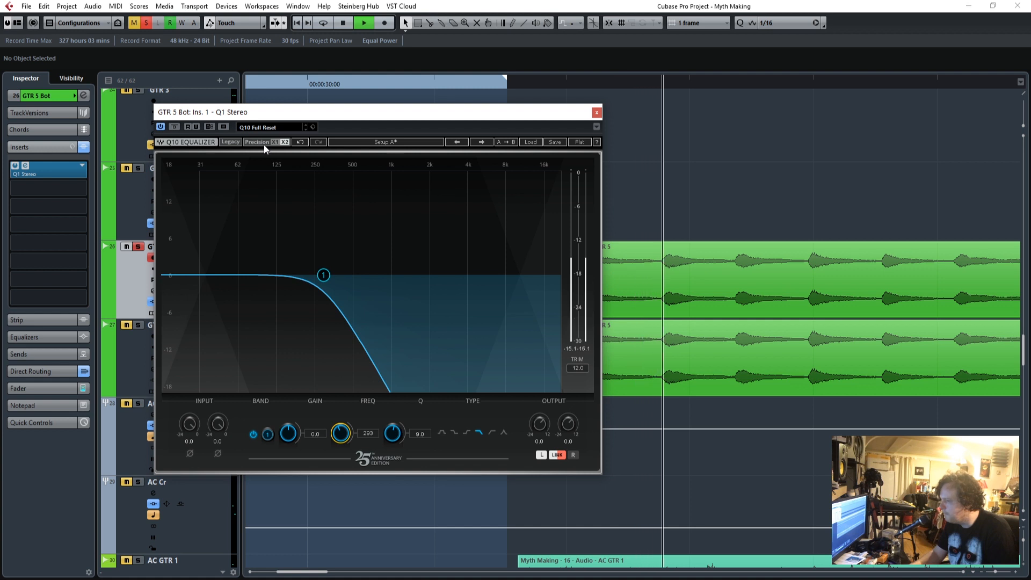
Replace the Q1 on GTR 5 Bot with Q2 Stereo, enabling band 1 as a high-pass and band 2 as a low-pass filter.
click(82, 164)
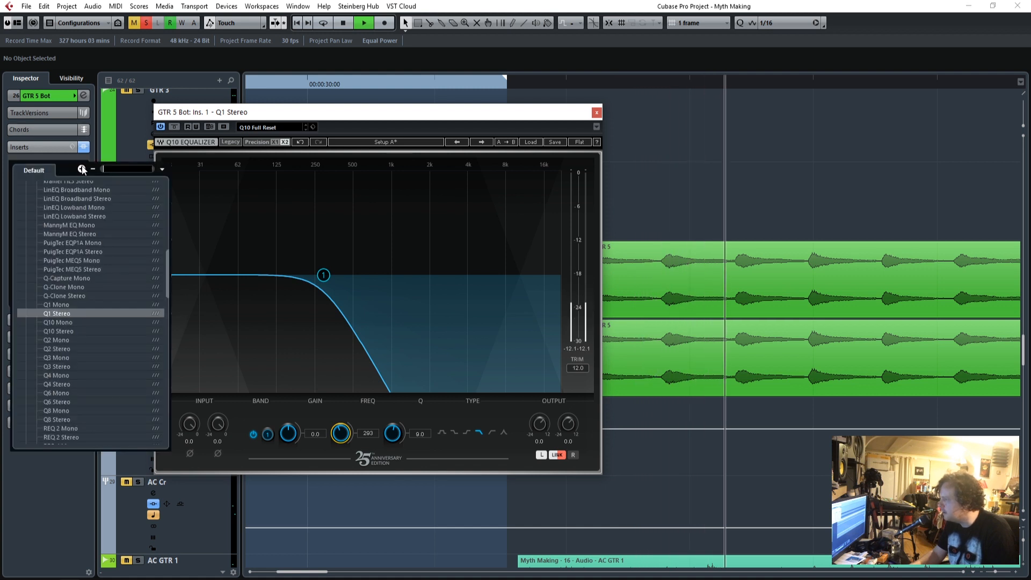
click(62, 348)
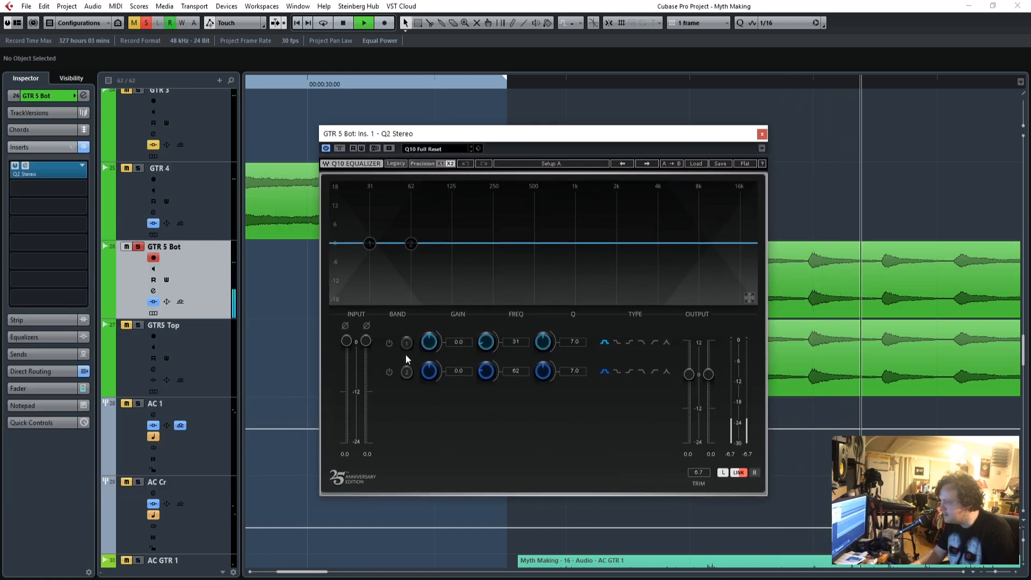
click(390, 343)
click(388, 372)
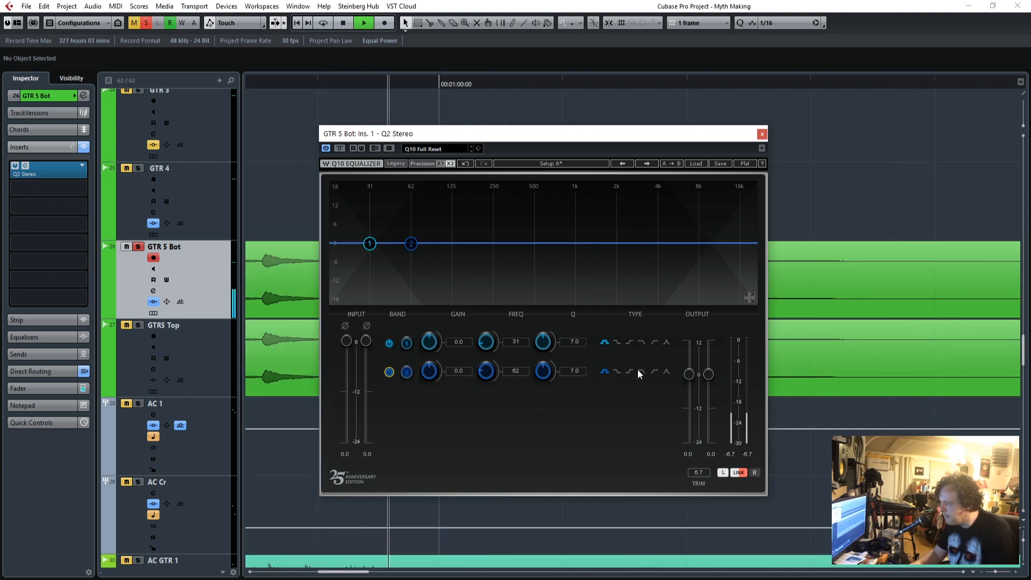
click(654, 342)
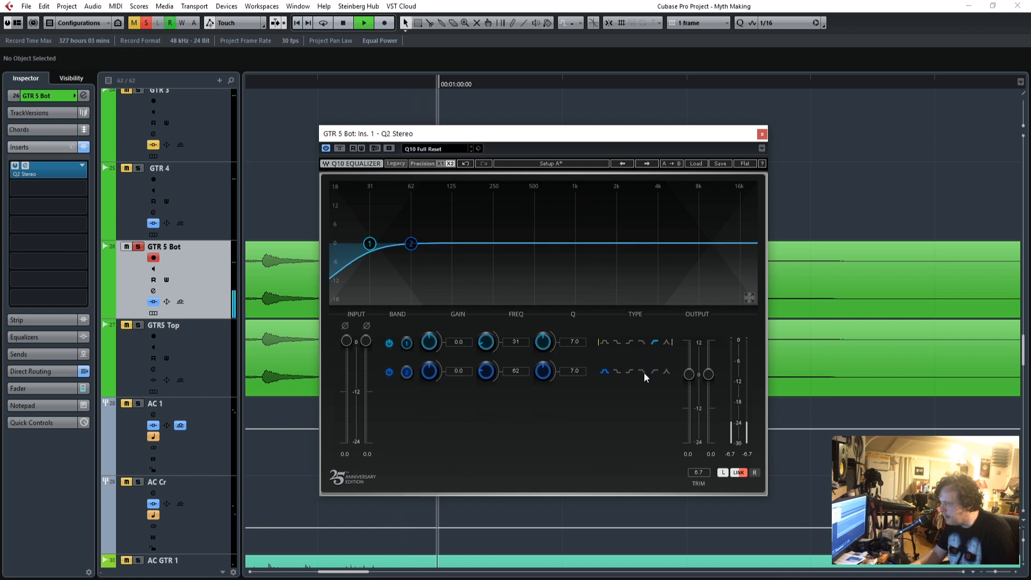
click(642, 371)
drag(522, 138, 664, 125)
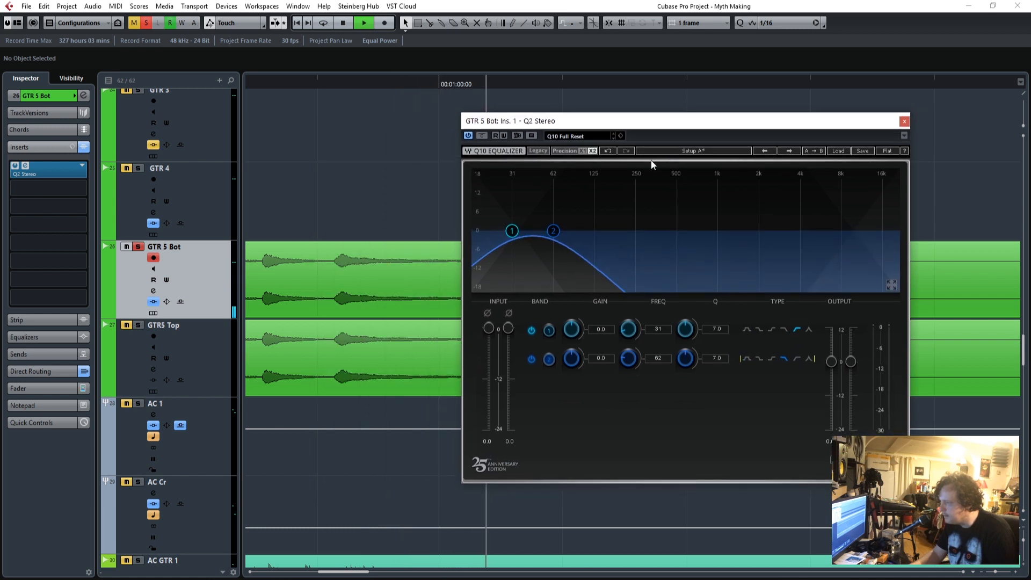
Replay the part, set the Q2 high-pass to 78 Hz and low-pass to 126 Hz, and raise the output about 5 dB.
drag(339, 571, 306, 577)
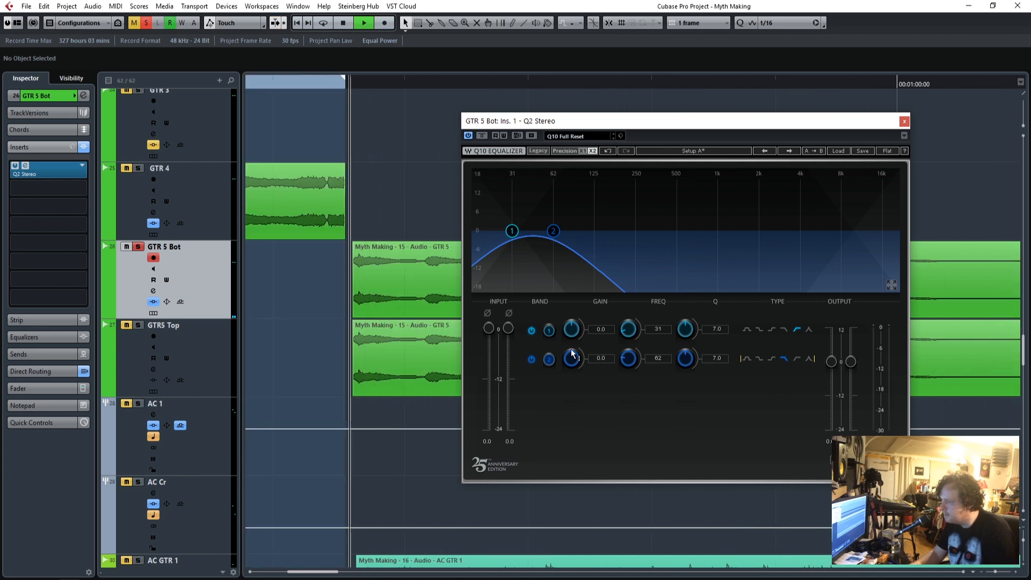
drag(660, 330, 660, 316)
drag(660, 358, 658, 319)
drag(663, 359, 662, 366)
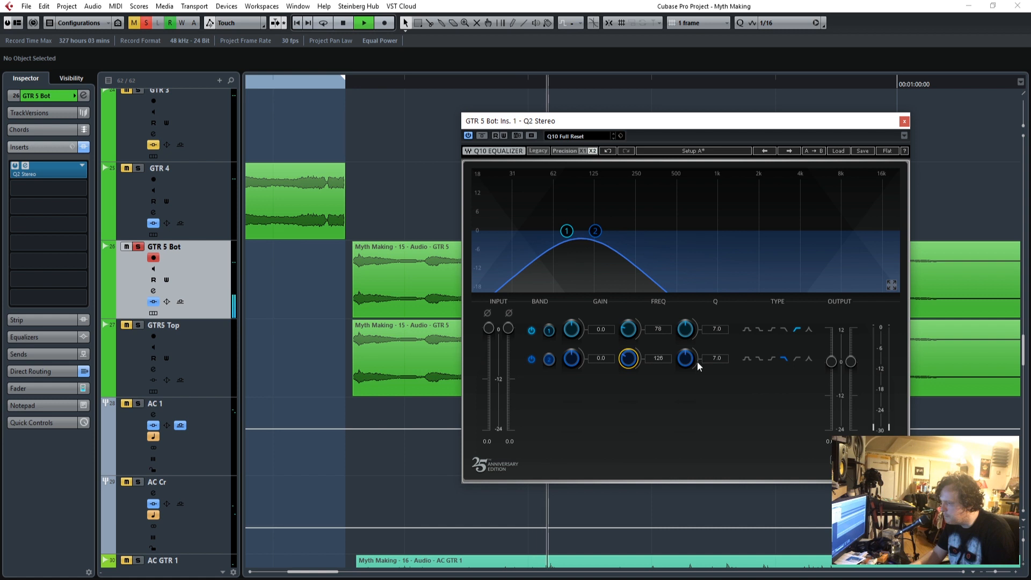
drag(833, 363, 851, 348)
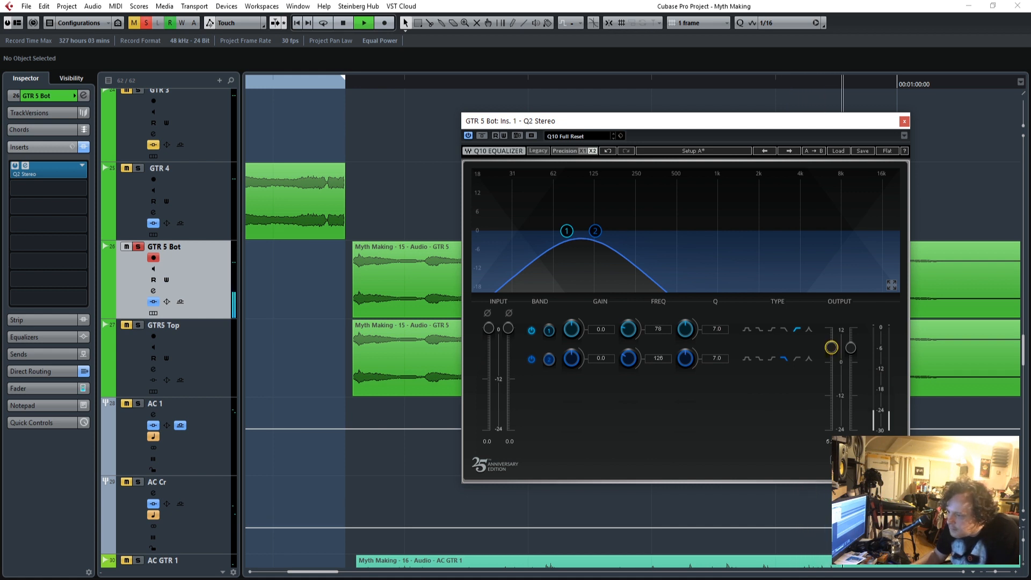
click(904, 122)
Load CLA-2A Stereo in the second insert slot of GTR 5 Bot and set its Peak Reduction to about 52 while playing the part.
click(336, 82)
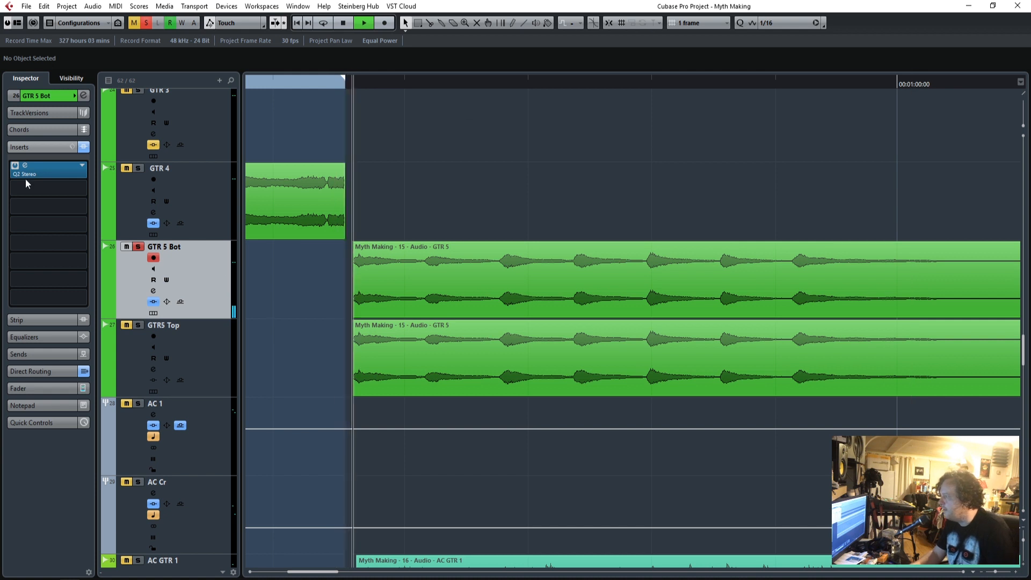
click(80, 186)
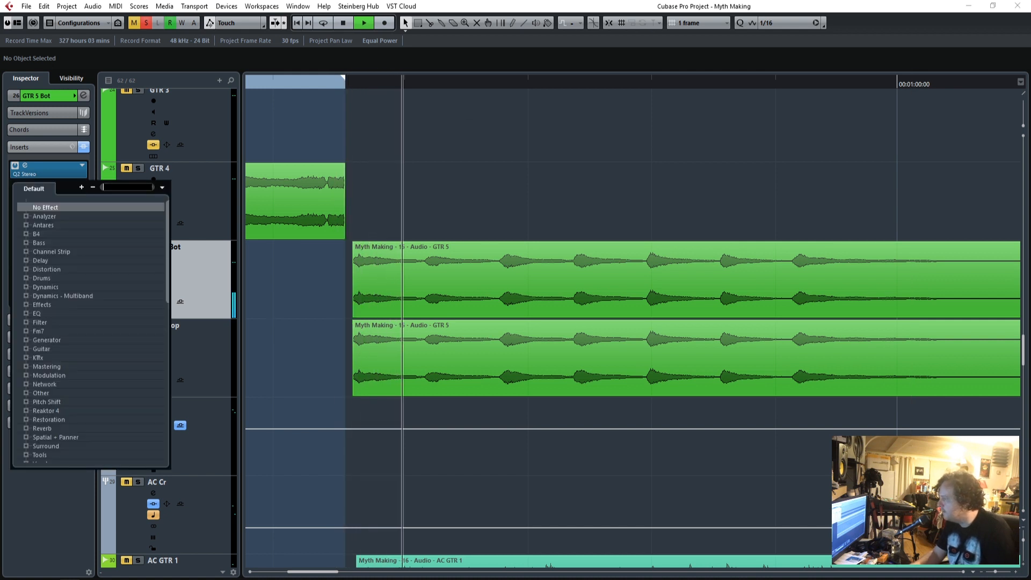
click(25, 287)
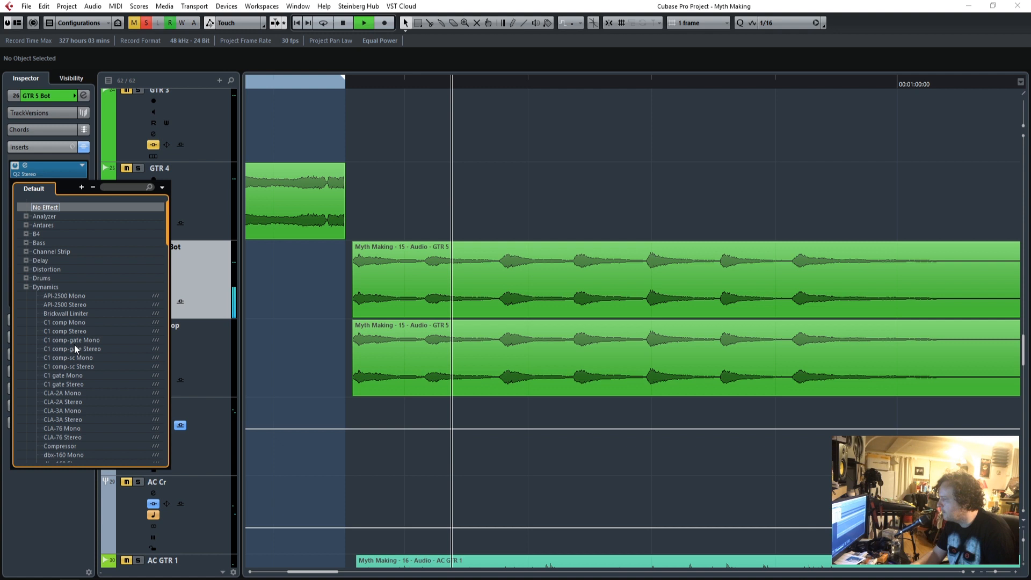
click(76, 404)
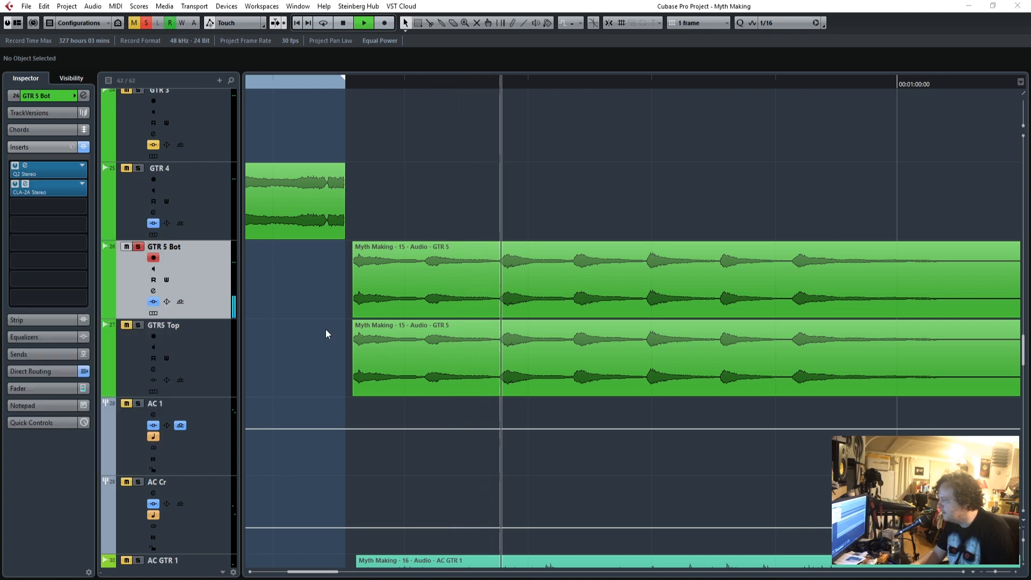
drag(515, 217, 595, 146)
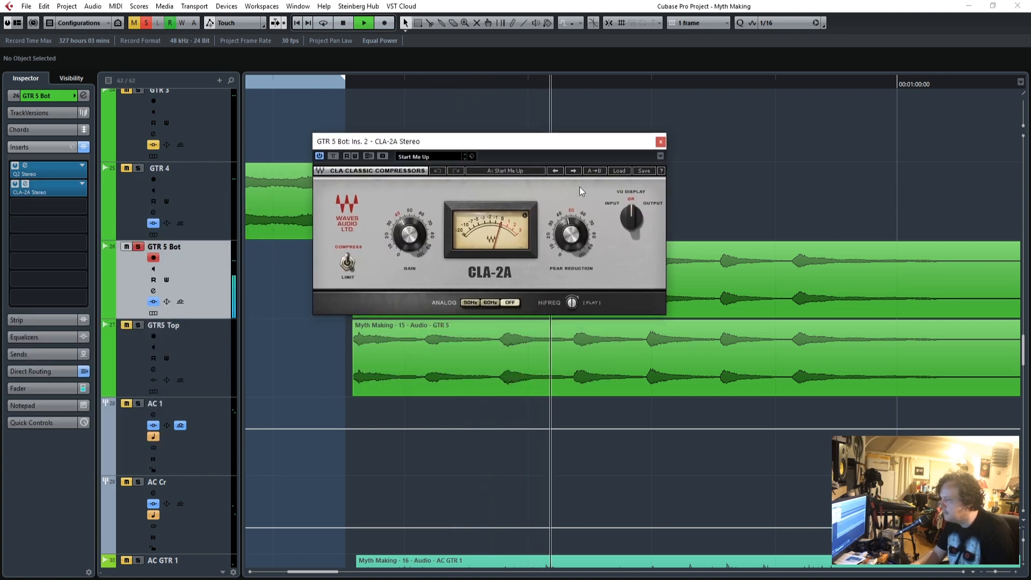
drag(558, 221, 558, 217)
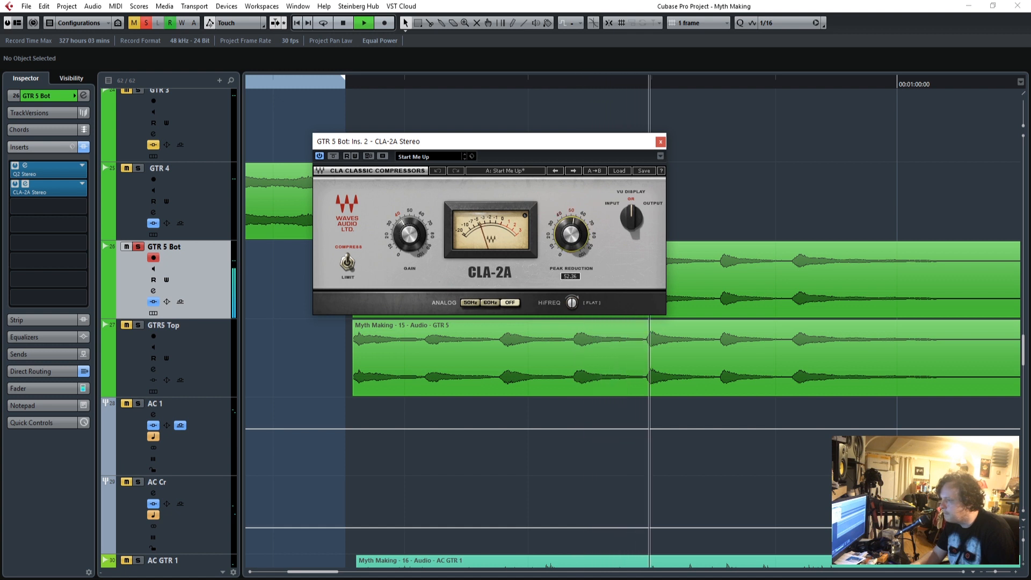
Fine-tune the CLA-2A Peak Reduction on GTR 5 Bot and replay the part from just before its start.
drag(569, 232, 569, 234)
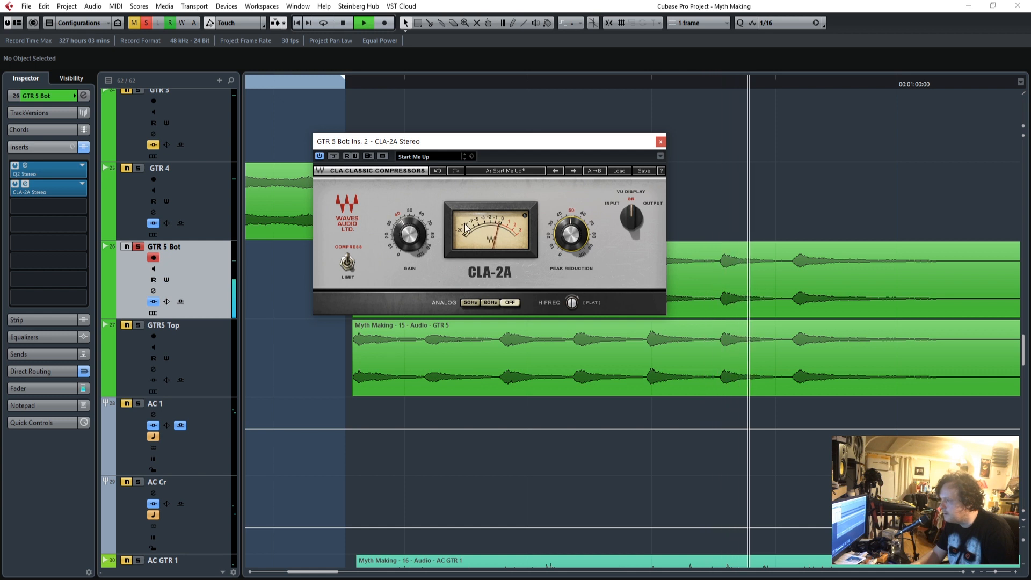
drag(421, 142, 555, 284)
click(325, 83)
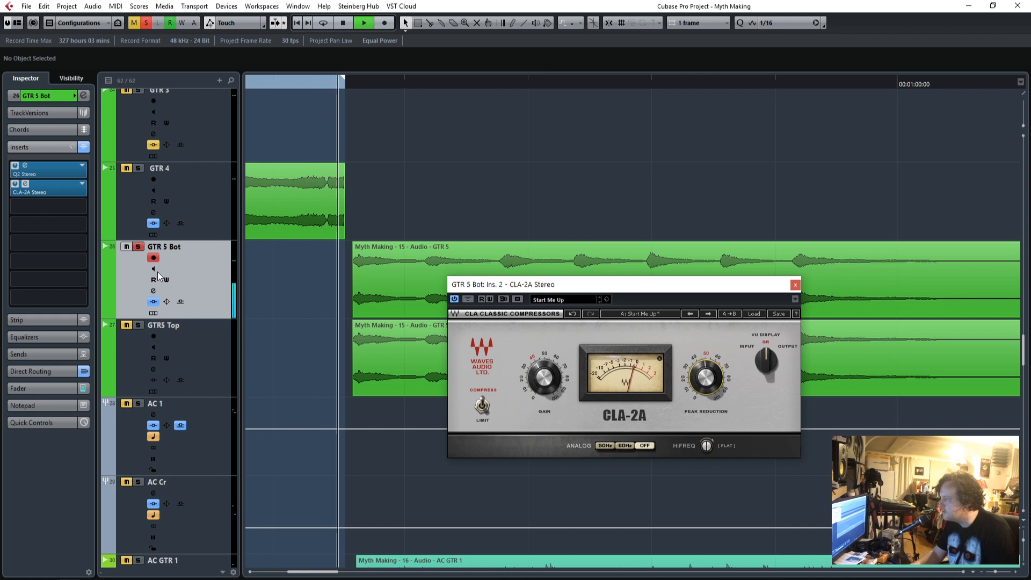
Set the Q2 high-pass to 110 Hz and the low-pass to 121 Hz on GTR 5 Bot, and close the equalizer.
click(24, 171)
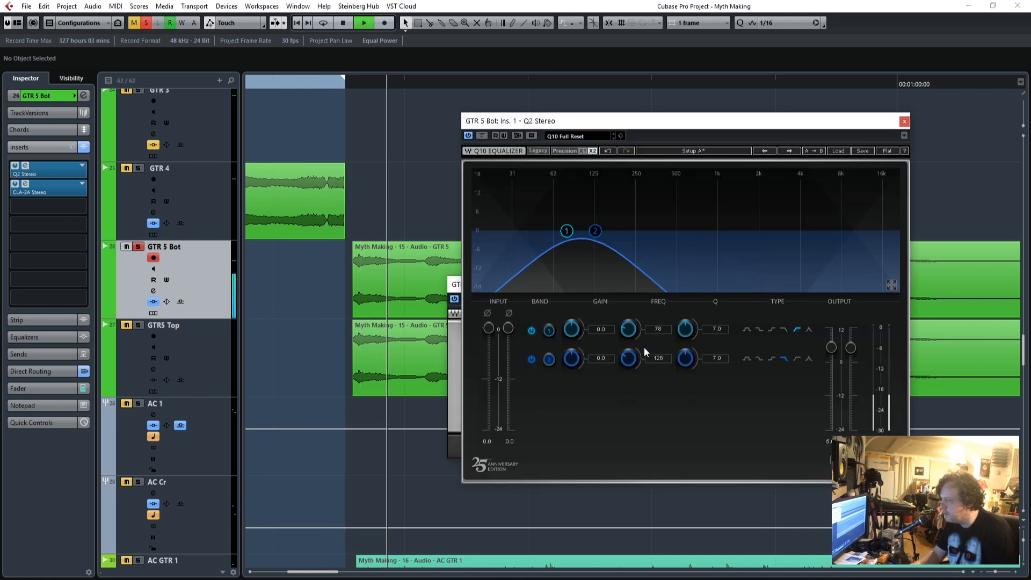
drag(660, 361, 659, 313)
drag(662, 360, 661, 366)
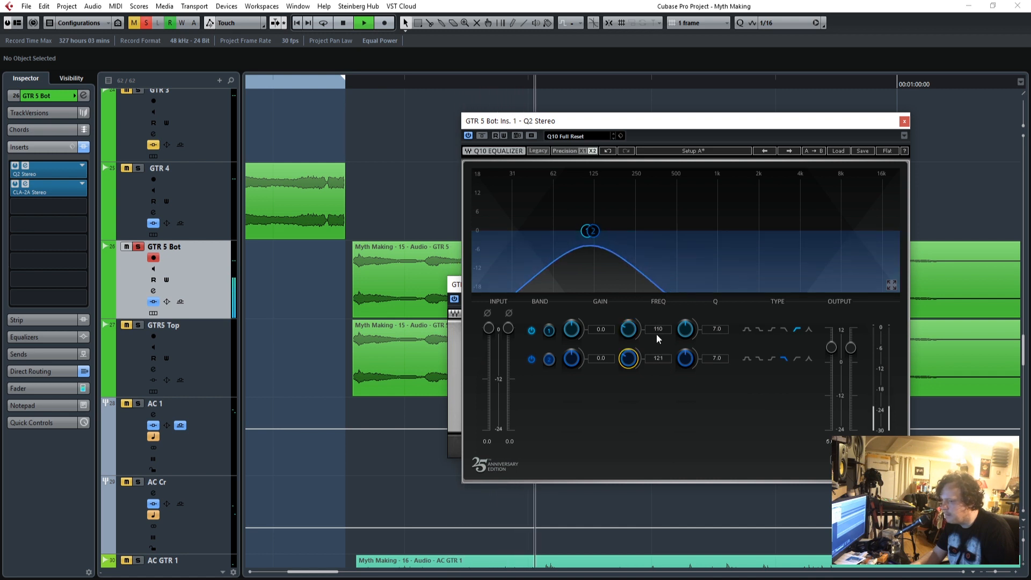
click(905, 122)
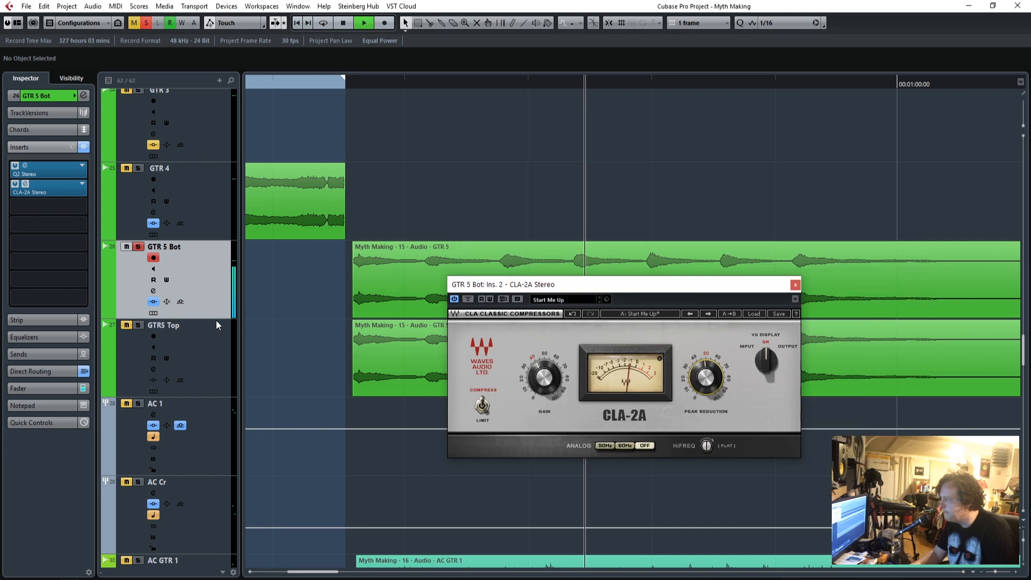
Replay the part with only GTR5 Top soloed and close the CLA-2A window.
click(340, 84)
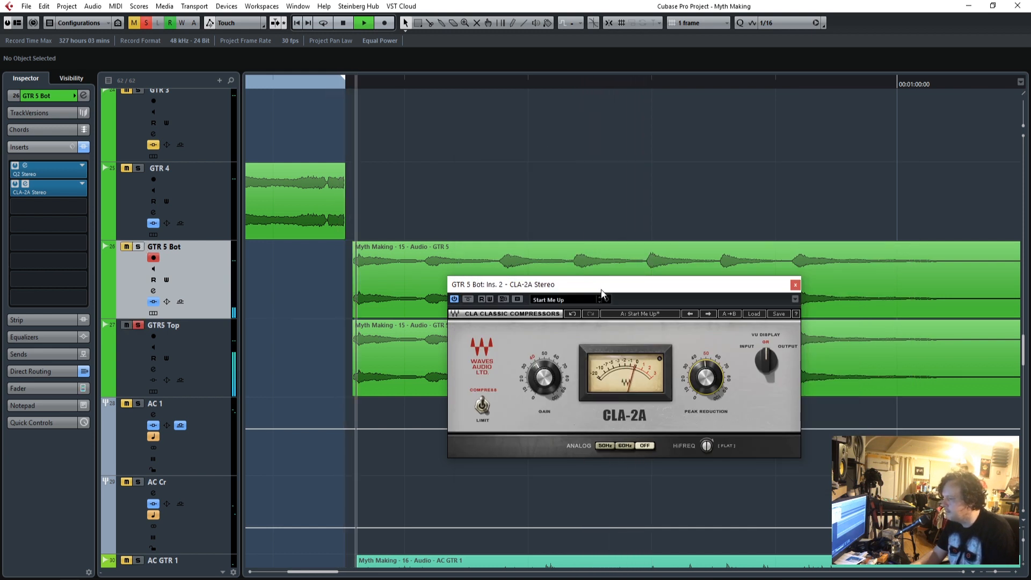
drag(577, 284, 603, 205)
click(821, 205)
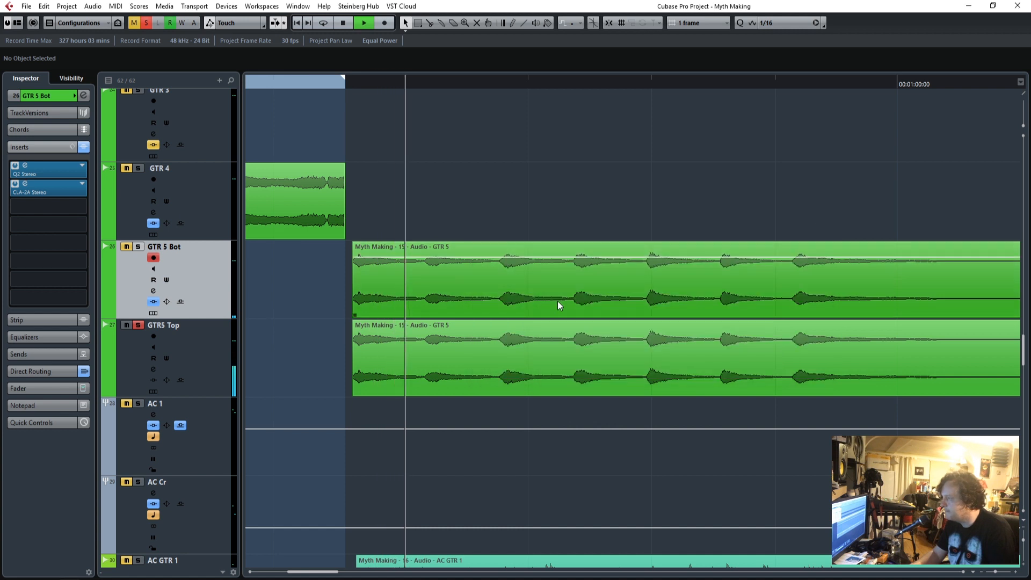
Load Q2 Stereo in the first insert slot of GTR5 Top.
click(206, 346)
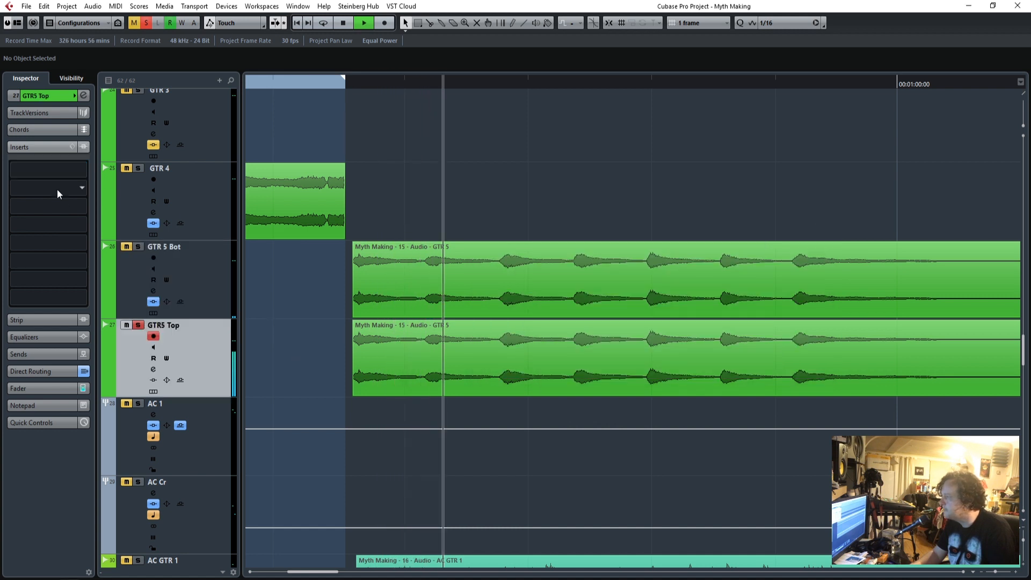
click(78, 169)
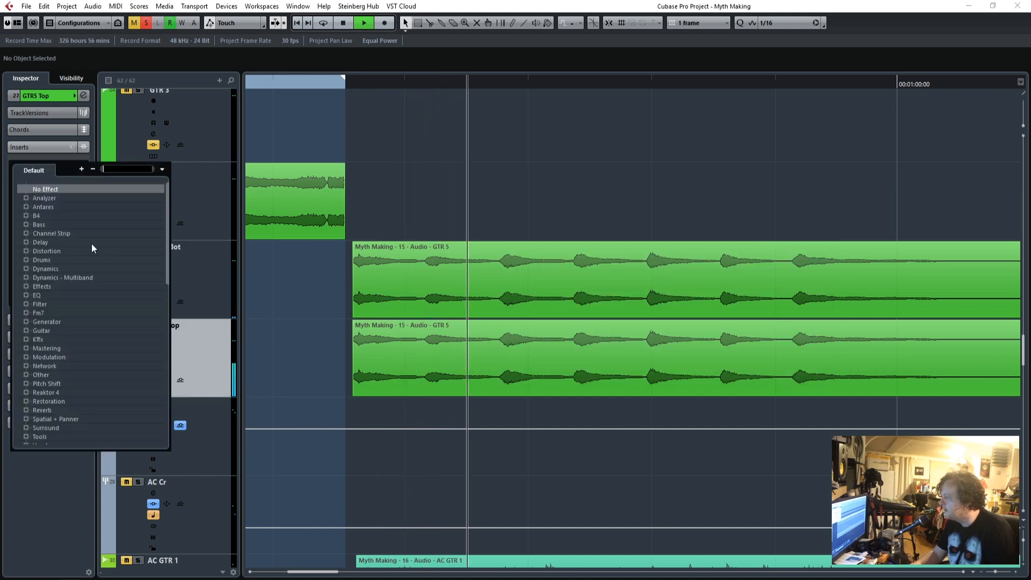
click(26, 296)
scroll(108, 363, down, 4)
scroll(105, 363, down, 6)
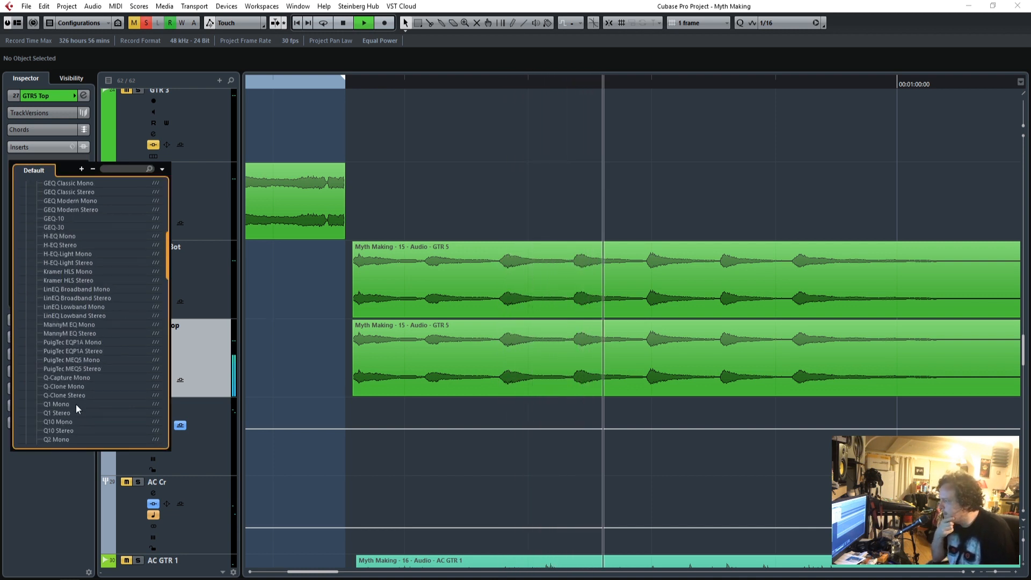
scroll(85, 410, down, 2)
click(62, 396)
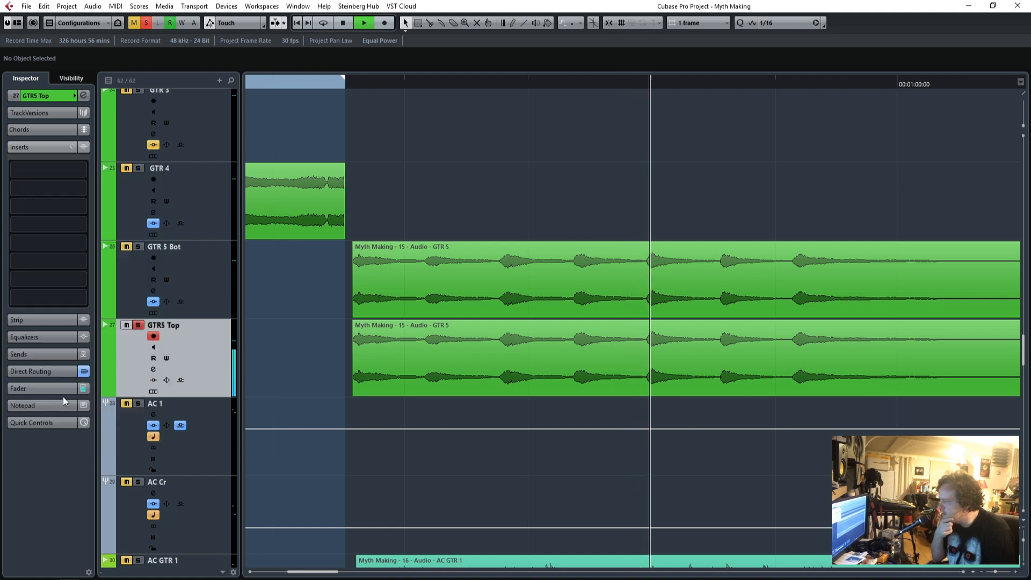
drag(769, 112, 733, 124)
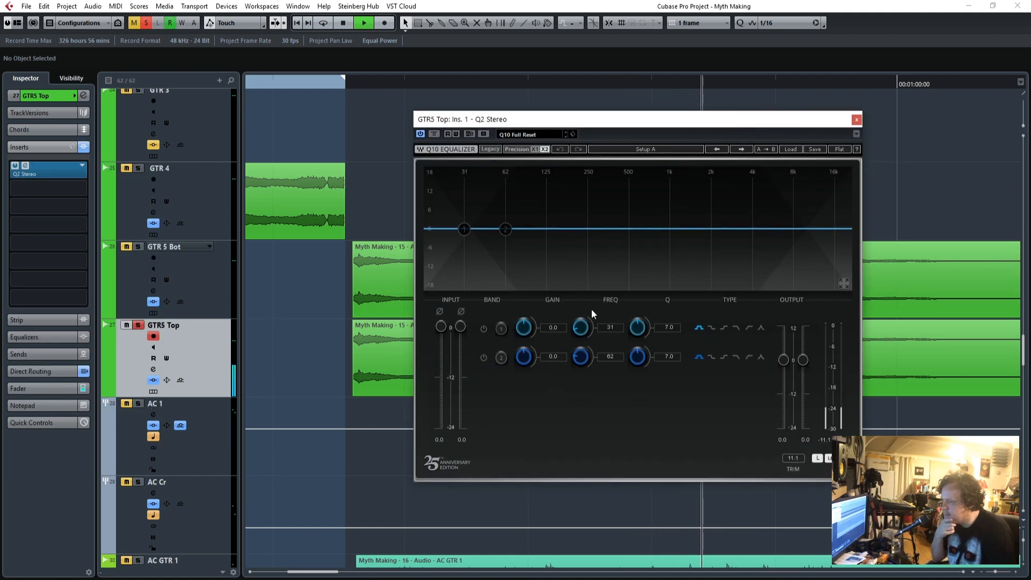
Enable Q2 band 1 on GTR5 Top as a high-pass filter at 462 Hz with a Q of 7.4.
click(483, 329)
drag(614, 327, 721, 334)
click(749, 328)
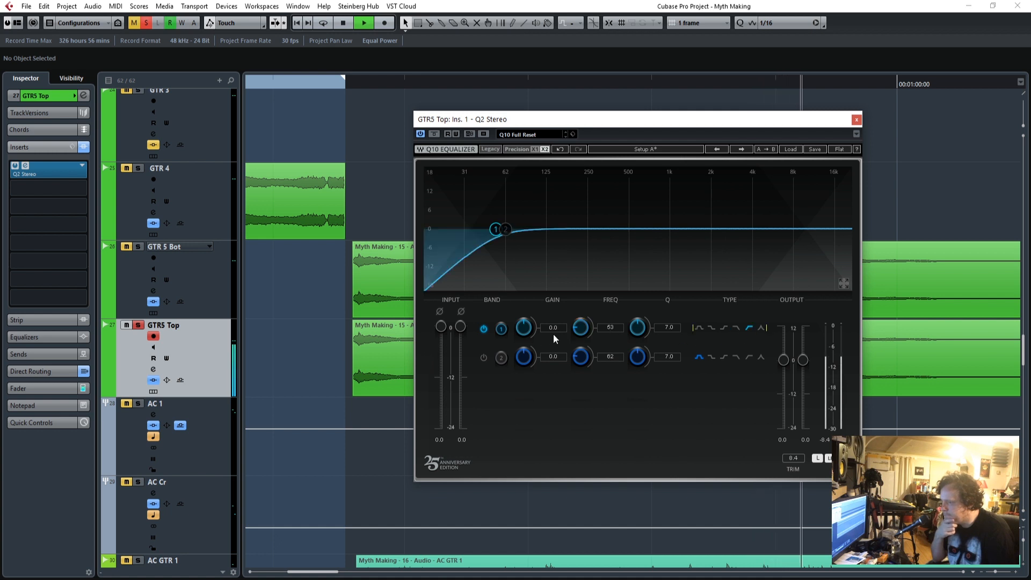
drag(616, 334, 752, 334)
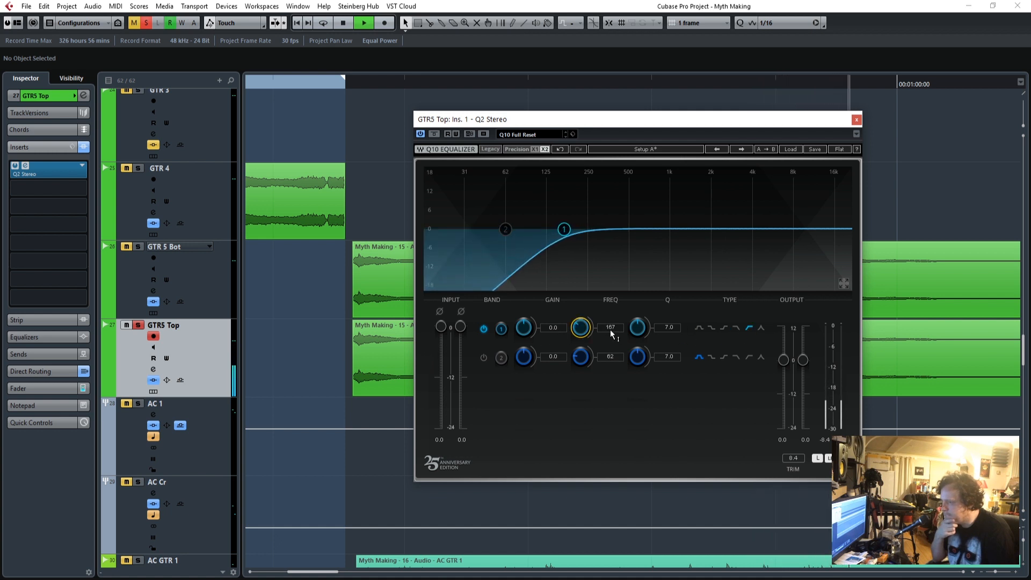
drag(665, 328, 665, 322)
drag(580, 327, 610, 329)
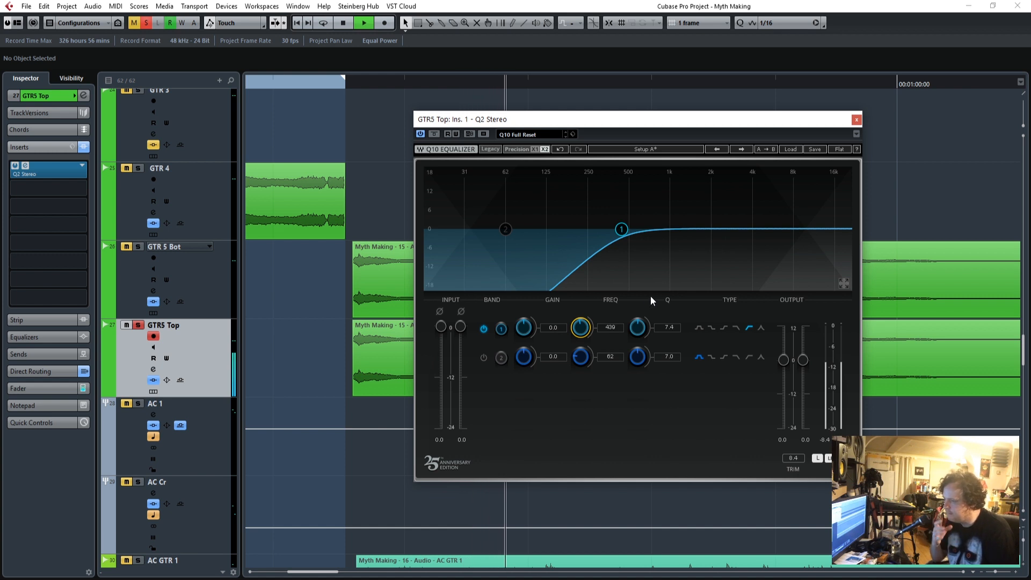
mouse_move(610, 328)
mouse_down()
mouse_move(610, 316)
mouse_move(609, 326)
mouse_up()
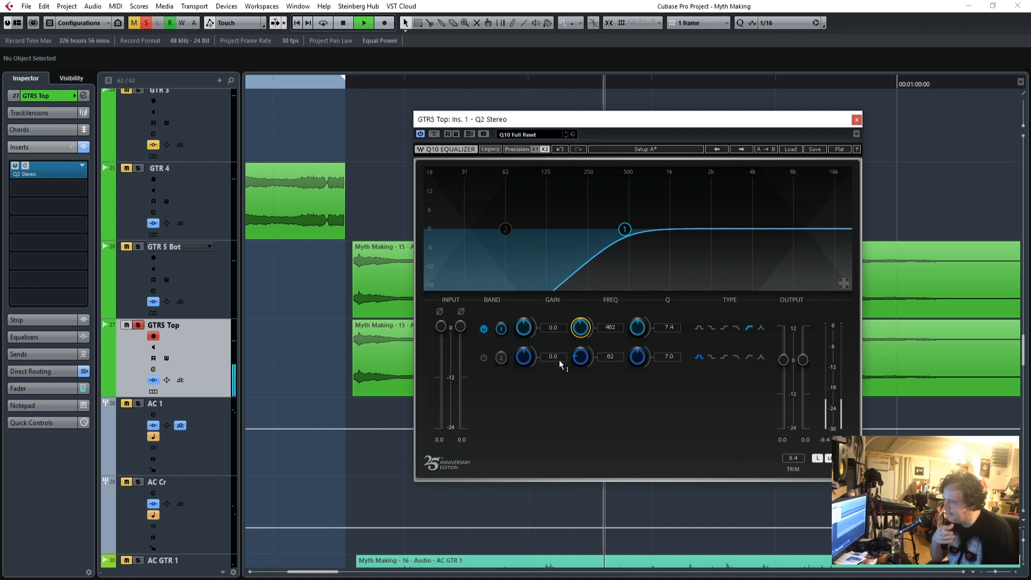
Enable Q2 band 2 on GTR5 Top as a wide bell boost of about 4 dB at 7716 Hz, and close the equalizer.
click(483, 358)
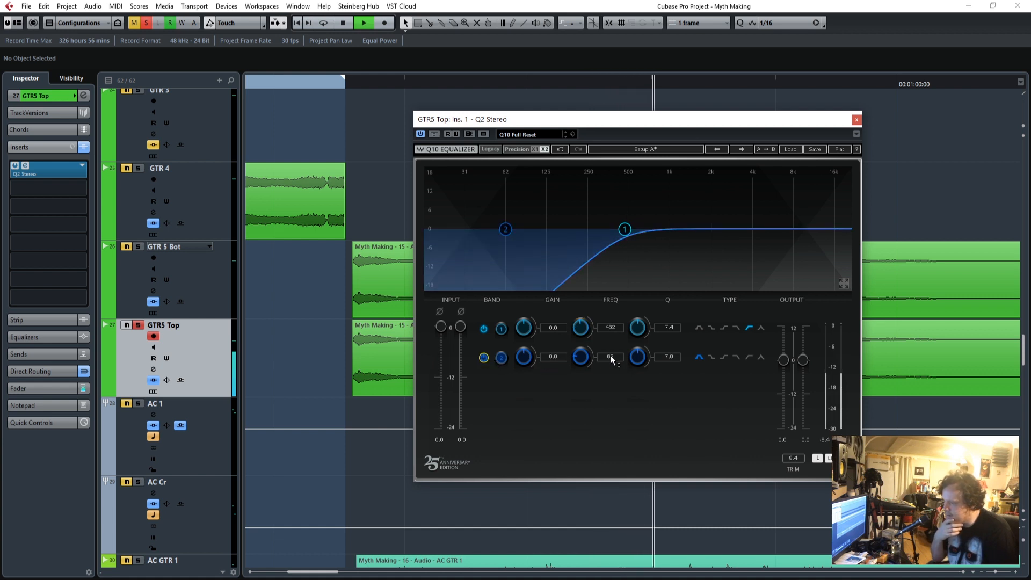
drag(523, 356, 523, 349)
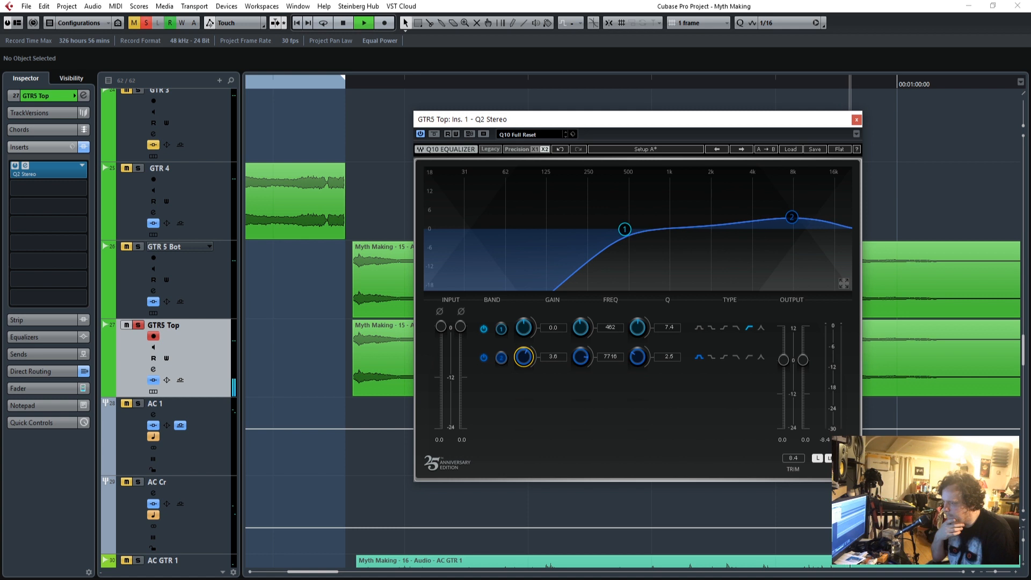
click(857, 119)
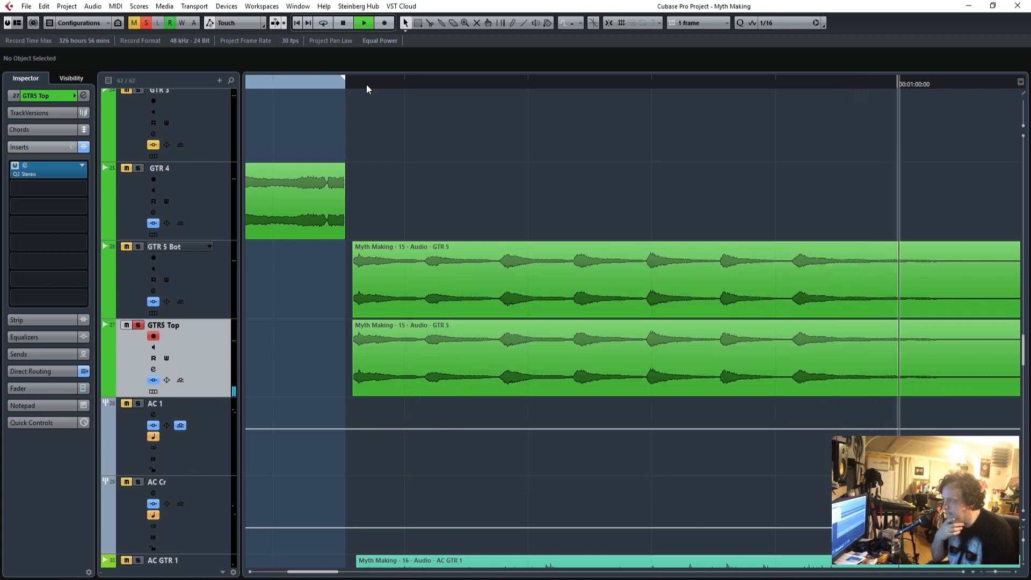
Replay the part with GTR 5 Bot and GTR5 Top soloed together and set the GTR5 Top fader to -2.61 dB.
click(340, 85)
click(138, 247)
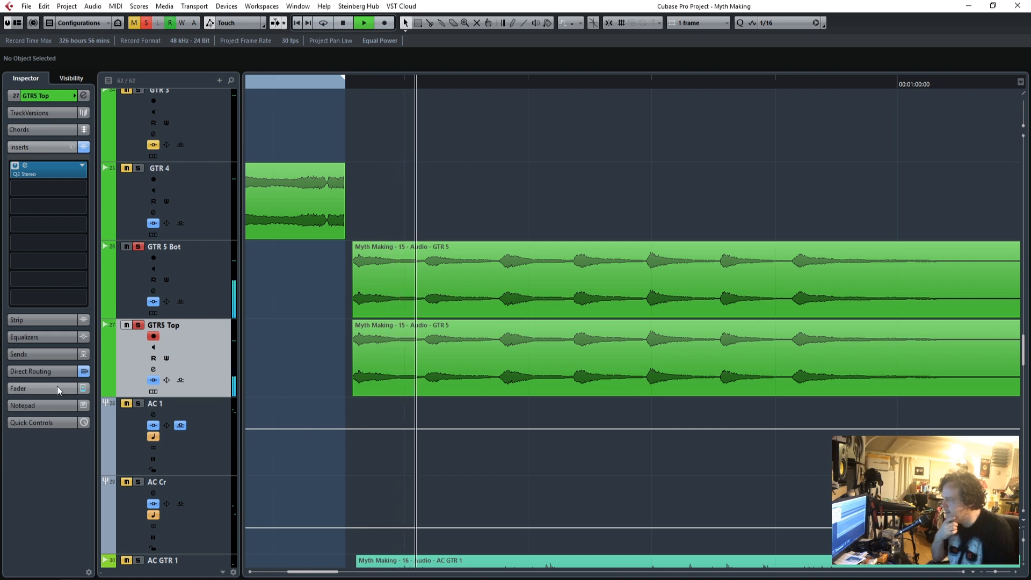
click(197, 275)
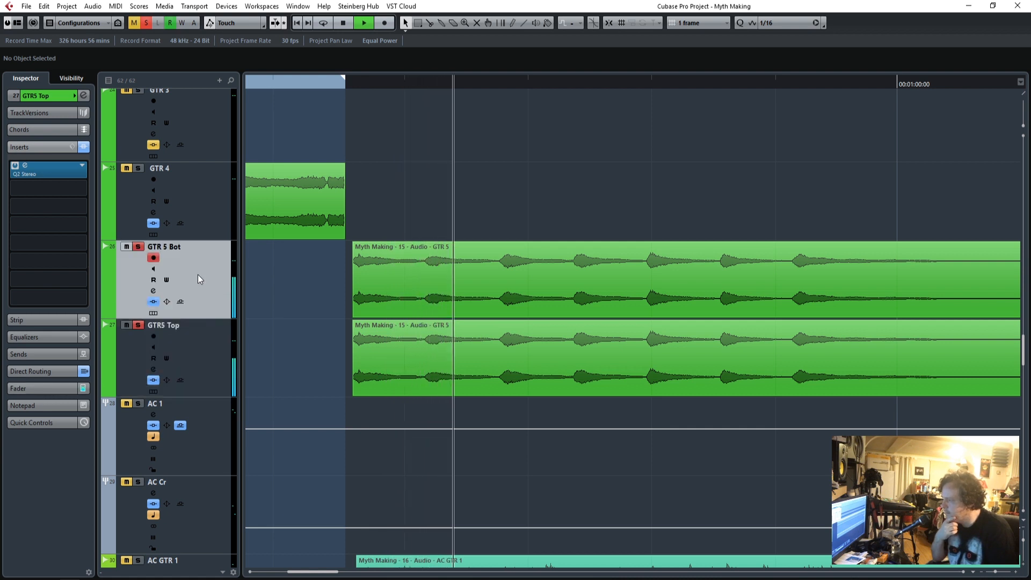
click(35, 386)
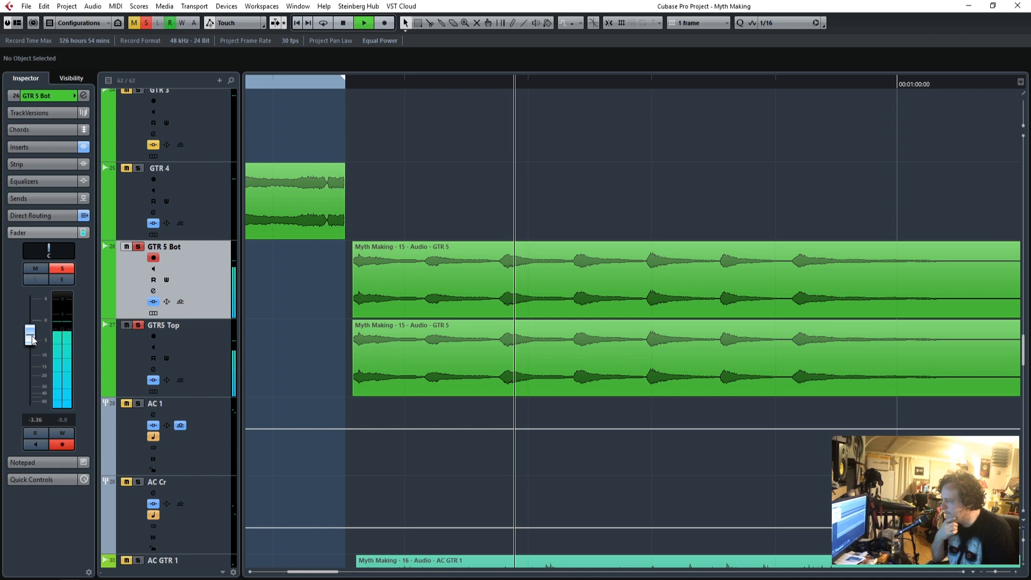
click(198, 353)
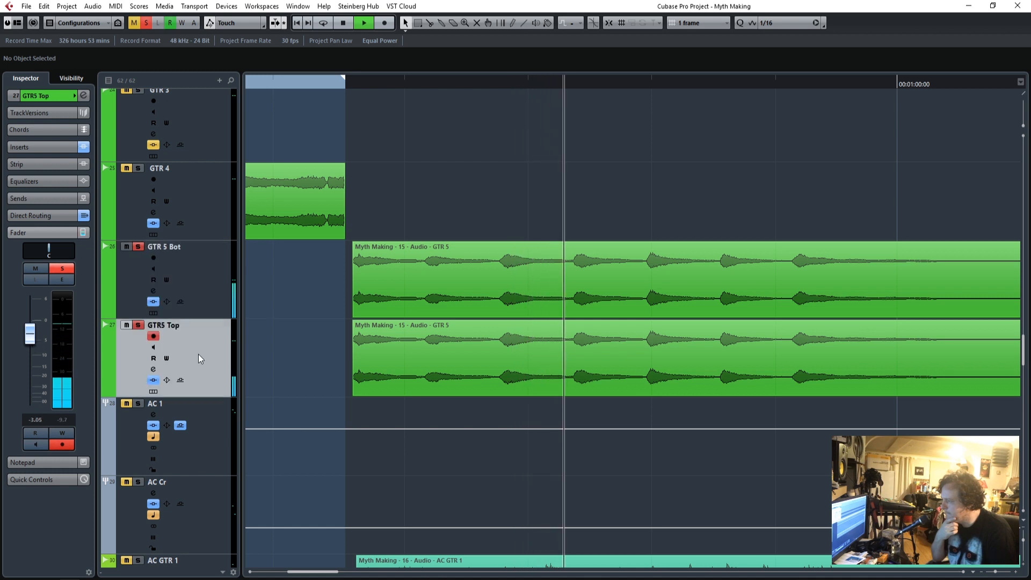
drag(30, 337, 30, 334)
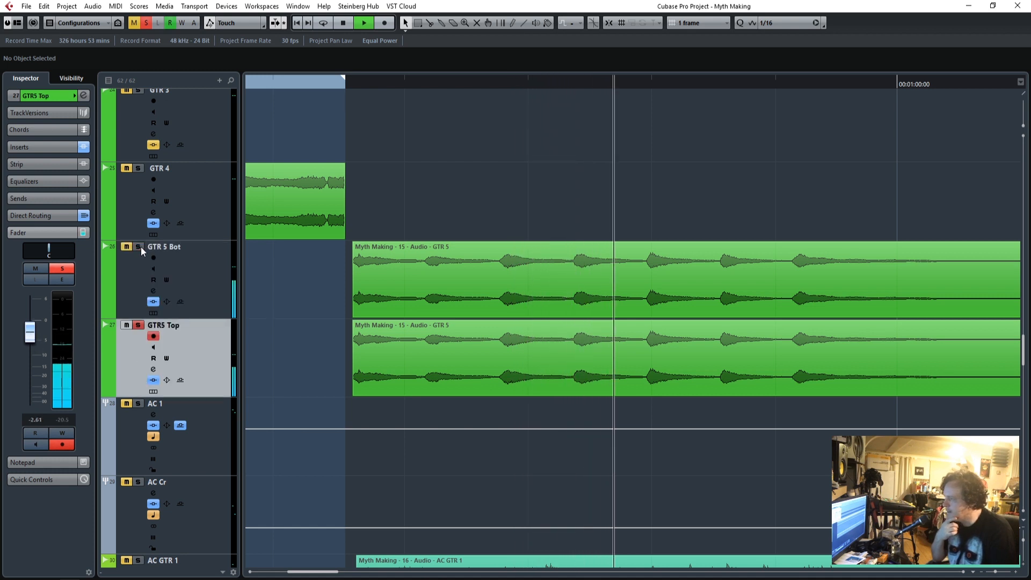
Load TR5 Leslie in the second insert slot of GTR5 Top, stop playback and open the plug-in.
click(35, 147)
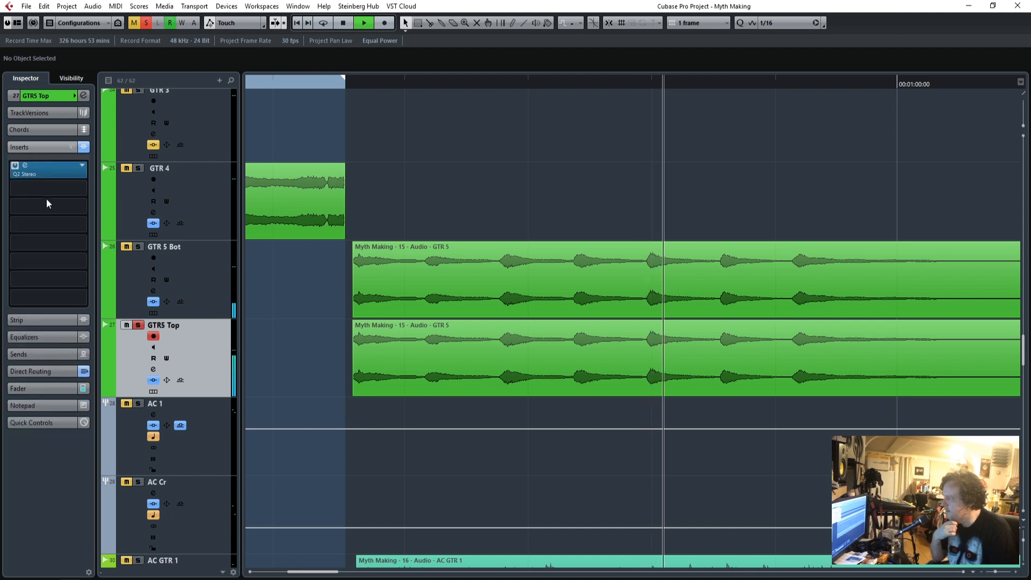
click(82, 189)
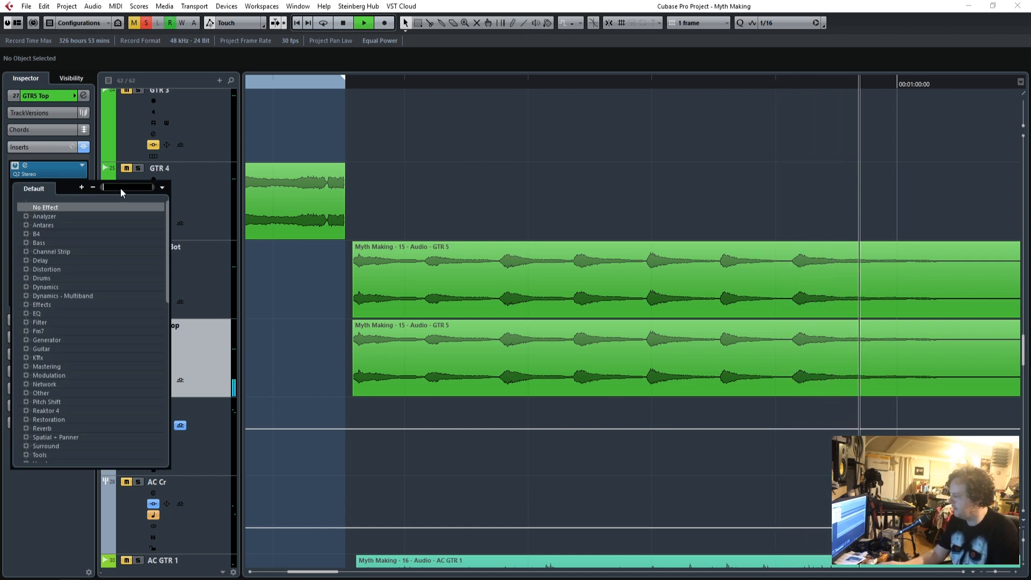
text(les)
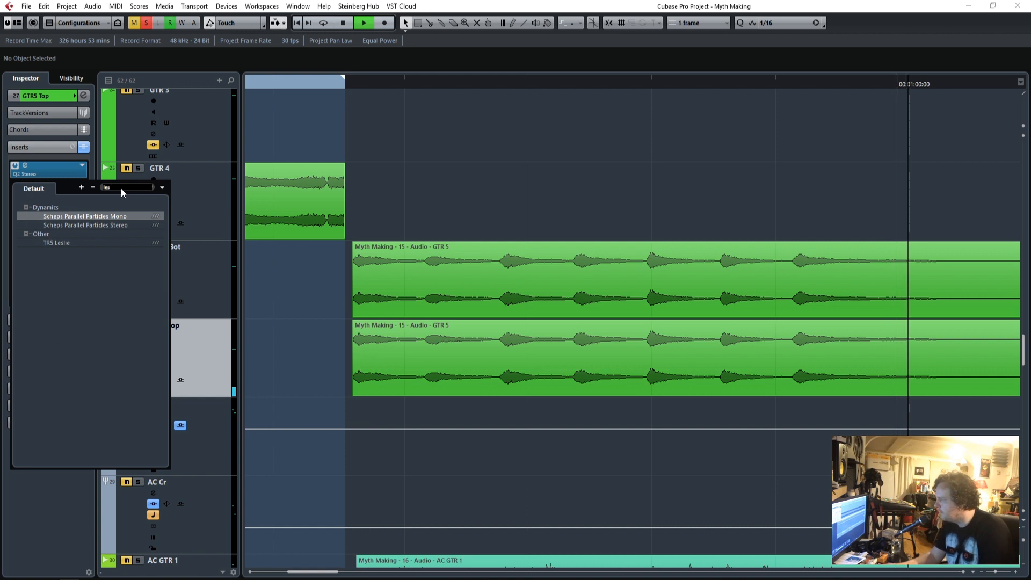
click(54, 242)
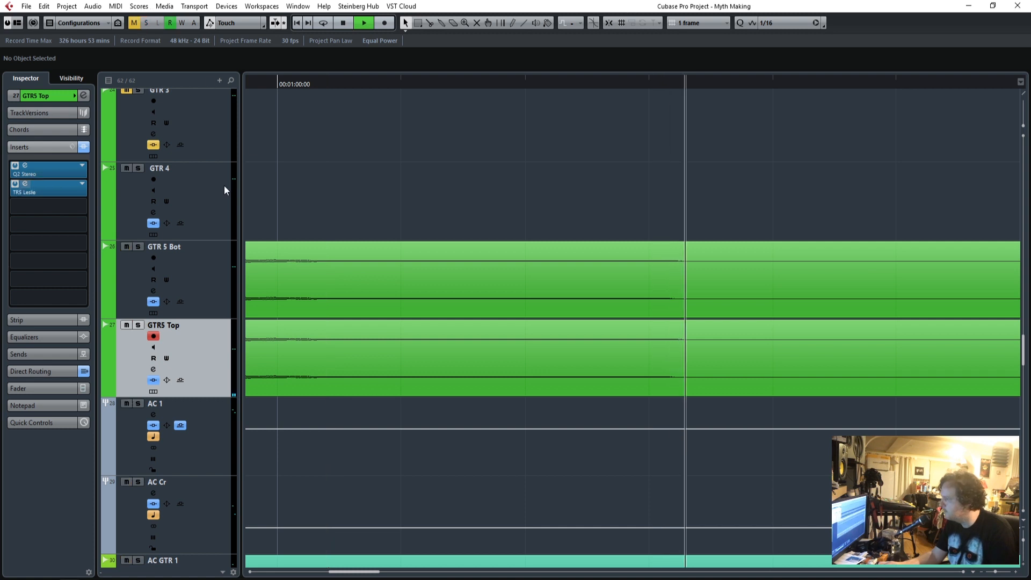
key(space)
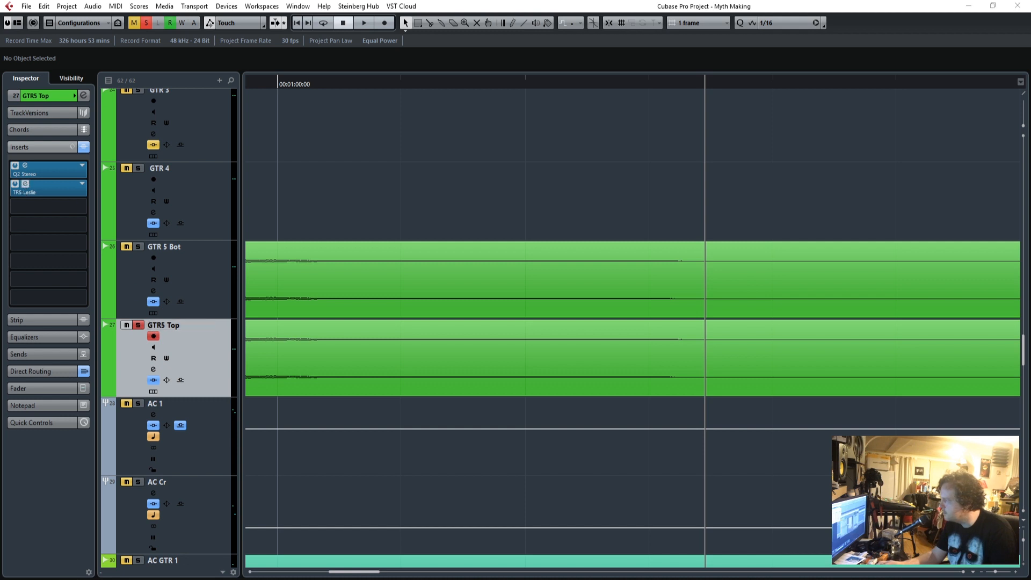
click(41, 188)
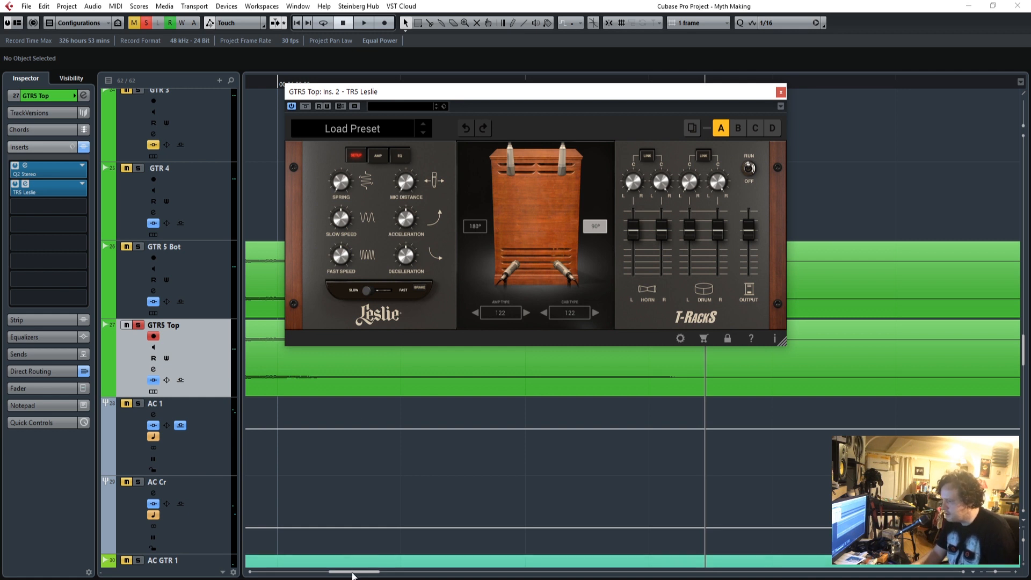
Link the Leslie's horn and drum channels in pairs and lower both drum levels moderately while playing GTR5 Top.
drag(352, 572, 248, 569)
drag(736, 94, 714, 220)
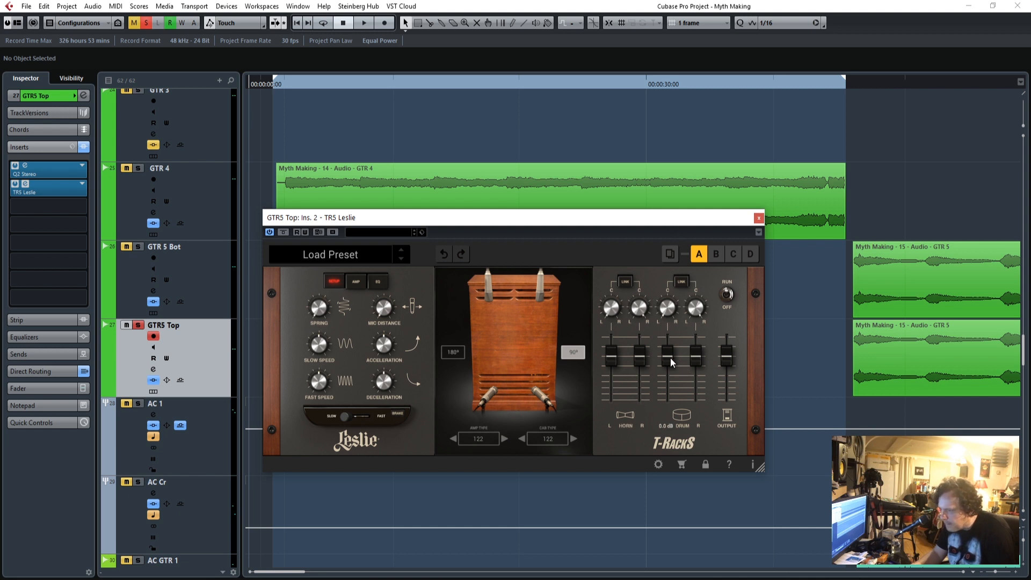
drag(670, 356, 668, 401)
drag(638, 219, 422, 125)
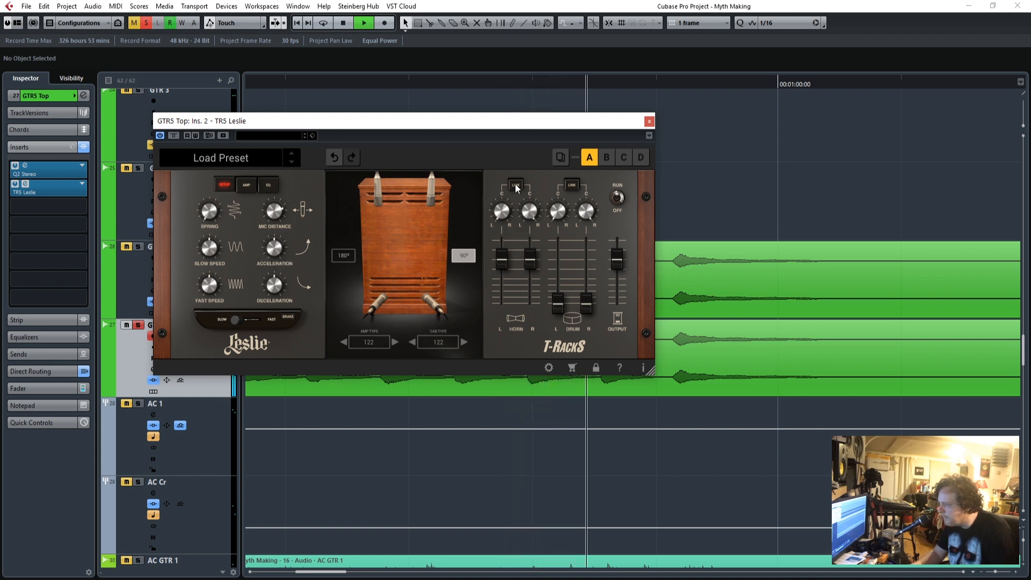
drag(555, 304, 550, 280)
drag(326, 573, 279, 572)
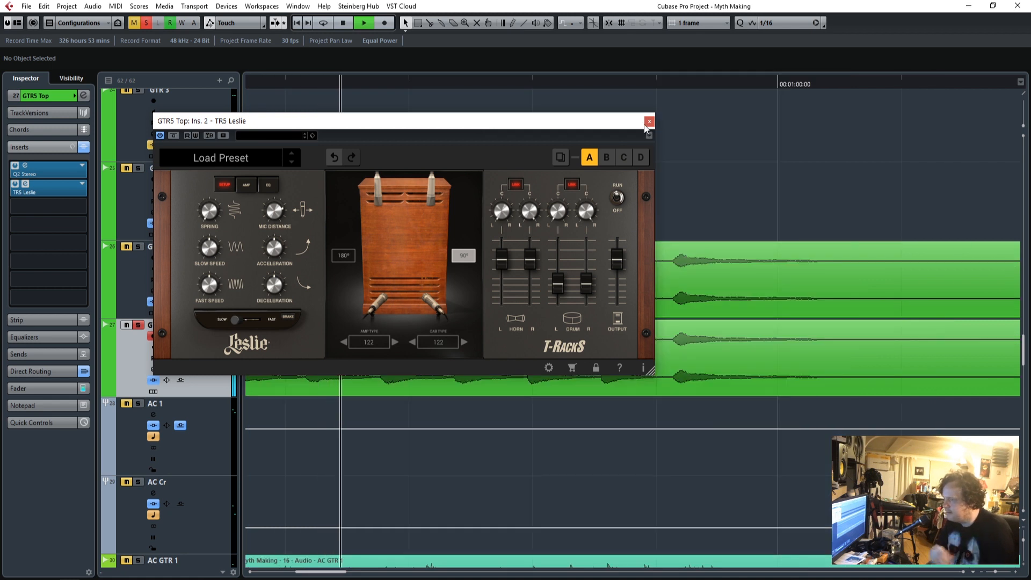
Close the Leslie, solo GTR 5 Bot alongside GTR5 Top and replay the part from just before its start.
click(649, 122)
click(138, 246)
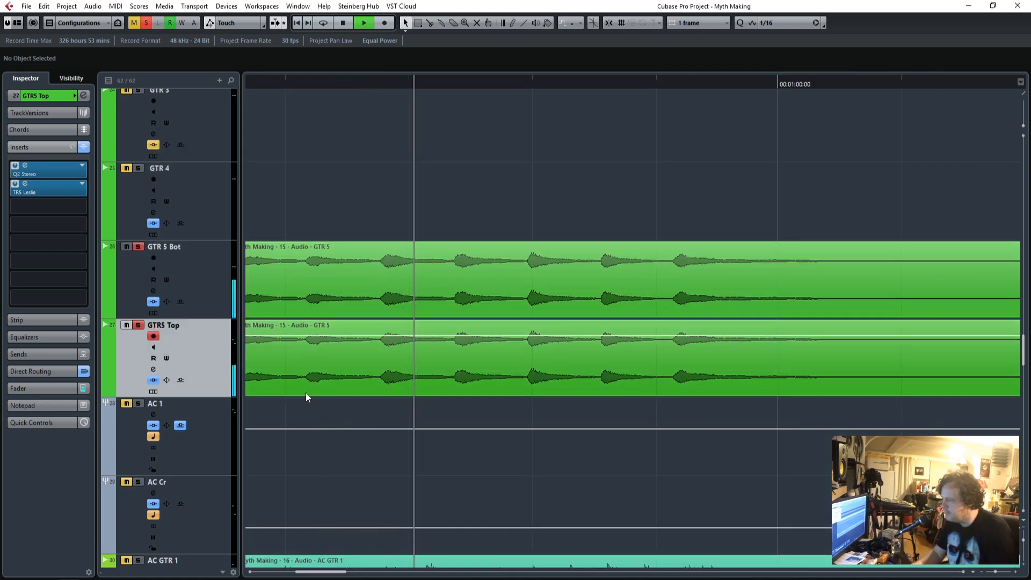
drag(332, 572, 315, 578)
click(452, 85)
On the GTR 5 Bot Q2 equalizer, lower the low-pass frequency to 107 and the high-pass frequency to 97, and close it.
click(214, 266)
click(25, 166)
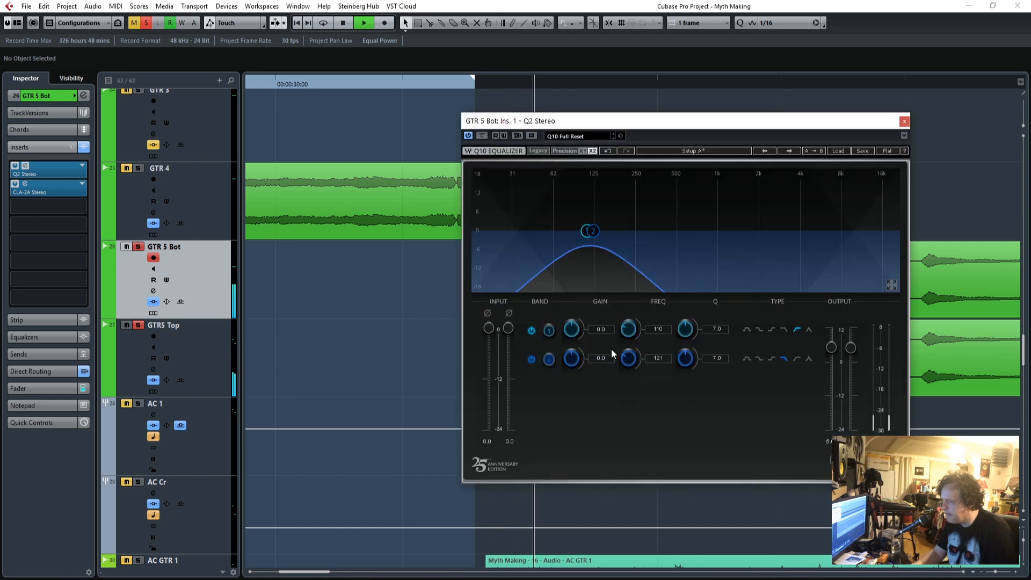
drag(659, 359, 659, 371)
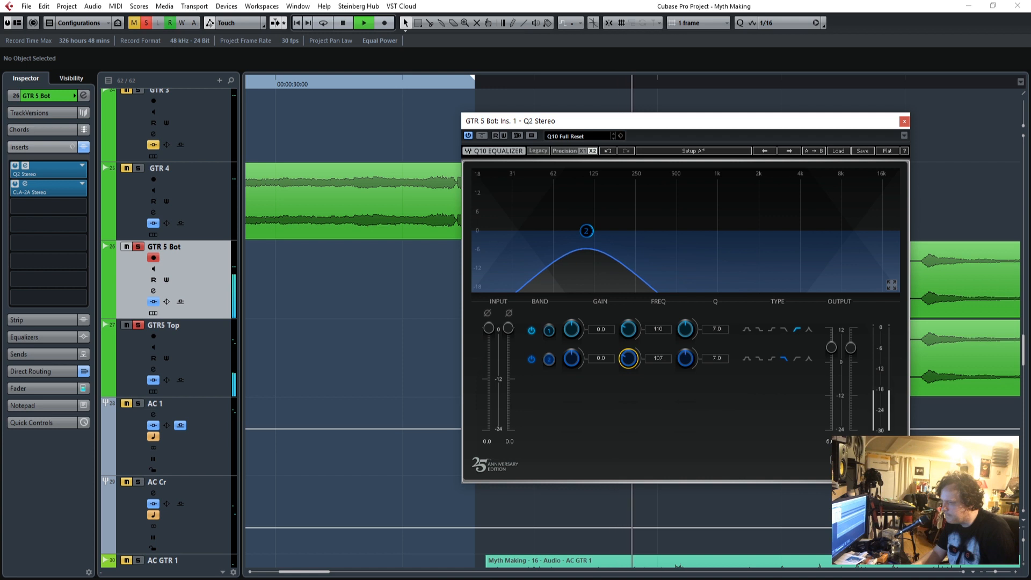
drag(661, 330, 662, 342)
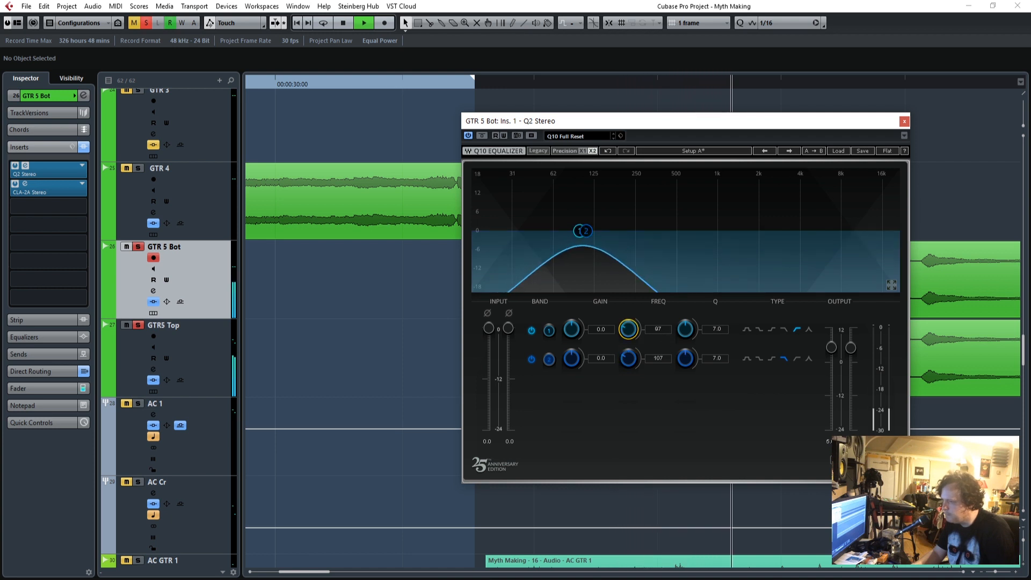
click(904, 122)
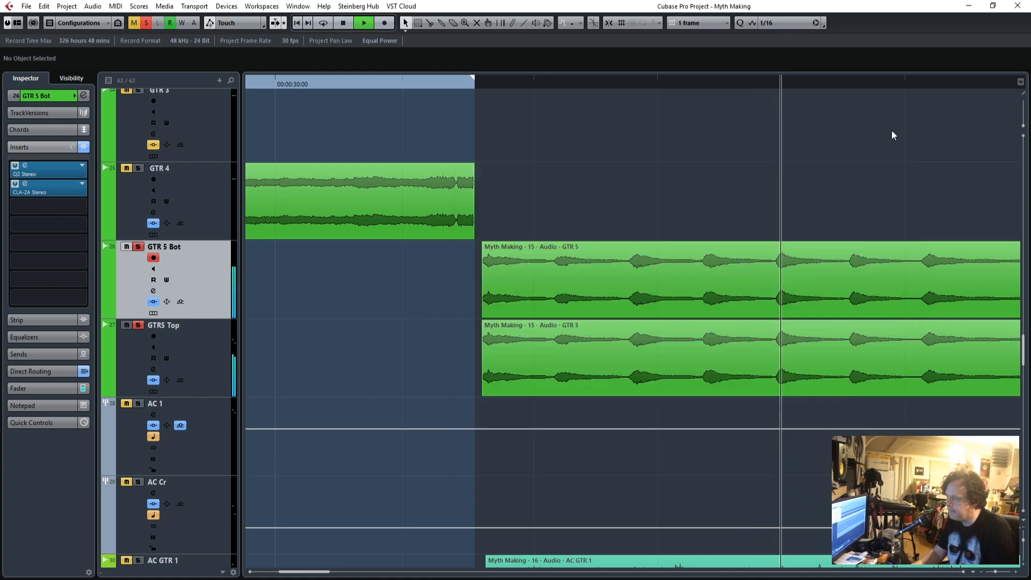
Solo the AC guitar tracks alongside both GTR 5 tracks and replay from shortly before the GTR 5 part.
scroll(398, 444, down, 3)
scroll(398, 445, down, 3)
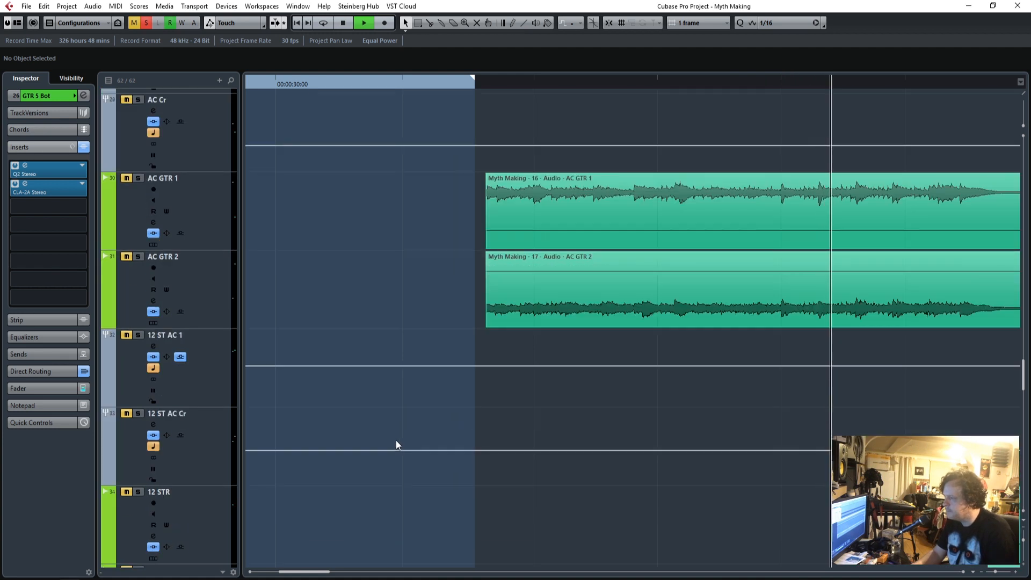
click(137, 99)
scroll(486, 342, up, 5)
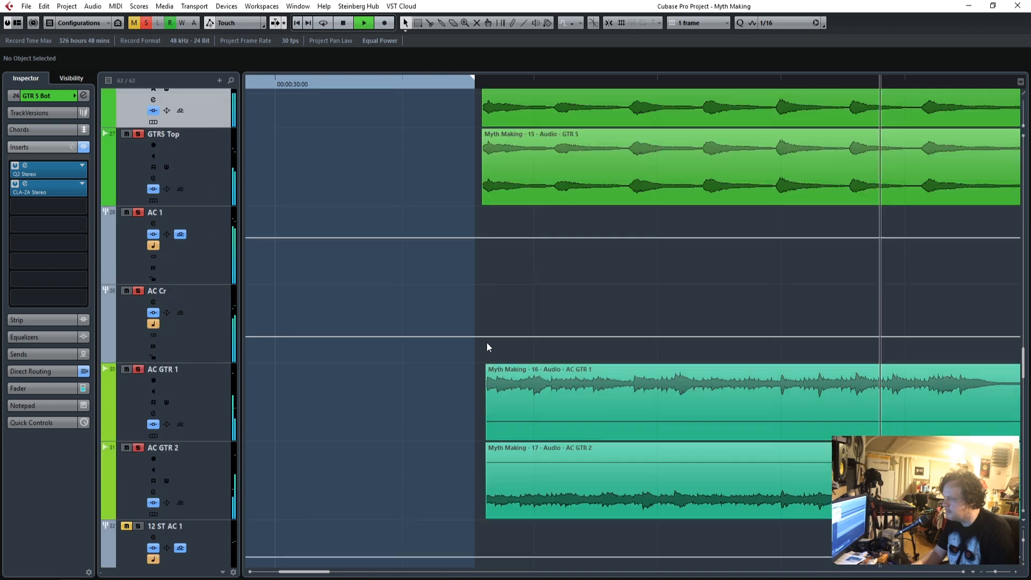
click(347, 84)
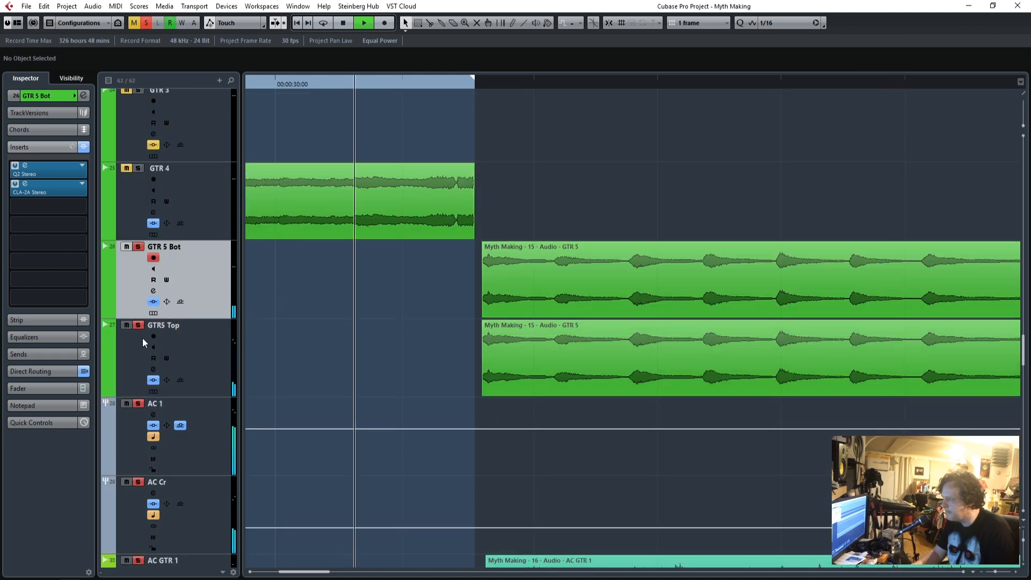
Load SSLComp Stereo in the third insert slot of GTR5 Top, lower its threshold during playback and close it.
click(202, 342)
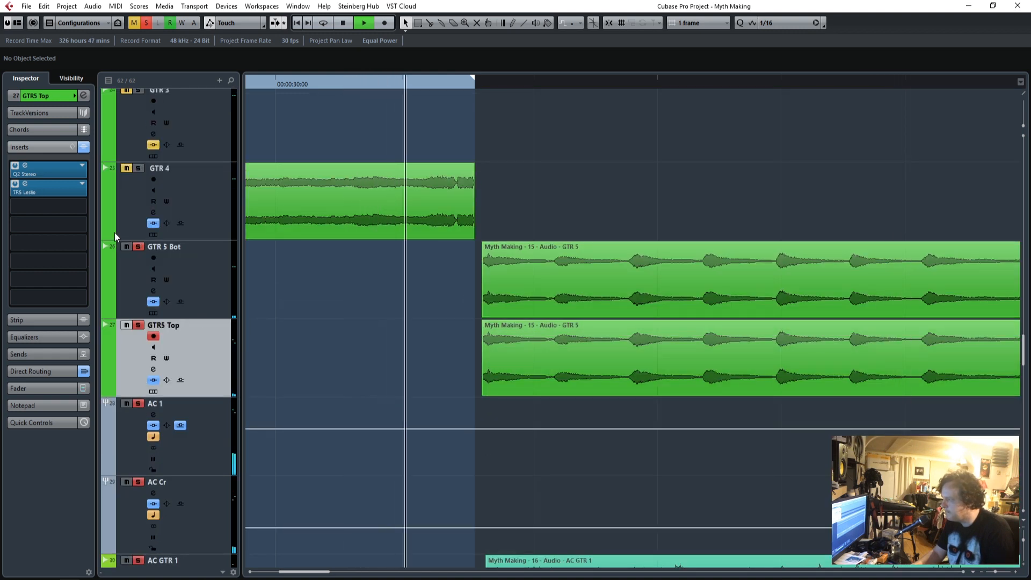
click(82, 208)
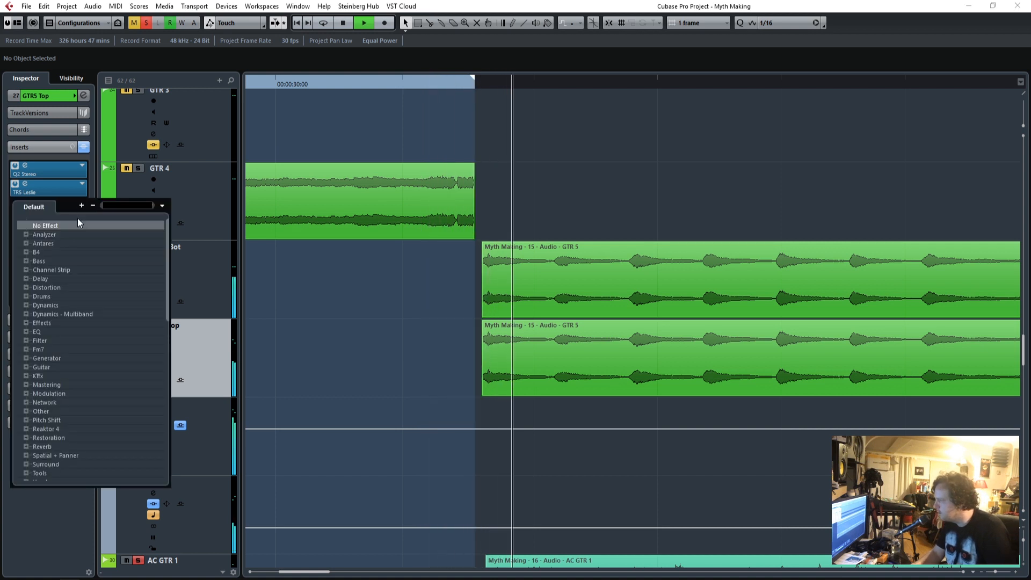
click(115, 205)
text(ssl)
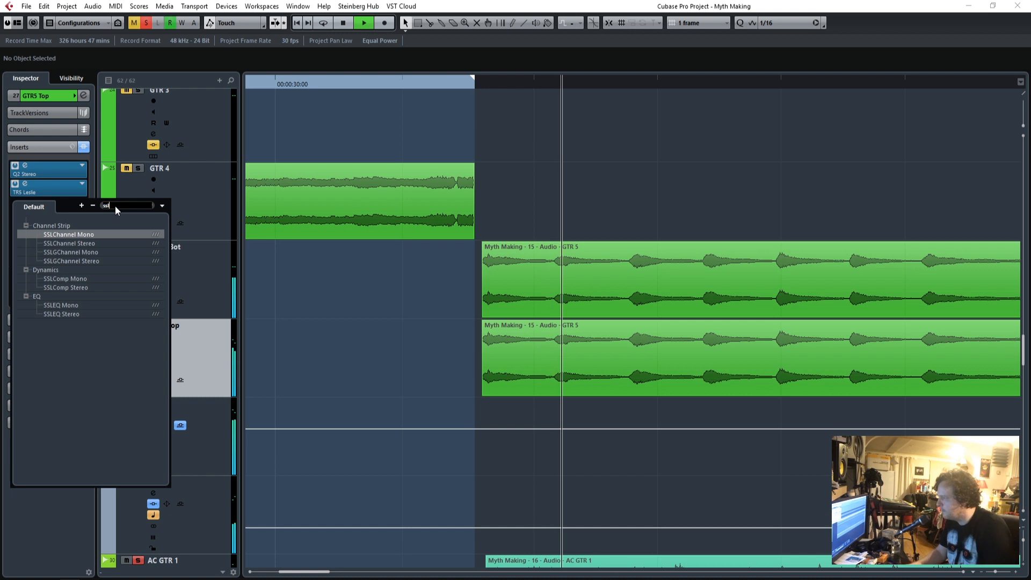
click(76, 288)
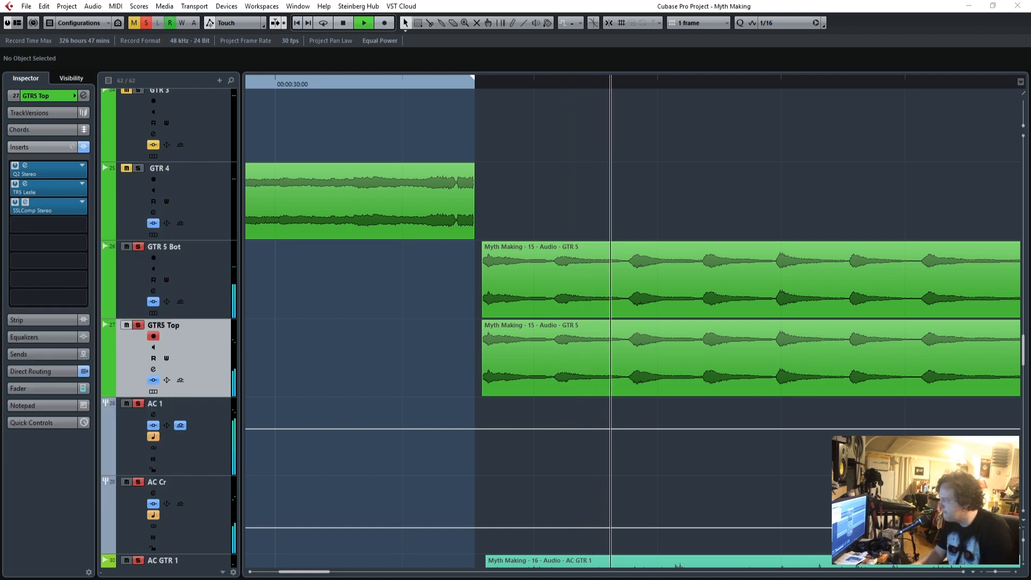
drag(441, 273, 435, 323)
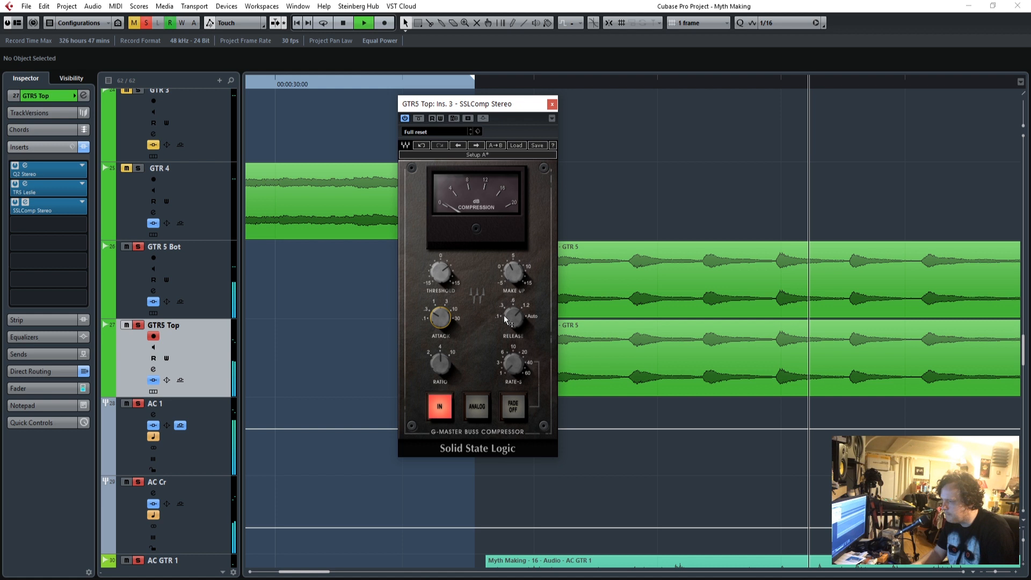
click(552, 104)
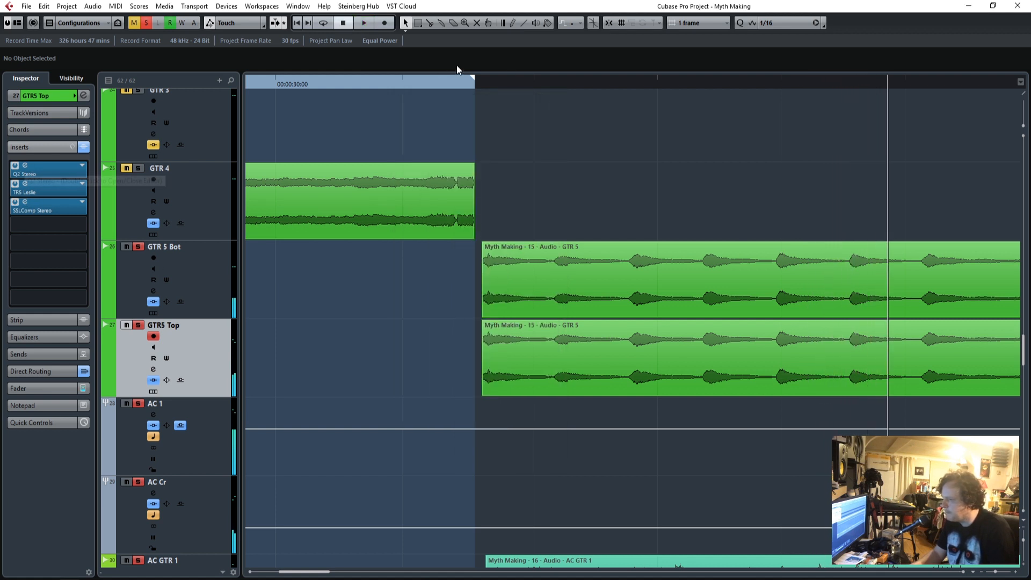
Play GTR5 Top soloed from just before the part and lower its Q2 high-pass frequency to 354.
click(468, 83)
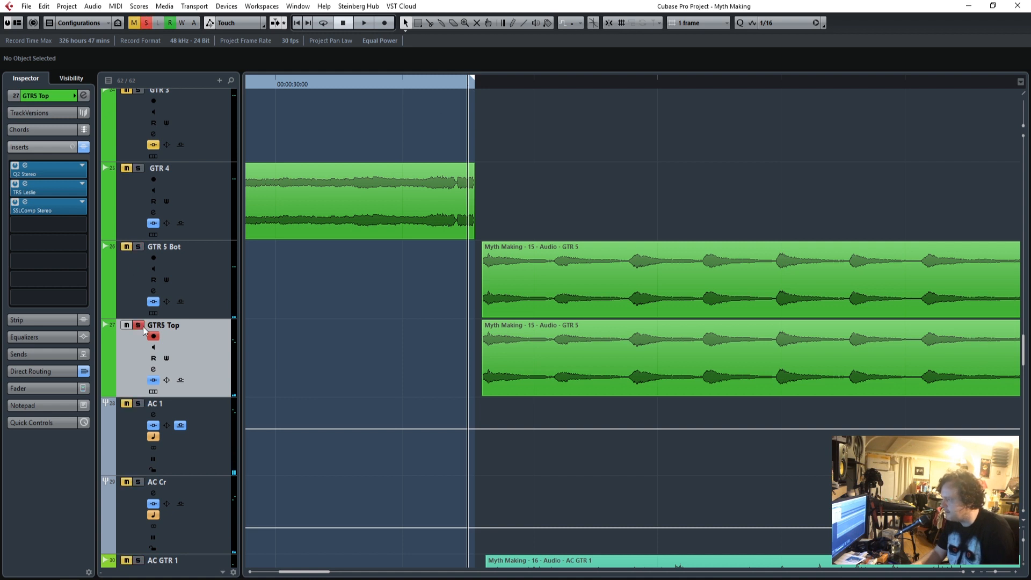
key(space)
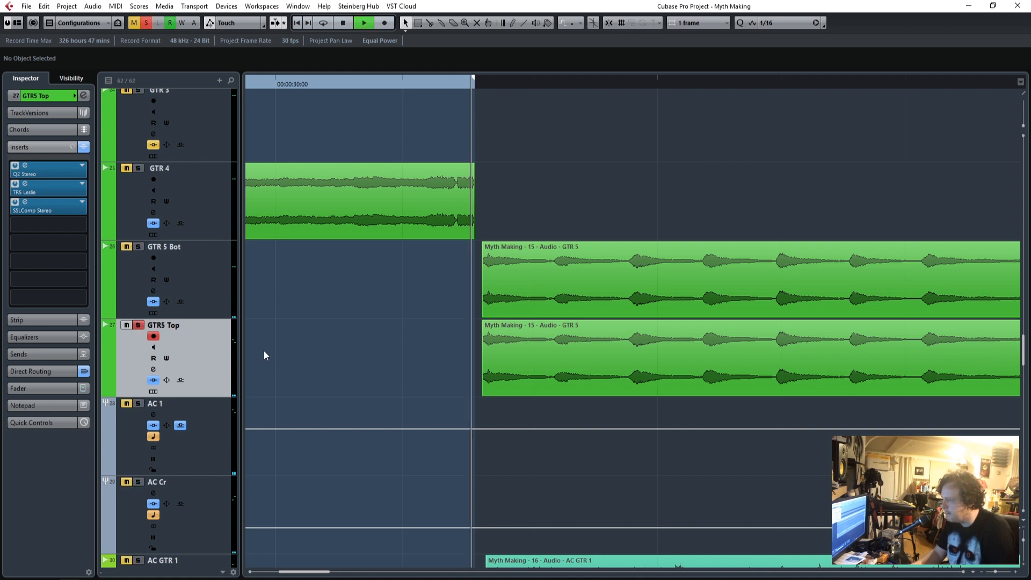
click(28, 174)
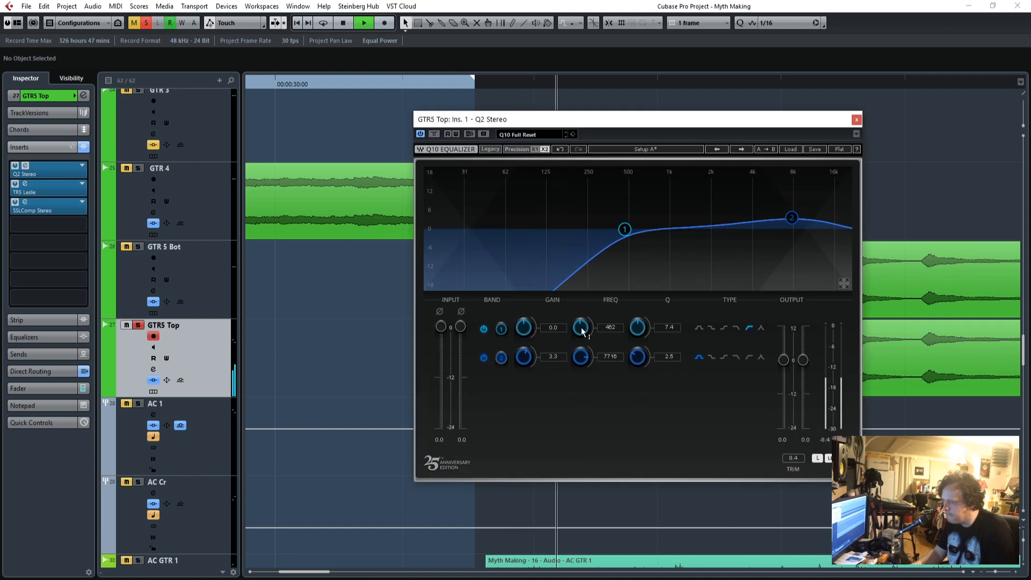
drag(611, 328, 612, 338)
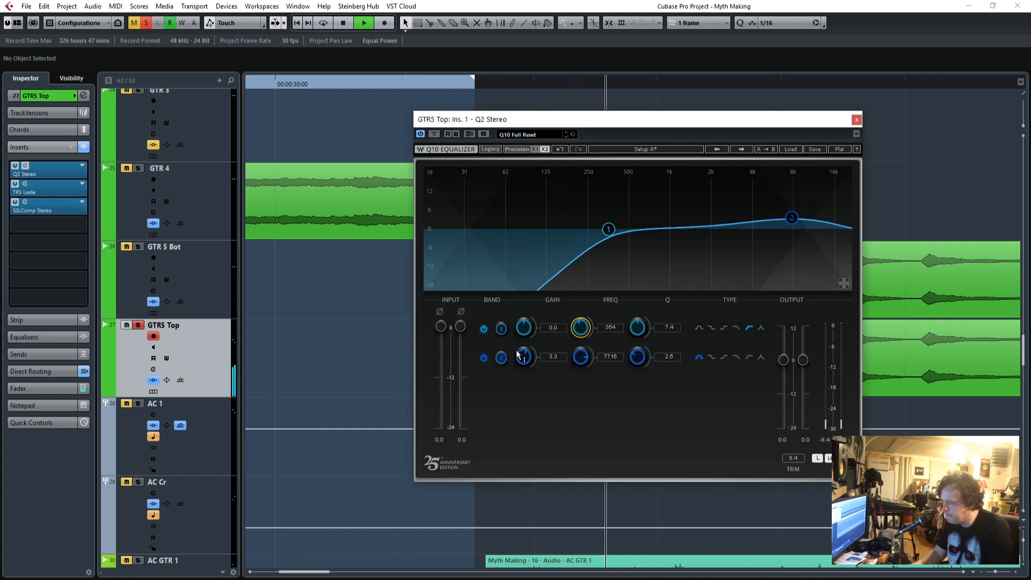
Move the SSLComp Stereo on GTR5 Top down to the sixth insert slot.
click(82, 226)
click(70, 211)
drag(70, 211, 70, 246)
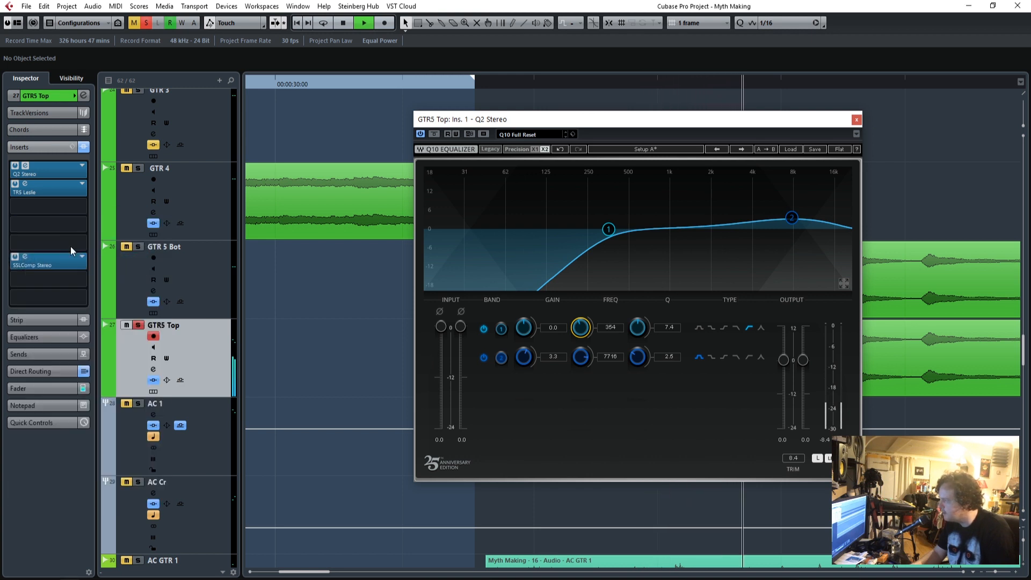
Load Q10 Stereo from the EQ category in the third insert slot of GTR5 Top and close the Q2.
click(81, 208)
click(25, 331)
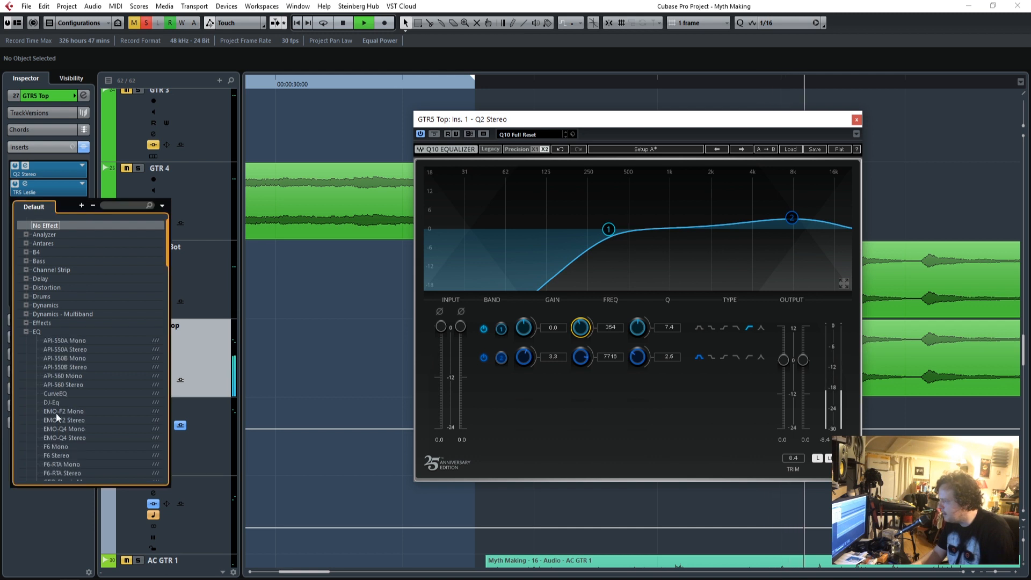
scroll(75, 417, down, 5)
scroll(88, 388, down, 2)
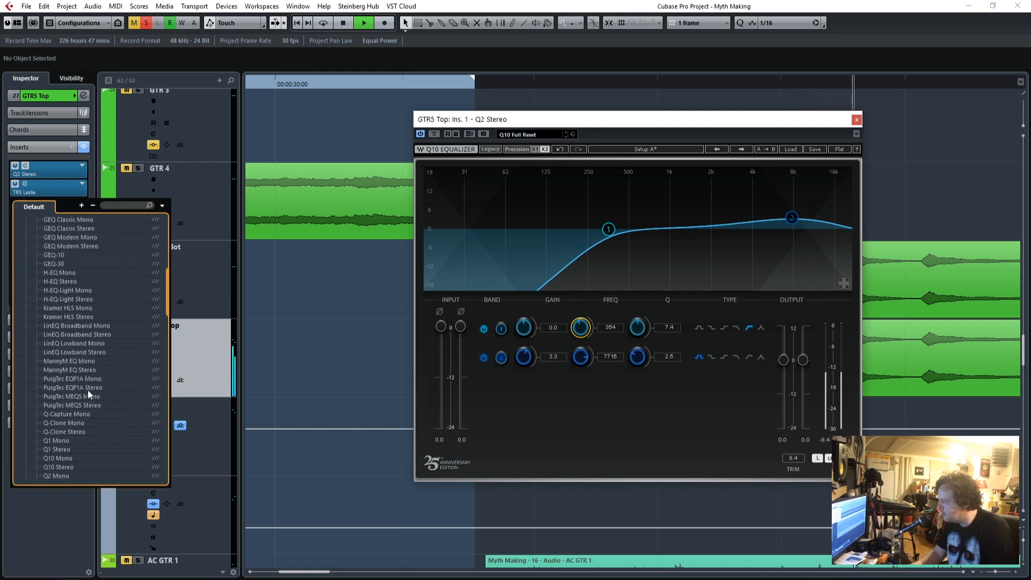
click(58, 467)
drag(0, 117, 875, 95)
click(856, 119)
Enable band 7 of the GTR5 Top Q10, sweep it at 18.0 gain during playback, and cut it by -7.4 at 2612.
drag(345, 572, 309, 572)
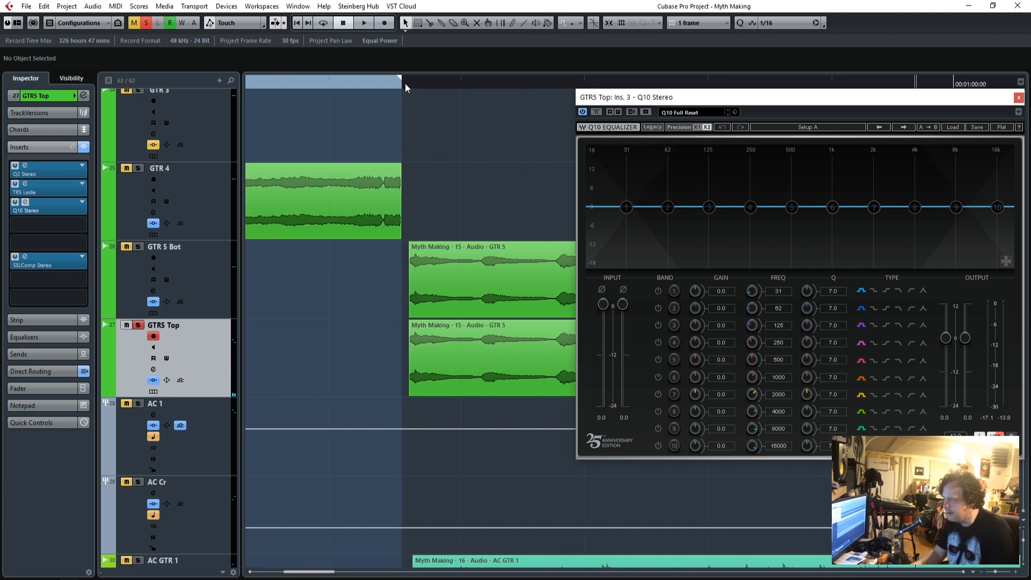
drag(721, 100, 296, 109)
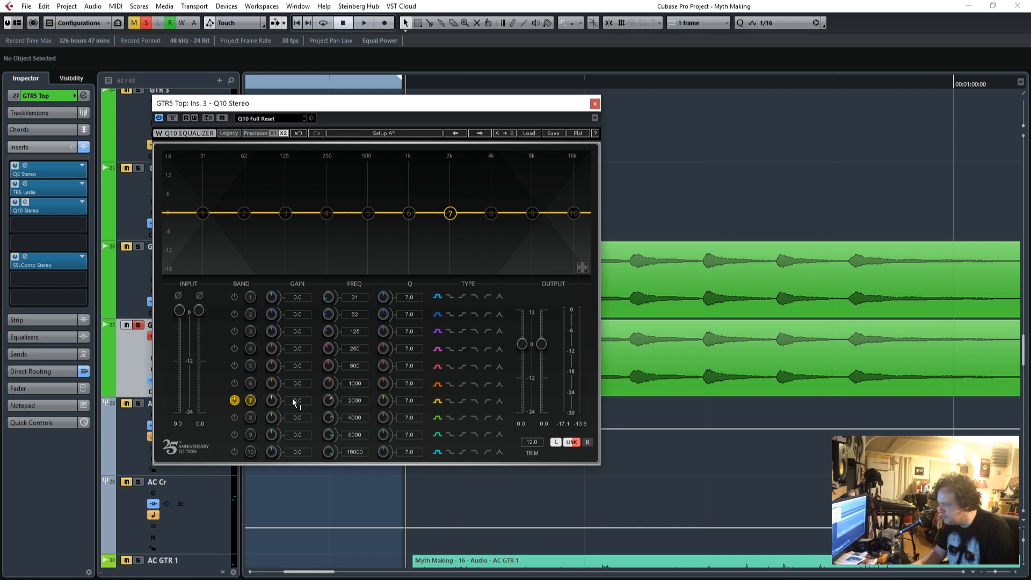
drag(294, 402, 294, 370)
drag(351, 400, 352, 397)
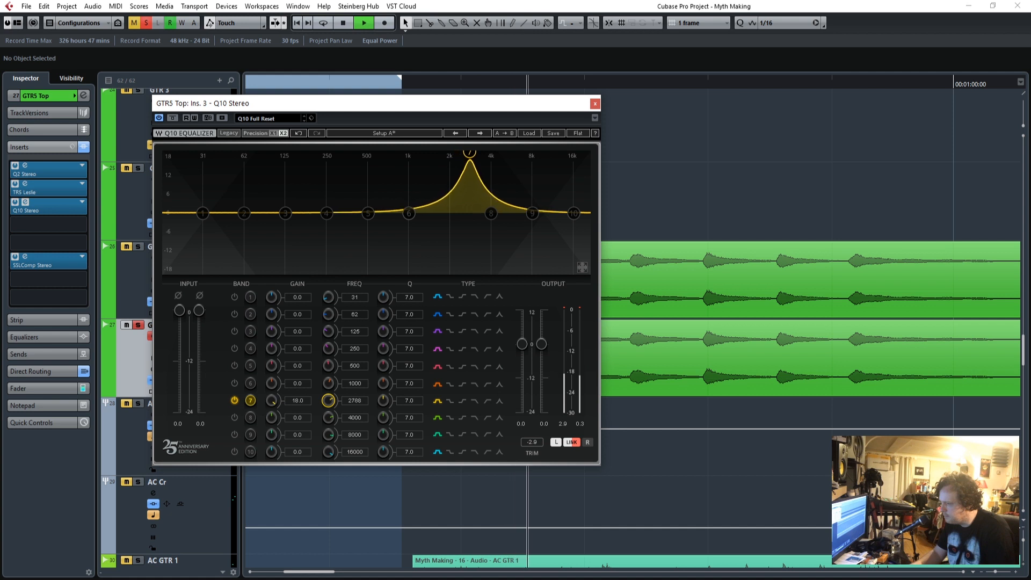
drag(297, 402, 298, 444)
drag(297, 404, 297, 405)
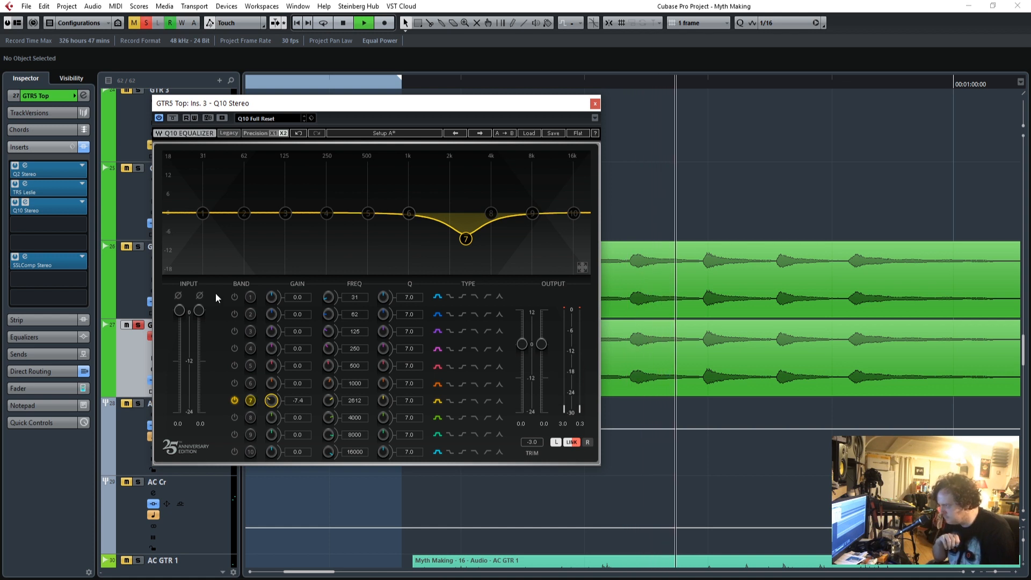
Enable band 1 of the Q10 as a high-pass filter at 304 and close the equalizer.
click(235, 296)
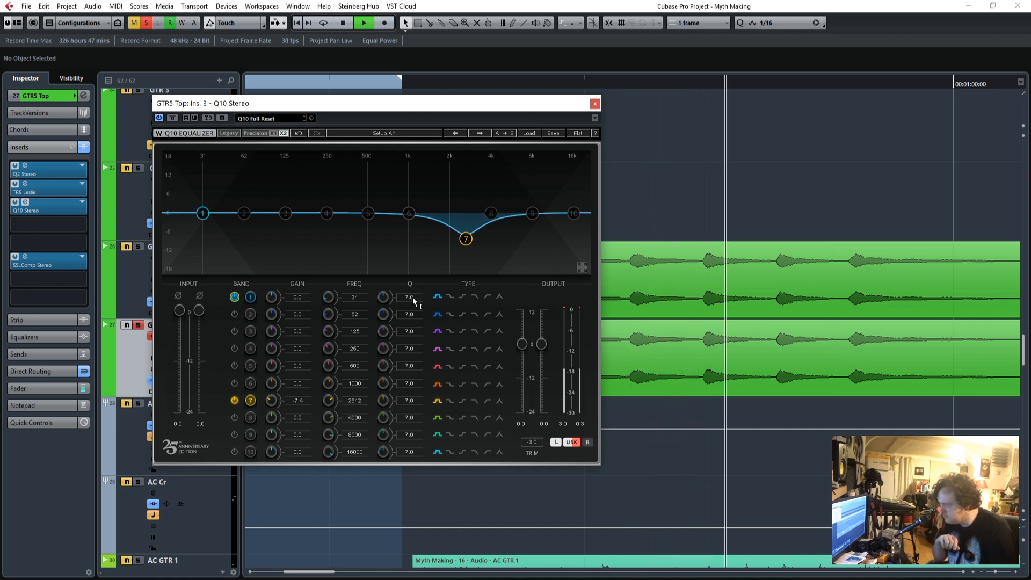
click(487, 295)
drag(353, 298, 353, 272)
click(595, 103)
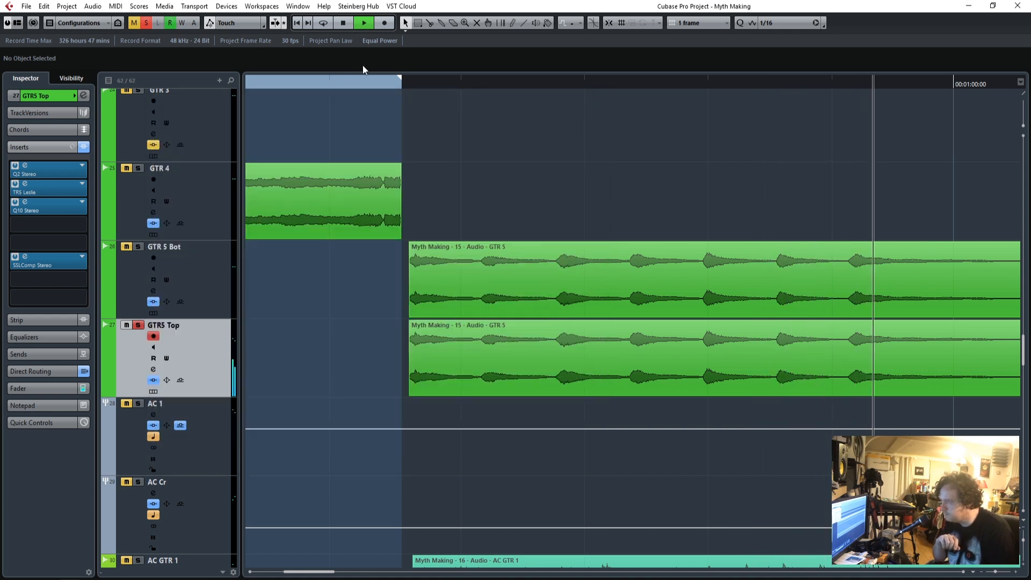
While replaying GTR5 Top, raise the Q10 output to 12.0 and the SSLComp threshold slightly, and close both plug-ins.
click(342, 82)
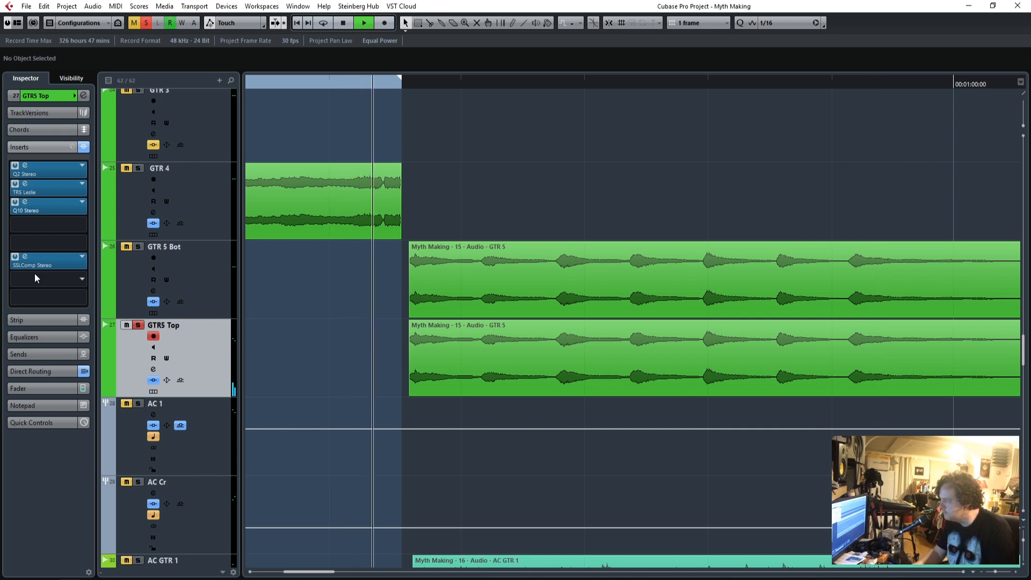
click(11, 263)
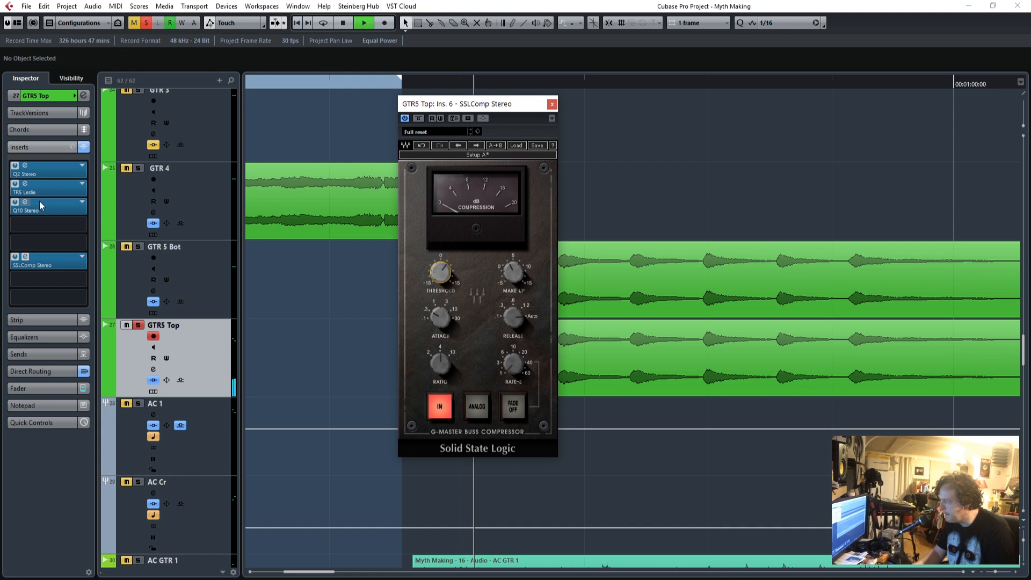
click(25, 202)
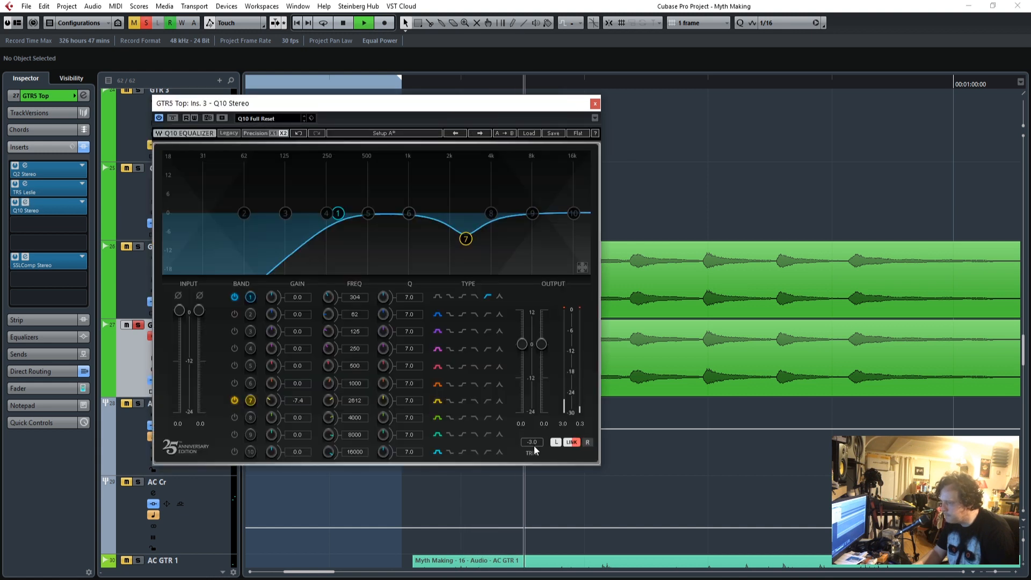
drag(523, 344, 522, 311)
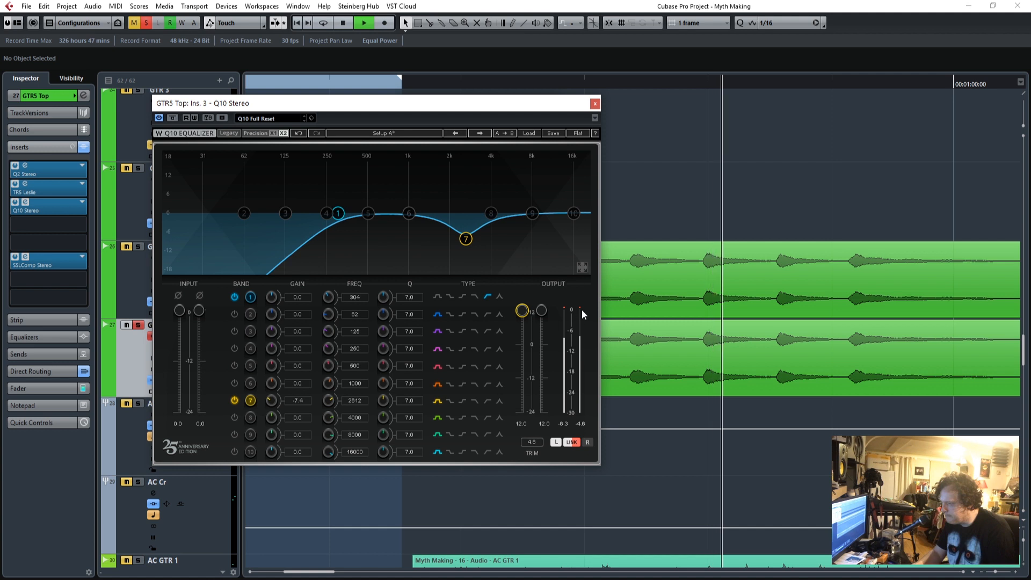
click(595, 103)
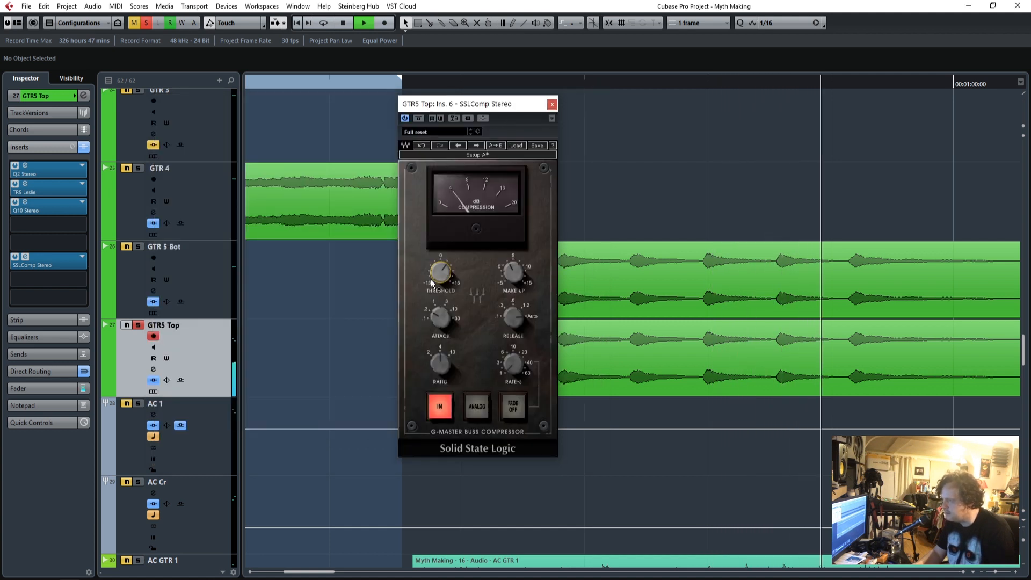
drag(440, 272, 440, 259)
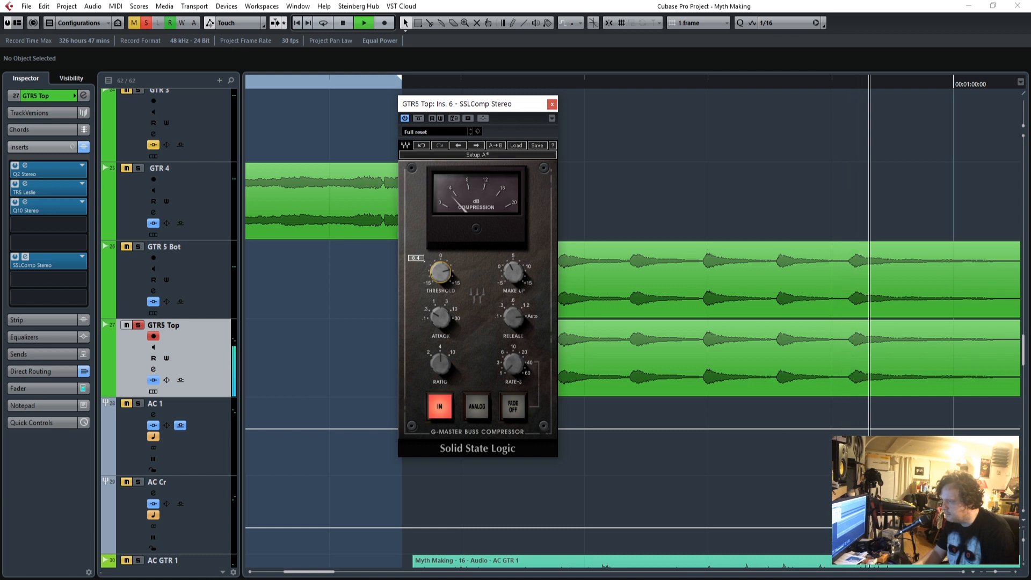
click(552, 104)
Solo GTR 5 Bot and the AC guitars with GTR5 Top and replay the part repeatedly from just before its start.
click(358, 82)
click(139, 246)
click(138, 404)
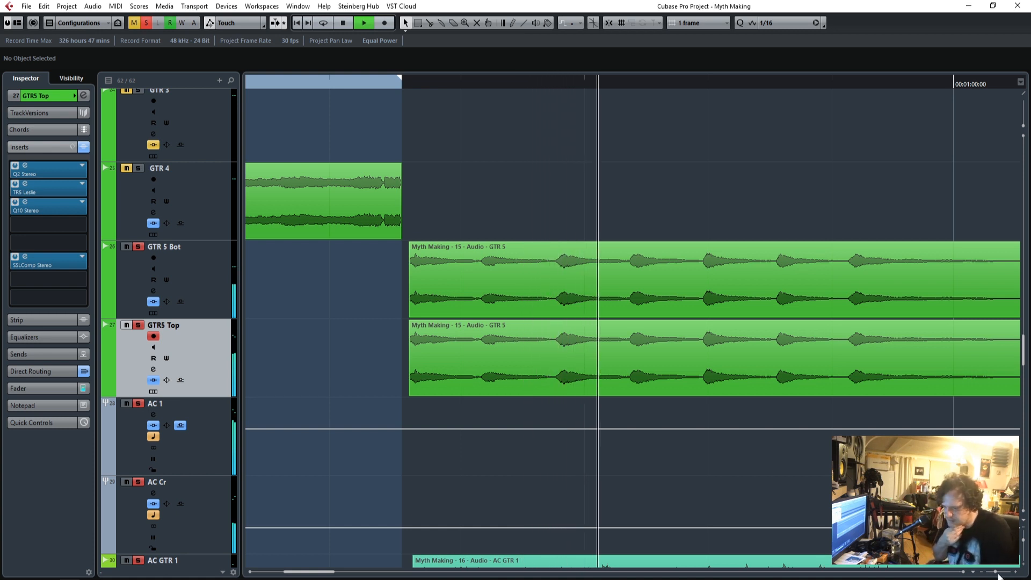
drag(994, 572, 992, 574)
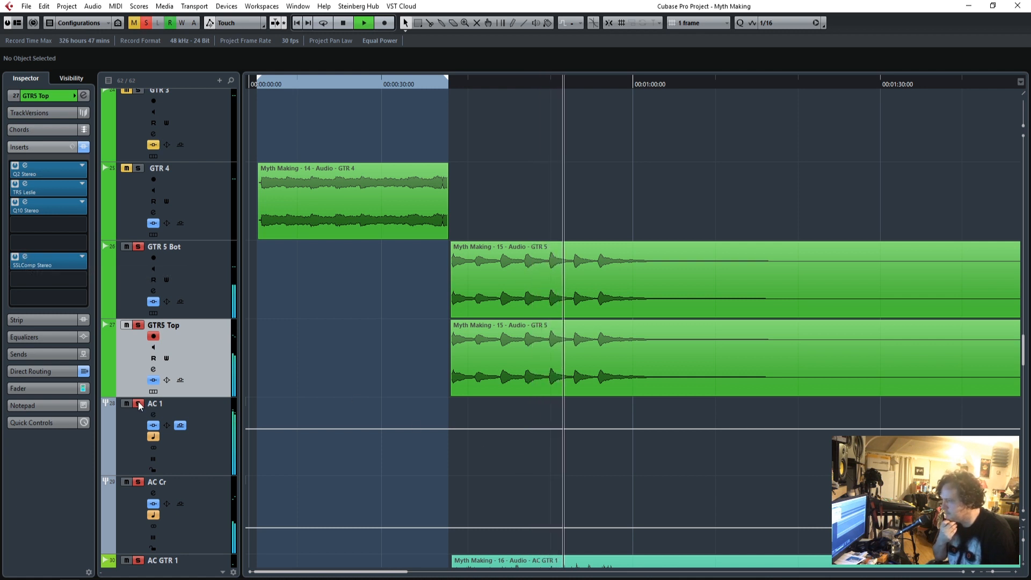
click(438, 82)
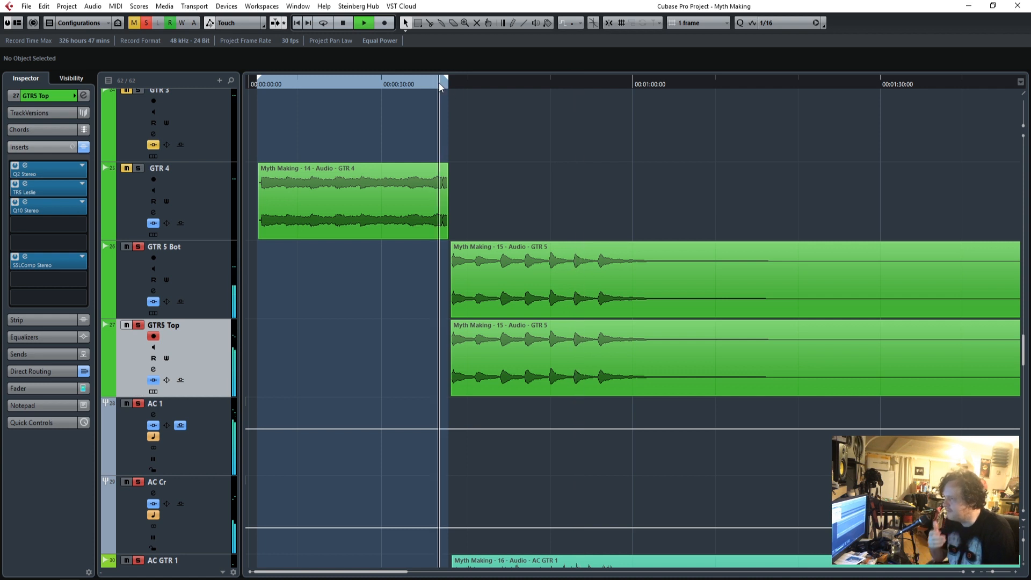
Enable band 8 of the GTR5 Top Q10, sweep it at 17.3 gain during playback, and cut it by -9.2 at 1861 with Q 23.7.
click(25, 202)
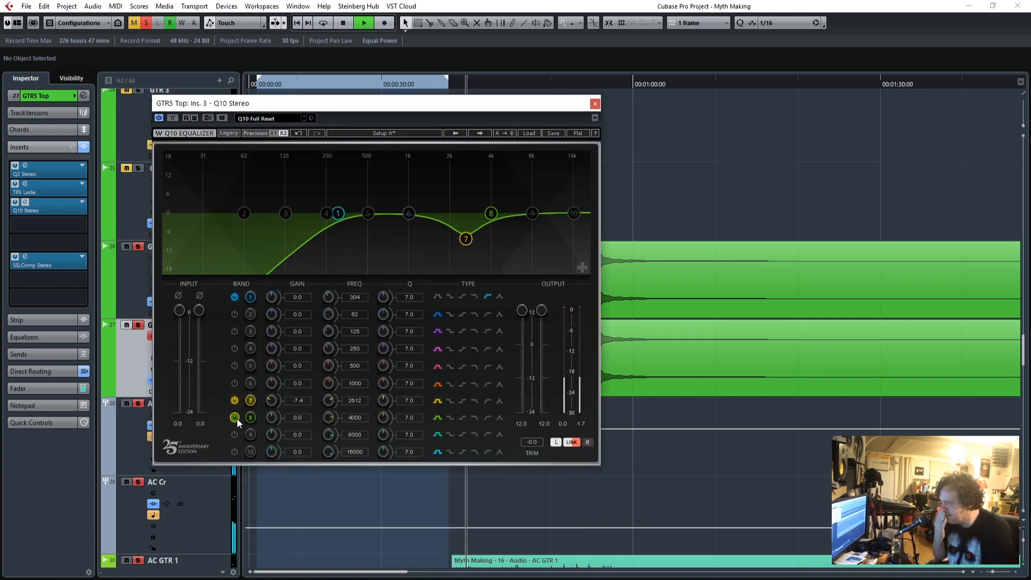
drag(302, 418, 302, 376)
drag(412, 421, 412, 375)
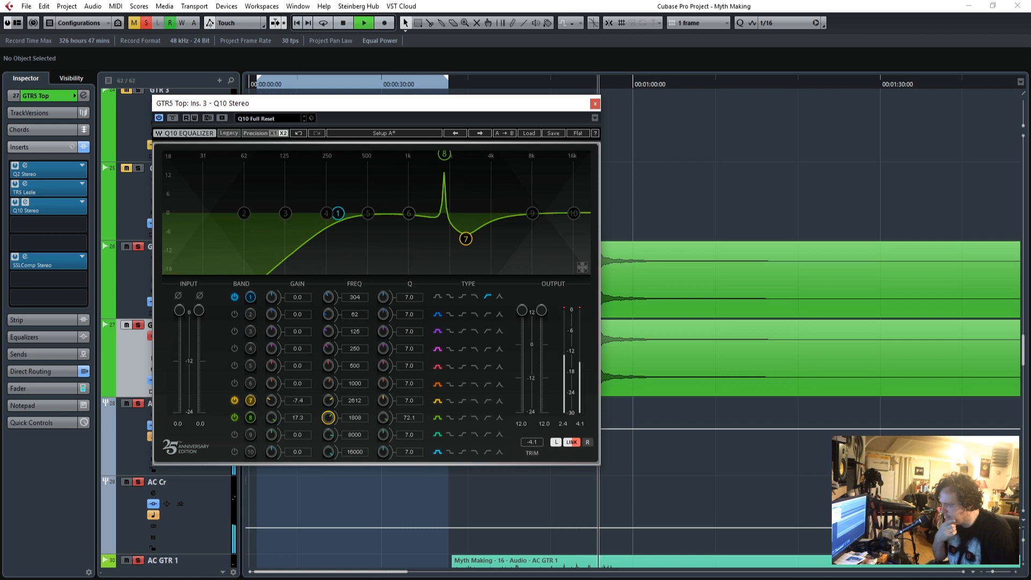
drag(334, 423, 334, 428)
drag(480, 107, 970, 134)
click(446, 85)
drag(733, 123, 338, 114)
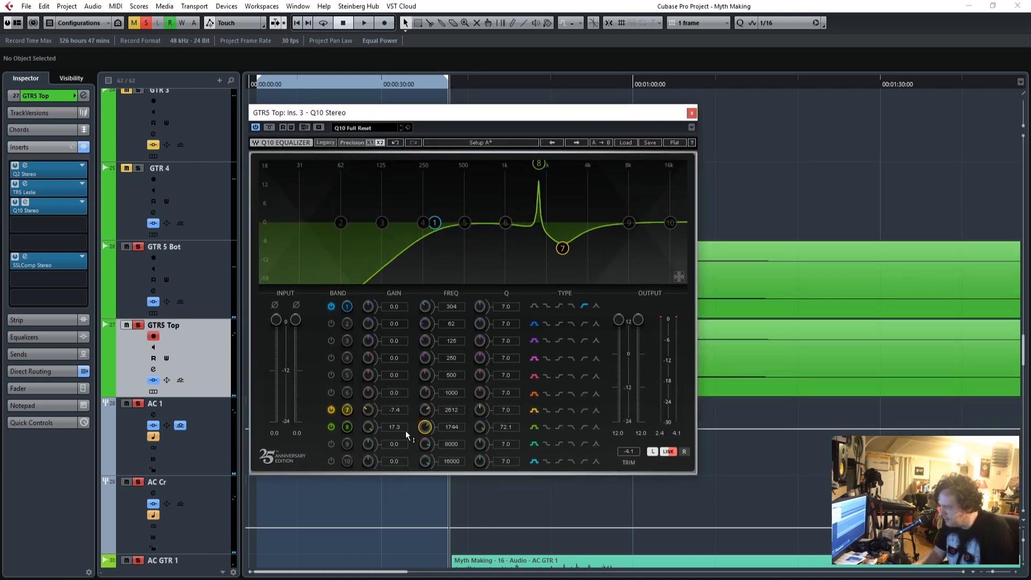
key(space)
drag(453, 426, 453, 434)
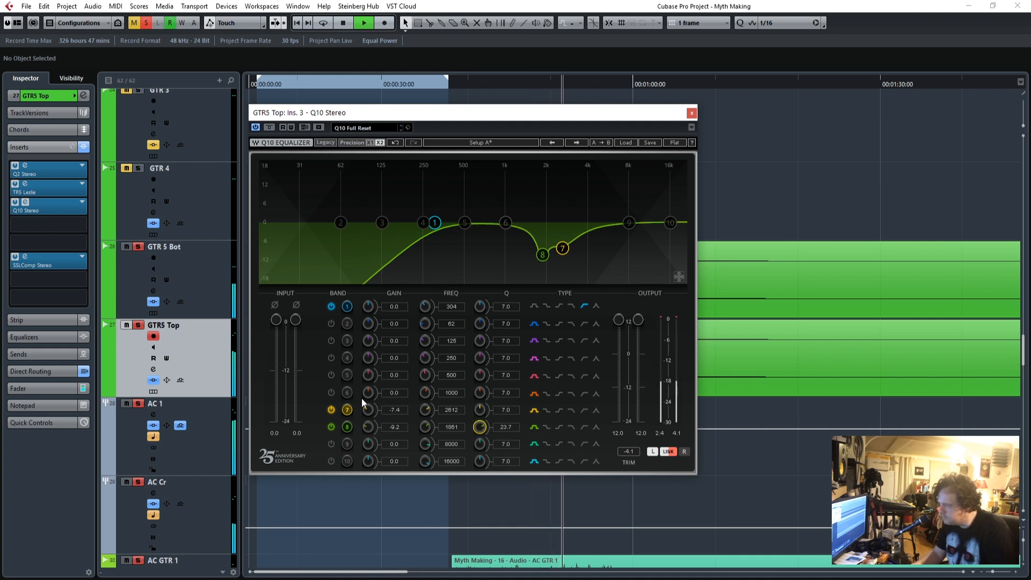
Enable band 6 of the Q10, sweep it boosted, cut it by -5.5 at 1224 with Q 5.8, and close the equalizer.
drag(394, 391, 394, 349)
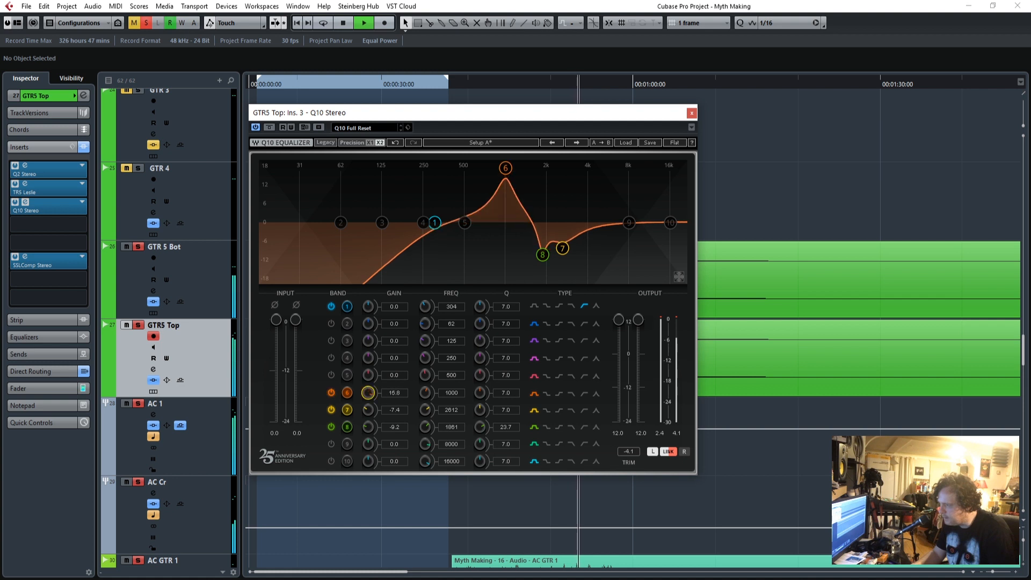
drag(451, 392, 427, 394)
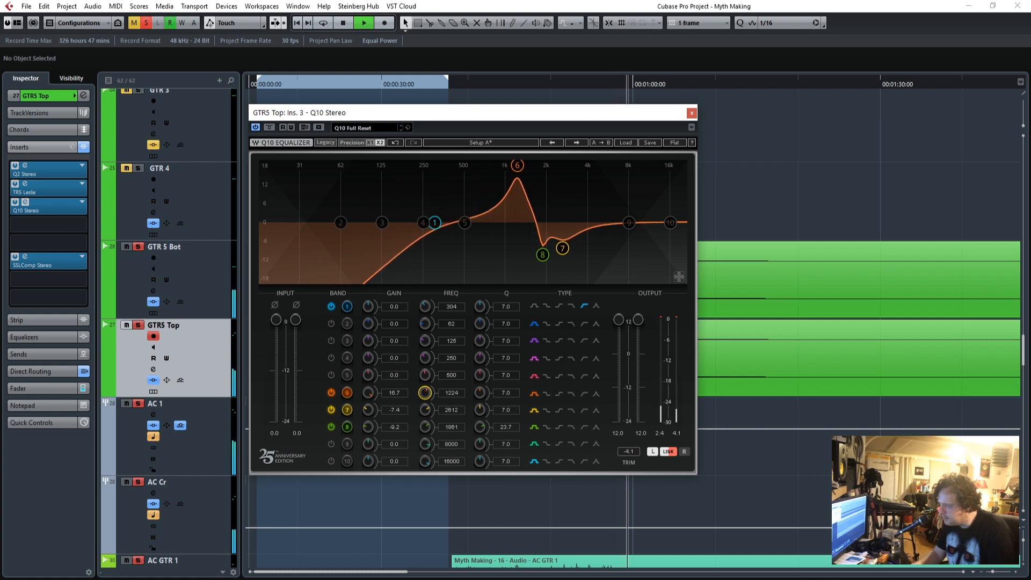
click(451, 86)
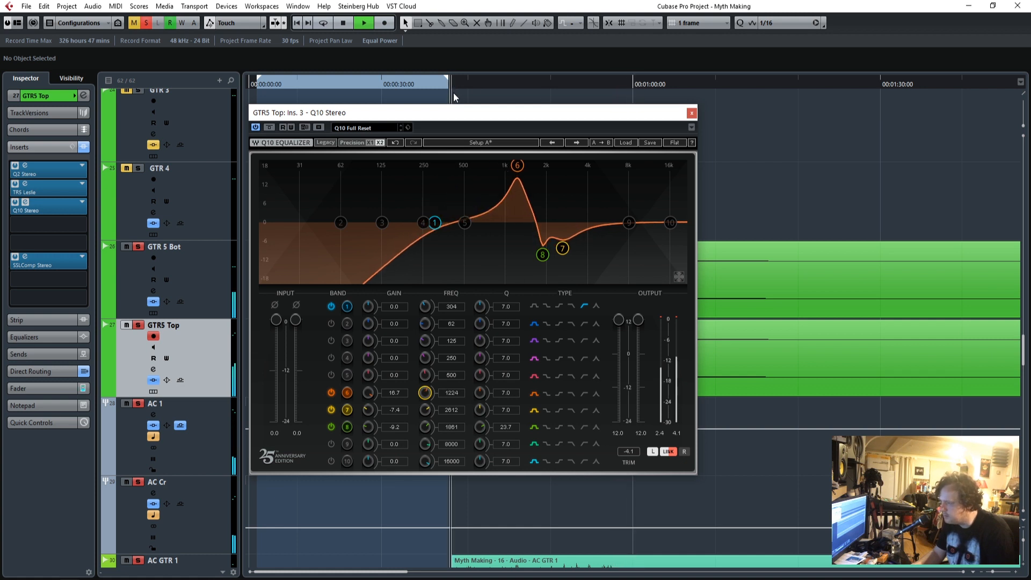
drag(369, 394, 369, 429)
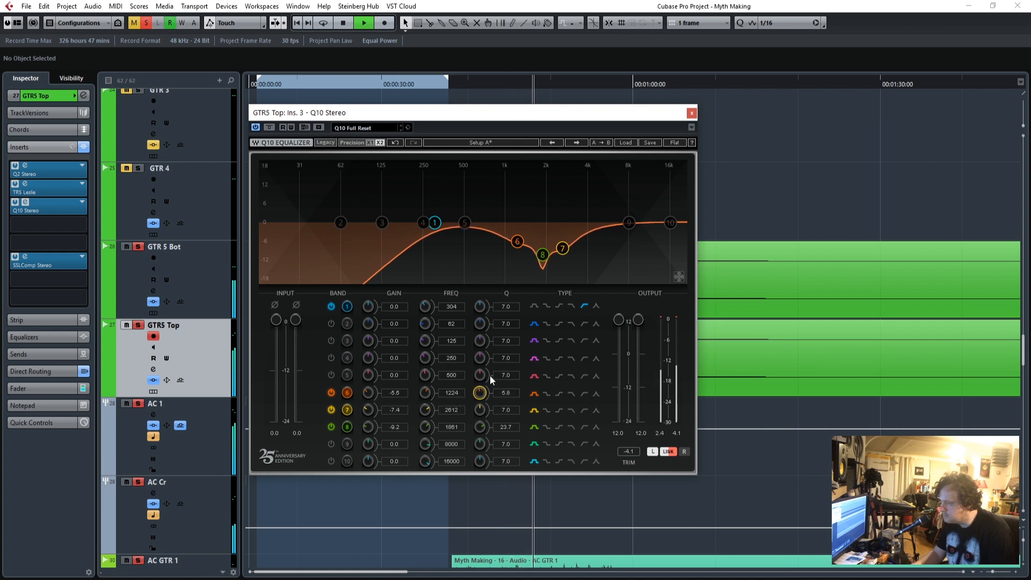
click(691, 113)
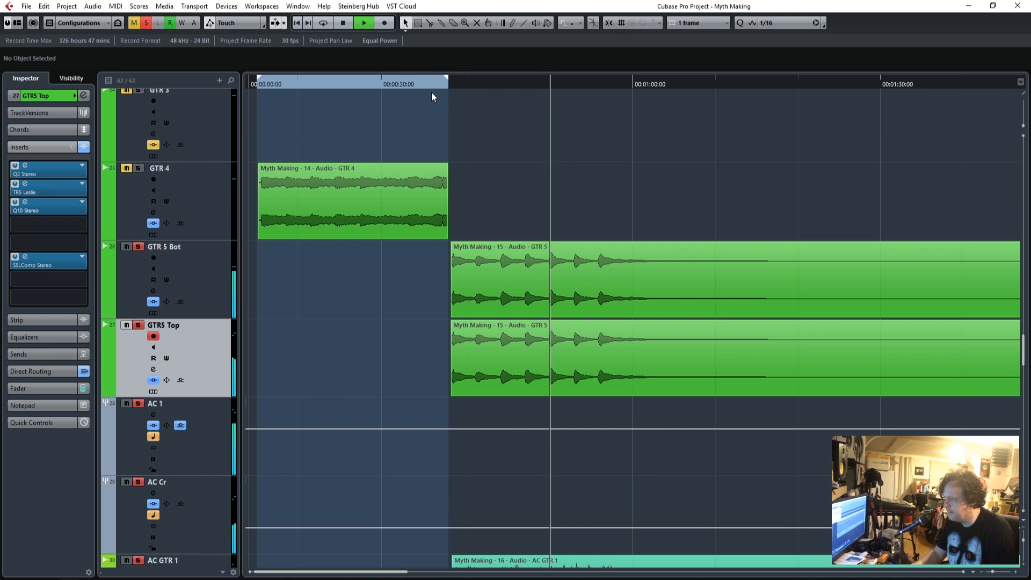
Open the GTR5 Top SSLComp, adjust its threshold slightly while replaying the part, and close the plug-in.
click(25, 203)
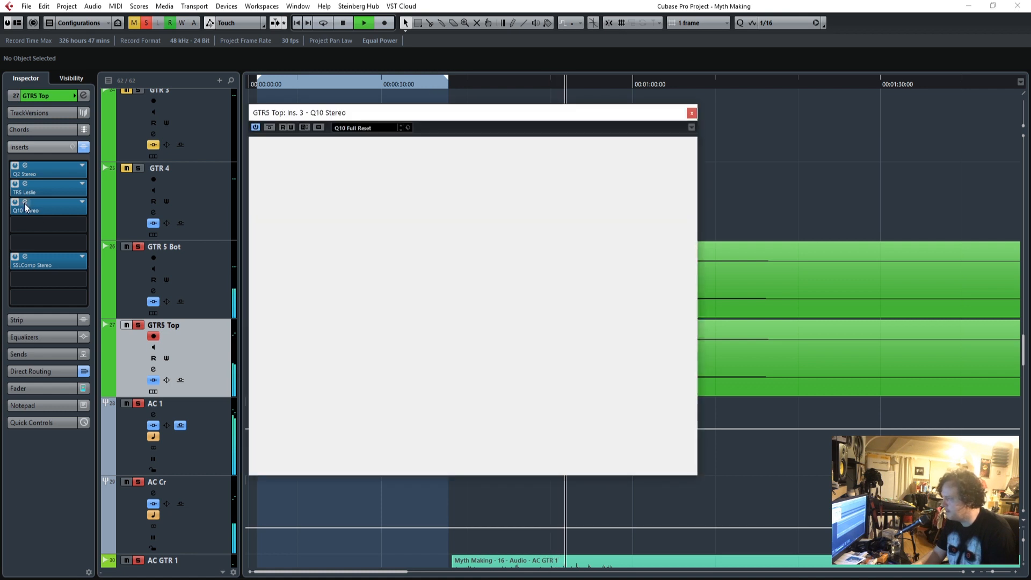
click(25, 258)
click(673, 113)
click(691, 113)
drag(501, 106, 354, 106)
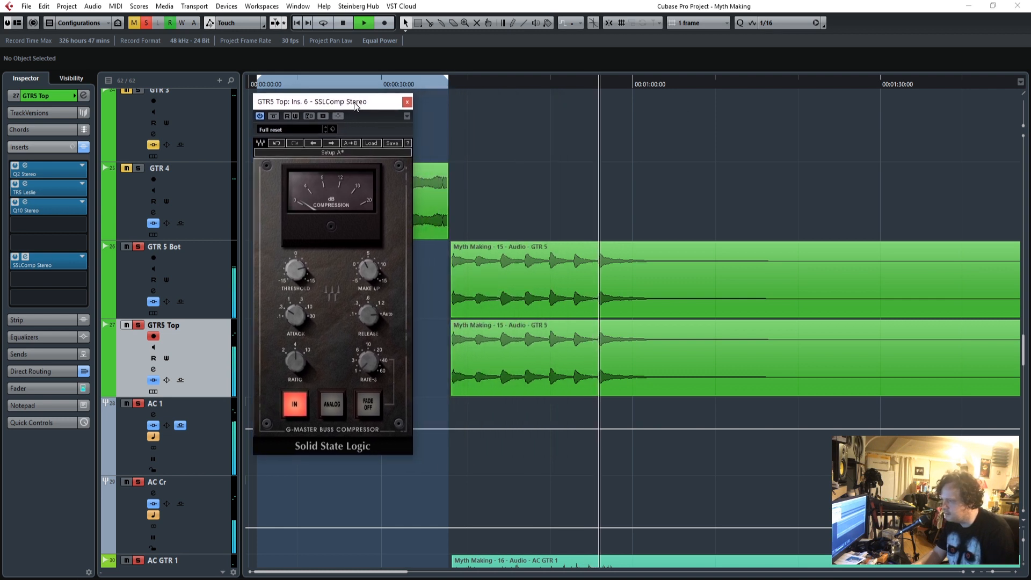
click(440, 85)
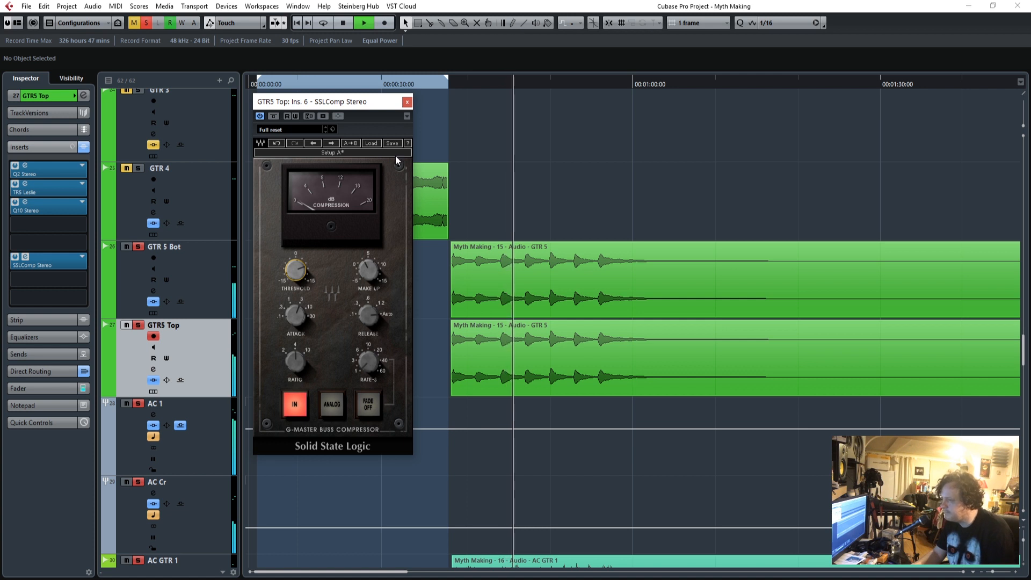
click(407, 102)
Show the GTR5 Top fader, clear all solos, and replay the transition into the part in the full mix while reviewing the tracks.
click(51, 388)
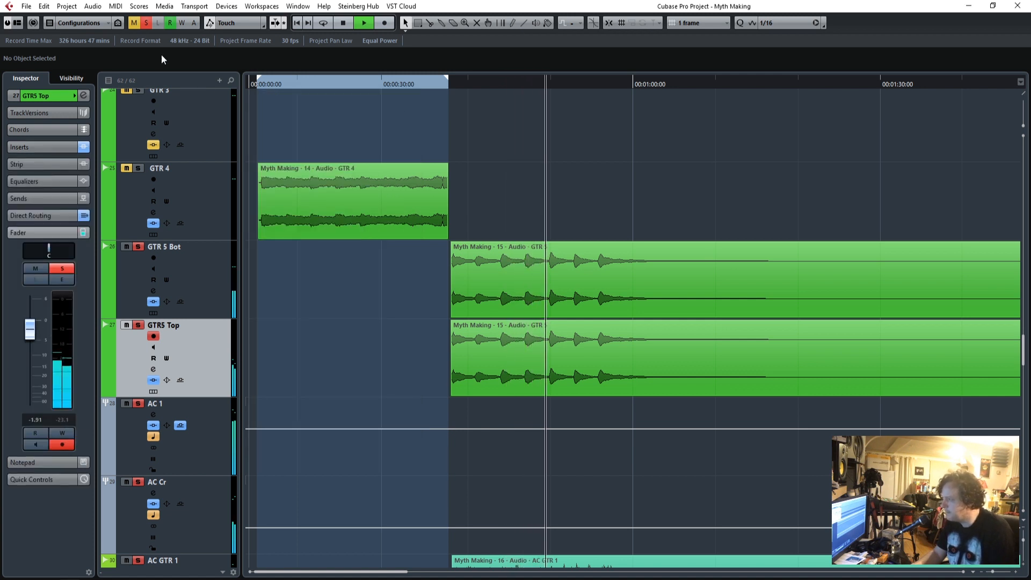
click(145, 22)
click(418, 83)
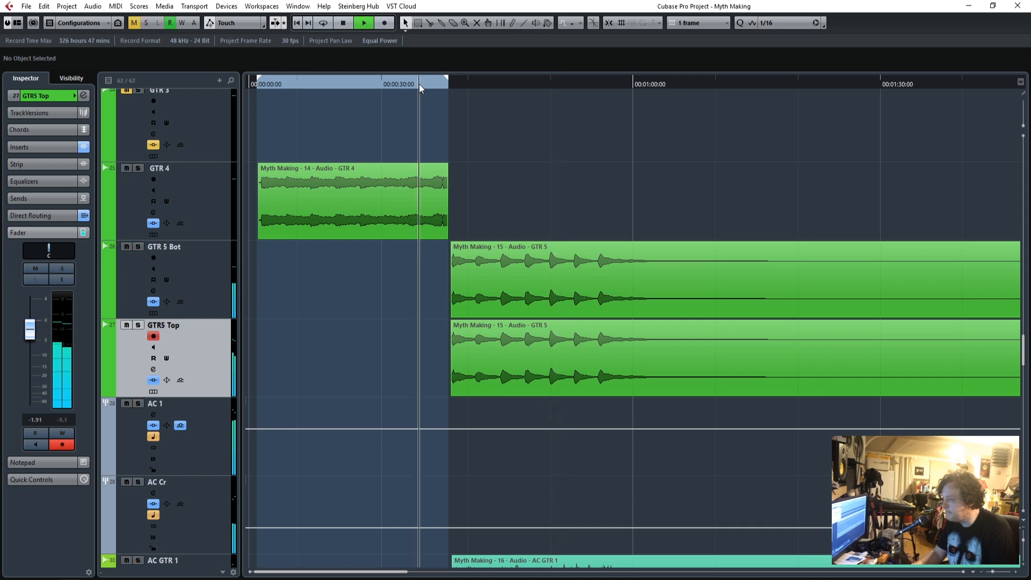
scroll(598, 502, down, 8)
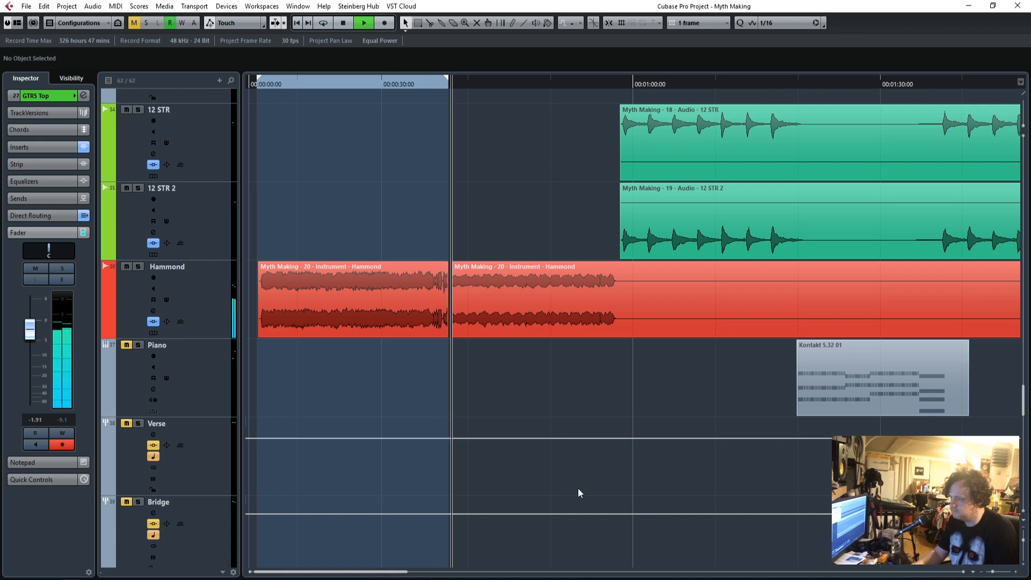
scroll(578, 487, up, 5)
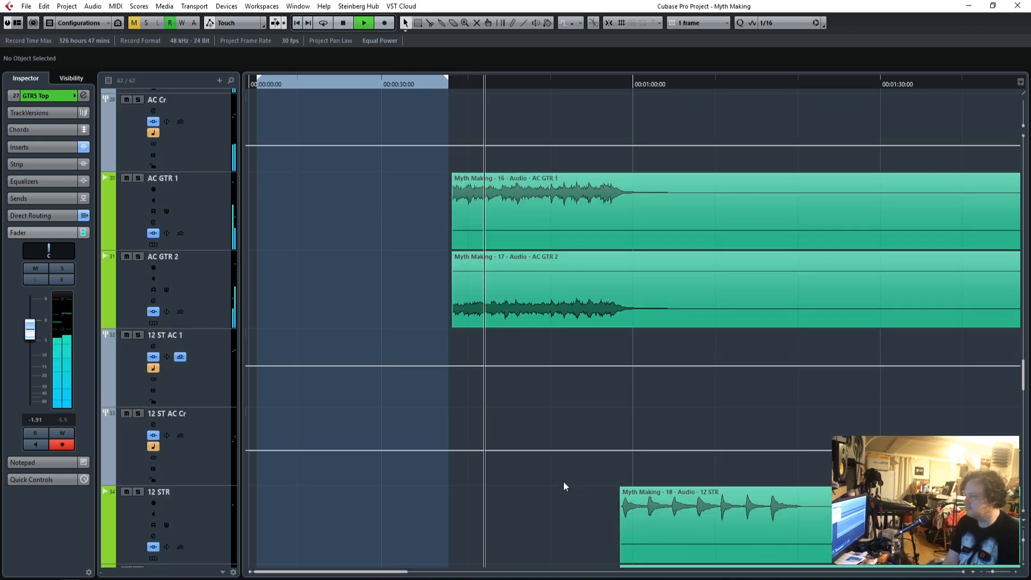
scroll(334, 417, up, 2)
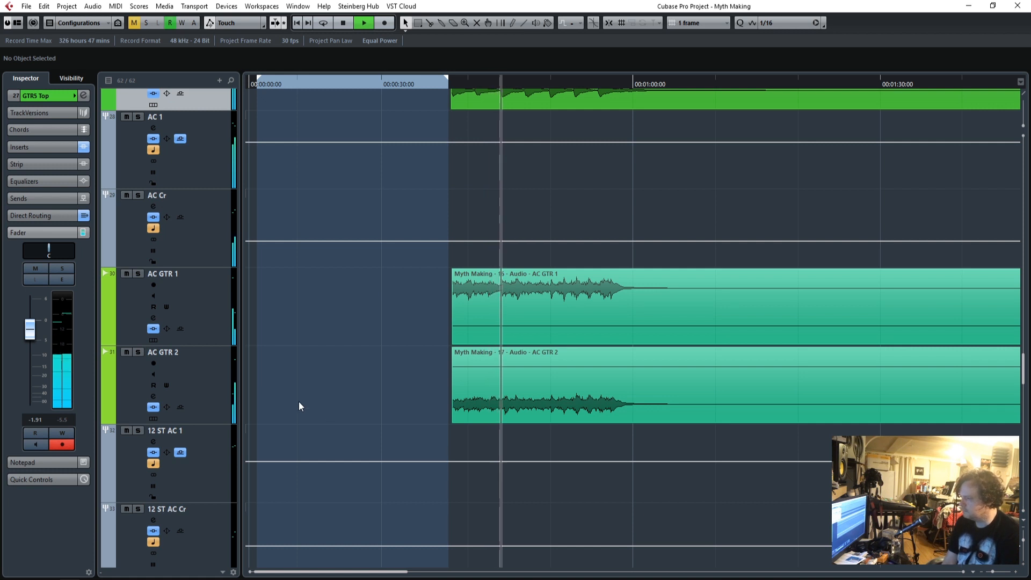
scroll(307, 288, up, 4)
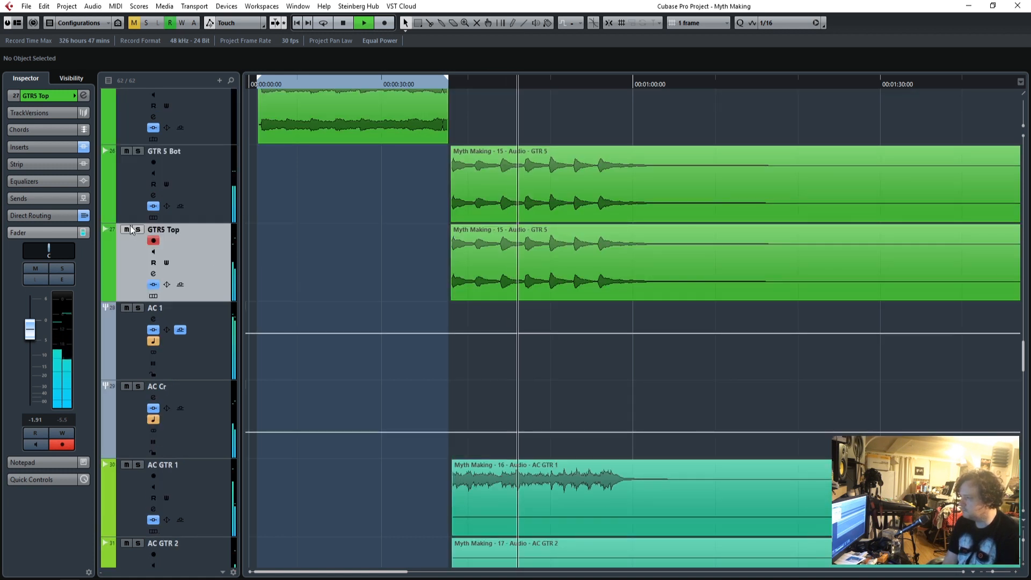
Solo GTR5 Top and enable band 9 of its Q10 at 18.0 gain and Q 100.0, sweeping it through the upper mids.
key(s)
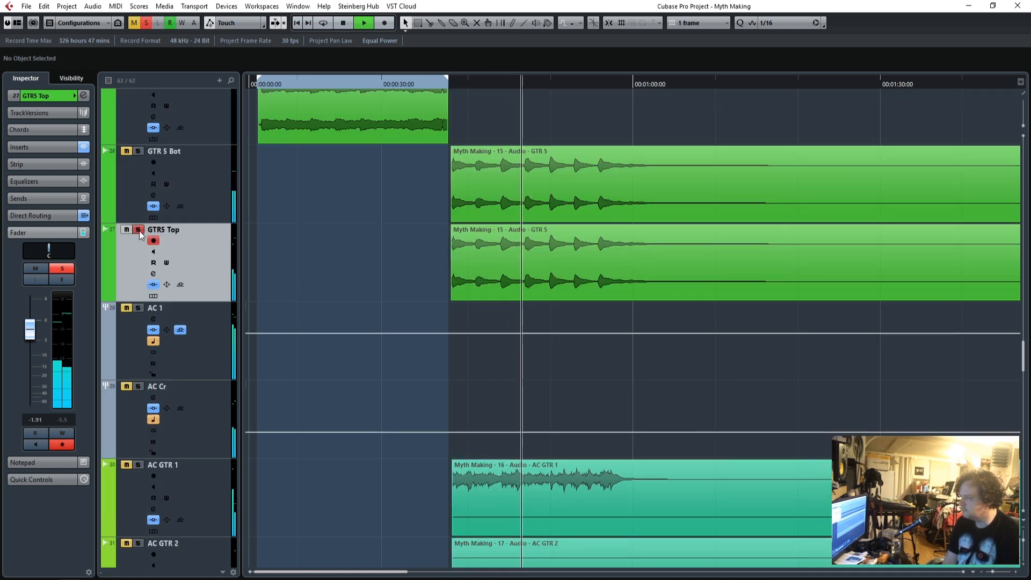
click(33, 150)
click(25, 203)
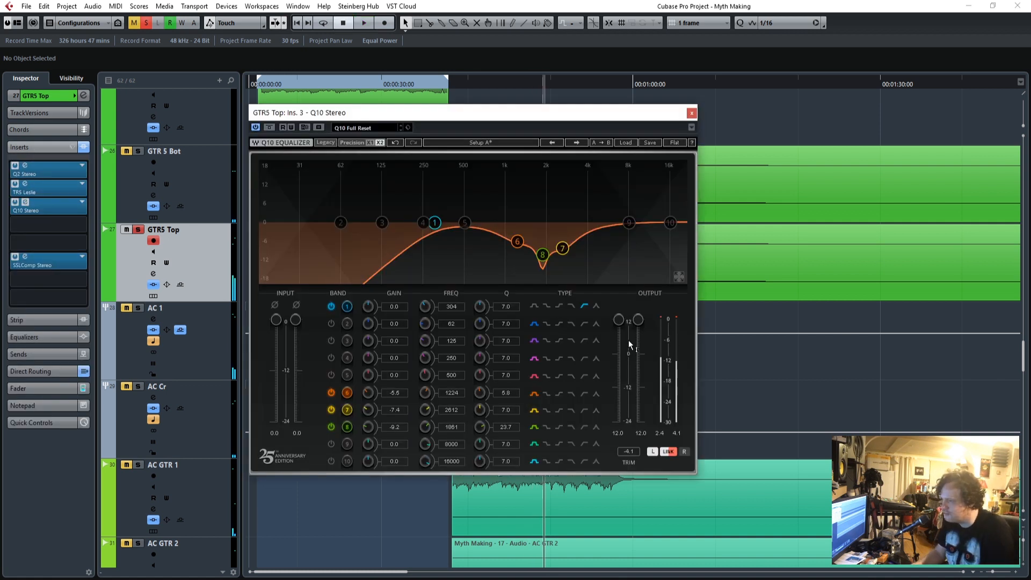
click(332, 445)
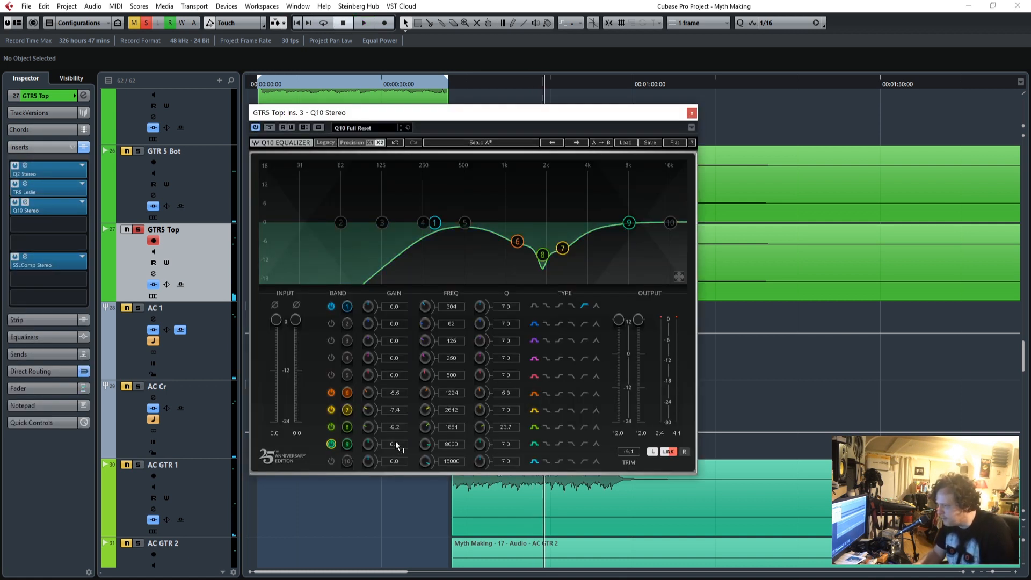
drag(401, 445, 402, 414)
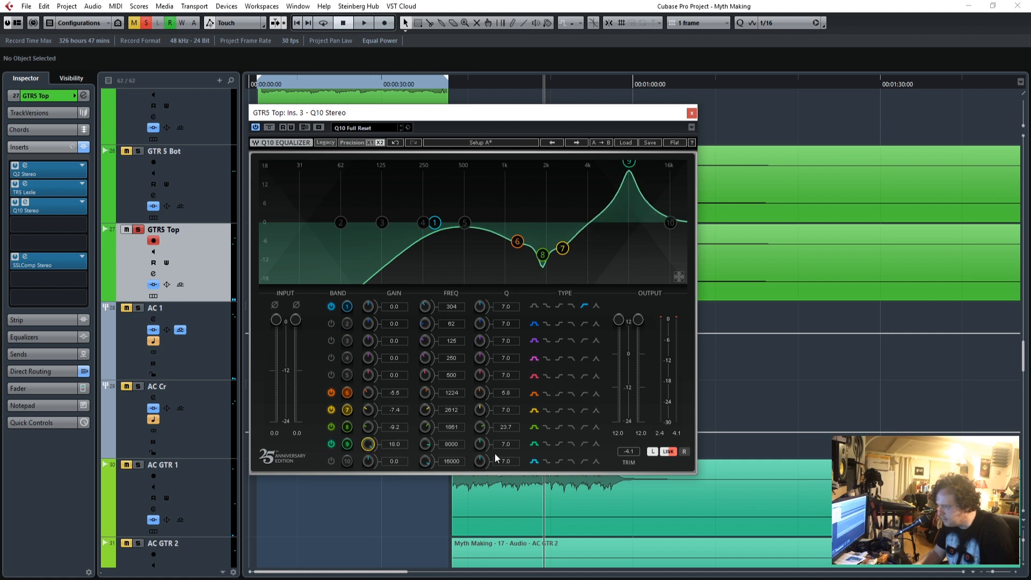
drag(480, 444, 425, 449)
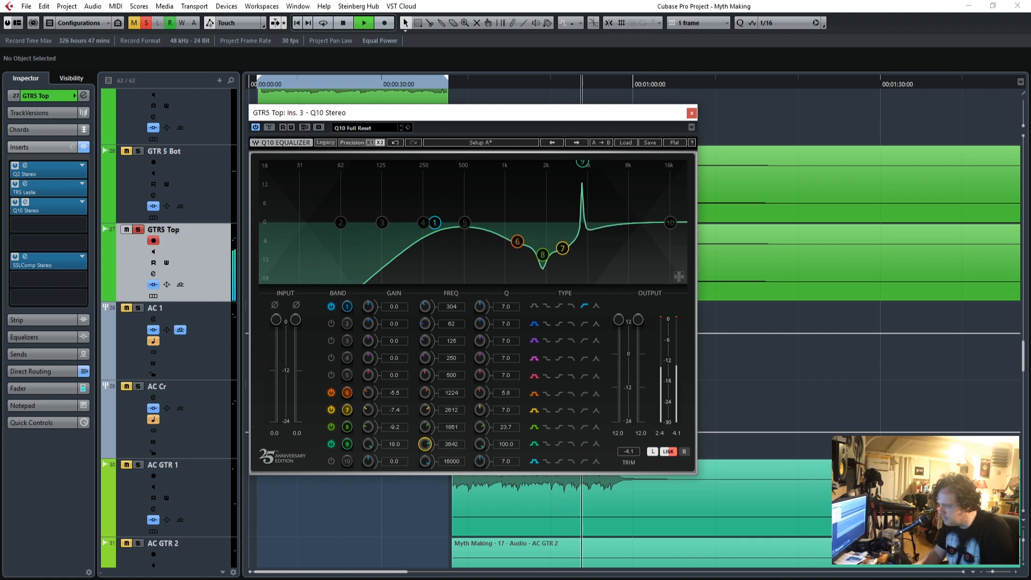
drag(425, 444, 424, 449)
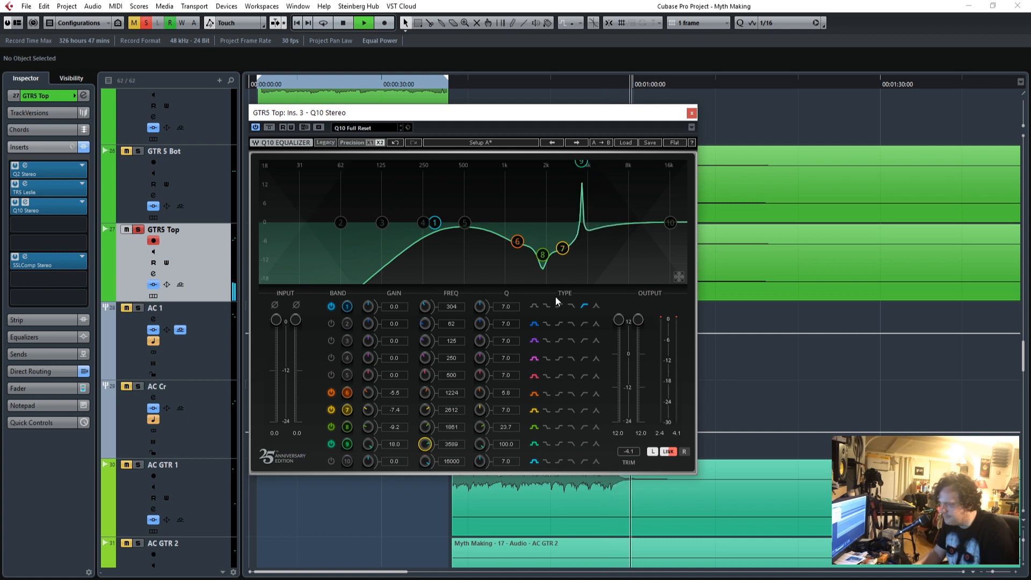
Replay the part, sweep band 9 down to 738, and cut it by -9.2 with Q 32.5.
drag(616, 113, 446, 95)
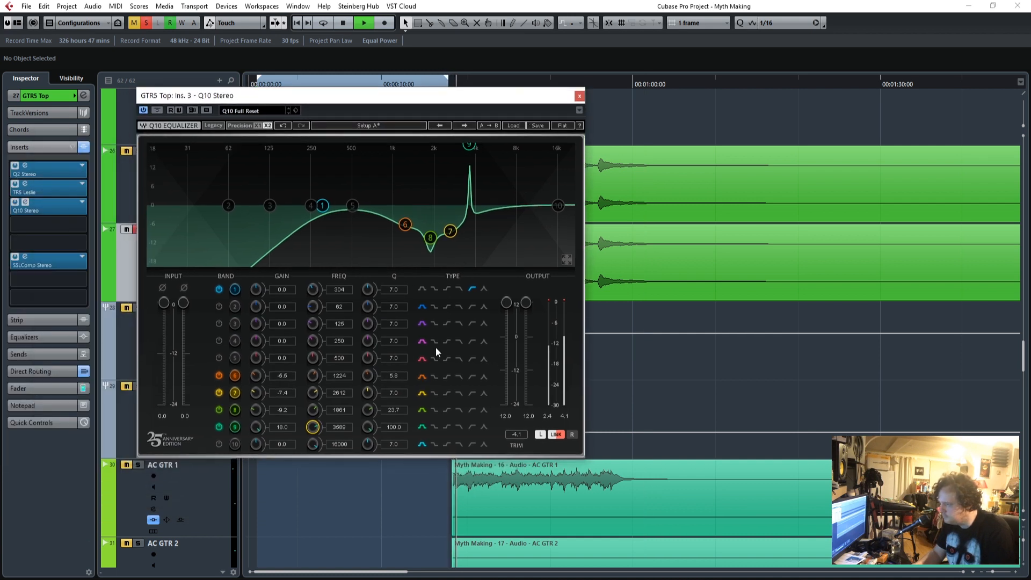
drag(343, 427, 343, 422)
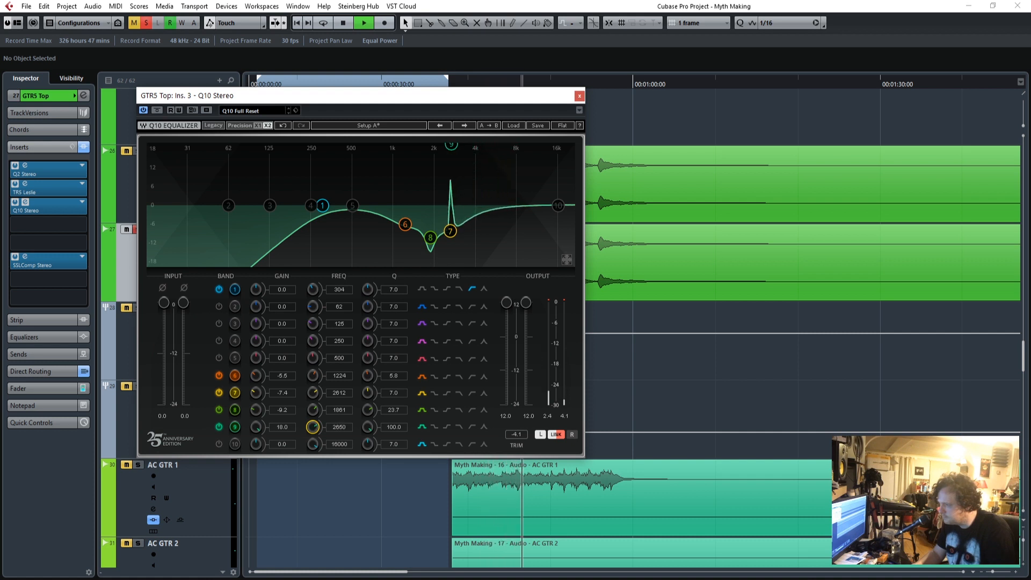
drag(343, 422, 343, 428)
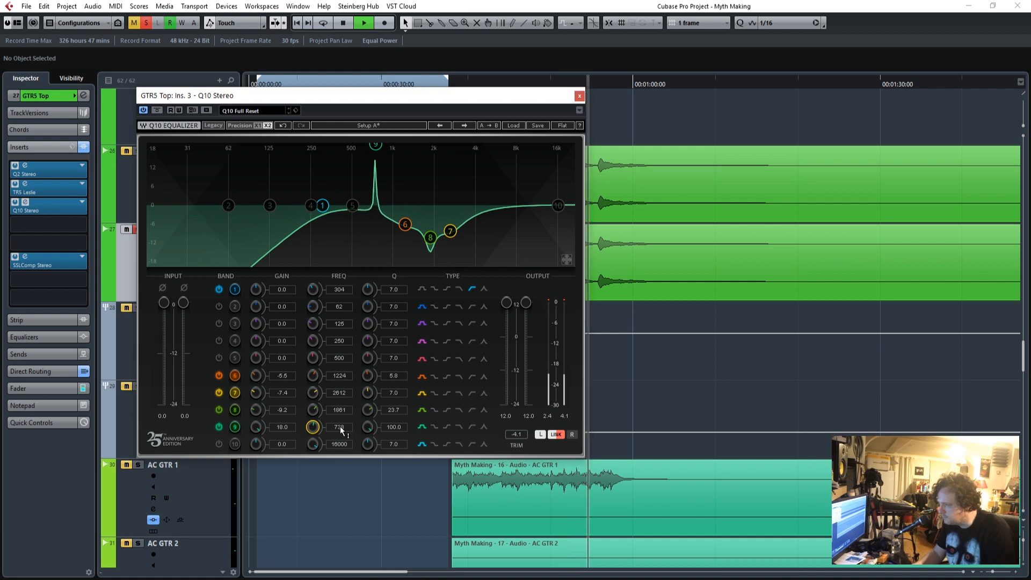
drag(255, 427, 255, 445)
drag(392, 427, 392, 438)
Enable band 10 of the Q10, sweep it at 13.0 gain down to 4207, and cut it by -5.7.
mouse_move(538, 97)
mouse_down()
mouse_move(318, 97)
mouse_move(542, 83)
mouse_up()
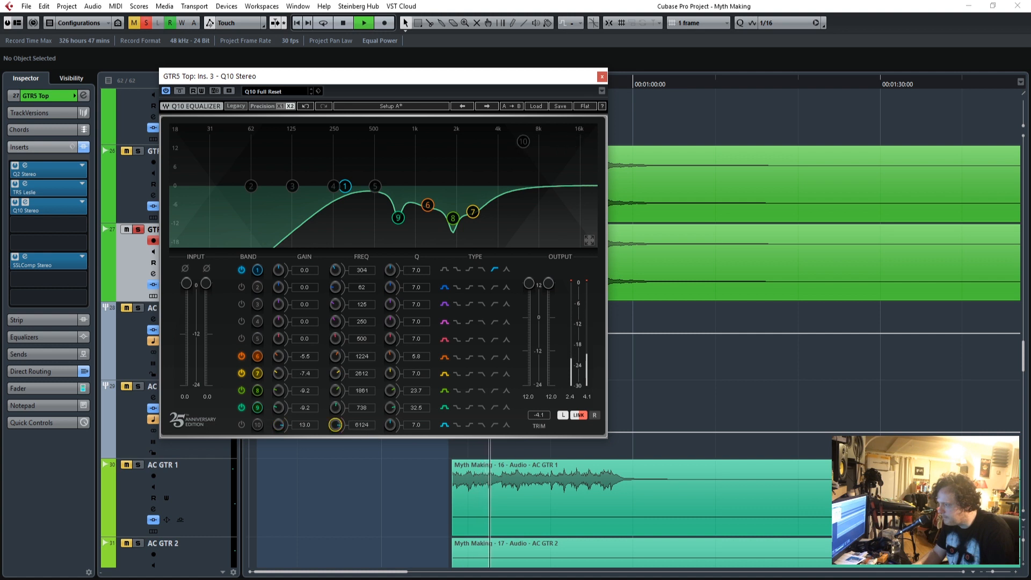
click(242, 425)
drag(357, 418, 357, 429)
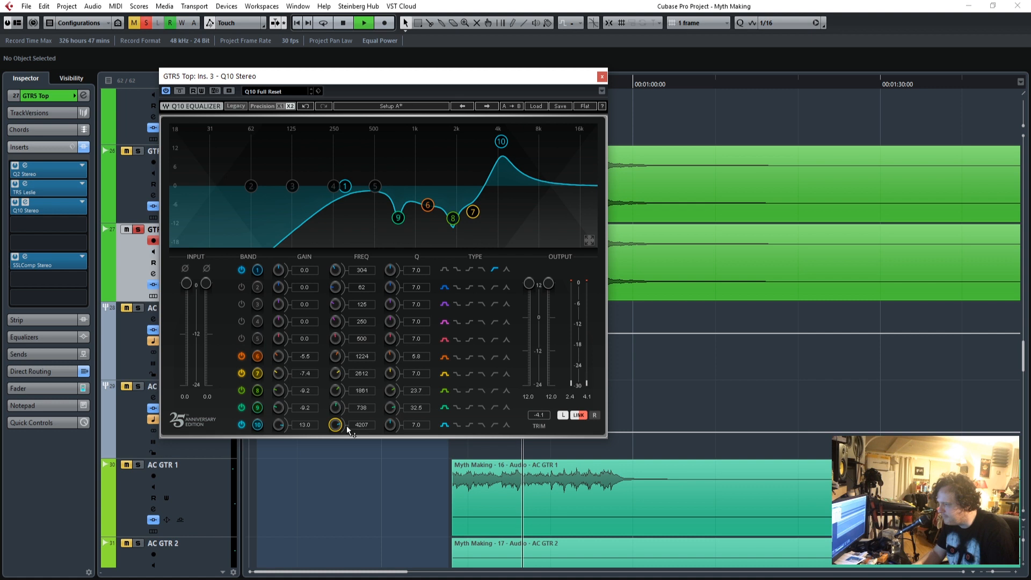
drag(277, 426, 277, 465)
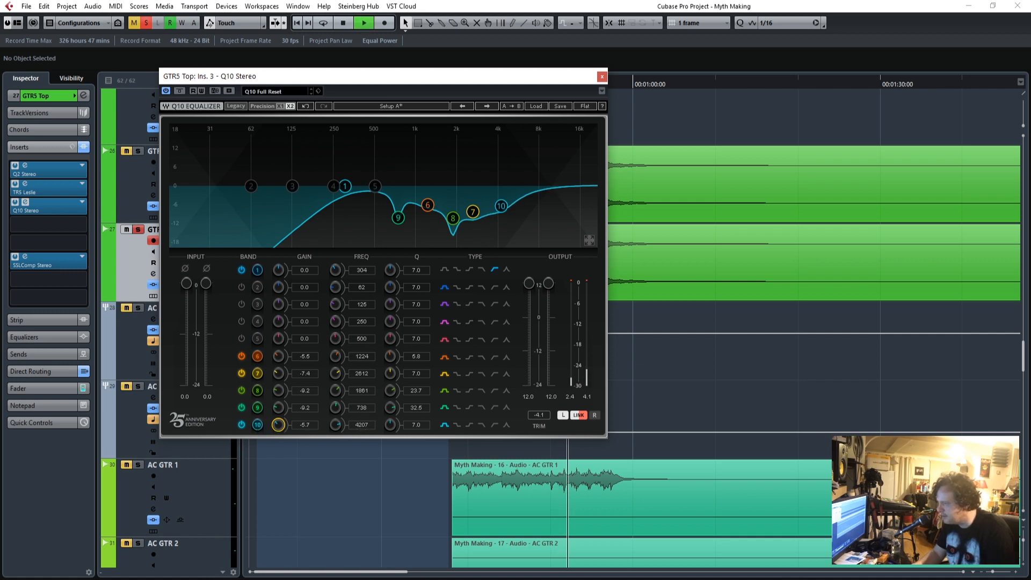
Boost Q10 band 4 by 9.3 at 9485, deepen band 10 to -9.4 at 4362, close the equalizer, and replay the part.
drag(455, 184, 548, 154)
drag(501, 205, 503, 218)
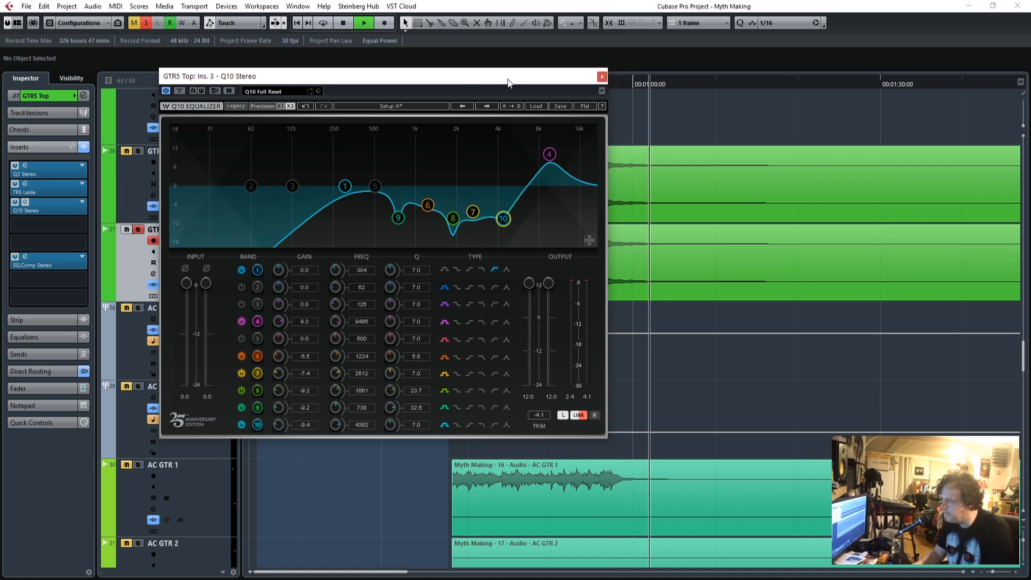
click(602, 77)
click(448, 84)
click(449, 84)
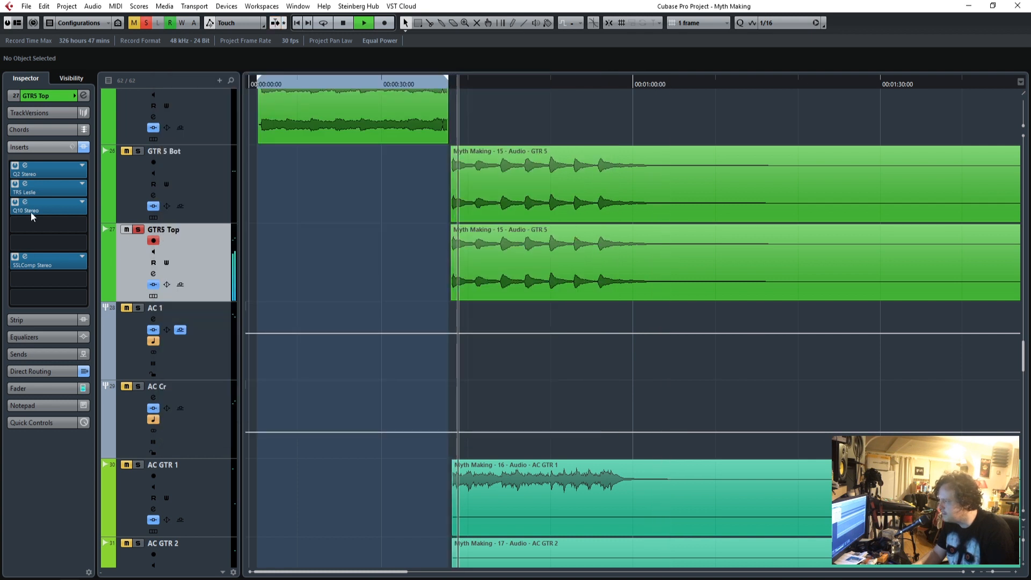
Enable band 5 of the Q10 on GTR5 Top, sweep it at 18.0 gain to 1488, and cut it by -7.2 with Q 3.0.
click(26, 256)
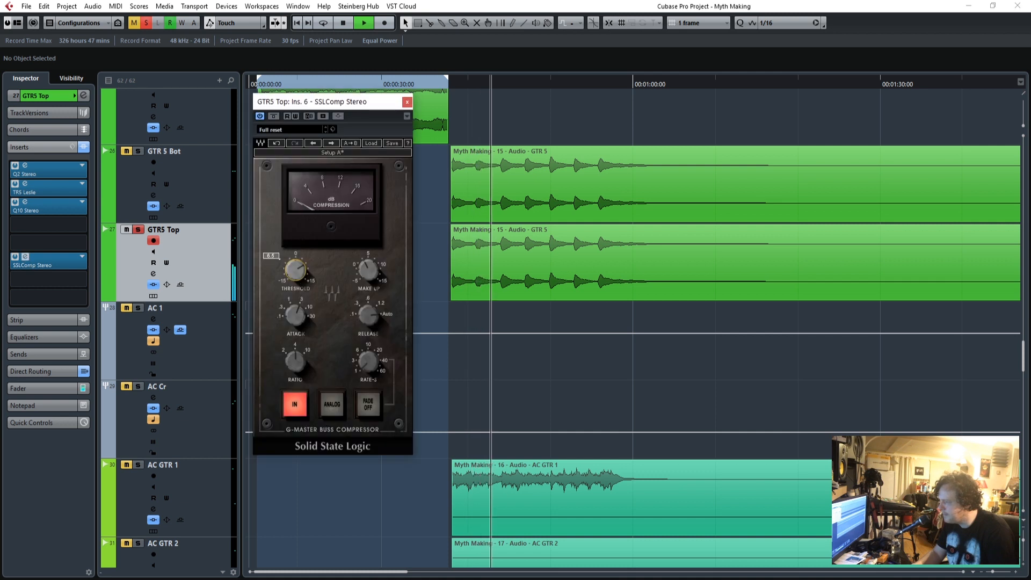
click(25, 203)
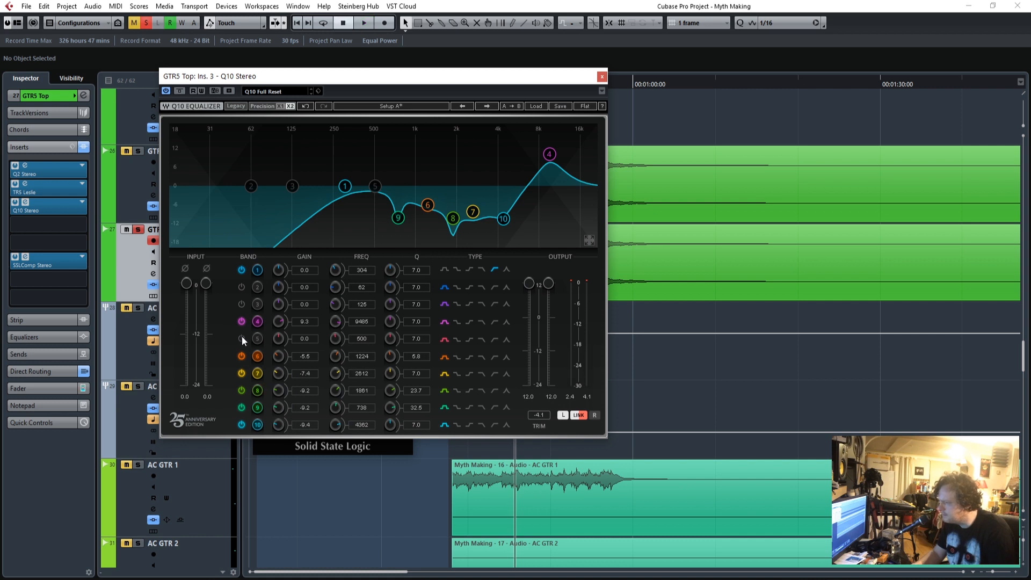
drag(309, 338, 308, 284)
drag(361, 338, 362, 301)
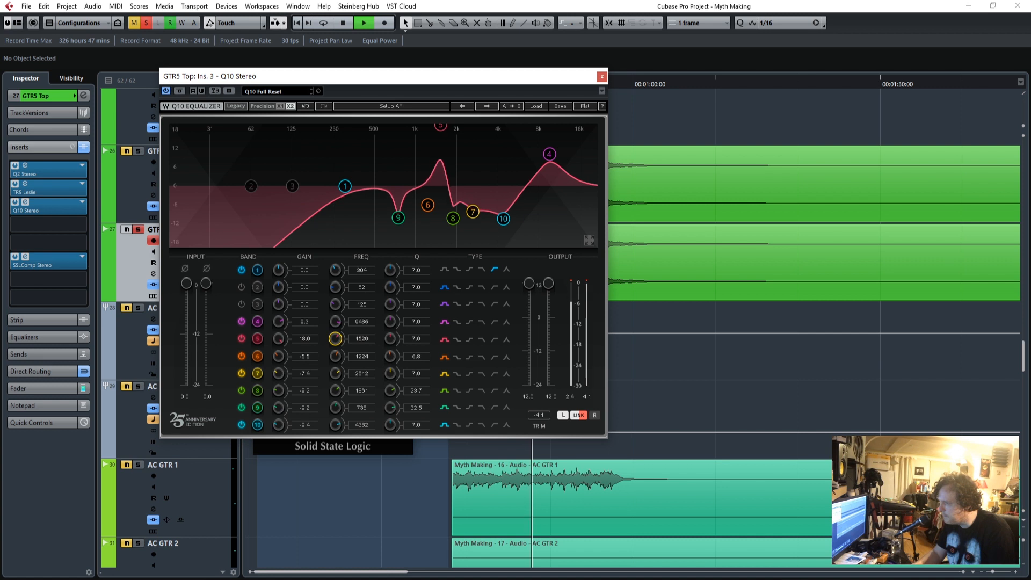
drag(278, 339, 278, 413)
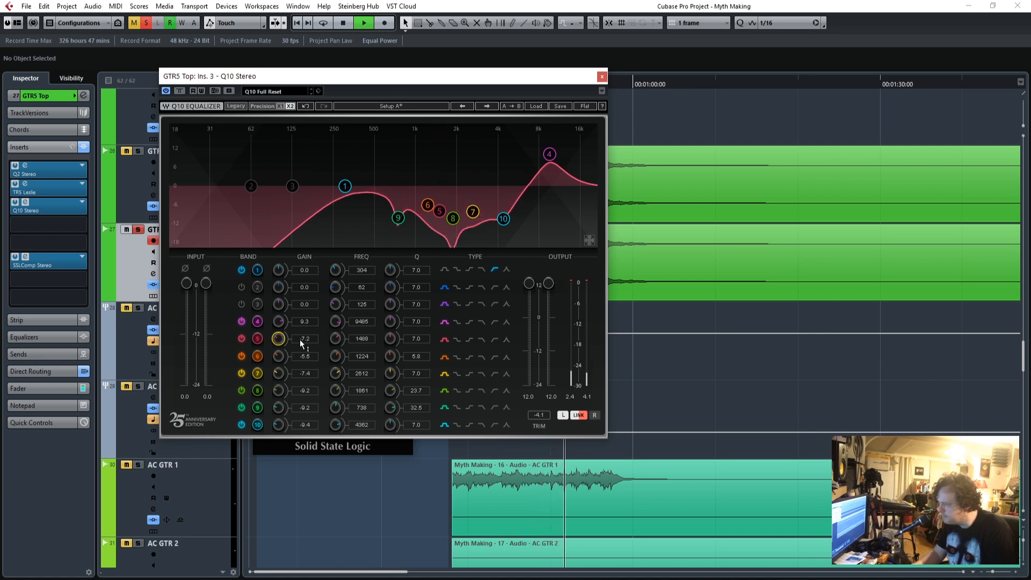
drag(407, 340, 408, 370)
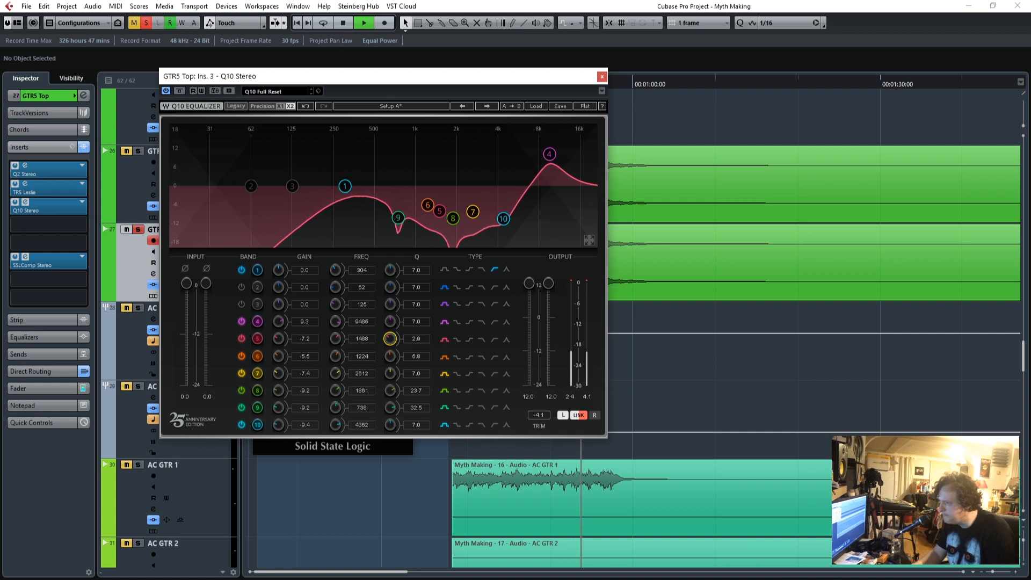
click(601, 77)
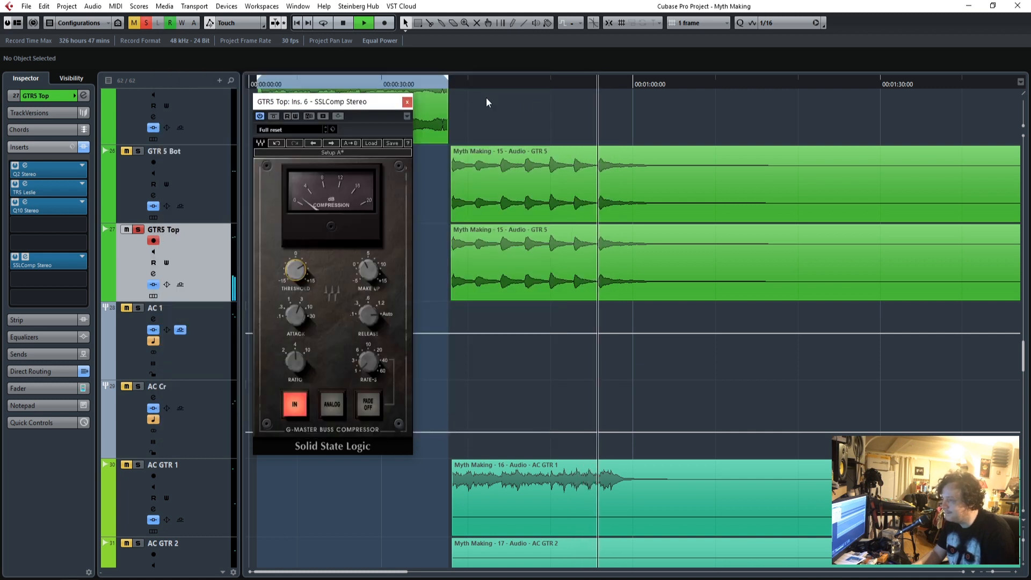
Lower the SSLComp threshold slightly on GTR5 Top and reduce the Leslie drum level to -5.6 dB.
mouse_move(365, 264)
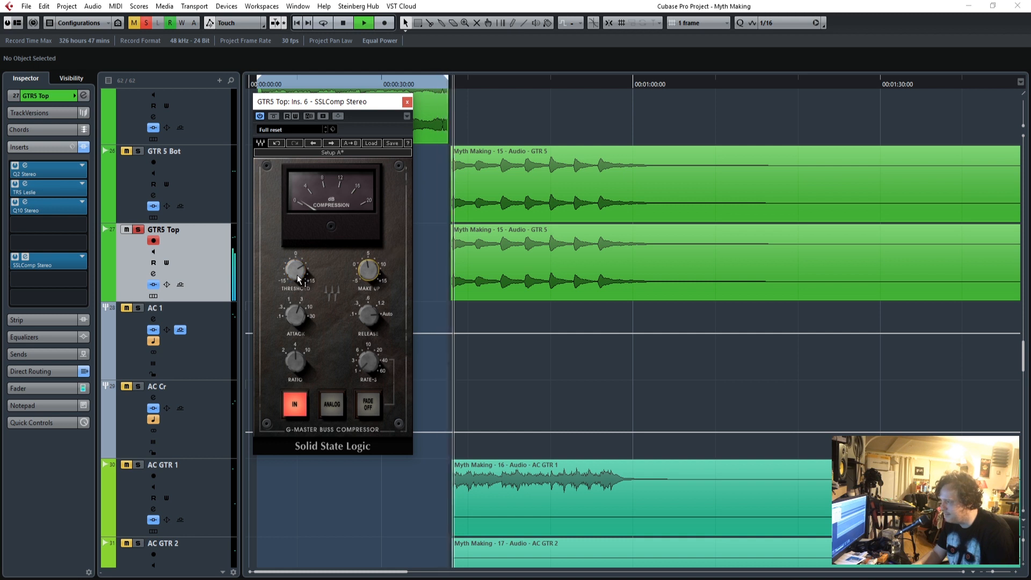
drag(295, 271, 295, 278)
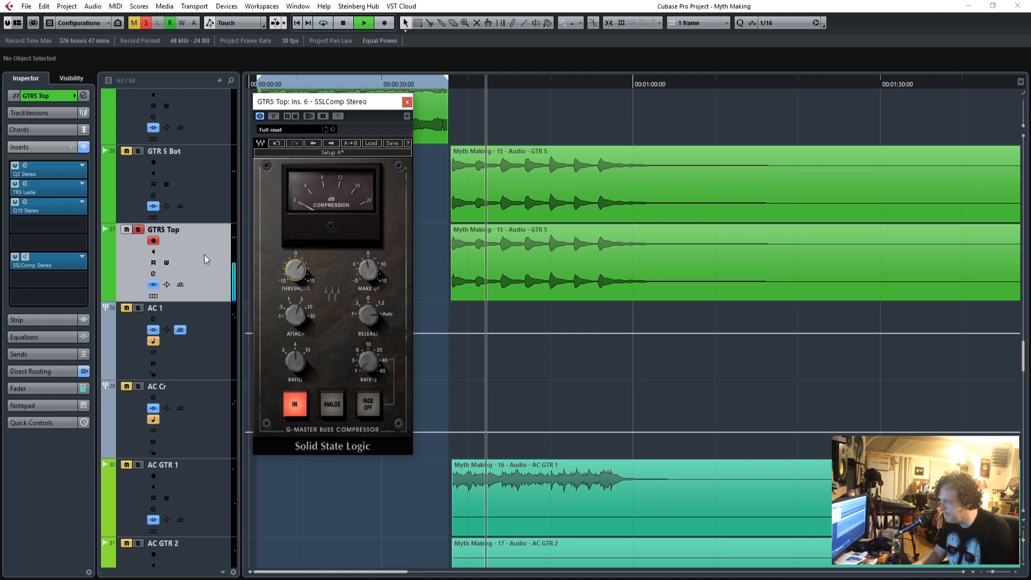
click(25, 183)
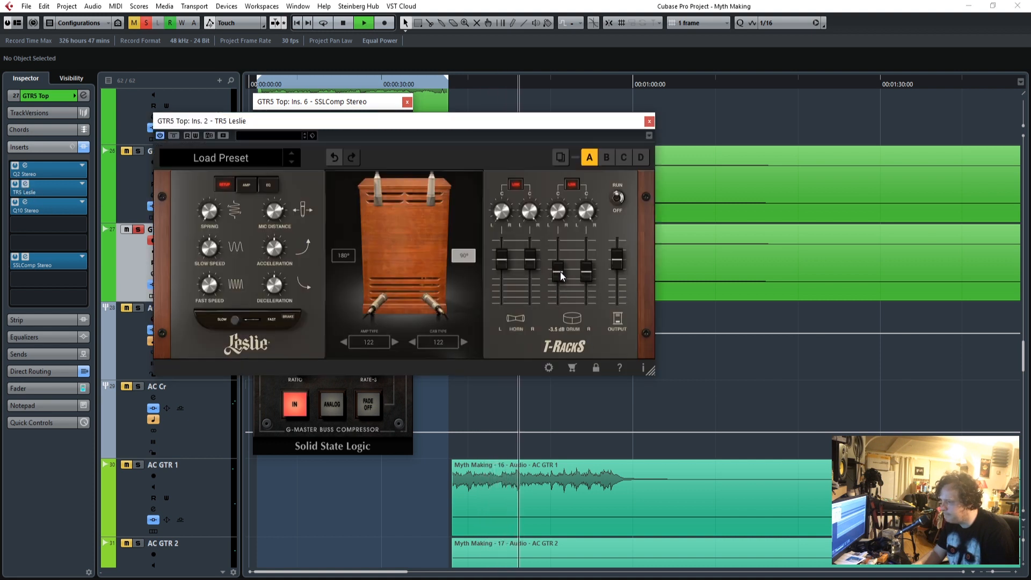
drag(559, 273, 559, 278)
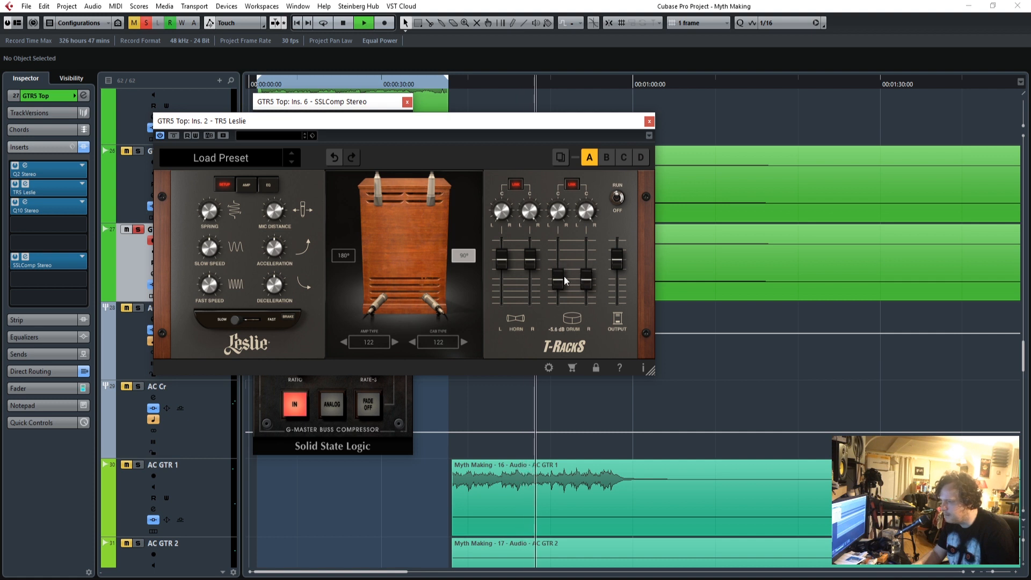
click(649, 122)
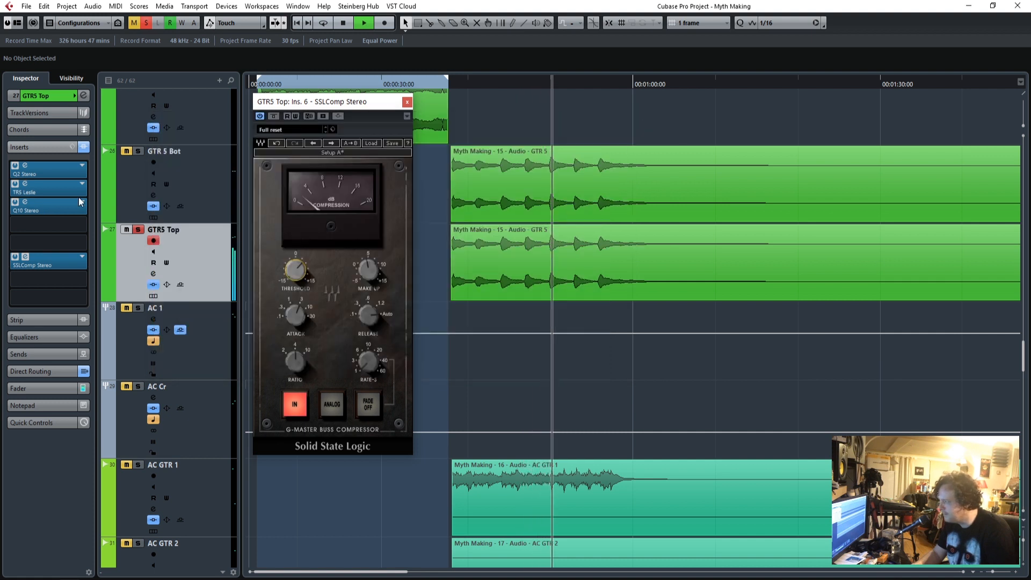
Try deepening the Q10 band 6 cut to -11.1 with Q 14.1 while replaying GTR5 Top.
click(26, 204)
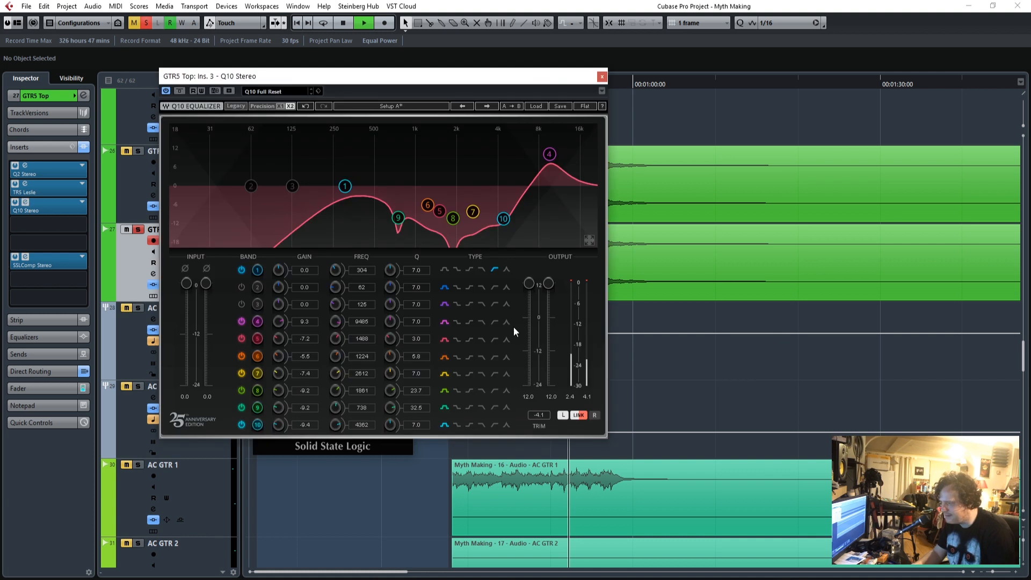
key(space)
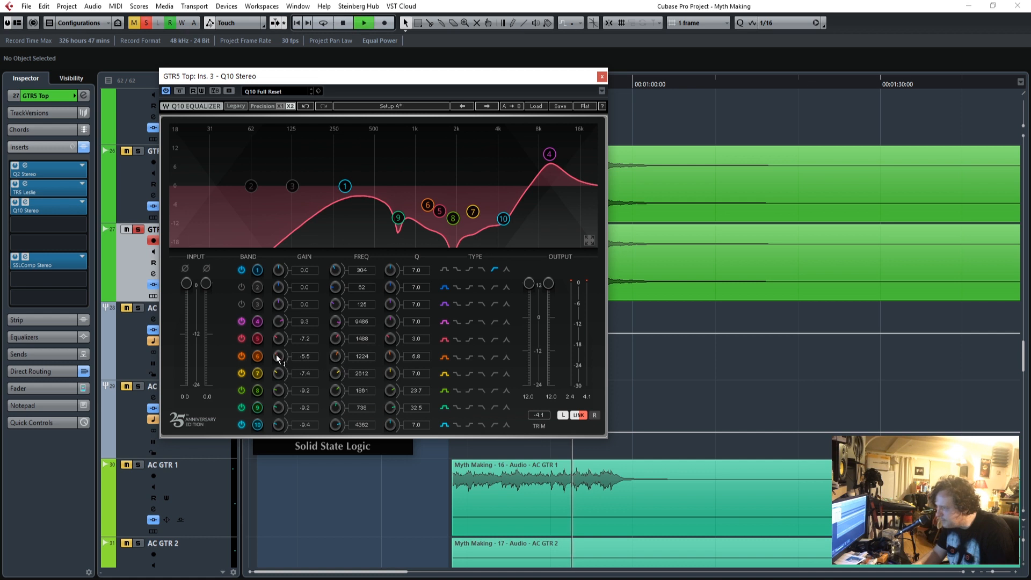
mouse_move(276, 355)
mouse_down()
mouse_move(276, 306)
mouse_move(276, 367)
mouse_up()
drag(415, 357, 414, 322)
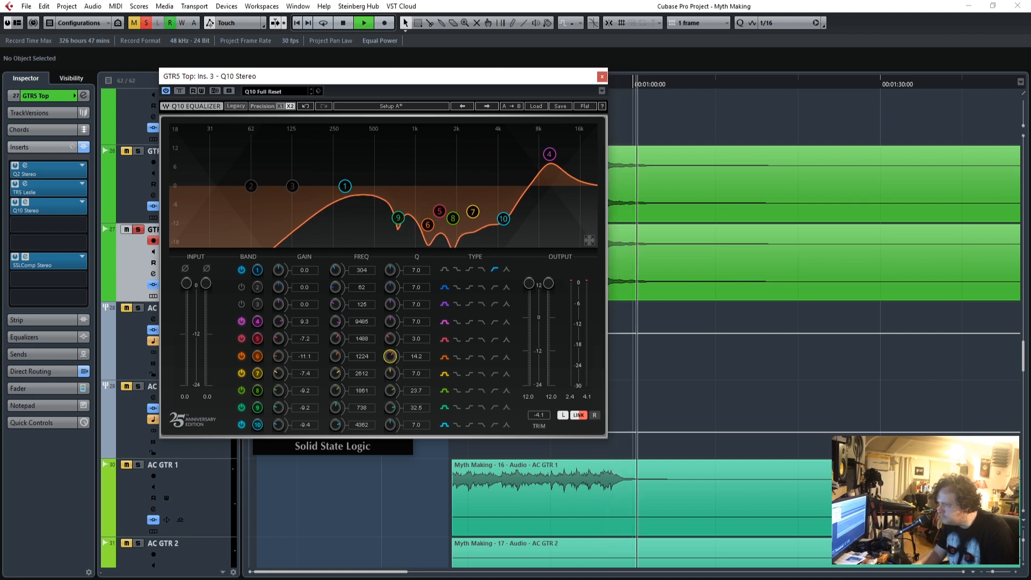
drag(490, 76, 611, 78)
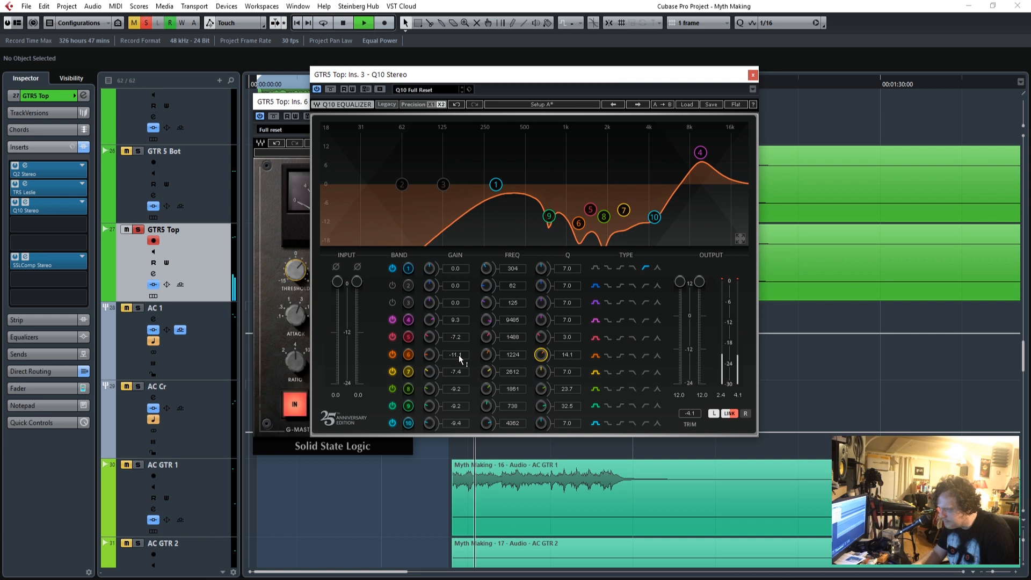
Audition Q10 band 6 at 1404 with 12.6 gain, switch it off, and deepen the band 5 cut to -9.7.
drag(516, 354, 516, 349)
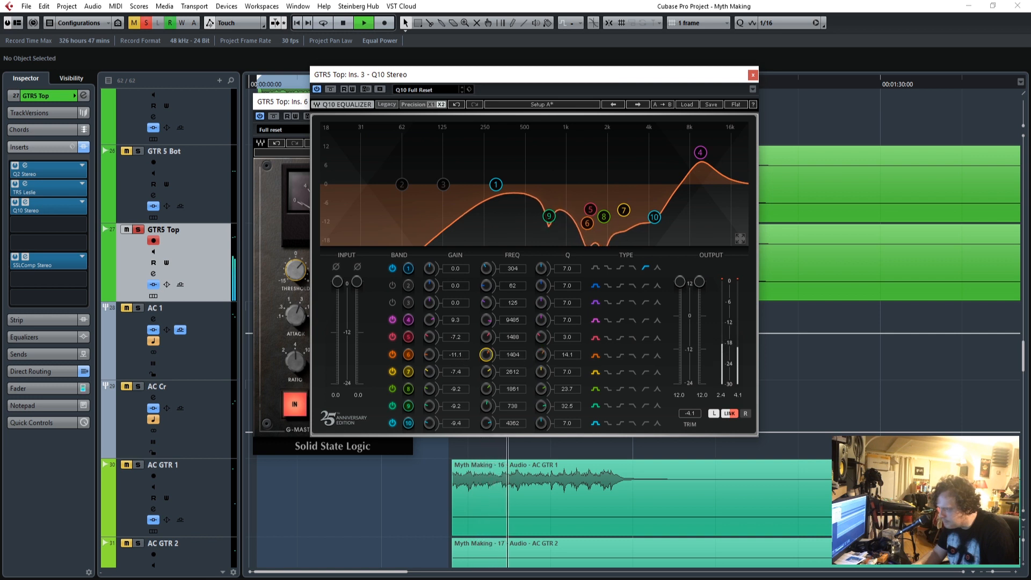
drag(455, 354, 456, 315)
mouse_move(516, 356)
mouse_down()
mouse_move(517, 438)
mouse_move(517, 372)
mouse_up()
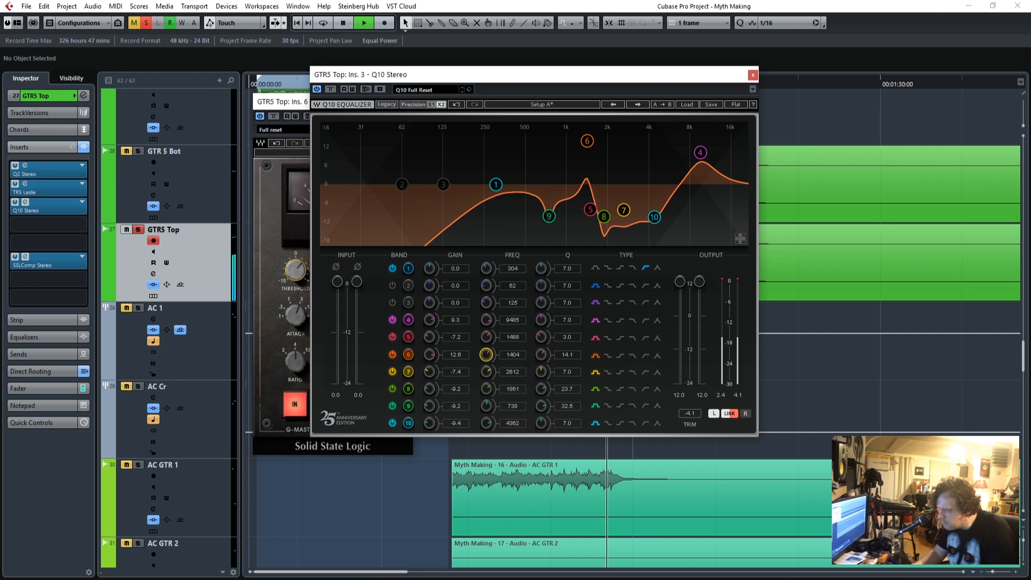
click(392, 353)
drag(430, 337, 429, 343)
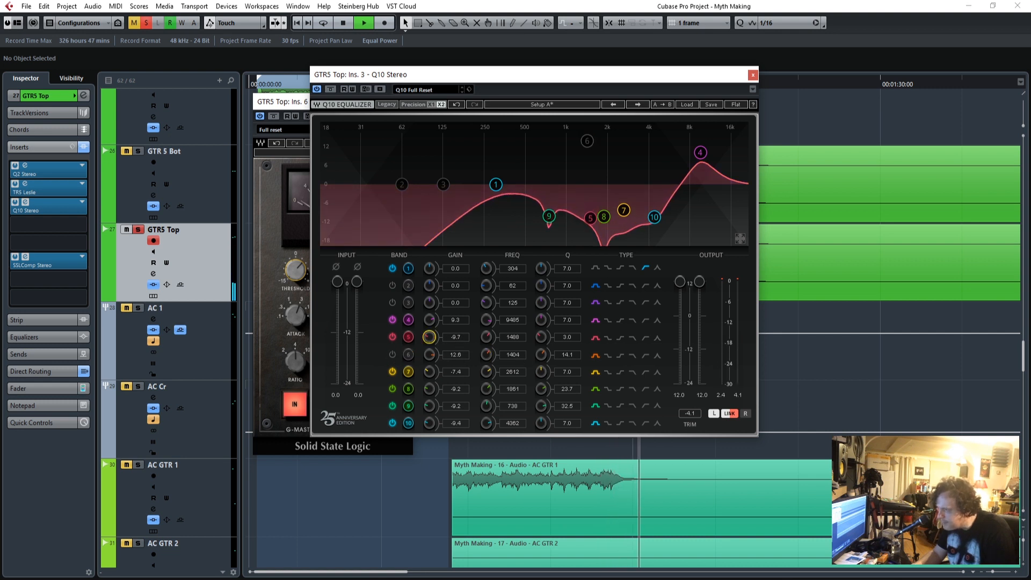
click(753, 75)
Unsolo GTR5 Top, listen to it in the full mix from just before its entry, and close the compressor.
key(space)
click(441, 82)
key(space)
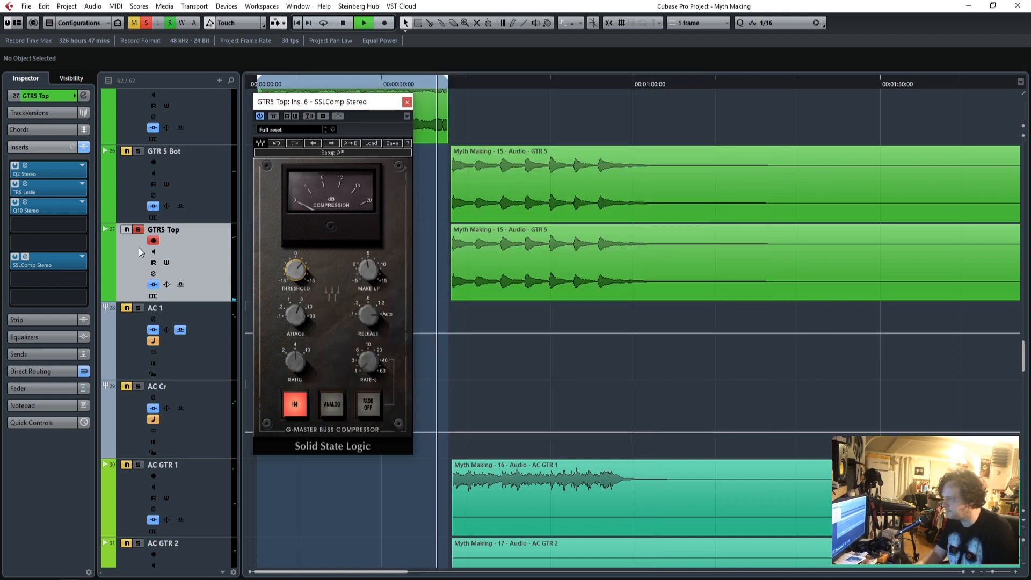
key(s)
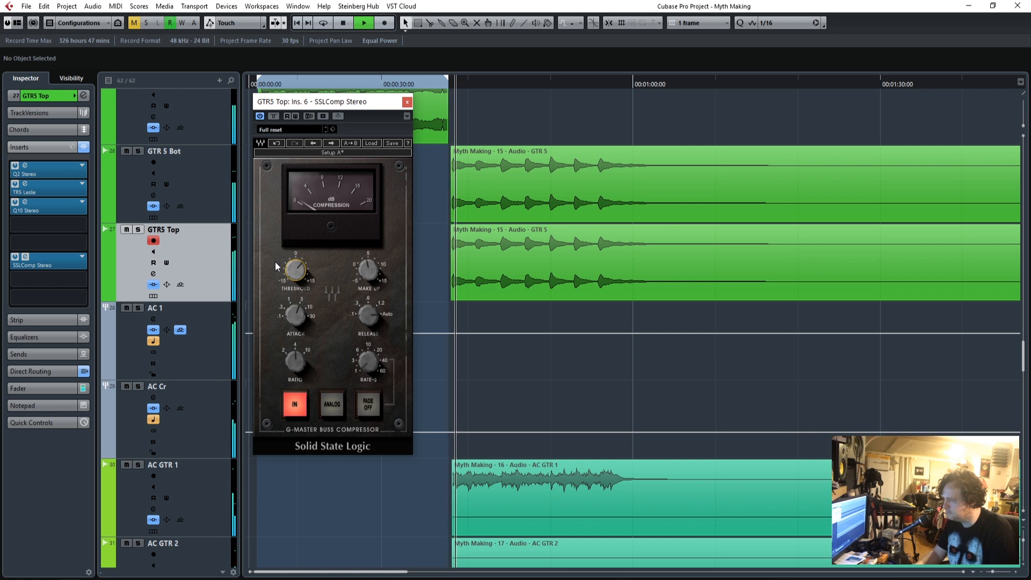
click(372, 272)
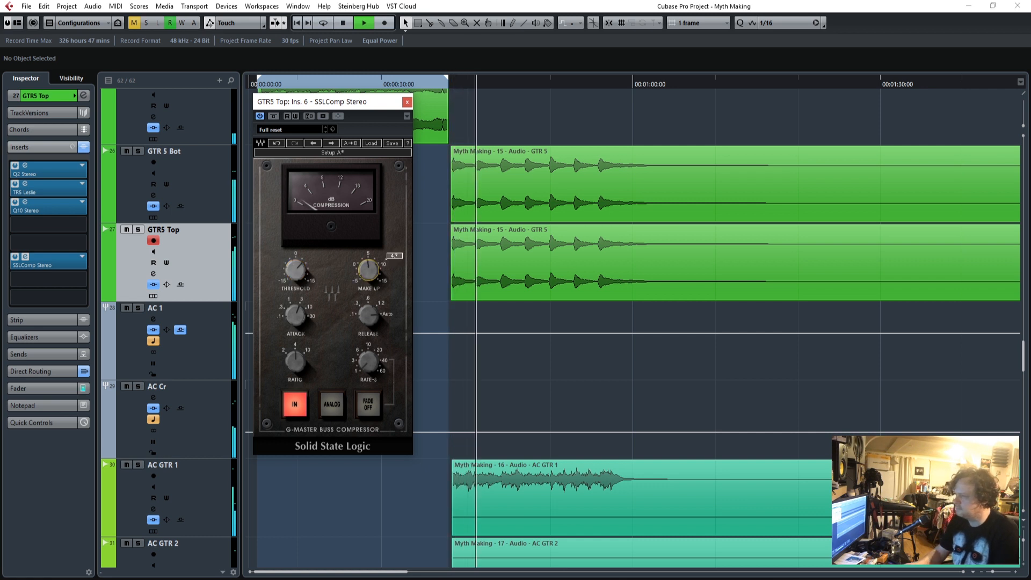
click(406, 103)
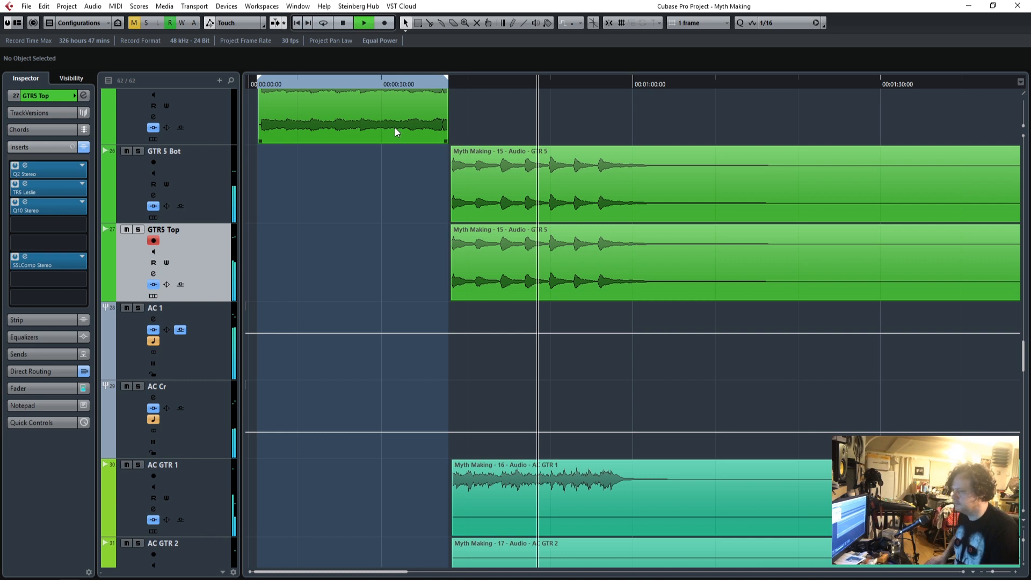
scroll(587, 397, down, 5)
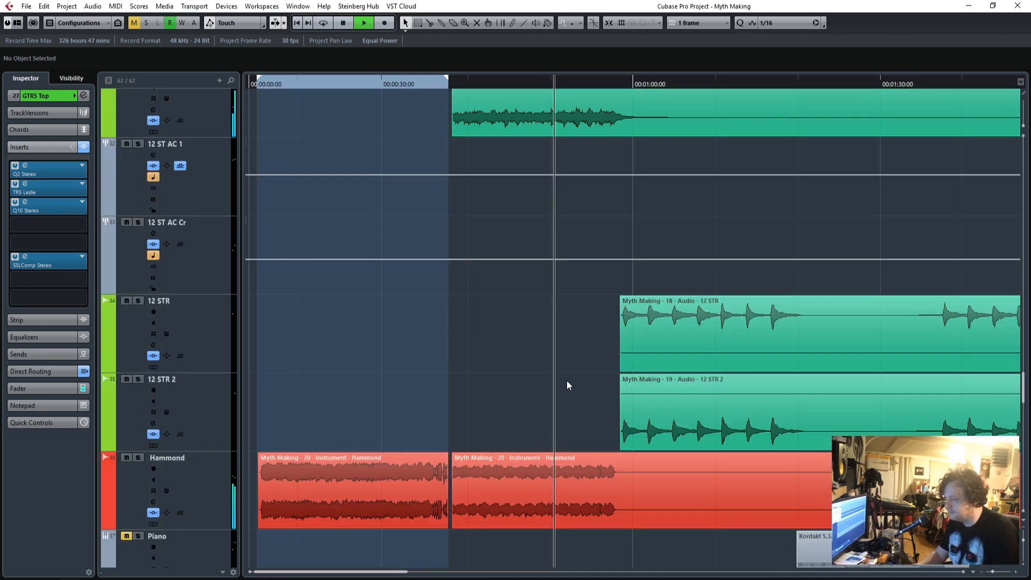
scroll(567, 385, down, 2)
scroll(567, 385, up, 7)
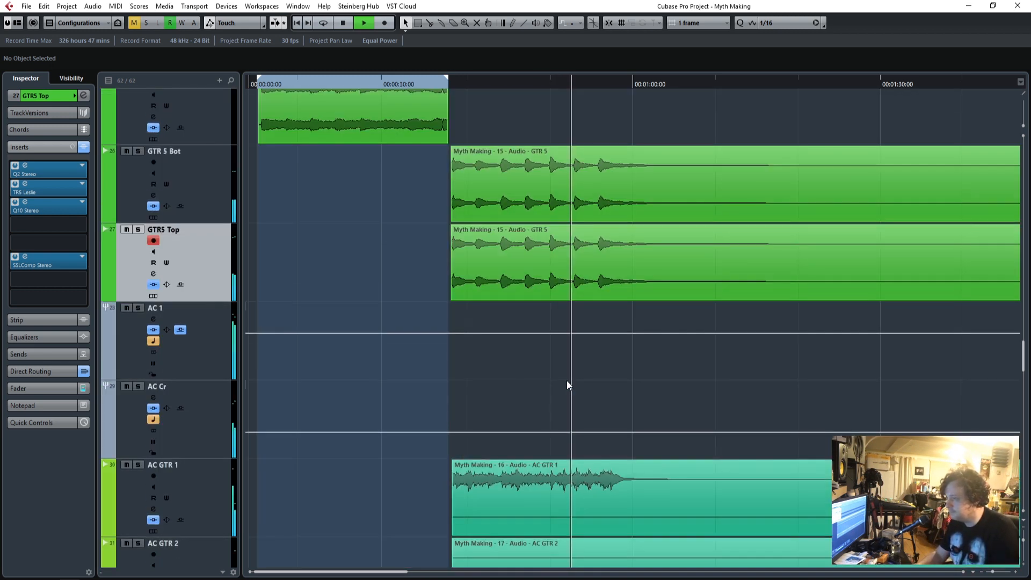
Solo GTR5 Top, replay its entry, and compare the sound with the Q10 bypassed and active.
click(438, 85)
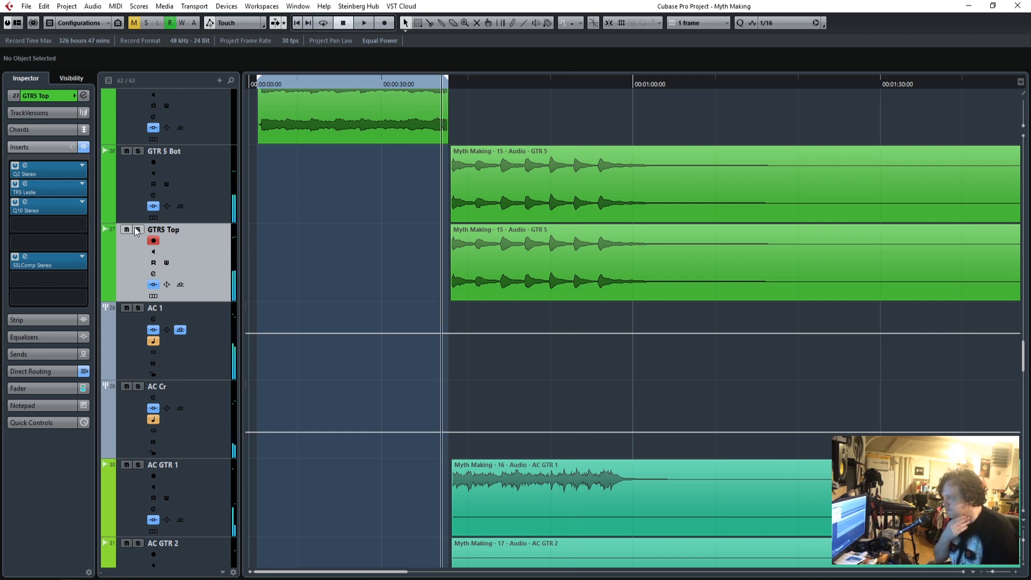
click(25, 204)
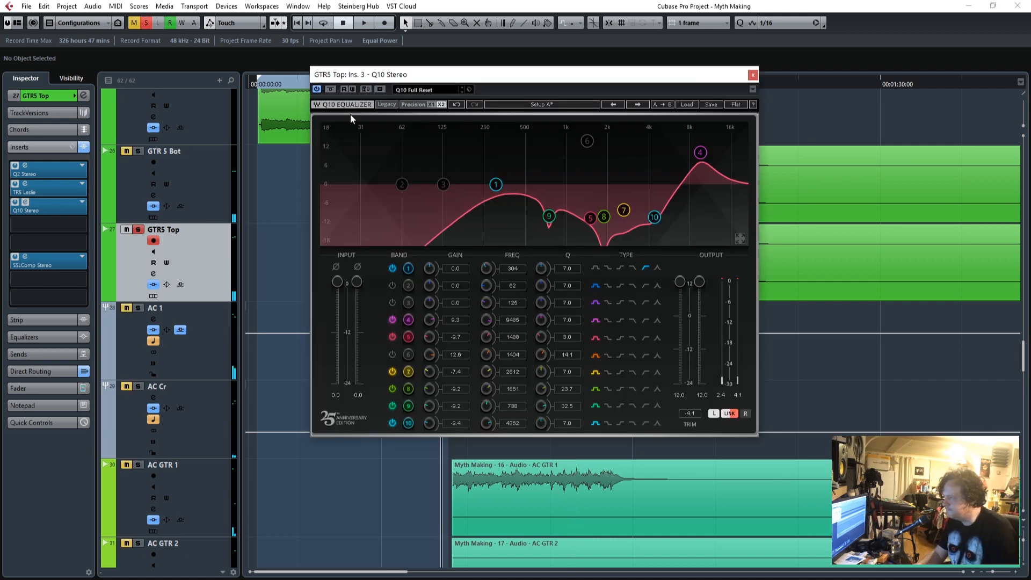
click(329, 89)
key(space)
drag(351, 88, 539, 194)
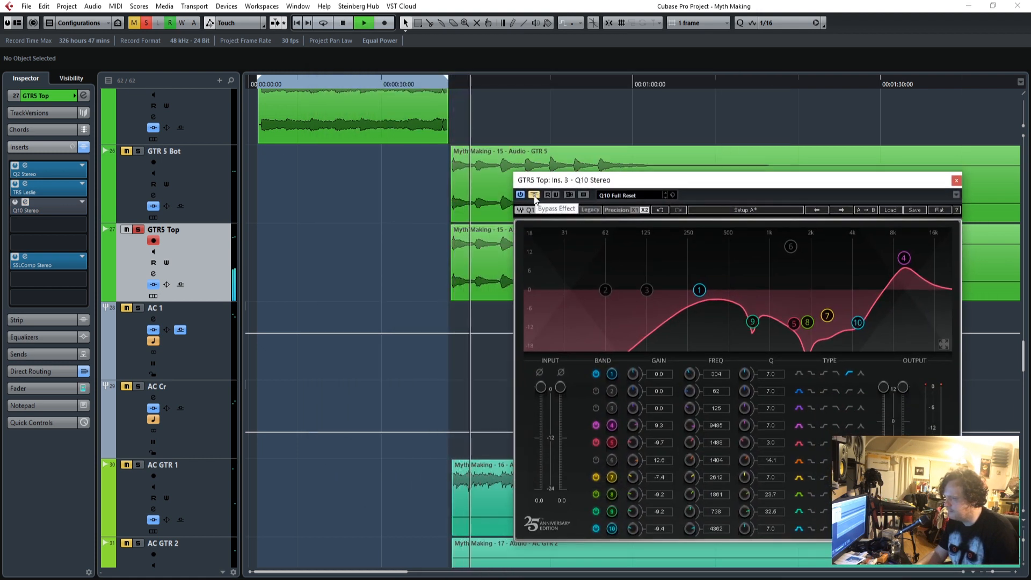
click(533, 195)
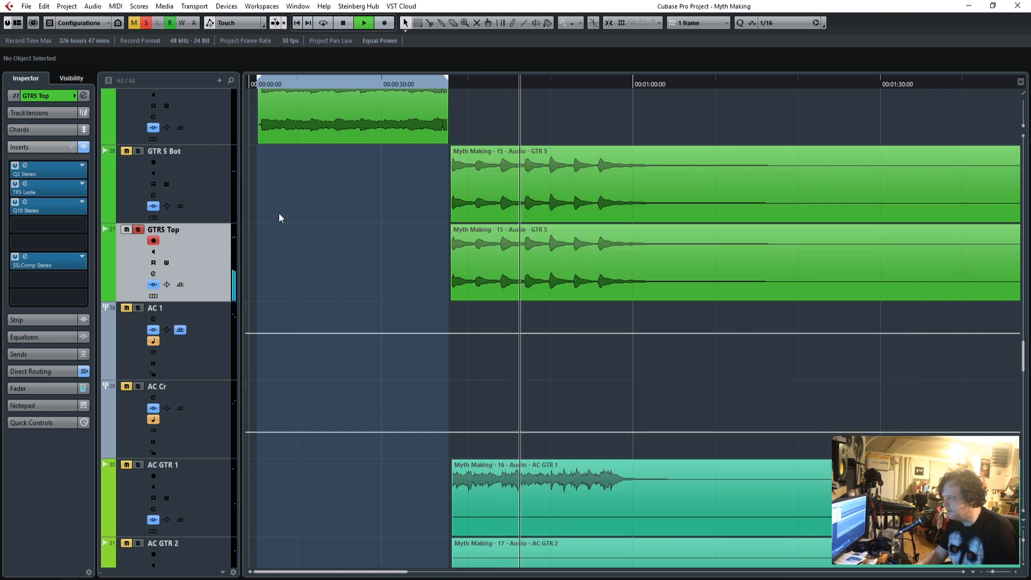
Check the SSLComp on GTR5 Top, unsolo the track to hear it in the mix, and stop playback.
click(66, 262)
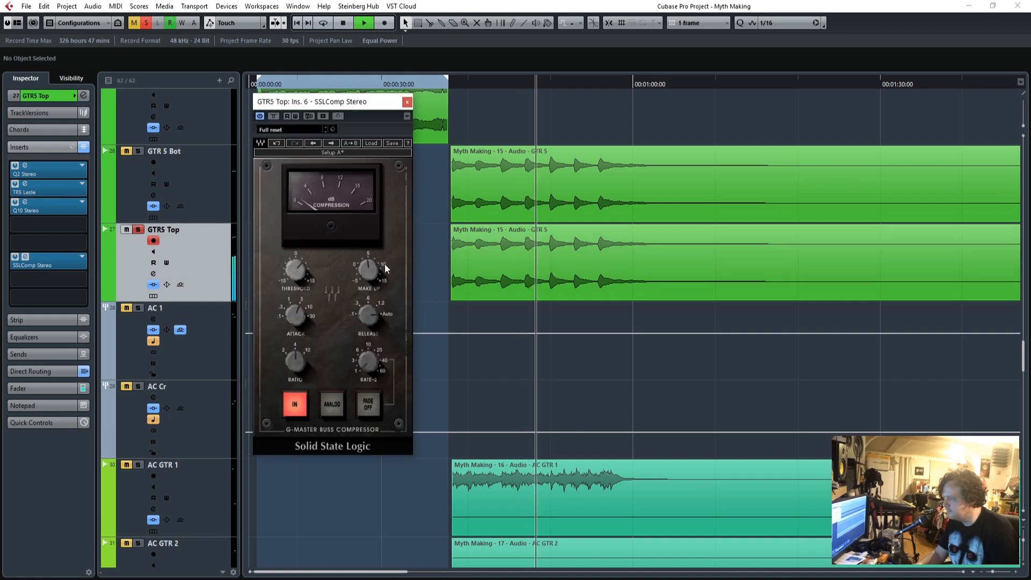
click(143, 27)
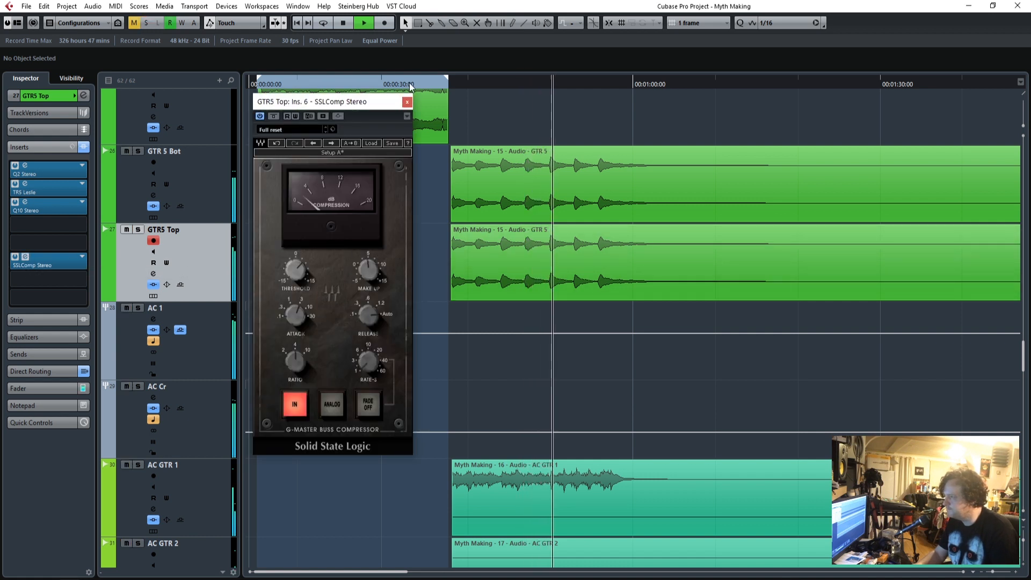
click(407, 102)
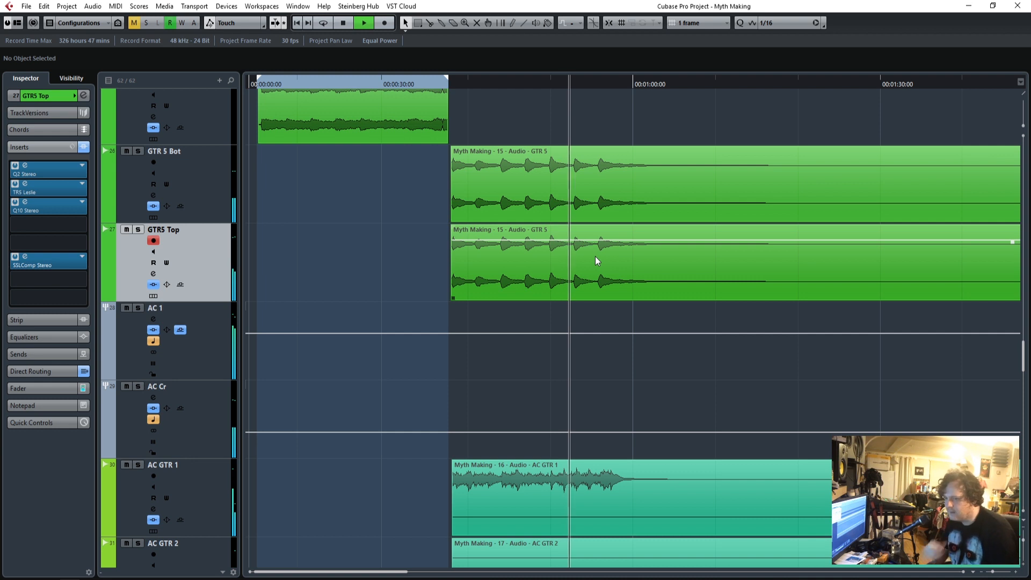
key(space)
Look over the acoustic, 12-string, Hammond and Piano tracks below GTR5 Top.
scroll(612, 301, down, 3)
scroll(617, 340, down, 1)
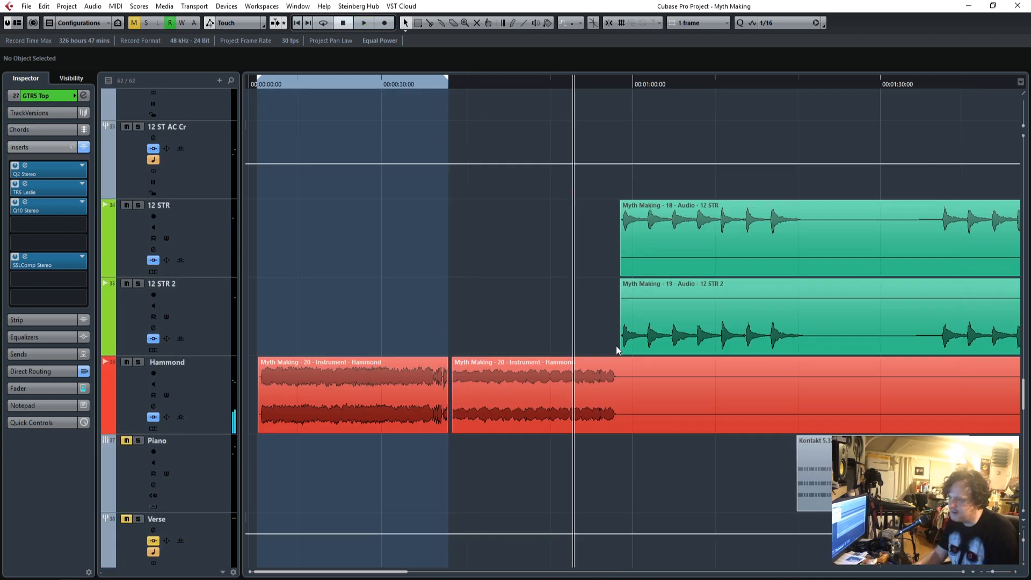
scroll(617, 346, up, 2)
scroll(616, 346, down, 7)
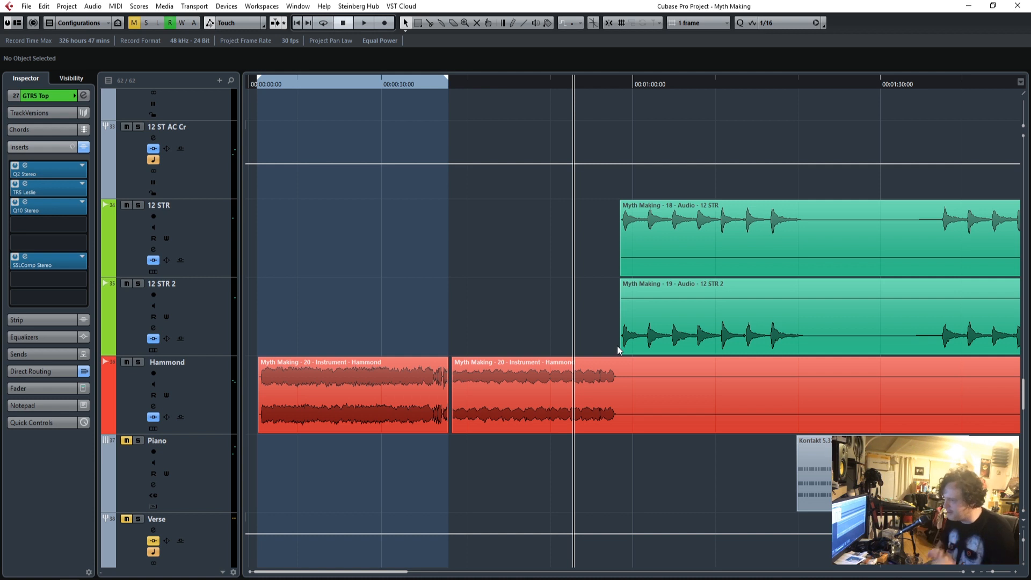
scroll(603, 448, down, 5)
scroll(604, 448, up, 8)
scroll(603, 447, down, 2)
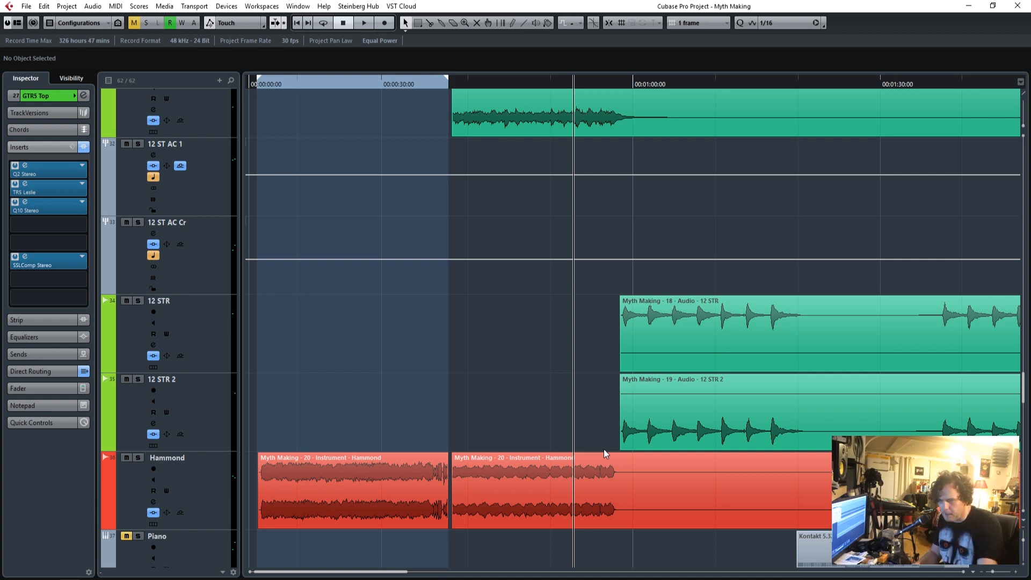
scroll(492, 534, up, 5)
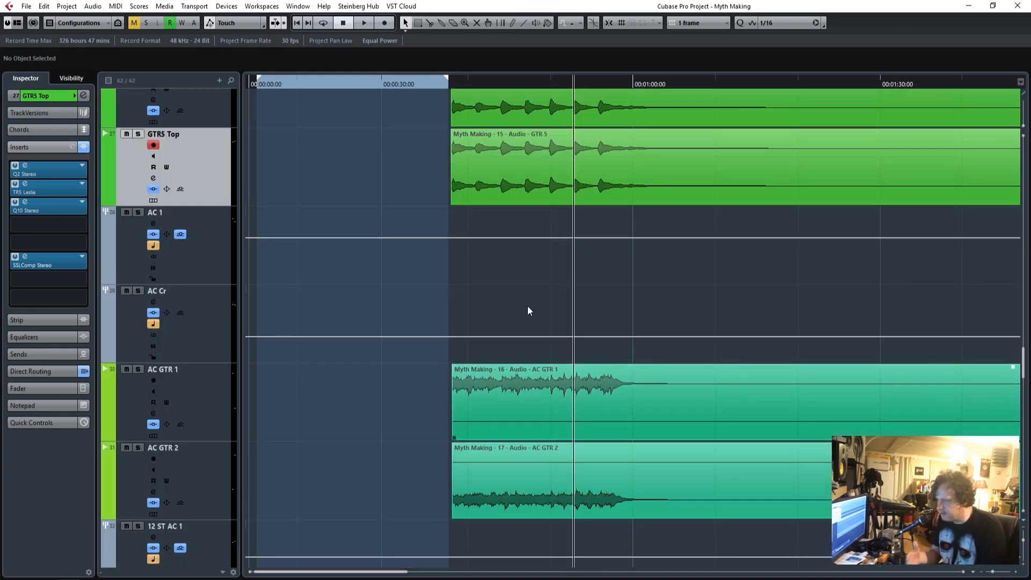
Play the full mix from just before the GTR5 entry and look over the guitar, acoustic and 12-string tracks.
click(444, 88)
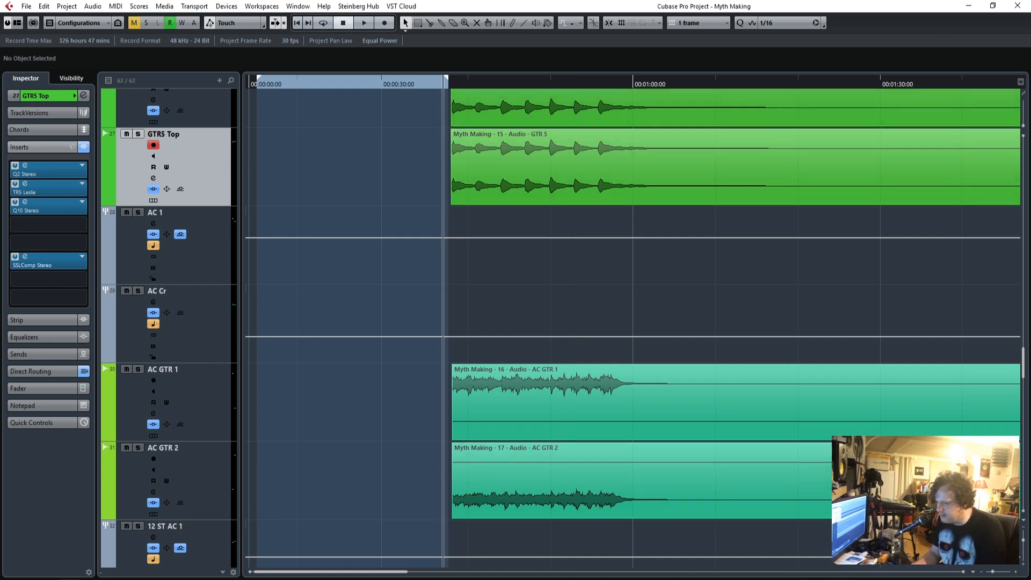
click(1015, 572)
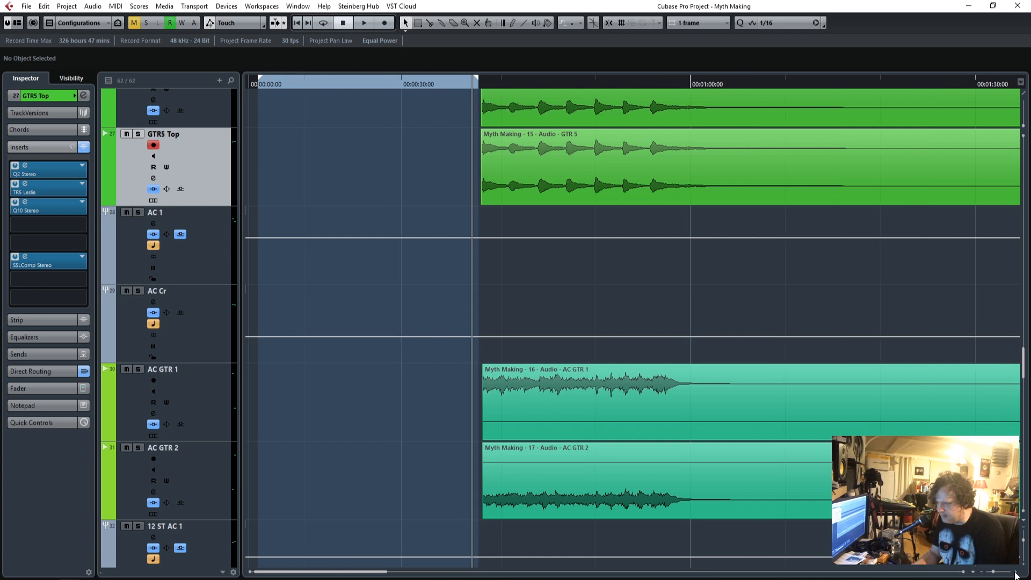
click(1016, 571)
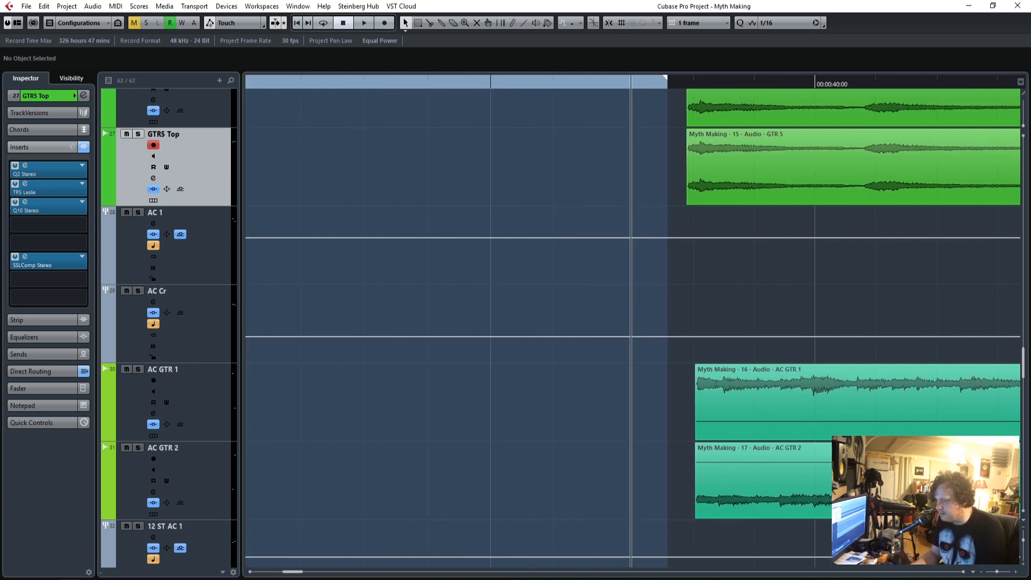
drag(292, 573, 300, 572)
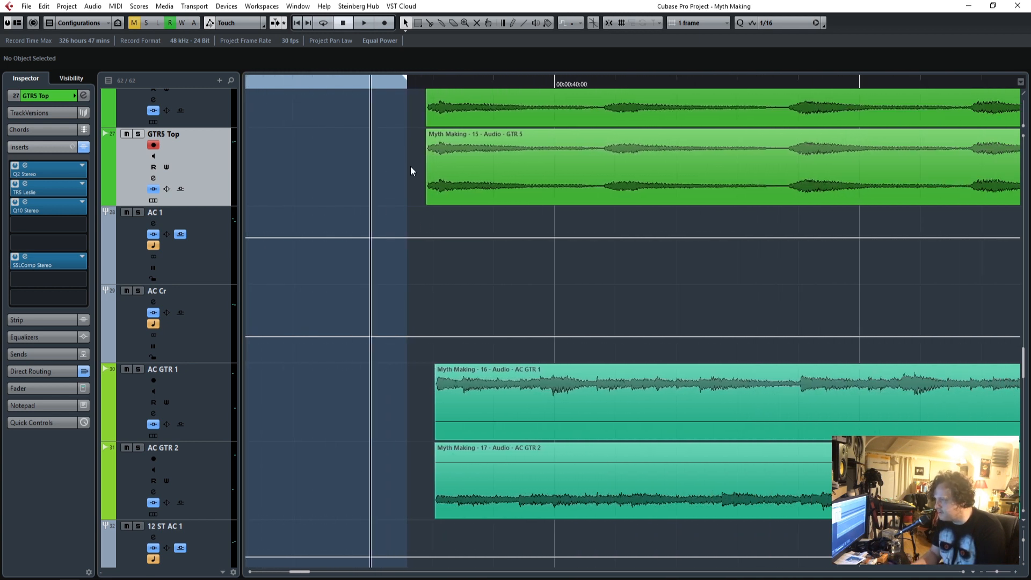
click(416, 84)
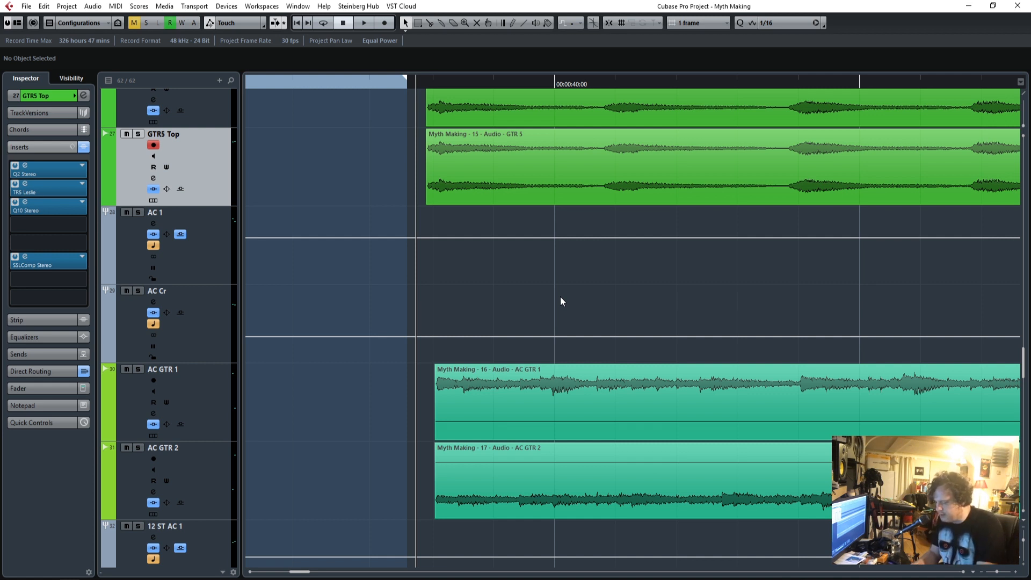
scroll(559, 343, down, 5)
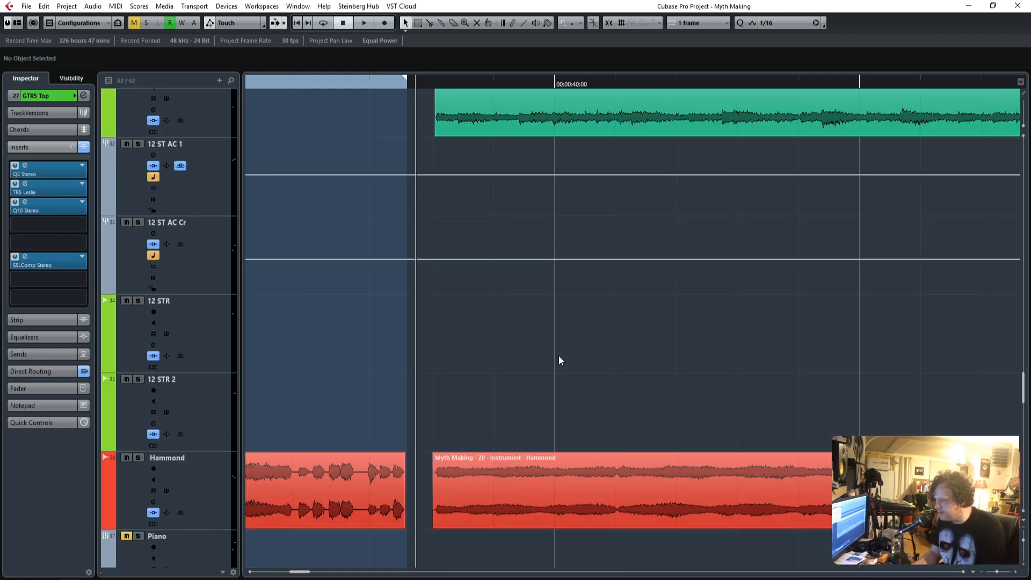
scroll(488, 366, up, 2)
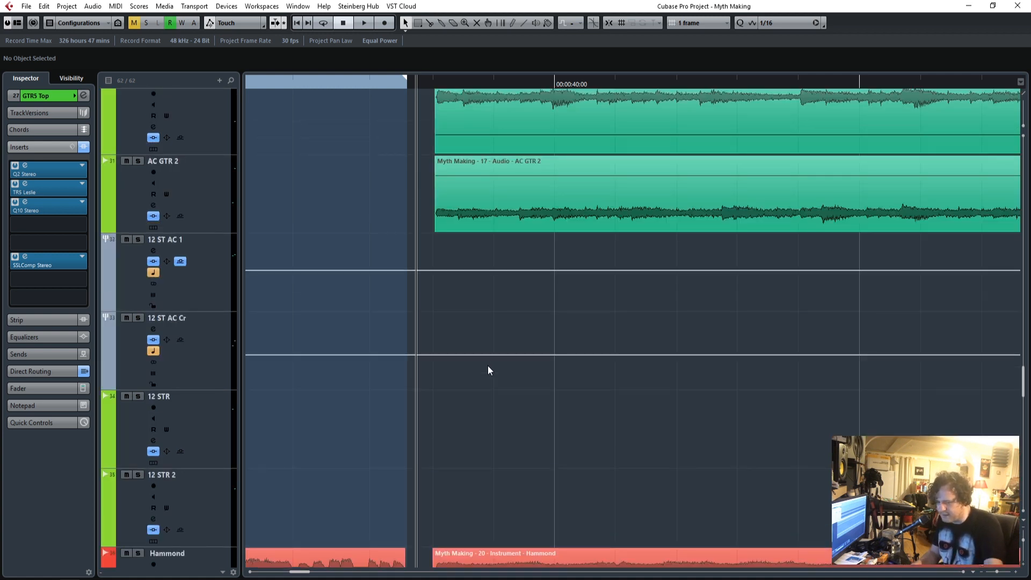
key(space)
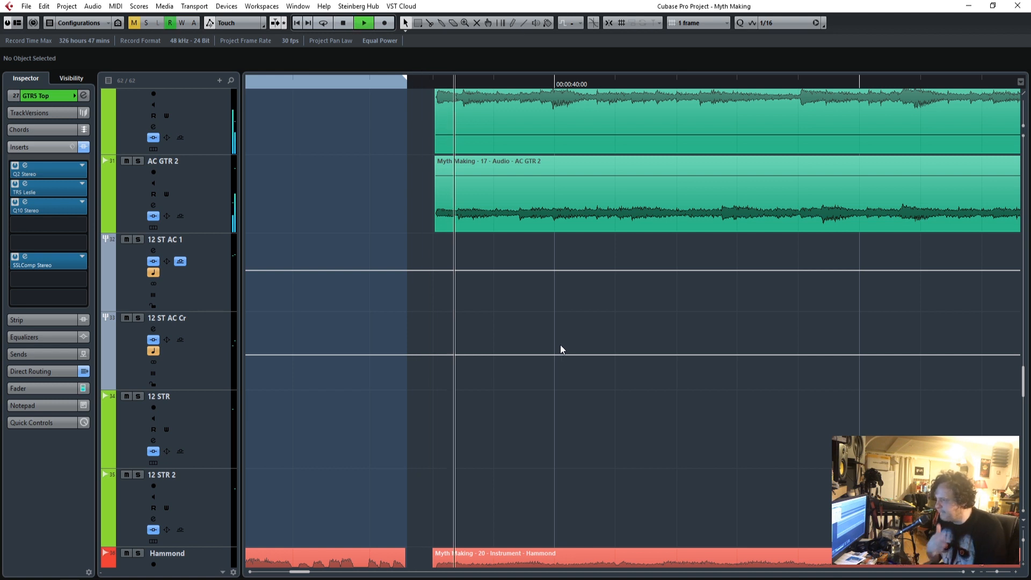
scroll(560, 344, down, 4)
scroll(558, 346, up, 6)
scroll(558, 347, up, 6)
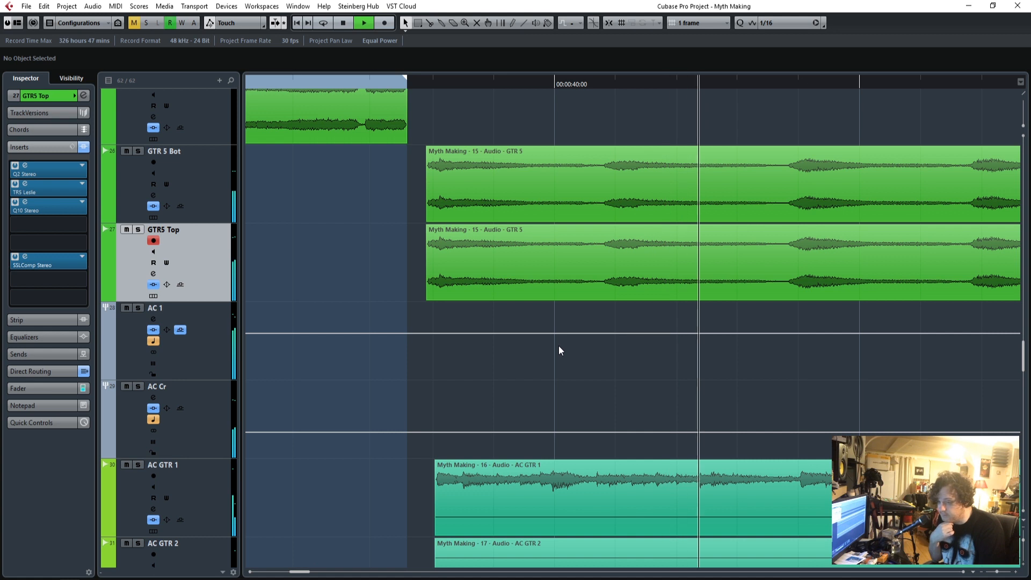
scroll(559, 345, down, 2)
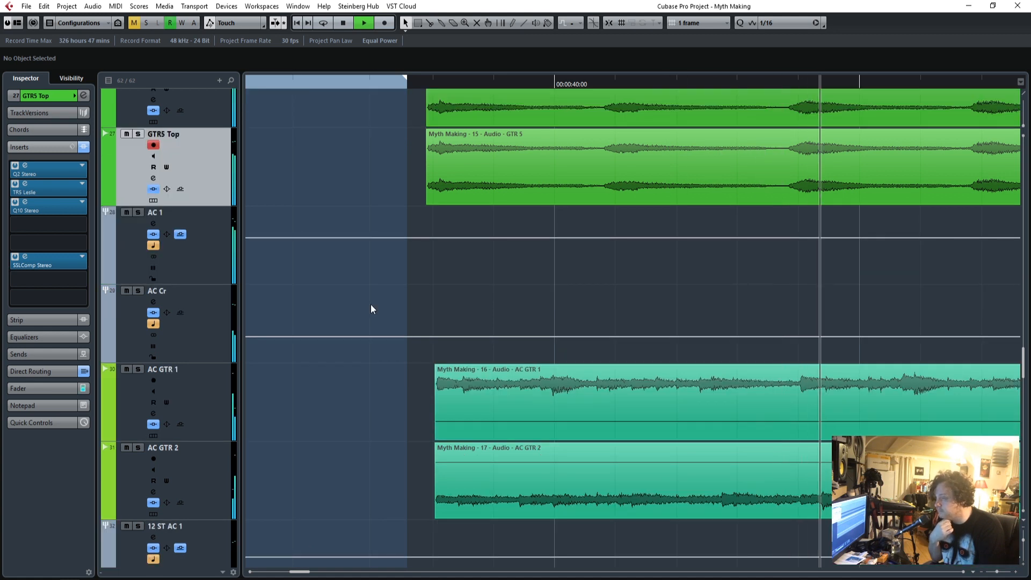
Set the output level of the TR5 Leslie on GTR5 Top to 1.8 dB and close the Leslie.
click(27, 258)
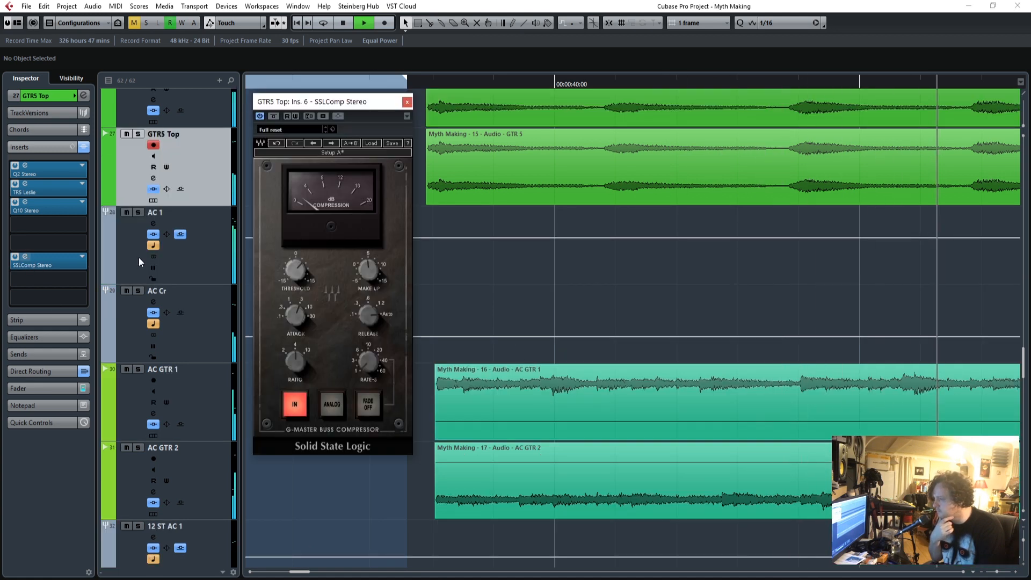
click(28, 186)
drag(617, 262, 618, 251)
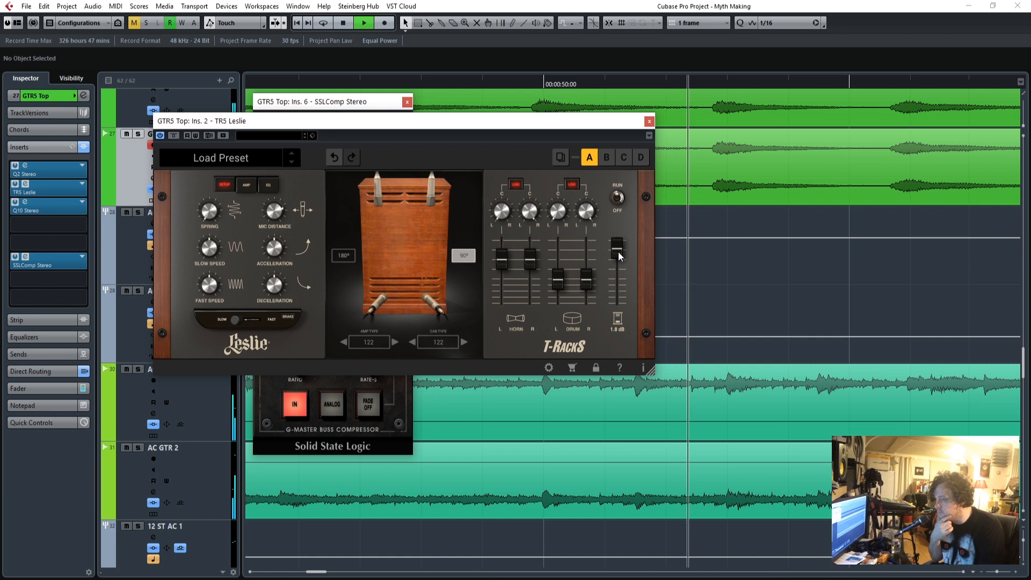
click(649, 121)
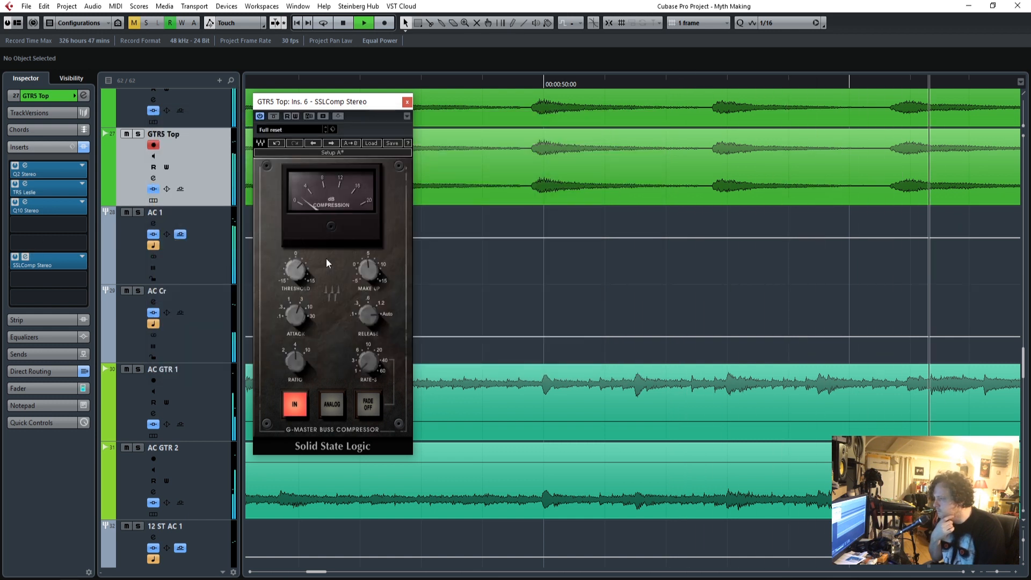
Show the channel fader of GTR5 Top in the Inspector and close its SSLComp.
click(50, 373)
click(50, 369)
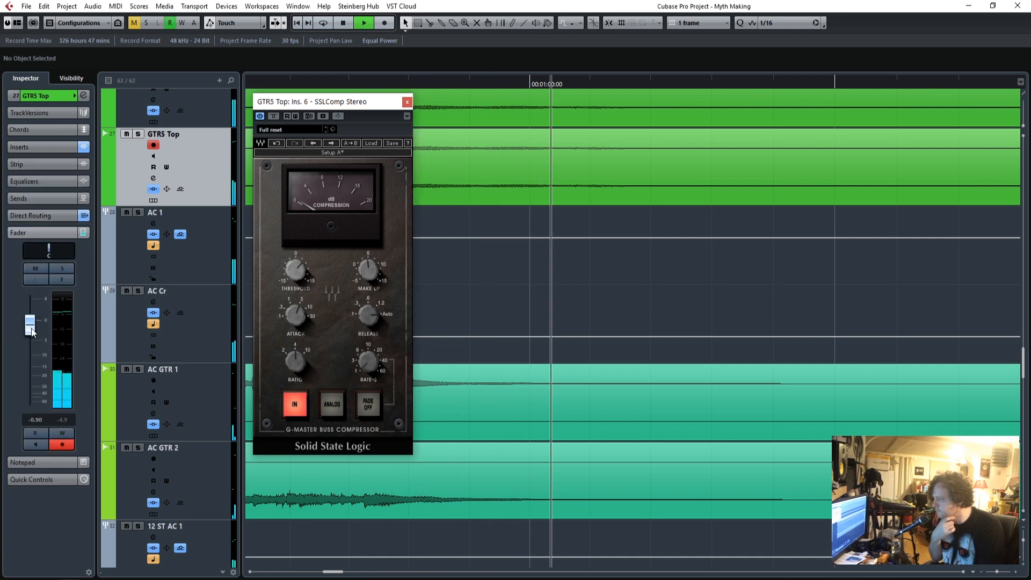
click(407, 102)
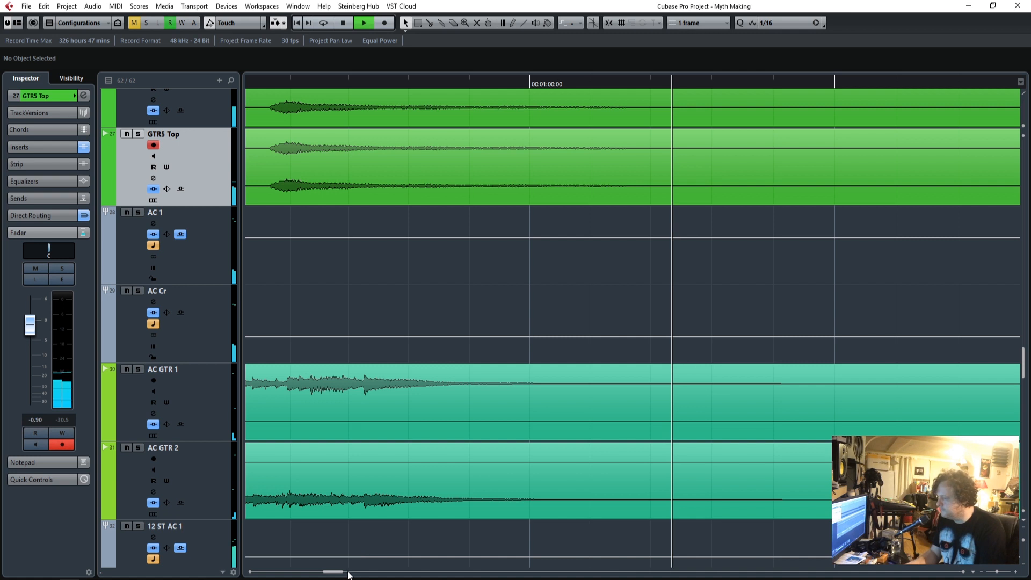
Replay the GTR5 entry with GTR 5 Bot and GTR5 Top soloed, and set GTR 5 Bot's level to -1.65 dB.
drag(333, 572, 297, 574)
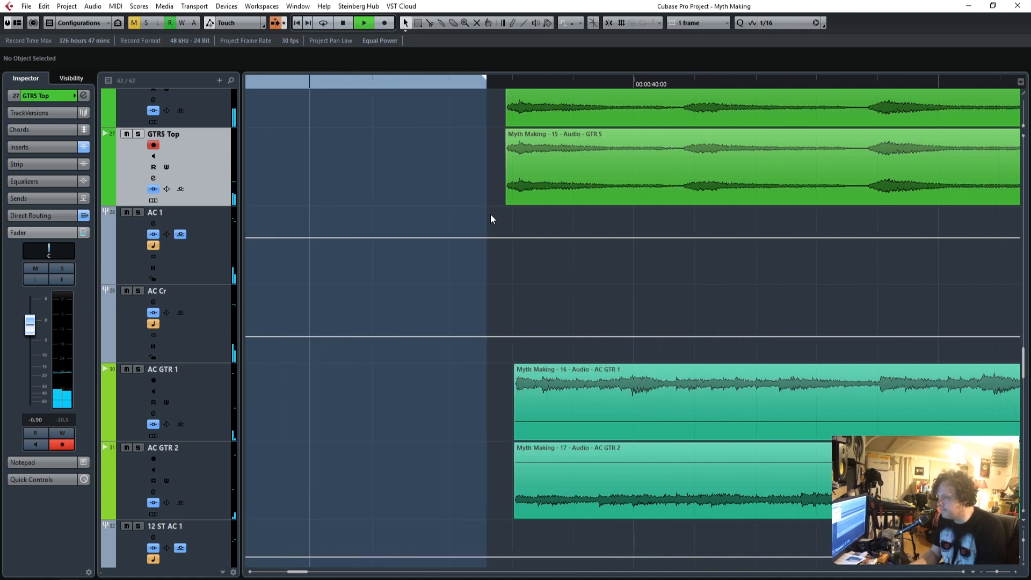
click(496, 85)
scroll(314, 263, up, 3)
click(138, 246)
click(170, 270)
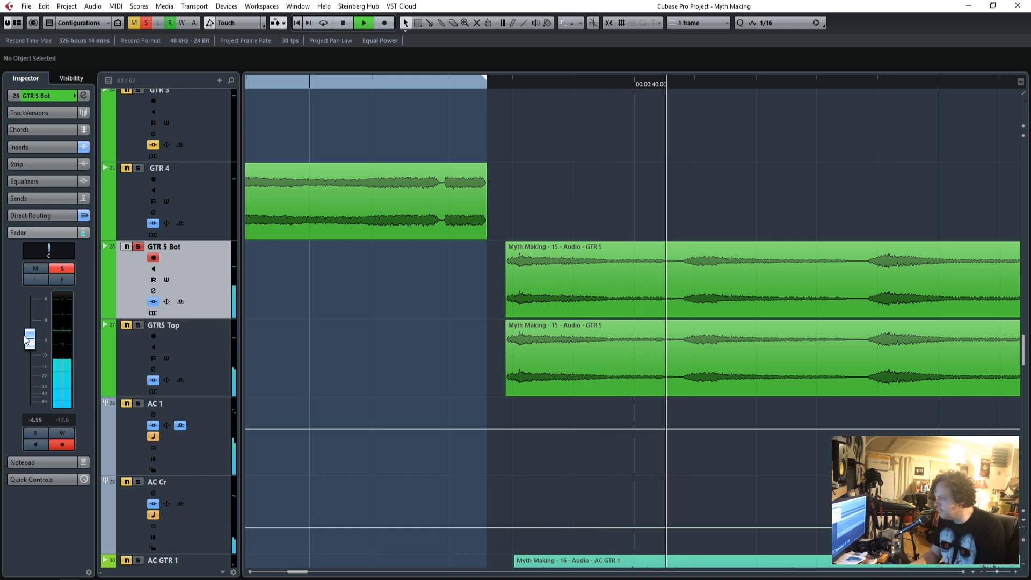
click(138, 325)
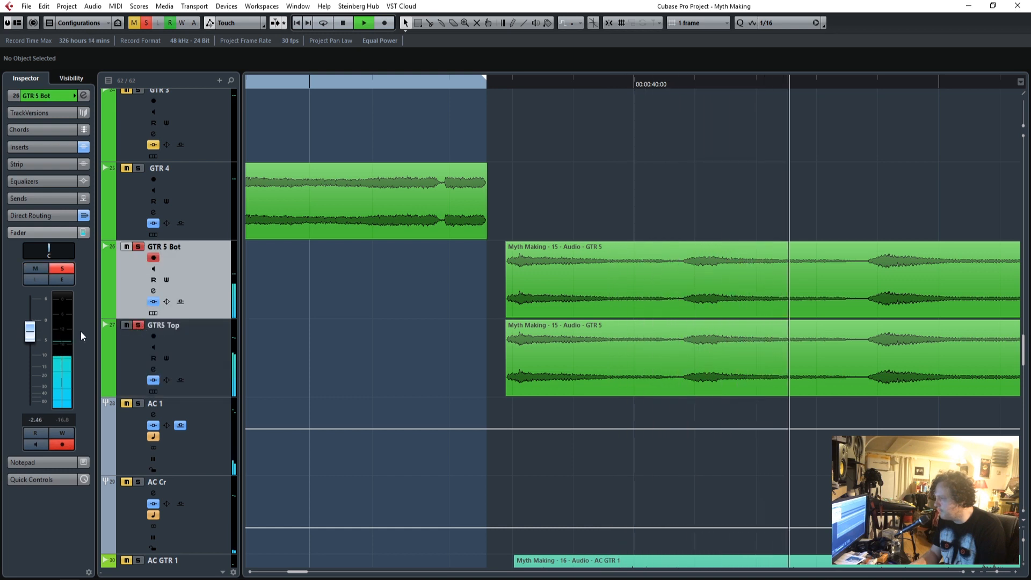
drag(30, 338, 32, 333)
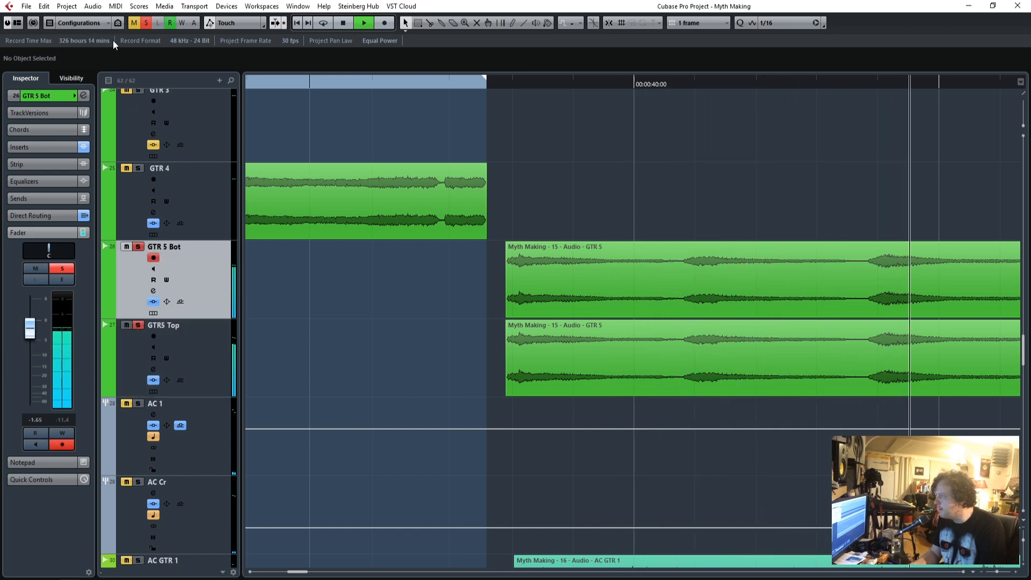
Open the MixConsole at full size with the GTR 5 Bot and GTR5 Top channels and their pre section in view.
key(F3)
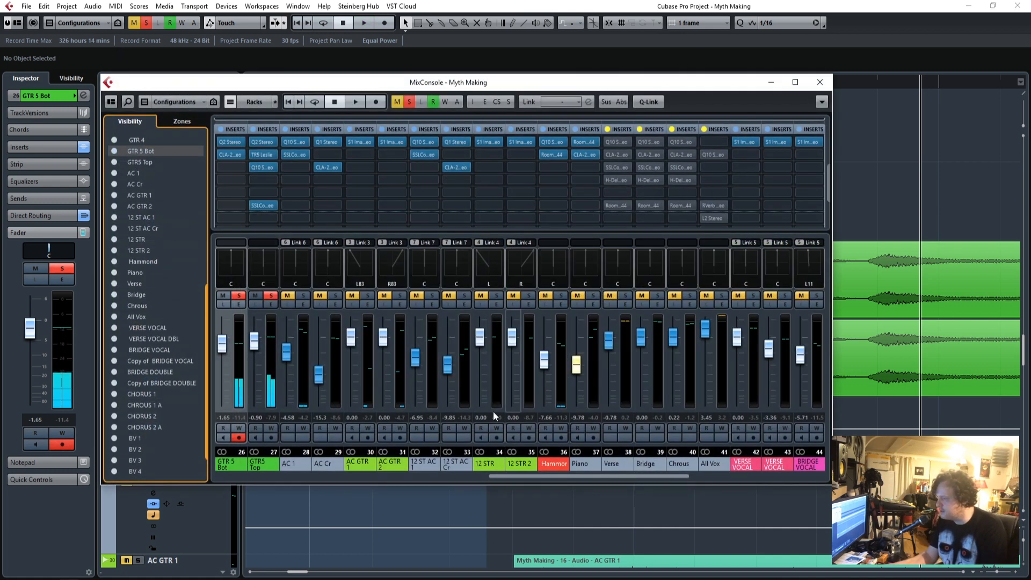
click(569, 479)
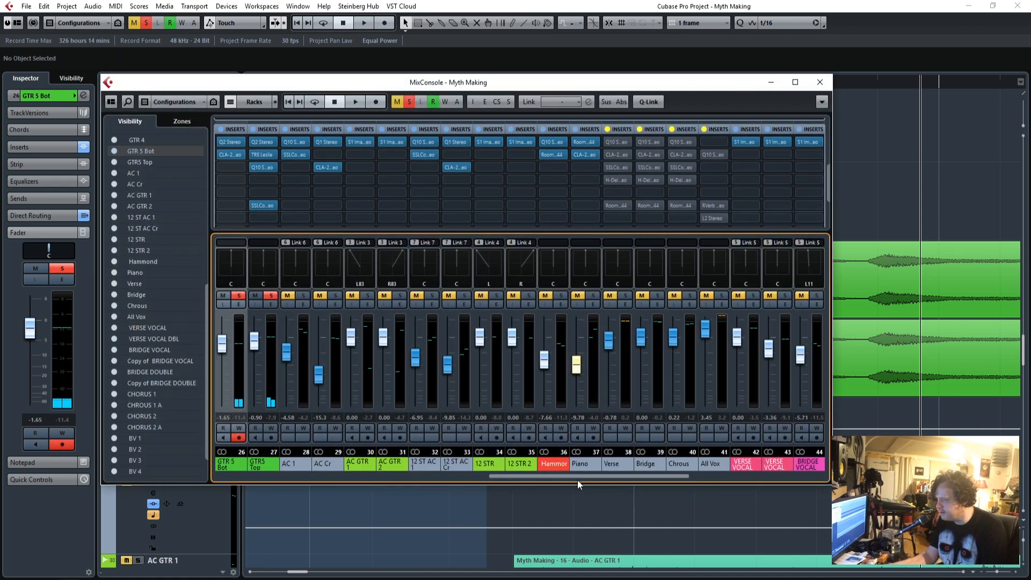
drag(598, 475, 533, 477)
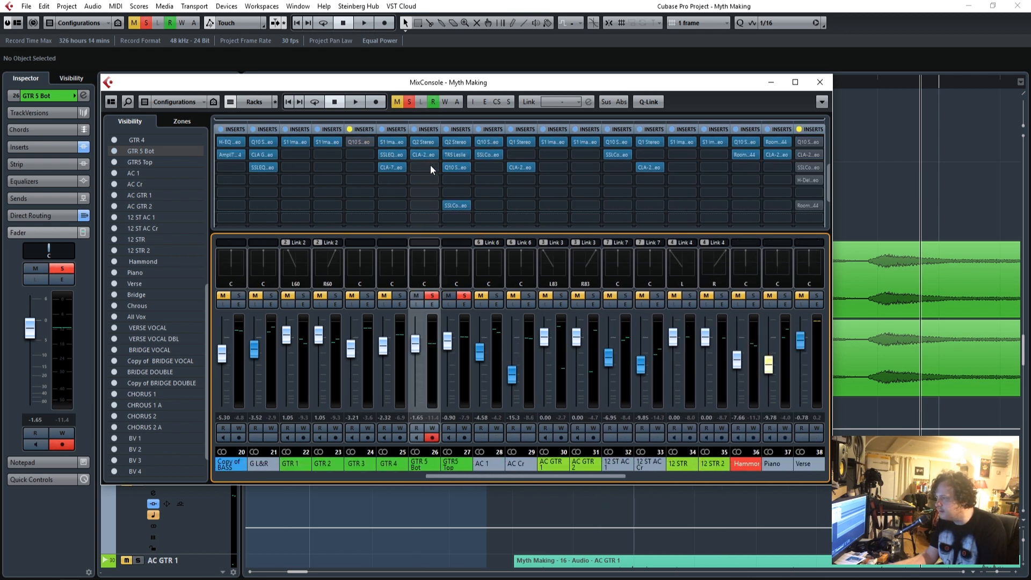
click(795, 82)
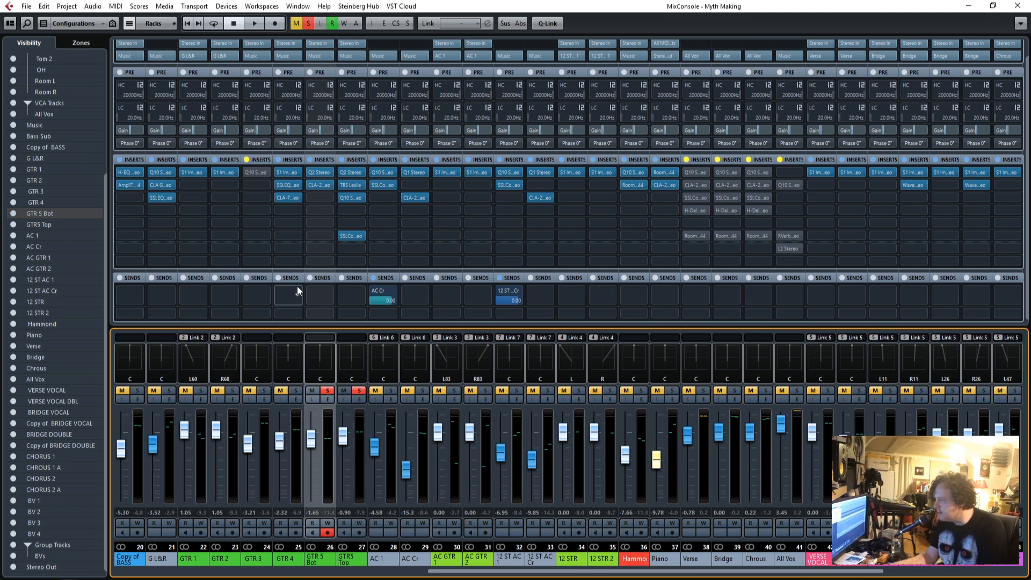
Compare GTR 5 Bot with normal and inverted phase during playback, leave its phase inverted, and close the mixer.
key(space)
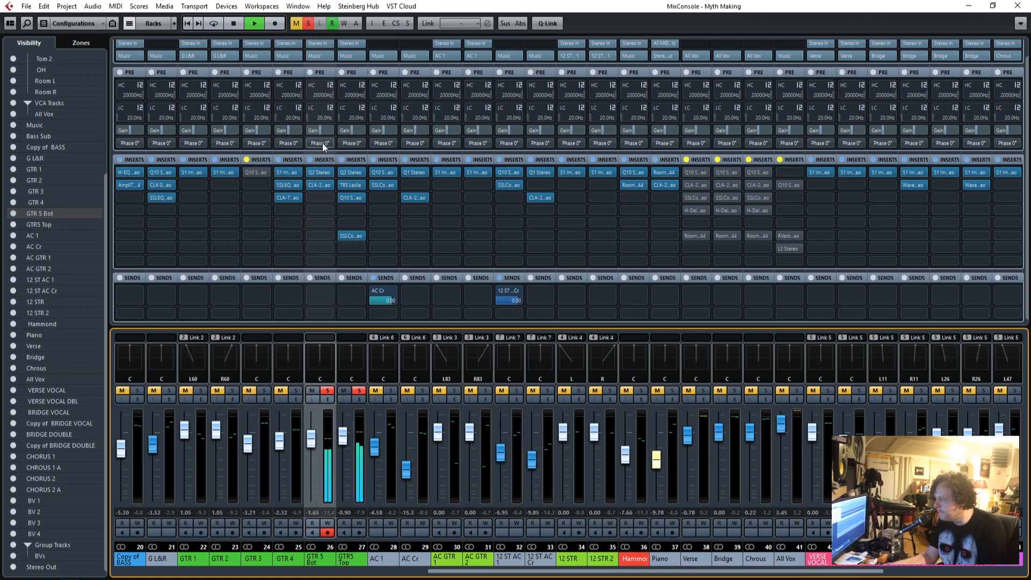
click(322, 143)
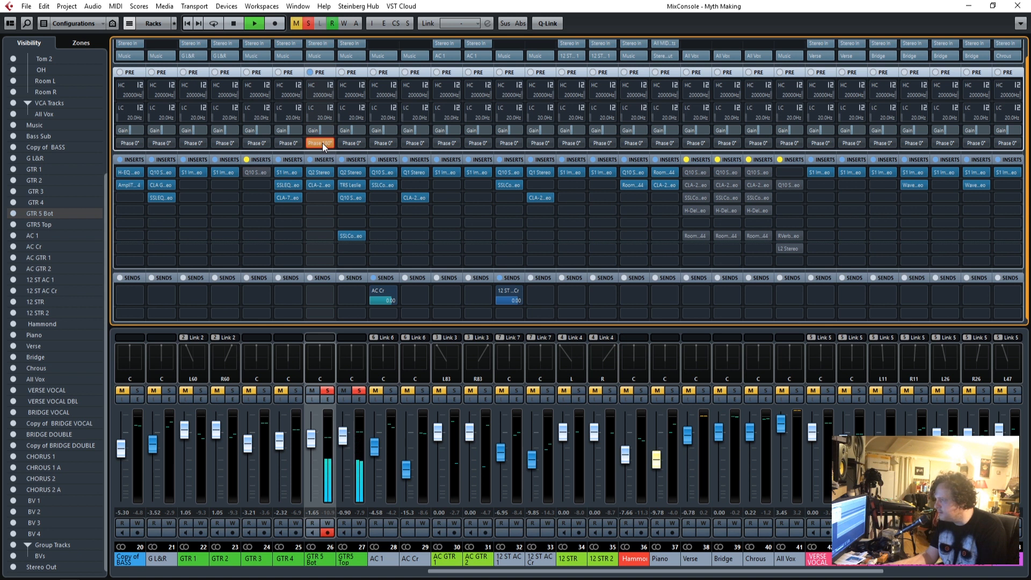
click(322, 142)
click(322, 143)
key(space)
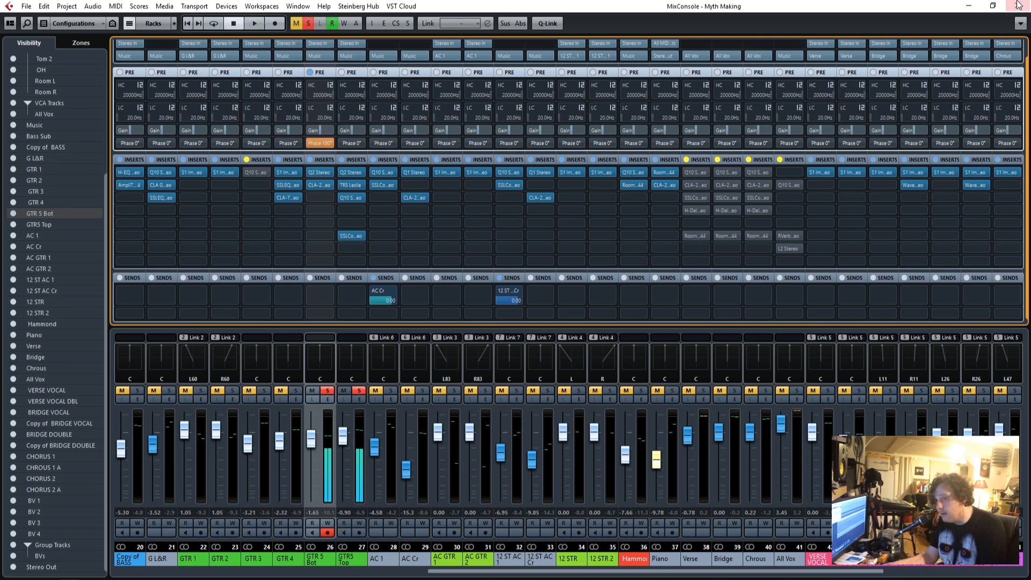
click(1023, 8)
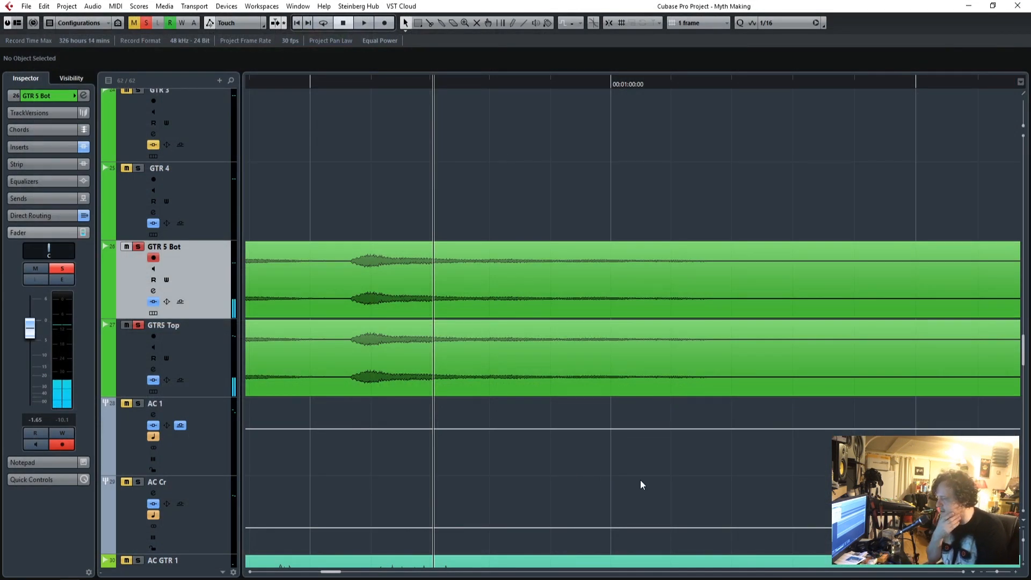
Clear all solos and replay the full mix from just before the GTR5 entry.
drag(997, 571, 993, 572)
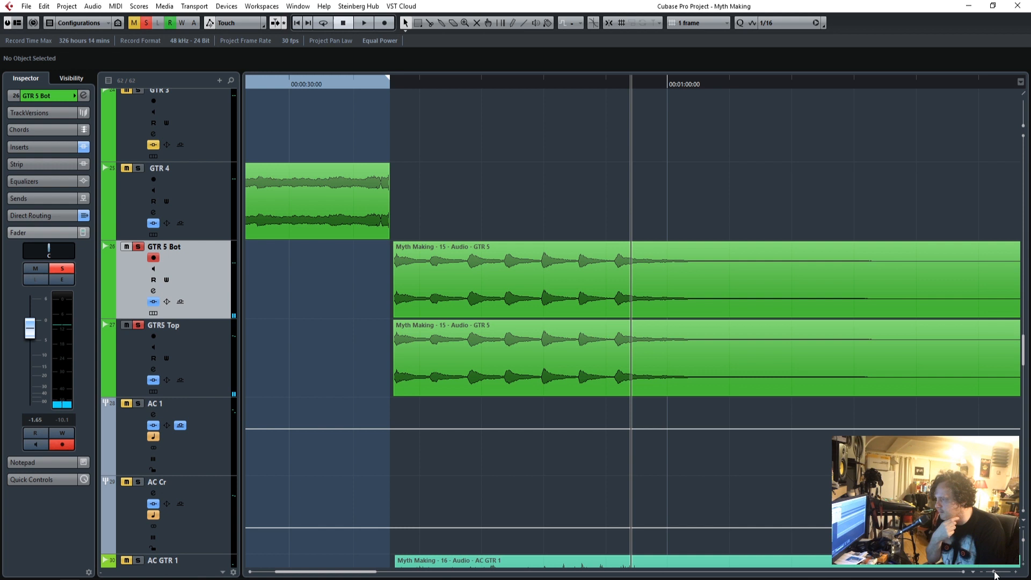
drag(380, 85, 384, 85)
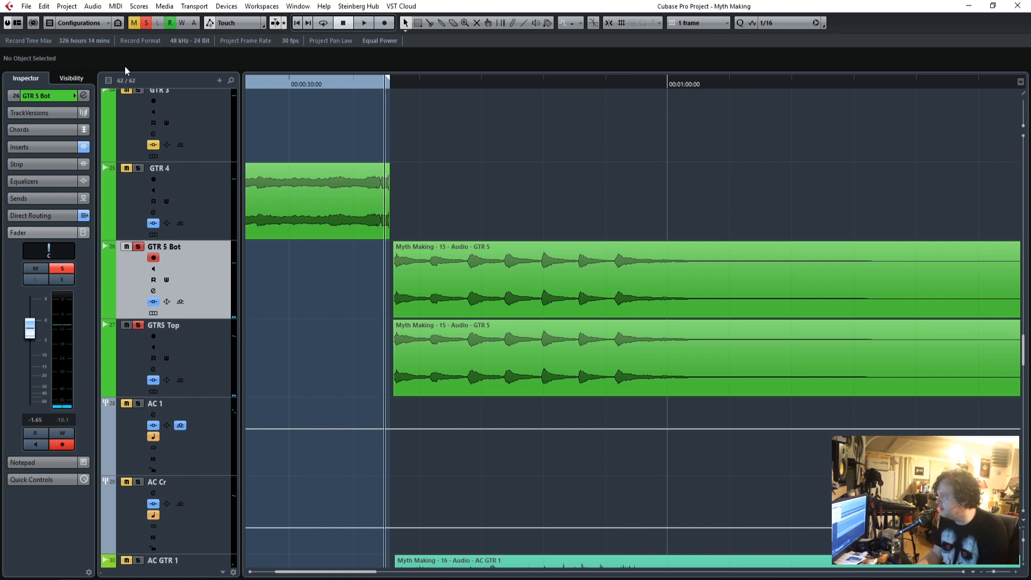
click(146, 24)
key(space)
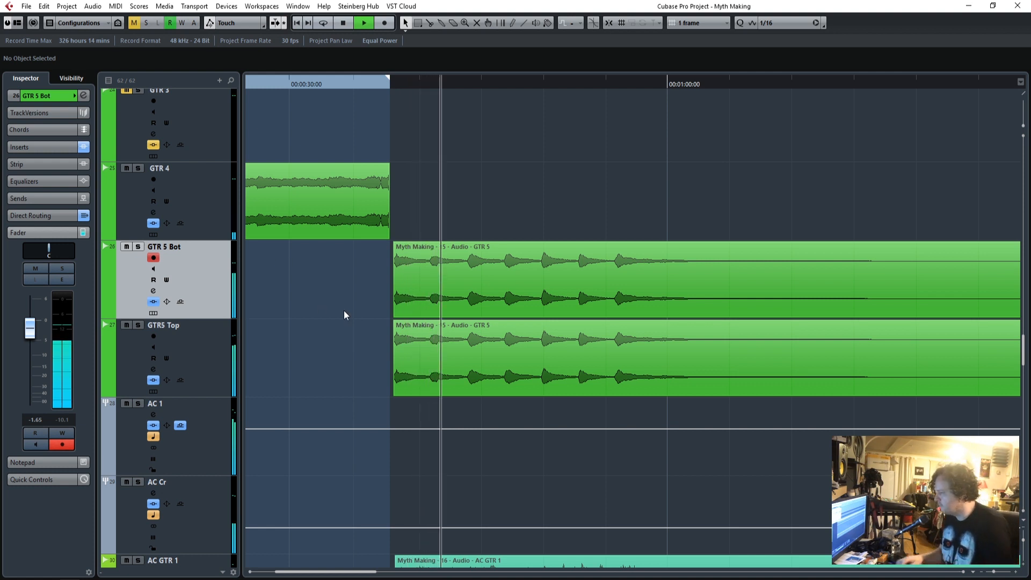
scroll(368, 283, down, 10)
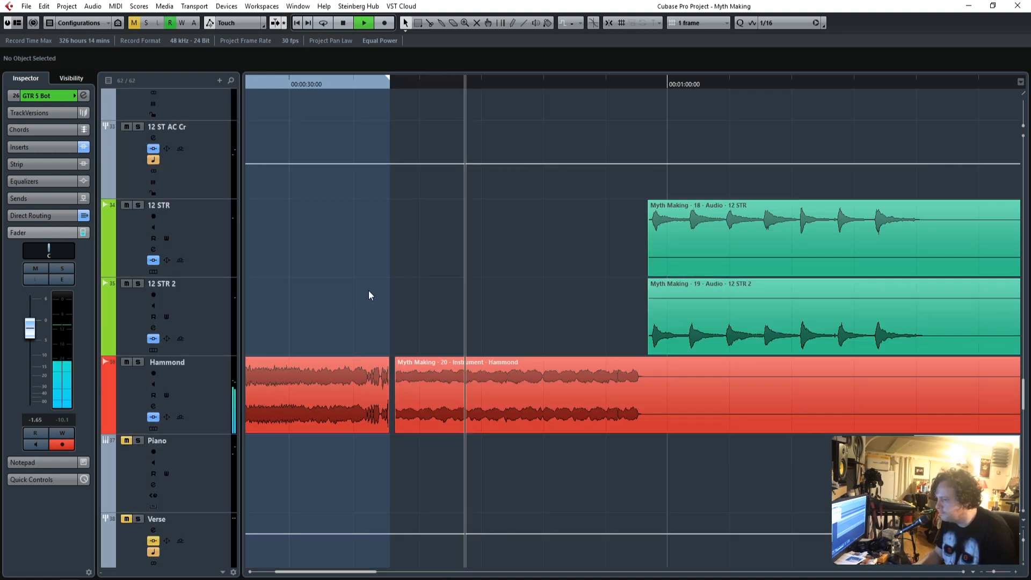
scroll(510, 300, up, 8)
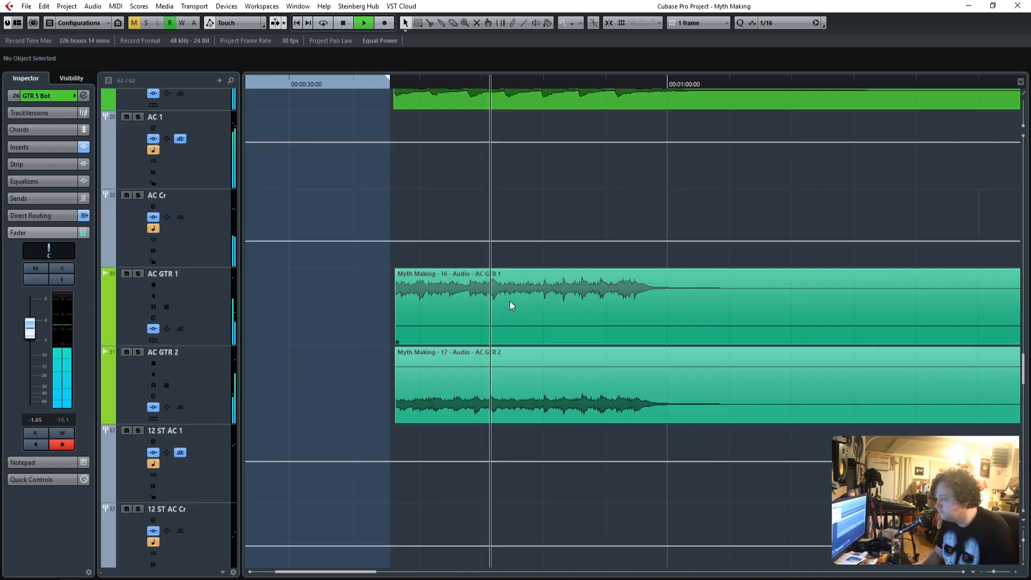
Set the level of GTR5 Top to -0.11 dB during playback.
scroll(510, 301, up, 2)
click(214, 358)
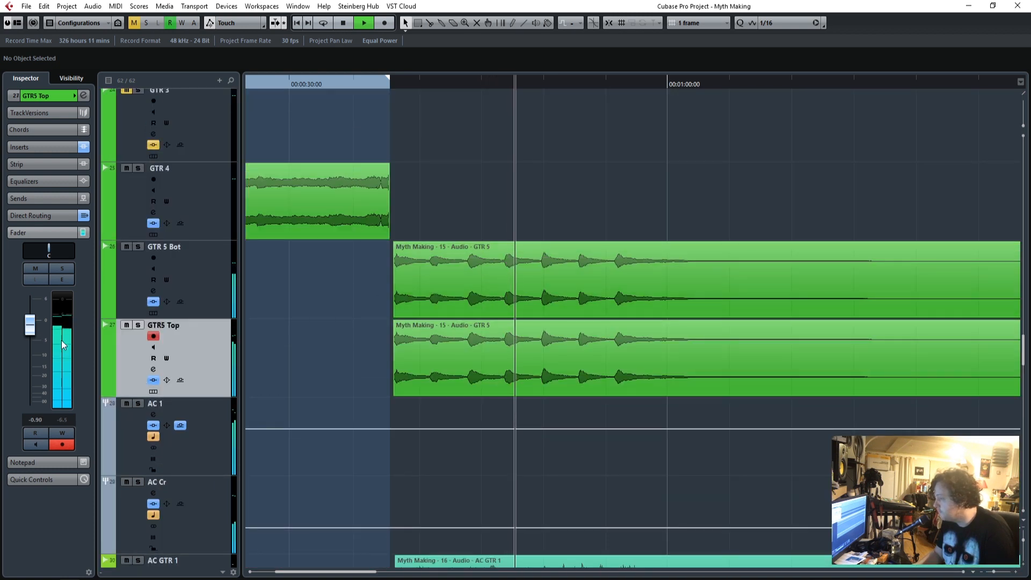
drag(33, 329, 33, 324)
Mute the Hammond track while the mix plays.
scroll(445, 390, down, 6)
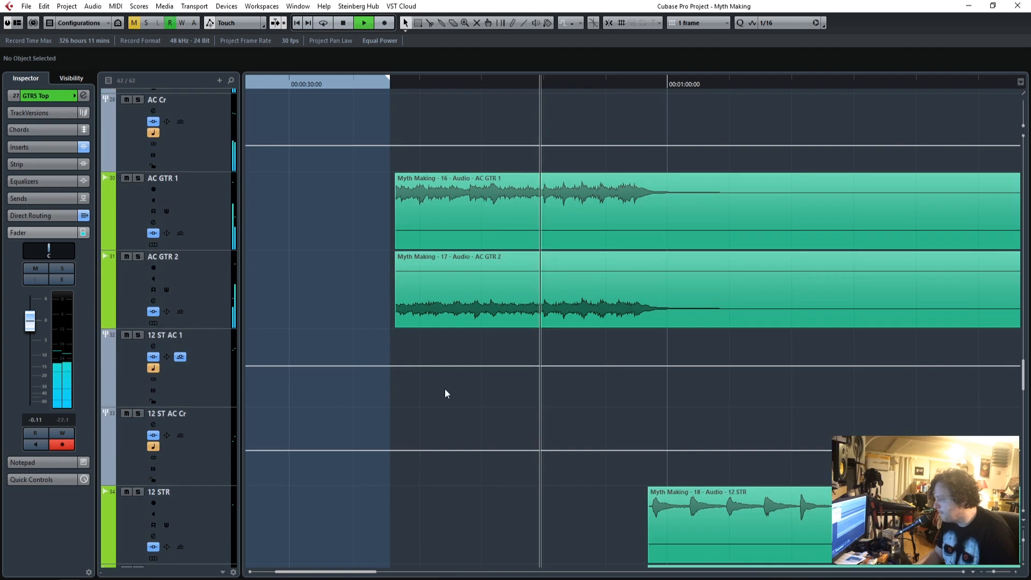
scroll(407, 419, down, 1)
click(127, 458)
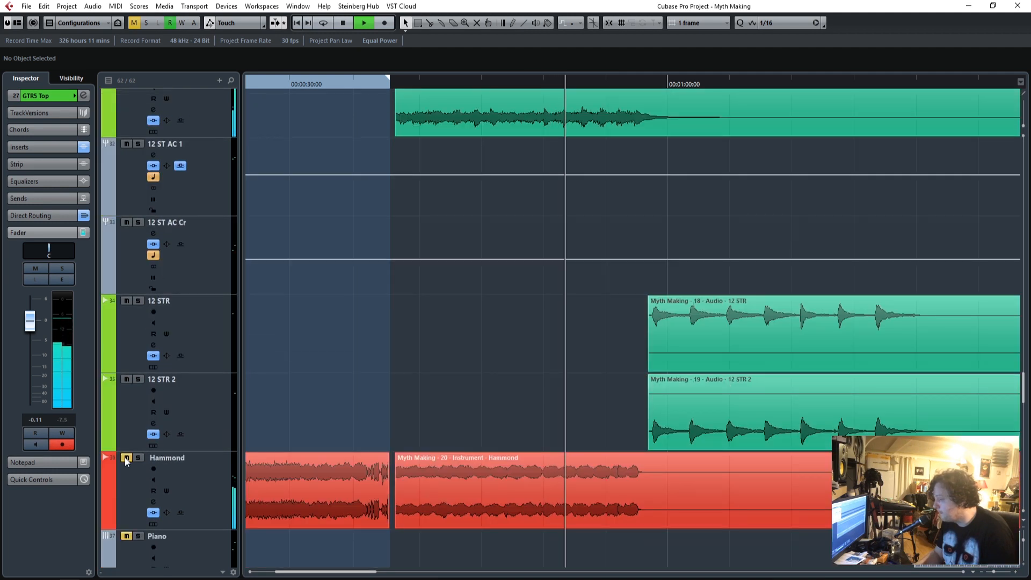
Unmute the Hammond track during playback and select it.
click(126, 458)
click(205, 476)
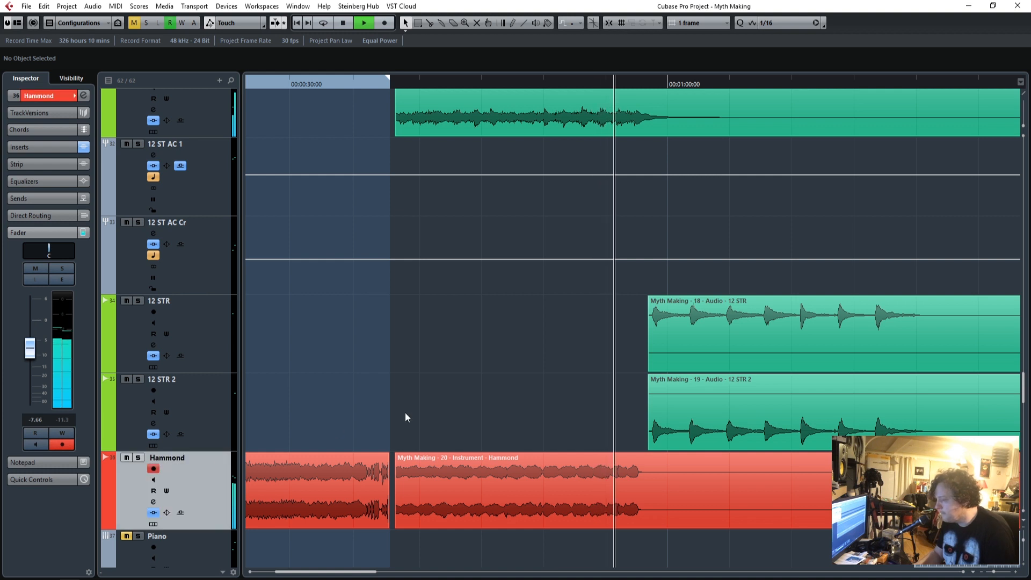
Look through the tracks from the bass to the vocal groups while the mix plays, checking which parts are active.
scroll(445, 389, down, 4)
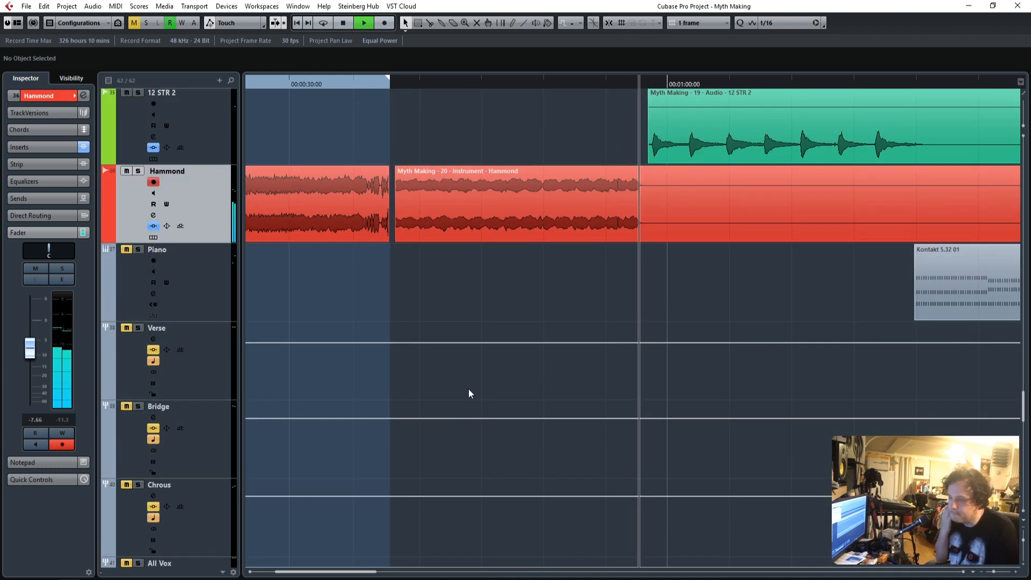
scroll(467, 389, up, 5)
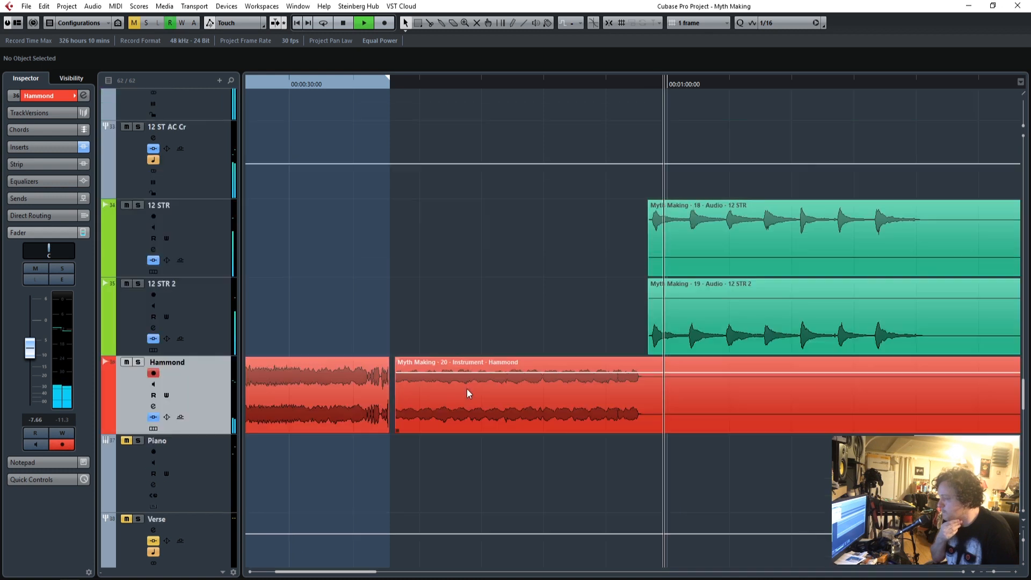
scroll(466, 393, up, 3)
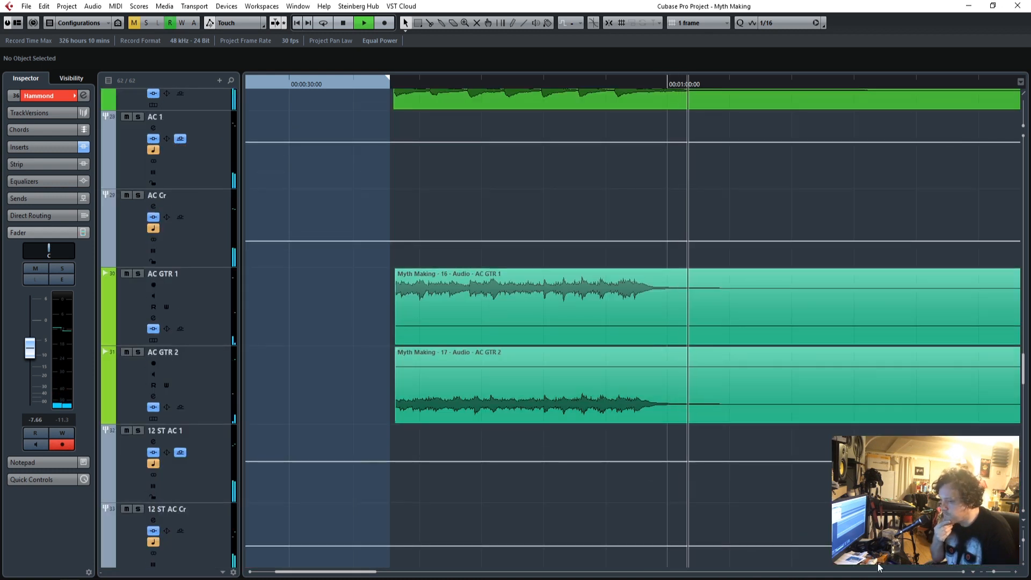
scroll(736, 474, down, 5)
scroll(734, 478, up, 18)
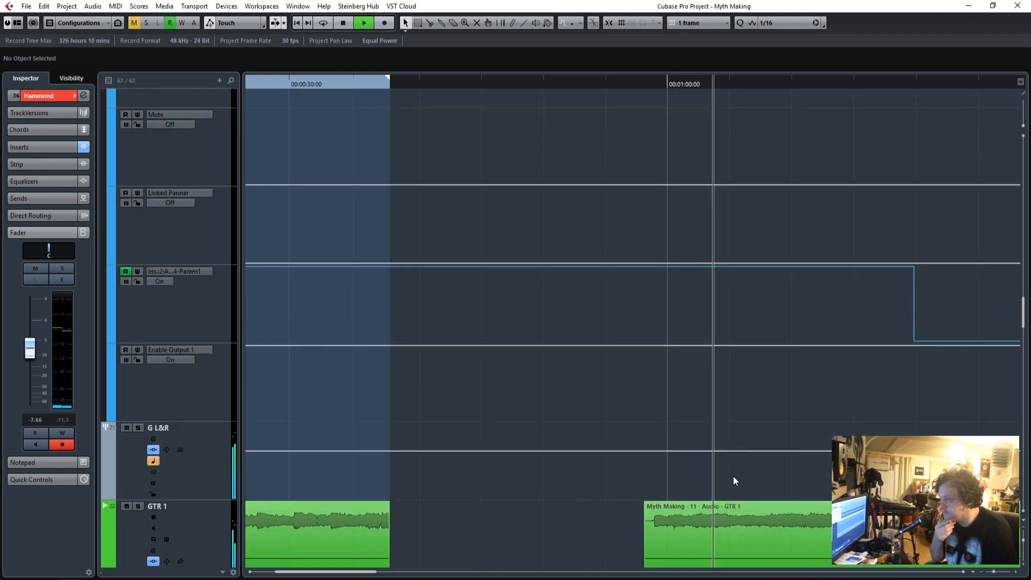
scroll(733, 475, up, 10)
scroll(734, 481, down, 20)
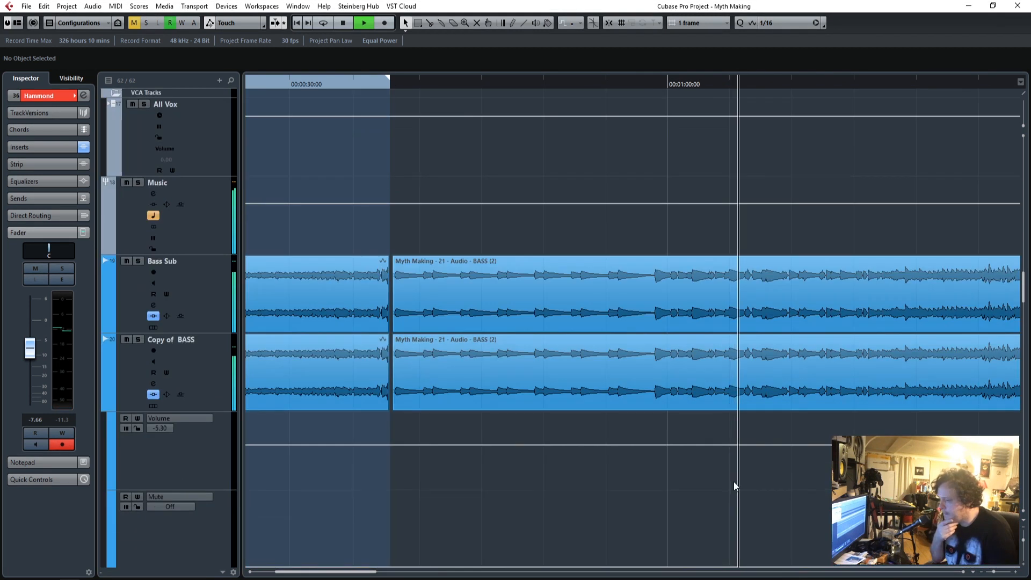
scroll(735, 488, down, 12)
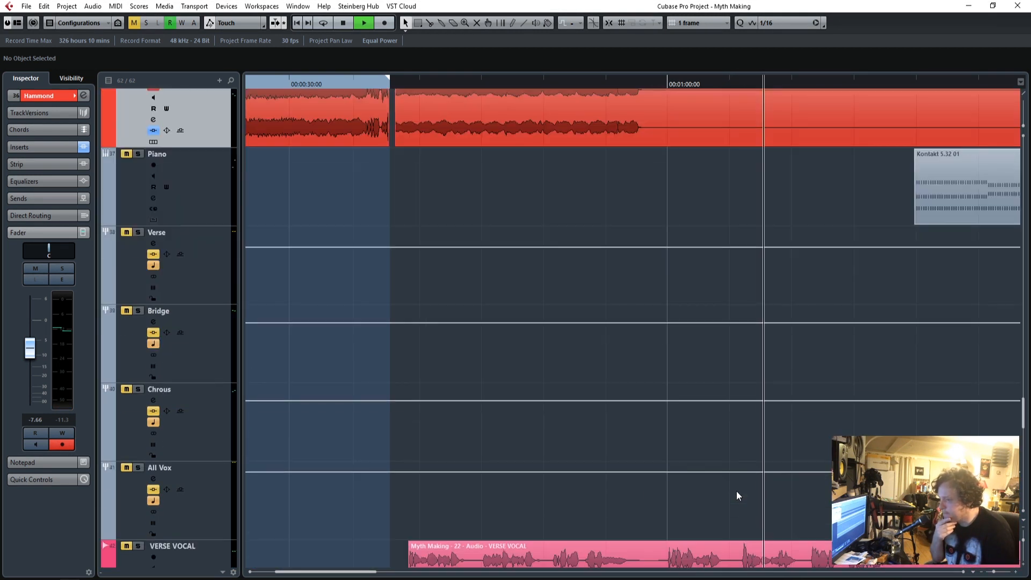
scroll(736, 495, up, 1)
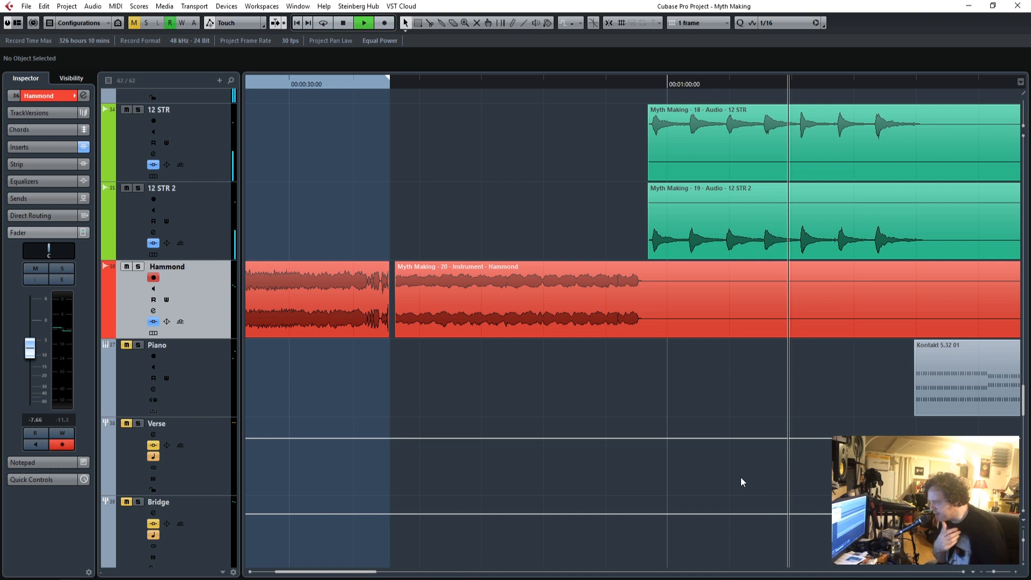
scroll(646, 457, up, 2)
scroll(645, 456, up, 2)
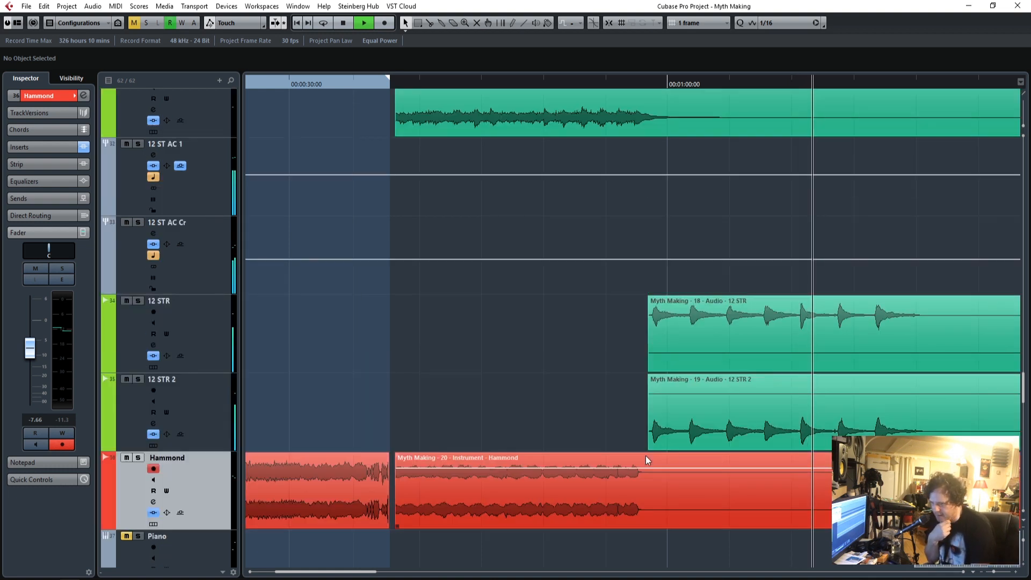
scroll(645, 455, down, 2)
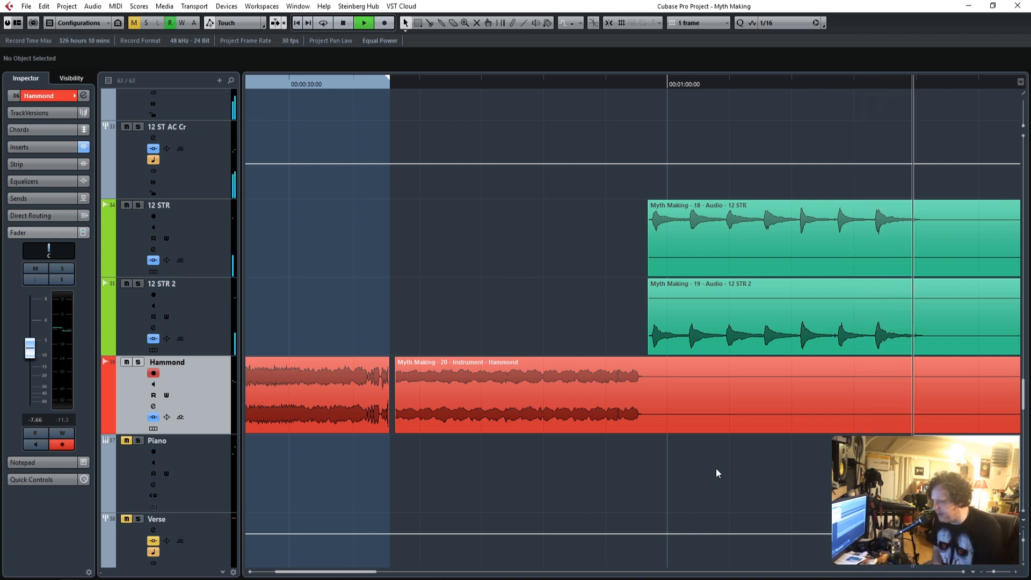
Solo and select the Piano track, and replay it from just before the start of its Kontakt part.
click(139, 440)
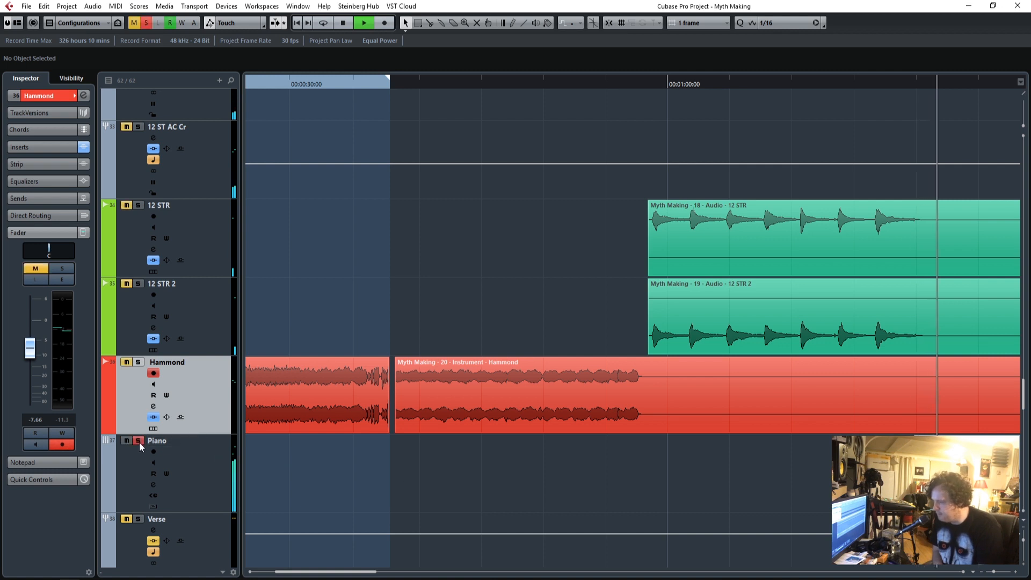
click(201, 459)
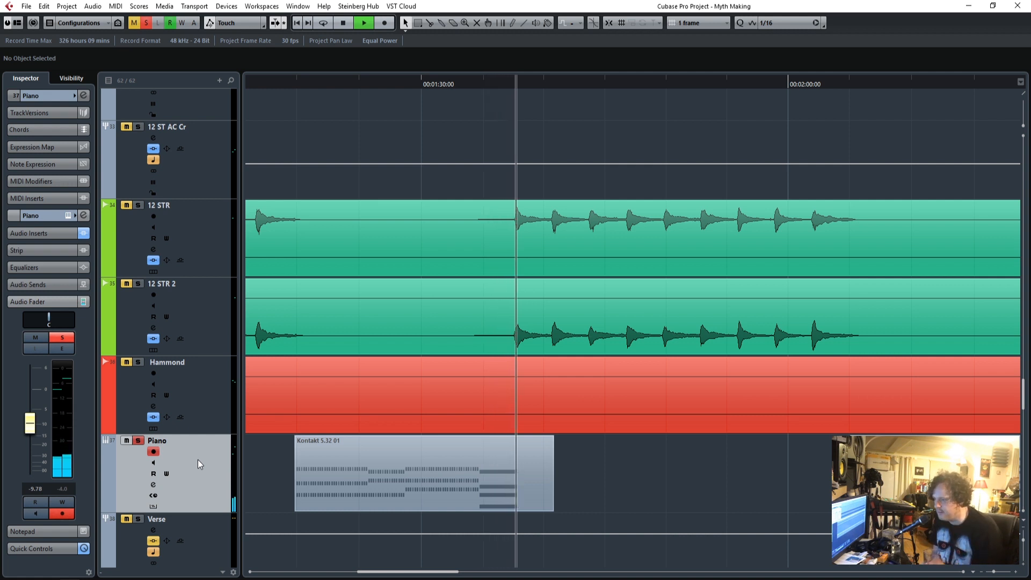
key(space)
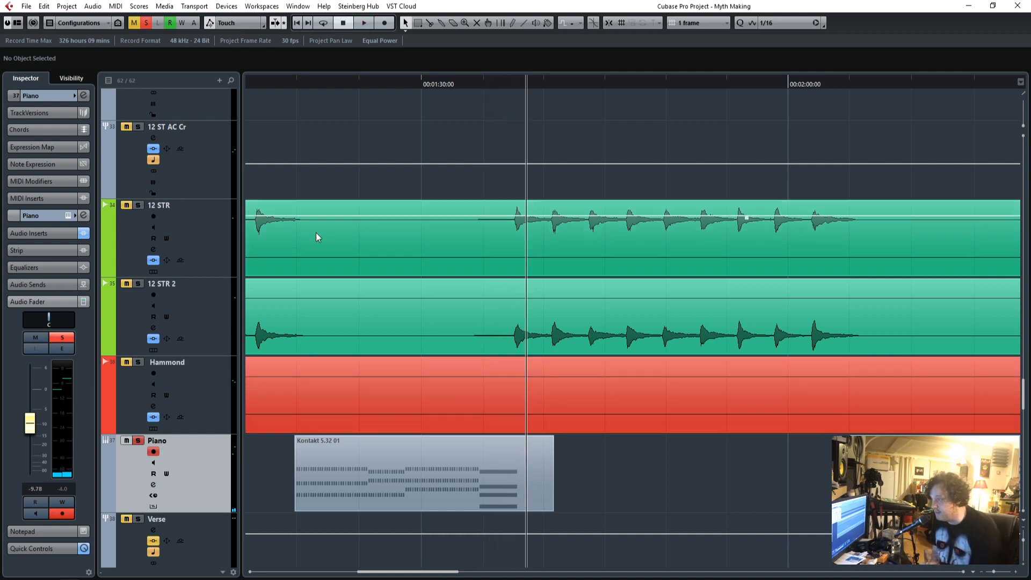
click(293, 84)
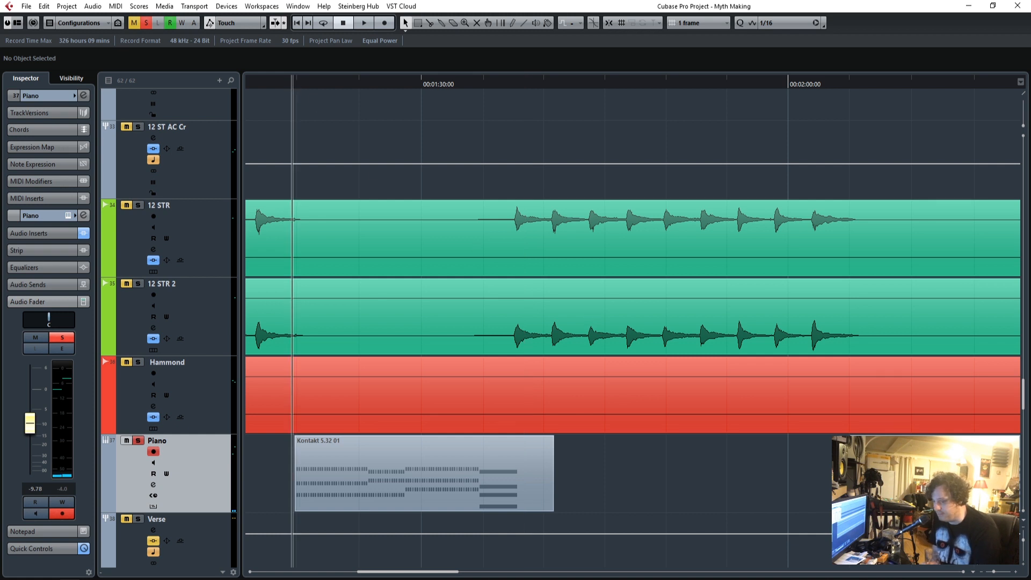
click(1015, 573)
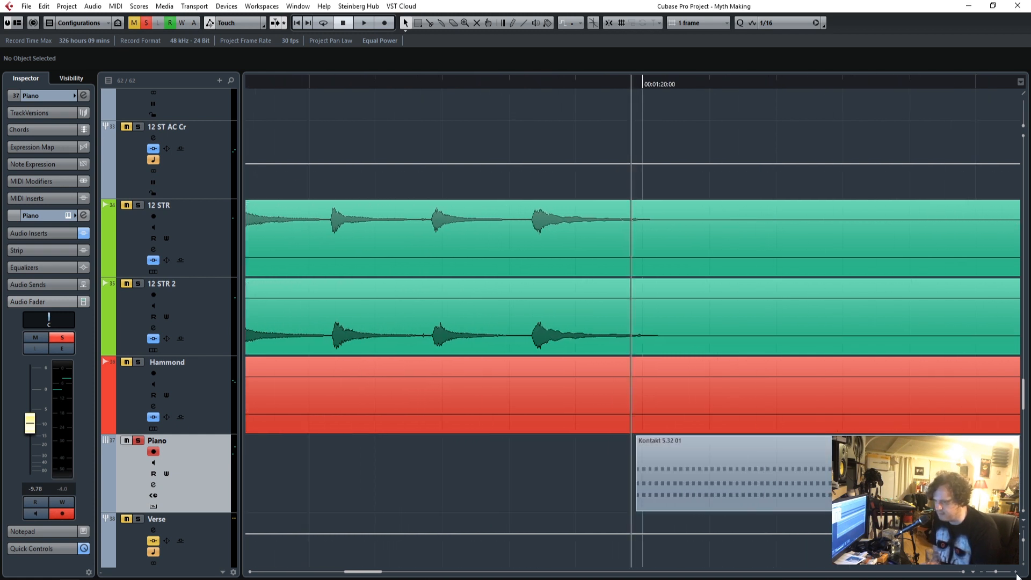
drag(362, 574, 369, 574)
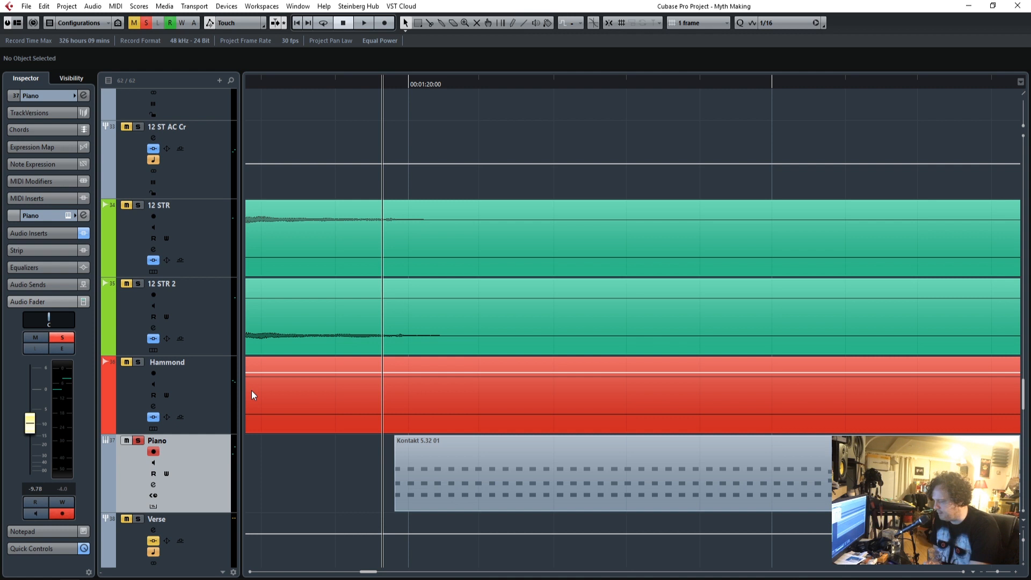
key(space)
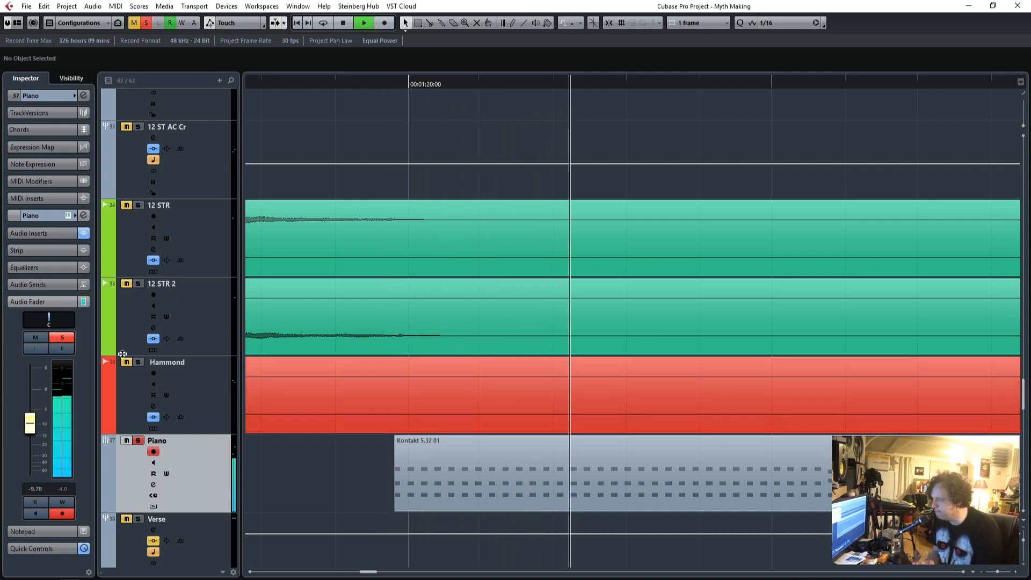
Open the Piano's RoomMachine844 insert, compare the sound with it bypassed and active, and close its editor.
click(47, 233)
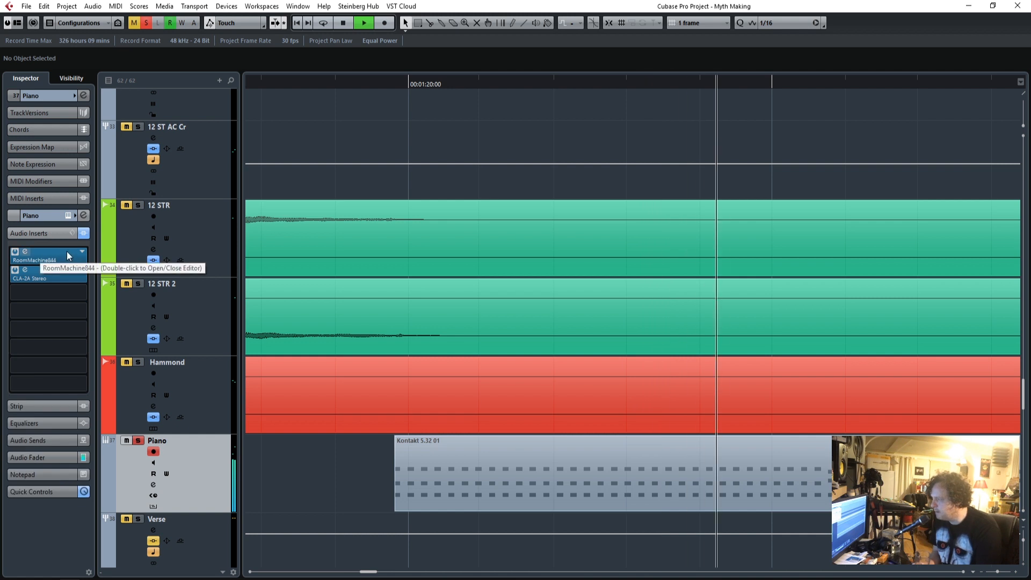
click(25, 252)
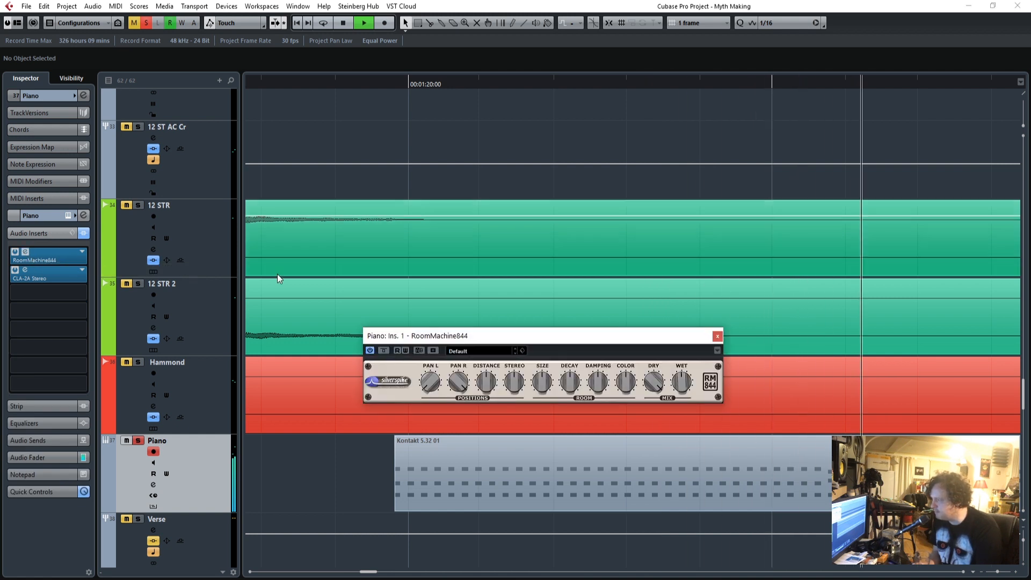
drag(492, 335, 530, 204)
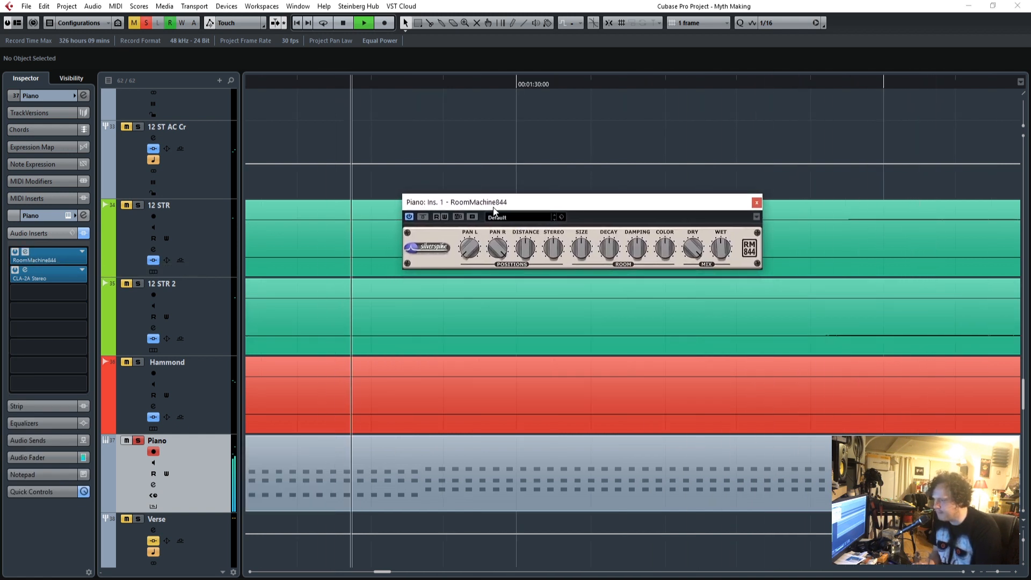
click(421, 218)
click(422, 218)
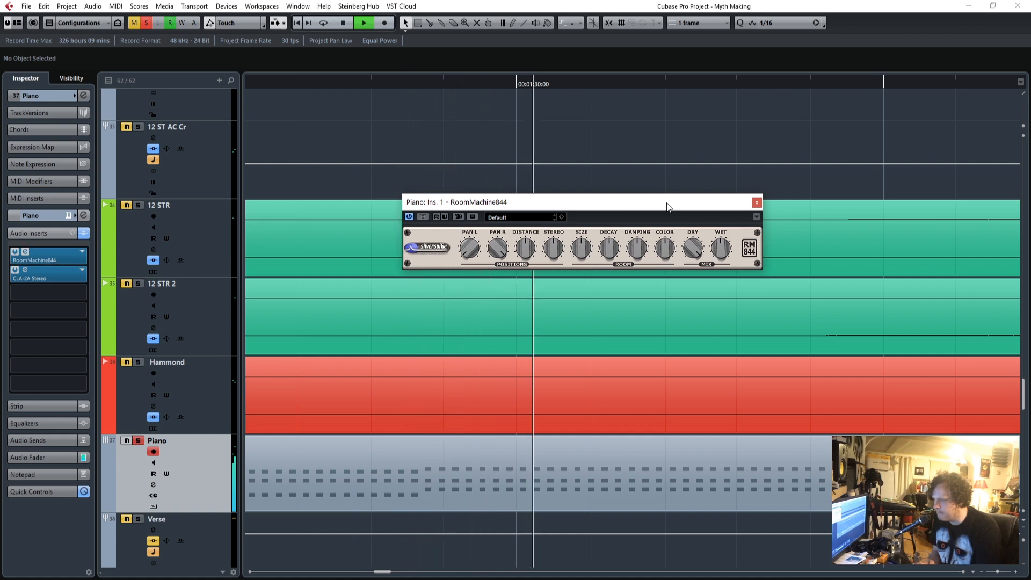
click(756, 203)
Examine the Piano's CLA-2A Stereo compressor while replaying from just before the piano part, close its editor, and stop playback.
click(25, 270)
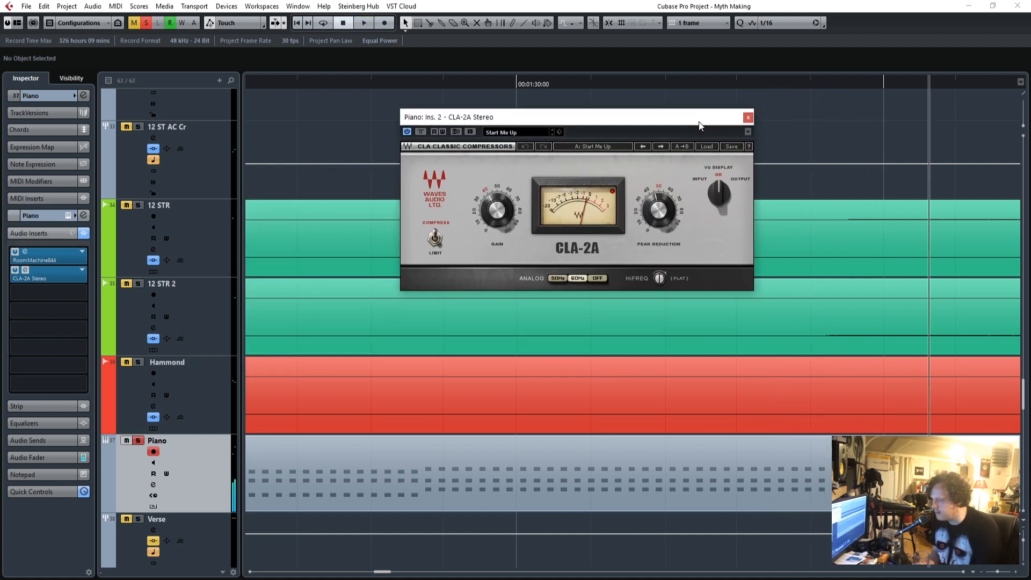
drag(385, 572, 371, 577)
click(372, 85)
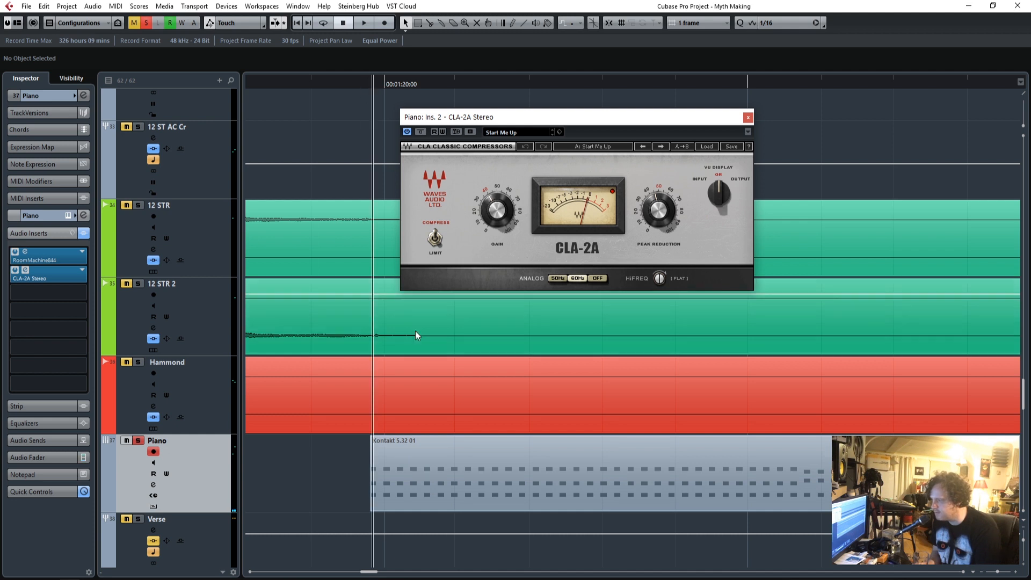
scroll(414, 333, up, 15)
scroll(414, 337, up, 5)
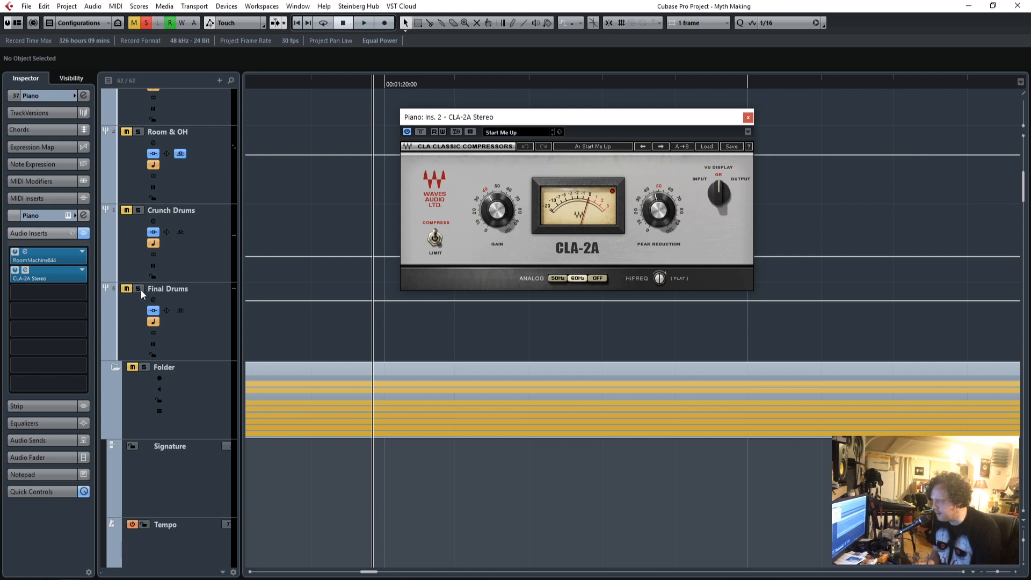
scroll(481, 381, down, 13)
scroll(479, 395, down, 8)
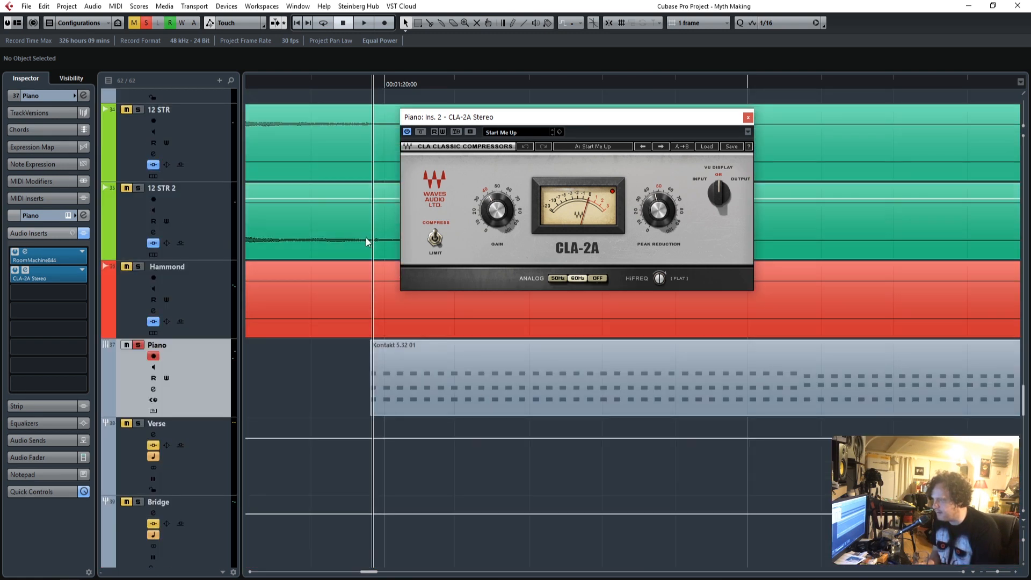
click(269, 85)
key(space)
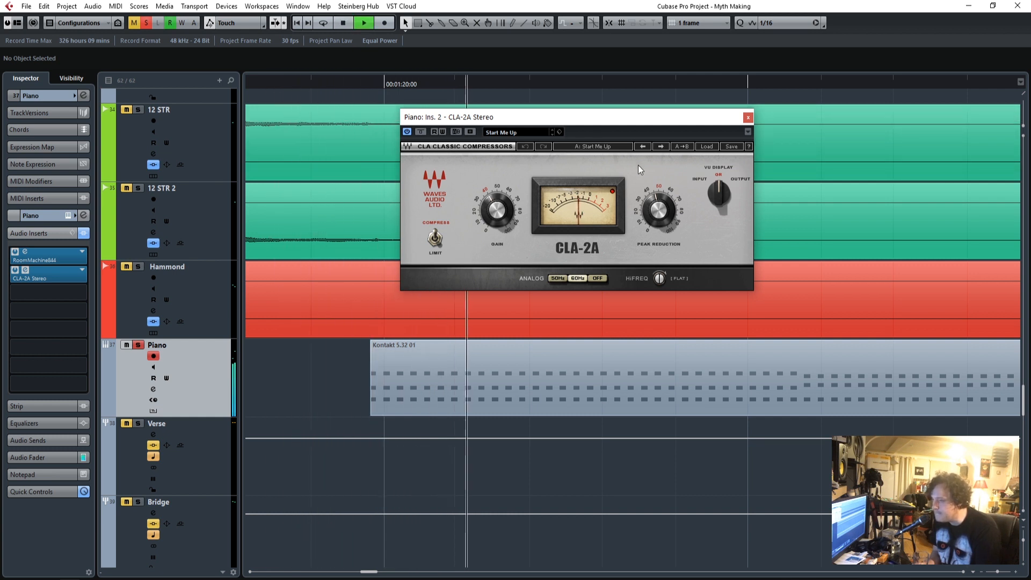
click(746, 117)
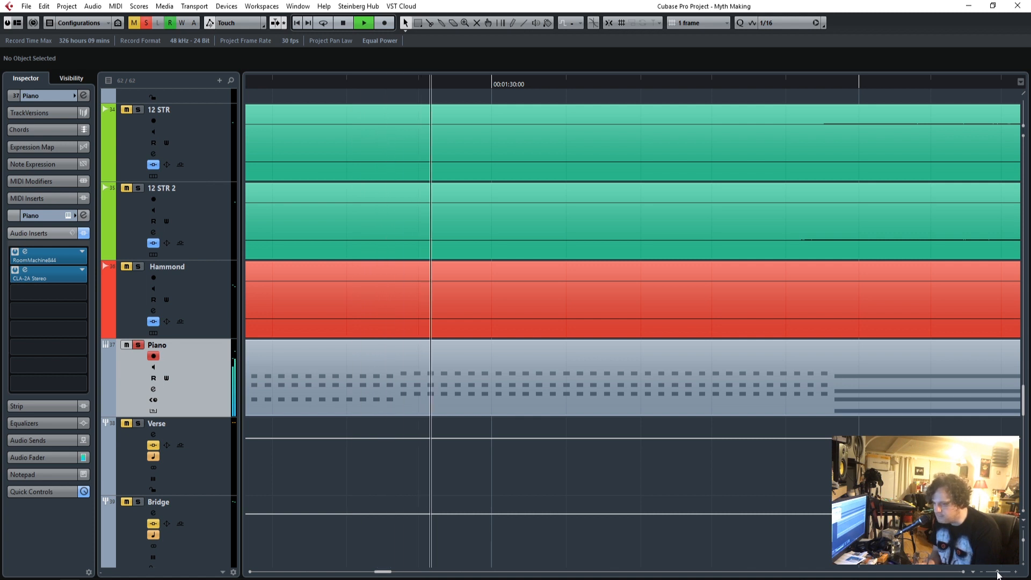
drag(998, 575, 996, 572)
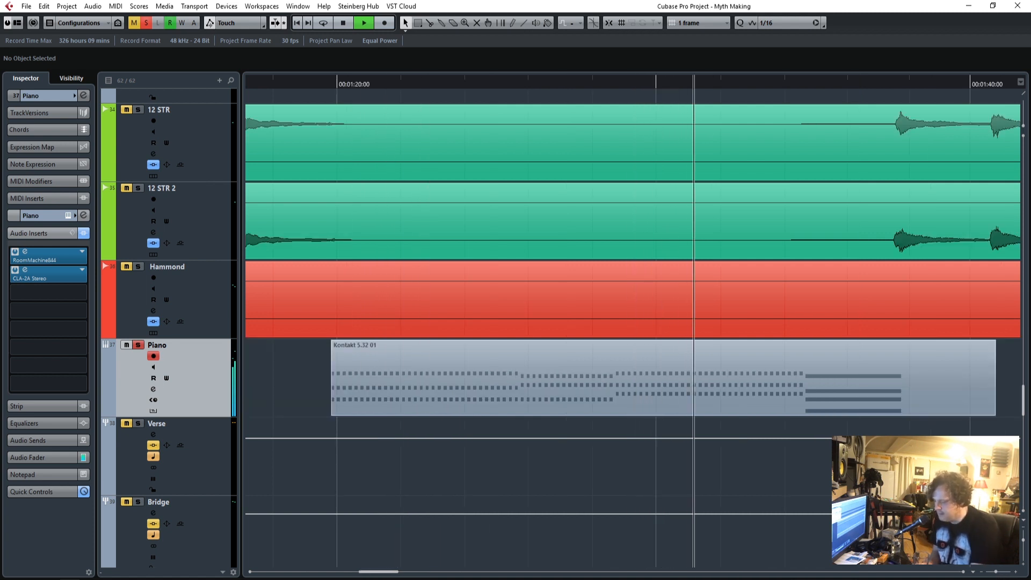
key(space)
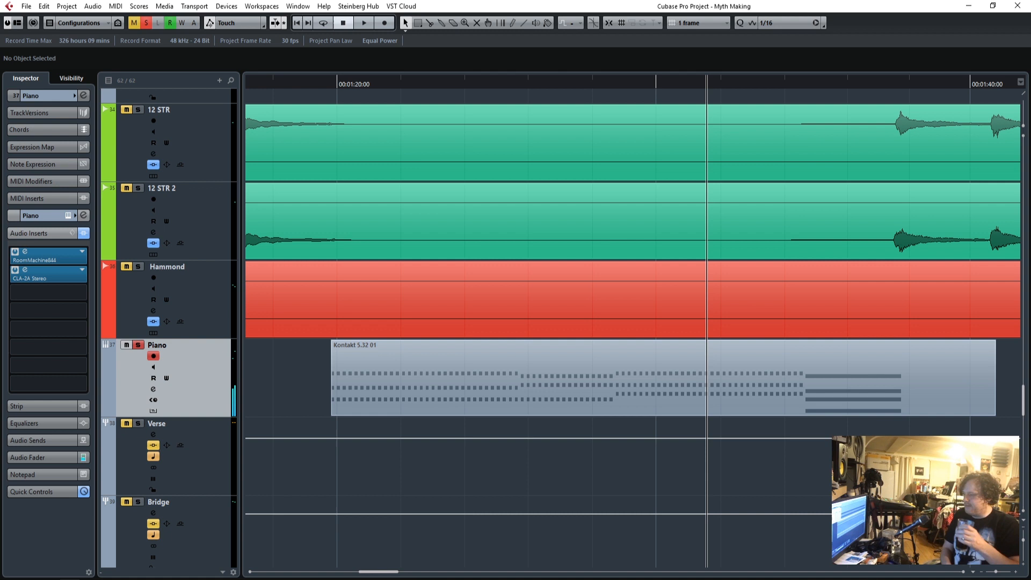
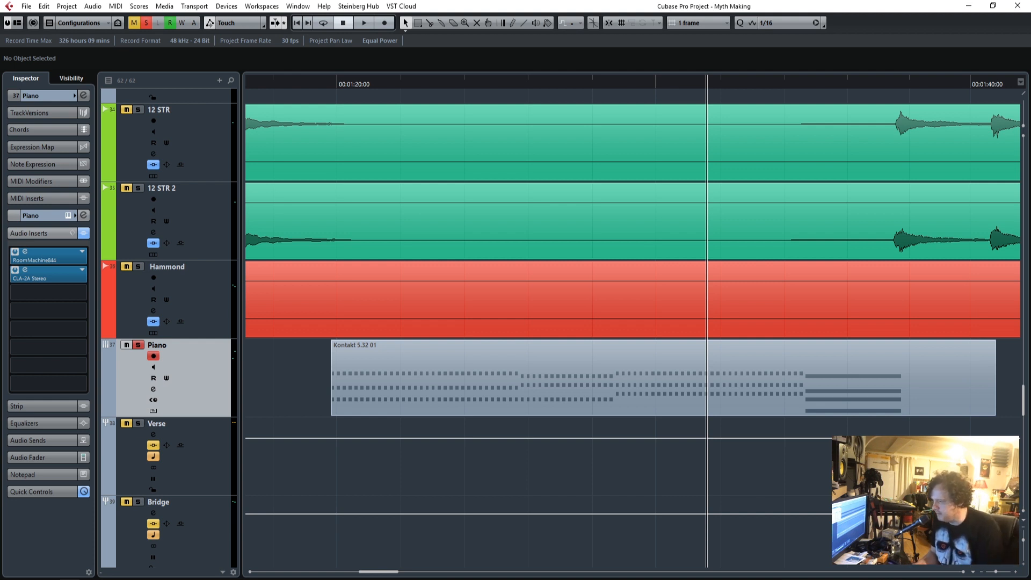
Replay the soloed Piano from just before its first Kontakt part, stop playback, and deactivate all solos.
drag(374, 575, 367, 576)
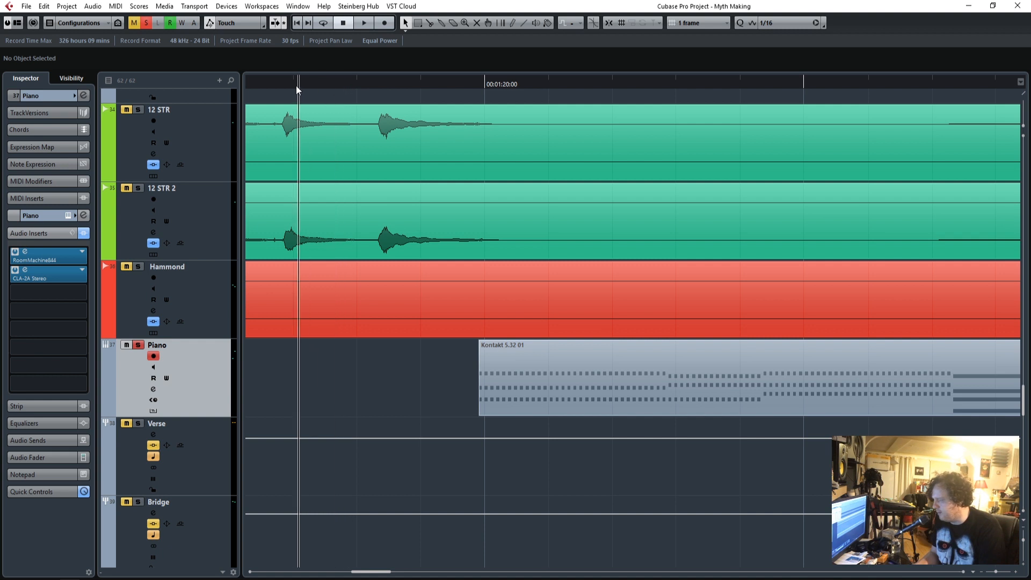
scroll(200, 99, left, 10)
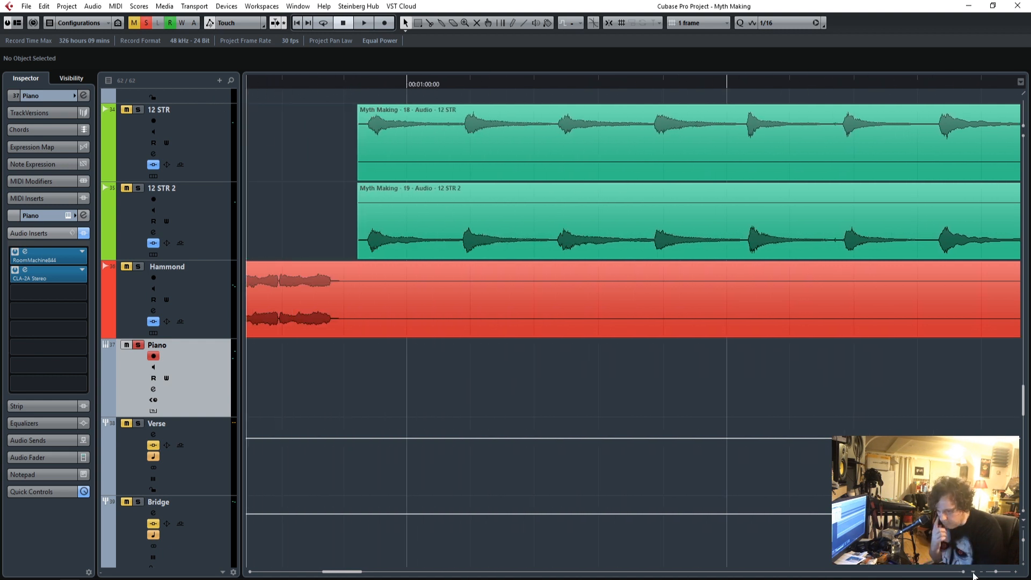
drag(994, 574, 991, 574)
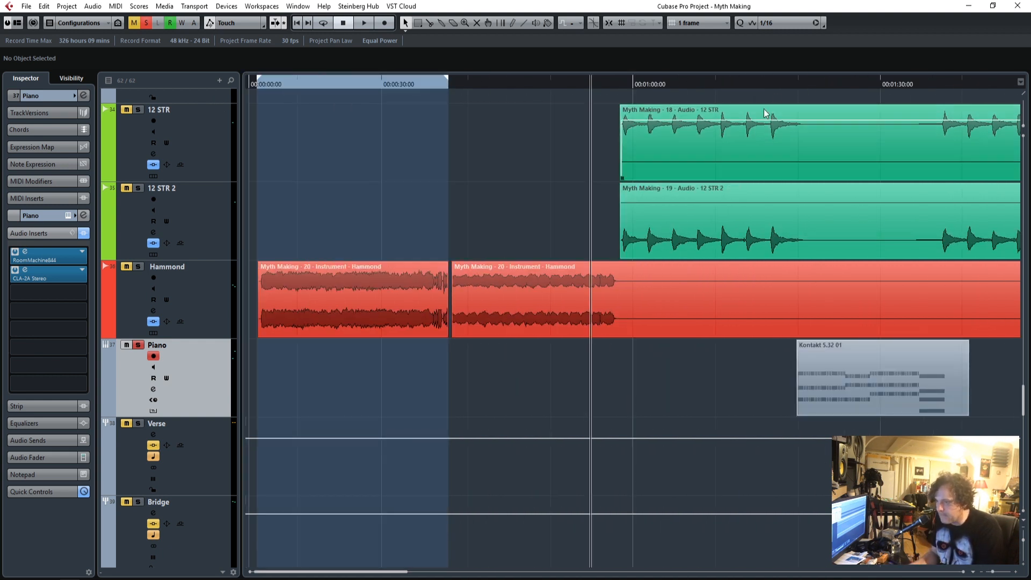
click(792, 86)
key(space)
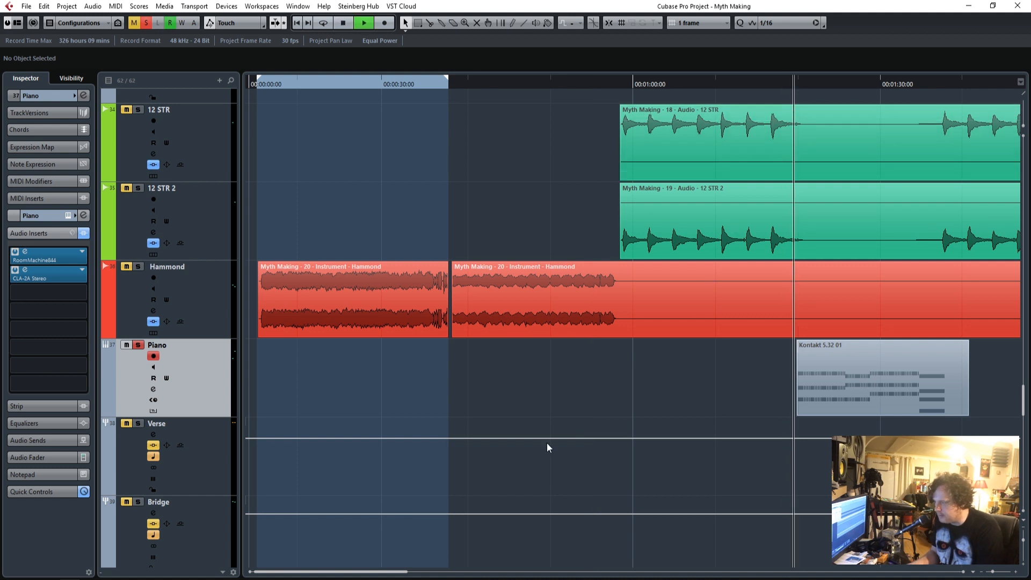
key(space)
click(144, 23)
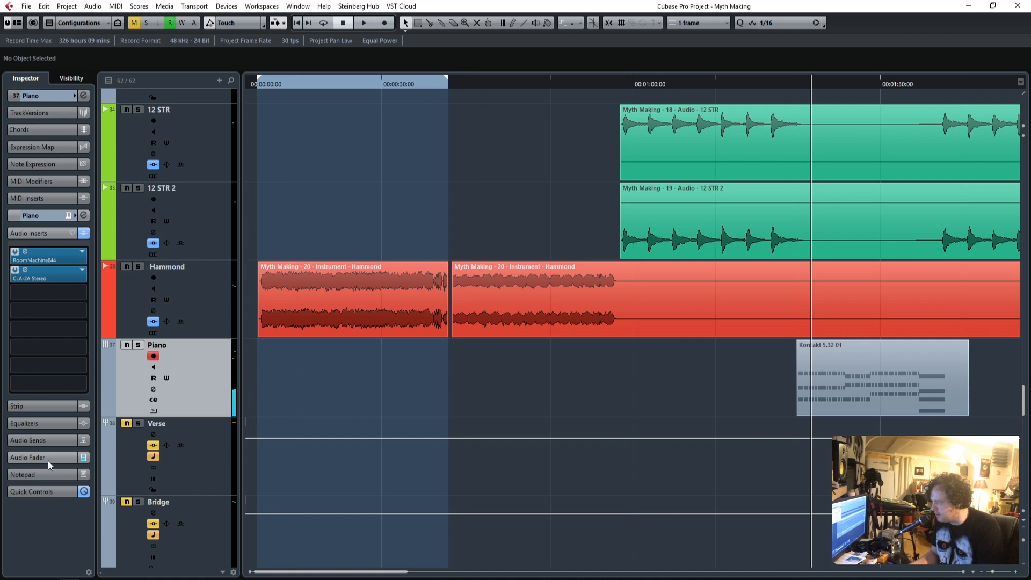
Show the Piano's audio fader and set it to -8.21 dB while its first part plays in the full mix.
click(46, 459)
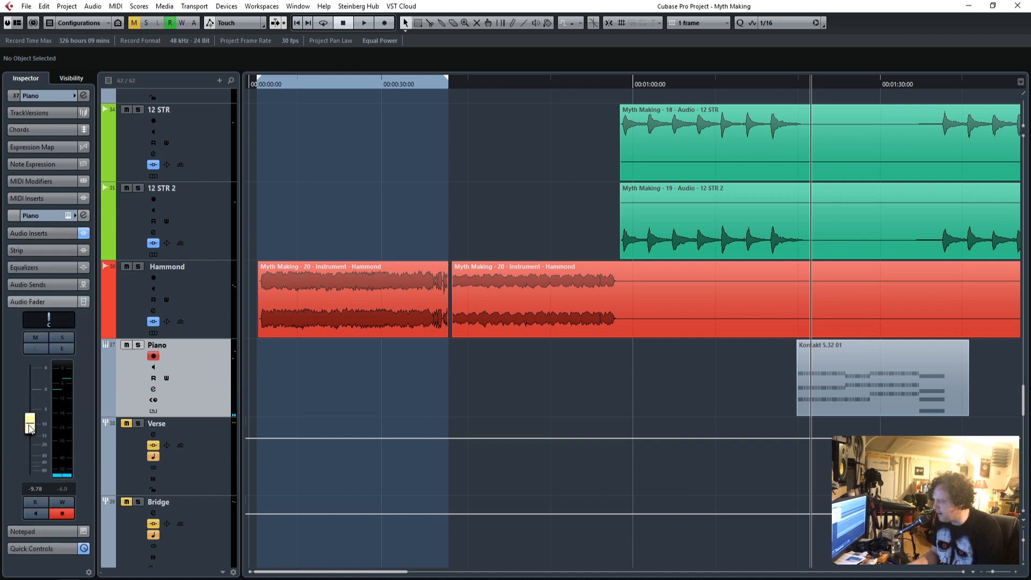
key(space)
drag(30, 428, 29, 415)
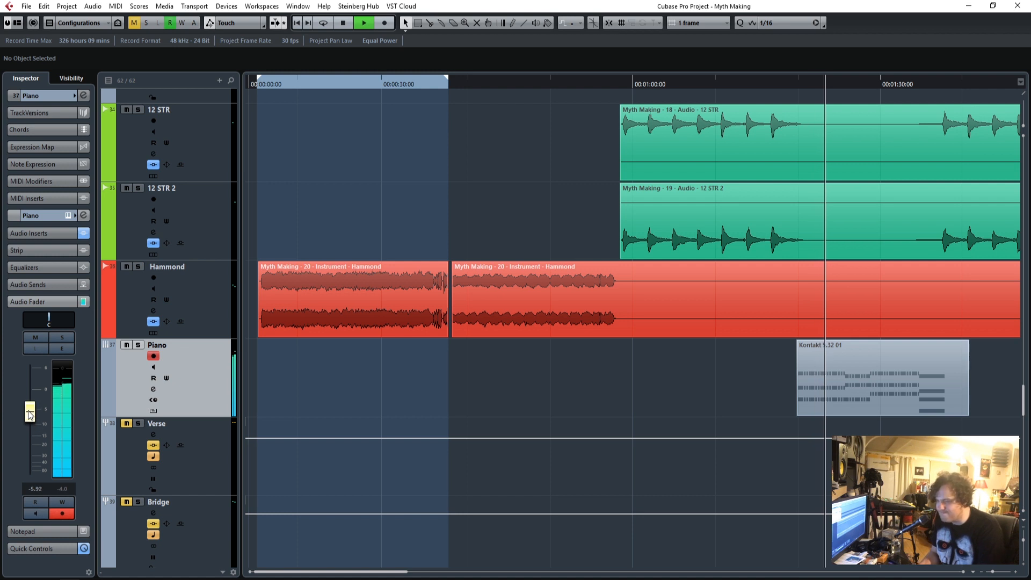
drag(31, 415, 29, 418)
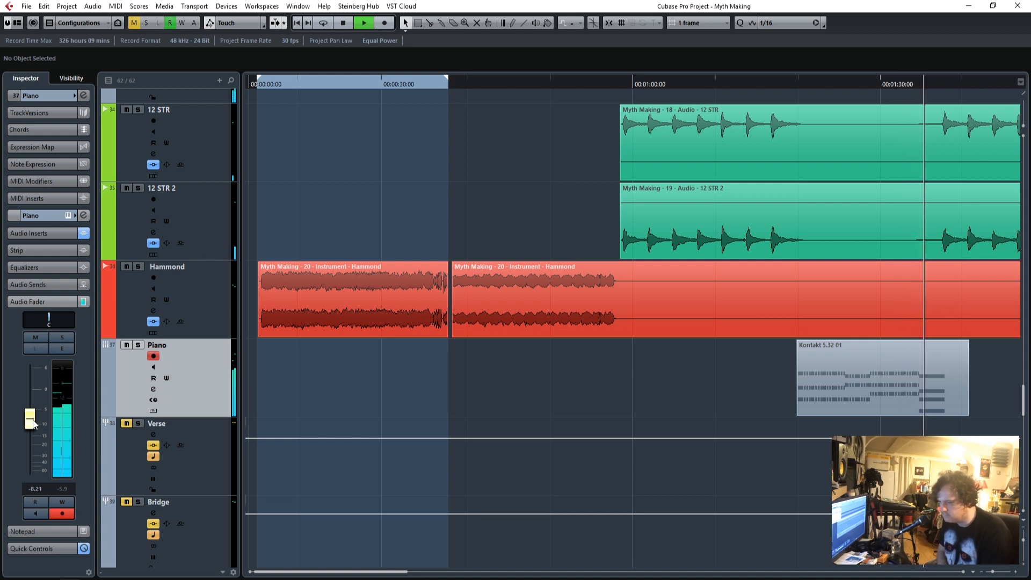
Solo the Piano and play it from just before its second Kontakt part, shortly after 2:00.
drag(312, 577, 416, 577)
click(382, 374)
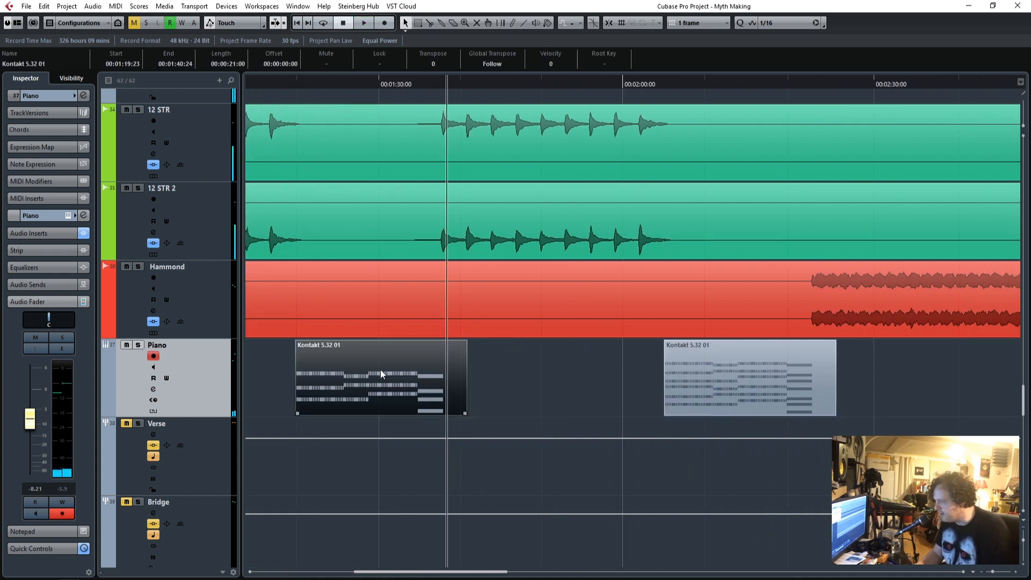
click(660, 85)
drag(659, 84, 658, 84)
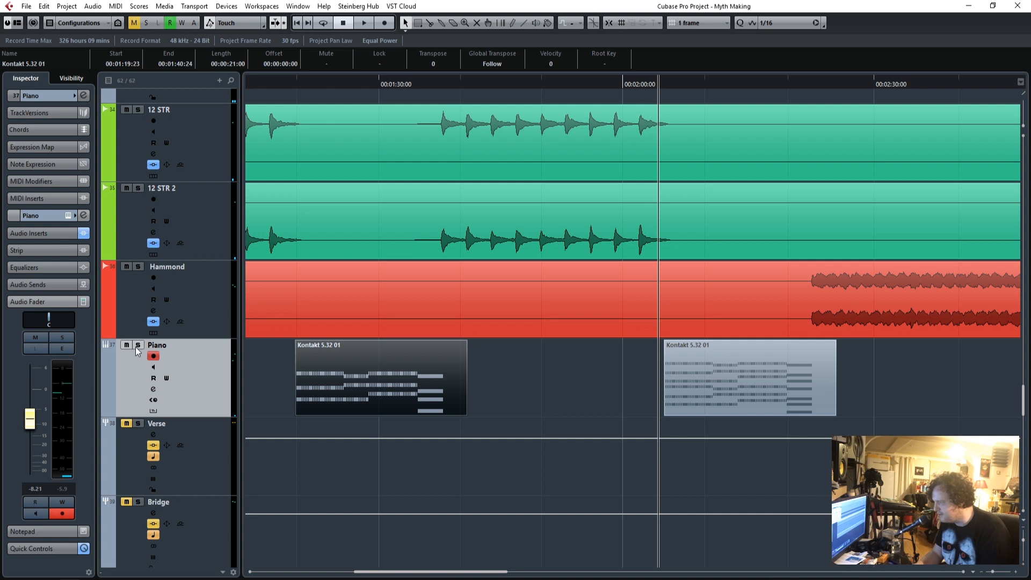
key(space)
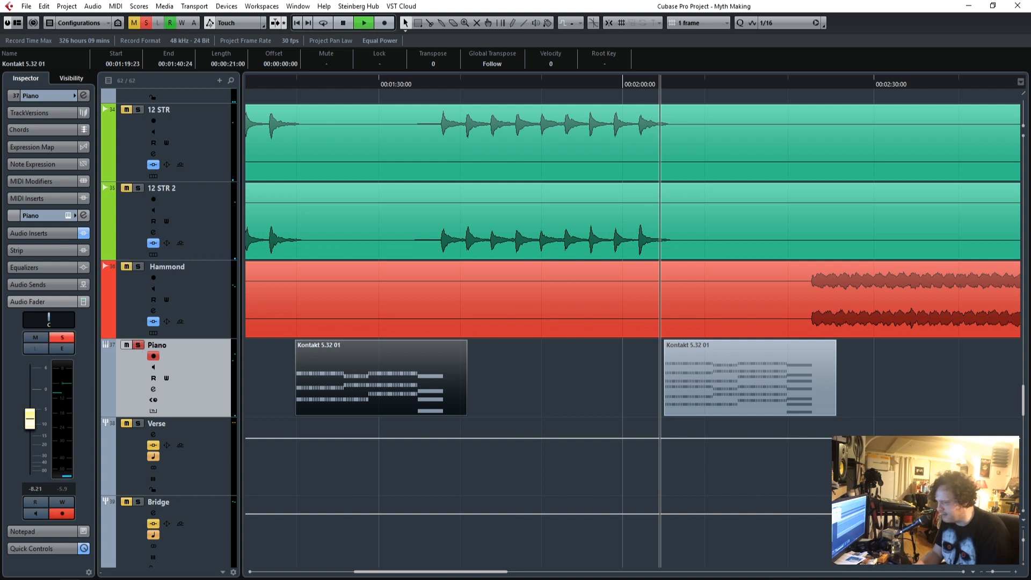
click(1014, 574)
click(1014, 573)
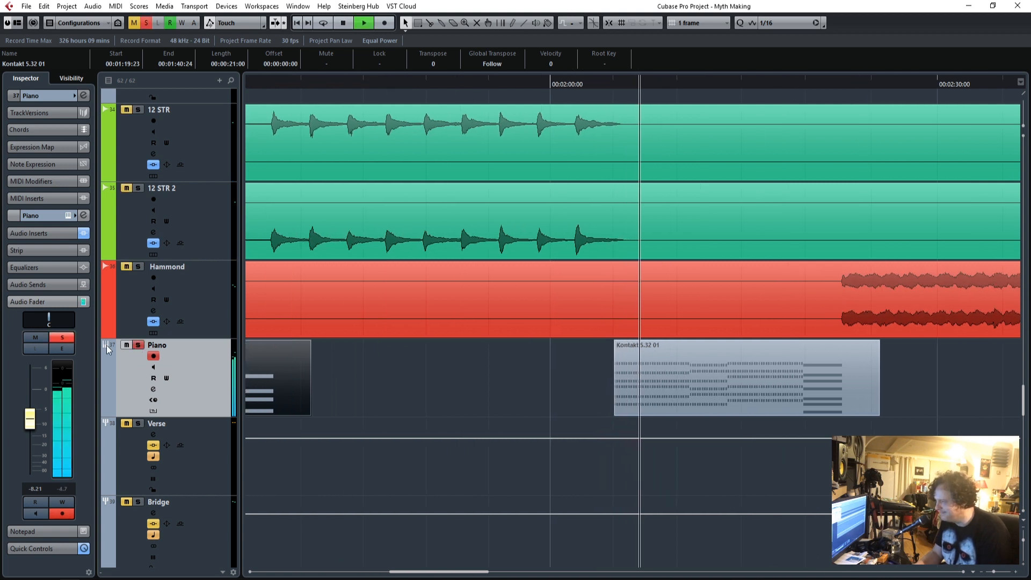
Unsolo the Piano, lower its fader to -8.98 dB against the full mix, and stop playback.
click(140, 346)
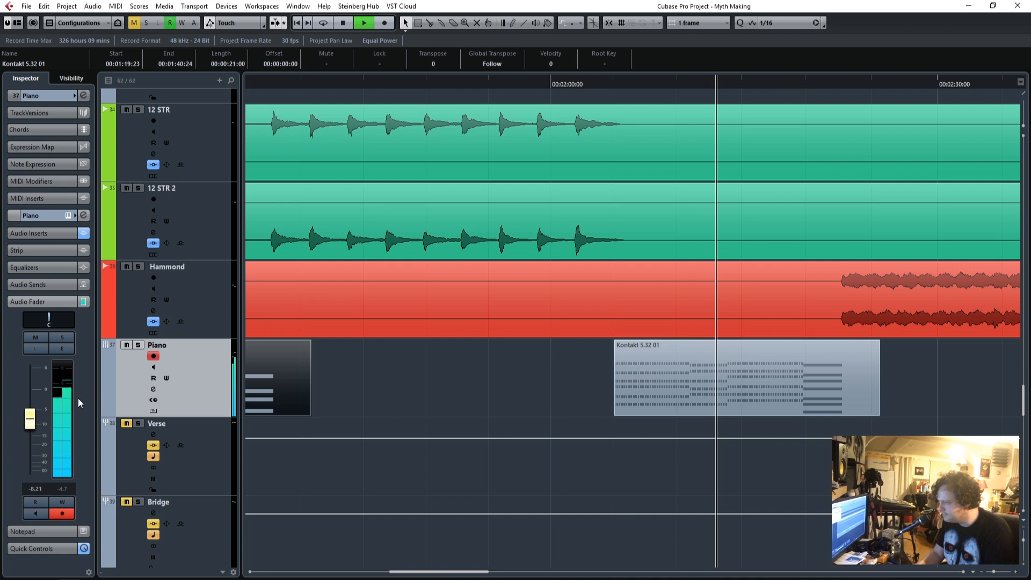
drag(31, 422, 31, 425)
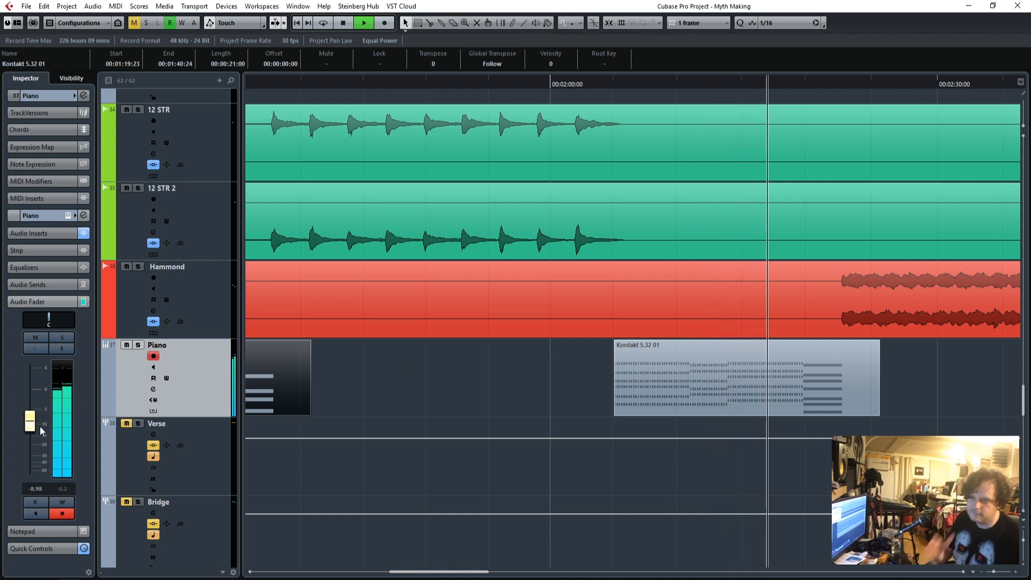
key(space)
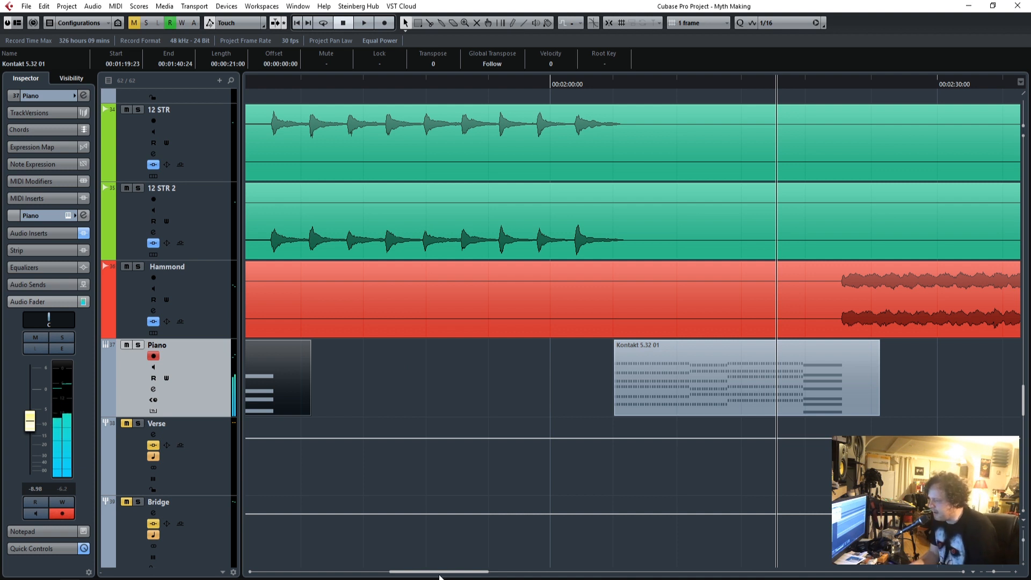
Replay the Piano's first and second parts in the full mix, trying its fader at -9.37 dB and settling on -8.59 dB.
drag(441, 574, 402, 579)
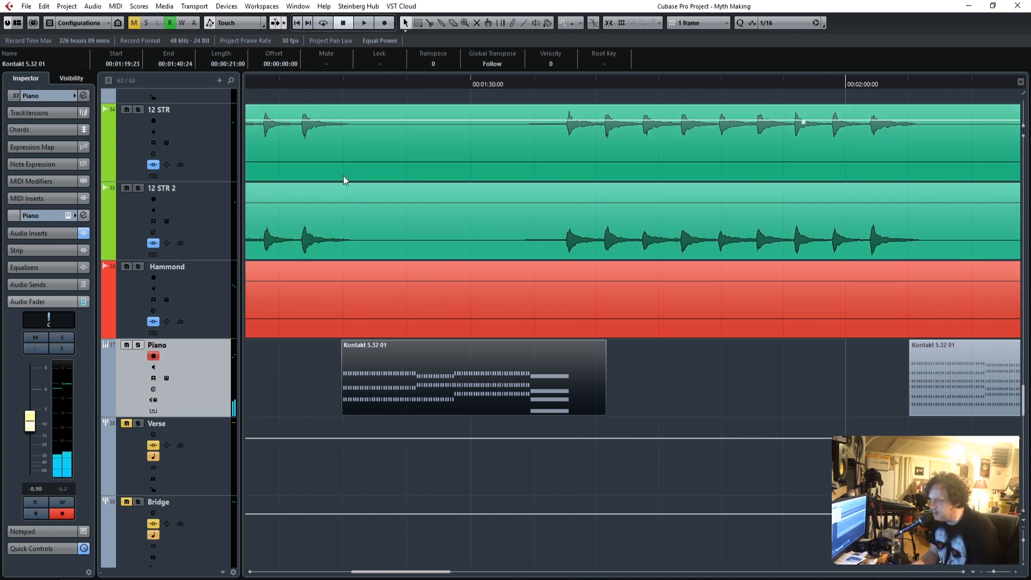
click(334, 85)
drag(333, 85, 340, 91)
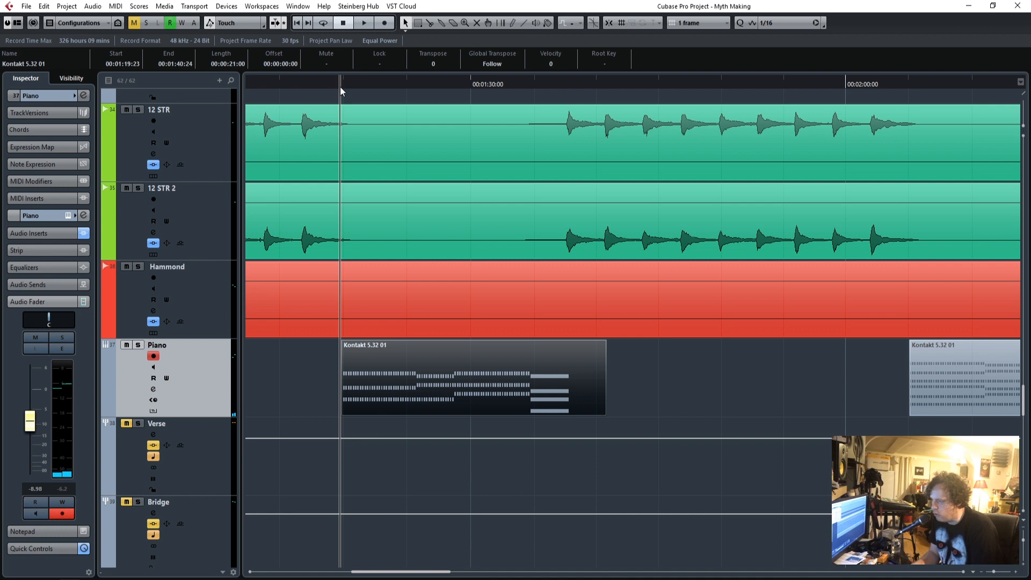
key(space)
drag(31, 424, 33, 426)
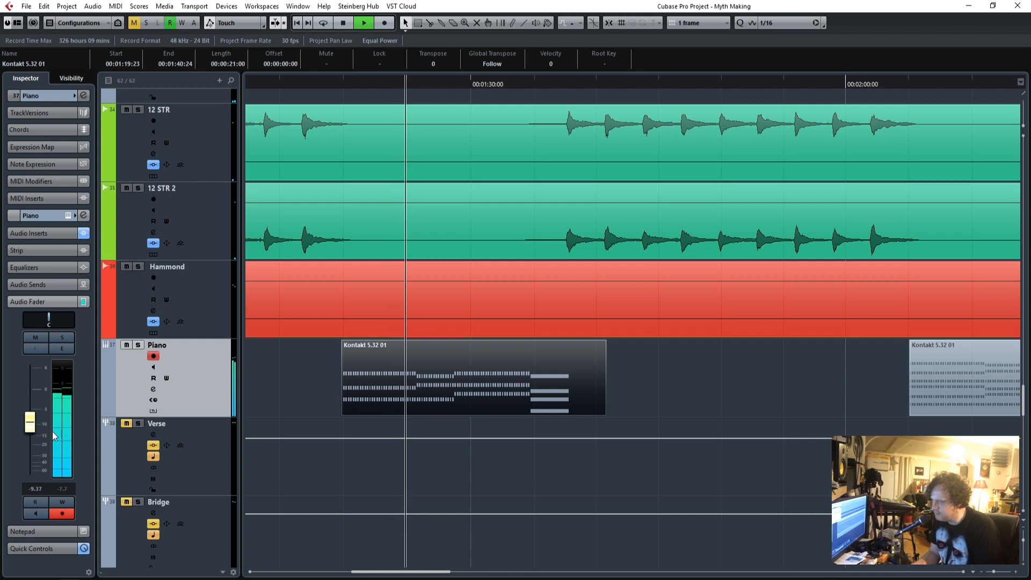
click(865, 83)
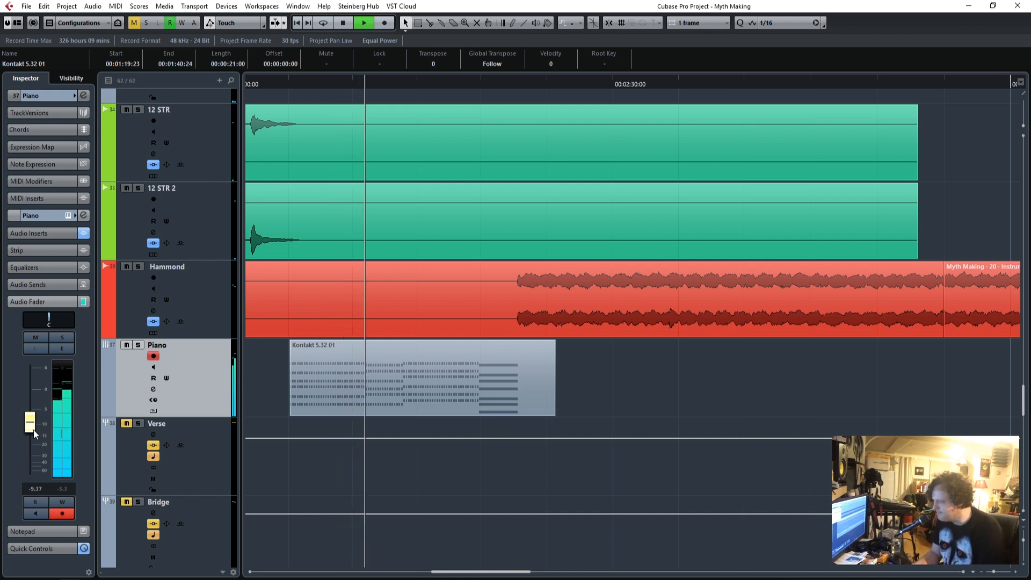
drag(32, 428, 32, 426)
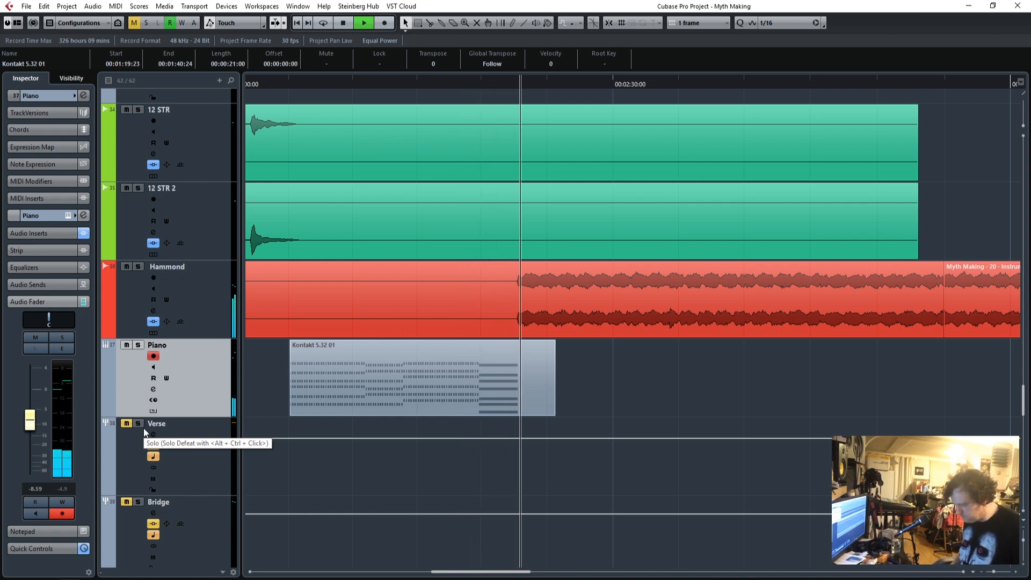
Mute the BVs group track while the mix keeps playing.
scroll(568, 440, up, 5)
scroll(569, 443, up, 5)
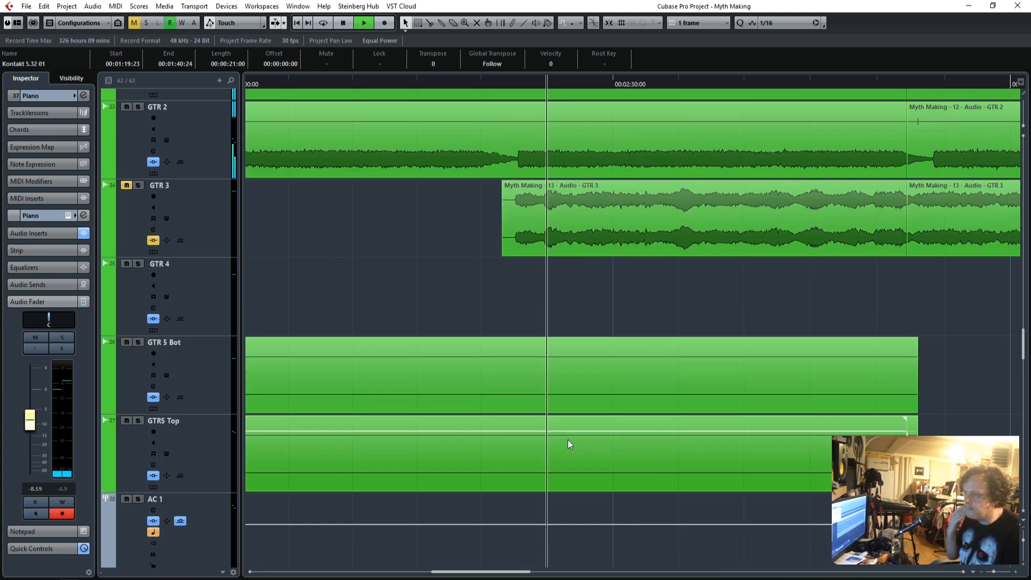
scroll(568, 439, down, 15)
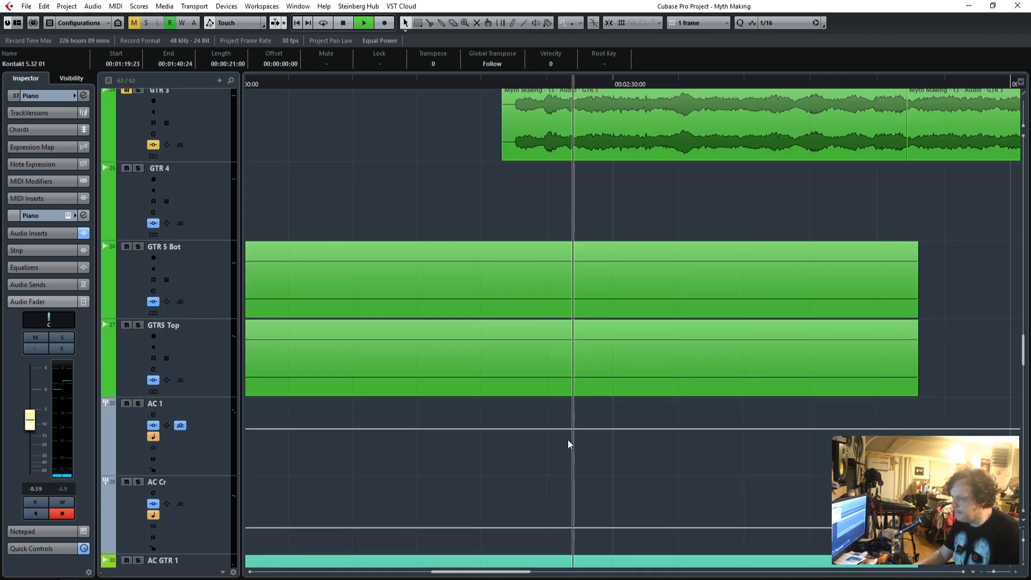
scroll(568, 440, down, 10)
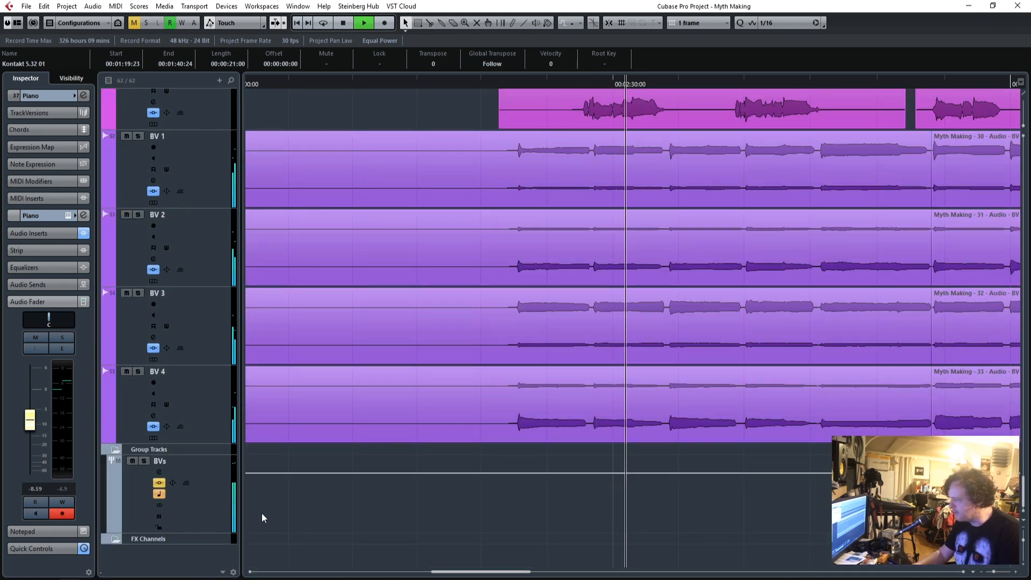
click(132, 461)
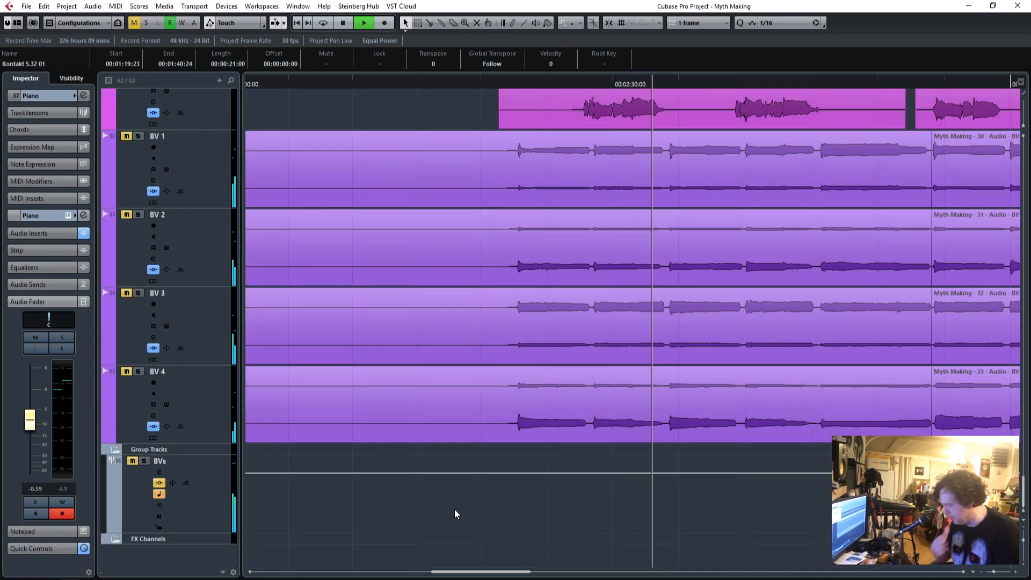
Select the Music group track and lower its fader to -2.90 dB while the mix plays.
scroll(454, 508, up, 12)
scroll(452, 510, up, 2)
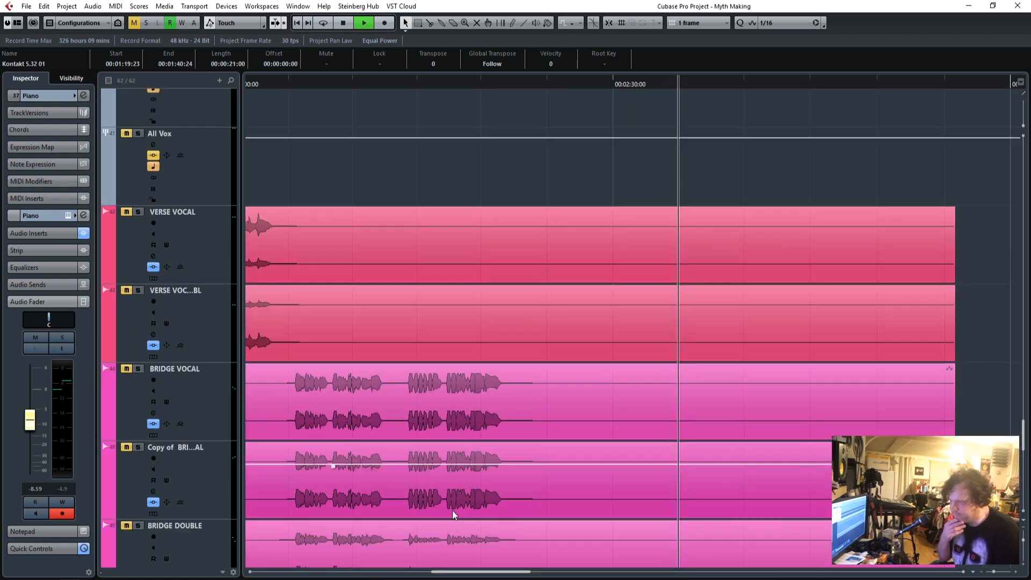
scroll(452, 509, down, 3)
scroll(450, 511, up, 7)
scroll(450, 511, up, 15)
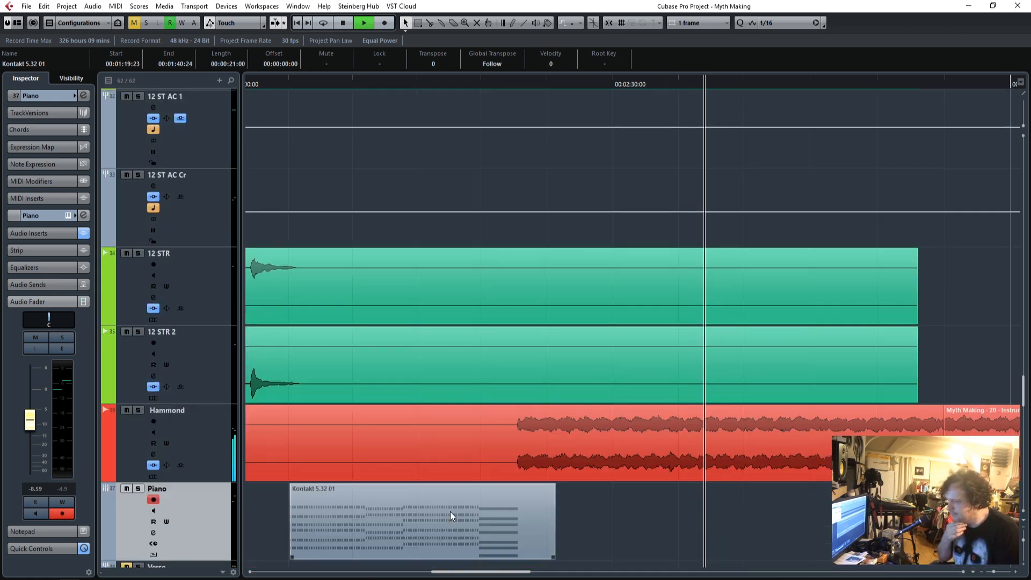
scroll(450, 511, up, 20)
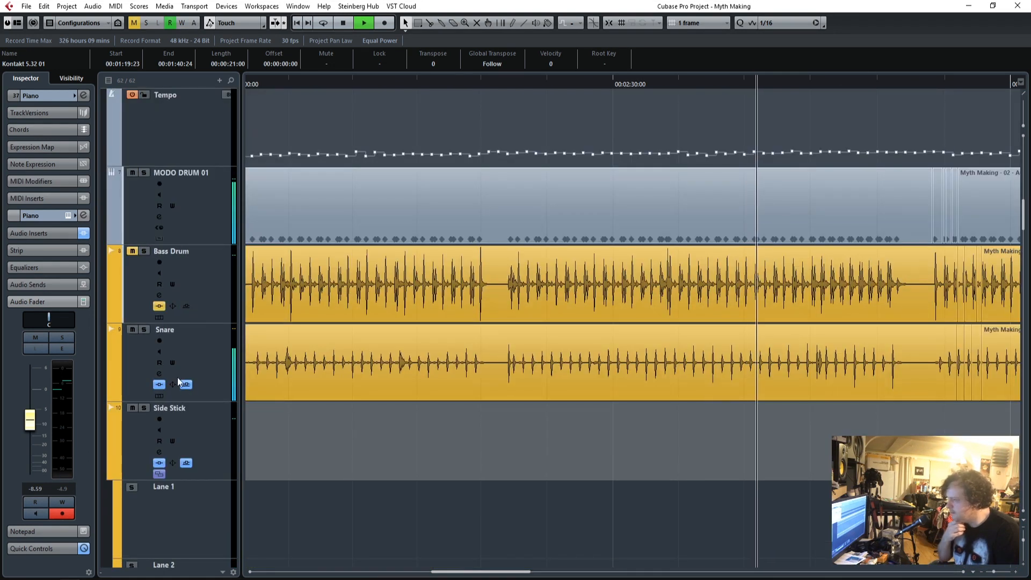
scroll(340, 427, down, 5)
scroll(336, 427, down, 7)
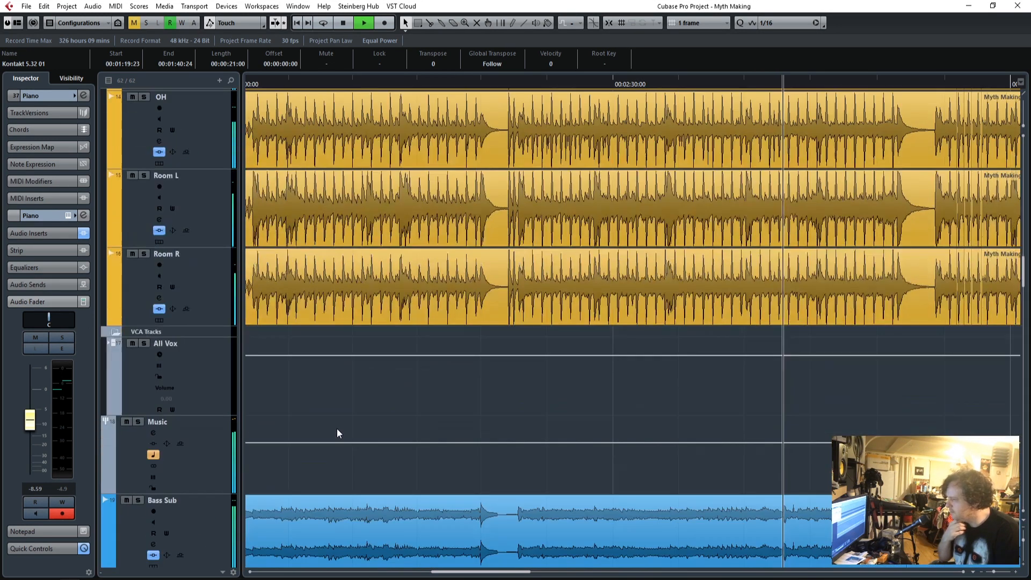
click(163, 268)
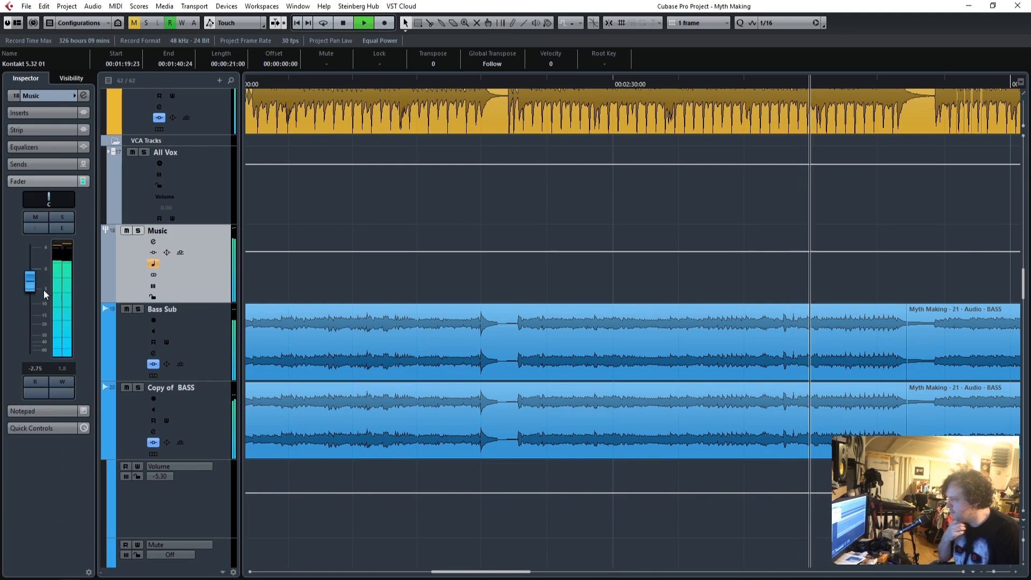
drag(30, 282, 31, 282)
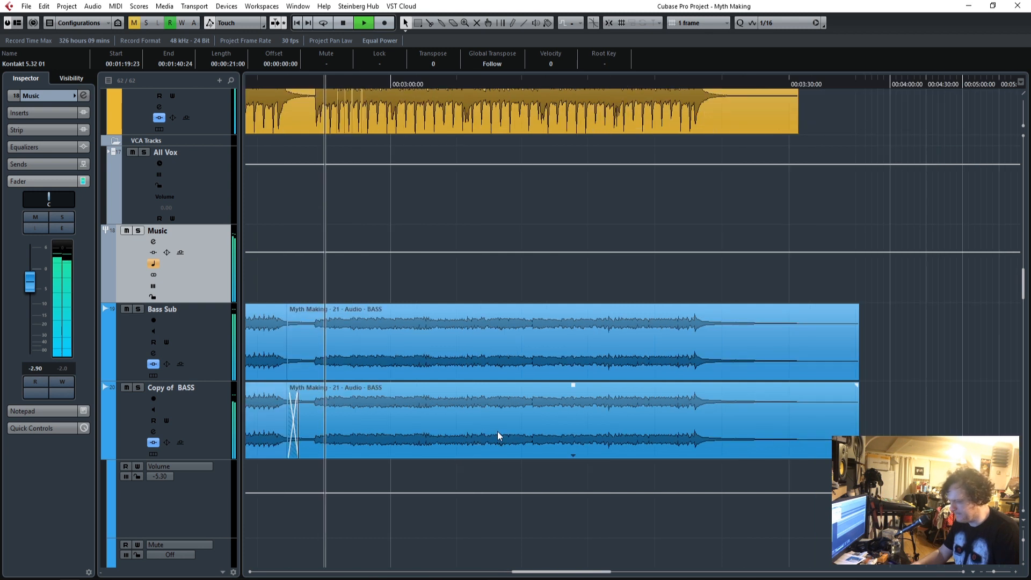
Stop the mix and audition GTR 3 in solo from its entry before the 2:30 mark, then unsolo it.
scroll(495, 433, down, 5)
key(space)
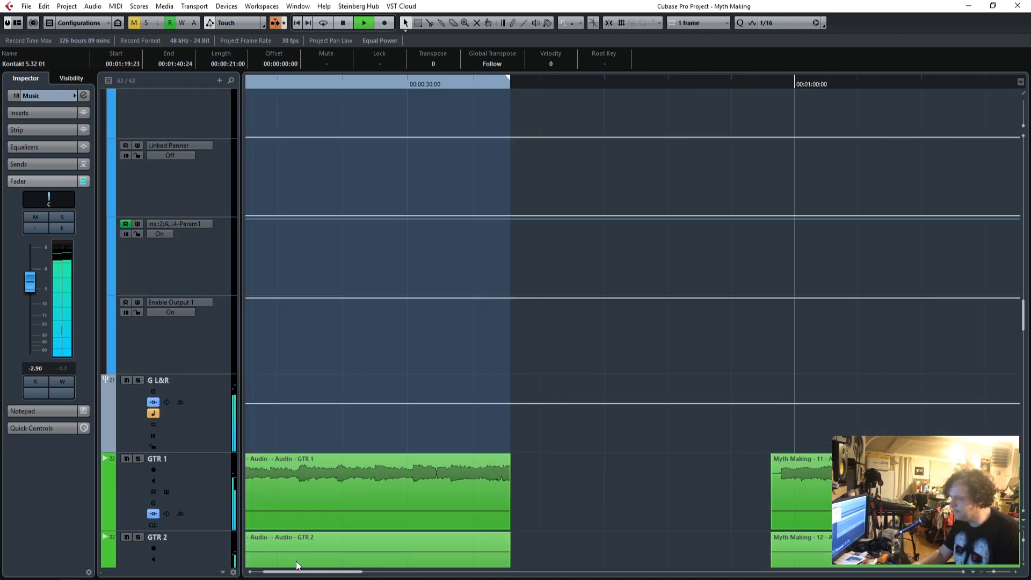
scroll(675, 424, down, 10)
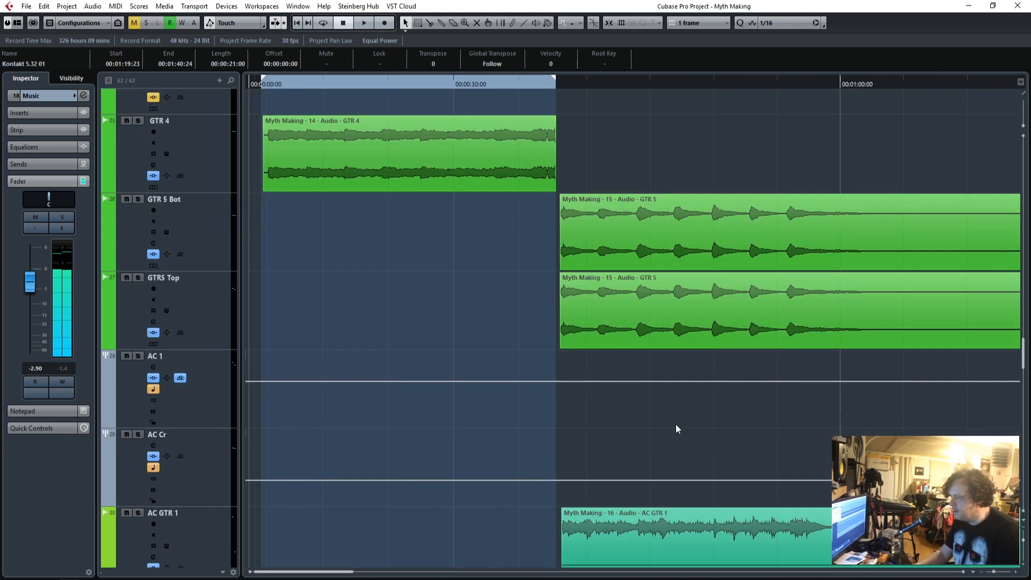
scroll(670, 426, up, 10)
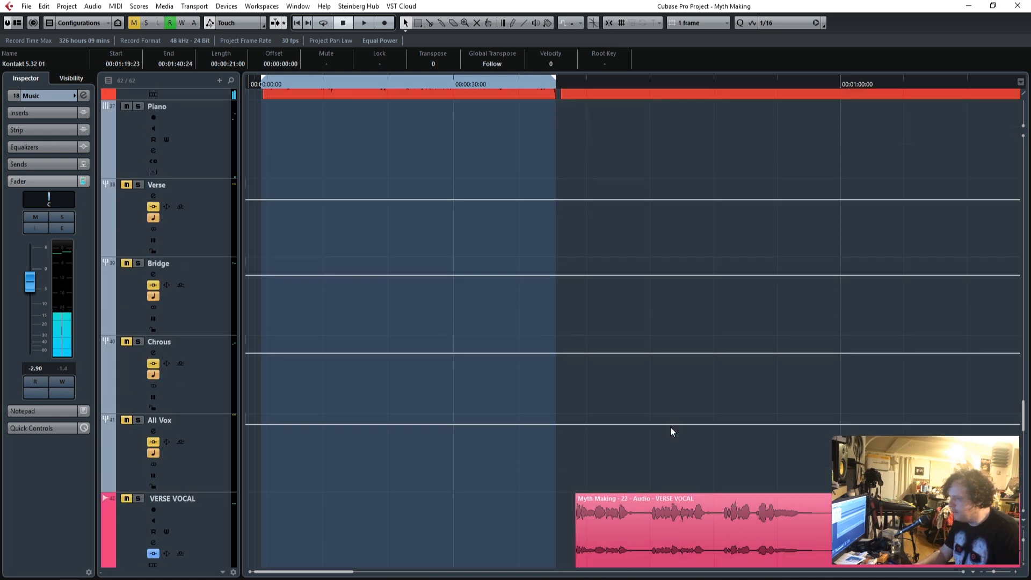
scroll(670, 427, down, 1)
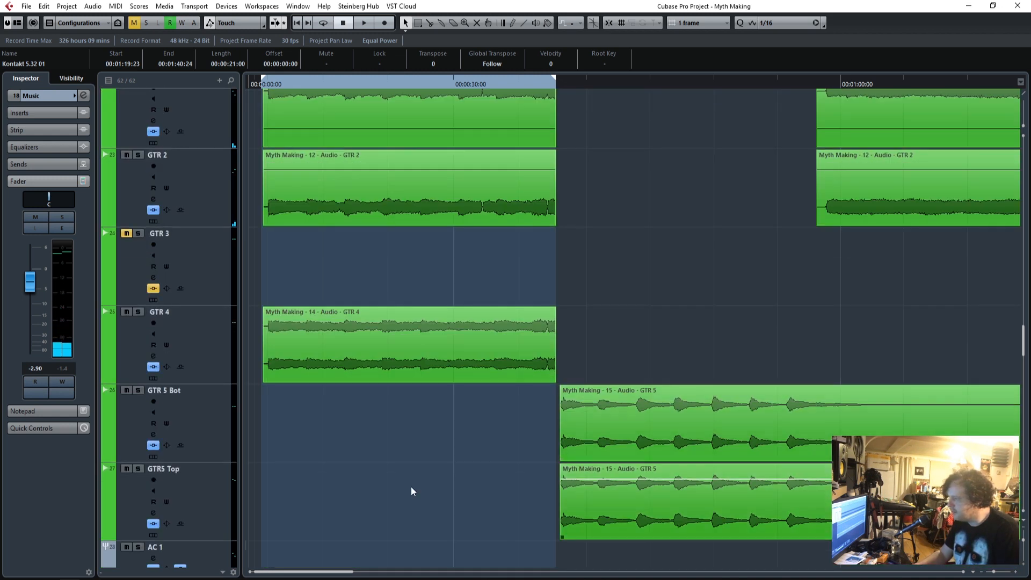
drag(322, 572, 502, 571)
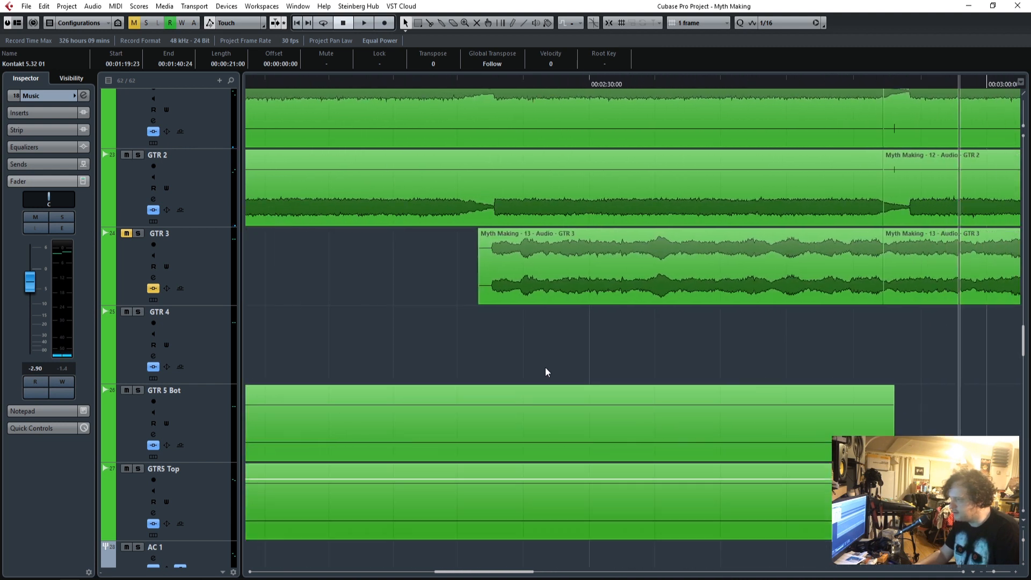
double_click(487, 85)
click(141, 236)
key(space)
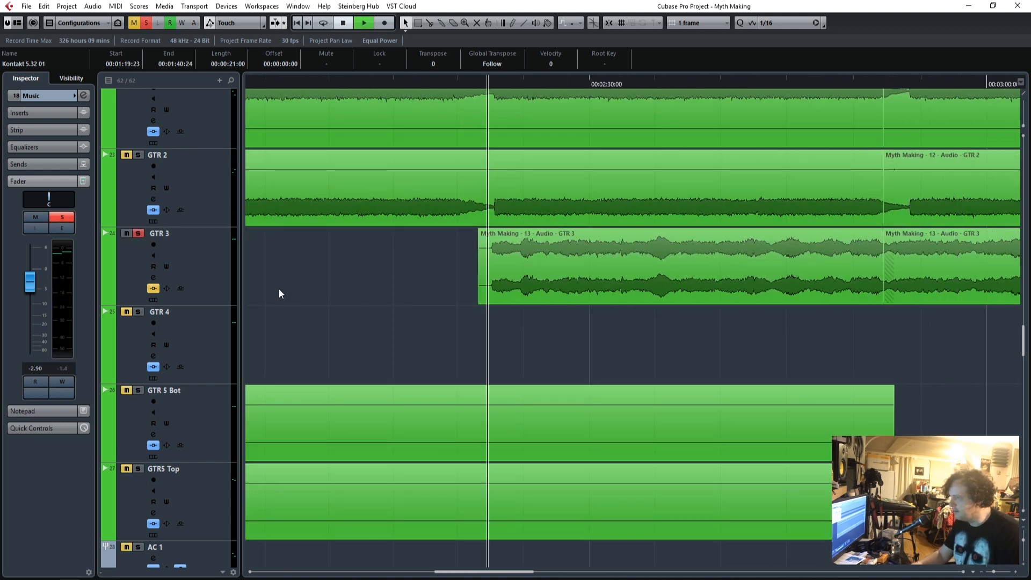
key(space)
click(139, 235)
Look over the acoustic, 12-string, Hammond, Piano and vocal tracks across the whole song.
scroll(561, 463, down, 10)
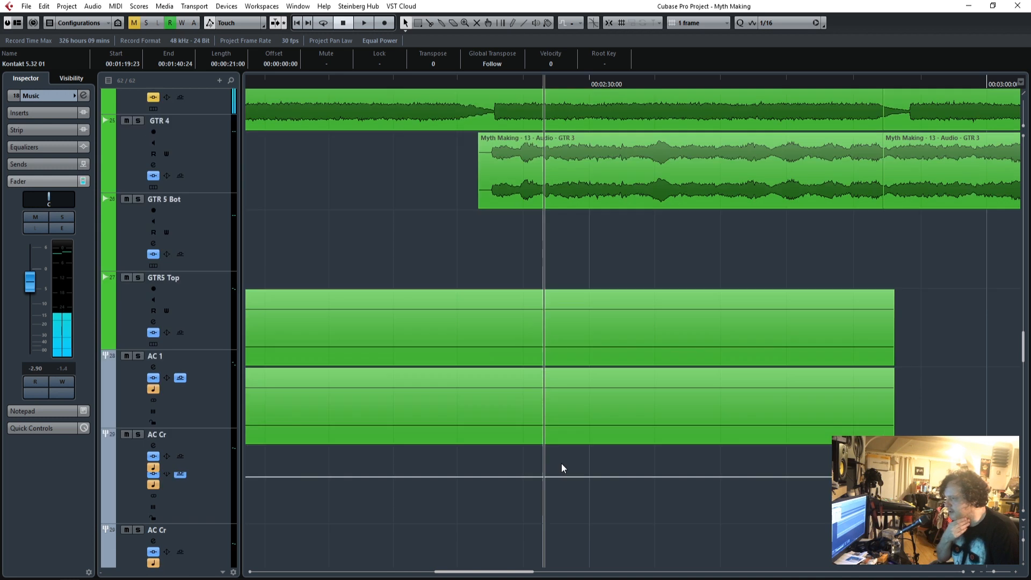
scroll(562, 465, up, 4)
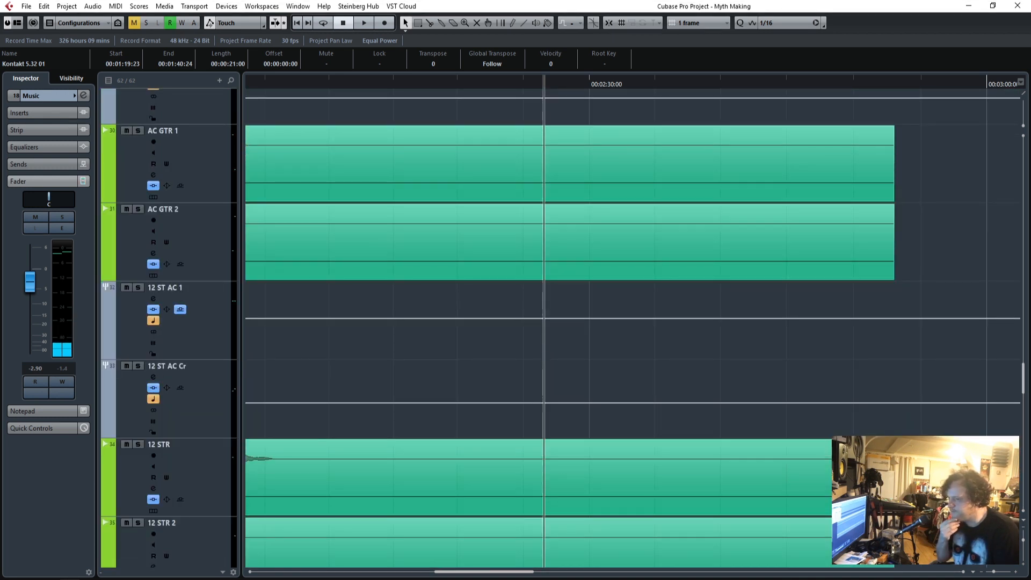
drag(994, 574, 990, 575)
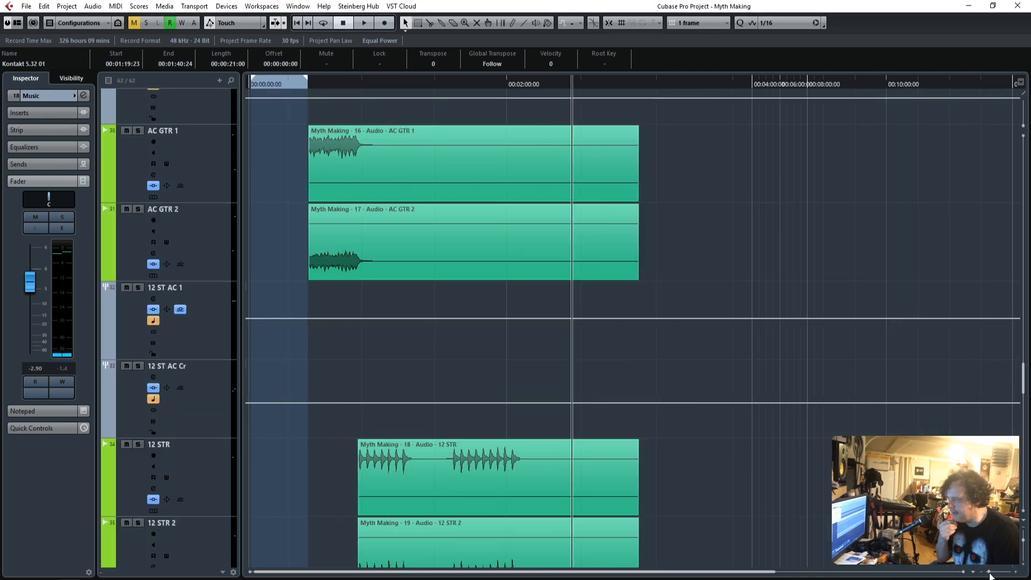
scroll(717, 265, up, 2)
drag(703, 308, 368, 297)
scroll(648, 412, down, 12)
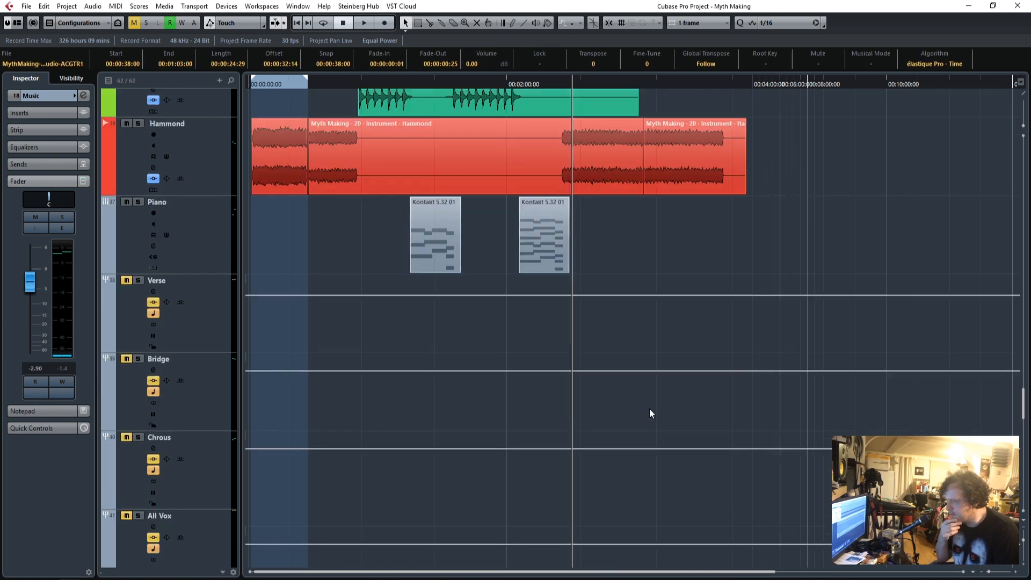
scroll(649, 412, up, 2)
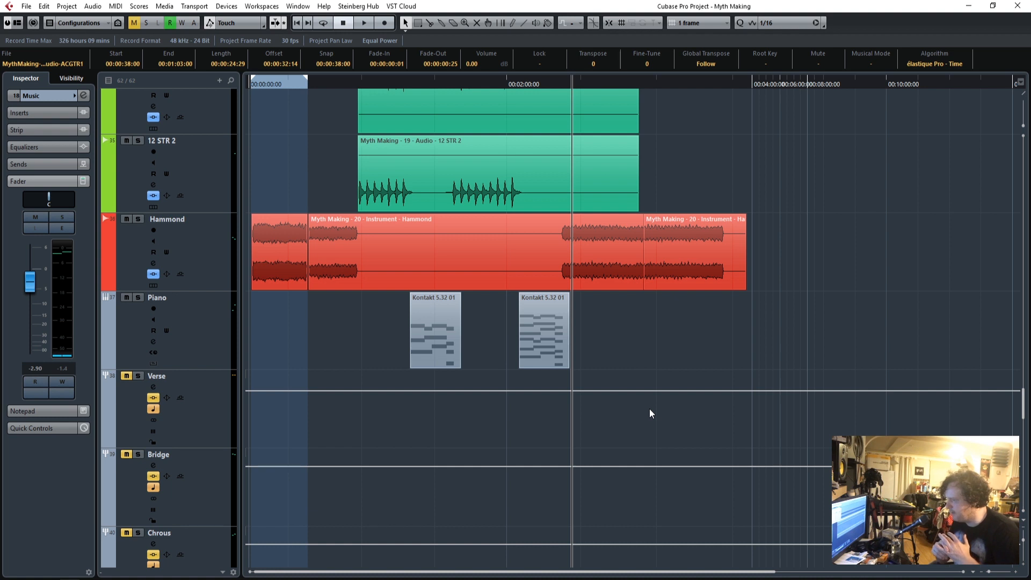
scroll(653, 410, down, 8)
scroll(652, 411, up, 20)
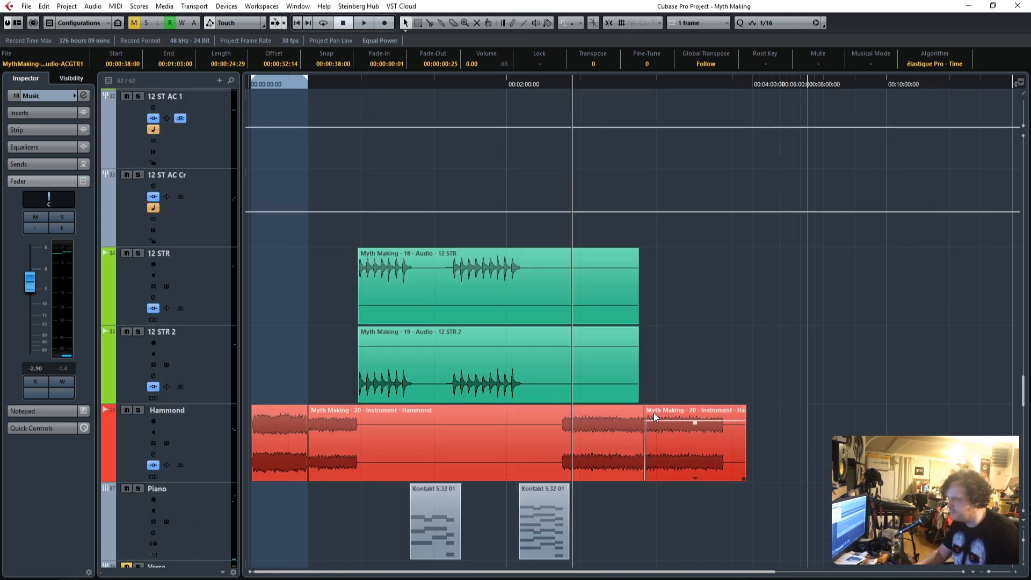
scroll(653, 412, down, 20)
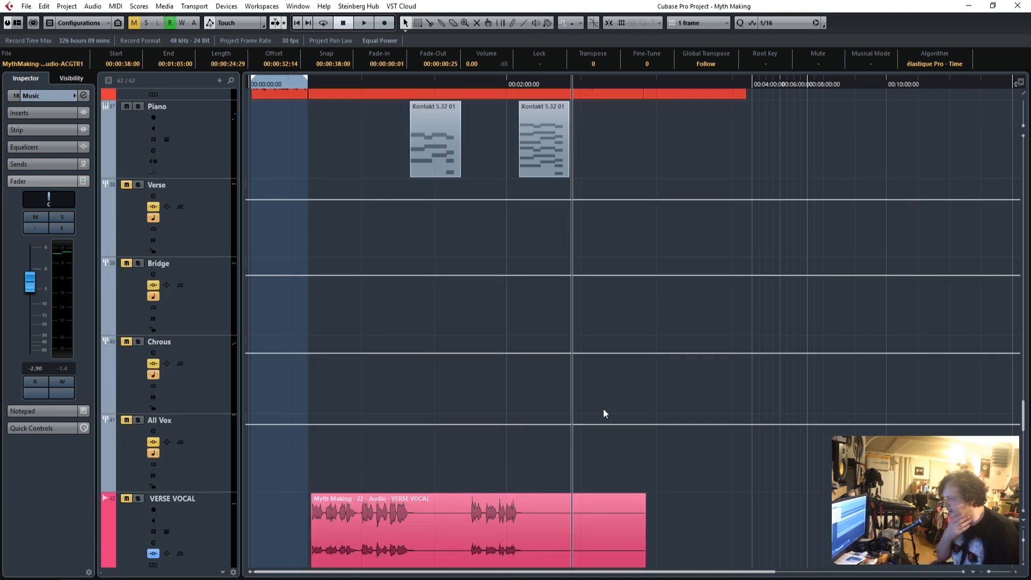
scroll(604, 413, down, 5)
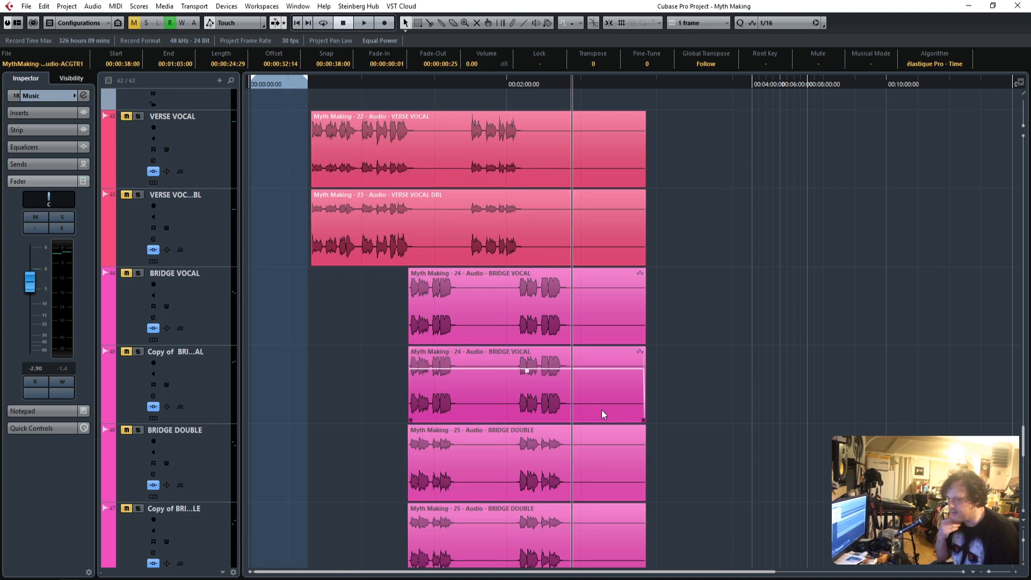
Place the playhead near the start of the verse vocals and solo VERSE VOCAL and VERSE VOCAL DBL.
click(314, 85)
drag(313, 83, 313, 84)
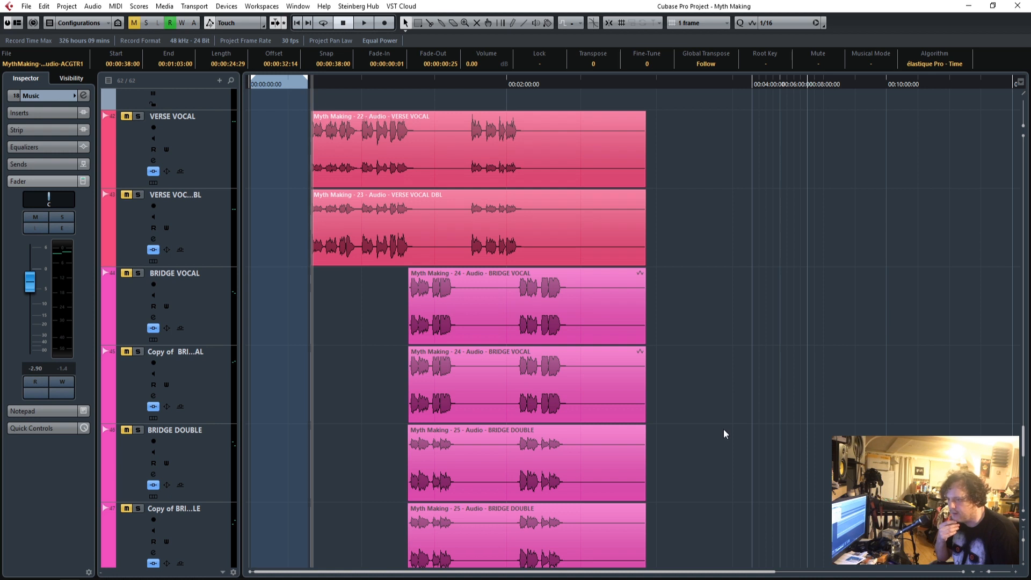
click(1016, 573)
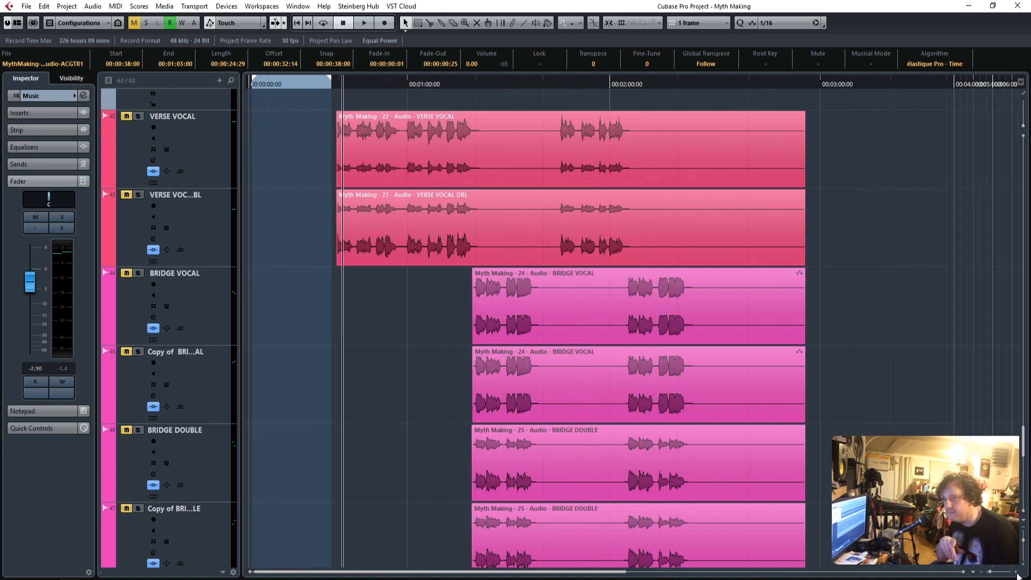
click(1017, 573)
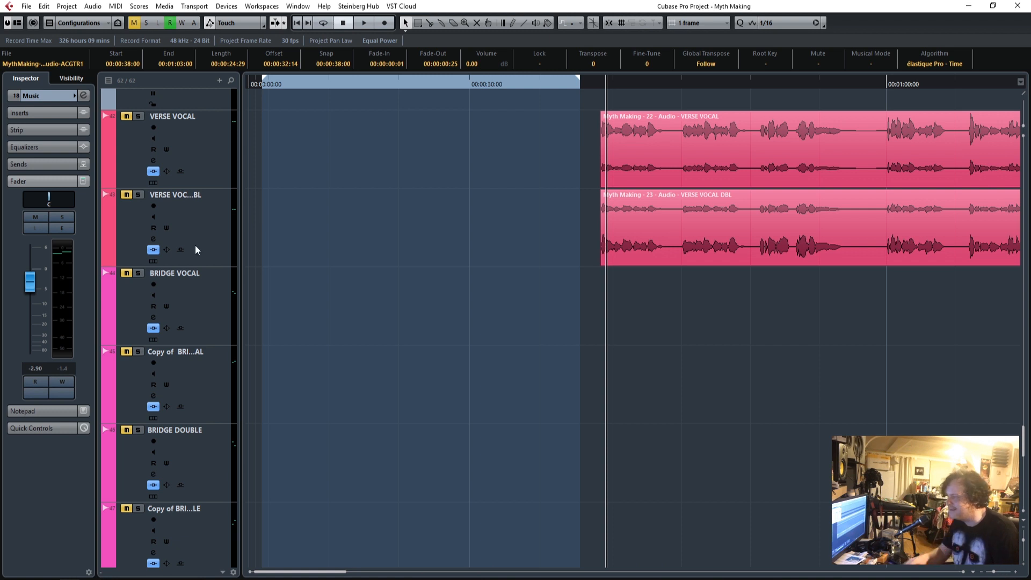
click(138, 116)
click(138, 195)
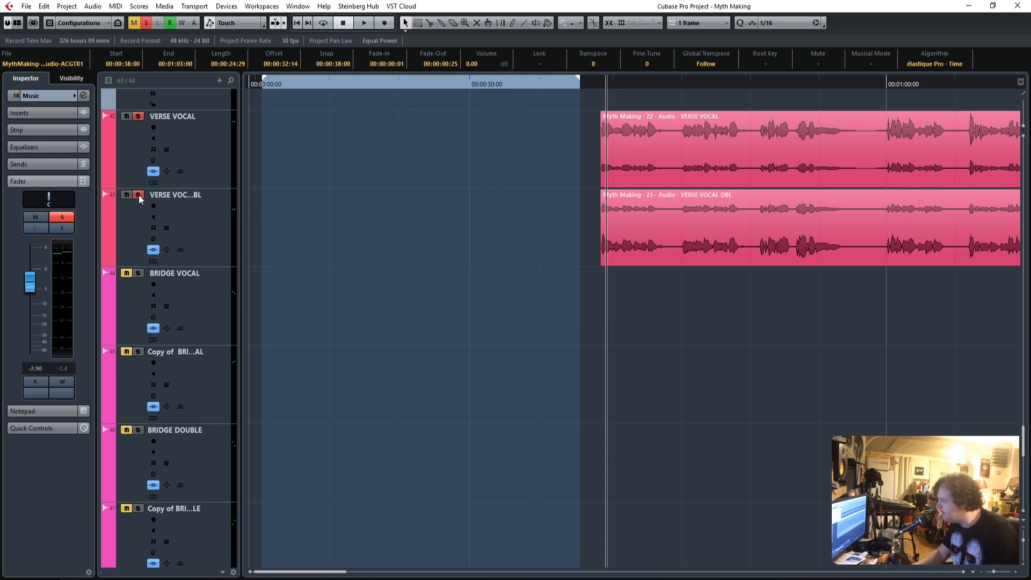
click(1016, 573)
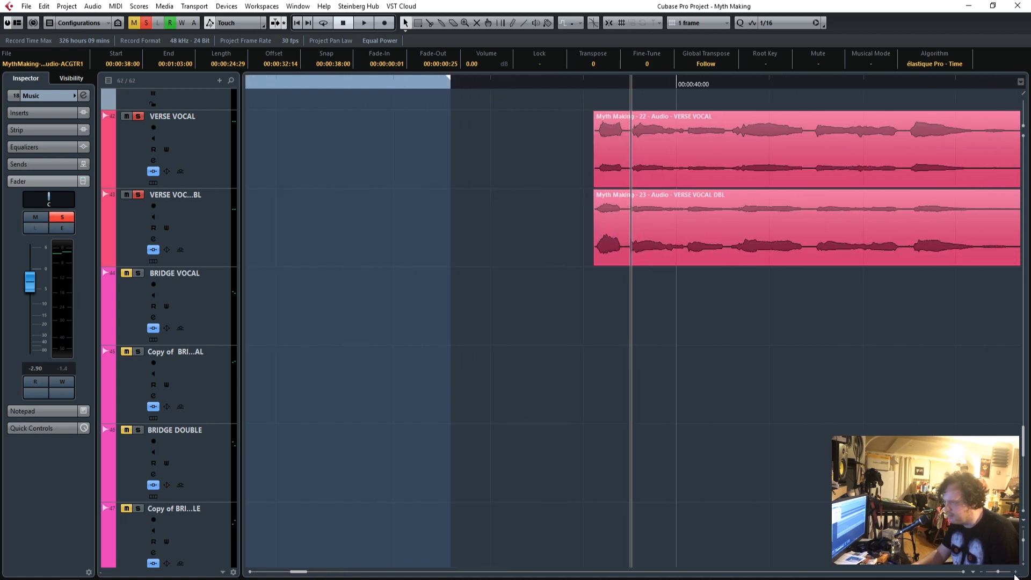
Play the two soloed verse vocals from just before their first phrase and stop playback.
click(550, 85)
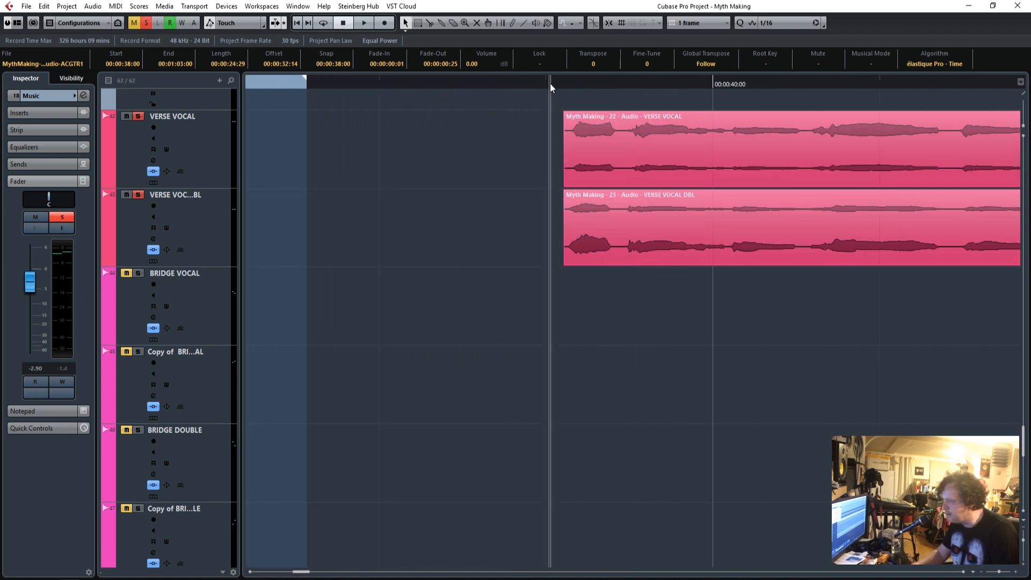
drag(304, 571, 307, 574)
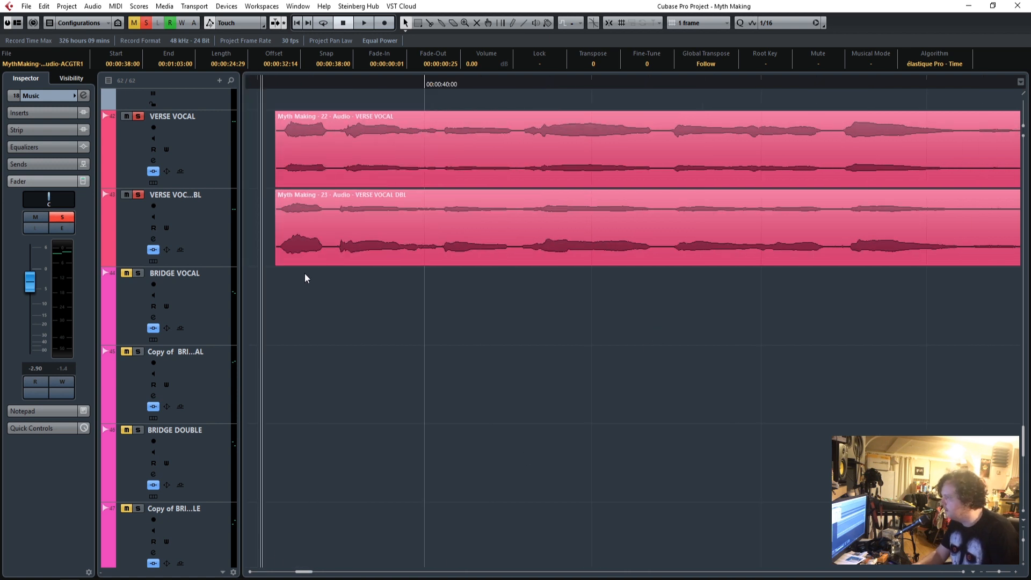
double_click(275, 79)
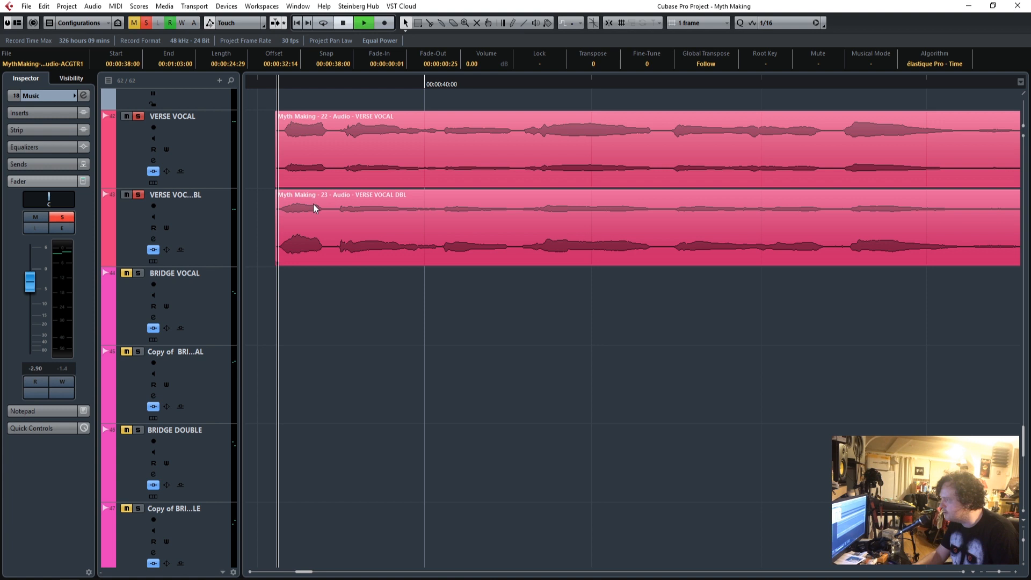
key(space)
Solo the Verse group together with both verse vocal tracks and return the playhead to the start of the verse vocals.
scroll(411, 461, down, 5)
scroll(413, 468, up, 10)
scroll(413, 468, down, 1)
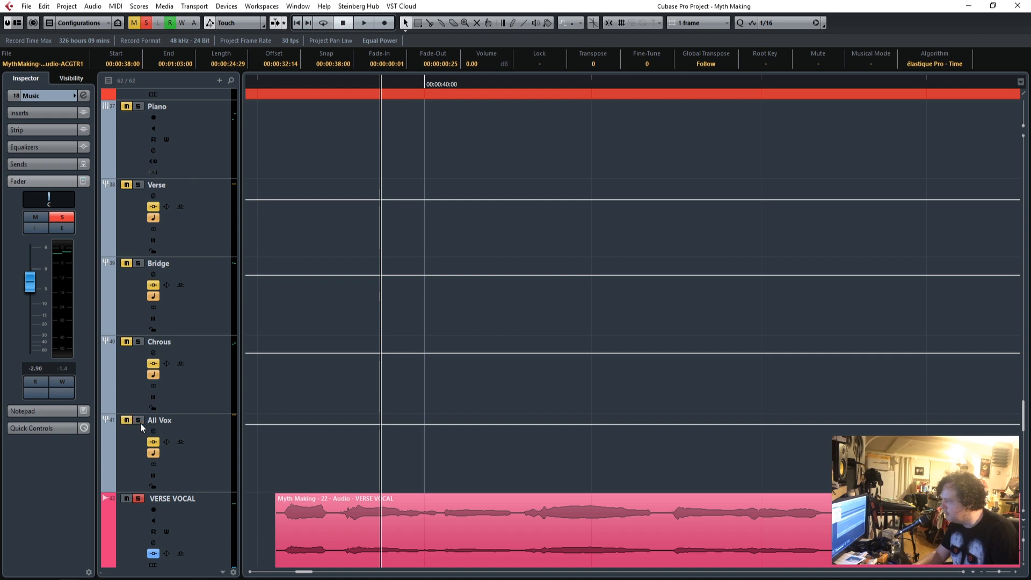
click(140, 501)
scroll(249, 511, down, 3)
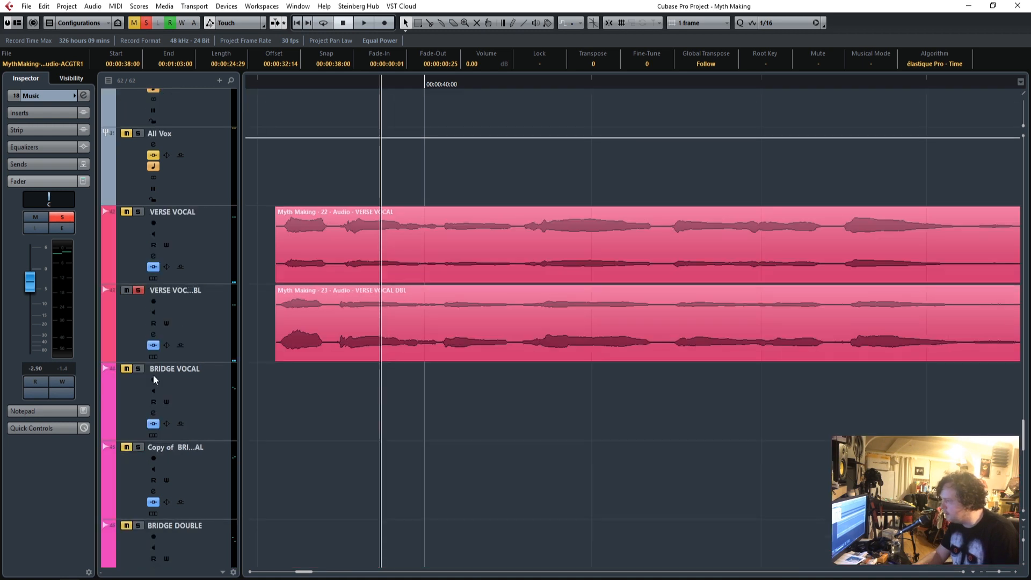
scroll(436, 341, up, 5)
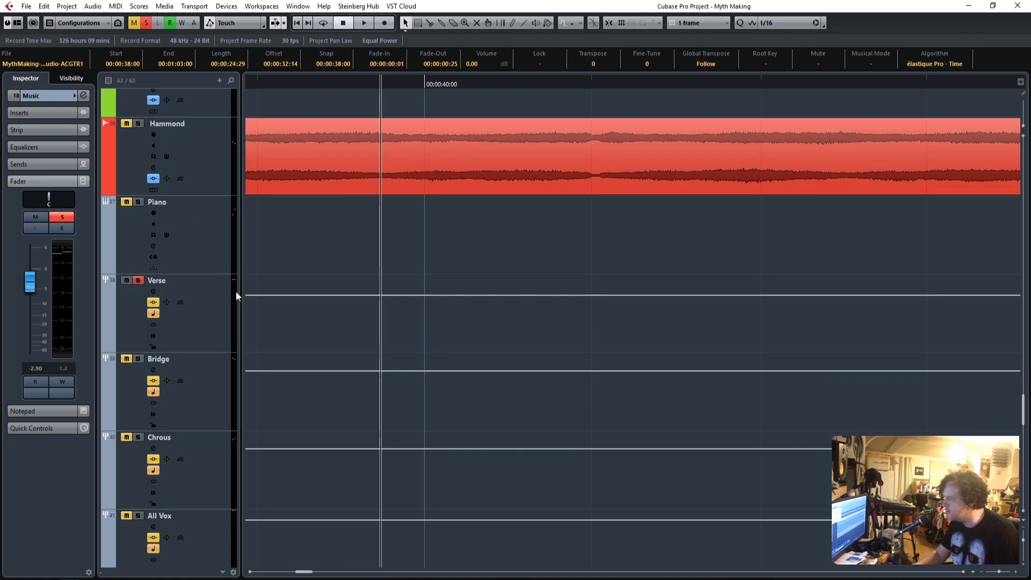
scroll(318, 348, down, 3)
click(278, 84)
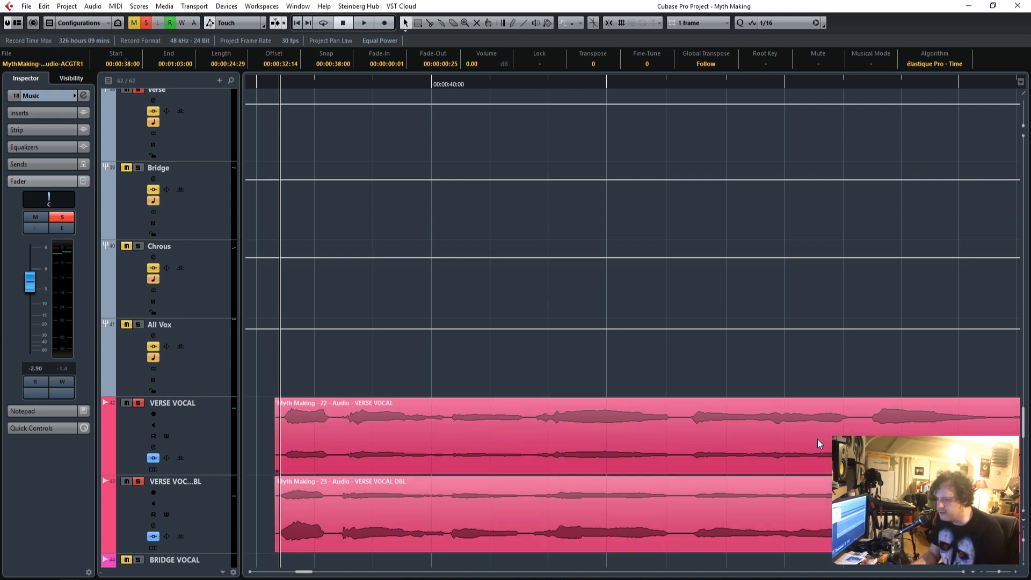
Check the inserts of the VERSE VOCAL track and select its double's audio event.
scroll(687, 309, down, 3)
drag(999, 575, 985, 576)
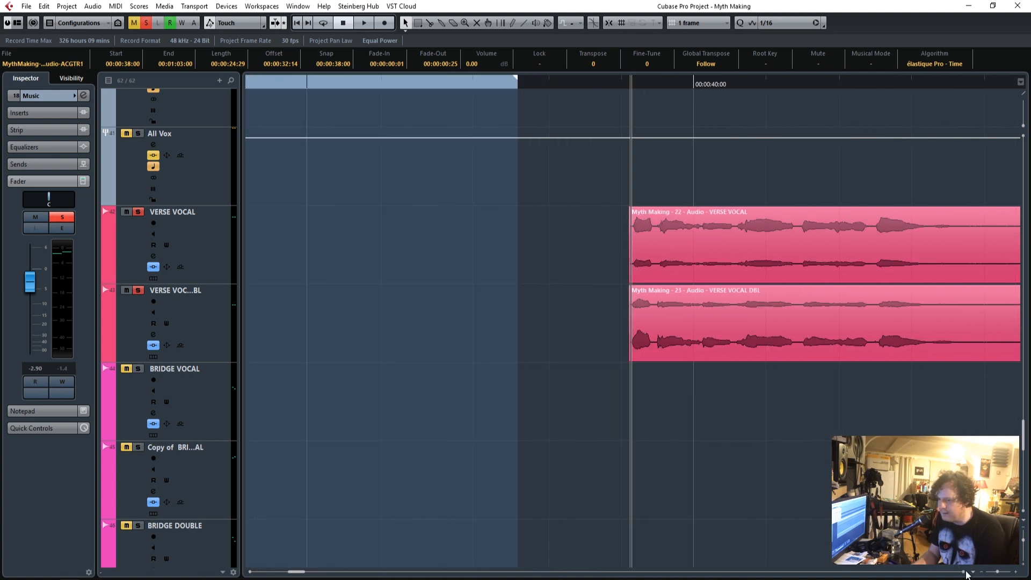
scroll(966, 576, right, 5)
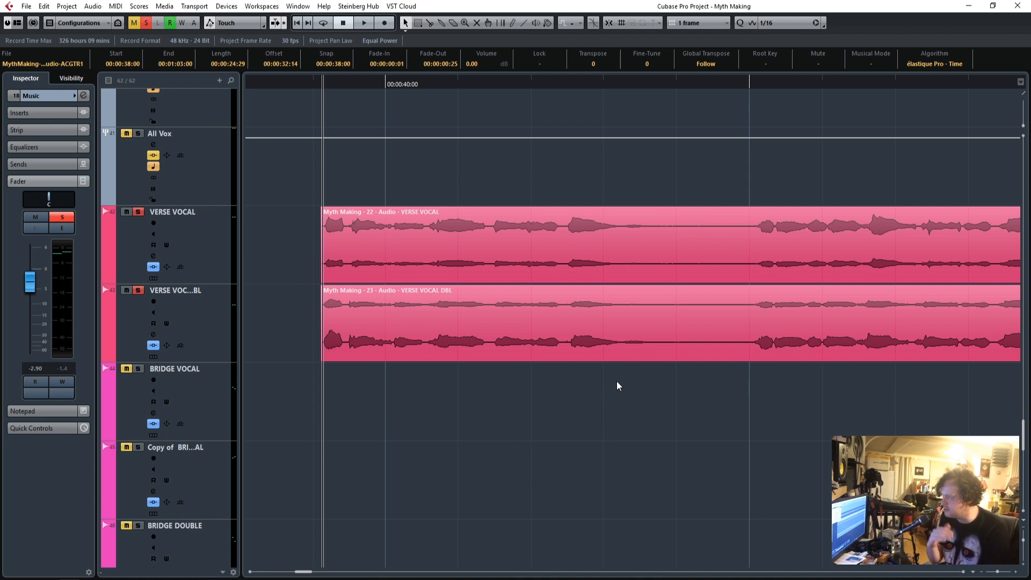
click(208, 243)
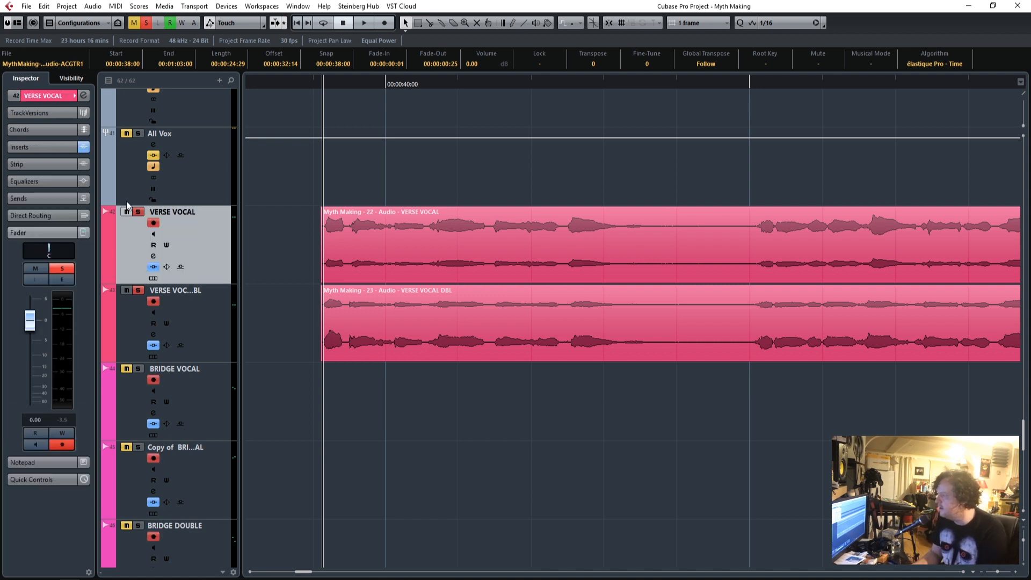
click(47, 149)
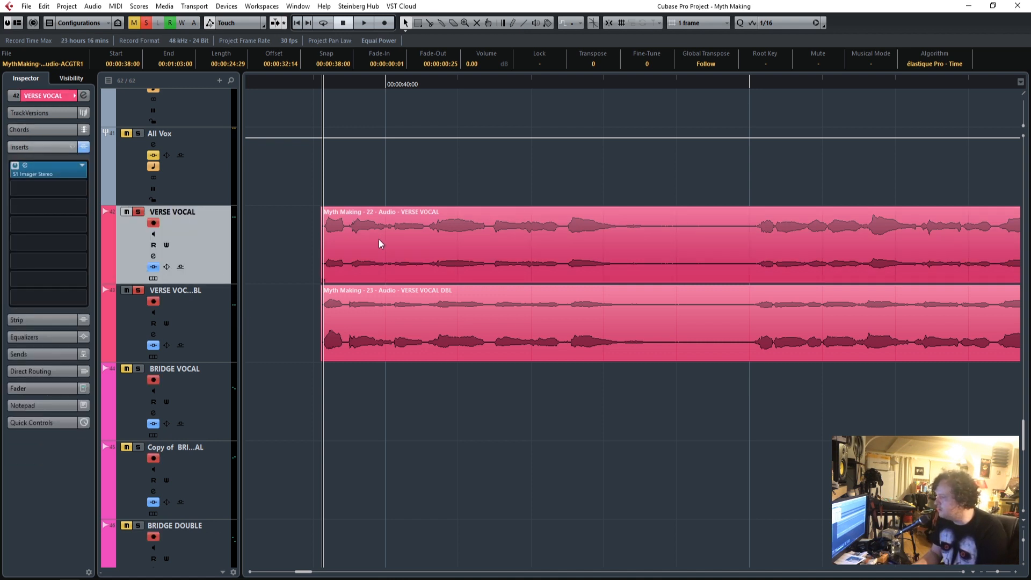
click(375, 311)
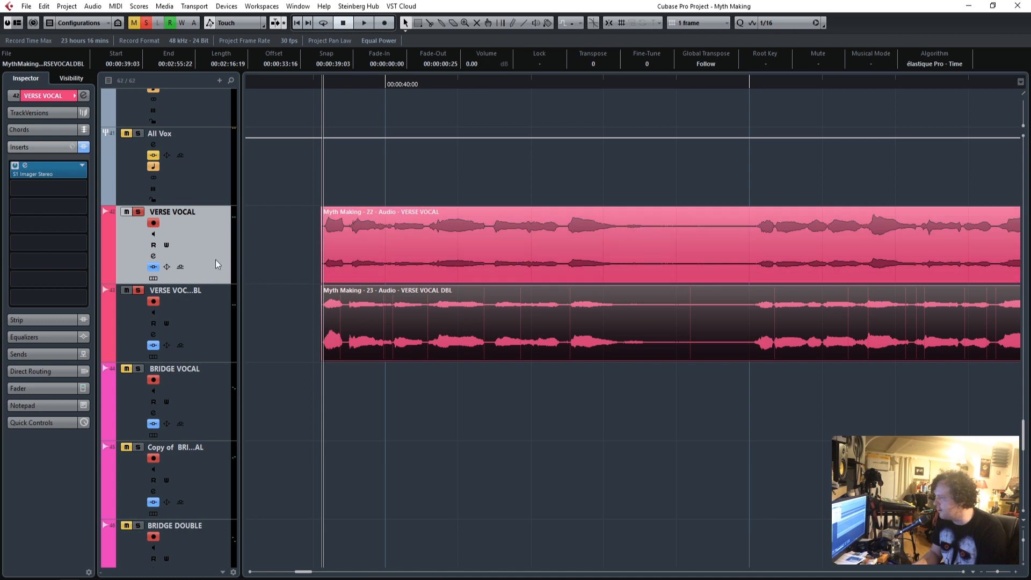
click(201, 326)
click(198, 240)
Open the Q10 equalizer insert on the Verse group track and bypass the group's inserts.
scroll(347, 366, up, 3)
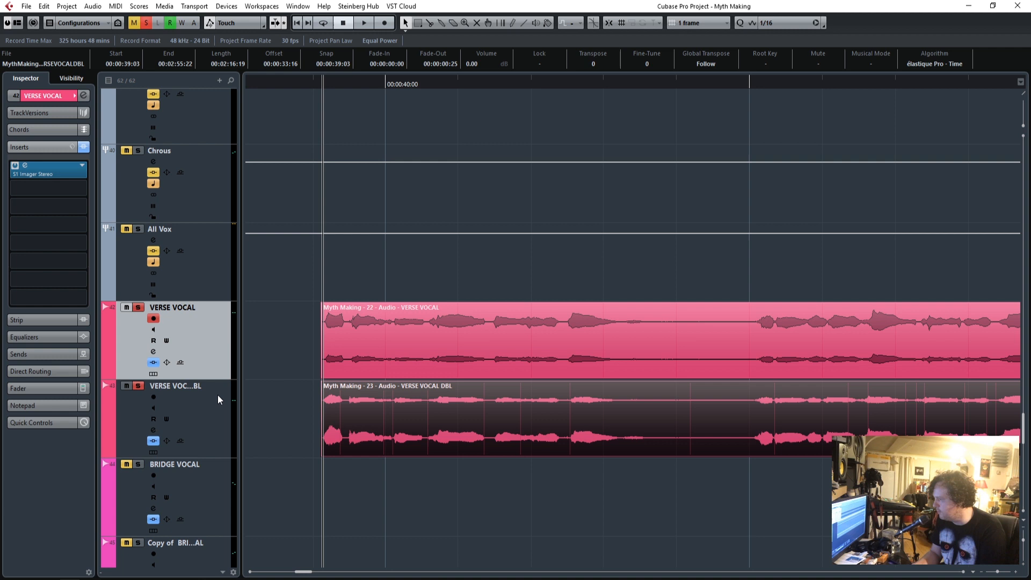
scroll(429, 375, up, 3)
scroll(416, 359, up, 3)
click(211, 223)
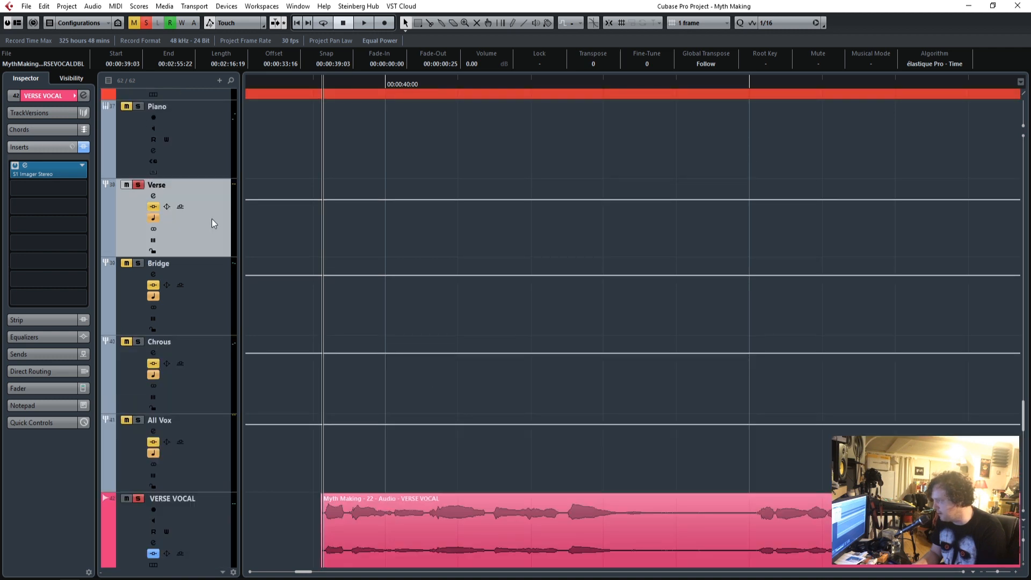
click(44, 114)
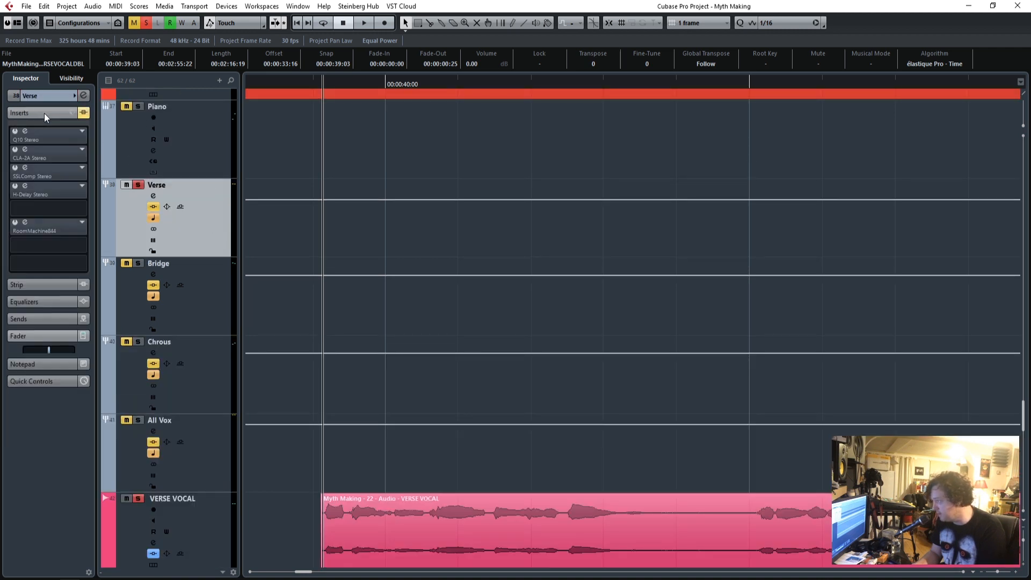
click(25, 132)
click(83, 113)
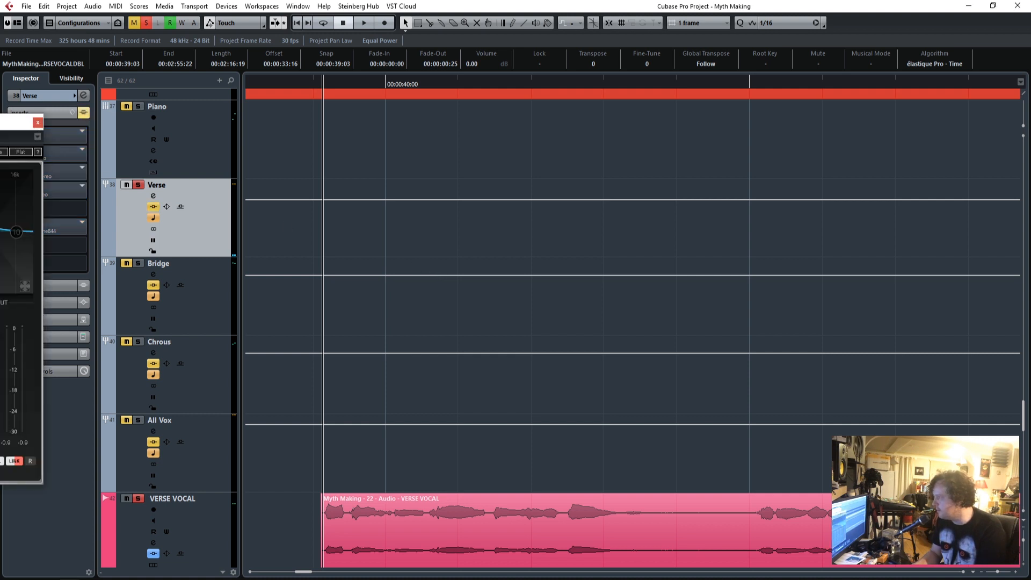
Check the output routing of the All Vox and Verse group tracks.
drag(11, 122, 0, 122)
click(203, 524)
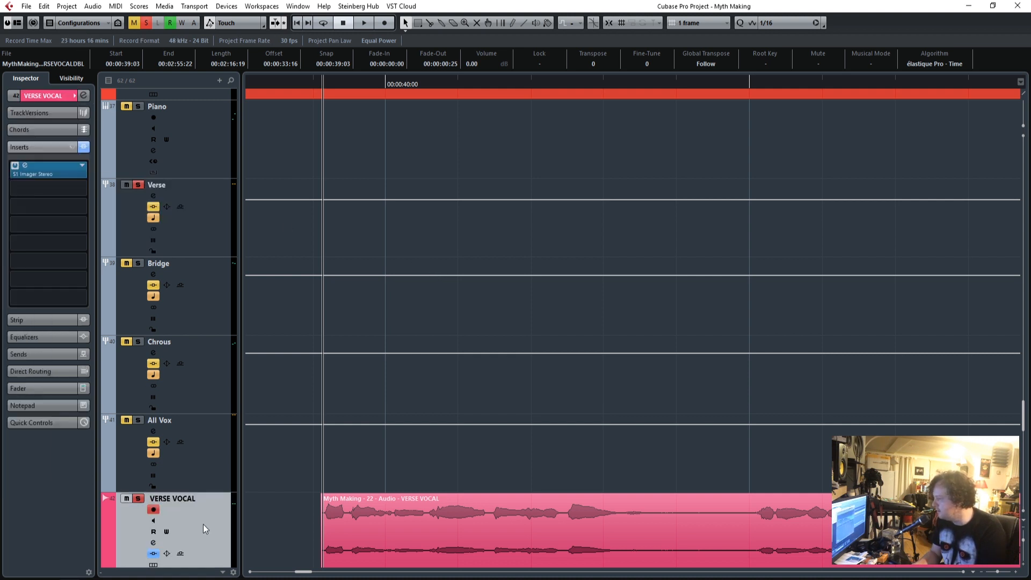
click(200, 452)
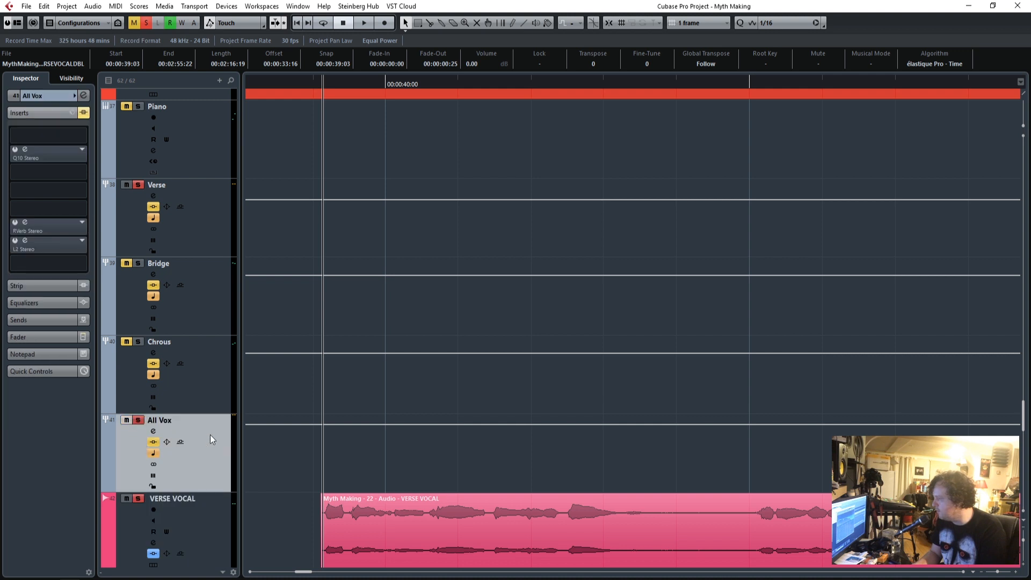
click(47, 96)
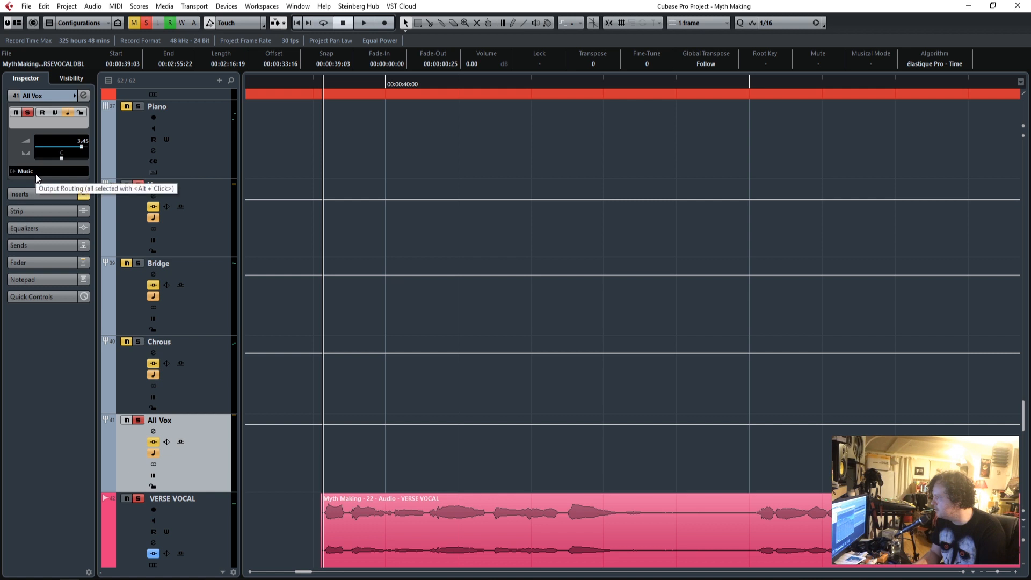
click(195, 210)
Clear all solos in the project and solo the Verse group track again.
click(139, 189)
click(139, 188)
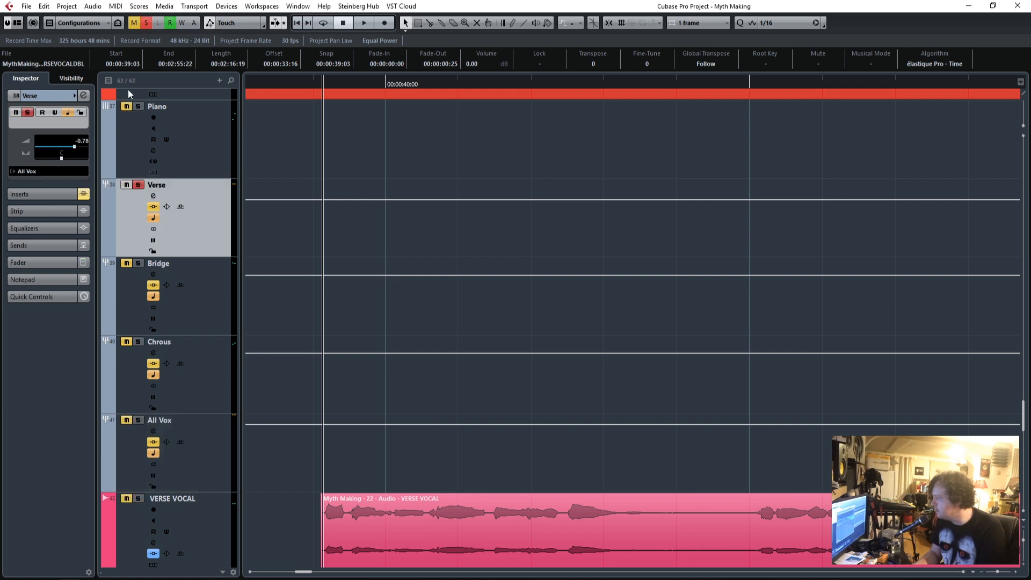
click(147, 22)
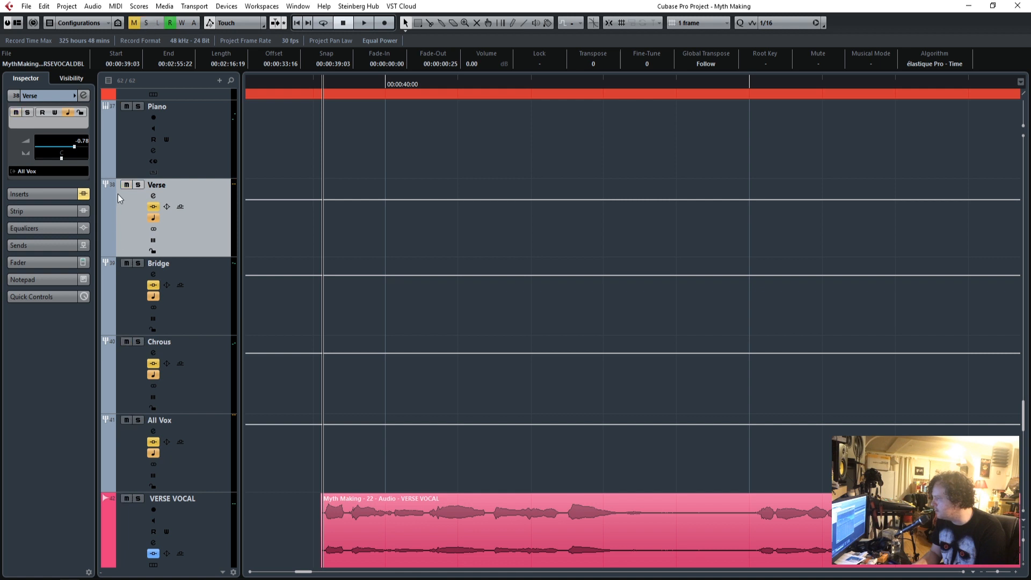
click(139, 185)
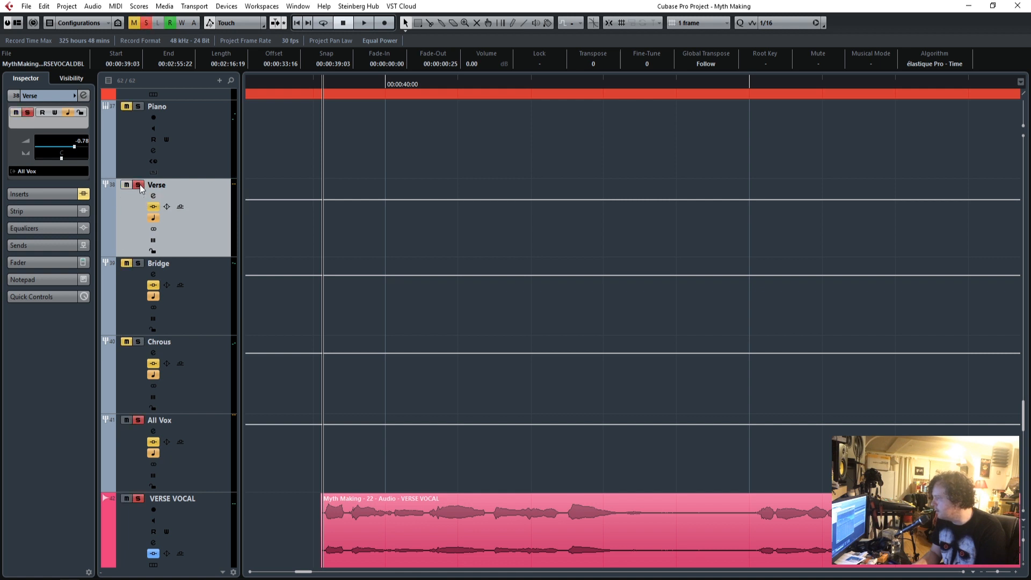
Play the soloed verse vocals from their first phrase through the Verse and All Vox groups.
scroll(265, 427, down, 4)
scroll(269, 433, up, 1)
key(space)
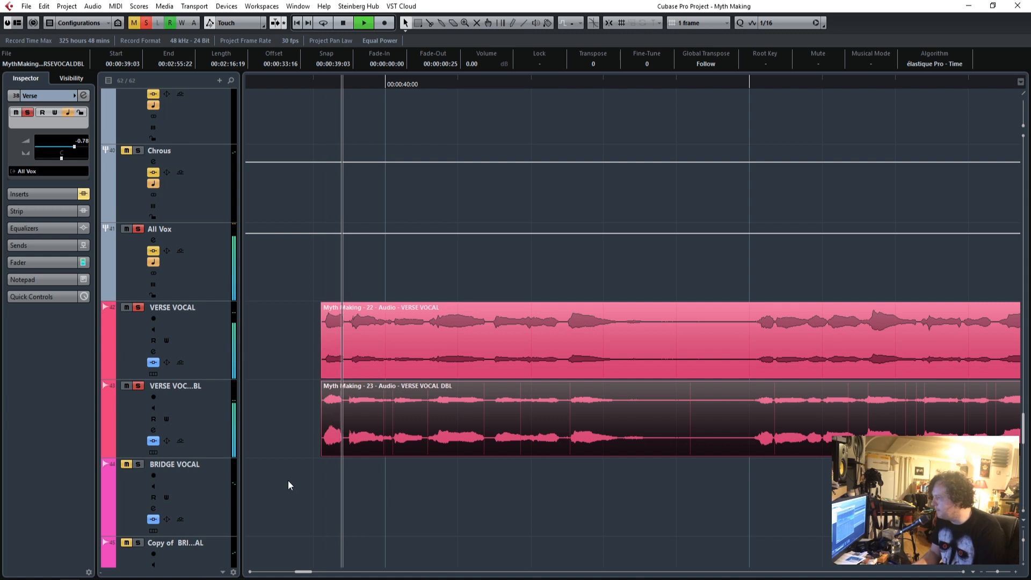
scroll(288, 480, up, 1)
scroll(287, 484, up, 1)
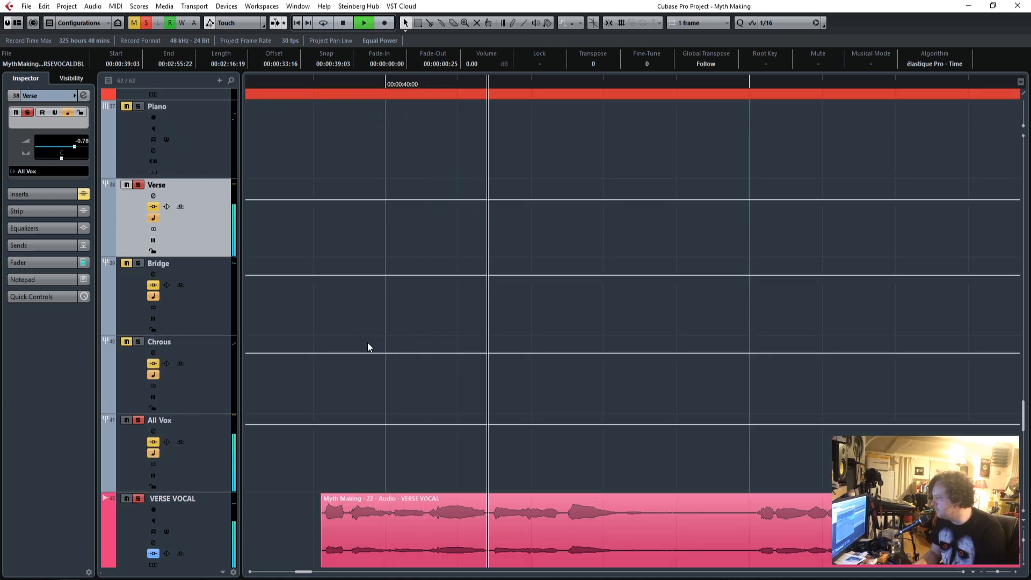
Compare the channel faders of the VERSE VOCAL track and its double during playback.
scroll(370, 354, down, 2)
click(211, 353)
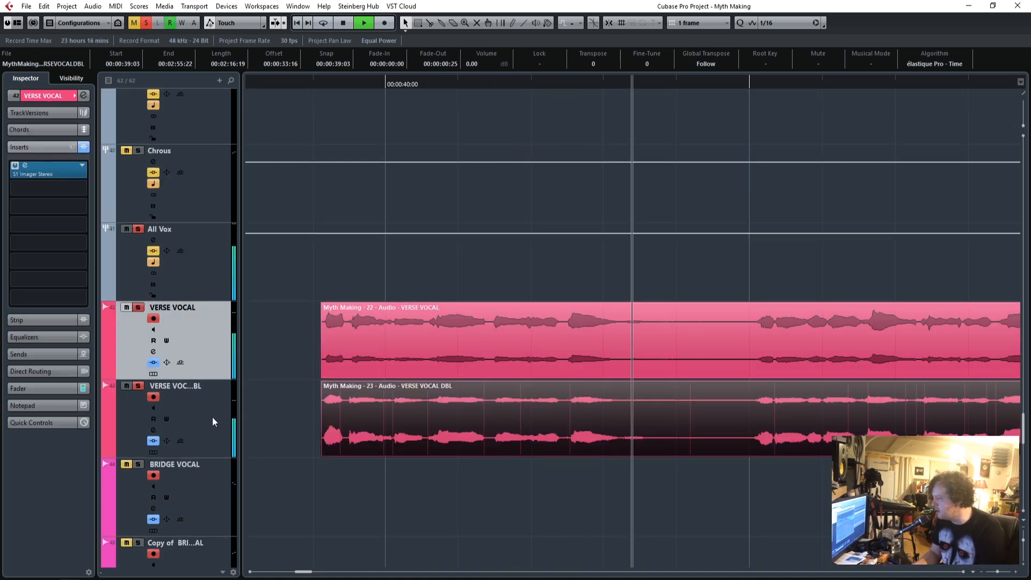
click(212, 416)
click(46, 387)
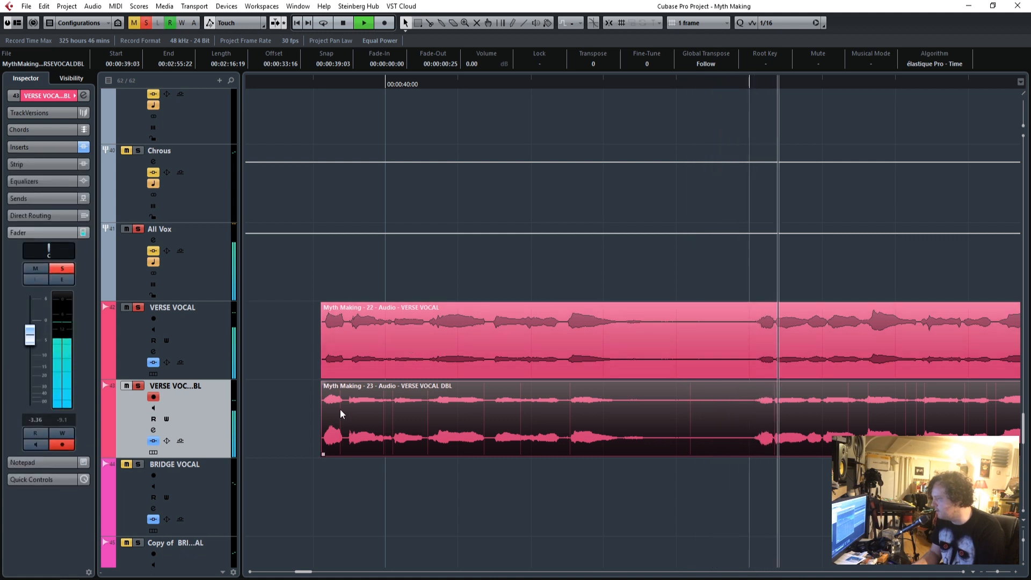
click(195, 343)
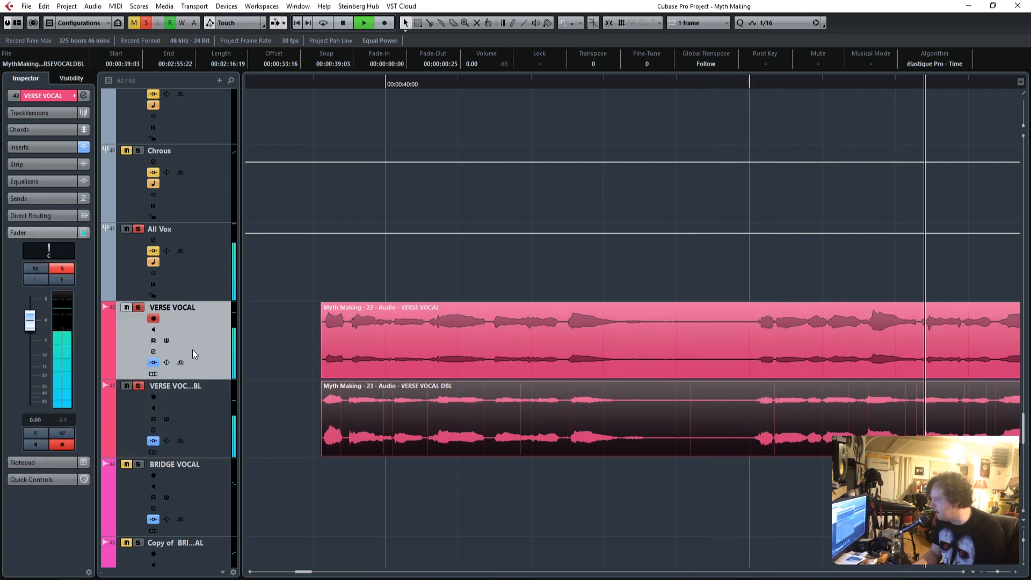
scroll(442, 401, up, 5)
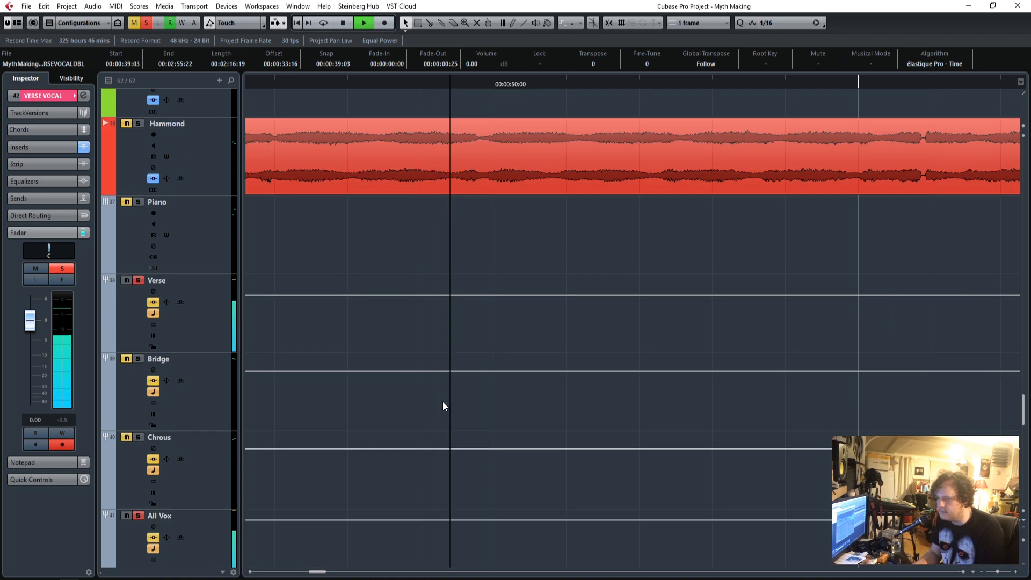
scroll(439, 403, down, 6)
scroll(439, 404, up, 8)
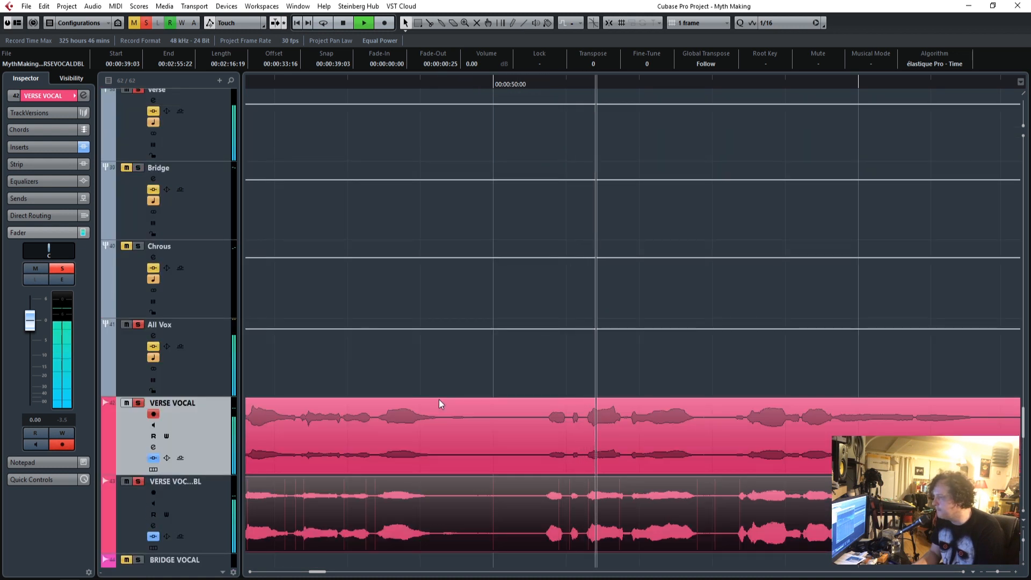
Stop playback and place the playhead just before the first verse vocal phrase.
scroll(440, 404, down, 5)
drag(320, 571, 300, 577)
scroll(440, 419, down, 4)
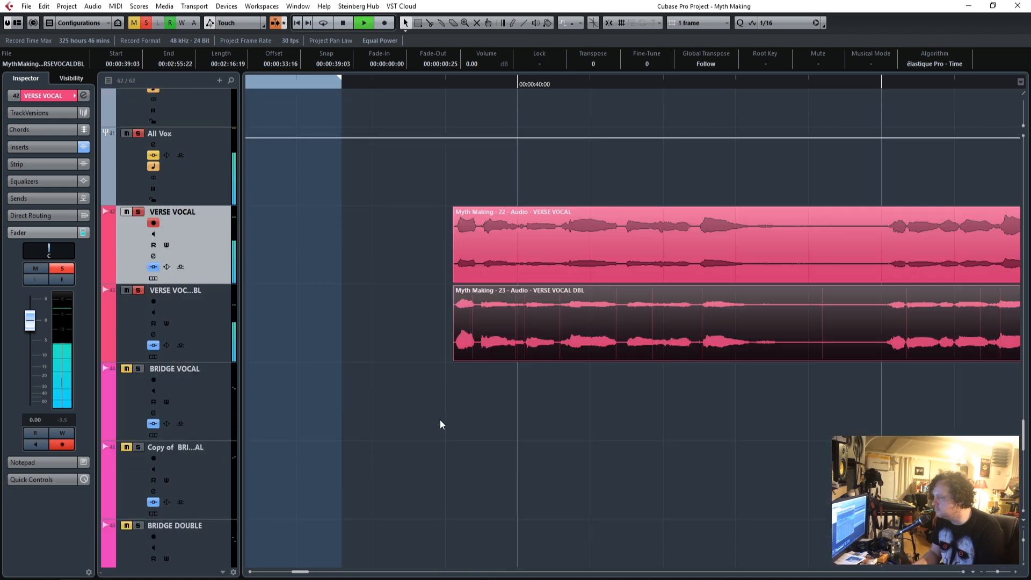
scroll(439, 250, up, 2)
key(space)
click(422, 84)
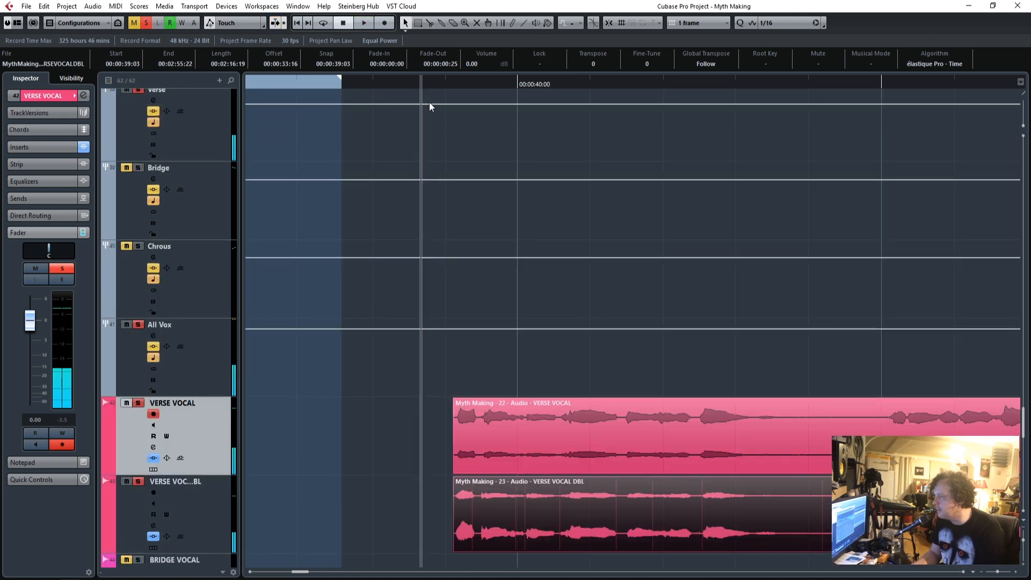
Select the All Vox group track and examine its inserts.
scroll(511, 357, up, 4)
scroll(511, 355, up, 1)
scroll(510, 355, down, 10)
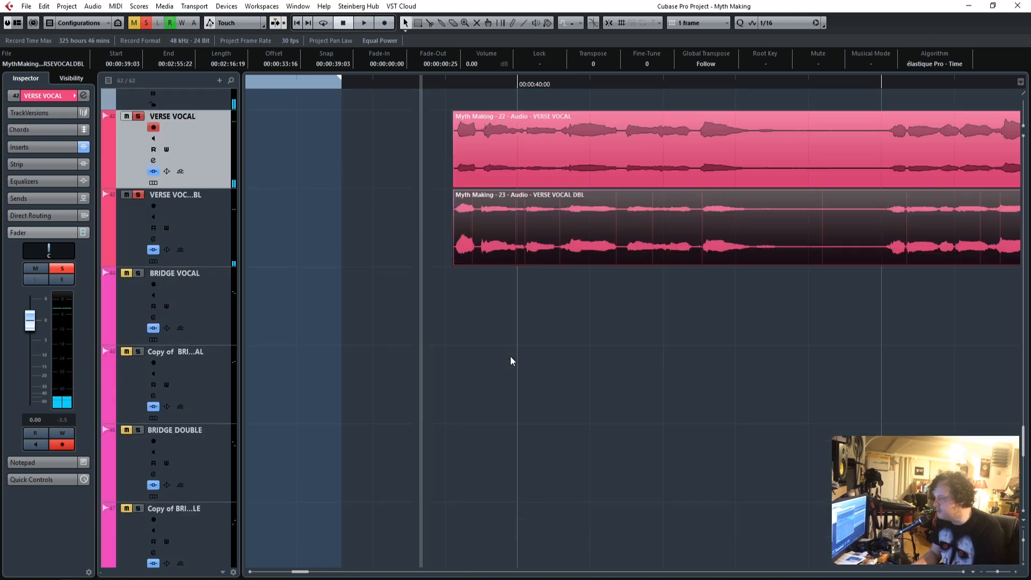
scroll(510, 355, up, 1)
scroll(509, 355, up, 3)
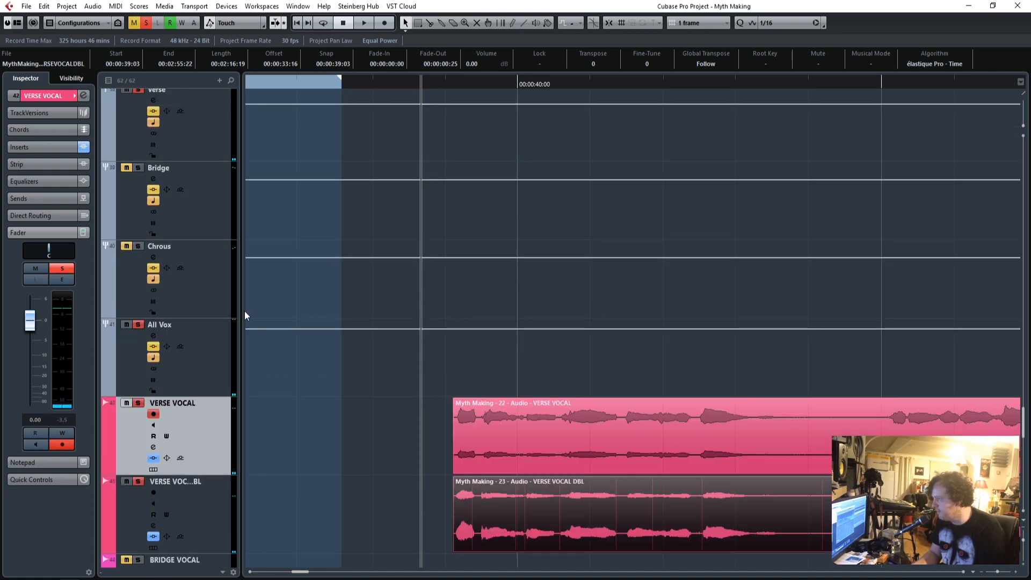
scroll(486, 341, up, 3)
scroll(483, 341, down, 3)
click(228, 456)
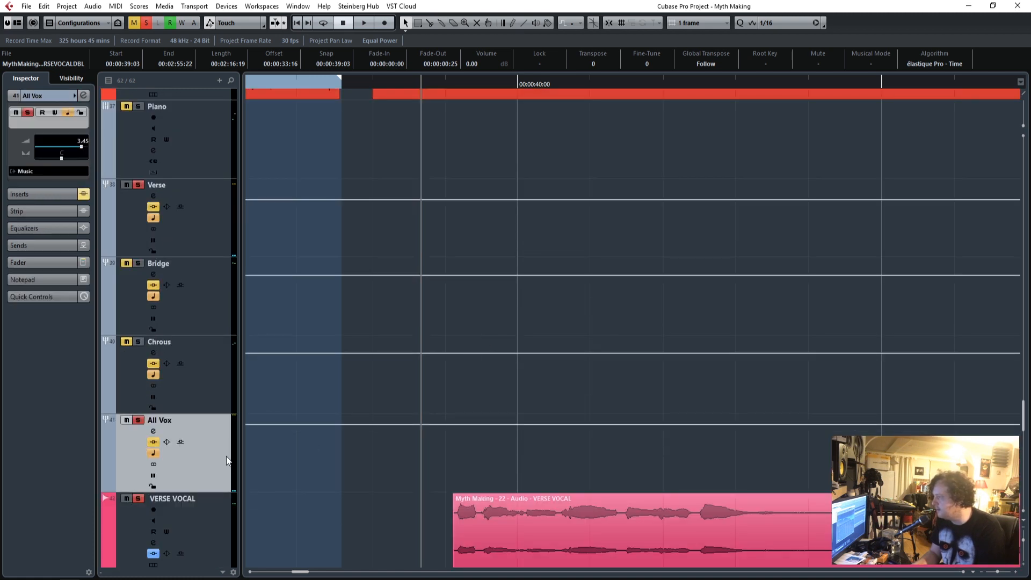
click(40, 192)
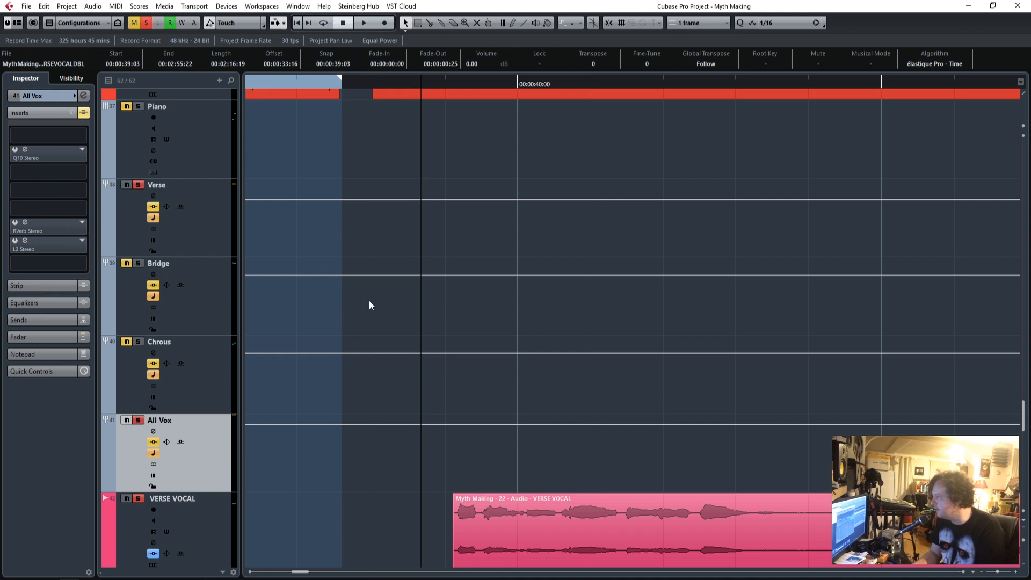
Take the Verse group's inserts out of bypass and open its Q10 equalizer beside the track list.
click(138, 199)
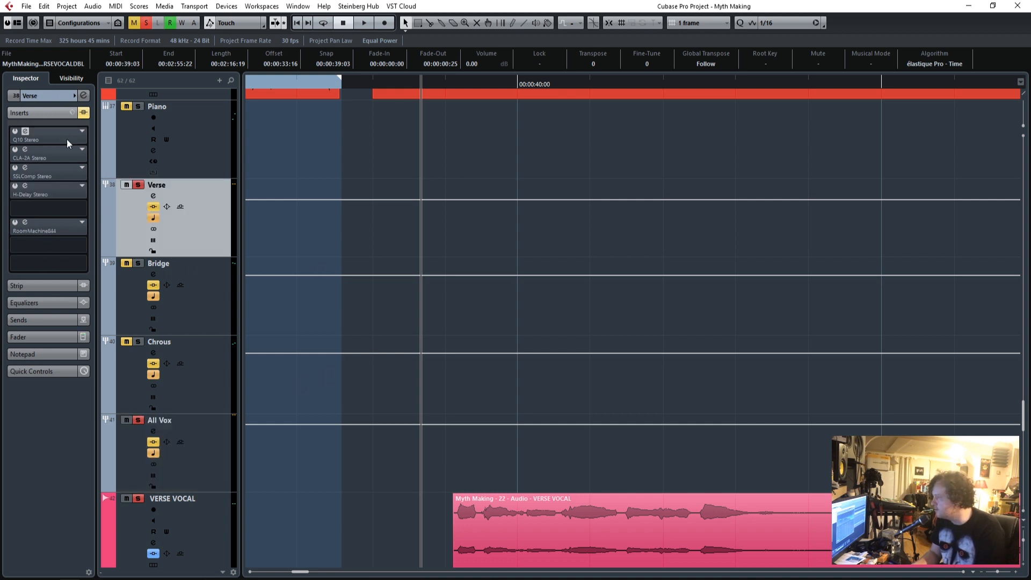
click(84, 112)
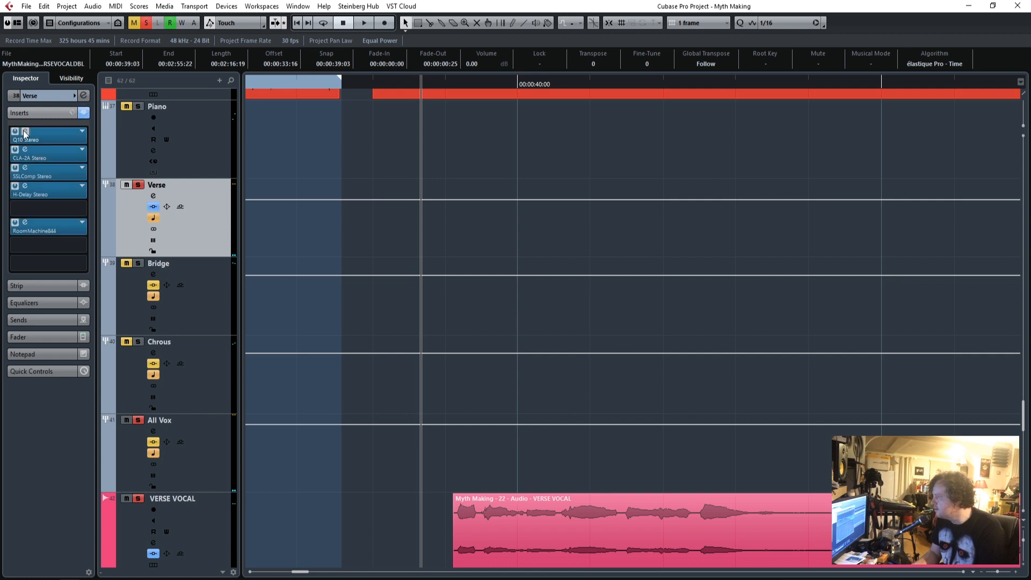
drag(530, 174, 551, 85)
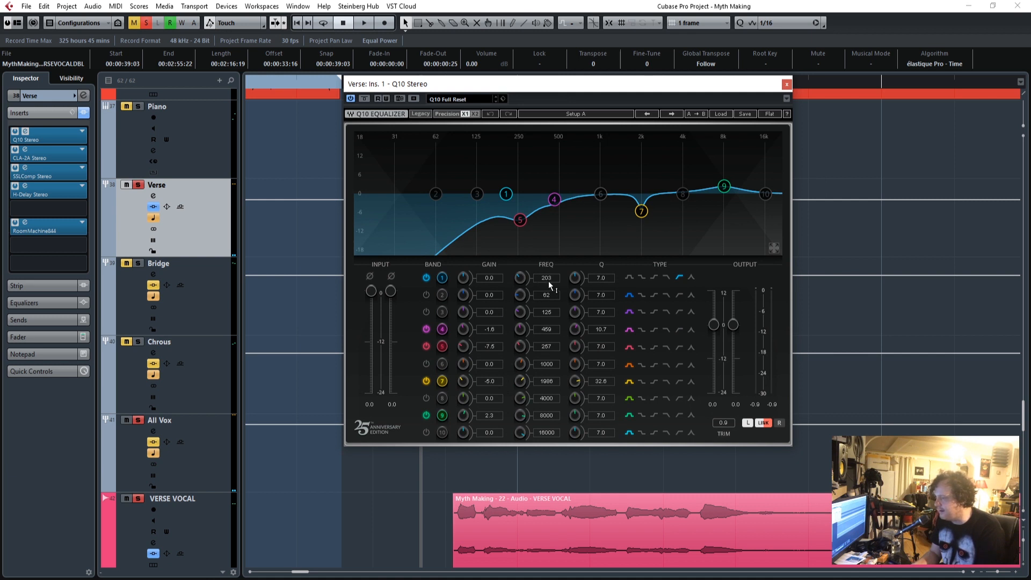
drag(573, 90, 467, 92)
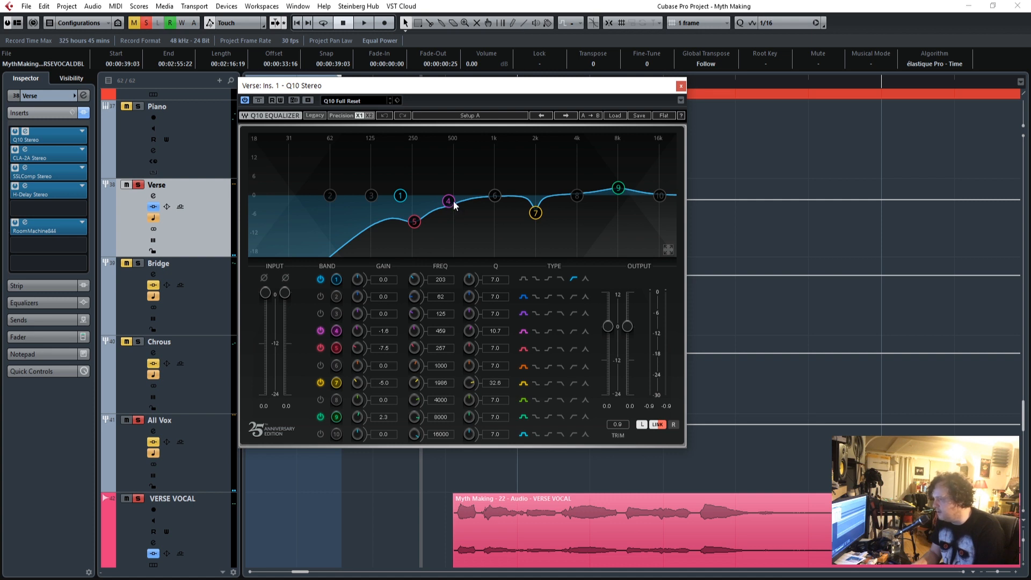
drag(647, 92, 897, 68)
Move the playhead to the verse vocal's start and deactivate the Verse group's CLA-2A, SSLComp, H-Delay and RoomMachine844 inserts.
drag(453, 85, 449, 85)
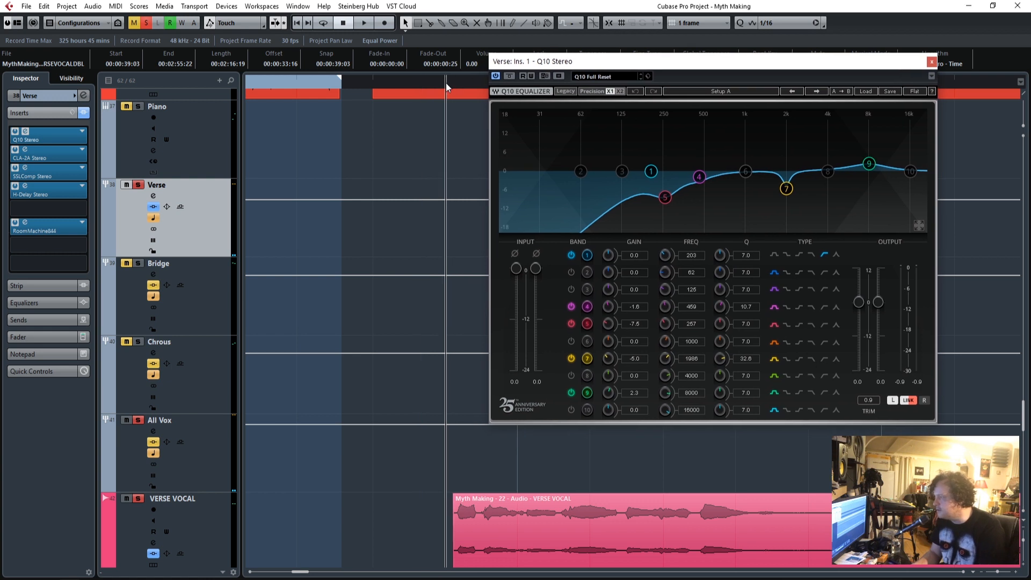
click(15, 168)
click(15, 186)
click(15, 221)
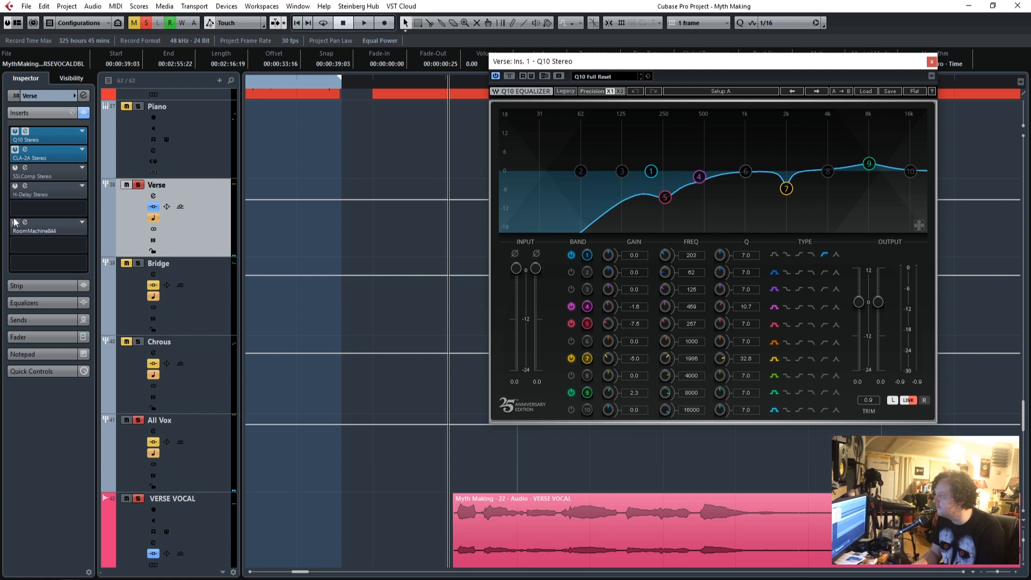
click(15, 152)
Play the verse vocals and compare them with the Verse group's Q10 equalizer bypassed and active.
key(space)
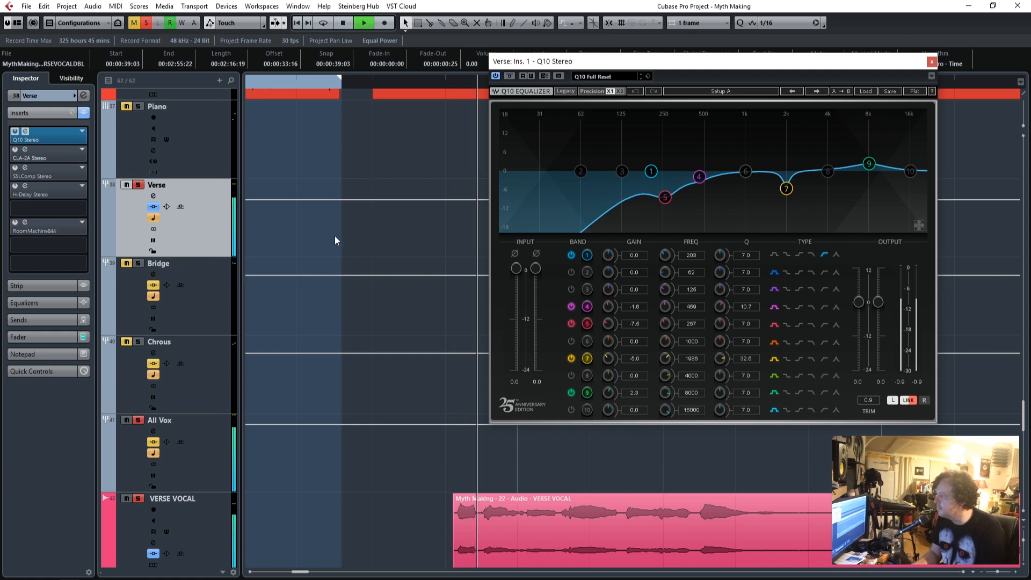
drag(648, 64, 273, 57)
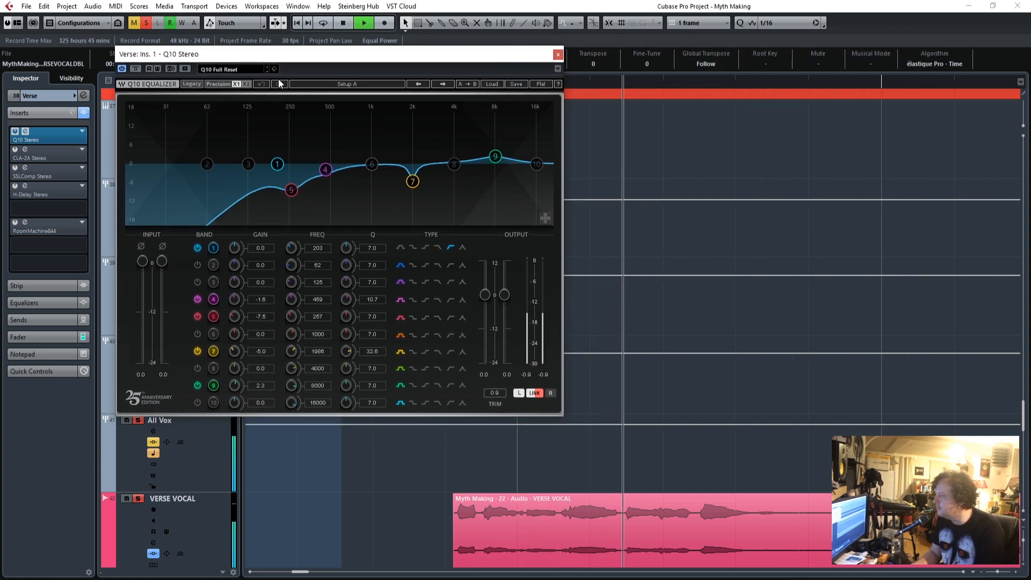
click(134, 69)
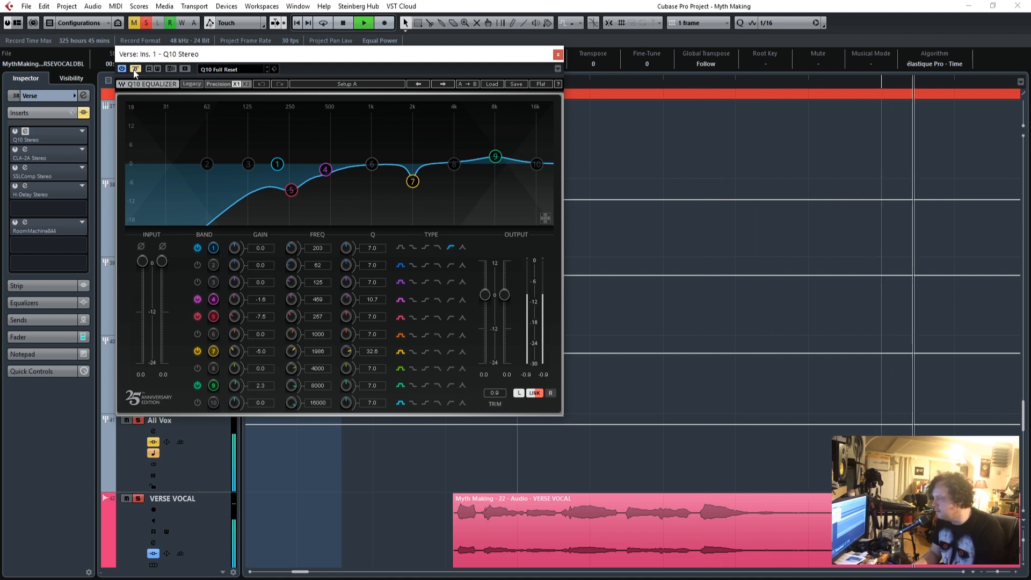
click(135, 68)
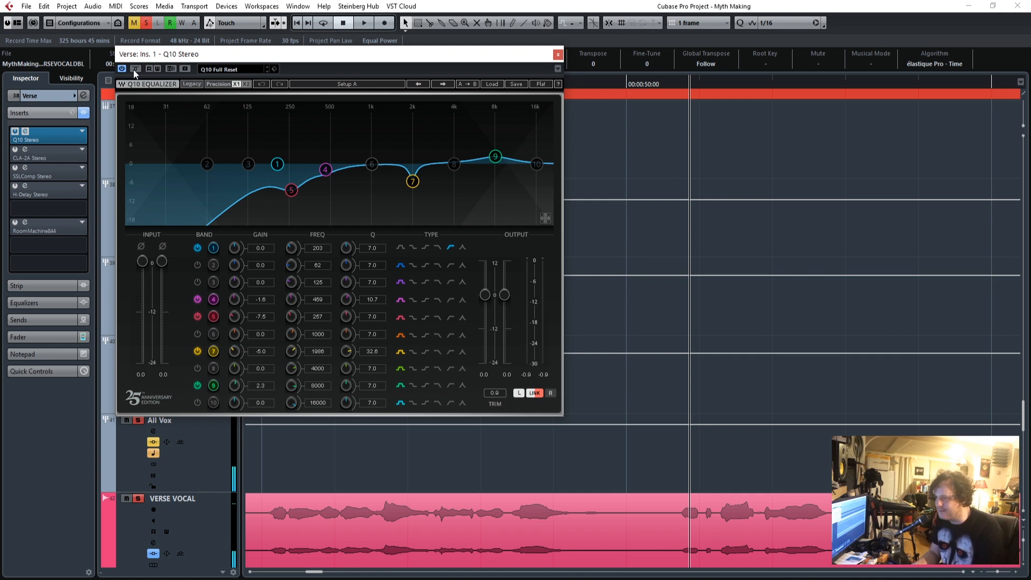
Return the playhead to the start of the verse vocals and play them again through the Q10 equalizer.
drag(293, 56, 377, 30)
drag(311, 572, 295, 579)
drag(534, 33, 385, 70)
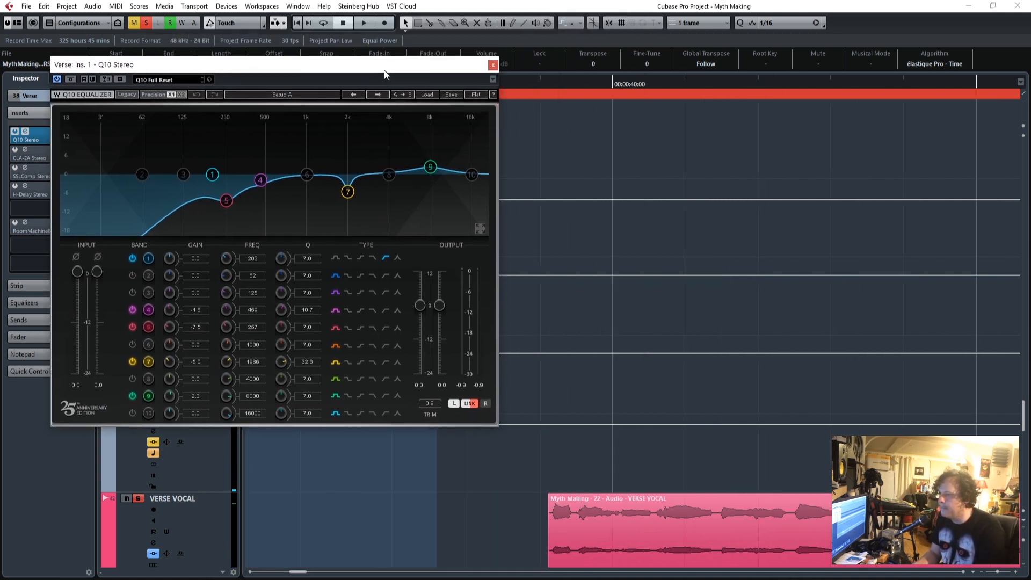
drag(550, 80, 547, 84)
key(space)
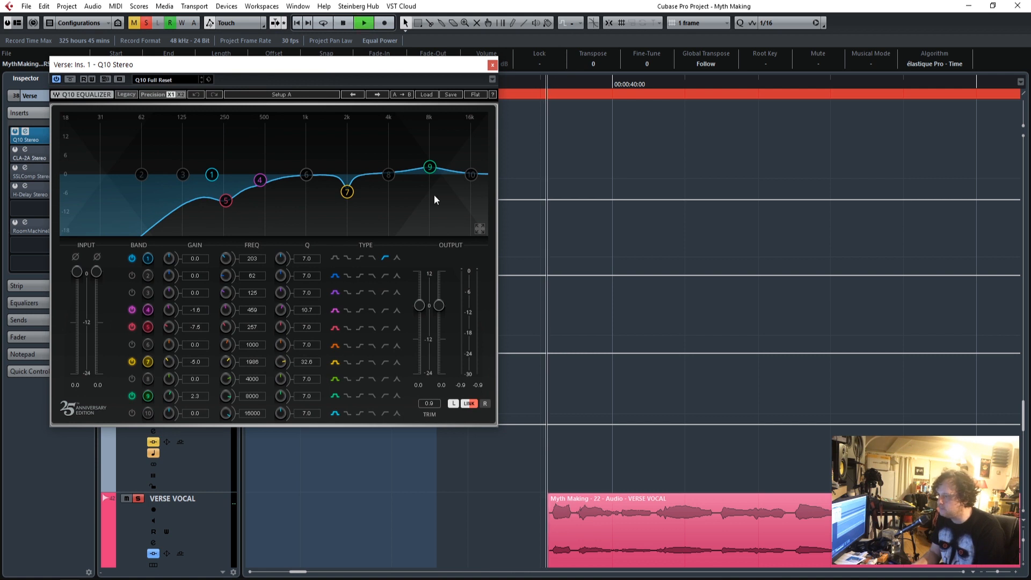
Sweep the Q10's band 1 low-cut frequency up to 554, set it to 231, and close the equalizer.
drag(298, 61, 546, 76)
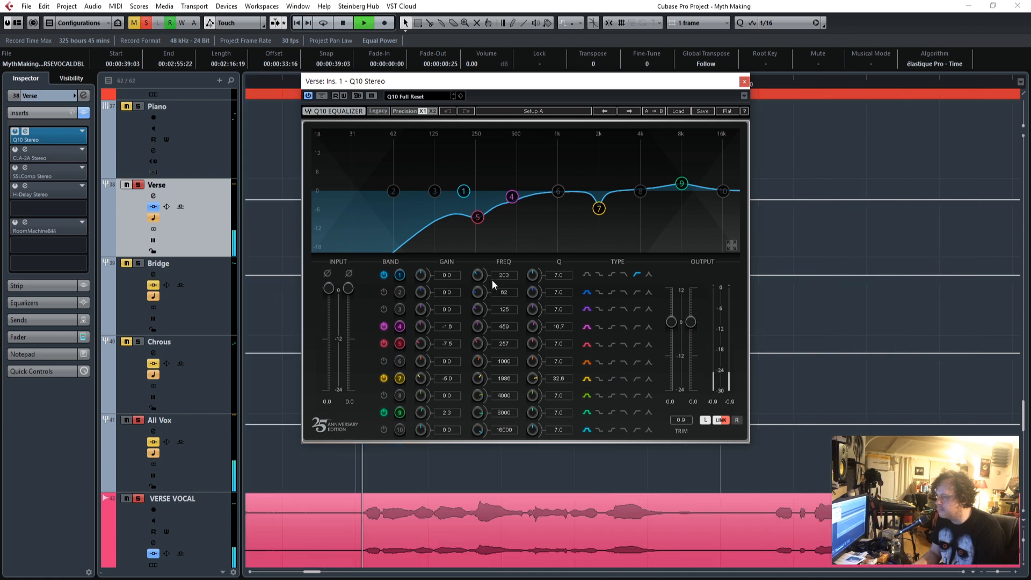
drag(491, 279, 492, 255)
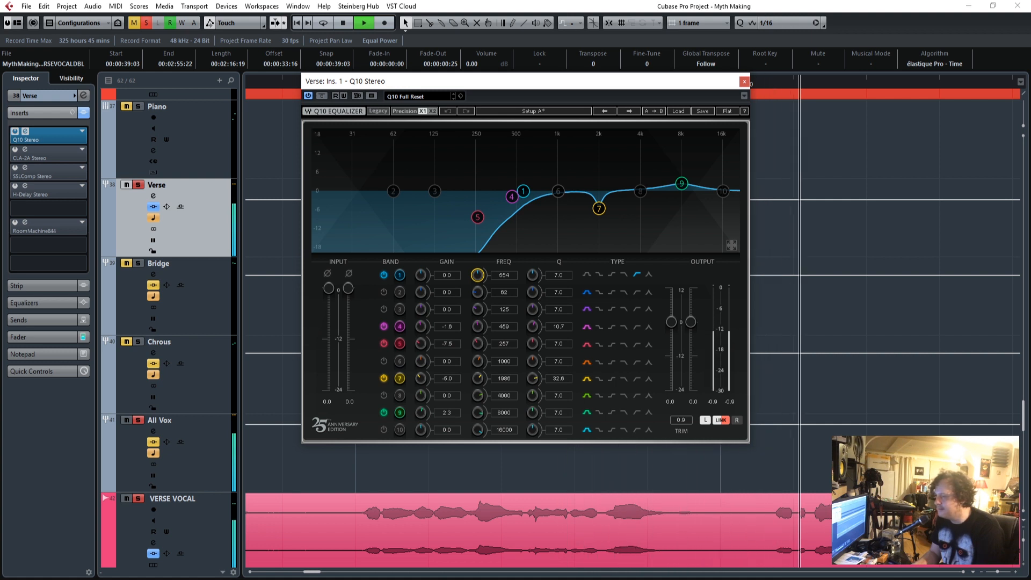
drag(491, 255, 491, 276)
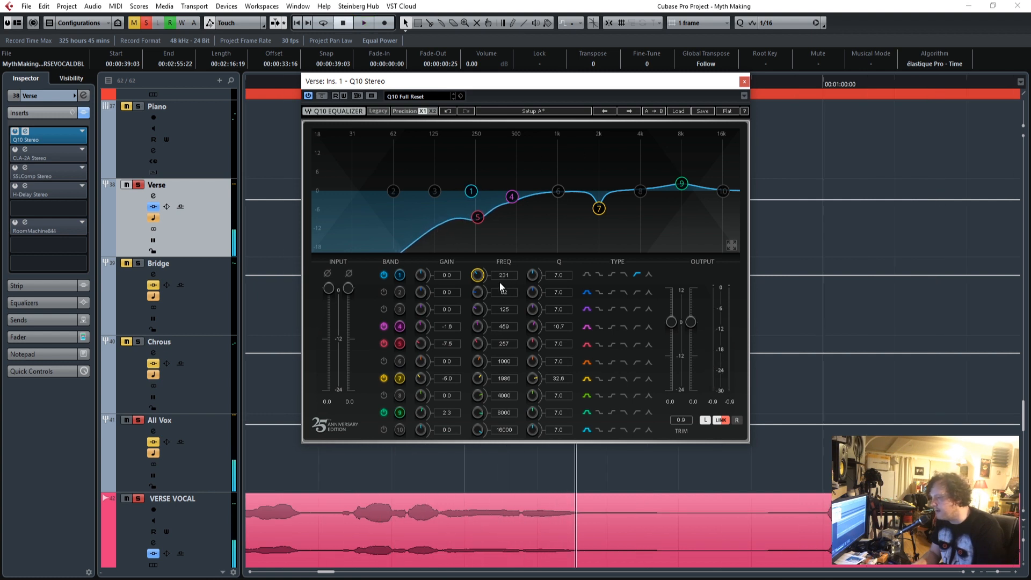
click(743, 82)
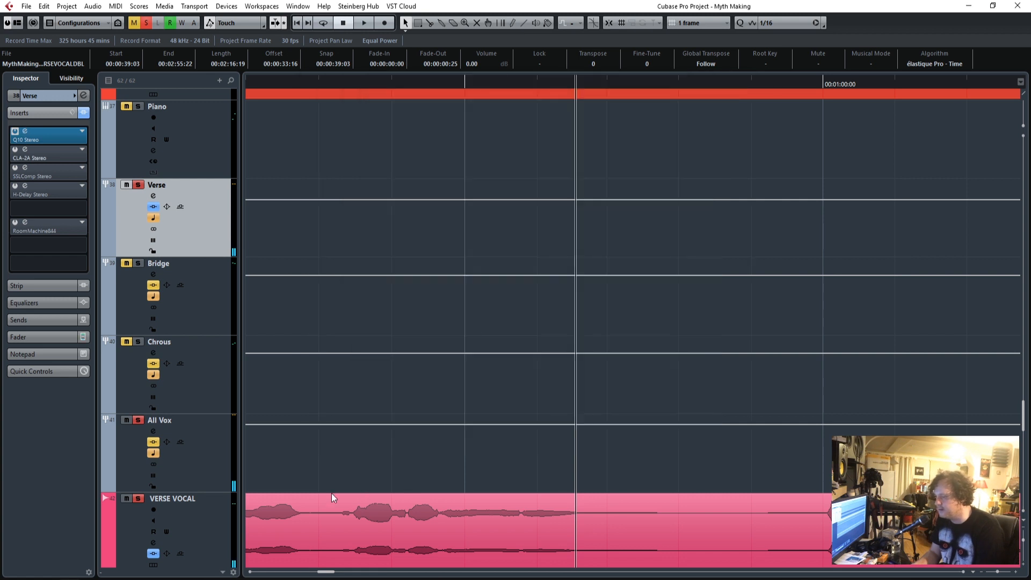
Open the Verse group's CLA-2A and play the verse vocals from their start with the compressor bypassed.
drag(327, 571, 302, 571)
scroll(448, 444, down, 5)
click(445, 84)
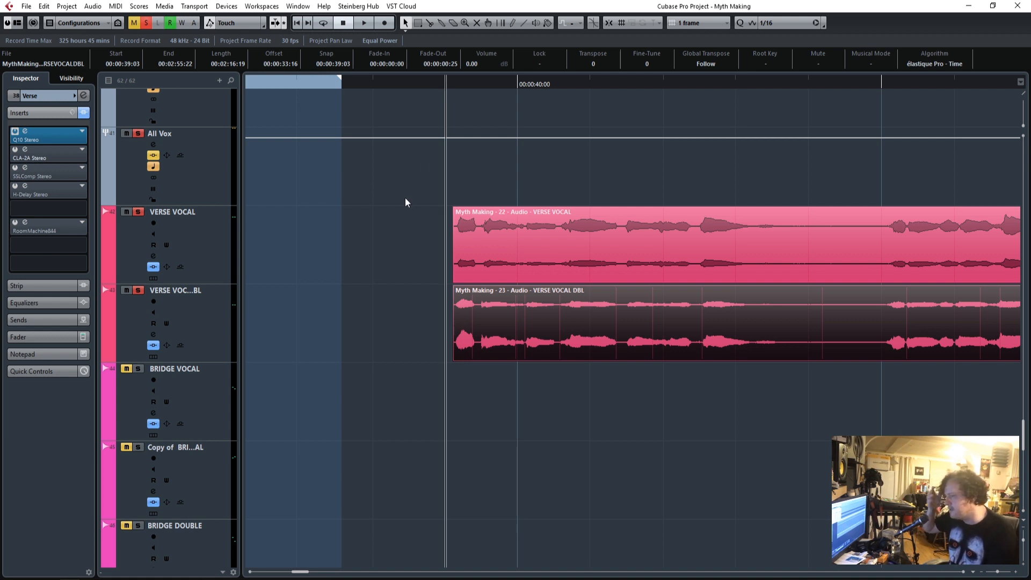
scroll(384, 322, up, 3)
scroll(384, 322, up, 2)
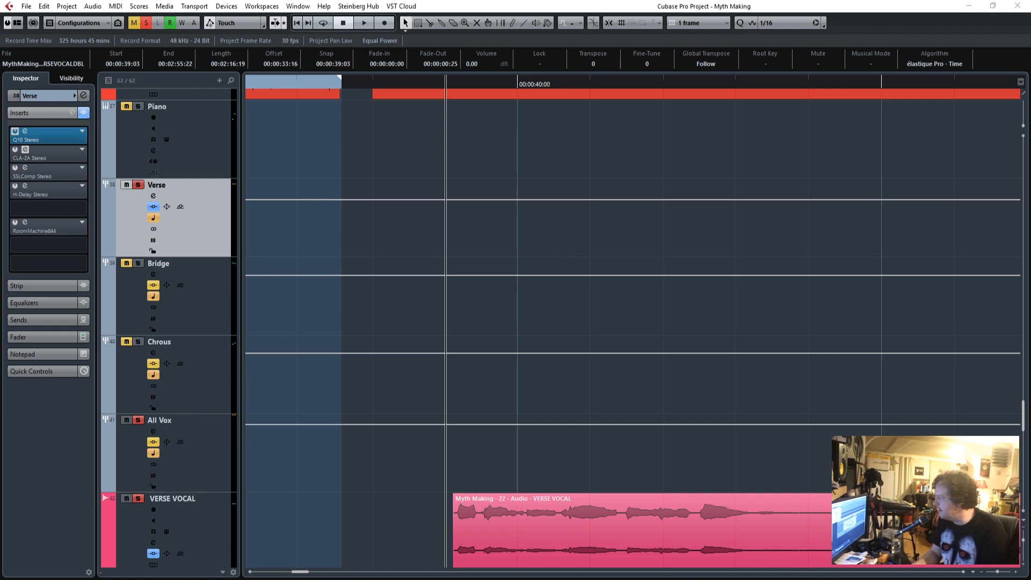
drag(671, 205, 555, 157)
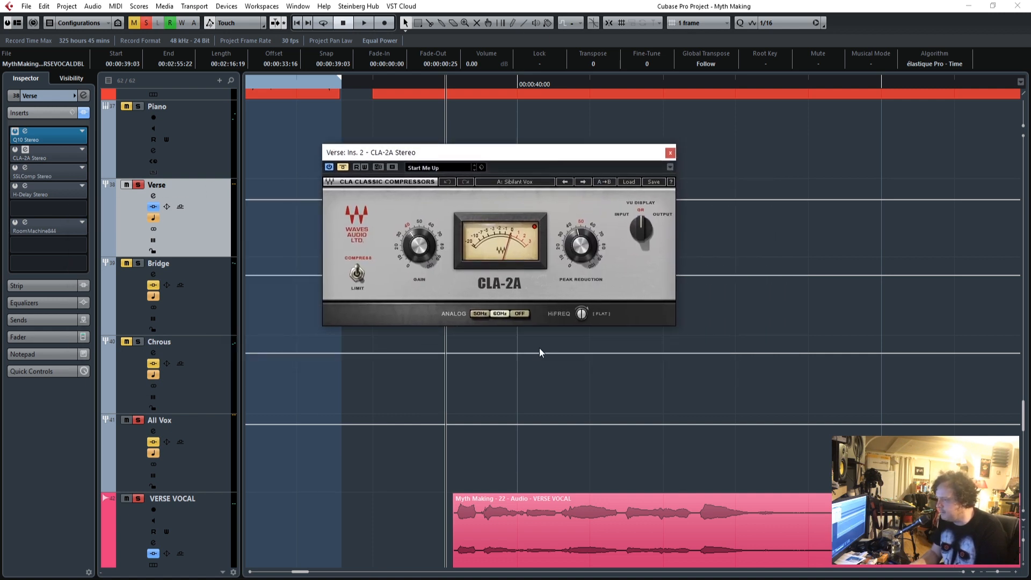
scroll(592, 394, down, 2)
key(space)
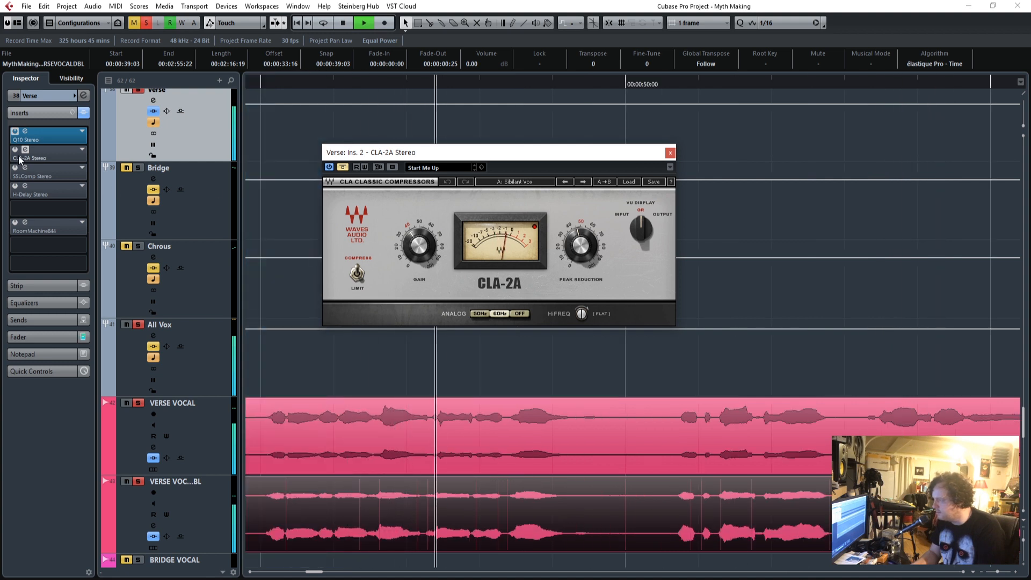
key(space)
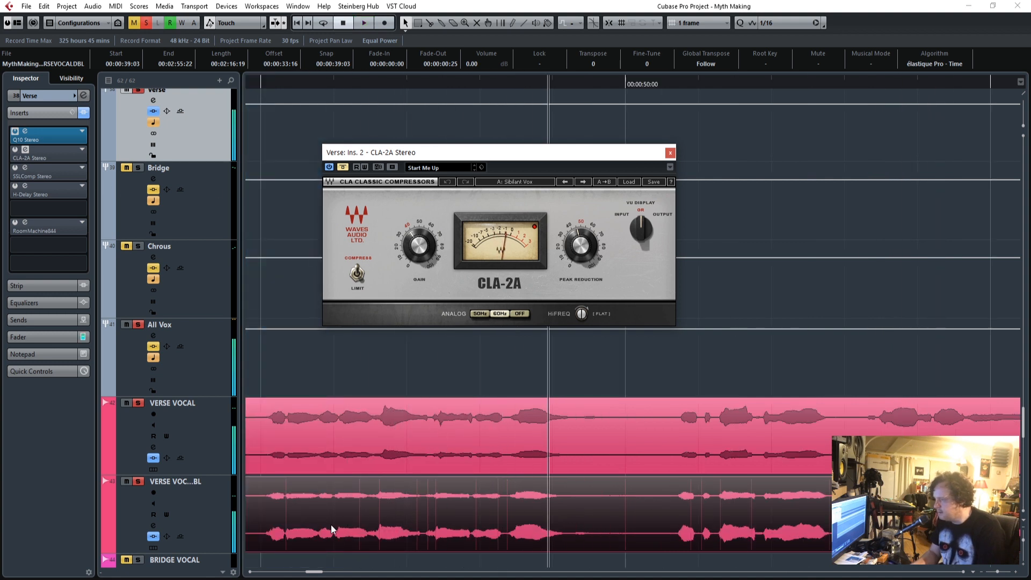
Take the CLA-2A out of bypass and replay the verse vocals from their start through it.
drag(319, 572, 307, 574)
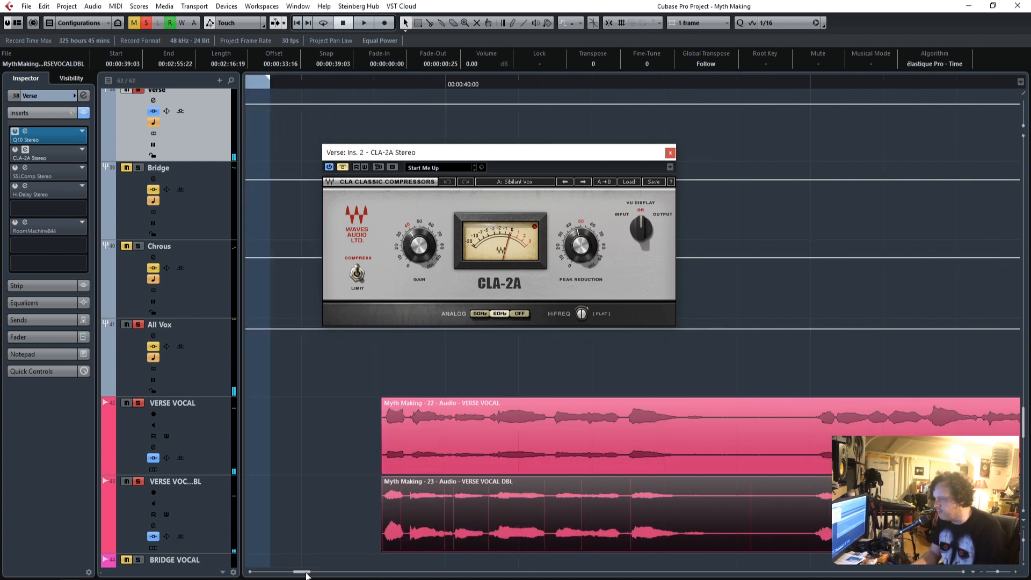
drag(388, 84, 380, 86)
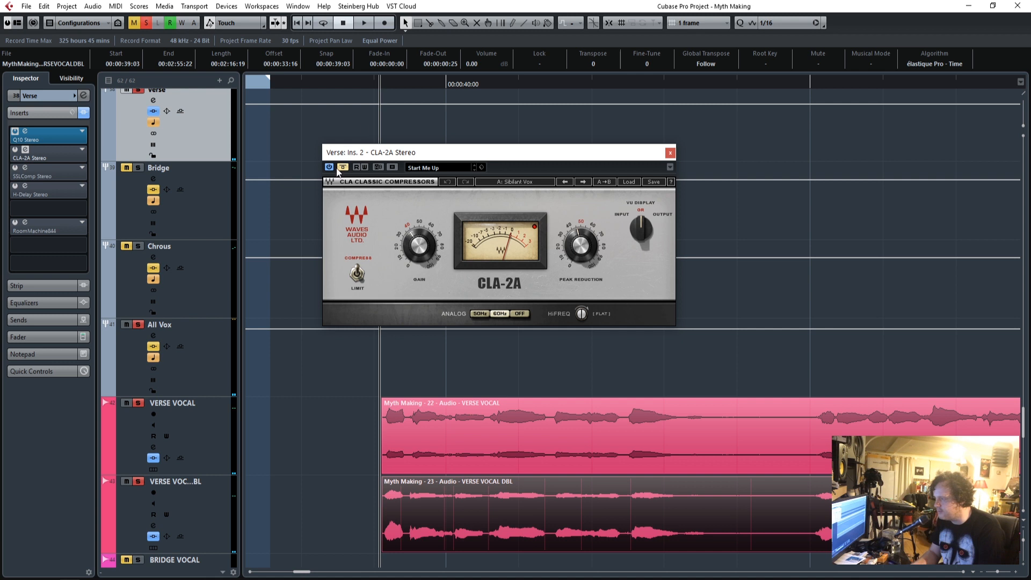
click(342, 167)
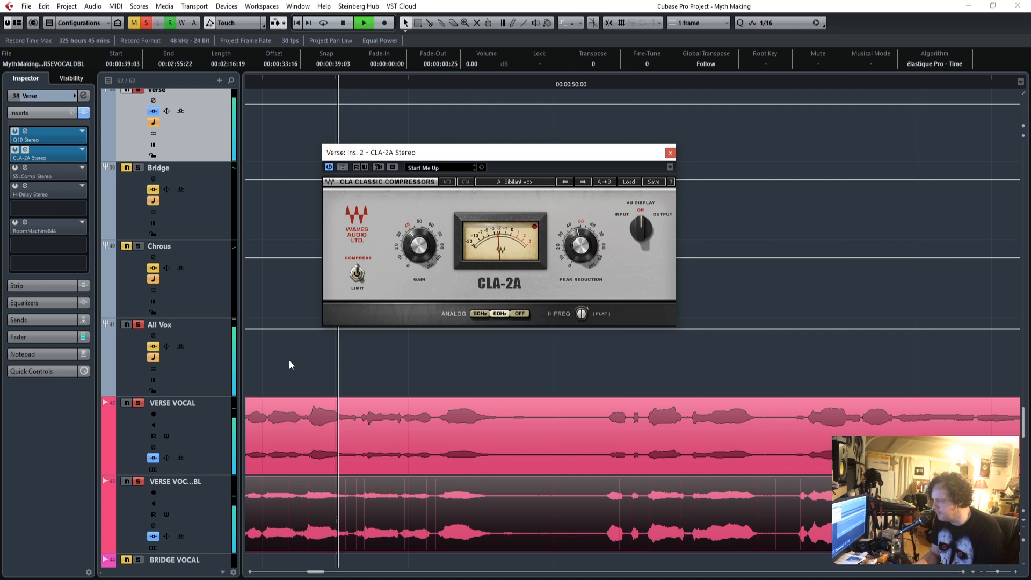
scroll(292, 401, down, 4)
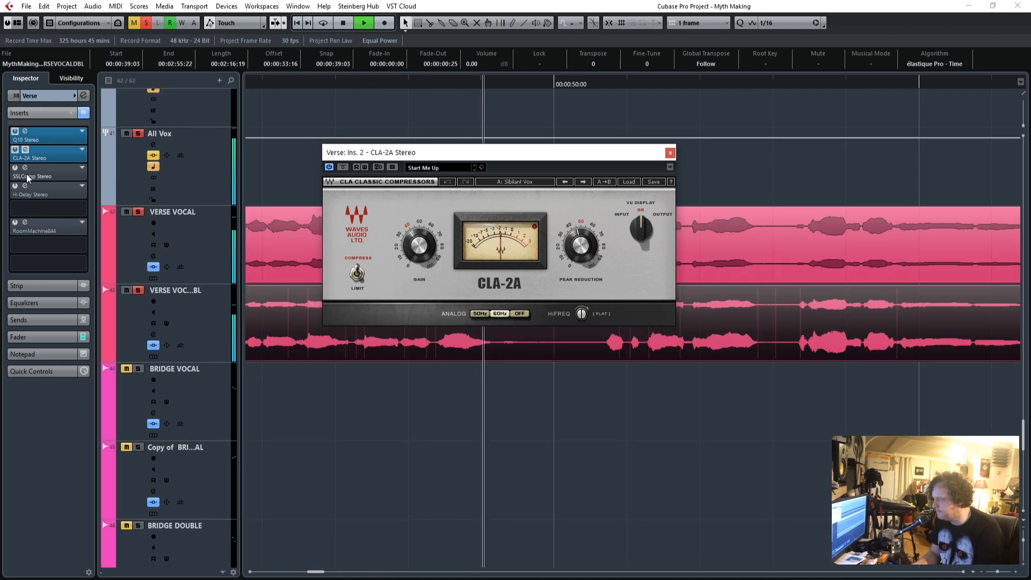
Stop playback, activate and open the Verse group's SSLComp insert, and close the CLA-2A editor.
key(space)
click(25, 168)
click(15, 168)
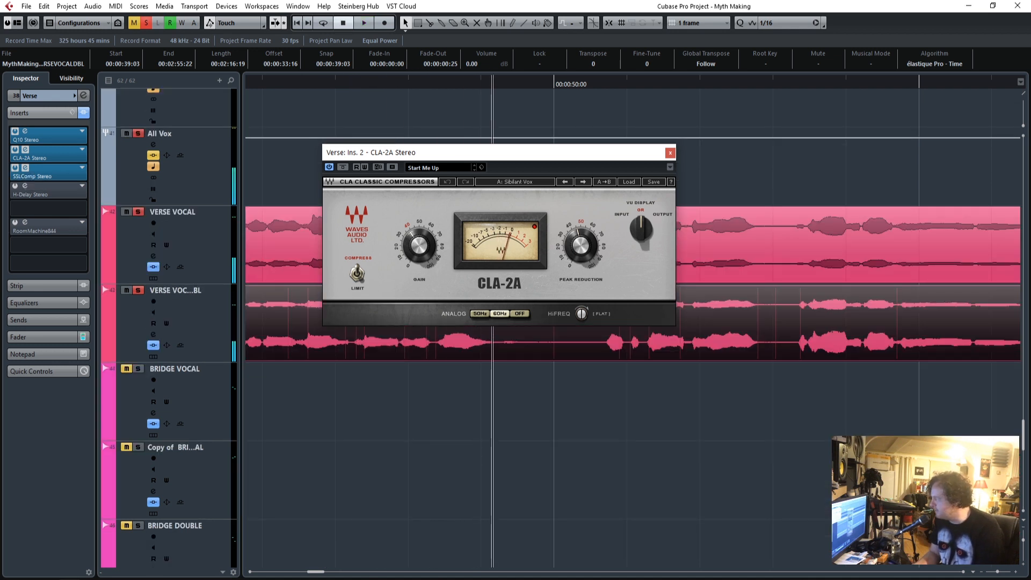
drag(972, 108, 739, 120)
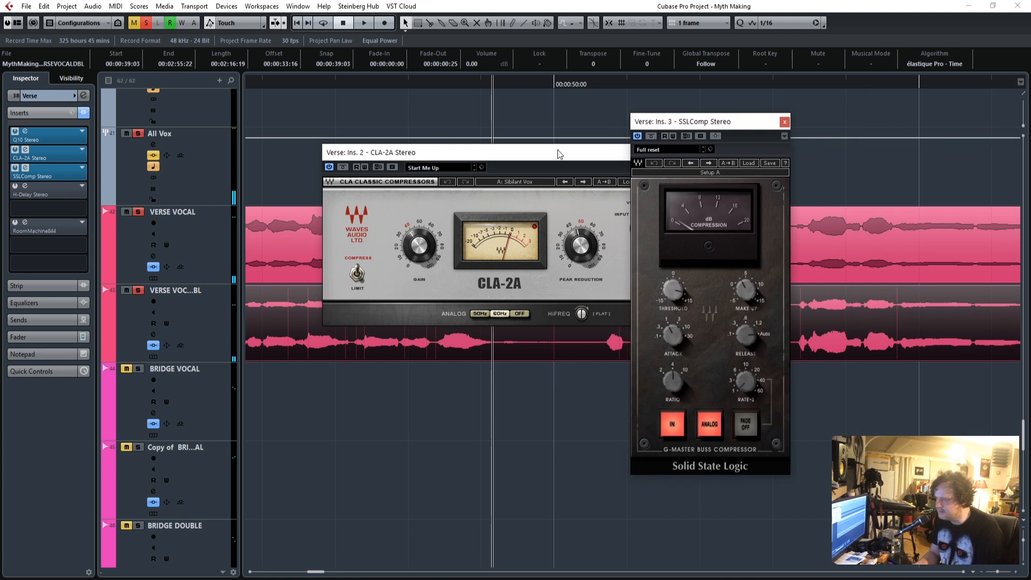
drag(555, 150, 413, 163)
click(527, 164)
Play the verse vocals twice from their start through the SSLComp, then return the playhead to the vocals' start.
drag(719, 124, 686, 139)
drag(308, 575, 296, 577)
click(453, 85)
drag(663, 140, 313, 120)
key(space)
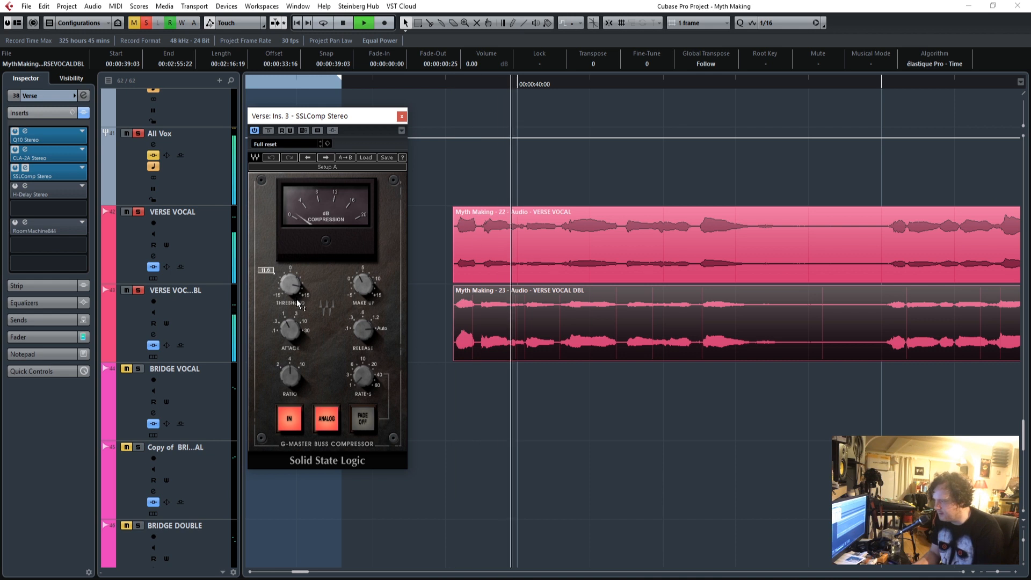
key(space)
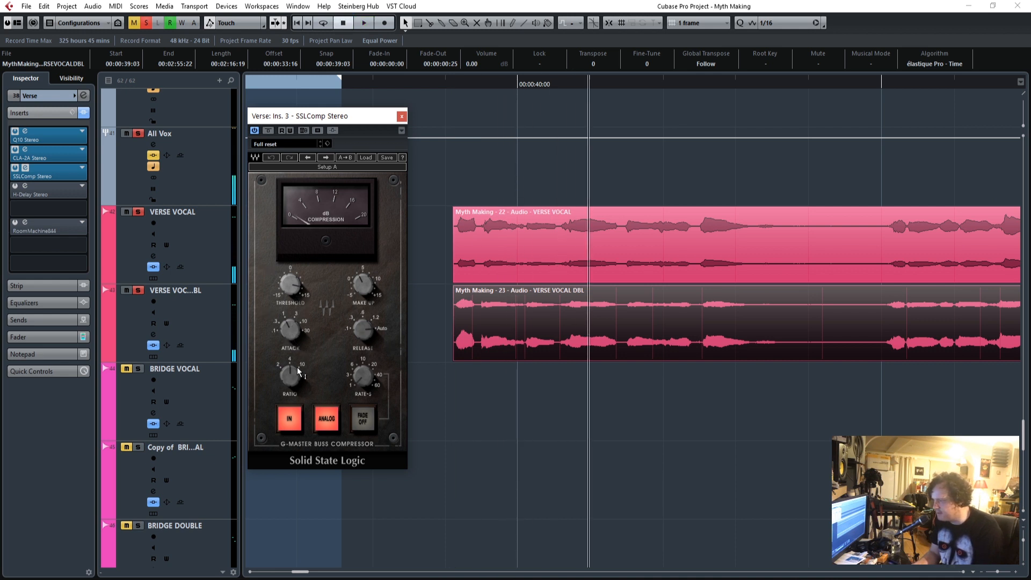
click(449, 85)
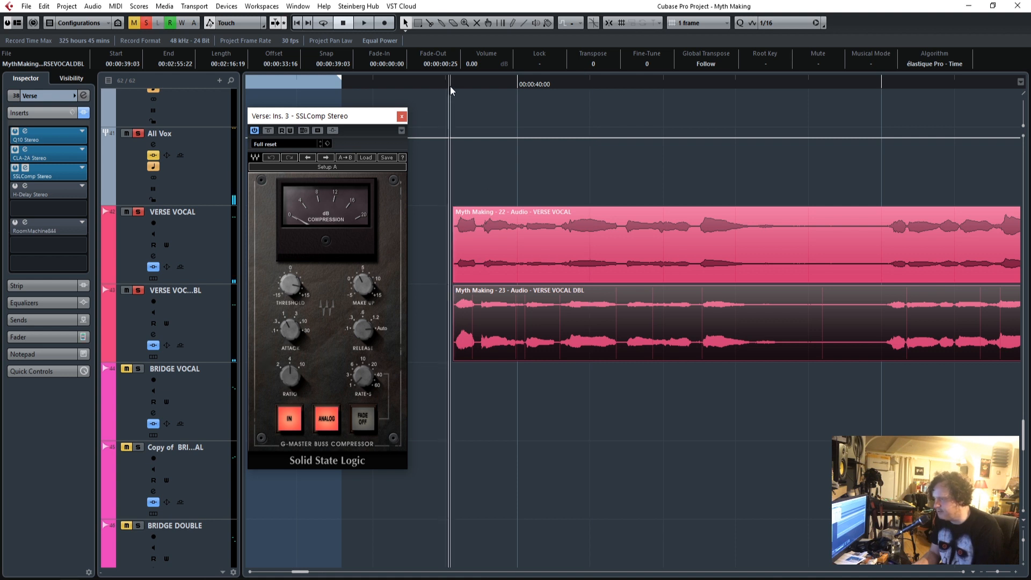
drag(328, 120, 352, 158)
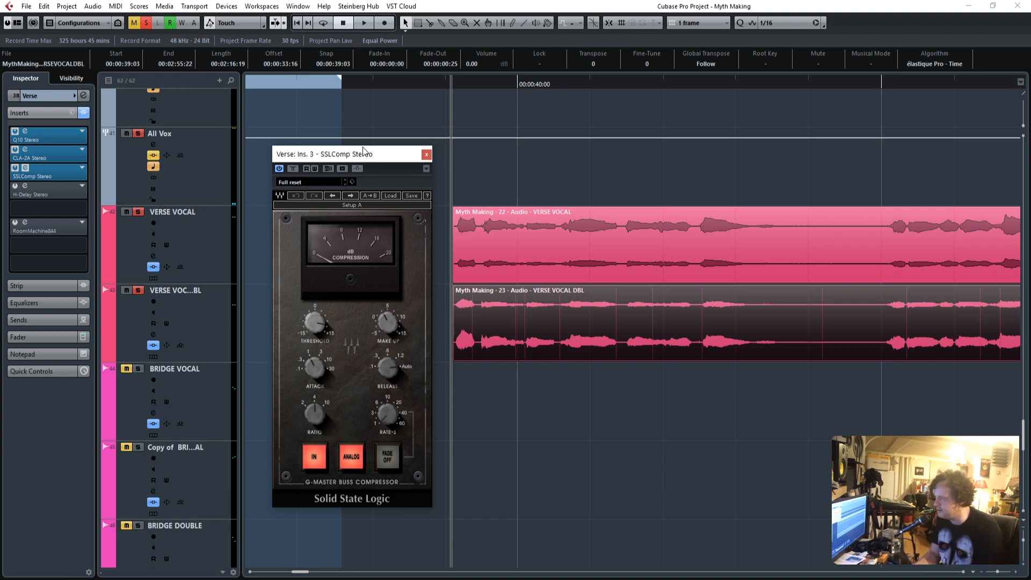
key(space)
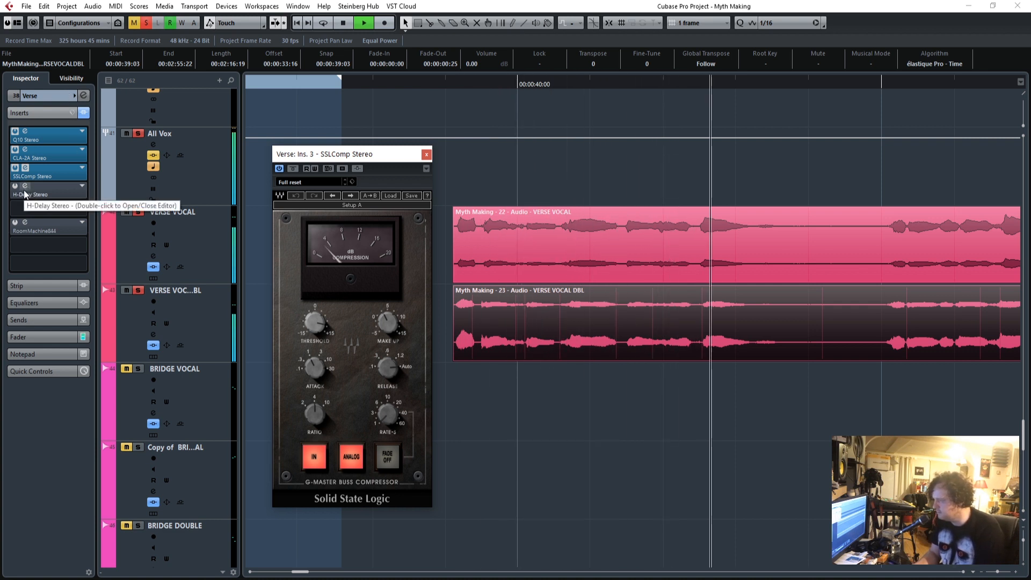
click(427, 84)
key(space)
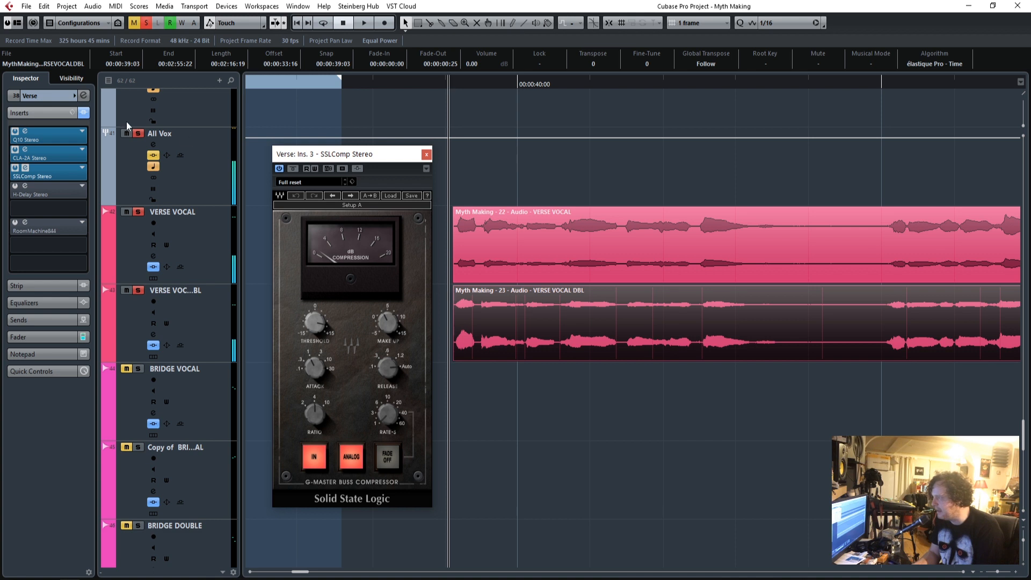
Activate and open the Verse group's H-Delay, trying its Host tempo source while playing the verse vocals.
click(15, 187)
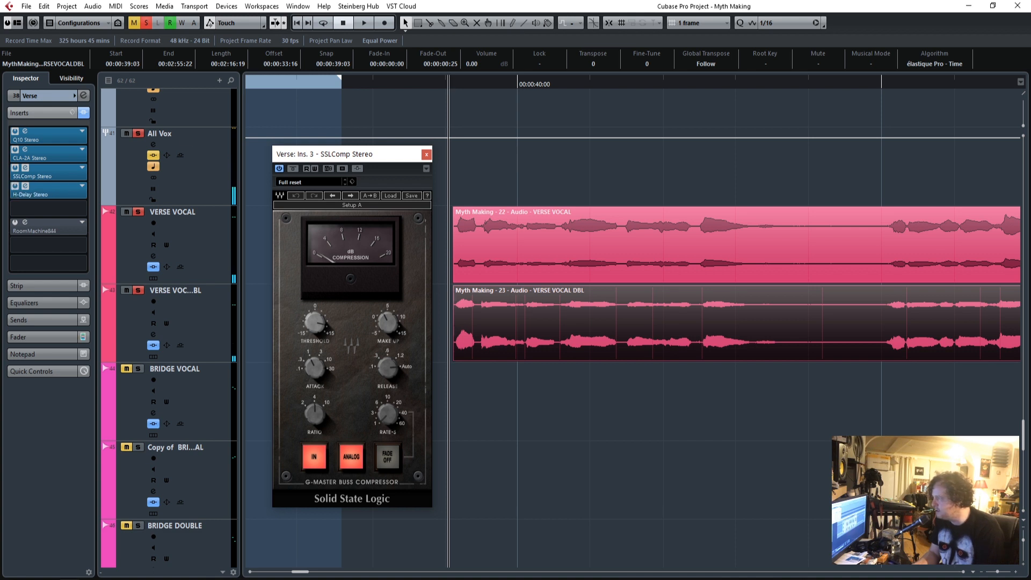
drag(709, 180, 706, 98)
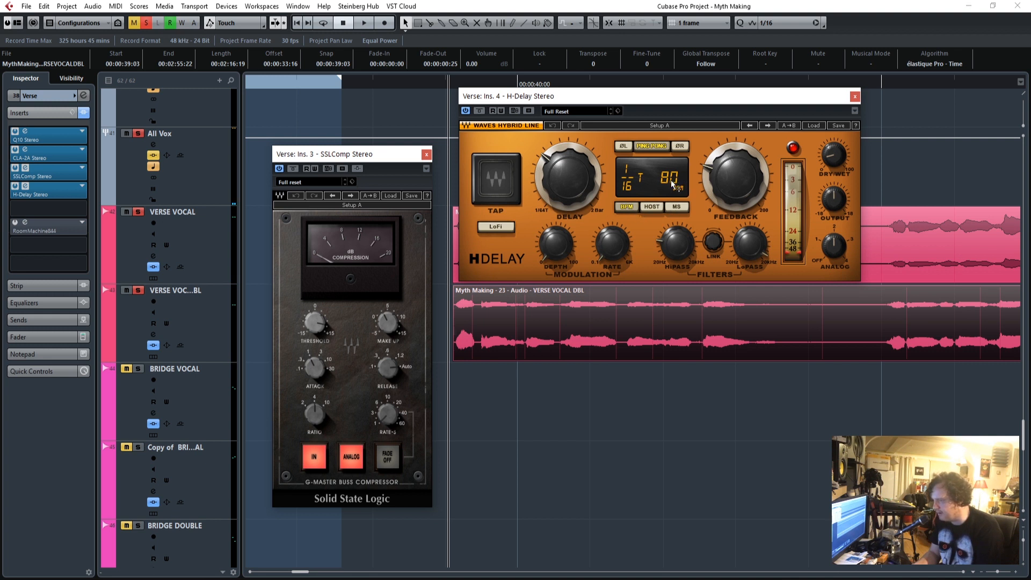
click(652, 207)
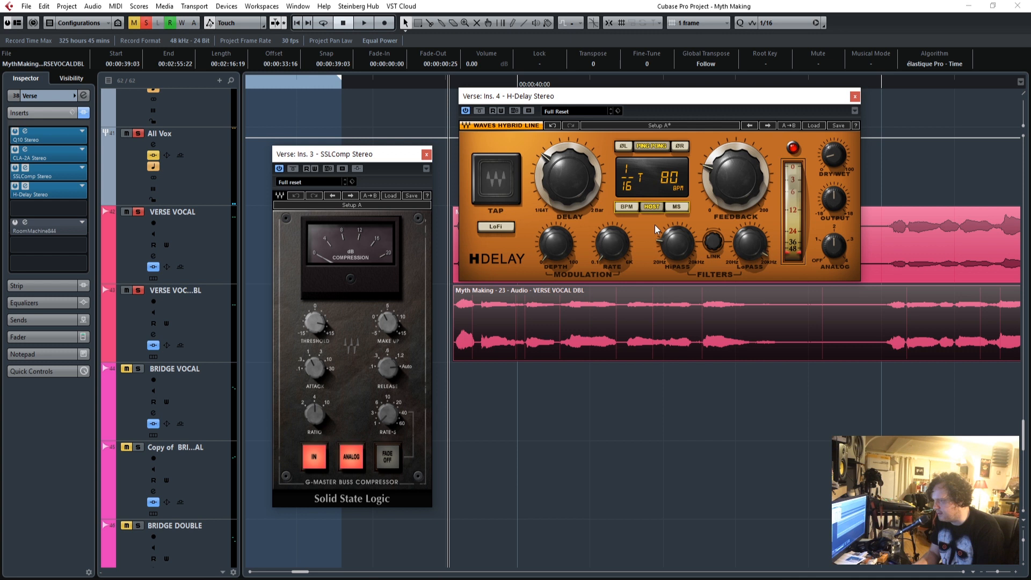
key(space)
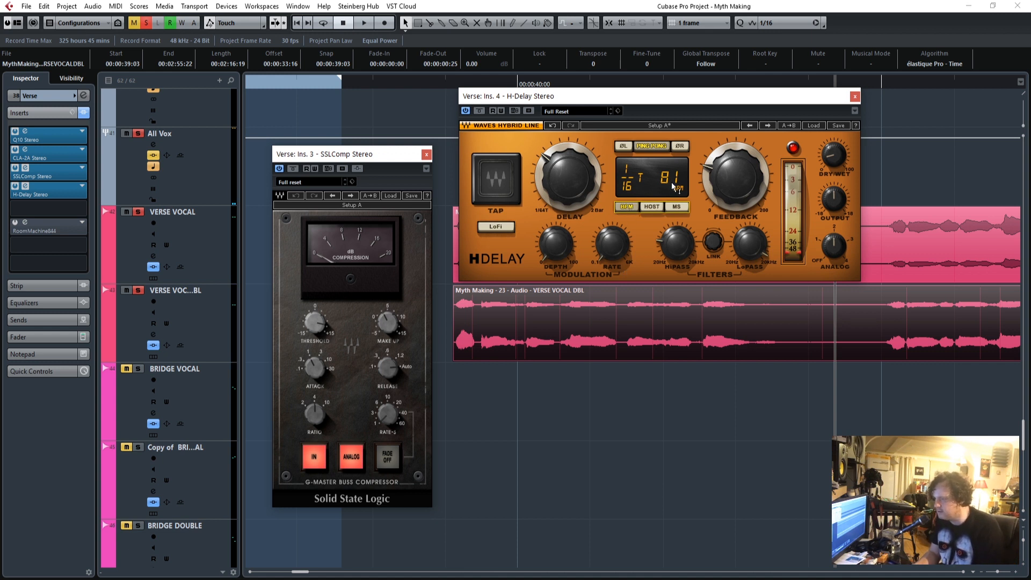
Replay the verse vocals from their start, adjust the H-Delay's high-pass filter, and close its editor.
drag(497, 93, 98, 135)
click(453, 81)
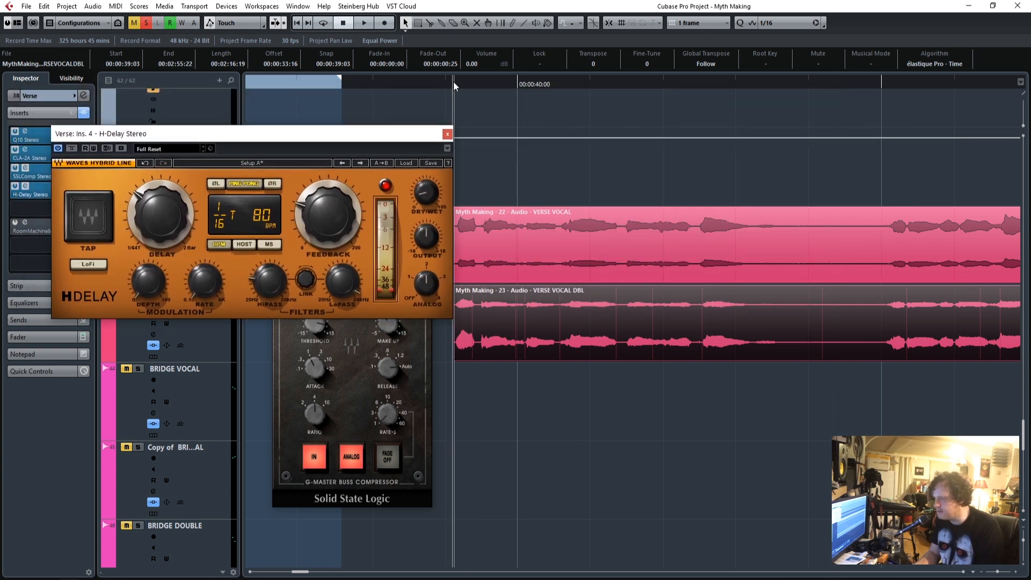
drag(338, 140, 769, 364)
key(space)
drag(705, 361, 666, 168)
drag(664, 319, 665, 312)
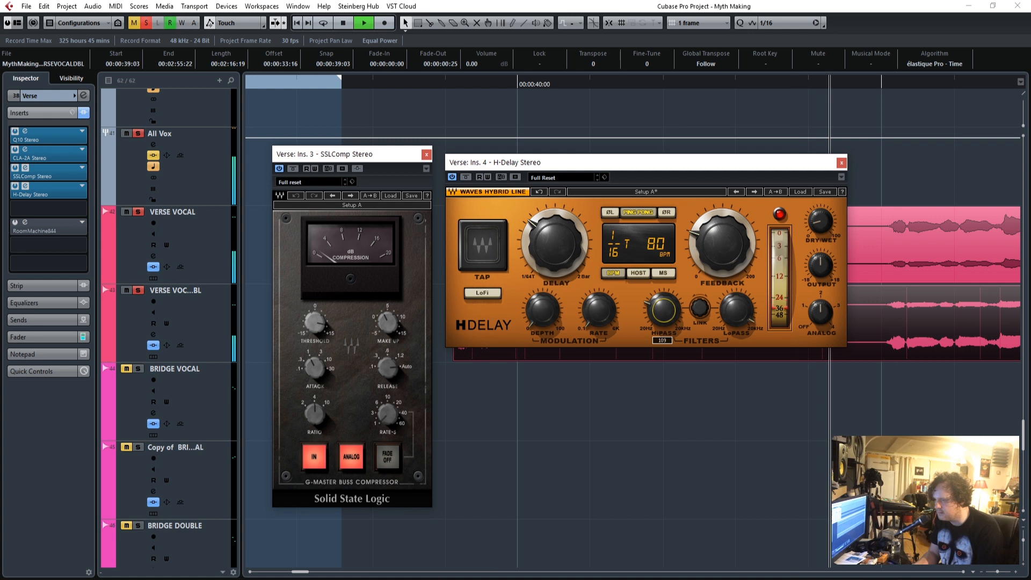
click(841, 163)
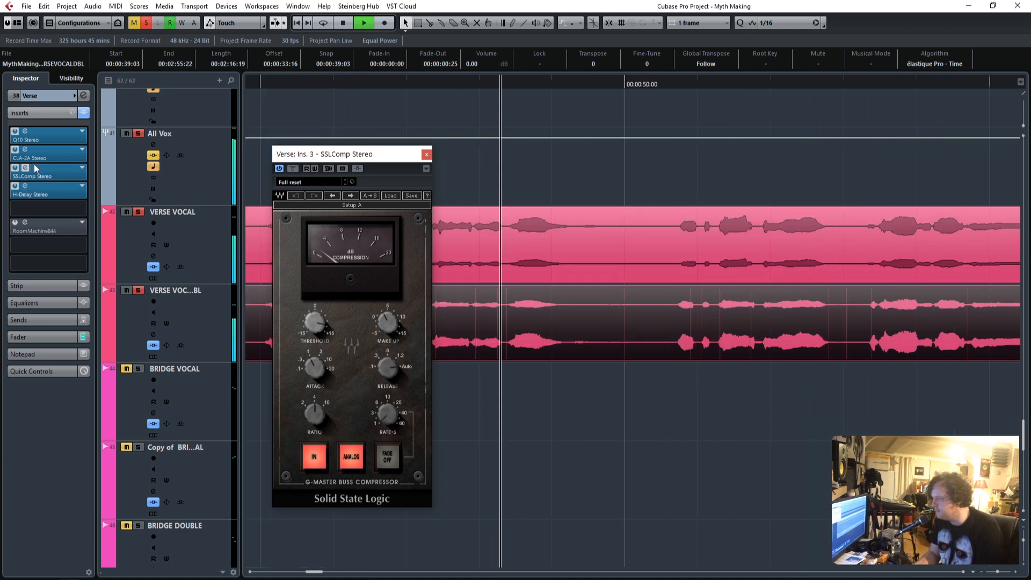
Set the Verse group's Q10 band 1 low-cut frequency to 287 and close the equalizer.
click(51, 137)
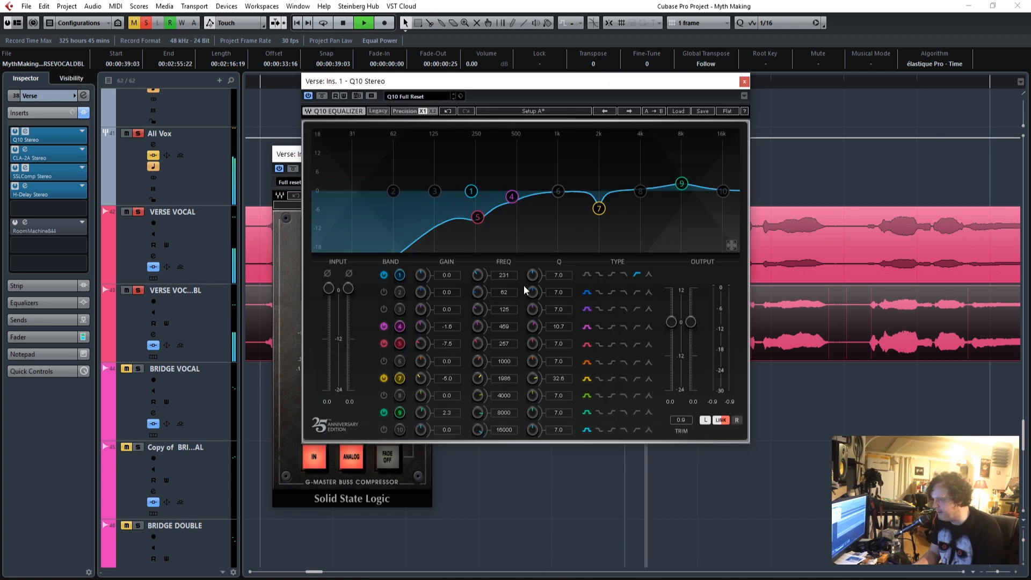
drag(477, 275, 478, 264)
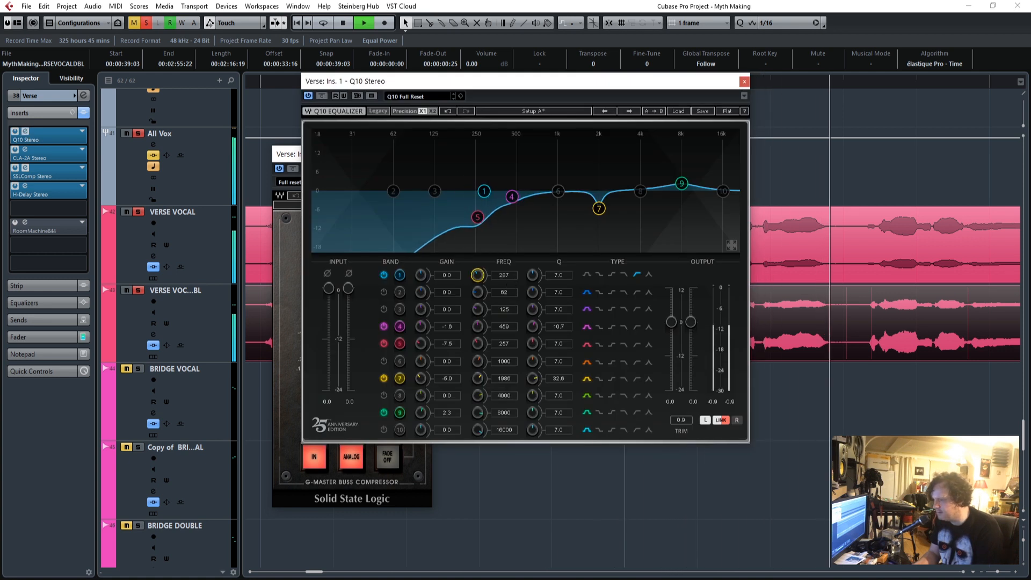
click(743, 82)
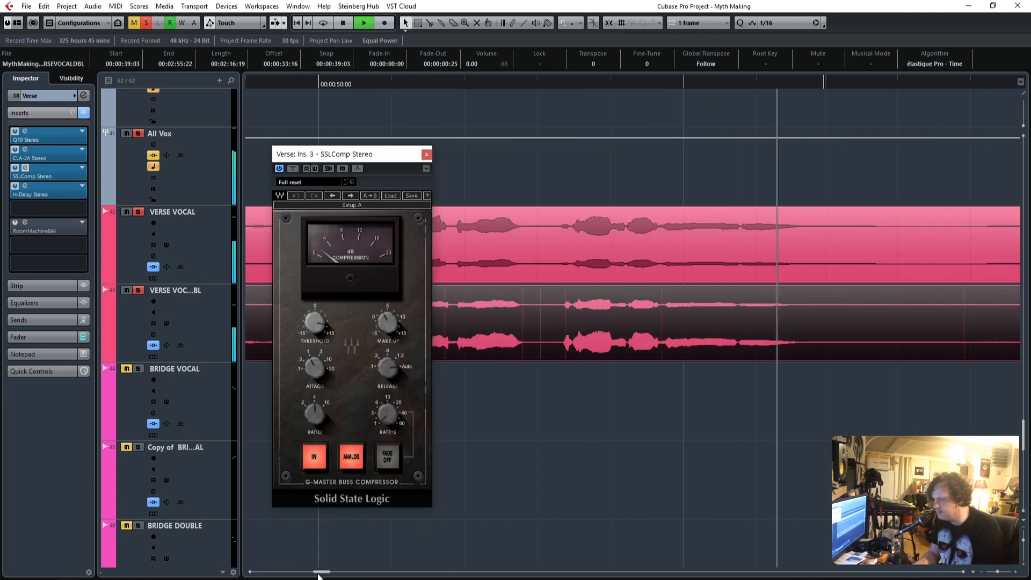
Activate the Verse group's RoomMachine844 and play the verse vocals from their start, comparing H-Delay bypassed and active.
key(space)
click(654, 86)
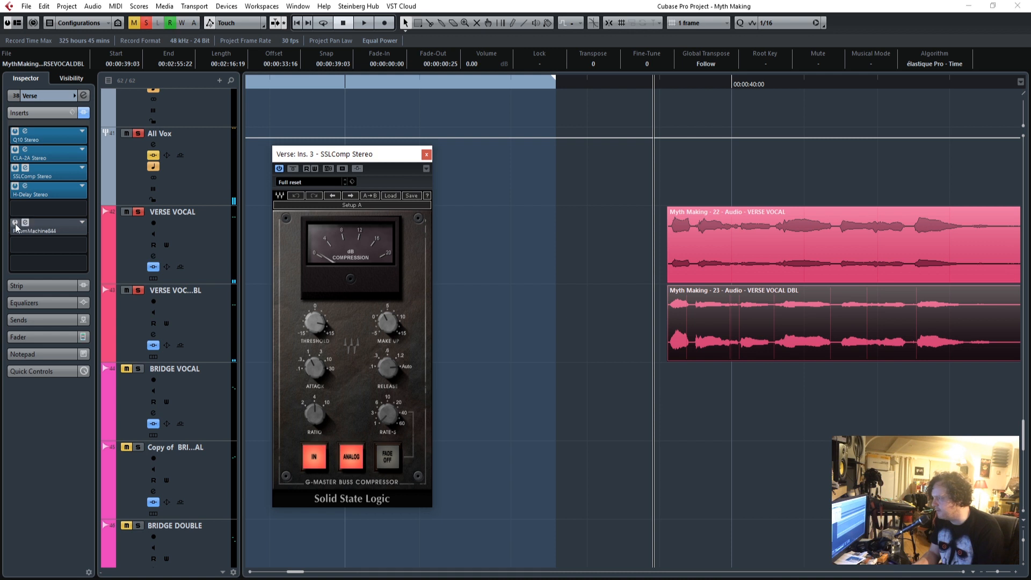
drag(0, 290, 605, 169)
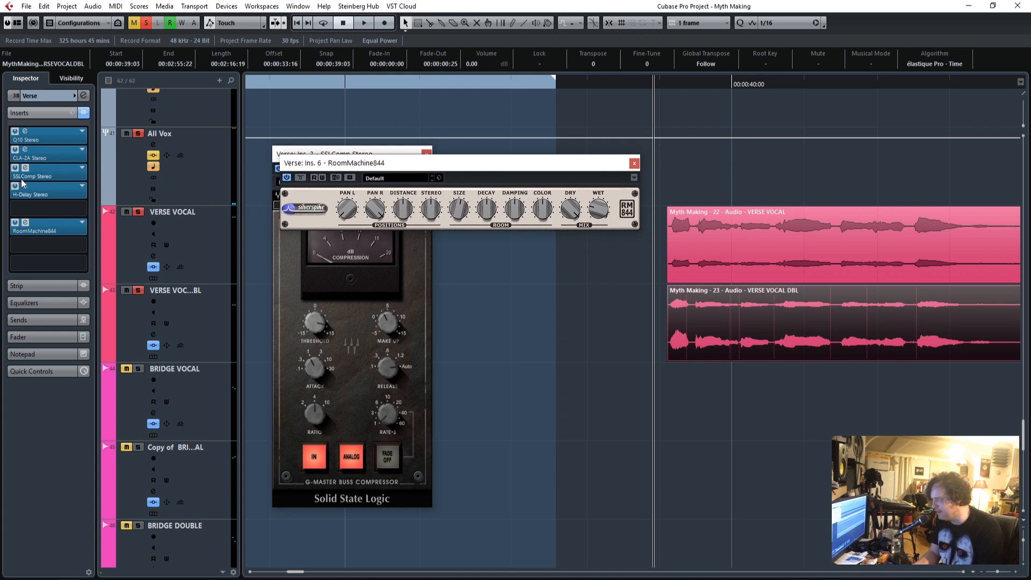
click(25, 187)
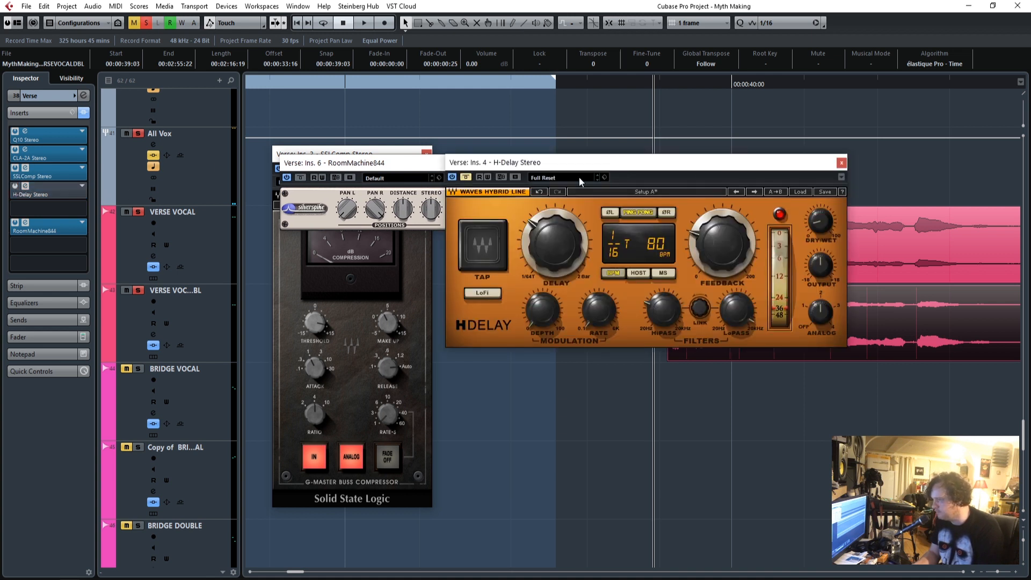
drag(535, 161, 314, 290)
key(space)
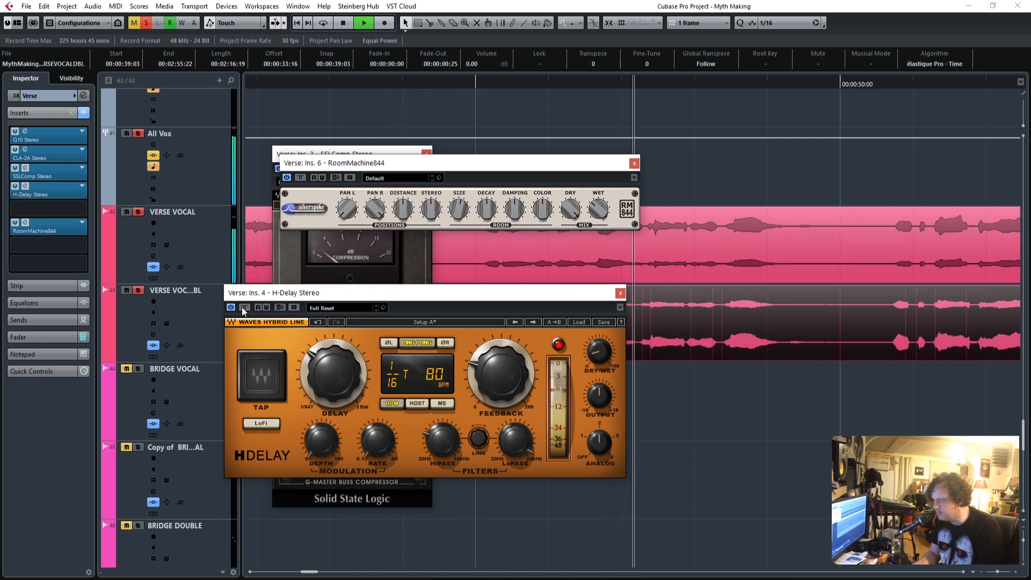
Close the H-Delay, RoomMachine844 and SSLComp editors.
click(621, 293)
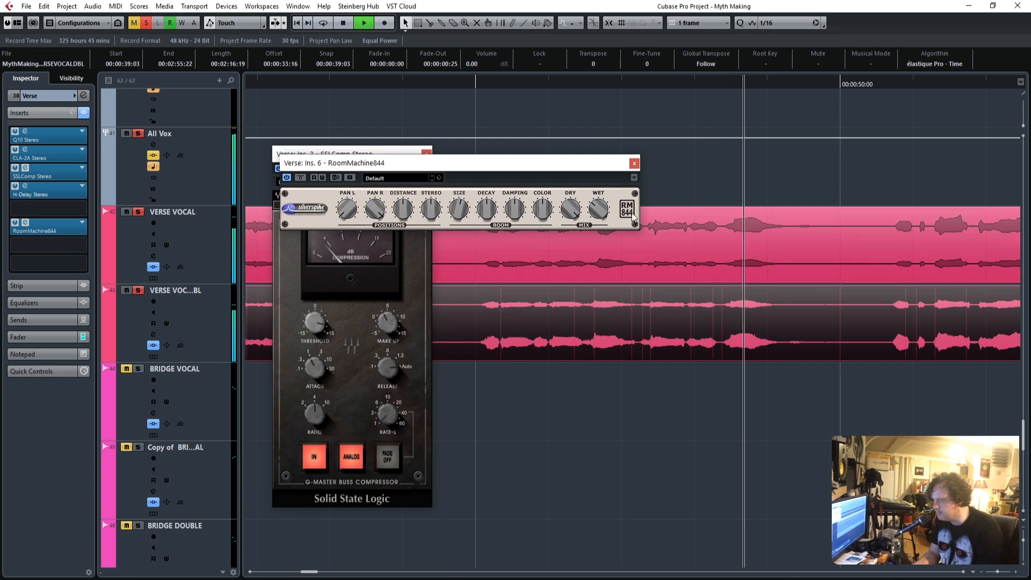
click(634, 162)
click(426, 155)
Clear all track solos and play the full mix from shortly before the verse vocals.
drag(311, 571, 301, 576)
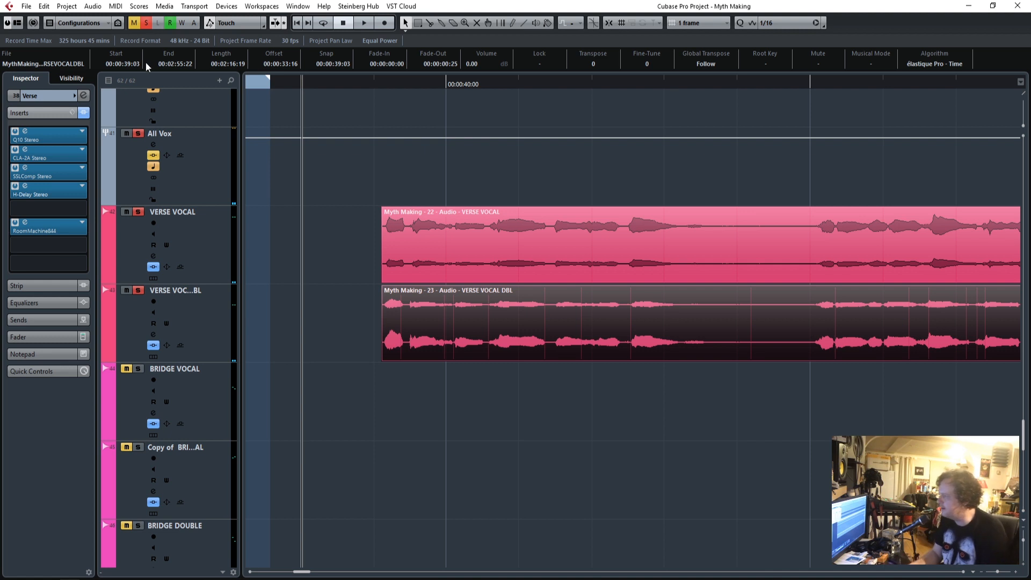
key(space)
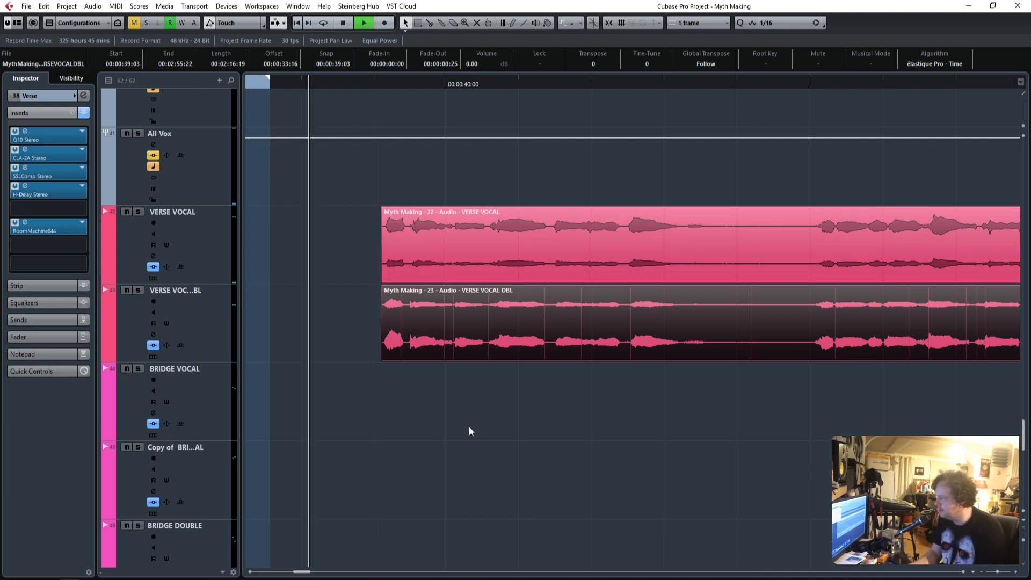
scroll(479, 424, up, 3)
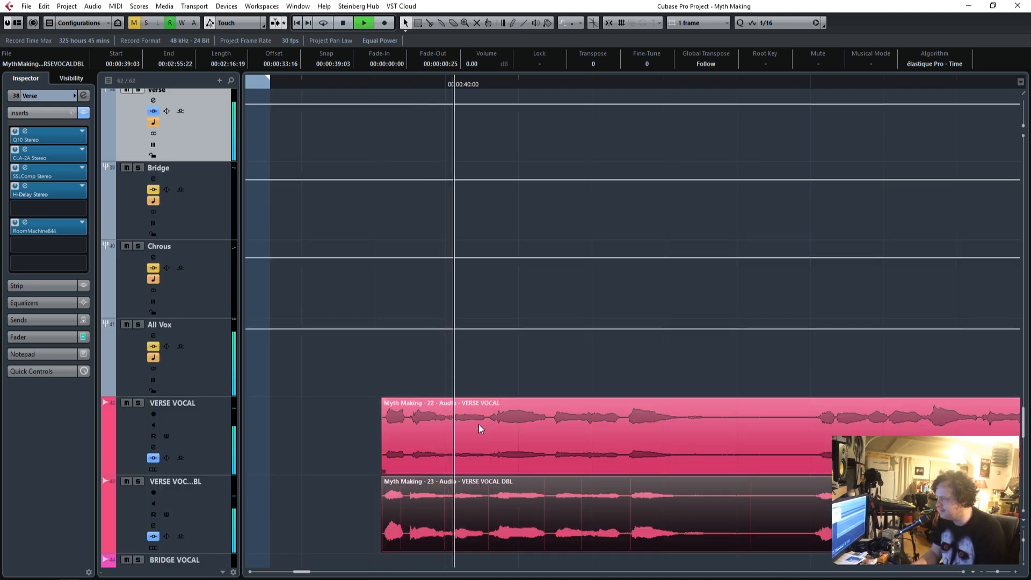
Set the Verse group's Q10 band 1 low-cut frequency to 269 during playback and close the equalizer.
scroll(478, 424, up, 1)
scroll(478, 424, down, 2)
scroll(478, 424, up, 2)
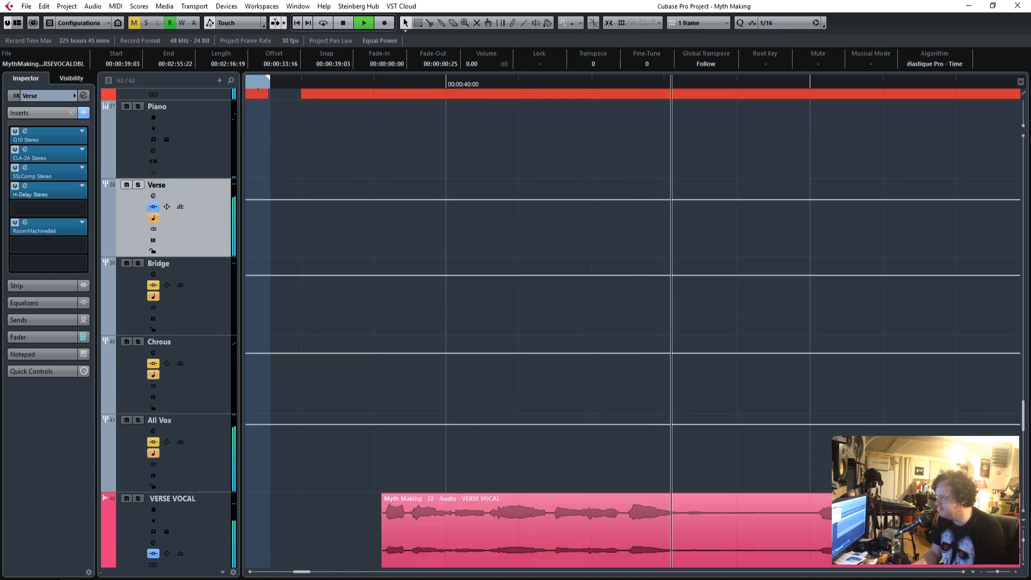
click(26, 132)
drag(505, 278, 505, 271)
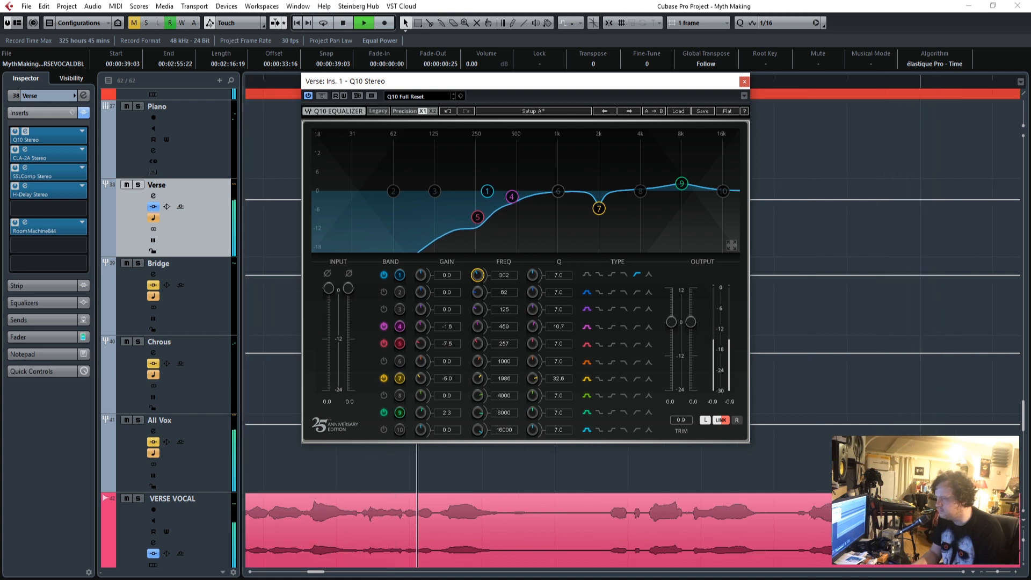
click(745, 82)
Play the full mix from just before the start of the verse vocals.
scroll(388, 303, down, 4)
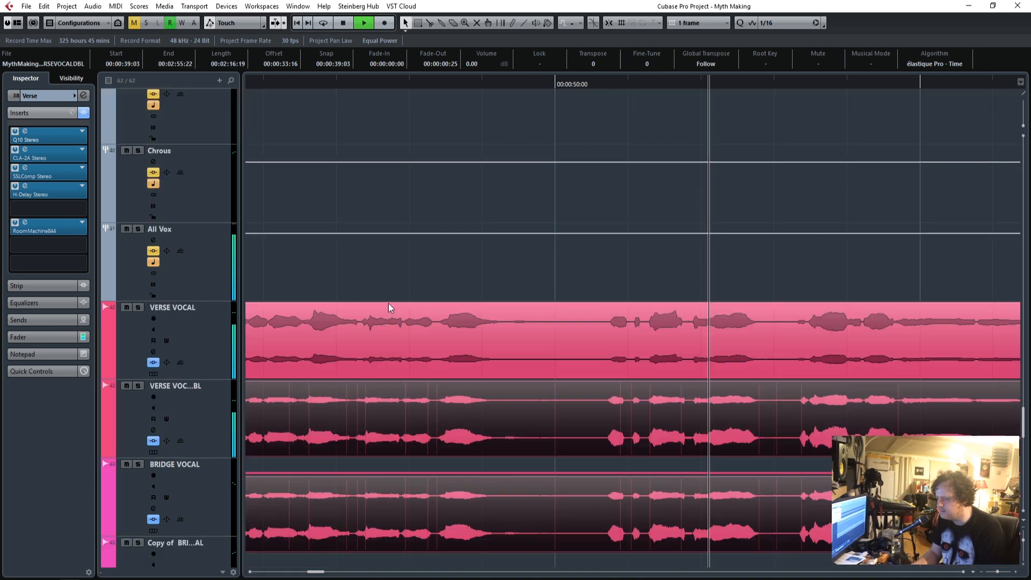
scroll(388, 303, down, 2)
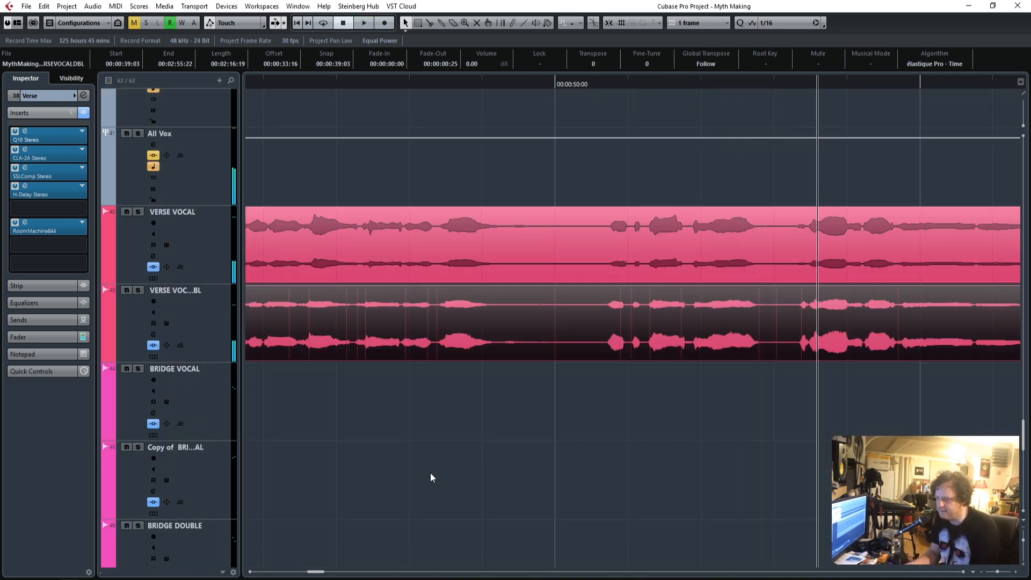
drag(997, 574, 993, 573)
click(450, 83)
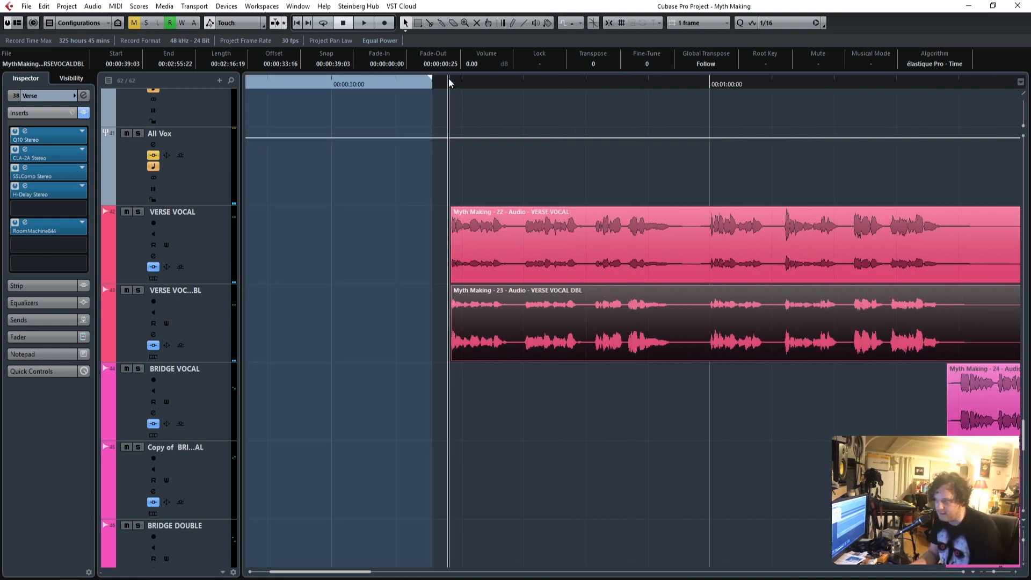
click(1016, 573)
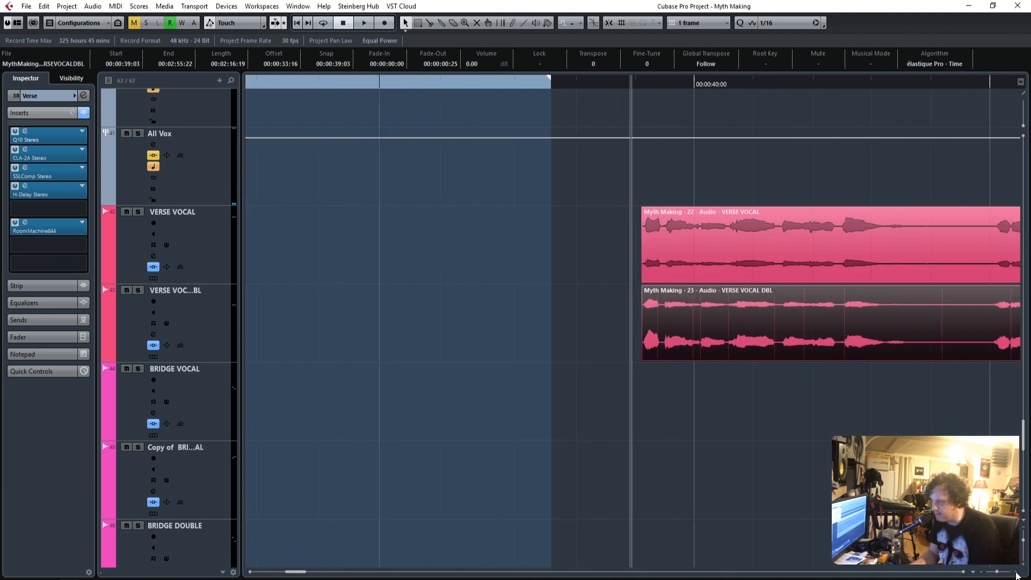
click(1015, 573)
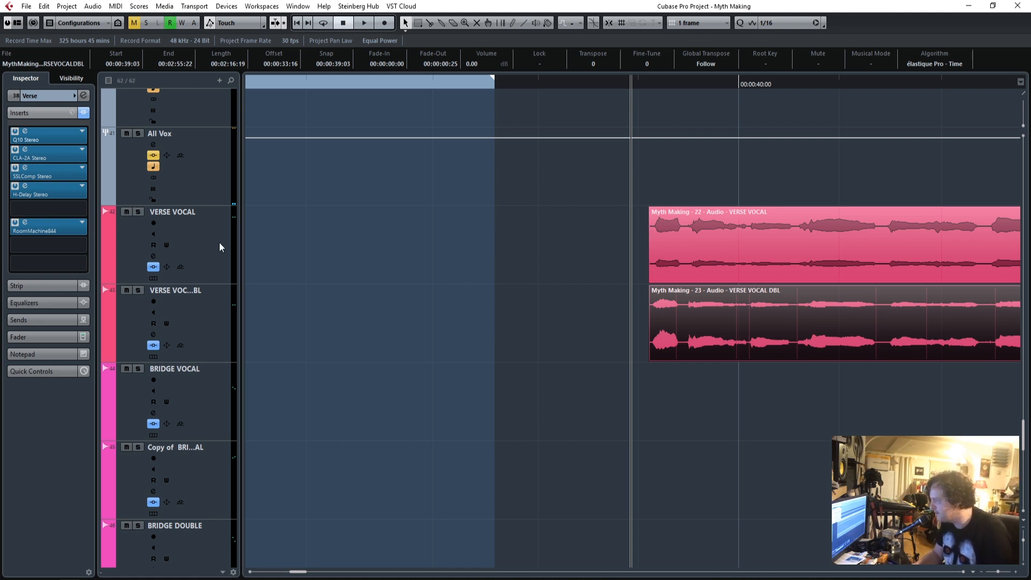
key(space)
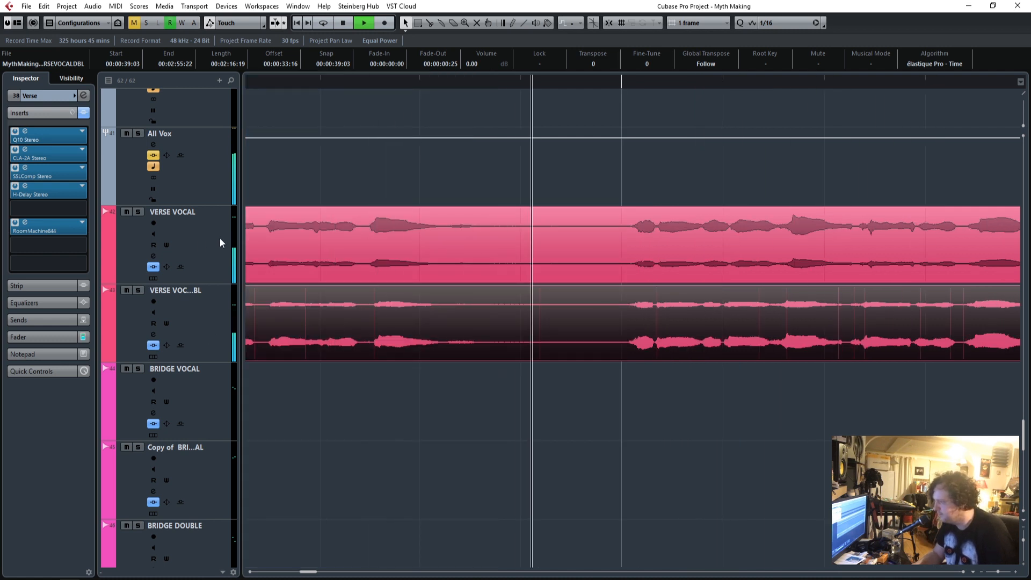
Select the All Vox group, activate its Q10 equalizer insert, review its bands and close the editor.
click(215, 155)
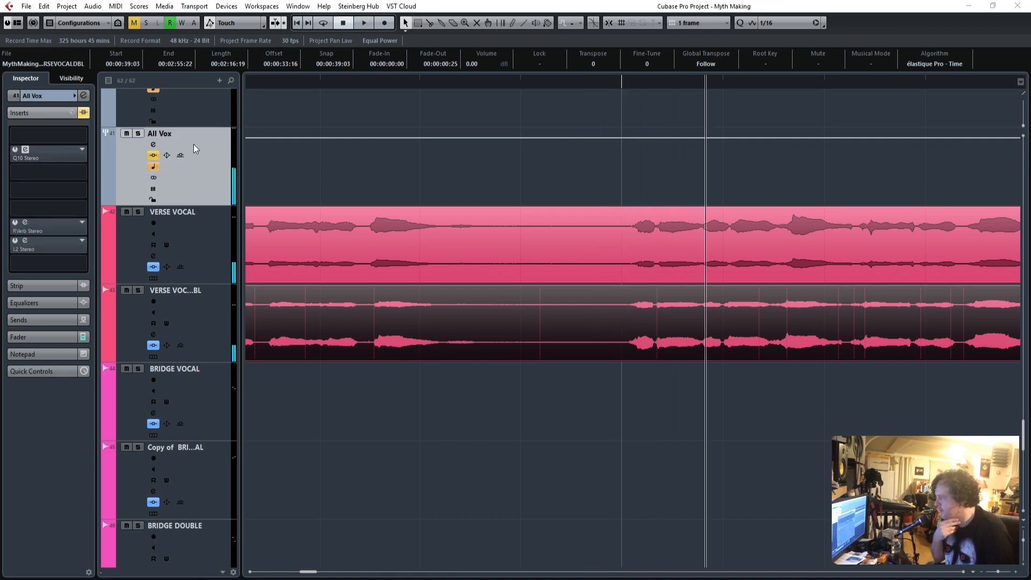
scroll(264, 186, up, 3)
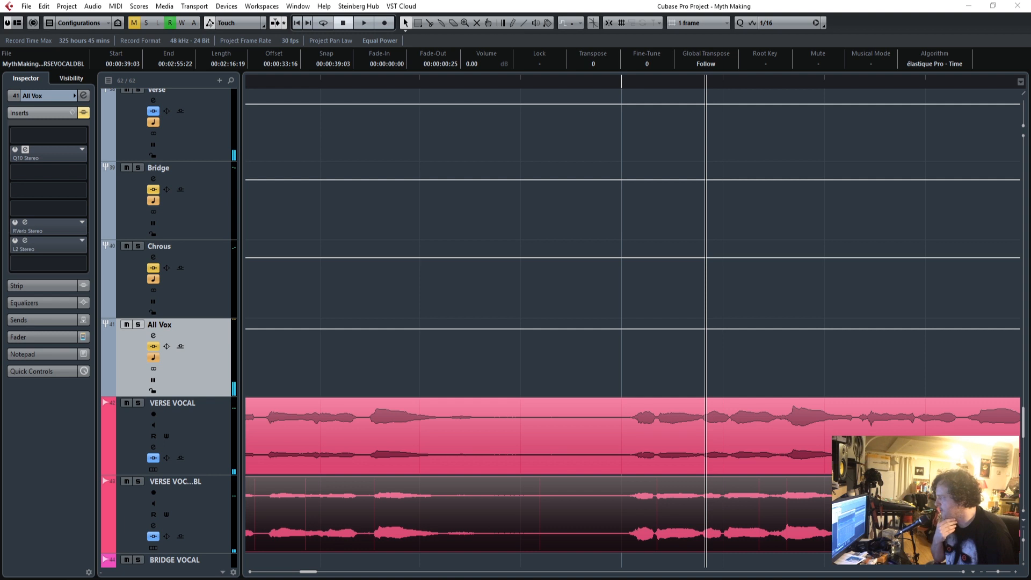
drag(463, 144, 678, 99)
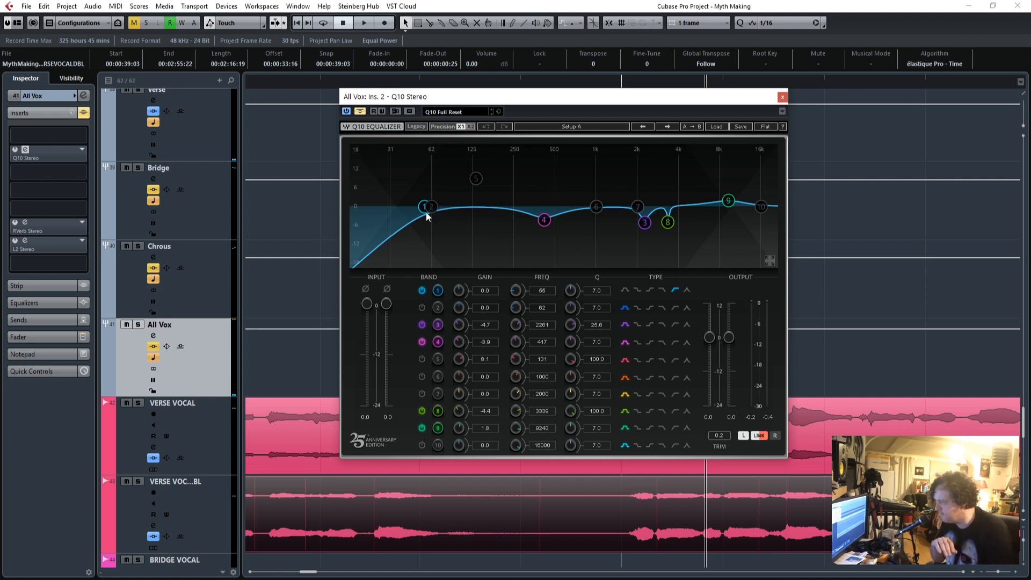
click(782, 97)
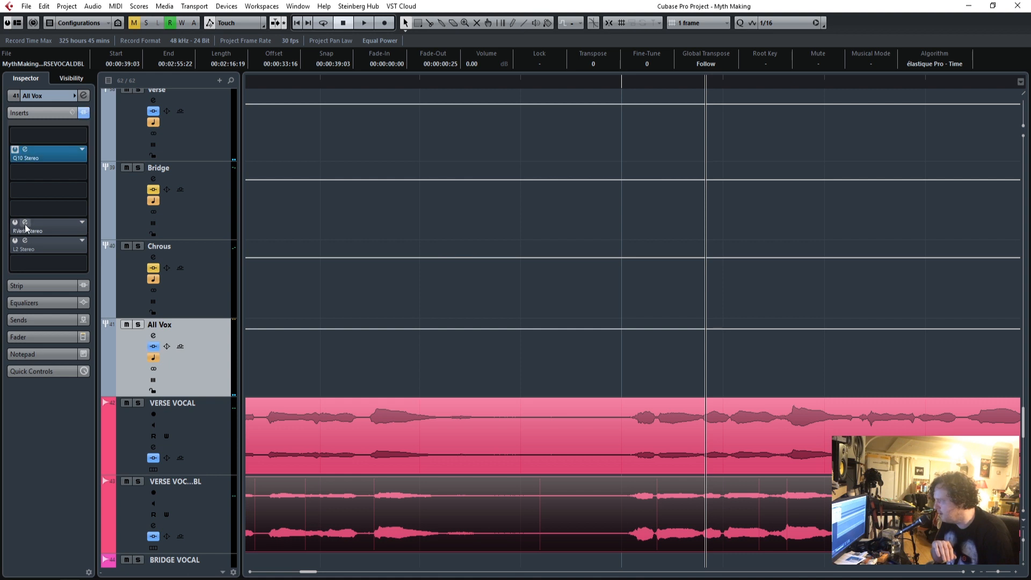
Activate the All Vox group's RVerb and L2 inserts, reviewing the reverb settings and closing its editor.
drag(500, 250, 679, 140)
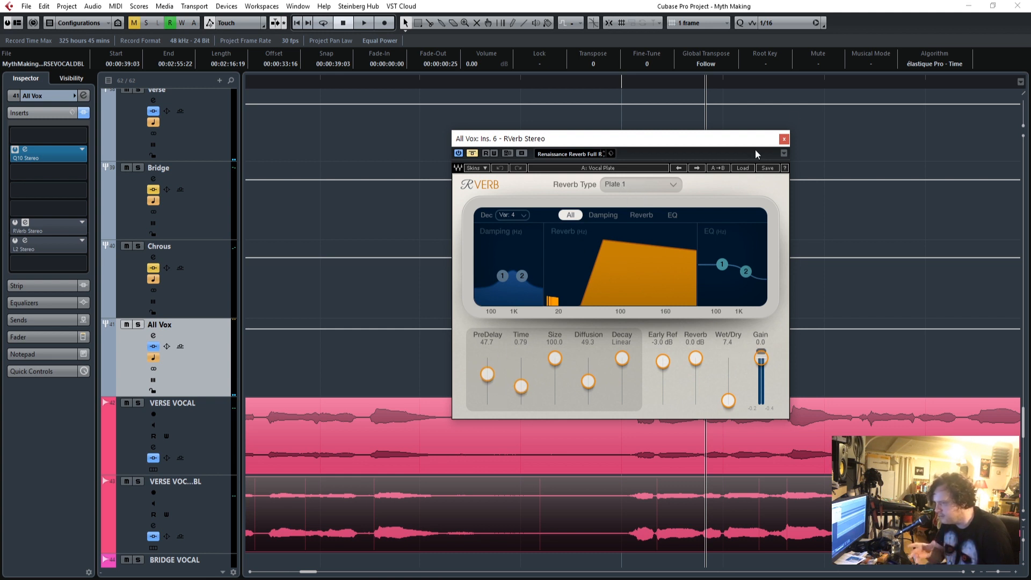
click(784, 139)
scroll(432, 317, down, 3)
scroll(433, 317, up, 3)
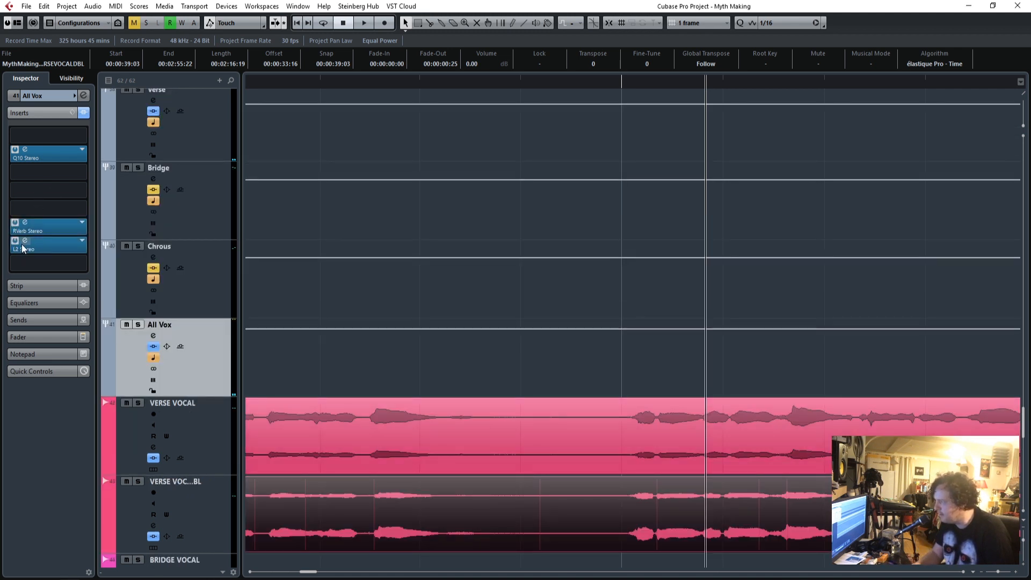
Set the All Vox group's L2 threshold to -5.4 while playing the verse vocals and close the limiter.
drag(0, 220, 518, 110)
drag(457, 82, 599, 103)
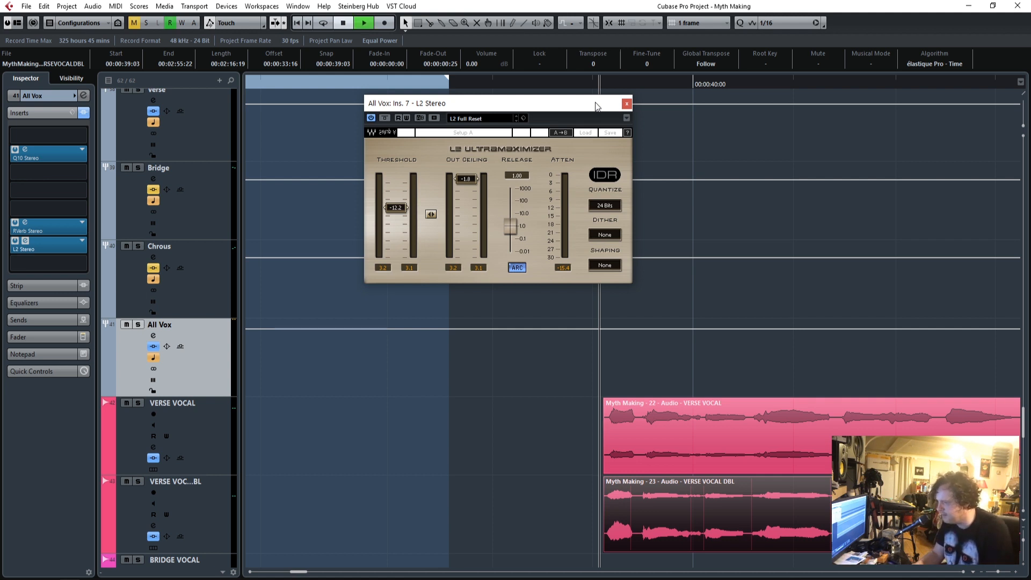
drag(396, 209, 397, 189)
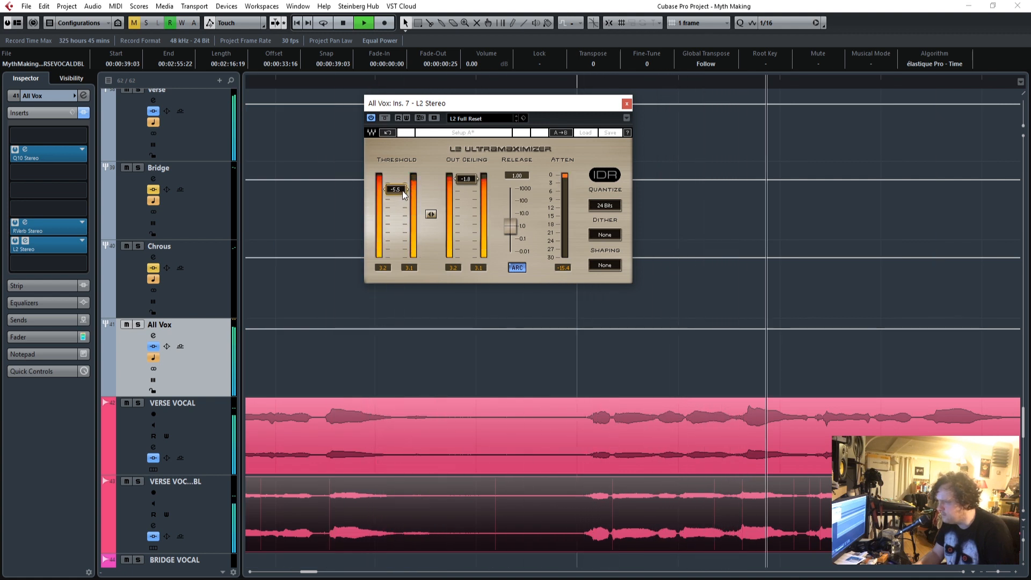
drag(402, 191, 402, 190)
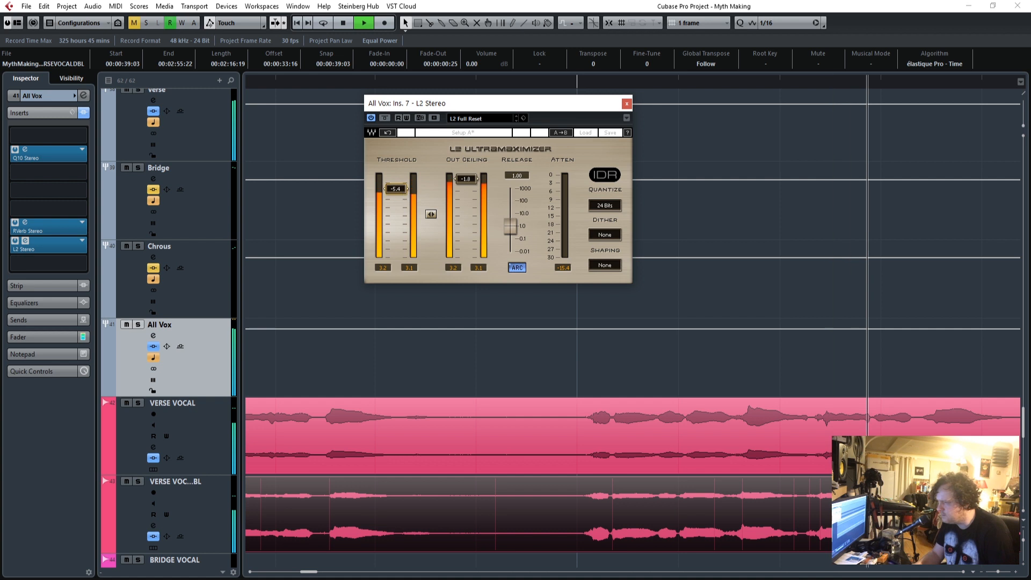
click(625, 104)
Set the All Vox group's RVerb wet/dry mix to 7.1 and close the reverb.
scroll(401, 333, down, 3)
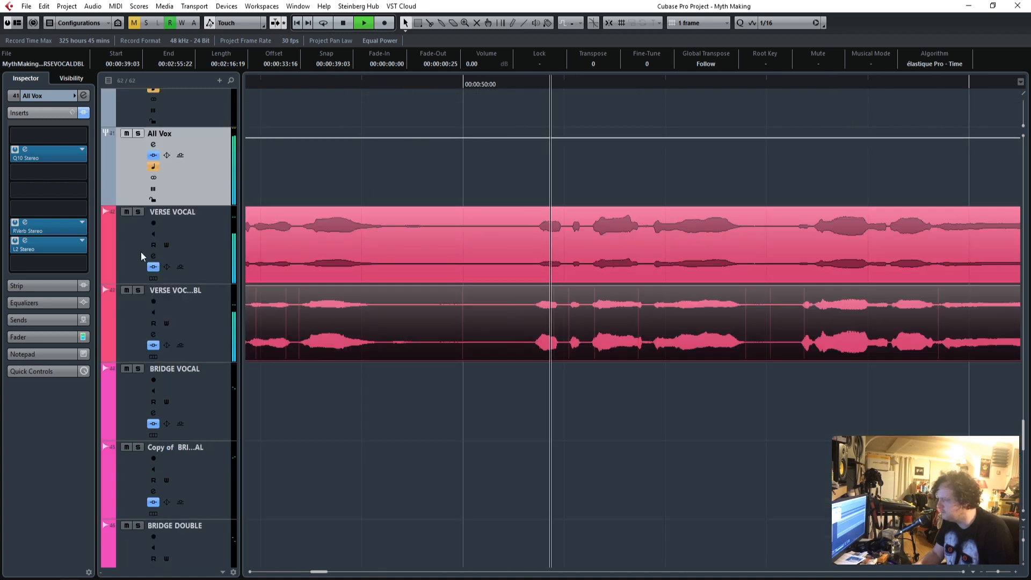
click(25, 222)
drag(728, 401, 728, 400)
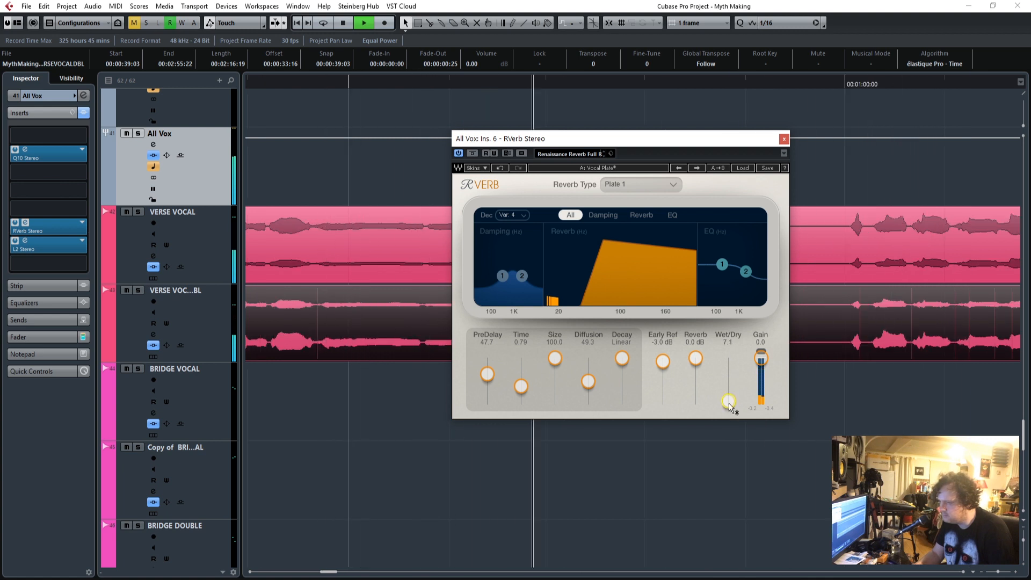
click(784, 139)
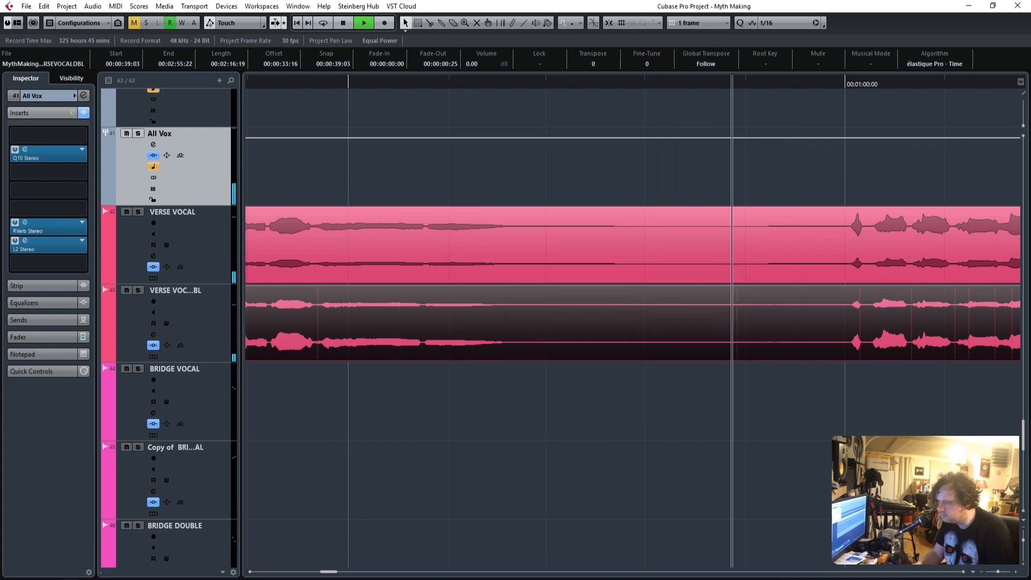
Replay the mix from the start of the verse vocals and check the All Vox group's Q10 equalizer settings.
drag(329, 573, 326, 573)
drag(999, 573, 994, 573)
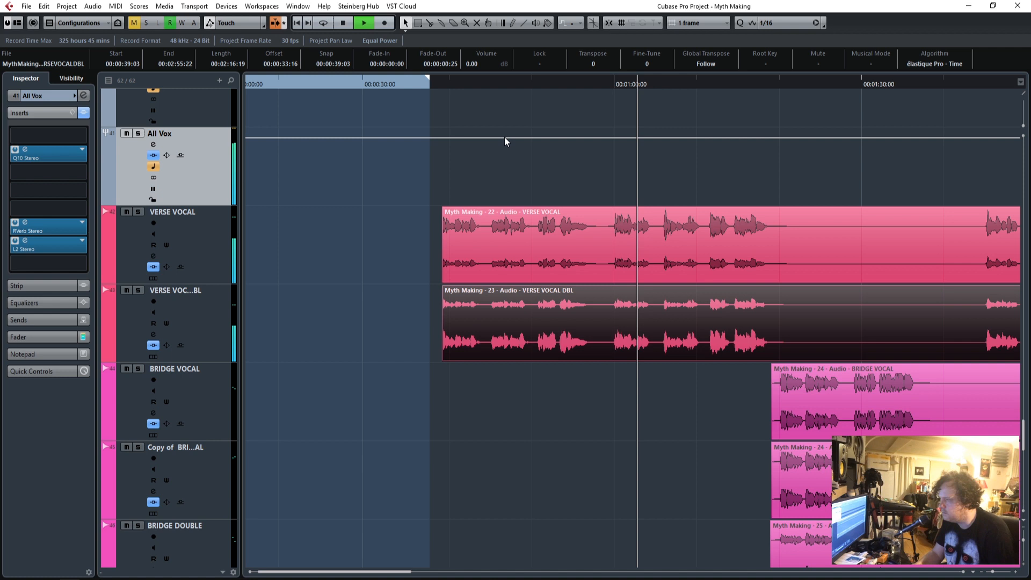
click(438, 83)
scroll(254, 278, up, 2)
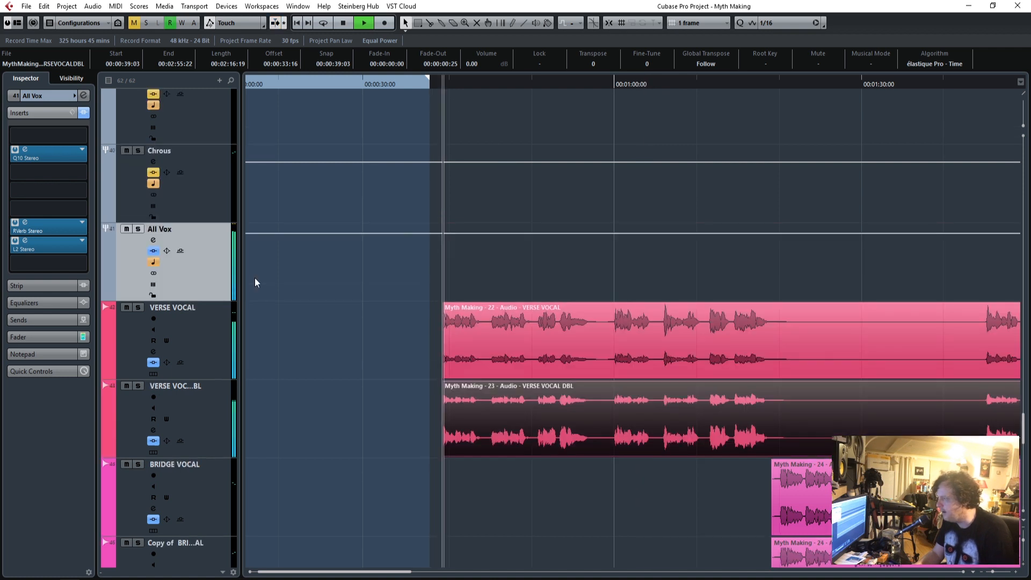
scroll(313, 297, up, 4)
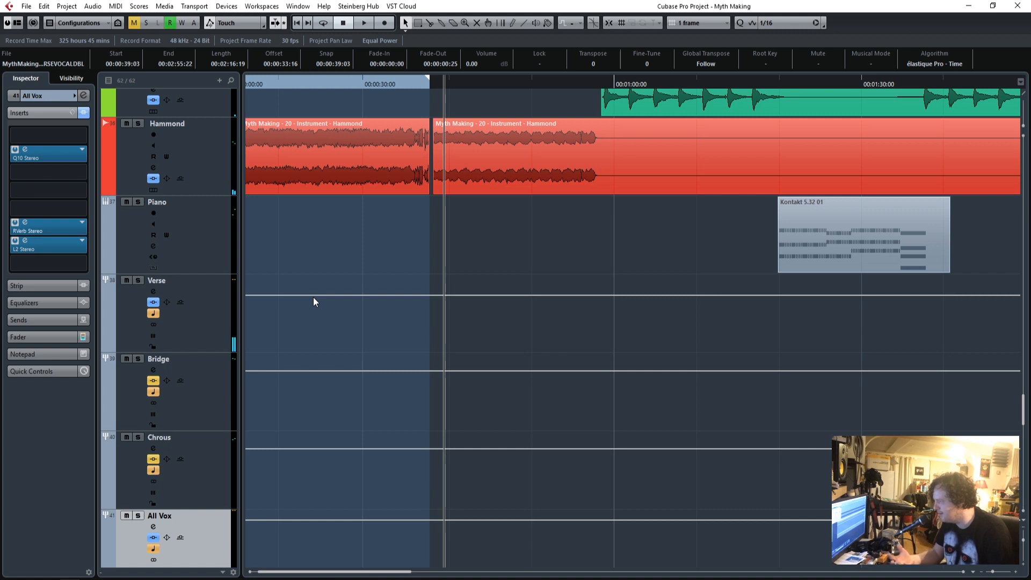
scroll(313, 302, up, 1)
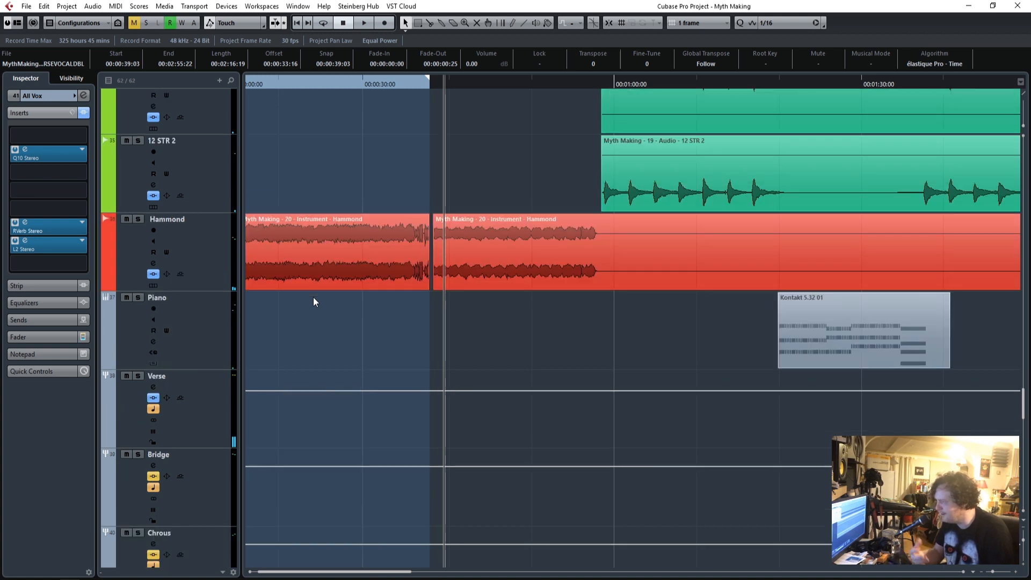
click(25, 150)
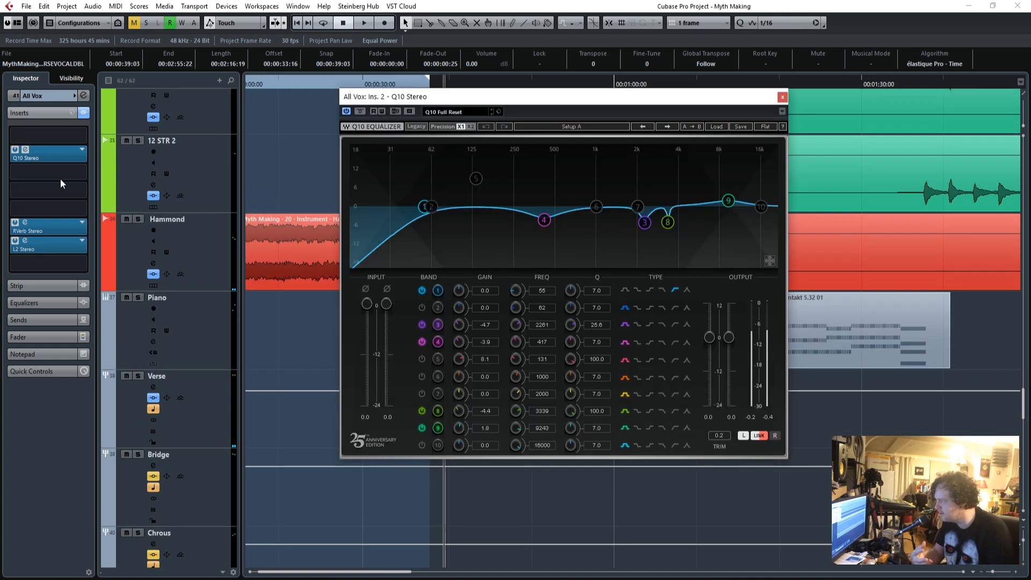
click(782, 98)
Set the Verse group's Q10 band 1 low-cut frequency to 225 while playing the verse vocals and close the equalizer.
click(164, 404)
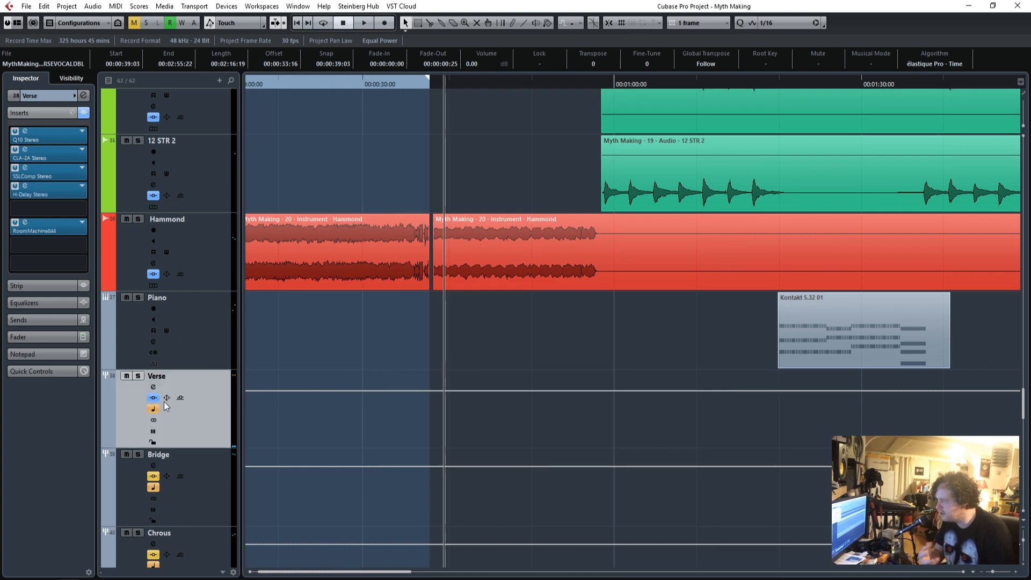
click(25, 138)
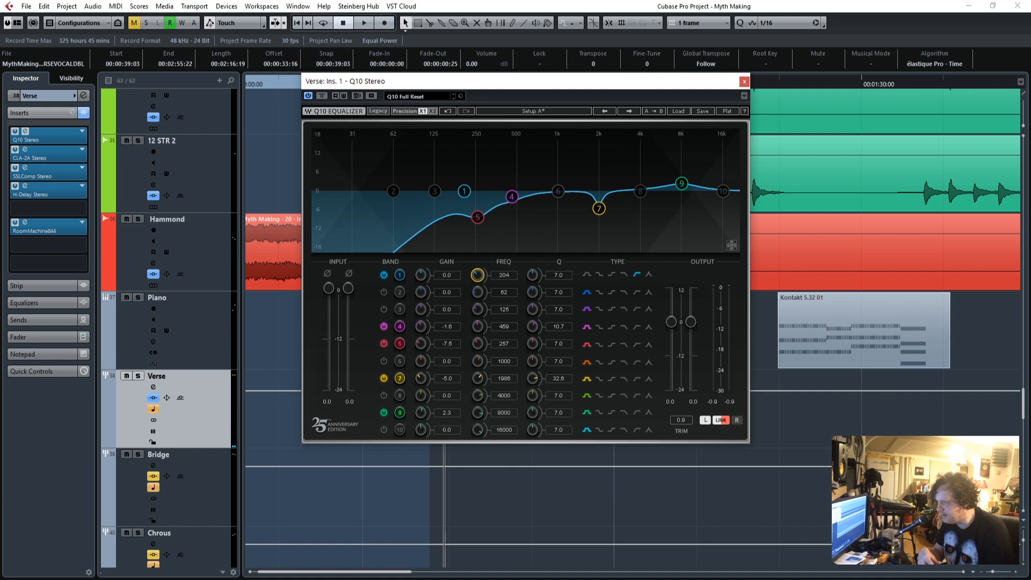
drag(515, 82, 515, 0)
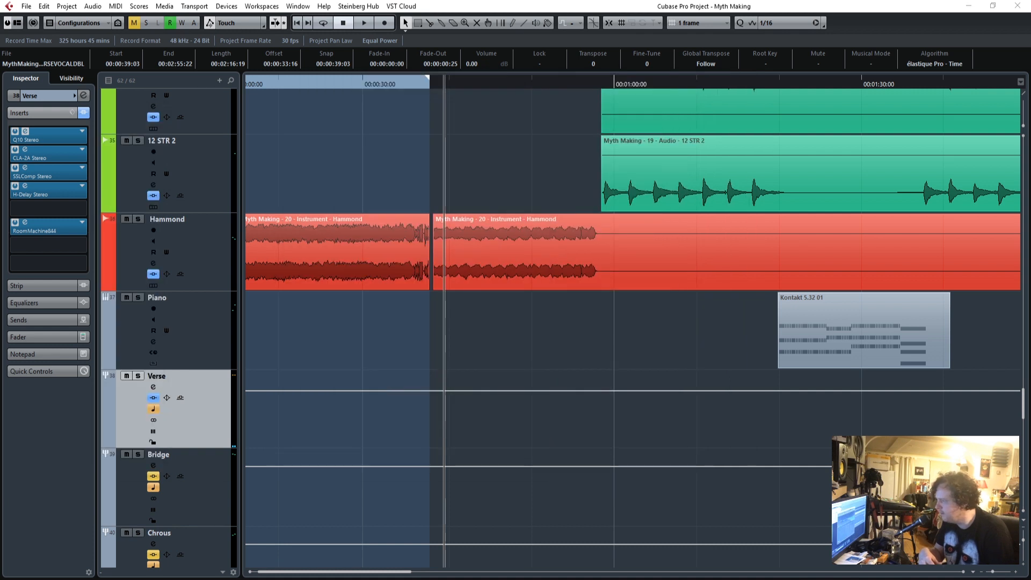
scroll(489, 409, down, 6)
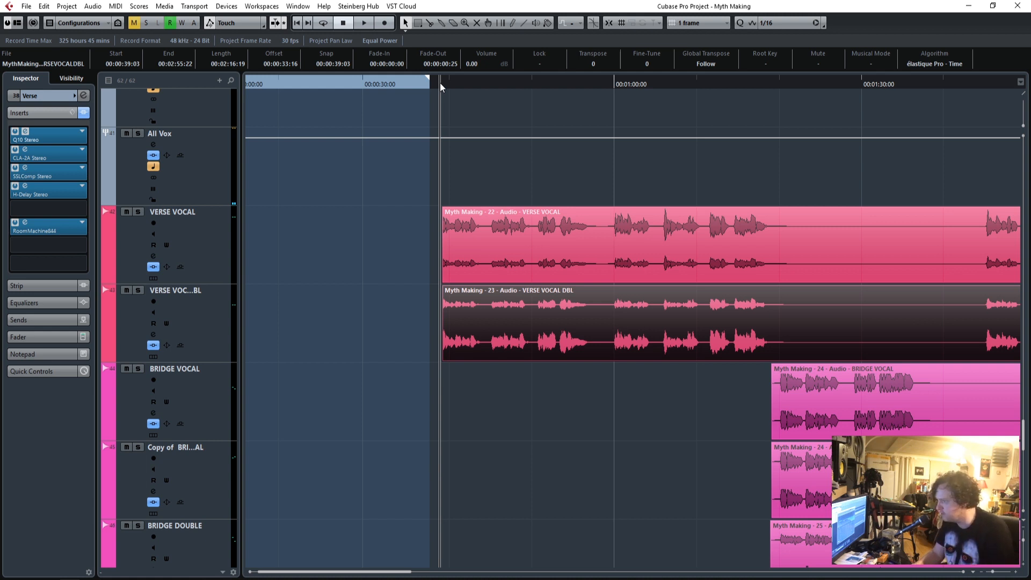
key(space)
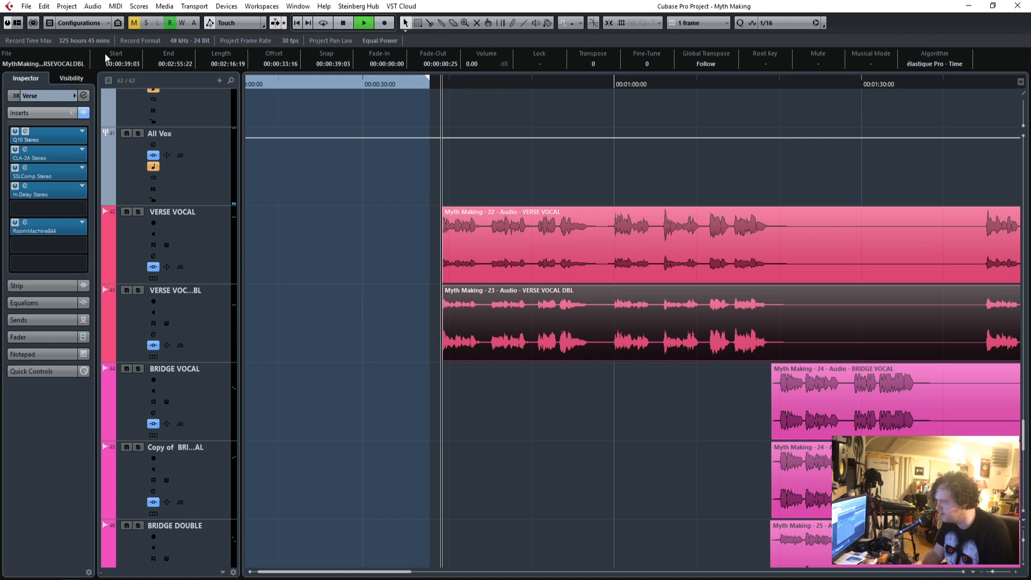
drag(0, 112, 583, 116)
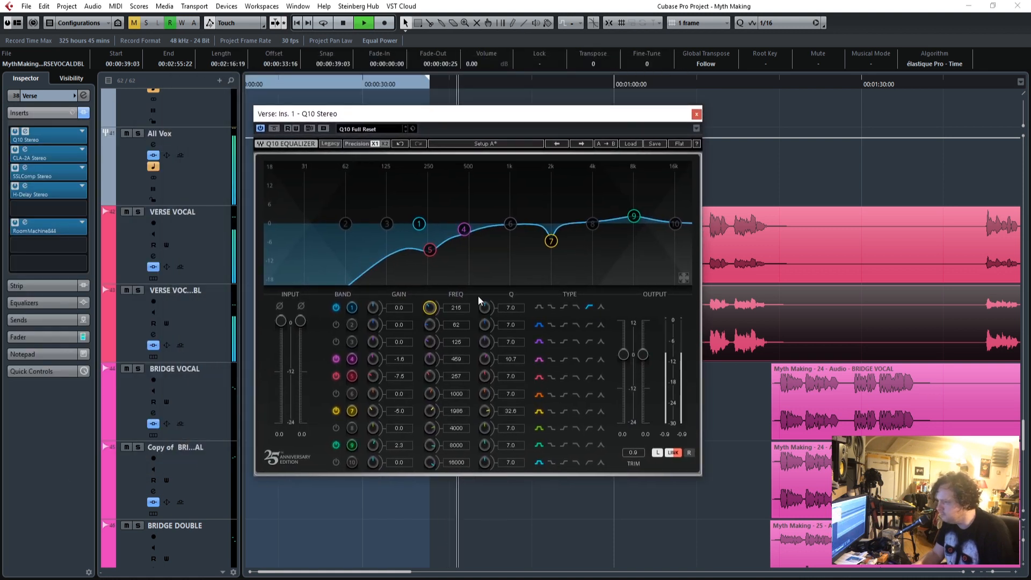
drag(458, 309, 458, 330)
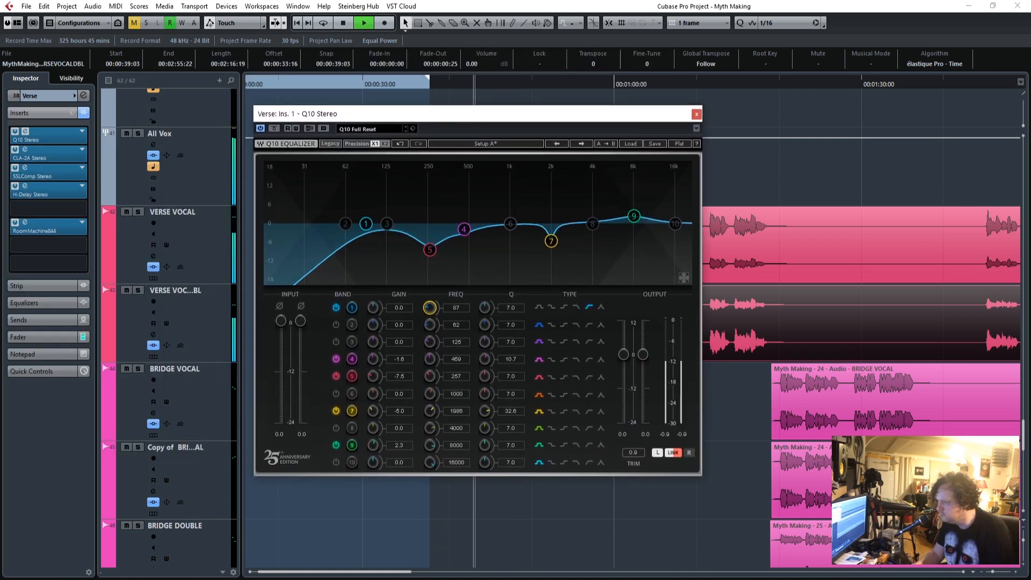
drag(429, 307, 430, 306)
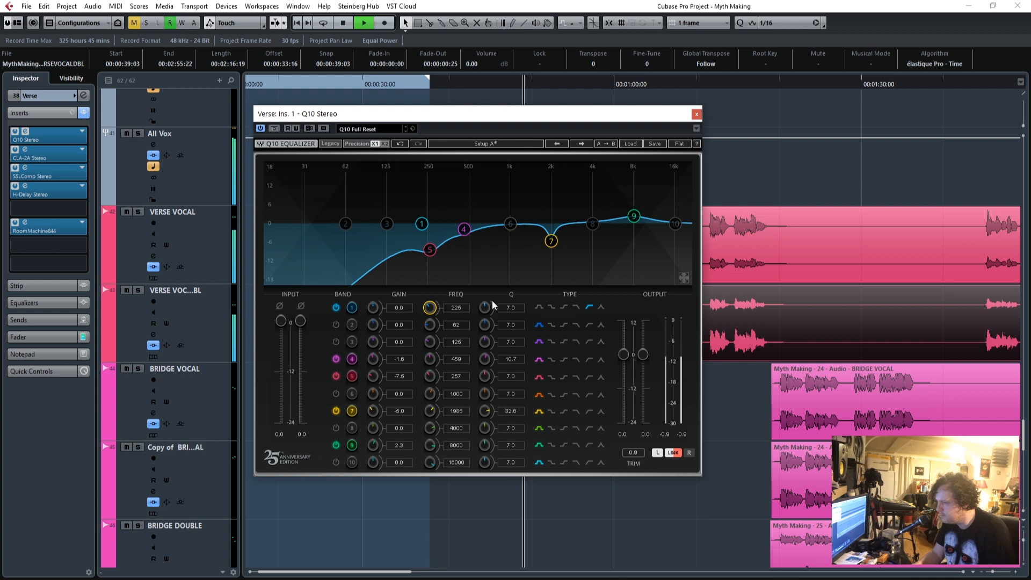
click(696, 113)
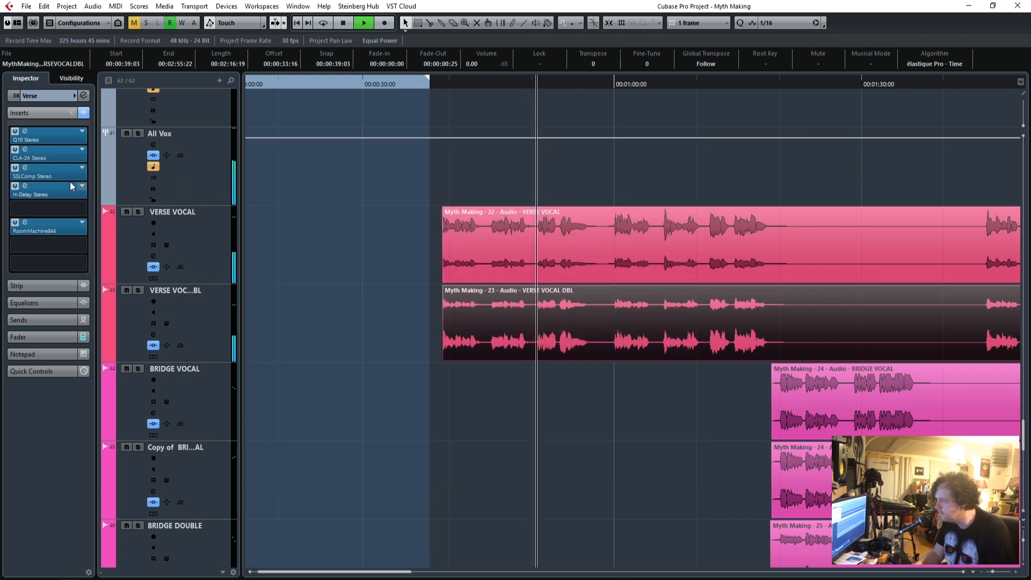
Check the Verse group's H-Delay and RoomMachine844 settings while the verse vocals play, and close both plug-ins.
click(25, 186)
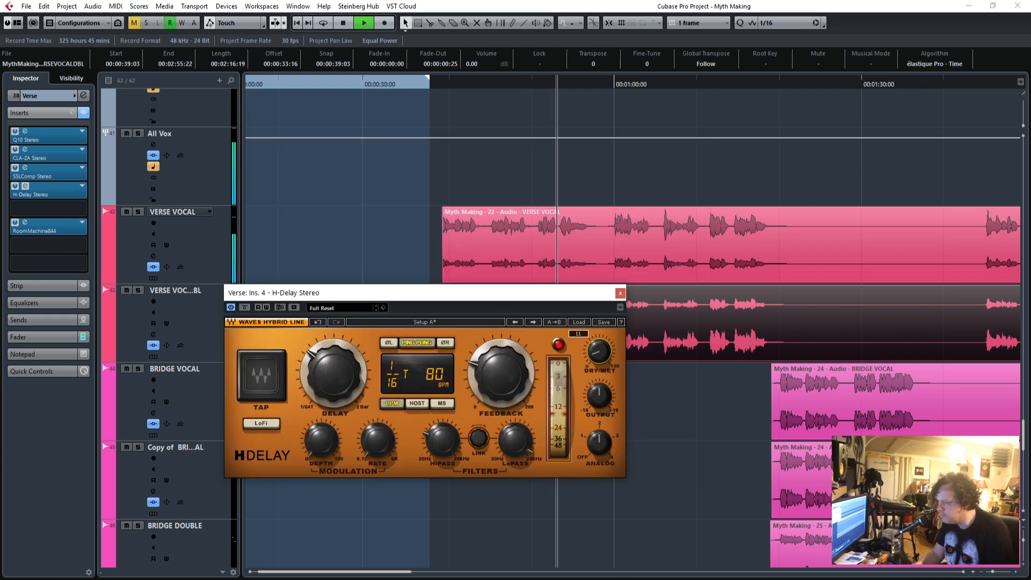
click(25, 222)
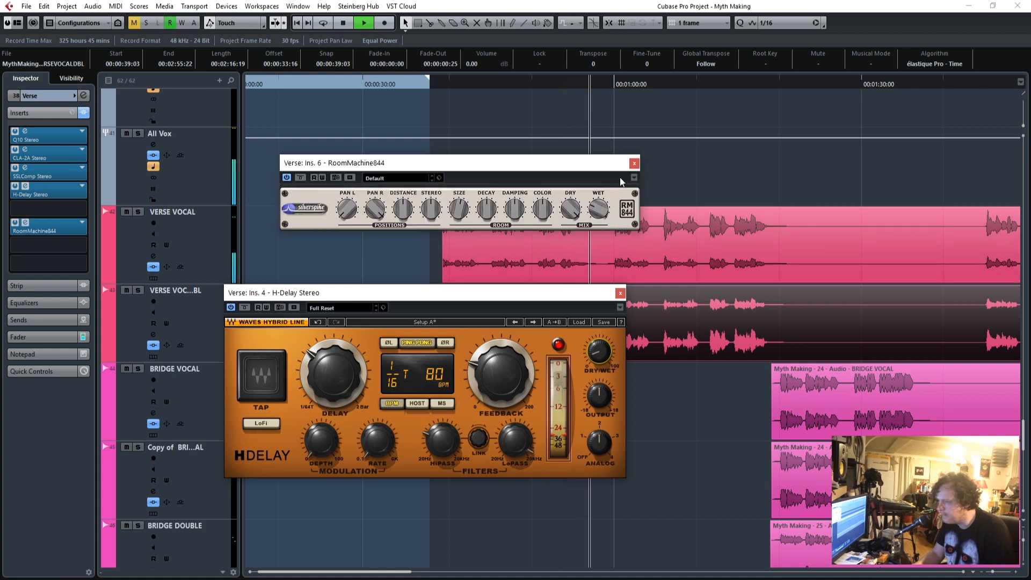
click(634, 163)
click(620, 293)
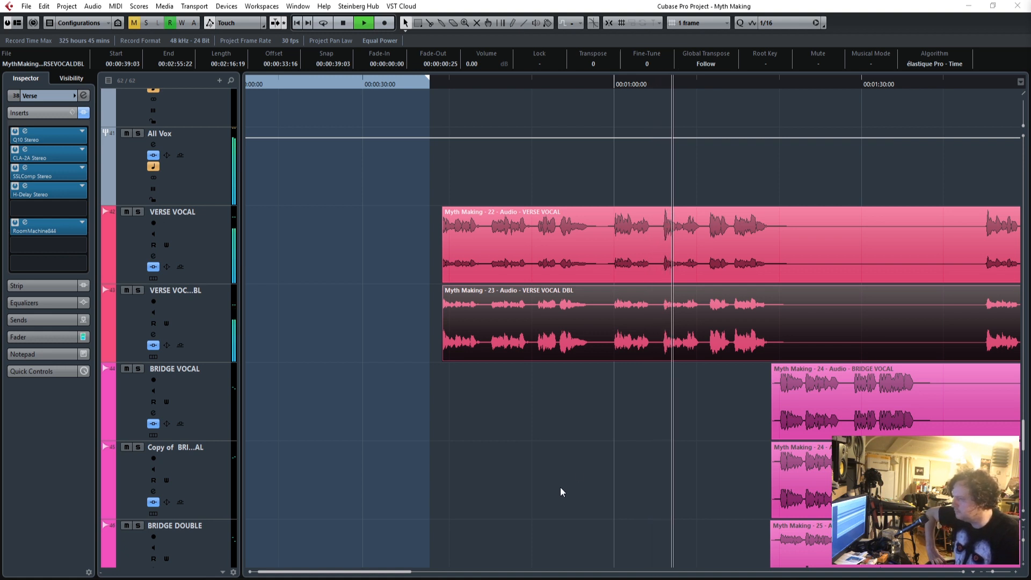
Set the All Vox group's fader to 0.00 while the verse vocals play.
scroll(560, 489, up, 2)
scroll(698, 476, up, 2)
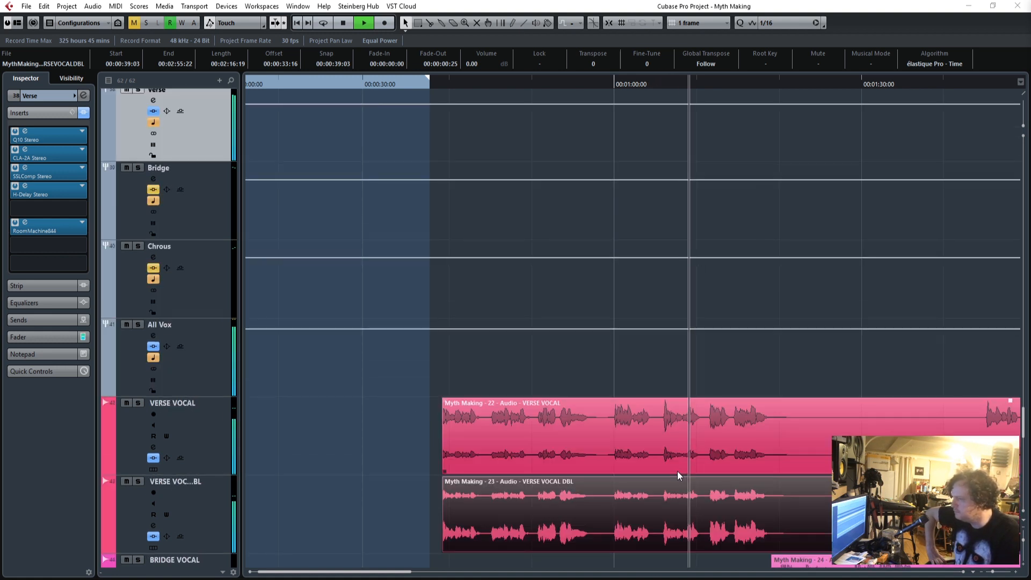
click(204, 359)
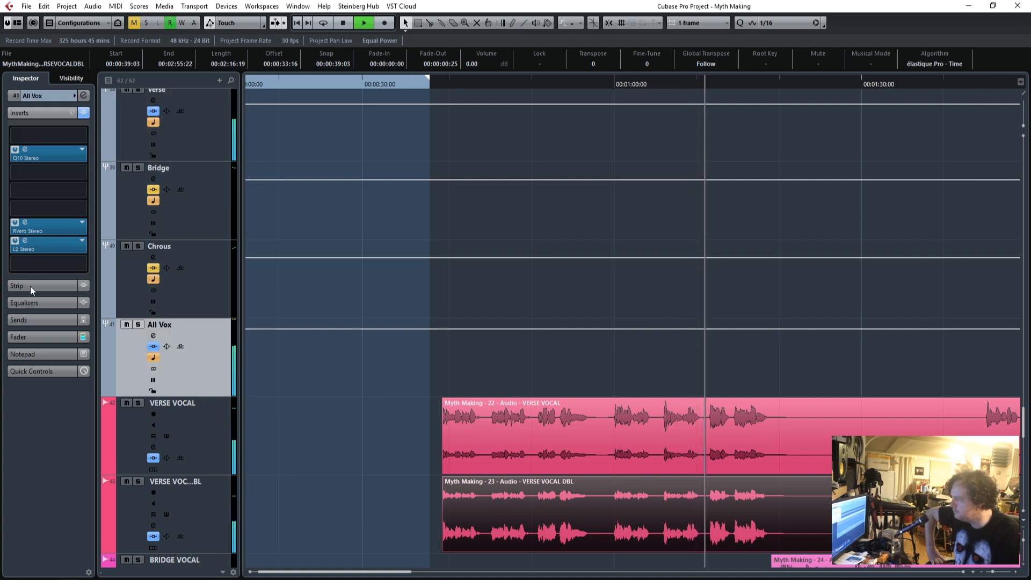
click(31, 336)
drag(33, 270, 33, 270)
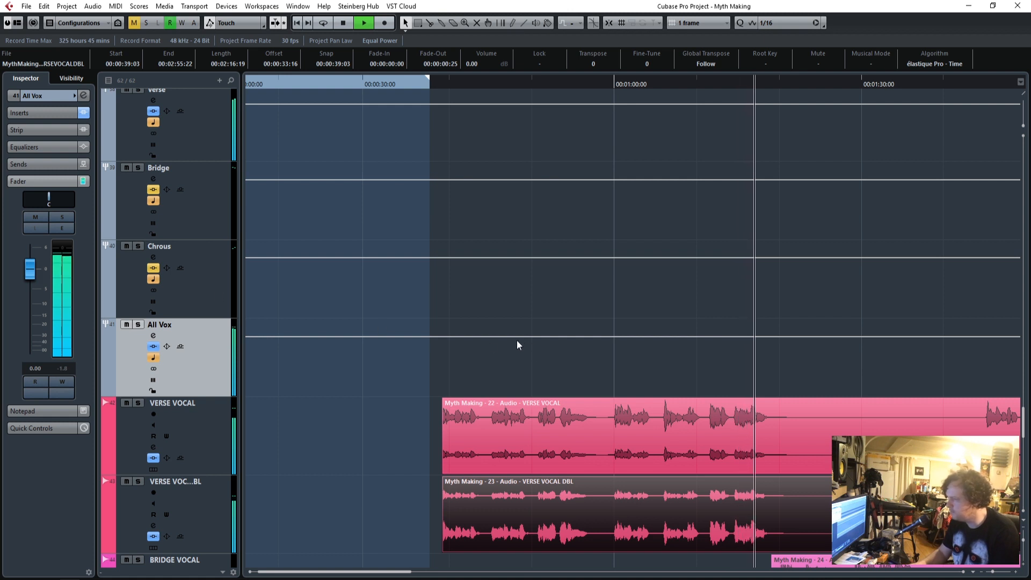
Replay from just before the verse vocals, set the Verse group's fader to 0.00, and stop playback.
click(421, 82)
scroll(327, 303, up, 3)
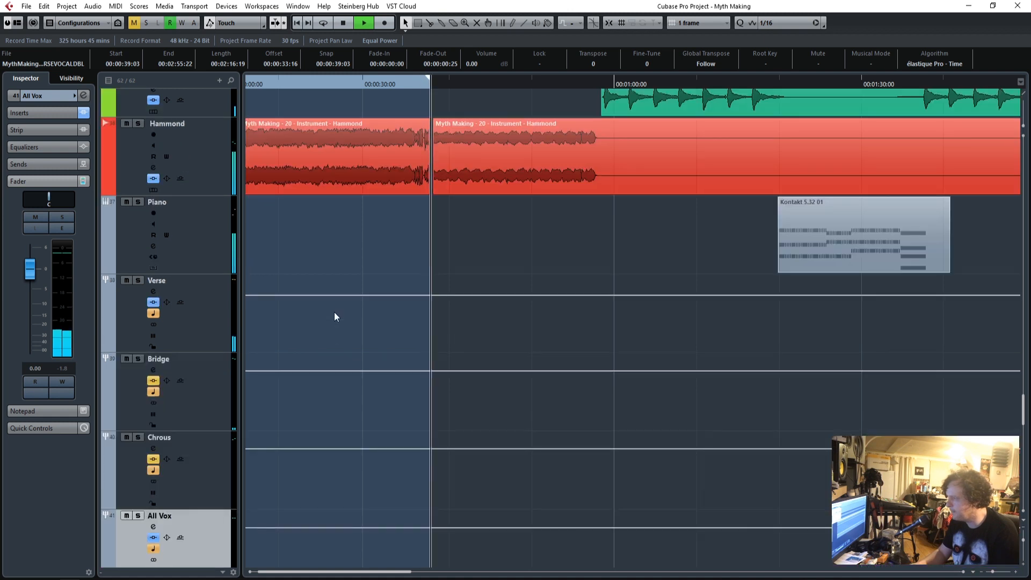
click(204, 303)
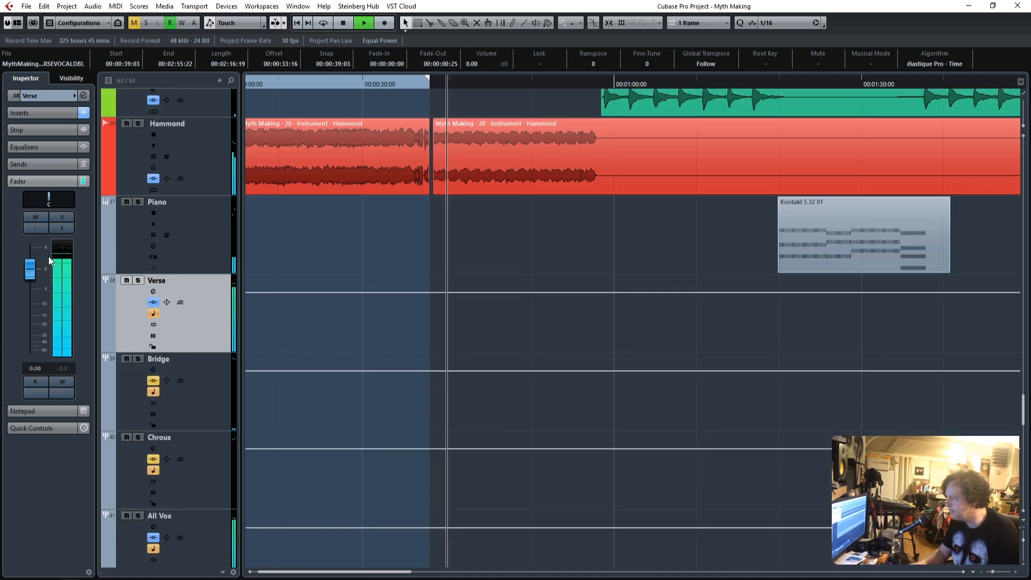
scroll(421, 344, down, 4)
scroll(417, 360, up, 1)
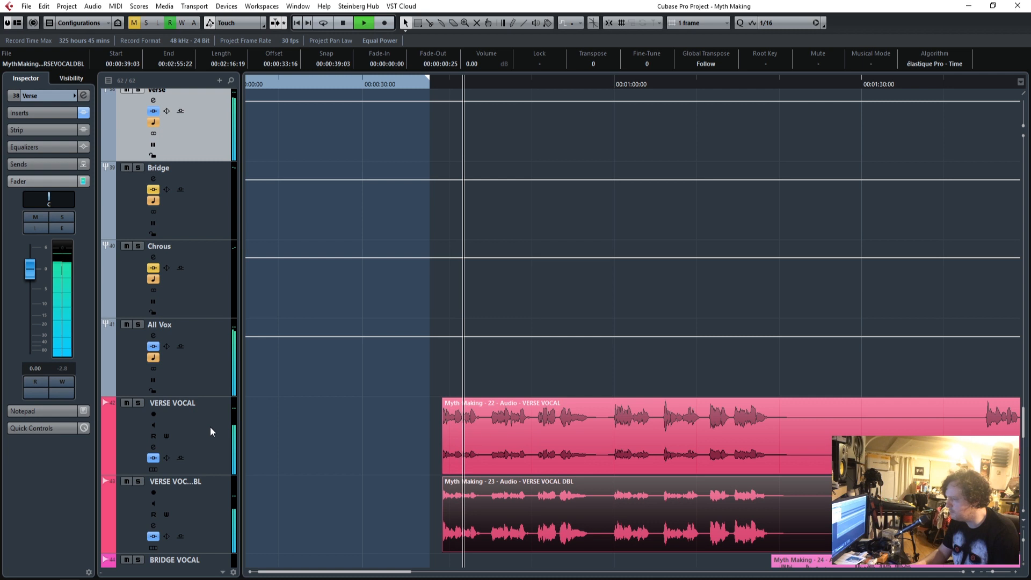
scroll(385, 434, down, 4)
key(space)
Move the playhead to the start of the bridge vocals and solo the BRIDGE VOCAL and BRIDGE DOUBLE tracks.
click(771, 84)
scroll(360, 358, down, 1)
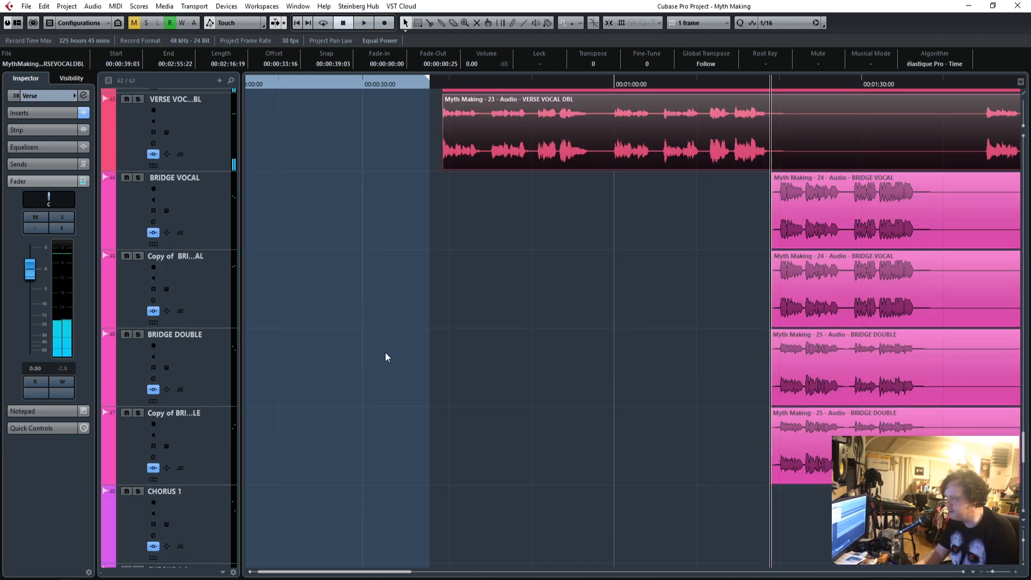
click(138, 178)
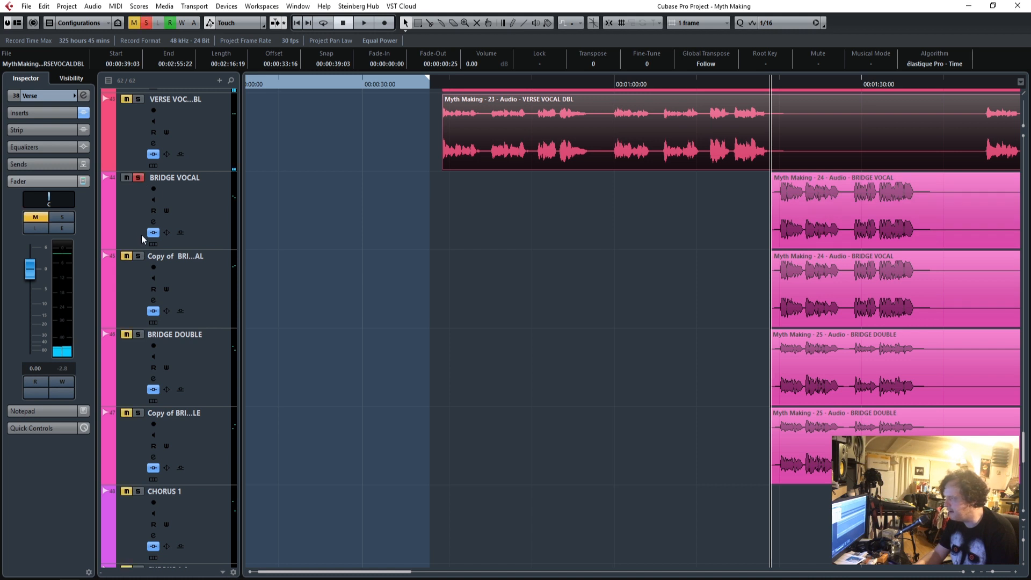
click(207, 214)
click(218, 367)
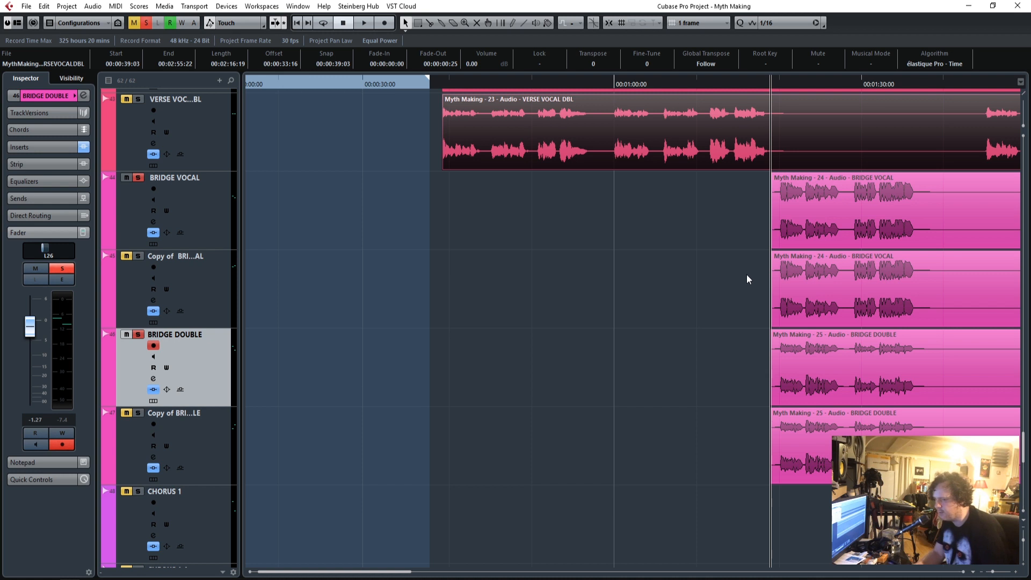
Select the clips on all four bridge vocal tracks and play the soloed bridge vocals.
click(1015, 572)
click(1016, 572)
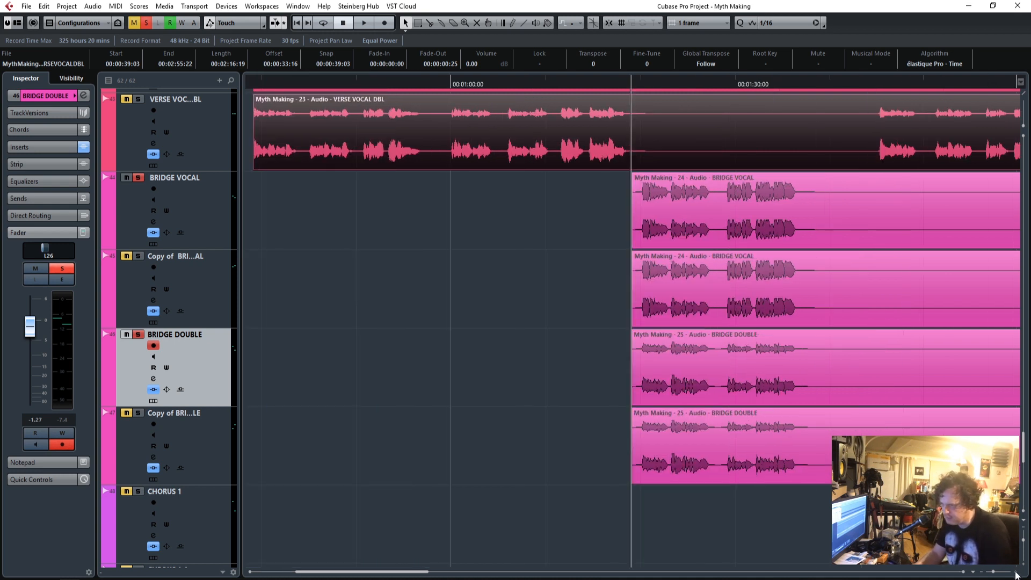
click(1015, 572)
click(1015, 572)
drag(719, 508, 671, 176)
key(space)
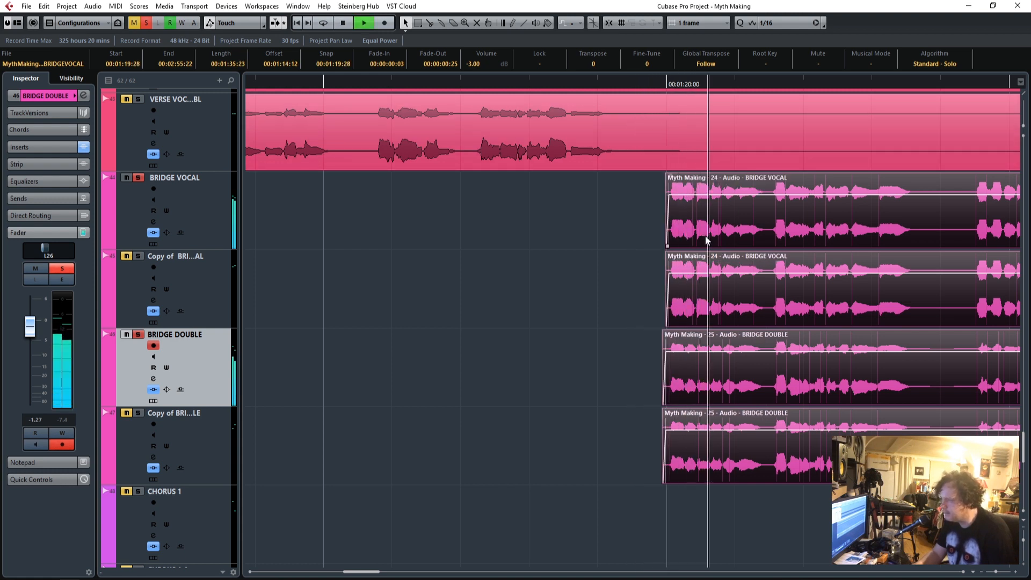
Reactivate the Bridge group's bypassed inserts and open its Q10 equalizer.
scroll(371, 381, up, 6)
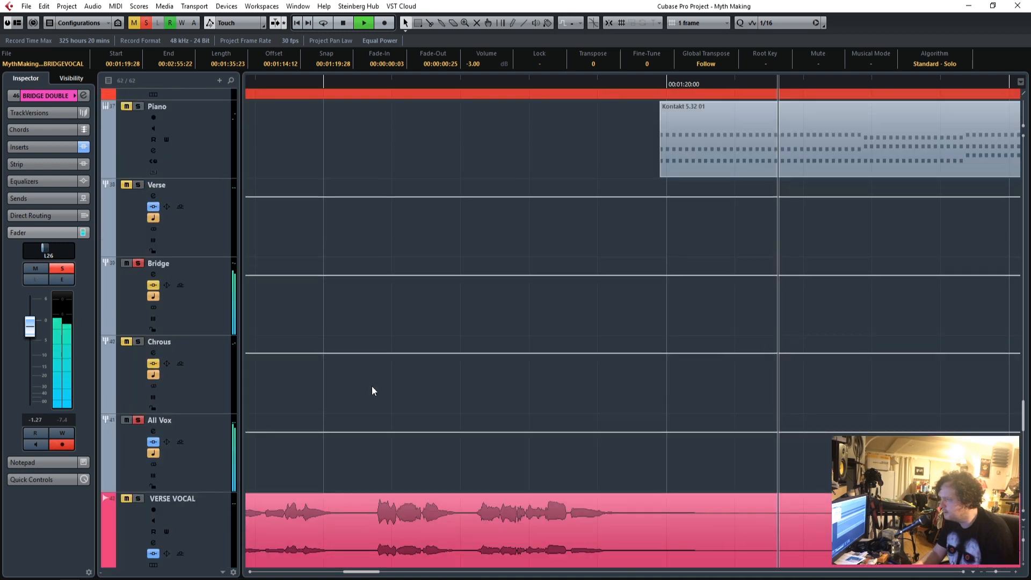
click(223, 309)
click(56, 114)
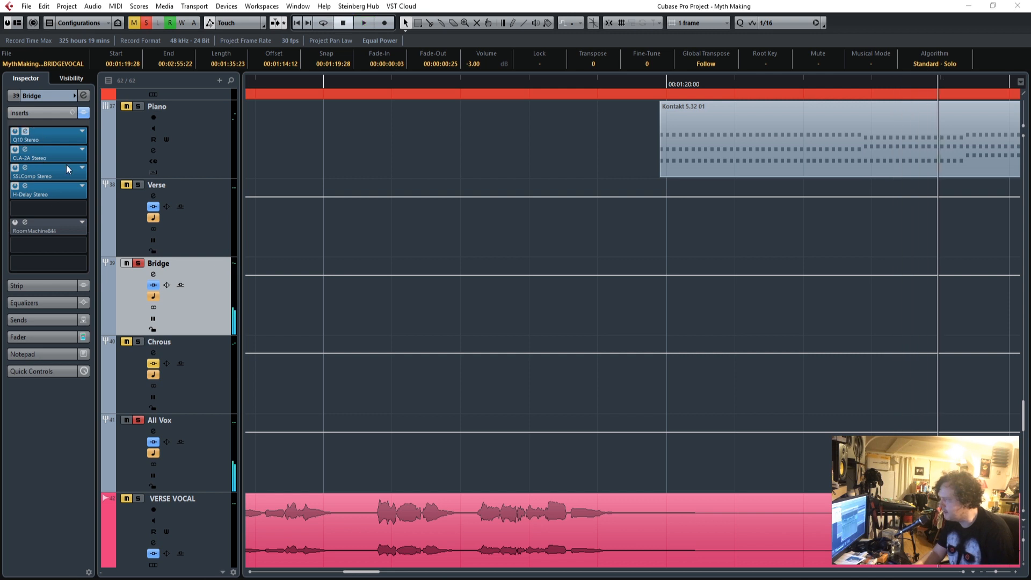
drag(863, 98, 684, 83)
drag(526, 280, 468, 325)
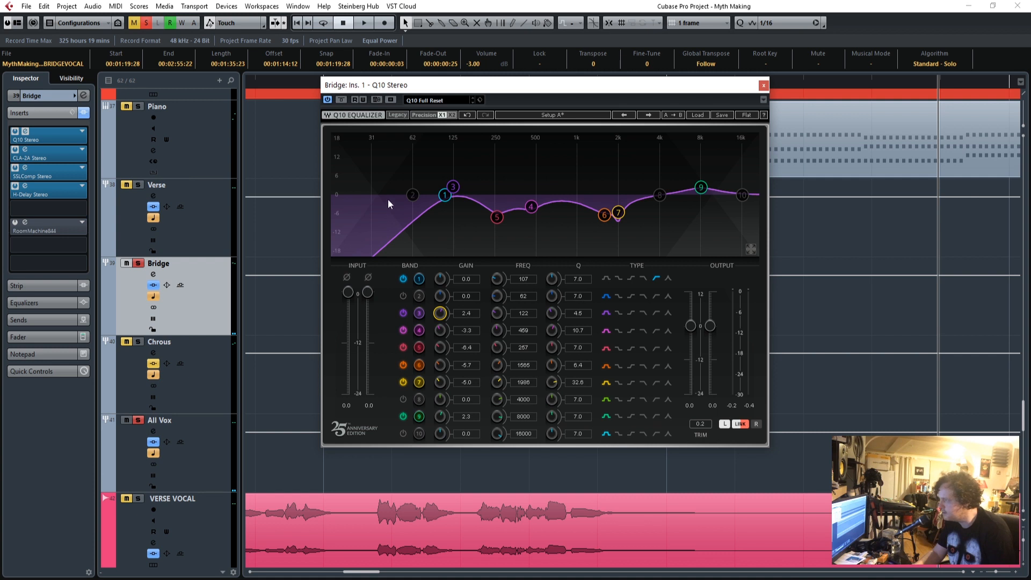
Open the Bridge group's CLA-2A, SSLComp and H-Delay plug-ins and arrange their windows around the equalizer.
click(25, 149)
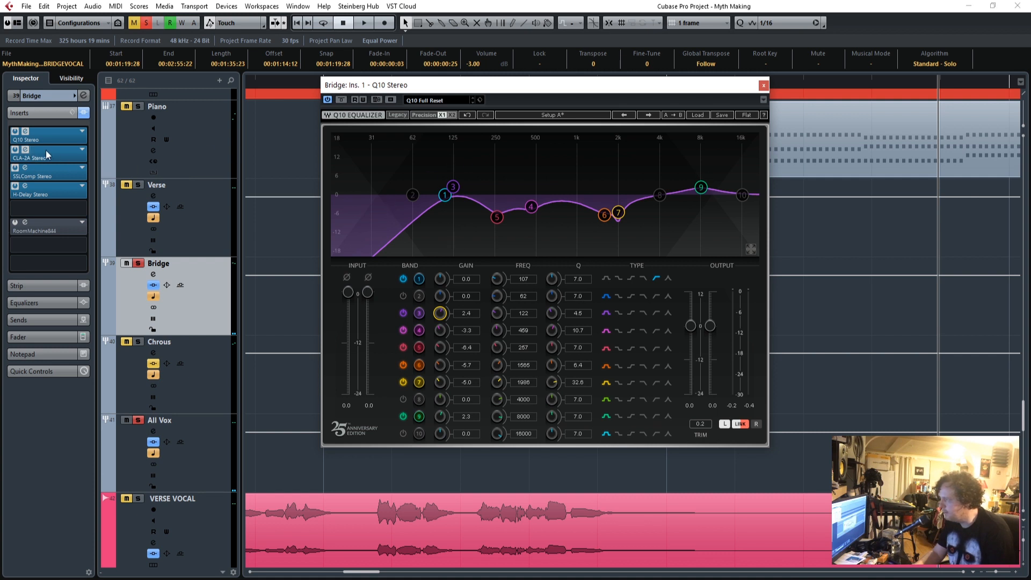
drag(428, 172, 932, 122)
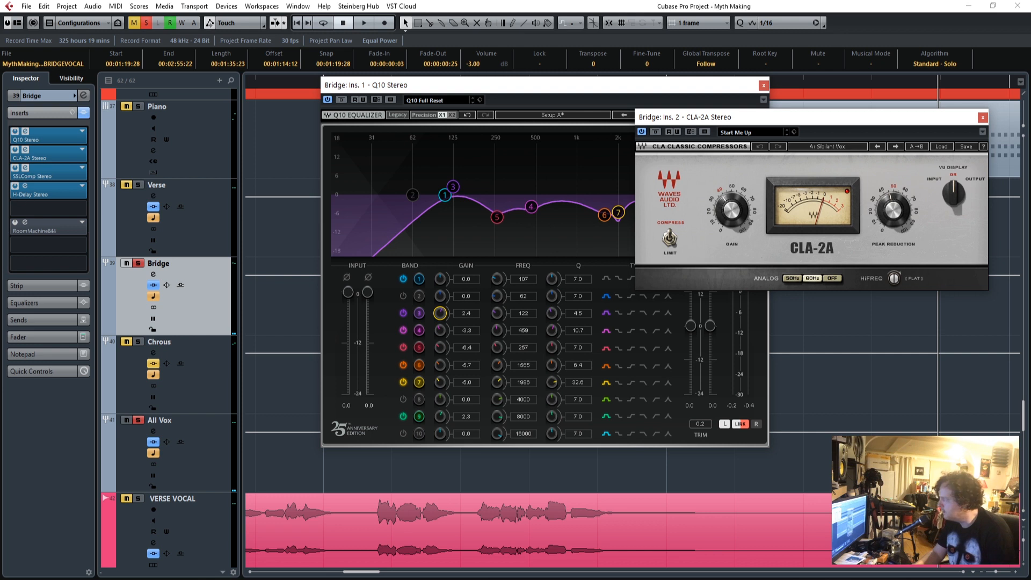
drag(676, 109, 810, 348)
click(25, 186)
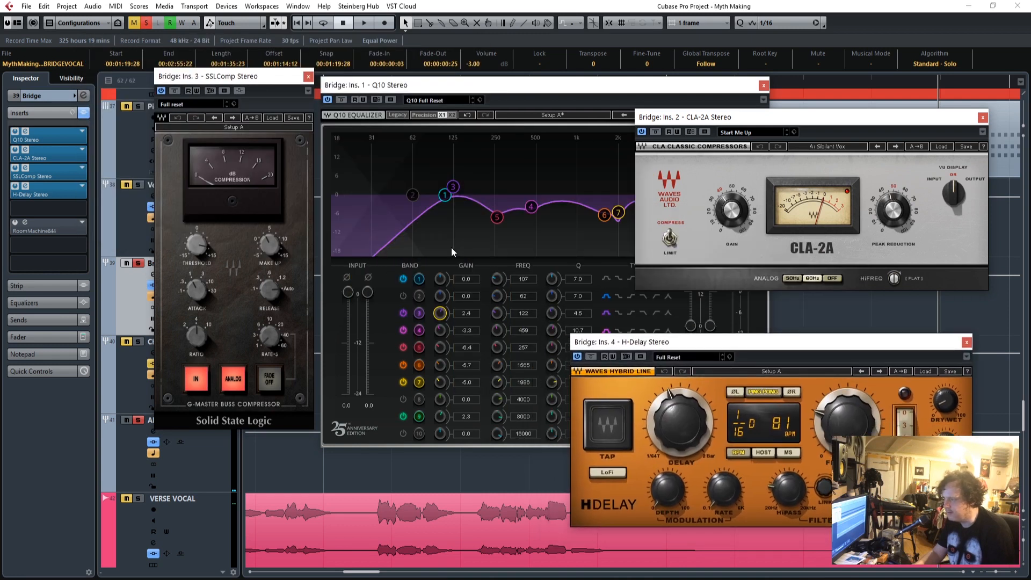
Set the Bridge group's Q10 band 1 low-cut frequency to 139 while playing the bridge vocals and close the equalizer.
drag(458, 94, 458, 136)
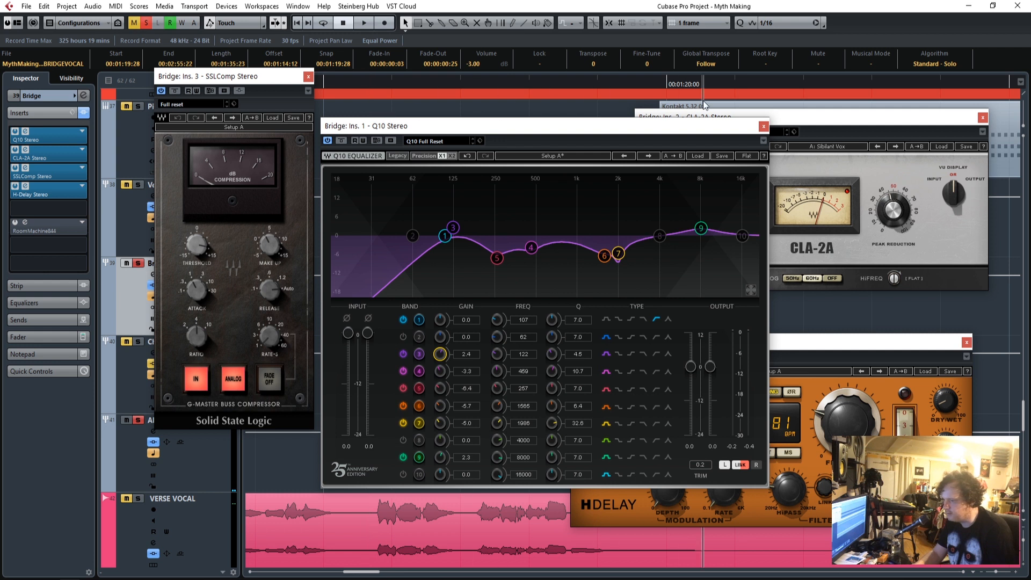
key(space)
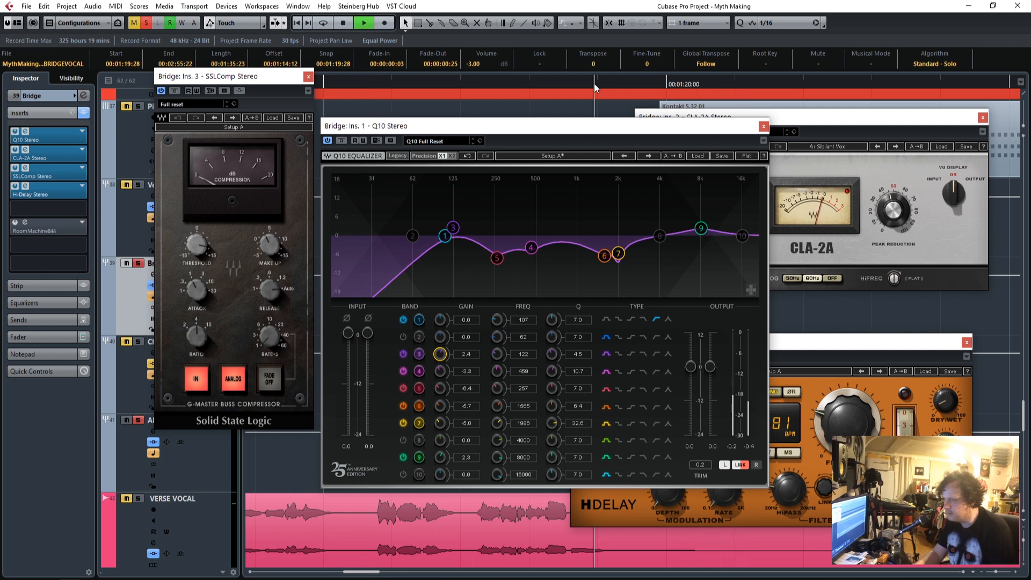
drag(521, 321, 521, 309)
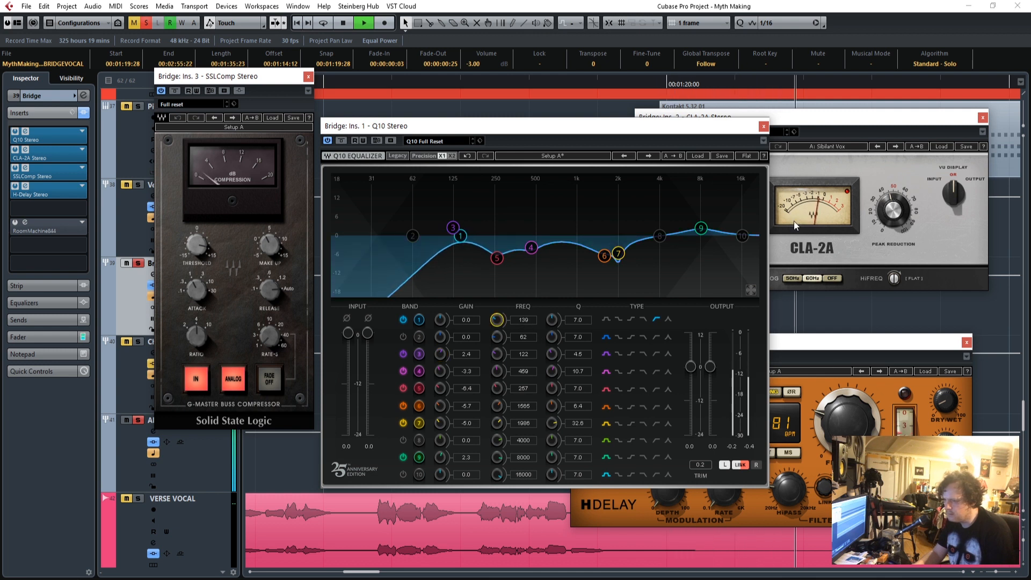
click(763, 126)
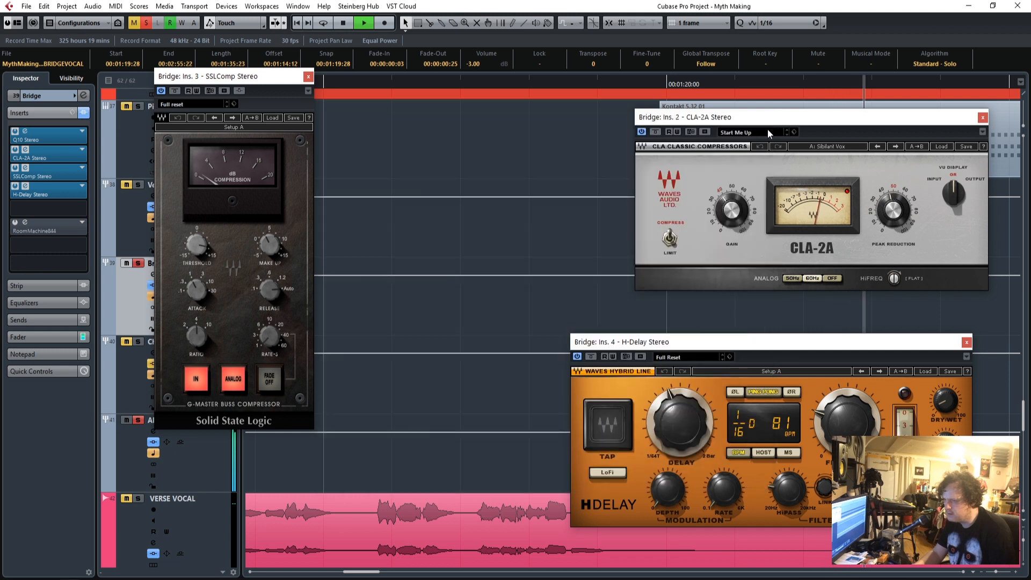
Check the Bridge group's CLA-2A peak reduction and fine-tune the SSLComp threshold during playback, then stop and close the open plug-ins.
drag(774, 123, 536, 109)
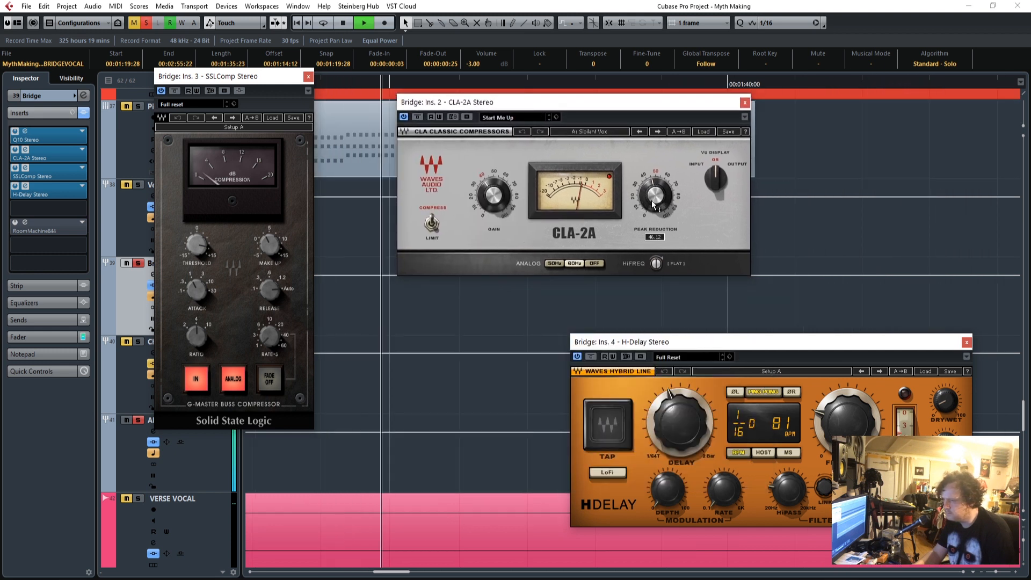
drag(194, 247, 195, 252)
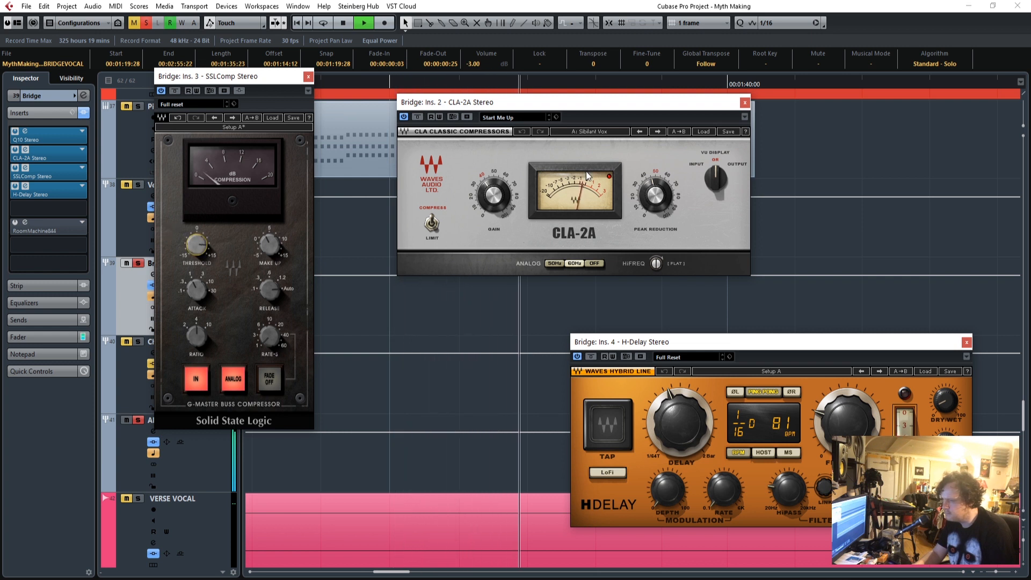
drag(657, 200, 661, 192)
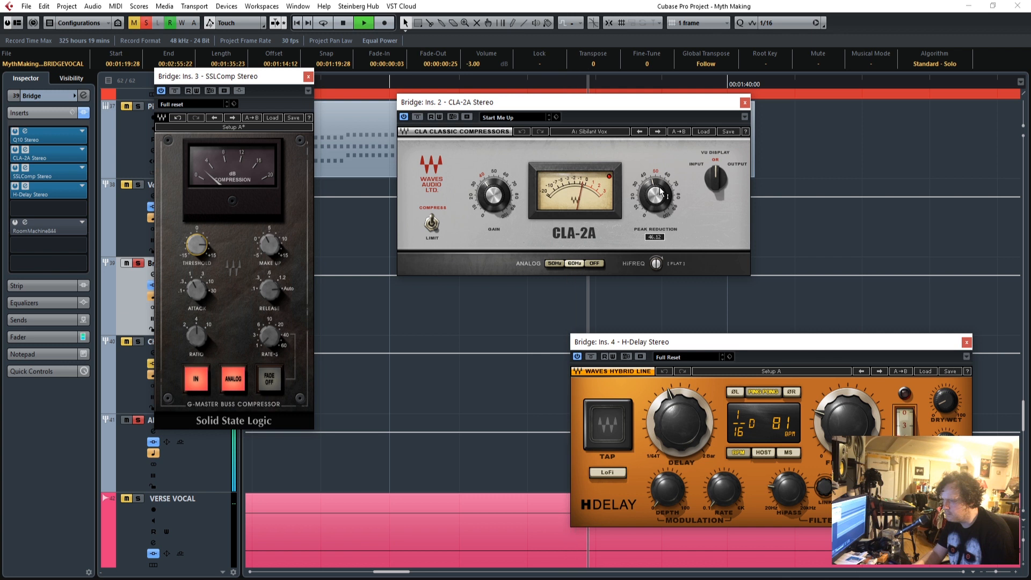
click(744, 102)
key(space)
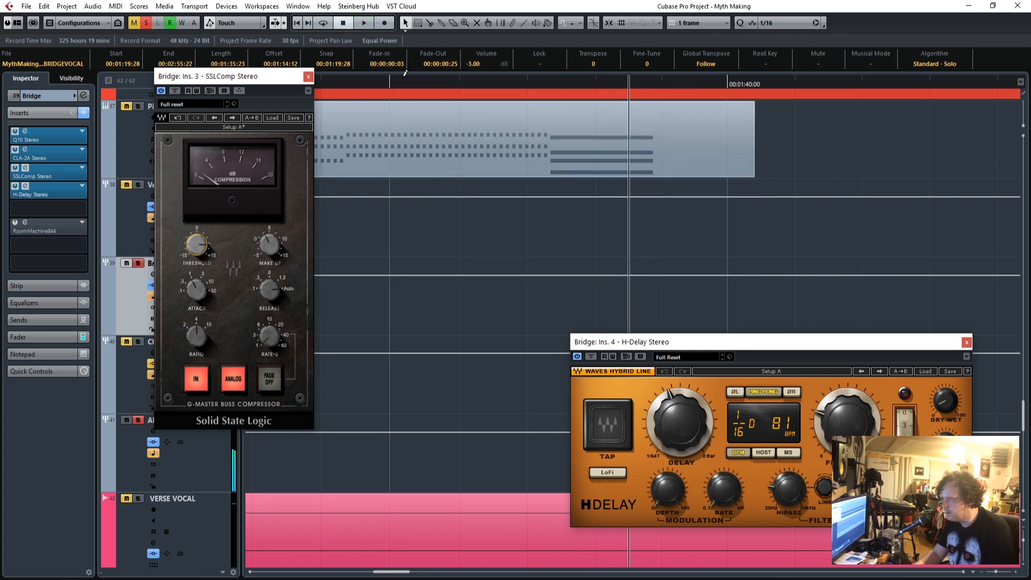
click(309, 78)
click(966, 342)
Solo the copied BRIDGE VOCAL and BRIDGE DOUBLE tracks alongside the two original bridge tracks.
scroll(490, 372, down, 5)
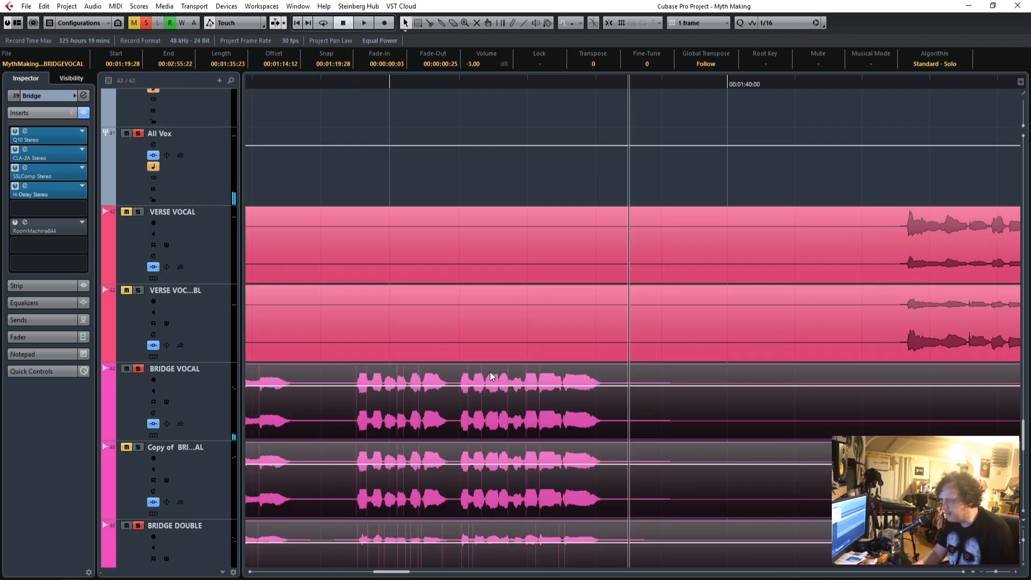
scroll(566, 475, down, 5)
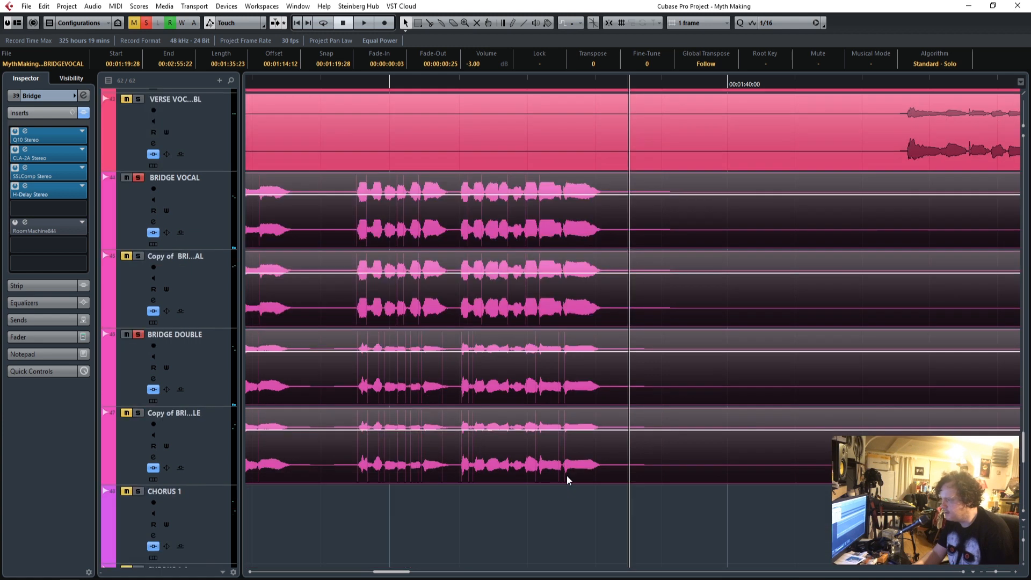
scroll(381, 348, up, 3)
click(215, 316)
click(194, 359)
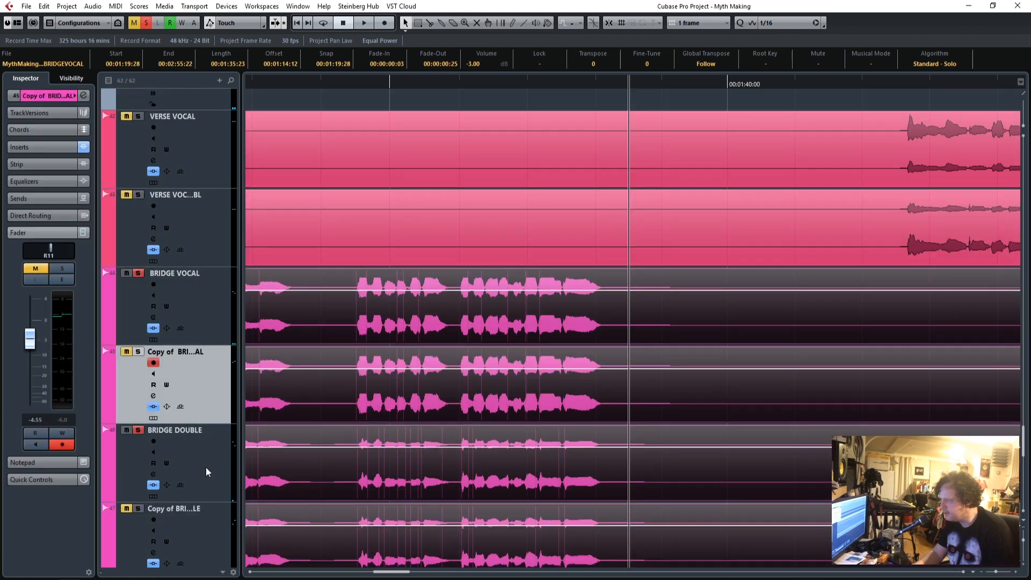
click(203, 538)
drag(390, 572, 374, 572)
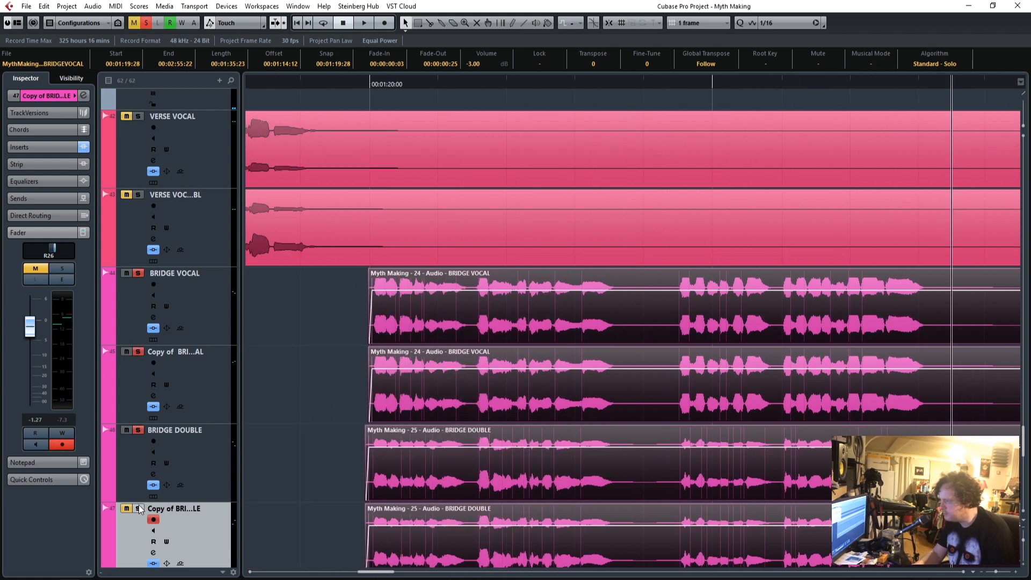
Show the inserts of the copied BRIDGE VOCAL track and place the playhead just before the bridge vocals.
click(225, 398)
click(24, 147)
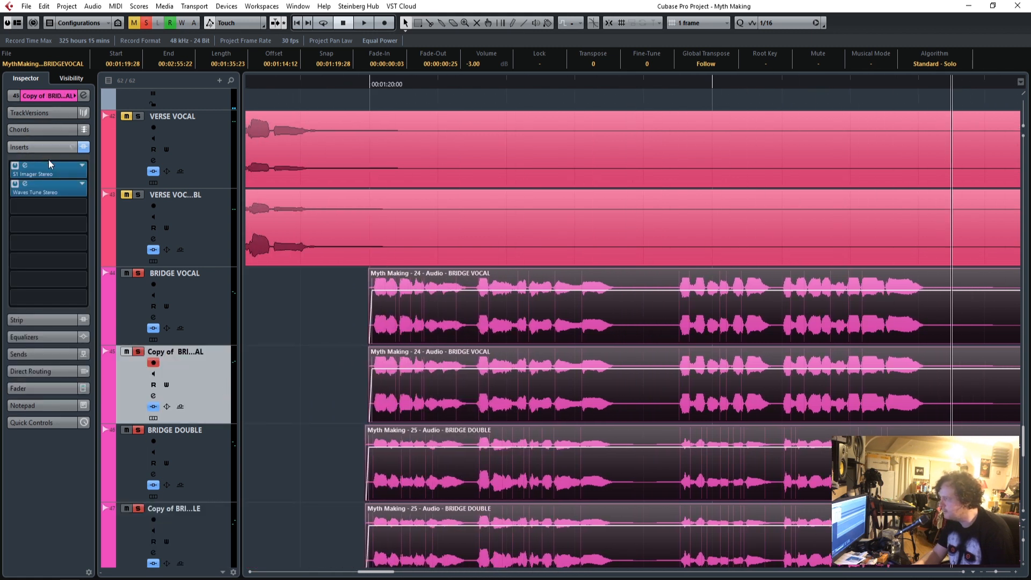
scroll(356, 324, down, 5)
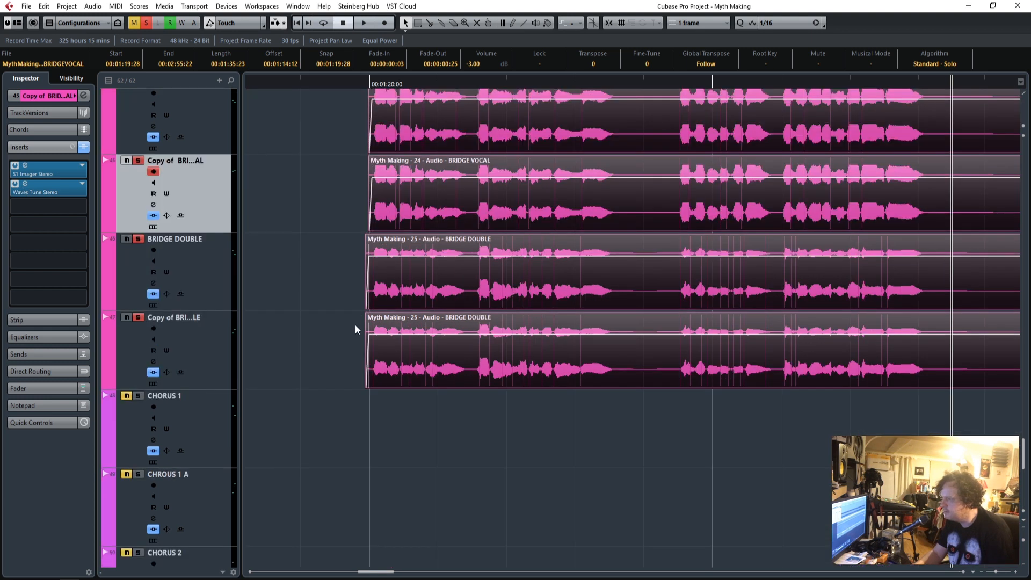
click(356, 83)
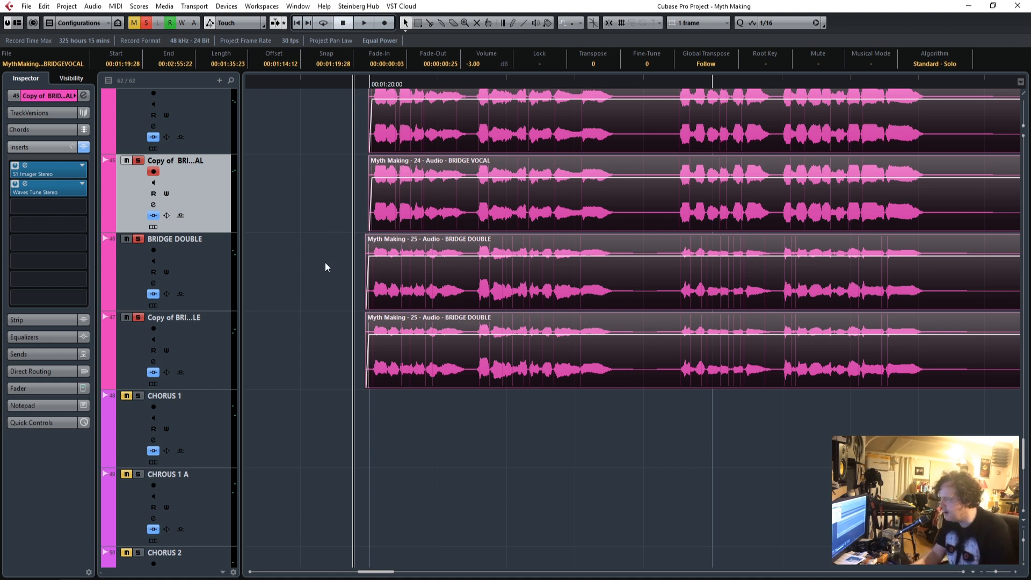
Set the copied BRIDGE DOUBLE track's delay to 10 ms, using the copied BRIDGE VOCAL track as reference, and play the soloed bridge vocals.
scroll(325, 267, up, 2)
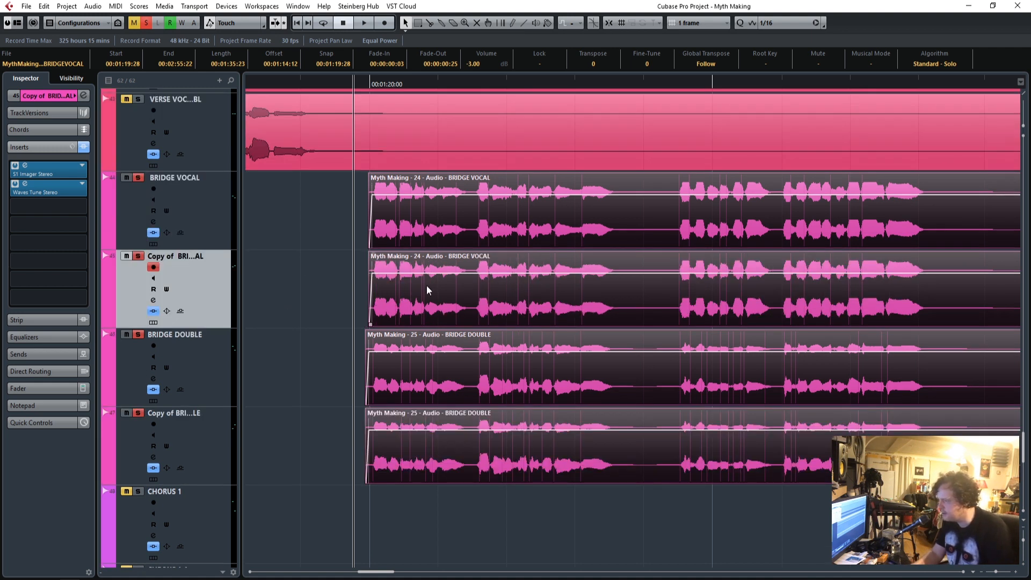
click(398, 299)
click(69, 100)
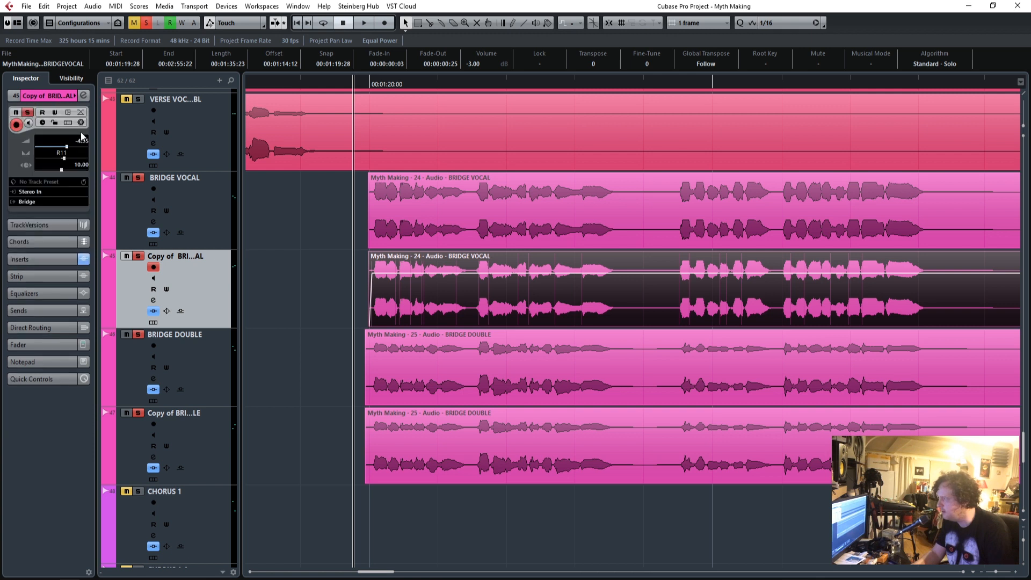
click(199, 443)
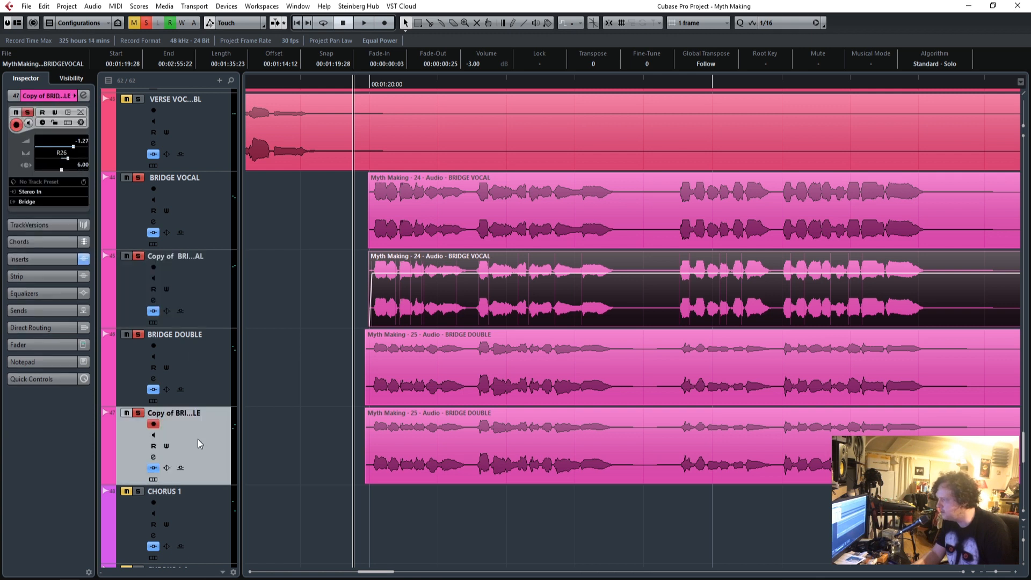
double_click(80, 169)
text(10)
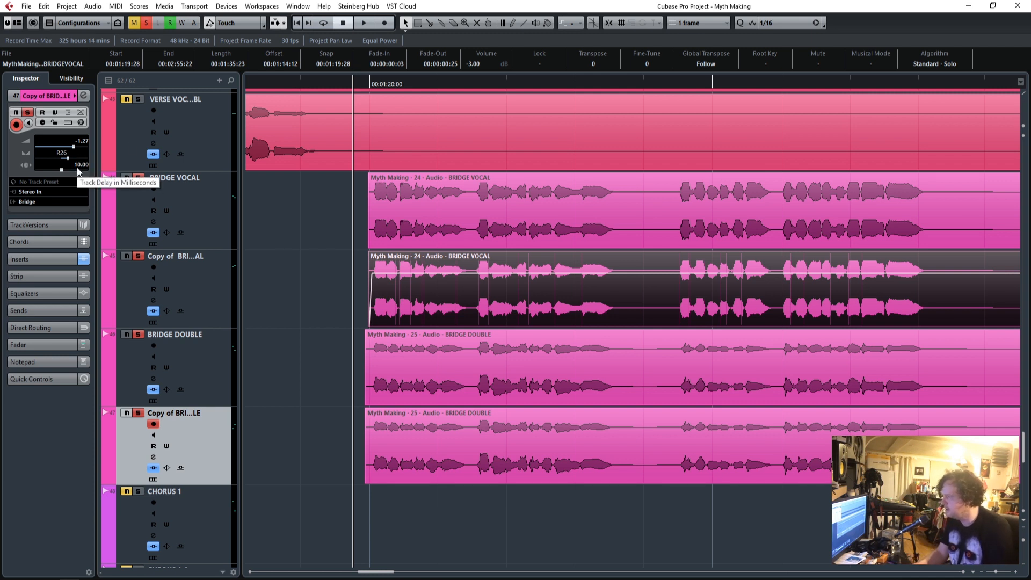
key(space)
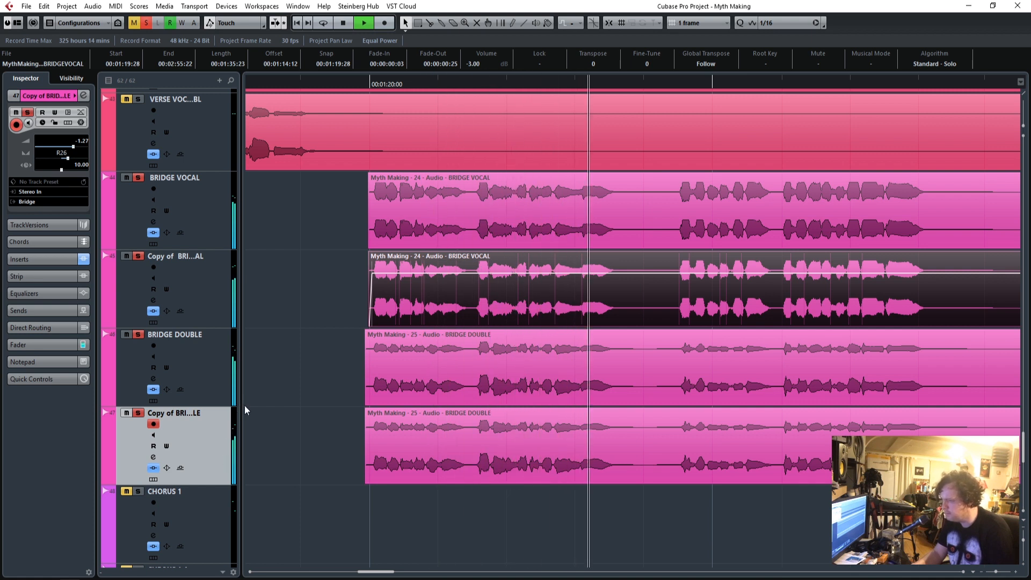
Clear all solos and replay the opening of the bridge vocals in the full mix.
click(146, 23)
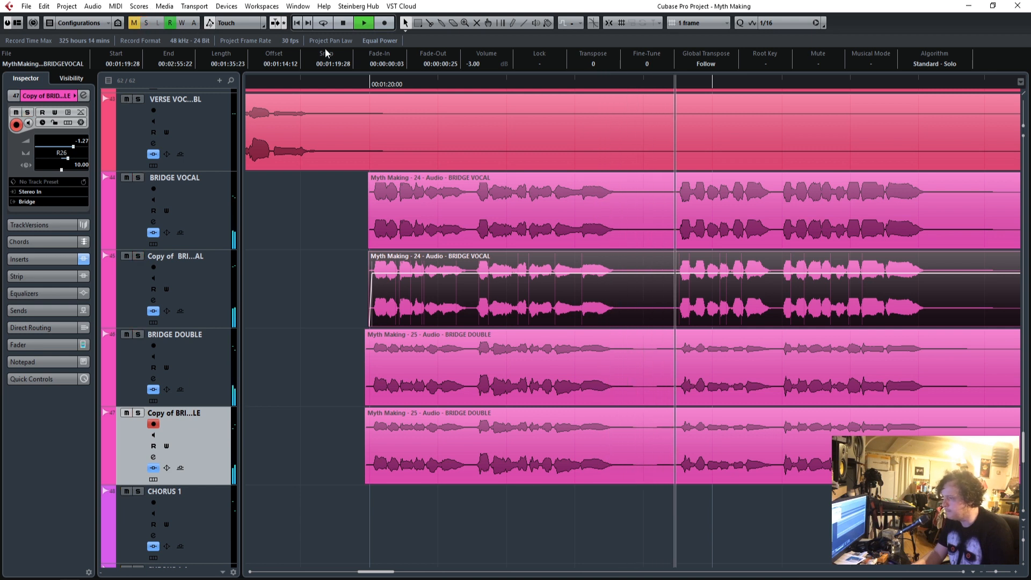
click(357, 83)
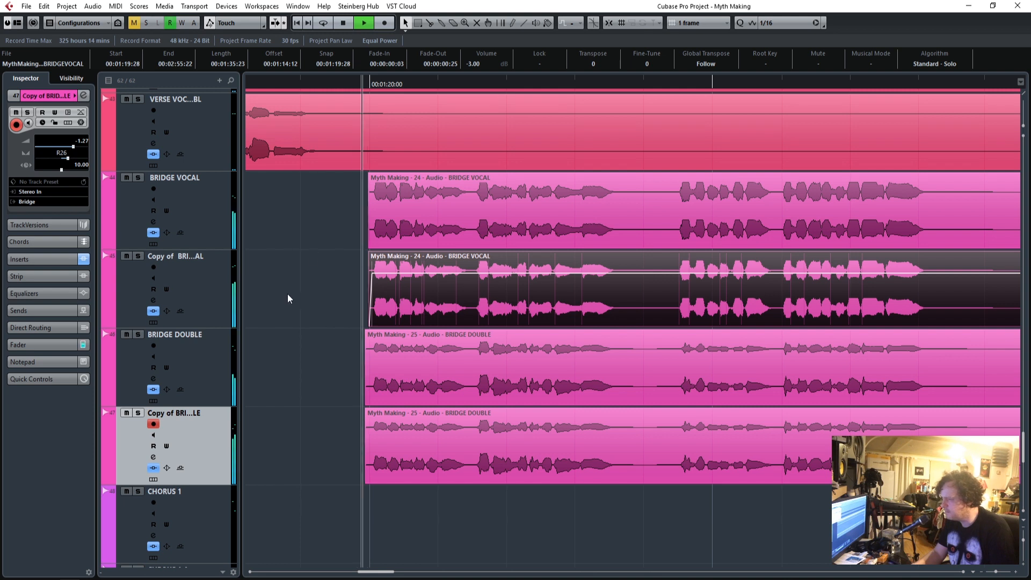
key(space)
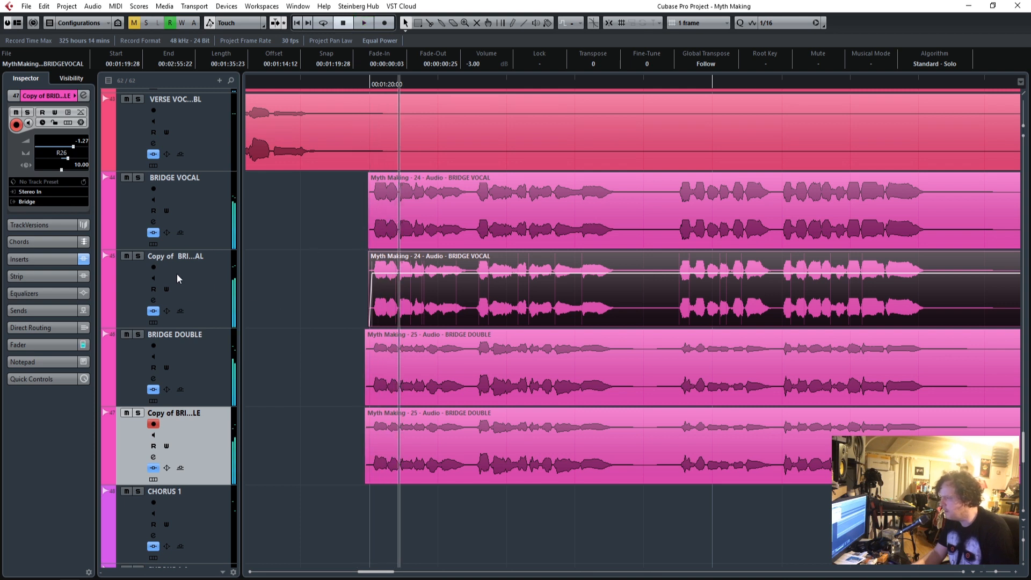
Solo the two original and two copied bridge vocal tracks and show the BRIDGE DOUBLE track's fader settings.
click(139, 177)
click(139, 257)
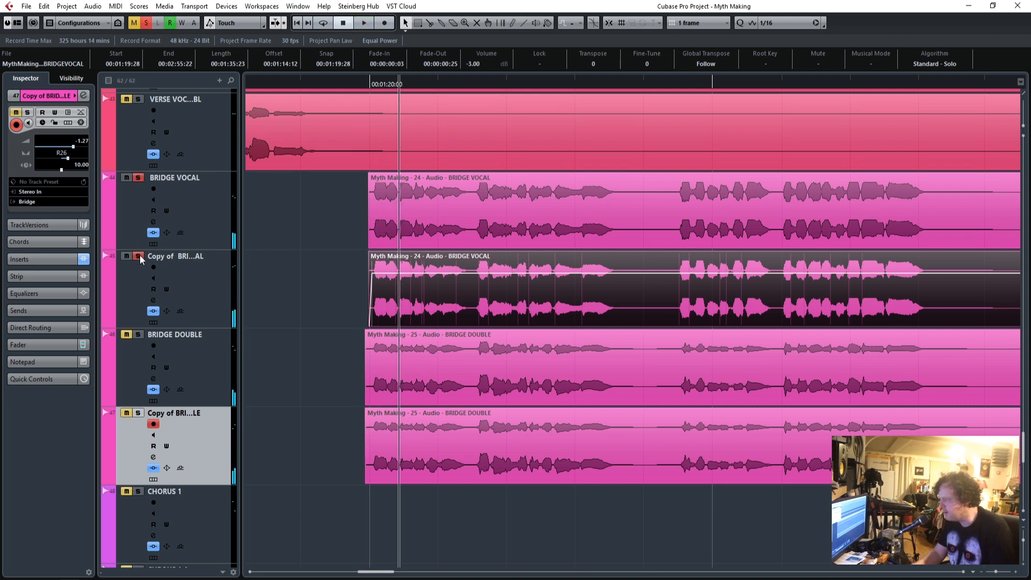
click(311, 398)
click(211, 376)
click(80, 344)
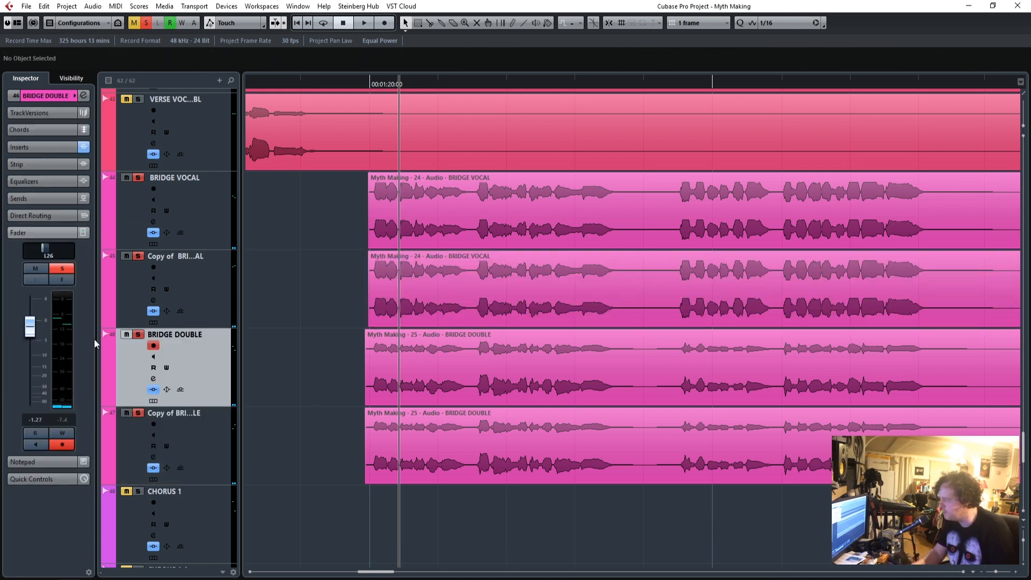
Set the BRIDGE VOCAL and BRIDGE DOUBLE track faders to 0.00.
click(211, 220)
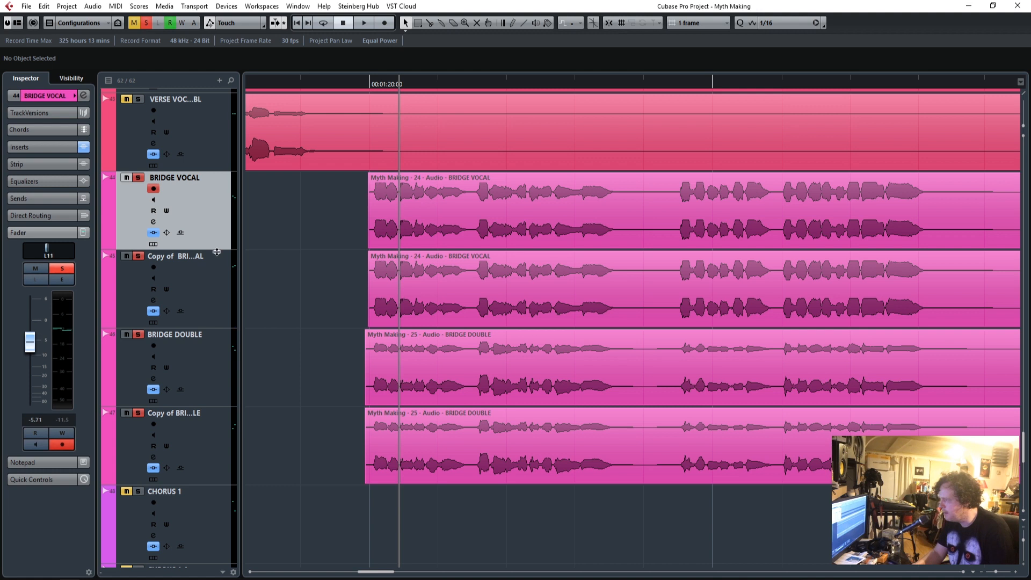
click(216, 282)
click(220, 204)
click(214, 367)
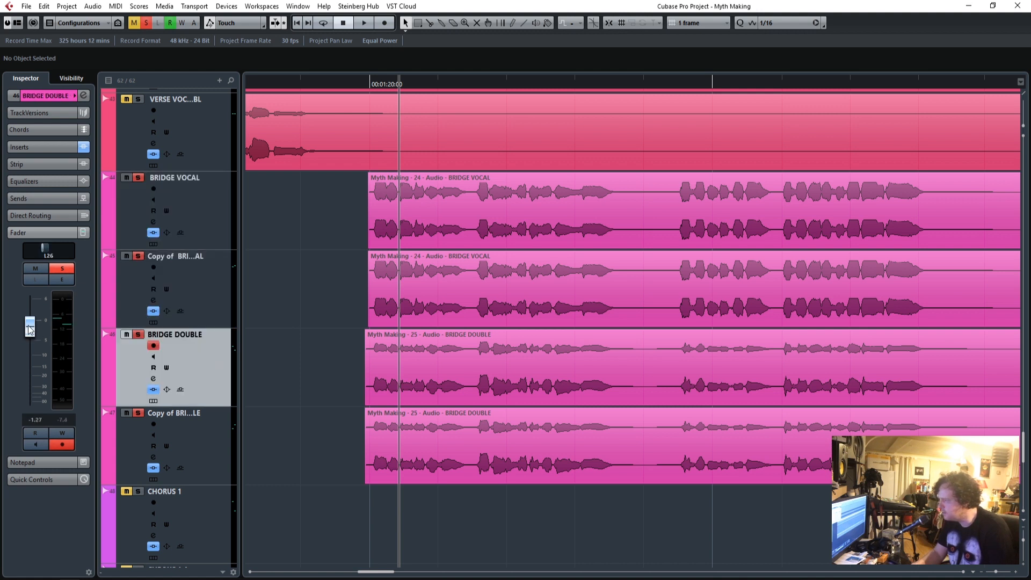
Centre the panning of the BRIDGE VOCAL and BRIDGE DOUBLE tracks and both of their copies.
click(204, 289)
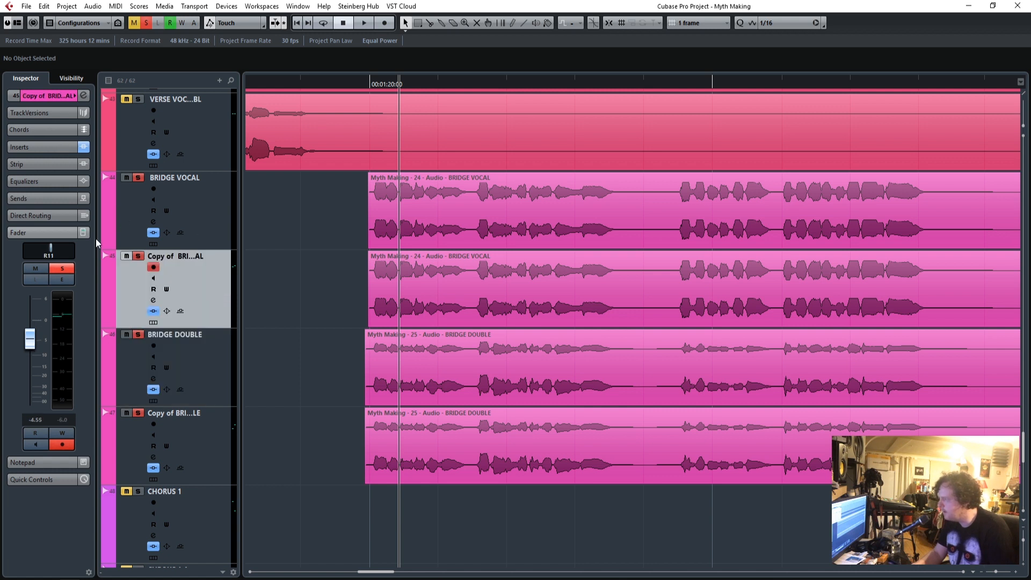
click(207, 202)
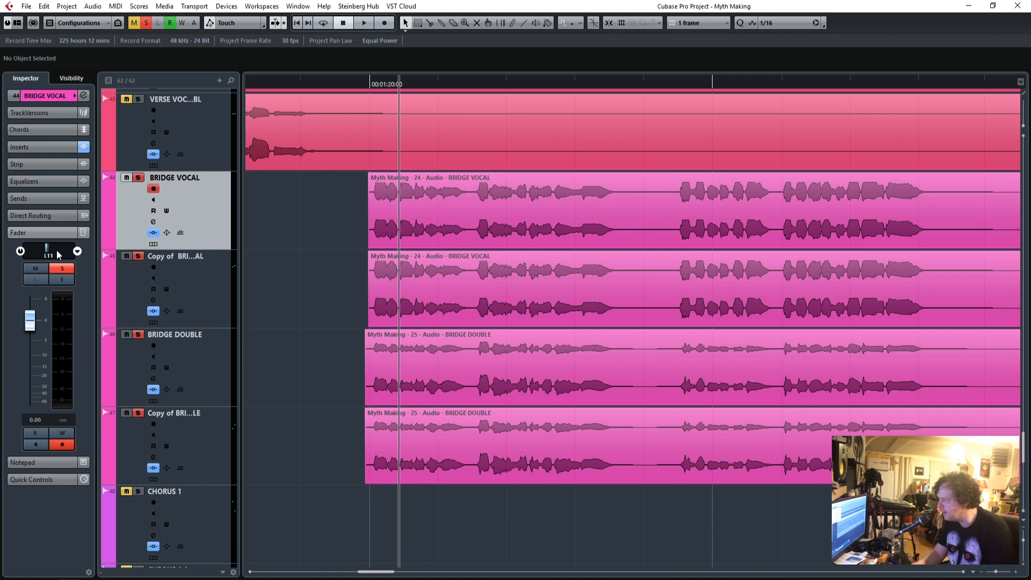
click(194, 369)
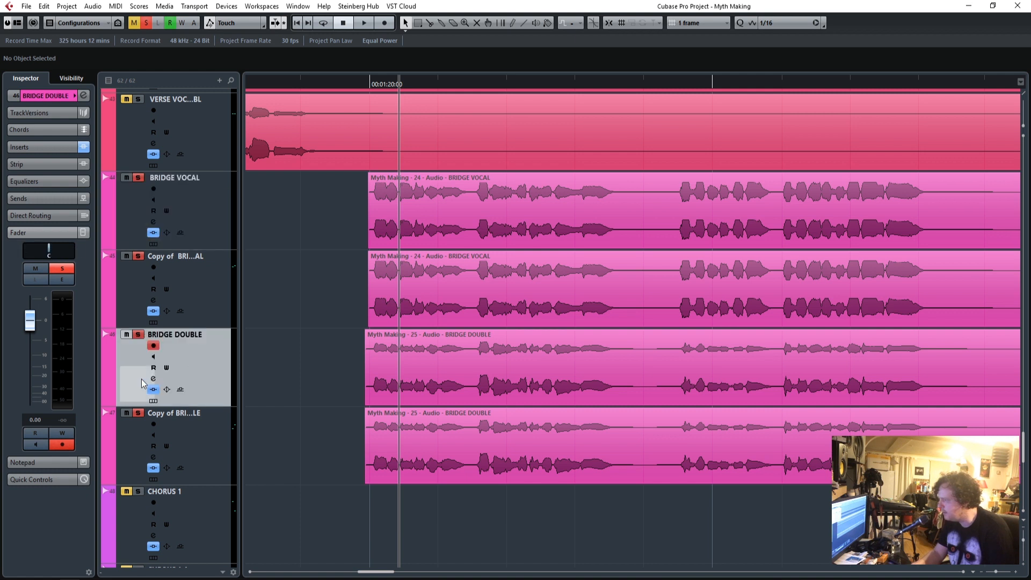
click(200, 442)
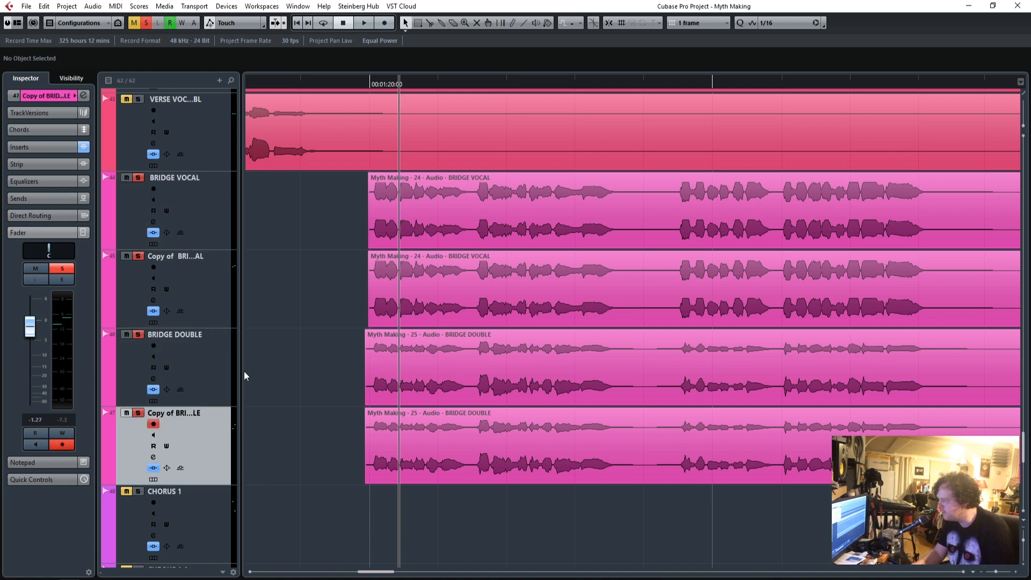
Check the fader and pan settings of all four bridge tracks and play them from just before the bridge vocals.
drag(365, 83, 369, 84)
click(205, 284)
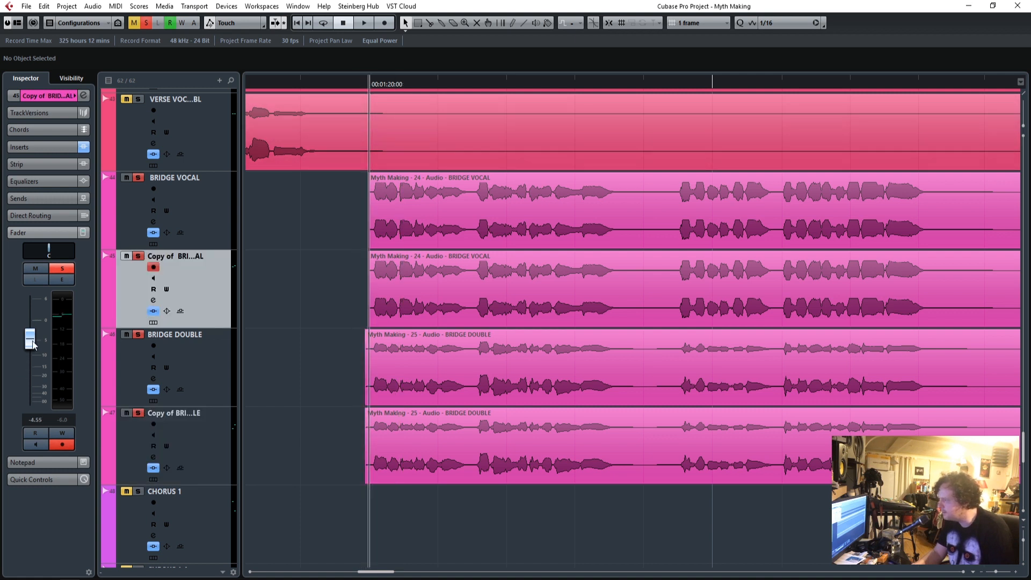
click(177, 431)
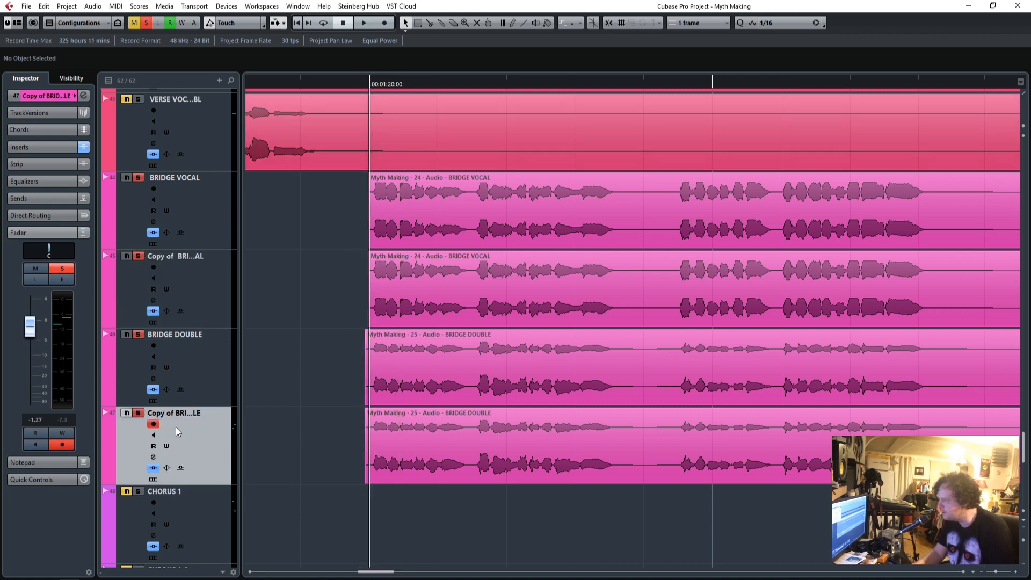
click(177, 364)
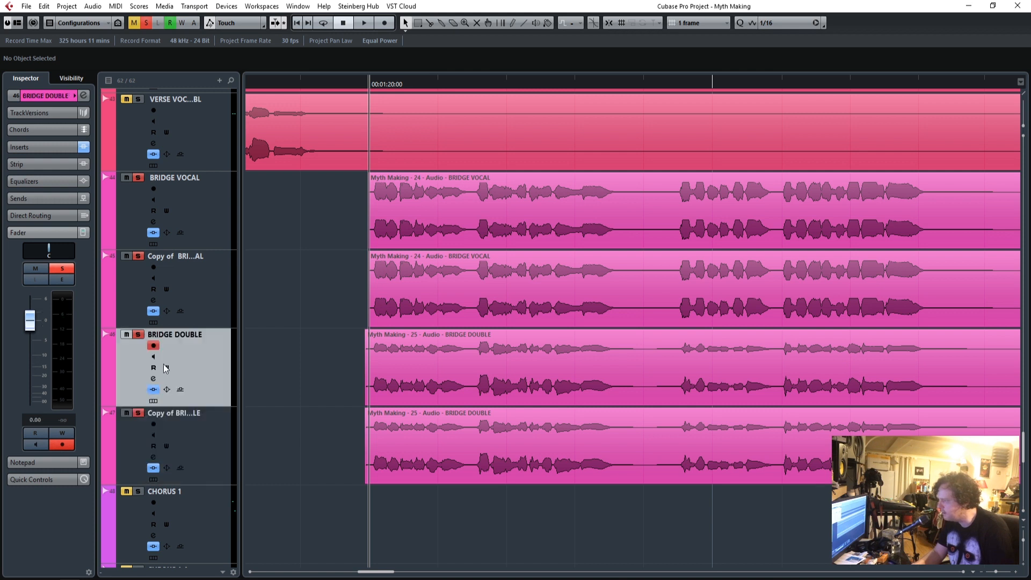
click(206, 217)
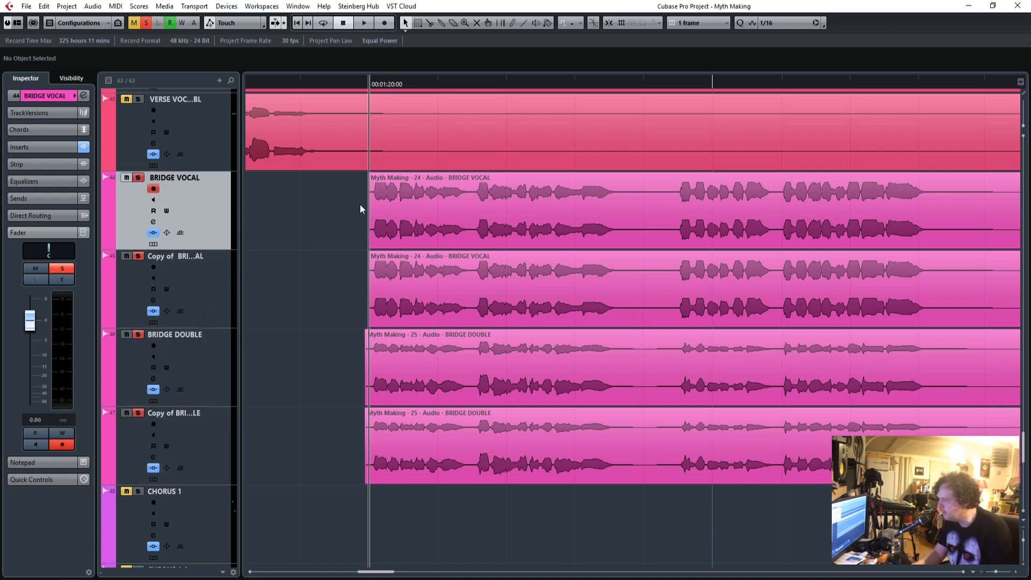
click(359, 82)
key(space)
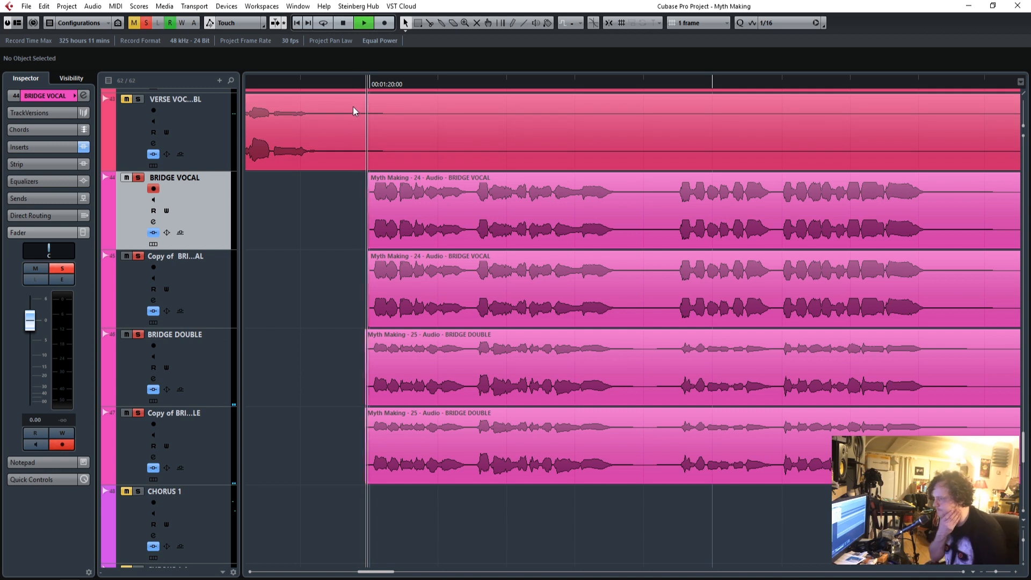
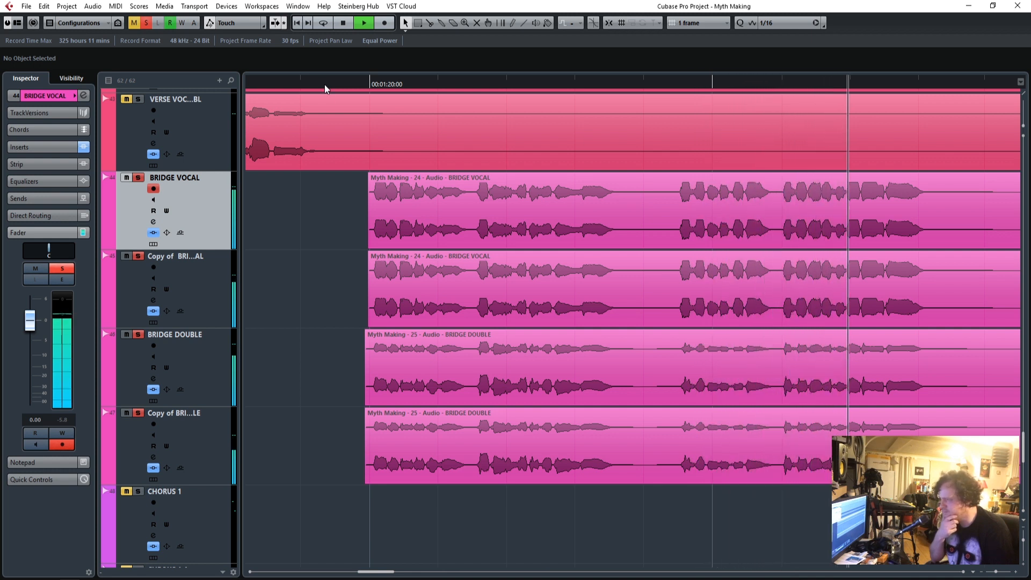
Stop playback, return to just before the bridge vocals and open the Q10 equalizer on the Bridge group.
scroll(314, 337, up, 3)
scroll(317, 327, down, 3)
key(space)
click(335, 84)
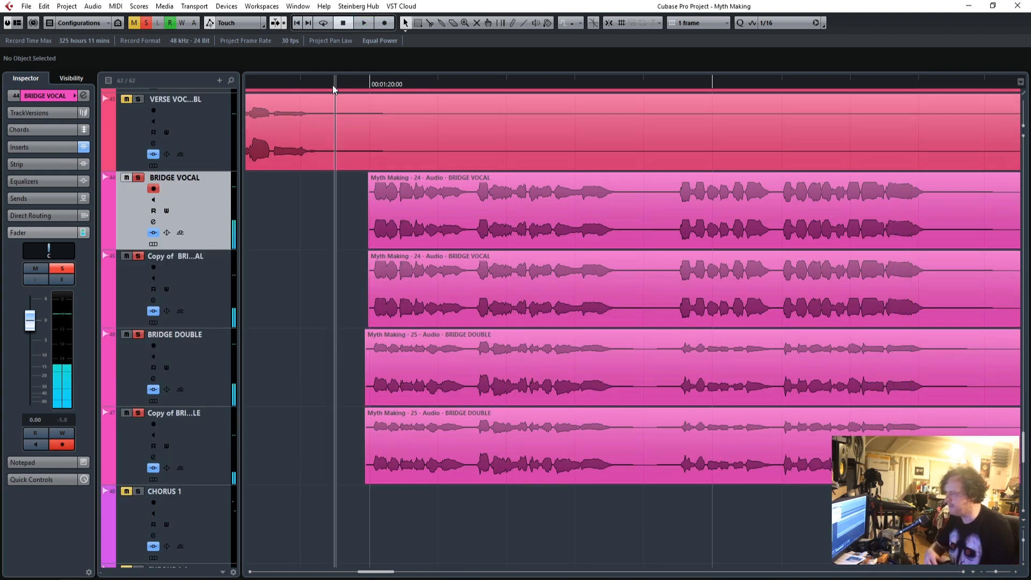
scroll(323, 313, up, 5)
scroll(323, 314, up, 1)
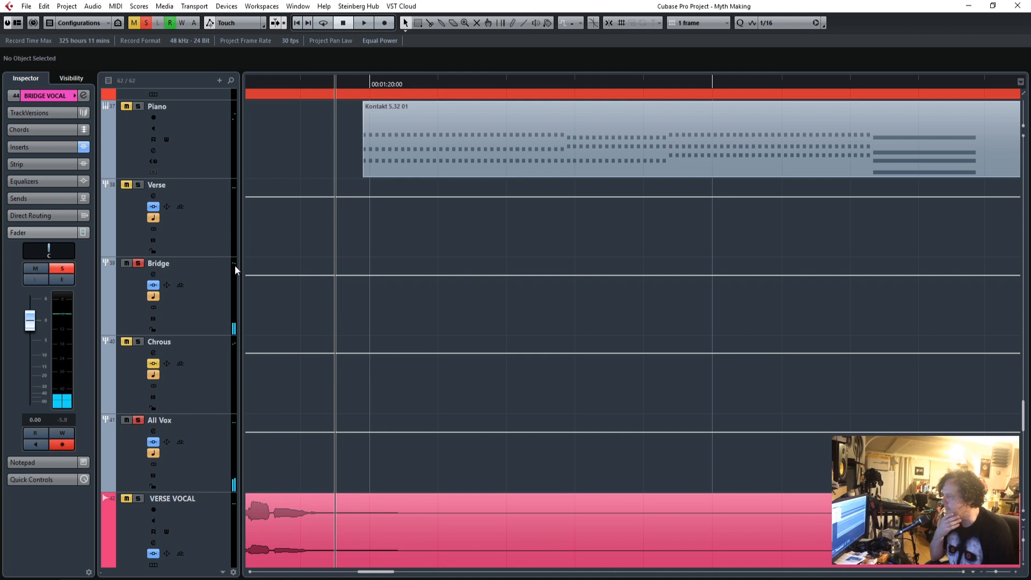
click(219, 273)
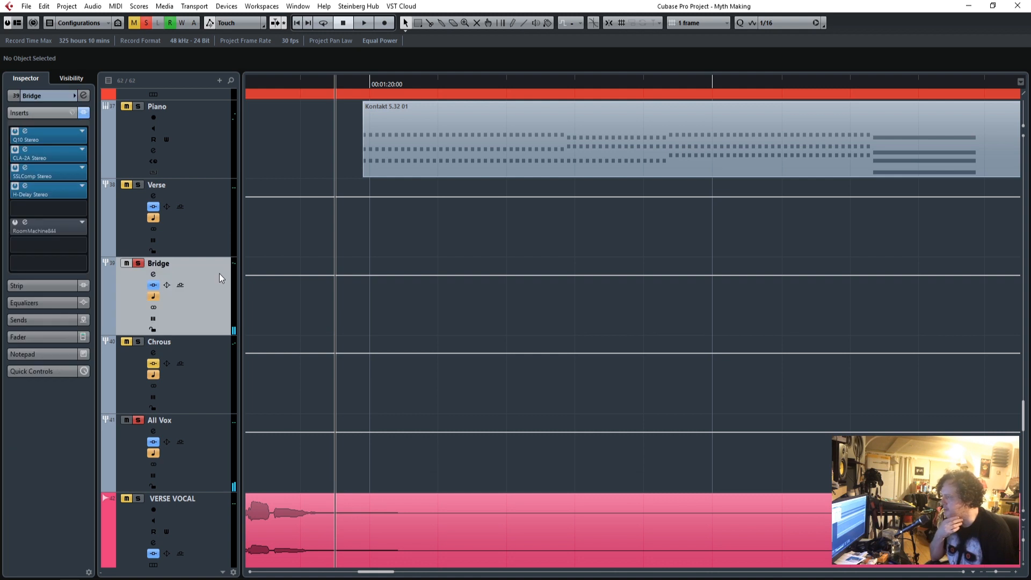
click(25, 132)
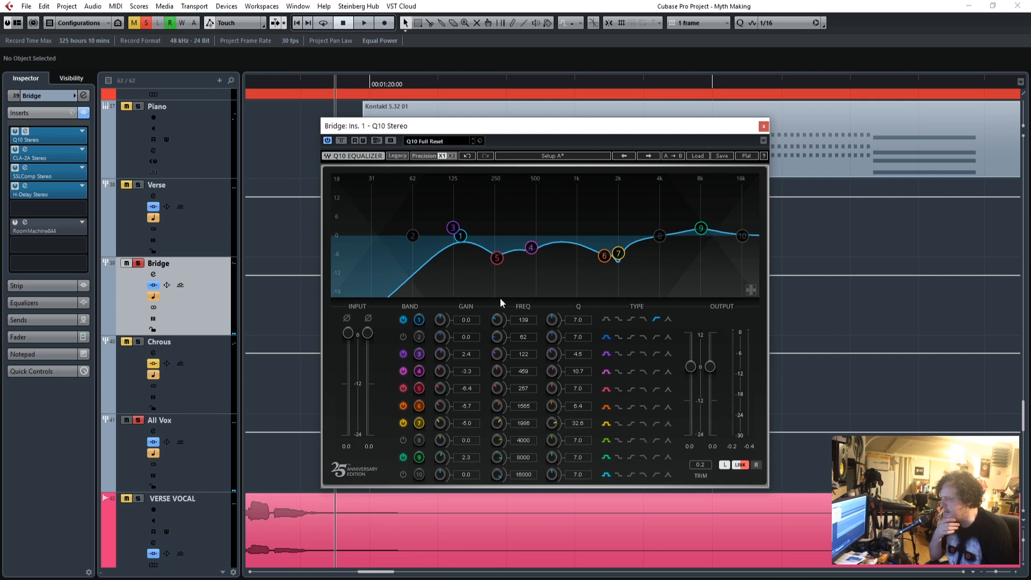
Uncover the bridge section behind the equalizer window and play it from just before the bridge vocals.
drag(492, 131, 644, 115)
drag(371, 571, 347, 575)
scroll(351, 531, down, 3)
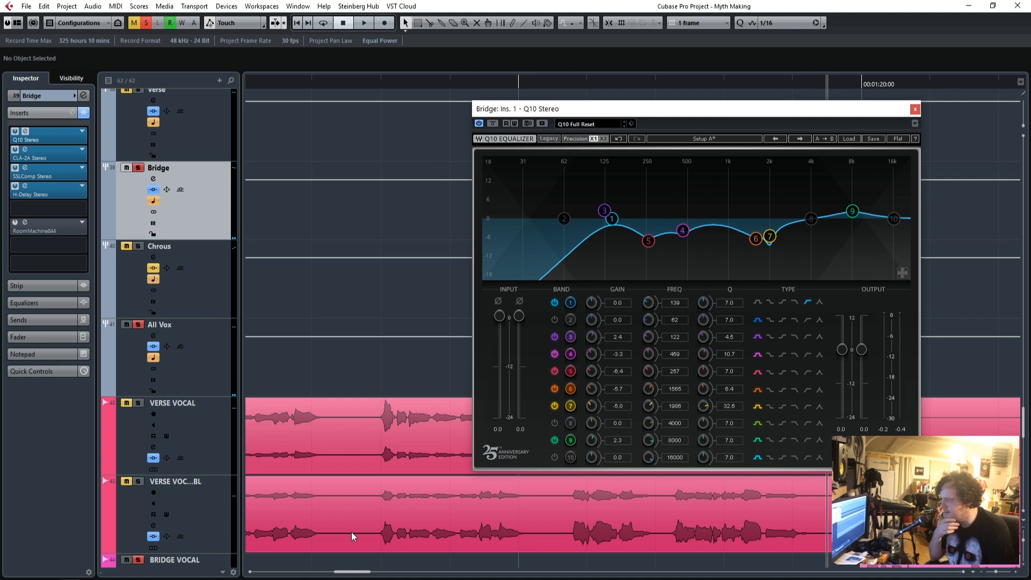
drag(759, 109, 412, 143)
click(858, 85)
key(space)
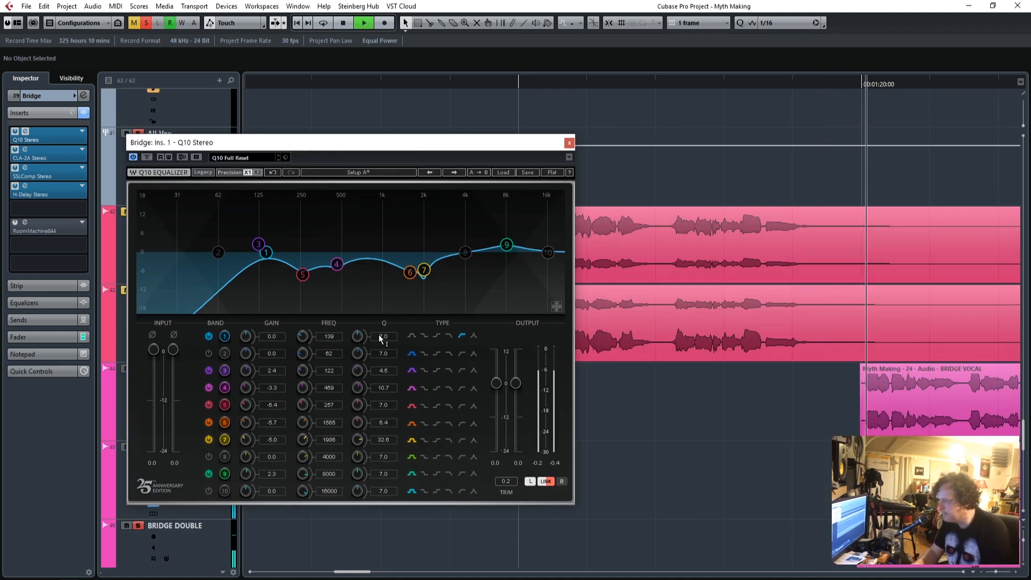
Set band 1 of the Bridge group's Q10 equalizer to a frequency of 142 and switch off band 3.
drag(331, 339, 330, 322)
click(209, 388)
click(208, 388)
click(208, 371)
drag(325, 339, 326, 350)
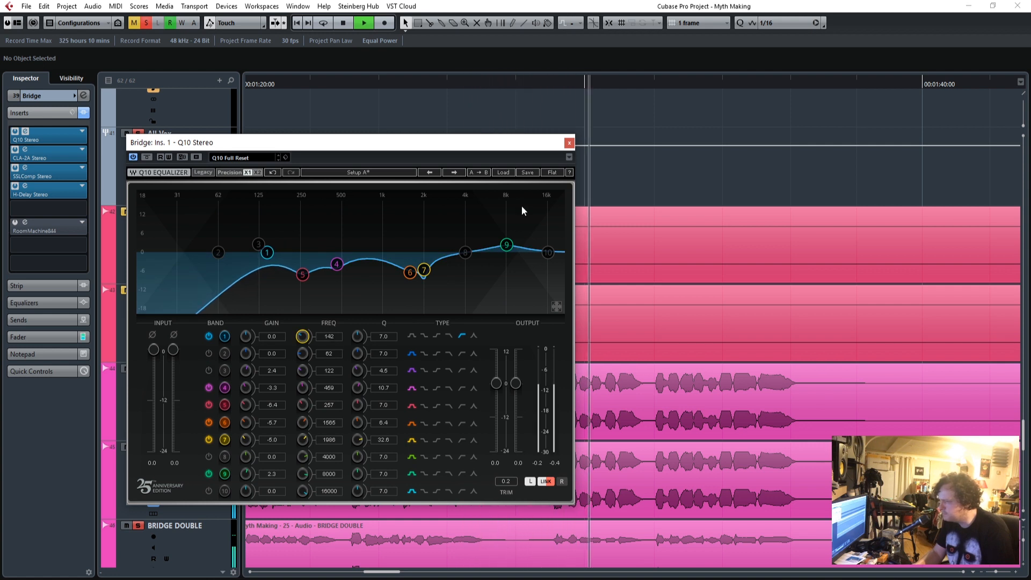
click(569, 143)
Replay from just before the bridge vocals and clear all track solos to hear the full mix.
mouse_move(374, 572)
mouse_down()
mouse_move(345, 573)
mouse_move(360, 572)
mouse_up()
scroll(384, 488, down, 5)
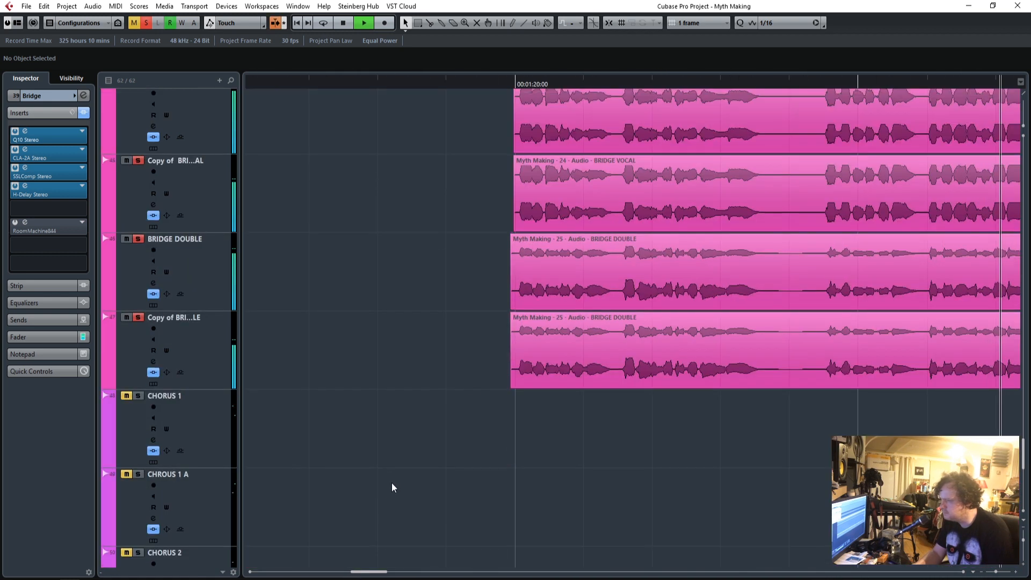
click(487, 83)
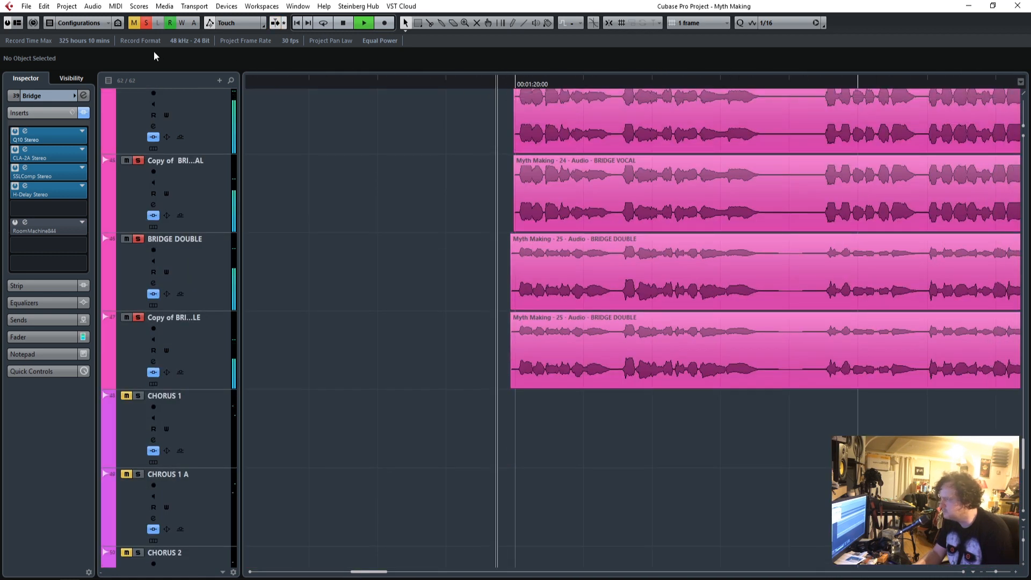
click(146, 23)
Try the Bridge group's fader at 1.25 and check its CLA-2A and SSLComp compressors during playback.
scroll(369, 339, up, 12)
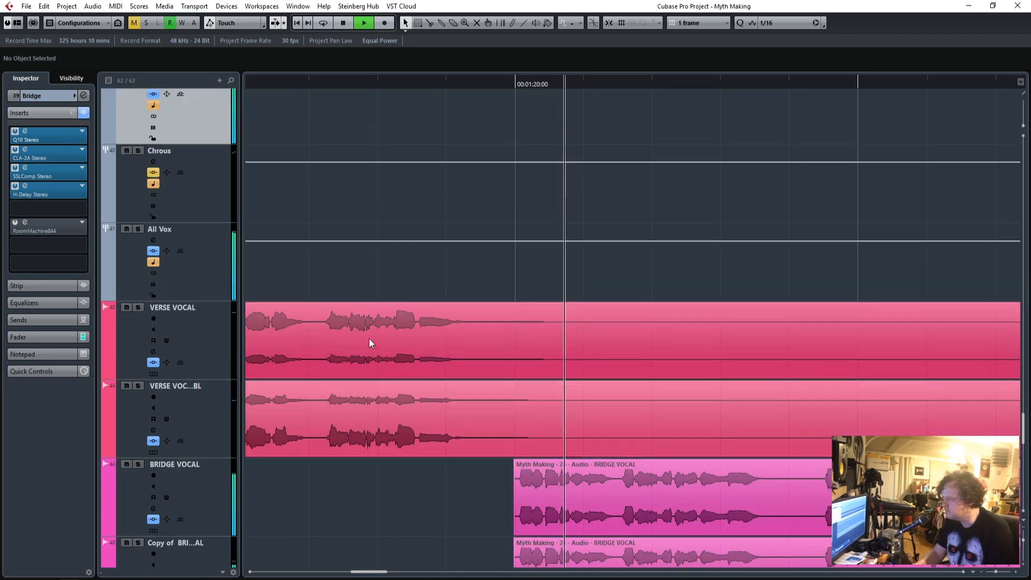
scroll(369, 337, down, 2)
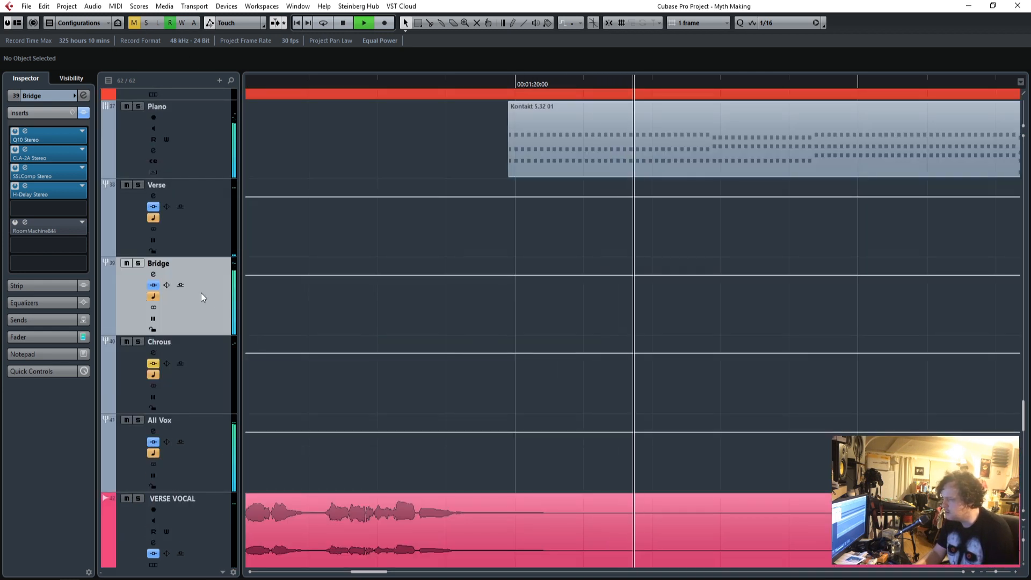
click(54, 337)
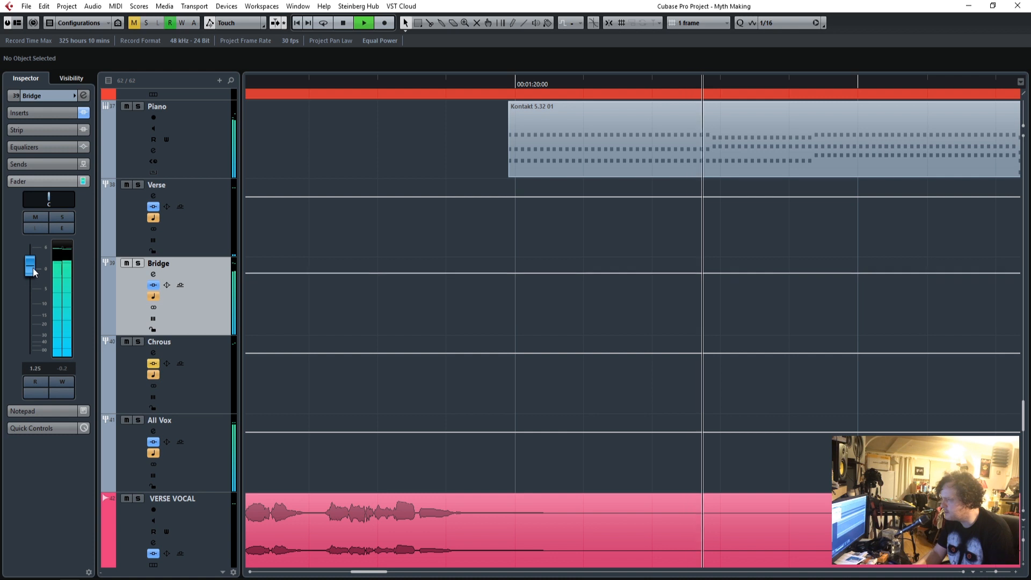
click(32, 113)
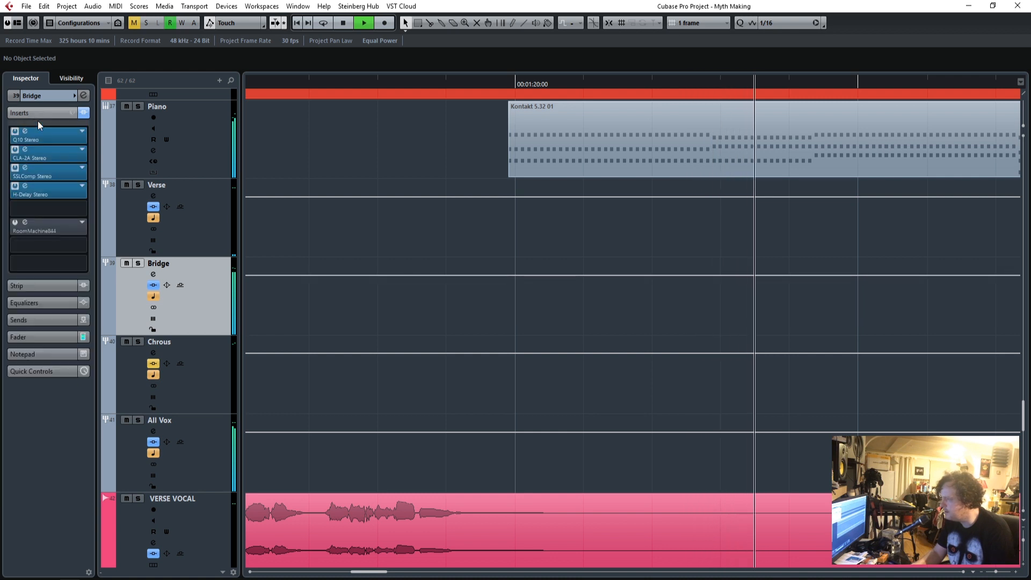
click(25, 150)
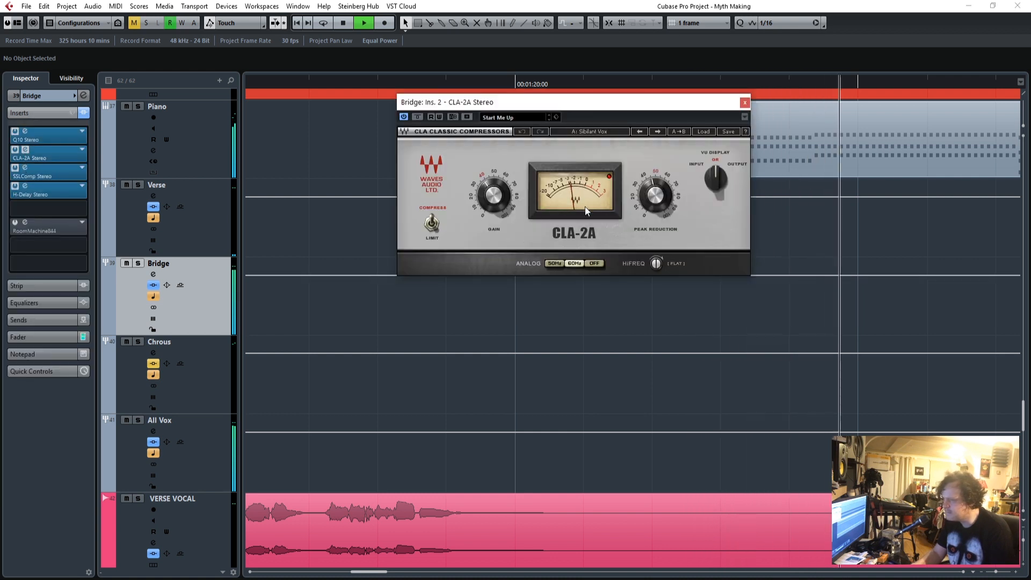
click(26, 167)
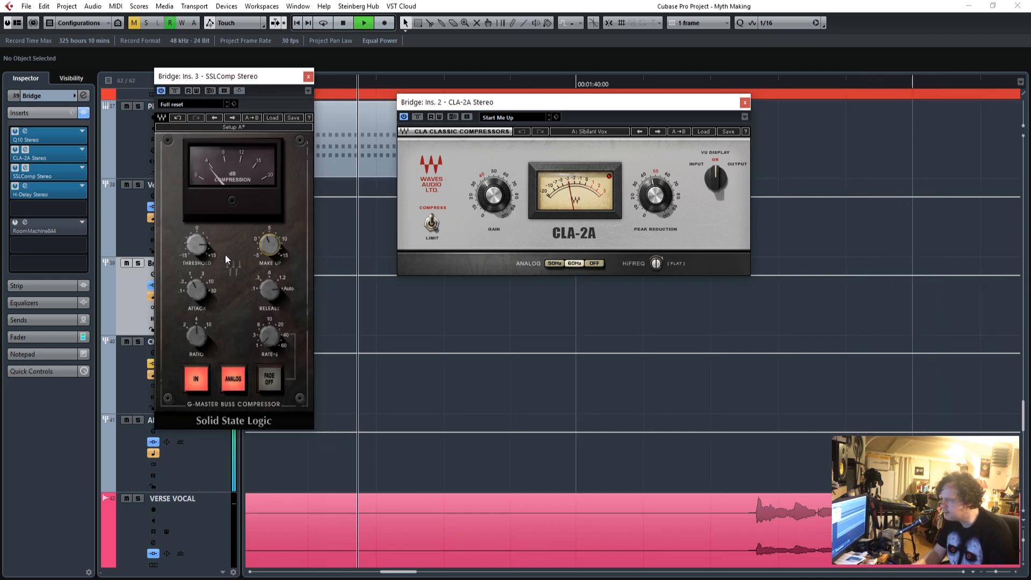
click(308, 77)
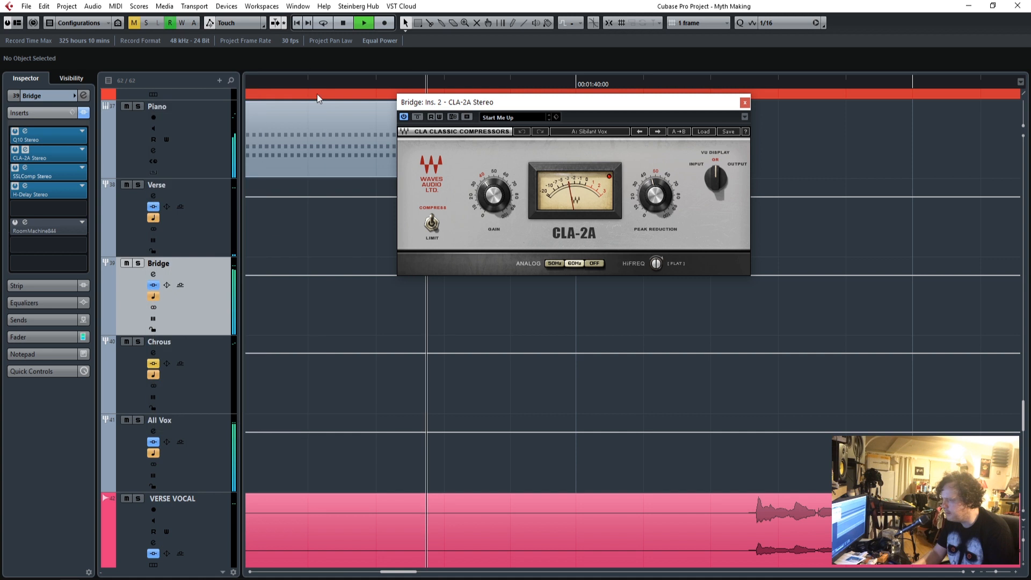
click(744, 102)
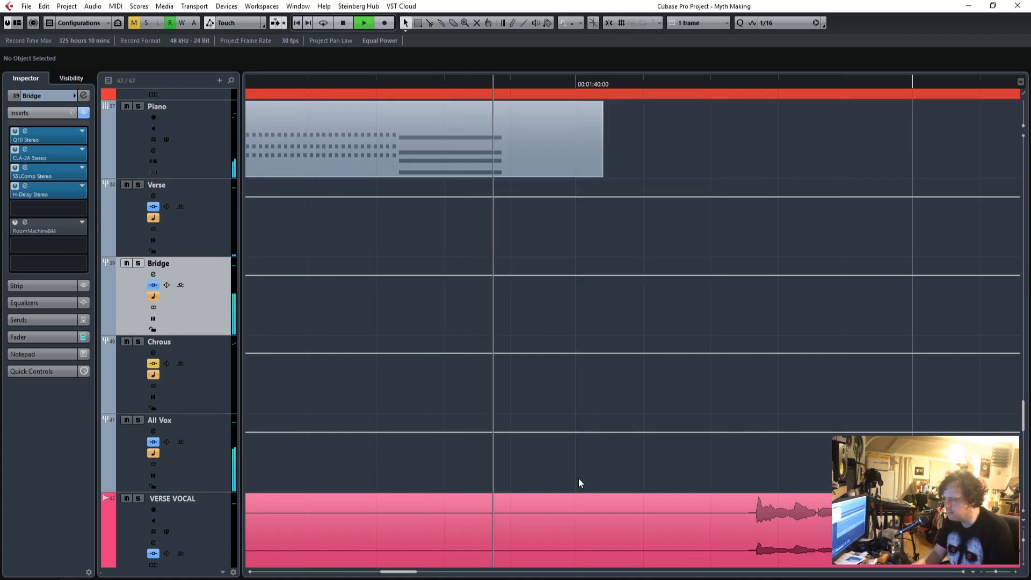
Check the track delay of the BRIDGE VOCAL copy, set the BRIDGE DOUBLE copy's delay to 20.00 and play the bridge.
scroll(558, 456, down, 4)
scroll(540, 447, down, 2)
key(space)
drag(406, 572, 379, 576)
scroll(408, 323, up, 1)
scroll(408, 323, down, 3)
scroll(408, 323, up, 2)
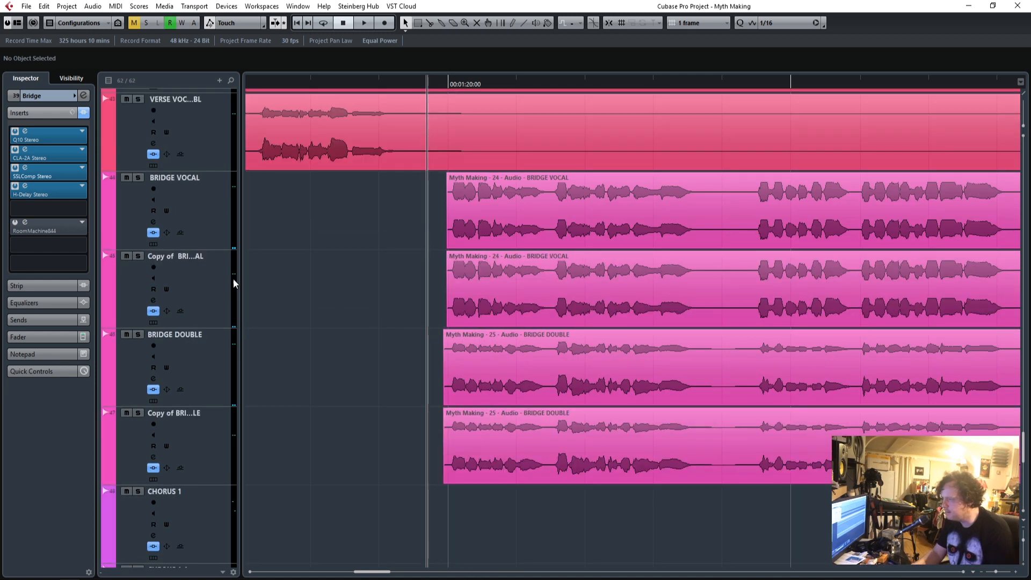
click(203, 280)
click(42, 95)
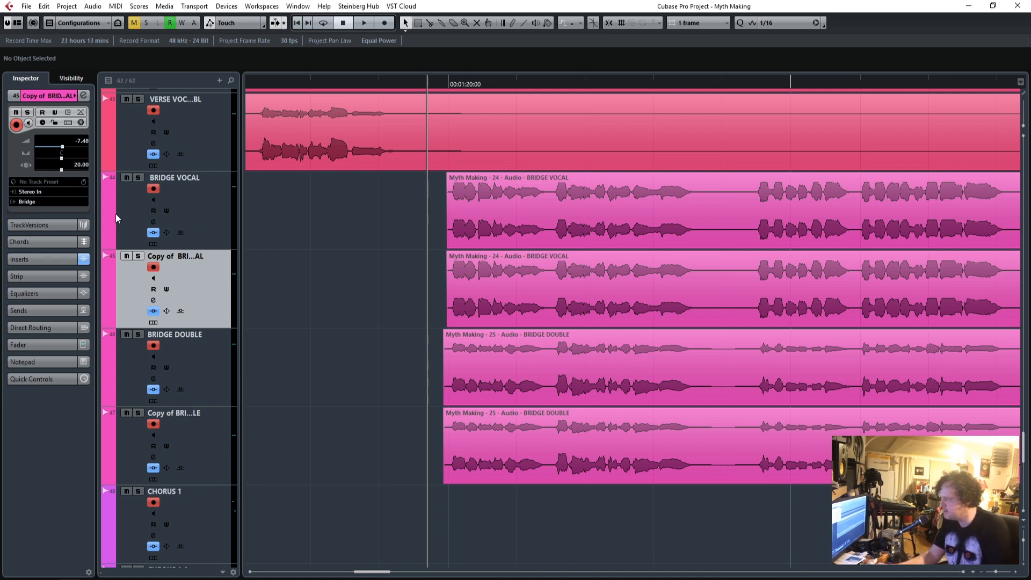
click(202, 440)
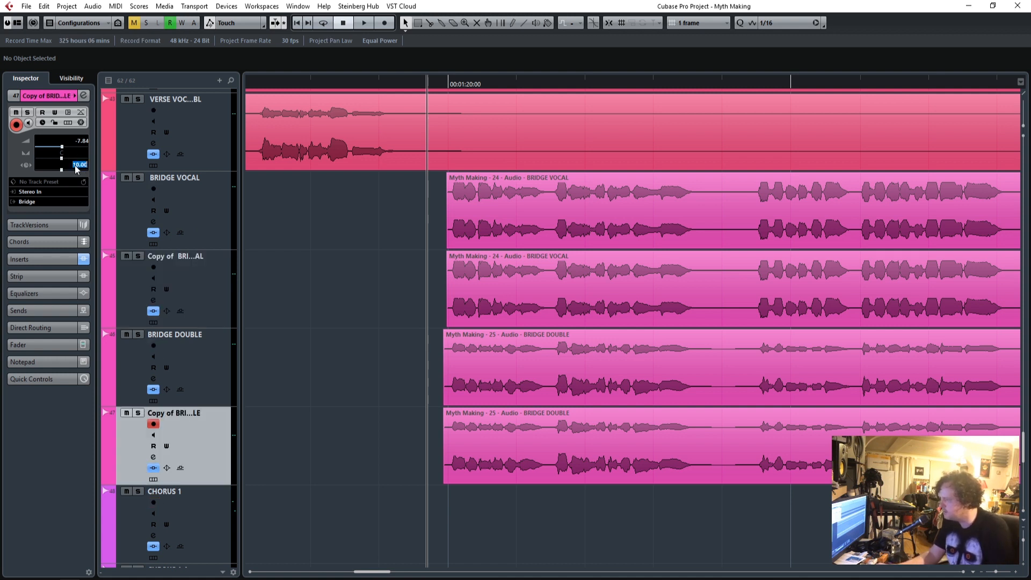
key(space)
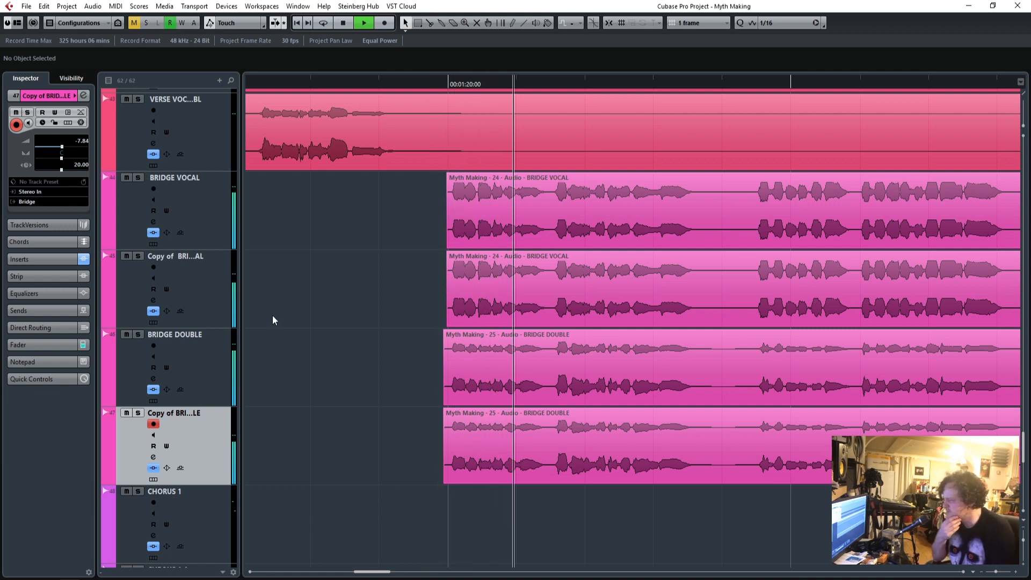
Lower the L2 limiter threshold on the All Vox group to -6.1 and recheck its settings.
scroll(274, 319, up, 5)
click(195, 356)
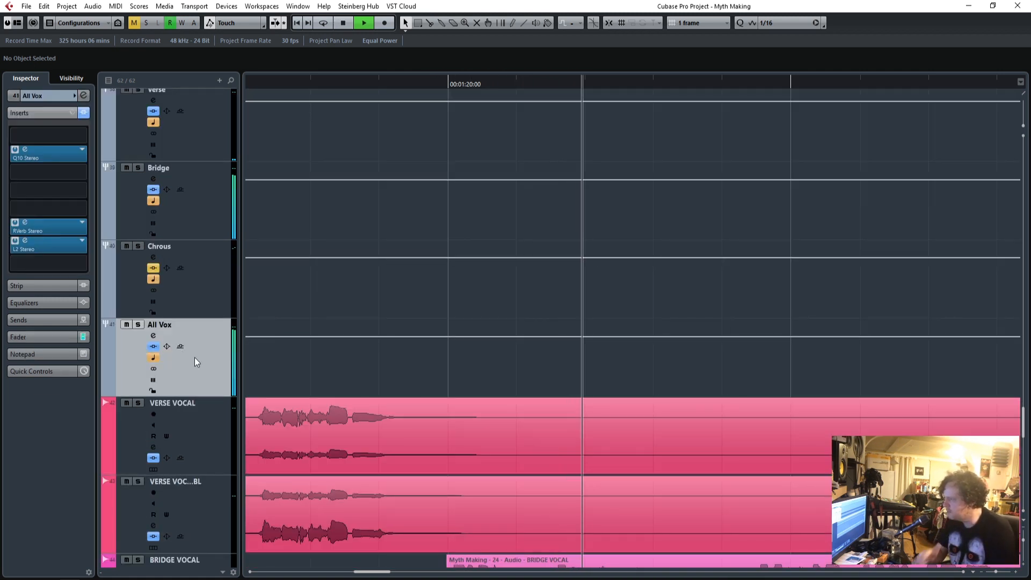
click(43, 343)
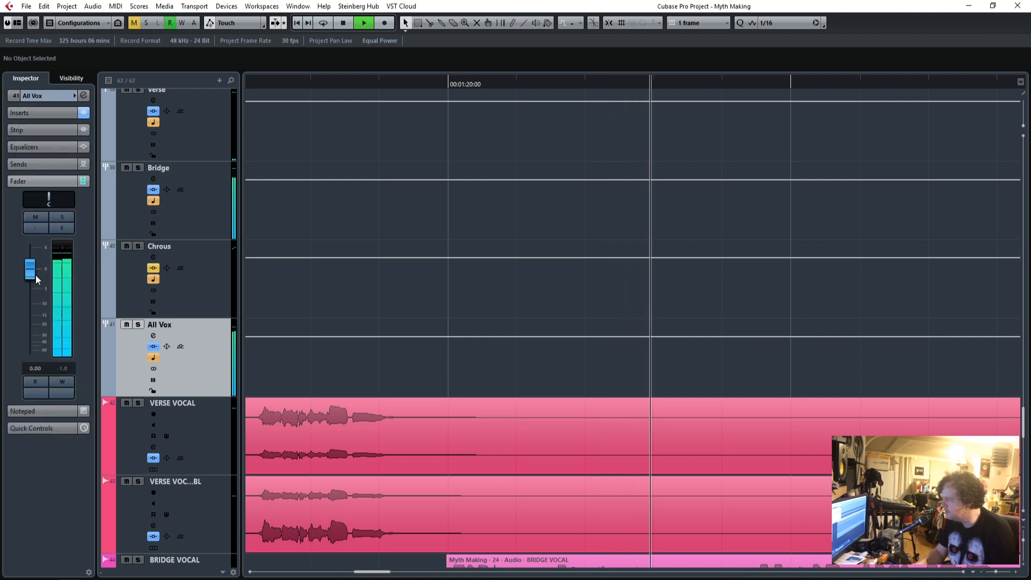
click(48, 113)
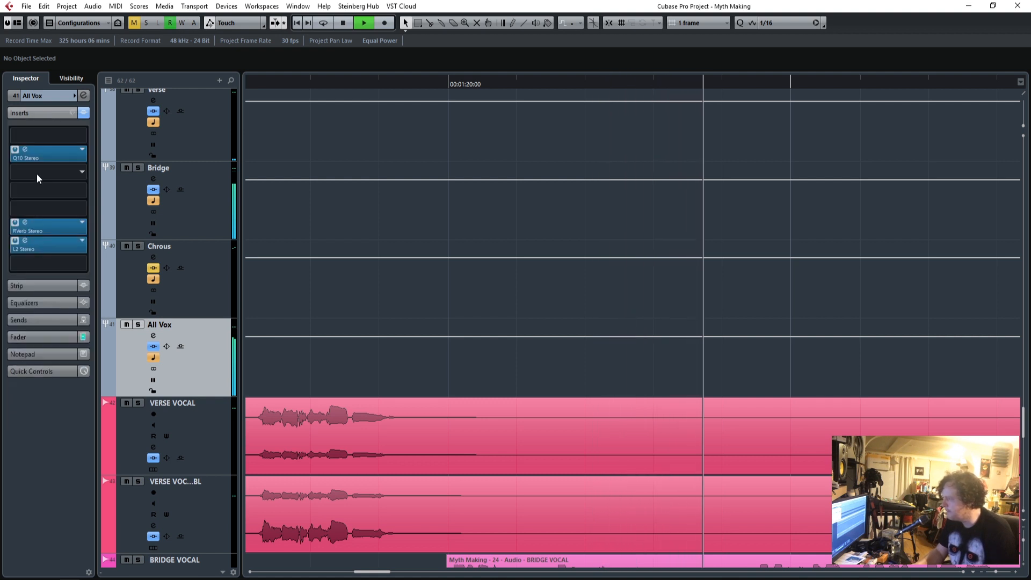
click(27, 248)
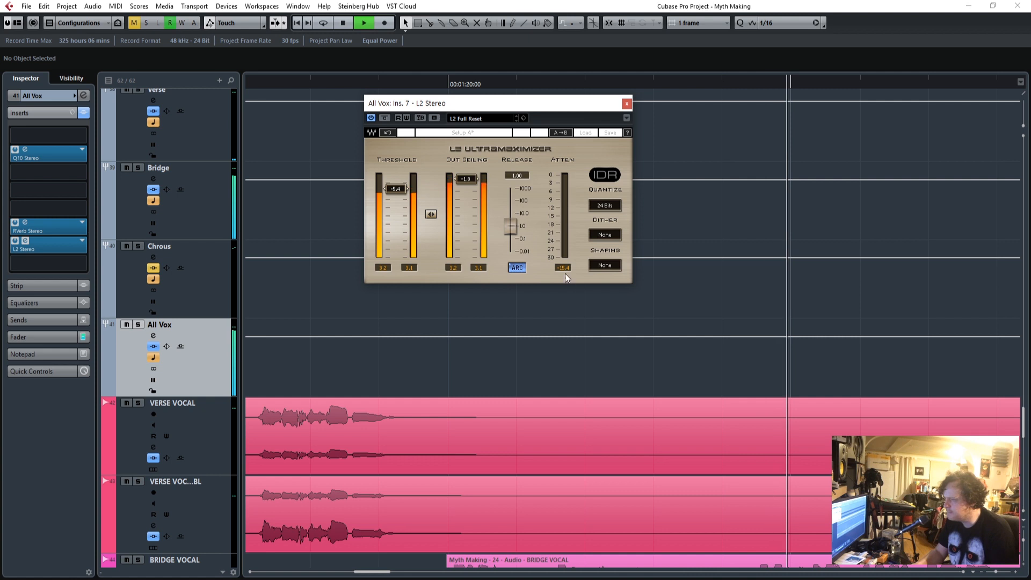
drag(396, 189, 396, 191)
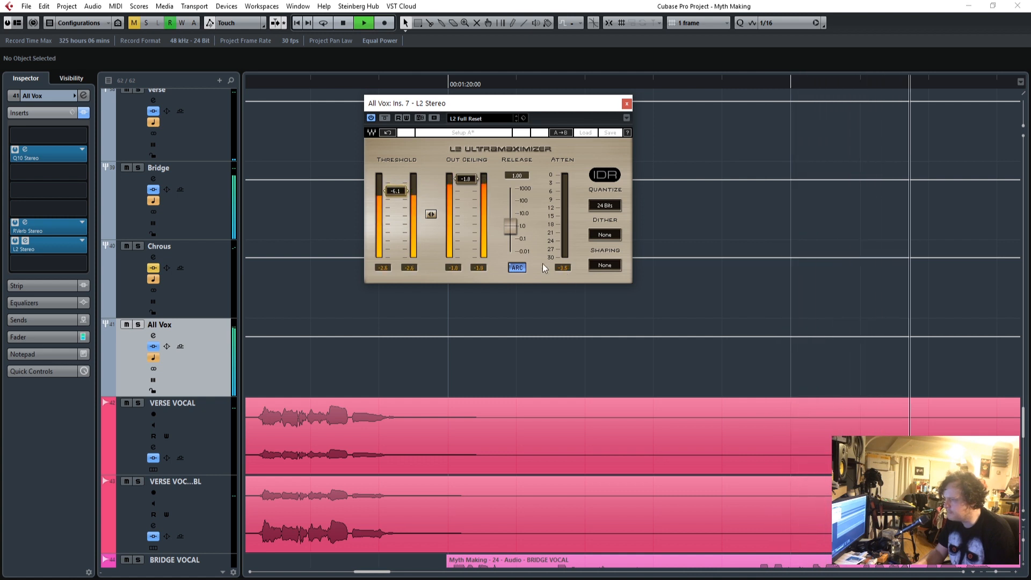
click(627, 103)
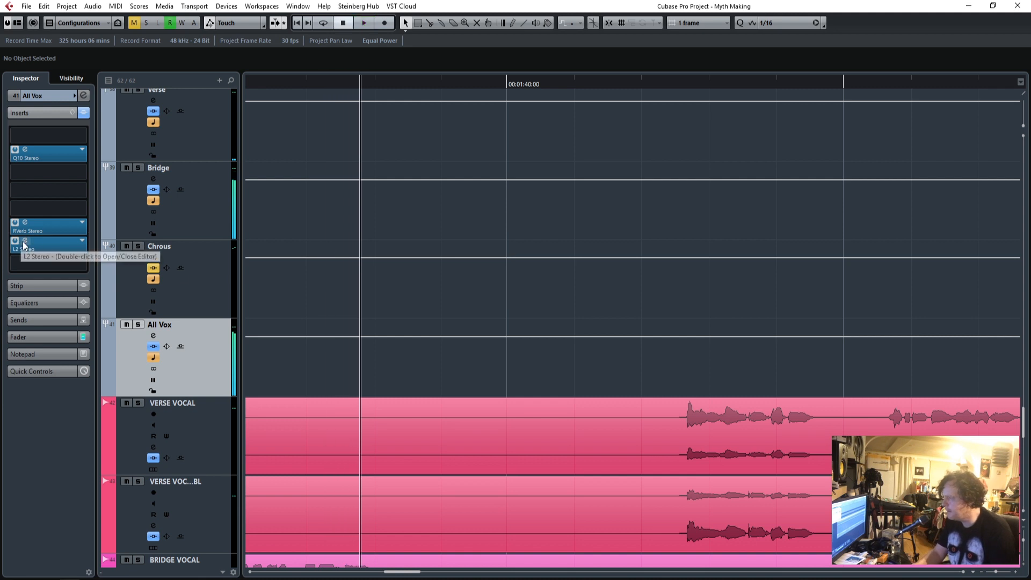
click(24, 241)
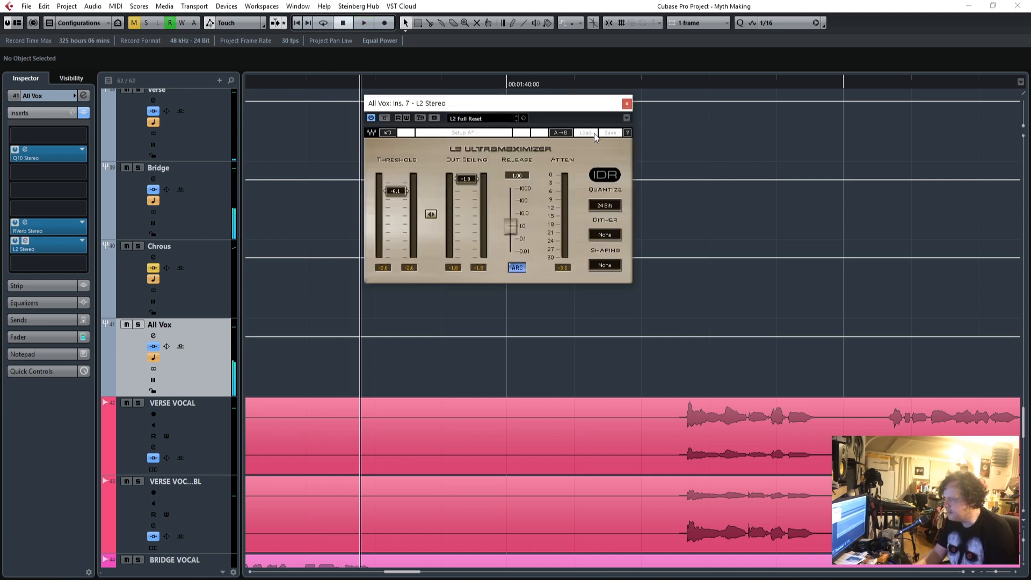
drag(540, 100, 511, 177)
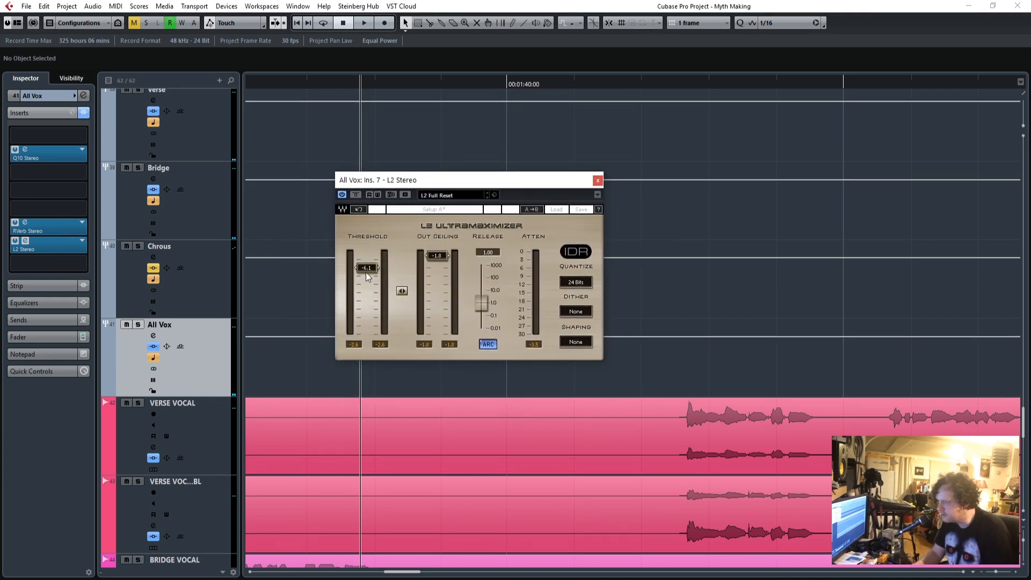
click(598, 180)
Play the verse in the full mix from just before the first verse vocals.
drag(394, 572, 300, 575)
scroll(488, 343, down, 3)
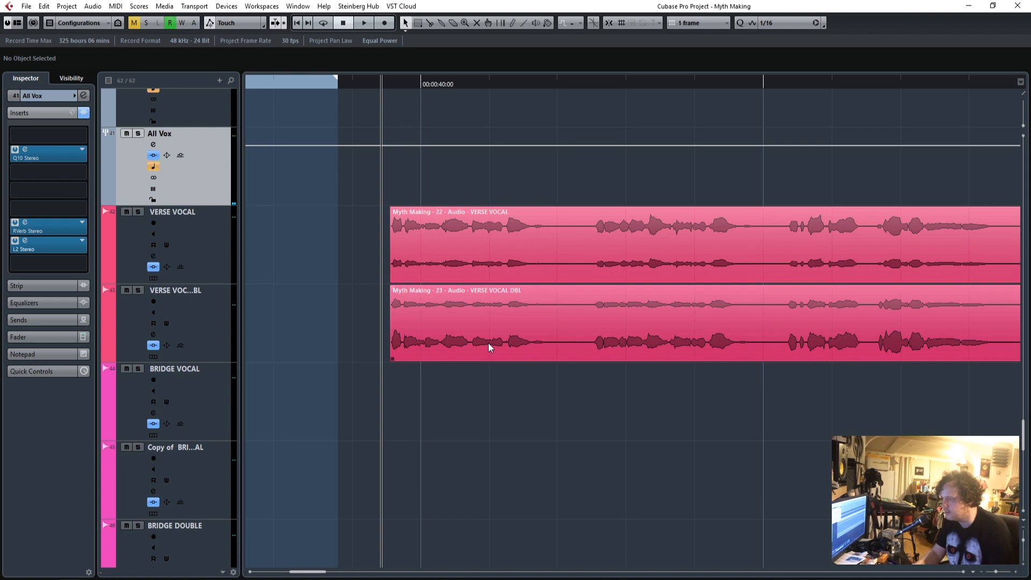
scroll(404, 321, up, 6)
key(space)
scroll(279, 327, down, 4)
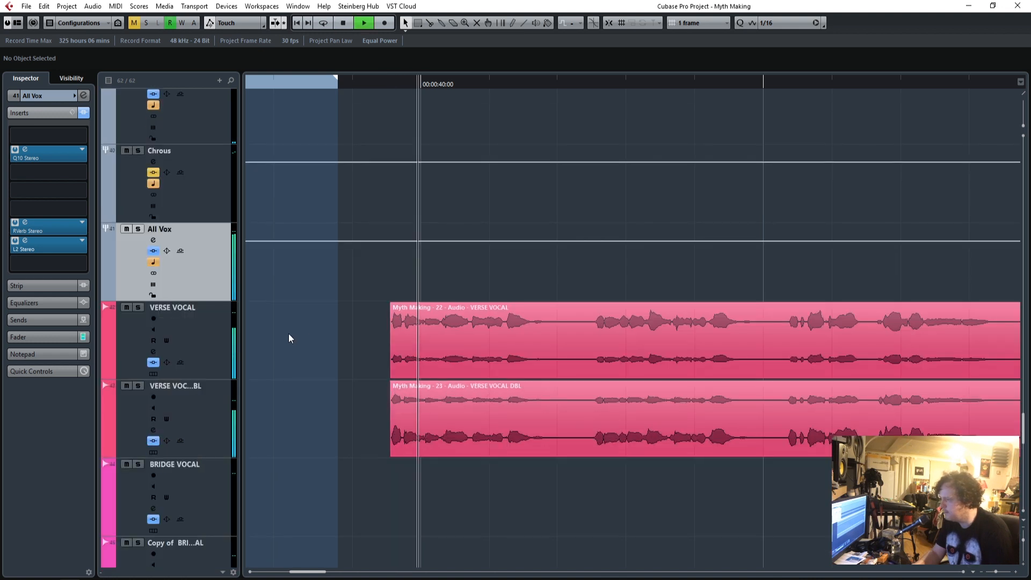
Check the VERSE VOCAL track's inserts and set its fader to 0.00.
click(205, 344)
click(36, 346)
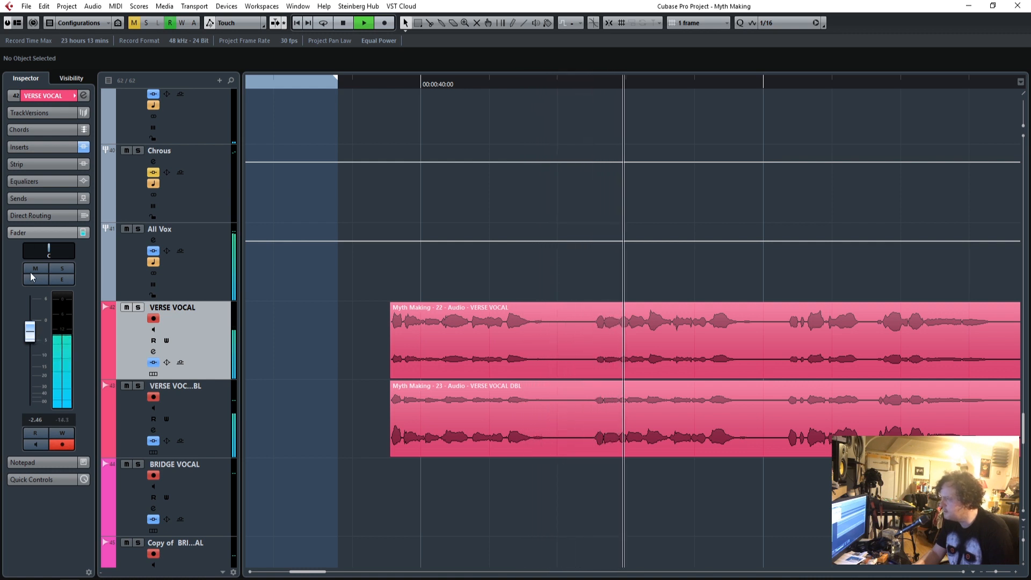
click(39, 147)
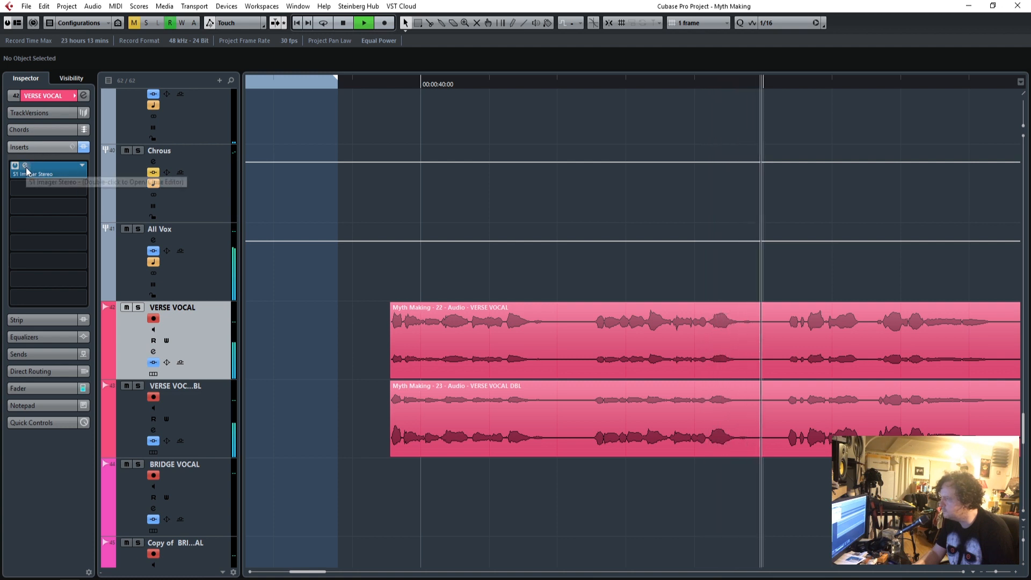
click(31, 387)
key(space)
Raise the Verse group's Q10 band 1 frequency to 250, set its fader to -1.91 and resume playback.
scroll(397, 343, up, 5)
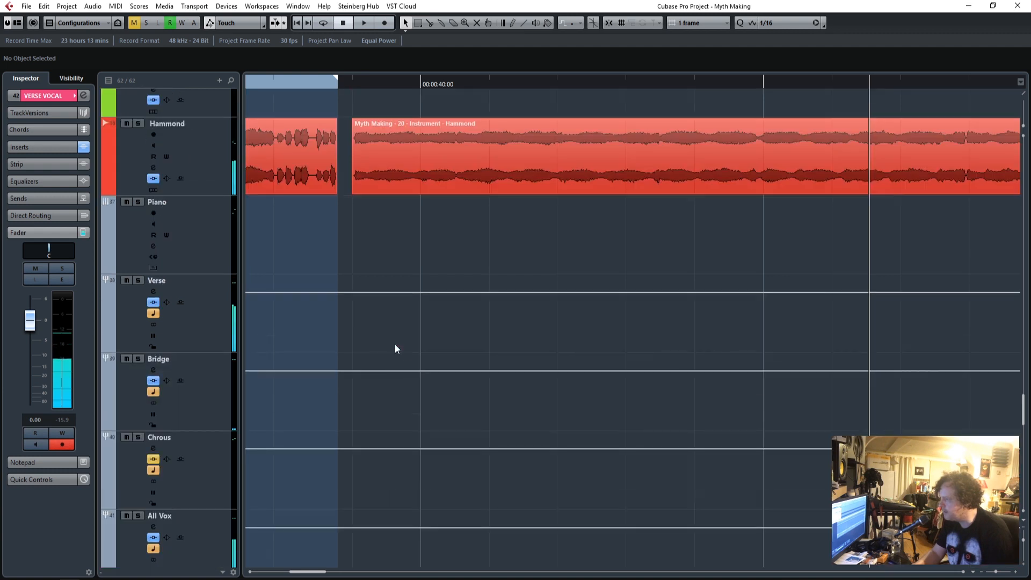
click(196, 398)
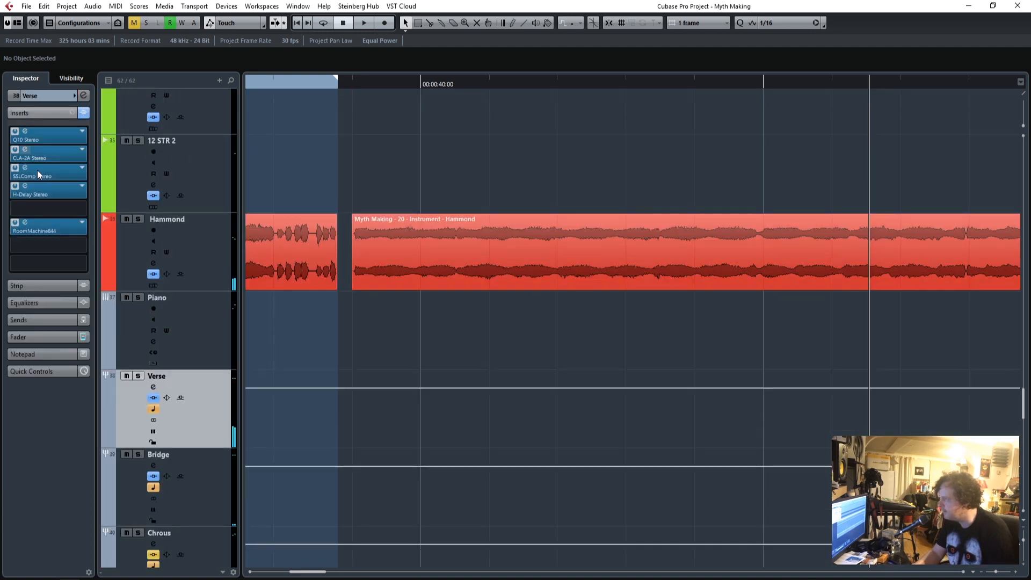
click(25, 131)
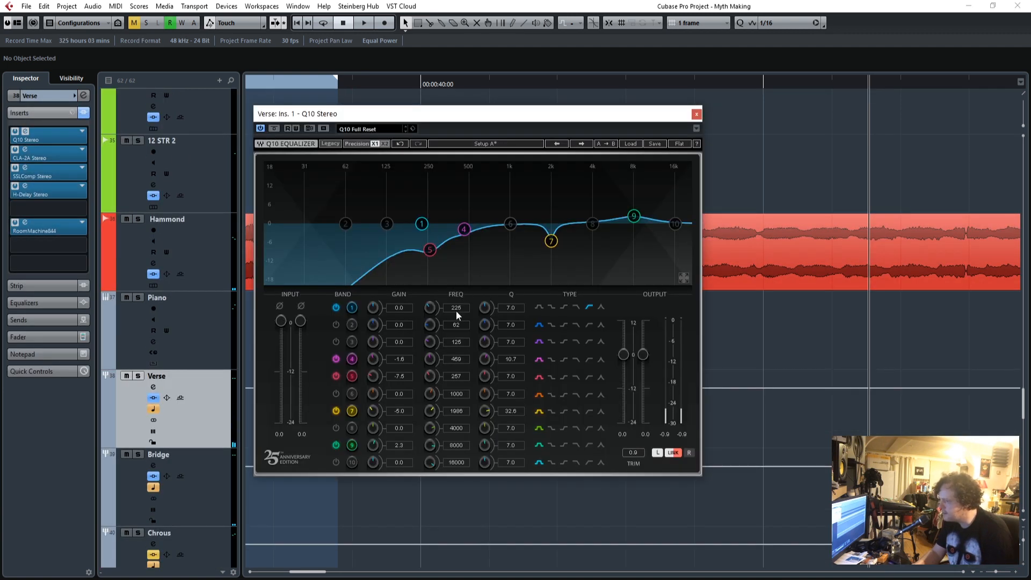
click(39, 337)
drag(32, 278, 31, 282)
key(space)
drag(391, 117, 552, 104)
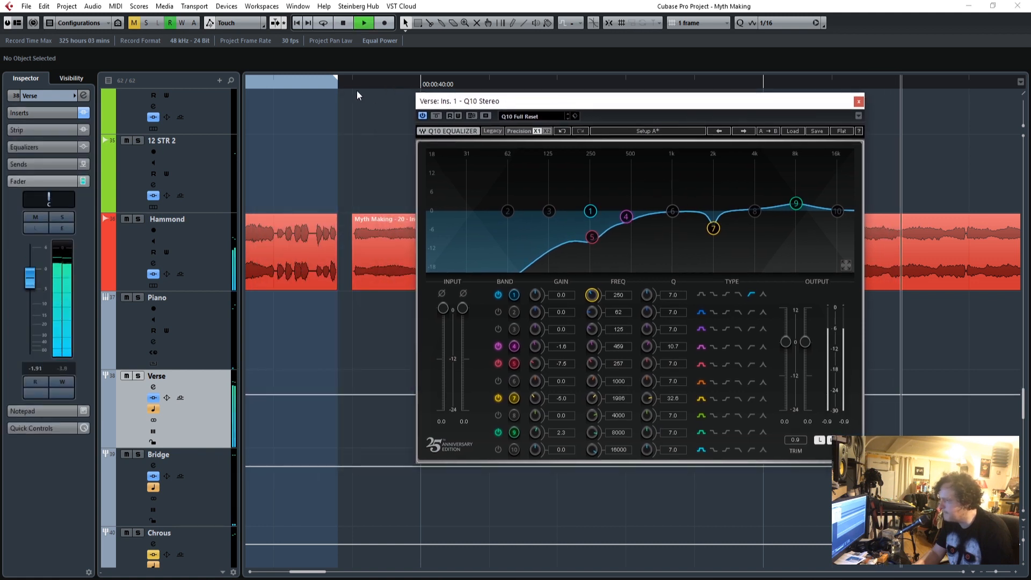
Replay from just before the first verse vocals, raise the Verse Q10's band 1 frequency to 259 and close the equalizer.
click(344, 23)
click(302, 82)
key(space)
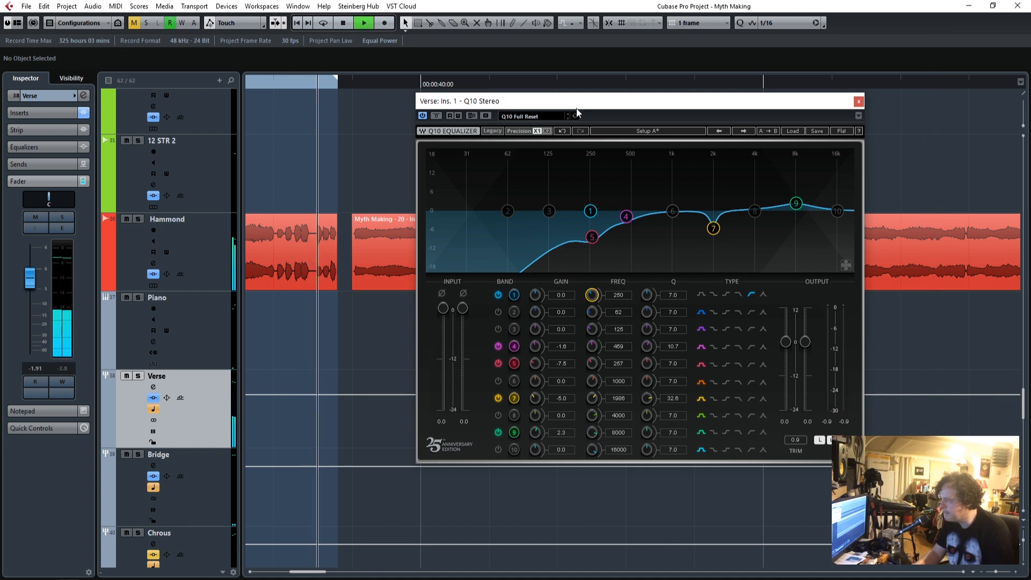
drag(577, 107, 586, 141)
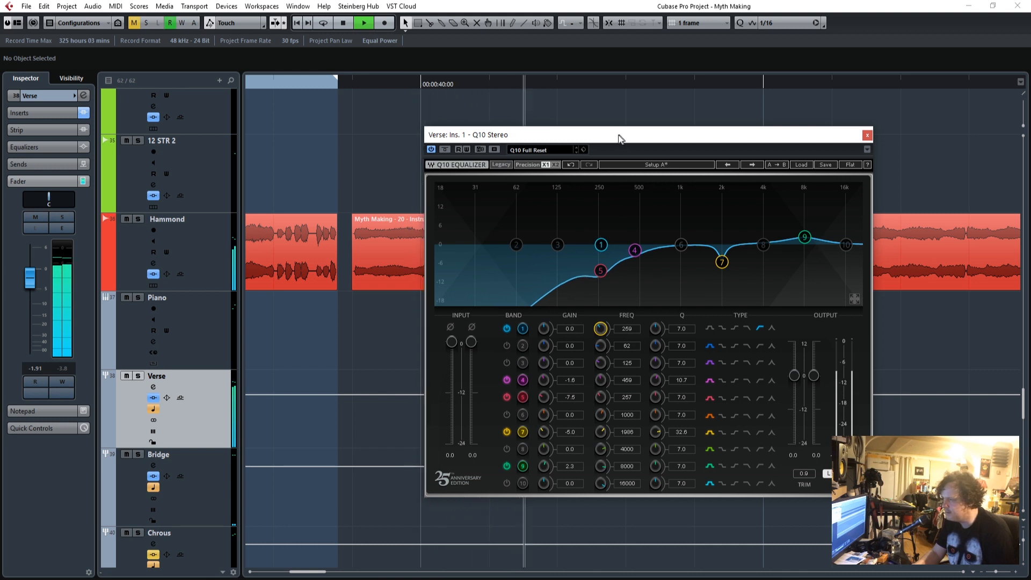
drag(620, 139, 481, 115)
click(725, 111)
Listen through the rest of the verse into the bridge while following the verse and bridge vocal tracks.
scroll(696, 420, down, 4)
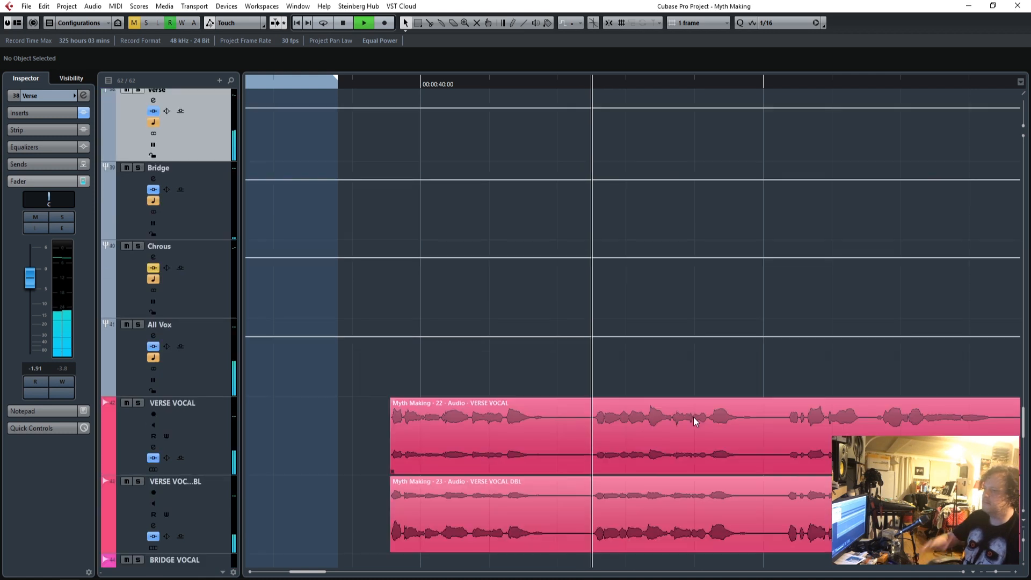
scroll(709, 424, down, 3)
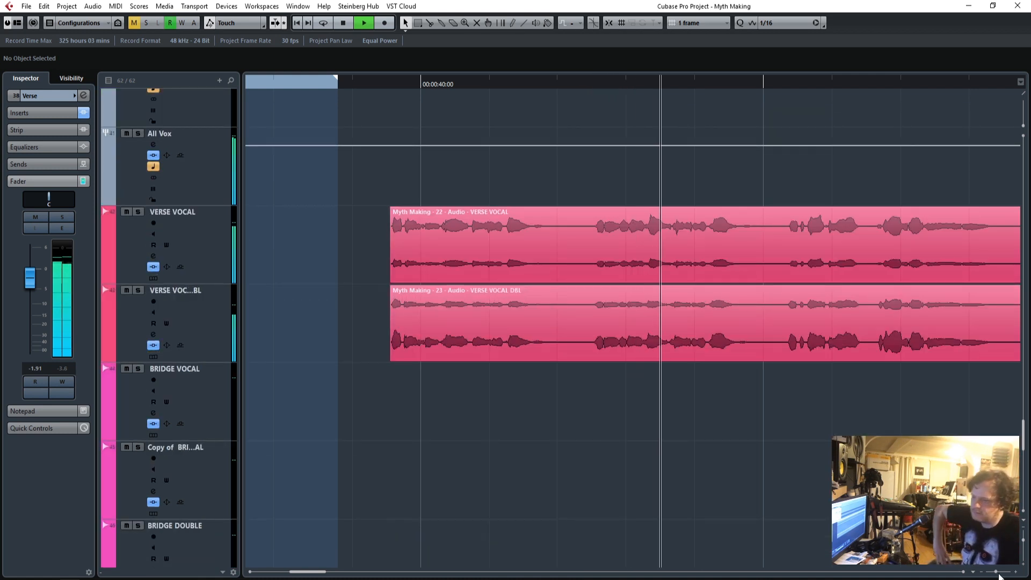
drag(996, 573, 990, 573)
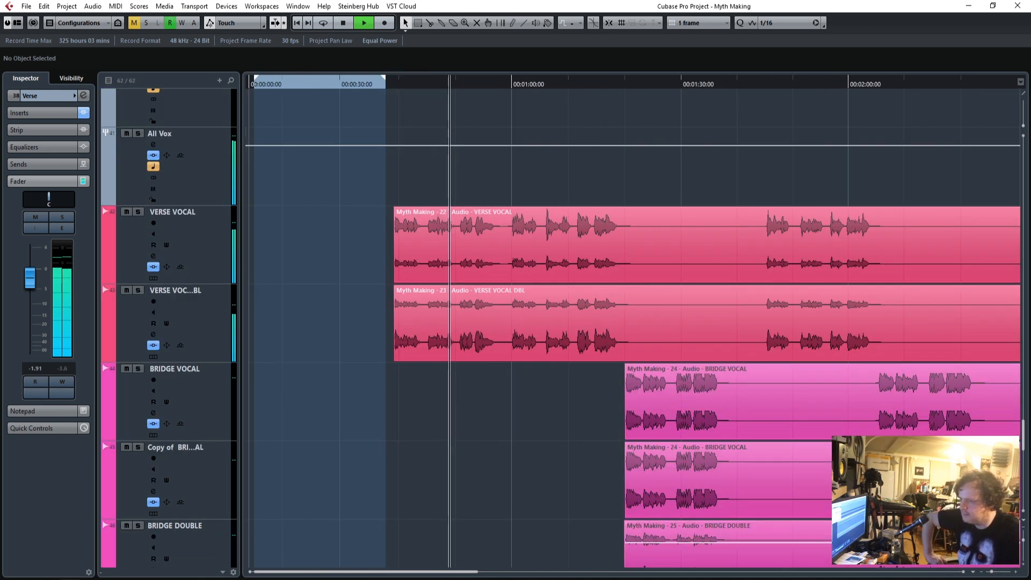
scroll(596, 424, down, 3)
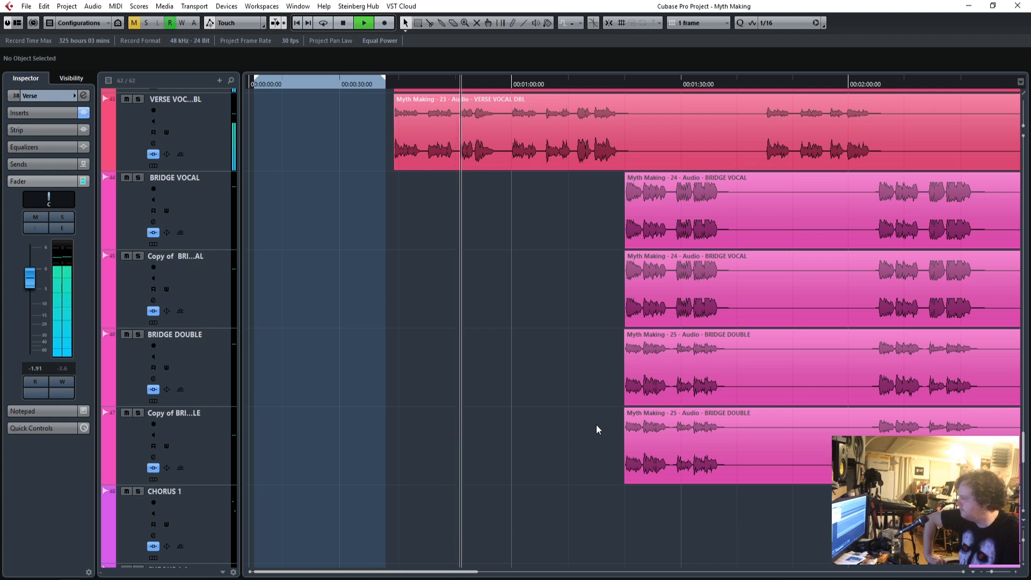
scroll(596, 424, up, 3)
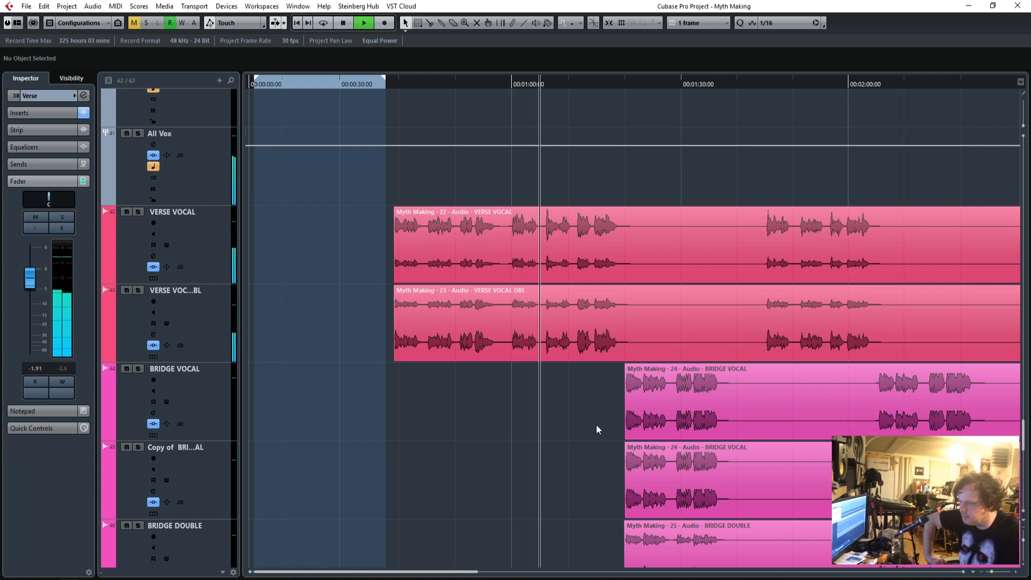
scroll(633, 455, down, 3)
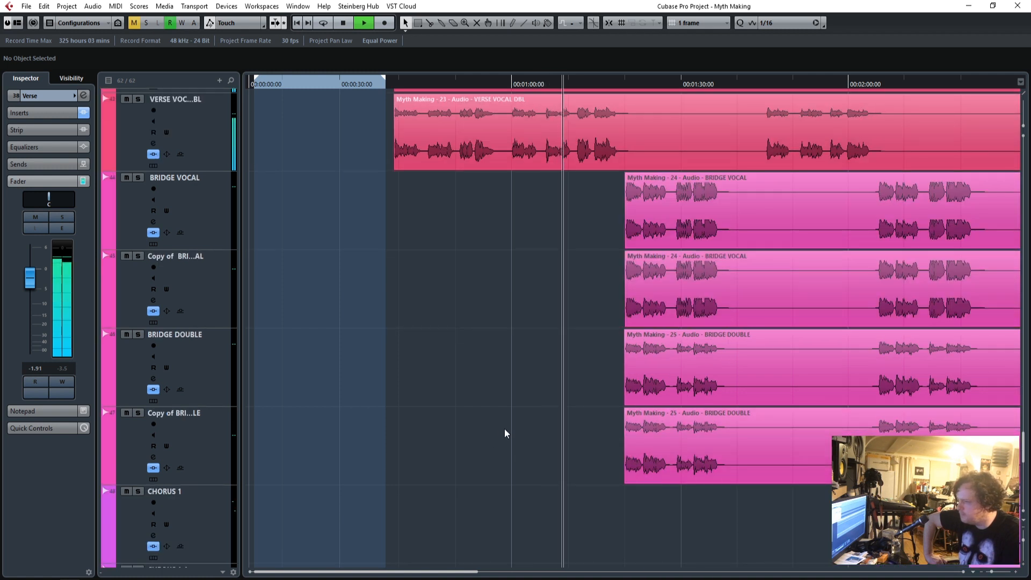
scroll(364, 376, up, 1)
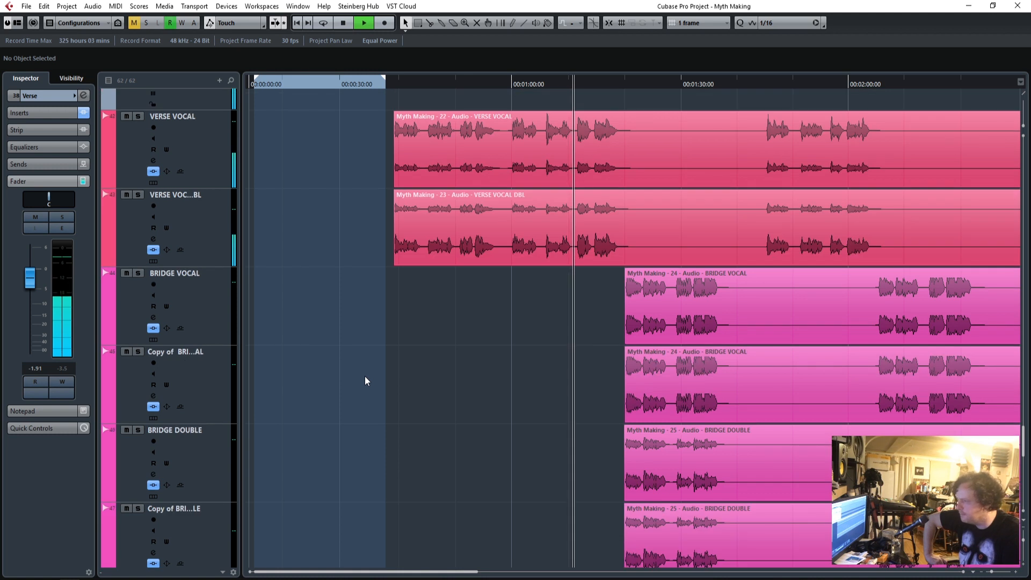
scroll(365, 380, up, 1)
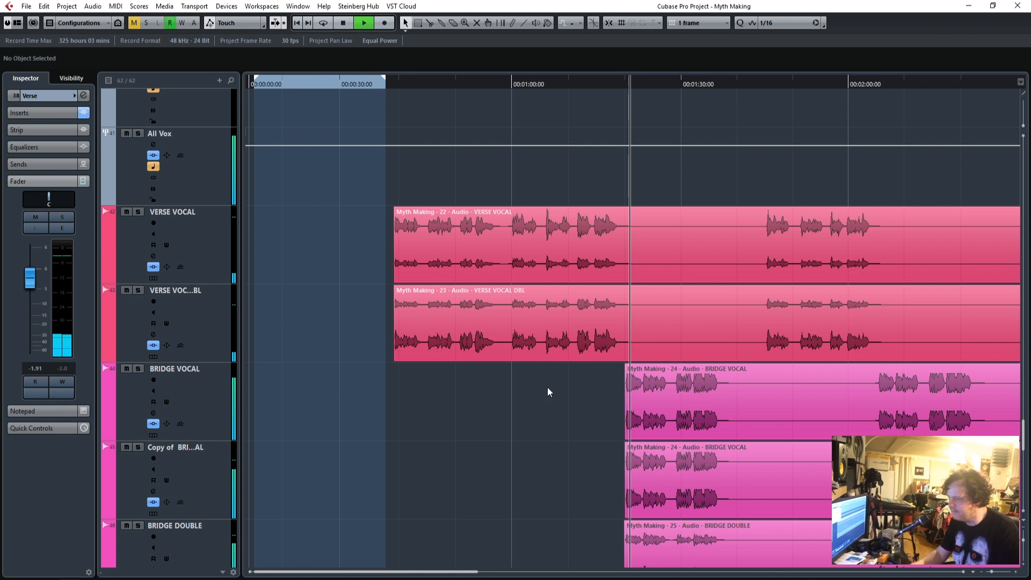
Fine-tune the Peak Reduction of the Bridge group's CLA-2A compressor during playback and close the plug-in.
scroll(548, 392, up, 5)
scroll(548, 391, up, 2)
scroll(548, 392, down, 5)
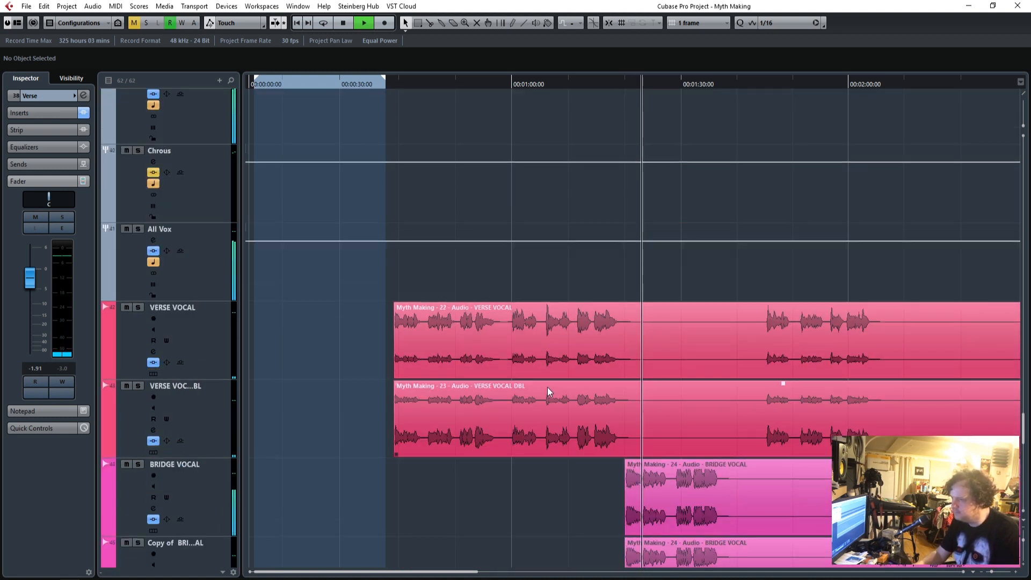
scroll(547, 392, up, 3)
scroll(547, 391, down, 2)
scroll(548, 391, up, 2)
scroll(548, 392, down, 2)
scroll(546, 387, up, 3)
click(207, 382)
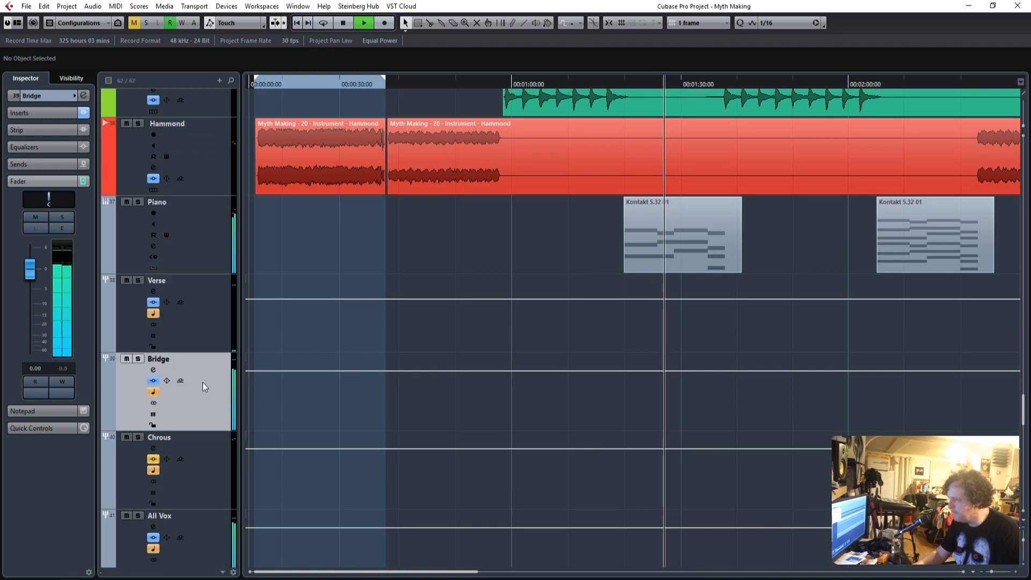
click(43, 114)
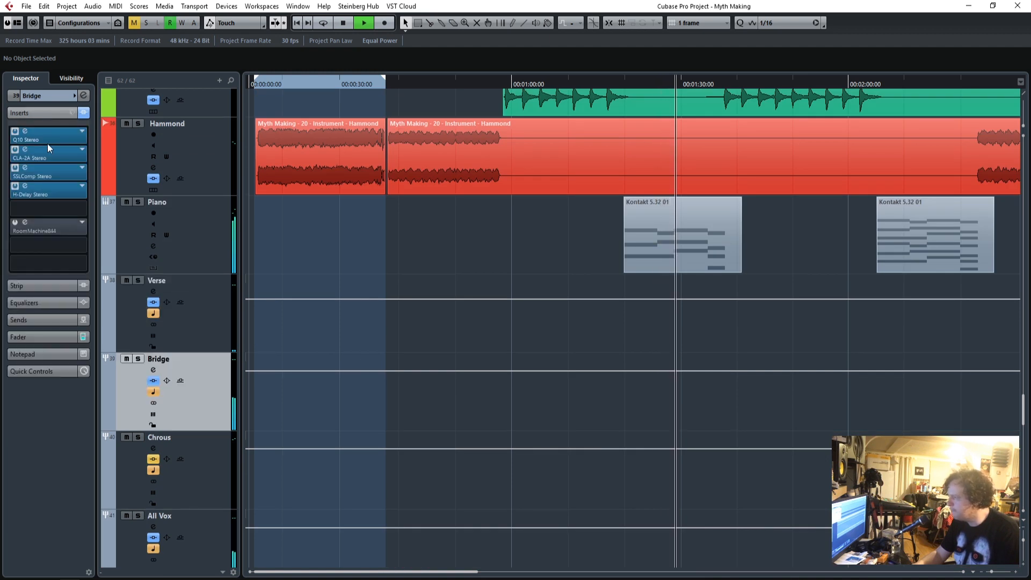
click(28, 155)
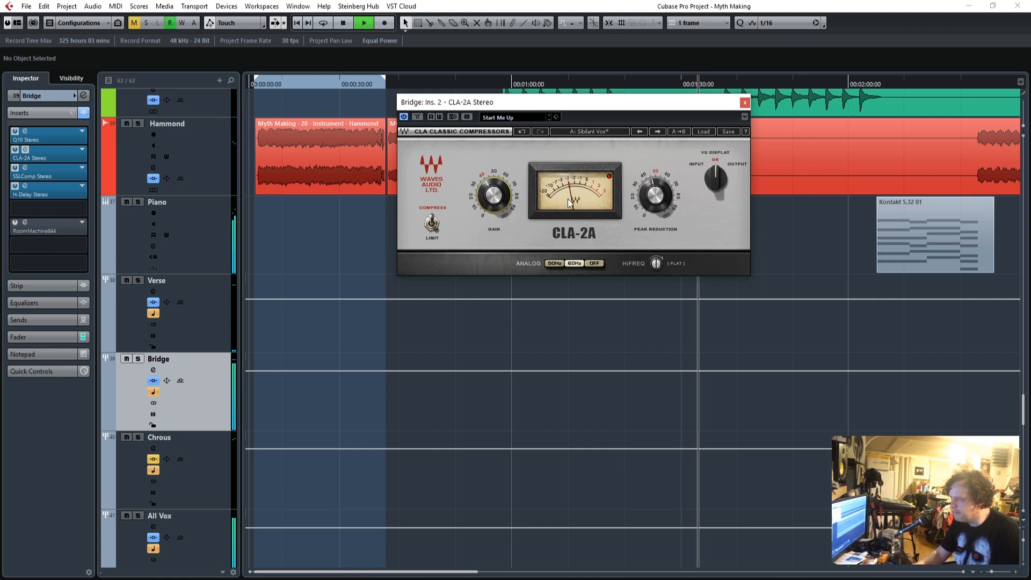
drag(654, 195, 655, 197)
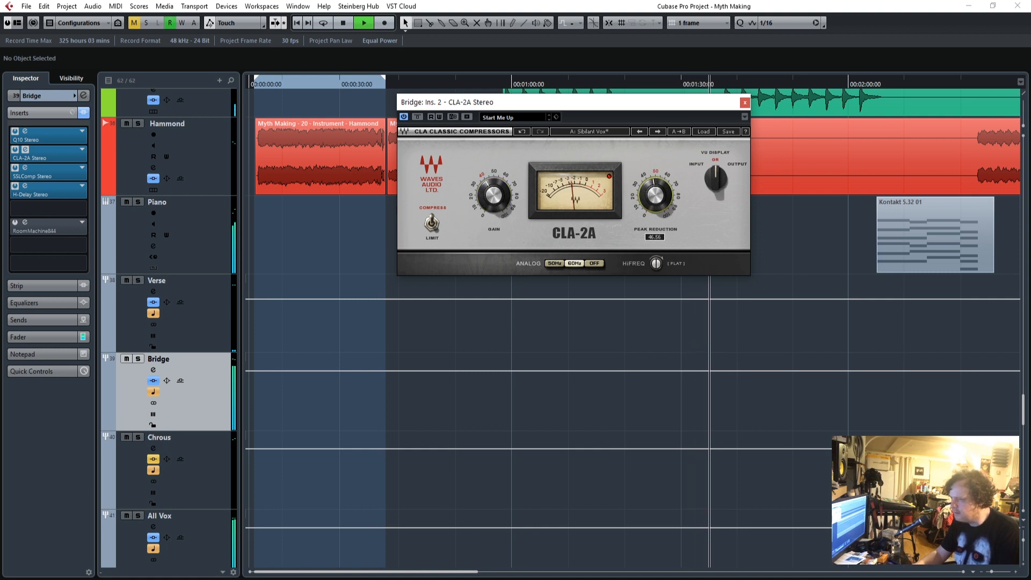
click(744, 102)
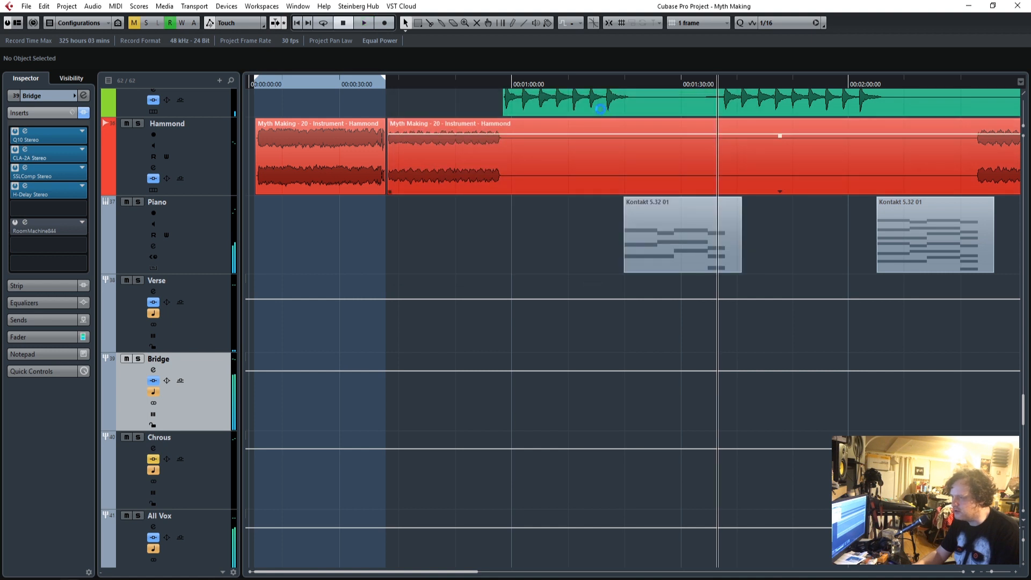
Play from just before the bridge vocals, set the Dry/Wet of the Bridge group's H-Delay to 10 and close it.
scroll(589, 398, down, 10)
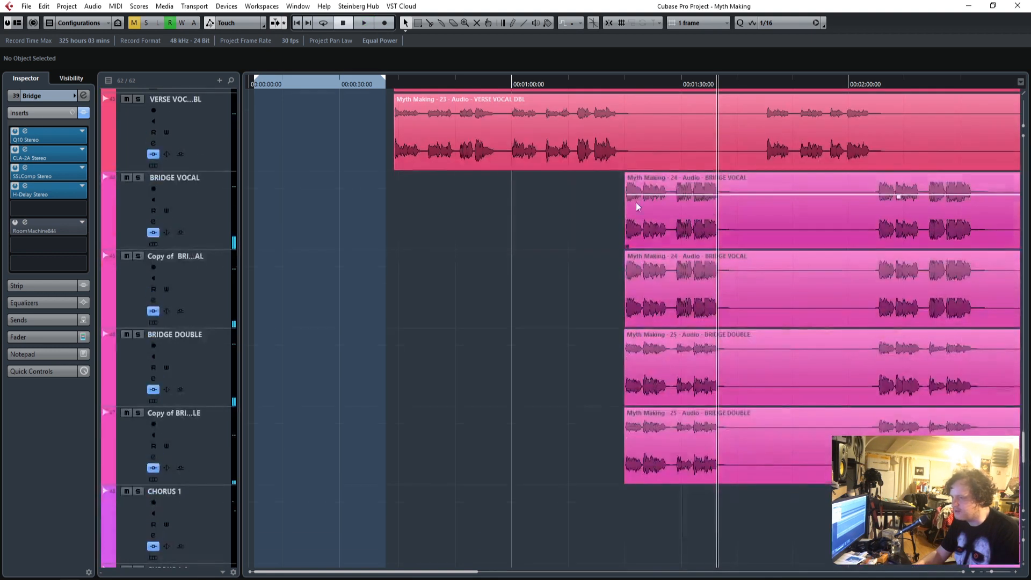
drag(614, 85, 609, 83)
key(space)
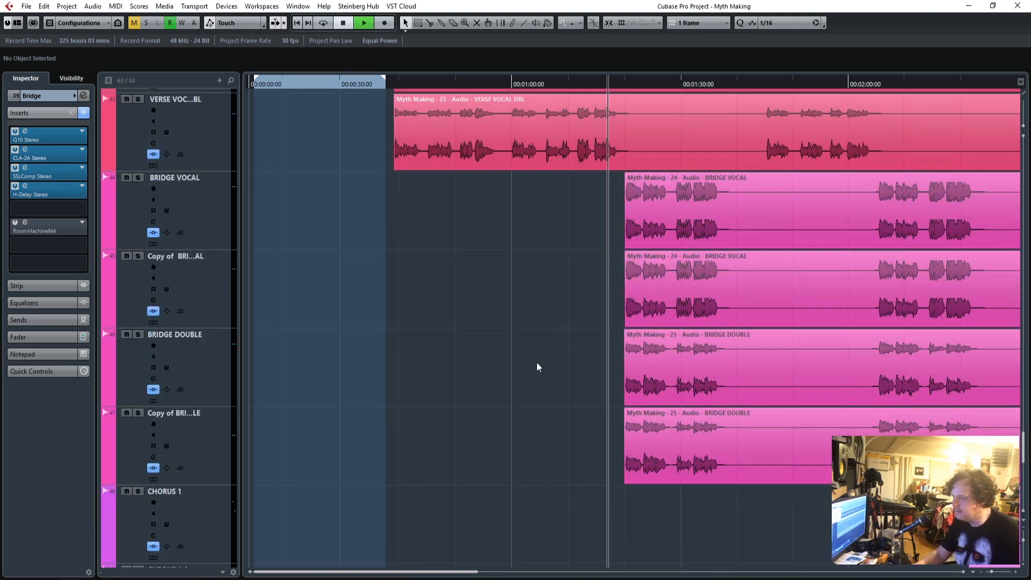
click(25, 186)
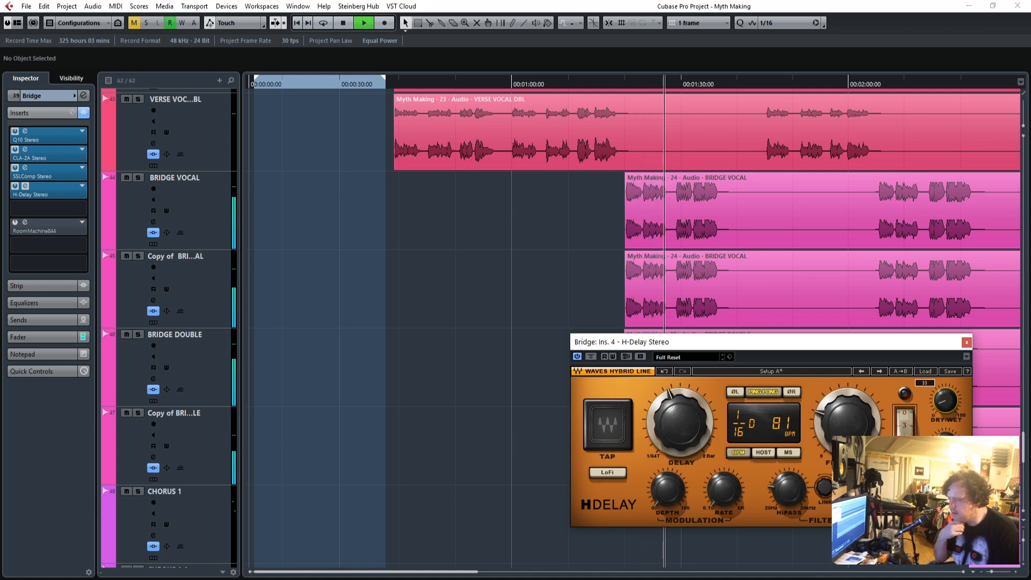
click(969, 343)
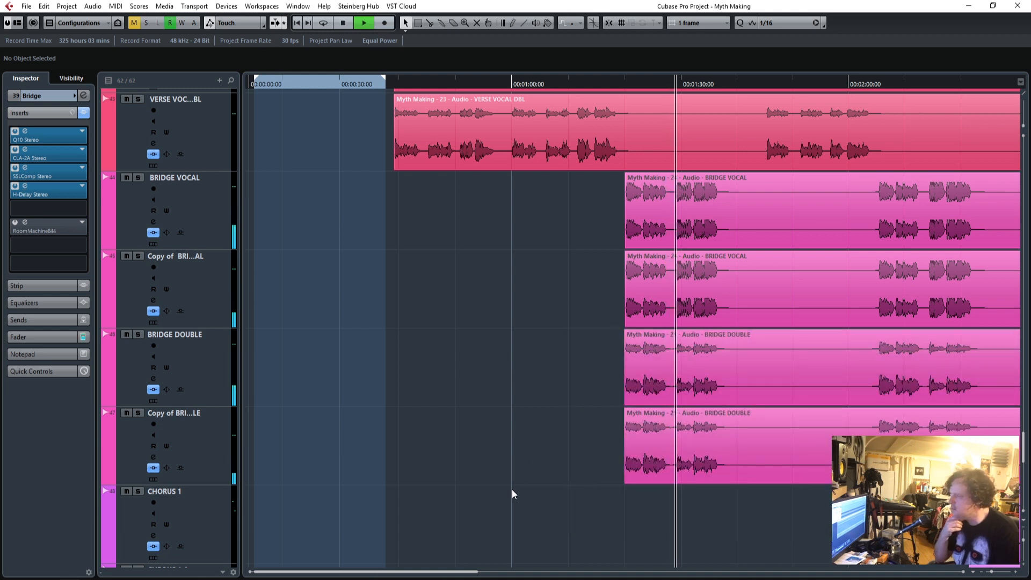
Briefly solo the All Vox group during the bridge and return to the full mix.
scroll(511, 490, up, 3)
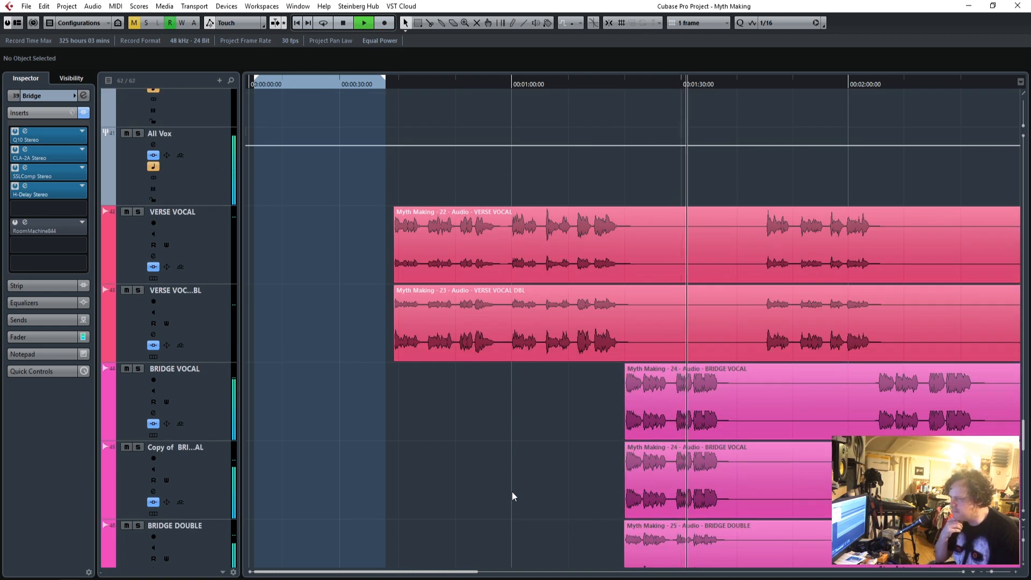
scroll(333, 333, up, 2)
click(137, 229)
click(137, 230)
scroll(516, 443, down, 5)
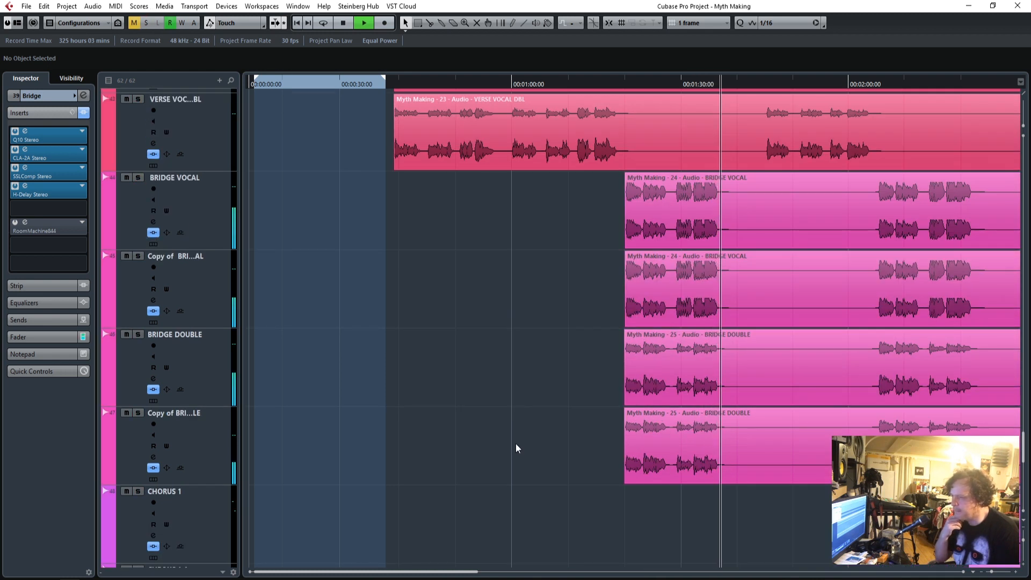
Unmute and solo the BVs group, and replay from the start of the first backing vocals.
scroll(516, 446, down, 9)
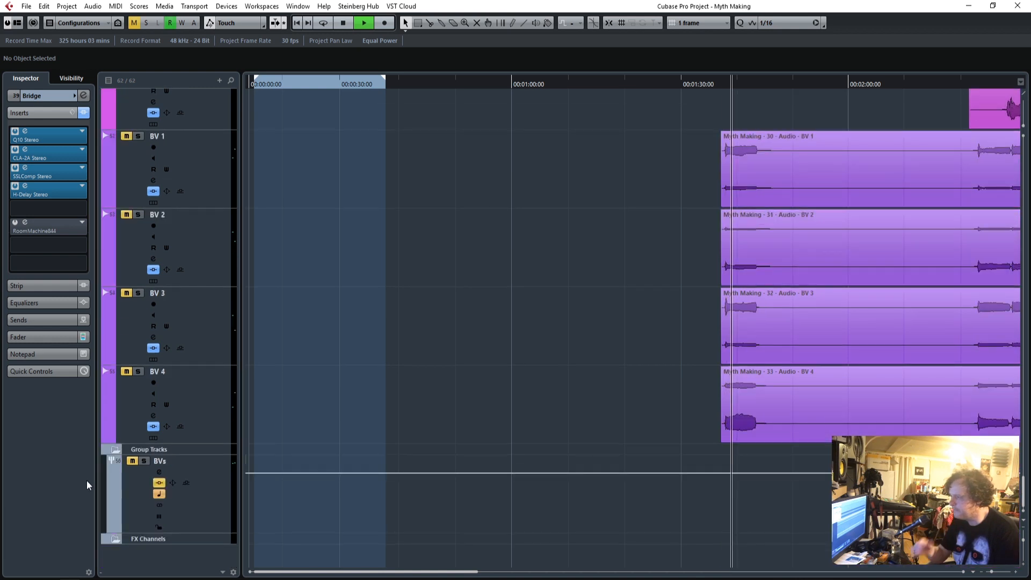
click(133, 460)
click(144, 460)
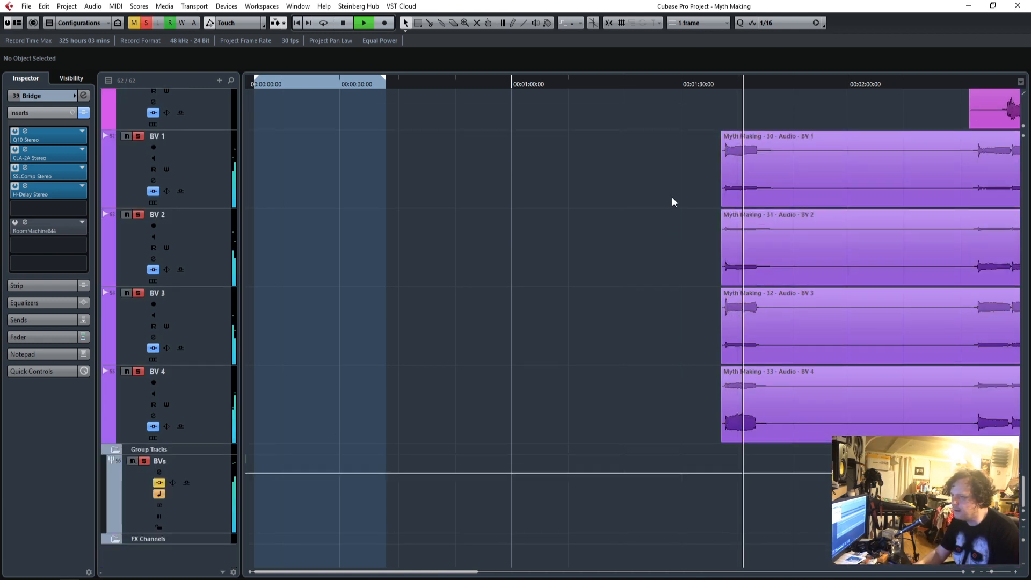
click(721, 87)
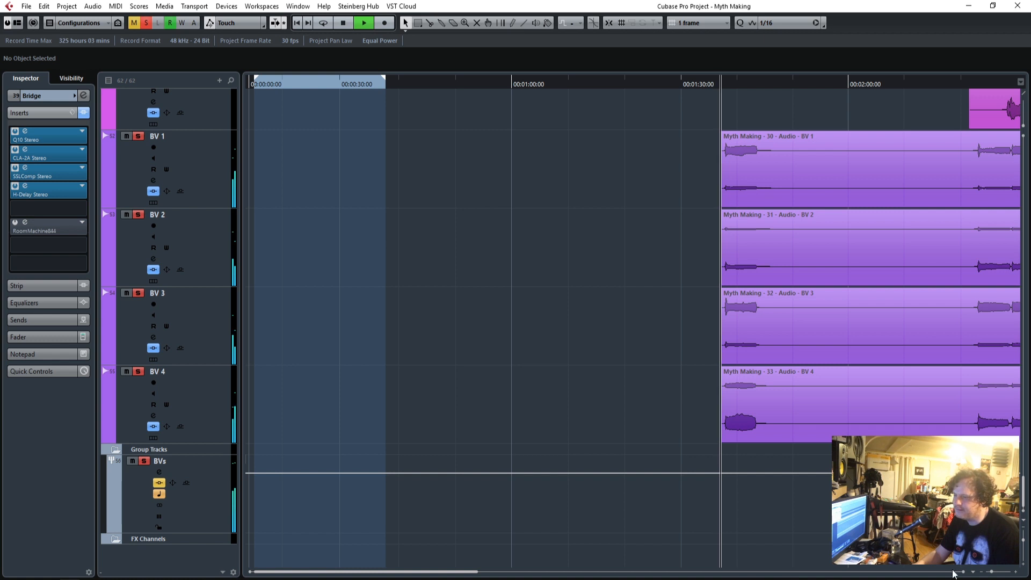
click(1014, 573)
click(1014, 573)
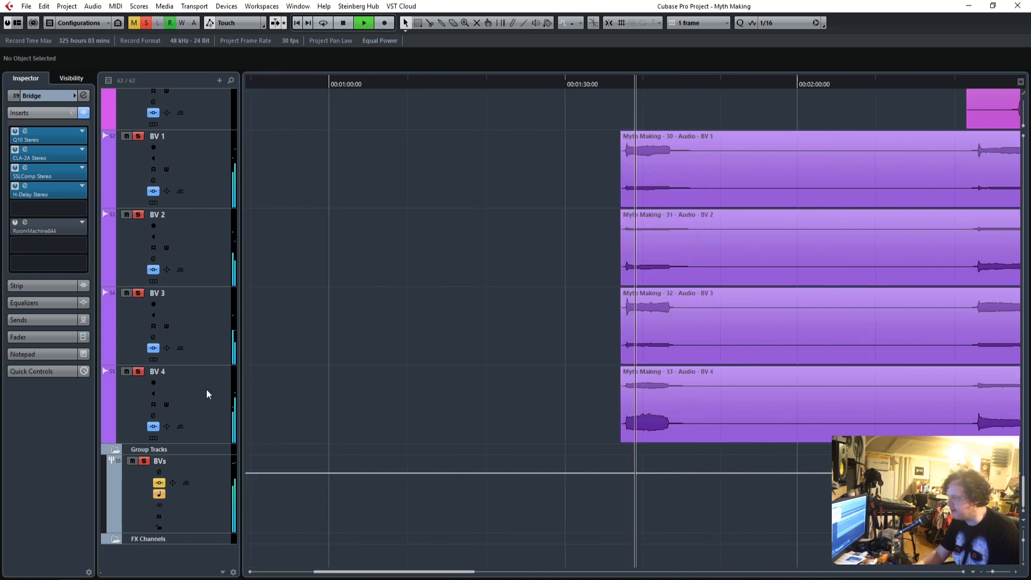
click(618, 86)
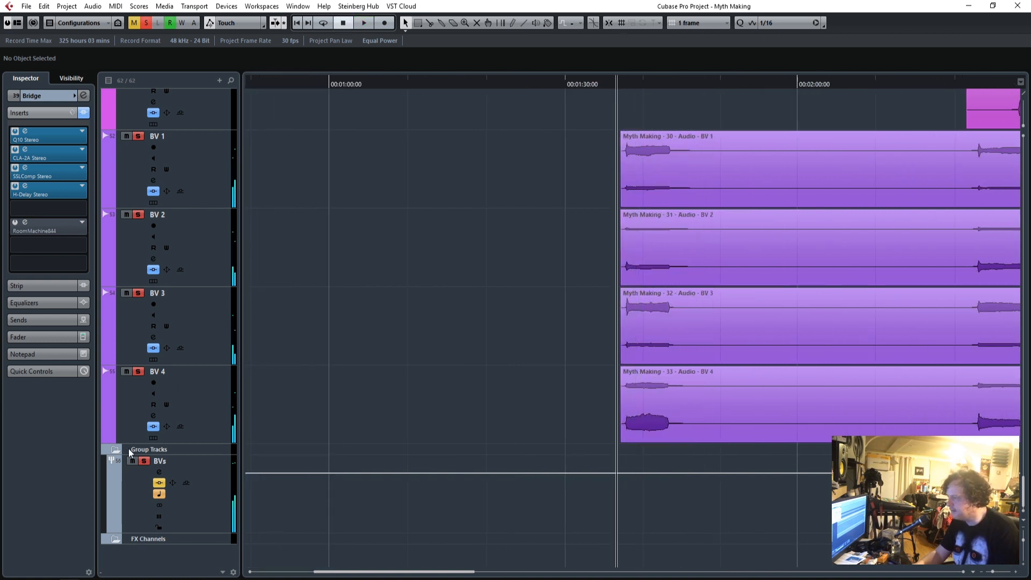
Audition the first backing vocals by adding solos on BV 4, BV 3, BV 2 and BV 1 in turn, and clear all solos.
click(144, 461)
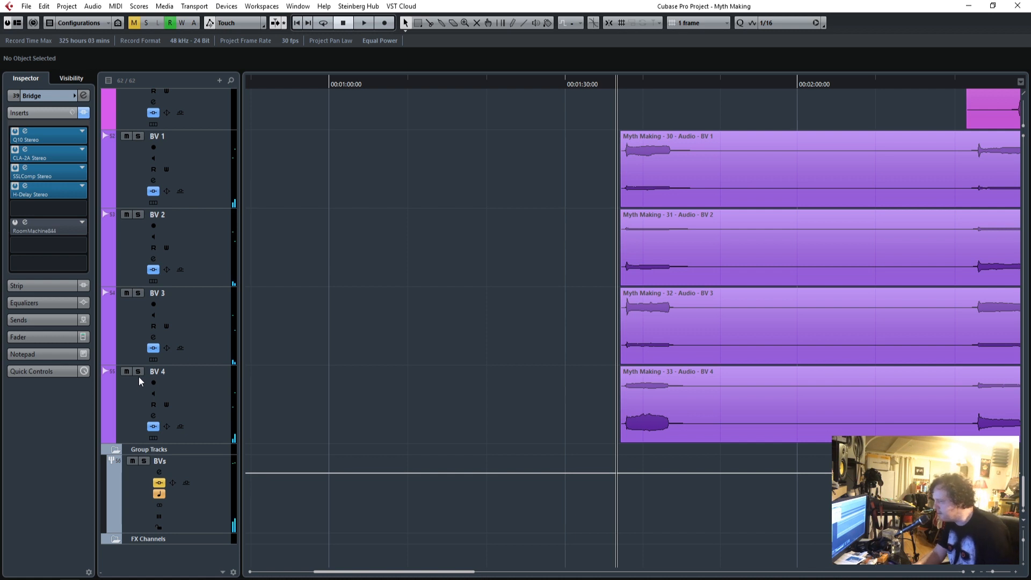
click(138, 371)
key(space)
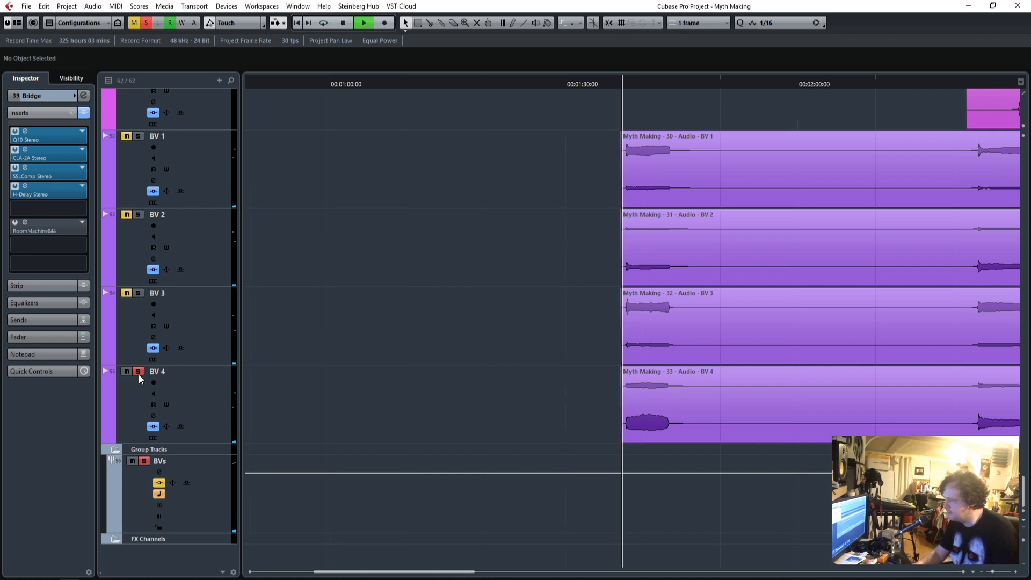
click(139, 293)
click(139, 214)
click(140, 137)
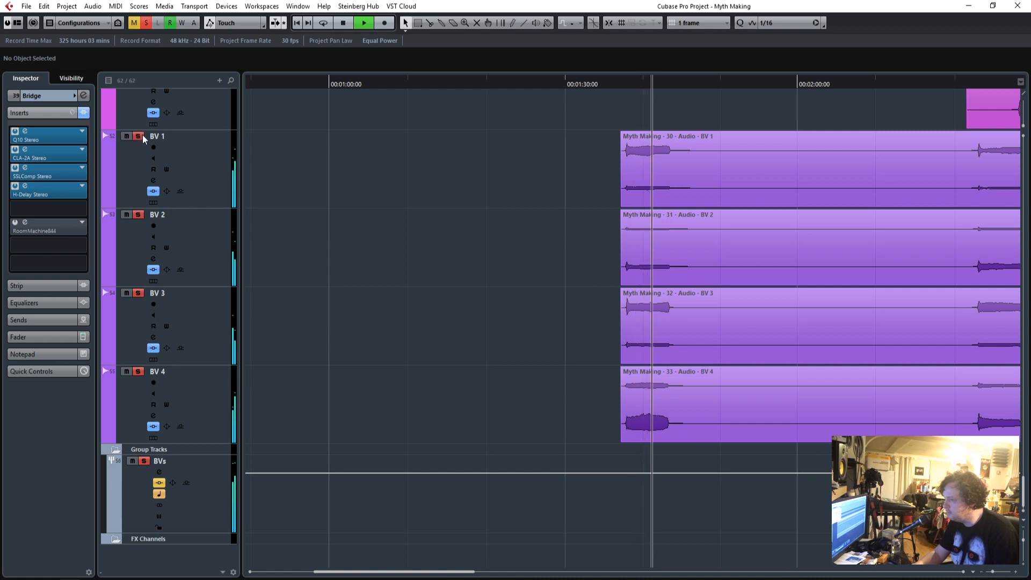
key(space)
click(144, 24)
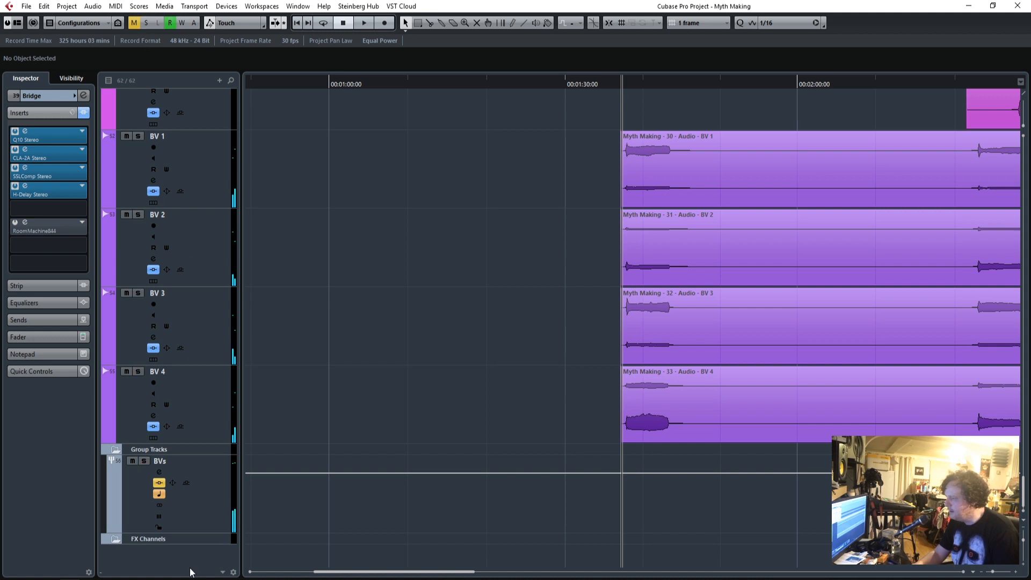
Open the BVs group's Q10 equalizer, audition the first backing vocals, take the Q10 out of bypass and replay them.
click(206, 490)
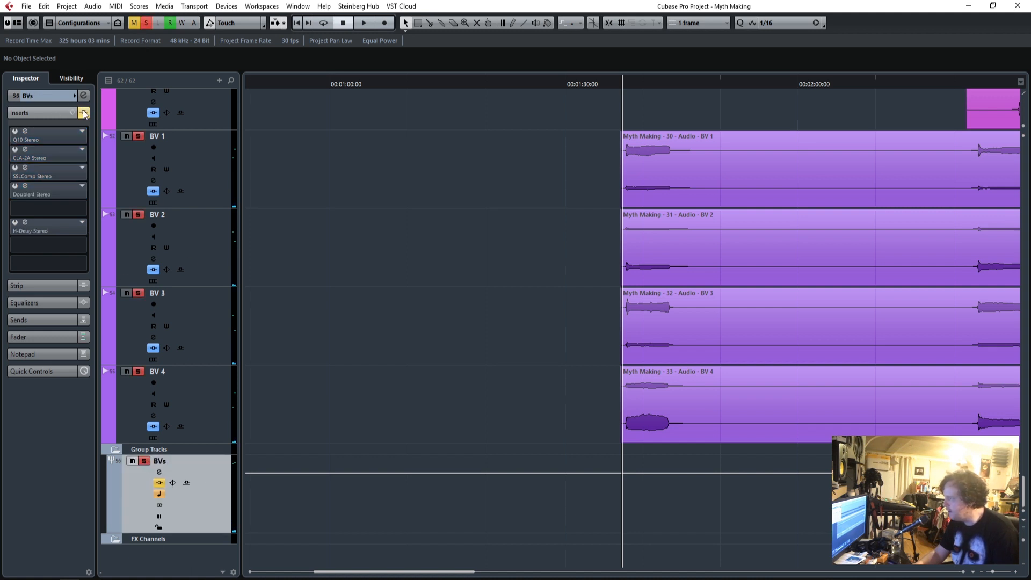
click(25, 131)
drag(526, 144, 513, 172)
key(space)
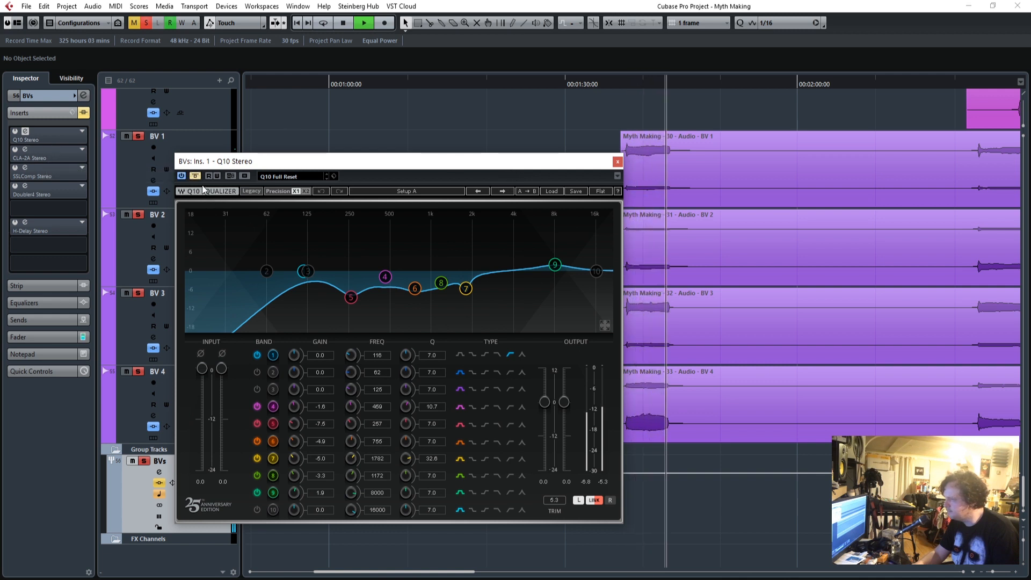
key(space)
click(195, 176)
drag(513, 163, 479, 161)
drag(630, 87, 626, 87)
key(space)
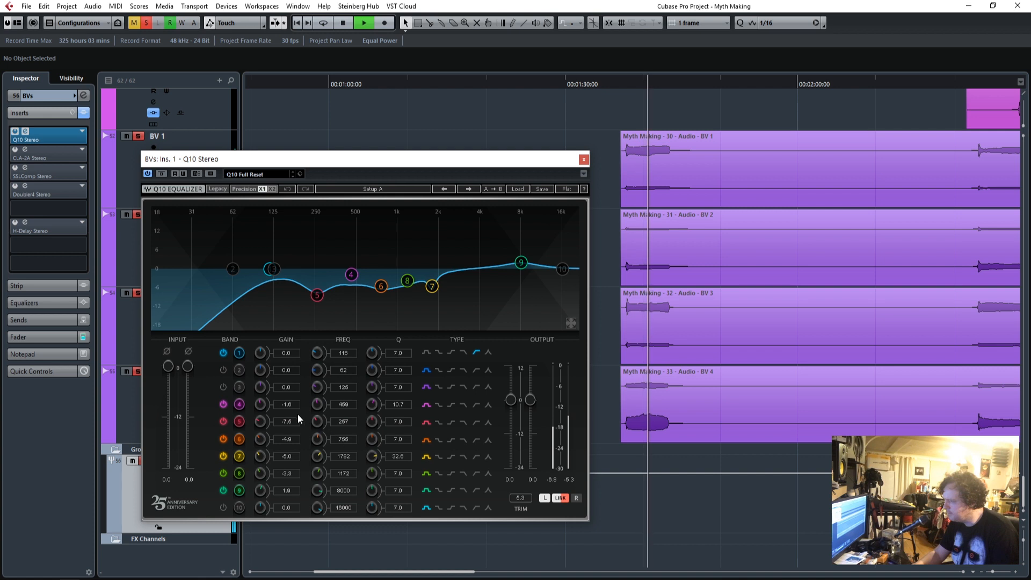
key(space)
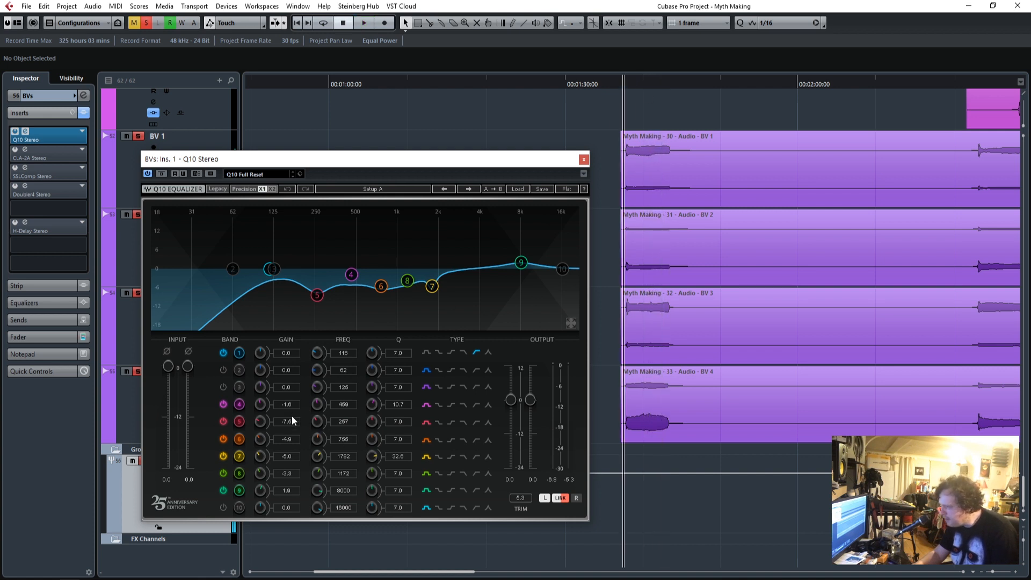
Reduce the cut of band 5 at 257 Hz in the BVs group's Q10, replay the first backing vocals and close the equalizer.
drag(293, 424, 293, 422)
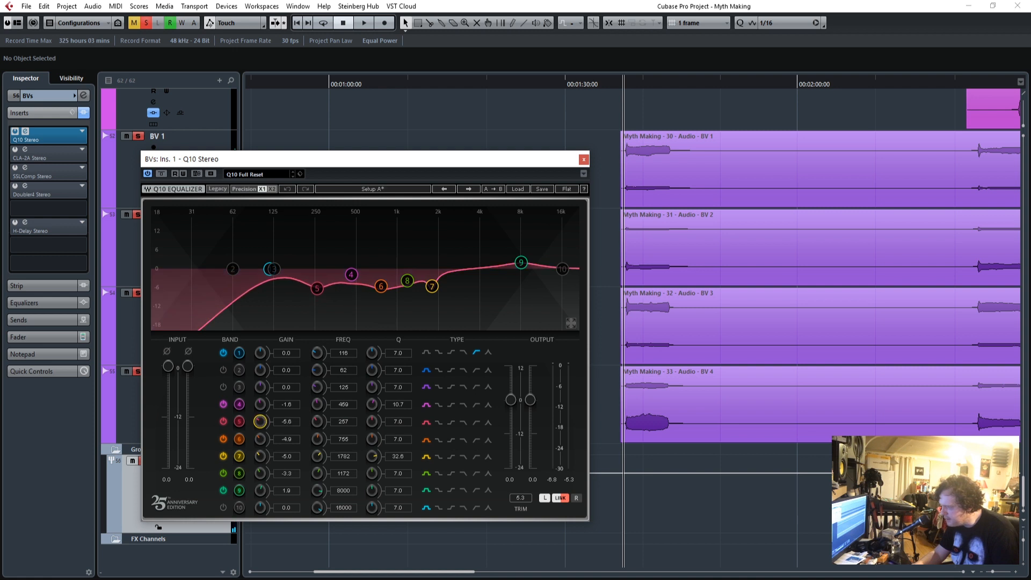
mouse_move(290, 424)
mouse_down()
mouse_move(291, 347)
mouse_move(293, 428)
mouse_up()
click(626, 84)
key(space)
click(583, 160)
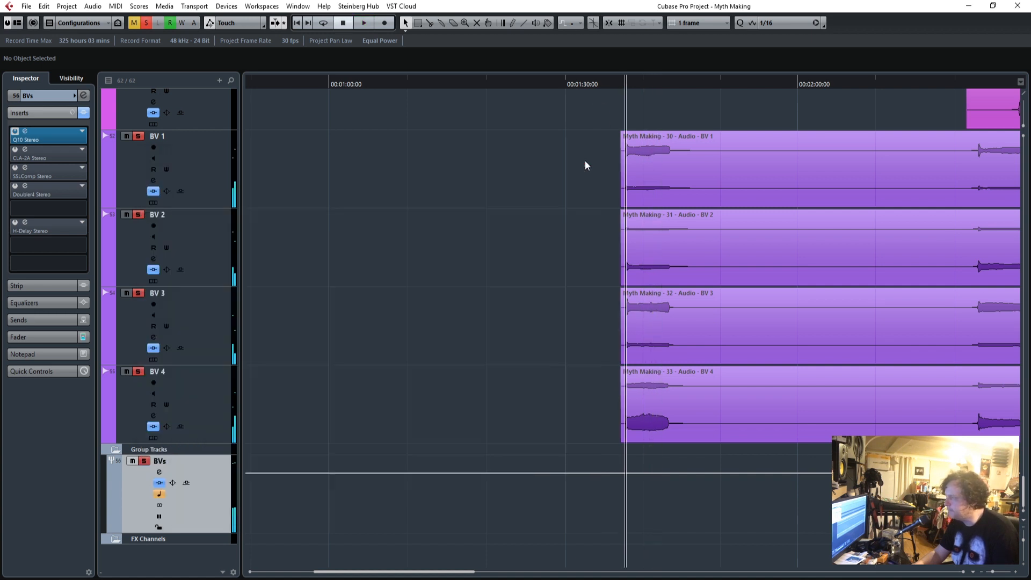
Activate the BVs group's CLA-2A, play the first backing vocals and slightly increase its Peak Reduction while replaying them.
click(25, 150)
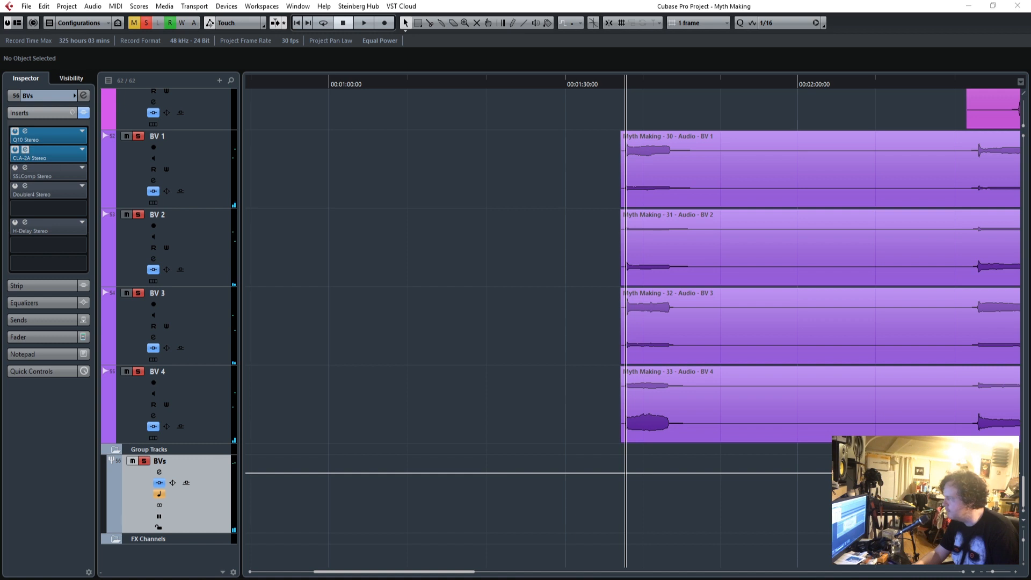
drag(659, 155, 505, 134)
key(space)
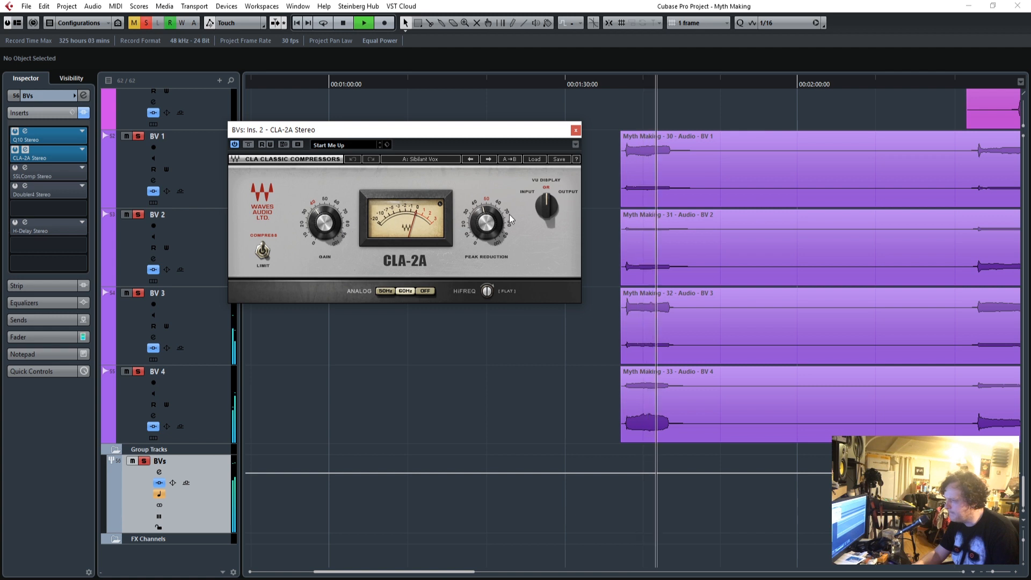
click(615, 83)
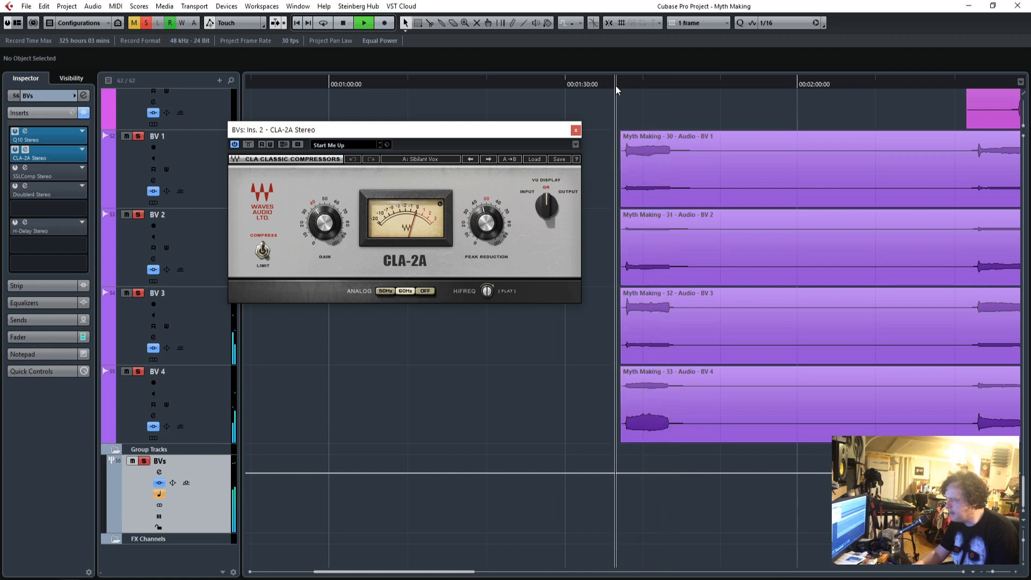
drag(486, 223, 486, 219)
key(space)
Activate the BVs group's SSLComp and check its compression while replaying the first backing vocals.
click(15, 168)
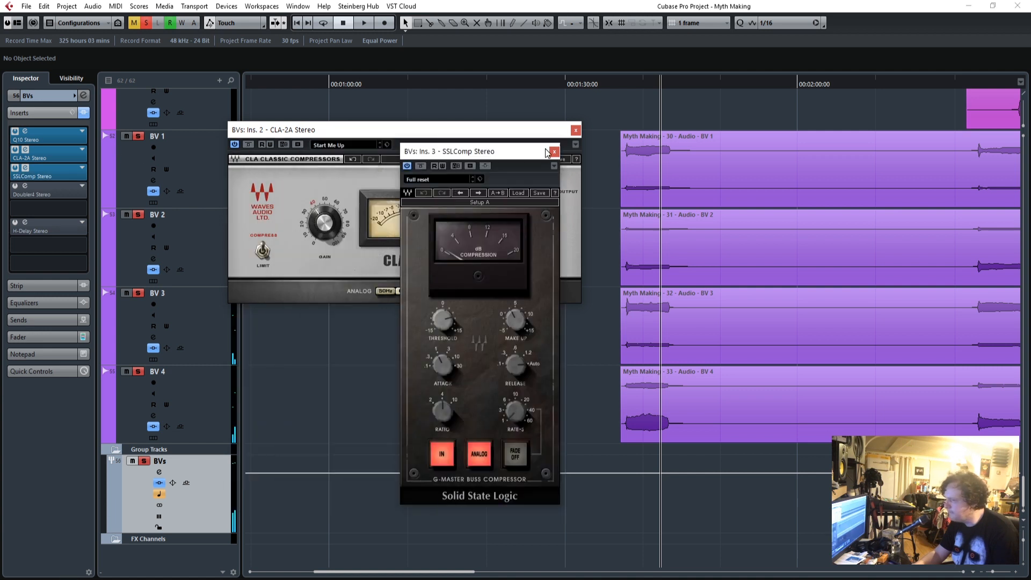
drag(473, 150, 435, 131)
click(624, 88)
key(space)
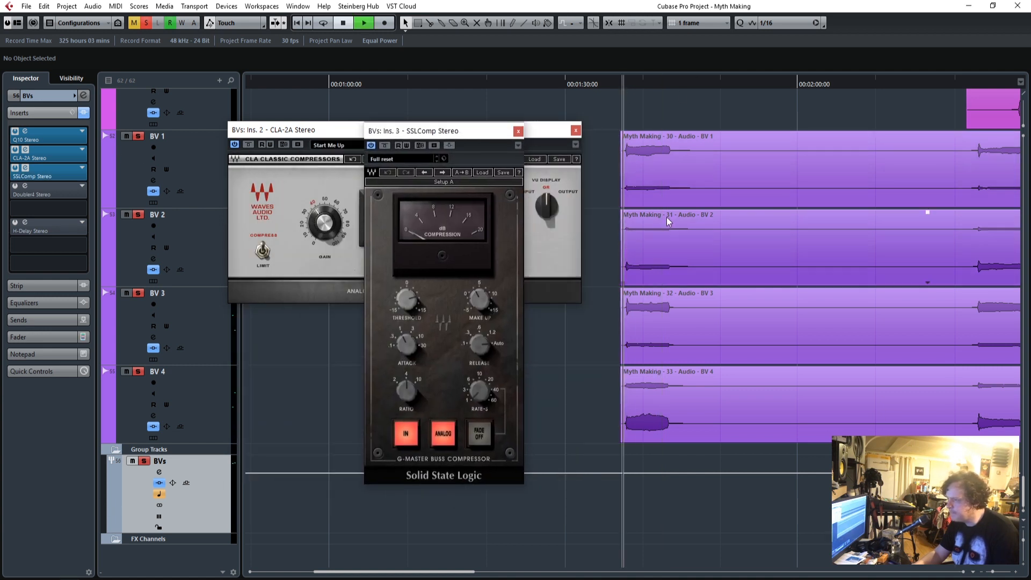
mouse_move(407, 301)
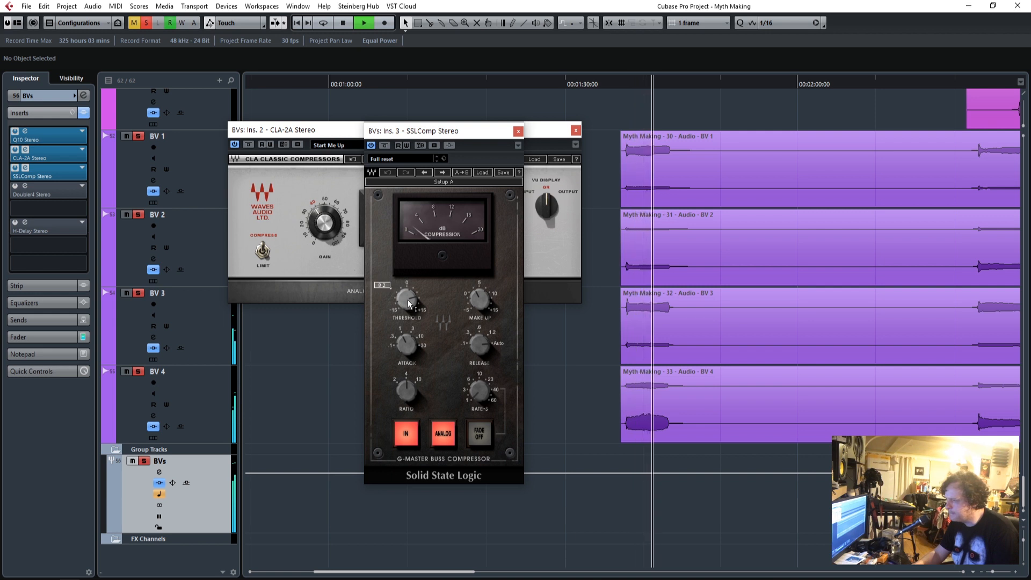
key(space)
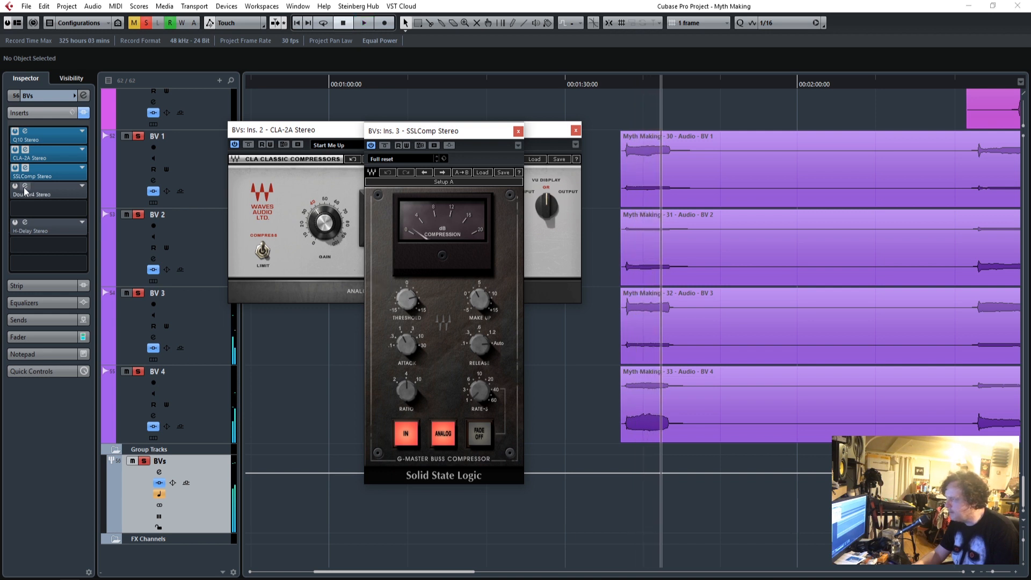
Activate the BVs group's Doubler4, replay from just before the first backing vocals and close the Doubler4, SSLComp and CLA-2A windows.
click(15, 186)
drag(255, 98, 346, 181)
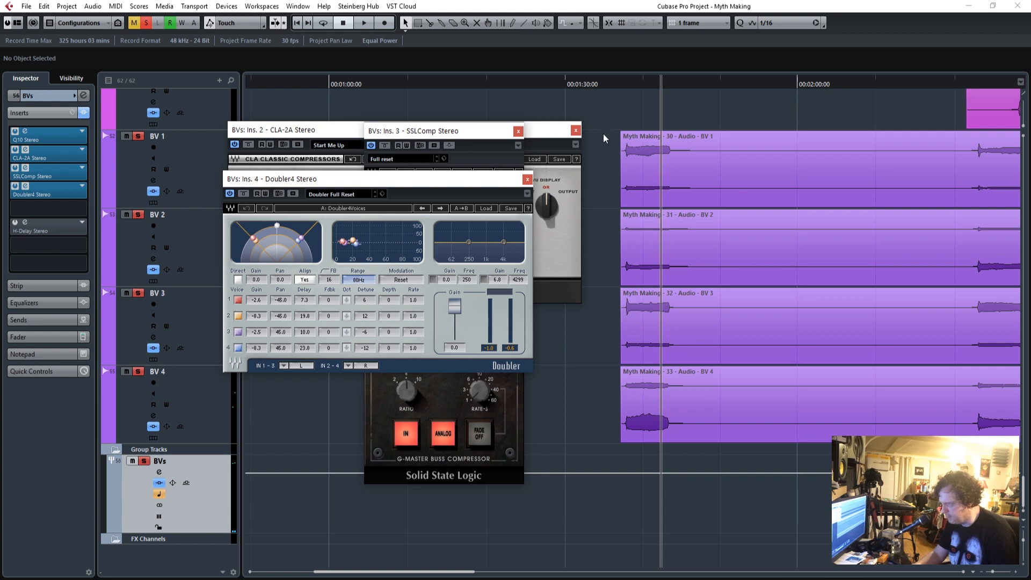
drag(620, 85, 615, 88)
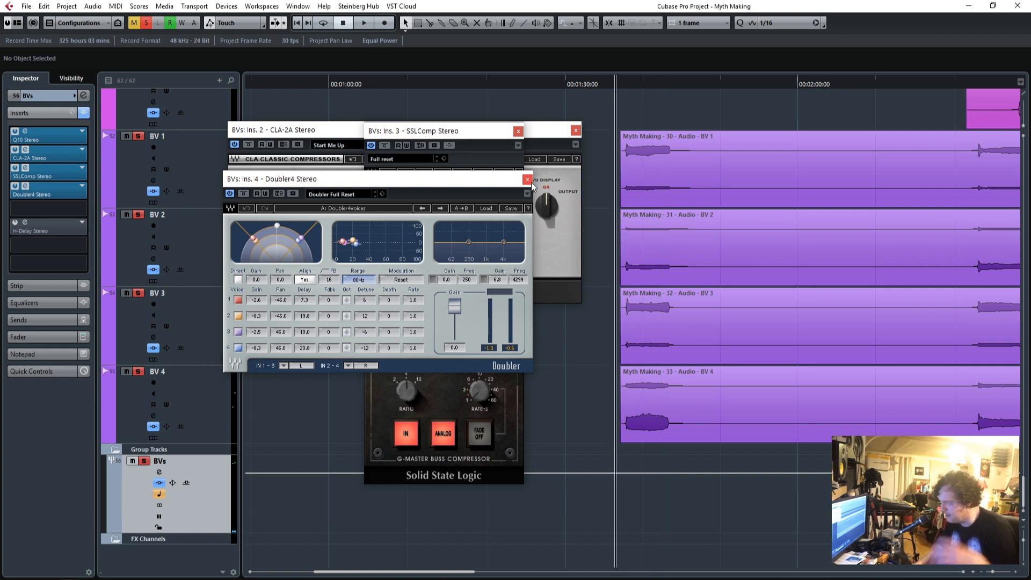
key(space)
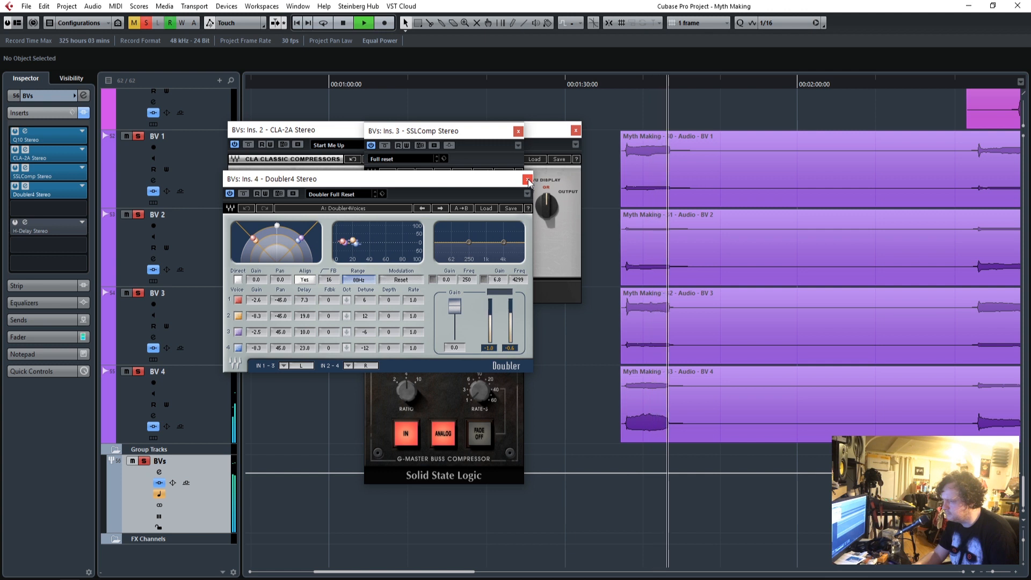
click(527, 180)
click(518, 132)
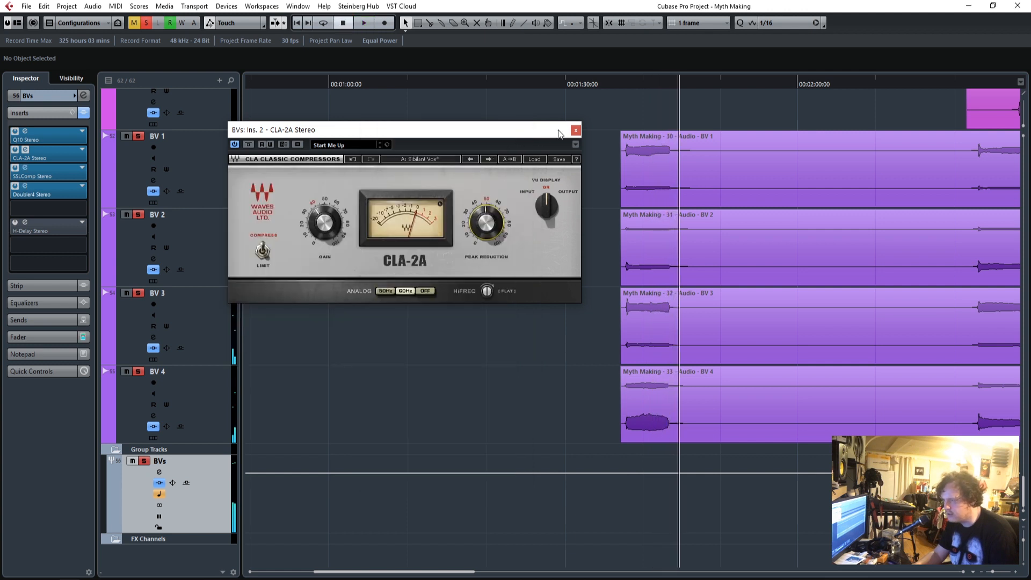
click(576, 131)
Clear all solos and play the full mix through the bridge, bringing the bridge vocal tracks into view.
drag(625, 86, 539, 90)
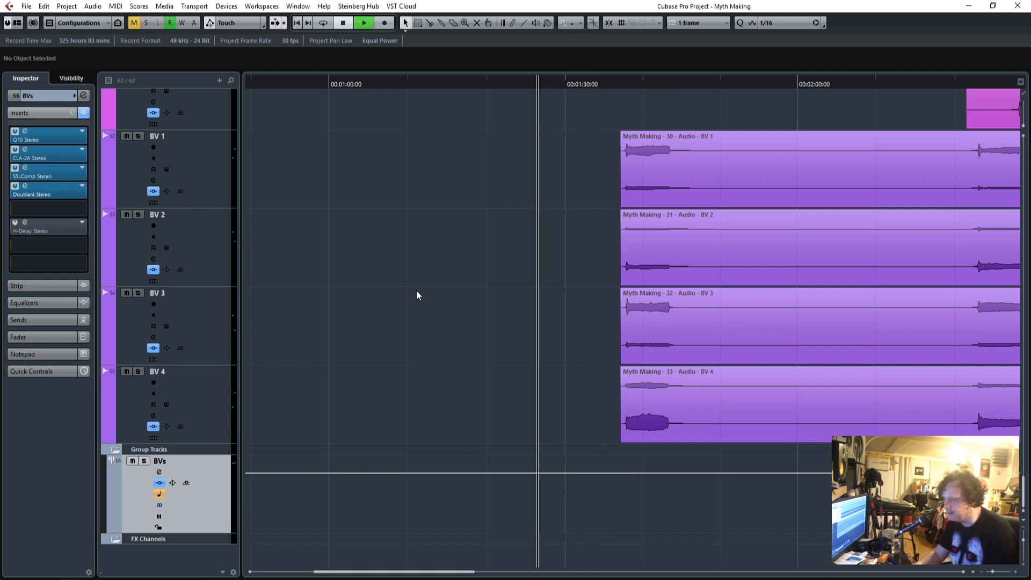
scroll(423, 325, up, 10)
scroll(424, 323, down, 10)
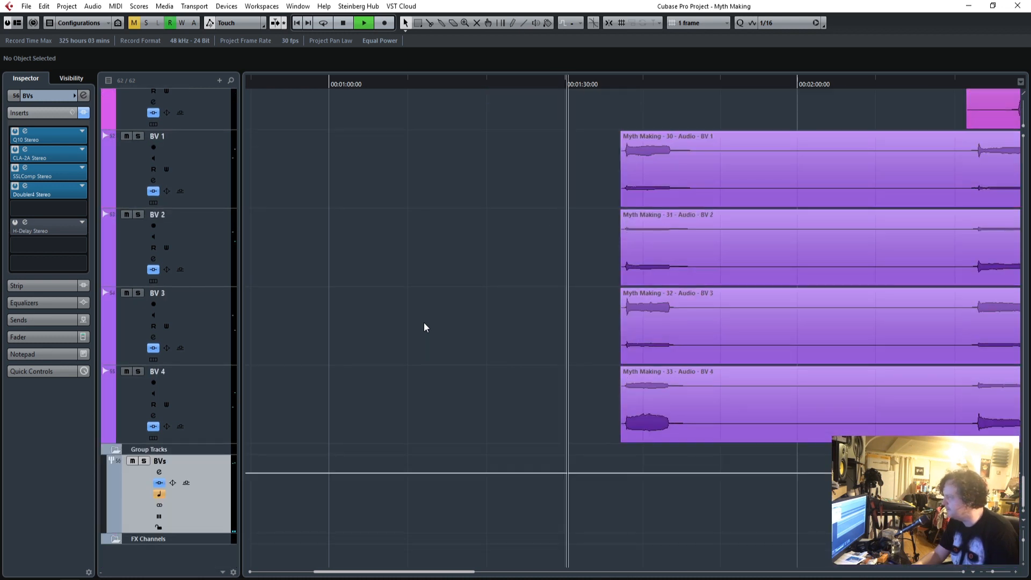
scroll(426, 326, up, 10)
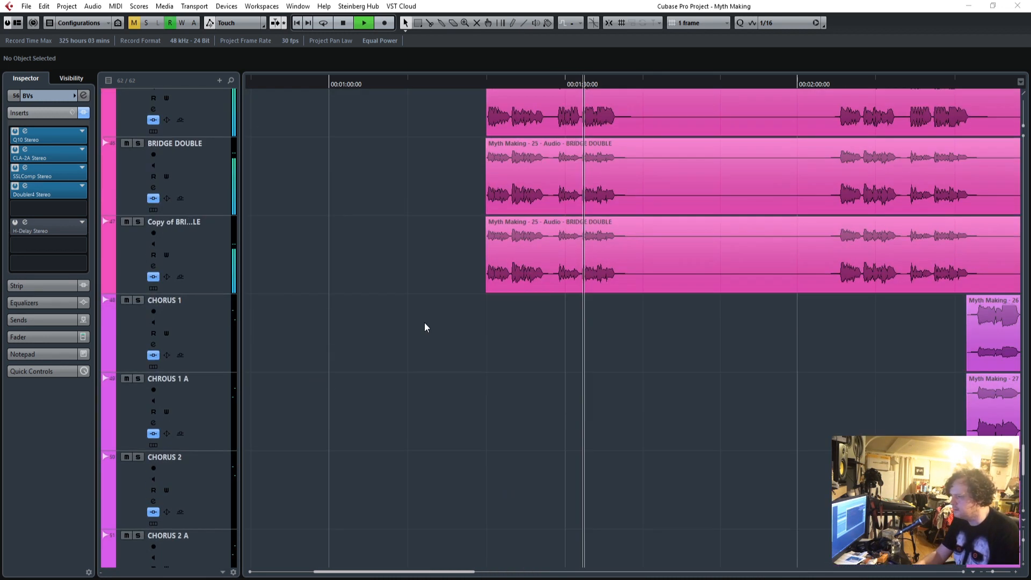
scroll(425, 327, down, 10)
scroll(424, 327, up, 11)
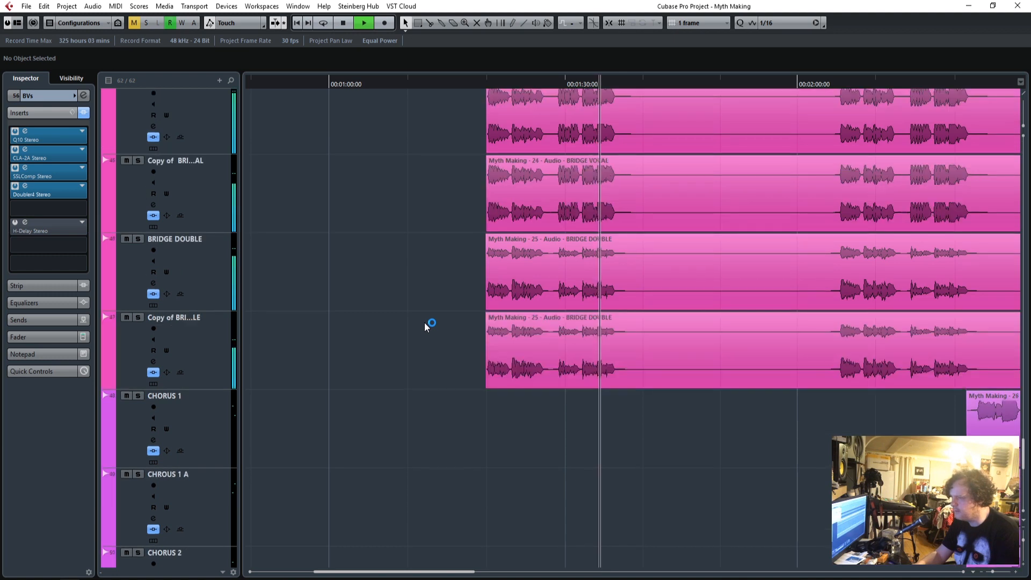
Replay the bridge with BRIDGE DOUBLE and BRIDGE VOCAL soloed, compare their levels and clear the solos.
click(470, 82)
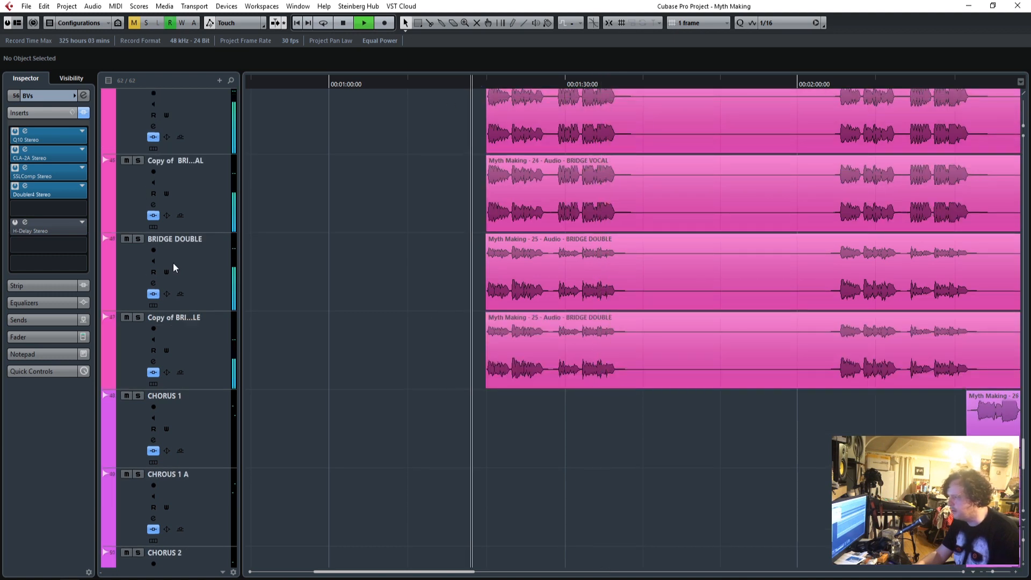
click(138, 239)
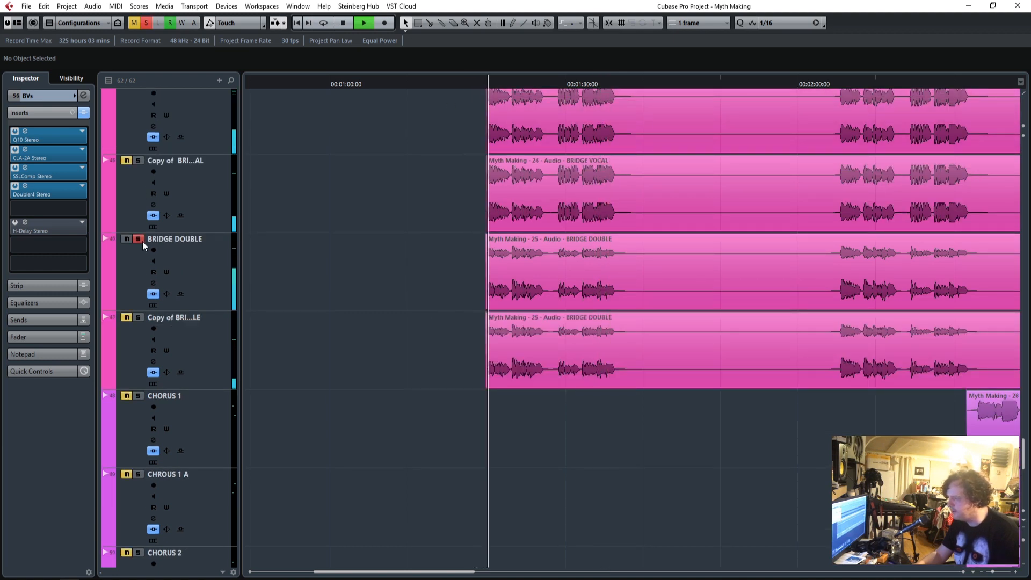
scroll(308, 289, up, 2)
click(138, 177)
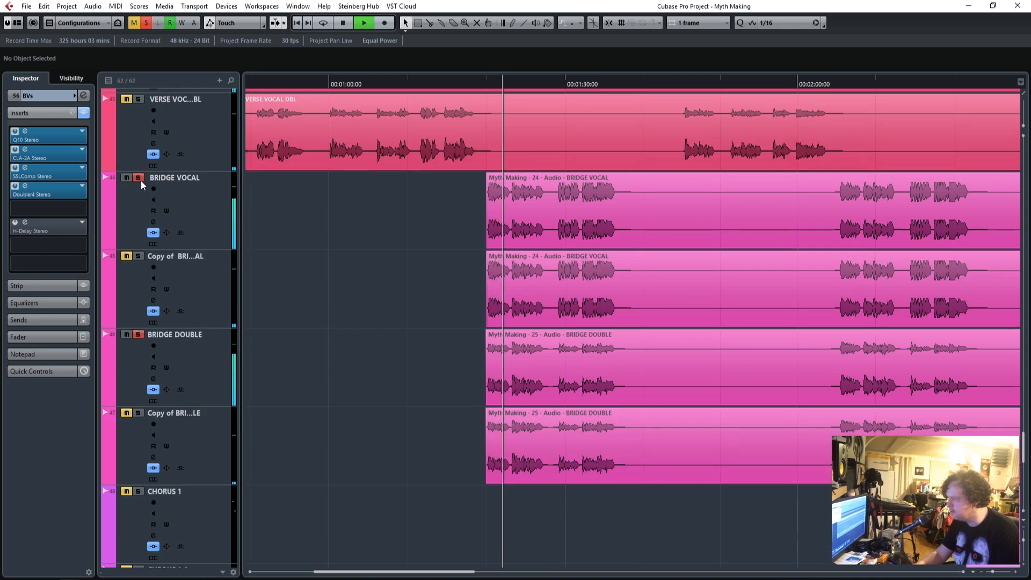
click(203, 203)
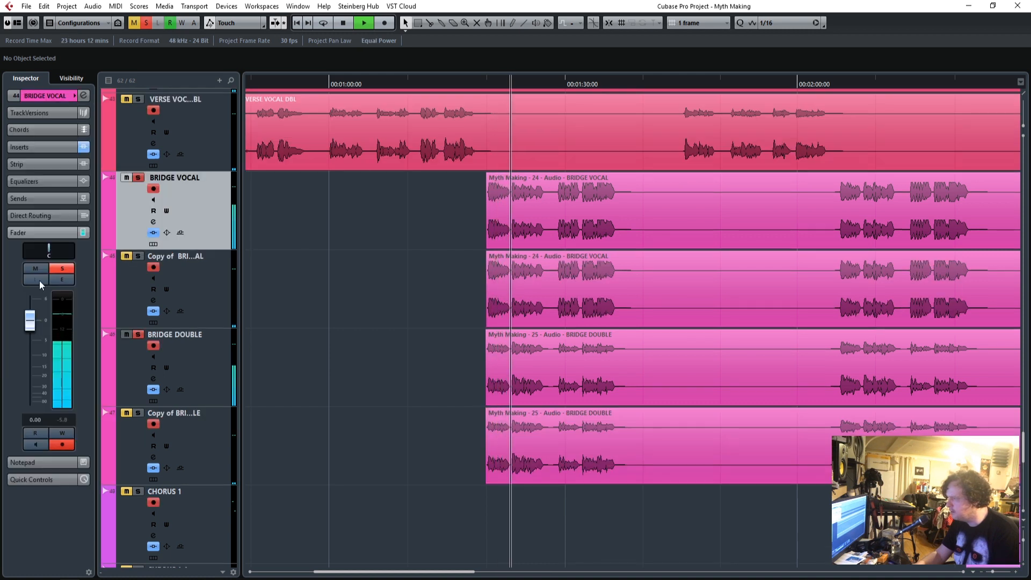
click(207, 371)
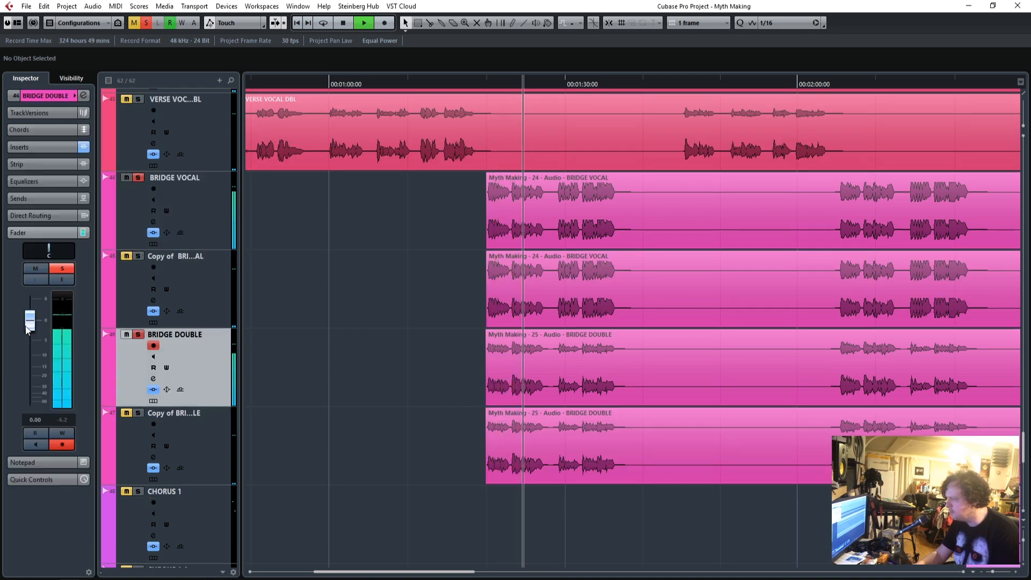
click(137, 336)
click(146, 24)
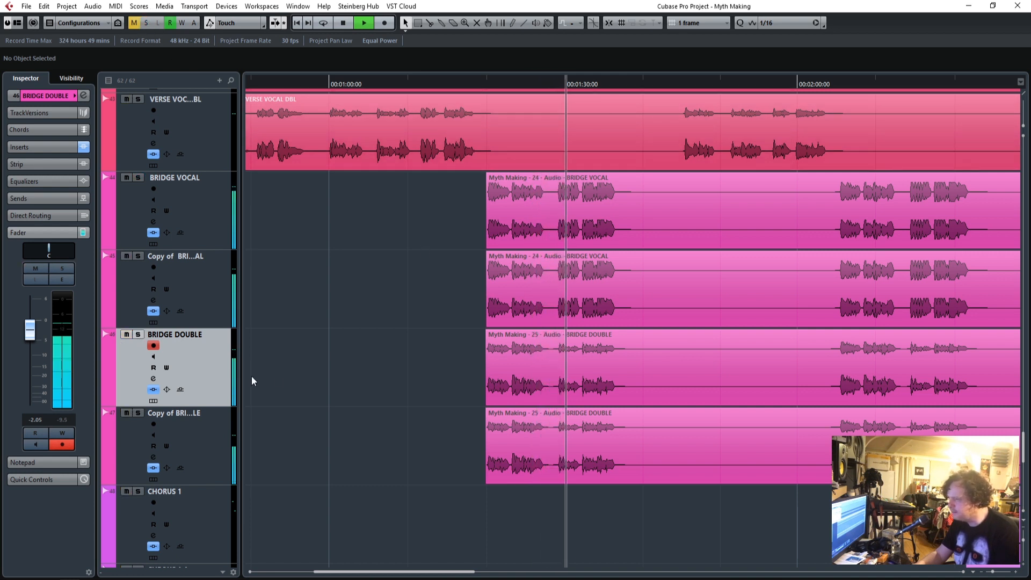
Replay from just before the bridge vocals and set the BRIDGE DOUBLE track's fader to -1.27.
click(476, 86)
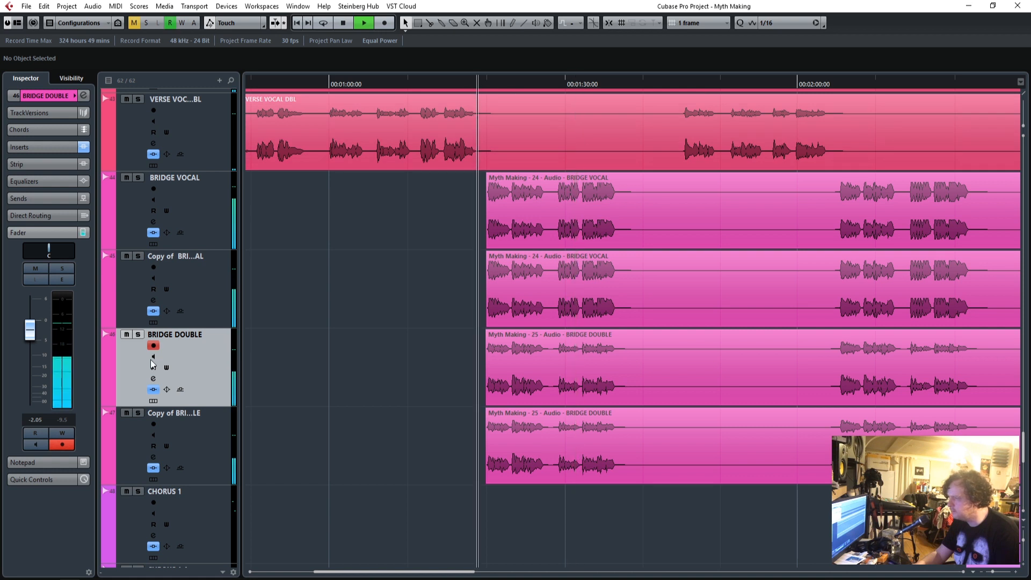
click(191, 207)
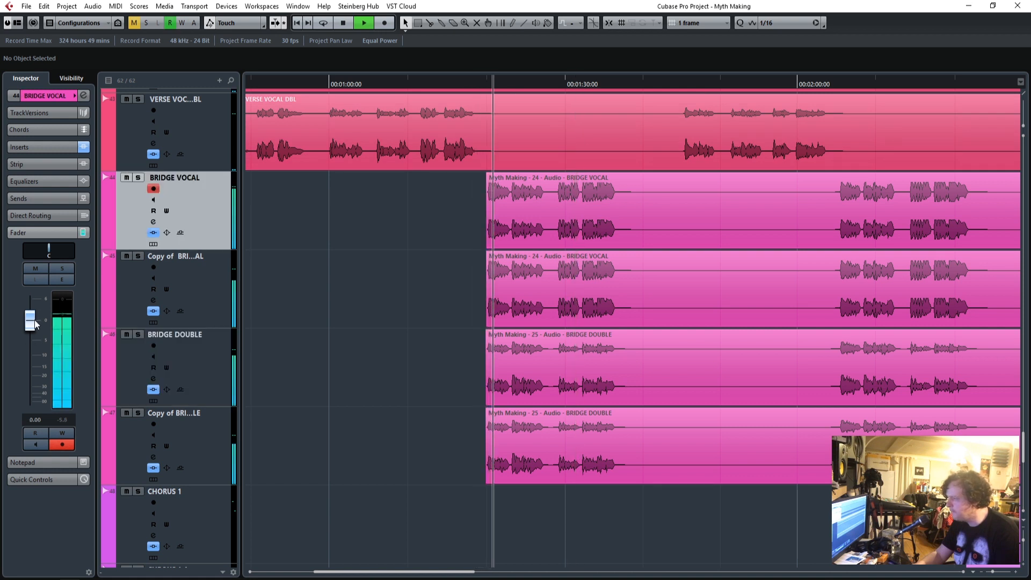
click(177, 351)
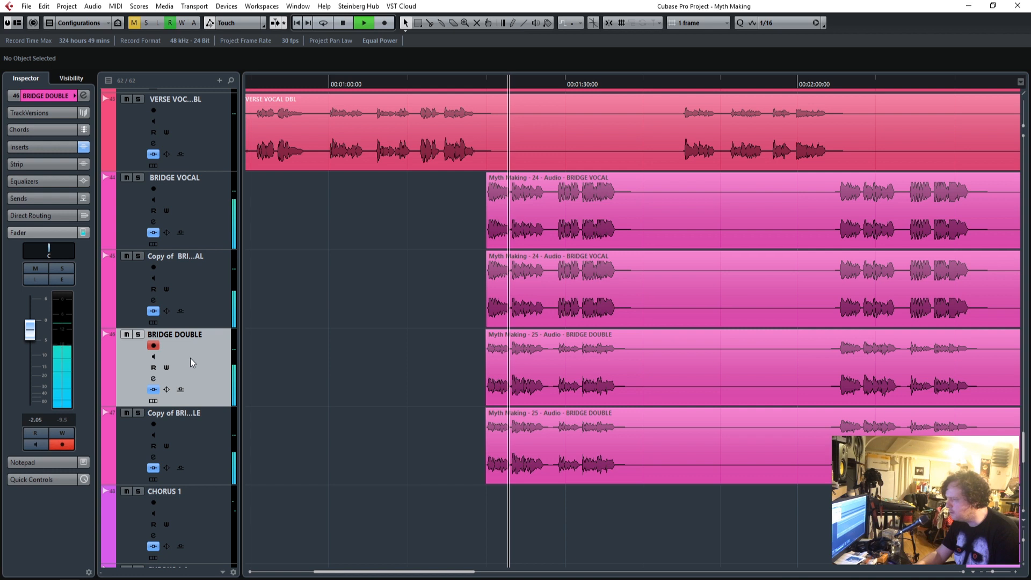
drag(29, 330, 29, 331)
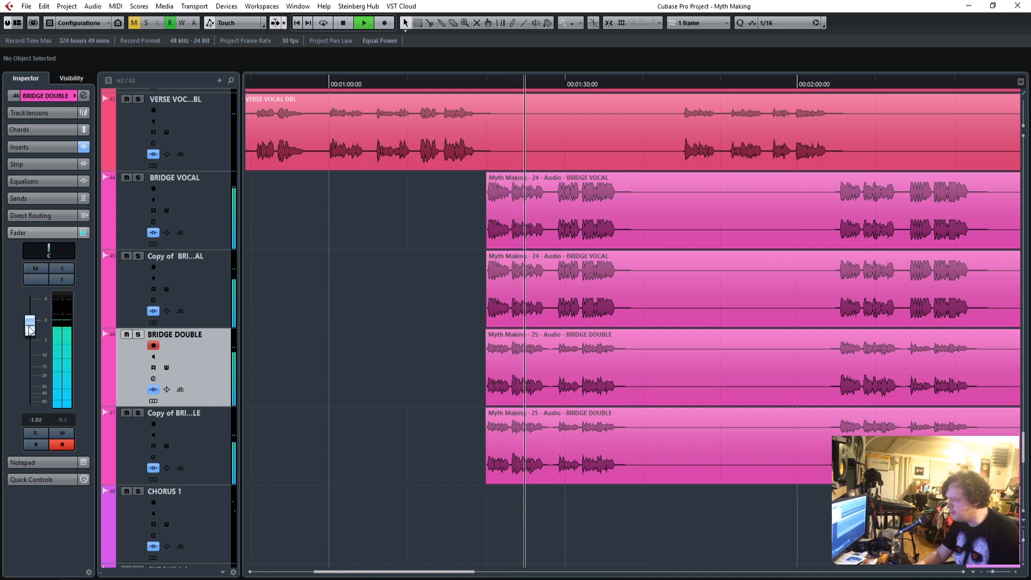
Listen to the bridge and first backing vocals in the full mix while examining the chorus and BV tracks' meters.
scroll(315, 331, down, 5)
scroll(315, 330, down, 1)
scroll(315, 331, up, 1)
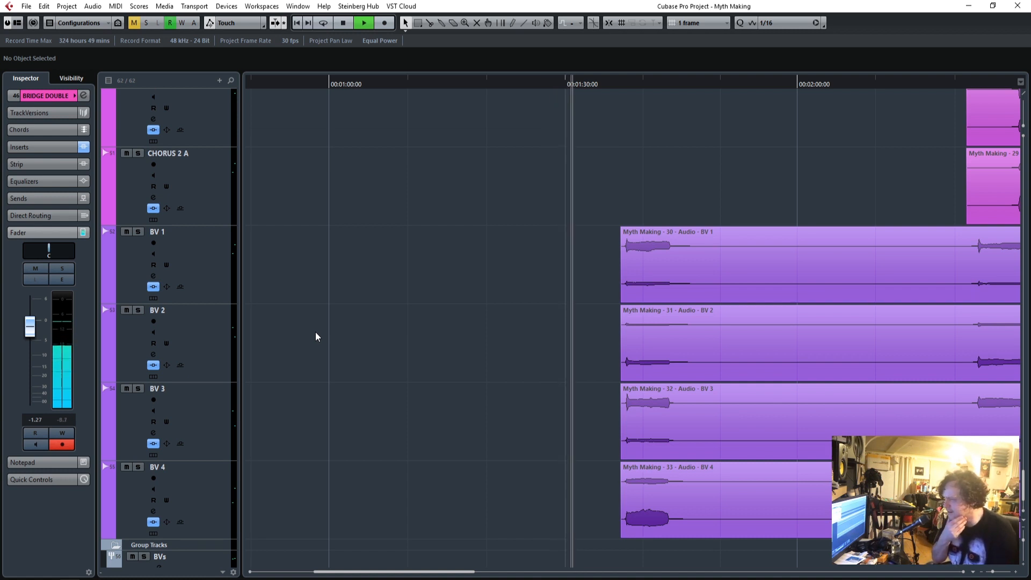
scroll(314, 337, up, 4)
scroll(314, 334, up, 1)
scroll(314, 334, down, 1)
scroll(314, 334, up, 1)
scroll(314, 337, down, 3)
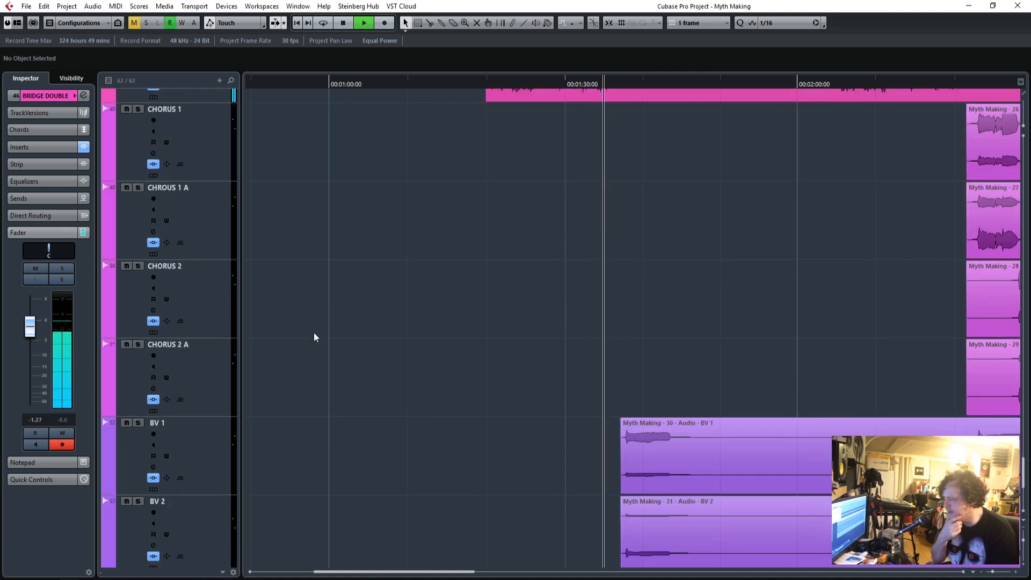
scroll(315, 337, down, 3)
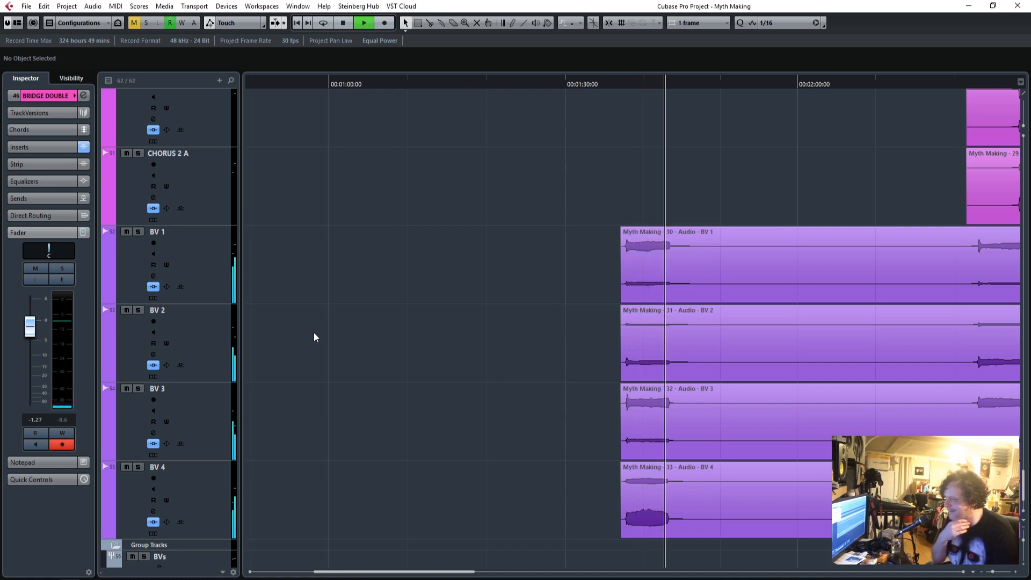
scroll(537, 400, up, 9)
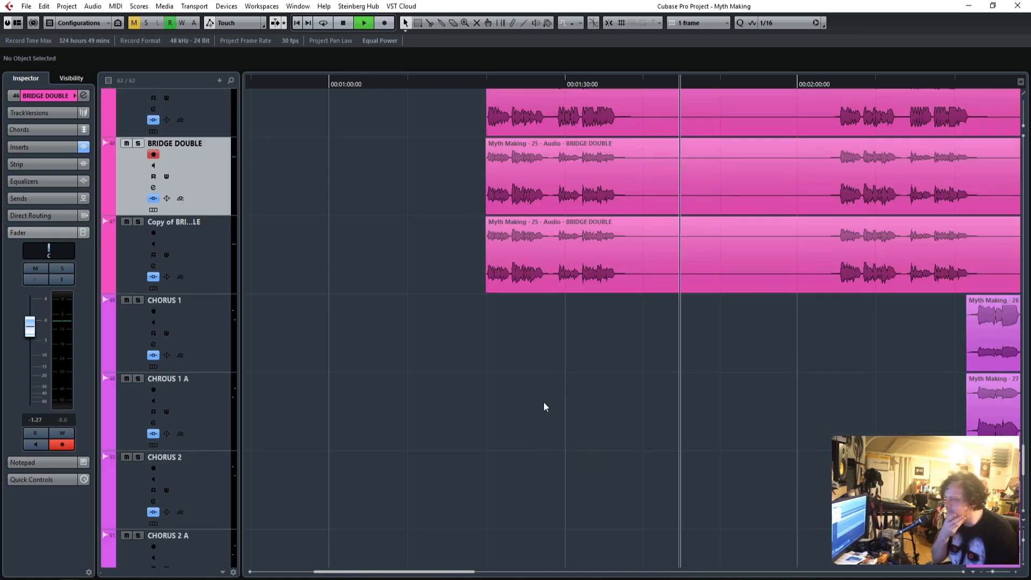
Stop playback, return to the drum tracks and place the playhead at about 1:36.
scroll(543, 402, up, 3)
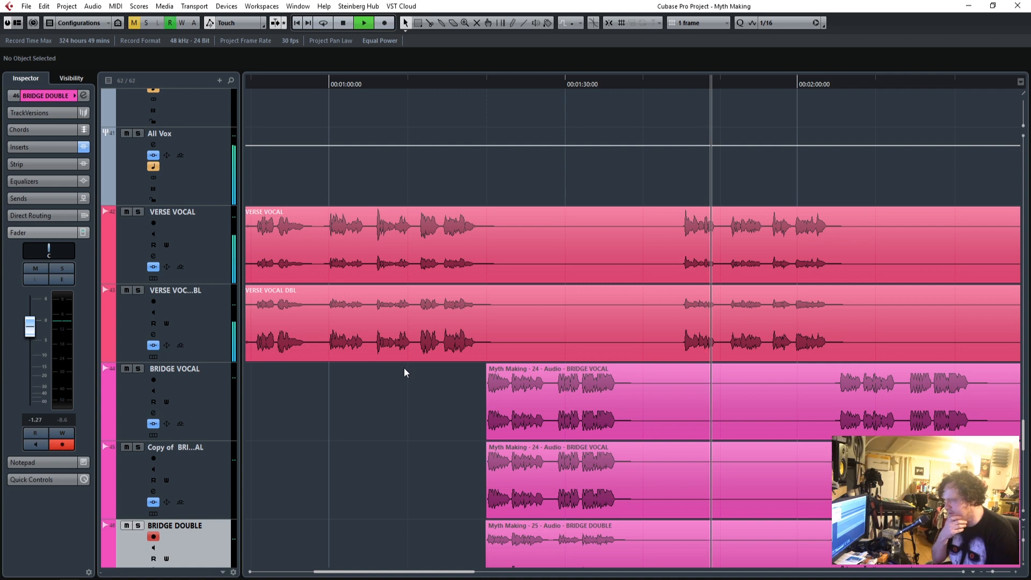
scroll(400, 371, up, 7)
scroll(400, 370, up, 20)
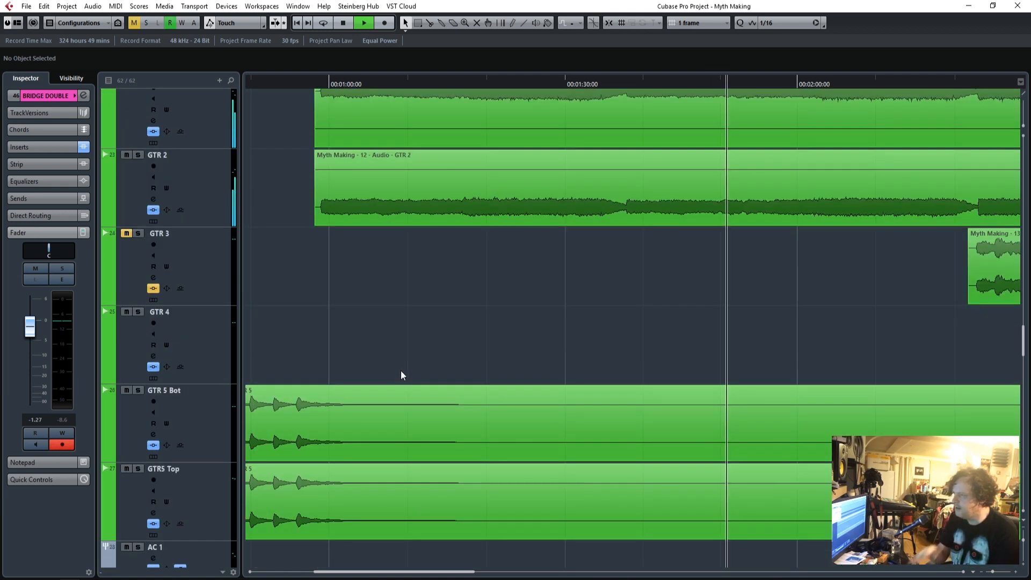
key(space)
scroll(396, 372, up, 10)
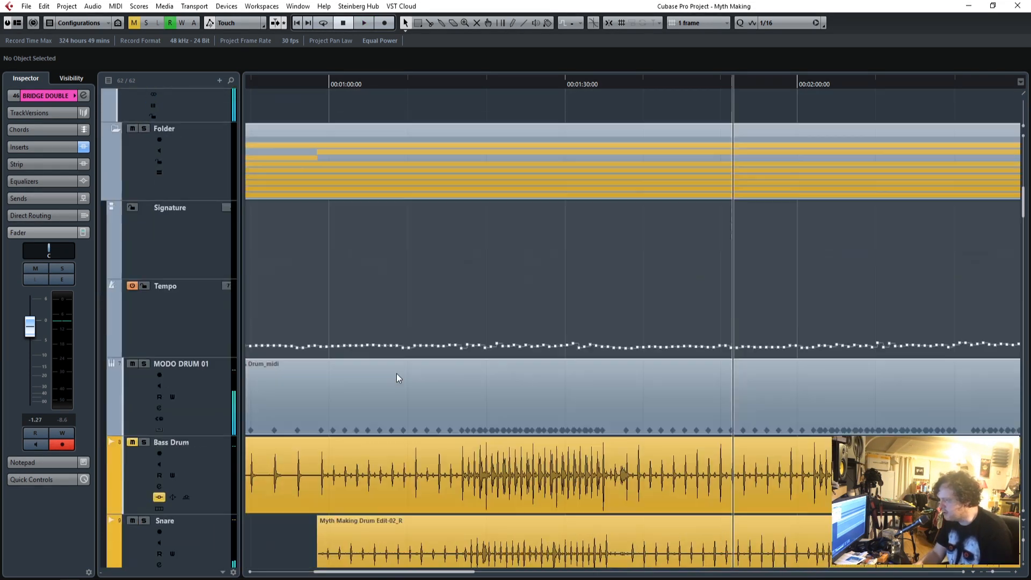
scroll(396, 373, down, 5)
drag(360, 570, 260, 571)
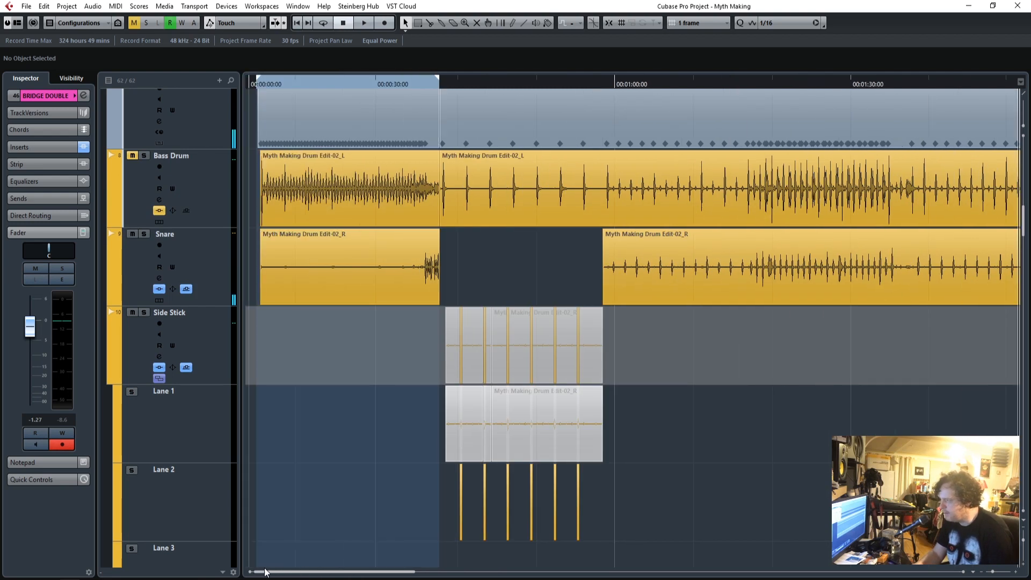
click(604, 86)
click(899, 86)
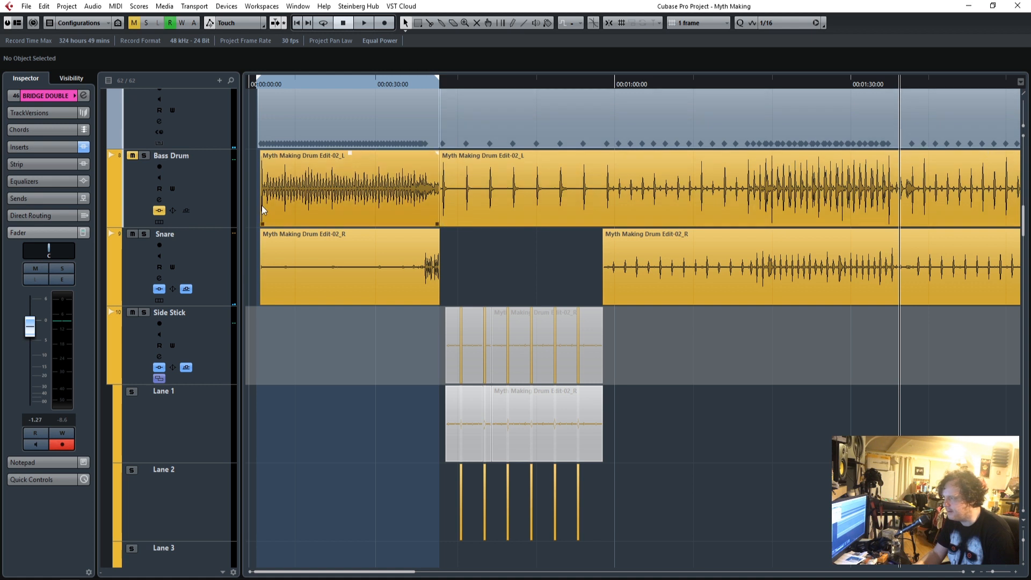
Play the Snare track soloed and add TransX Wide Stereo as its last insert effect.
click(141, 242)
click(32, 131)
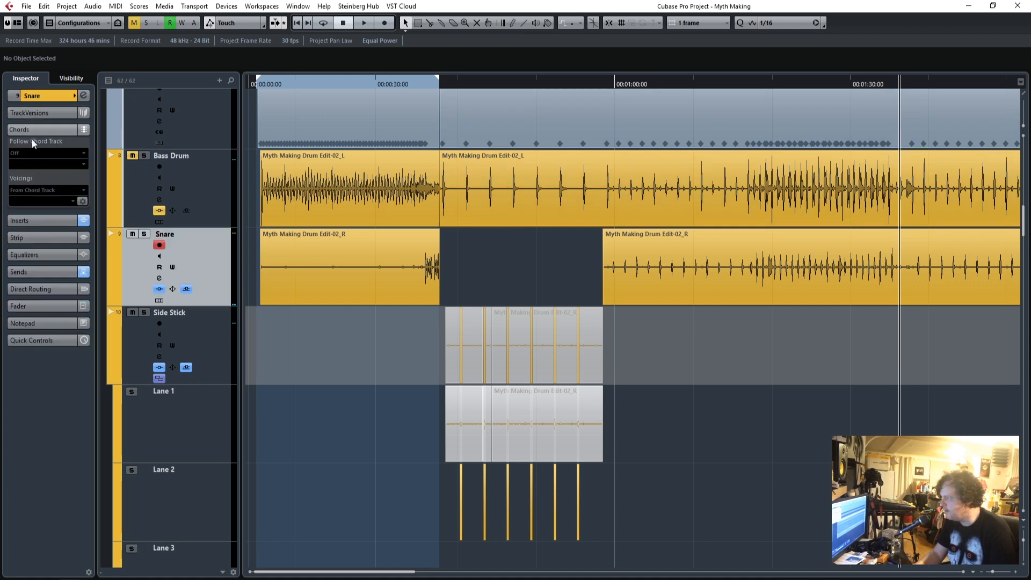
click(26, 223)
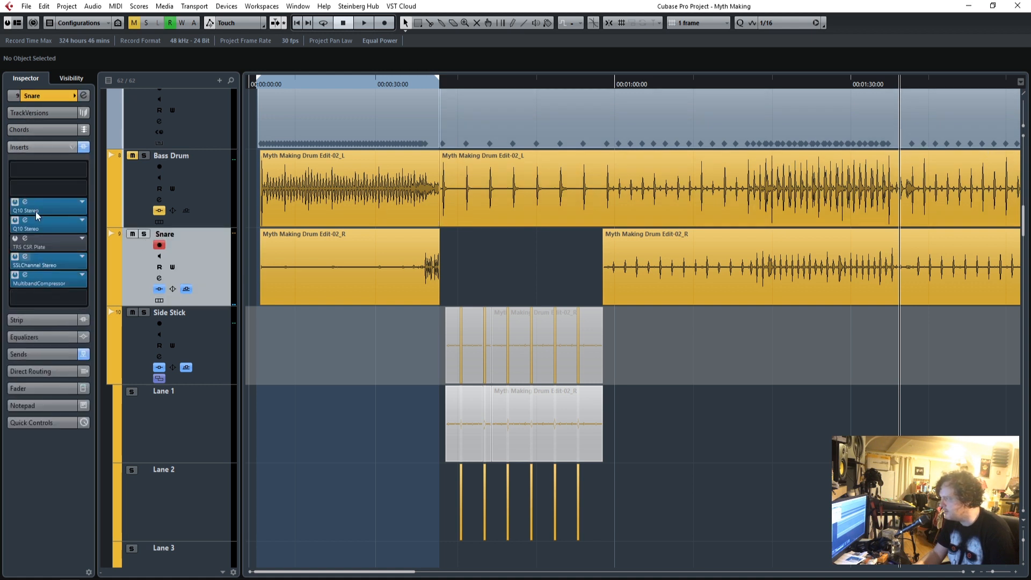
click(82, 300)
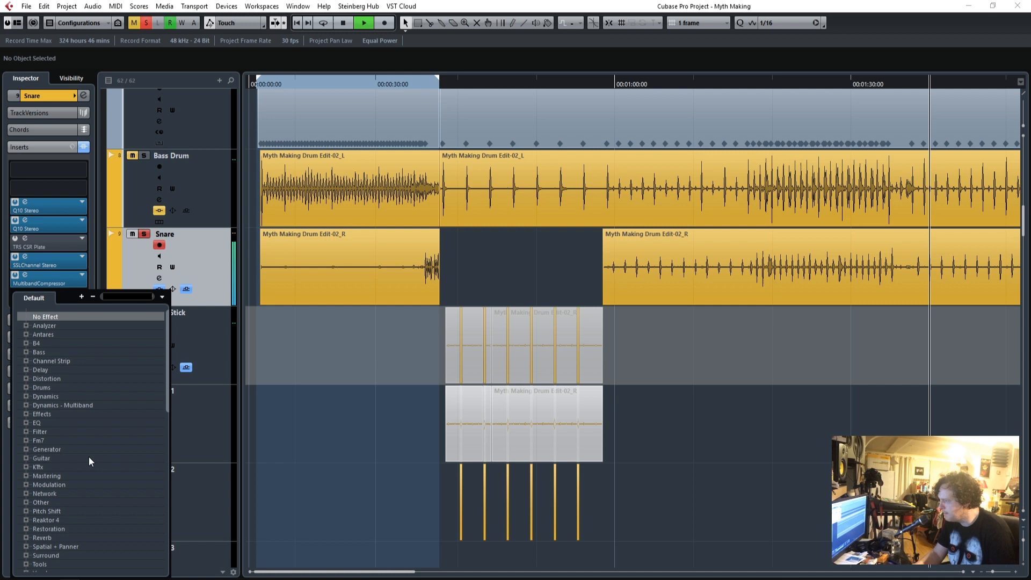
text(trans)
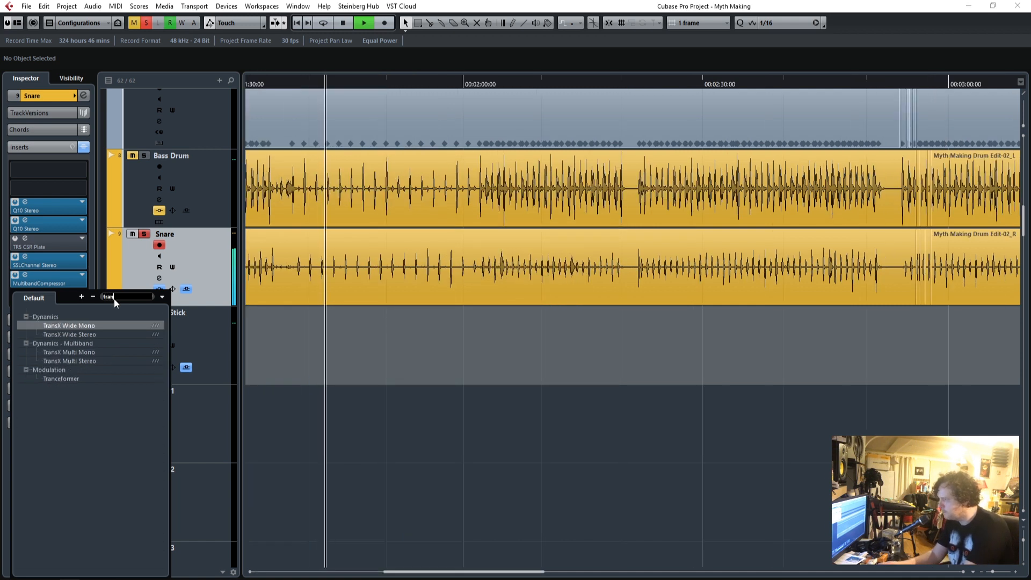
click(78, 334)
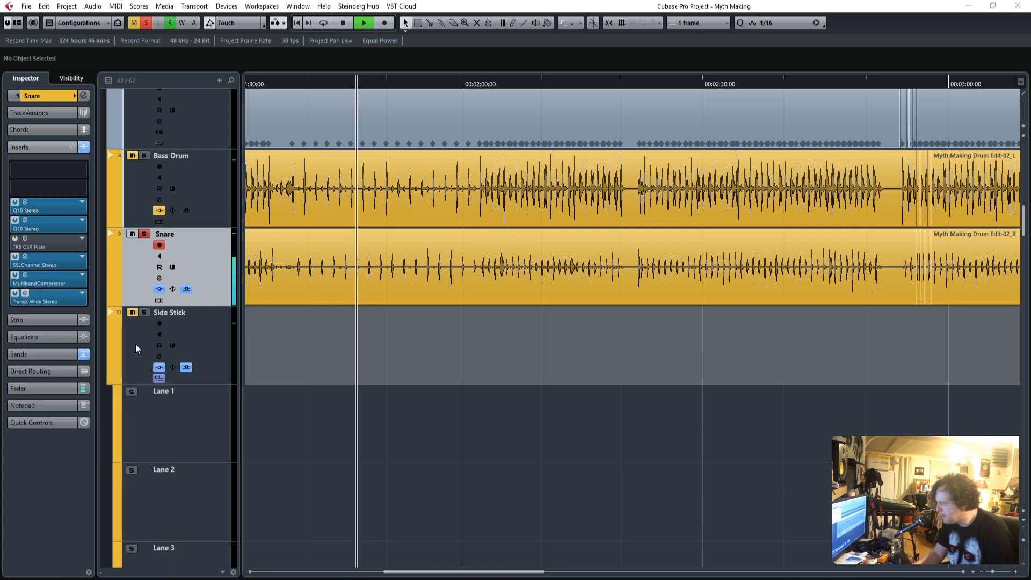
Load the SD- More Stick preset in the Snare's Trans-X Wide and close the effect window.
drag(434, 155, 514, 156)
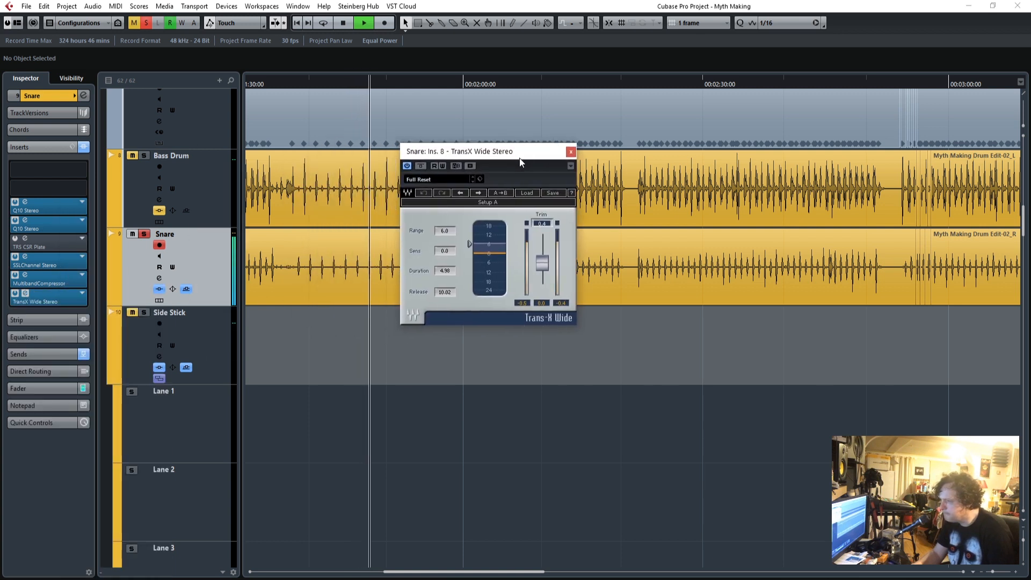
click(536, 195)
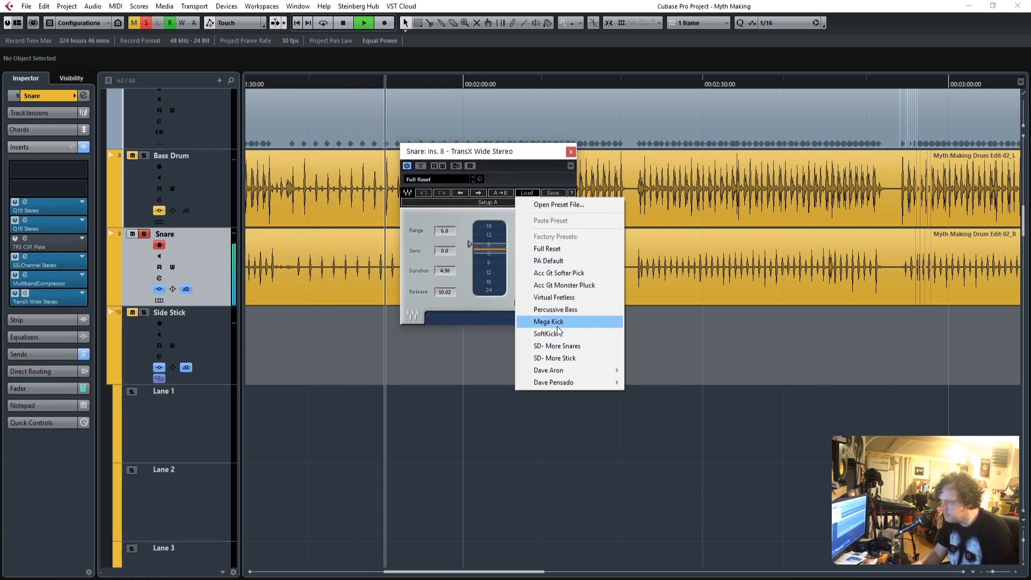
click(555, 358)
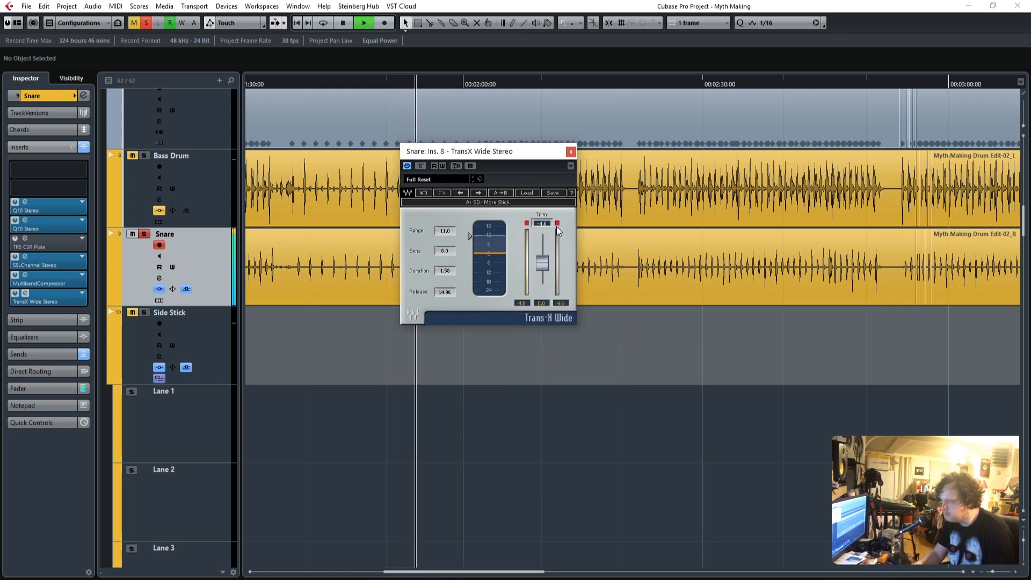
click(570, 151)
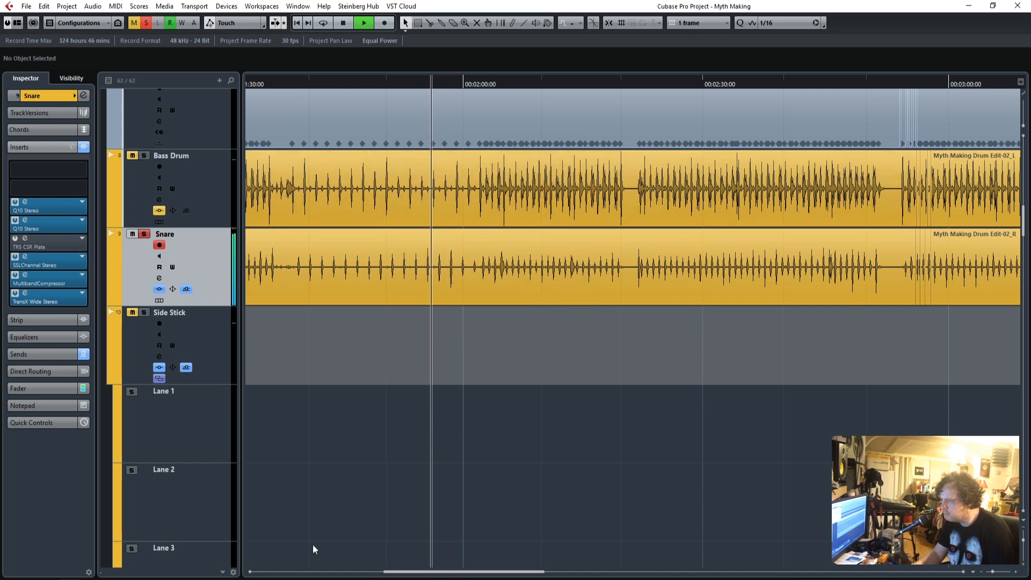
Try a Range of 8.7 in the Snare's Trans-X Wide, replaying the soloed track from about 1:18.
drag(412, 576, 370, 576)
click(24, 292)
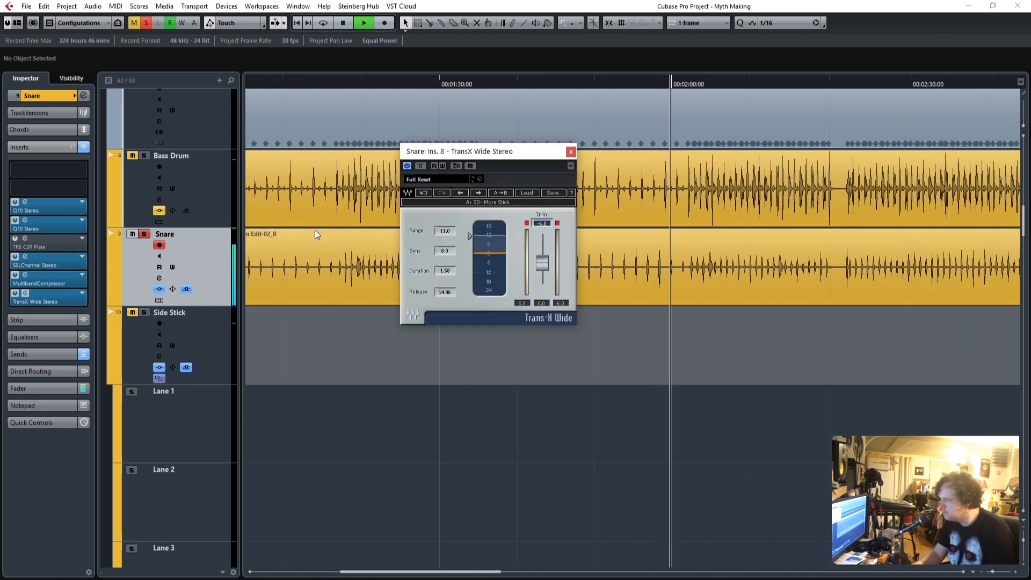
drag(469, 236, 470, 240)
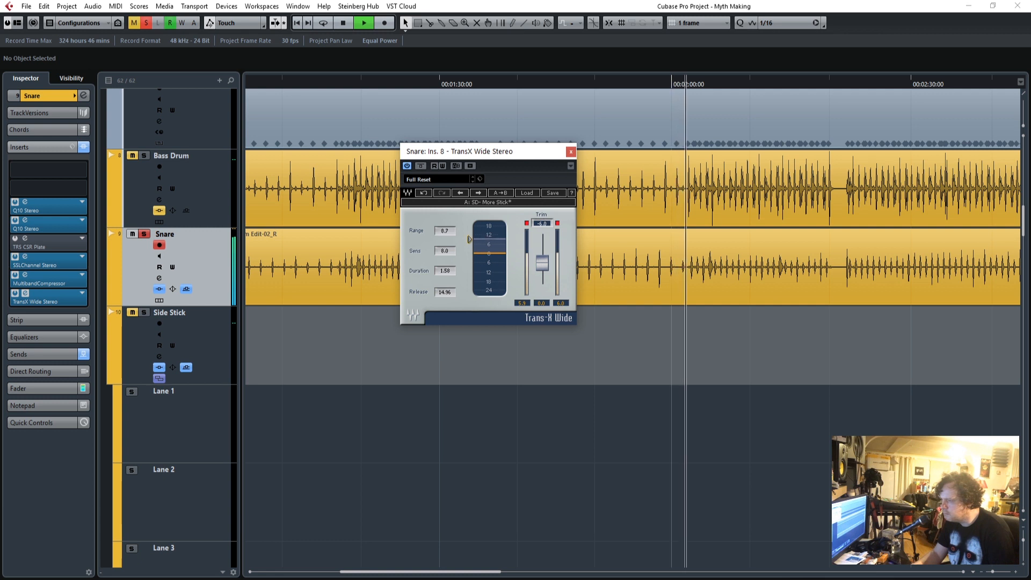
key(space)
click(356, 86)
key(space)
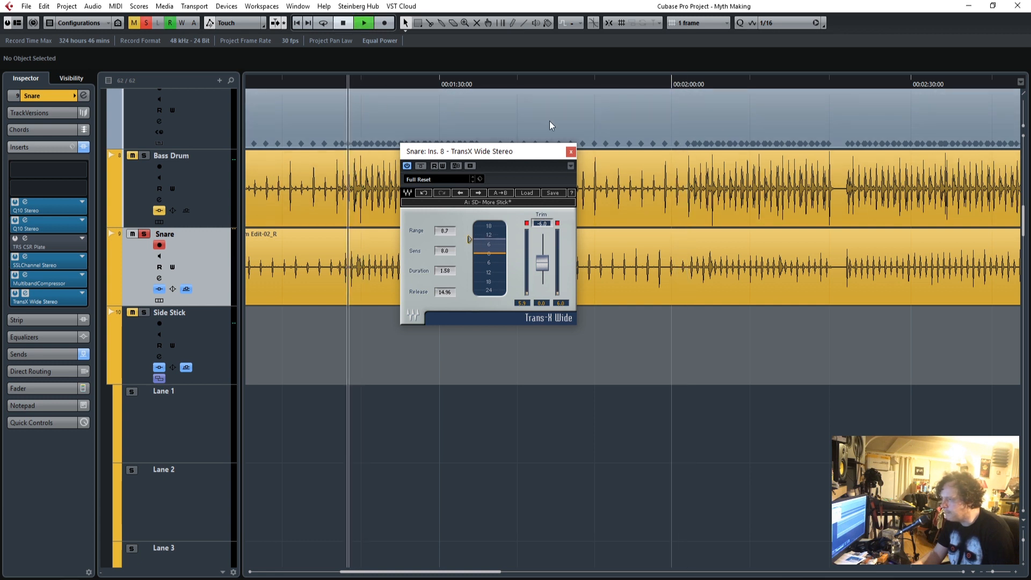
Audition the Mega Kick preset on the Snare's Trans-X Wide and reload SD- More Stick in its place.
click(528, 193)
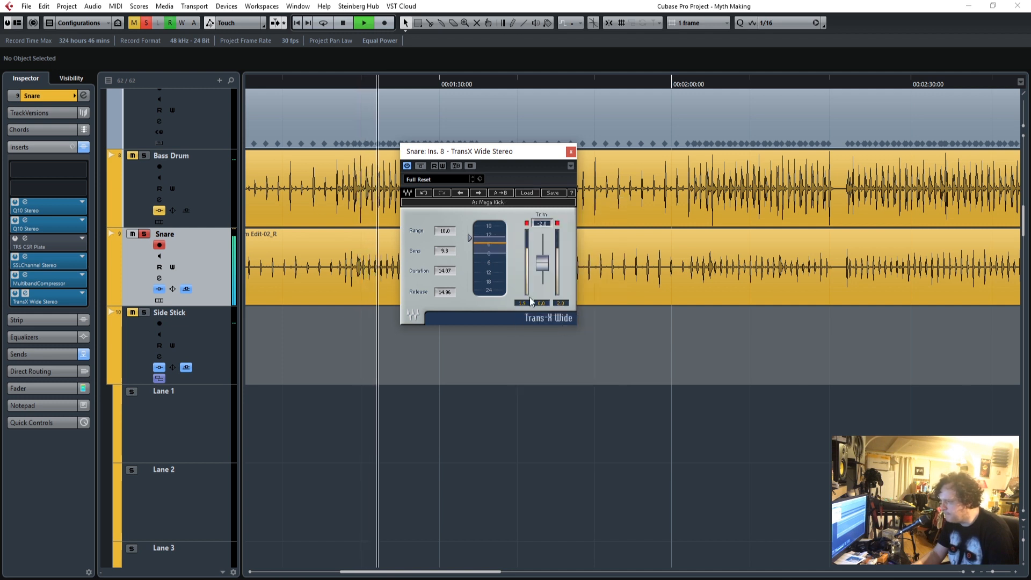
click(537, 193)
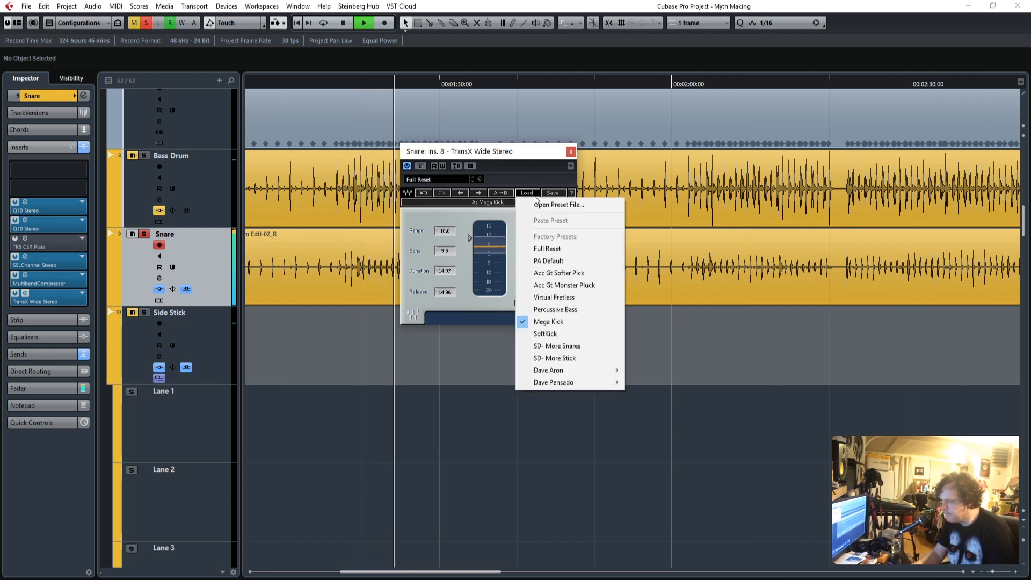
click(562, 356)
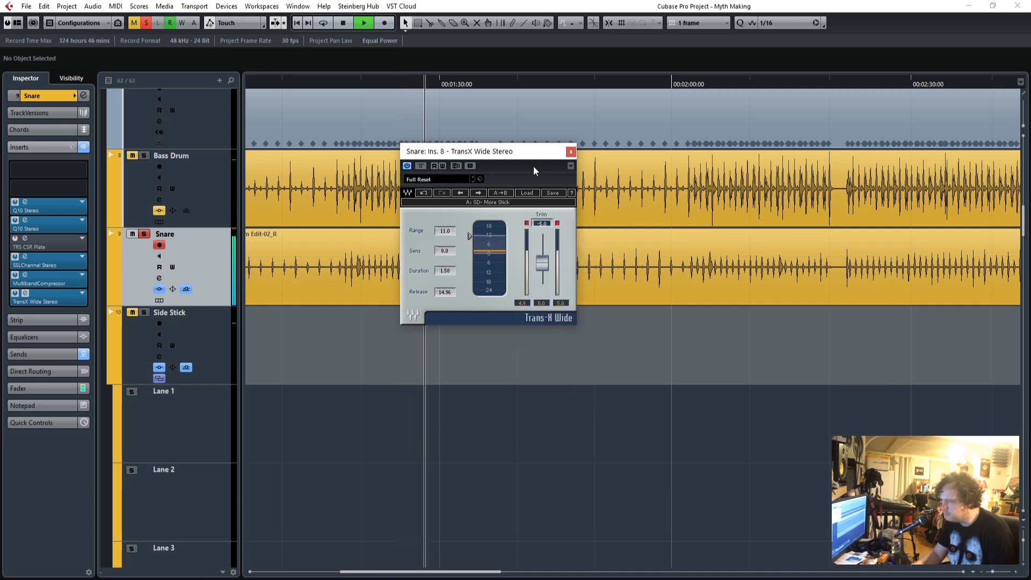
Compare the snare with Trans-X Wide bypassed and active, both soloed and in the full mix with the solo cleared.
click(421, 167)
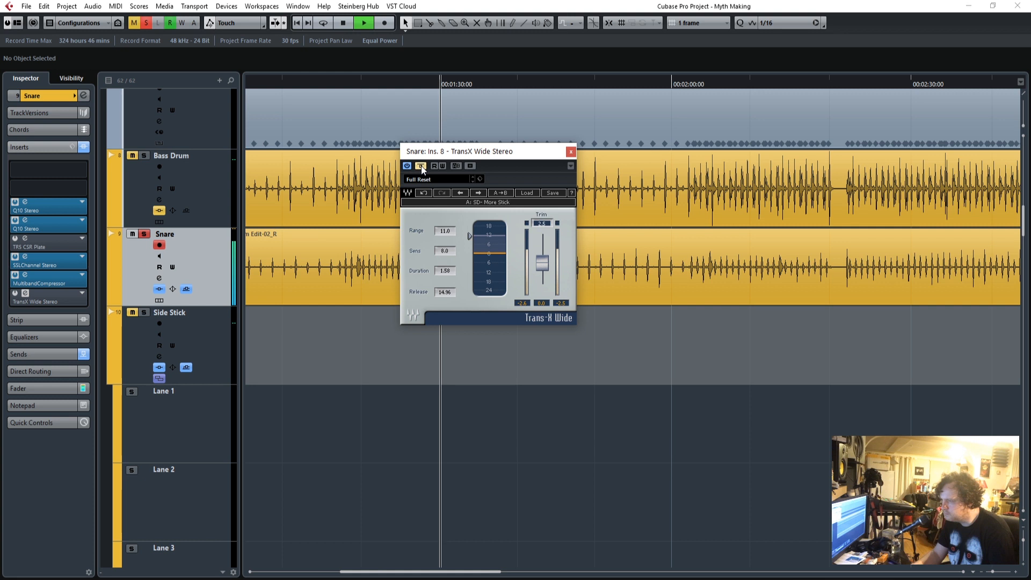
click(421, 165)
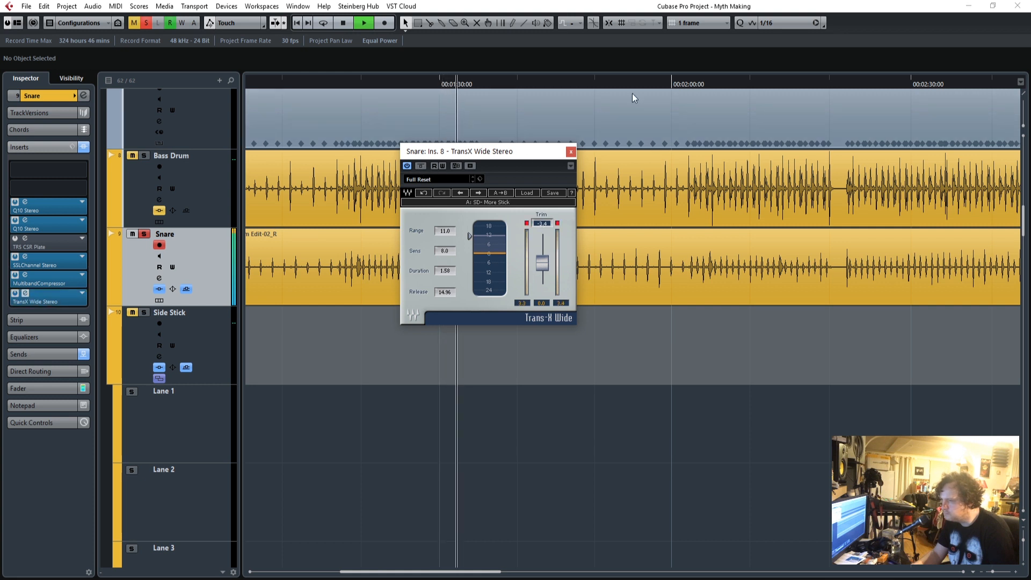
click(528, 84)
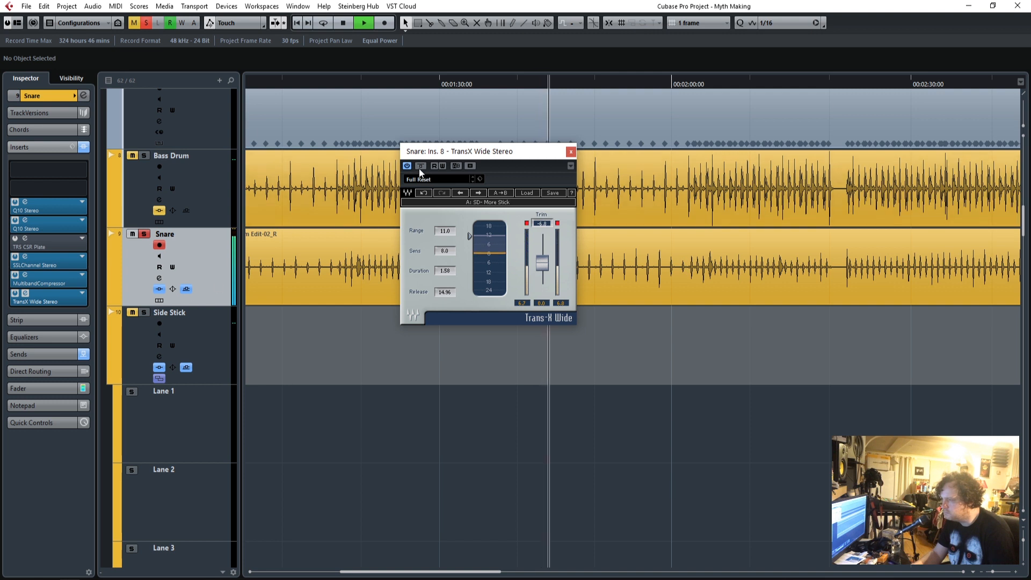
click(146, 23)
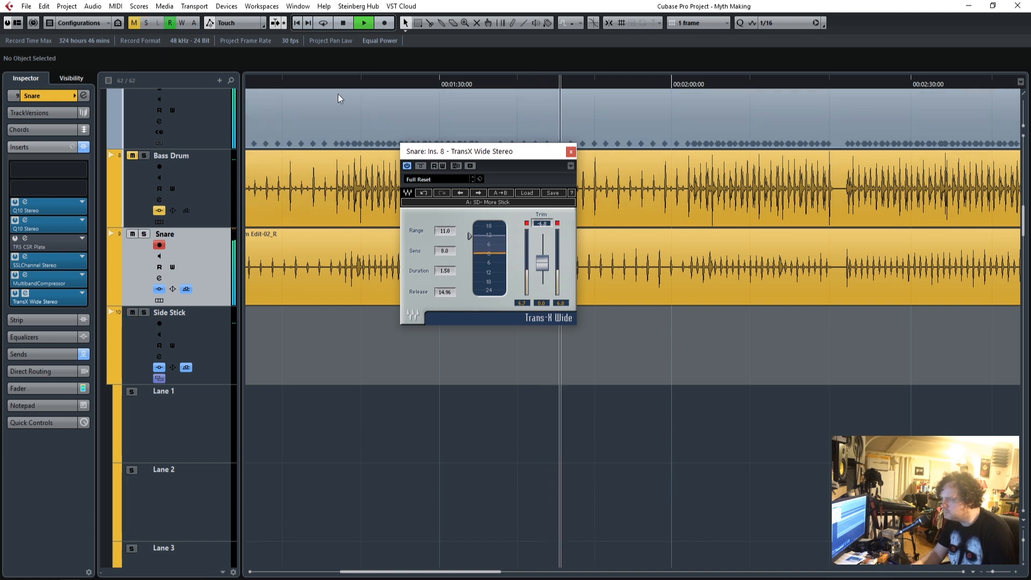
click(422, 169)
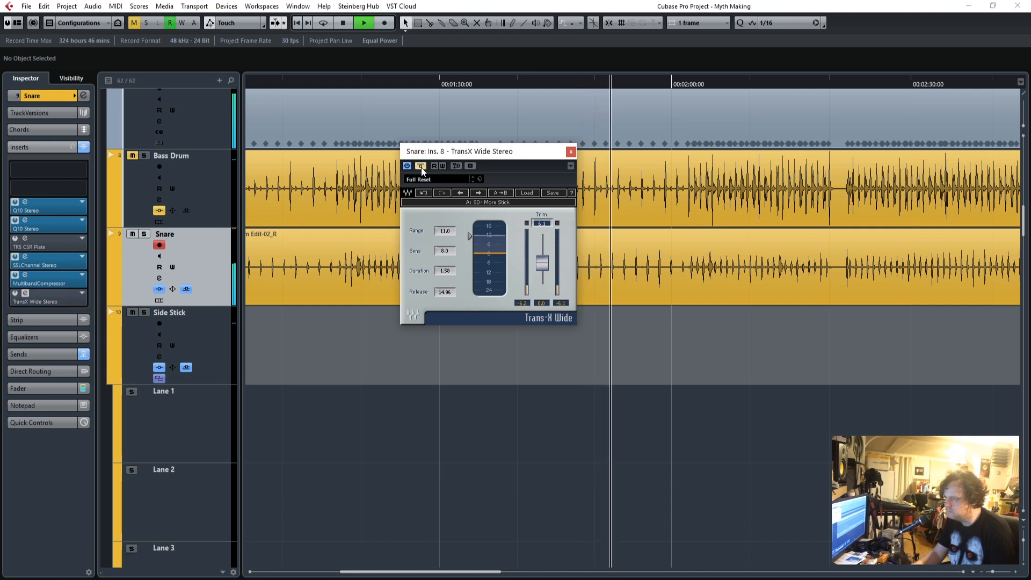
click(421, 167)
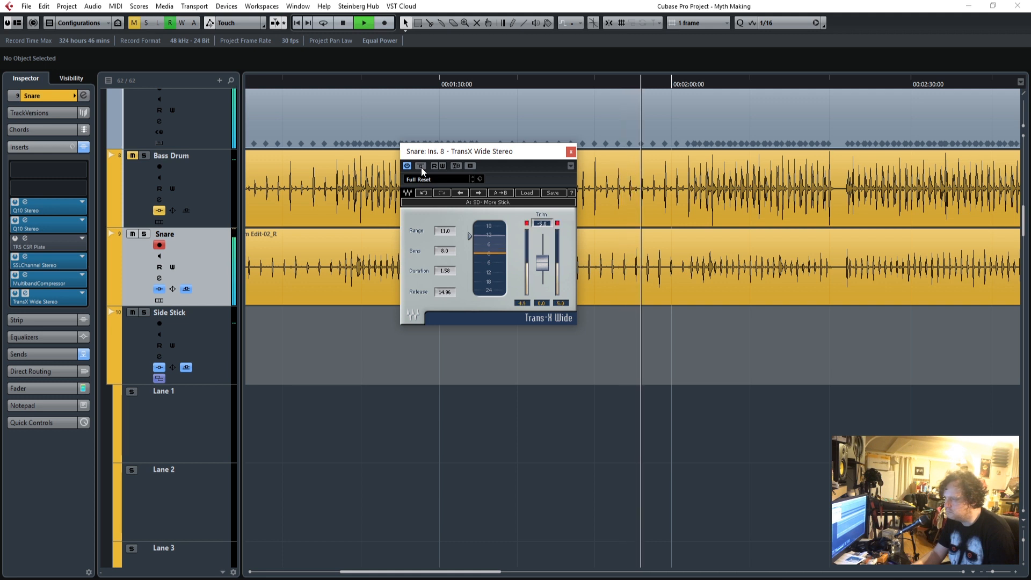
Show the Snare track's fader, stop playback and close the Trans-X Wide window.
click(35, 388)
click(420, 166)
key(space)
click(570, 152)
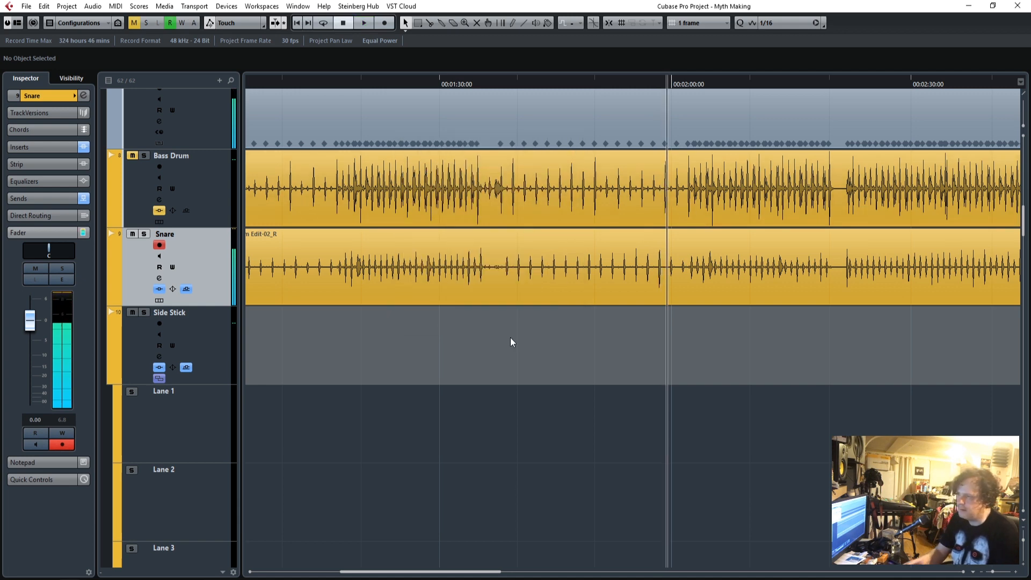
Examine the bass, keyboard, vocal group and bridge vocal tracks around 1:28 in the song.
scroll(535, 487, up, 2)
scroll(510, 495, down, 5)
scroll(510, 495, down, 15)
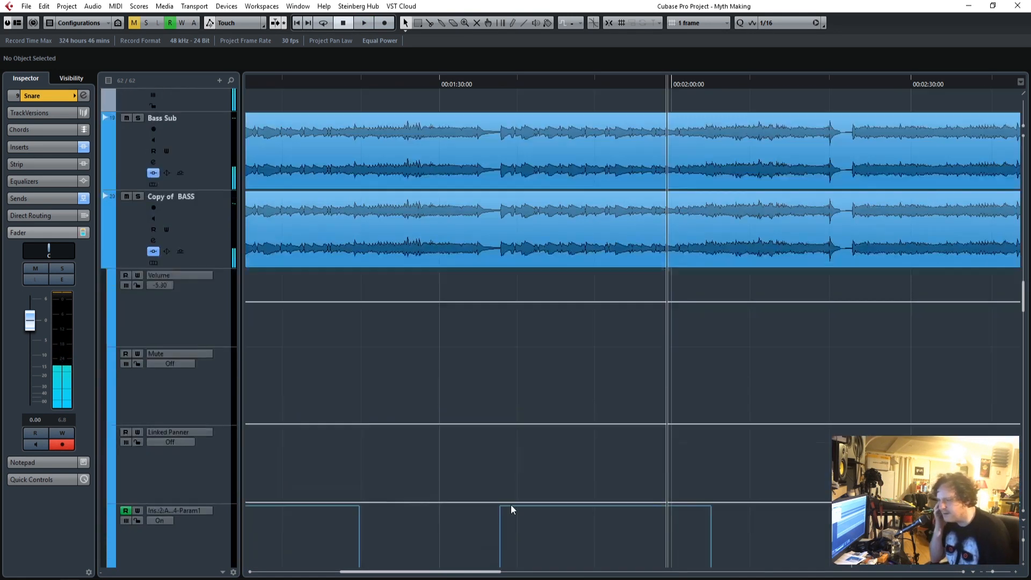
scroll(508, 510, down, 11)
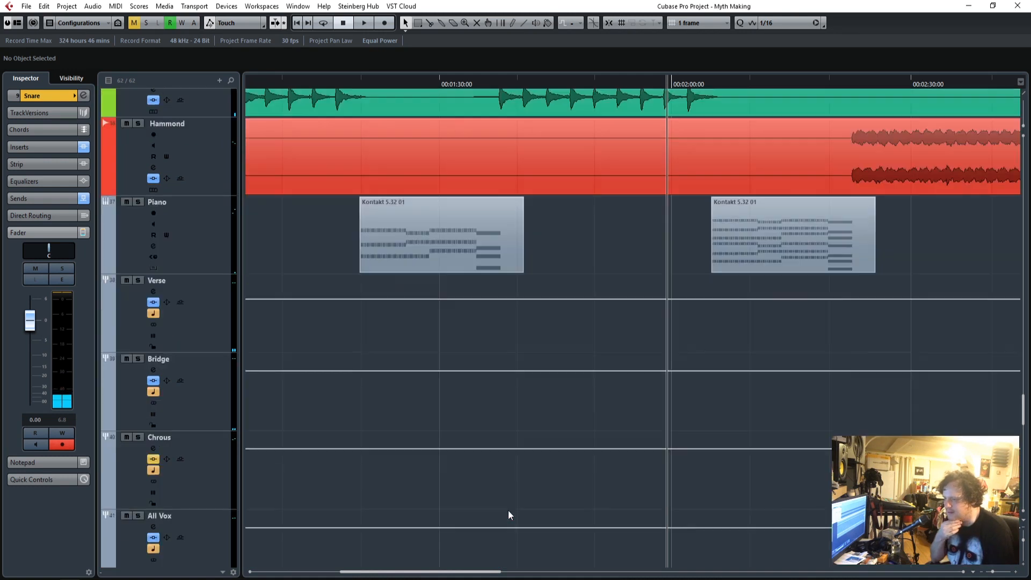
scroll(508, 510, up, 1)
click(426, 85)
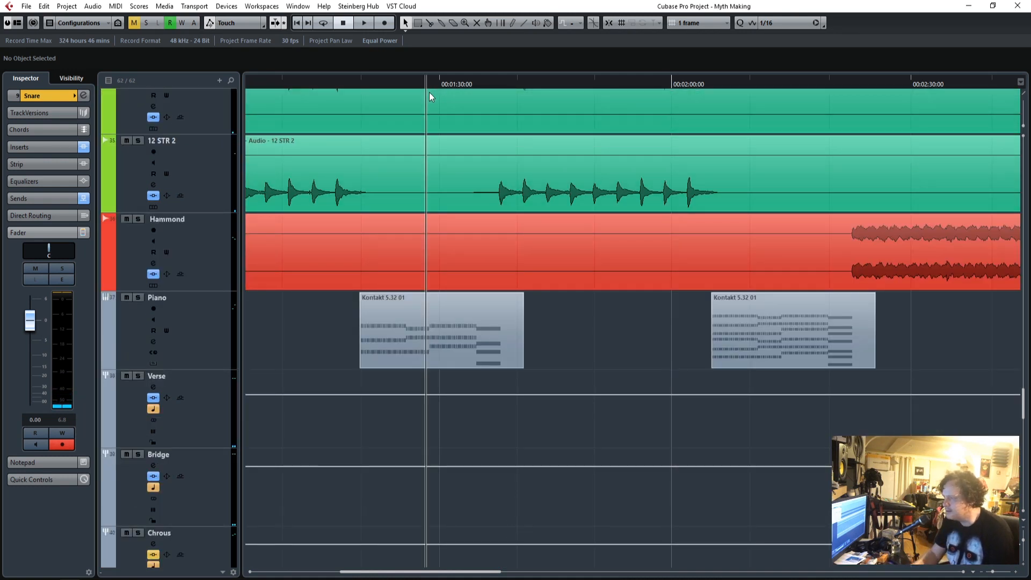
scroll(531, 447, down, 8)
scroll(531, 448, down, 10)
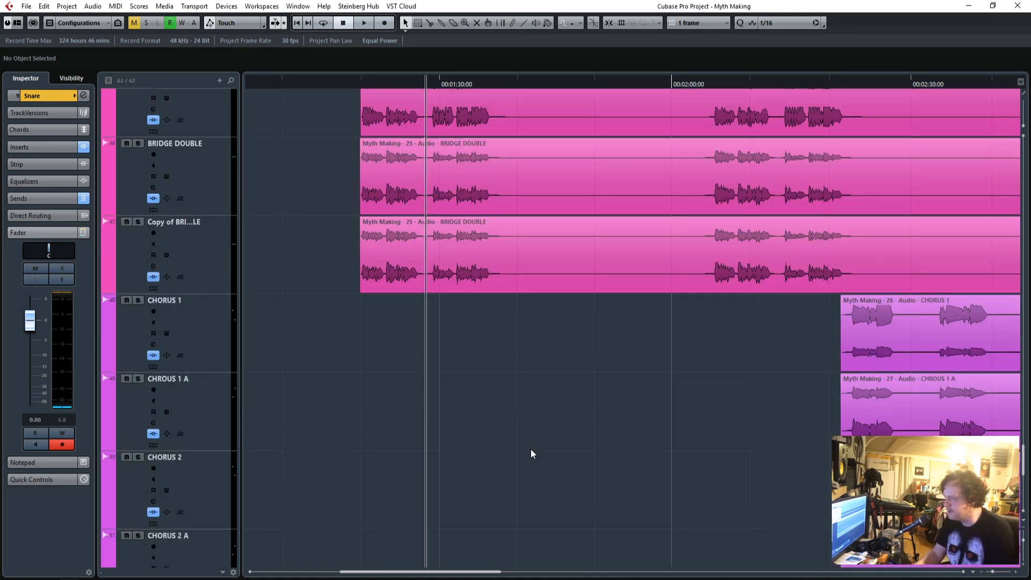
scroll(530, 448, up, 9)
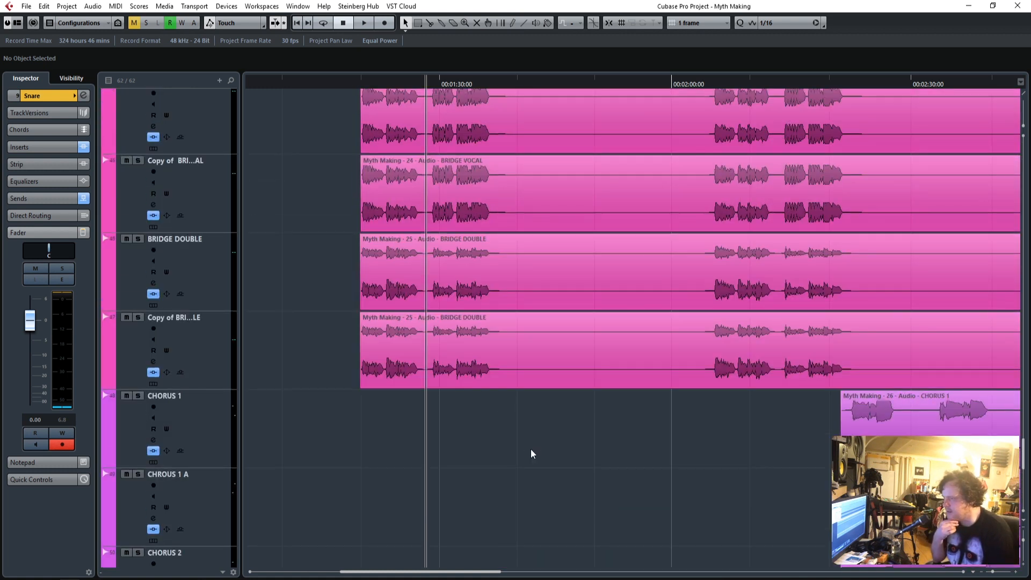
Place the playhead at about 2:13, ahead of the first chorus, with the chorus vocal tracks in view.
click(359, 85)
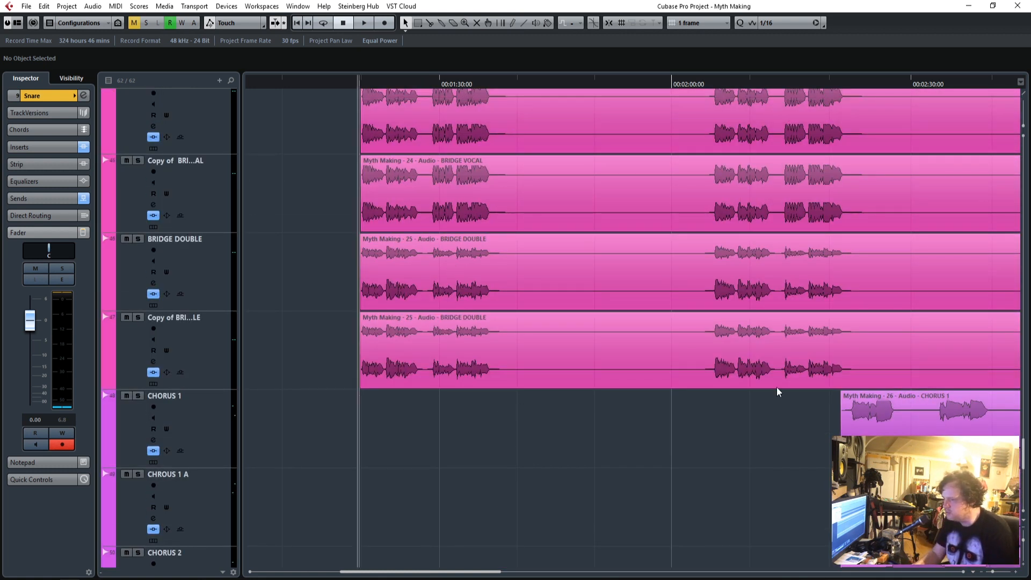
click(774, 85)
drag(512, 573, 581, 573)
scroll(579, 549, down, 4)
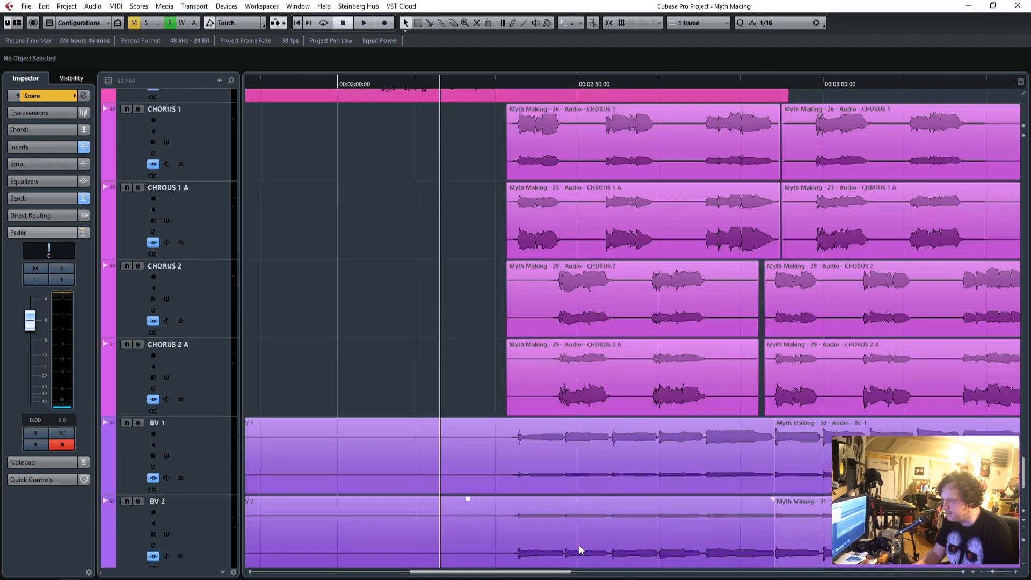
scroll(579, 546, up, 2)
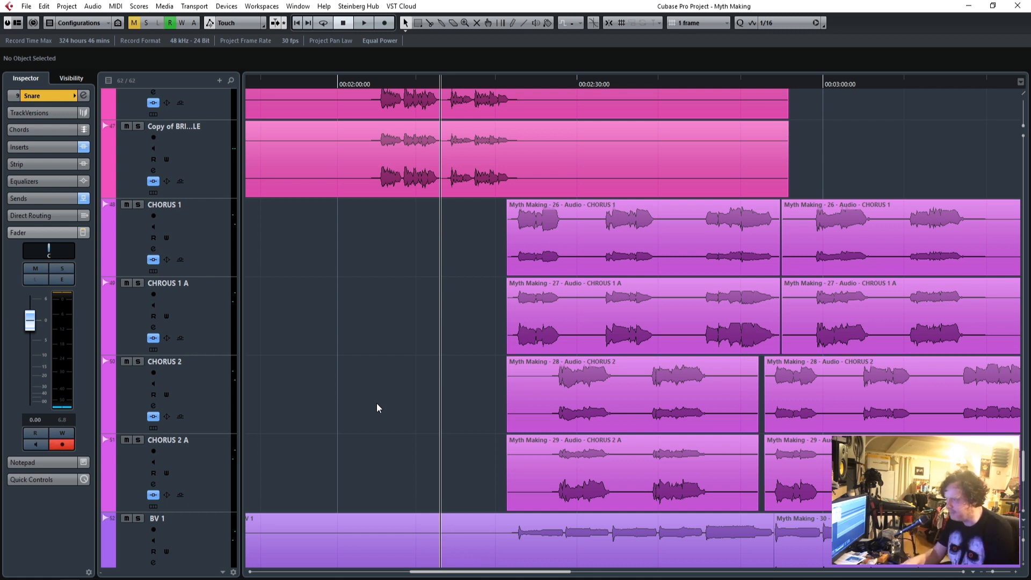
Solo the CHORUS 1, CHROUS 1 A, CHORUS 2 and CHORUS 2 A tracks and play the song from about 2:19.
click(494, 85)
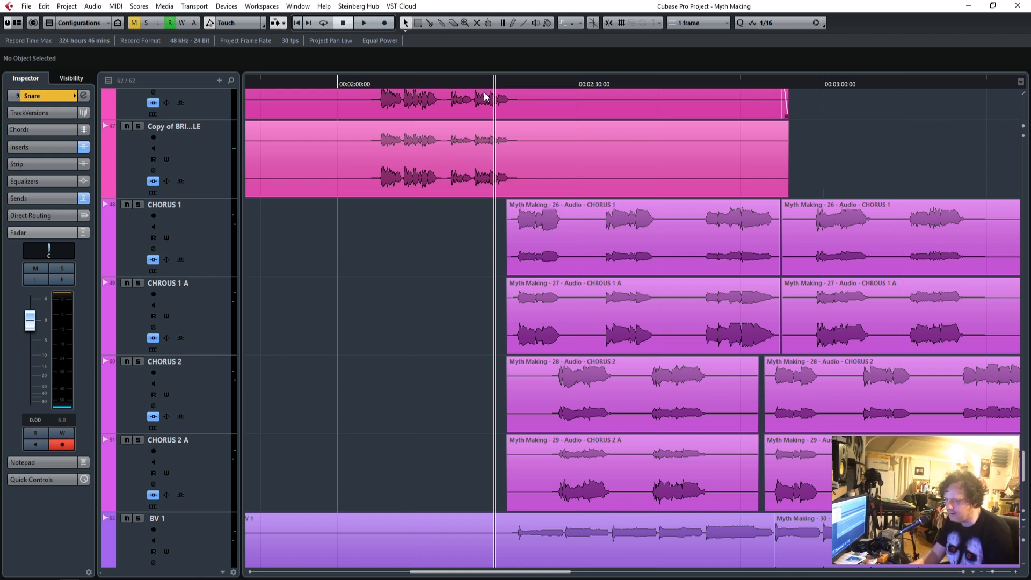
key(space)
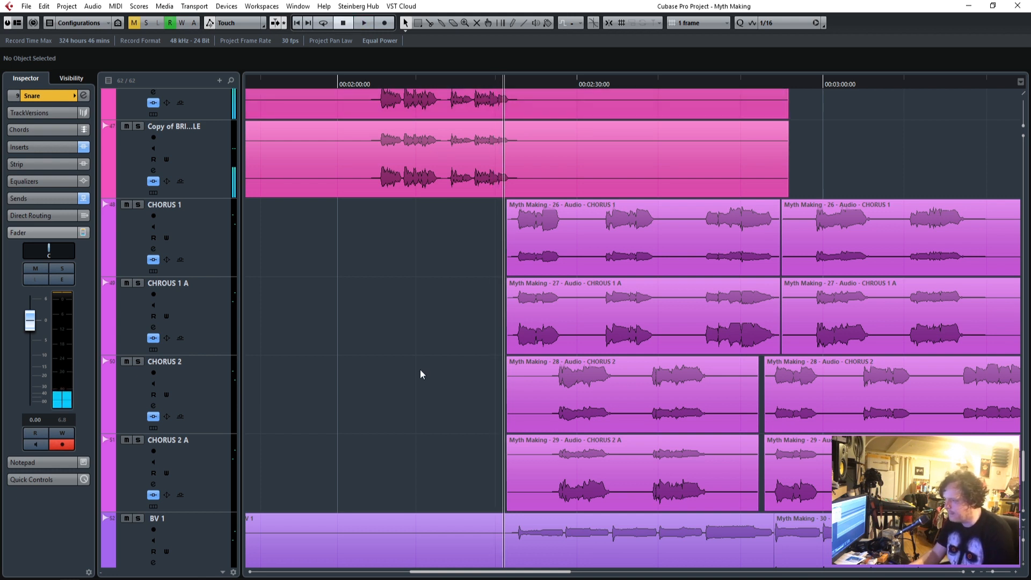
scroll(420, 369, down, 5)
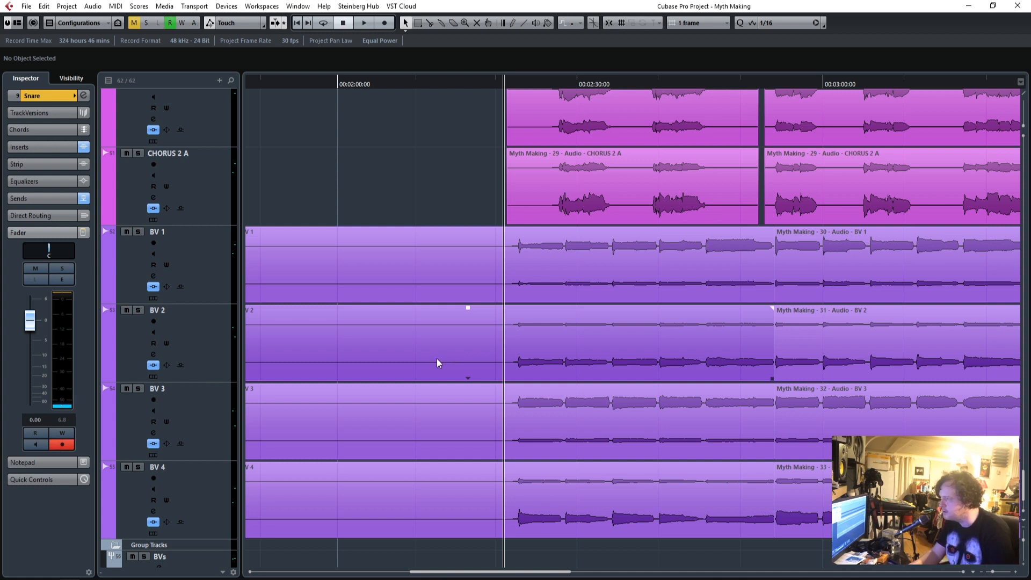
scroll(436, 358, up, 10)
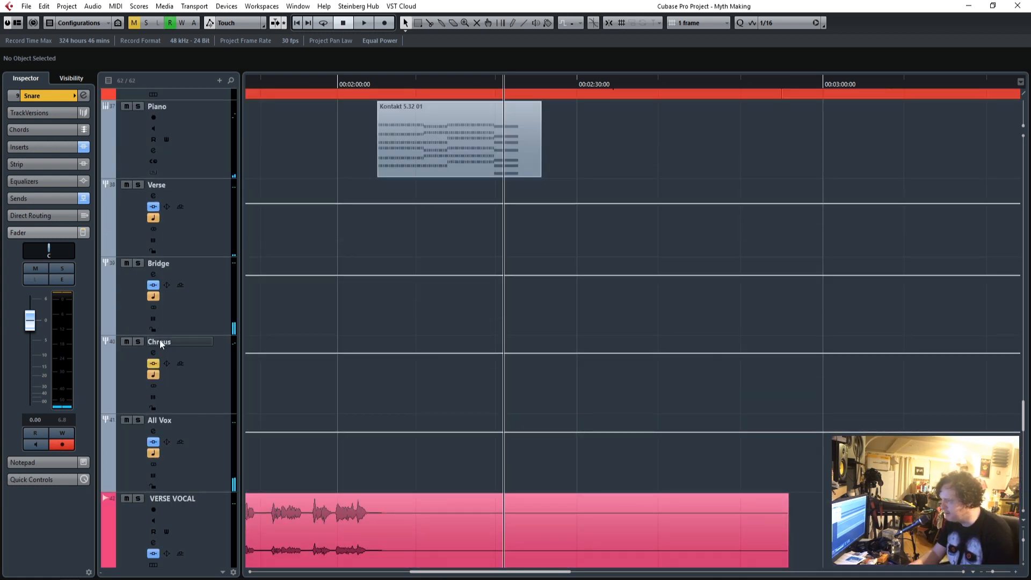
scroll(511, 411, down, 8)
key(space)
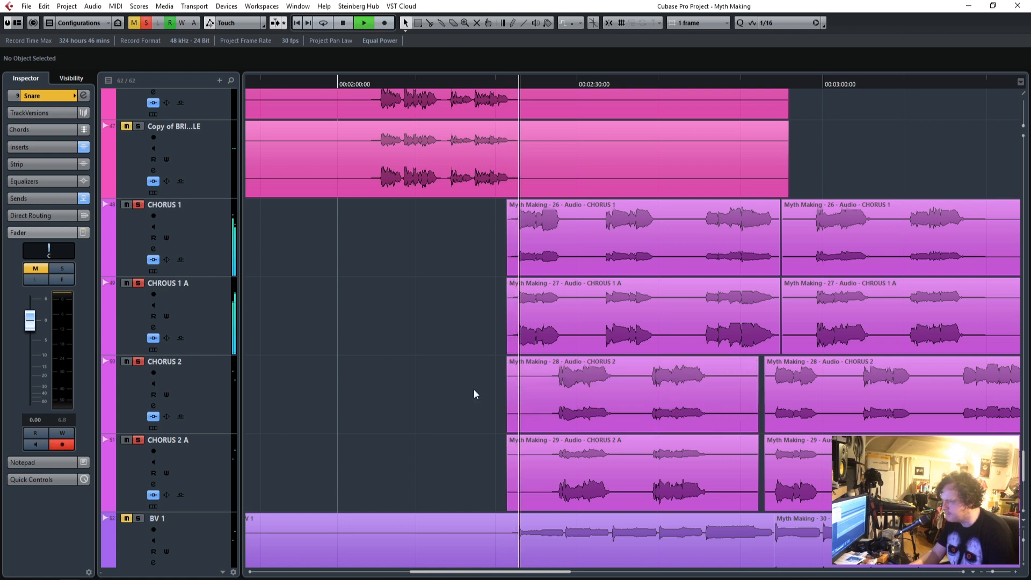
Audition the soloed chorus vocals while examining the CHROUS 1 A track and the inserts on the All Vox group.
click(219, 243)
click(212, 300)
scroll(405, 343, up, 6)
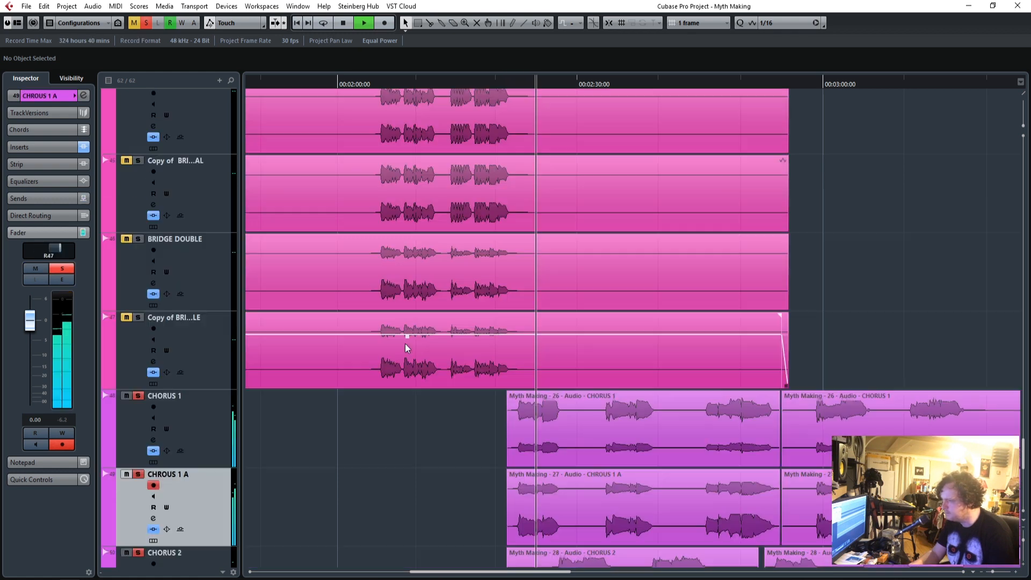
scroll(404, 343, up, 2)
click(214, 350)
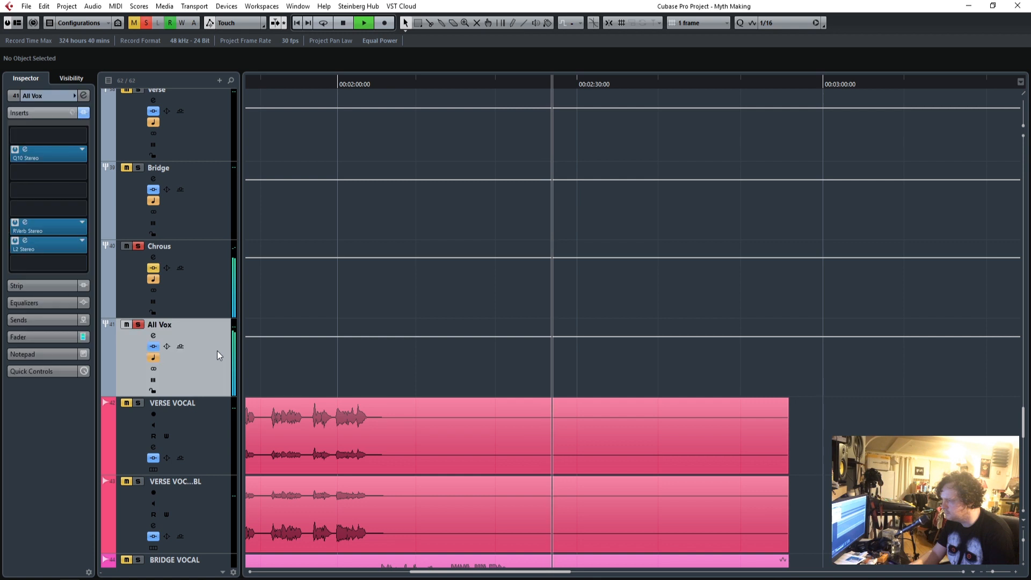
scroll(568, 434, down, 8)
scroll(568, 434, down, 3)
scroll(375, 409, up, 1)
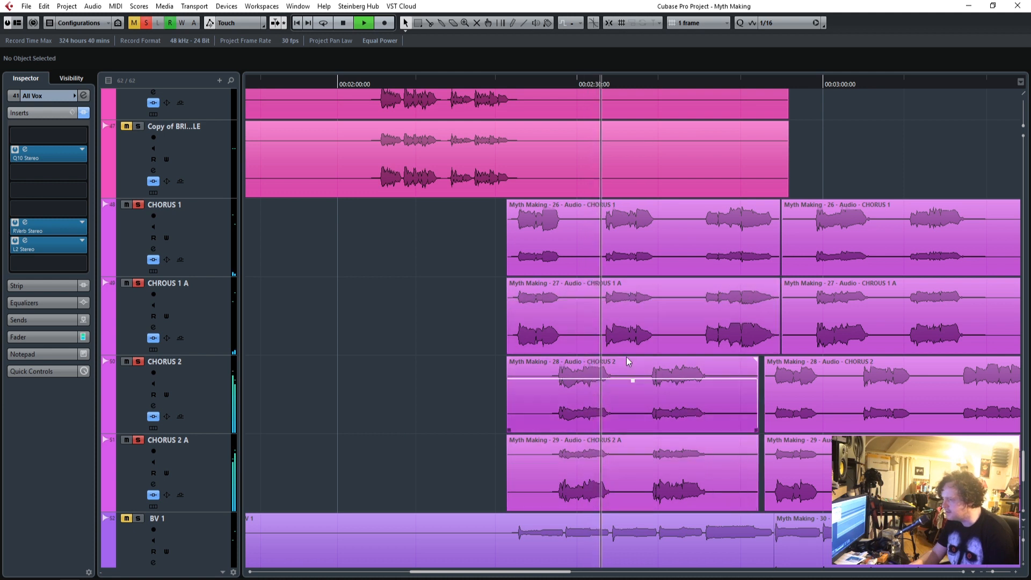
scroll(369, 378, up, 6)
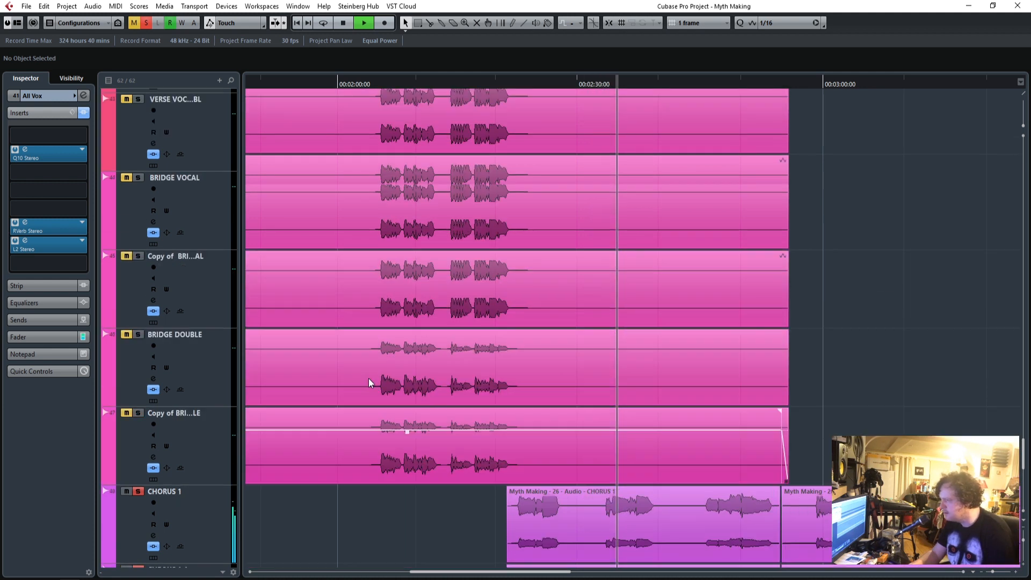
Activate the Q10 on the Chrous group, setting band 9 gain to -0.1 and band 5 gain to -5.6.
click(217, 281)
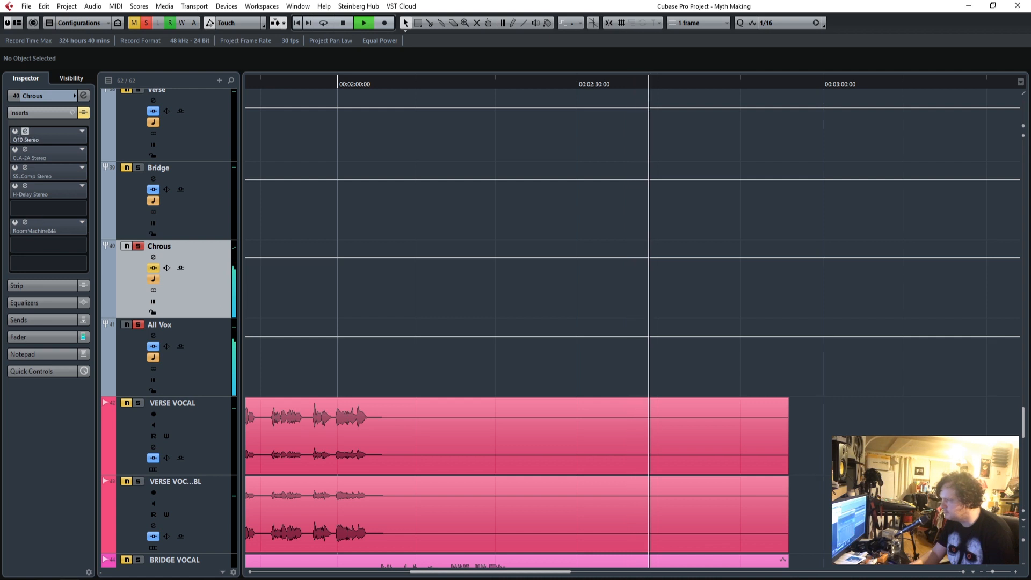
click(25, 131)
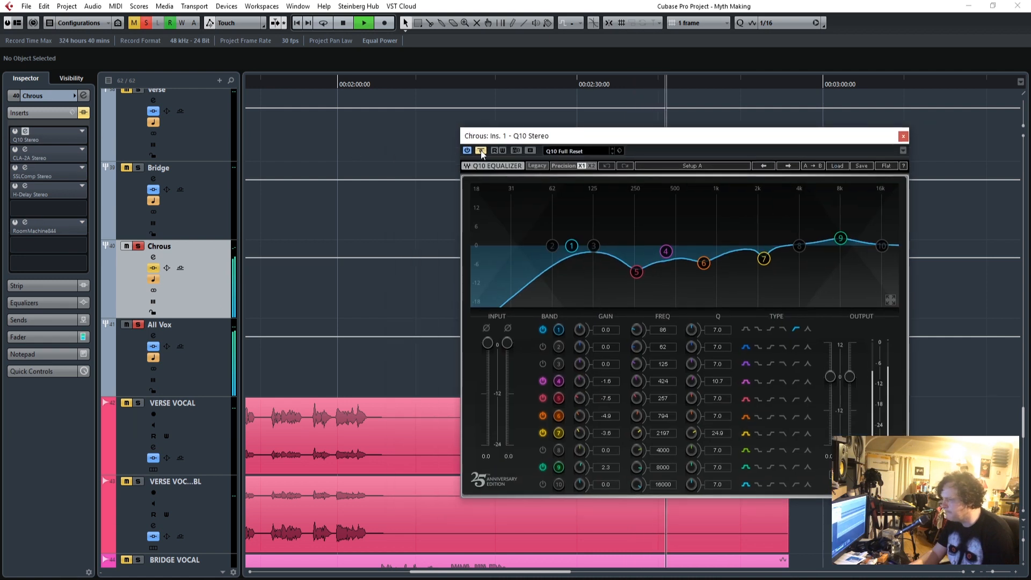
drag(757, 130, 783, 71)
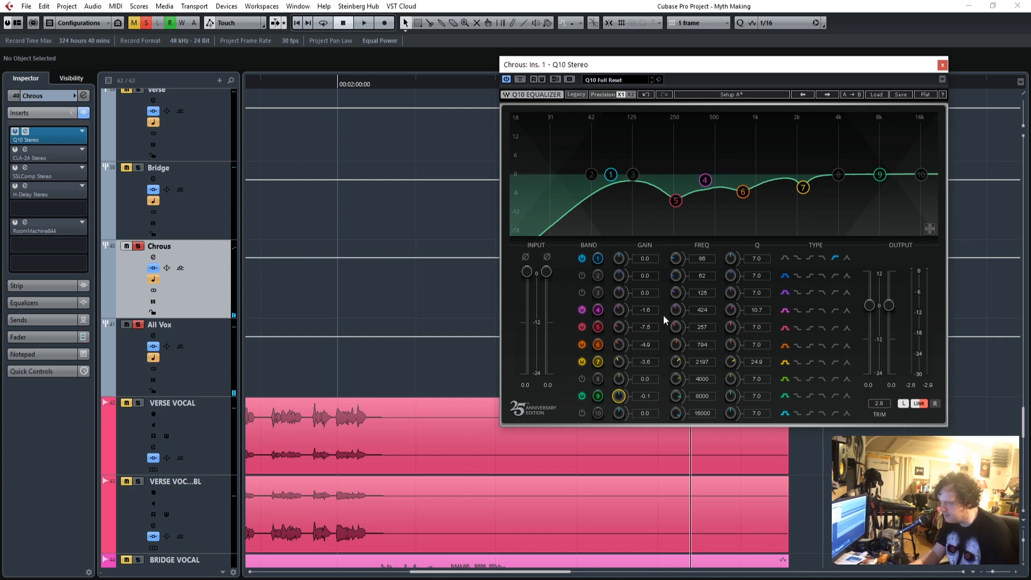
click(650, 326)
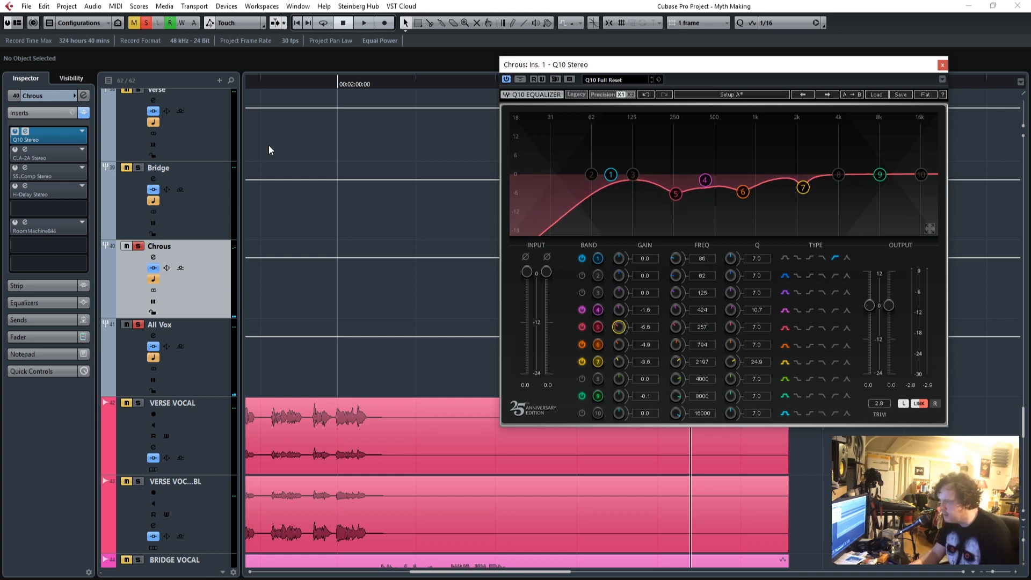
Replay the chorus from about 2:21 and set the Q10's band 1 low-cut frequency to 151 Hz.
drag(695, 60, 230, 9)
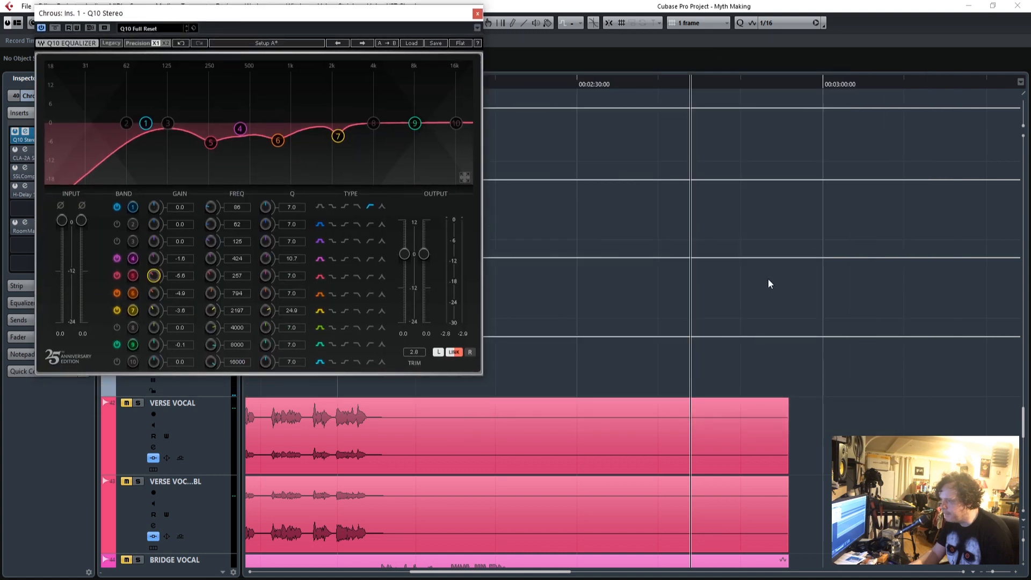
scroll(816, 369, down, 6)
drag(537, 83, 511, 88)
drag(334, 21, 531, 155)
drag(428, 341, 428, 329)
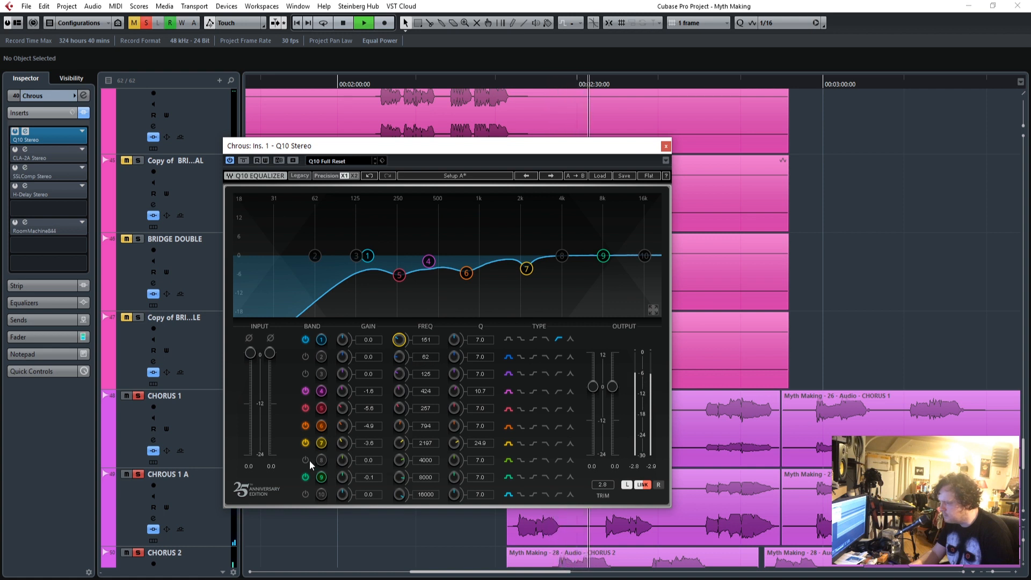
Sweep band 8 with a boost, settling on 4058 Hz and a Q of 70.8, with the gain cut to -4.8.
drag(339, 461, 339, 425)
drag(428, 461, 399, 485)
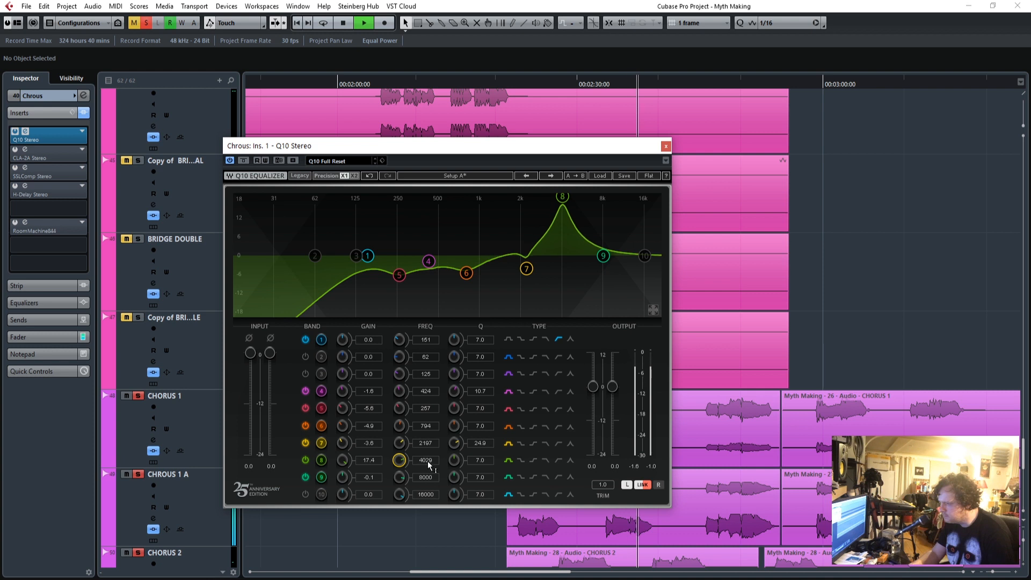
drag(479, 466, 473, 465)
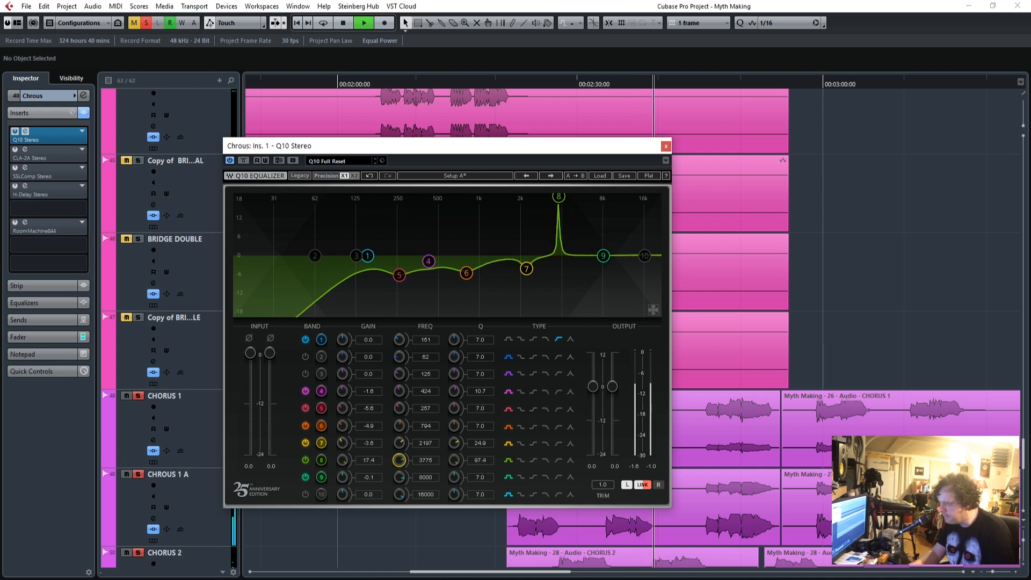
drag(425, 460, 473, 471)
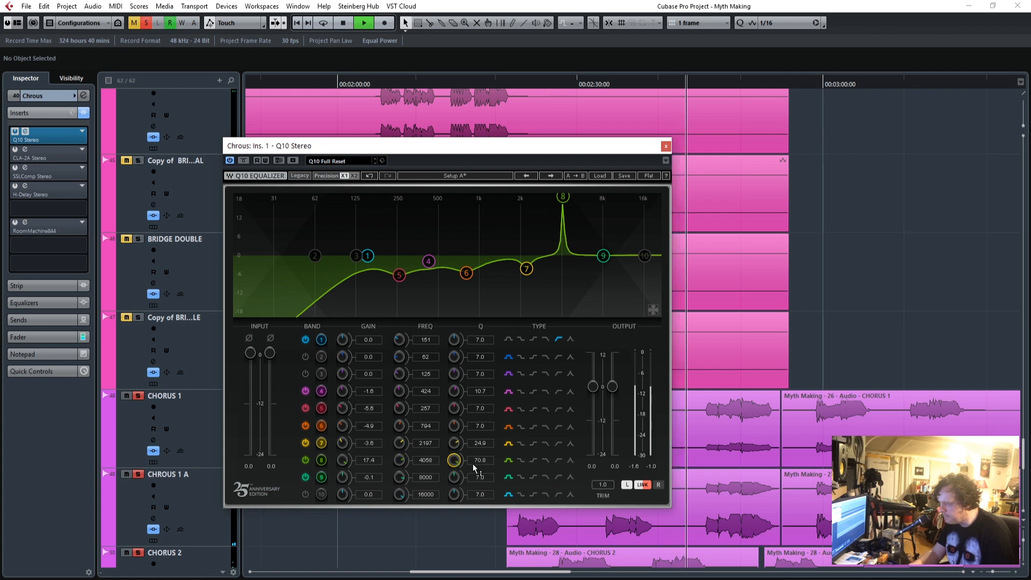
drag(368, 460, 372, 462)
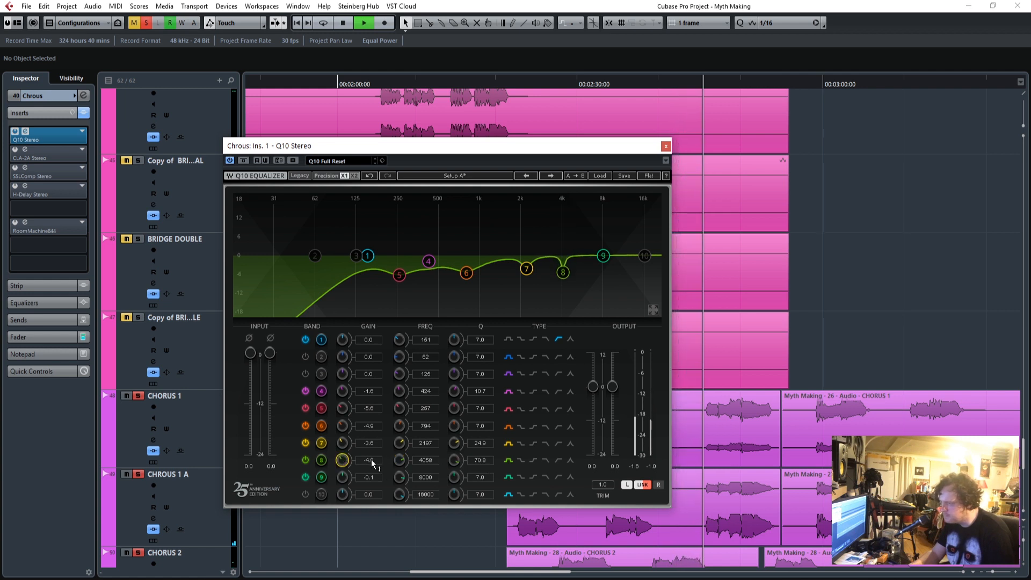
Set the Q10's band 9 gain to 1.8, close its window and stop playback.
drag(376, 146, 342, 136)
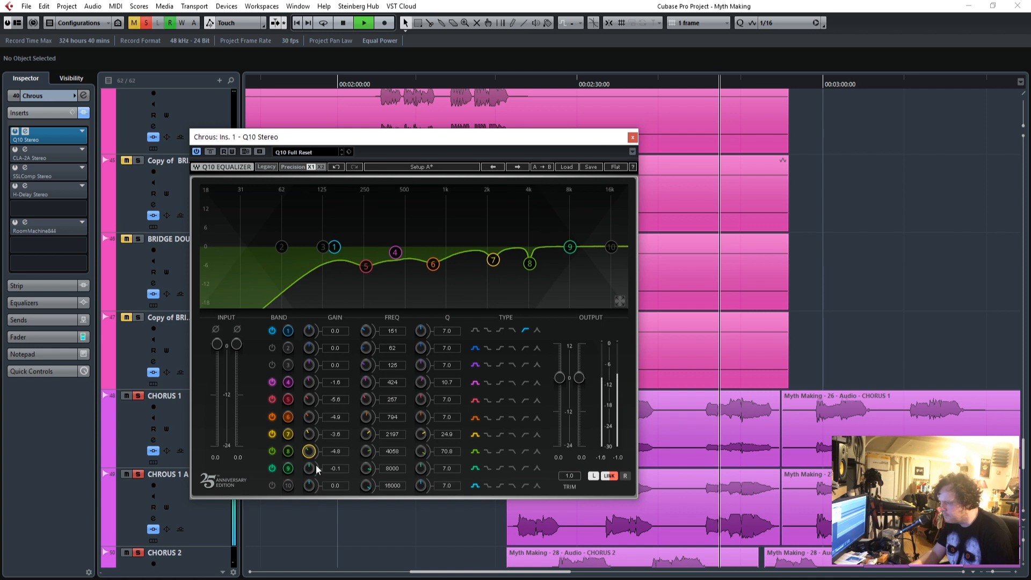
drag(343, 471, 343, 466)
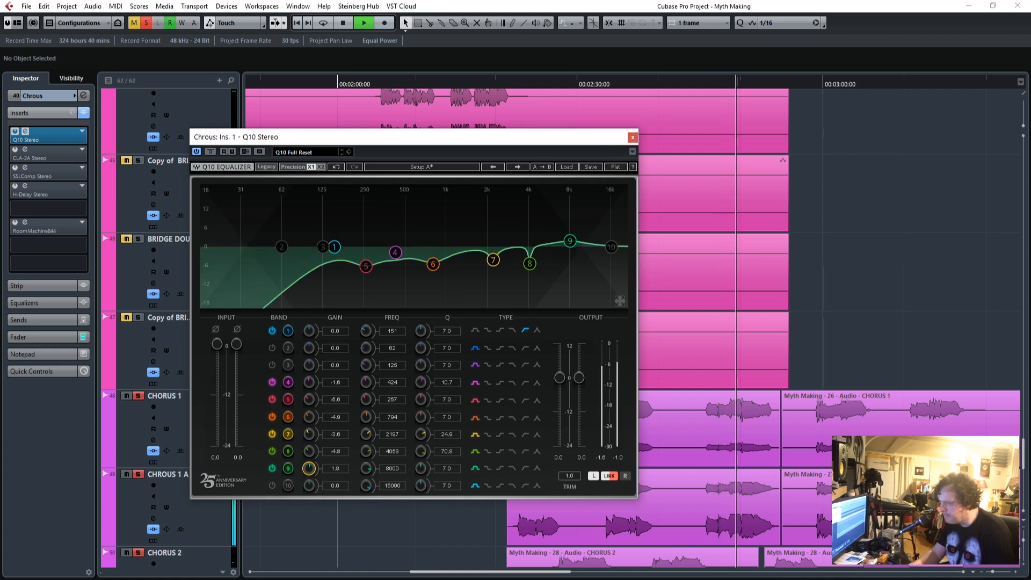
click(632, 137)
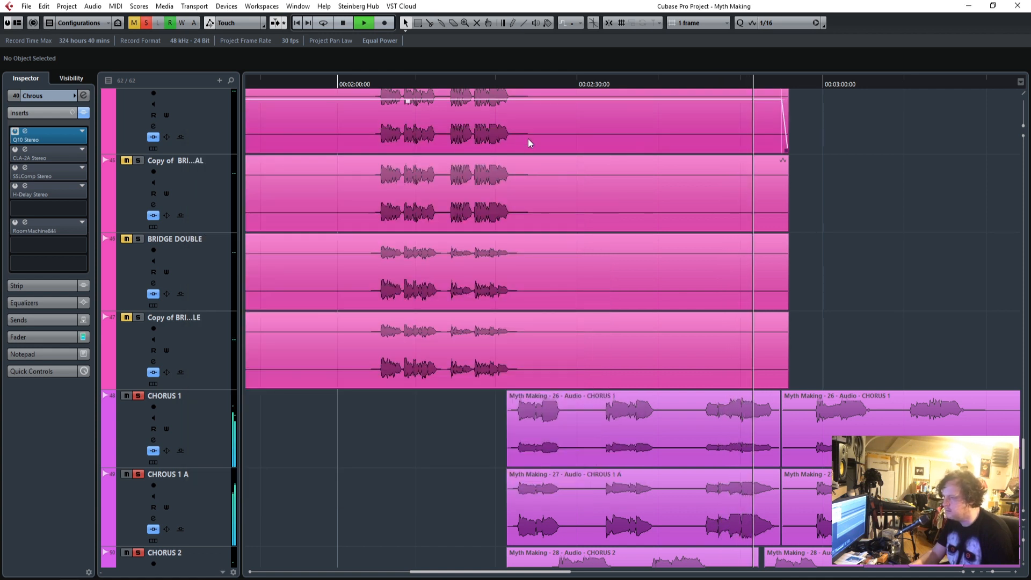
key(space)
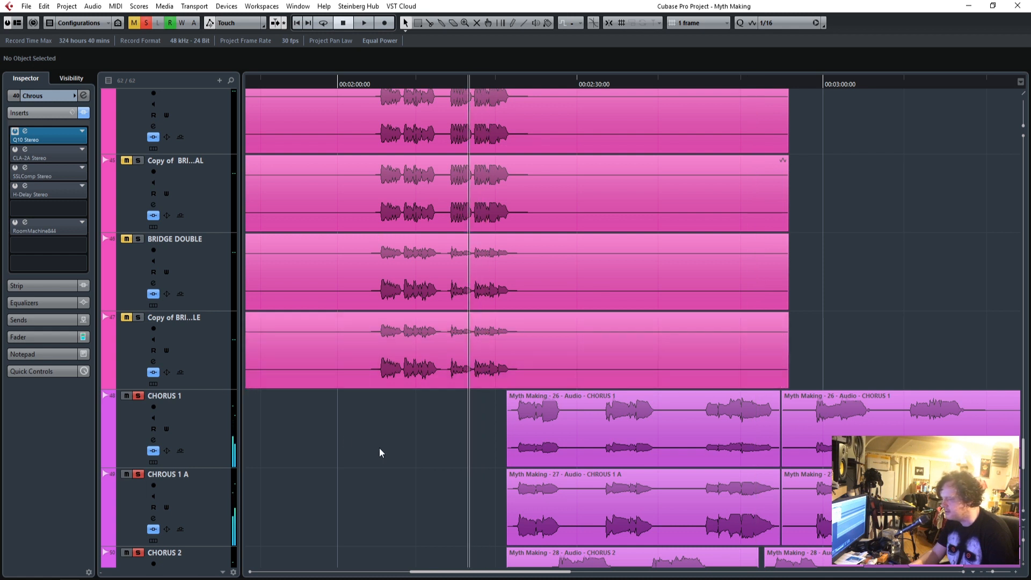
Activate the CLA-2A and SSLComp inserts on the Chrous group, show the CLA-2A, and play the chorus from about 2:23.
scroll(379, 452, down, 3)
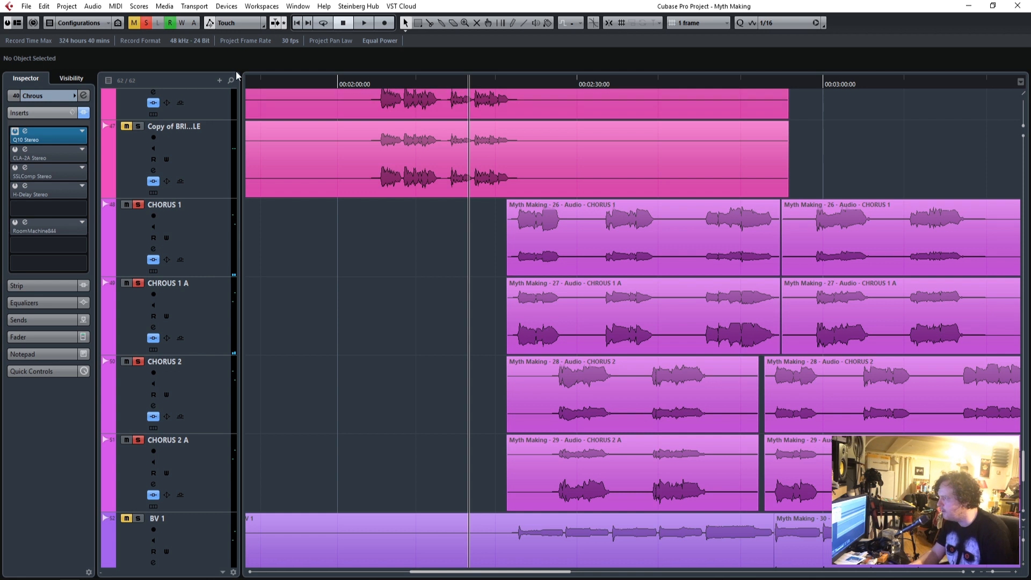
scroll(397, 344, up, 12)
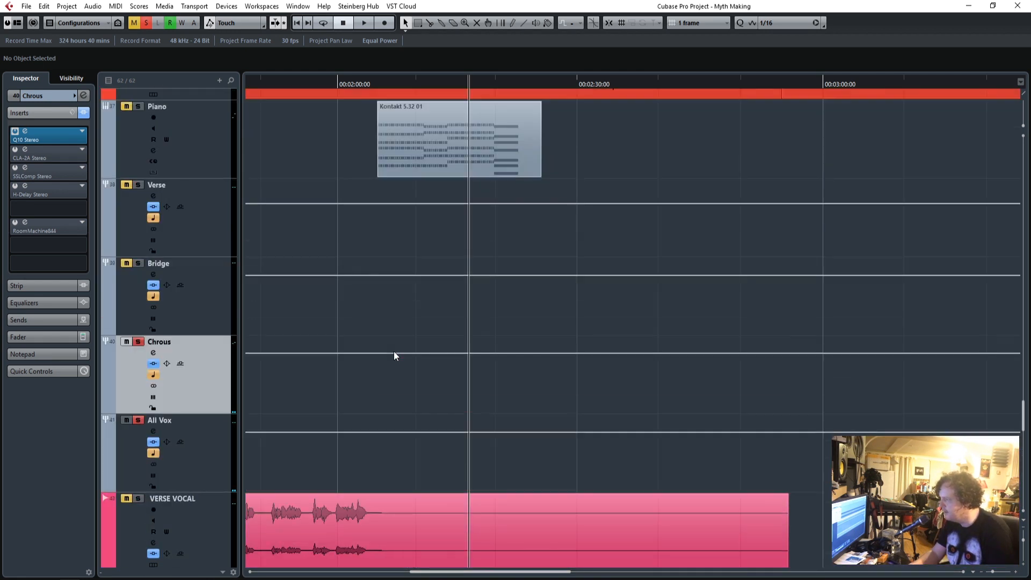
click(23, 150)
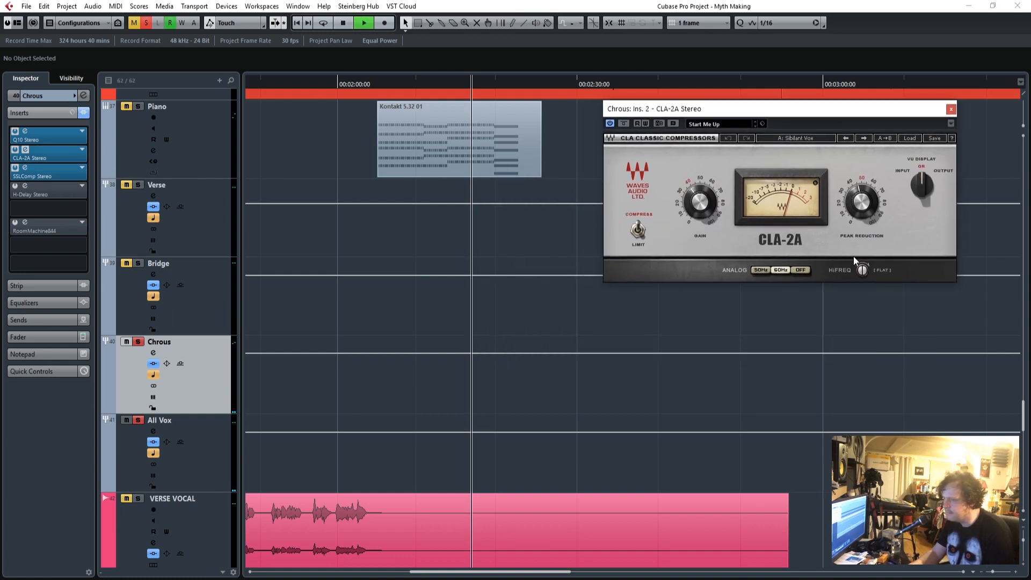
scroll(641, 401, down, 6)
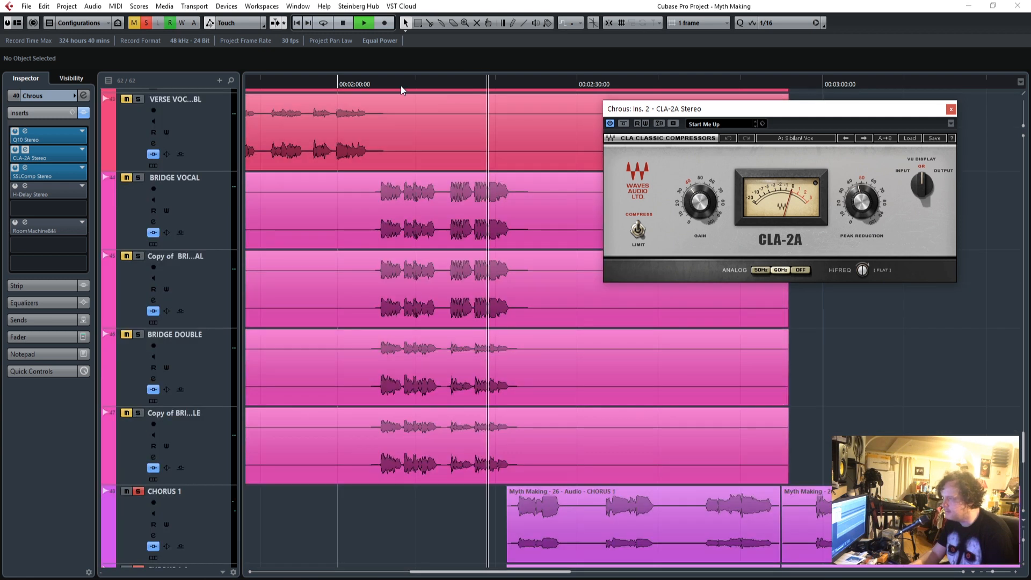
click(524, 88)
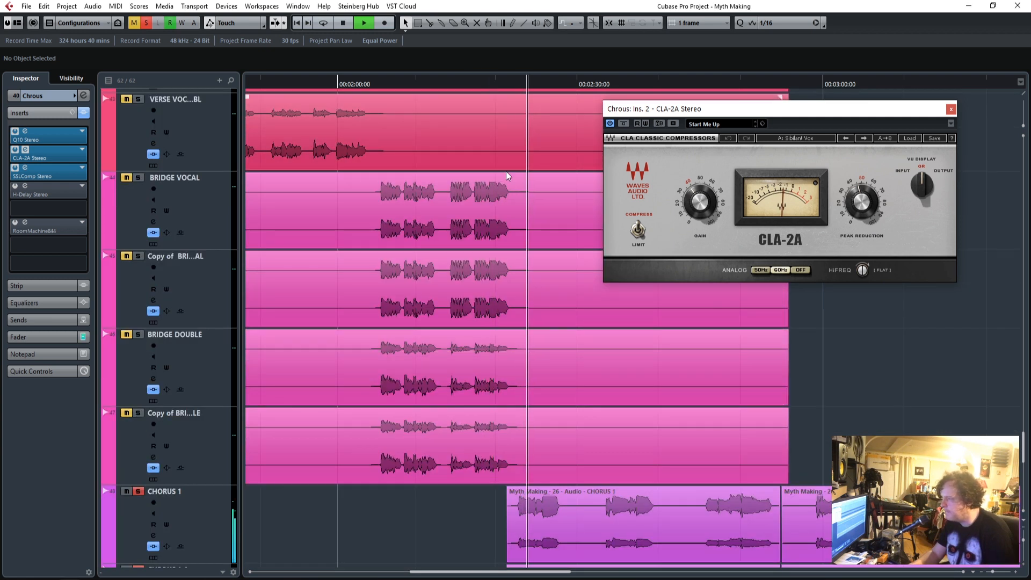
Activate the Chrous group's H-Delay insert and arrange the SSLComp and H-Delay windows beside the CLA-2A.
scroll(743, 369, up, 5)
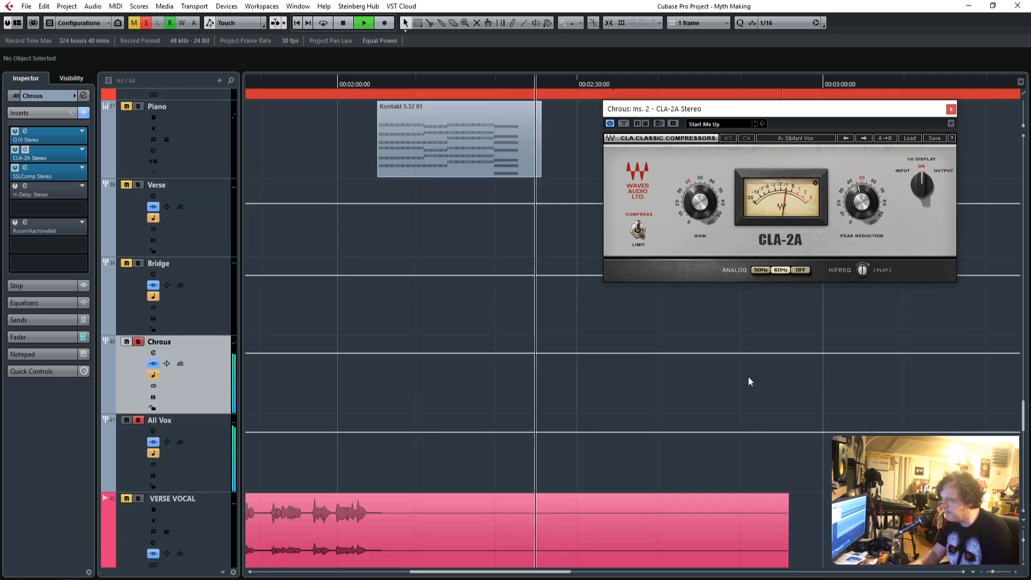
click(200, 443)
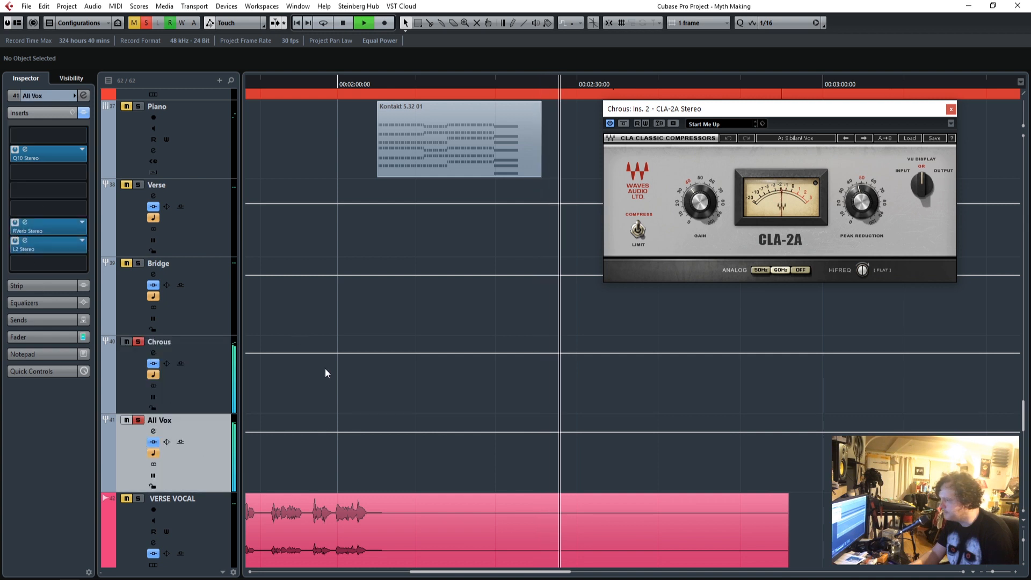
click(205, 367)
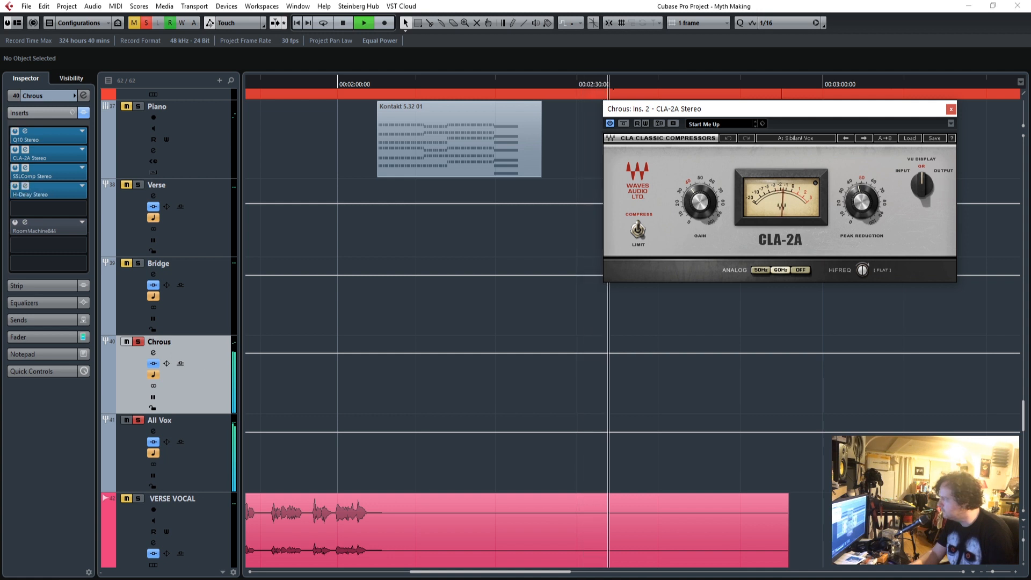
click(25, 168)
drag(694, 112, 517, 81)
click(25, 186)
drag(618, 175, 564, 171)
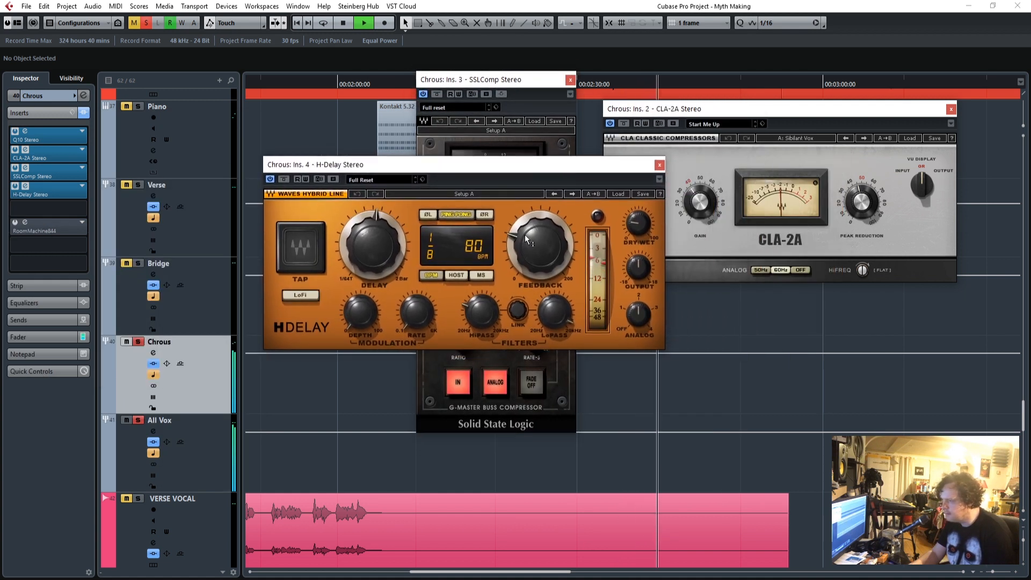
Stop playback and set the H-Delay's delay time to 1/4, with the chorus vocal tracks back in view.
key(space)
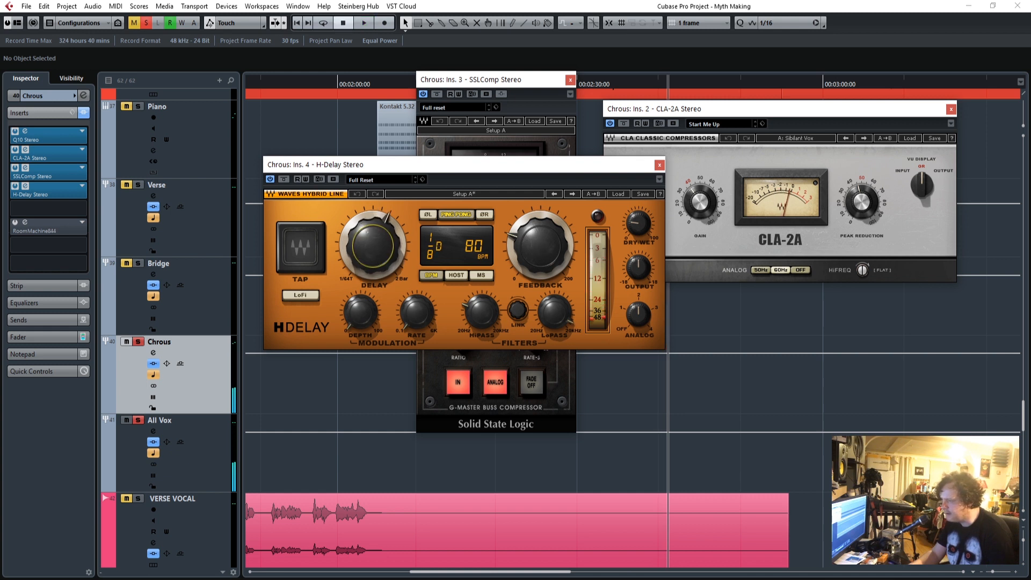
drag(483, 172, 423, 119)
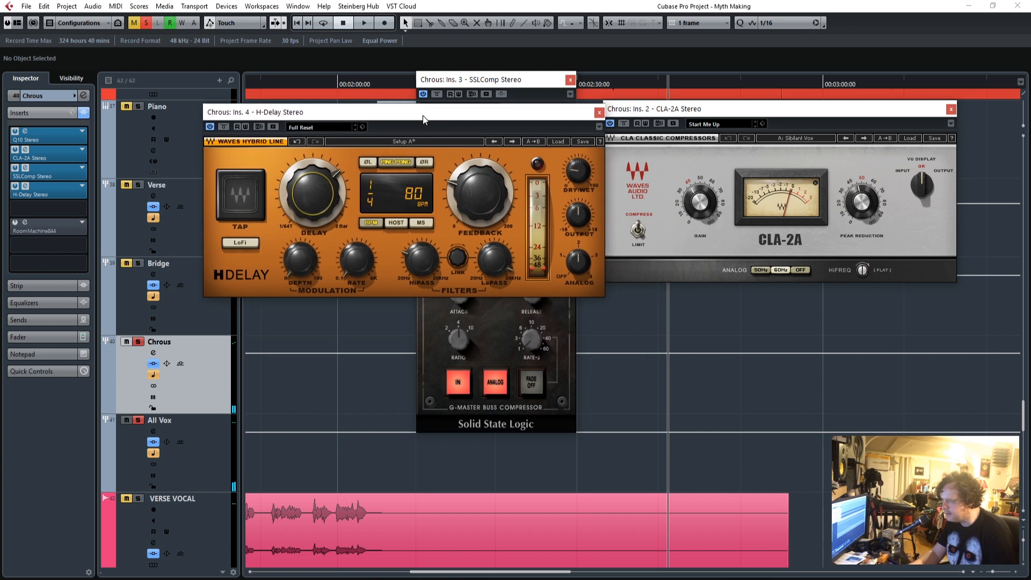
scroll(656, 400, down, 10)
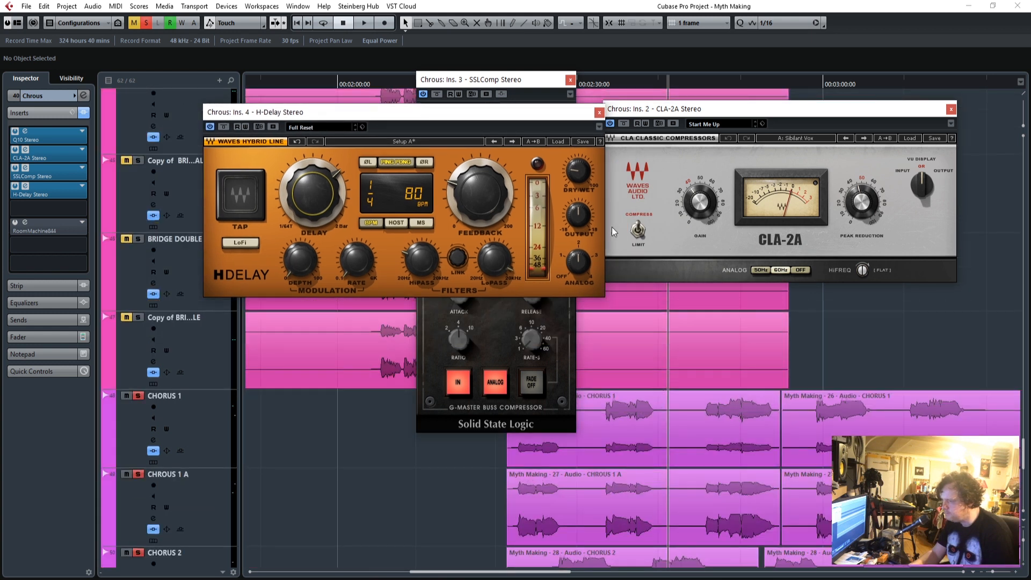
Close the SSLComp window, set the H-Delay's tempo to 83 BPM and play the chorus from about 2:22.
click(569, 81)
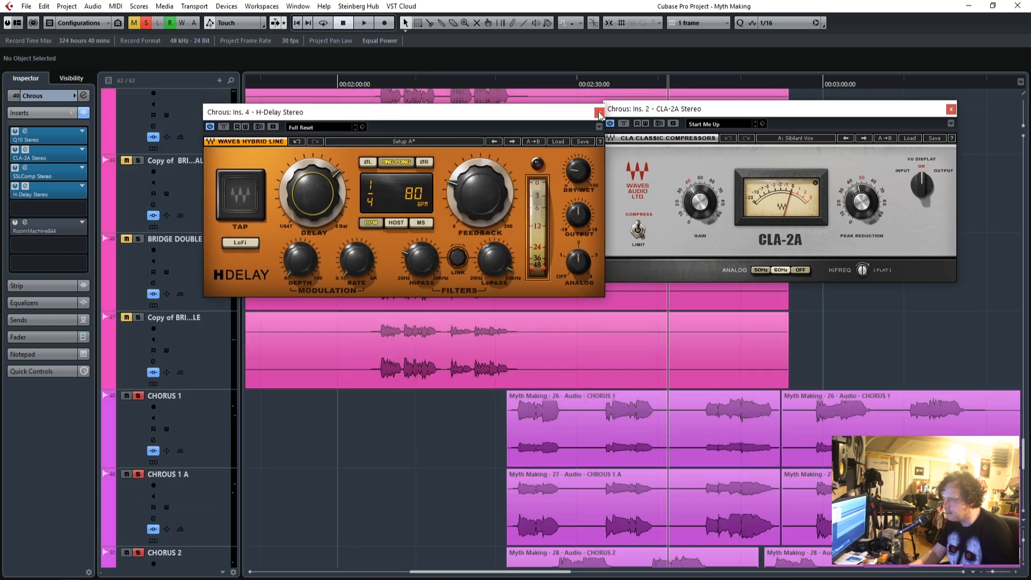
click(371, 222)
drag(519, 81, 514, 93)
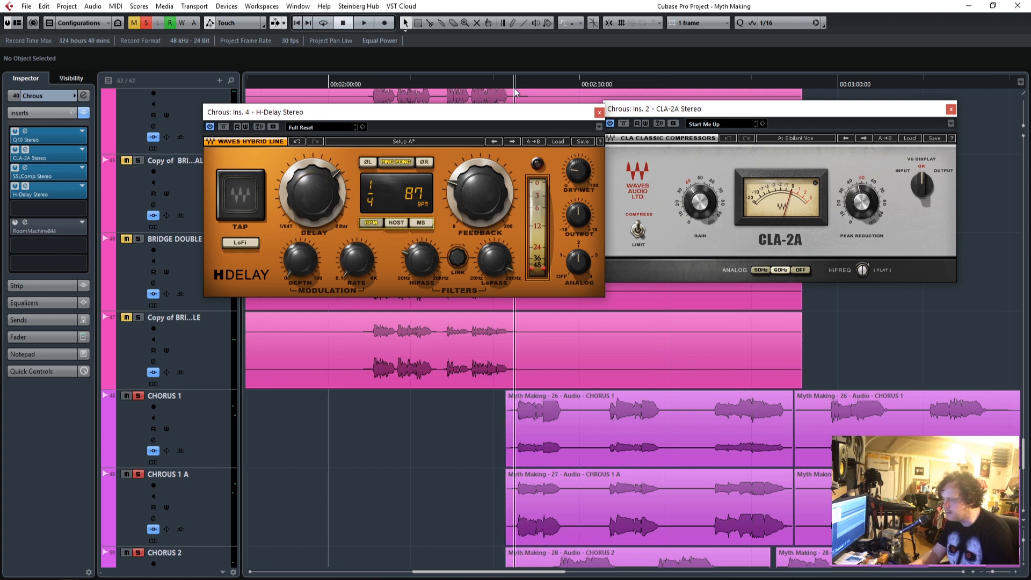
key(space)
click(379, 224)
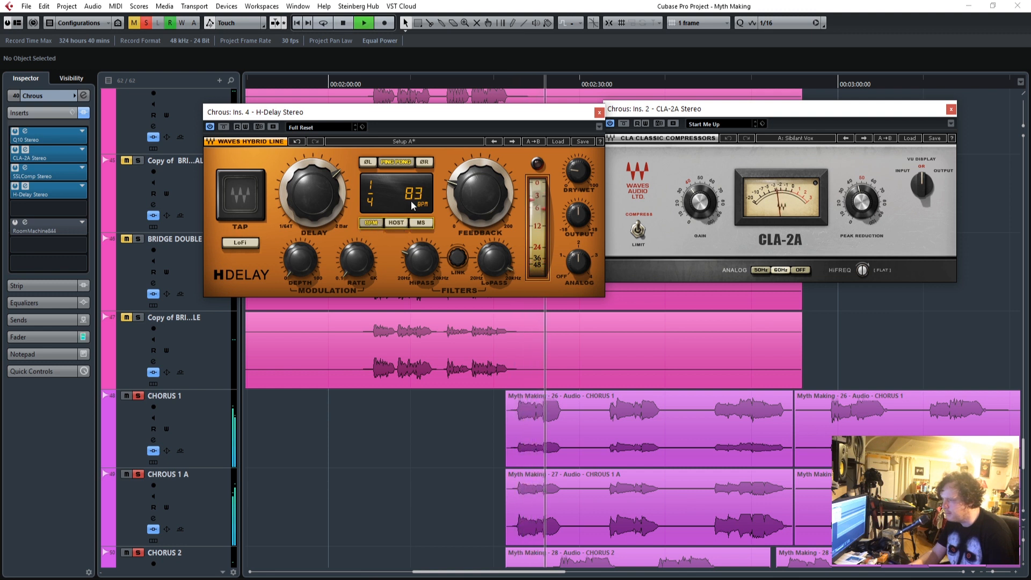
Adjust the H-Delay's dry/wet mix and its HiPass and LoPass filters, replaying the chorus from about 2:22.
drag(580, 174, 579, 192)
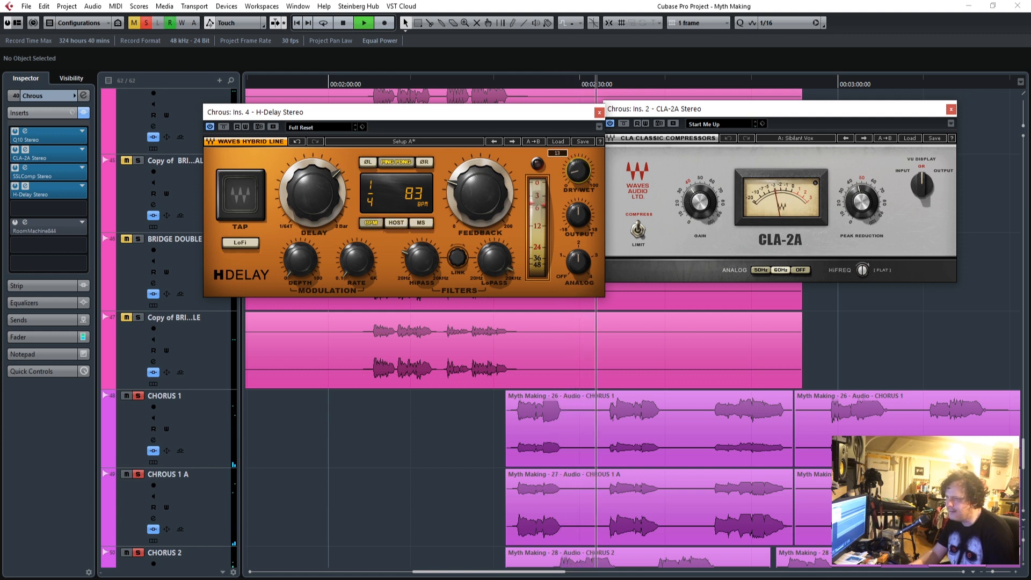
drag(419, 261, 419, 249)
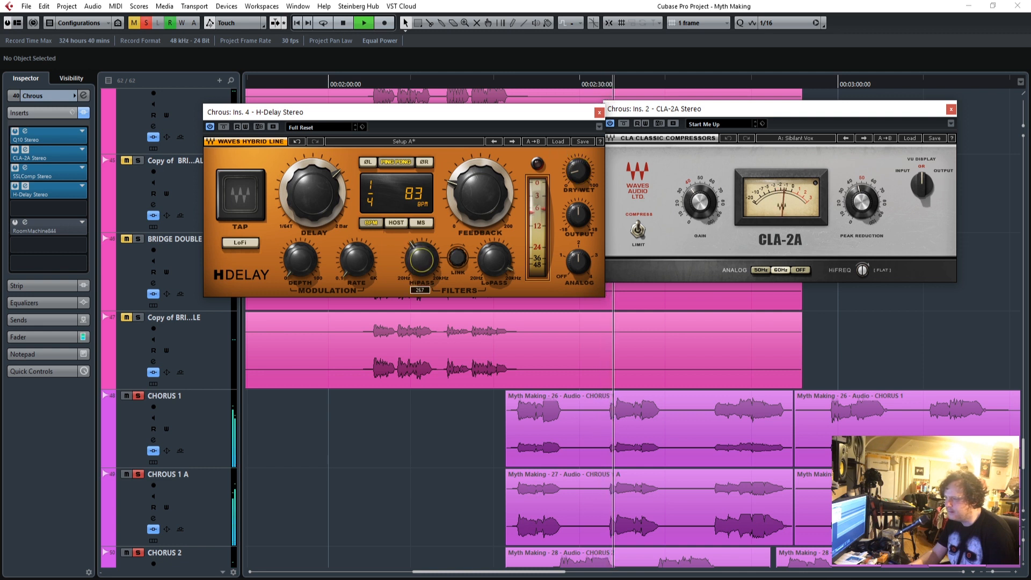
drag(577, 171, 578, 166)
drag(424, 264, 424, 255)
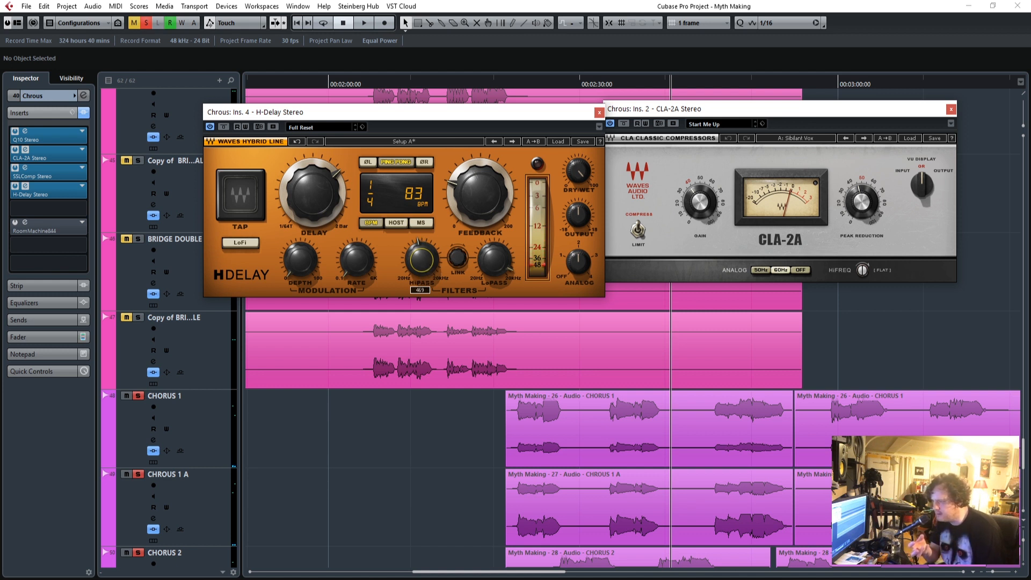
click(556, 88)
key(space)
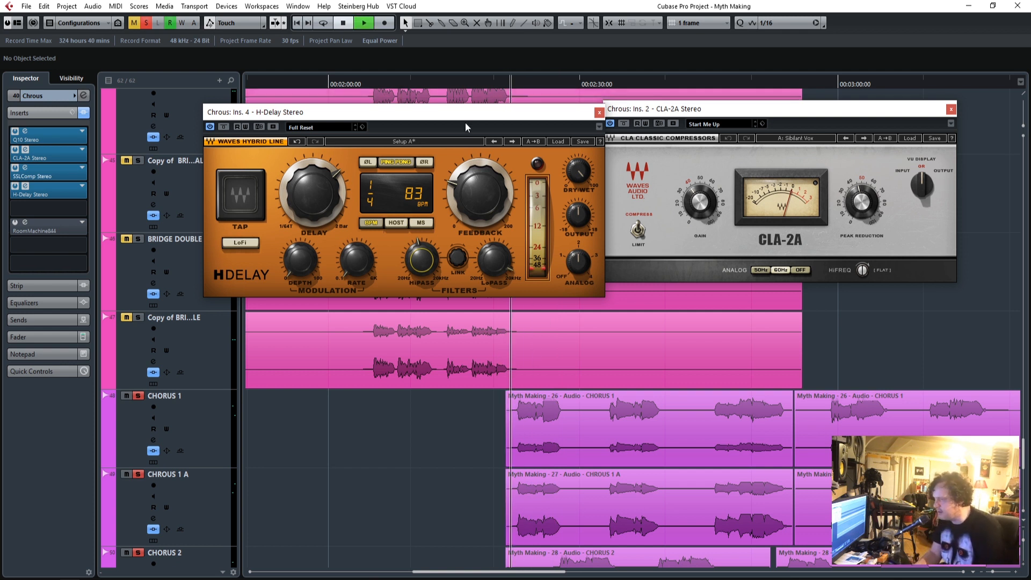
drag(491, 262, 491, 262)
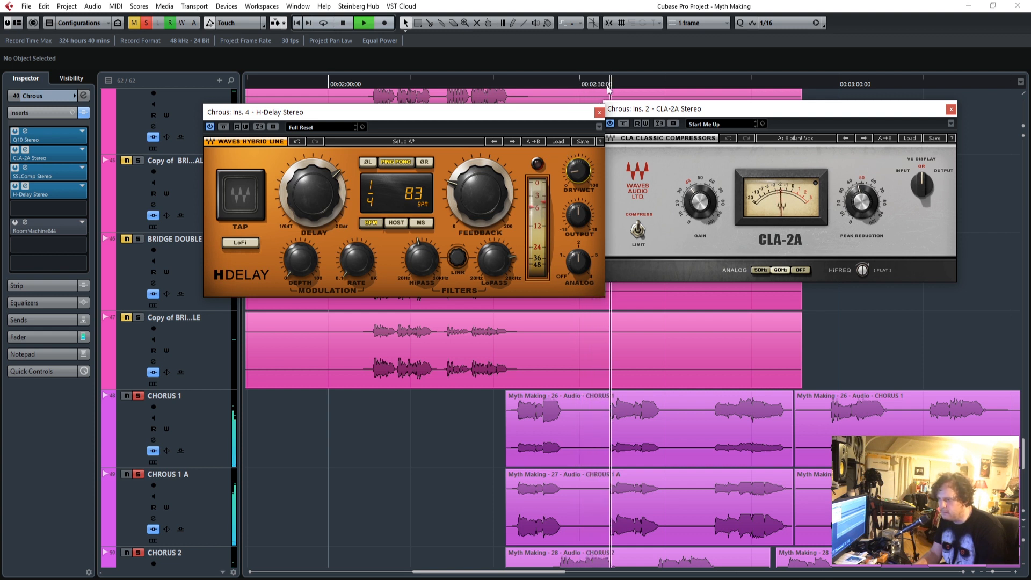
Close the H-Delay window, replay the chorus from about 2:22 and deactivate all solos to hear the full mix.
click(599, 114)
drag(501, 81, 501, 83)
click(146, 23)
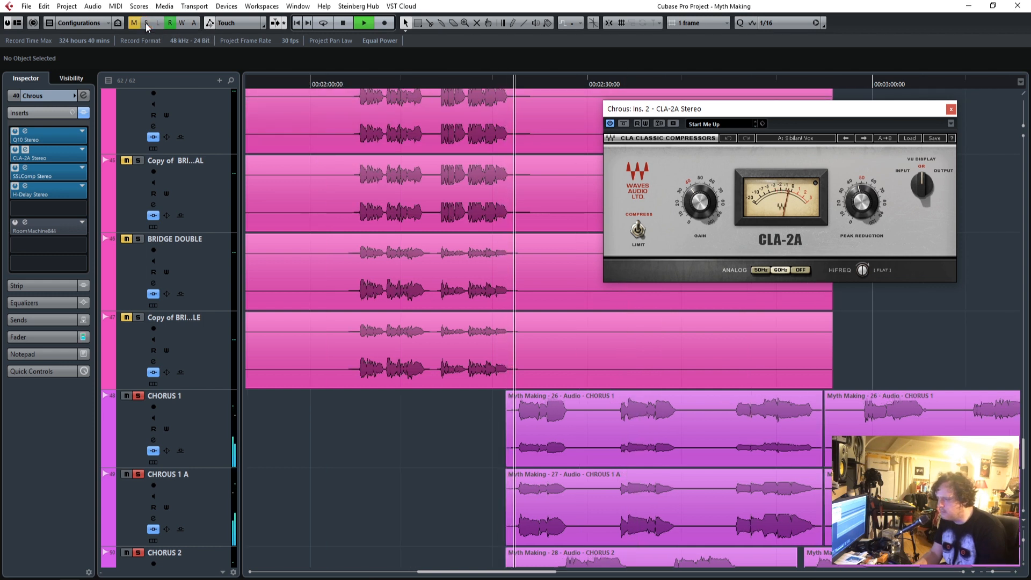
Show the Chrous group's fader section, set the CLA-2A's gain to about 40 and close its window.
scroll(413, 345, down, 3)
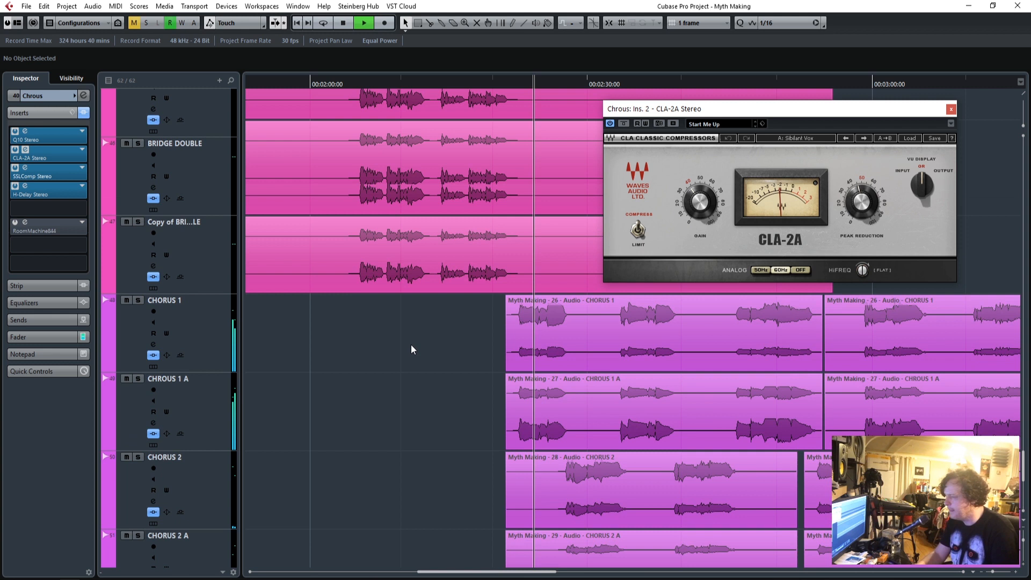
scroll(411, 346, up, 5)
scroll(410, 347, up, 4)
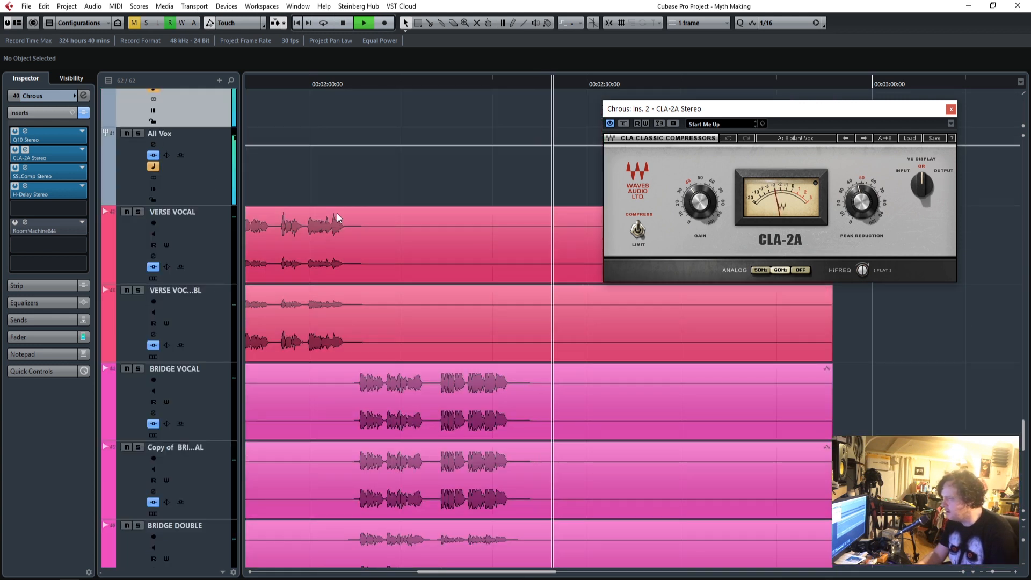
scroll(285, 209, up, 2)
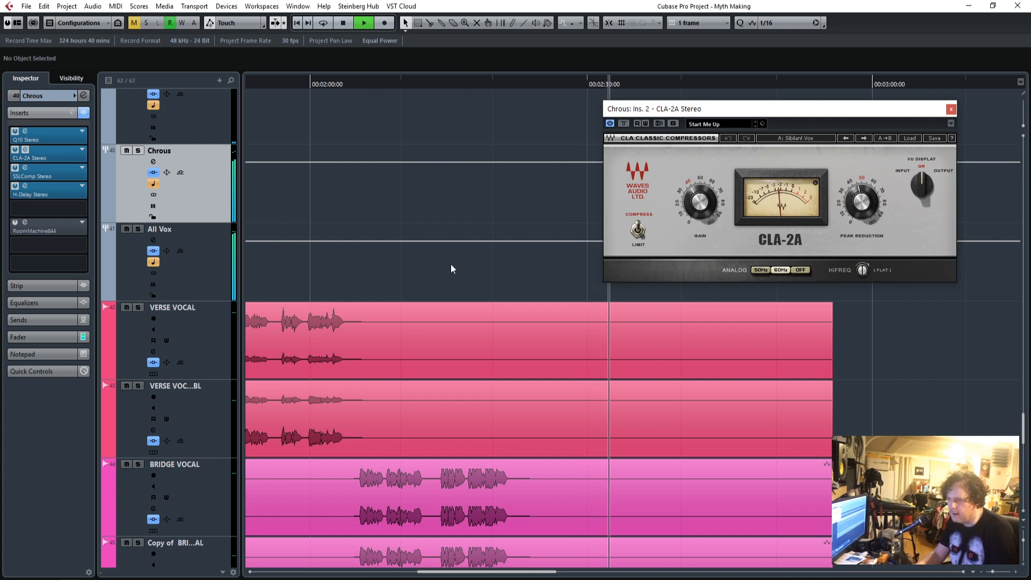
scroll(493, 317, down, 6)
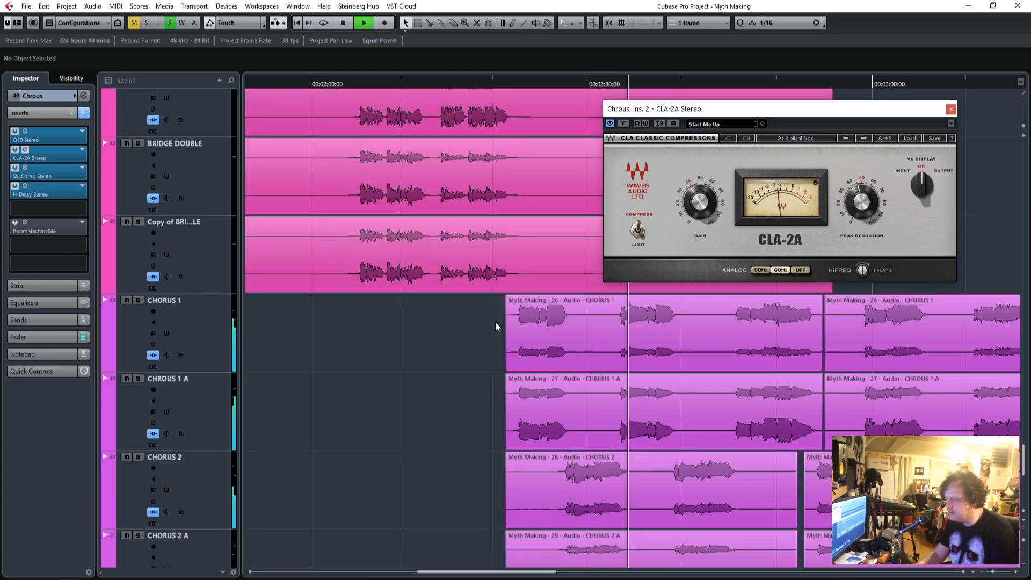
scroll(494, 321, up, 8)
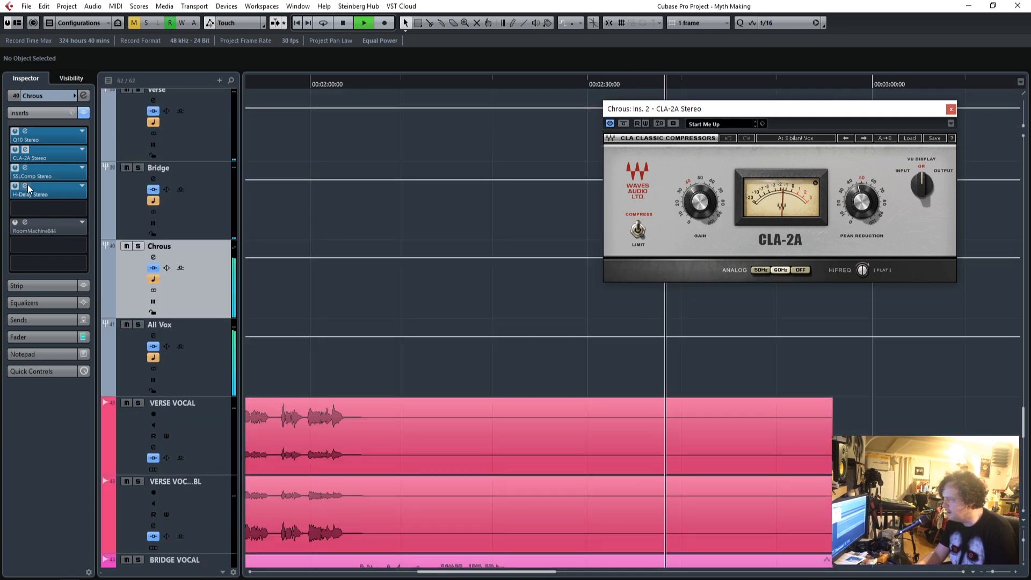
click(38, 338)
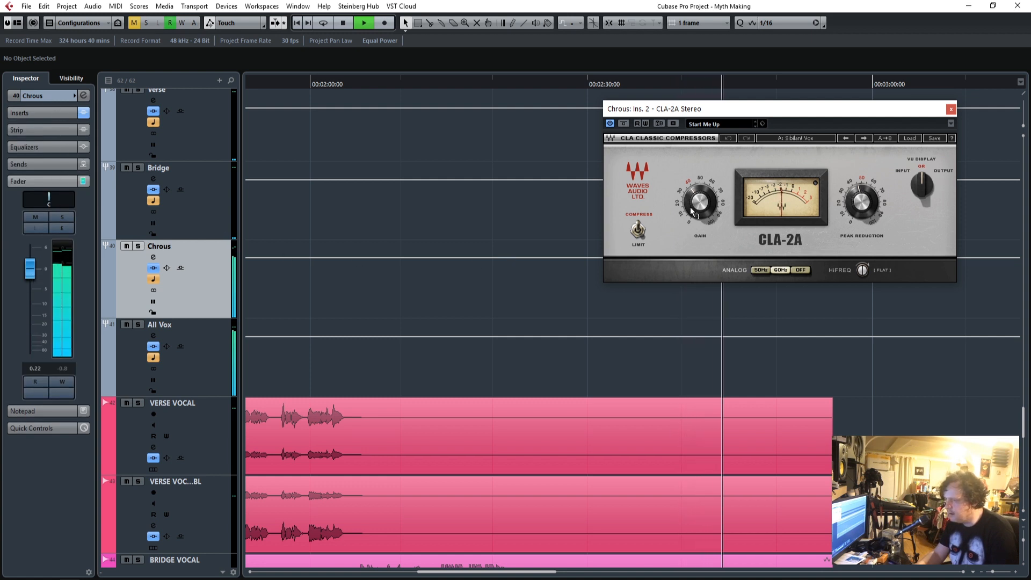
drag(690, 209, 691, 207)
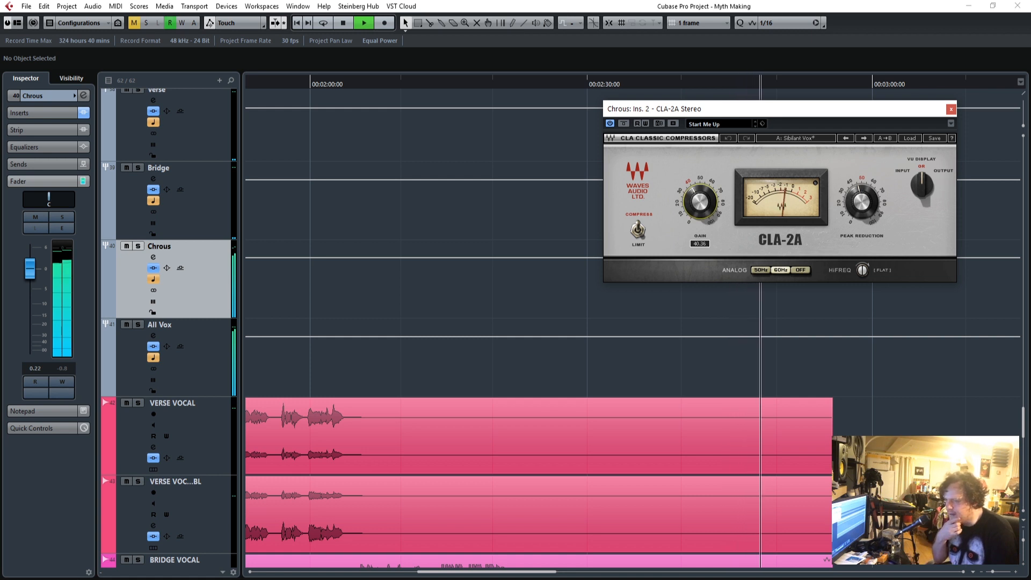
drag(696, 207, 696, 206)
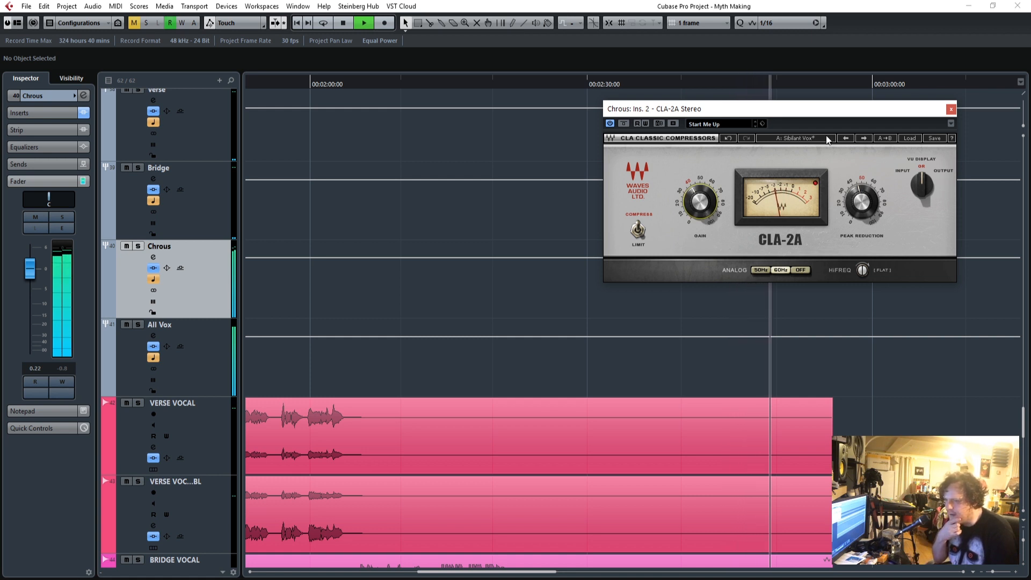
click(951, 110)
Zoom out the timeline, look through the tracks from the BVs up to the drums during playback, and stop playback.
scroll(775, 337, down, 5)
scroll(743, 378, down, 3)
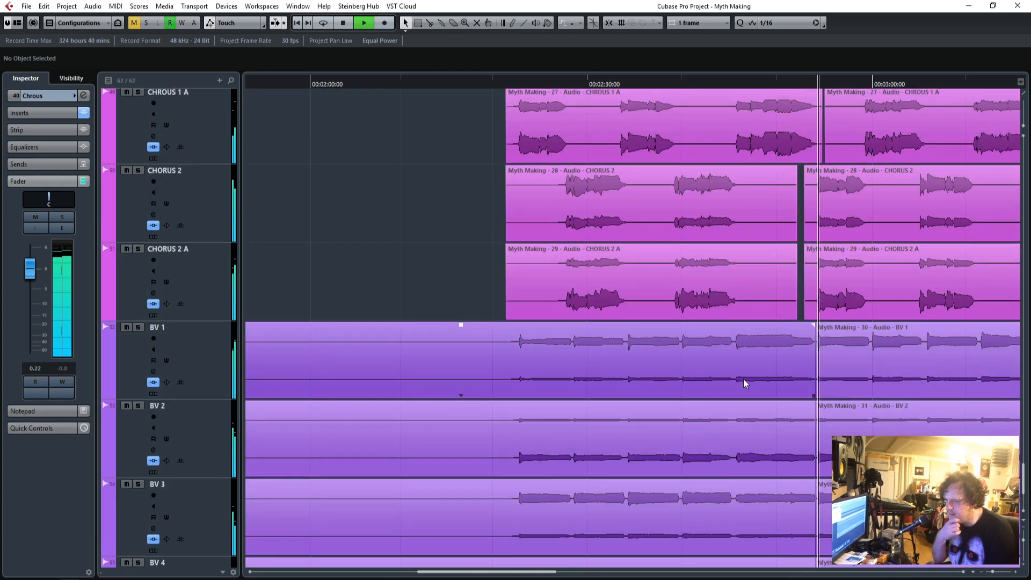
scroll(739, 351, down, 3)
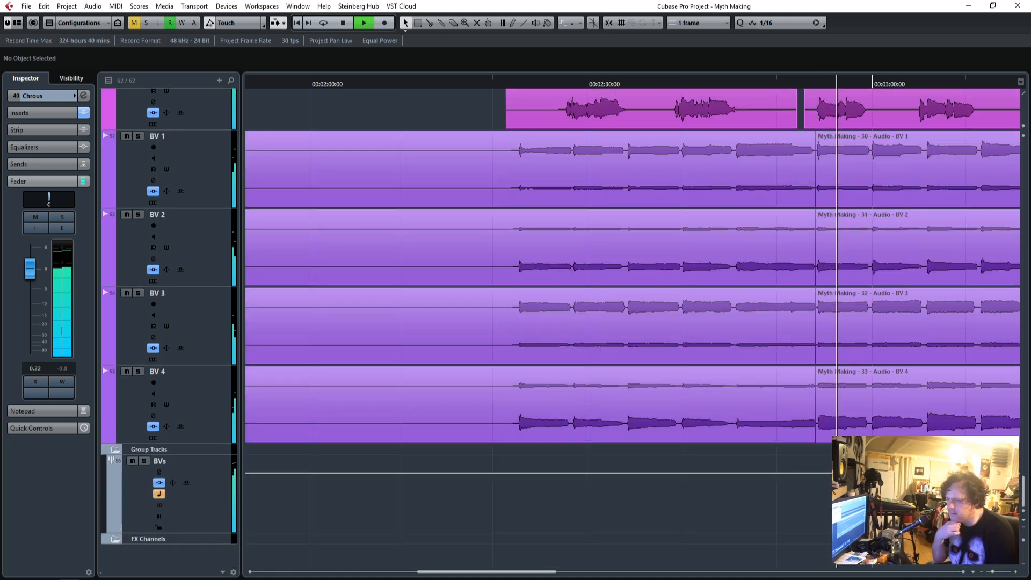
drag(992, 571, 990, 572)
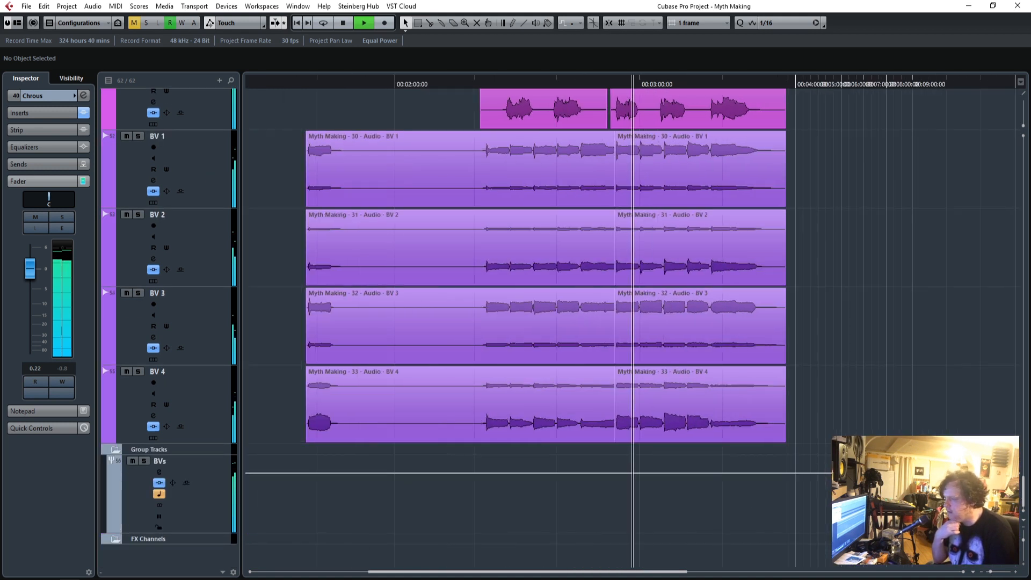
scroll(378, 352, up, 3)
scroll(378, 352, up, 10)
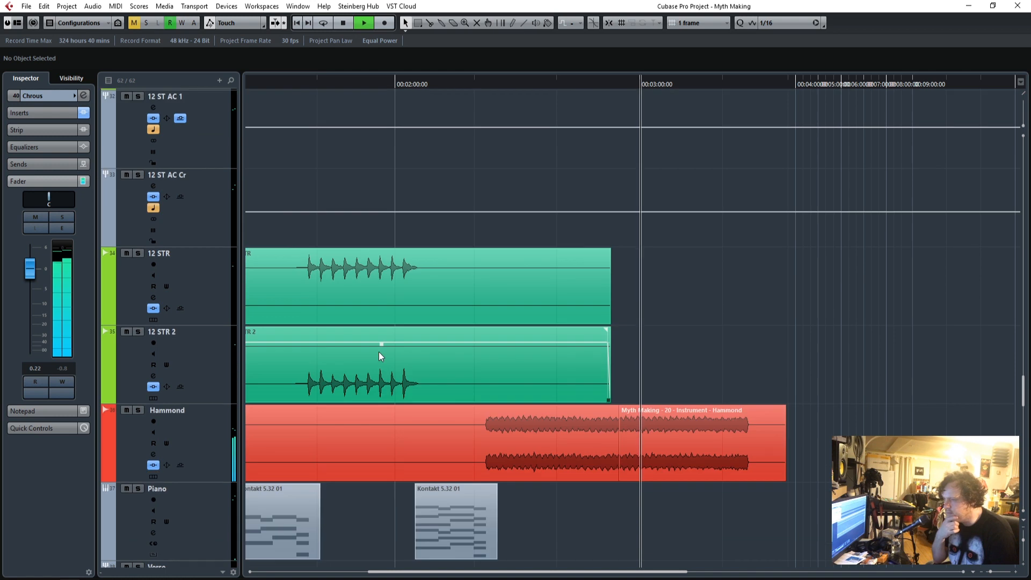
scroll(479, 340, up, 5)
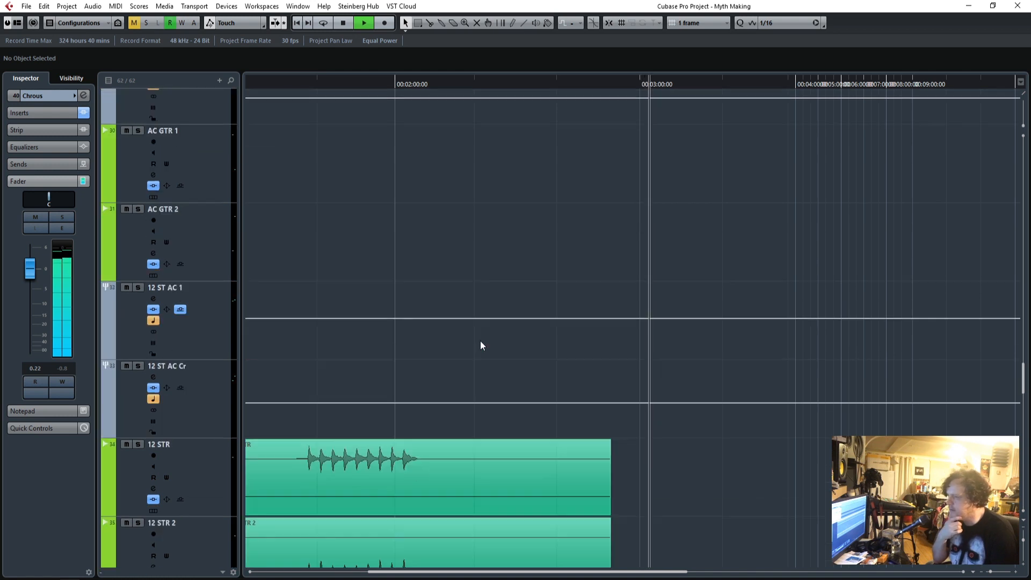
scroll(504, 333, up, 10)
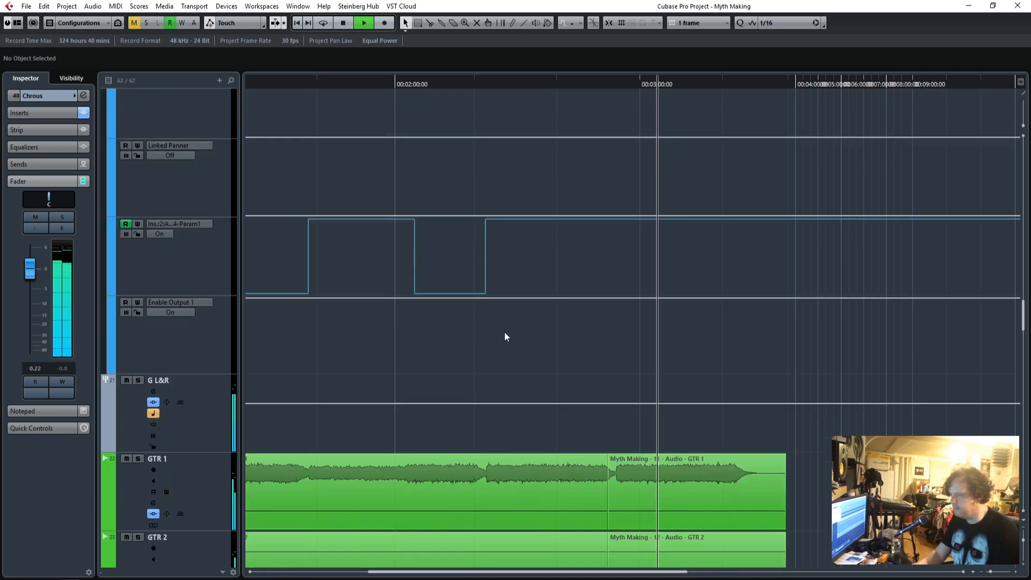
scroll(503, 330, up, 6)
key(space)
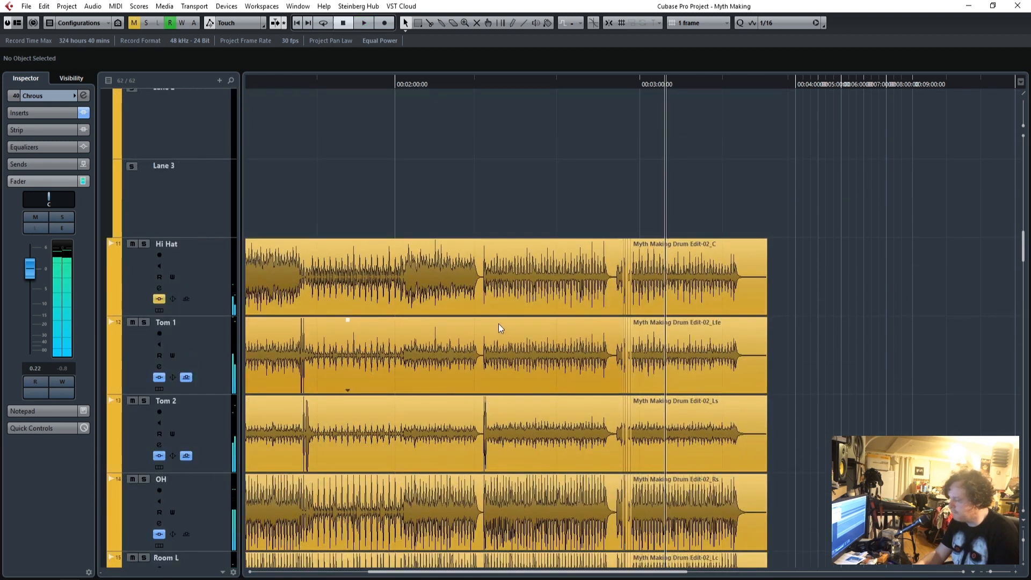
Set the X-USB ASIO driver's preferred buffer size to 1024 samples and close the device settings.
click(297, 6)
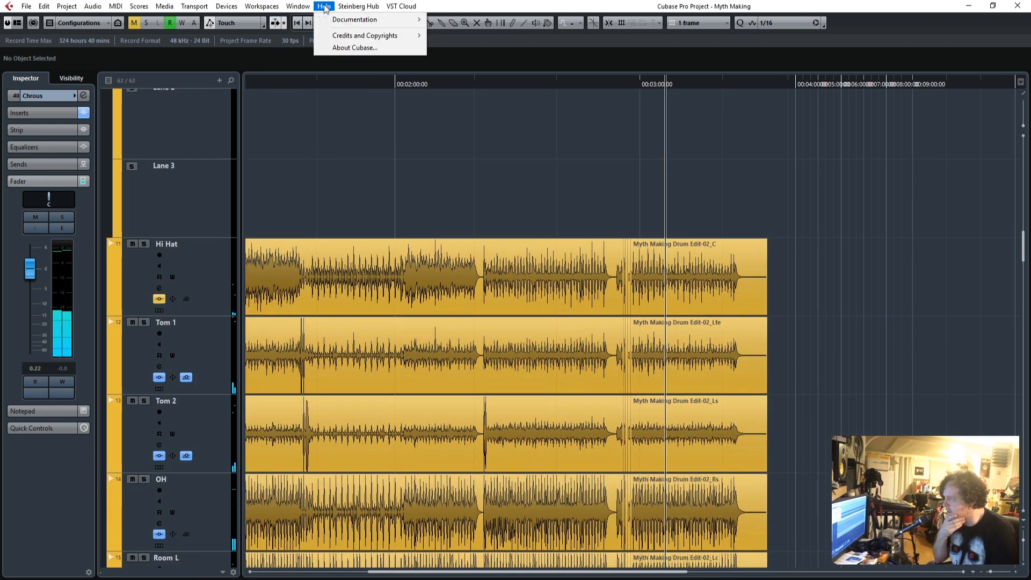
mouse_move(263, 7)
mouse_move(230, 7)
click(248, 274)
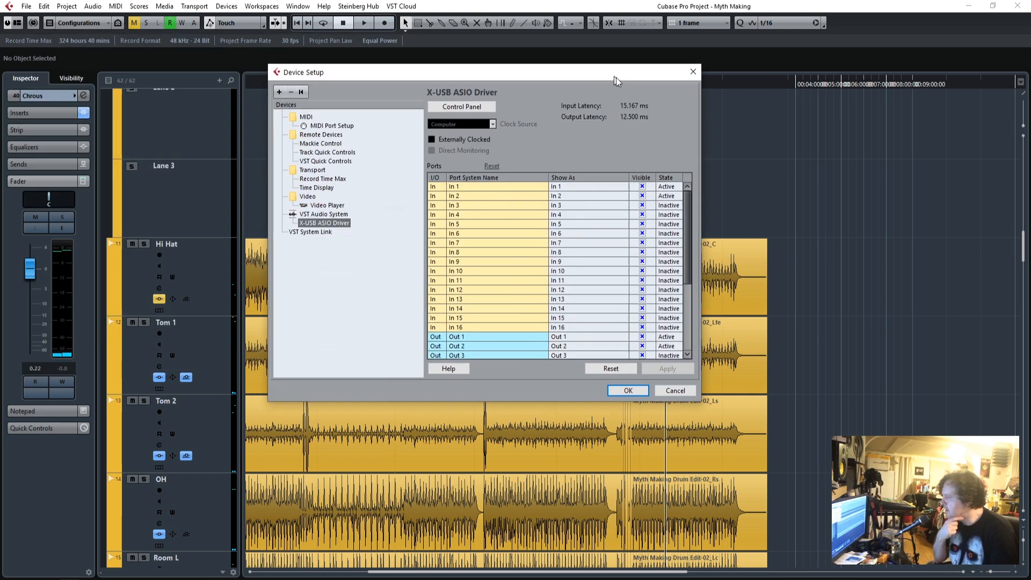
click(483, 123)
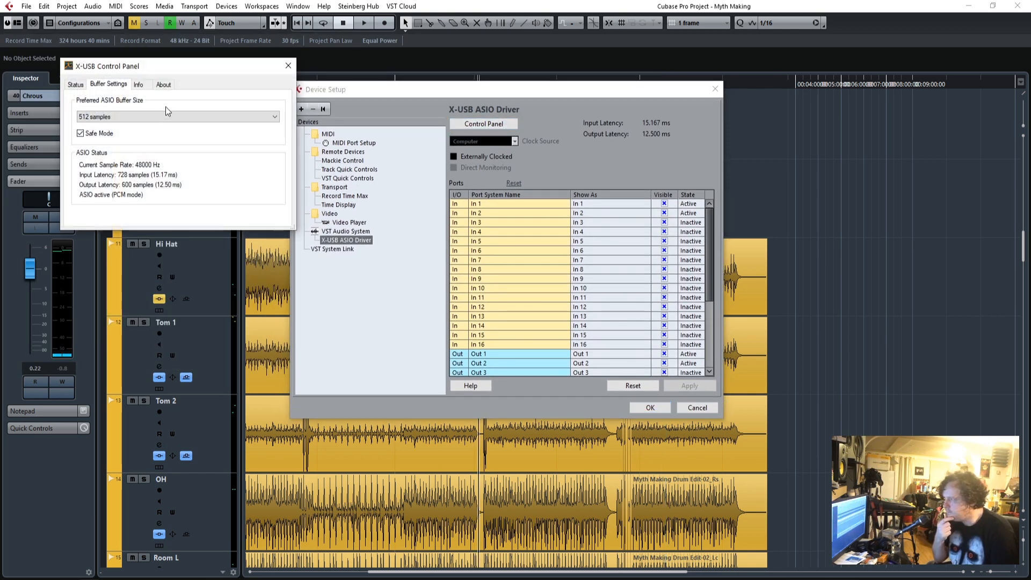
click(154, 117)
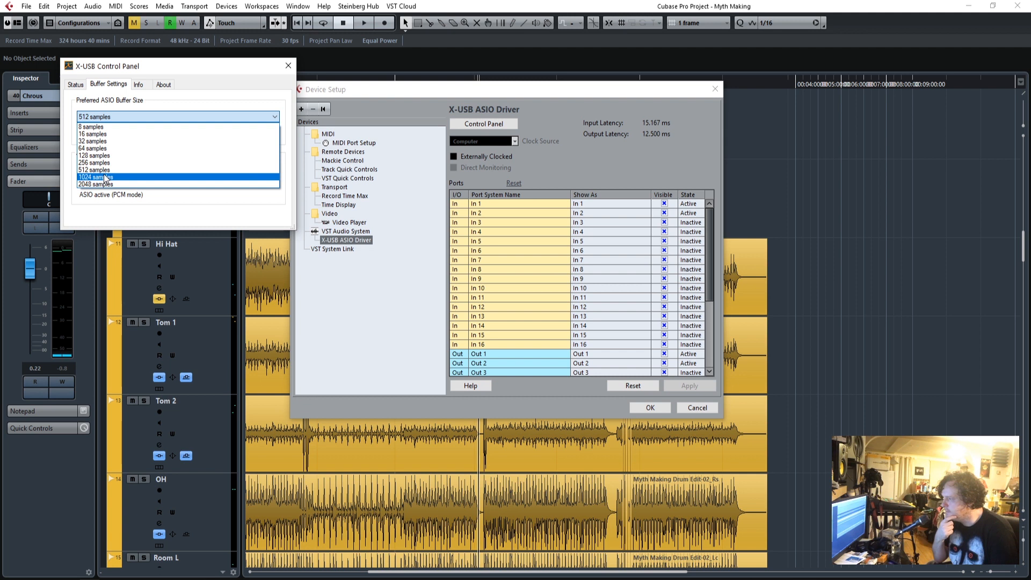
click(178, 177)
click(726, 352)
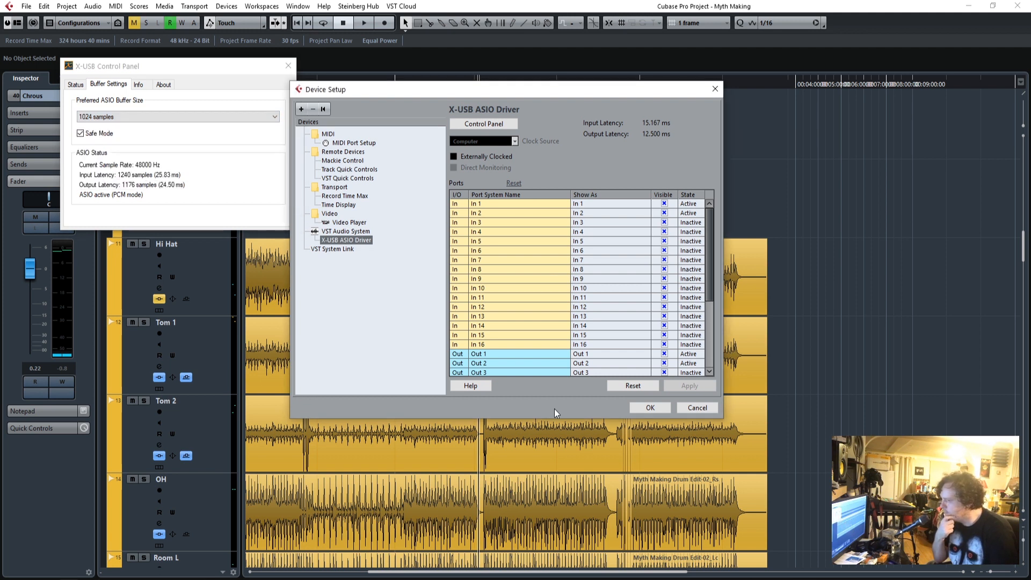
click(289, 66)
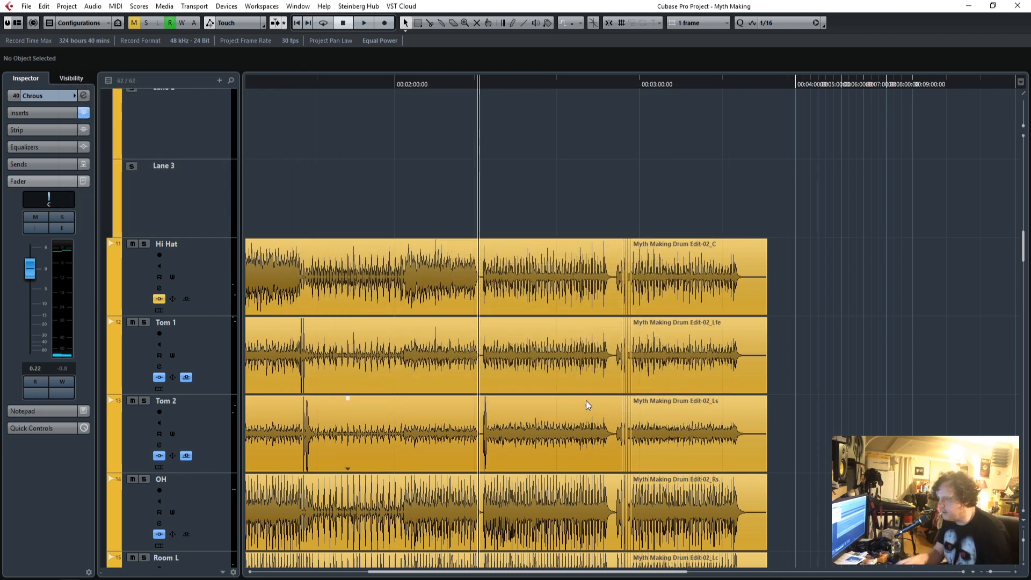
Look over the arrangement from the song's start, from the guitars down to the vocals, placing the playhead at about 1:00.
drag(536, 572, 345, 574)
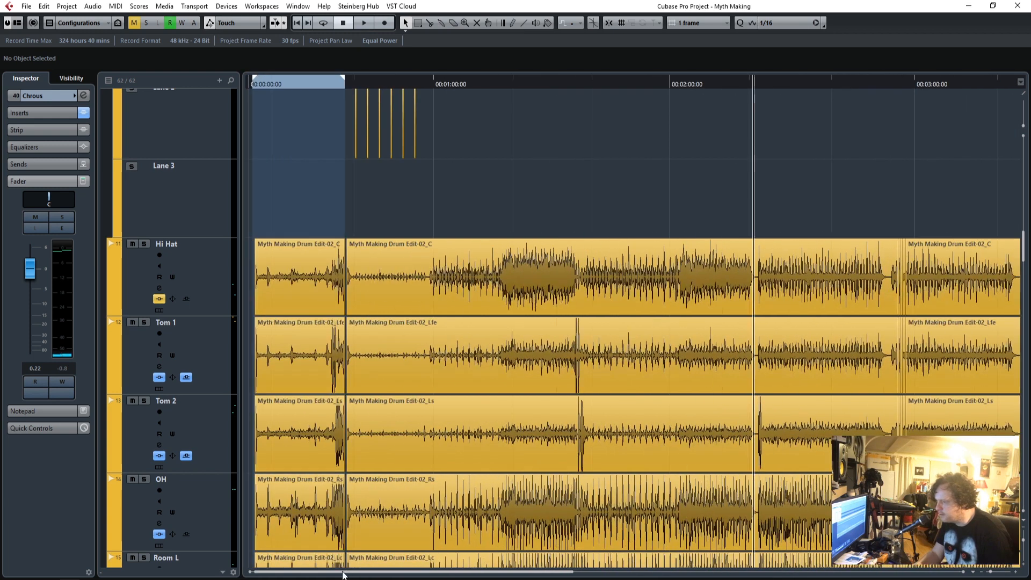
scroll(646, 412, down, 6)
scroll(645, 408, down, 6)
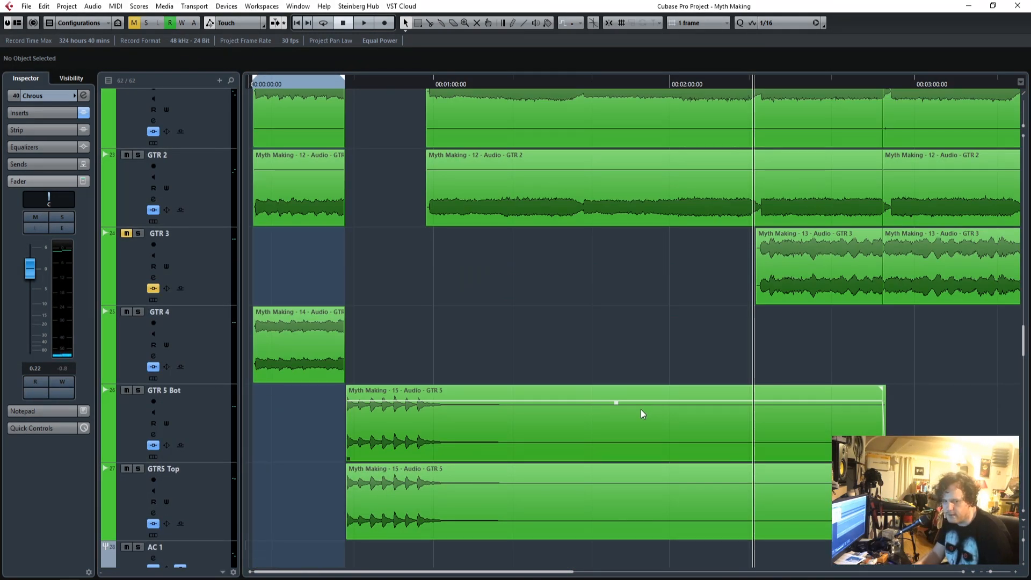
scroll(642, 414, down, 5)
scroll(641, 413, up, 7)
click(430, 83)
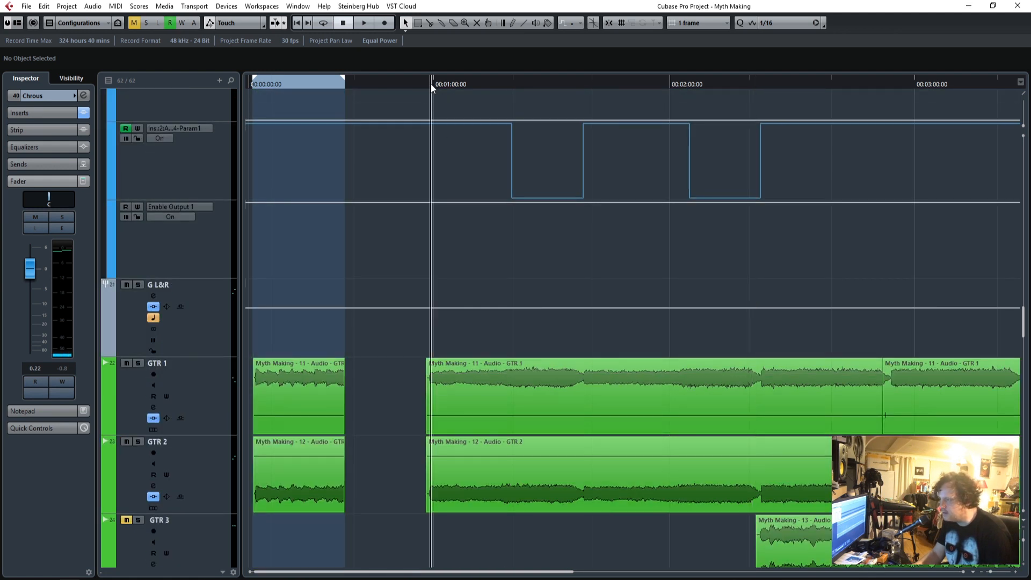
scroll(633, 397, down, 12)
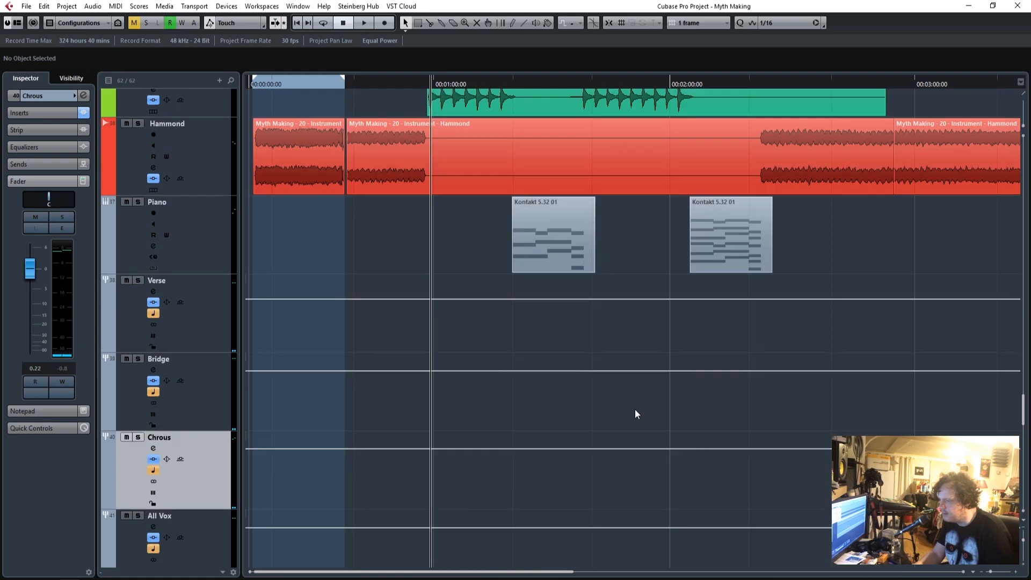
scroll(635, 413, down, 8)
Bring the chorus and BV tracks into view and play the full mix from the chorus start at about 2:20.
click(573, 85)
click(666, 85)
click(685, 85)
scroll(800, 252, down, 7)
click(754, 83)
click(704, 392)
key(space)
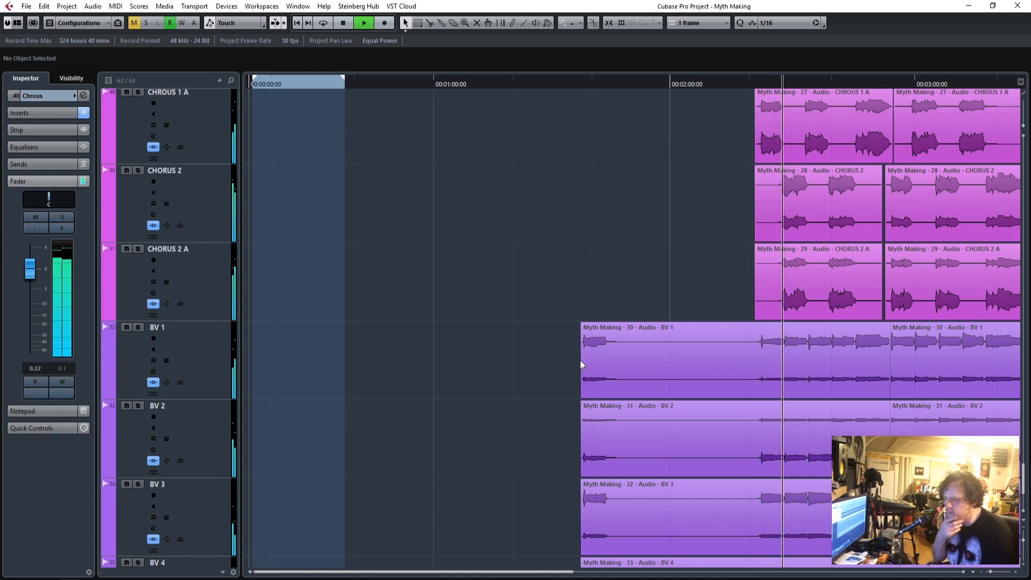
Set the Music group's level to -3.18 dB while the full mix plays.
scroll(583, 368, up, 10)
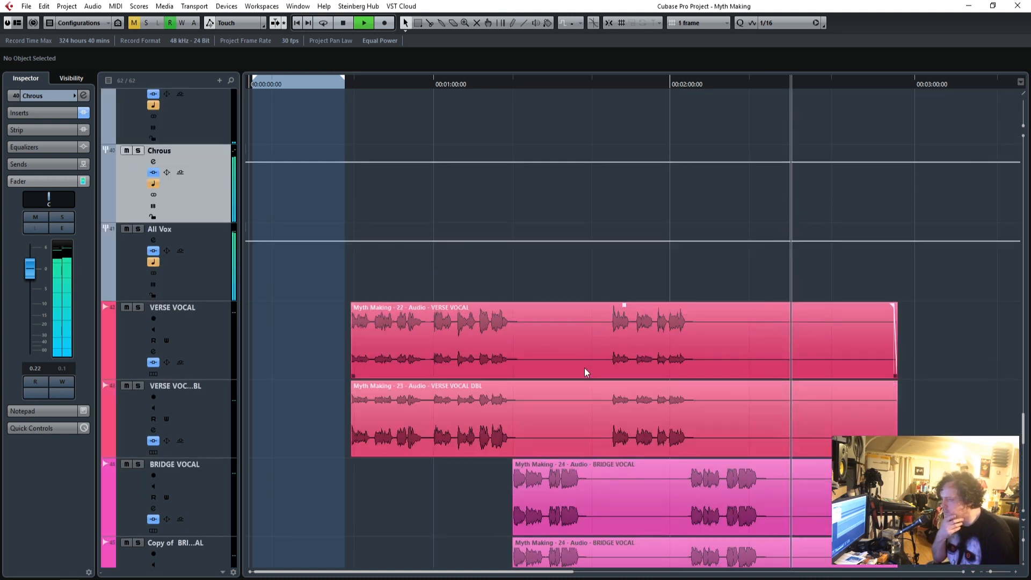
scroll(584, 368, up, 10)
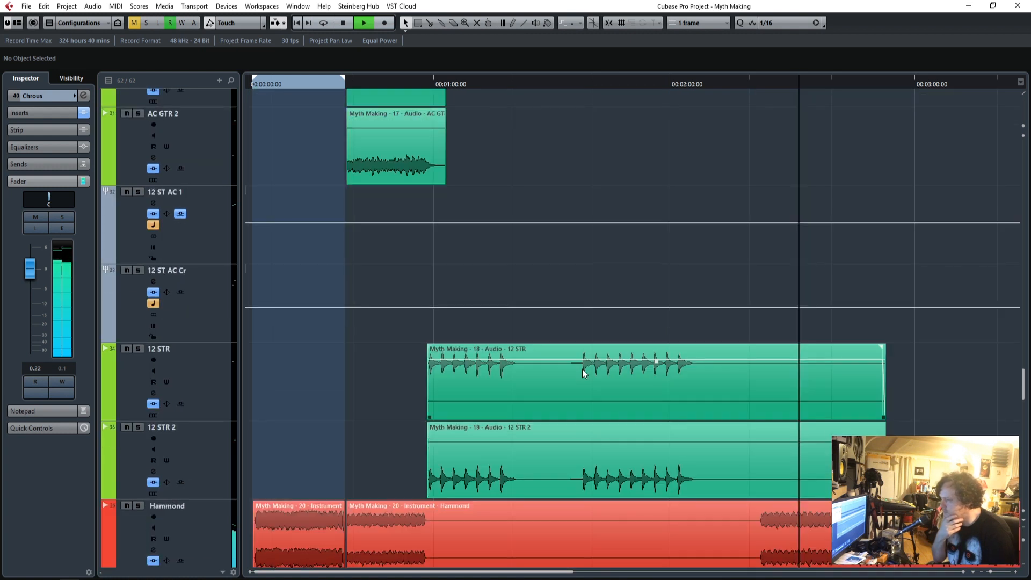
scroll(583, 370, down, 4)
scroll(494, 413, up, 7)
scroll(494, 411, up, 10)
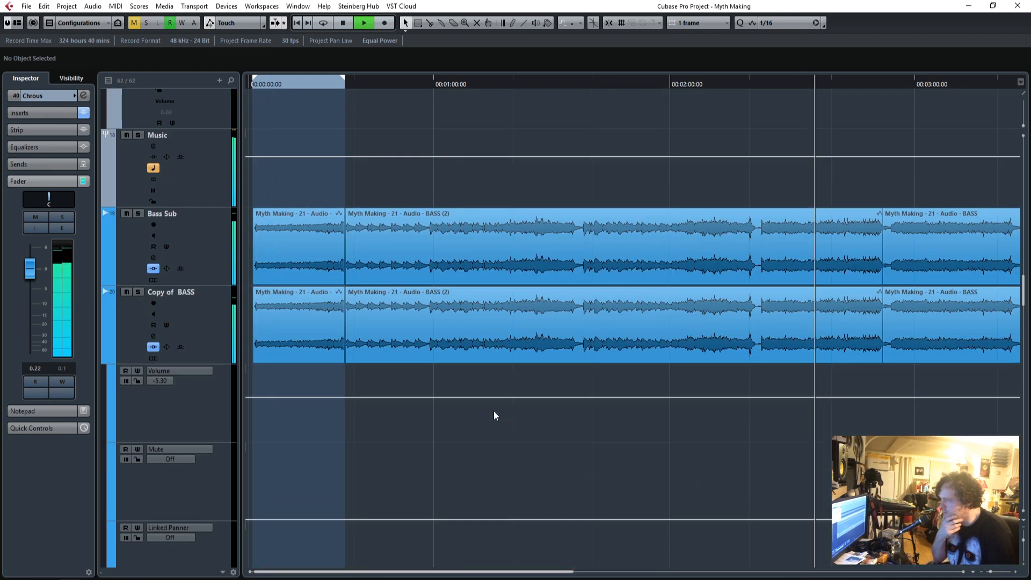
scroll(494, 410, up, 3)
click(201, 354)
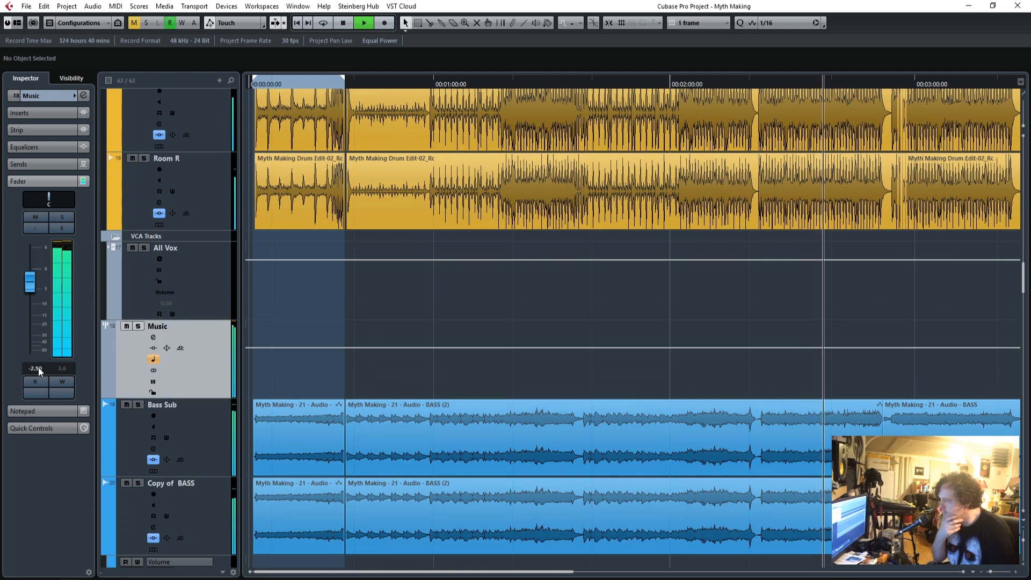
mouse_move(38, 371)
mouse_down()
mouse_move(33, 456)
mouse_move(34, 369)
mouse_up()
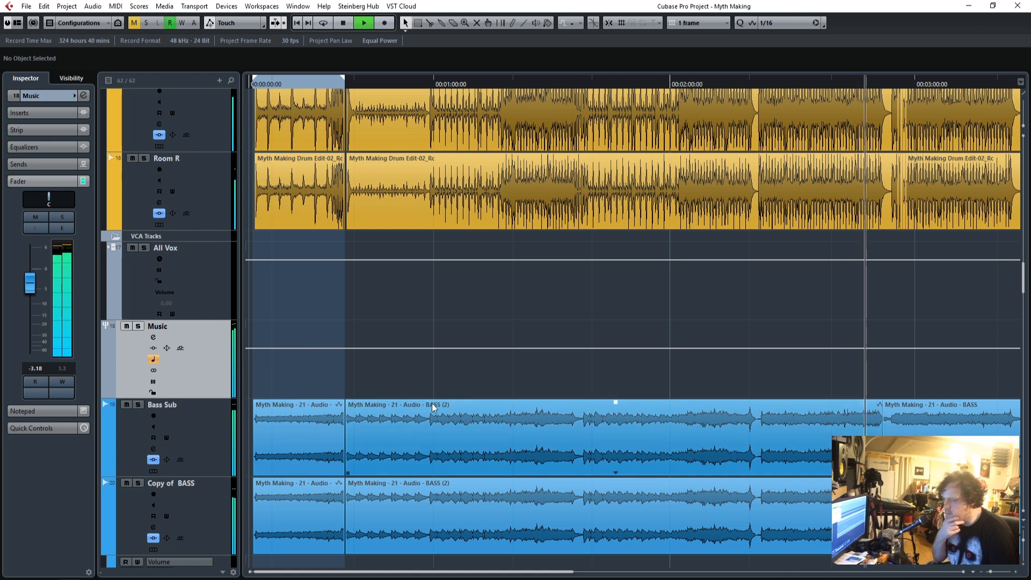
Check the BVs group's level against the playing mix, look back up to the guitar tracks and stop playback.
scroll(460, 395, down, 15)
scroll(456, 420, down, 17)
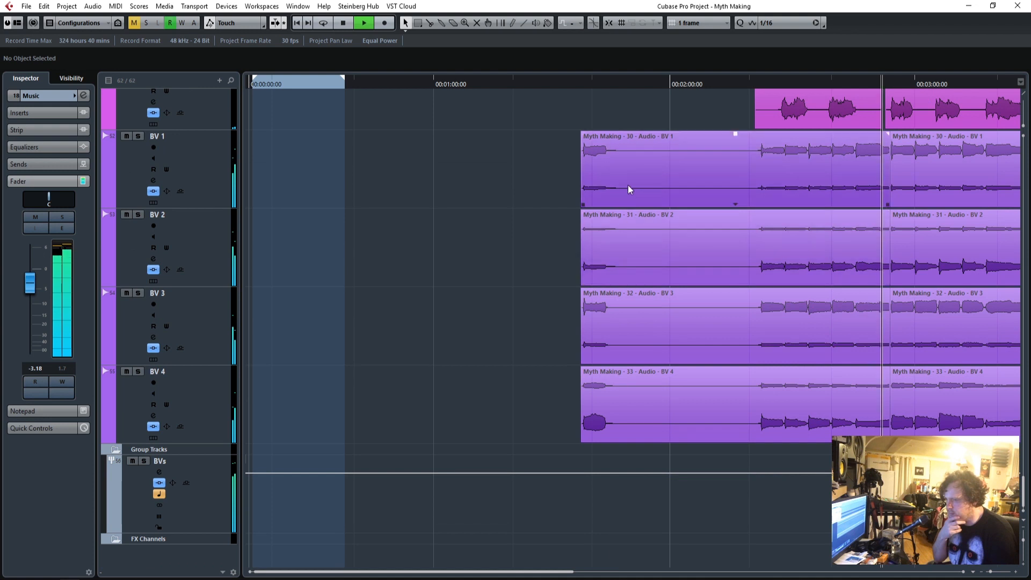
click(200, 508)
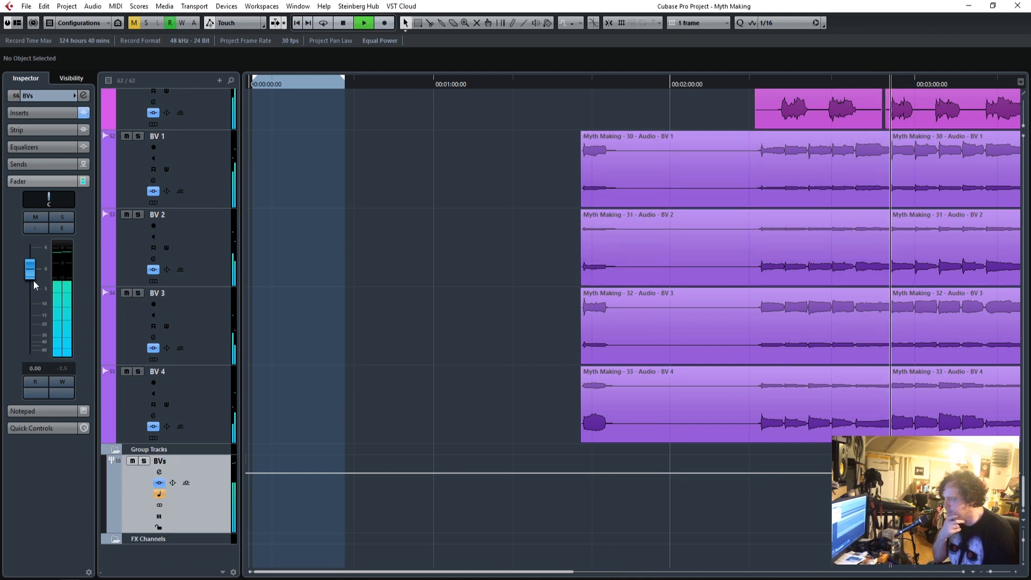
scroll(475, 460, up, 2)
scroll(476, 456, up, 20)
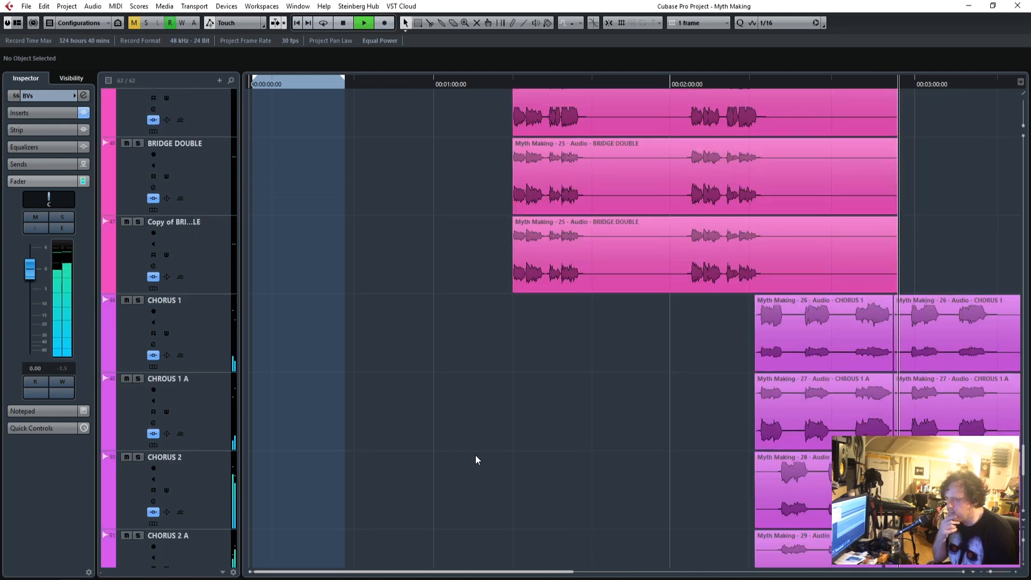
scroll(475, 455, up, 10)
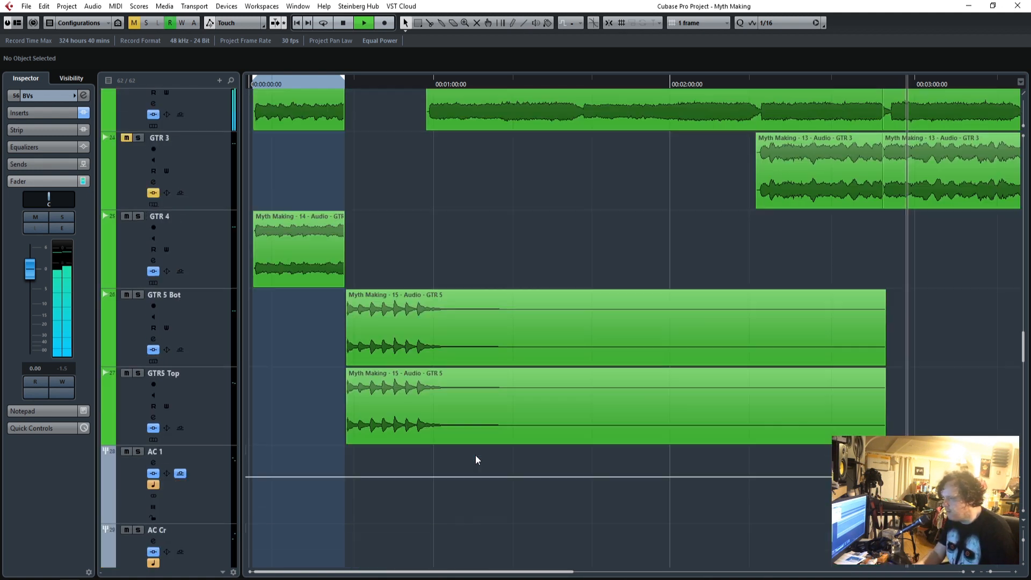
key(space)
Solo GTR 3 and play it from just before its chorus part, at about 2:20.
scroll(591, 455, up, 6)
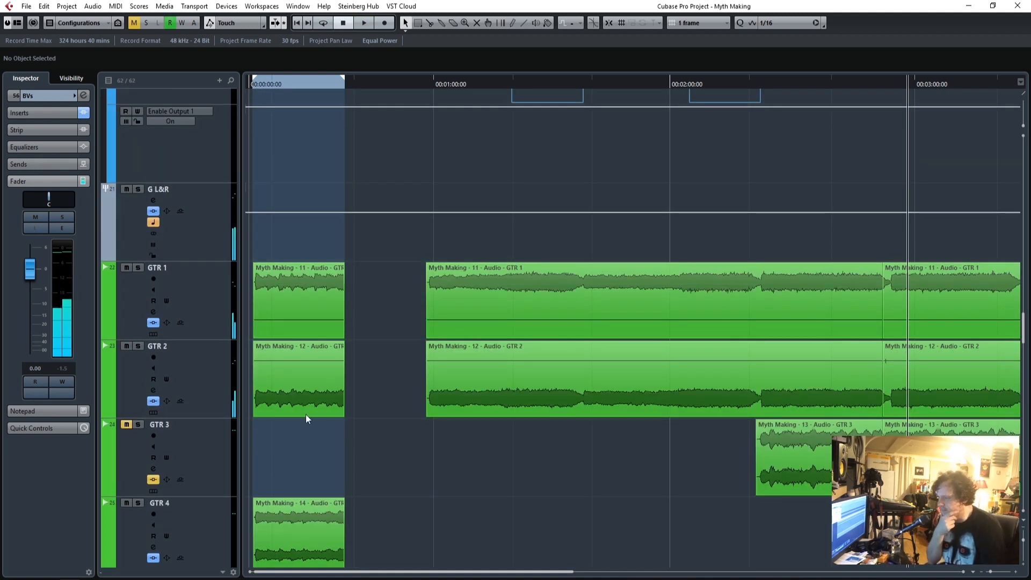
click(138, 425)
scroll(926, 150, down, 2)
drag(772, 87, 750, 96)
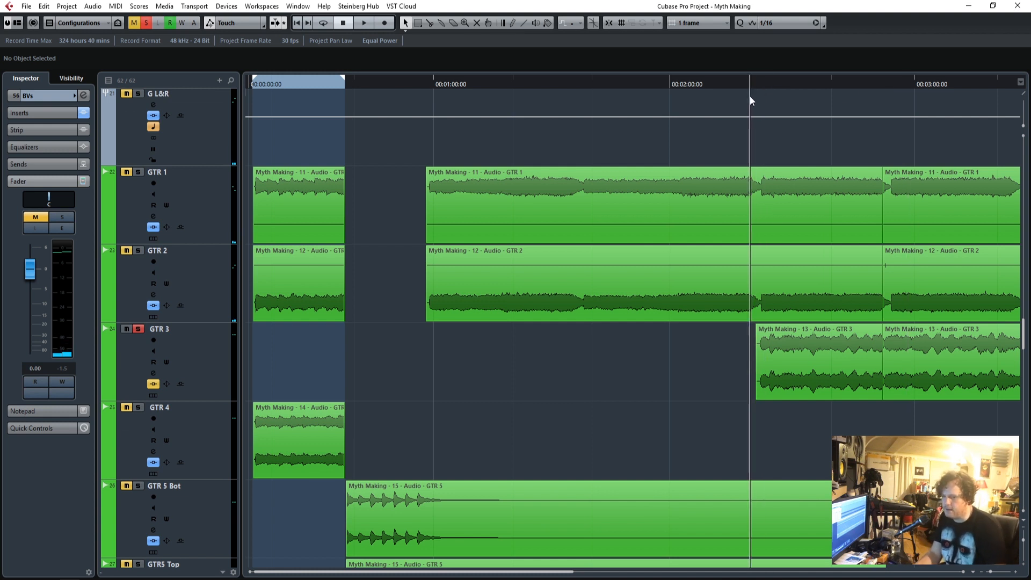
key(space)
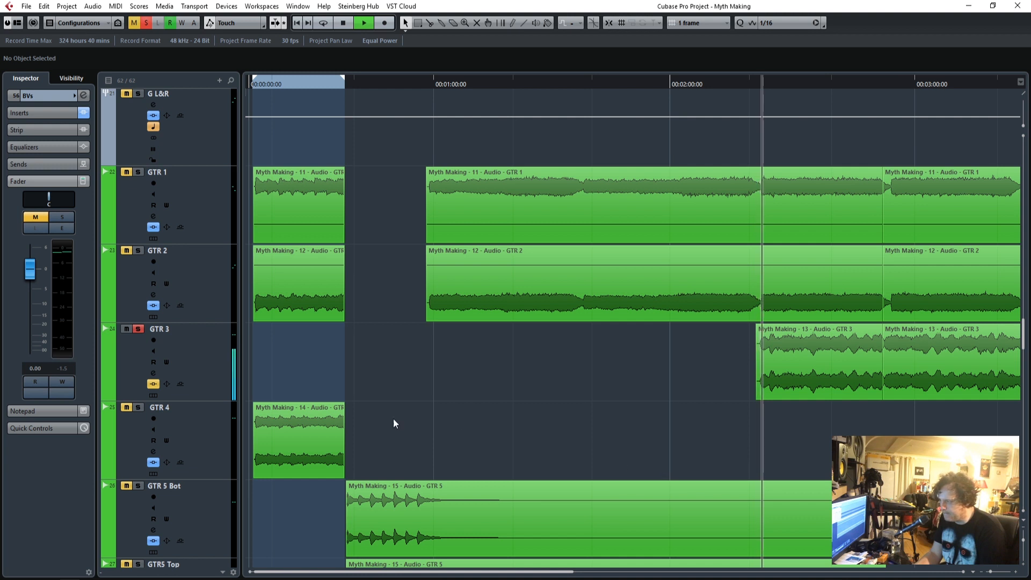
Reactivate the bypassed Q10 Stereo insert on GTR 3 and open its equalizer window.
click(198, 373)
click(31, 147)
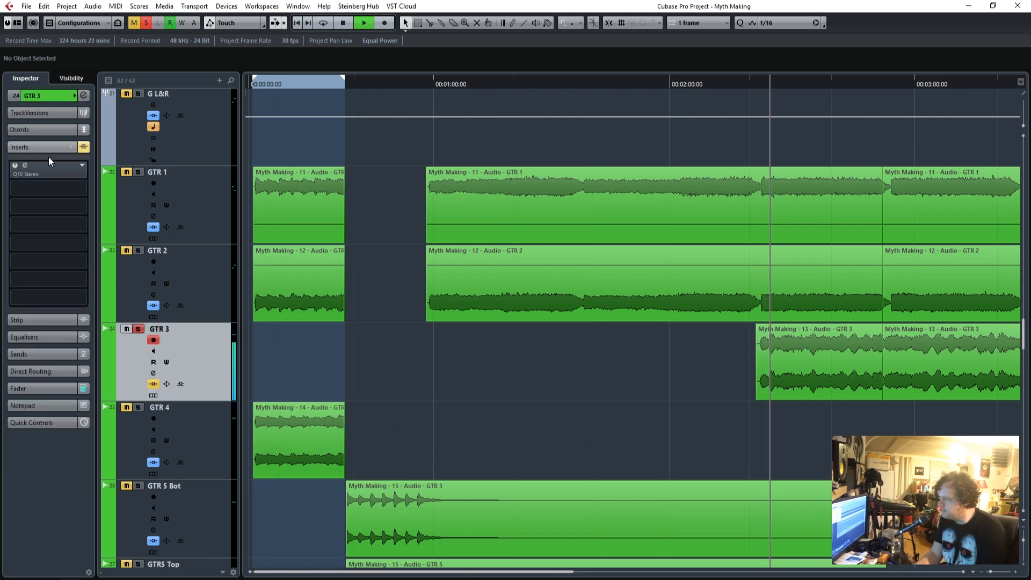
click(26, 166)
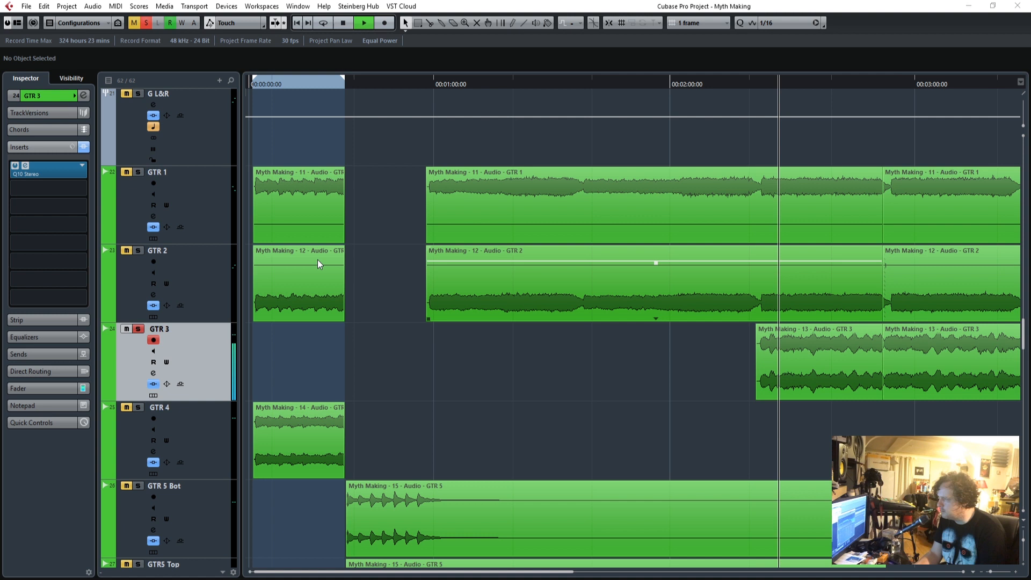
drag(534, 135, 639, 128)
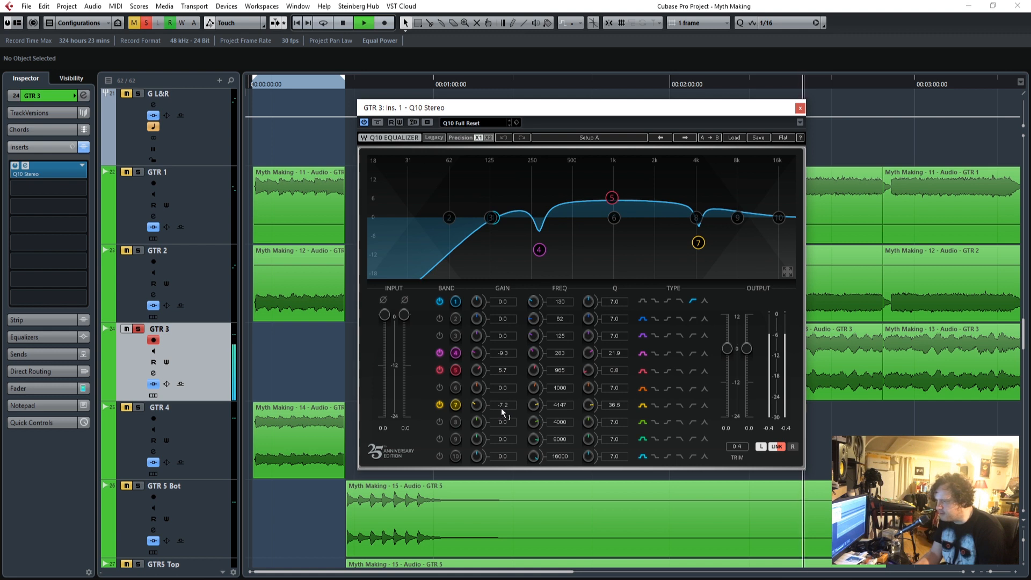
In GTR 3's Q10, cut band 7 to -12.4 dB and set band 1's frequency to 194 Hz.
drag(500, 408, 501, 376)
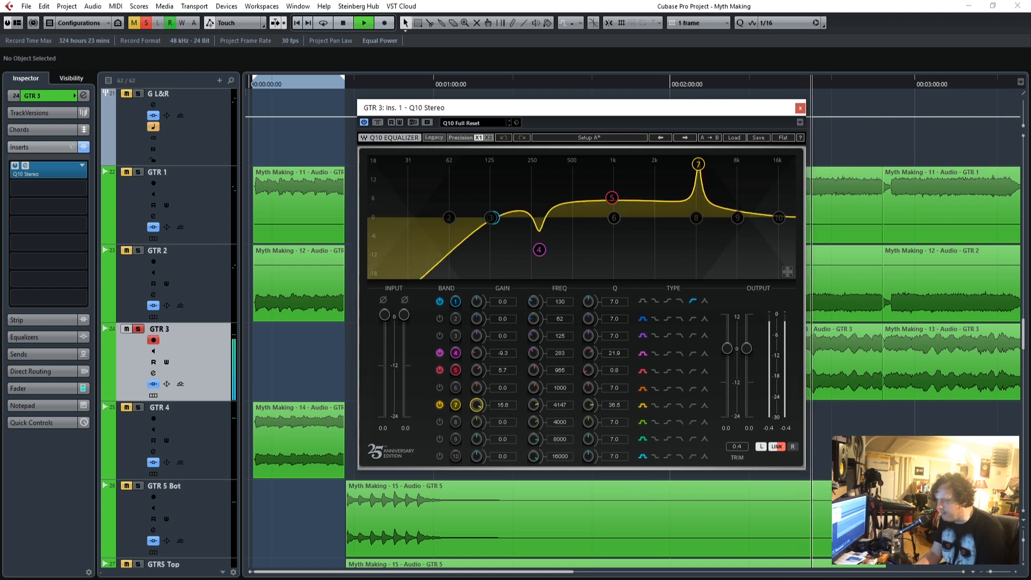
drag(501, 405, 504, 411)
drag(533, 301, 558, 303)
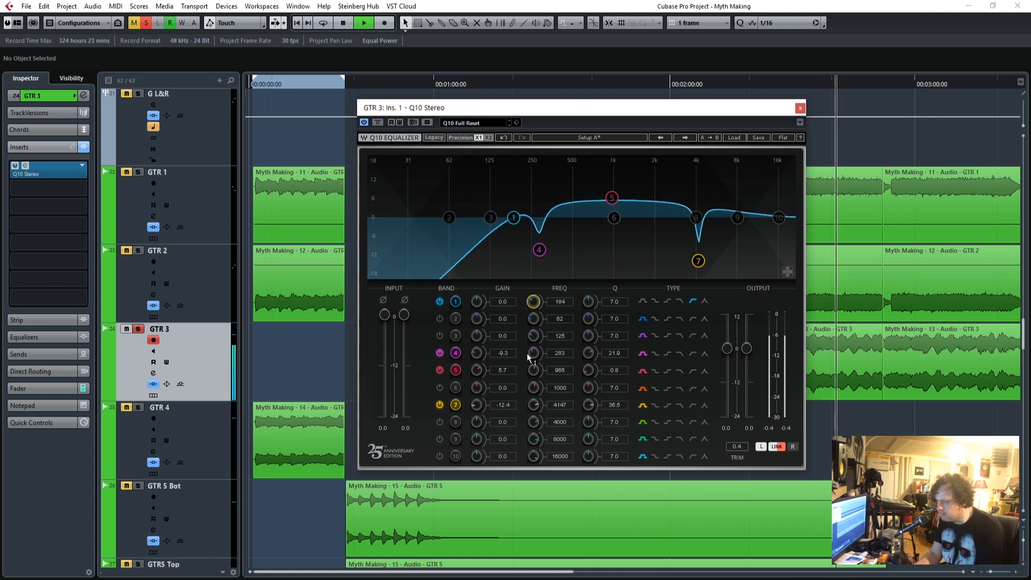
Set Q10 band 4 to -11.2 dB with Q 11.7 and band 5 to 6.5 dB at 1190 Hz, and close the equalizer.
drag(504, 356, 504, 359)
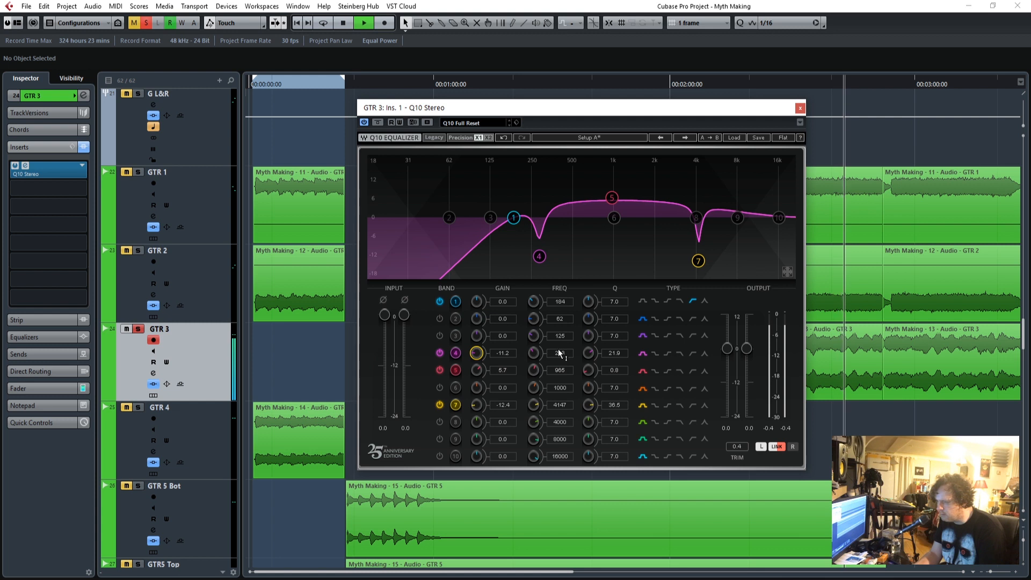
drag(615, 356, 615, 350)
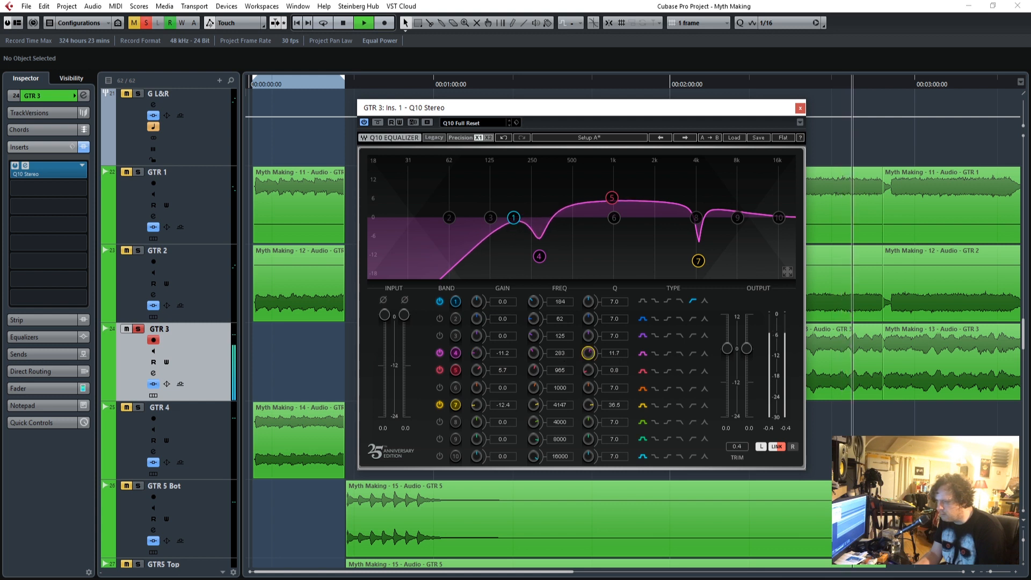
drag(503, 373, 559, 367)
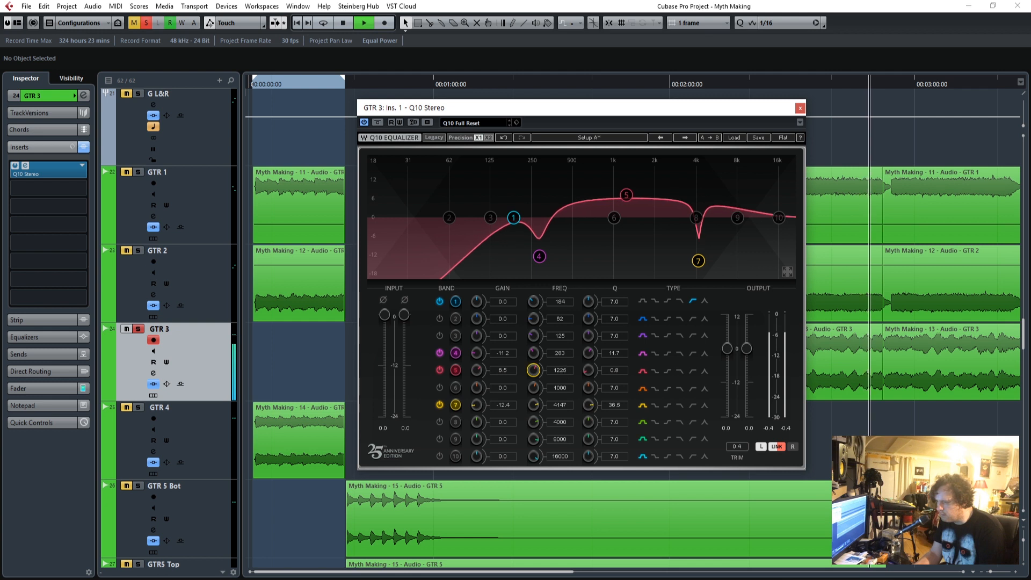
click(799, 109)
Replay from just before the chorus, take GTR 3 out of solo and show its channel fader.
drag(748, 86, 674, 102)
click(139, 329)
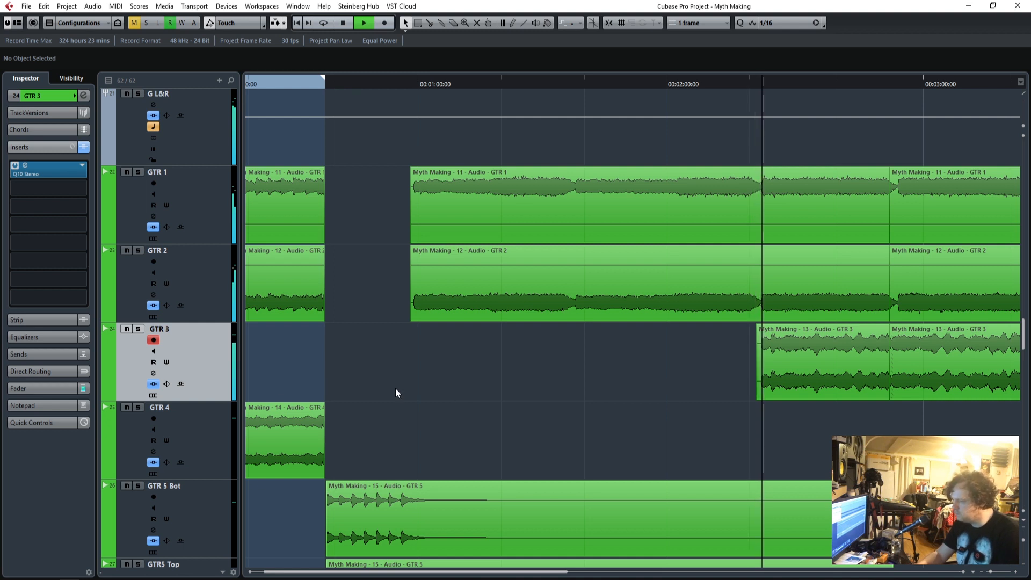
click(37, 384)
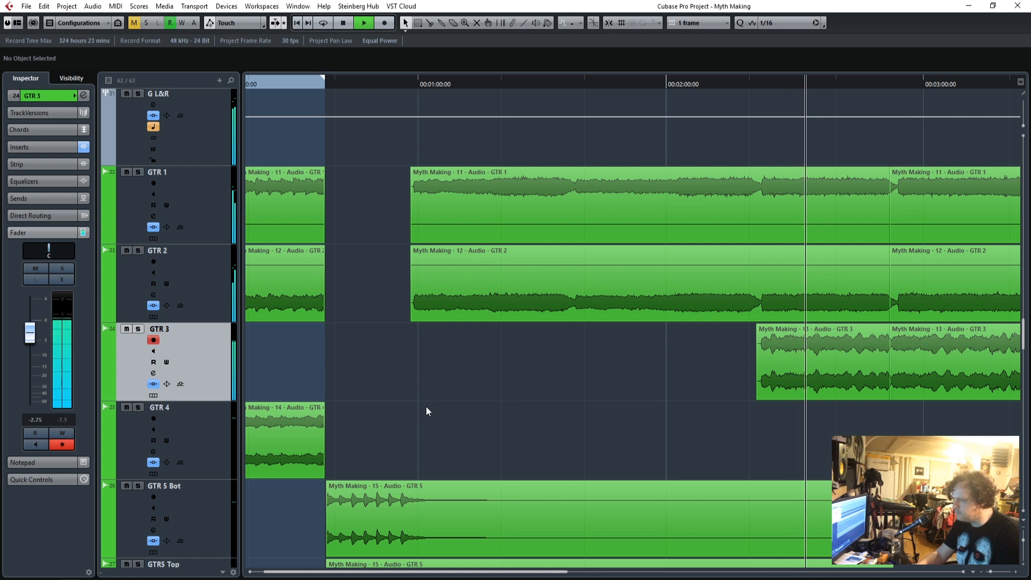
Find the MODO DRUM 01 track above the drum recordings and set its audio fader to -5.50 dB.
scroll(427, 406, down, 15)
scroll(420, 412, up, 10)
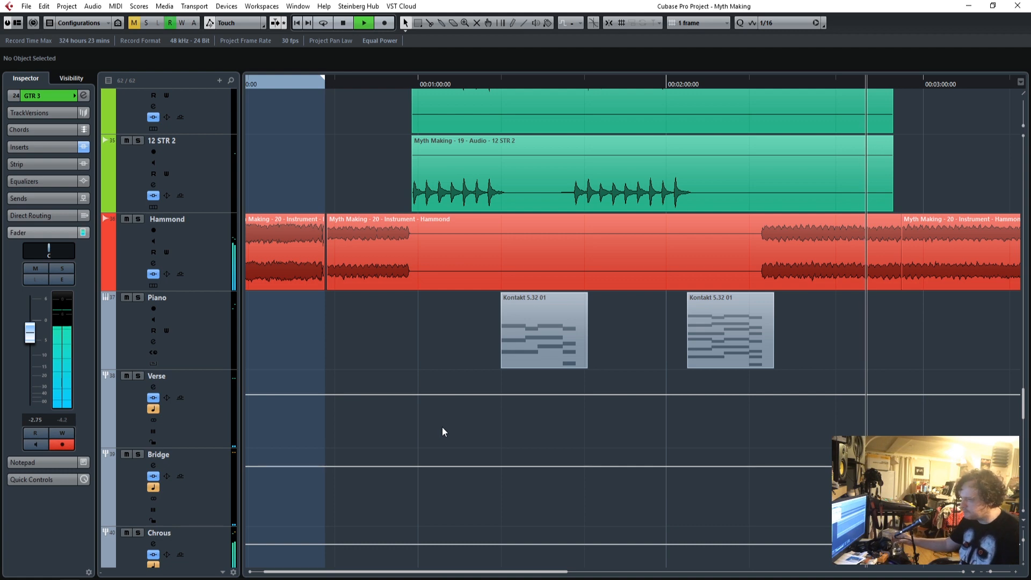
scroll(437, 432, up, 15)
scroll(433, 442, up, 15)
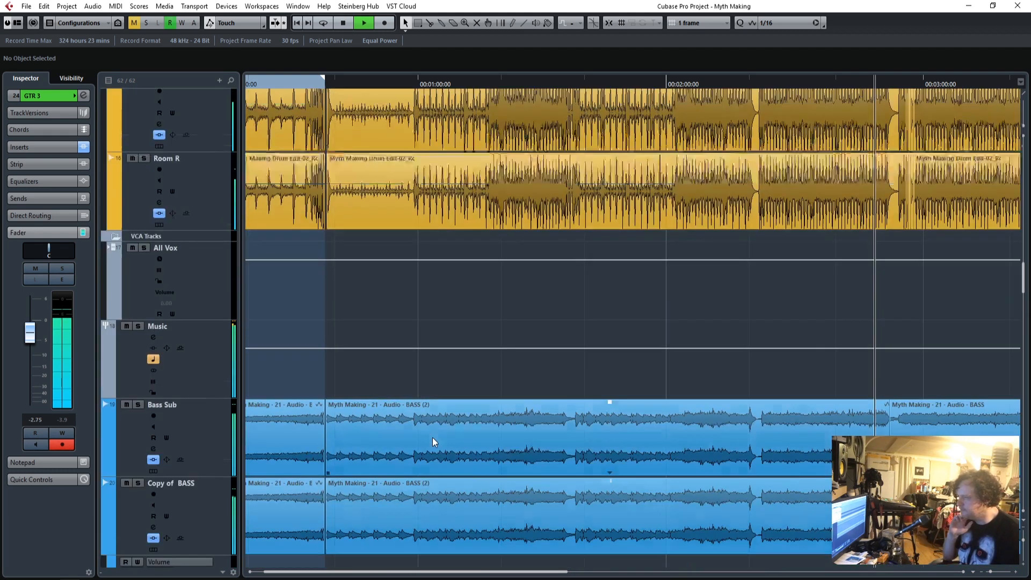
scroll(432, 437, up, 5)
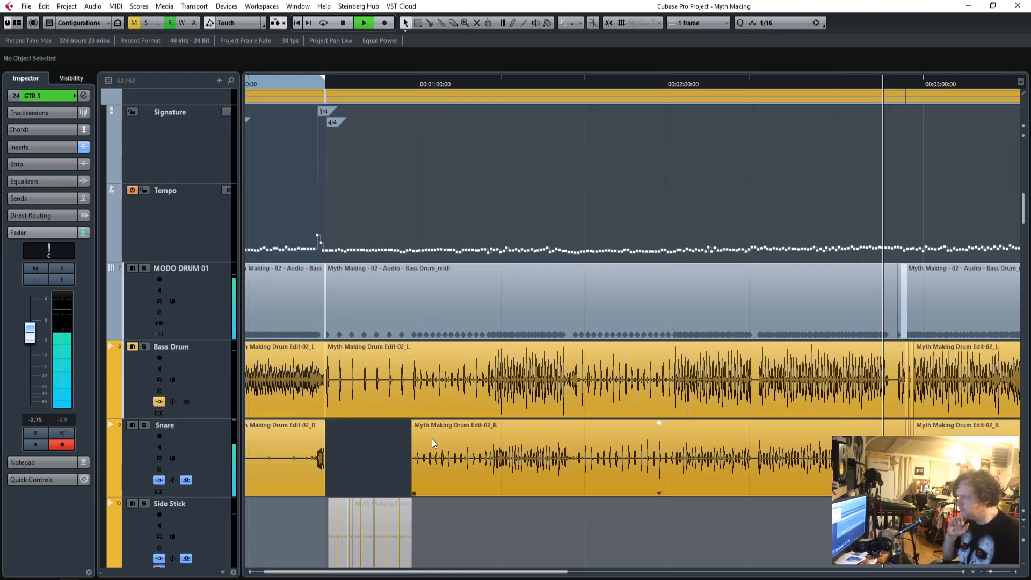
click(194, 301)
drag(30, 416, 31, 415)
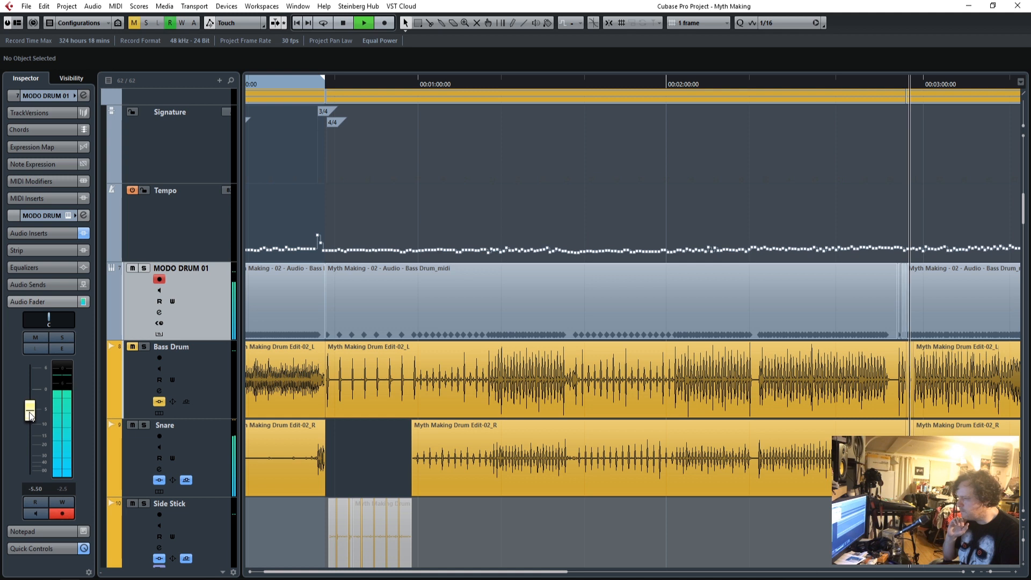
Set the Music group's level to -3.47 dB.
scroll(558, 438, down, 15)
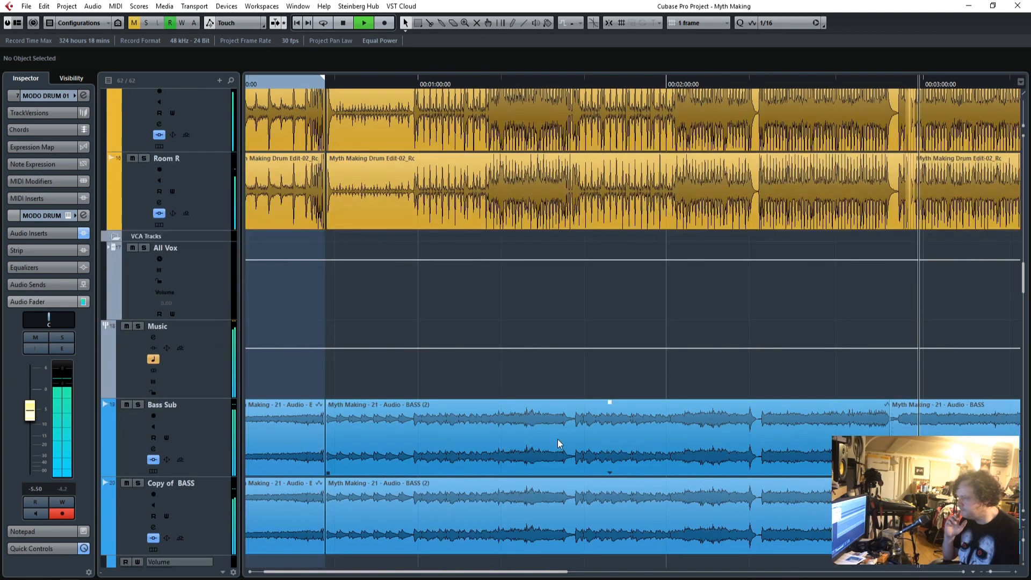
click(185, 351)
scroll(37, 372, down, 2)
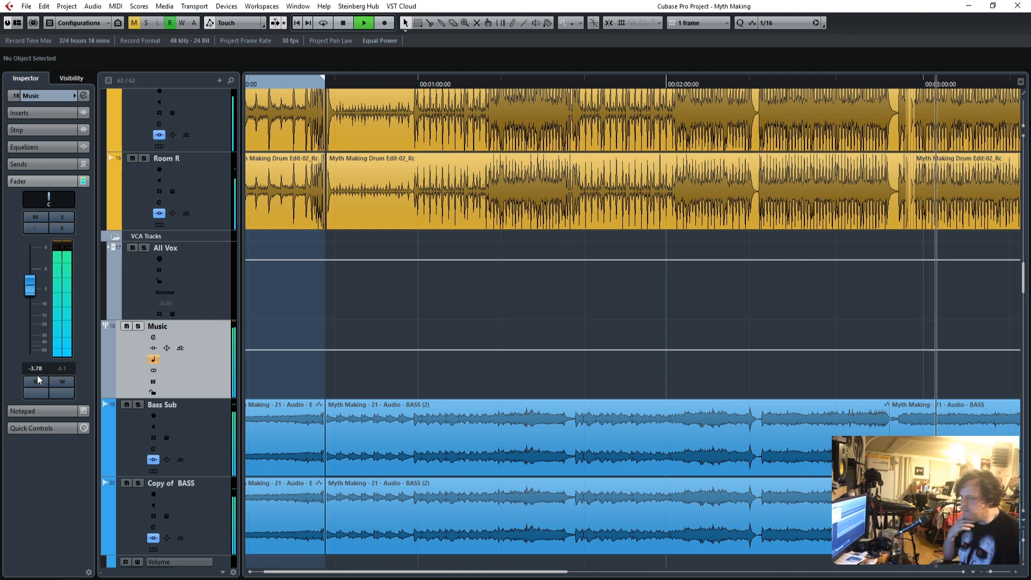
Follow playback to the end of the song while looking through the vocal, BV and bass tracks.
key(g)
key(g)
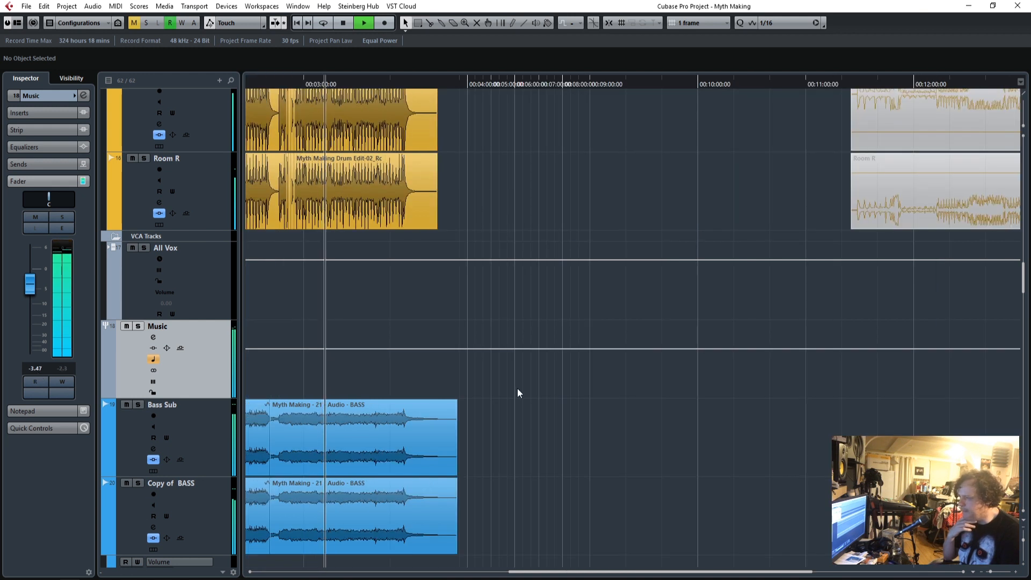
scroll(594, 426, down, 10)
scroll(594, 429, down, 20)
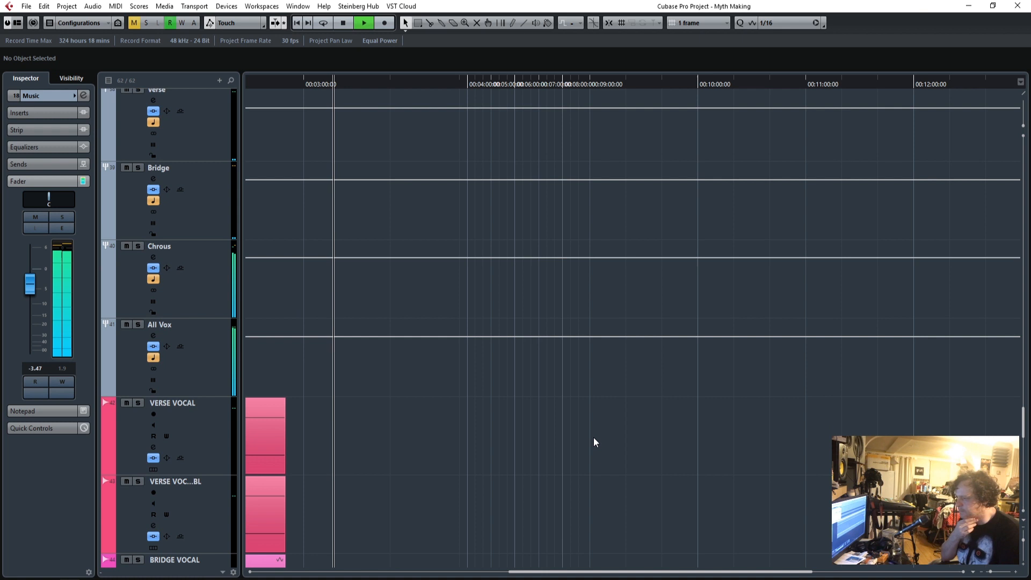
scroll(594, 441, up, 3)
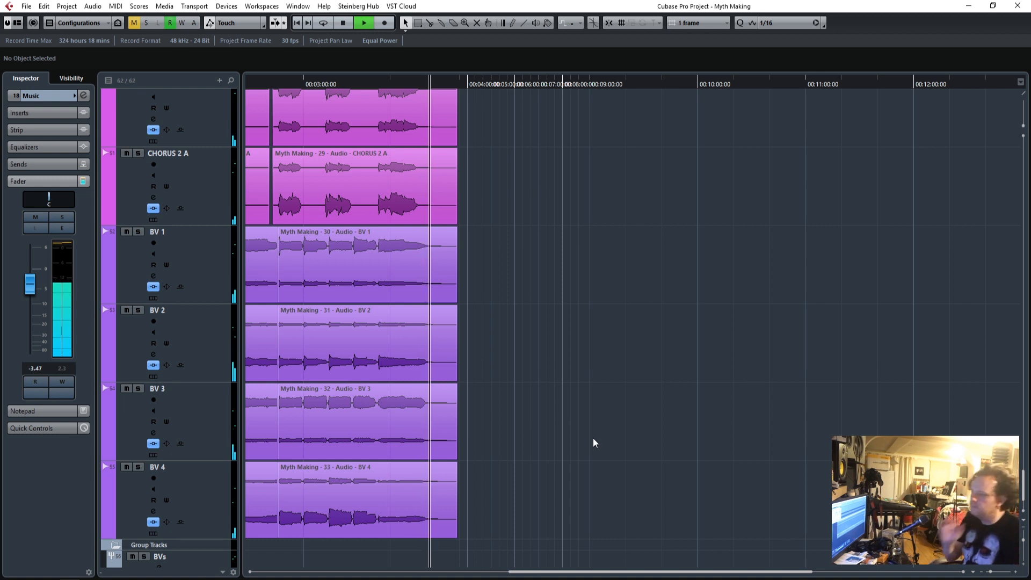
scroll(533, 407, up, 15)
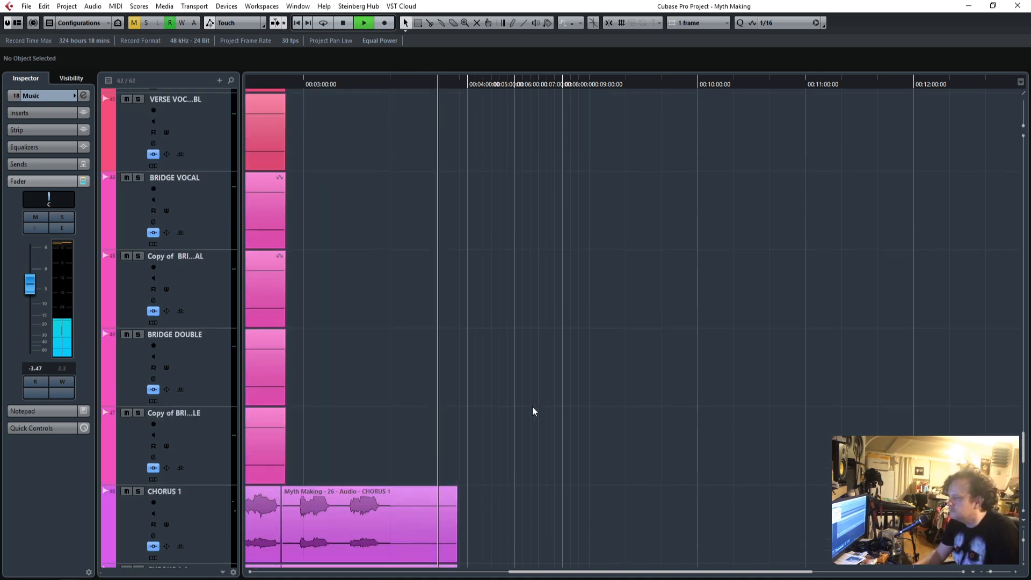
scroll(532, 406, up, 10)
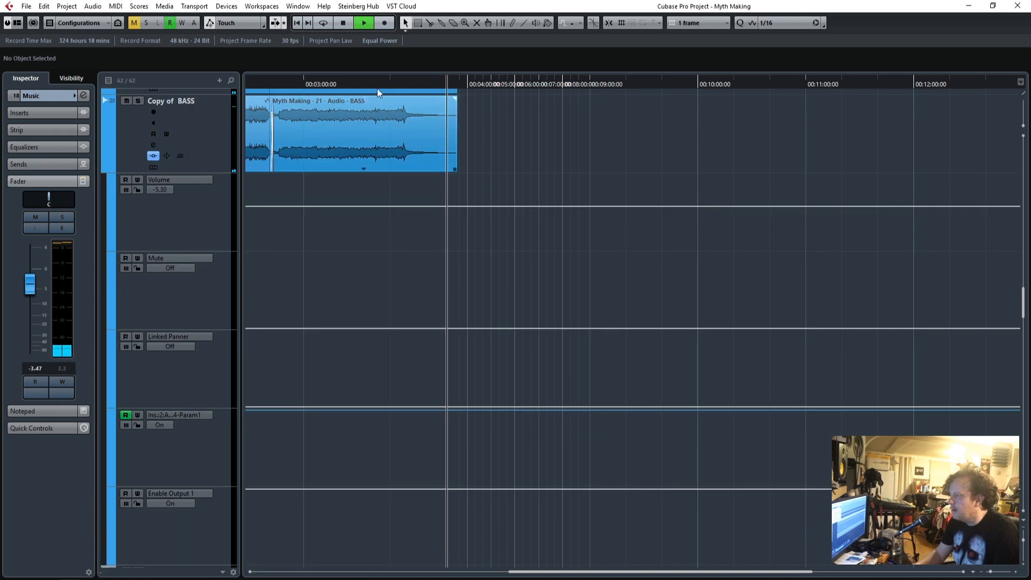
Stop playback, shrink the track heights to overview the arrangement, and zoom in on the song's intro.
key(shift+g)
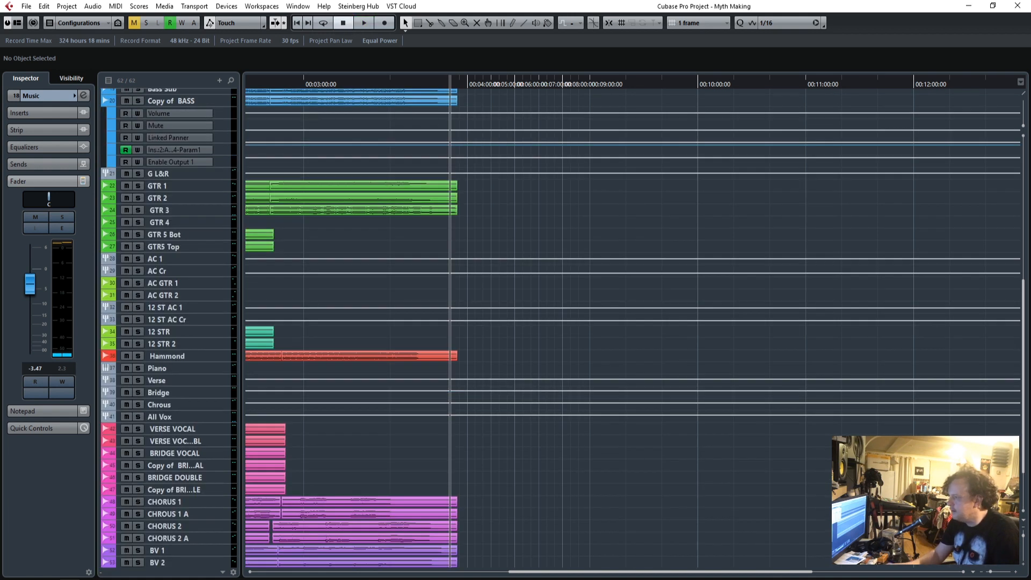
drag(803, 572, 547, 574)
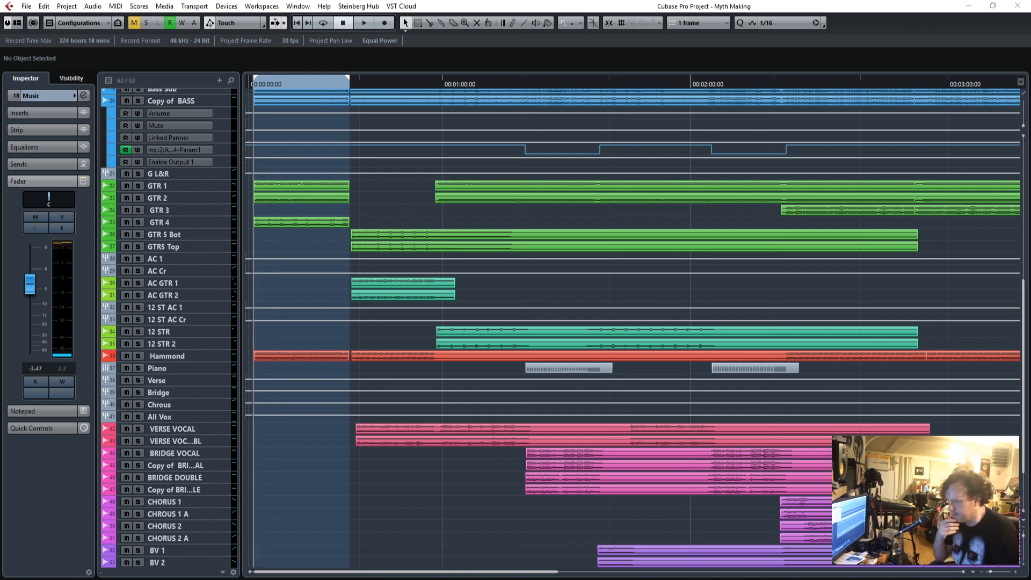
drag(991, 576, 997, 573)
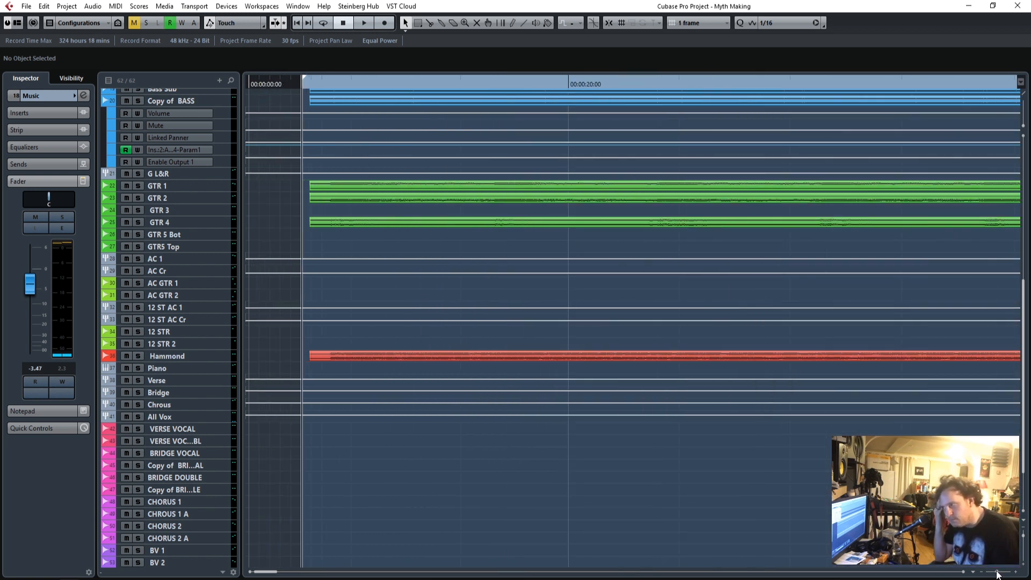
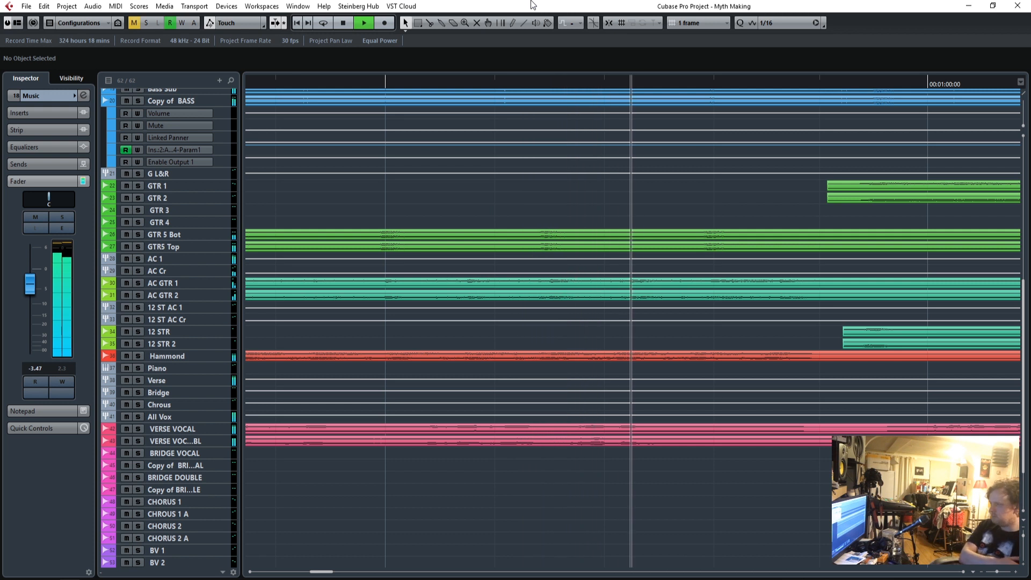
Raise the Crunch Drums group fader to -13.7 dB while the song plays.
scroll(421, 537, up, 5)
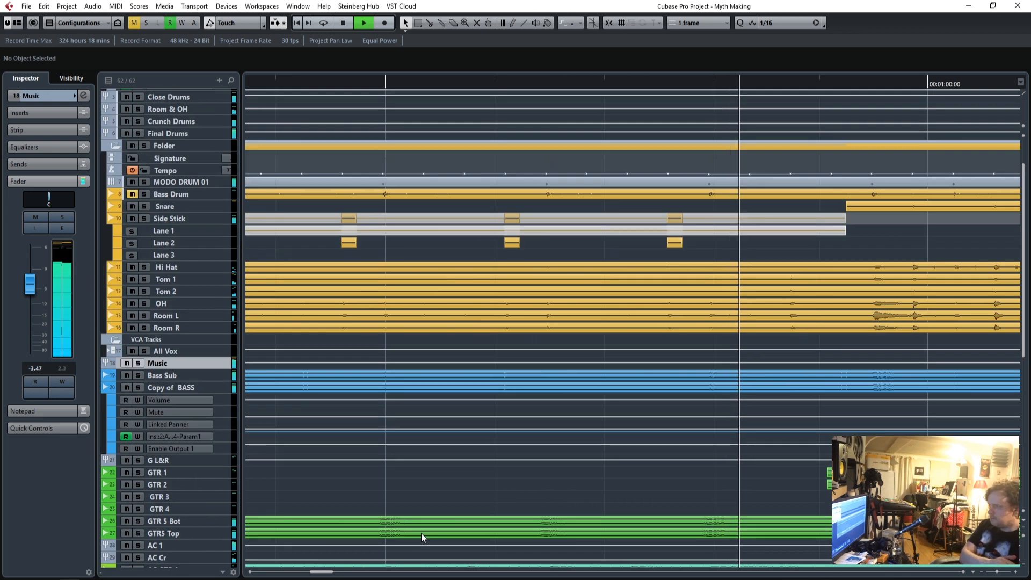
scroll(421, 532, up, 2)
click(183, 180)
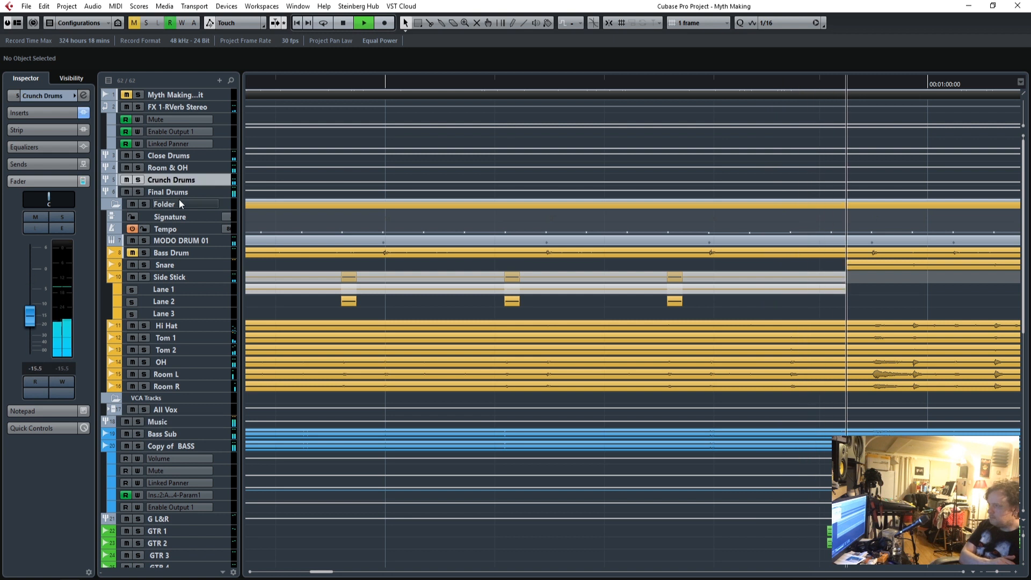
drag(31, 320, 32, 314)
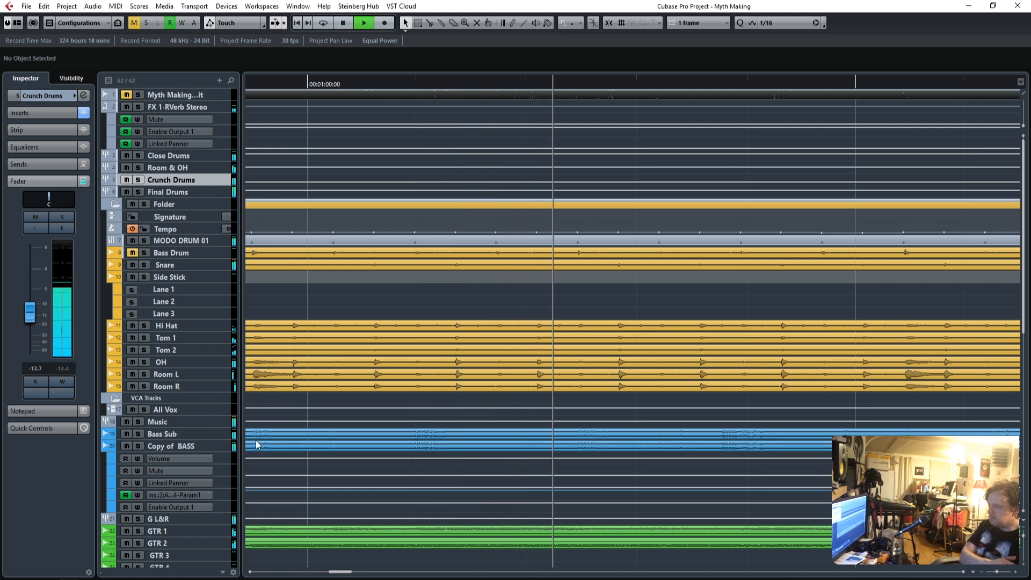
Set the Music group fader to -3.18 dB.
click(194, 421)
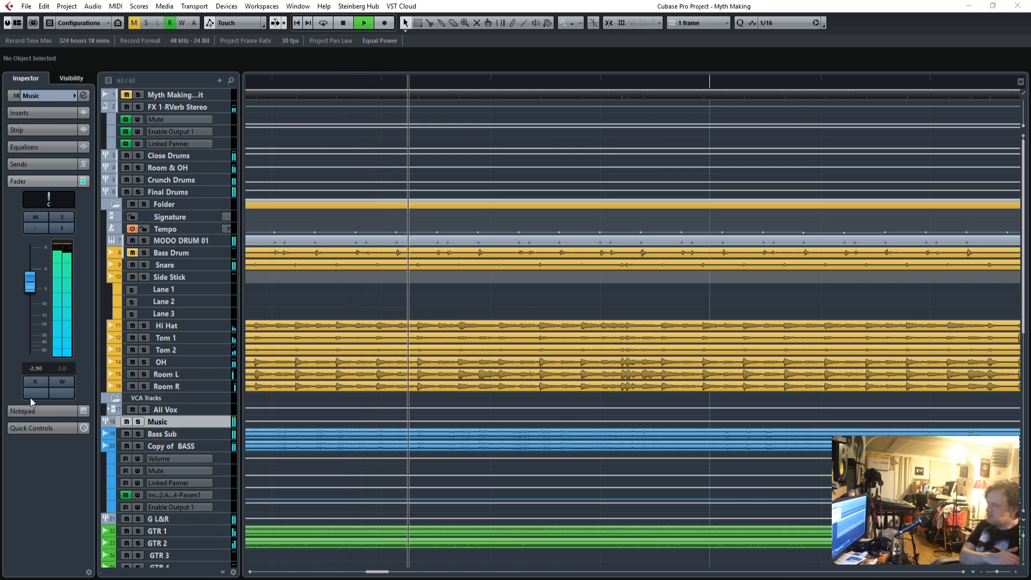
scroll(39, 371, down, 1)
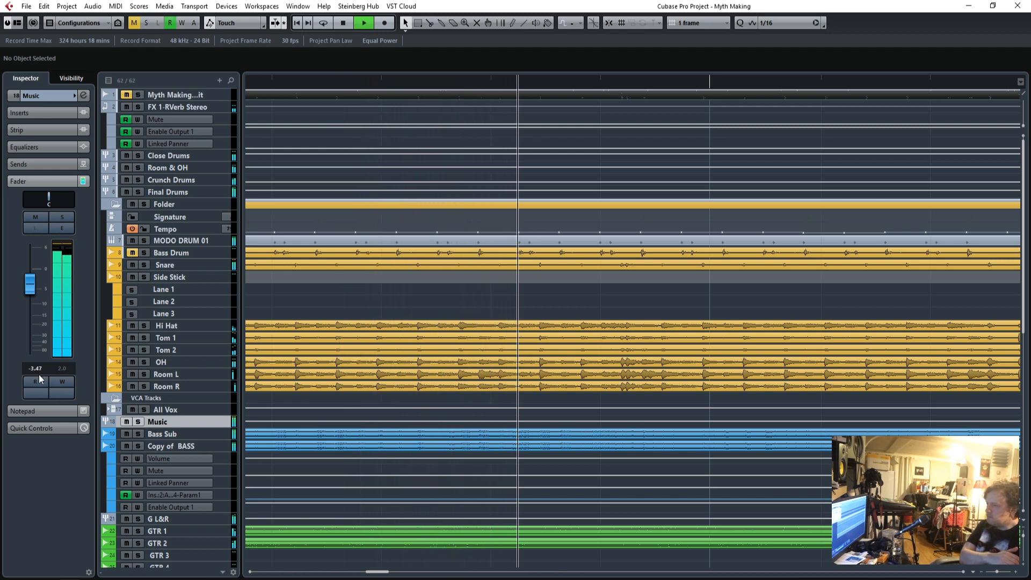
scroll(38, 372, up, 1)
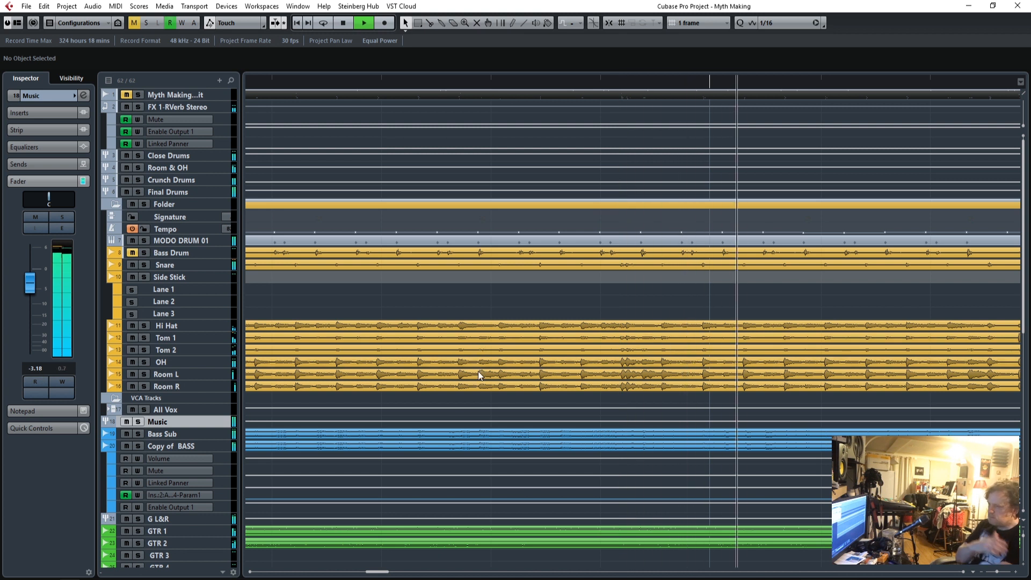
Bring up the Stereo Out channel's track in the project from the MixConsole and select it in the track list.
scroll(452, 484, down, 5)
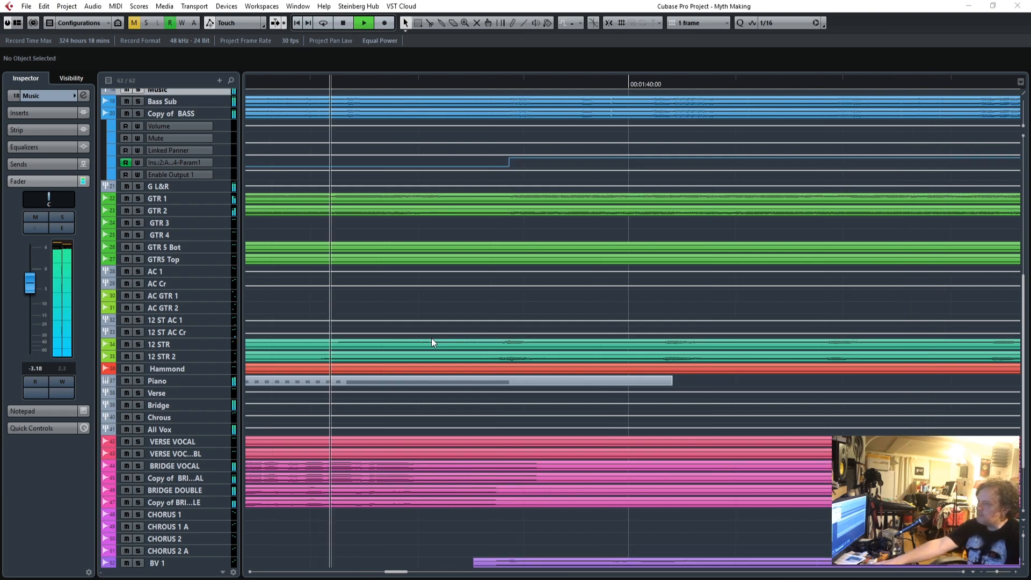
key(F3)
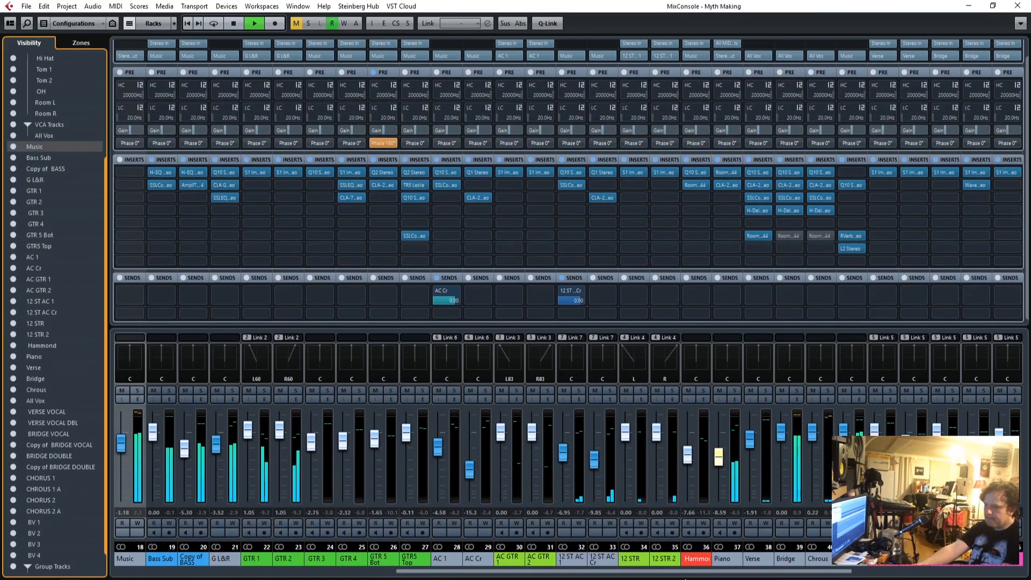
drag(730, 570, 1001, 573)
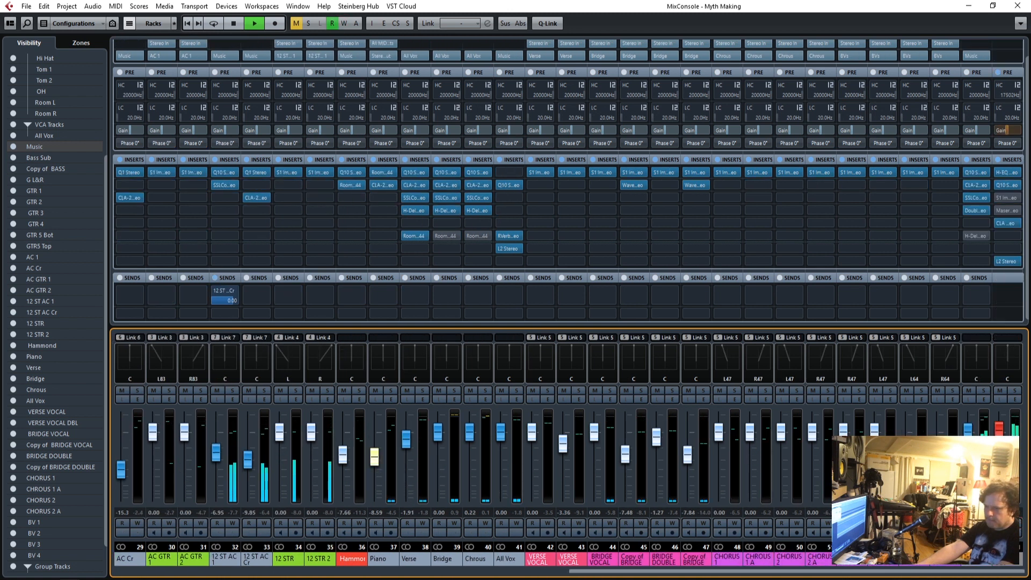
click(1017, 5)
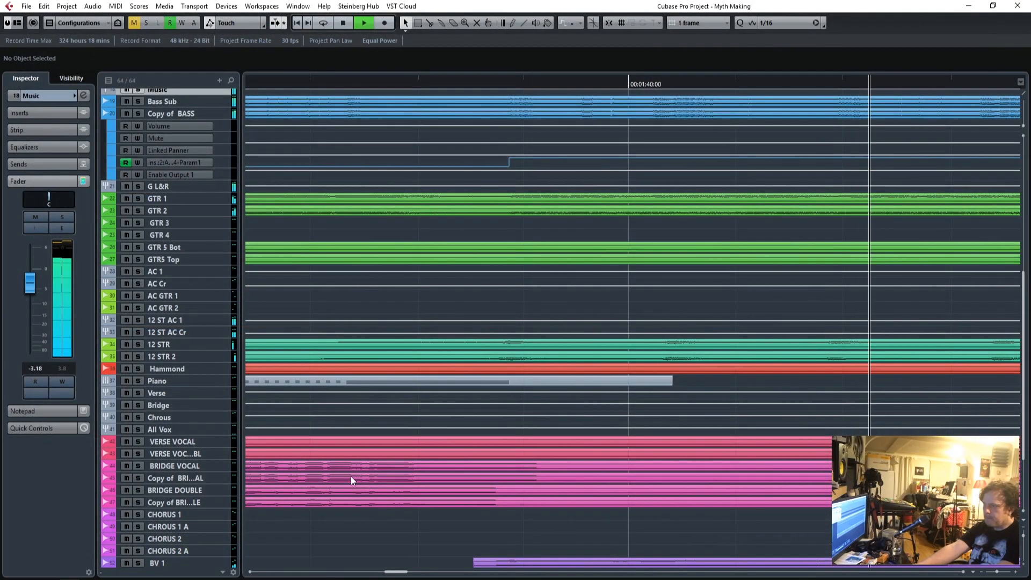
scroll(360, 500, down, 5)
click(194, 541)
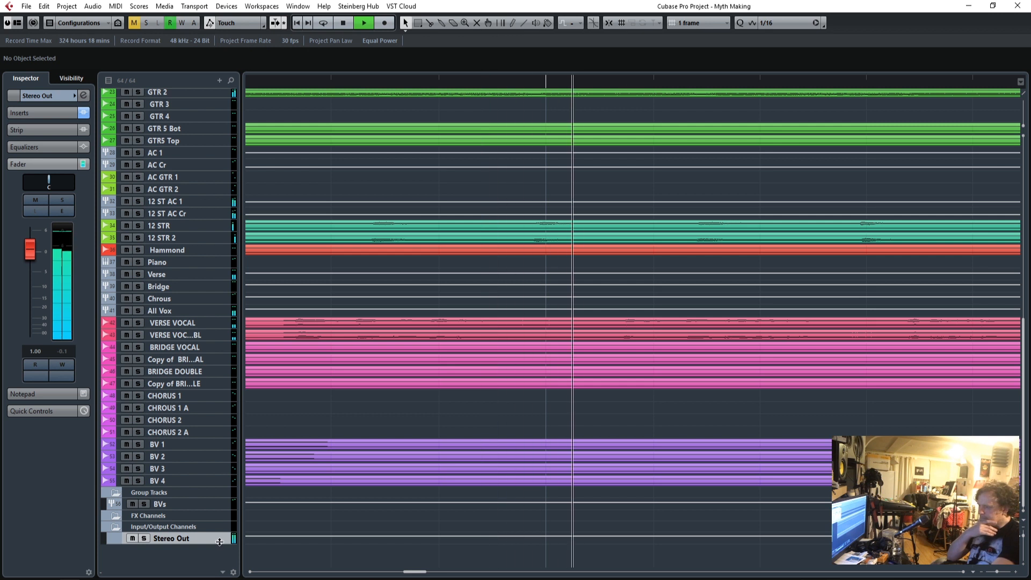
Enlarge the Stereo Out track's height and place it at the head of the track list.
drag(218, 544, 217, 561)
scroll(200, 90, up, 15)
scroll(200, 89, up, 2)
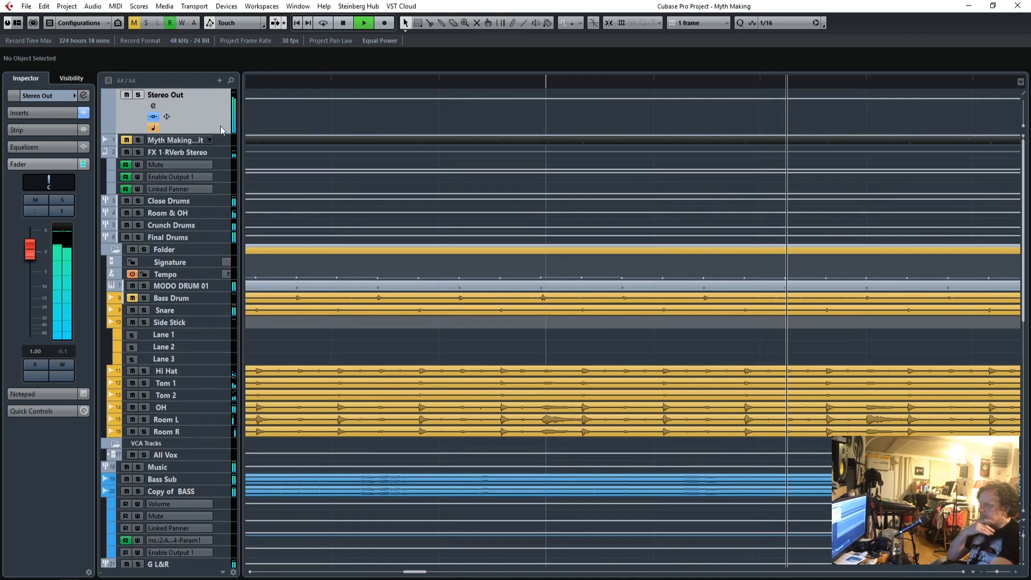
drag(222, 133, 223, 267)
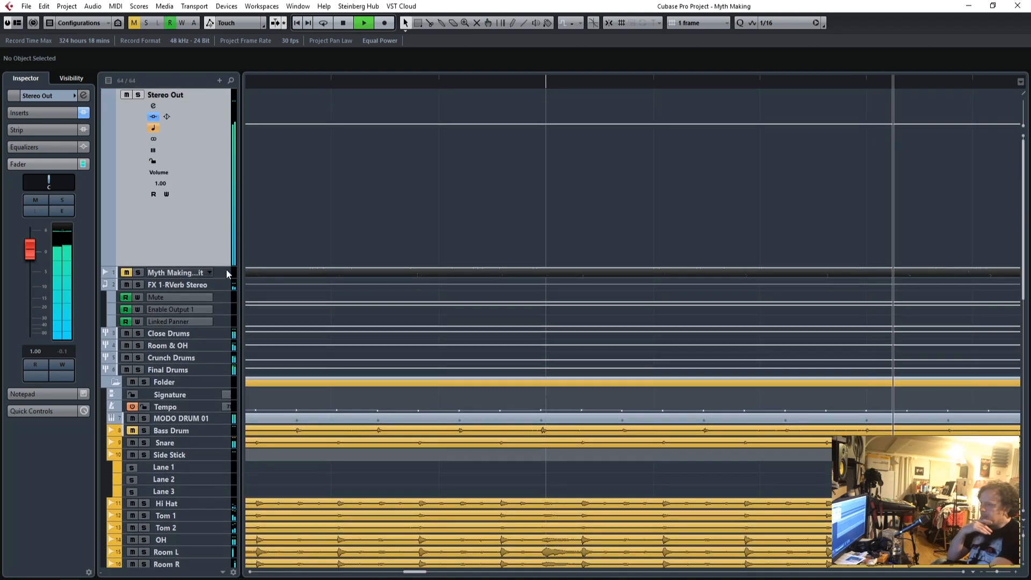
Lower the Room & OH group fader to -4.19 dB and its send to Crunch Drums to -11.3 dB.
drag(996, 572, 994, 571)
click(182, 347)
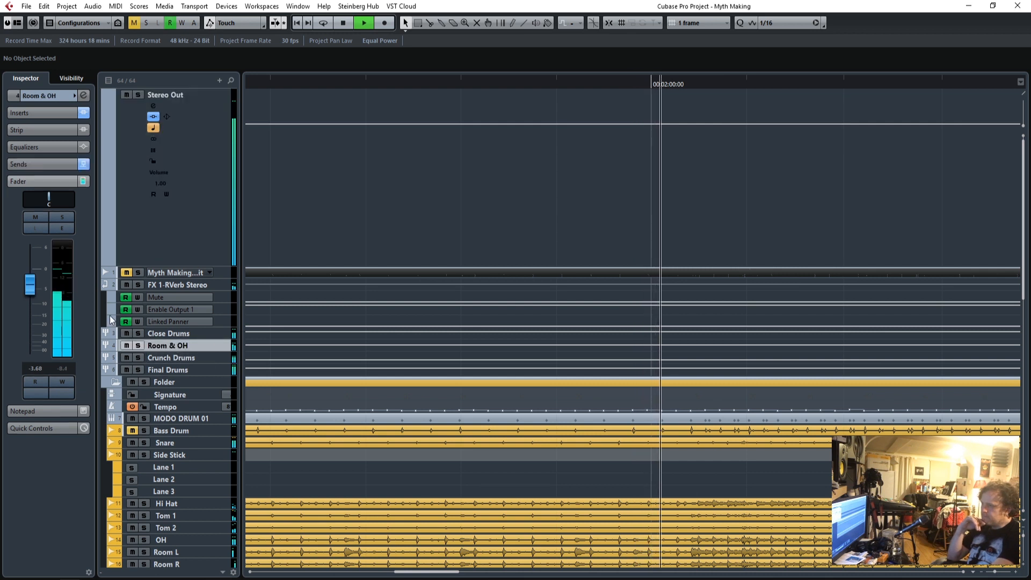
drag(34, 290, 34, 291)
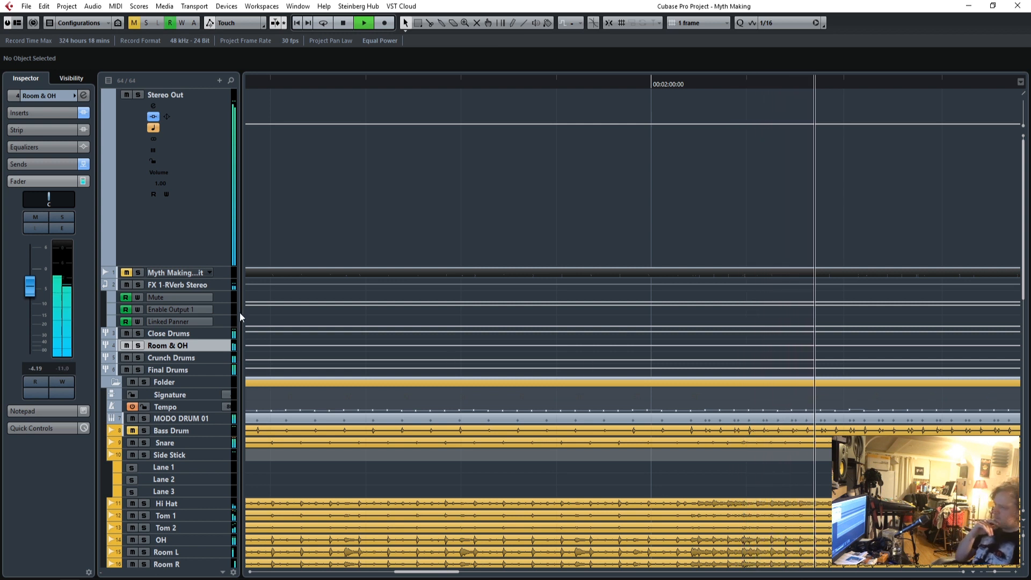
click(43, 165)
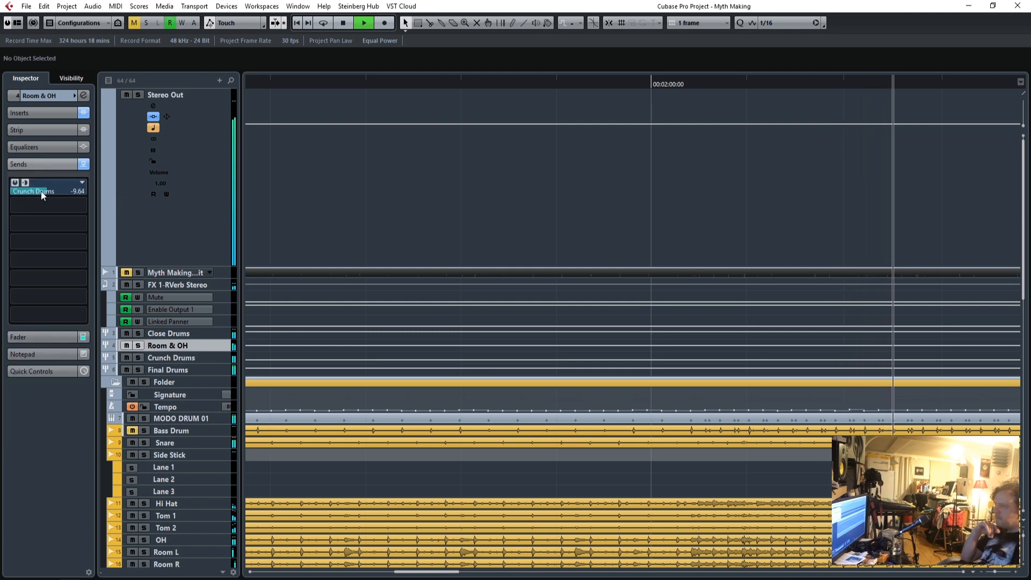
drag(29, 195, 37, 193)
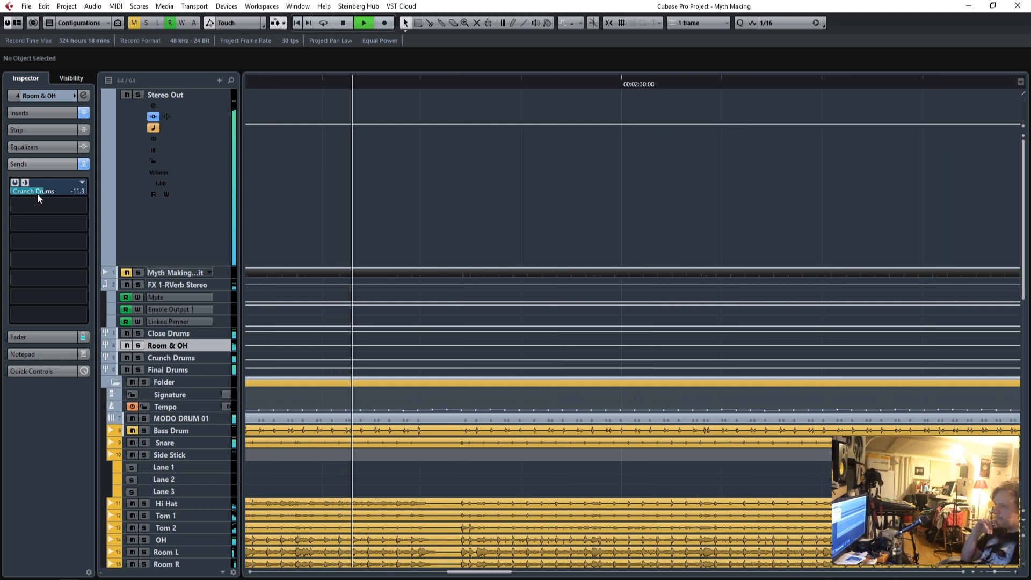
Insert the Q1 Stereo equalizer in the second insert slot of the Room & OH group.
click(47, 114)
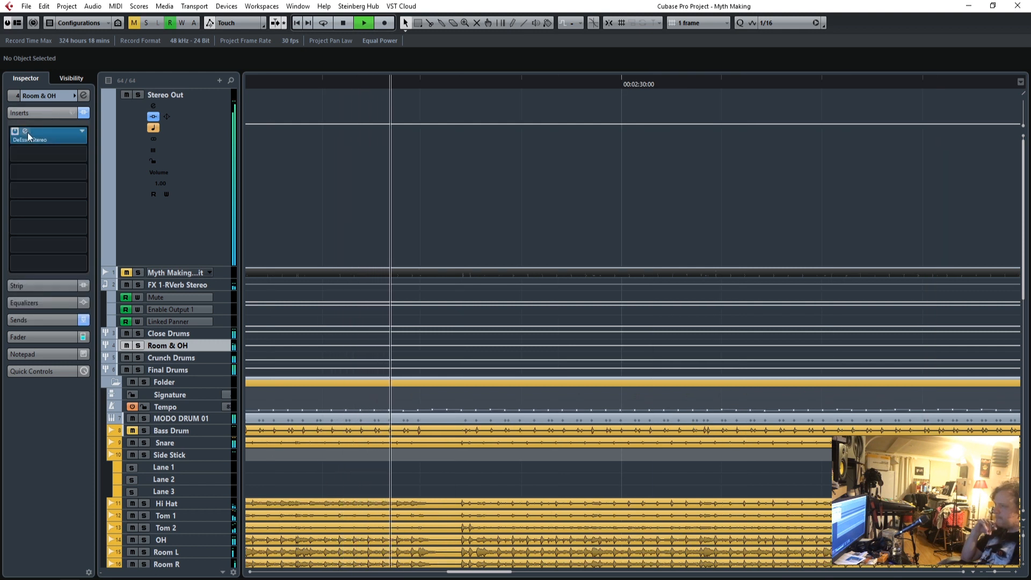
click(81, 154)
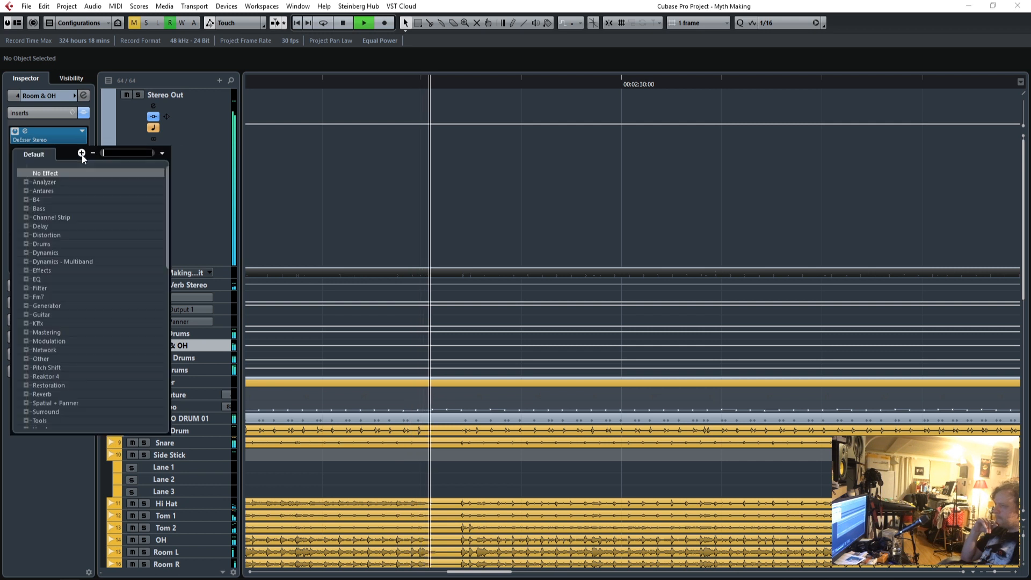
click(26, 279)
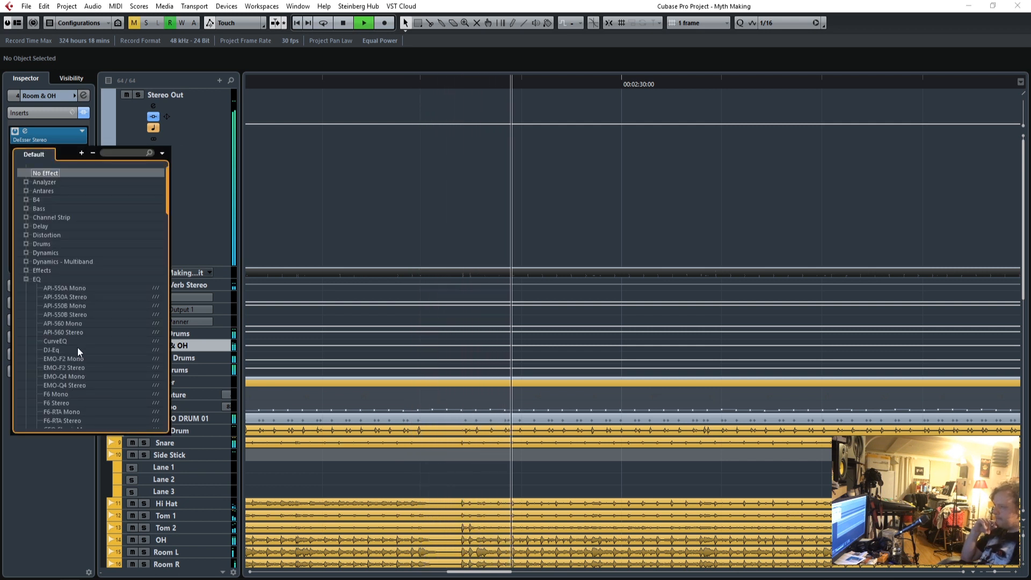
scroll(78, 354, down, 12)
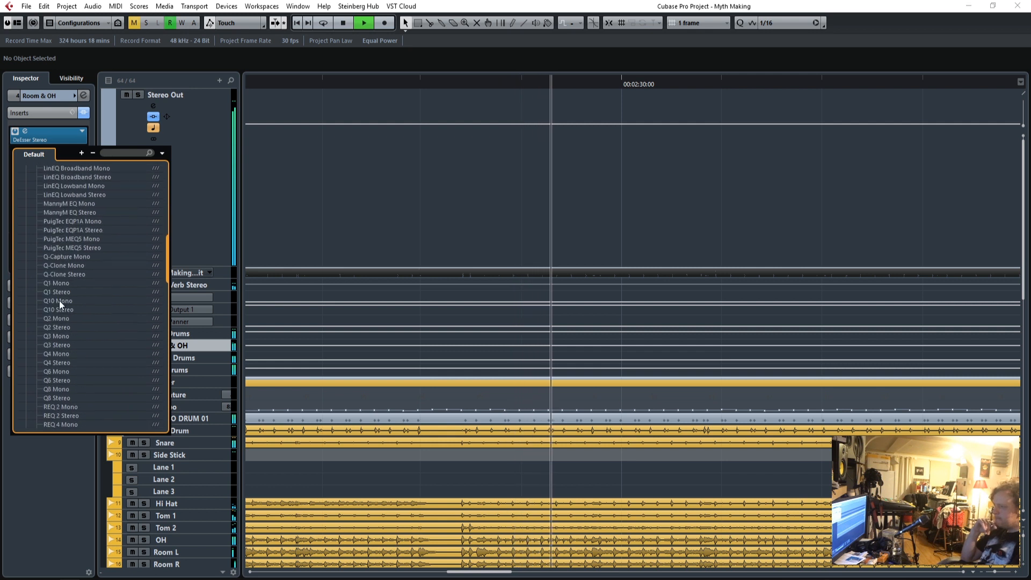
click(59, 292)
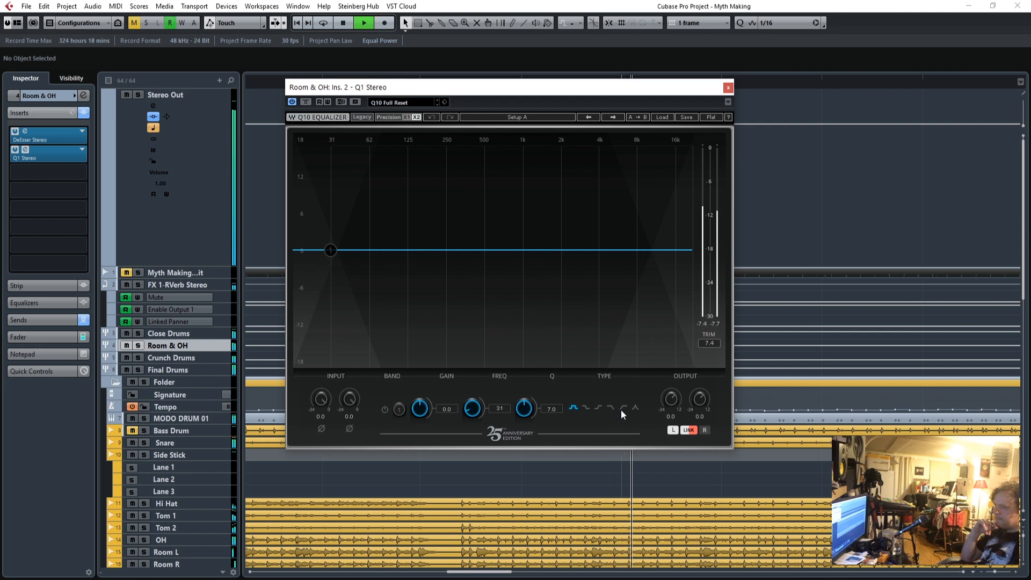
Enable band 1 of the Q1 equalizer as a high-pass filter at 62 Hz and close the plug-in window.
click(386, 410)
mouse_move(472, 409)
mouse_down()
mouse_move(472, 390)
mouse_move(472, 402)
mouse_up()
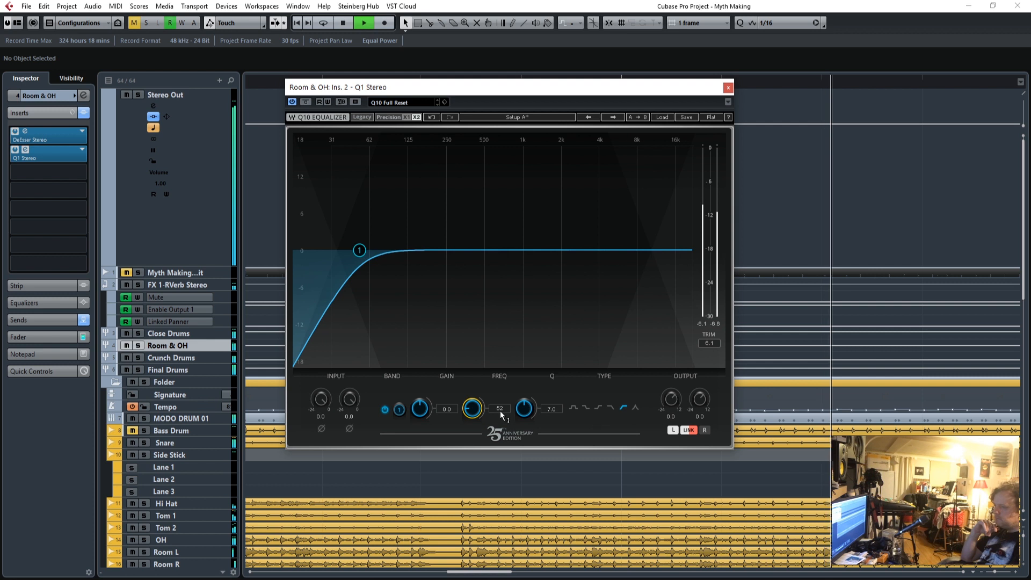
click(728, 88)
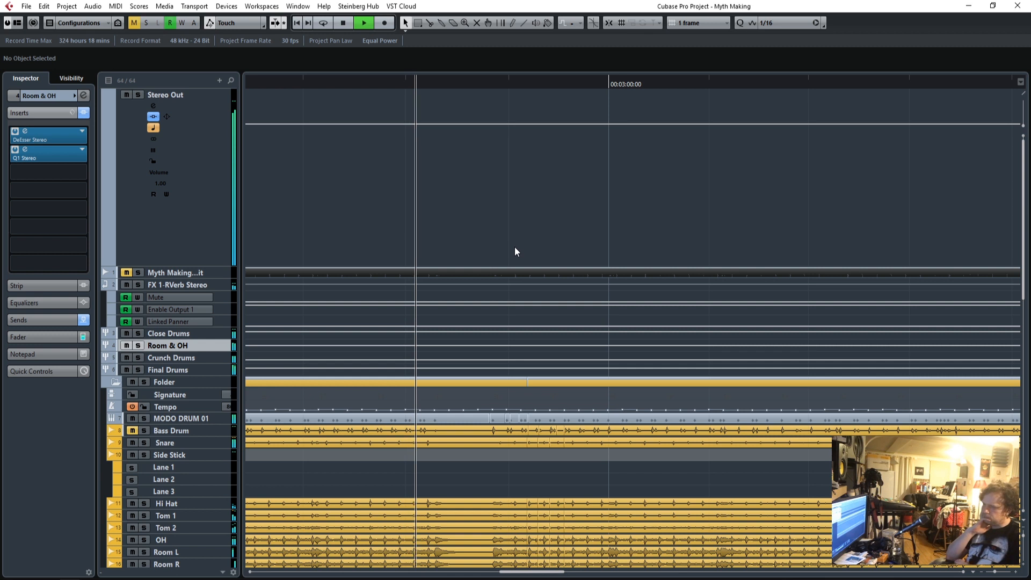
Mute and unmute the Crunch Drums group to compare the mix with and without it.
click(195, 358)
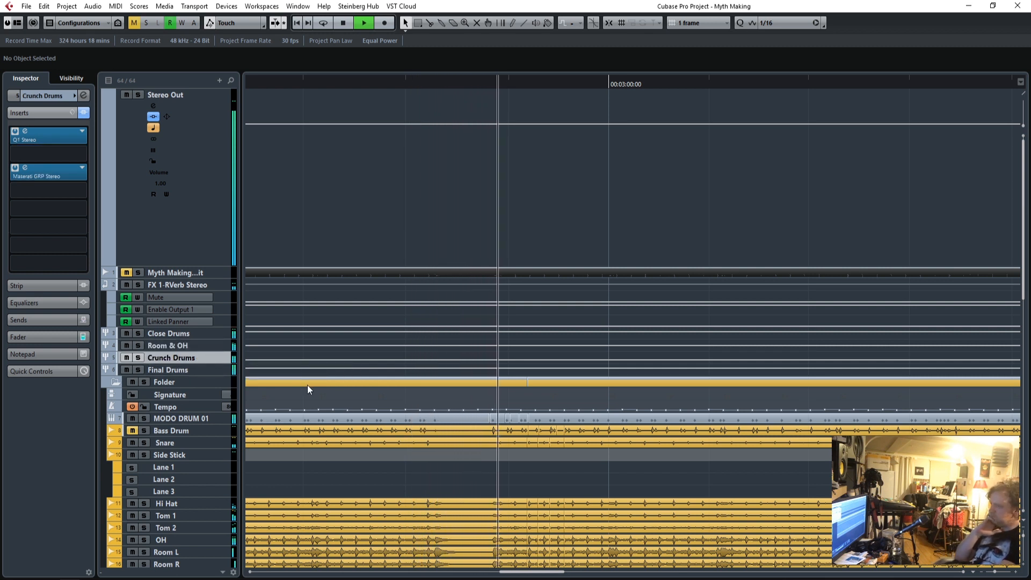
click(44, 340)
click(126, 358)
click(126, 358)
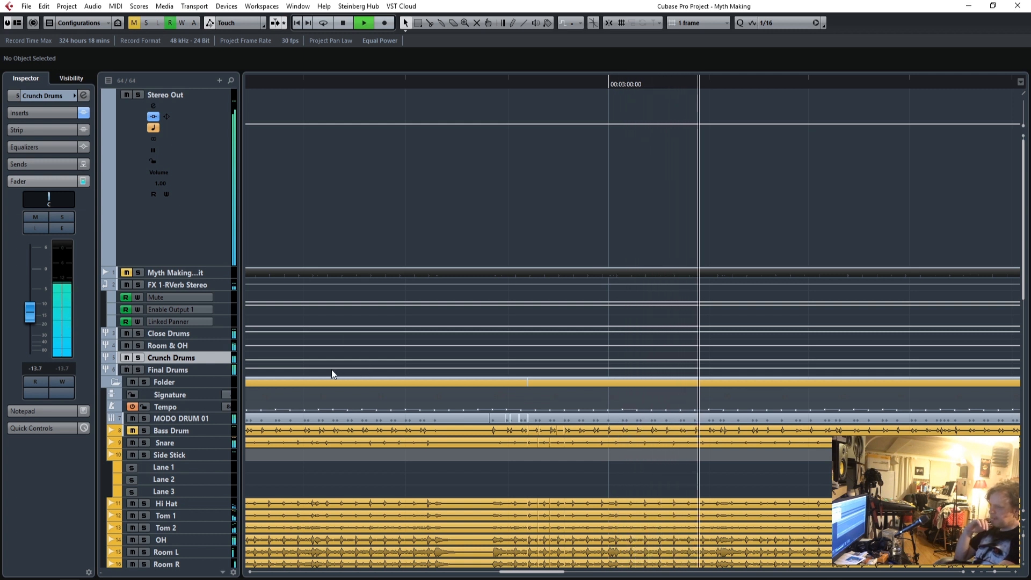
Check the Music group's level through the rest of the song and stop playback near the end.
scroll(346, 410, down, 4)
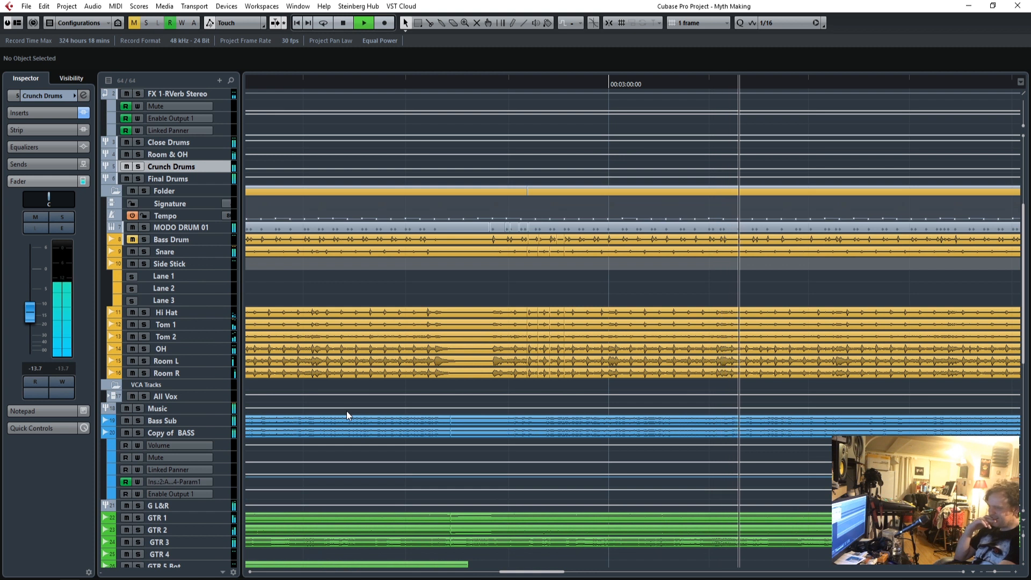
click(347, 411)
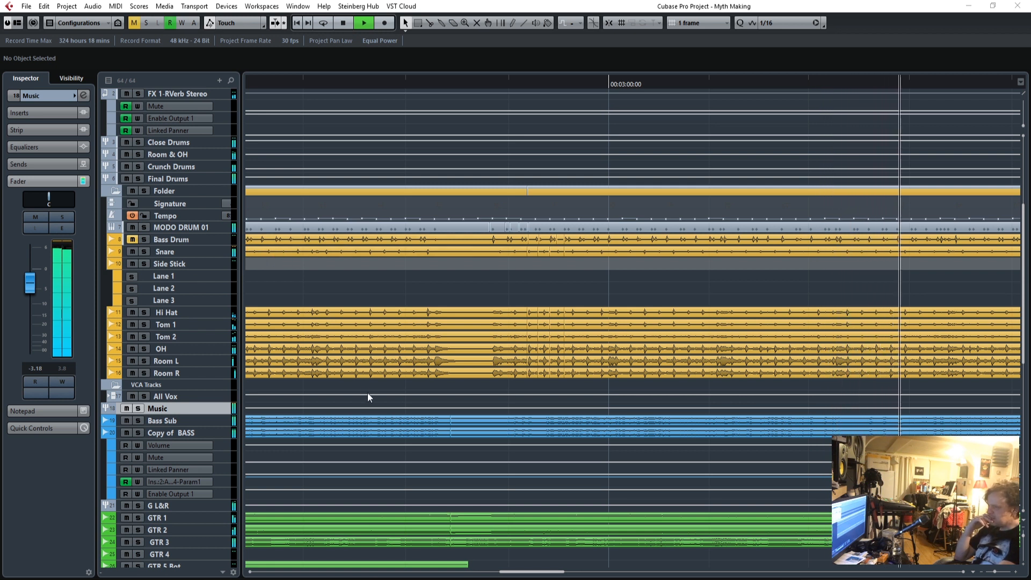
scroll(366, 390, up, 4)
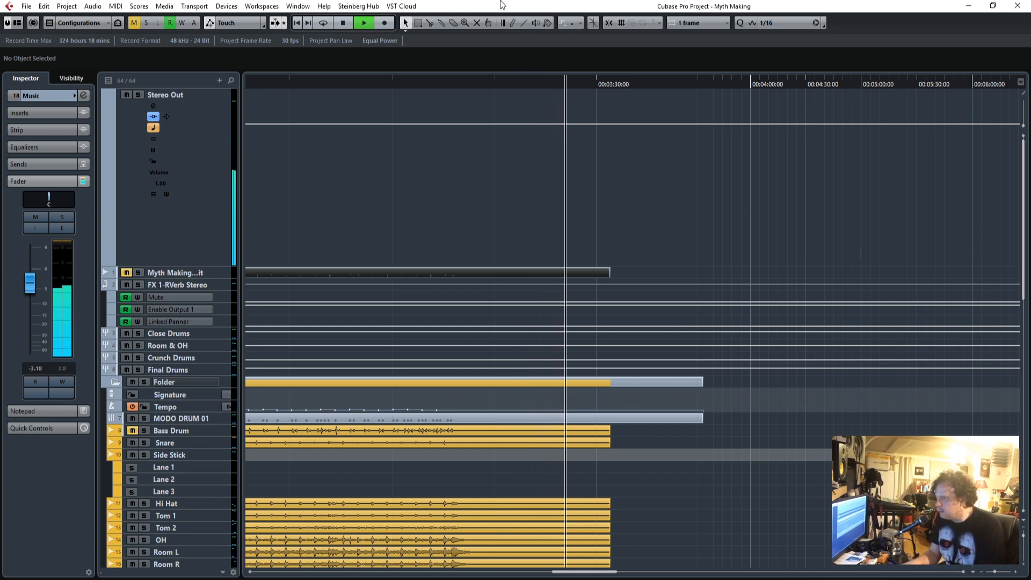
key(space)
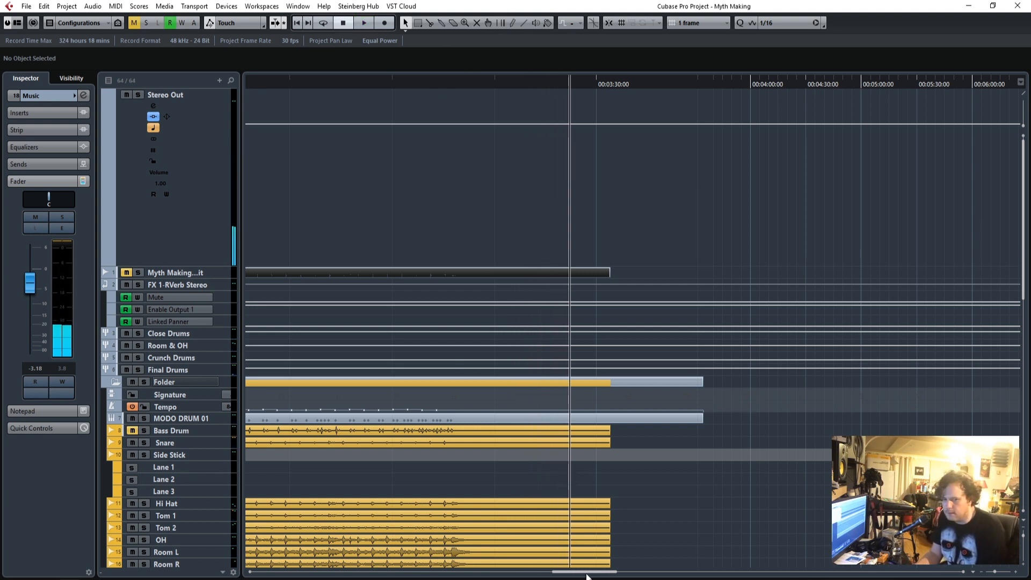
Return to the song's start and review the Crunch Drums fader and the Room & OH send to Crunch Drums.
drag(590, 573, 289, 579)
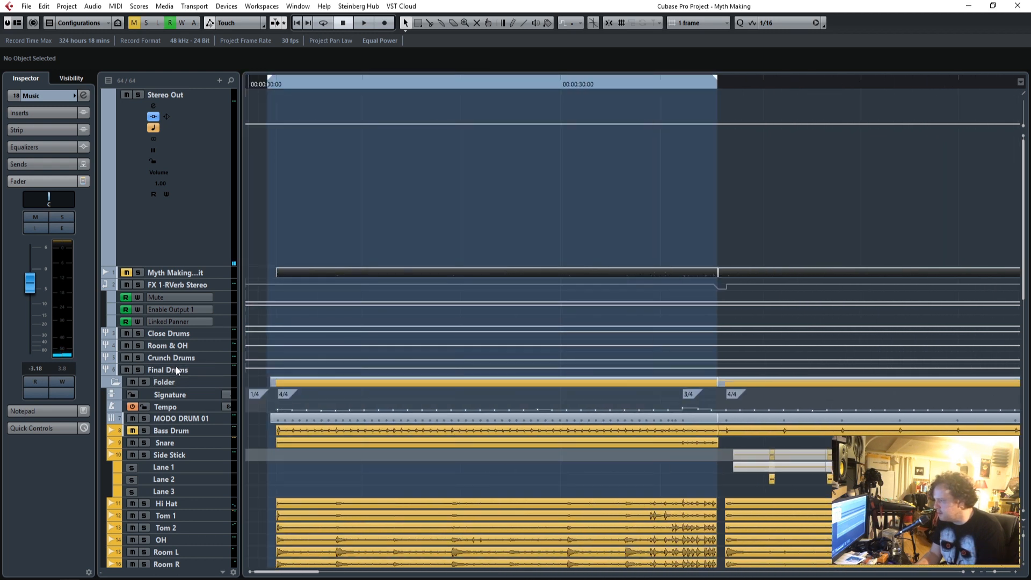
click(219, 358)
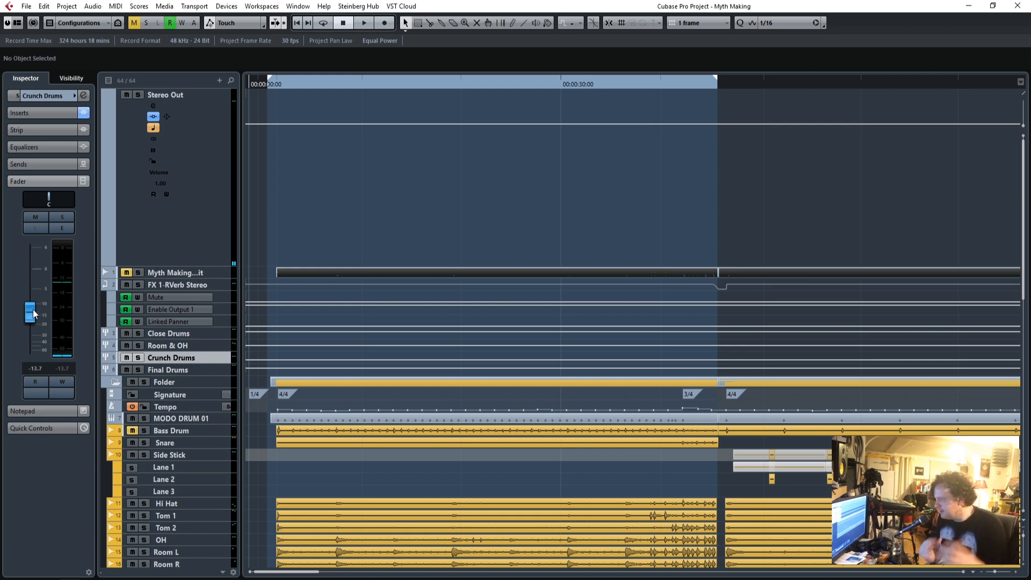
click(199, 346)
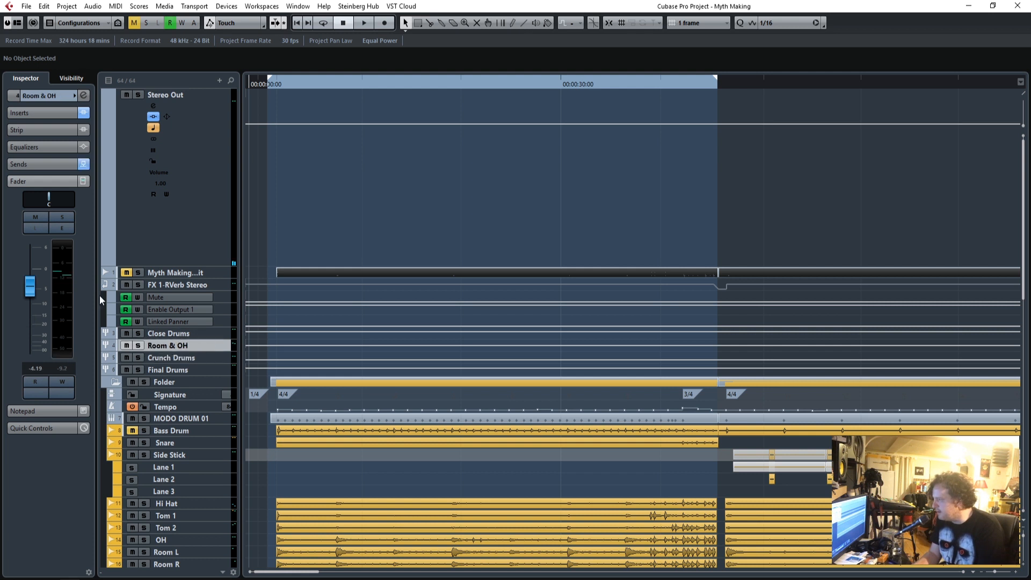
click(34, 165)
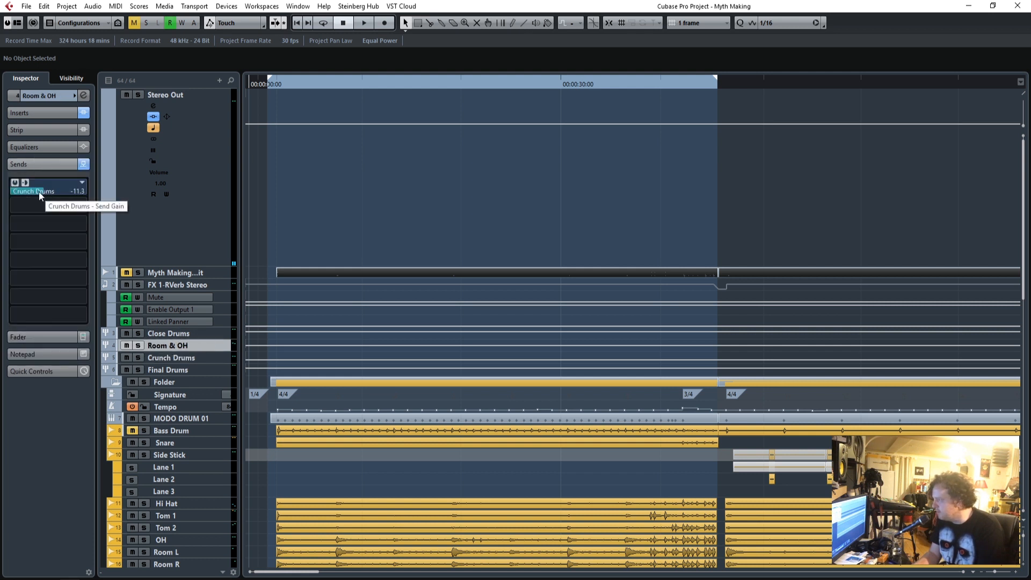
click(207, 358)
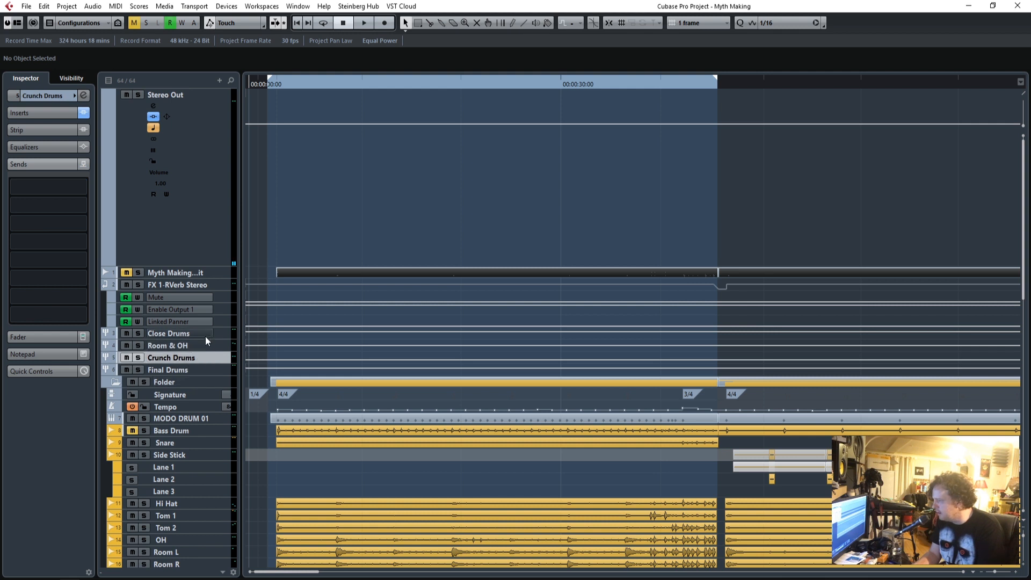
Inspect the high-pass curve of the Q1 equalizer on the Room & OH group and close the plug-in window.
click(208, 347)
click(52, 114)
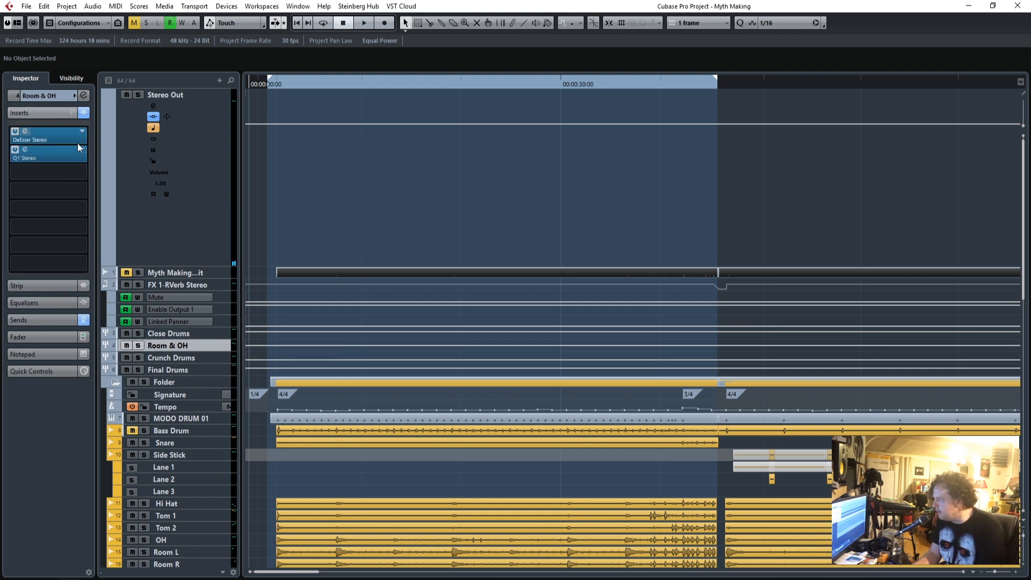
click(25, 151)
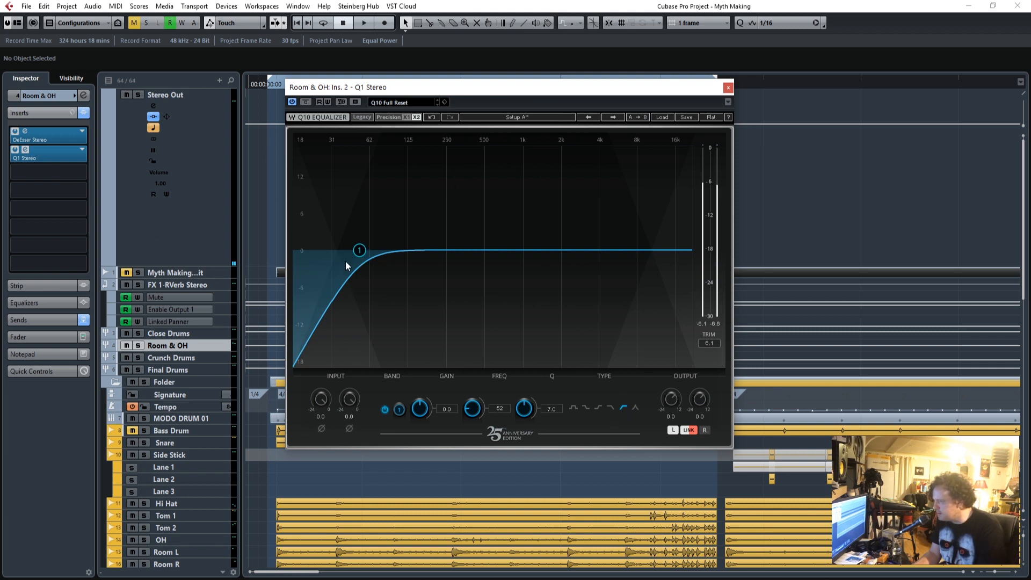
click(728, 88)
Play the song into the bridge and briefly solo the BRIDGE VOCAL track to compare it with the BRIDGE DOUBLE.
scroll(473, 315, down, 10)
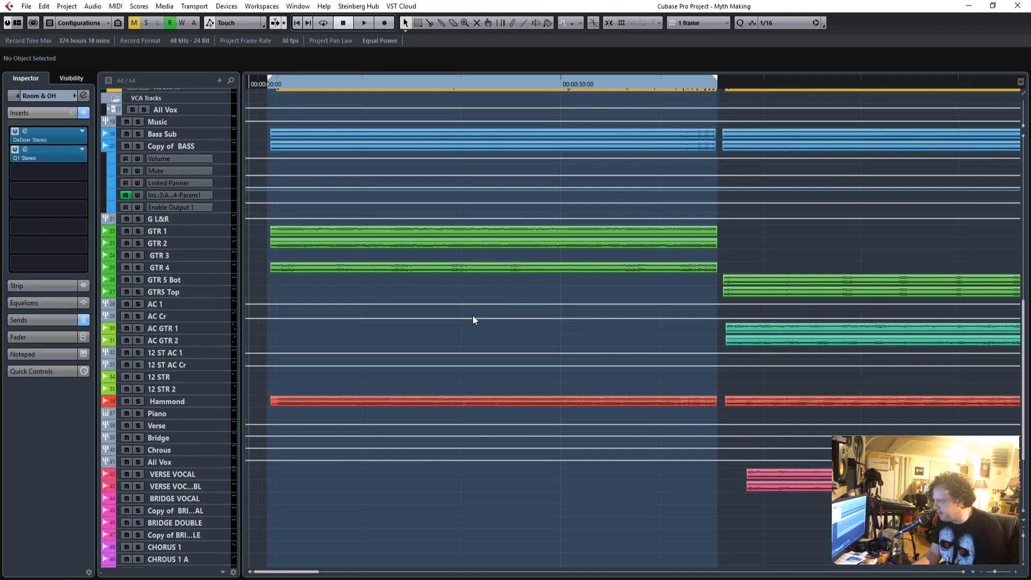
scroll(472, 315, up, 10)
scroll(473, 314, down, 10)
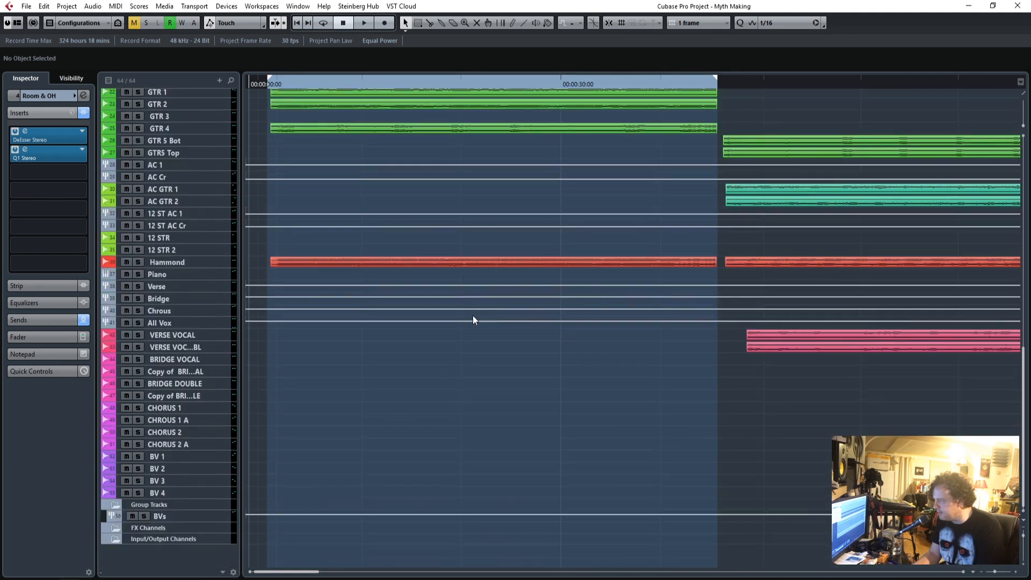
scroll(449, 295, up, 10)
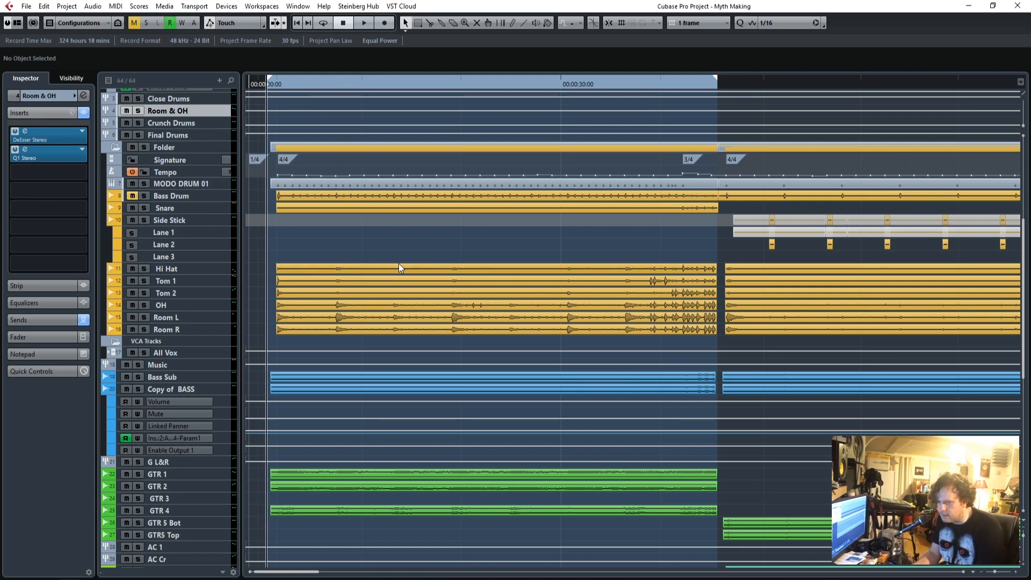
scroll(399, 263, down, 10)
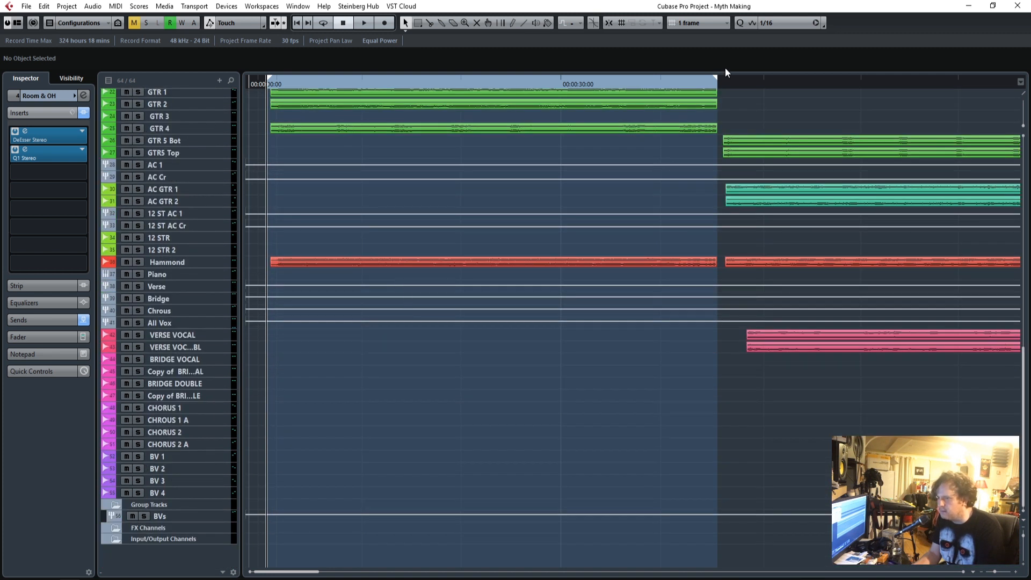
drag(728, 85, 779, 85)
key(space)
click(179, 358)
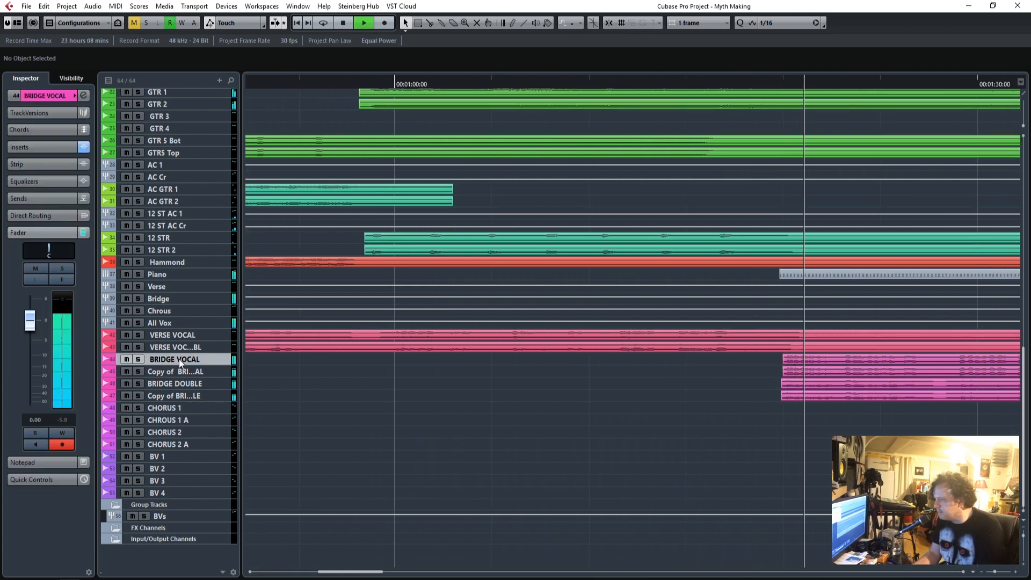
click(137, 359)
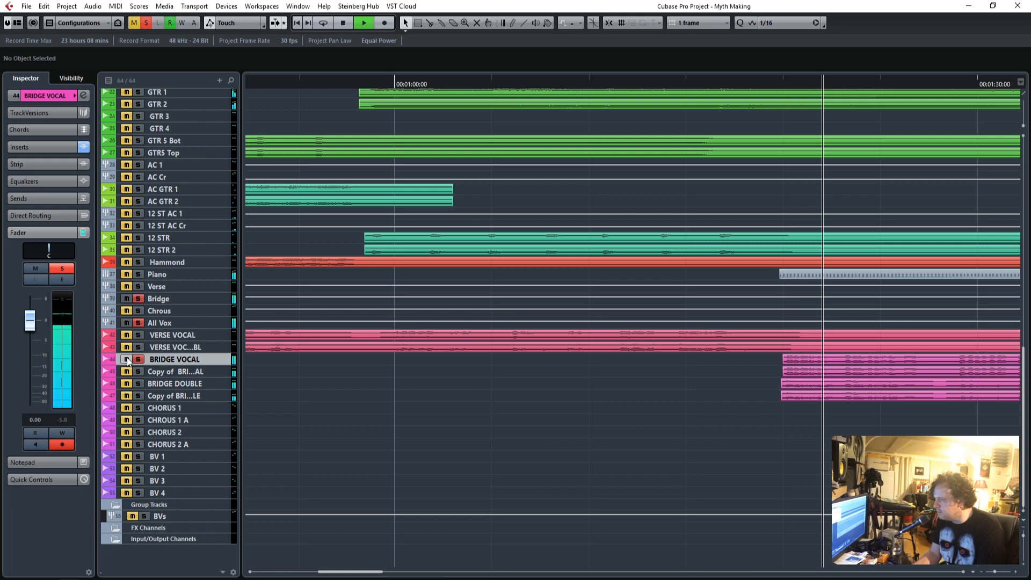
click(177, 385)
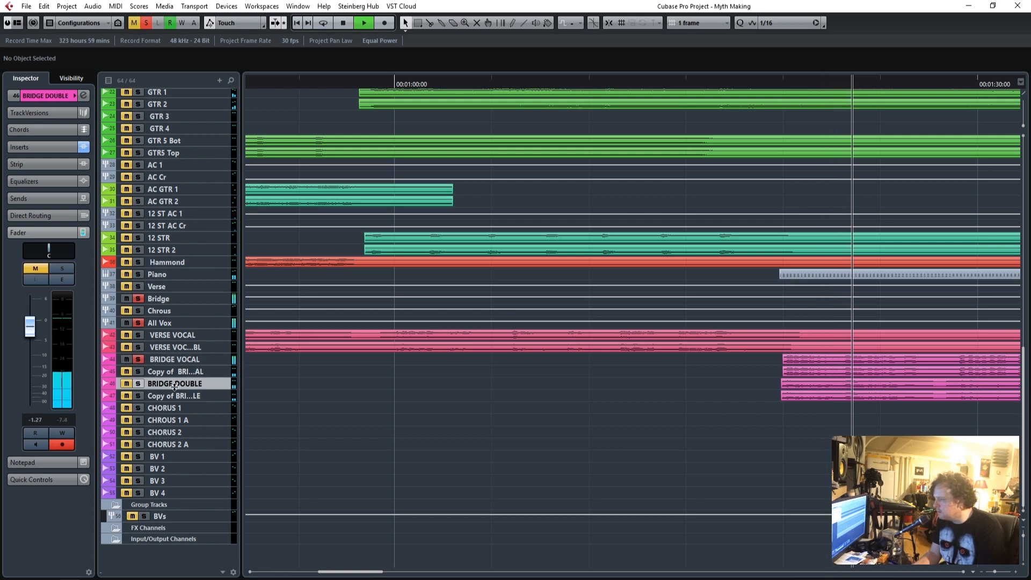
click(137, 359)
Raise the BRIDGE DOUBLE track's fader to 0.00 and replay the bridge from just before its vocals enter.
drag(34, 333, 34, 332)
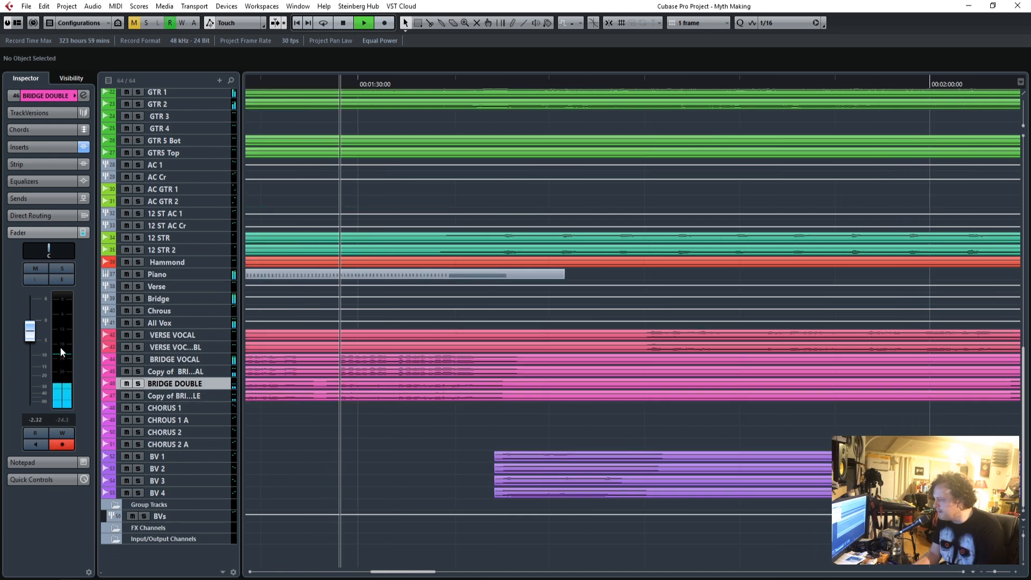
mouse_move(31, 334)
mouse_down()
mouse_move(31, 408)
mouse_move(33, 331)
mouse_up()
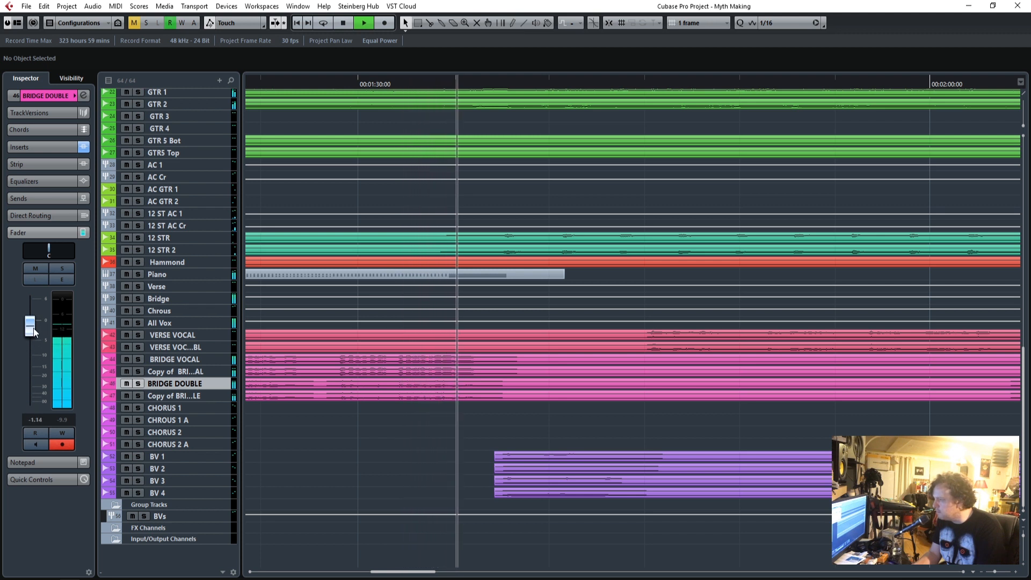
key(space)
drag(393, 573, 361, 573)
click(517, 83)
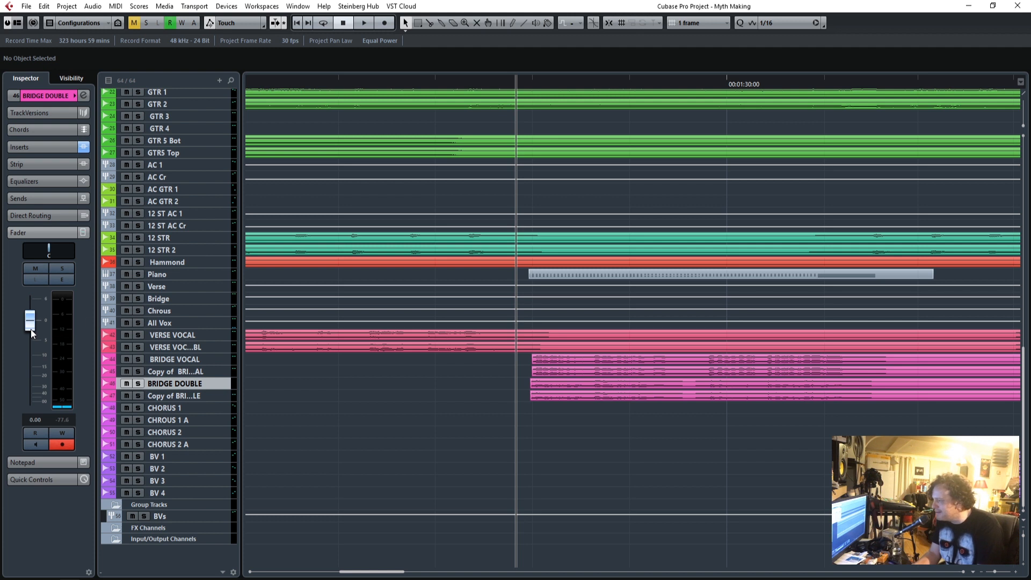
key(space)
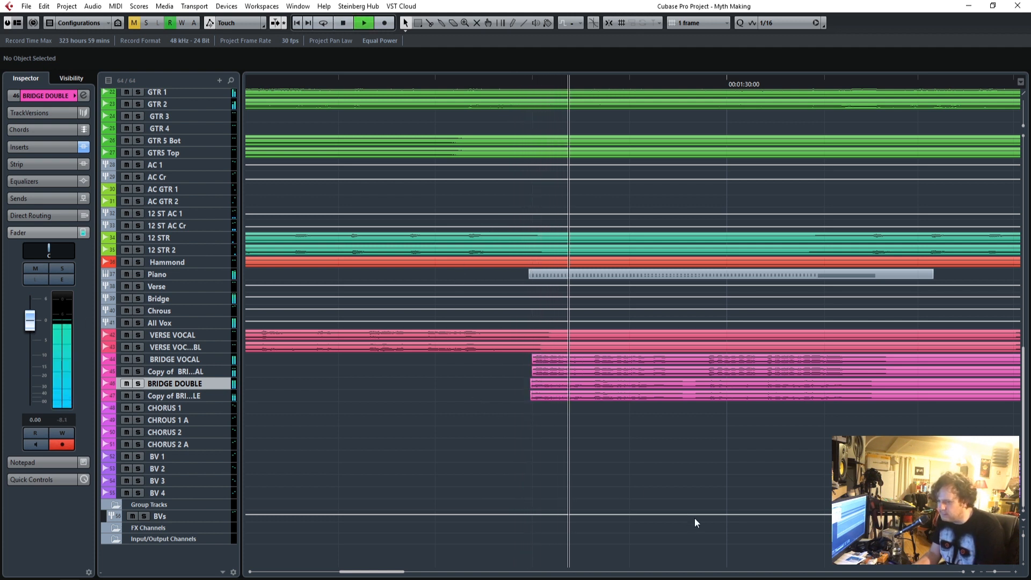
Select the BVs group, enlarge its track and play the section where the backing vocals come in.
click(981, 572)
click(981, 572)
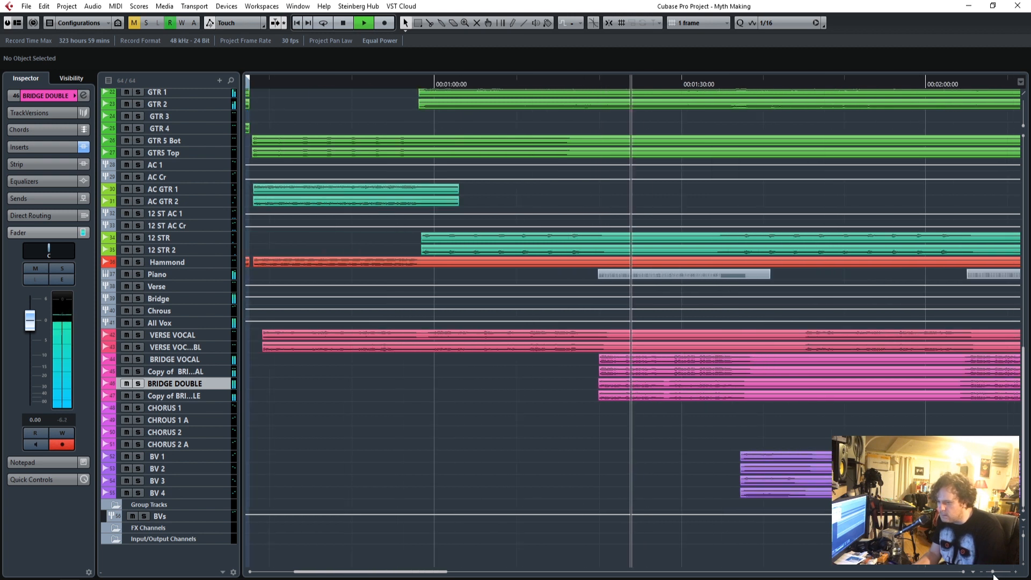
click(963, 572)
click(963, 571)
click(962, 571)
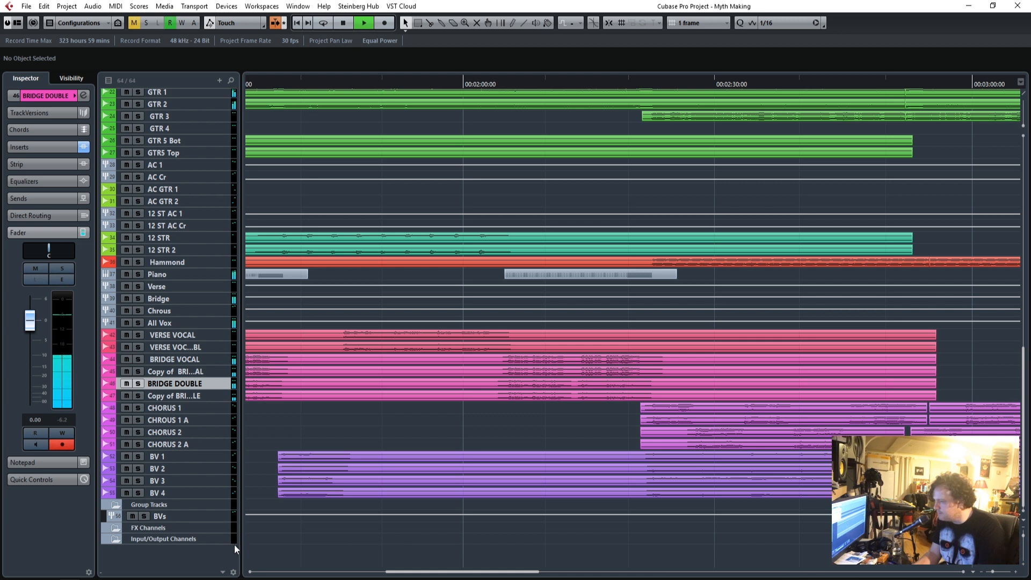
click(190, 521)
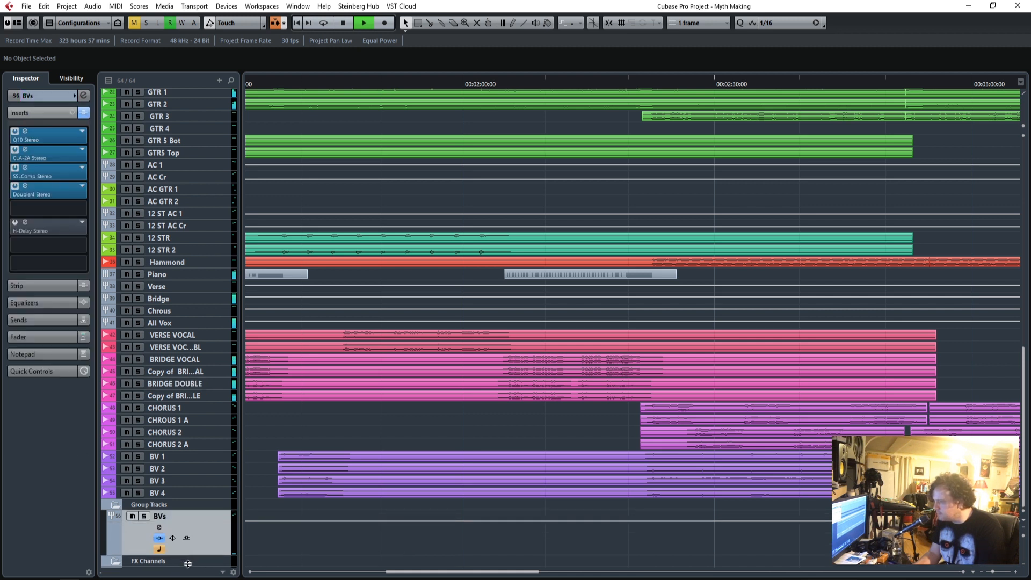
scroll(534, 568, down, 3)
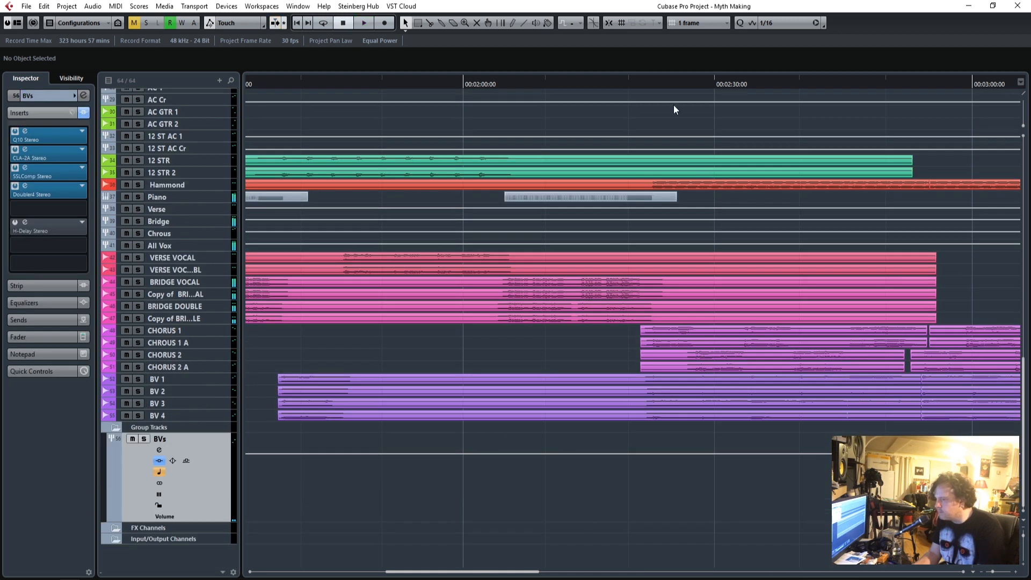
drag(638, 83, 621, 99)
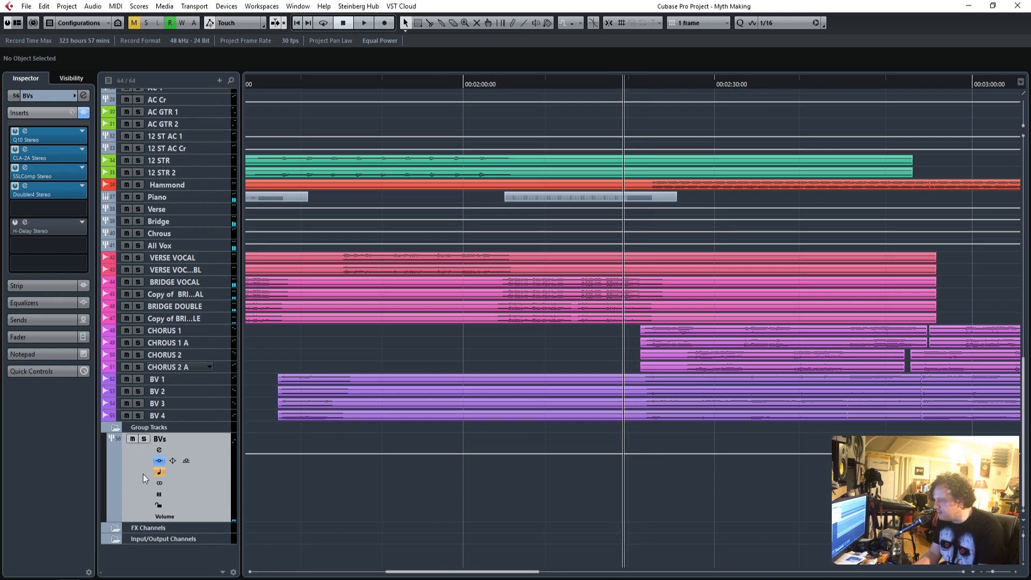
key(space)
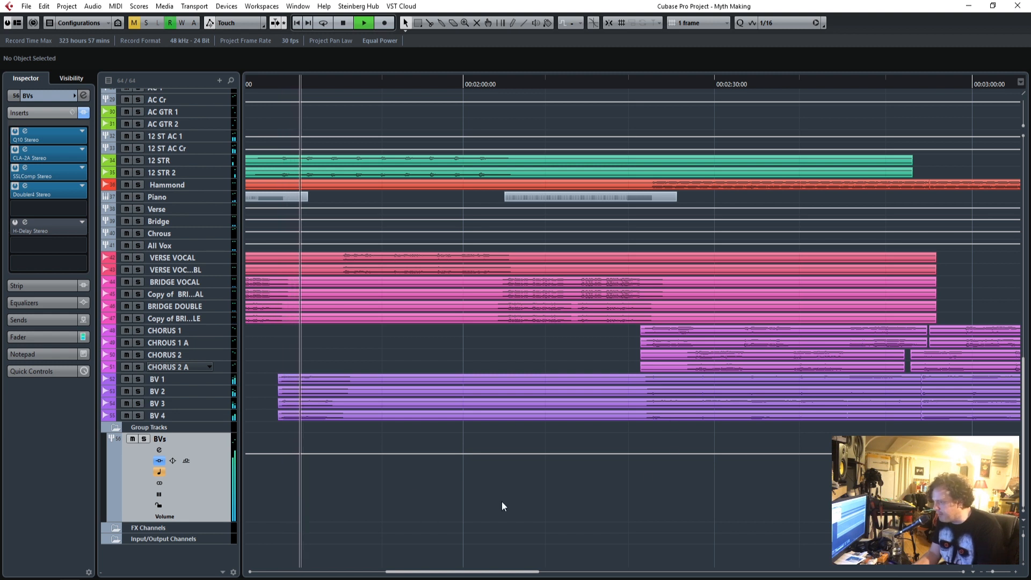
key(space)
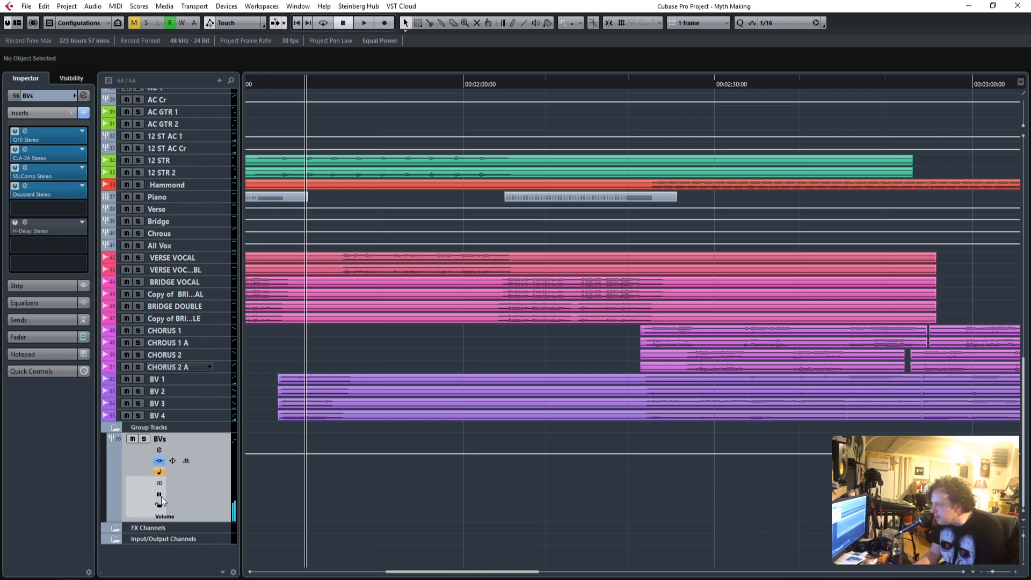
Automate the BVs group's volume up to 1.29 at 00:02:21:15 and play the chorus to check the boost.
drag(194, 522, 160, 546)
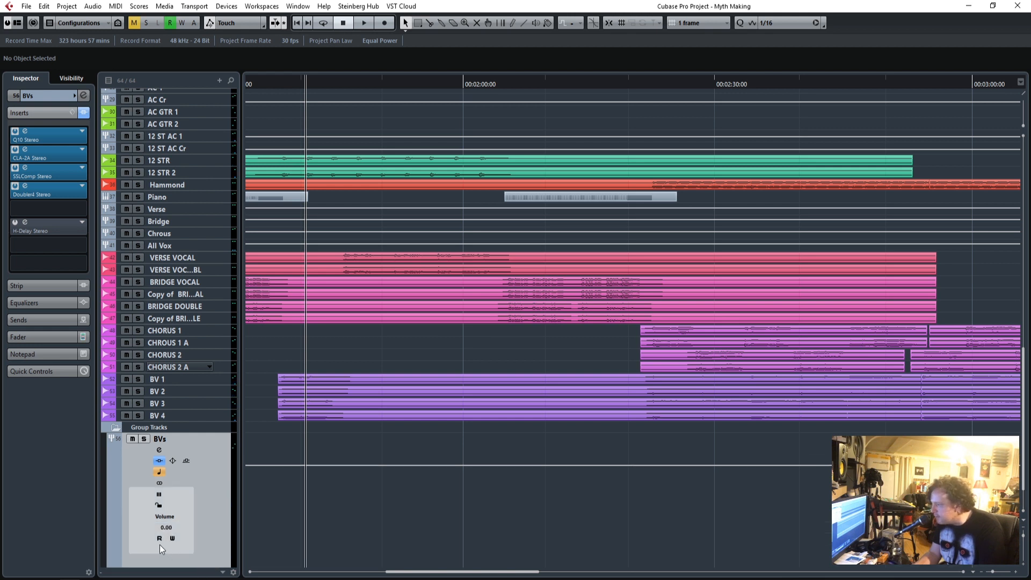
click(626, 464)
drag(638, 464, 641, 459)
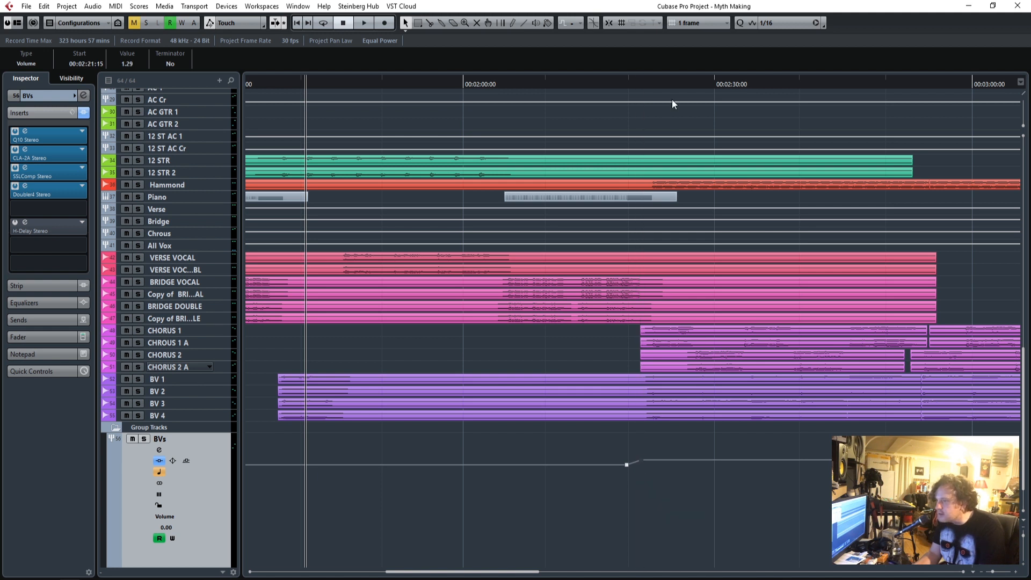
click(630, 80)
key(space)
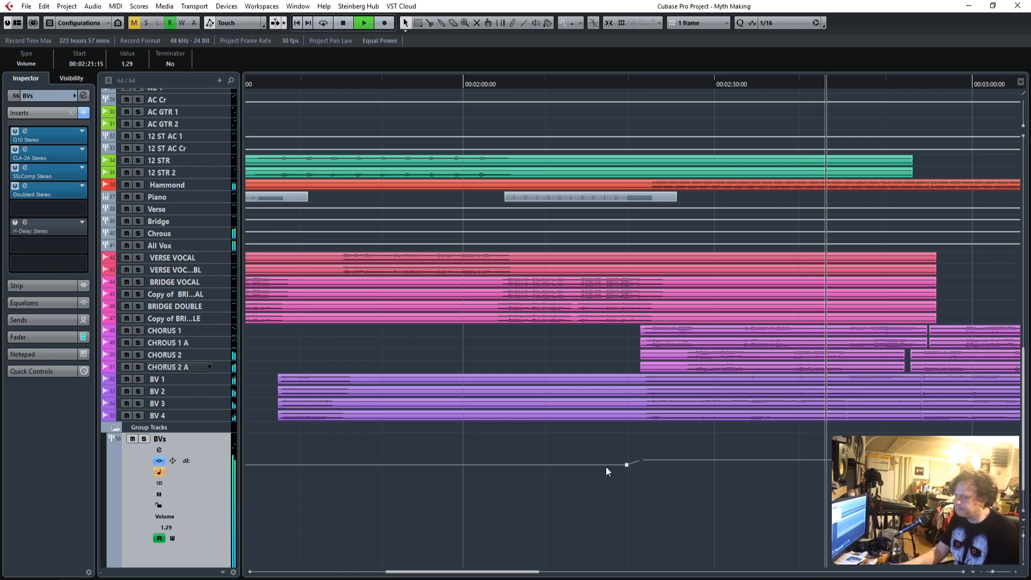
key(space)
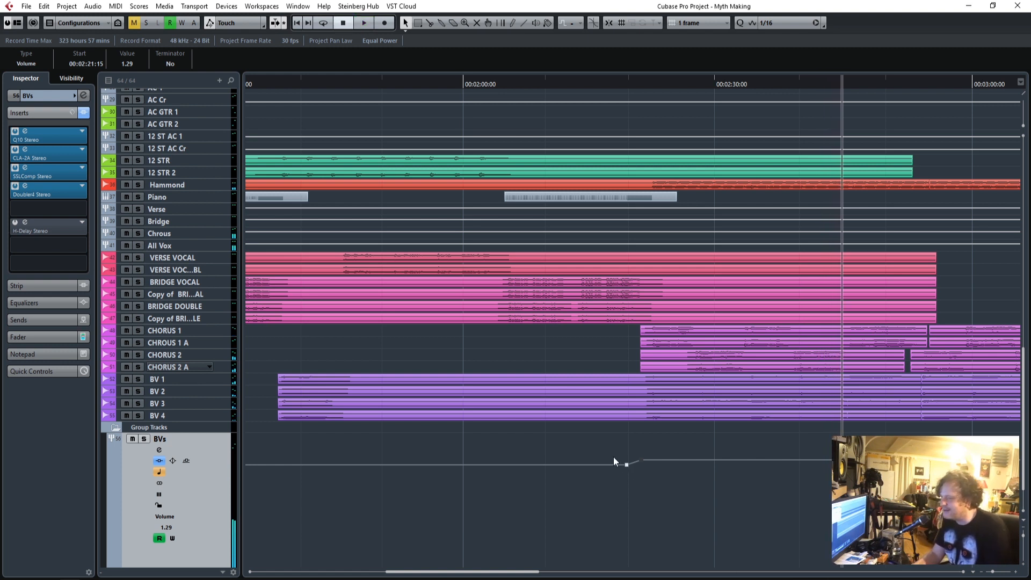
Set the Stereo Out fader to 0.00 and play the mix from the start of the song.
scroll(562, 443, up, 15)
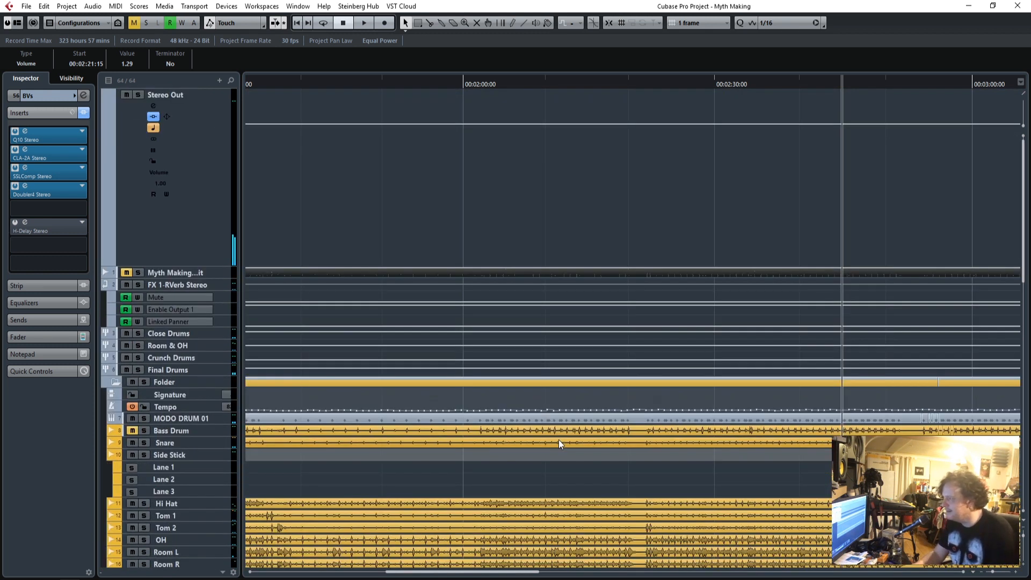
drag(994, 575, 992, 577)
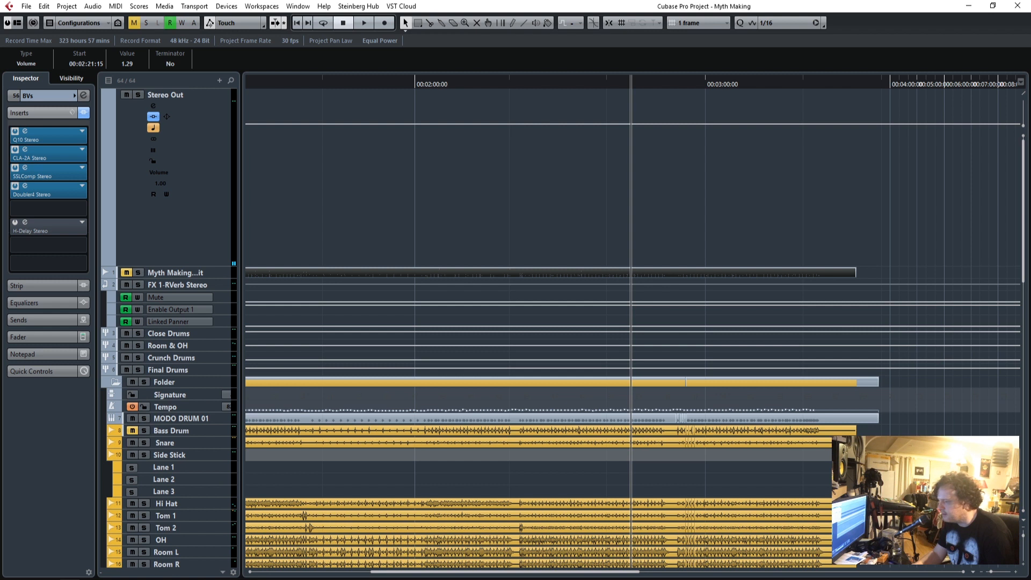
drag(447, 575, 330, 578)
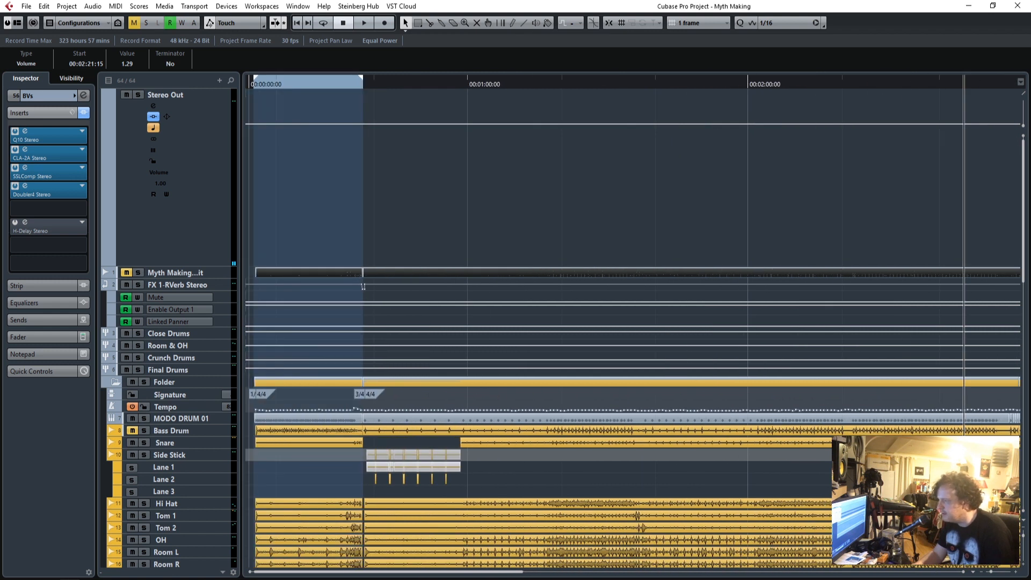
drag(317, 88, 249, 88)
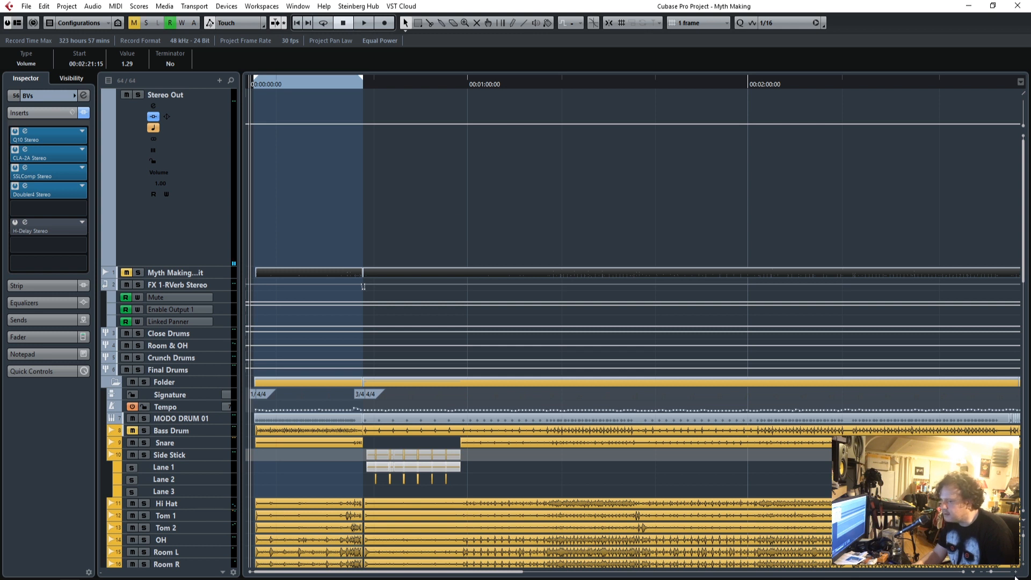
drag(992, 576, 995, 574)
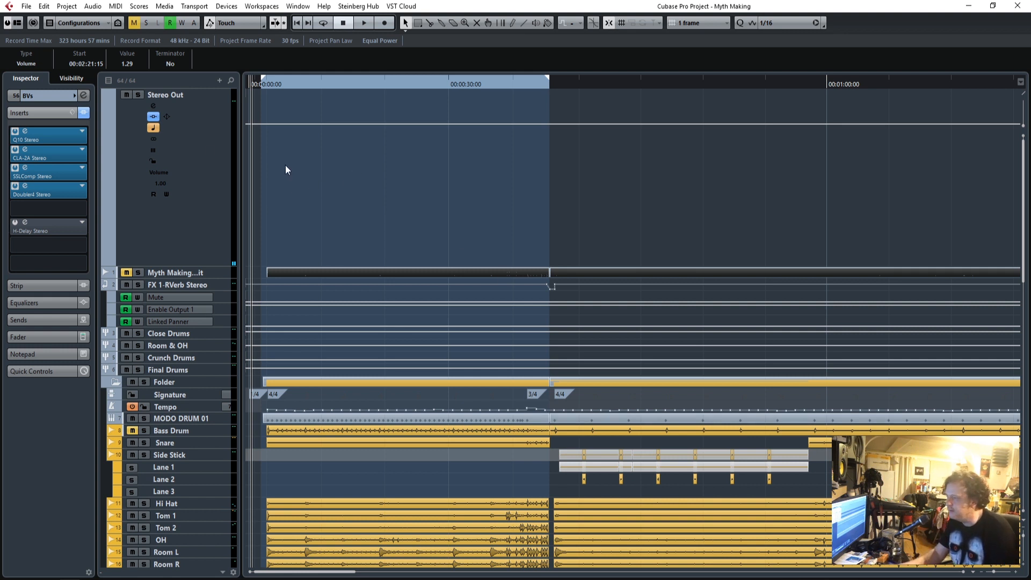
click(260, 88)
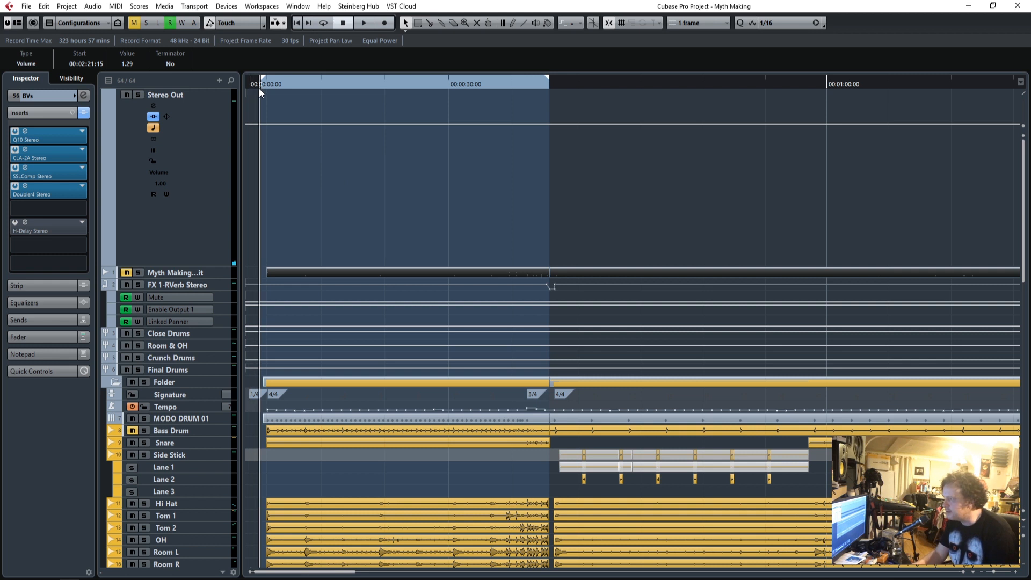
click(200, 169)
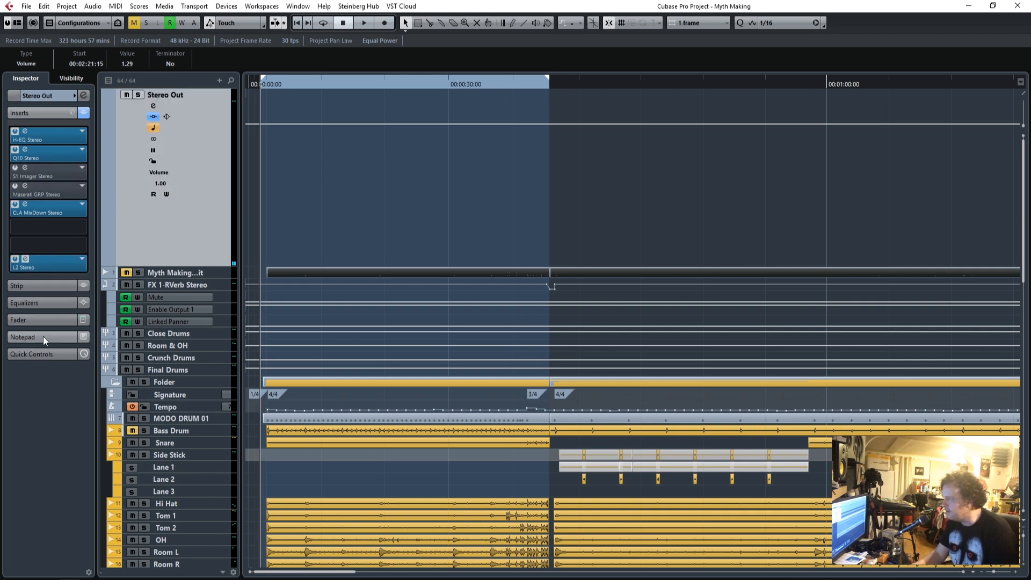
click(42, 321)
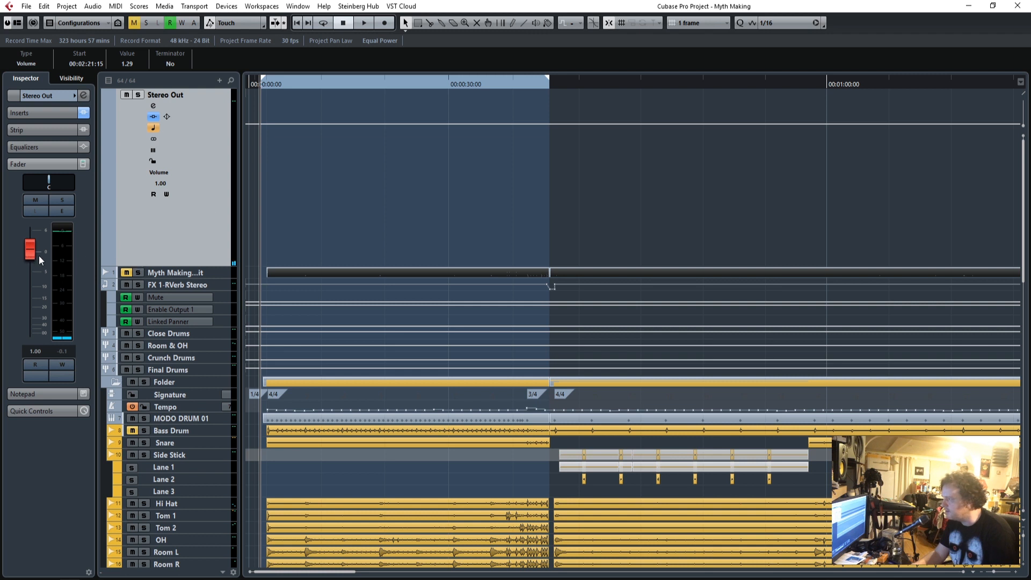
ctrl+click(34, 257)
key(space)
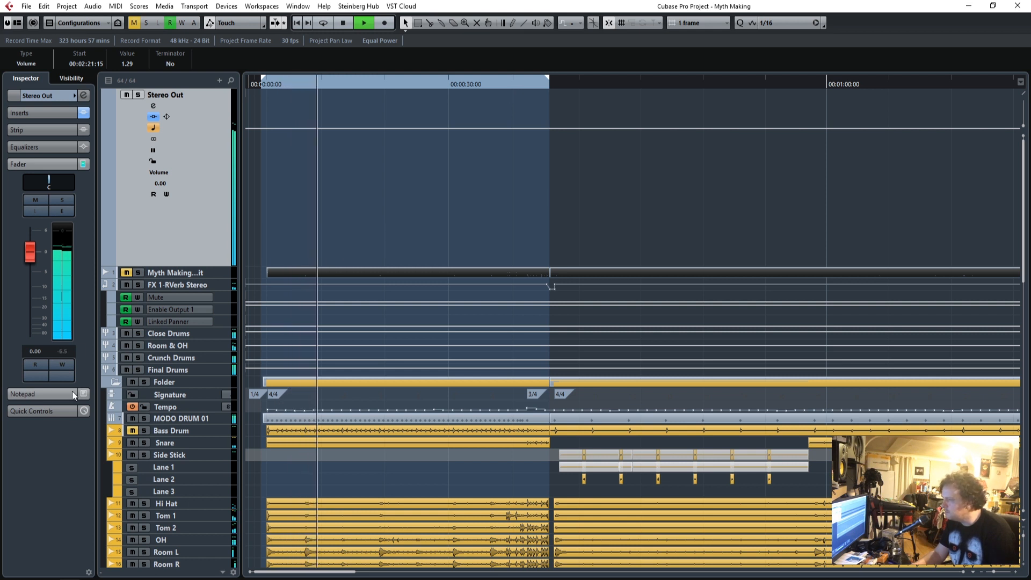
Stop playback and open the H-EQ insert on the Stereo Out channel.
click(39, 115)
key(space)
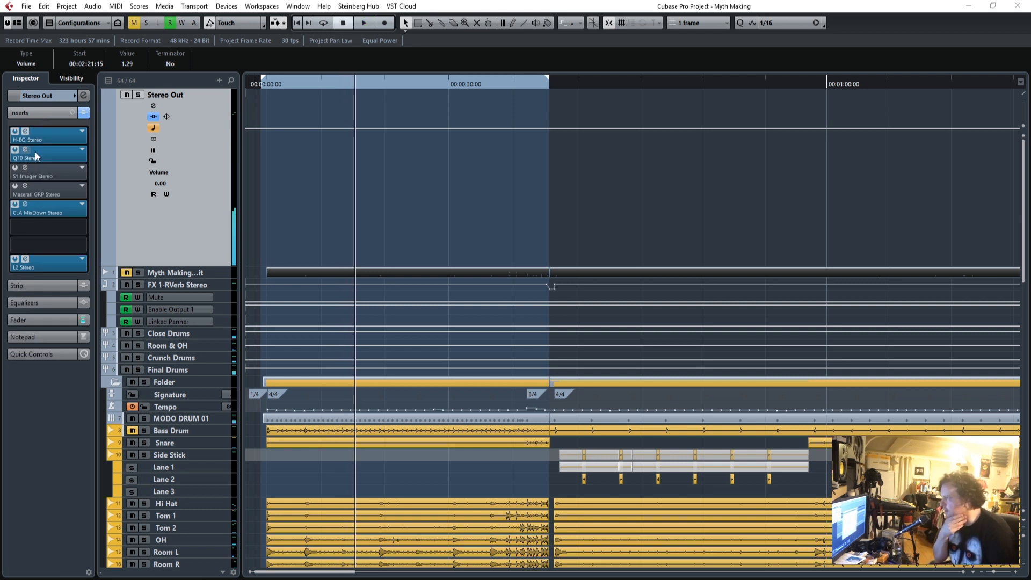
drag(1030, 49, 586, 76)
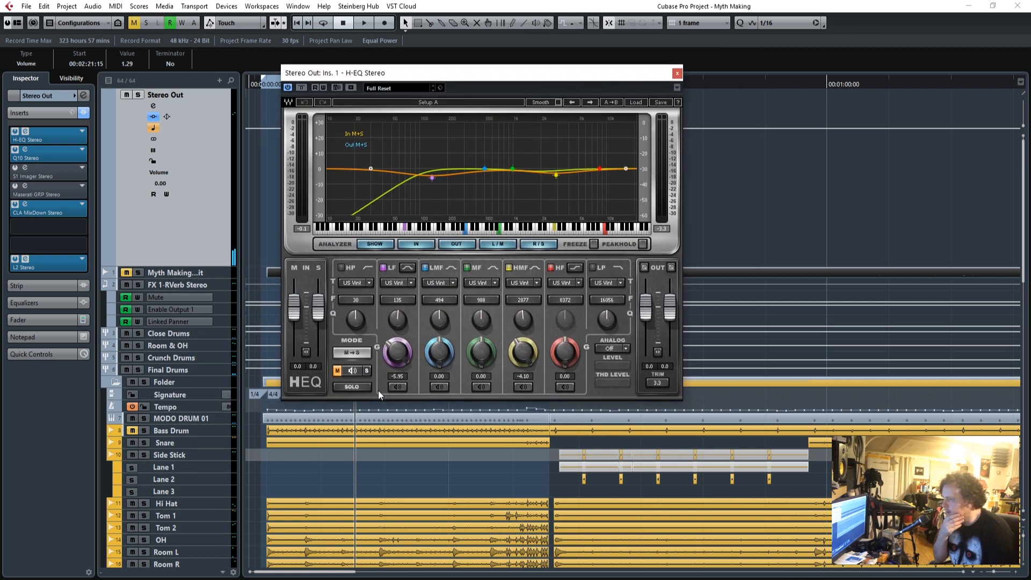
Play the mix, switch the H-EQ's mid/side monitoring to the side channel to check its settings, and close the plug-in.
drag(450, 75, 598, 125)
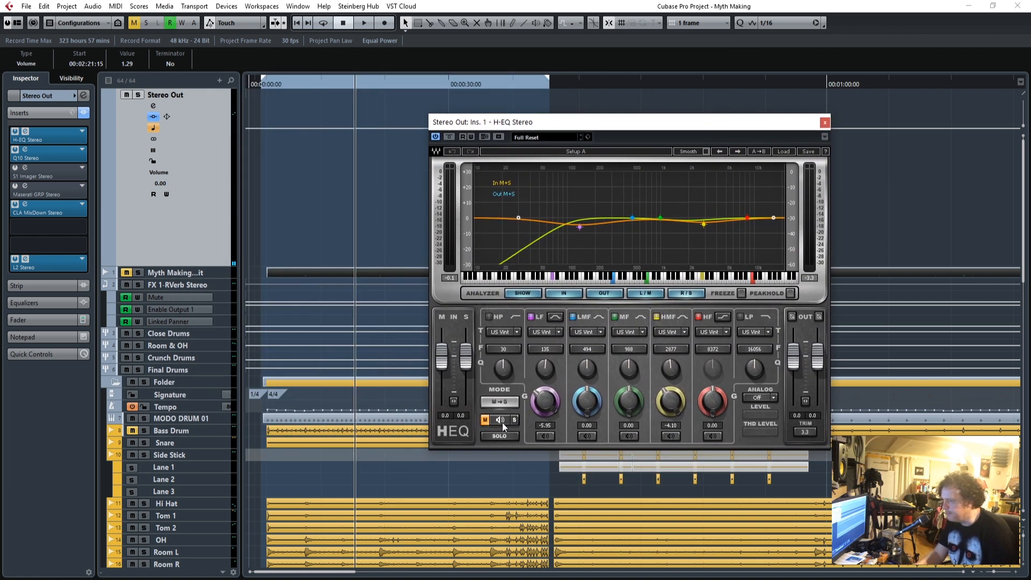
key(space)
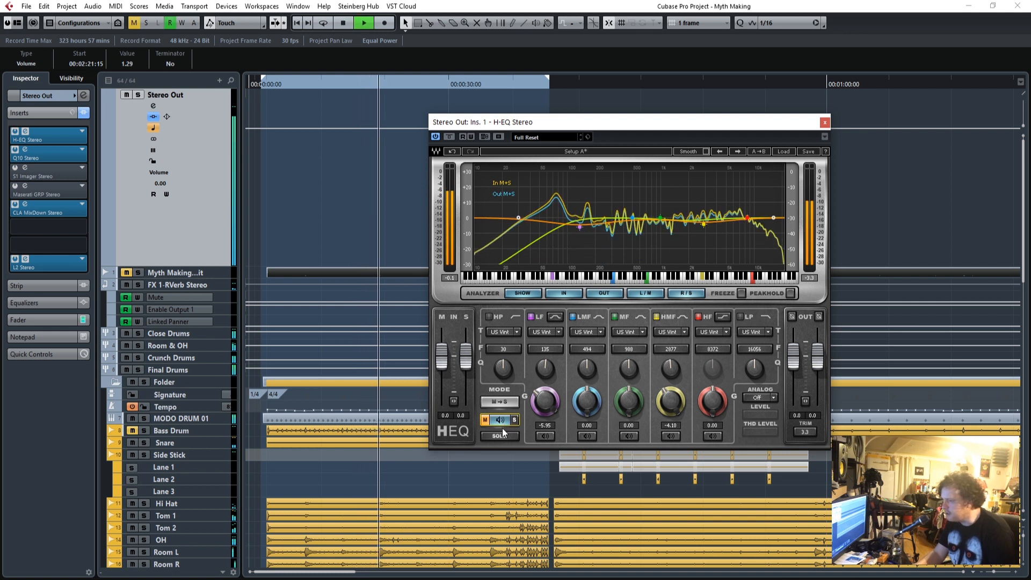
click(514, 421)
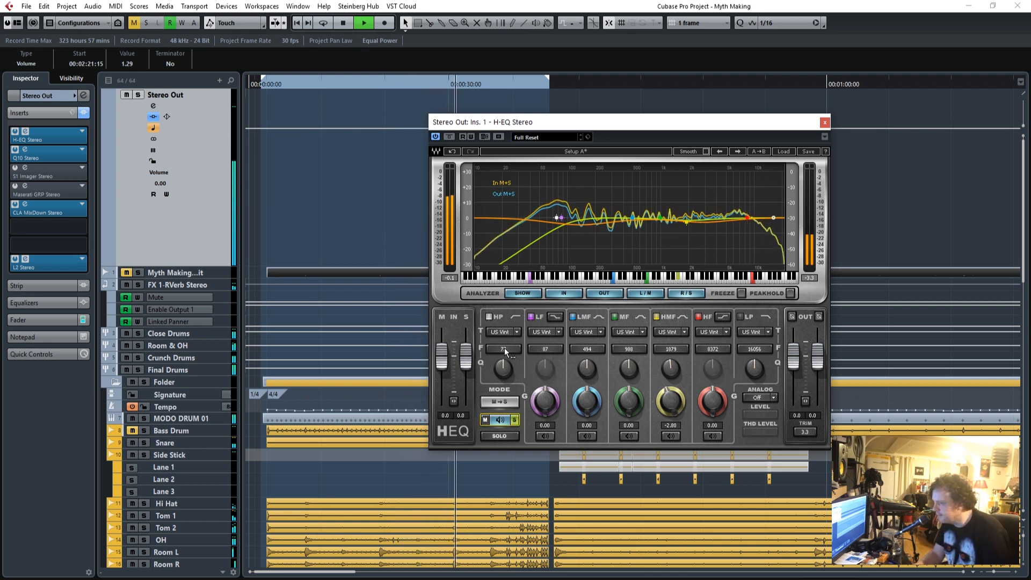
key(space)
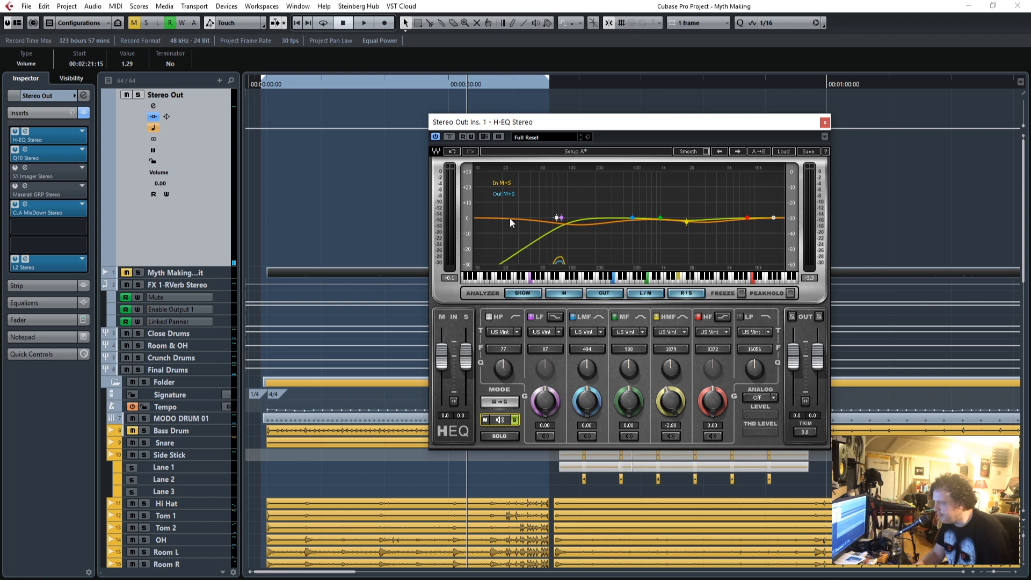
click(824, 123)
Return to the start of the song and review the Q10, Maserati GRP and S1 Imager inserts on Stereo Out.
click(262, 88)
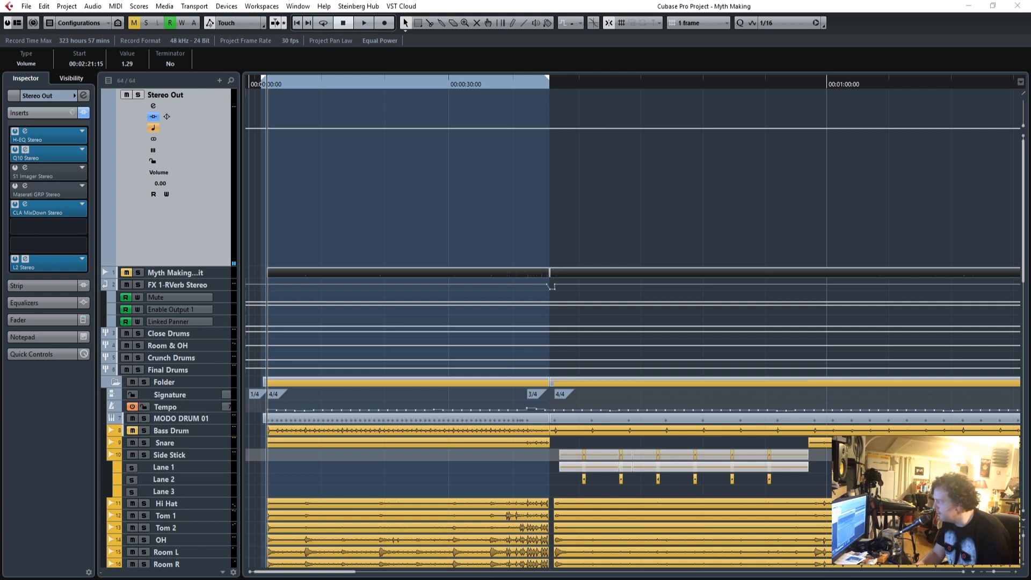
drag(489, 112, 600, 103)
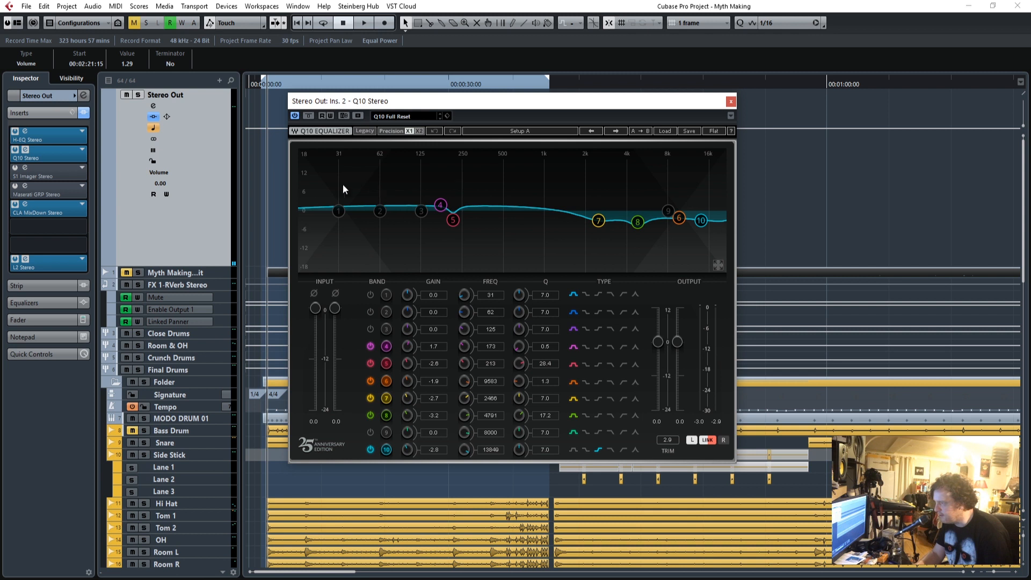
click(731, 101)
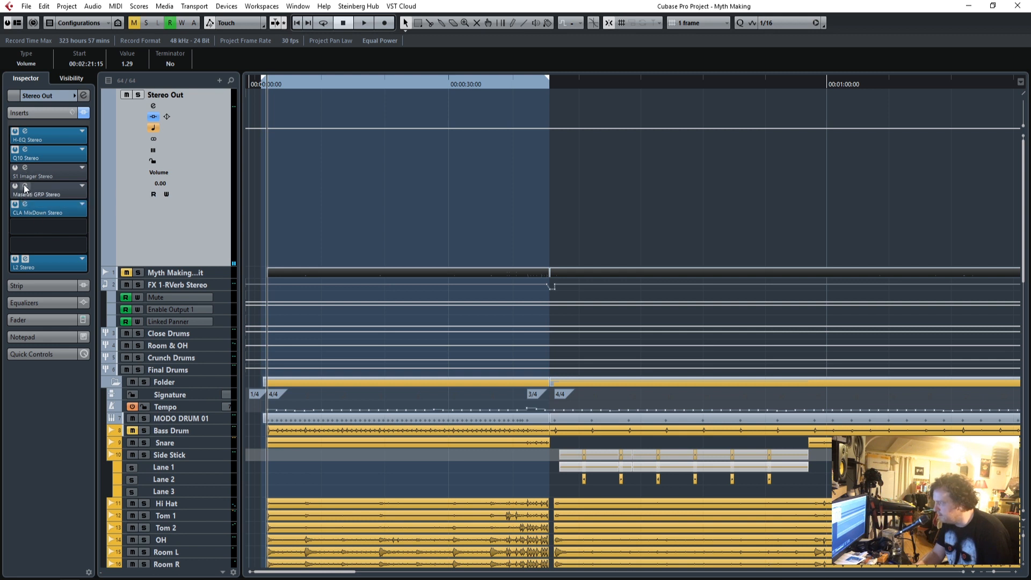
drag(414, 141, 574, 133)
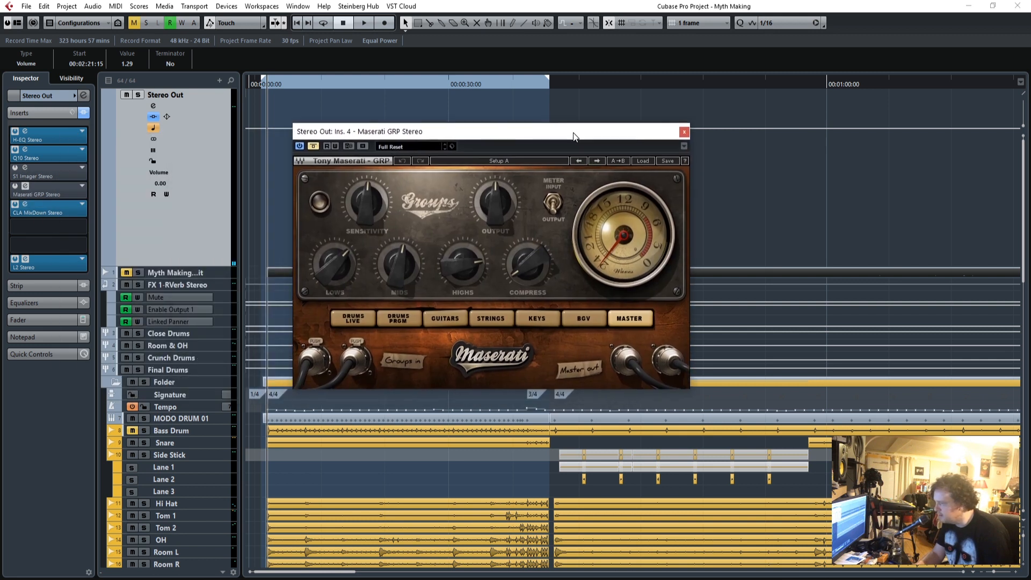
click(683, 132)
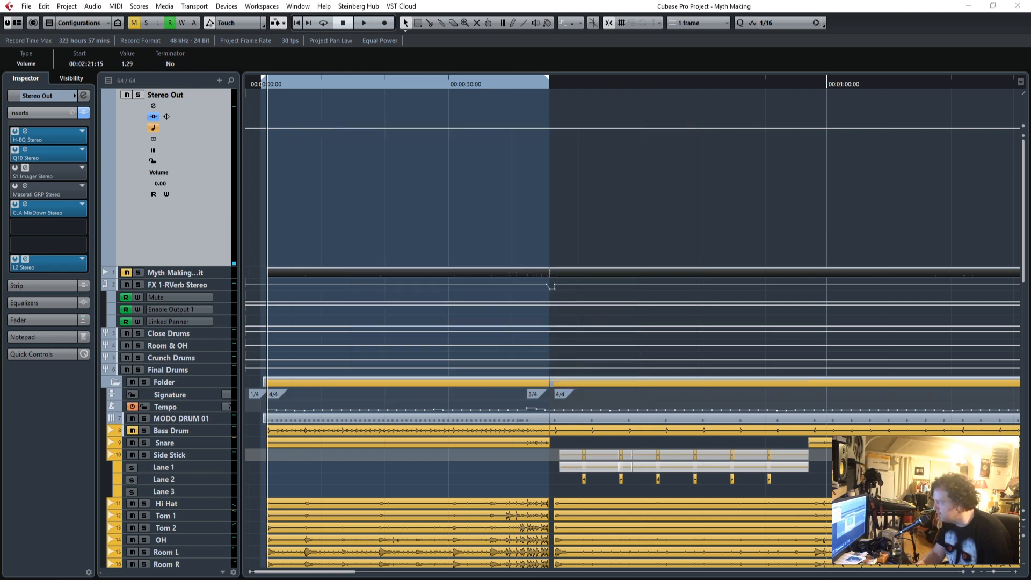
drag(270, 237, 674, 151)
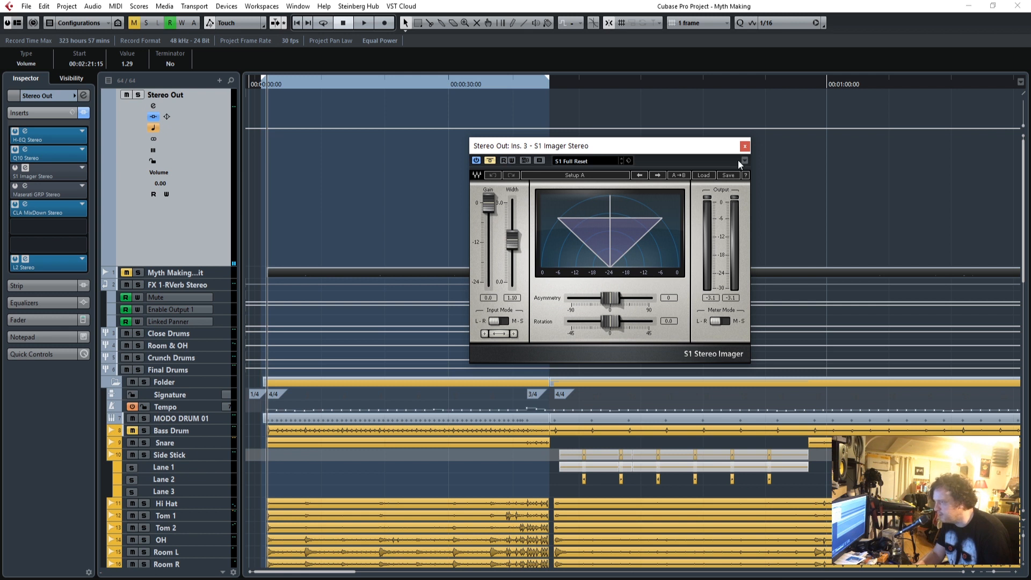
click(744, 147)
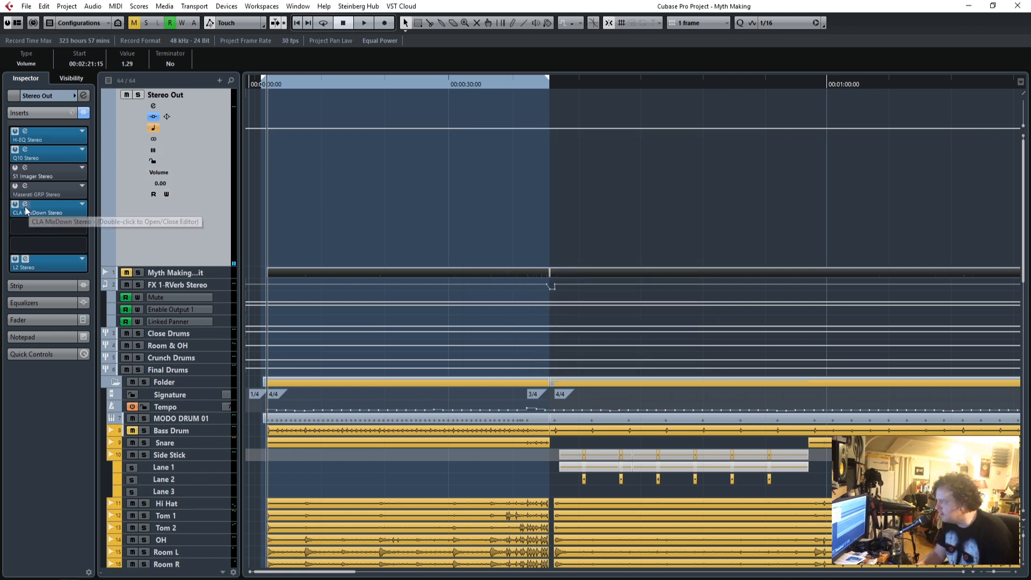
Play the intro with the Stereo Out's CLA MixDown insert bypassed and active to compare its effect, and close the plug-in.
drag(654, 98, 763, 111)
click(265, 88)
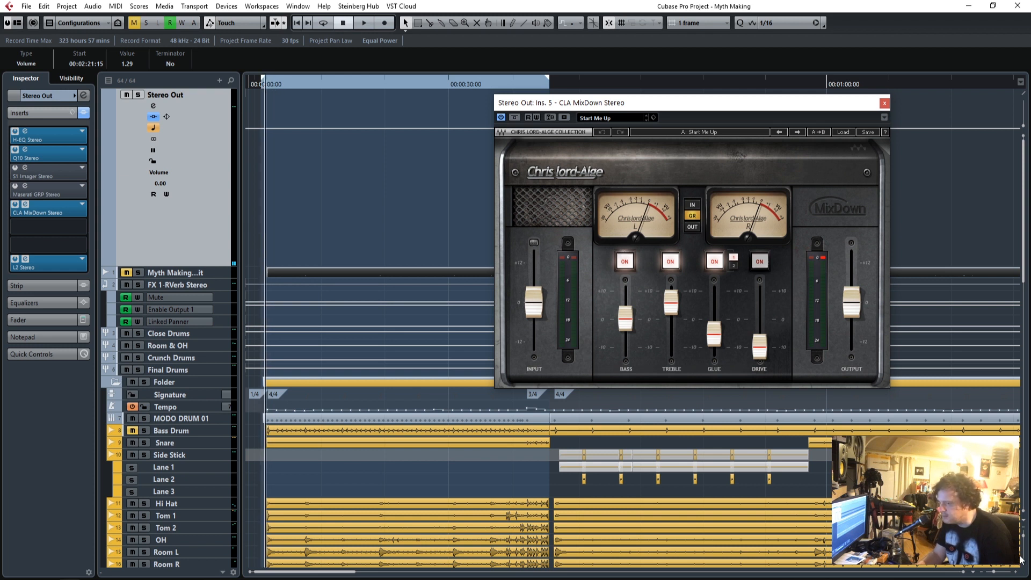
click(1017, 573)
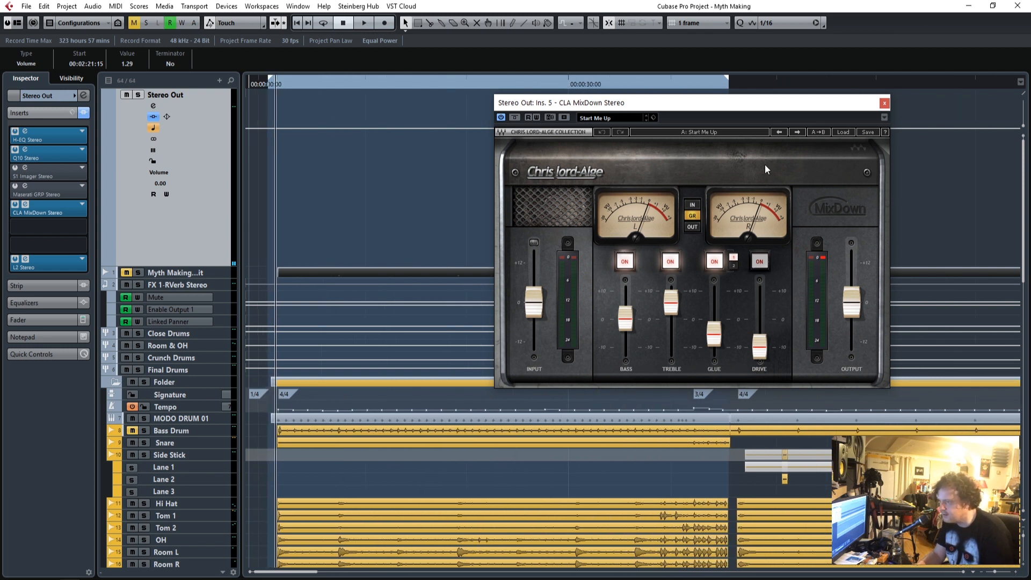
drag(731, 107, 665, 125)
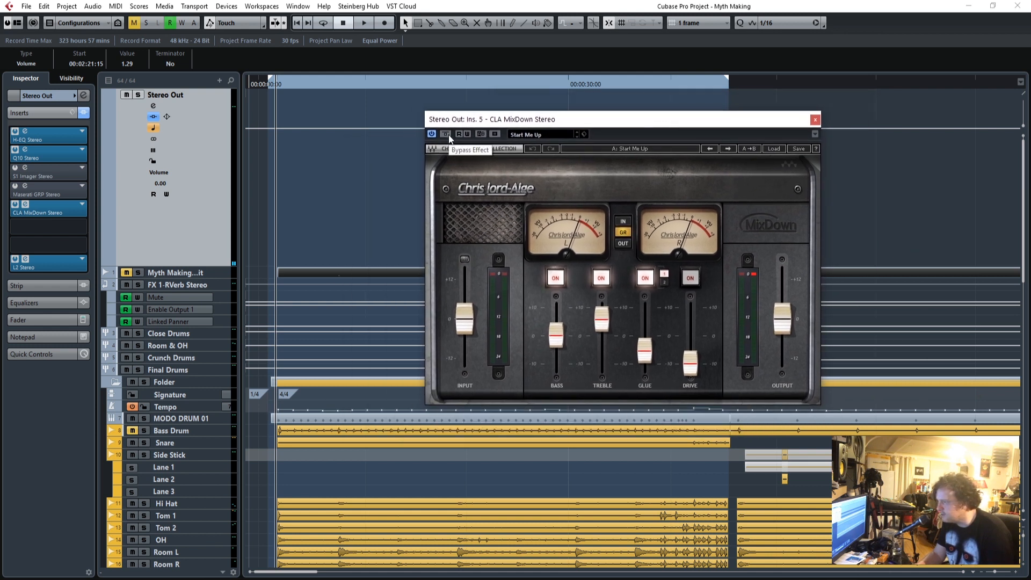
key(space)
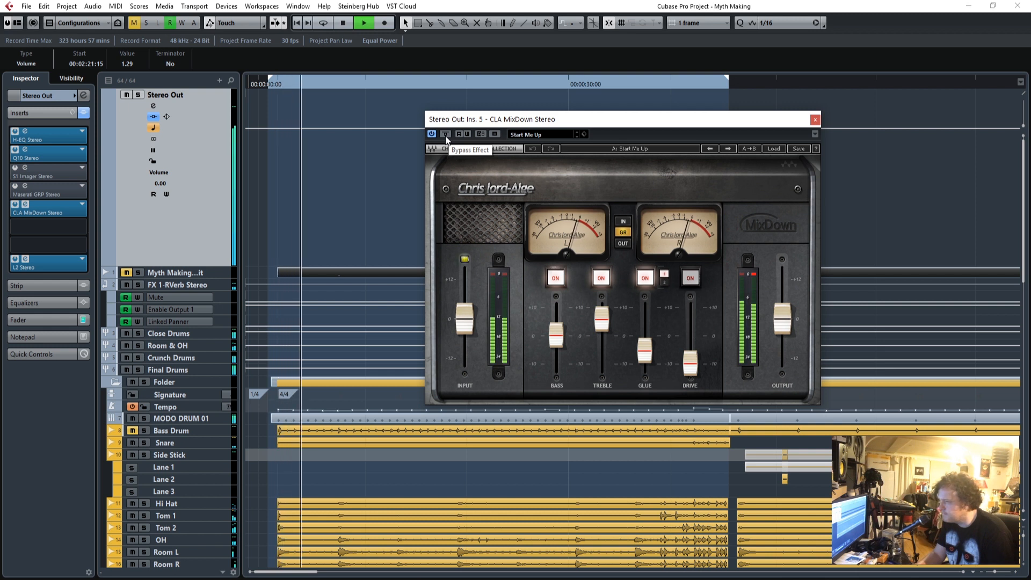
click(445, 137)
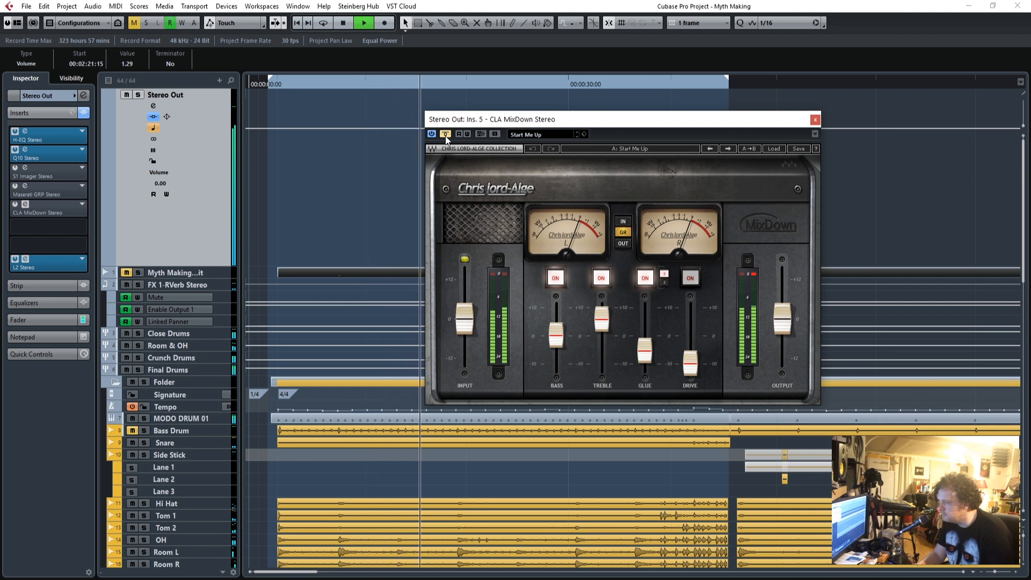
click(445, 136)
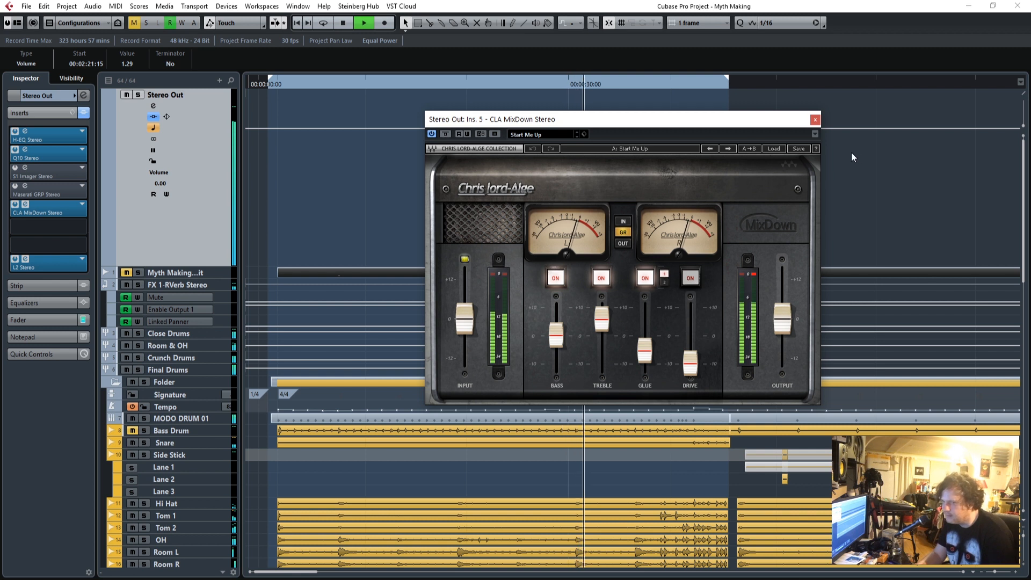
click(814, 121)
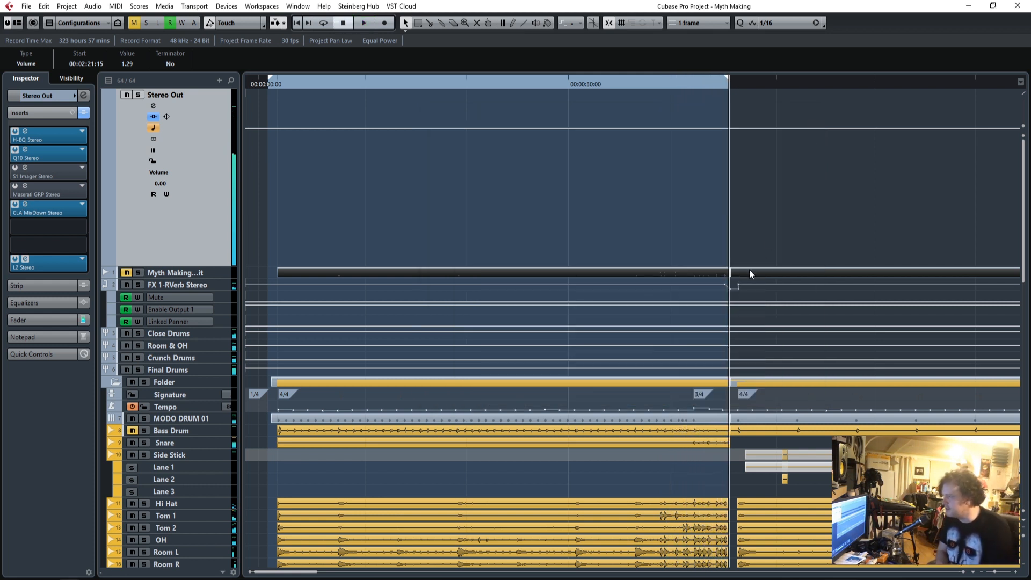
Play the intro from the start with the Stereo Out's L2 limiter open, and reset the channel's peak meter to check the output level.
click(270, 85)
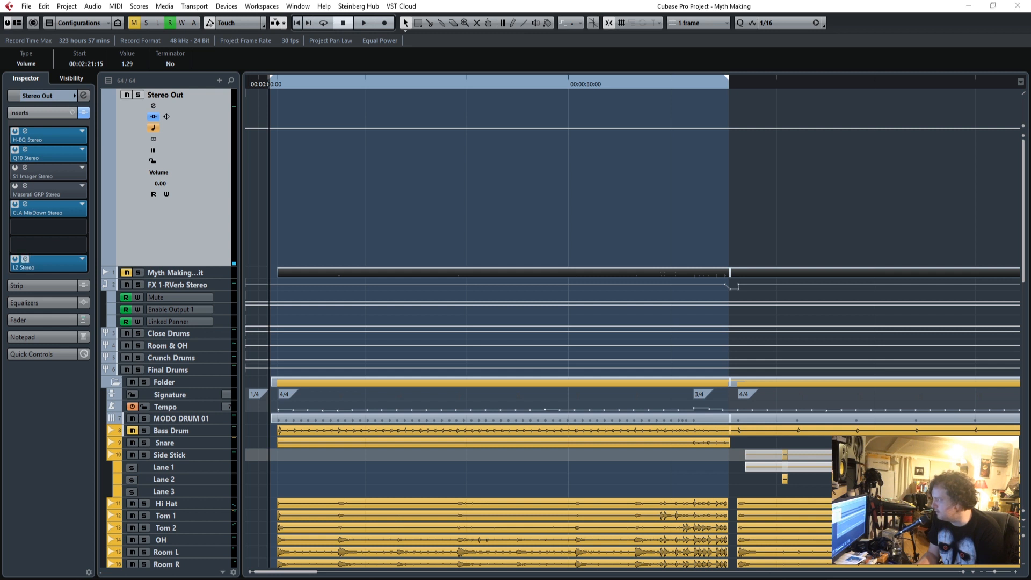
drag(266, 86, 803, 155)
click(276, 85)
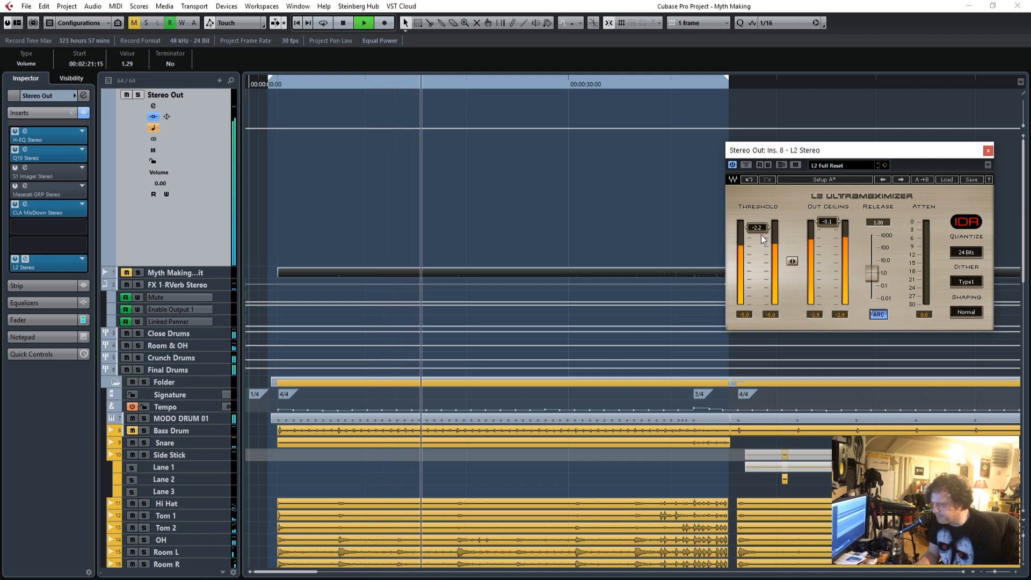
click(44, 320)
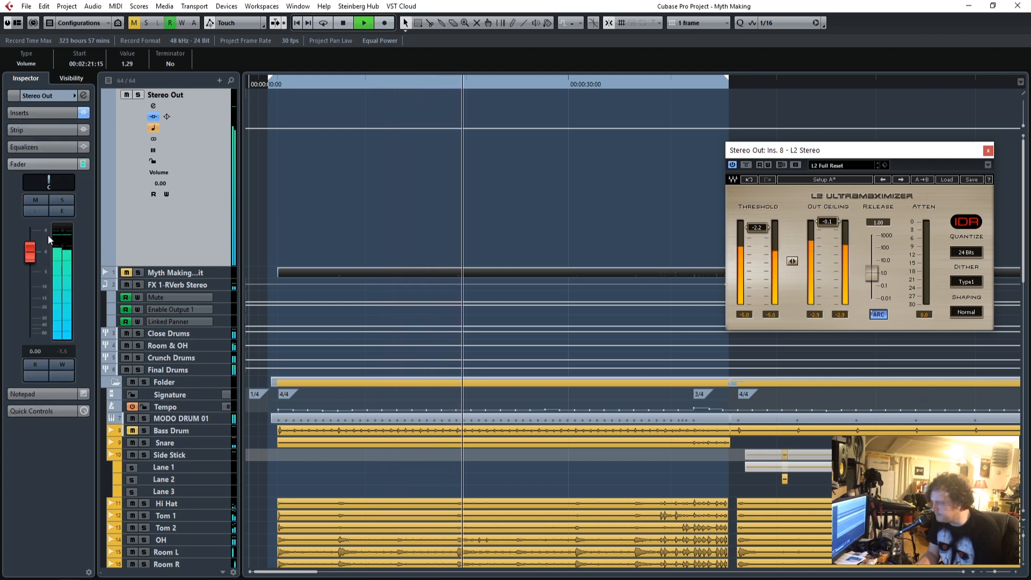
click(65, 353)
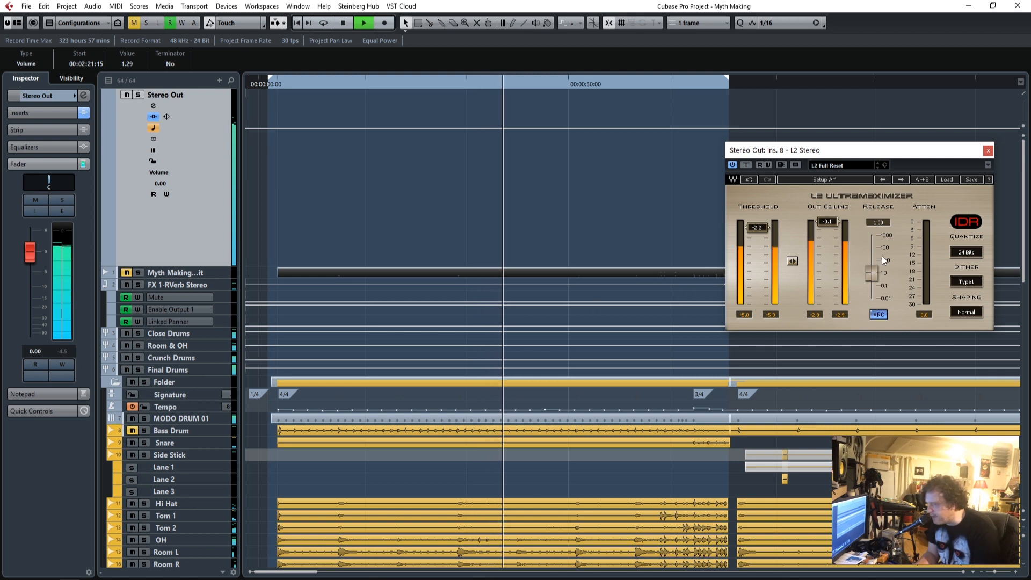
key(space)
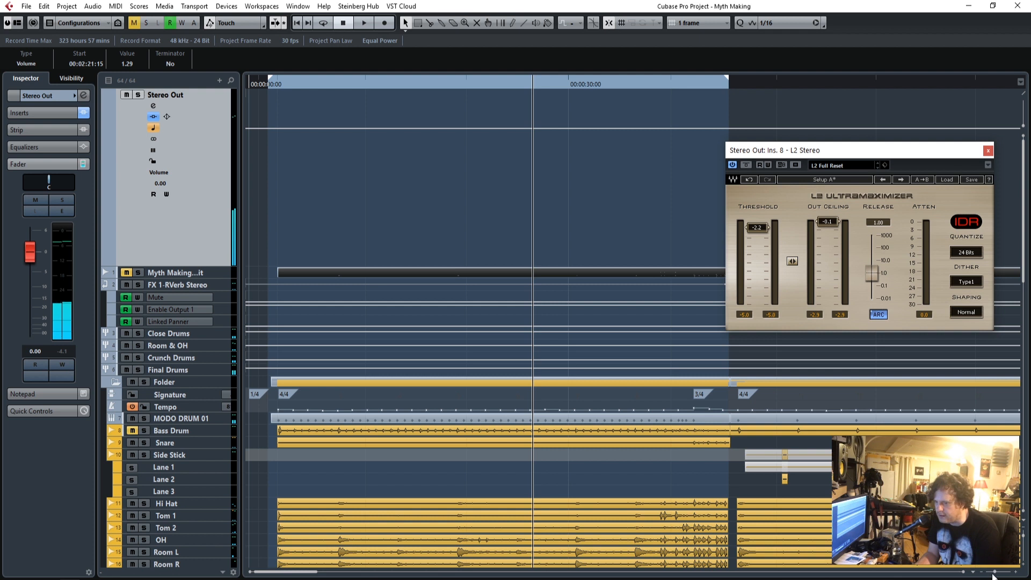
Play the chorus, lower the L2 limiter's threshold to -5.0, and close the plug-in.
drag(995, 571, 989, 572)
scroll(717, 487, down, 10)
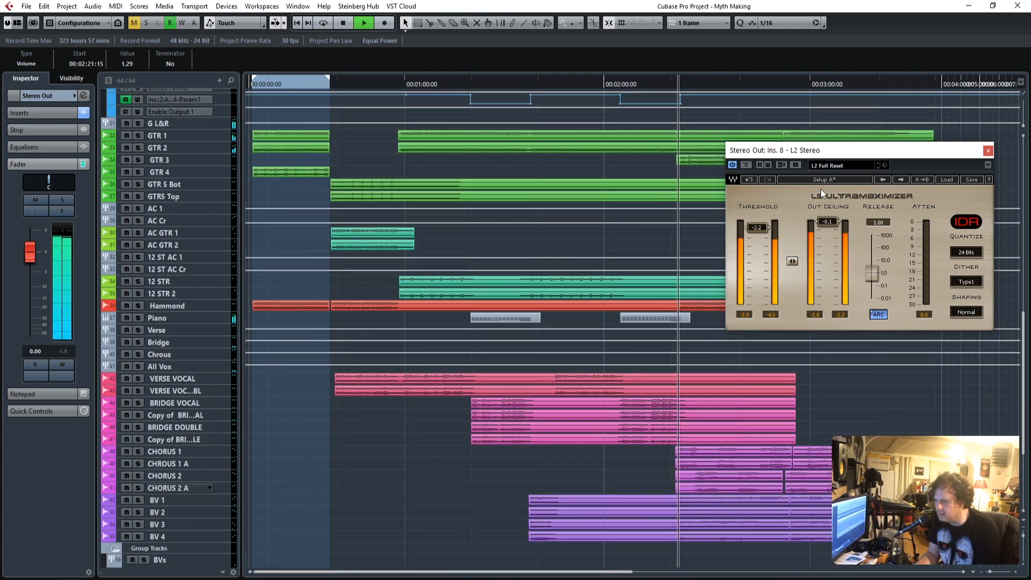
drag(841, 151, 601, 126)
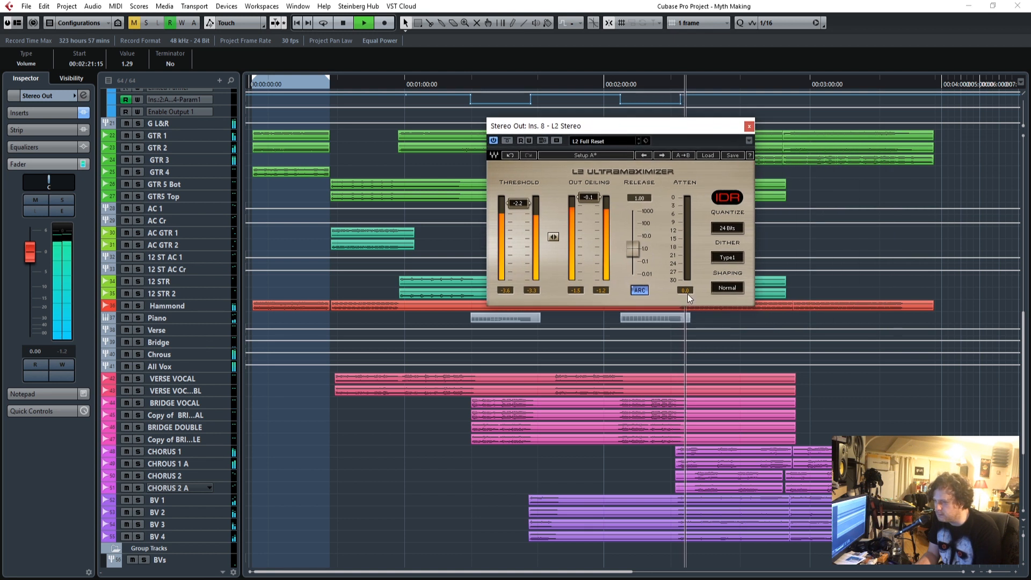
drag(518, 203, 517, 211)
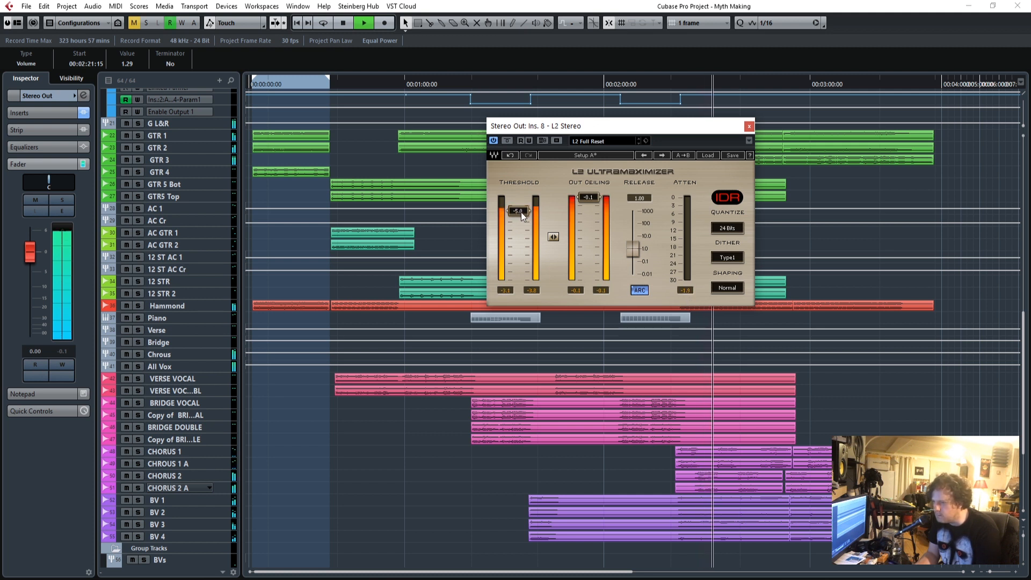
key(space)
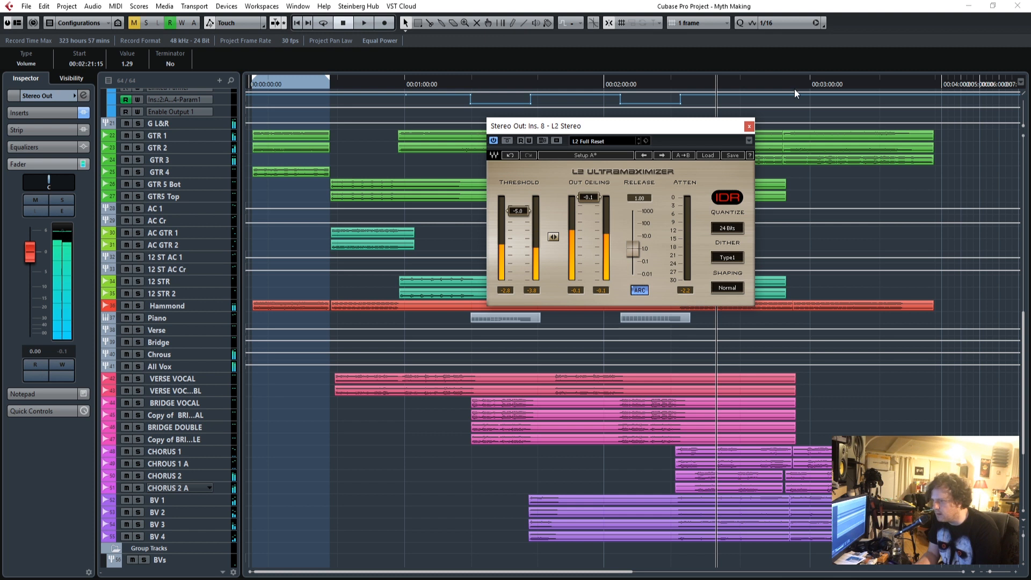
click(749, 126)
Return to the Stereo Out channel at the start of the song and show its insert slots.
drag(293, 86, 233, 96)
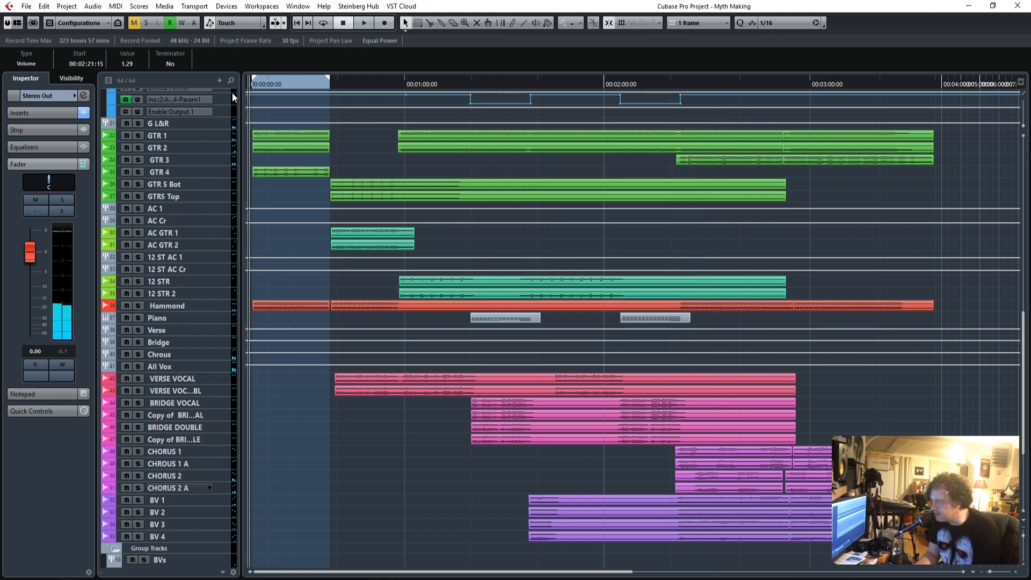
click(1014, 573)
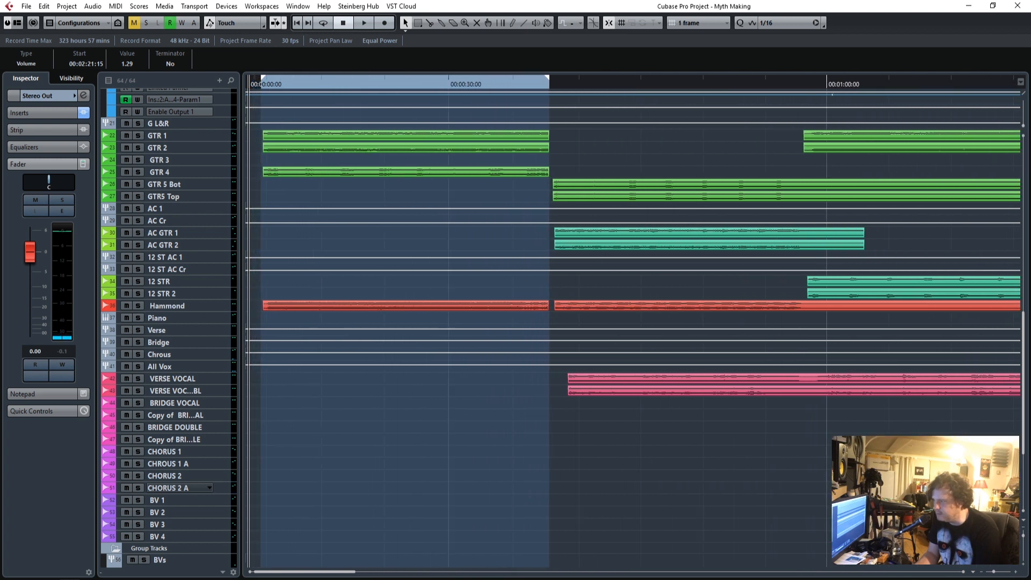
scroll(472, 275, up, 15)
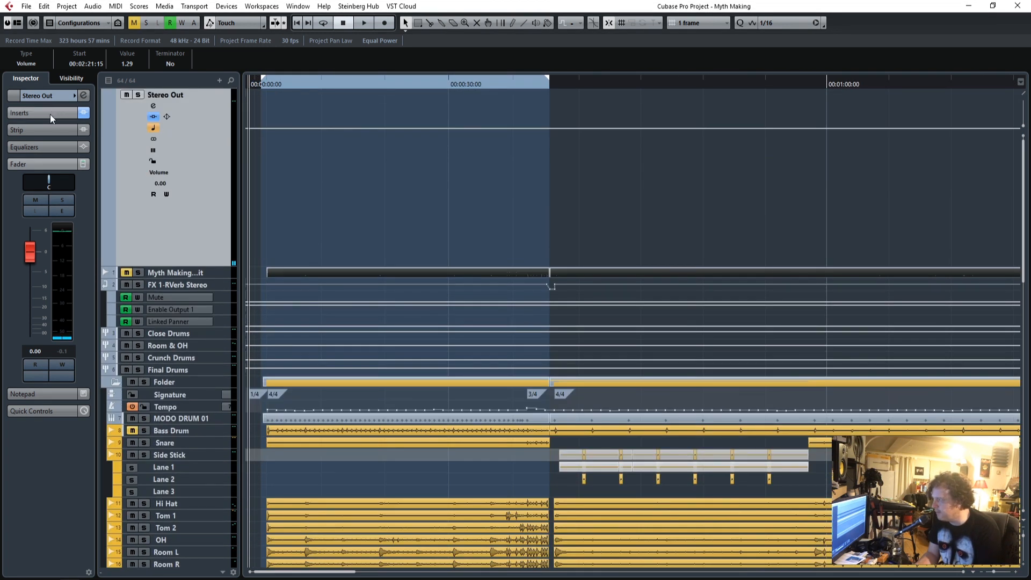
click(46, 114)
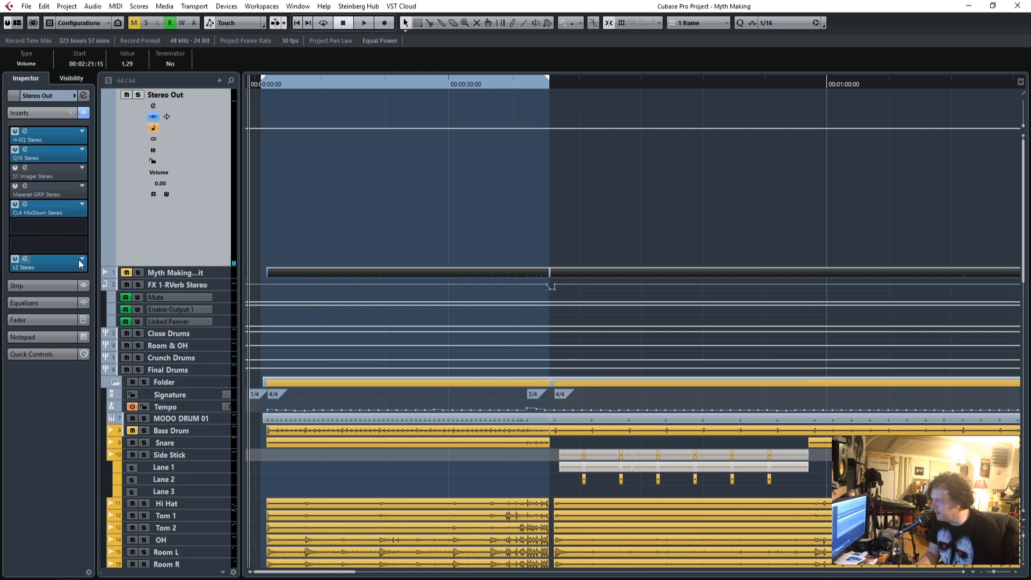
Load the GEQ-10 equalizer into the empty seventh insert slot of Stereo Out, directly before the L2 limiter.
click(81, 245)
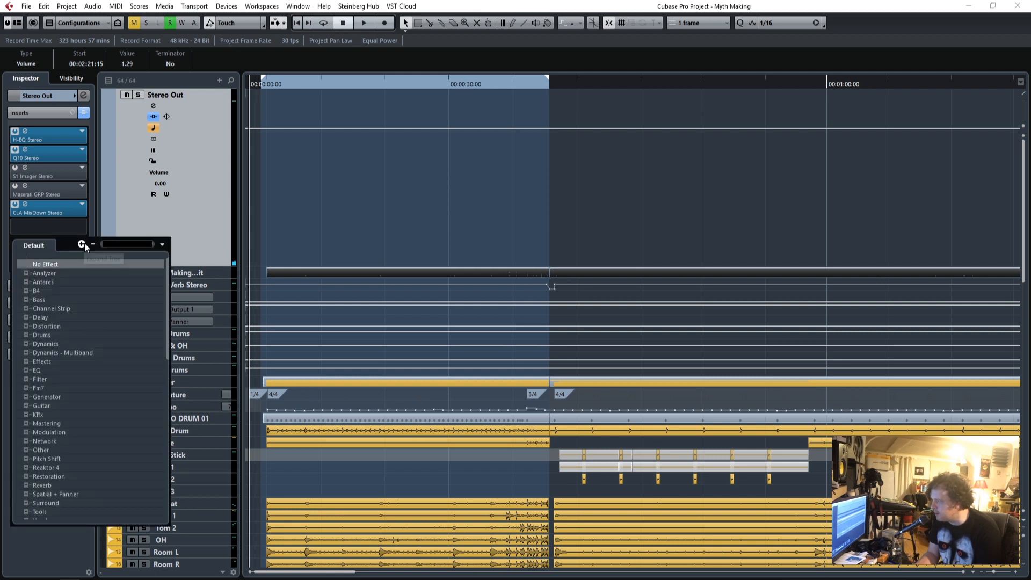
click(205, 208)
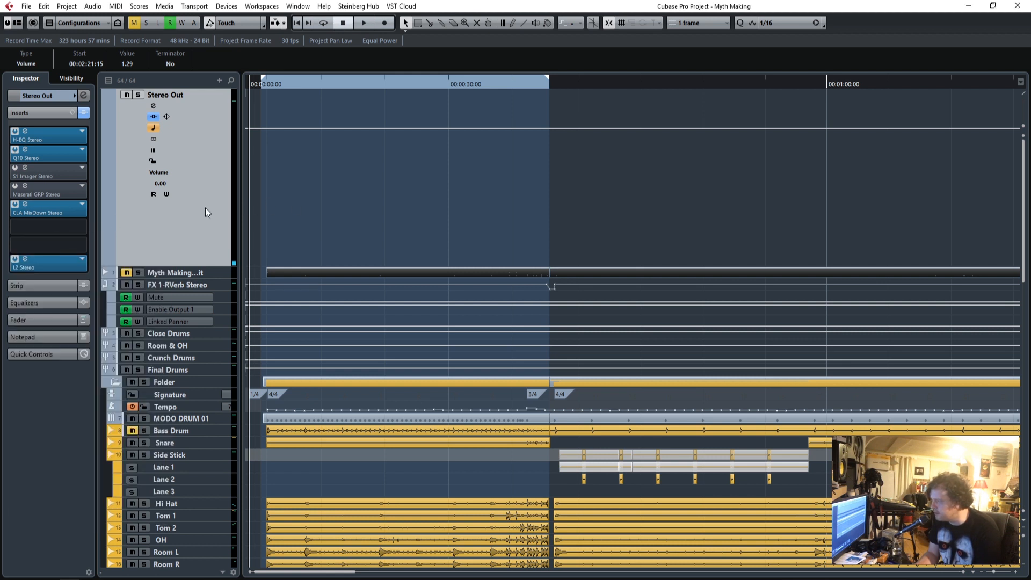
click(83, 247)
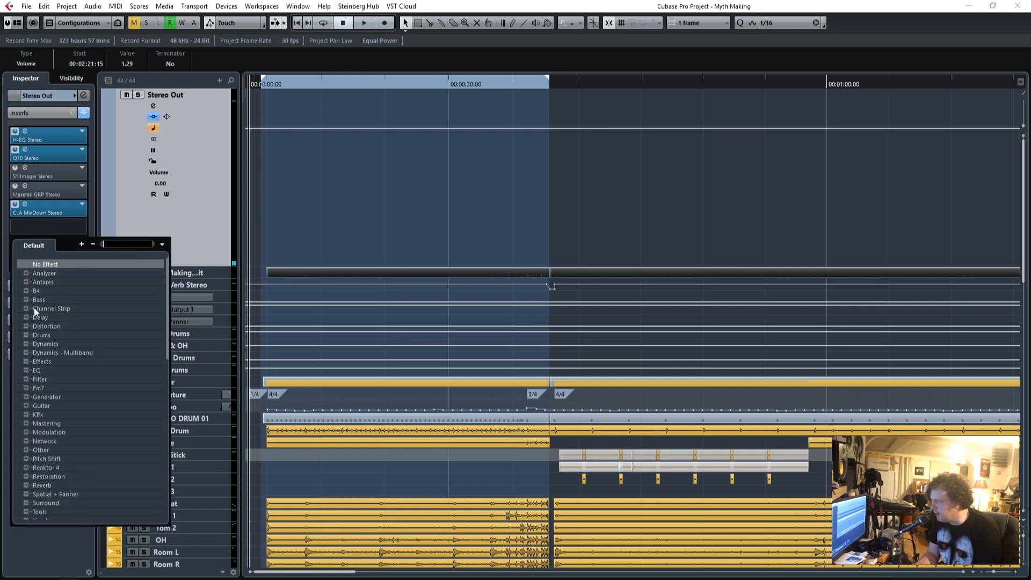
click(26, 370)
scroll(92, 391, down, 6)
scroll(92, 391, up, 6)
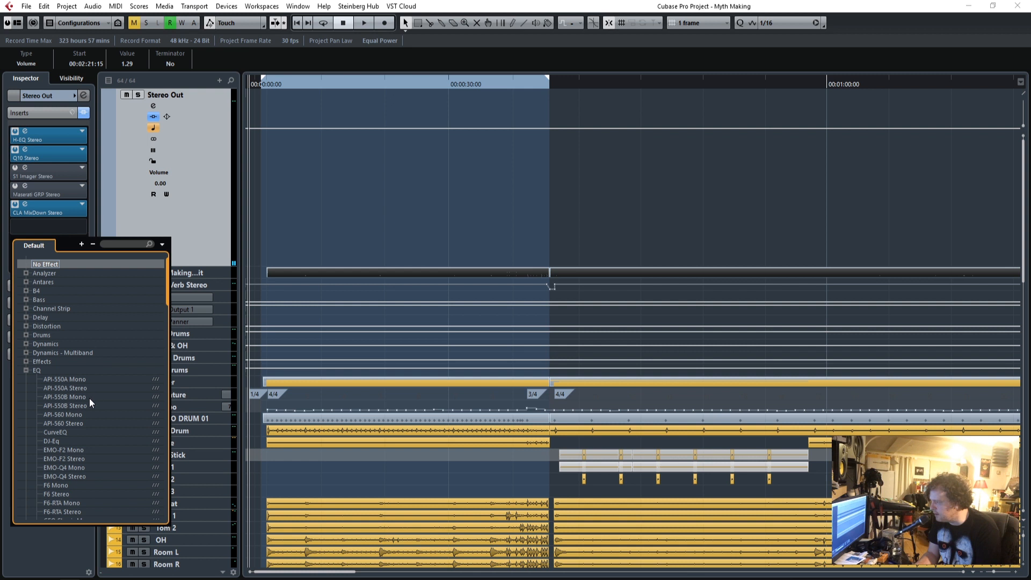
scroll(89, 400, down, 6)
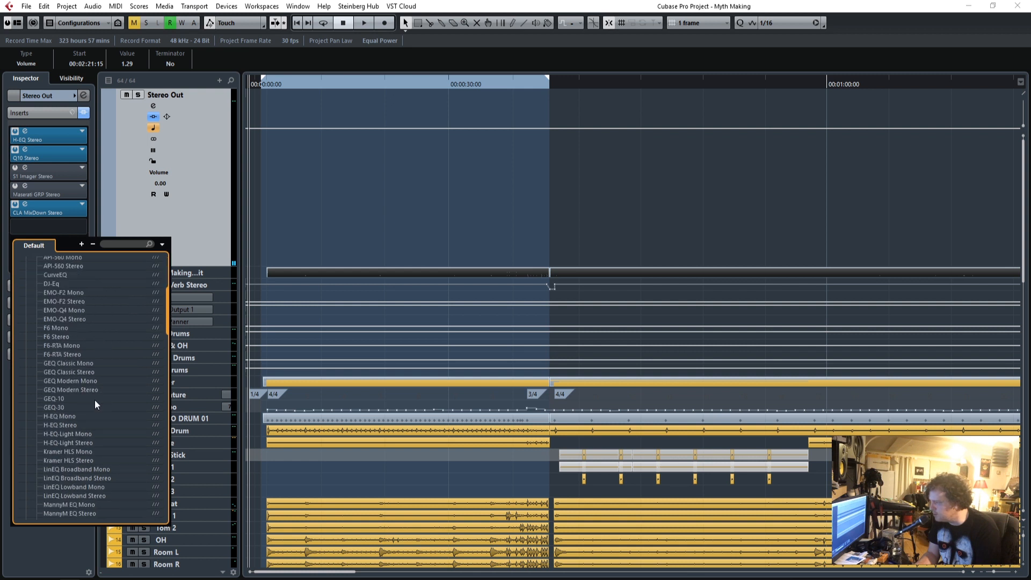
scroll(98, 377, down, 4)
scroll(74, 462, down, 15)
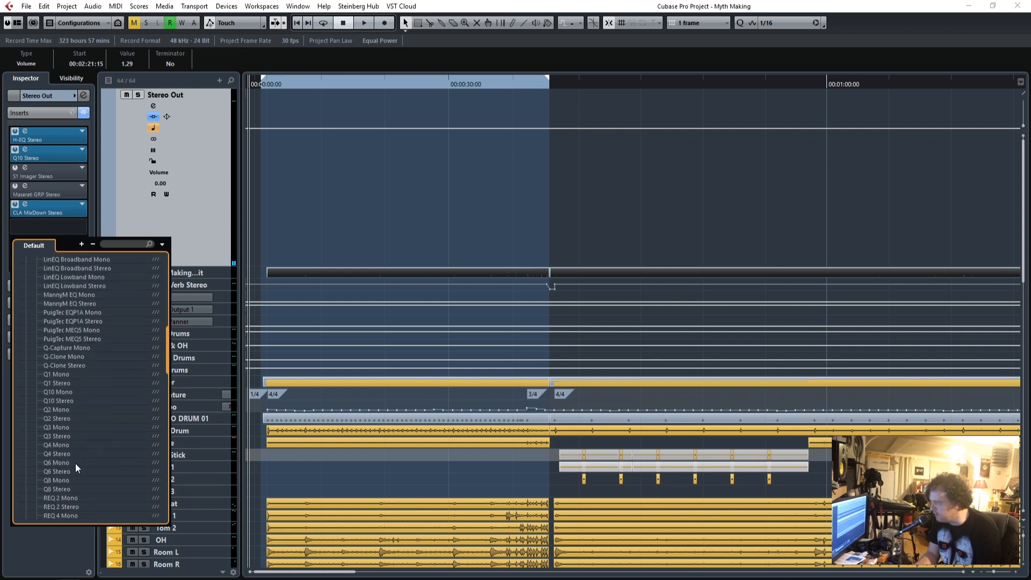
scroll(75, 466, up, 6)
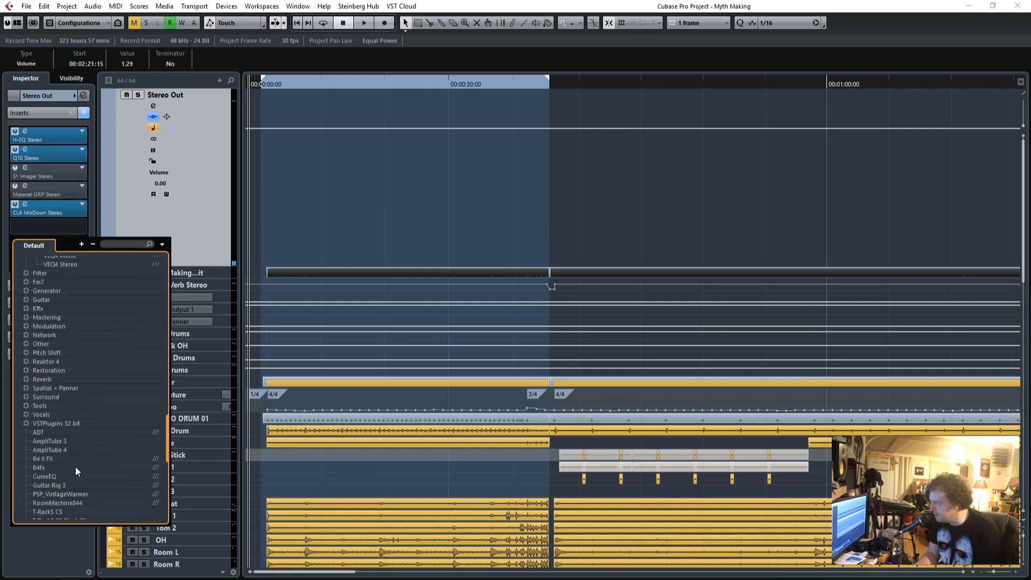
scroll(76, 468, up, 12)
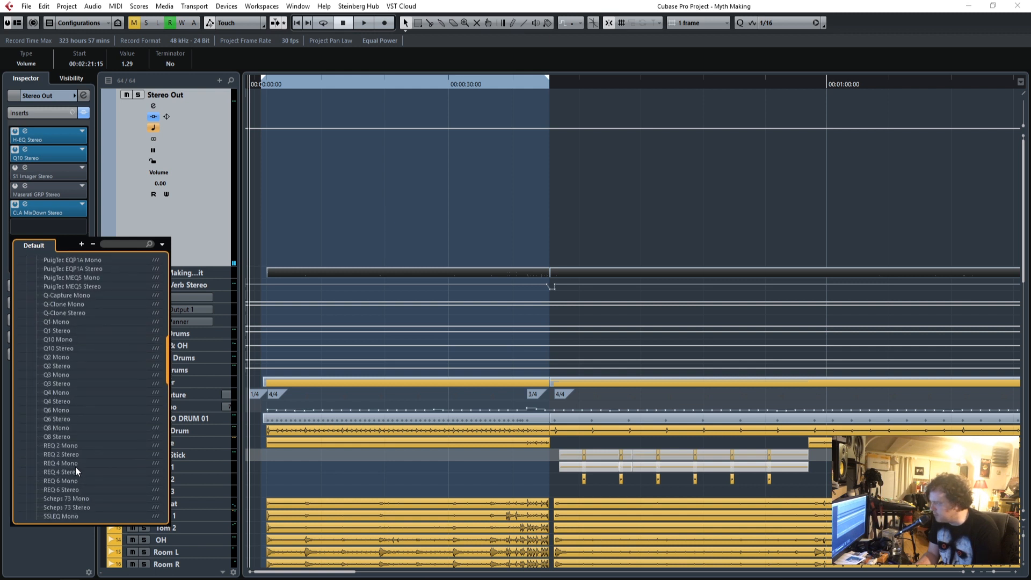
scroll(75, 466, up, 4)
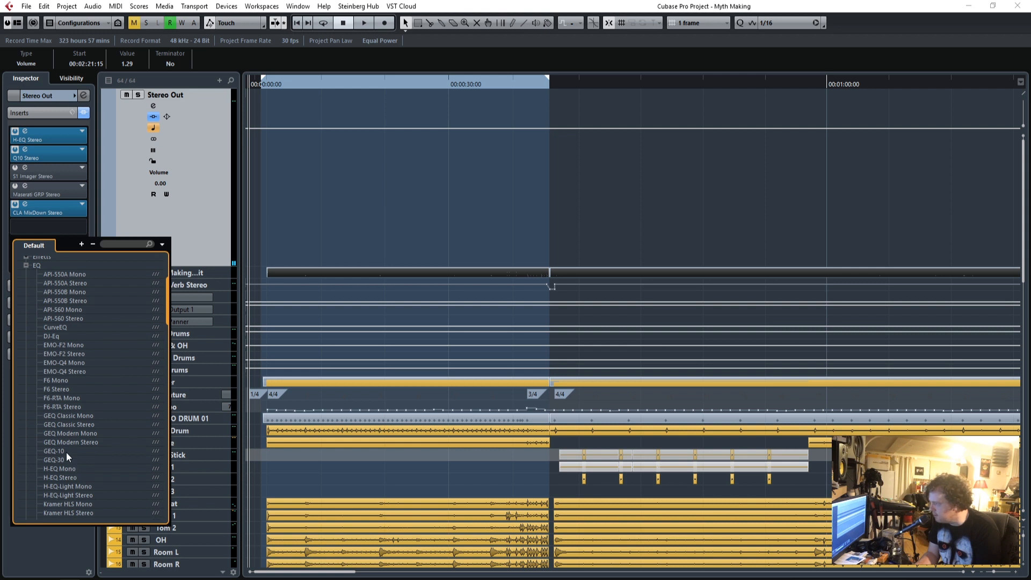
click(66, 452)
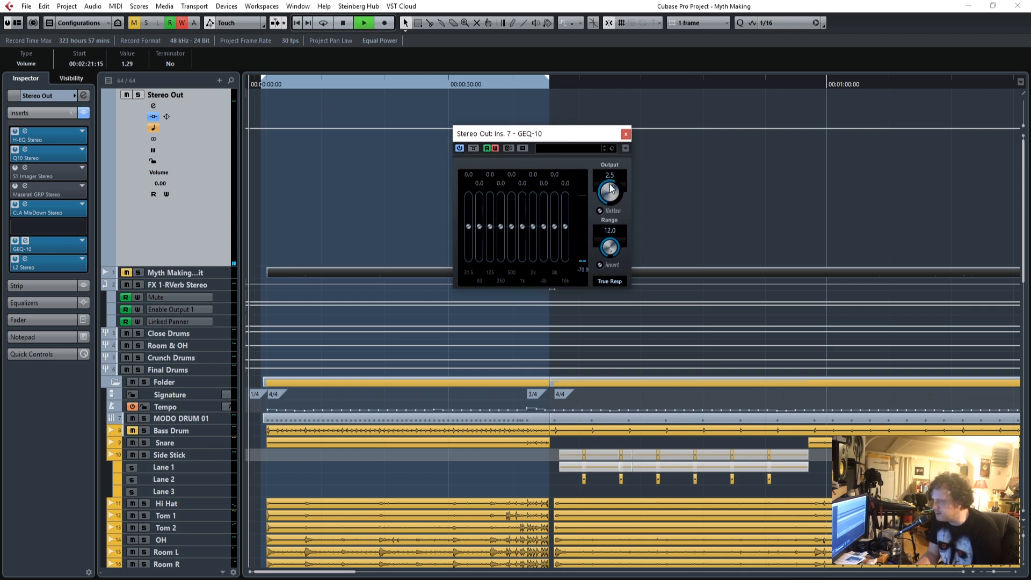
Turn off automation writing in the GEQ-10, close it, and show its Output automation lane enlarged below Stereo Out.
click(494, 148)
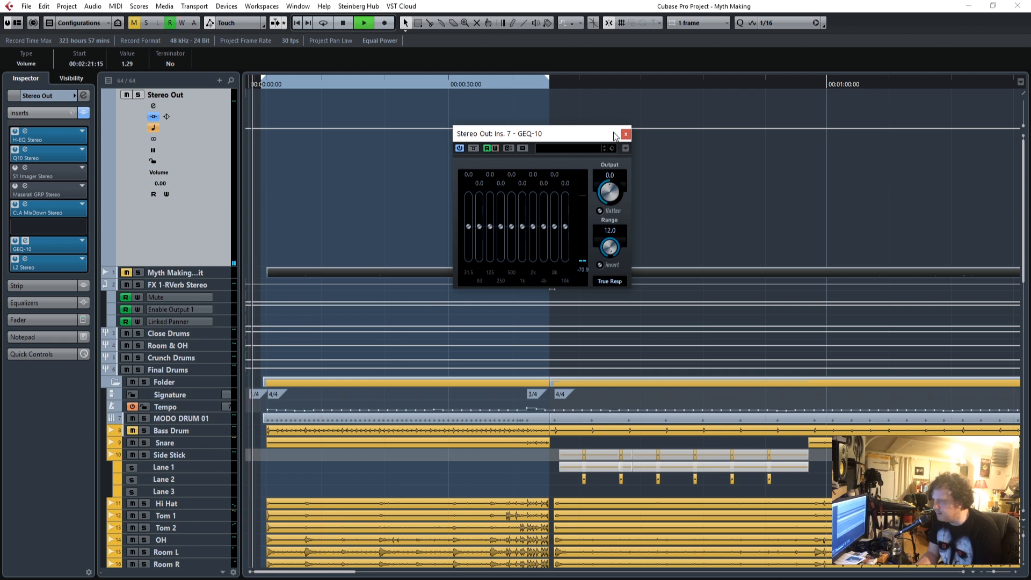
click(626, 134)
click(106, 261)
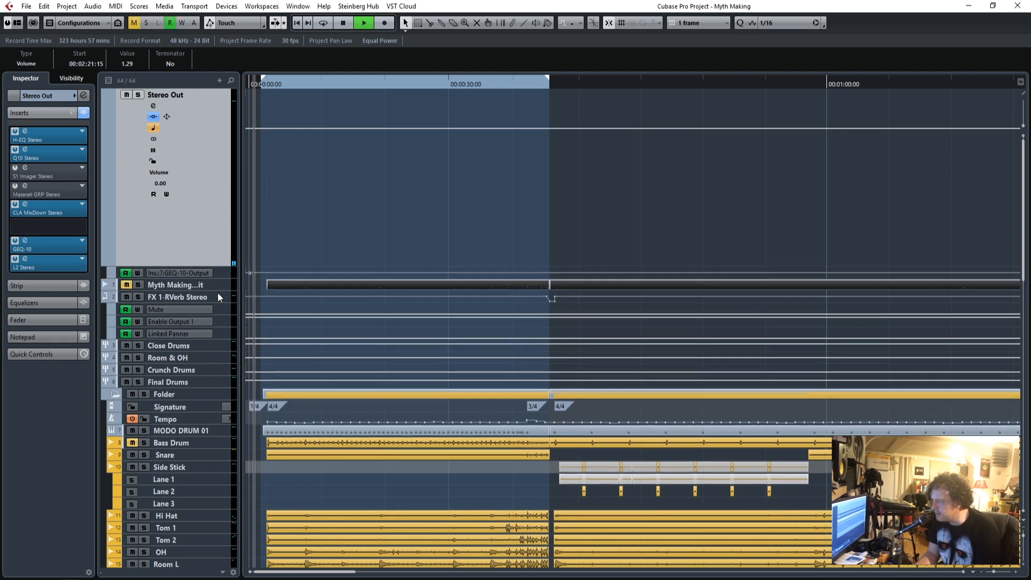
drag(221, 278, 222, 433)
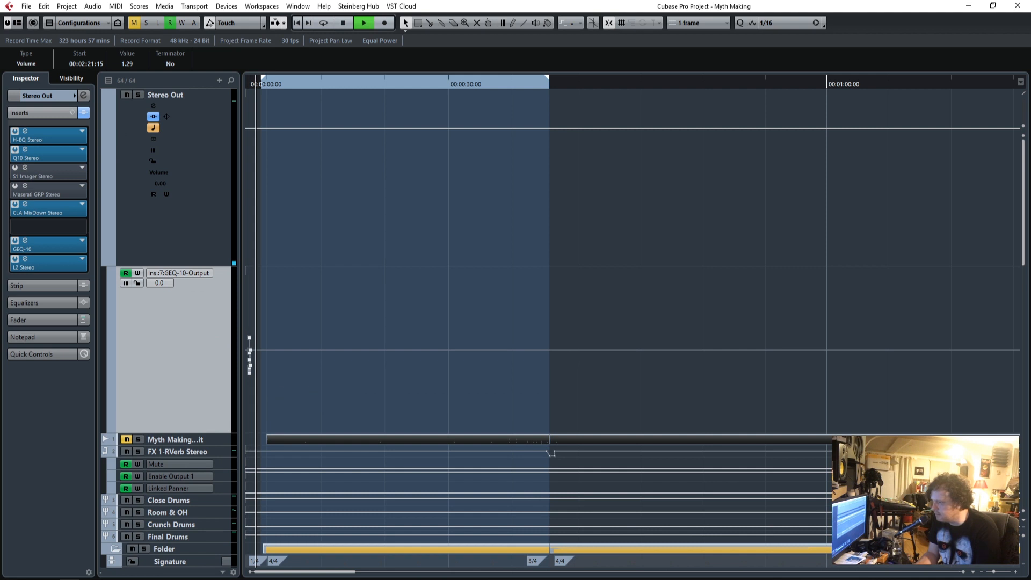
Stop playback and delete the stray GEQ-10 Output automation points at the very start of the song.
key(space)
click(1014, 572)
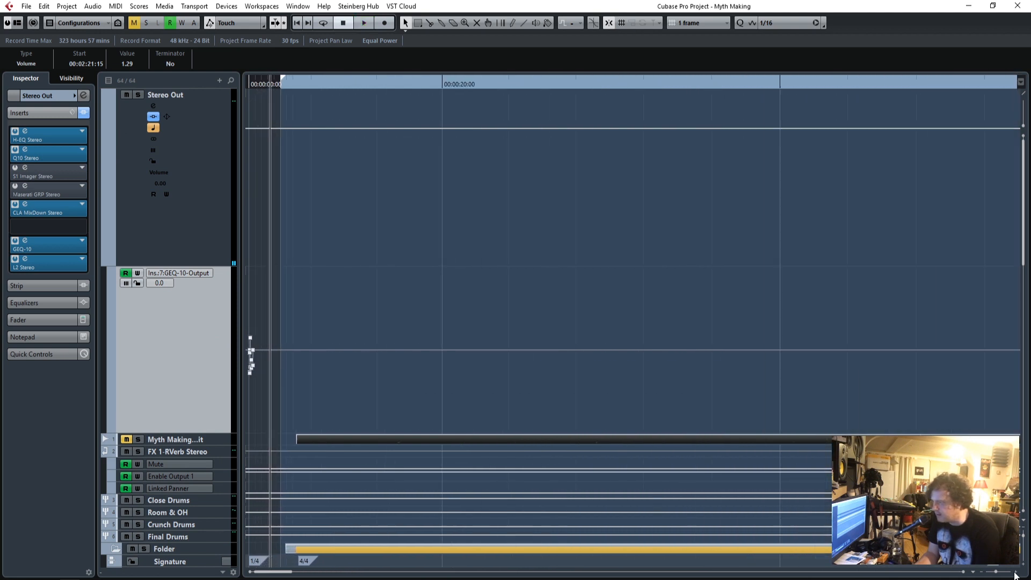
click(1014, 572)
click(1014, 572)
click(1014, 572)
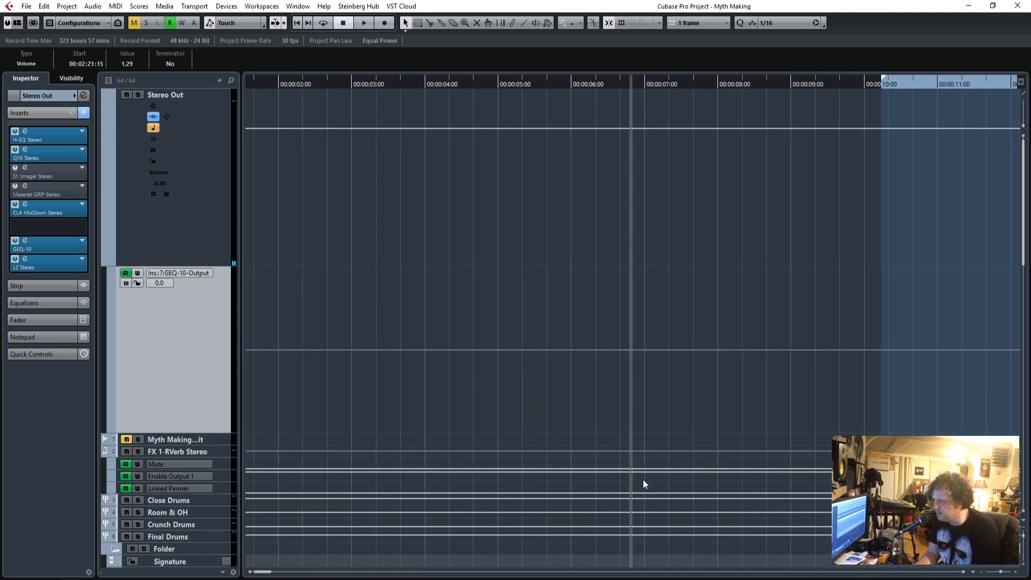
drag(265, 575, 243, 574)
drag(349, 326, 252, 424)
key(Delete)
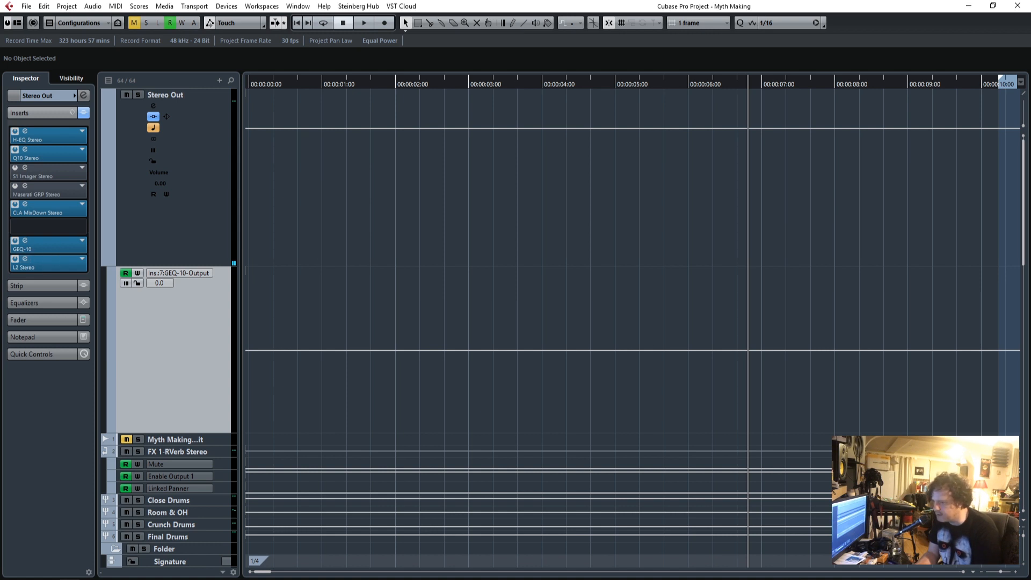
Play the intro from about 14 seconds and follow the arrangement to the transition where the intro ends.
drag(1002, 575, 1001, 575)
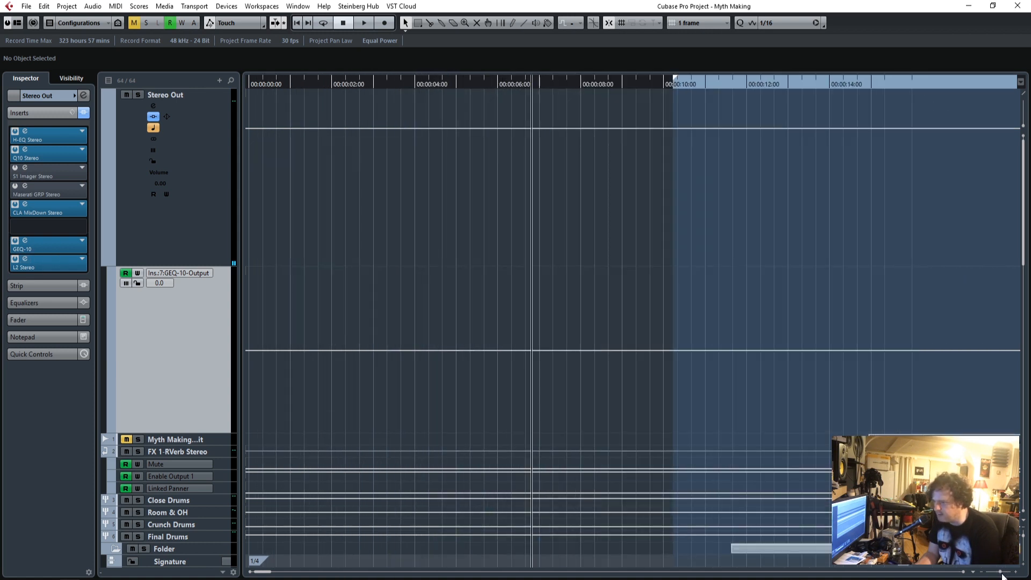
click(835, 90)
key(space)
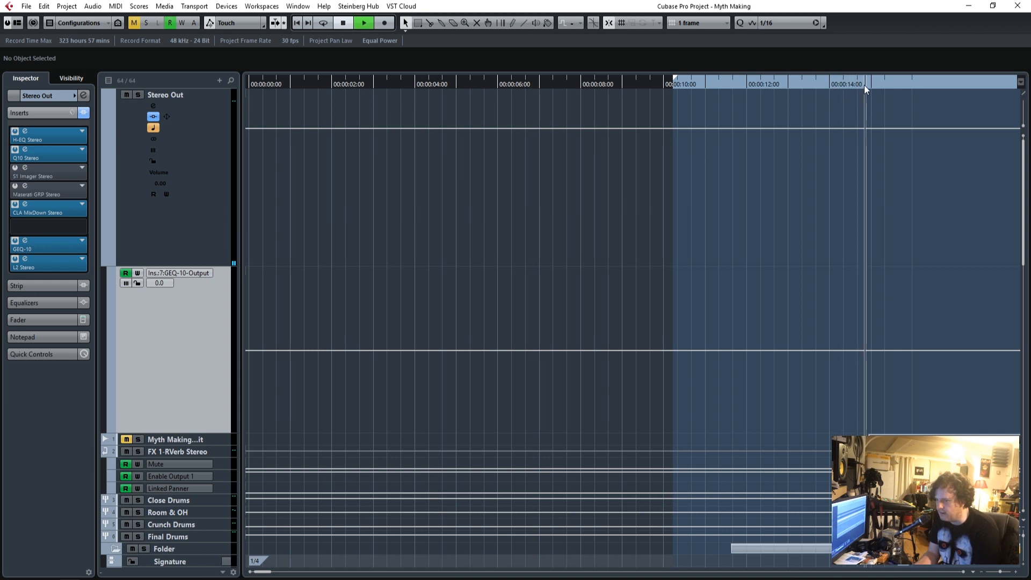
key(h)
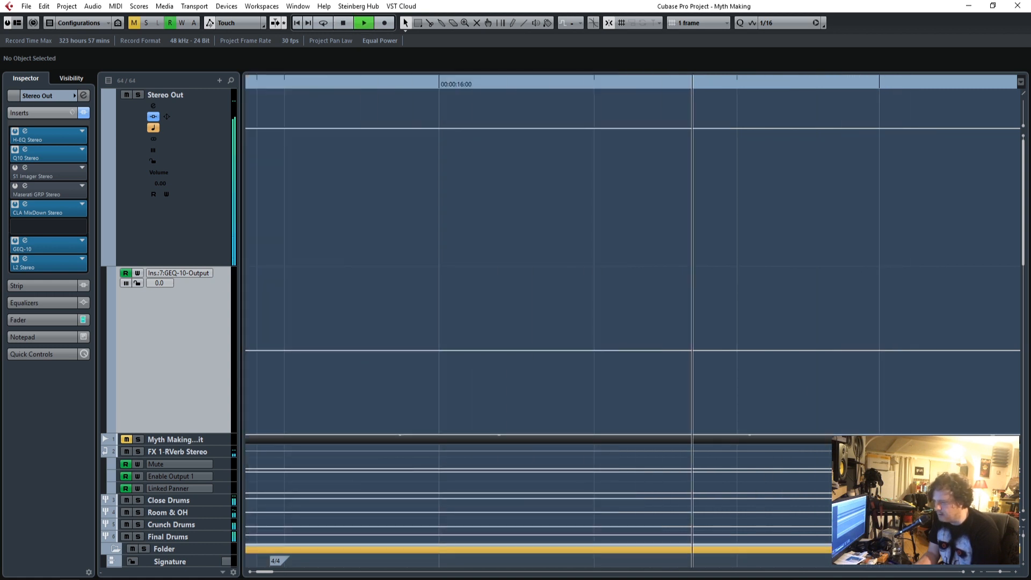
drag(1001, 572, 996, 573)
key(f)
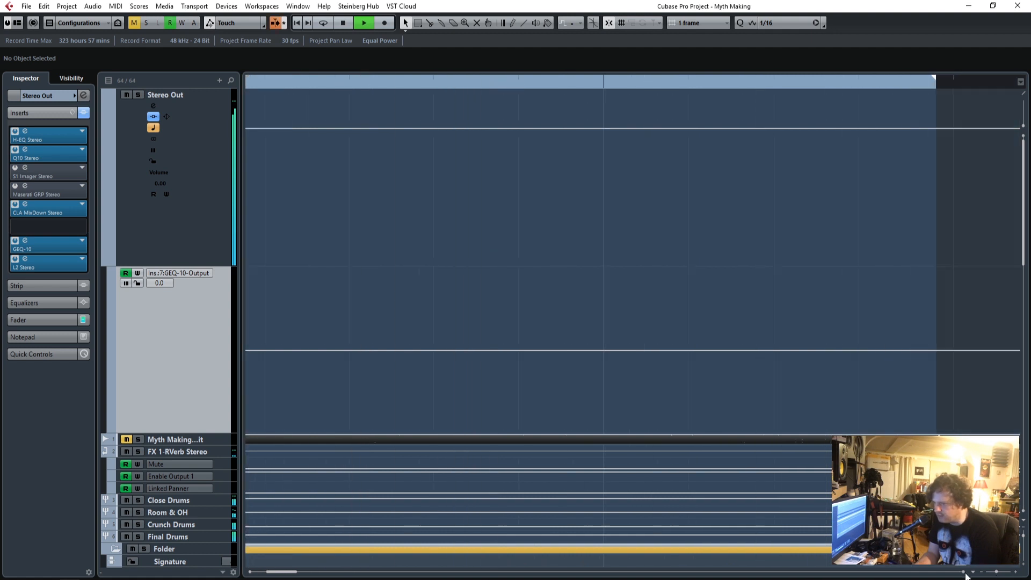
scroll(912, 215, down, 10)
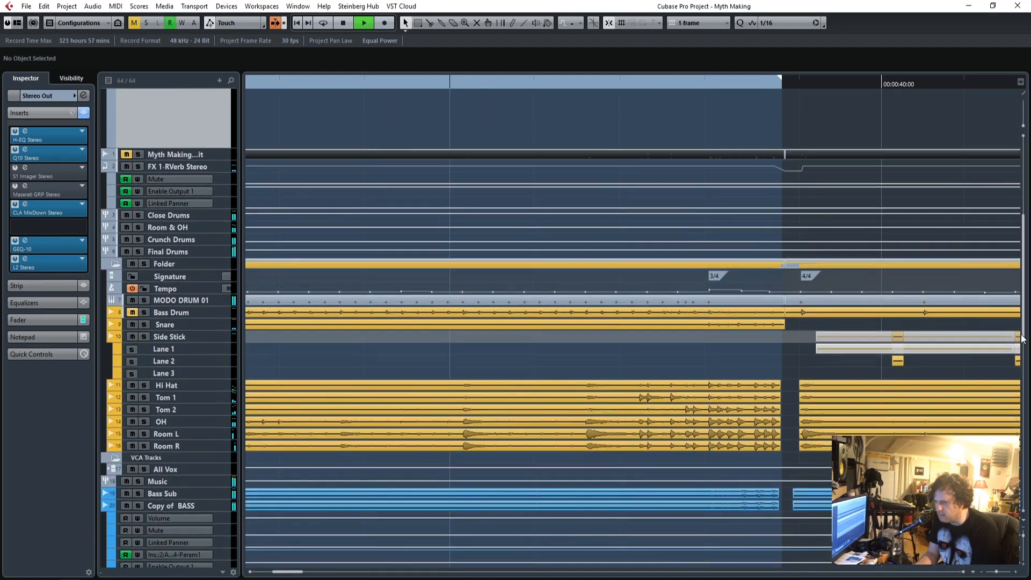
click(694, 84)
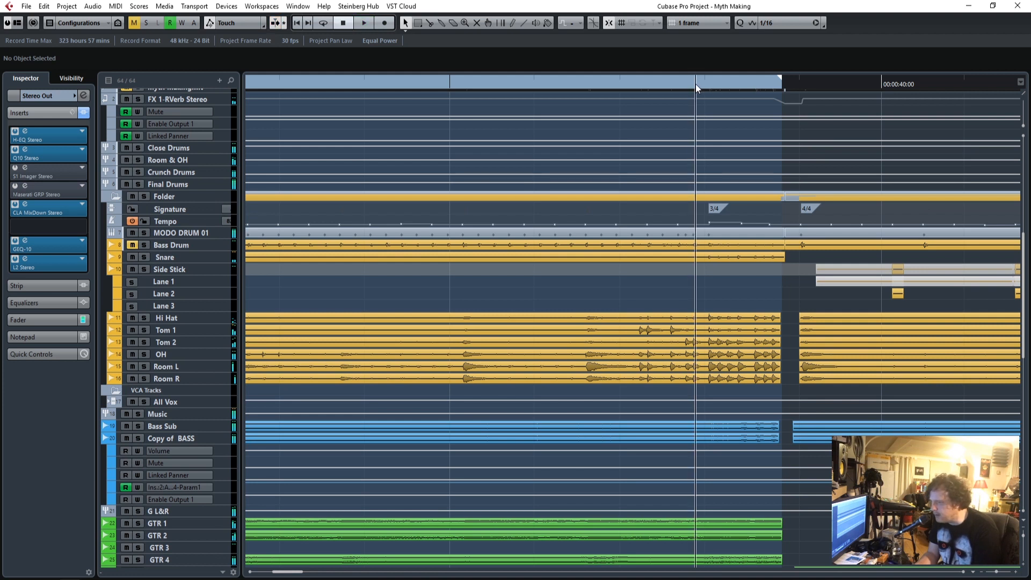
Automate the GEQ-10 Output at the end of the intro to drop from 0.0 at 00:00:37:20 to -2.0 at 00:00:37:29.
click(1015, 572)
click(1015, 572)
click(1015, 571)
key(space)
scroll(459, 327, up, 10)
click(642, 351)
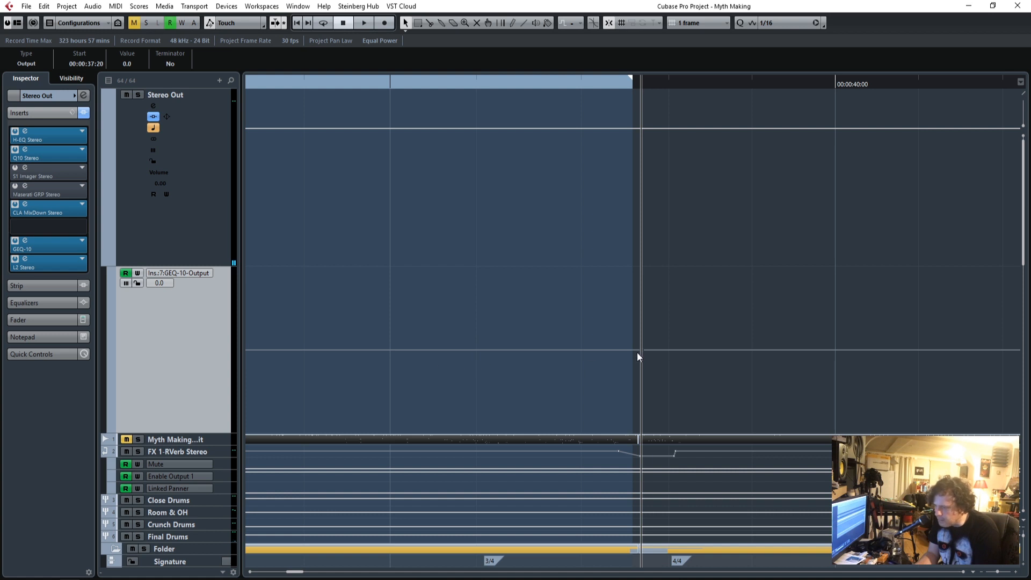
drag(668, 371, 666, 362)
Play across the end of the intro with the L2 limiter open to check the automated level drop, and close the plug-in.
key(space)
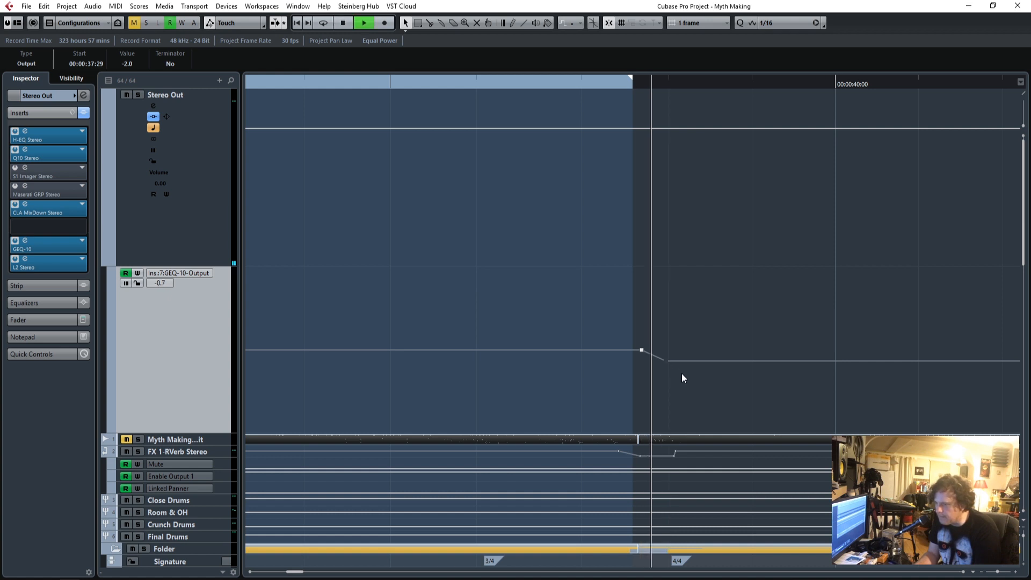
click(360, 81)
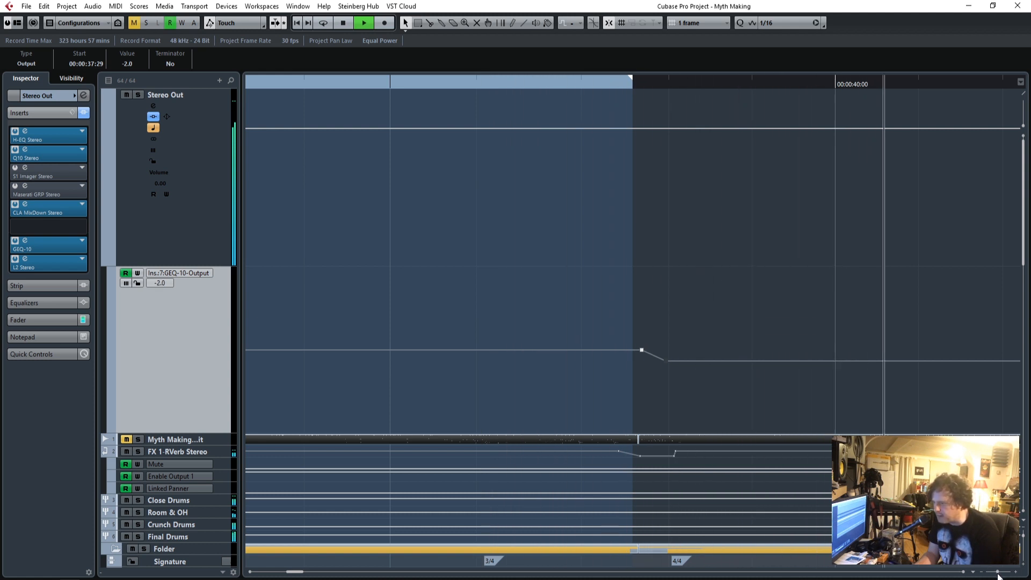
click(26, 259)
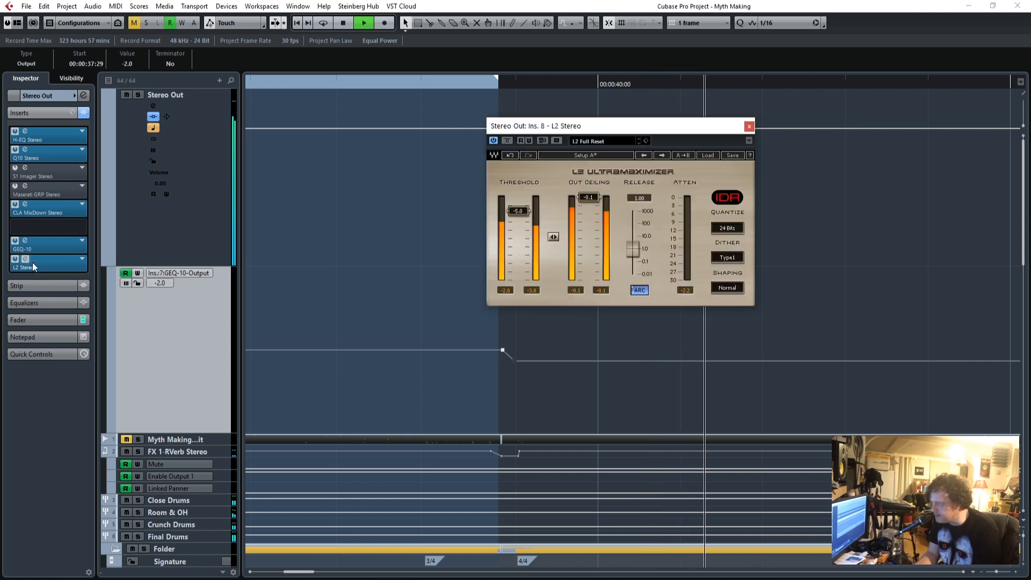
drag(588, 126, 739, 98)
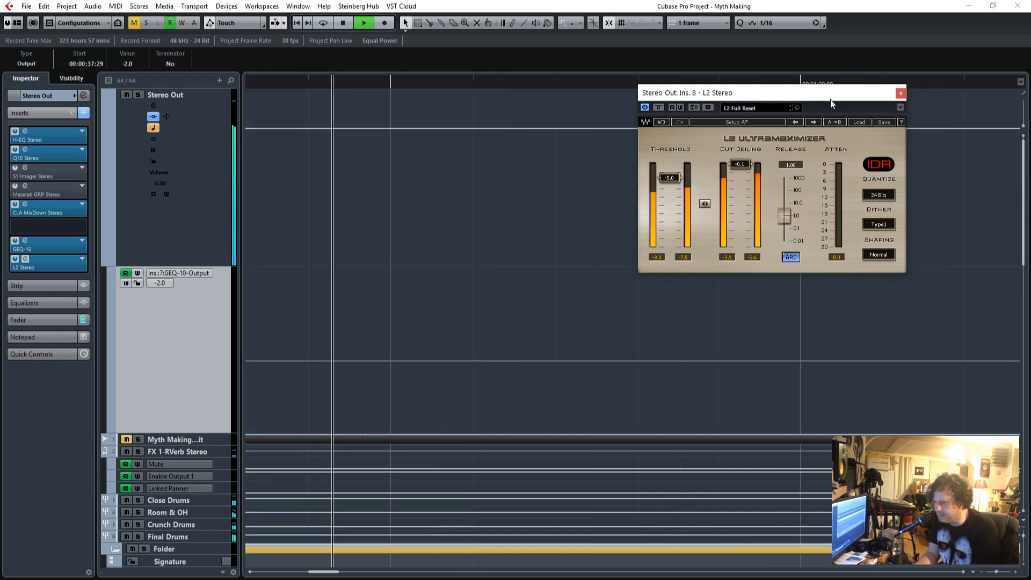
click(900, 93)
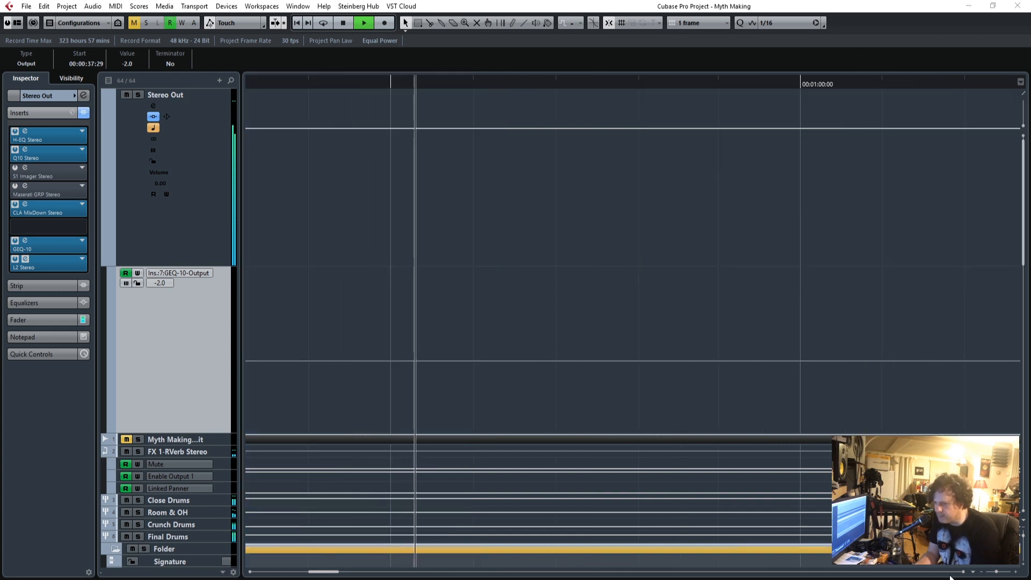
Show a wider stretch of the song and make the GEQ-10 Output automation lane taller.
drag(997, 572, 992, 572)
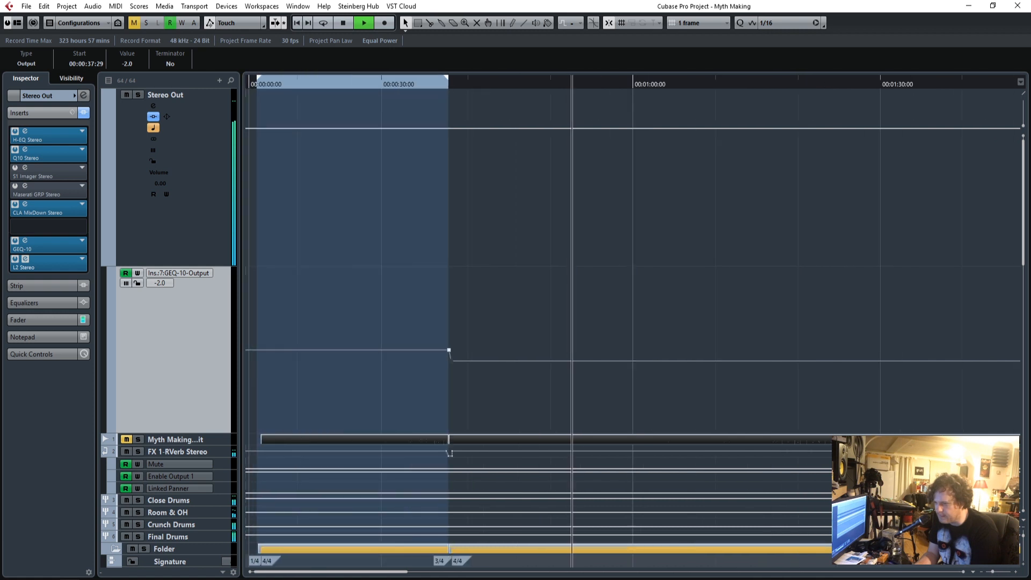
drag(1026, 247, 1024, 290)
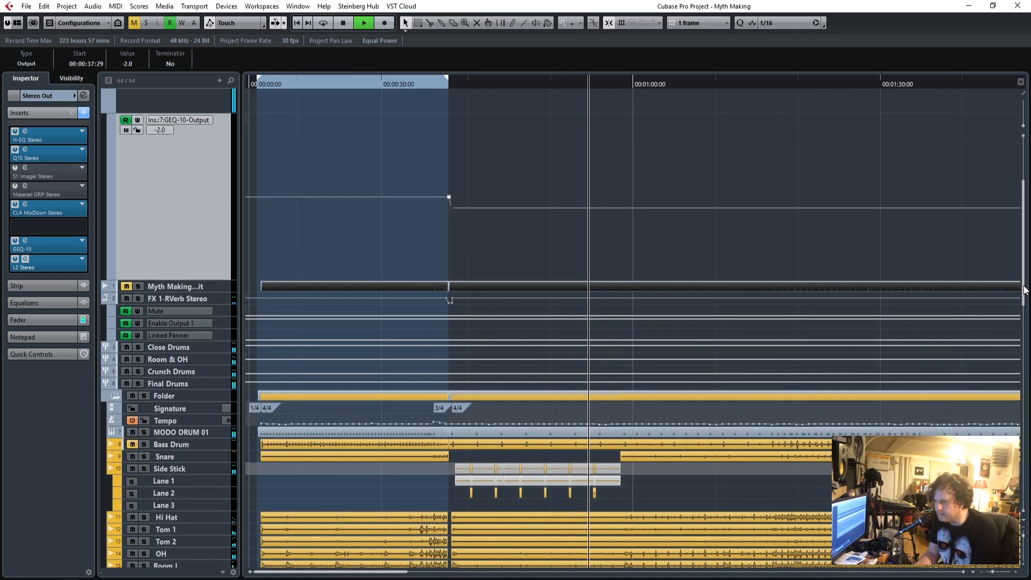
drag(202, 278, 201, 377)
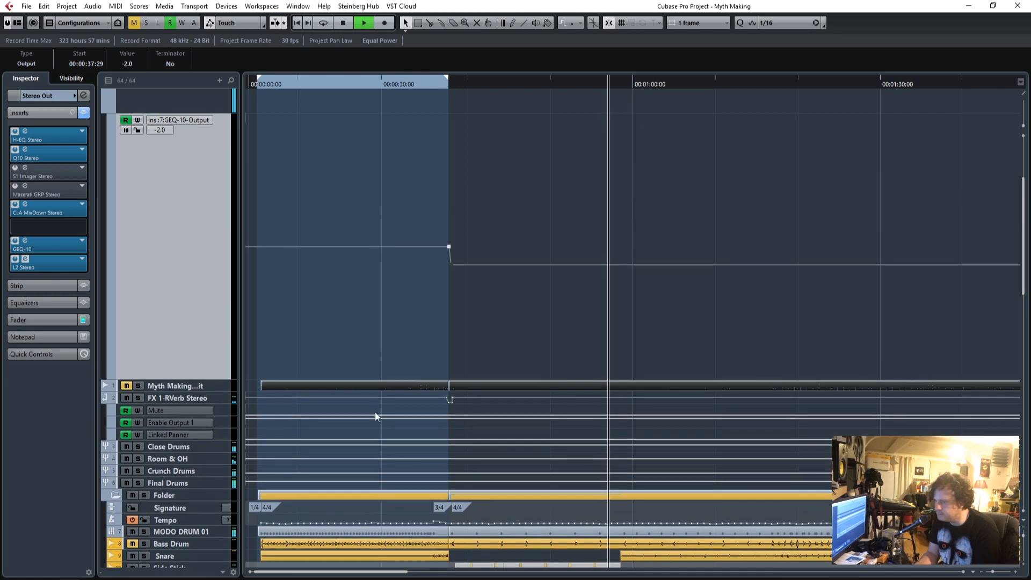
Stop playback and place the project cursor where the bridge vocals begin, at about 1 minute 19 seconds.
click(1015, 572)
click(1015, 572)
click(1015, 572)
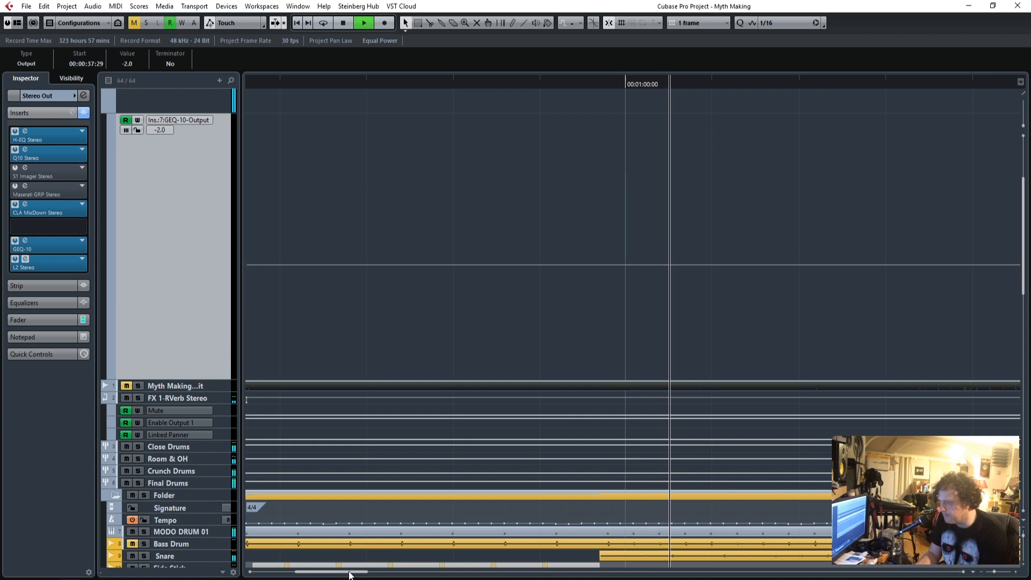
drag(348, 572, 386, 573)
scroll(801, 483, down, 15)
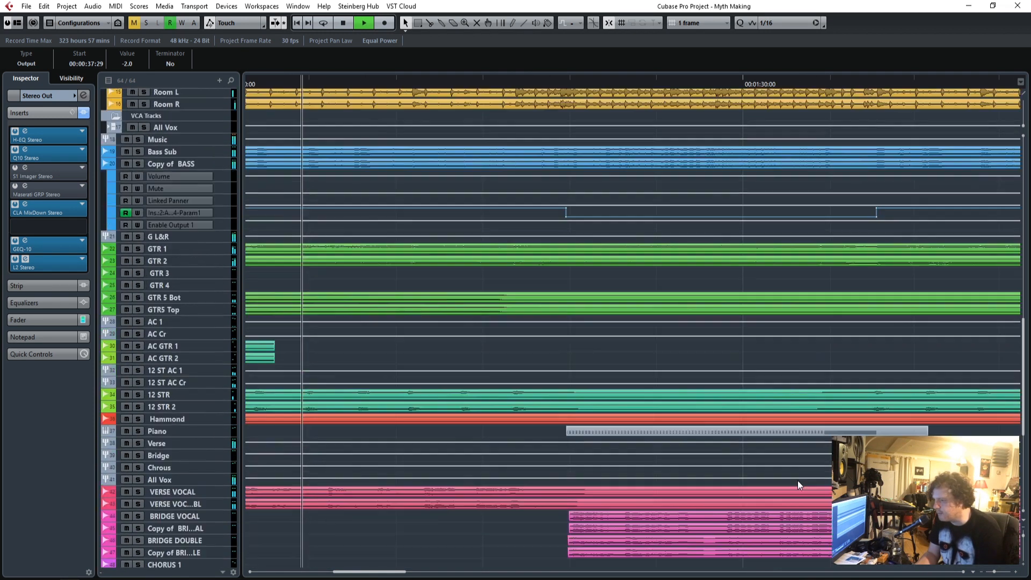
key(space)
click(568, 83)
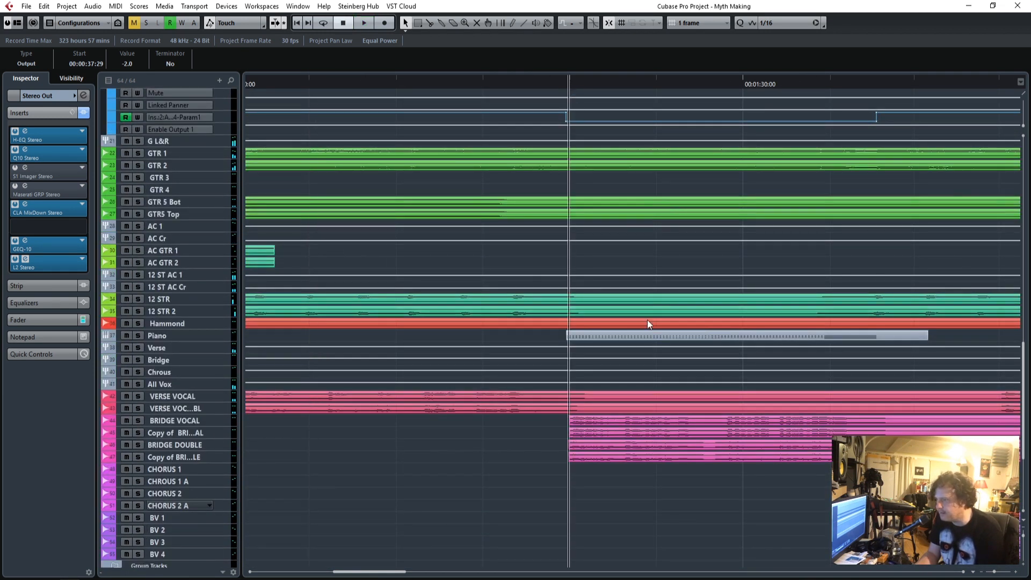
Automate the GEQ-10 Output to rise from -2.0 at 00:01:19:25 to -0.9 where the bridge starts, and play across the change.
scroll(646, 302, up, 15)
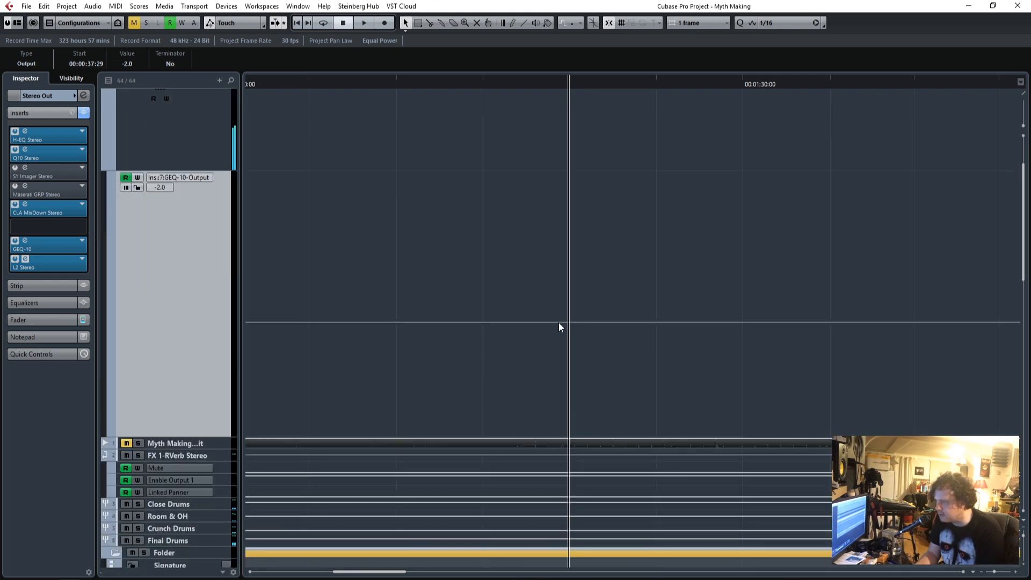
drag(568, 323, 569, 326)
click(293, 85)
key(space)
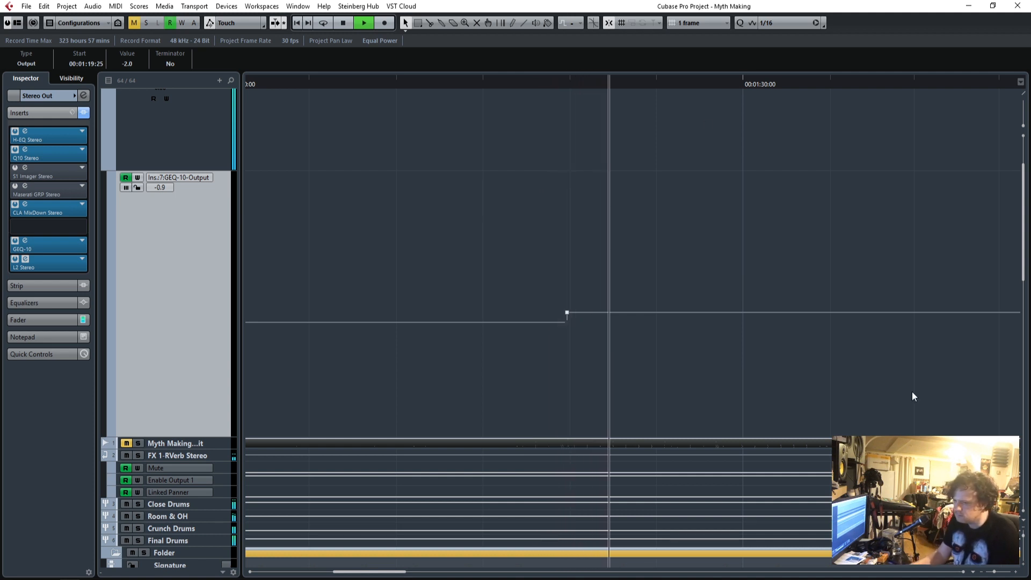
key(space)
Check the position of the GEQ-10 Output rise against the drum downbeat at the start of the bridge.
click(1015, 572)
click(1015, 573)
scroll(520, 349, down, 5)
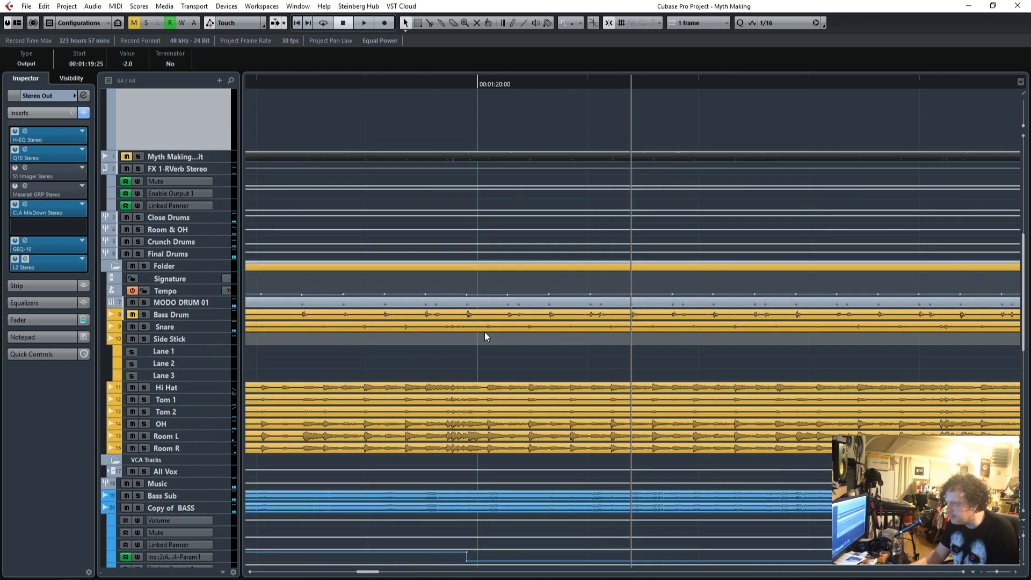
drag(462, 82, 466, 83)
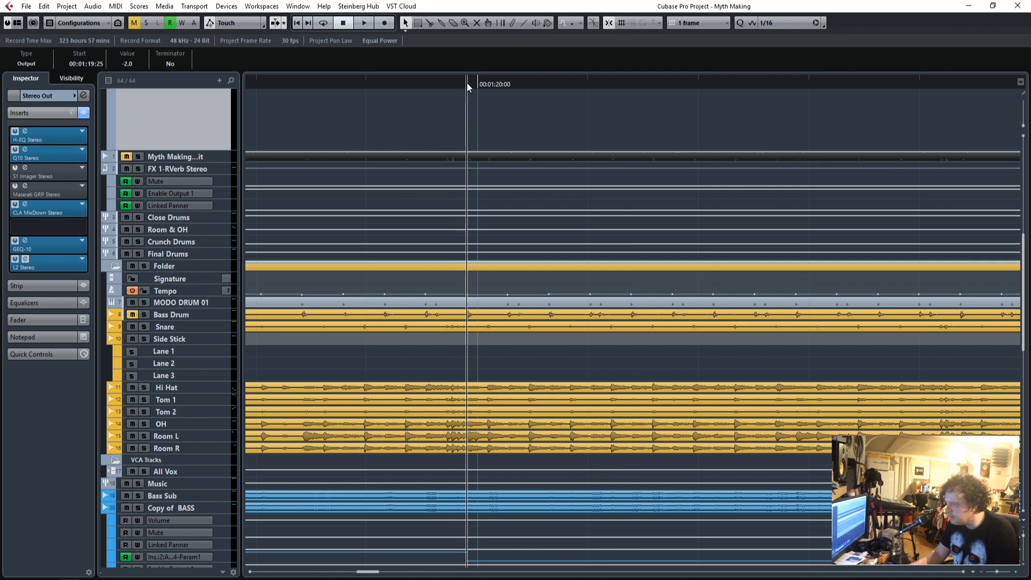
scroll(655, 328, up, 6)
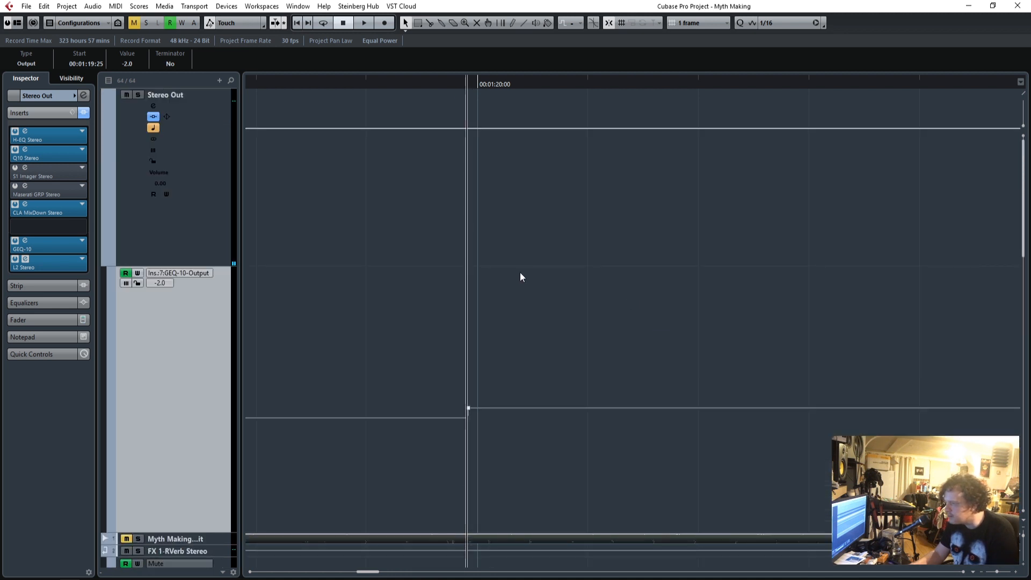
click(1017, 574)
click(1016, 574)
click(1017, 573)
click(1017, 574)
click(1017, 574)
click(642, 83)
click(727, 22)
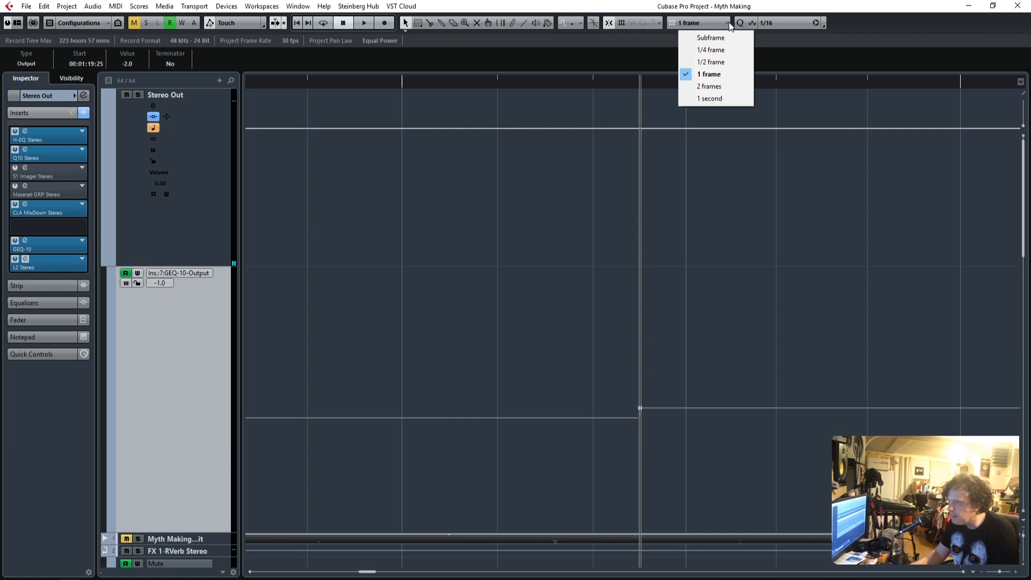
click(729, 24)
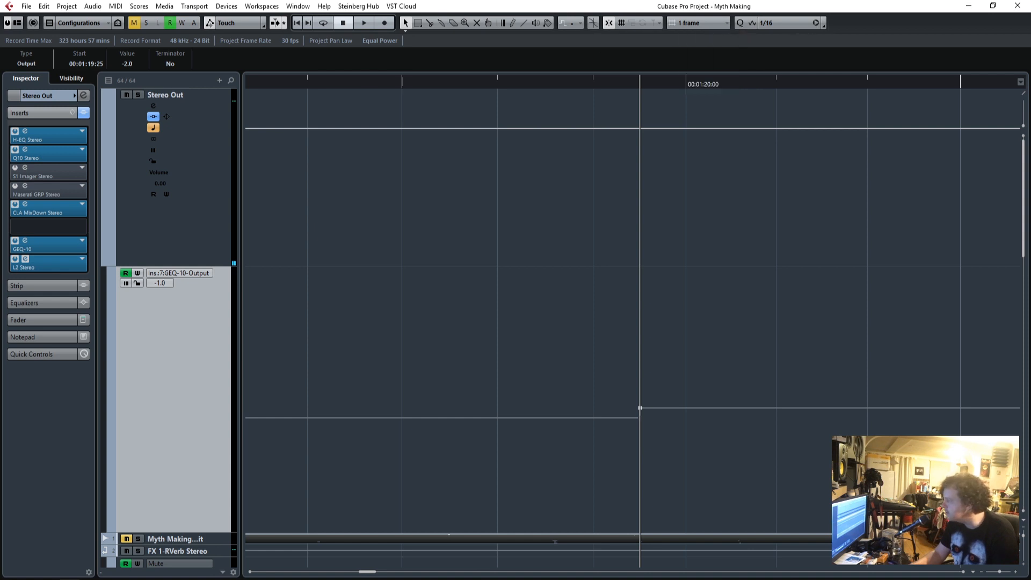
click(726, 23)
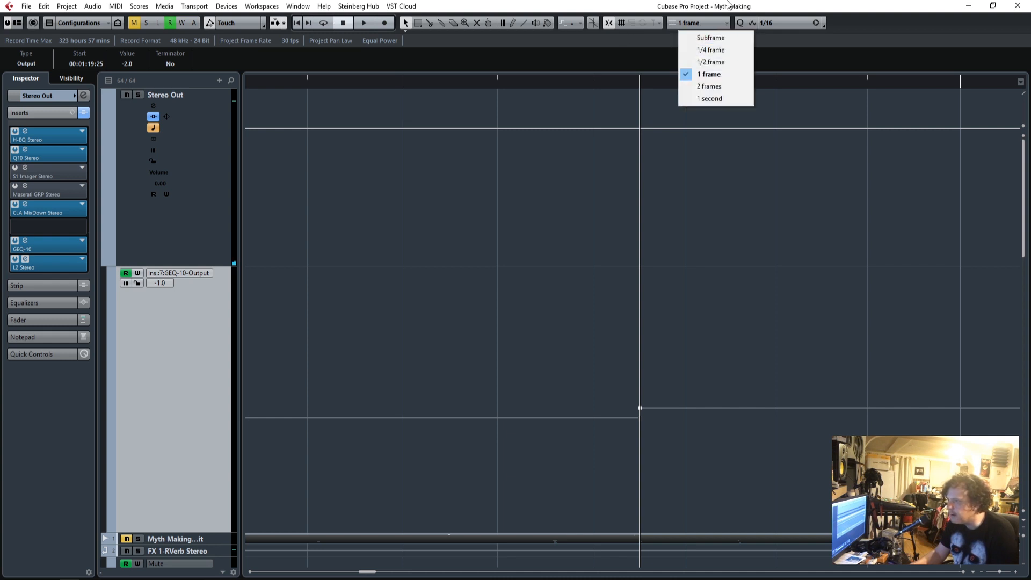
click(729, 7)
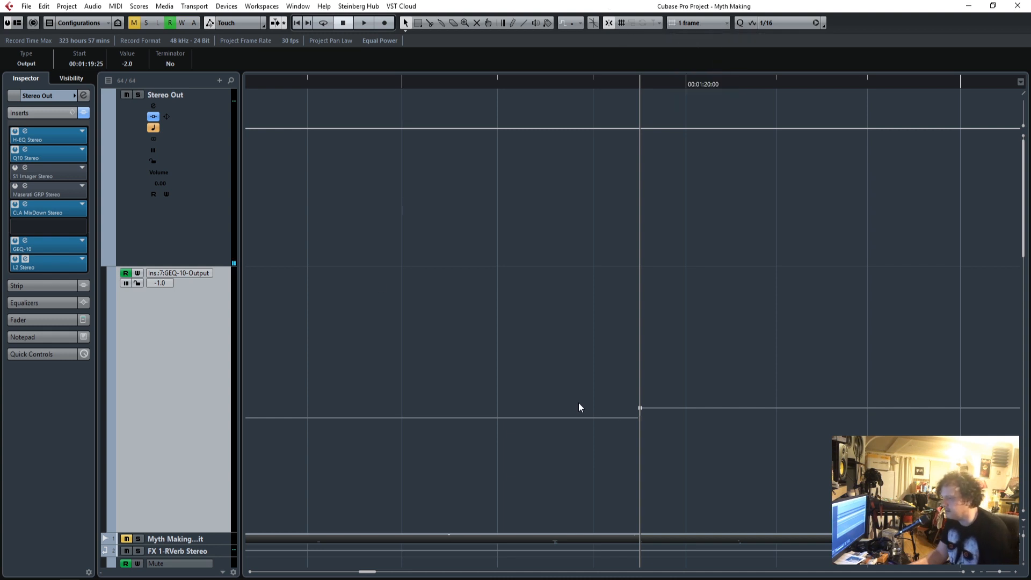
Play from shortly before the bridge across the automated GEQ-10 Output rise.
drag(537, 85, 459, 88)
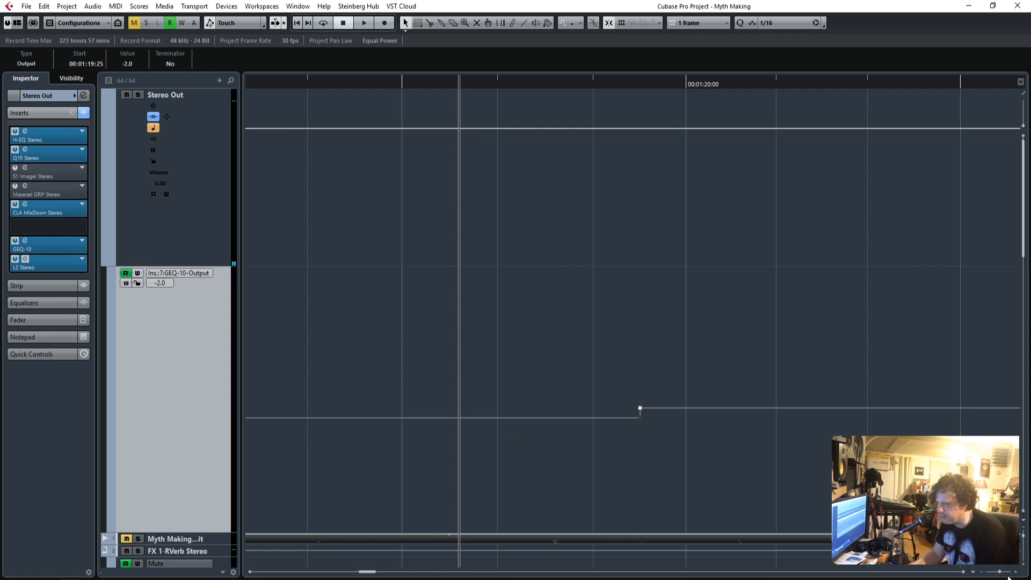
drag(999, 571, 998, 571)
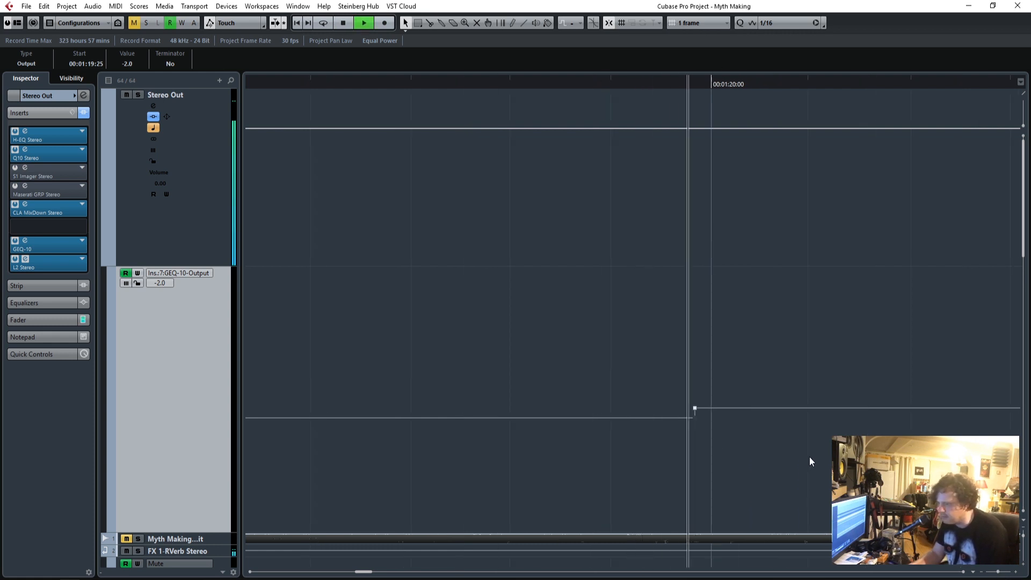
drag(997, 572, 993, 572)
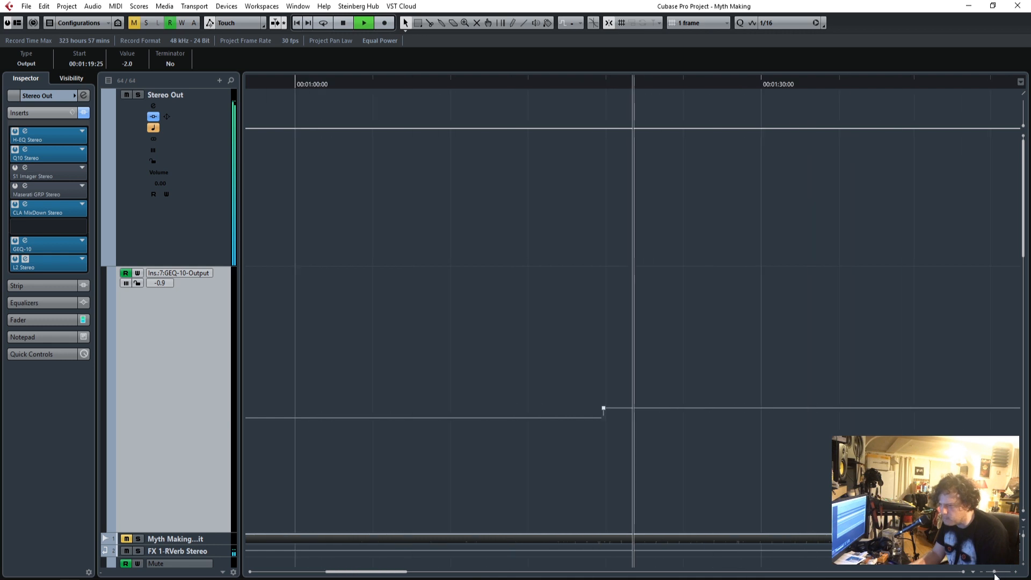
Audition the last bars of the first bridge from about 1 minute 35 seconds and stop after the section change.
scroll(813, 440, down, 10)
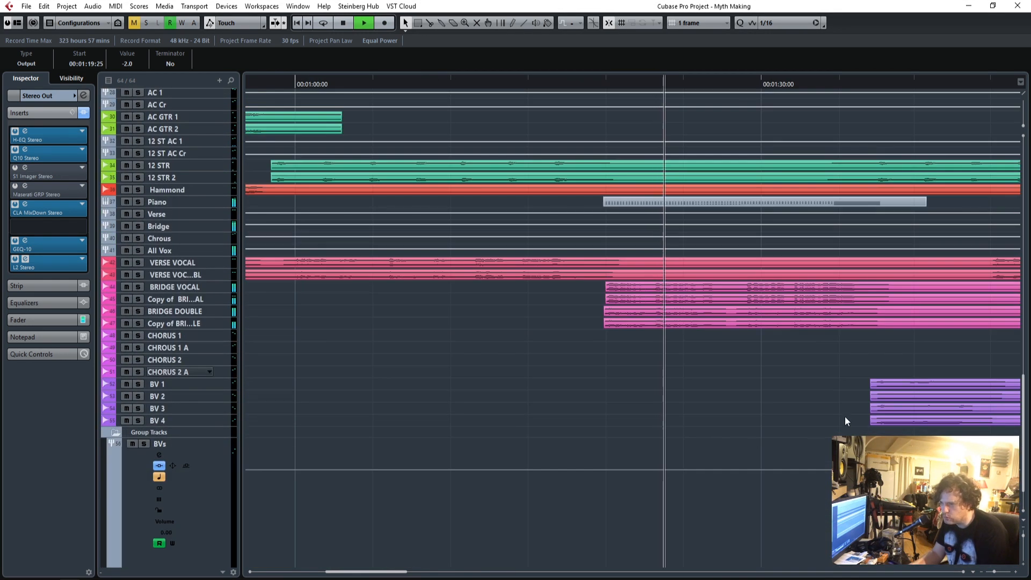
click(844, 82)
scroll(929, 426, up, 15)
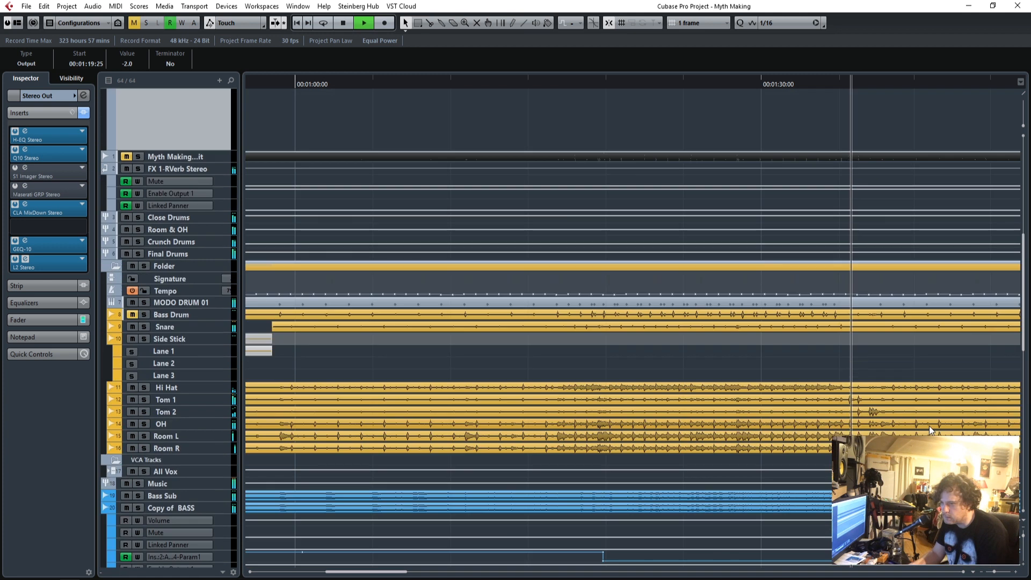
key(space)
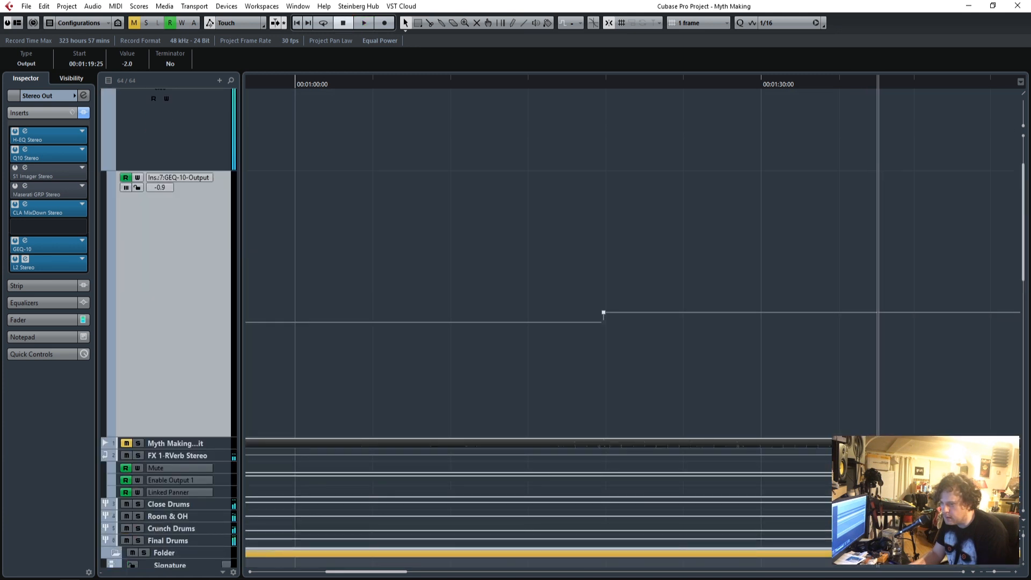
click(1015, 572)
click(1014, 573)
click(1015, 573)
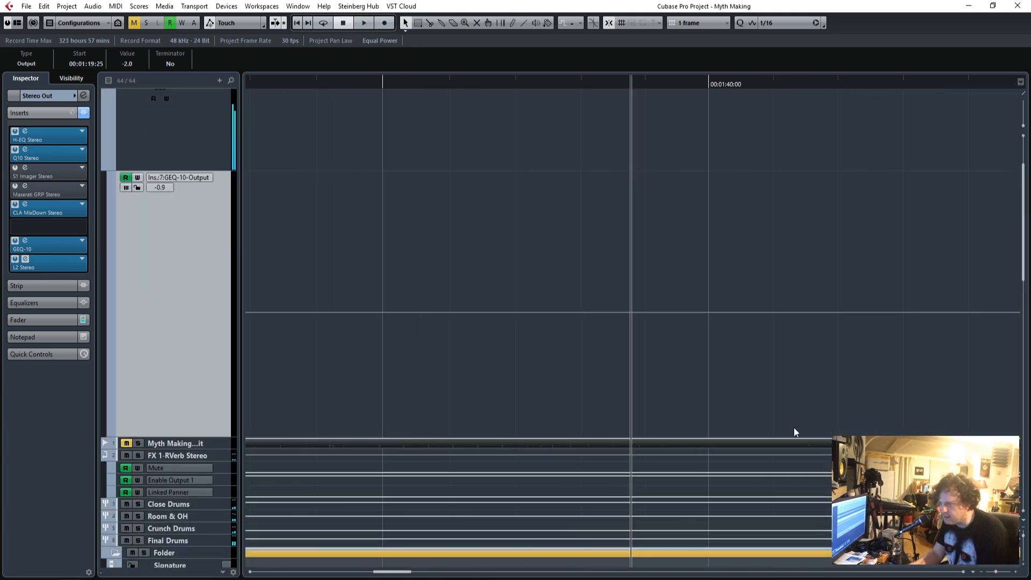
Play through the tom fill that ends the first bridge and place the project cursor on the following bass drum downbeat.
click(441, 81)
key(space)
scroll(720, 365, down, 10)
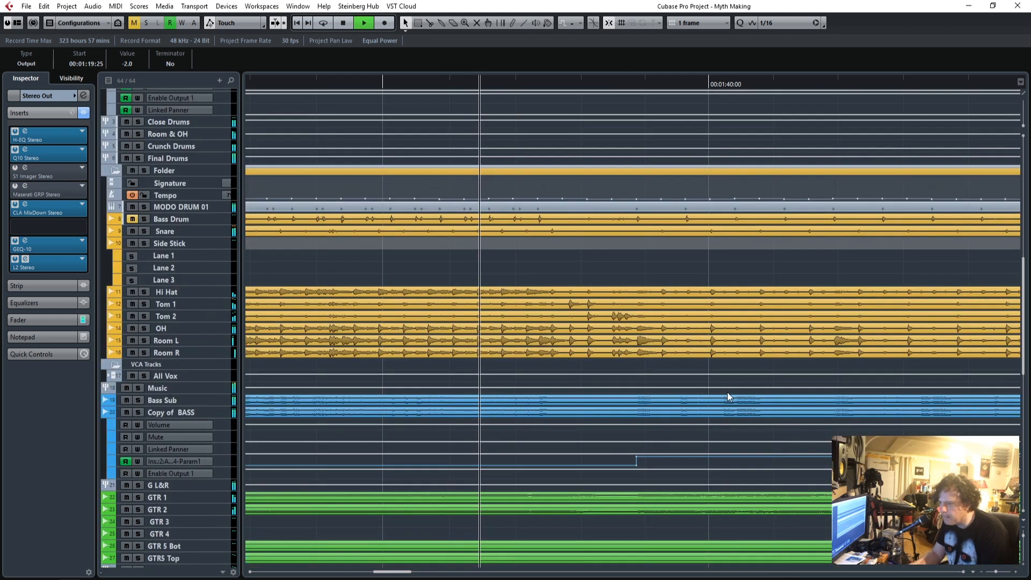
click(1014, 572)
click(1014, 572)
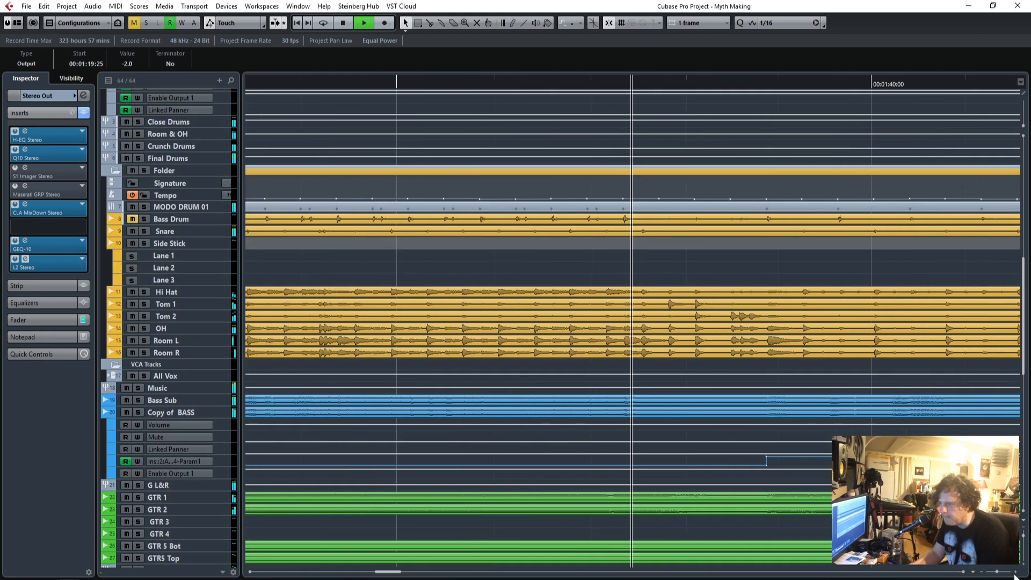
click(1015, 572)
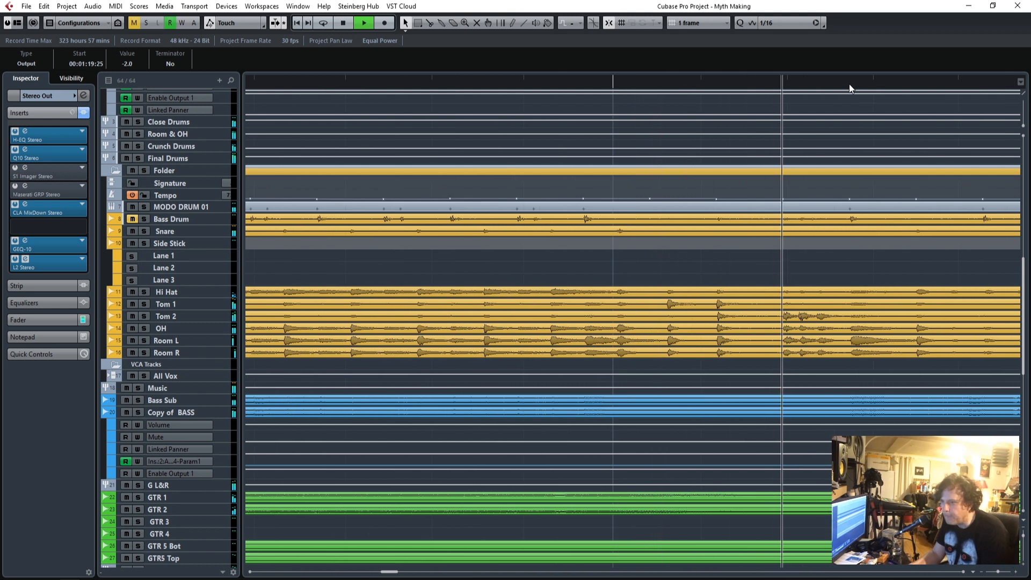
drag(849, 84, 848, 83)
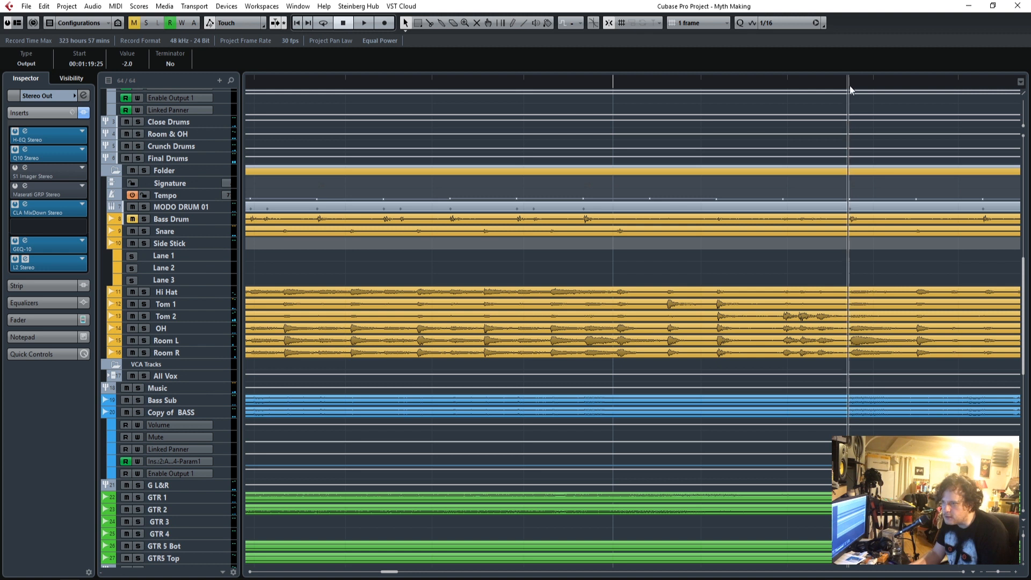
Automate the GEQ-10 Output to drop from -0.9 at 00:01:37:19 to -2.0 on the downbeat after the first bridge.
scroll(848, 211, up, 5)
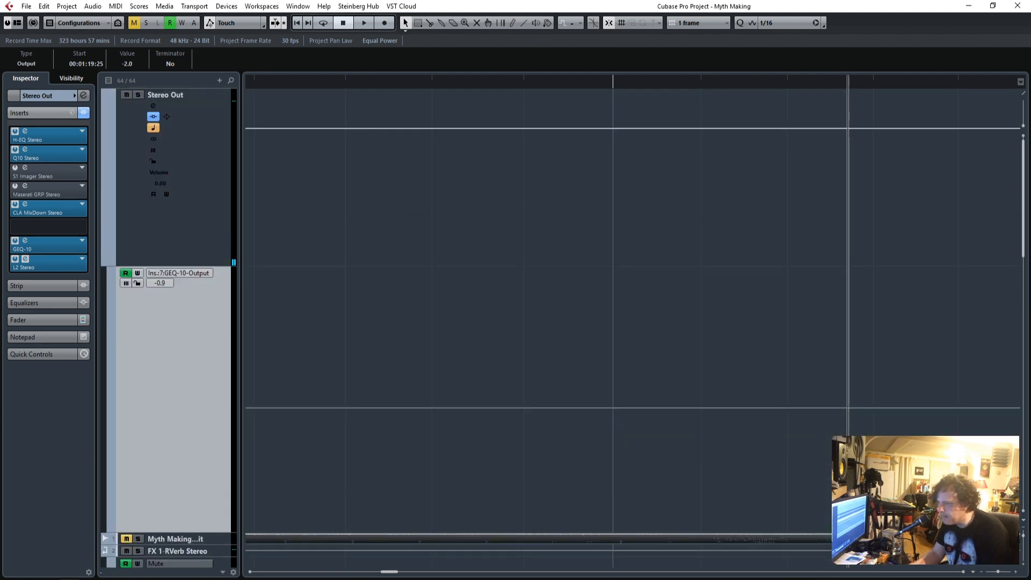
click(844, 410)
mouse_move(848, 410)
mouse_down()
mouse_move(848, 420)
mouse_move(846, 406)
mouse_up()
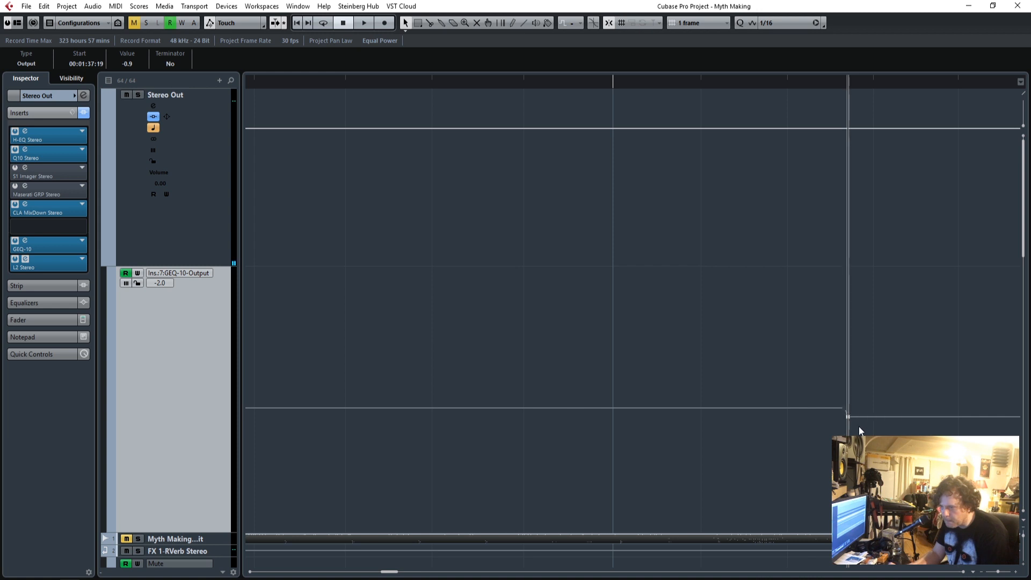
Play the start and end of the first bridge to check the automated GEQ-10 Output rise and drop.
drag(791, 89, 431, 78)
key(space)
drag(997, 571, 994, 572)
click(398, 86)
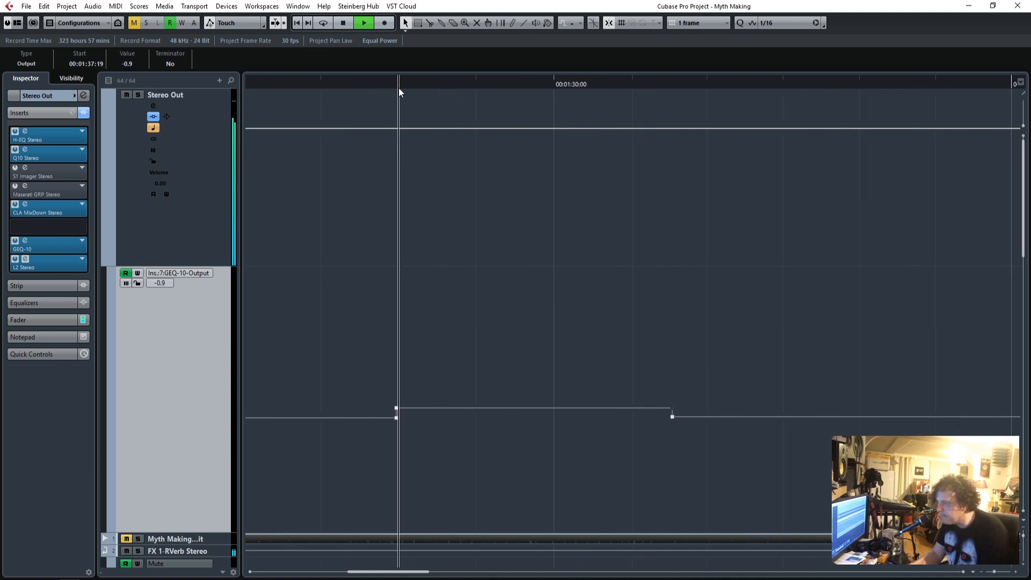
click(655, 83)
click(1015, 572)
click(1015, 572)
click(1016, 572)
click(1015, 573)
click(1015, 573)
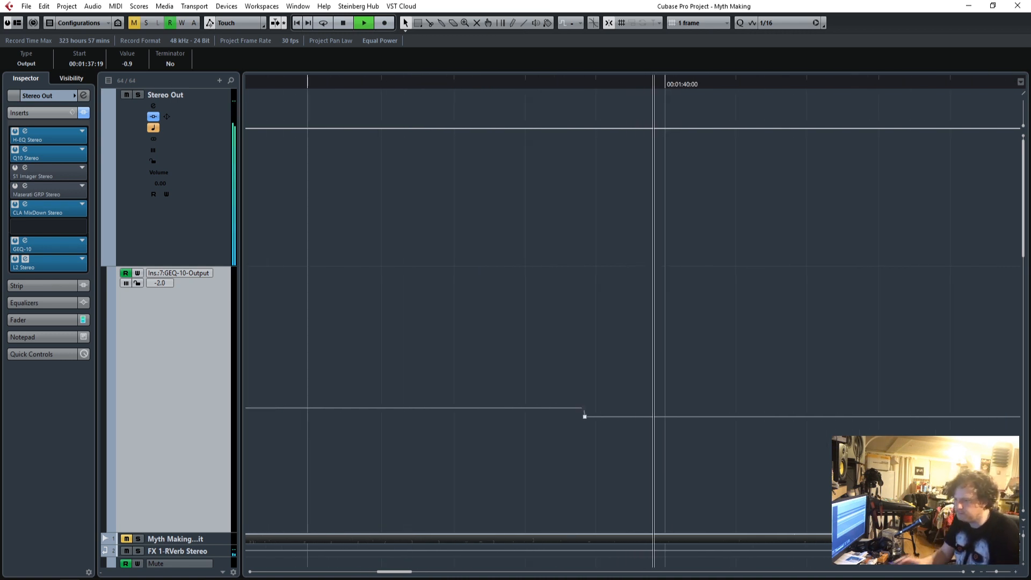
drag(995, 572, 990, 573)
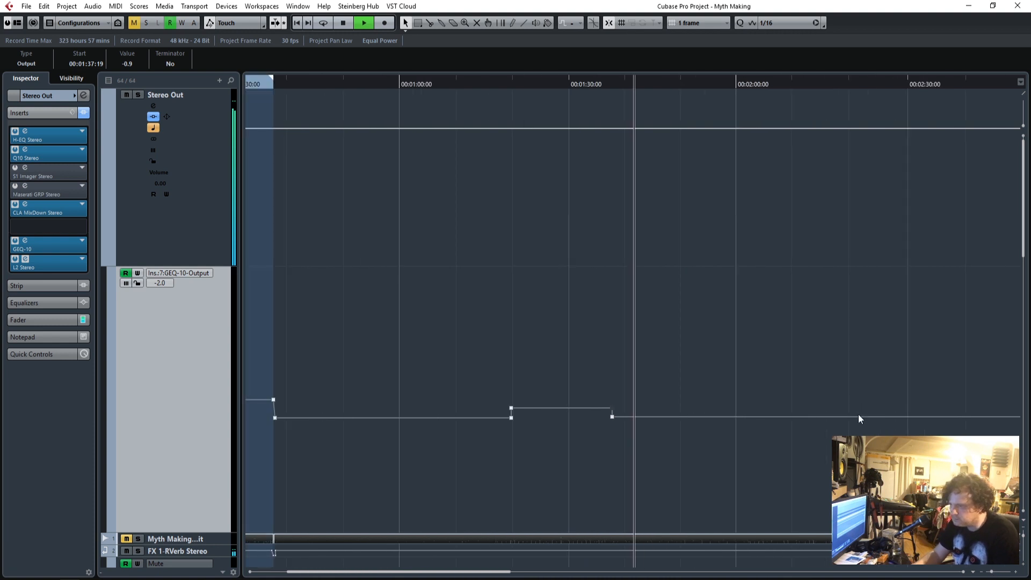
Find the start of the second bridge after the 2-minute mark and place the project cursor on its downbeat.
scroll(859, 419, down, 15)
scroll(863, 430, down, 3)
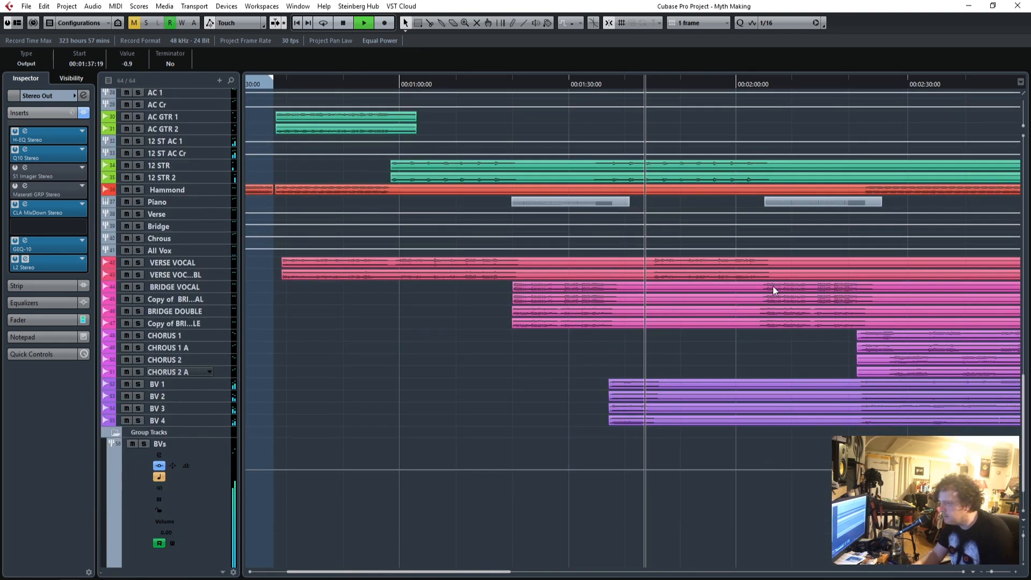
click(741, 82)
scroll(876, 381, up, 20)
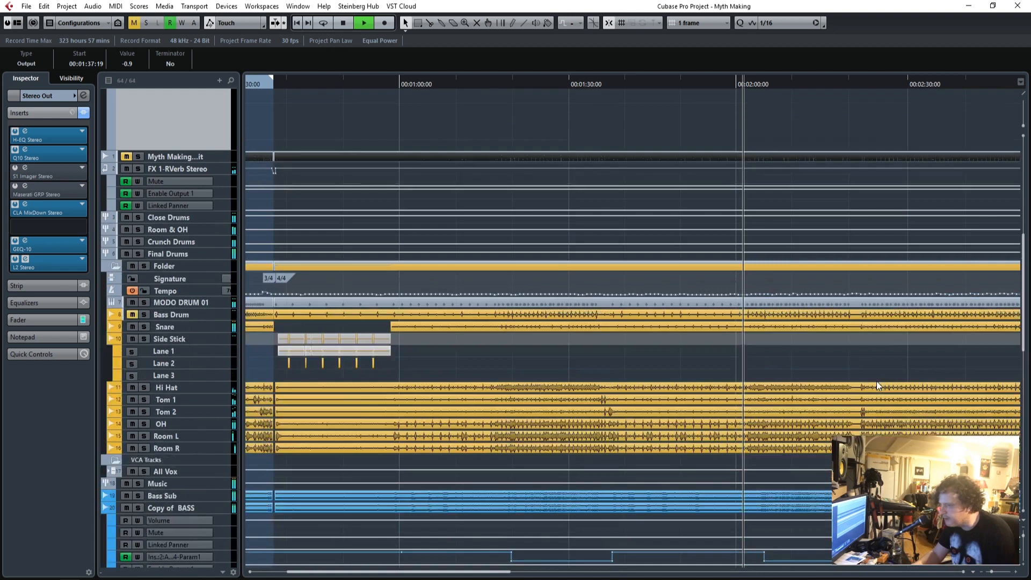
click(1014, 573)
click(1015, 573)
click(1015, 572)
click(1015, 573)
click(1014, 573)
click(1015, 573)
click(1015, 573)
key(space)
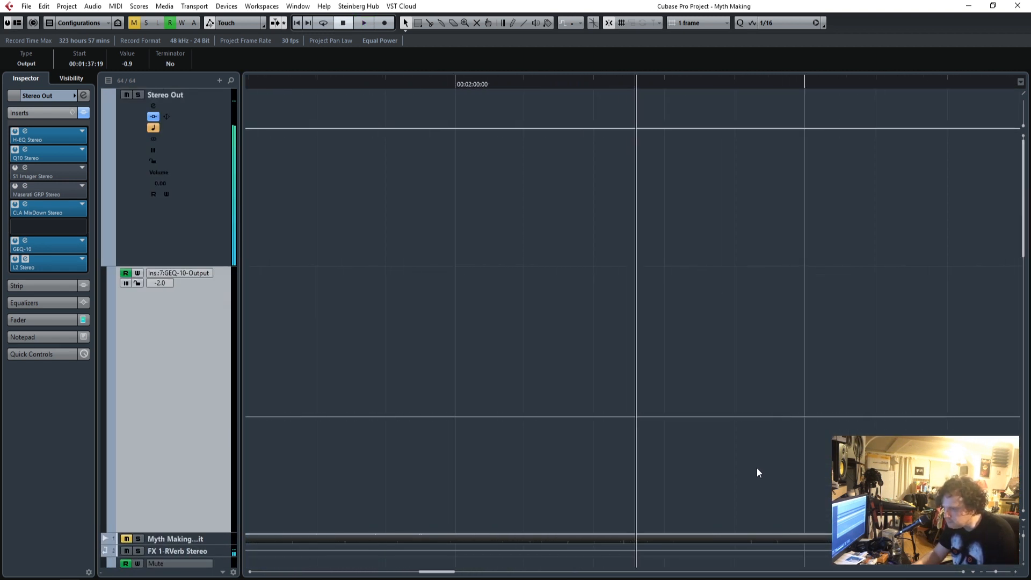
scroll(700, 455, down, 9)
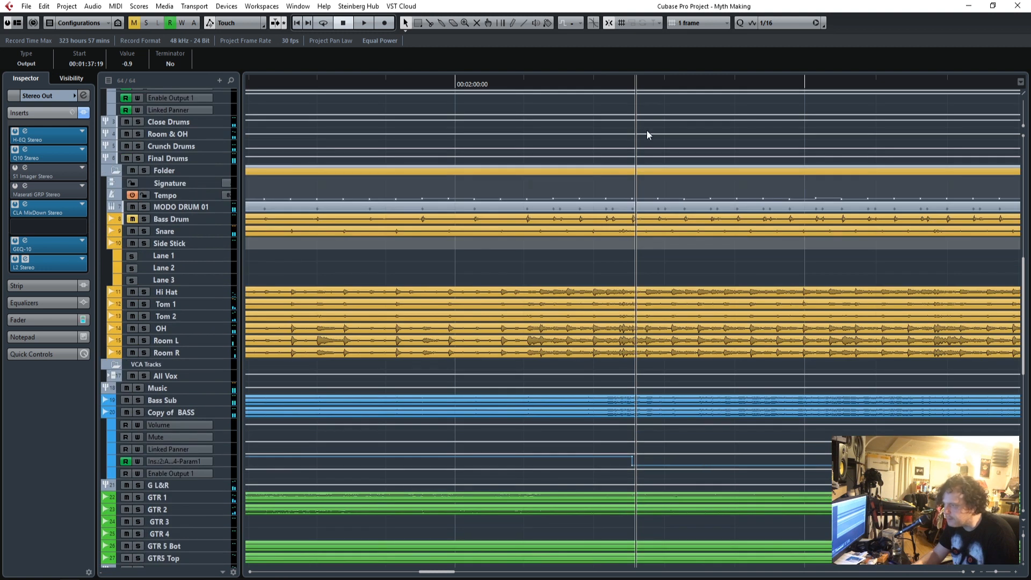
drag(627, 84, 632, 79)
Raise the GEQ-10 Output automation from -2.0 to -0.9 at the start of the second bridge, at 00:02:05:03.
scroll(709, 253, up, 10)
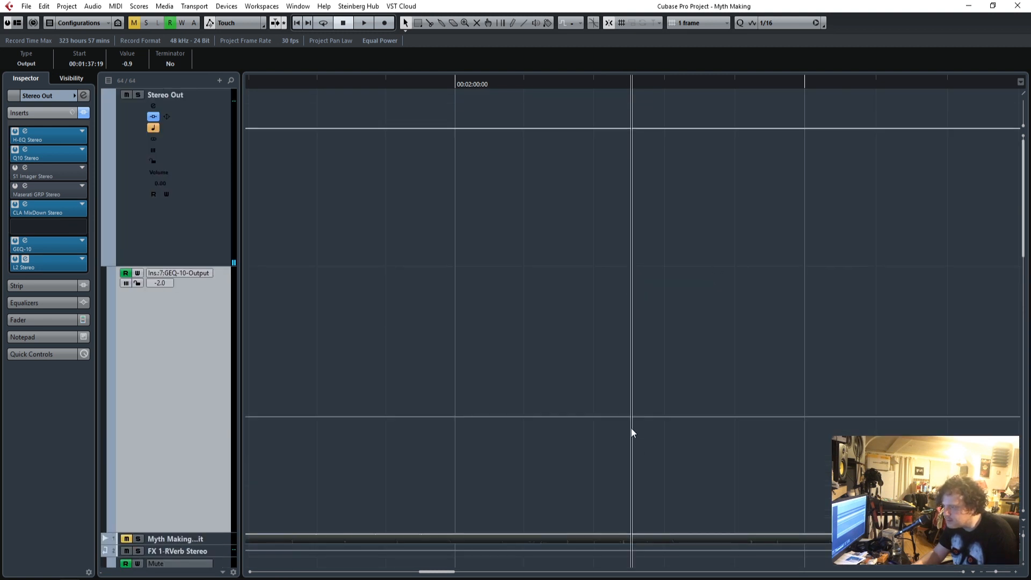
drag(631, 416, 632, 409)
click(1016, 572)
click(1015, 572)
click(1015, 573)
click(1016, 572)
drag(576, 417, 631, 409)
Play the start of the second bridge and solo the Piano track.
click(309, 81)
key(space)
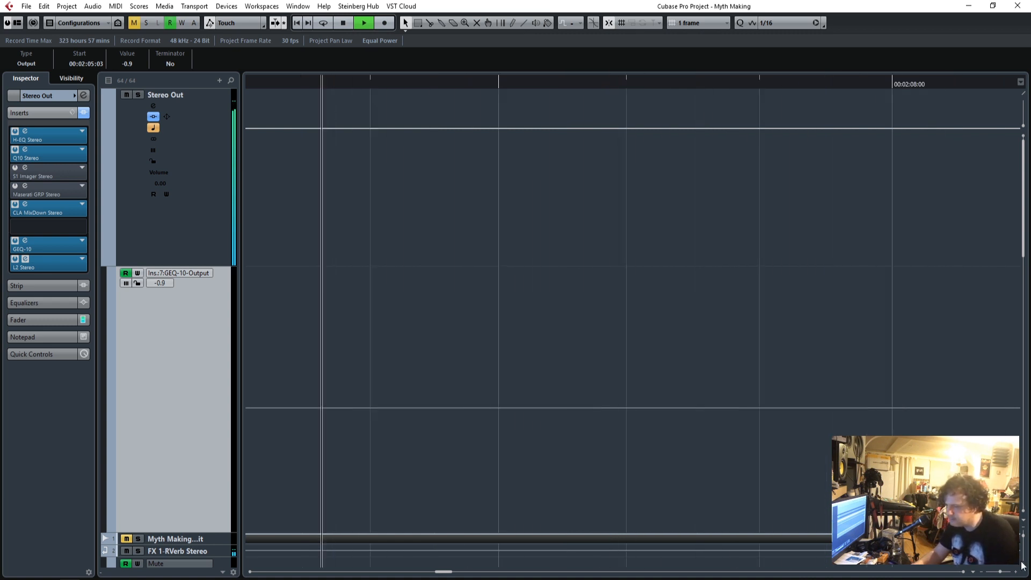
drag(1000, 572, 994, 571)
drag(1023, 225, 1021, 341)
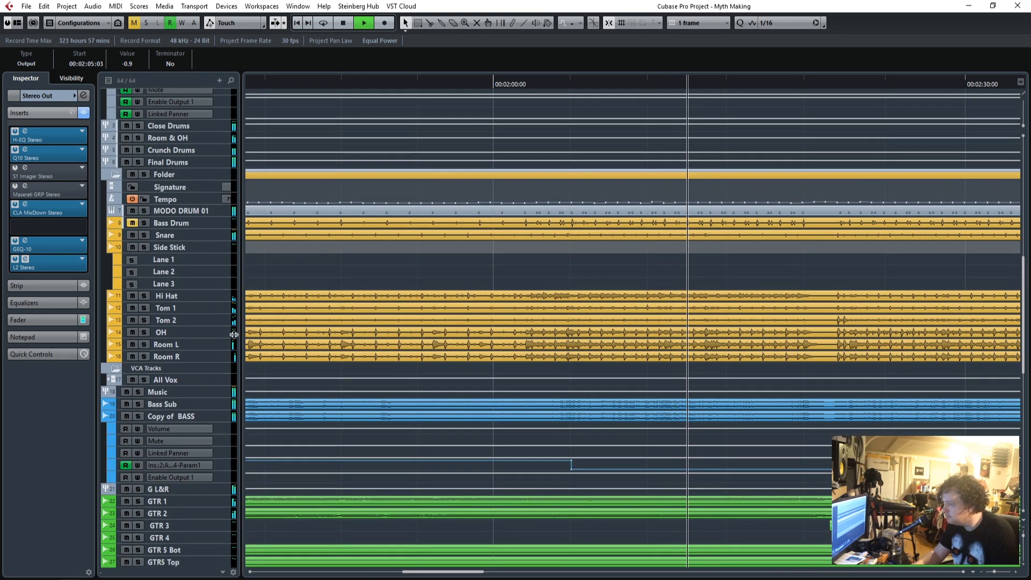
scroll(428, 445, down, 5)
scroll(428, 445, down, 5)
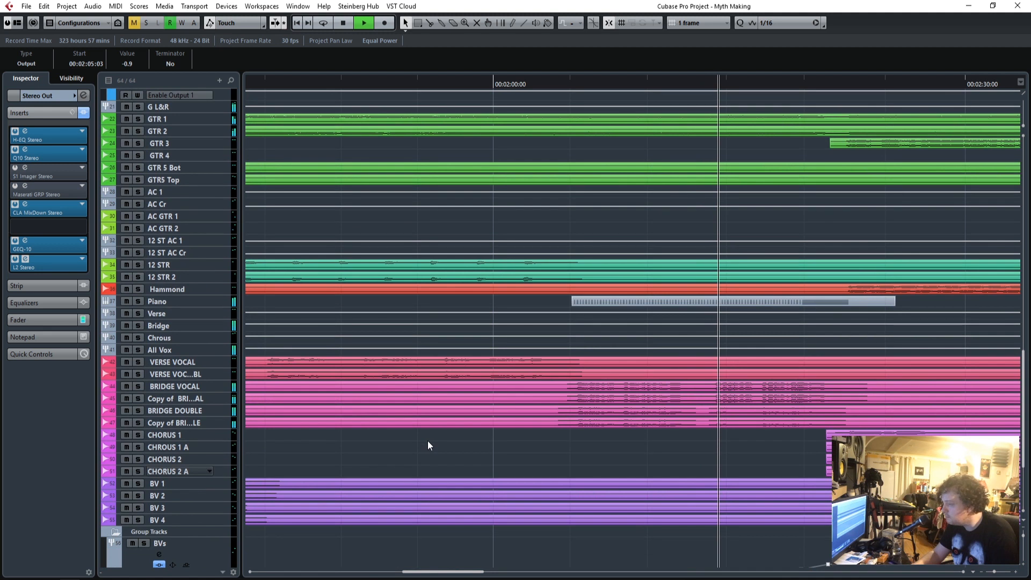
click(140, 301)
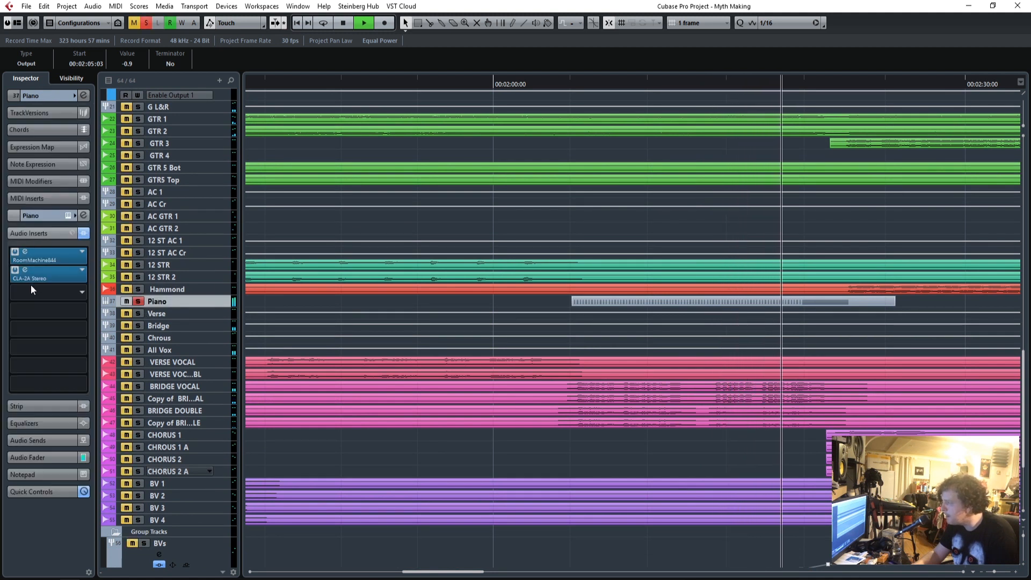
Insert a Q10 Stereo EQ in the Piano's first audio insert slot, ahead of RoomMachine844 and CLA-2A Stereo.
mouse_move(64, 275)
mouse_down()
mouse_move(61, 307)
mouse_move(62, 283)
mouse_move(66, 292)
mouse_up()
key(space)
click(552, 80)
click(73, 254)
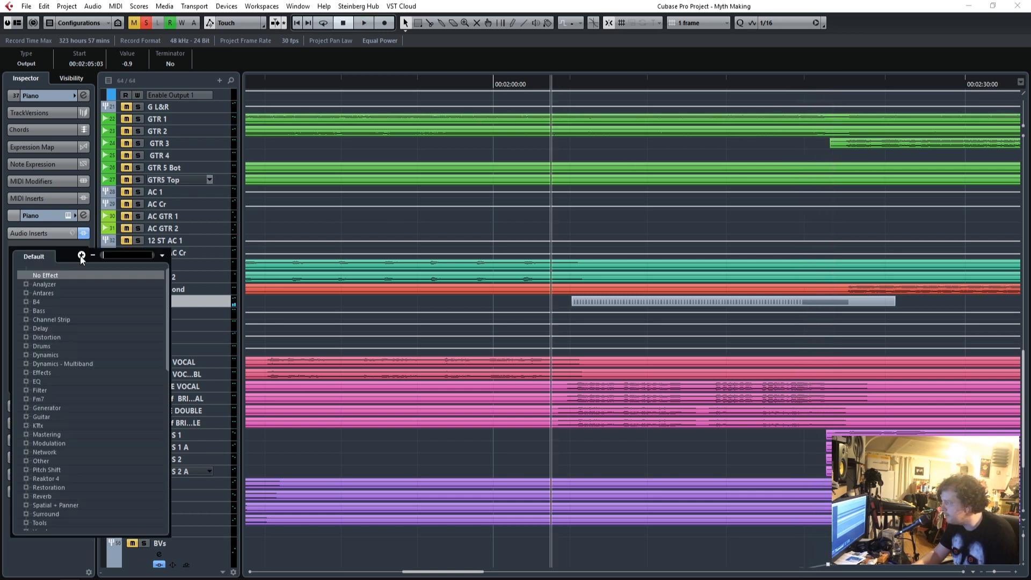
click(26, 382)
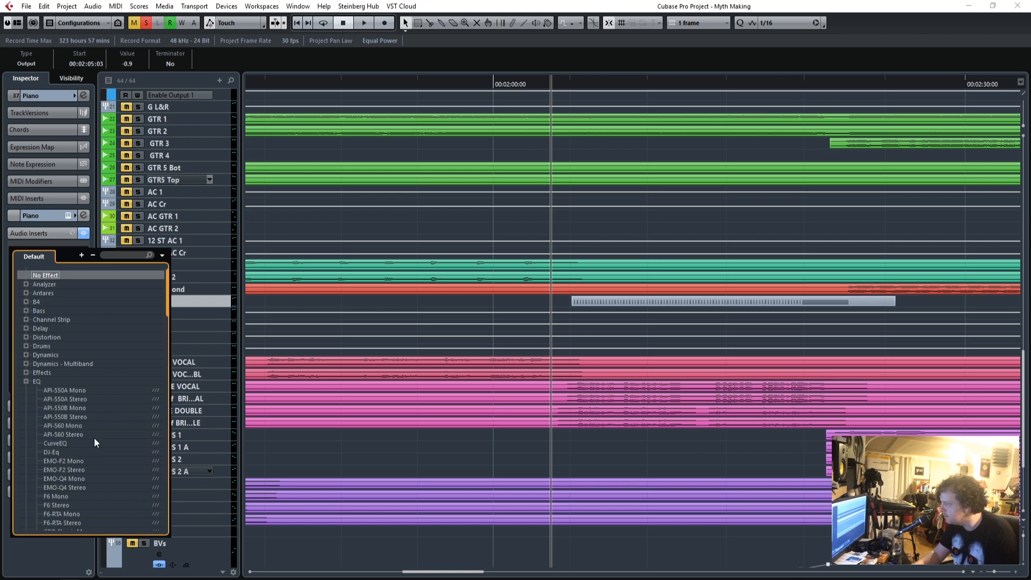
scroll(94, 443, down, 5)
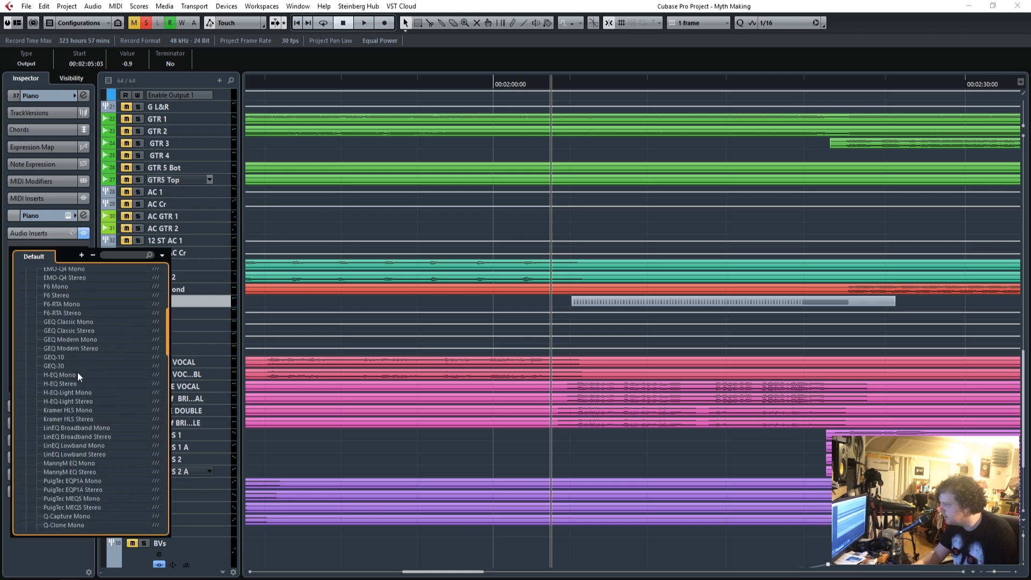
scroll(90, 418, down, 6)
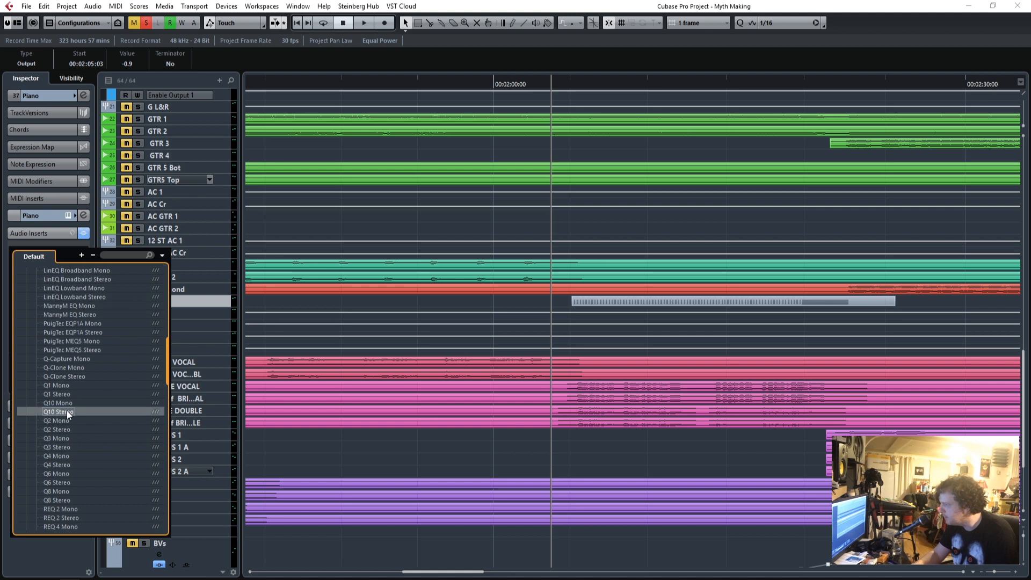
click(66, 412)
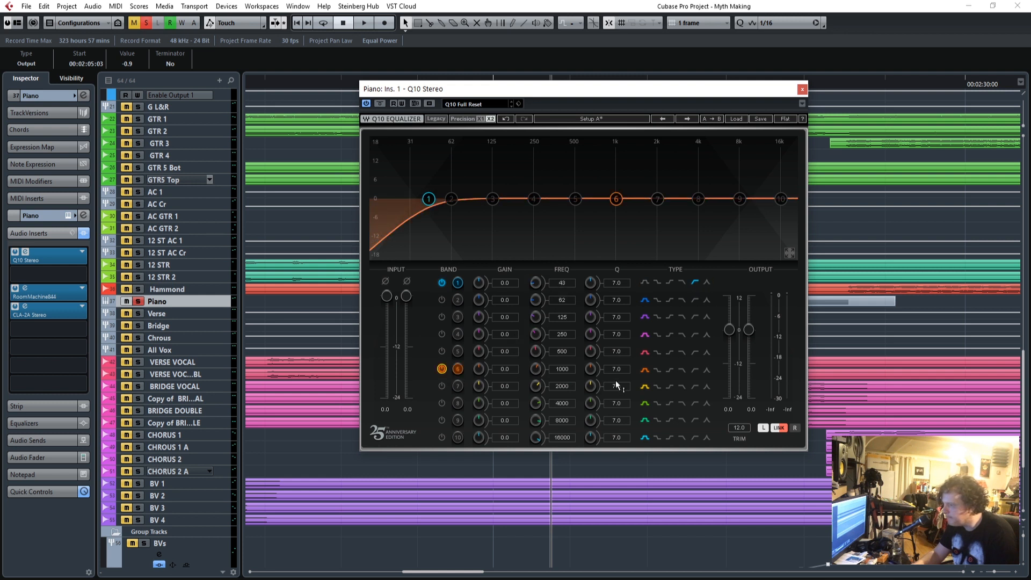
Boost the Piano's Q10 band 6 at 1000 Hz by 2.1 dB with a wide Q of 0.5 while playing the part.
drag(508, 371, 508, 364)
drag(619, 94, 736, 92)
key(space)
drag(583, 87, 1009, 100)
drag(571, 80, 569, 82)
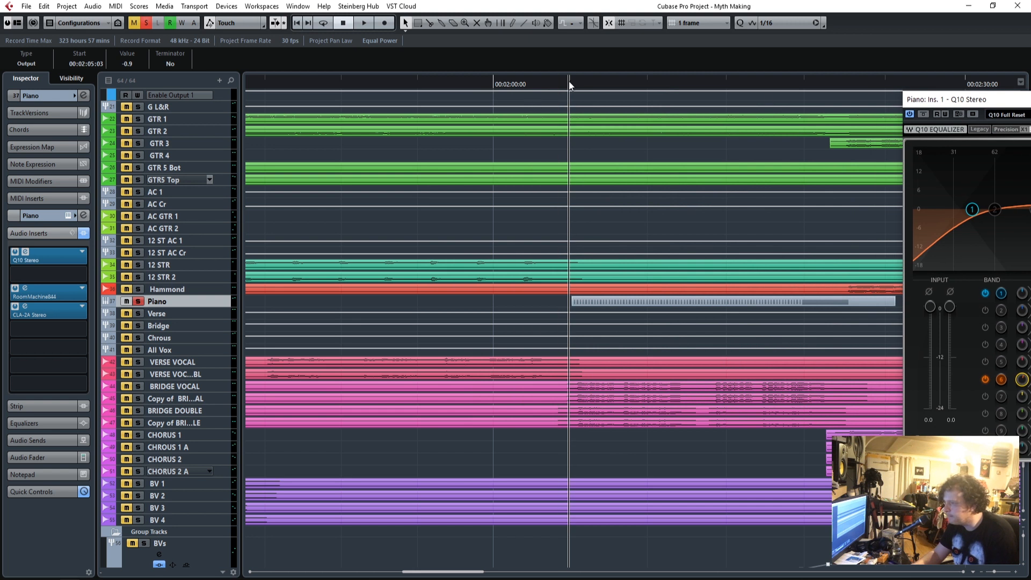
key(space)
drag(1028, 104, 548, 106)
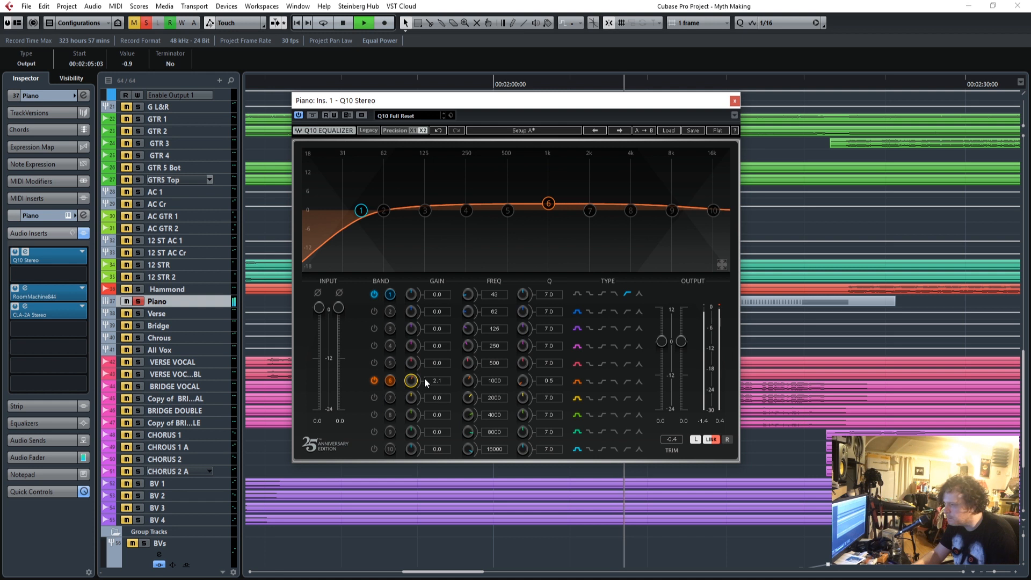
Enable Q10 band 4 on the Piano, boost it to about 9.2 dB to tune it around 273 Hz, and pull its gain down.
click(376, 346)
drag(410, 347, 450, 354)
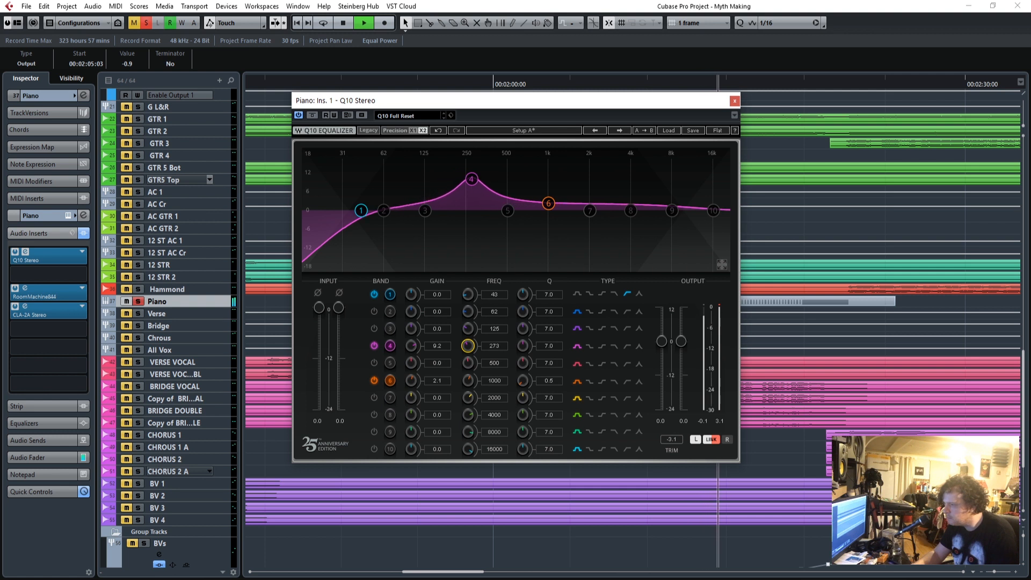
drag(410, 345, 411, 387)
click(734, 100)
key(space)
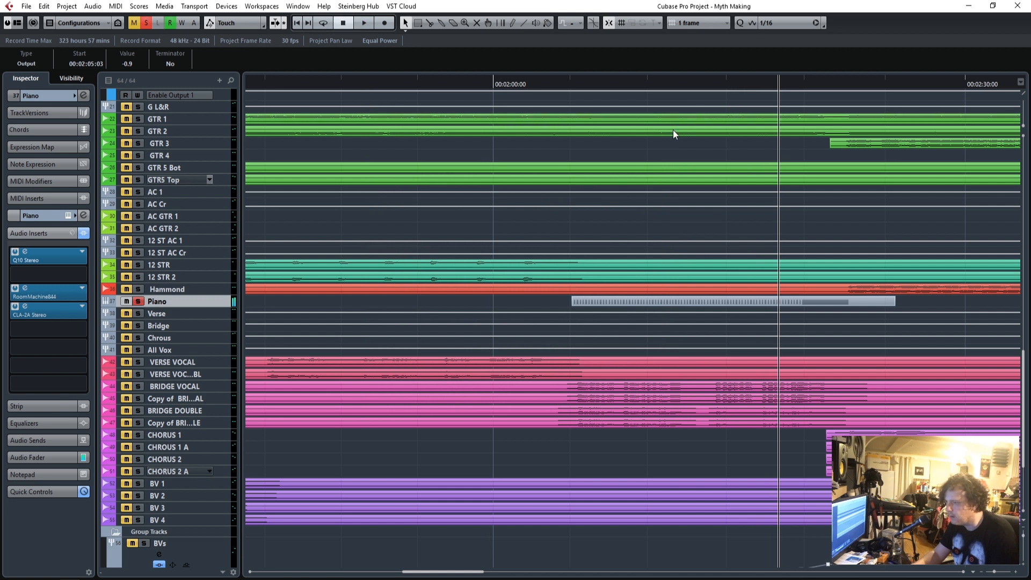
Unsolo the Piano and play the full mix from around 00:02:00:00 into the second bridge.
click(138, 302)
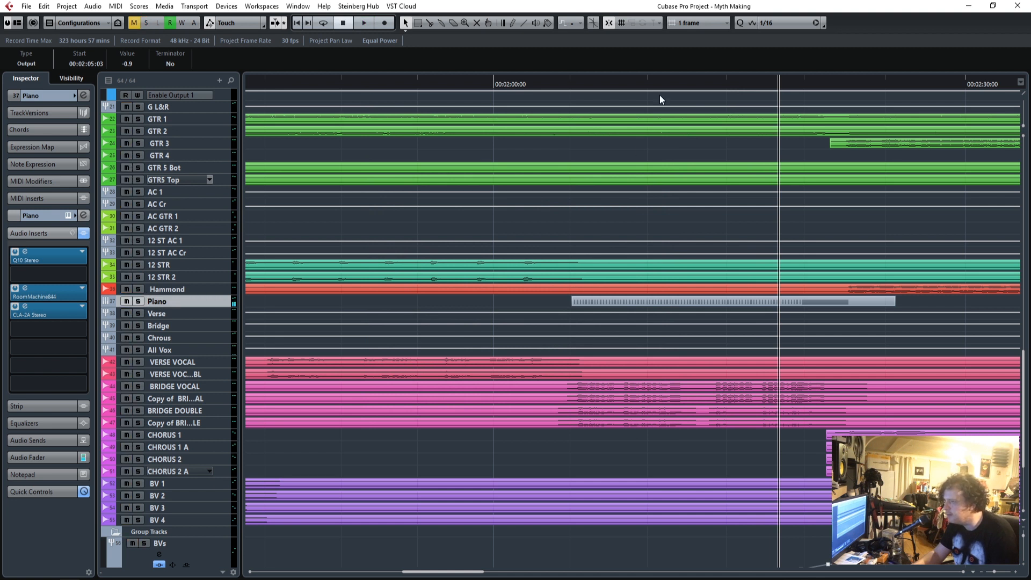
click(489, 85)
key(space)
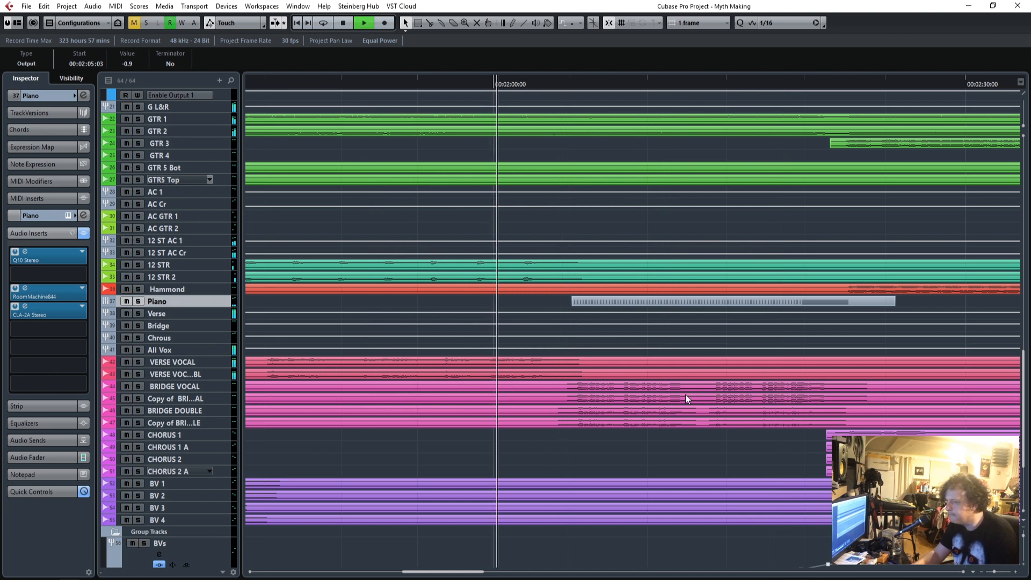
scroll(685, 398, up, 10)
scroll(685, 394, up, 8)
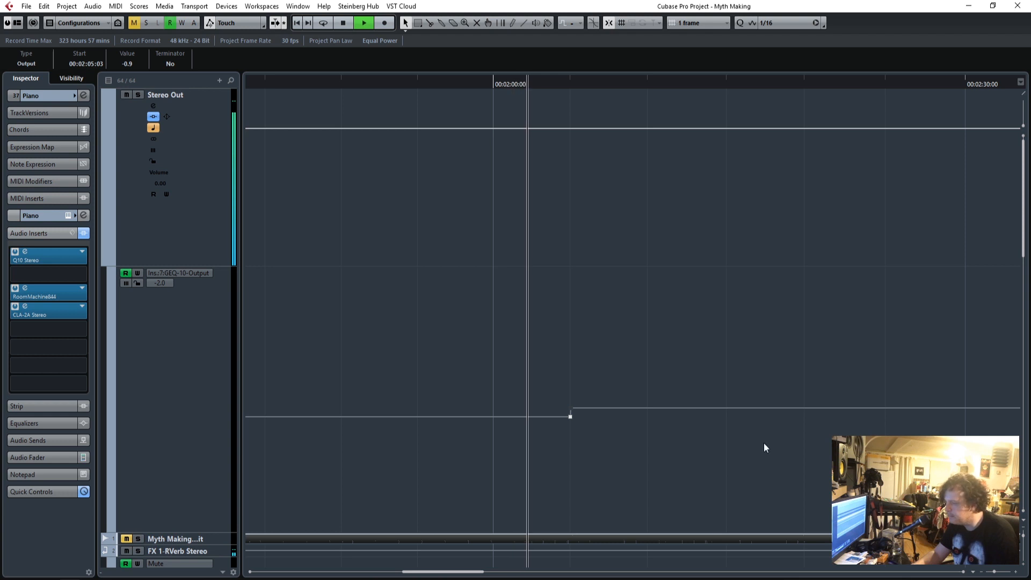
scroll(725, 475, down, 6)
scroll(726, 475, down, 15)
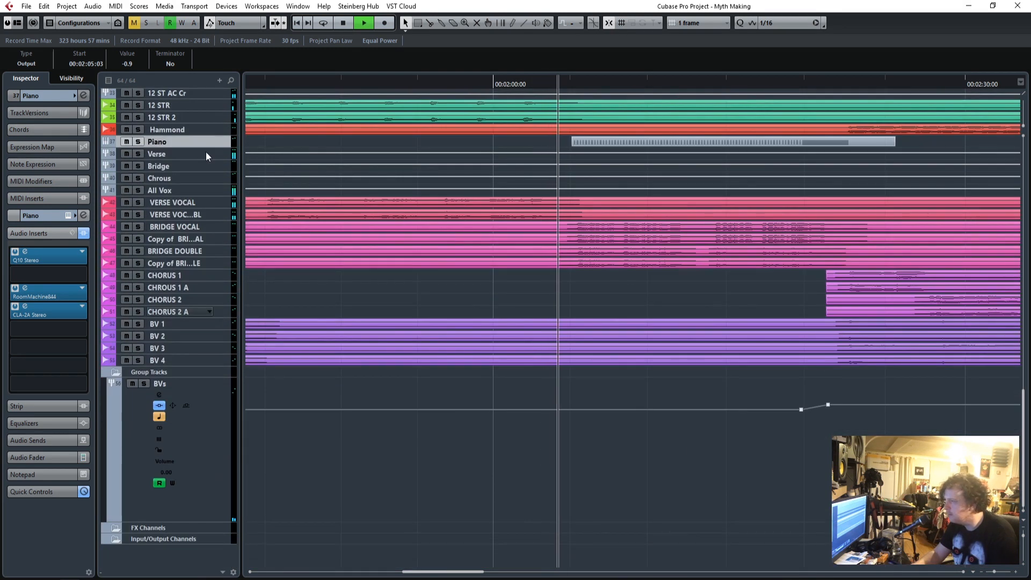
Lower the Piano's audio fader to -9.57 while the second bridge plays.
click(45, 457)
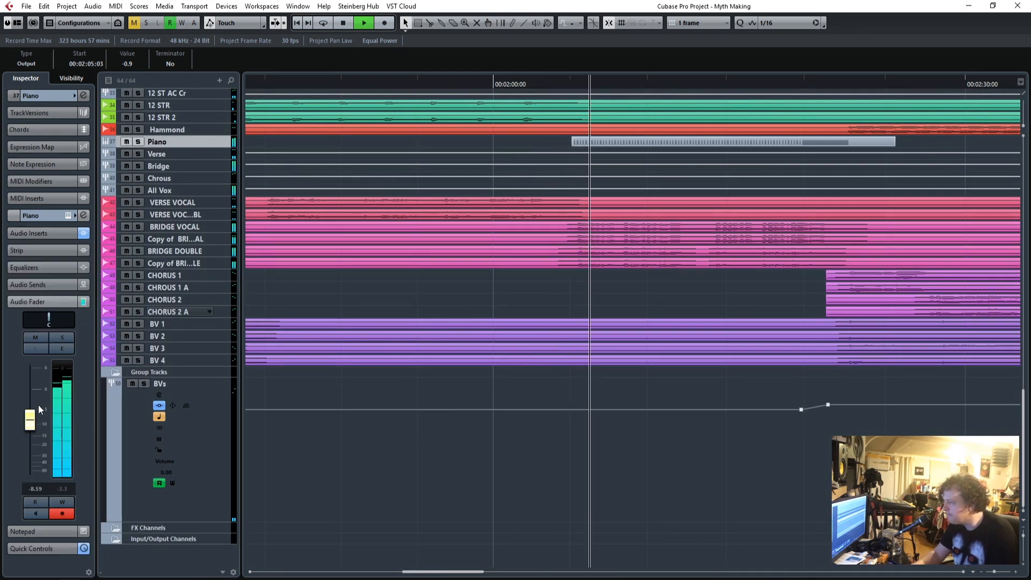
drag(36, 423, 35, 424)
click(71, 409)
scroll(325, 337, up, 15)
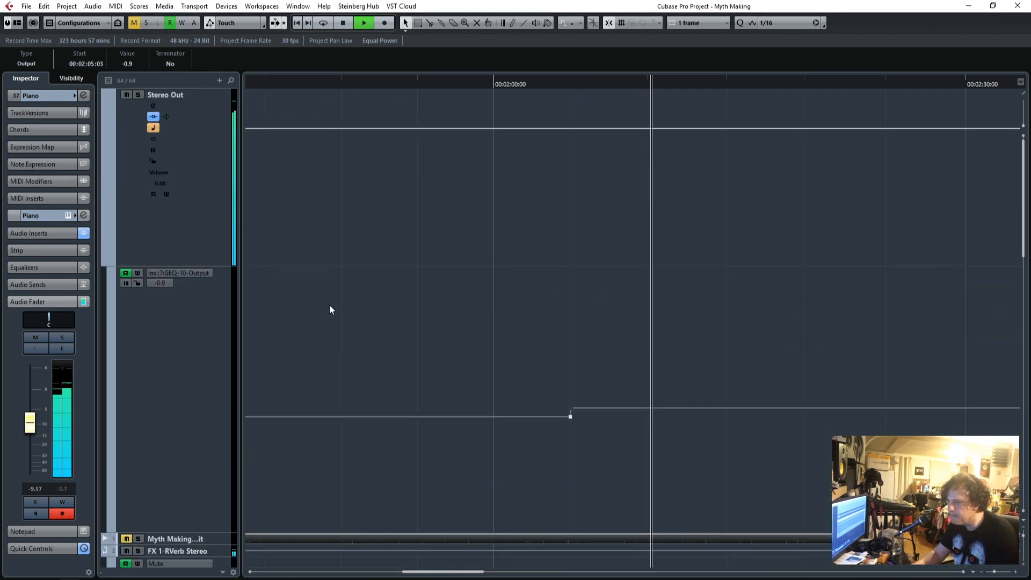
Find the downbeat of the chorus after the second bridge and stop the project cursor there, above the GEQ-10 Output lane.
click(1016, 572)
click(1016, 572)
click(1016, 572)
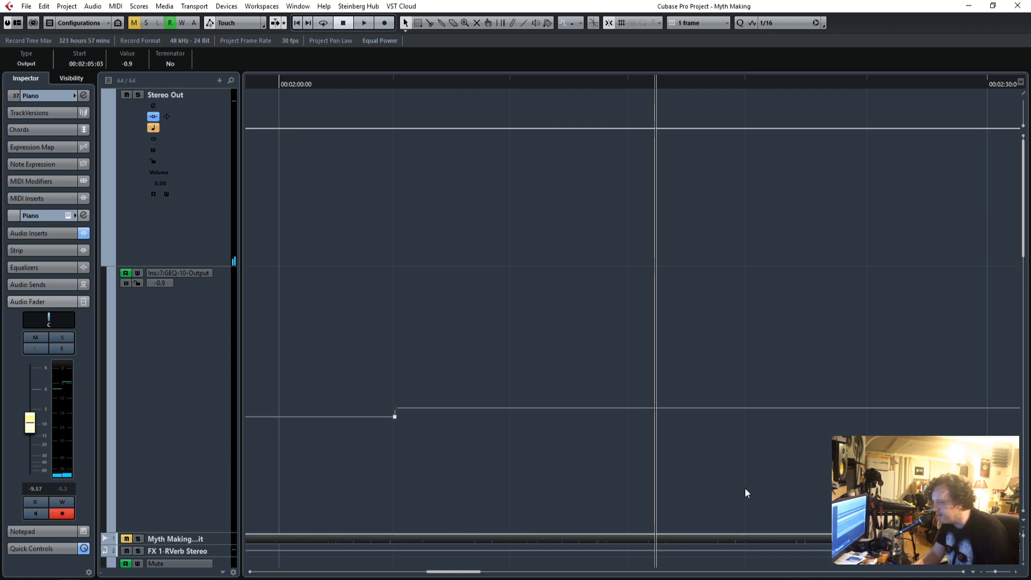
drag(998, 575, 996, 574)
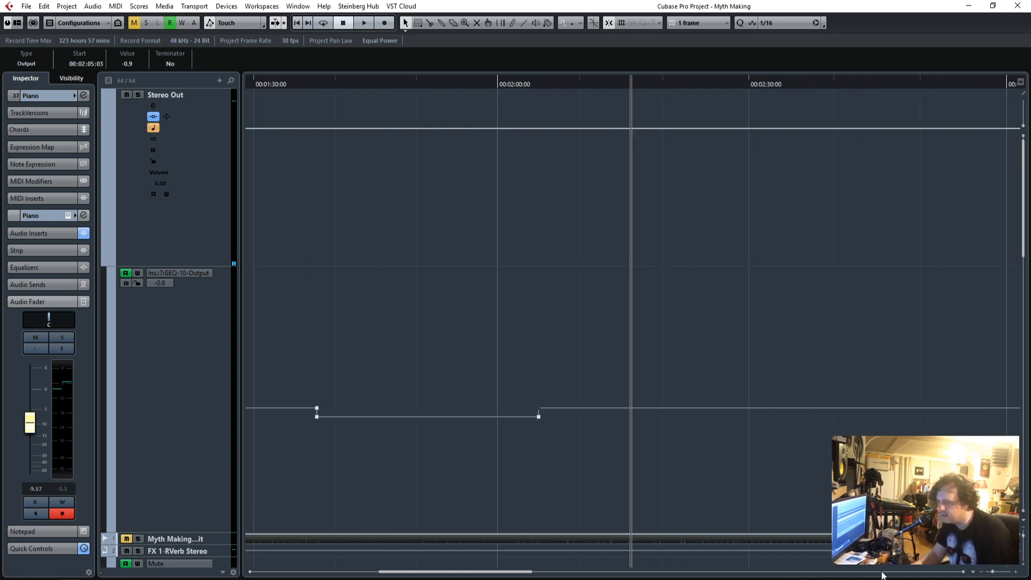
drag(508, 575, 557, 575)
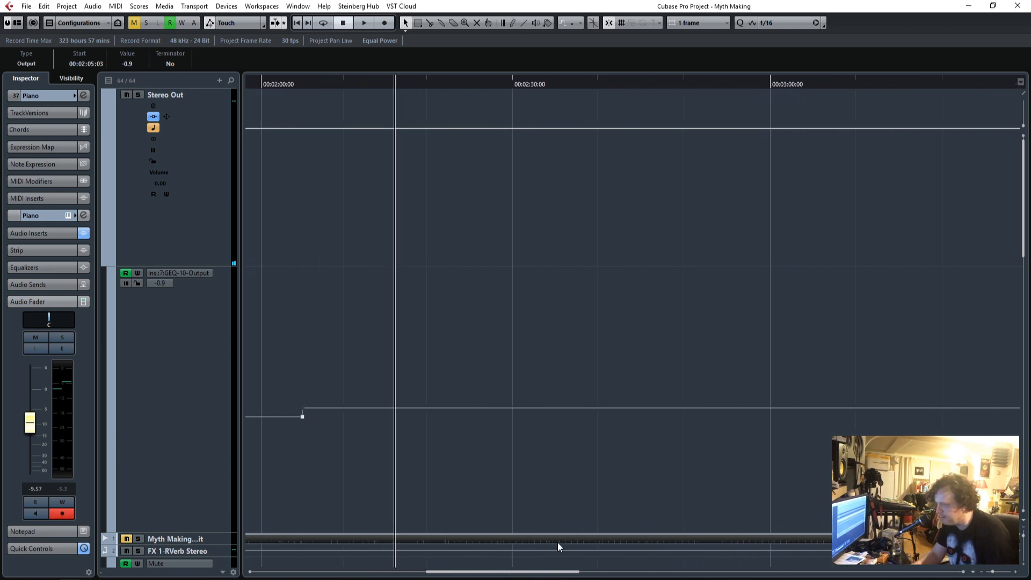
scroll(604, 457, down, 10)
scroll(604, 456, up, 2)
scroll(603, 460, down, 4)
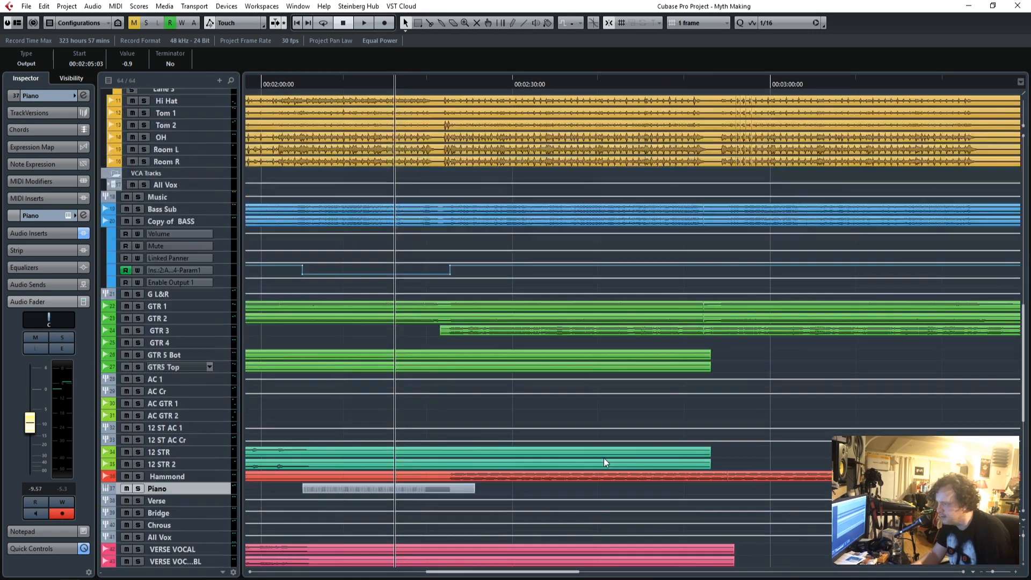
click(427, 84)
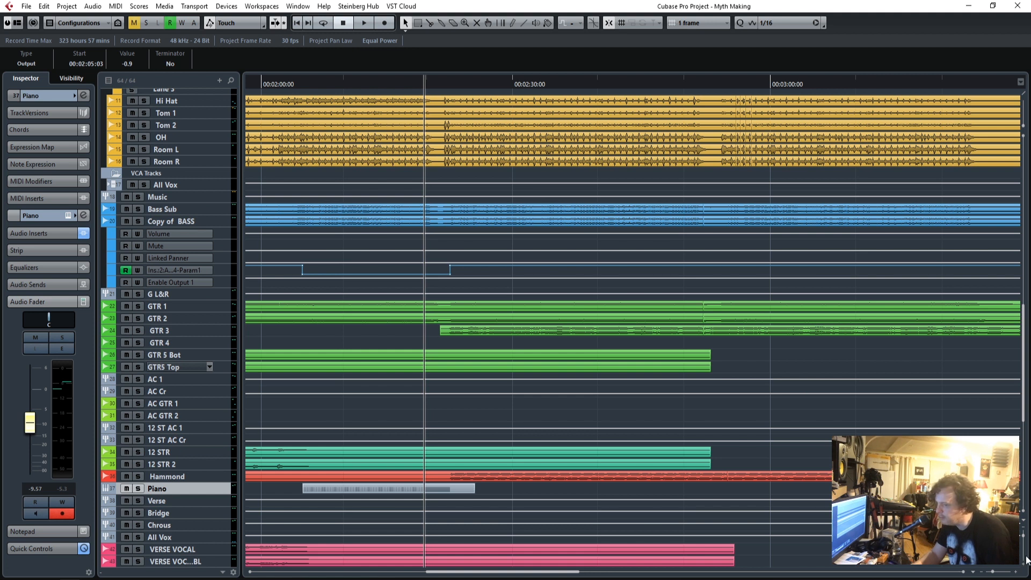
key(space)
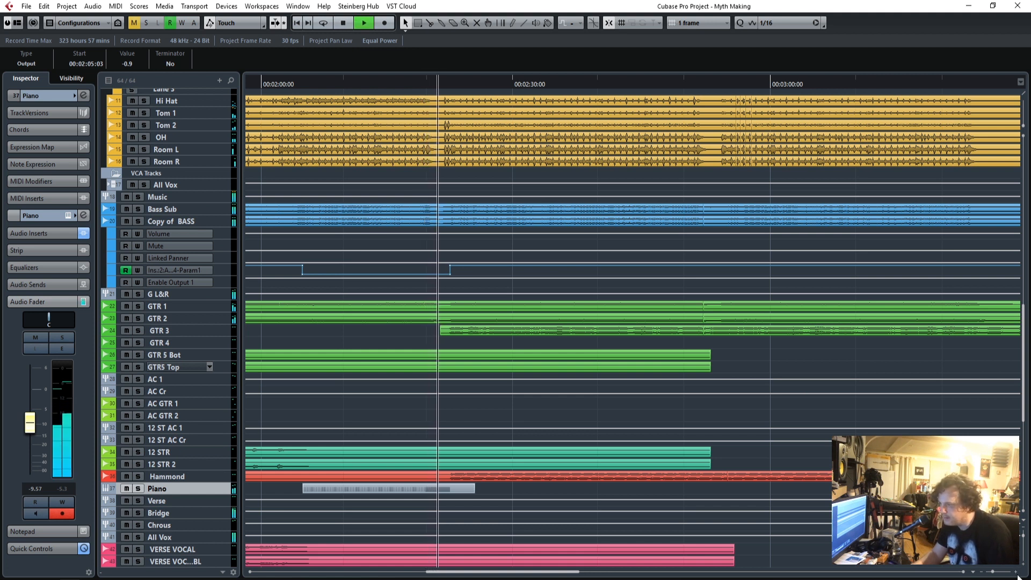
key(space)
scroll(809, 397, up, 5)
scroll(808, 394, up, 2)
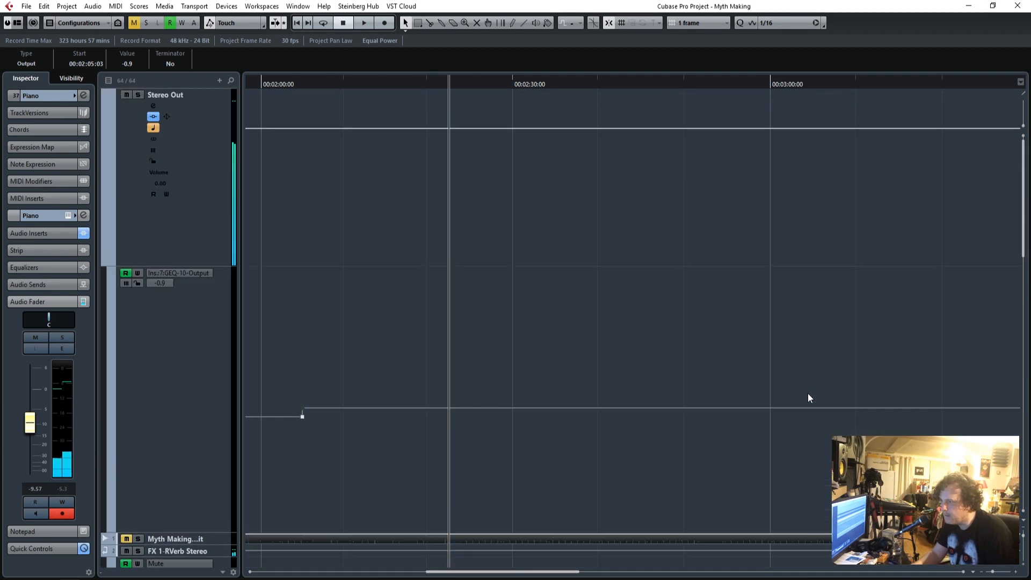
Raise the GEQ-10 Output automation from -0.9 to 0.0 at the start of the chorus, at 00:02:22:16.
click(1014, 575)
click(1015, 575)
click(1014, 574)
click(1014, 575)
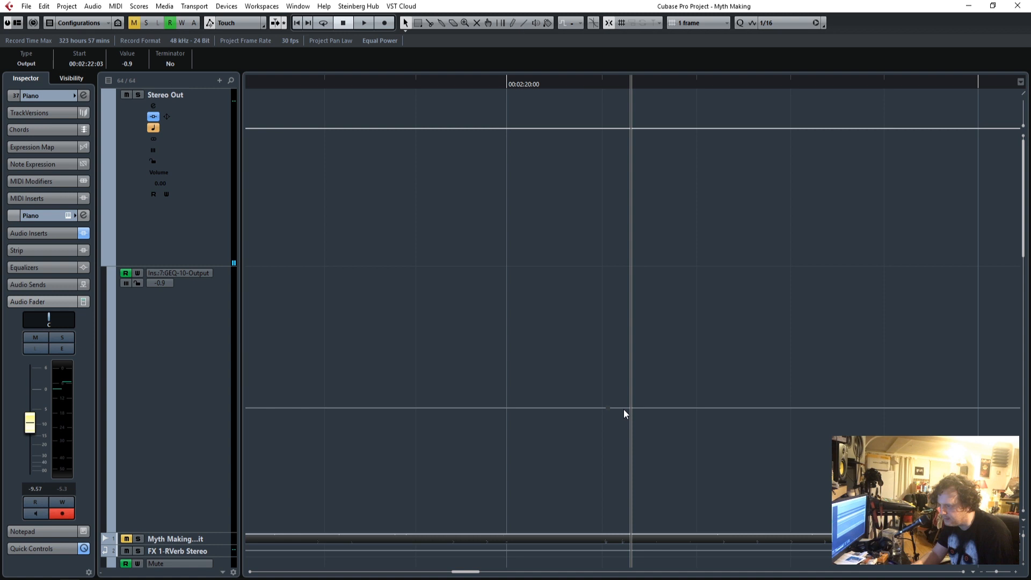
drag(625, 409, 627, 399)
Play the transition into the chorus and review the GEQ-10 Output automation across the whole song.
click(344, 83)
key(space)
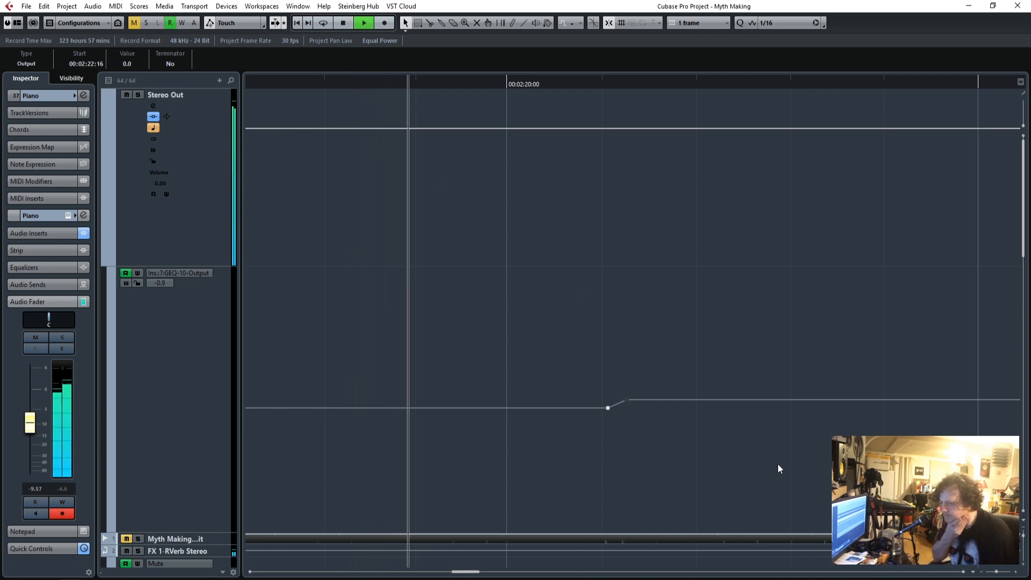
drag(996, 573, 994, 573)
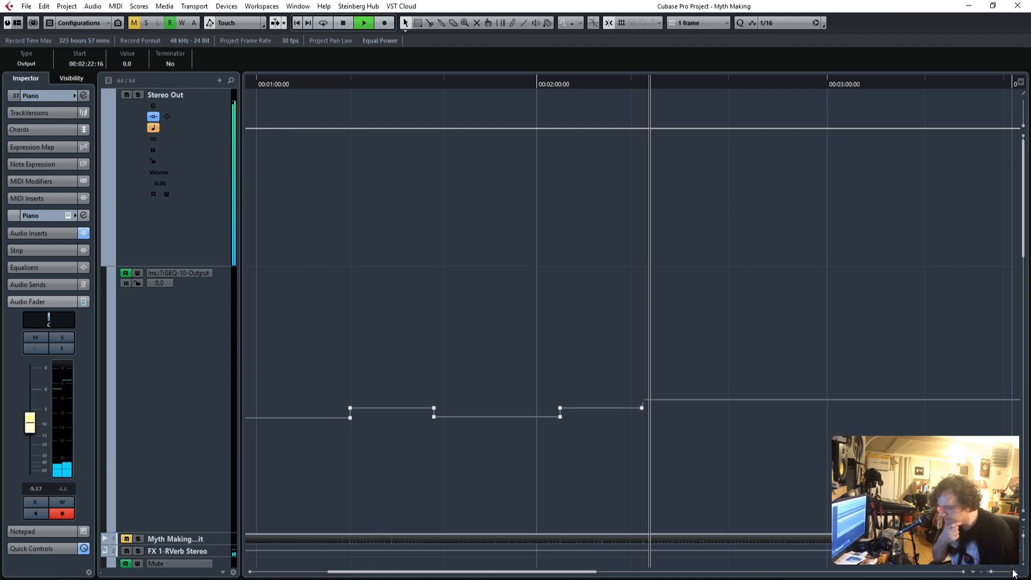
drag(490, 573, 347, 567)
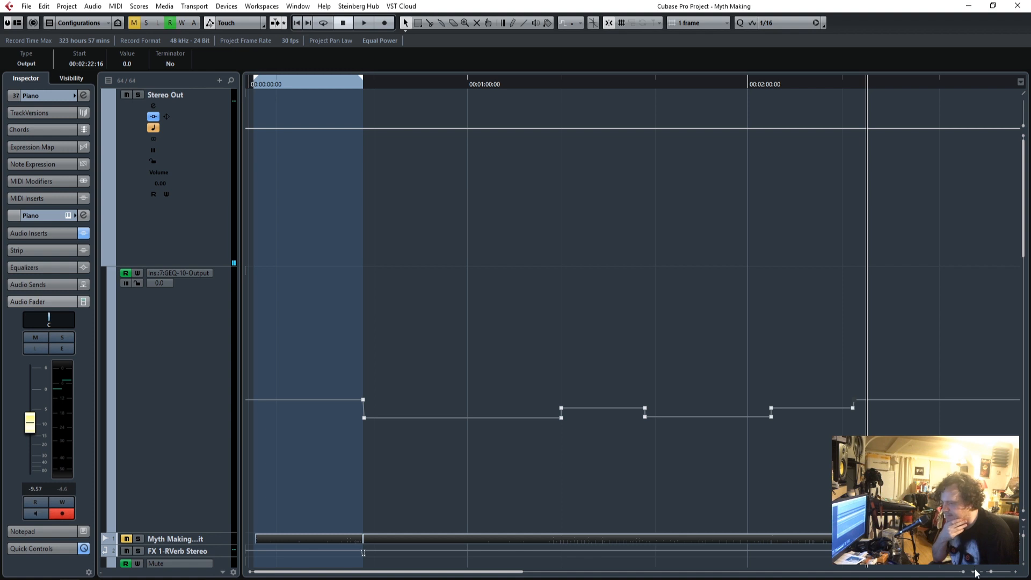
drag(993, 576, 988, 576)
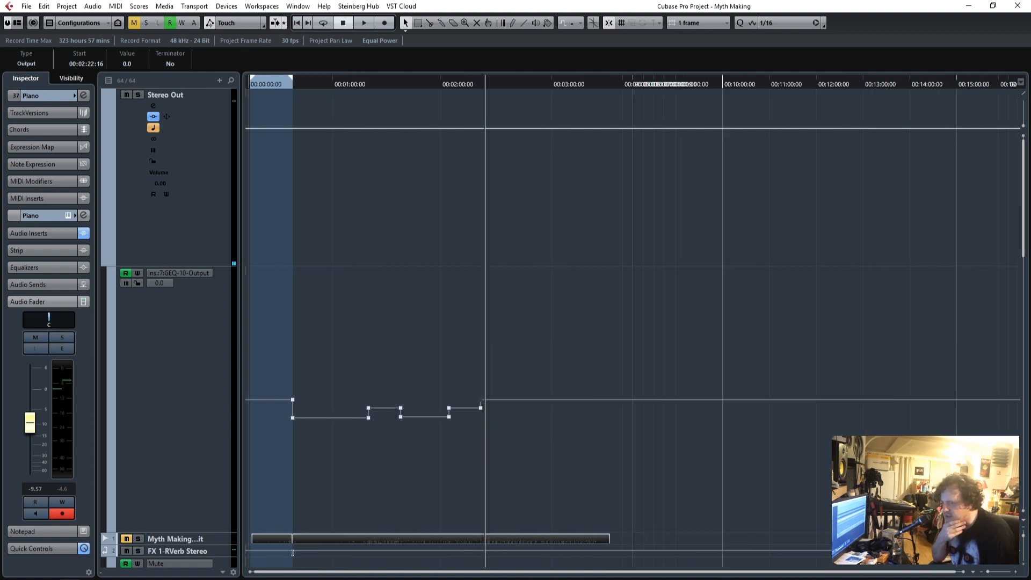
Open the L2 Stereo limiter of the Stereo Out and place its window clear of the automation curve.
drag(1030, 101, 481, 203)
right_click(210, 178)
click(212, 127)
click(211, 127)
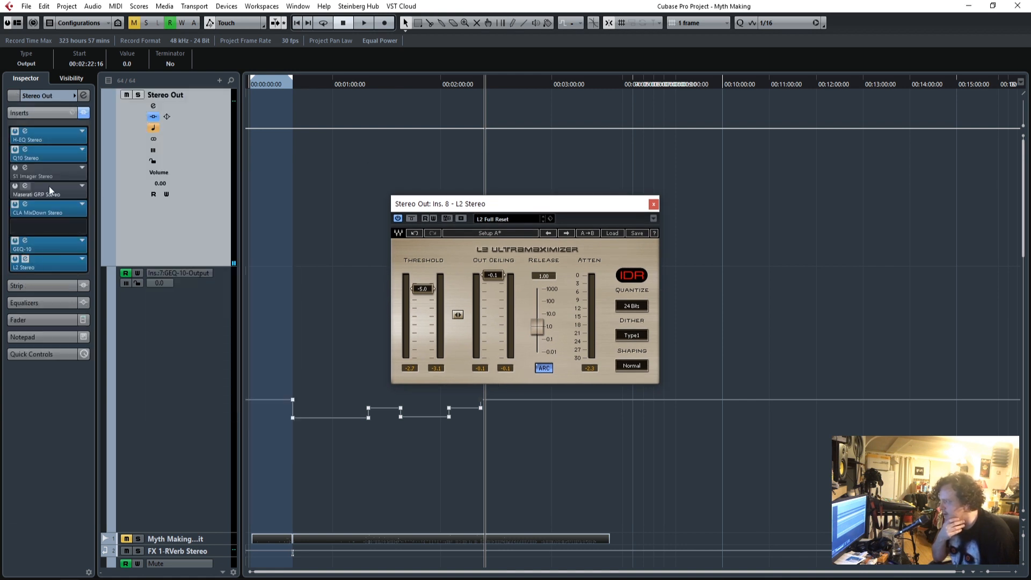
drag(473, 204, 657, 171)
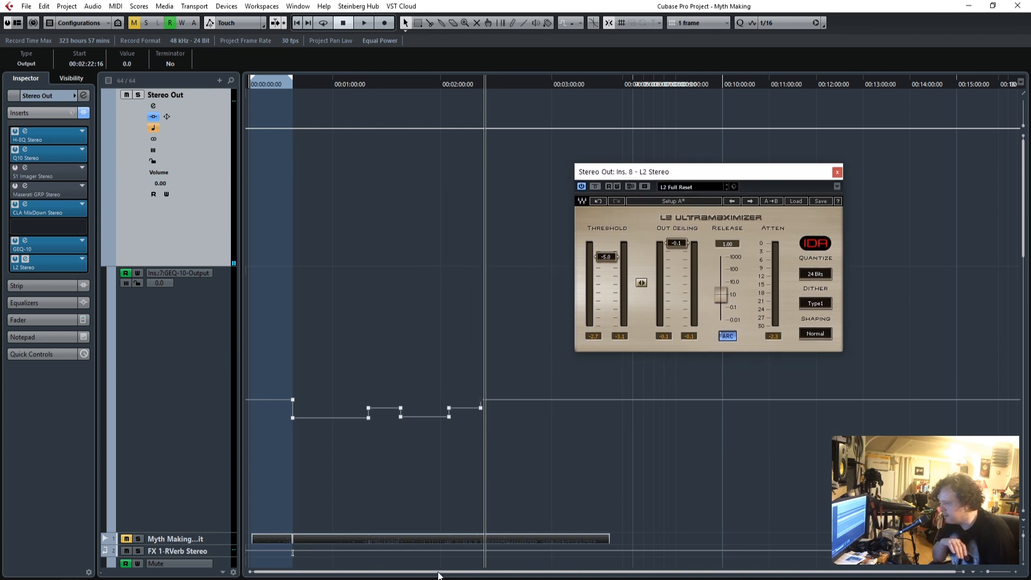
Play the song from the beginning to check the L2 limiter's attenuation against the GEQ-10 Output automation.
drag(279, 88, 229, 97)
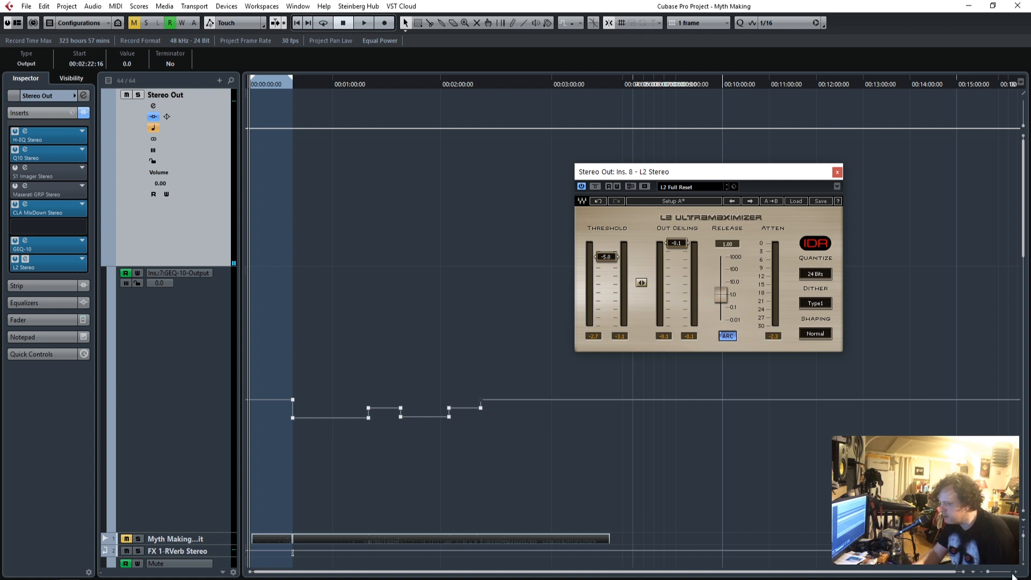
click(1014, 572)
key(space)
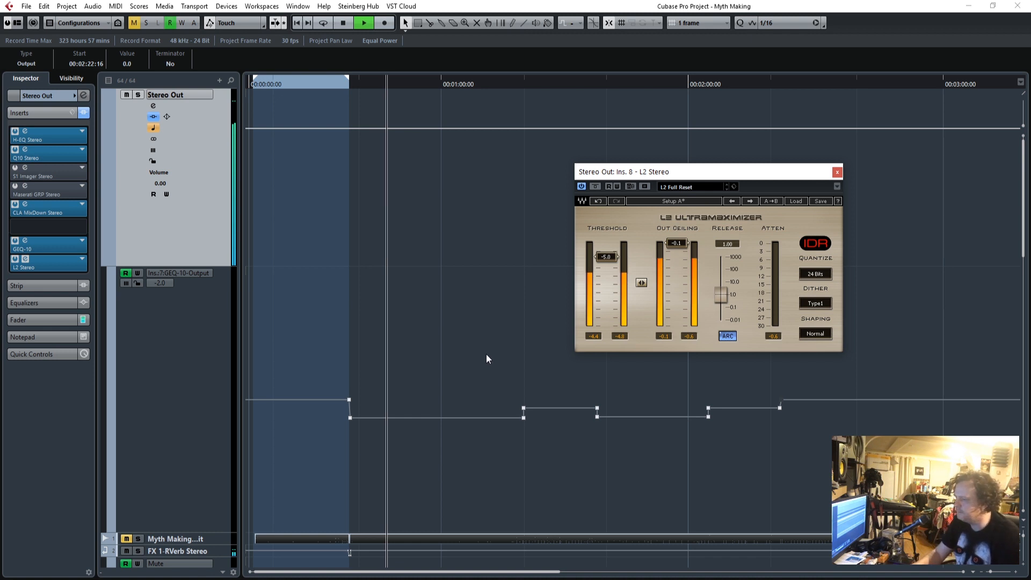
Activate the Maserati GRP insert on the Stereo Out during playback and open its window.
scroll(507, 402, down, 5)
scroll(508, 403, down, 10)
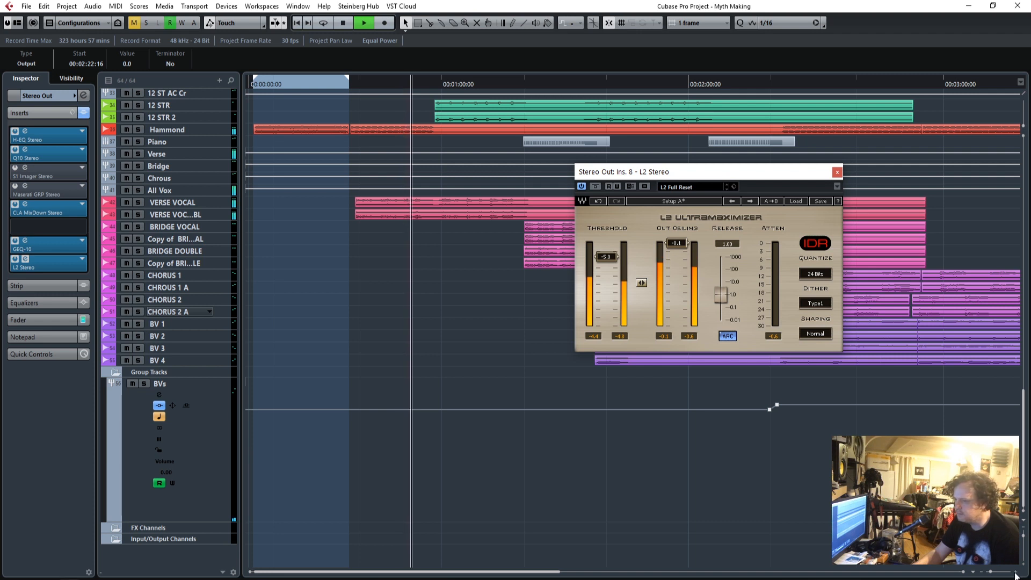
drag(990, 573, 991, 574)
scroll(531, 418, up, 15)
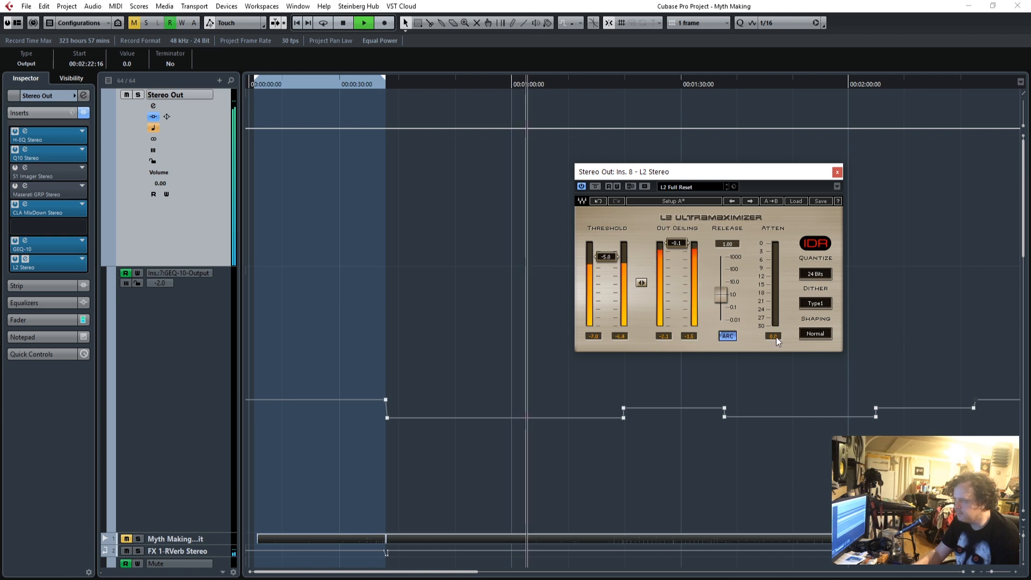
click(25, 186)
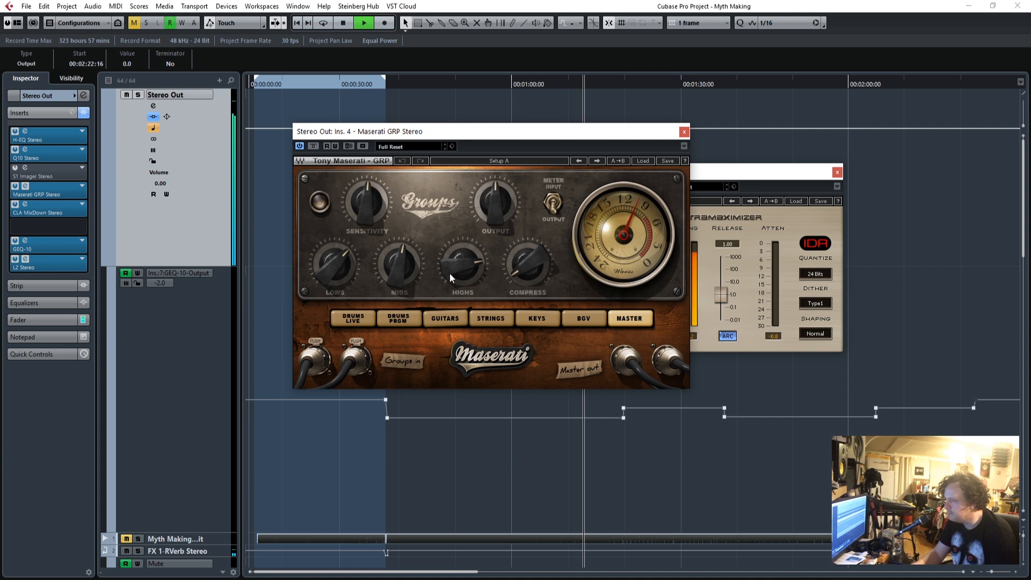
mouse_move(456, 275)
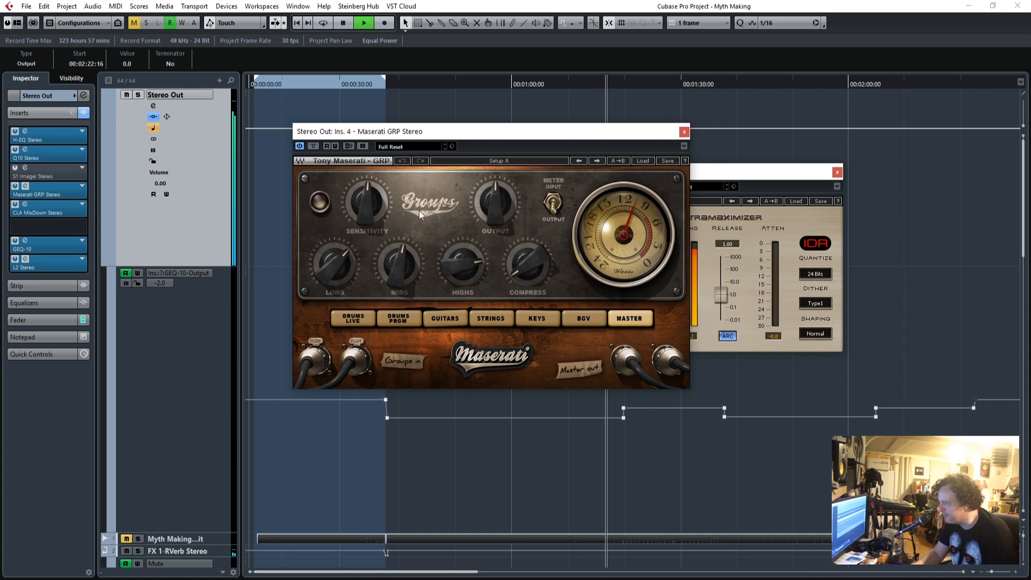
Raise the Maserati GRP's Sensitivity, lower its Highs and set its Compress to 4.2.
drag(356, 215, 360, 208)
drag(463, 263, 455, 265)
drag(518, 271, 518, 276)
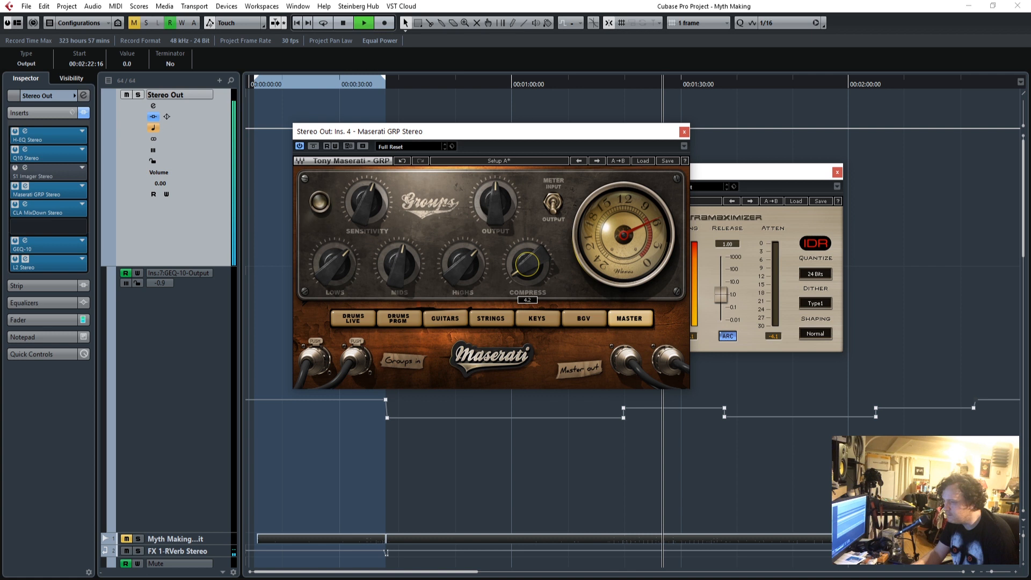
Compare the mix with the Maserati GRP bypassed and active, and set its Sensitivity to 7.4.
click(314, 146)
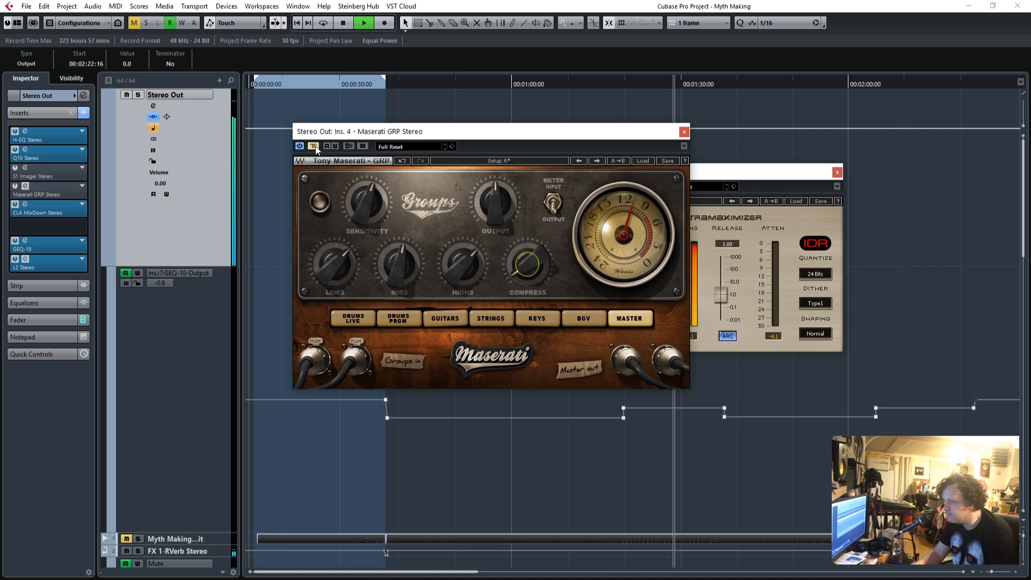
click(314, 146)
mouse_move(365, 214)
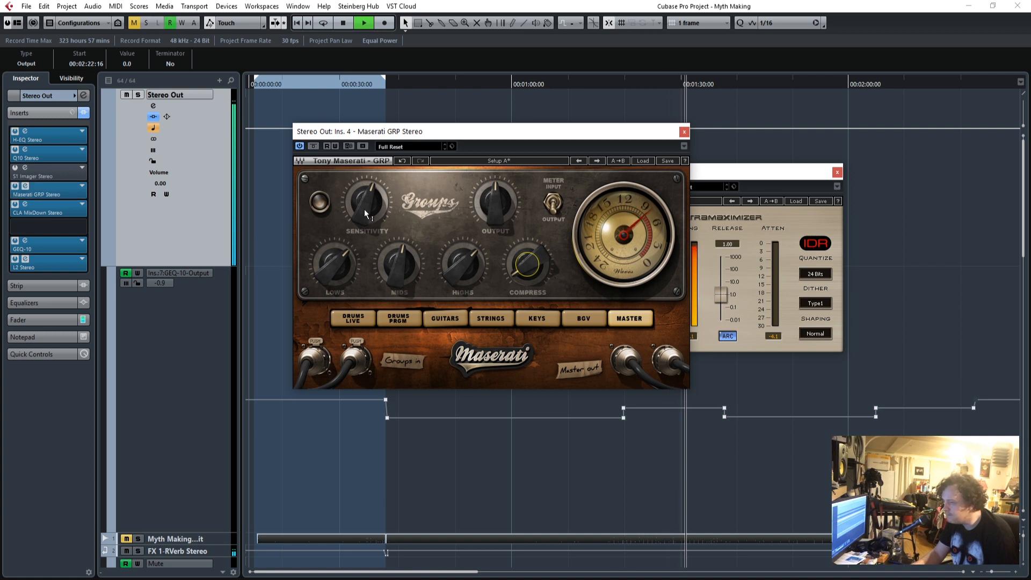
drag(366, 209, 366, 214)
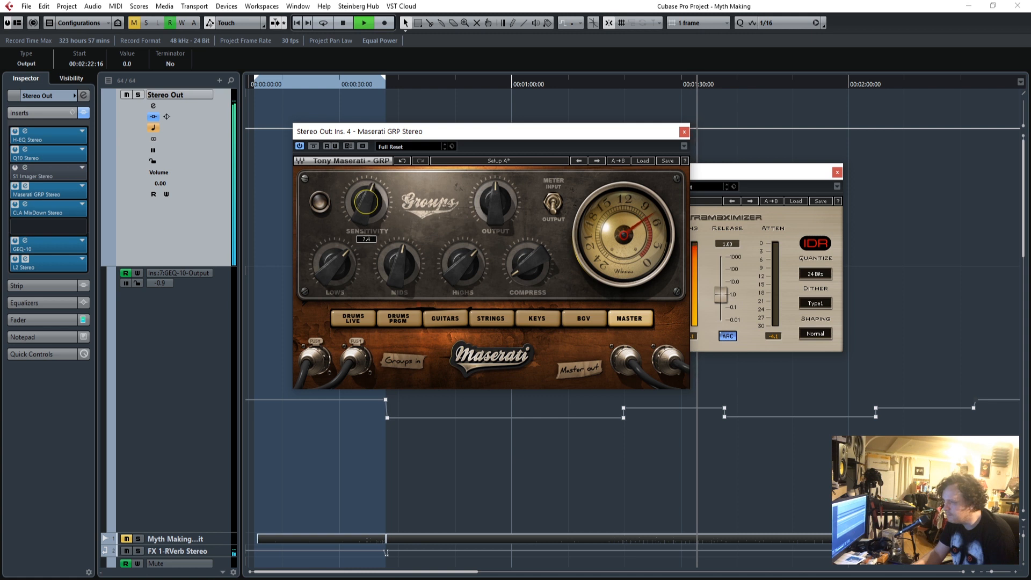
Set the Maserati GRP's Mids to 0.0 and close its window.
drag(399, 264, 399, 272)
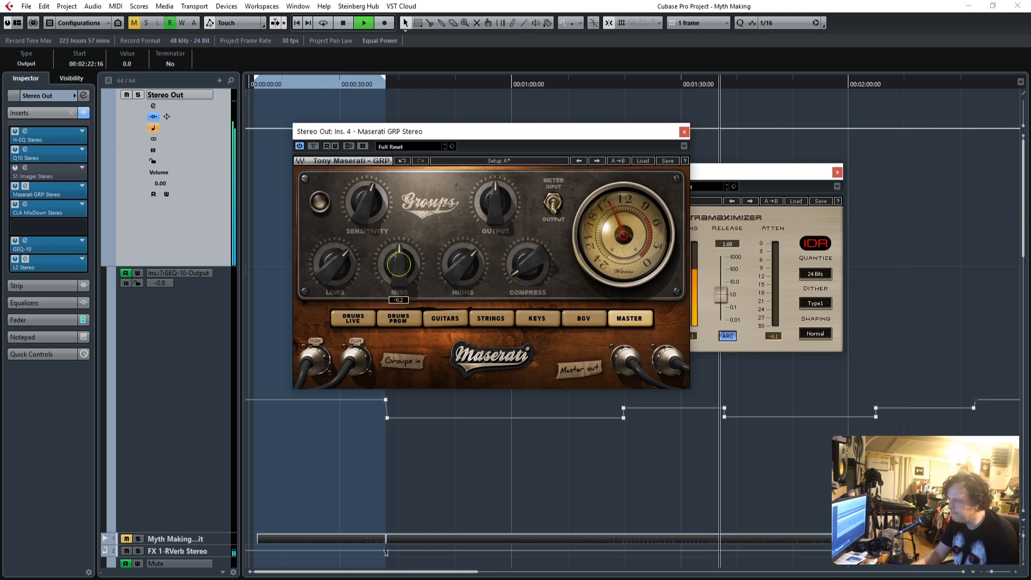
drag(395, 263, 395, 265)
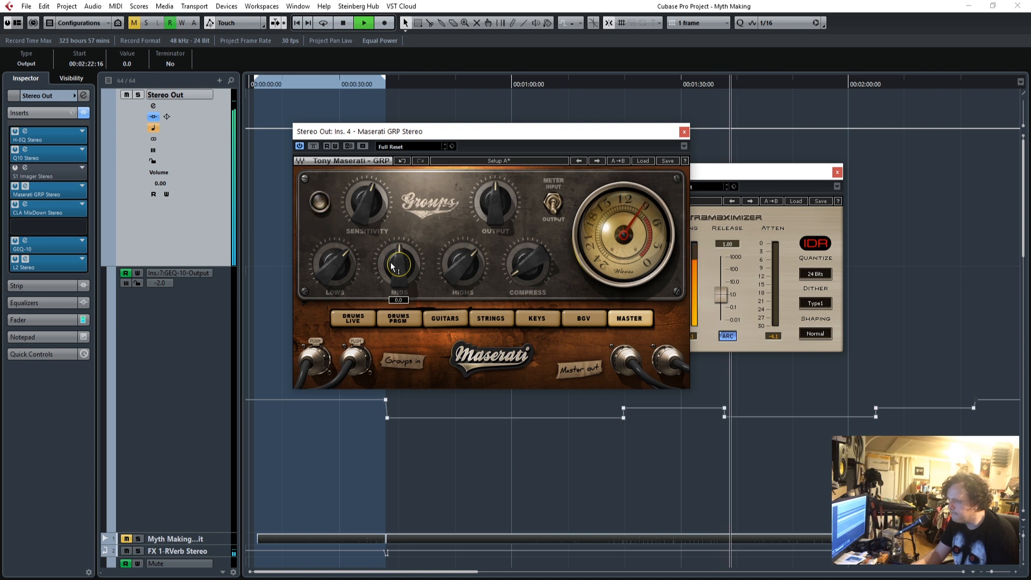
click(334, 263)
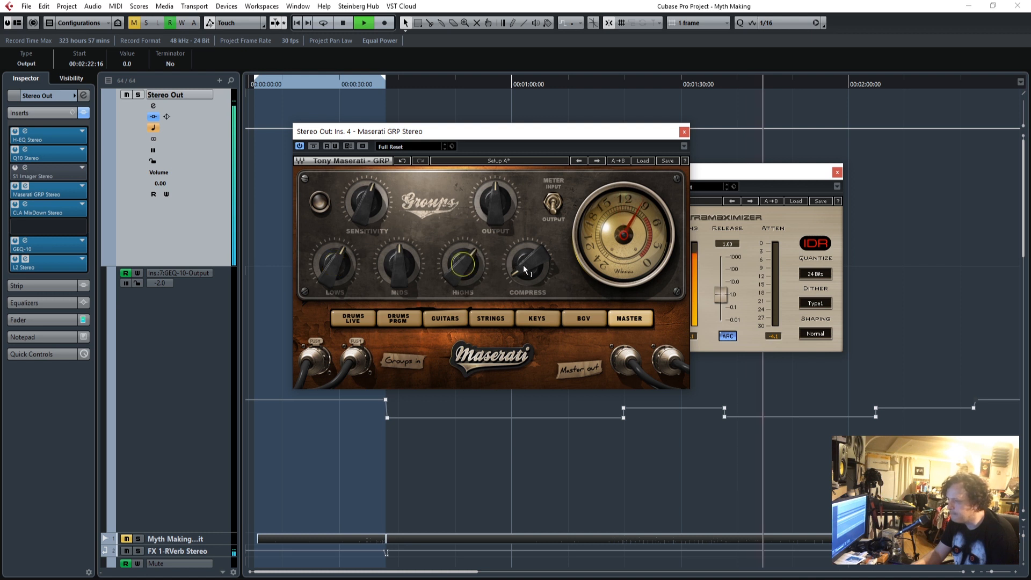
click(684, 132)
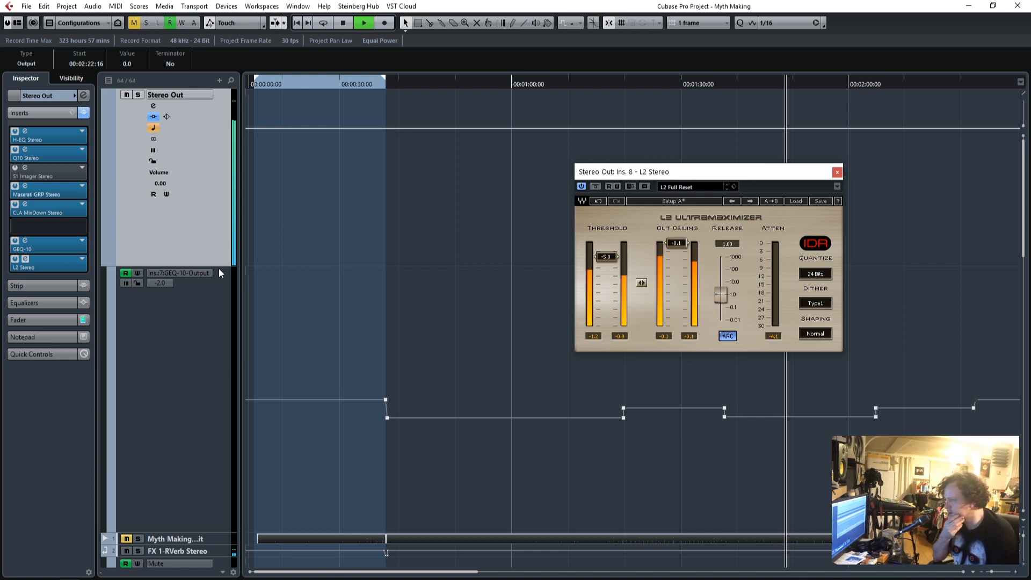
Raise the Music group's channel volume to -2.90.
scroll(372, 369, down, 5)
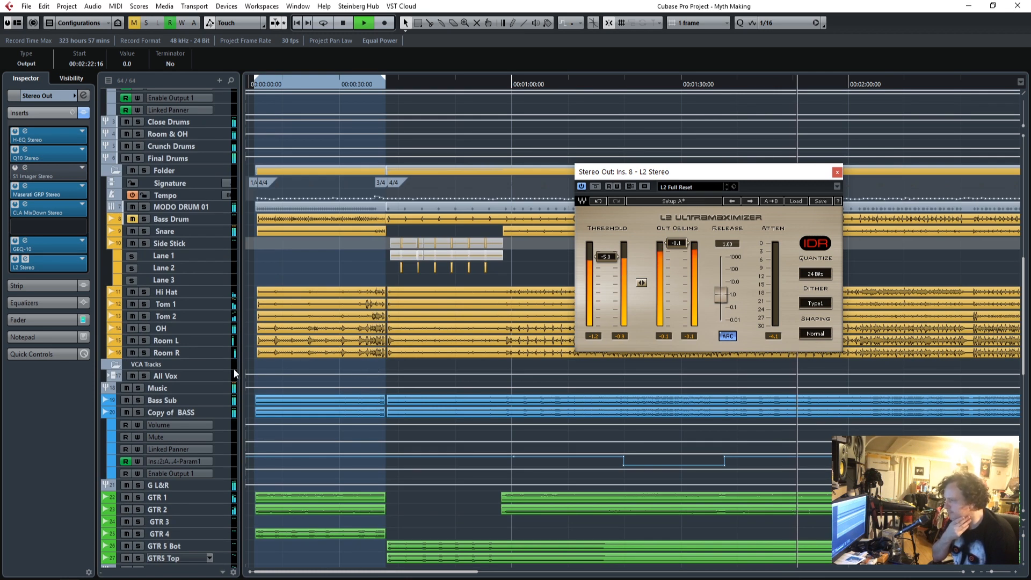
click(184, 388)
click(41, 336)
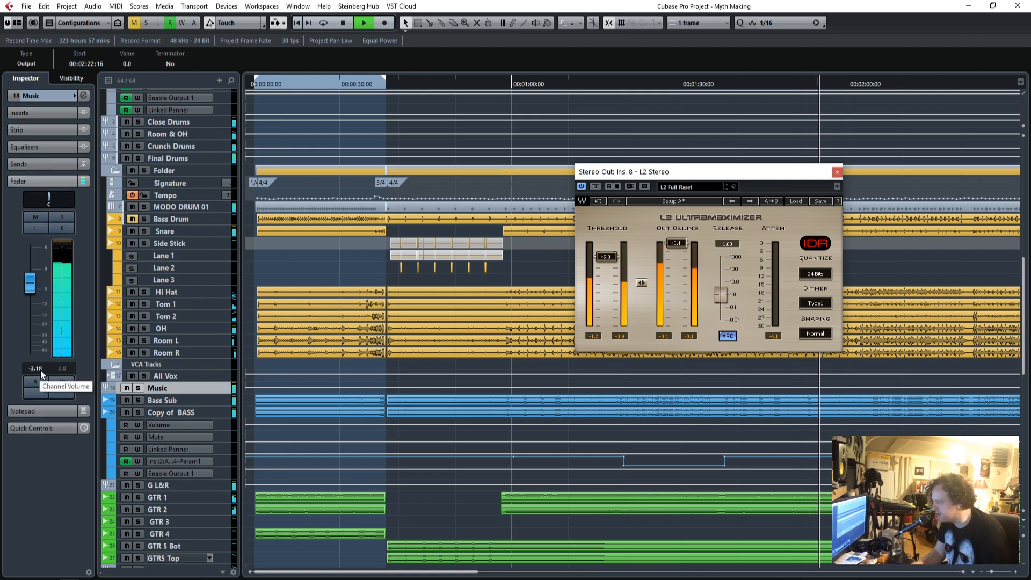
scroll(40, 368, up, 1)
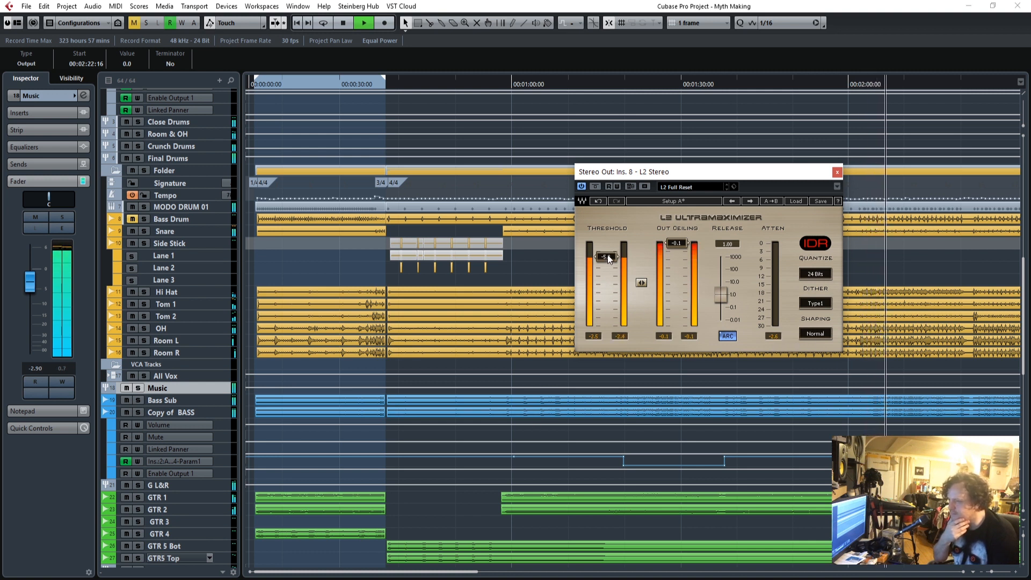
Set the L2 limiter's threshold to -3.7, reset its attenuation peak reading and close its window.
drag(610, 254, 611, 253)
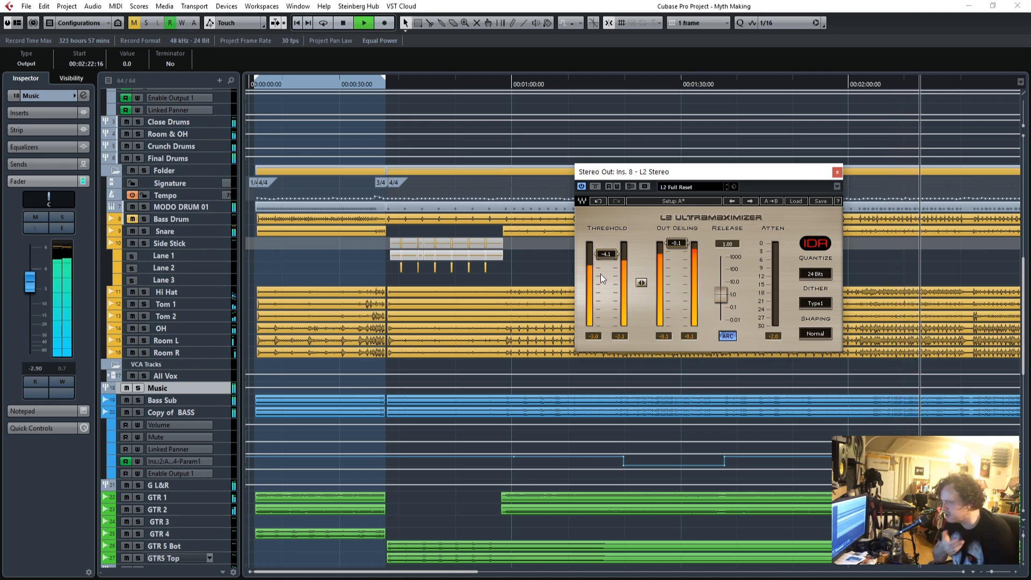
drag(617, 259, 616, 257)
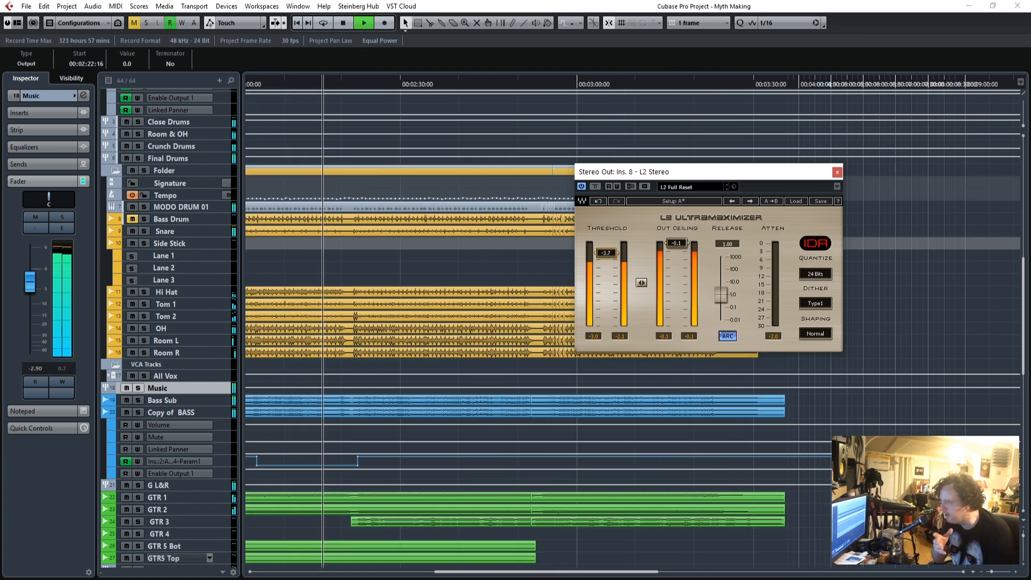
click(773, 338)
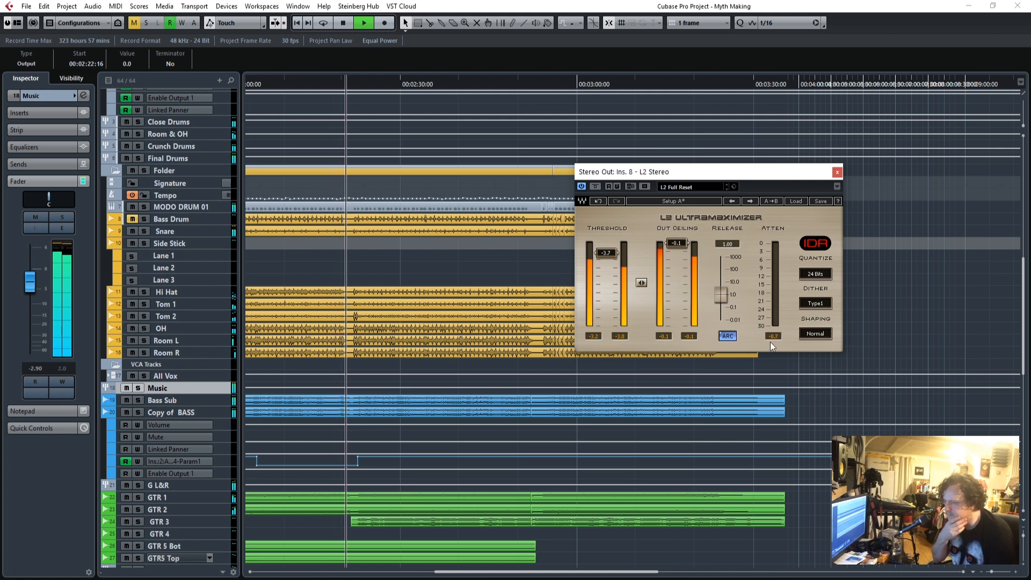
click(838, 173)
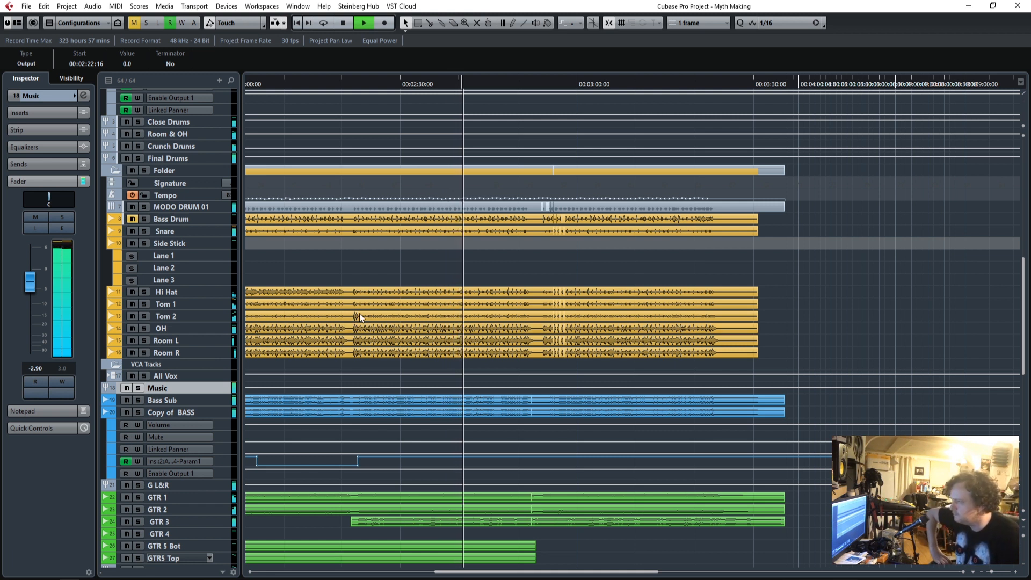
Set the BVs group's Volume automation point at 00:02:21:15, at the start of the chorus, to 2.59.
scroll(546, 409, down, 10)
click(350, 402)
drag(350, 403, 351, 400)
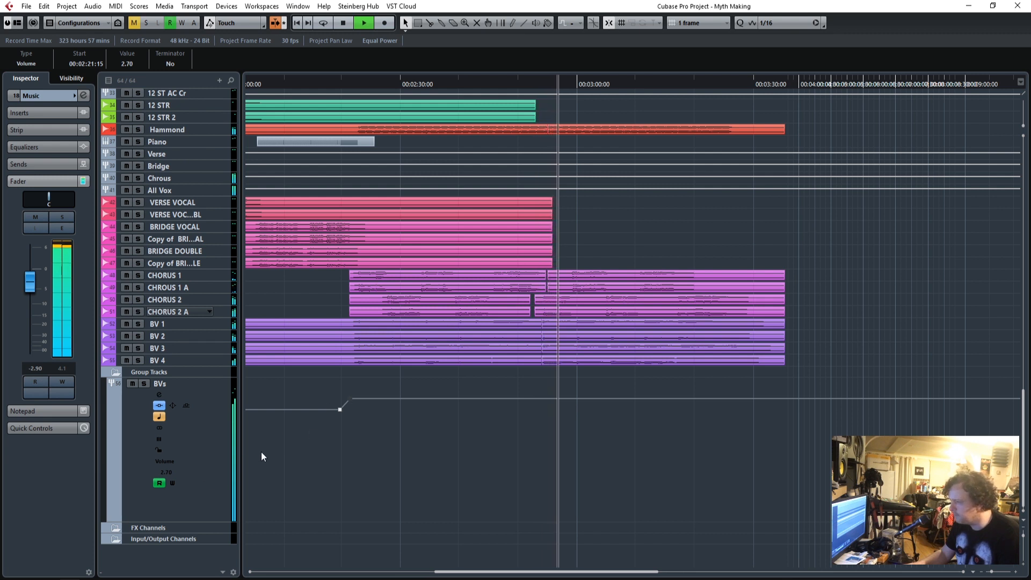
click(173, 461)
click(44, 95)
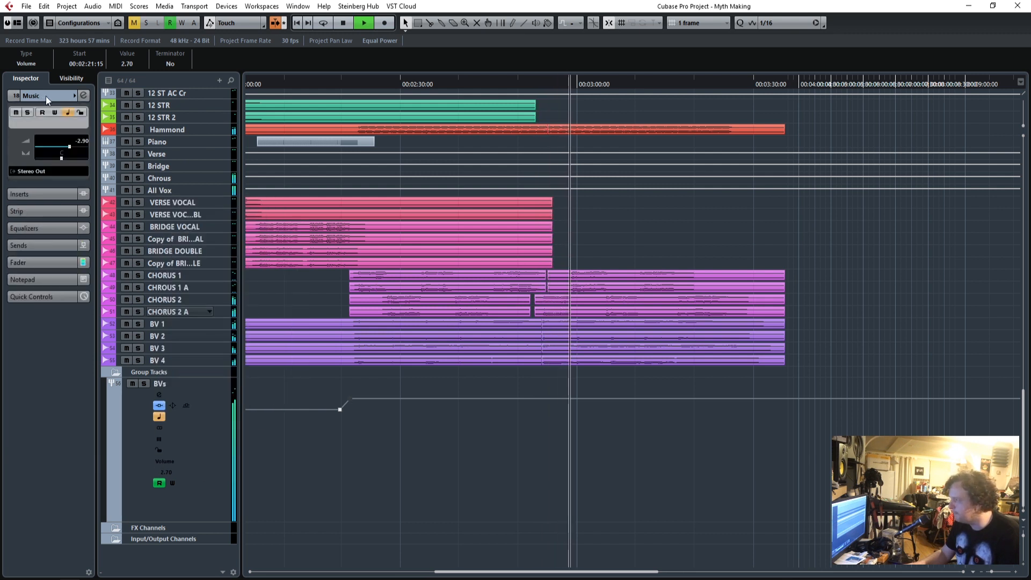
click(205, 451)
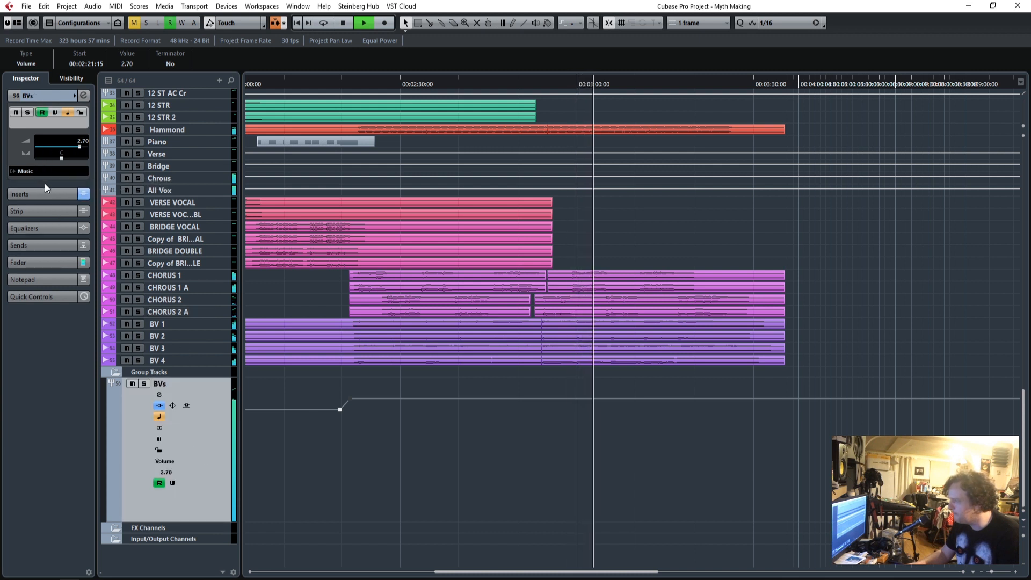
drag(350, 399, 351, 398)
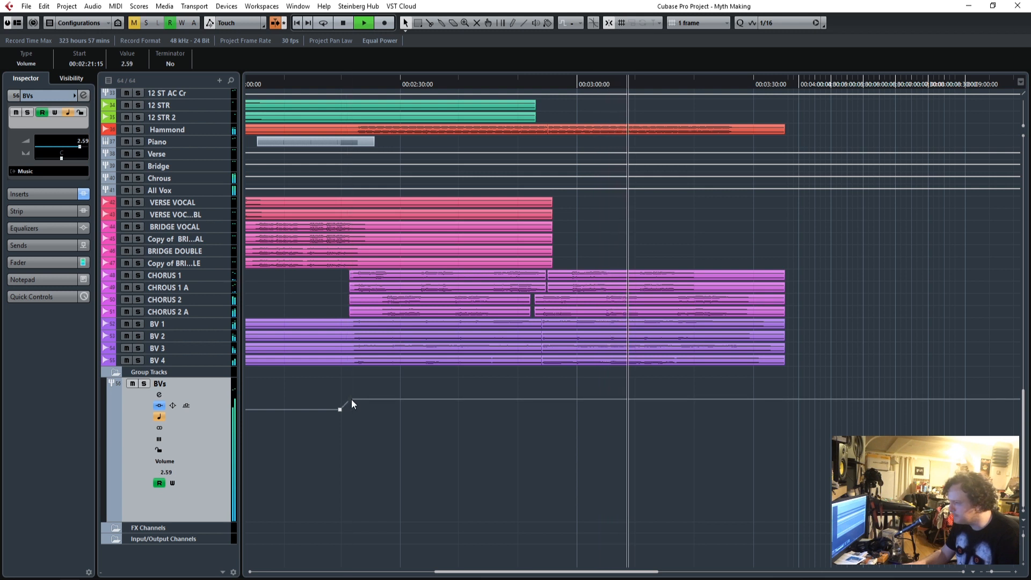
click(432, 449)
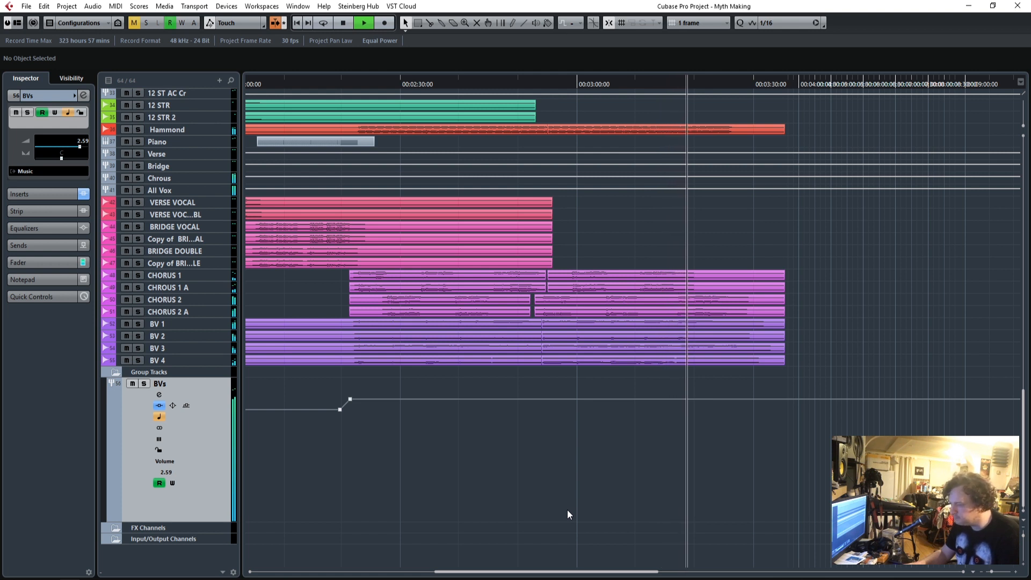
scroll(807, 435, up, 5)
scroll(805, 431, down, 5)
drag(799, 399, 767, 290)
key(ctrl+z)
Trim the silent tails of the last BV 1 to BV 4 events to 00:03:28:23 and fade out their ends.
click(1016, 573)
click(1016, 573)
click(1015, 573)
click(1022, 564)
click(1021, 563)
click(1021, 563)
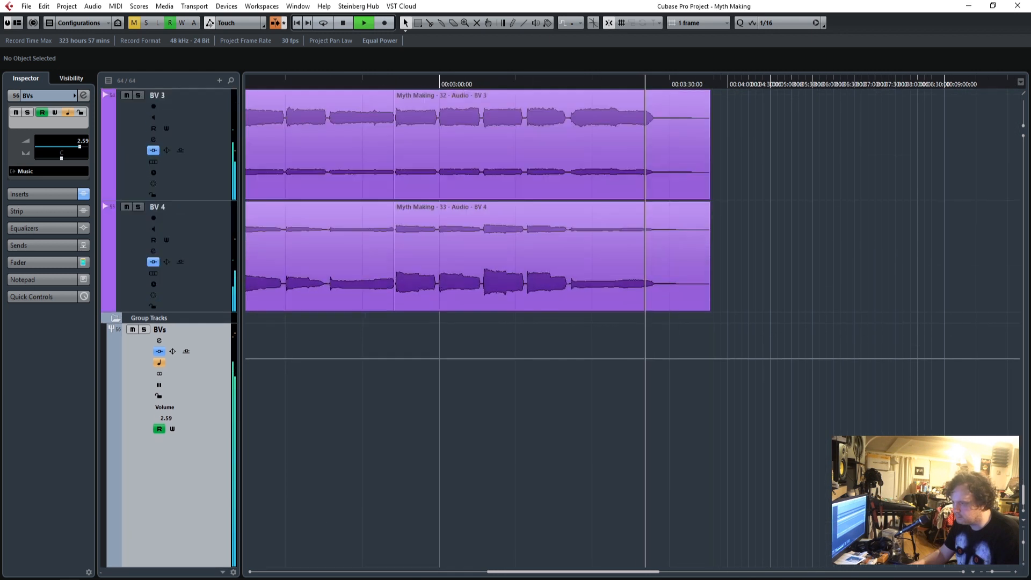
click(1018, 566)
drag(739, 448, 661, 255)
drag(677, 379, 658, 458)
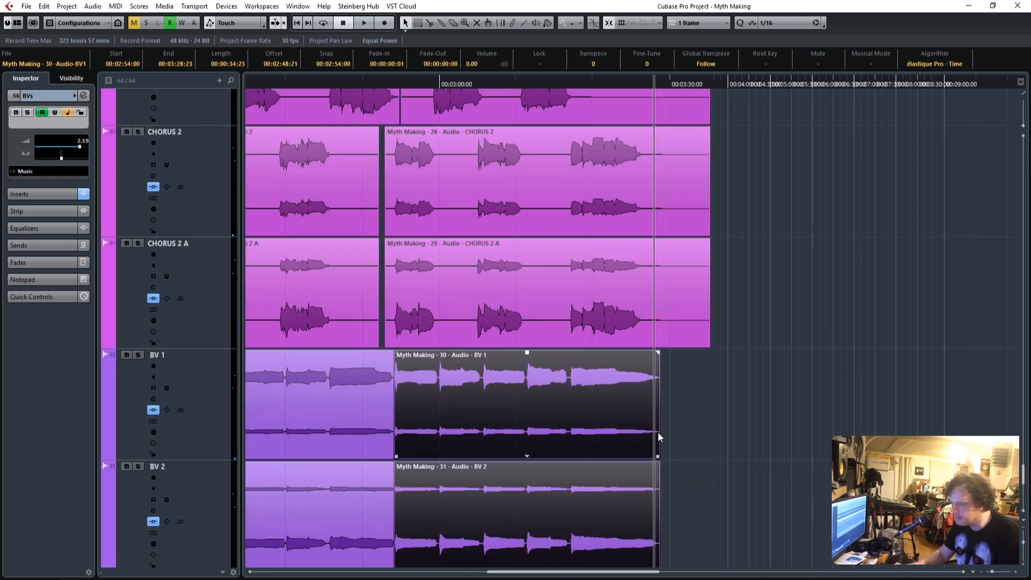
click(656, 353)
drag(720, 422, 635, 470)
drag(658, 413, 650, 414)
Trim the last chorus vocal events to end at 00:03:26:28 with a fade-out of 00:00:01:03.
scroll(713, 360, up, 5)
drag(730, 515, 685, 173)
drag(708, 211, 645, 220)
drag(643, 110, 637, 110)
Trim the silent tails of the bridge vocal and bridge double events and their copies to end at 00:02:24:24.
scroll(743, 286, up, 8)
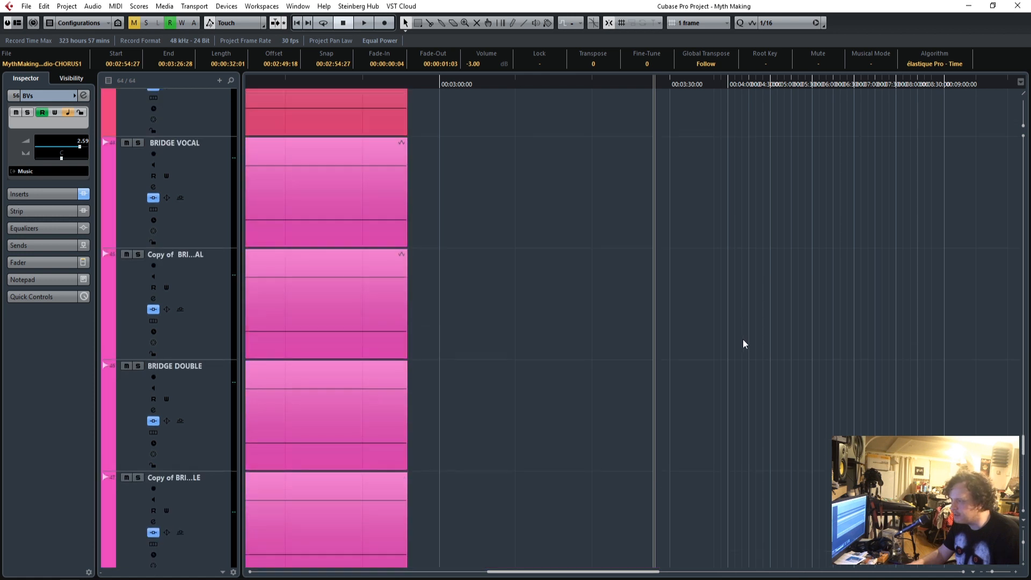
scroll(743, 337, down, 2)
drag(990, 575, 986, 577)
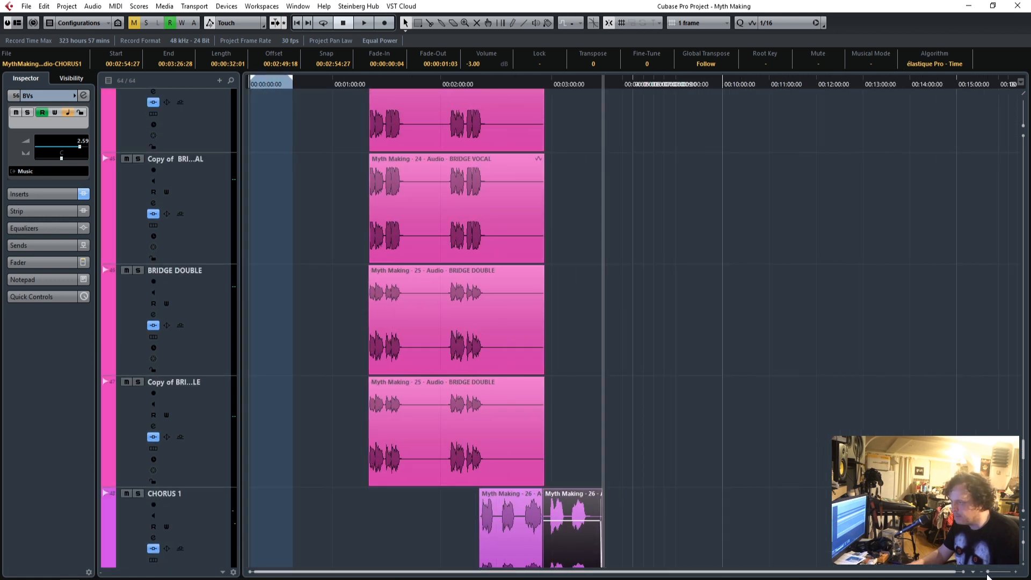
drag(560, 455, 499, 170)
drag(539, 224, 483, 232)
Trim the silent tails of the verse vocal and verse vocal double events to end at 00:02:08:05.
scroll(529, 241, up, 3)
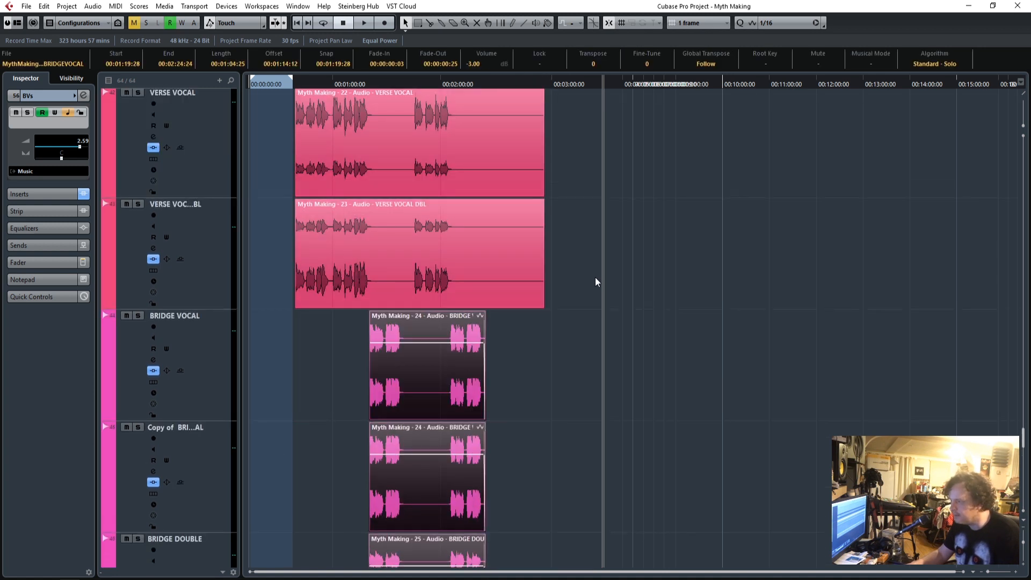
scroll(591, 275, up, 5)
scroll(605, 317, down, 3)
drag(564, 360, 499, 229)
drag(542, 294, 449, 295)
Play the song's ending and trim the last Hammond event to end at 00:03:26:01 with a fade-out of 00:00:00:03.
scroll(514, 279, up, 8)
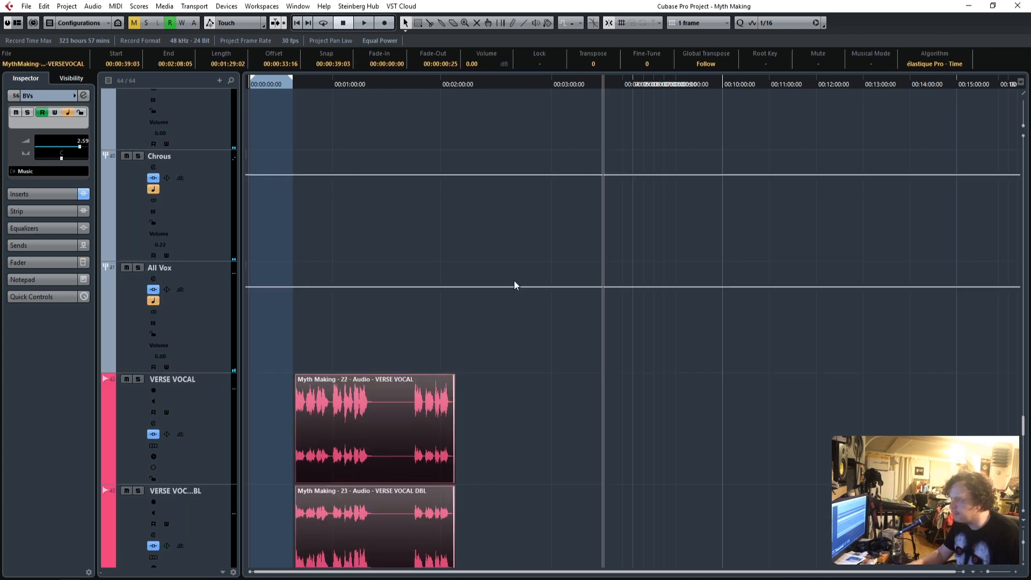
scroll(514, 280, down, 4)
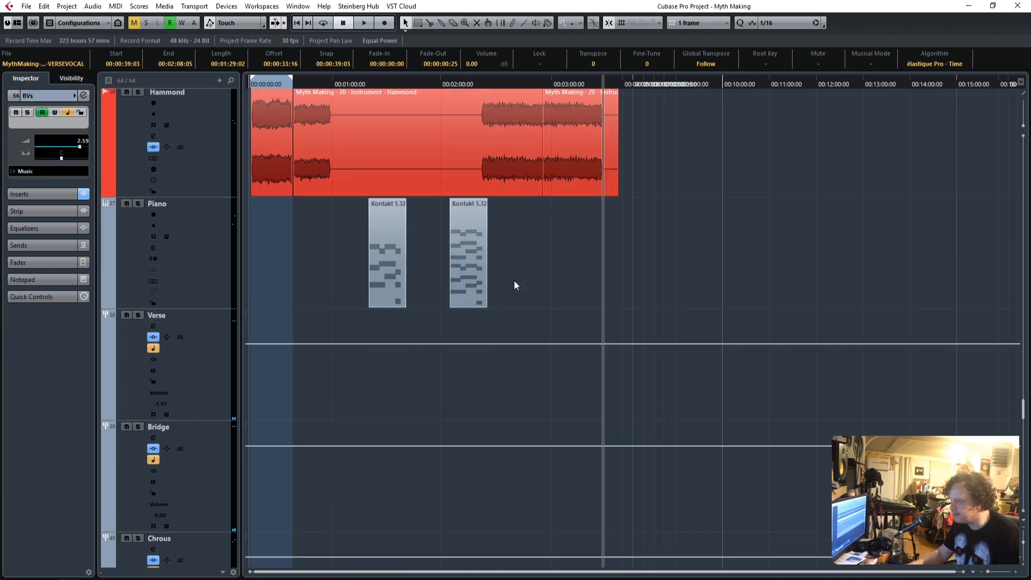
click(1017, 573)
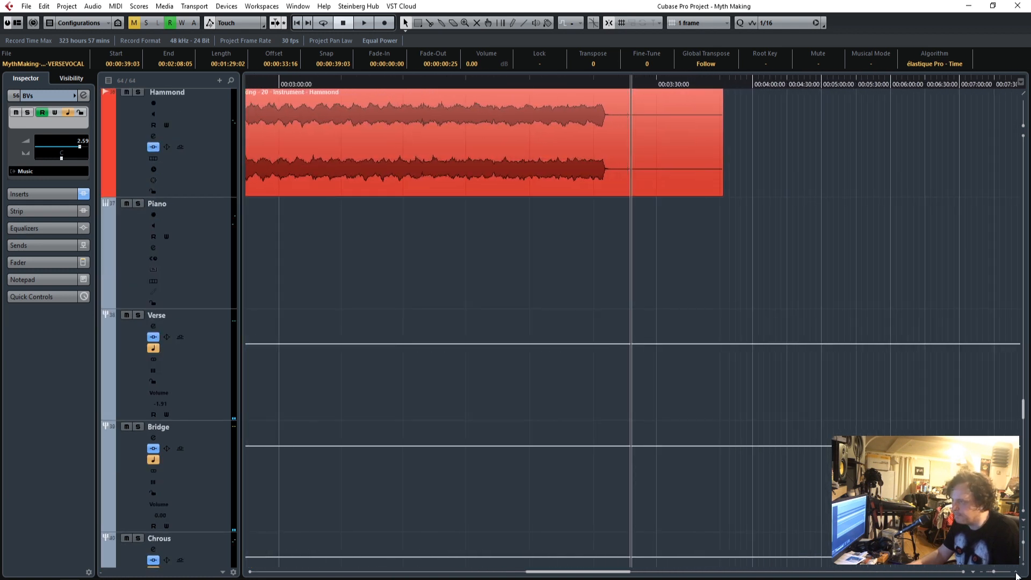
double_click(520, 82)
scroll(664, 253, up, 3)
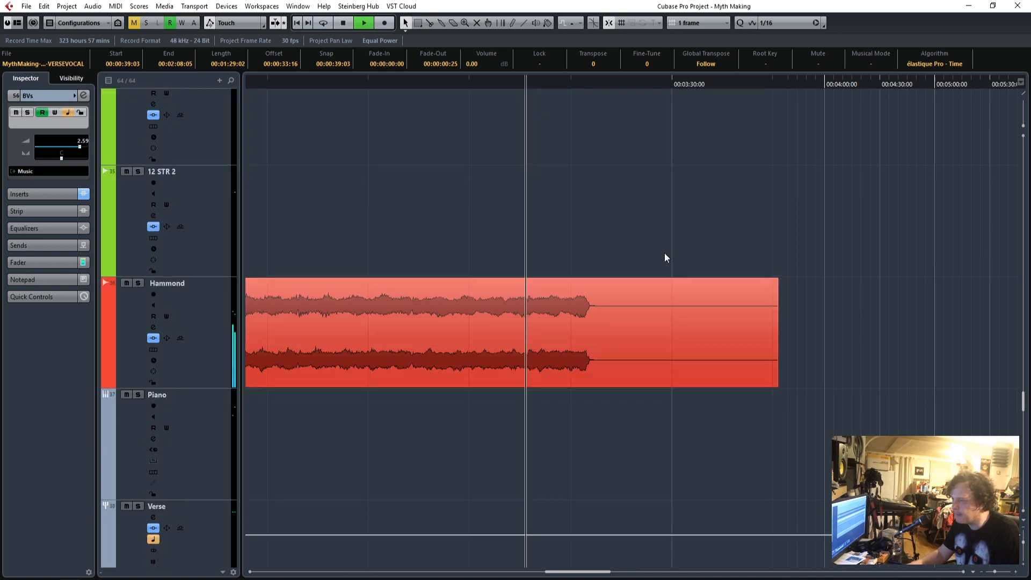
click(743, 361)
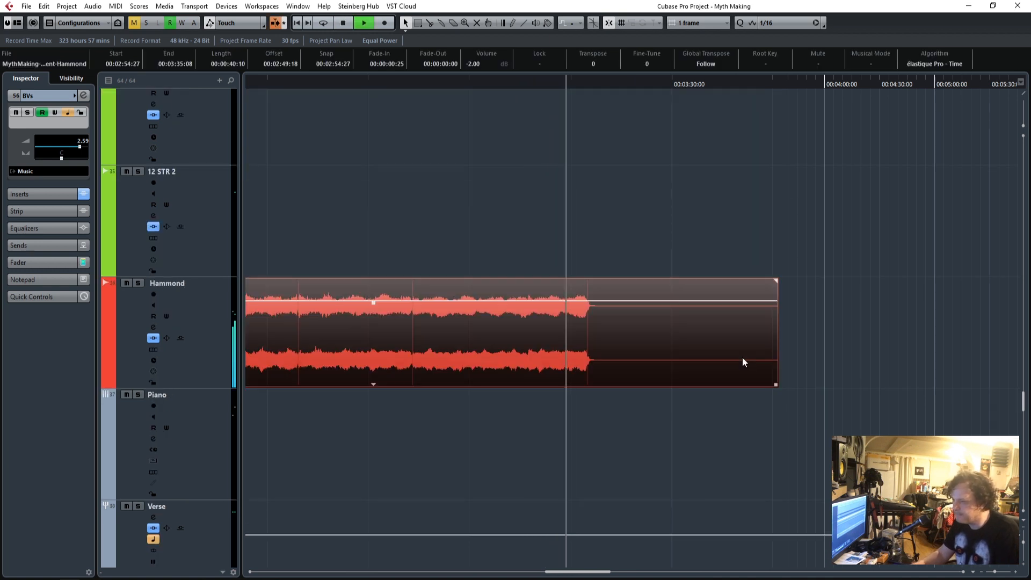
drag(777, 386, 589, 386)
drag(589, 280, 586, 283)
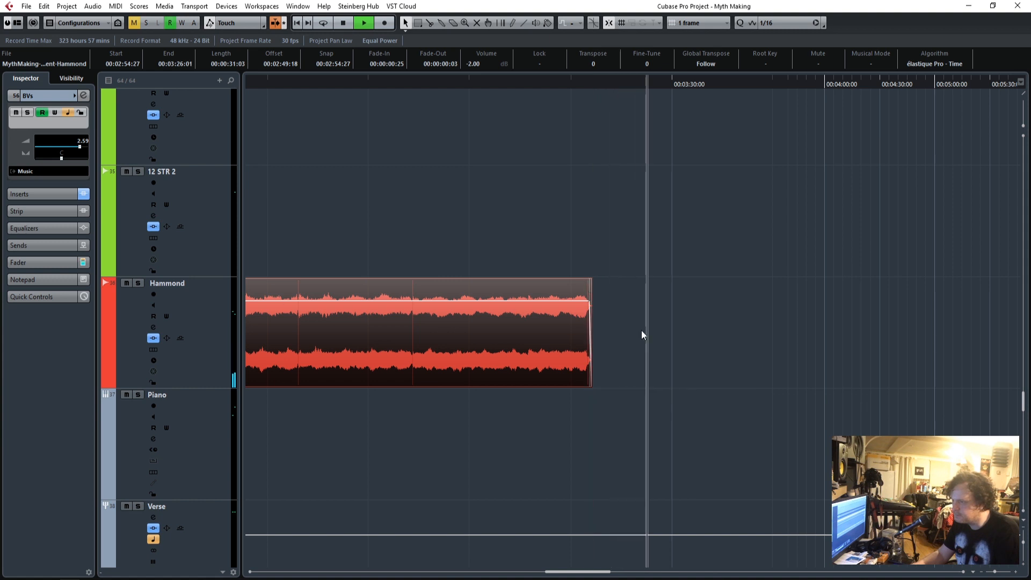
Add a fade-out to the ends of the last GTR 1 and GTR 2 events together.
scroll(641, 329, up, 20)
drag(808, 332, 633, 257)
drag(632, 152, 564, 156)
Trim the last GTR 3 event to end at 00:03:33:25 with a fade-out of 00:00:01:14.
click(714, 416)
drag(774, 378, 748, 378)
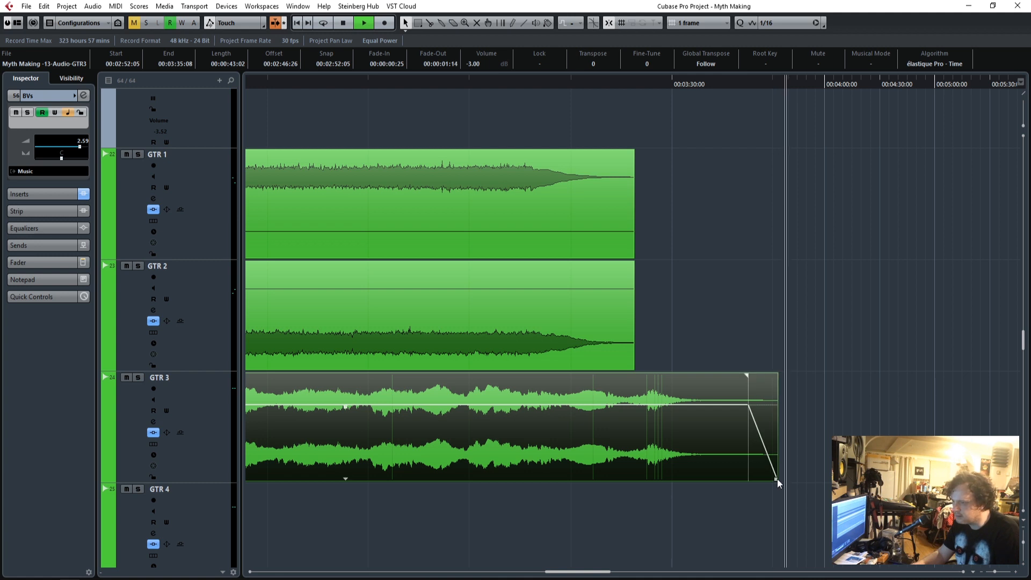
drag(776, 478, 752, 478)
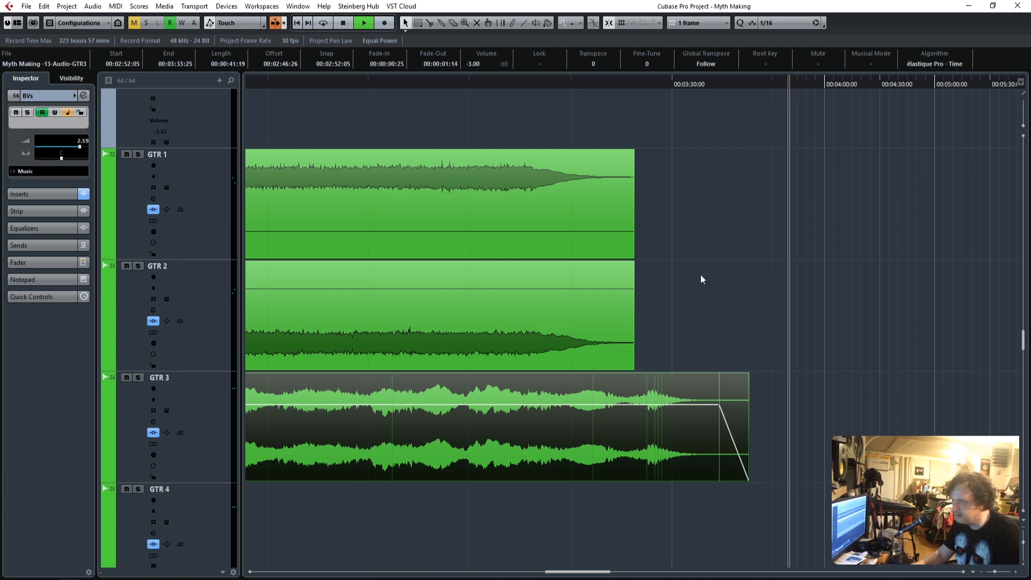
Play the song's ending and trim the last Bass Sub and Copy of BASS events to end at 00:03:31:11 with a fade-out of 00:00:02:15.
scroll(667, 244, up, 5)
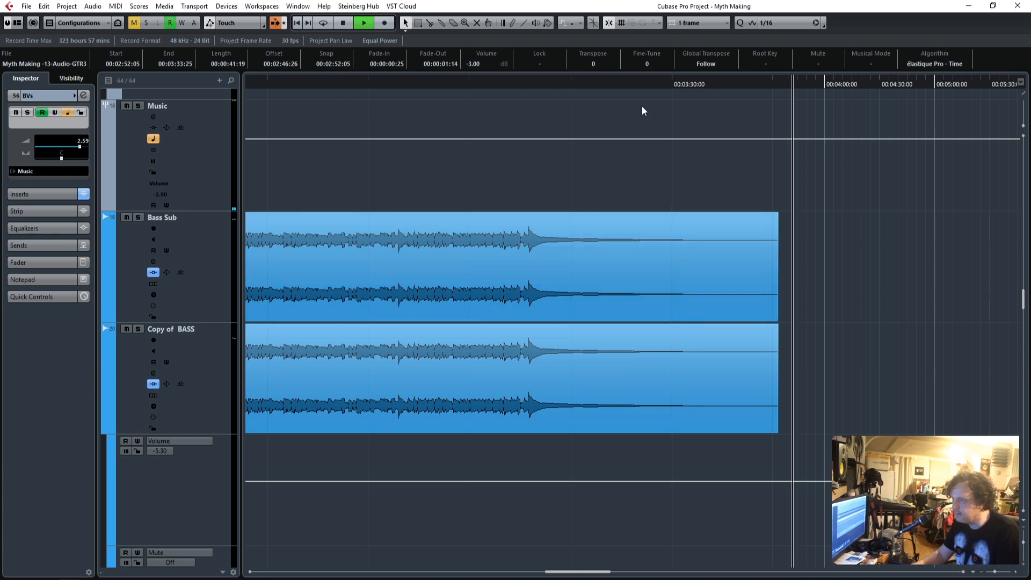
click(573, 83)
drag(807, 412, 738, 281)
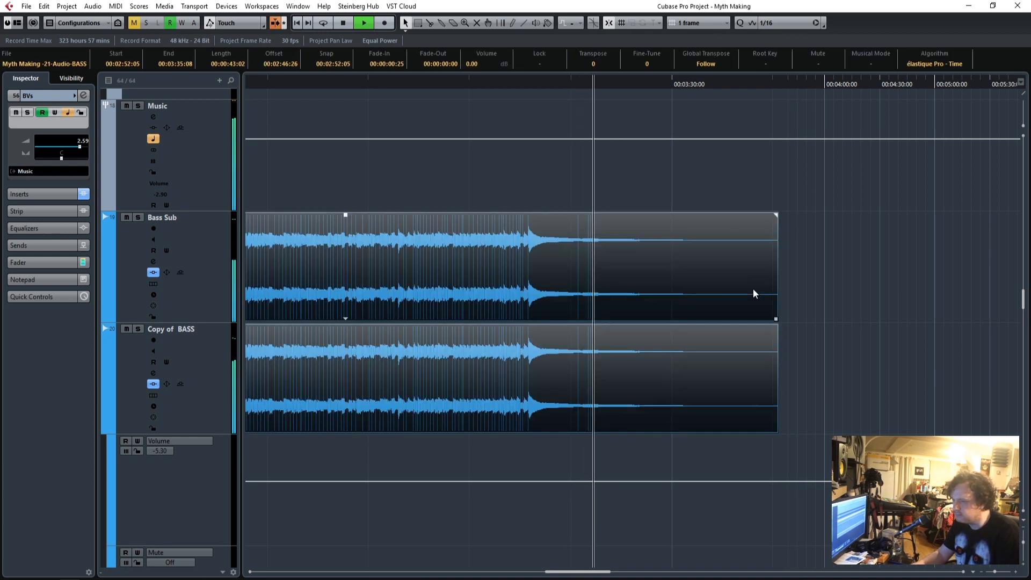
drag(777, 320, 698, 322)
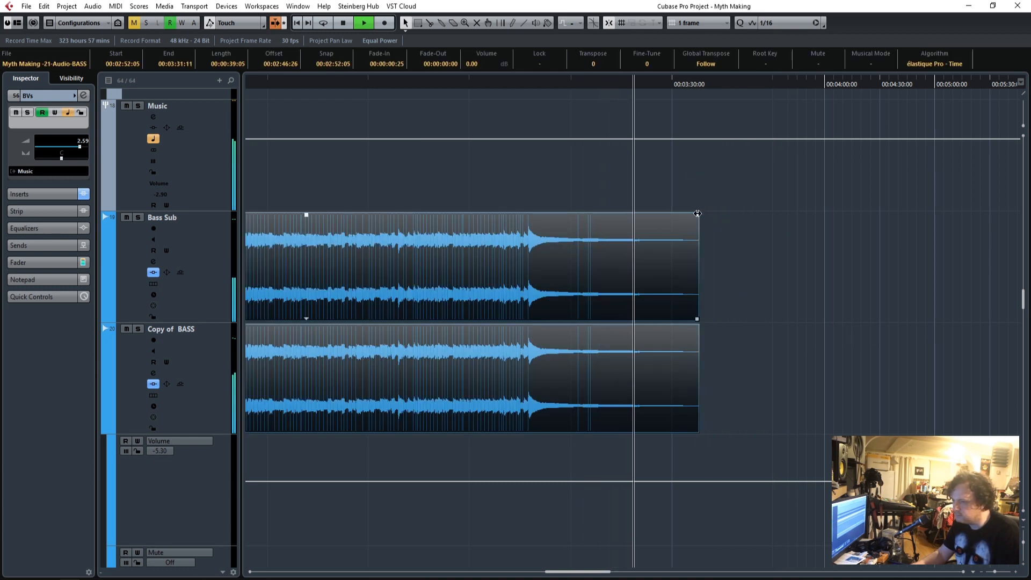
drag(693, 216, 649, 215)
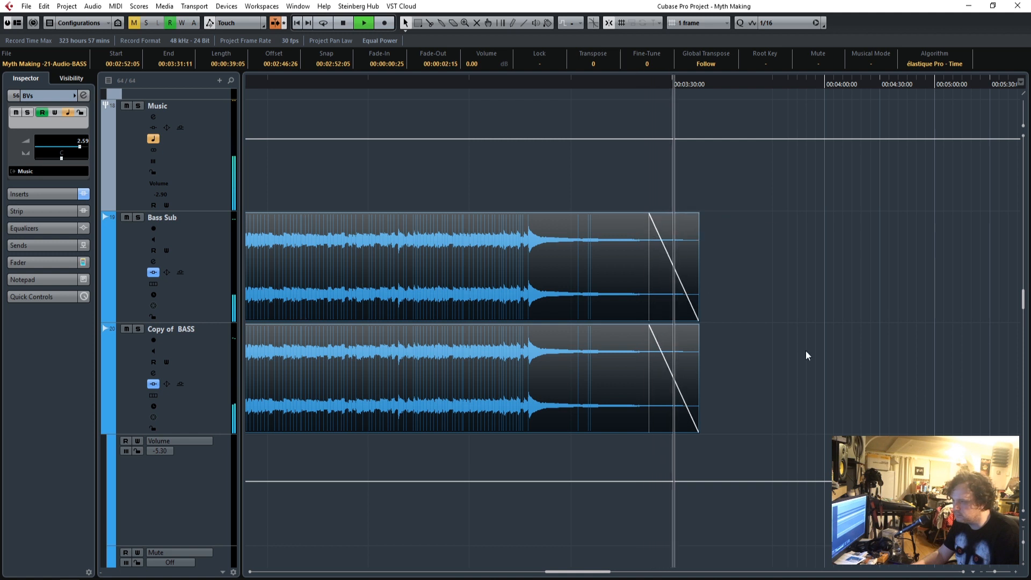
key(space)
Trim the silent start of the first Bass Sub and Copy of BASS events to 00:00:15:13 with a fade-in of 00:00:00:03.
drag(587, 573, 296, 573)
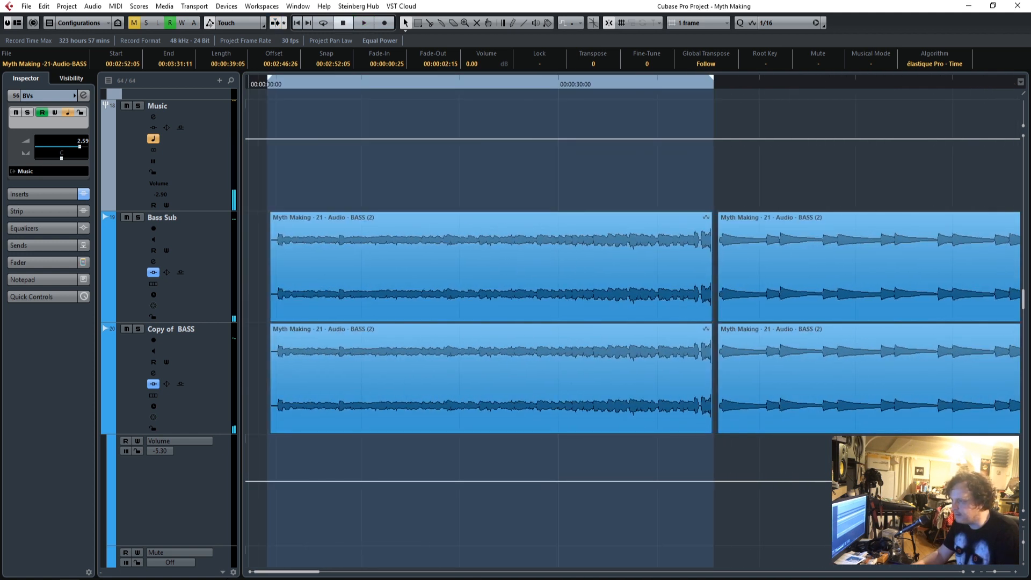
scroll(409, 480, up, 2)
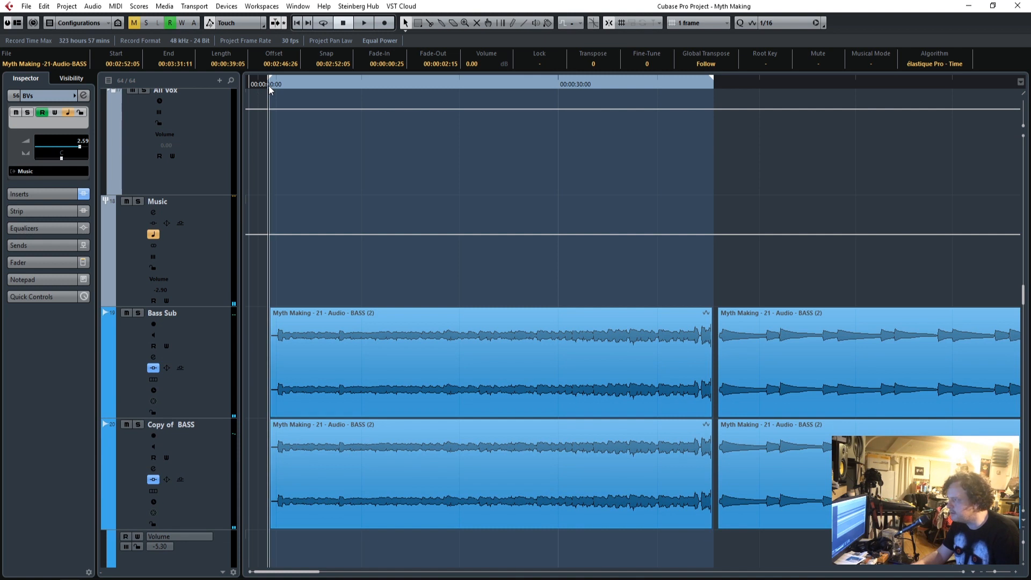
click(1015, 573)
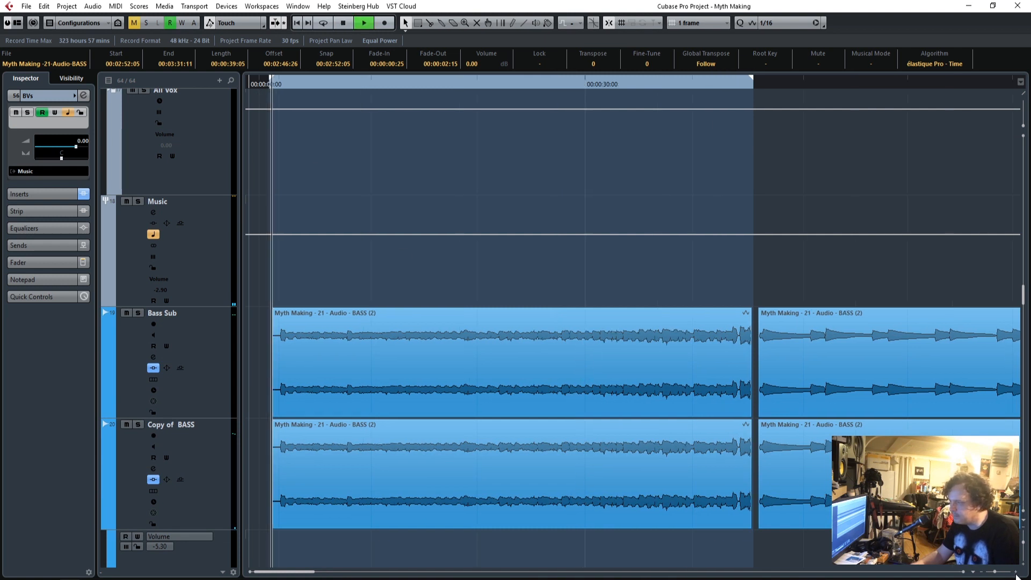
key(space)
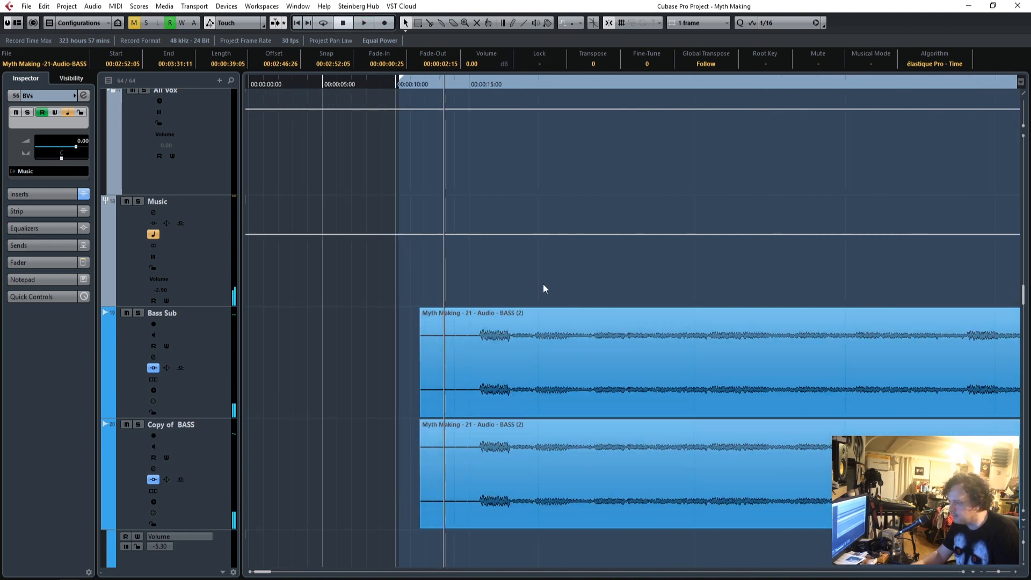
scroll(534, 303, down, 8)
scroll(534, 303, up, 4)
drag(465, 395, 477, 224)
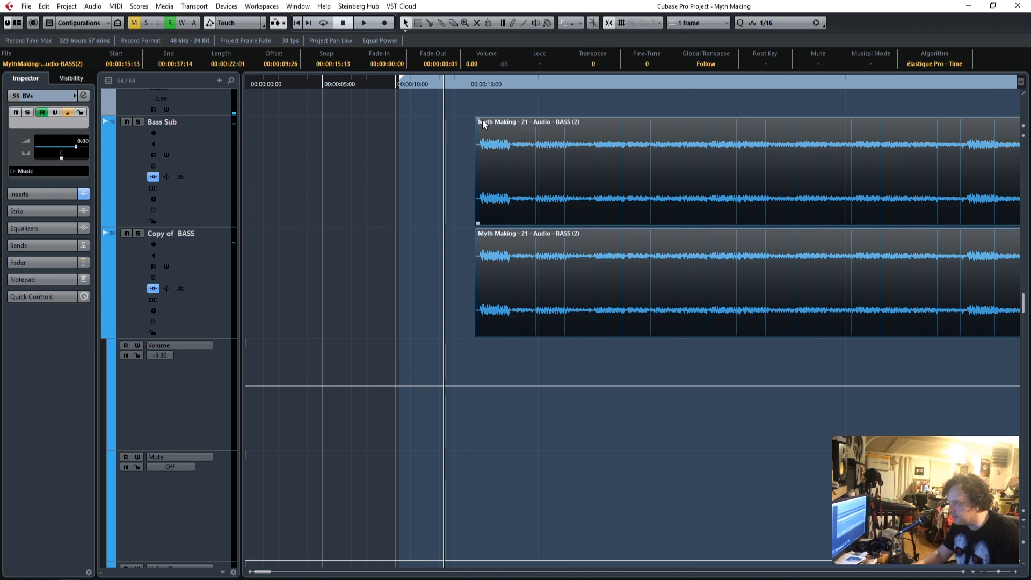
drag(478, 120, 482, 121)
Trim the first GTR 1 and GTR 2 events to start at 00:00:15:09 with a fade-in of 00:00:00:05.
scroll(529, 362, down, 6)
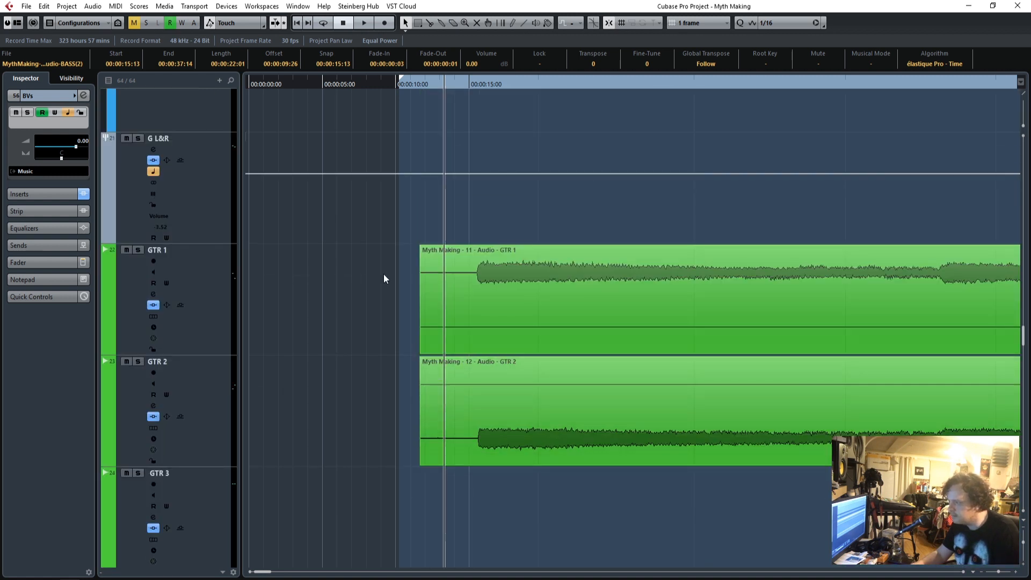
drag(384, 279, 537, 460)
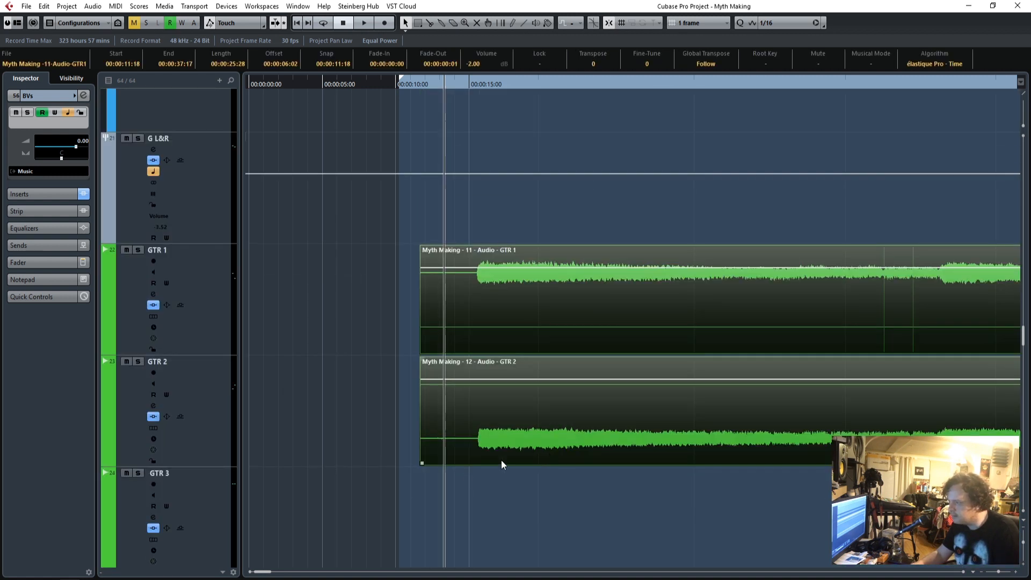
drag(423, 462, 476, 453)
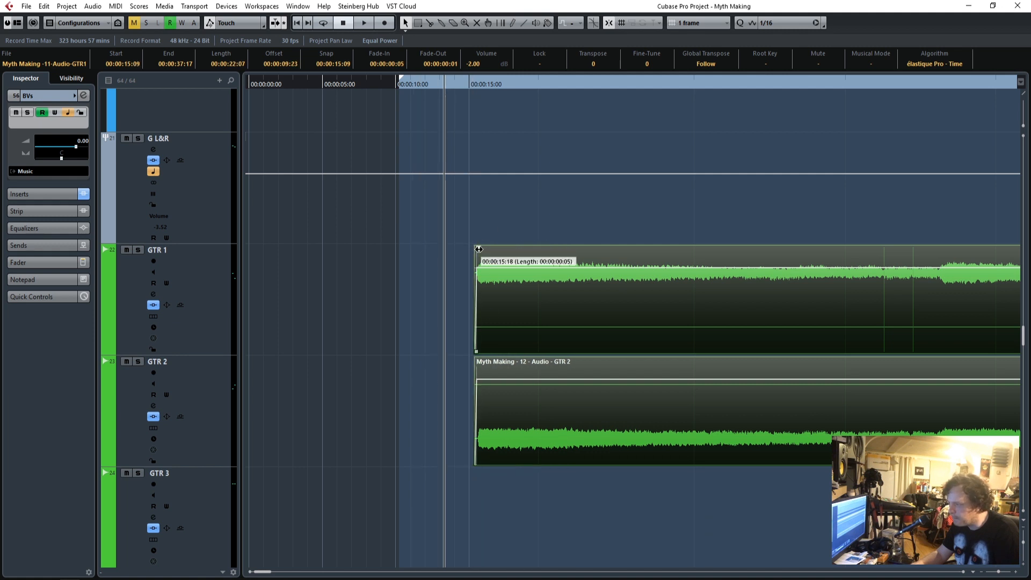
Trim the silent start of the first GTR 4 event to 00:00:15:13.
scroll(489, 279, down, 5)
drag(443, 324, 441, 113)
drag(423, 208, 477, 208)
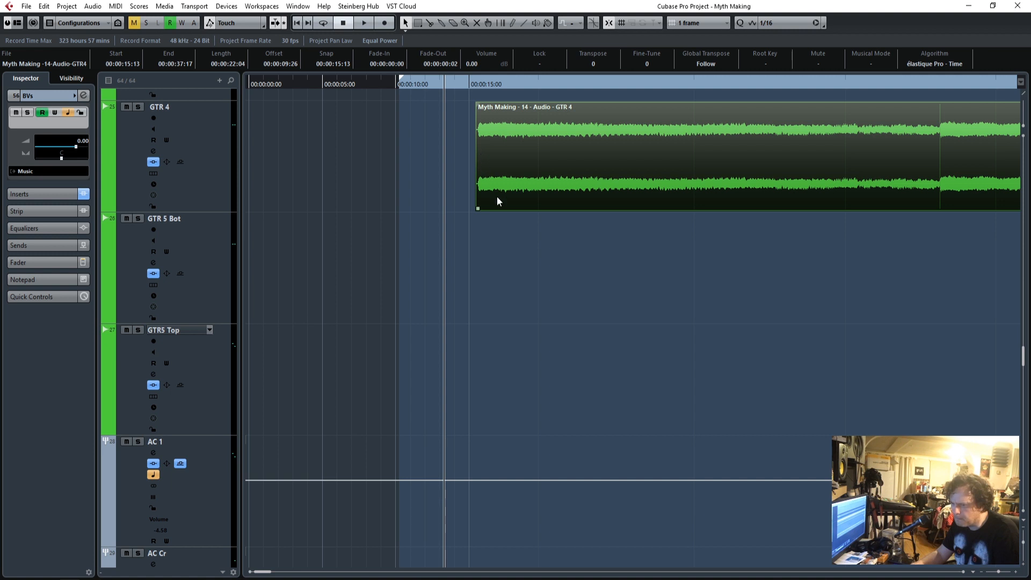
Try trimming the first Hammond event to start at 00:00:15:14 with a fade-in of 00:00:00:01.
scroll(497, 197, down, 10)
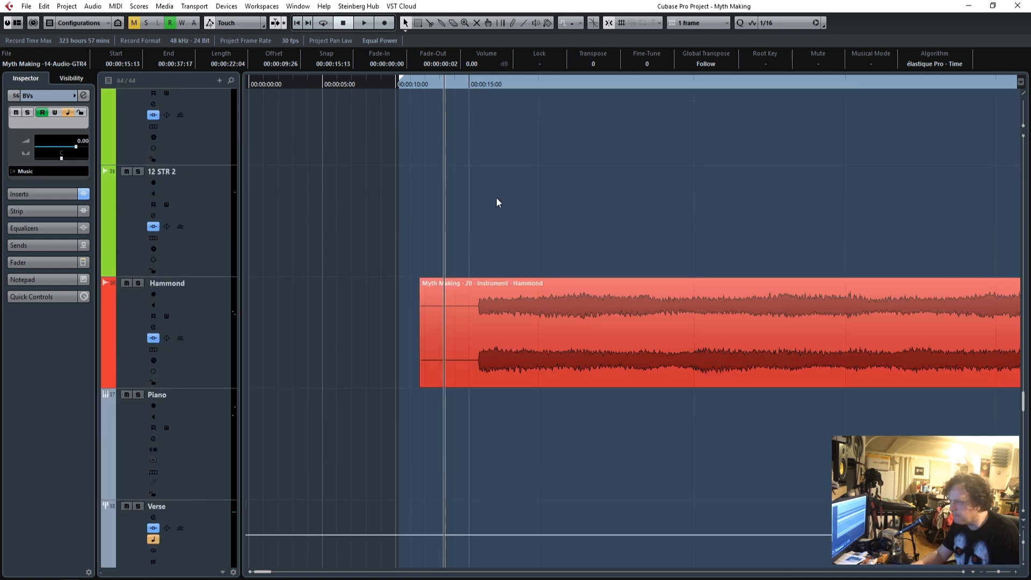
click(454, 184)
drag(423, 193, 478, 197)
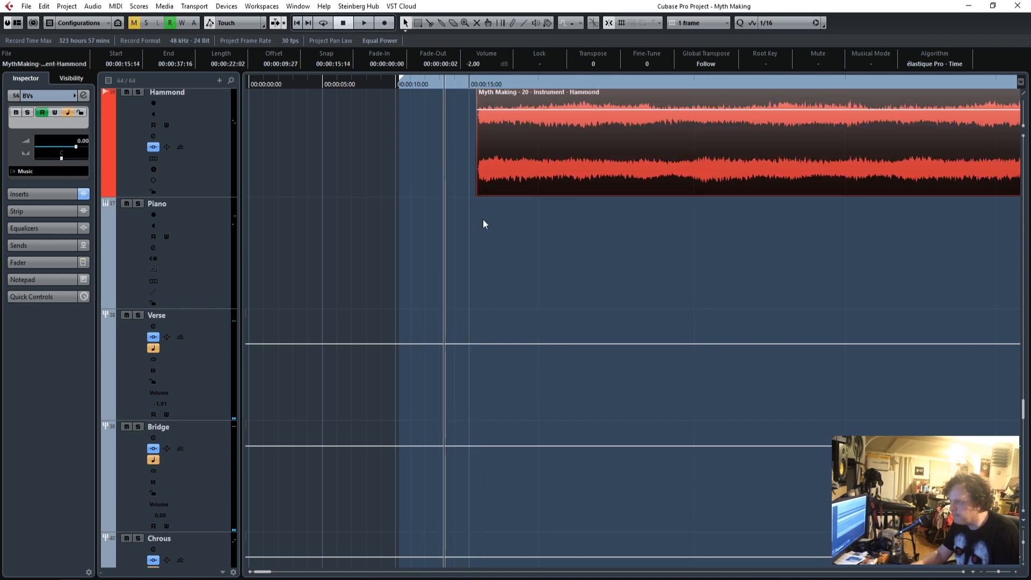
scroll(489, 225, up, 3)
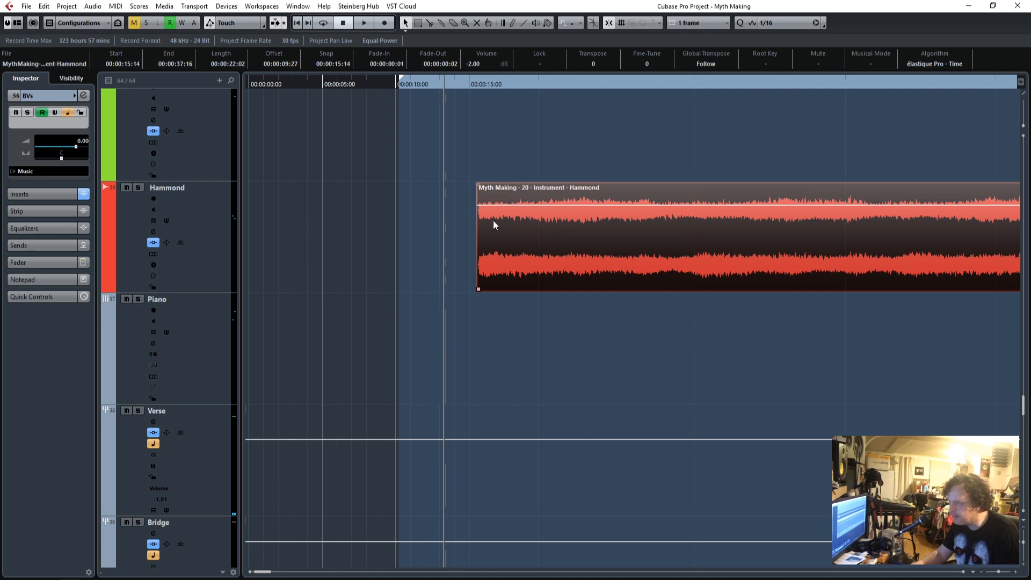
click(429, 222)
click(527, 234)
Extend the first Hammond event's start, lengthen its fade-in to 00:00:00:13 and trim the start to 00:00:15:05.
drag(478, 290, 410, 280)
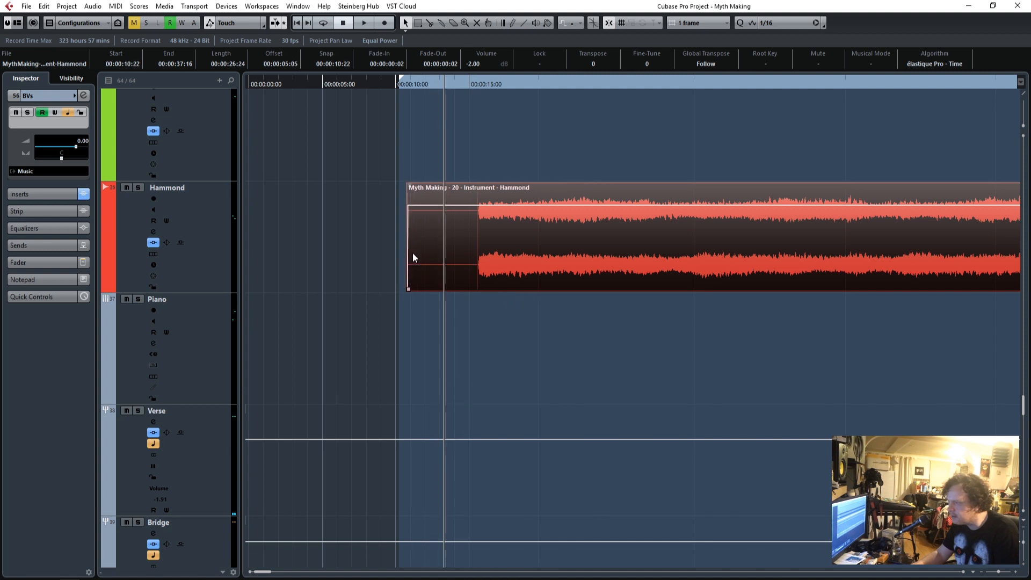
drag(429, 188, 413, 188)
drag(409, 290, 474, 290)
Look over the remaining tracks and the whole arrangement with reduced track heights for event starts and tails still needing trimming.
scroll(530, 354, down, 15)
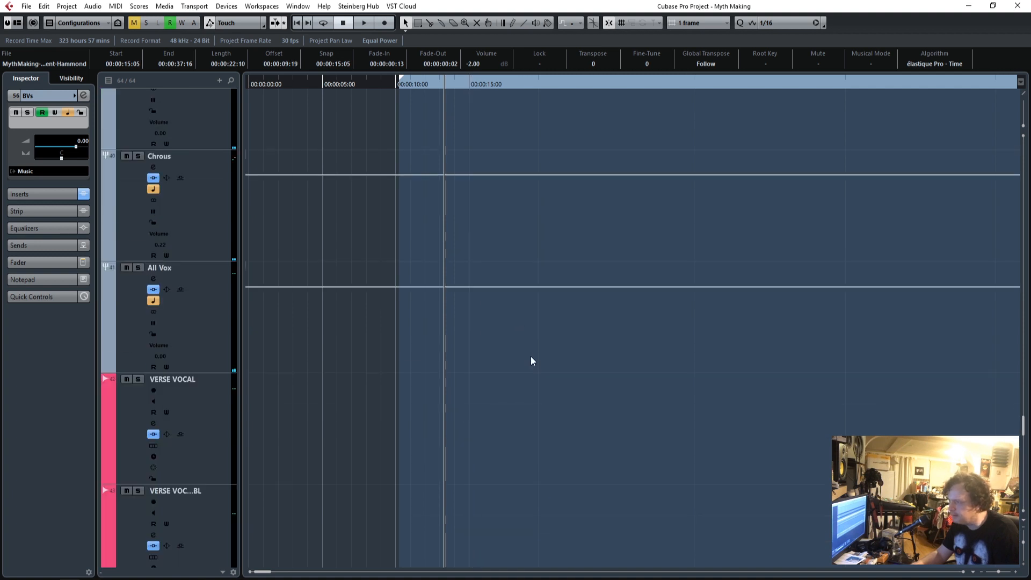
scroll(537, 333, down, 2)
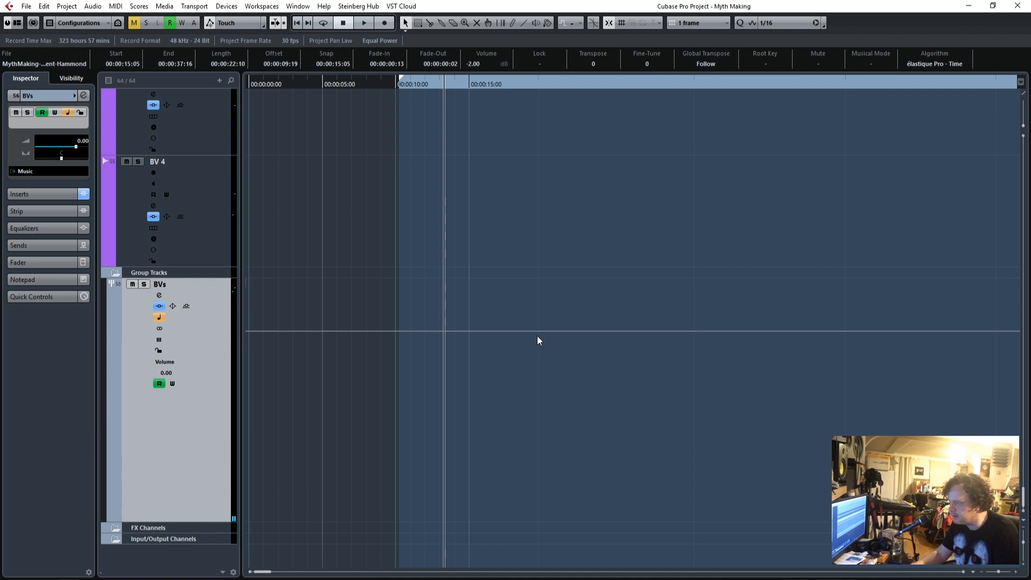
scroll(536, 336, up, 10)
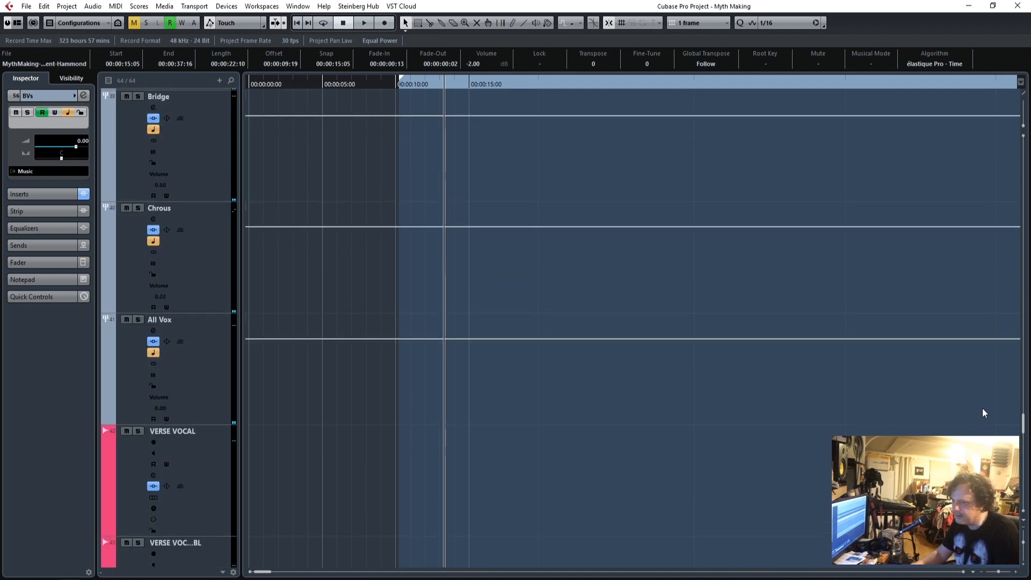
drag(1024, 426, 979, 171)
drag(991, 572, 987, 575)
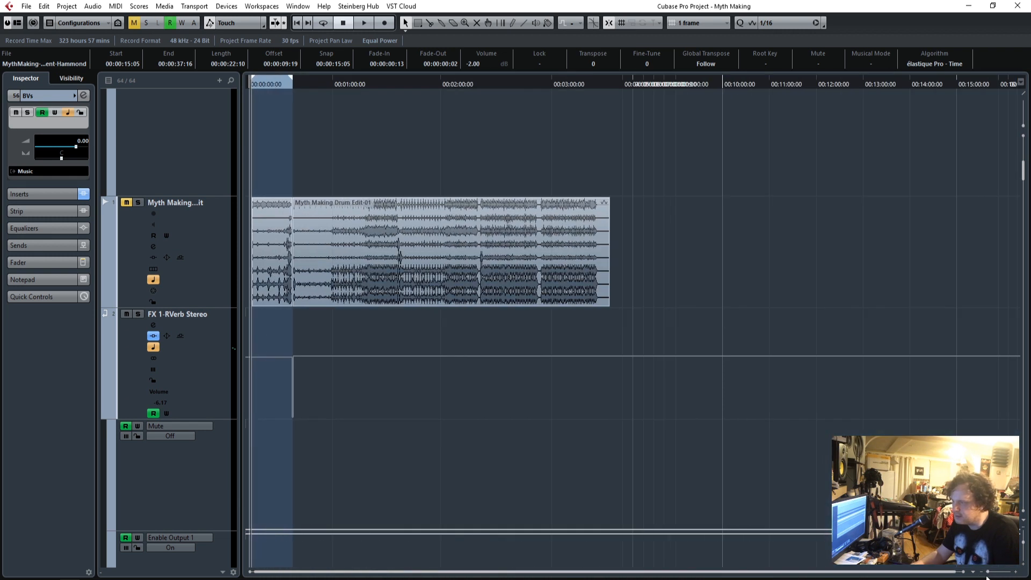
key(shift+g)
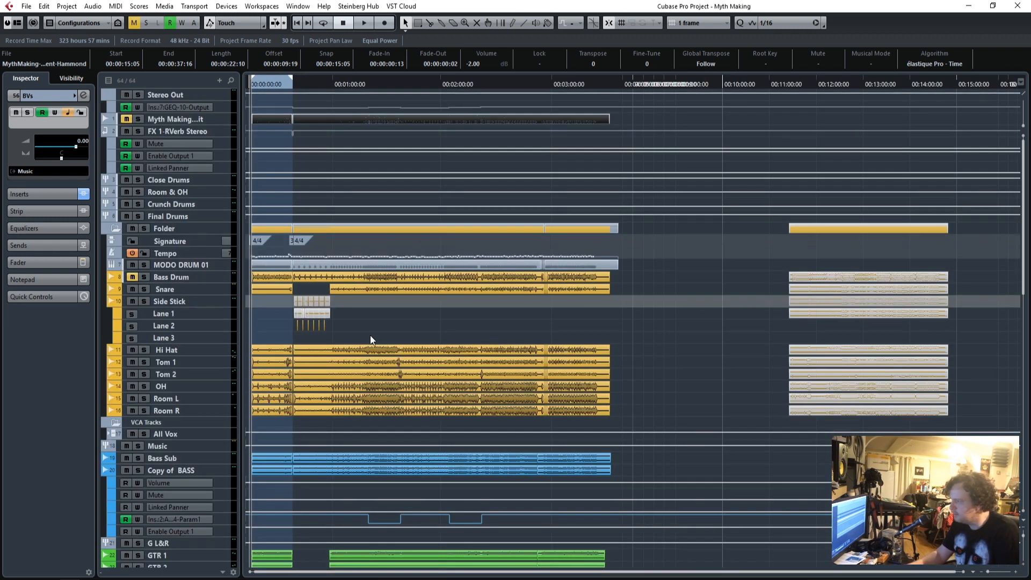
scroll(591, 344, down, 3)
scroll(590, 343, up, 3)
scroll(591, 344, down, 10)
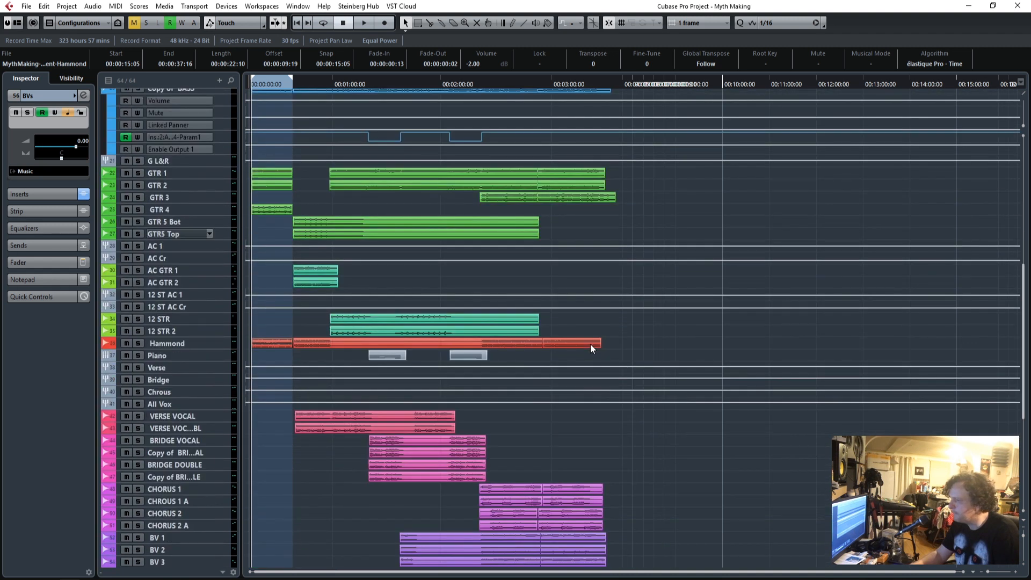
Play the song through the break before the final section to check the transitions between events.
click(526, 86)
key(space)
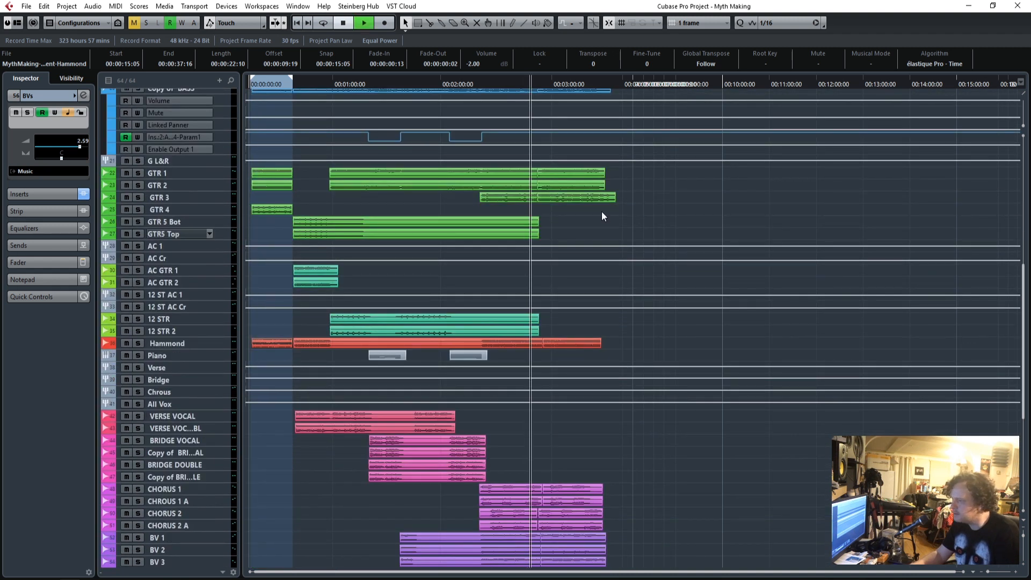
click(1015, 573)
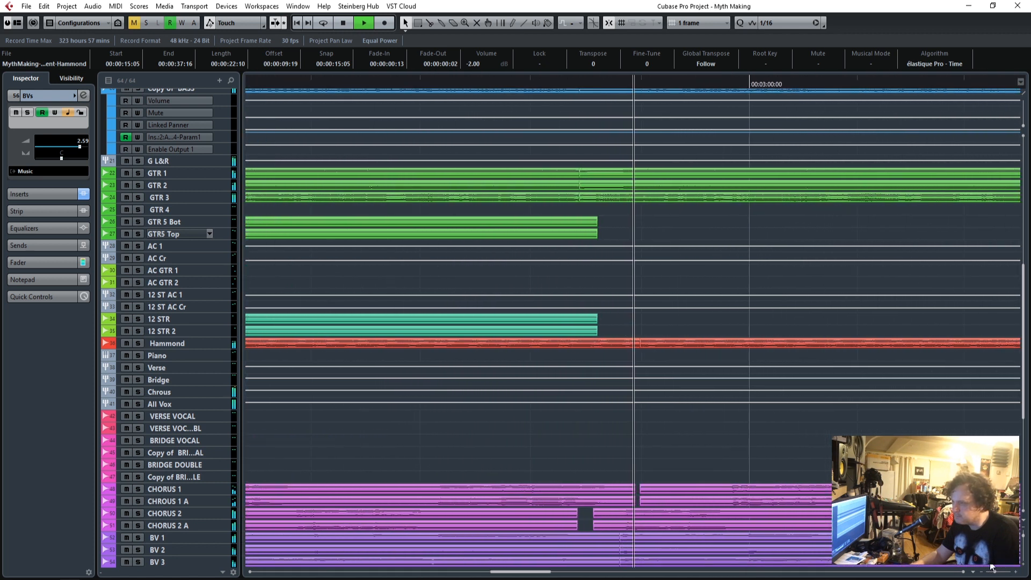
scroll(717, 415, up, 10)
click(530, 87)
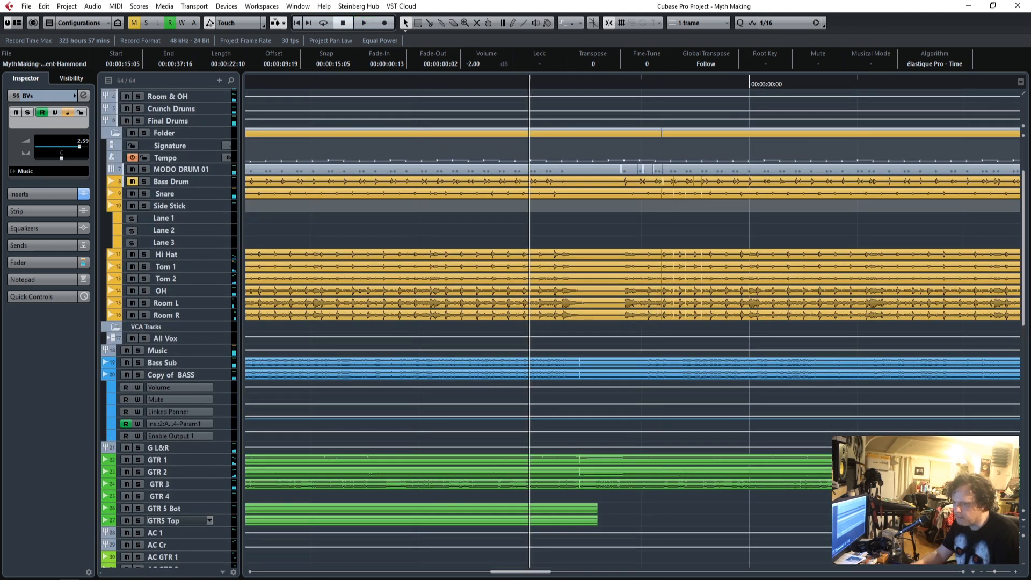
Select the last Bass Sub and Copy of BASS events and solo both bass tracks.
click(1023, 565)
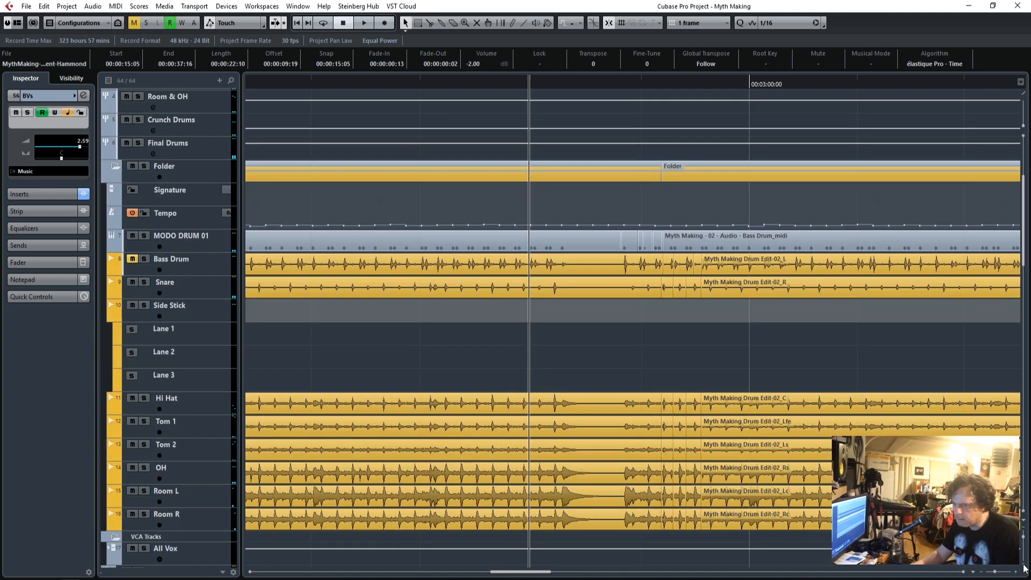
click(1023, 566)
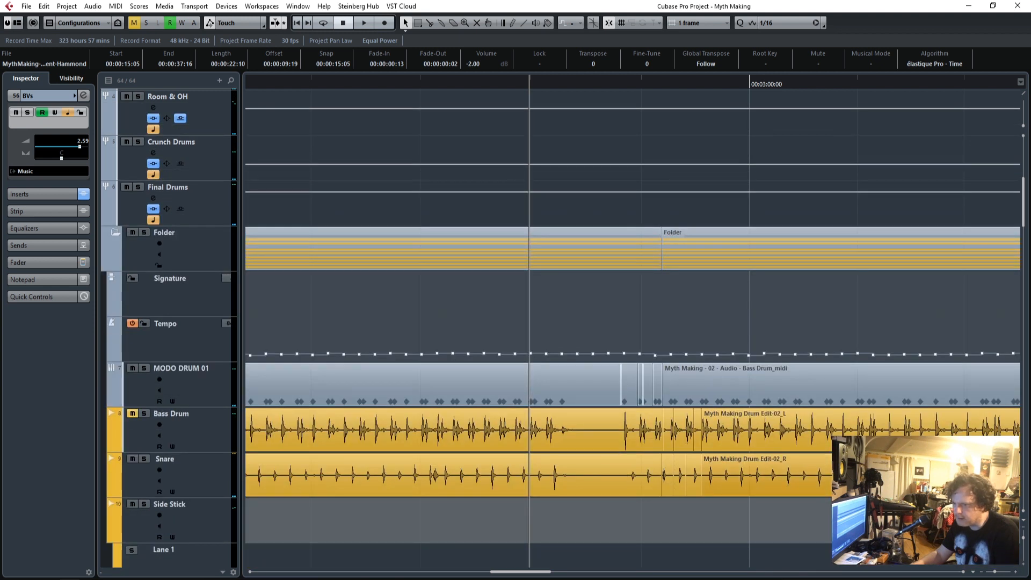
scroll(108, 498, down, 15)
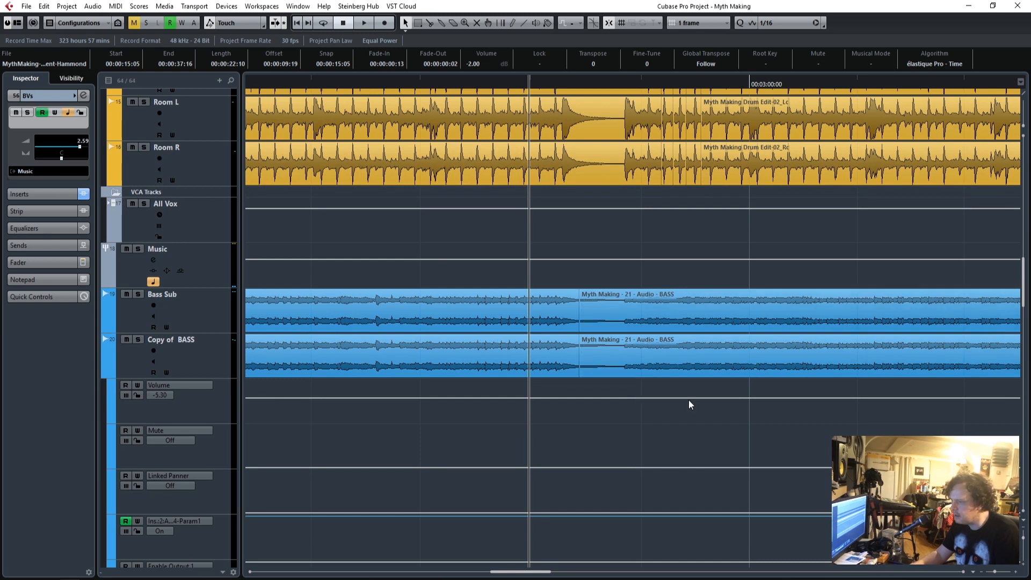
drag(690, 405, 642, 307)
click(139, 295)
click(139, 339)
Play the soloed bass tracks from just before the break to check the crossfade between their events.
key(space)
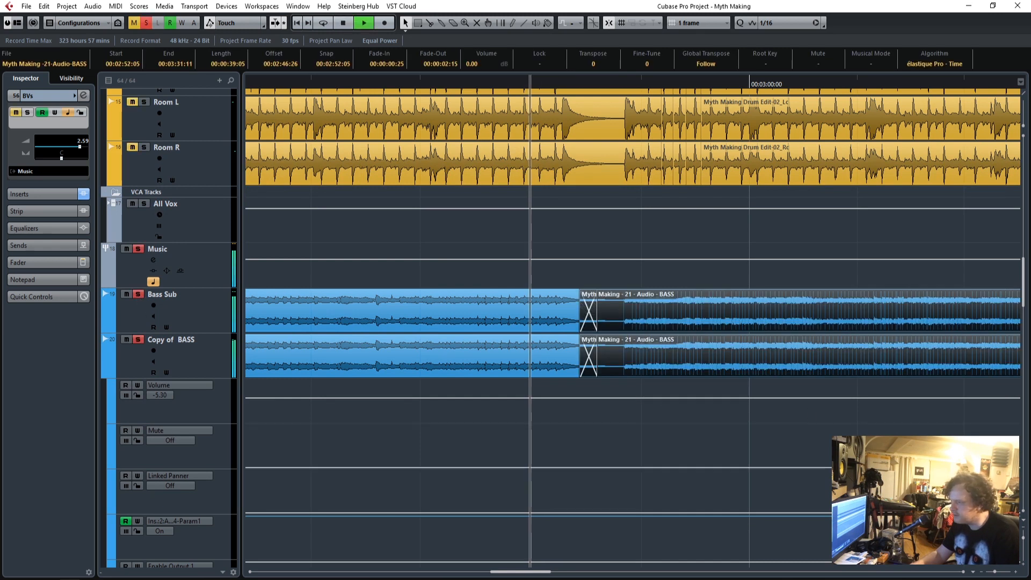
click(1014, 572)
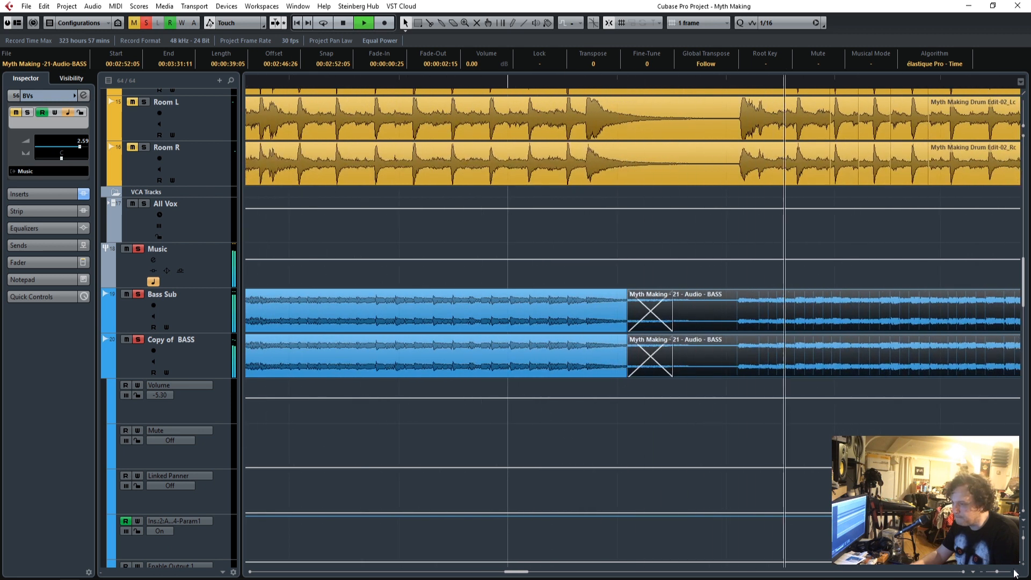
key(space)
click(334, 81)
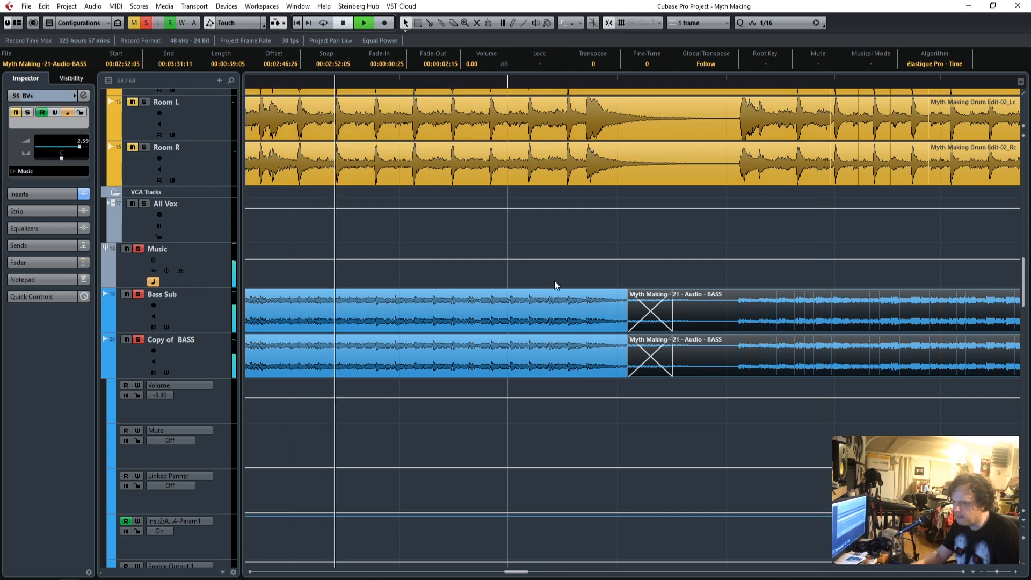
key(space)
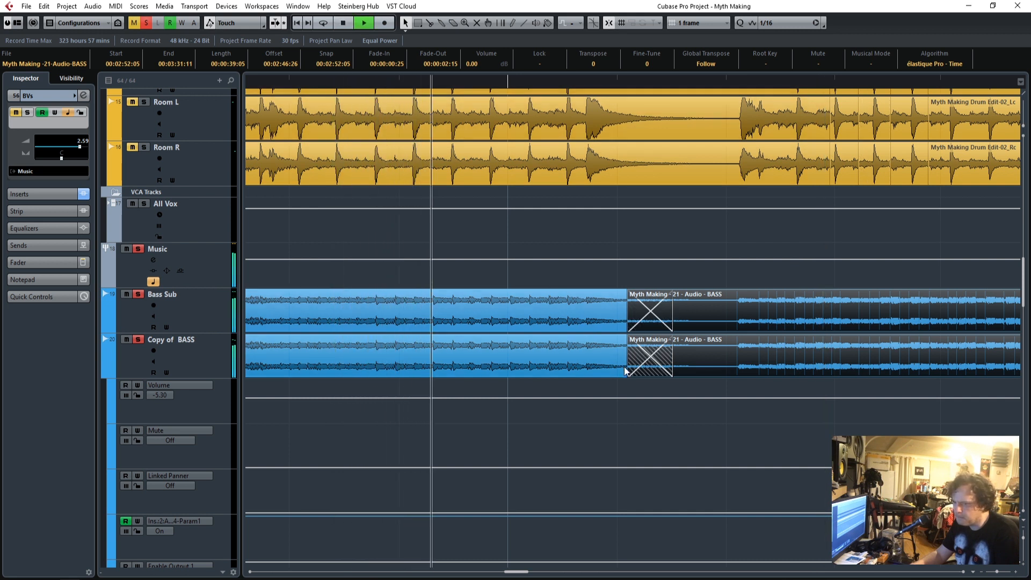
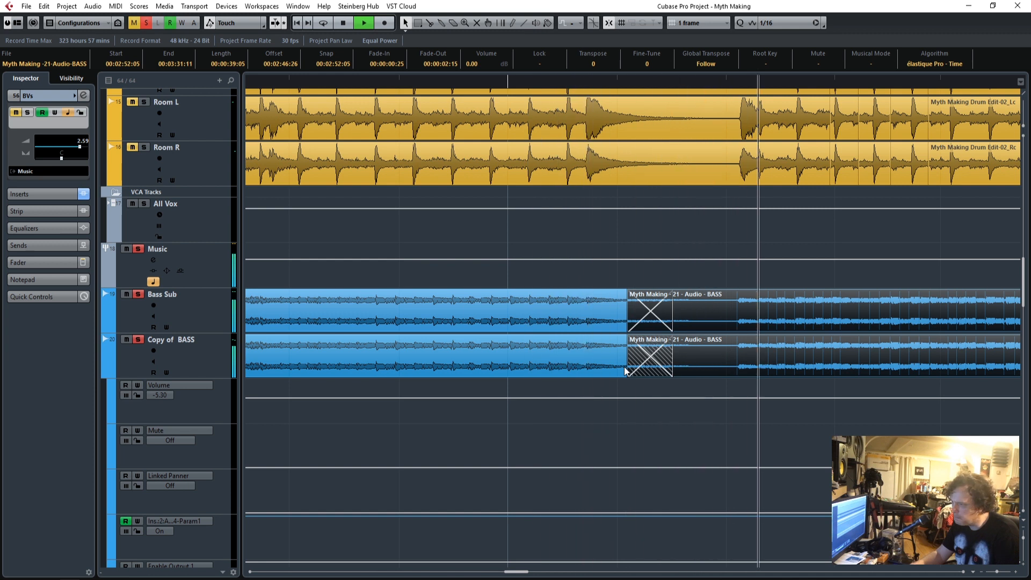
Clear all solo states, deselect the bass events and play the full mix through the break.
key(space)
click(297, 81)
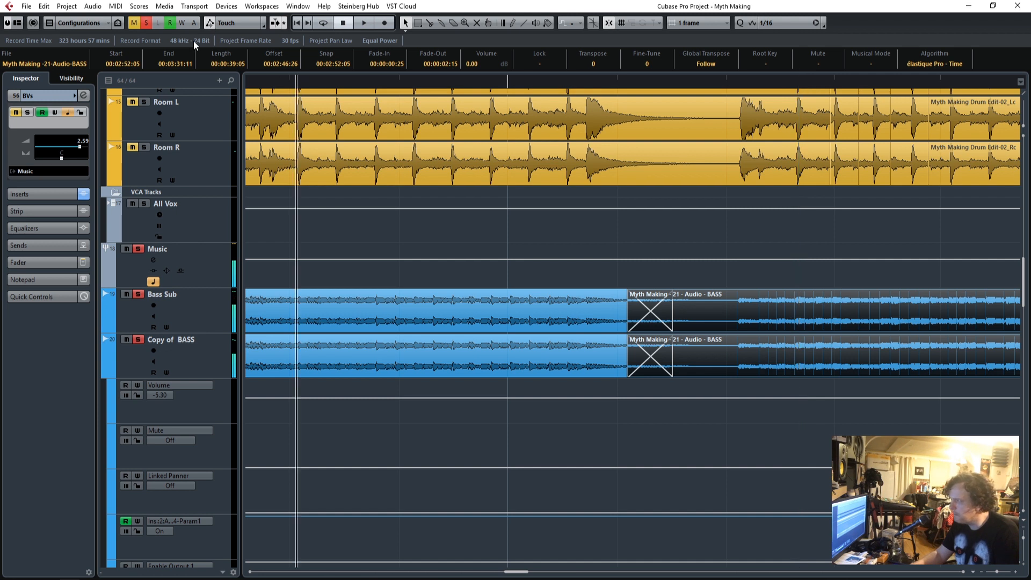
click(580, 396)
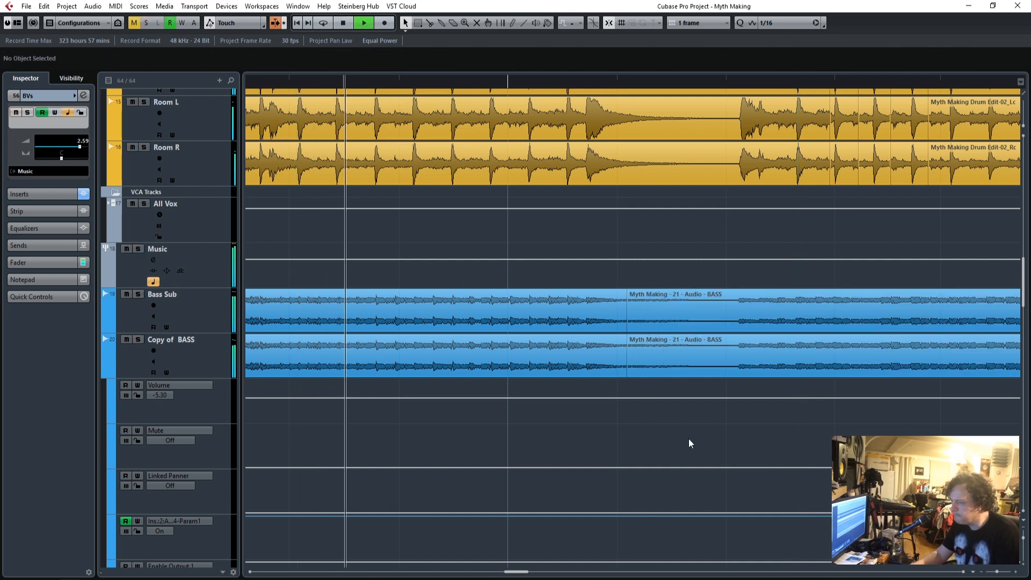
drag(517, 572, 522, 573)
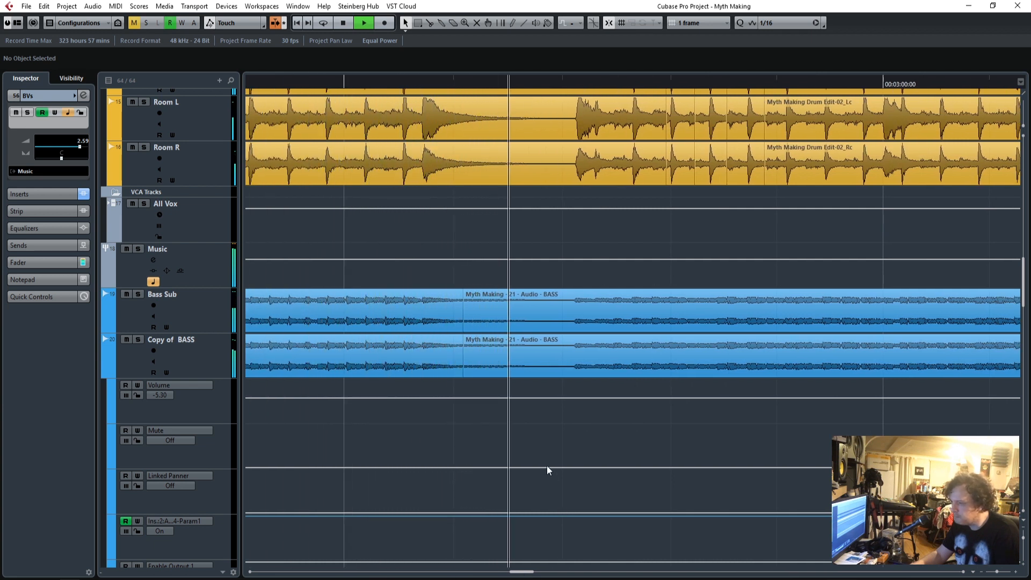
Solo Bass Sub and Copy of BASS and play them from just before the break.
key(space)
click(138, 295)
click(138, 340)
click(340, 83)
key(space)
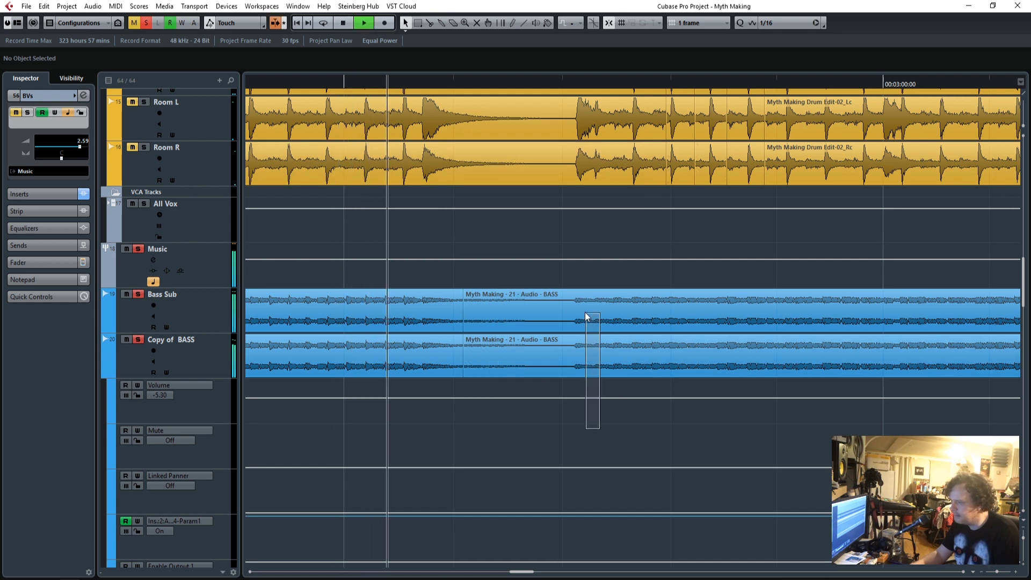
Move the crossfade on both bass tracks later so the last events start at 00:02:53:09, and play it soloed.
click(584, 308)
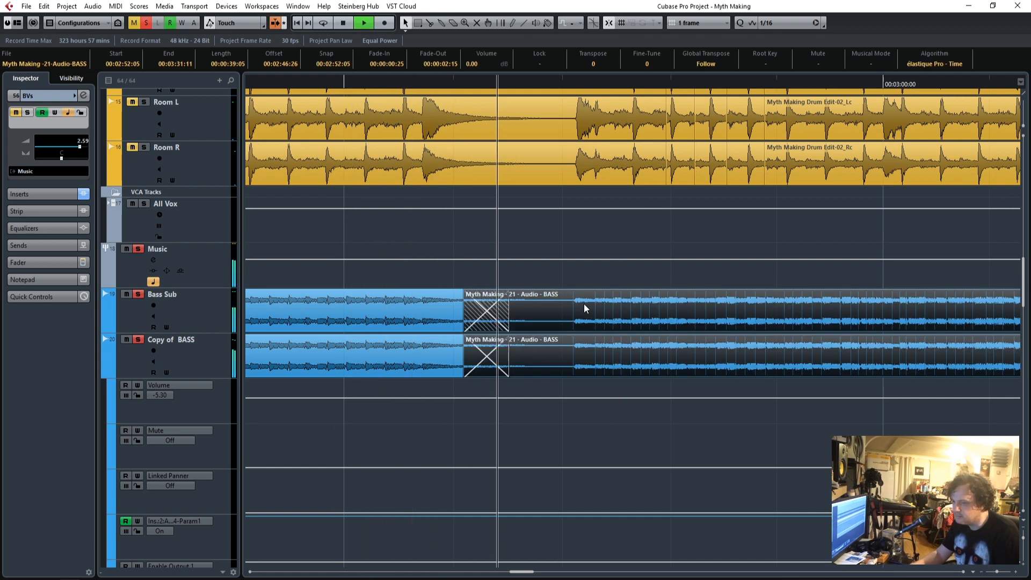
key(space)
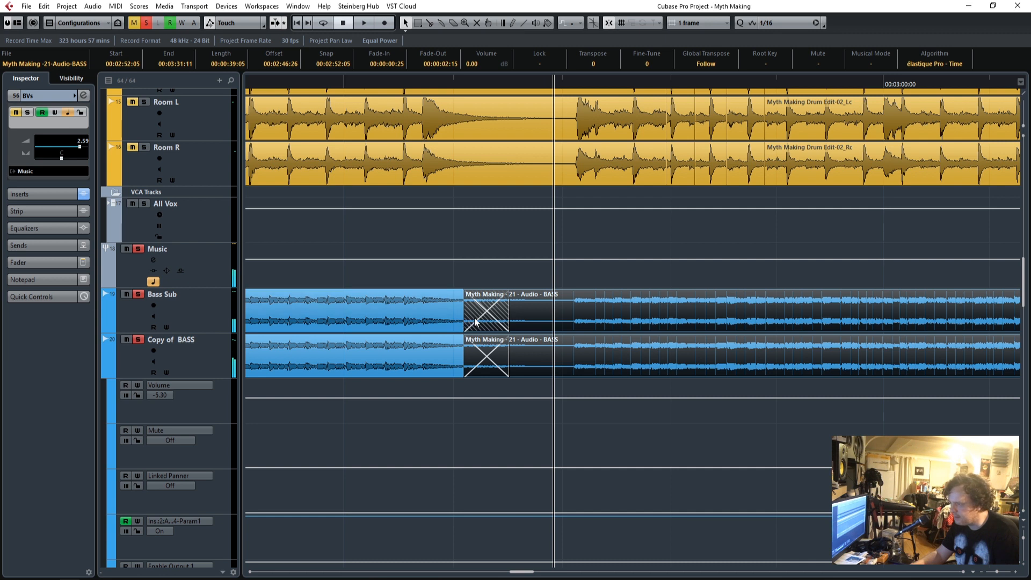
drag(496, 323, 538, 323)
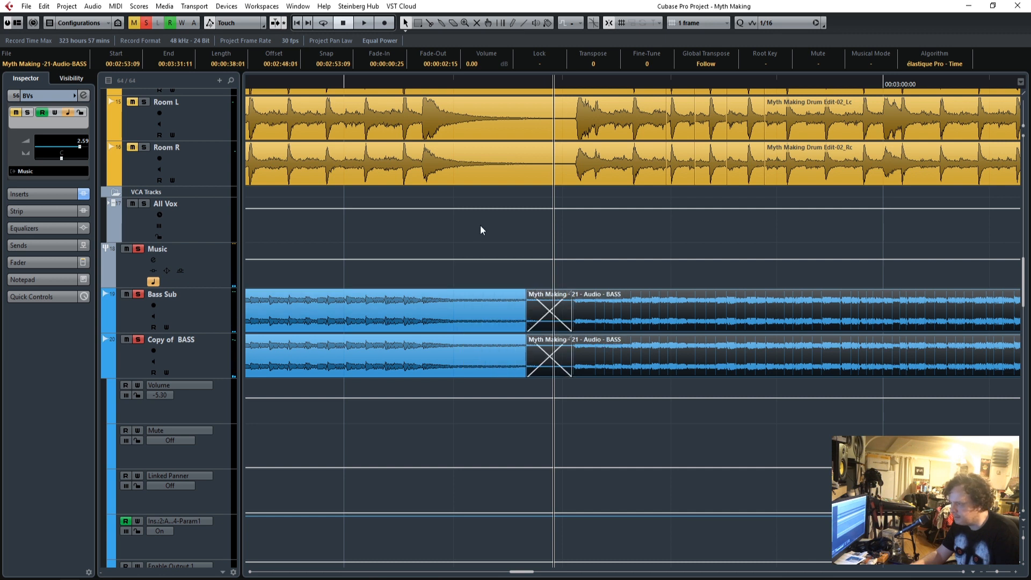
click(342, 84)
key(space)
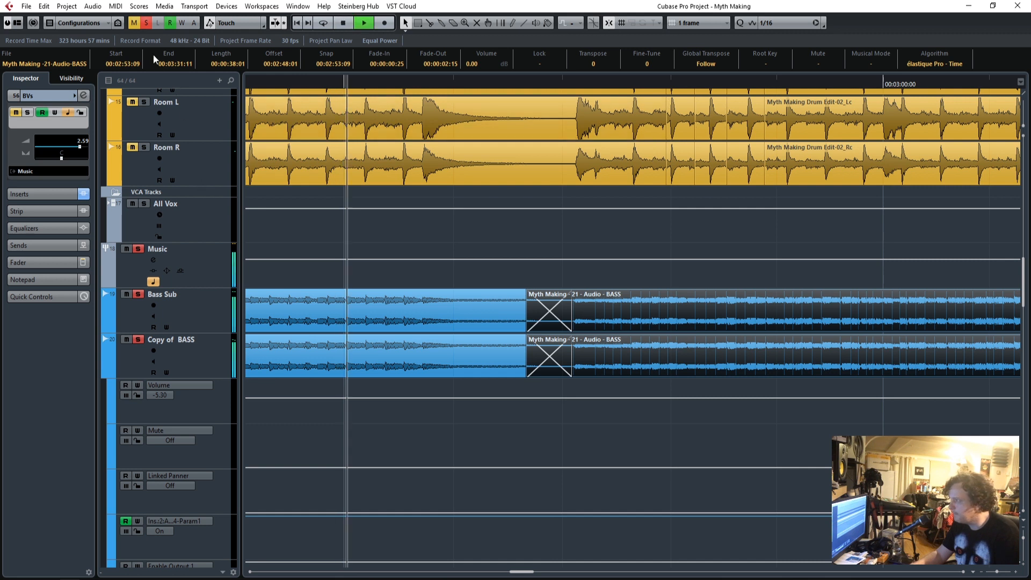
key(space)
Deactivate all solo states and play the full mix across the moved bass crossfade.
click(146, 23)
click(267, 79)
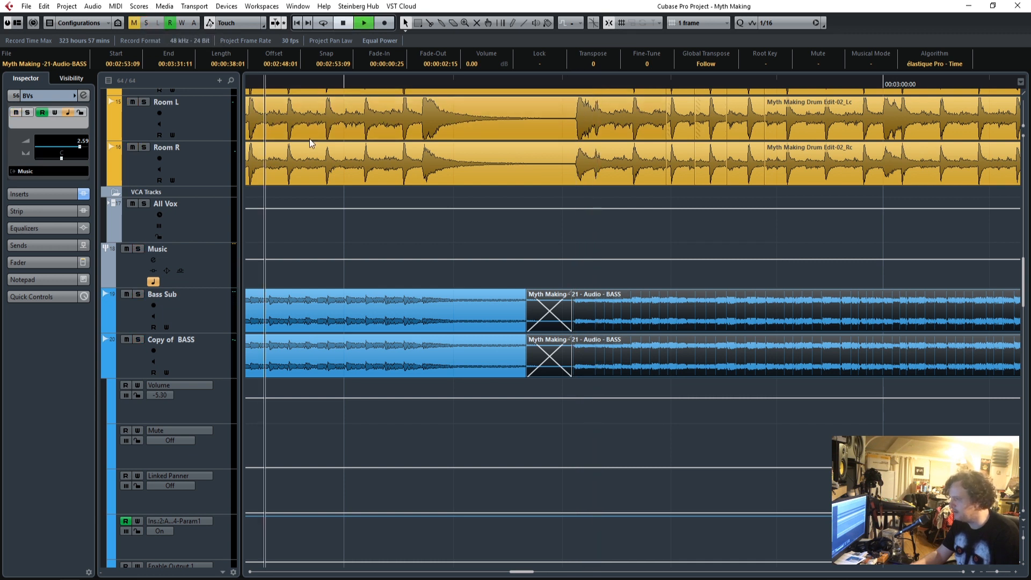
key(space)
click(559, 429)
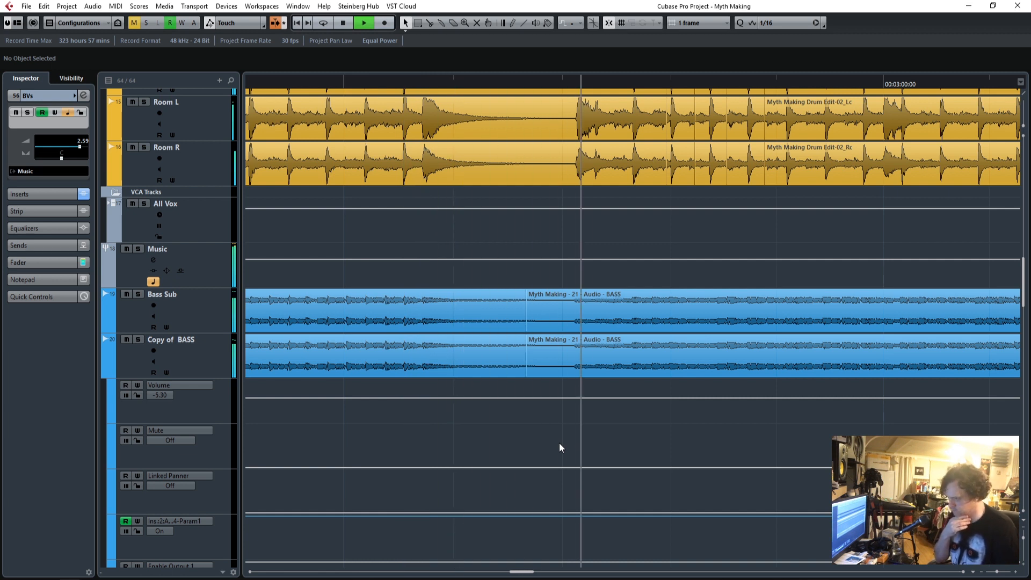
key(space)
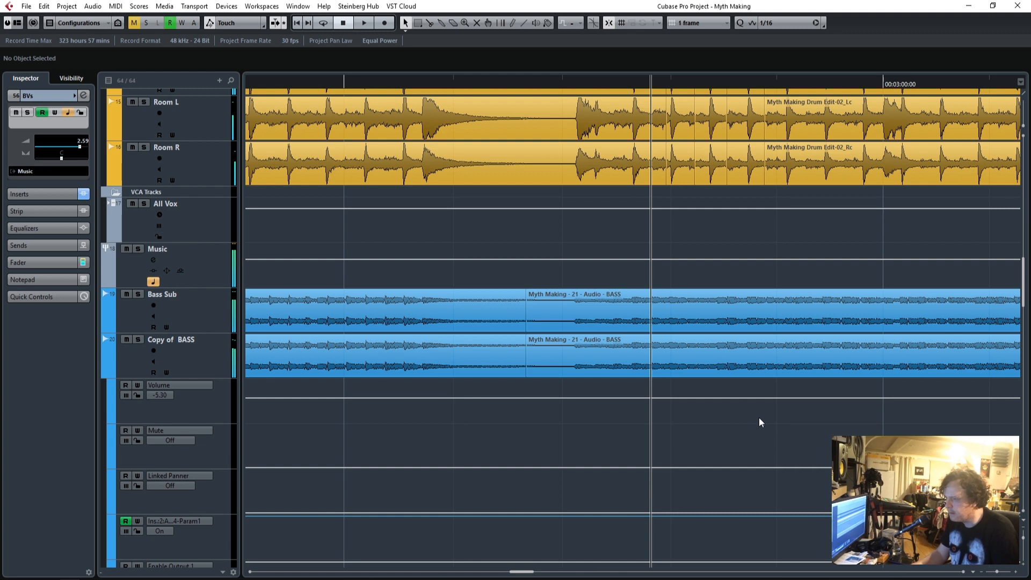
Move the crossfade on both bass tracks further, to just before the bass re-enters, and play the mix through it.
click(682, 293)
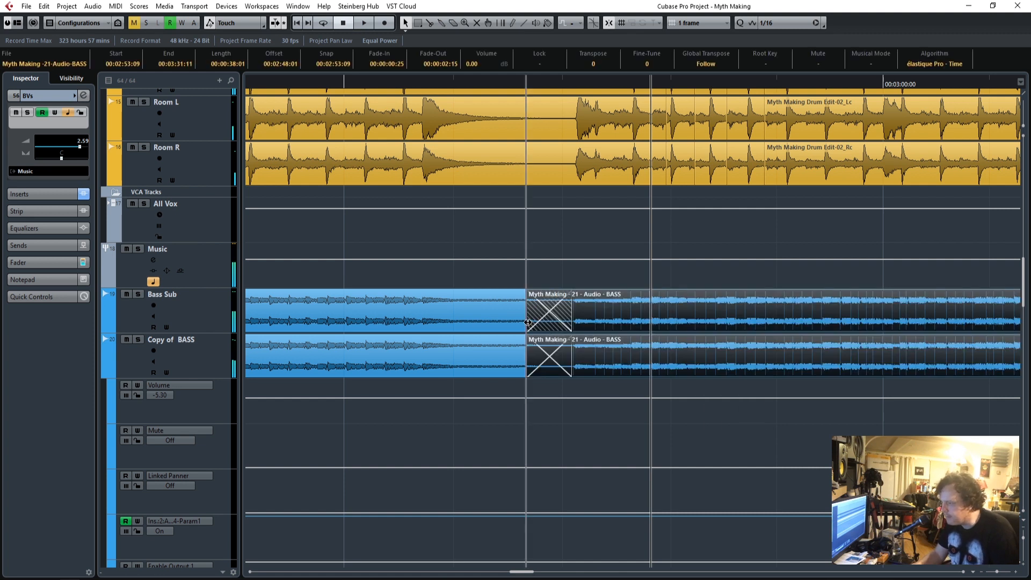
drag(527, 322, 560, 322)
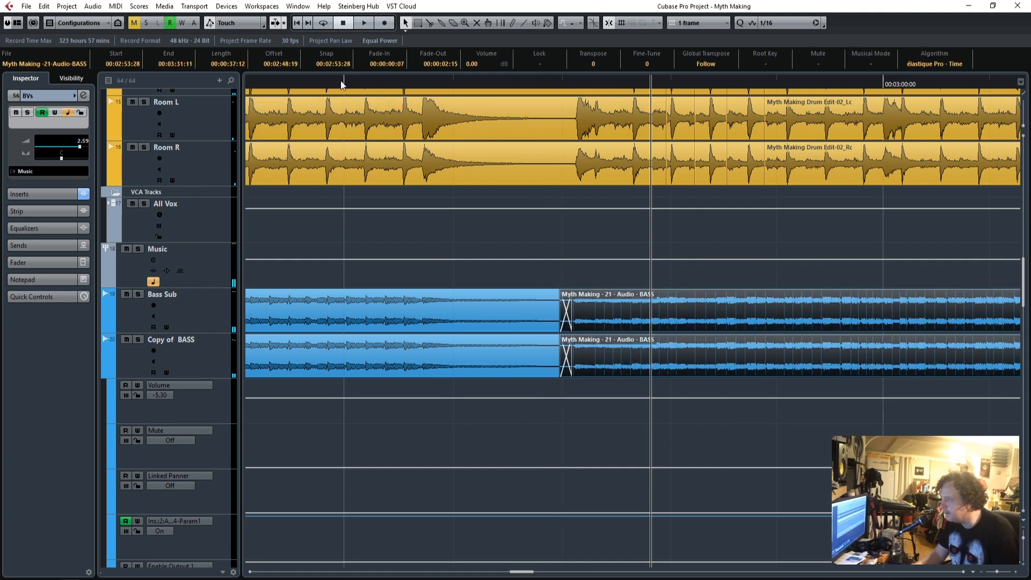
click(342, 84)
key(space)
click(590, 437)
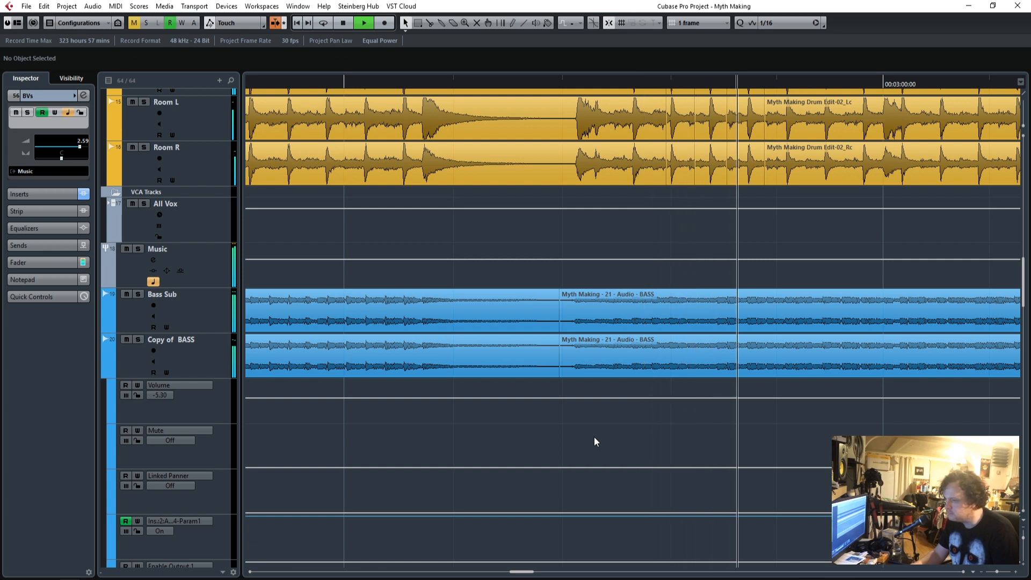
Set the Music group's fader to -3.18 dB while the song plays.
scroll(812, 488, down, 8)
scroll(812, 488, up, 10)
scroll(813, 488, down, 4)
scroll(812, 488, up, 4)
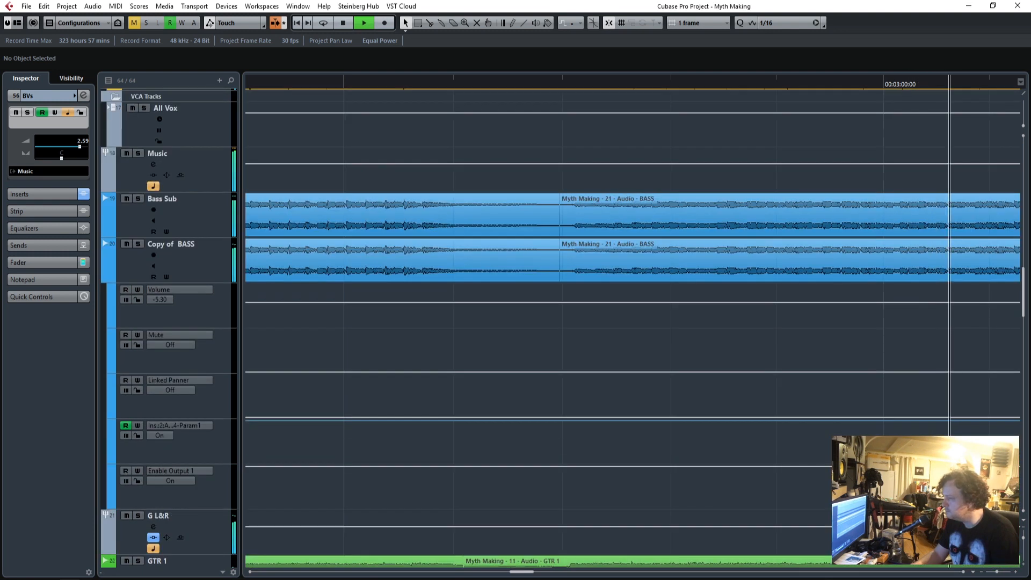
click(221, 176)
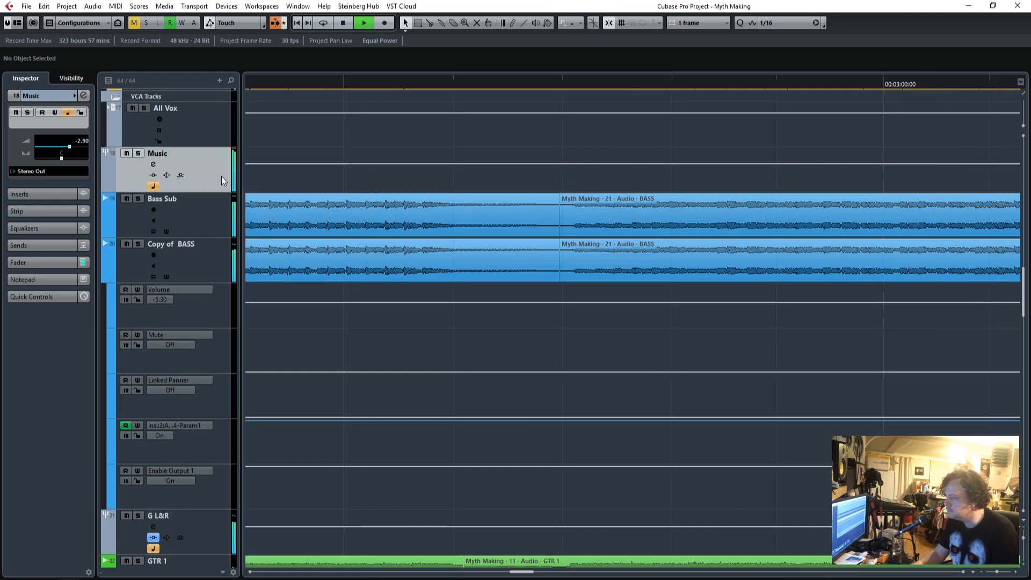
click(39, 263)
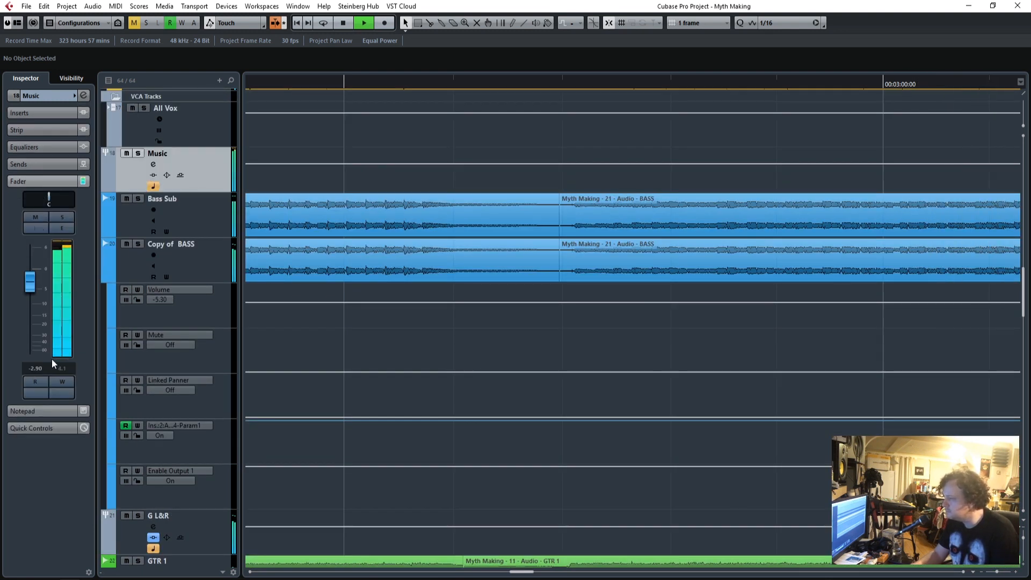
scroll(37, 372, down, 1)
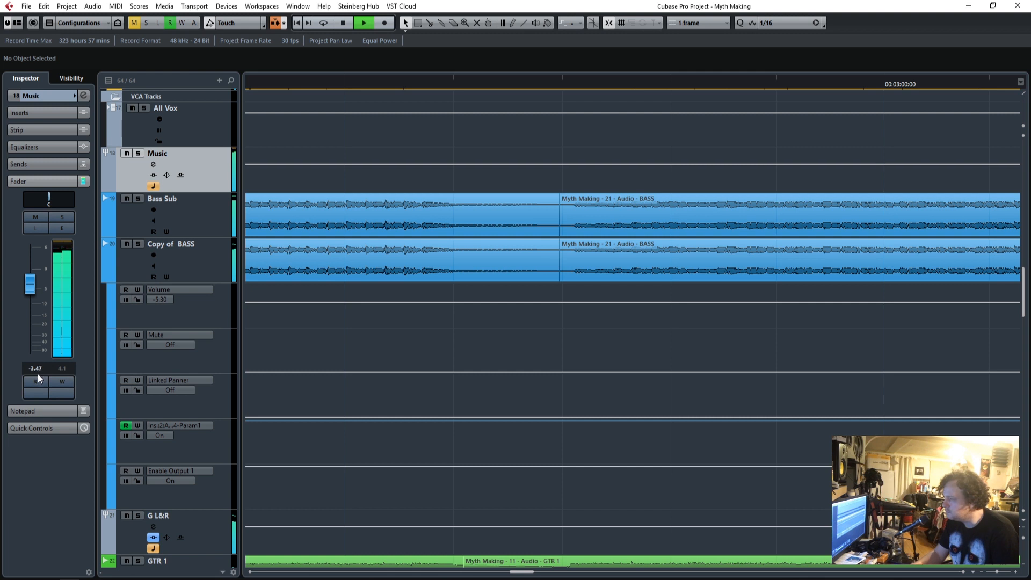
scroll(39, 371, up, 1)
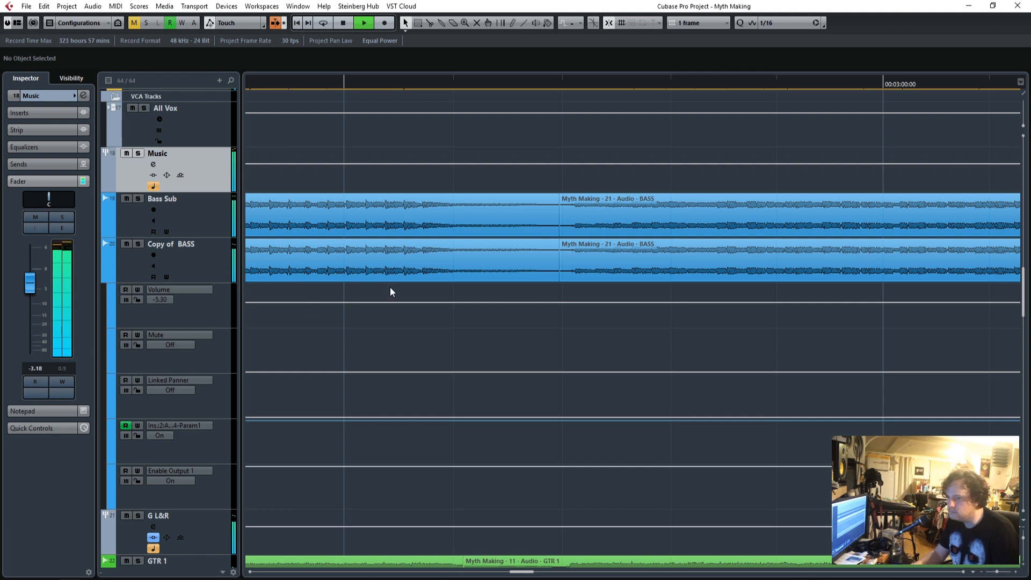
Open the L2 limiter in the Stereo Out channel's inserts.
scroll(584, 413, up, 15)
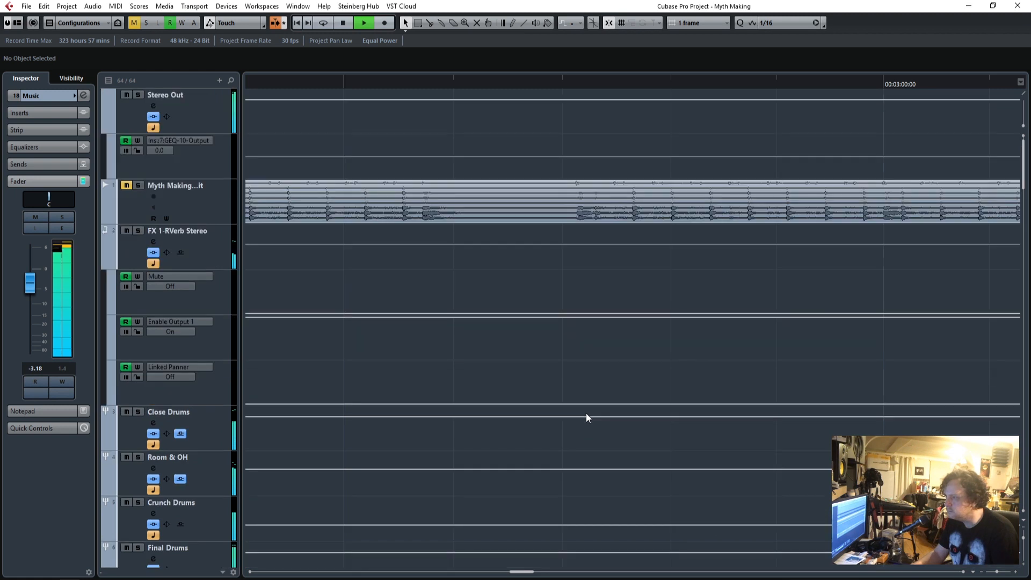
click(218, 117)
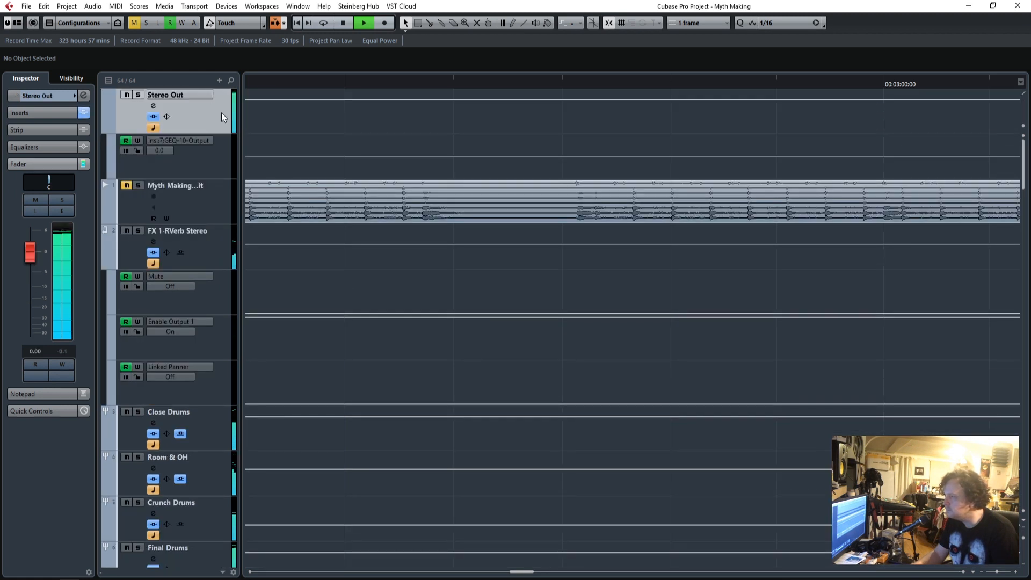
click(43, 112)
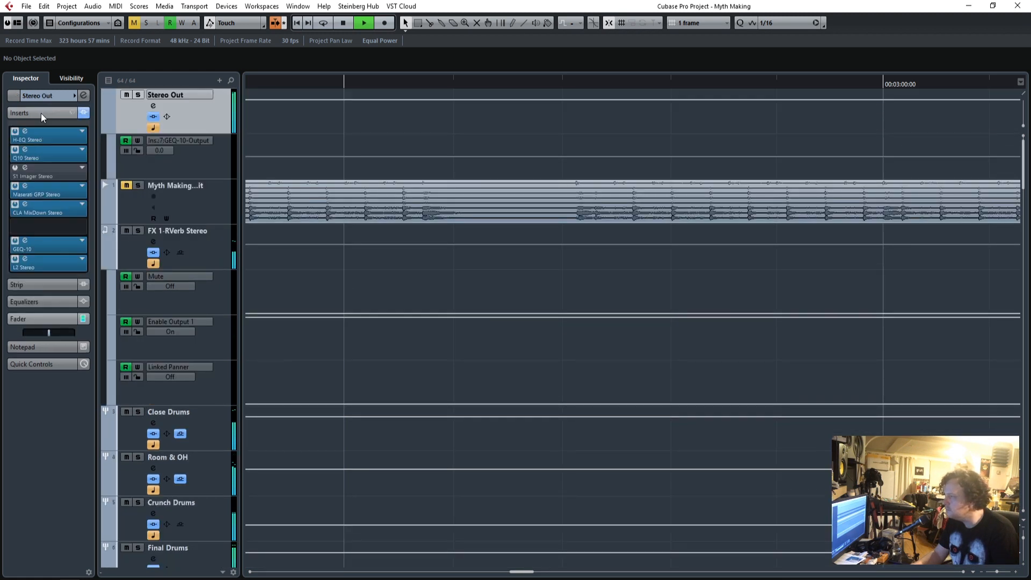
click(25, 260)
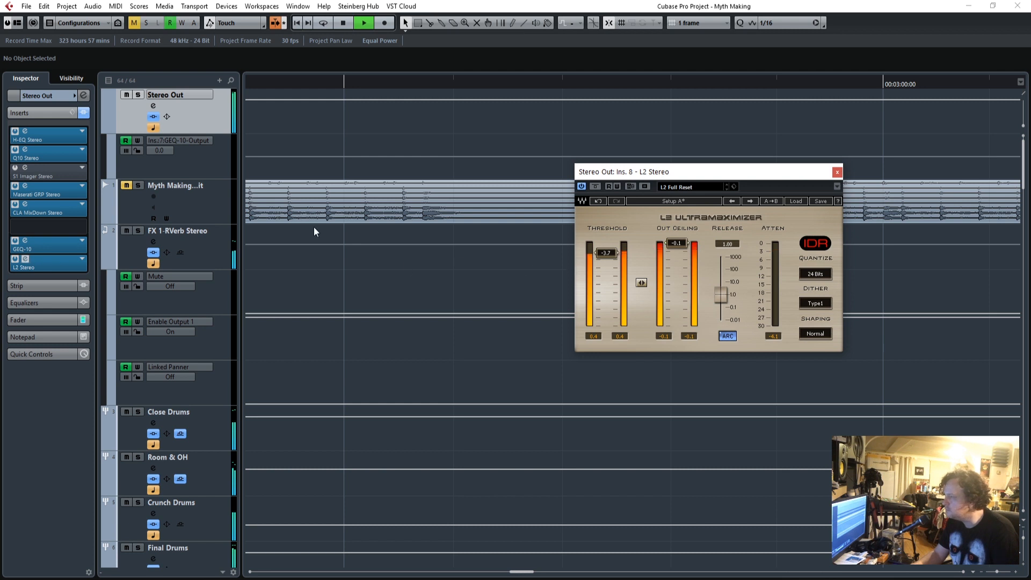
Open the Maserati GRP insert on Stereo Out, nudge its Sensitivity slightly and close the plug-in.
click(25, 186)
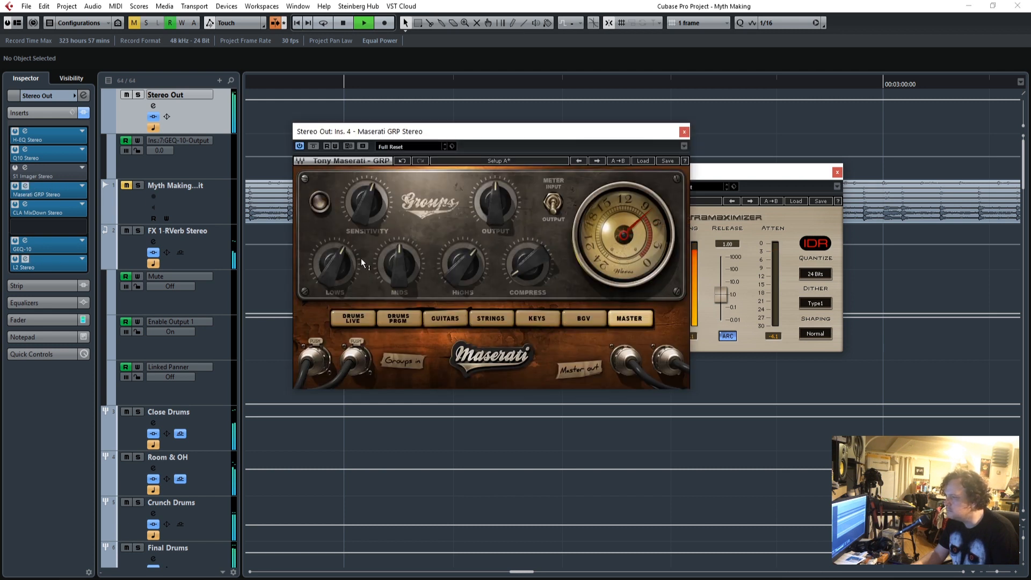
drag(360, 213, 359, 215)
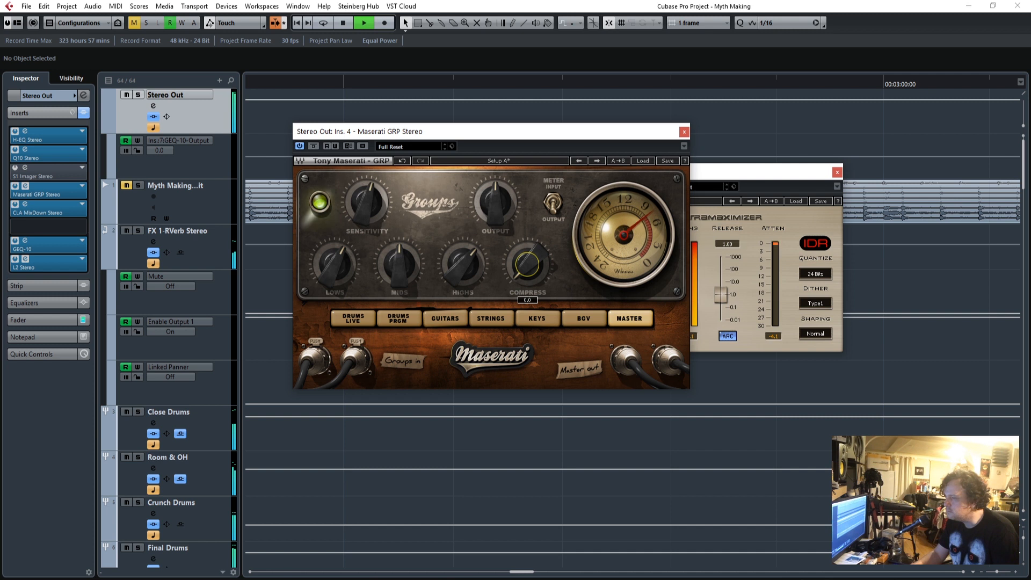
click(684, 132)
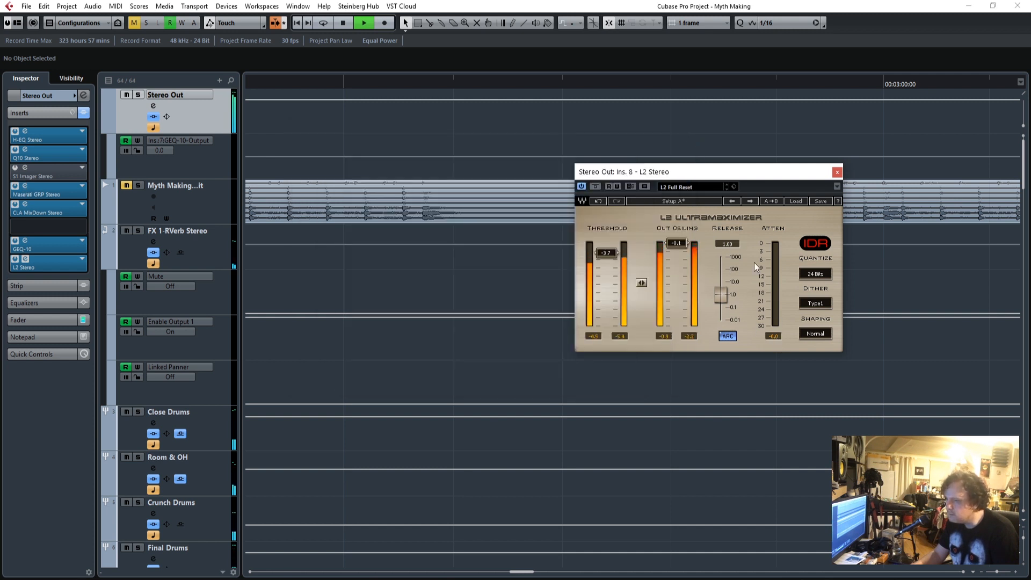
Move the L2 window aside and play the mix from before the break to watch the limiter's levels and attenuation.
key(space)
drag(668, 172, 791, 190)
drag(1021, 168, 1007, 343)
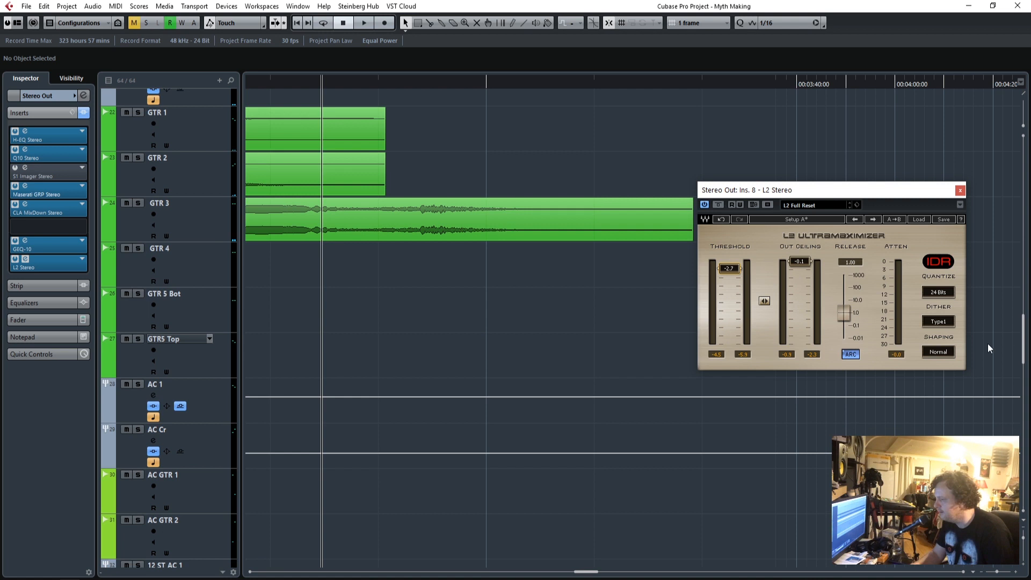
drag(585, 572, 507, 572)
scroll(719, 467, up, 8)
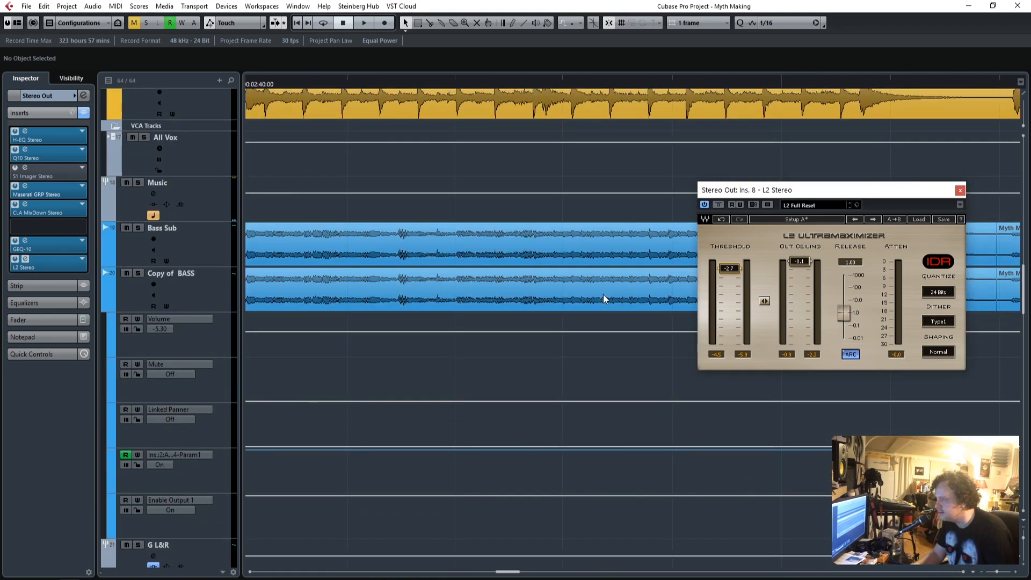
click(451, 86)
key(space)
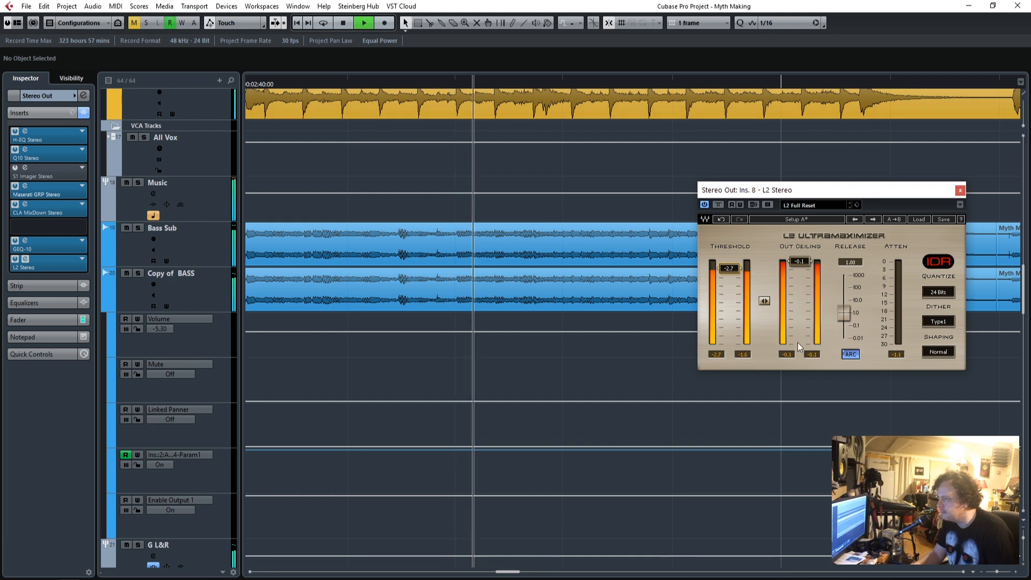
drag(996, 573, 992, 573)
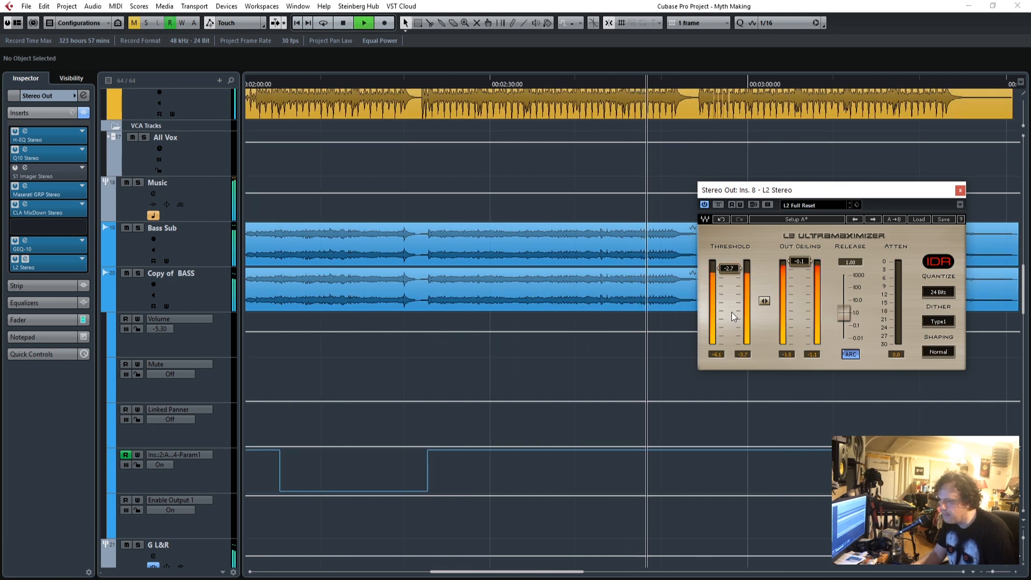
Try an L2 threshold of -3.3 dB, set it back to -2.7 dB and close the limiter.
drag(729, 268, 729, 269)
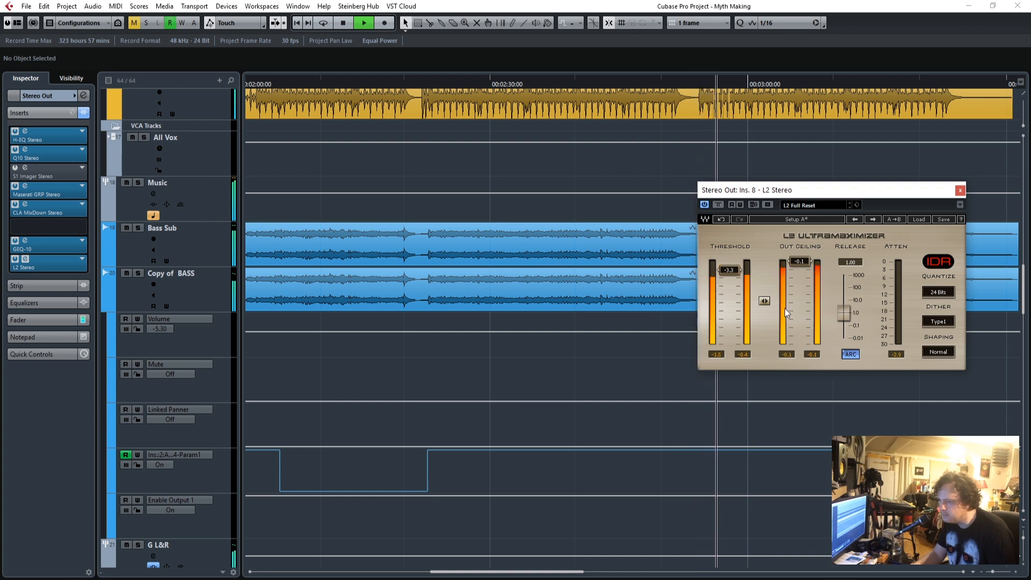
drag(733, 273, 733, 271)
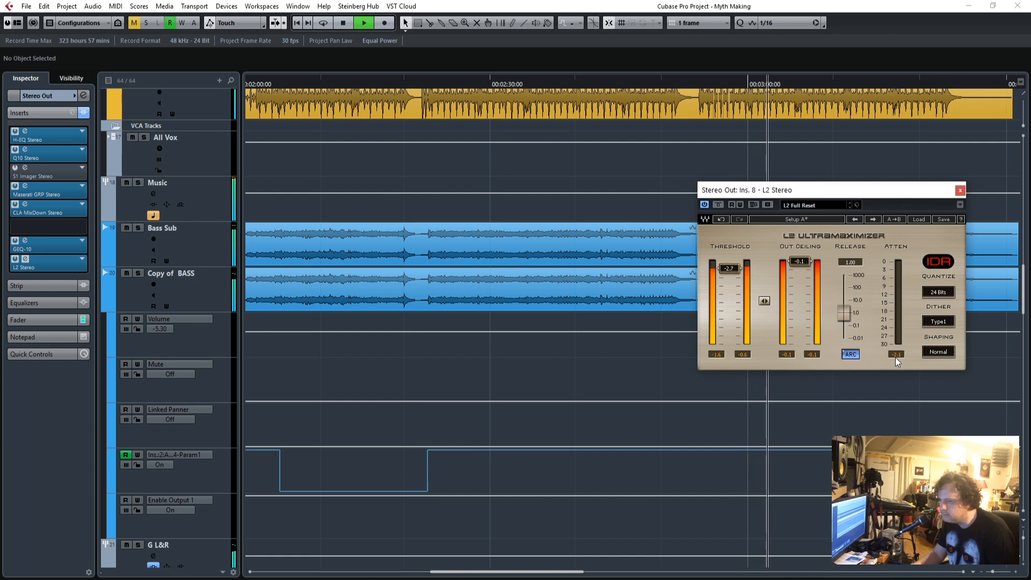
click(960, 190)
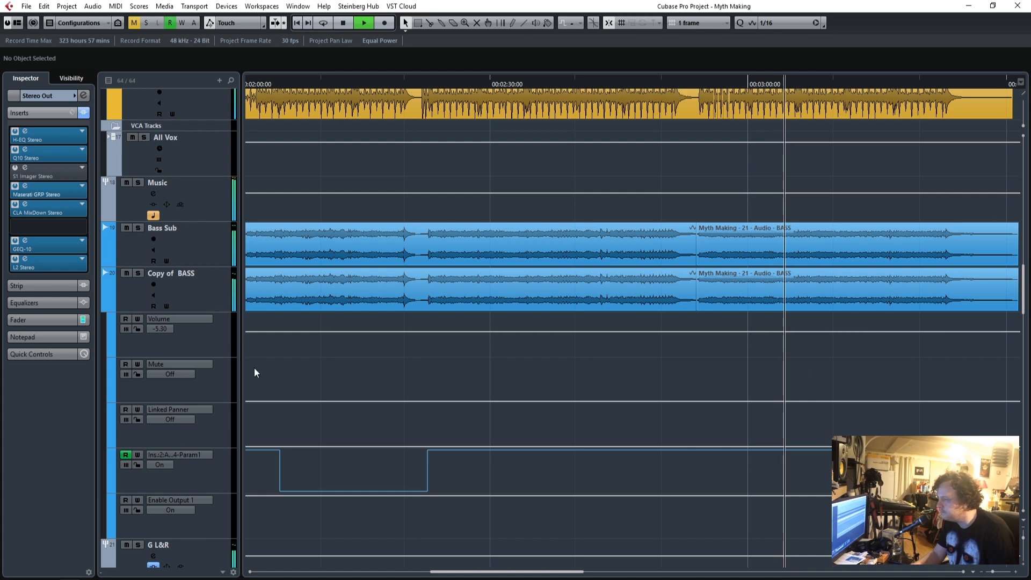
Show the Music group's fader and check its level while the final section plays.
scroll(333, 423, down, 3)
scroll(359, 436, down, 3)
scroll(360, 436, up, 6)
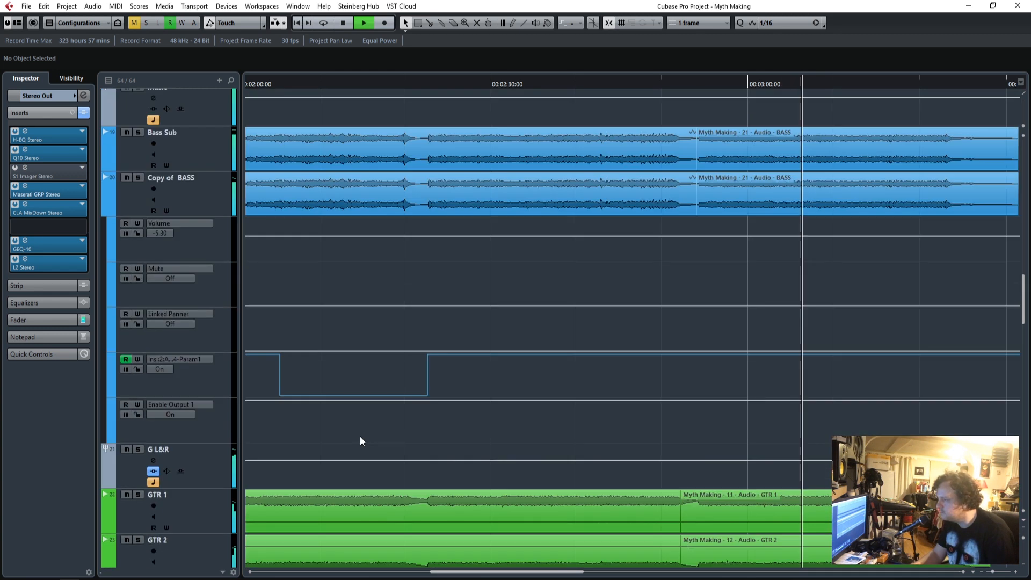
click(215, 195)
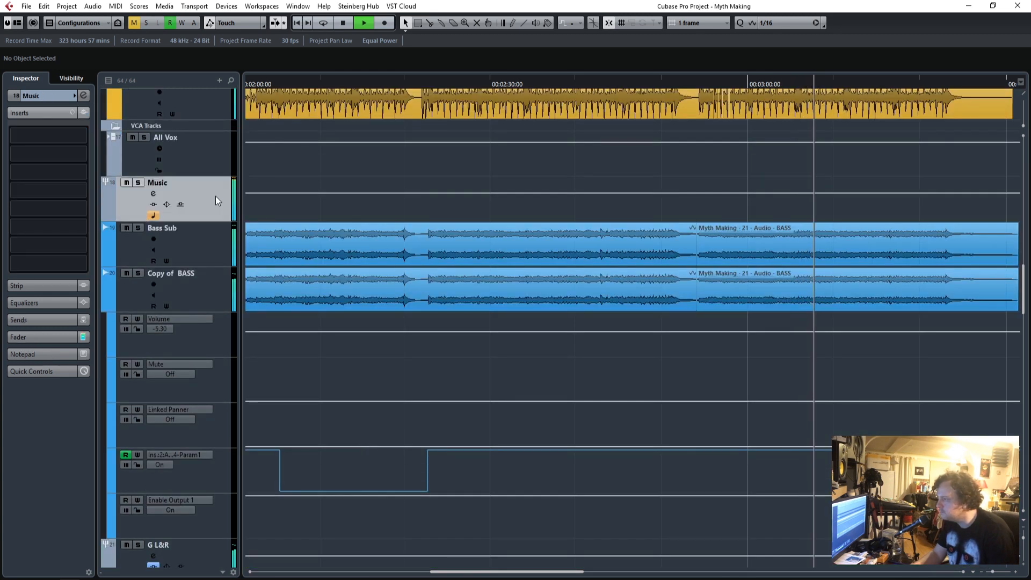
click(62, 338)
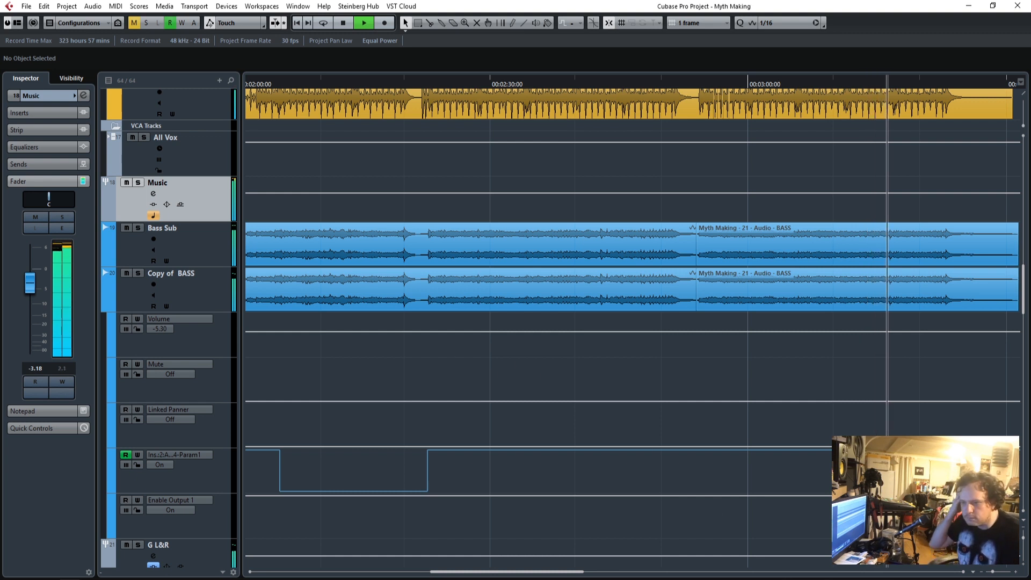
Show the backing vocal tracks across the whole song while the ending plays, and stop playback.
drag(994, 576, 988, 573)
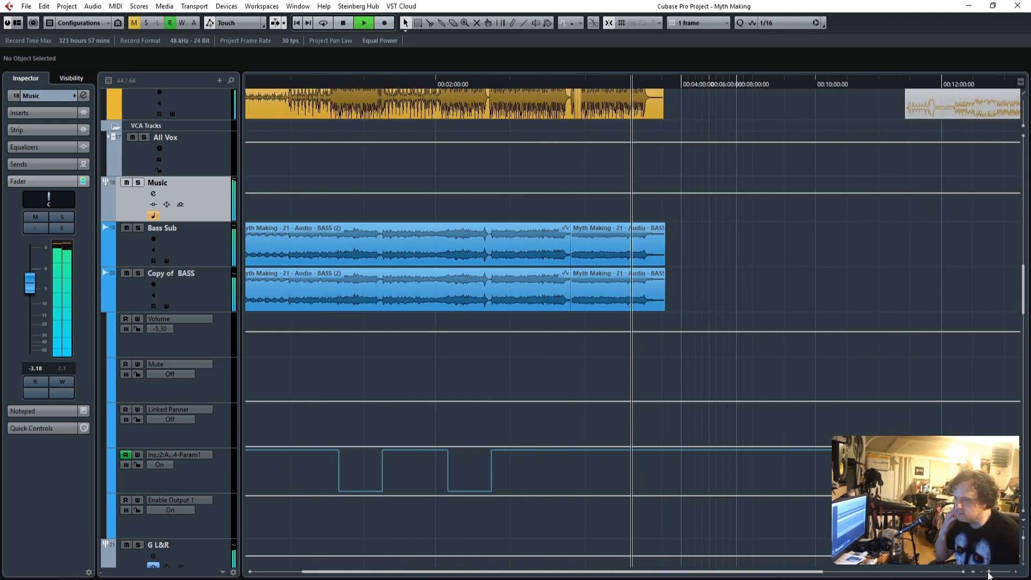
scroll(291, 405, down, 6)
scroll(270, 411, down, 15)
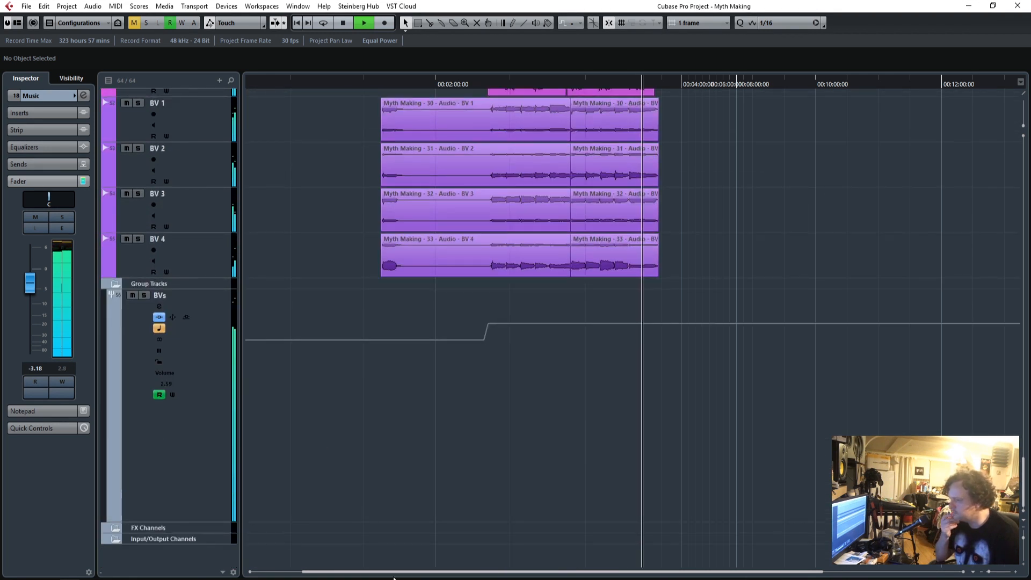
drag(305, 573, 231, 573)
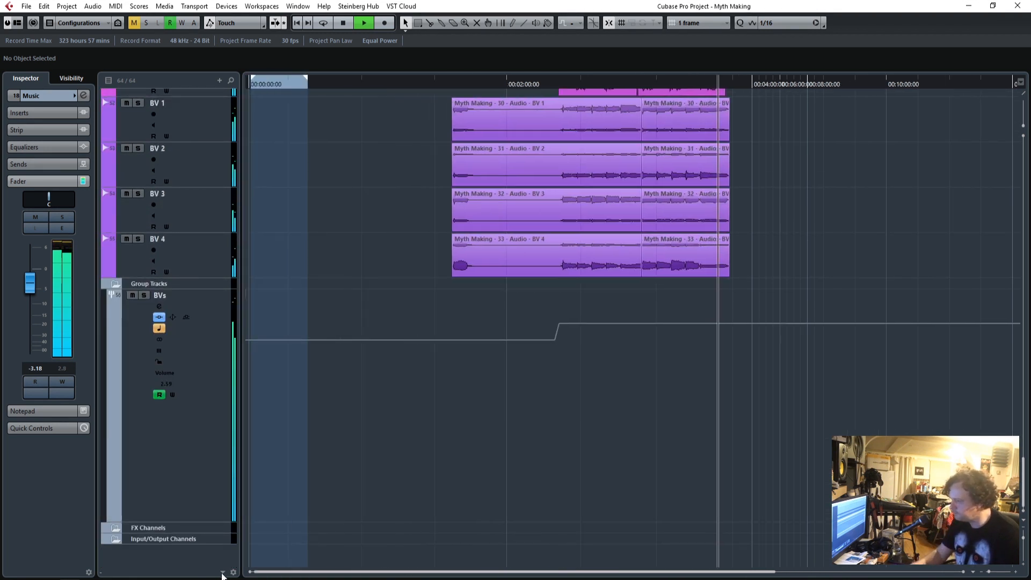
key(space)
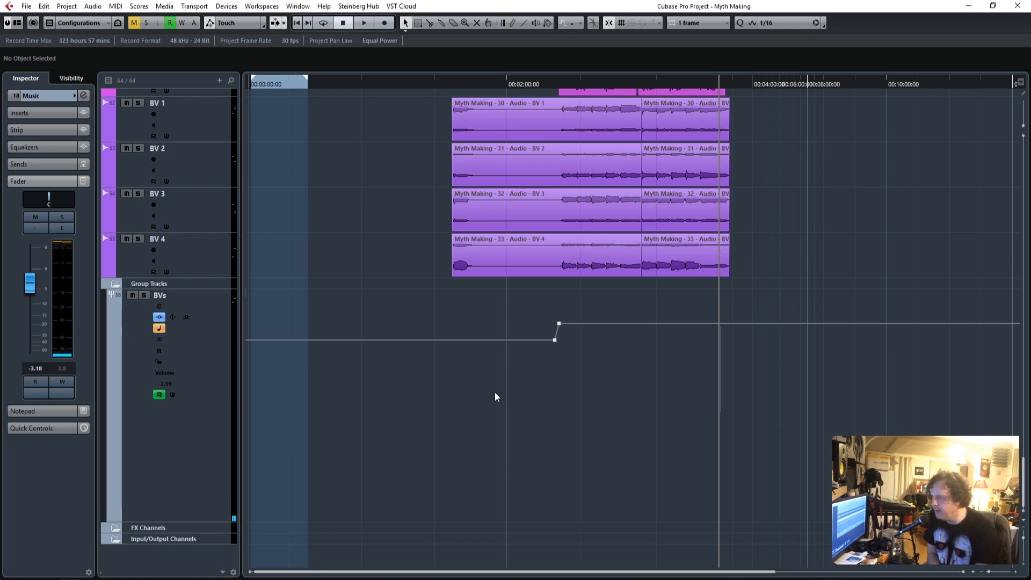
Play the mix from the song's start and check the Tom 2 and Tom 1 channel levels.
click(296, 23)
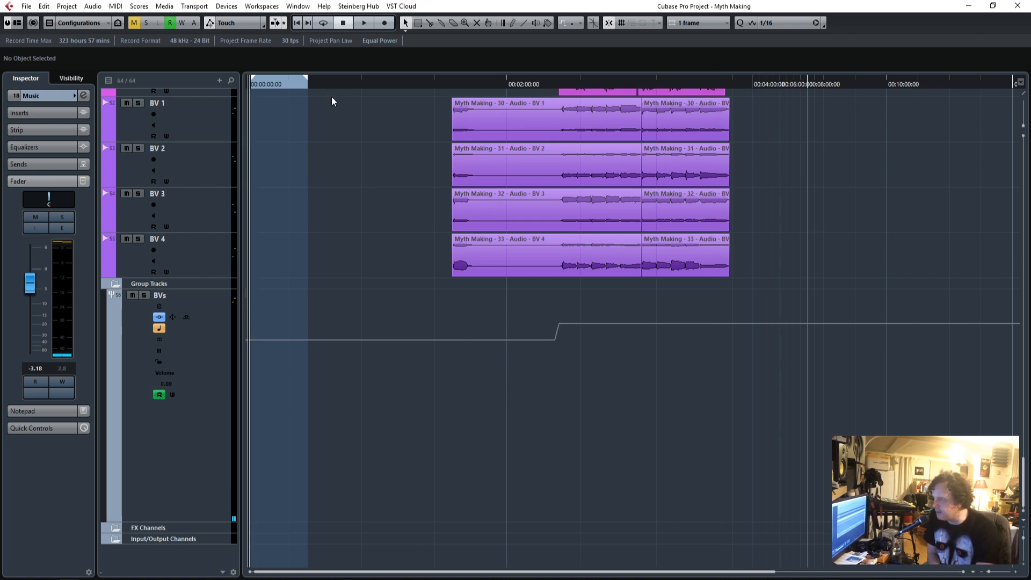
scroll(430, 404, up, 10)
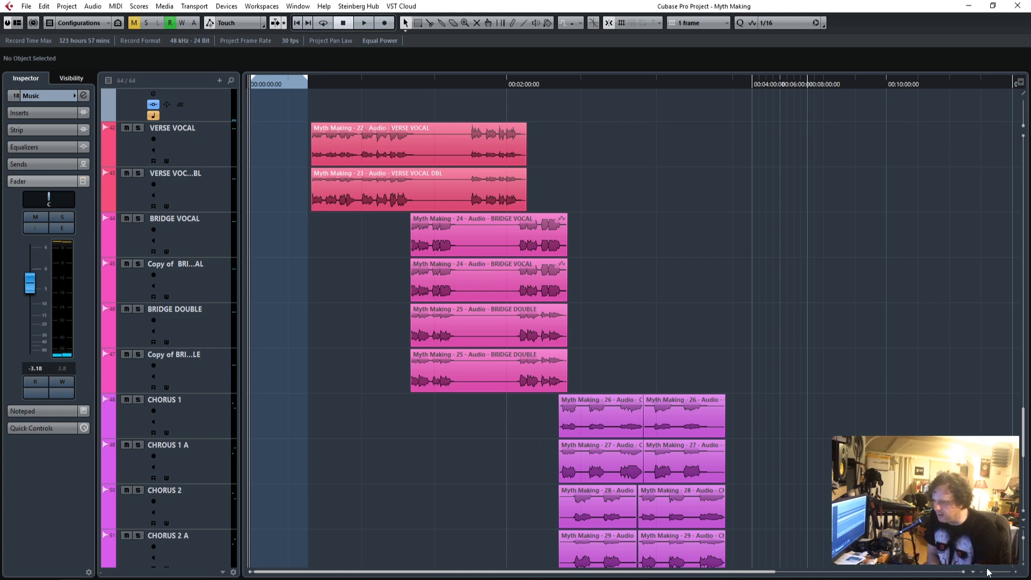
drag(992, 575, 996, 574)
scroll(825, 471, up, 15)
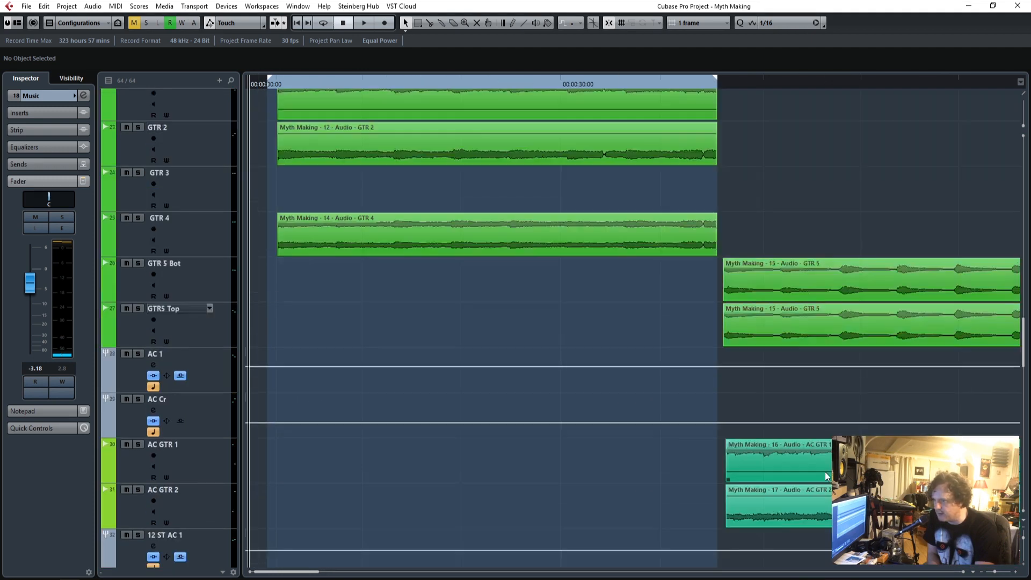
scroll(824, 471, up, 5)
scroll(825, 471, down, 12)
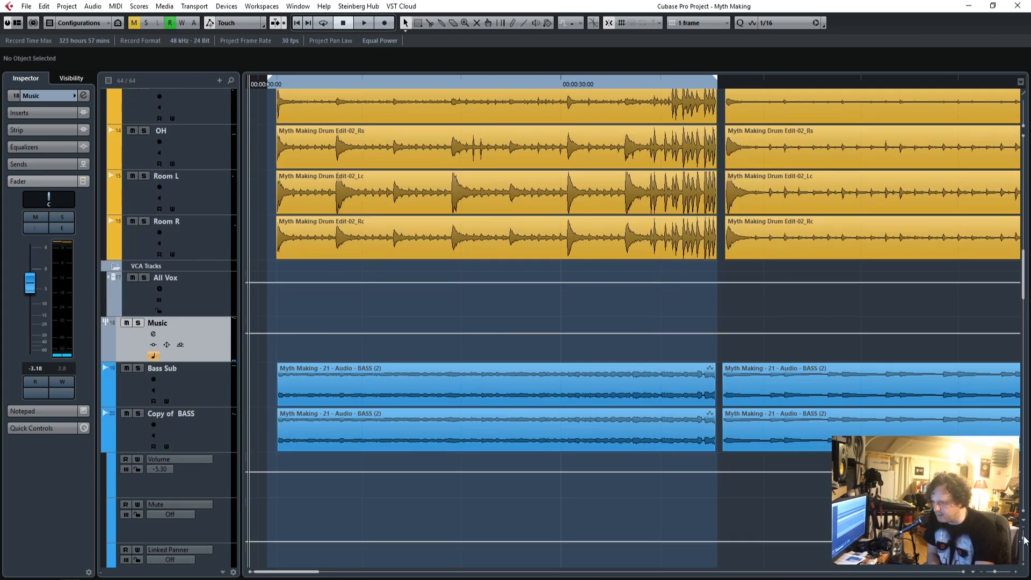
click(1023, 539)
drag(994, 573, 992, 574)
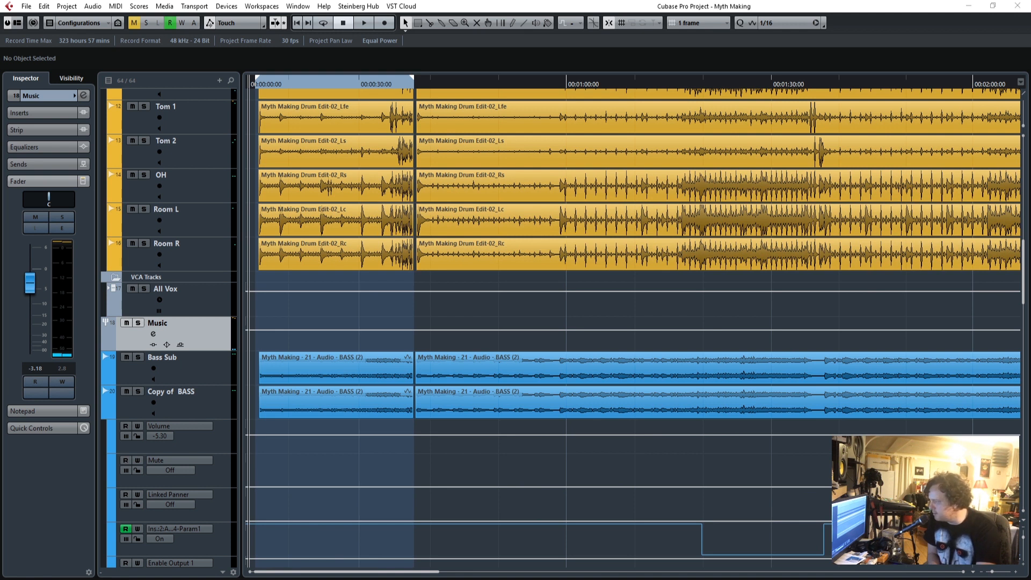
click(260, 85)
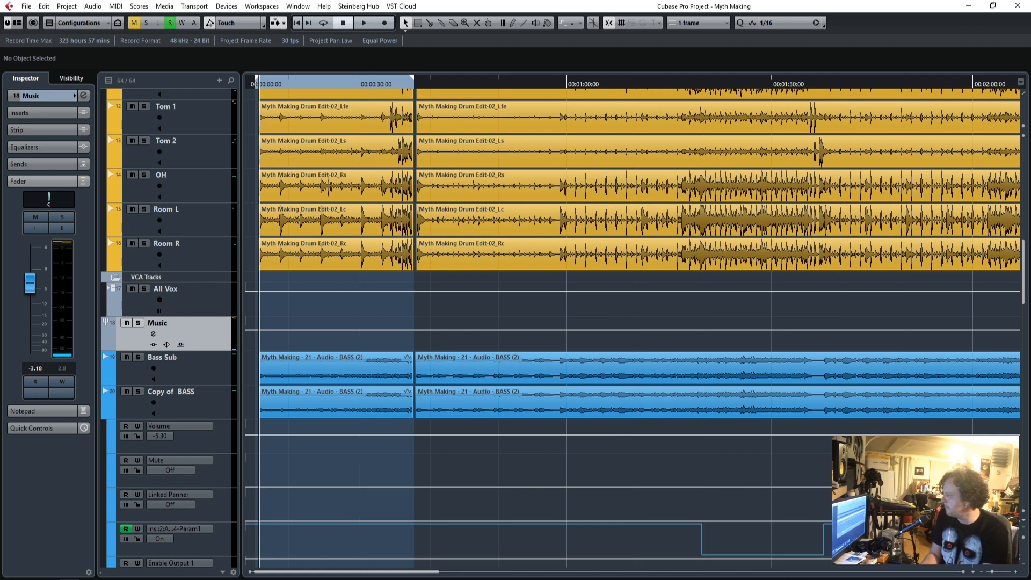
key(space)
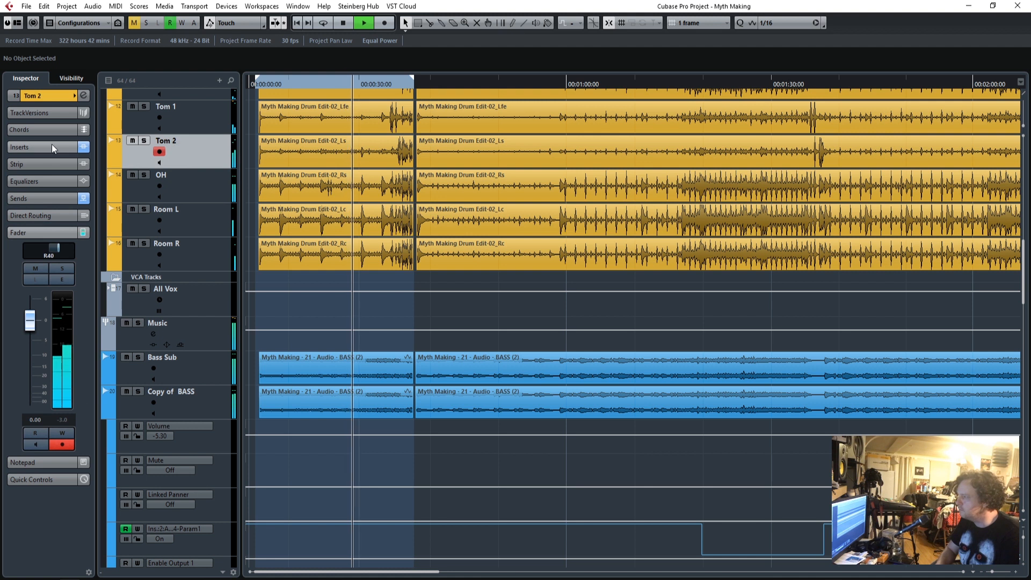
click(203, 117)
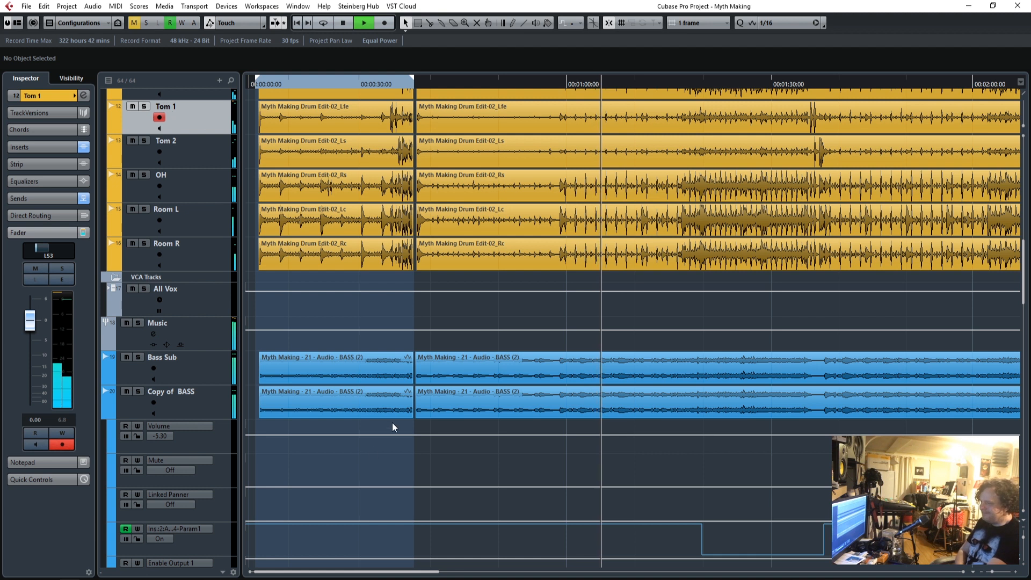
Check the VERSE VOCAL level during playback and raise the Verse group's fader to -1.52 dB.
scroll(392, 424, down, 6)
scroll(389, 453, down, 8)
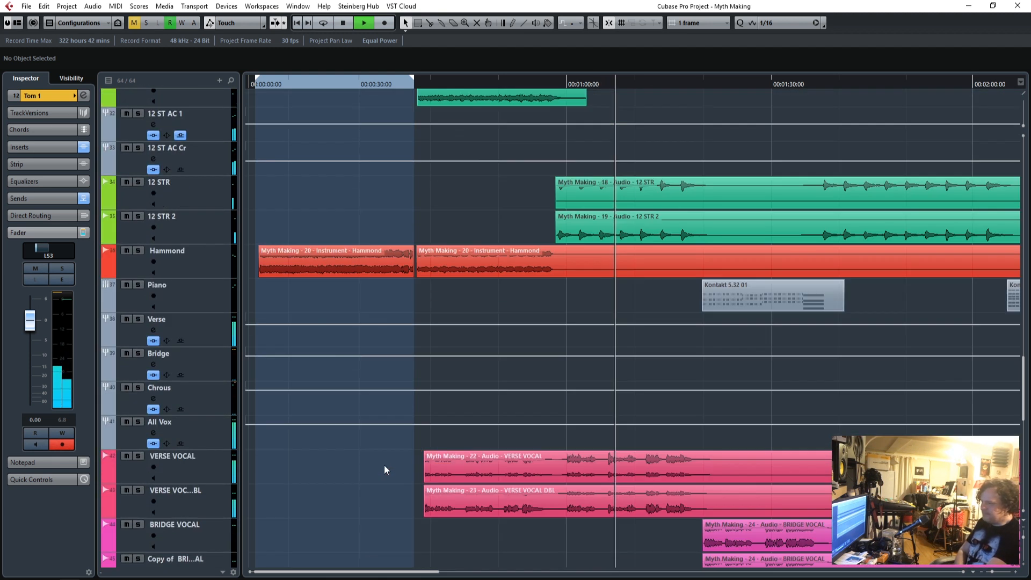
click(217, 466)
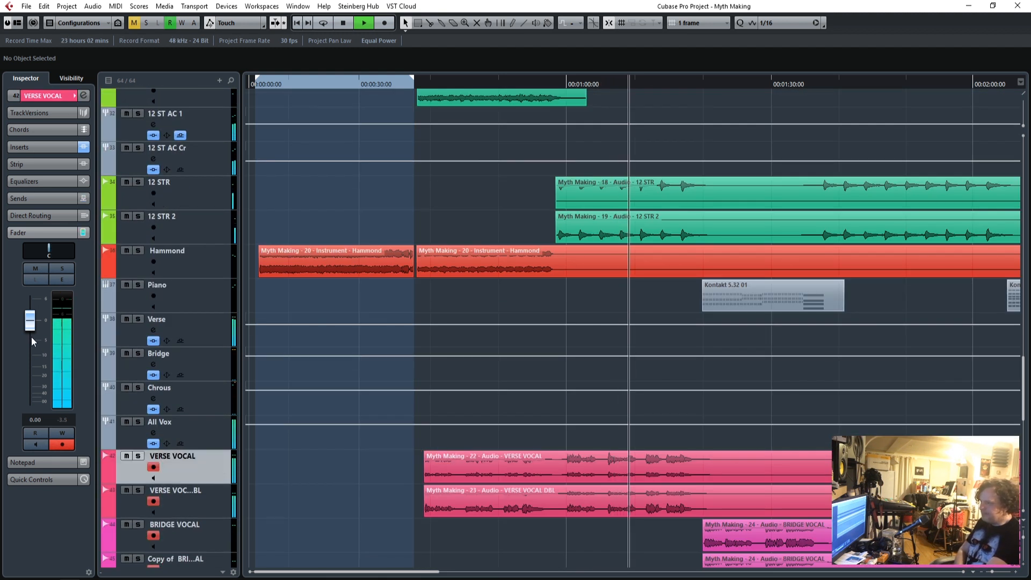
scroll(320, 468, down, 3)
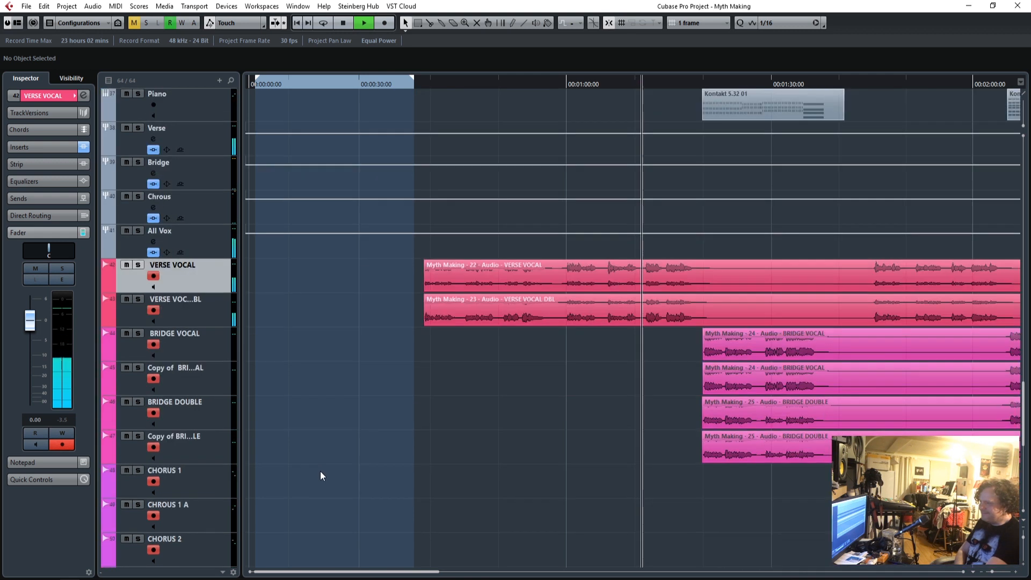
scroll(272, 430, up, 3)
scroll(268, 418, up, 2)
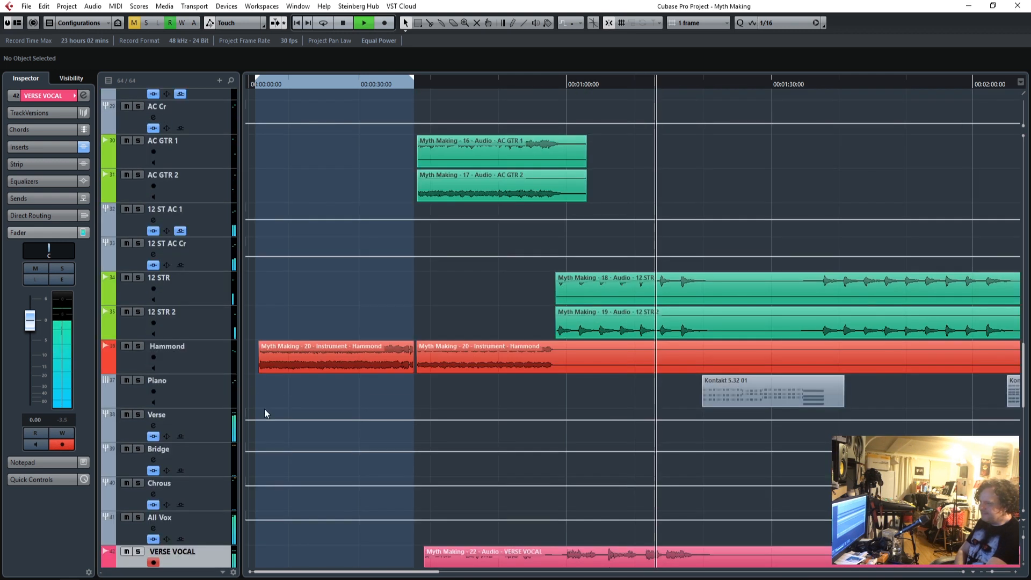
scroll(271, 424, down, 2)
click(214, 344)
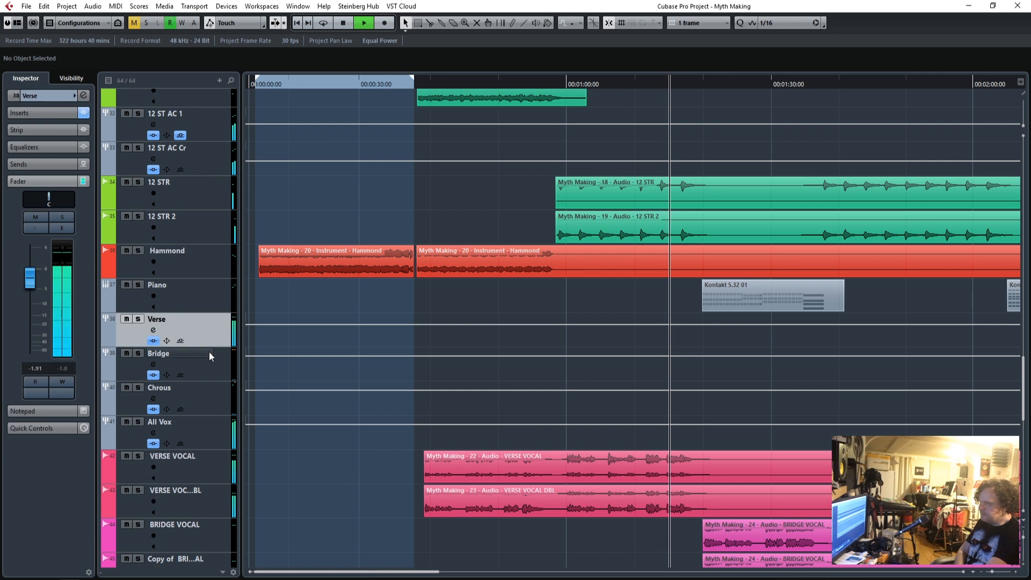
drag(30, 282, 32, 279)
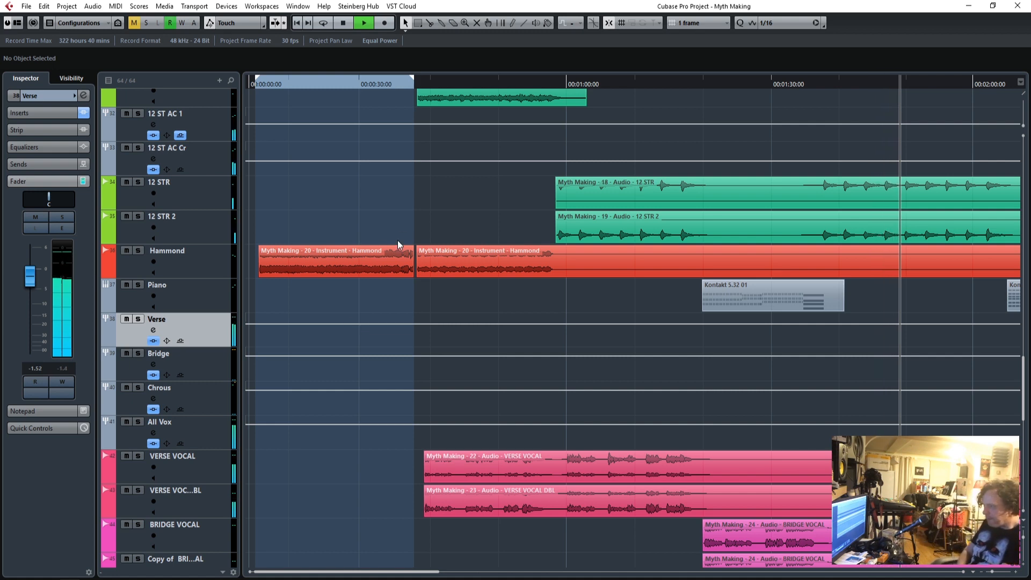
Try the TransX Wide Stereo insert on the Snare track during playback, bypass it and close its window.
scroll(414, 352, up, 15)
scroll(413, 352, up, 8)
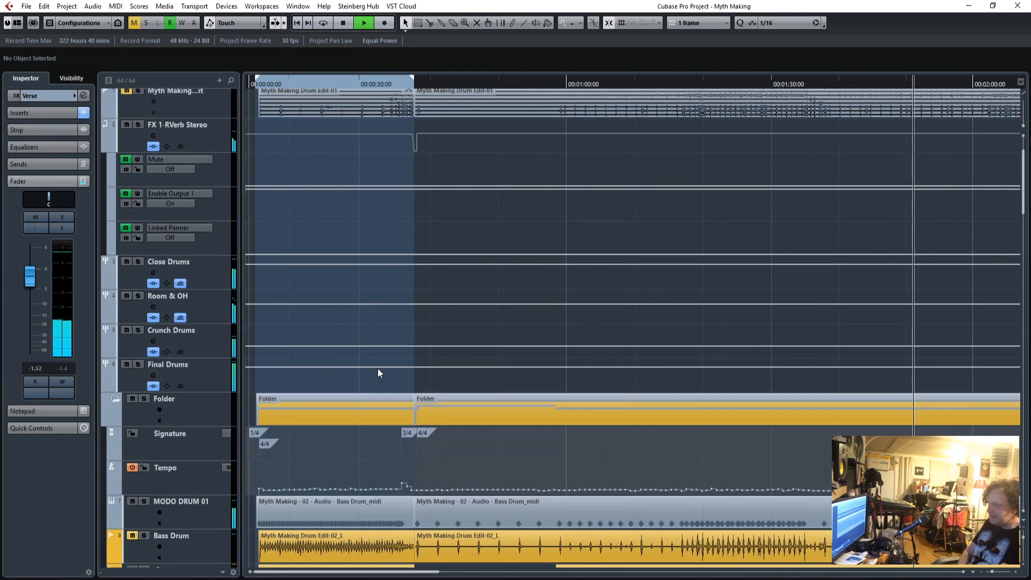
scroll(313, 422, up, 2)
scroll(314, 421, down, 10)
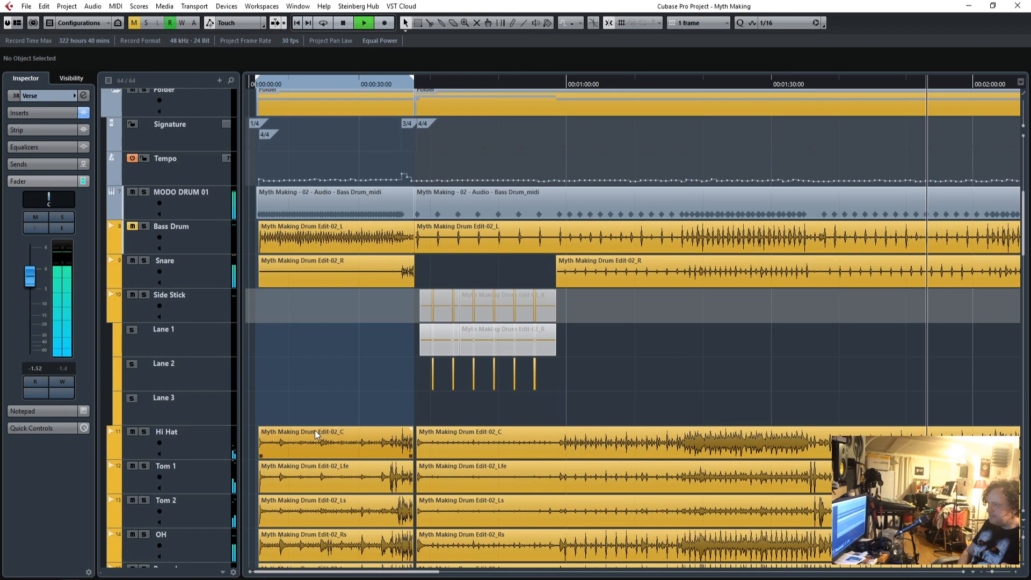
click(198, 273)
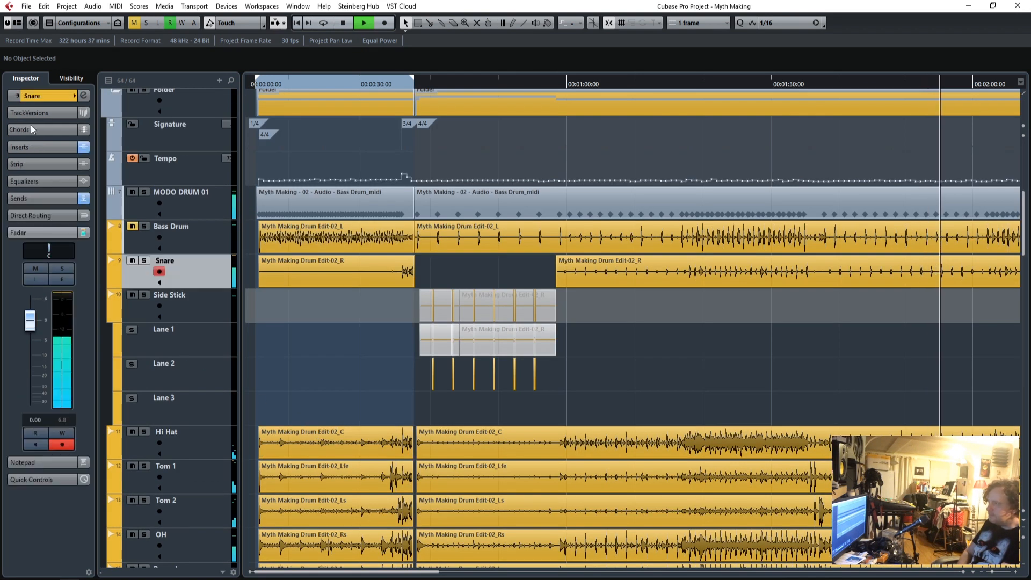
click(31, 148)
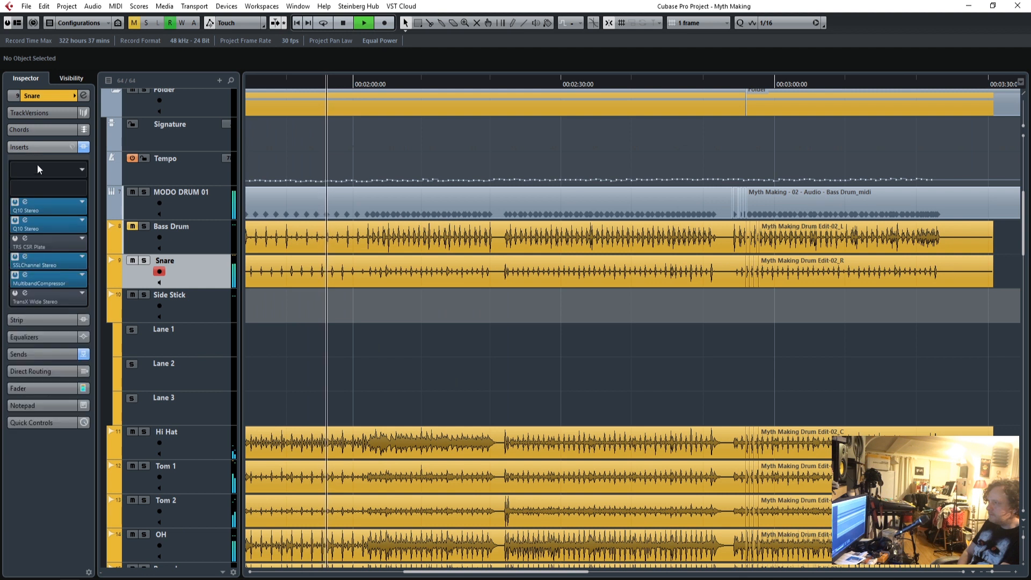
click(15, 293)
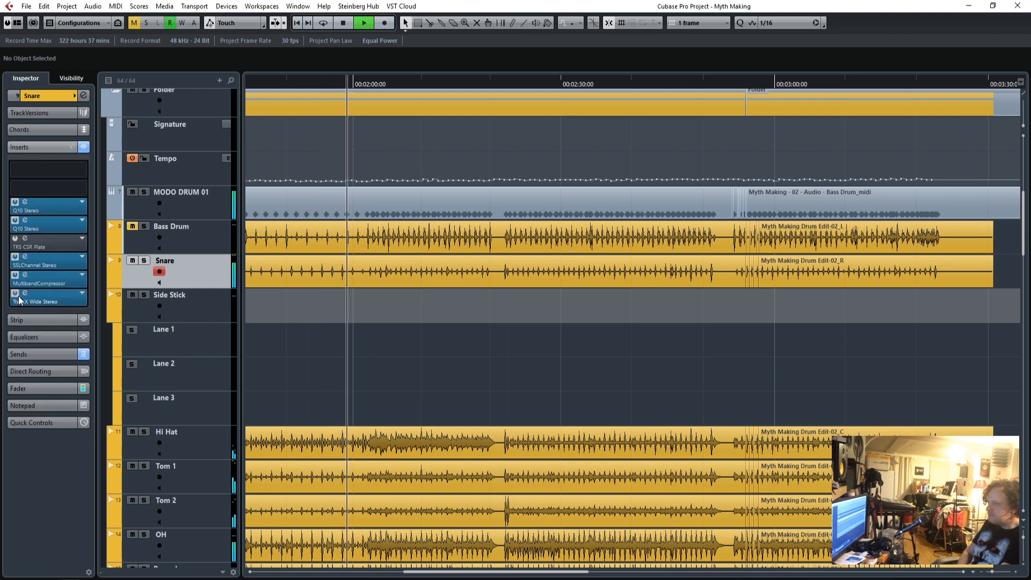
double_click(23, 299)
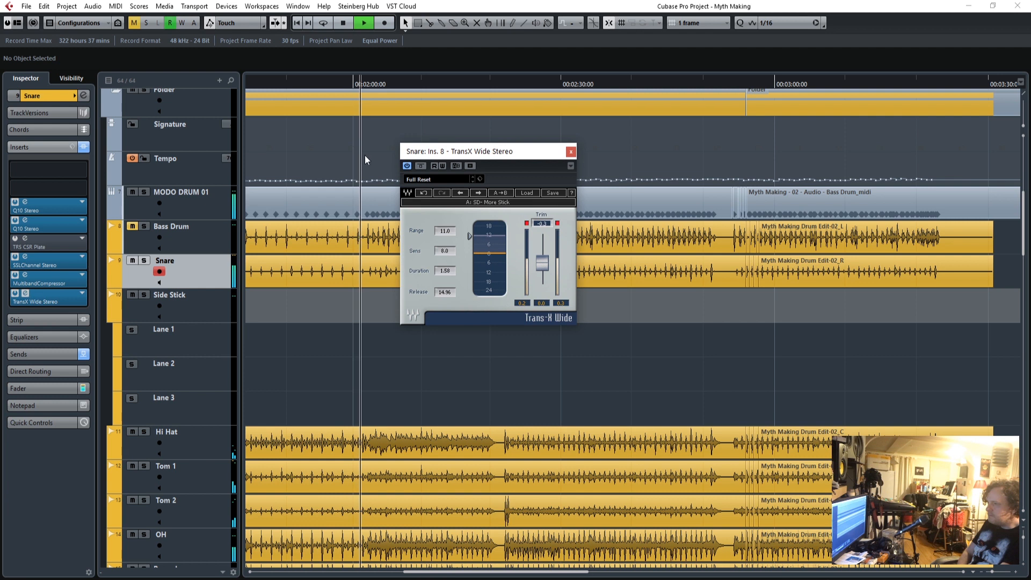
click(422, 167)
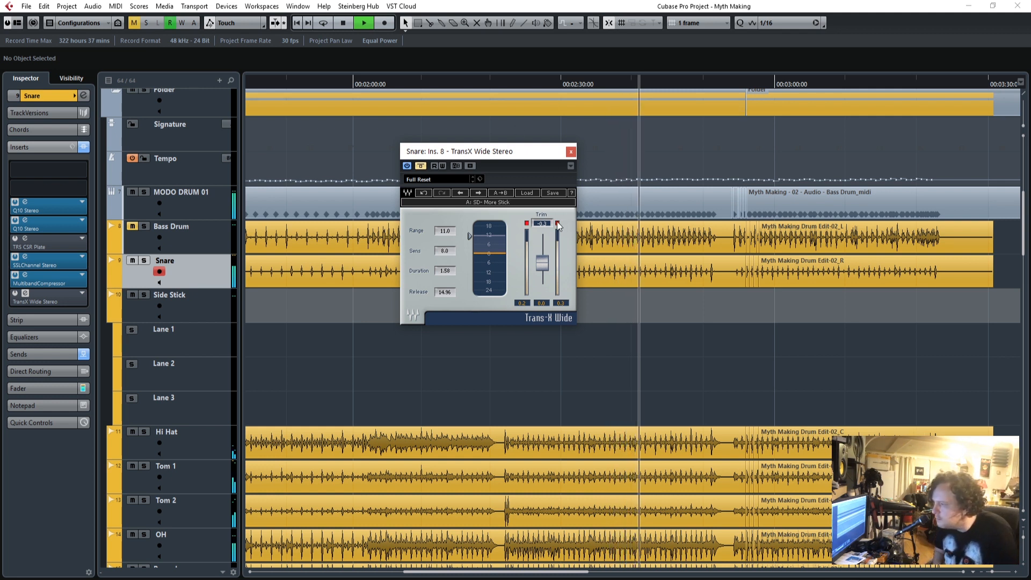
click(571, 151)
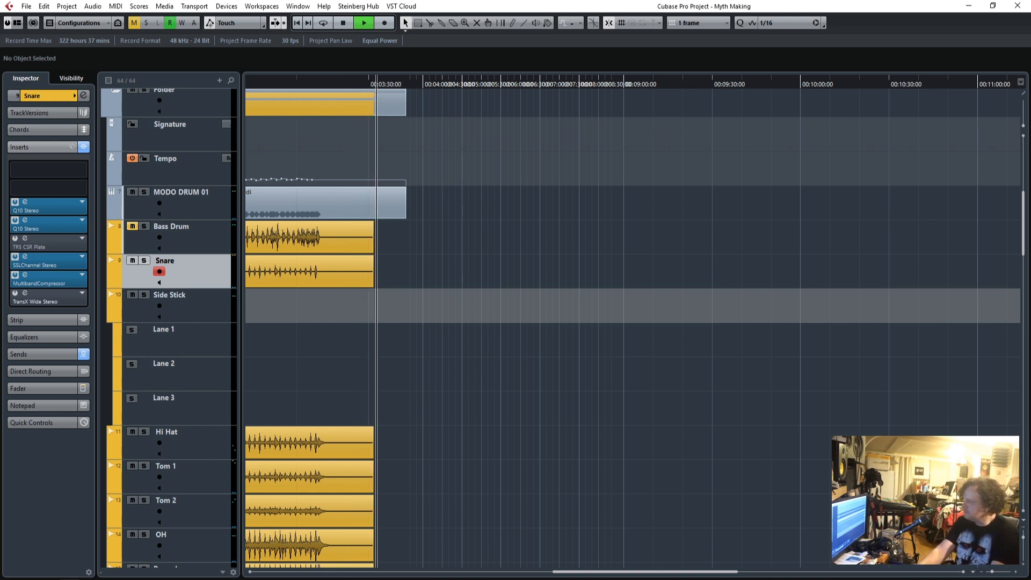
Stop playback at the song's end, return to its beginning and shrink the track heights to fit more tracks in view.
key(space)
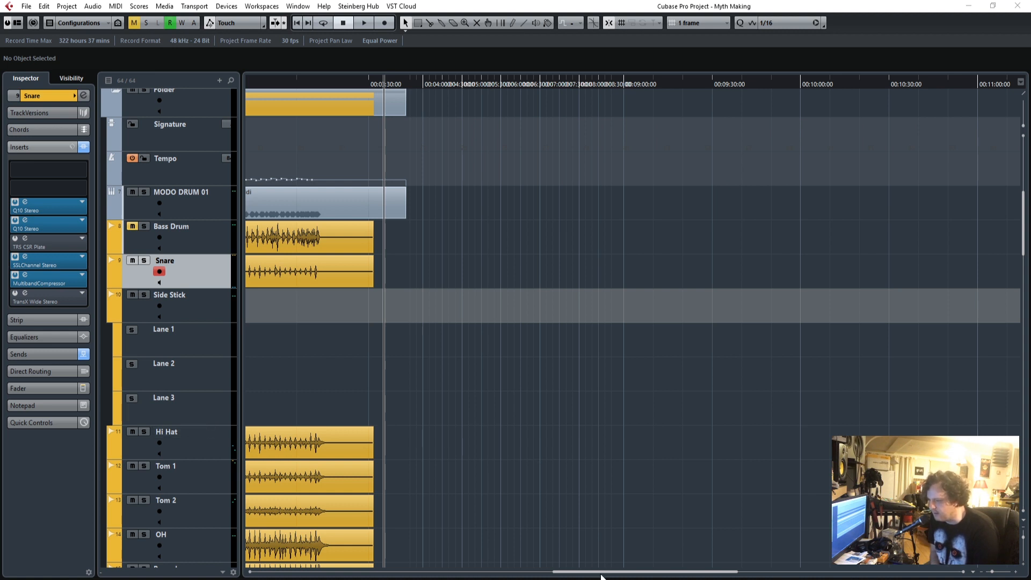
drag(593, 572, 293, 572)
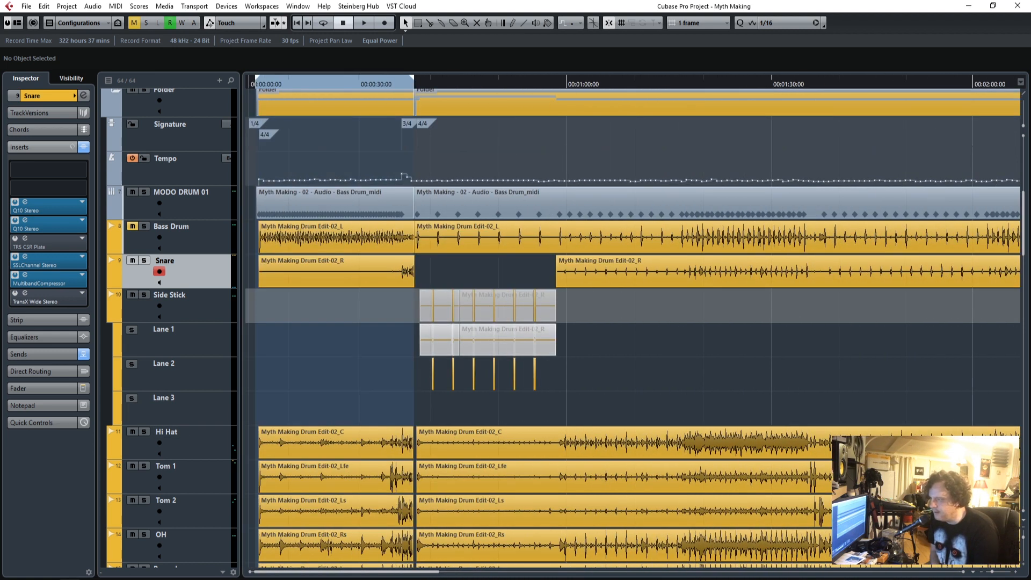
scroll(690, 441, down, 6)
scroll(686, 454, down, 15)
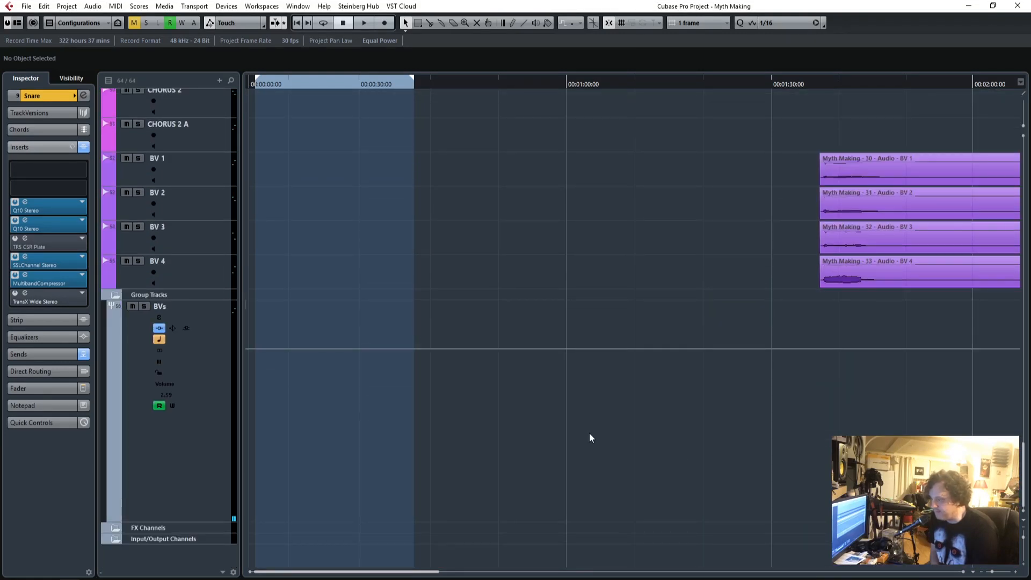
key(z)
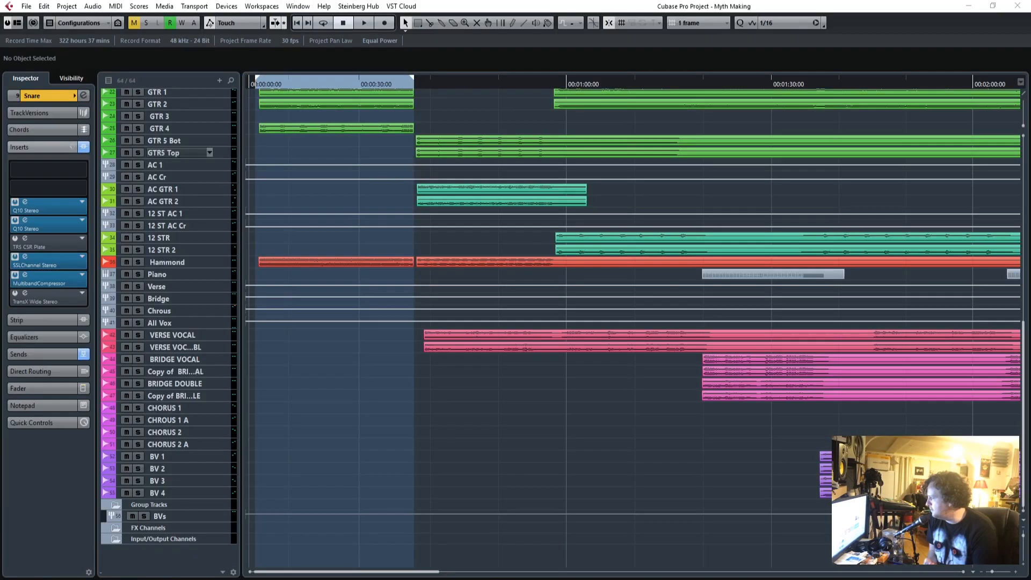
Switch to the web browser, view both photos on the 1987 Gibson SG page and close the page.
drag(376, 579, 591, 126)
double_click(591, 125)
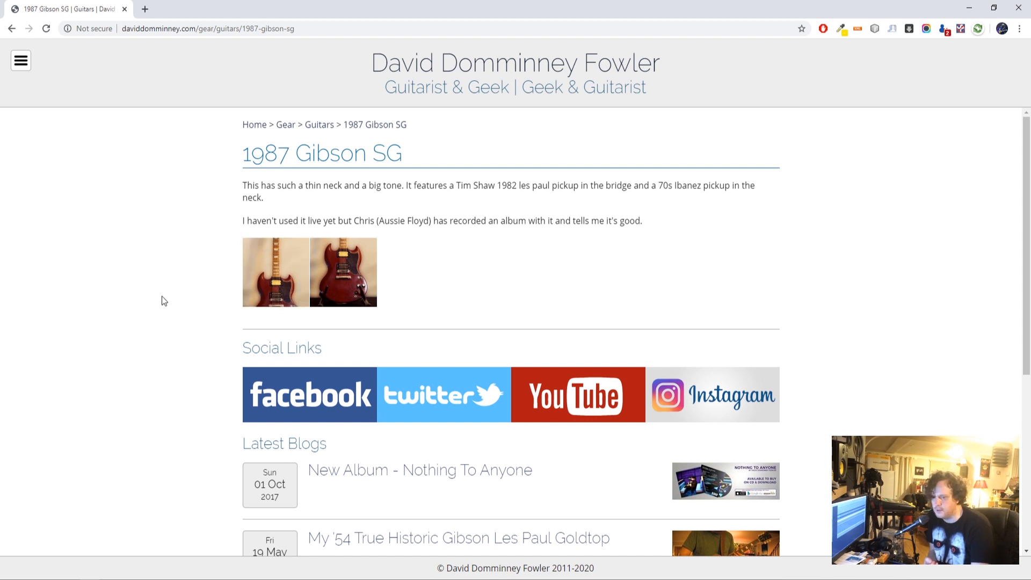
click(269, 282)
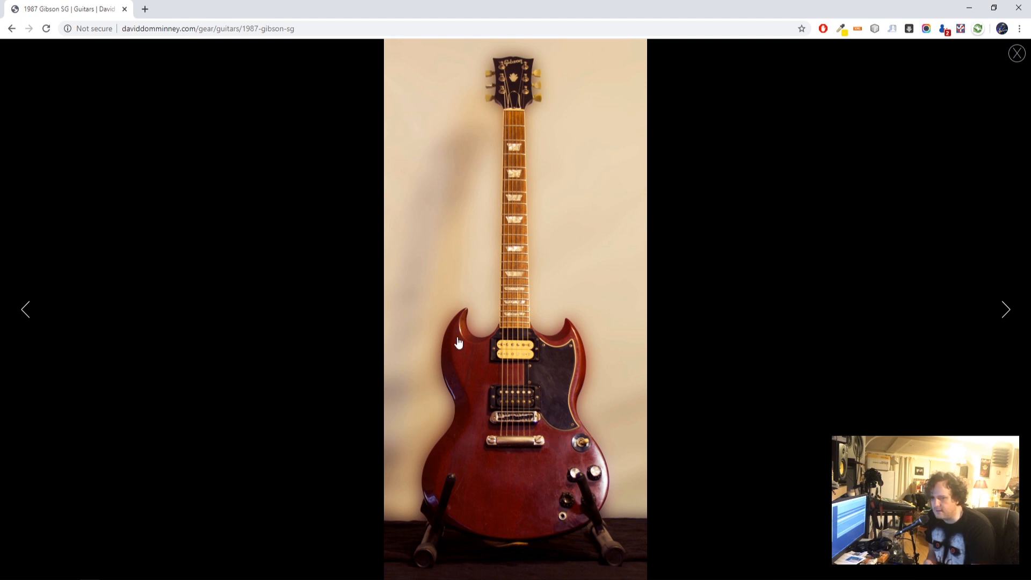
click(1003, 313)
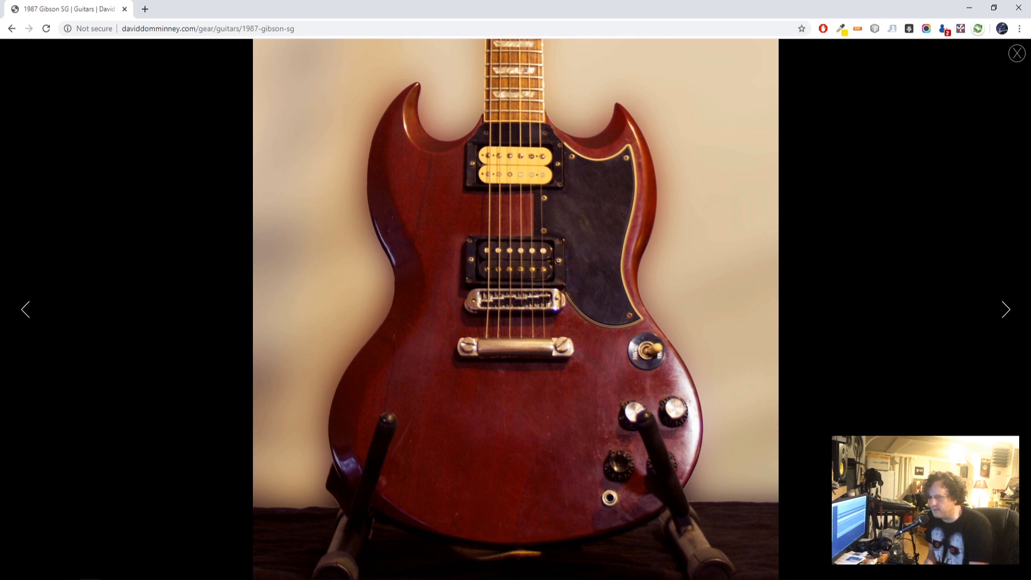
click(1011, 57)
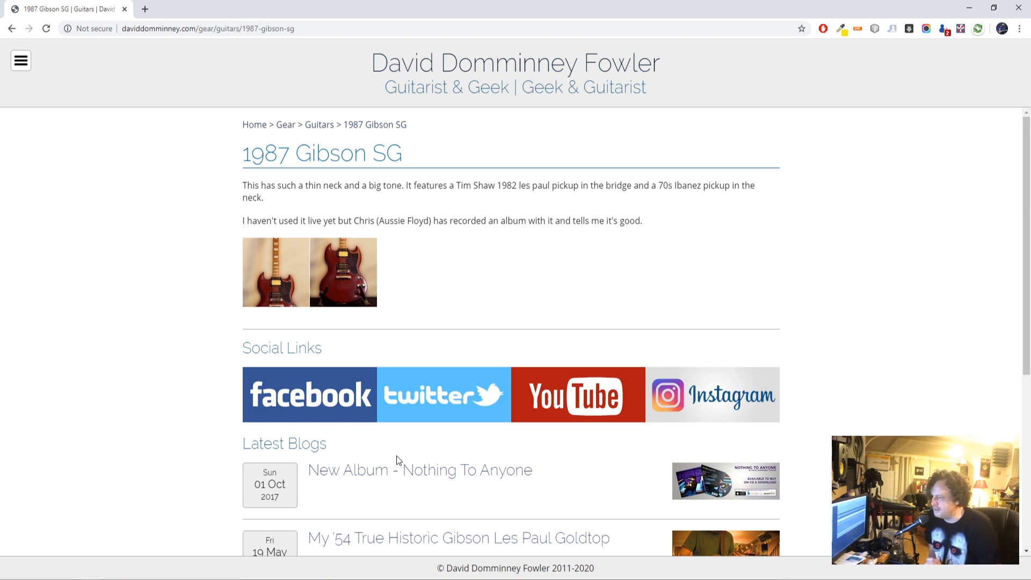
scroll(467, 429, down, 3)
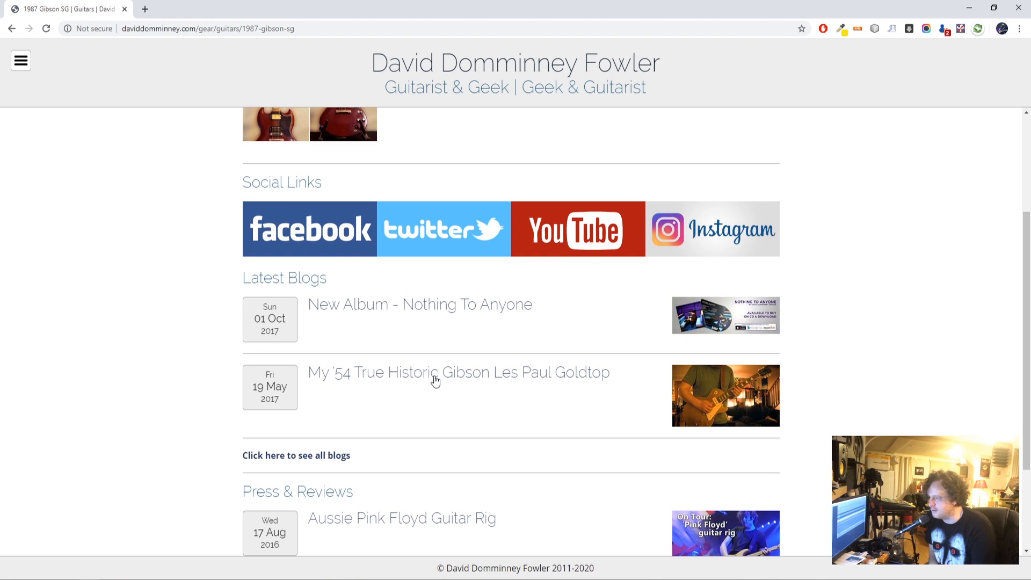
scroll(435, 380, up, 3)
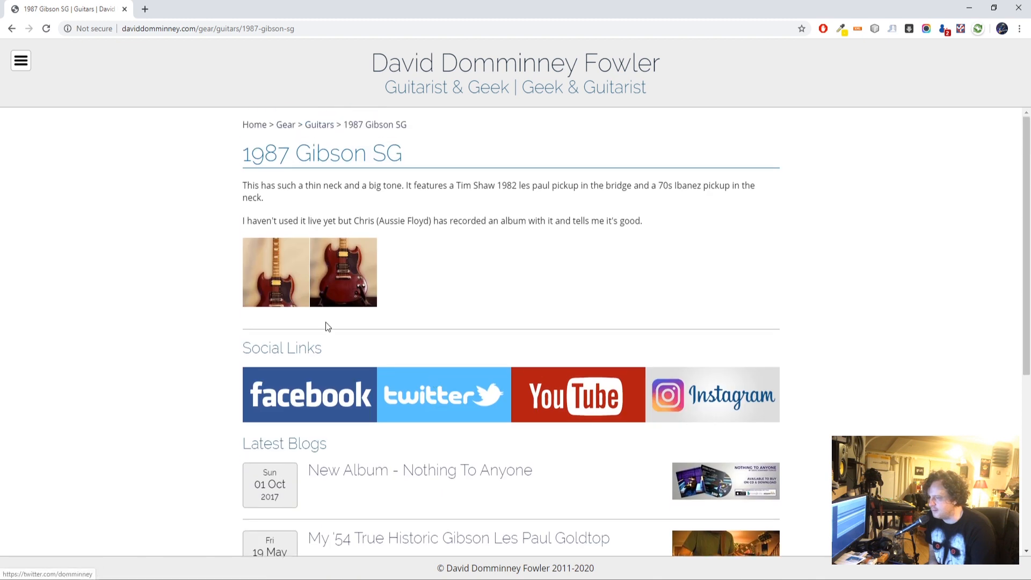
click(124, 9)
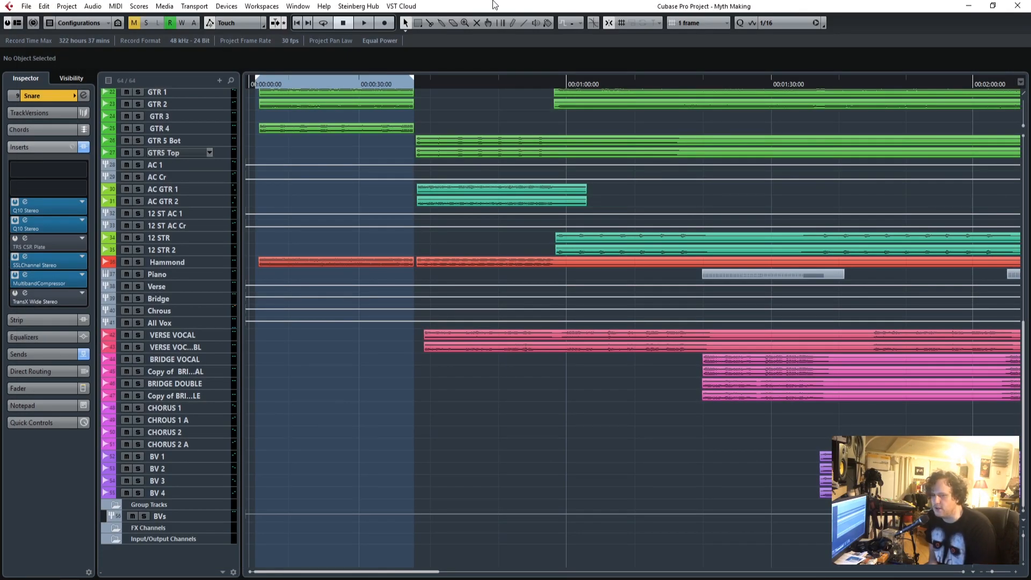